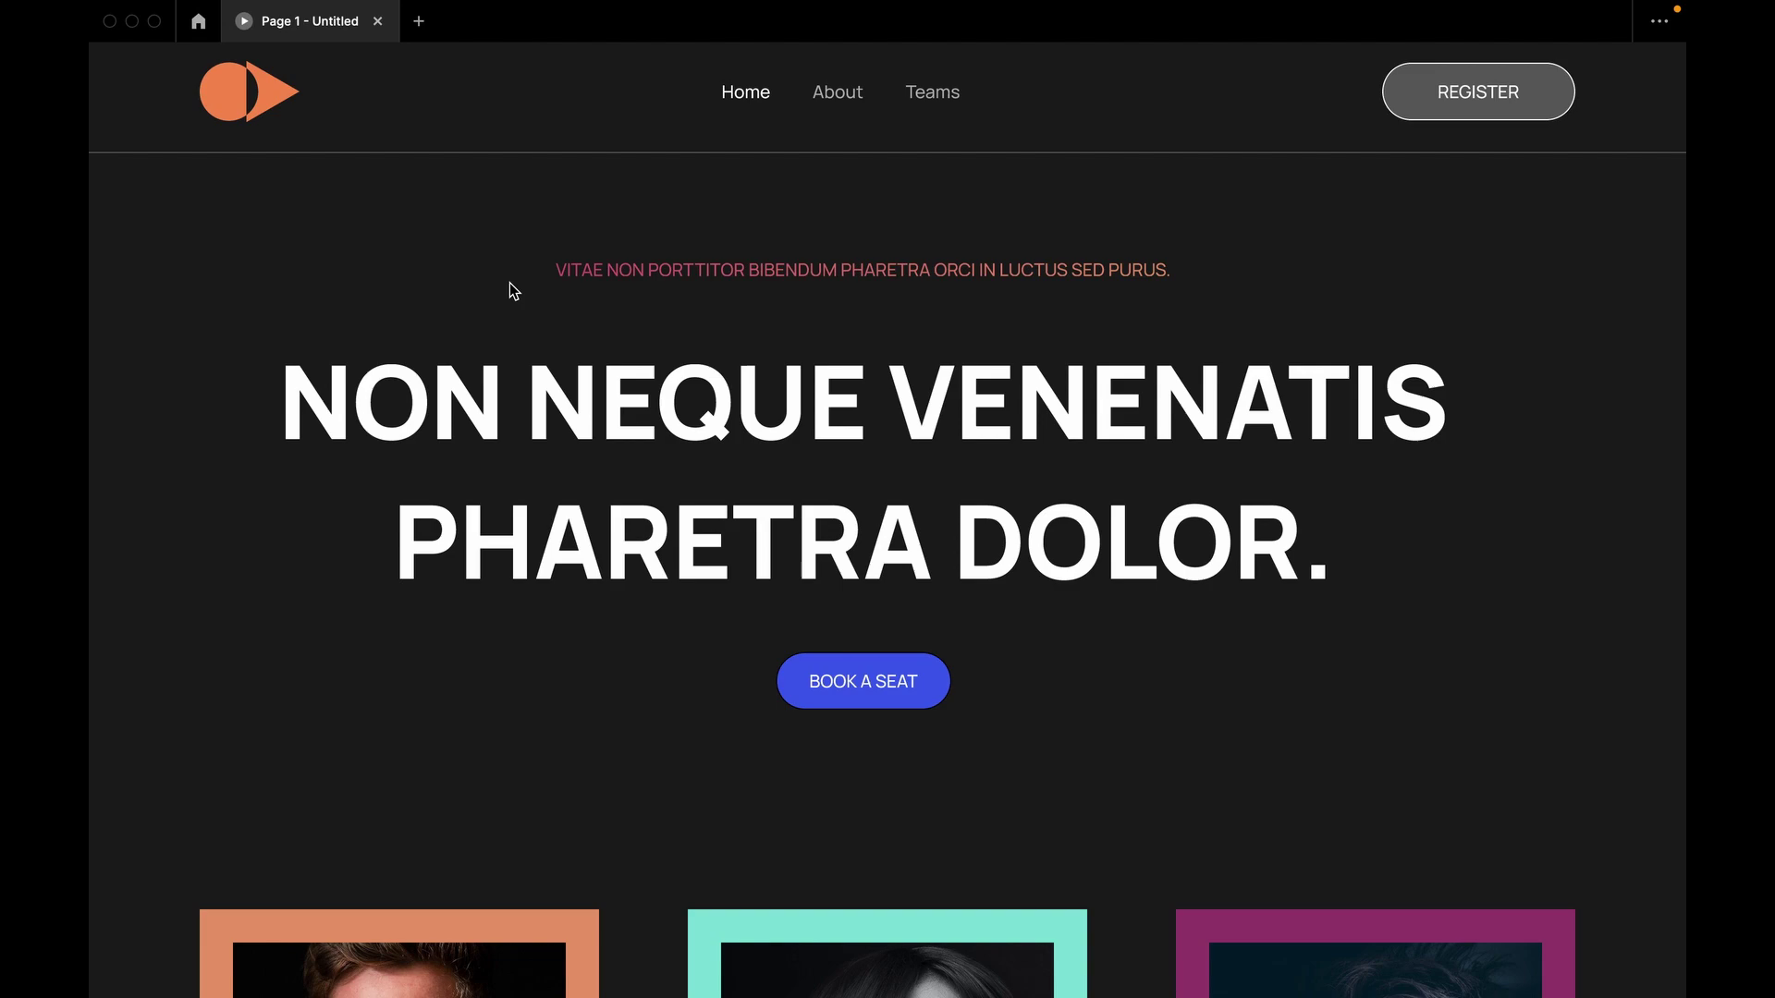
Step: Look through the finished event landing page prototype, from the header and speaker cards to the countdown and footer
mouse_move(471, 98)
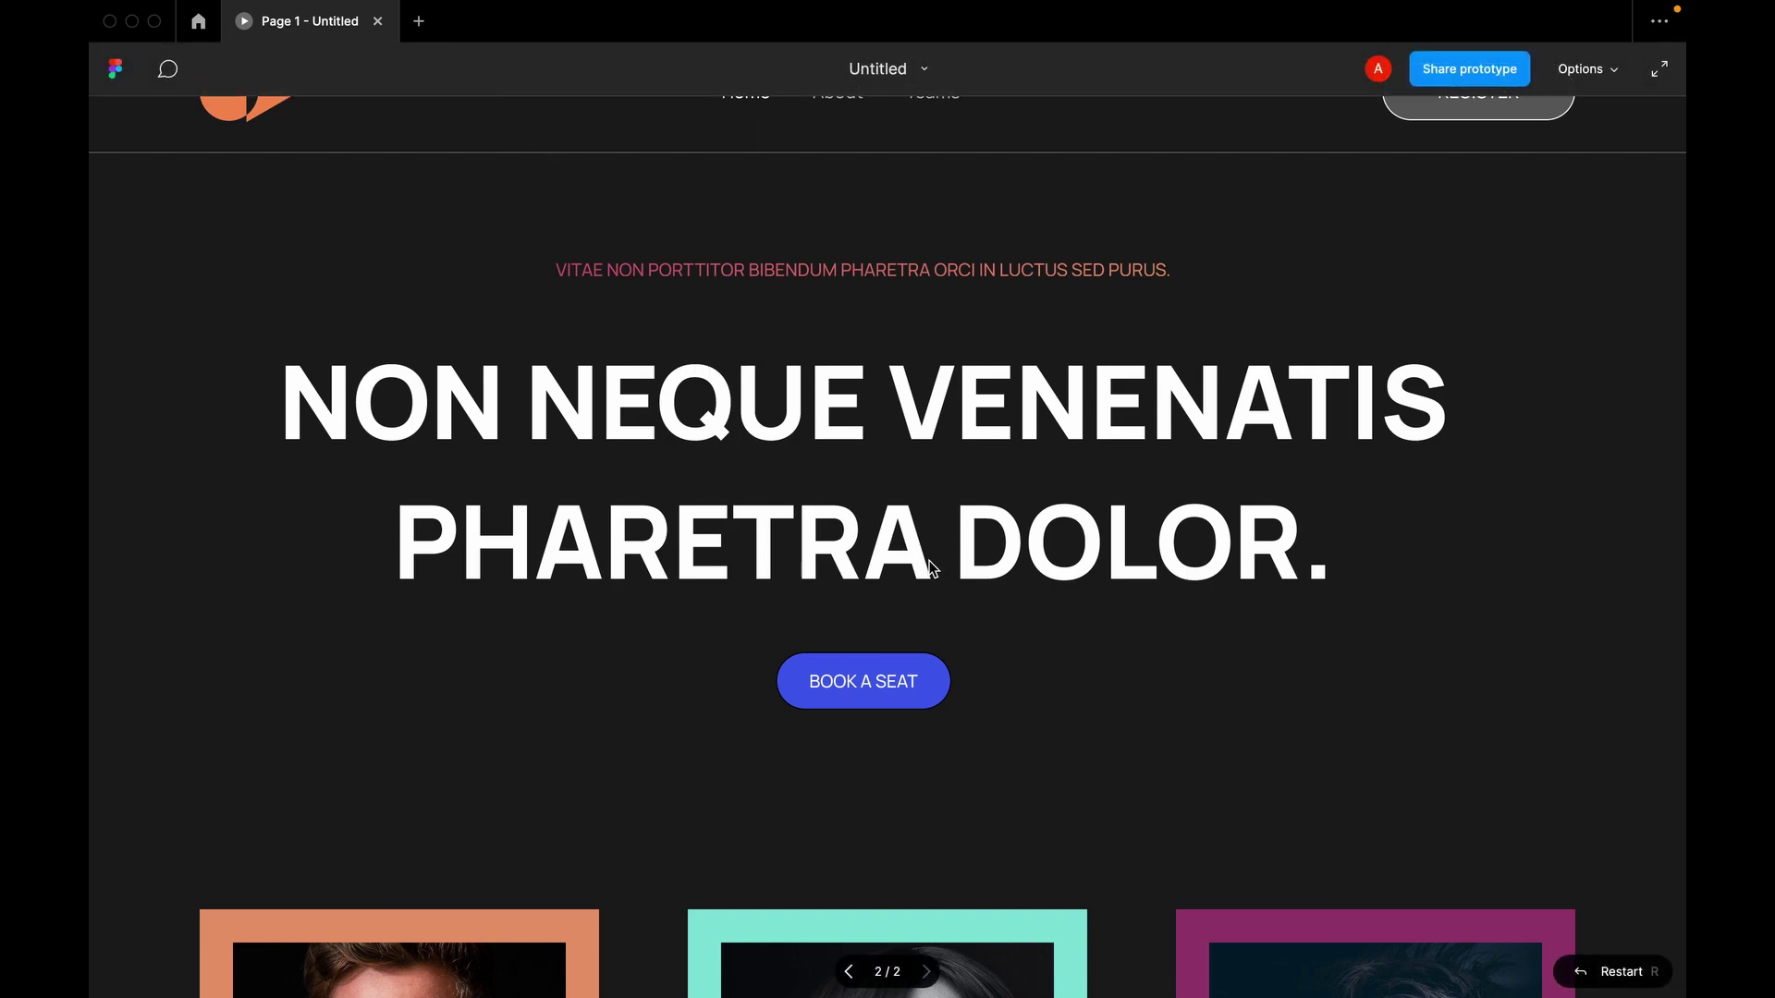
scroll(931, 568, "down", 6)
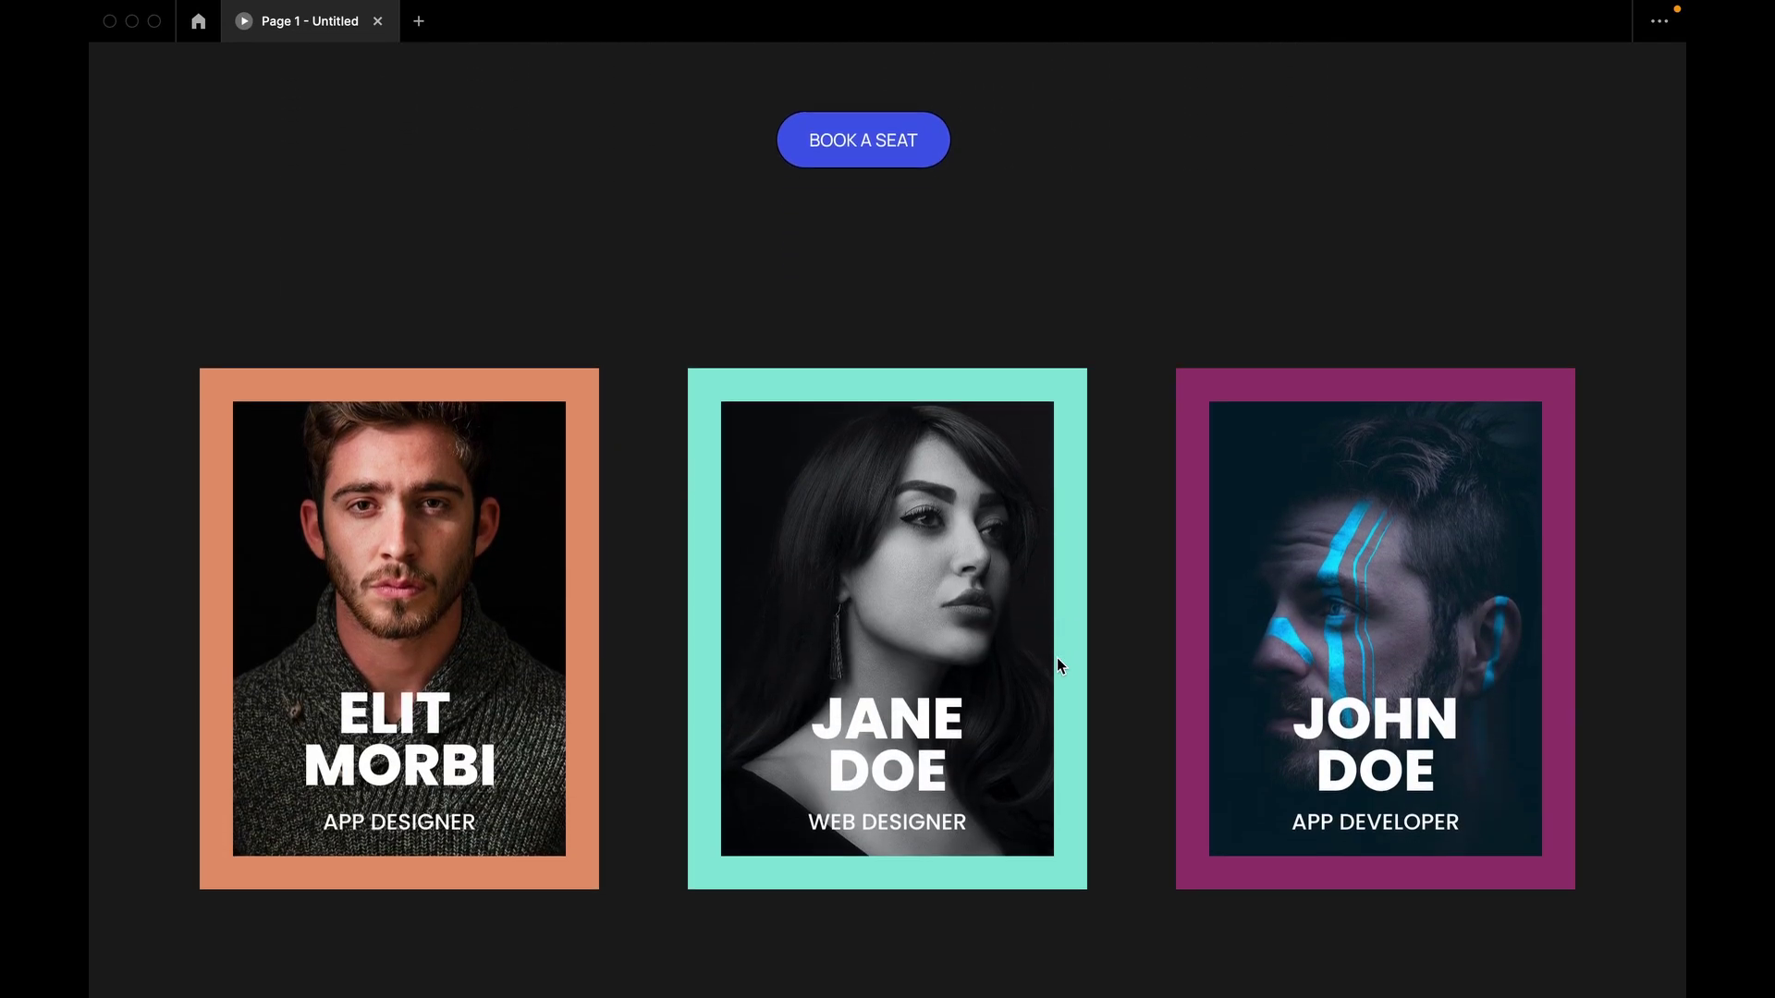
scroll(986, 727, "down", 6)
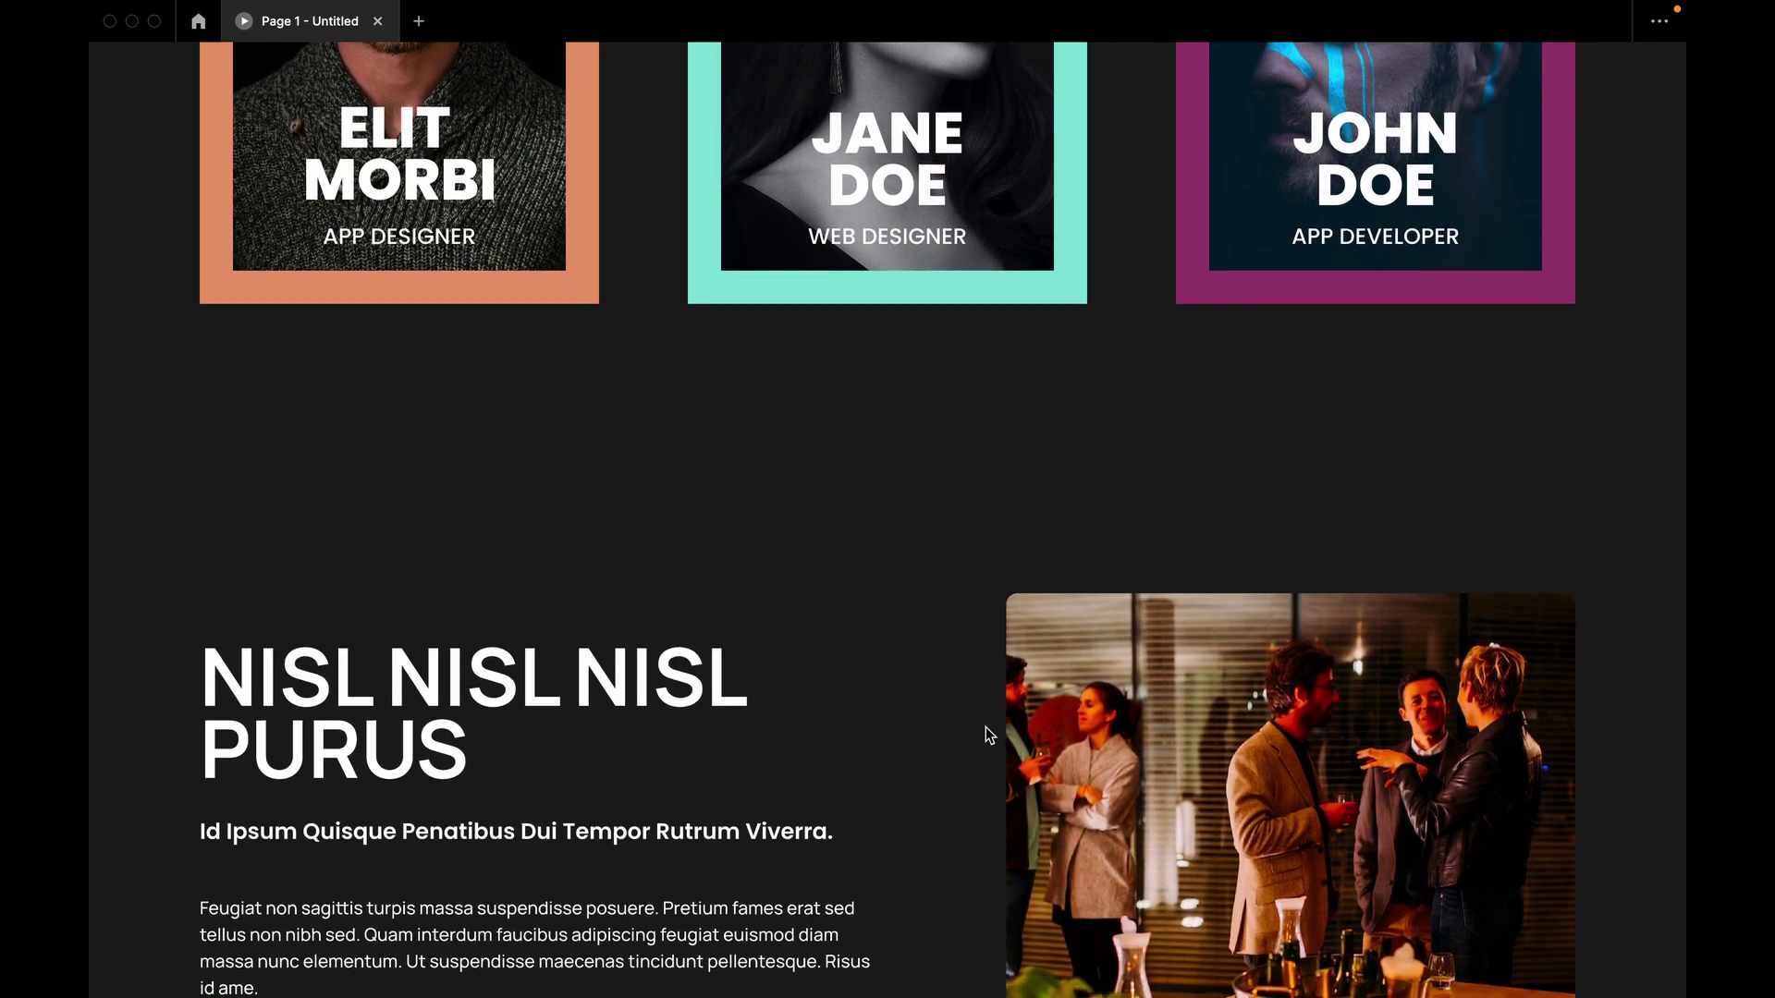
scroll(985, 727, "down", 5)
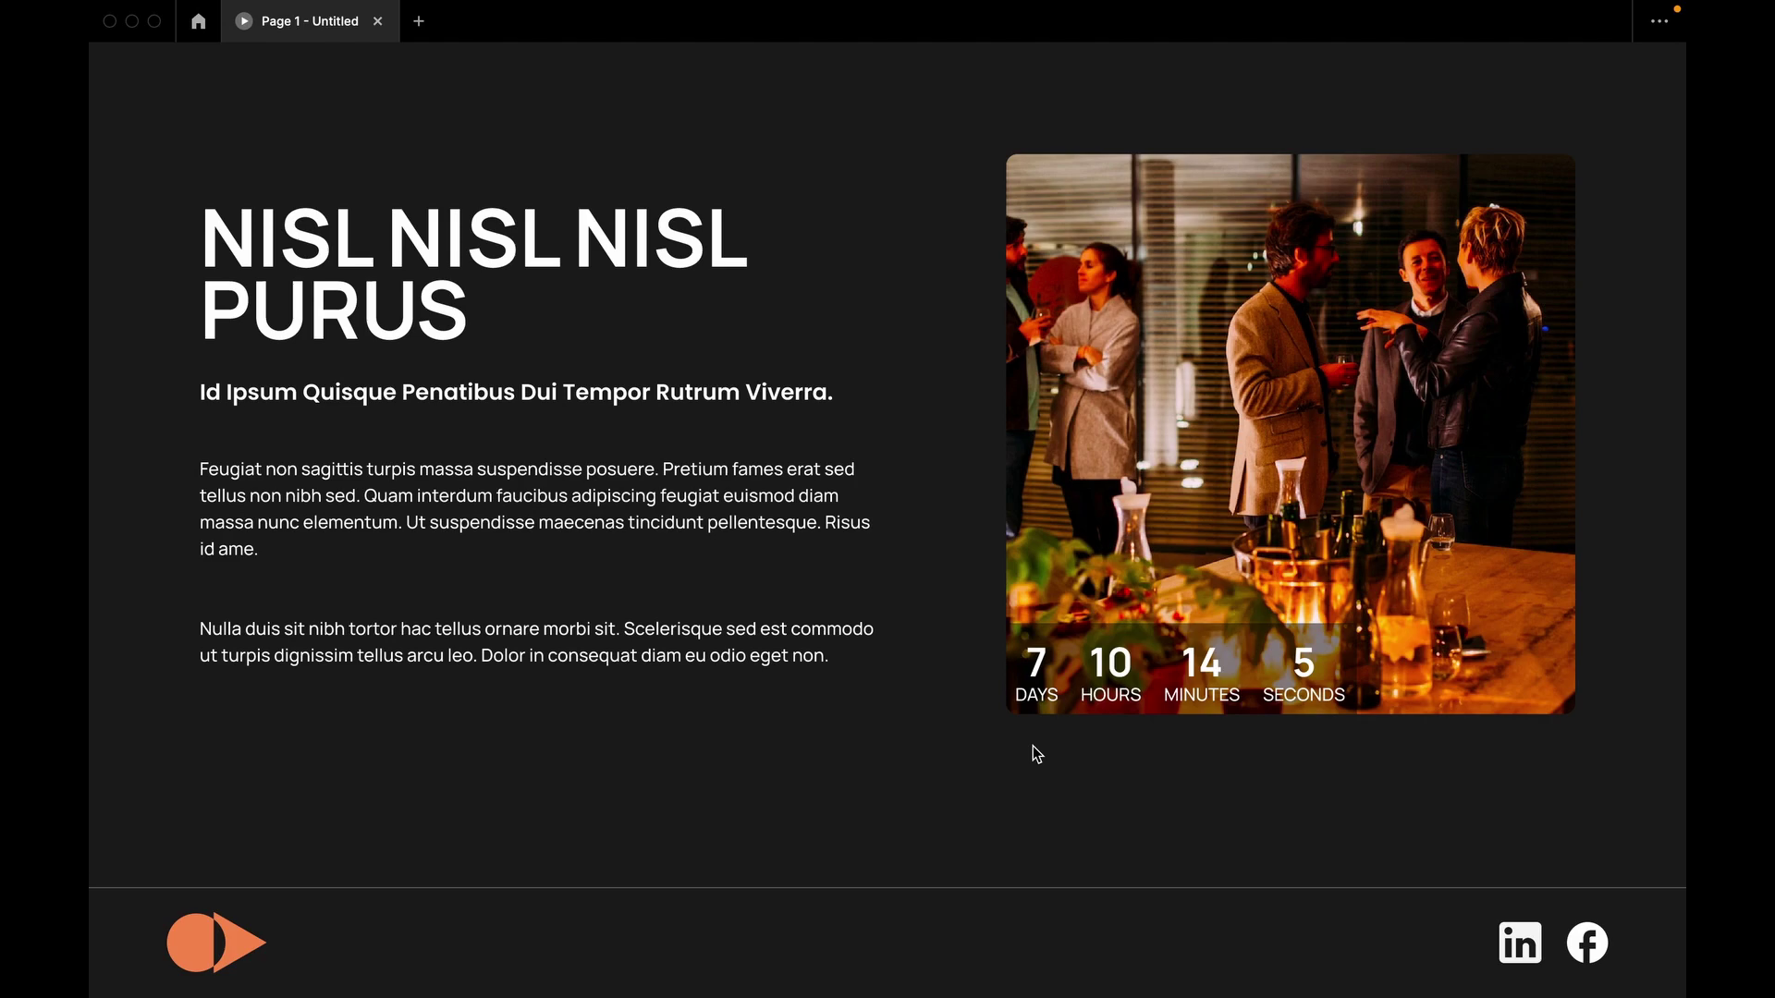
scroll(1033, 746, "up", 17)
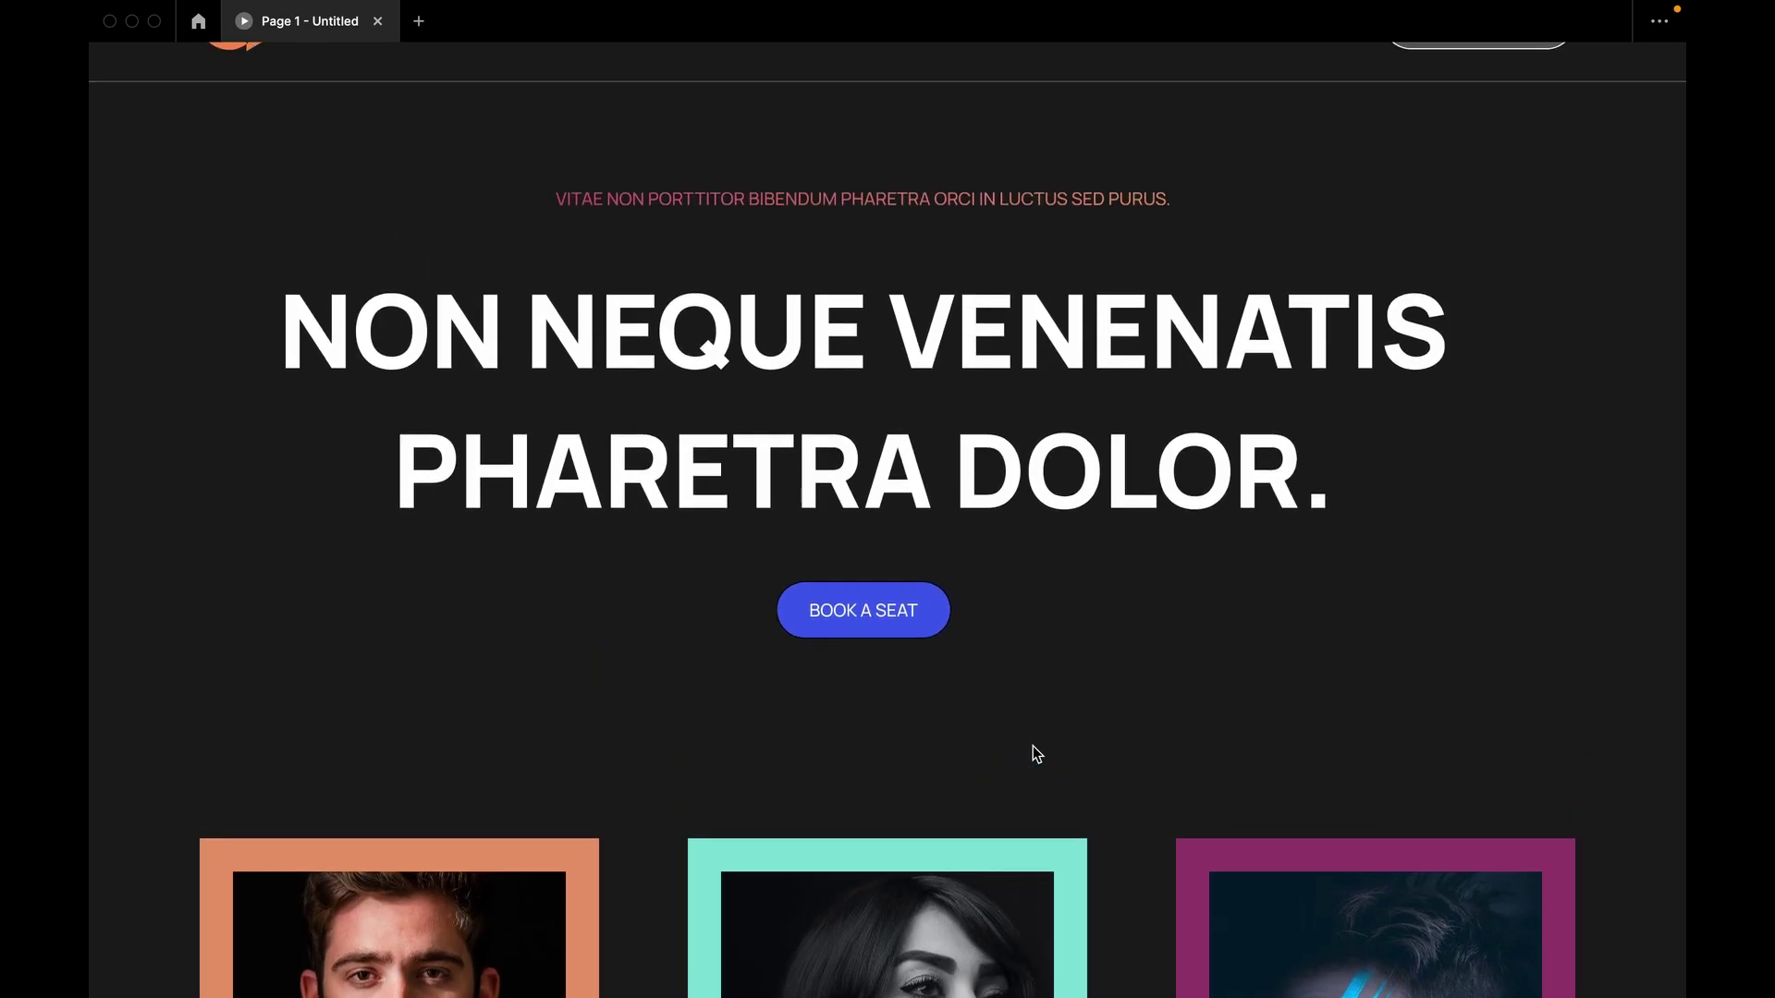
scroll(1034, 746, "down", 6)
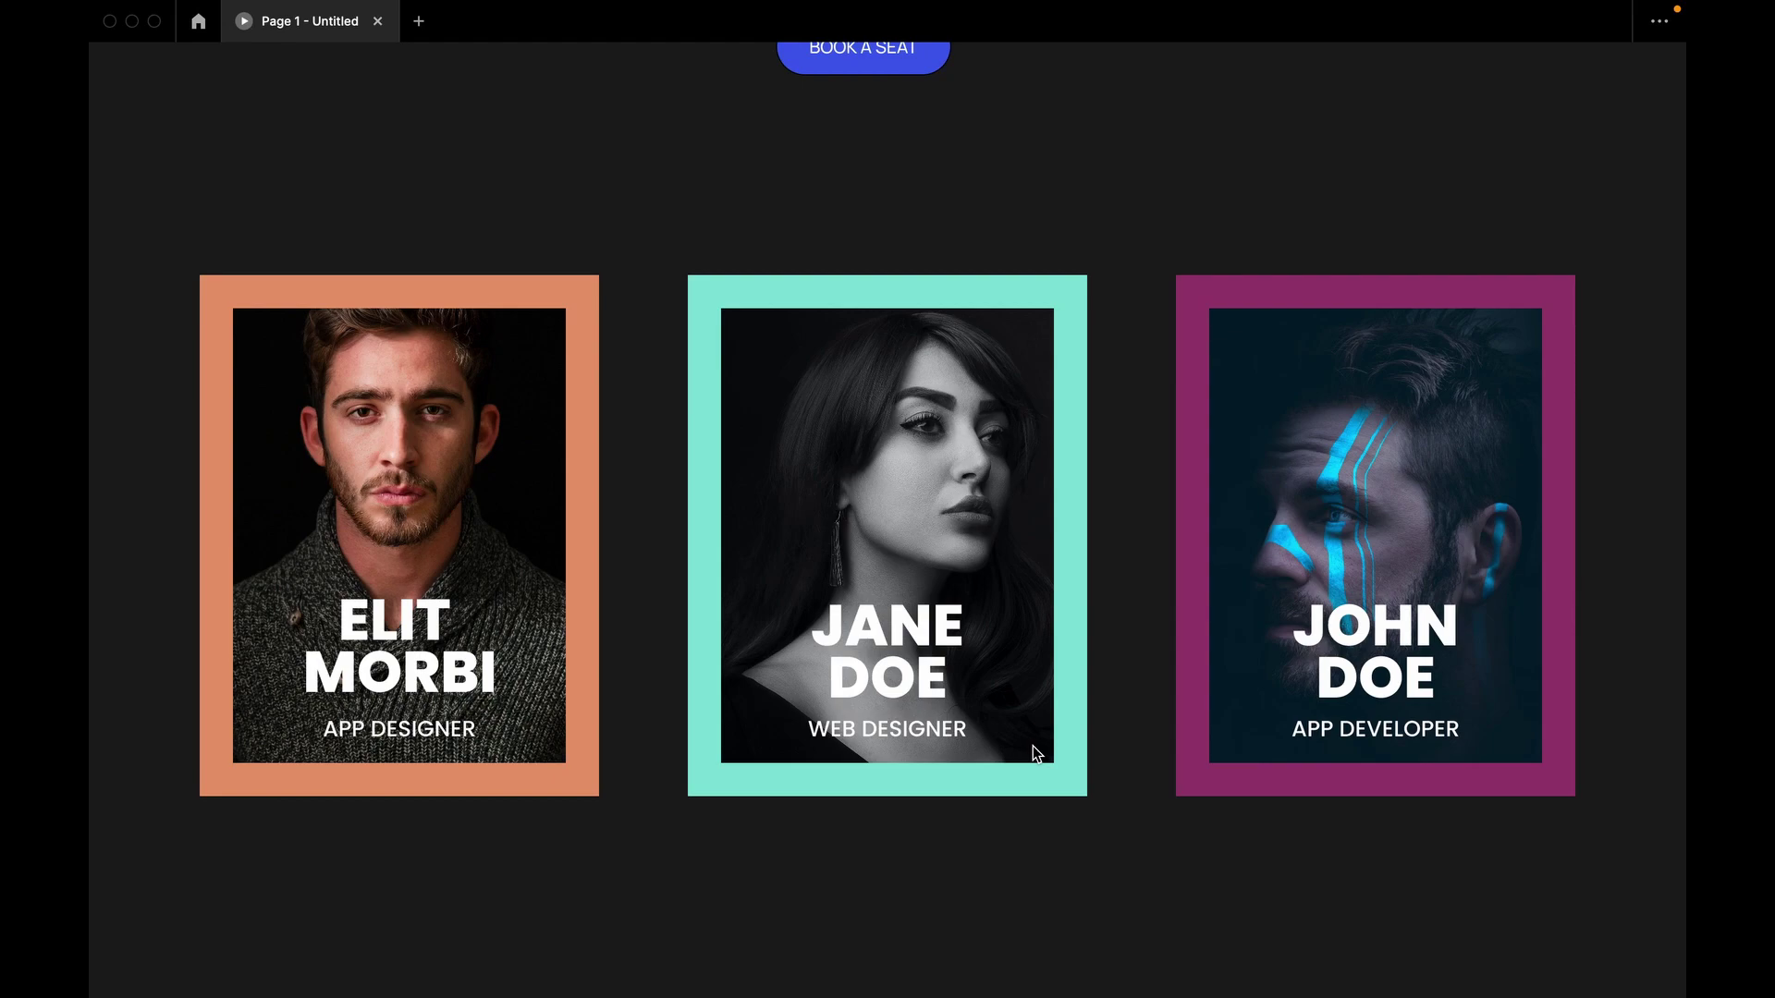
scroll(1035, 753, "up", 7)
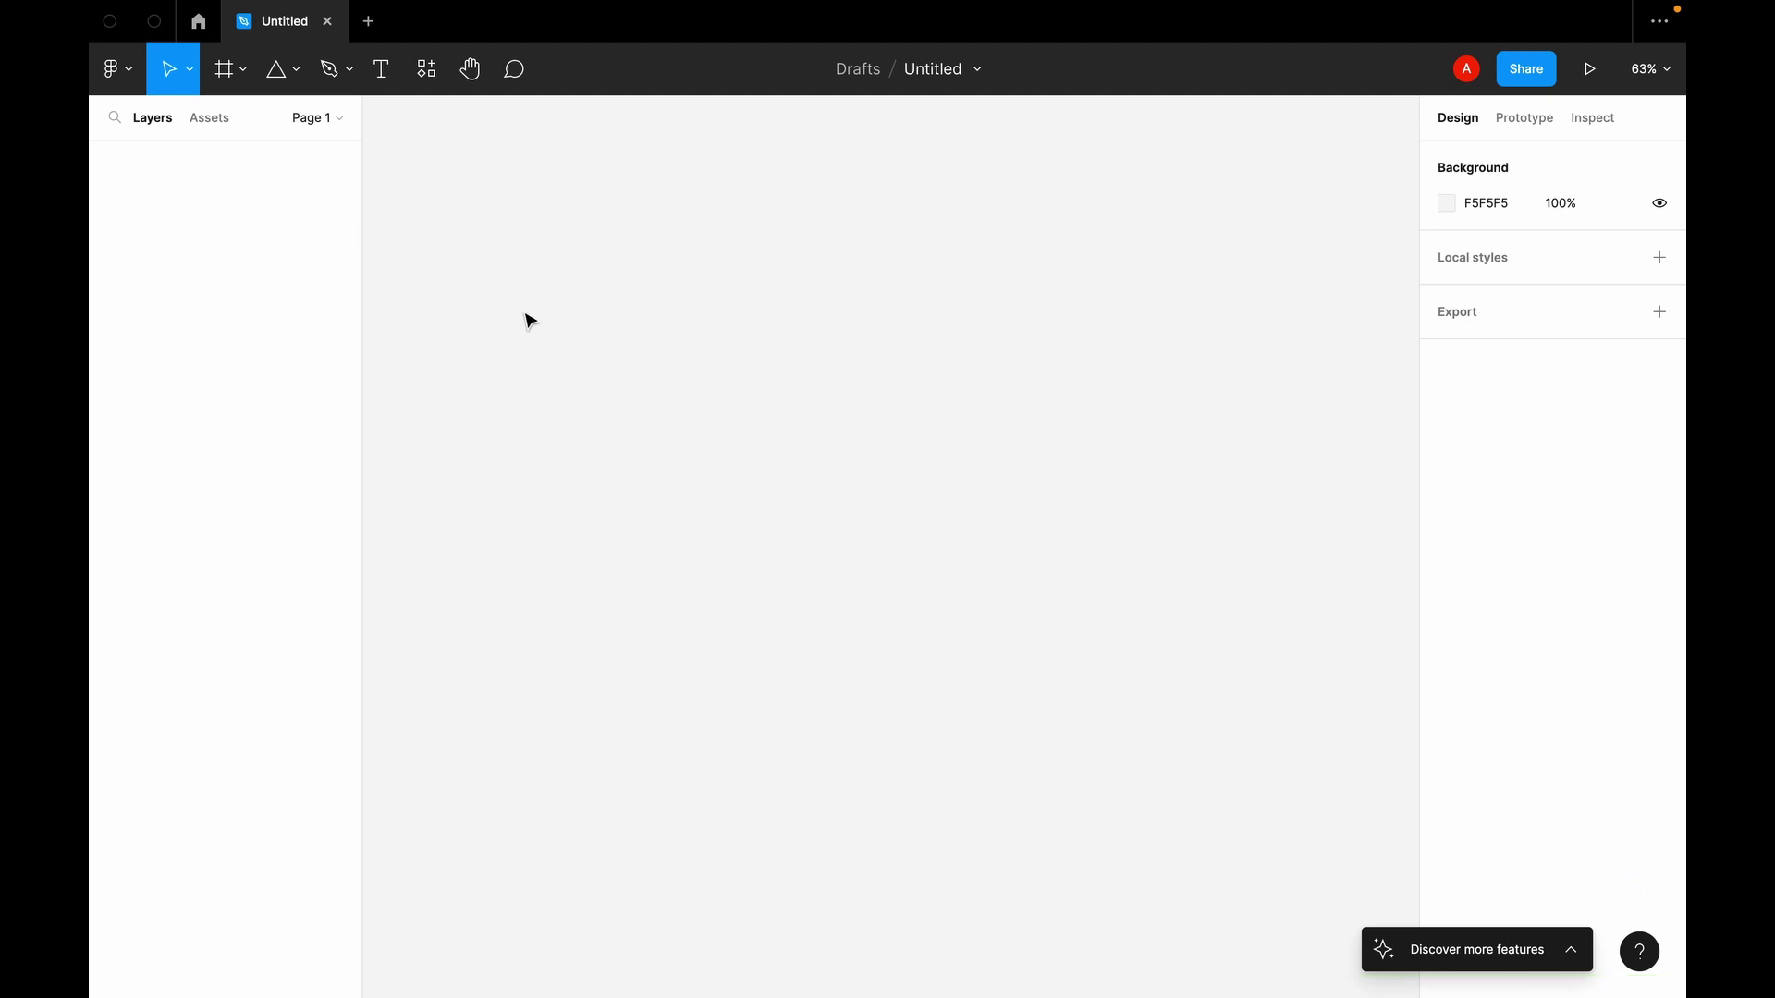
left_click(224, 74)
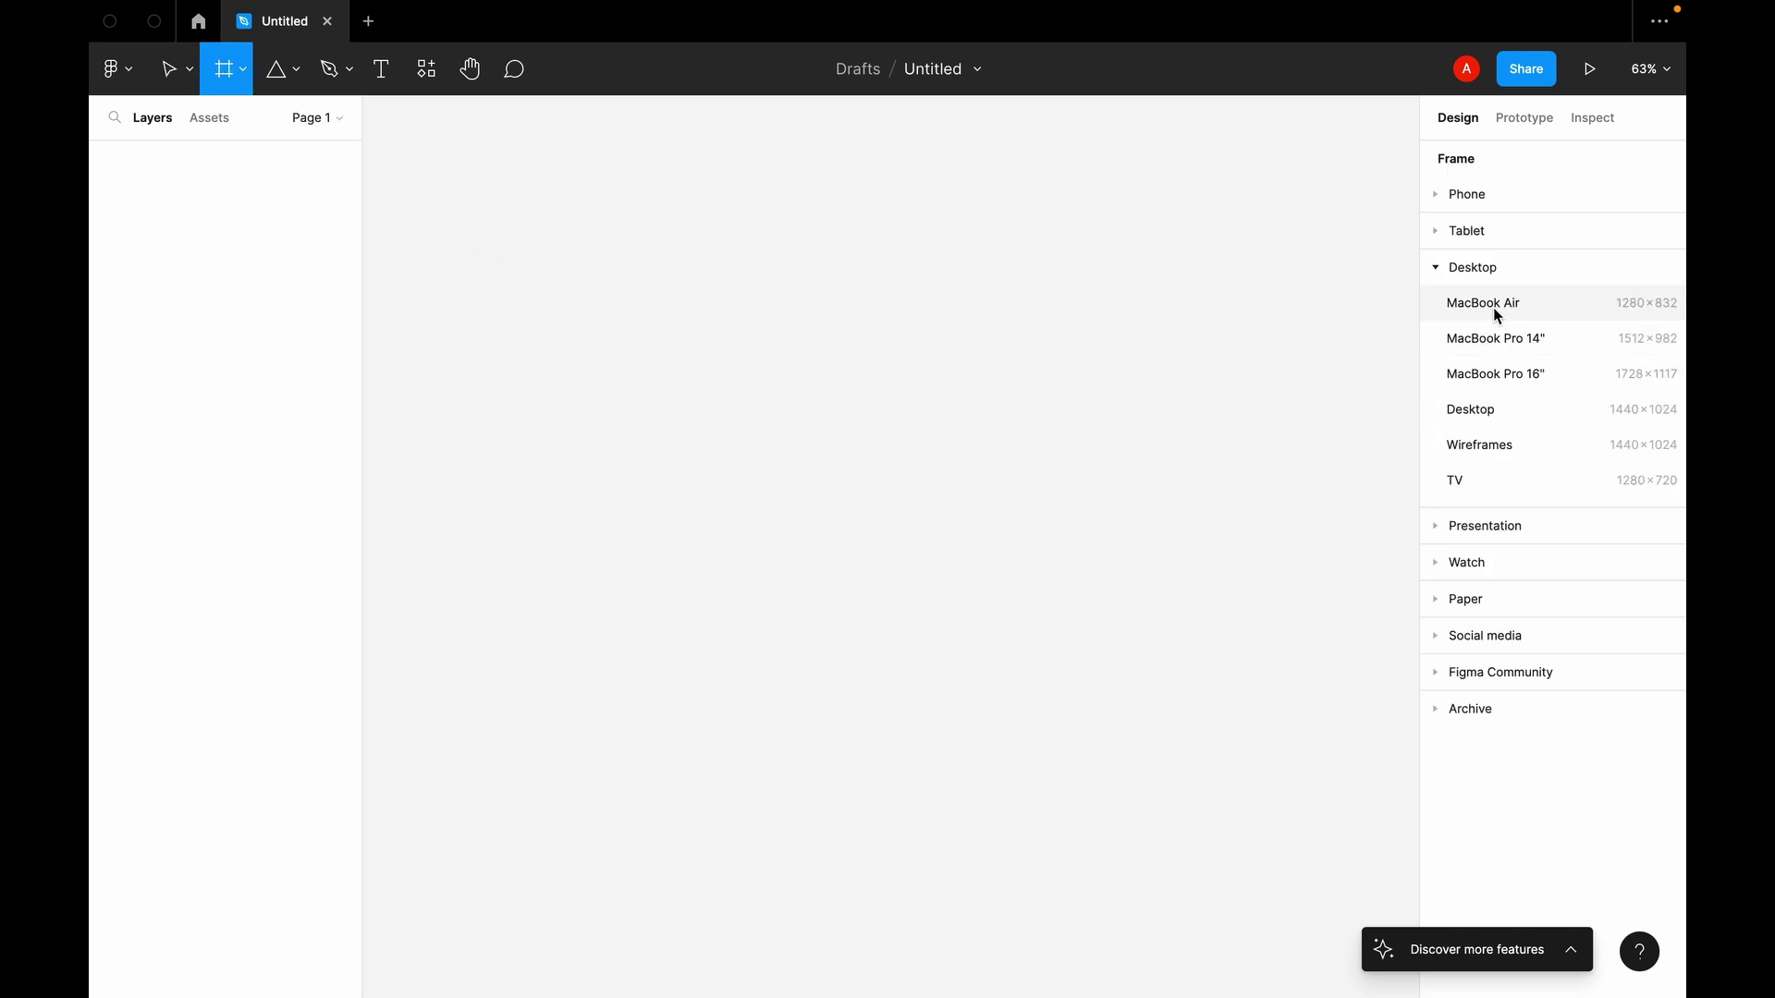
left_click_drag(621, 219, 1055, 500)
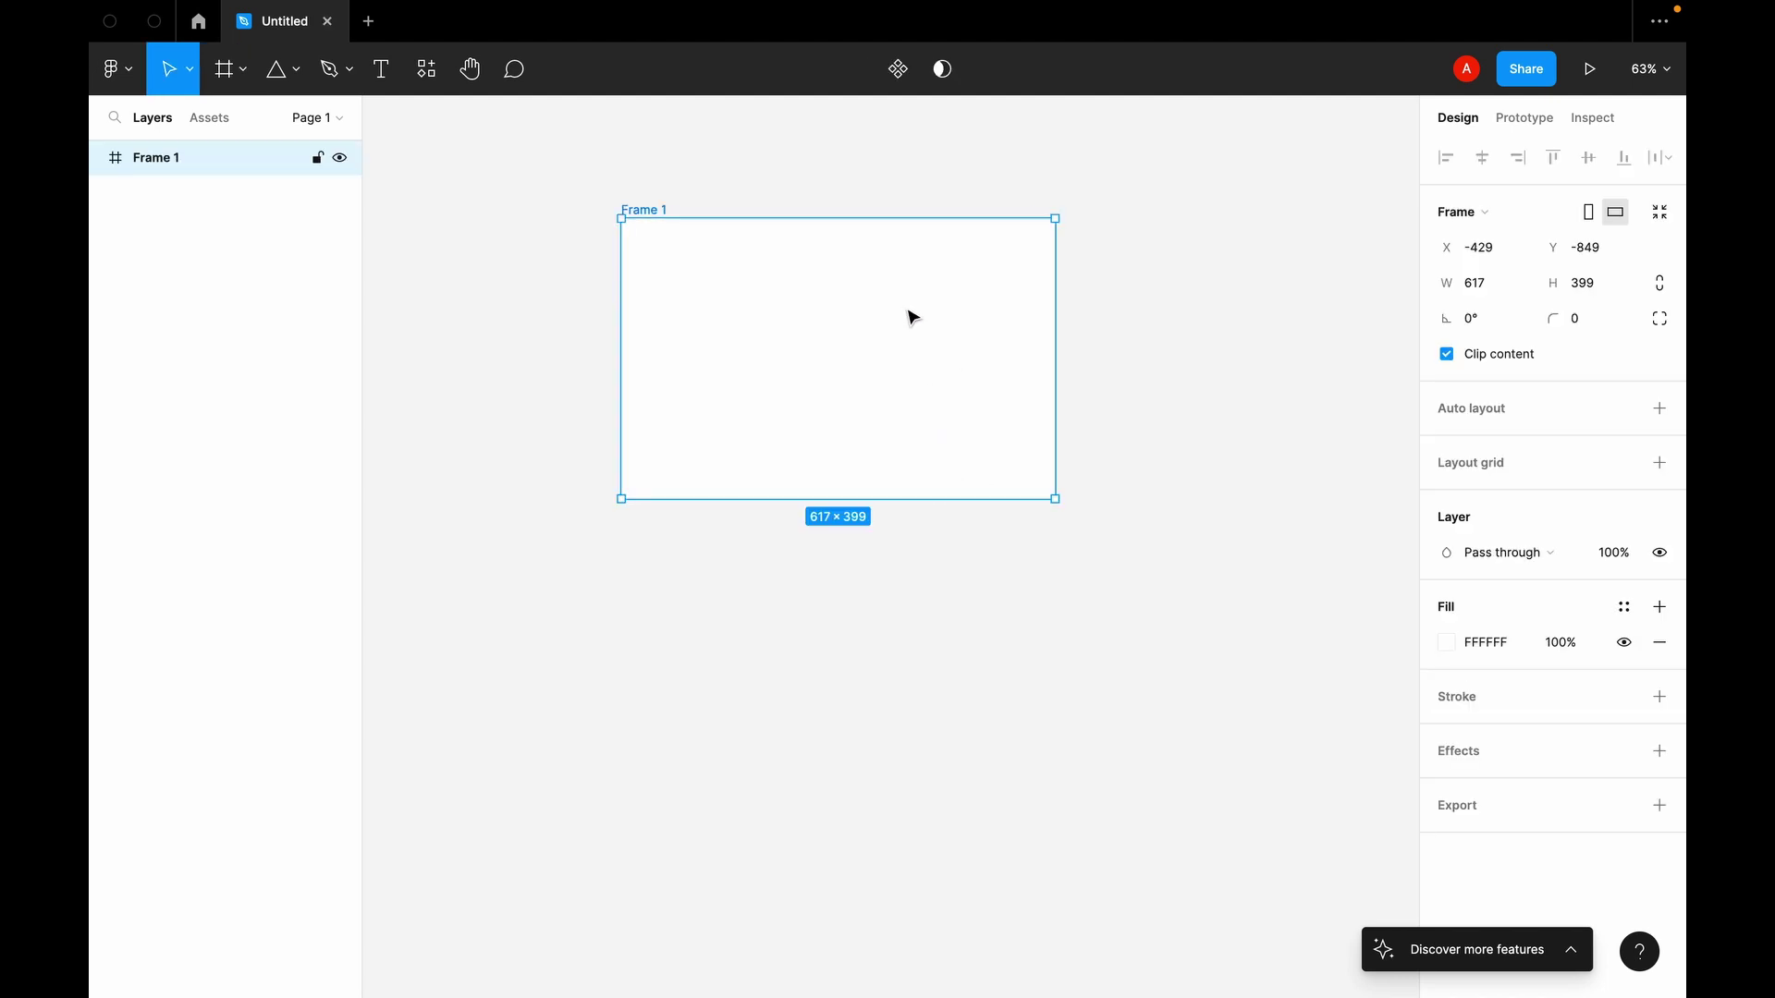
key("Delete")
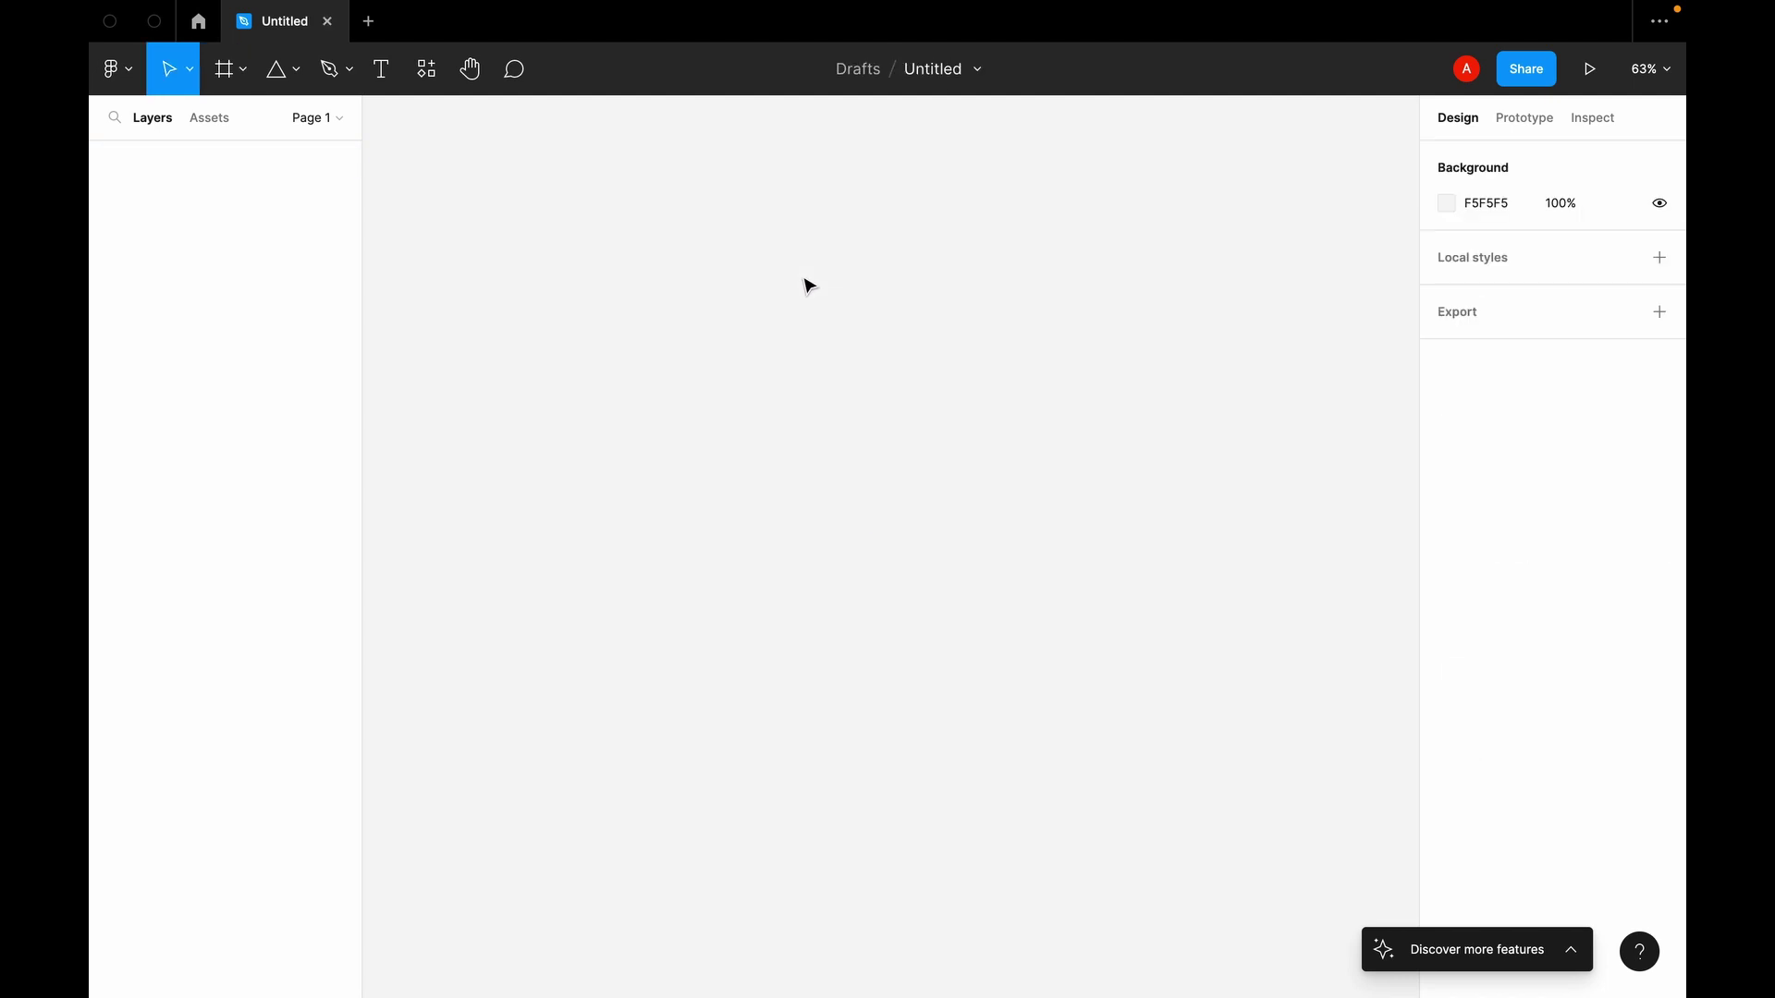
Step: Add a 1440 × 1024 Desktop frame and set its fill to 1D1D1D
key("f")
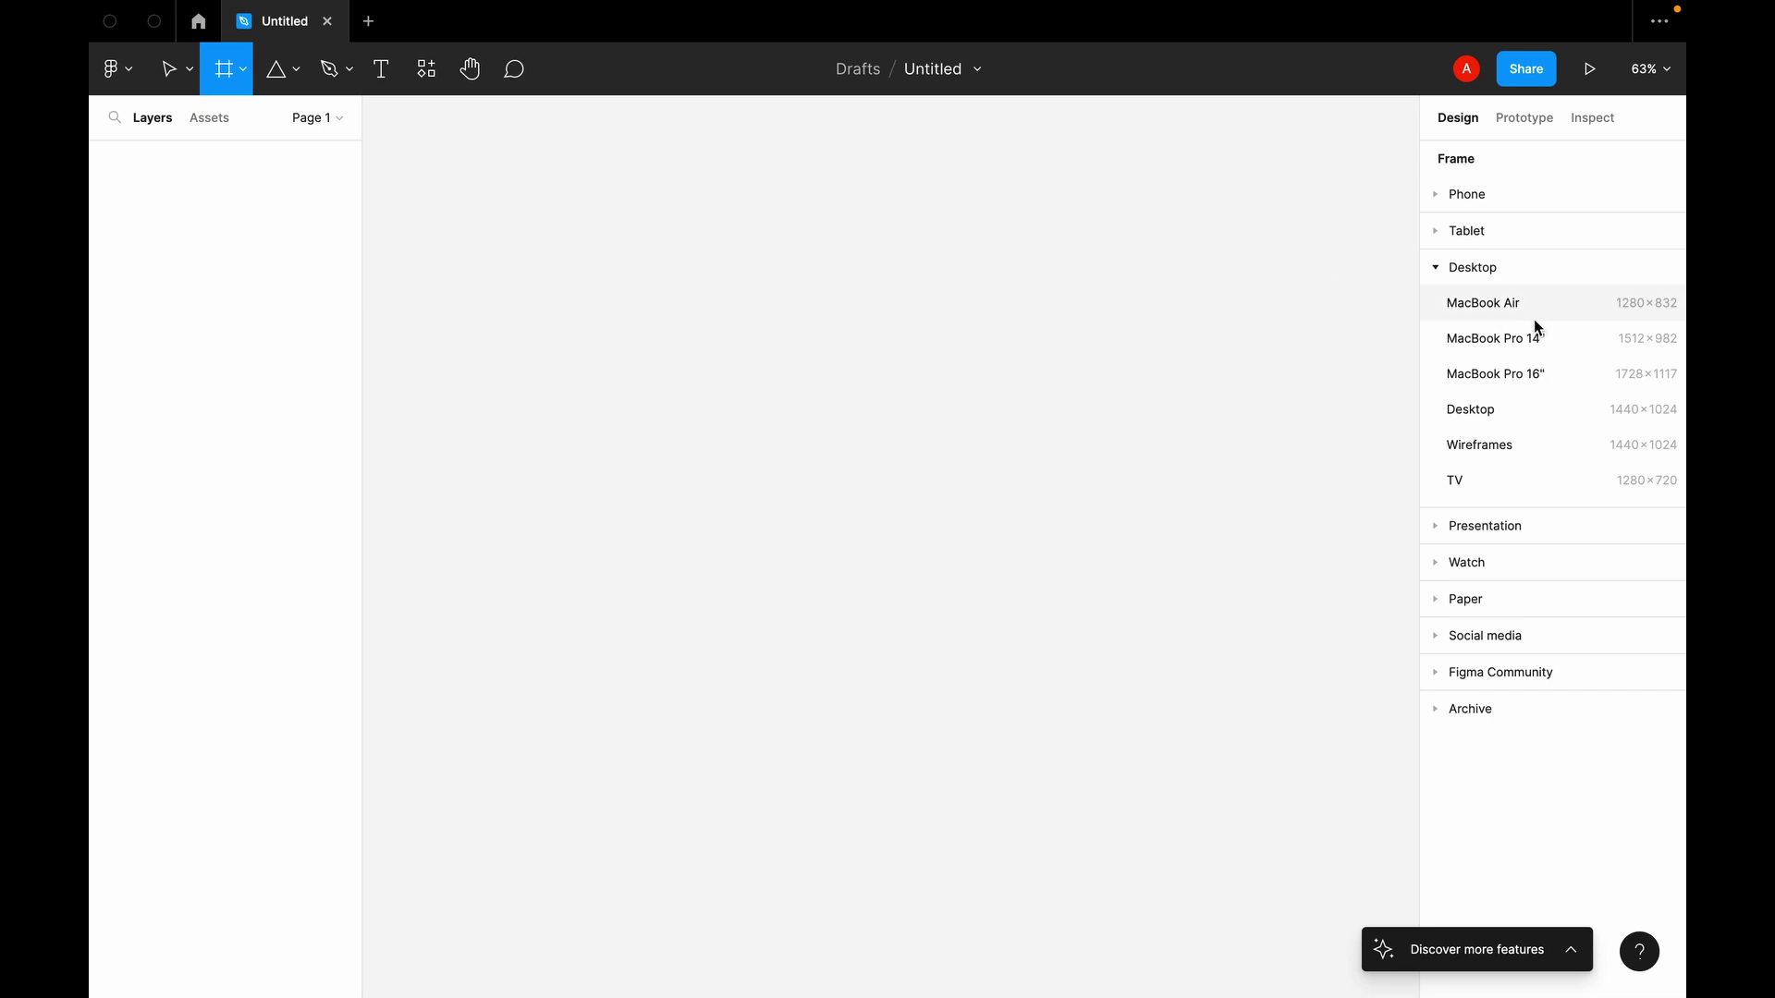
left_click(1577, 413)
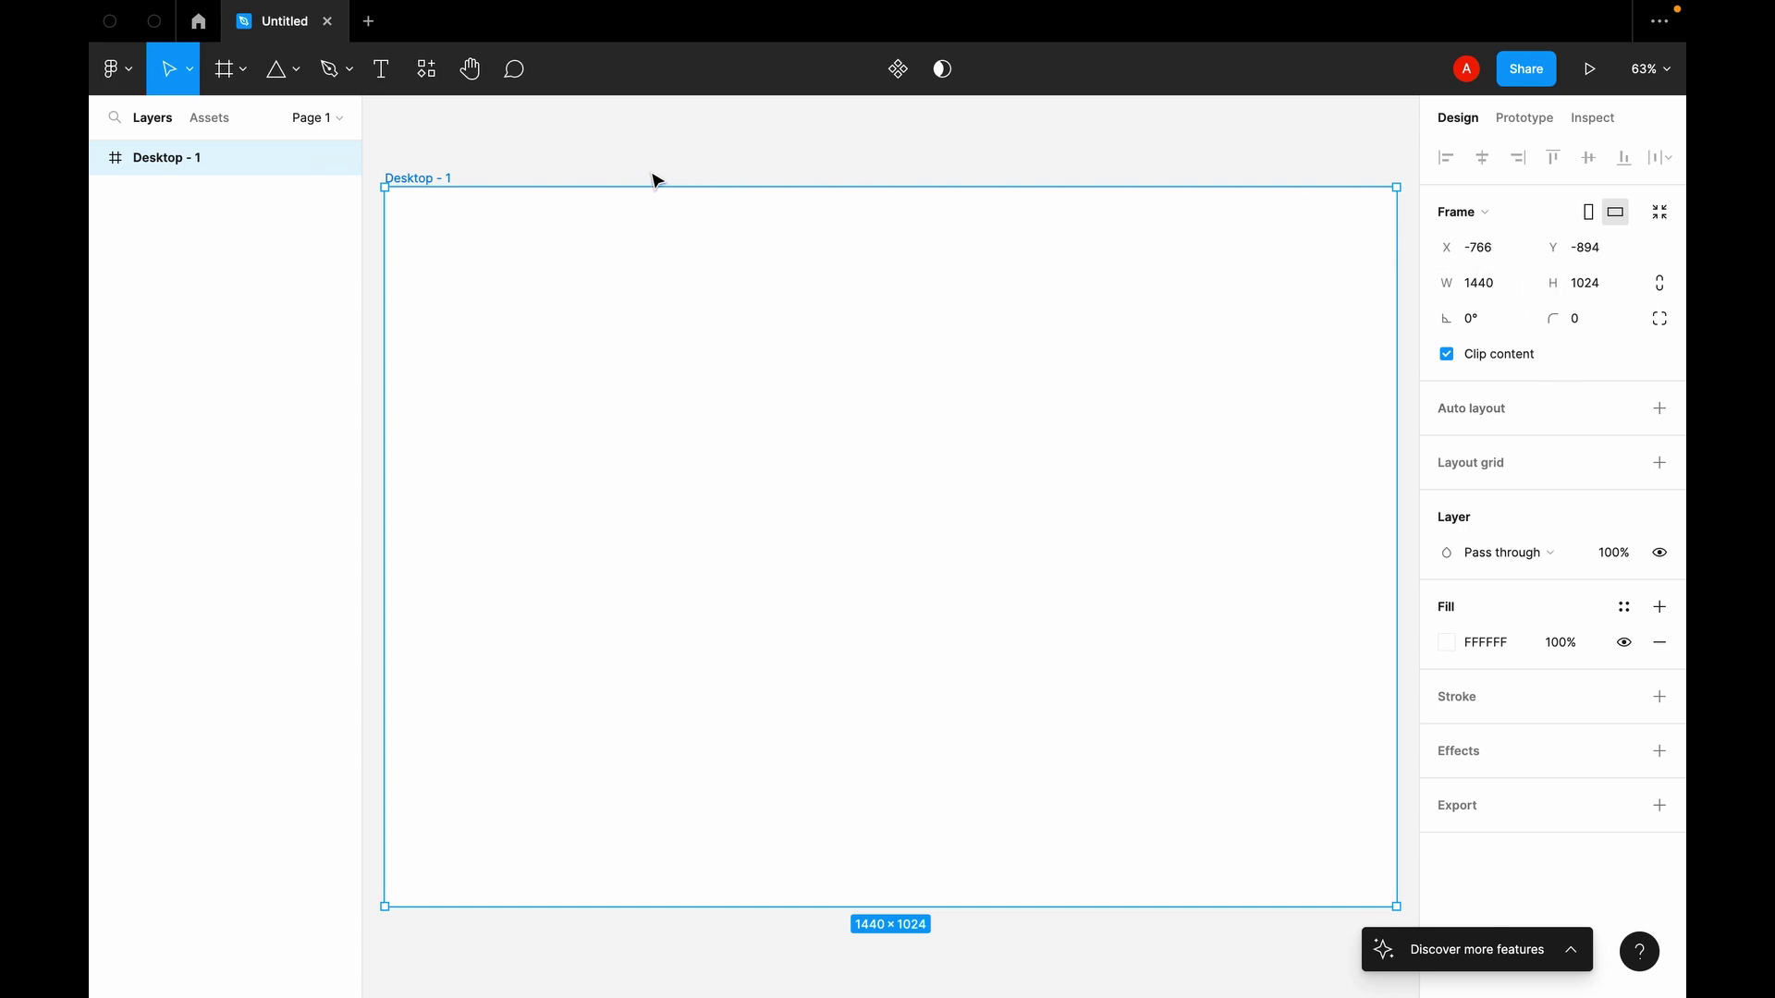
scroll(658, 181, "up", 1)
scroll(658, 181, "down", 1)
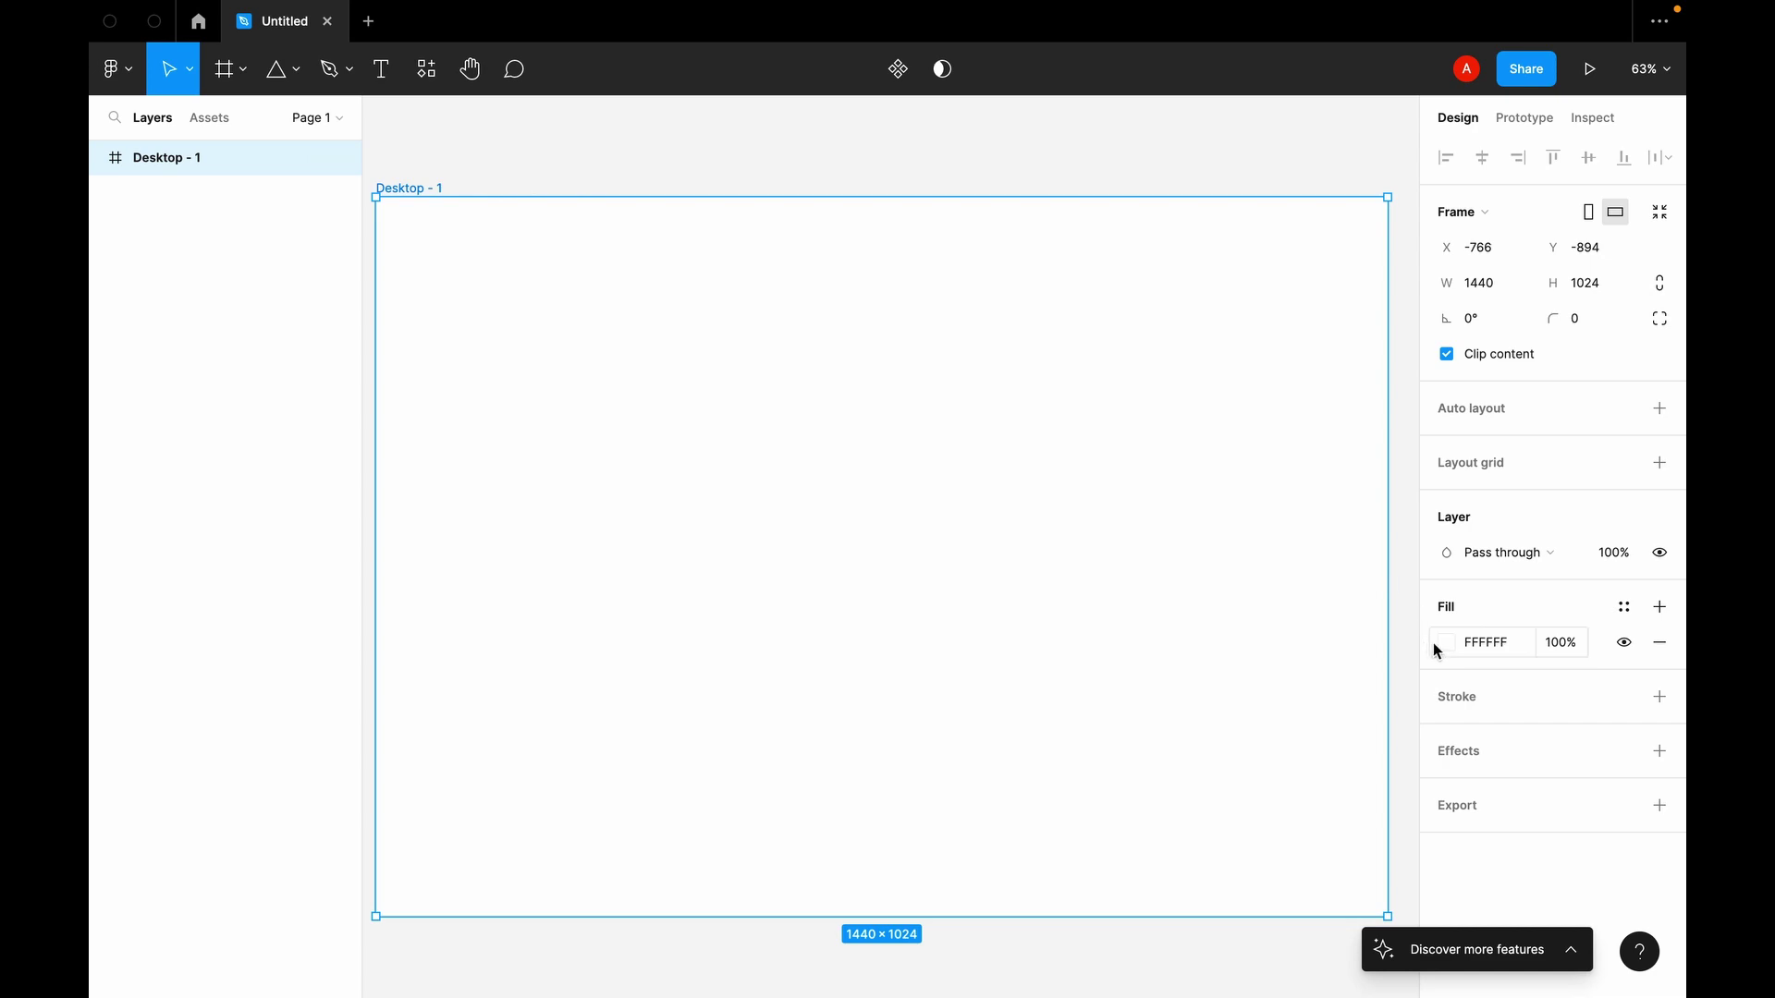
left_click(1482, 649)
type("2")
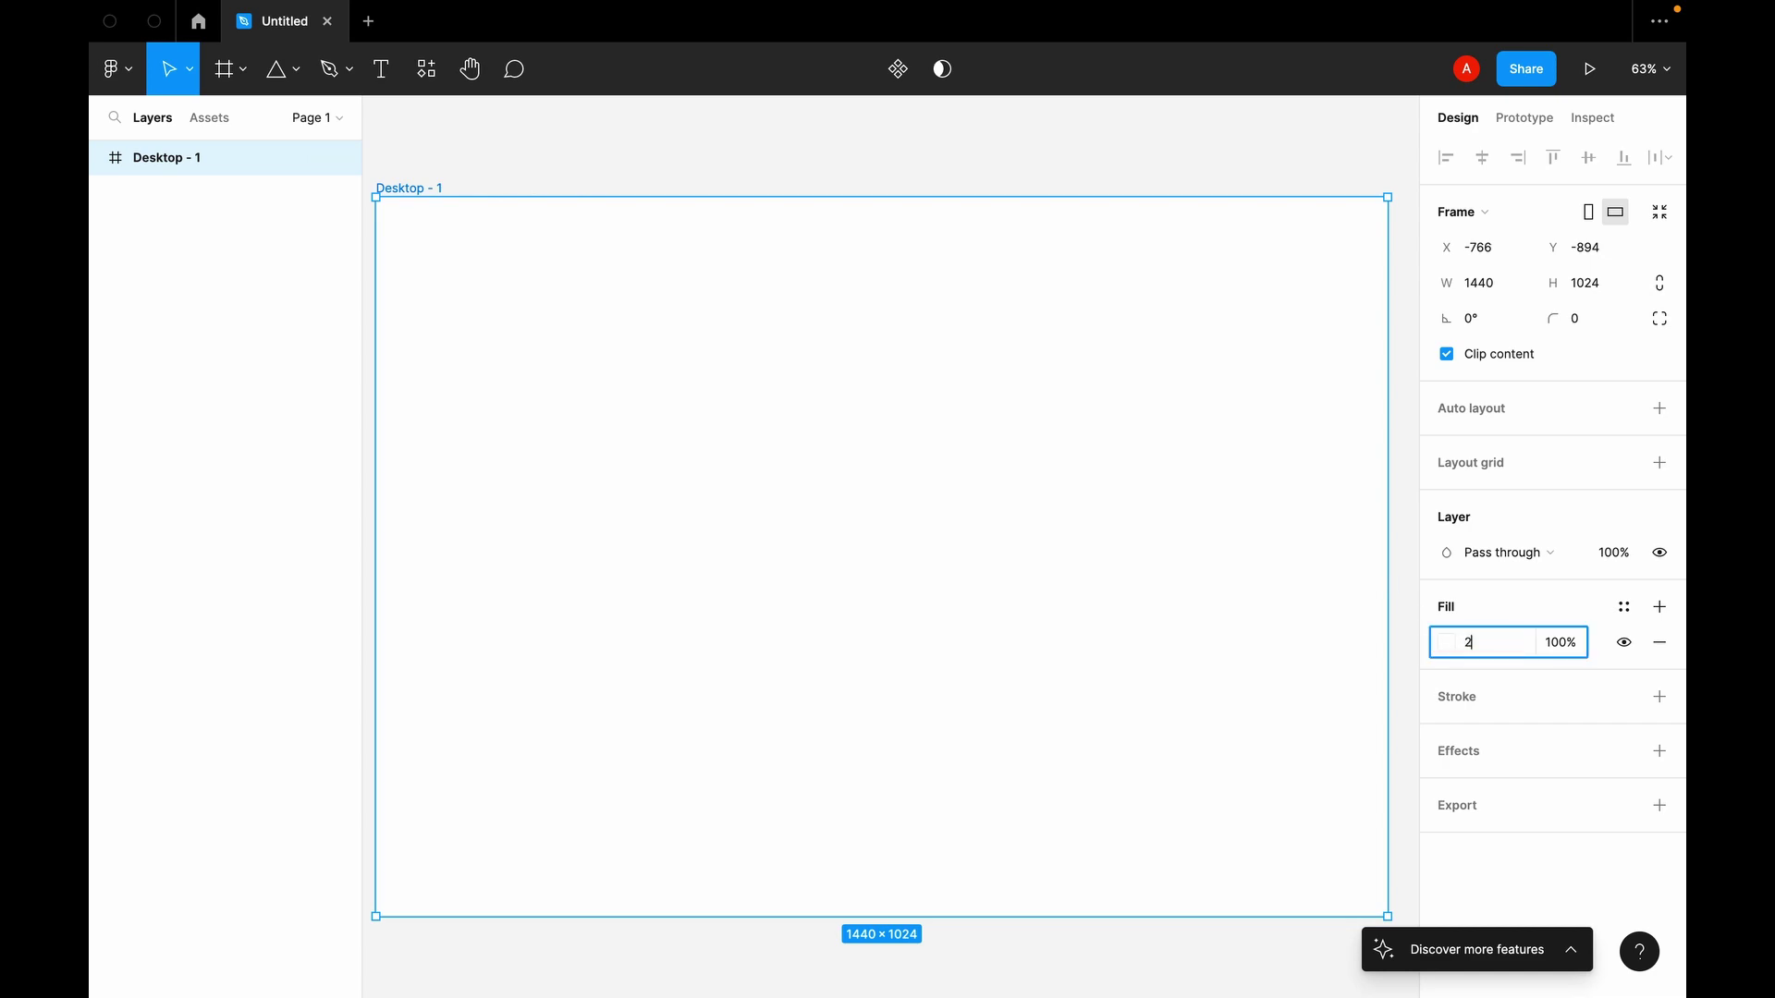
type("d2d1d1")
key("Return")
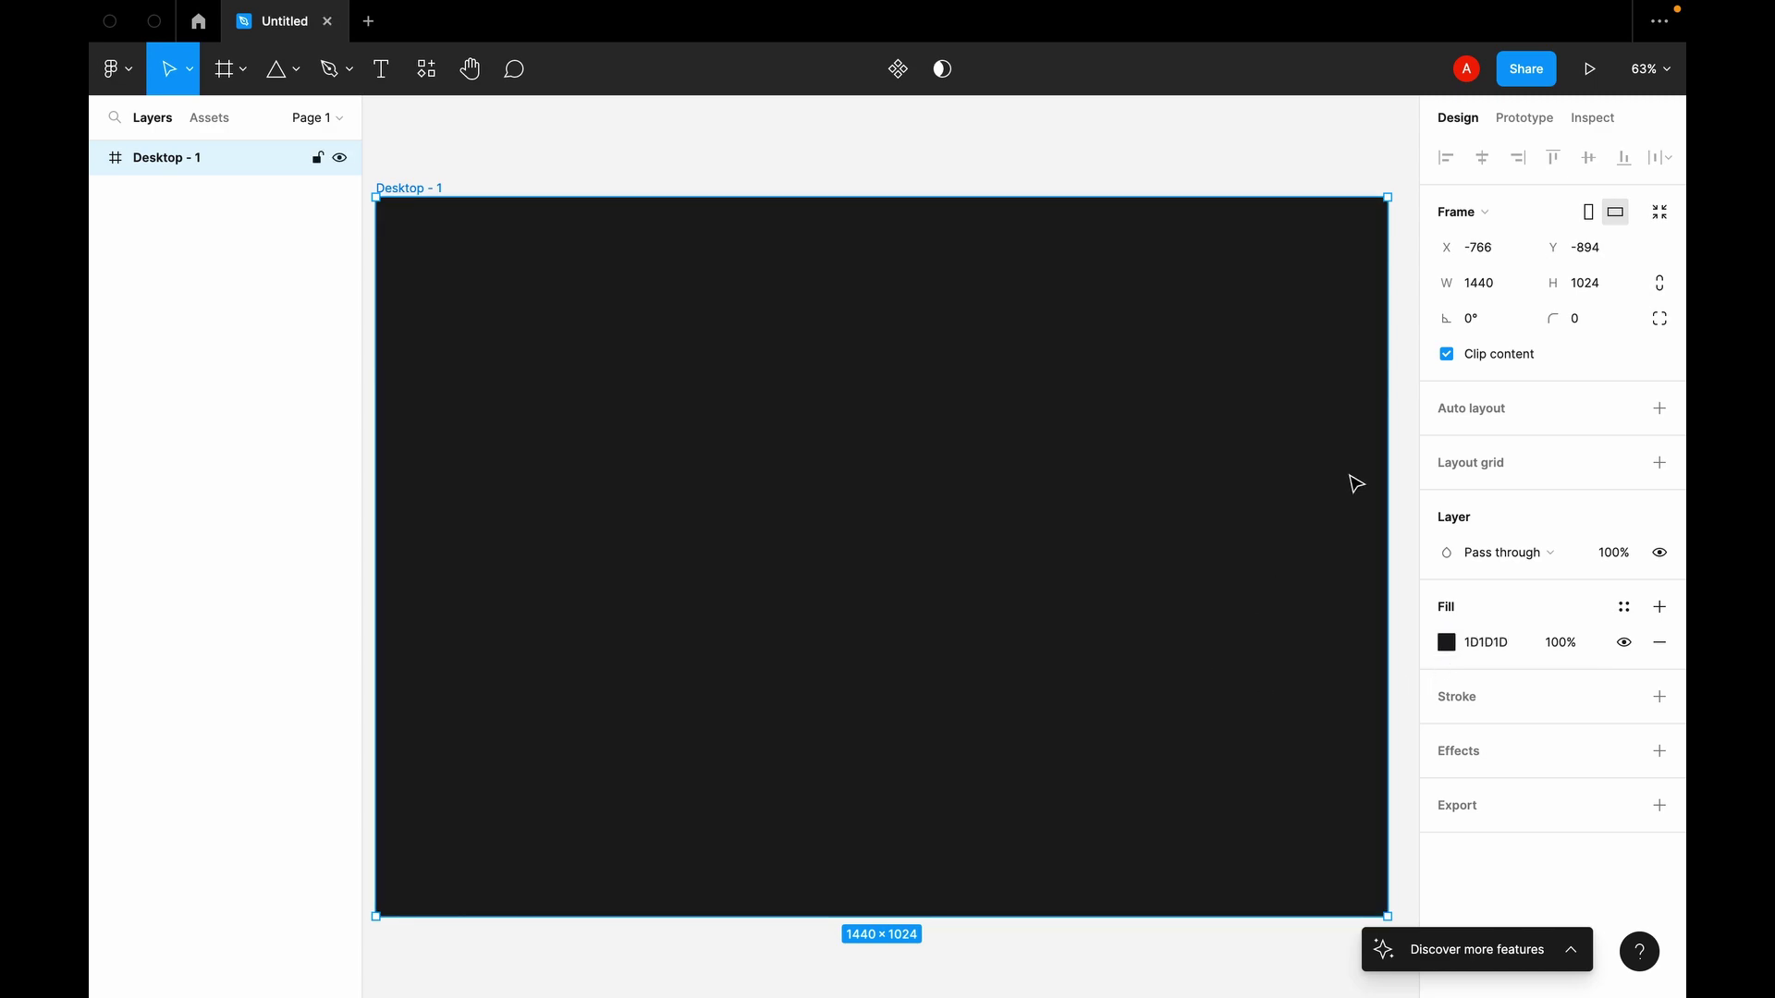
left_click(915, 179)
scroll(766, 307, "left", 1)
scroll(766, 307, "down", 1)
scroll(766, 307, "up", 5)
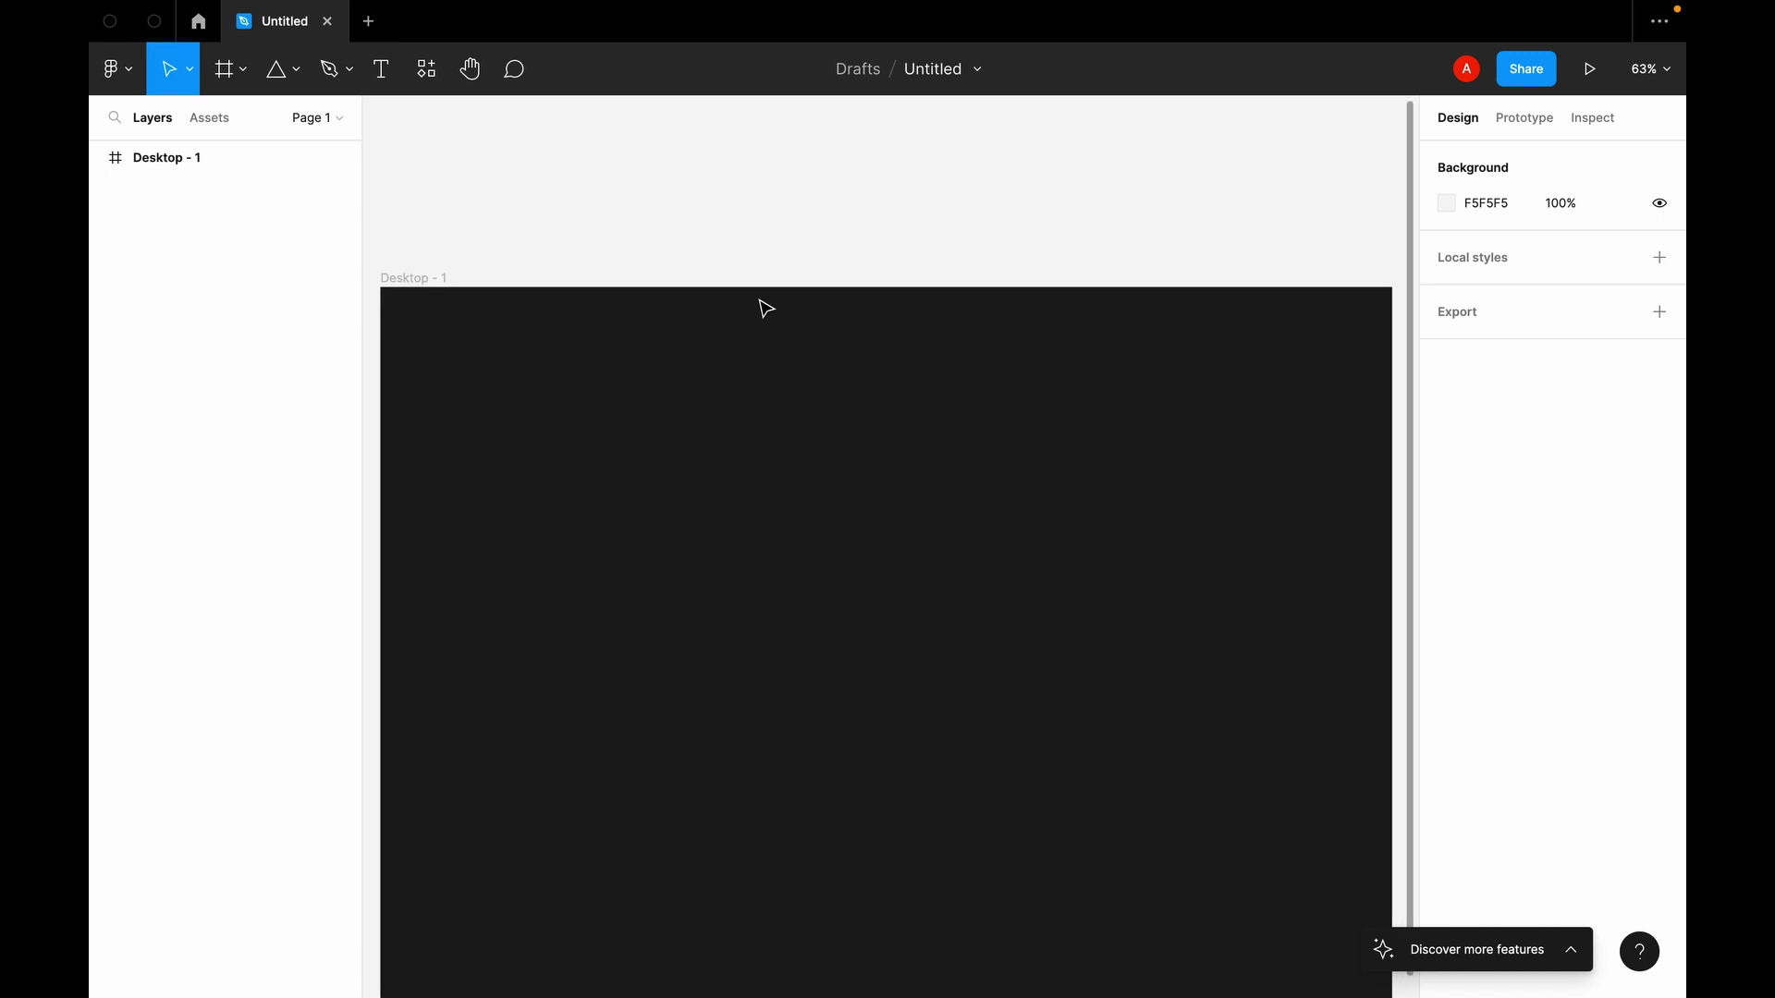
scroll(765, 307, "up", 3)
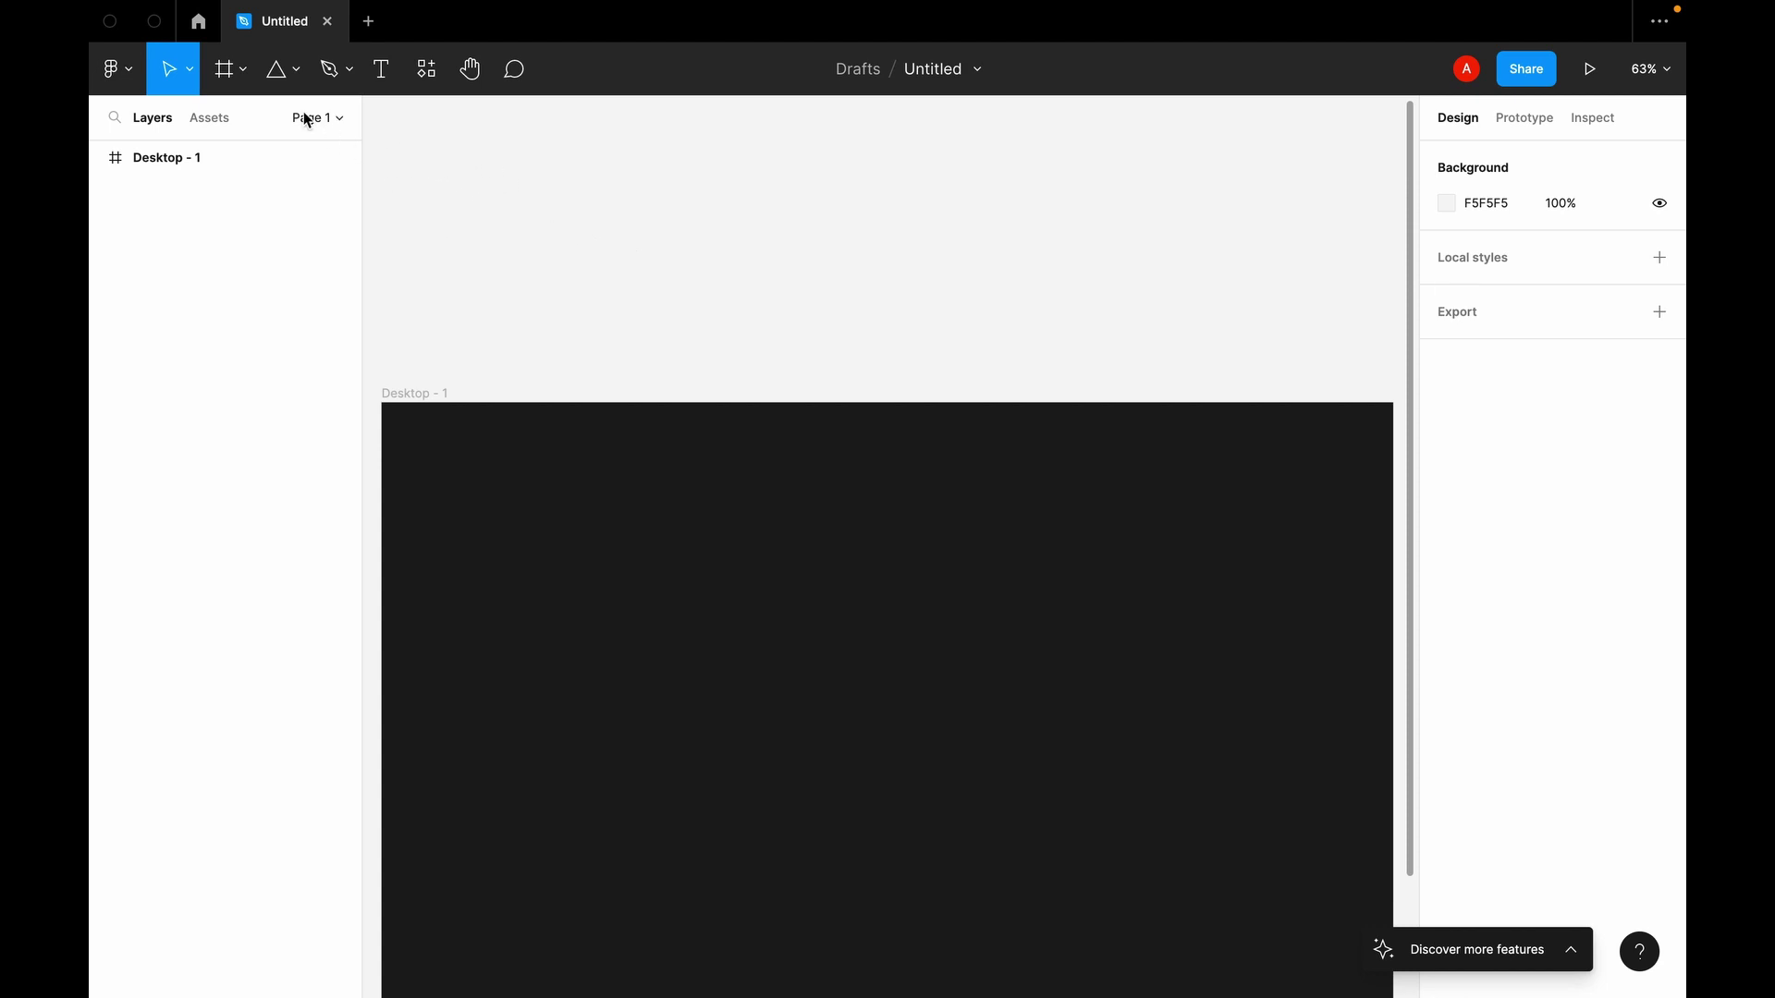
left_click(293, 71)
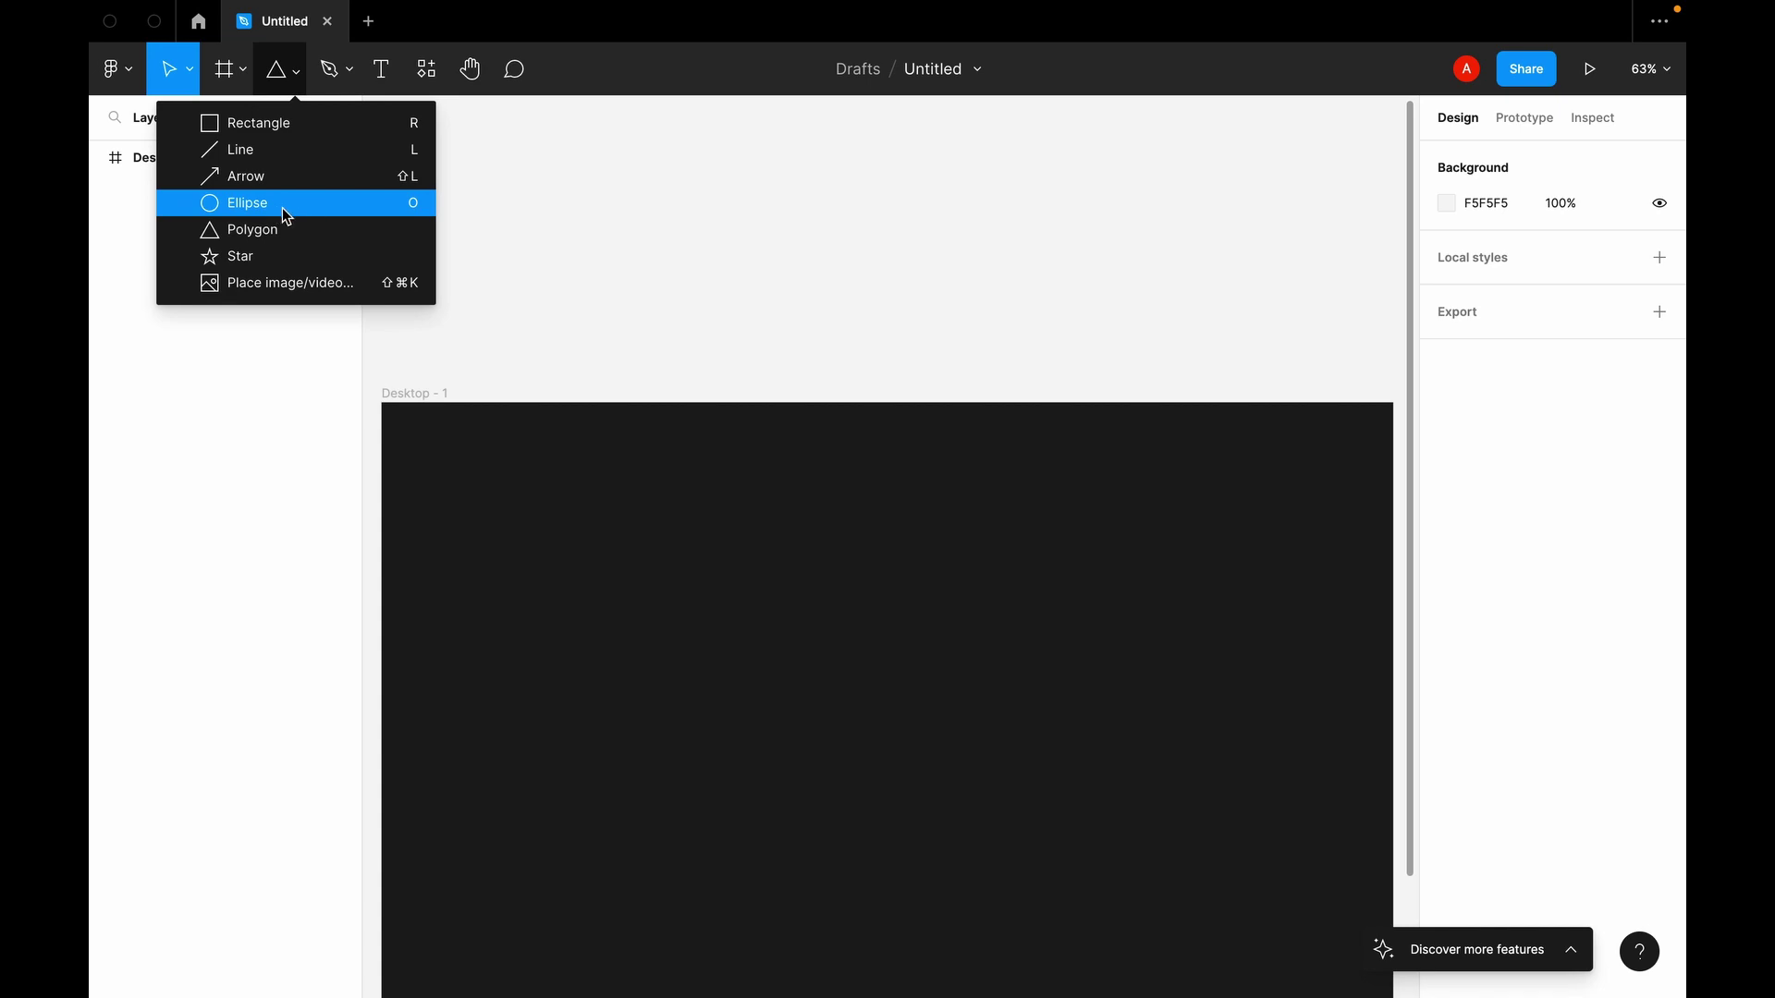
left_click(405, 211)
left_click_drag(424, 184, 505, 247)
key("Delete")
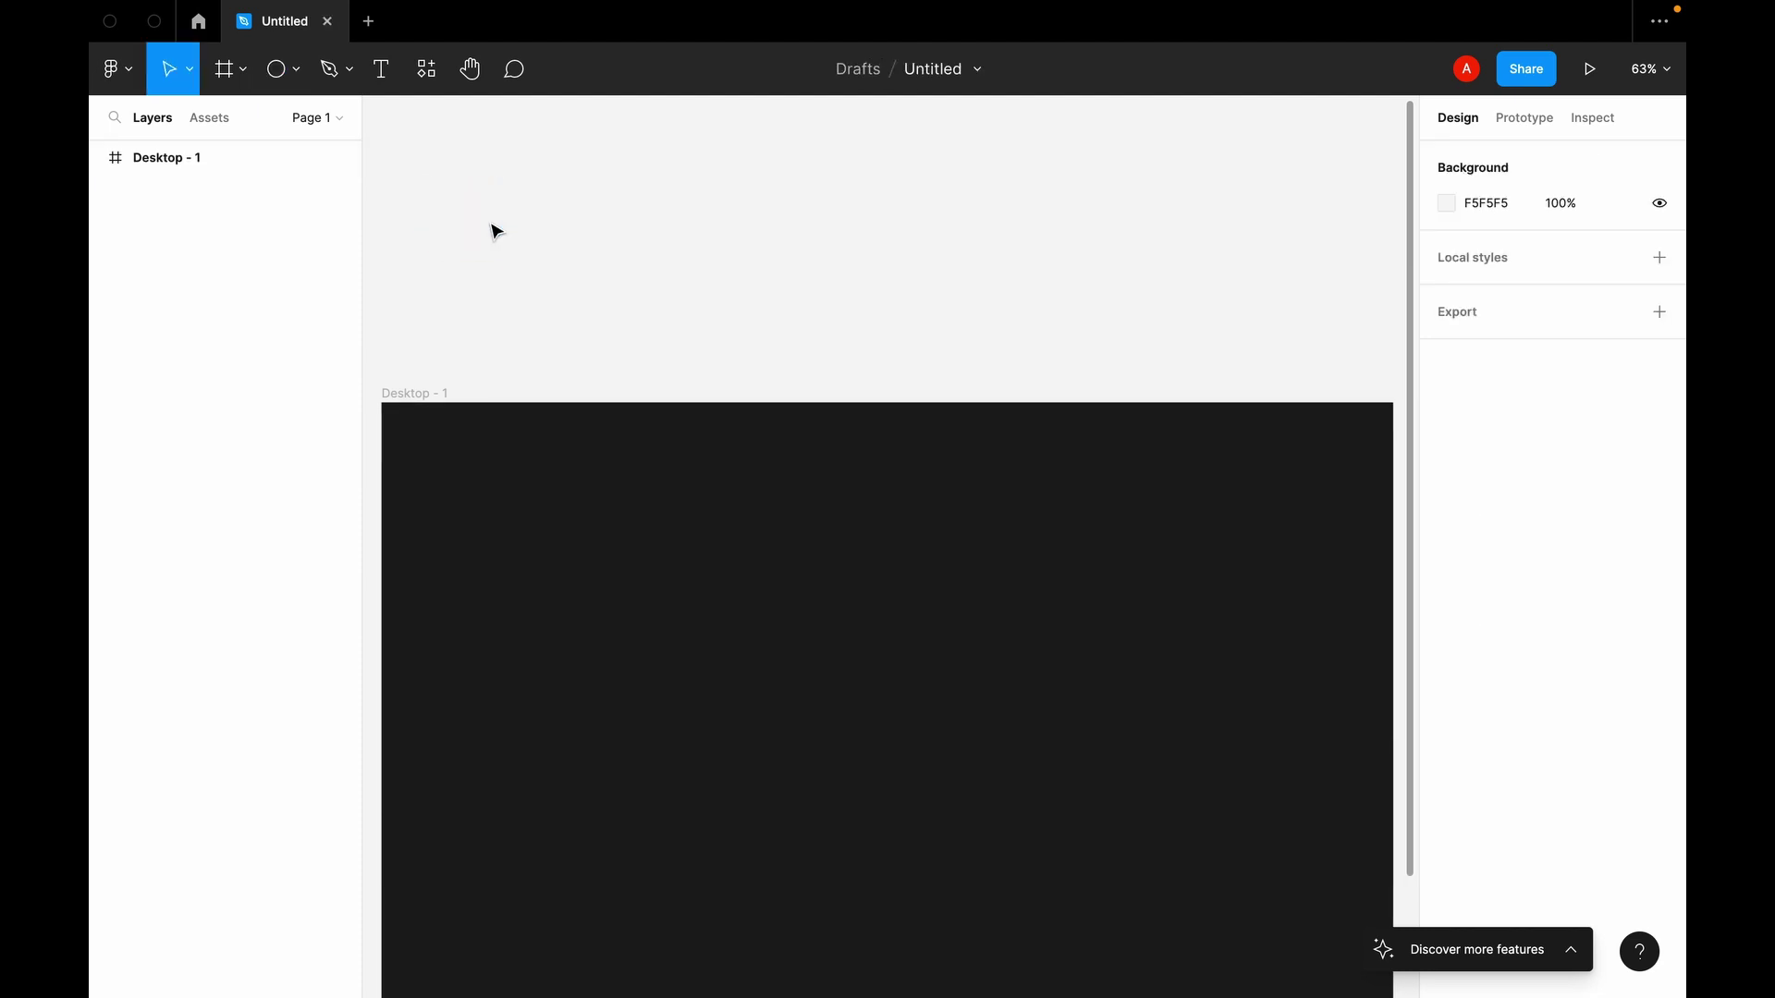
Step: Draw a circle about 215 px across above the Desktop frame and a triangle about 260 px wide beside it
key("o")
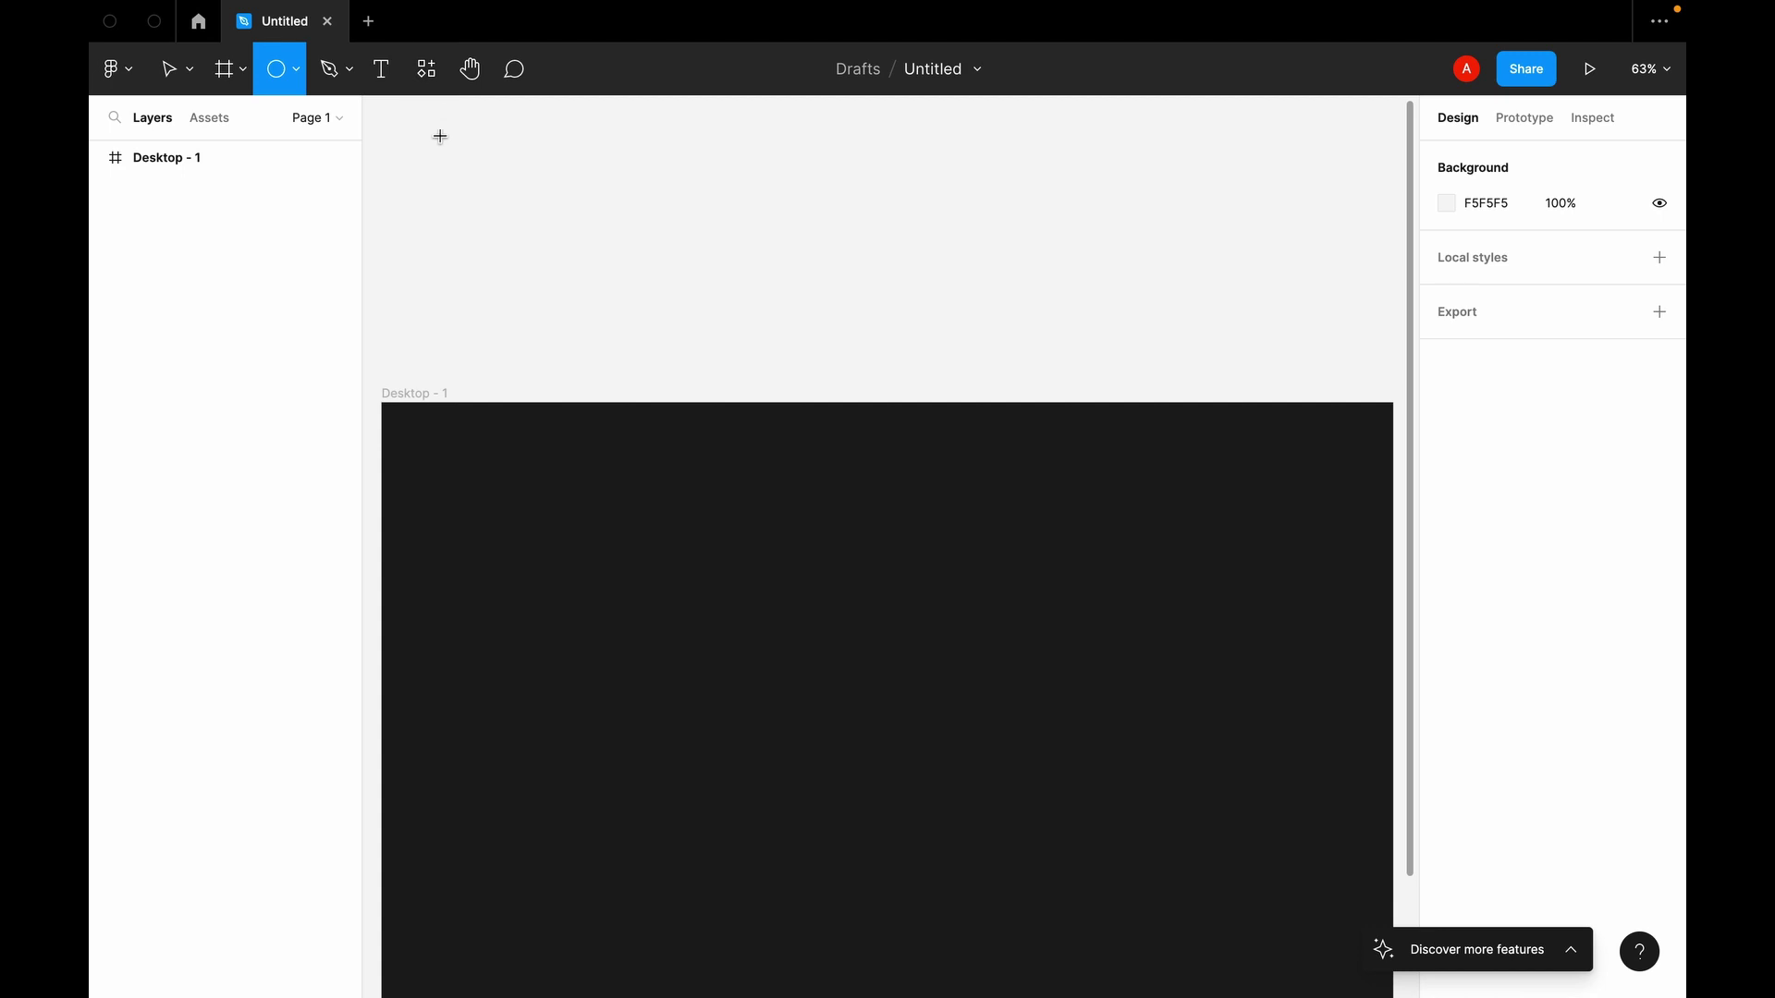
left_click_drag(448, 161, 594, 268)
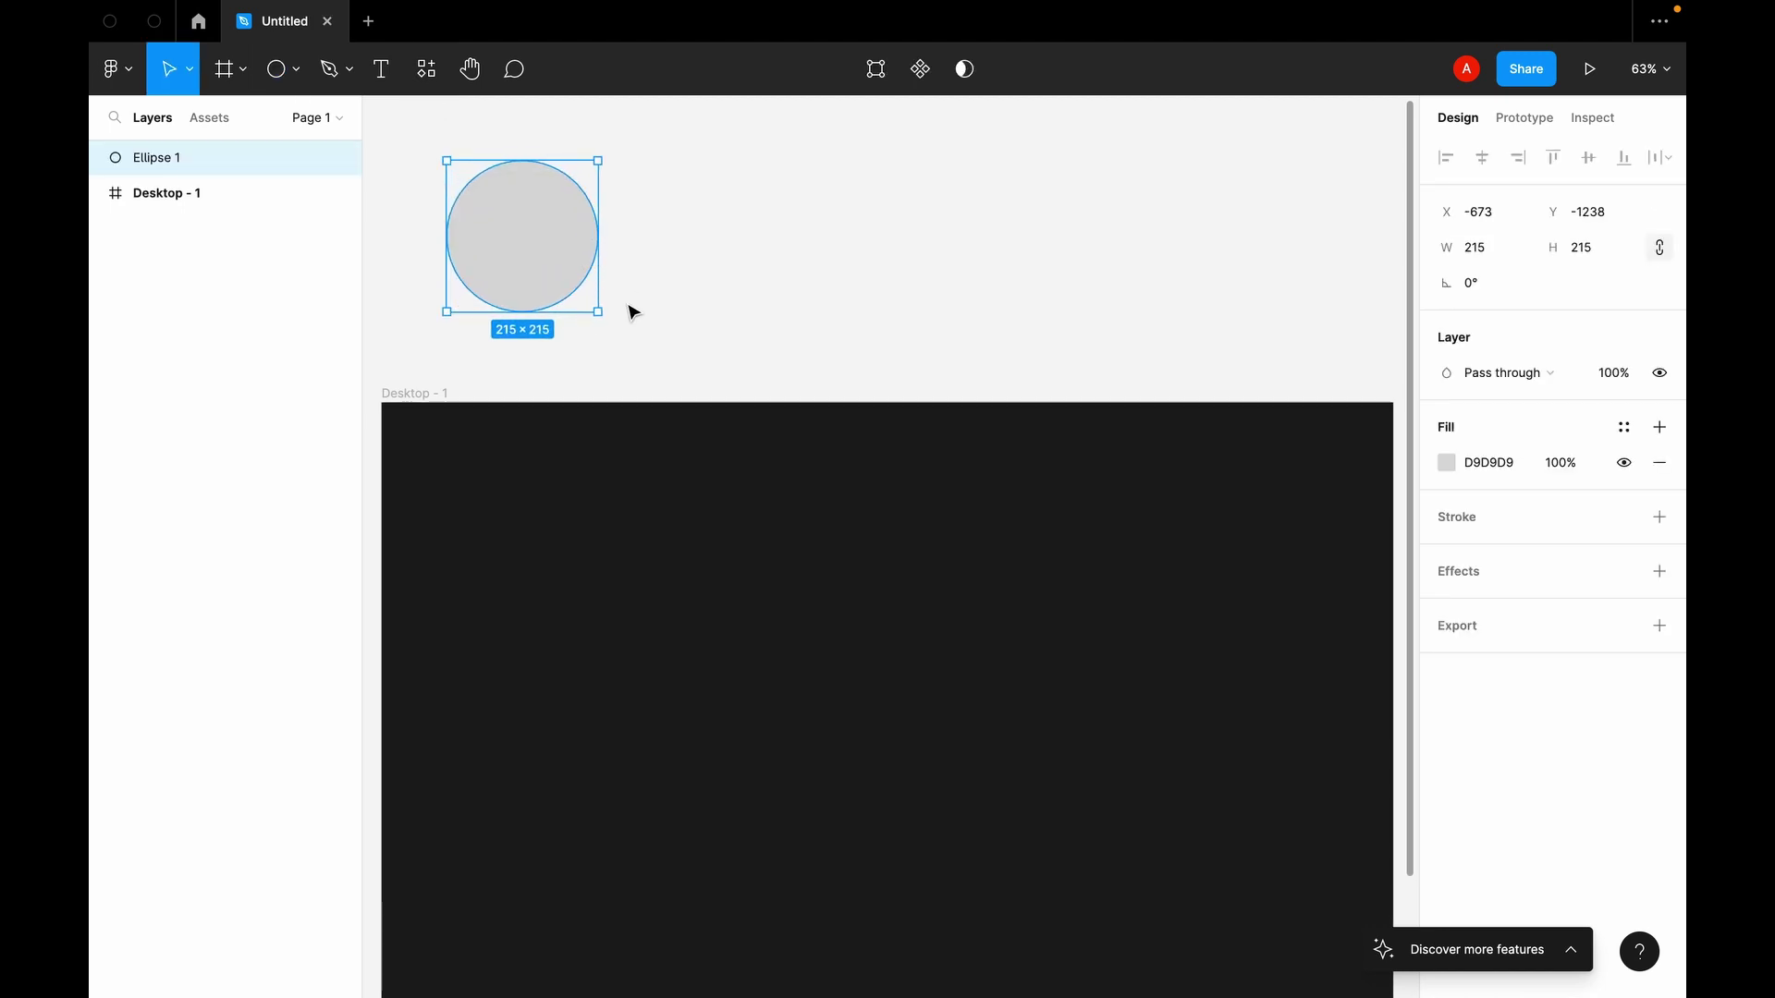
left_click(296, 74)
left_click(277, 220)
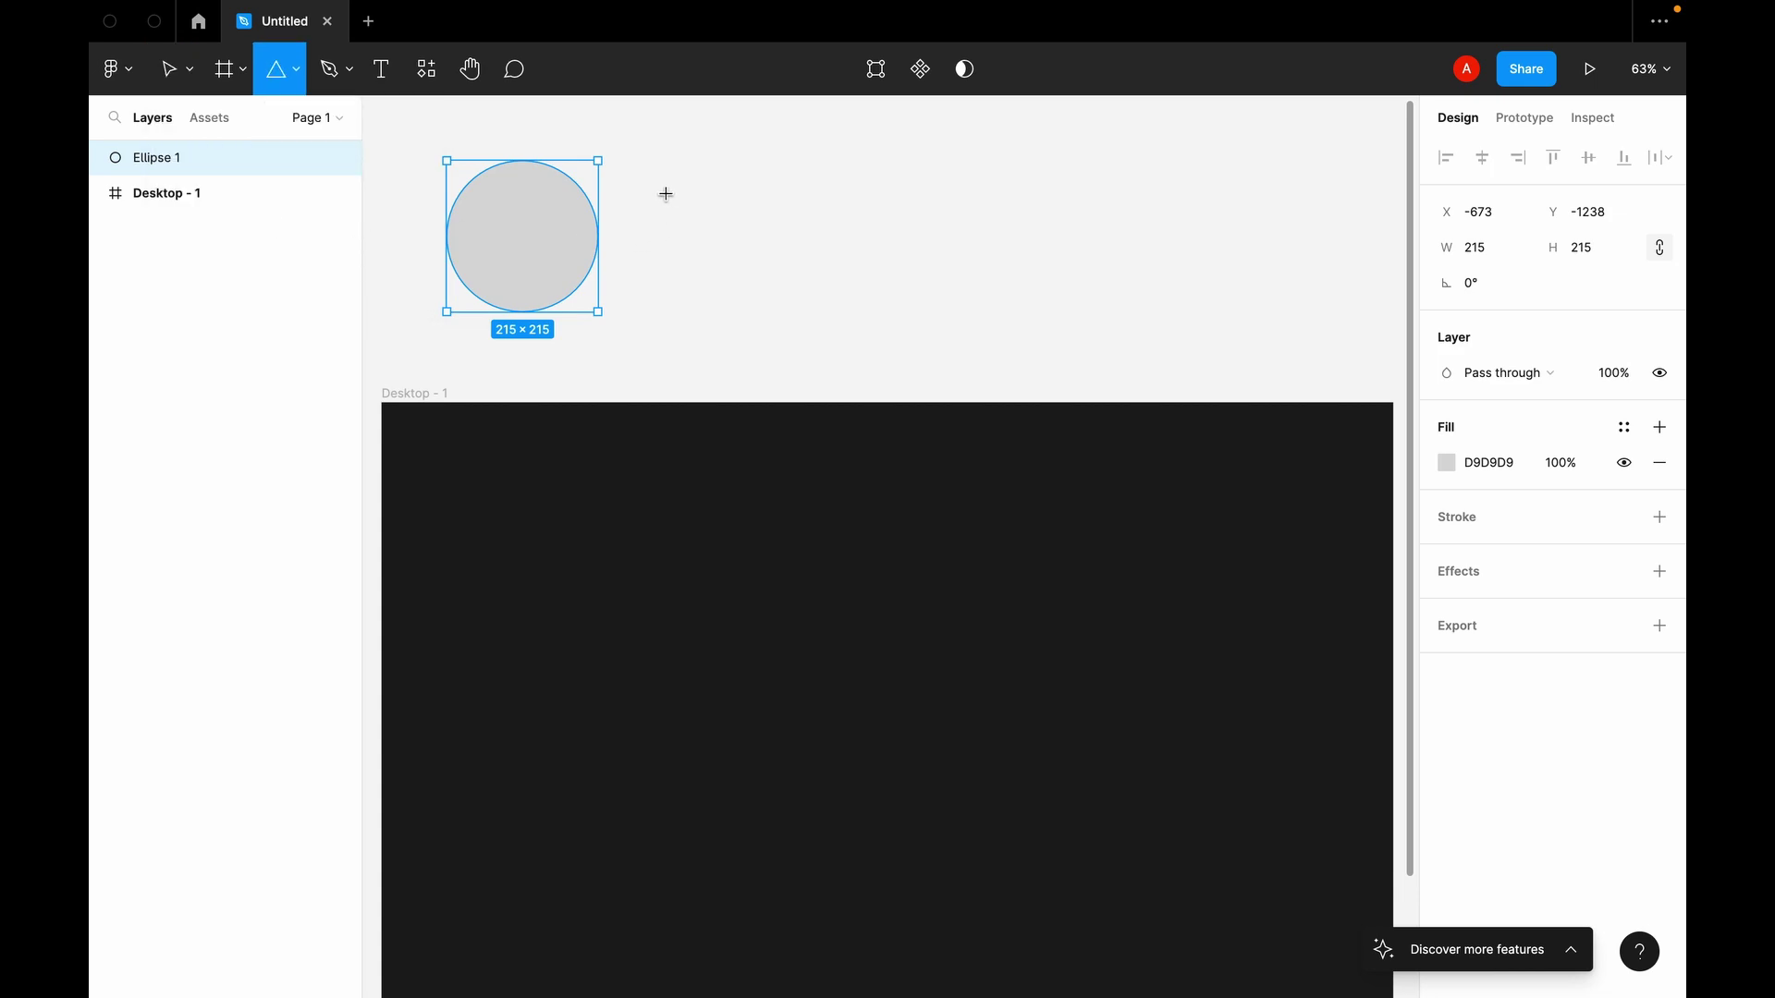
left_click_drag(649, 182, 832, 364)
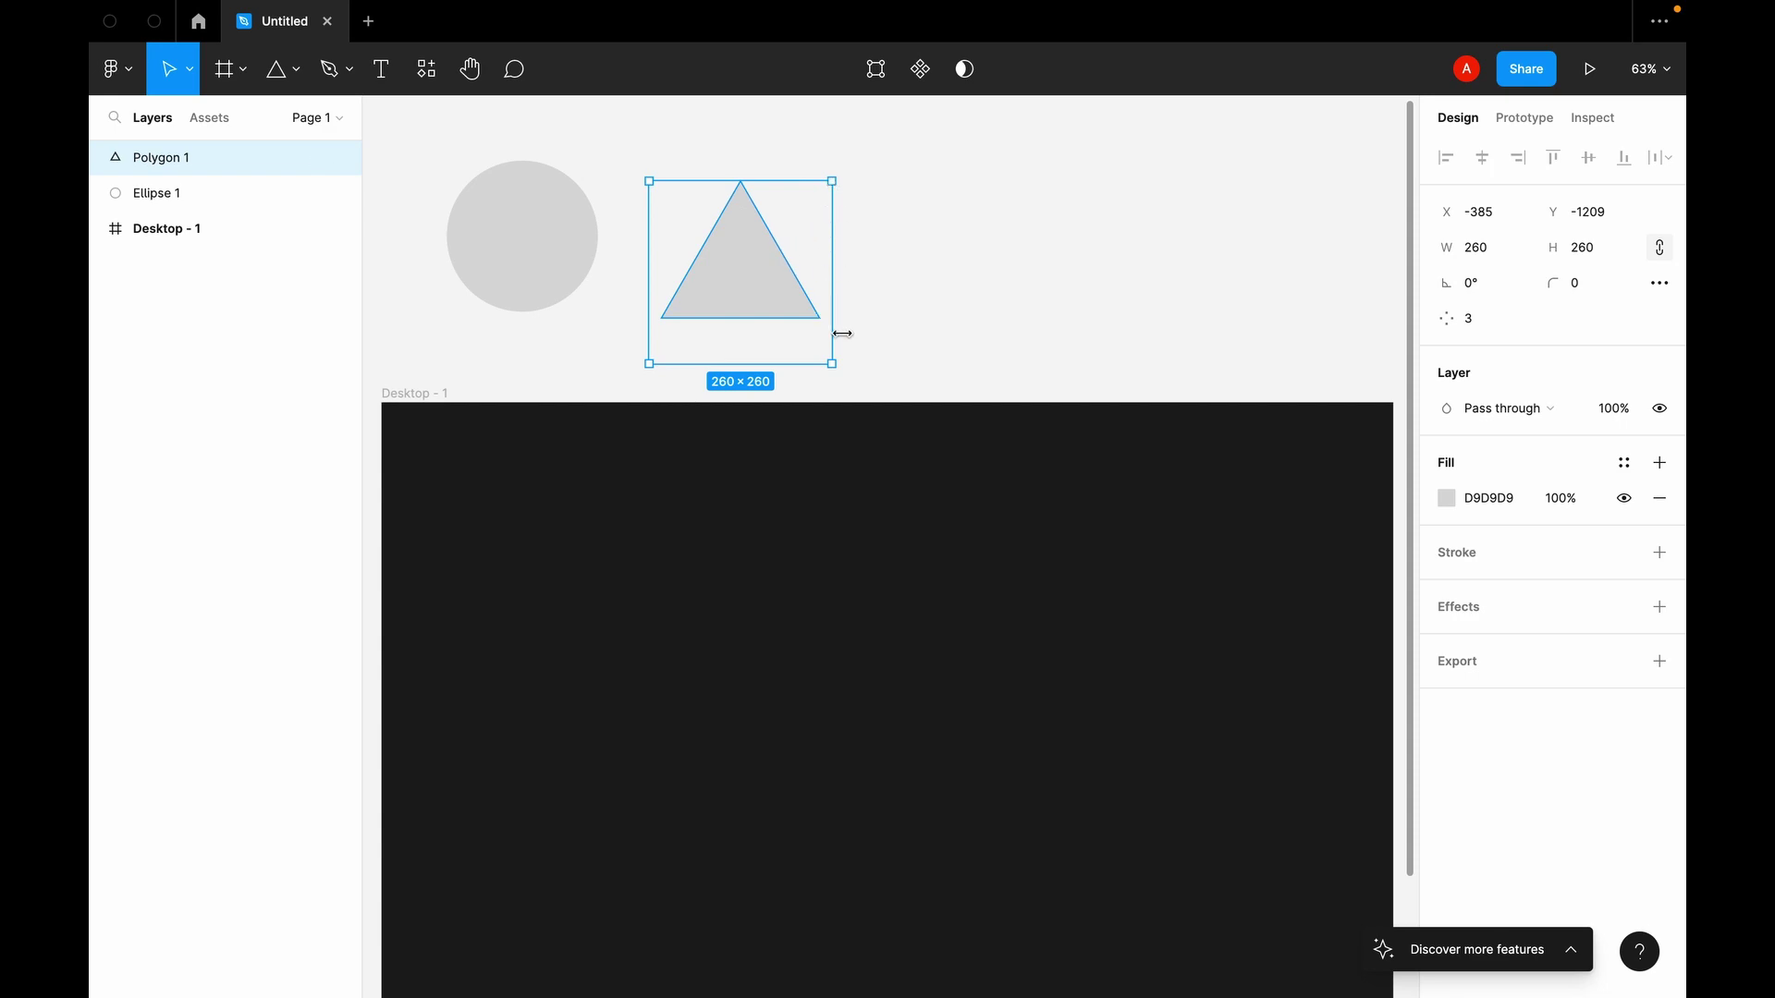
Step: Rotate the triangle to -90° so it points away from the circle
left_click_drag(839, 368, 742, 407)
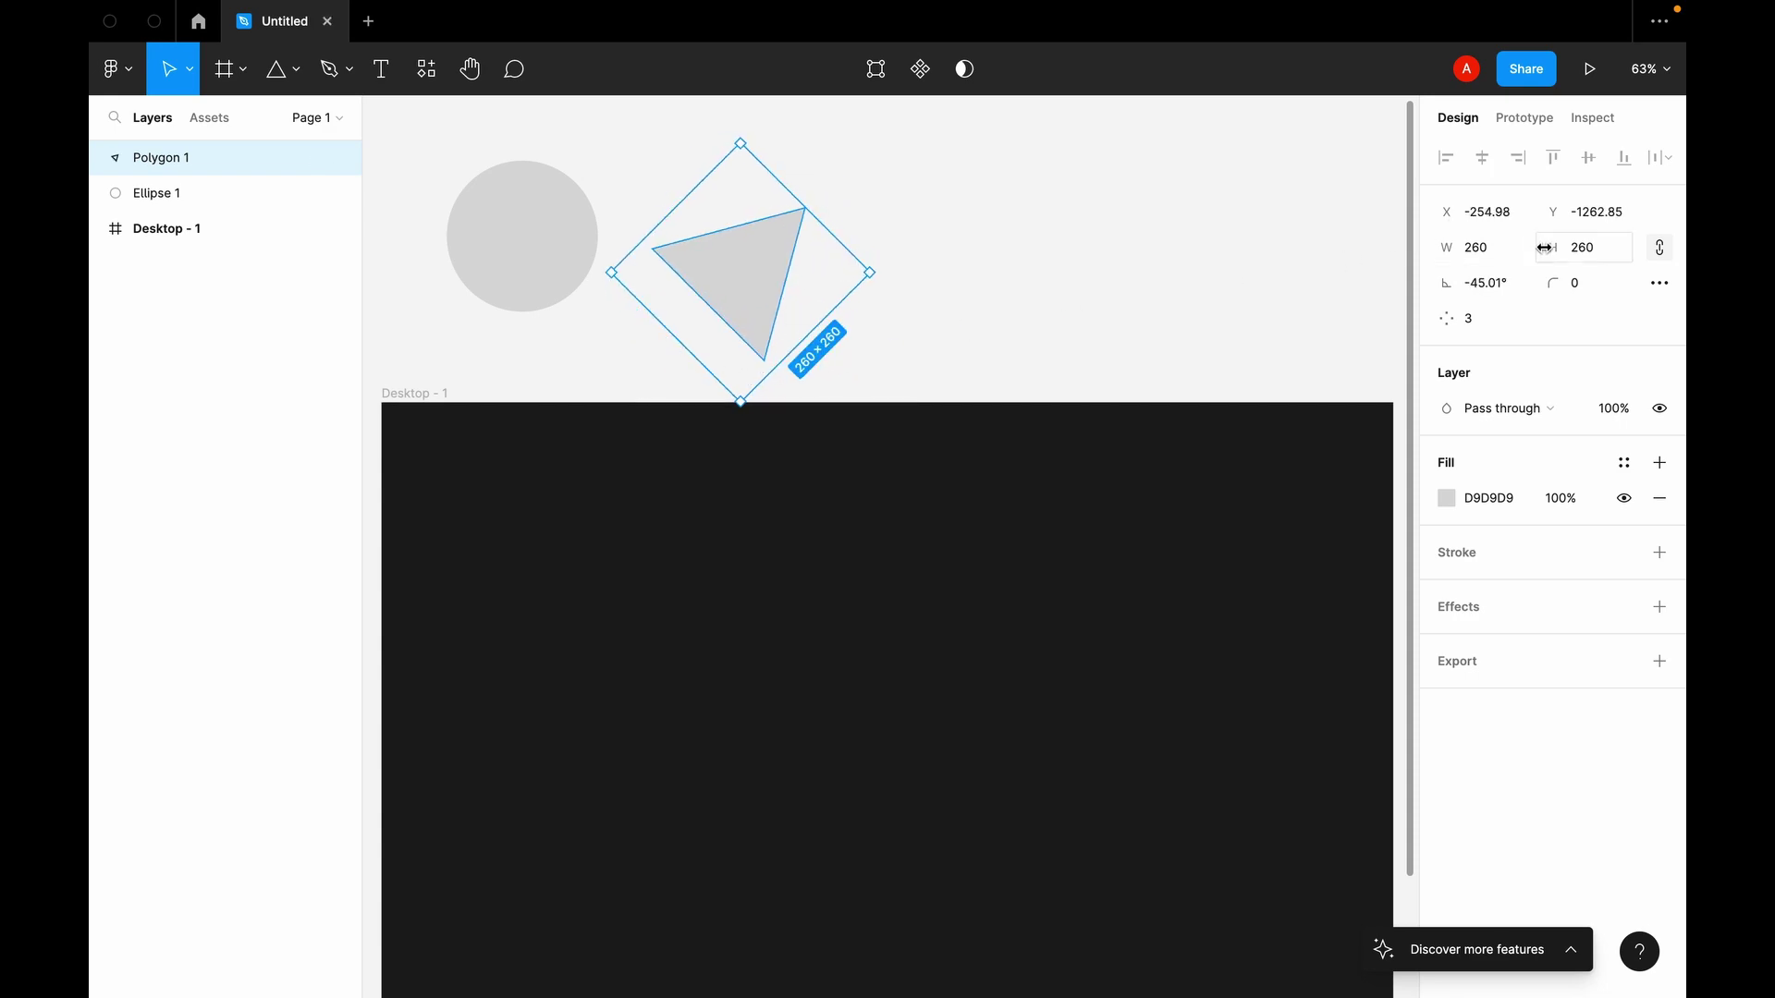
left_click(1576, 286)
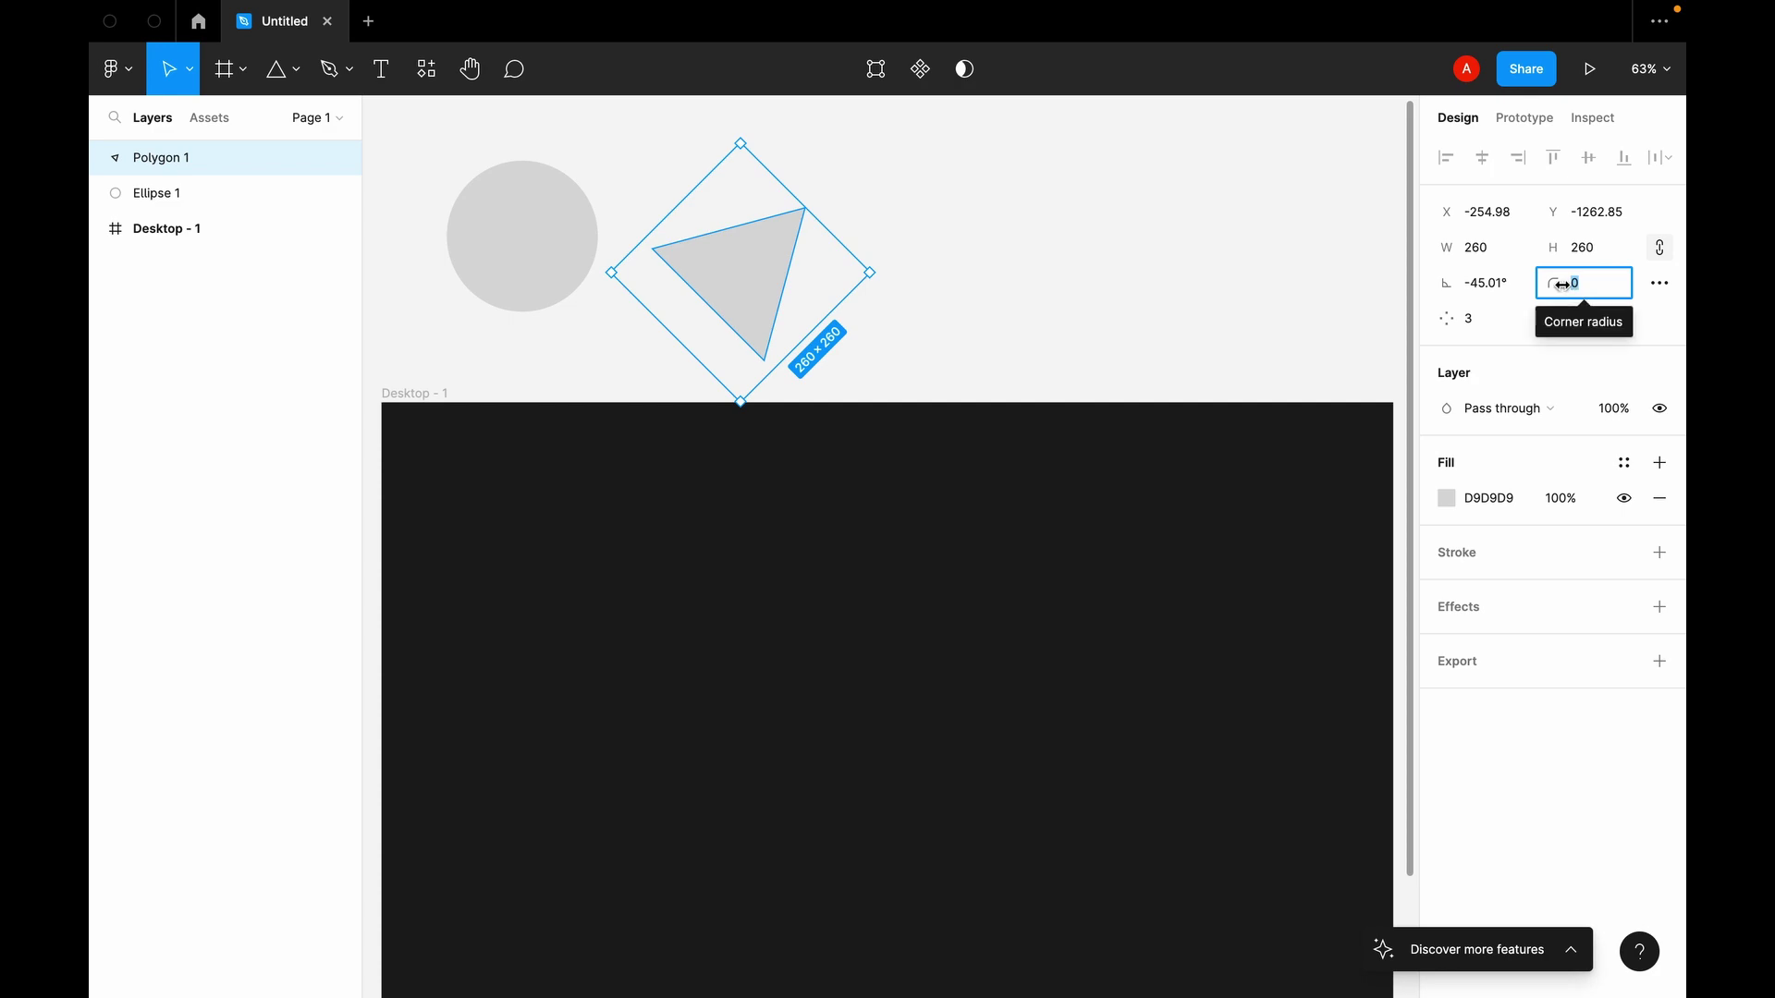
left_click(1510, 297)
type("-")
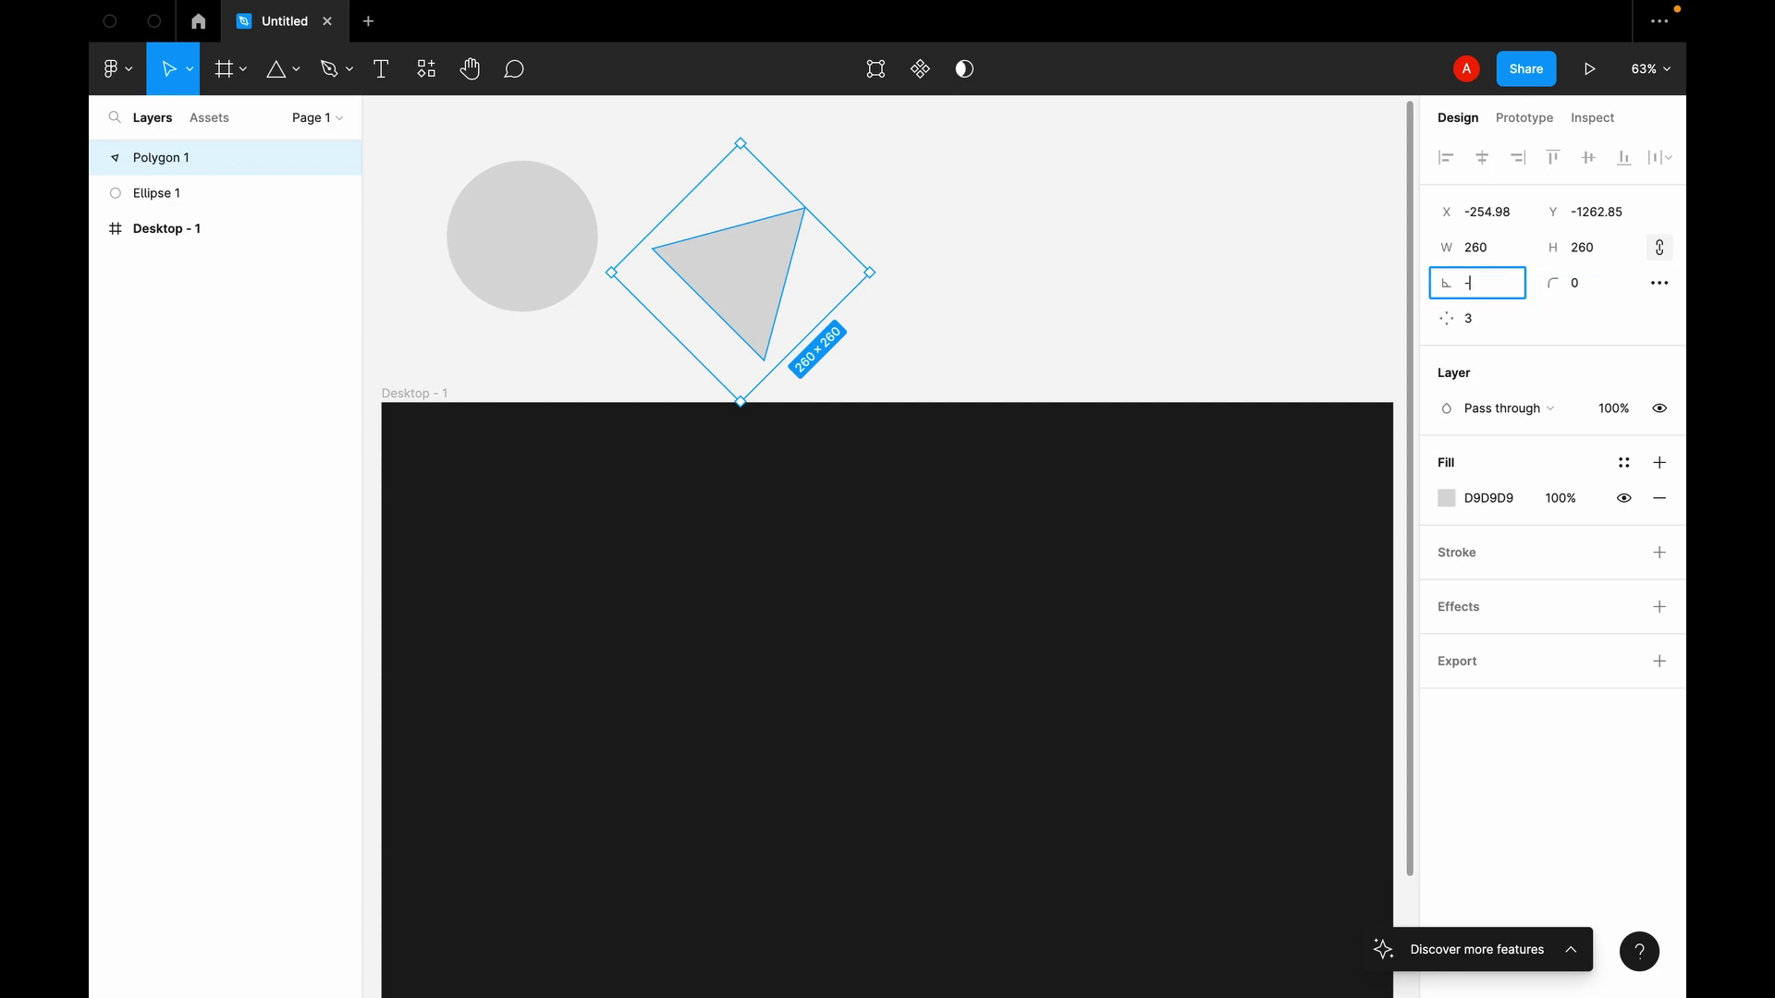
type("90")
key("Return")
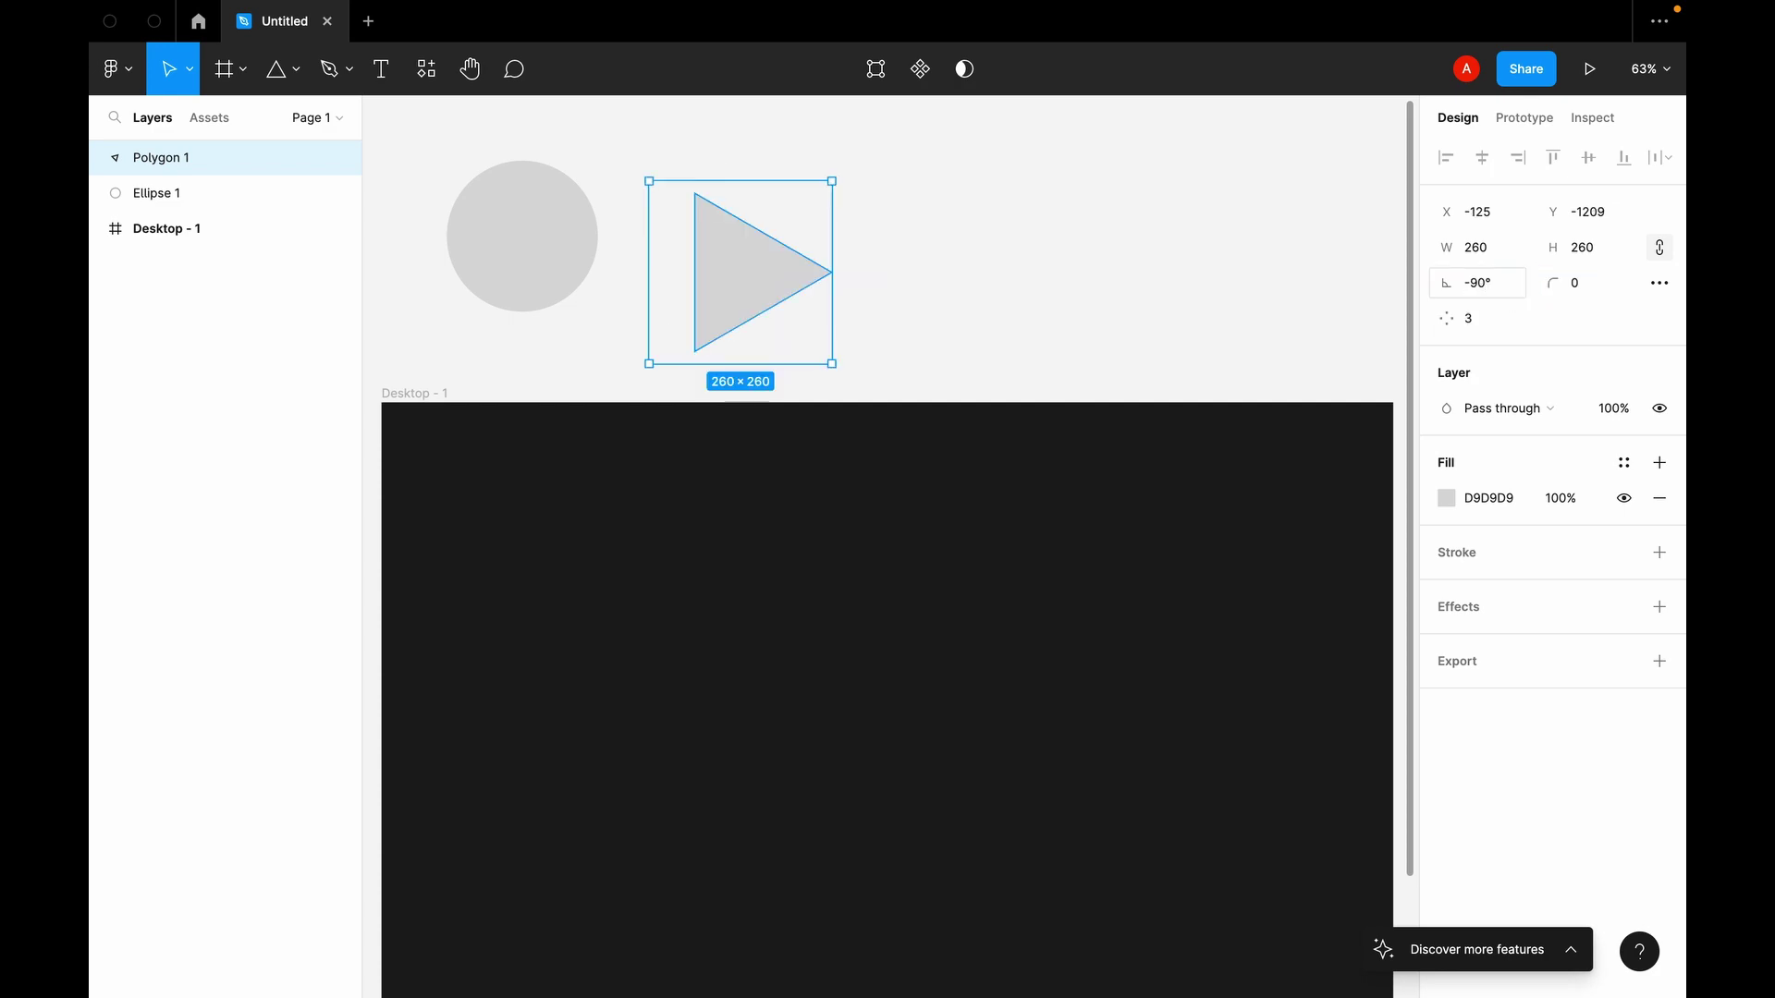
Step: Overlap the triangle with the circle's edge and combine both shapes with Exclude selection
left_click_drag(720, 278, 598, 241)
left_click_drag(431, 157, 672, 273)
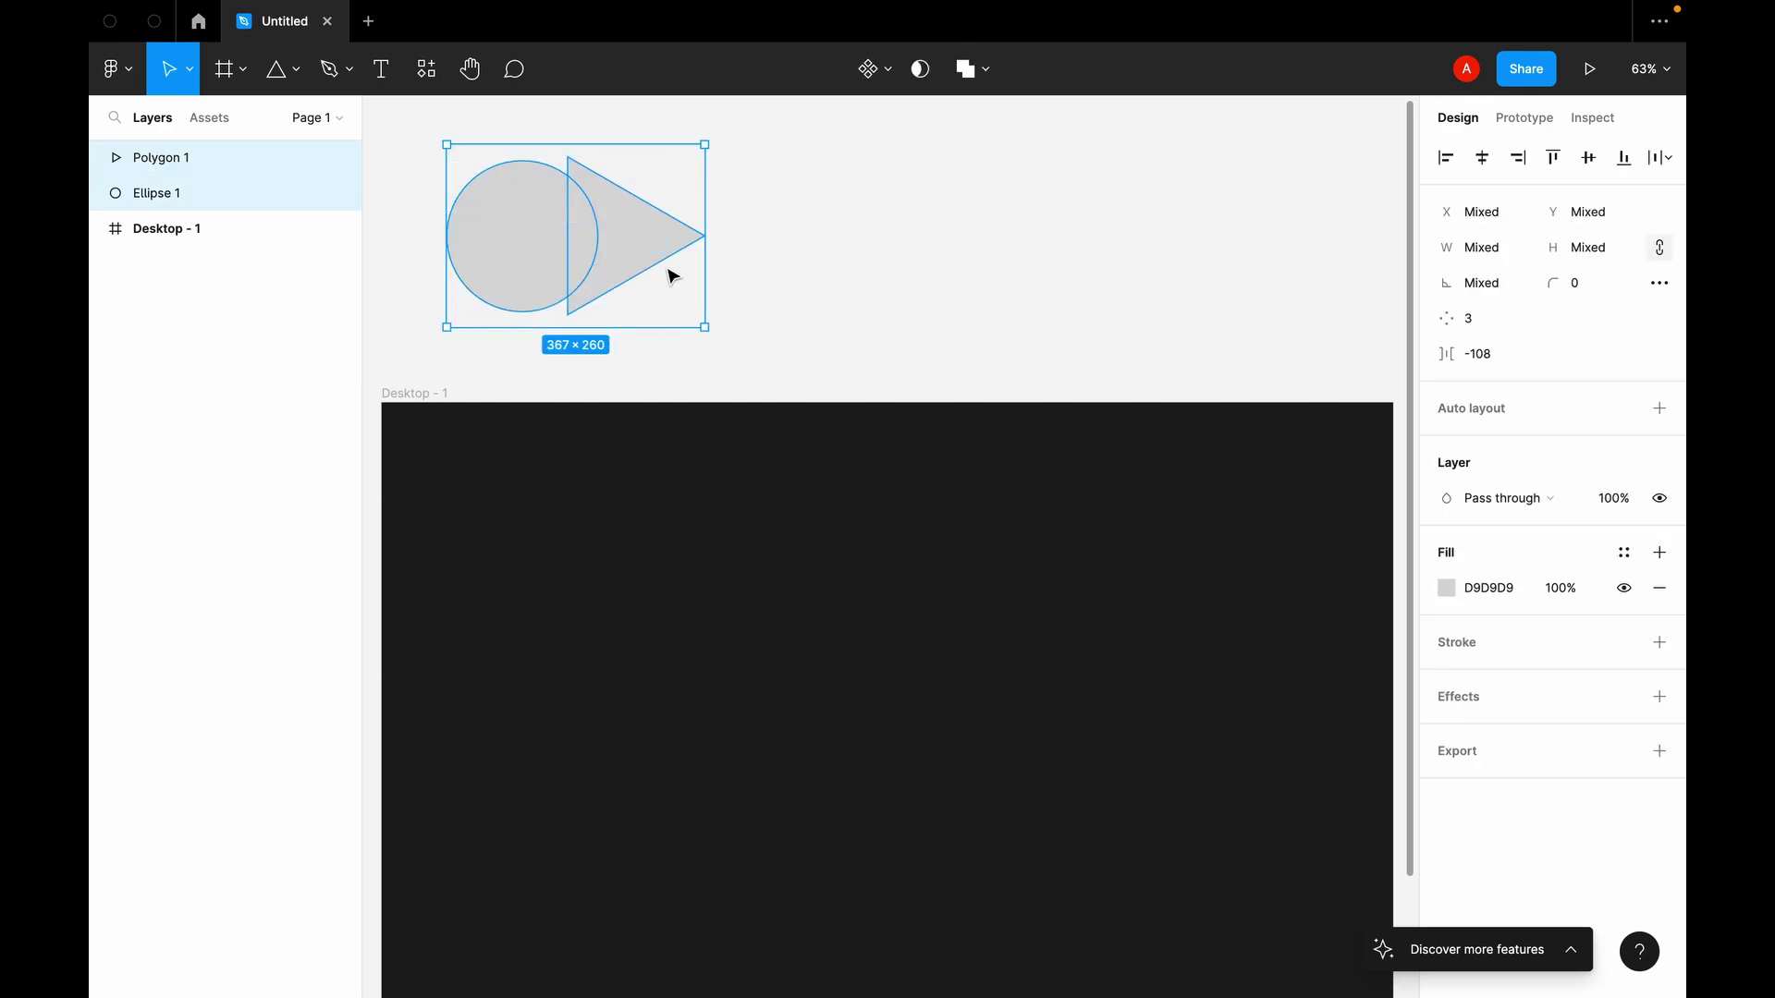
left_click(986, 81)
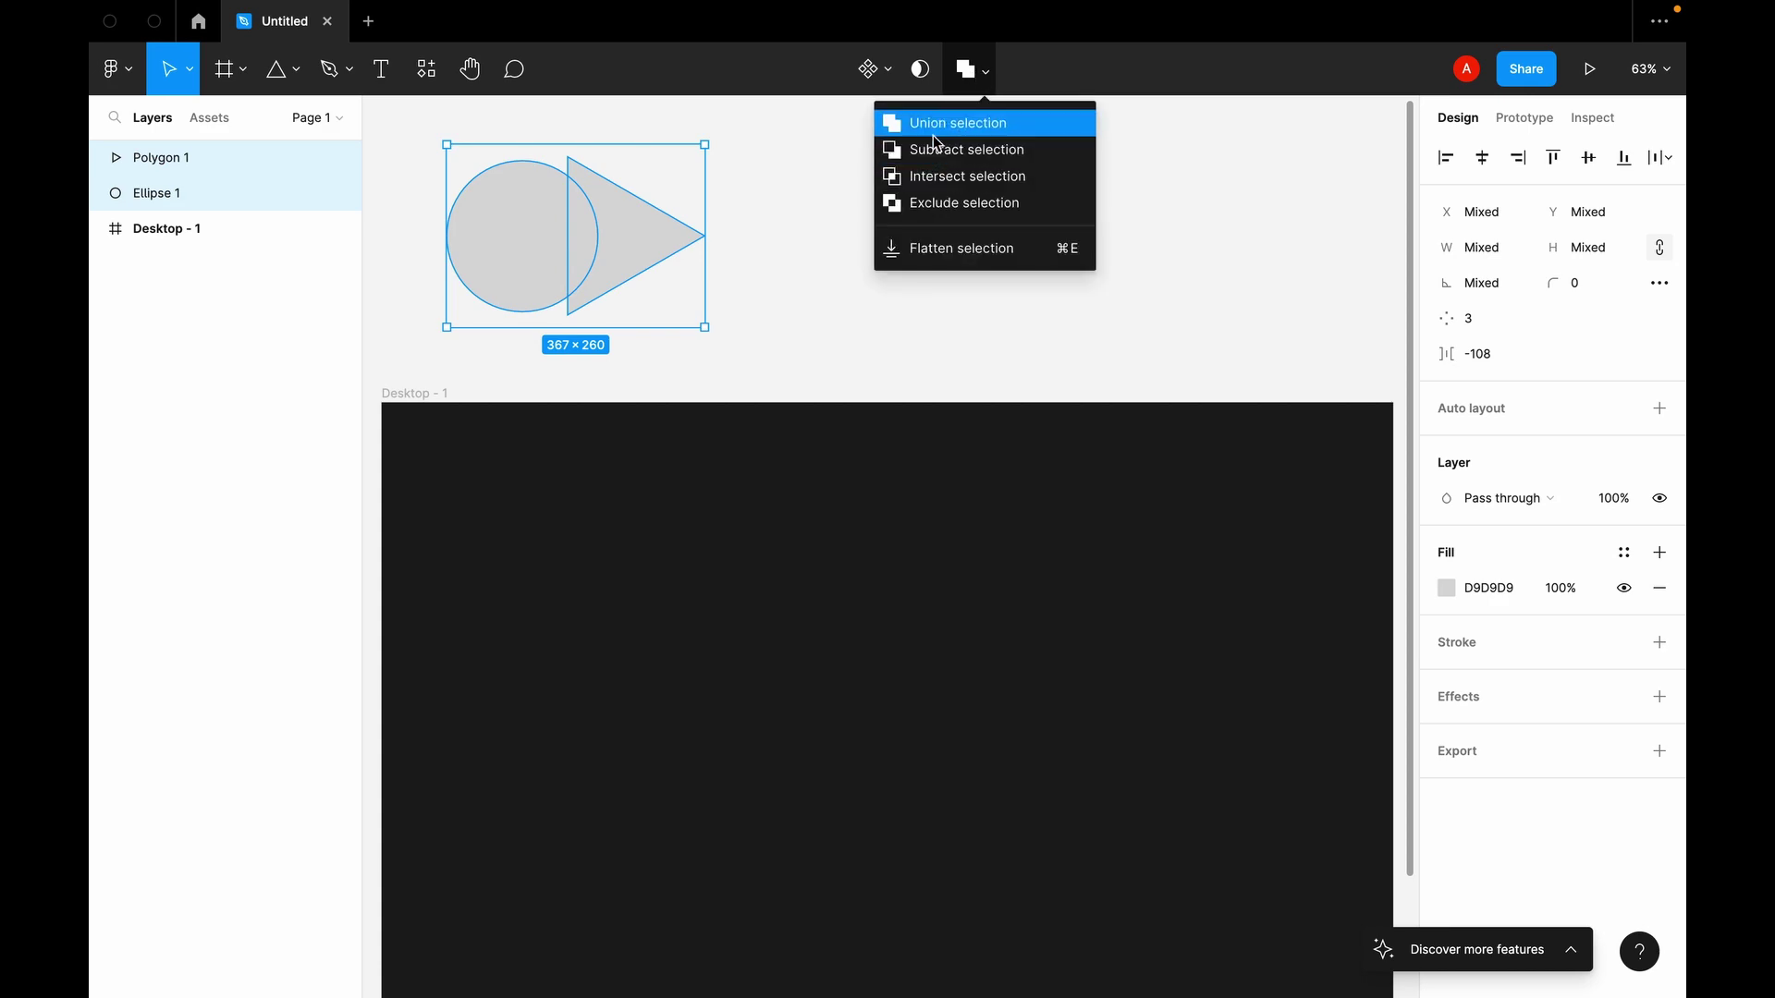
left_click(943, 205)
Step: Scale the combined logo shape down to about 130 px wide and set its fill to E99260
left_click_drag(530, 241, 682, 242)
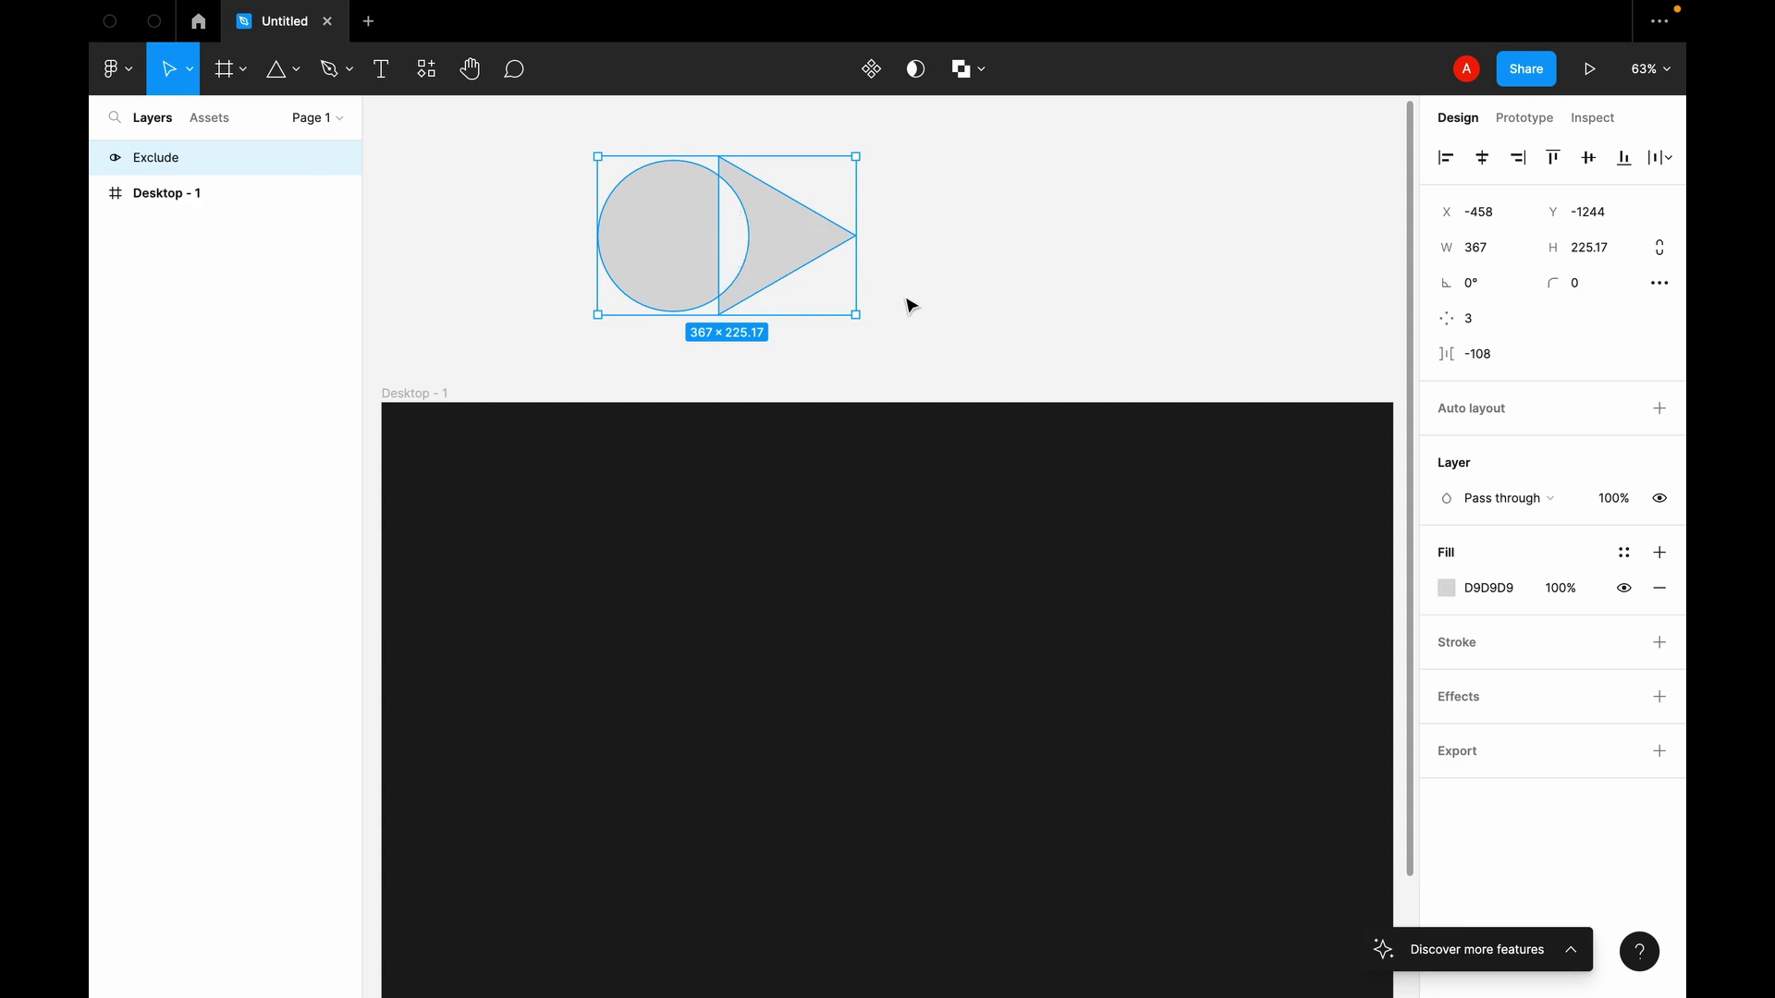
left_click_drag(859, 315, 687, 203)
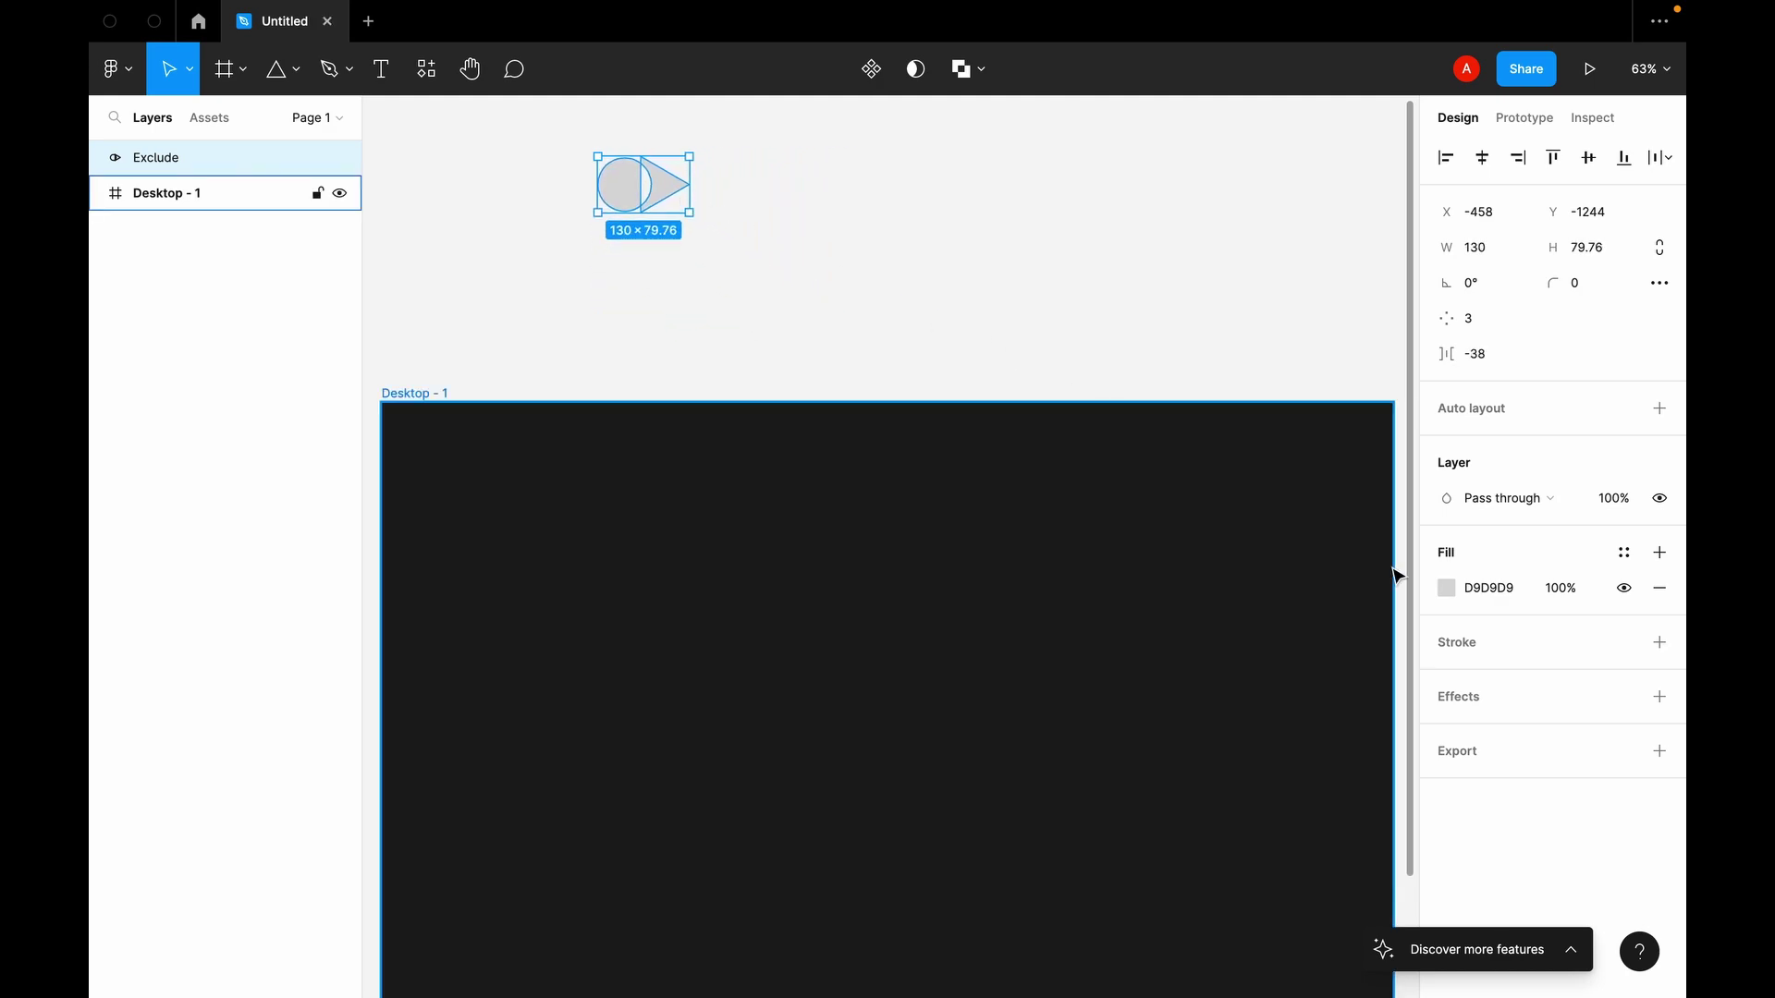
left_click(1490, 588)
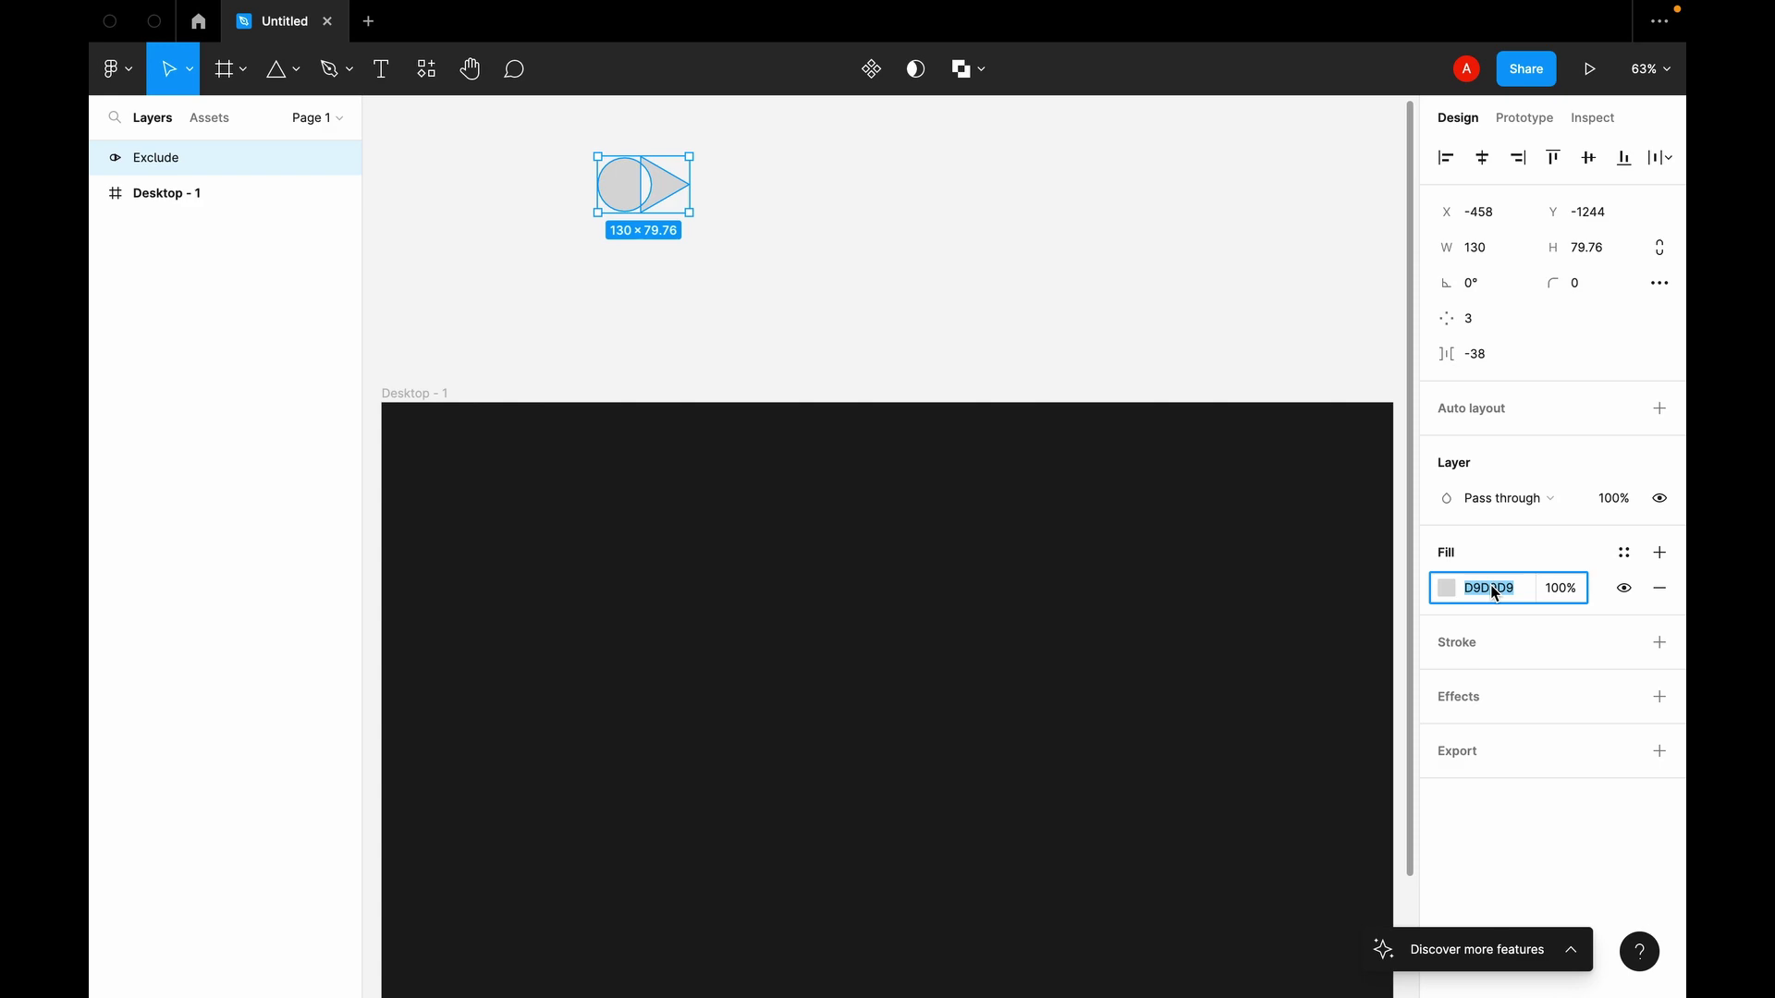
type("e99260")
key("Return")
Step: Move the logo just above the Desktop frame's upper-left corner and scale it down to about 90 × 55 px
scroll(804, 254, "left", 2)
left_click_drag(719, 189, 542, 340)
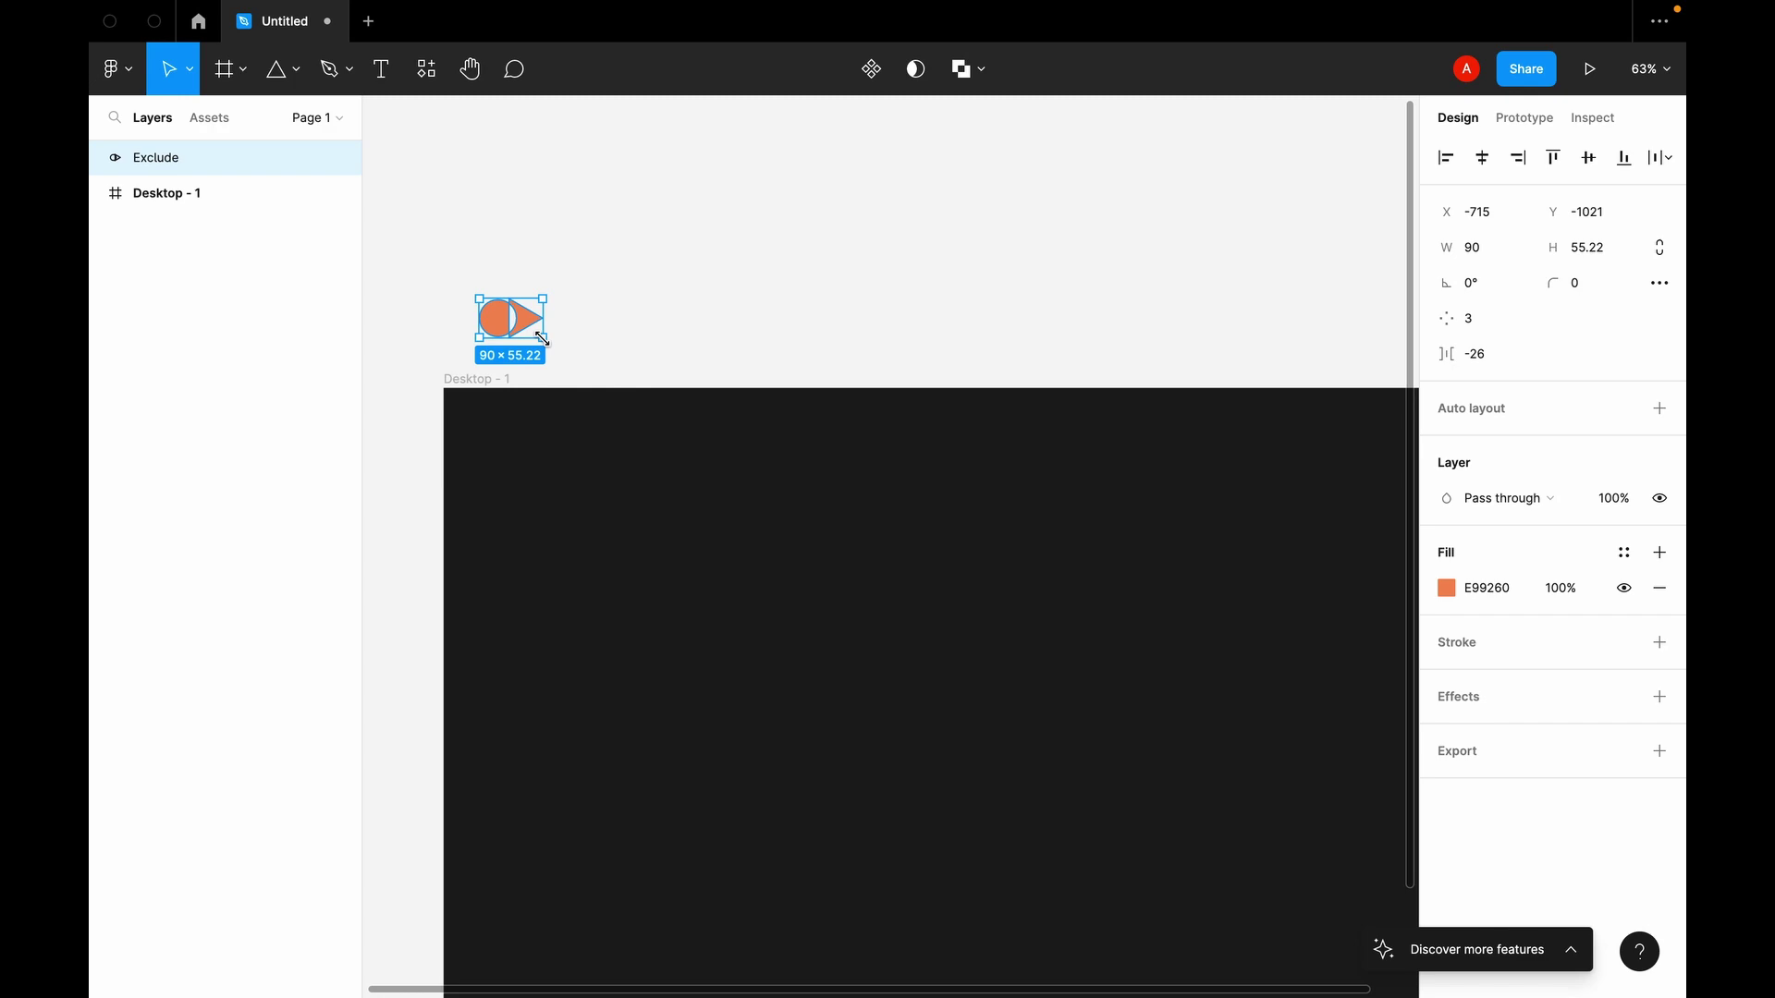
left_click(620, 340)
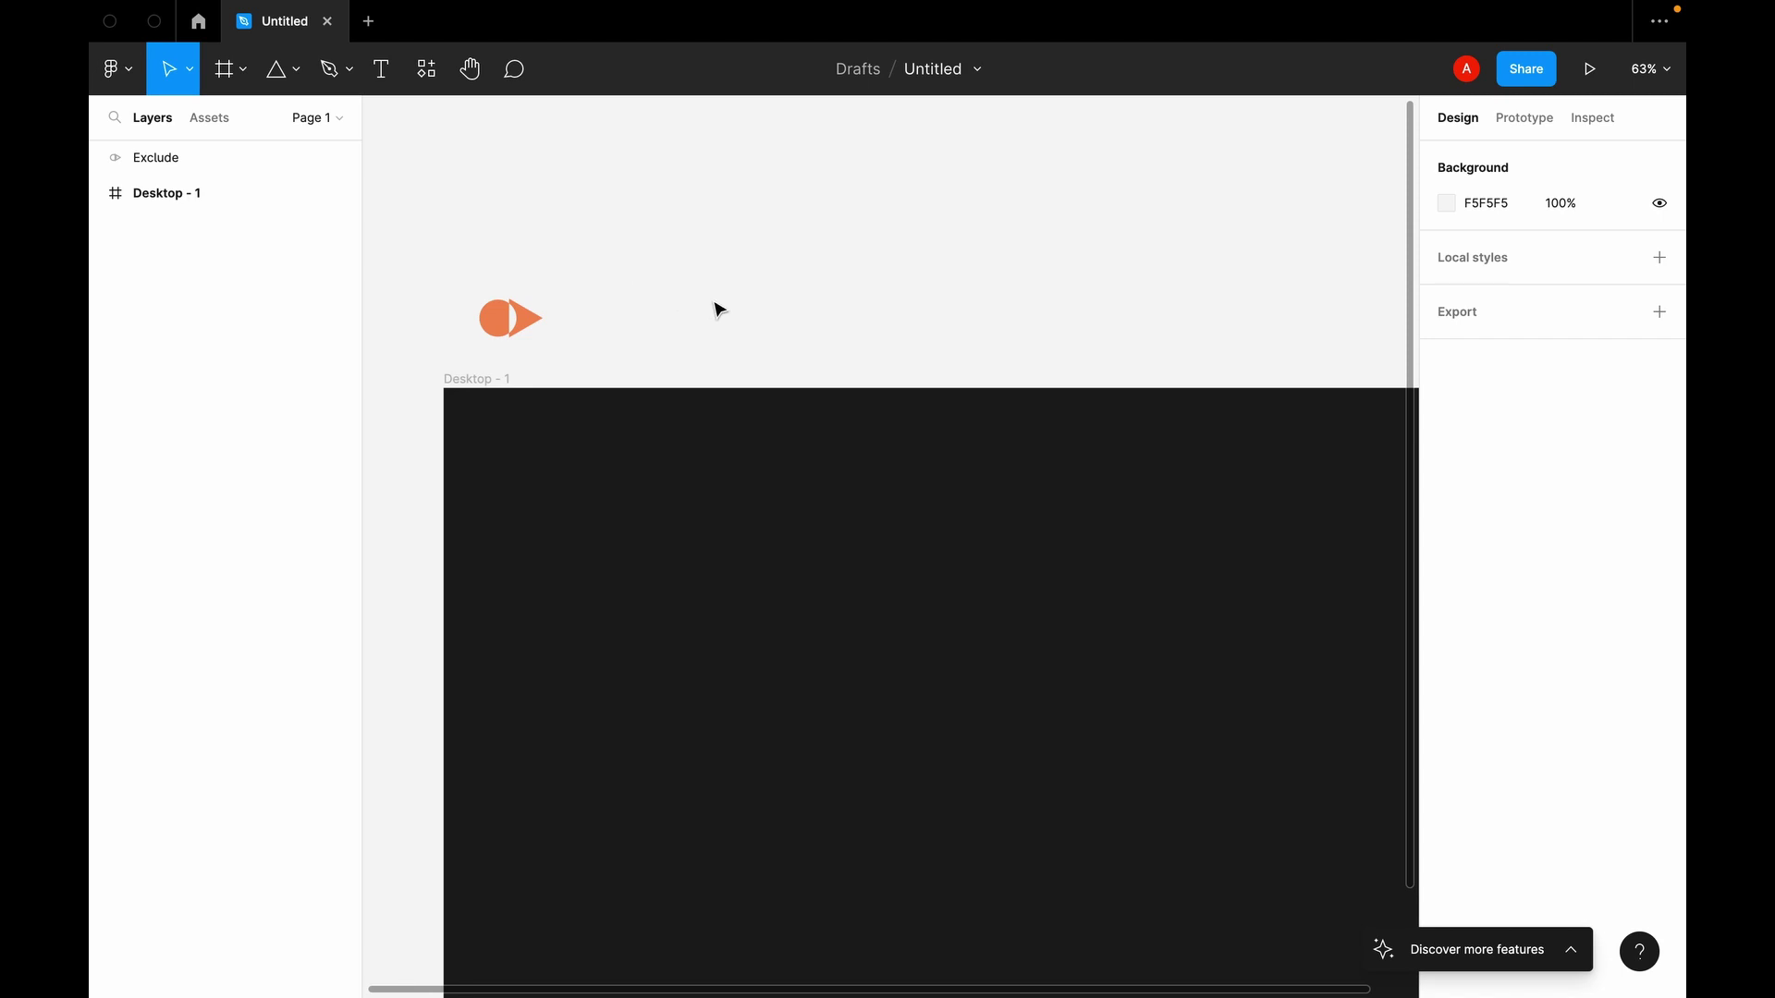
Step: Add a text layer reading "Home" above the Desktop frame, up and to the right of the logo
key("t")
left_click(720, 245)
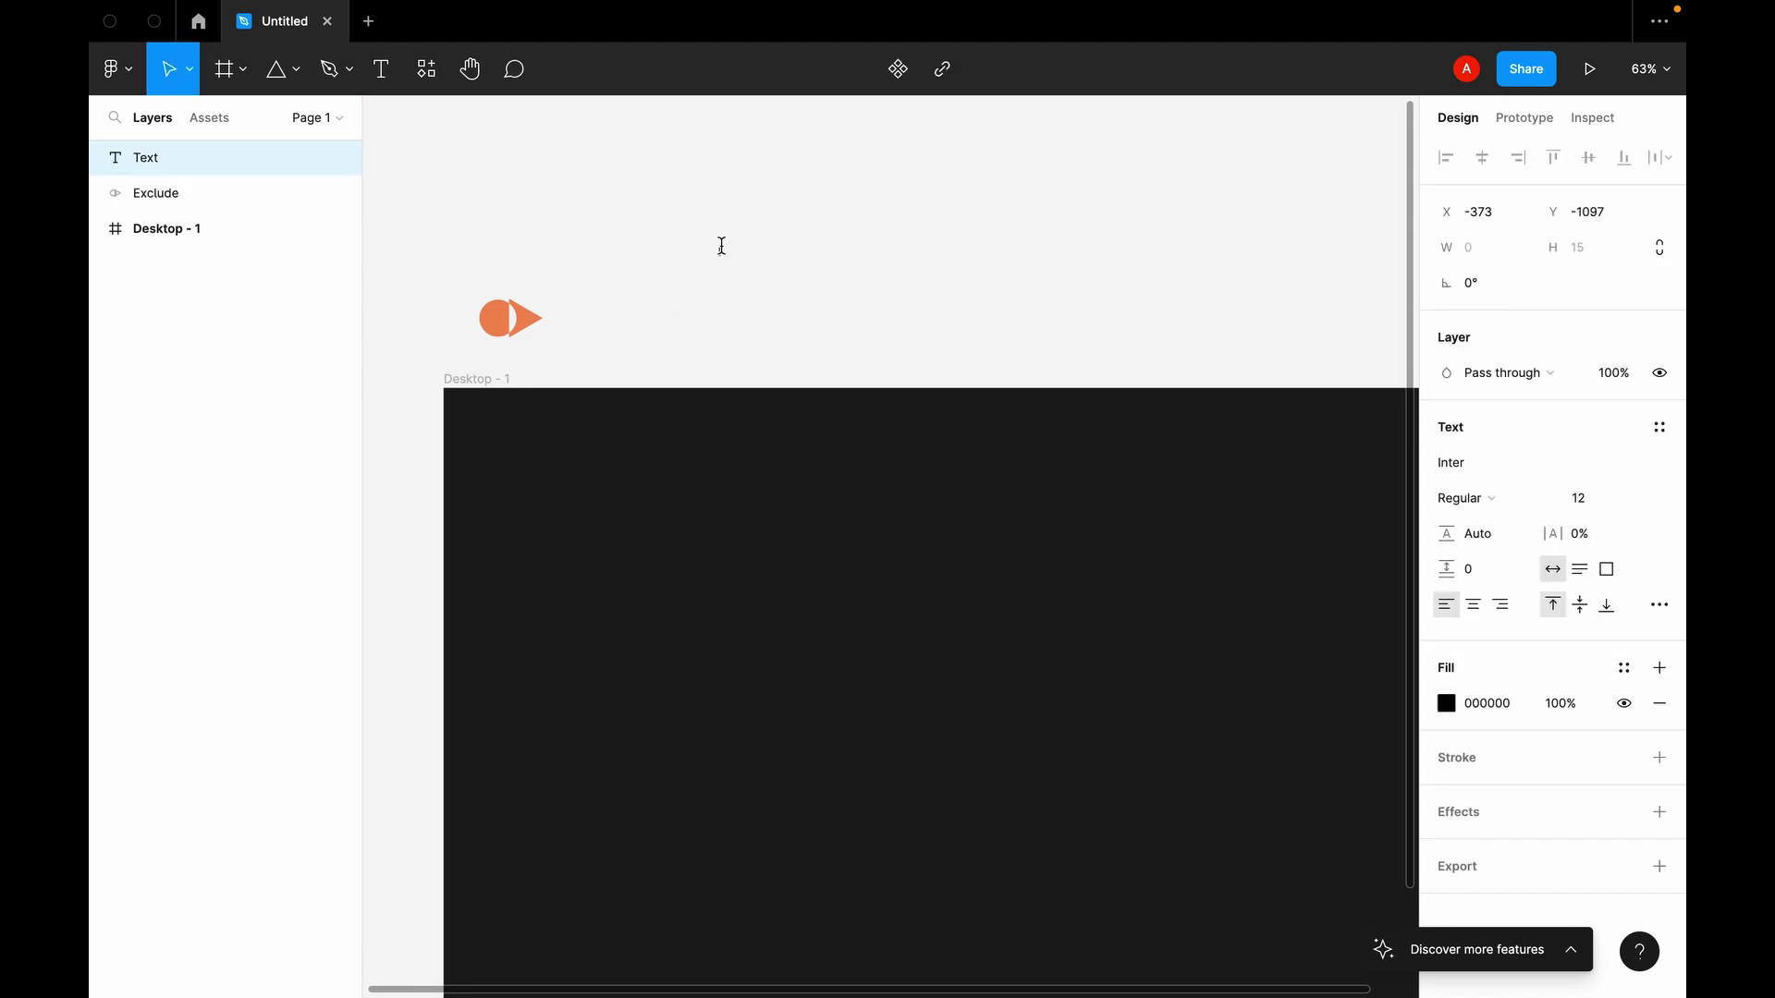
type("Home")
key("Escape")
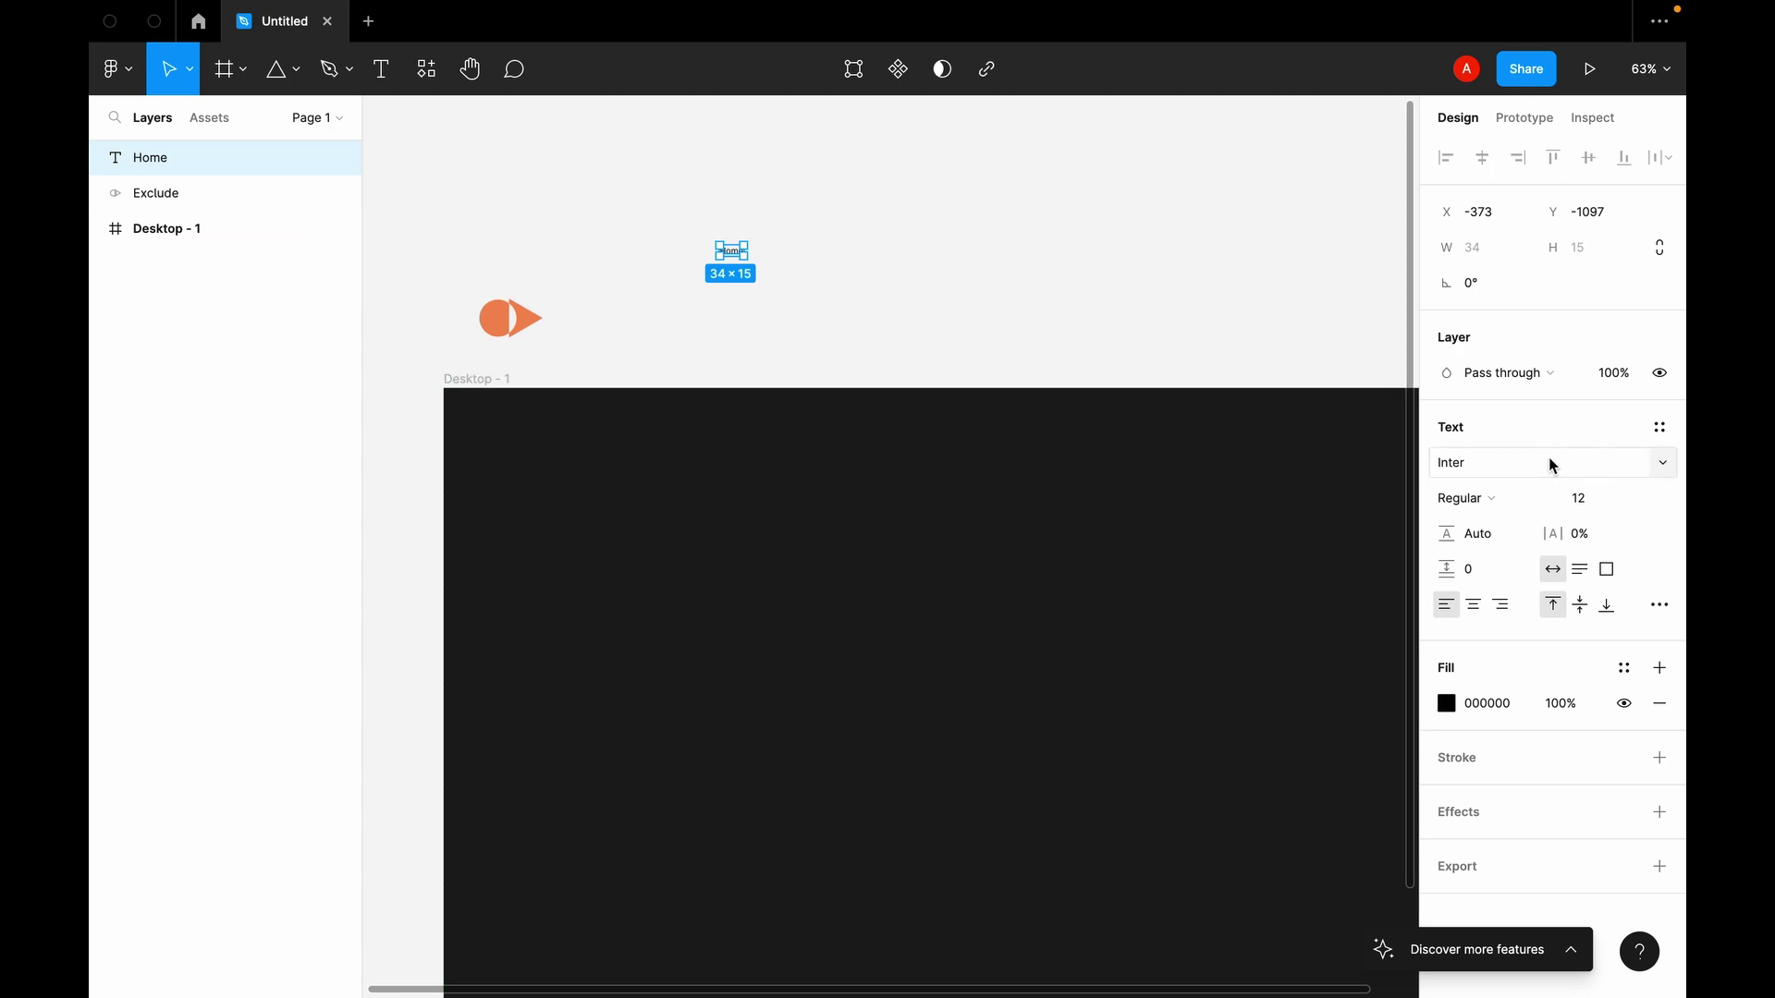
Step: Format the Home text as Manrope Medium at size 16
left_click(1635, 506)
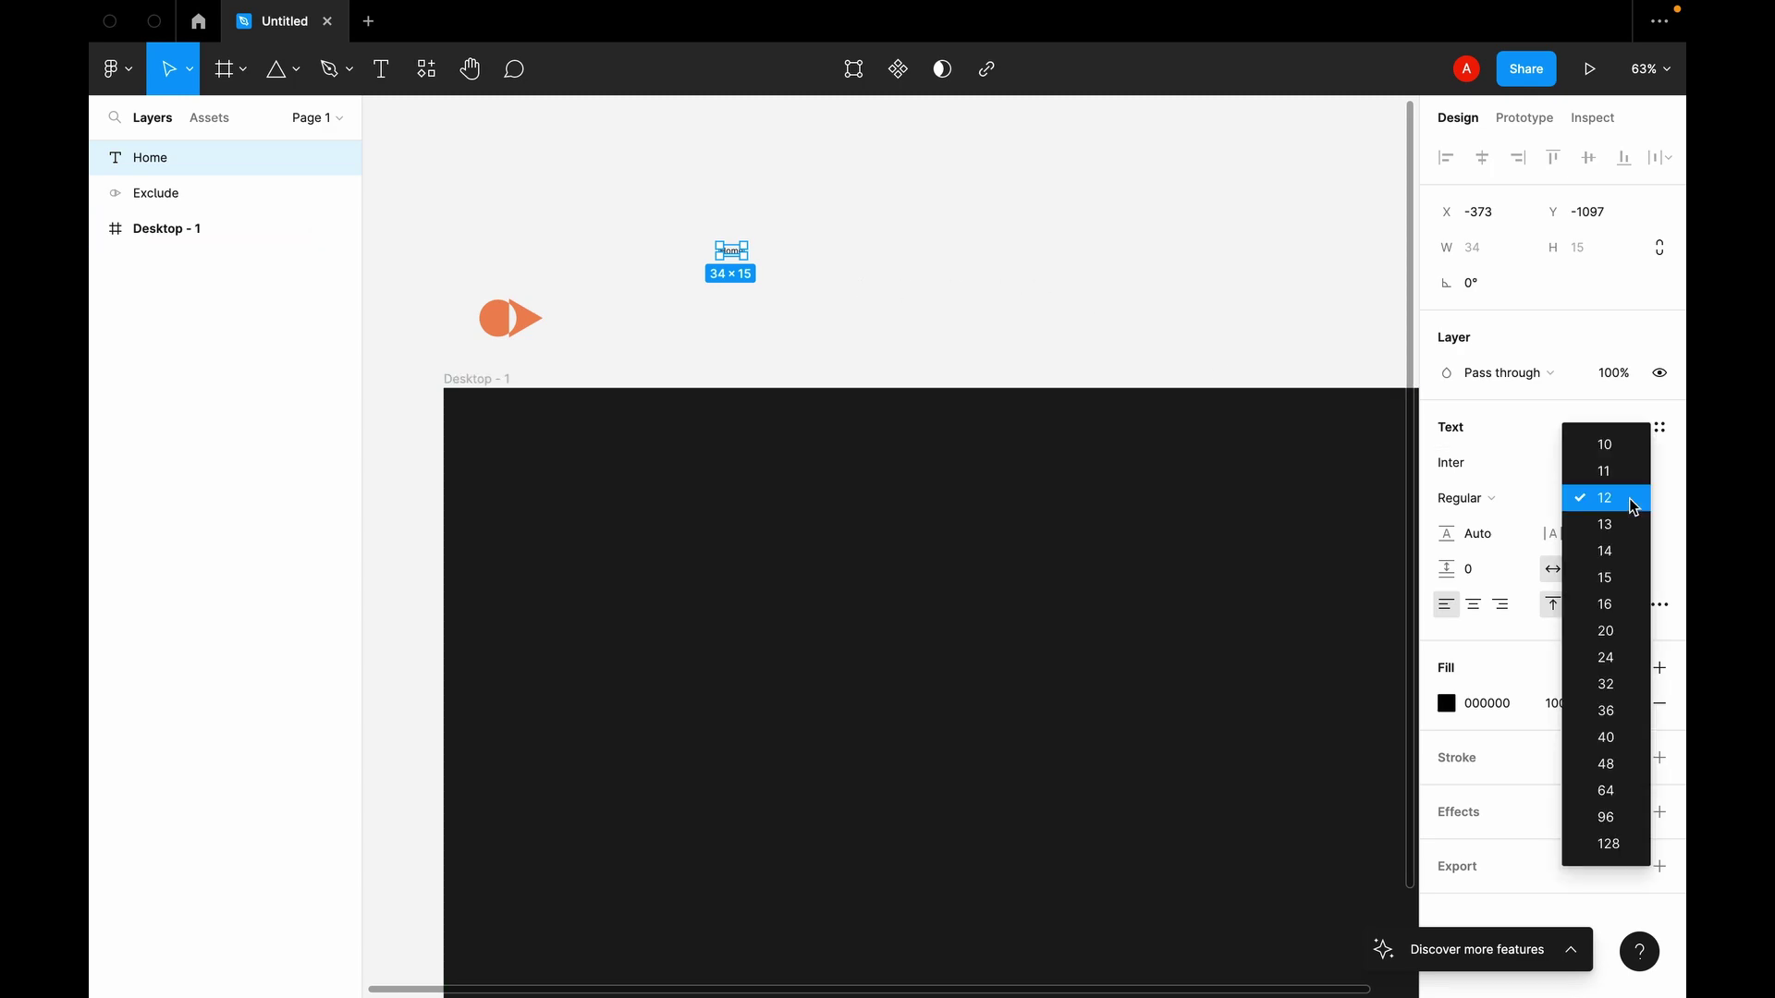
left_click(1617, 605)
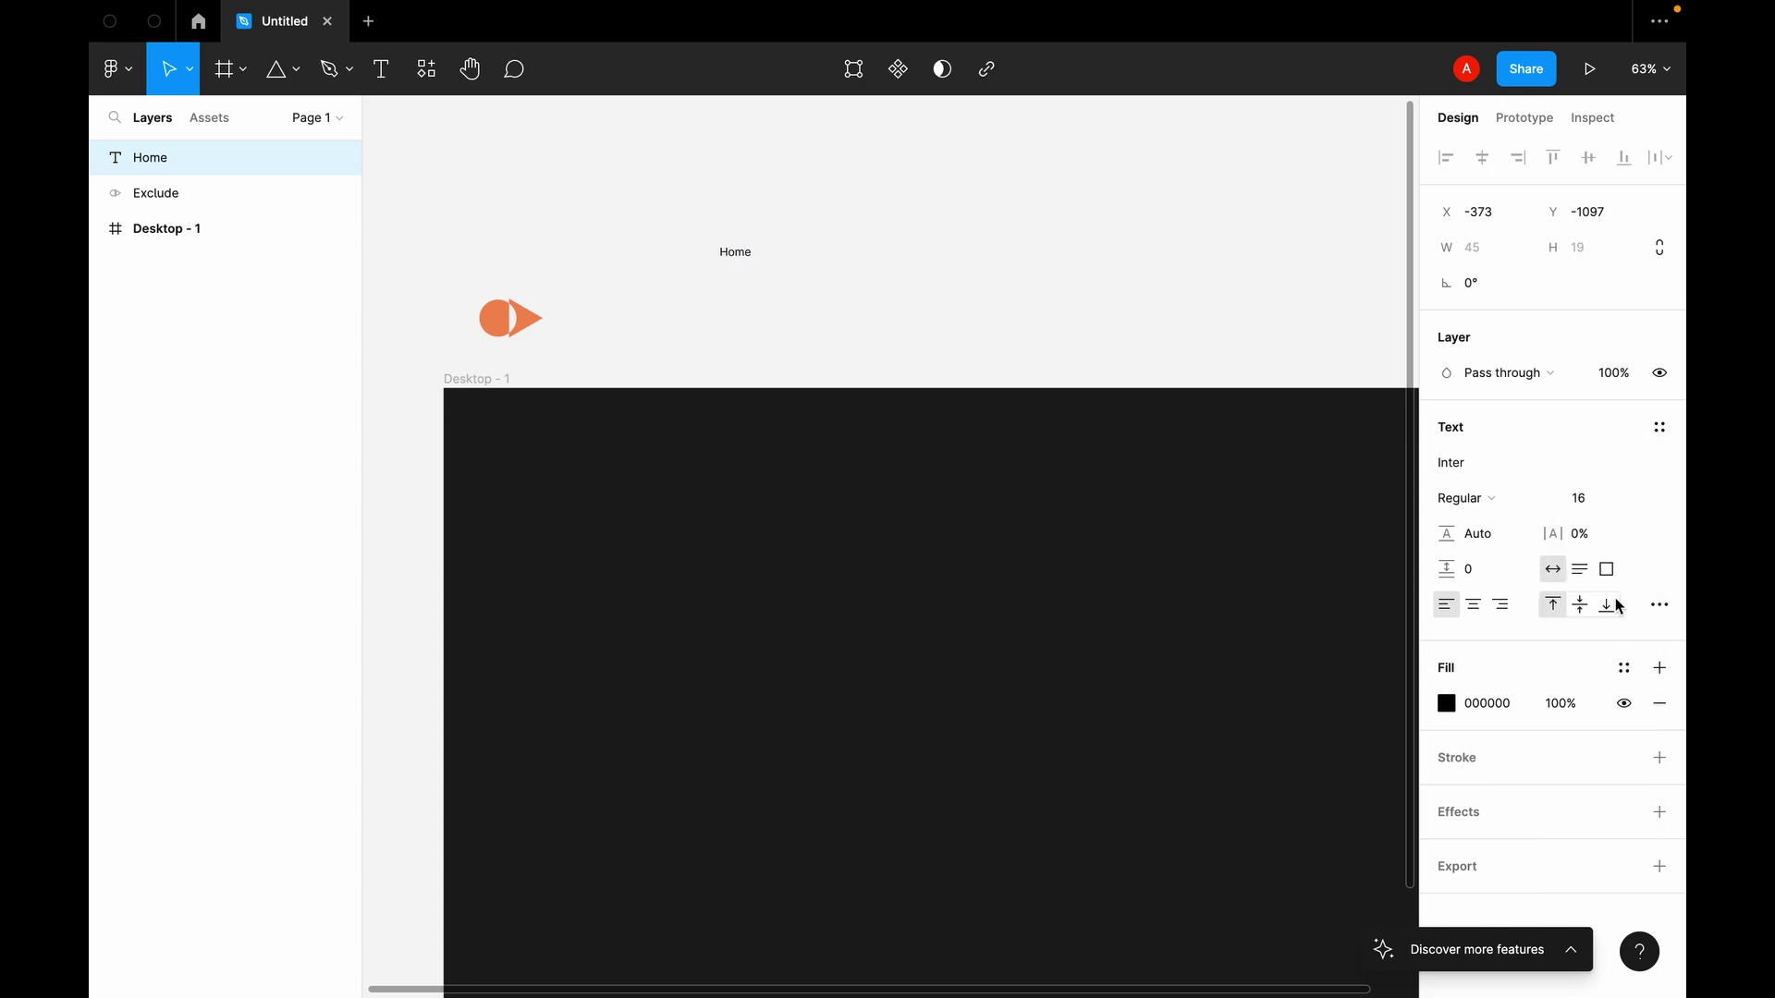
left_click(1542, 500)
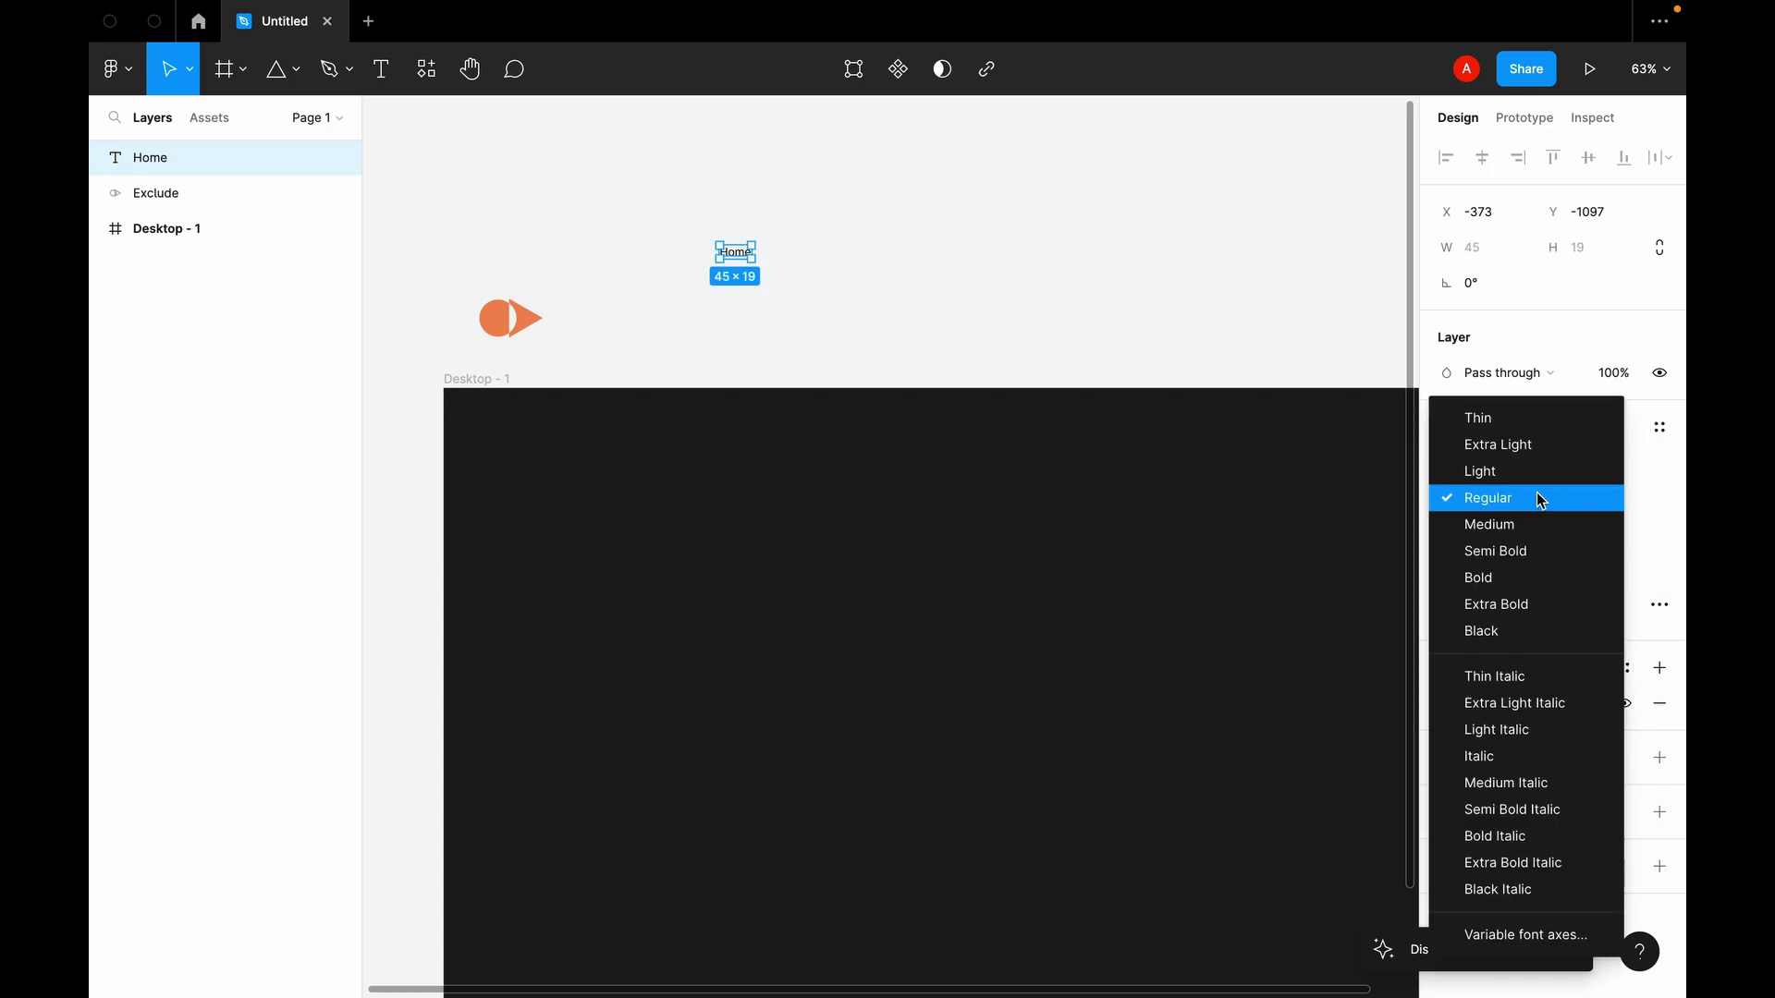
left_click(1529, 528)
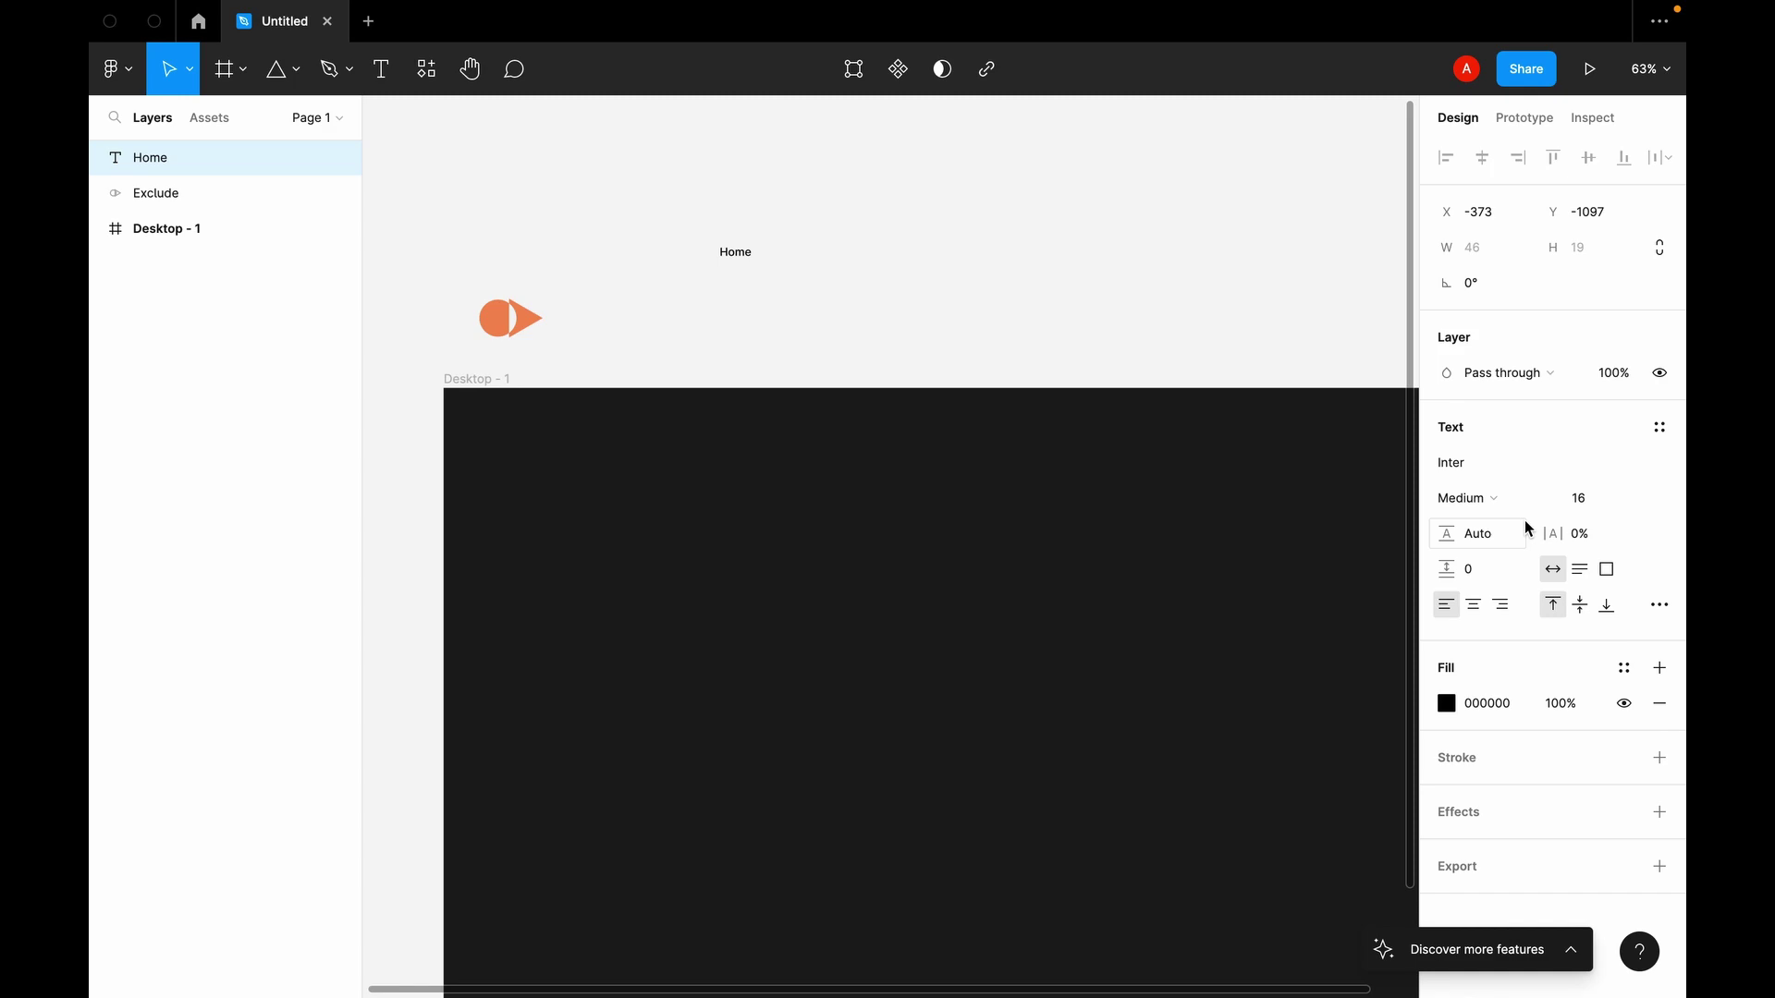
left_click(1492, 471)
type("Manrope")
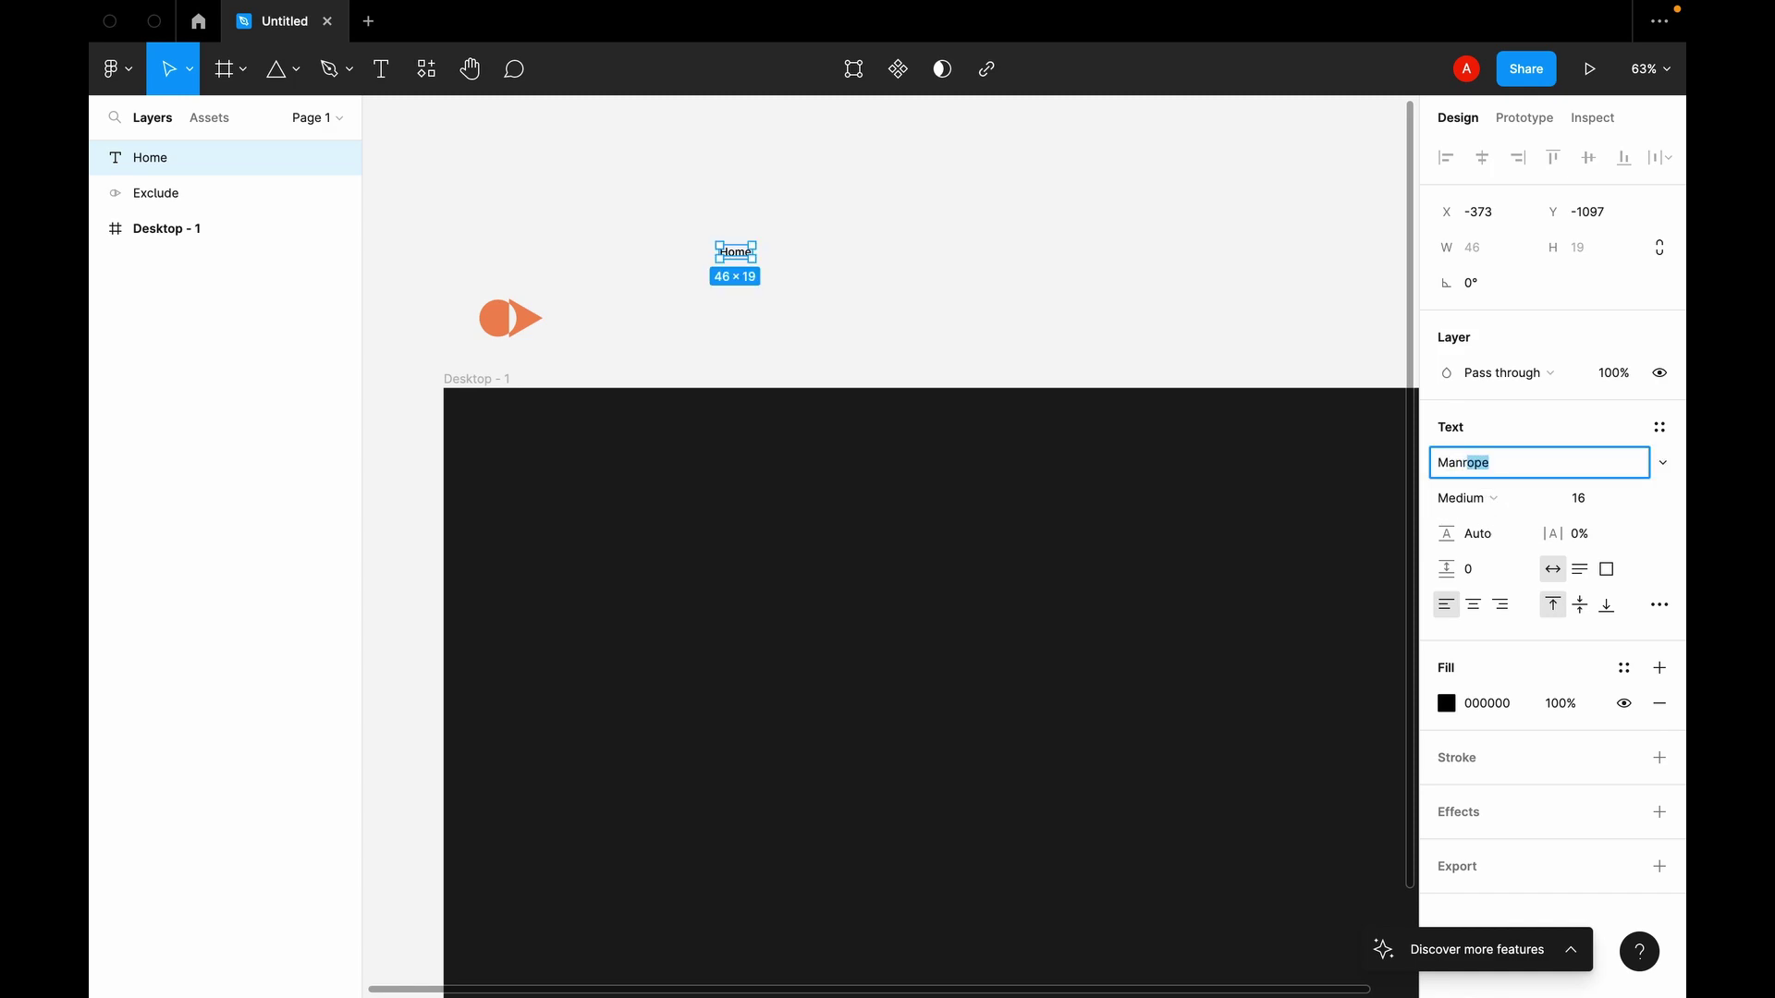
key("Return")
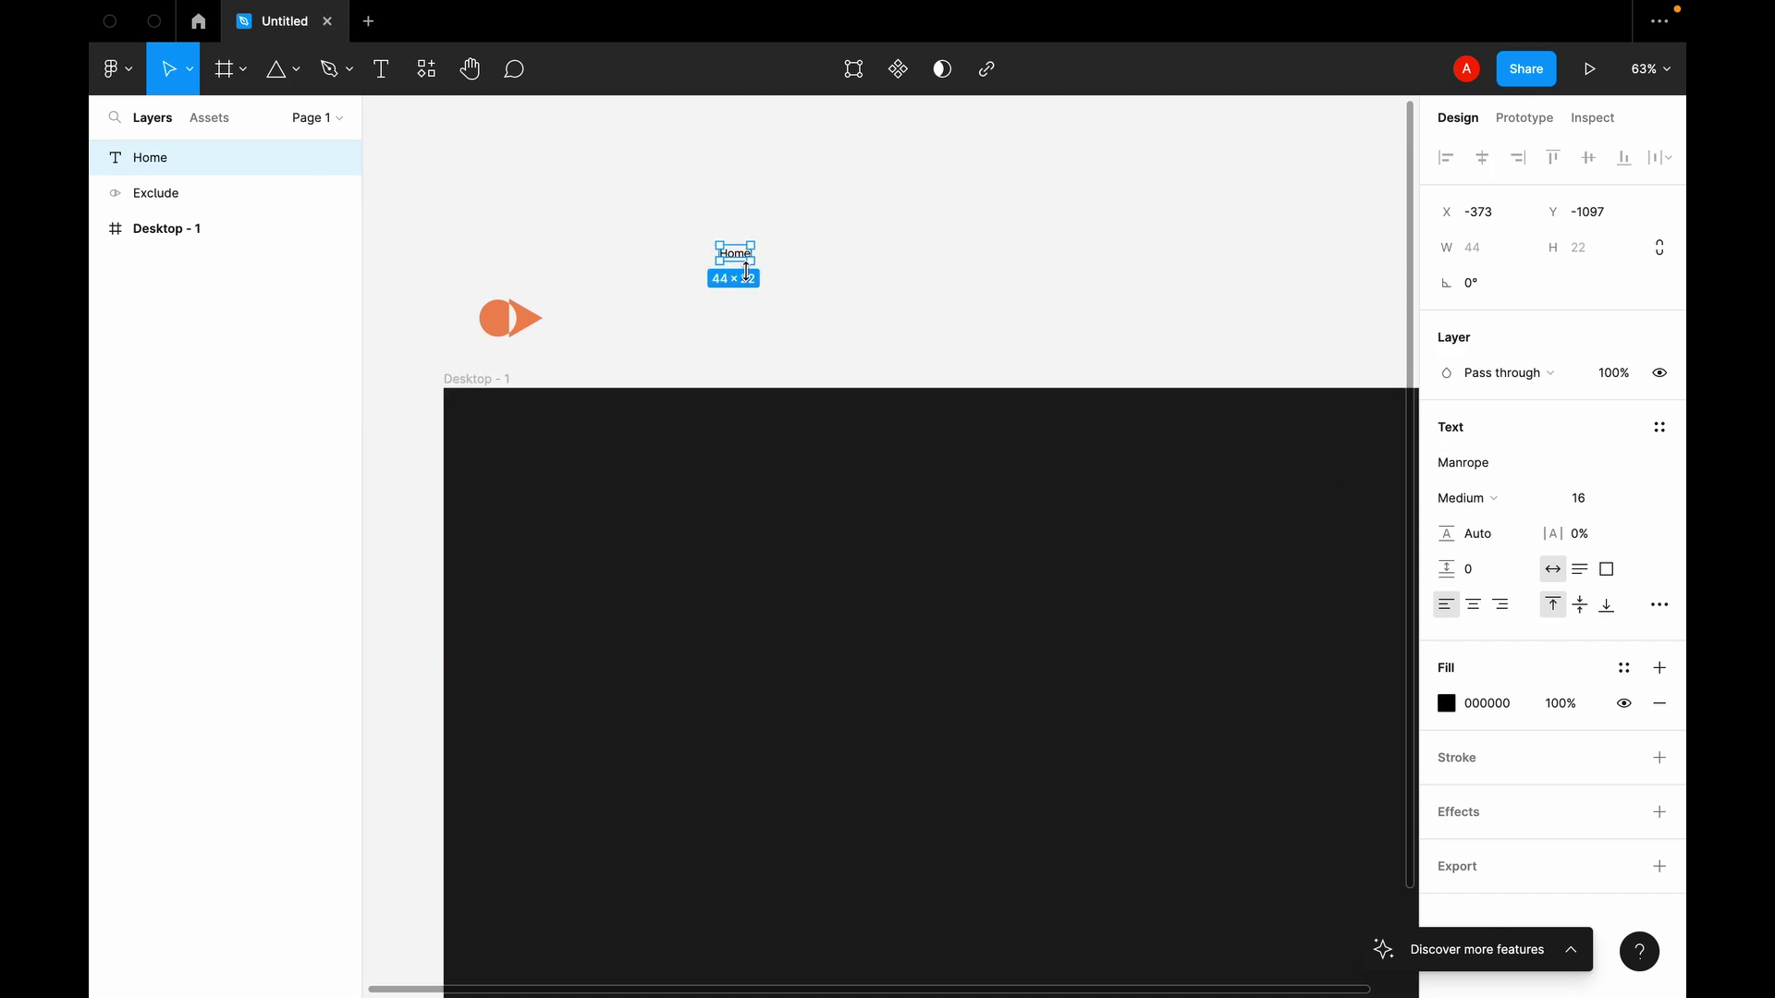
Step: Place a copy of the Home label to its right and change the copy's text to "About"
left_click(783, 280)
left_click(749, 267)
left_click_drag(737, 266, 799, 264)
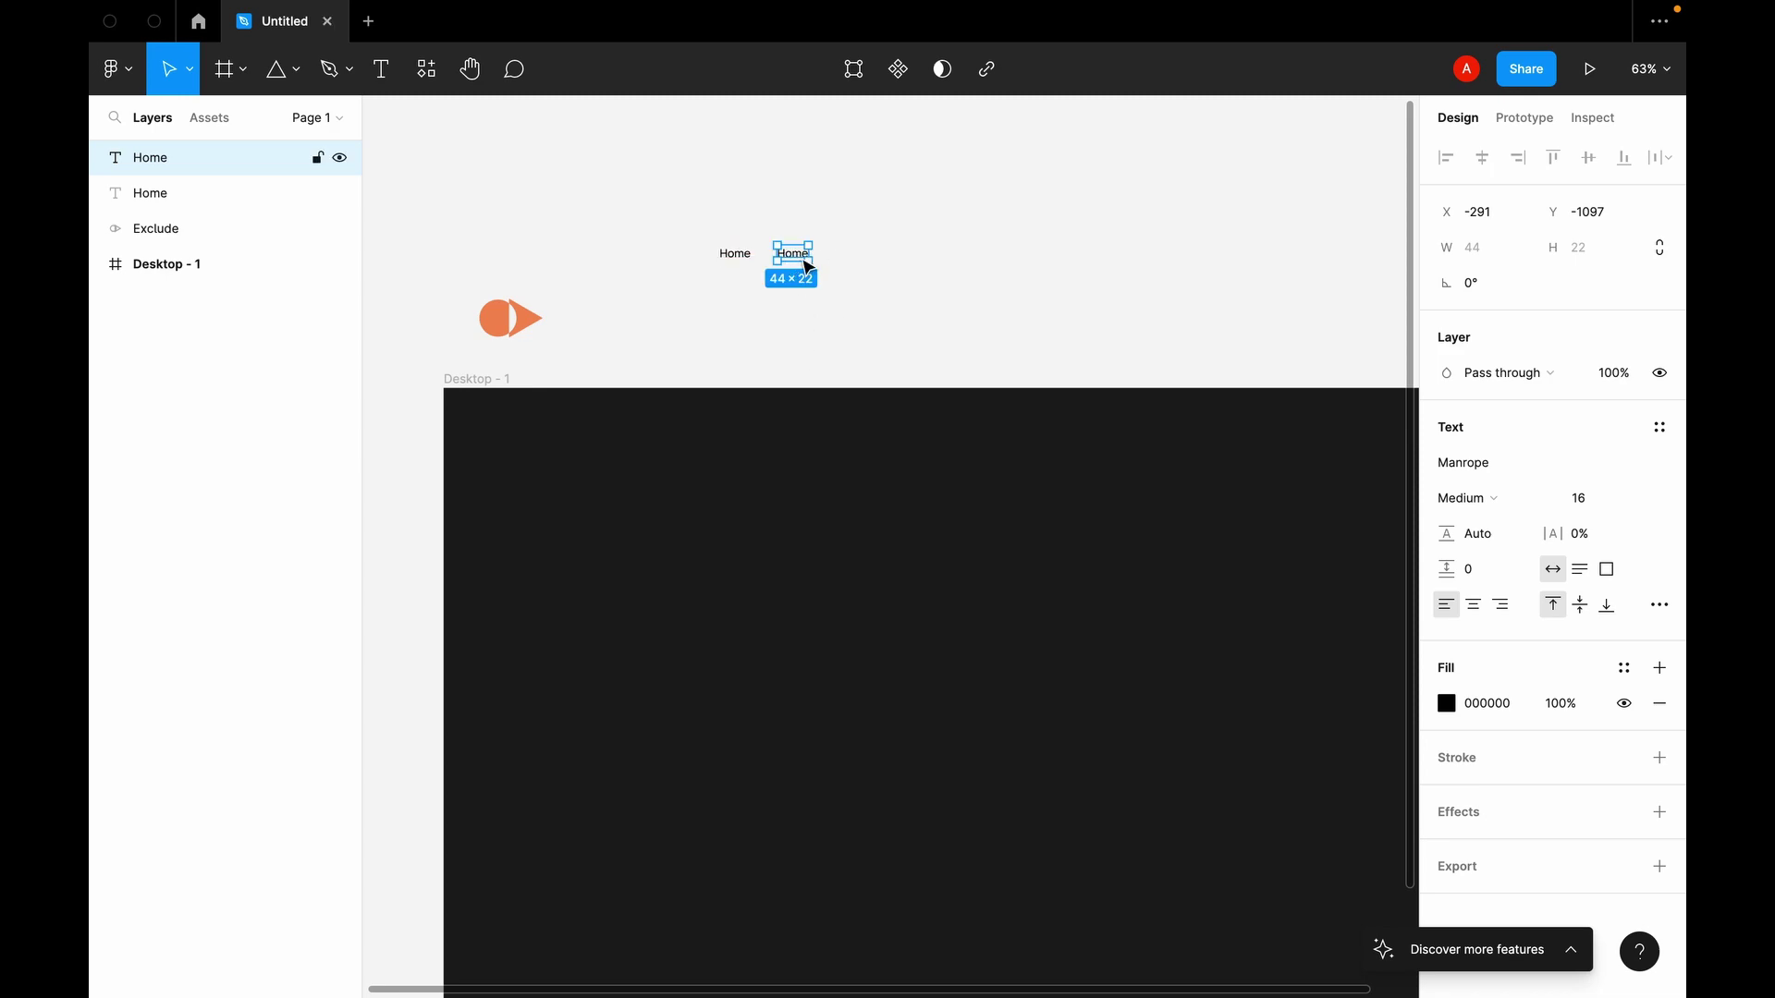
double_click(797, 256)
type("About")
key("Escape")
Step: Duplicate the About label, place the copy to its right with even spacing and change its text to "Teams"
key("ctrl+d")
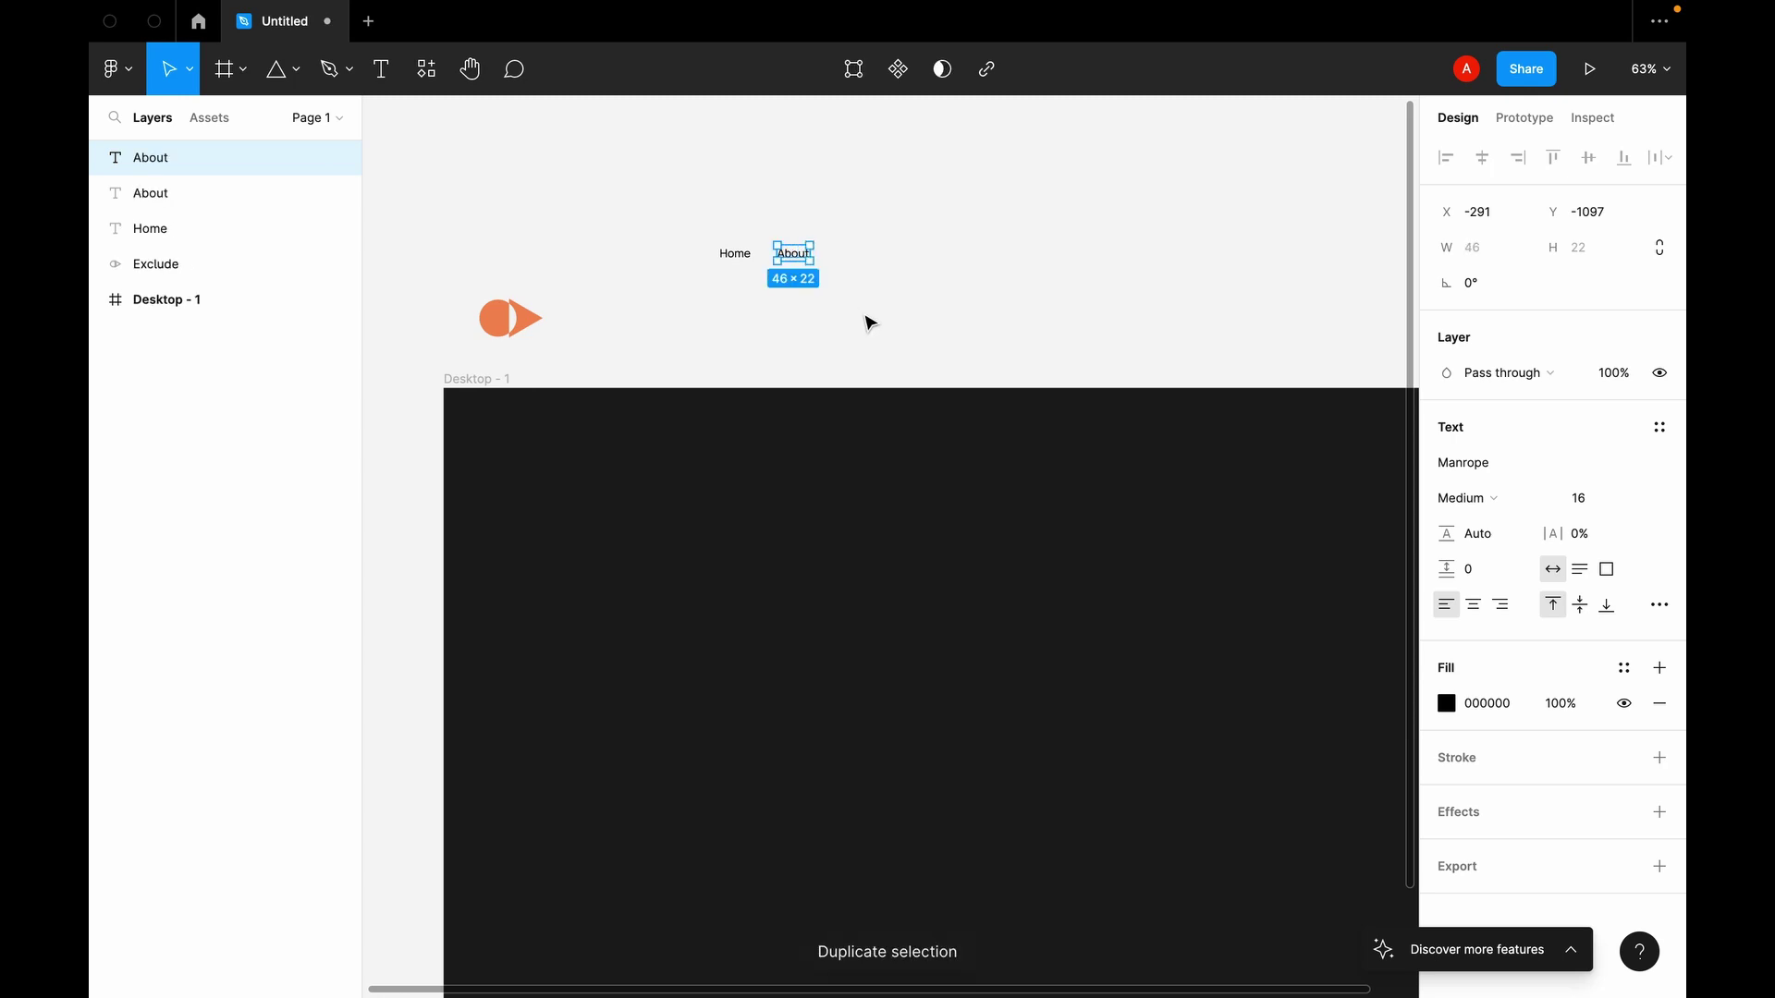
left_click(150, 194)
left_click_drag(801, 263, 861, 263)
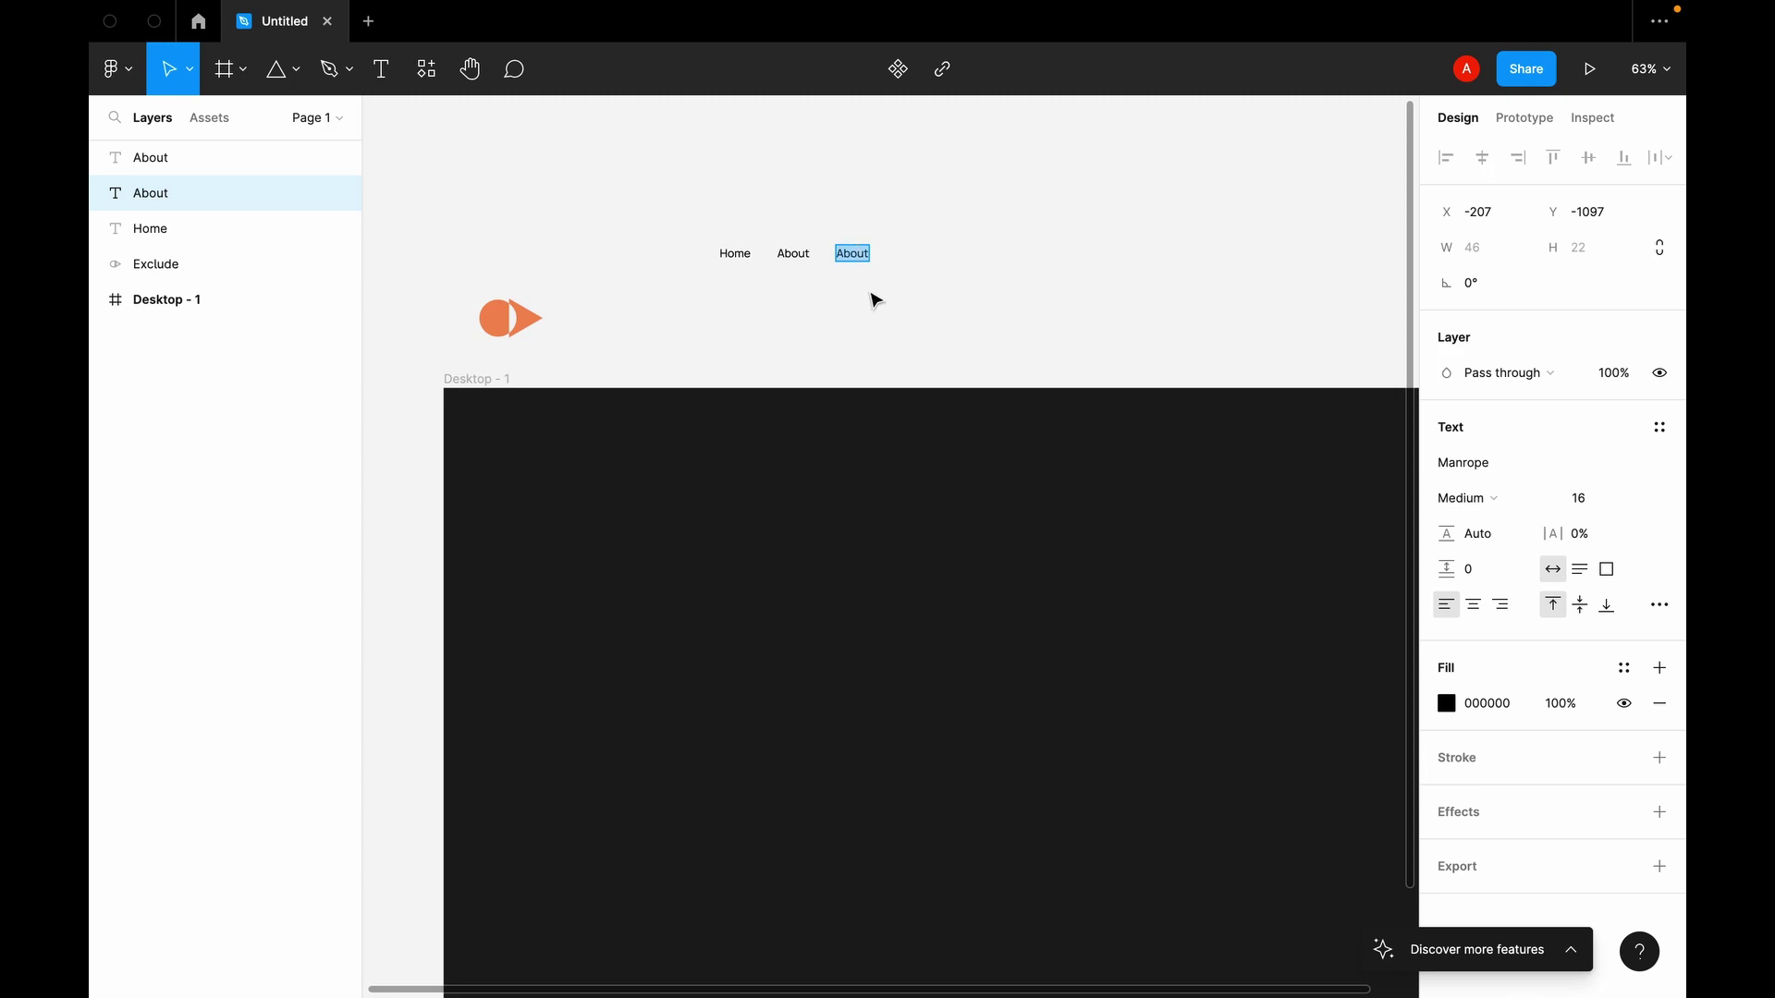
type("Teams")
key("Escape")
left_click(700, 230)
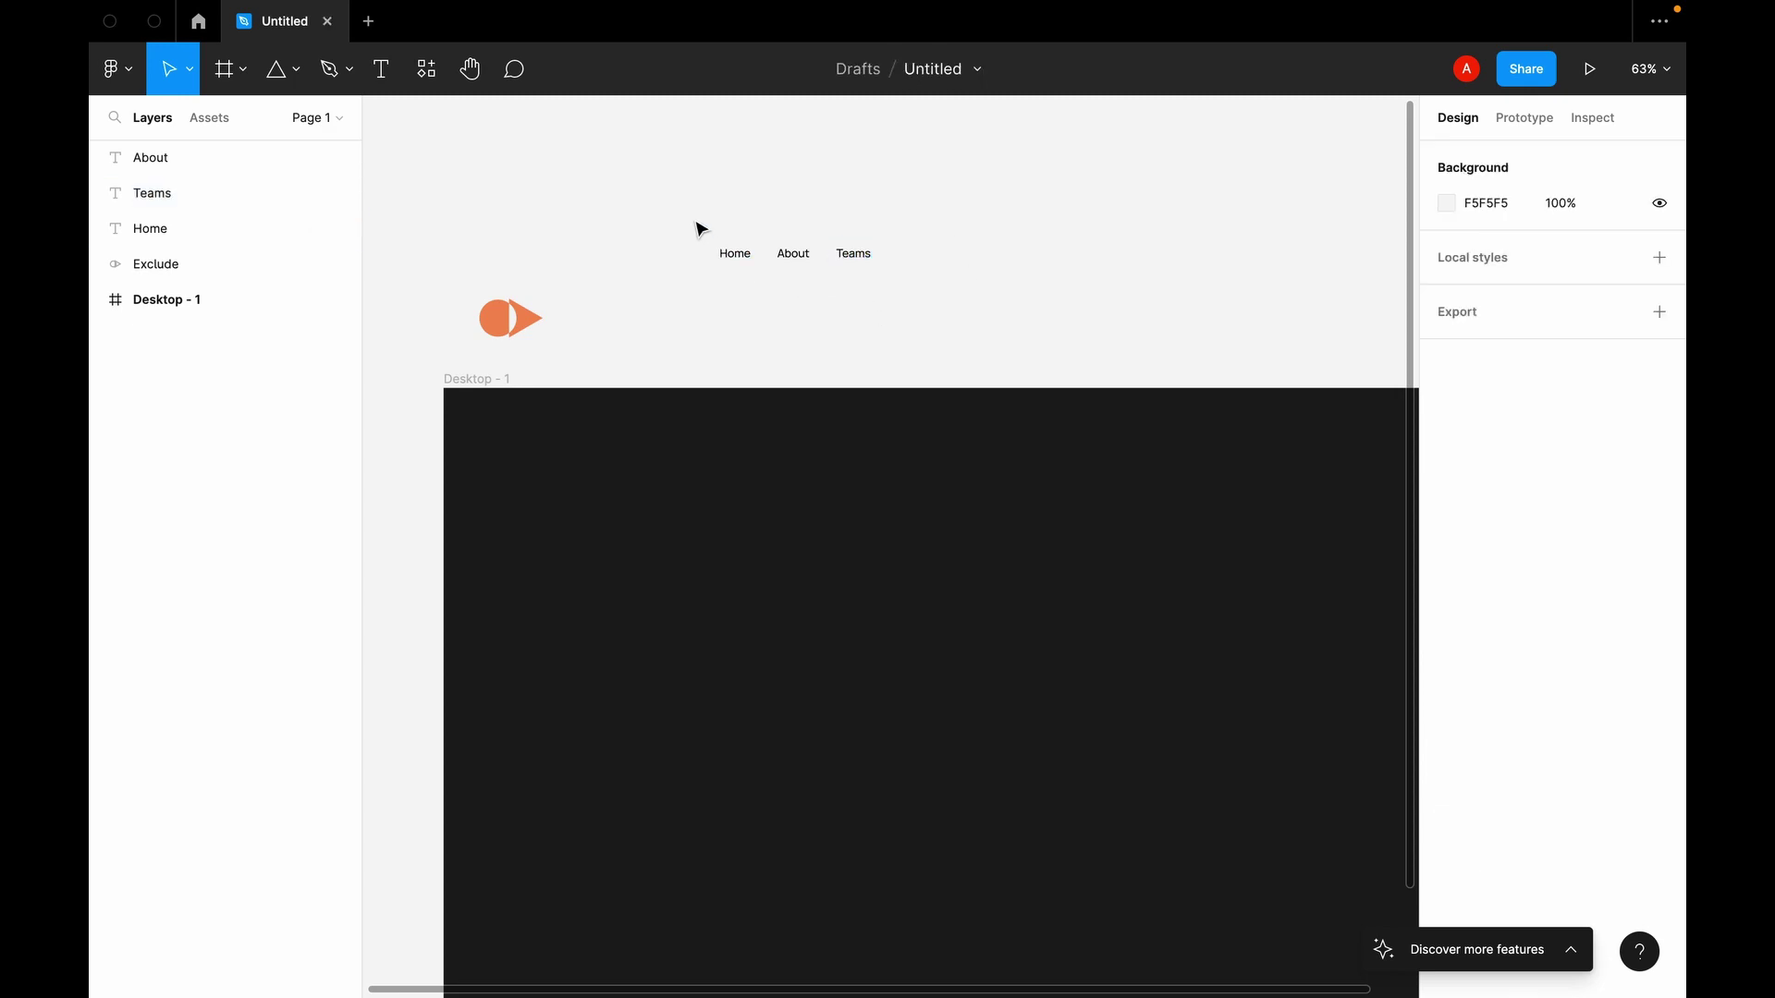
Step: Move the Home, About and Teams labels together so they sit level with the logo on its right
left_click_drag(674, 211, 910, 310)
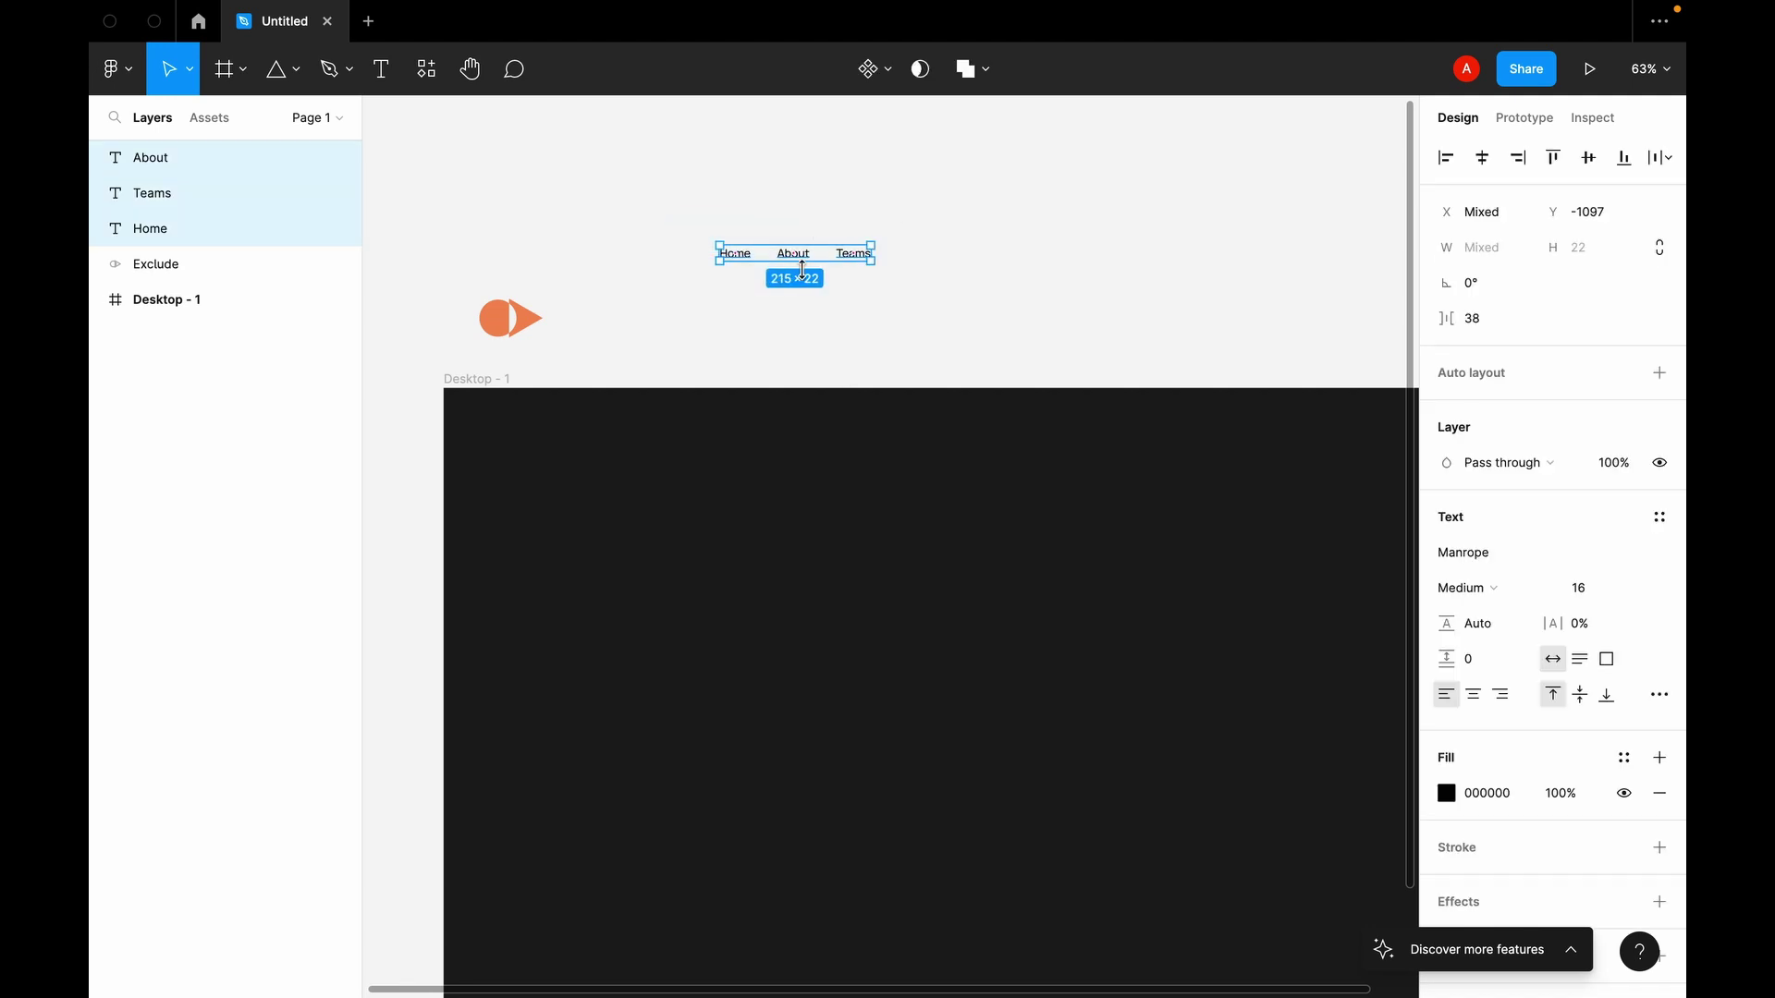
left_click_drag(823, 263, 761, 325)
left_click(932, 336)
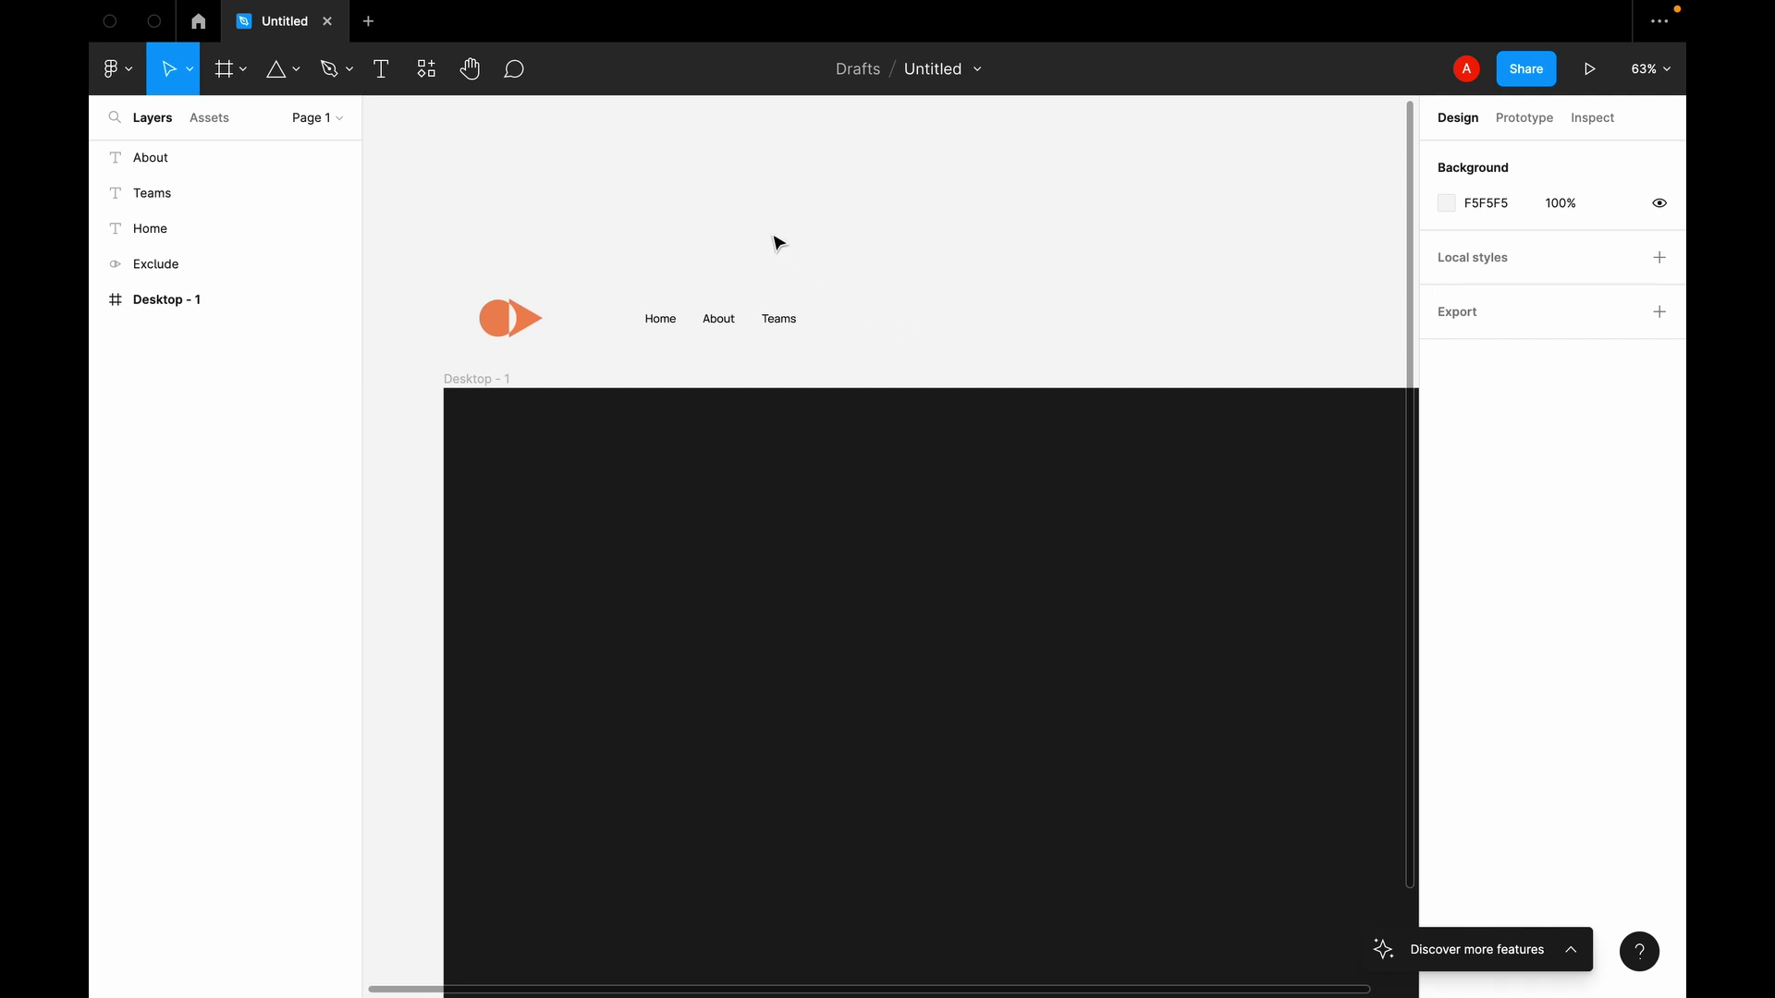
key("r")
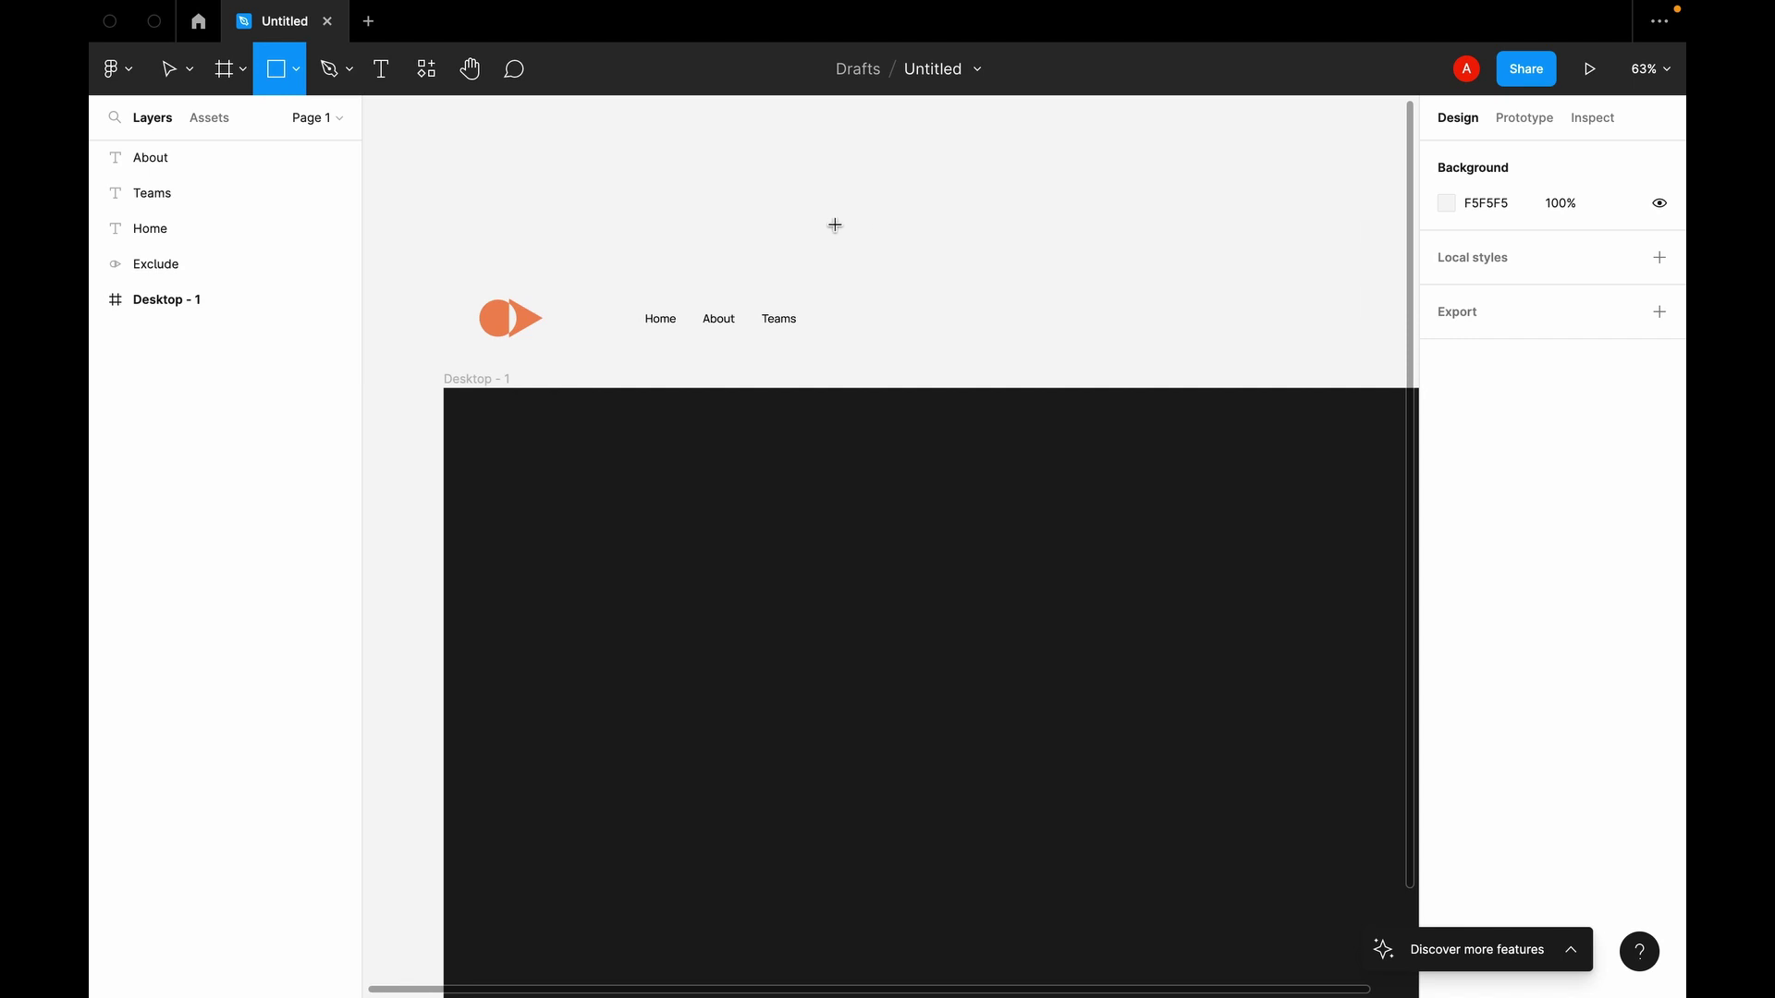
left_click(296, 77)
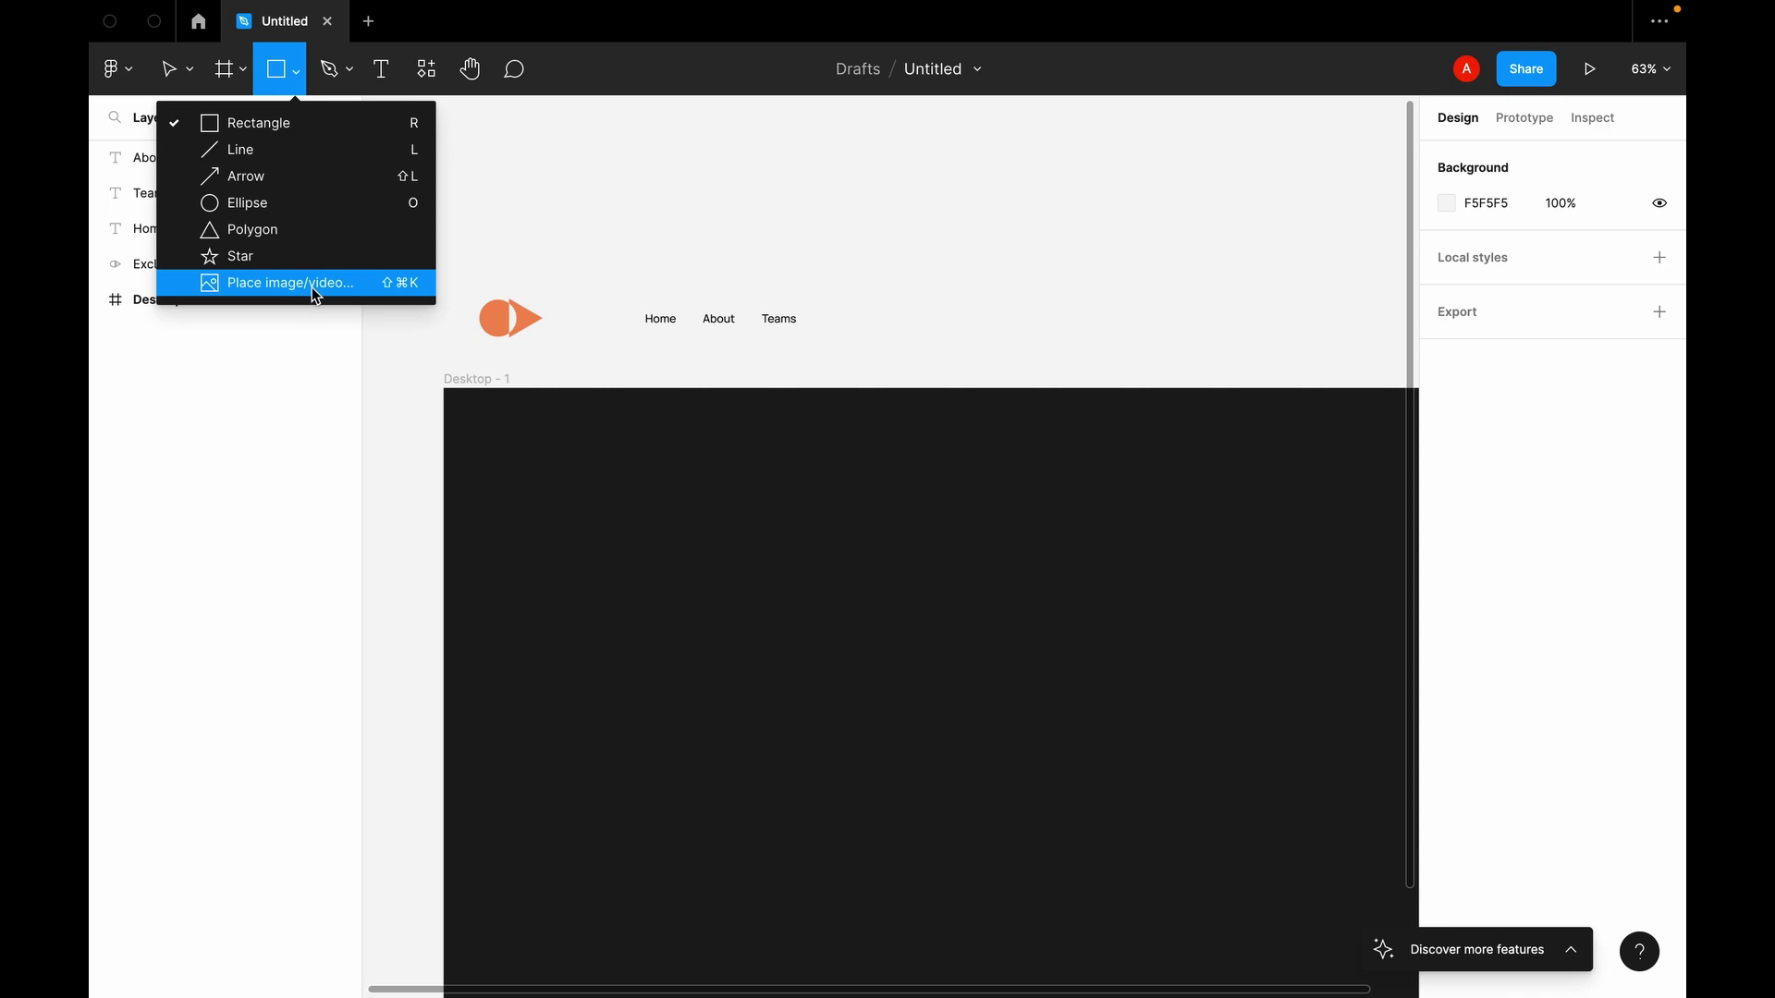
left_click(341, 329)
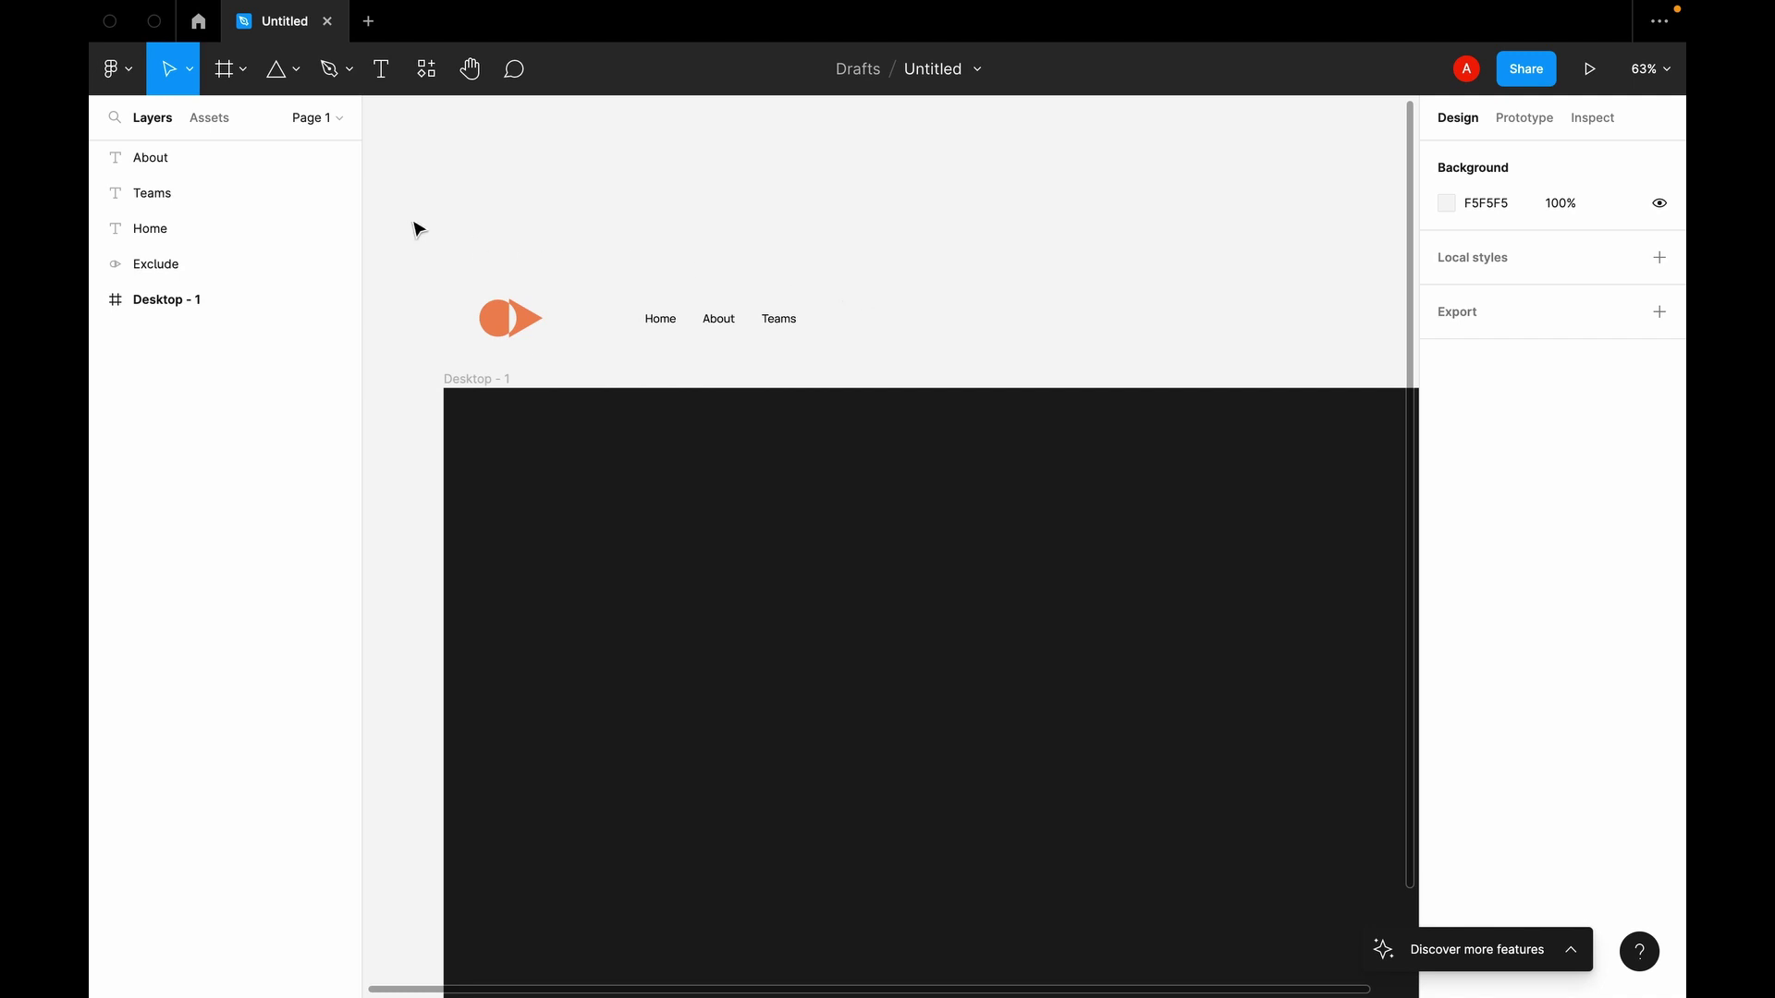
Step: Draw a frame about 216 × 67 px up and to the right of the navigation labels and rename it Button/Register
key("f")
left_click_drag(888, 251, 1040, 295)
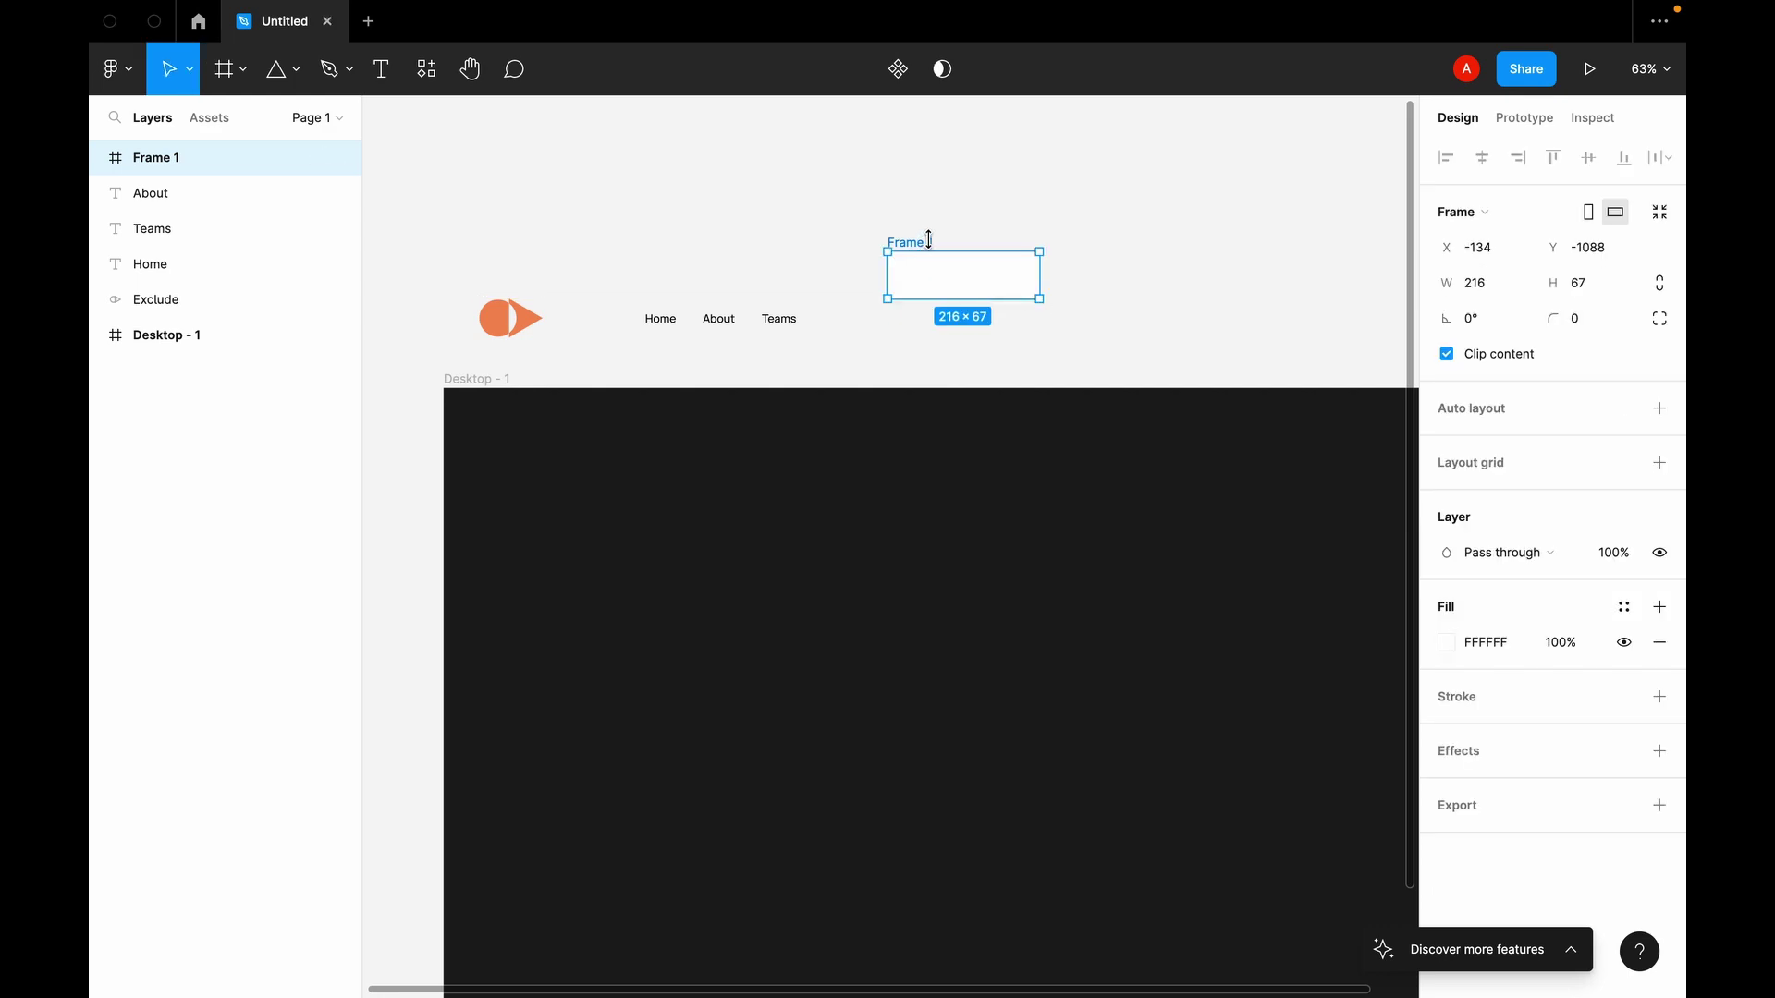
double_click(923, 243)
left_click(797, 215)
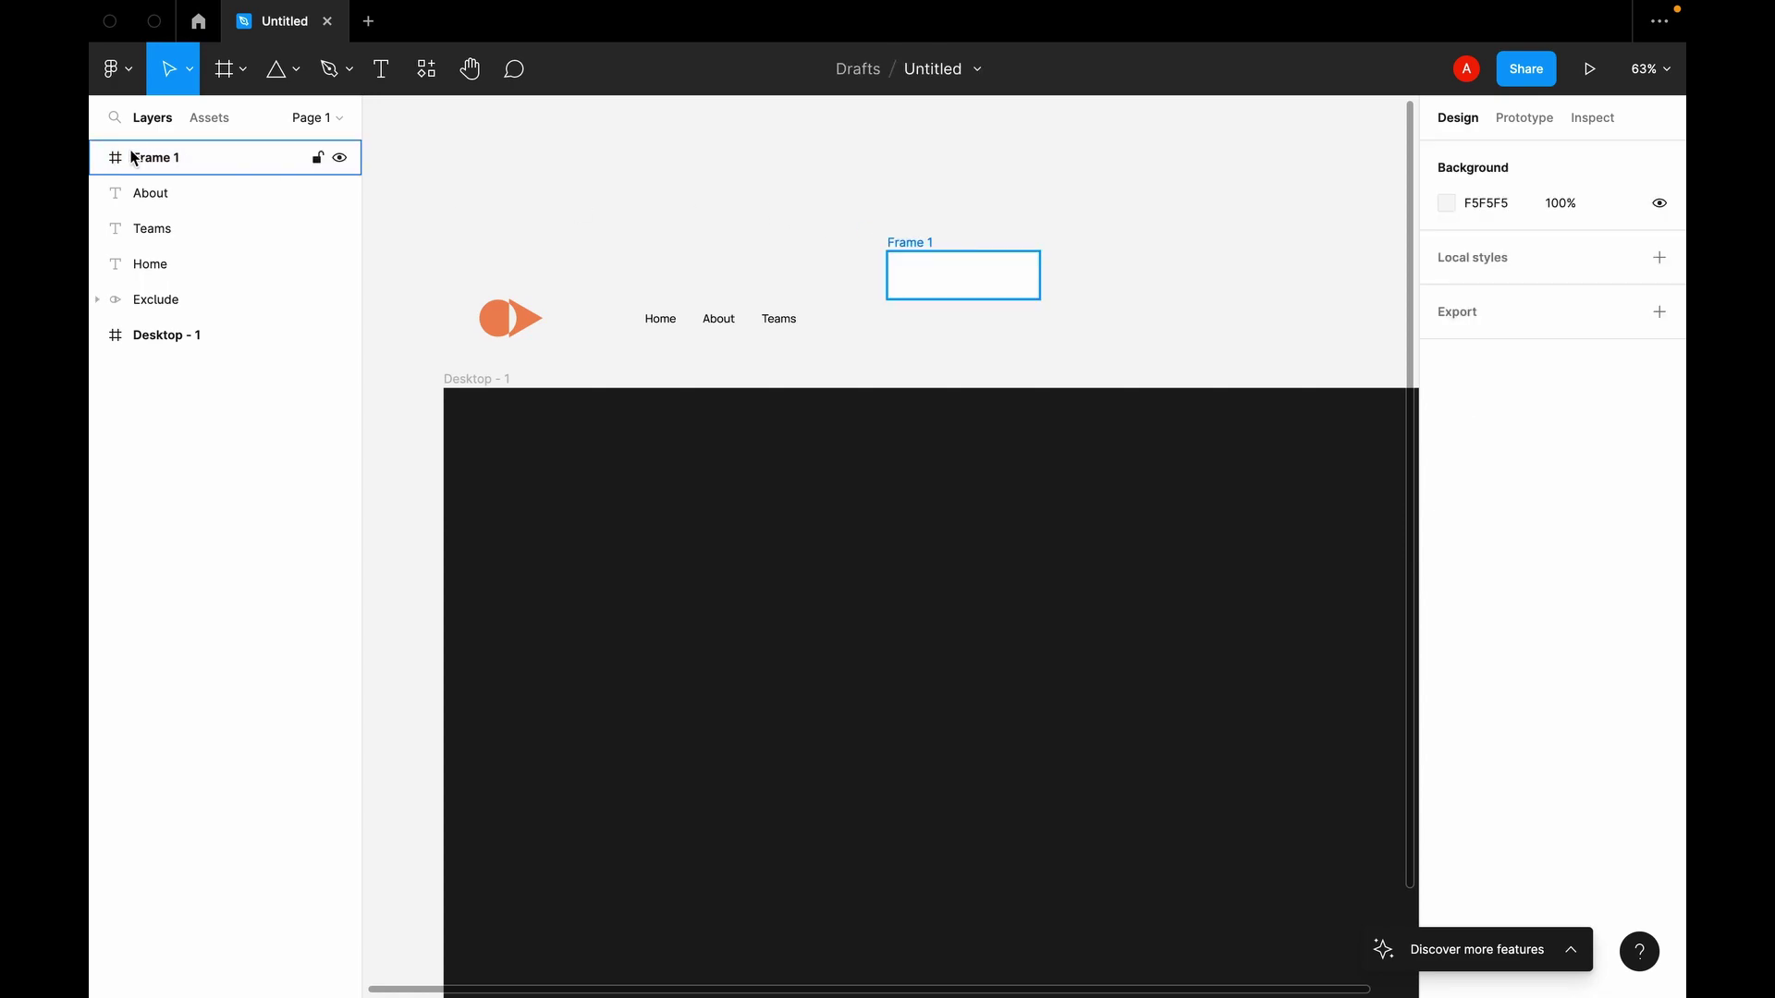
double_click(164, 161)
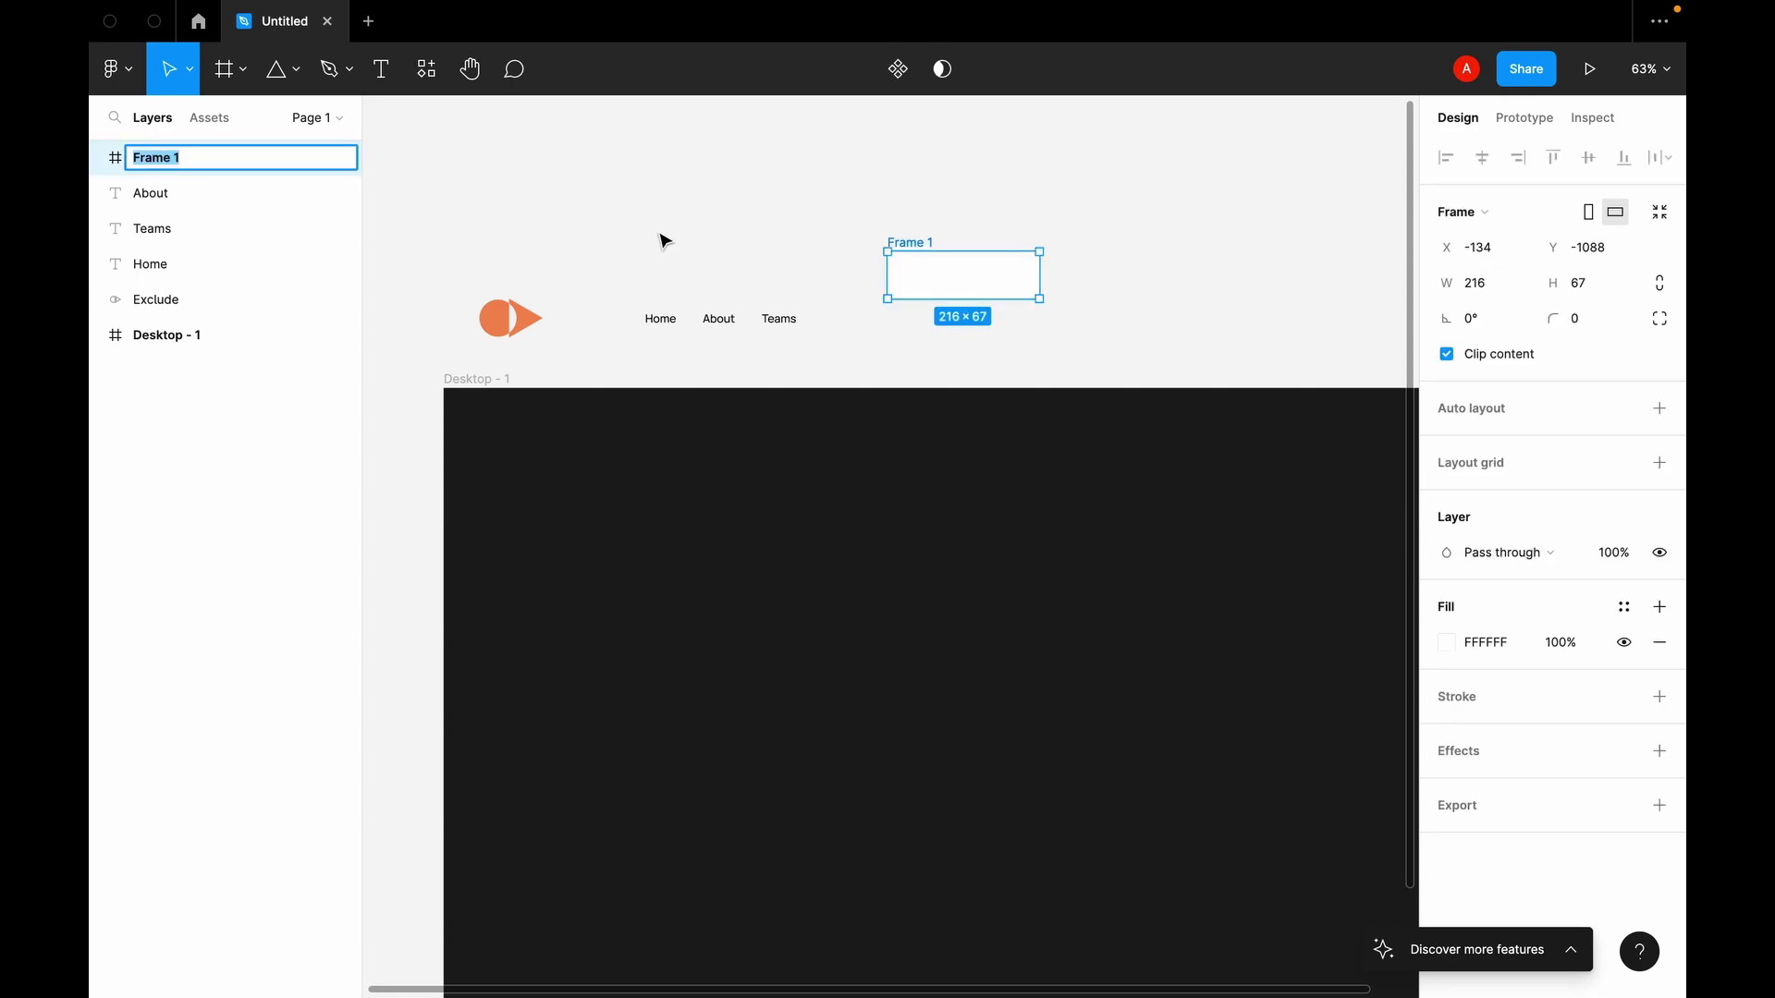
left_click(725, 234)
left_click(903, 246)
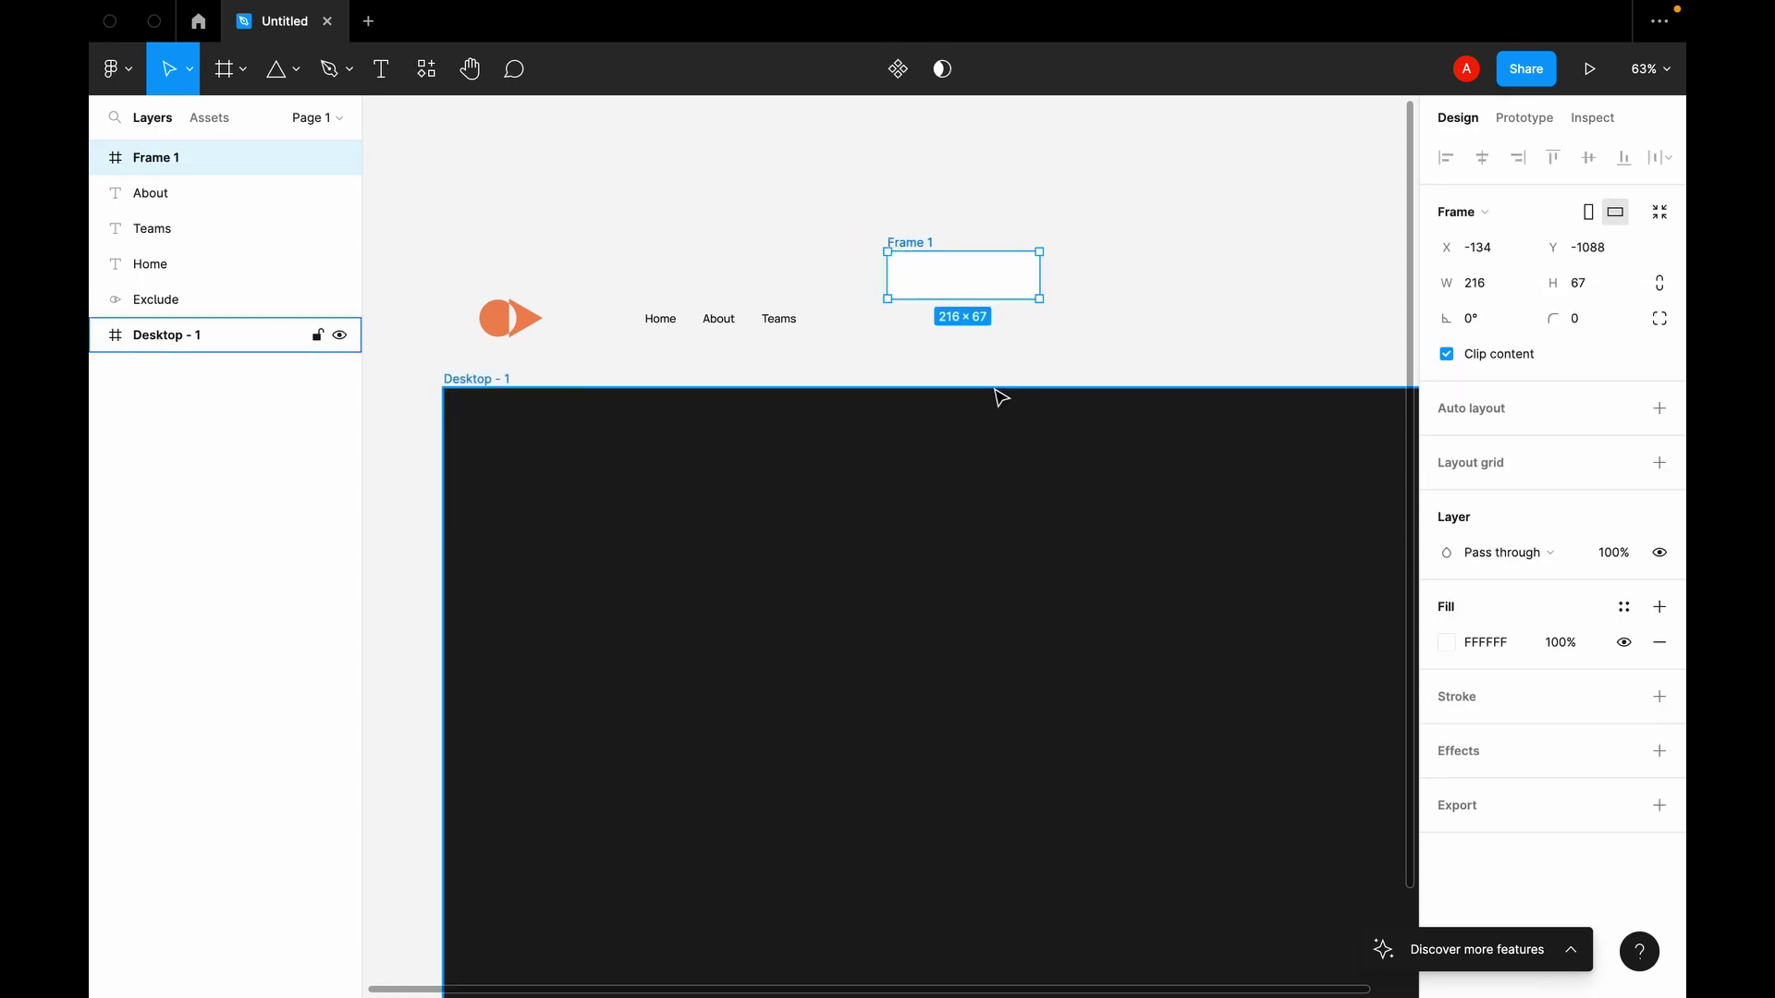
key("ctrl+r")
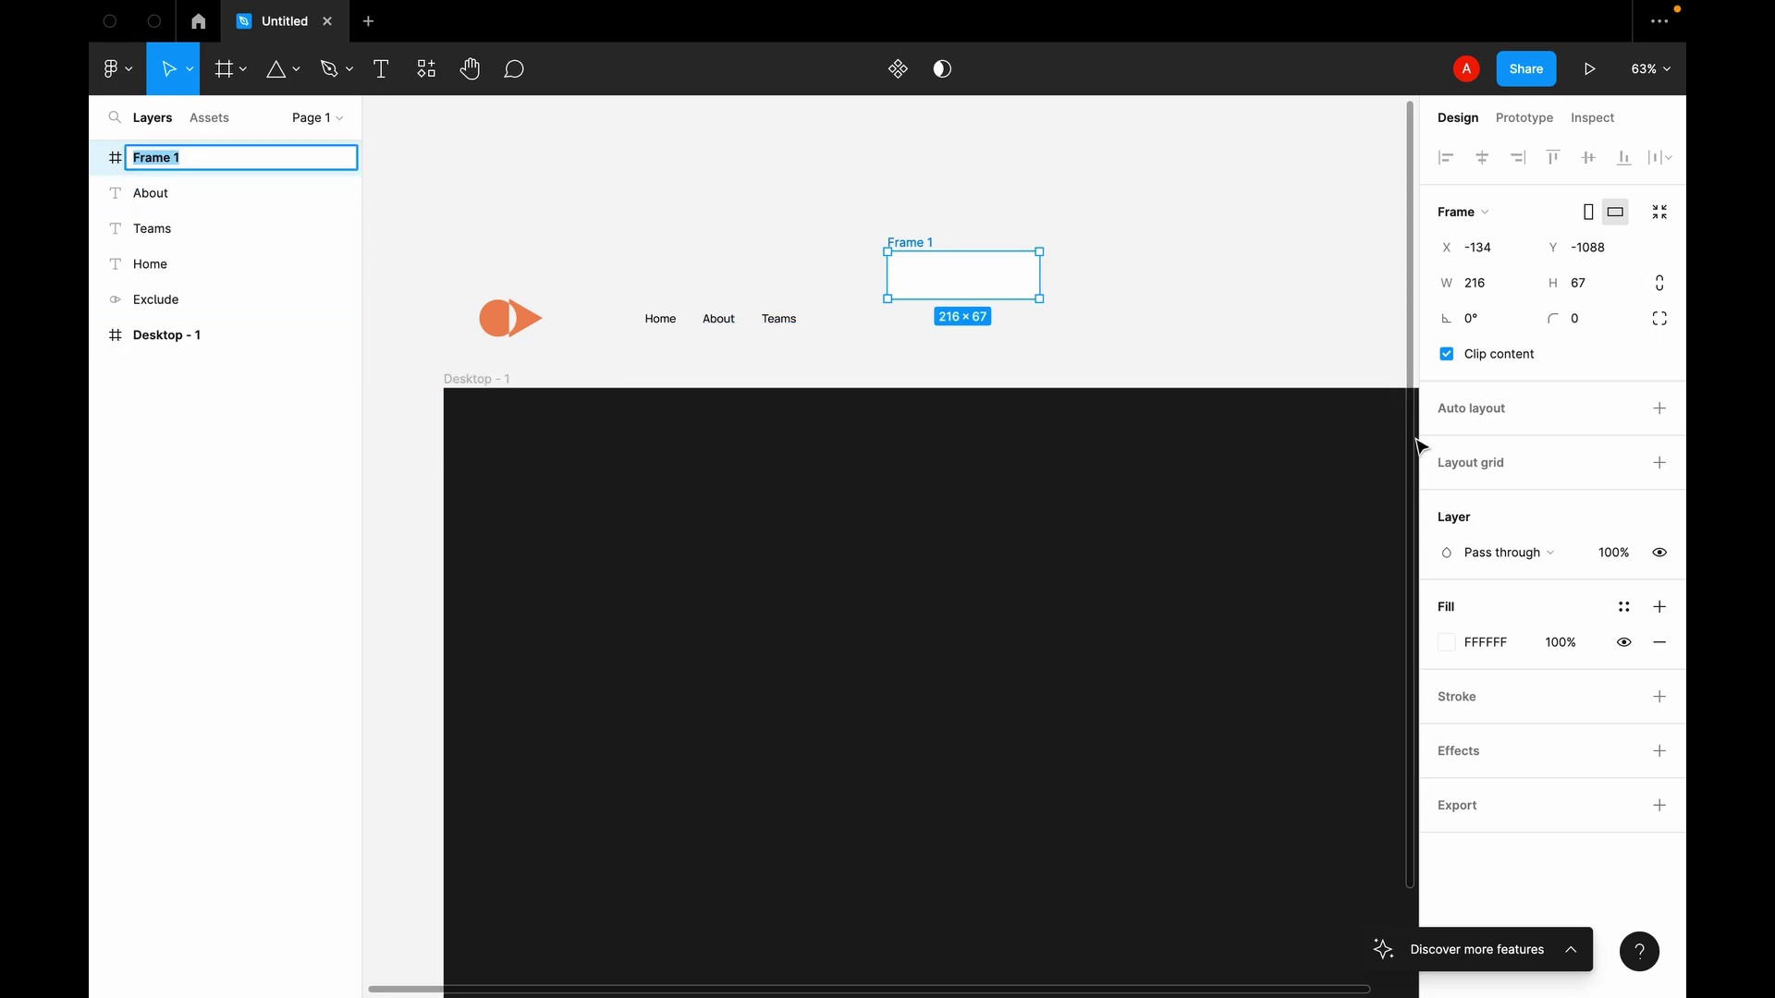
type("B")
type("utton/Register")
key("Return")
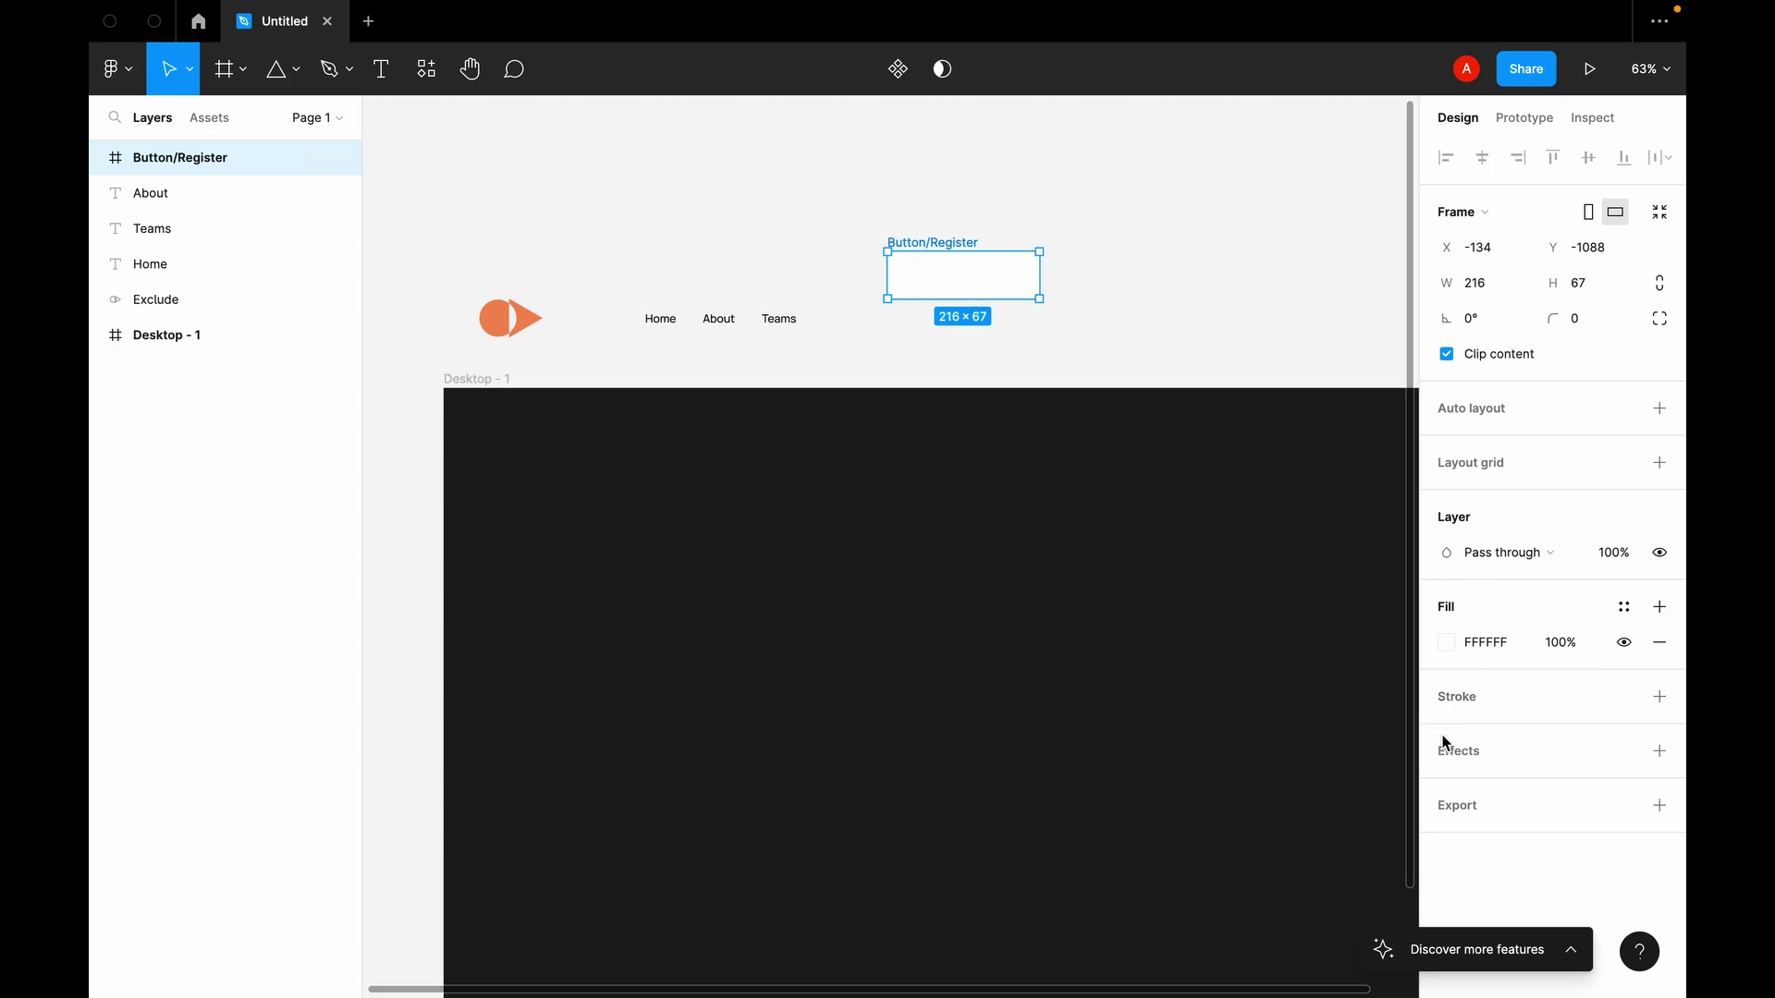
Step: Give the Button/Register frame a light grey DBDBDB fill and add a 1 px black inside stroke
left_click(1447, 644)
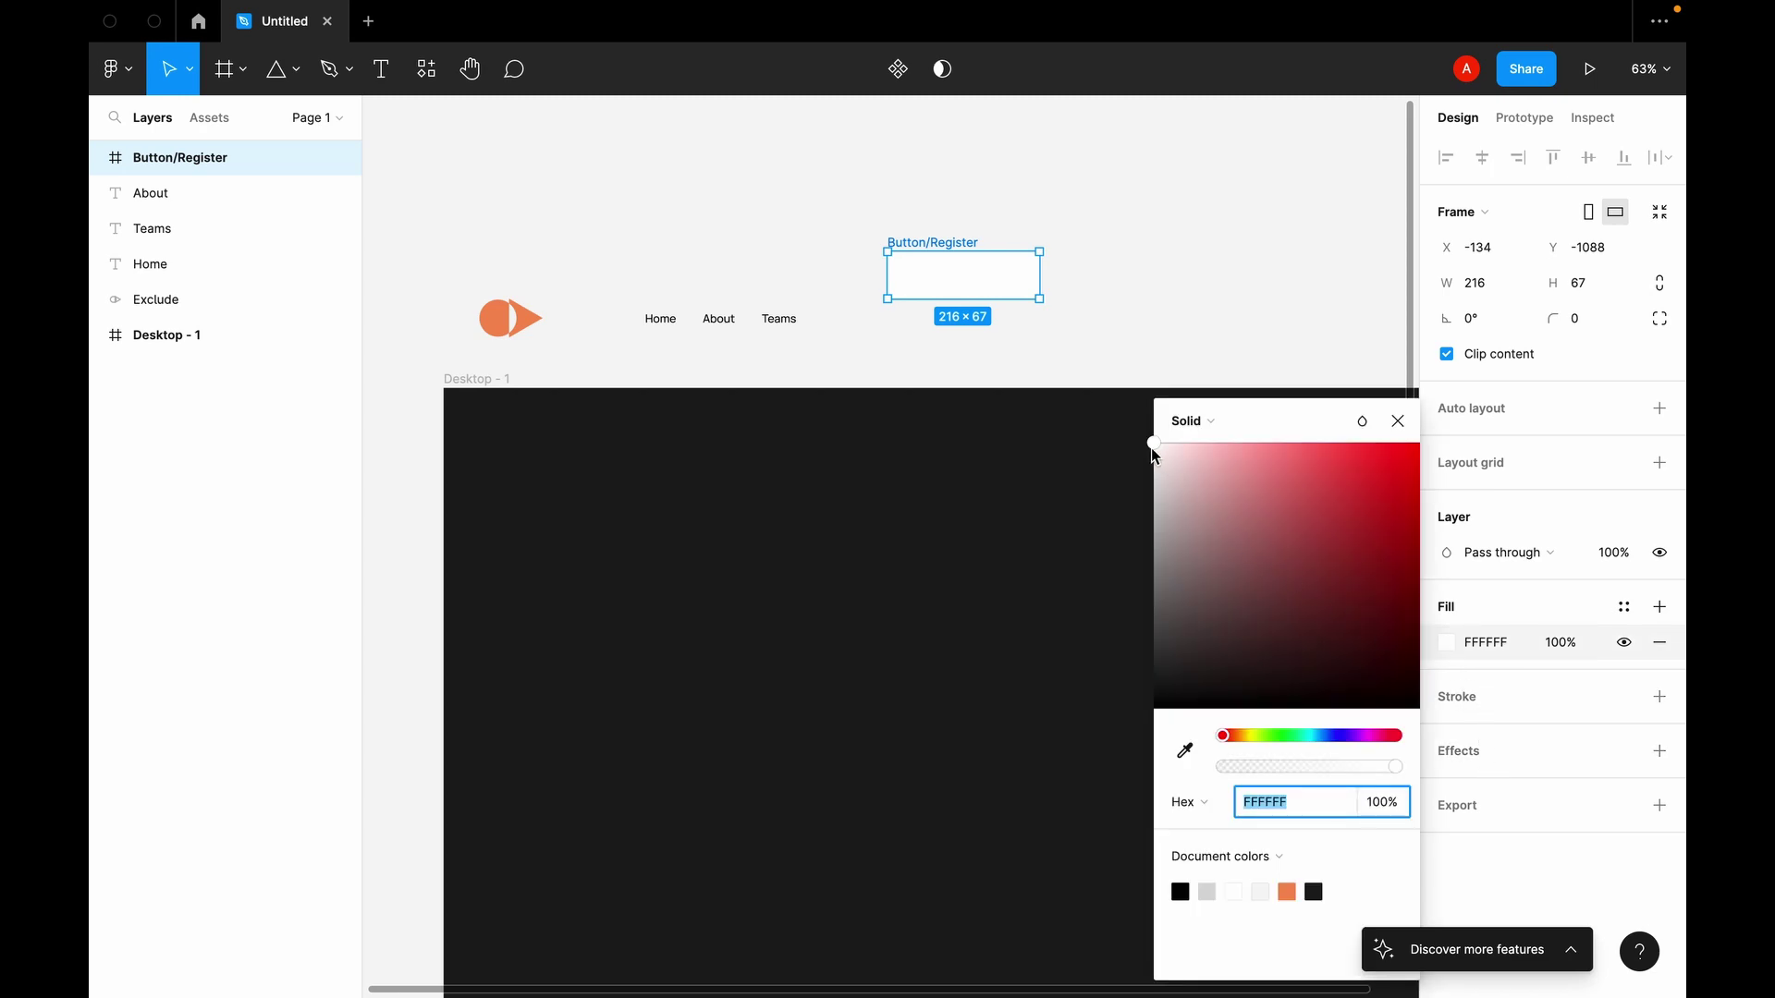
mouse_move(1153, 445)
left_mouse_down()
mouse_move(1156, 531)
mouse_move(1153, 463)
left_mouse_up()
left_click(1158, 320)
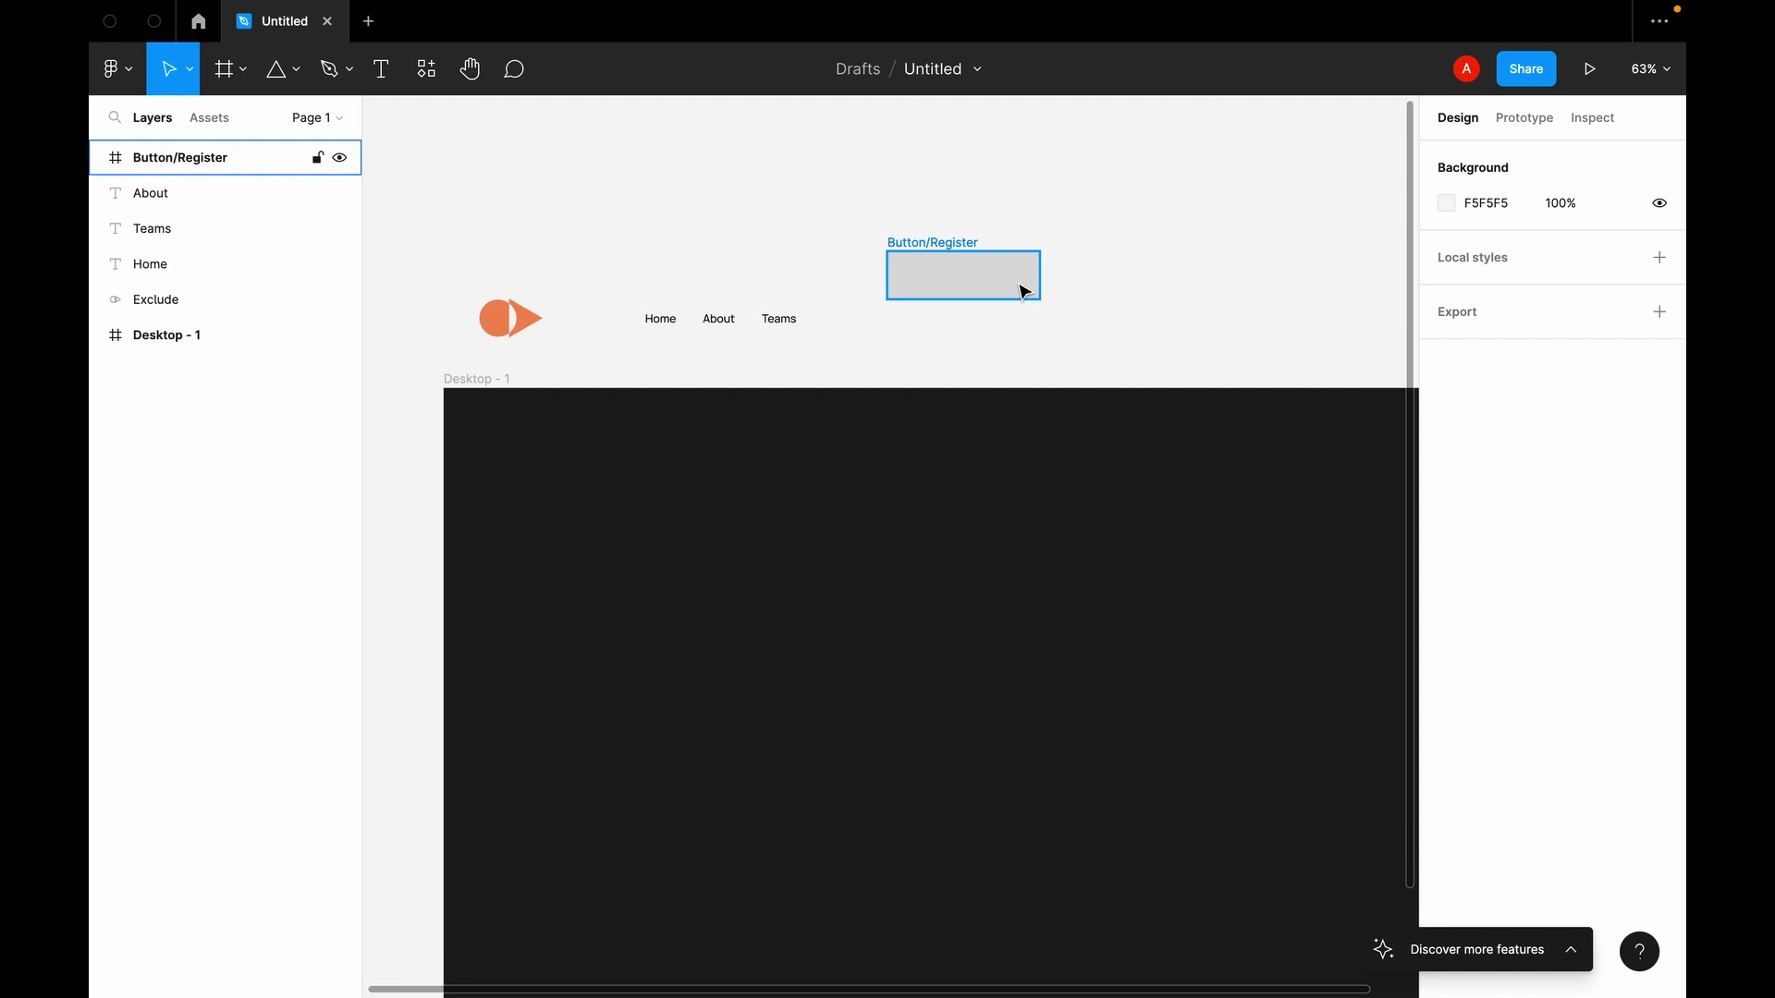
left_click(1024, 292)
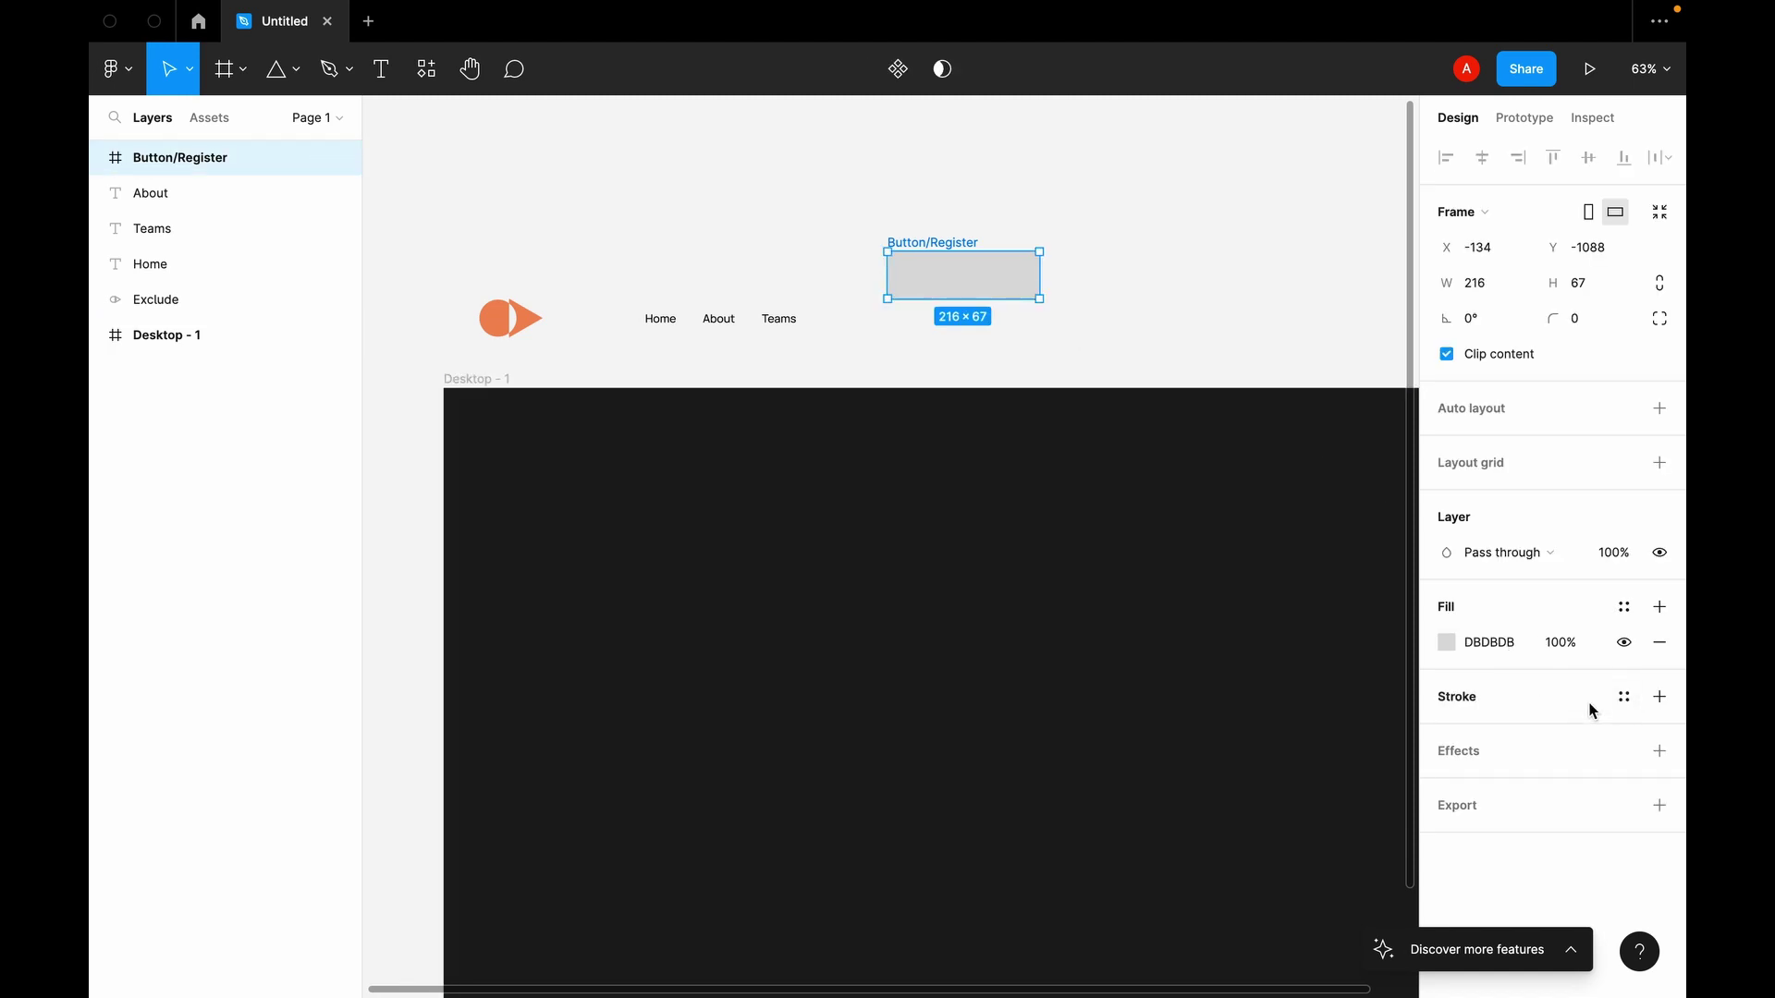
left_click(1661, 696)
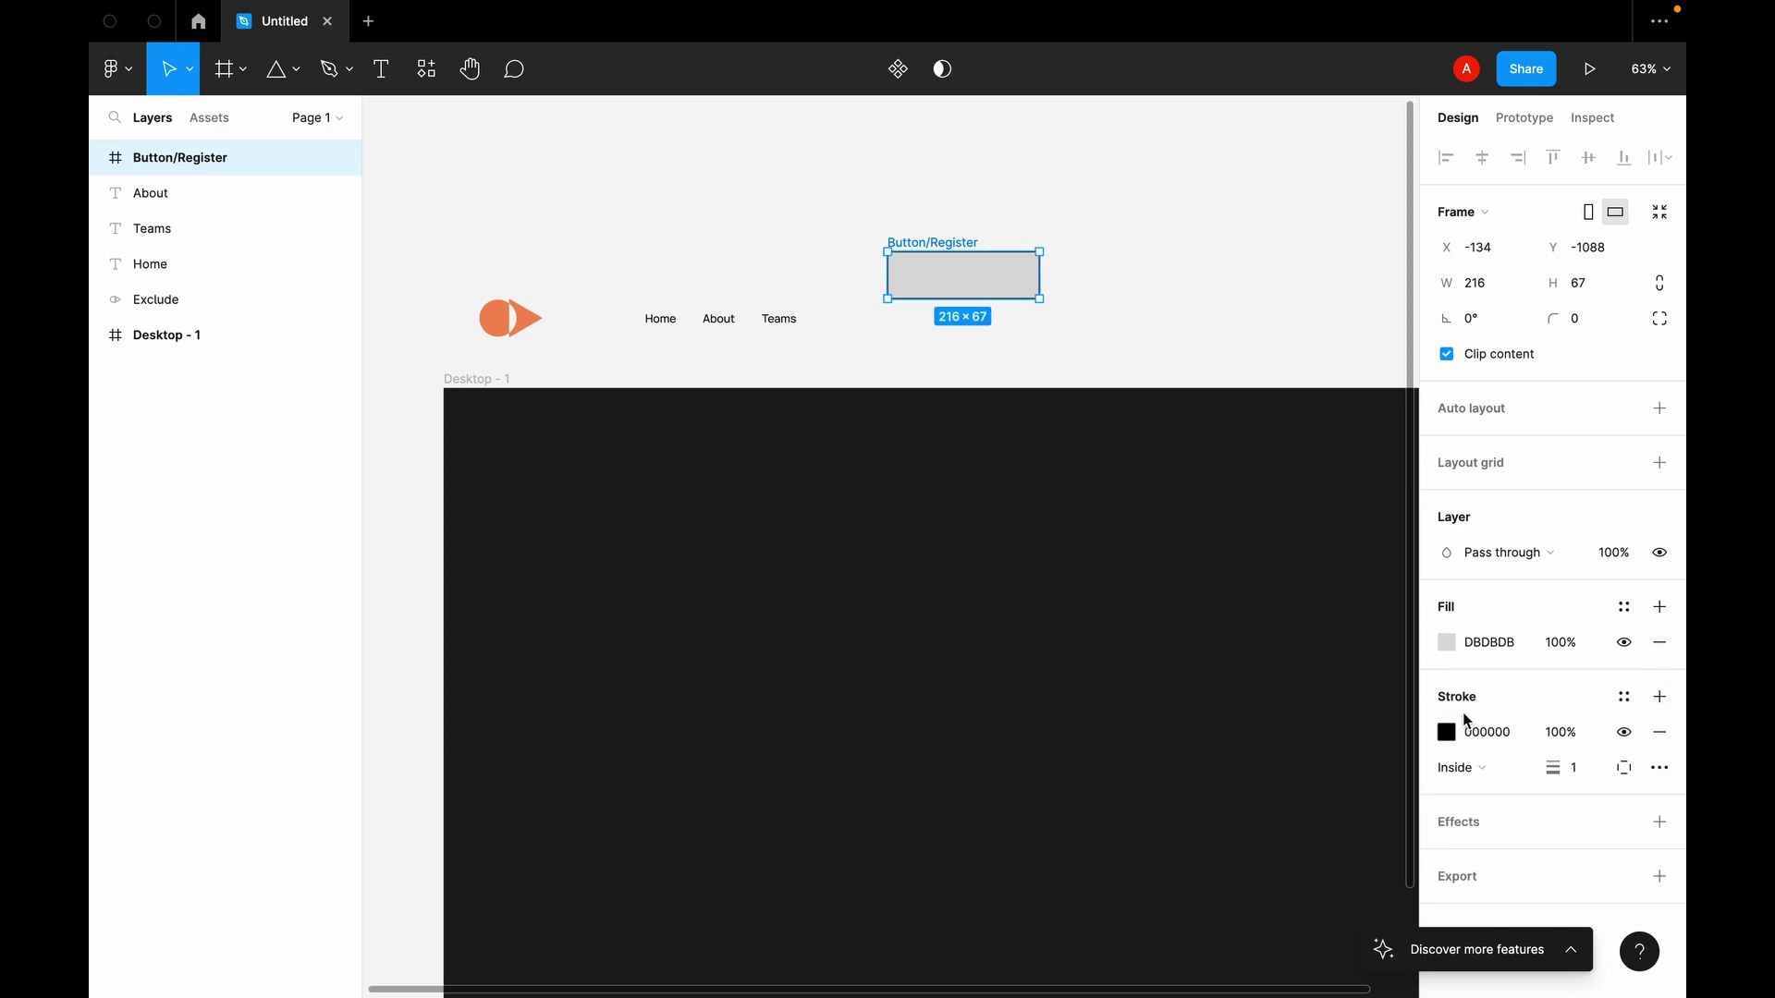
Step: Round the Button/Register frame into a pill shape with a corner radius of 45
left_click(1586, 321)
type("15")
key("Return")
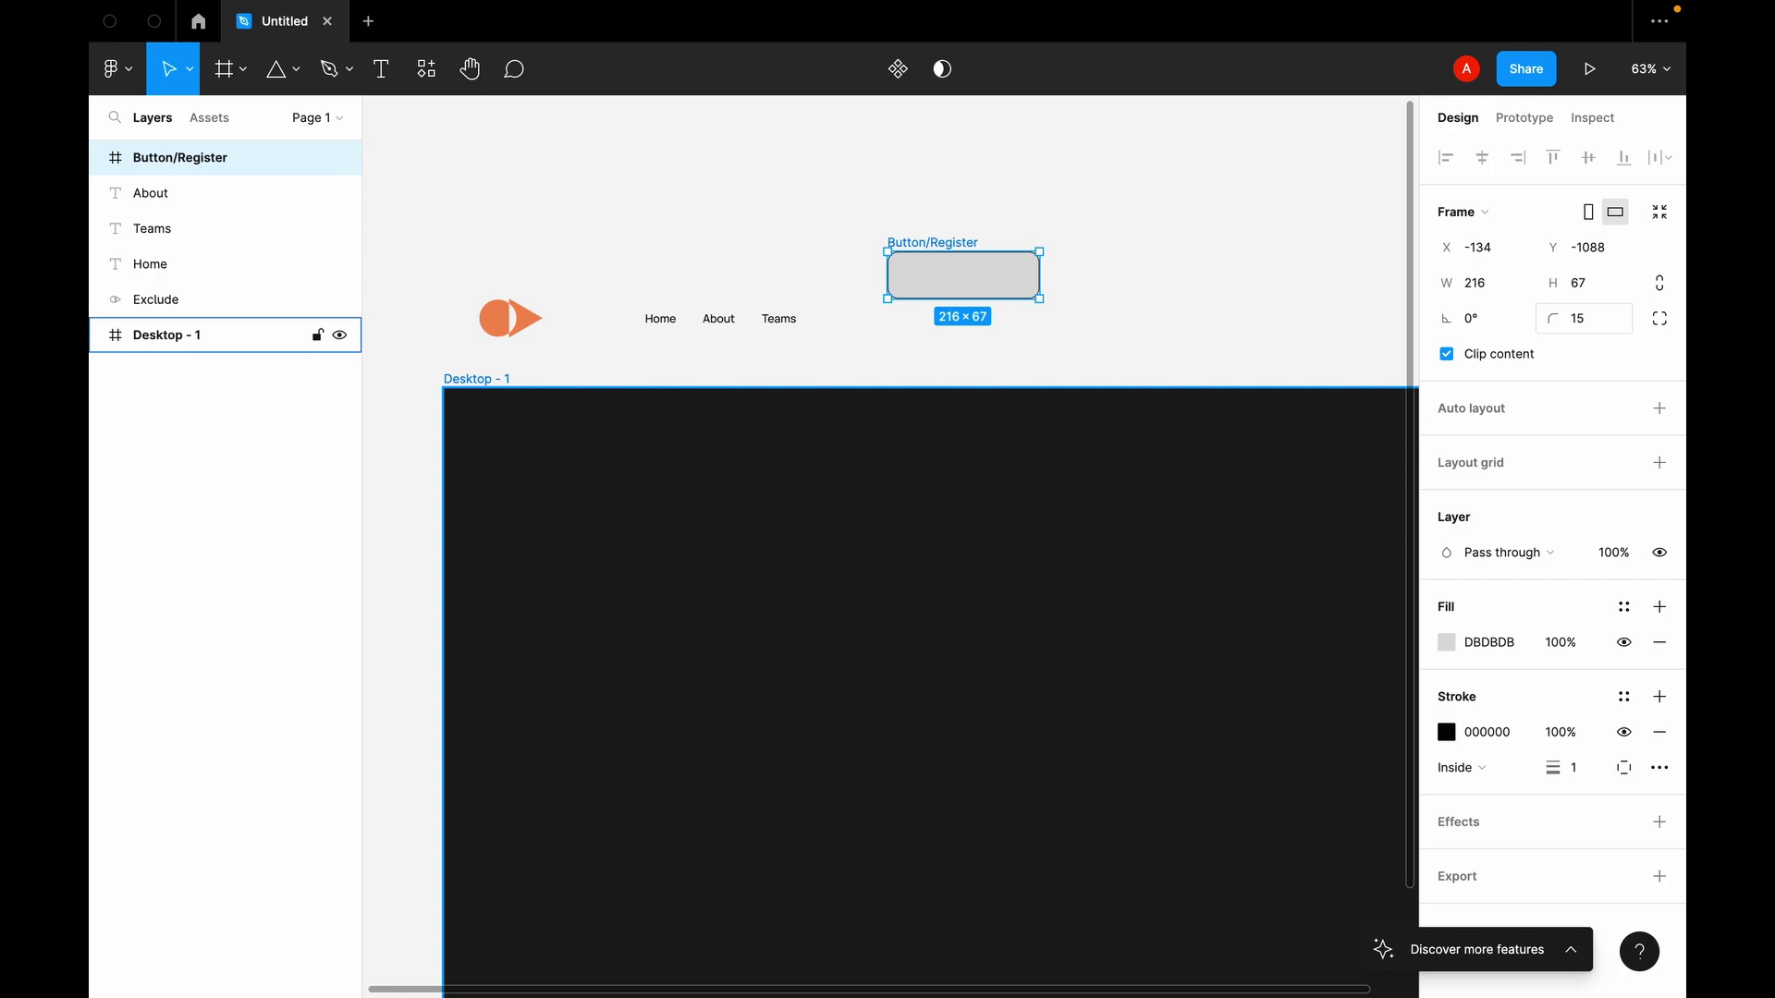
left_click(1579, 316)
type("30")
key("Return")
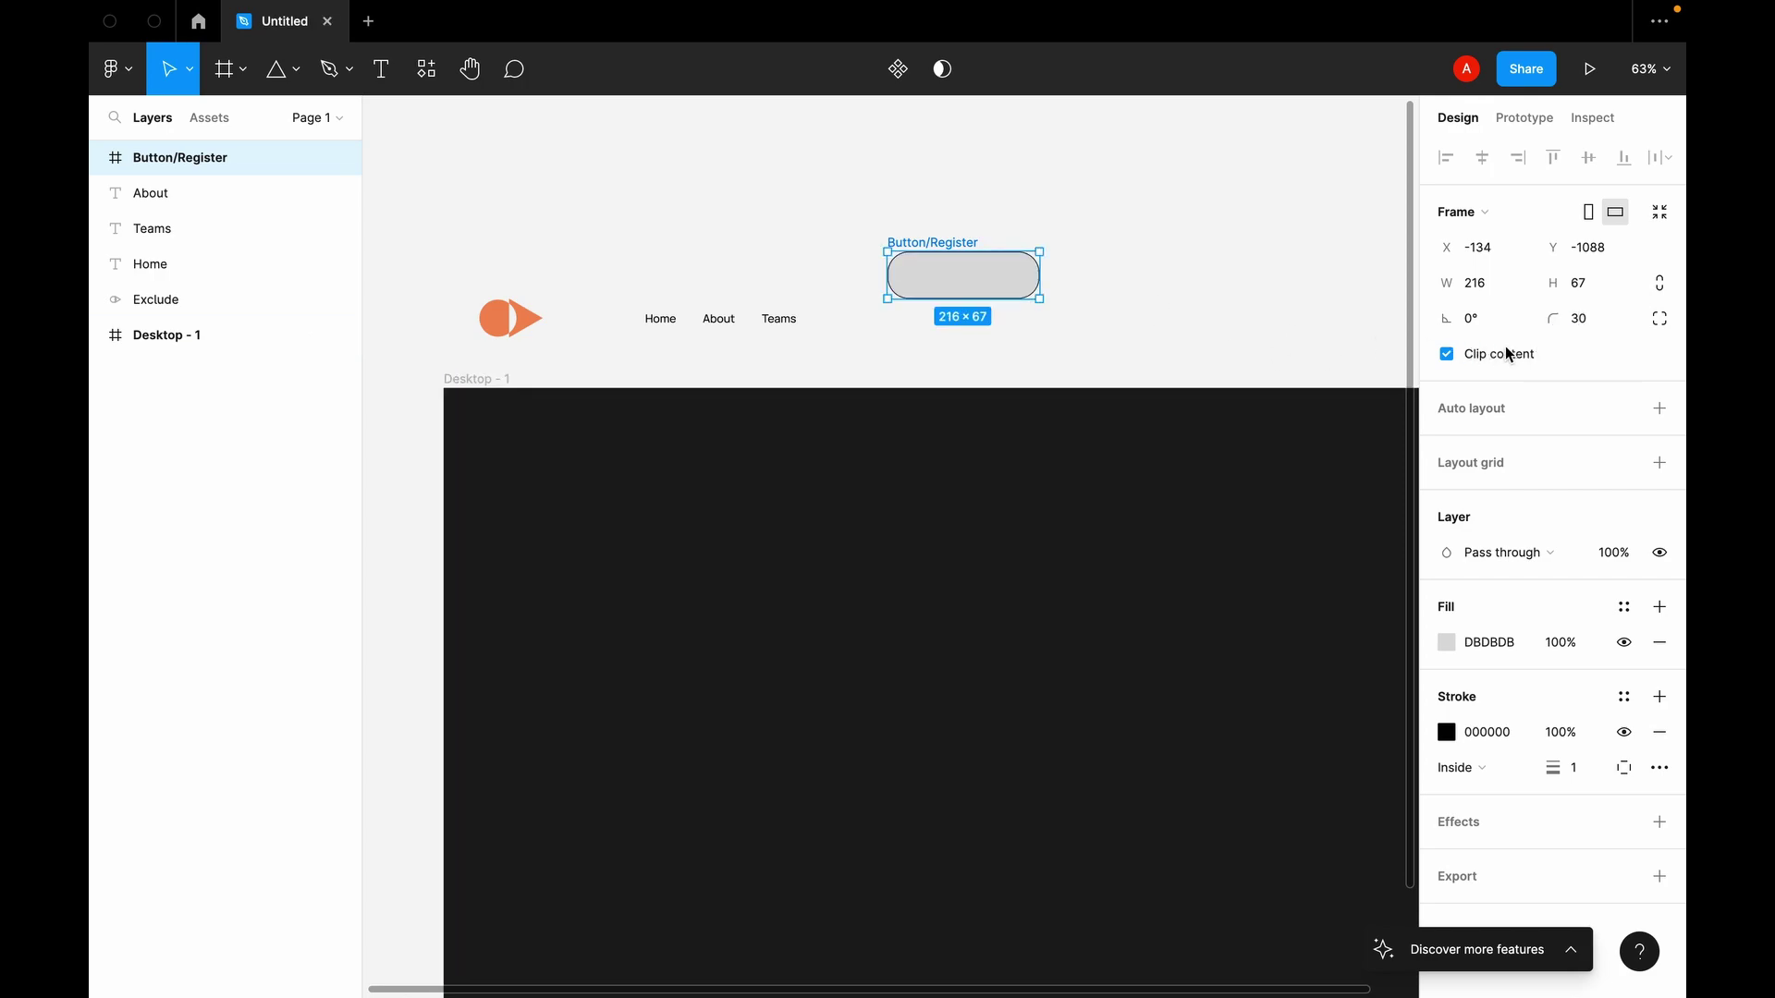
left_click(1592, 329)
left_click(1117, 265)
Step: Move the Button/Register frame into the empty canvas area above the navigation labels
left_click_drag(971, 284, 957, 331)
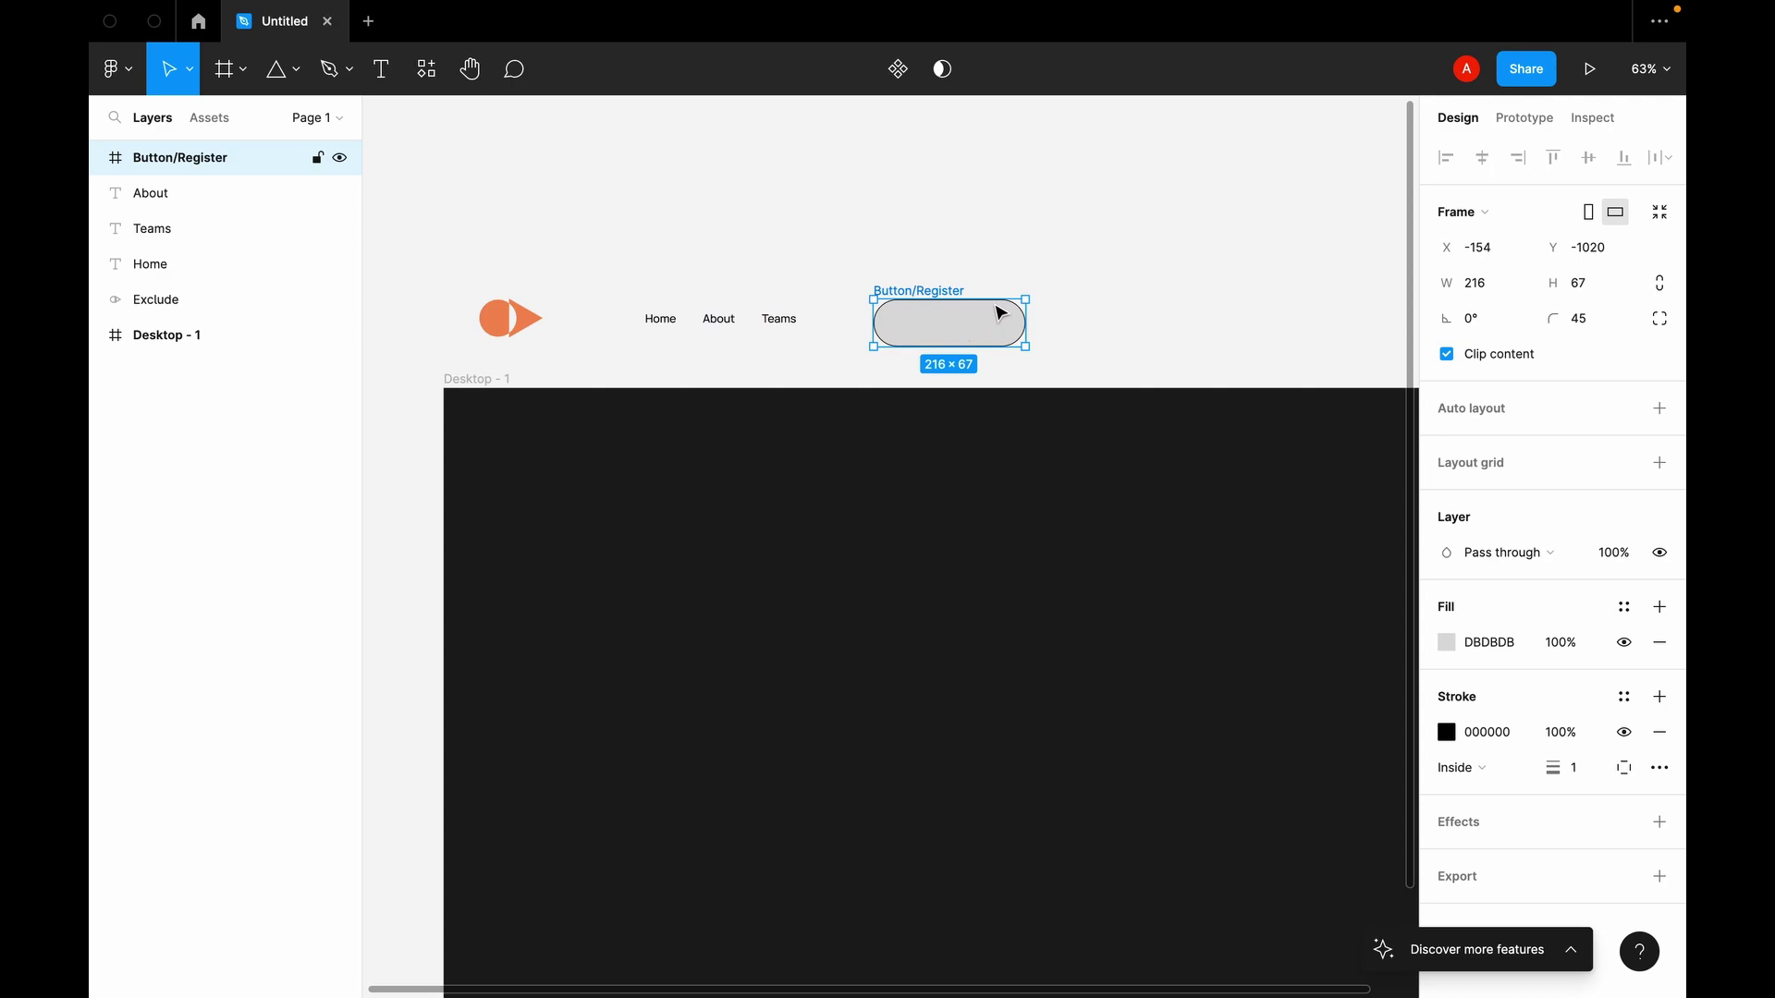
left_click(1103, 314)
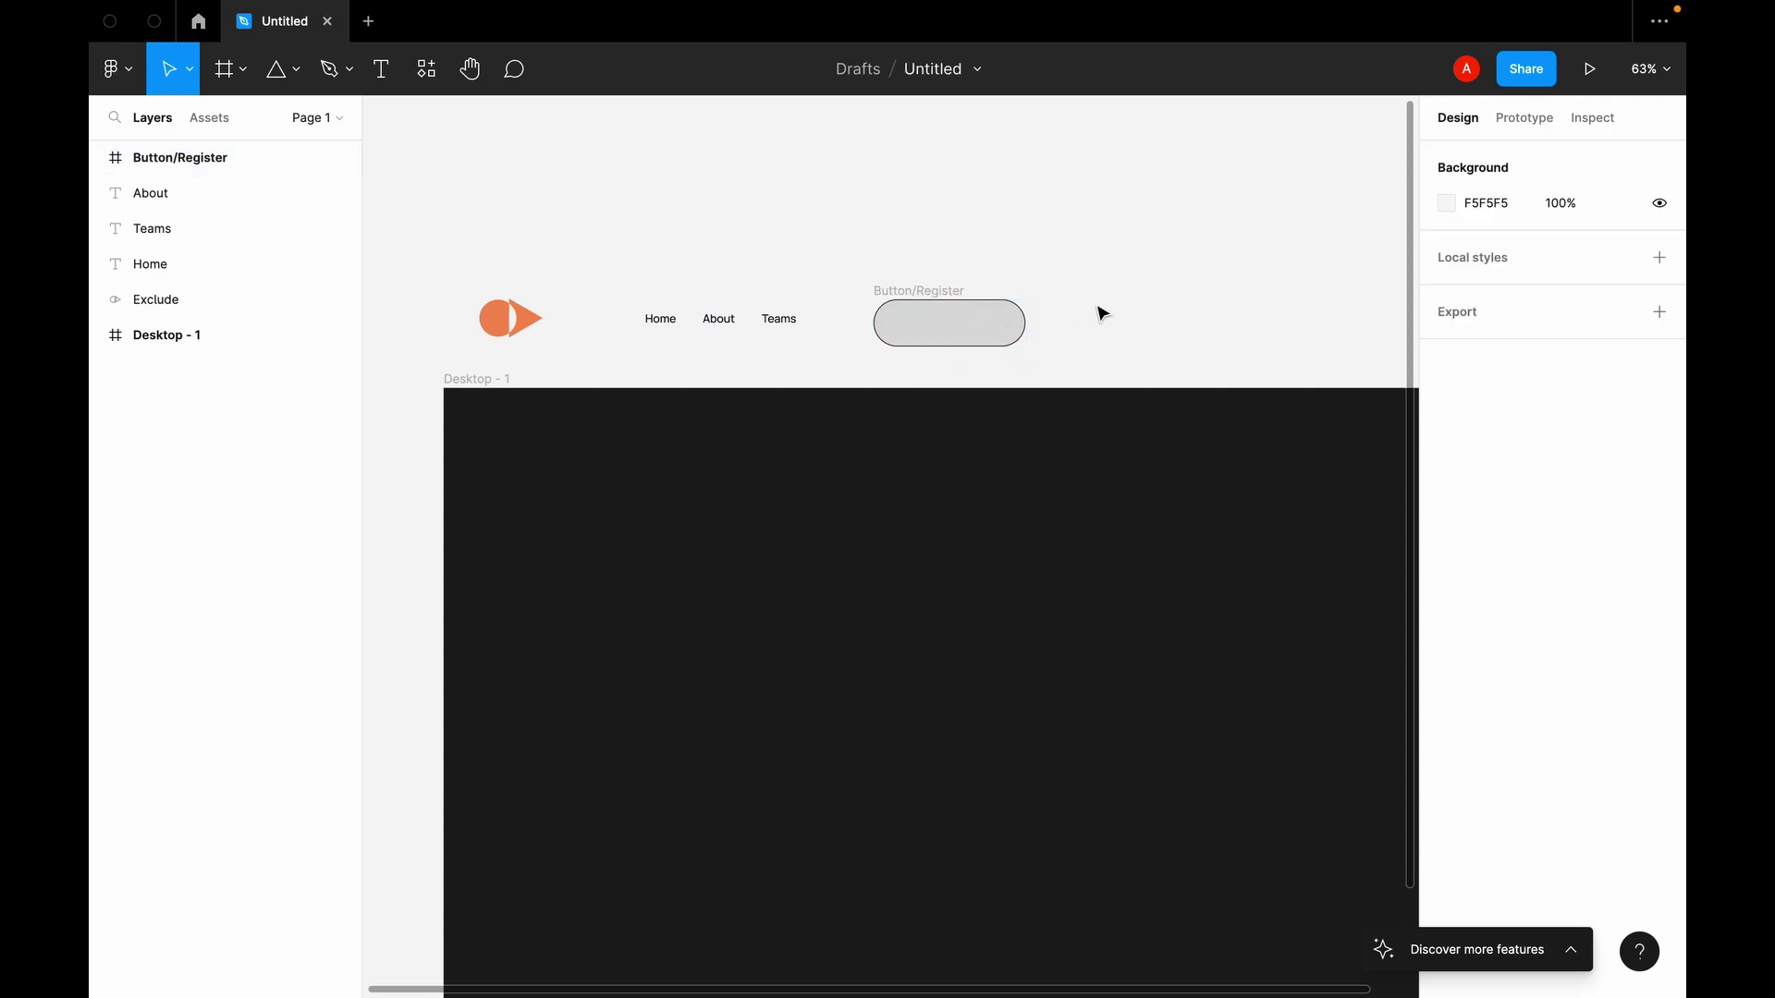
left_click(961, 325)
left_click_drag(964, 338, 802, 213)
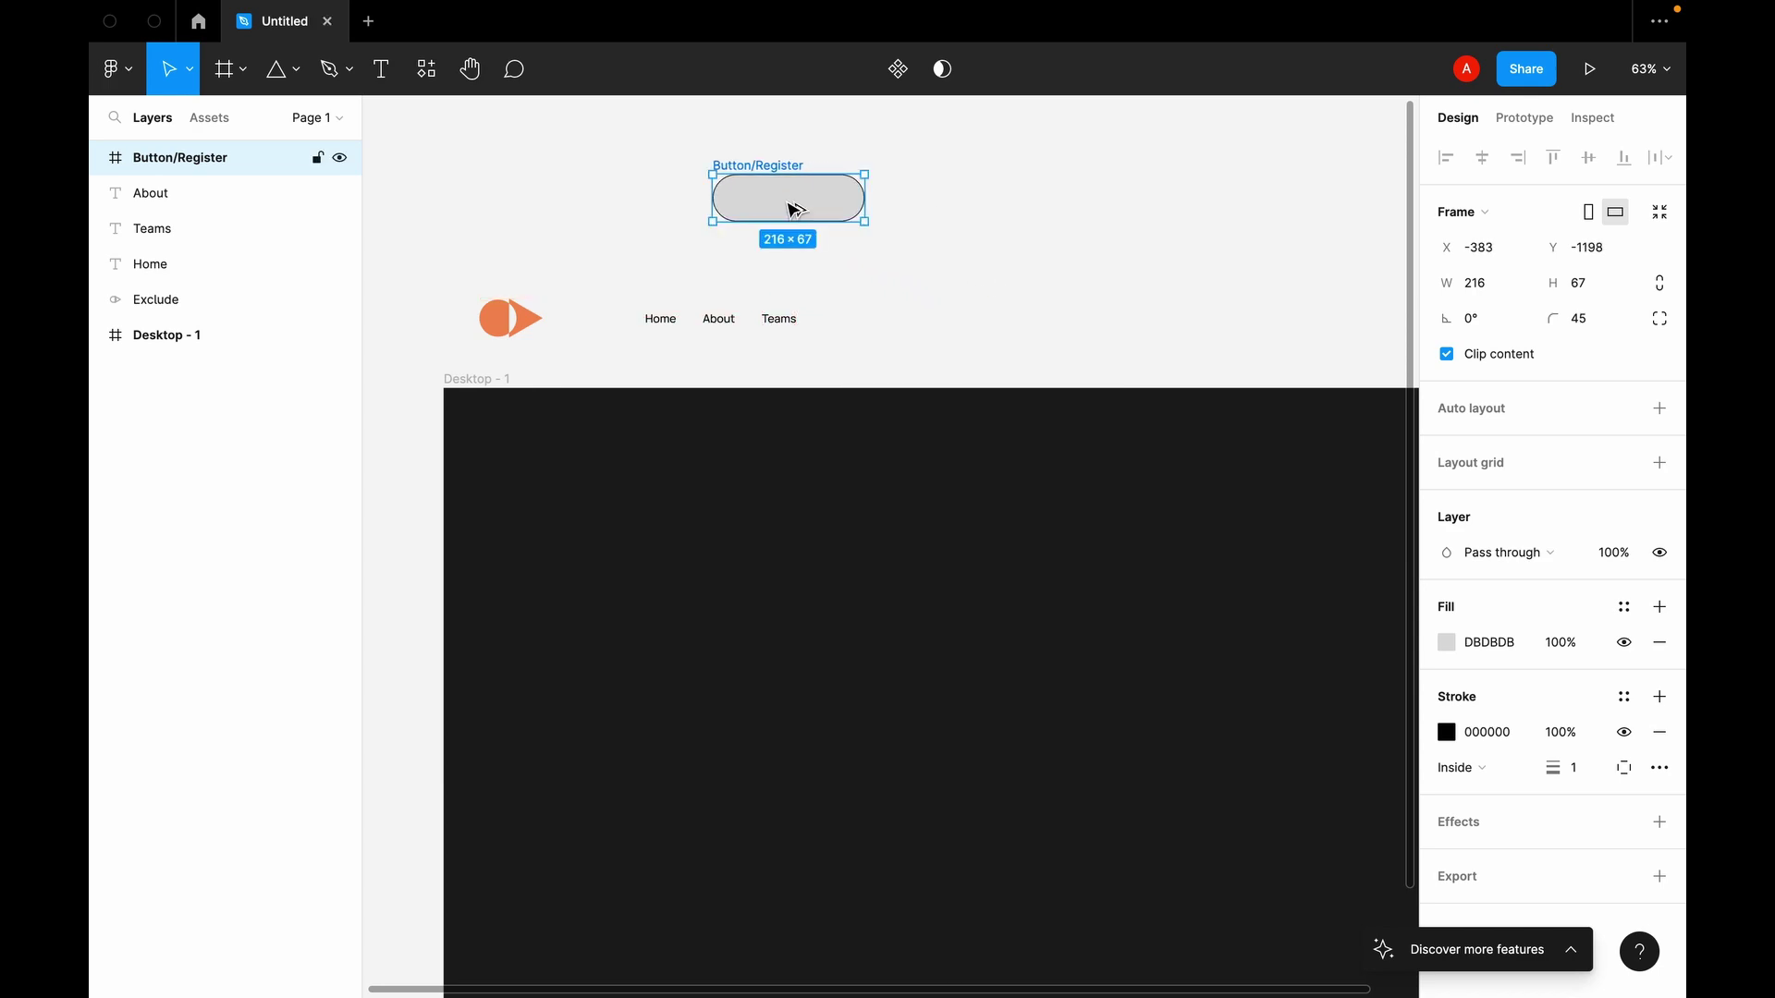
Step: Place a copy of the button to the right of the Teams label and scale it down to about 201 × 60 px
left_click_drag(788, 213, 988, 330)
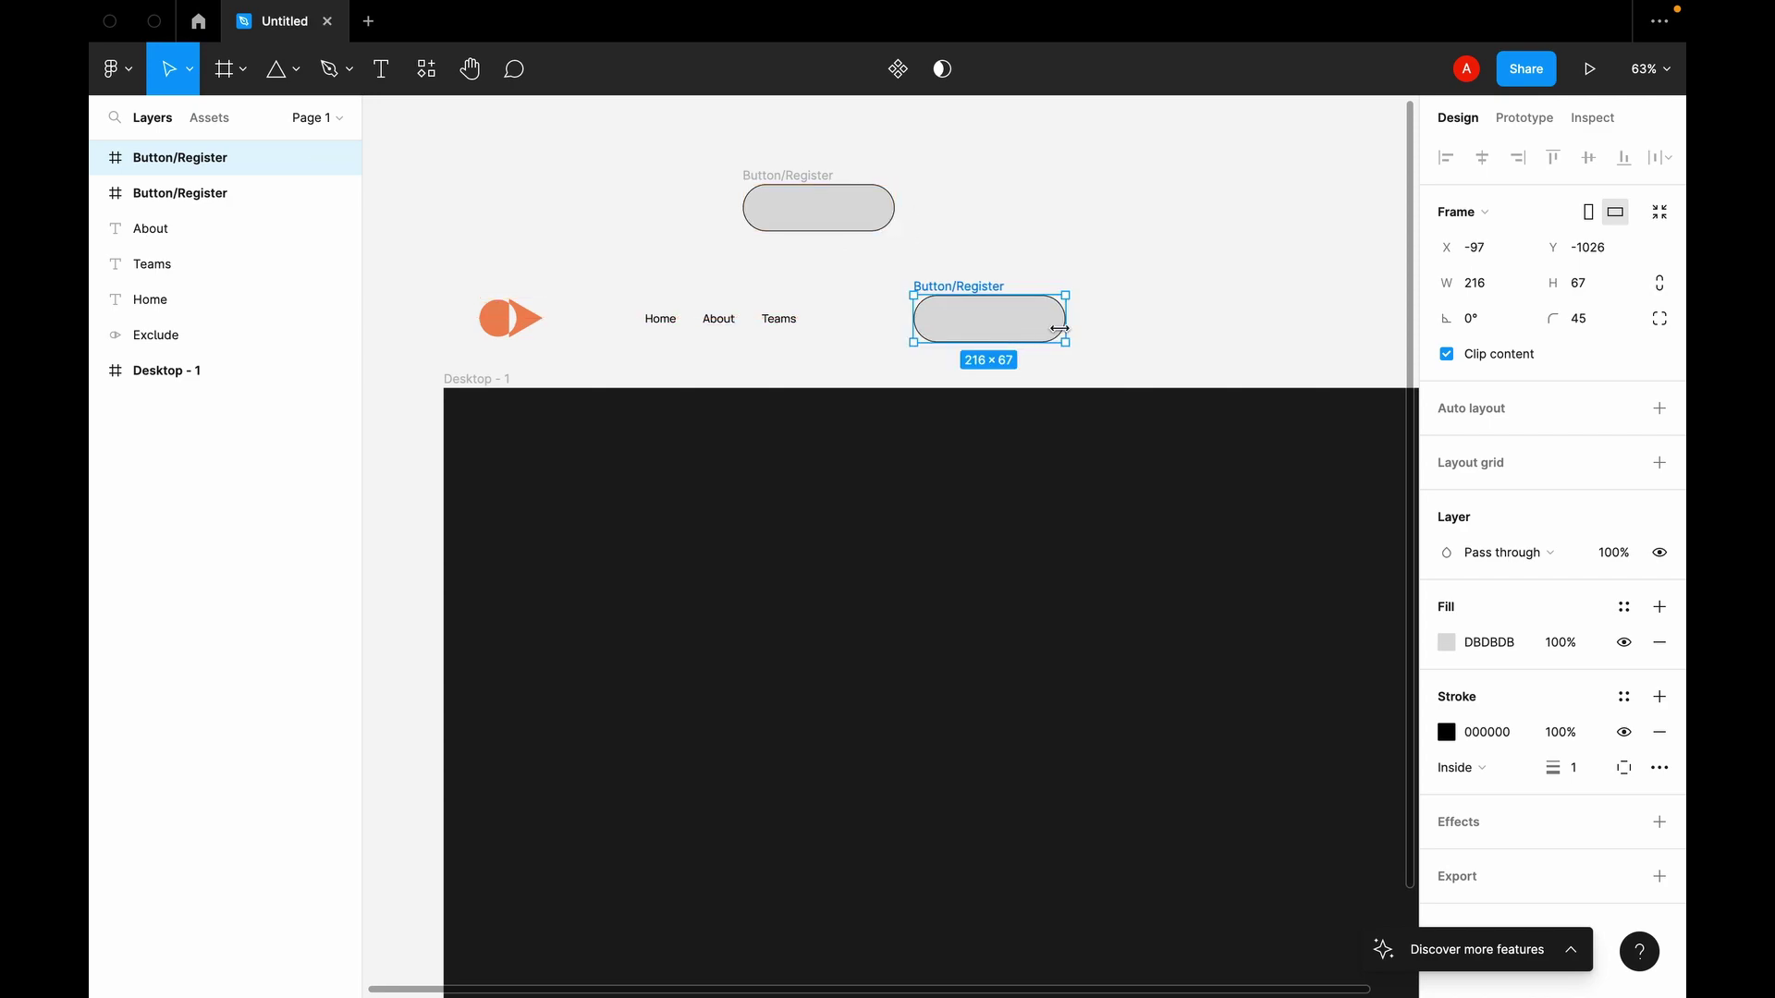
left_click_drag(1066, 343, 1056, 336)
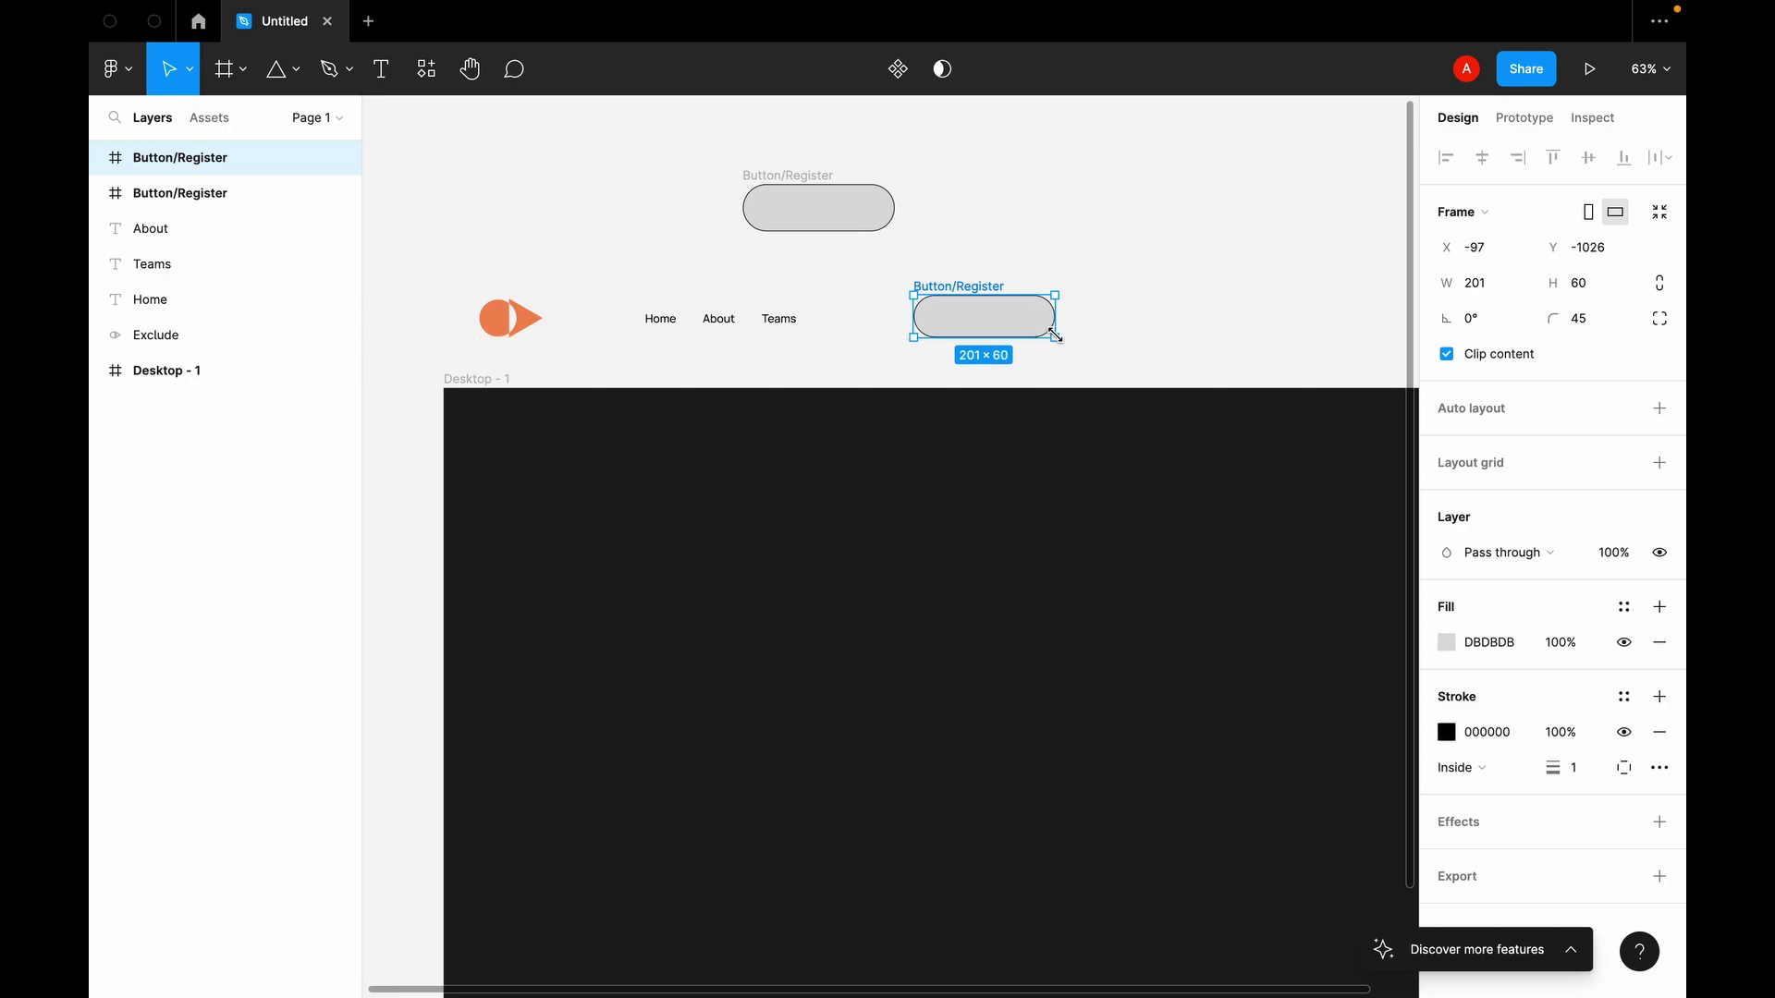
left_click(1115, 328)
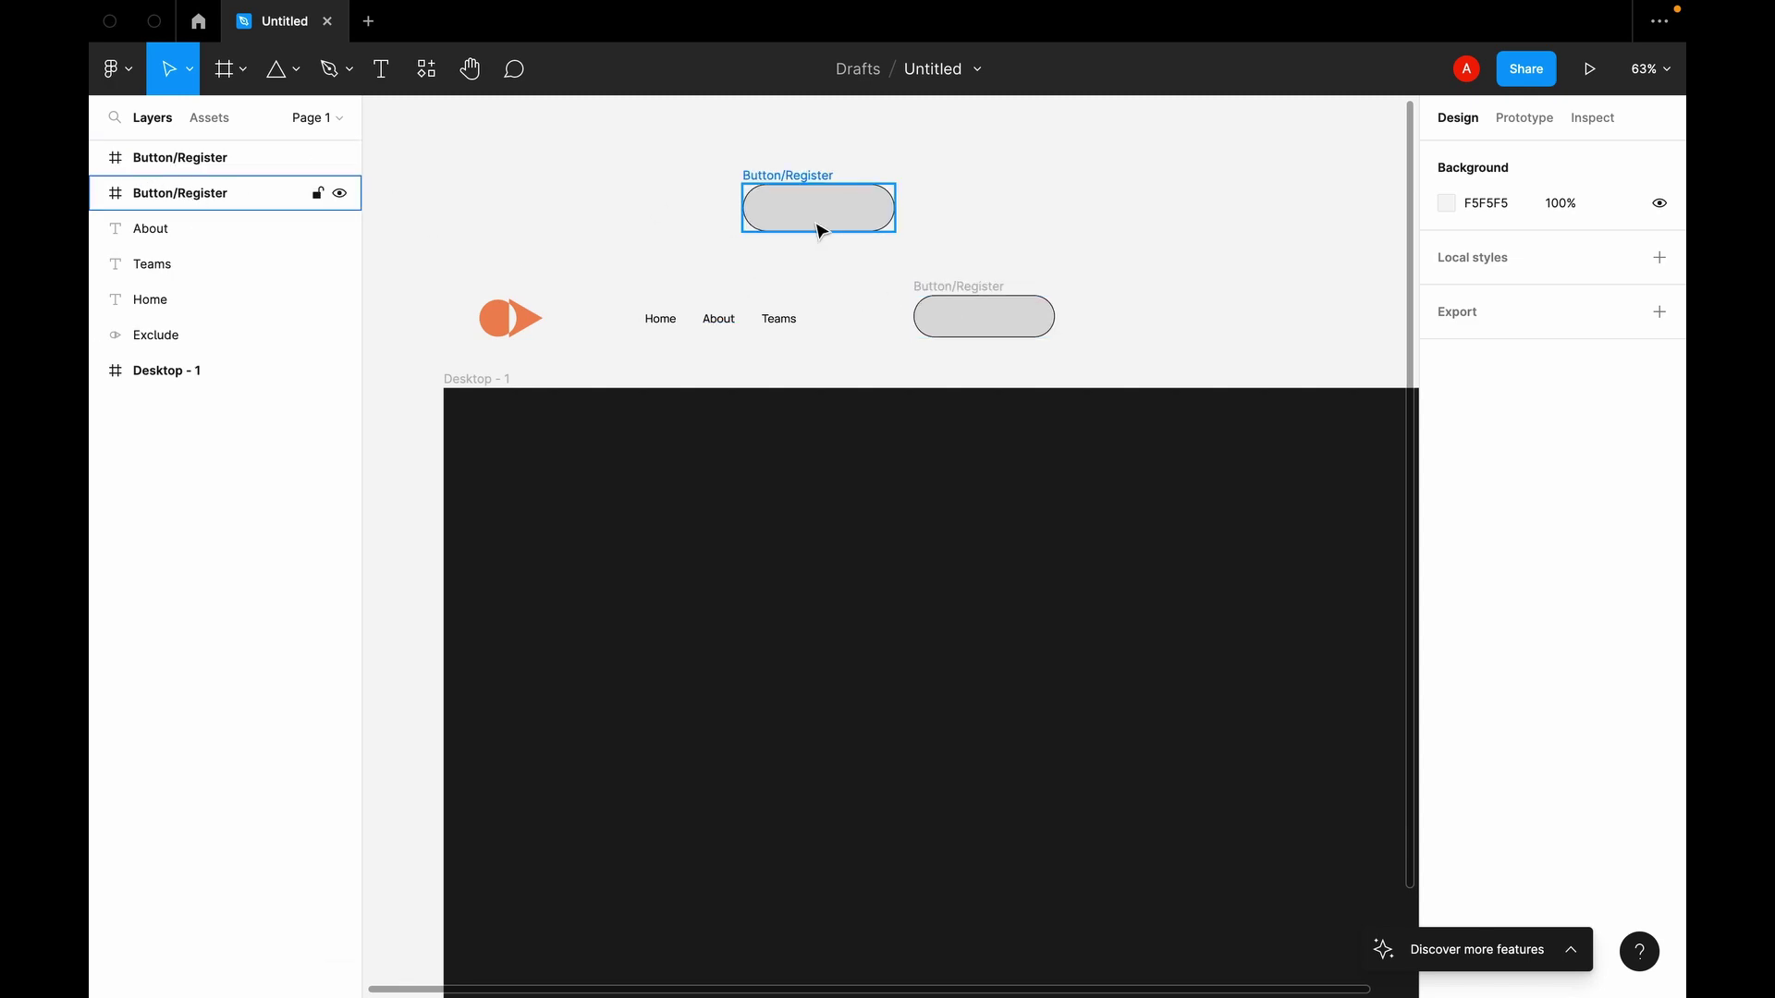
Step: Add a text label reading Register inside the smaller Button/Register frame beside the Teams label
left_click(944, 310)
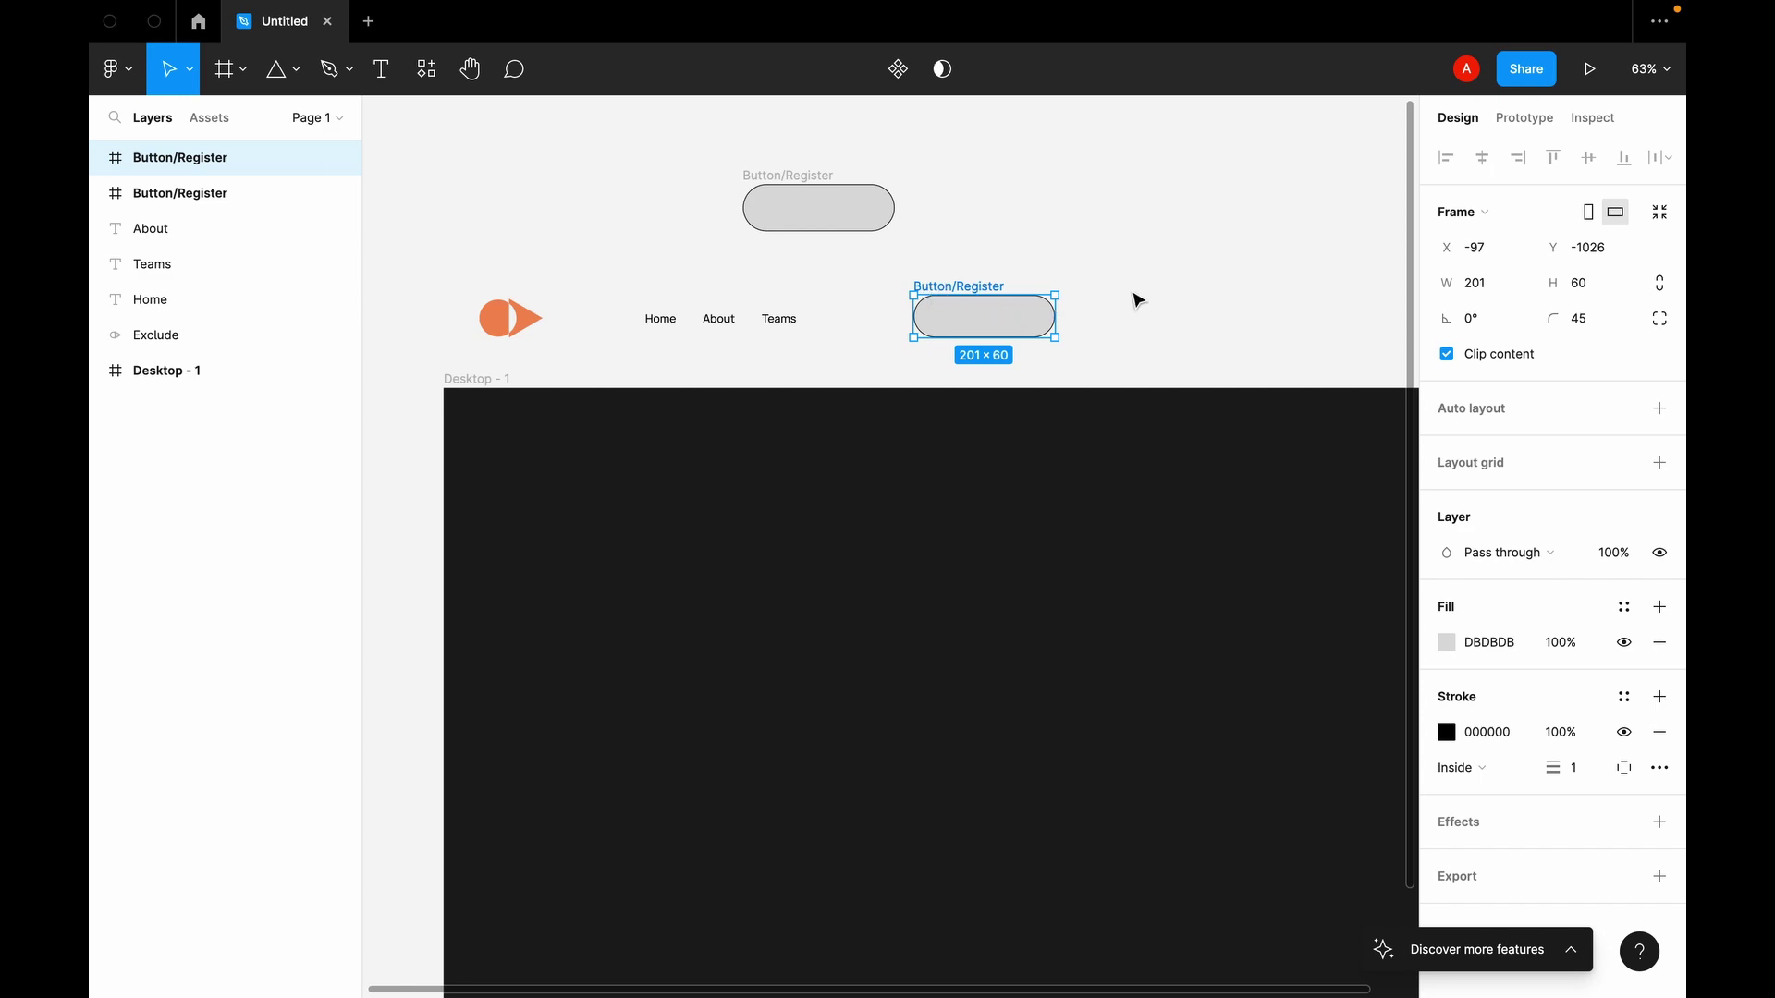
key("t")
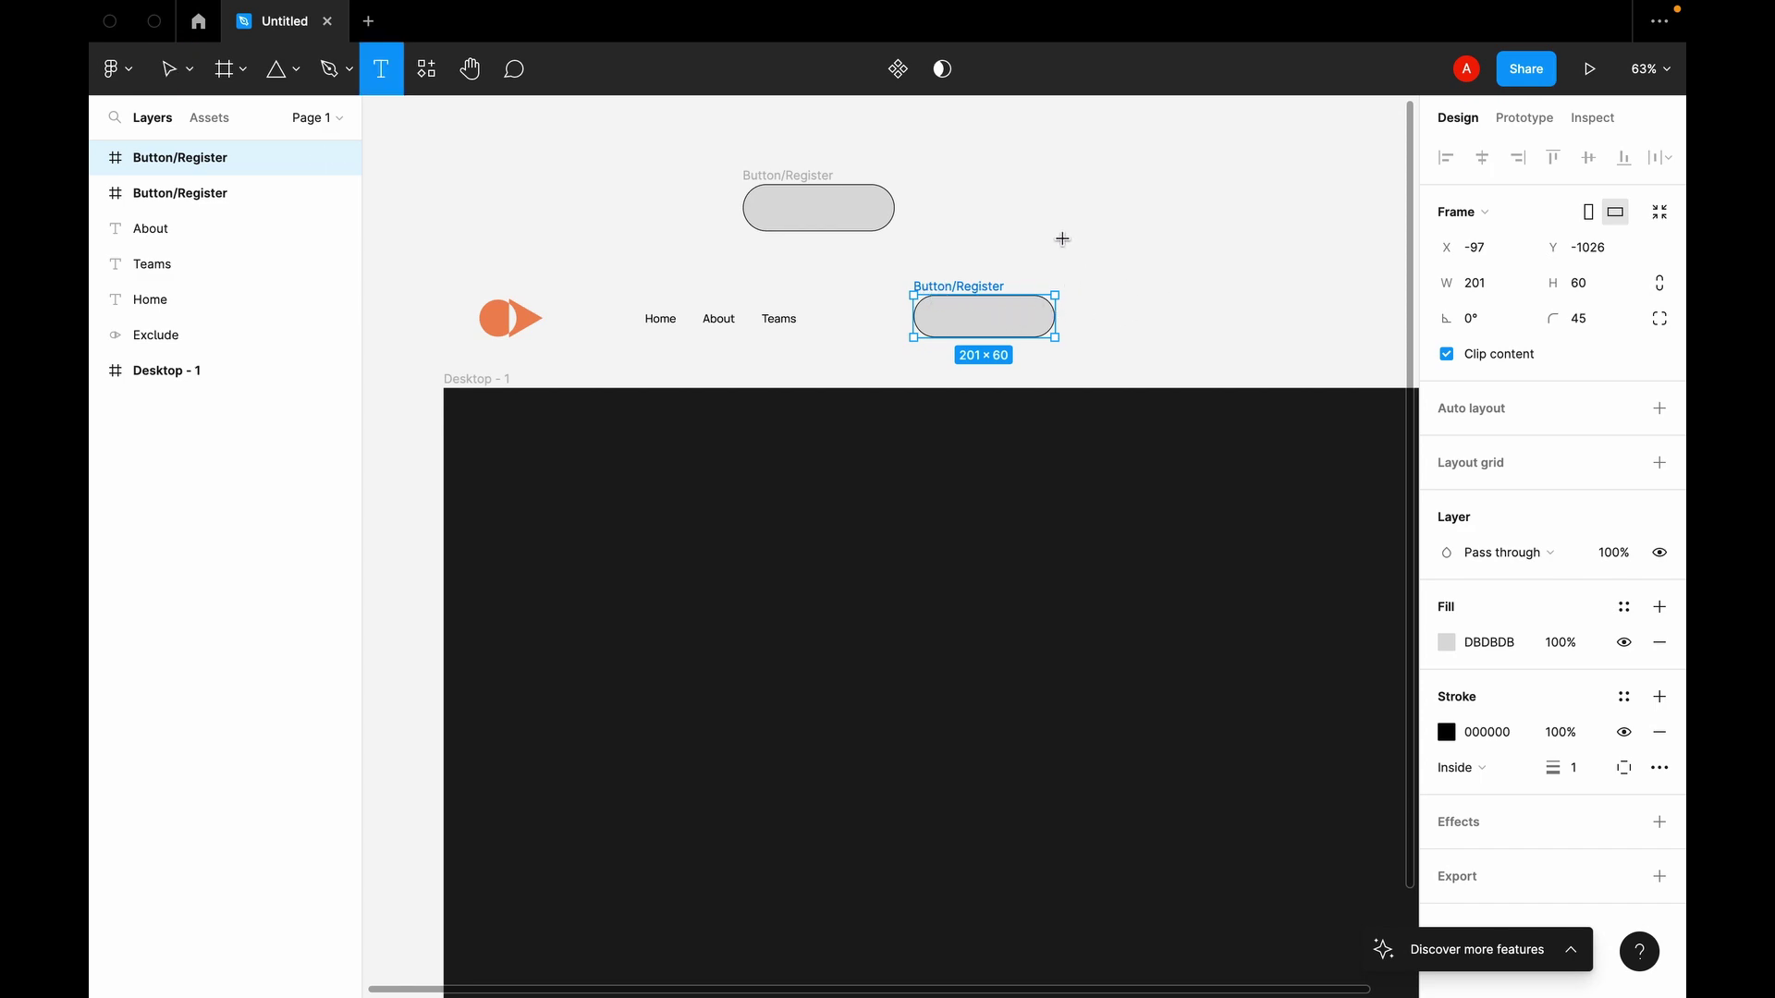
left_click(949, 313)
type("Re")
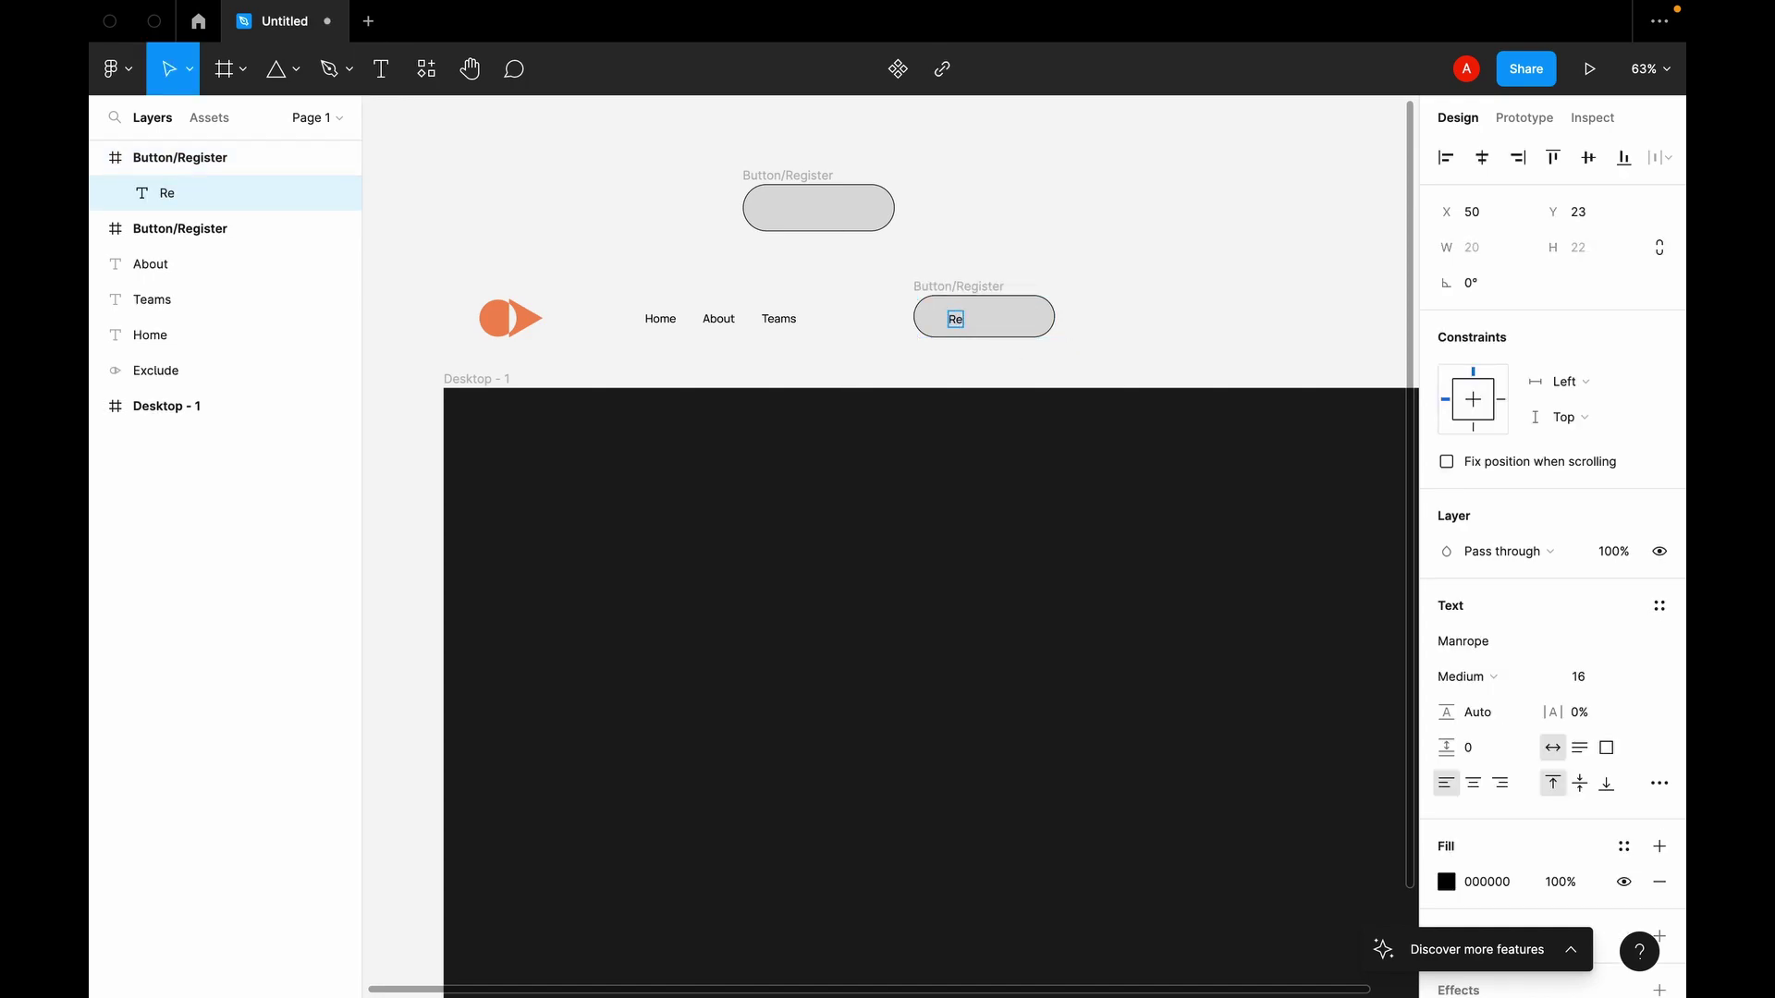
type("GISTER")
key("BackSpace")
key("BackSpace")
key("BackSpace")
key("BackSpace")
key("BackSpace")
key("BackSpace")
key("BackSpace")
type("egister")
key("Escape")
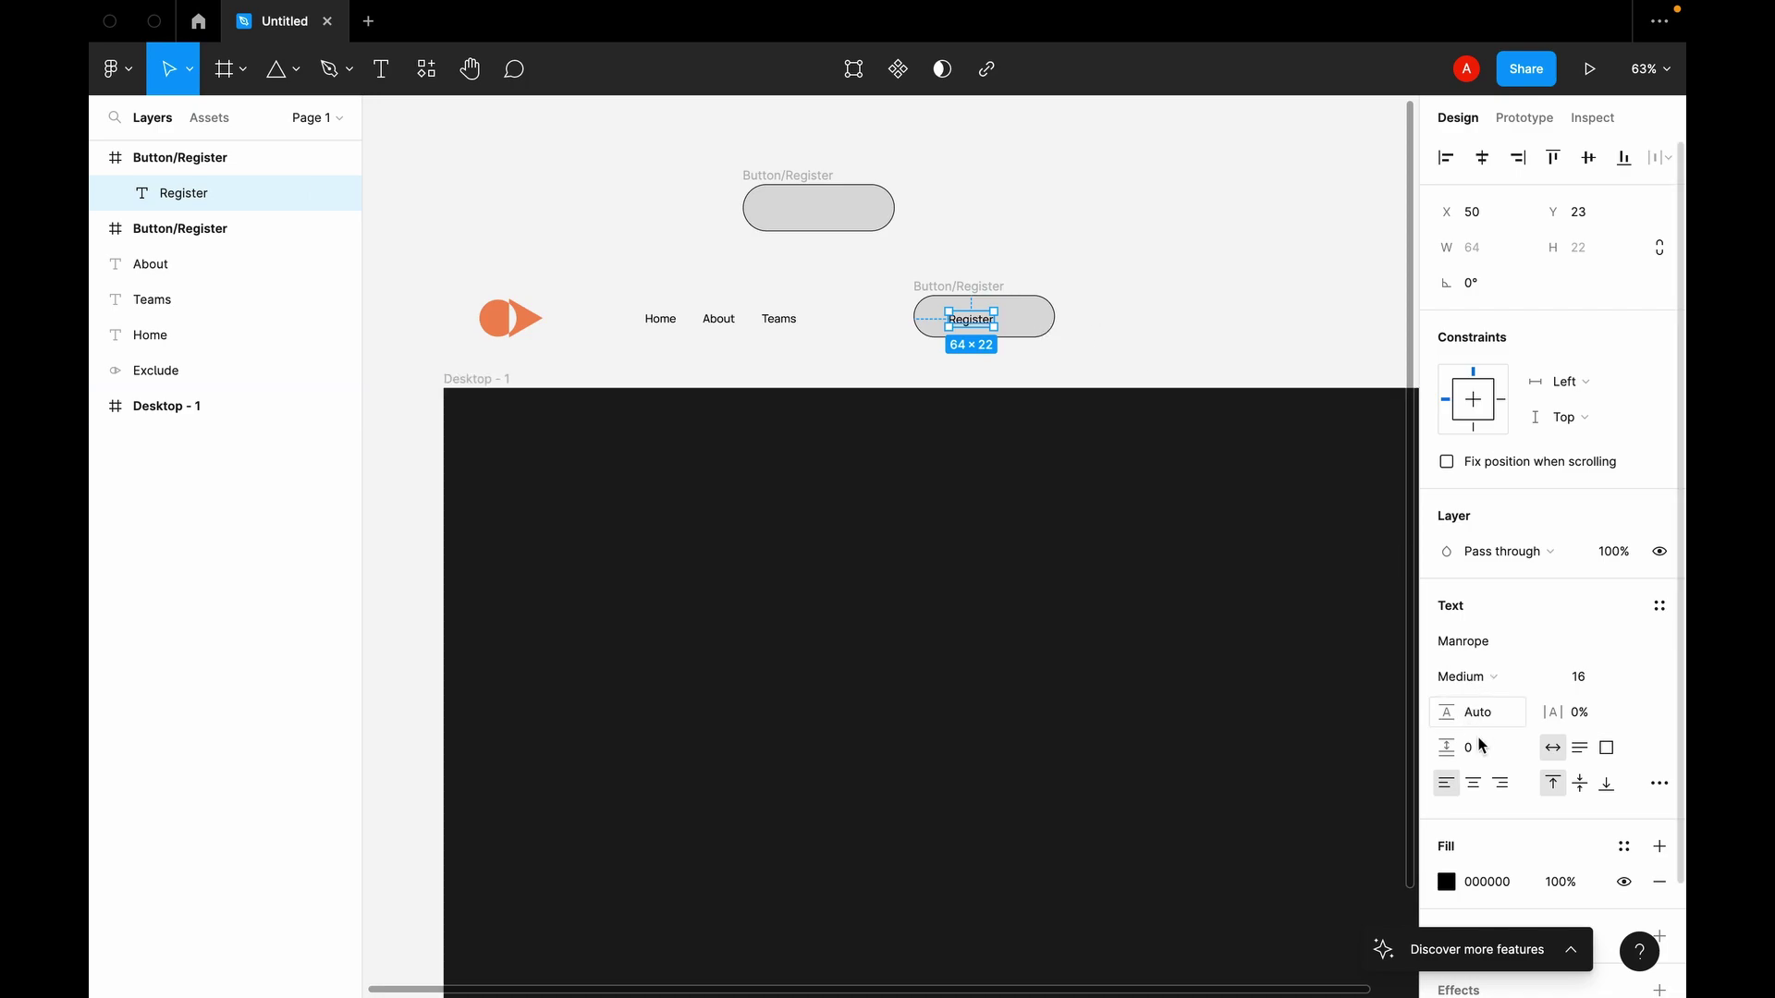
Step: Set the Register label's letter case to Uppercase in the type settings
scroll(1500, 788, "down", 3)
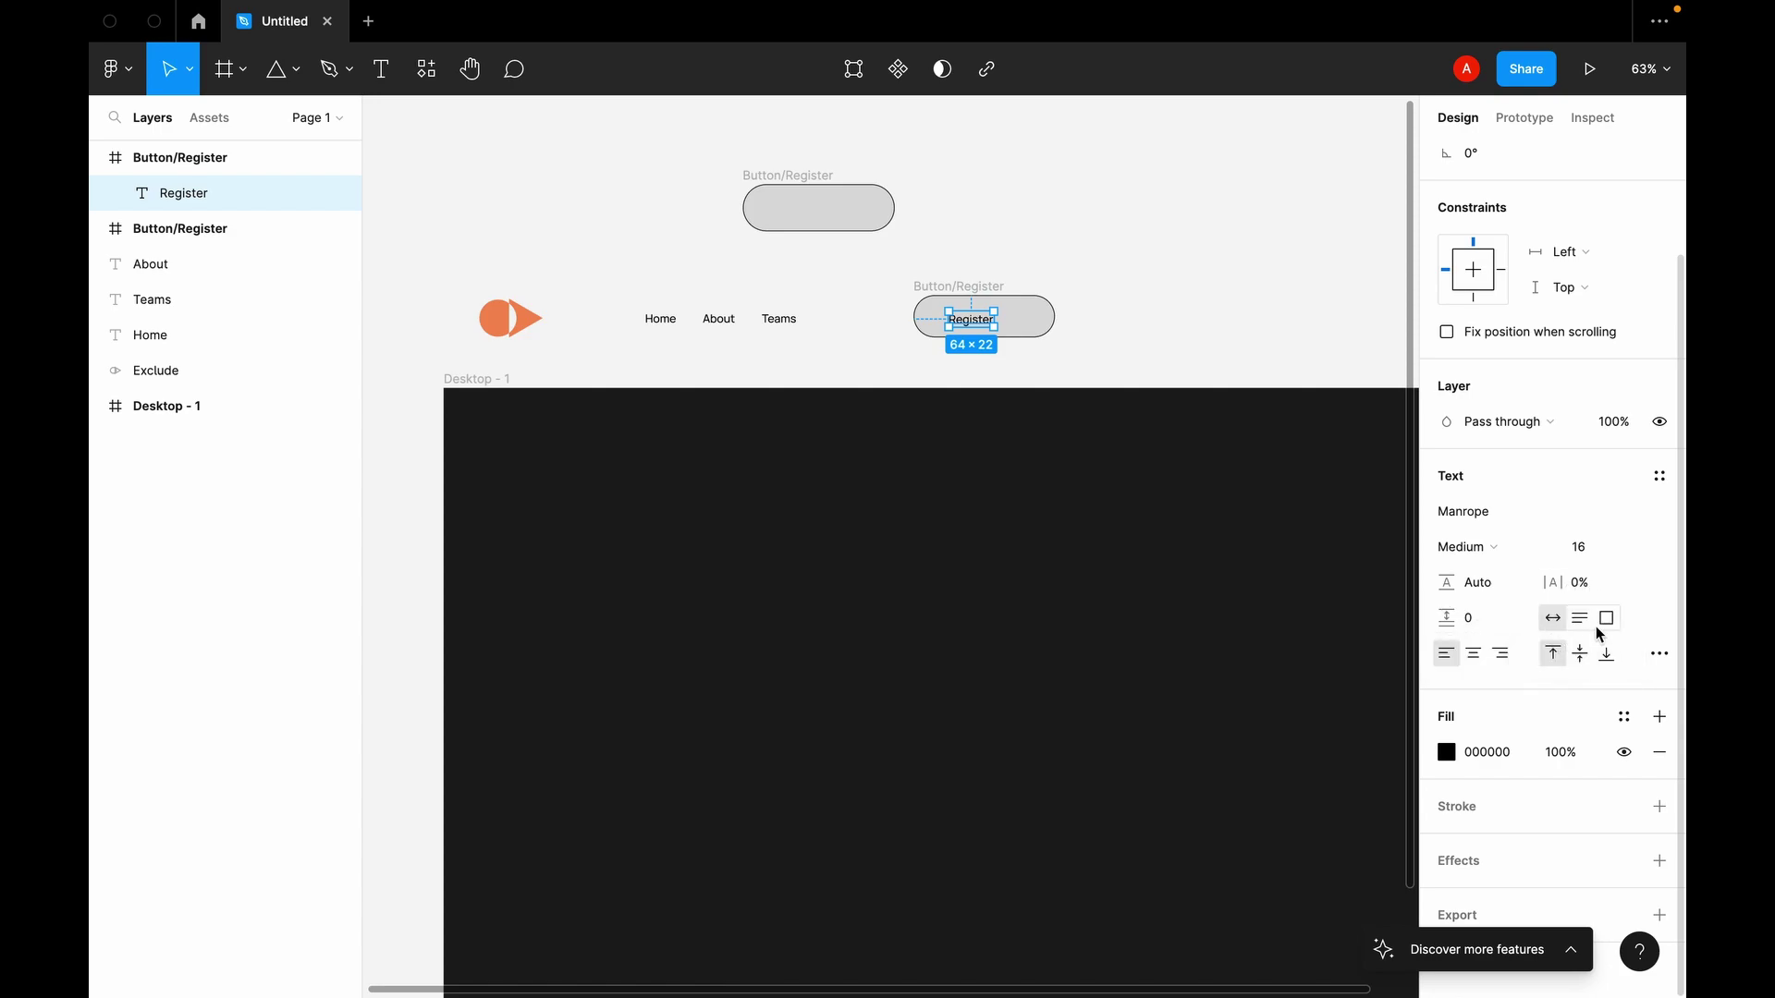
left_click(1660, 656)
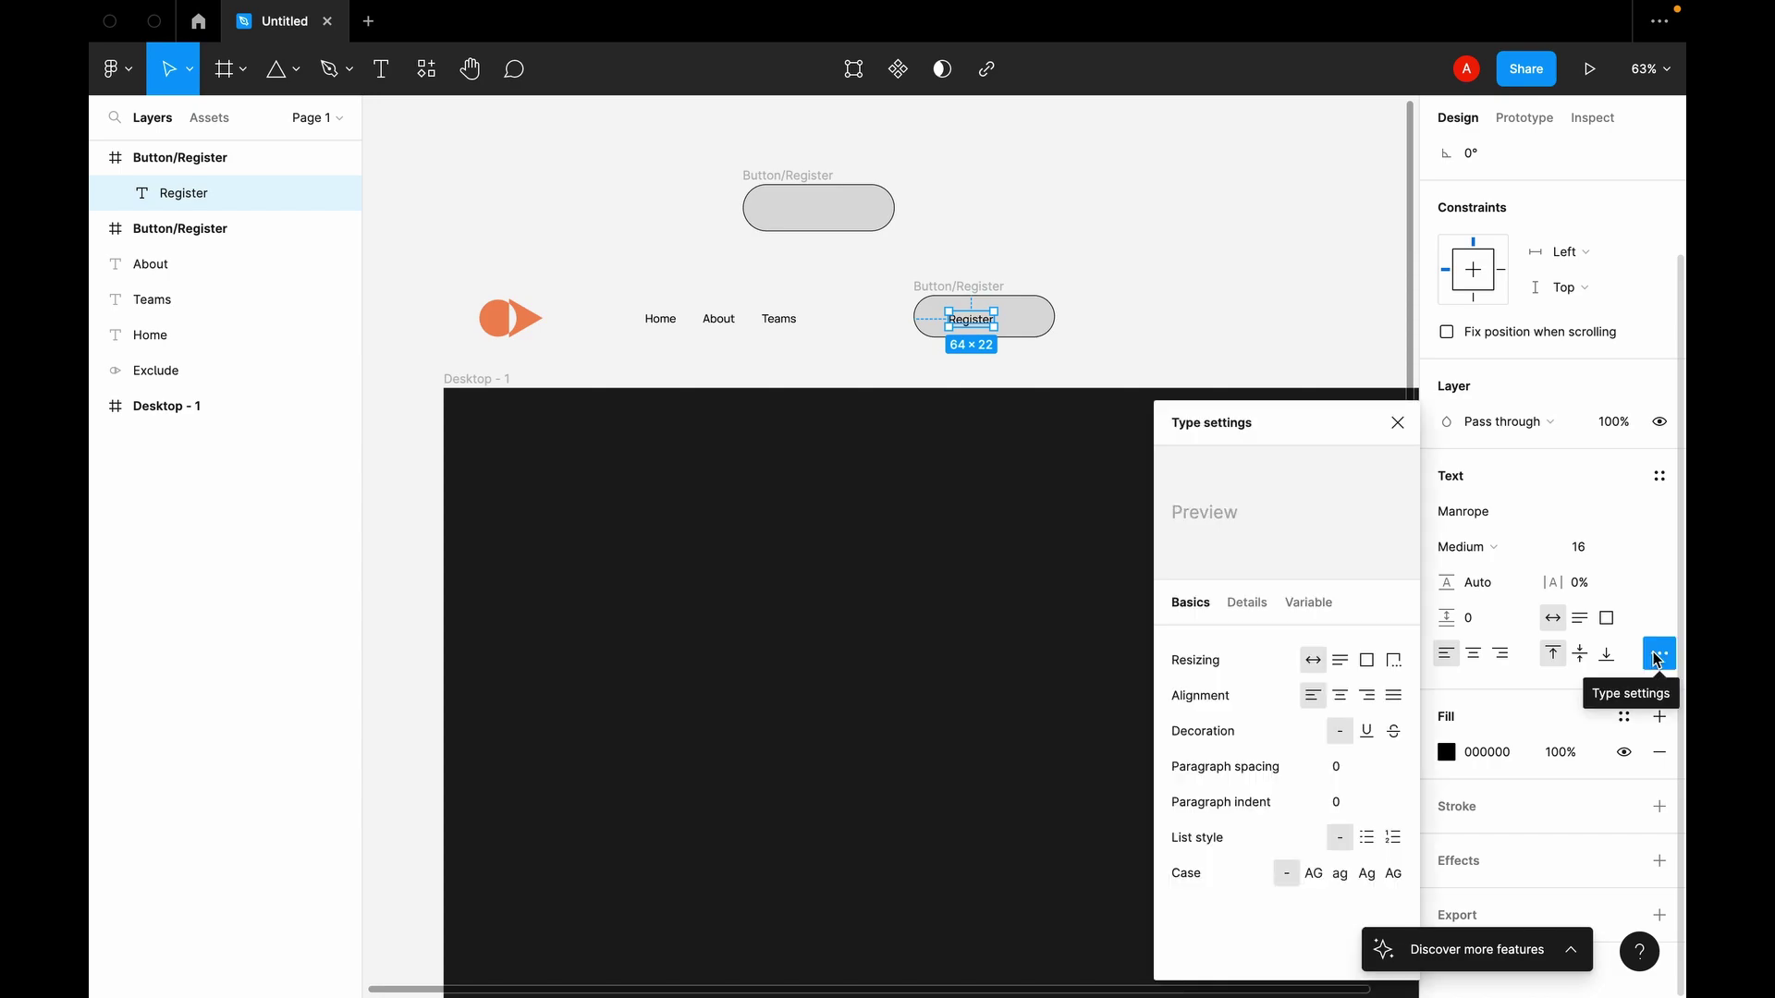
left_click(1314, 877)
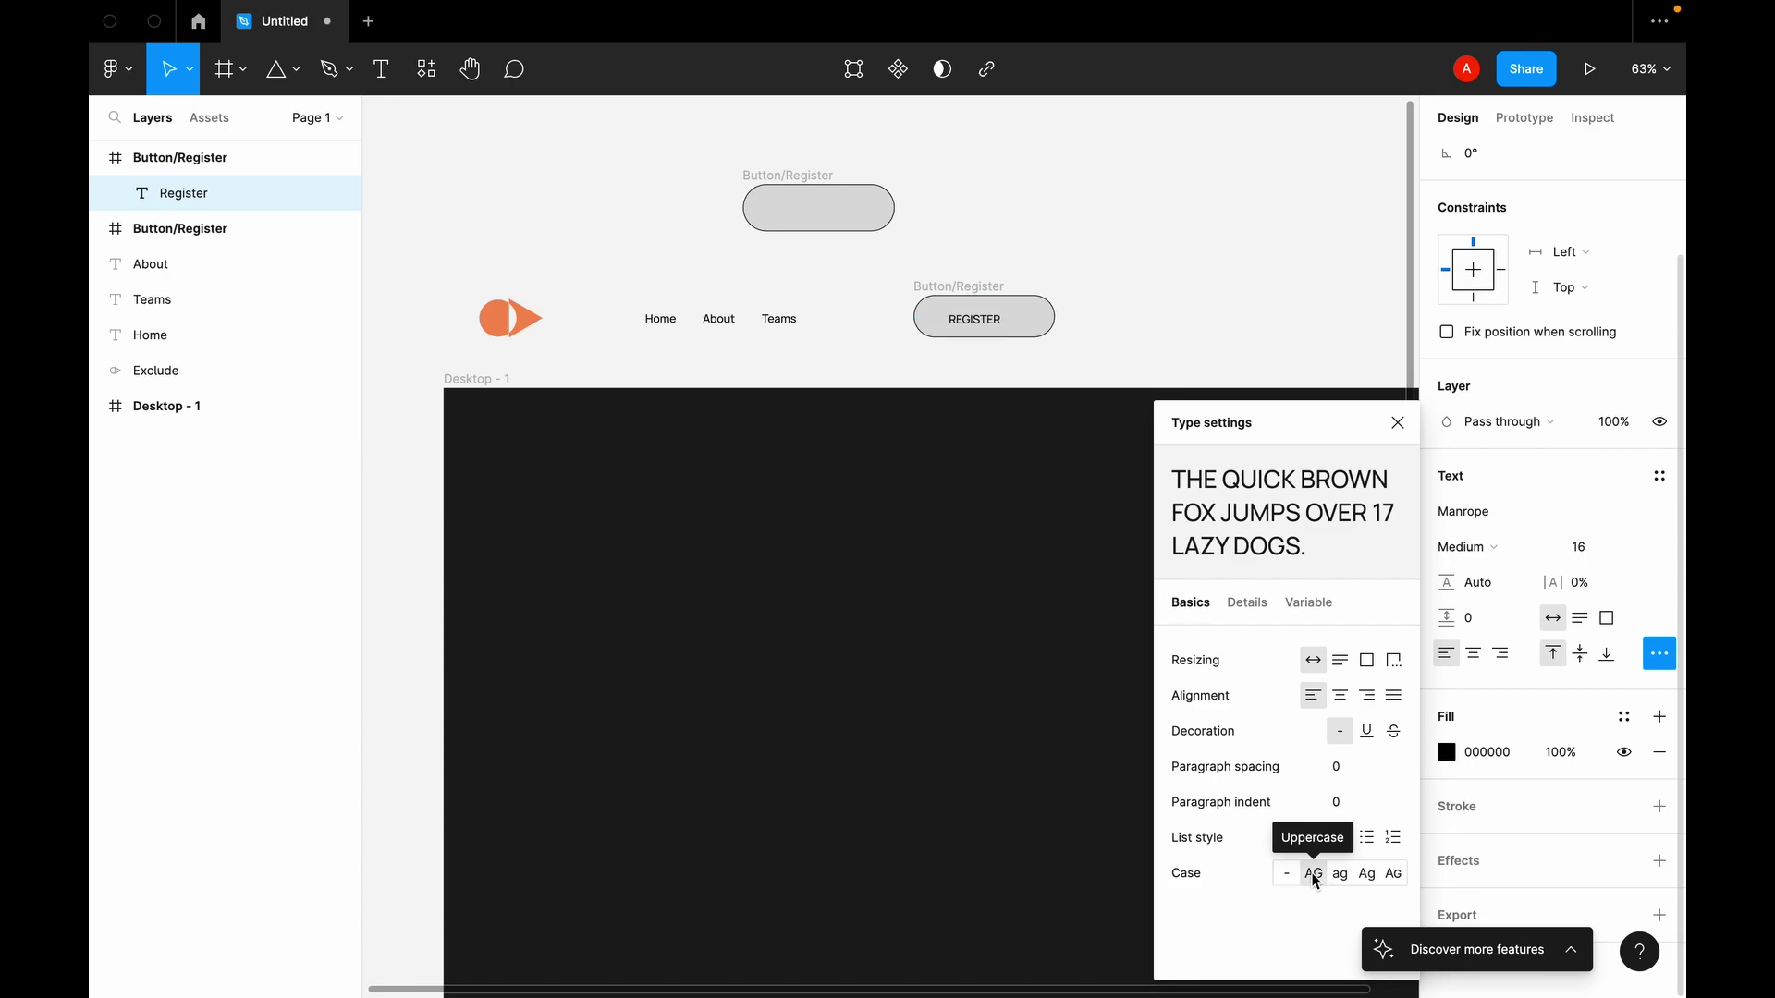
left_click(1396, 424)
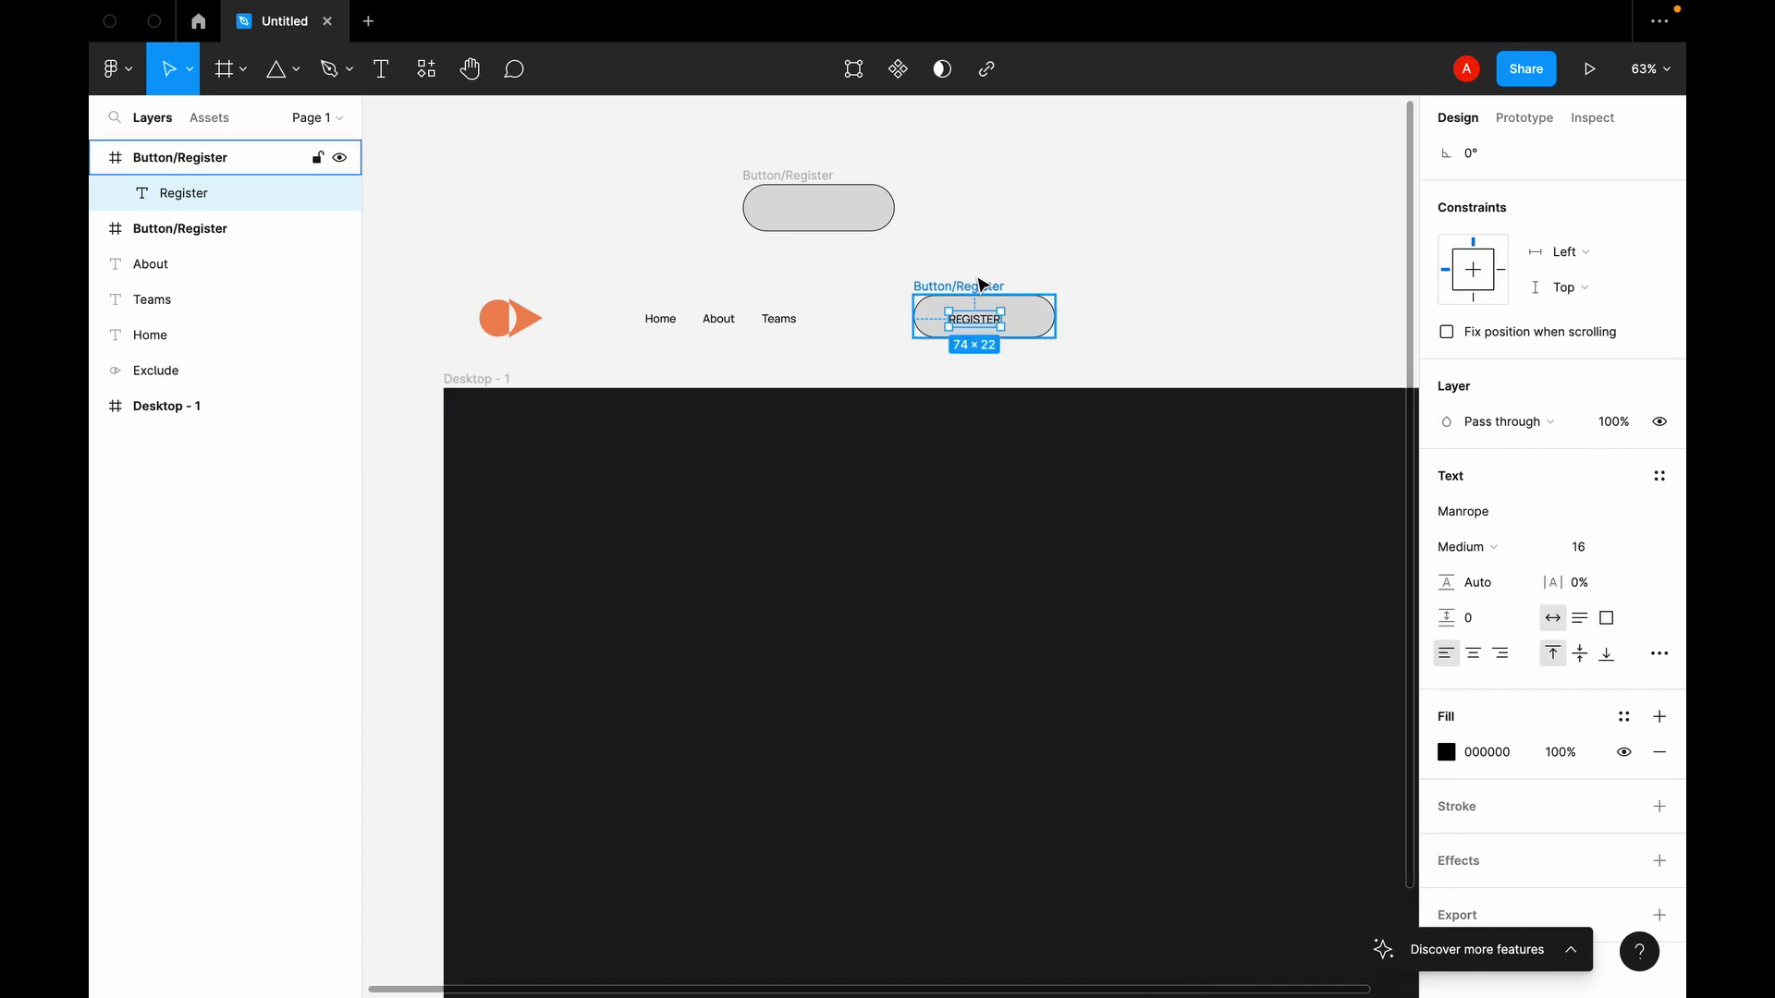
Step: Apply auto layout to the labelled Button/Register frame and centre its content in both directions
left_click(979, 290)
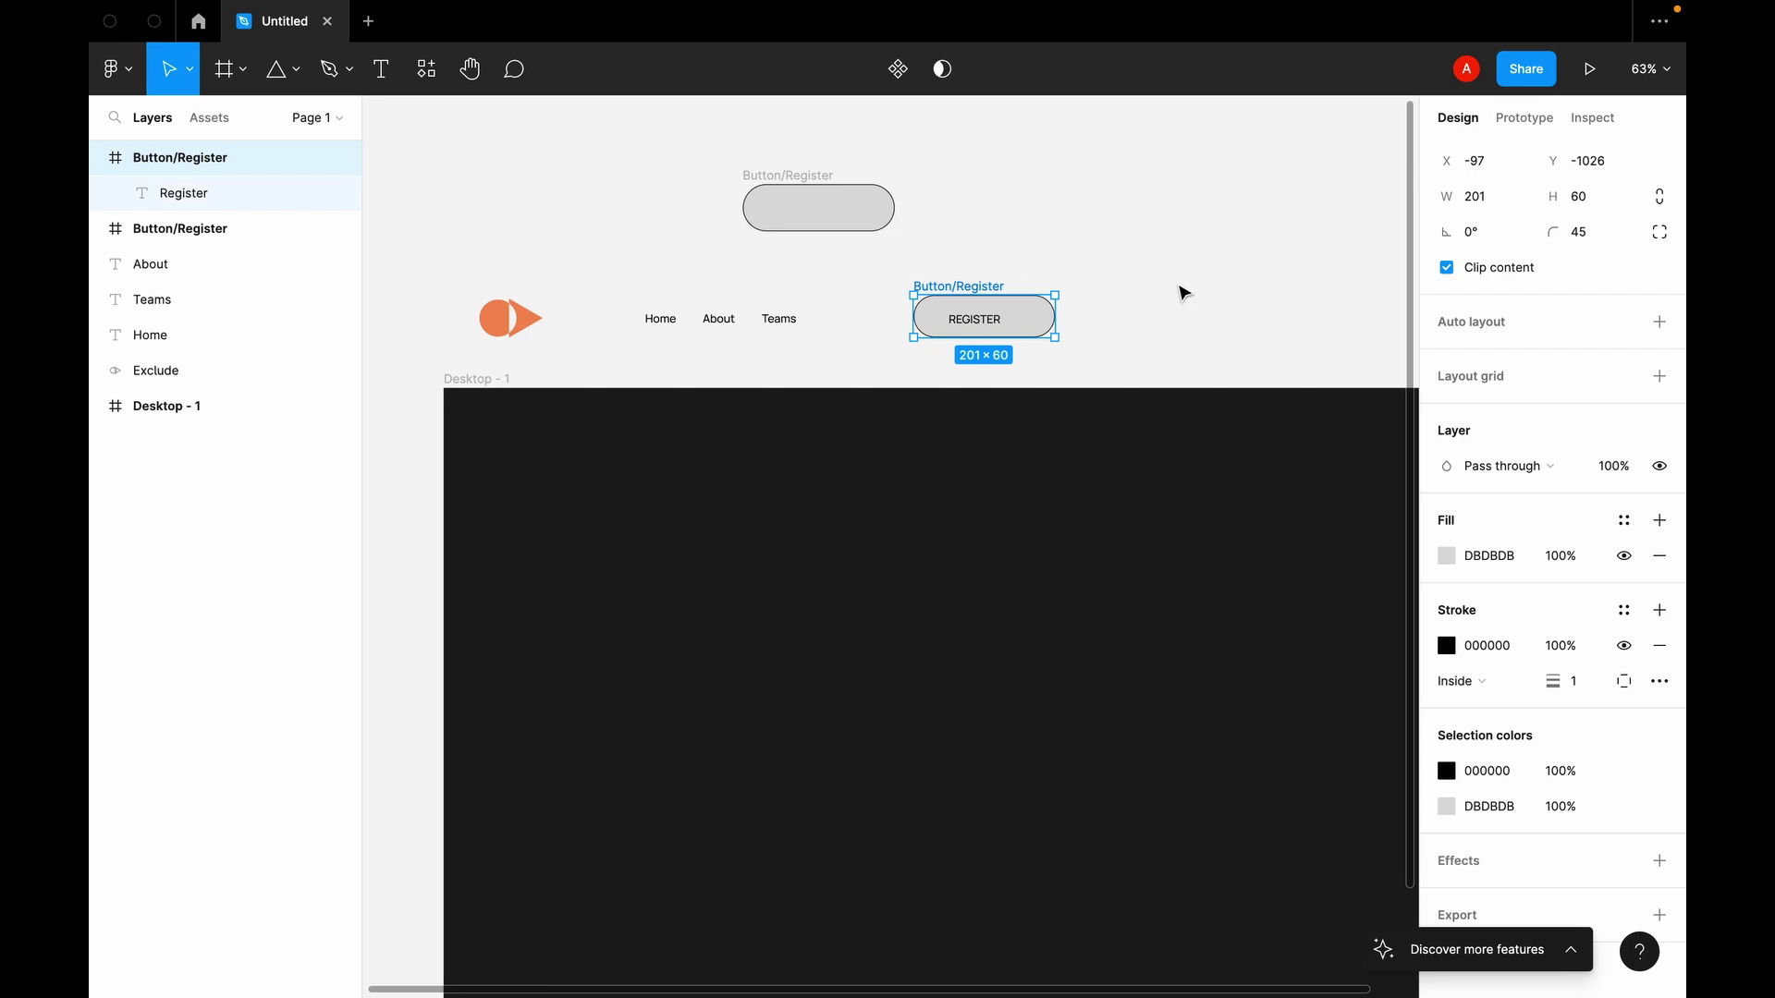
left_click(1661, 323)
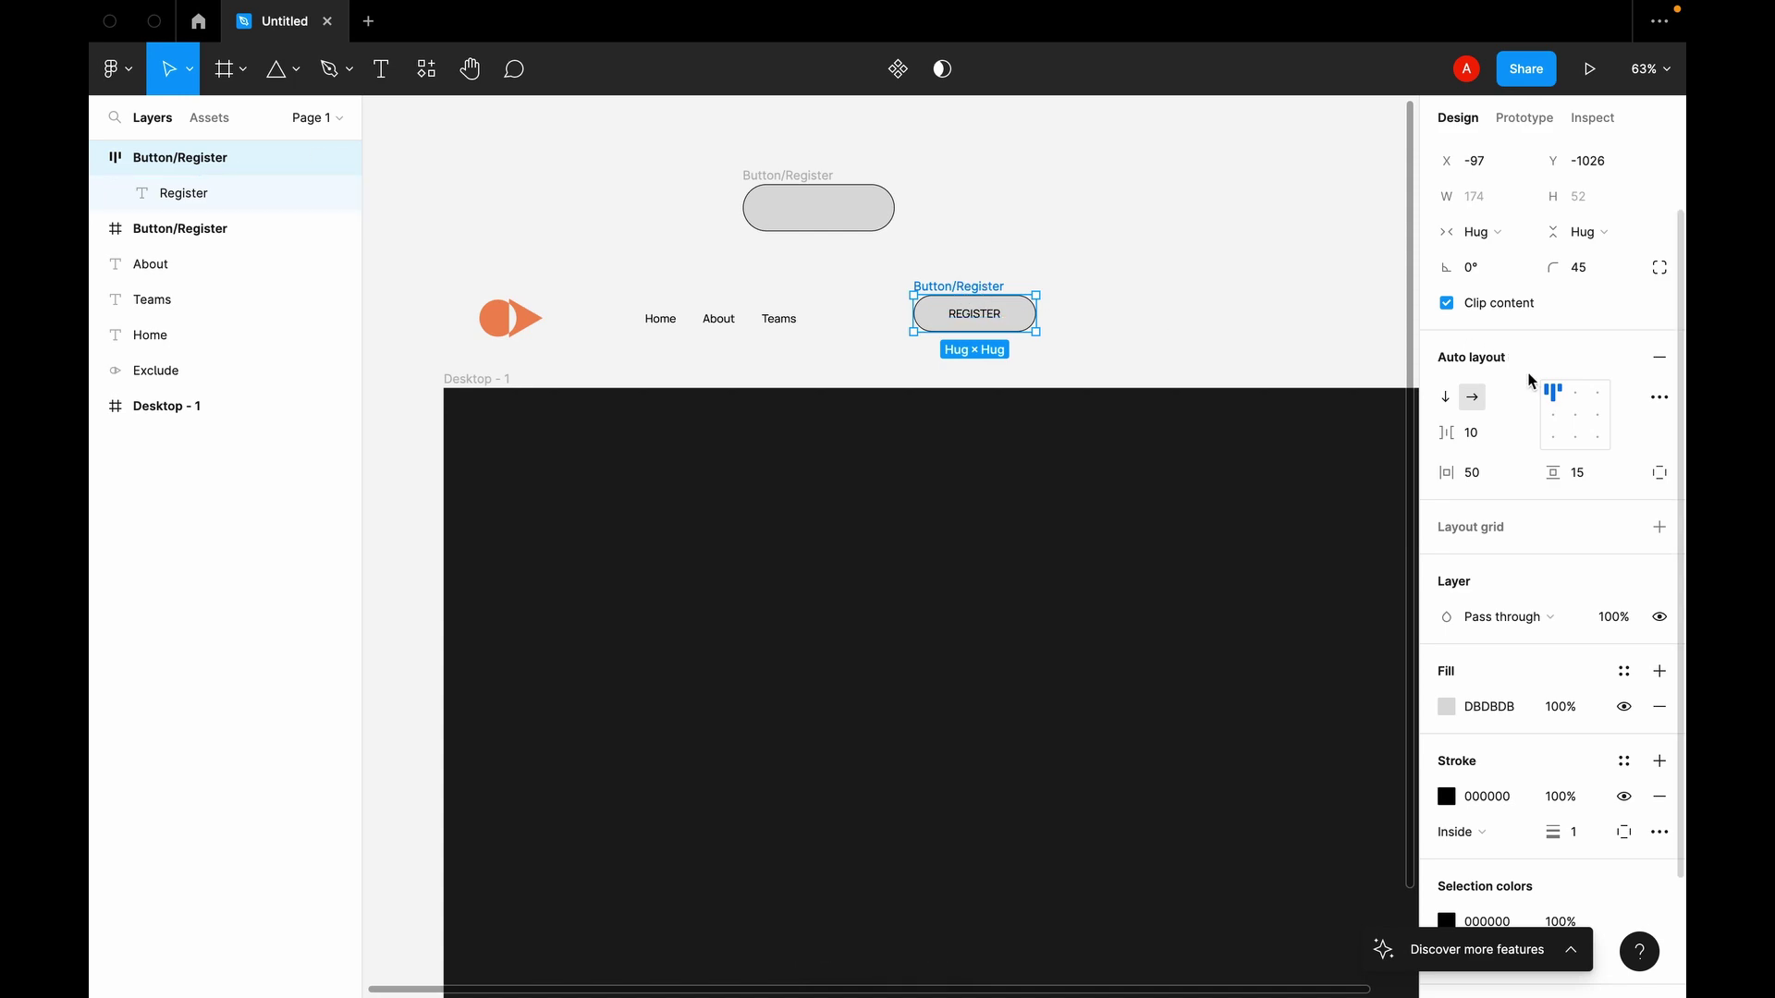
left_click(1575, 415)
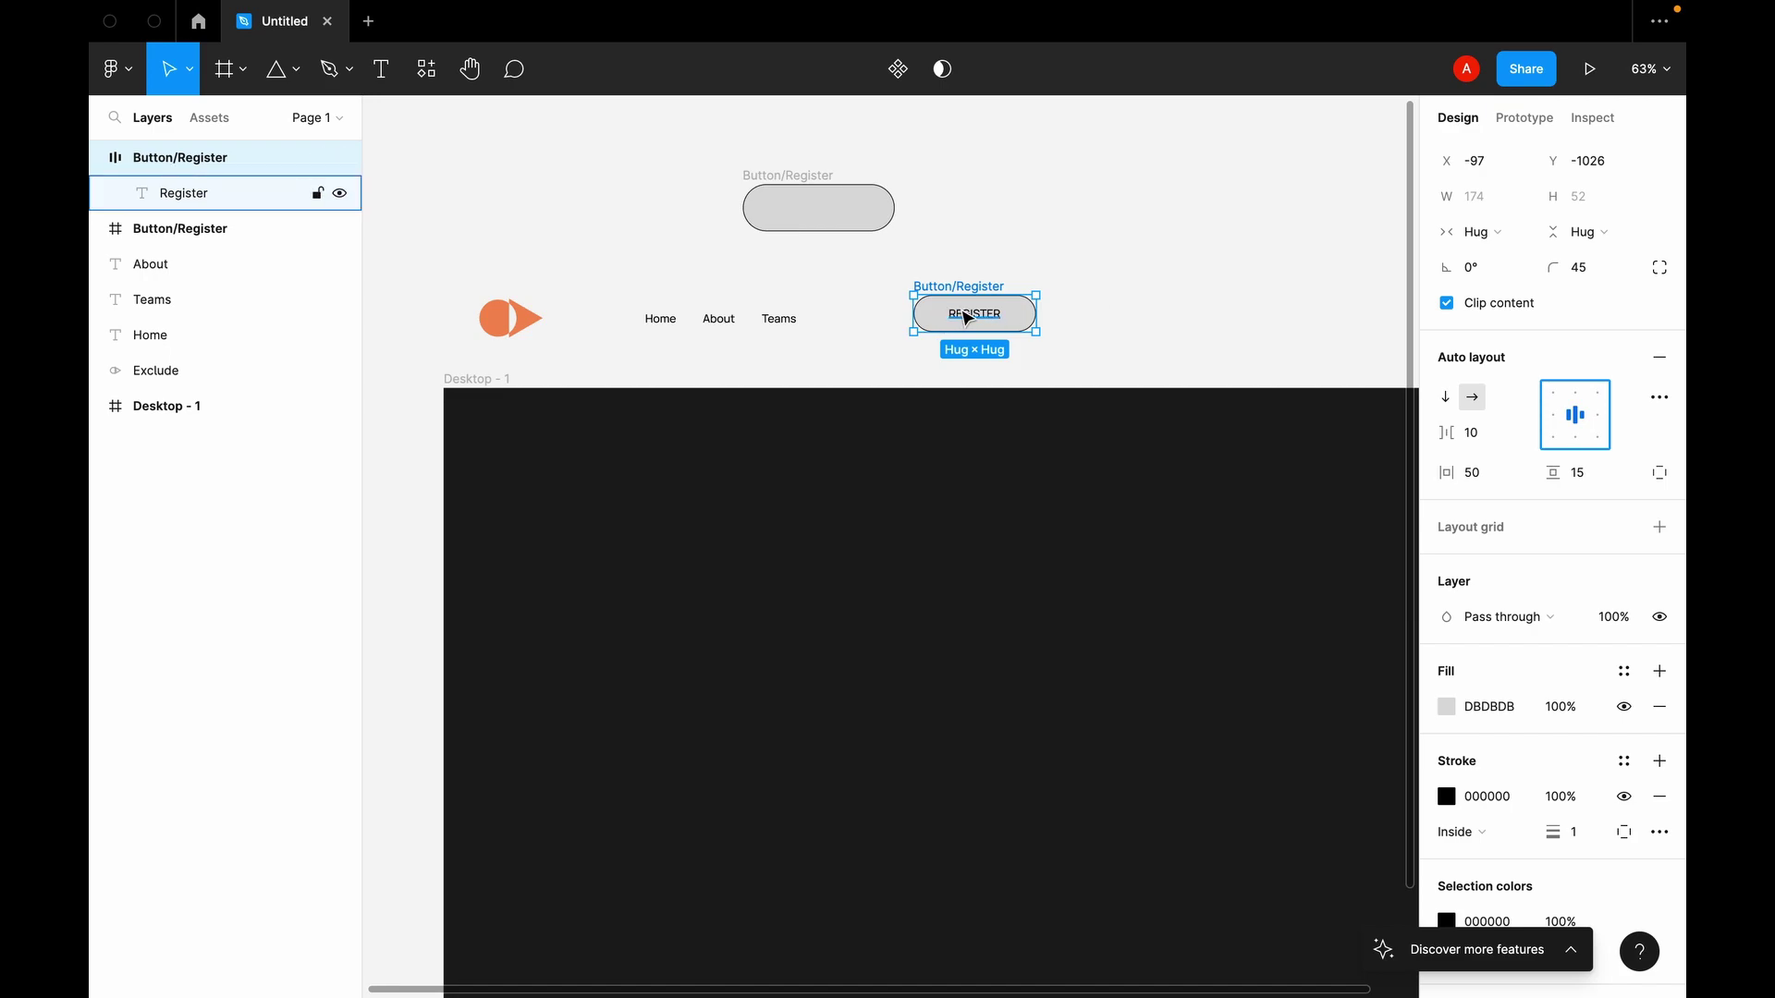
Step: Change the button label's text fill to white FFFFFF
double_click(984, 319)
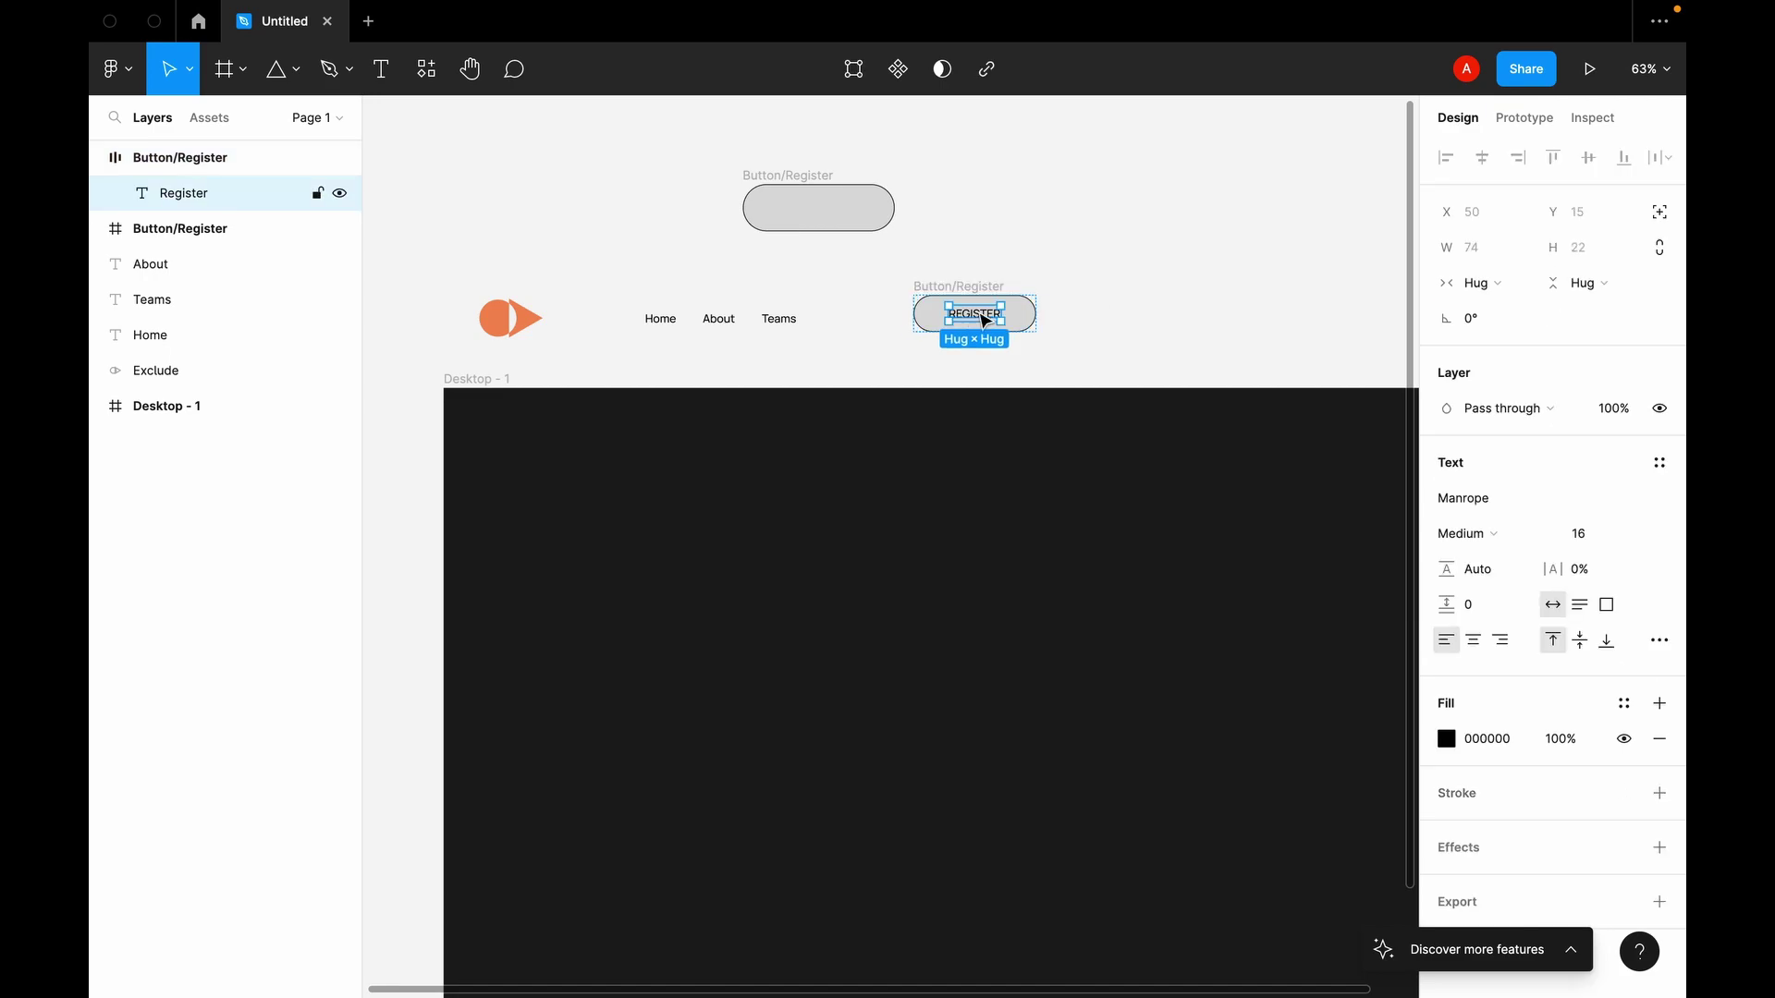
left_click(1446, 739)
type("FFFFFF")
key("Return")
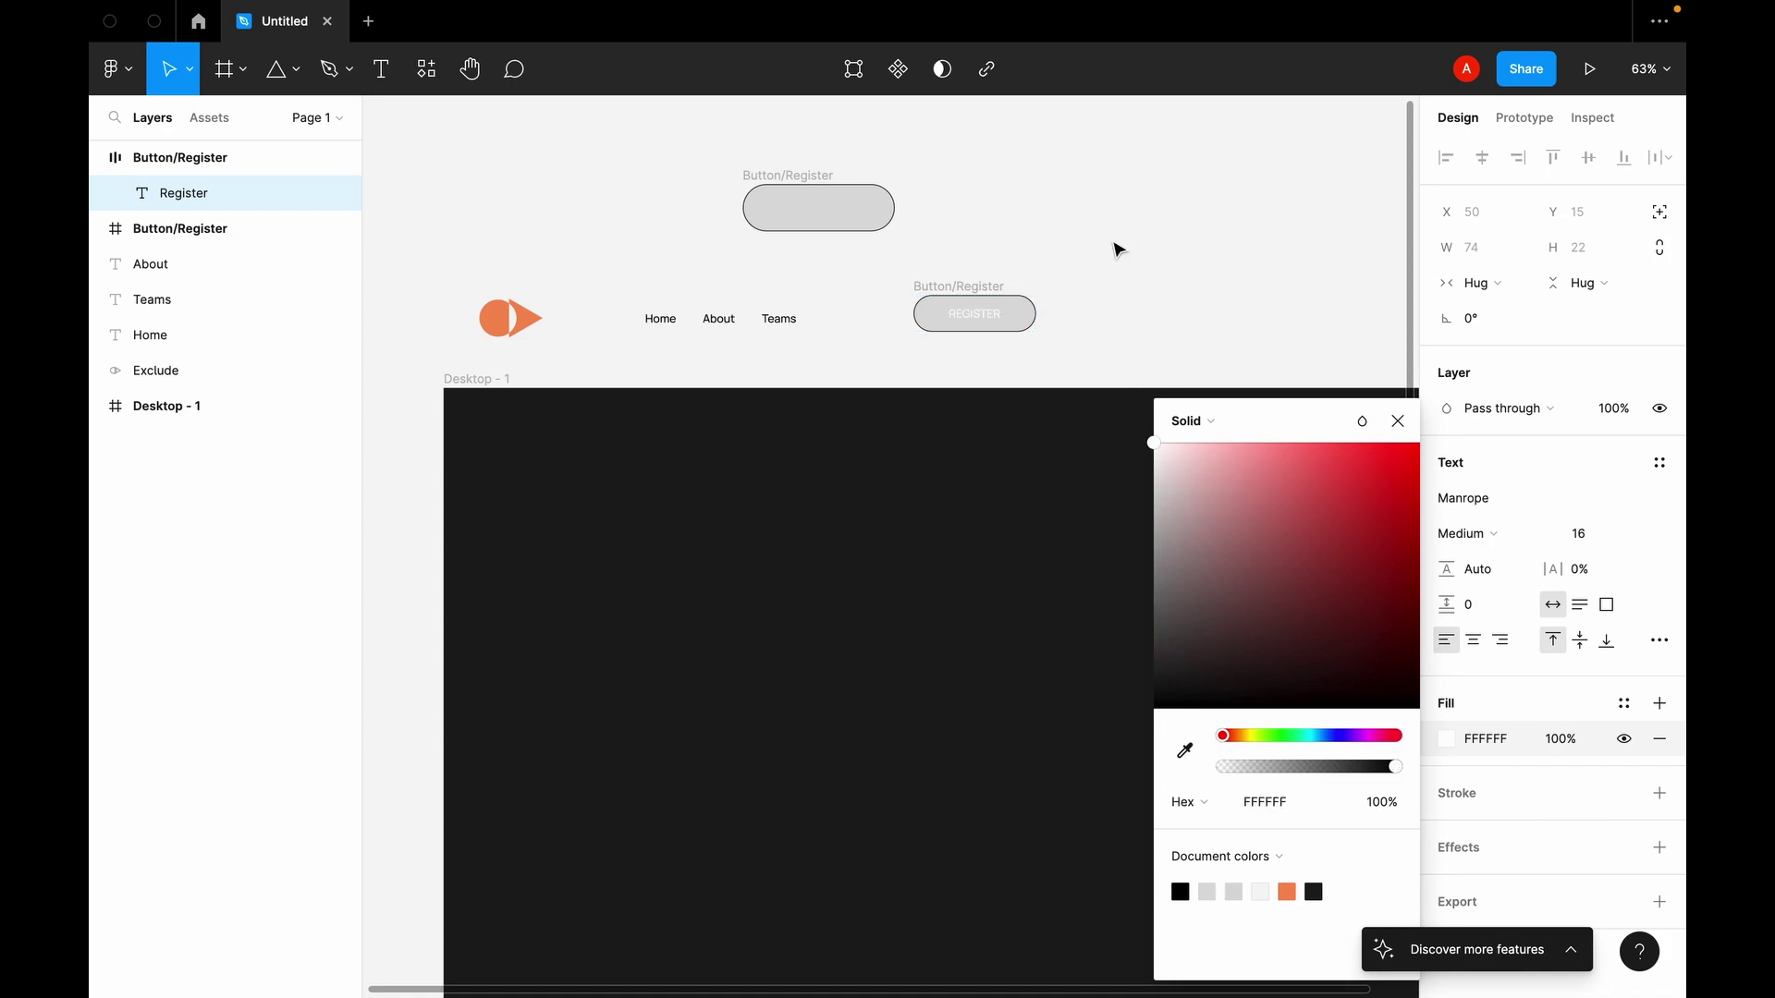
left_click(1394, 420)
Step: Change the labelled Button/Register frame's stroke colour to white FFFFFF
left_click(1023, 314)
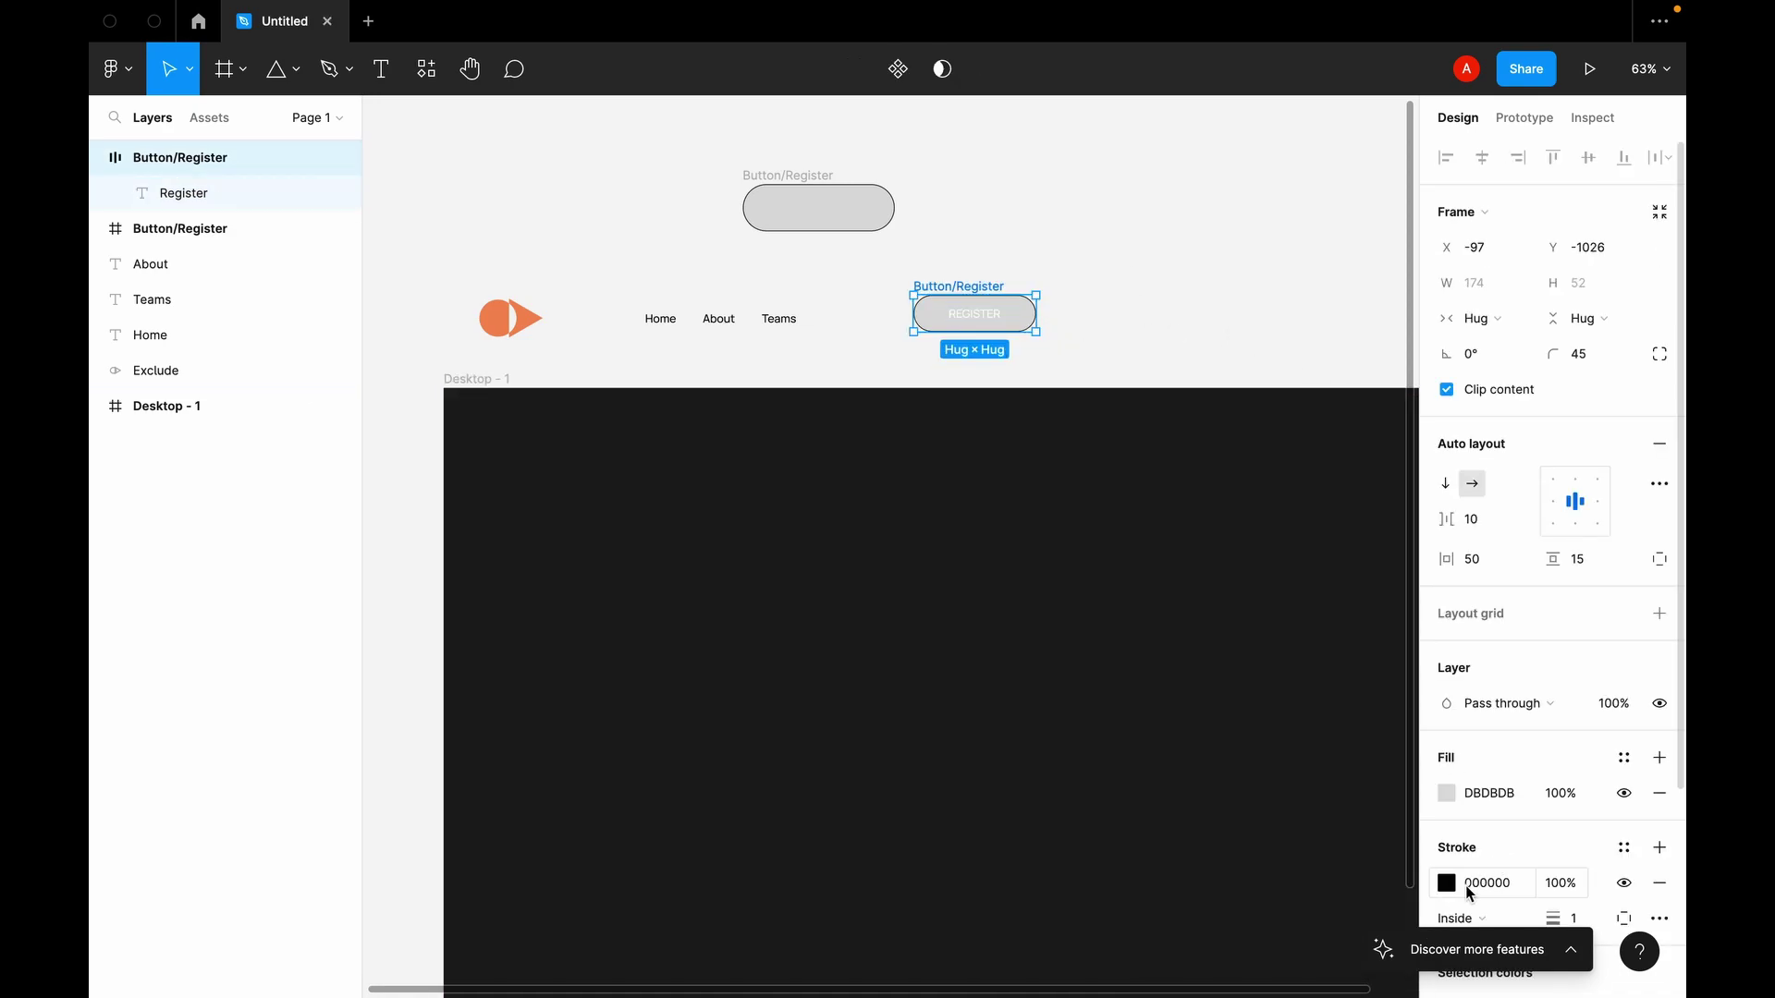
left_click(1447, 883)
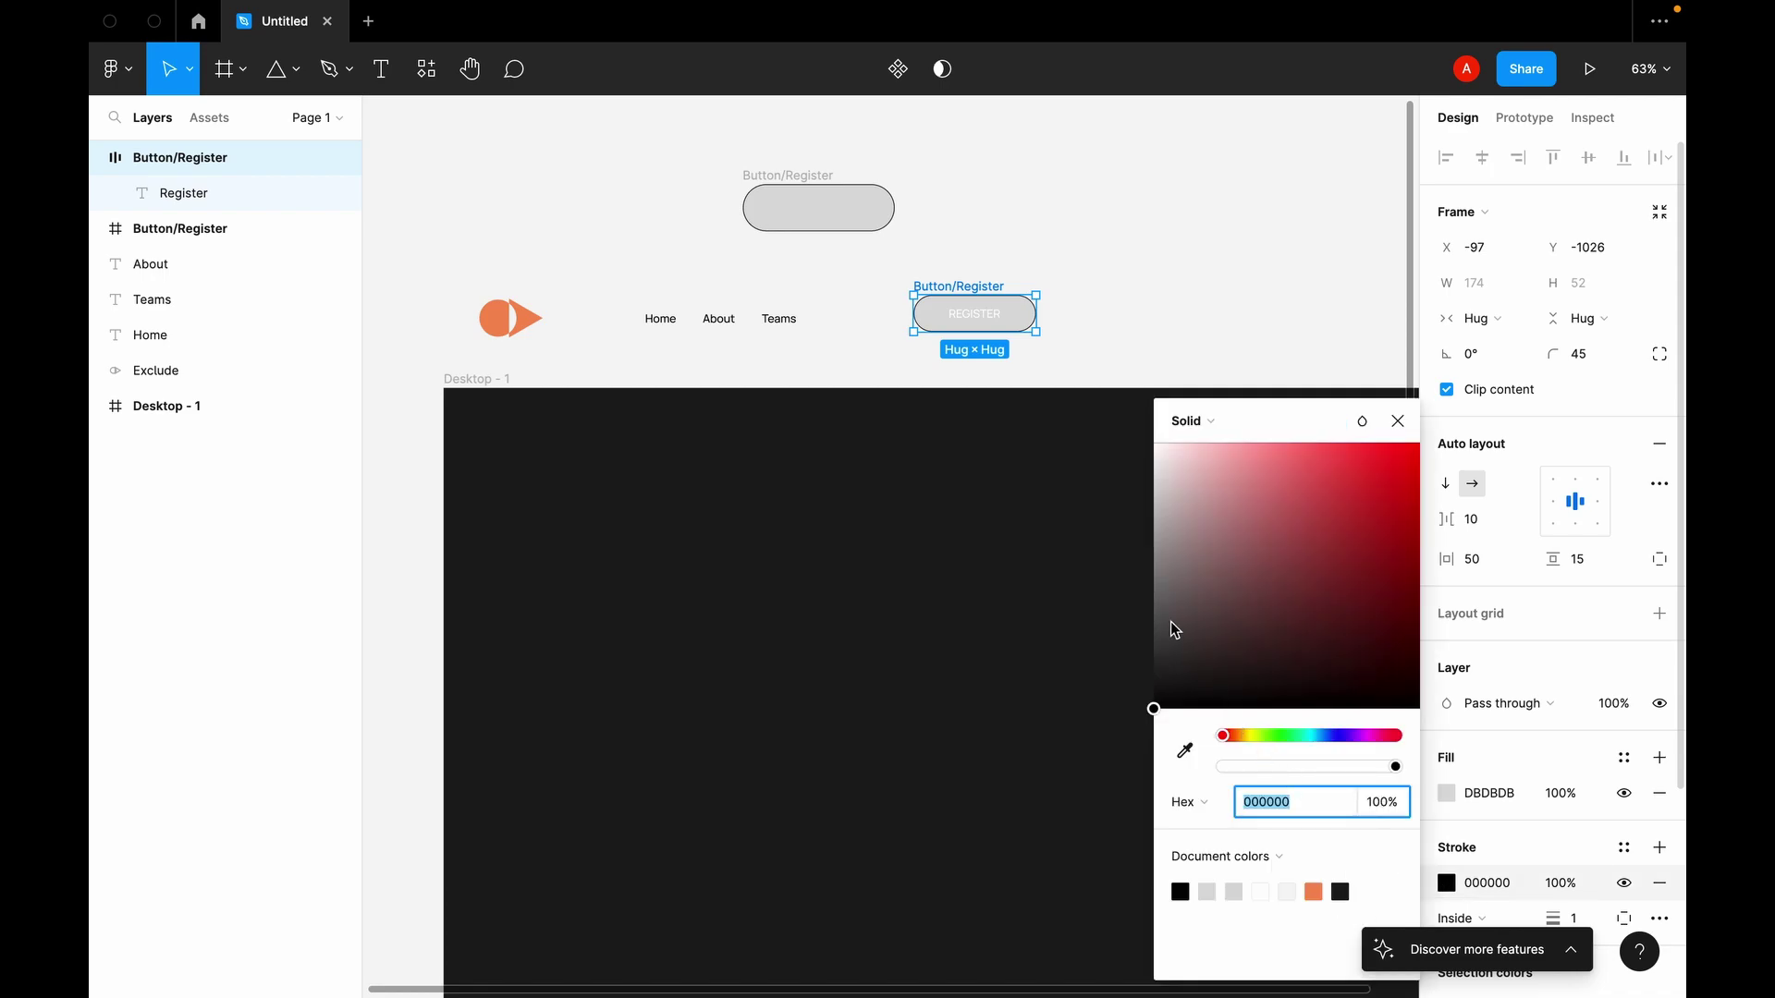
left_click_drag(1160, 564, 1128, 371)
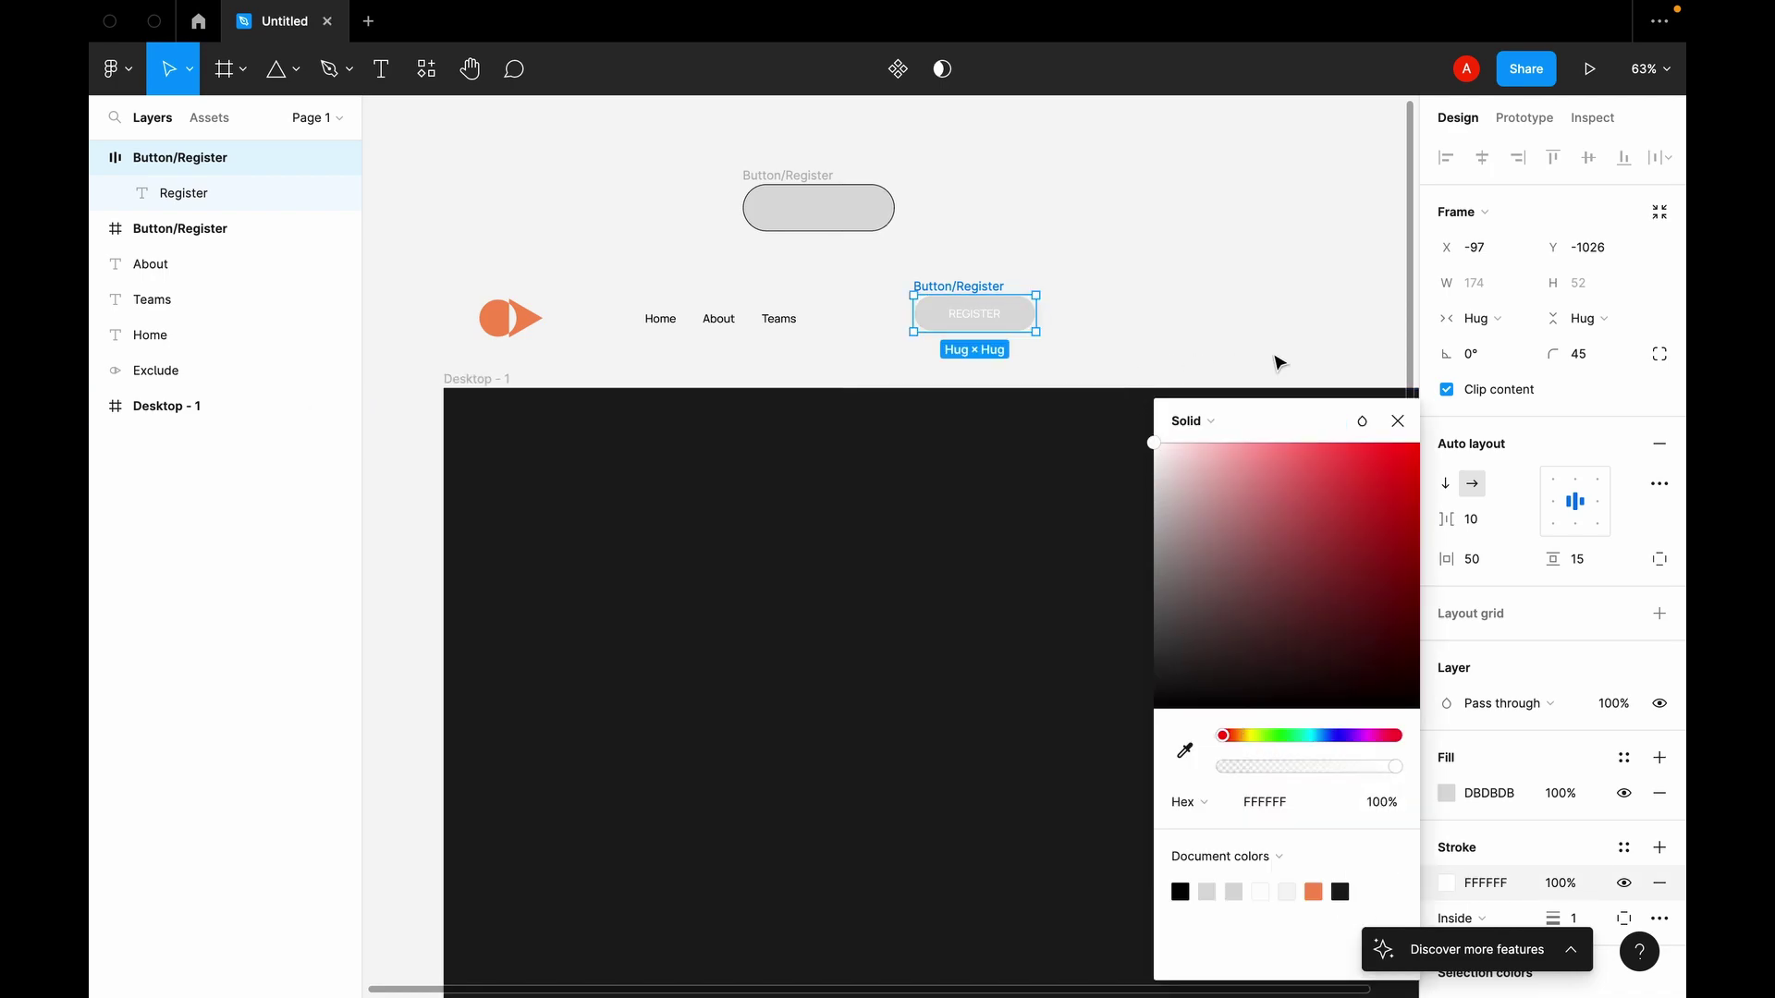
left_click(1240, 297)
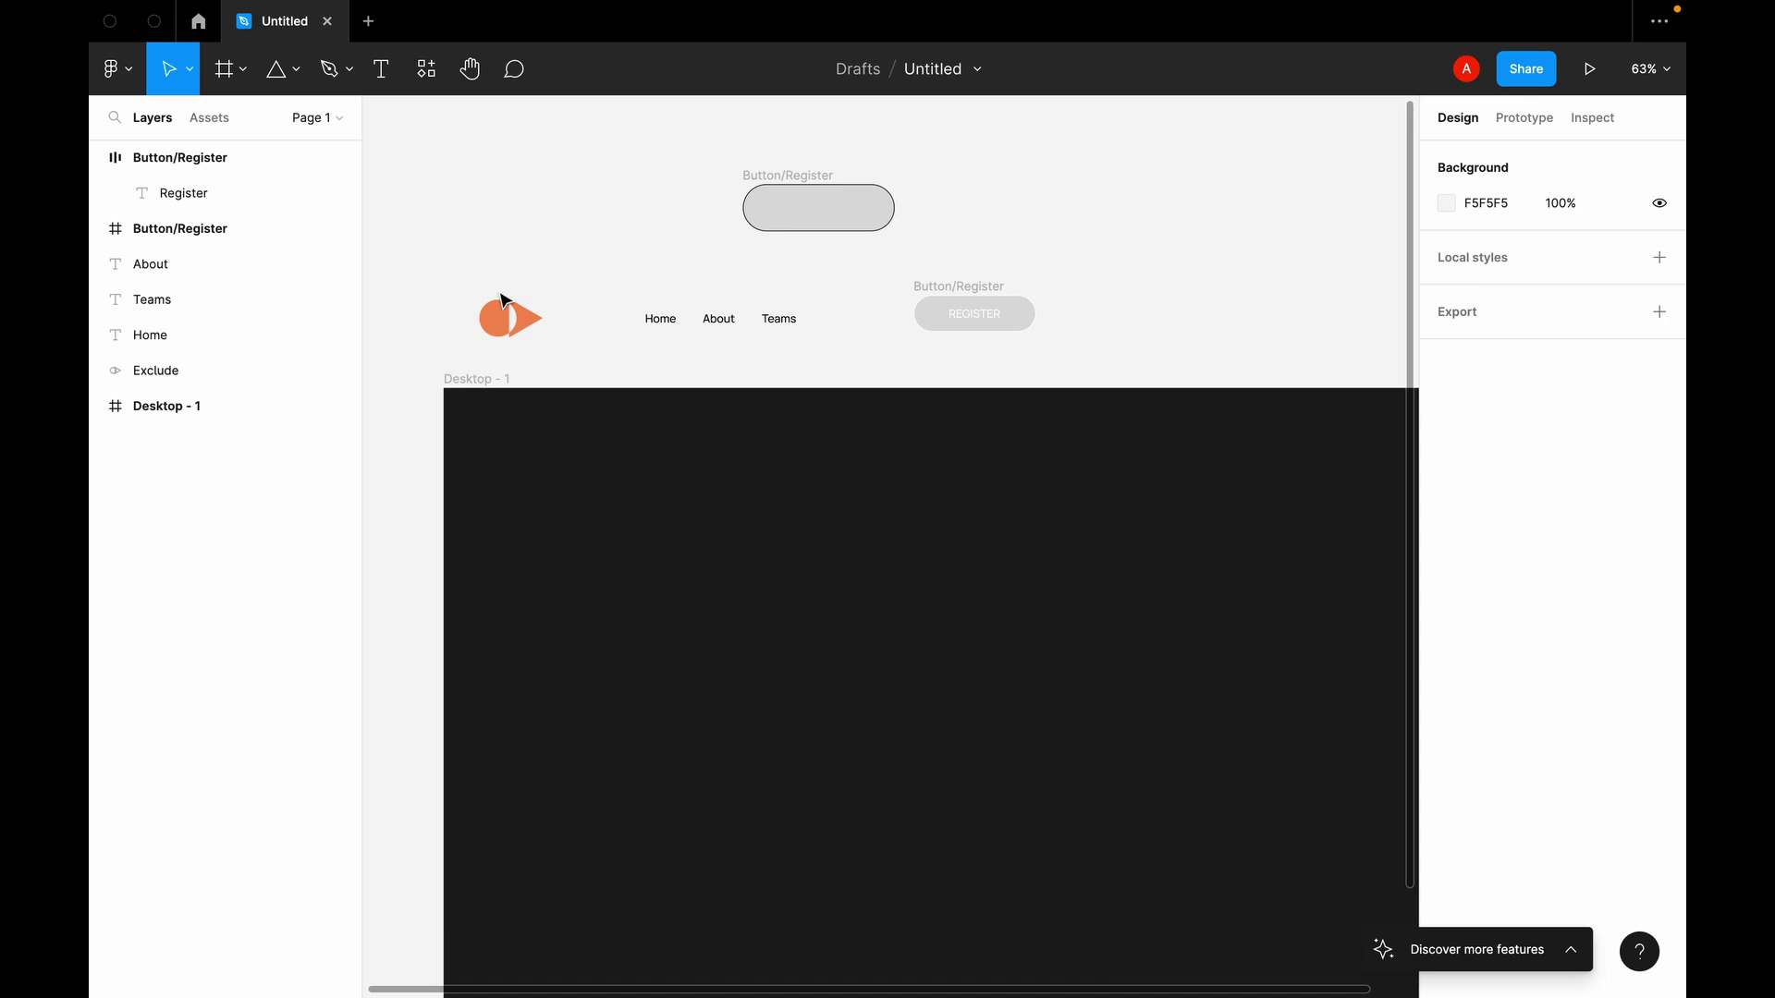
Step: Rename the Home, About and Teams text layers together as Navigation Links
left_click_drag(444, 274, 1036, 366)
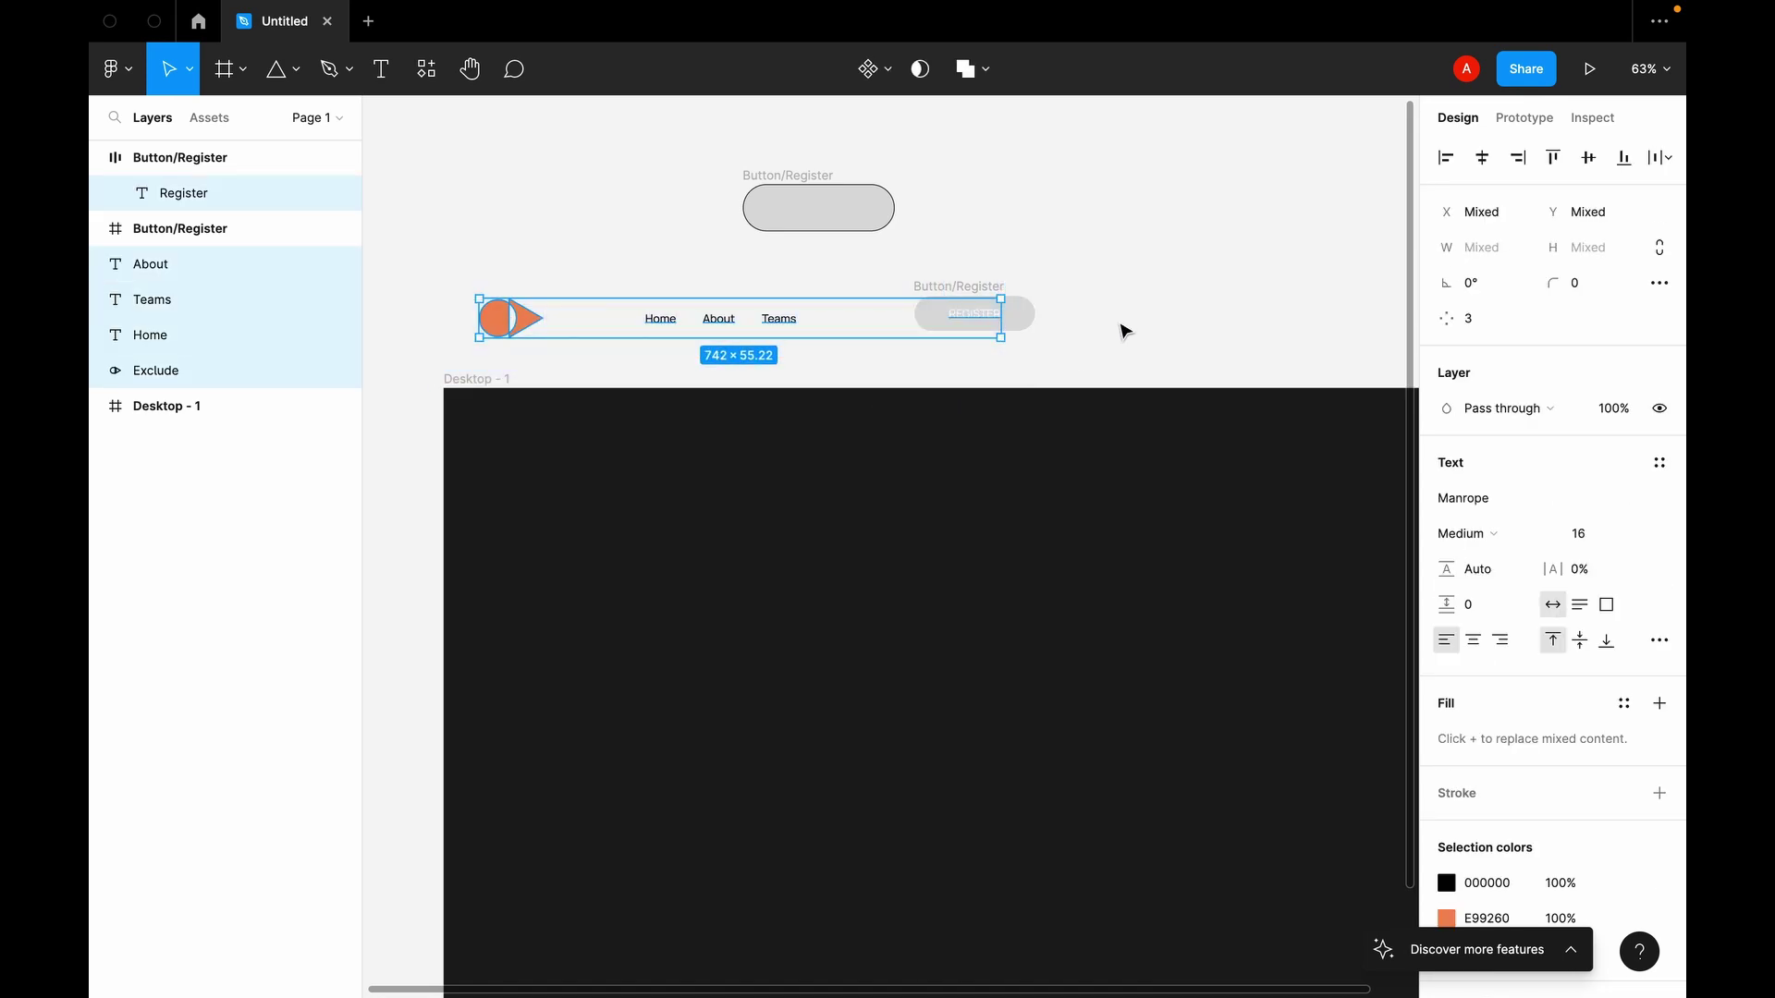
left_click(964, 356)
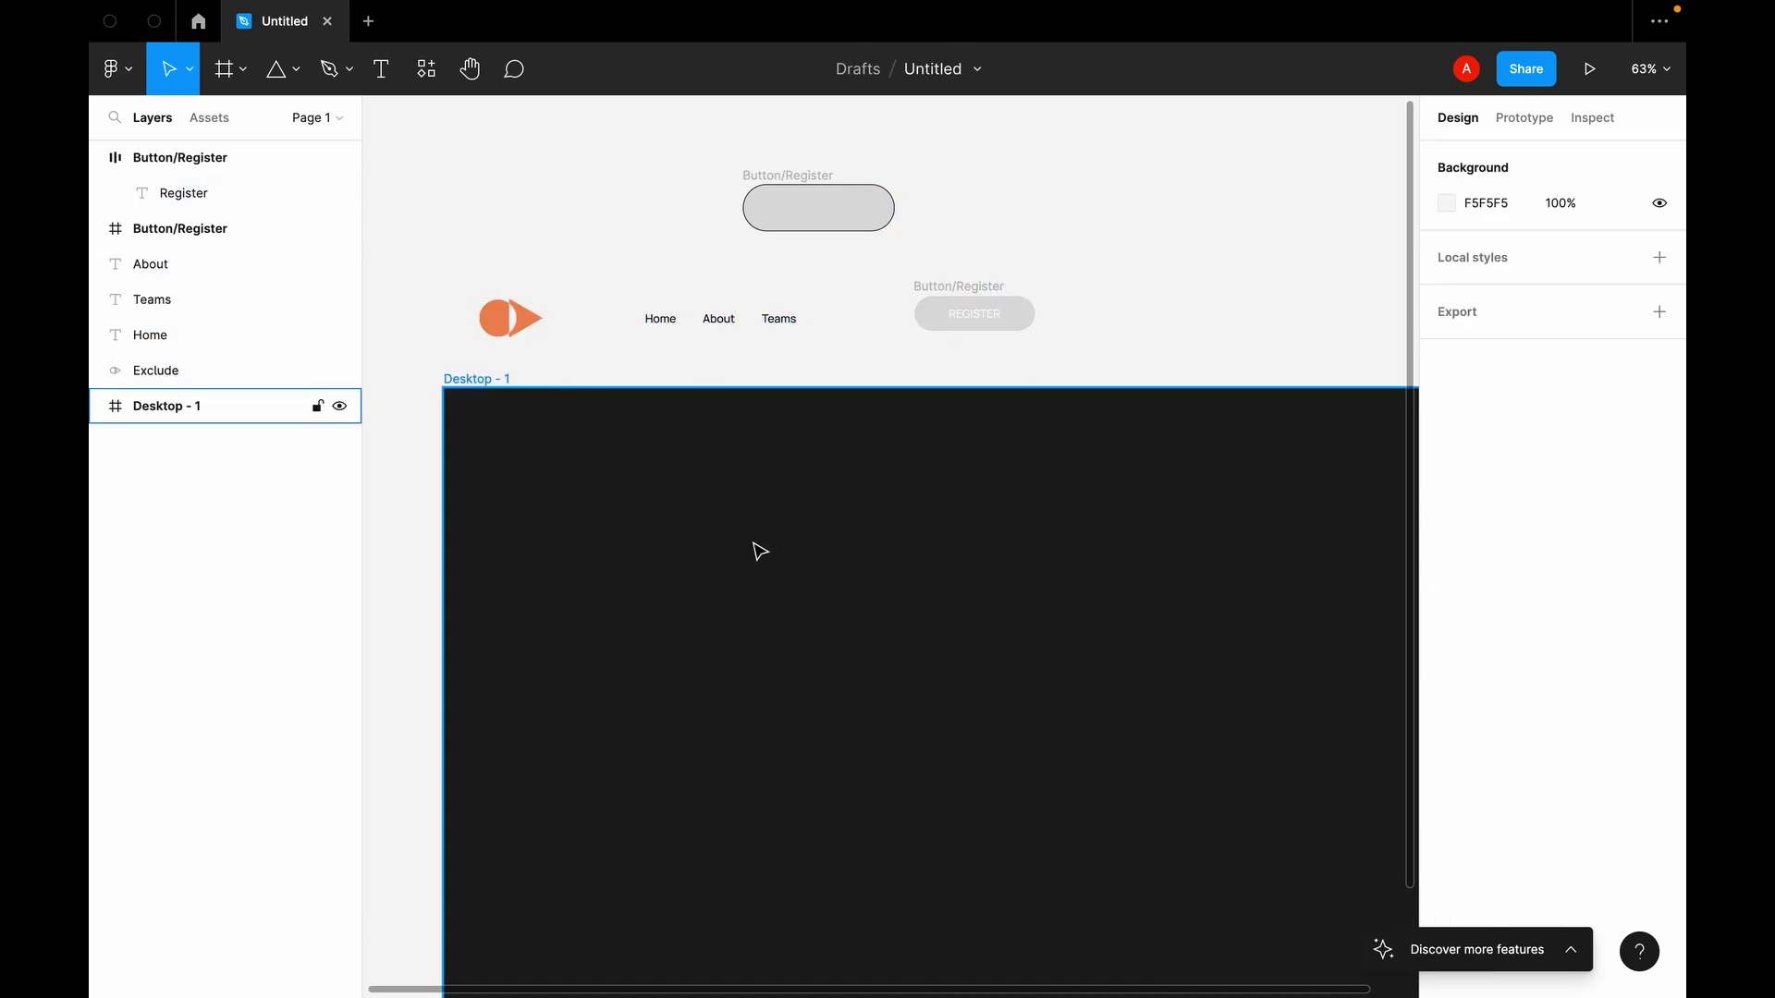
scroll(786, 610, "right", 1)
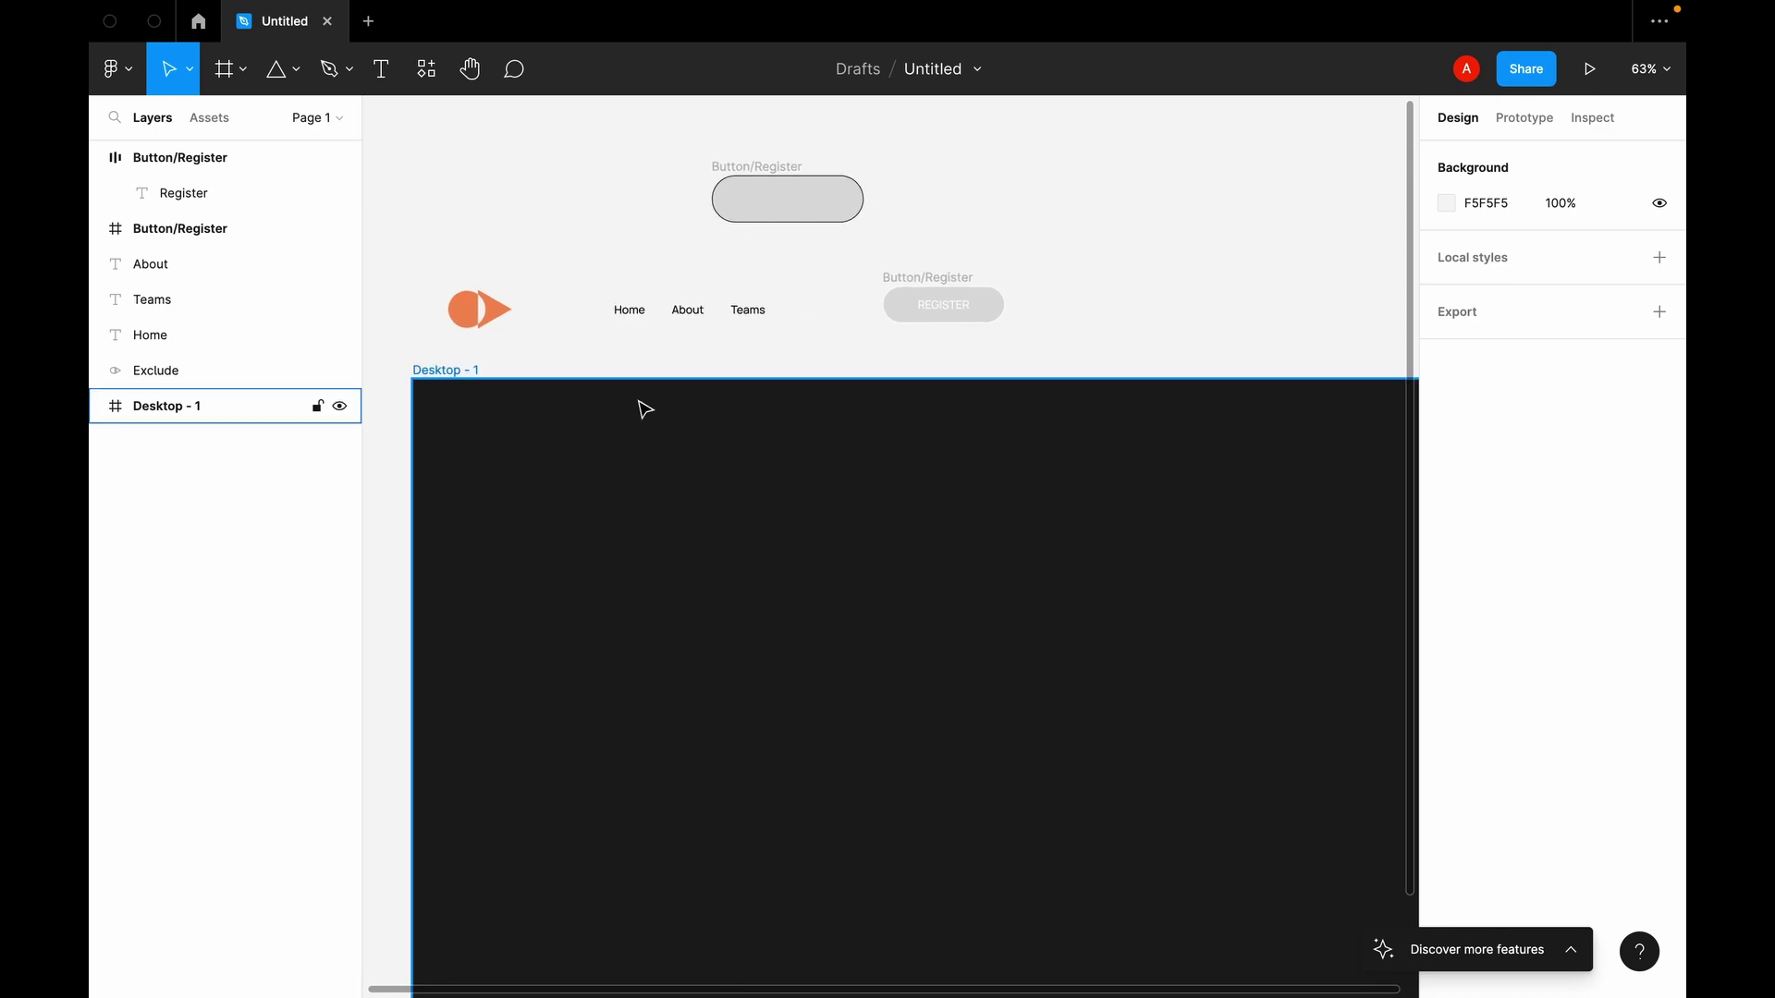
left_click(640, 323)
left_click(688, 311)
left_click(747, 310)
left_click_drag(605, 297, 789, 351)
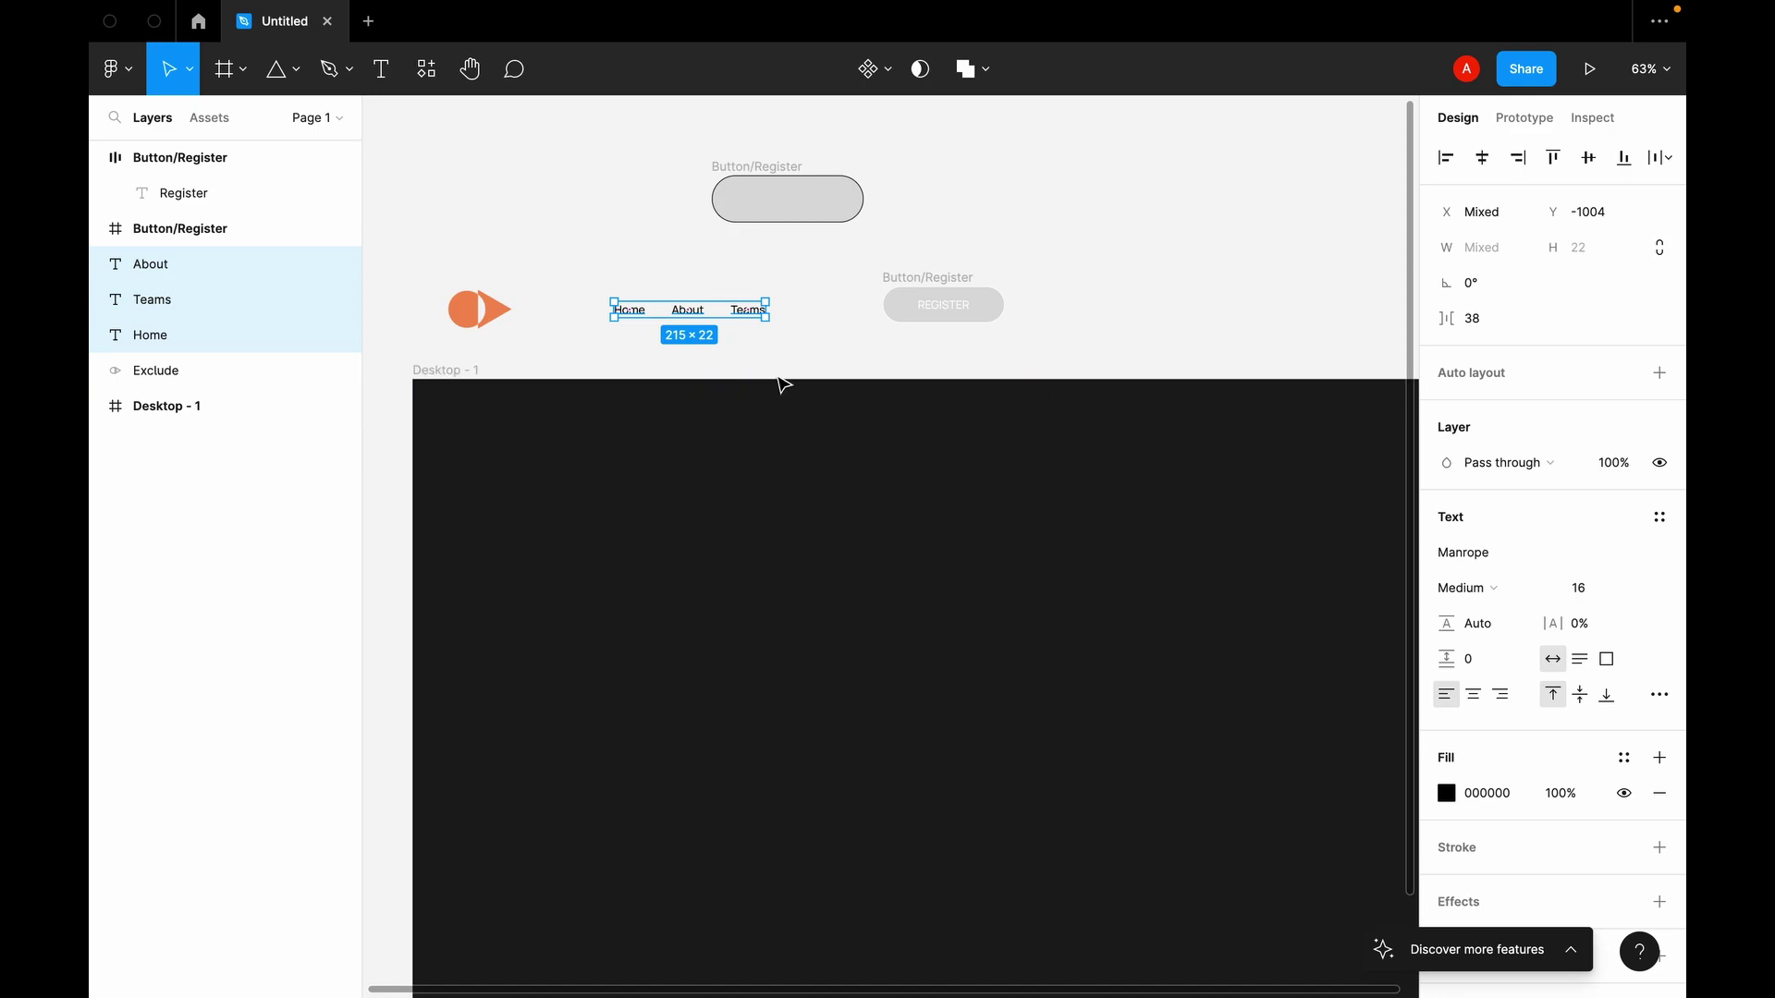
key("super+r")
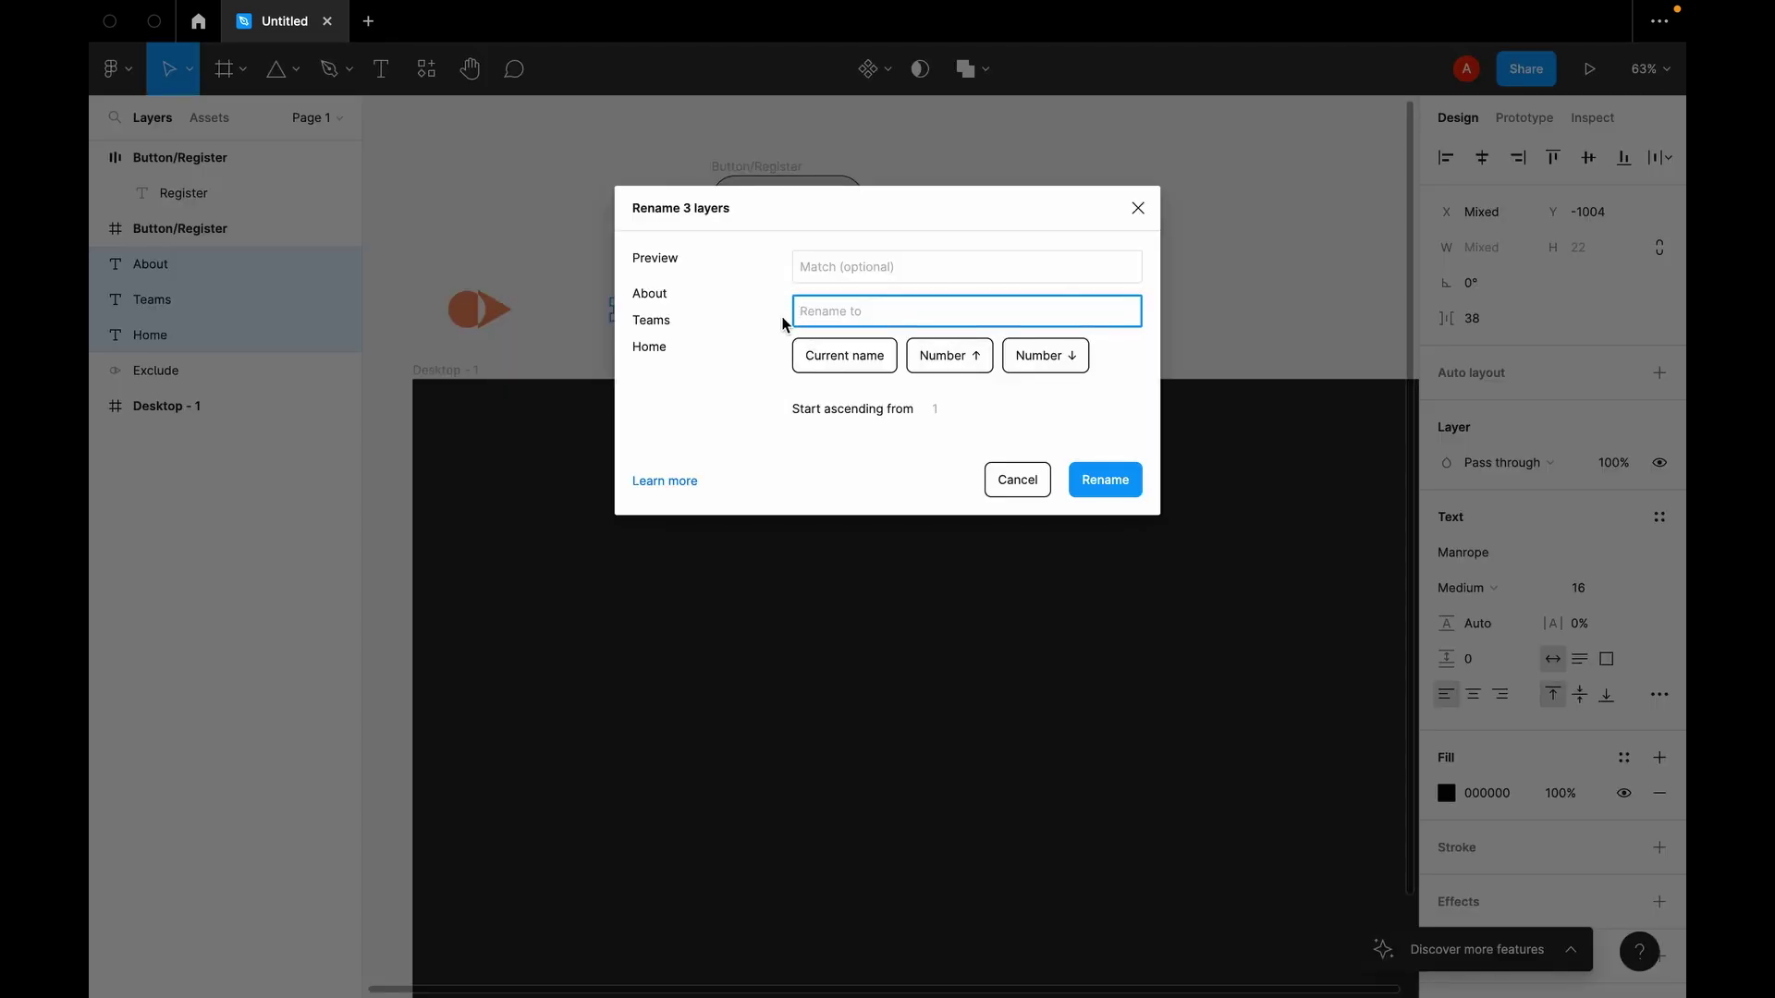
type("Navigation Links")
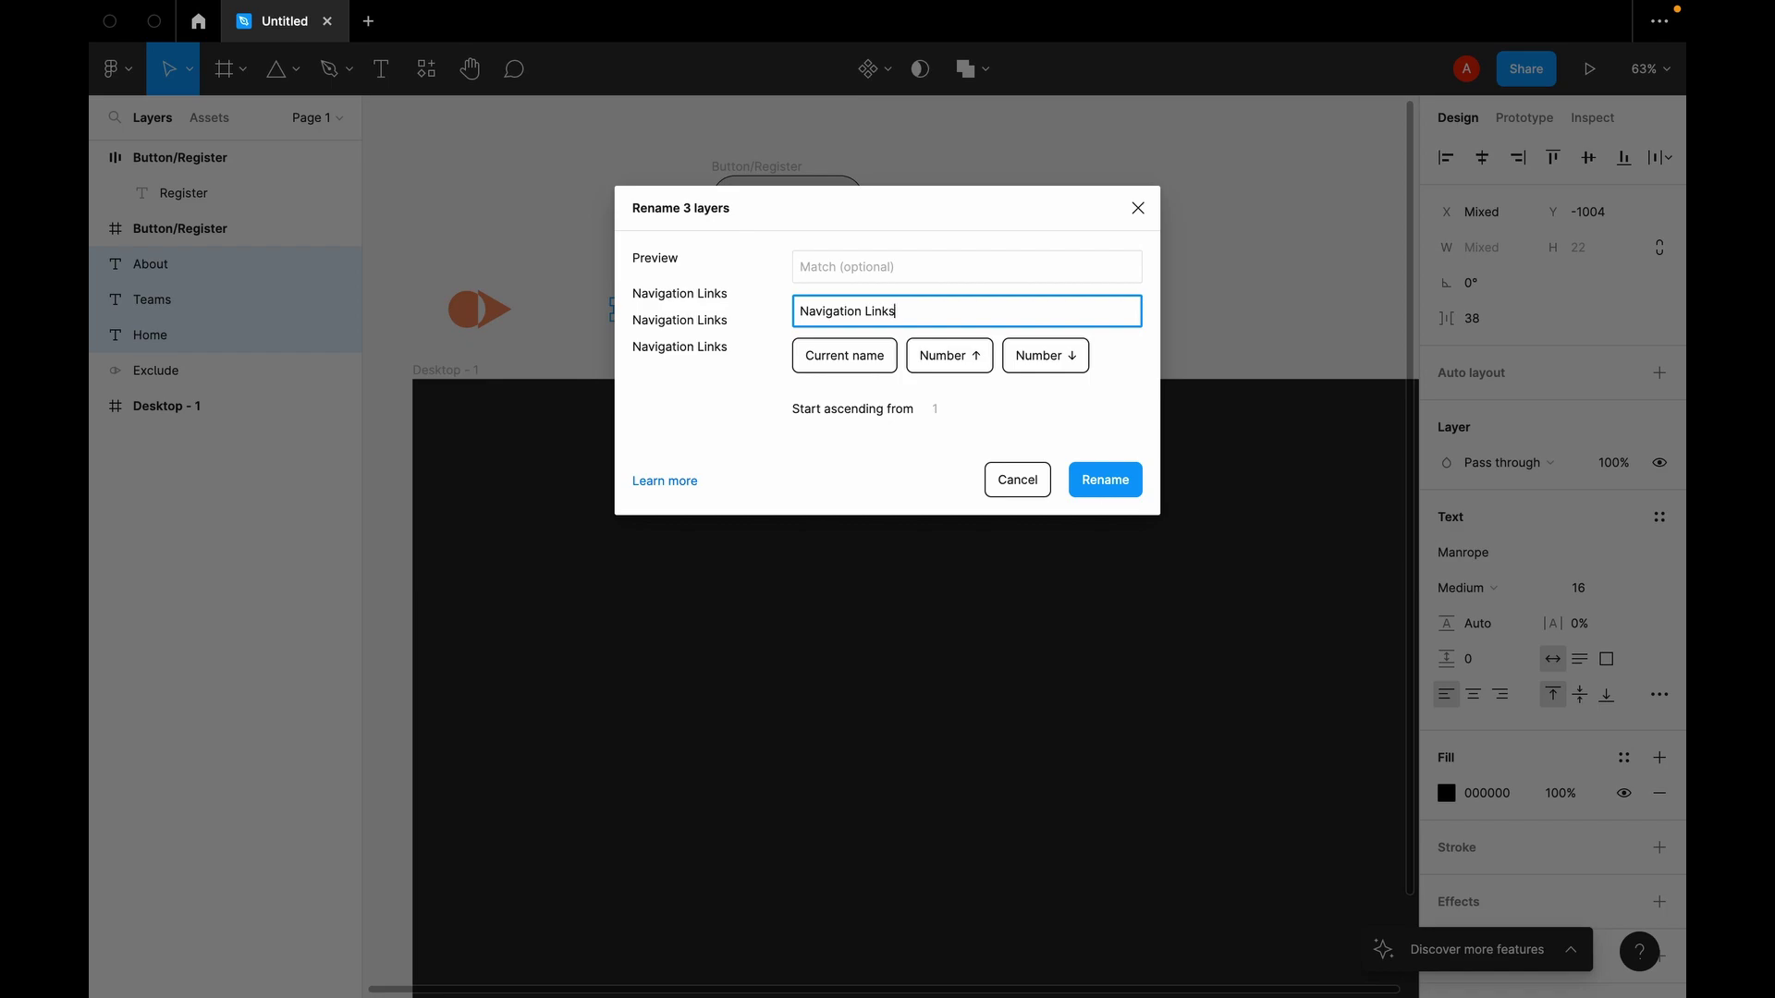
key("Return")
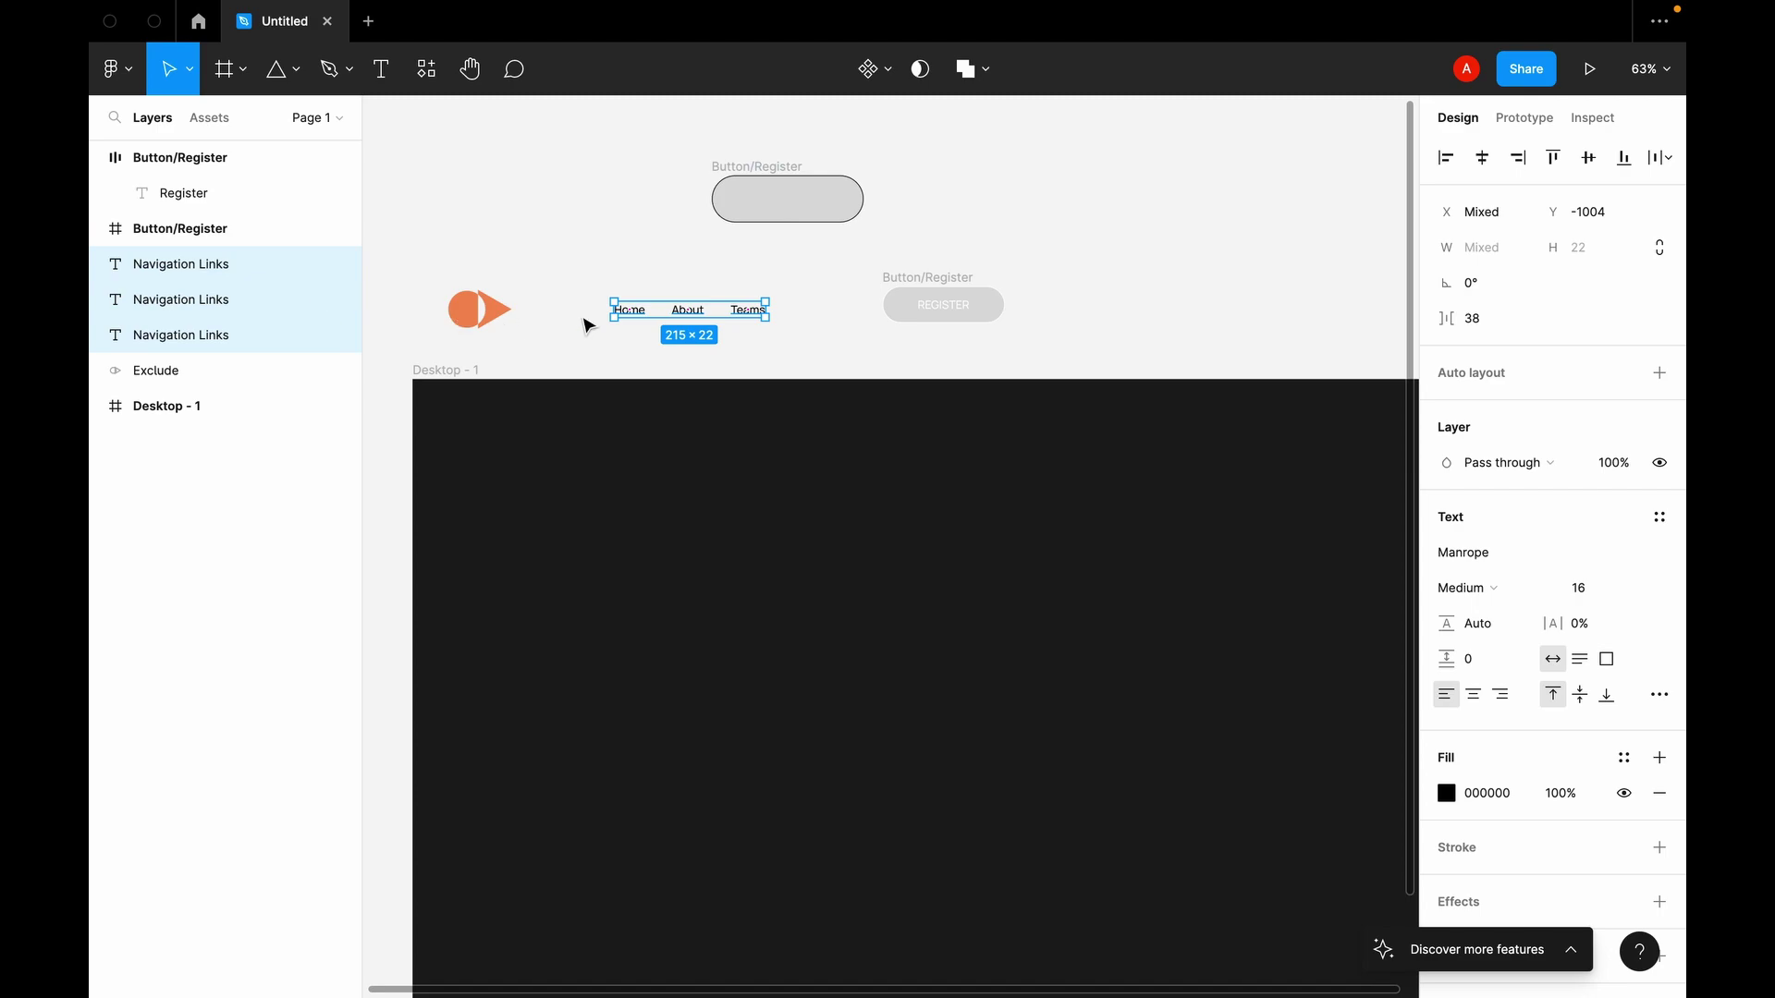
Step: Group the three navigation labels as a frame and apply horizontal auto layout to it
left_click(768, 350)
left_click_drag(627, 294, 776, 319)
key("ctrl+g")
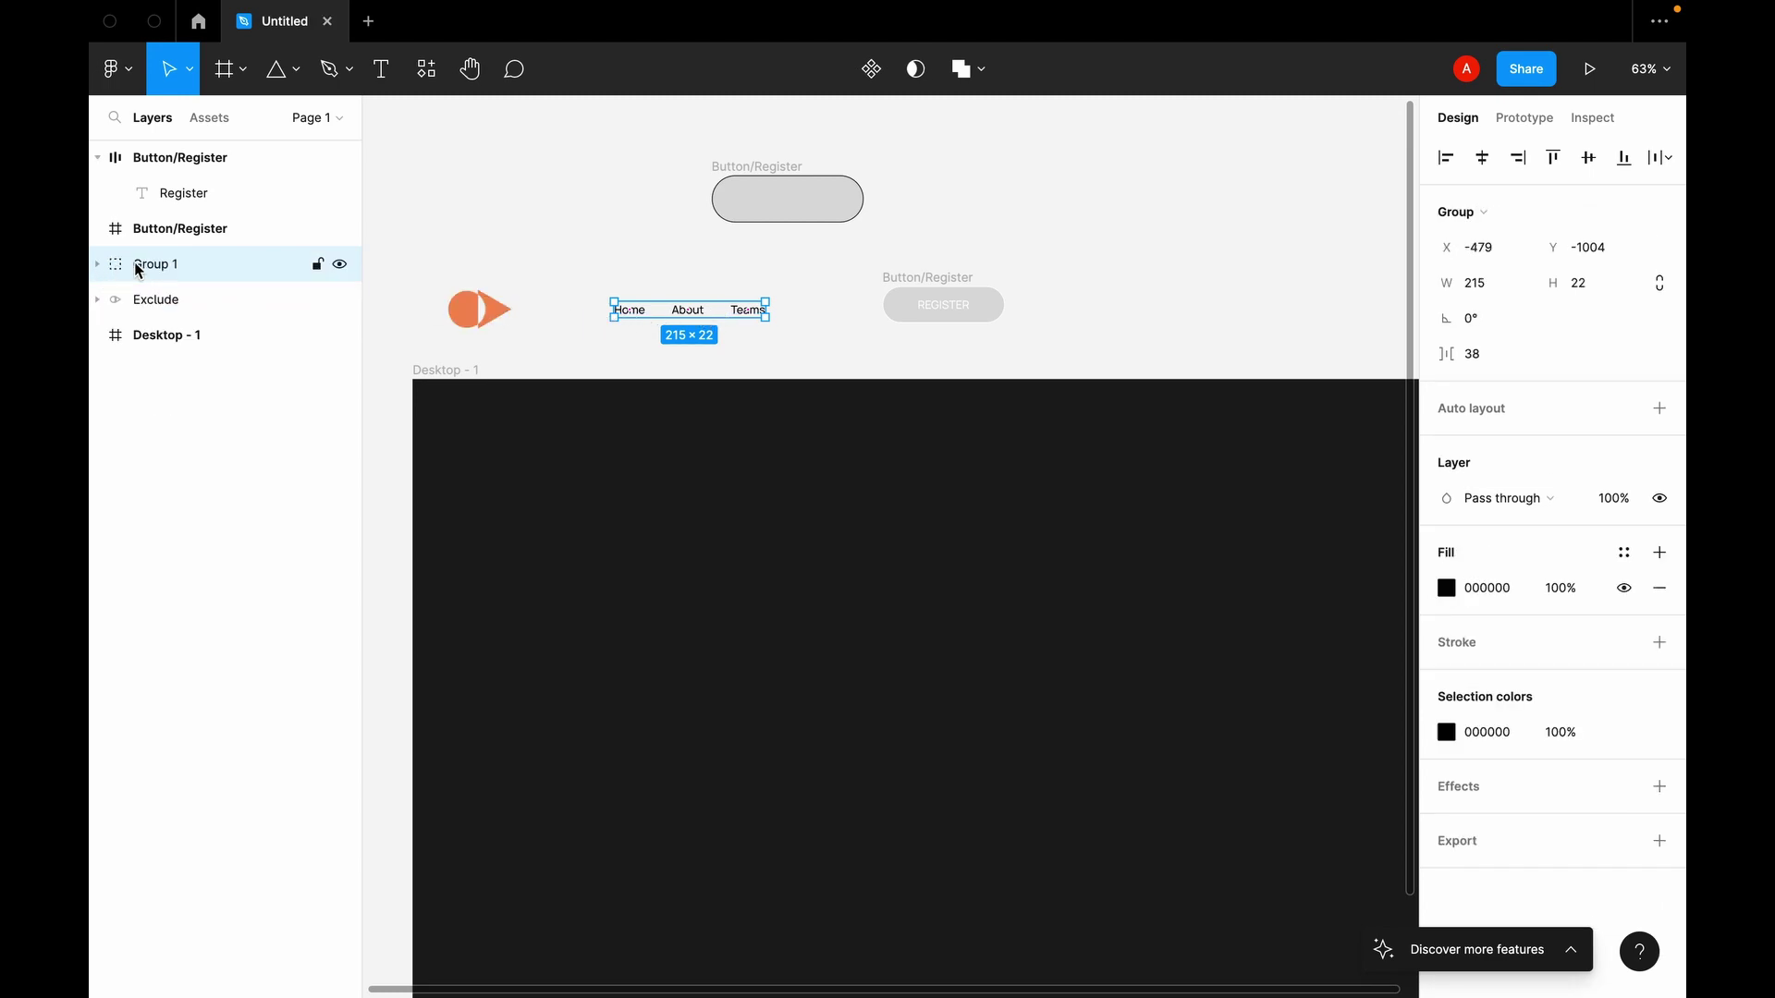
left_click(1507, 214)
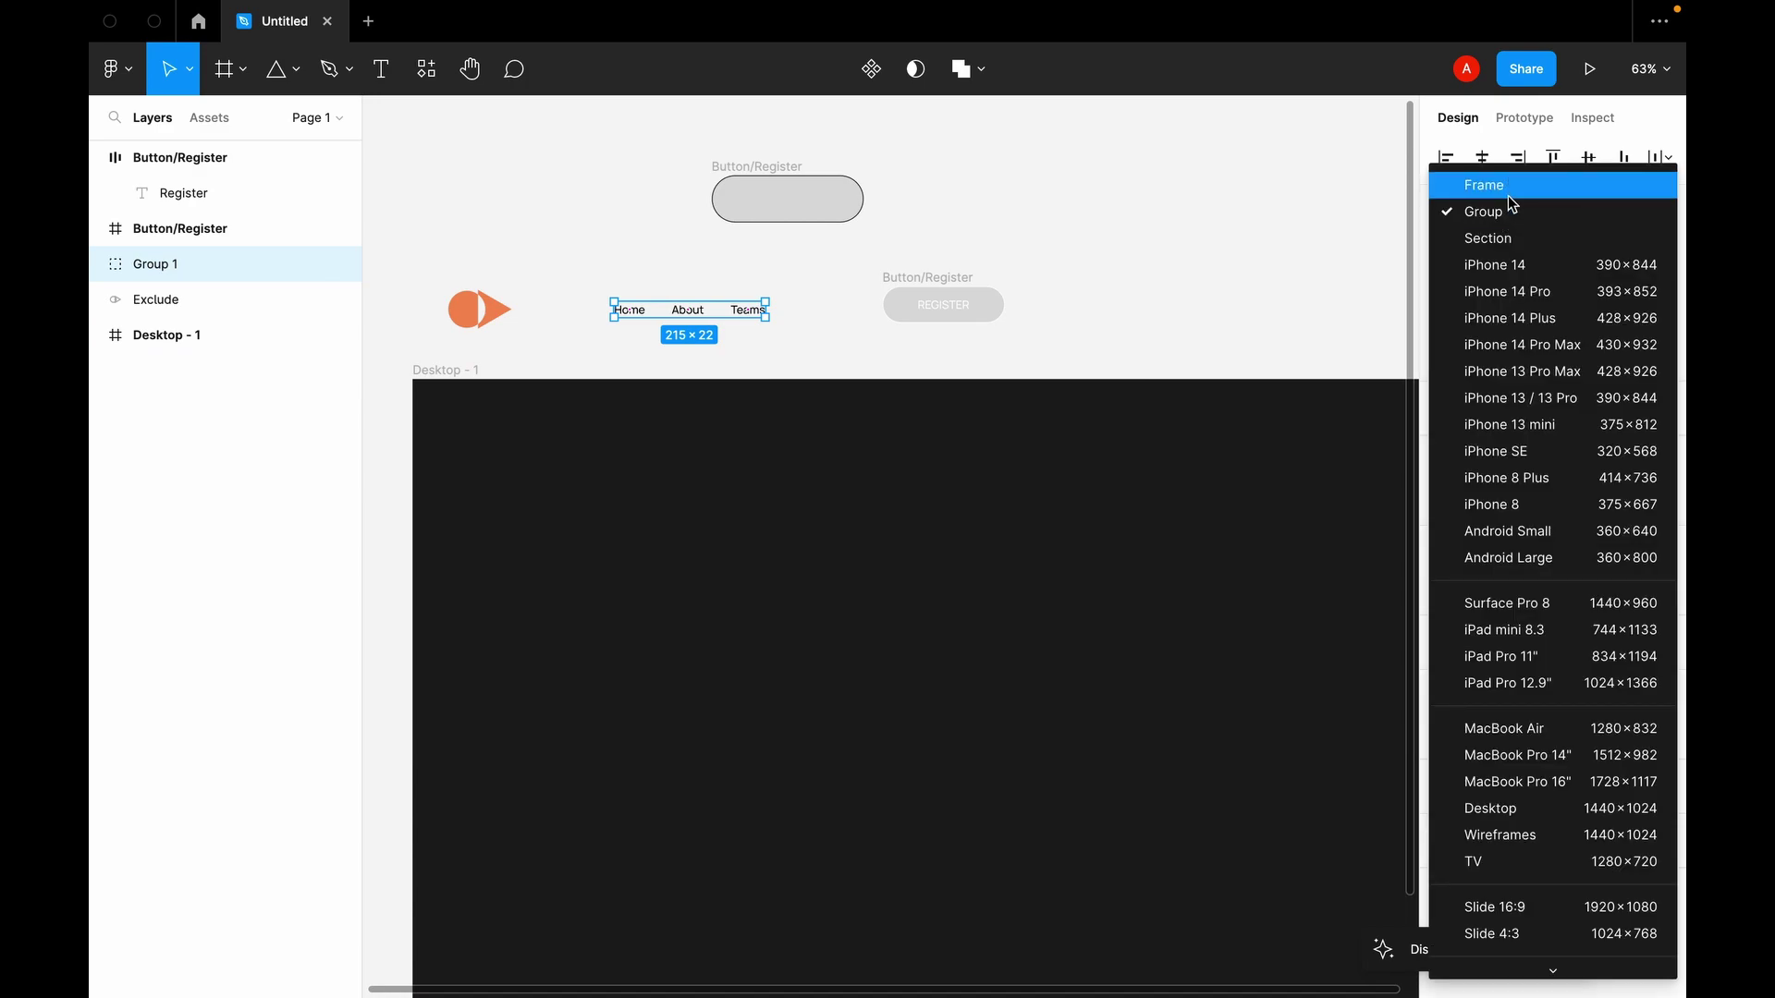
left_click(1509, 192)
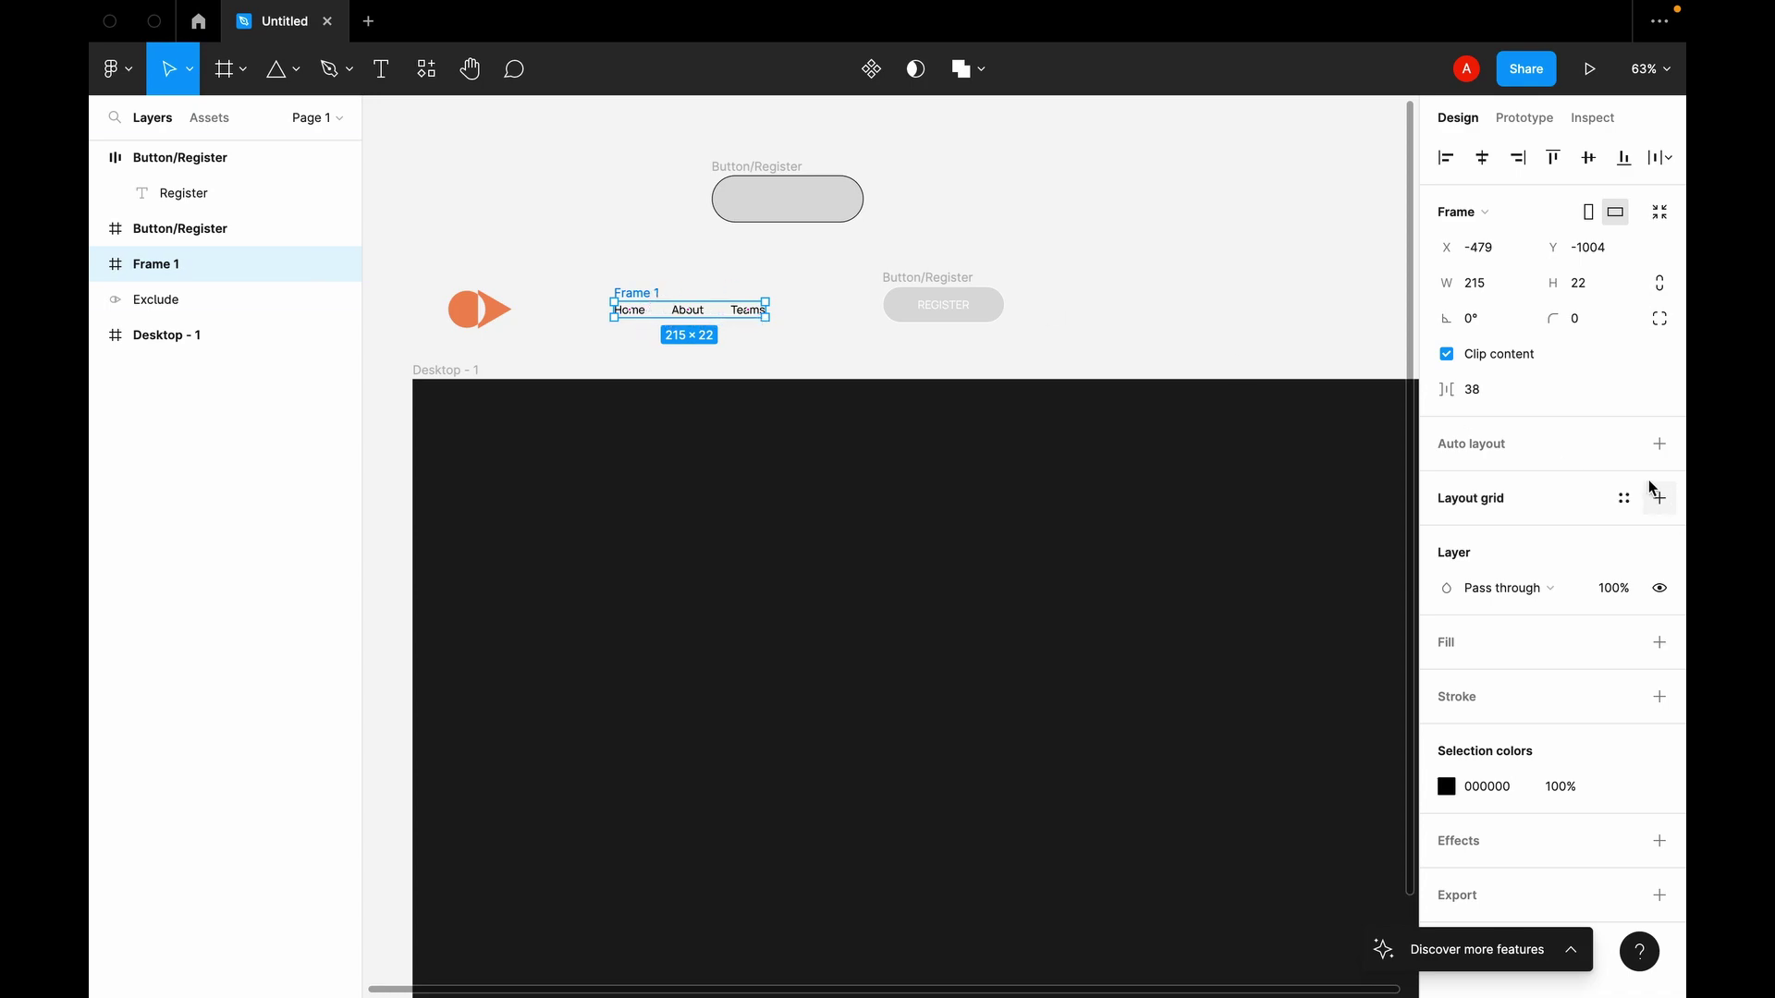
left_click(1661, 445)
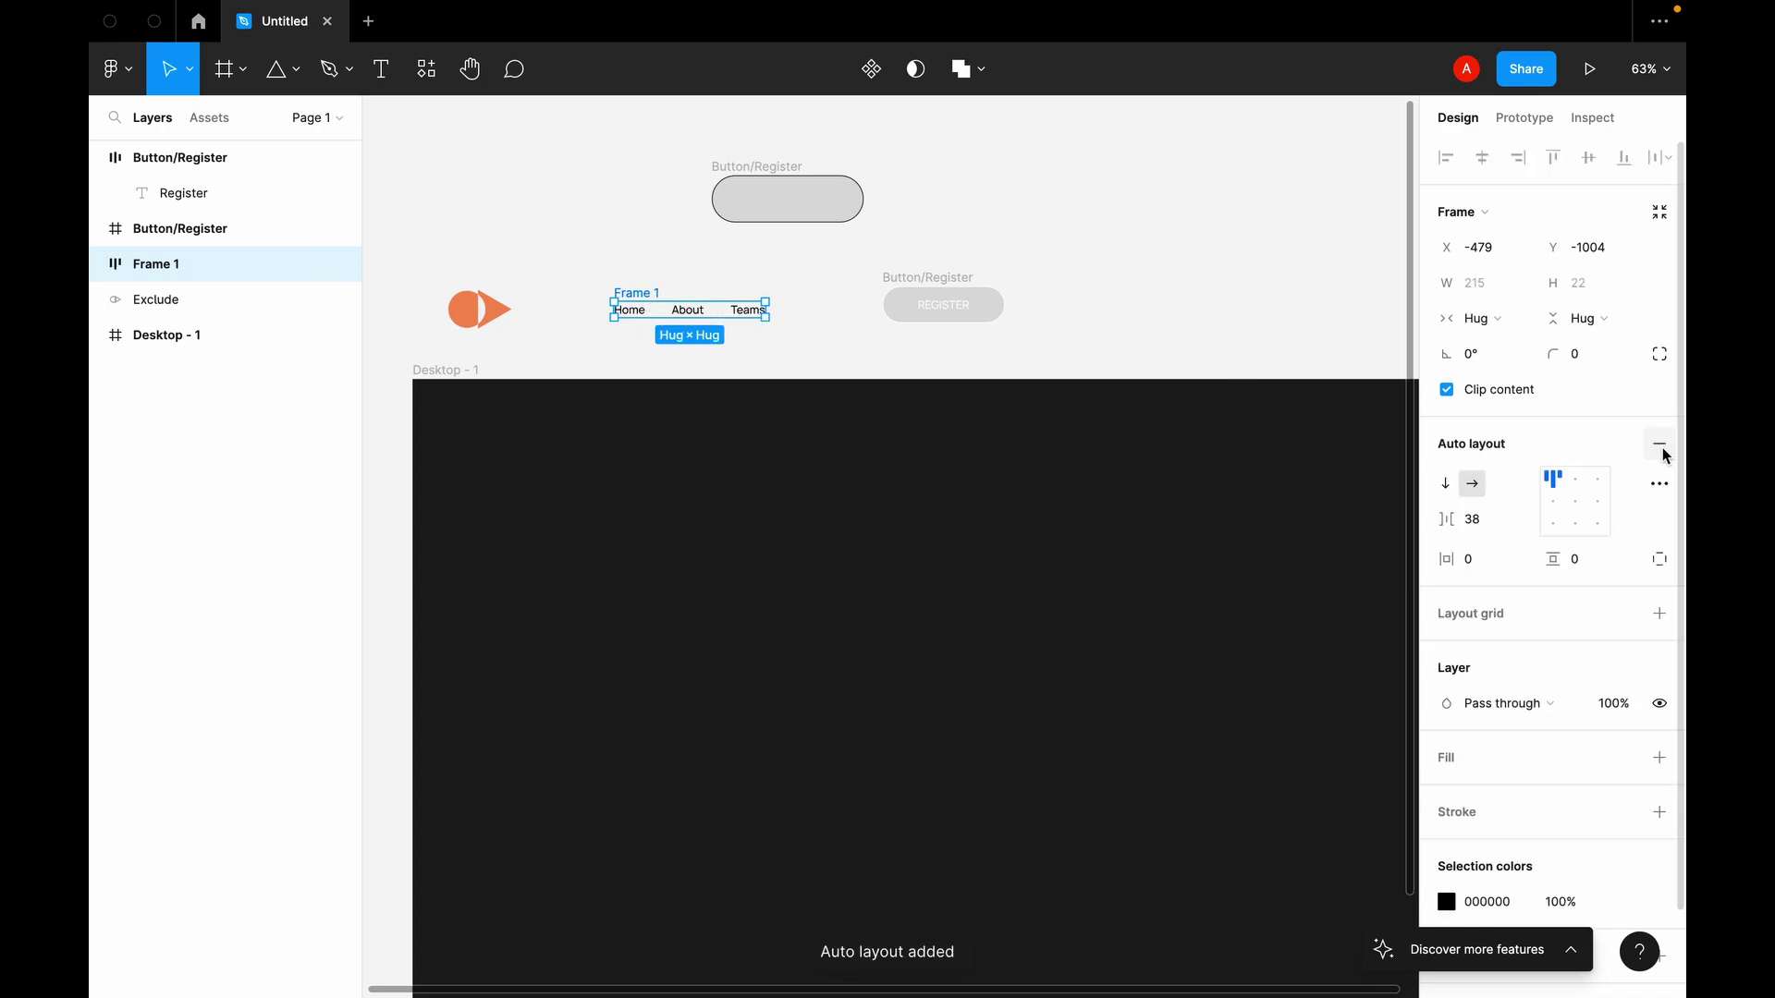
Step: Rename the auto layout frame around the navigation labels as Navigation Item
double_click(647, 294)
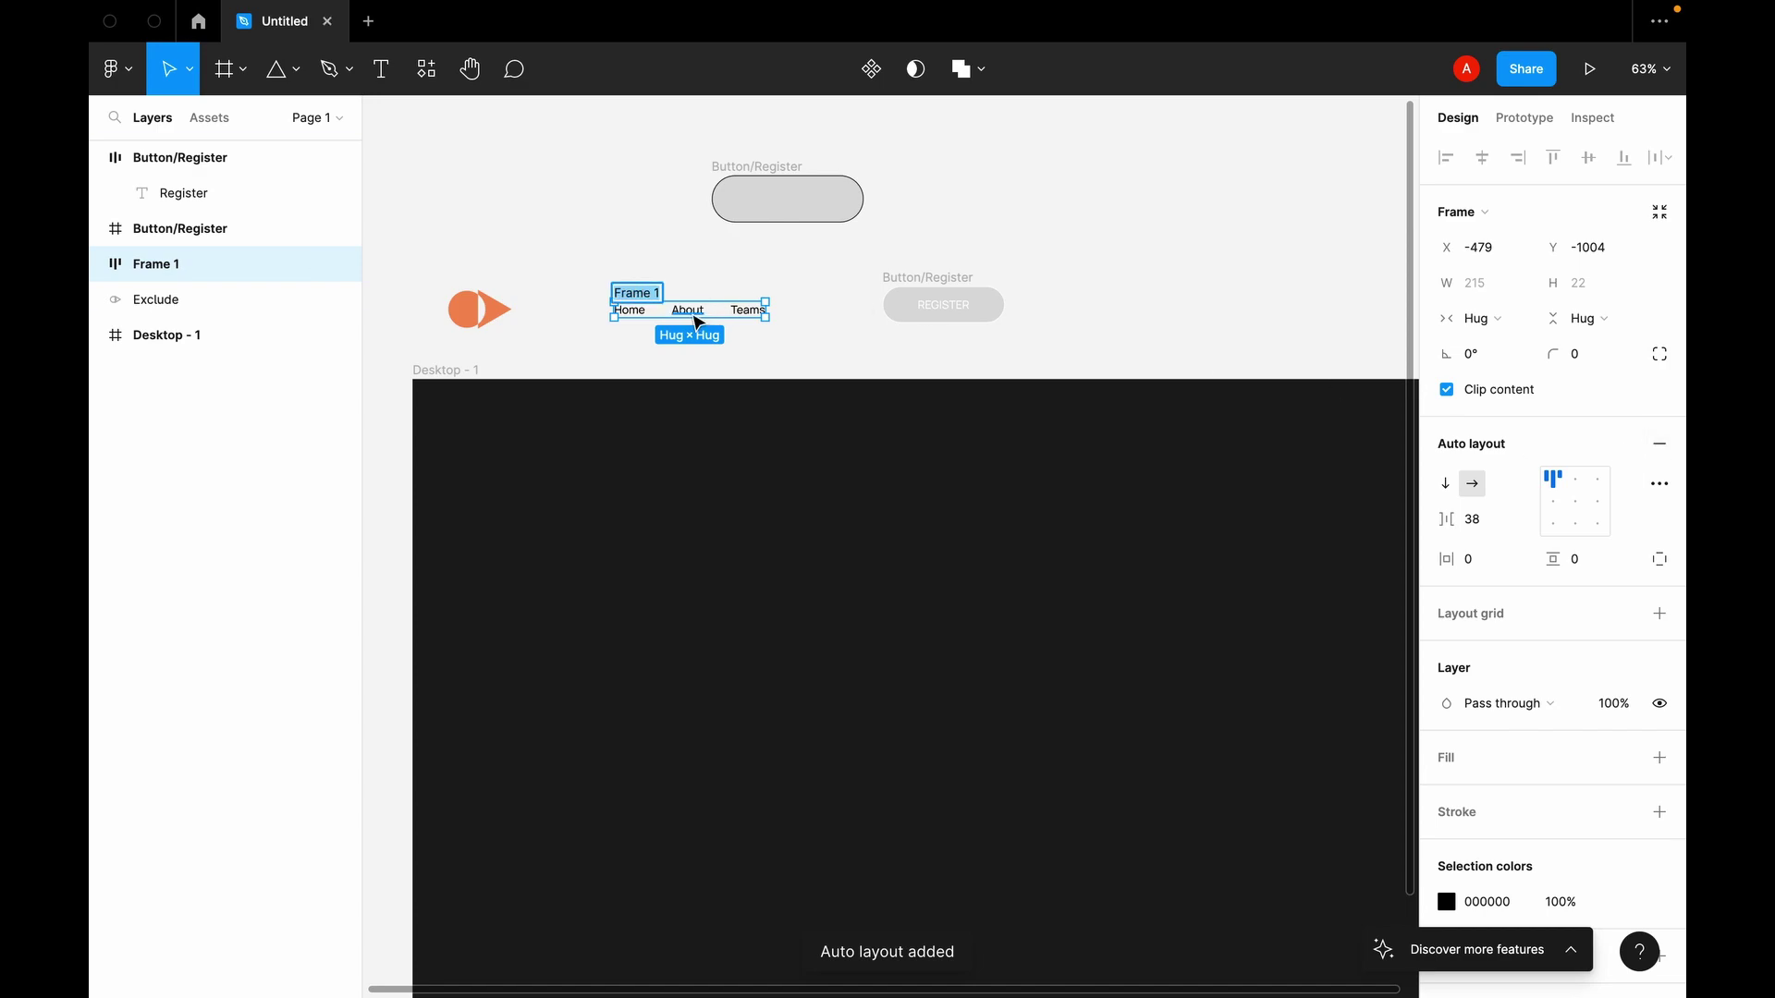
type("Na")
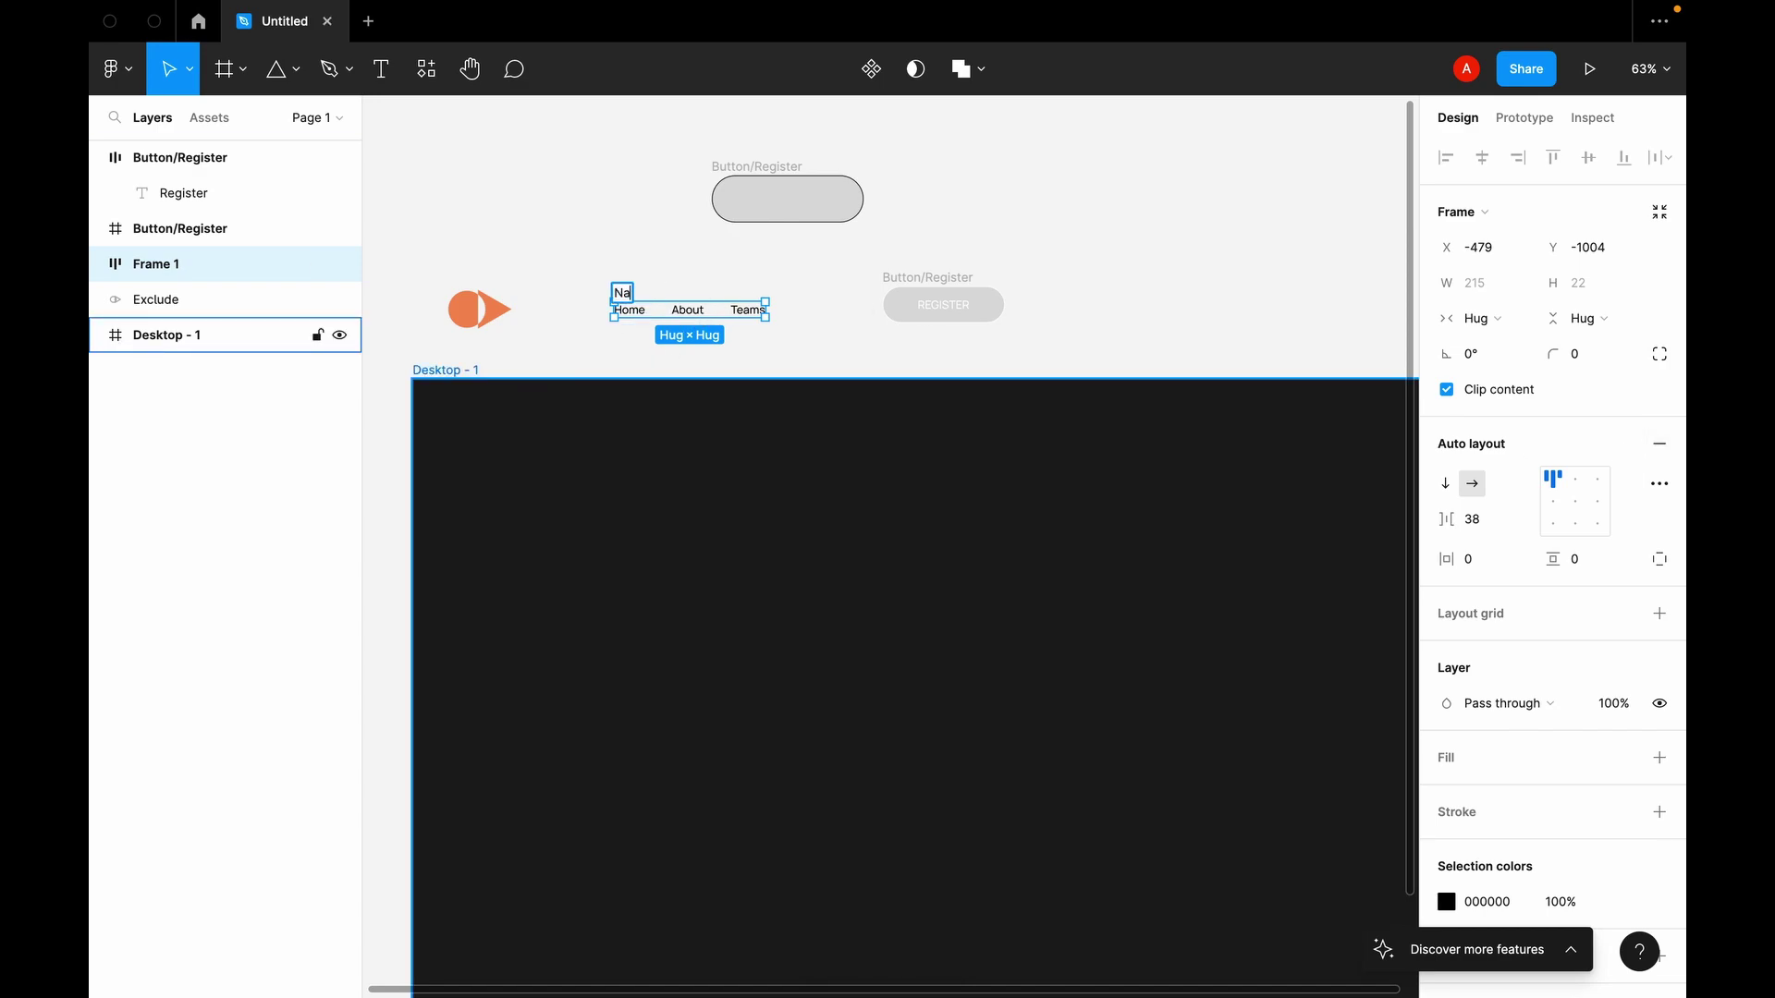
type("vigation Item")
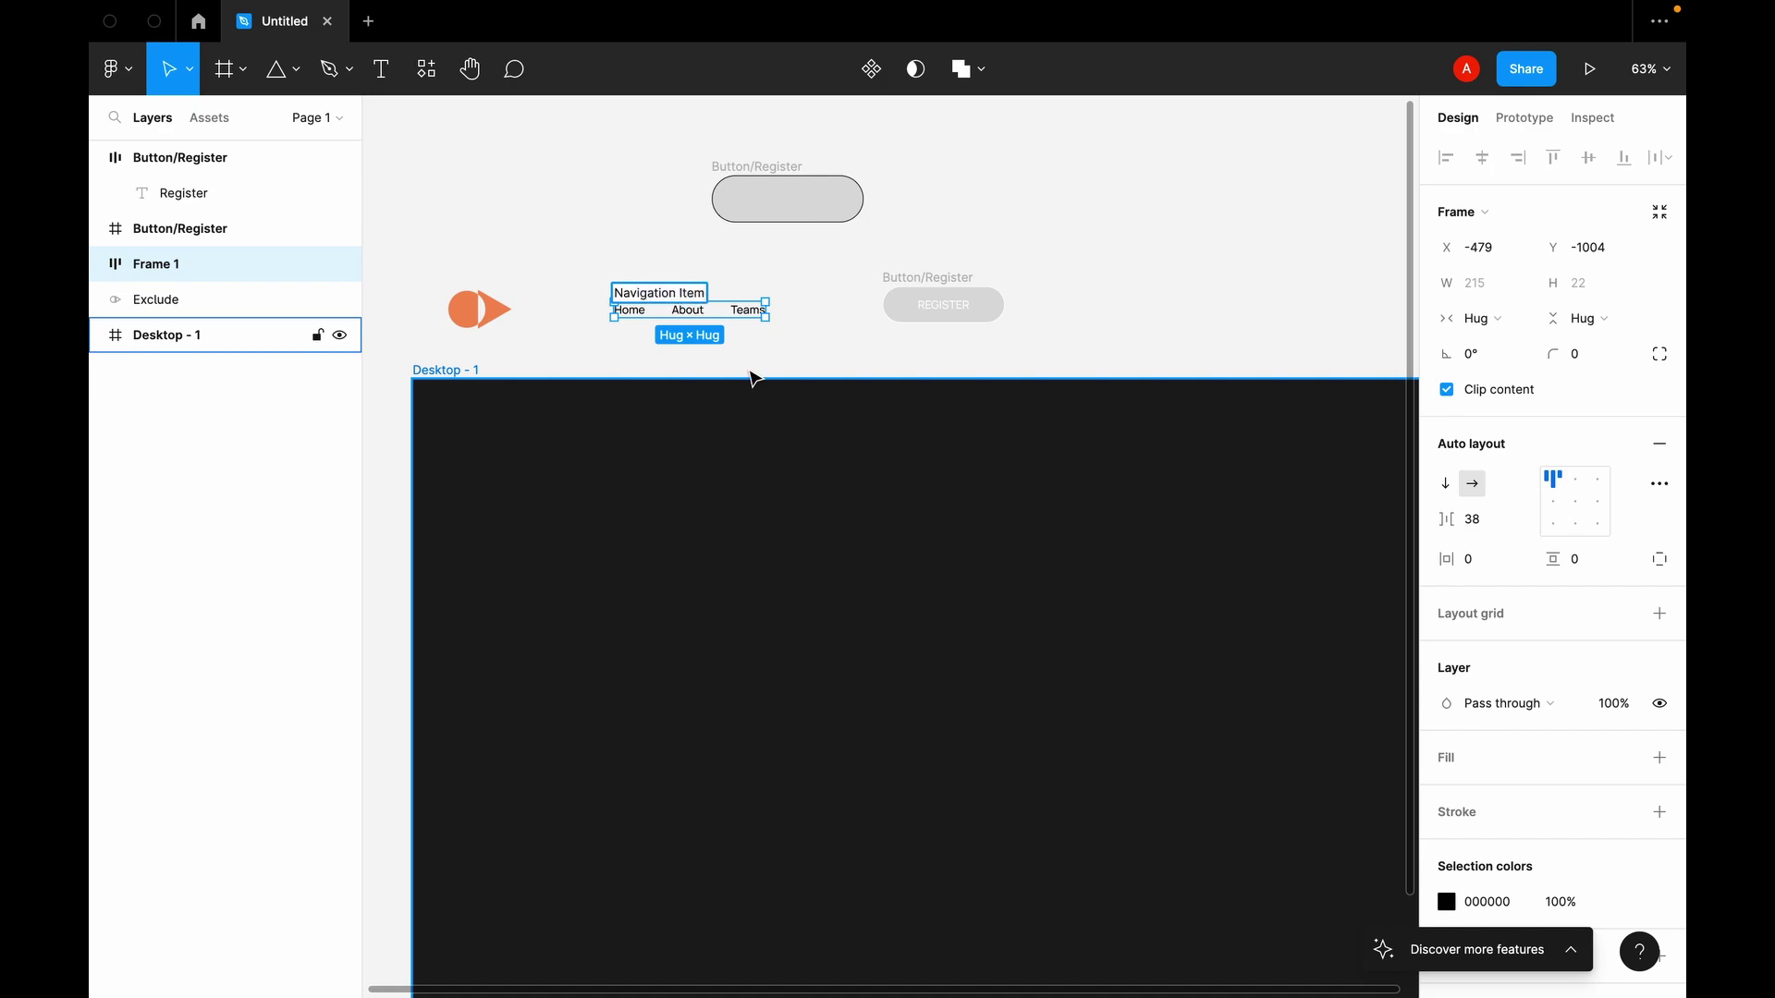
key("Return")
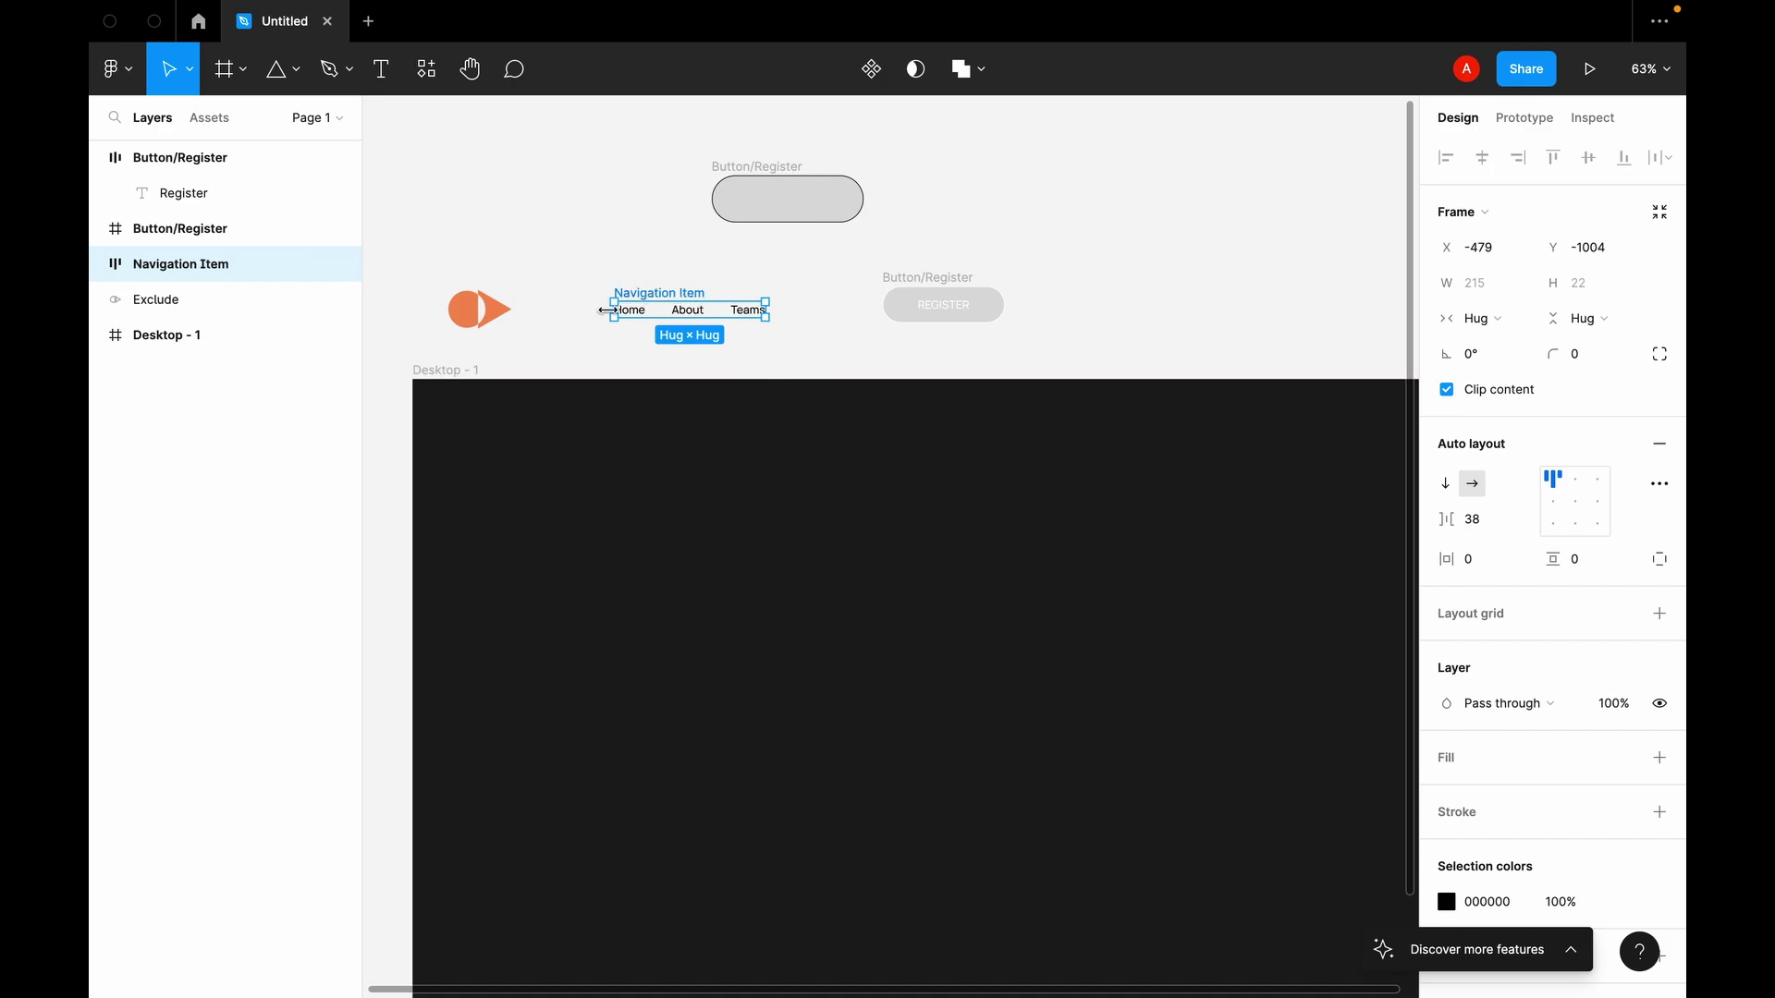
Step: Expand the Navigation Item frame's layers and change the frame's name to Navigation Link
left_click(98, 265)
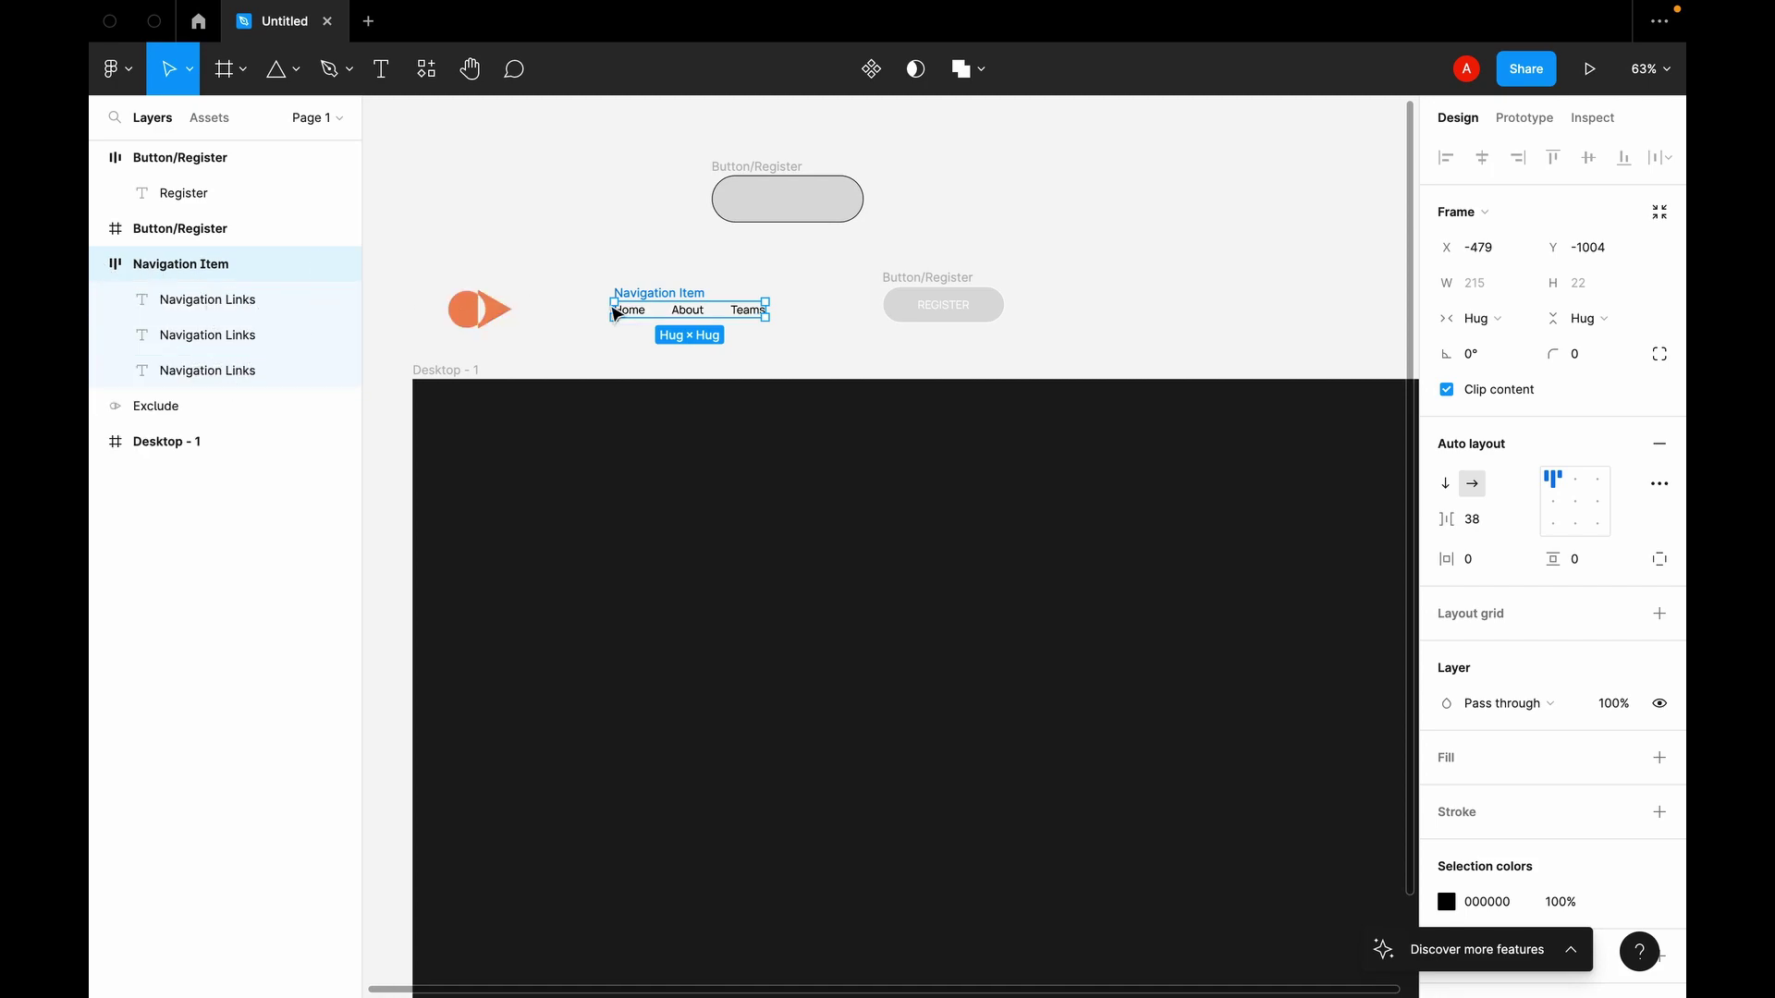
double_click(699, 294)
key("Right")
key("alt+shift+Left")
type("Link")
key("Return")
left_click(864, 319)
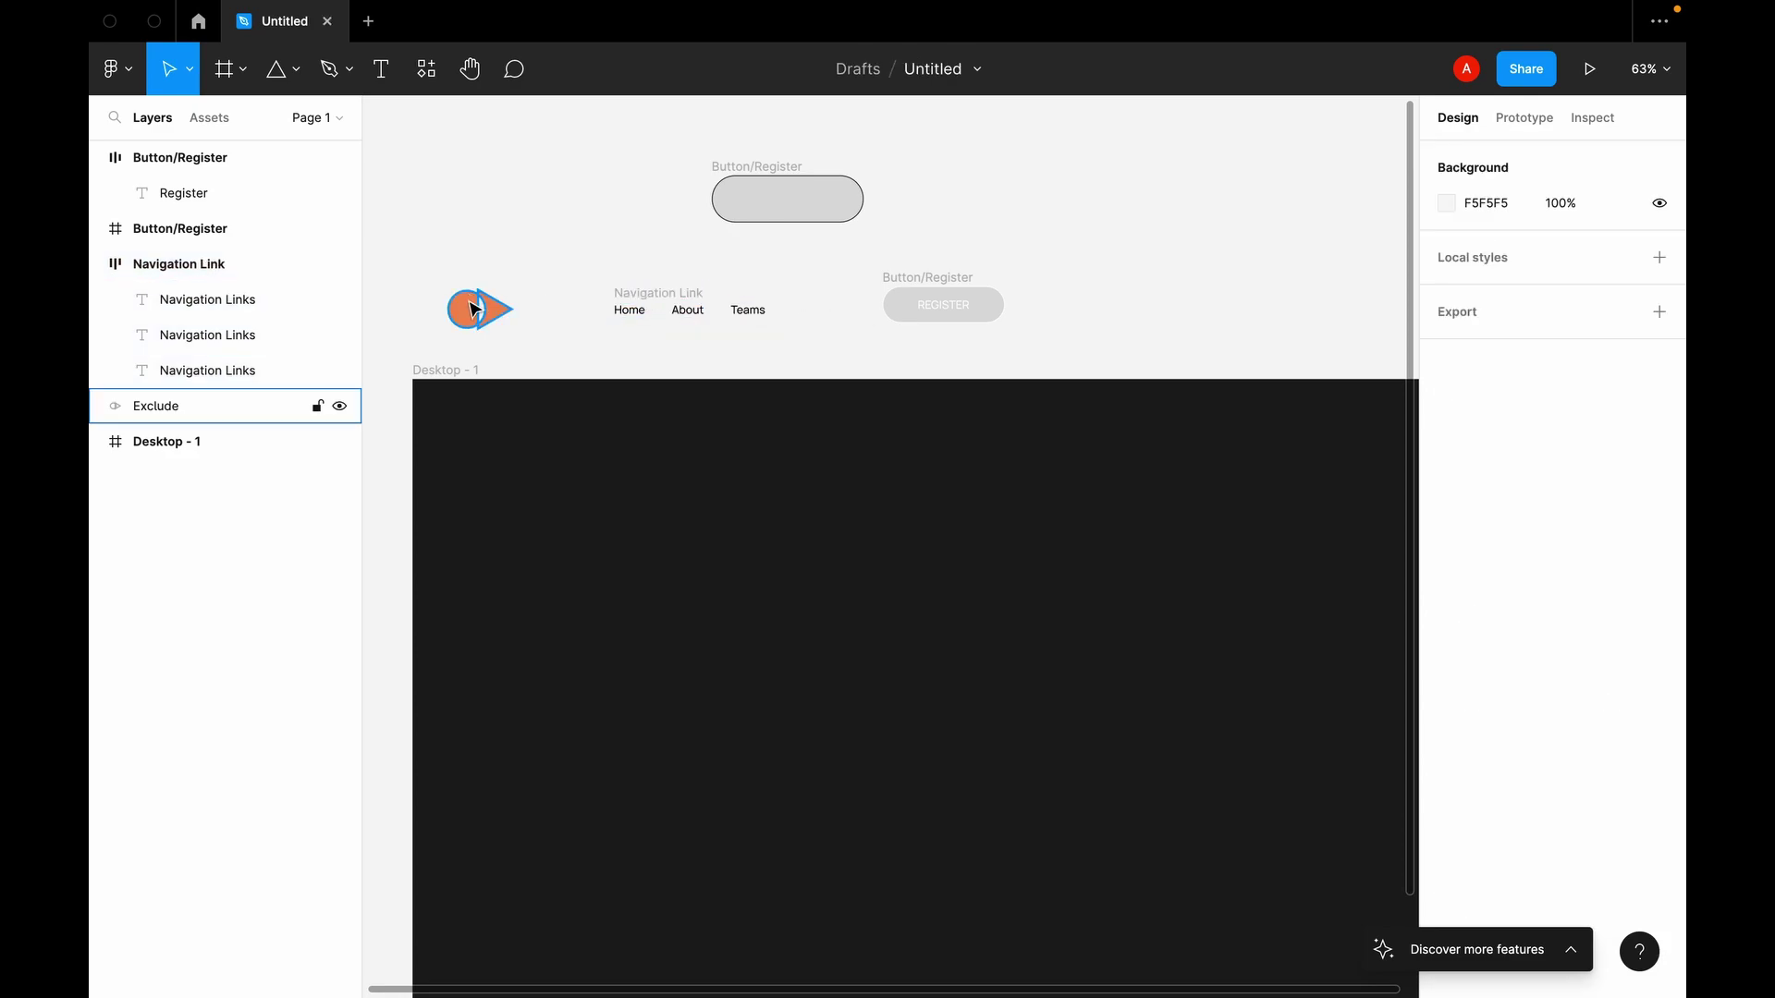
Step: Move the orange logo and the whole Navigation Link frame into the upper area of Desktop - 1, with the links at about X 360, Y 78
left_click_drag(475, 310, 478, 423)
left_click_drag(688, 310, 692, 414)
key("ctrl+z")
left_click_drag(681, 305, 729, 430)
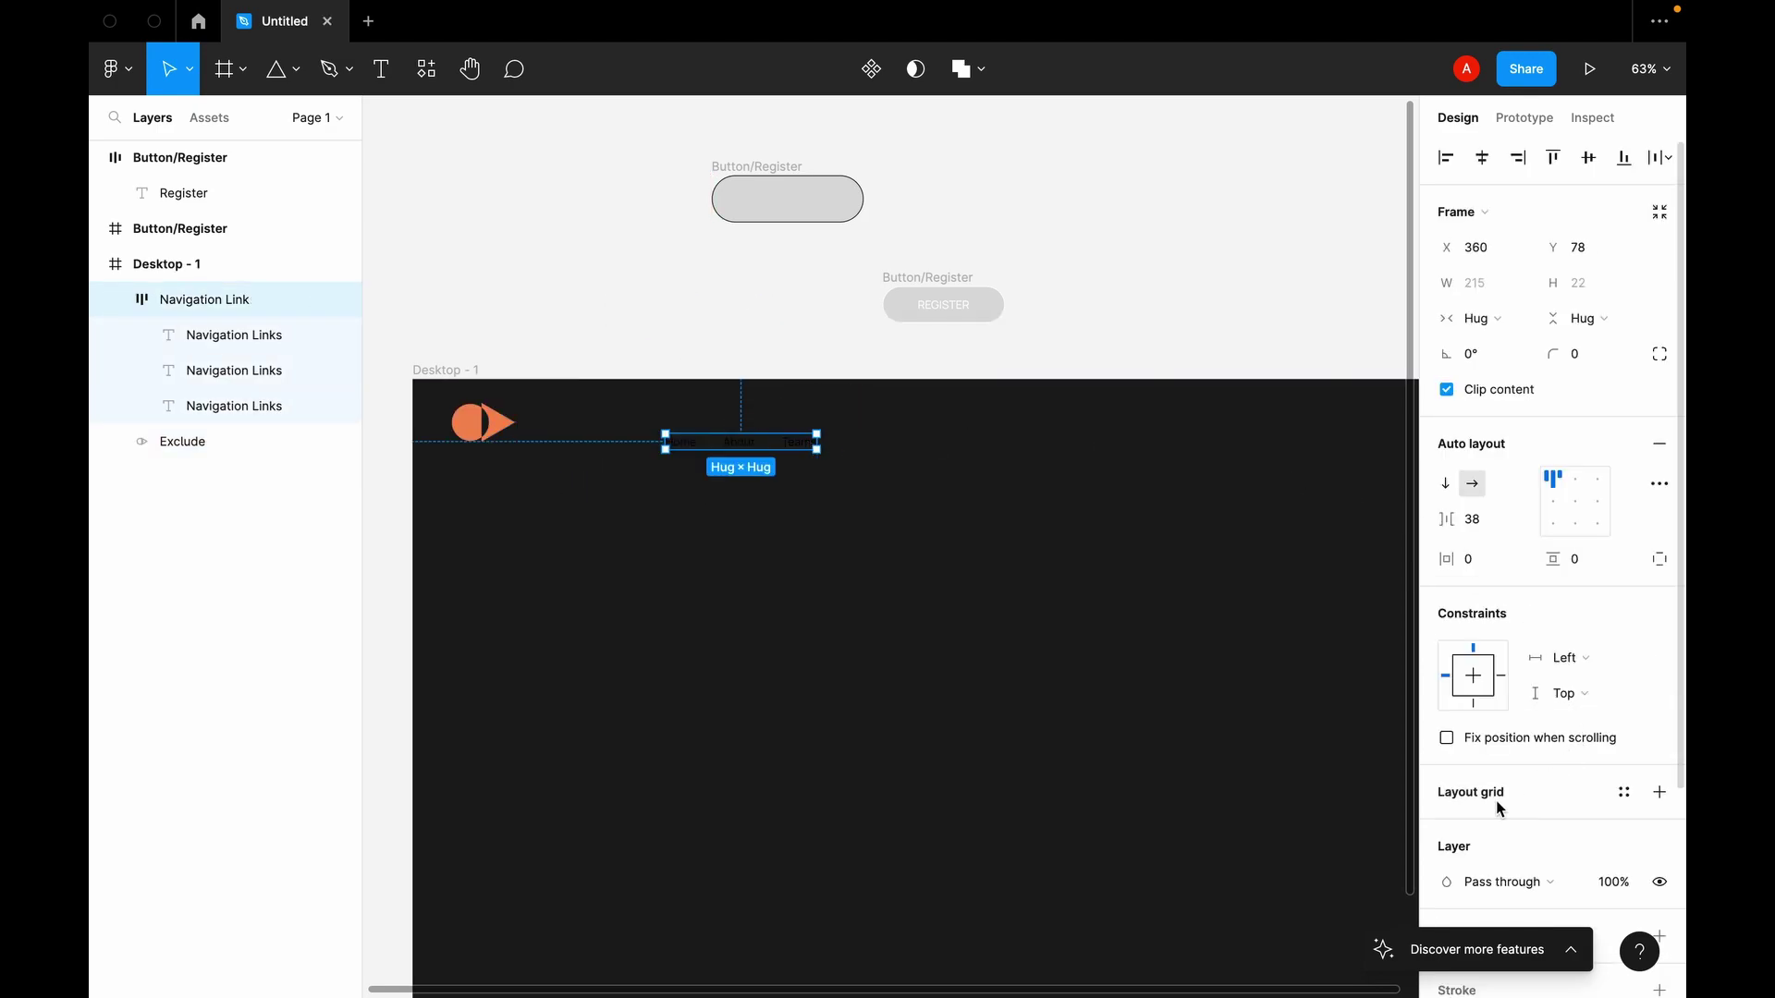
Step: Change the fill of the Teams navigation label to grey 9A9A9A
left_click(249, 335)
left_click(250, 370, "shift")
left_click(255, 409)
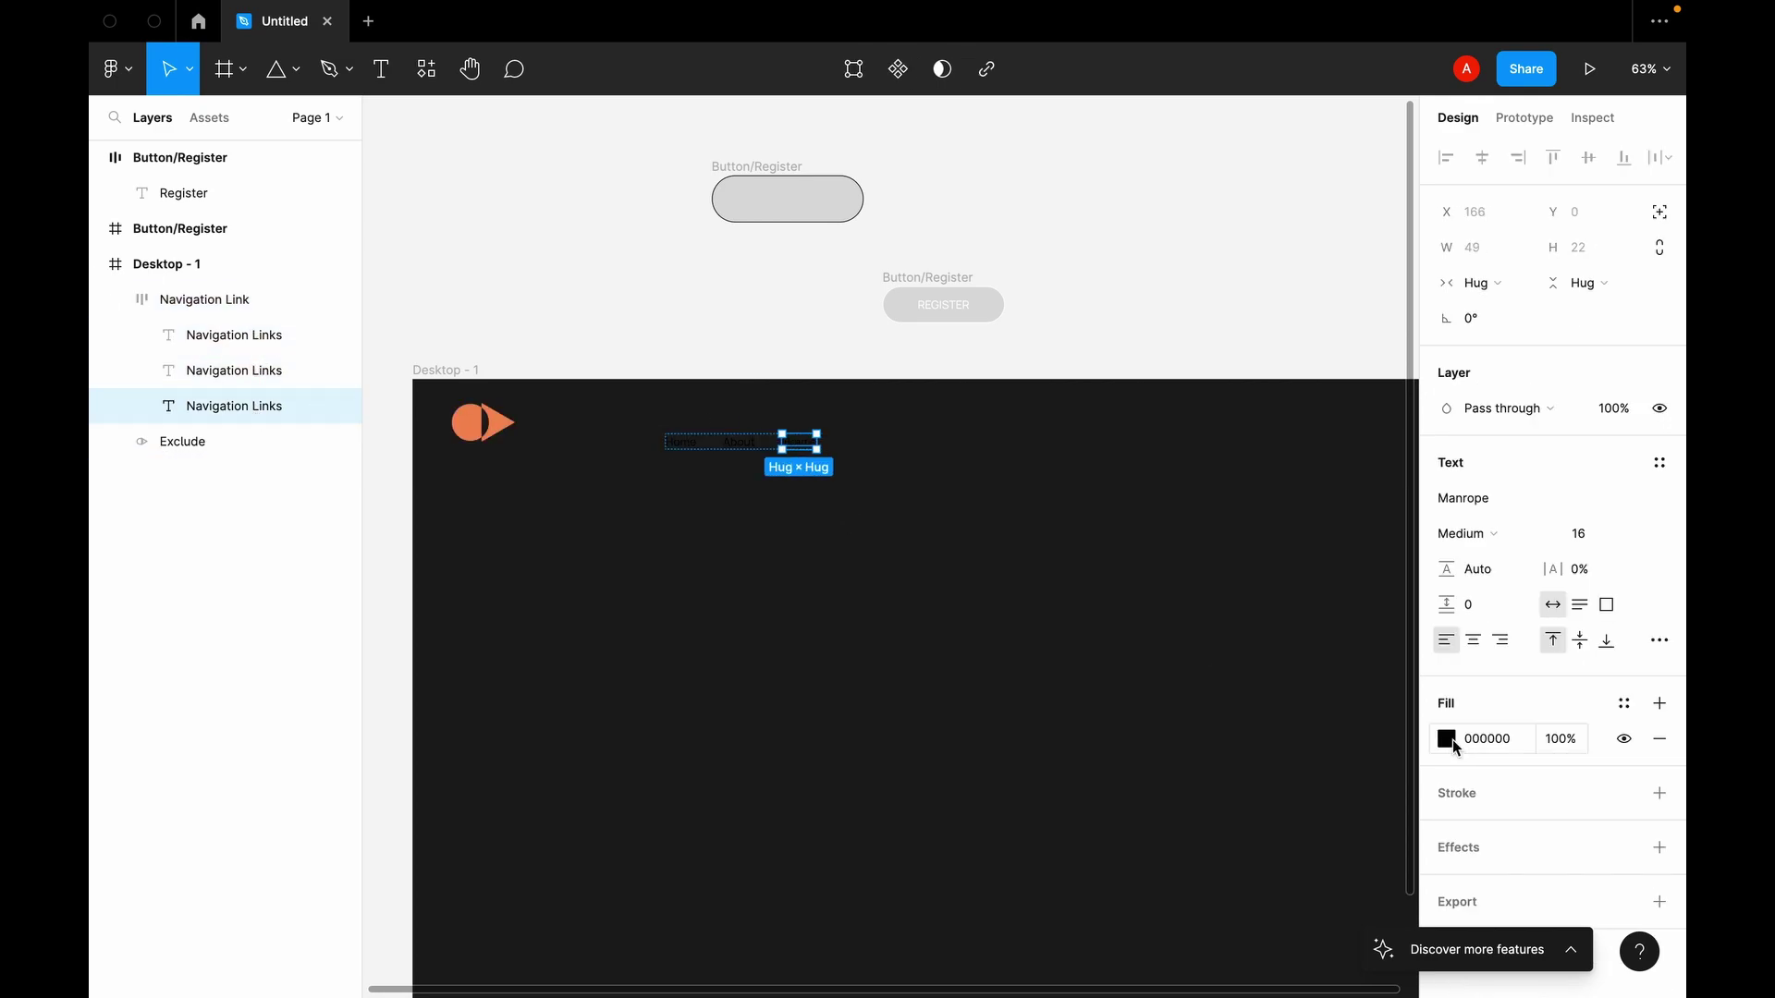
left_click(1446, 739)
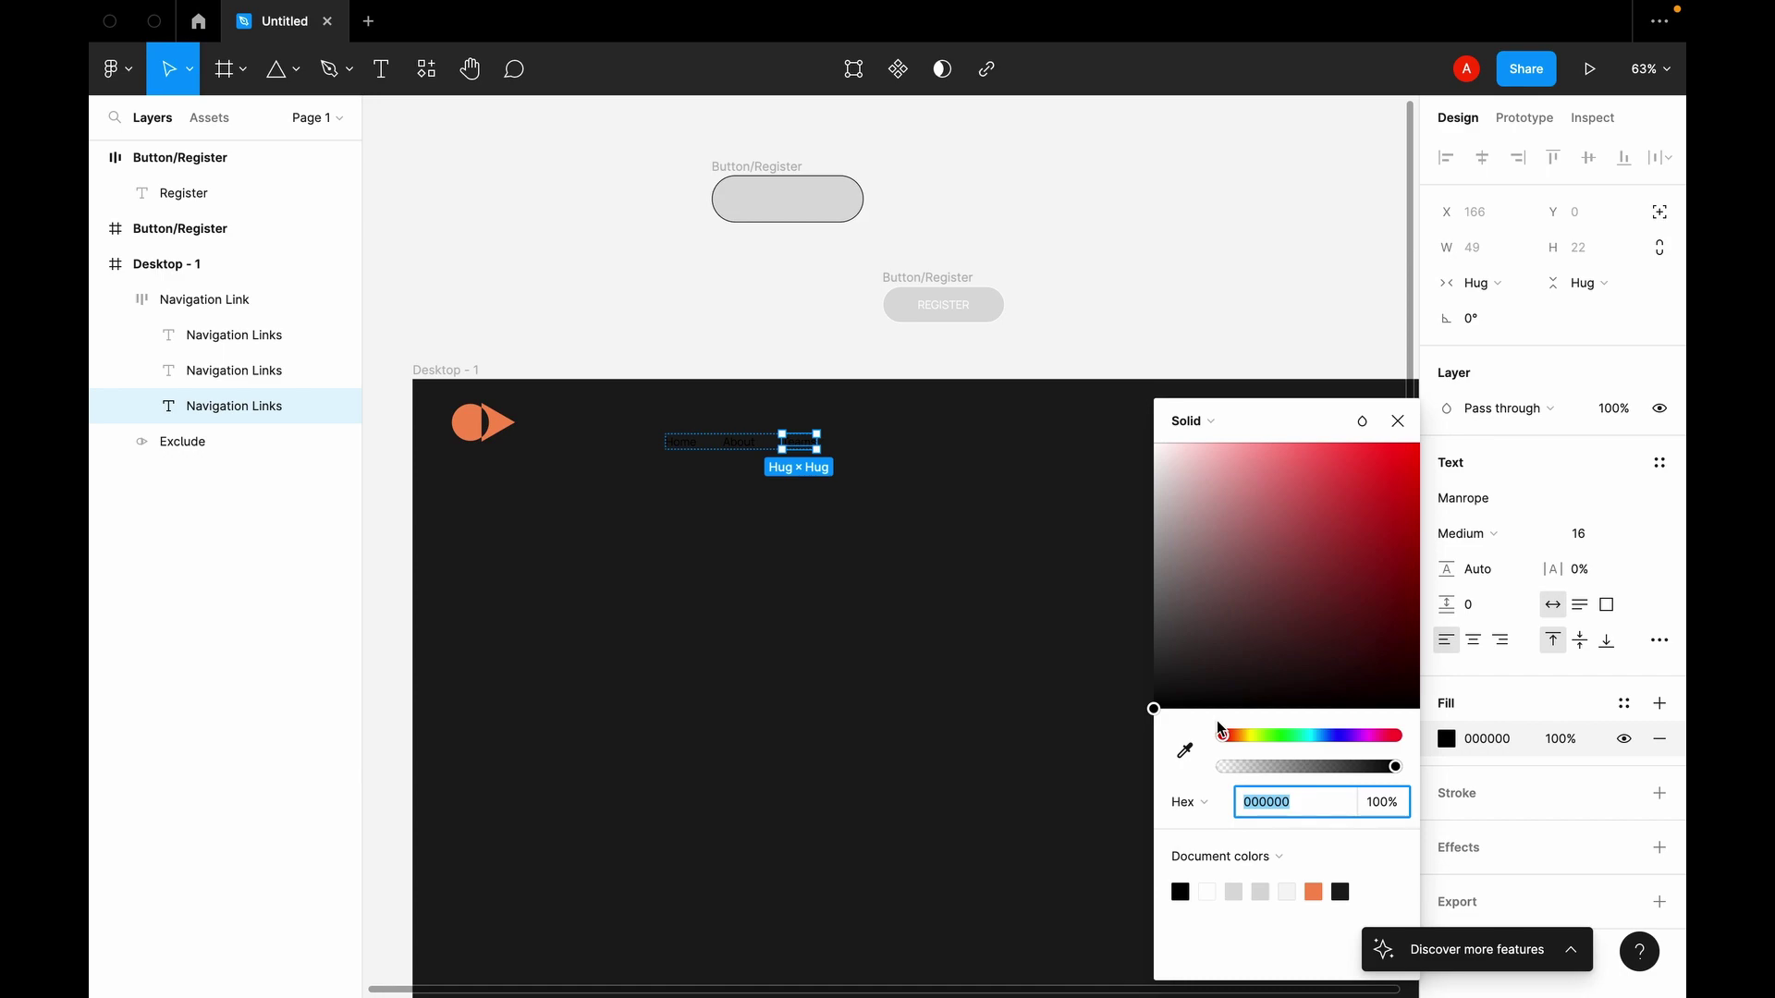
left_click_drag(1156, 710, 1122, 563)
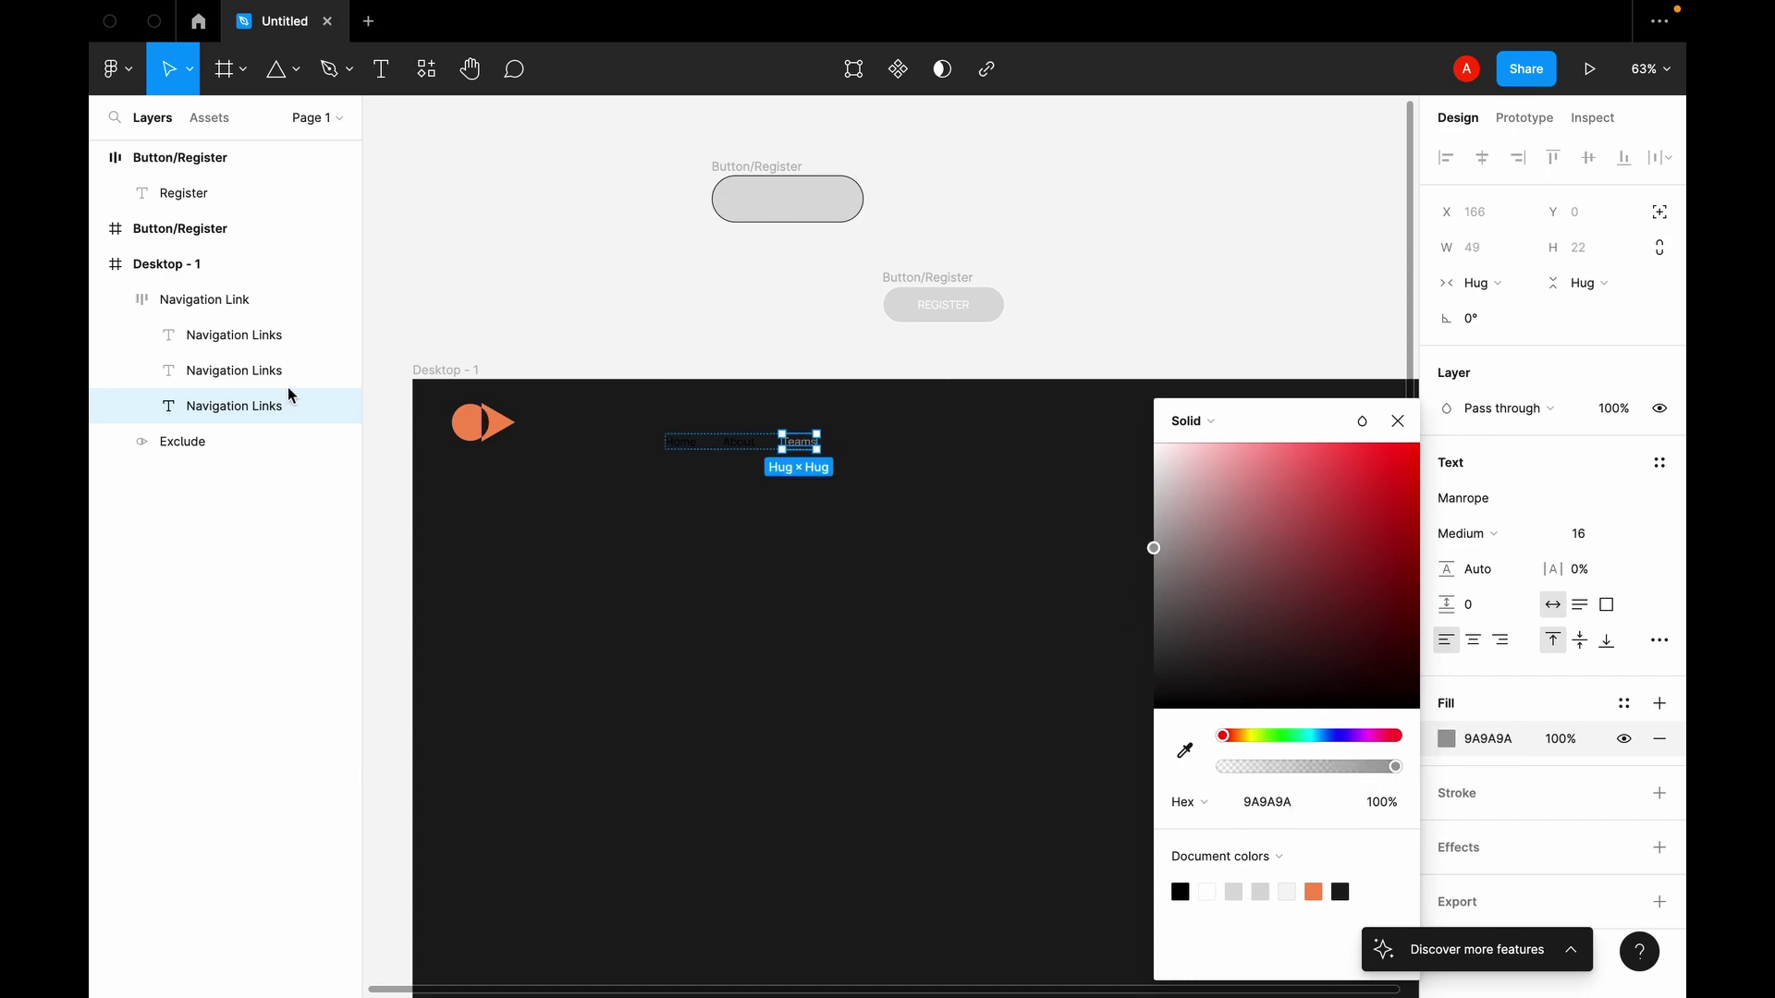
Step: Select all three navigation labels together and try to change their shared black fill
left_click(265, 338, "shift")
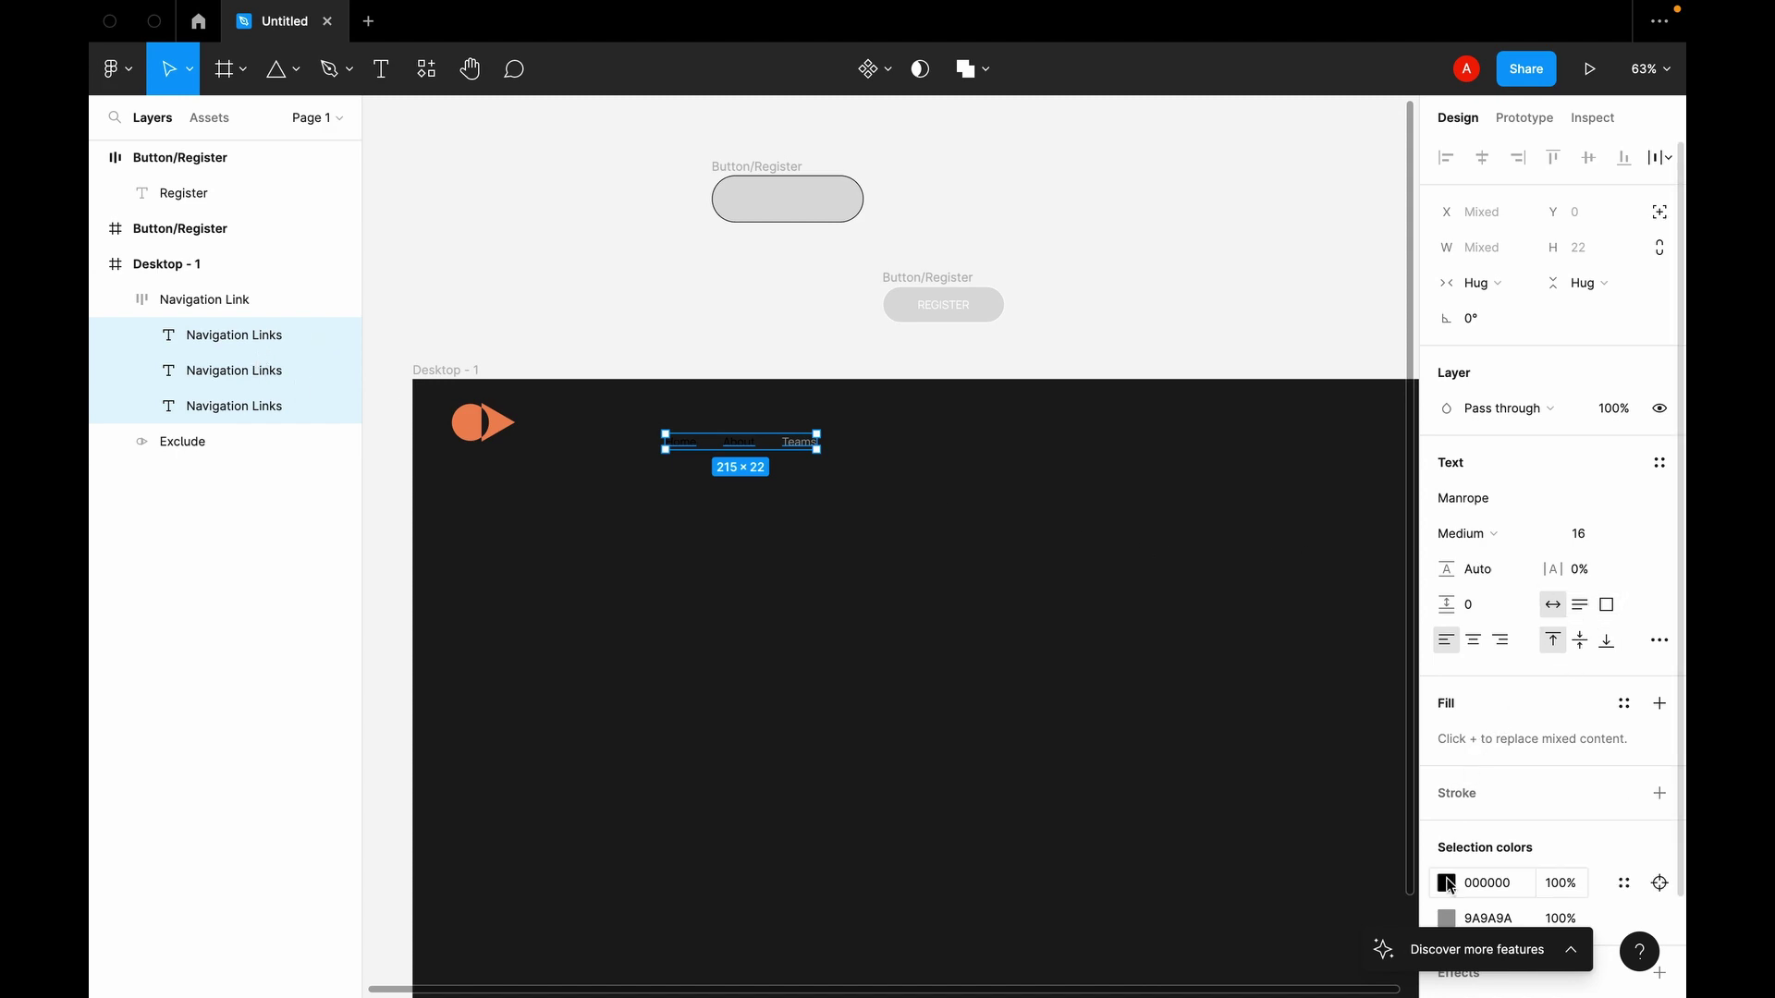
scroll(1514, 859, "down", 2)
mouse_move(1659, 810)
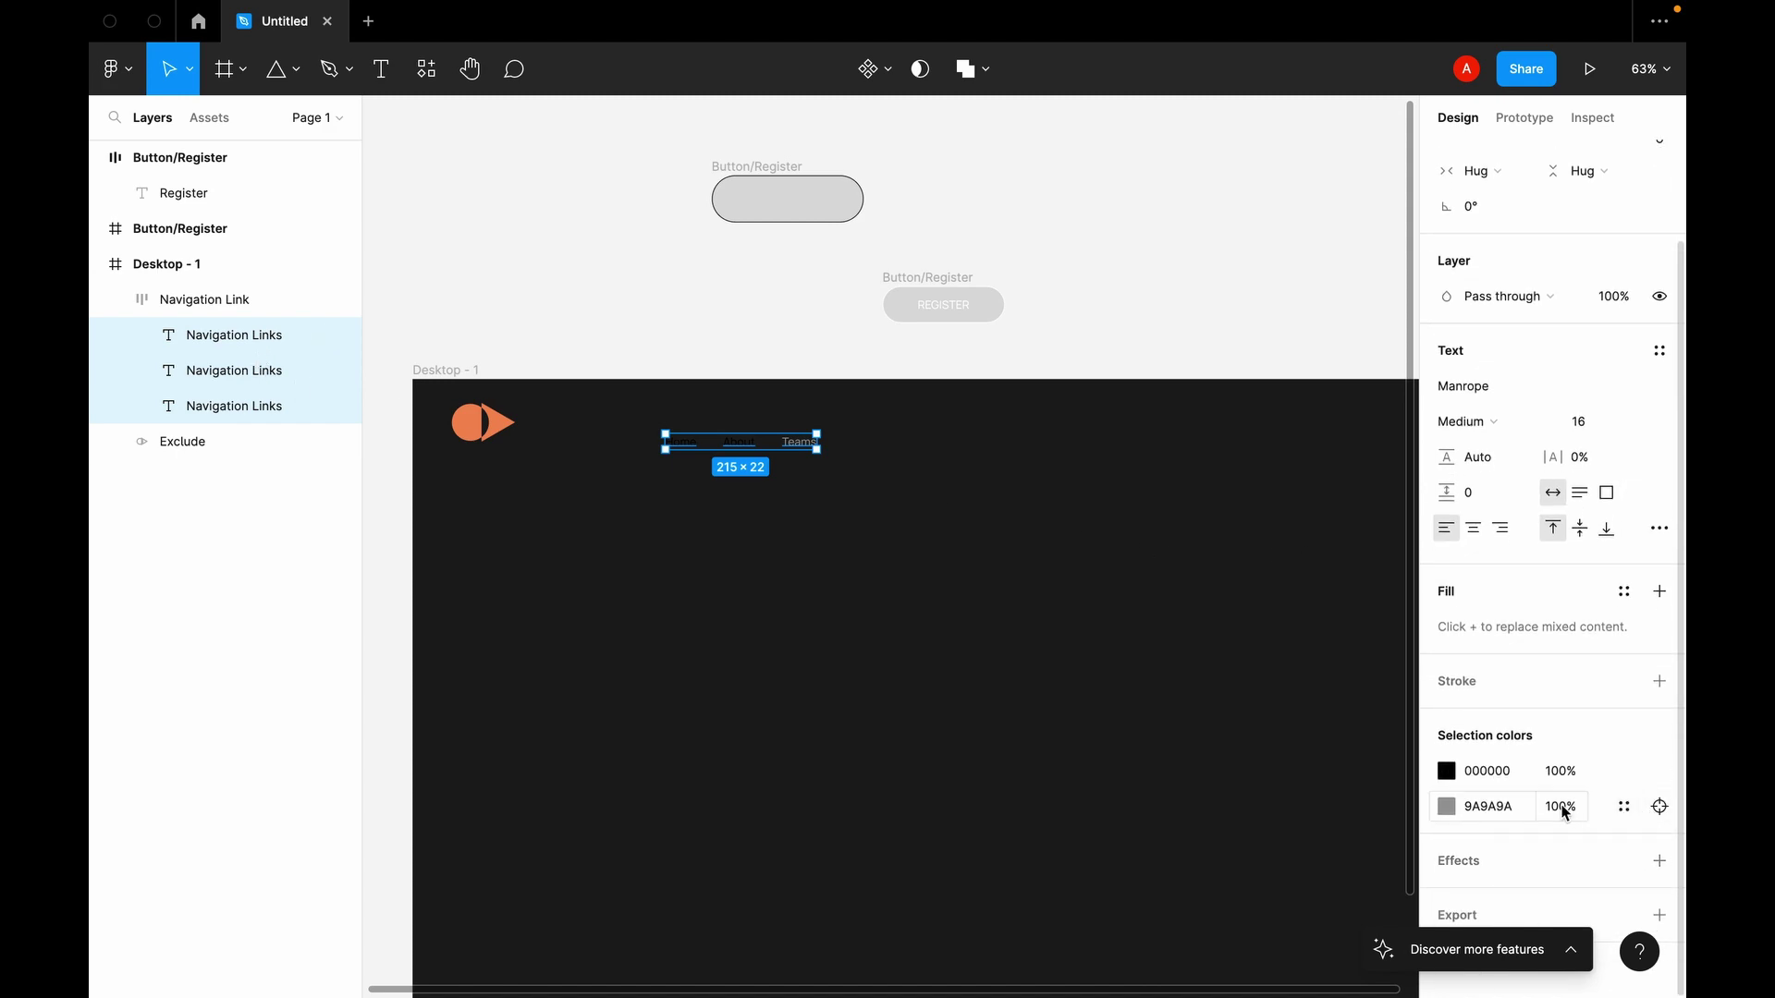
left_click(856, 499)
left_click(800, 442)
left_click(800, 442)
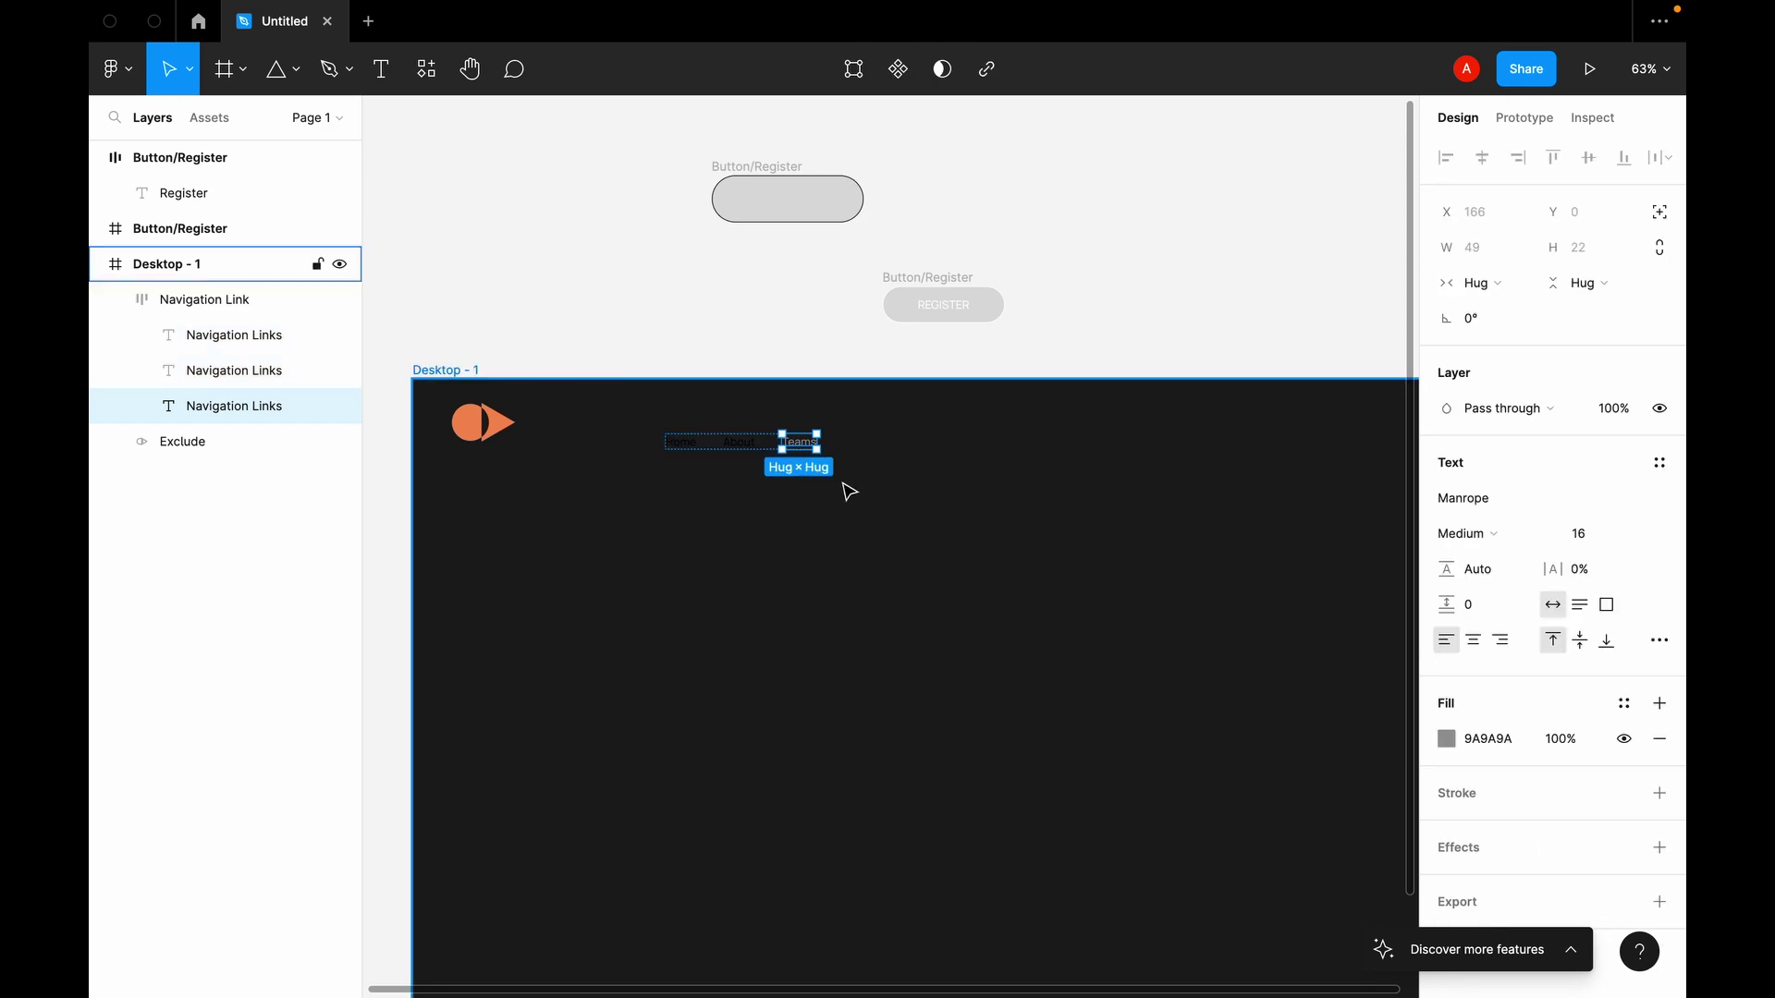
left_click(737, 451, "shift")
left_click(685, 444, "shift")
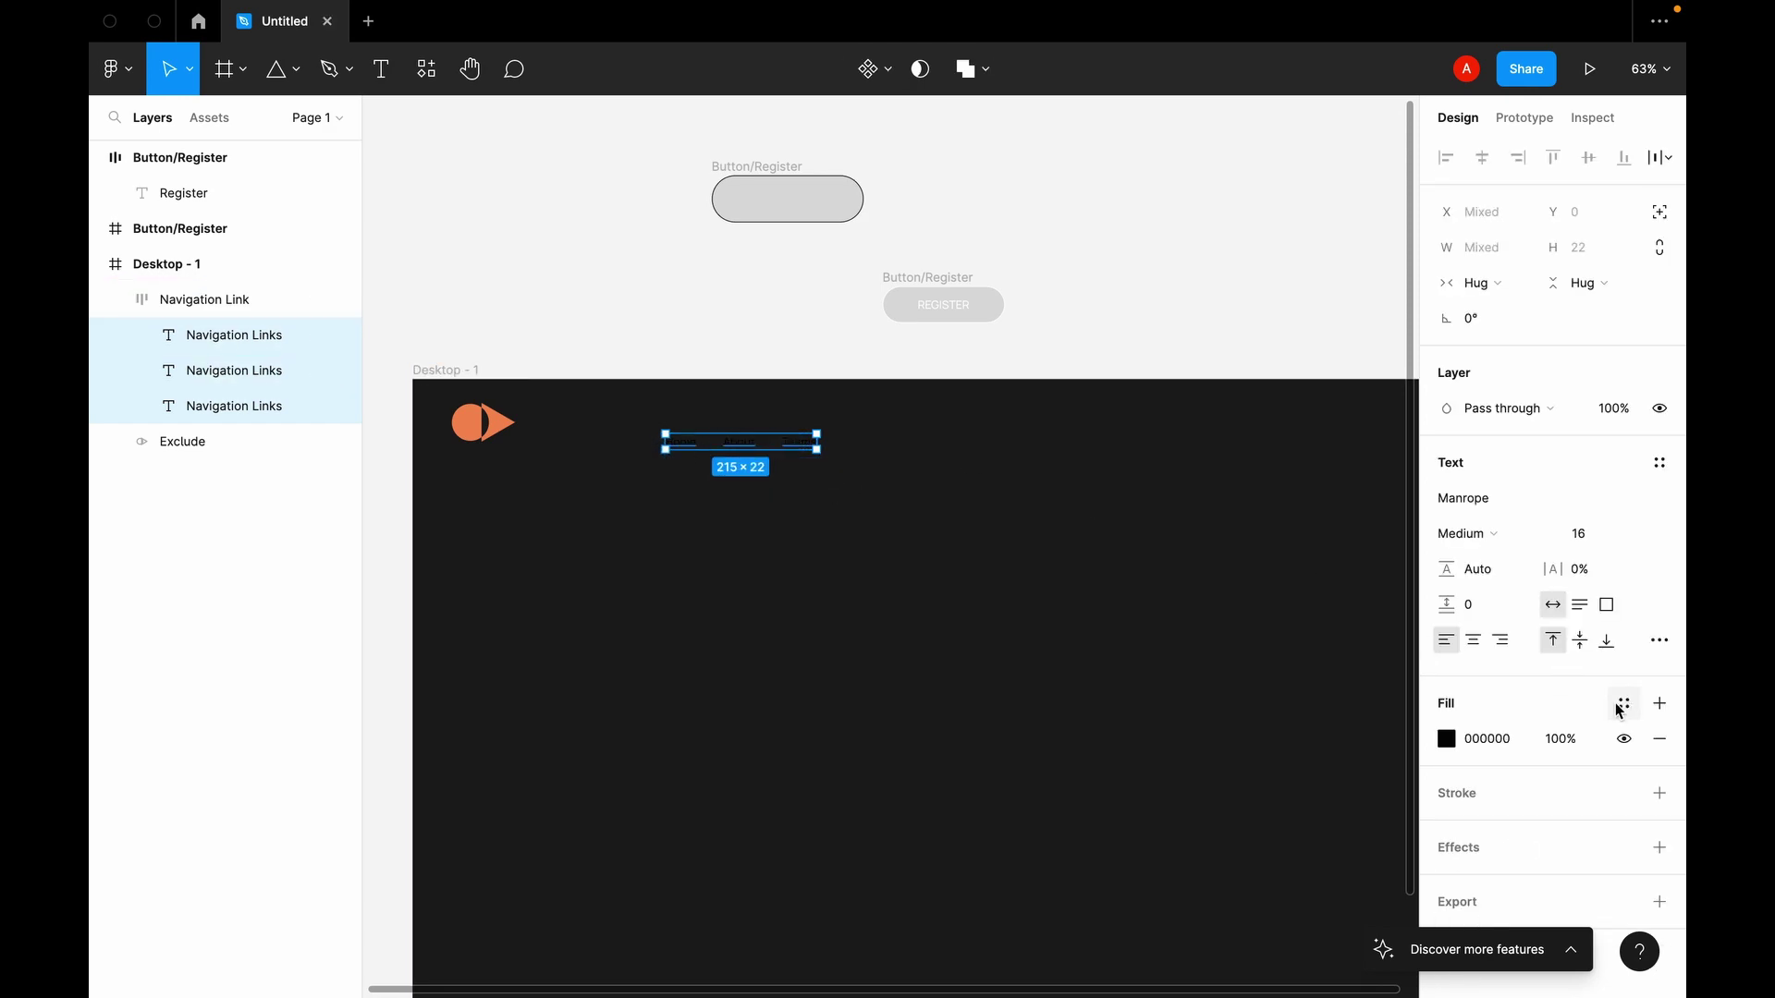
left_click(1452, 747)
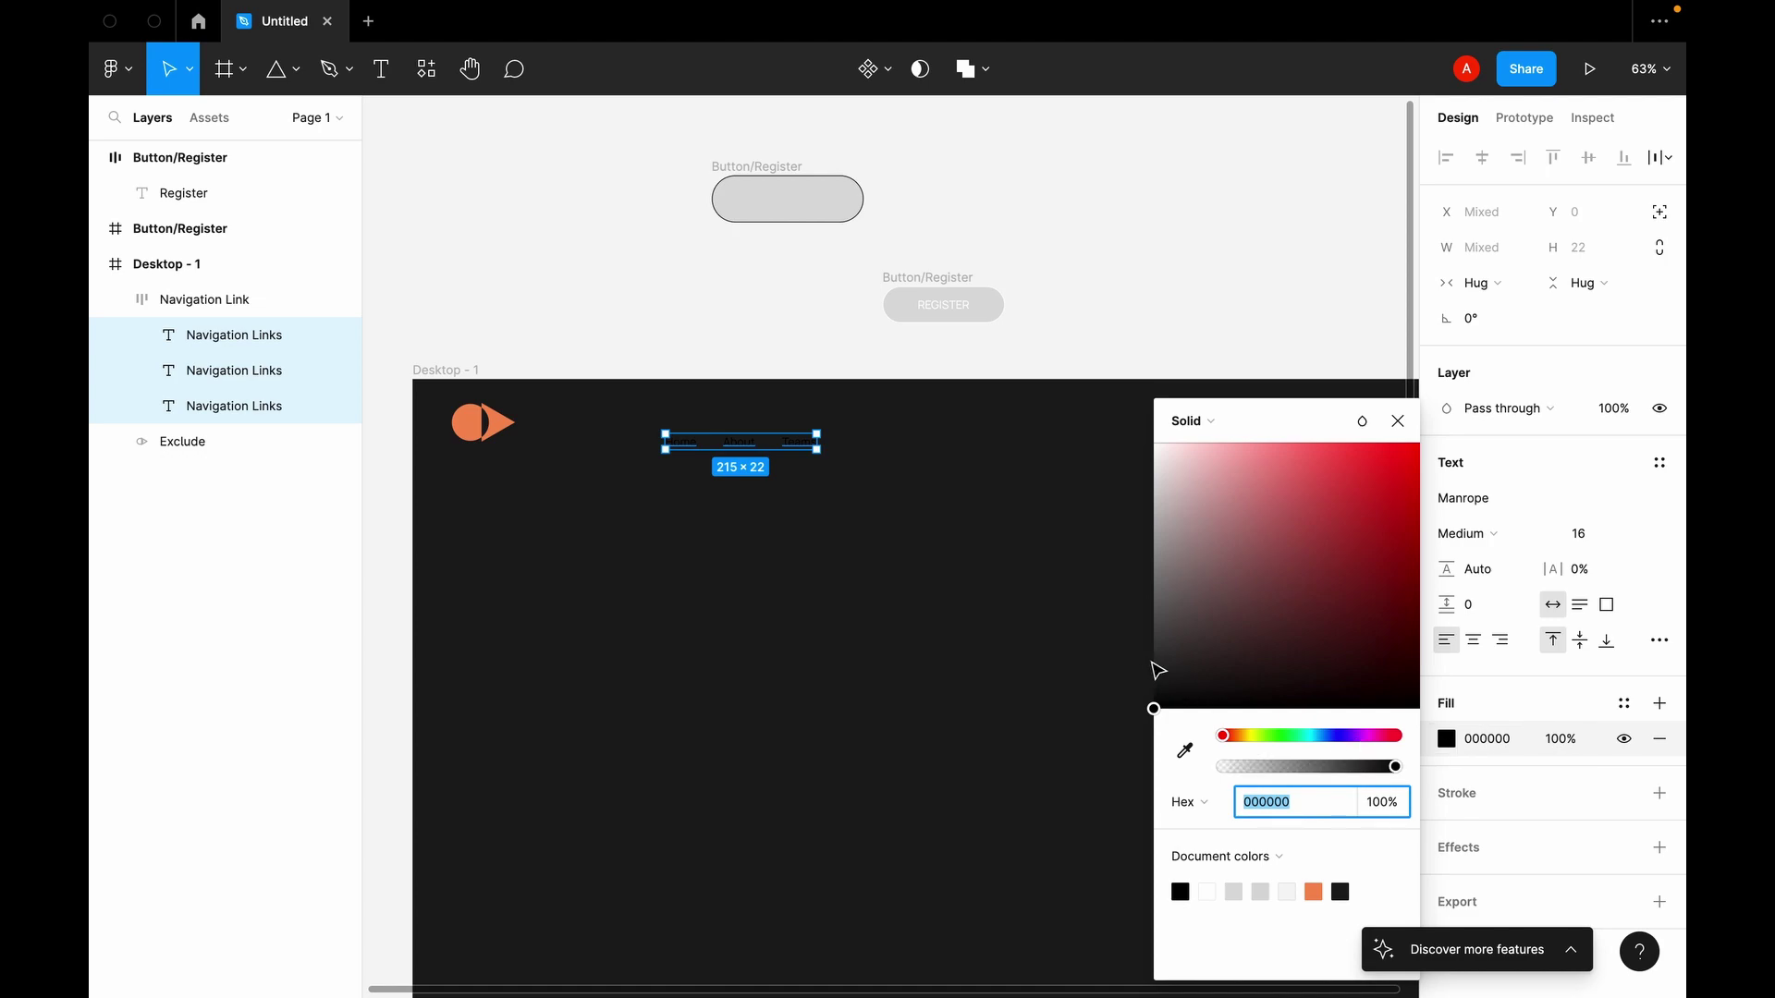
left_click(1157, 671)
Step: Set the fill of the Home, About and Teams labels to light grey B5B5B5
left_click(192, 336)
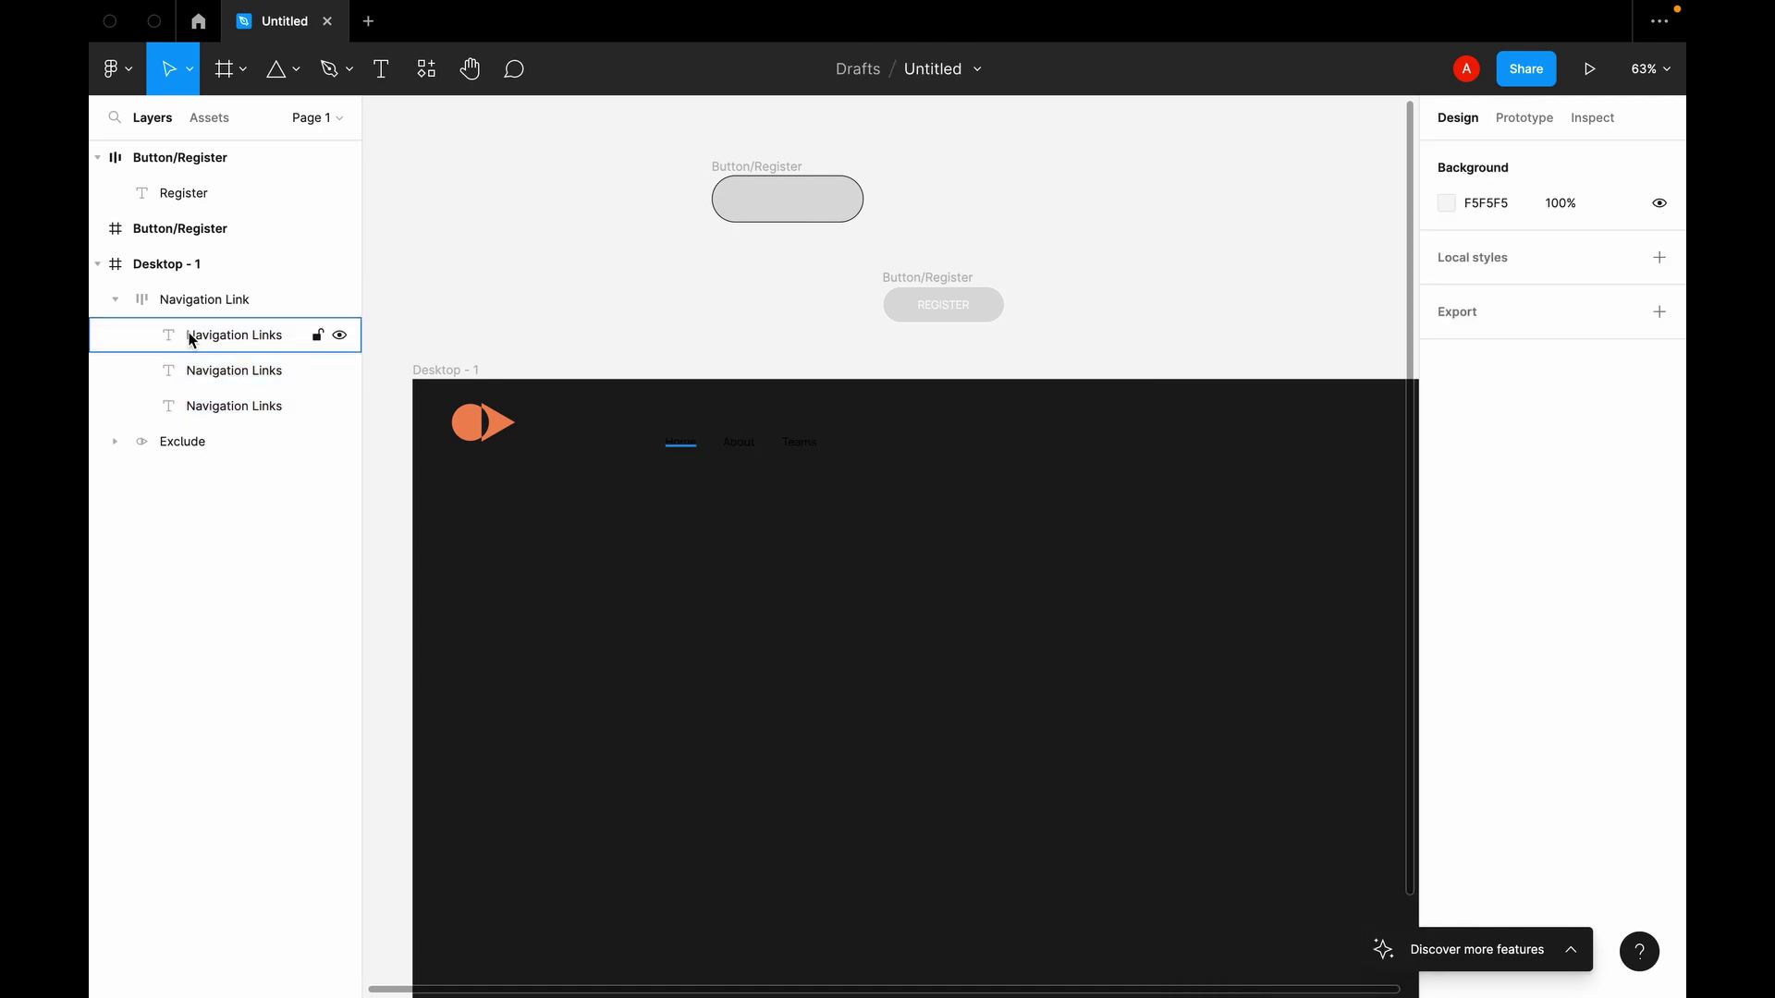
left_click(198, 372, "shift")
left_click(199, 405, "shift")
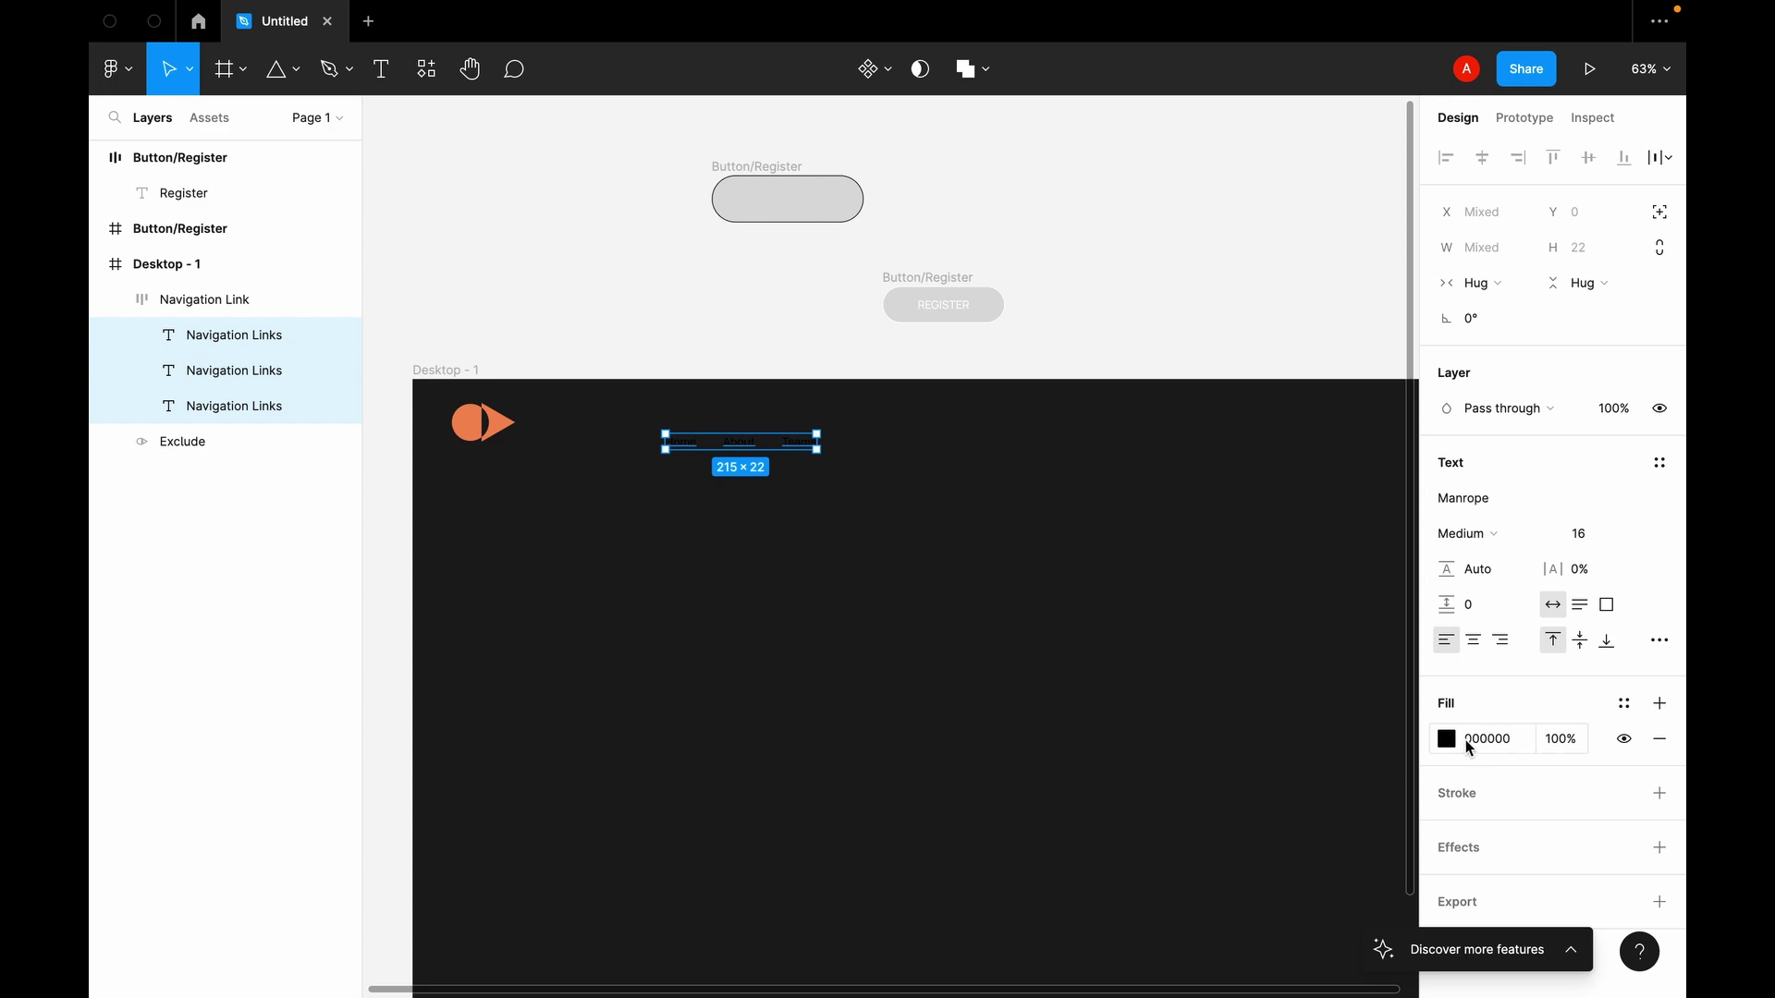
left_click(1449, 745)
left_click_drag(1155, 640, 1146, 536)
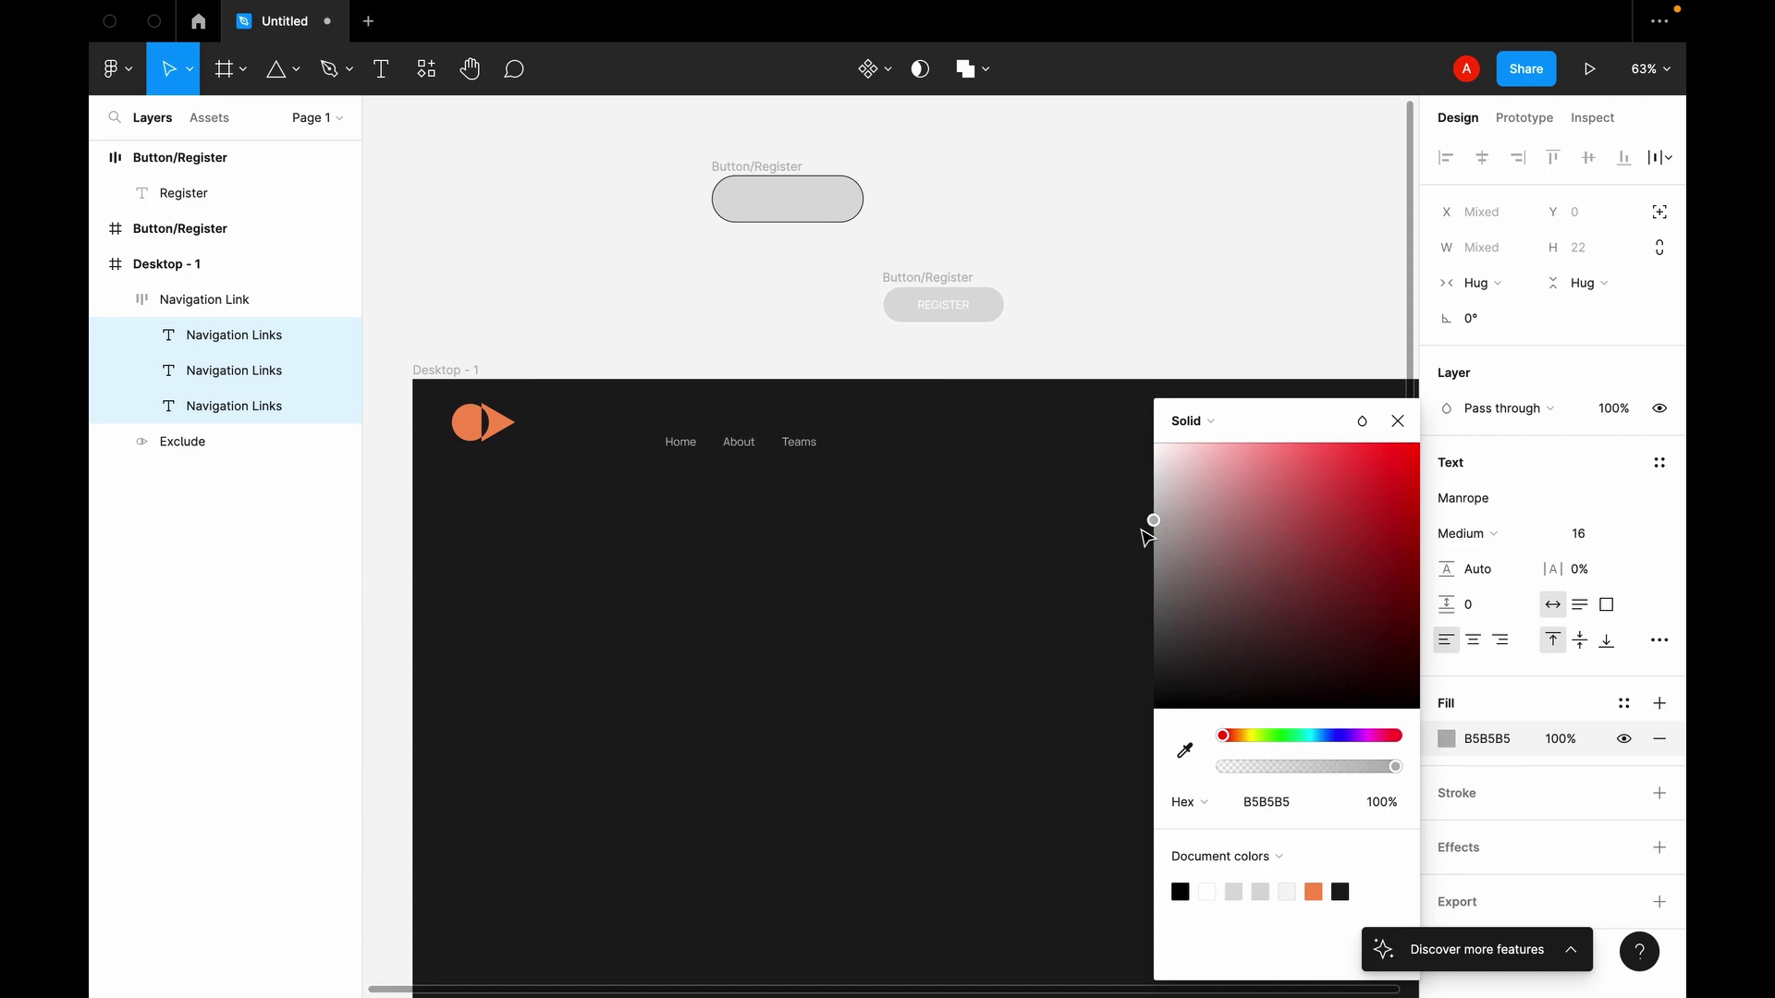
left_click(747, 383)
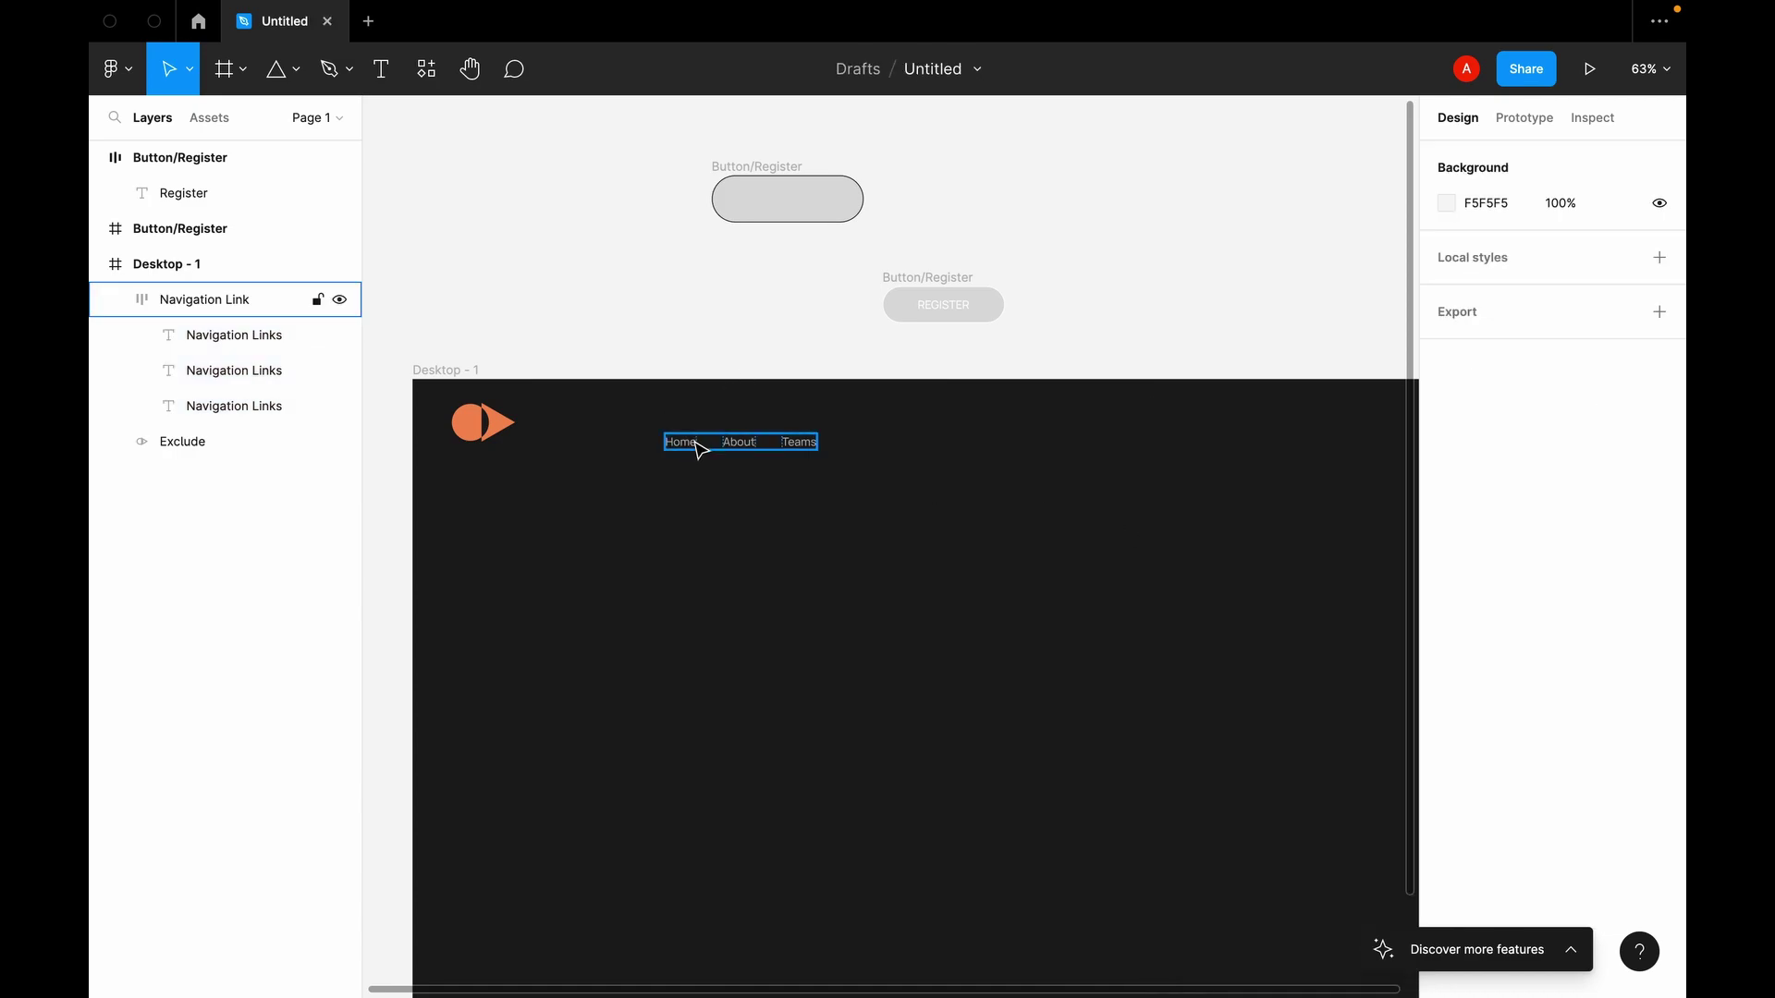
Step: Change the fill of the Home label to white, FFFFFF
left_click(210, 337)
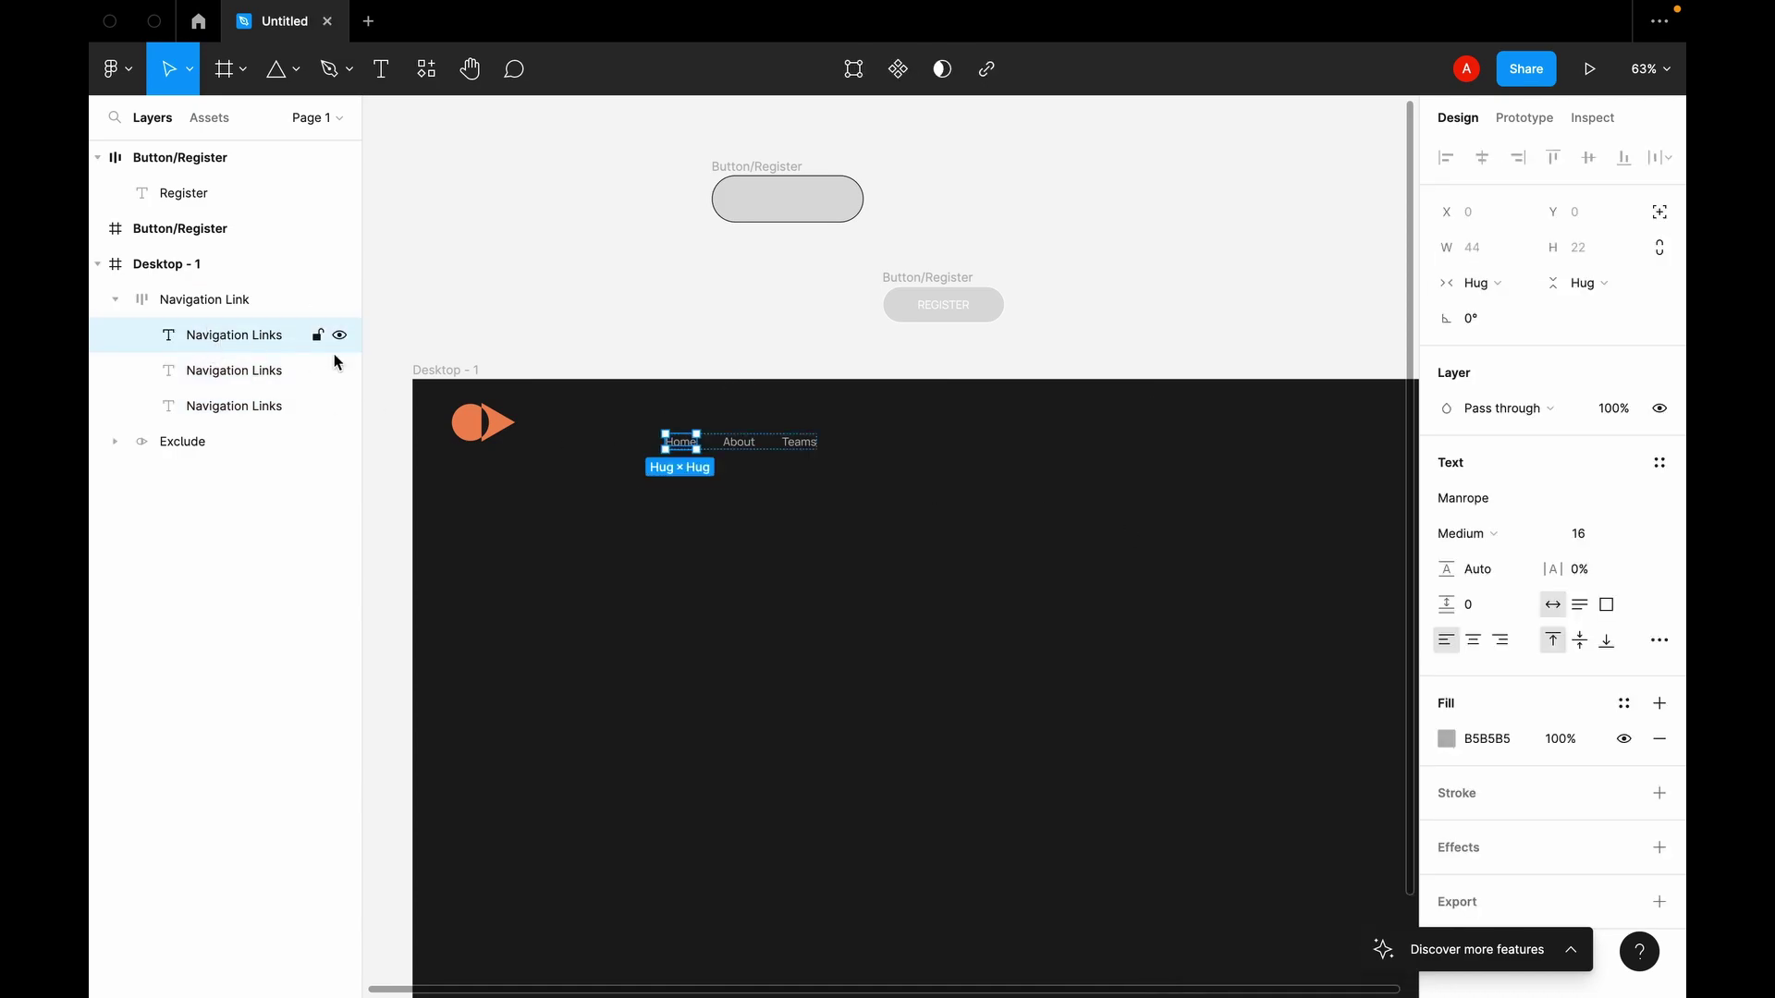
left_click(1447, 739)
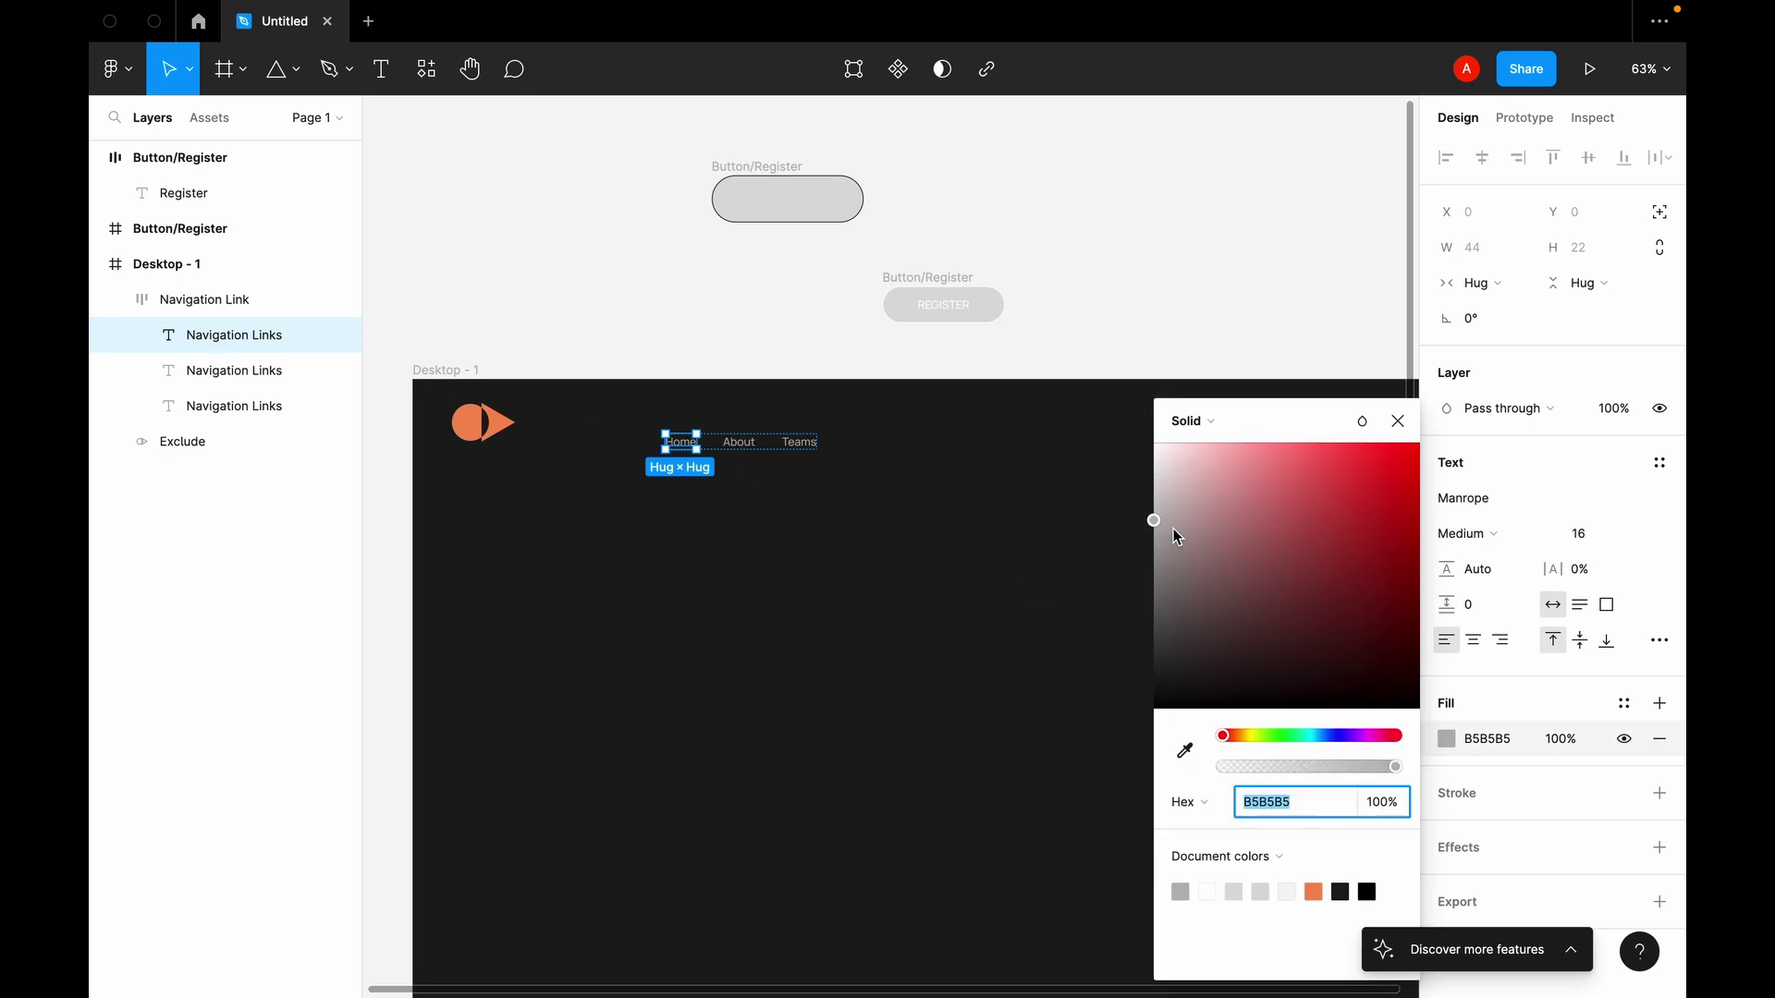
type("FFFFFF")
key("Return")
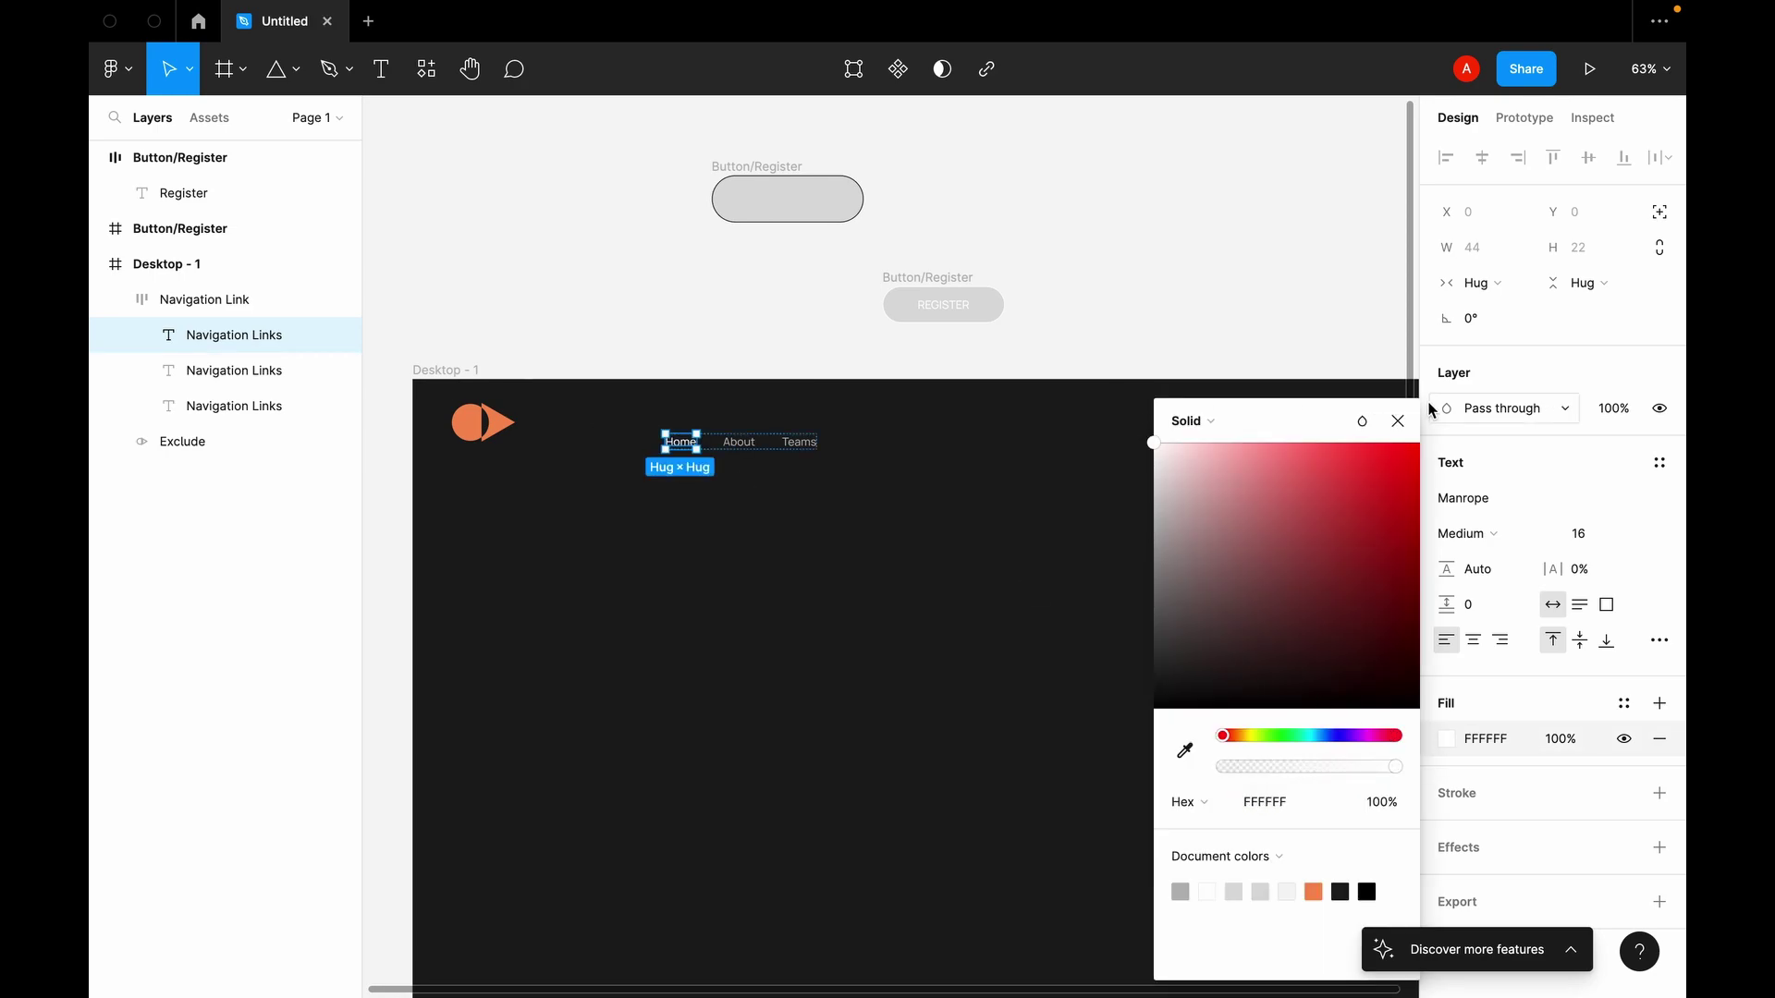
left_click(1397, 421)
Step: Move the Navigation Link frame to about X 420, Y 51 and place the REGISTER button beside it in the header of Desktop - 1
scroll(1106, 456, "right", 1)
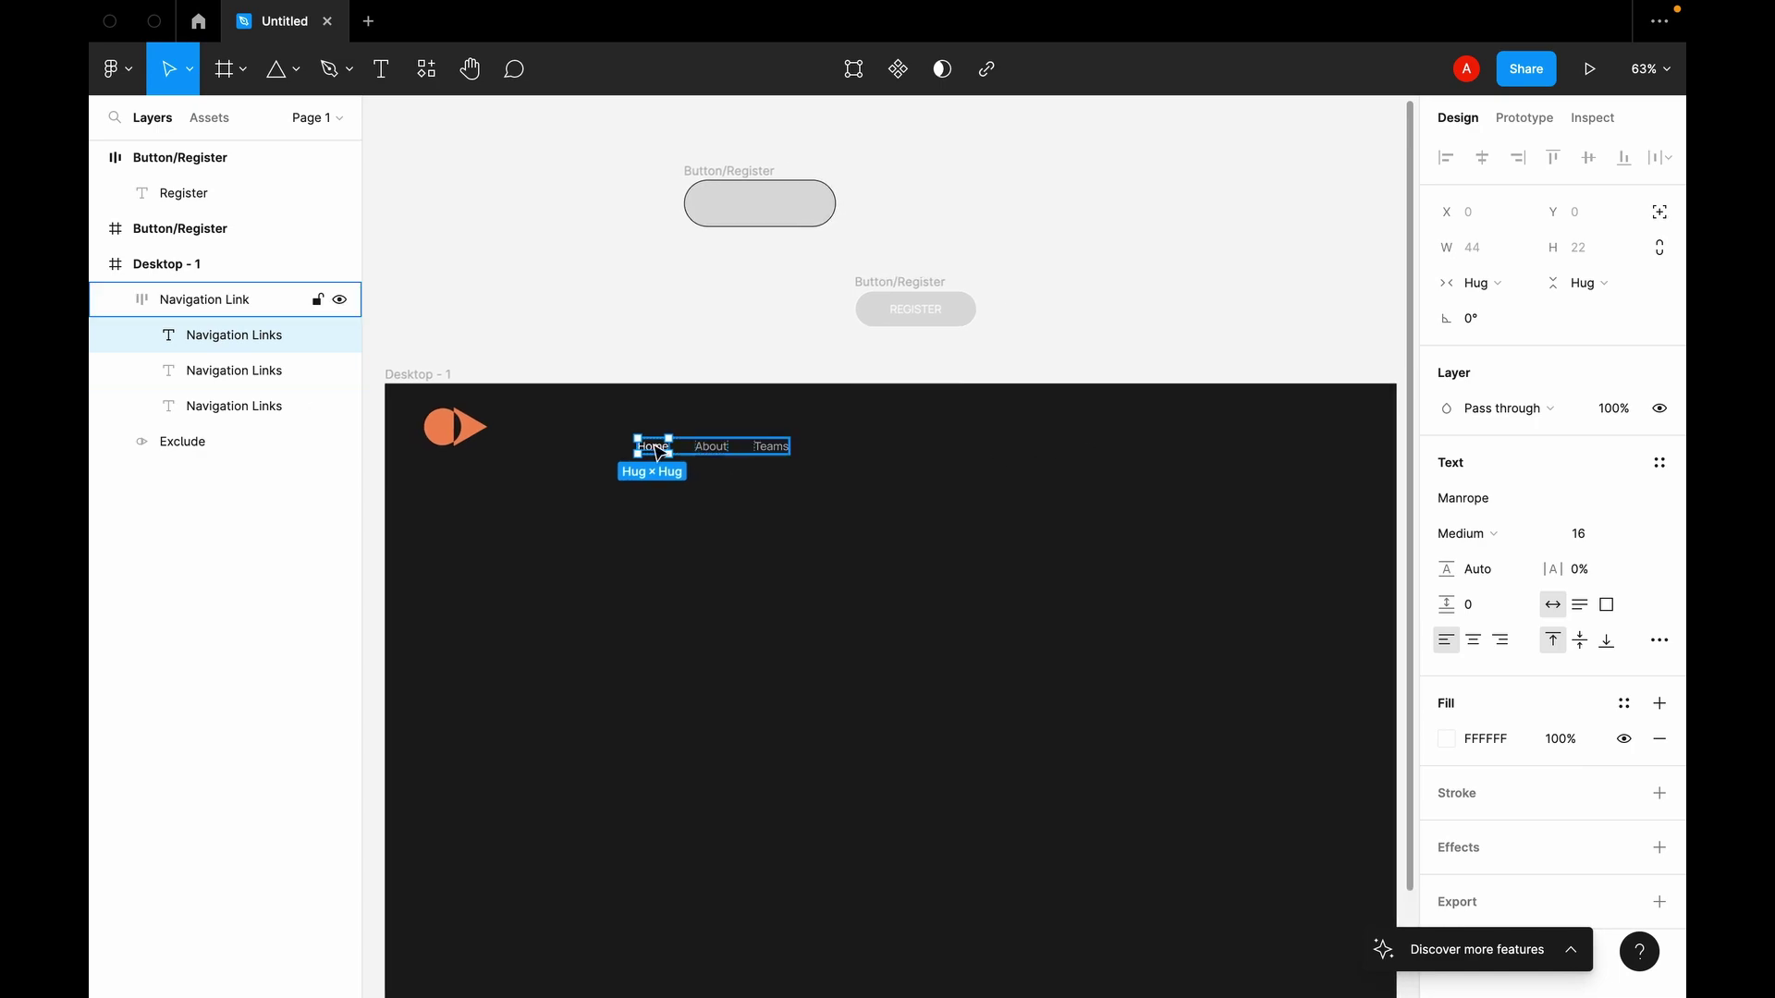
left_click(726, 347)
left_click_drag(703, 447, 739, 440)
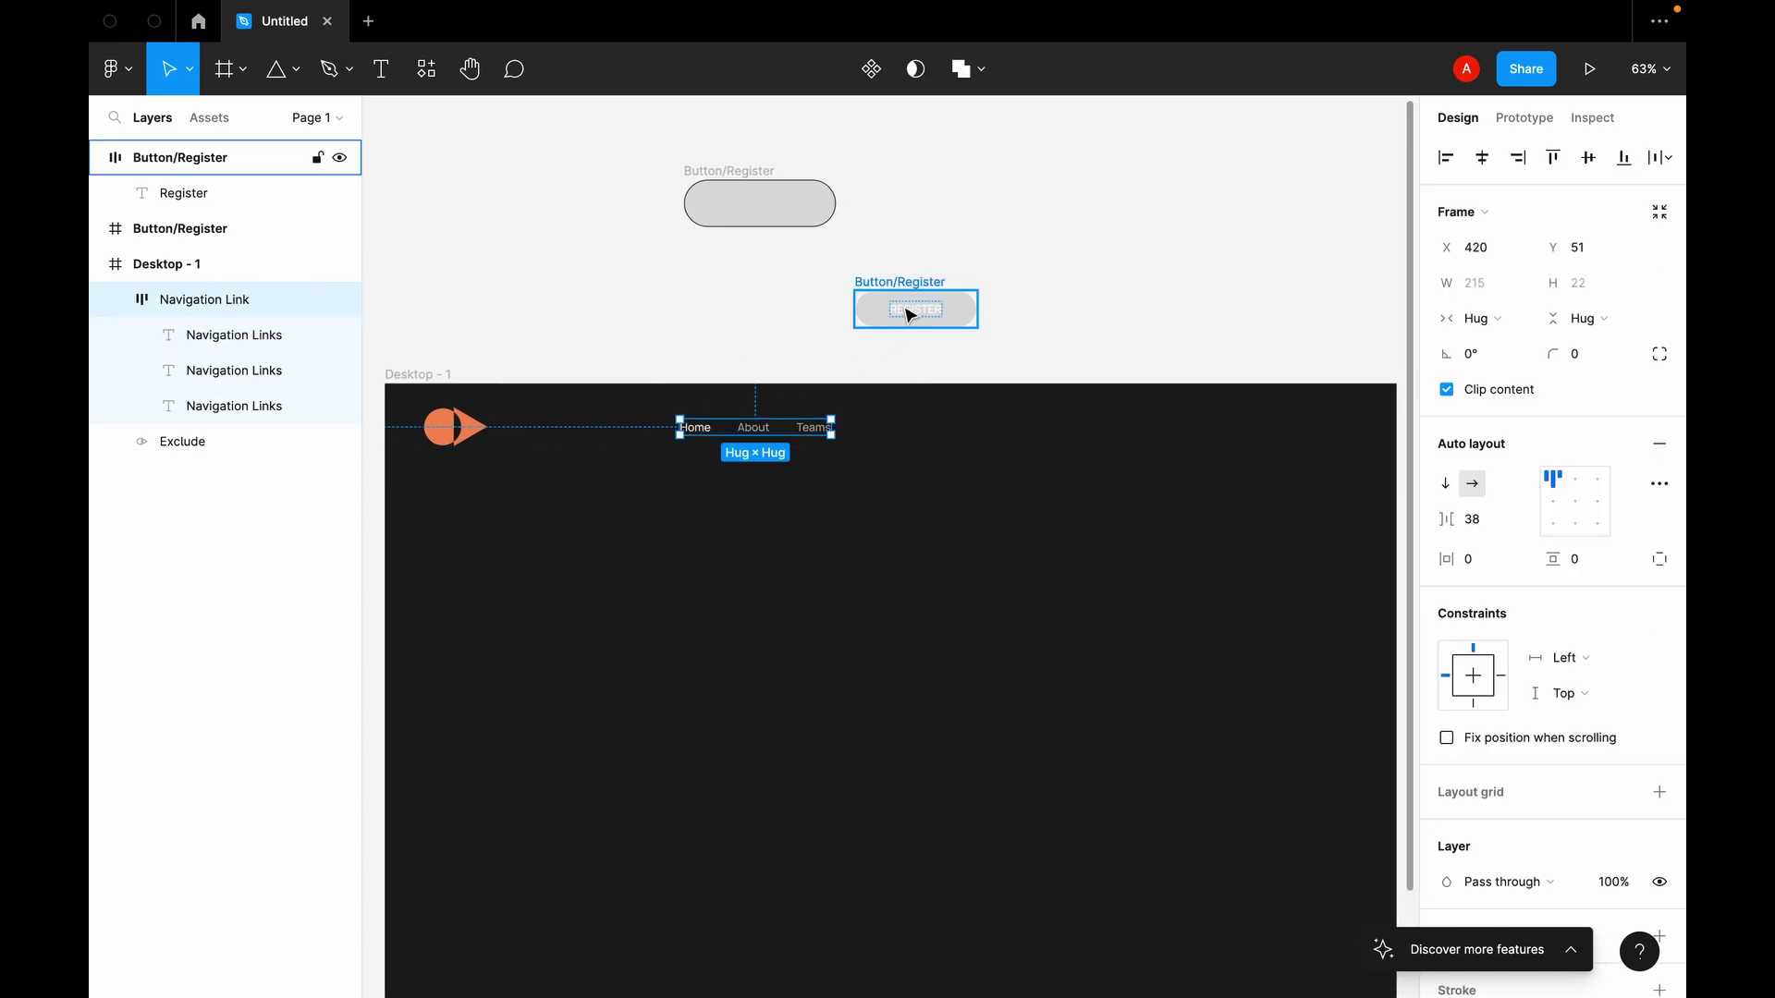
left_click_drag(909, 289, 968, 411)
Step: Set the REGISTER button's fill to white FFFFFF at 30% opacity
scroll(1517, 554, "down", 5)
left_click(1447, 556)
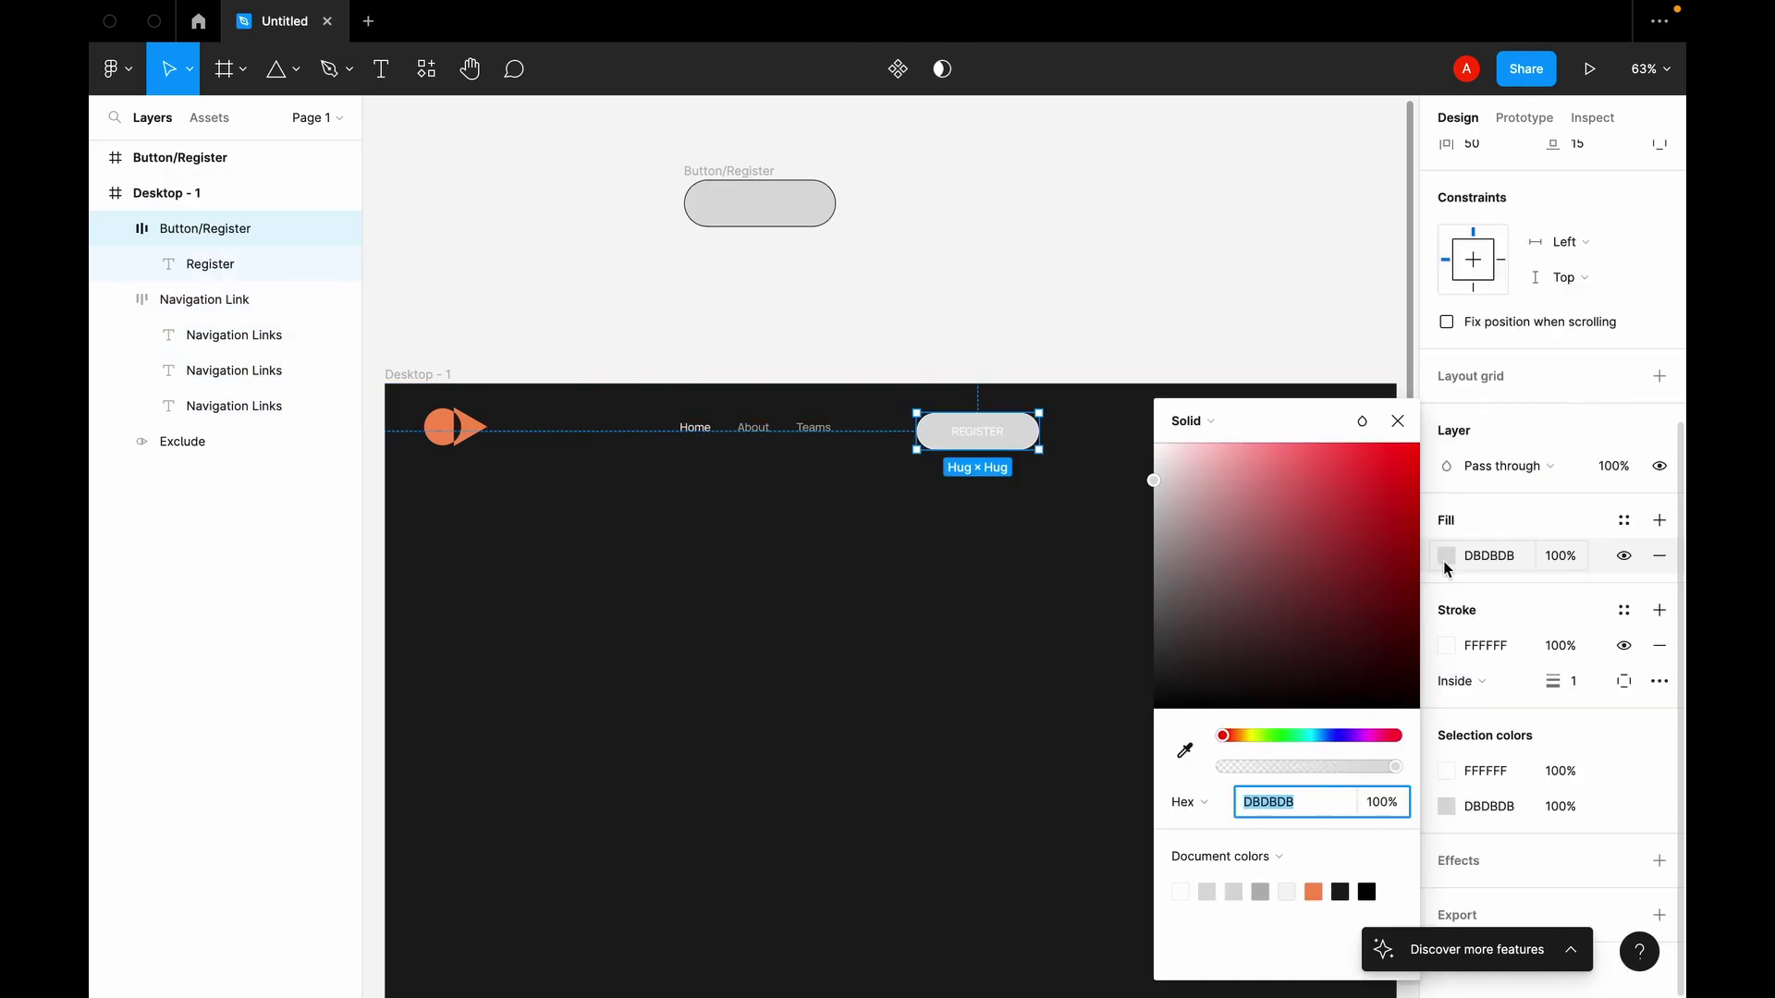
left_click_drag(1154, 477, 1145, 419)
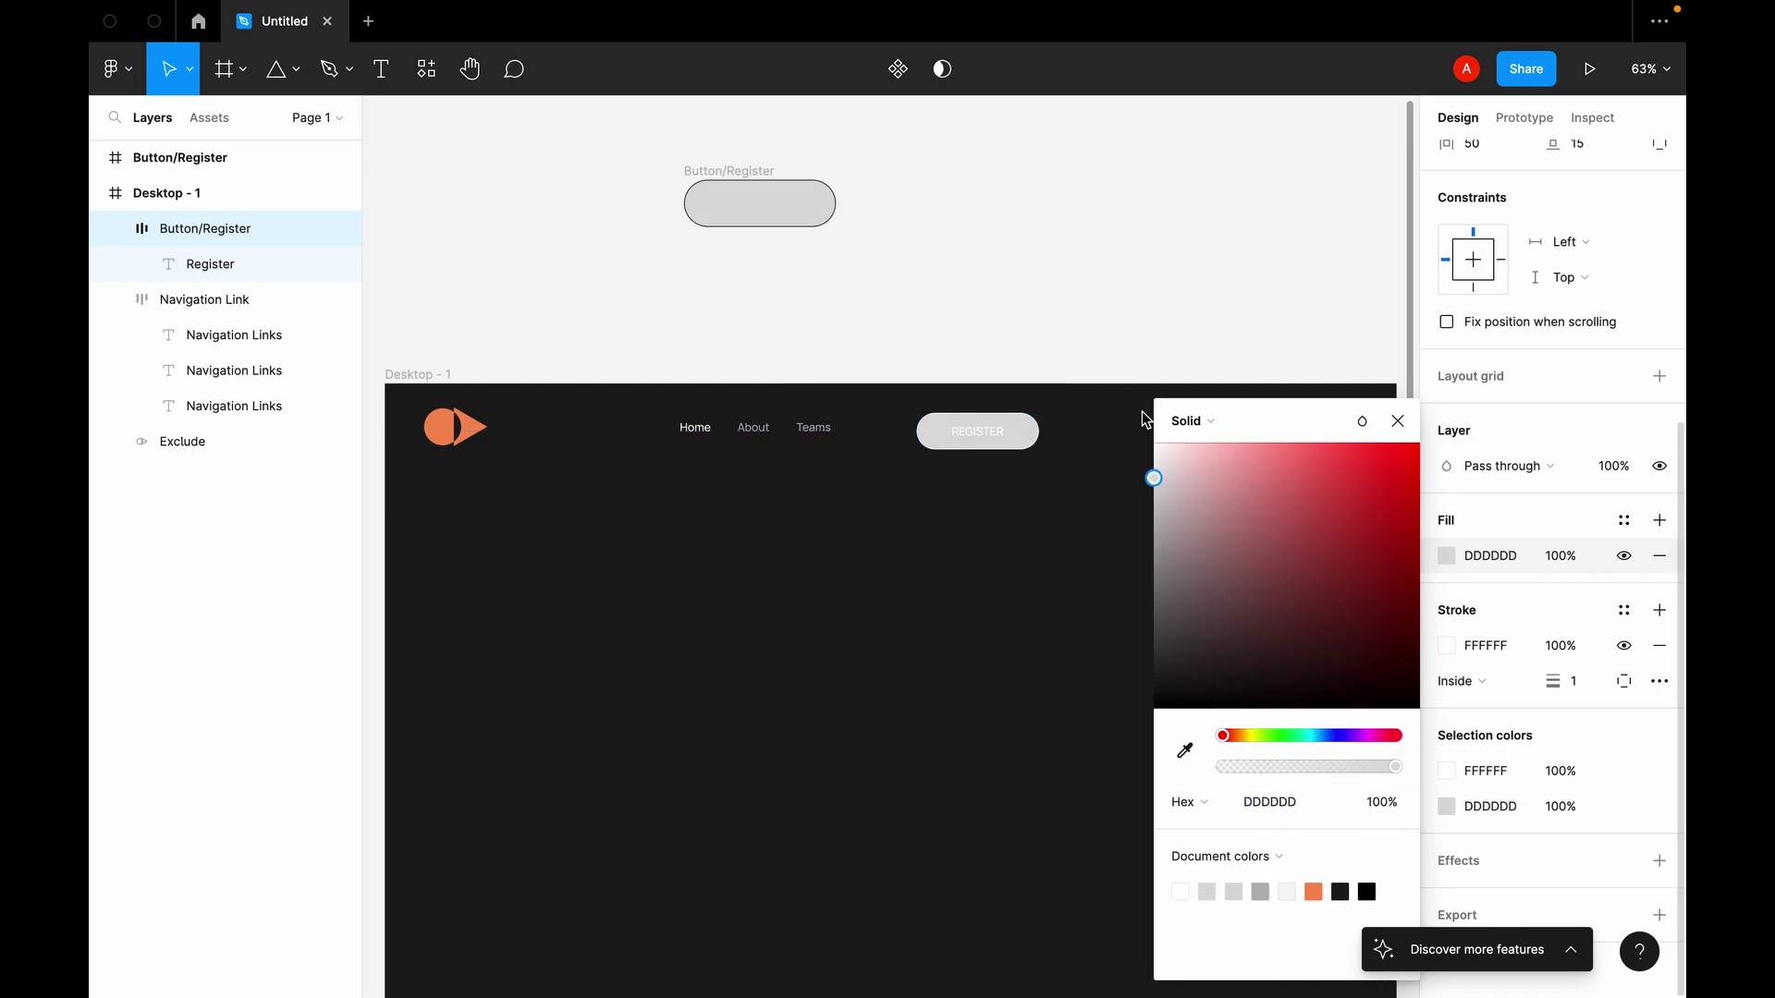
left_click_drag(1386, 777, 1276, 768)
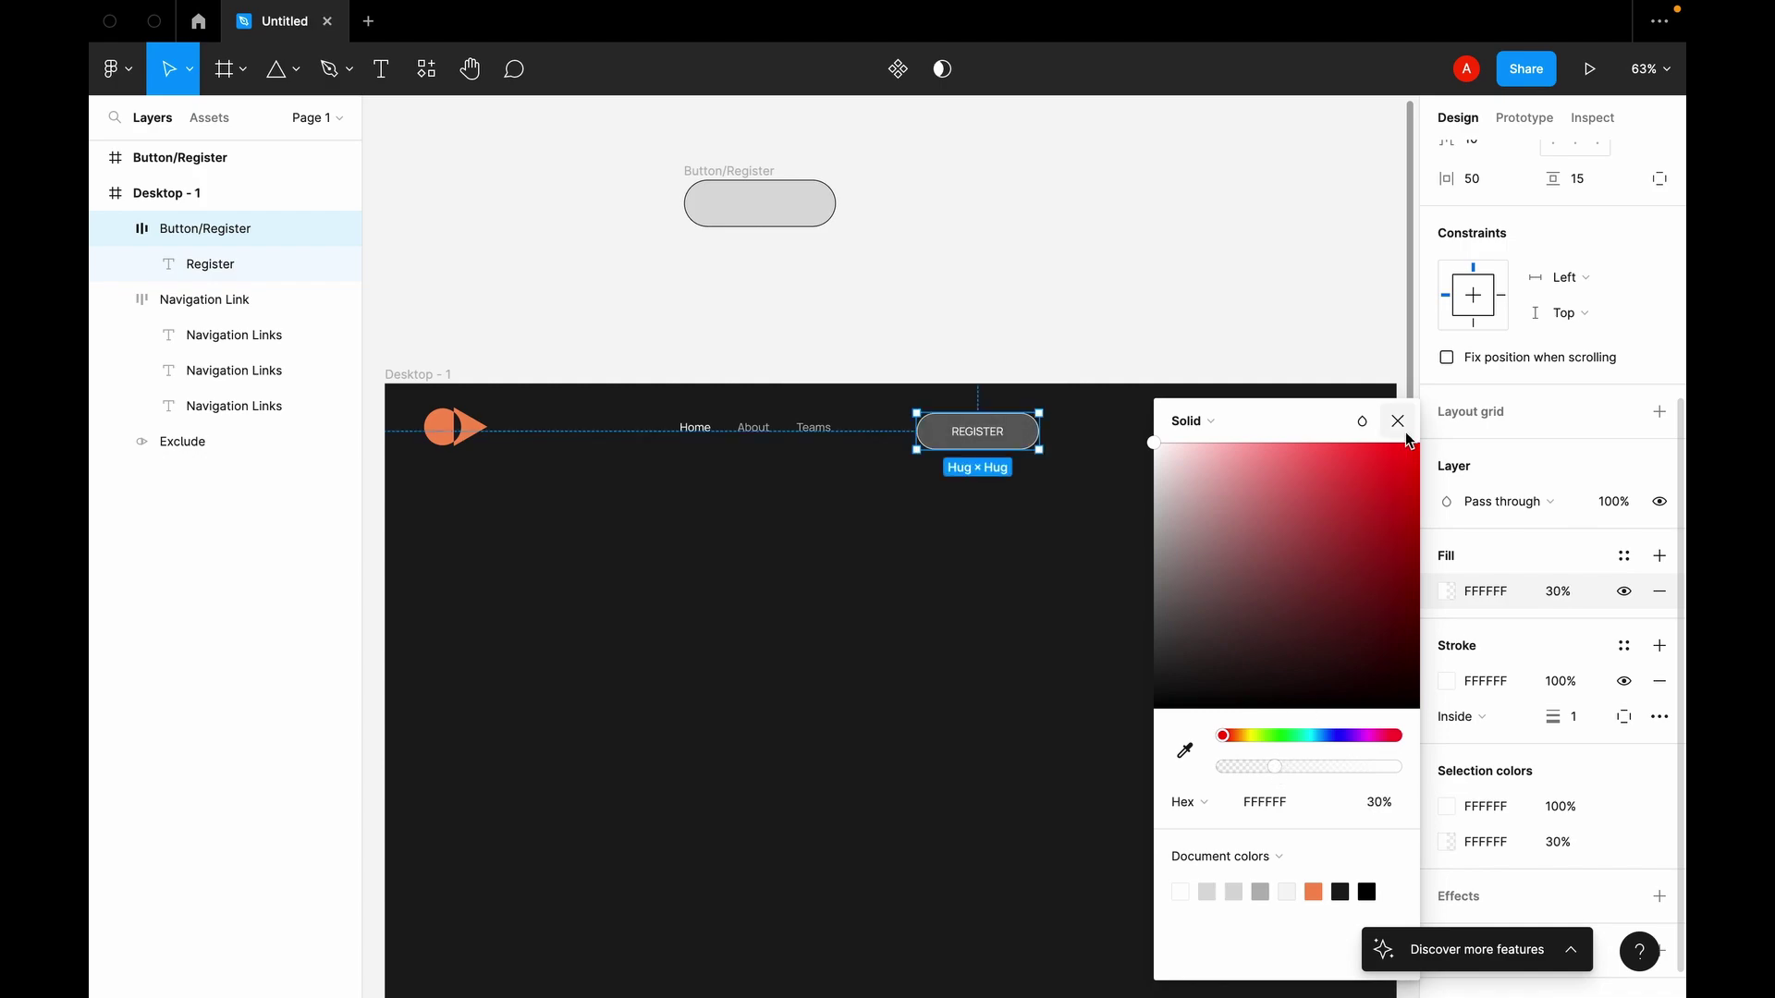
key("Escape")
left_click(1207, 363)
Step: Frame the orange logo, Navigation Link frame and REGISTER button together and apply horizontal auto layout to the new frame
scroll(1161, 574, "down", 1)
scroll(1161, 575, "right", 1)
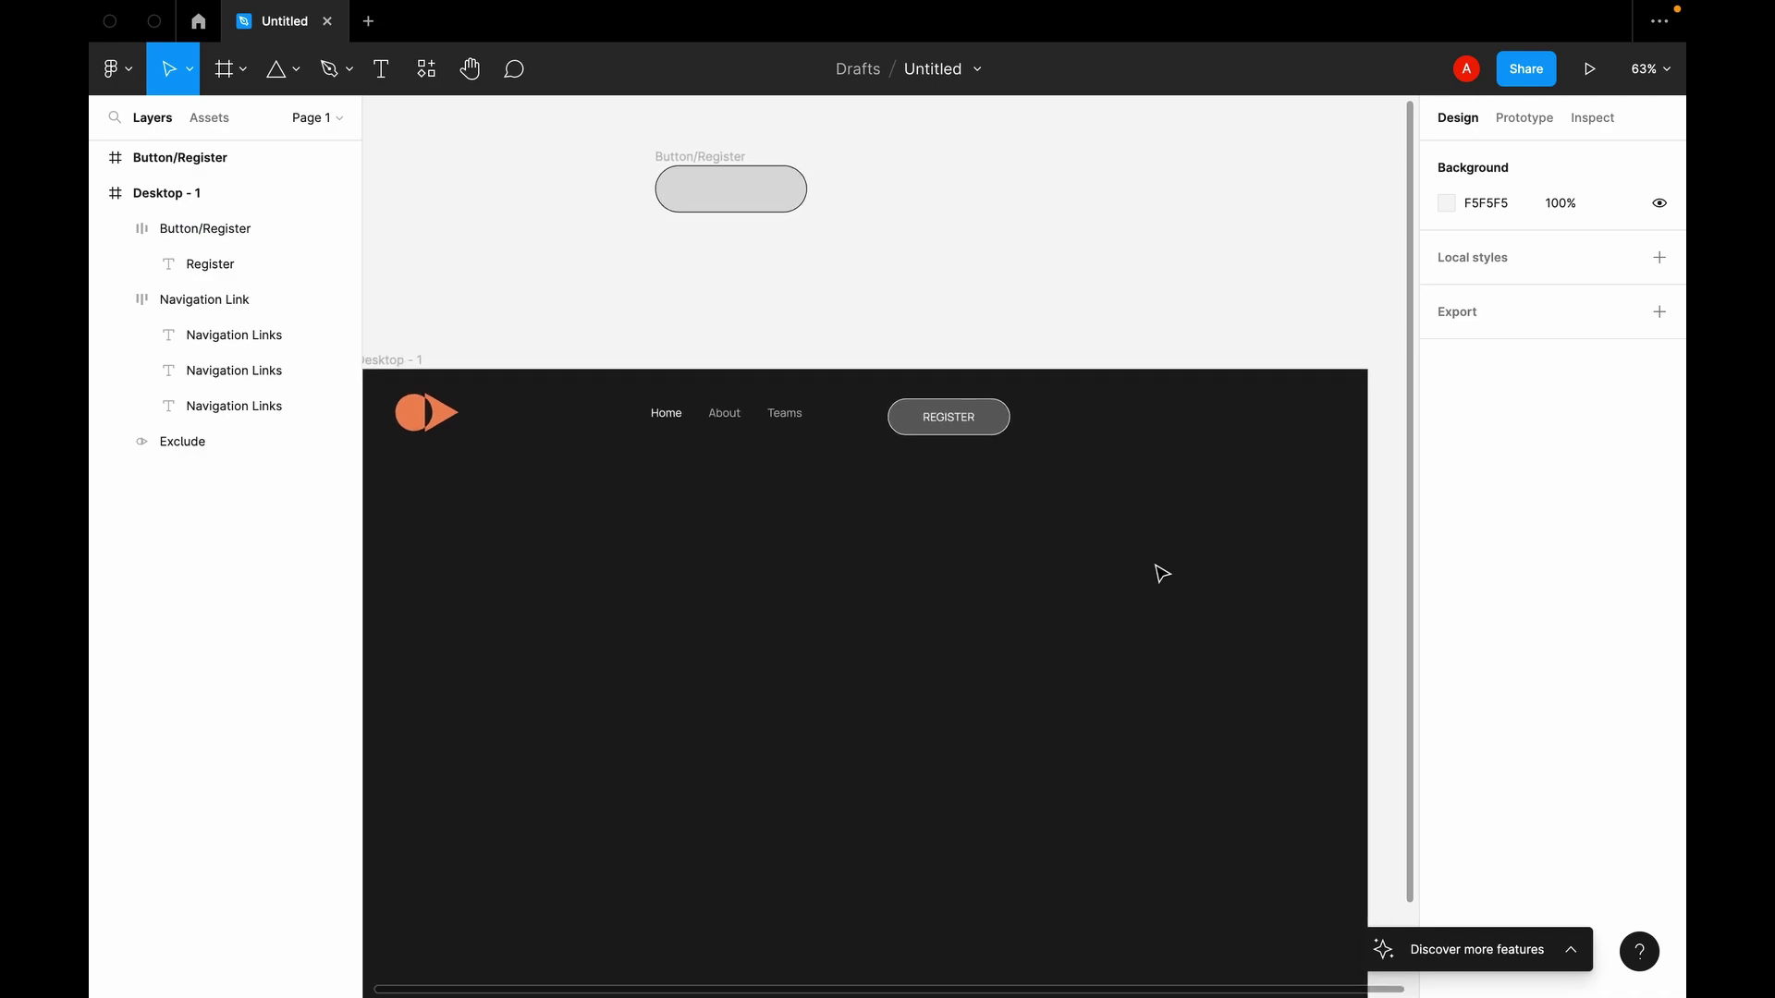
scroll(407, 404, "left", 2)
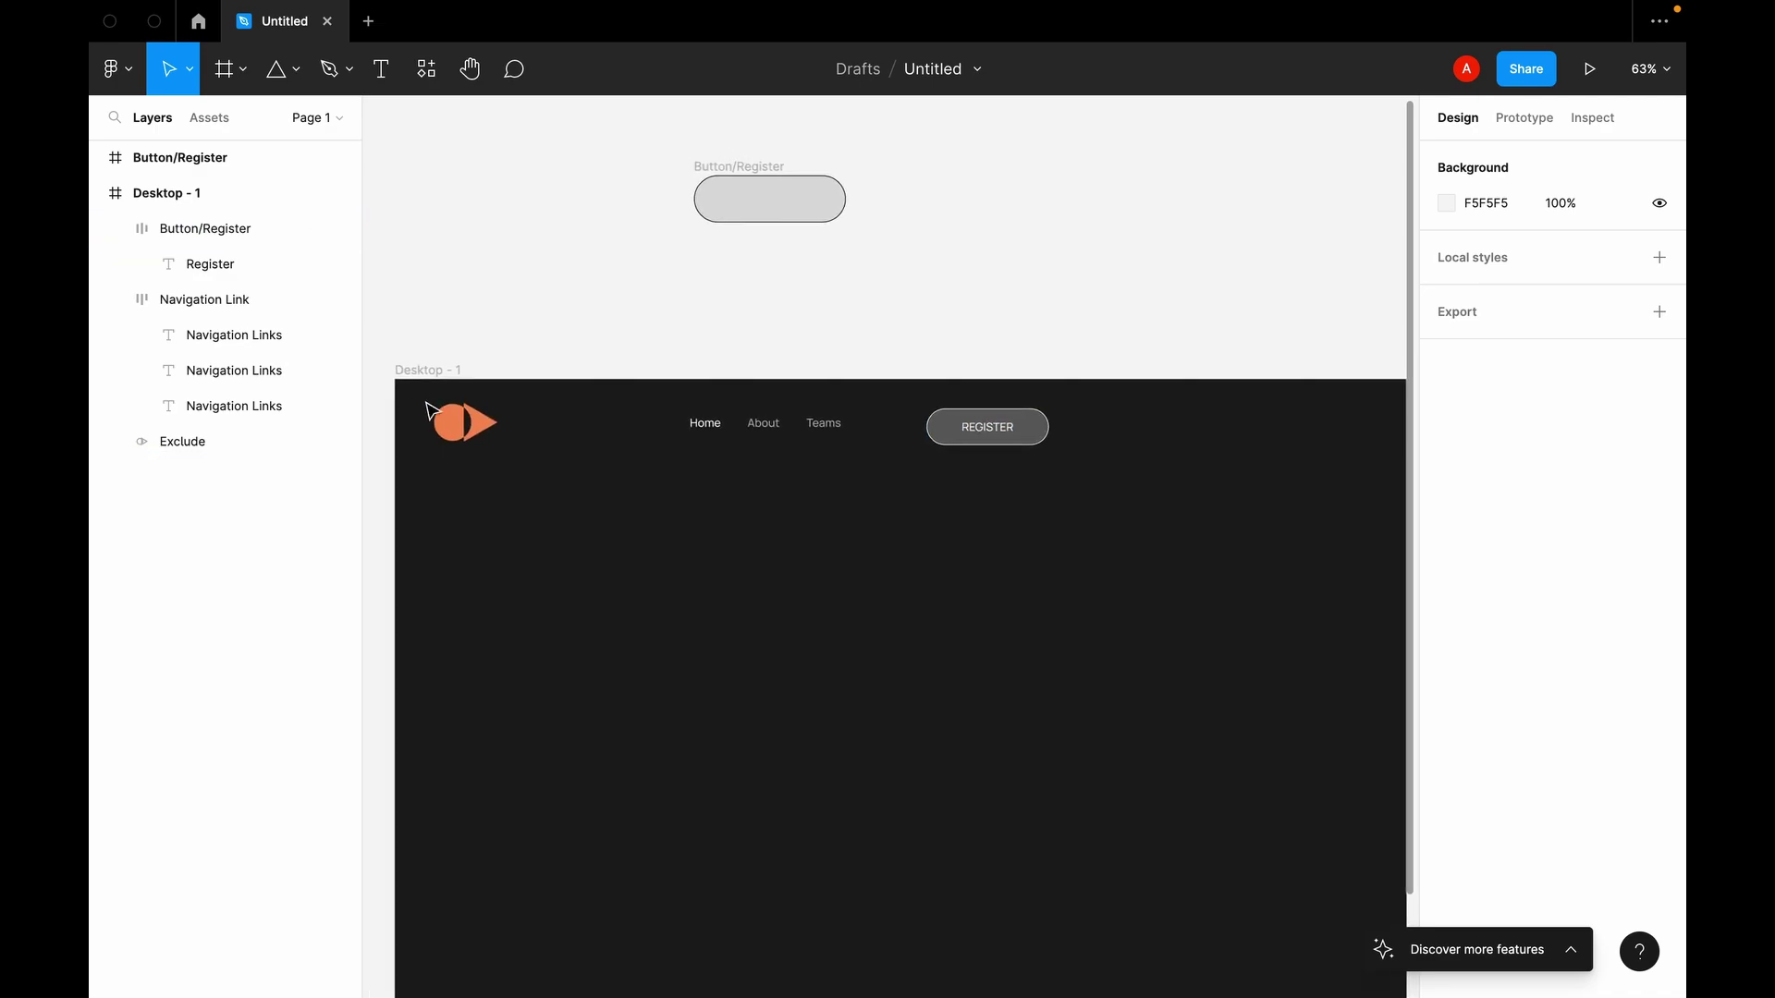
left_click(453, 420)
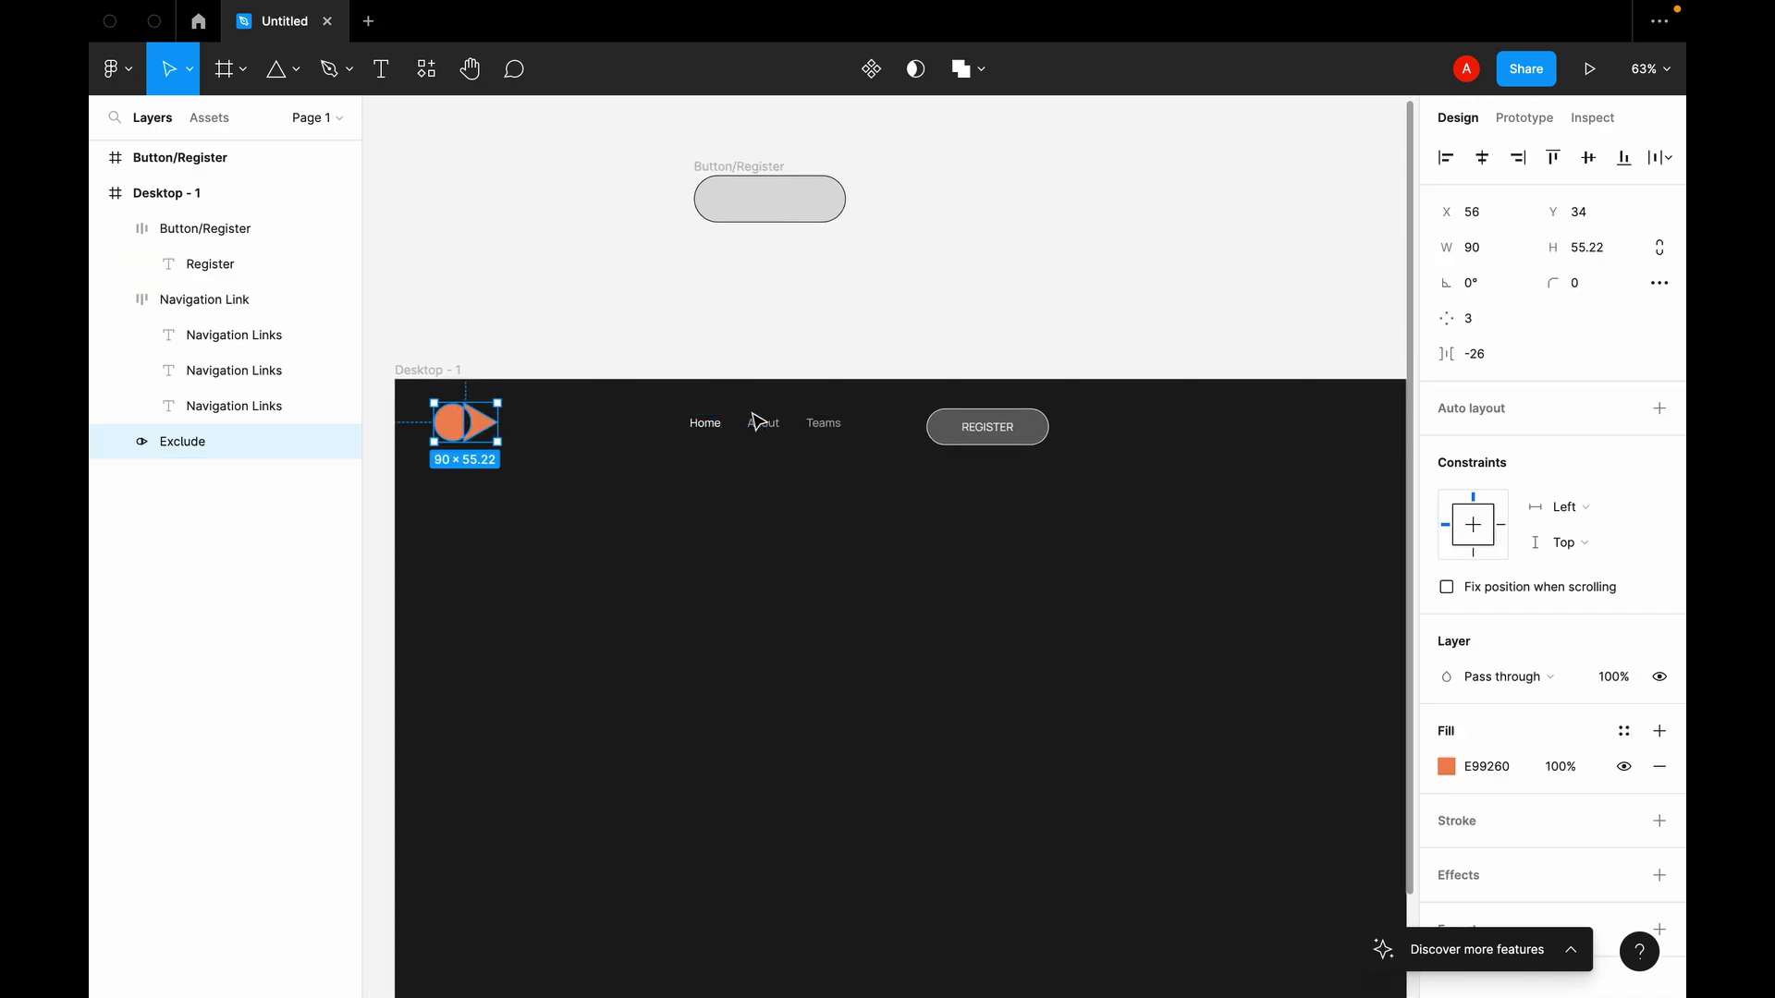
left_click(758, 423, "shift")
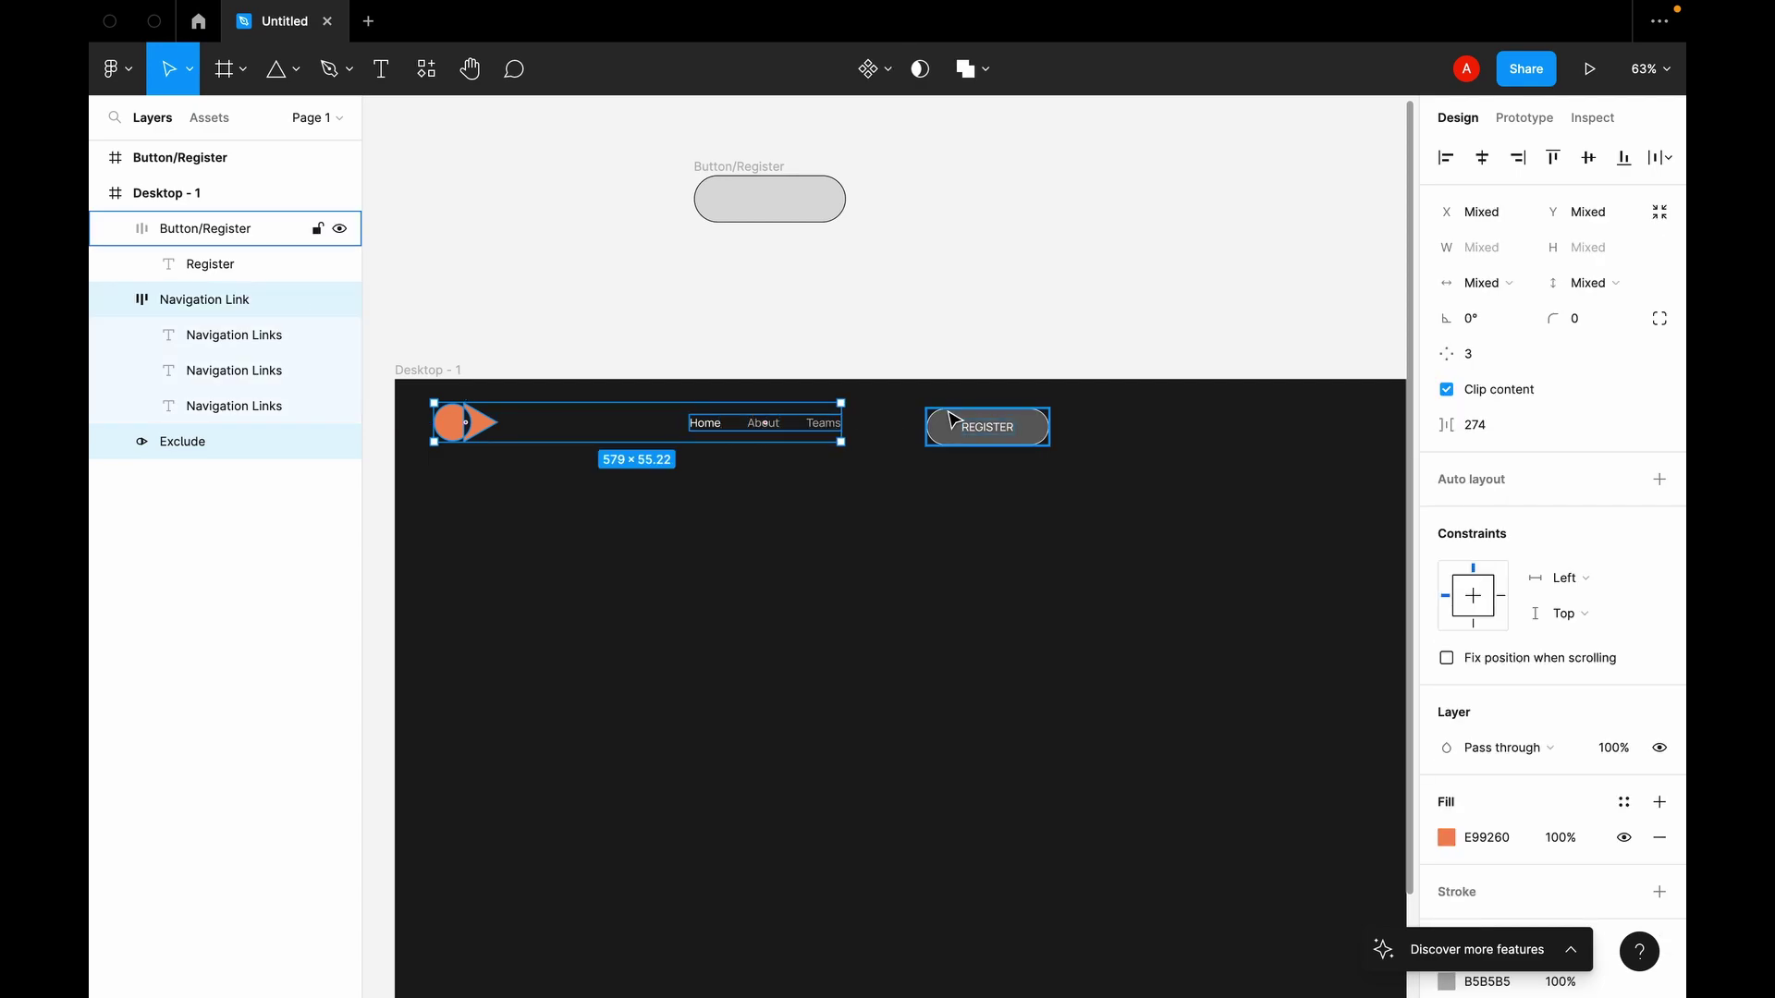
left_click(955, 421, "shift")
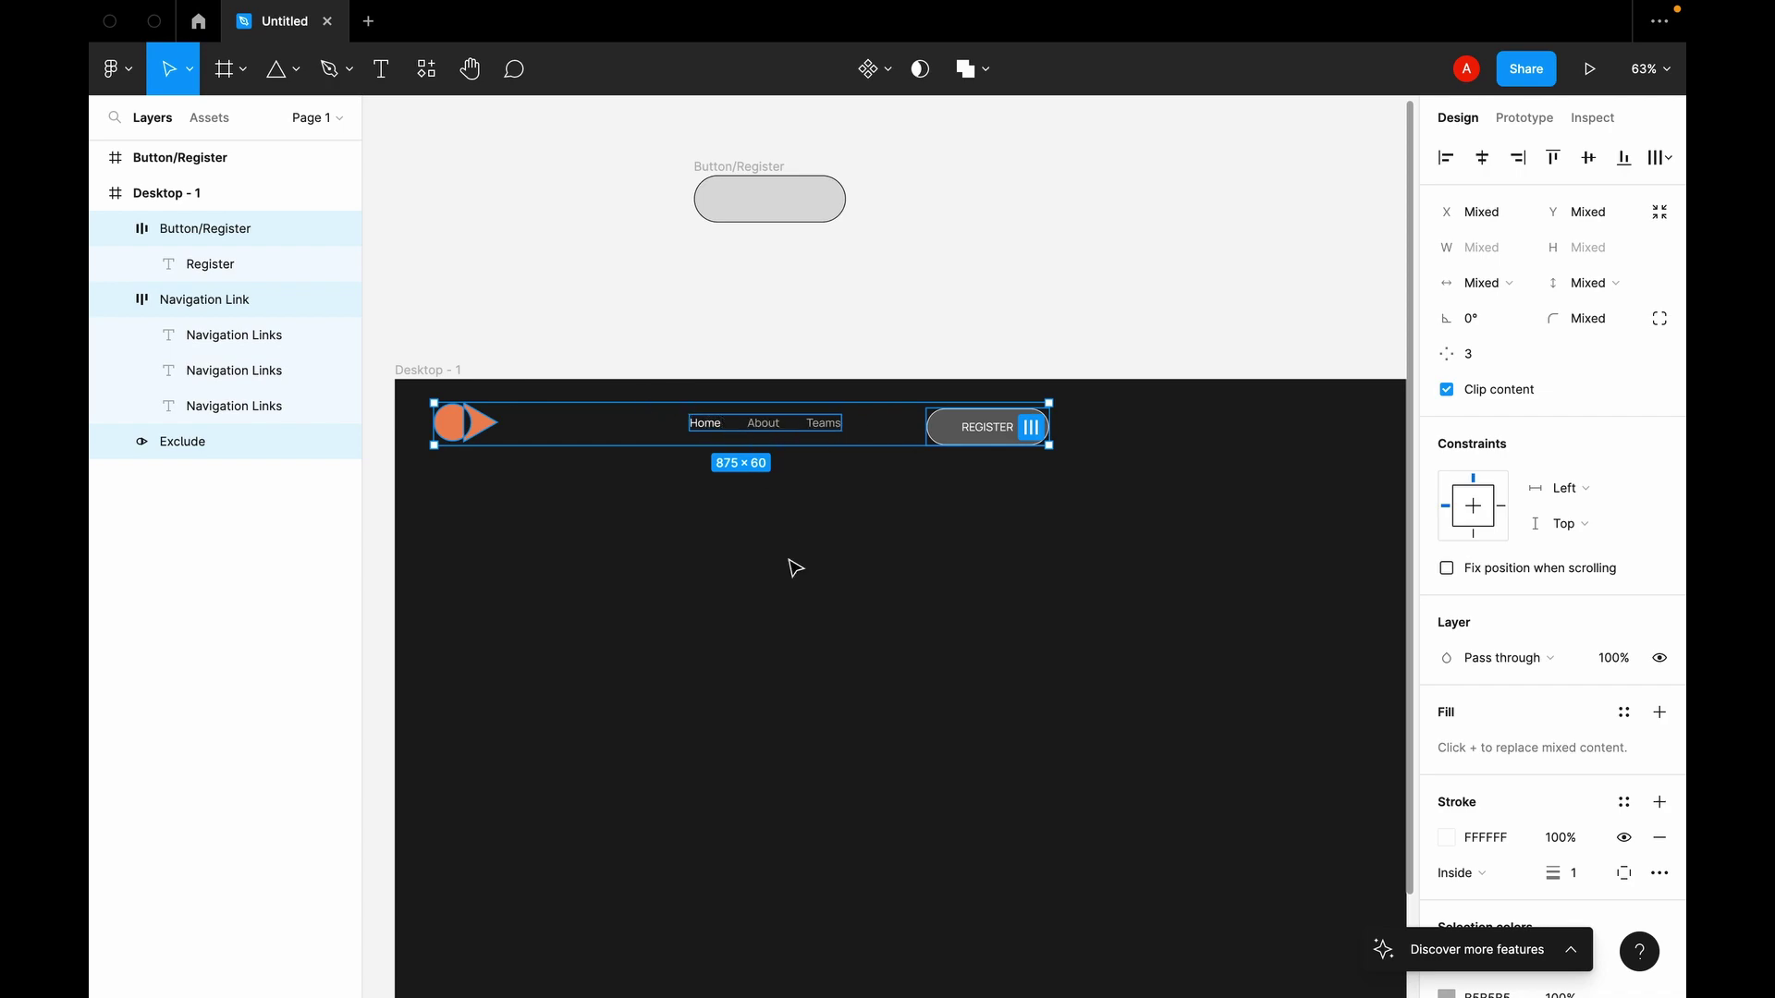
right_click(778, 530)
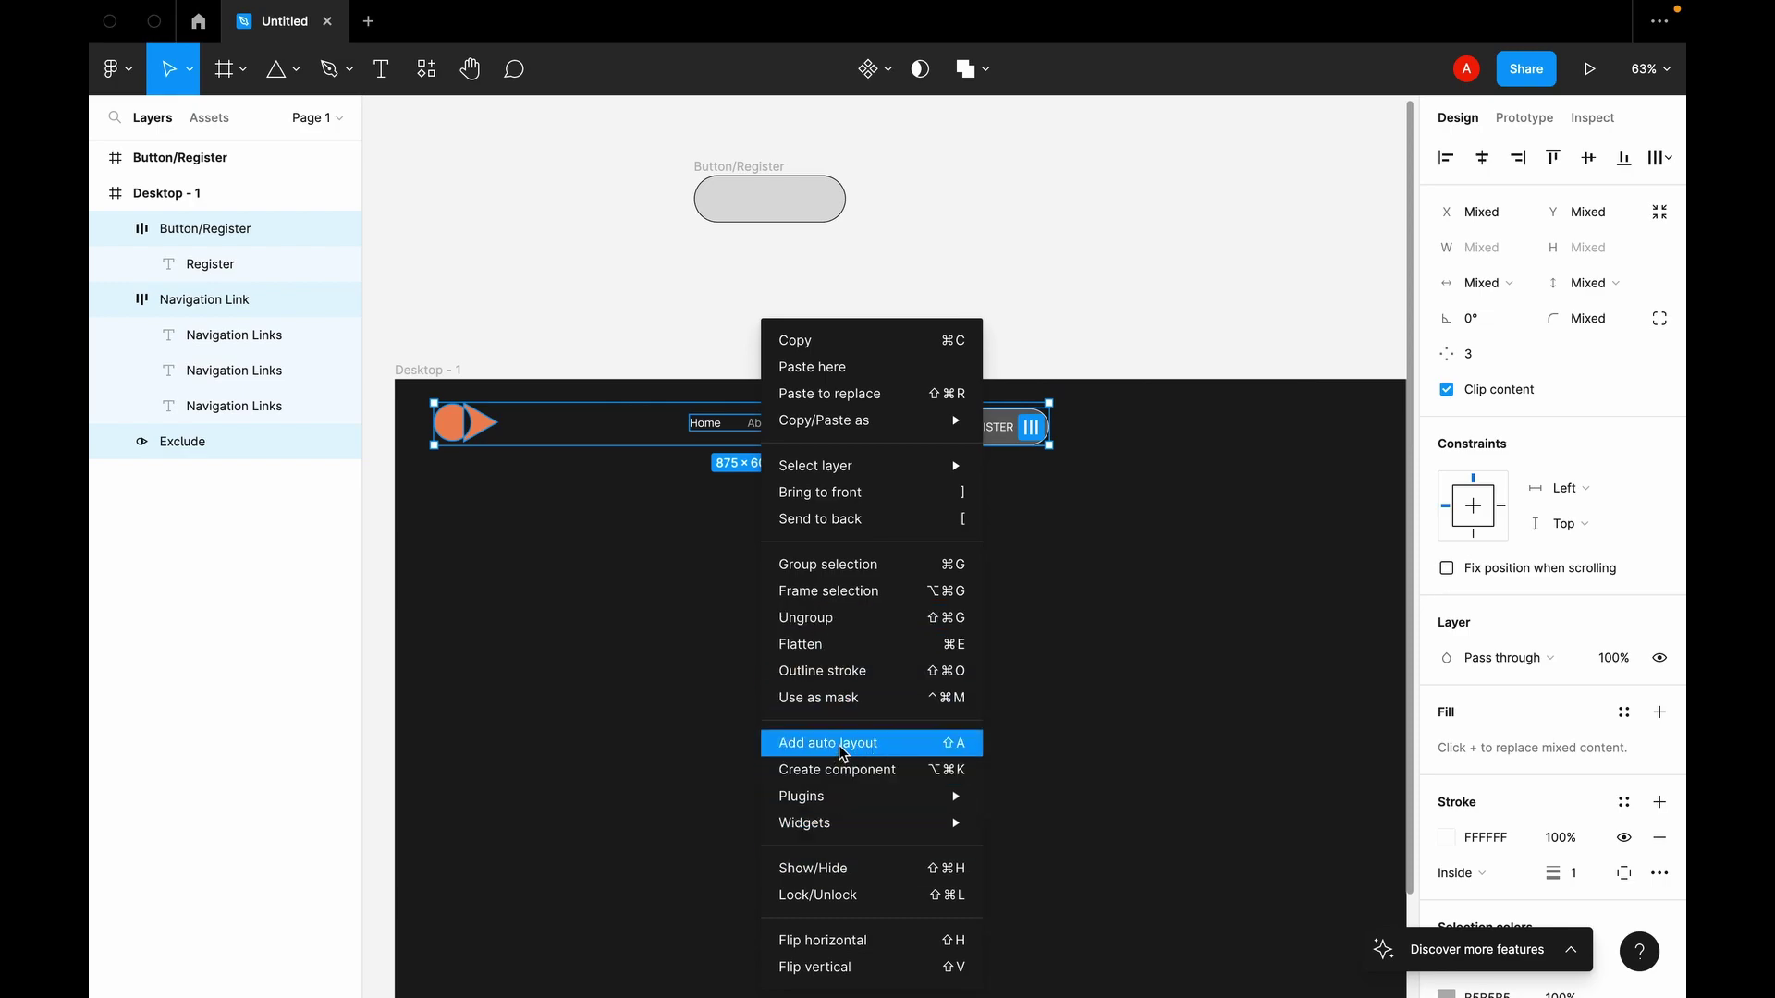
left_click(939, 603)
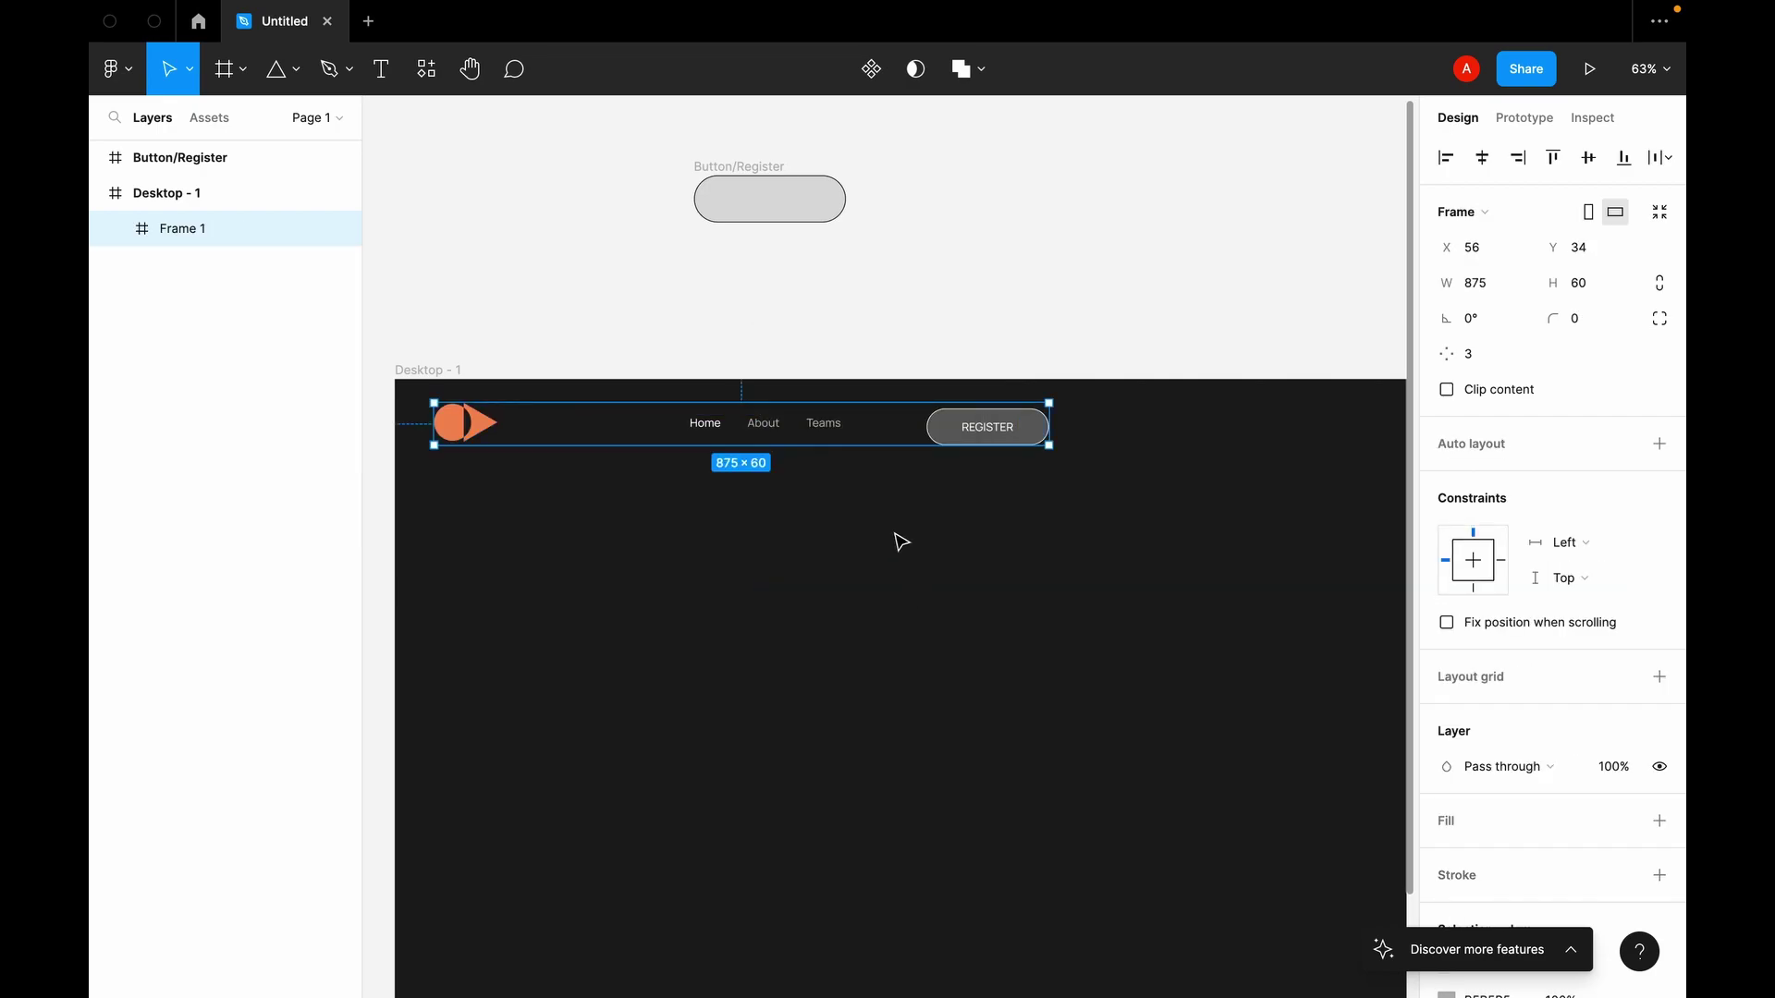
left_click(1659, 445)
Step: Rename the Desktop - 1 frame as Landing Page
scroll(934, 492, "right", 1)
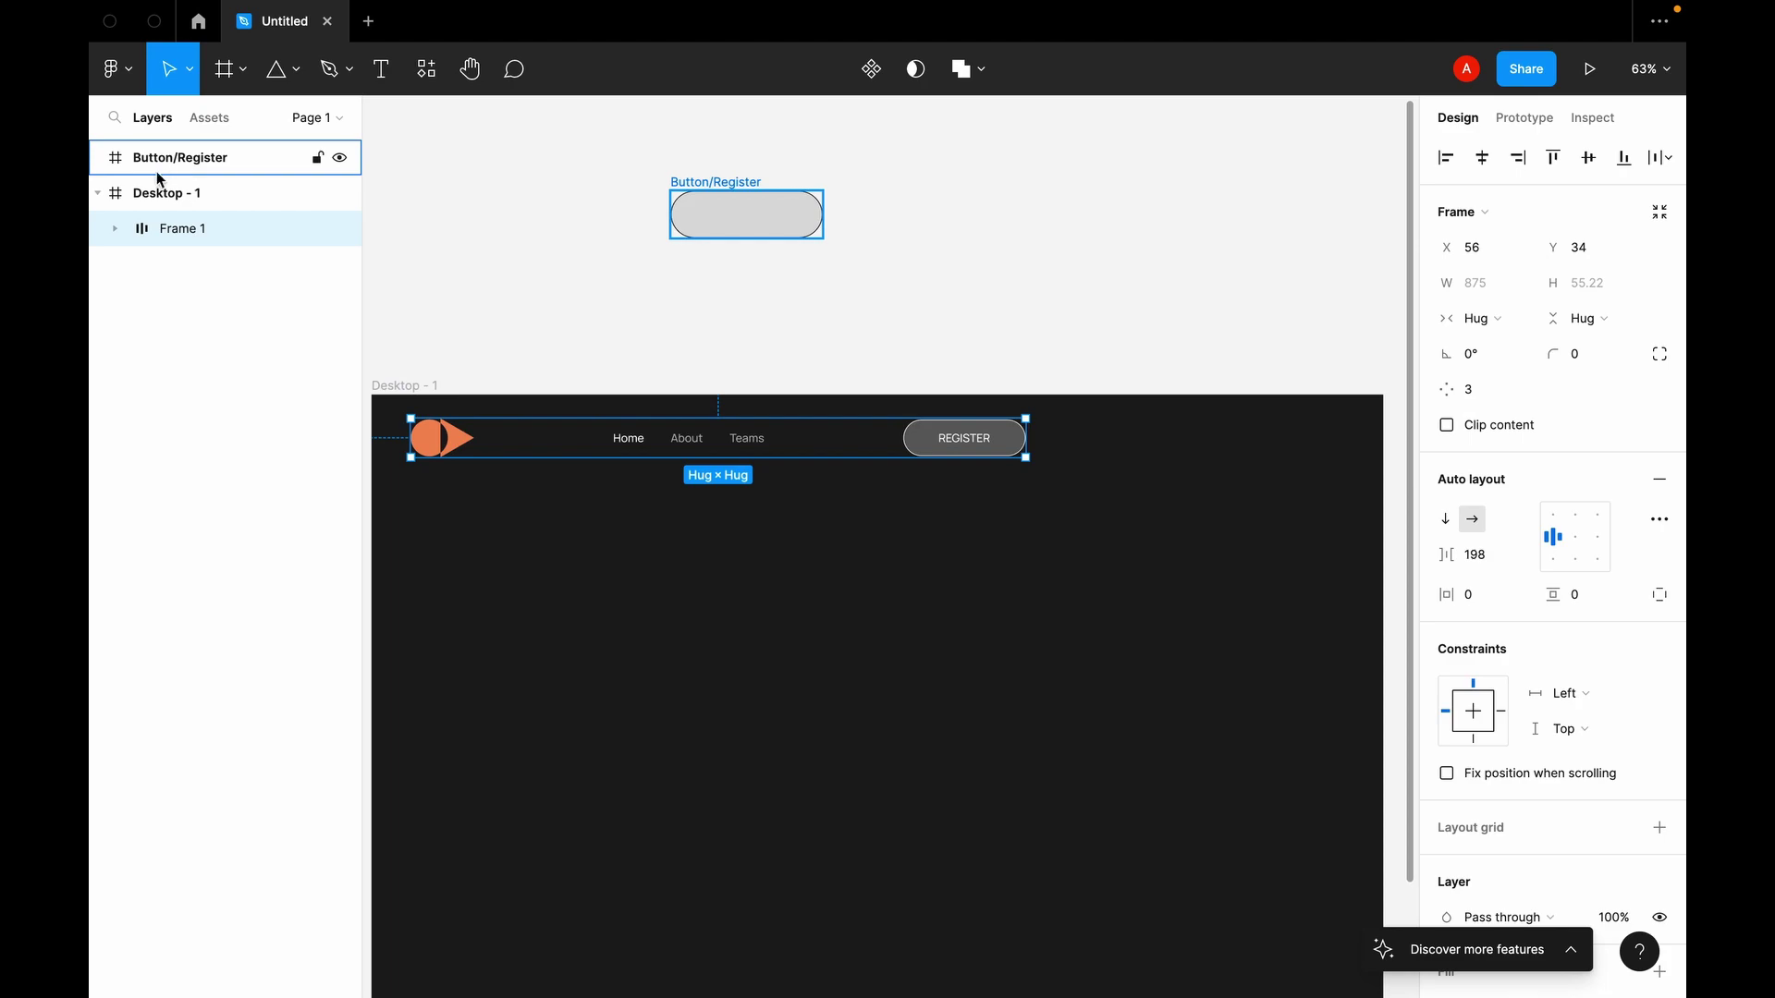
double_click(168, 201)
type("L")
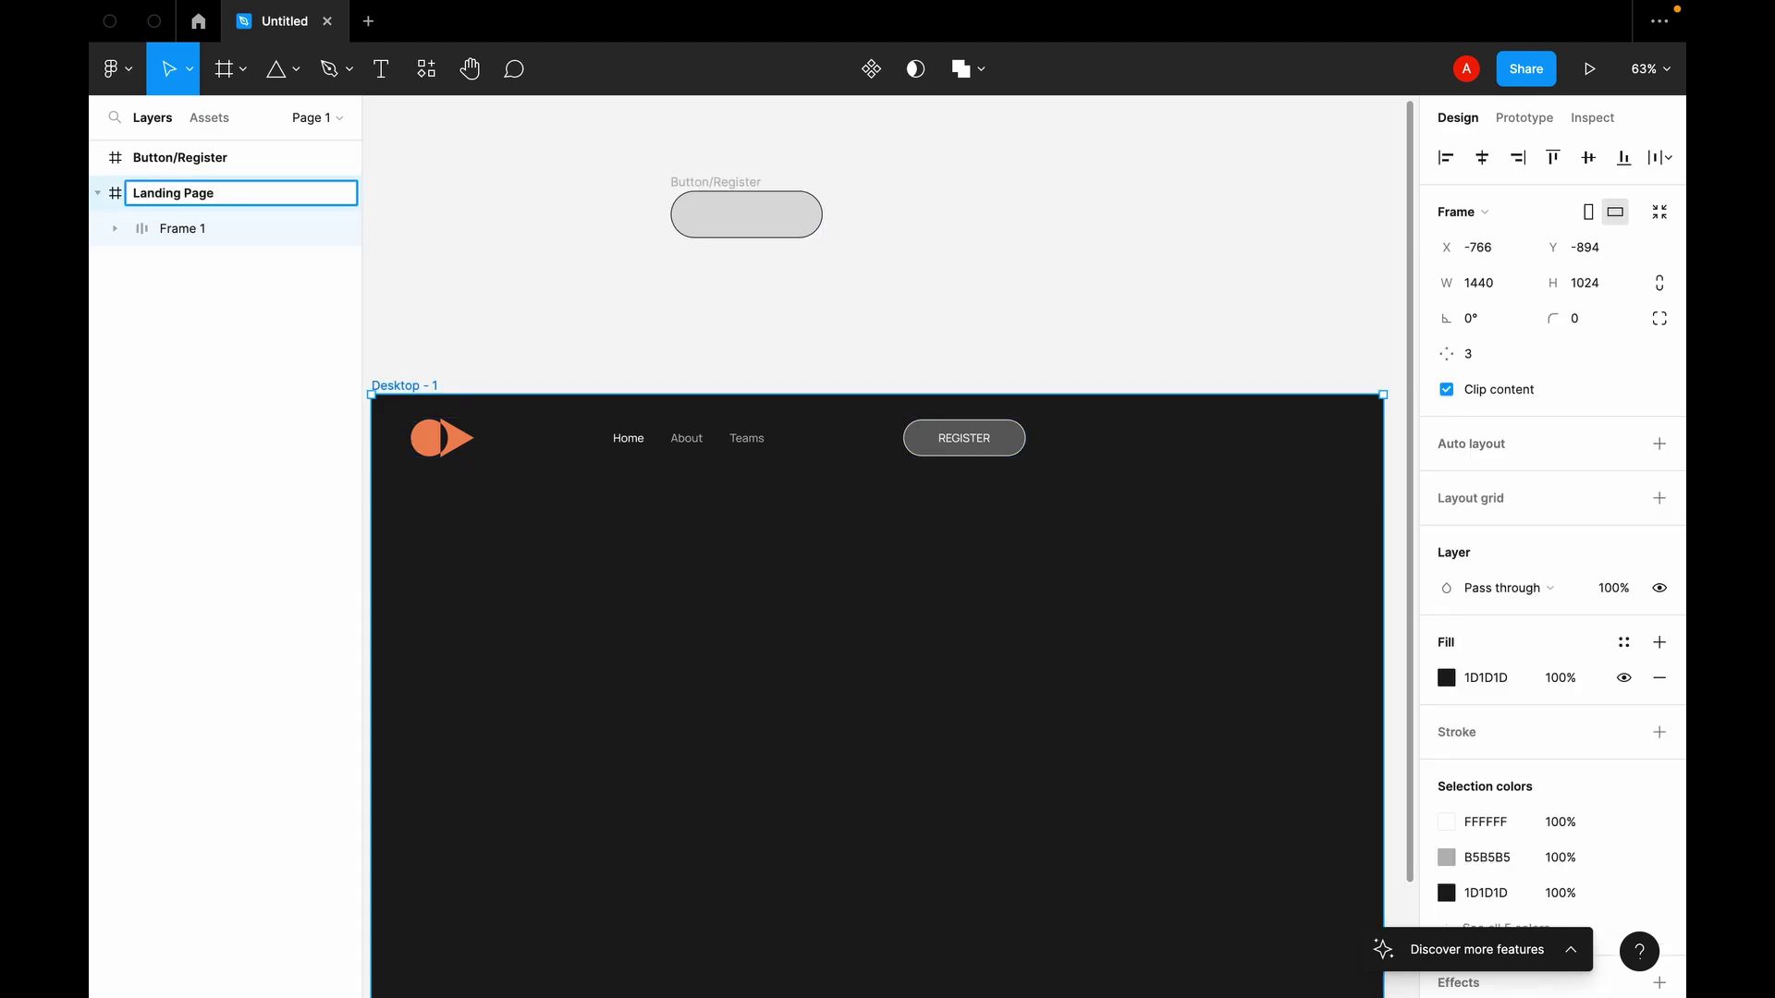
type("anding Page")
key("Return")
Step: Expand Frame 1's layers and rename that header frame as Navigation
left_click(129, 228)
left_click(115, 229)
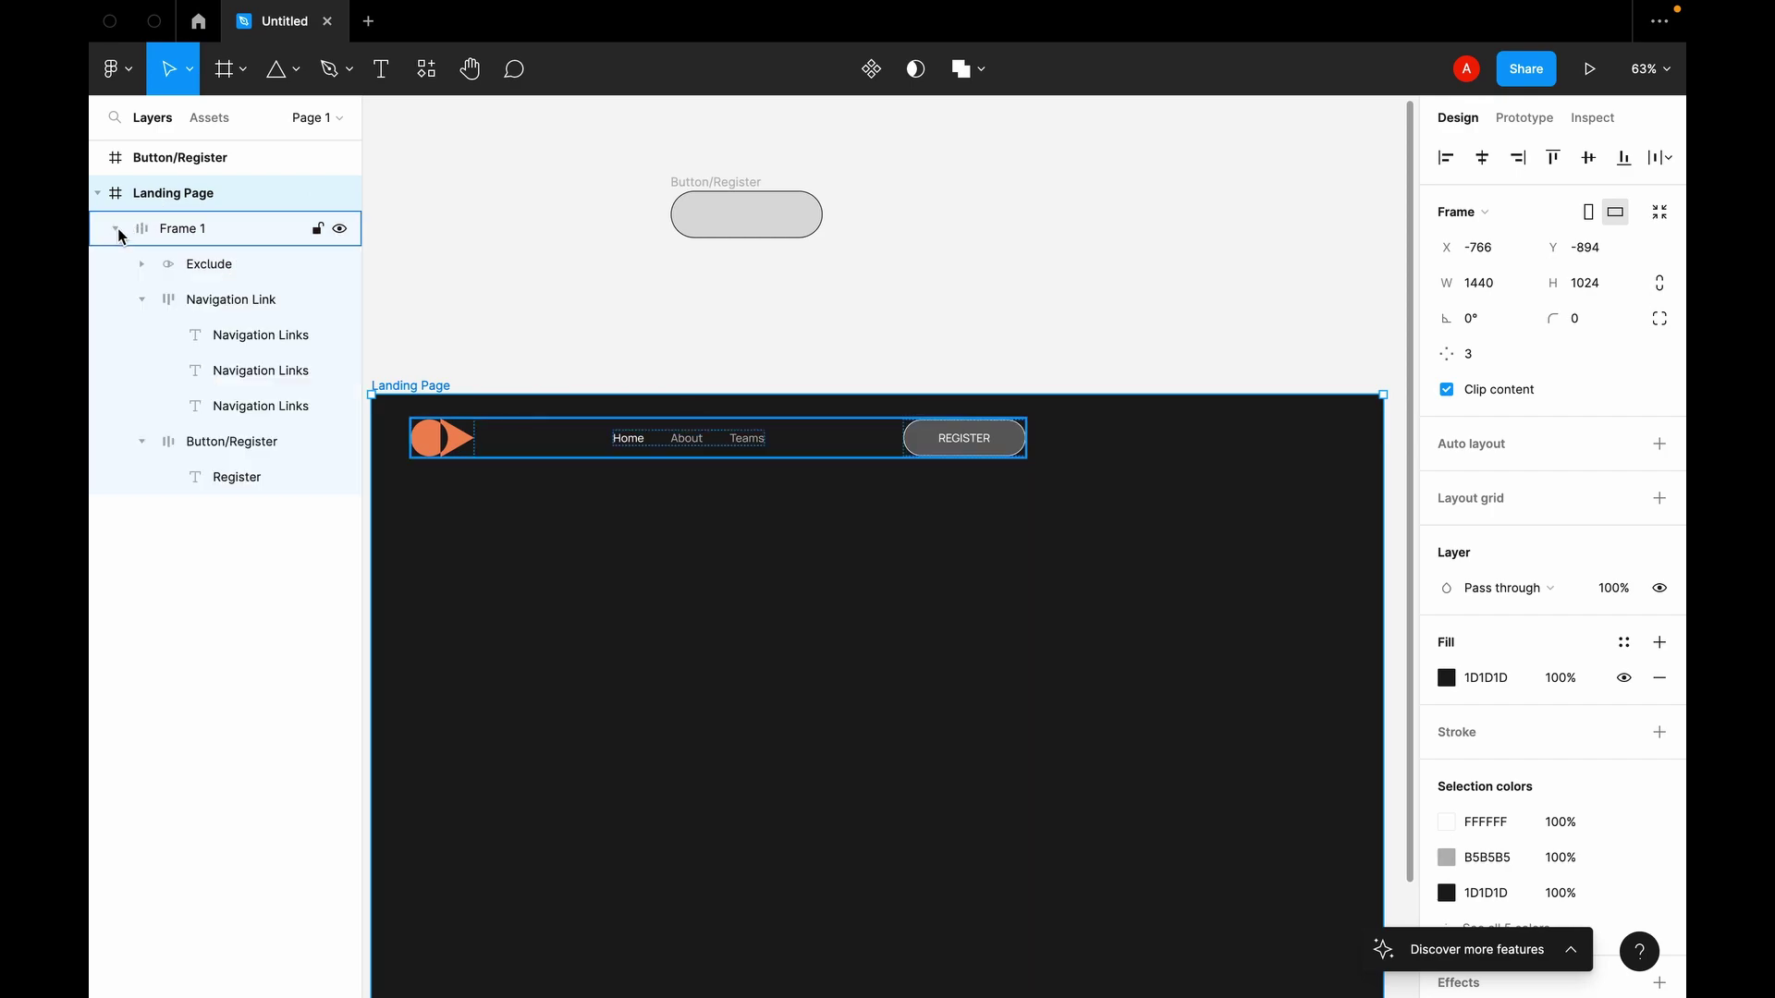
double_click(182, 231)
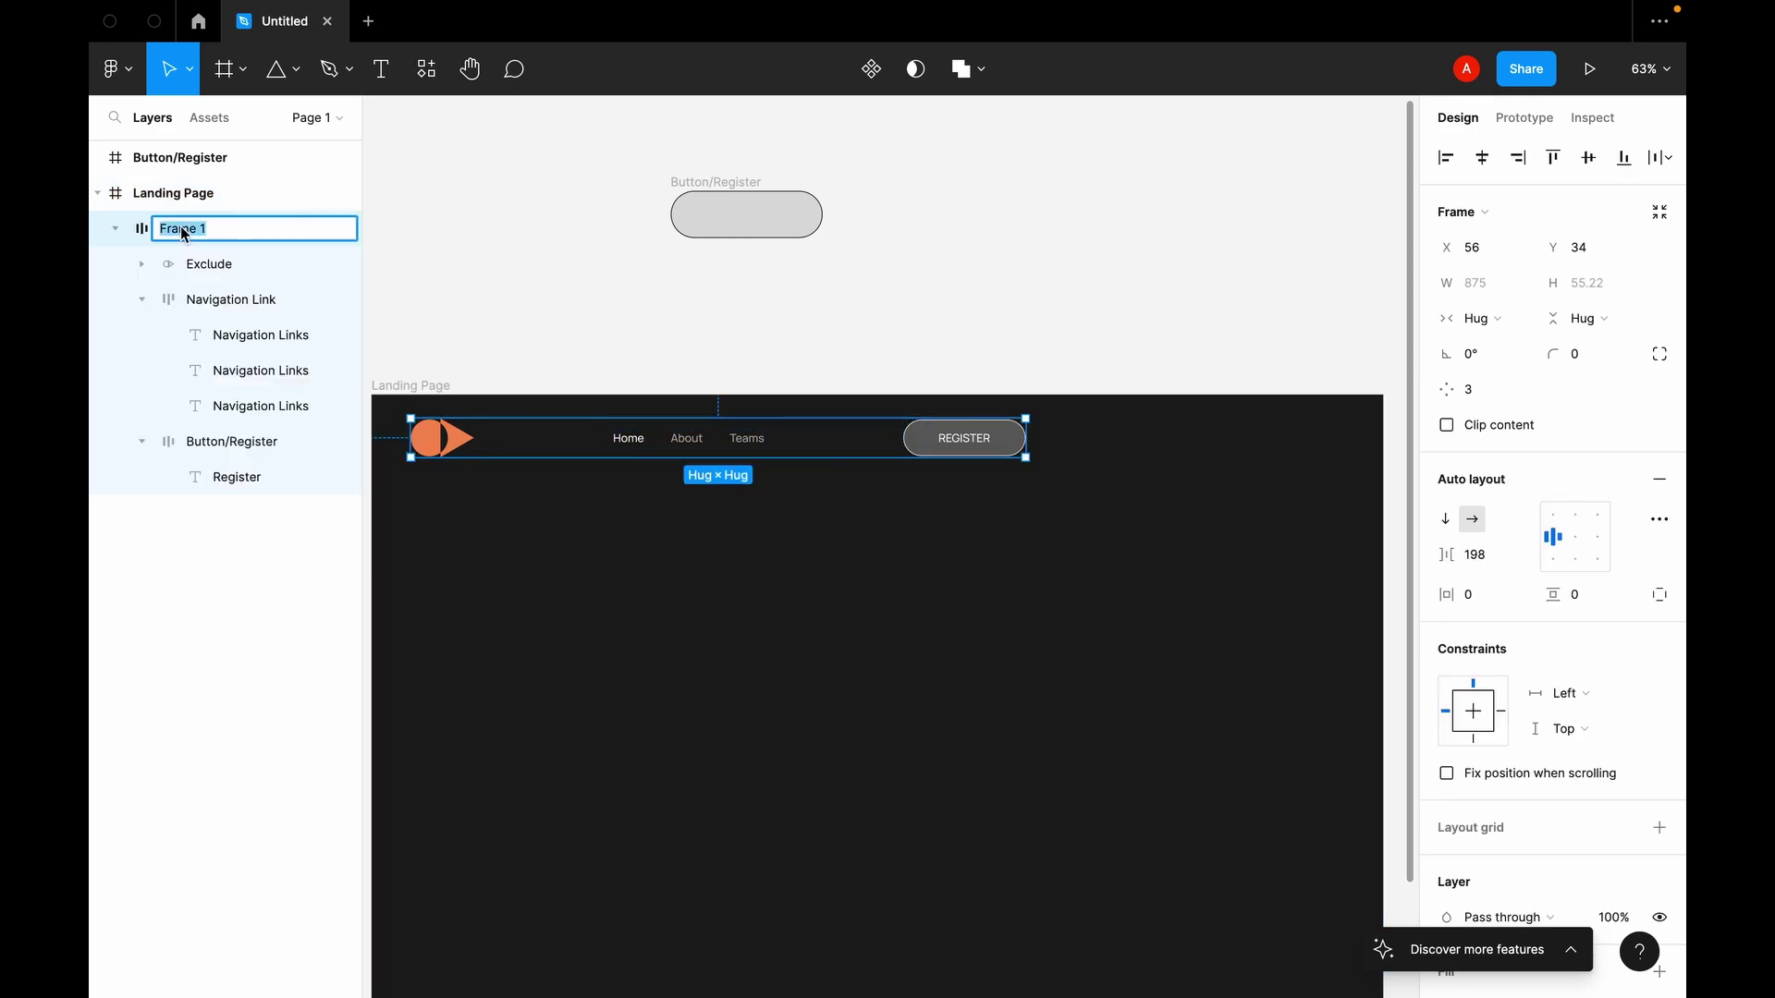
type("Navigation")
key("Return")
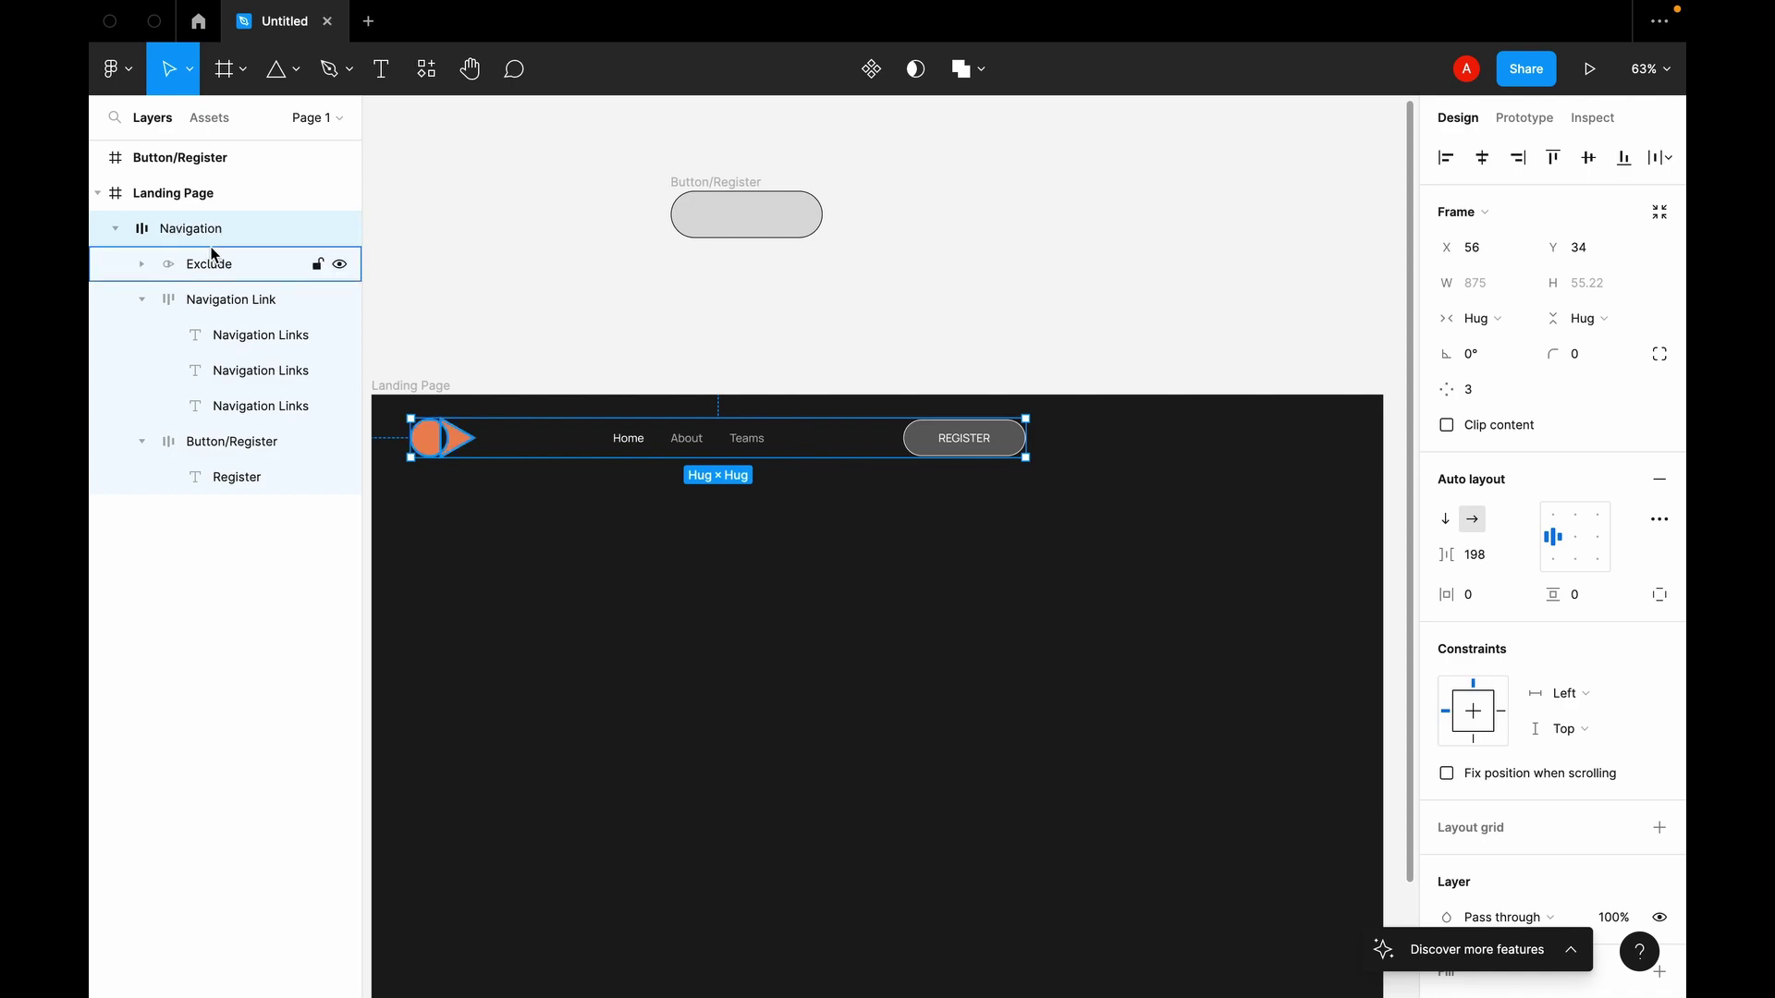
Step: Check which header elements the Exclude, Navigation Link and Button/Register layers inside the Navigation frame represent
left_click(165, 269)
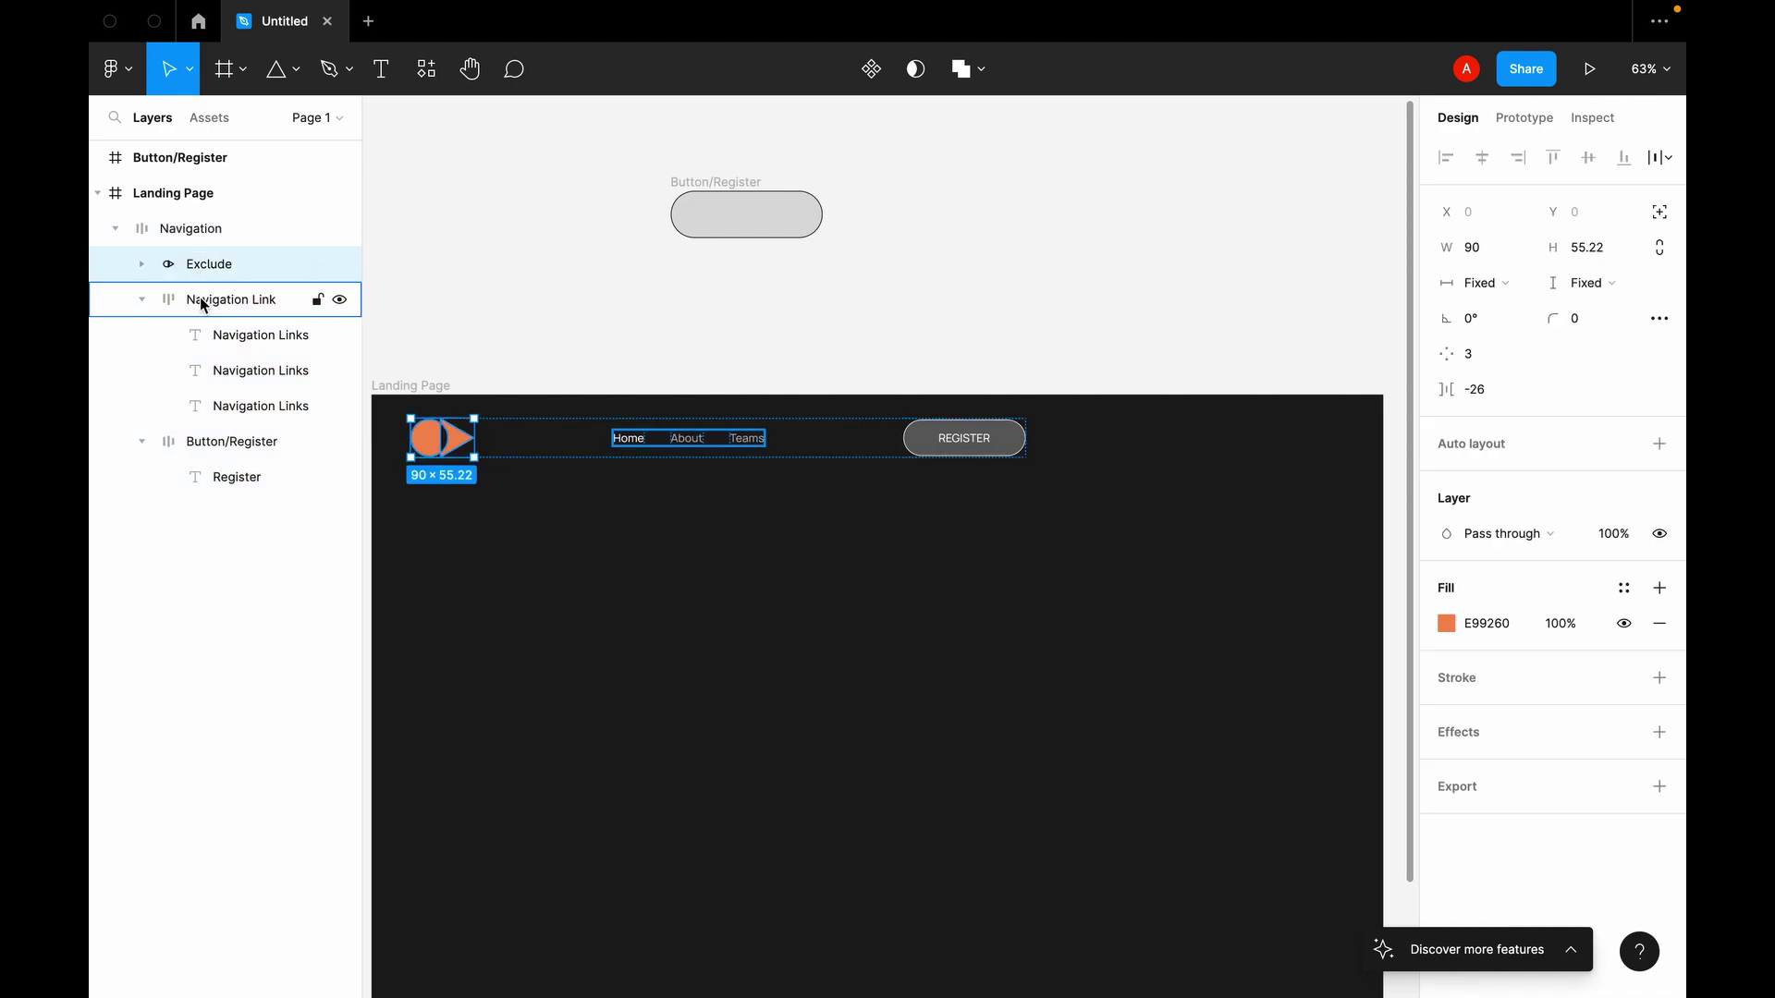
left_click(204, 305)
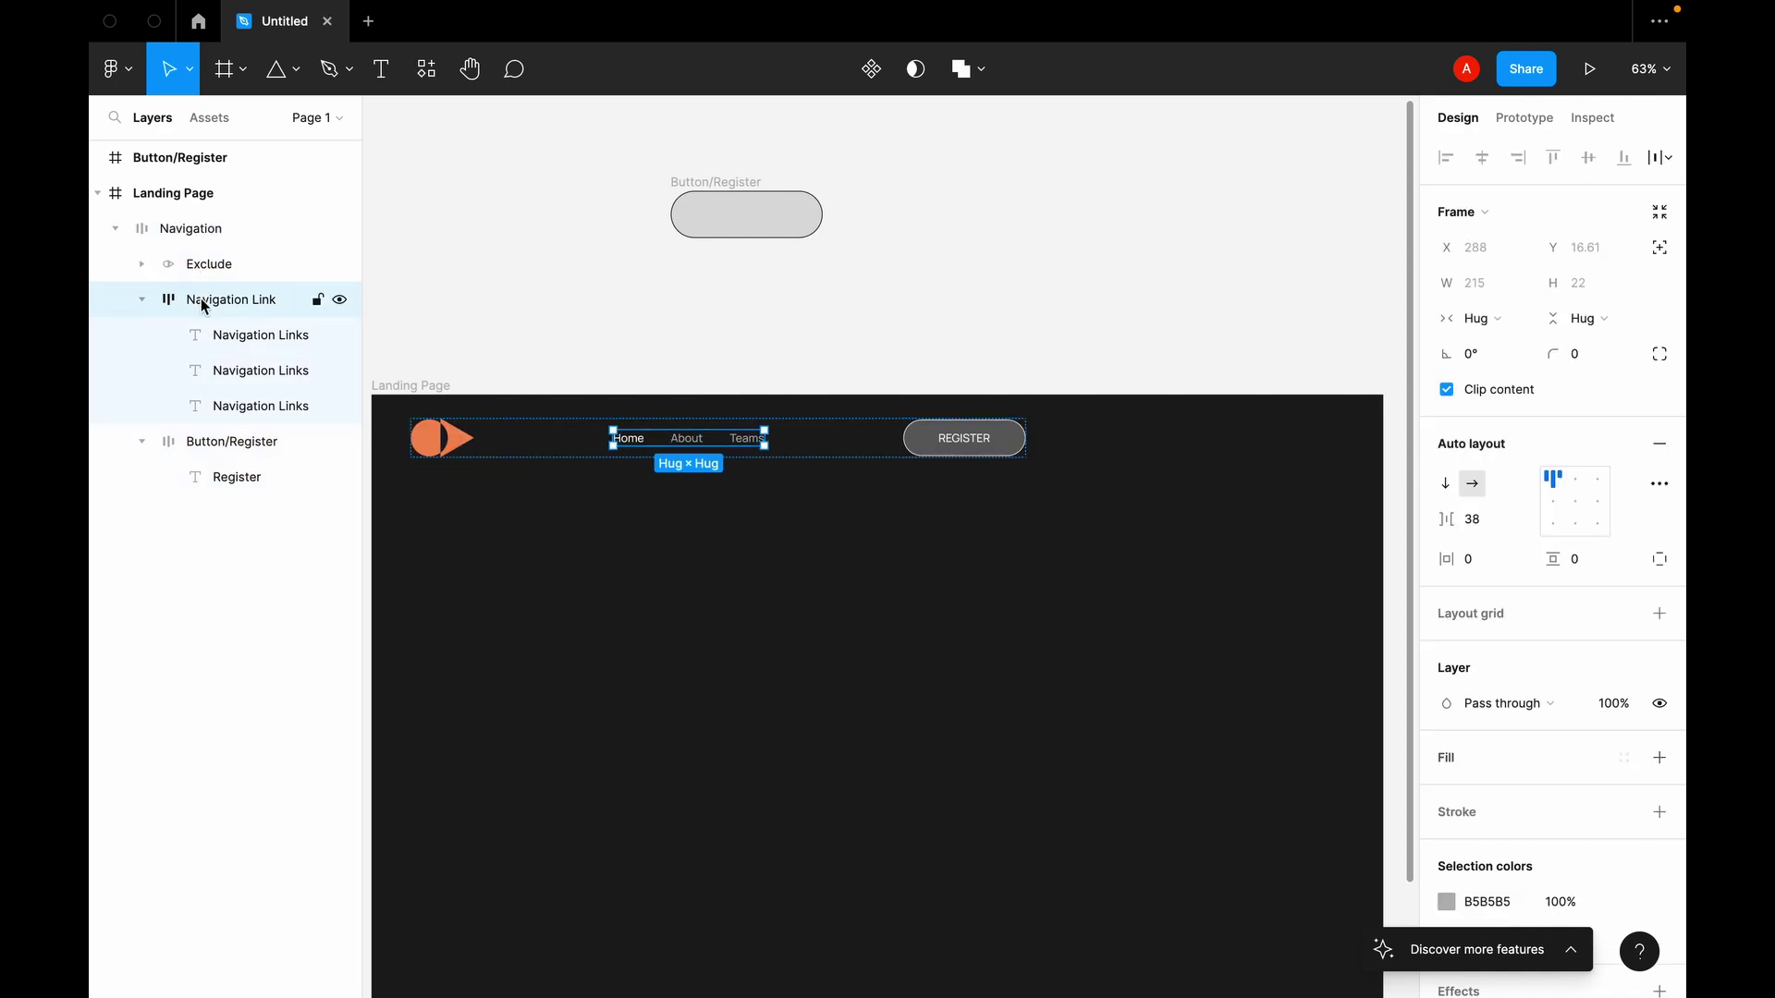
left_click(216, 448)
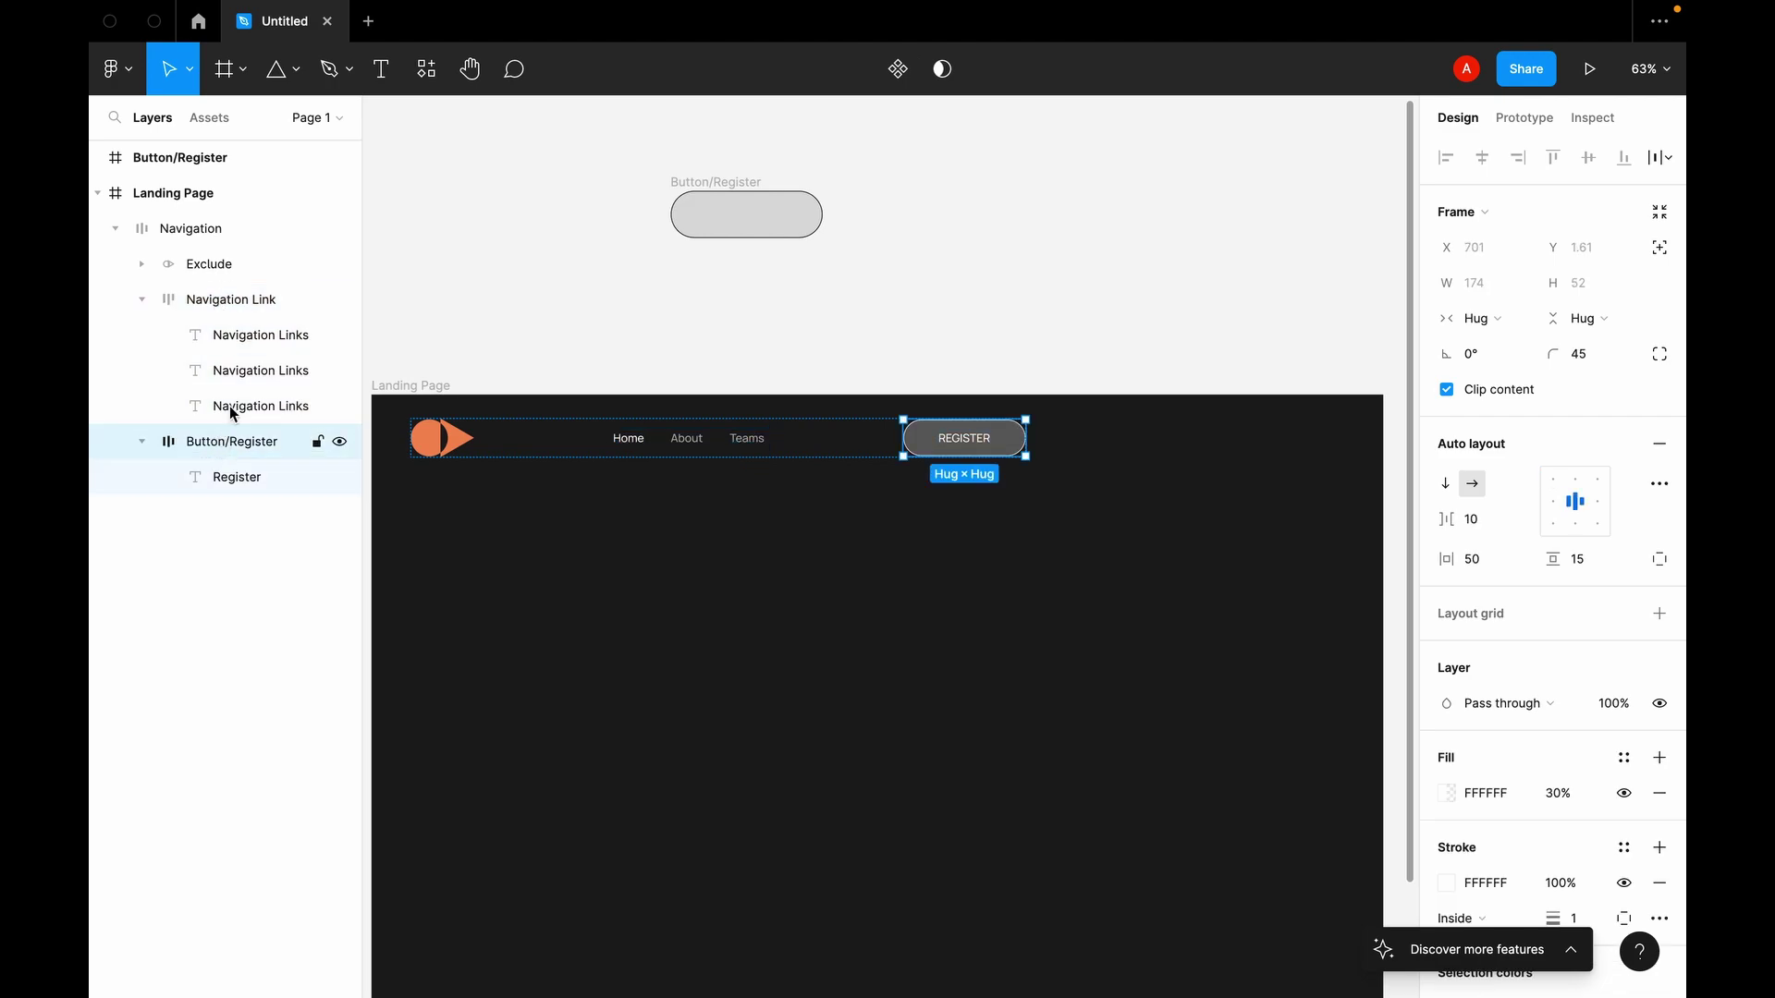
Step: Resize the Navigation frame to 1440 × 89 so it spans the Landing Page's full width from its top edge
left_click(168, 230)
scroll(1079, 567, "right", 1)
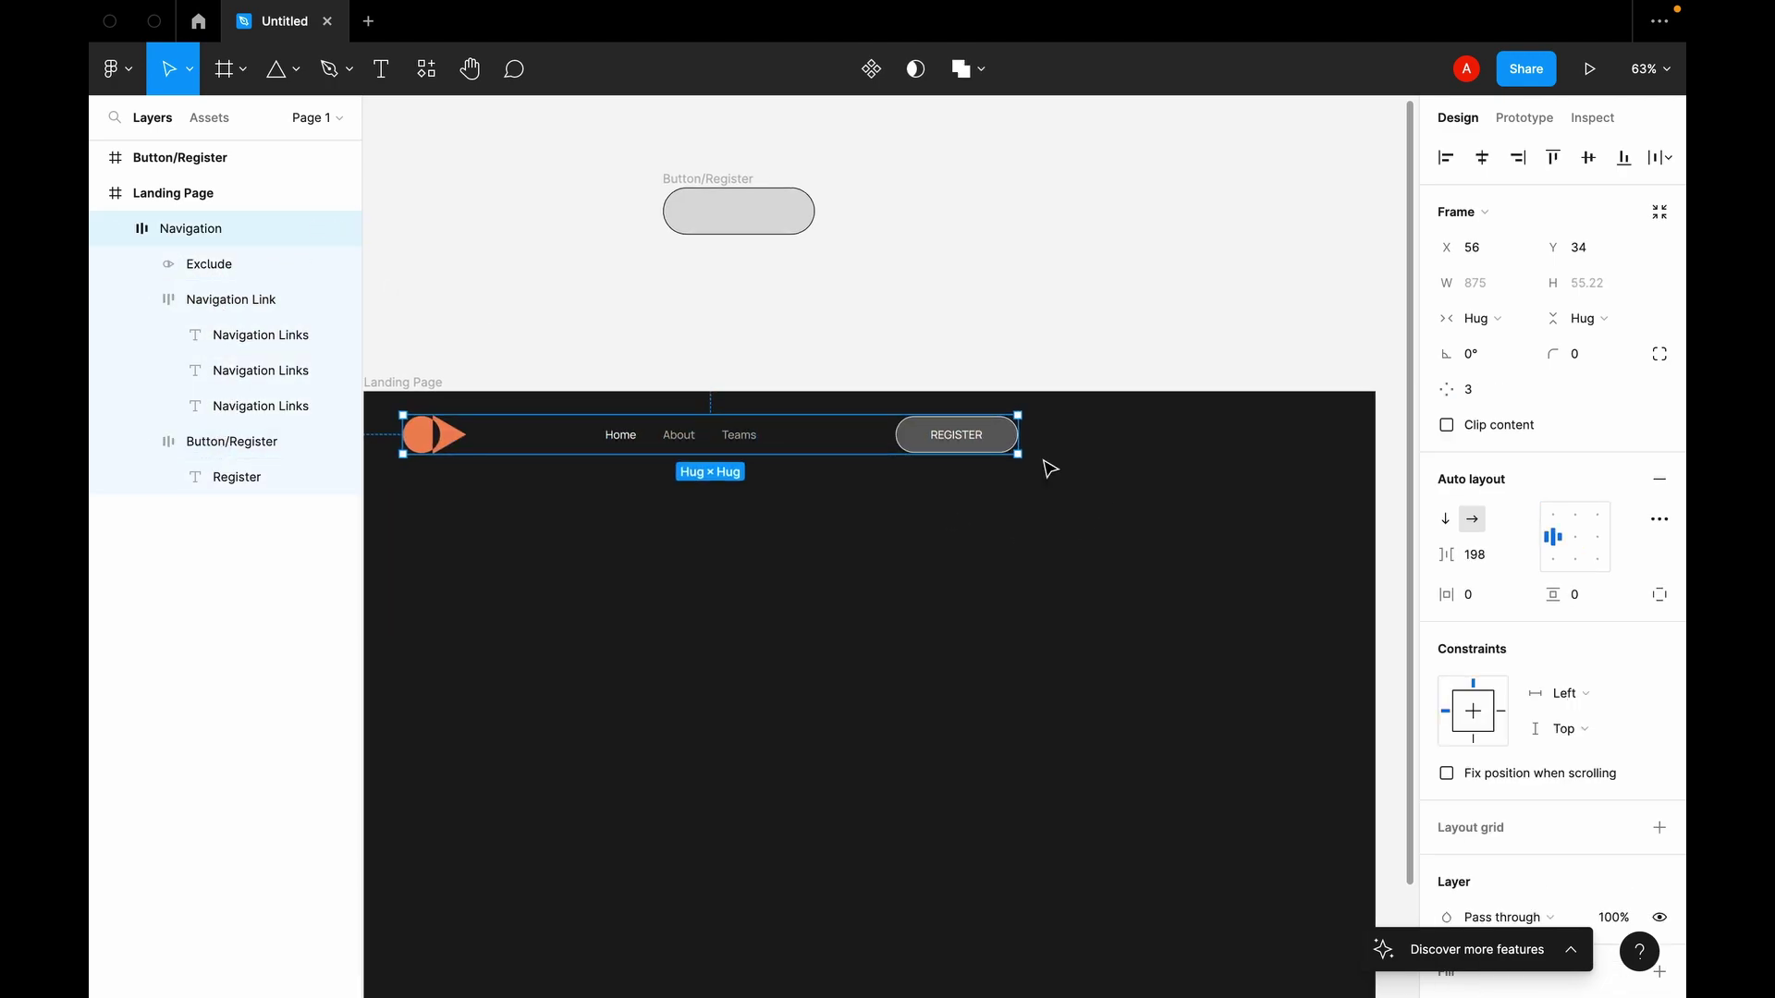
left_click_drag(1022, 442, 1376, 428)
scroll(758, 442, "left", 1)
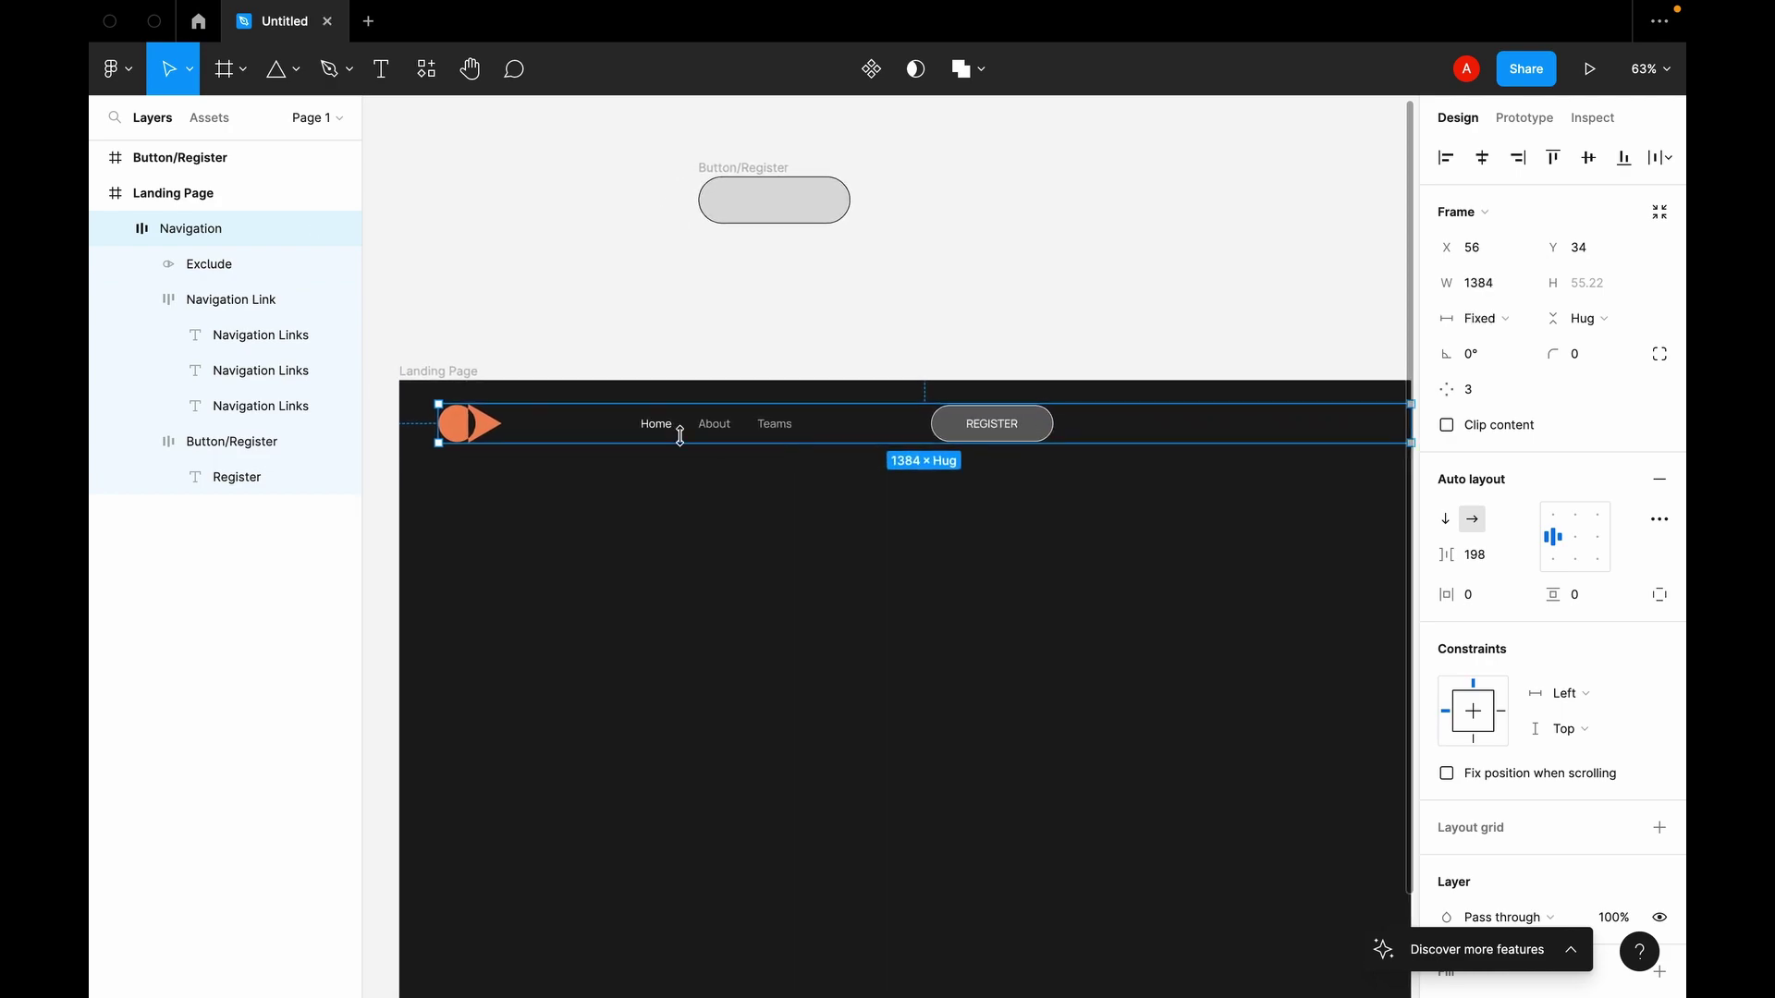
left_click_drag(435, 416, 400, 416)
scroll(1082, 420, "right", 1)
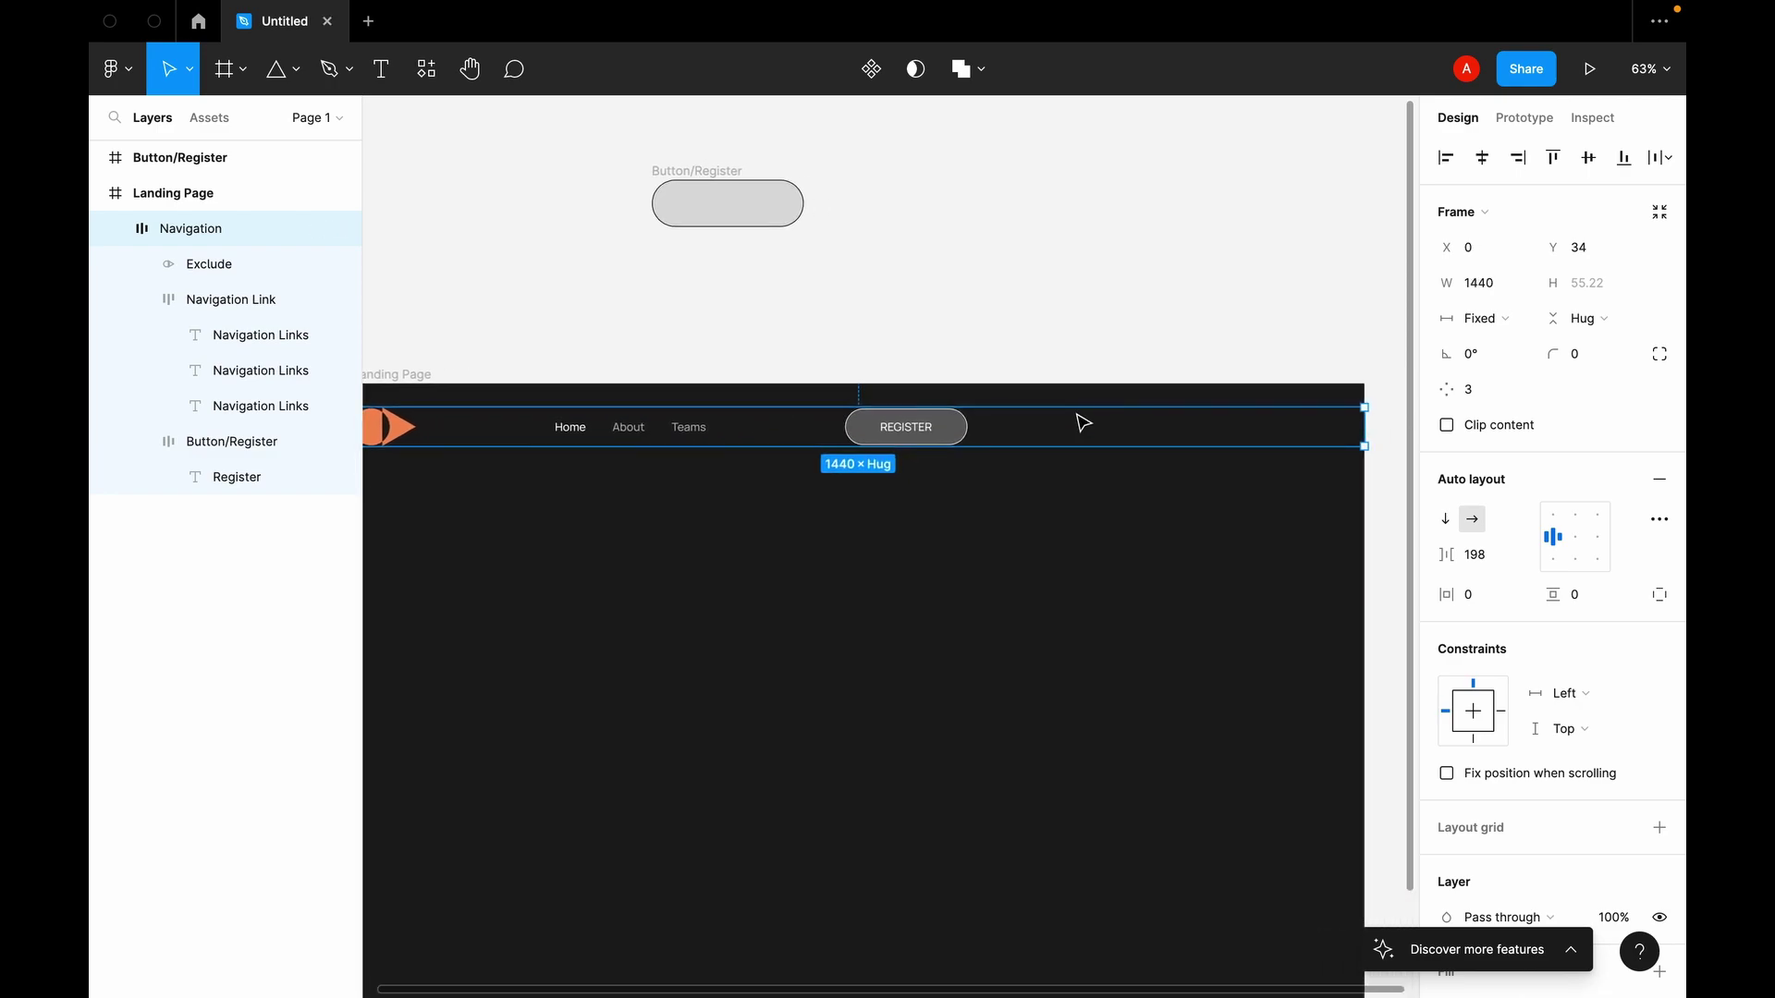
left_click_drag(1056, 395, 1055, 384)
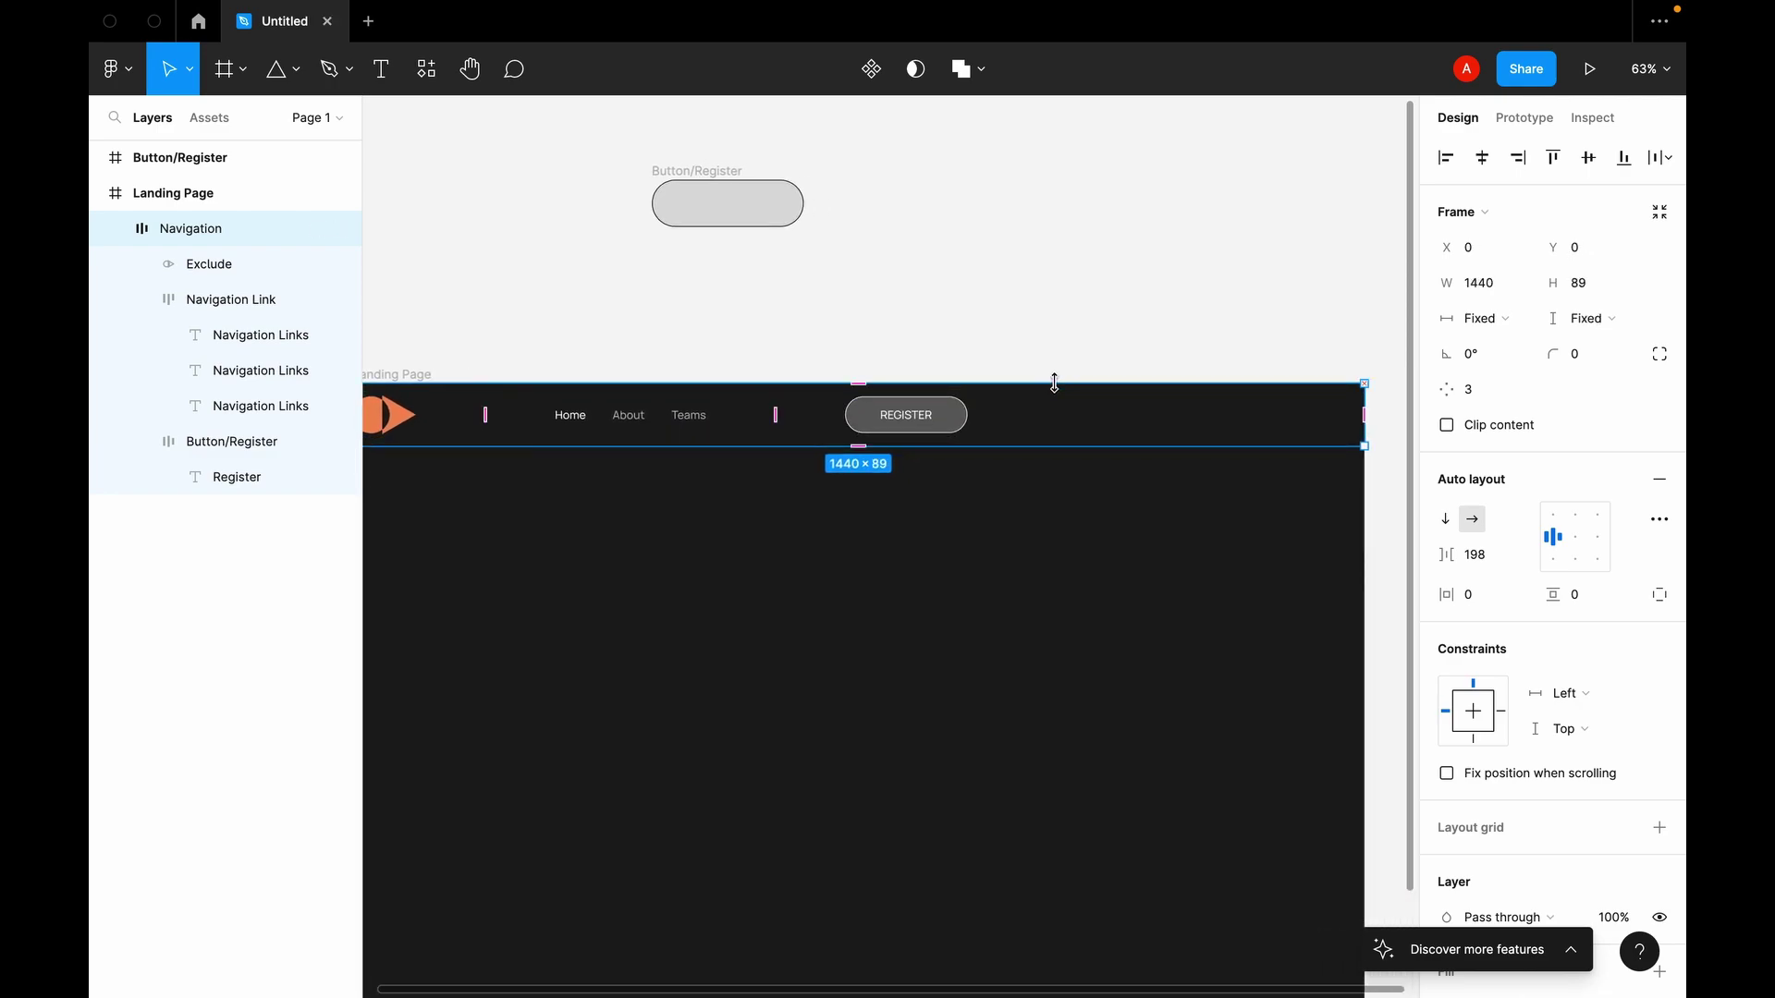
scroll(1089, 472, "left", 1)
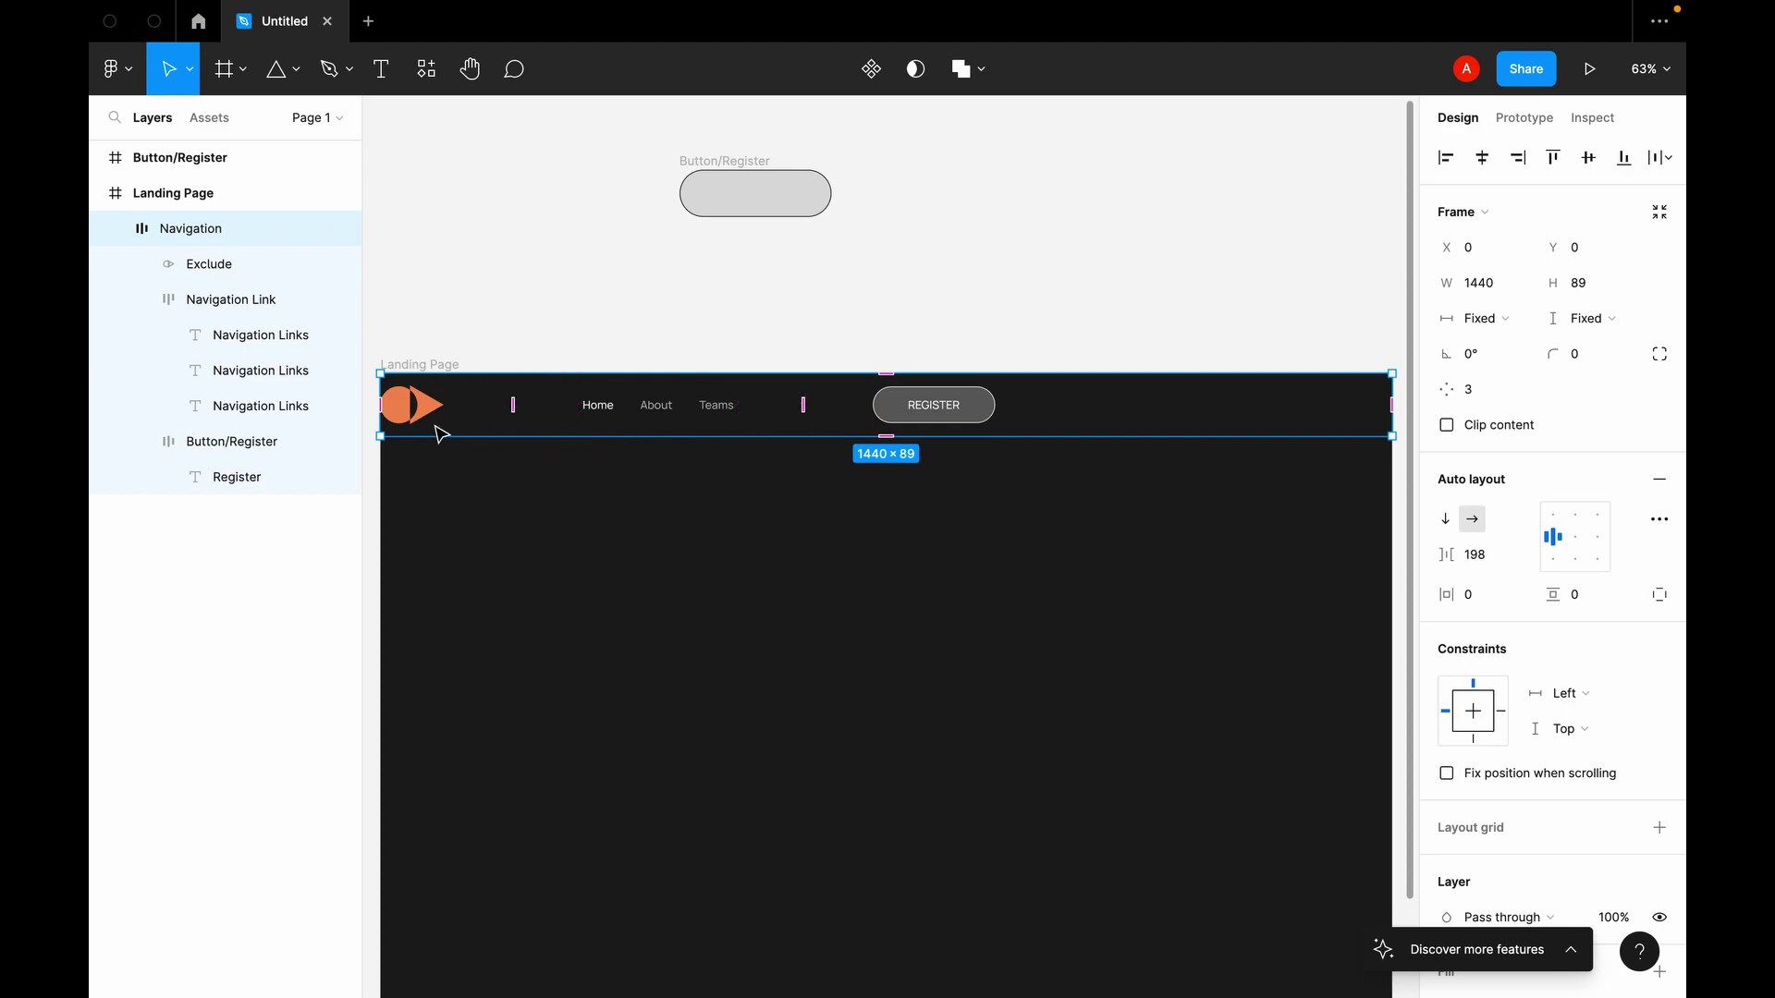
Step: Set the Navigation frame's auto-layout spacing mode to Space between
left_click(972, 321)
left_click(436, 413)
key("Escape")
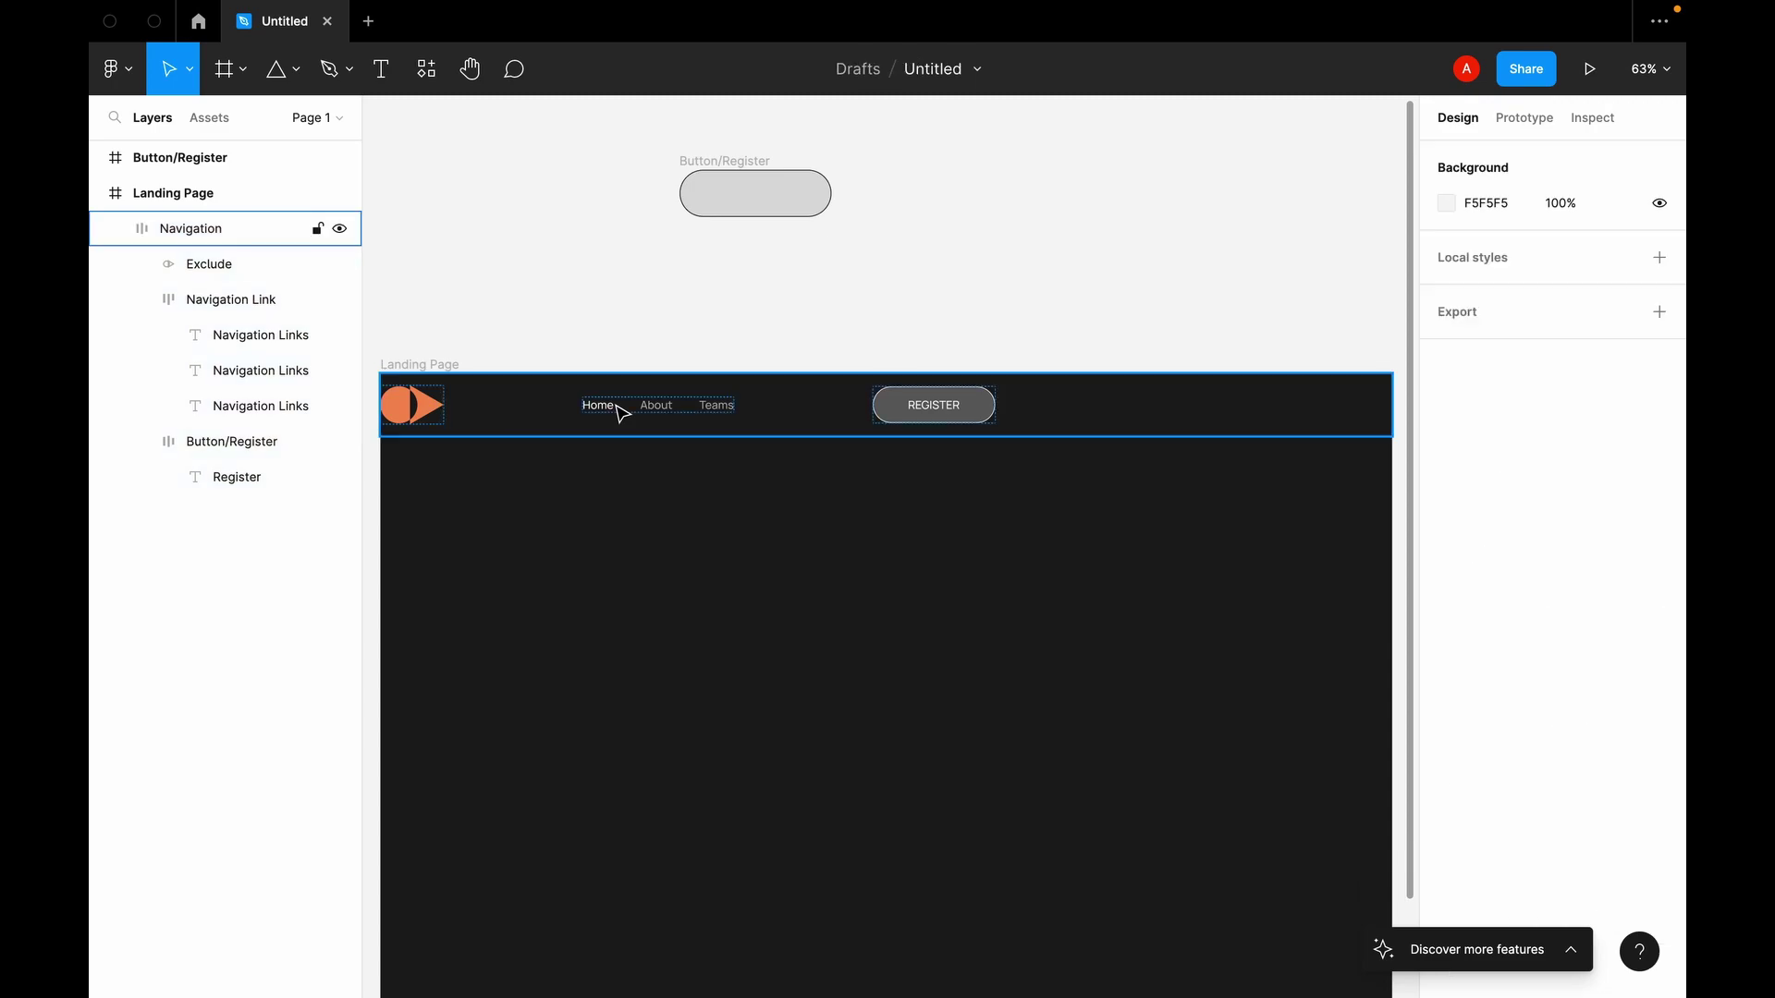
left_click(961, 398)
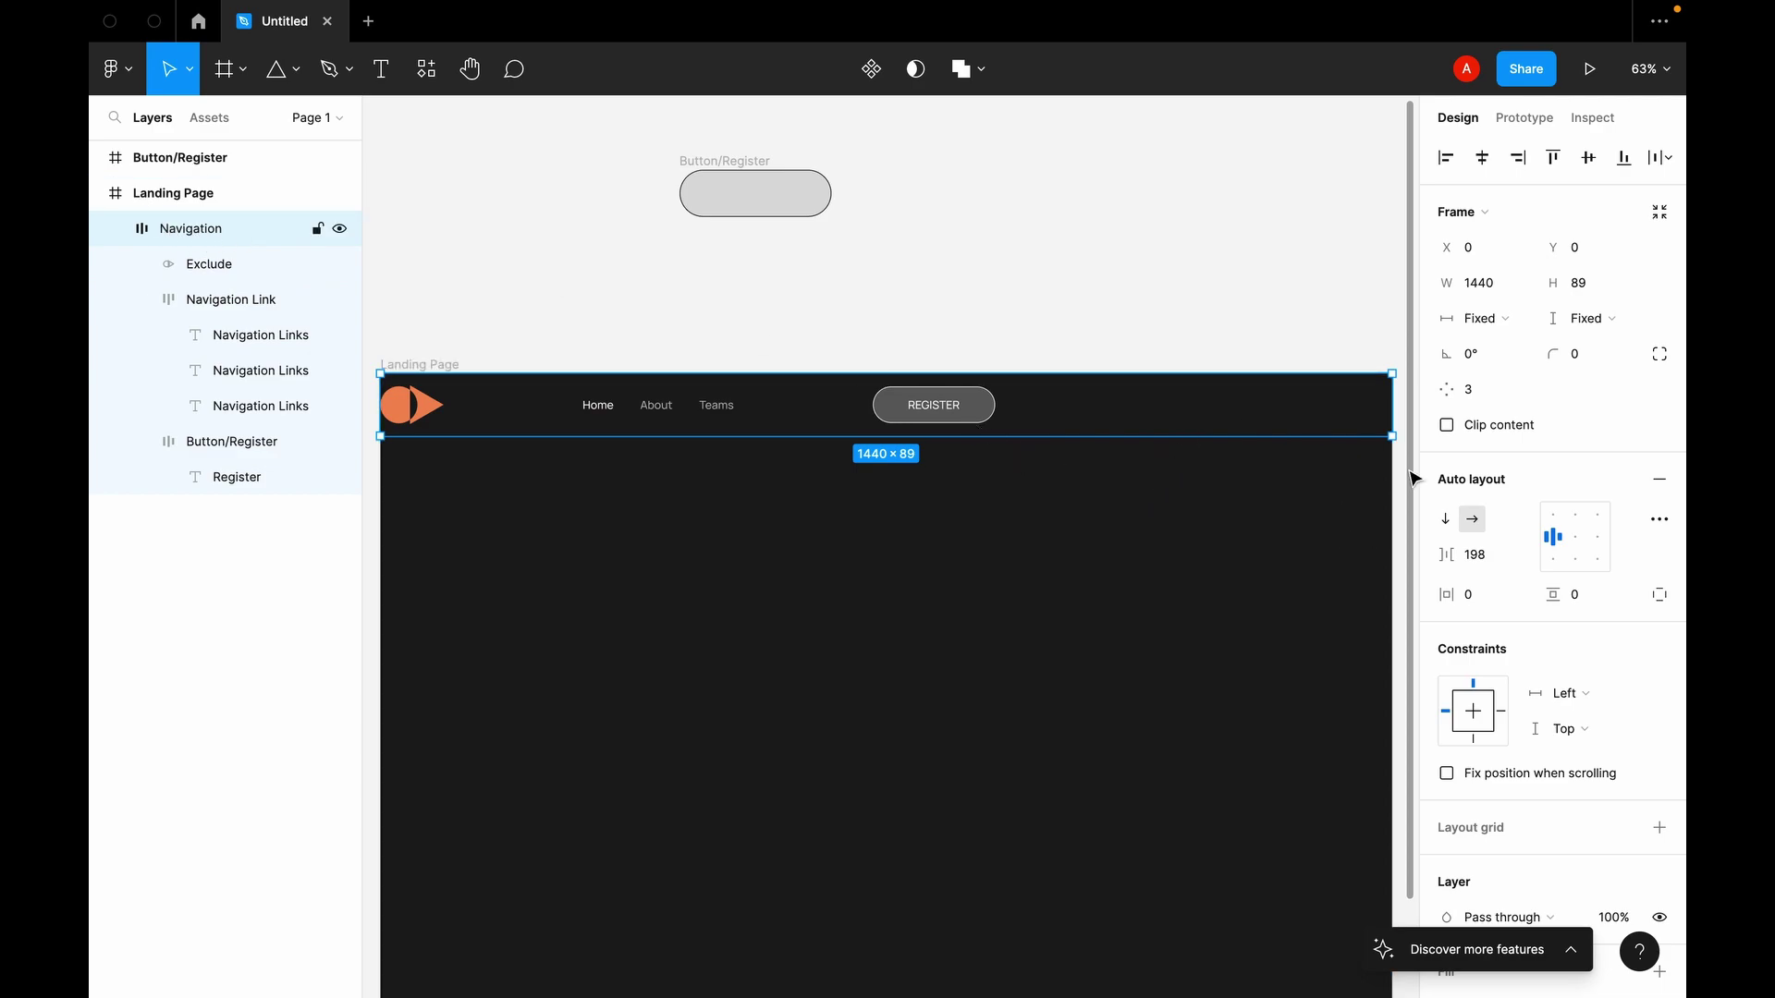
left_click(1659, 521)
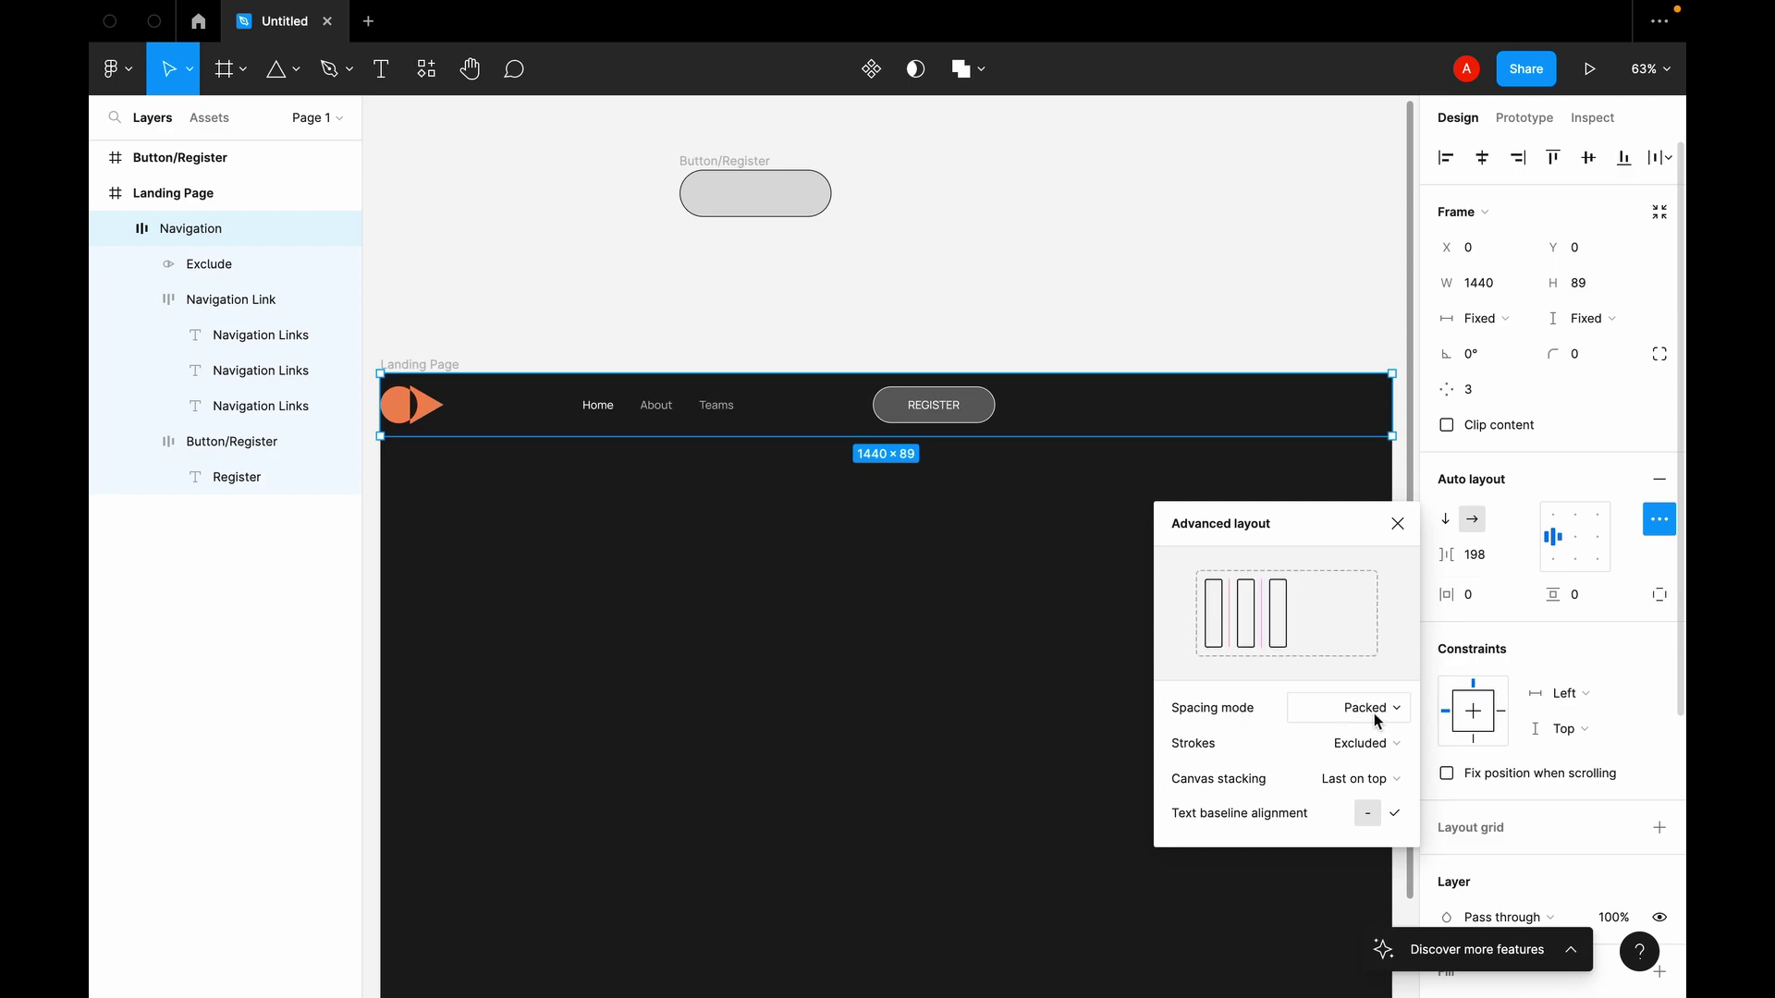
left_click(1373, 708)
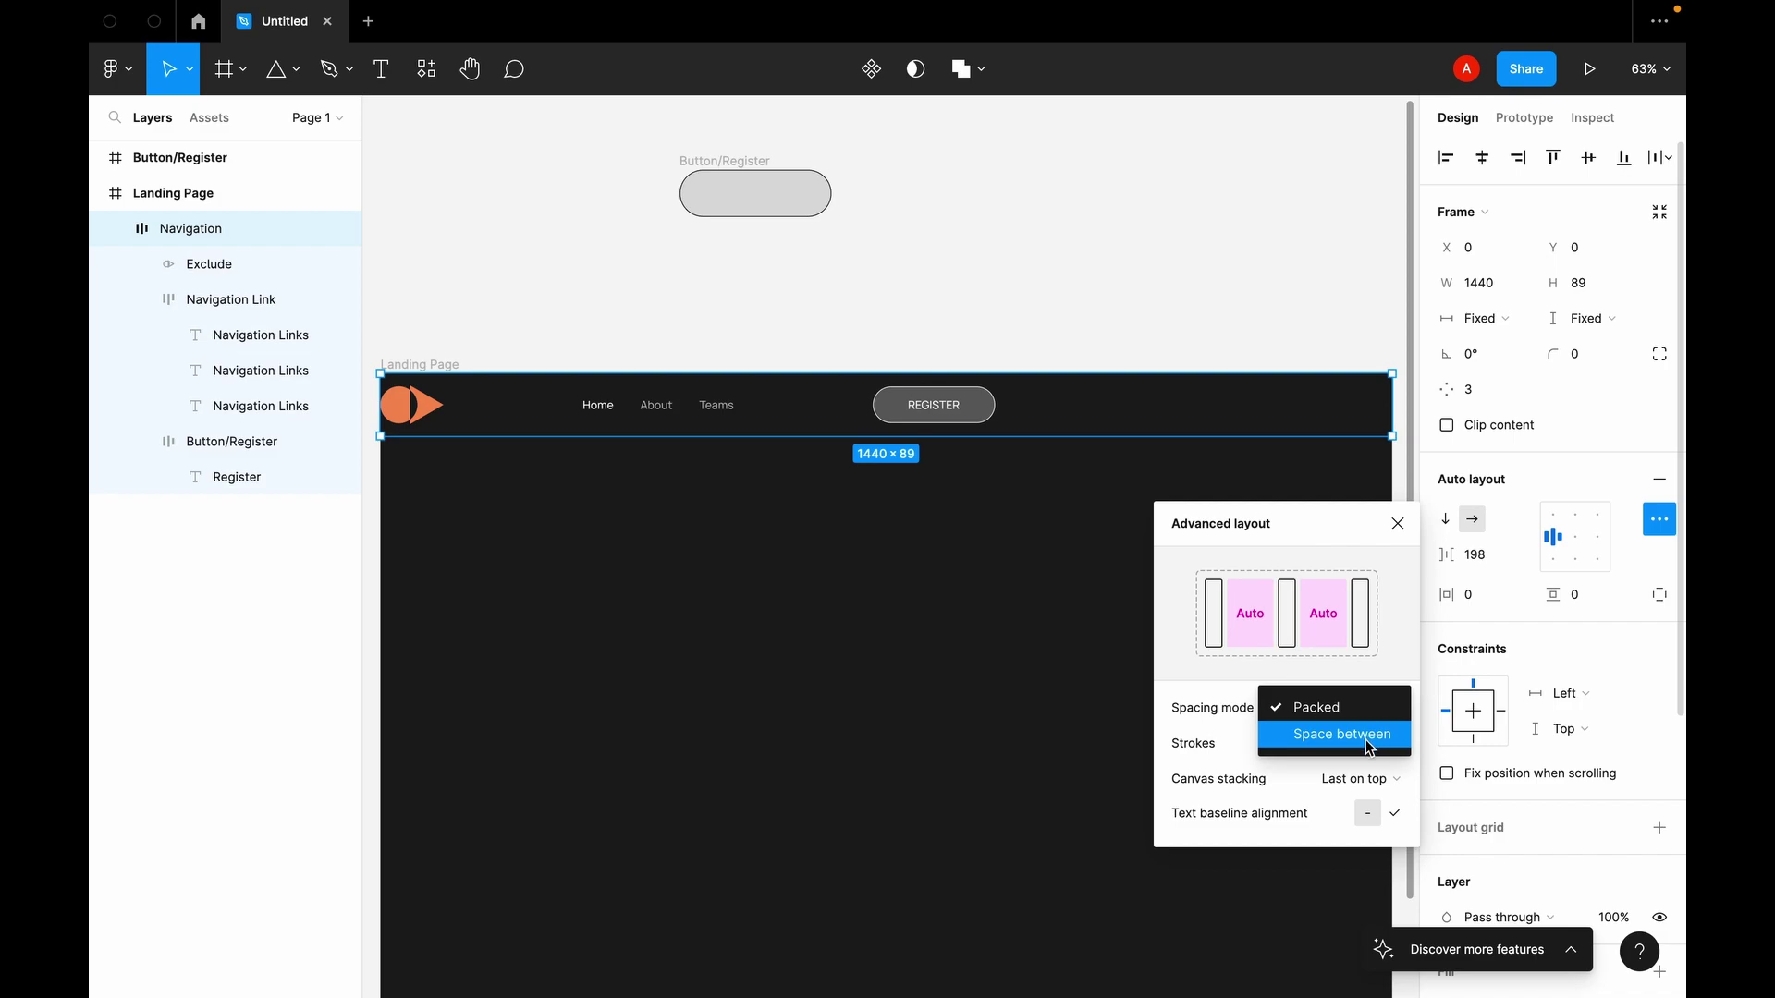
left_click(1371, 736)
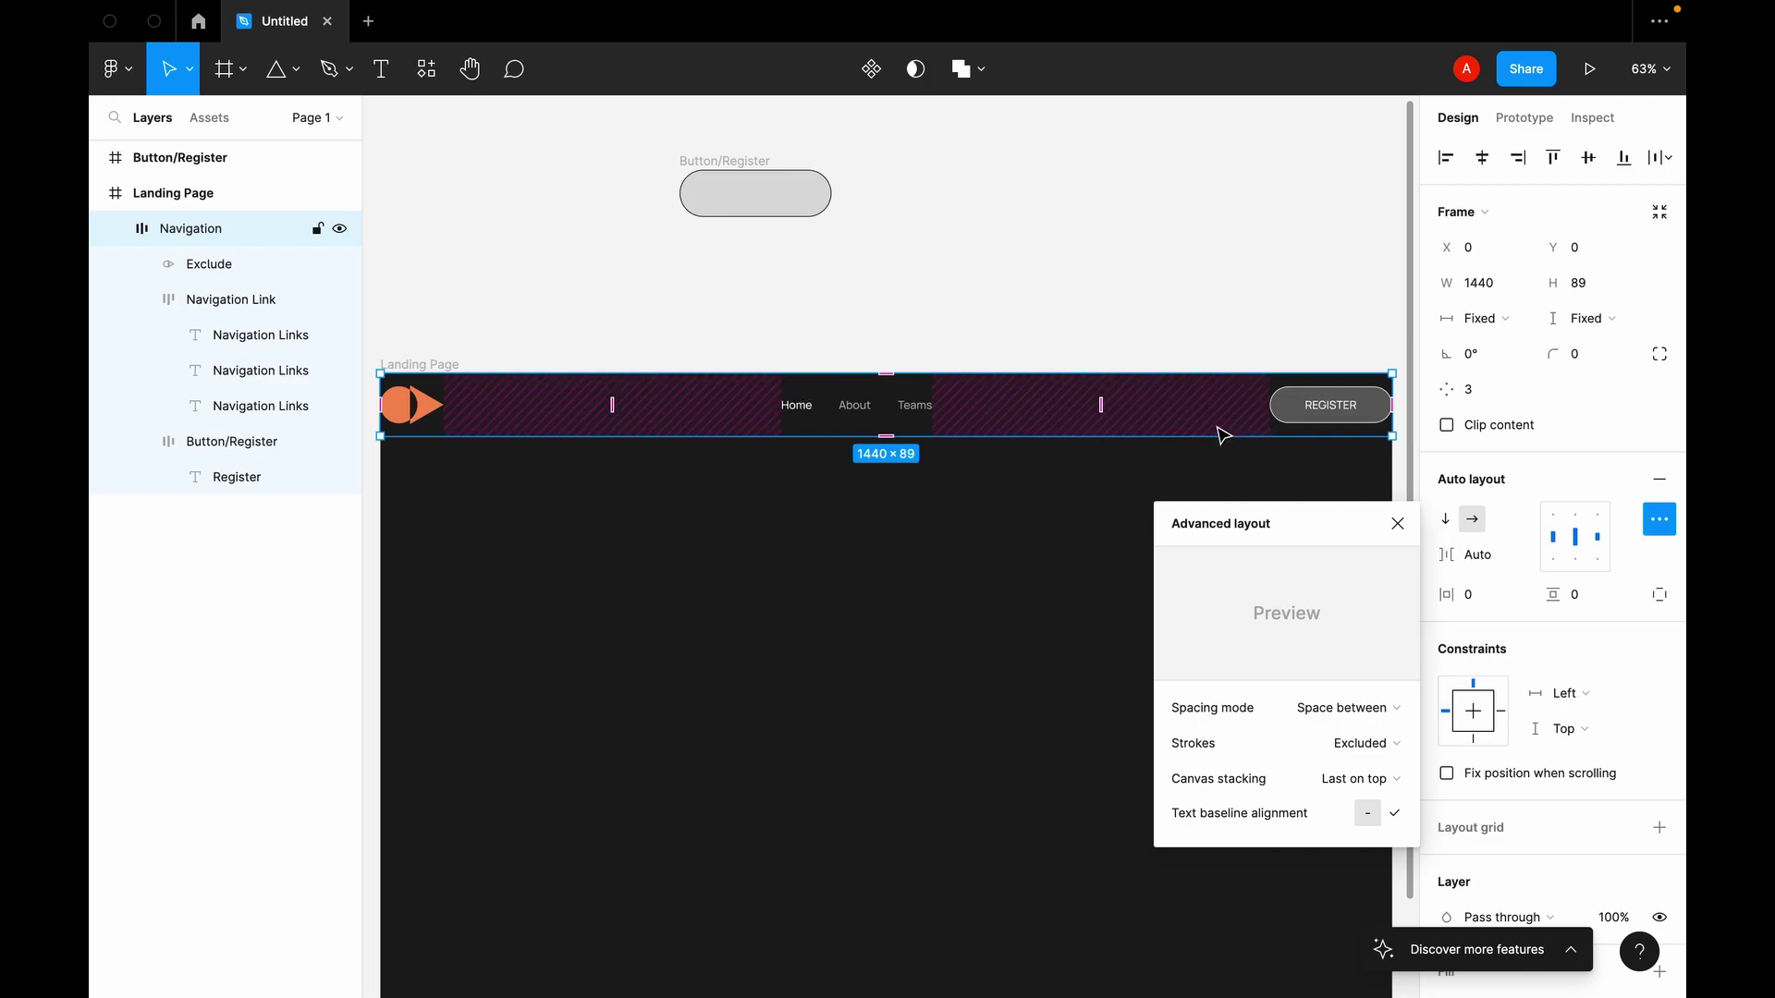
left_click(1397, 524)
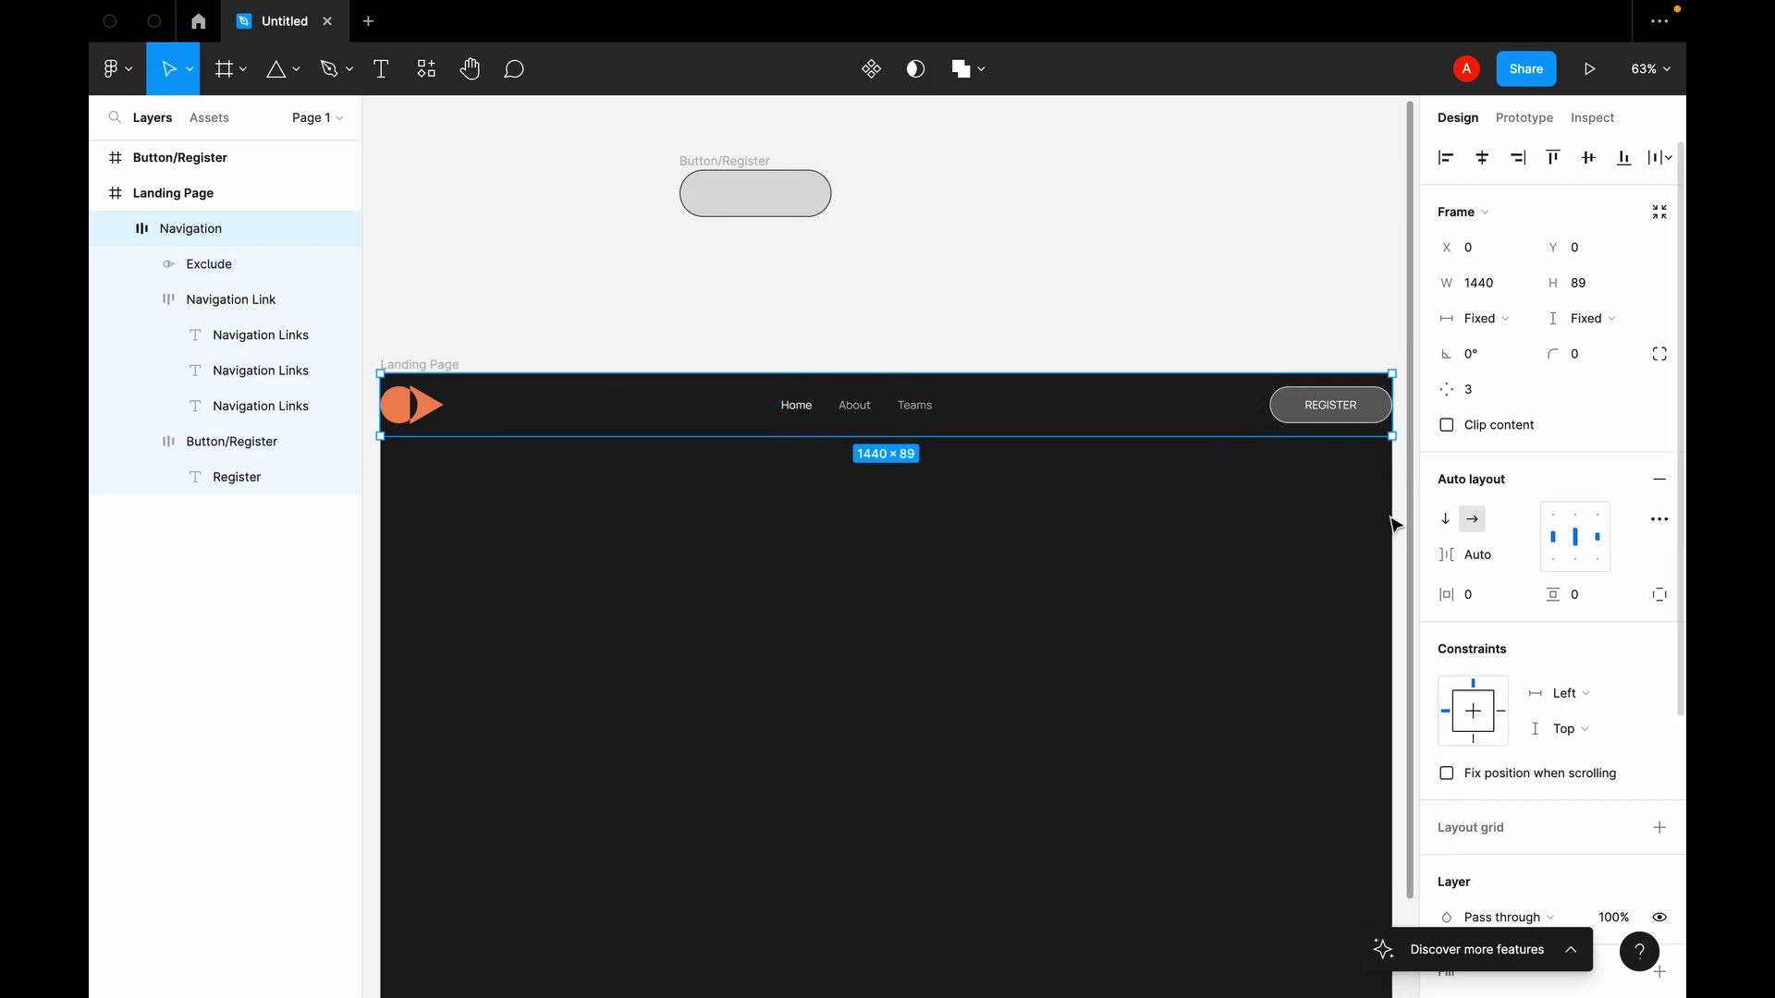
Step: Add a layout grid to the Landing Page frame and change it to 12 columns
scroll(1264, 558, "down", 3)
scroll(1267, 564, "down", 1)
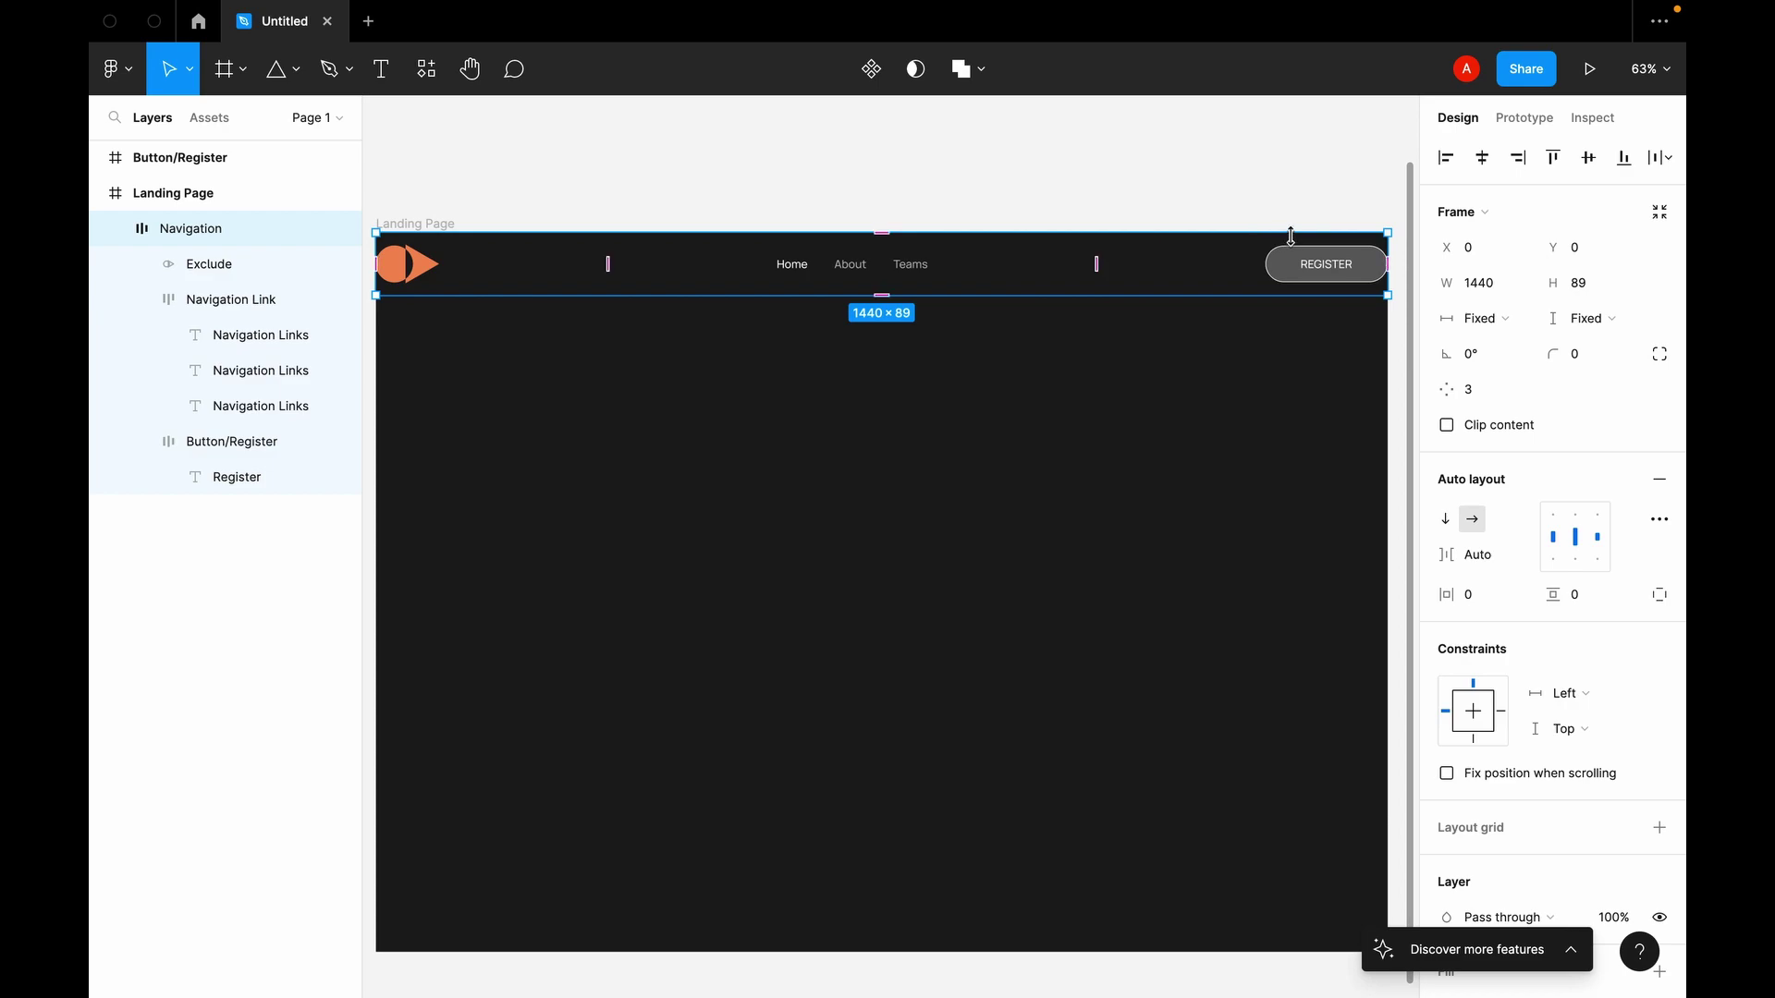
left_click(1033, 205)
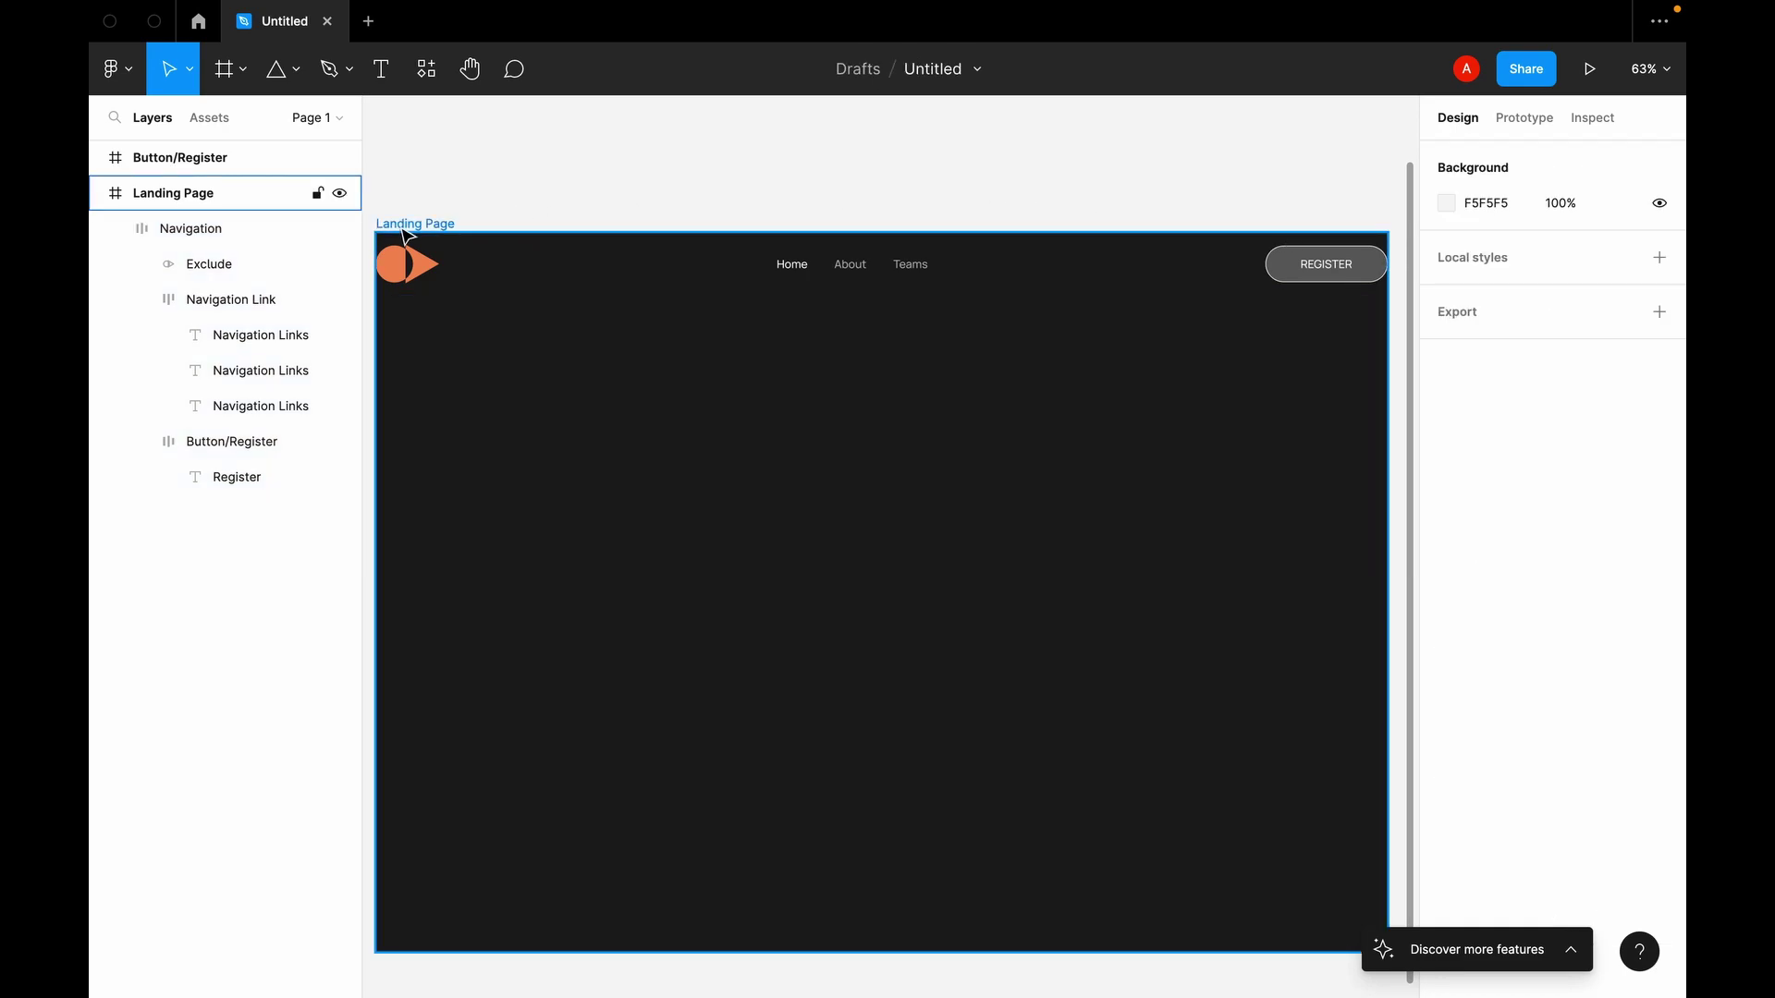
left_click(435, 225)
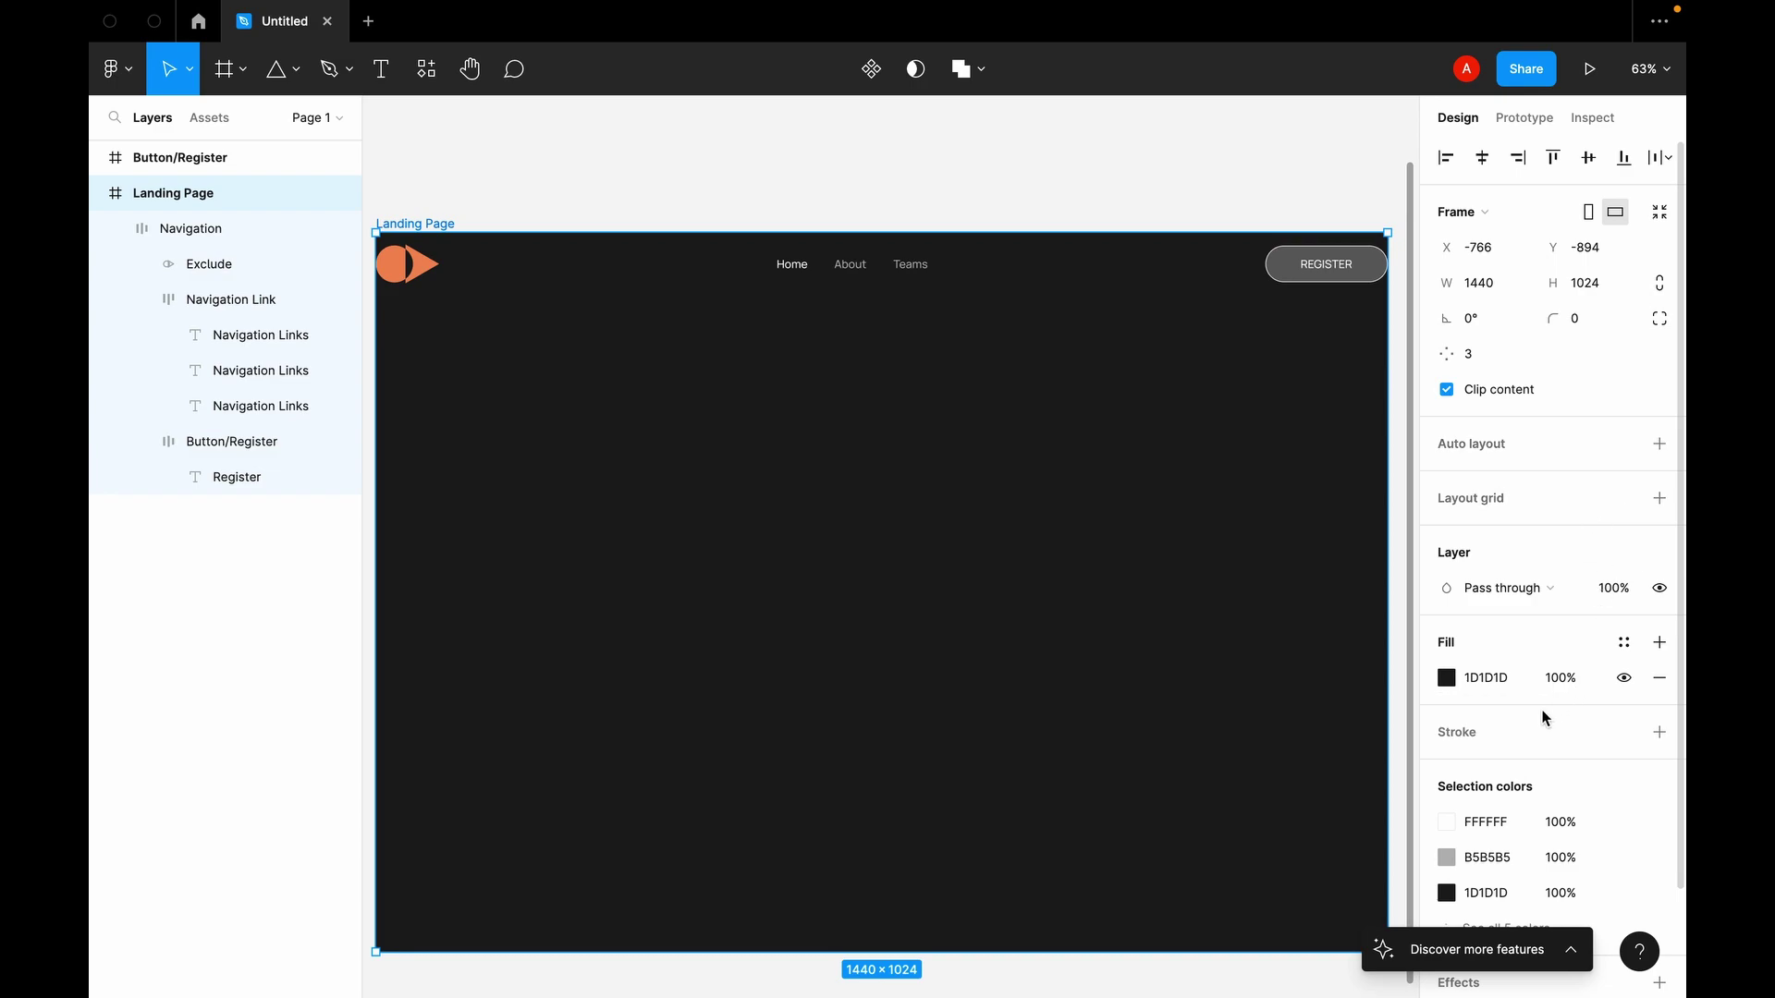
scroll(1544, 718, "down", 1)
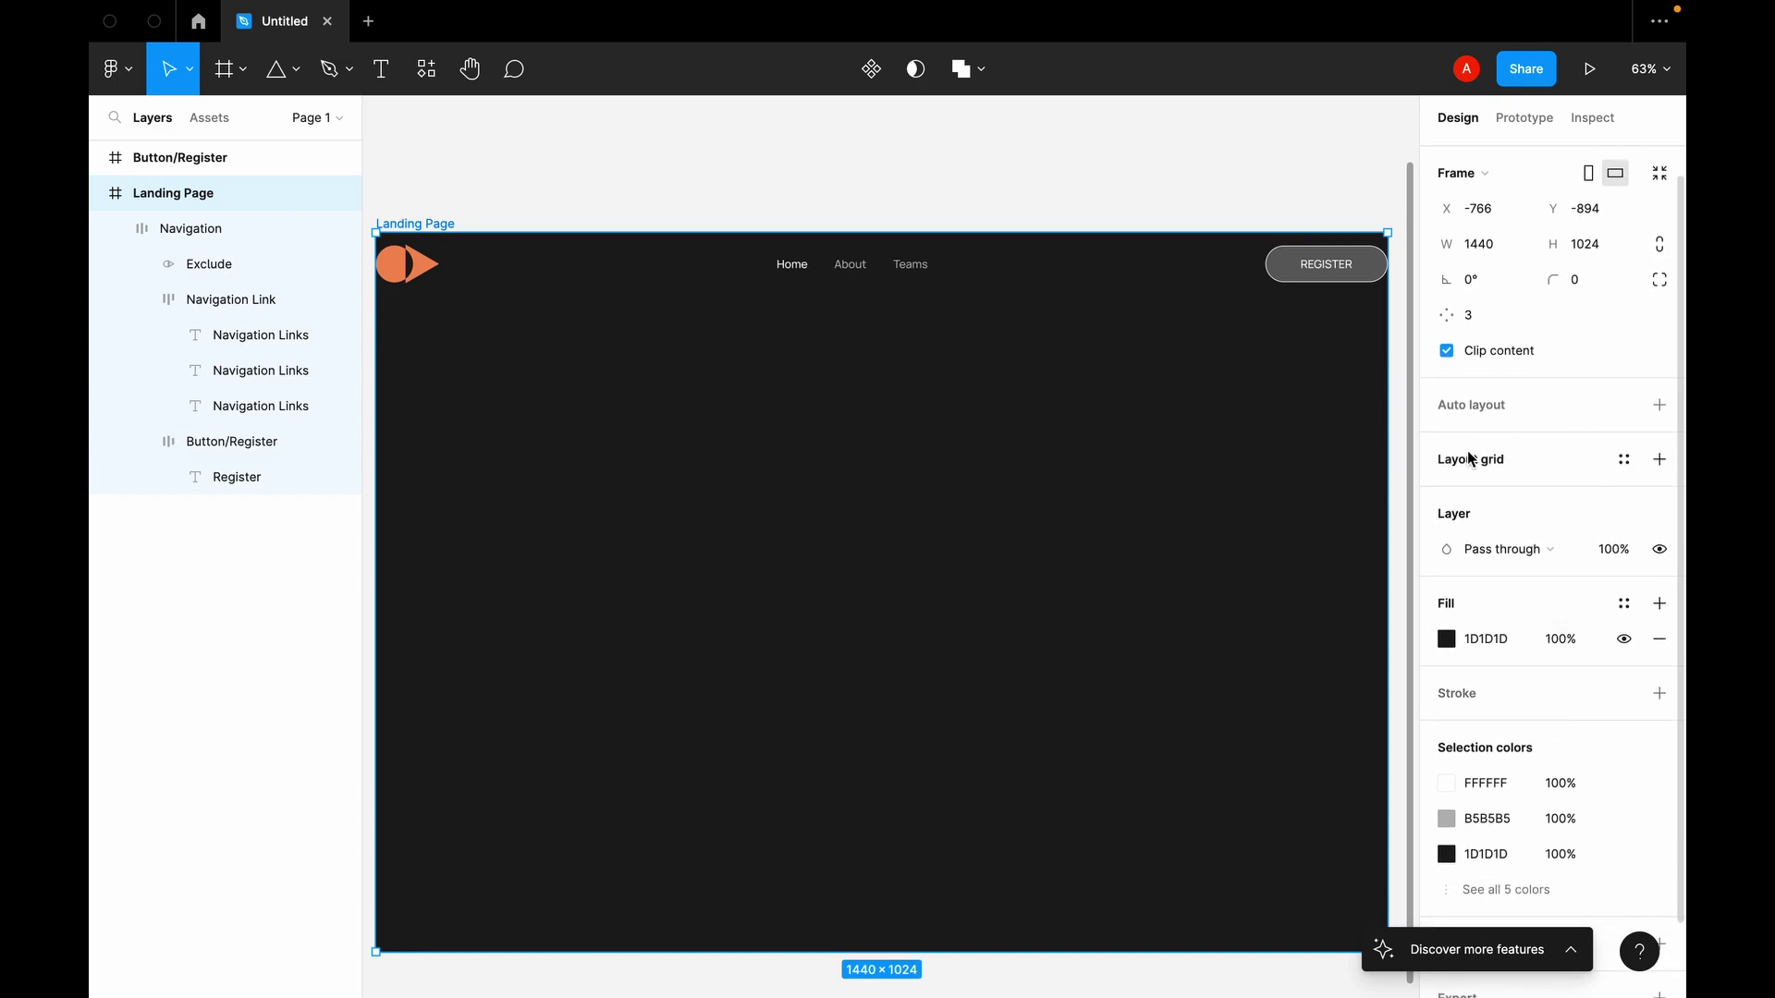
left_click(1658, 463)
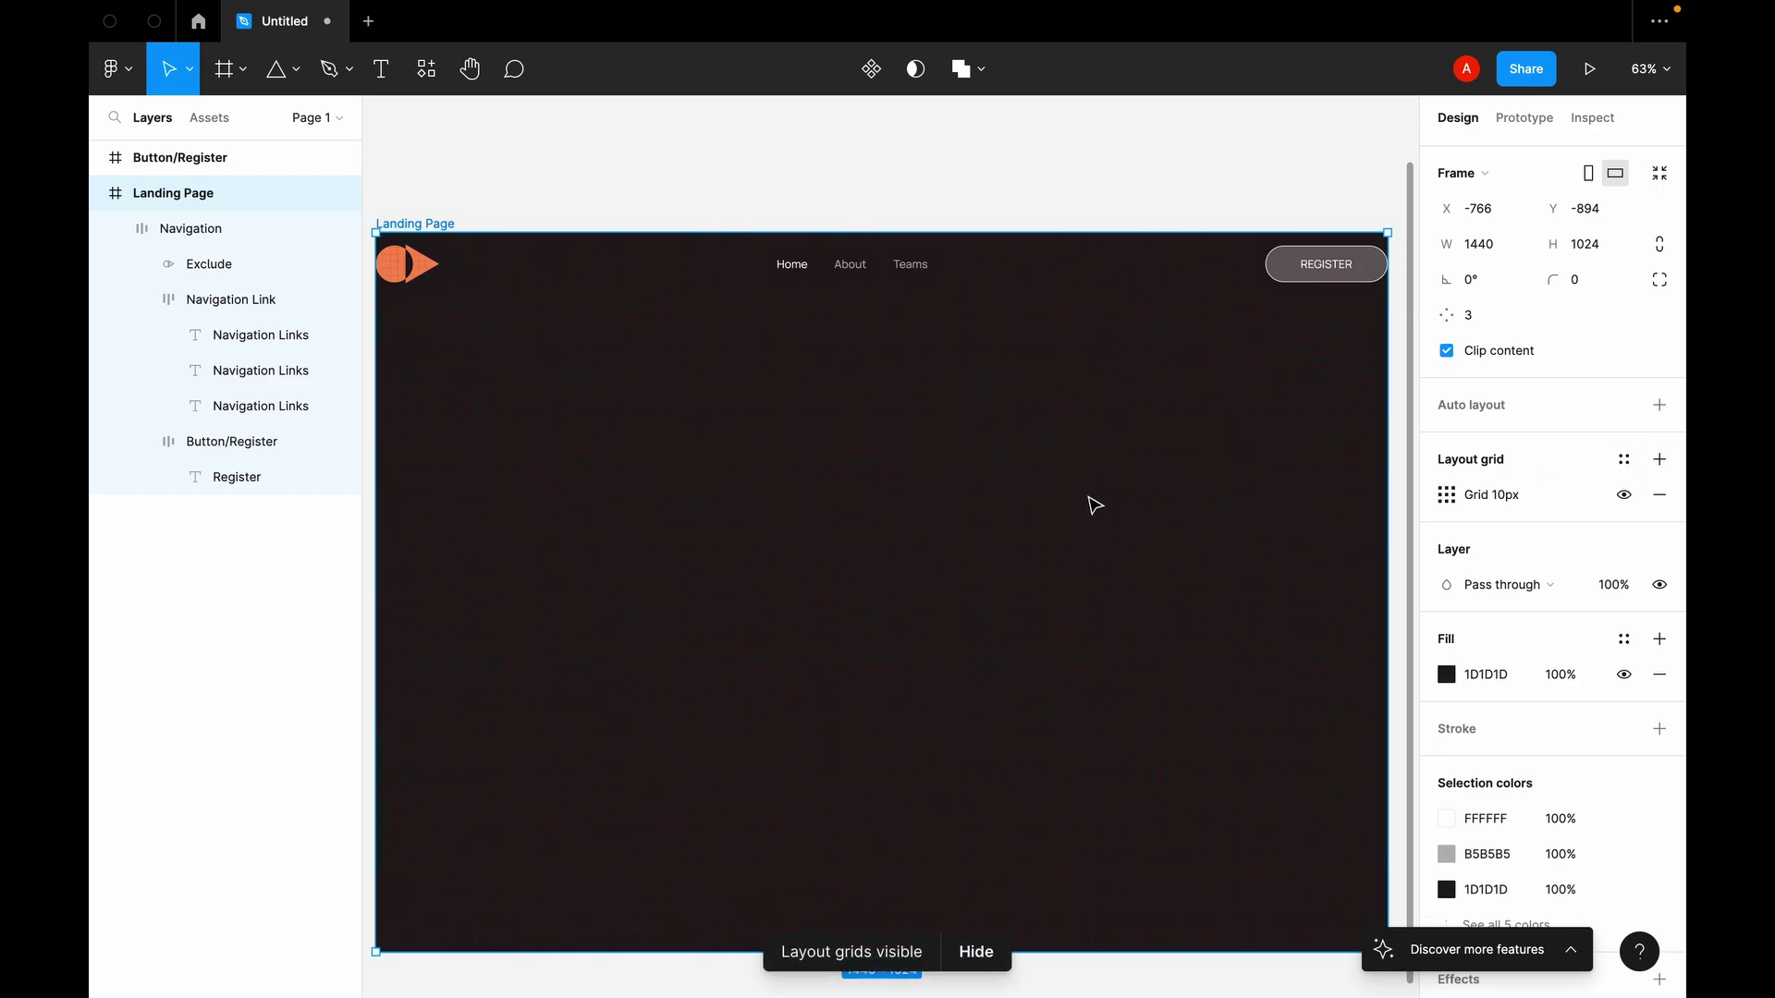
left_click(1447, 496)
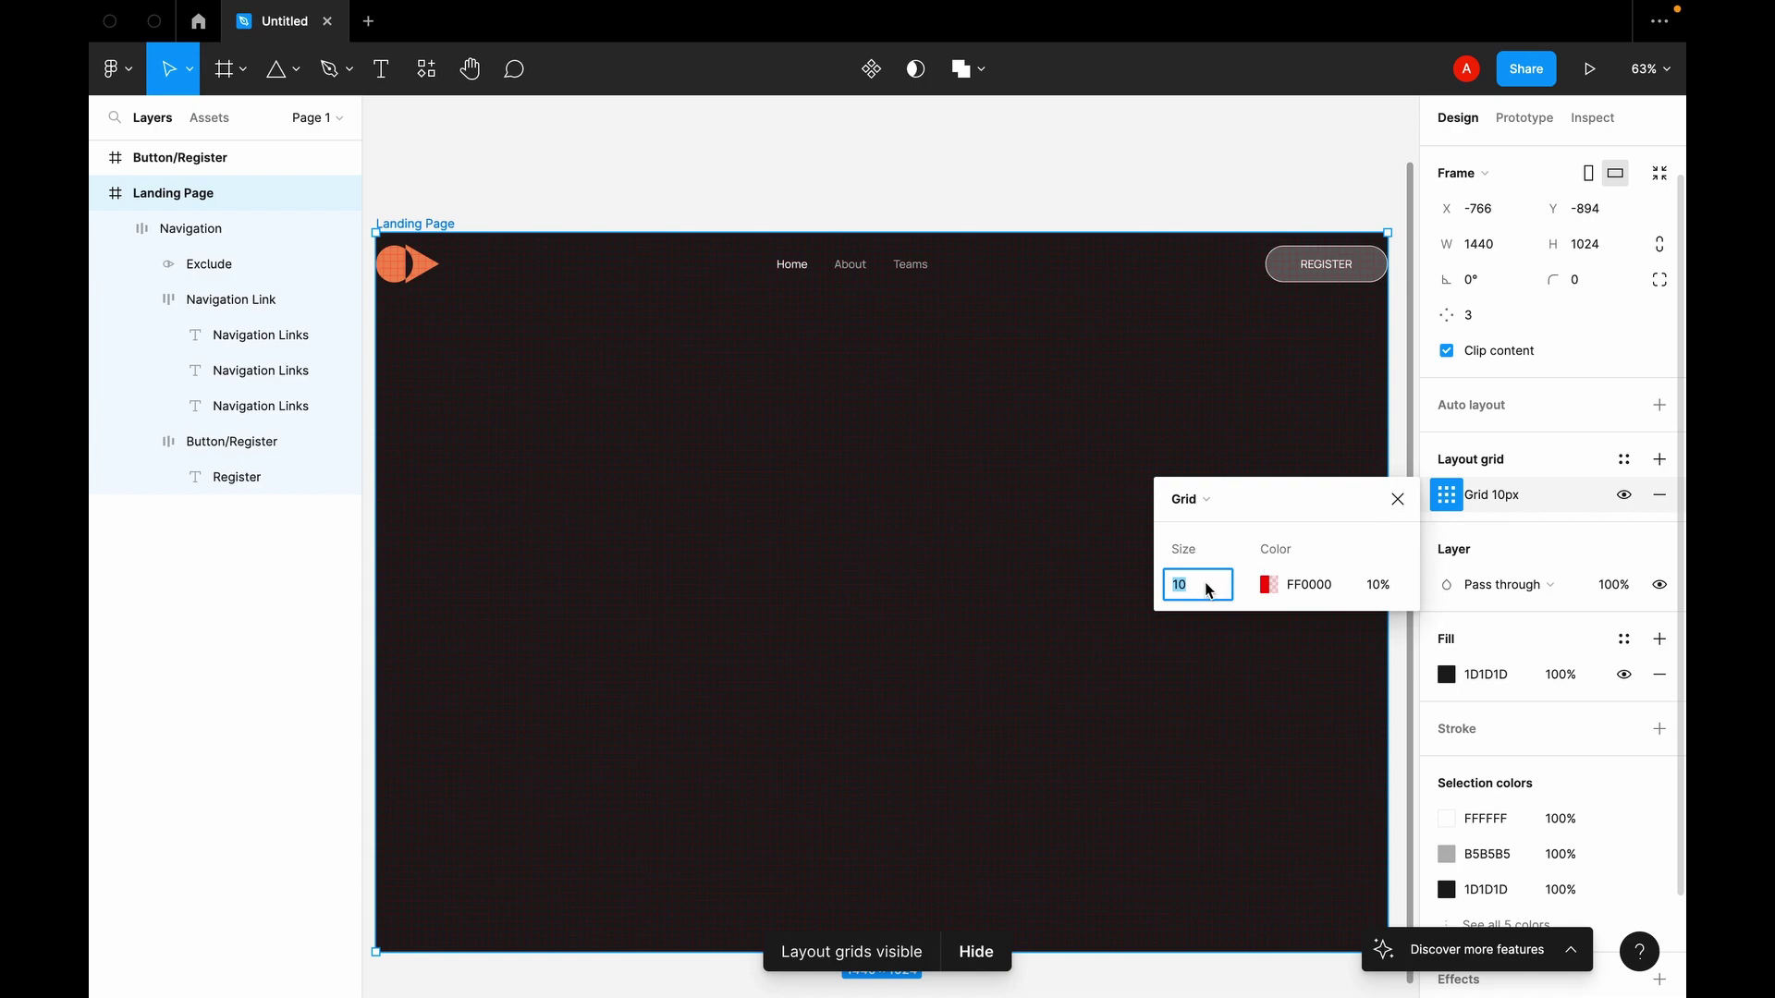
left_click(1215, 503)
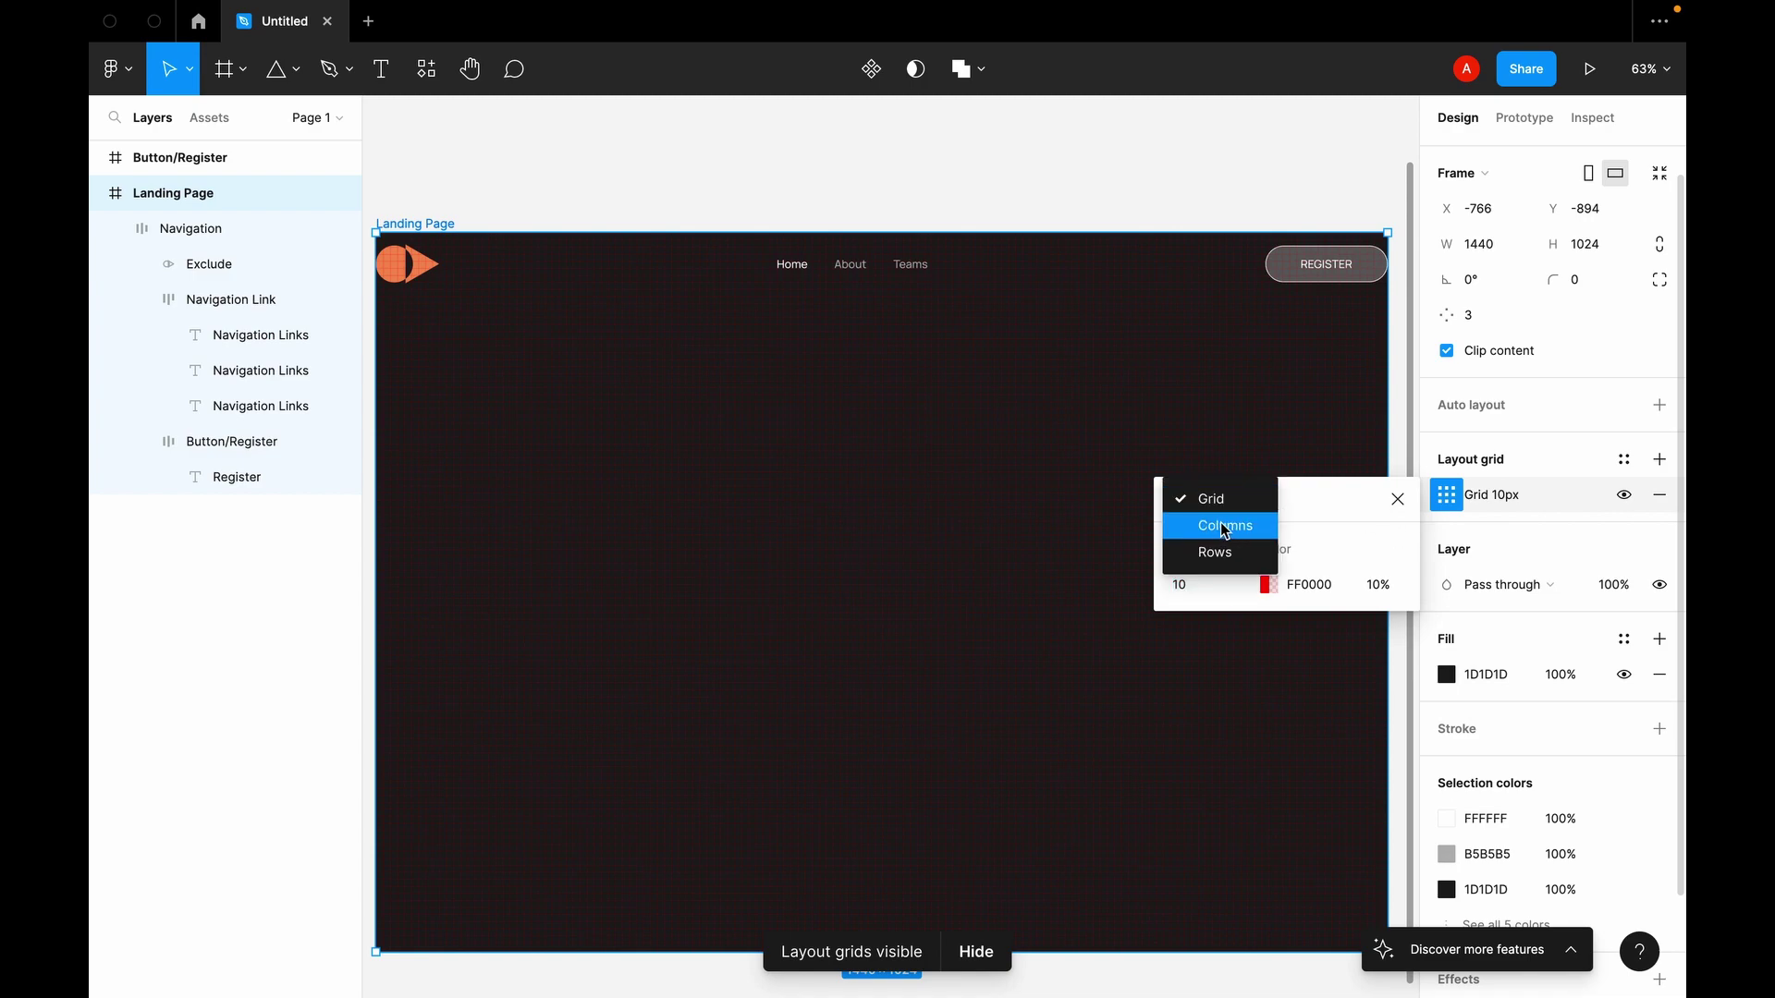
left_click(1225, 527)
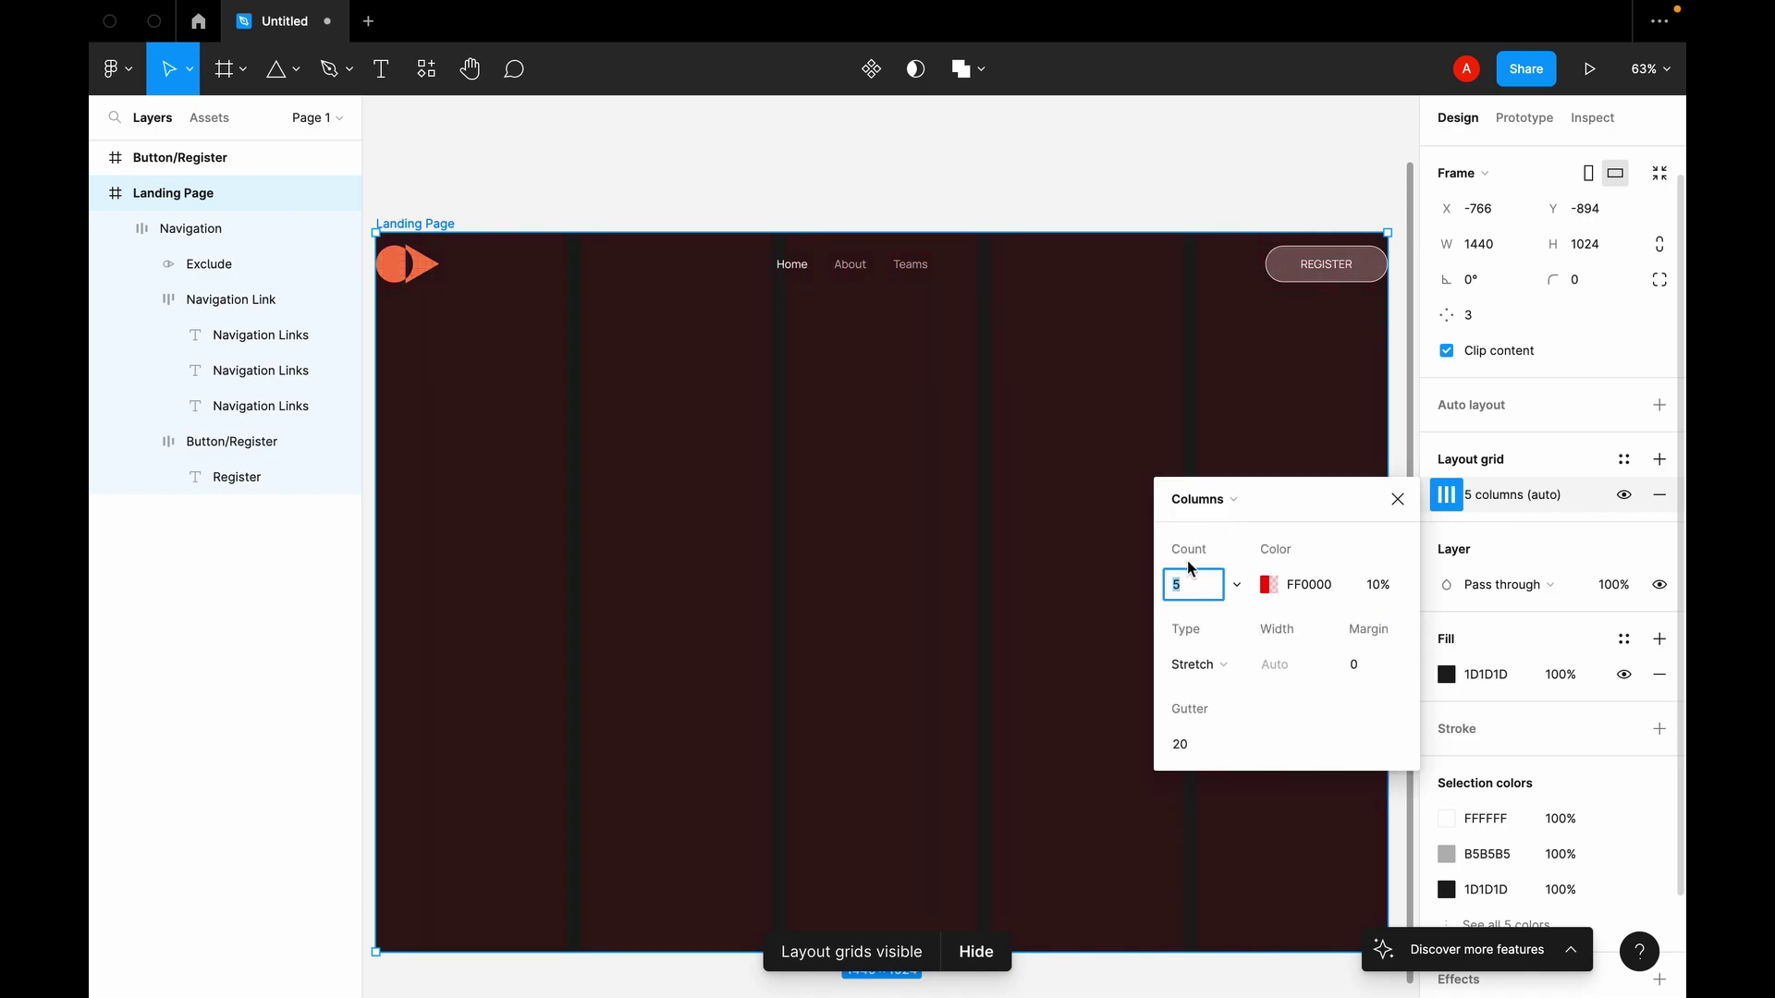
key("Return")
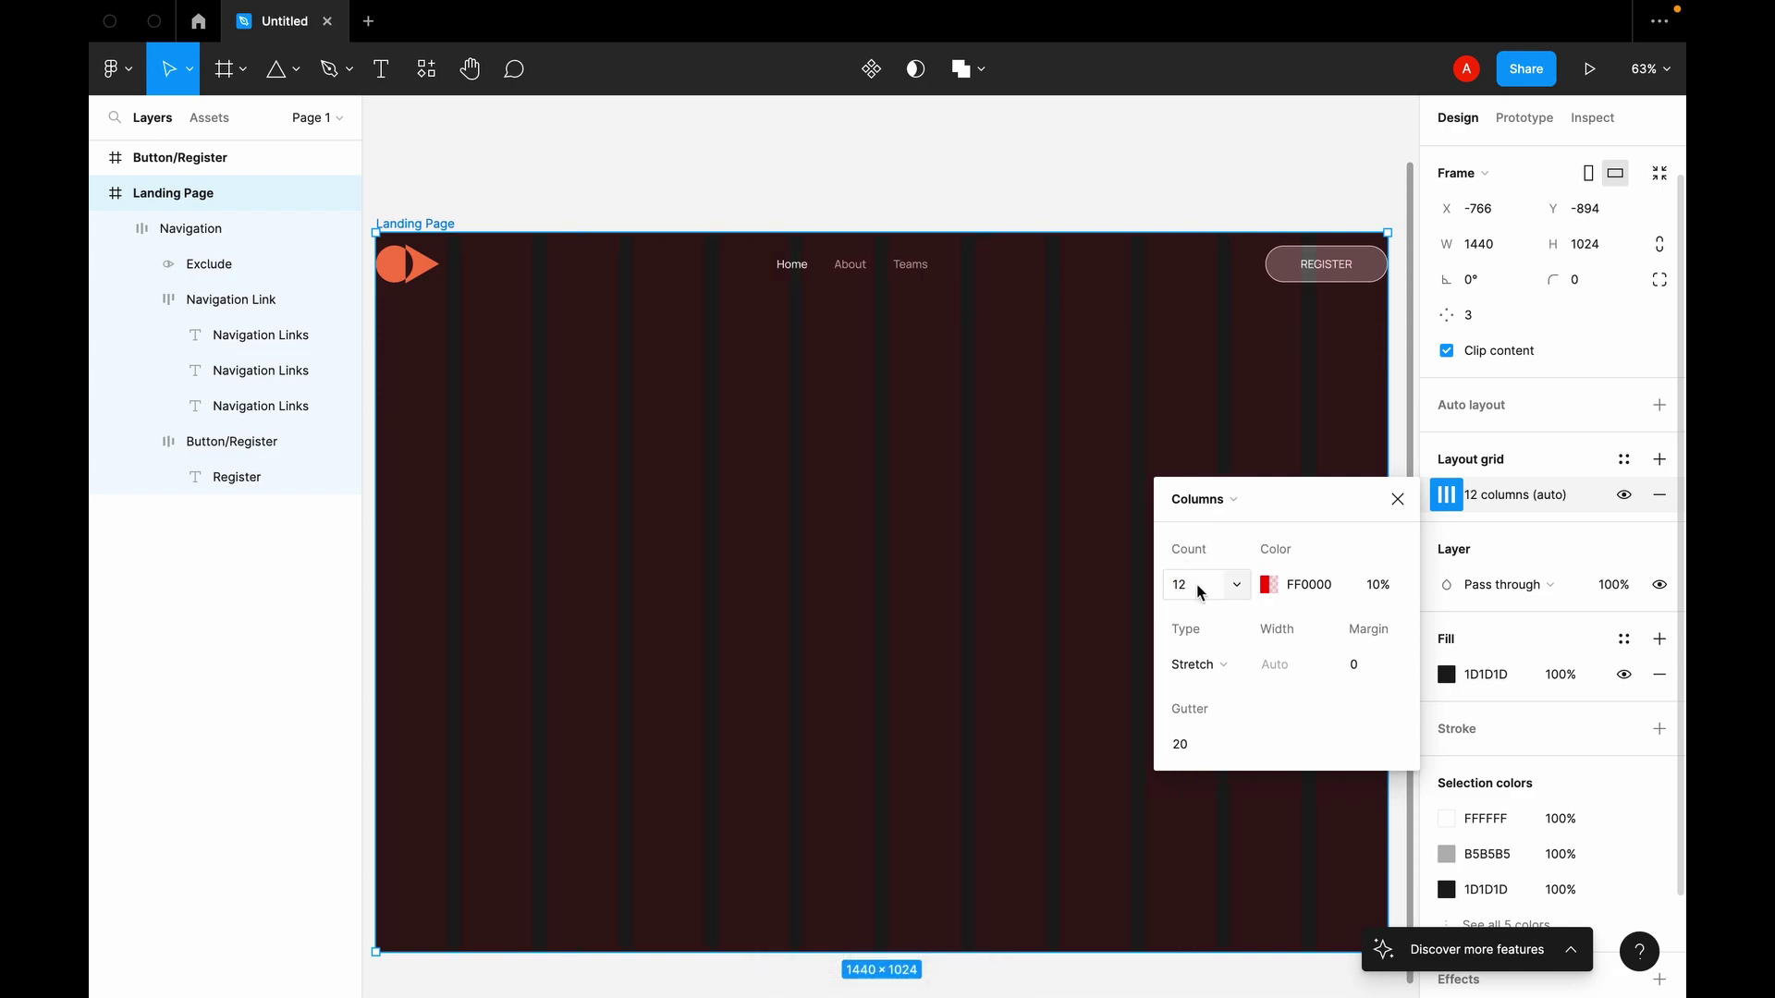
Step: Set the Landing Page column grid's color to AC4141 at 23% opacity
left_click(1278, 590)
type("FFFFFF")
key("Return")
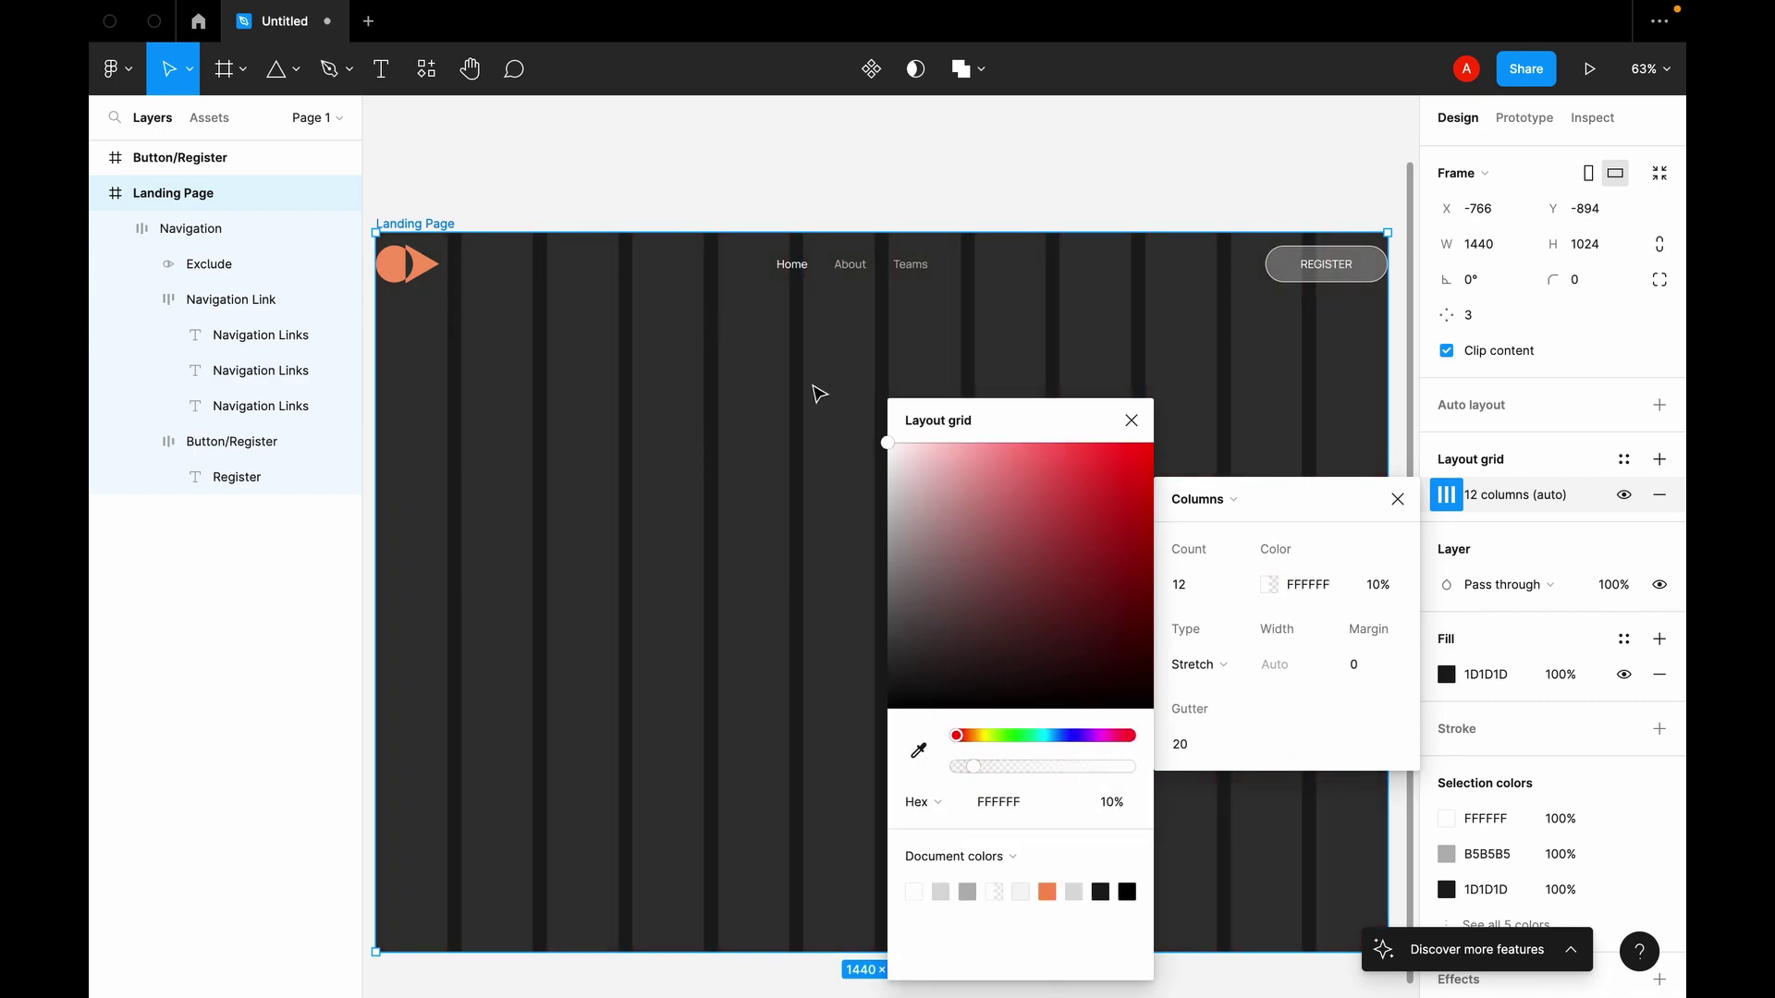
left_click_drag(1036, 601, 1056, 536)
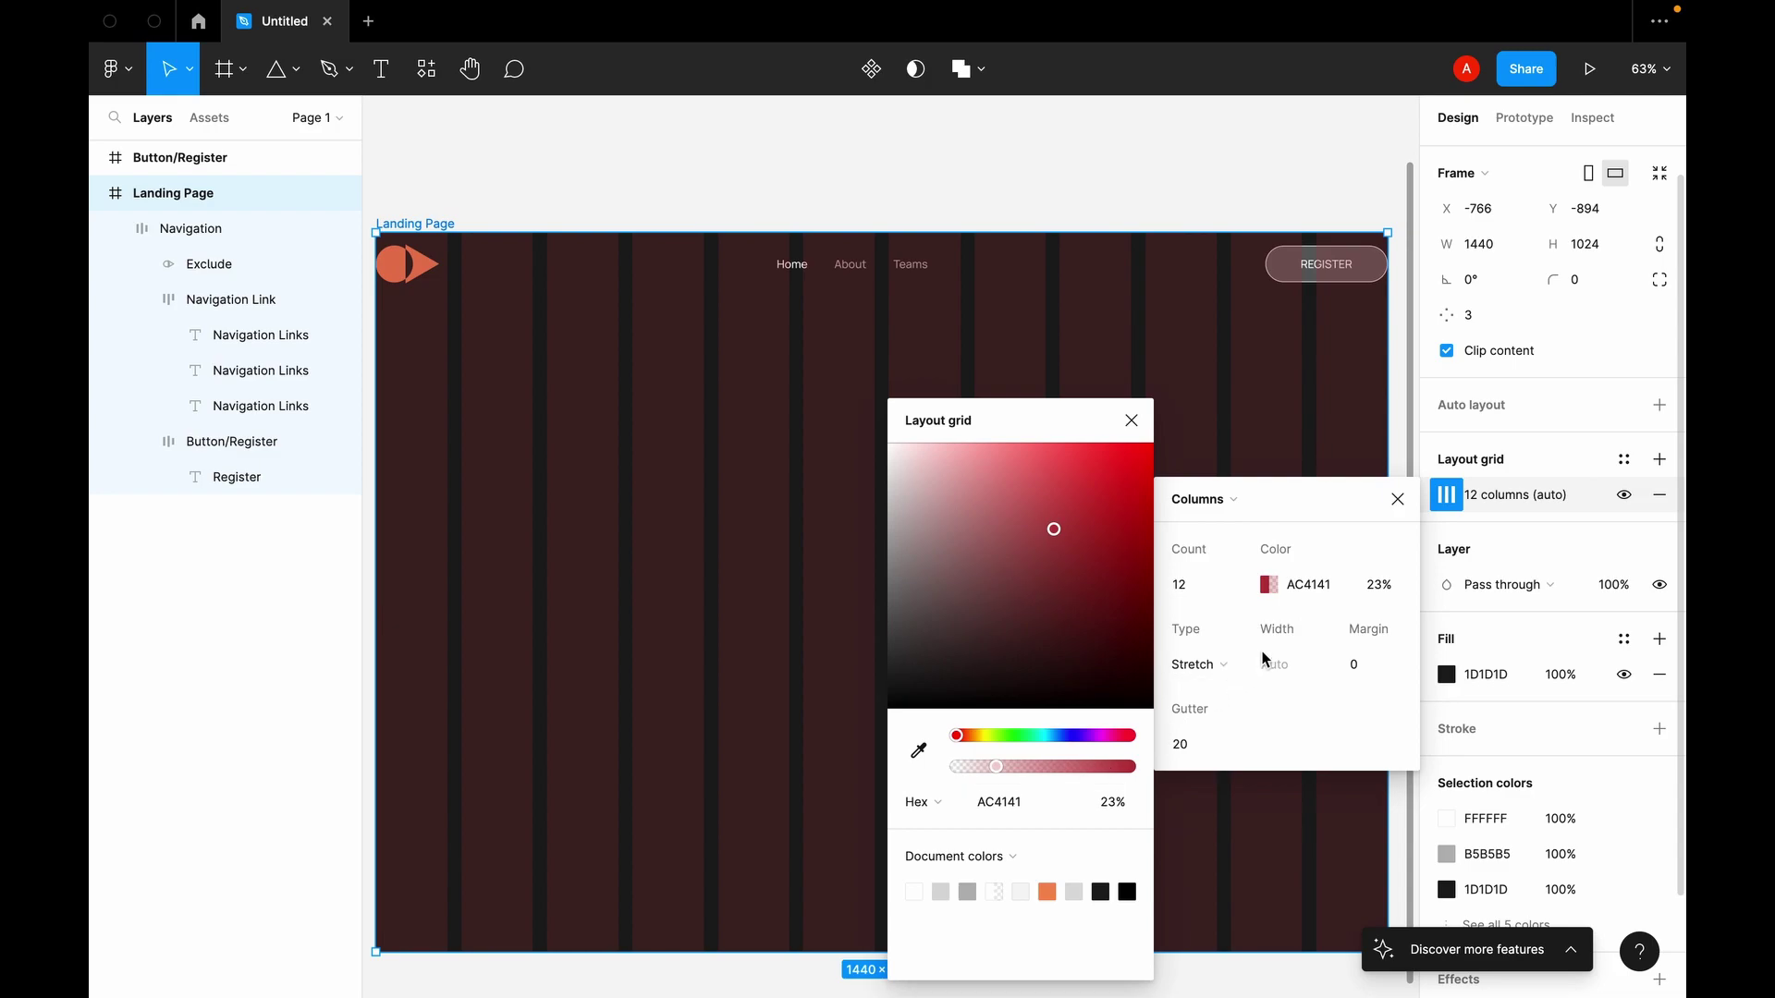
left_click(1131, 420)
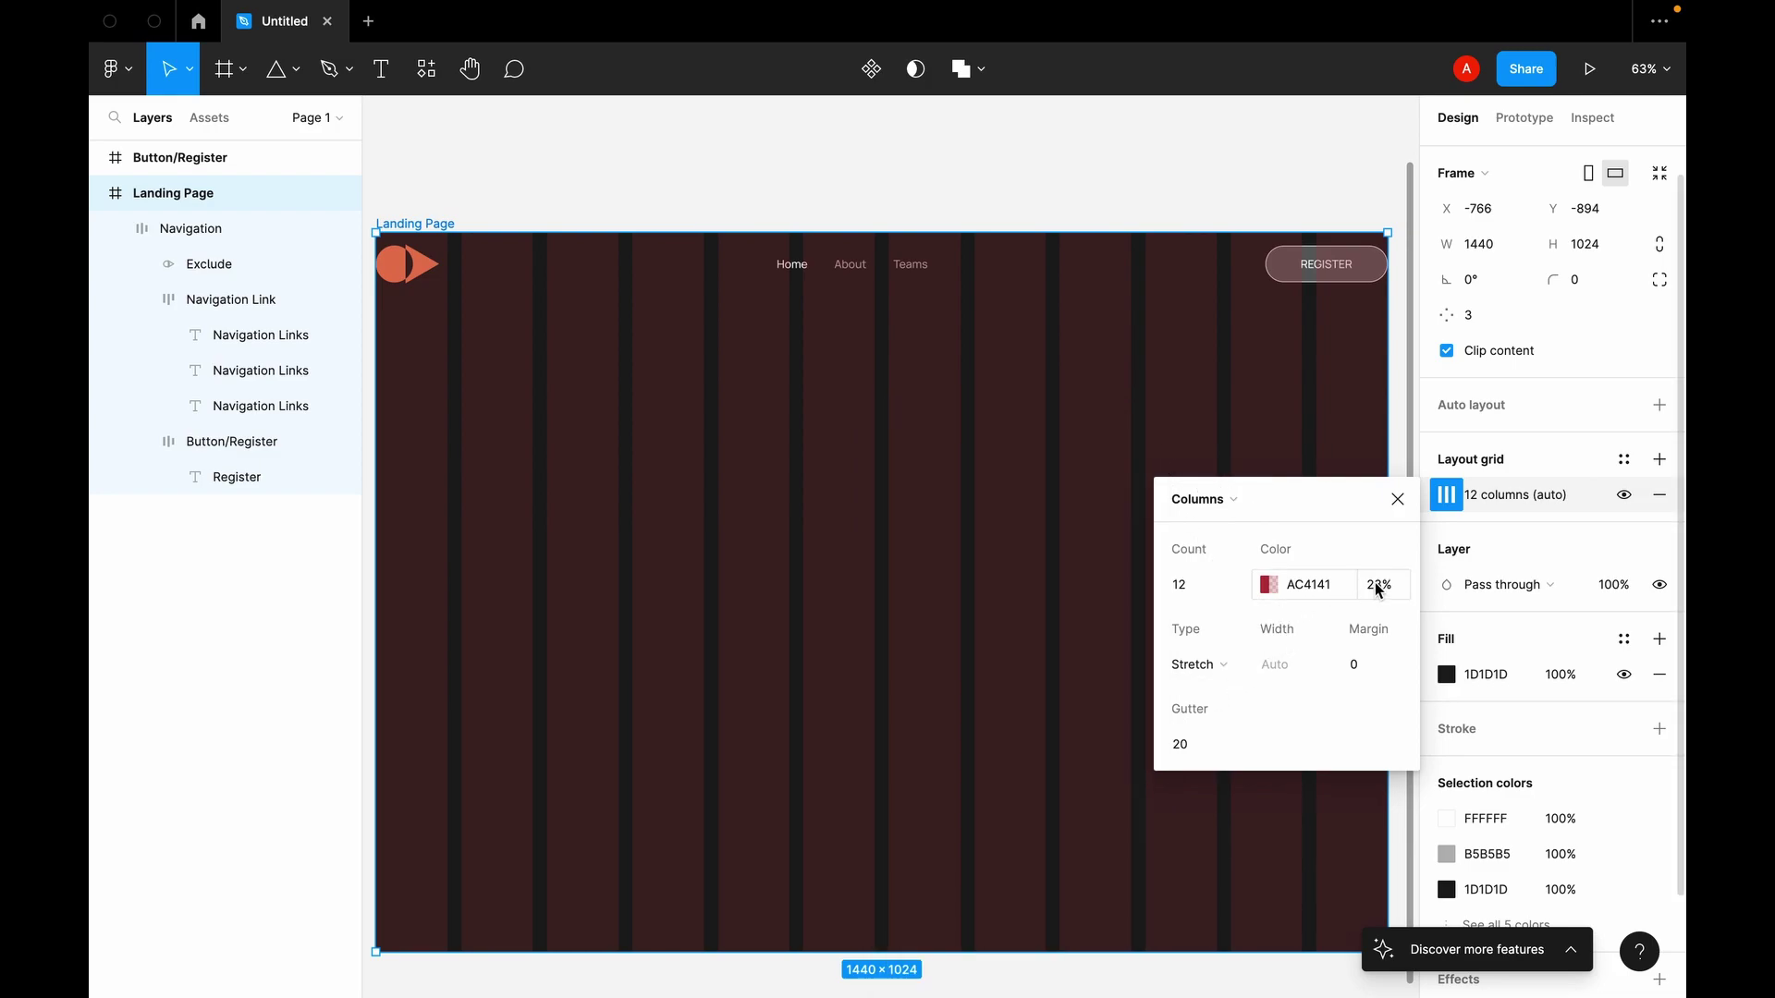
Step: Set the column grid's gutter to 30 and its margin to 100
left_click(1186, 744)
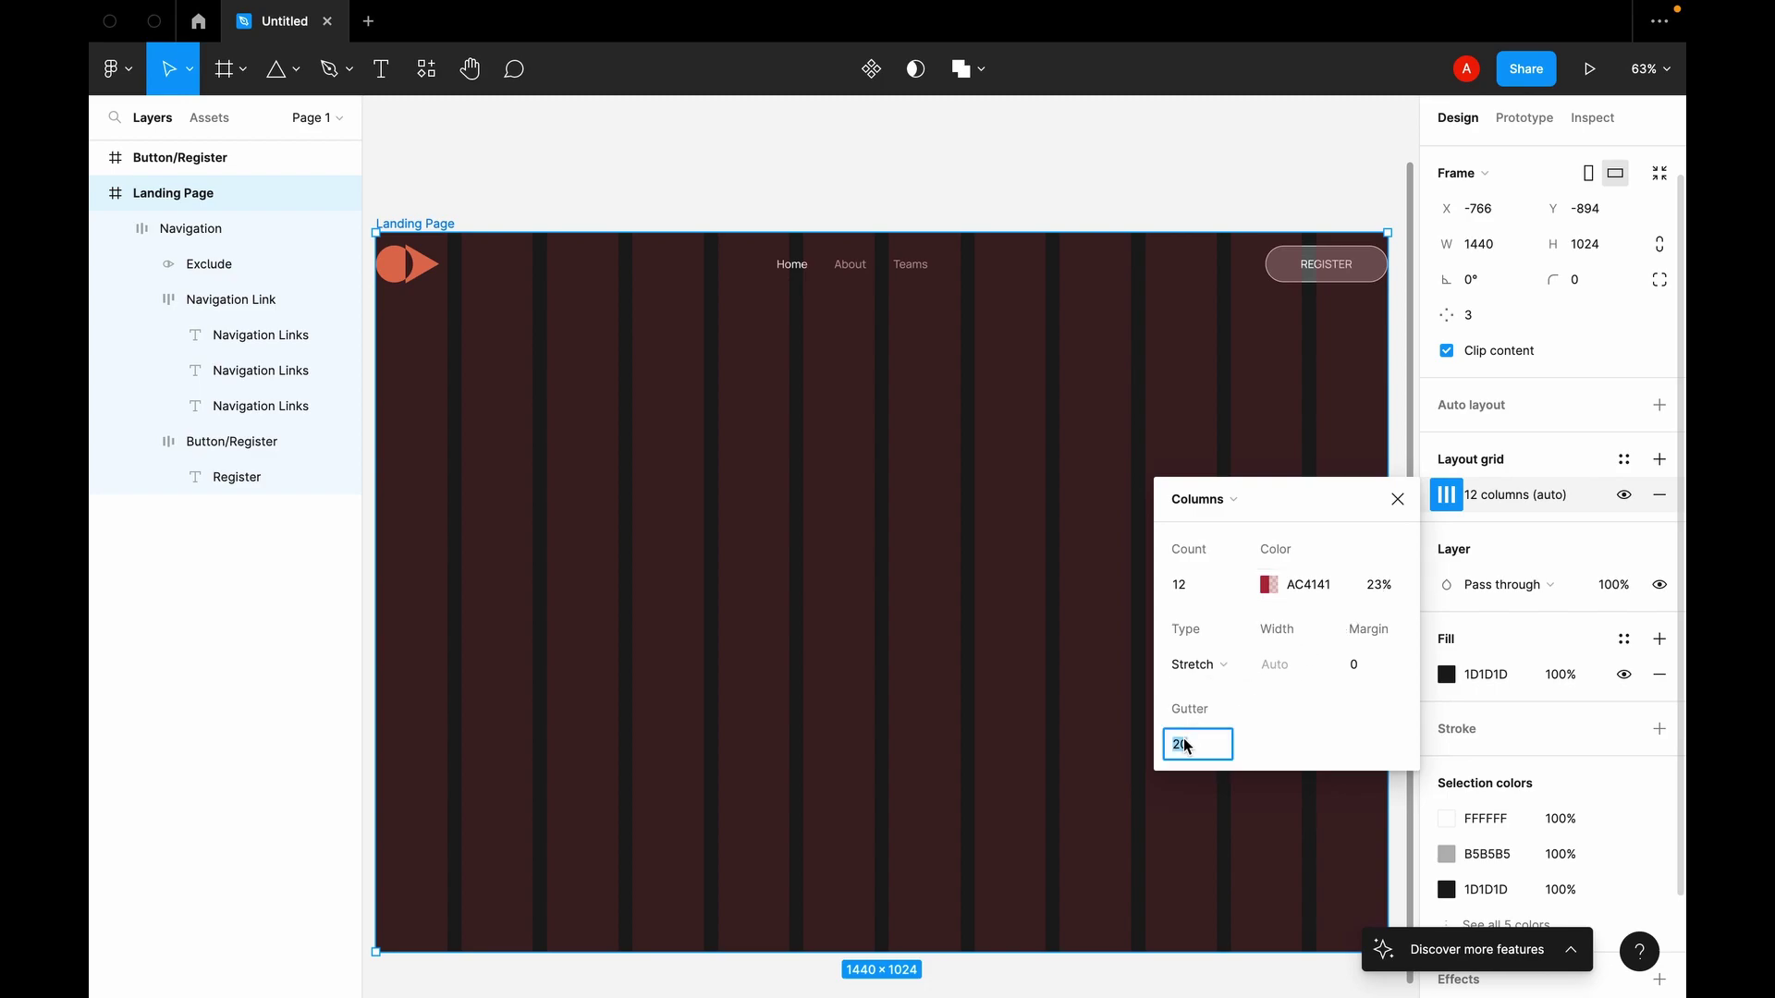
type("30")
key("Return")
left_click(1366, 670)
type("100")
key("Return")
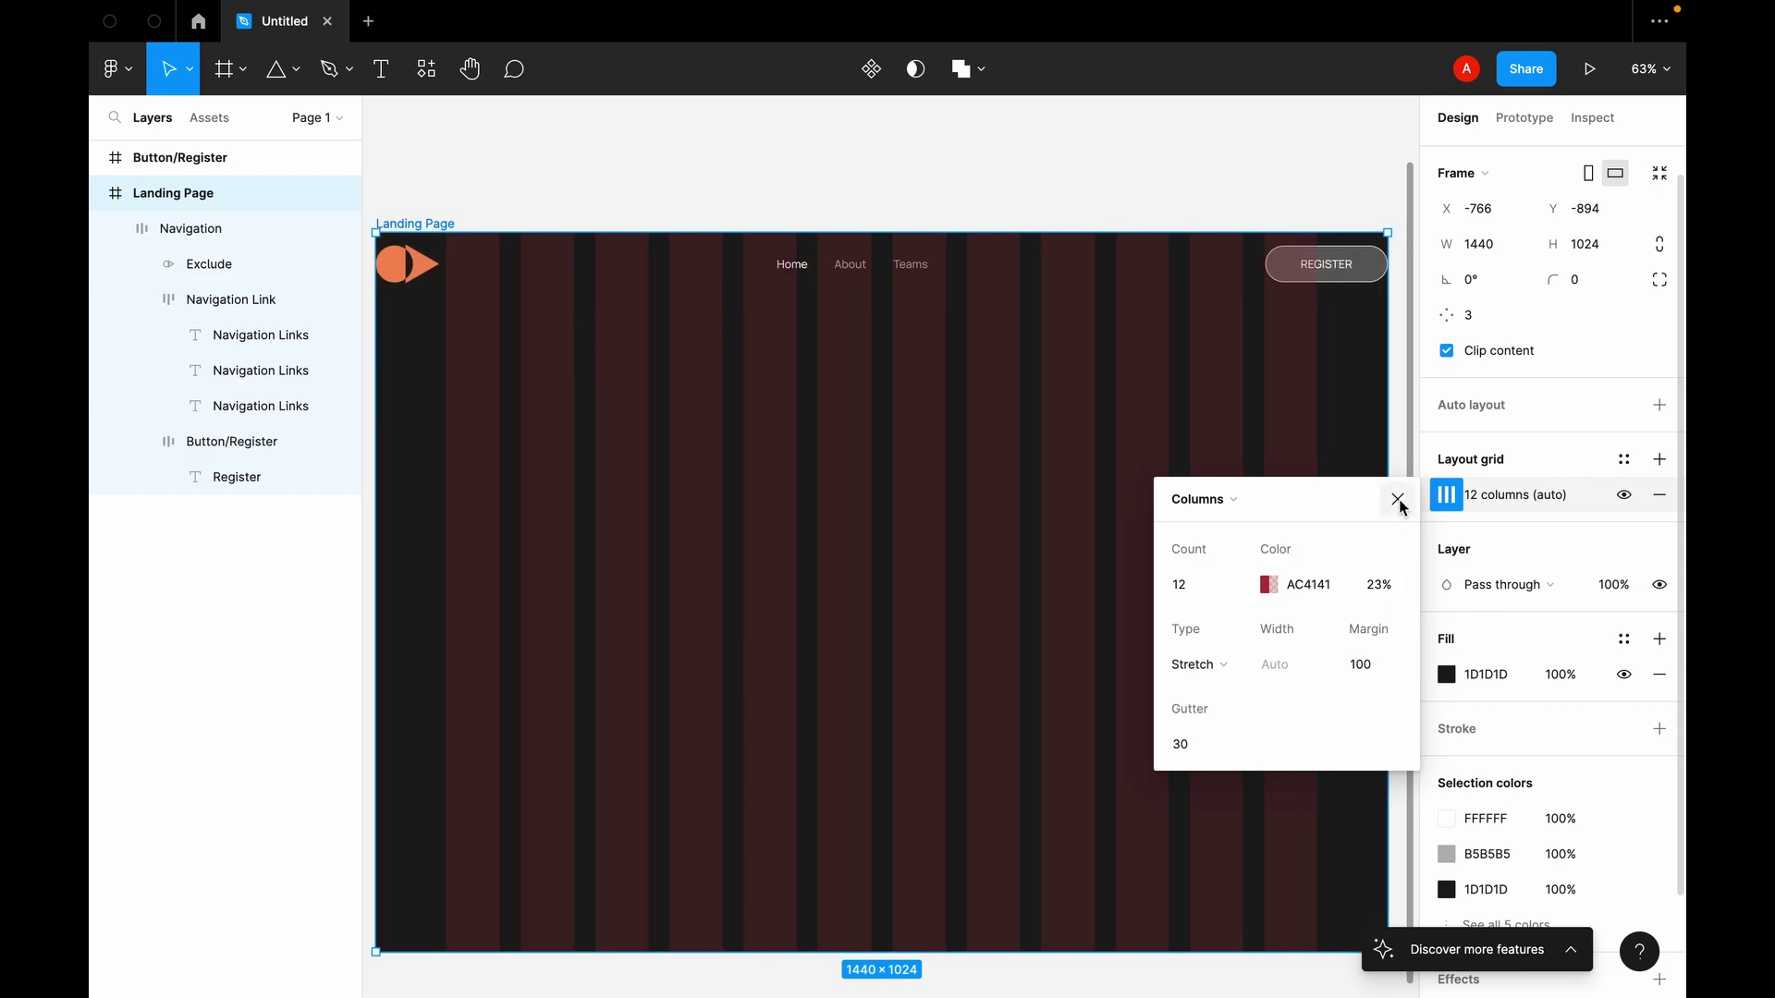
left_click(1397, 500)
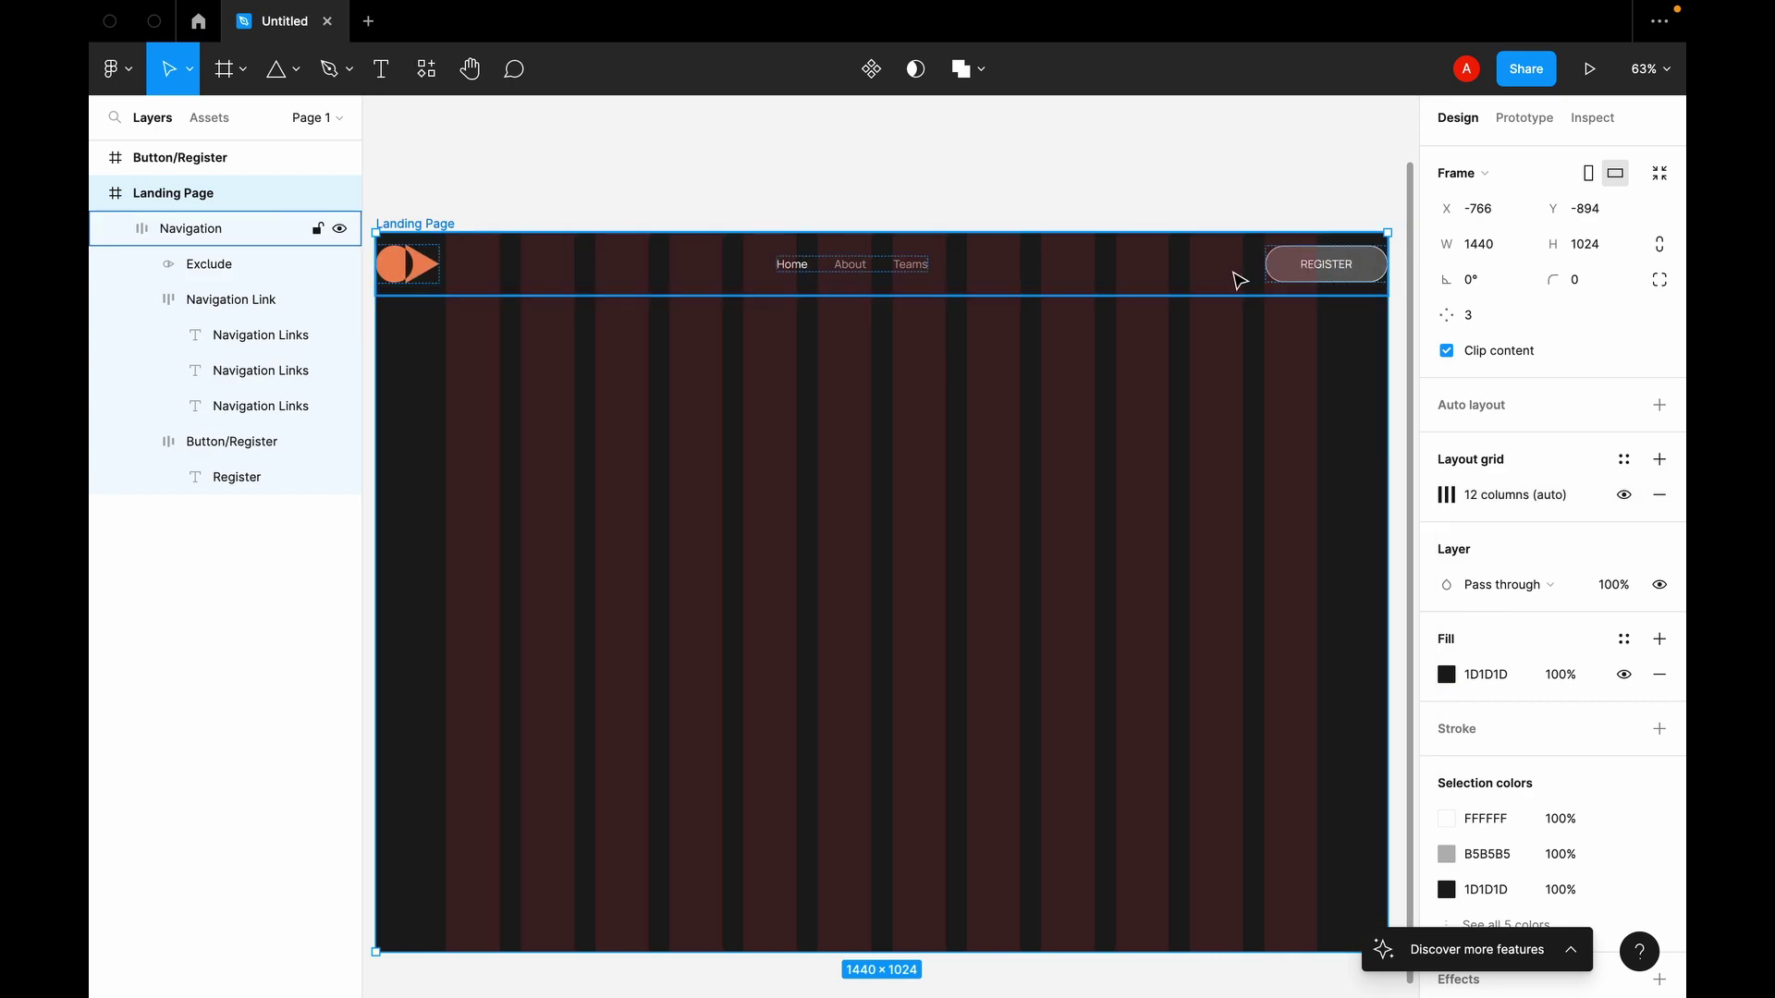
Step: Set the Navigation frame's horizontal padding to 100 to align its contents with the grid margins
left_click(167, 231)
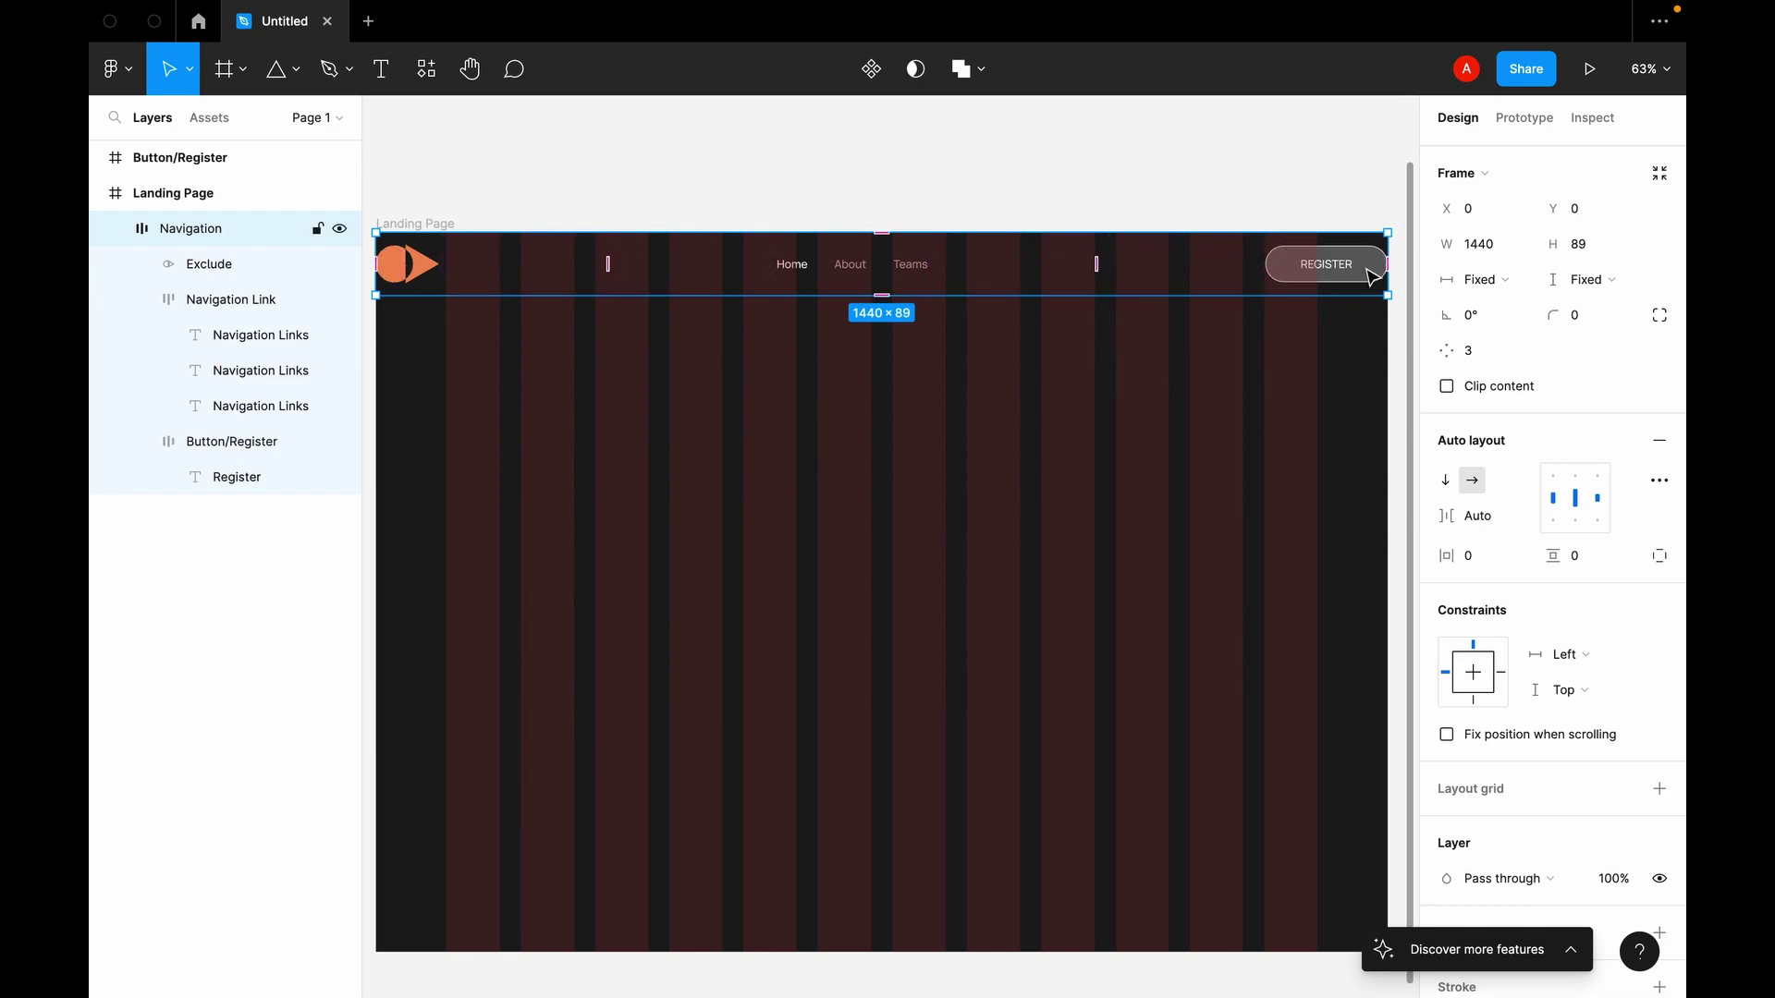
scroll(1540, 807, "down", 3)
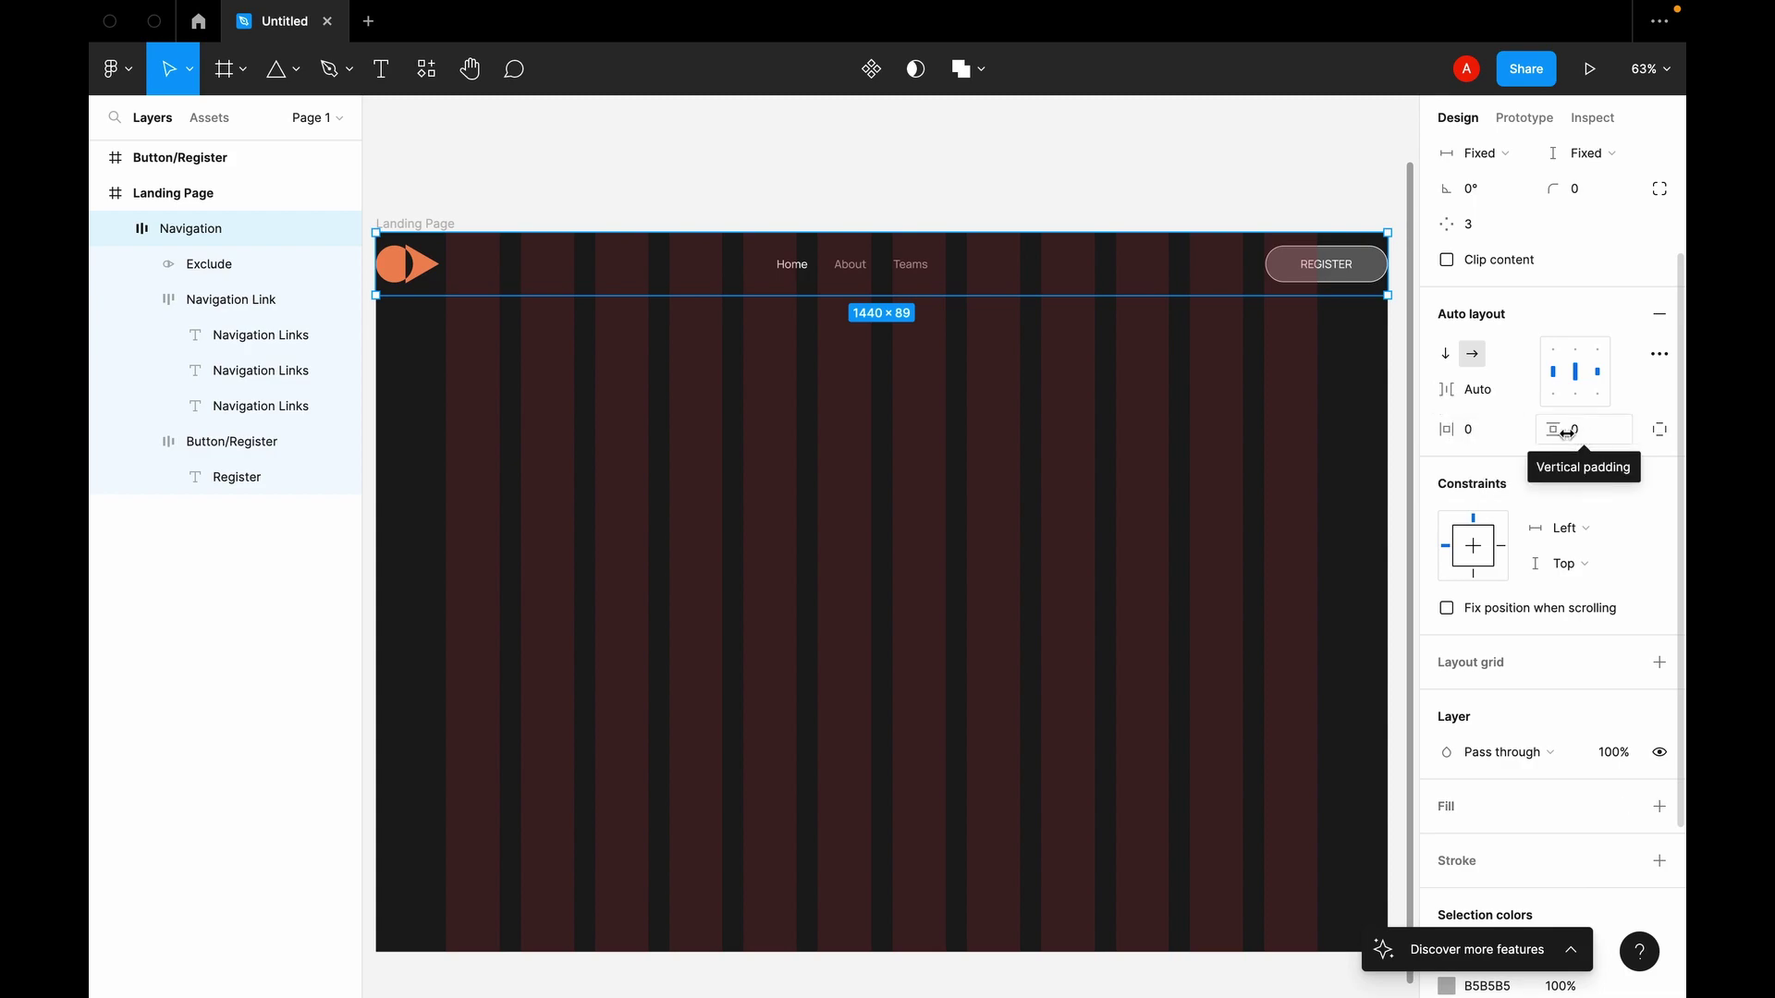
left_click(1491, 438)
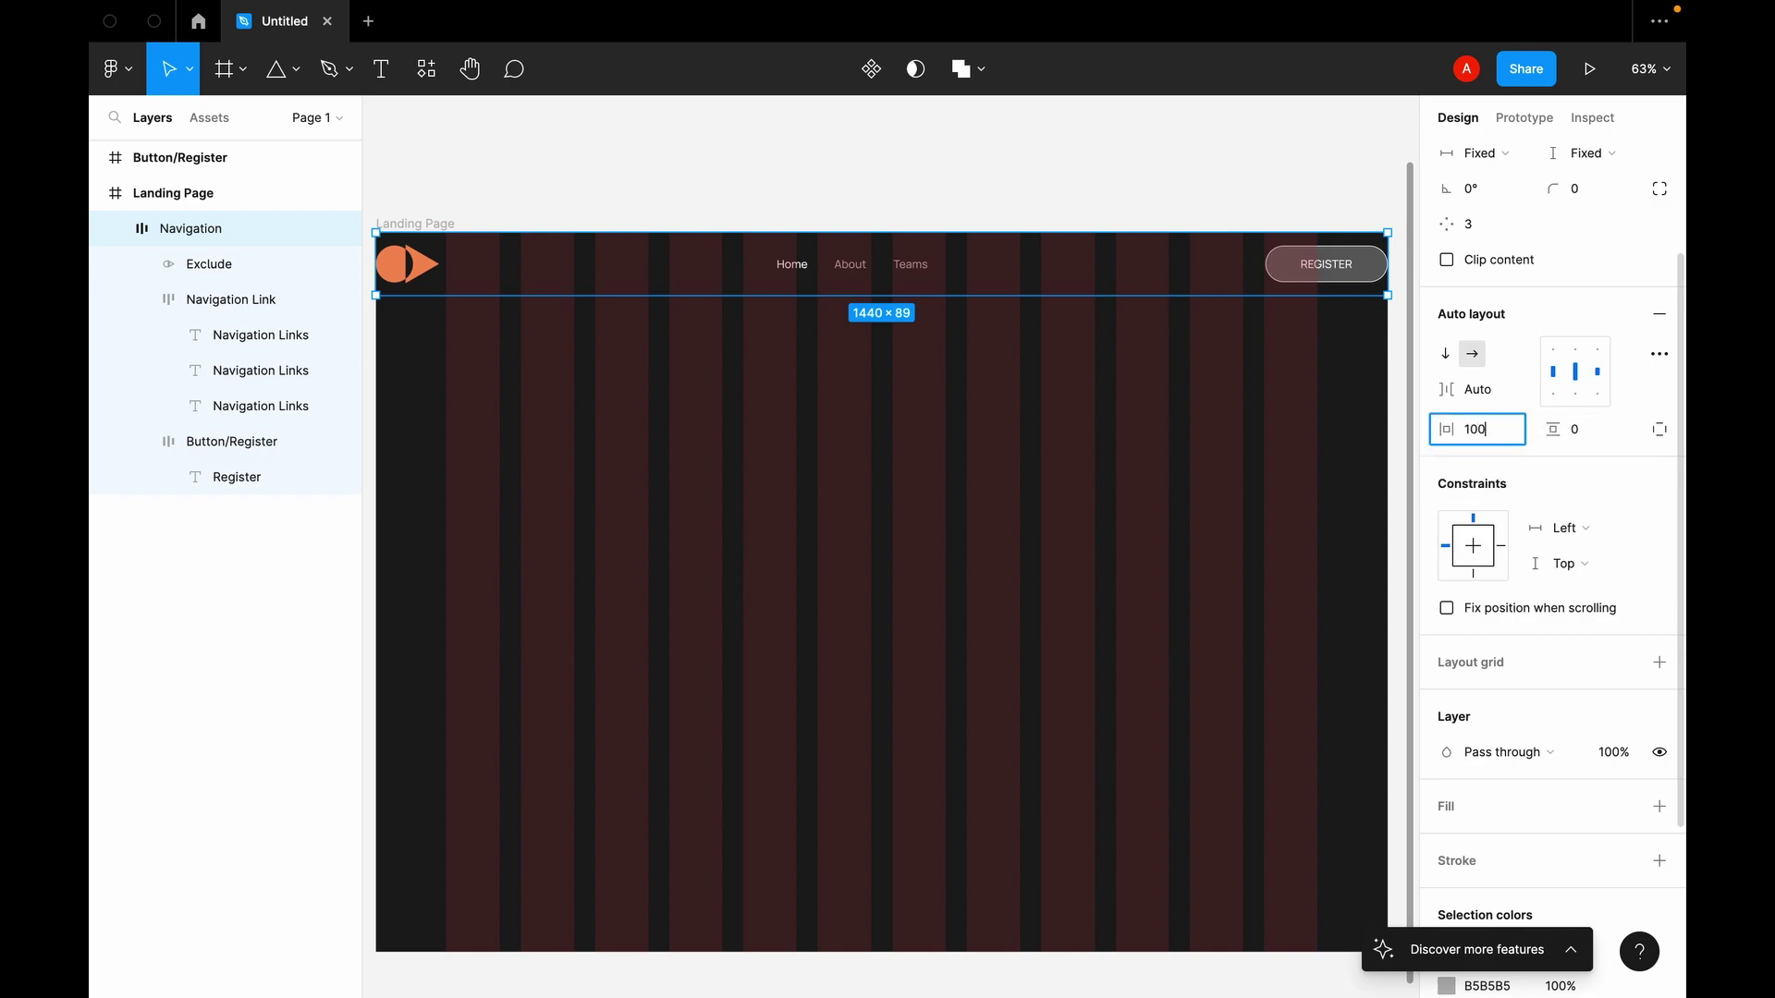
key("Return")
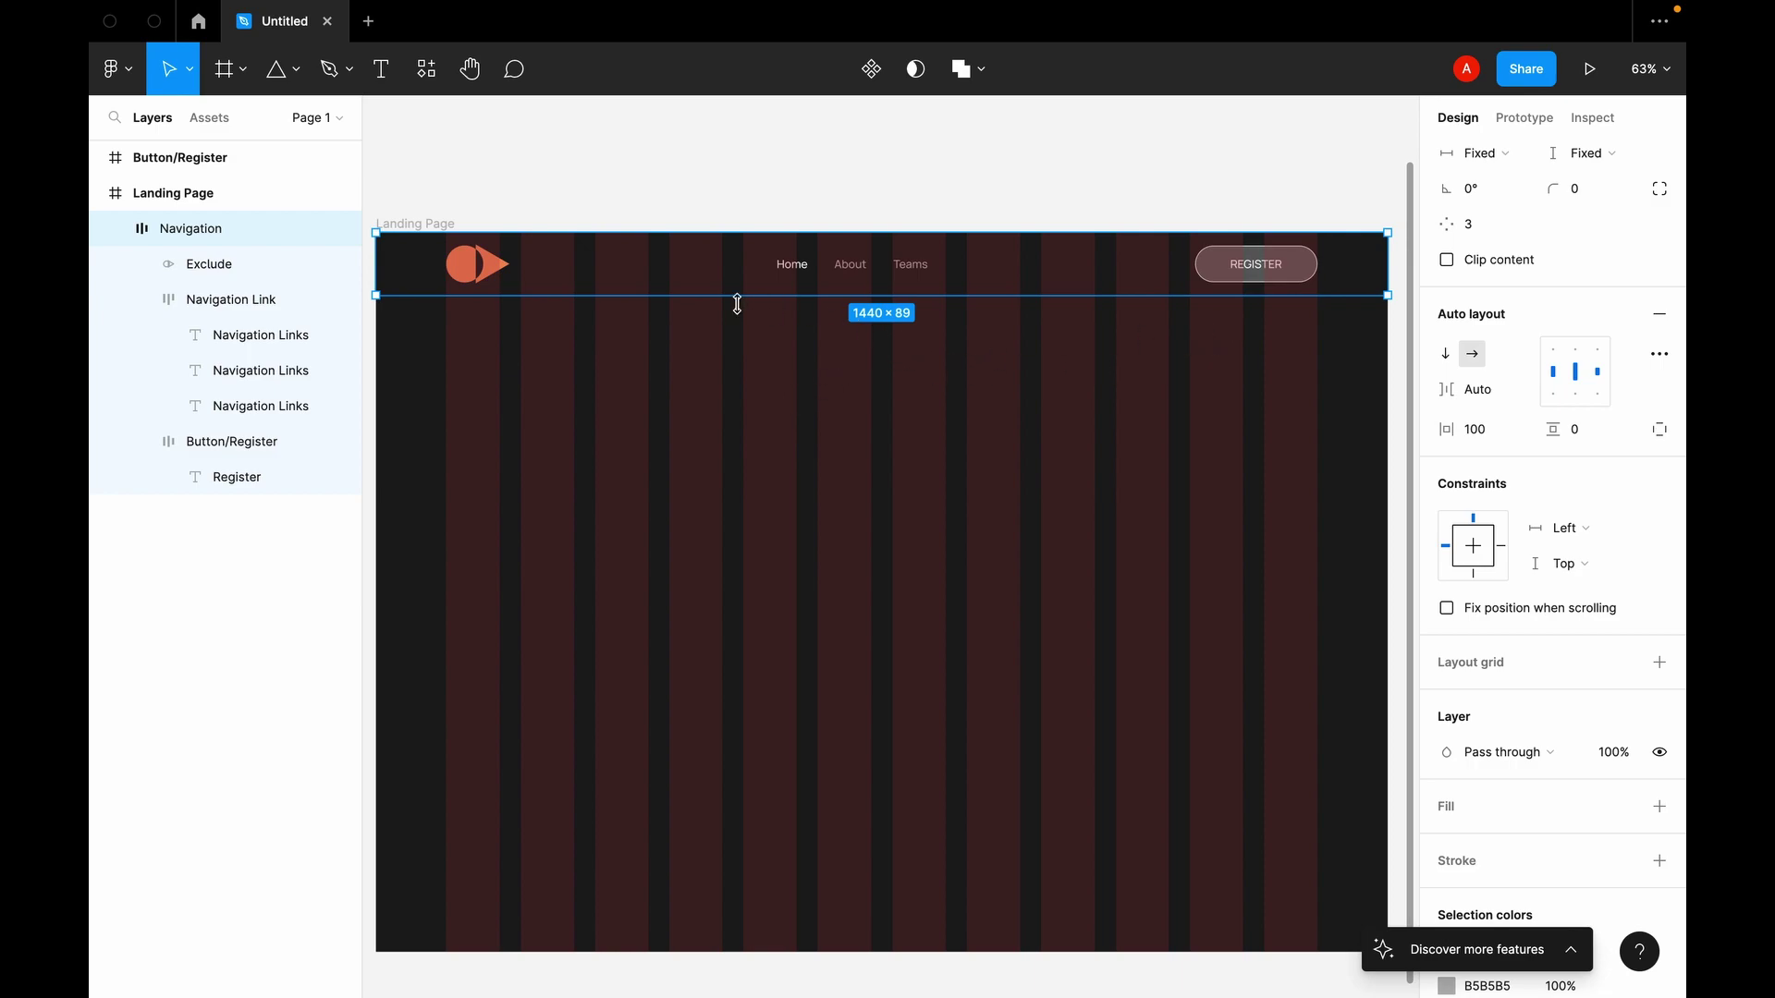
left_click(654, 334)
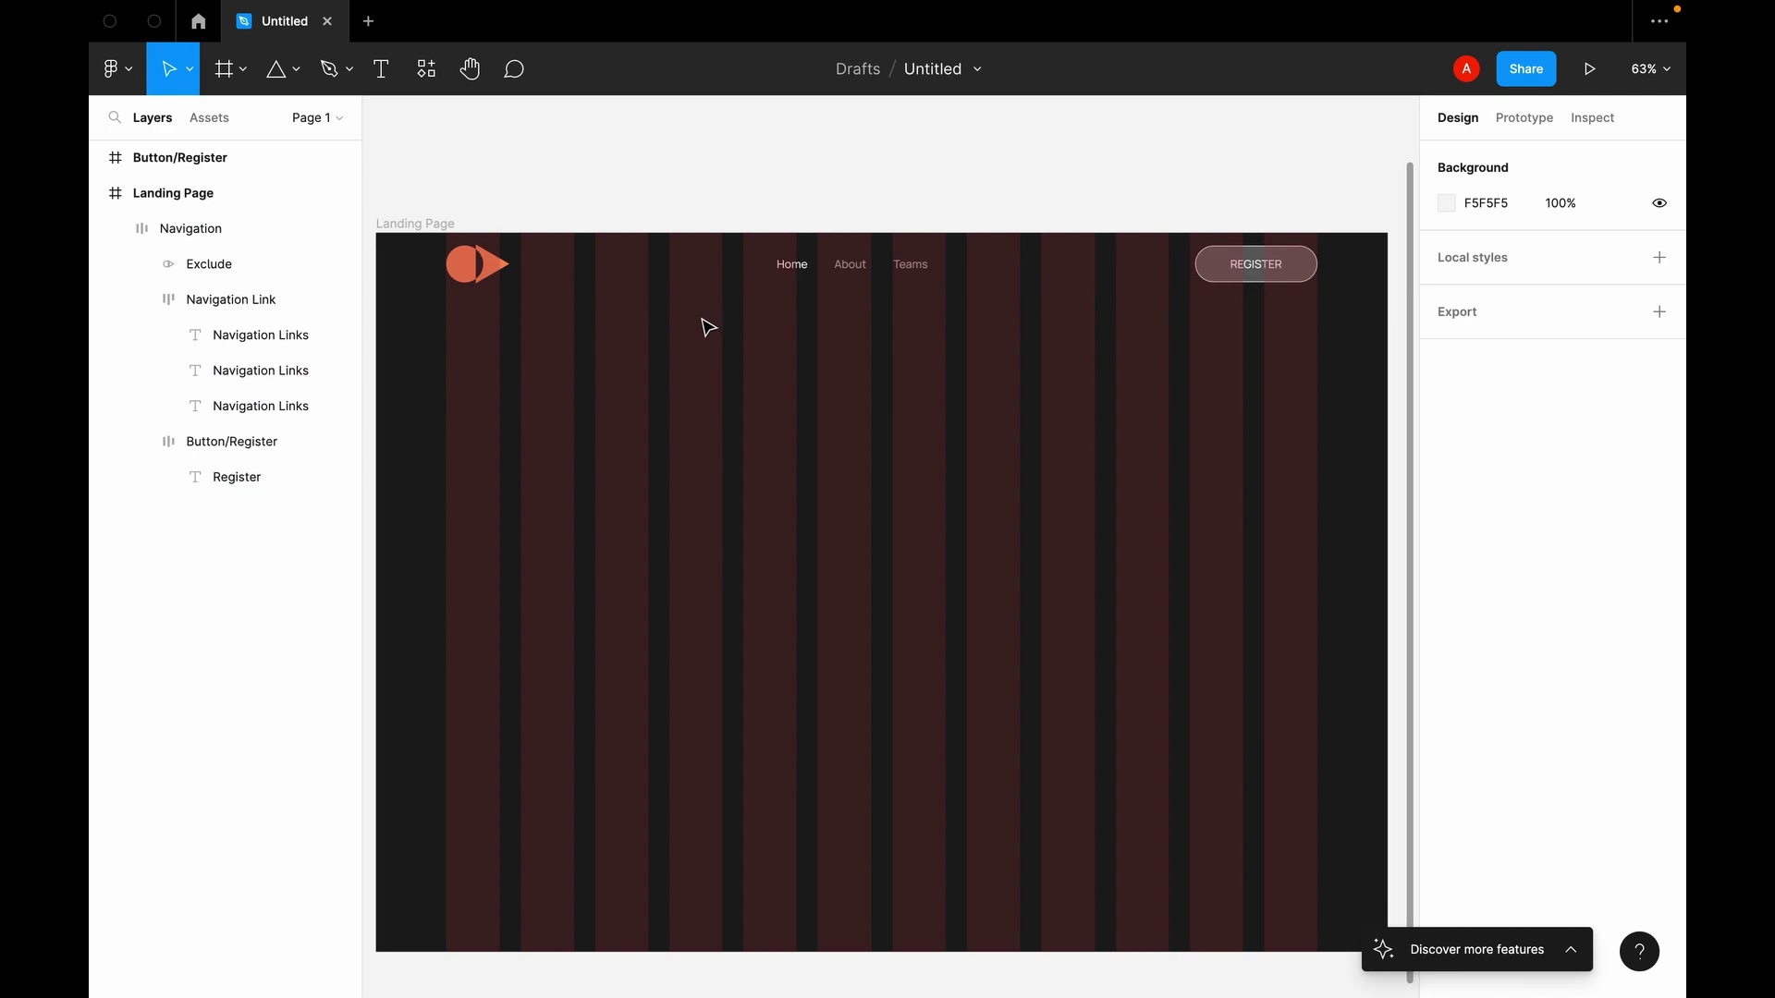
left_click(650, 294)
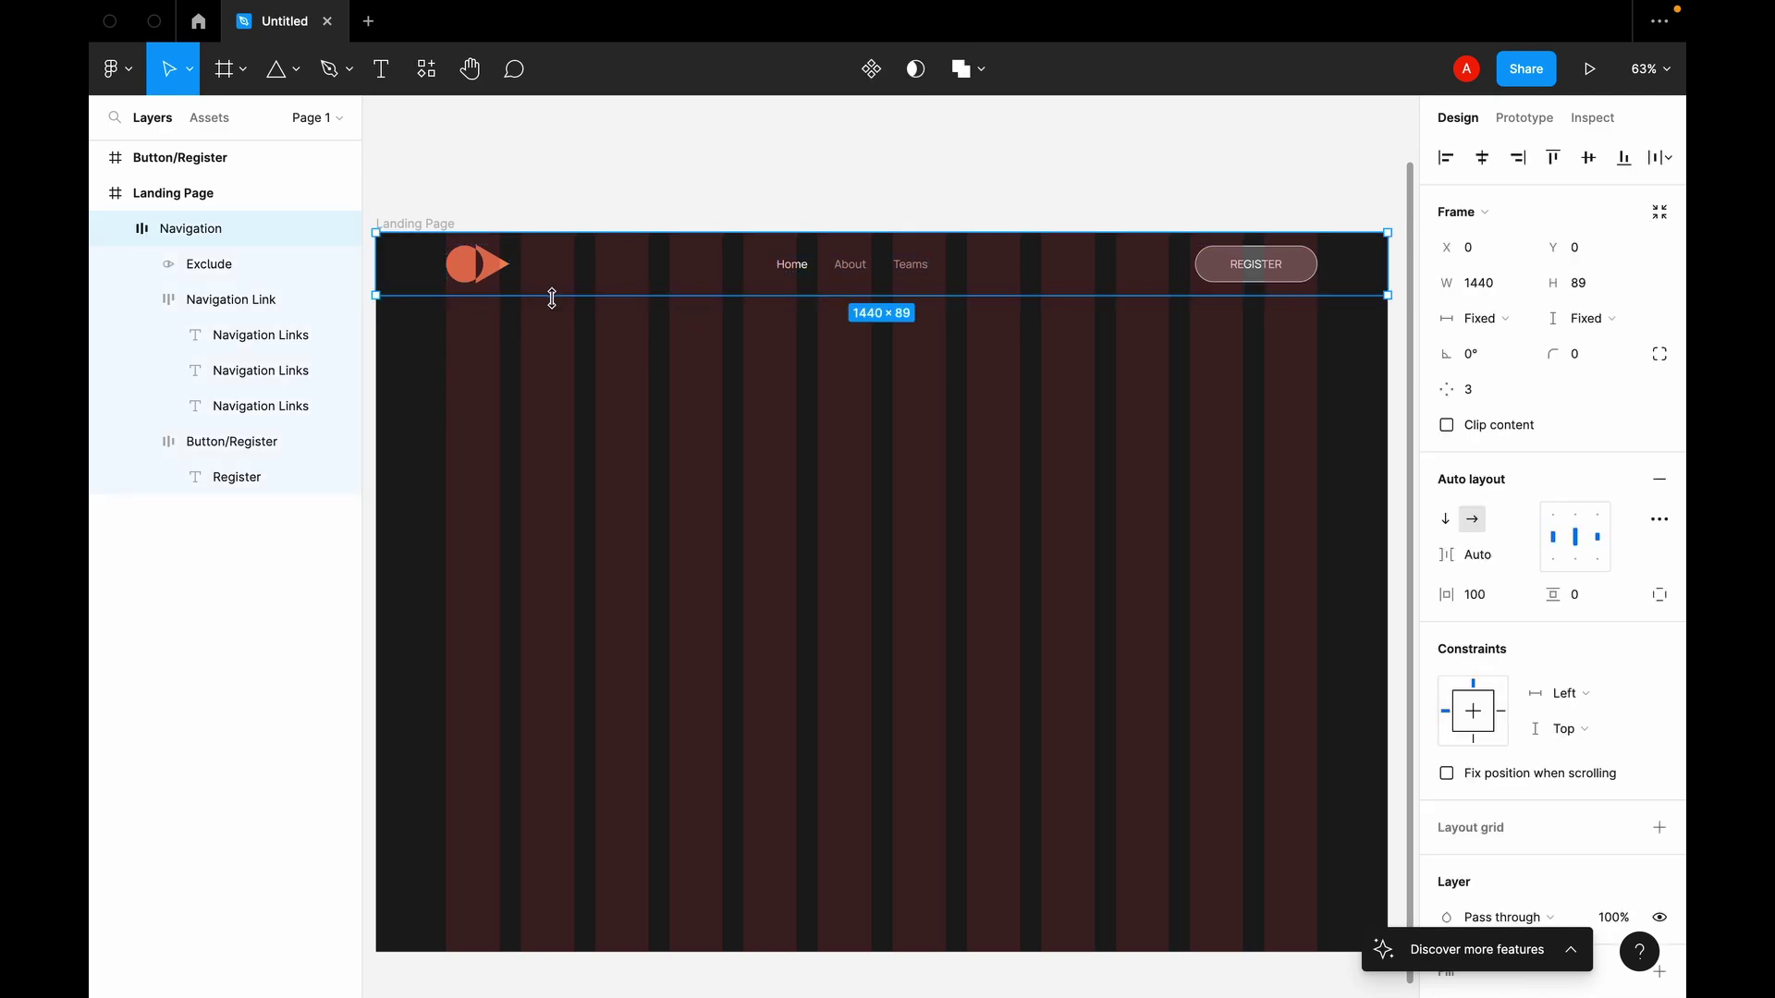
left_click(739, 170)
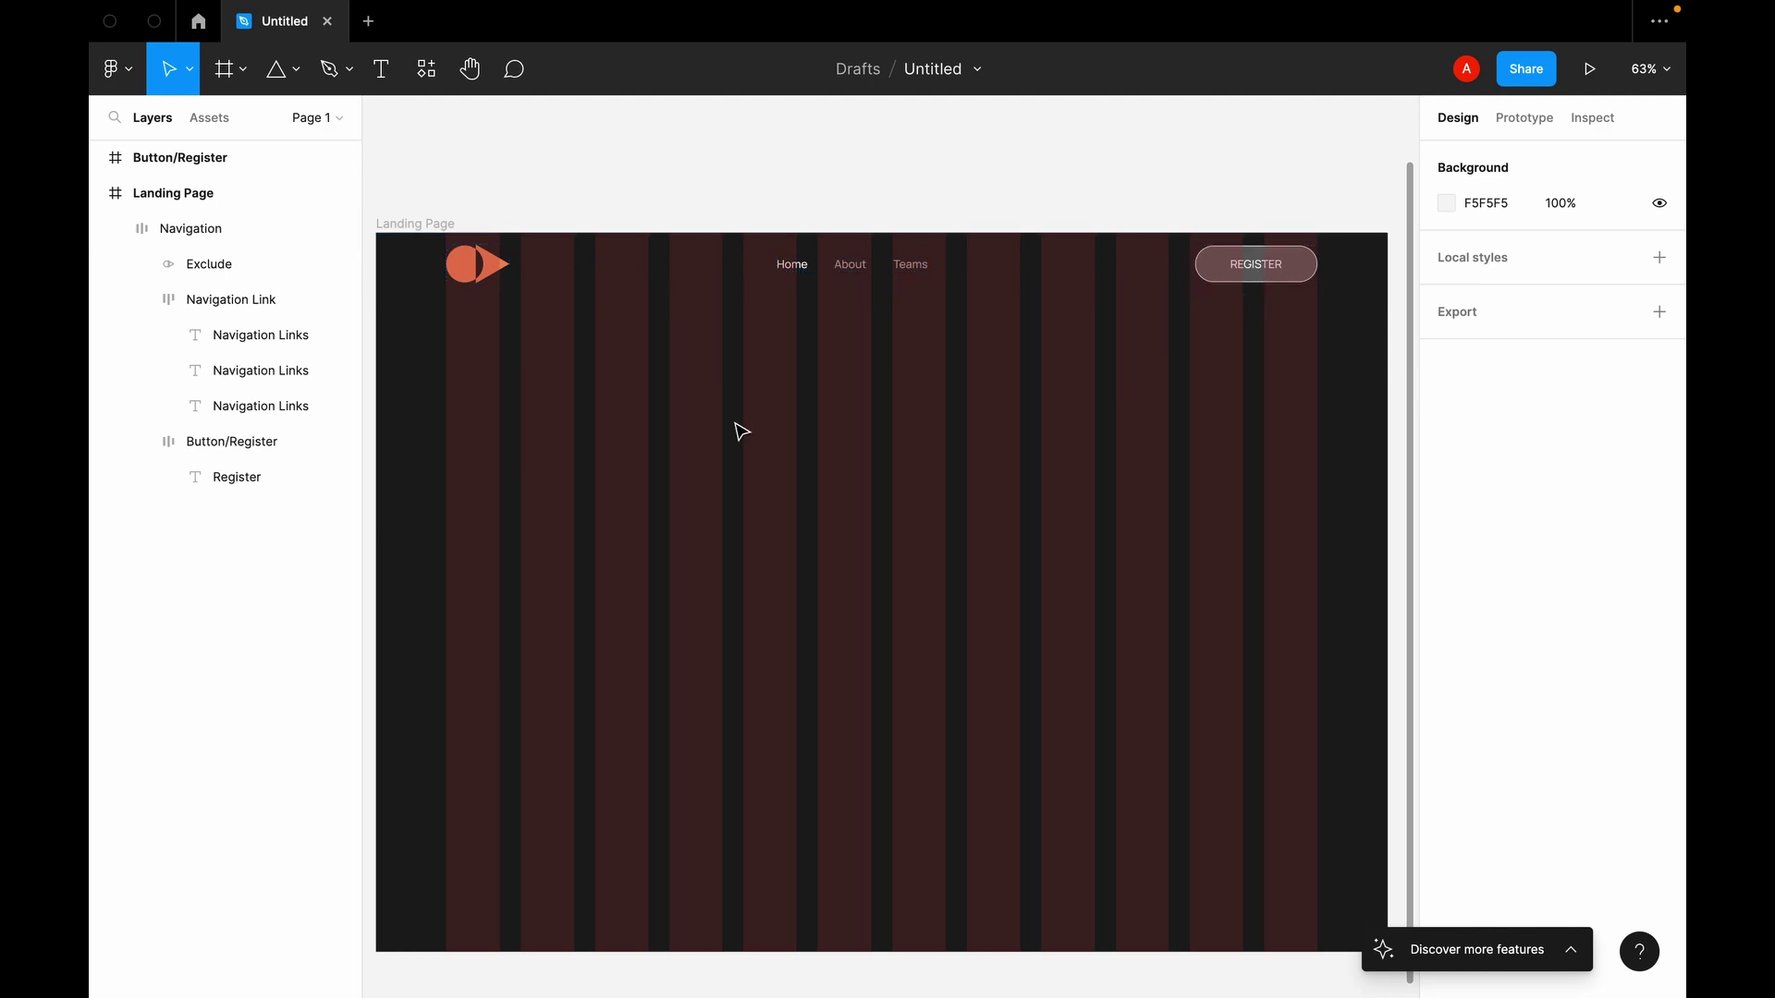
key("l")
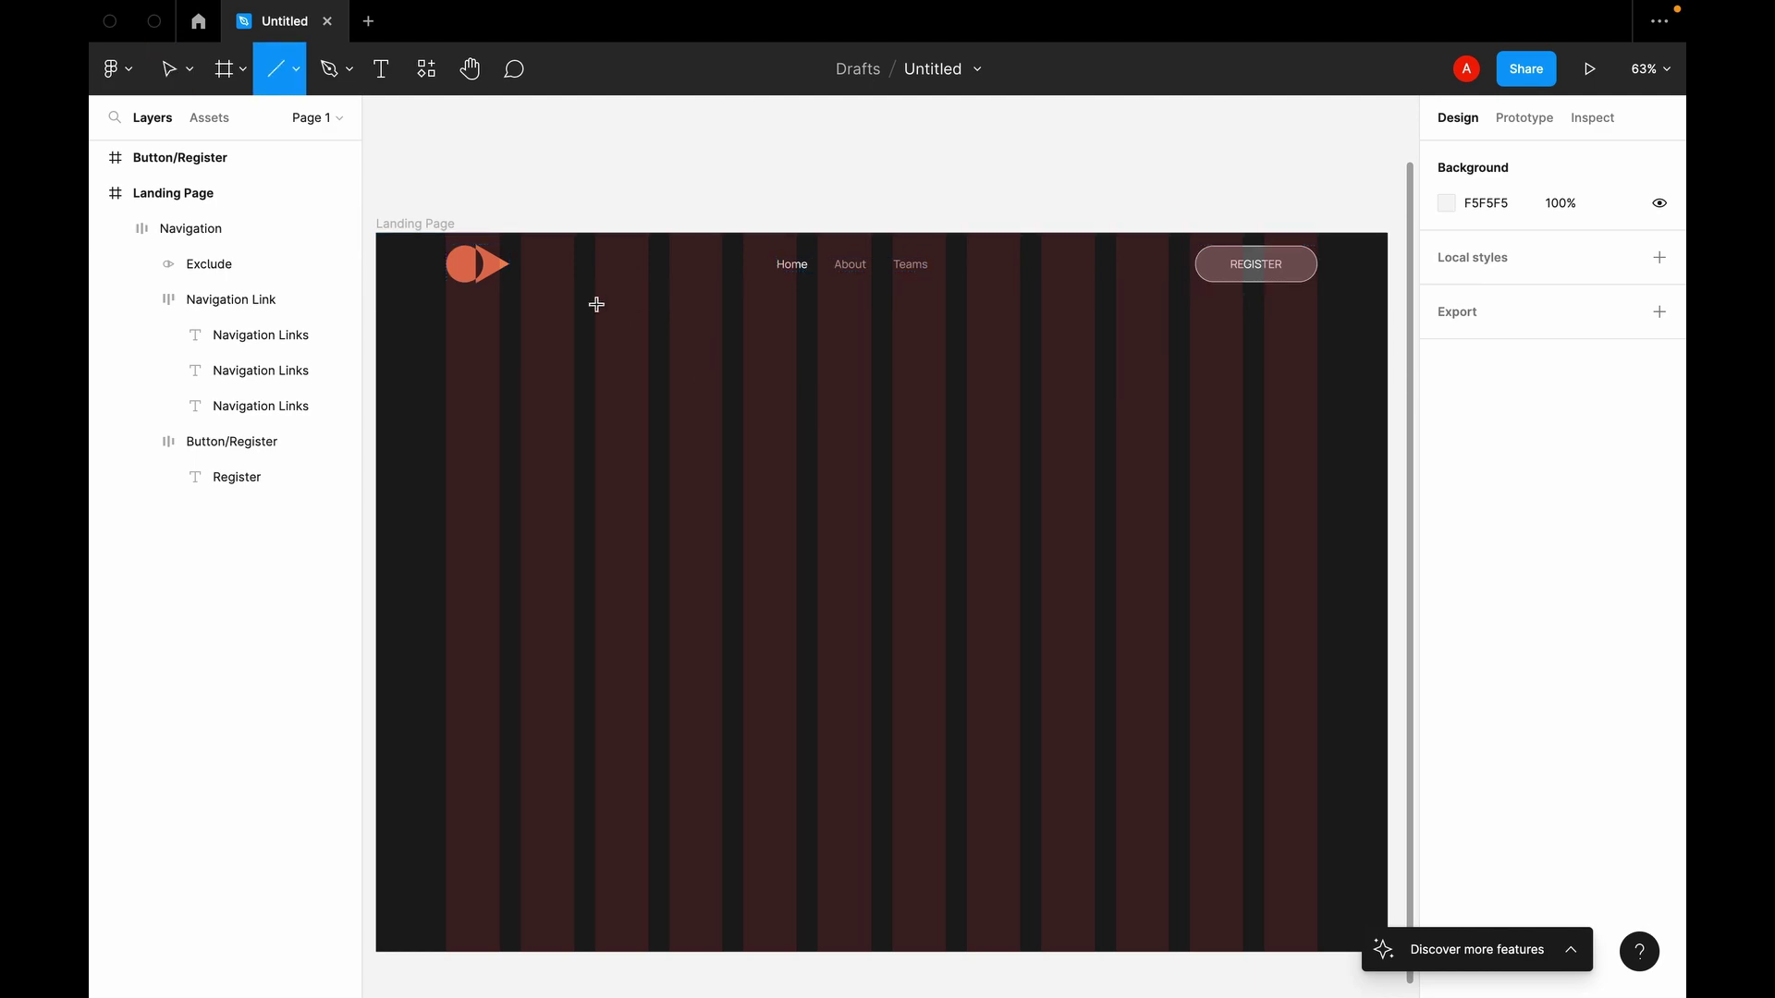
left_click(296, 73)
key("Escape")
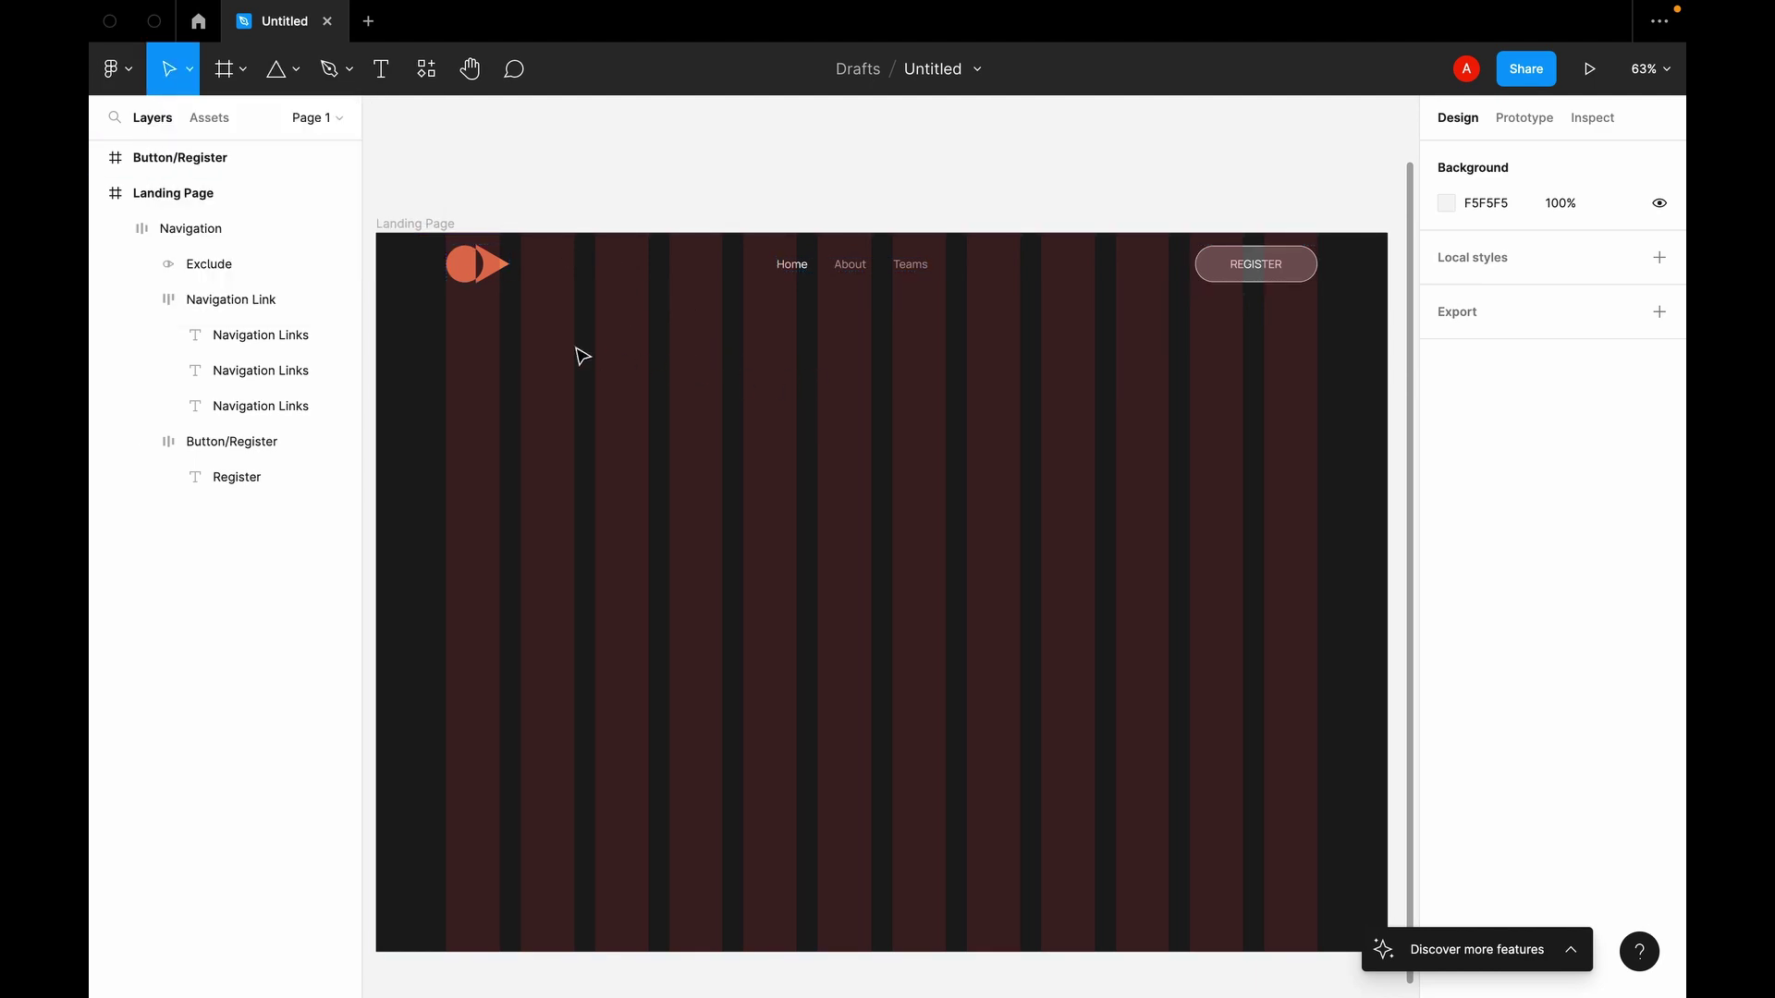
Step: Draw a horizontal line about 884 wide from the Landing Page's left edge at Y 100 and rename it Horizontal Rule
key("l")
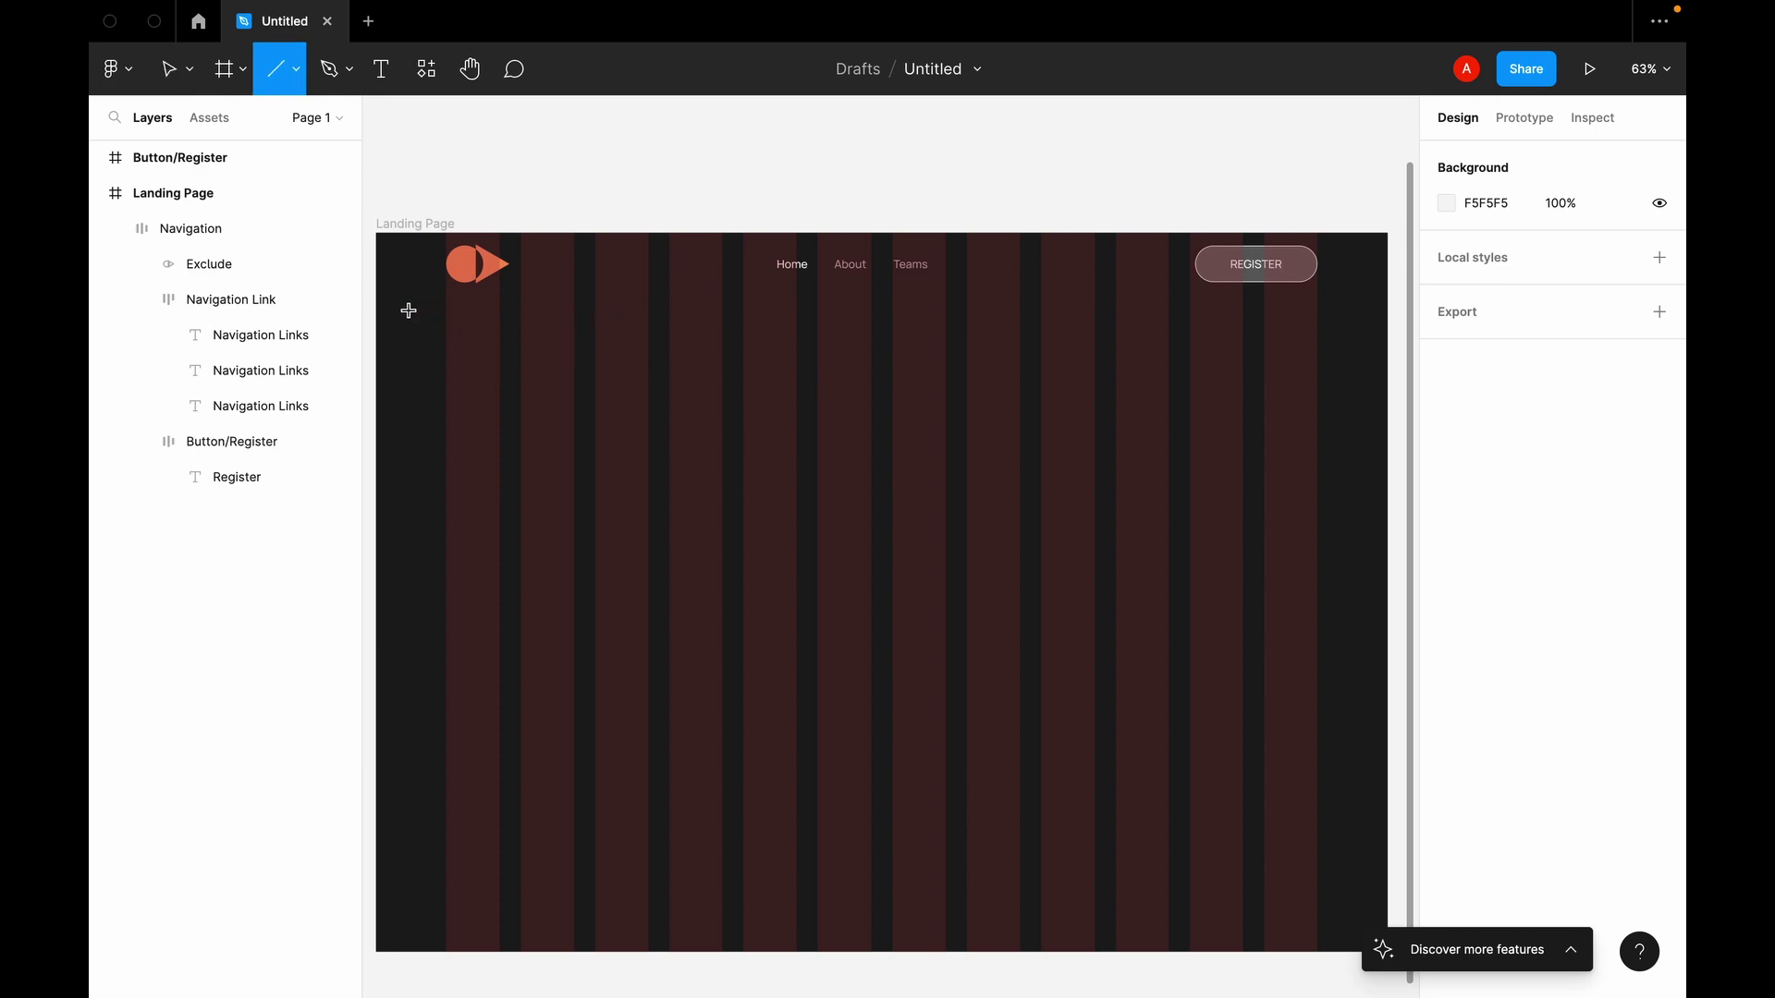
mouse_move(377, 305)
left_mouse_down()
mouse_move(686, 335)
mouse_move(729, 384)
mouse_move(738, 474)
mouse_move(769, 352)
mouse_move(779, 535)
mouse_move(717, 664)
mouse_move(515, 733)
mouse_move(706, 622)
mouse_move(824, 369)
mouse_move(1006, 341)
left_mouse_up()
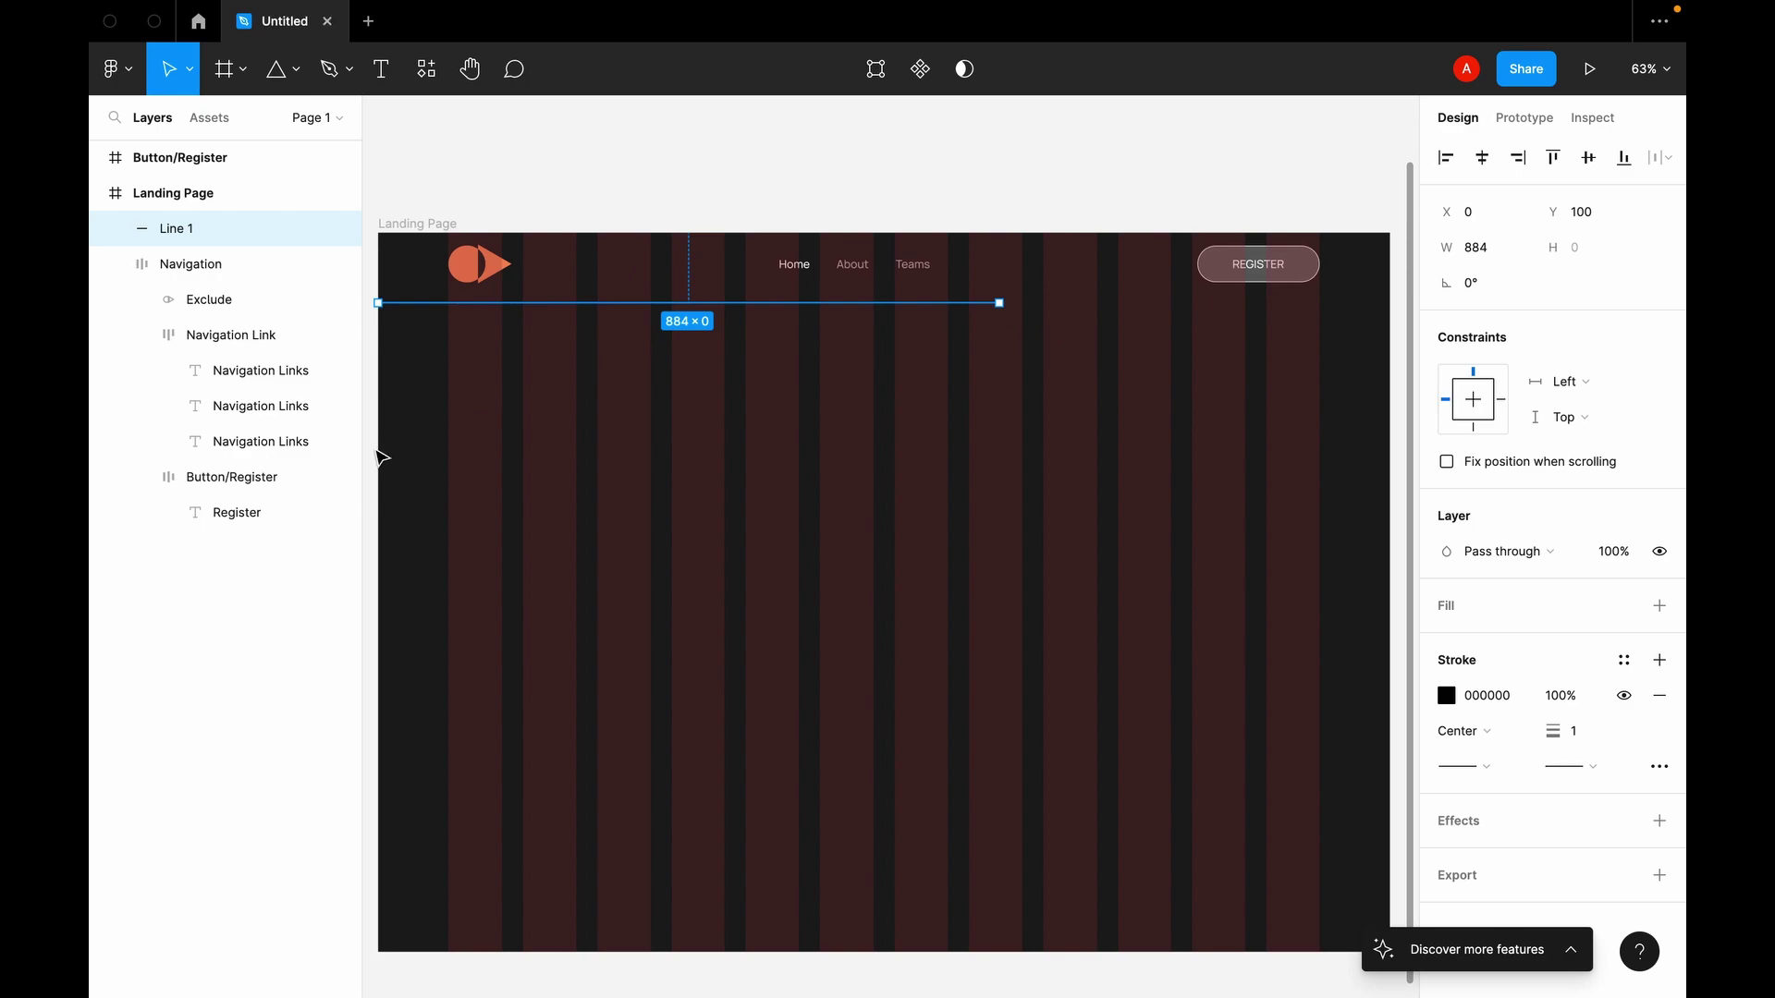
key("super+r")
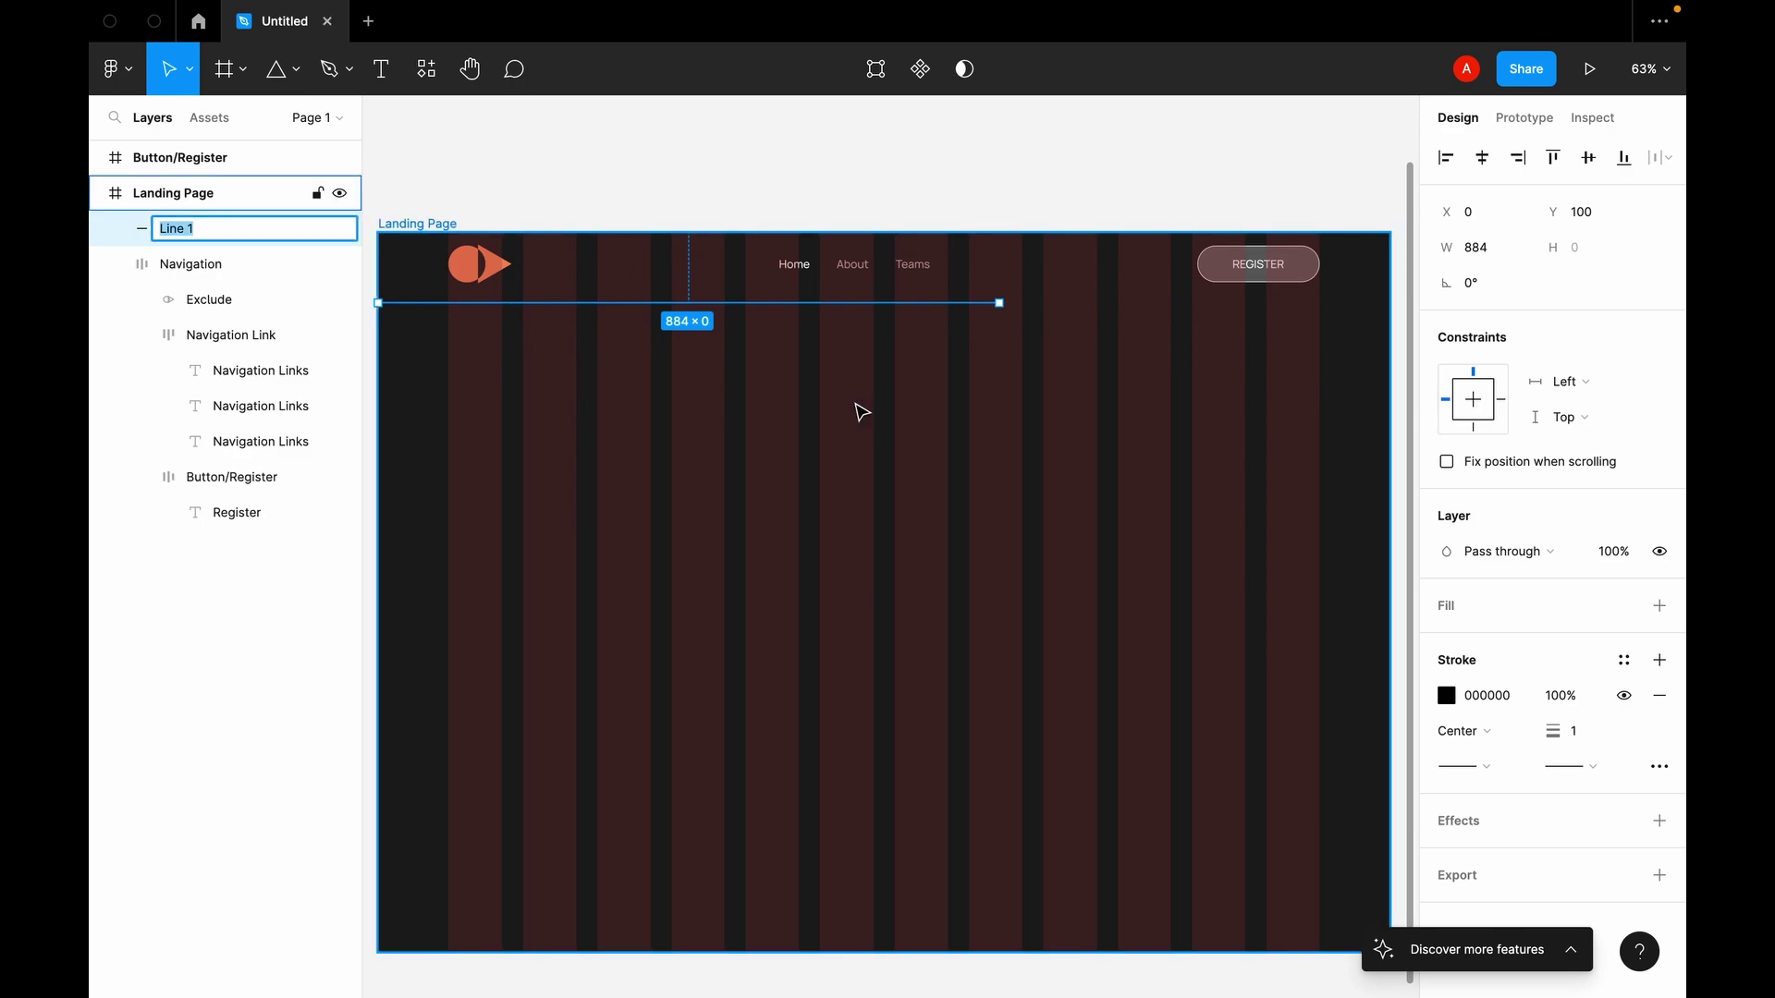
type("Horizontal Rul")
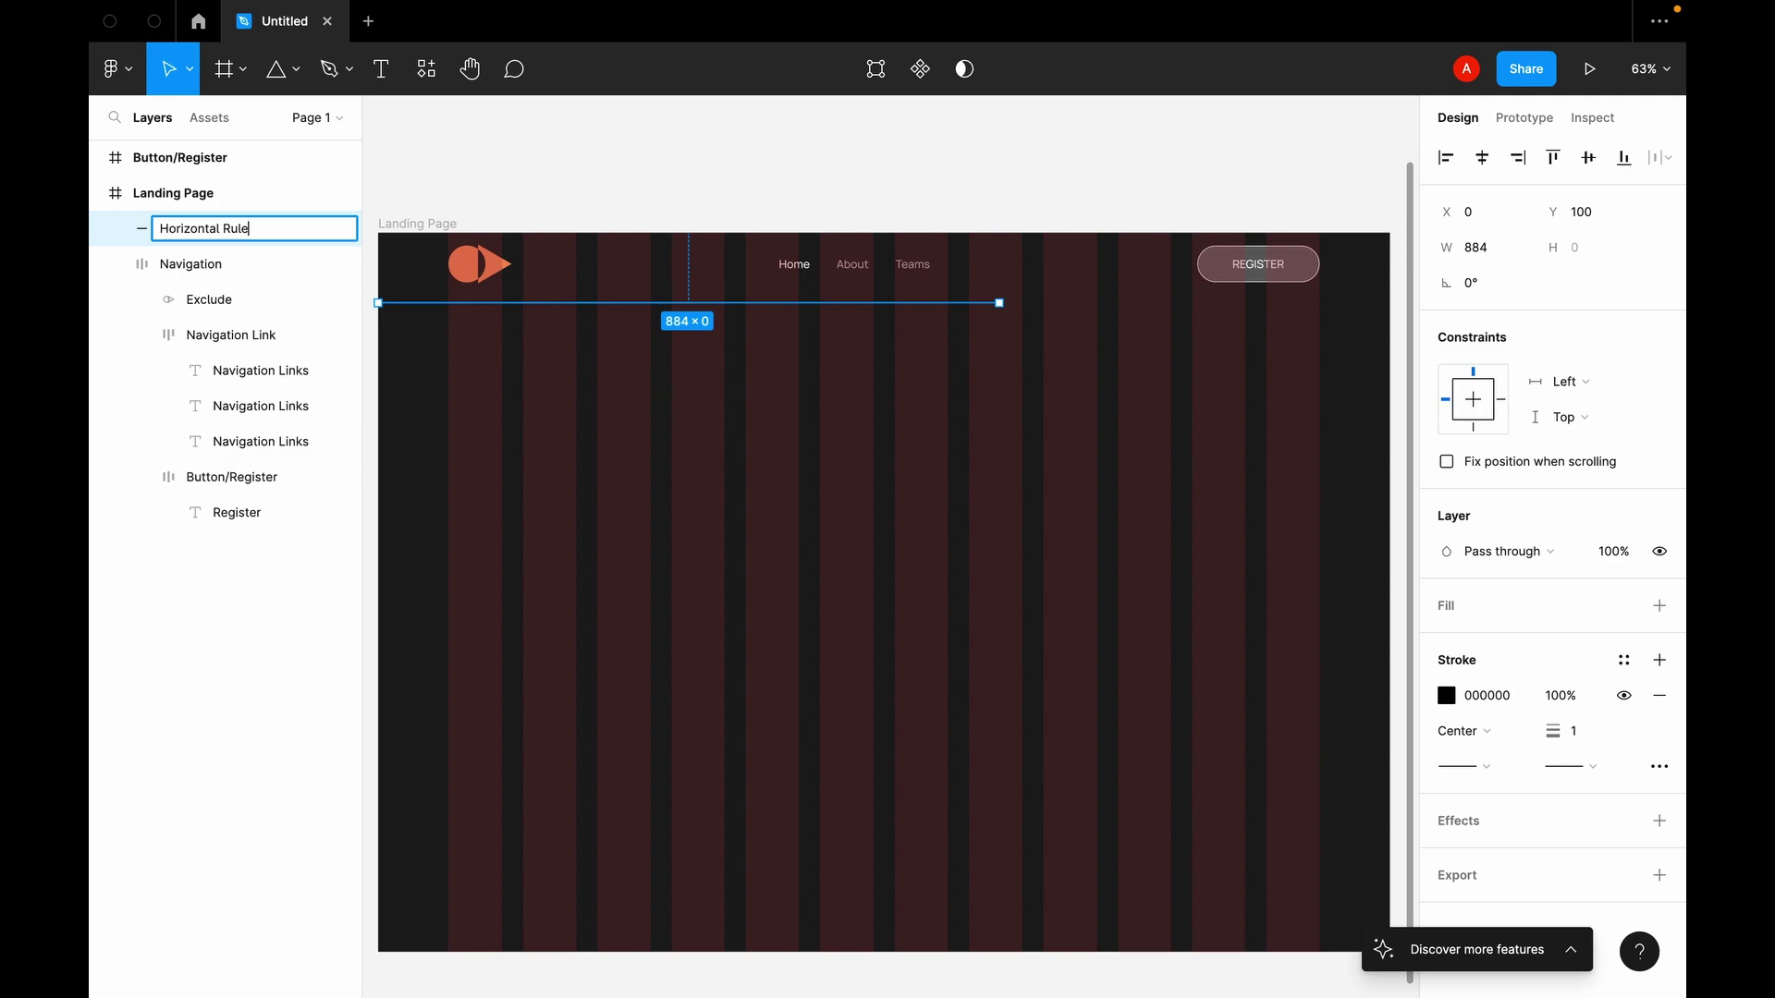
key("Return")
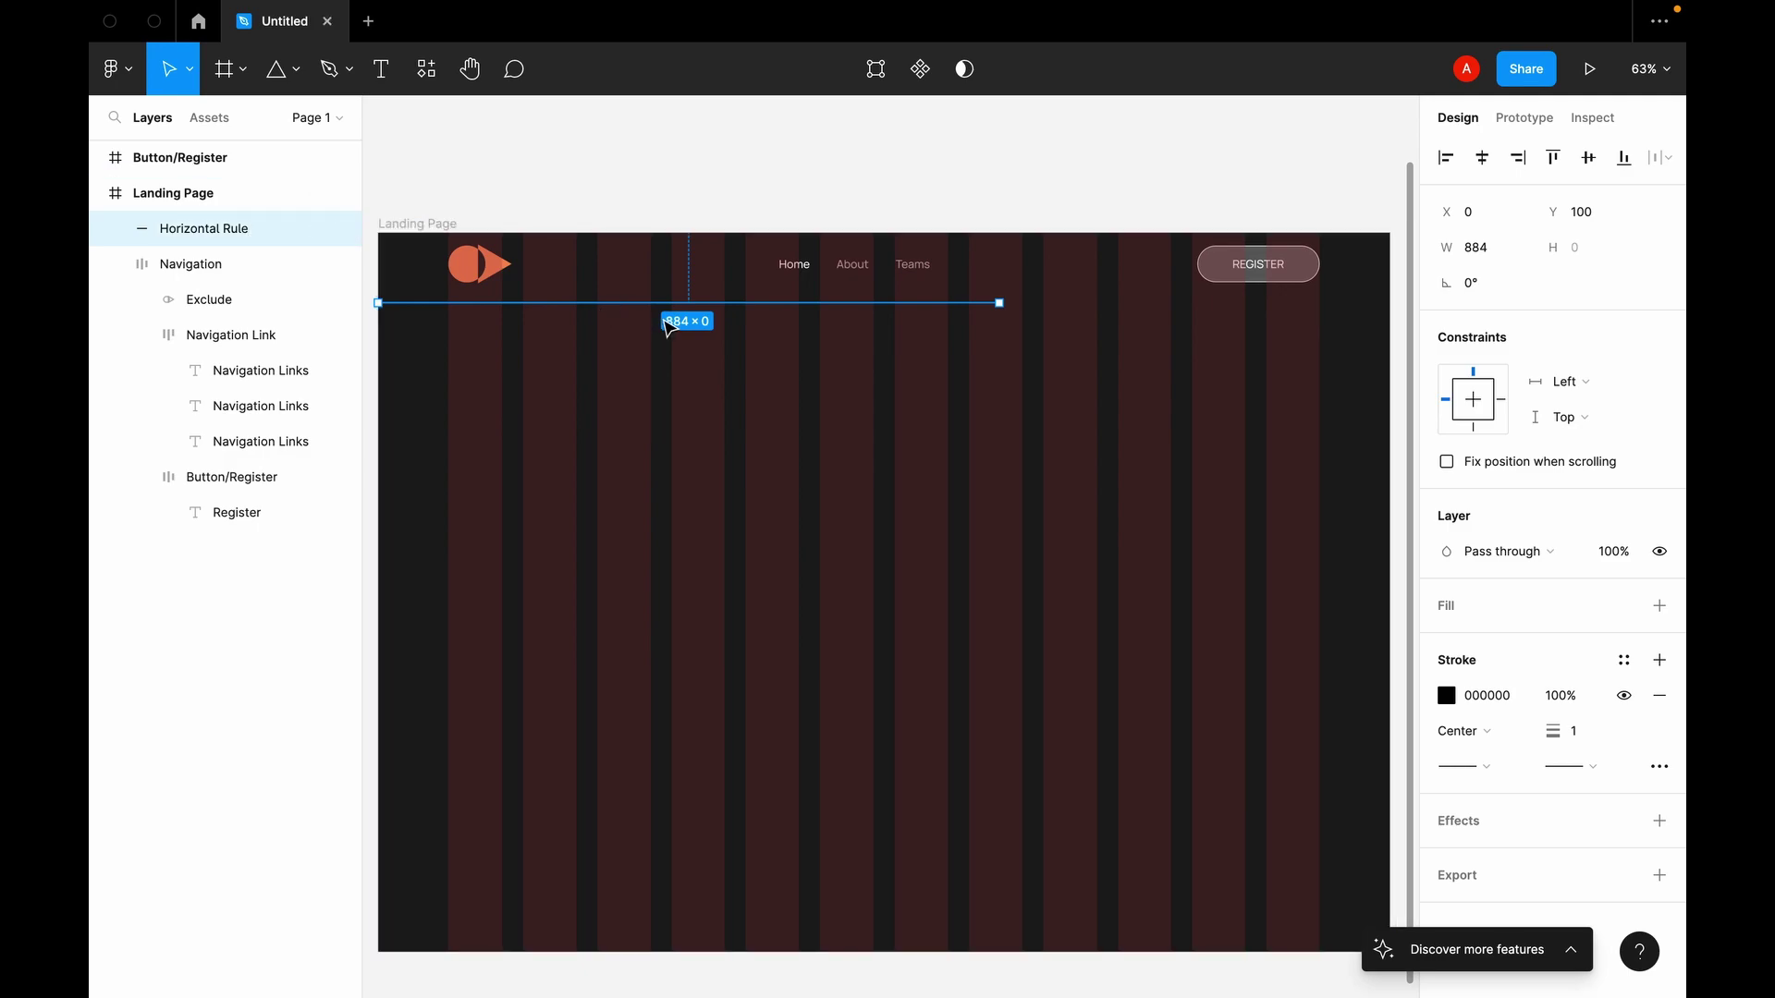
Step: Wrap the Horizontal Rule line in its own frame and add auto layout to that frame
right_click(245, 228)
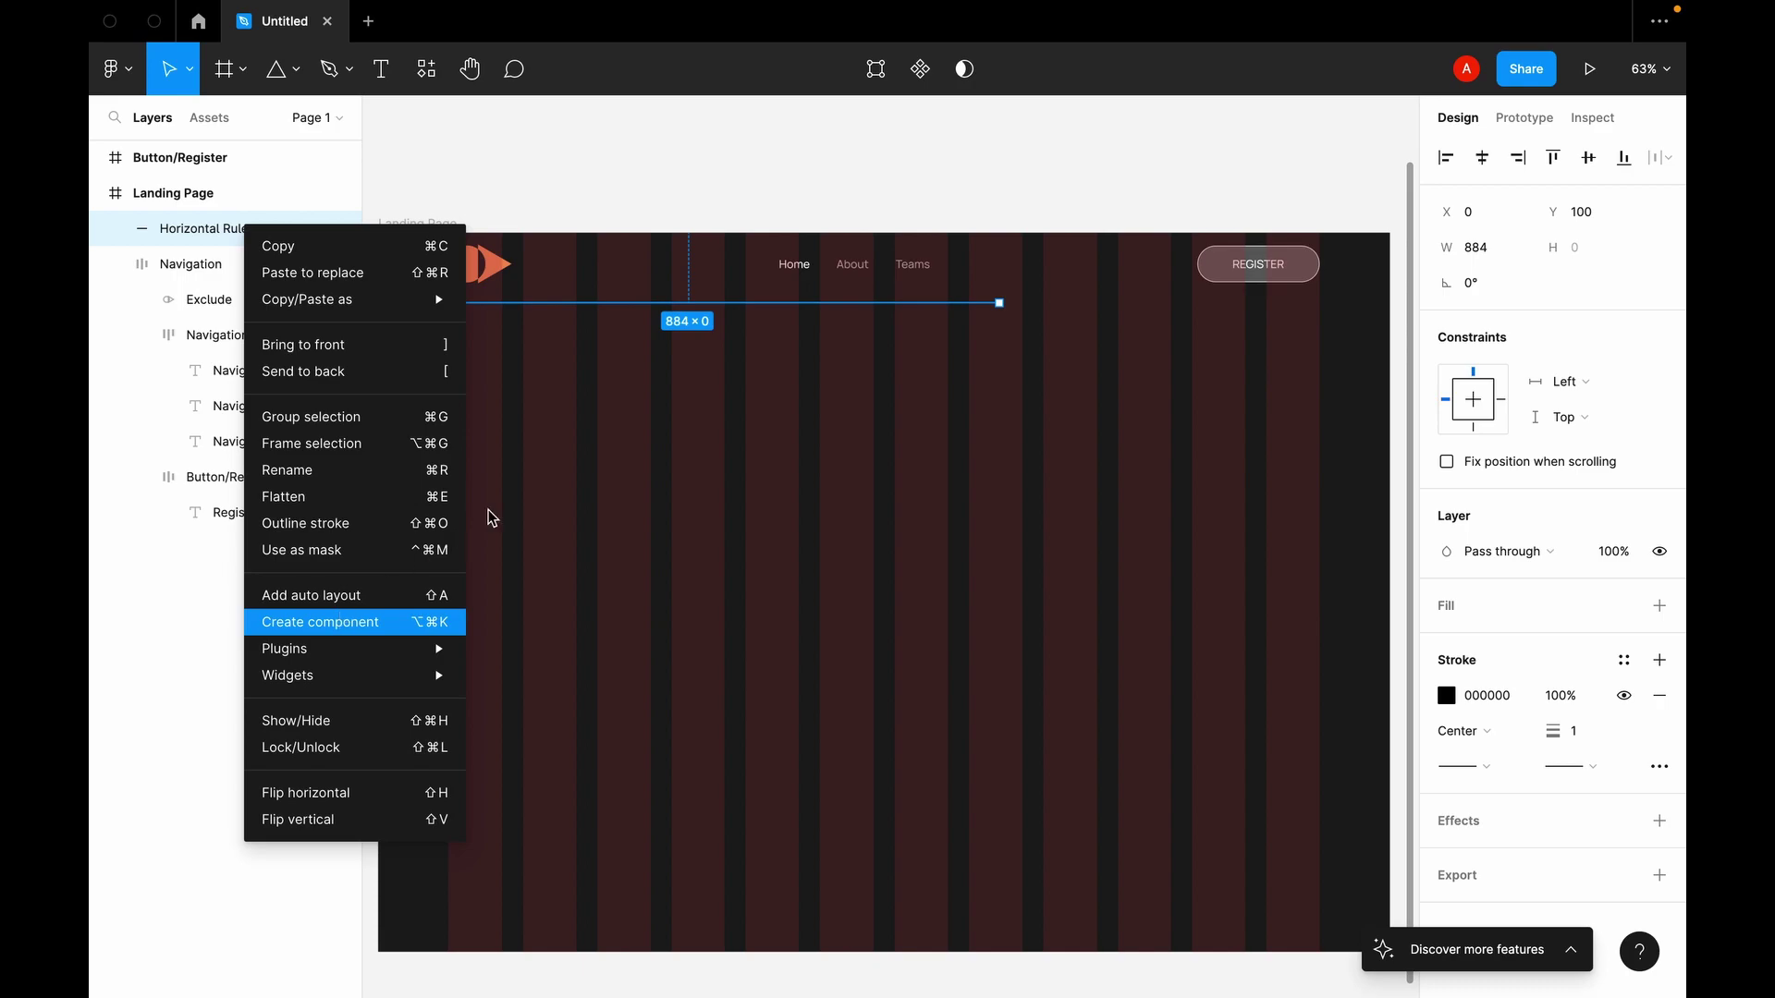
left_click(649, 377)
key("shift+0")
scroll(711, 315, "left", 3)
scroll(710, 315, "up", 1)
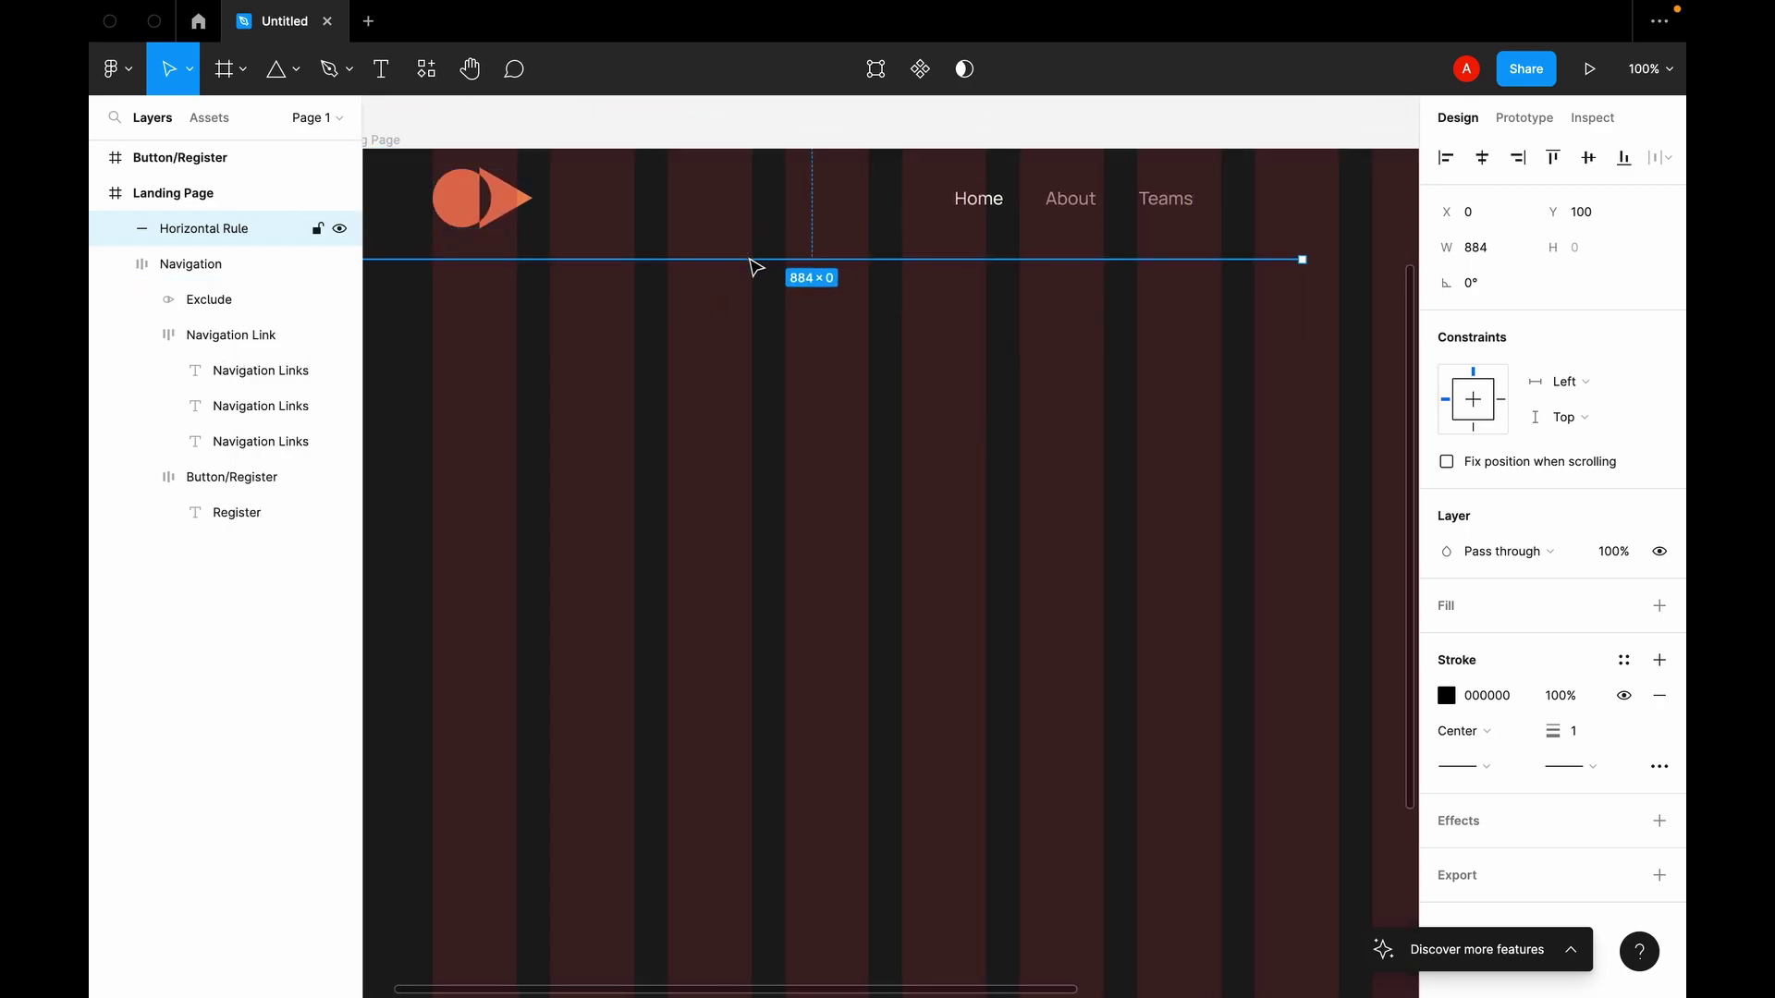
right_click(750, 261)
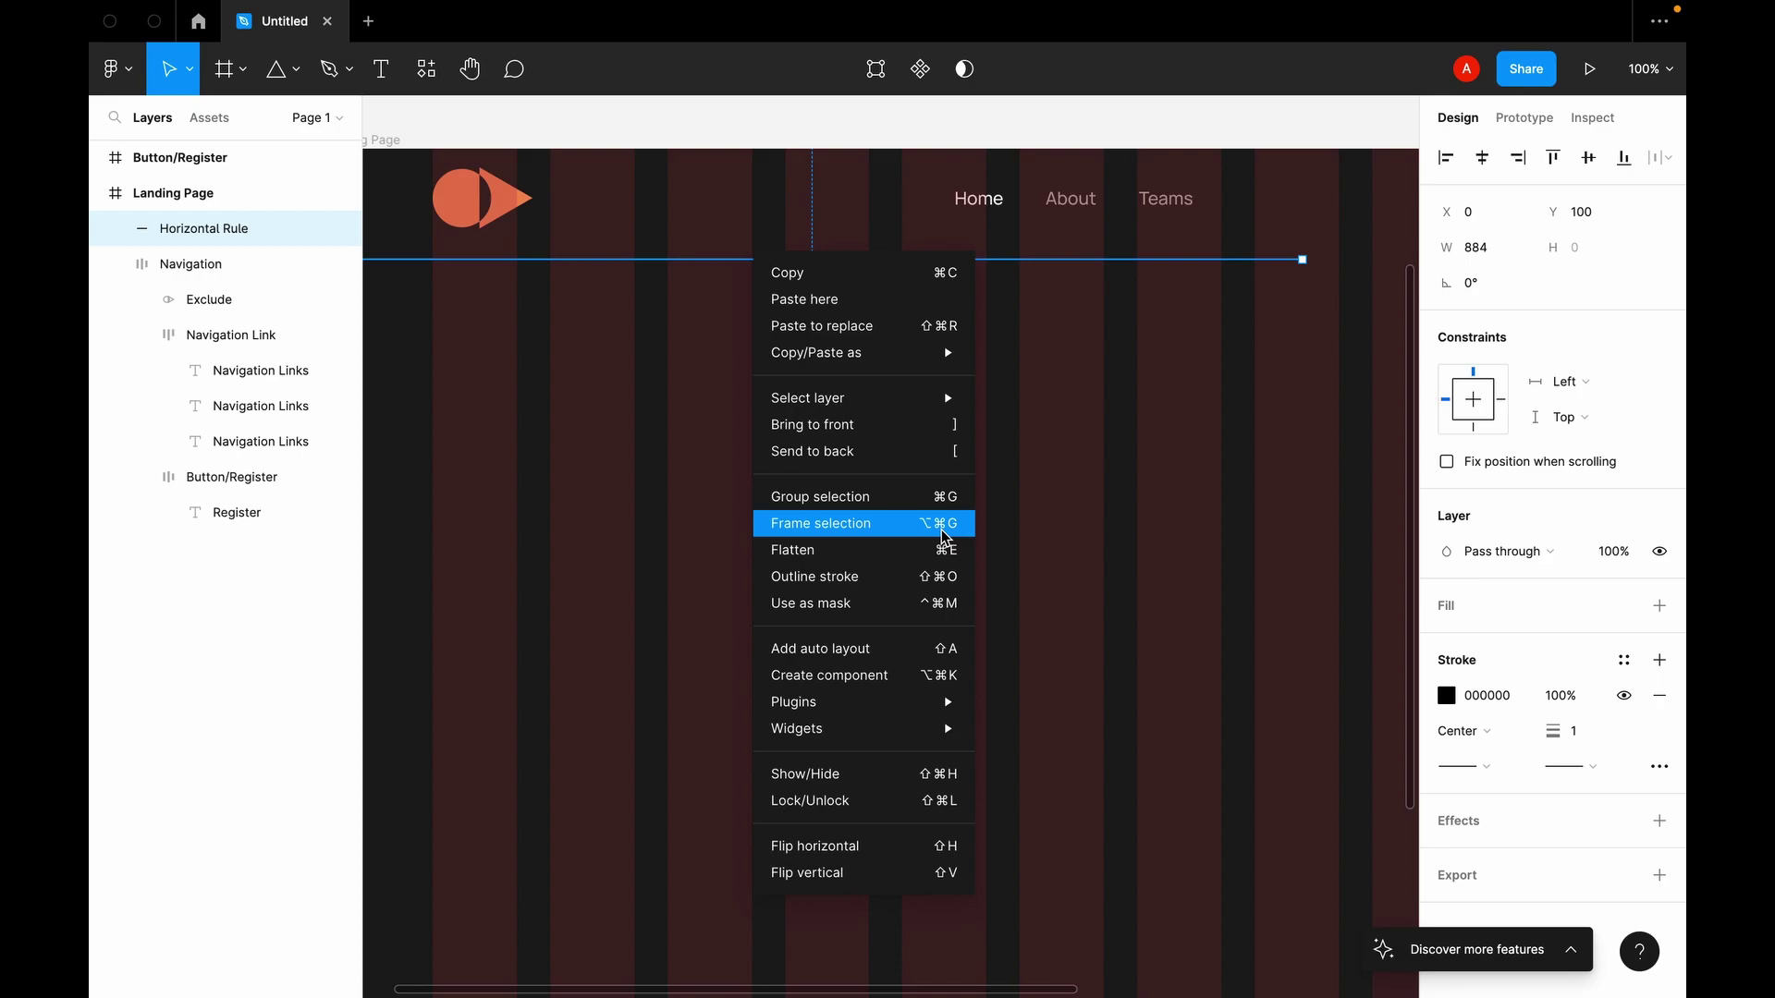
key("alt+super+g")
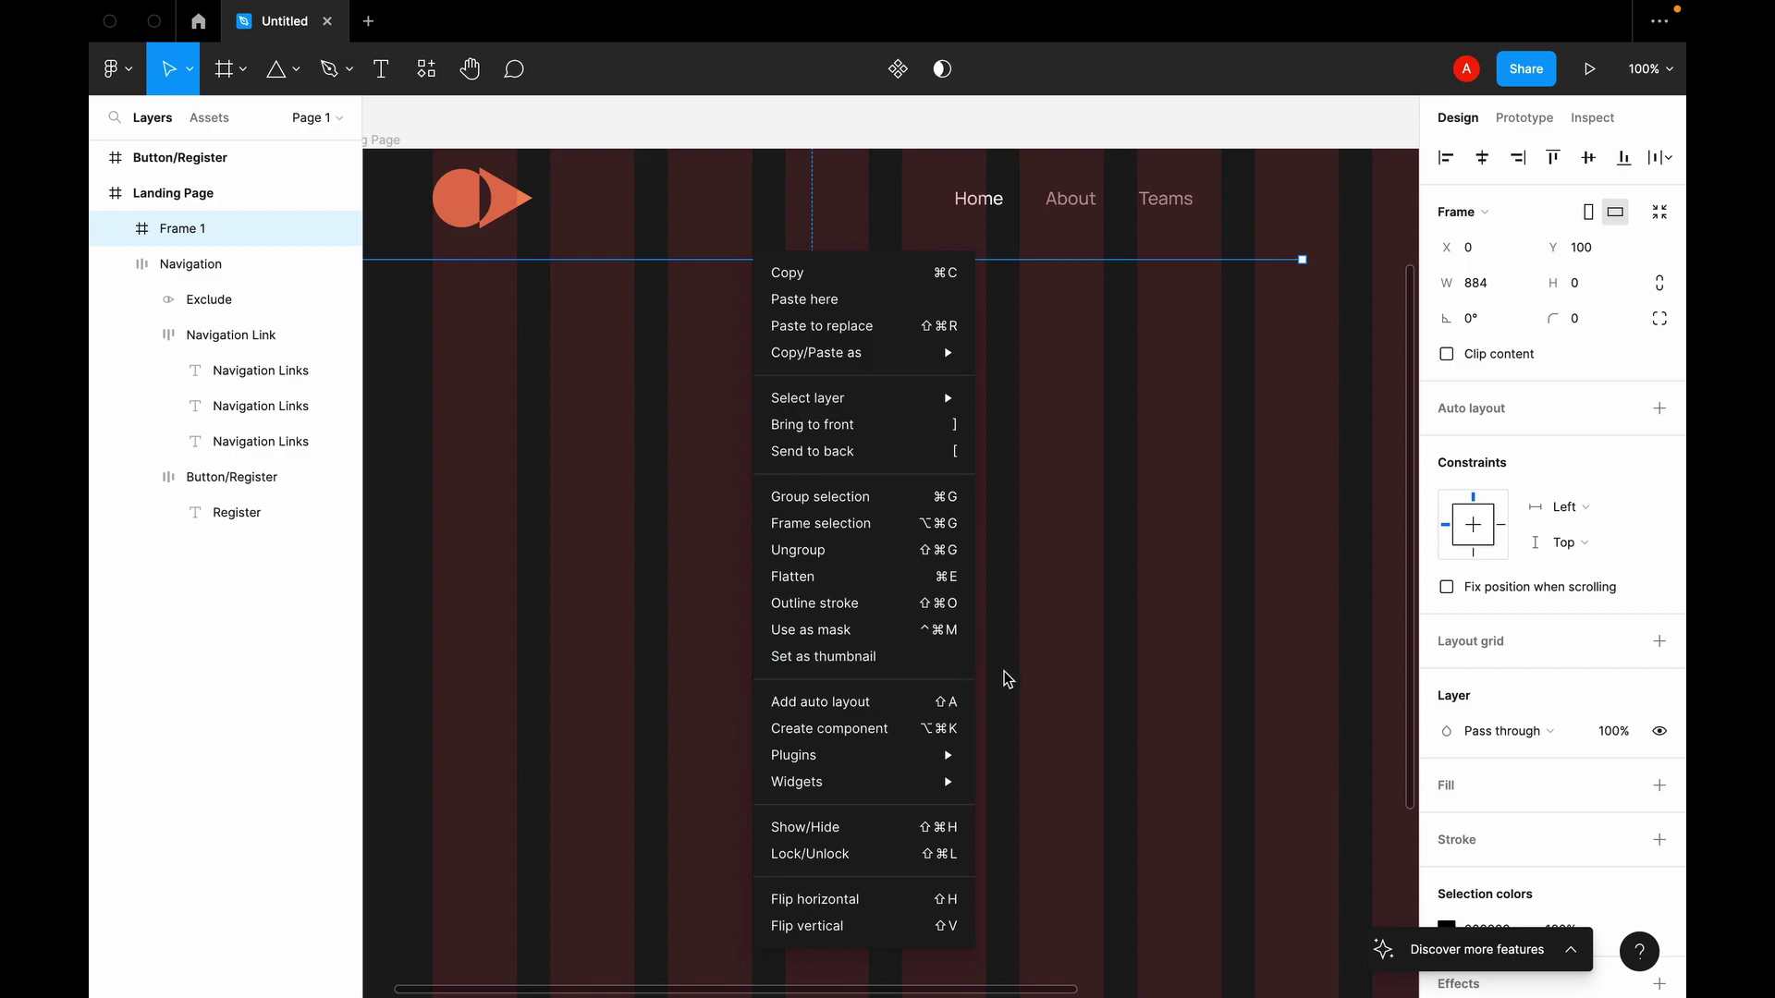
left_click(948, 701)
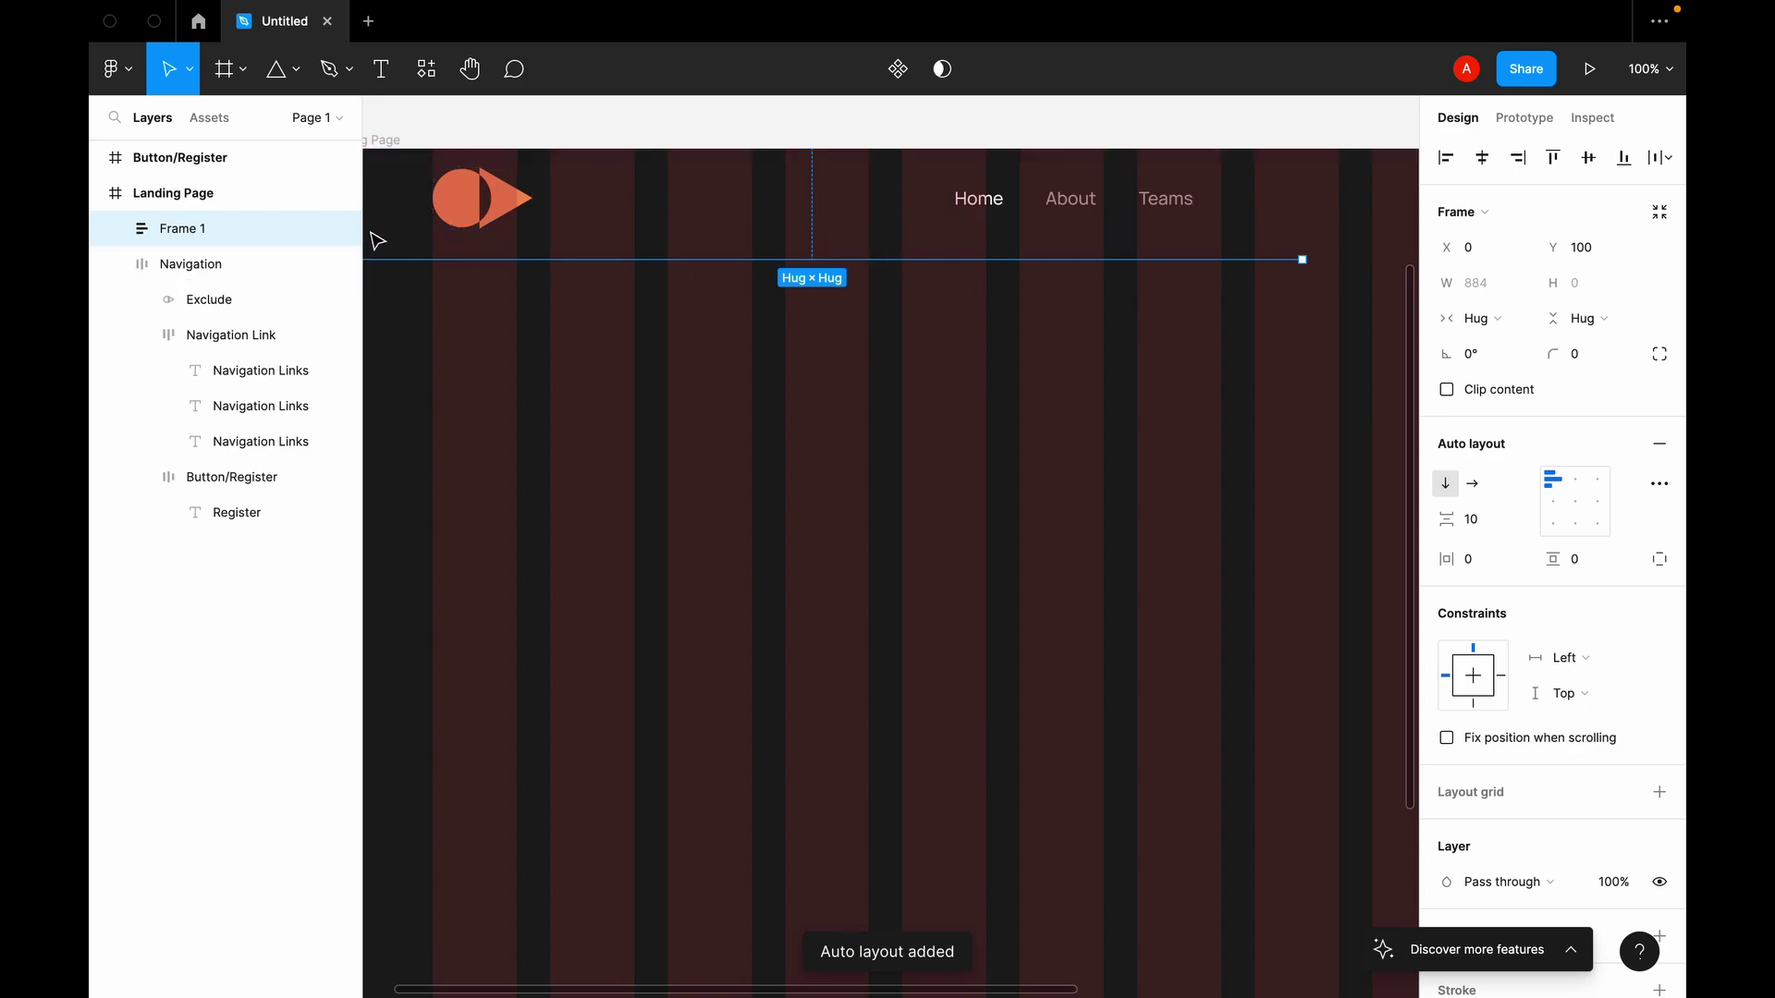
Step: Rename the new auto-layout frame around the line as Horizontal Rule
double_click(182, 232)
type("Horizontal Ru")
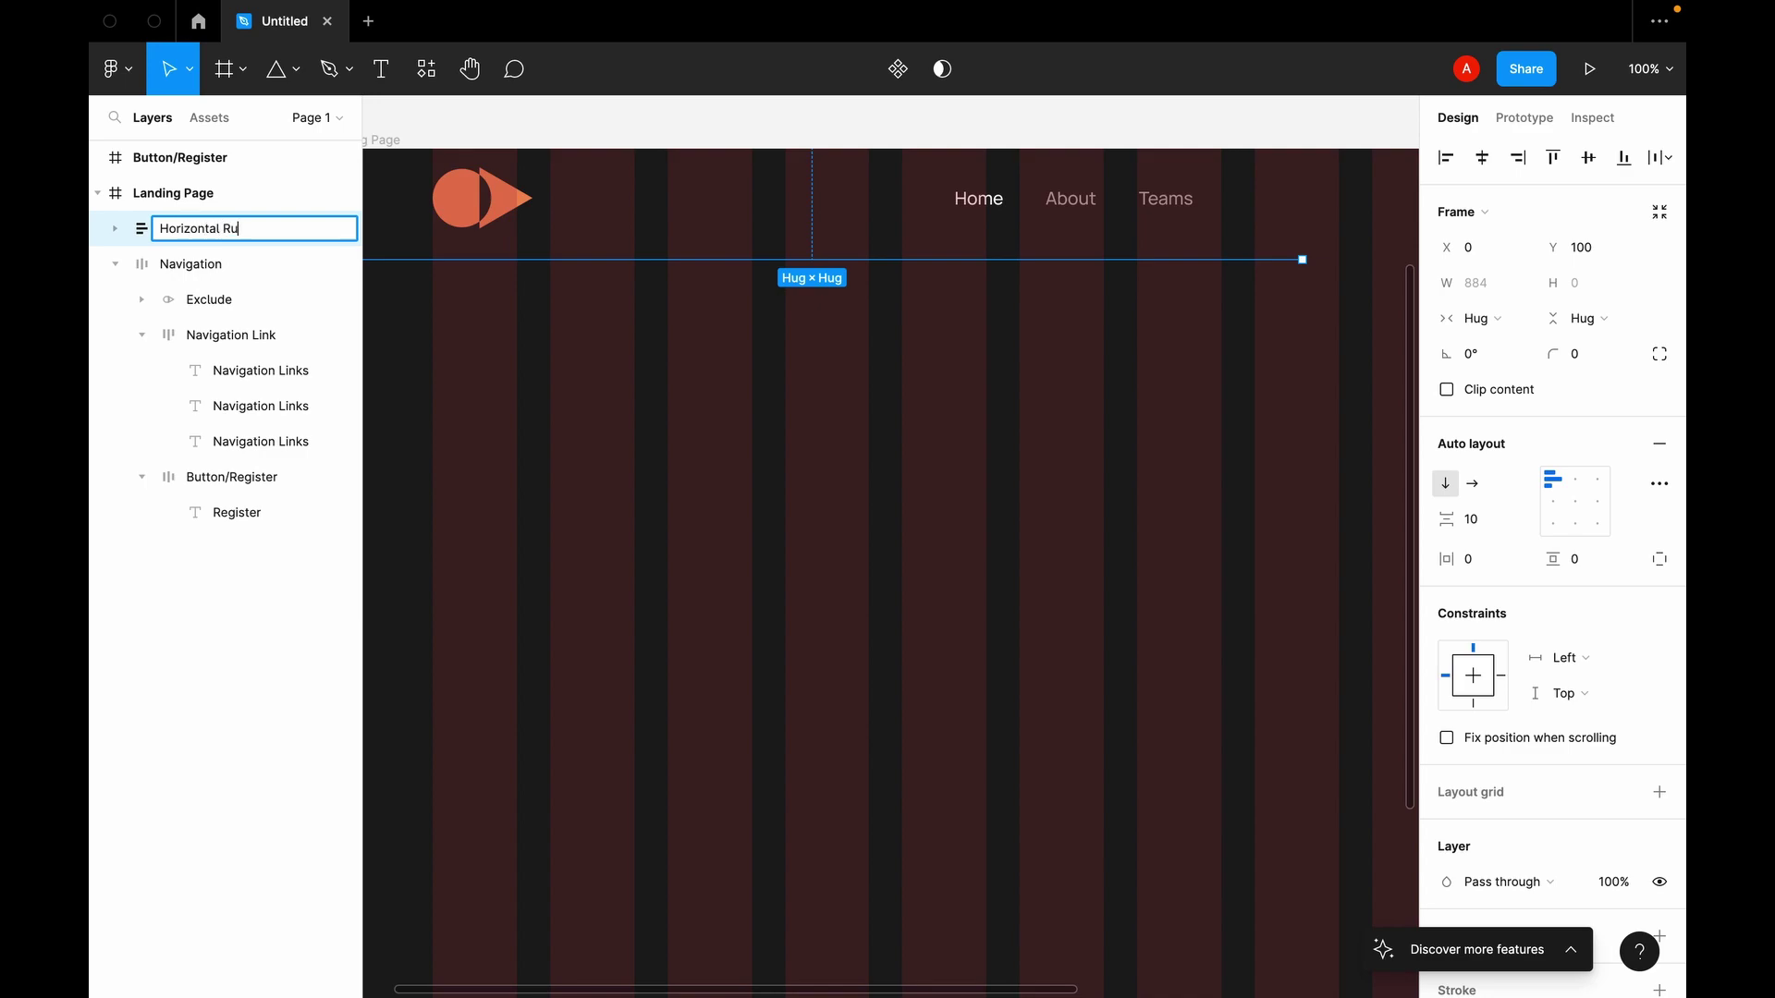
type("le")
key("Return")
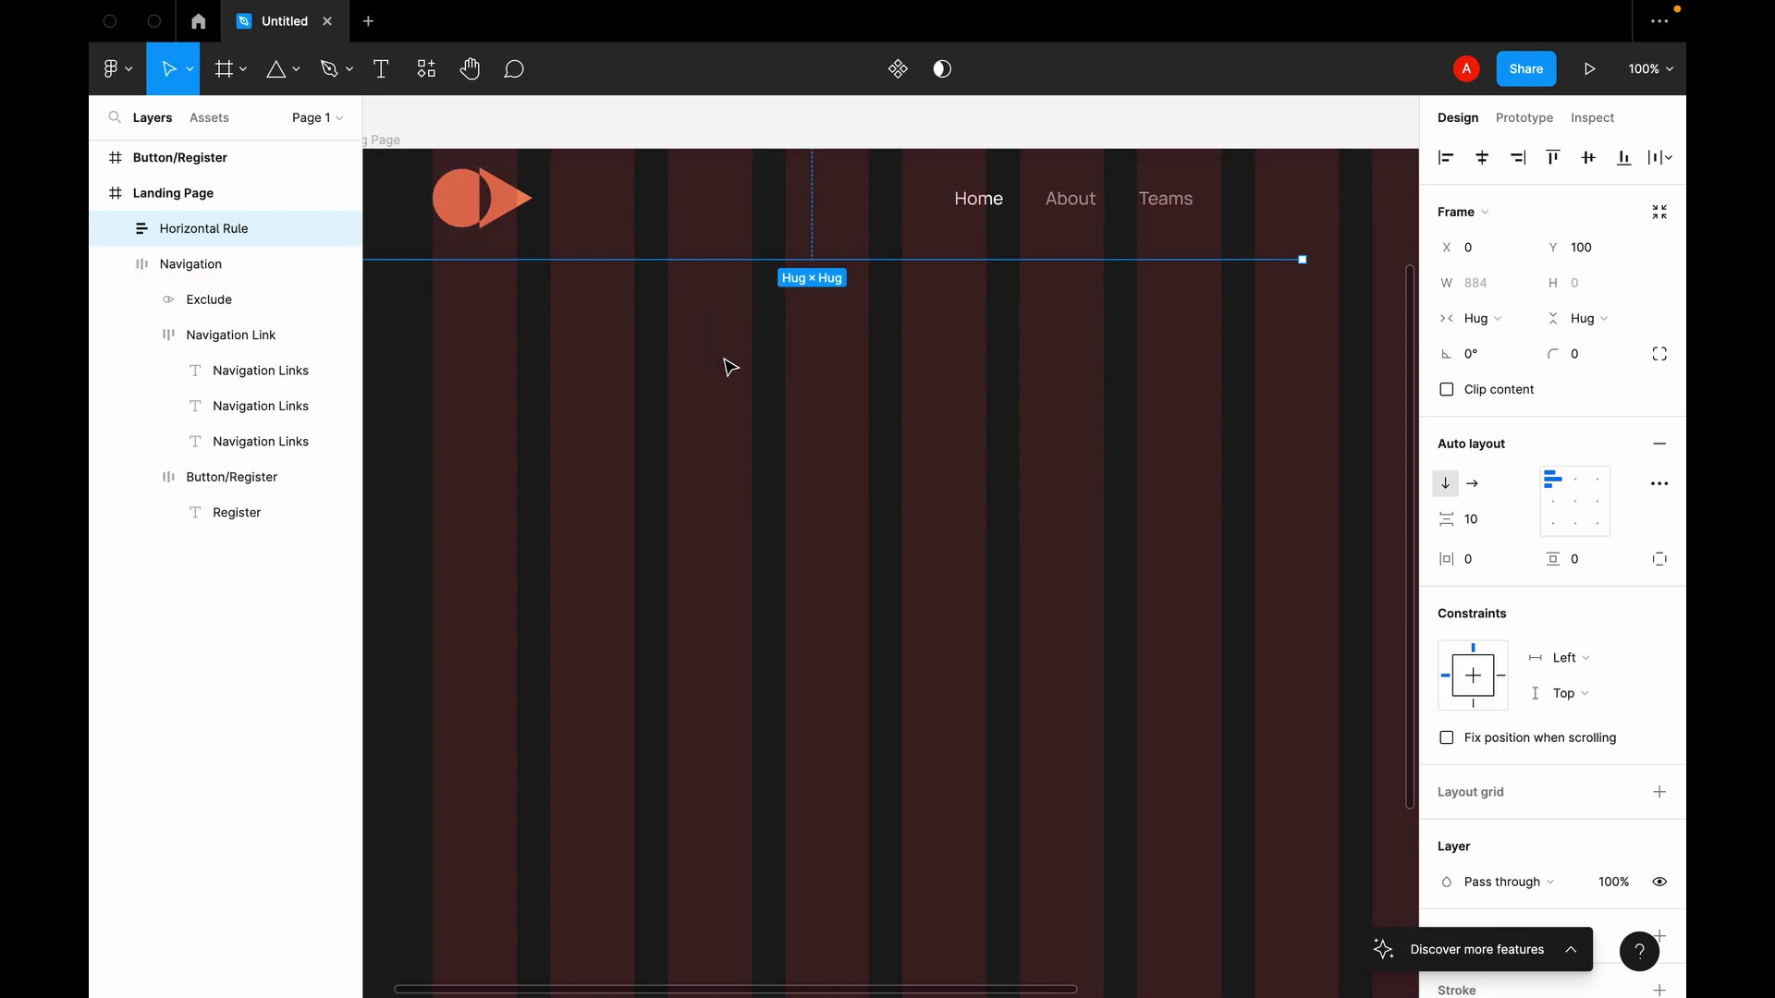
Step: Hide the 12-column layout grid on the Landing Page frame
scroll(730, 367, "right", 3)
scroll(731, 367, "right", 3)
key("minus")
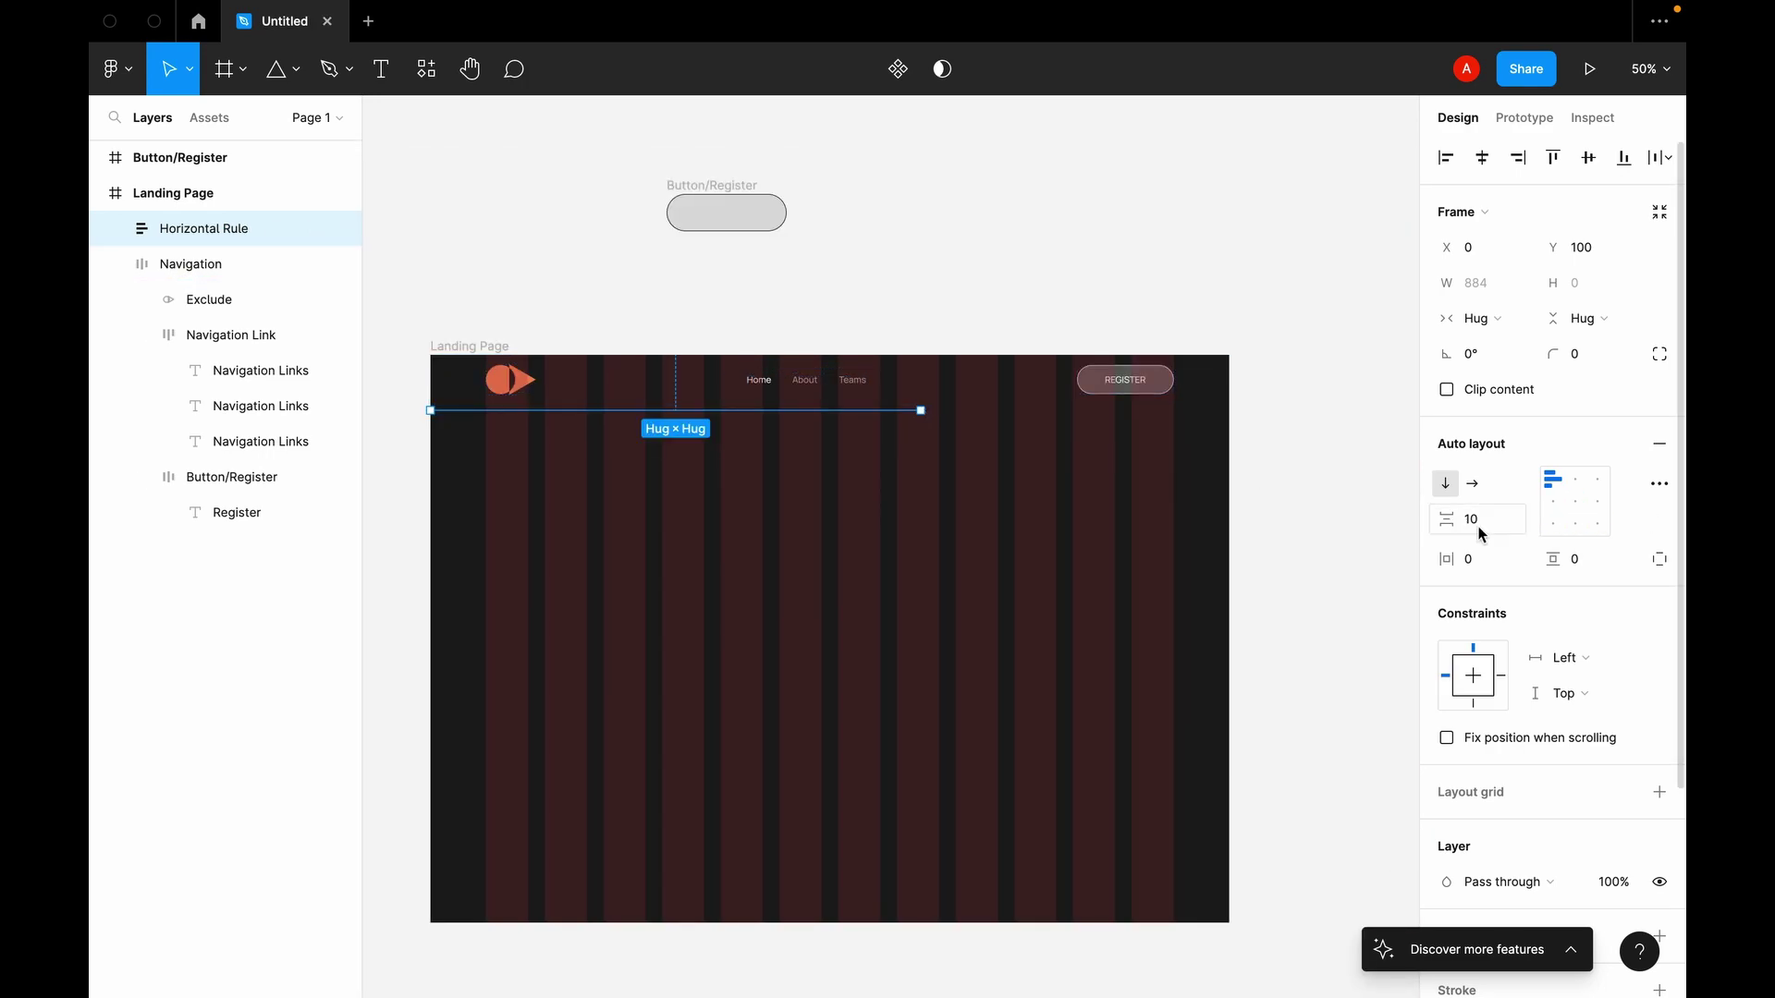
left_click(492, 347)
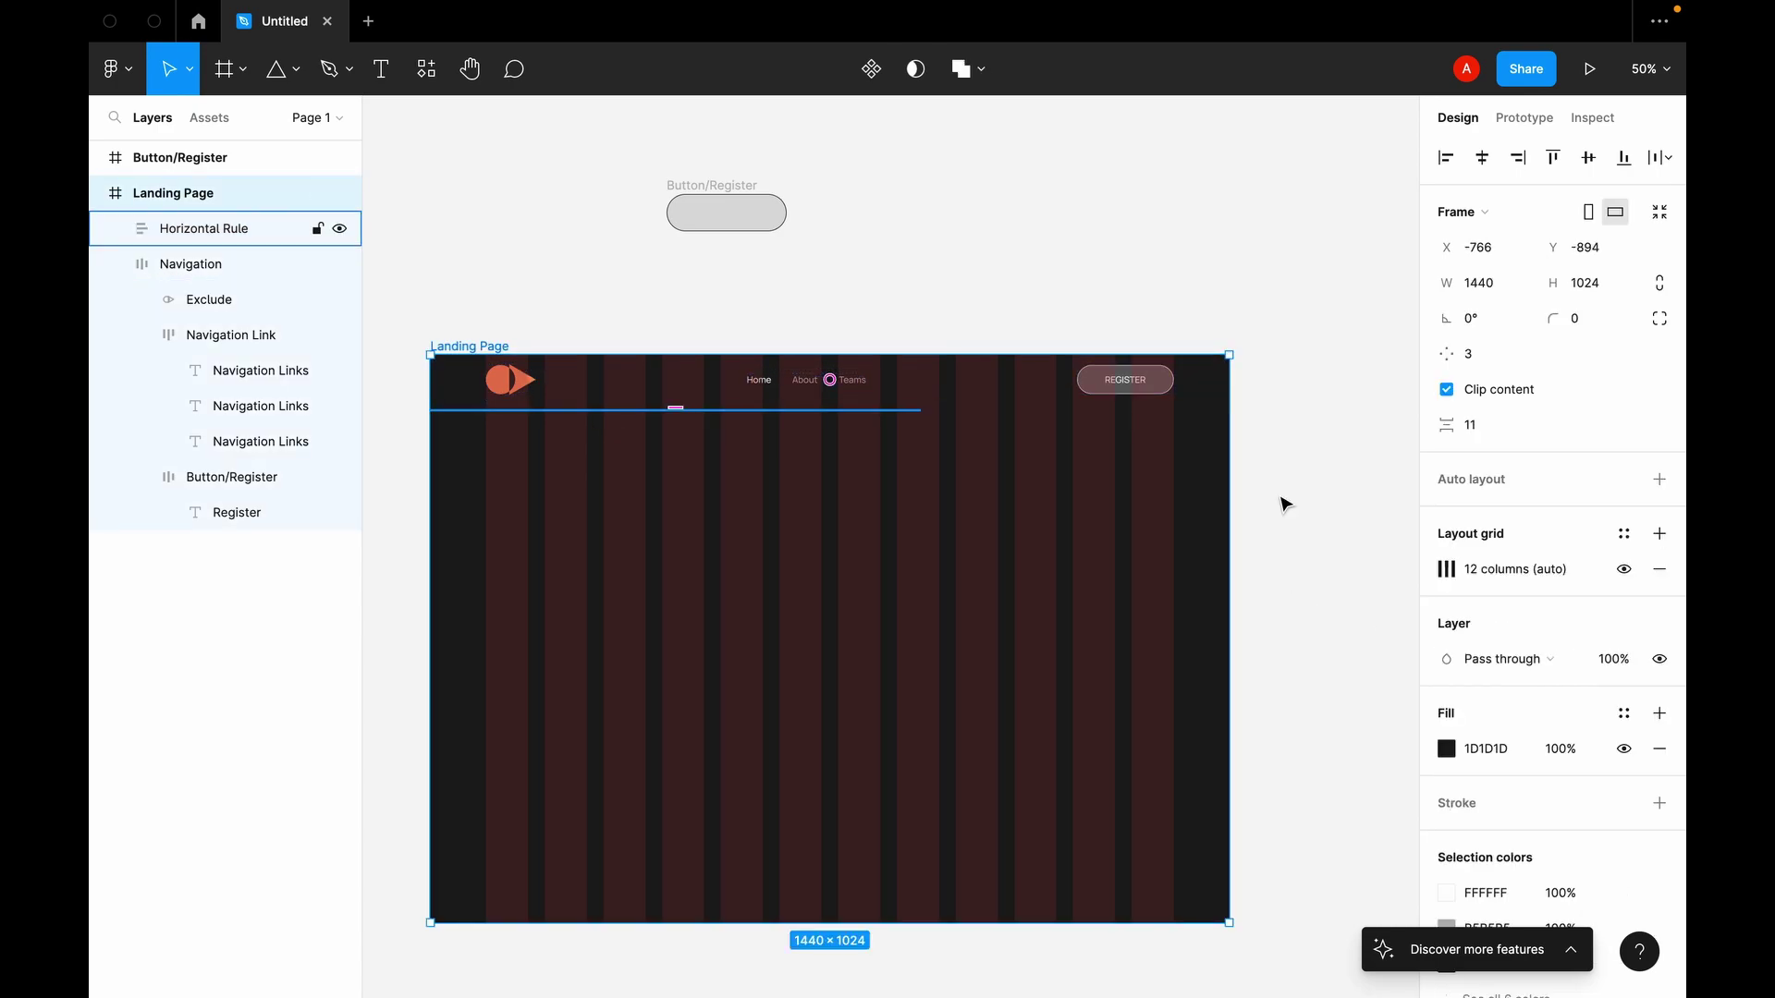
left_click(1634, 575)
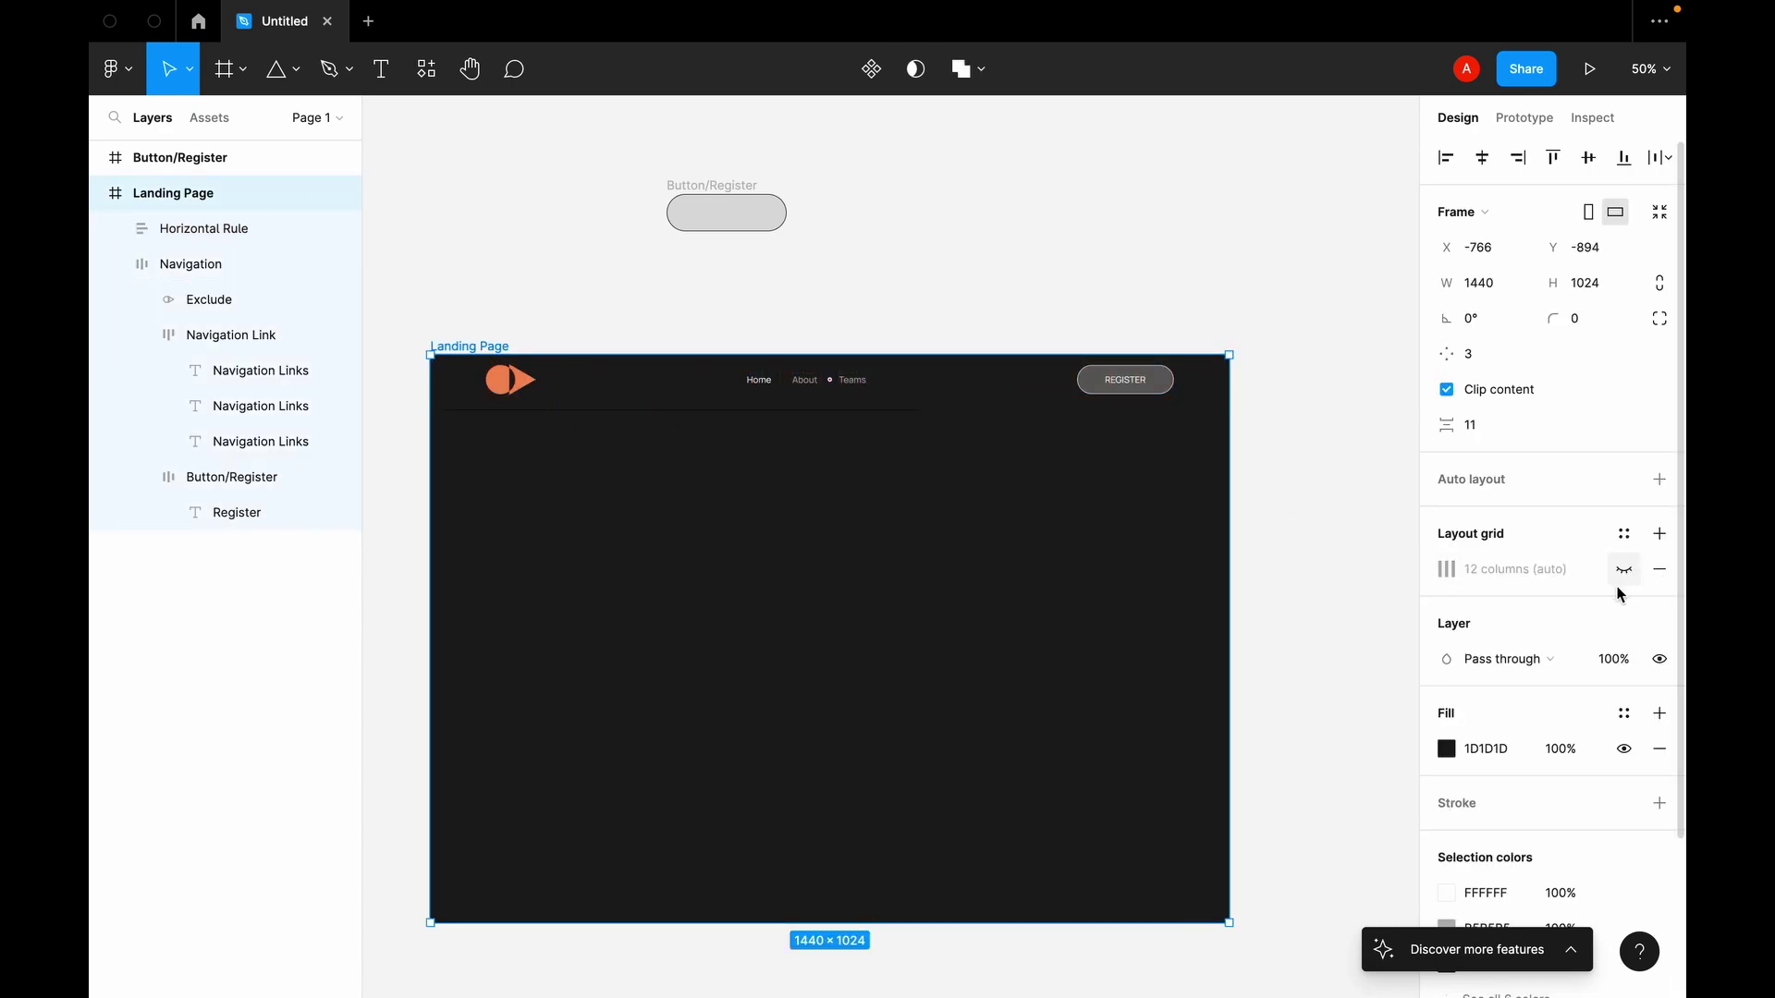
Step: Set the stroke color of the Horizontal Rule line inside its frame to grey 636363
scroll(1058, 508, "left", 2)
scroll(1058, 507, "down", 1)
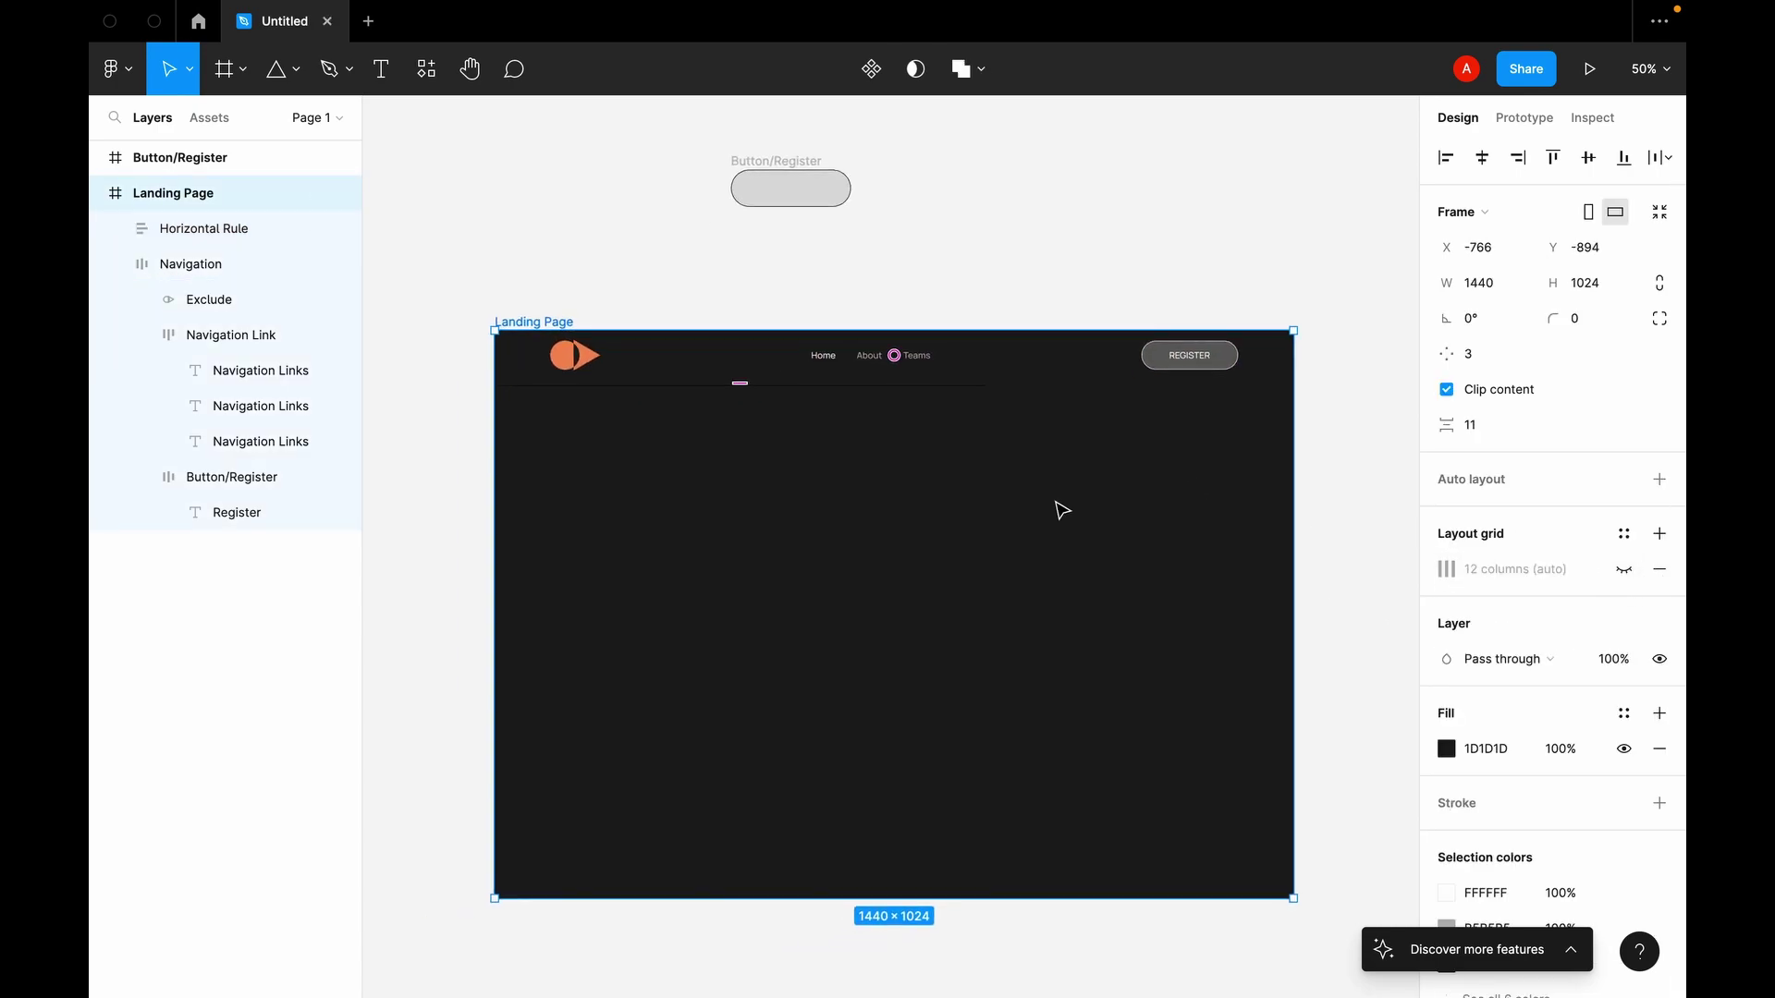
left_click(850, 392)
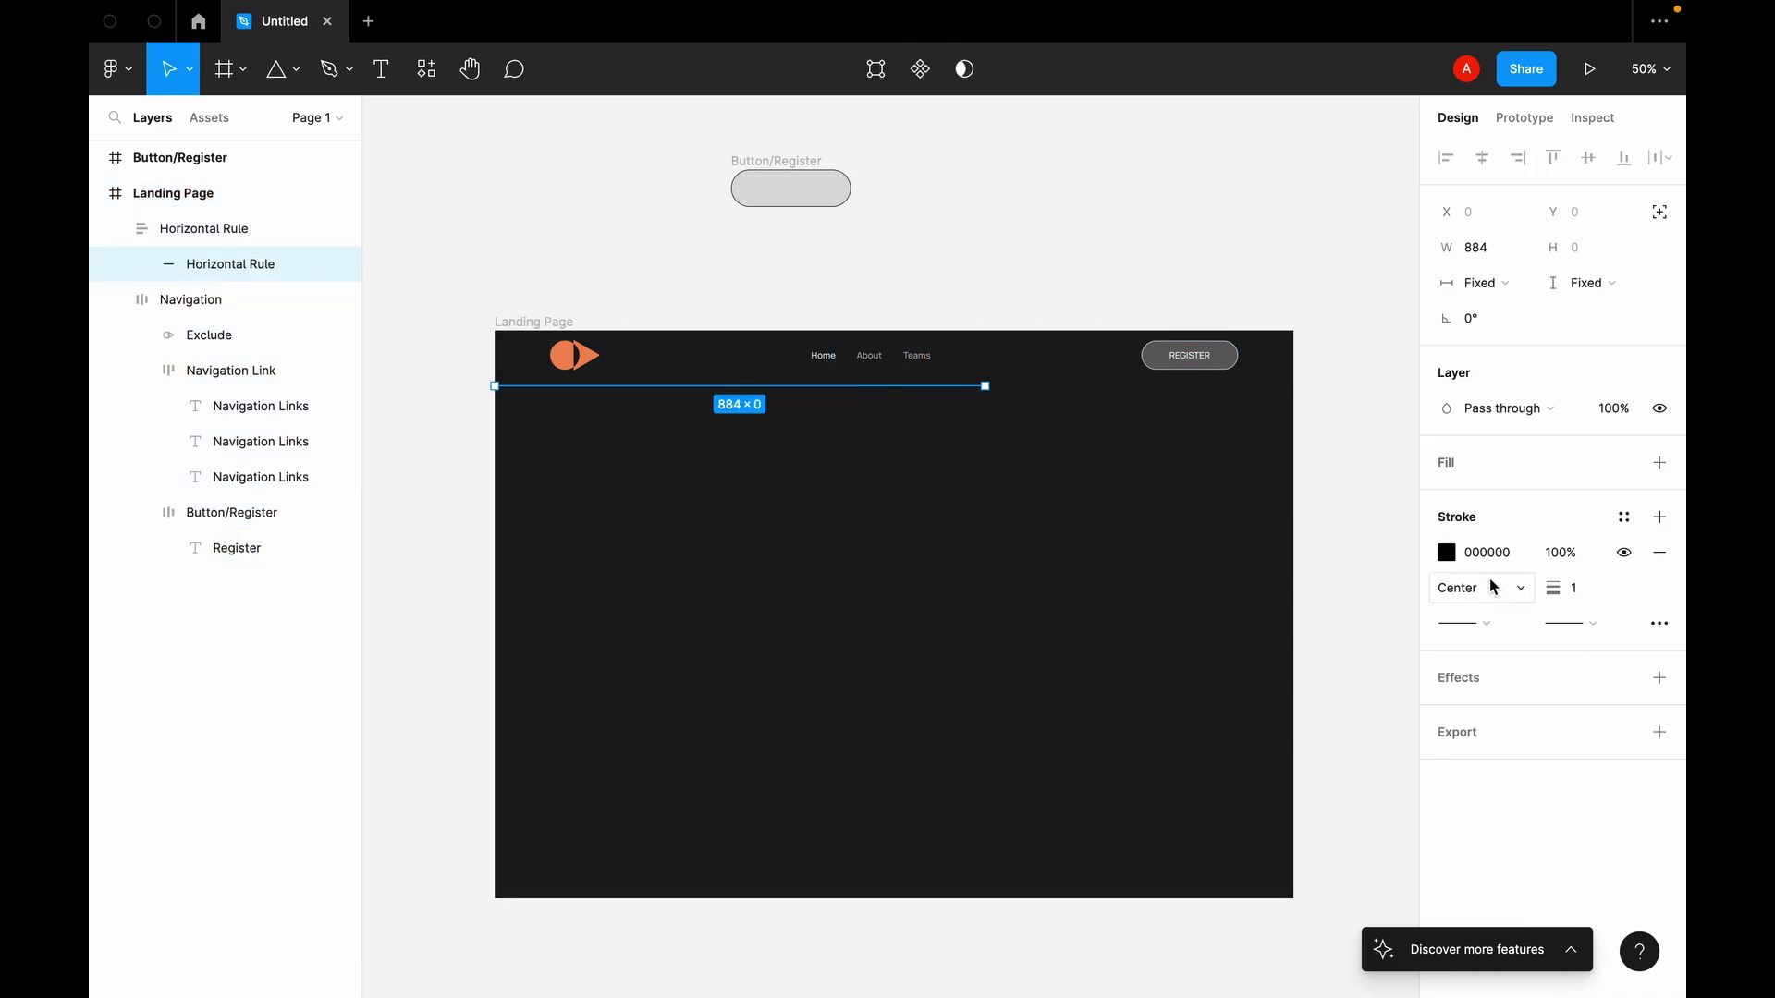
left_click(1446, 551)
mouse_move(1221, 595)
left_mouse_down()
mouse_move(1168, 581)
mouse_move(1109, 499)
mouse_move(1098, 621)
left_mouse_up()
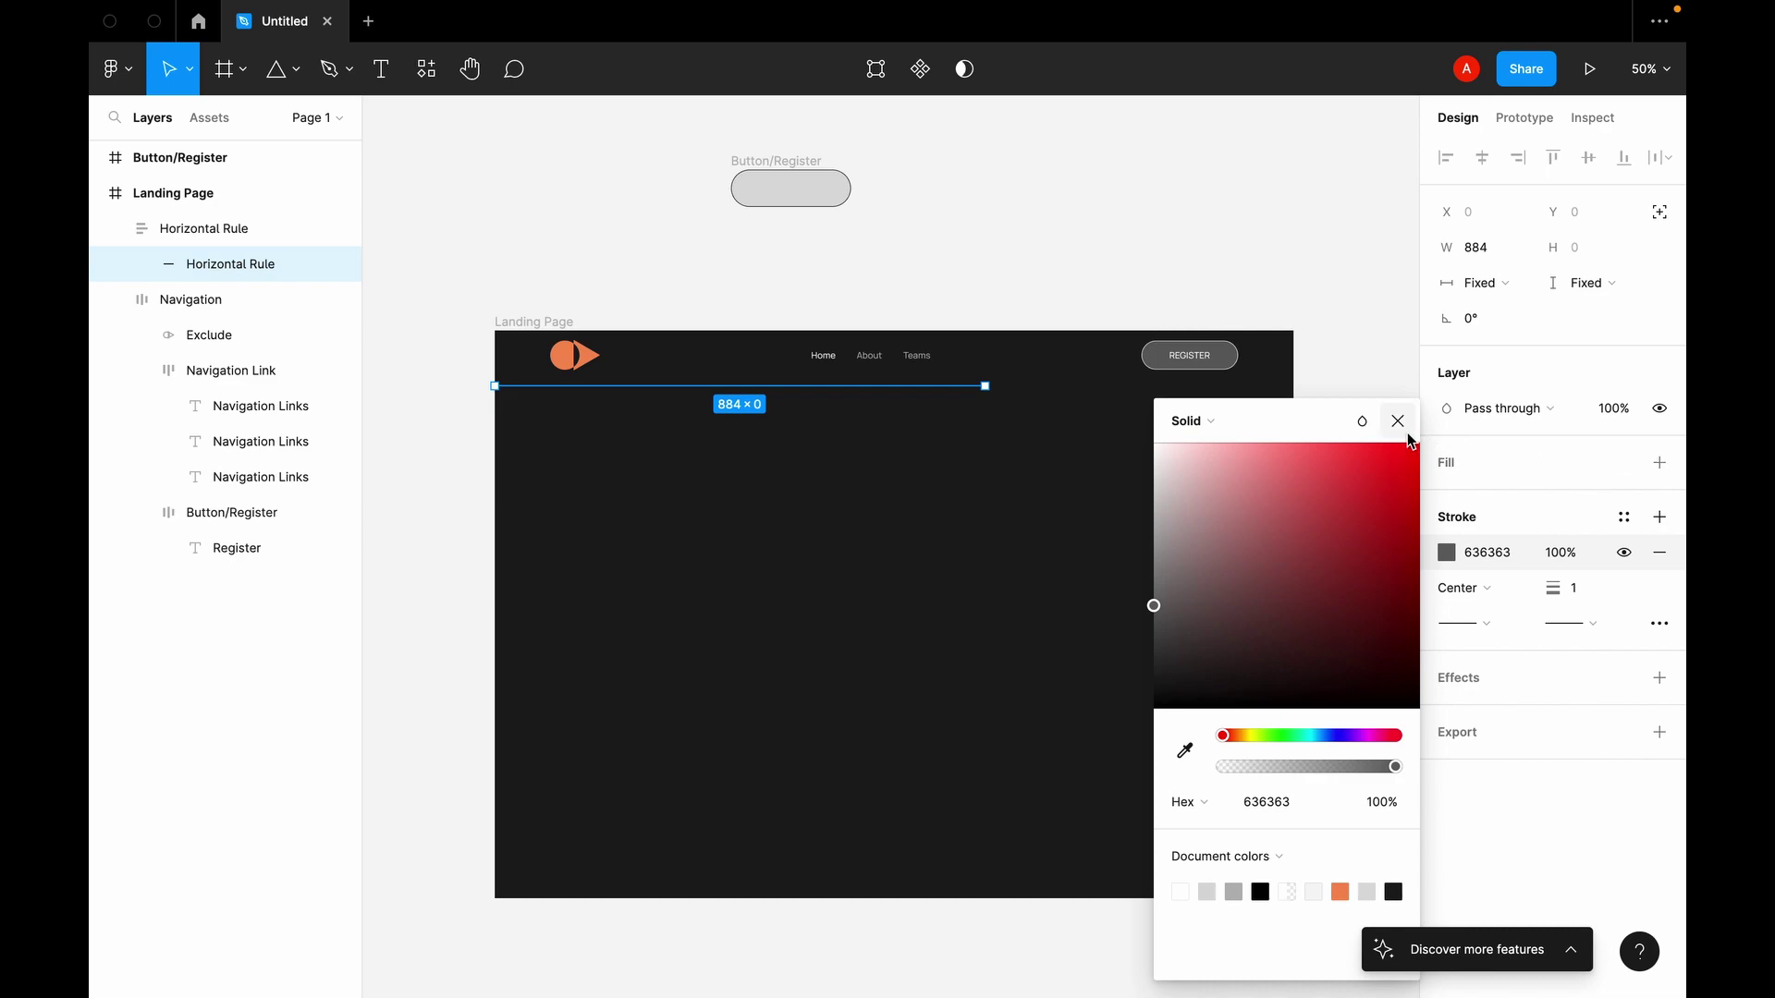
left_click(1397, 421)
Step: Widen the Horizontal Rule frame to 1440 so it spans the Landing Page's full width
left_click(255, 228)
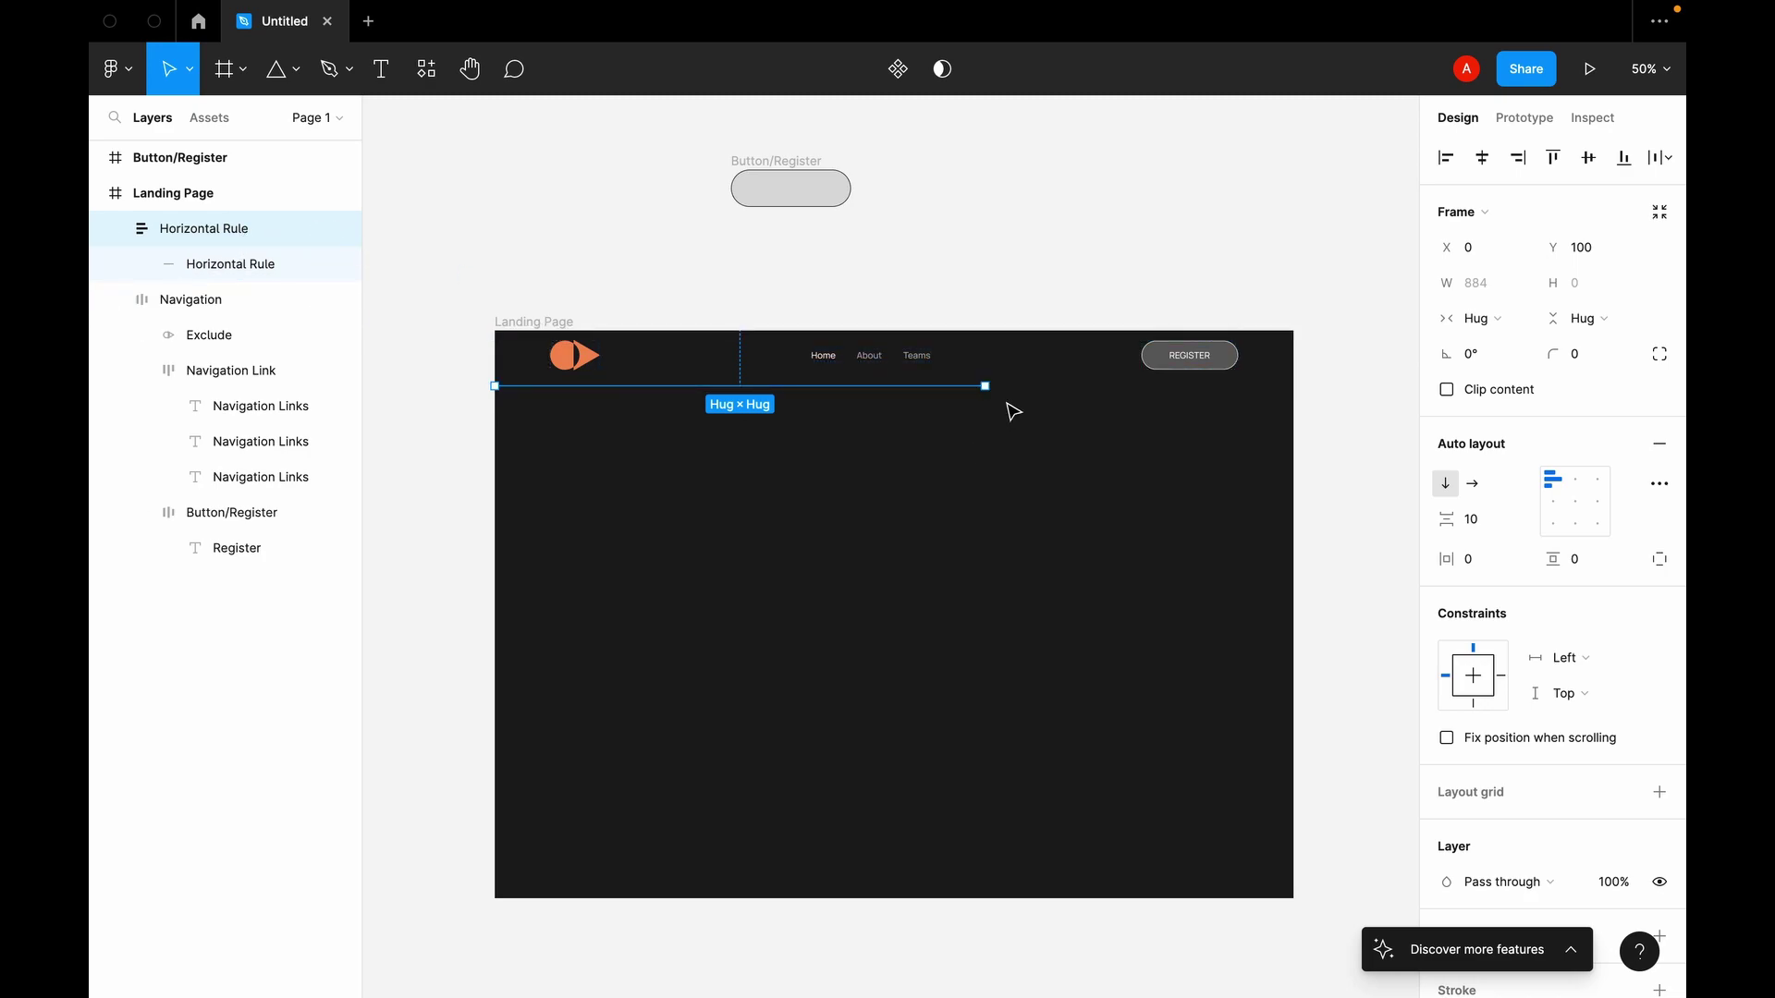
left_click_drag(985, 386, 1293, 389)
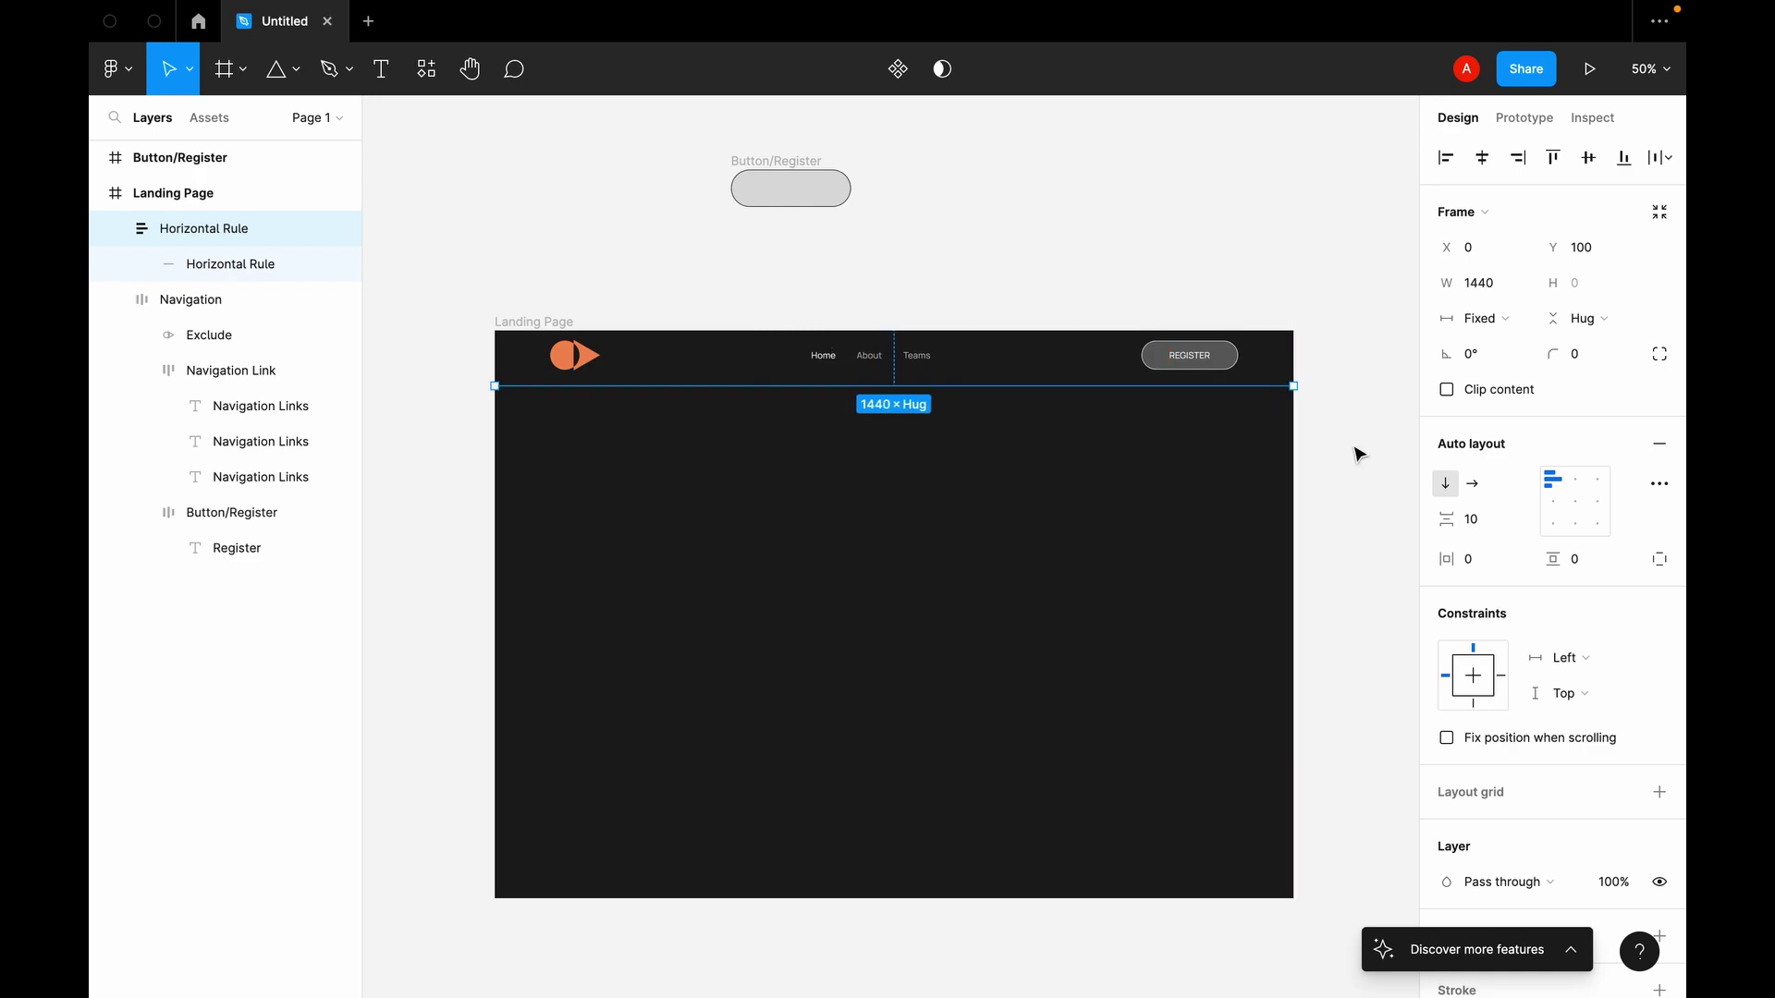
left_click(1359, 452)
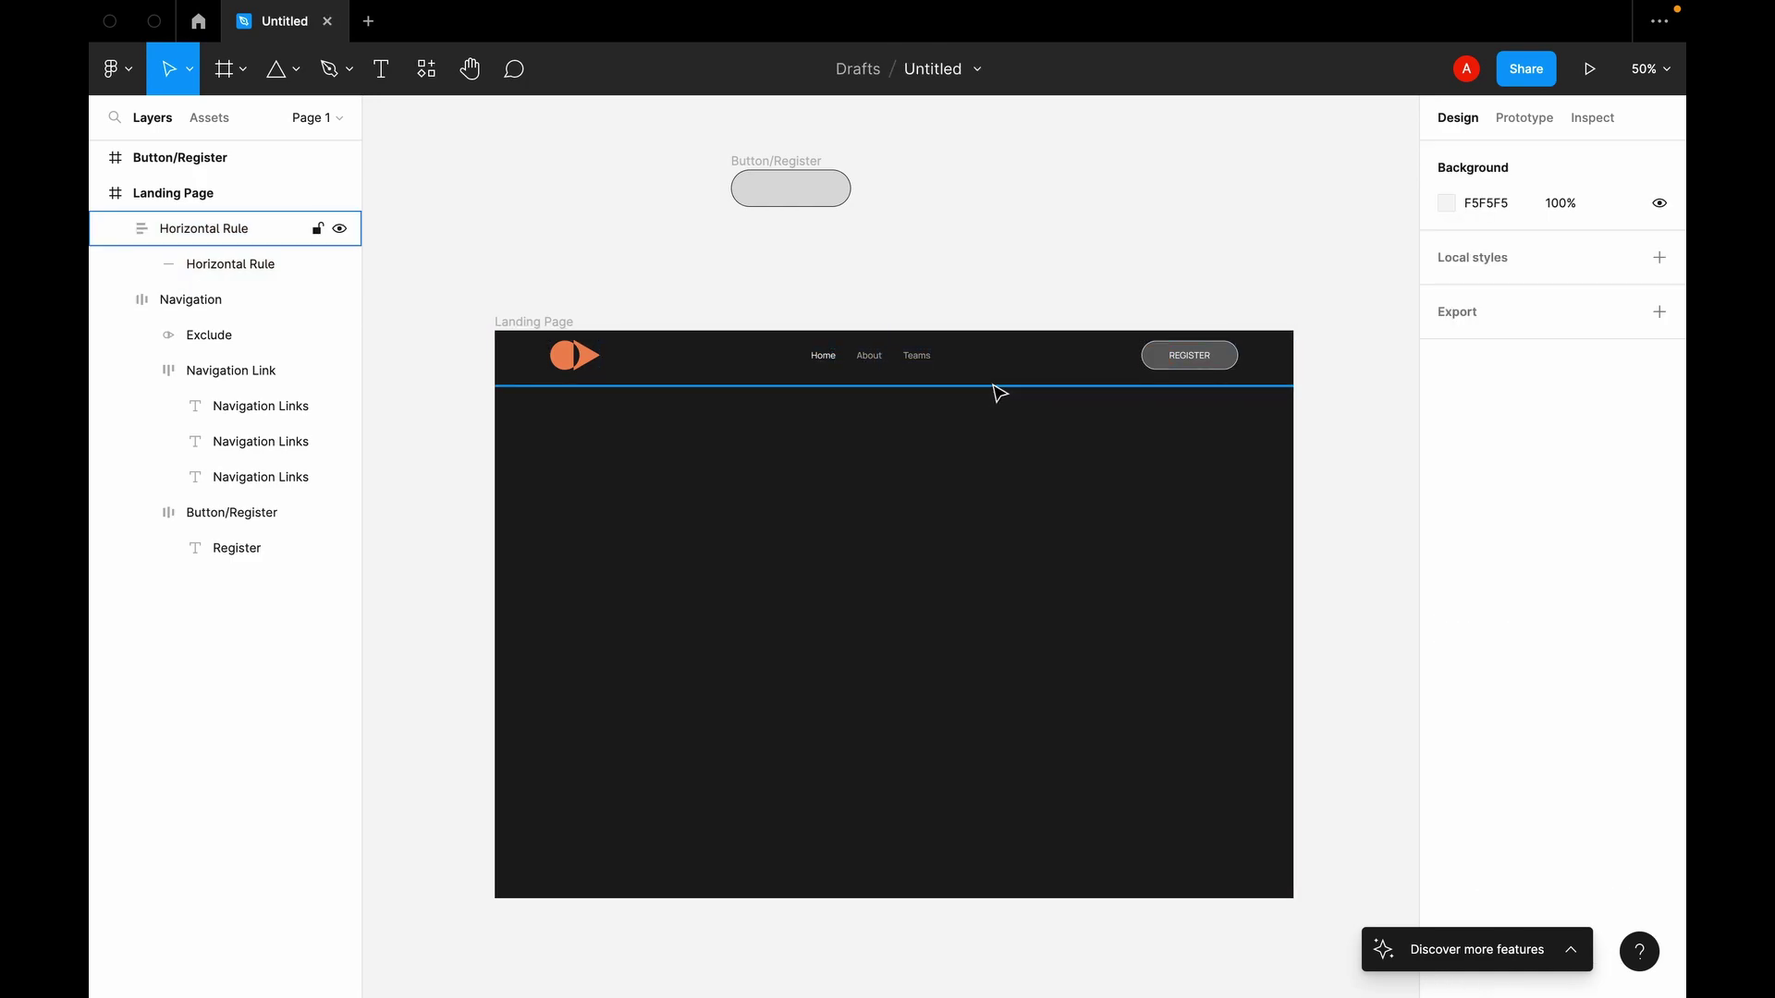
Step: Set the horizontal resizing of the line inside the Horizontal Rule frame to Fill container
key("super+equal")
scroll(1000, 393, "up", 2)
scroll(999, 393, "right", 4)
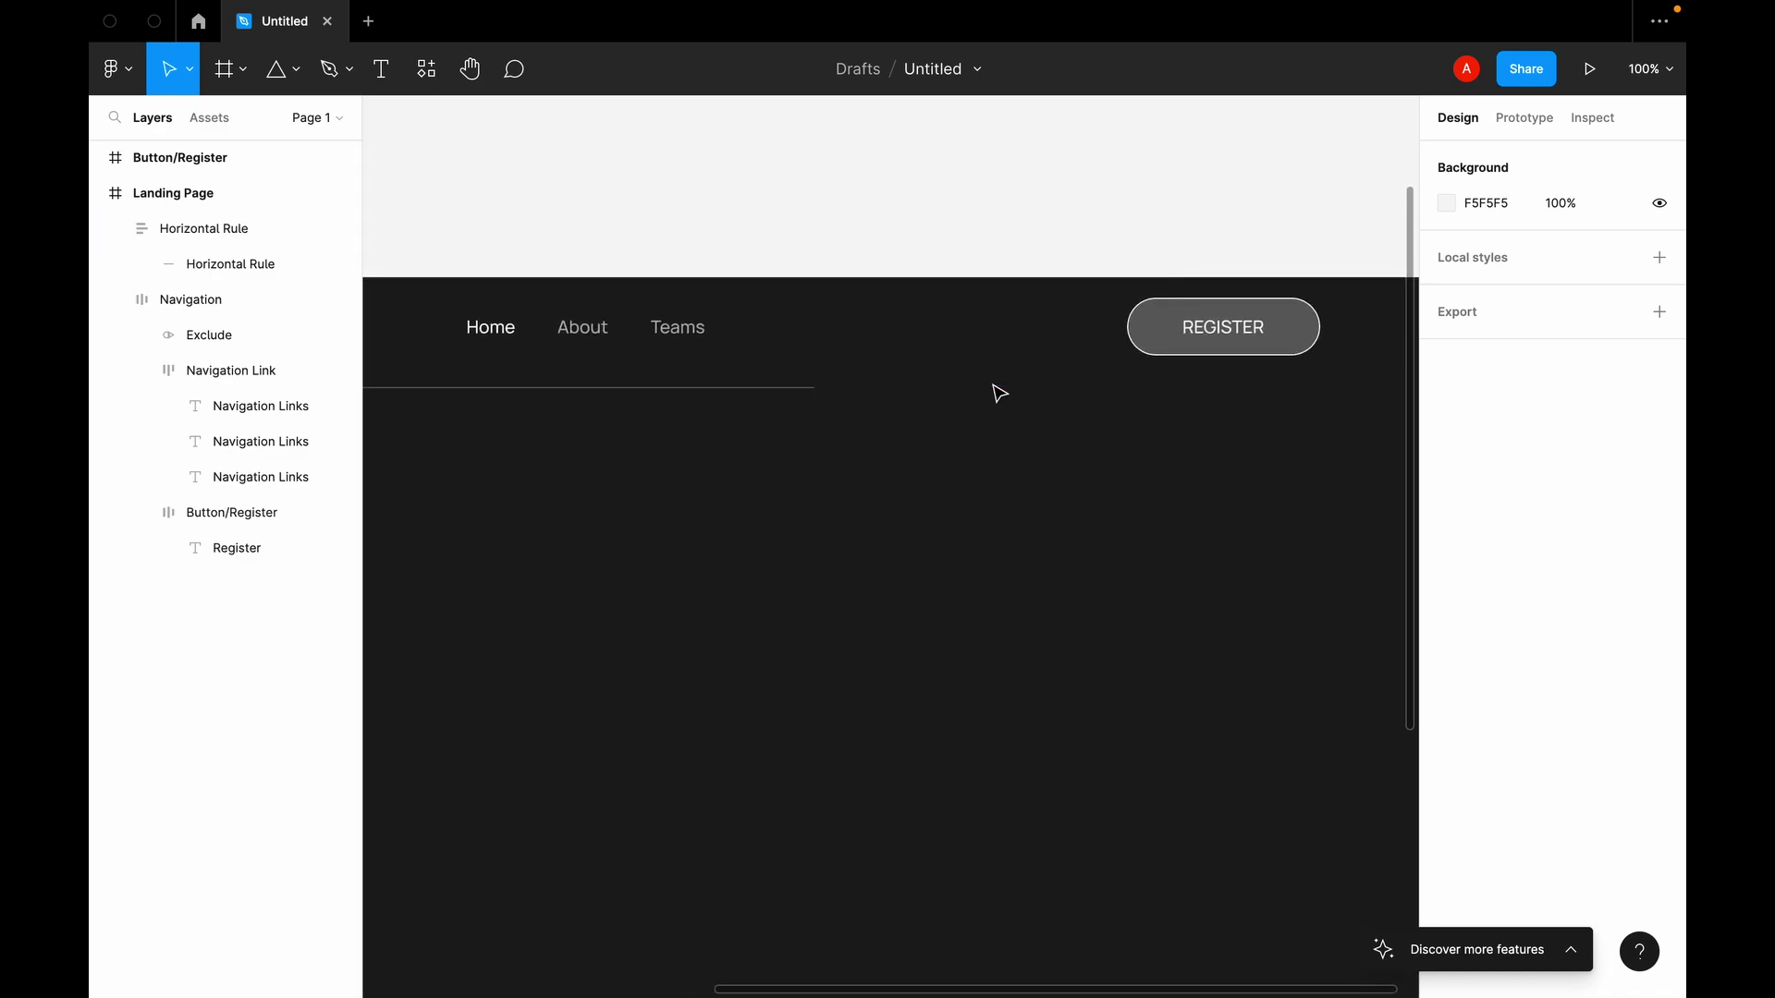
scroll(1000, 393, "right", 1)
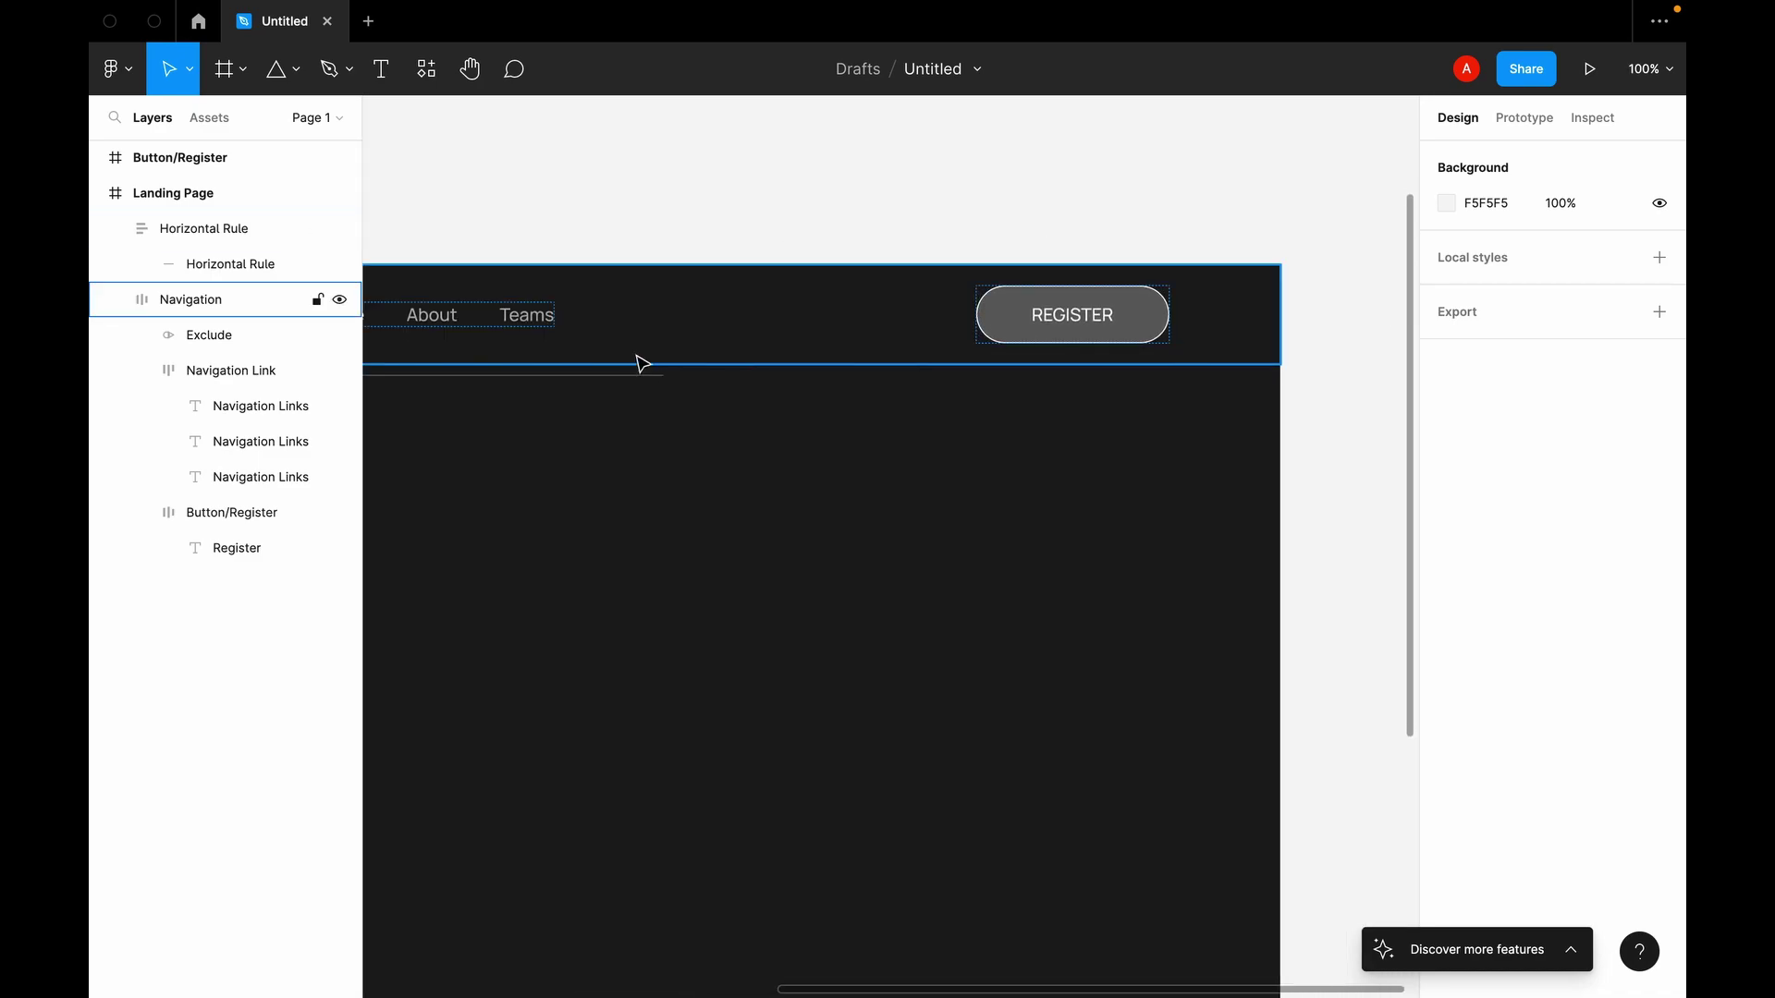
left_click(634, 388)
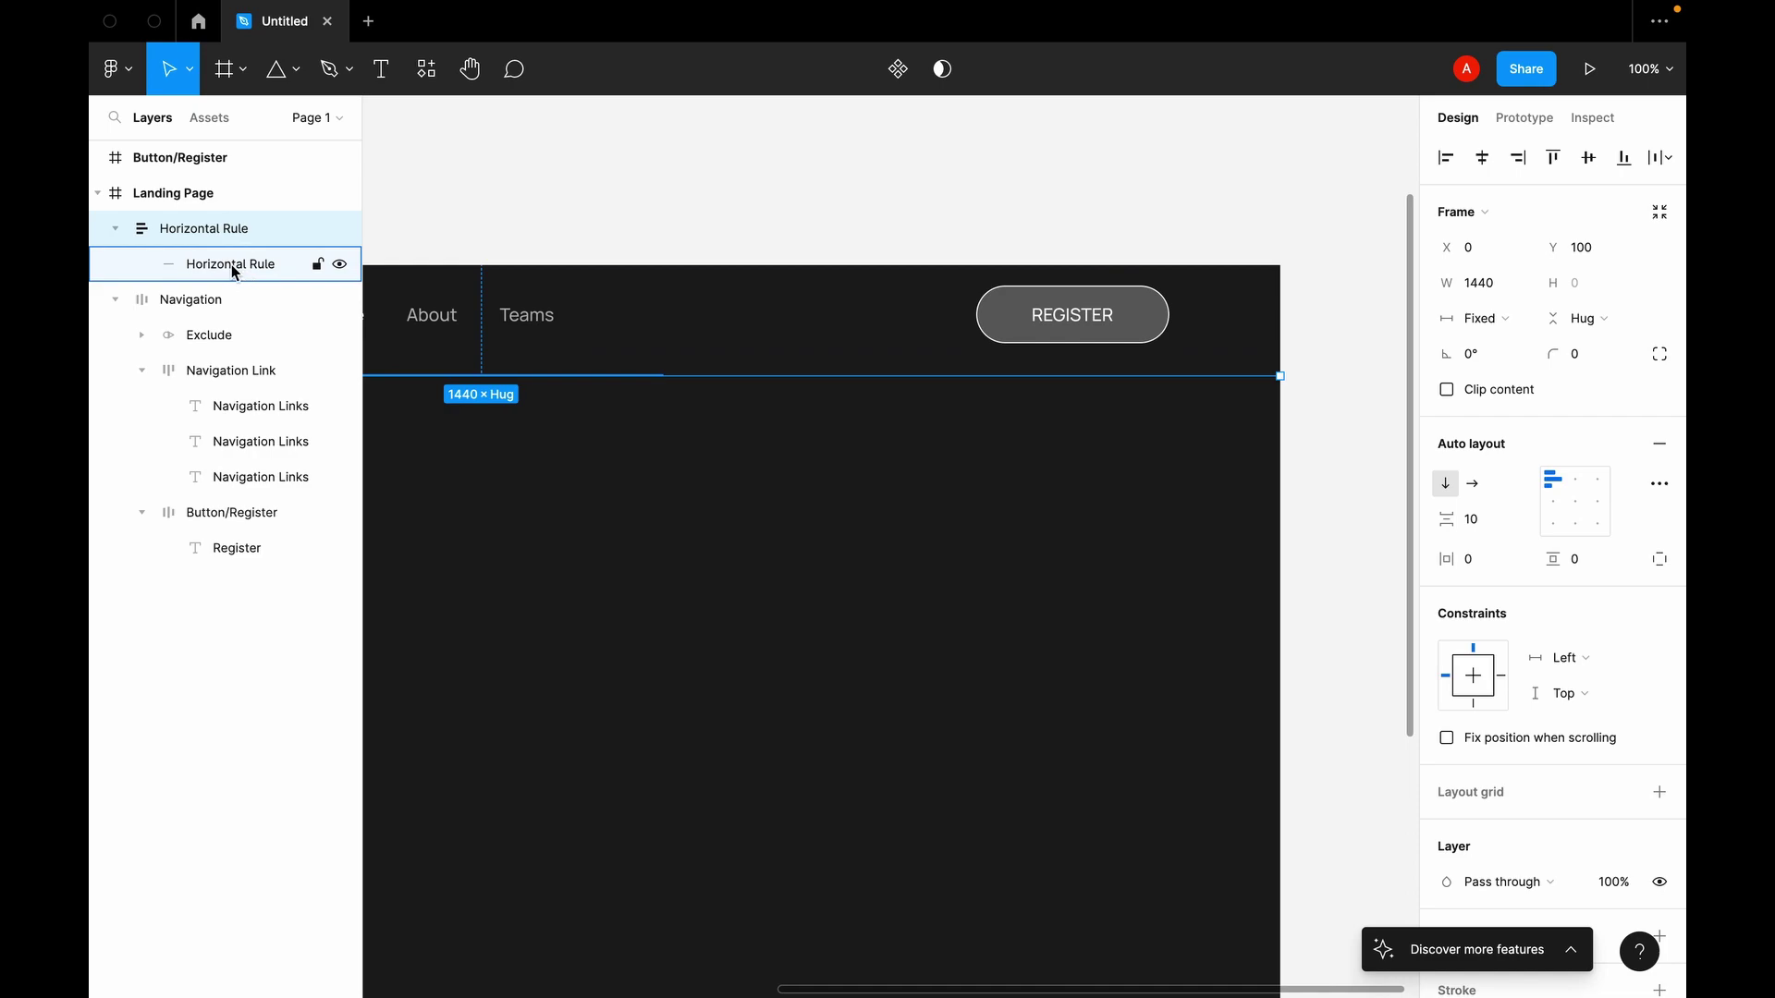
left_click(234, 271)
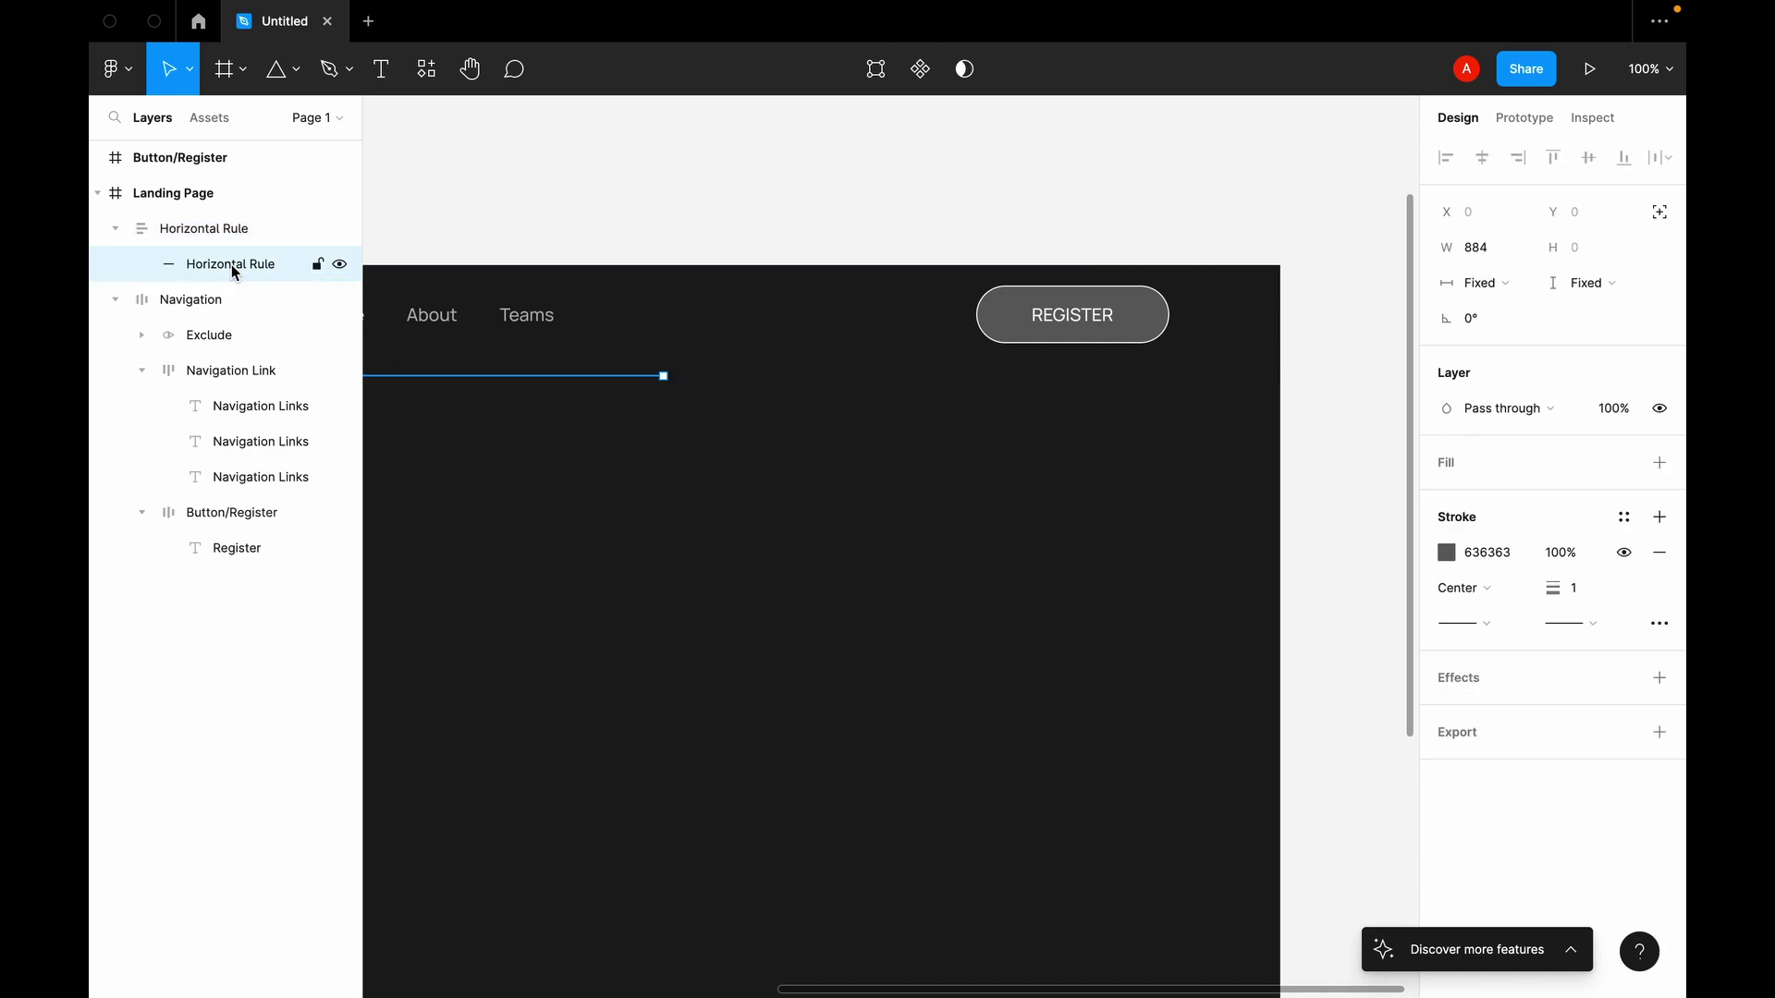
left_click(1498, 287)
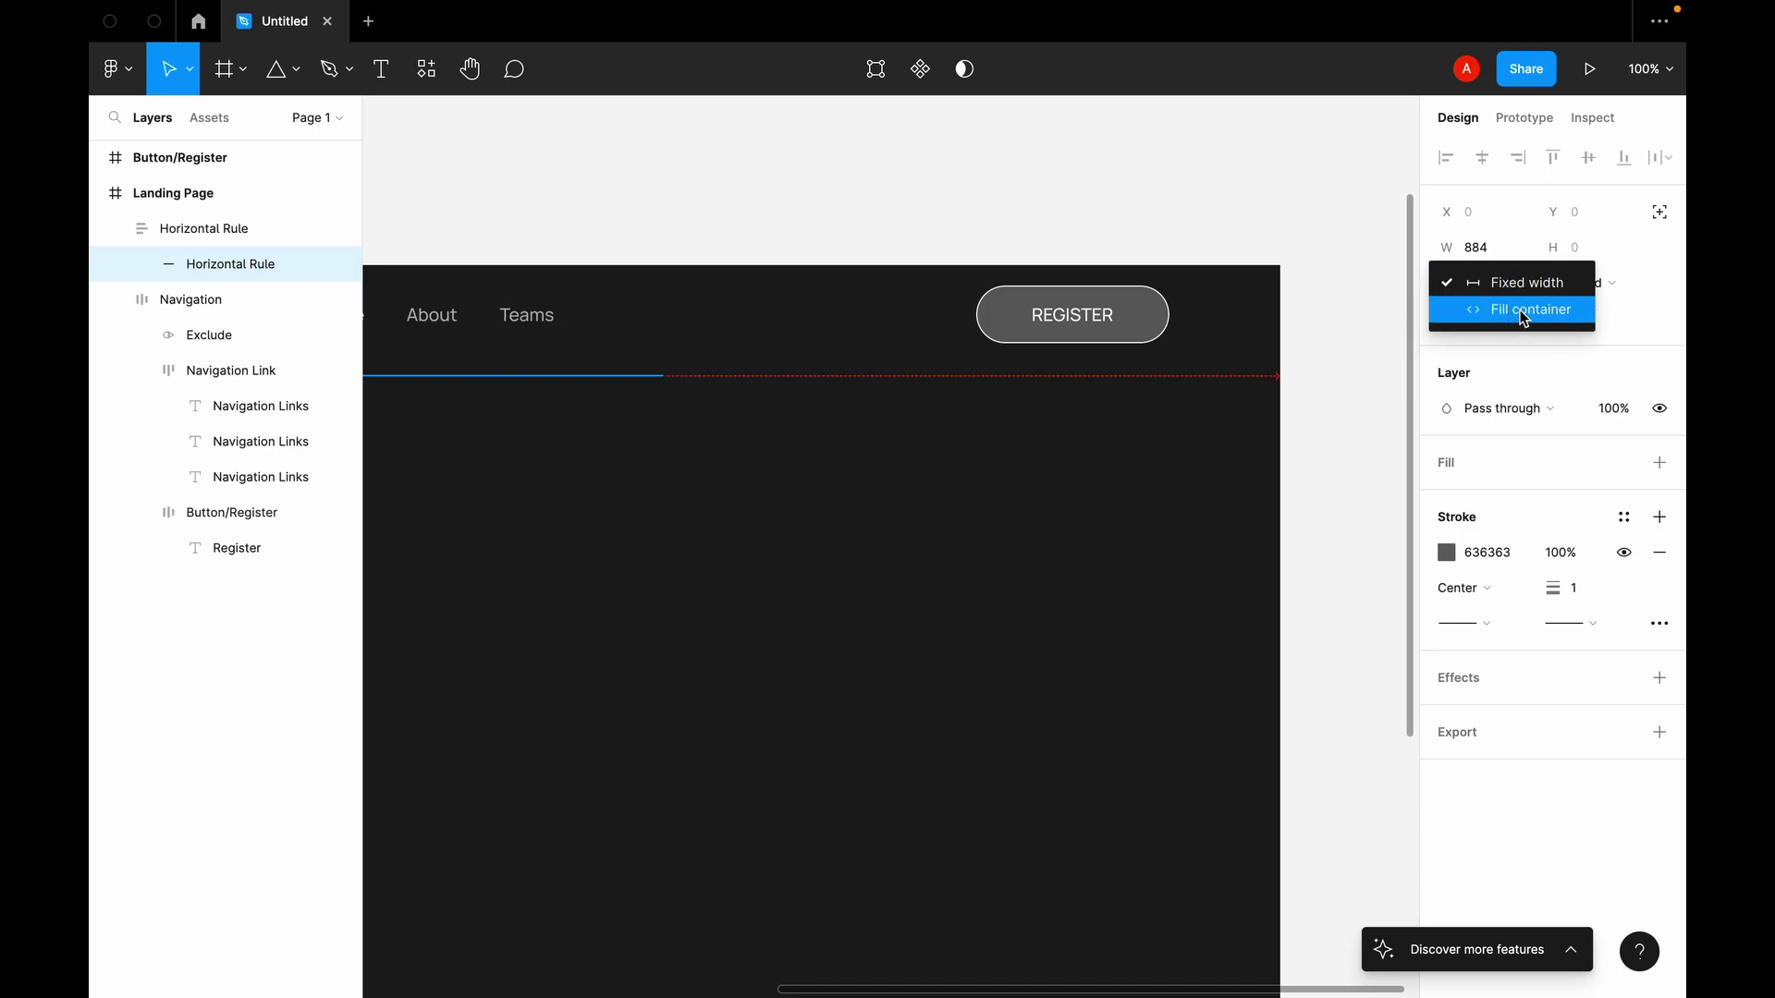
left_click(237, 243)
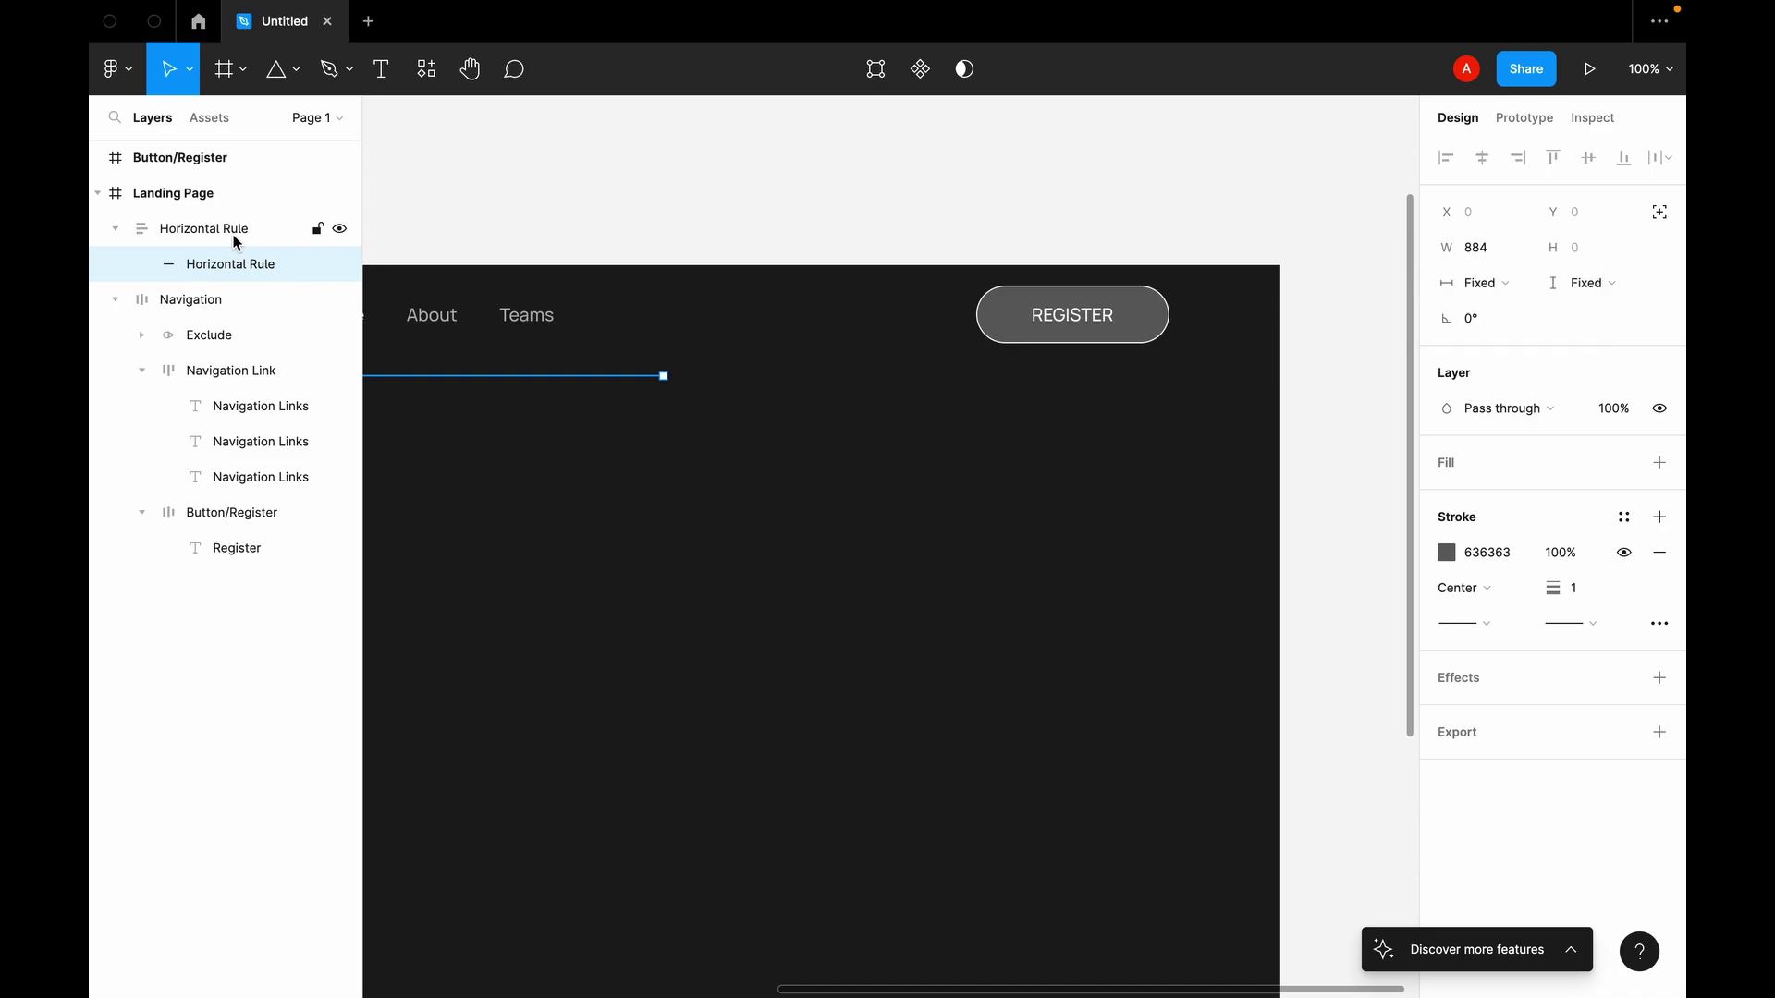
left_click(224, 239)
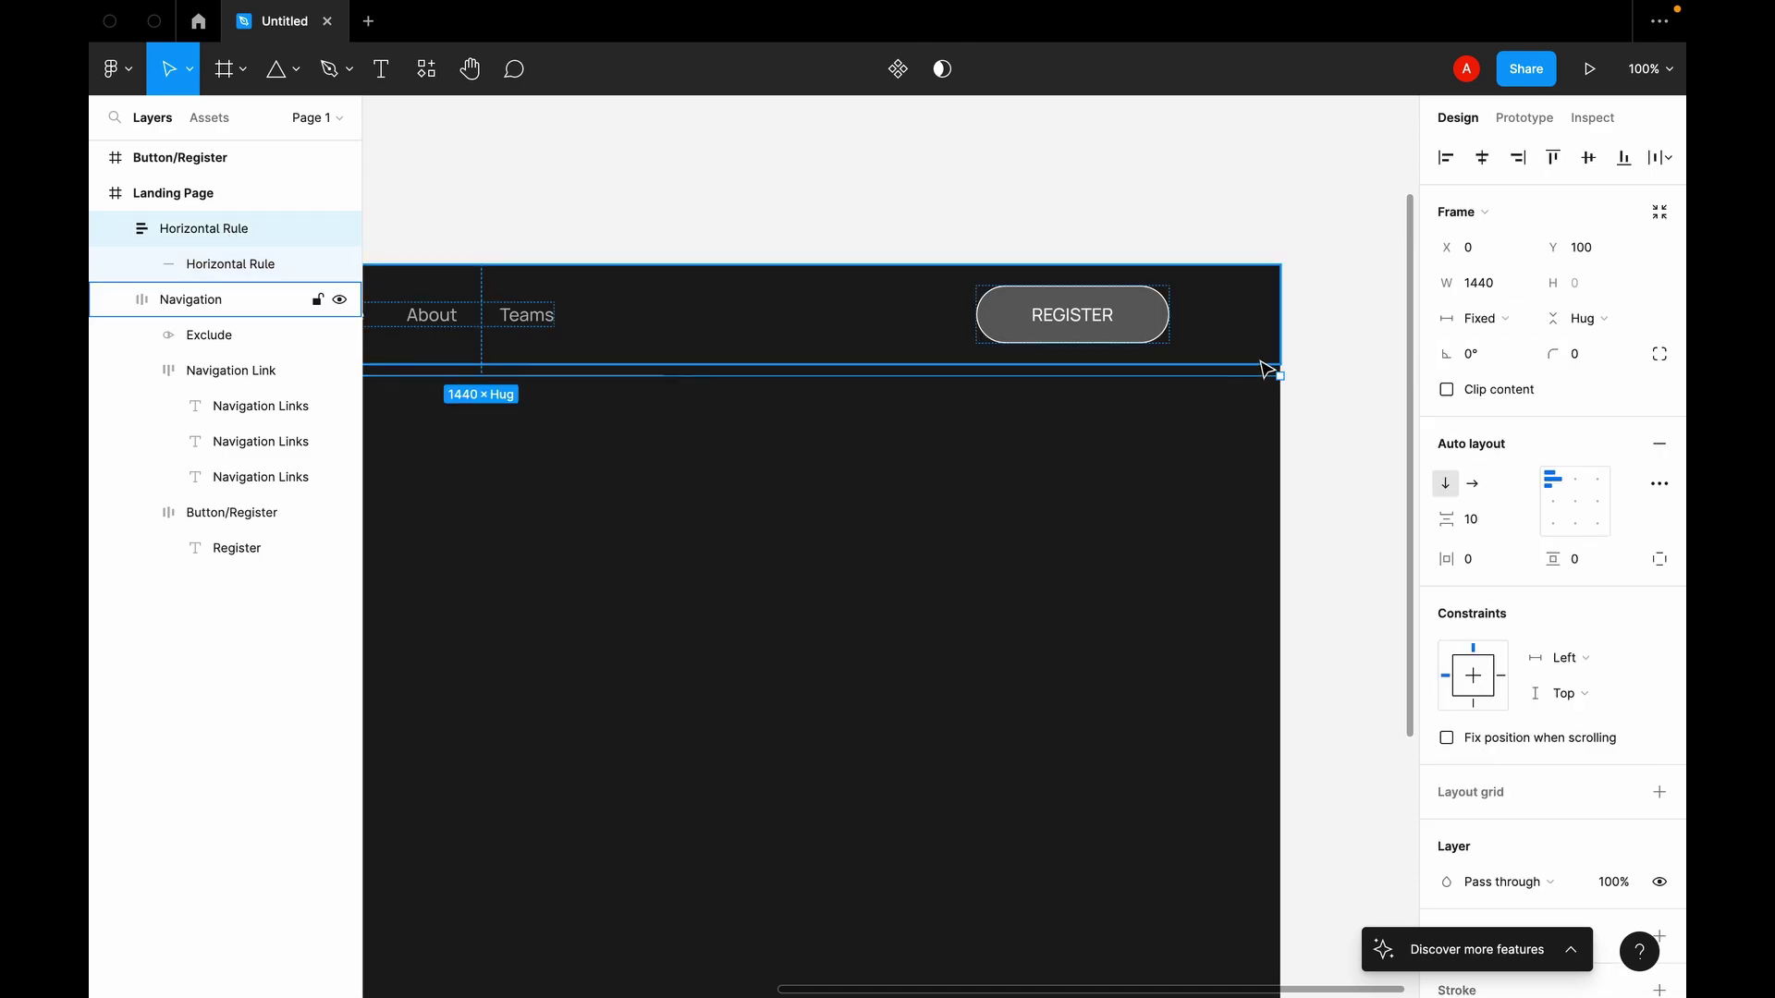
left_click(213, 268)
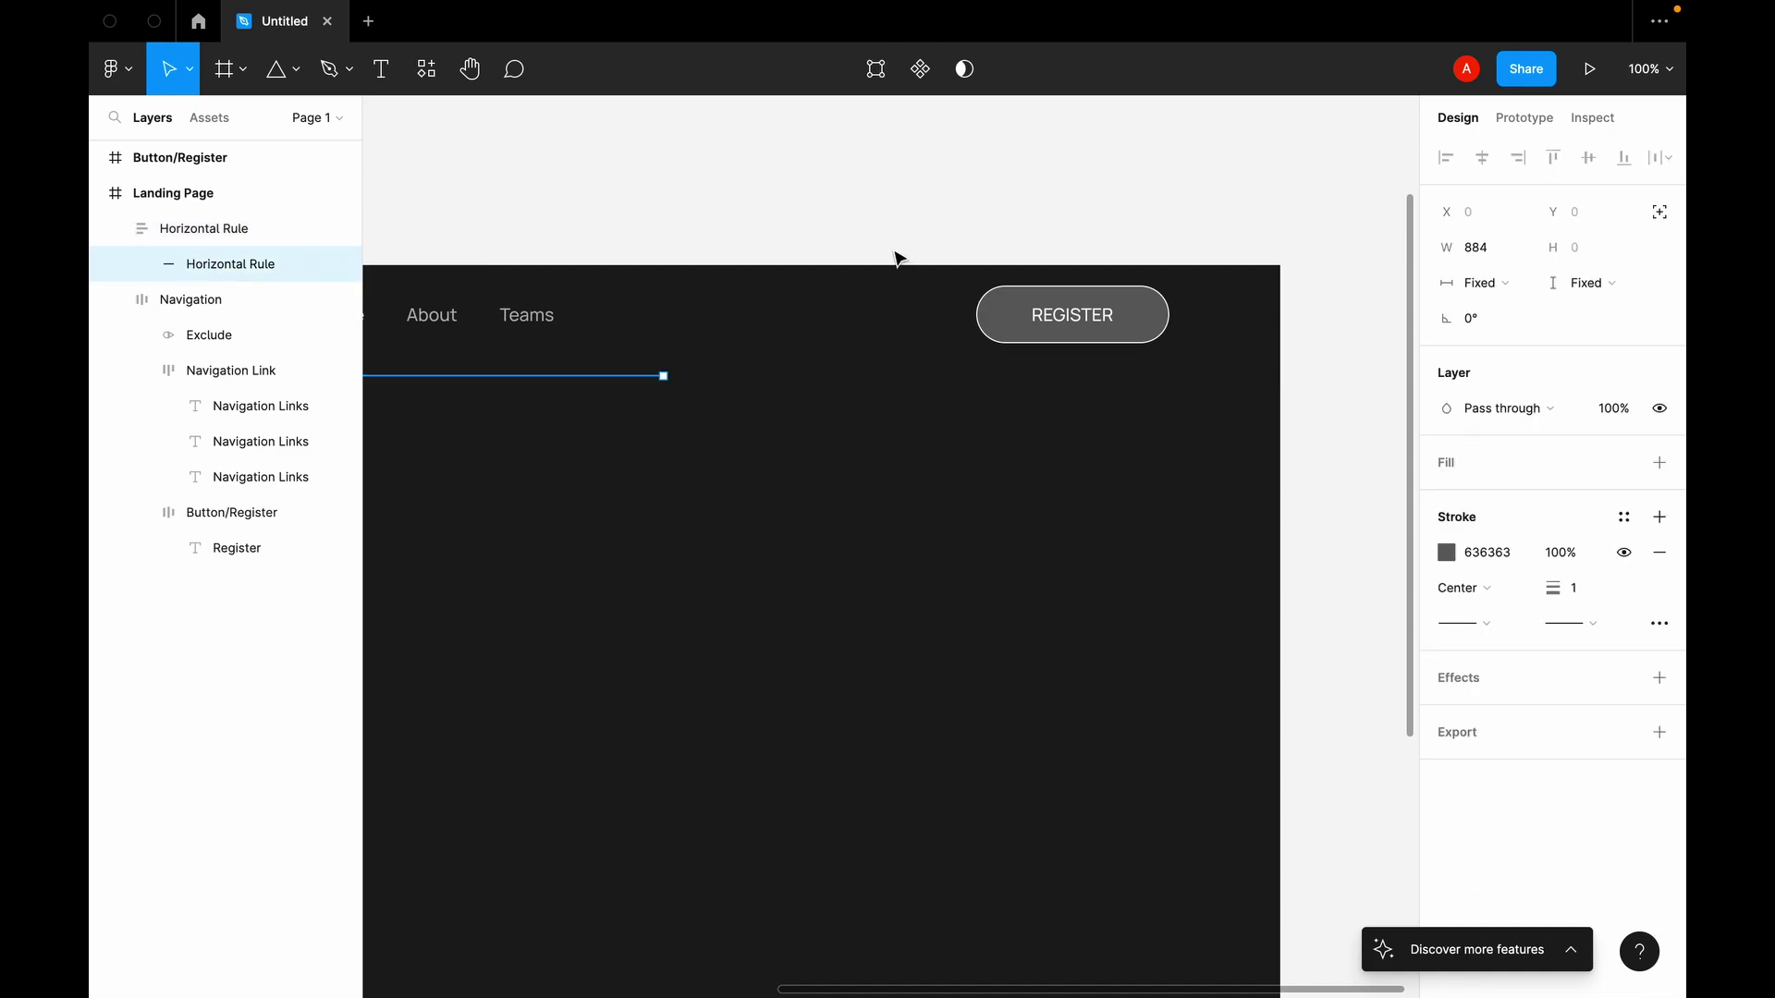
left_click(1500, 282)
left_click(1504, 322)
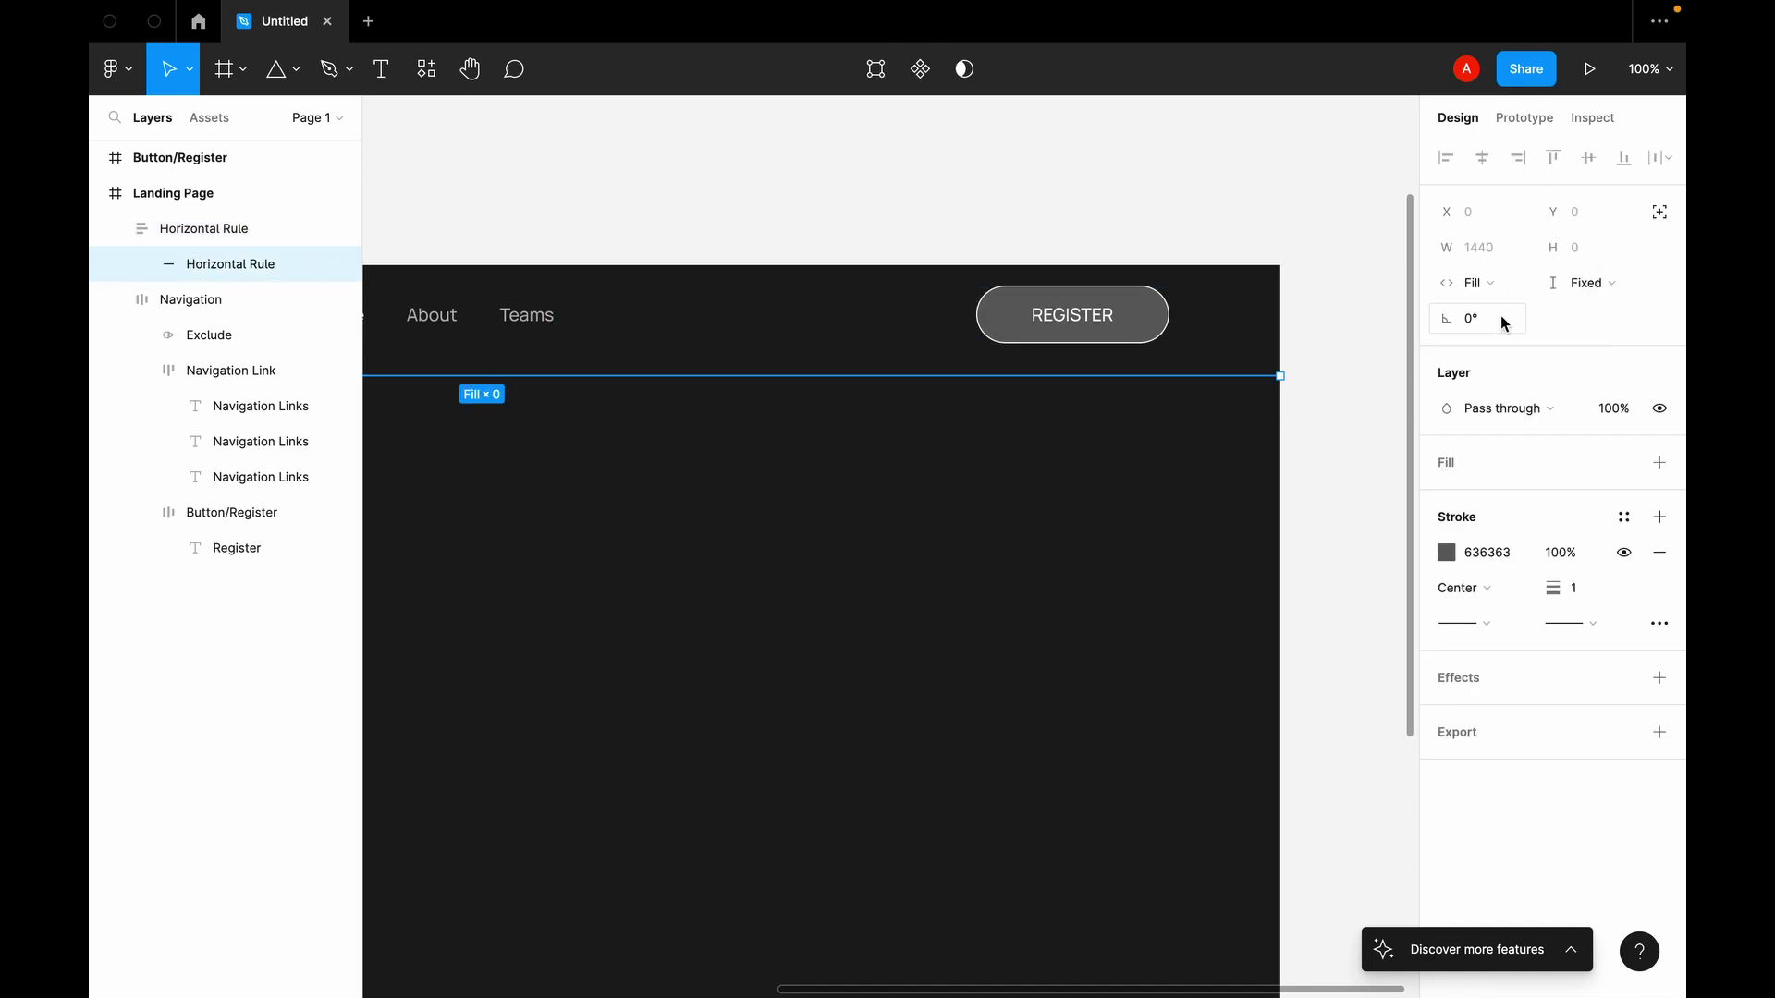
left_click(1325, 443)
Step: Set the vertical padding of the Navigation auto-layout frame to 10
scroll(1121, 439, "left", 10)
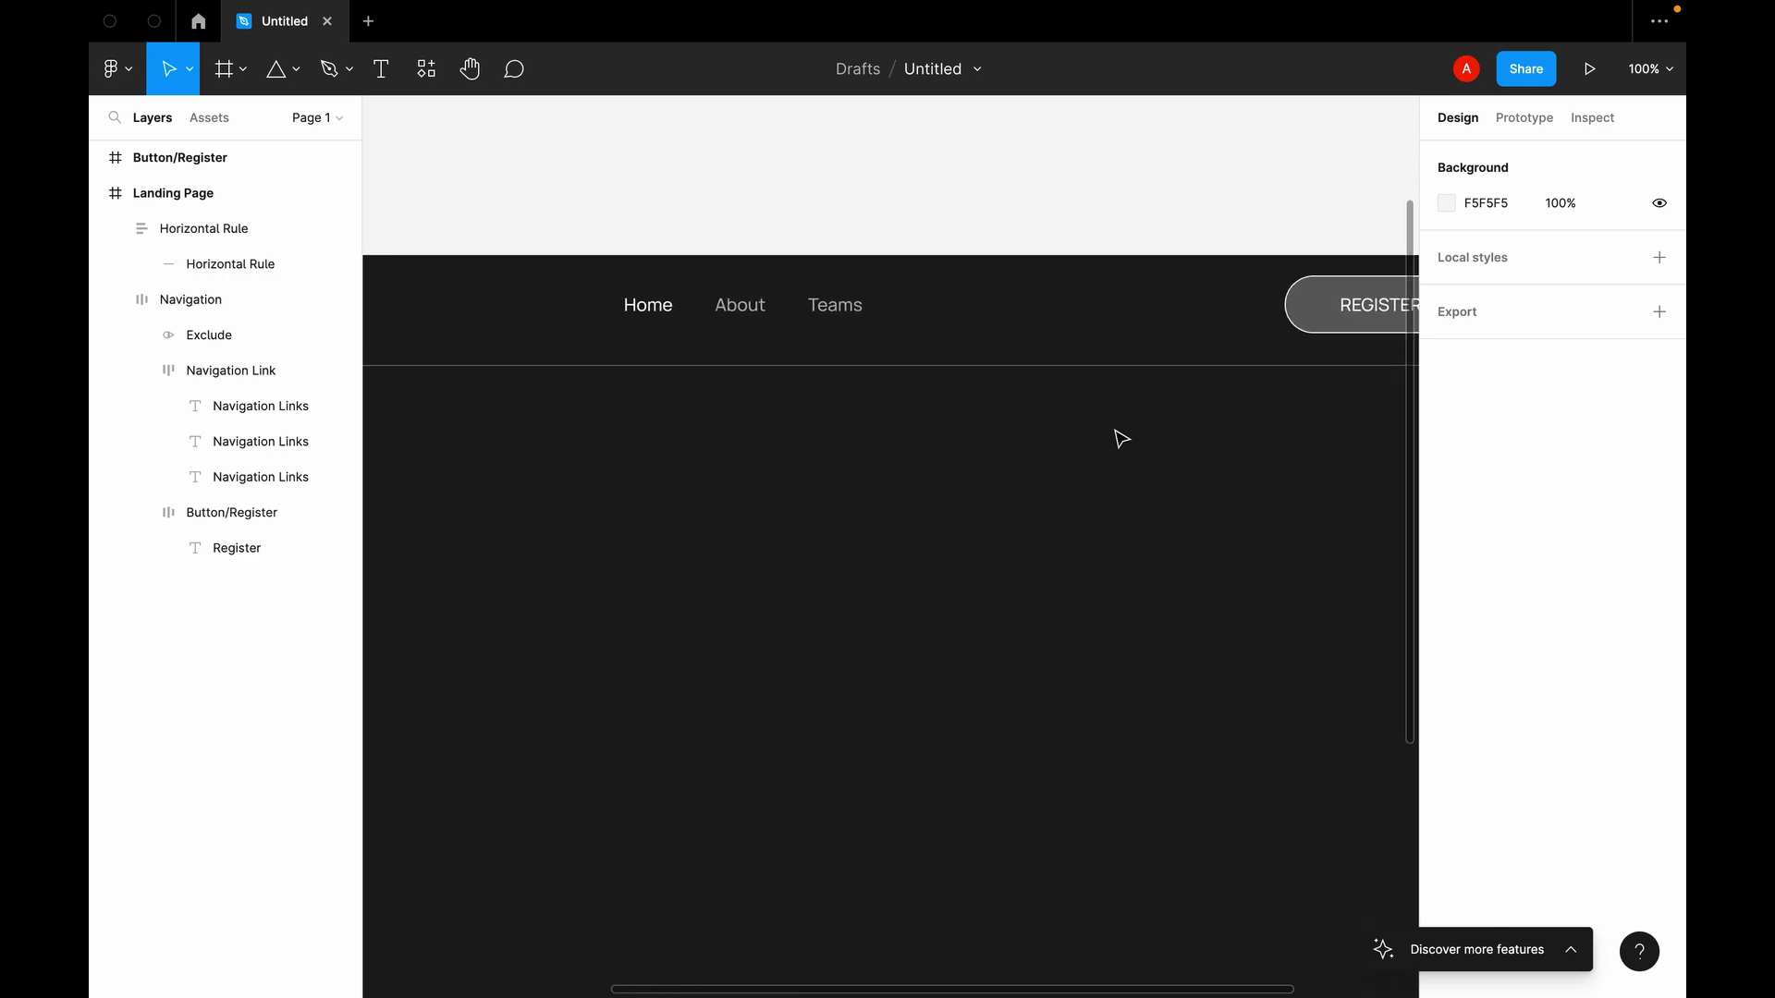
scroll(1121, 439, "right", 3)
key("minus")
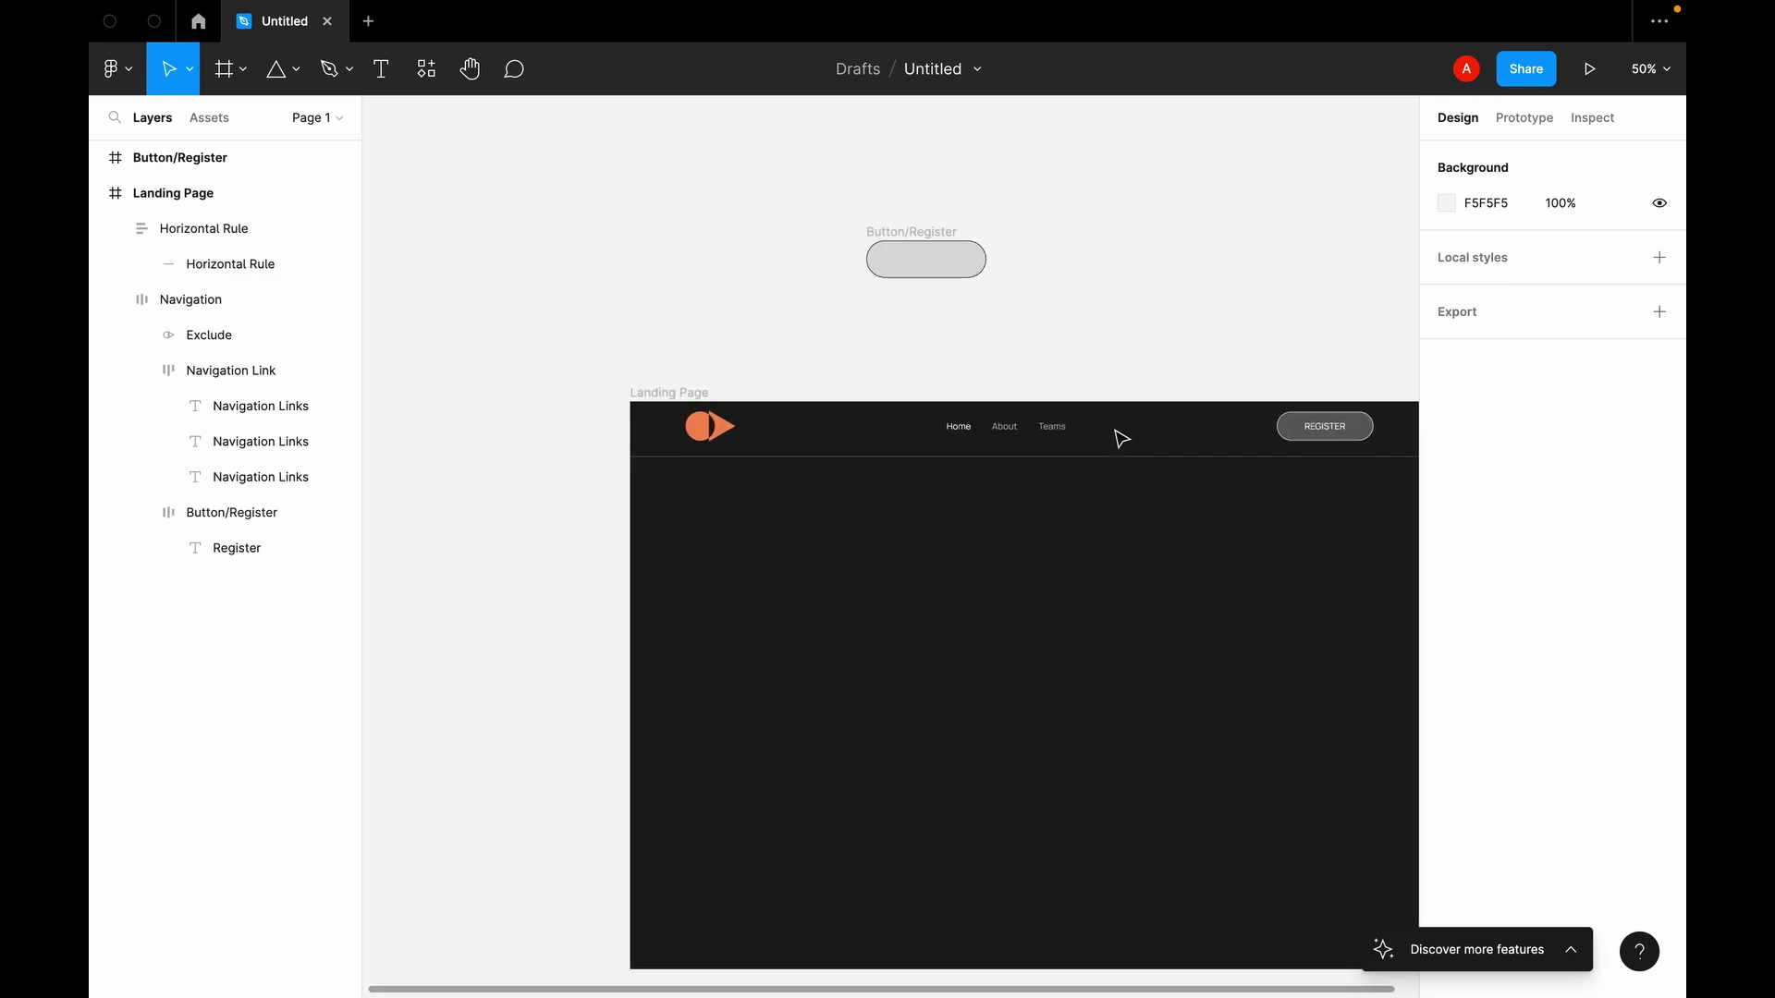
scroll(1122, 439, "down", 3)
scroll(1121, 439, "right", 3)
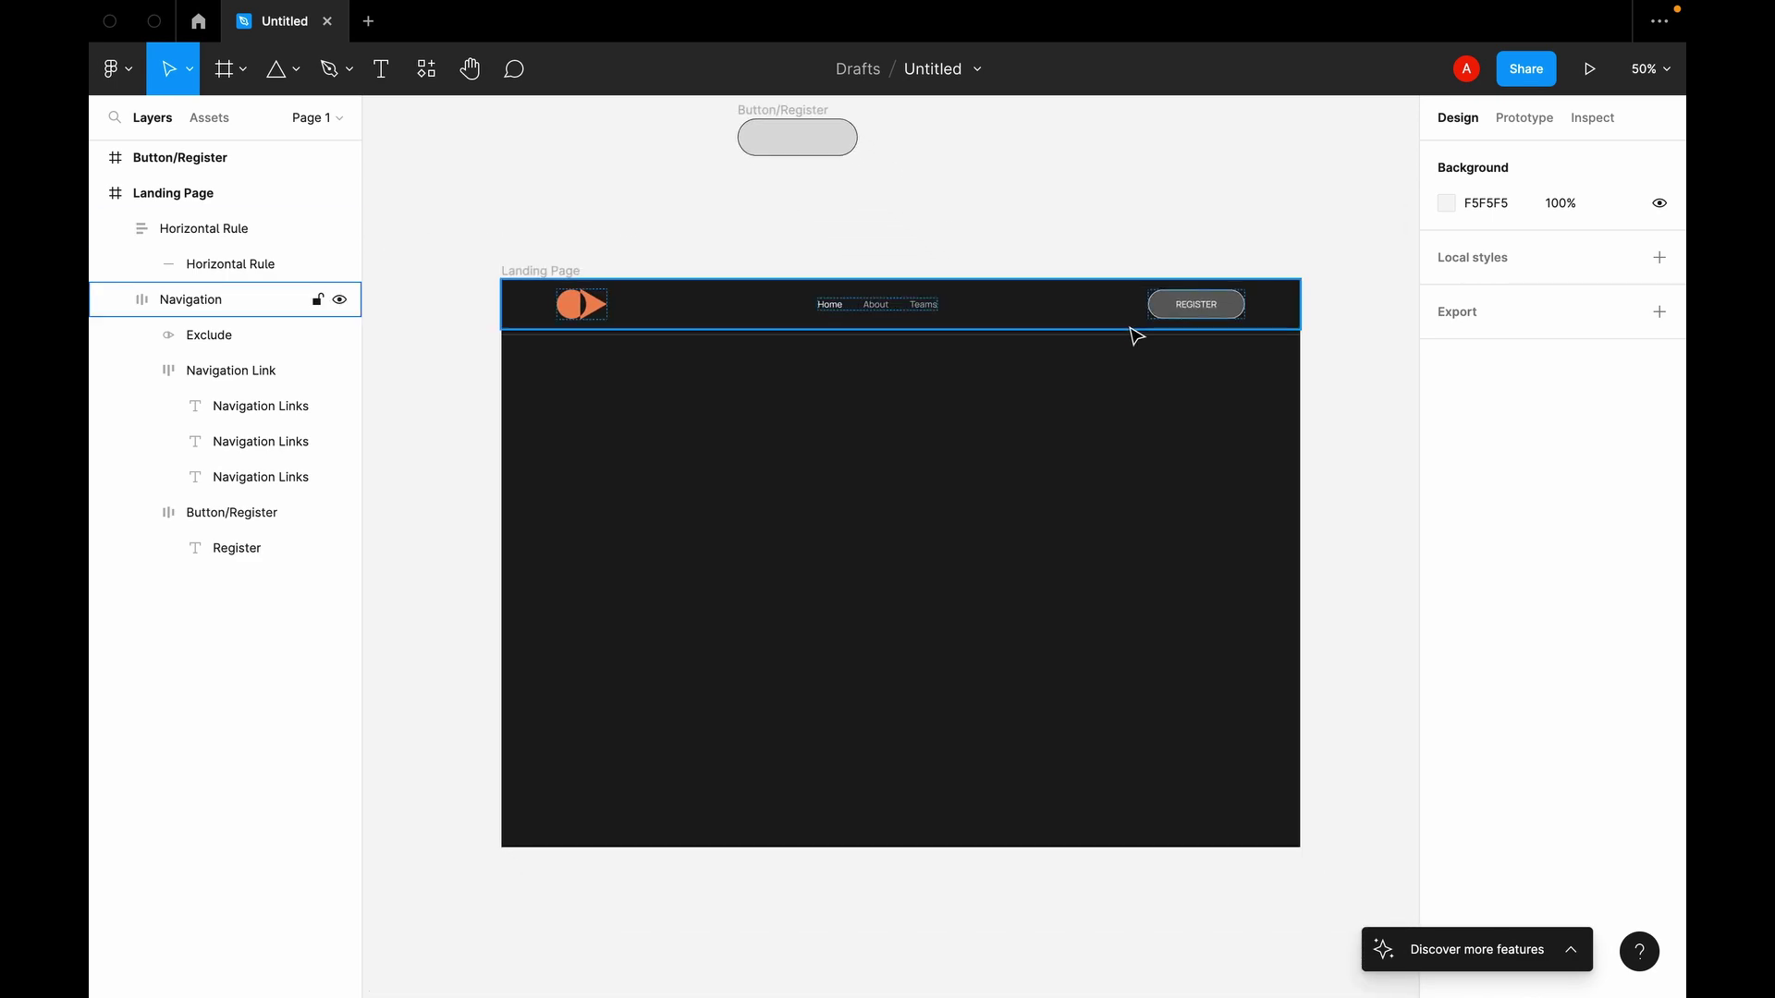
left_click(202, 241)
left_click(198, 300)
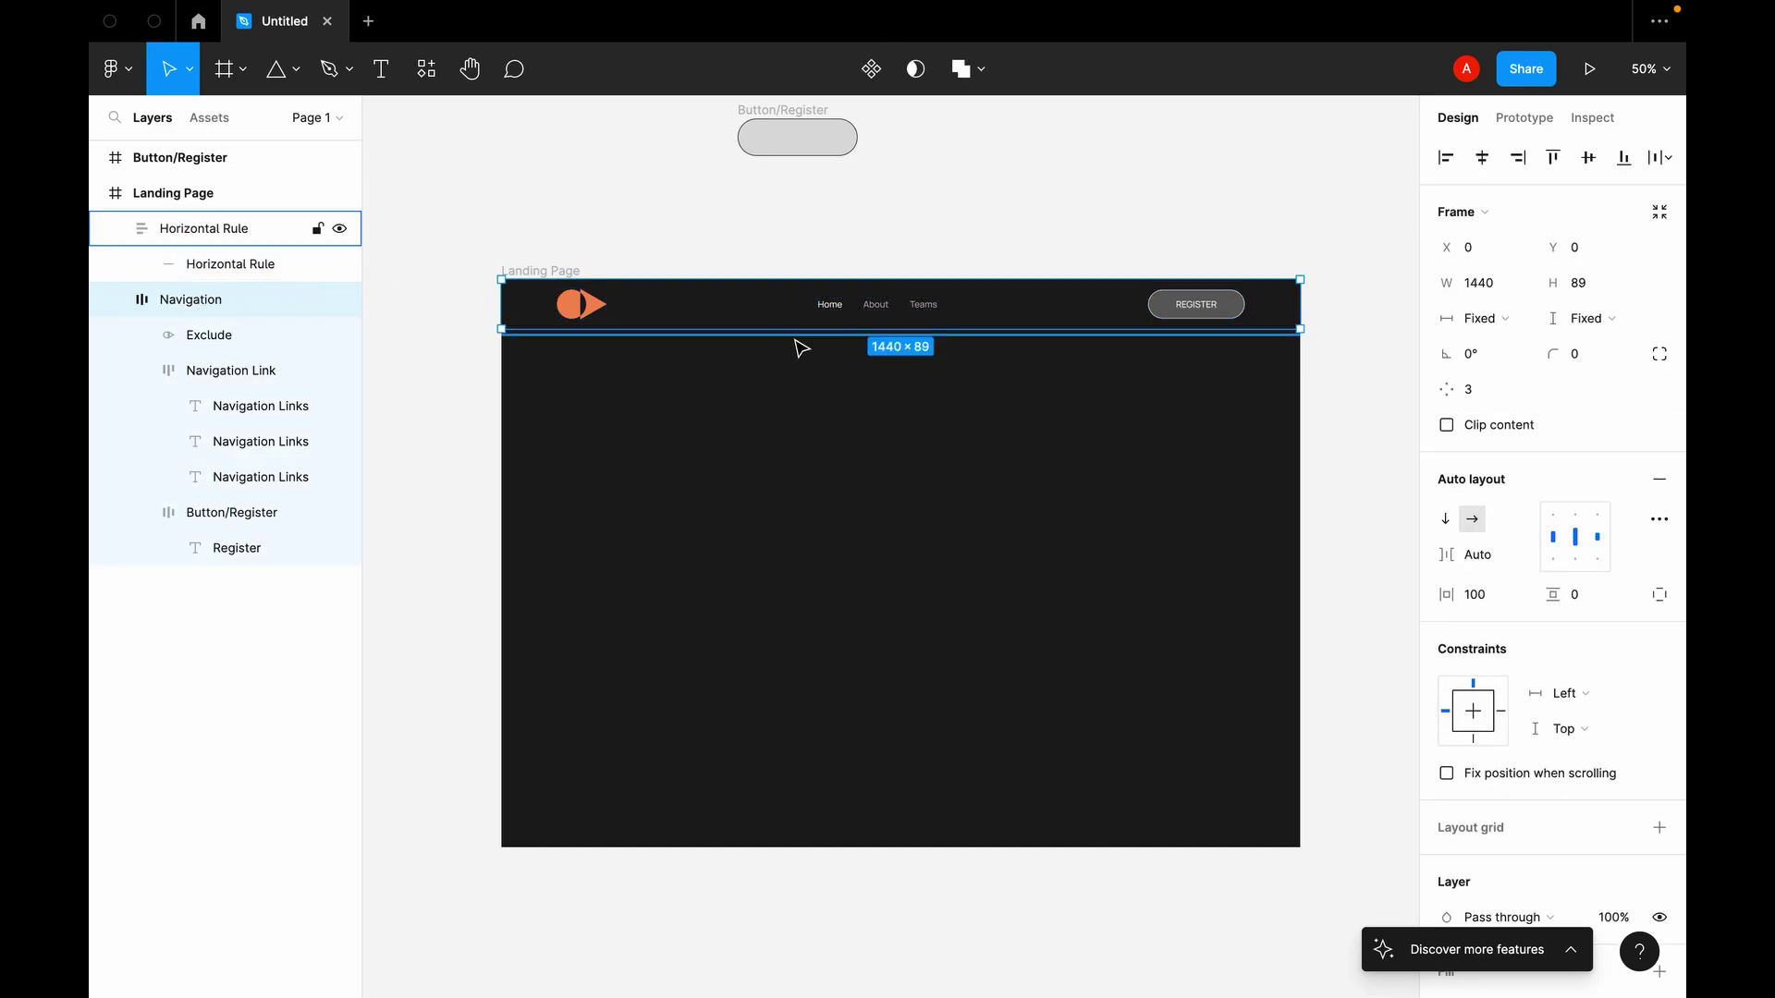
left_click(1582, 601)
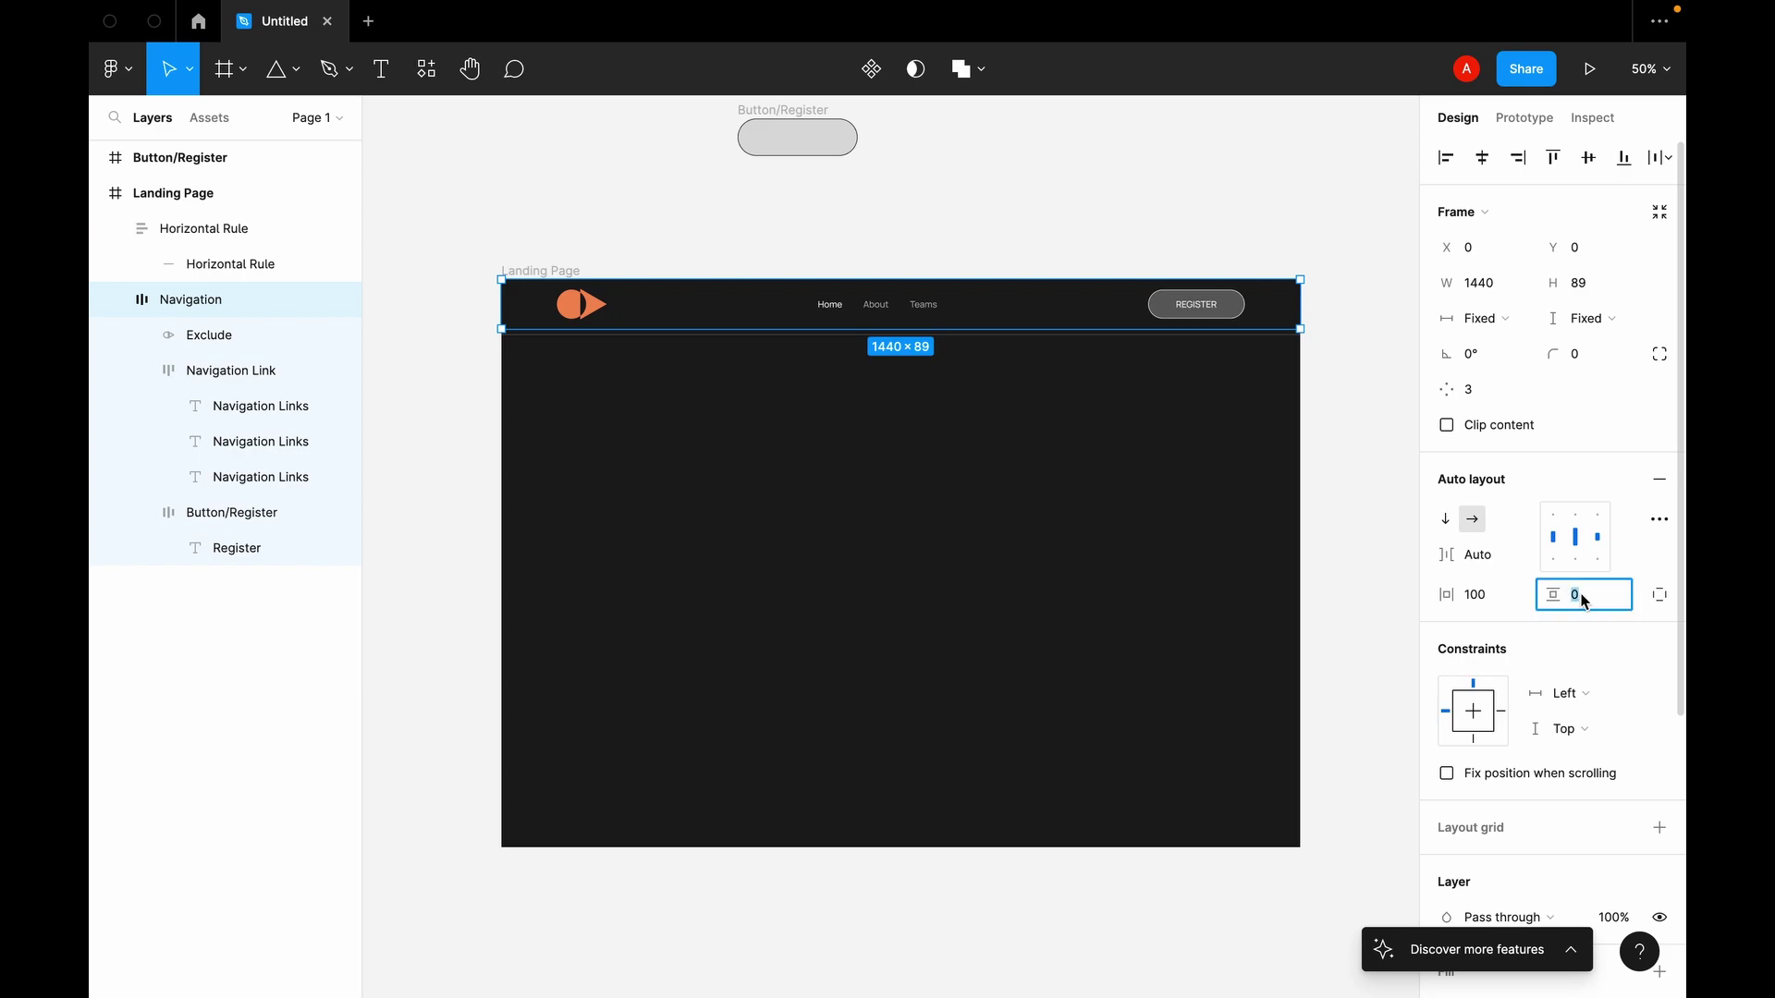
left_click(1379, 386)
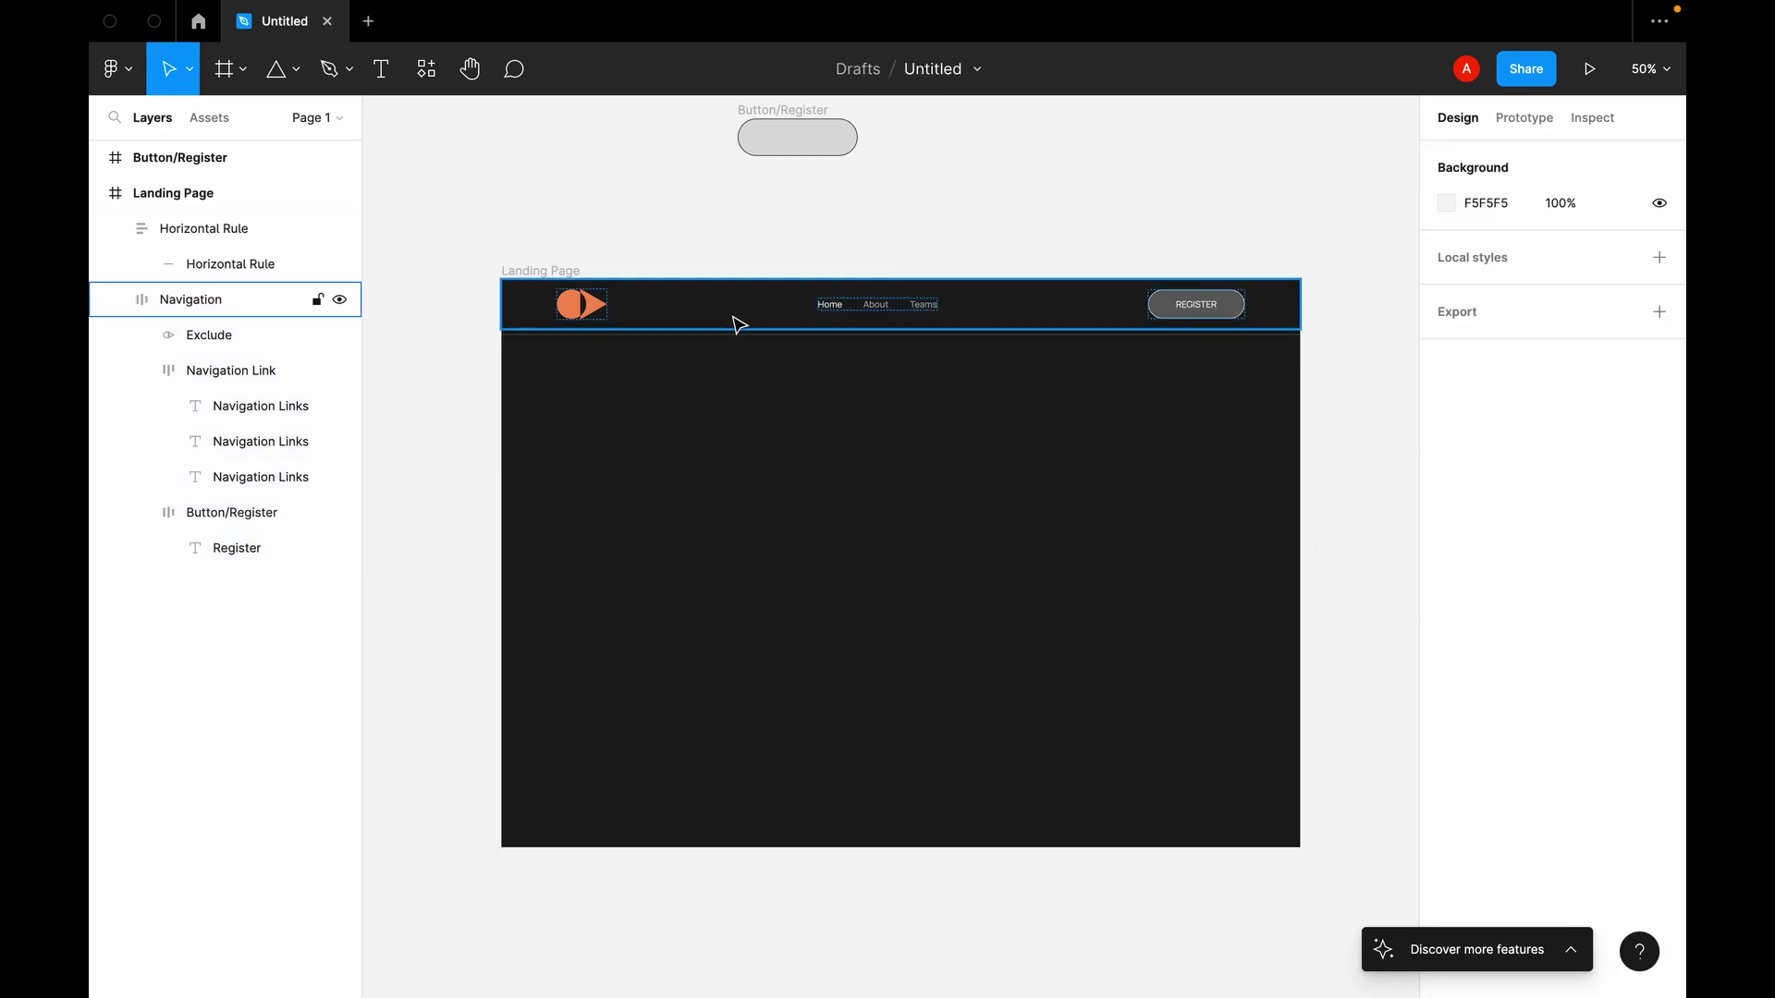
Step: Wrap the Navigation and Horizontal Rule frames together in a new frame and apply vertical auto layout to it
left_click(113, 301)
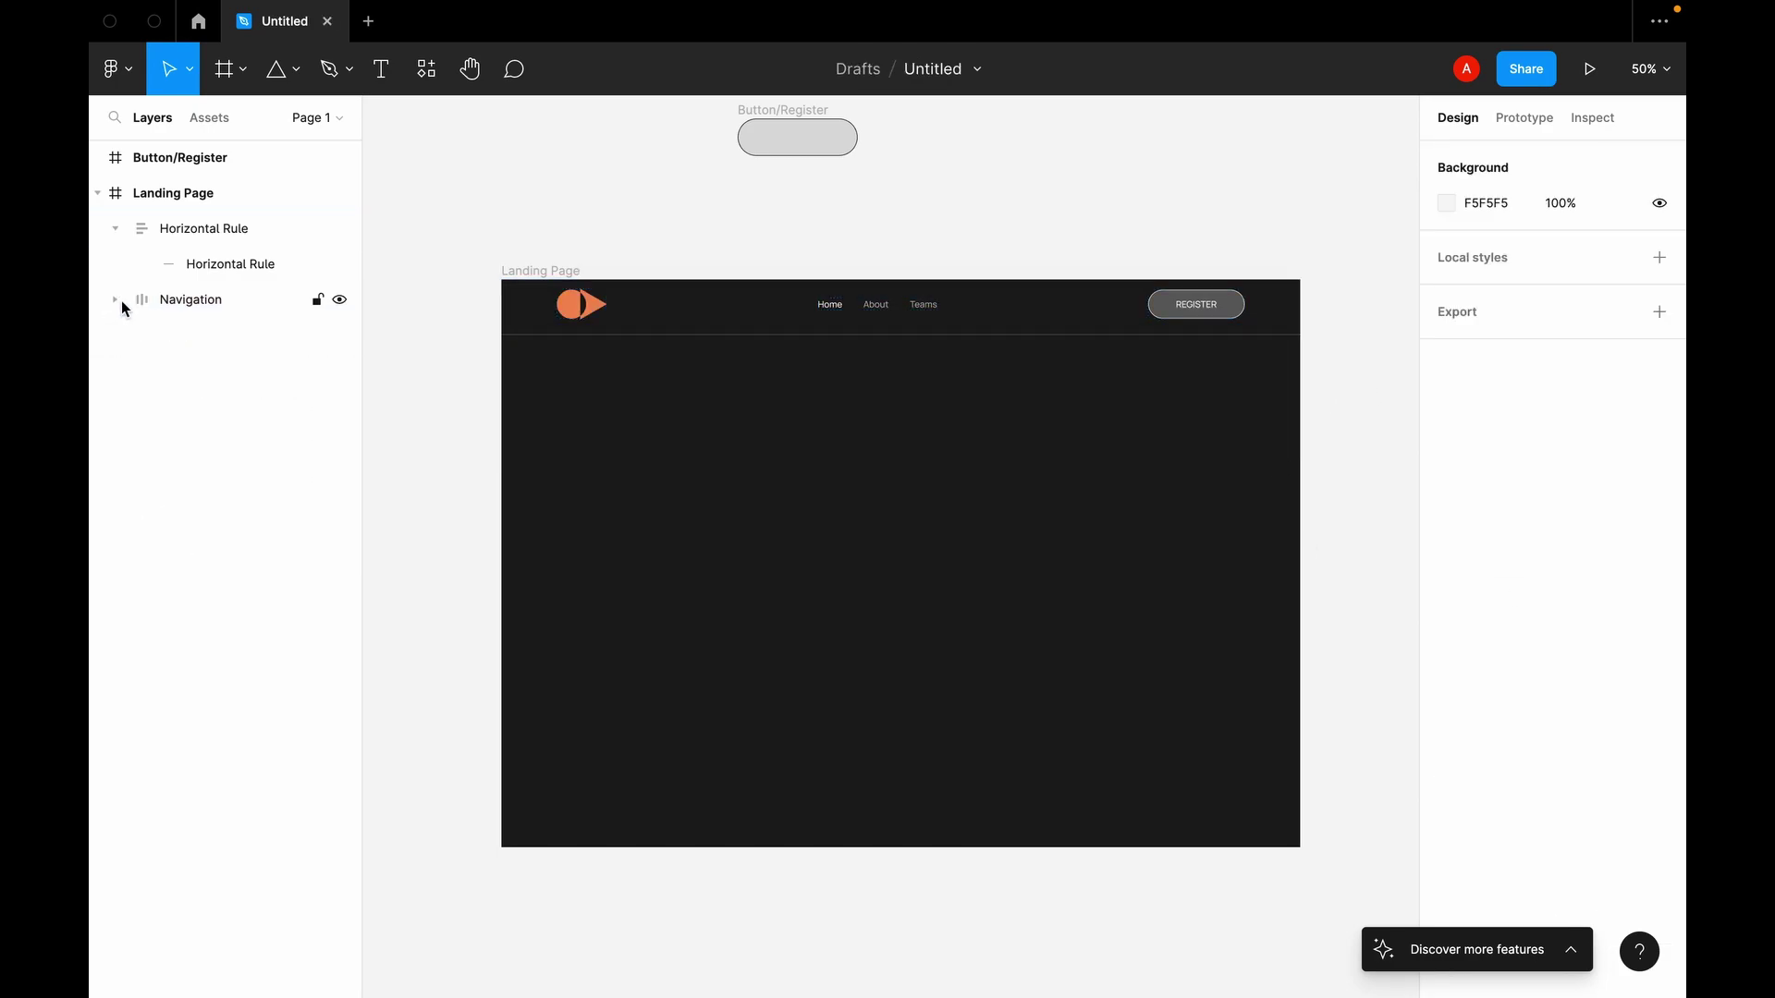
left_click(663, 313)
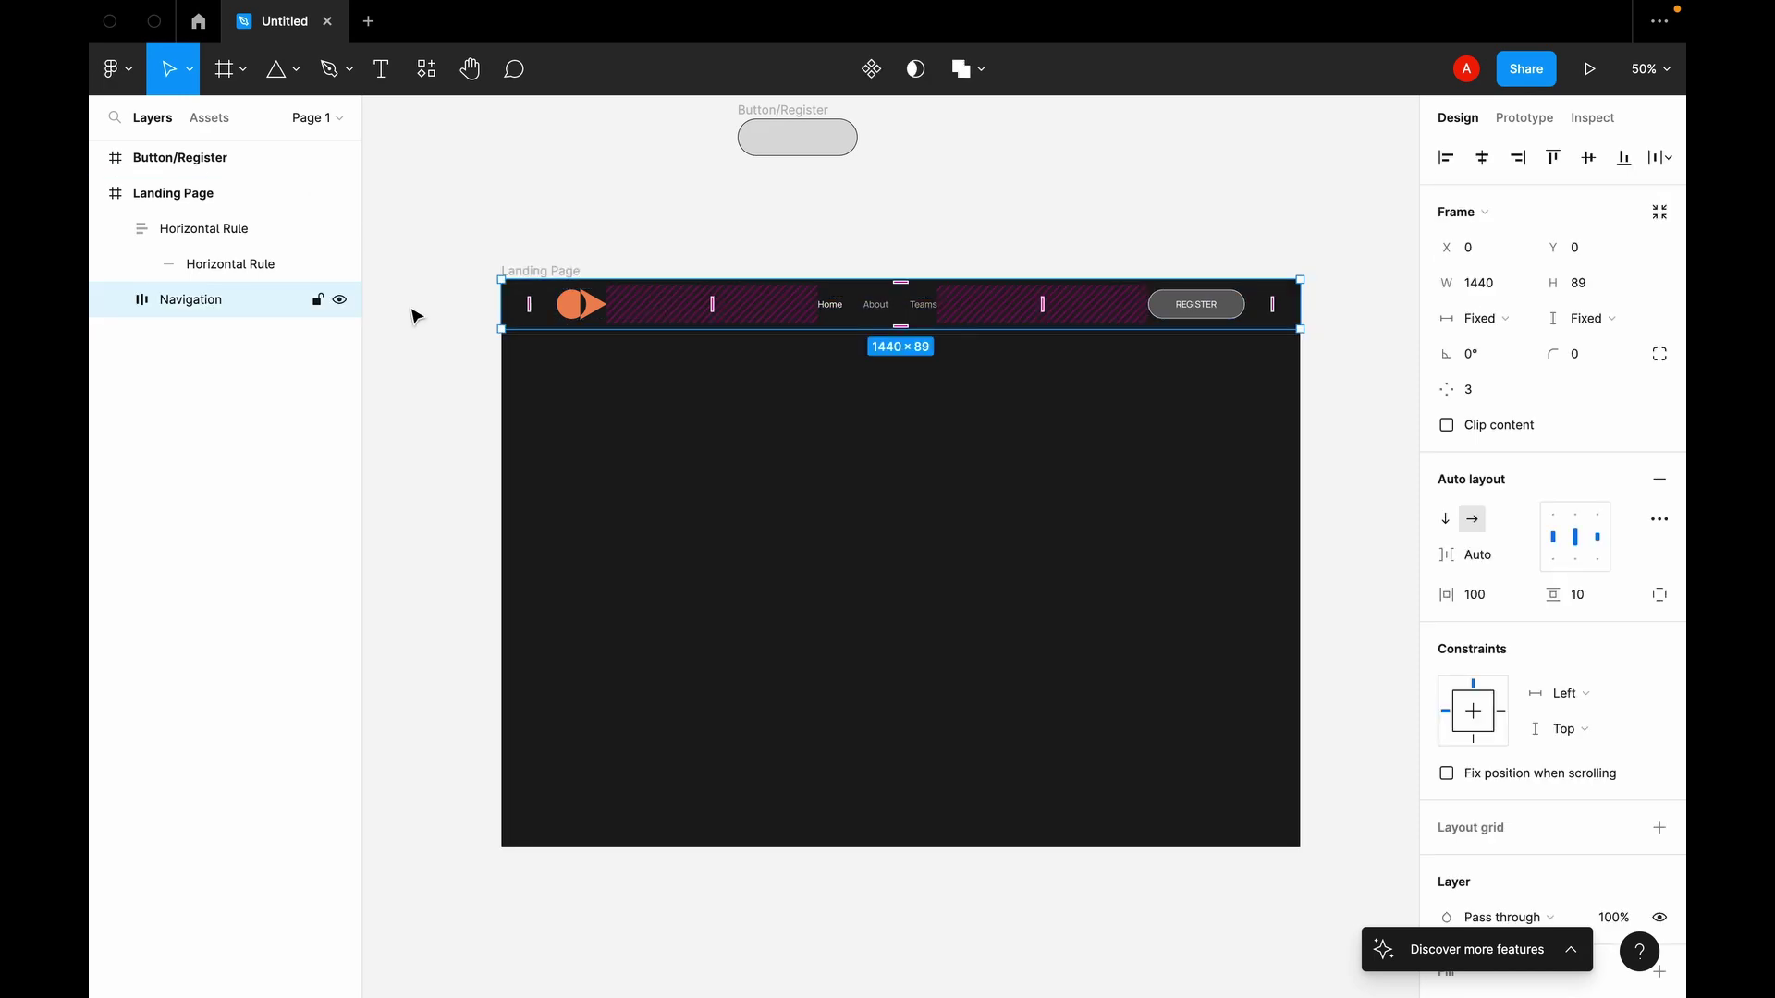
left_click(189, 237, "shift")
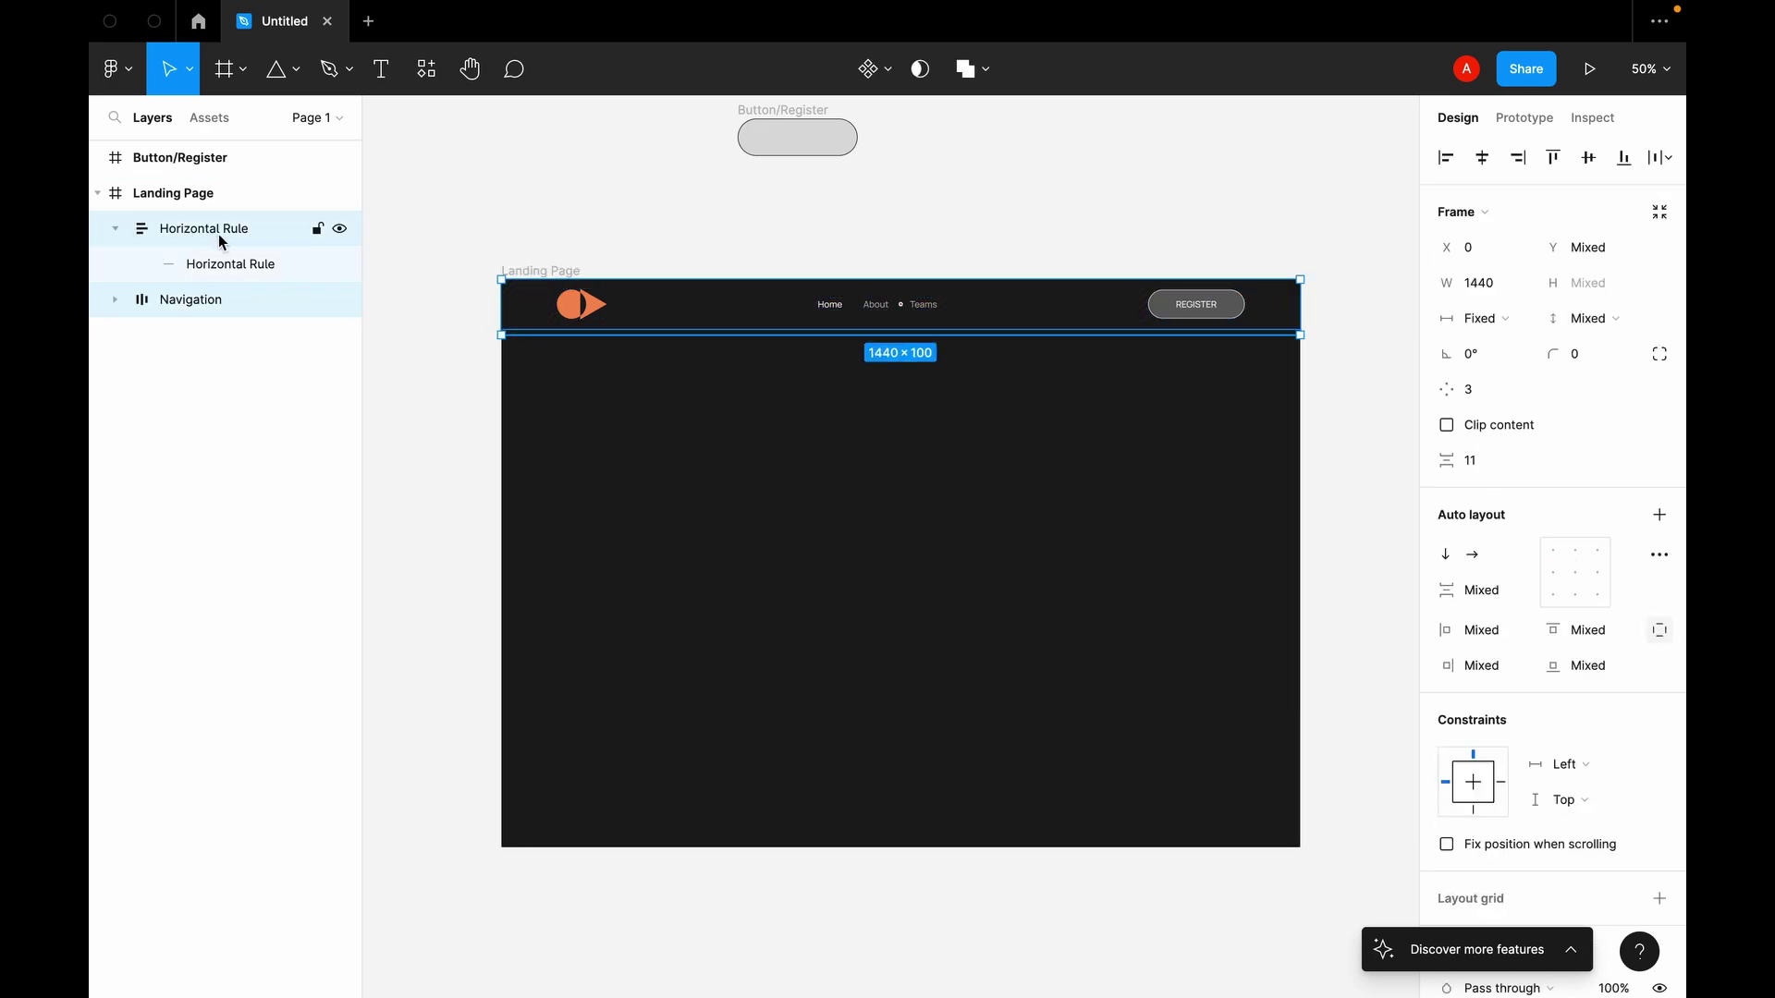
right_click(688, 316)
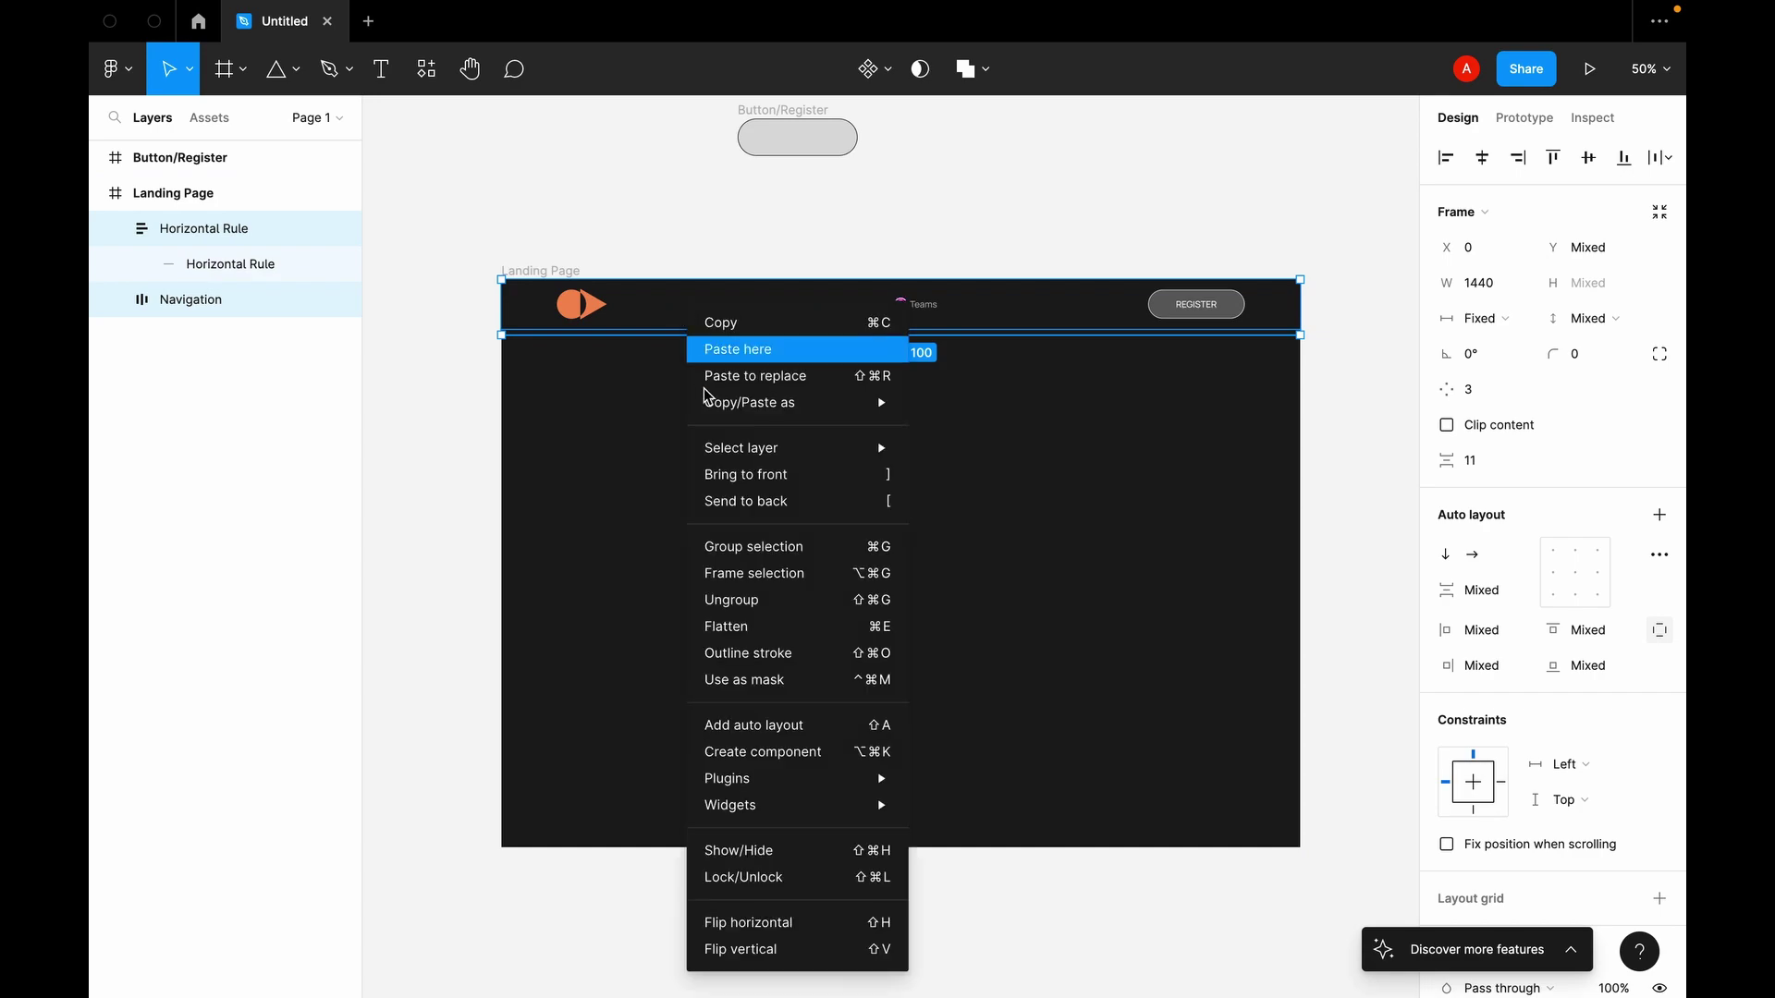
left_click(781, 575)
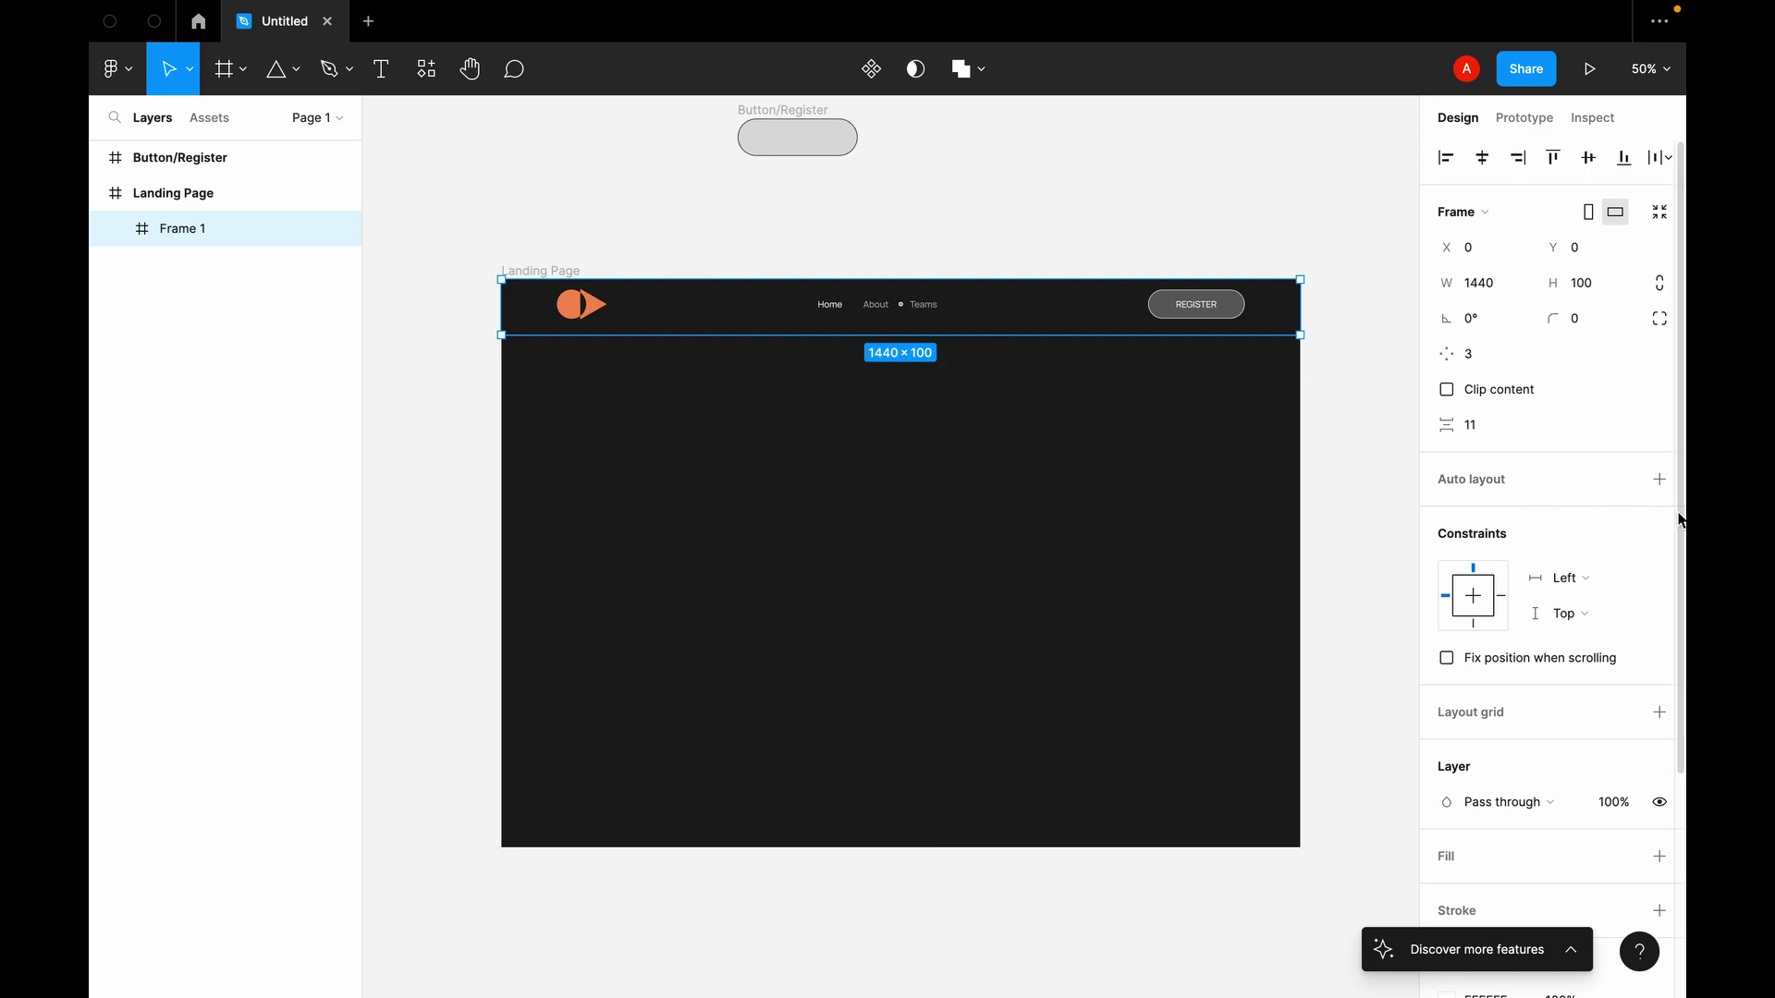
left_click(1659, 480)
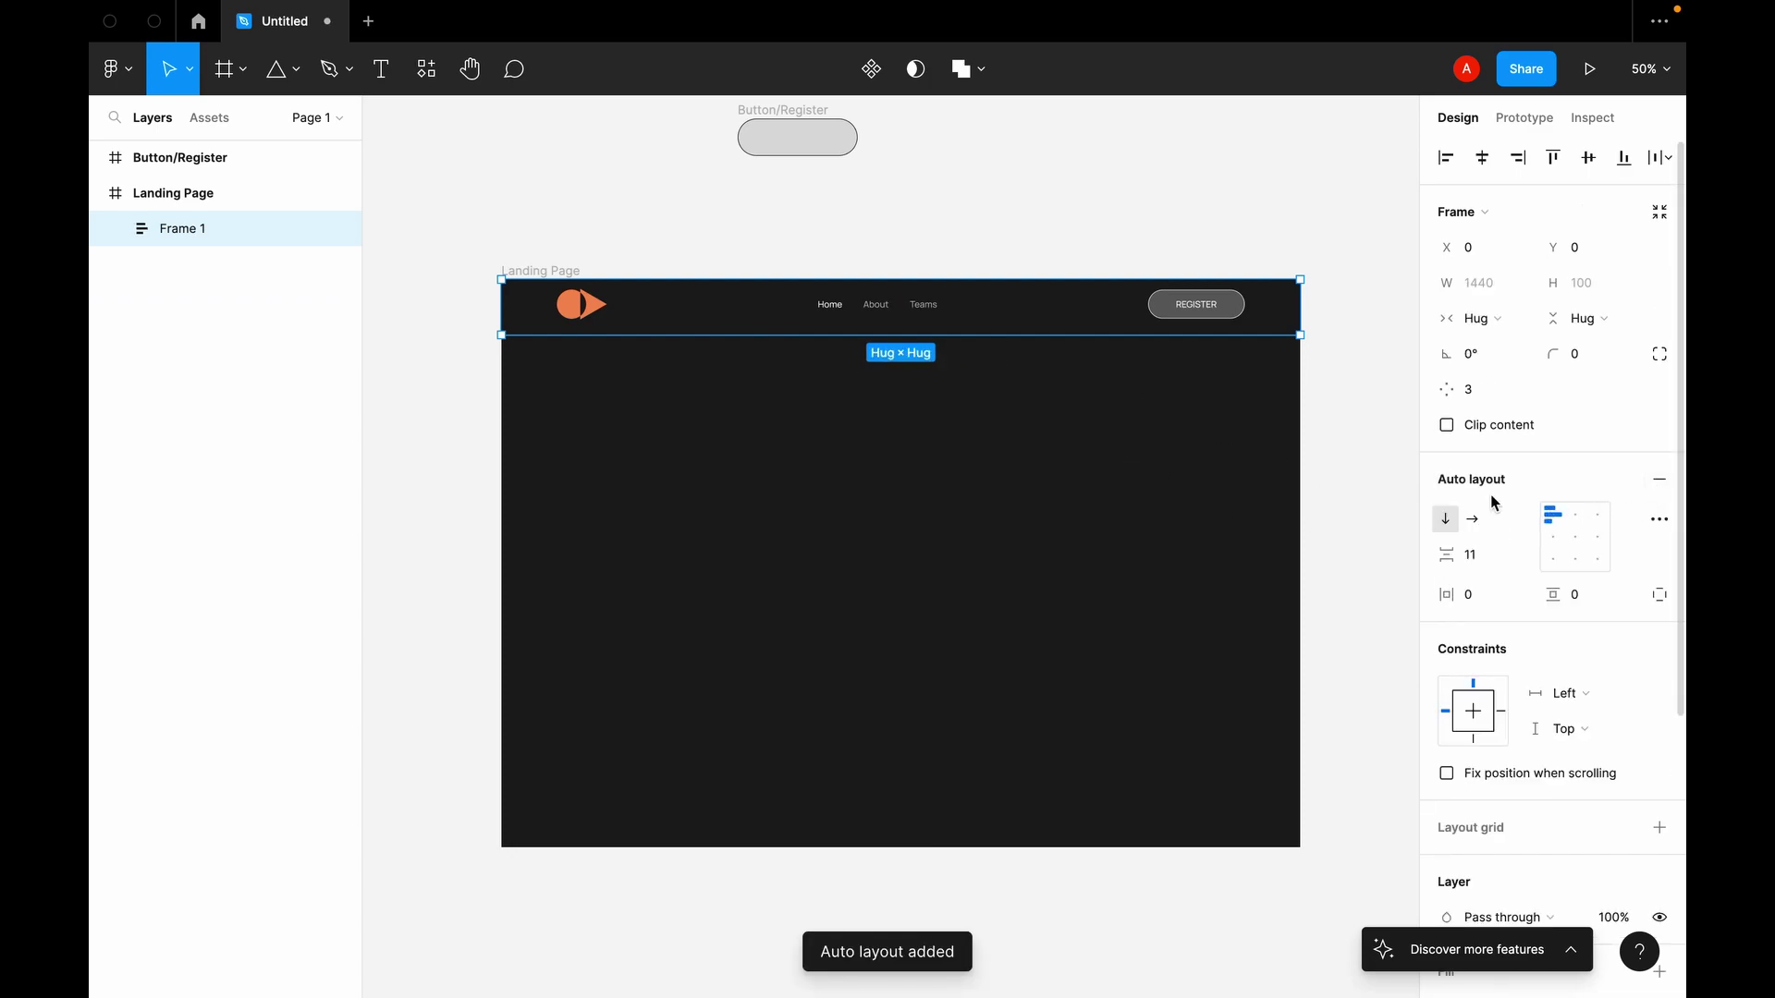
Step: Rename the new frame containing the navigation and rule as Header
double_click(178, 229)
type("Header")
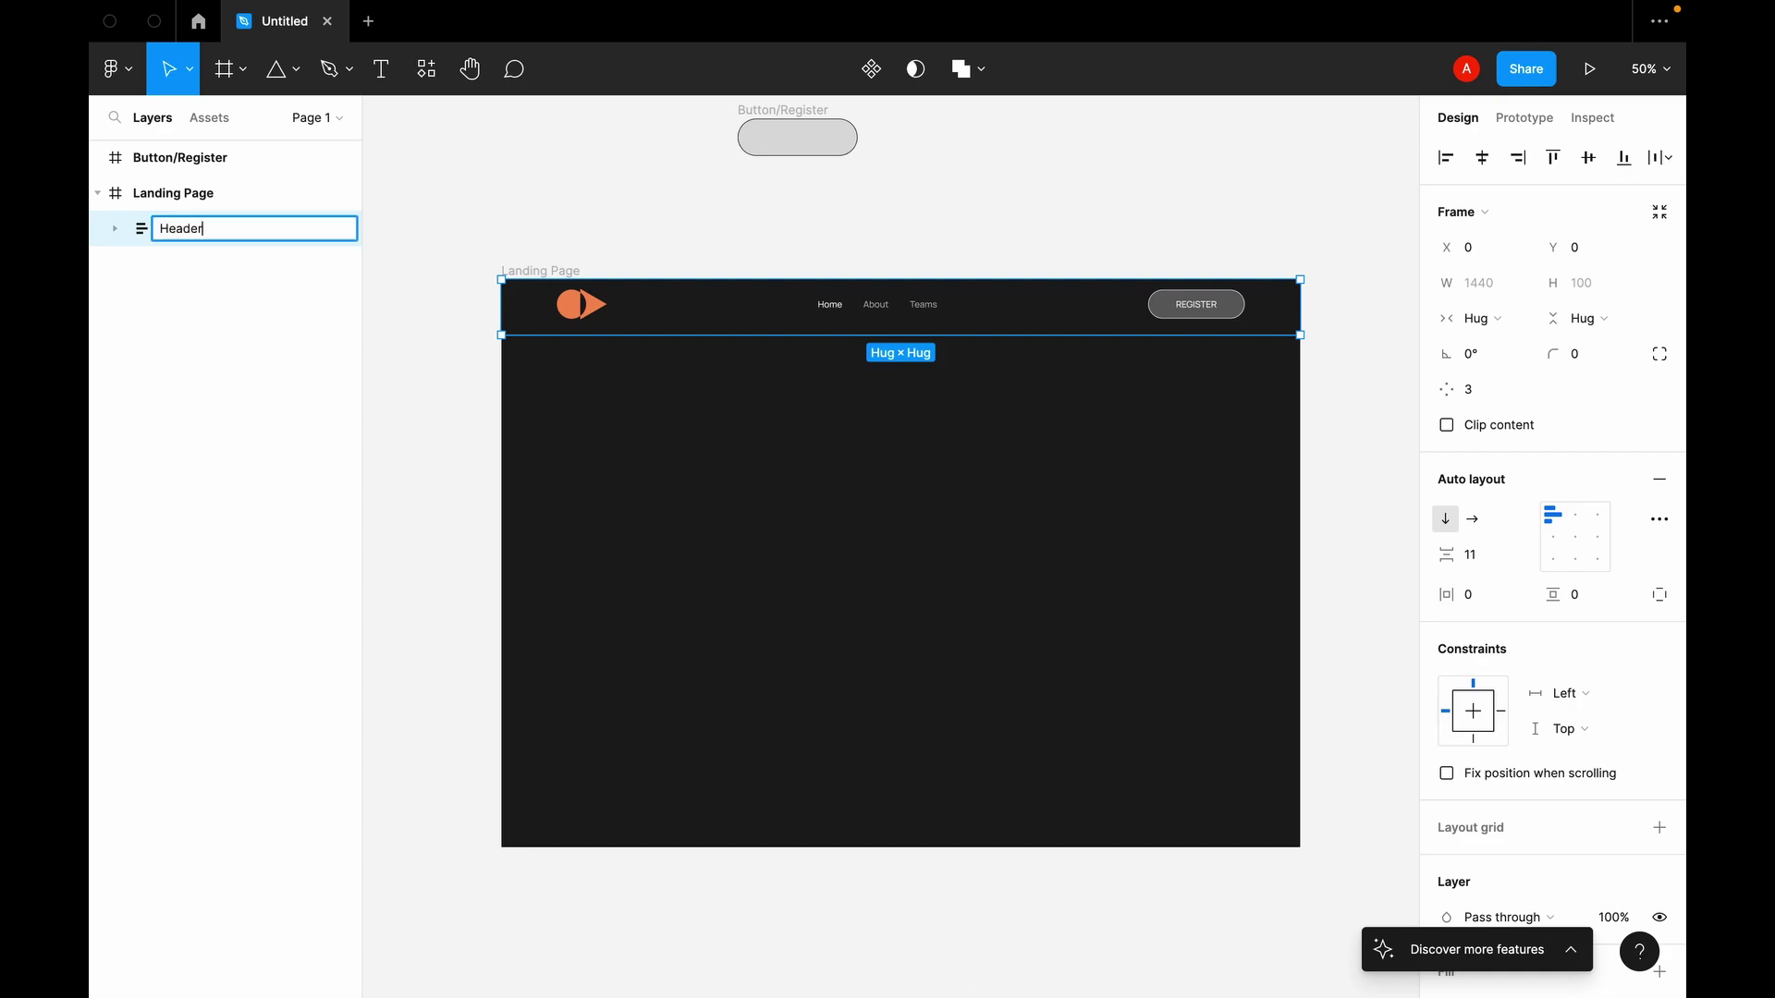
key("Return")
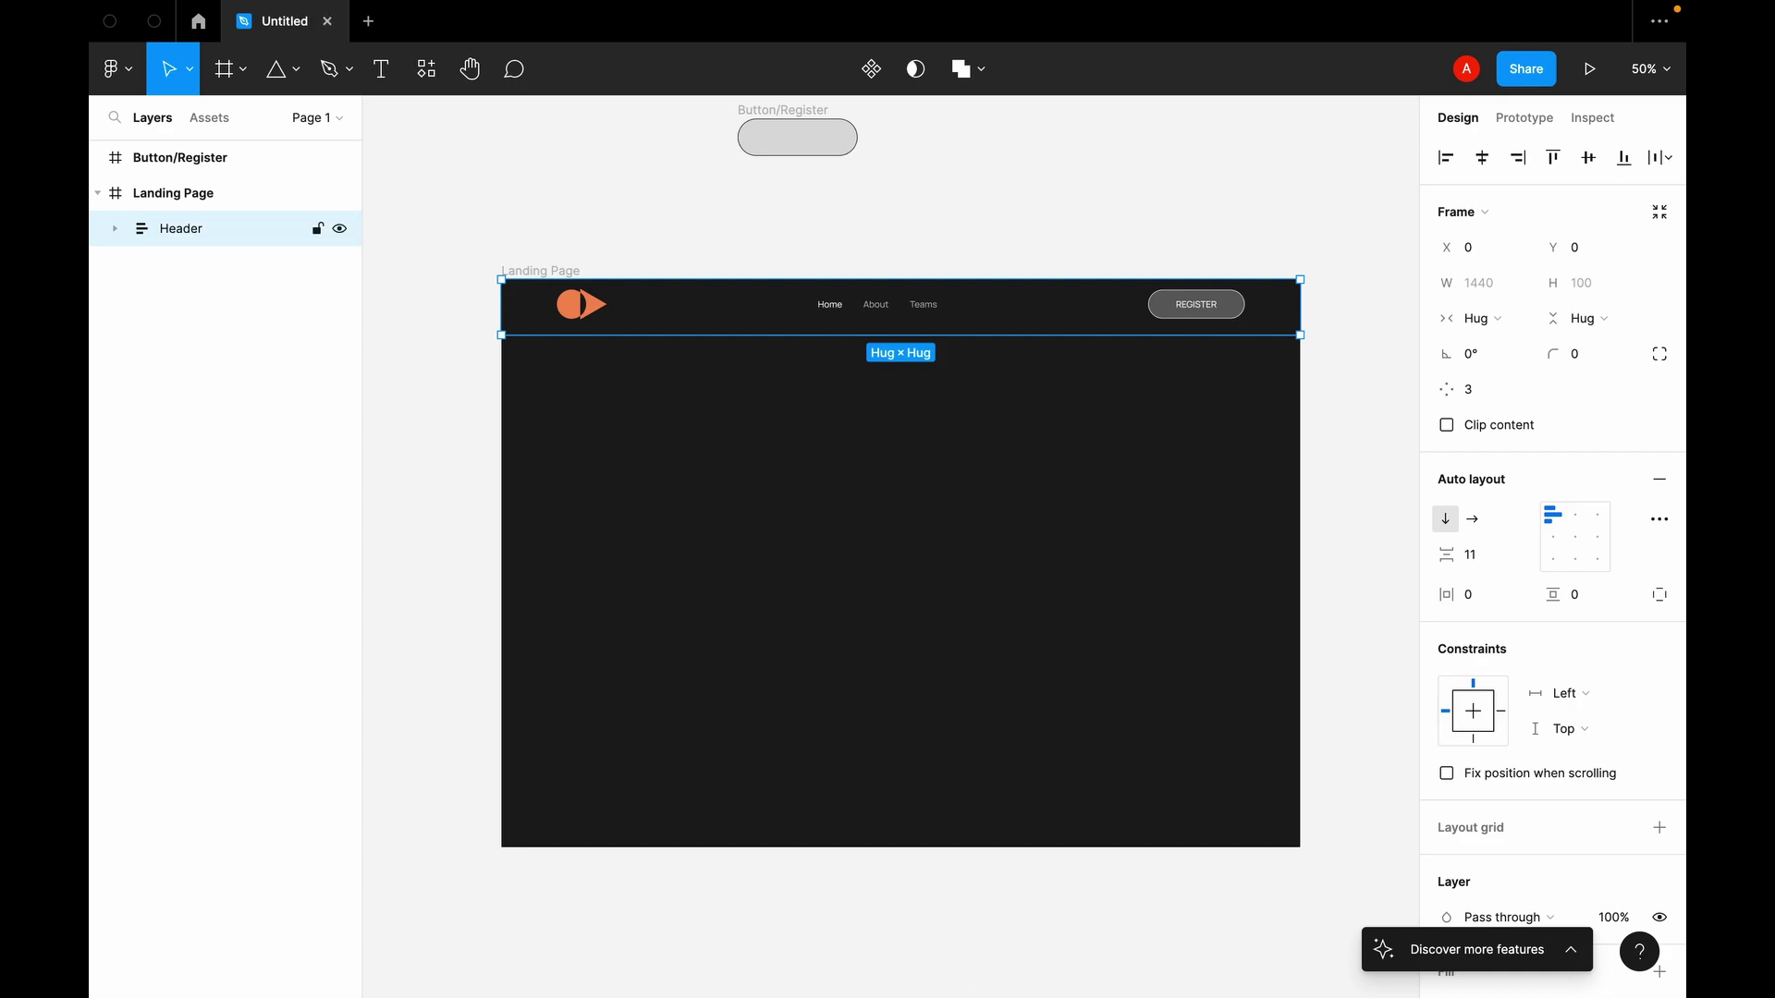
left_click(866, 242)
Step: Move the spare Button/Register frame on the canvas to the area above the Landing Page frame's upper-left corner
scroll(764, 458, "down", 1)
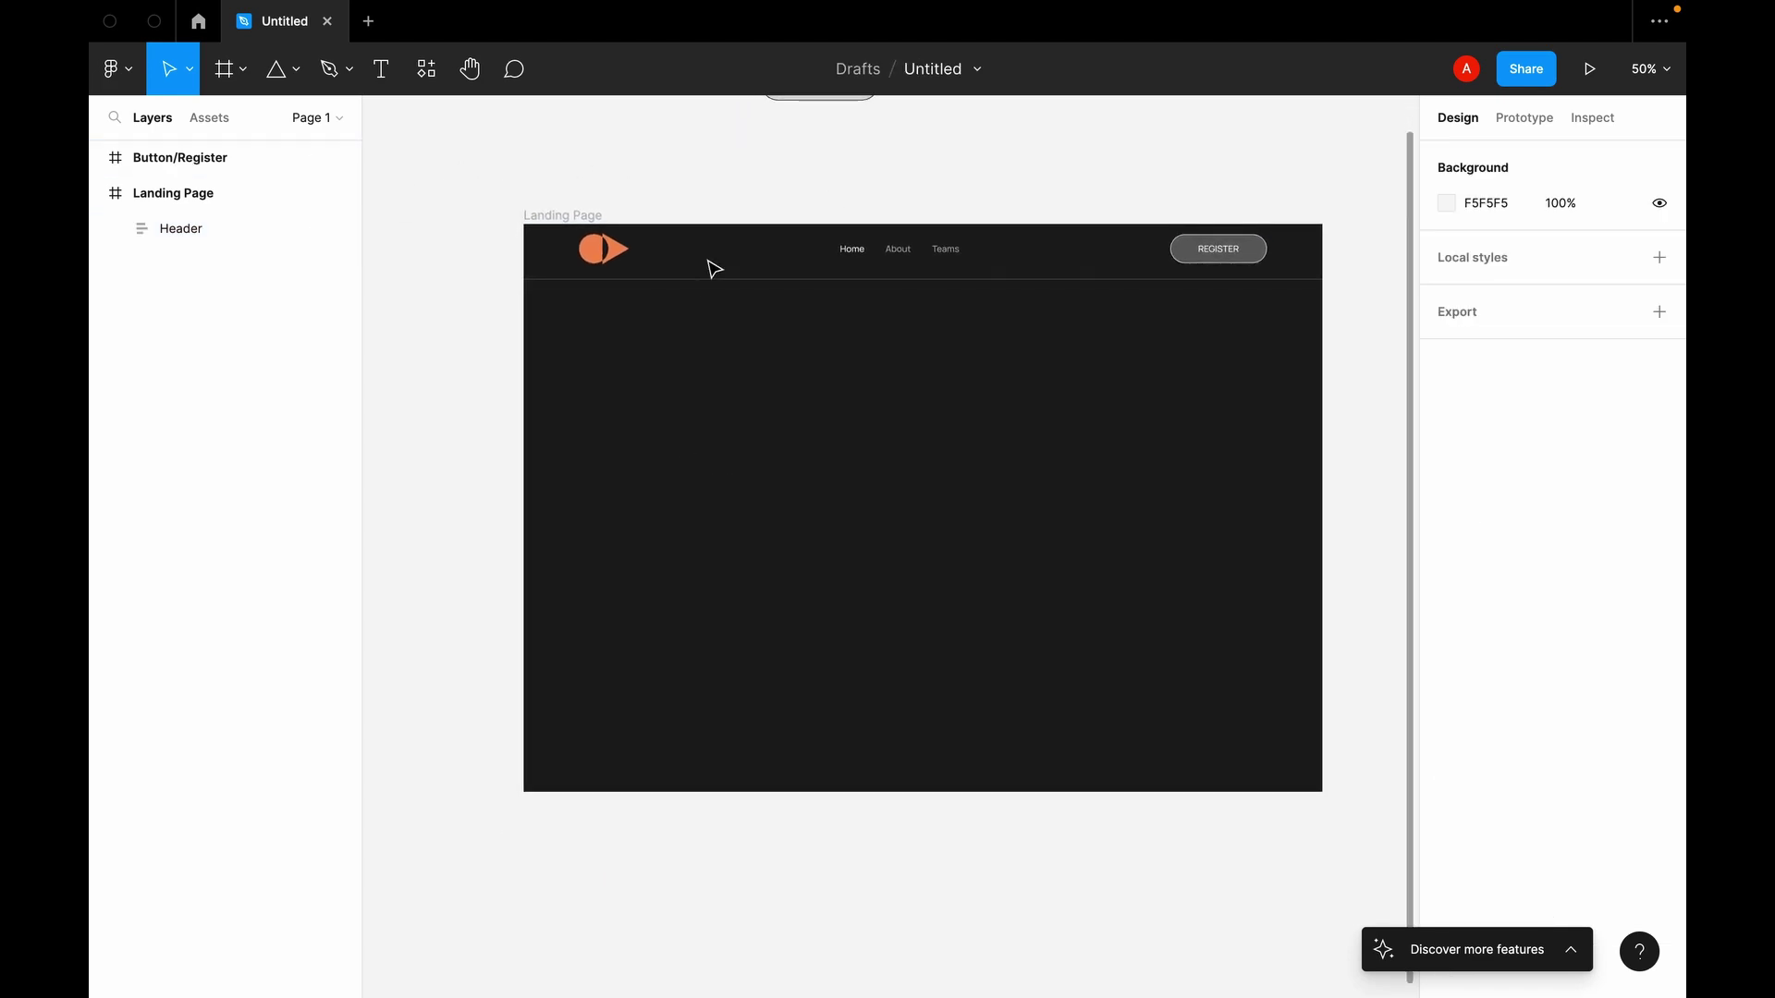
scroll(730, 452, "down", 1)
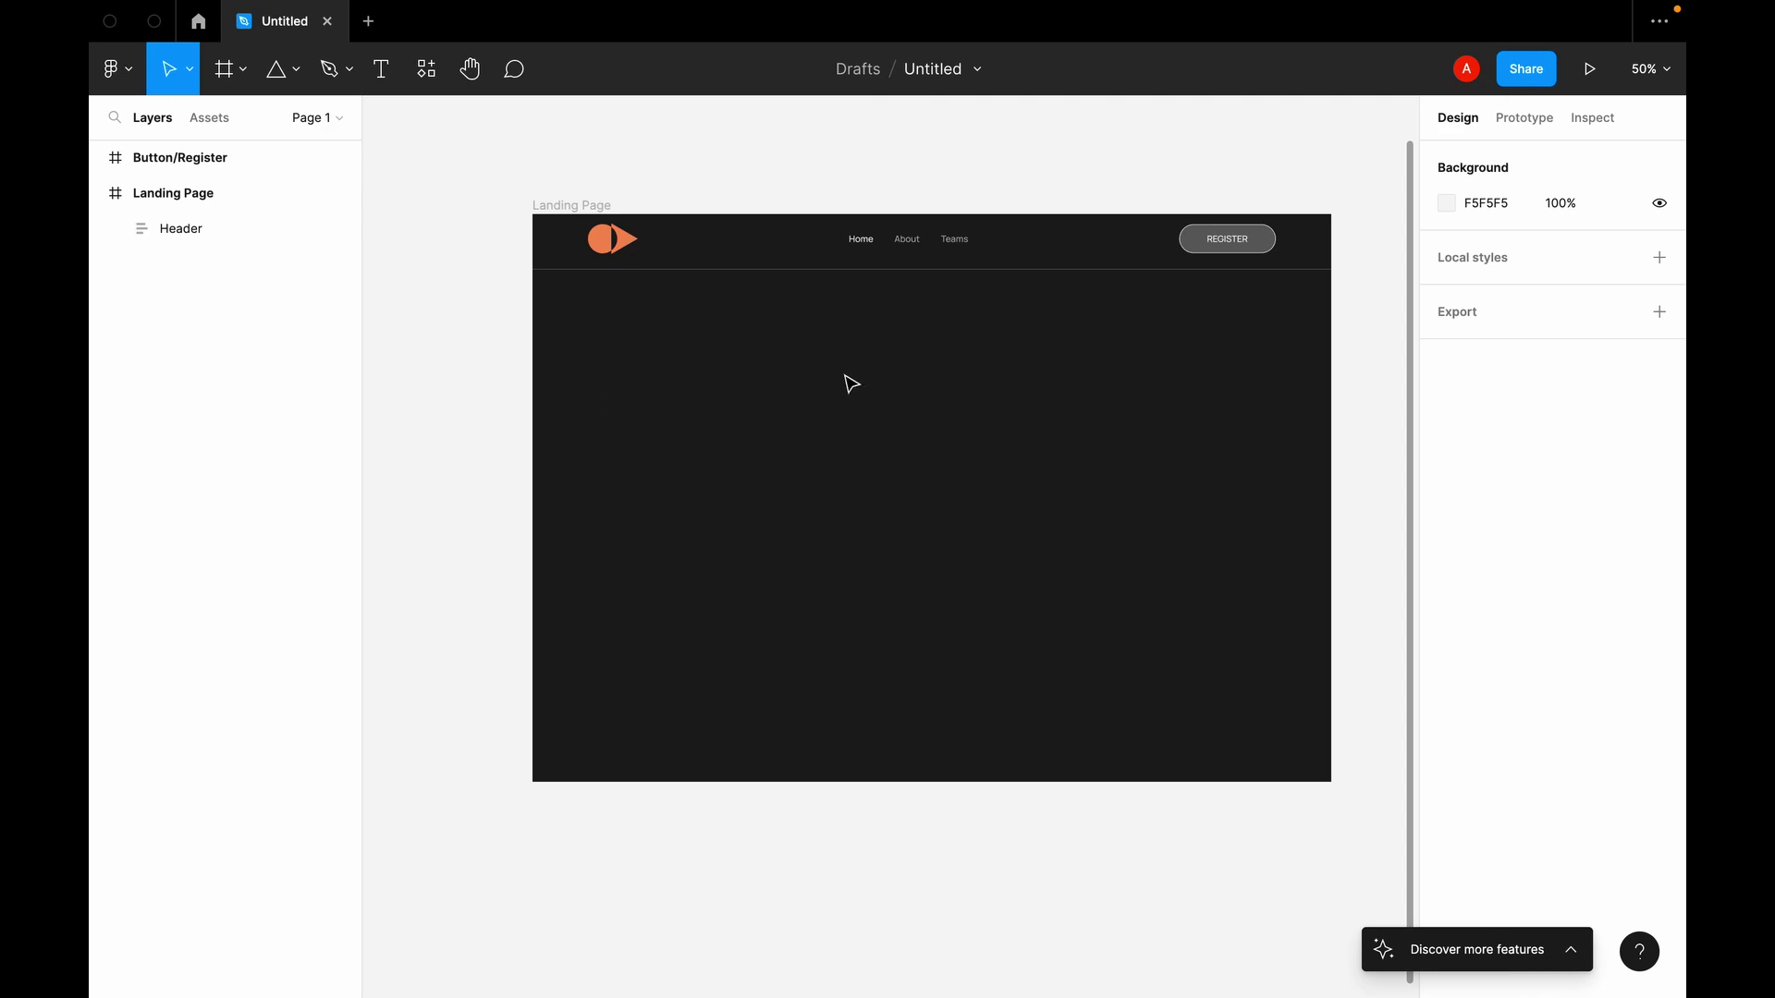
scroll(834, 446, "up", 2)
scroll(835, 446, "up", 3)
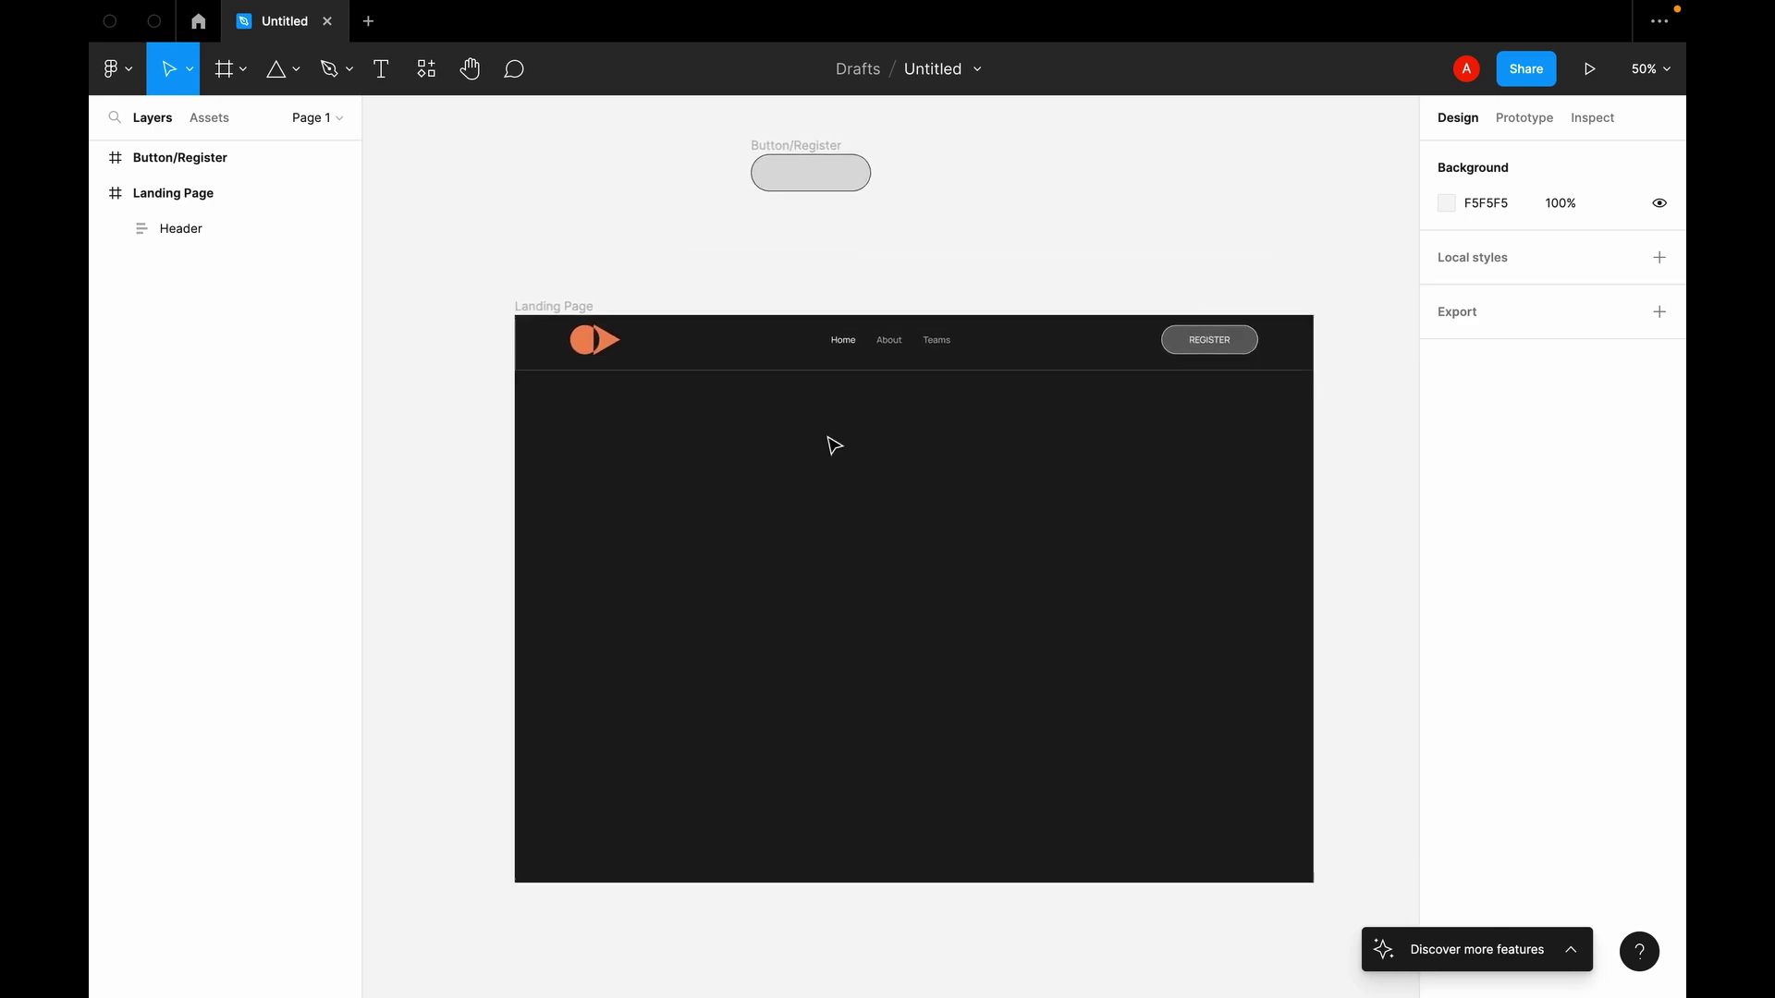
left_click_drag(828, 183, 499, 156)
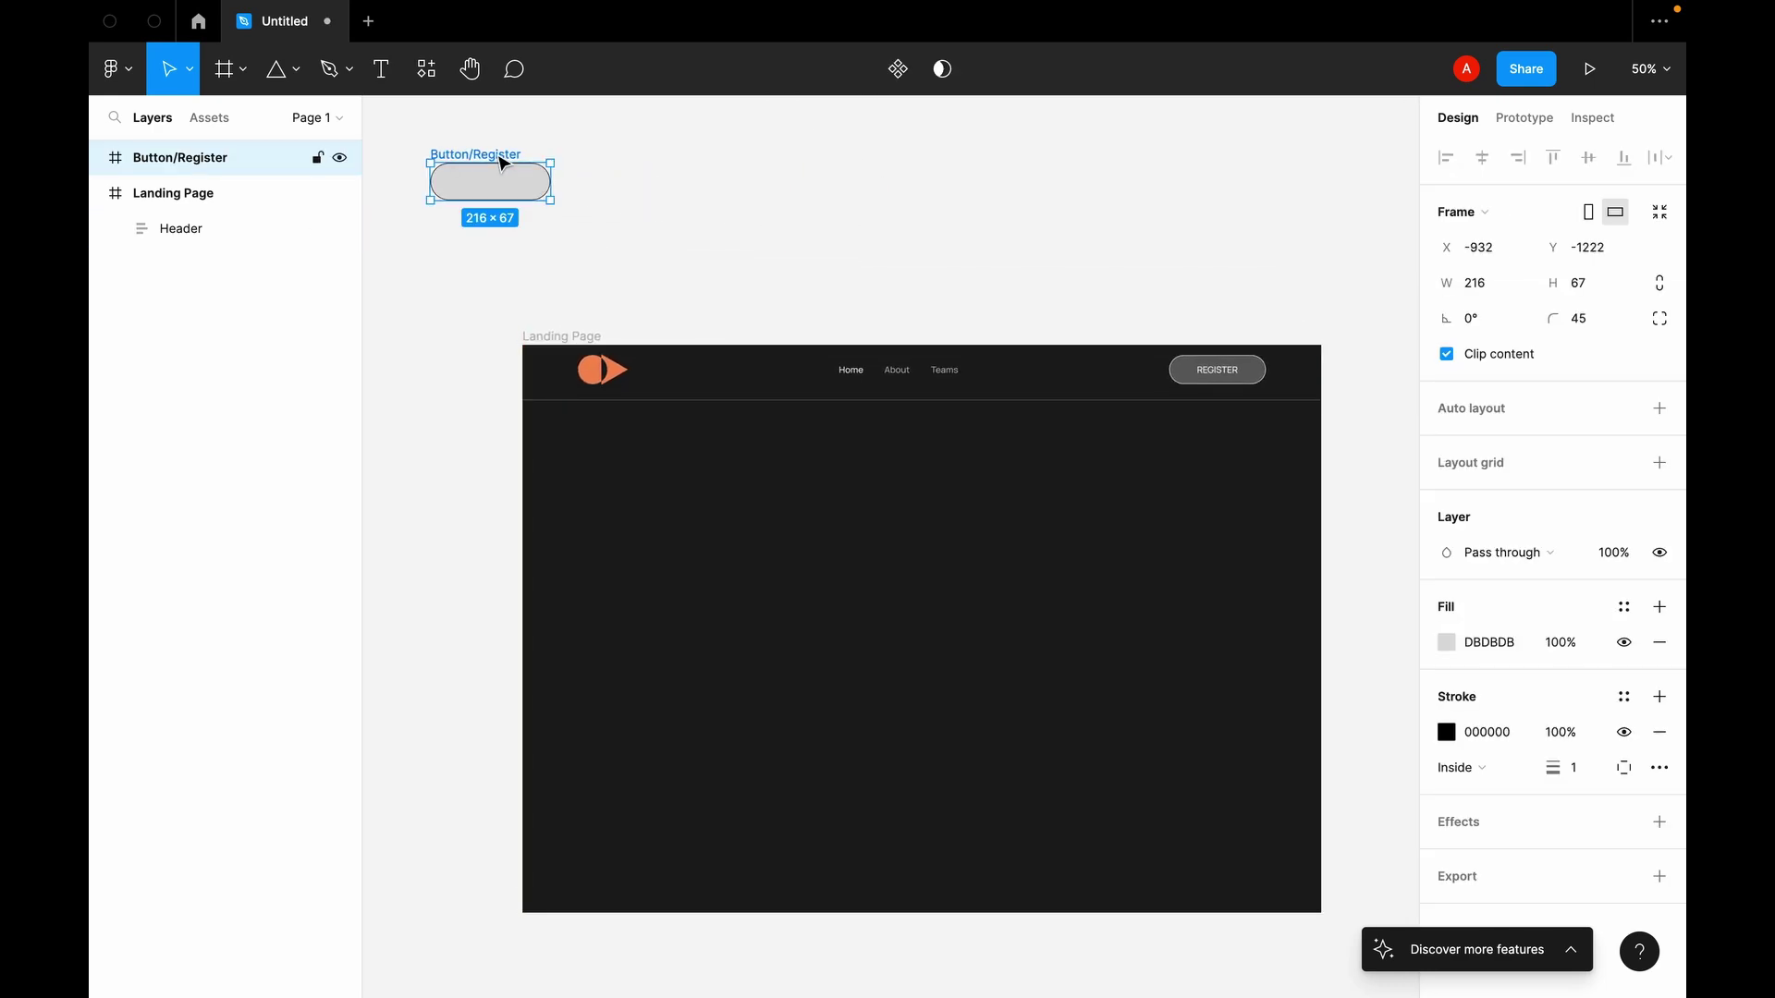
left_click(764, 272)
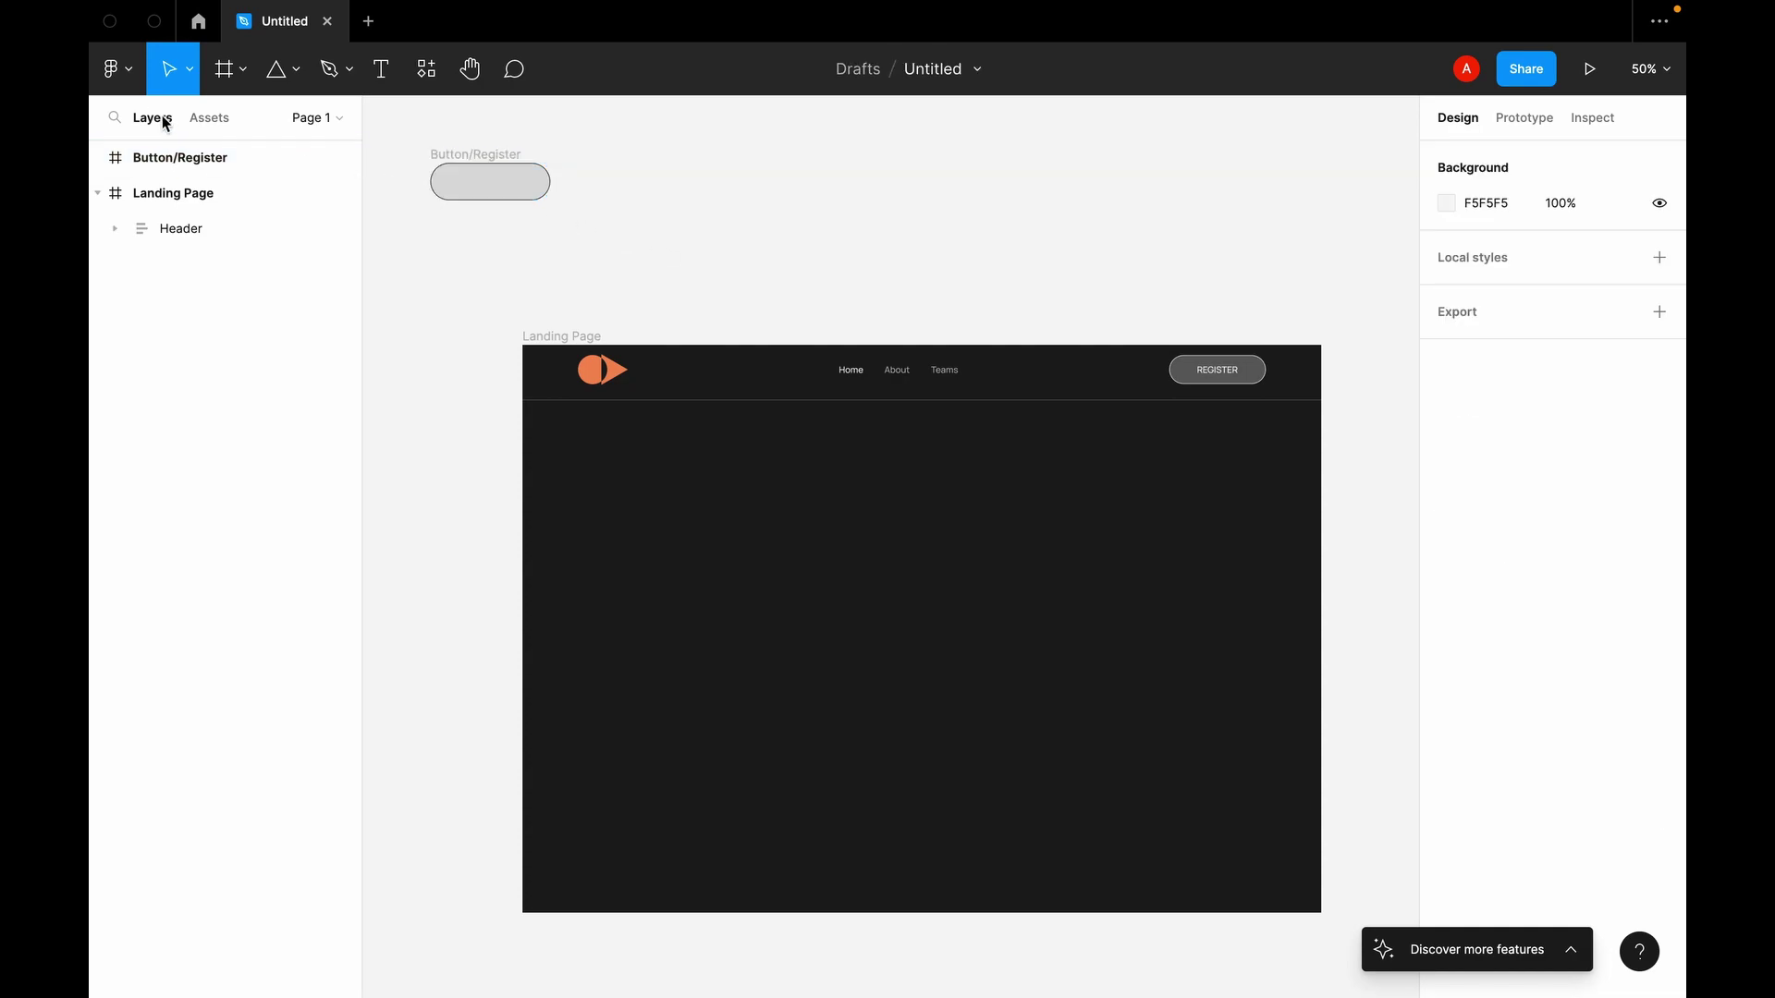
Step: Search all plugins for "lorem" and view the details of the Lorem Ipsum plugin
left_click(121, 88)
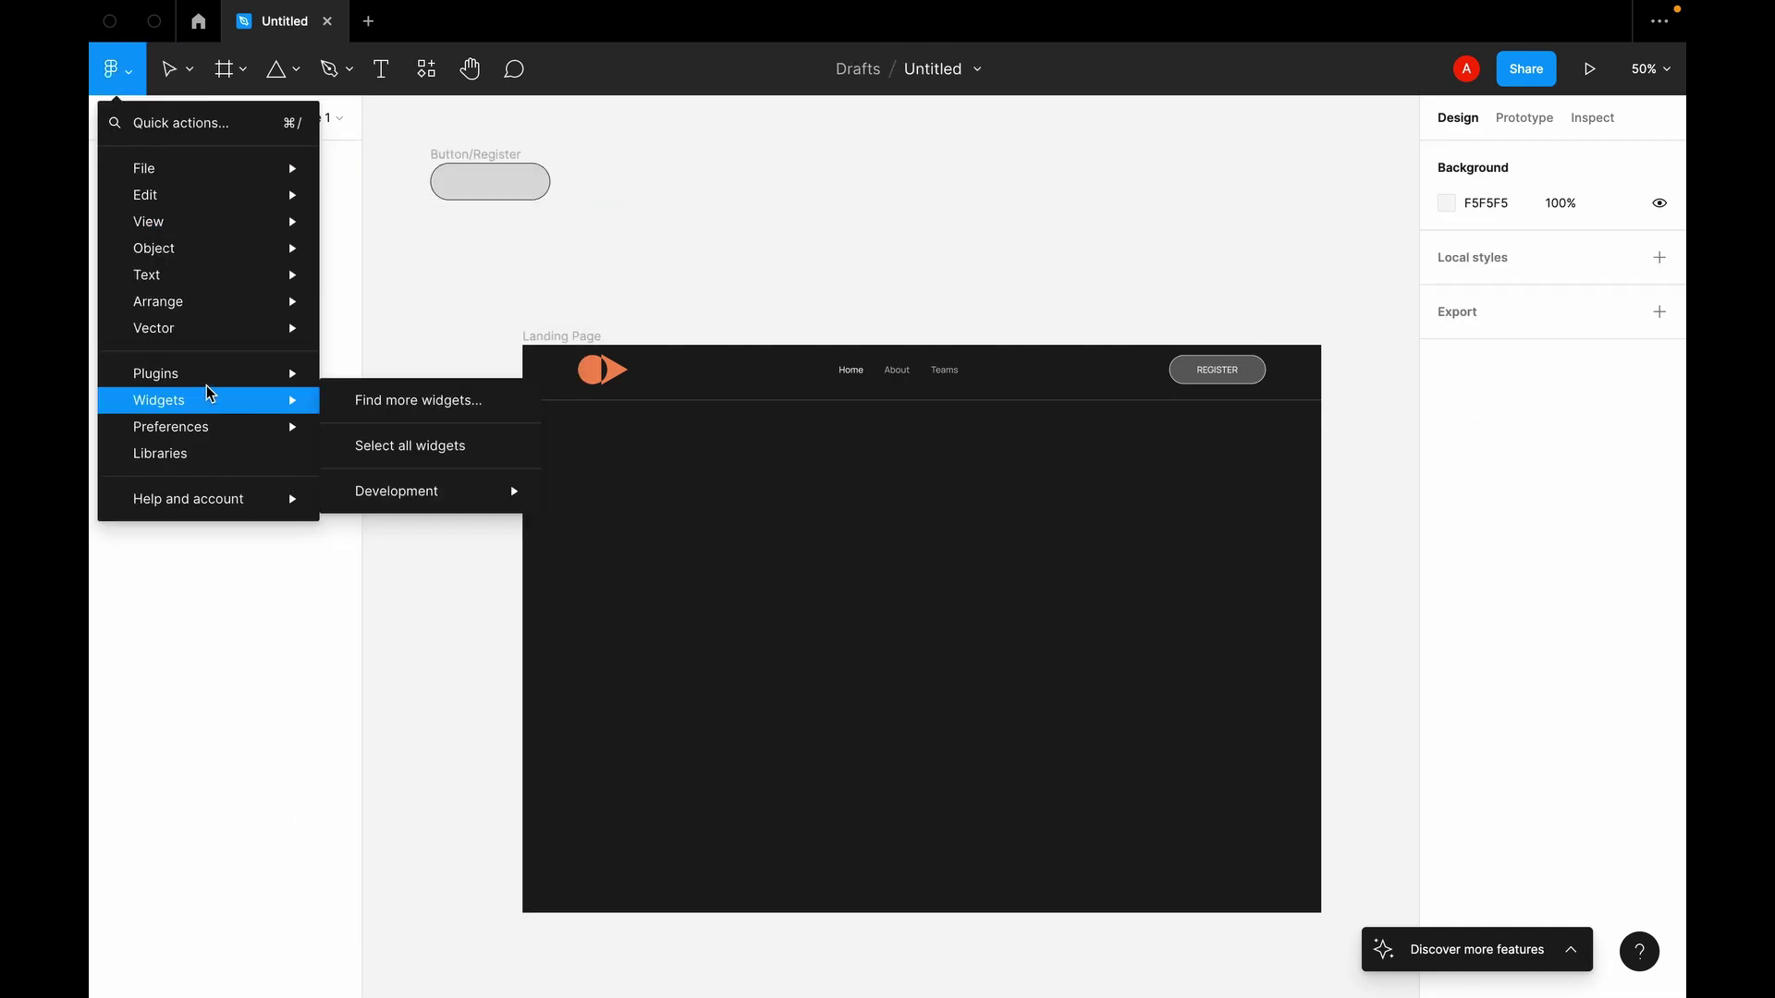
mouse_move(218, 382)
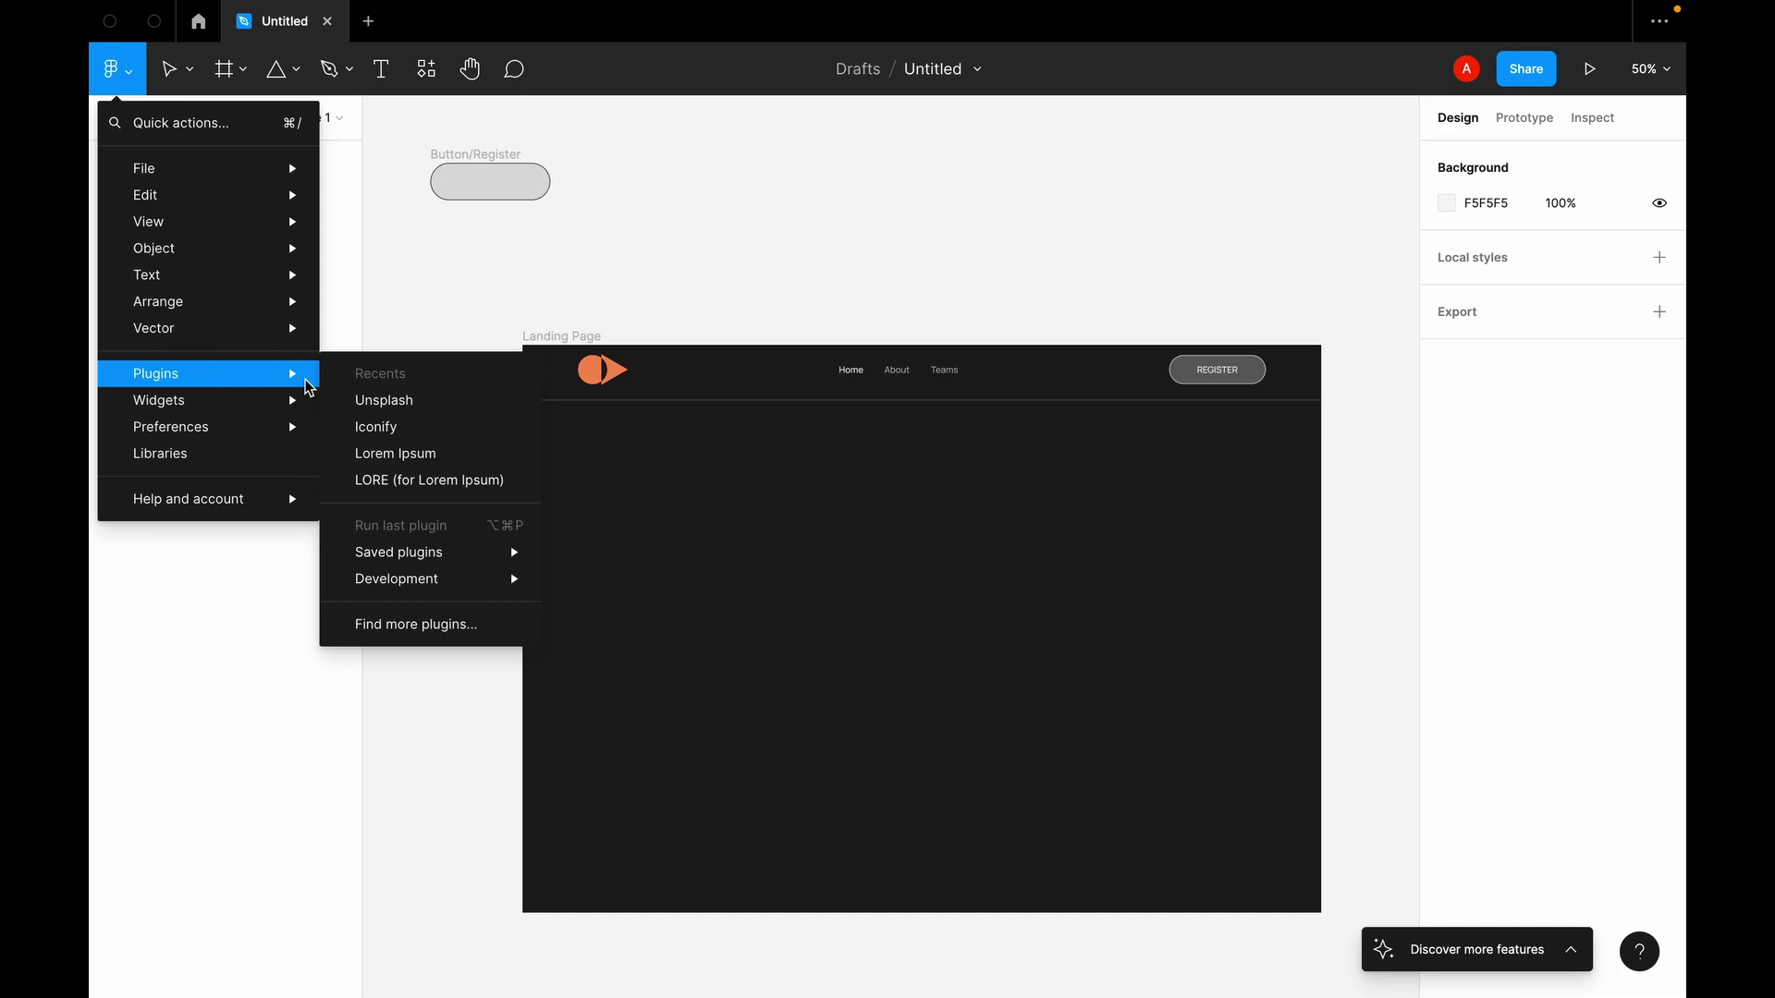
left_click(462, 630)
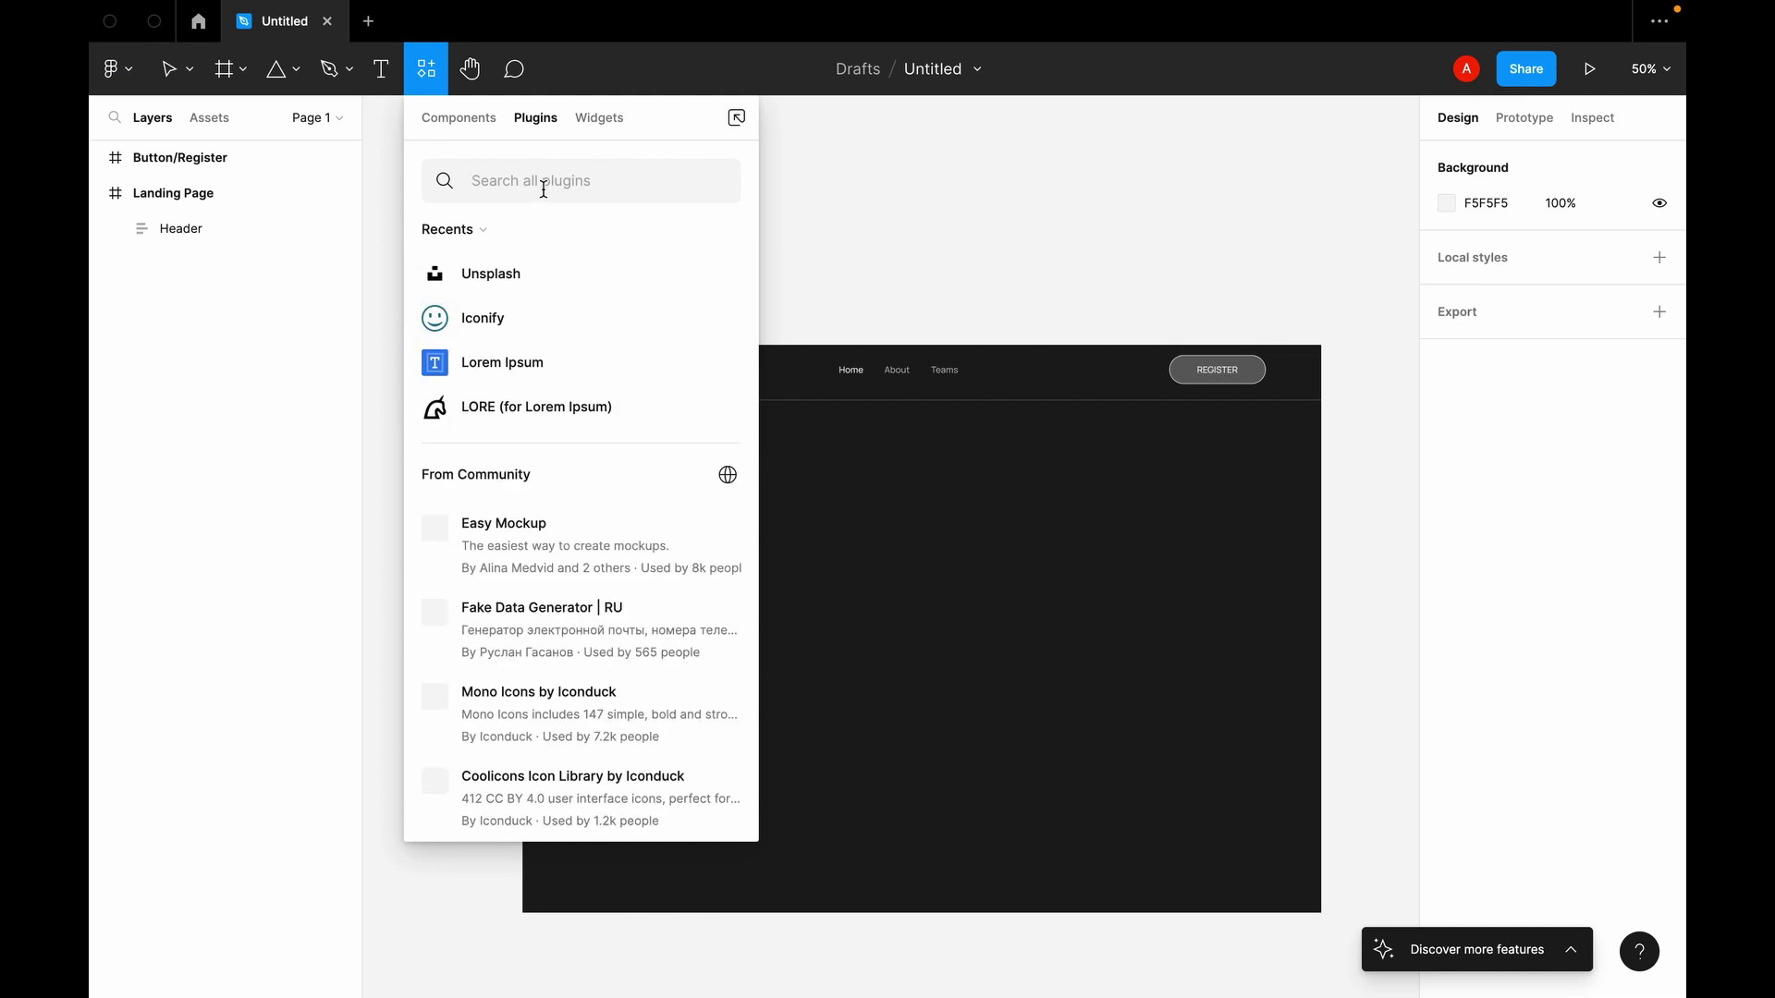
type("lorem")
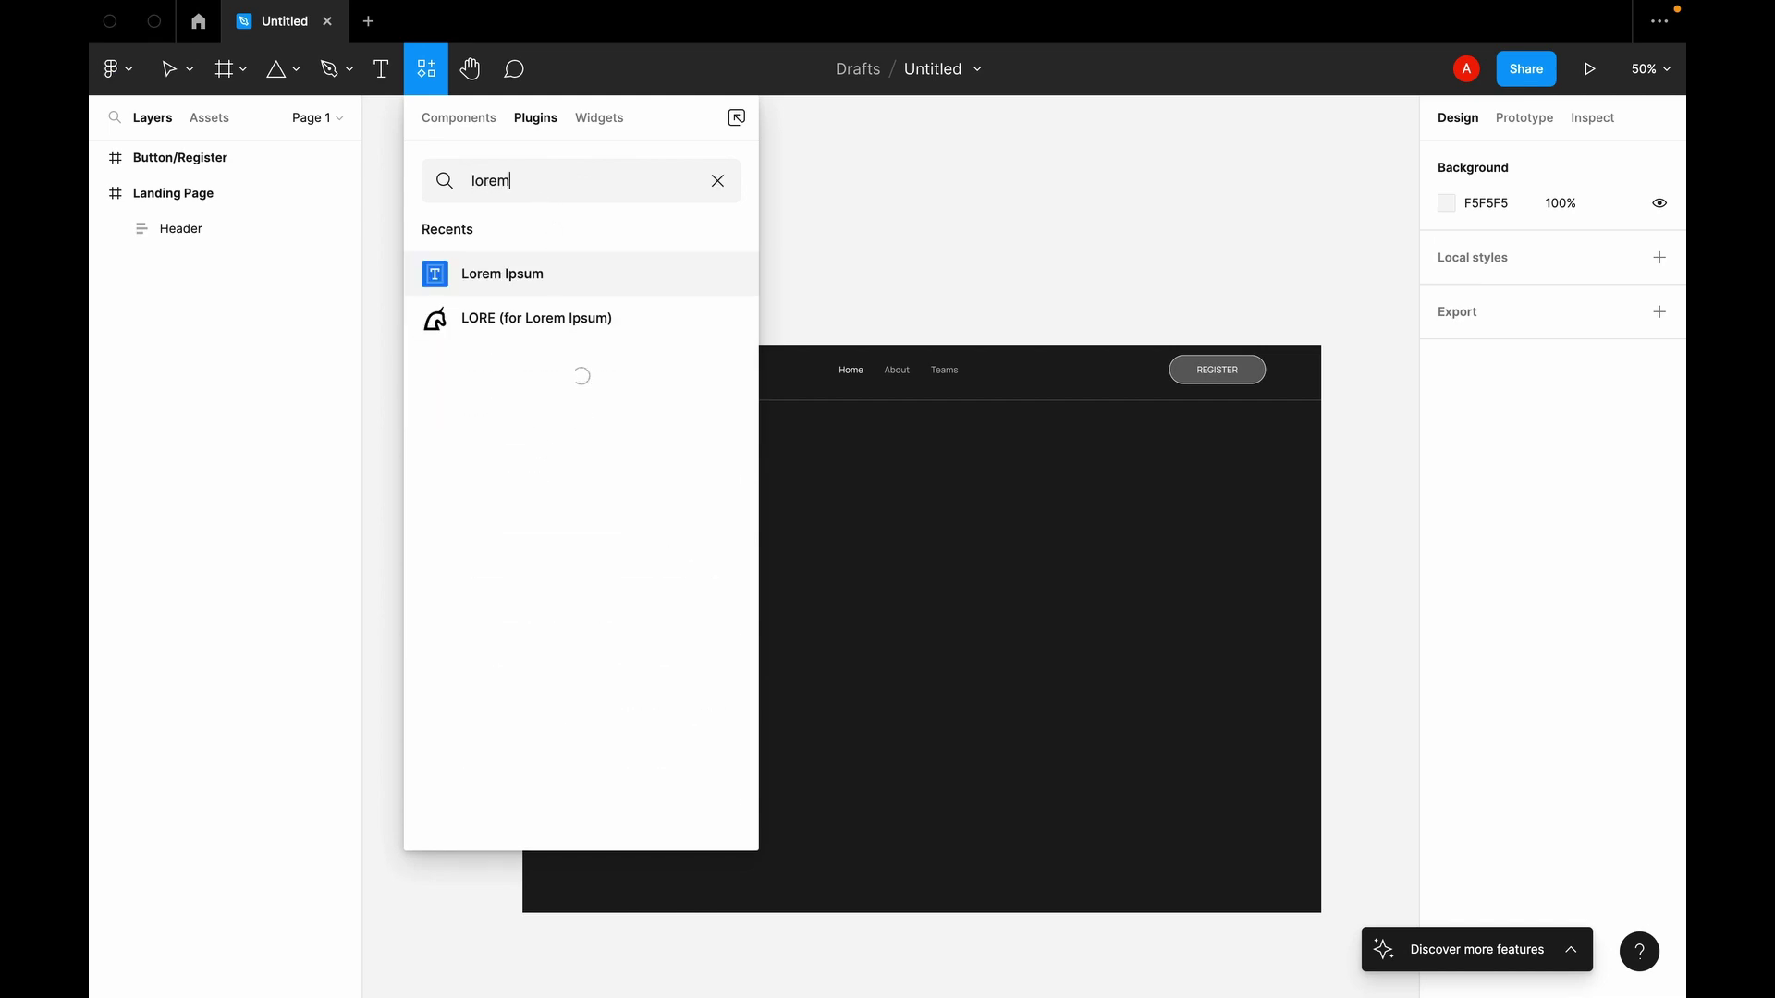
left_click(543, 282)
left_click(600, 430)
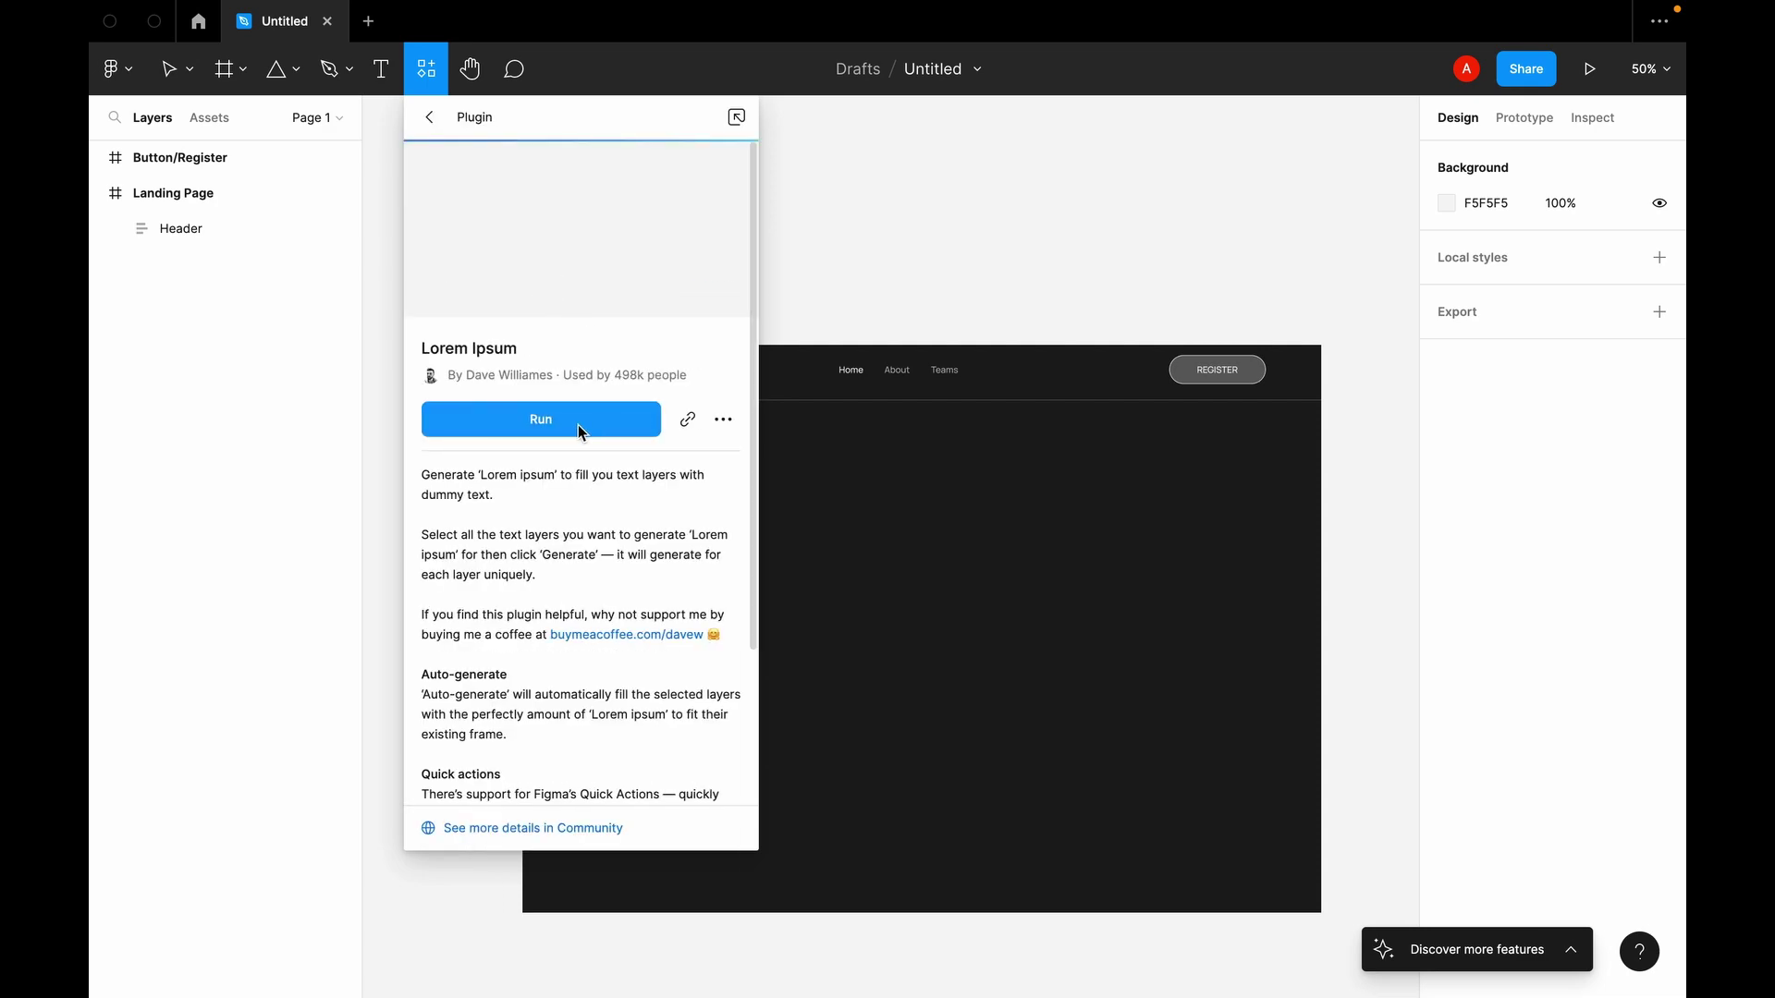
Step: Search the plugins for "unspl" and view the Unsplash plugin's details, then clear the search and close the plugin browser
left_click(428, 121)
left_click_drag(519, 179, 473, 180)
type("un")
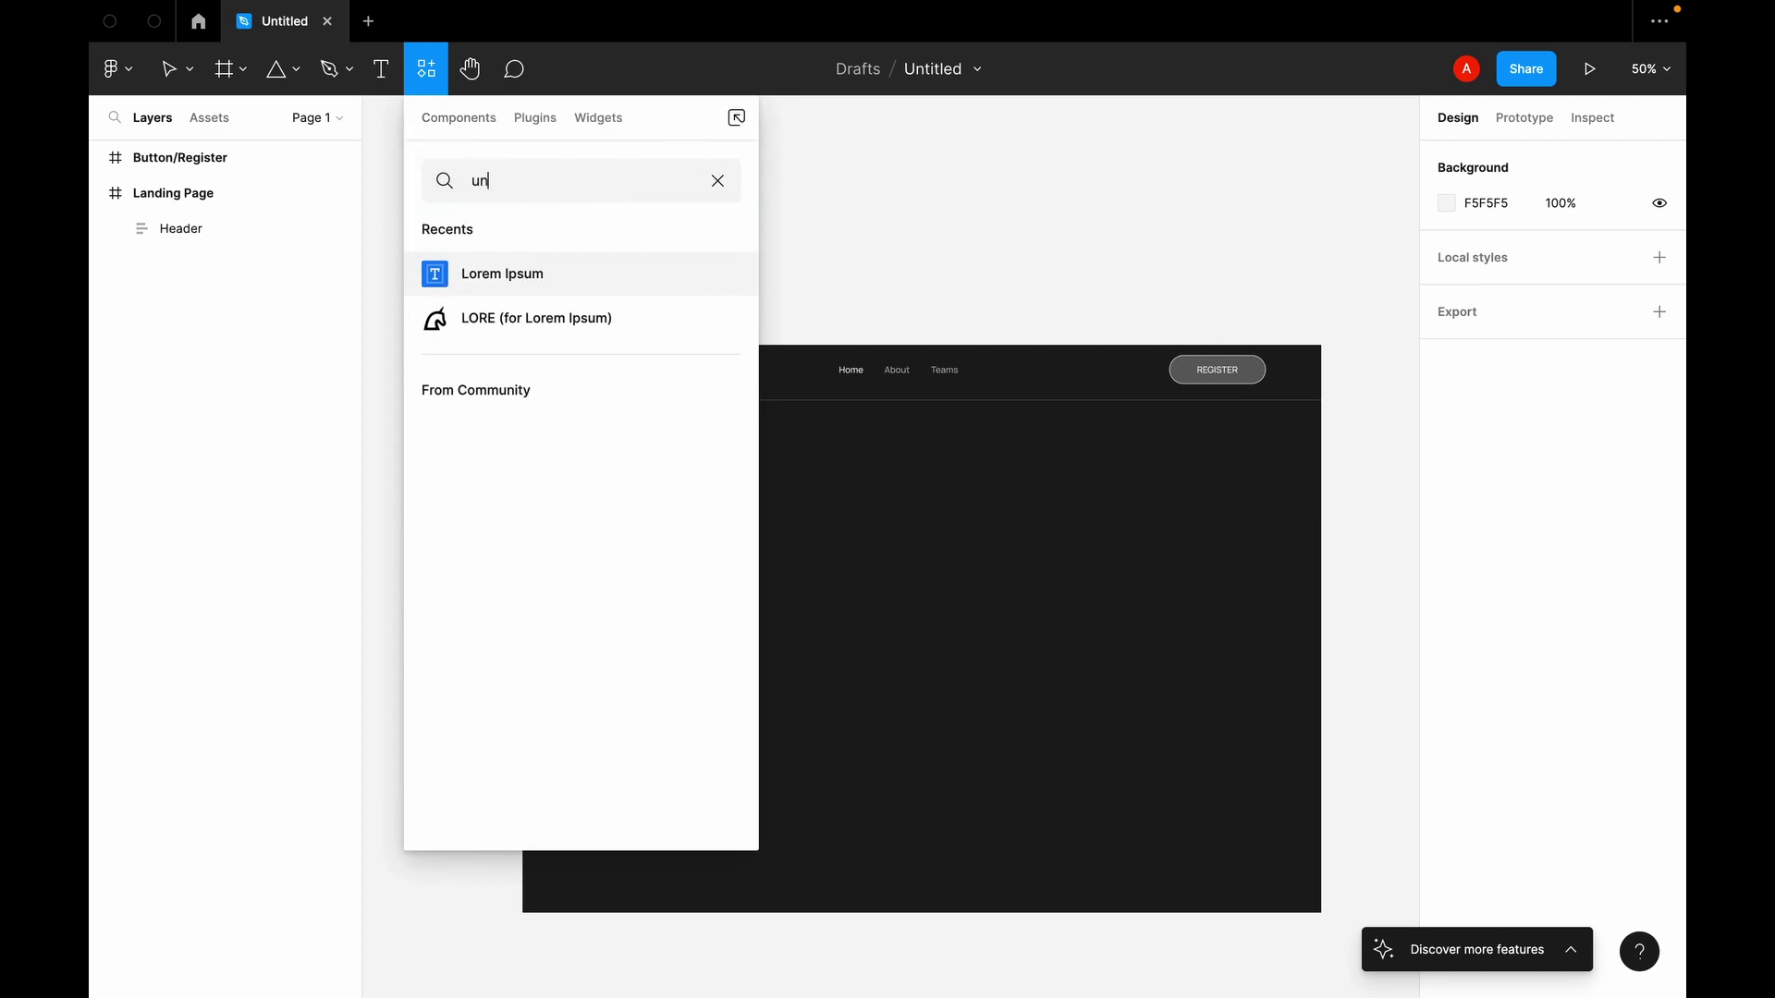
type("sp")
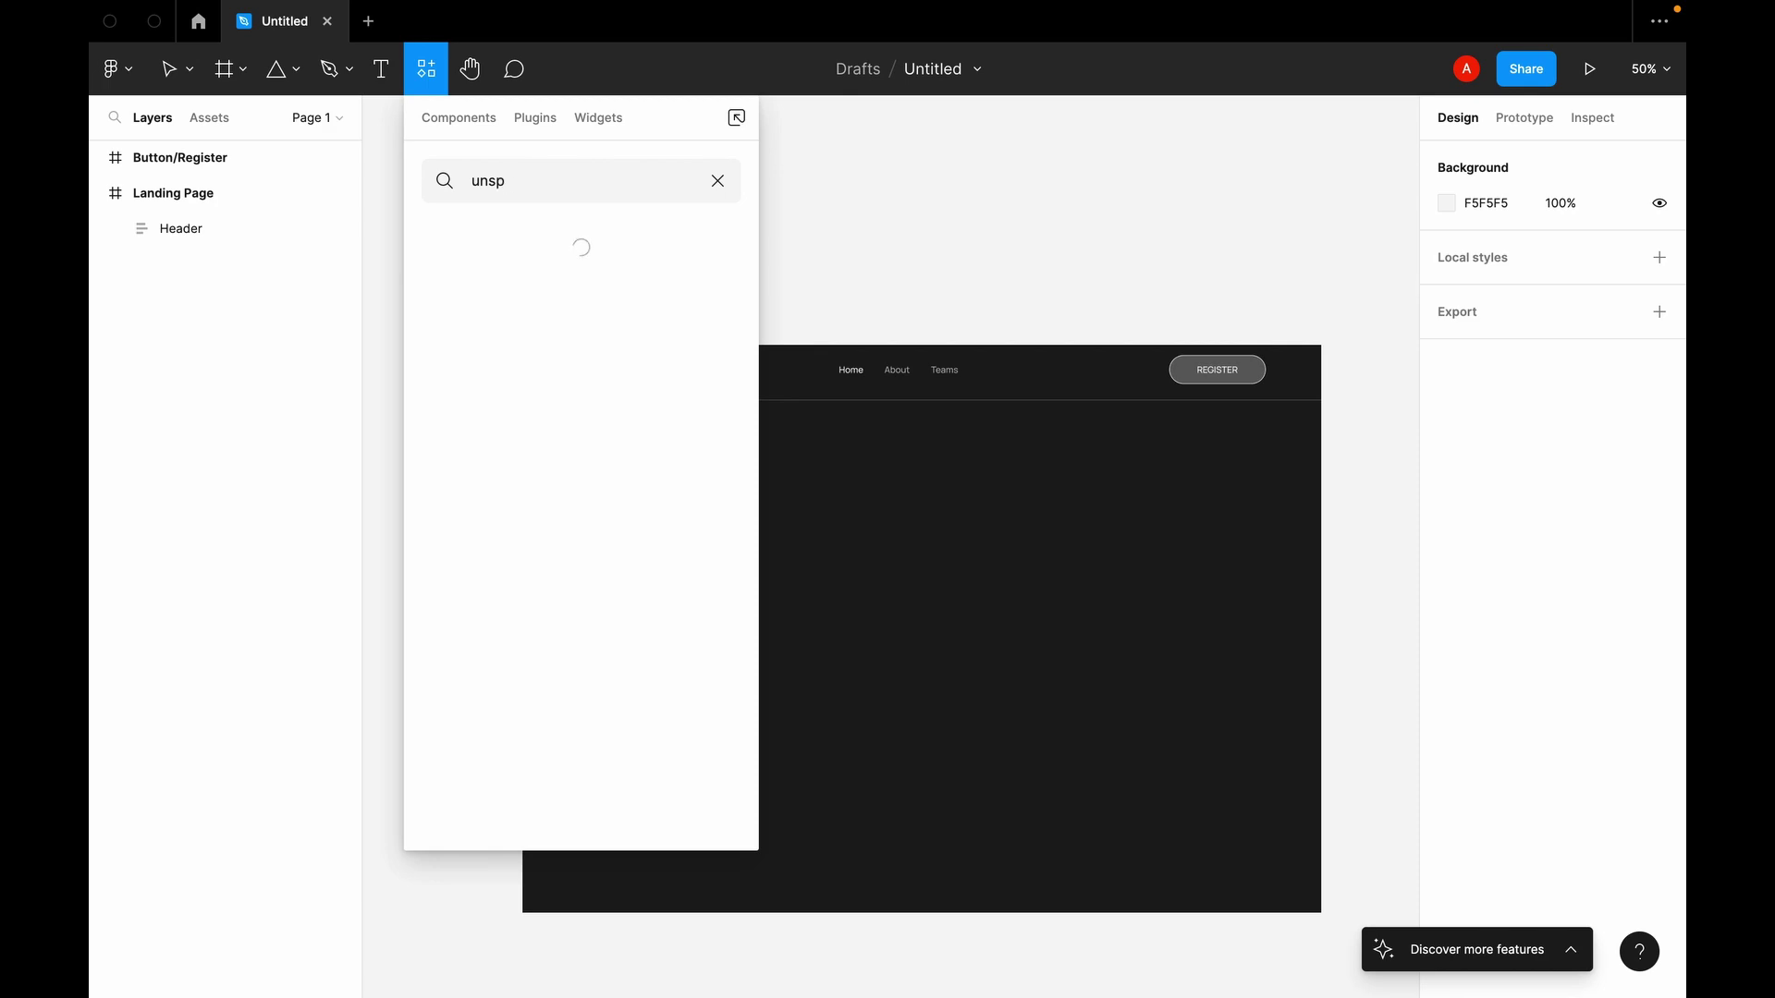
type("al")
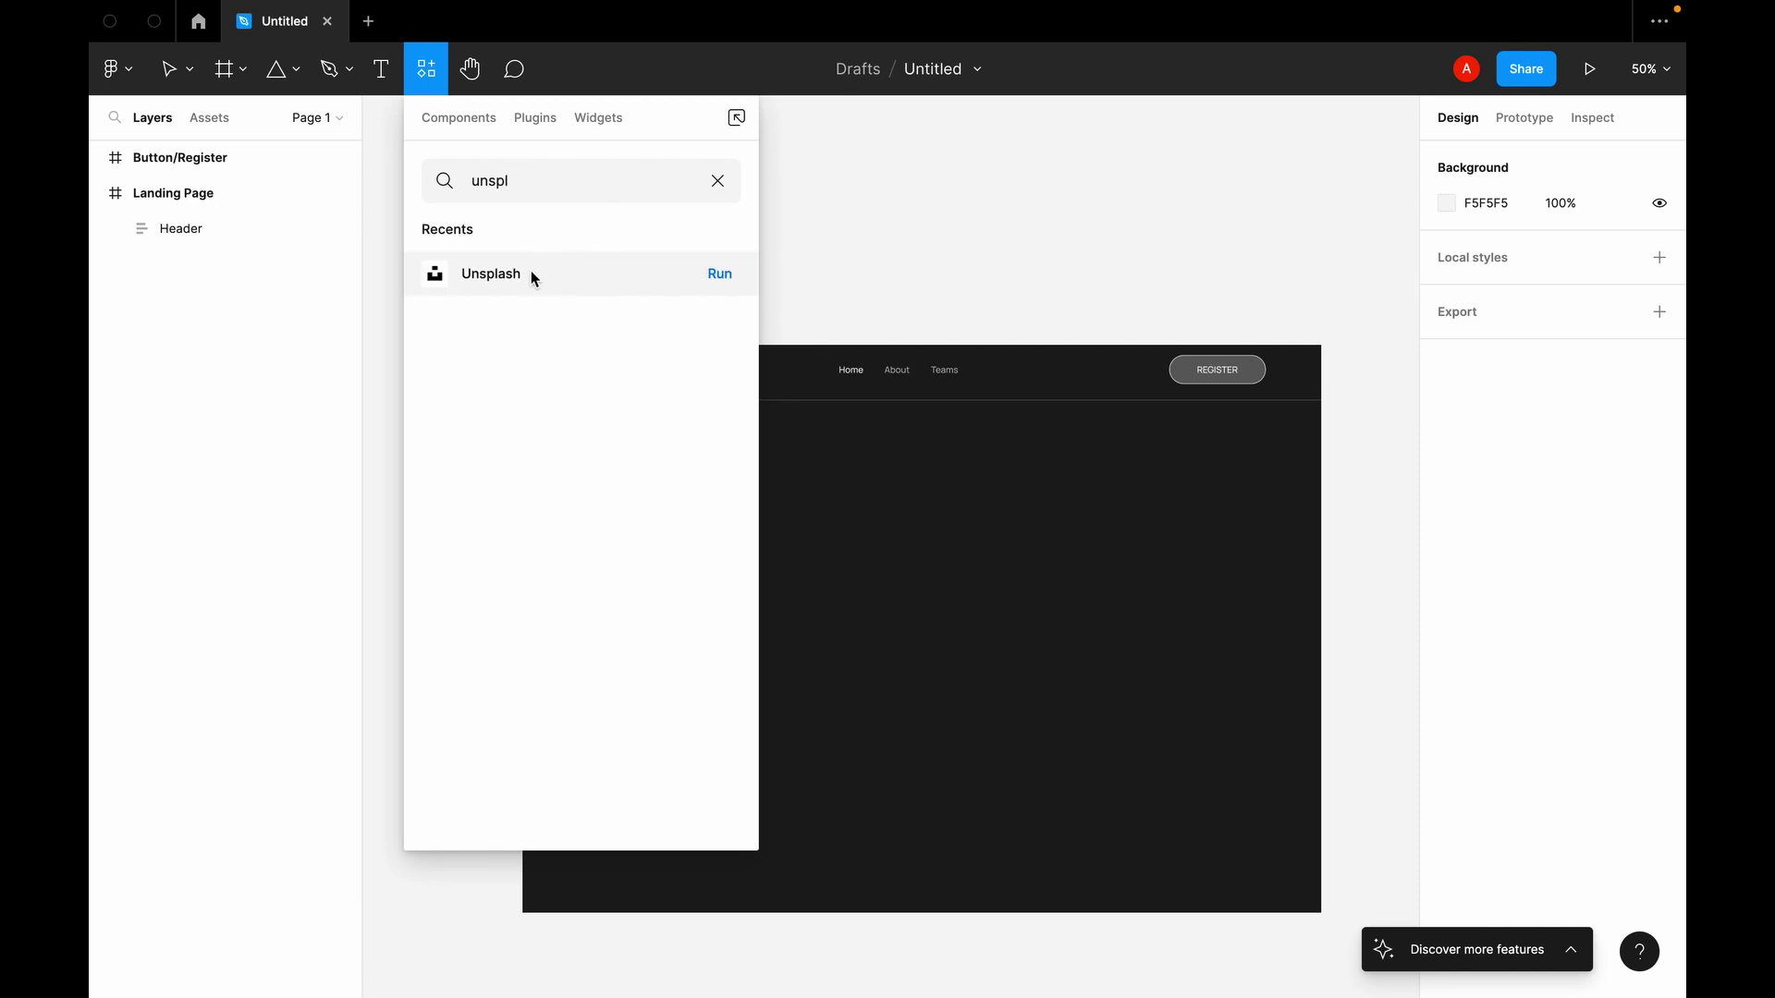
left_click(534, 278)
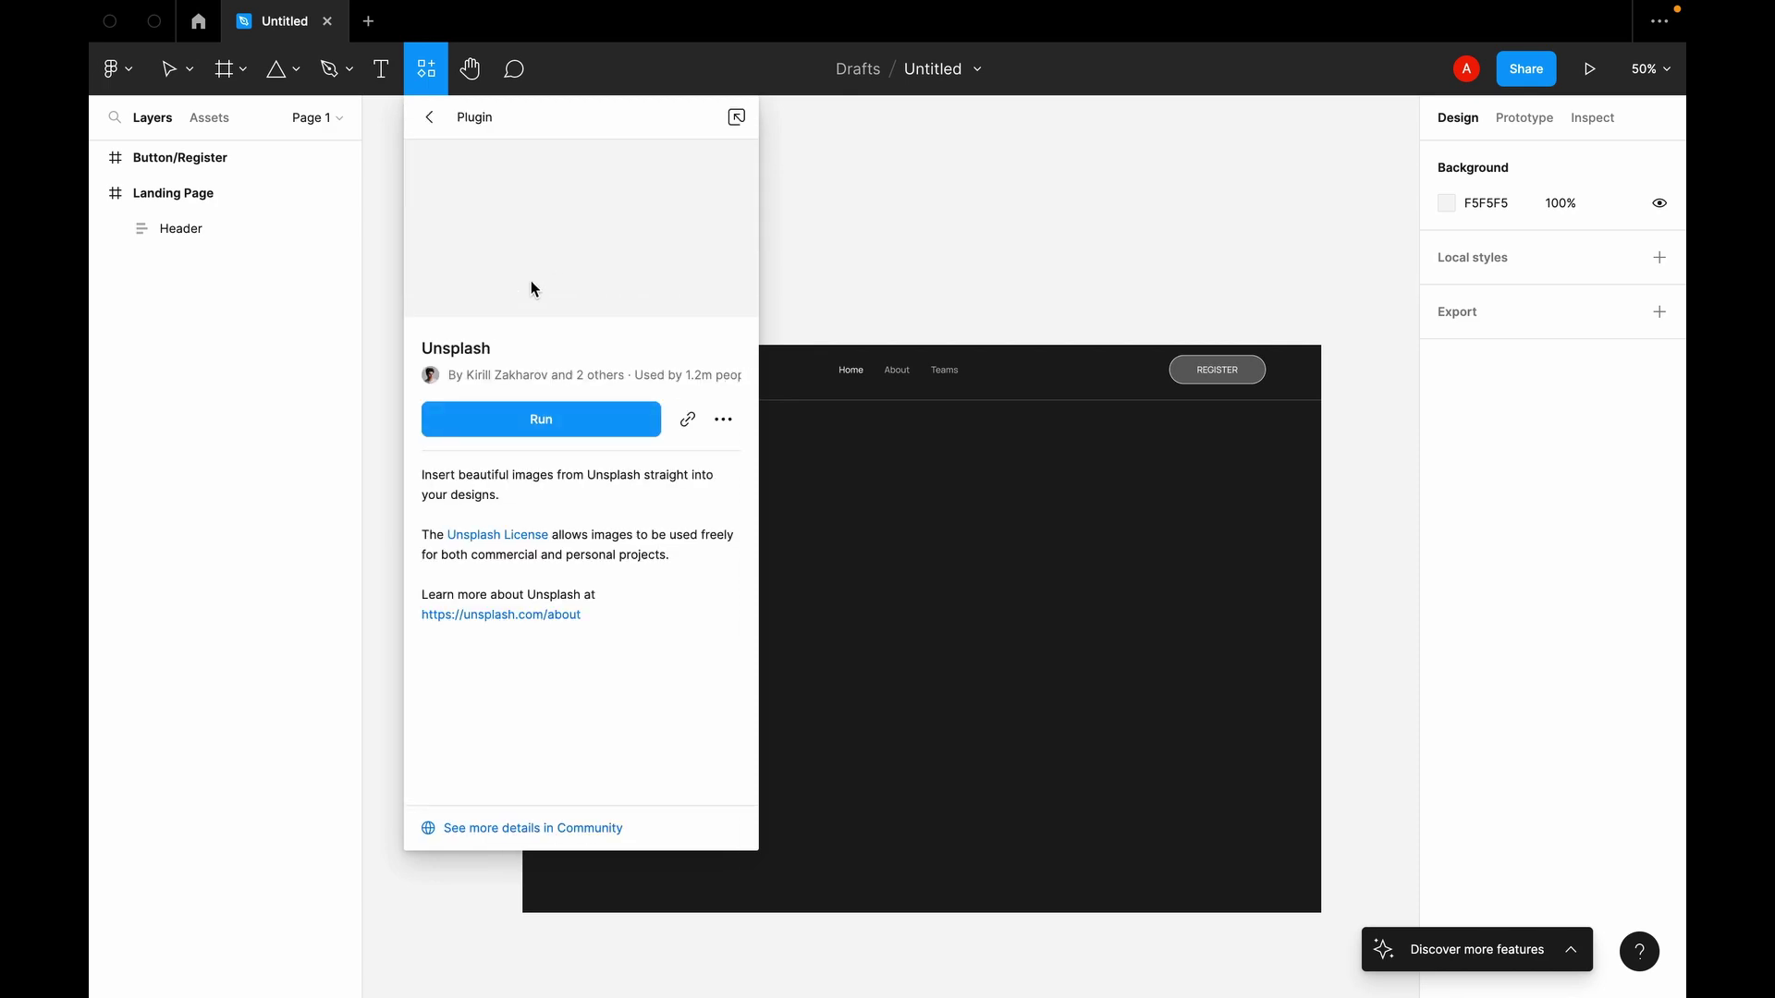
left_click(539, 424)
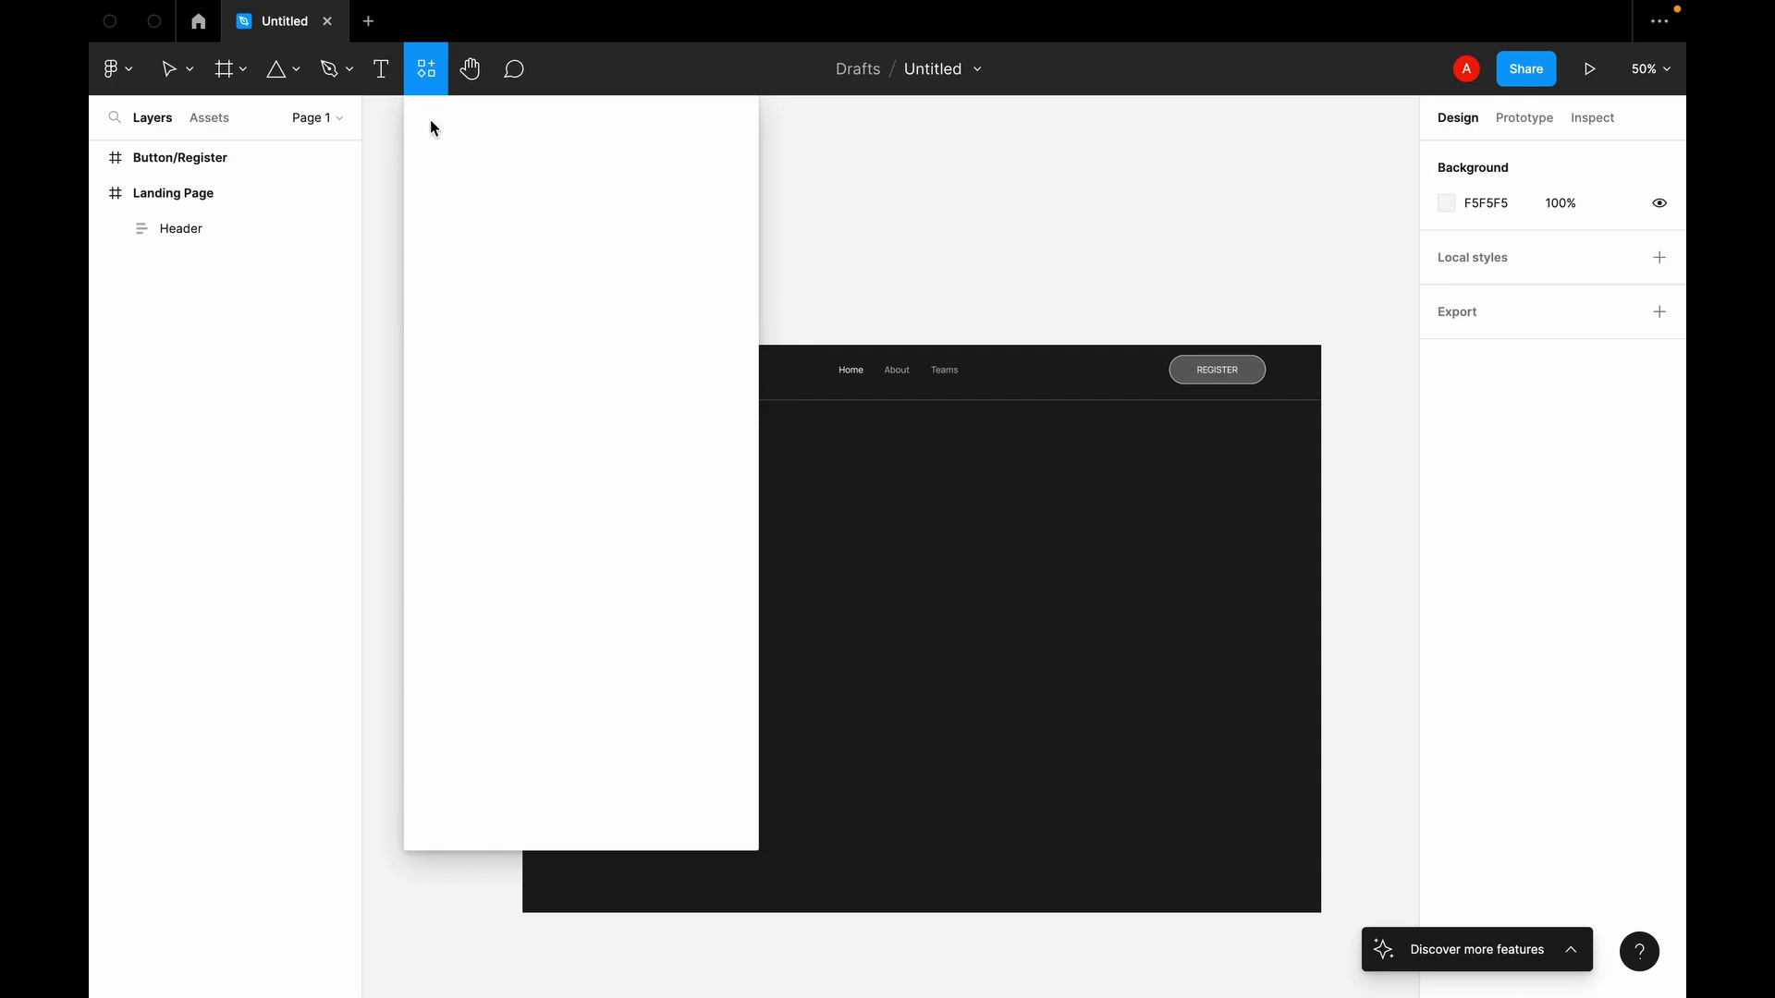
left_click(713, 180)
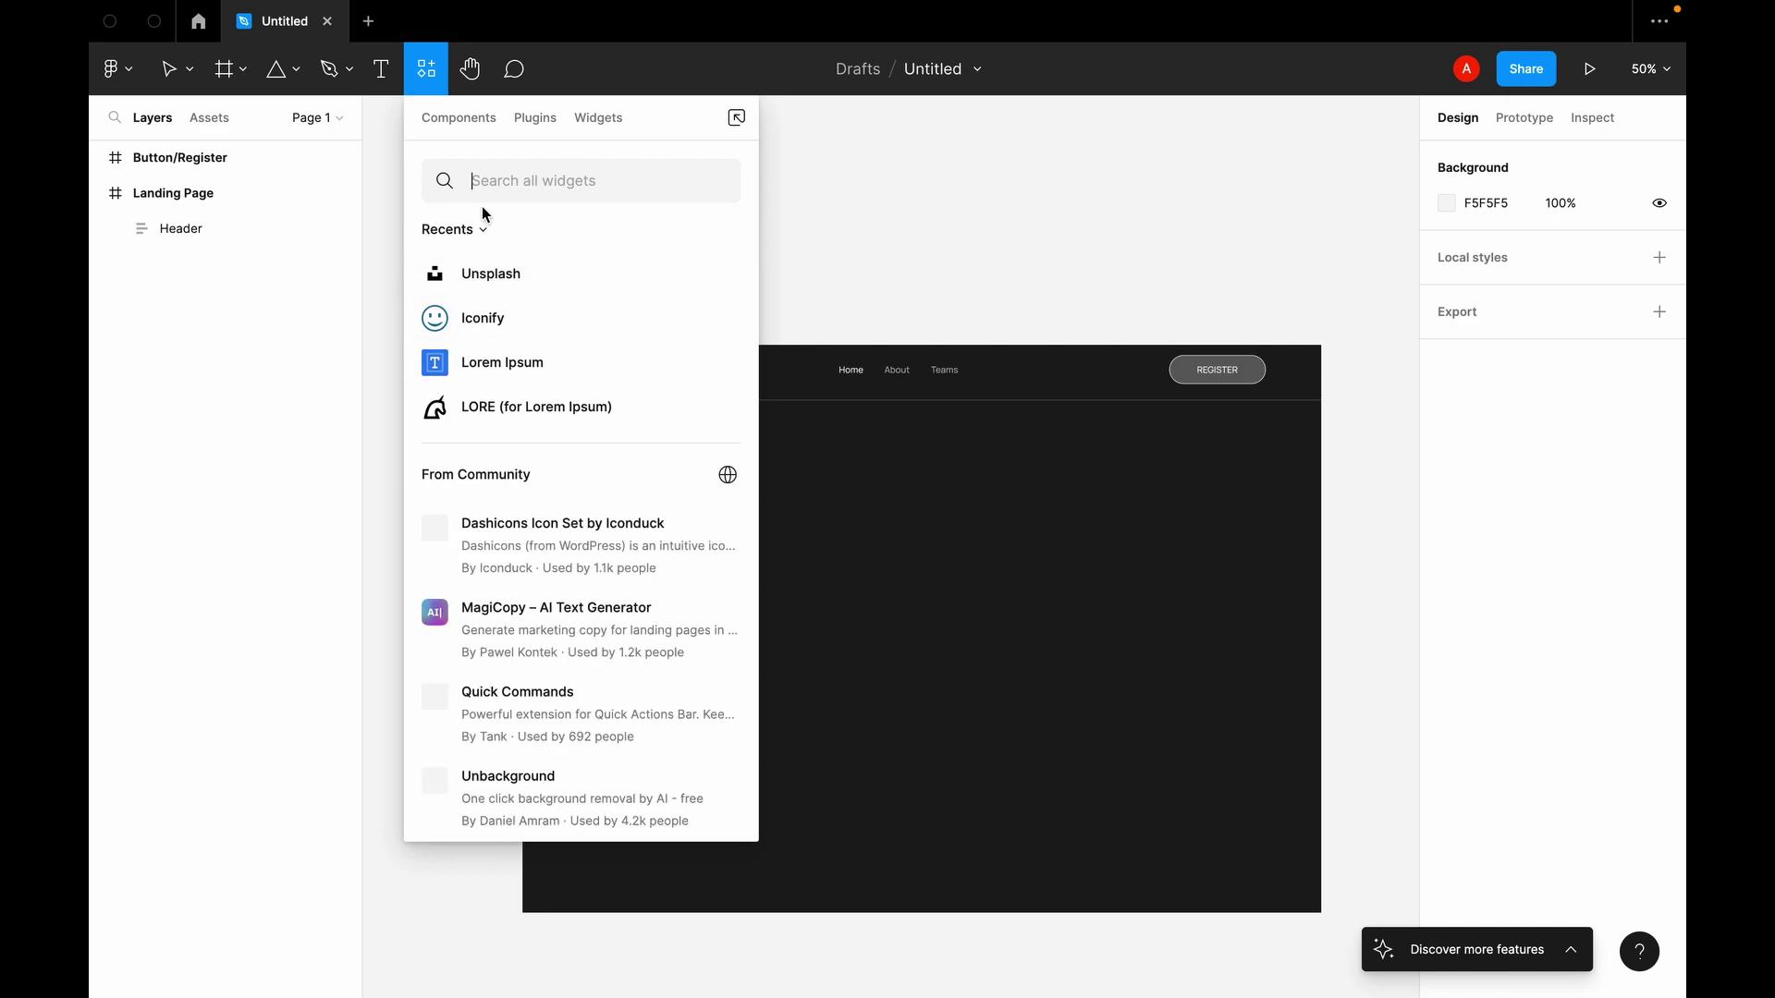
left_click(532, 123)
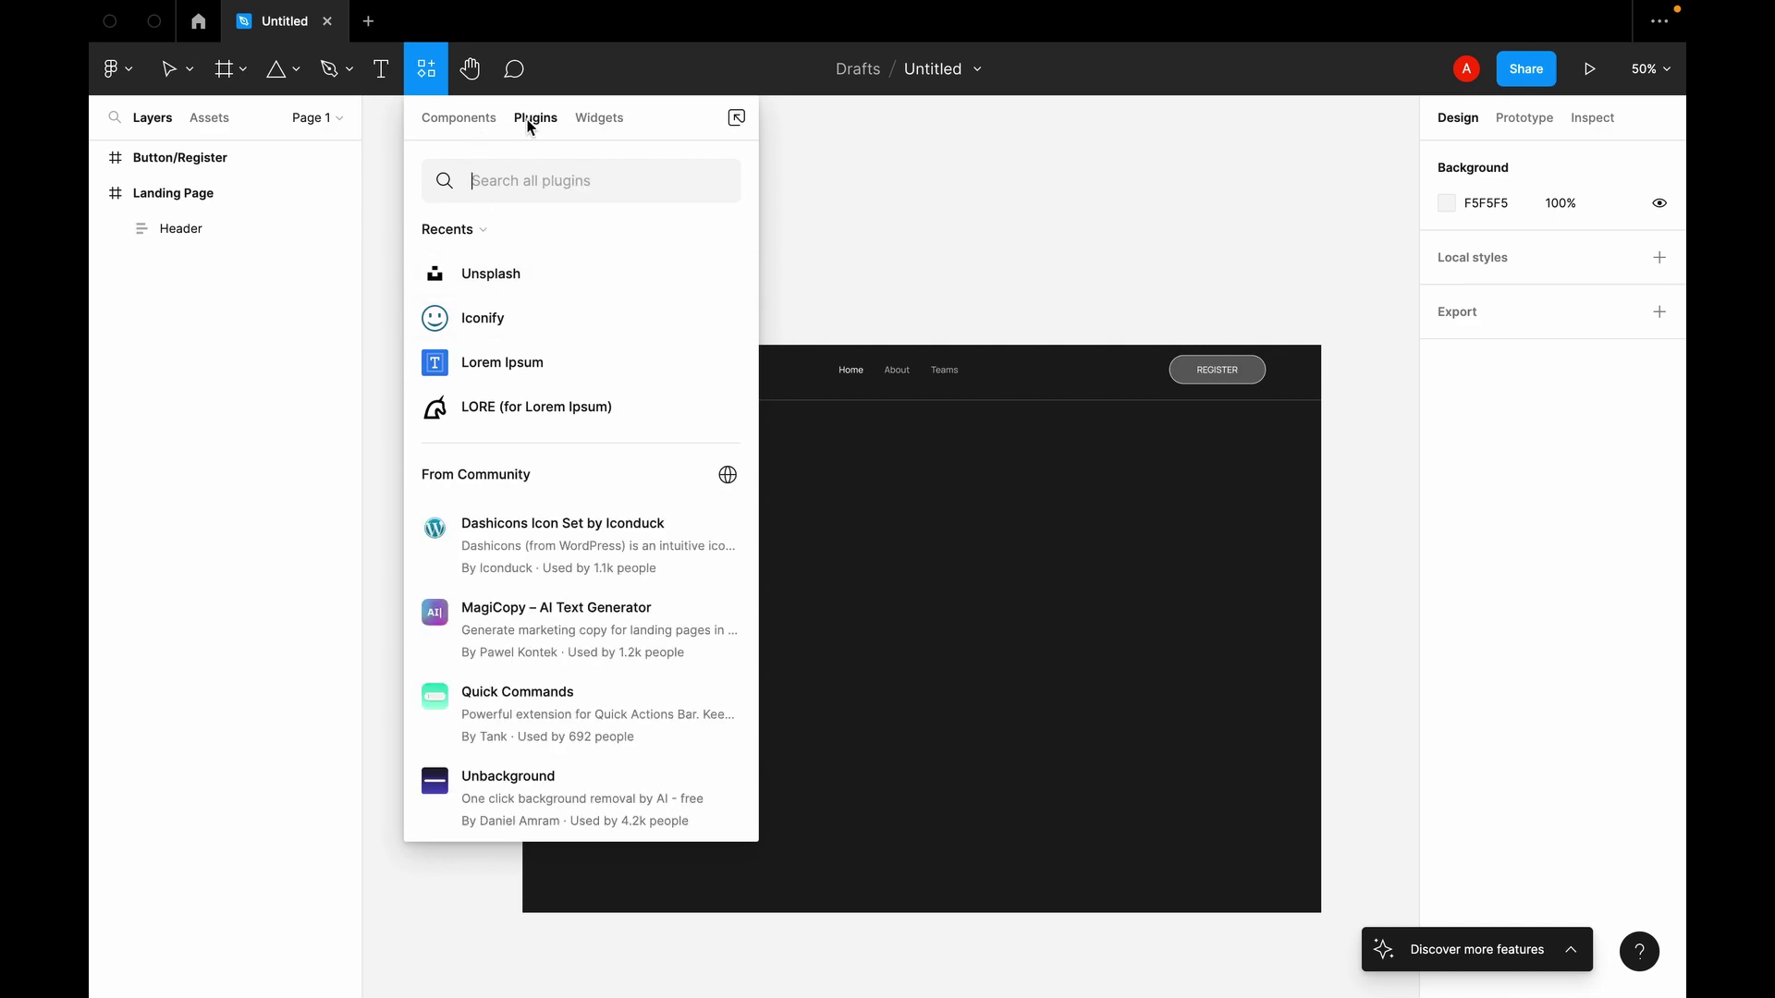
left_click(823, 176)
Step: Run the recently used Lorem Ipsum plugin from the empty canvas
right_click(778, 259)
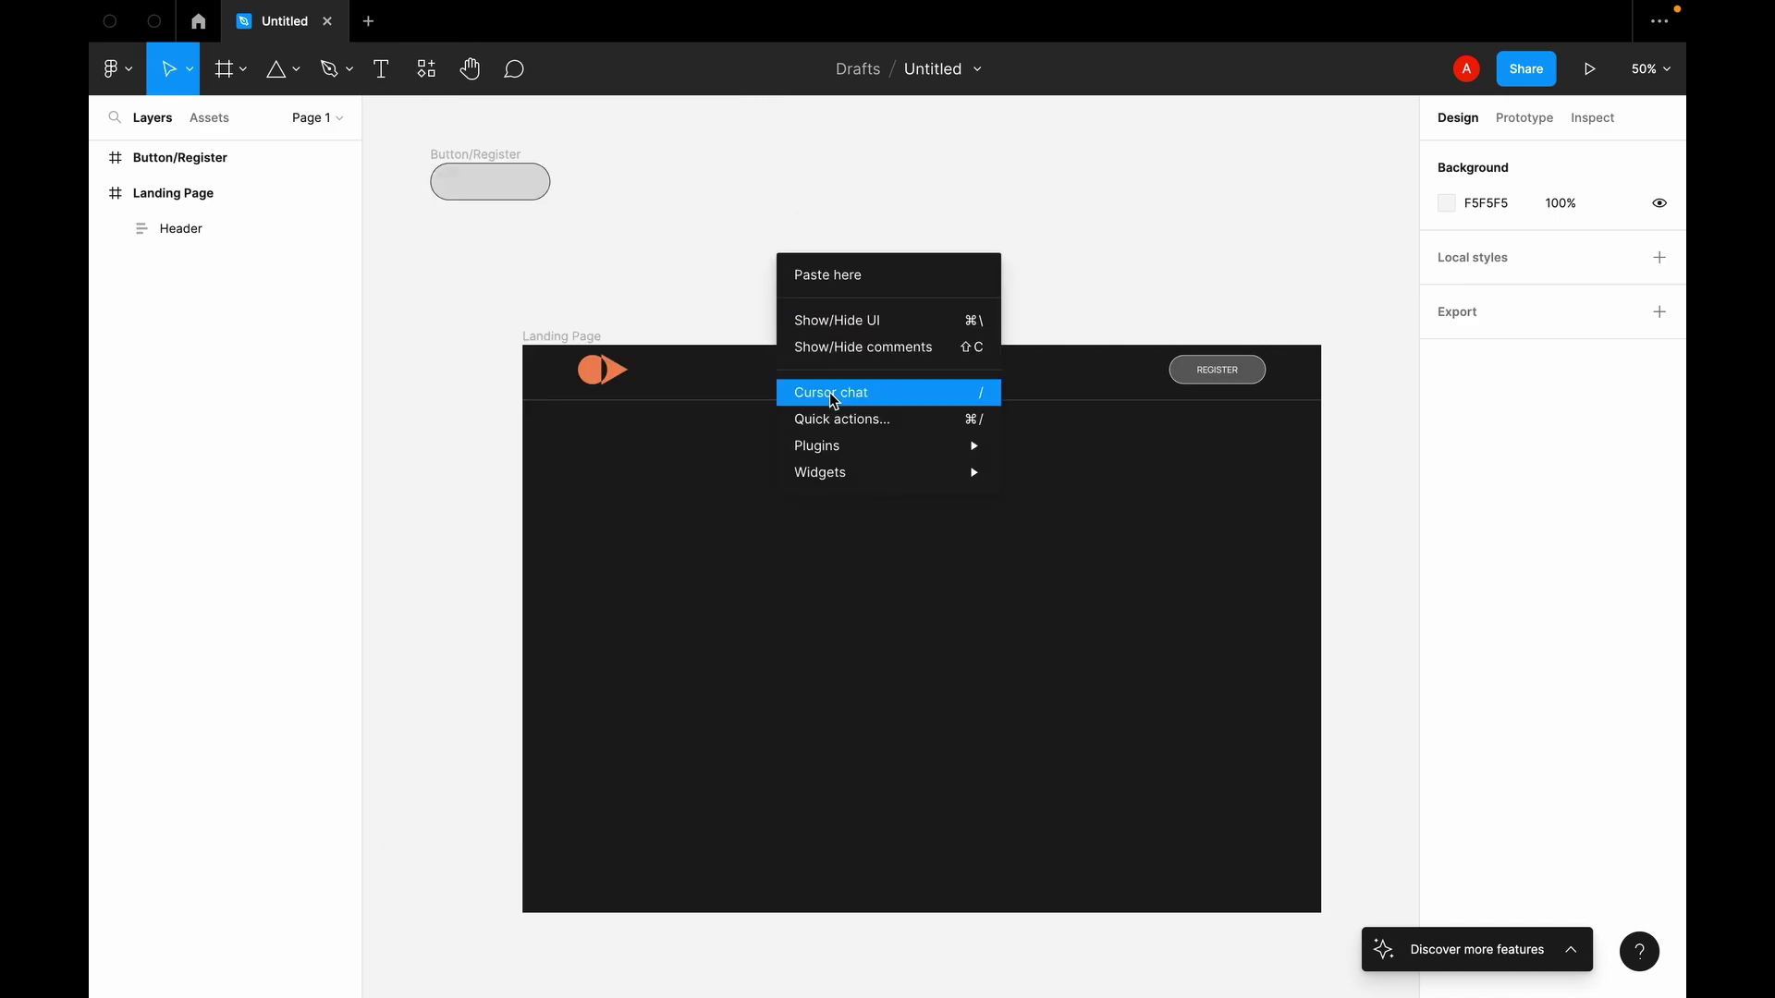
mouse_move(864, 451)
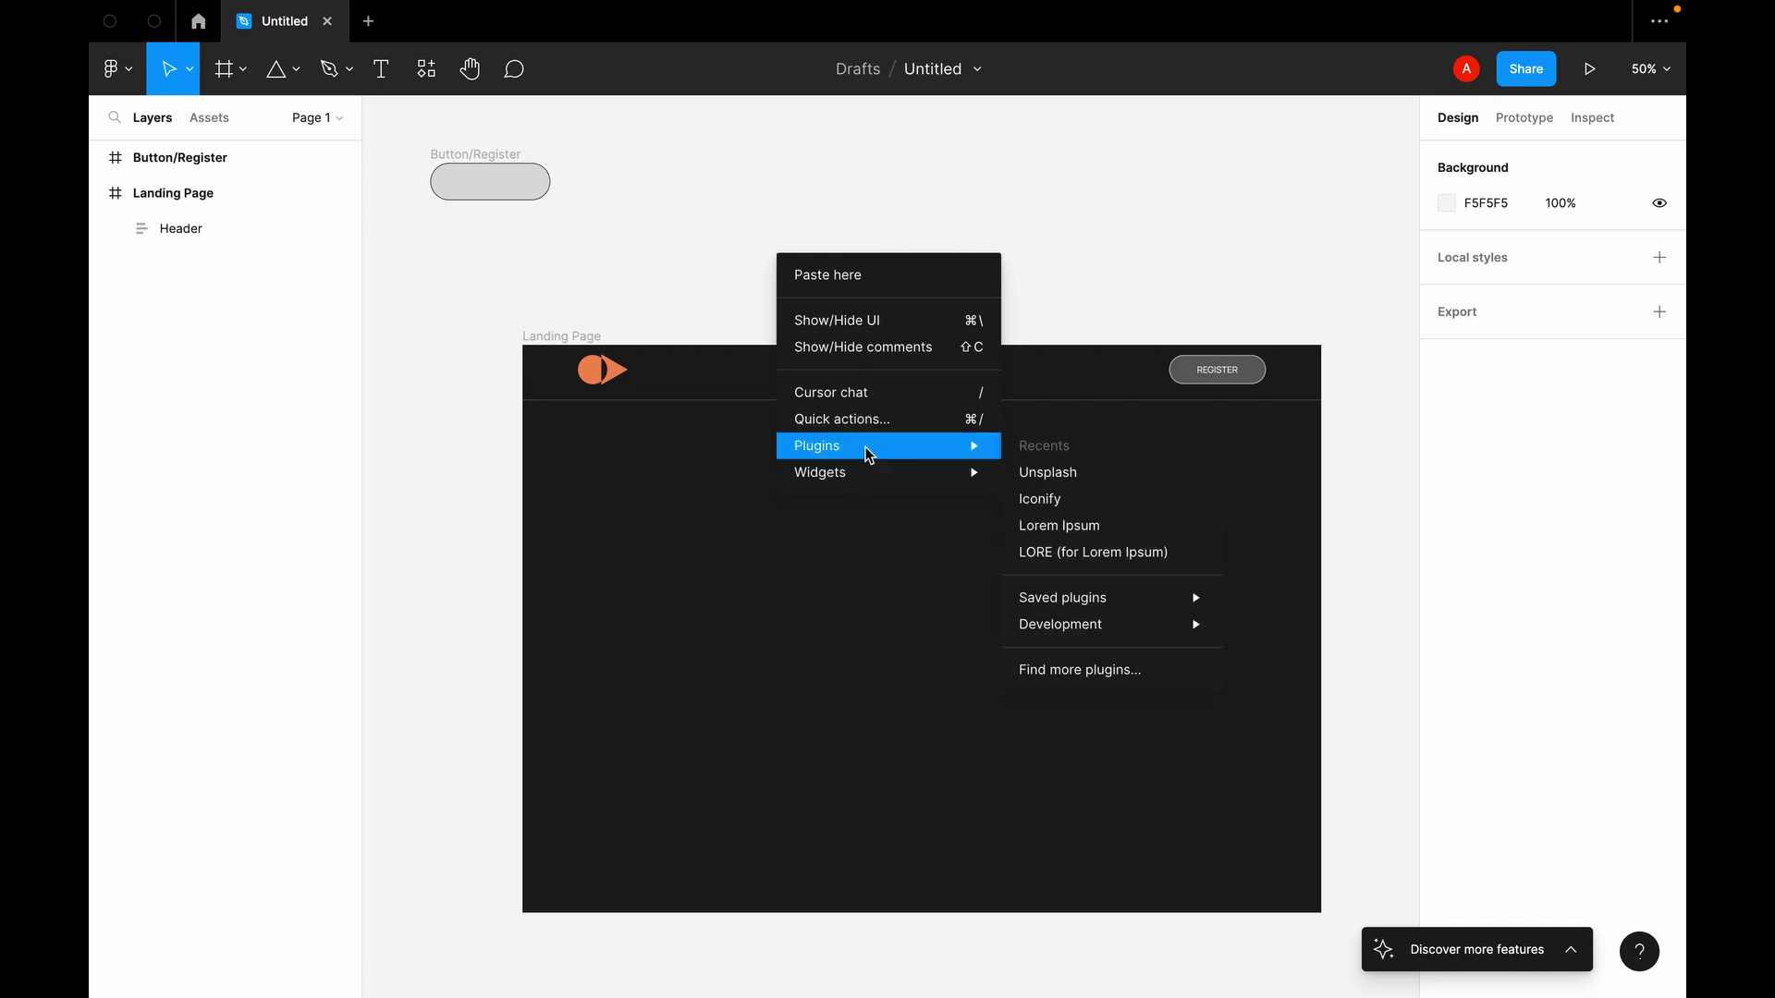
left_click(1077, 534)
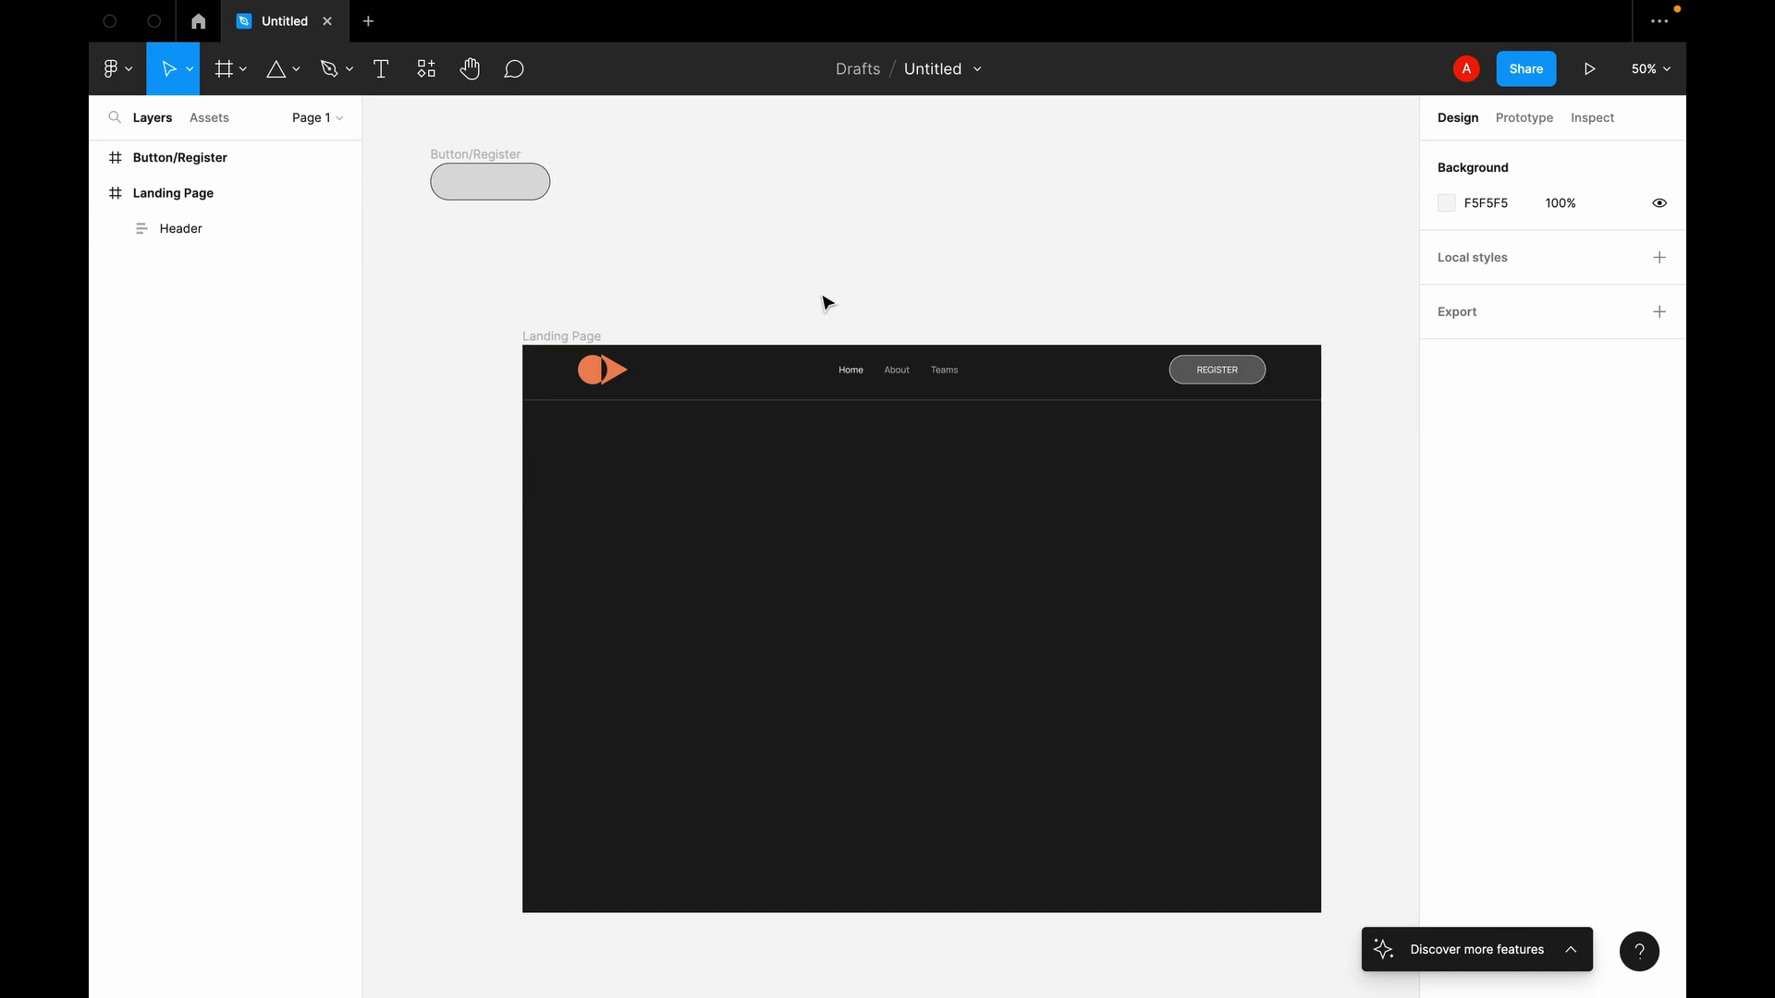
scroll(813, 304, "up", 3)
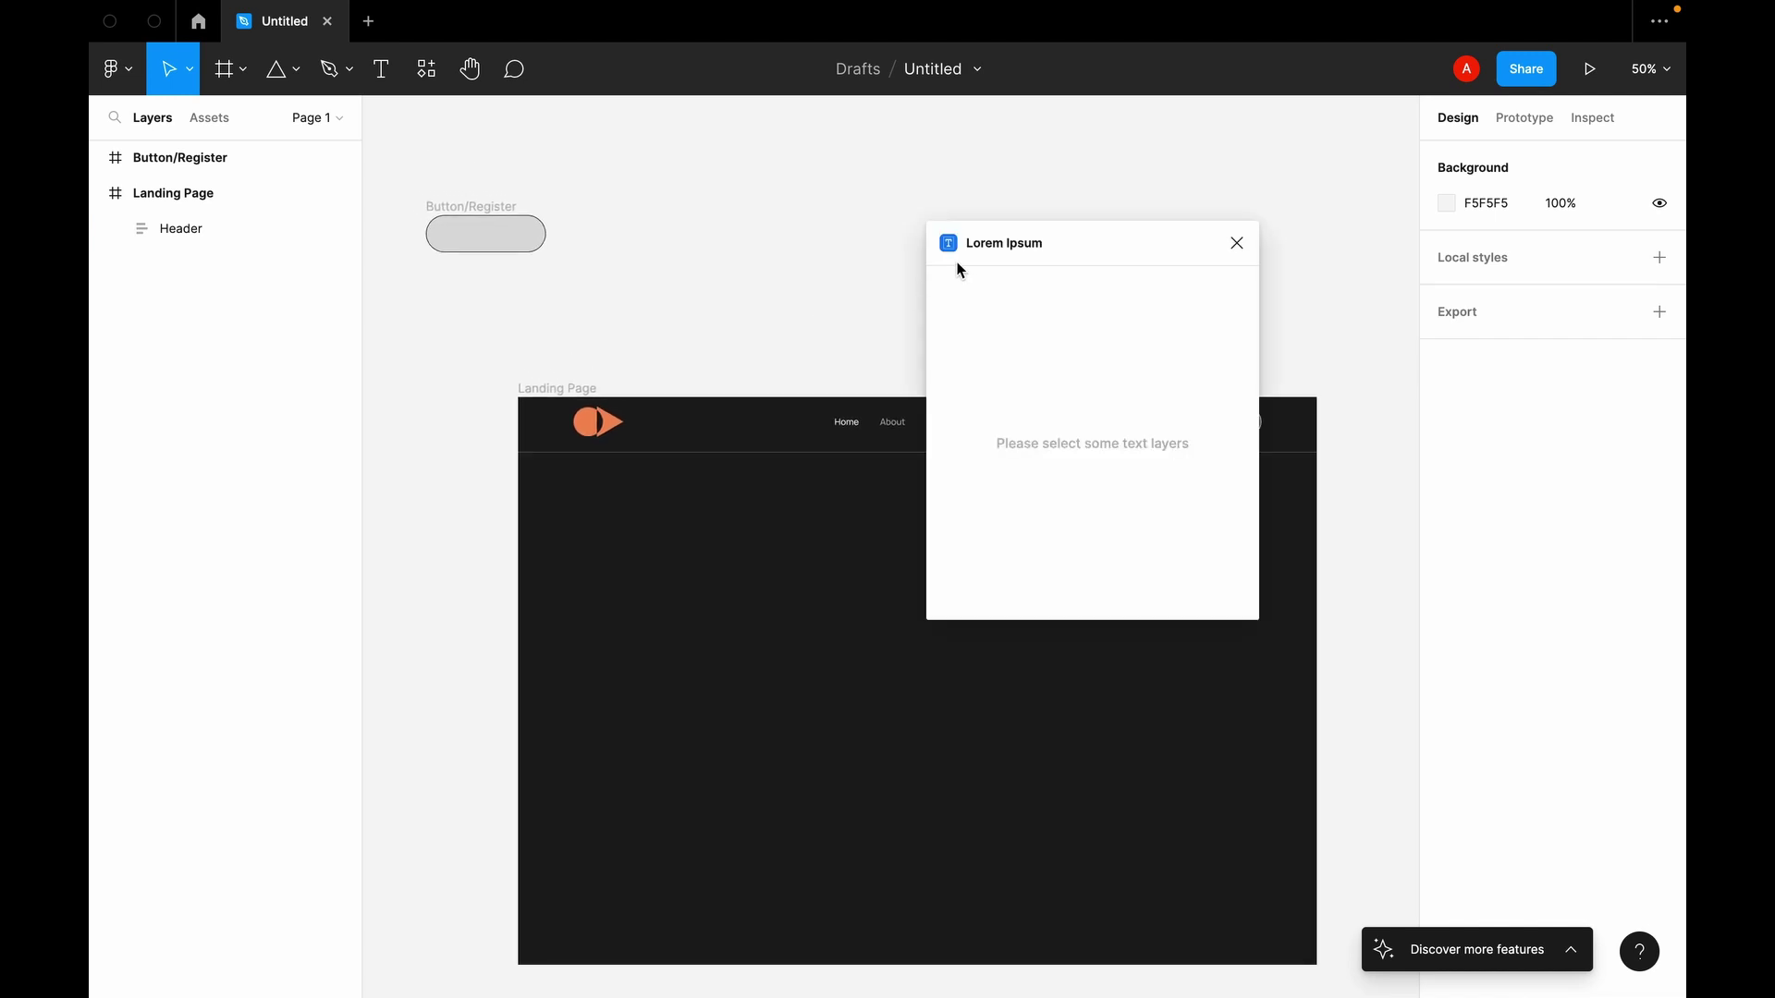
Step: Add a text layer above the Landing Page frame and fill it with 12 words generated by the Lorem Ipsum plugin
left_click_drag(990, 245, 1089, 238)
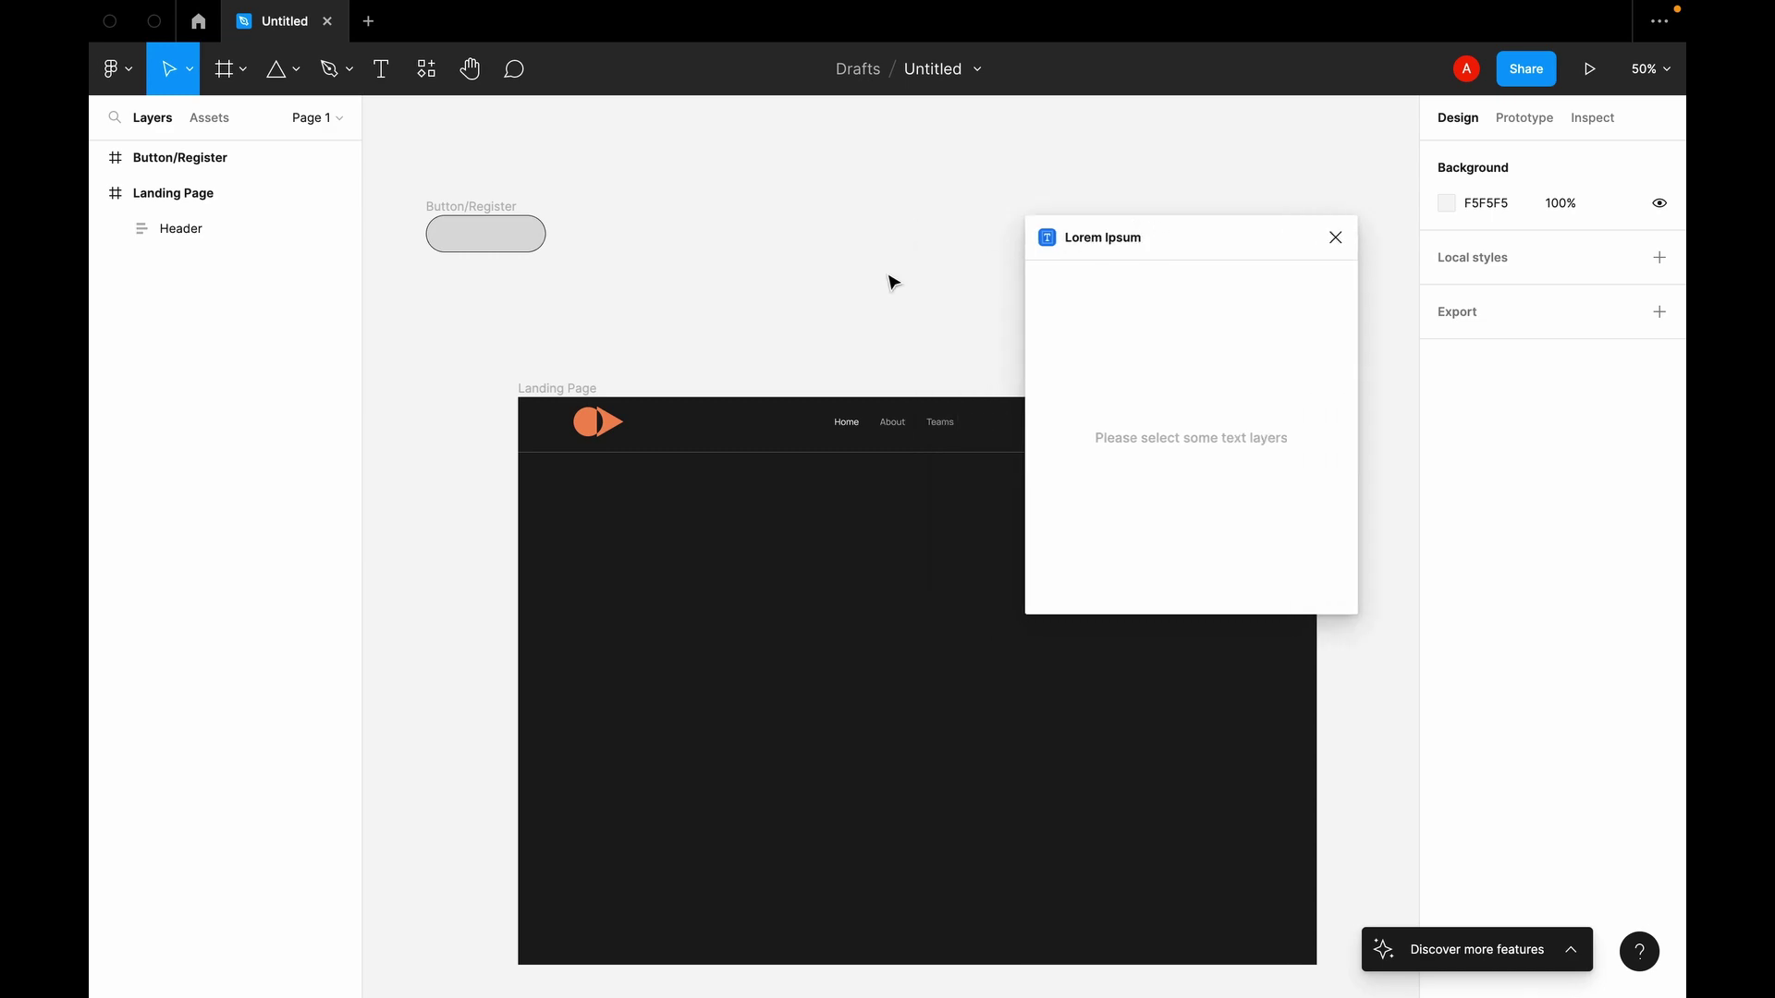
key("t")
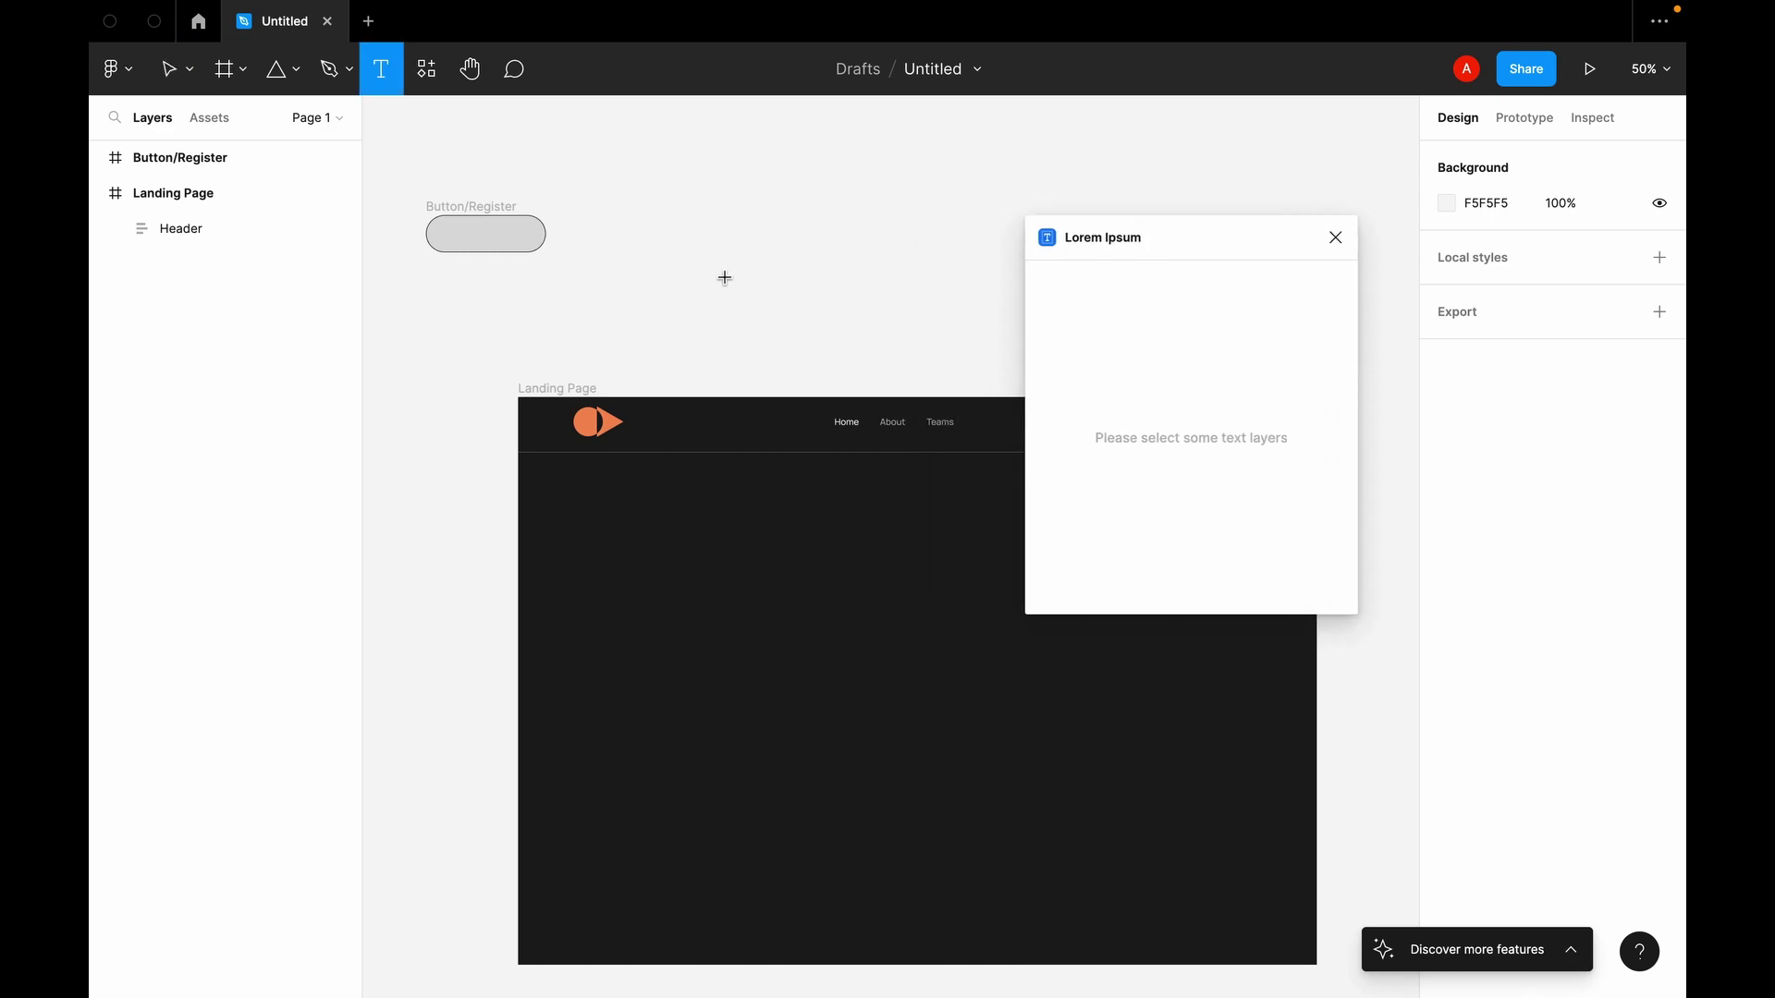
left_click(710, 252)
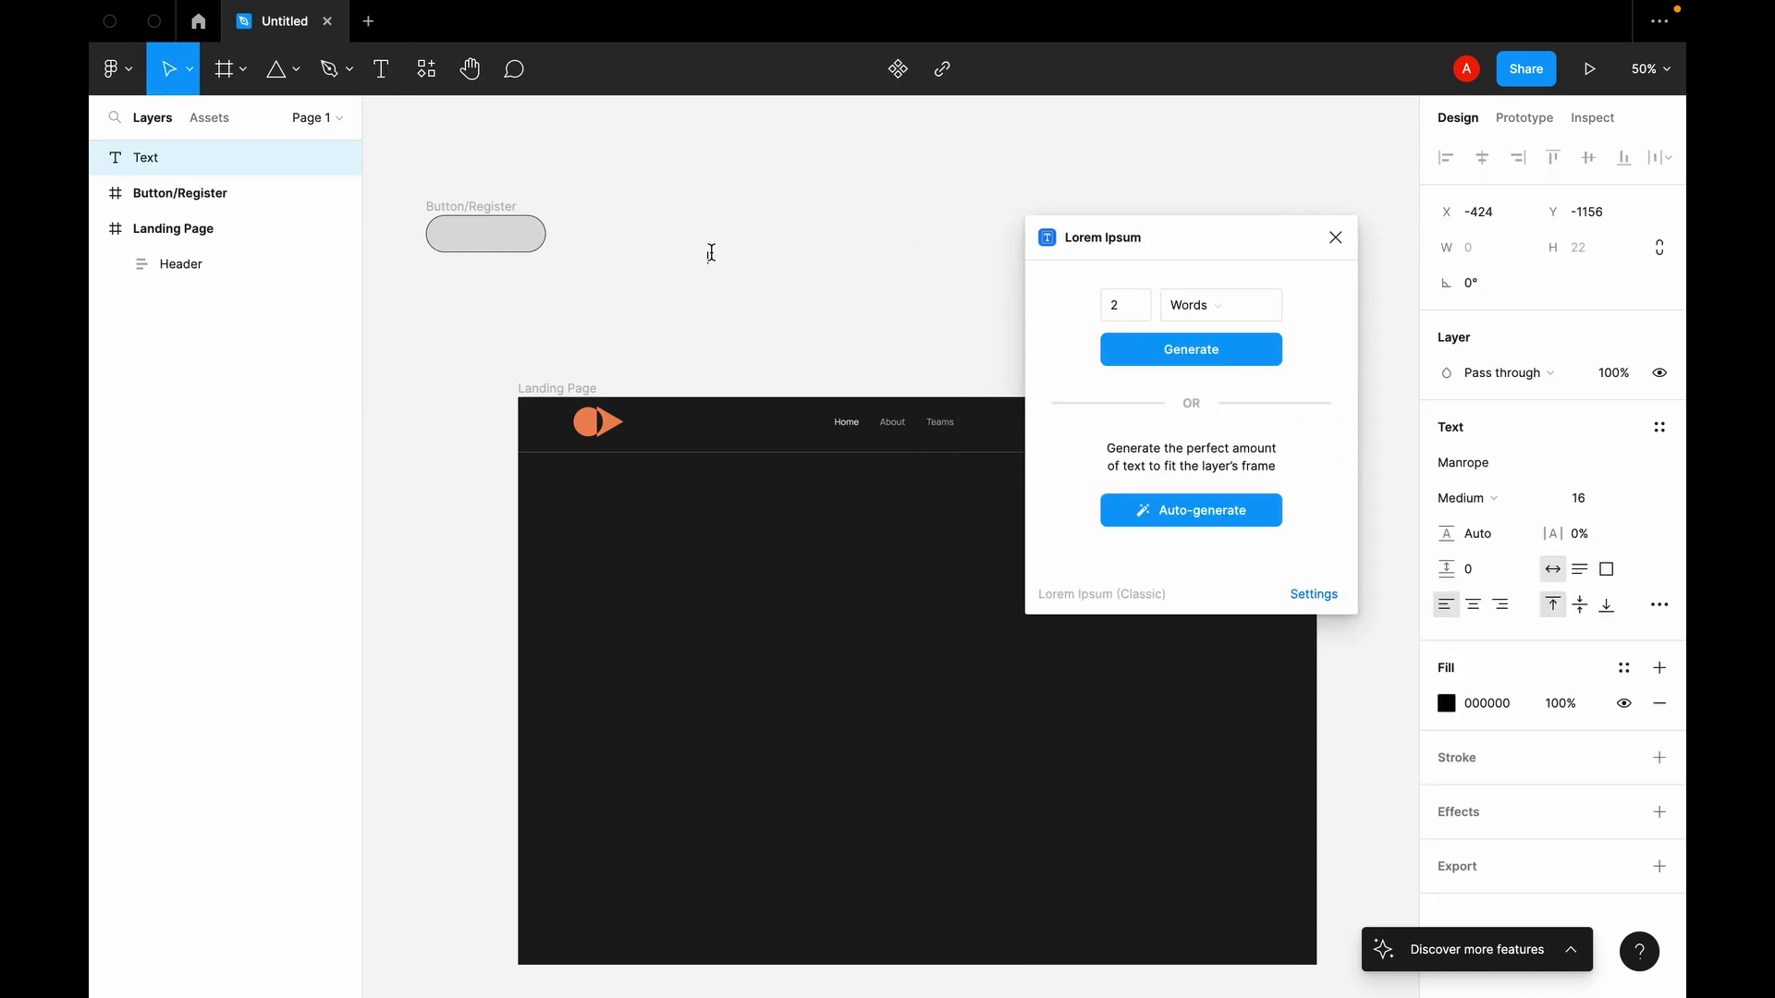
left_click(1127, 309)
left_click(1214, 350)
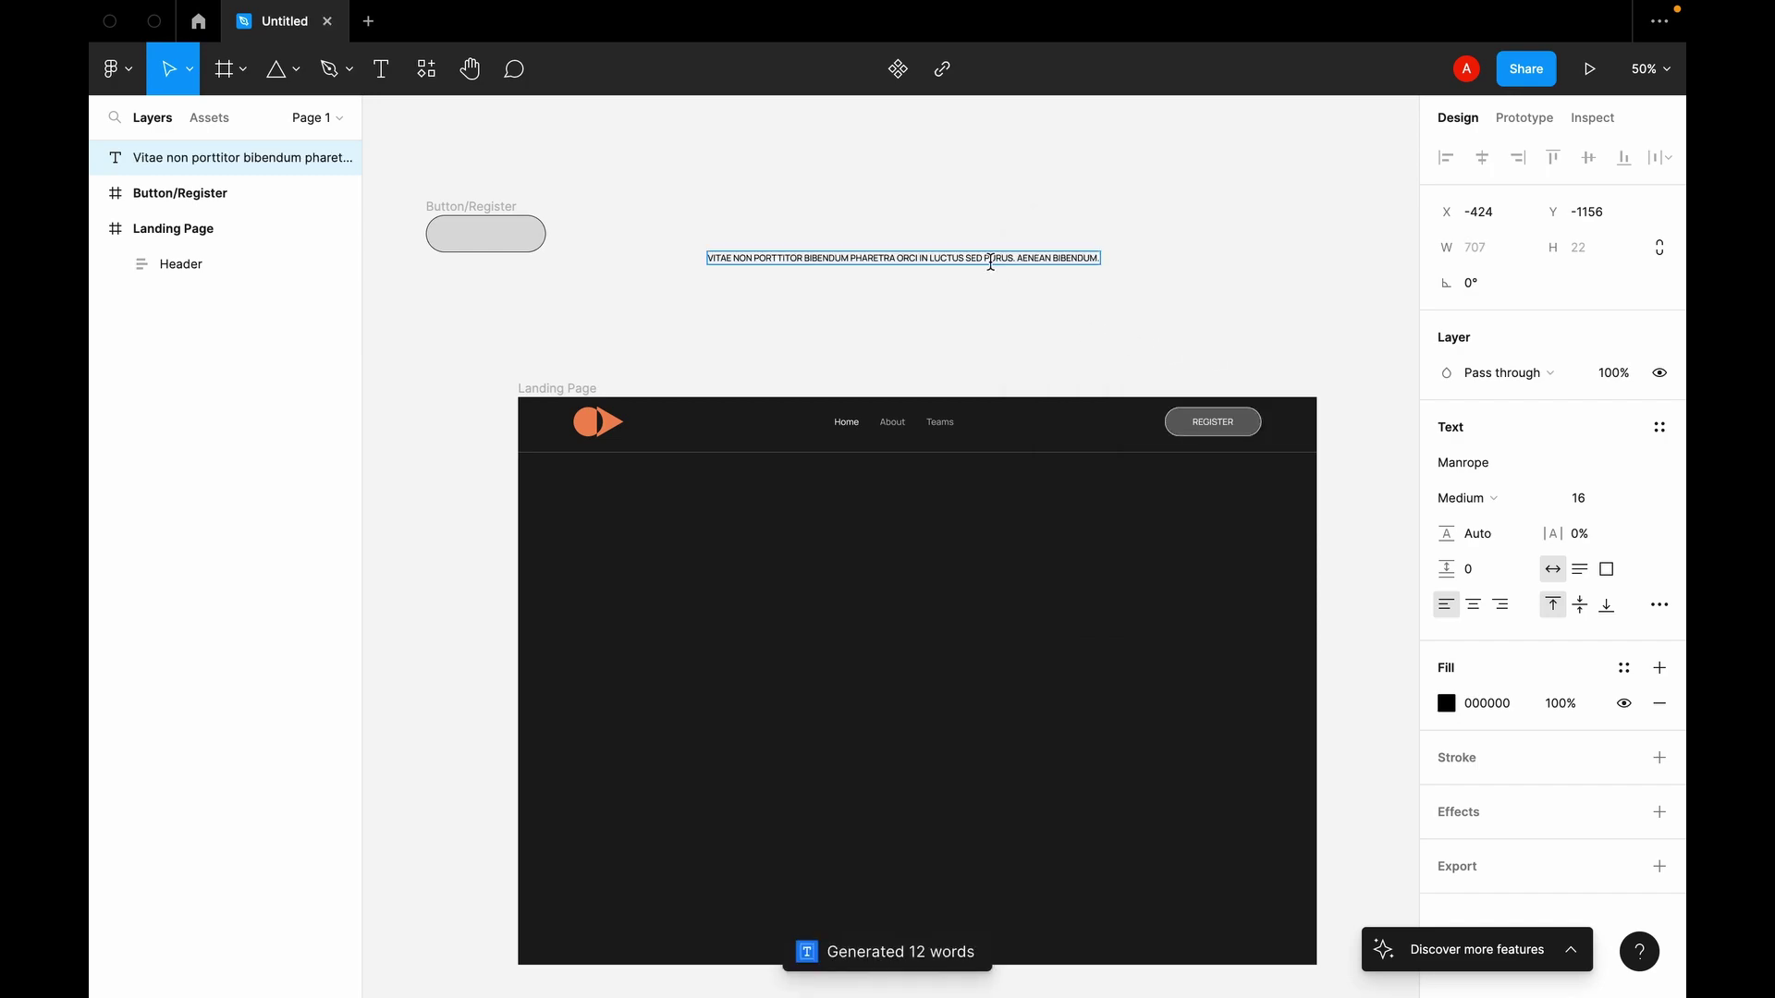
Step: Delete the trailing words "Aenean bibendum" from the generated text so it ends at "sed purus."
scroll(1038, 249, "down", 1)
left_click(1012, 214, "shift")
key("BackSpace")
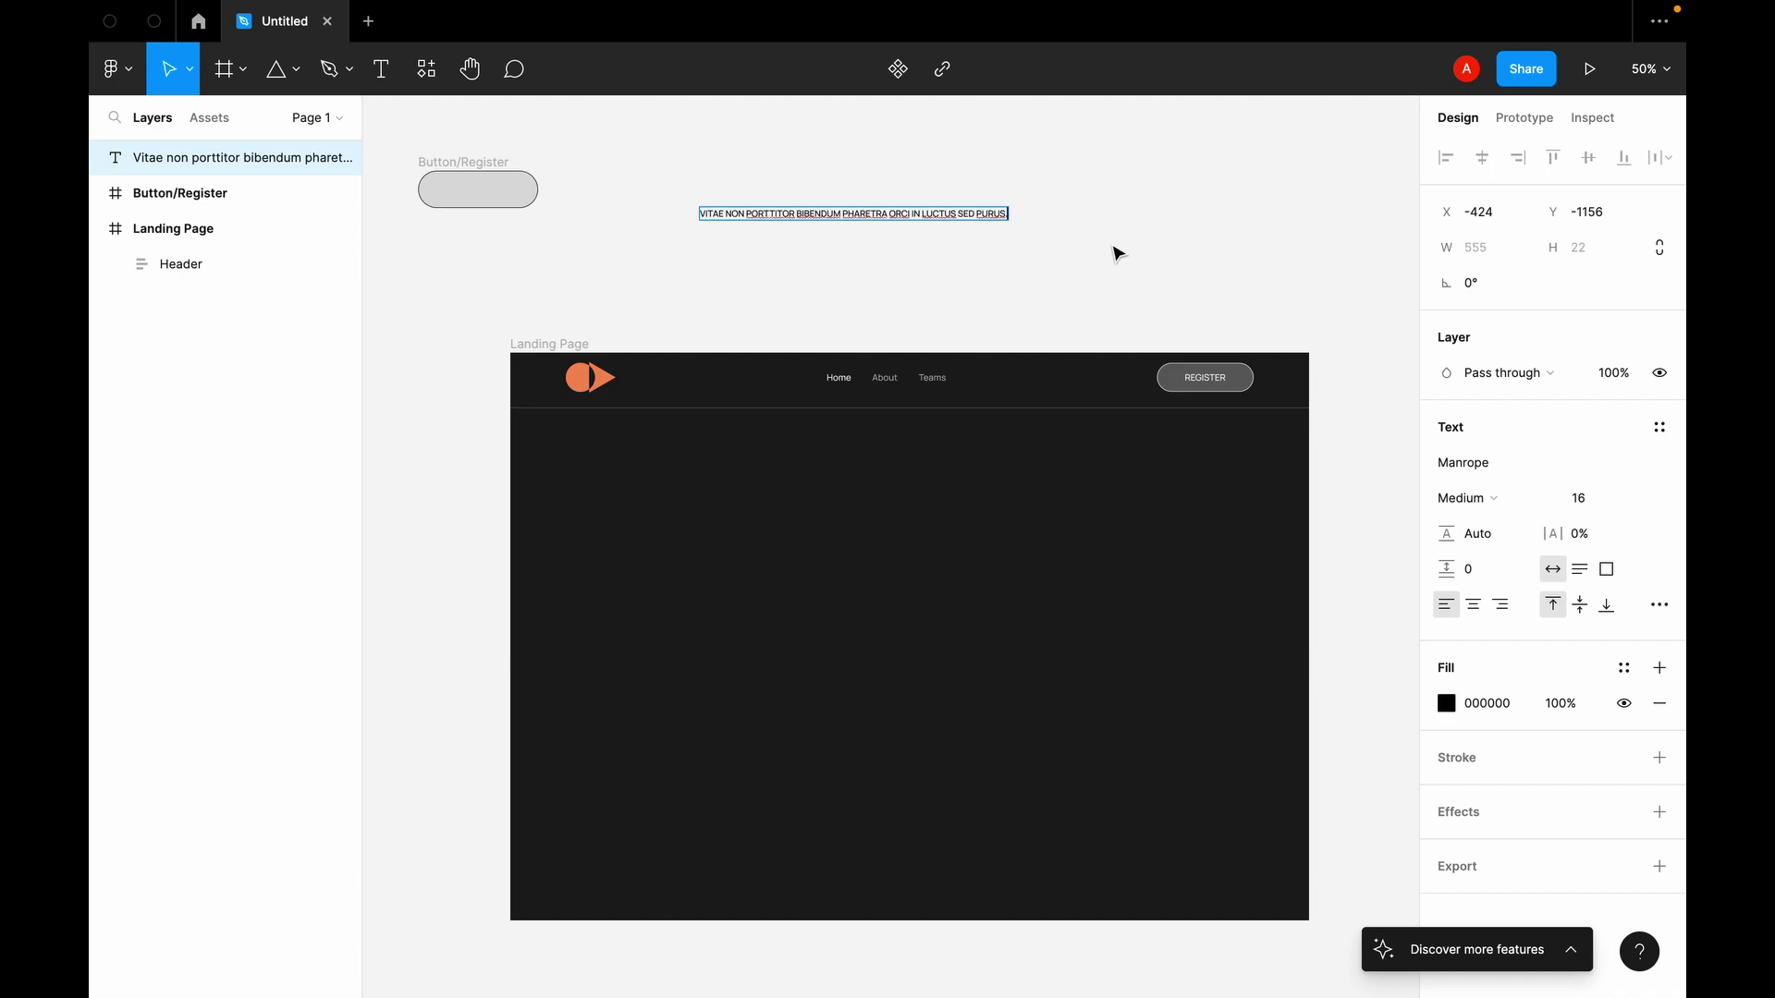
key("Escape")
Step: Duplicate the text line below itself, replace the copy's text with five Lorem Ipsum words, and centre it beneath the original
left_click_drag(927, 224, 927, 275)
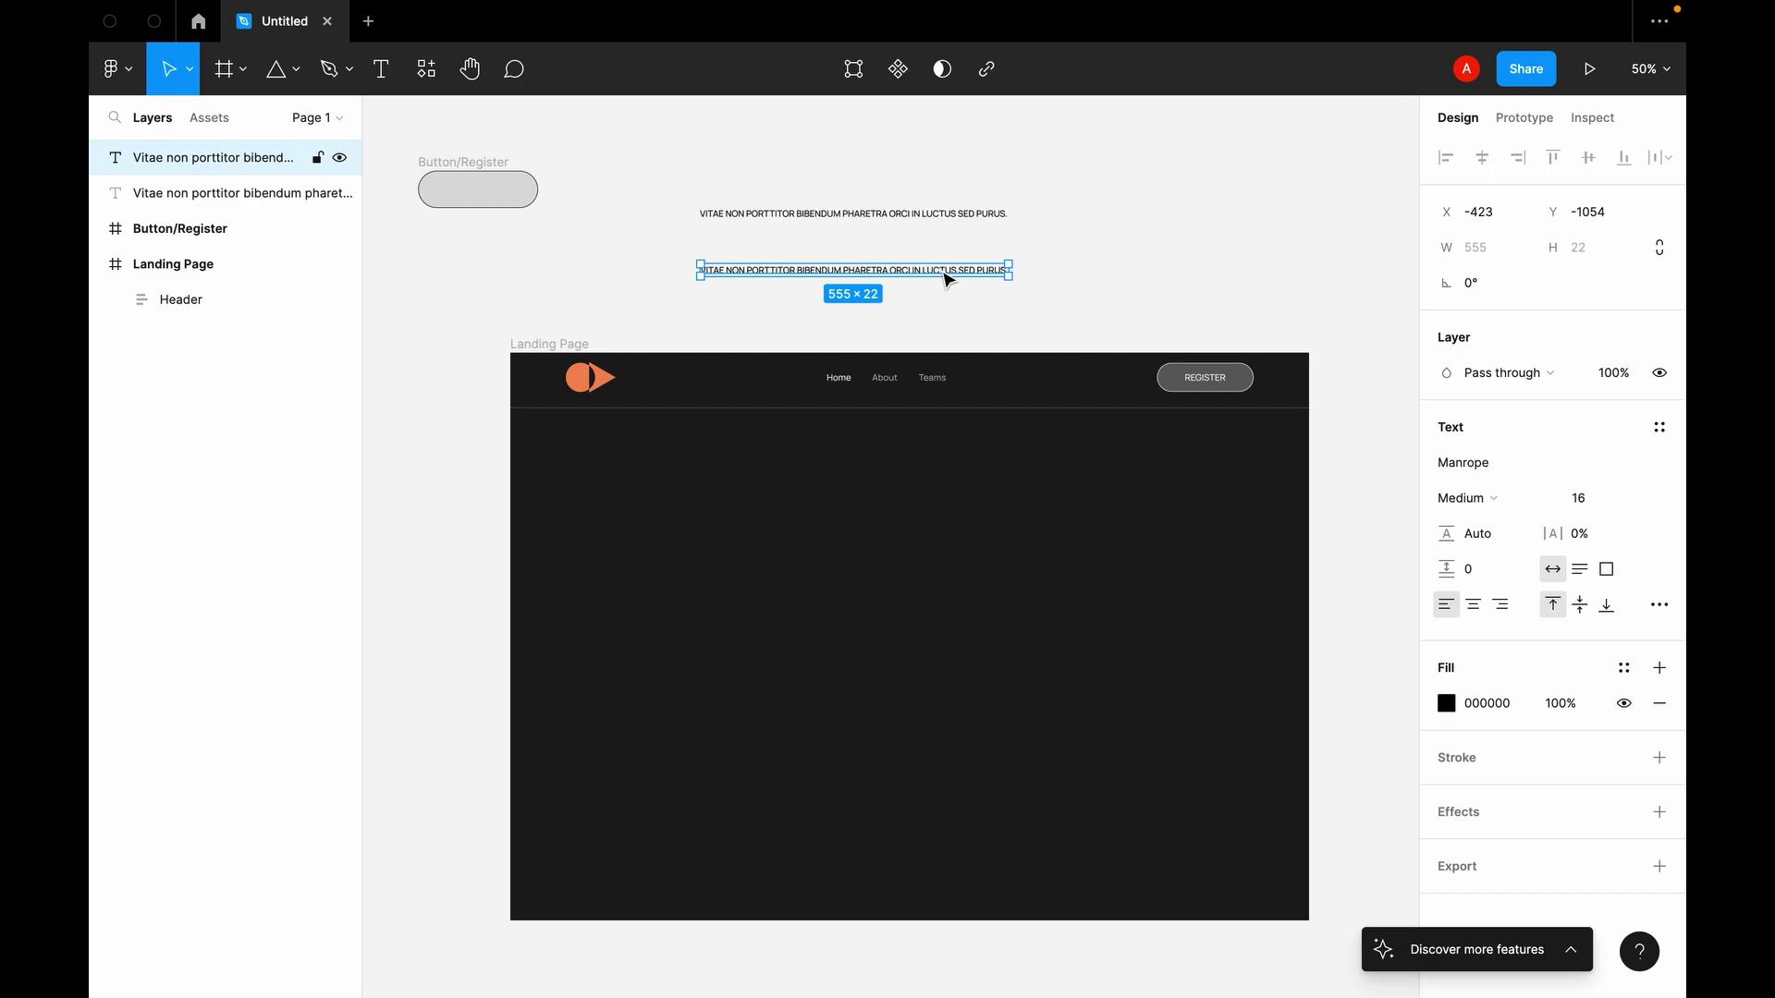
right_click(941, 271)
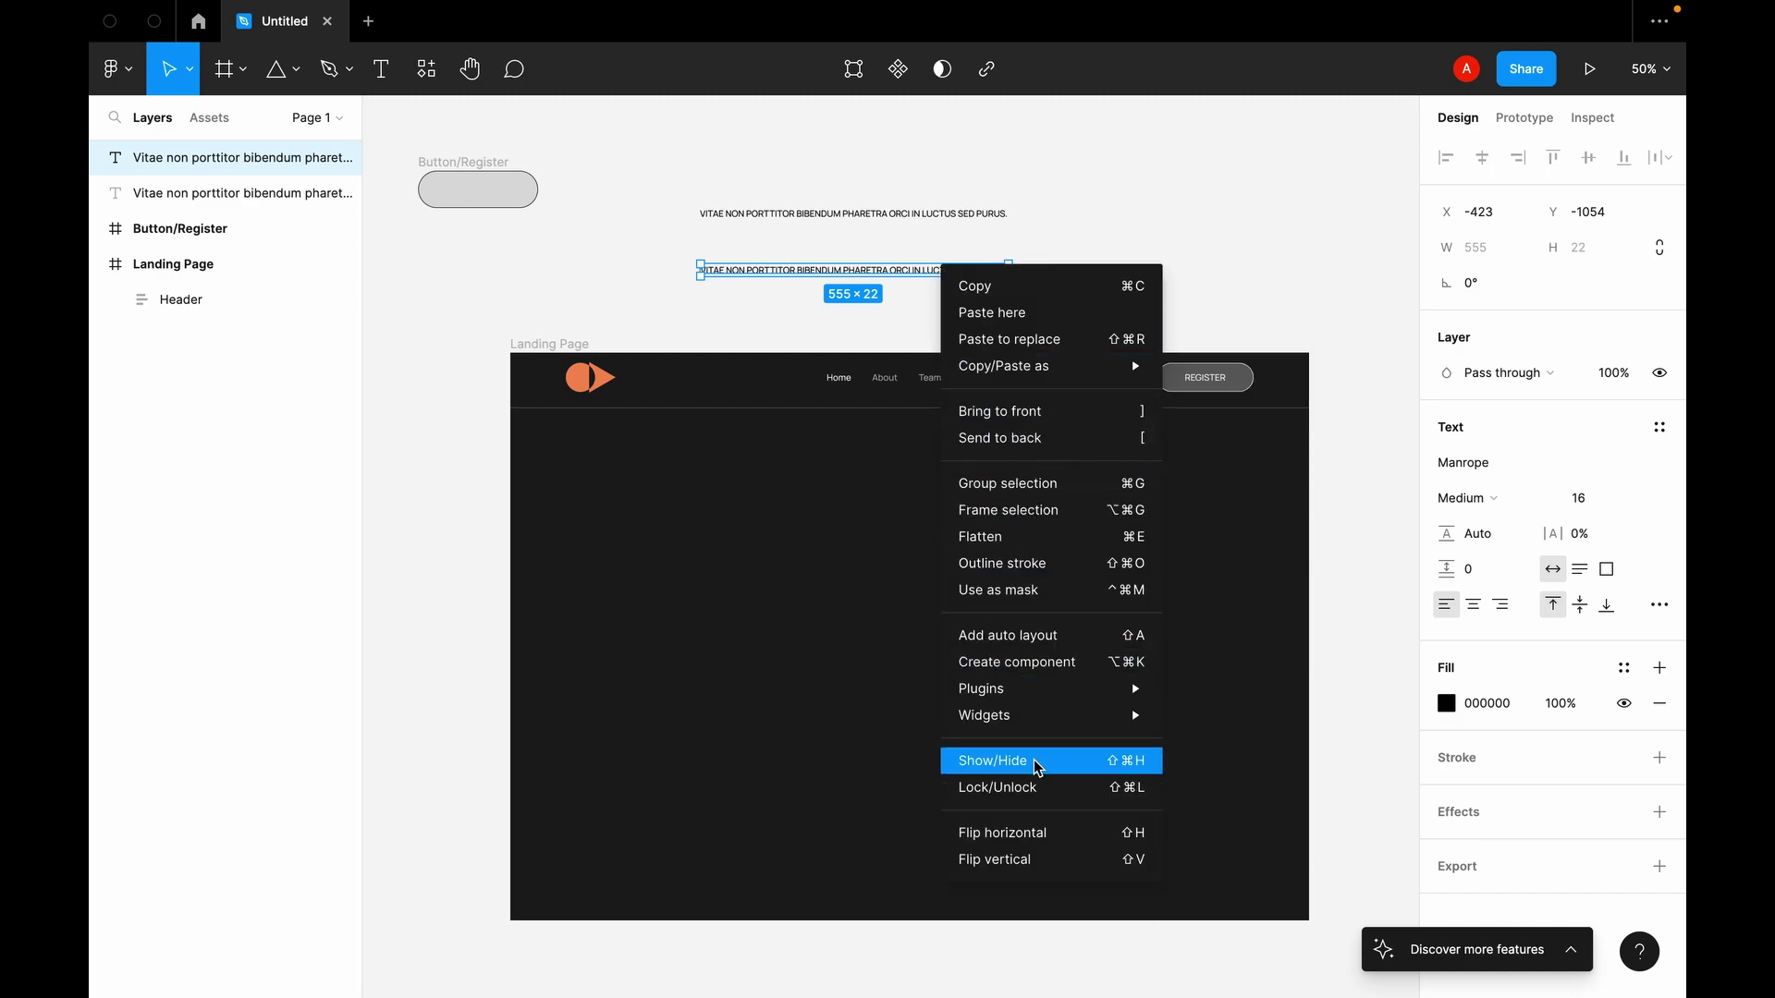
mouse_move(1049, 694)
left_click(1213, 723)
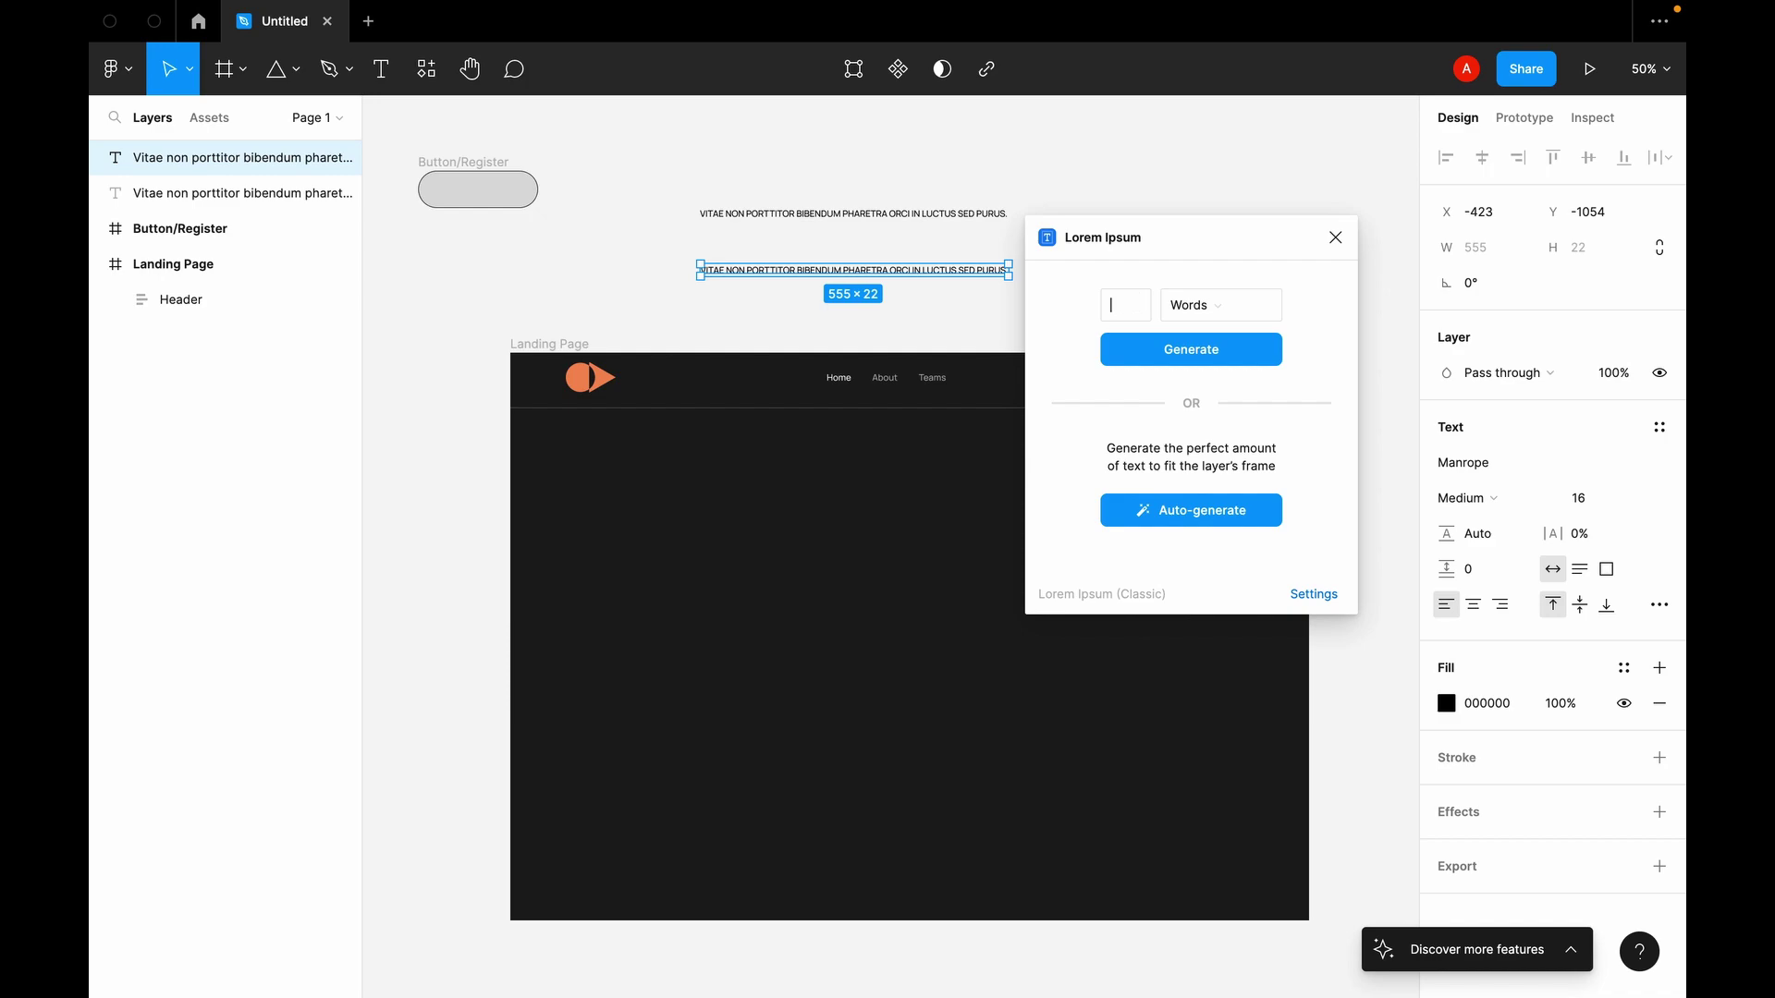
left_click(1200, 357)
left_click_drag(822, 275, 888, 275)
Step: Change the "Vitae non porttitor" line's fill to a linear gradient running horizontally across the full text width
left_click(924, 214)
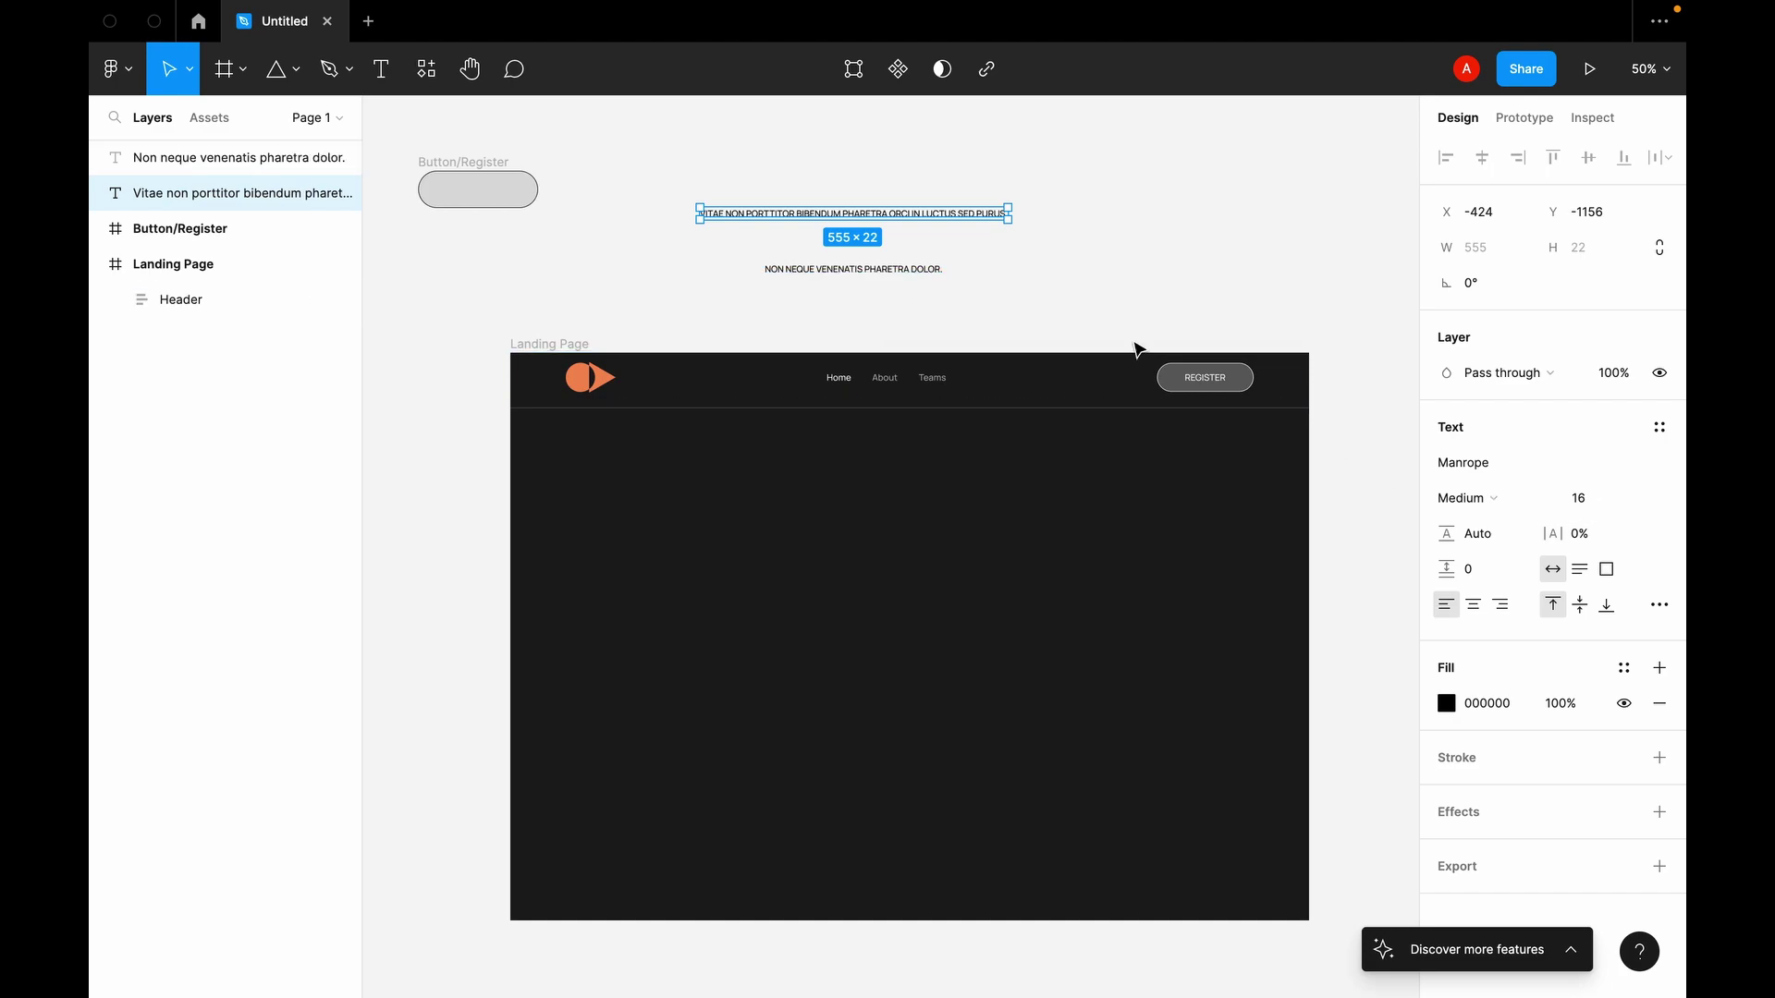
left_click(1445, 706)
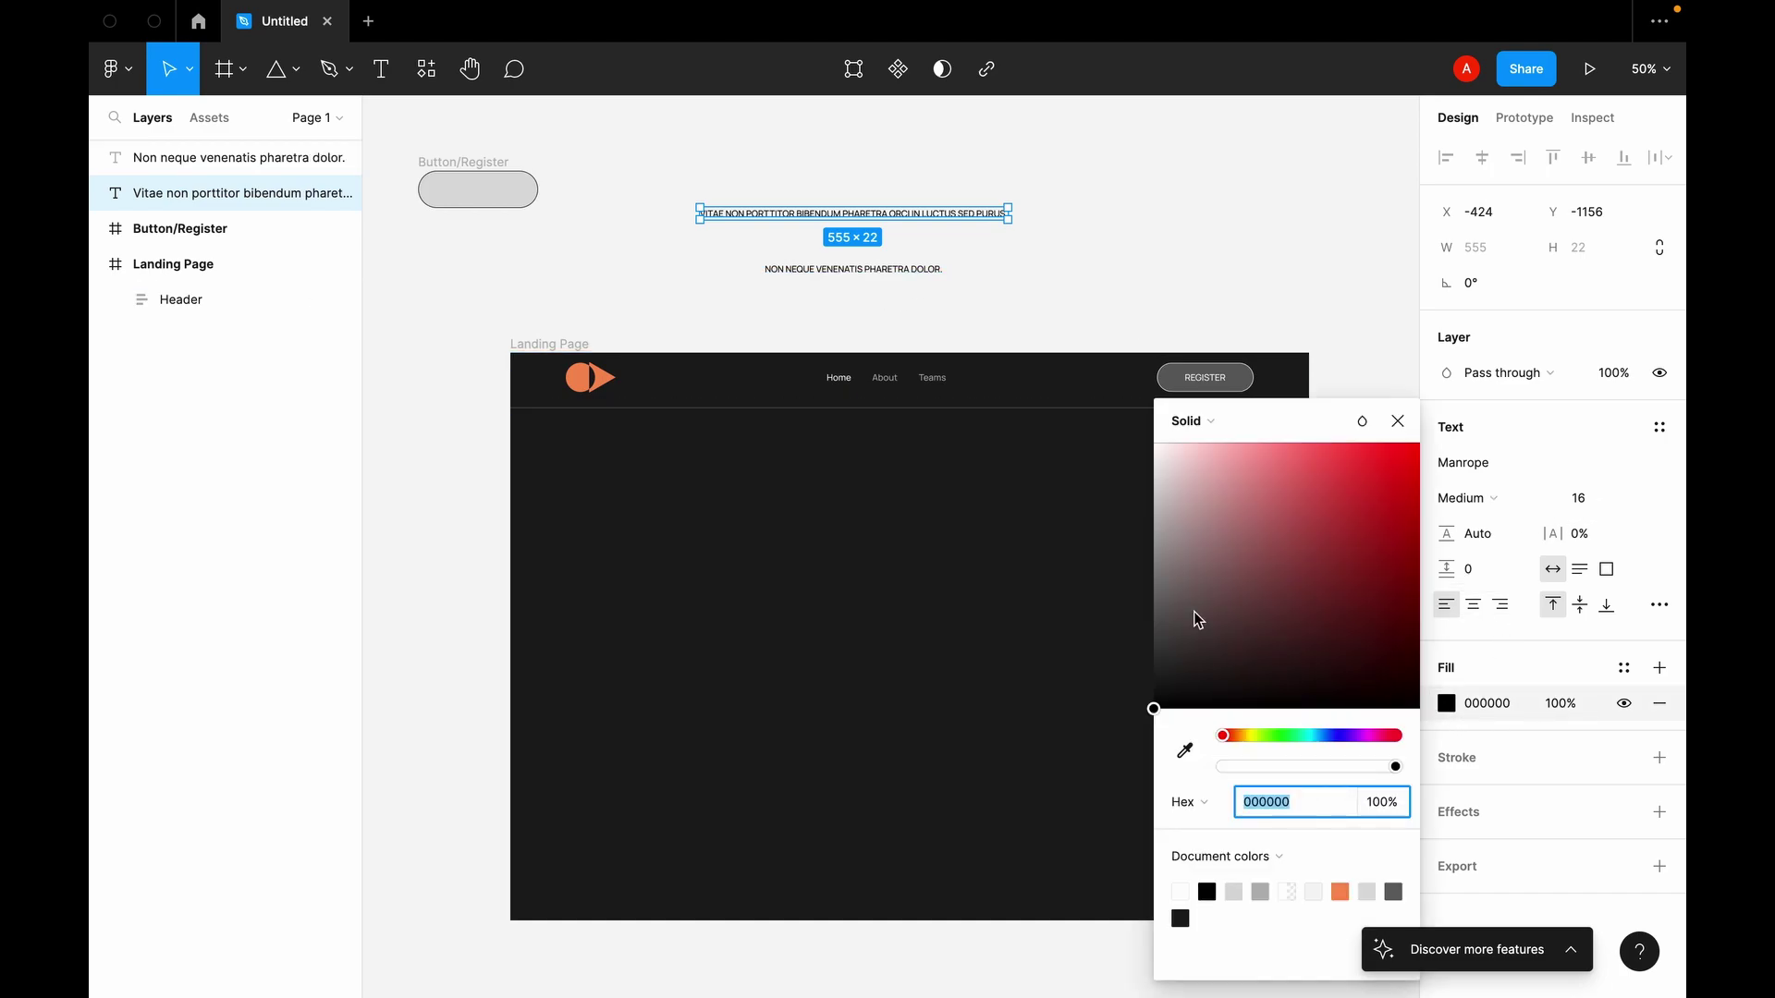
left_click(1226, 421)
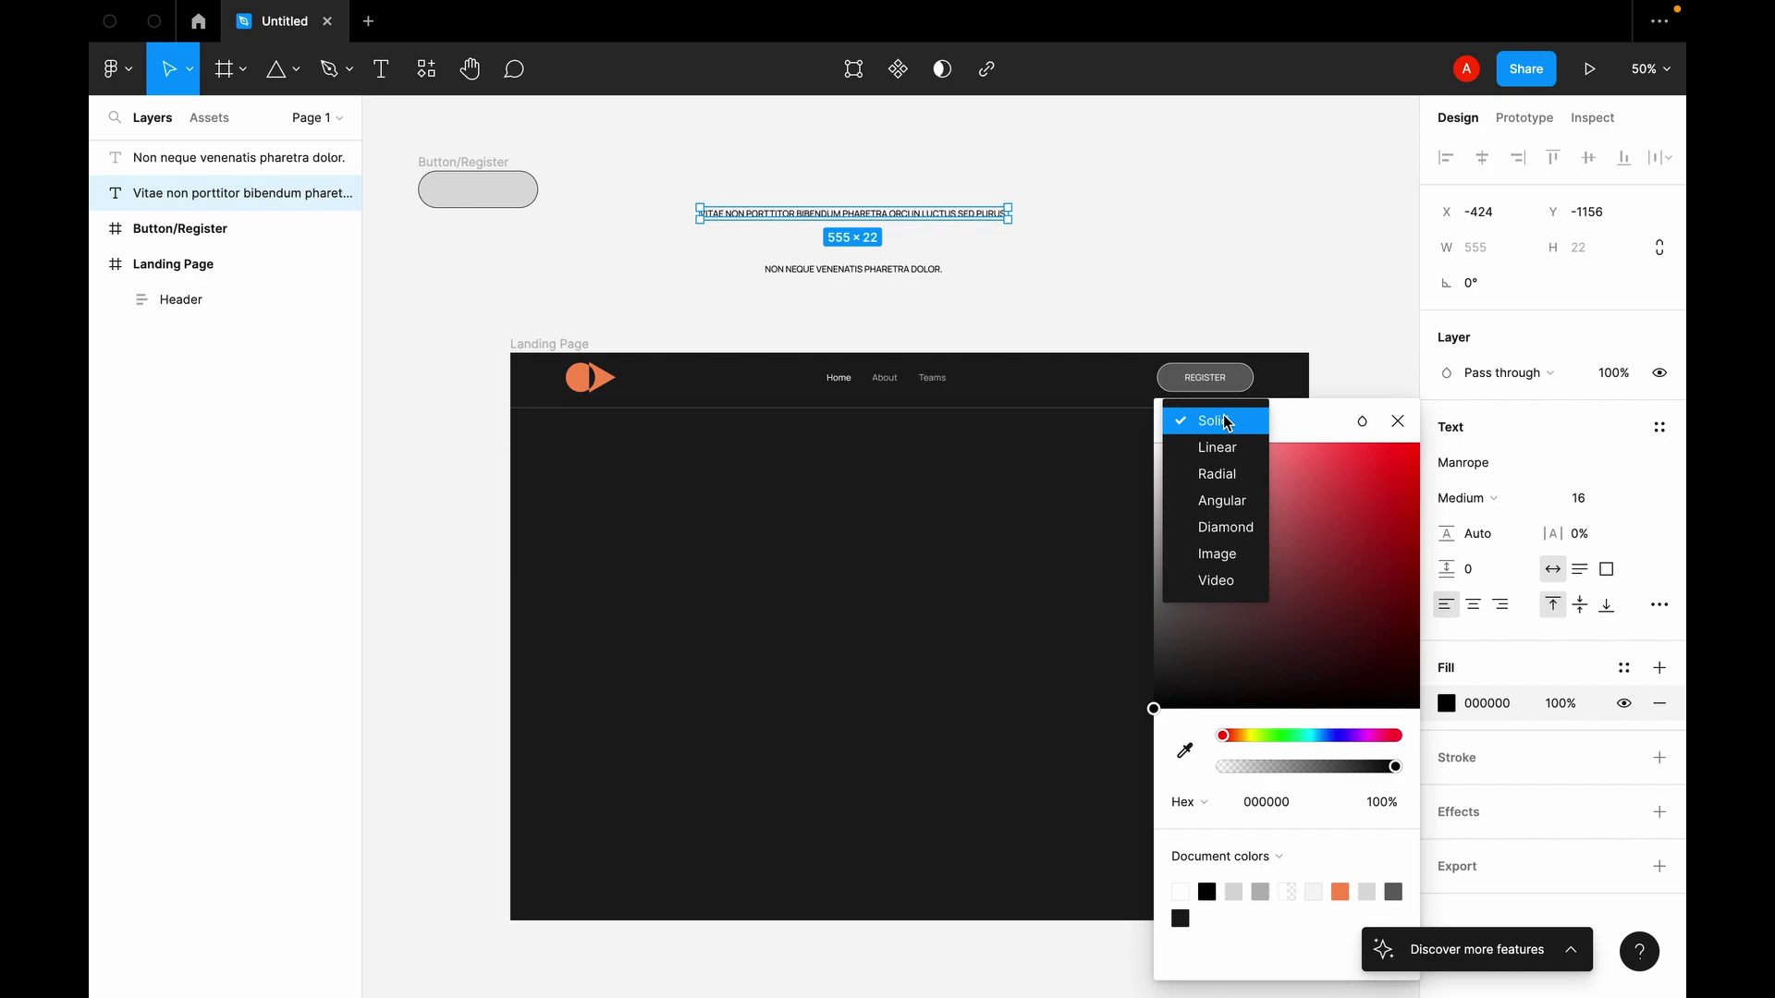
left_click(1205, 462)
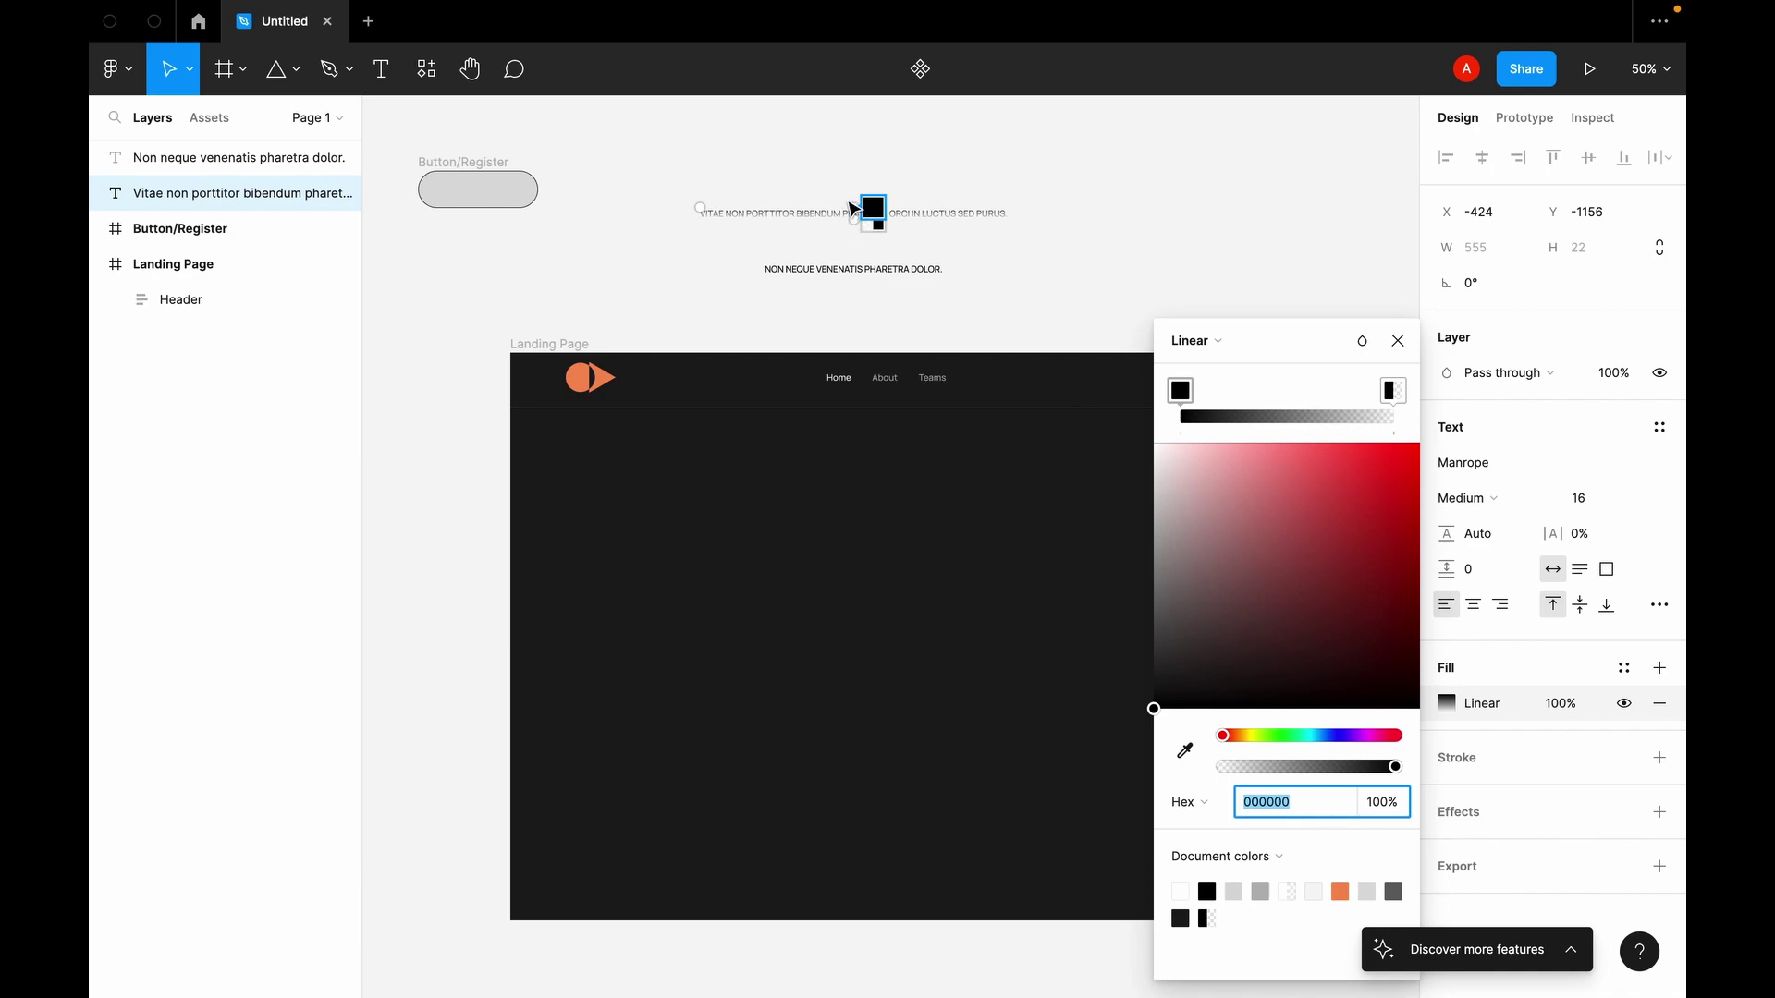
left_click_drag(869, 207, 704, 216)
left_click_drag(852, 220, 1019, 214)
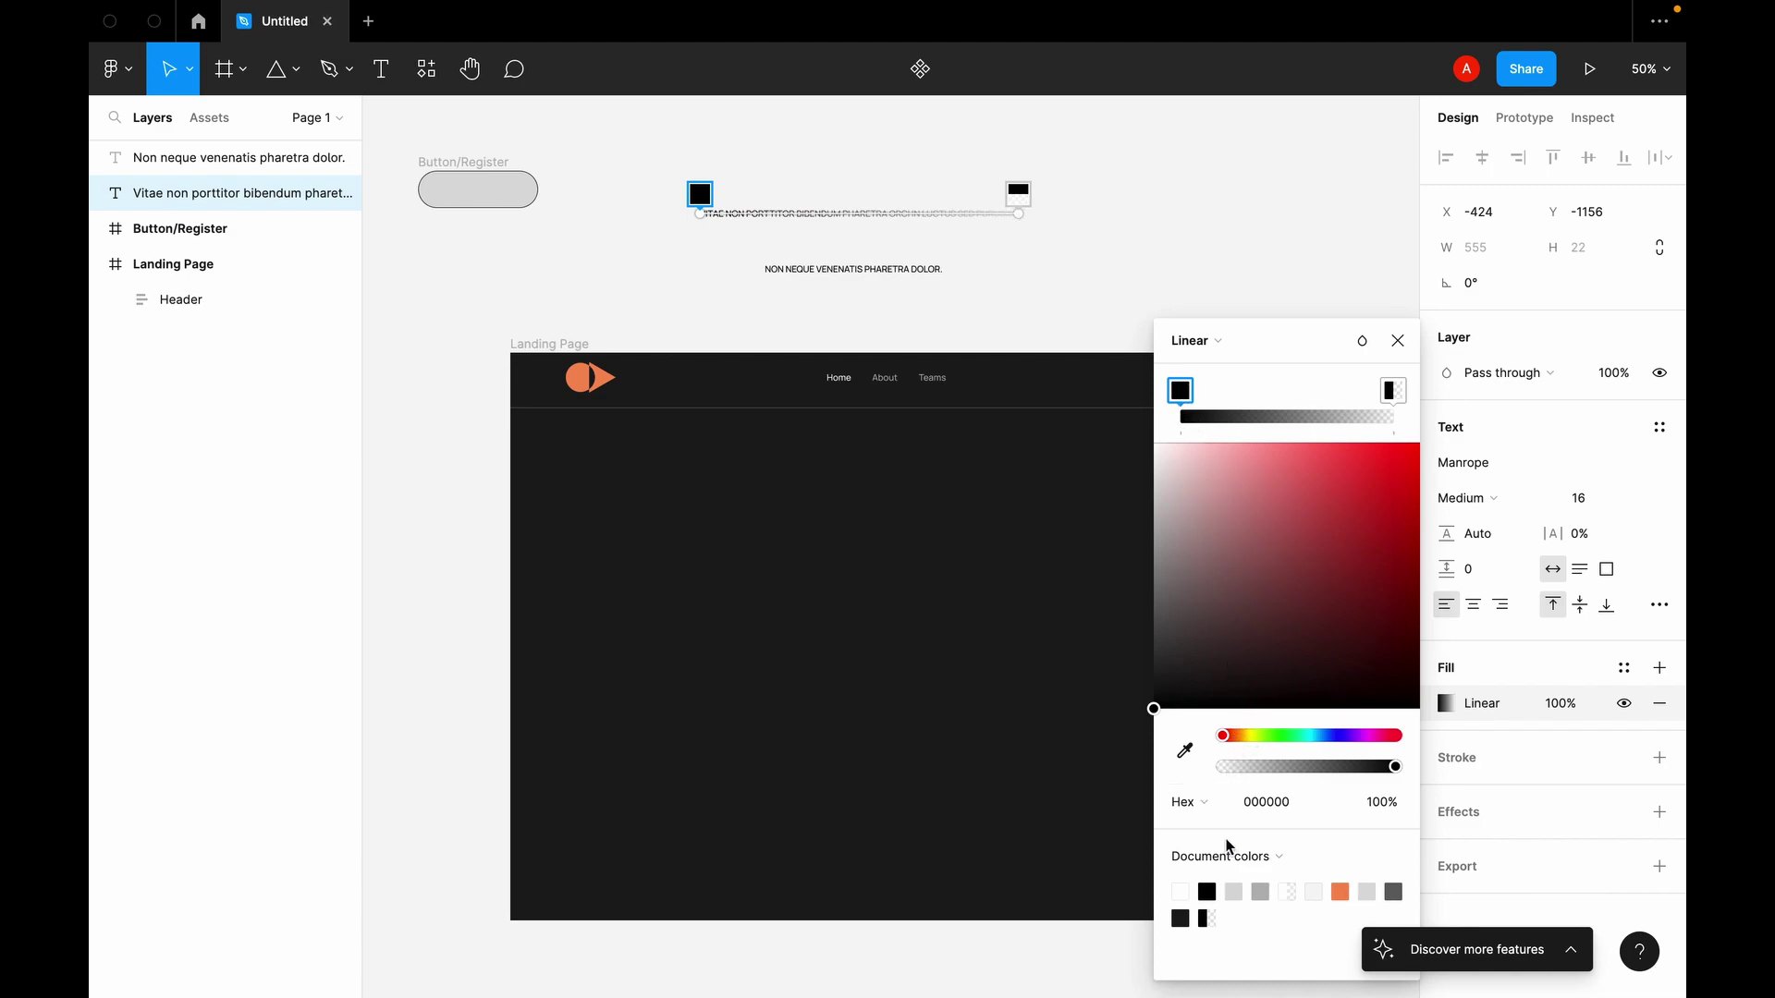
Step: Set the start color of the text's linear gradient to C15D74
left_click(1291, 804)
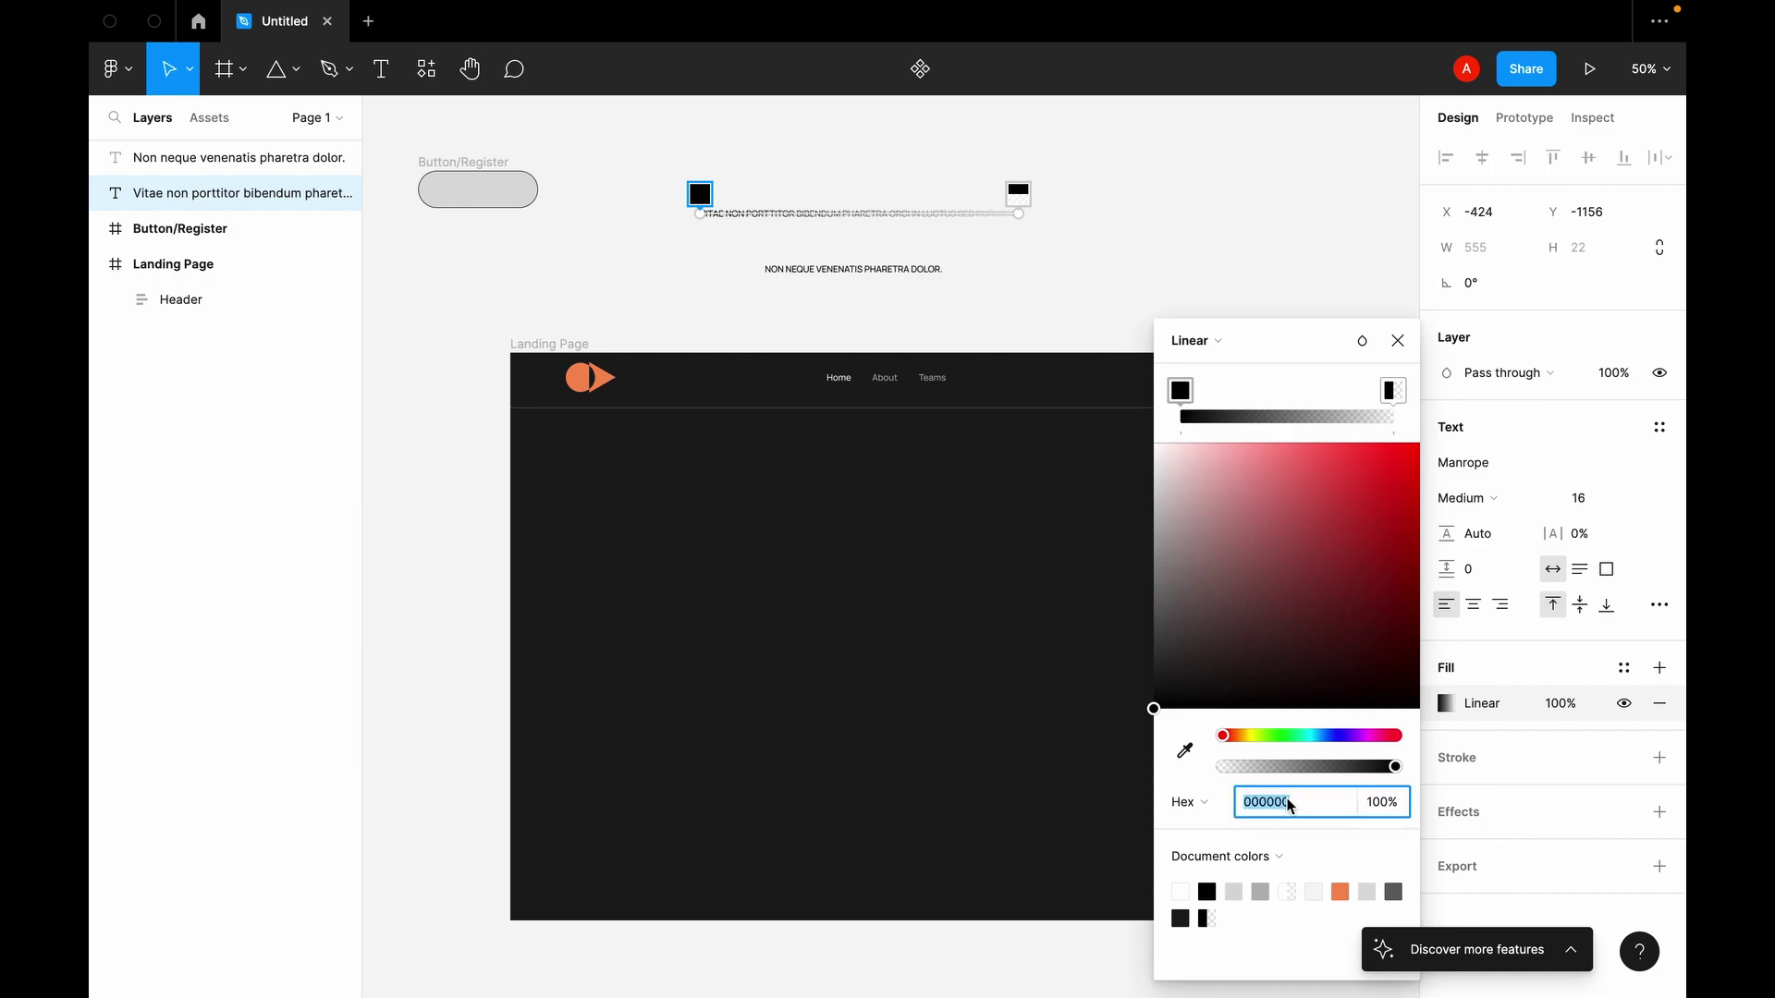
type("c15d74")
key("Return")
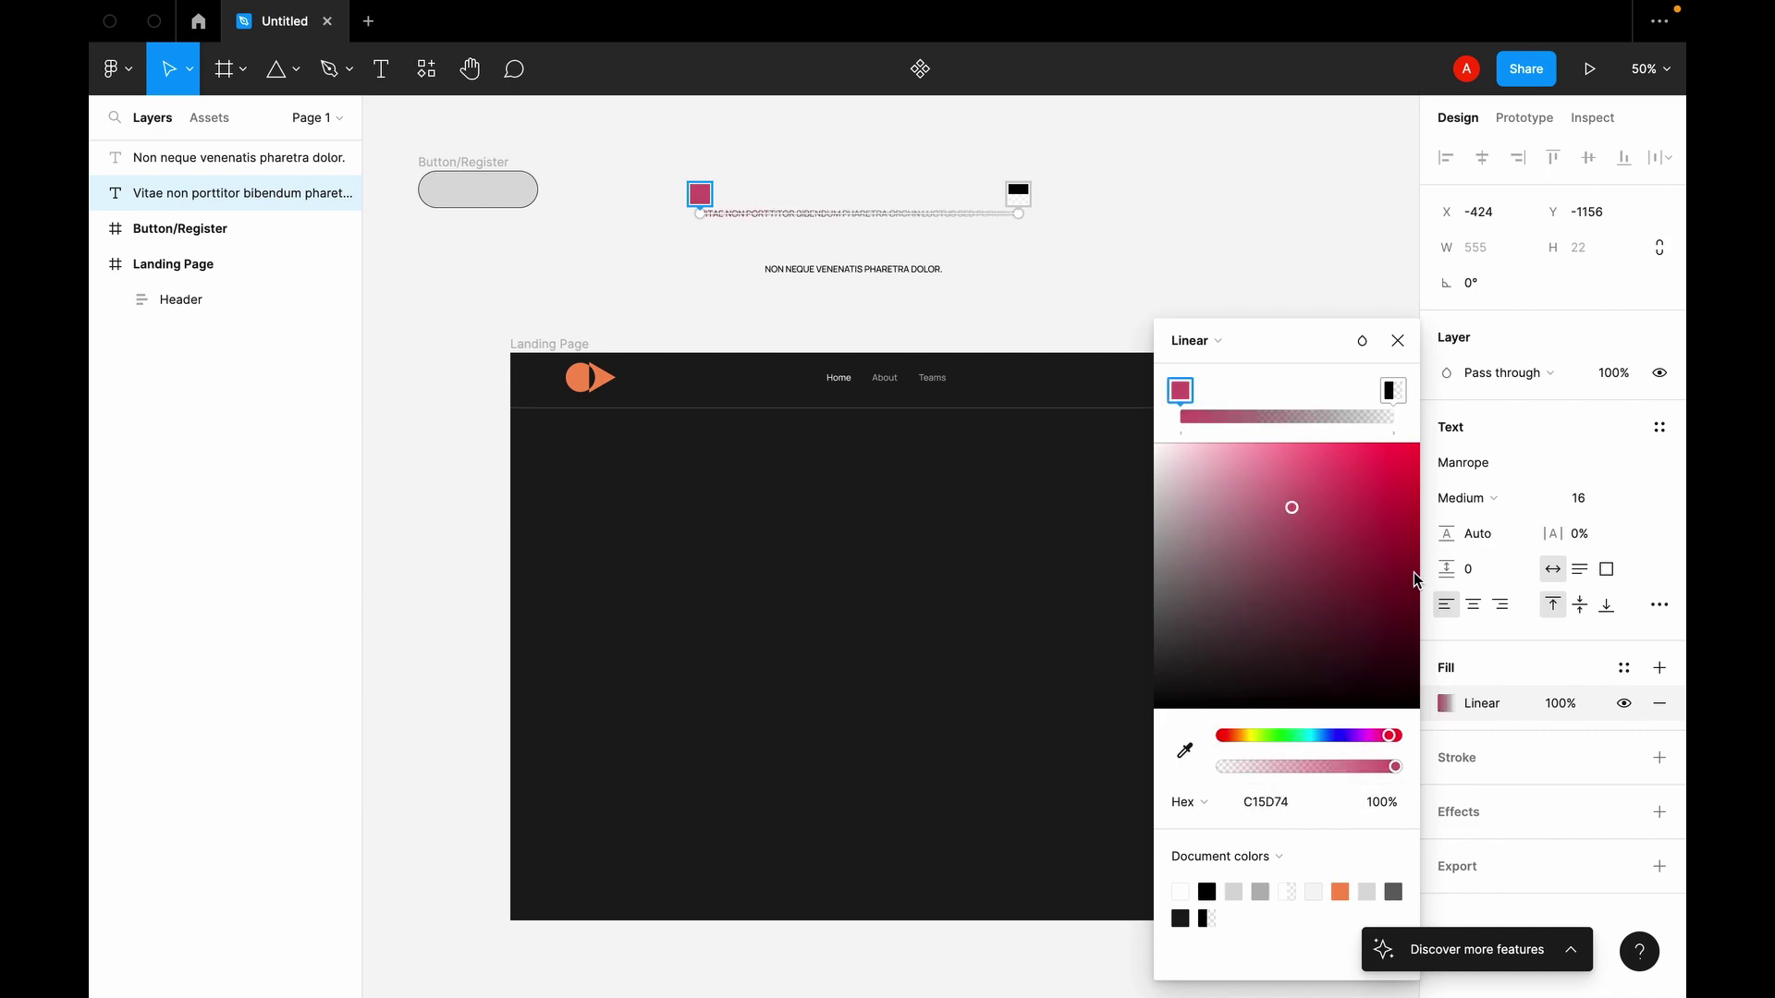
Step: Set the gradient's end stop to DD9C77 at 100% opacity and close the color picker
left_click(1394, 392)
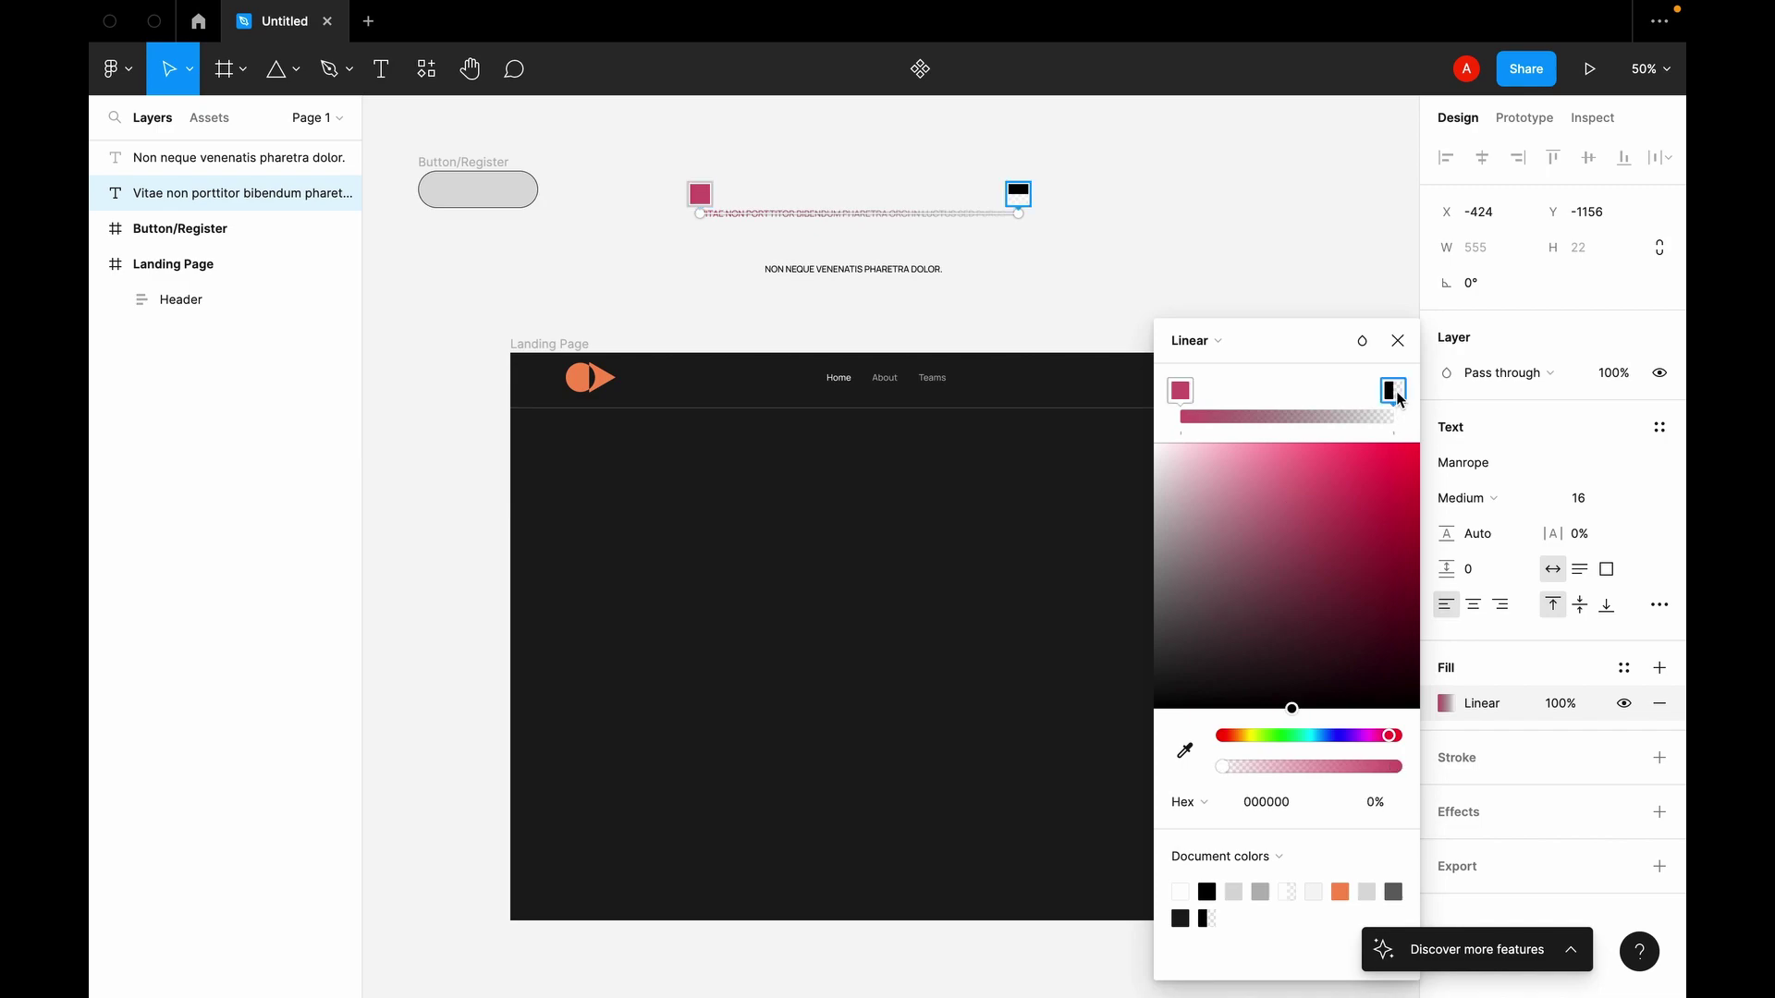
left_click(1276, 802)
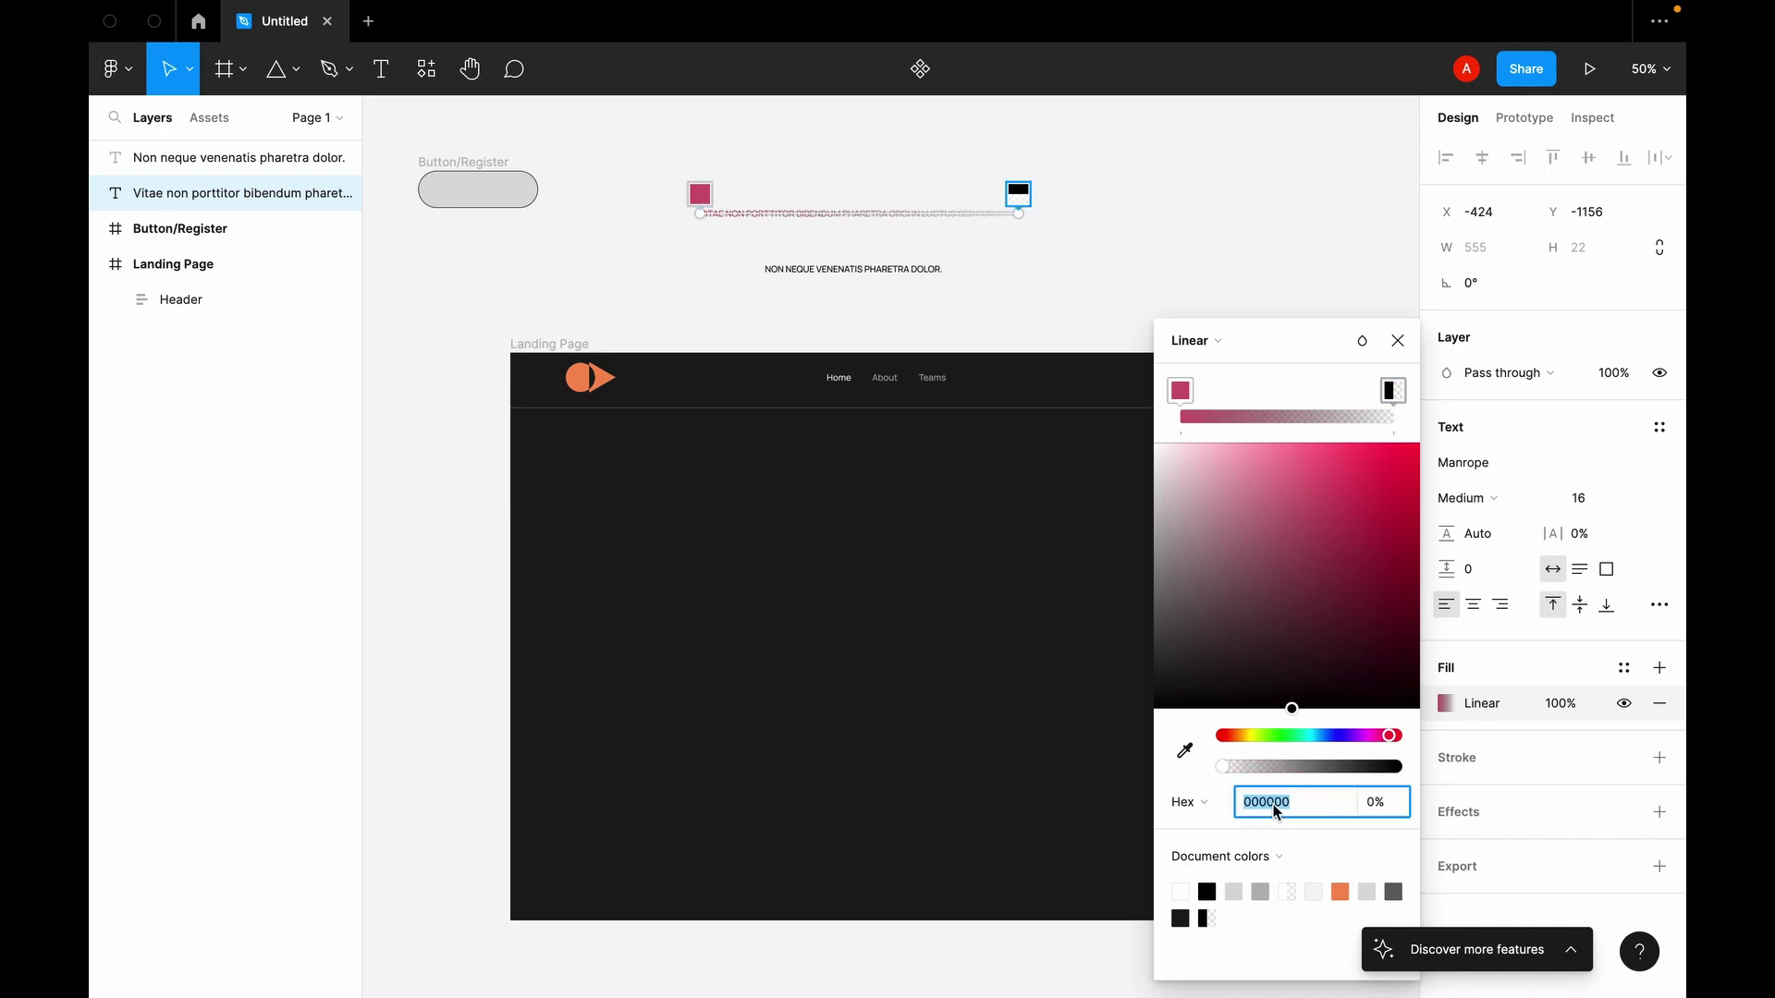
type("dd9c77")
key("Return")
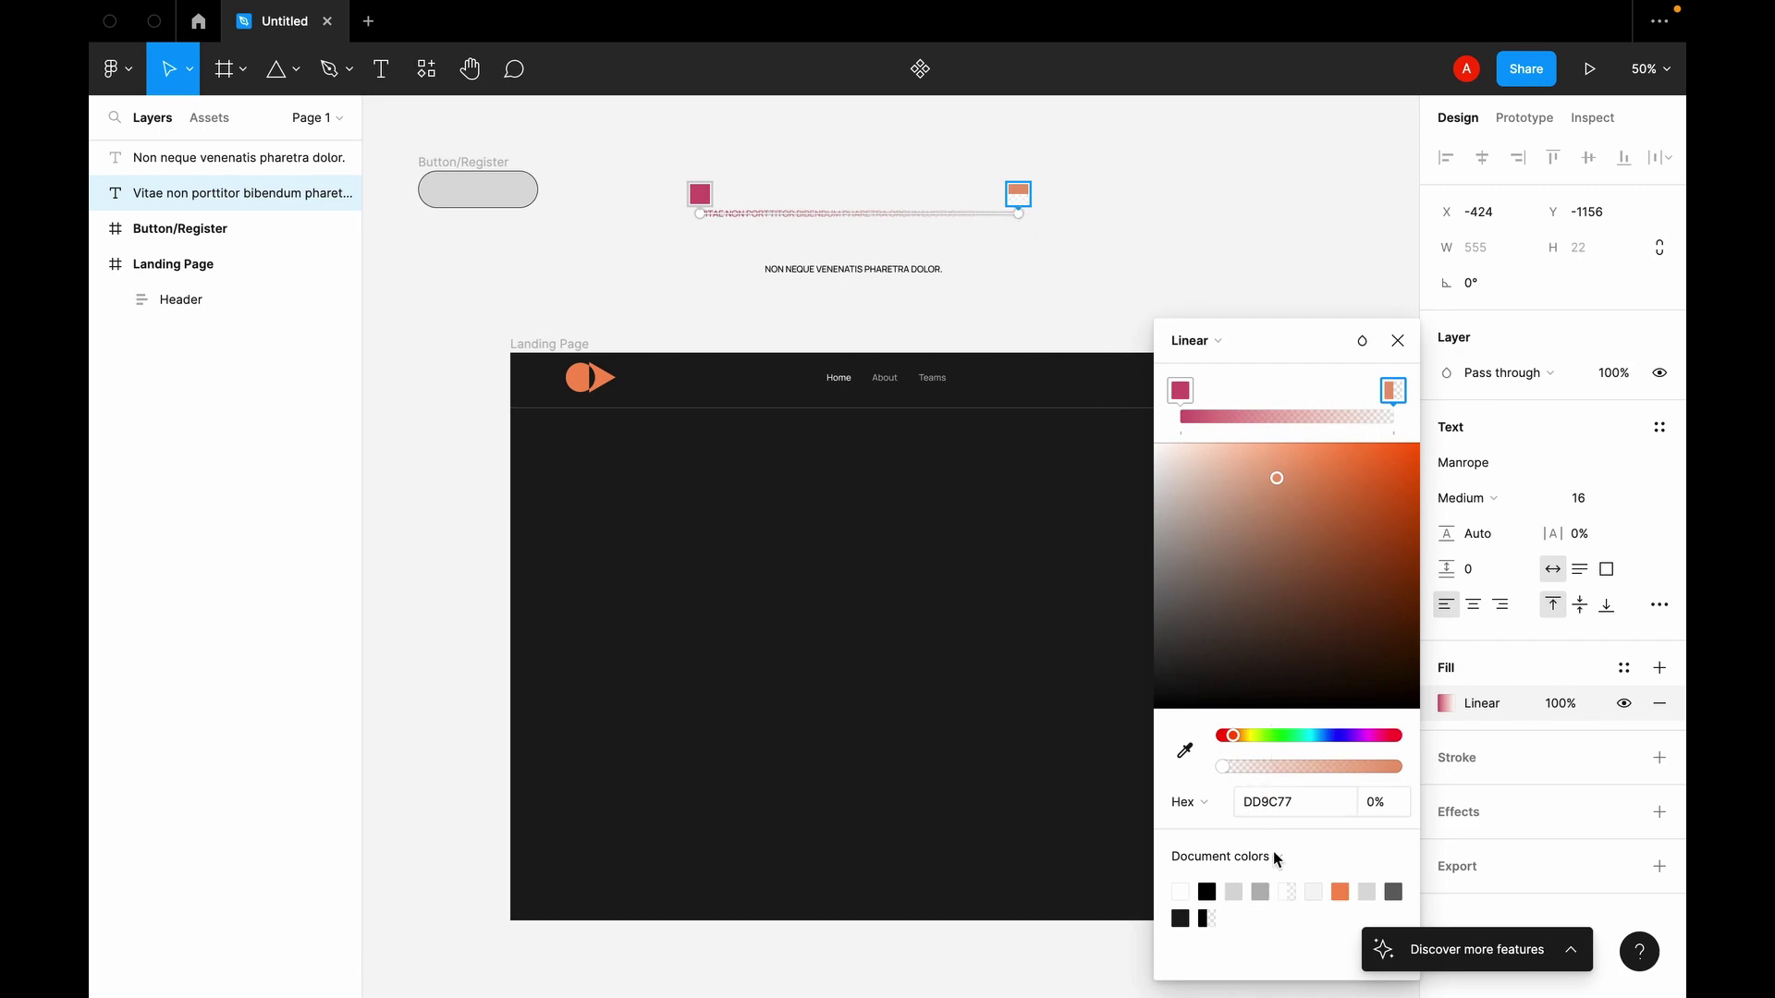
left_click_drag(1224, 767, 1407, 773)
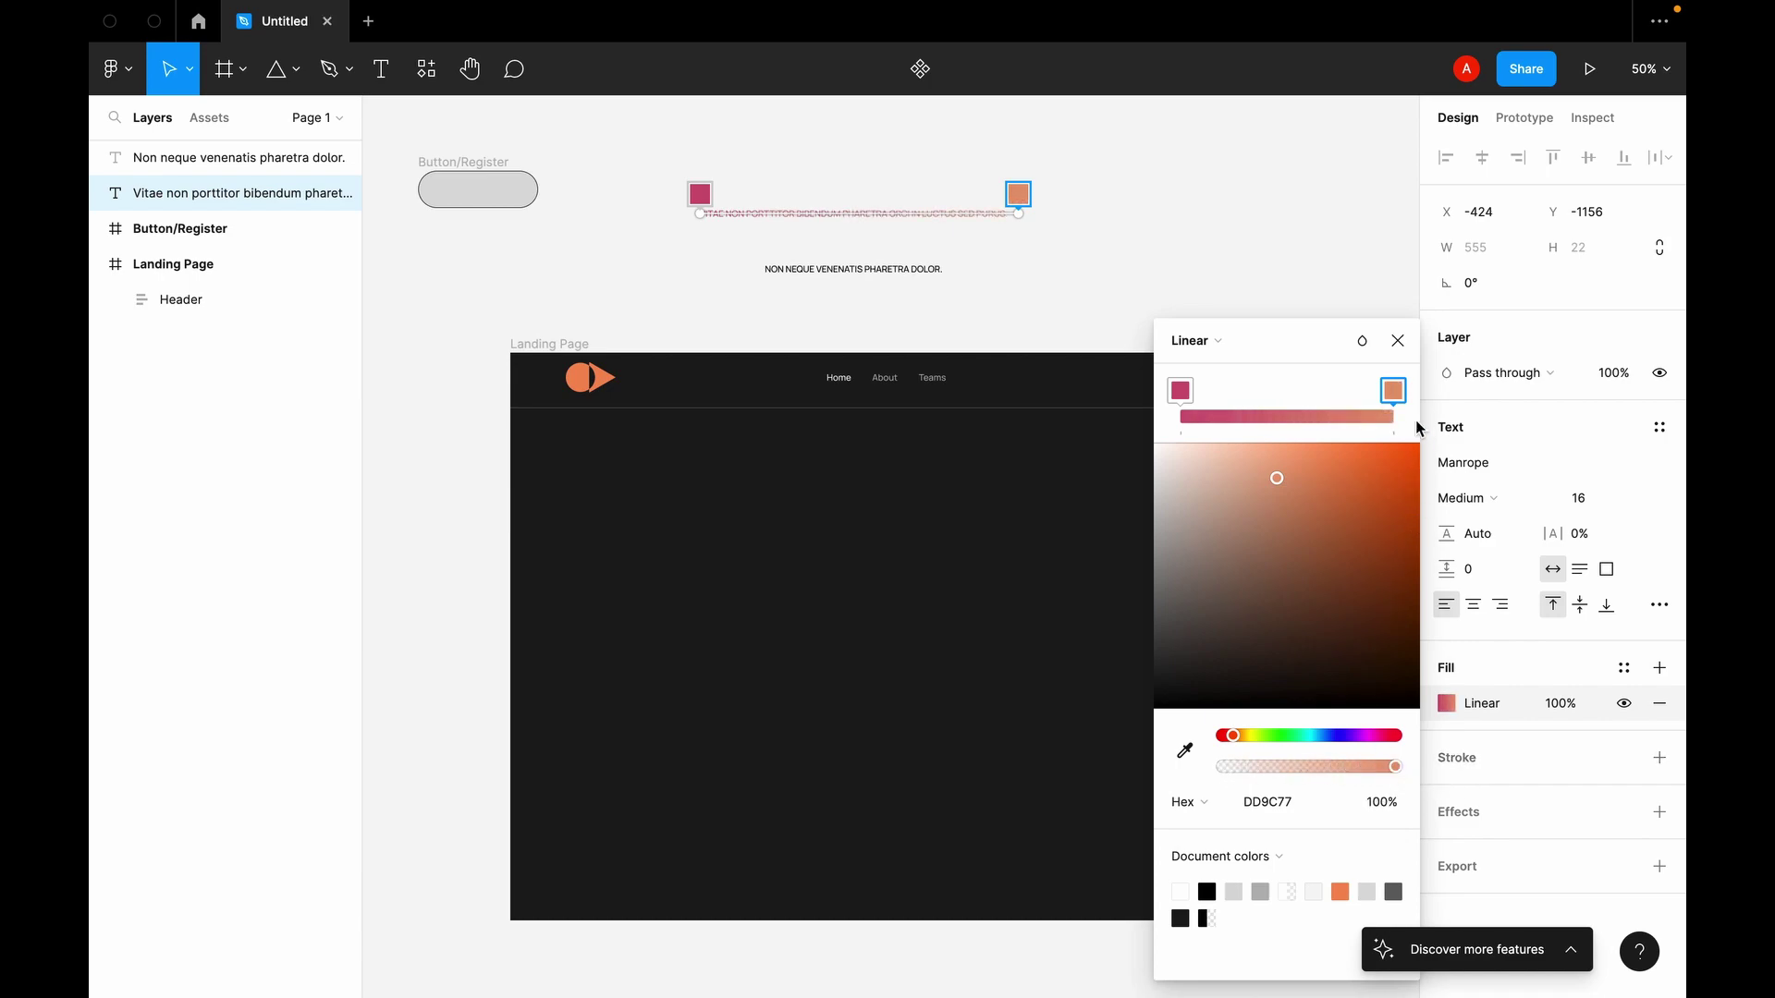
left_click(1397, 340)
left_click(1229, 286)
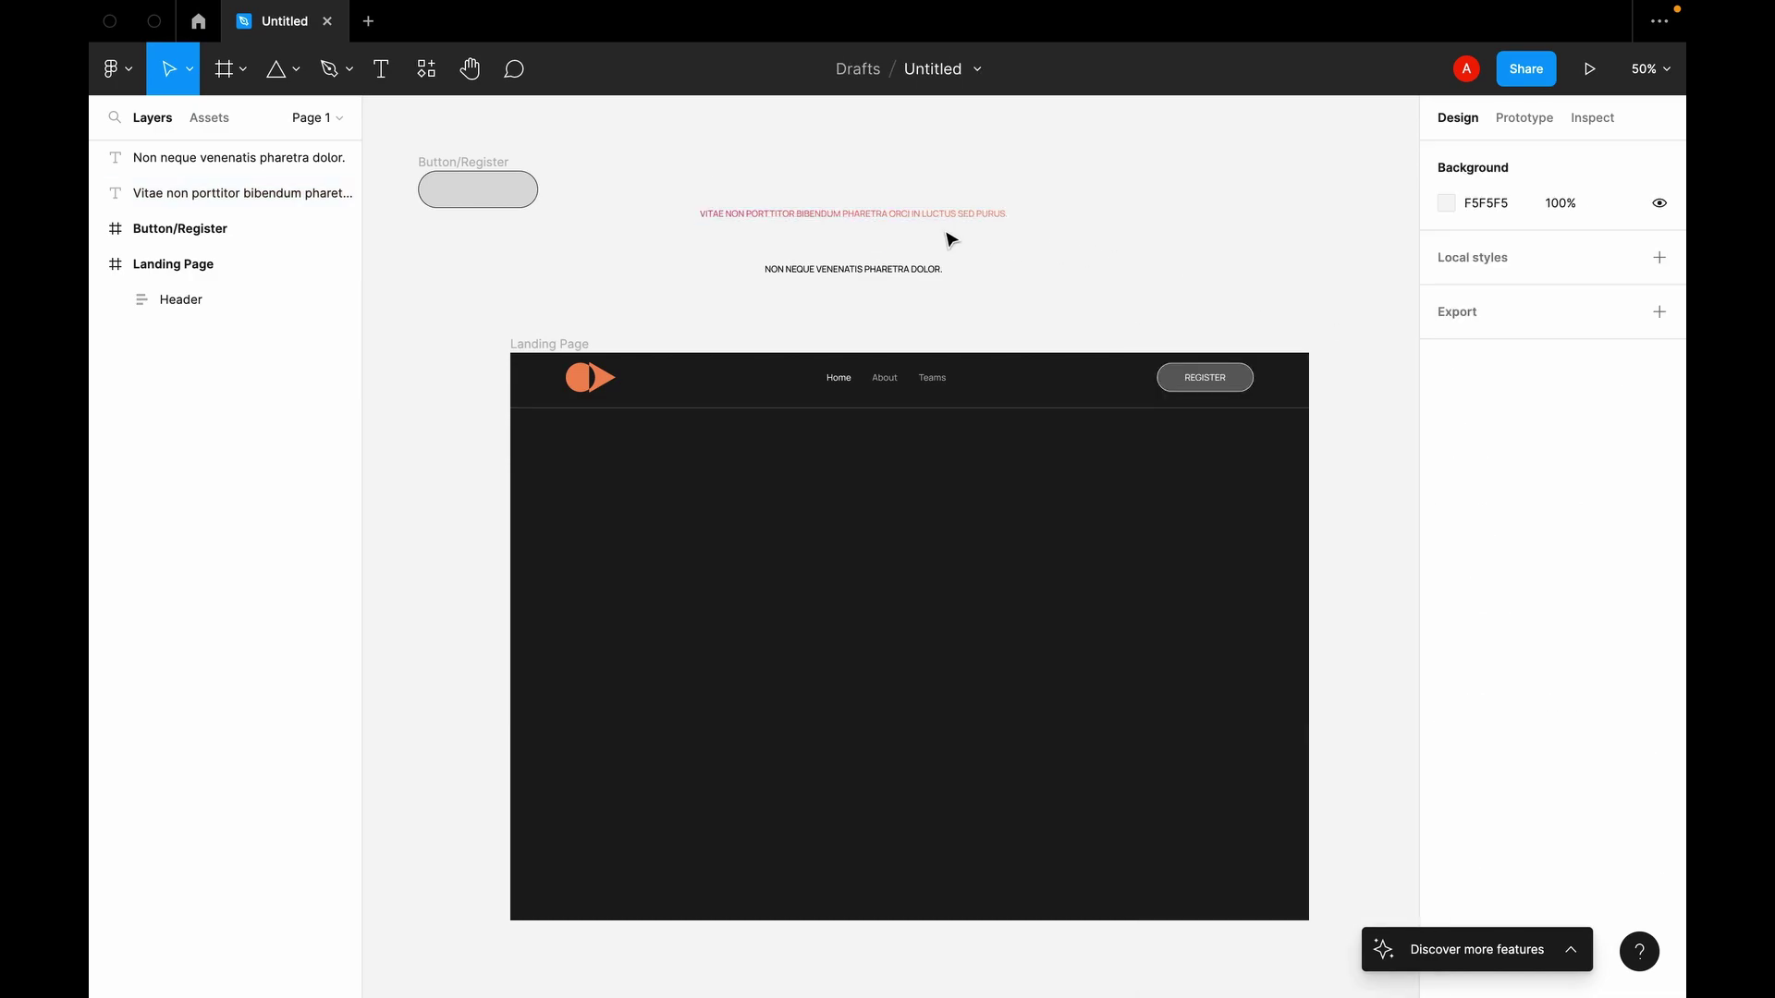
Step: Move the gradient line into the Landing Page frame below the header, and raise the black line higher above the frame
left_click_drag(928, 223, 978, 501)
left_click_drag(903, 269, 904, 191)
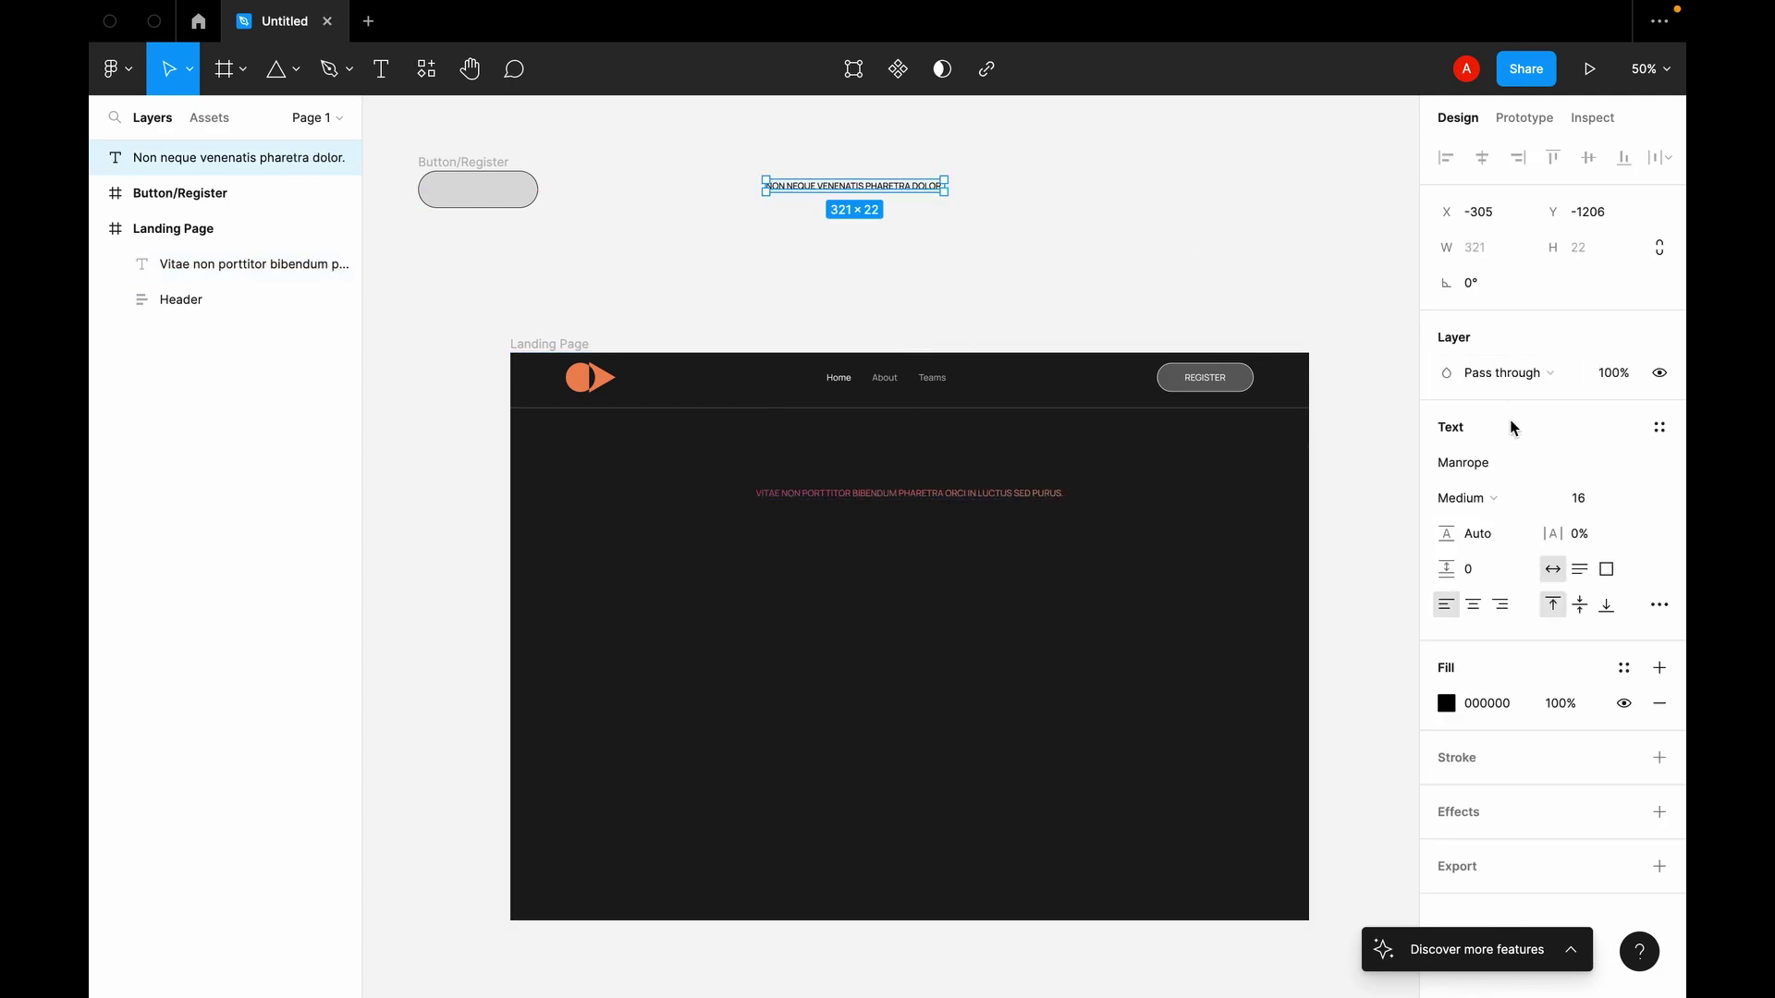
Step: Format the "Non neque venenatis" line as a heading with font size 92 and ExtraBold weight
left_click(1599, 503)
key("Return")
scroll(1305, 252, "right", 6)
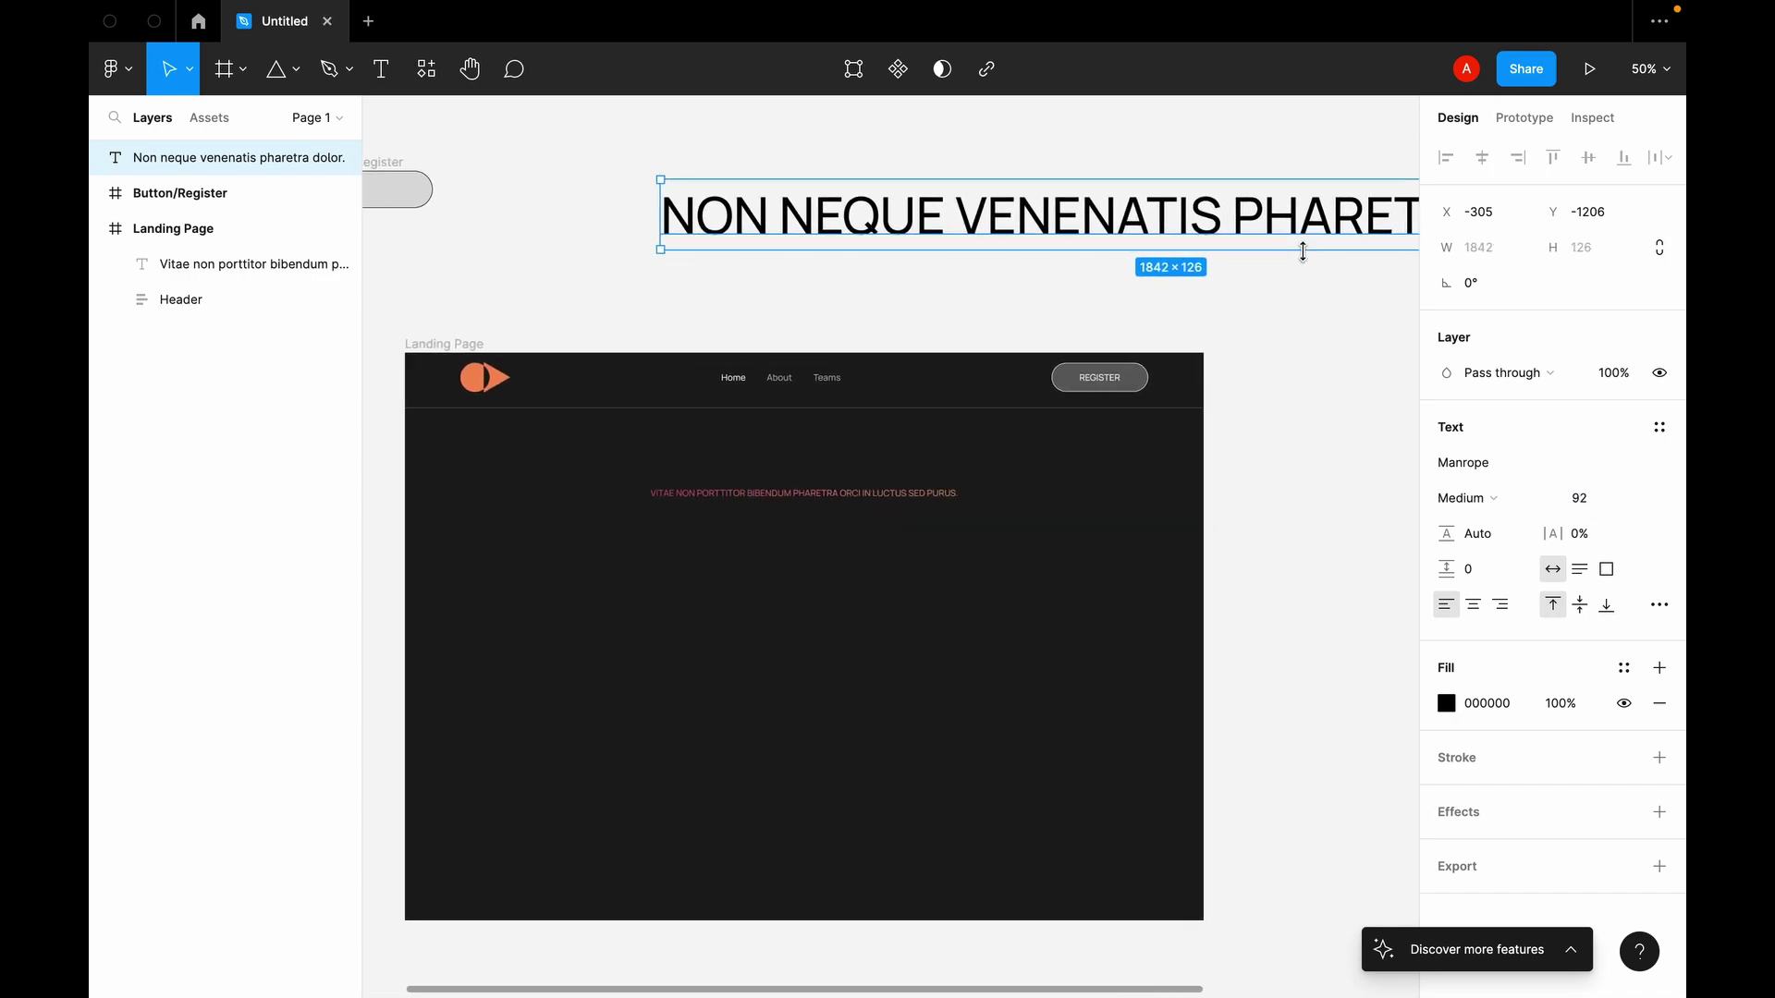
scroll(1309, 261, "right", 4)
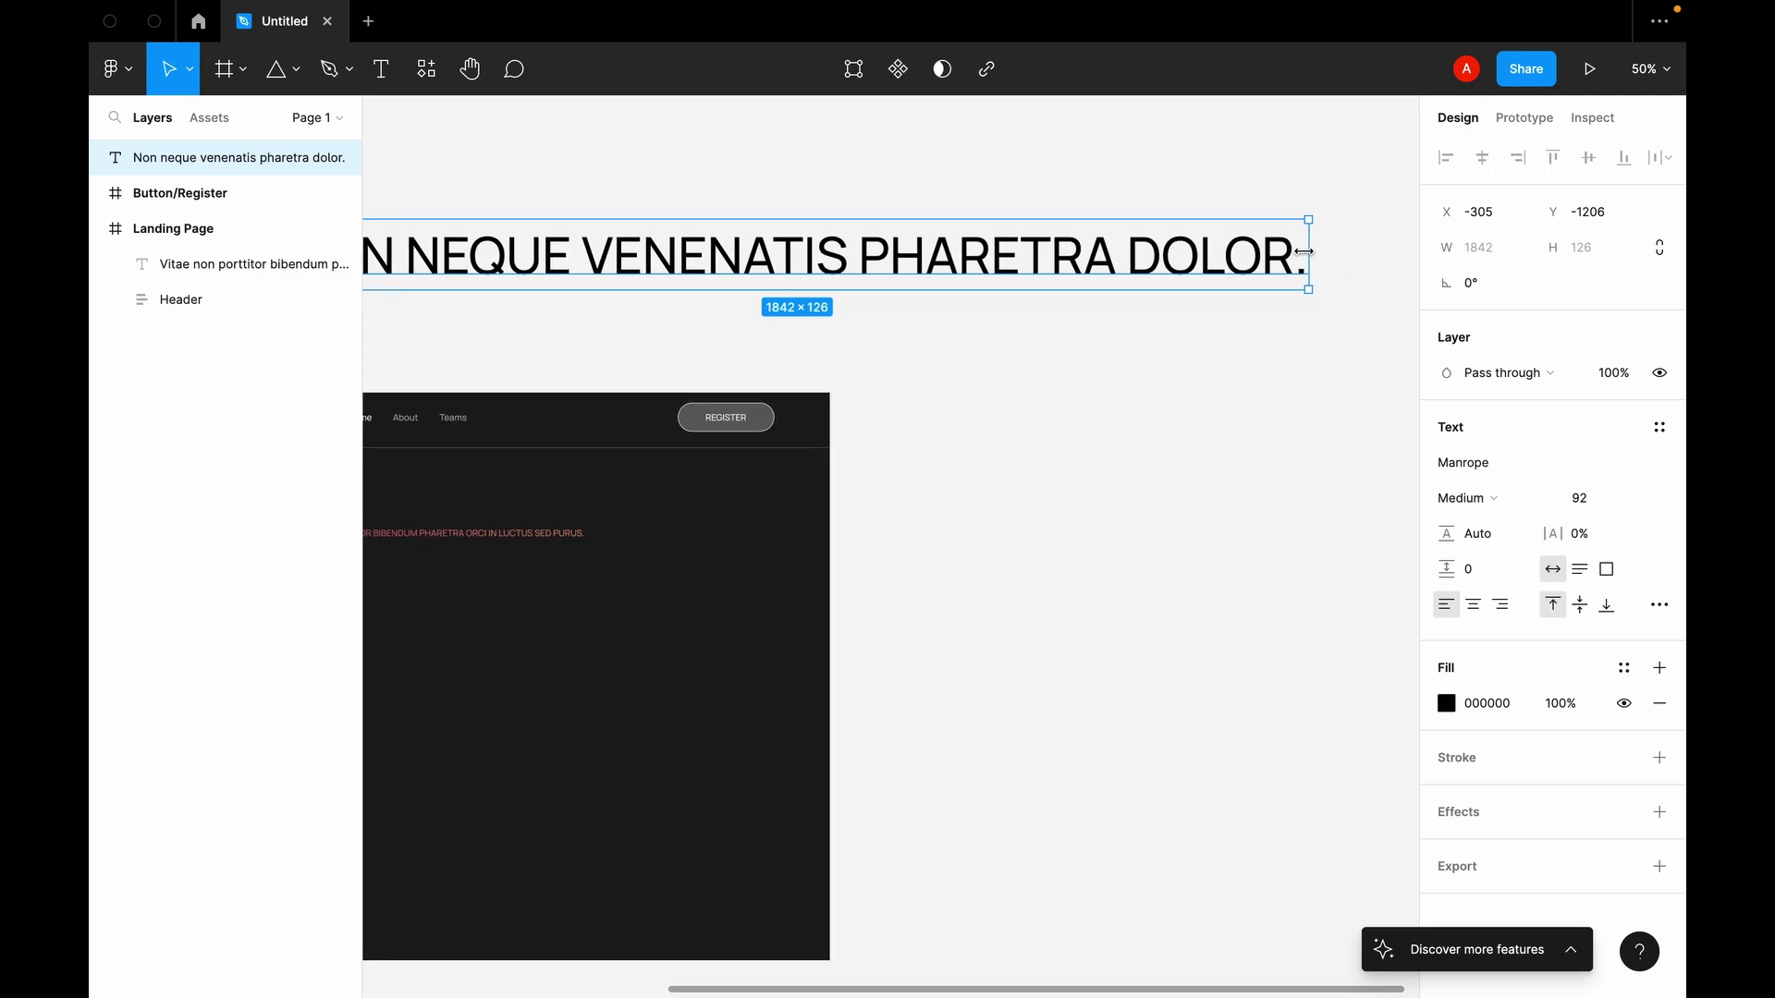
left_click(1535, 511)
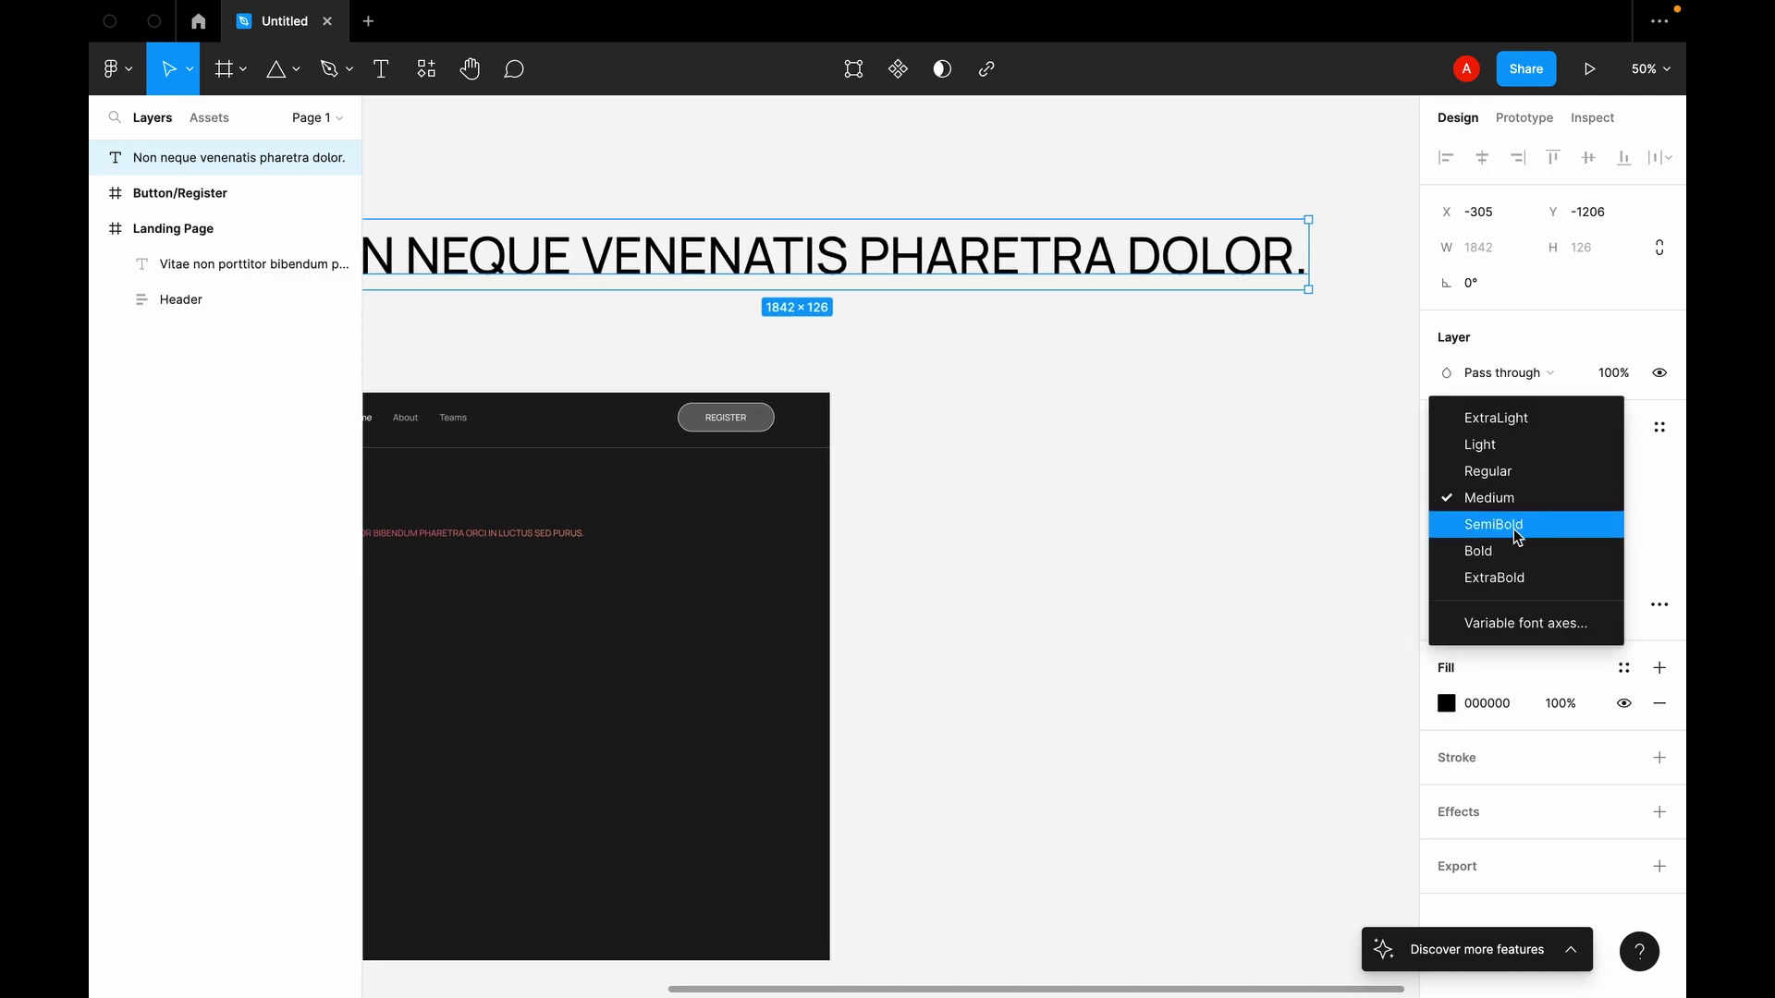
left_click(1510, 578)
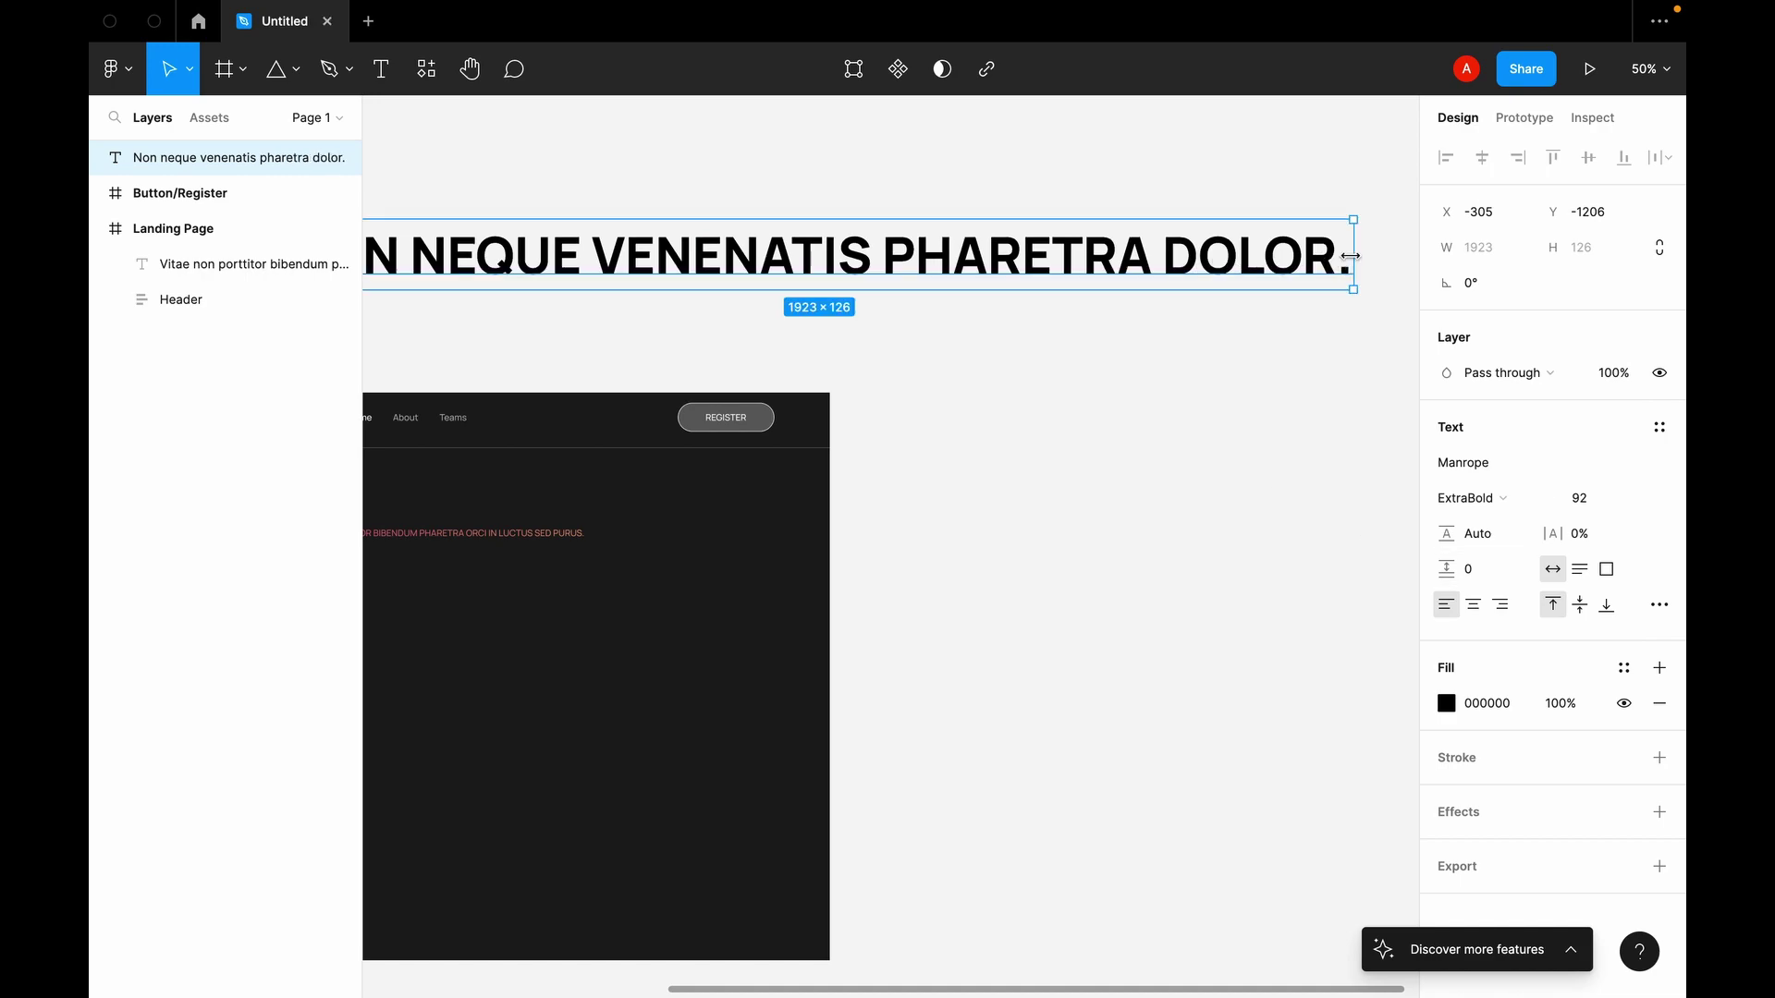
Step: Resize the heading's text box to a width of about 1145 so it wraps onto two lines
left_click_drag(1353, 257, 732, 255)
scroll(579, 265, "left", 3)
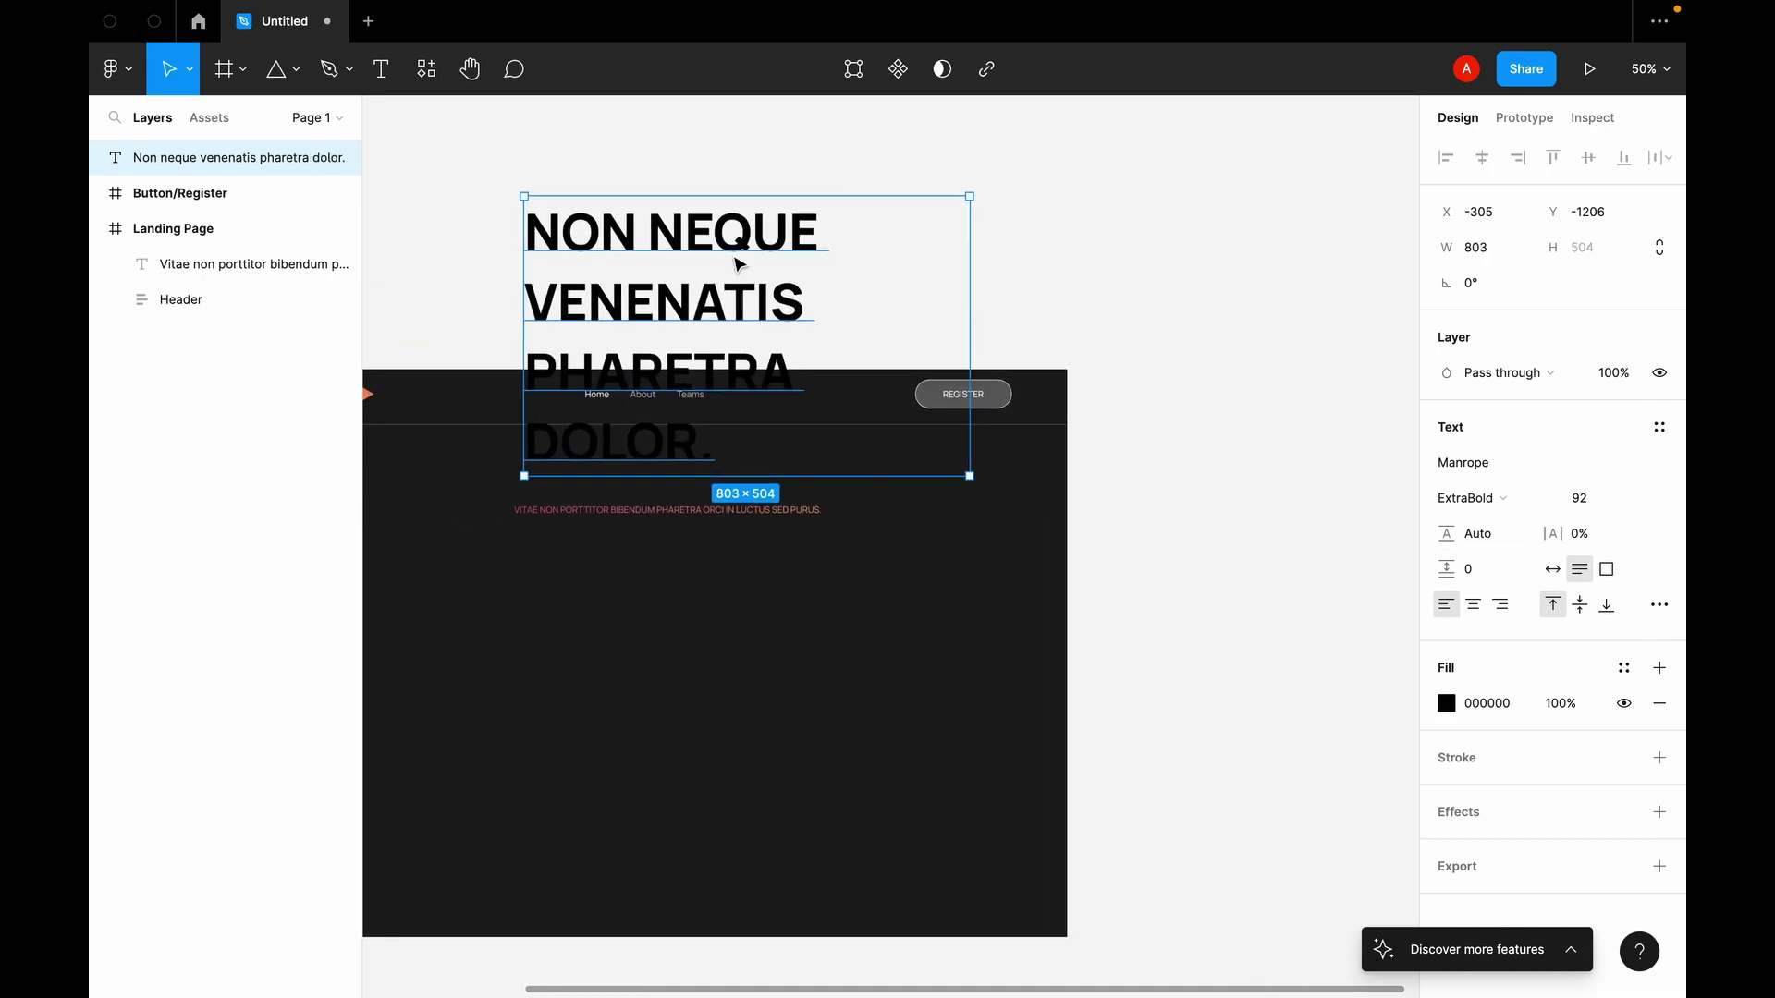
left_click_drag(987, 309, 1166, 299)
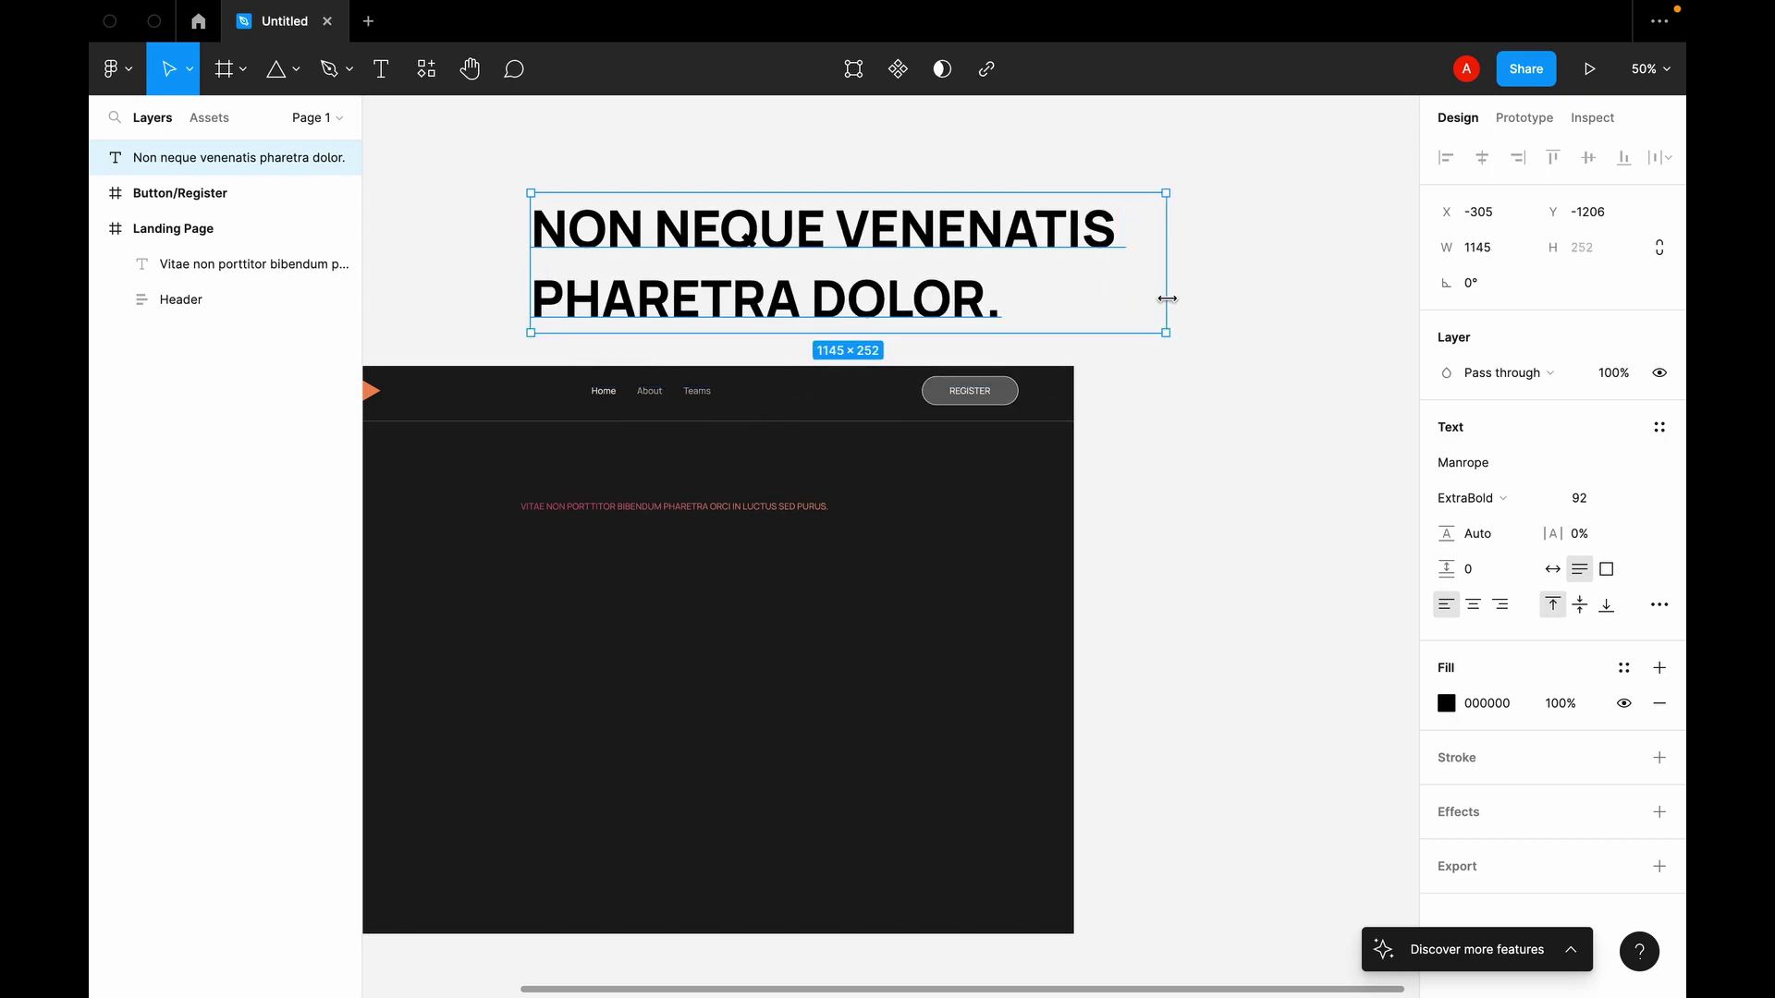
Step: Position the gradient line horizontally centred in the Landing Page frame at X 443, Y 208
scroll(836, 385, "left", 5)
scroll(835, 384, "down", 1)
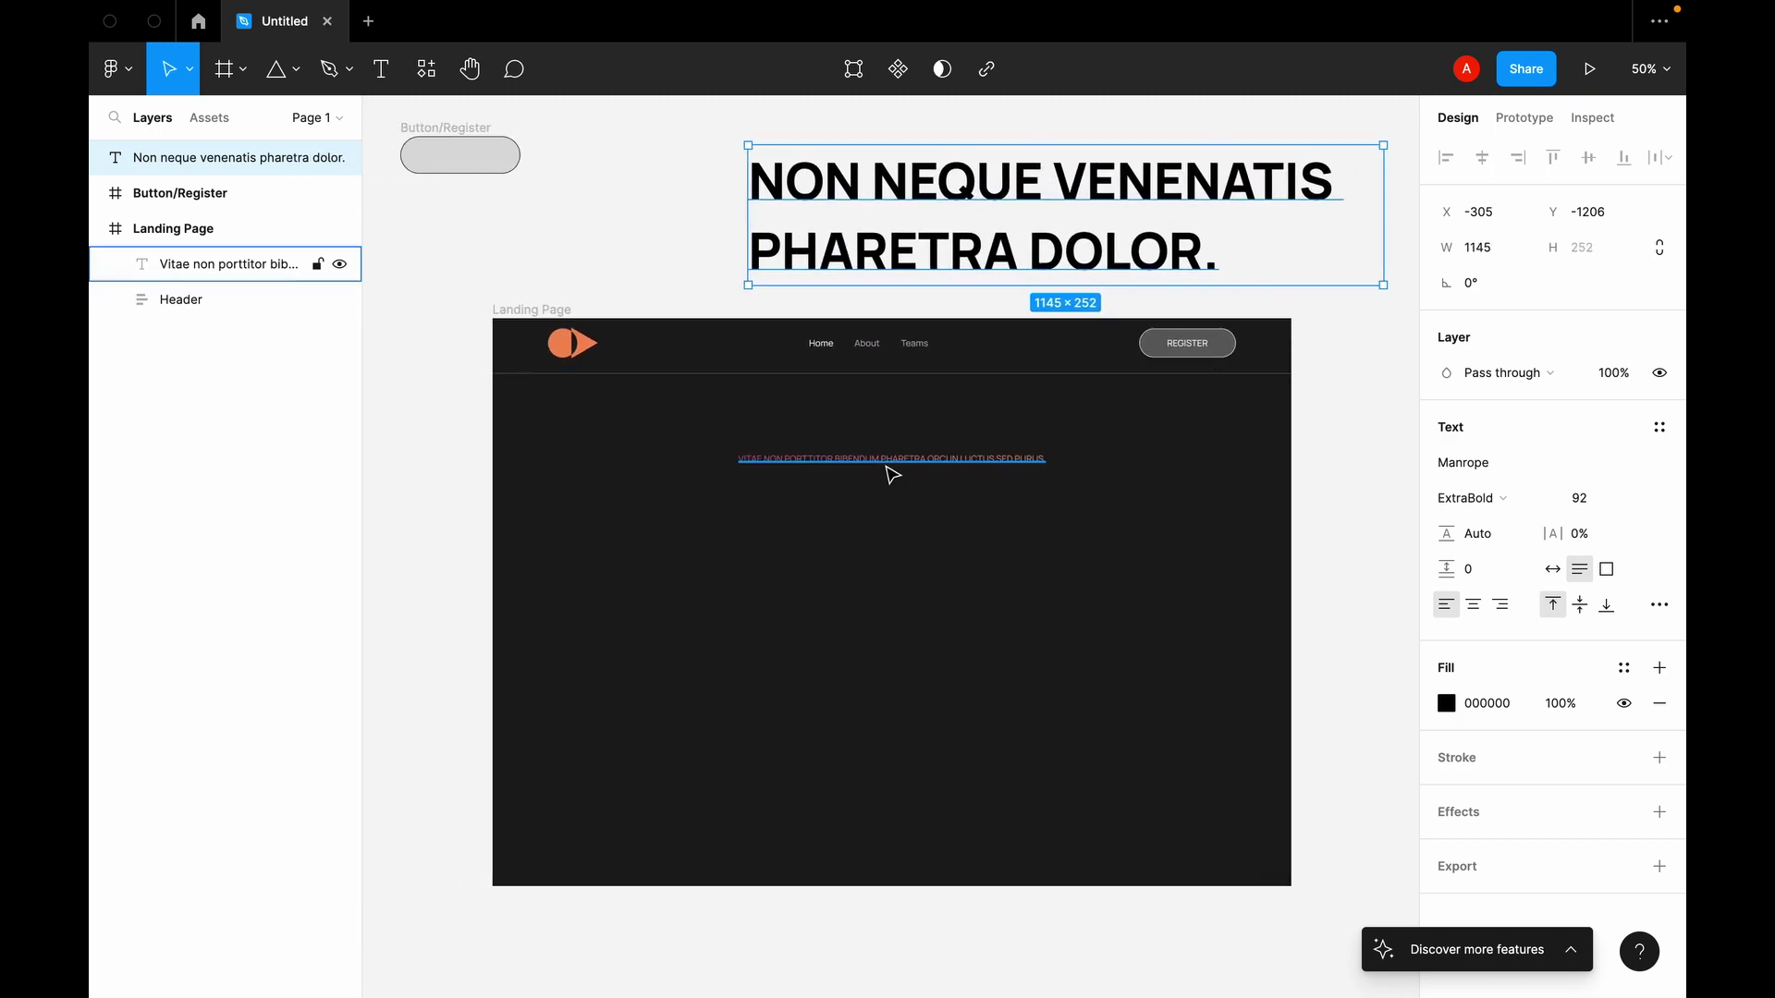
left_click(892, 460)
left_click_drag(892, 462, 896, 456)
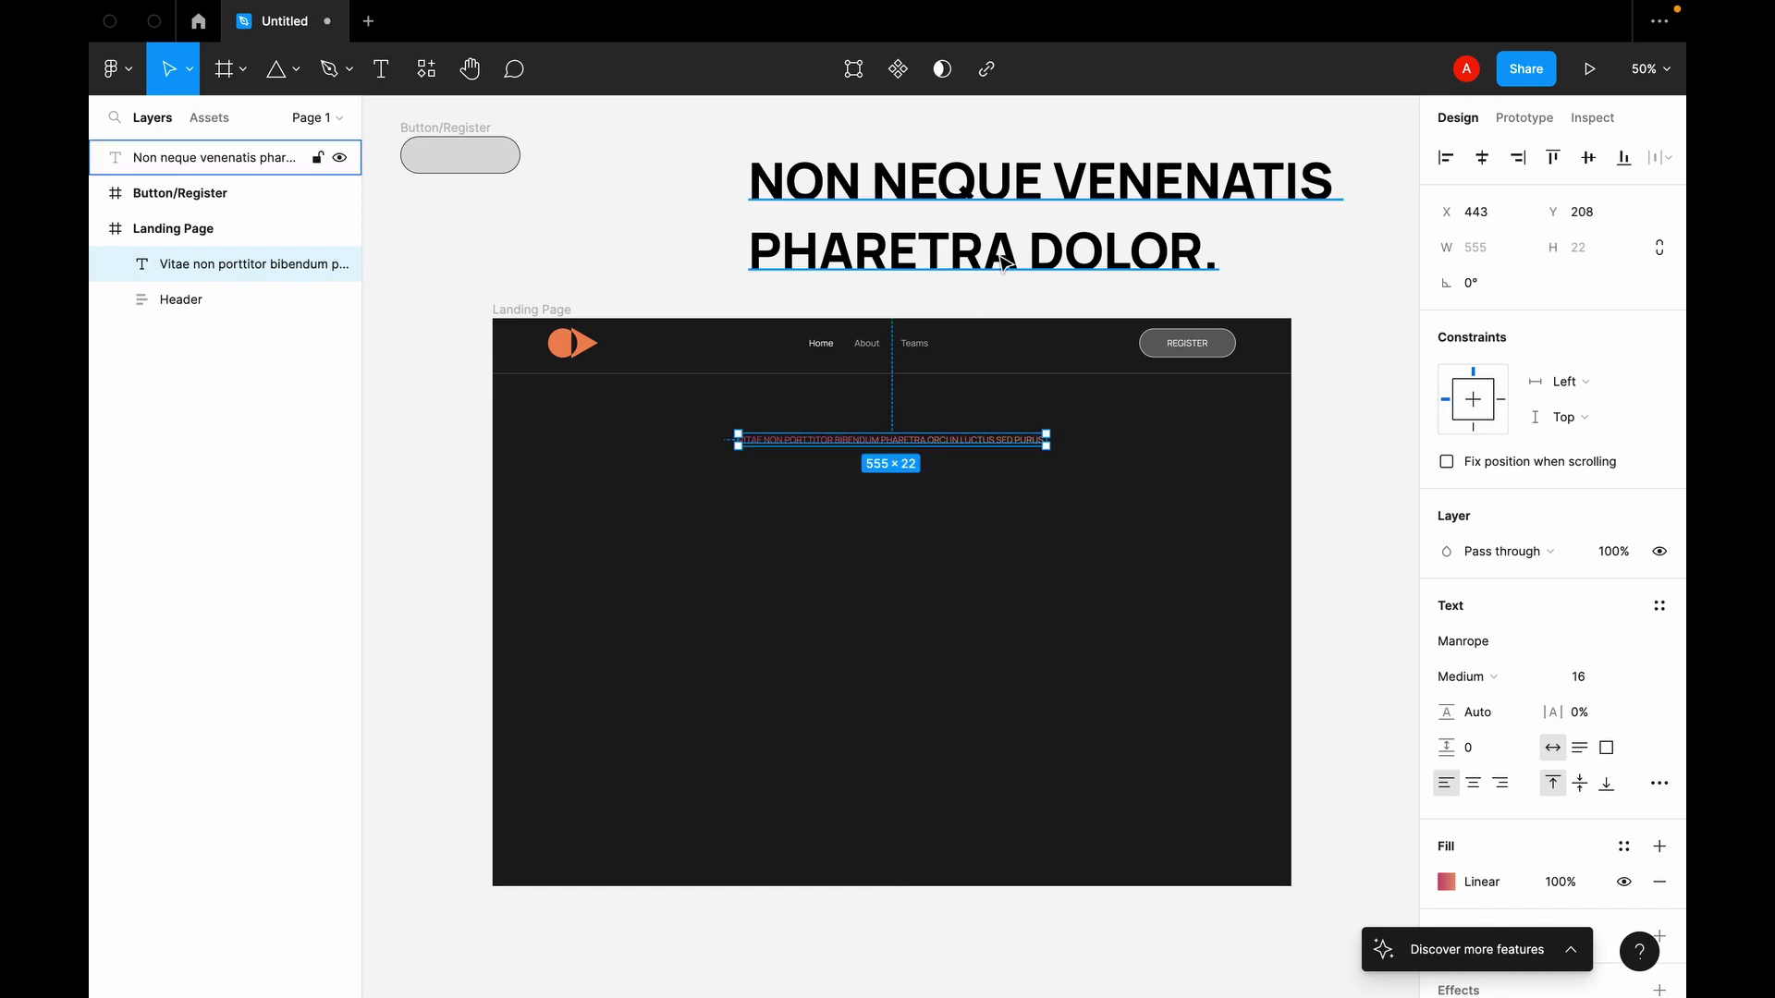
Step: Center-align the heading's text and place it in the Landing Page frame below the gradient line, at X 173, Y 274
left_click(1017, 245)
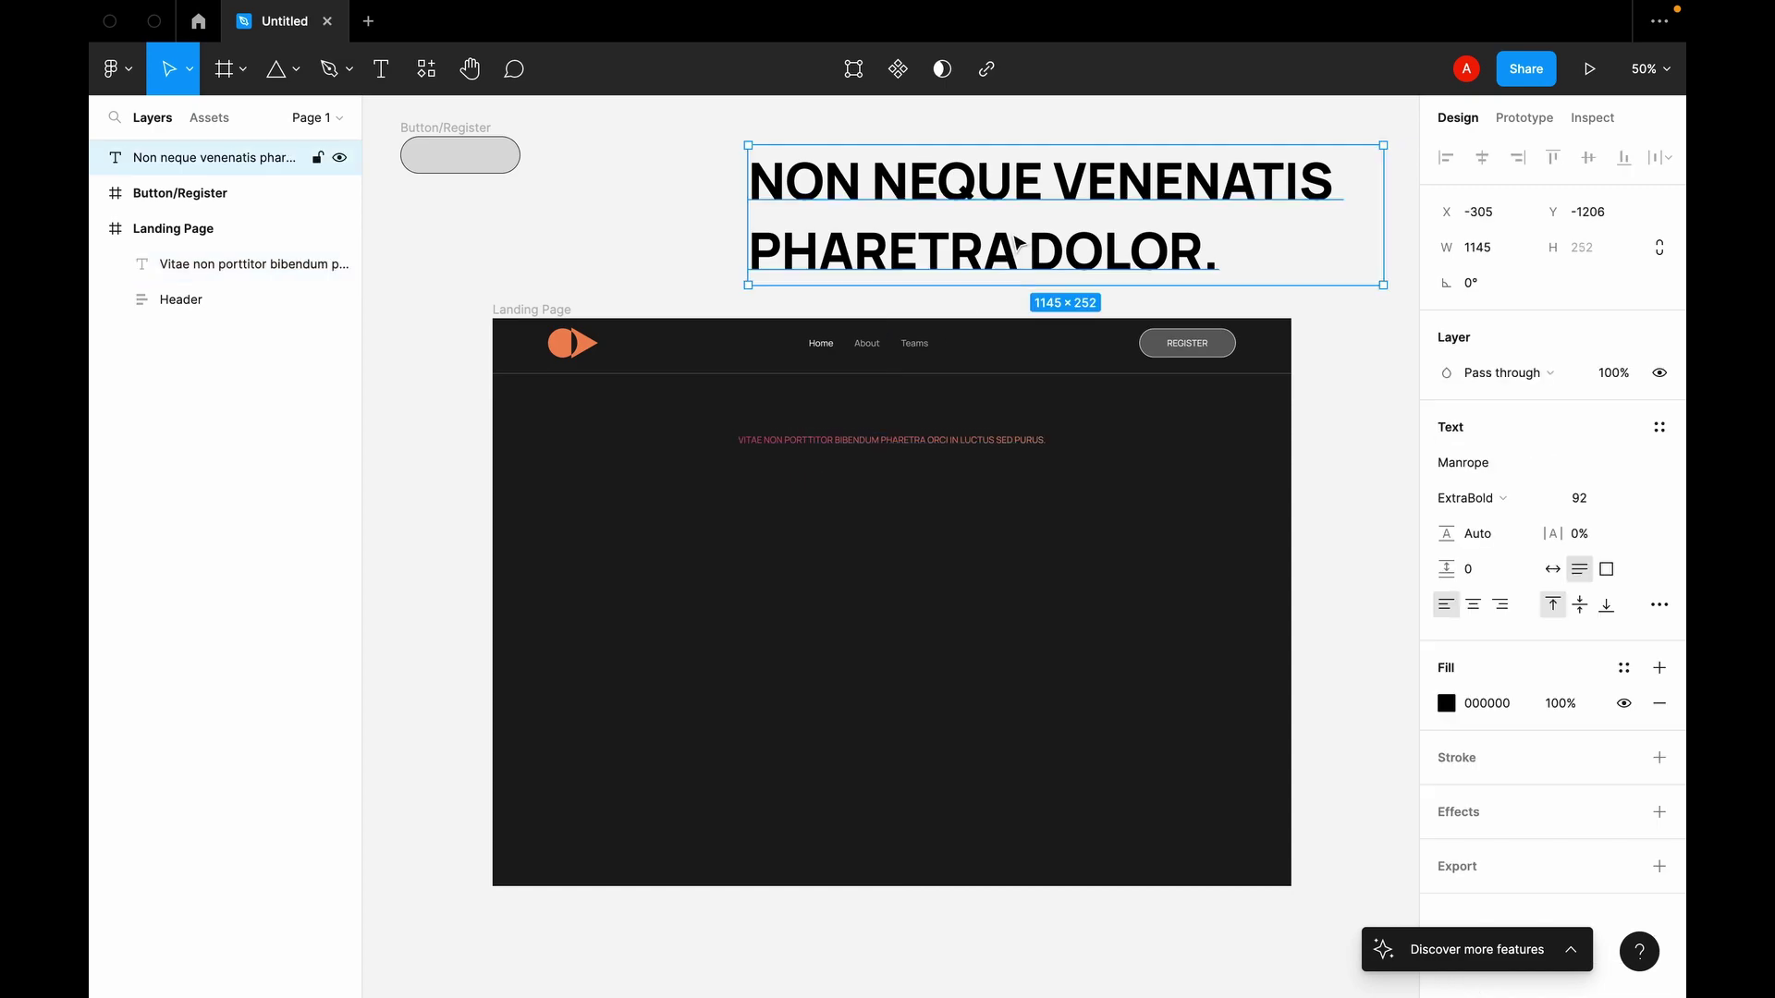
left_click(1472, 606)
left_click_drag(1180, 214, 1026, 535)
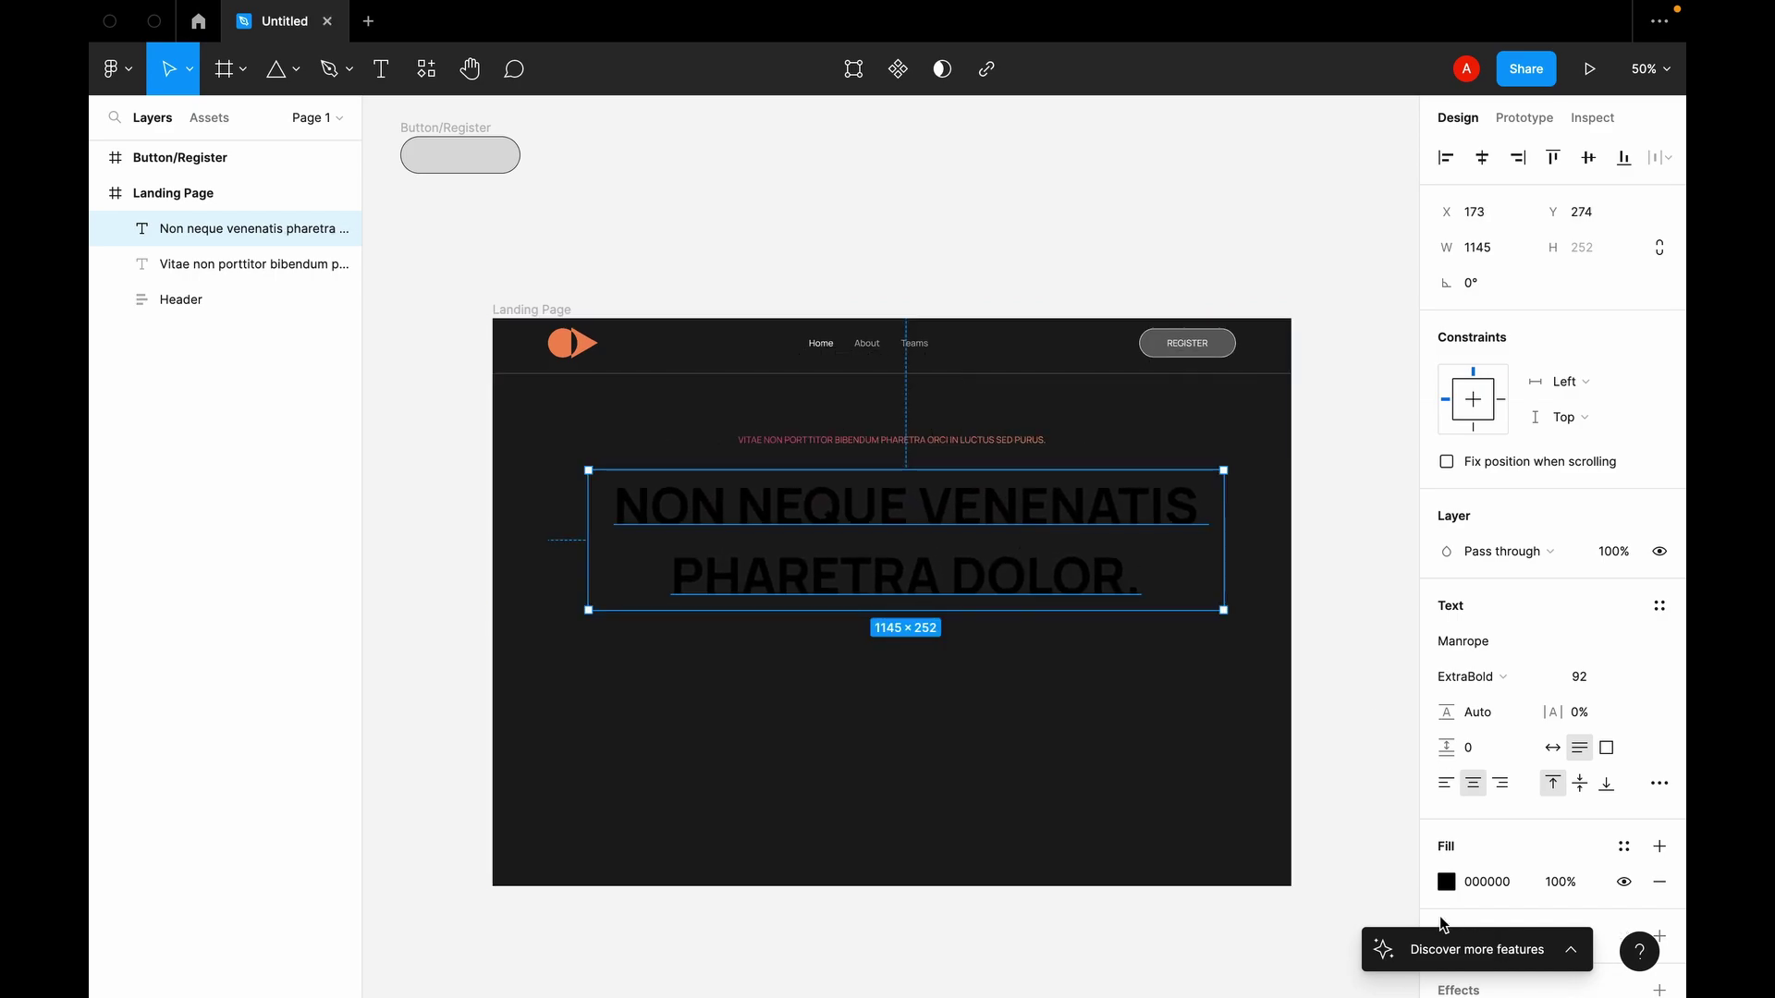
Step: Set the heading's fill to white, FFFFFF, from the document colors
left_click(1446, 882)
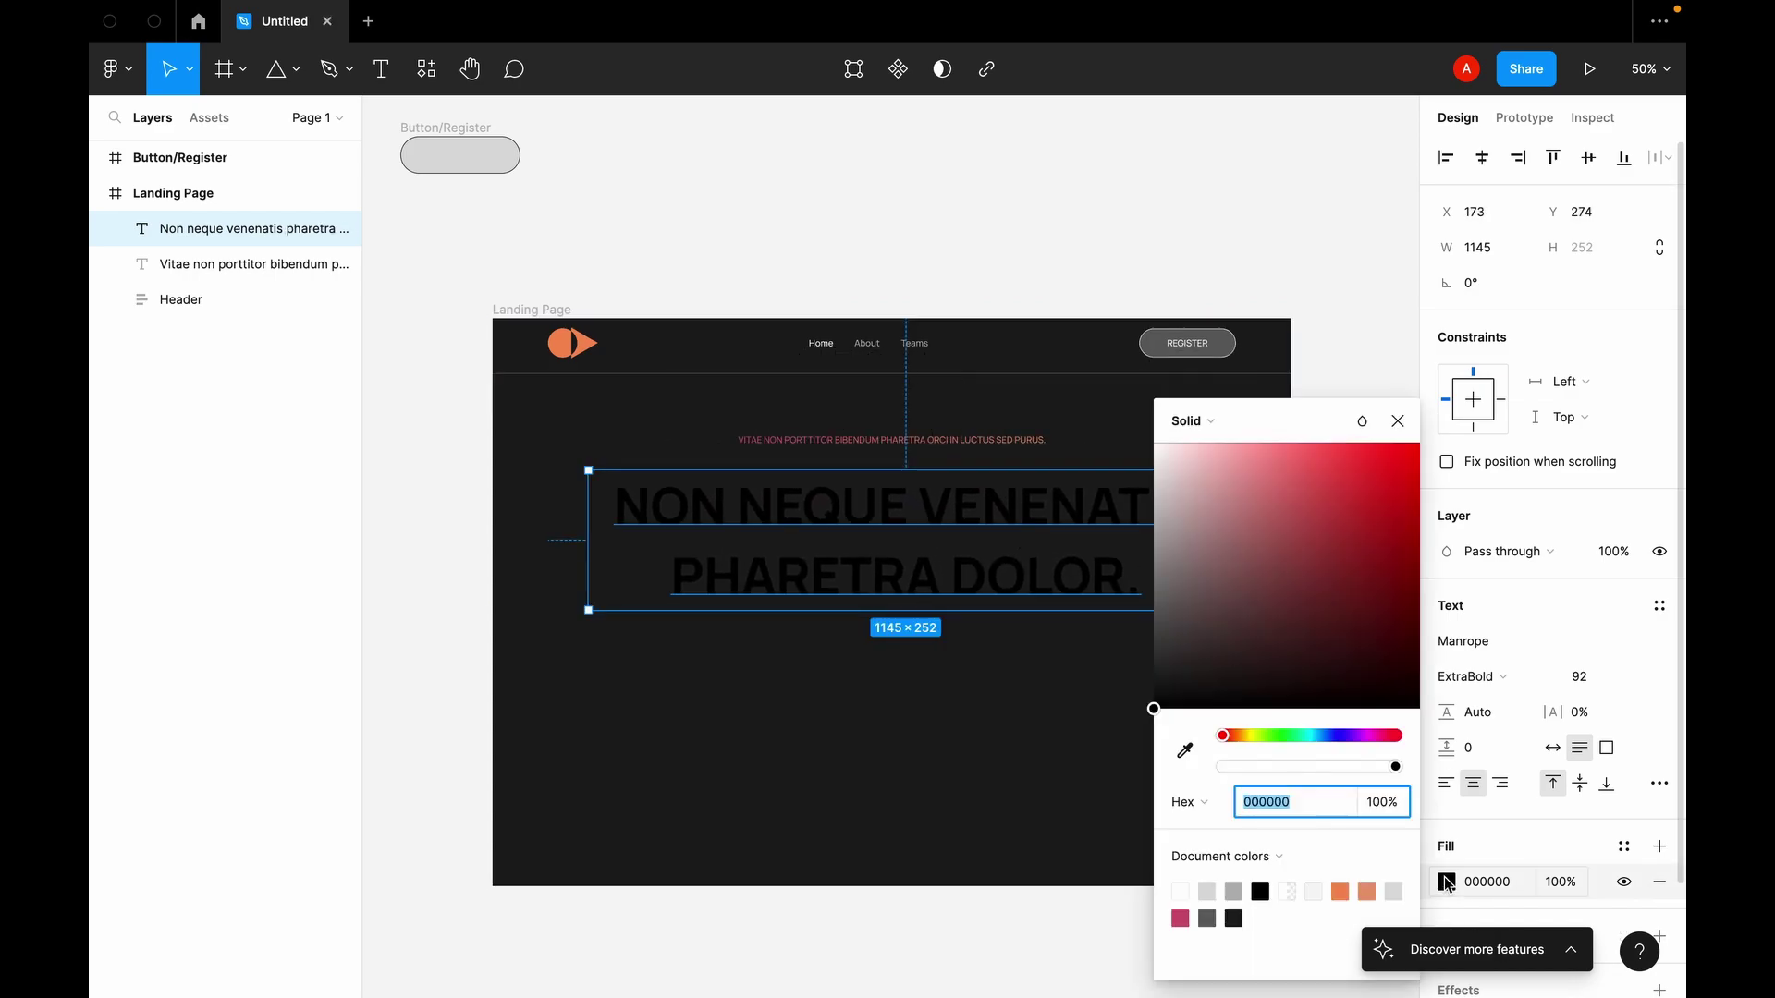
left_click(1181, 891)
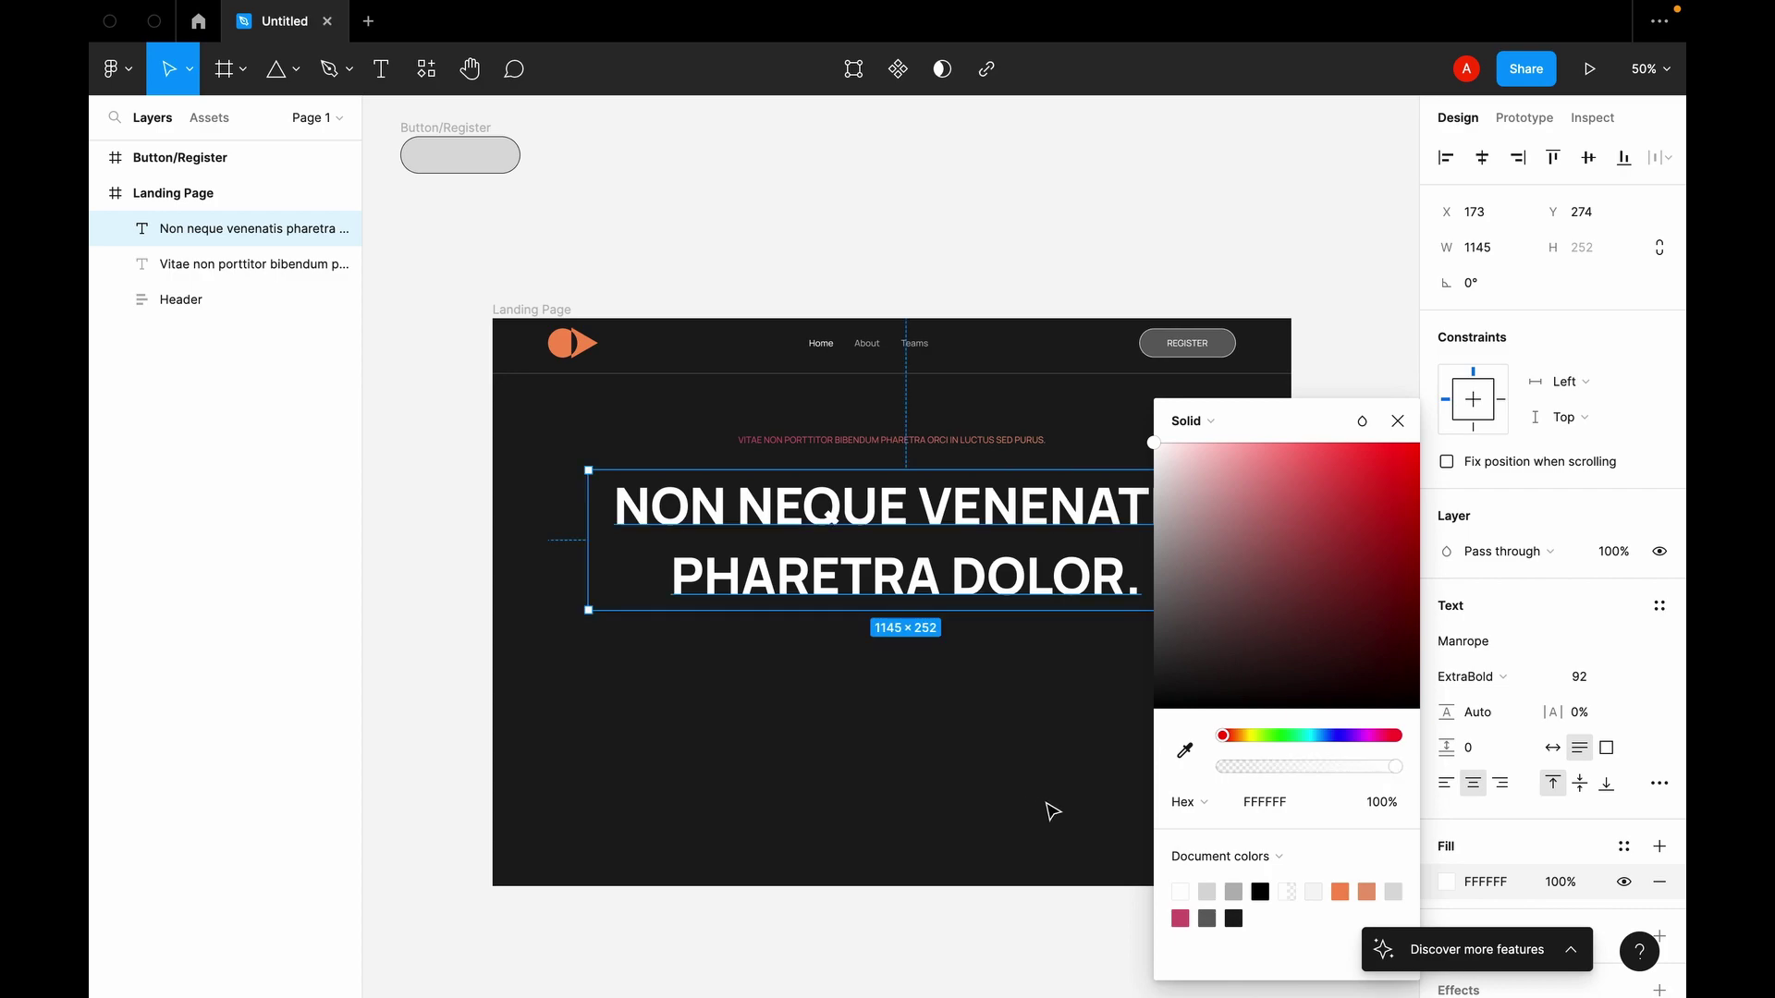
left_click(920, 711)
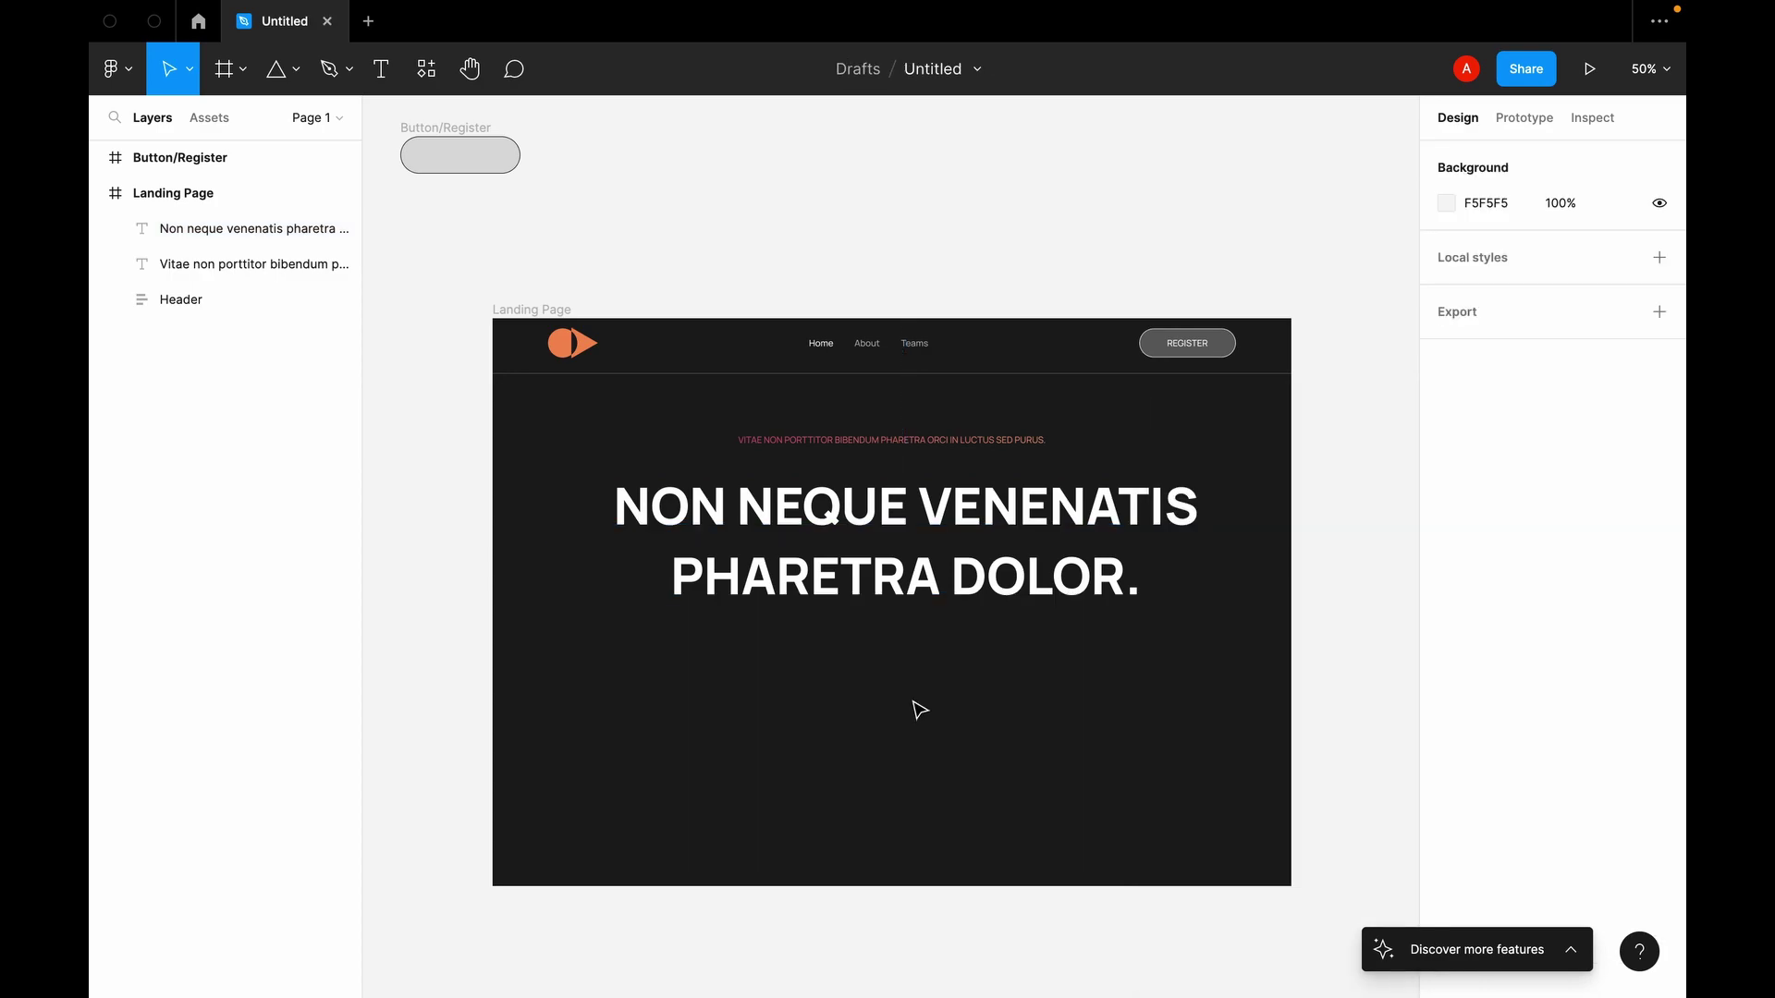
Step: Wrap the gradient tagline in an auto layout frame and rename that frame Small Text
left_click(901, 442)
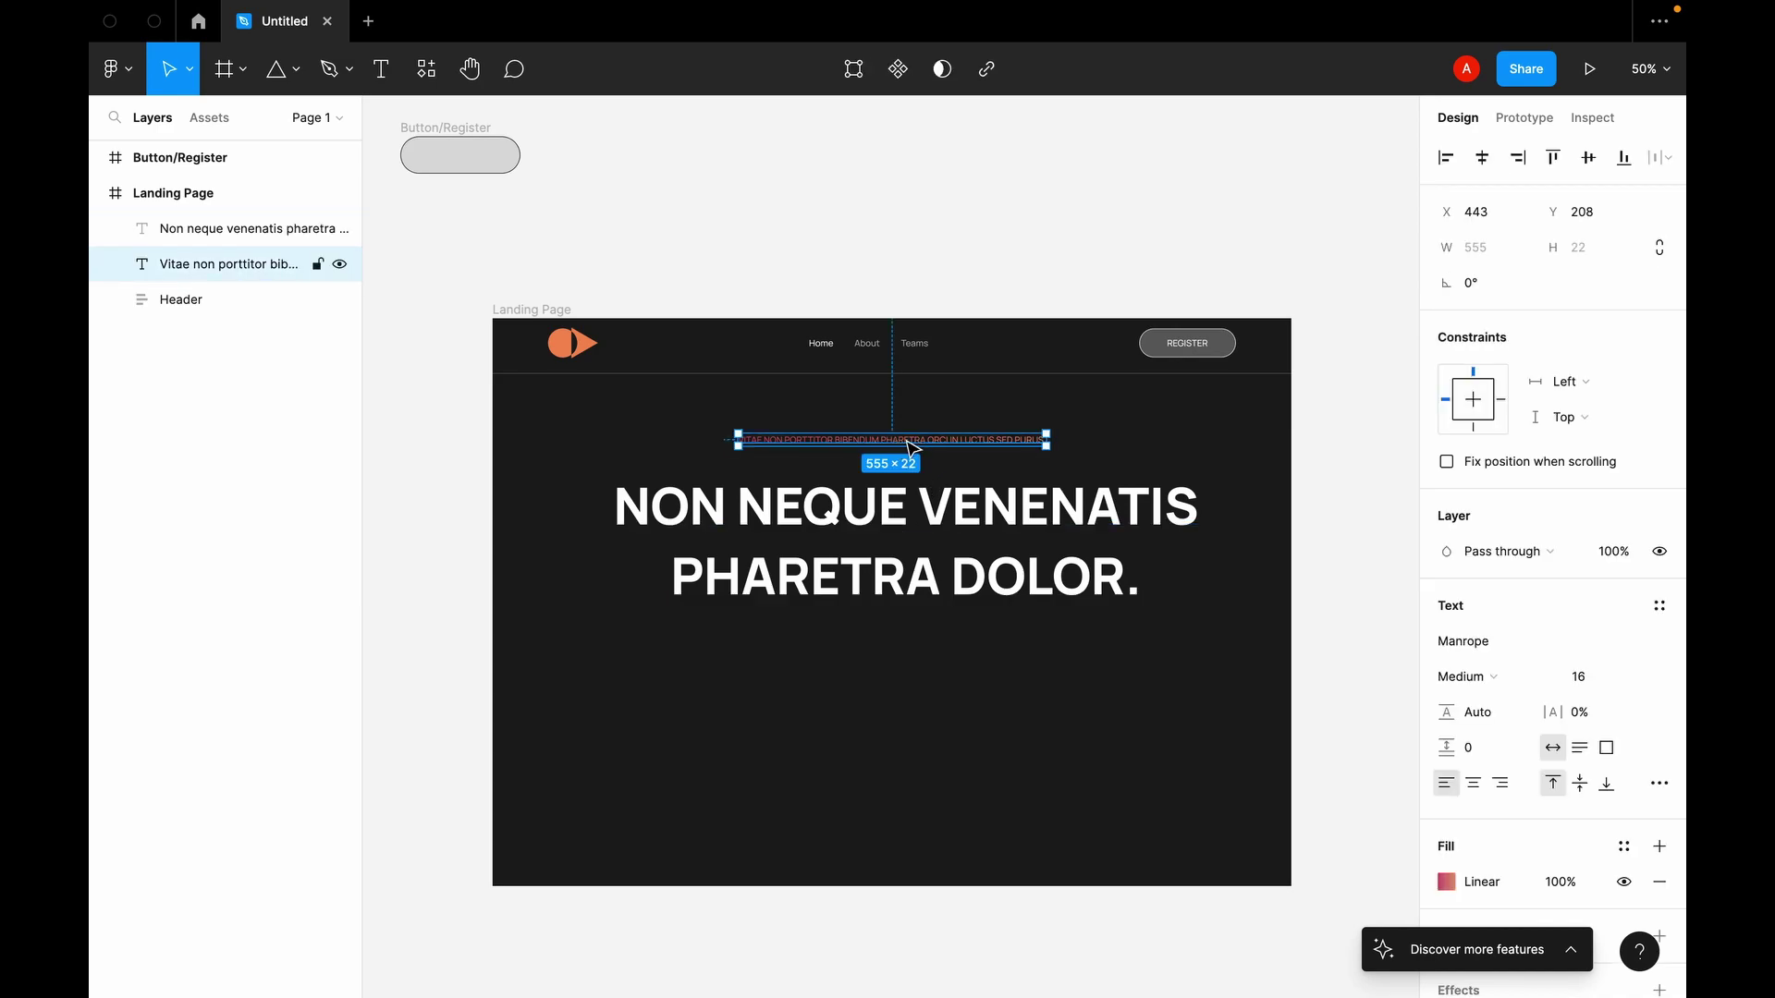
right_click(913, 447)
left_click(1012, 739)
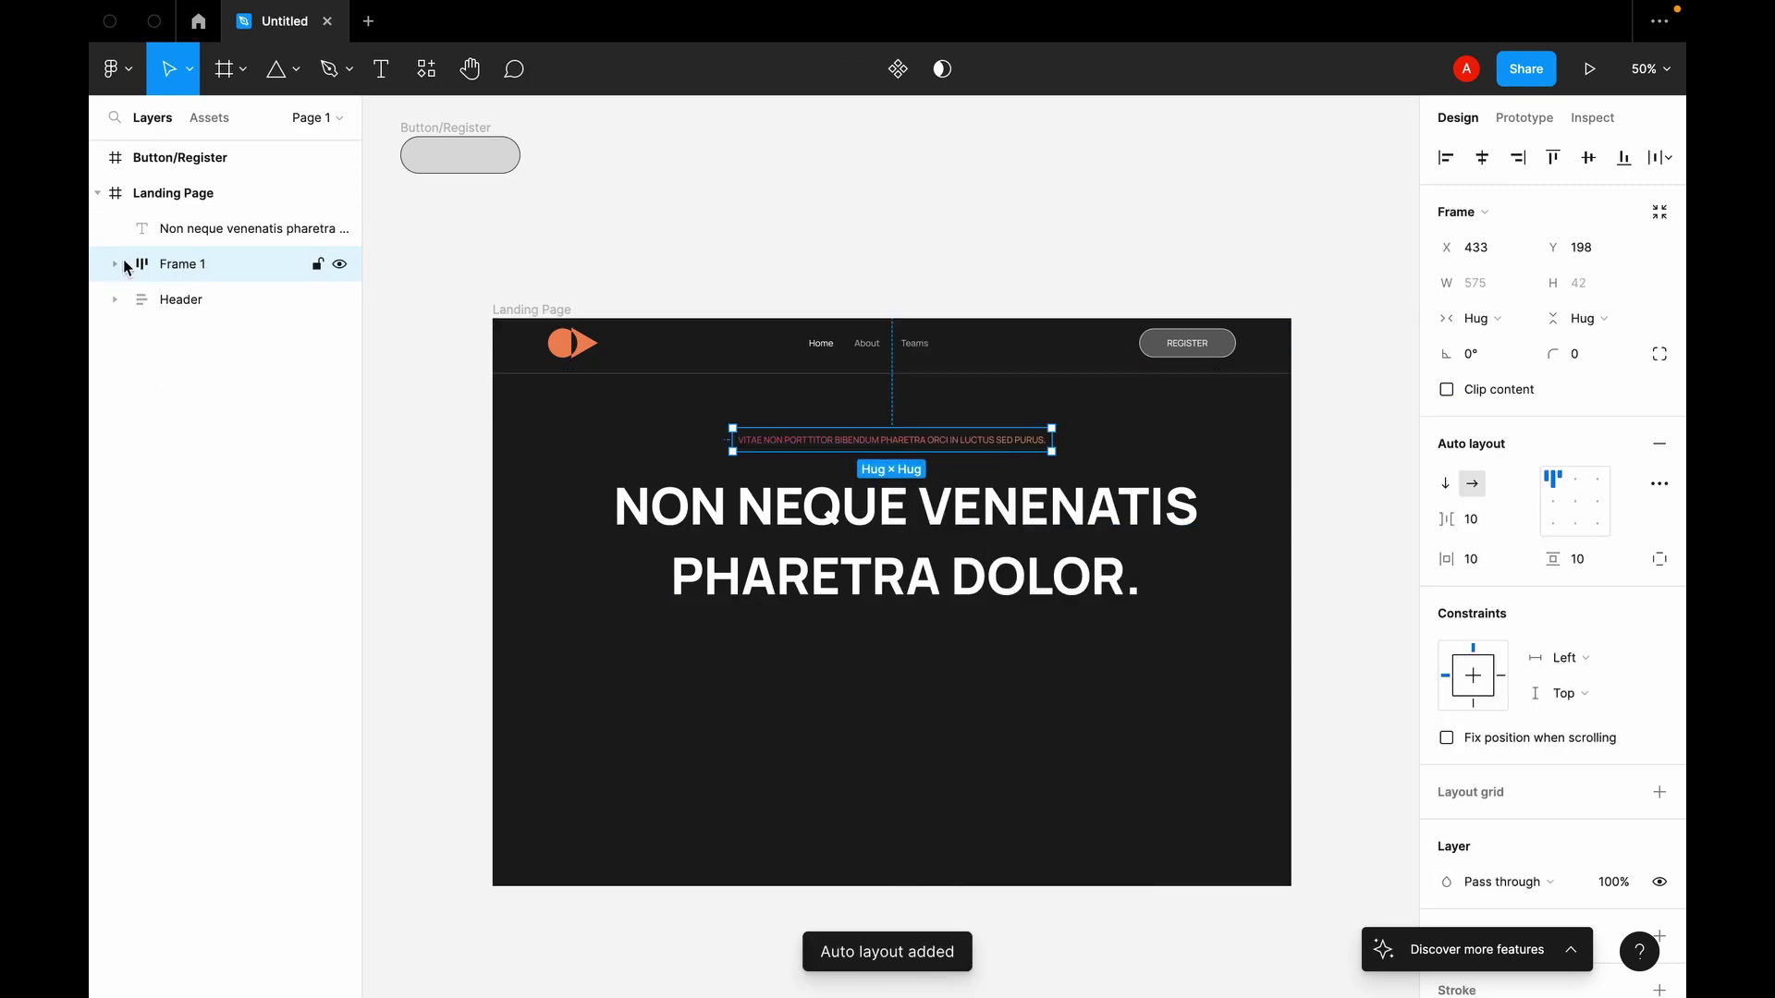
double_click(189, 266)
type("Small Text")
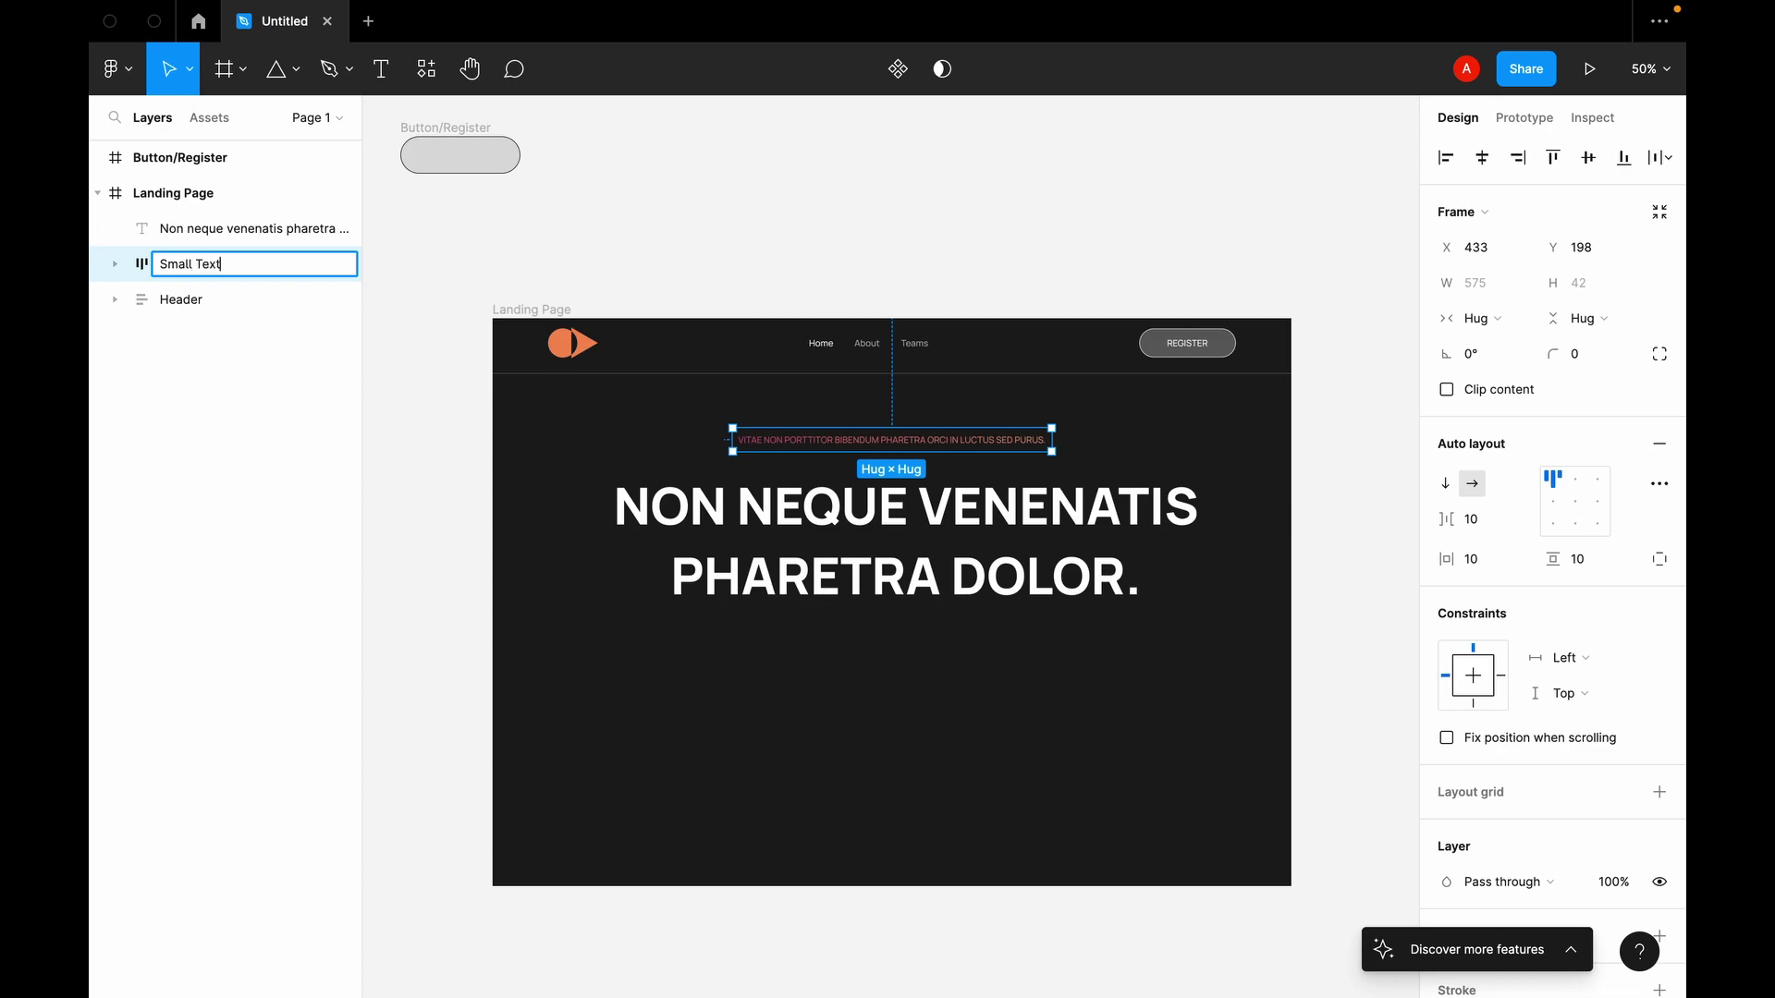
key("Return")
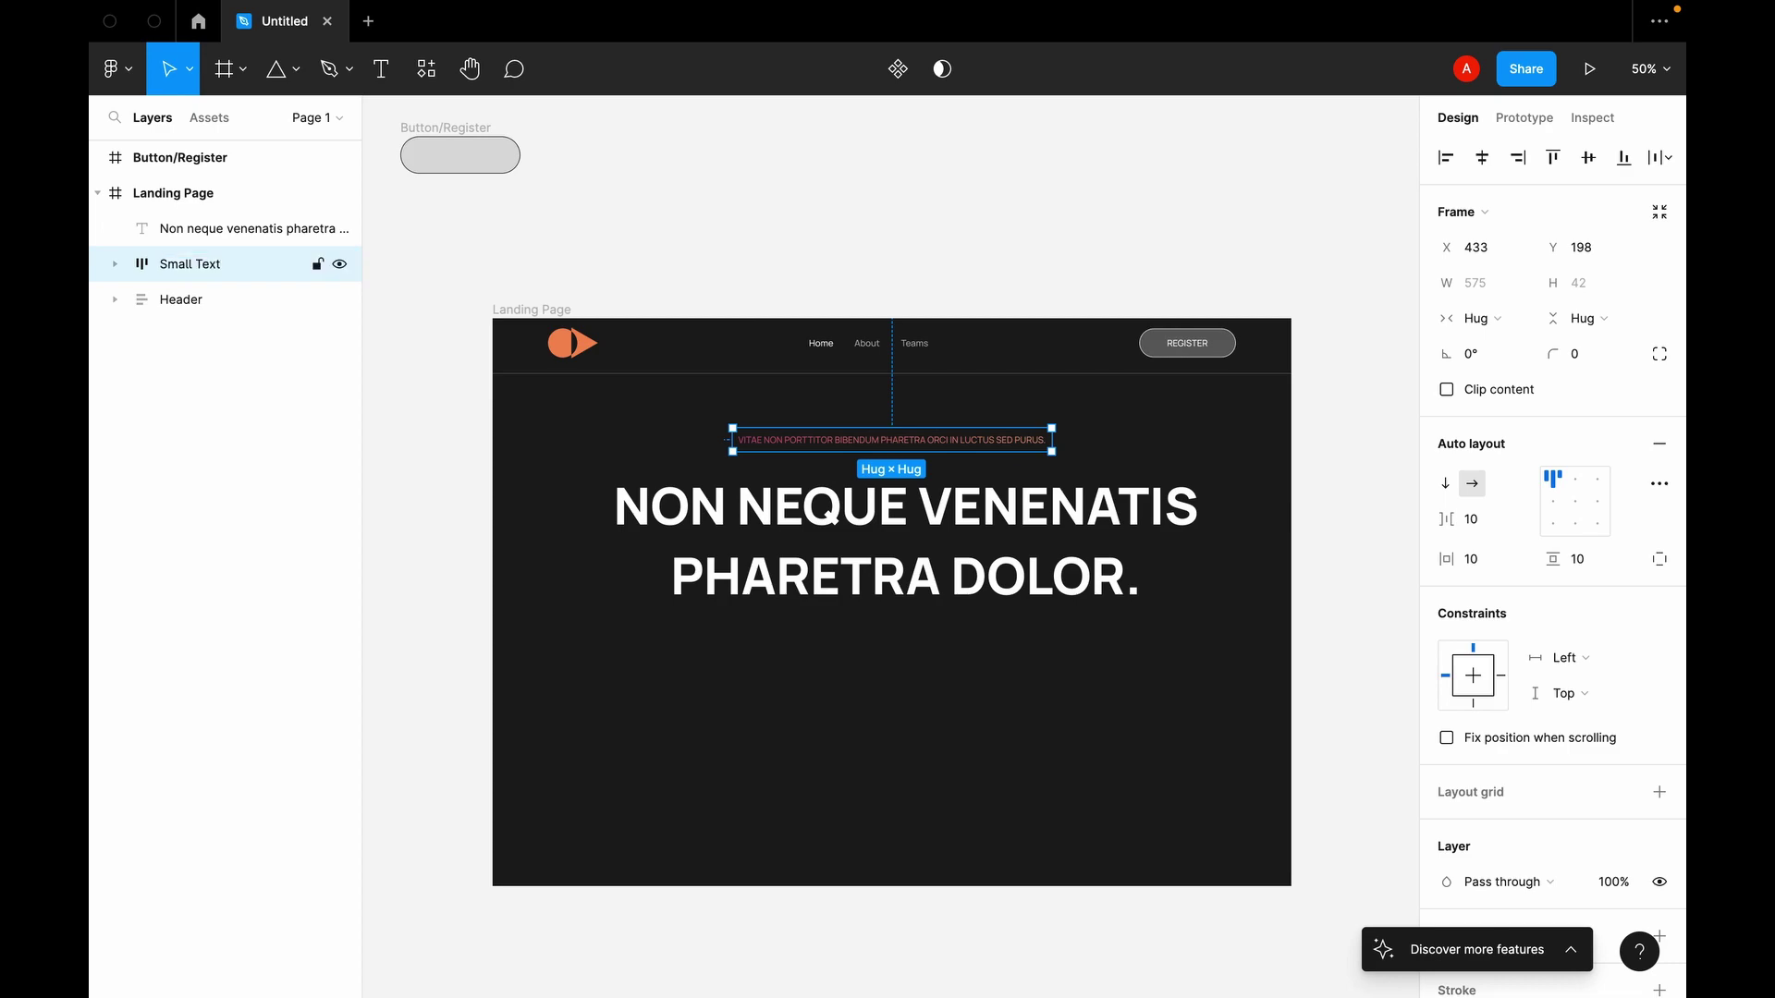
left_click(114, 264)
left_click(198, 301)
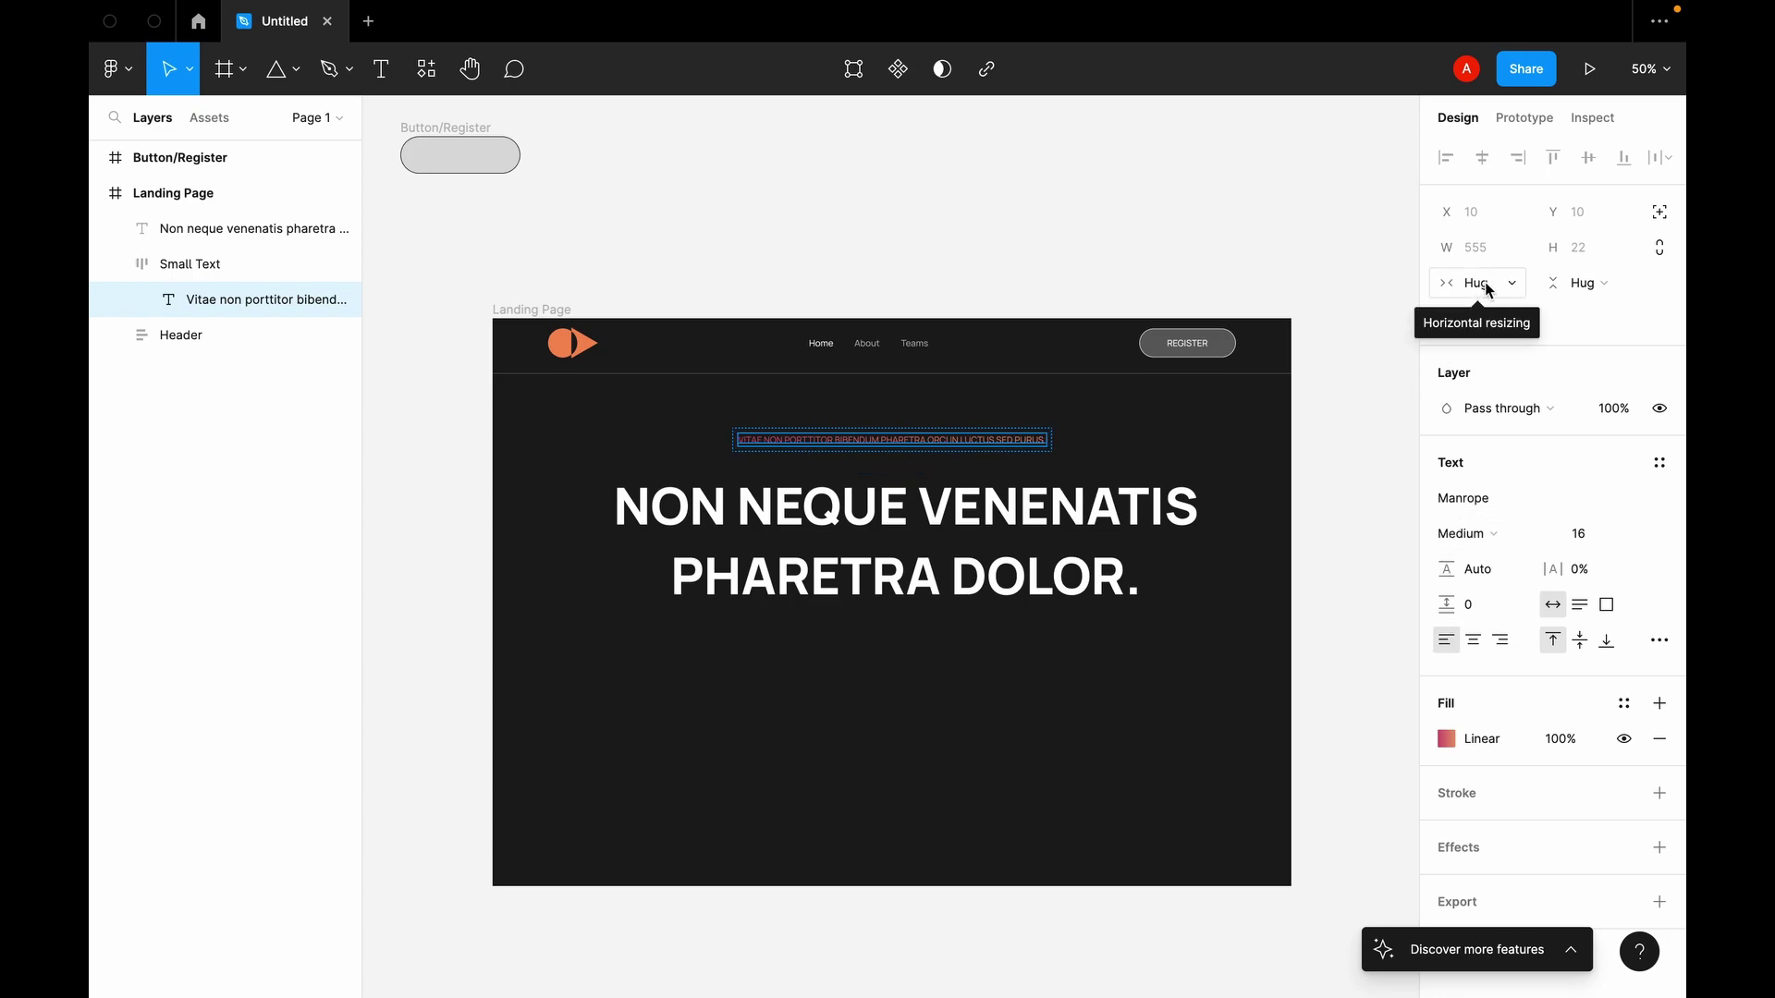
left_click(199, 266)
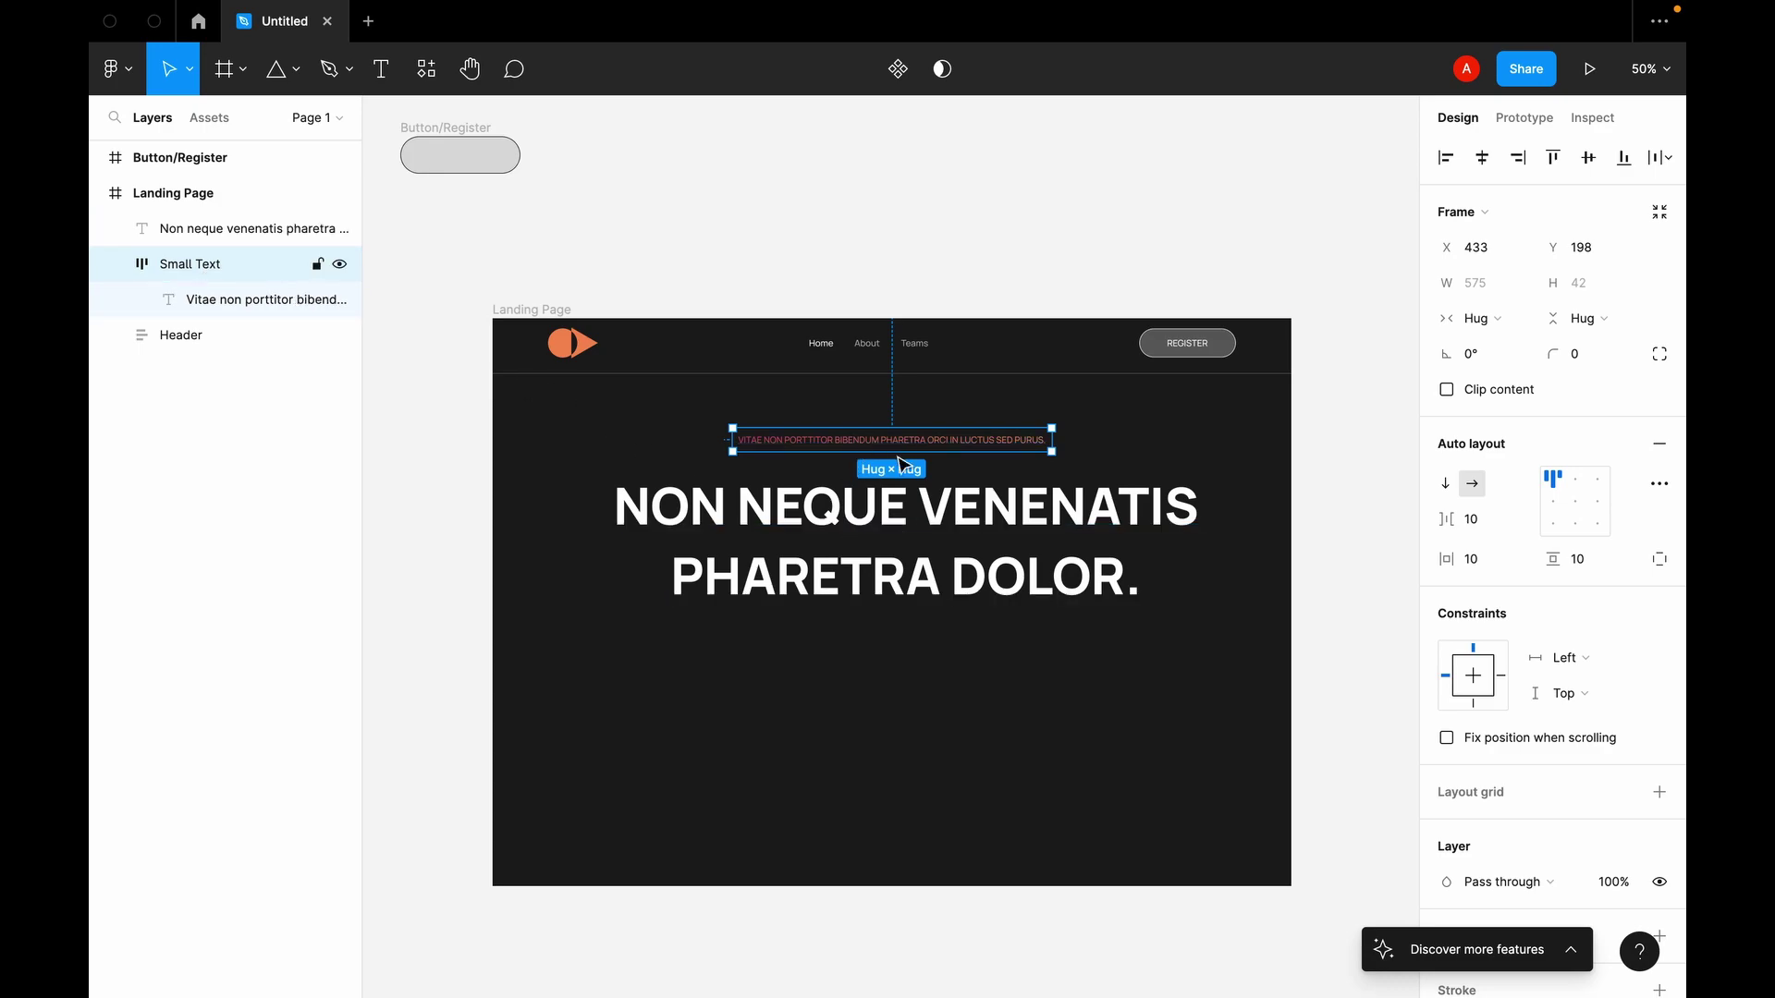
Step: Wrap the large heading in a frame named Big Text and add auto layout to it
left_click(919, 569)
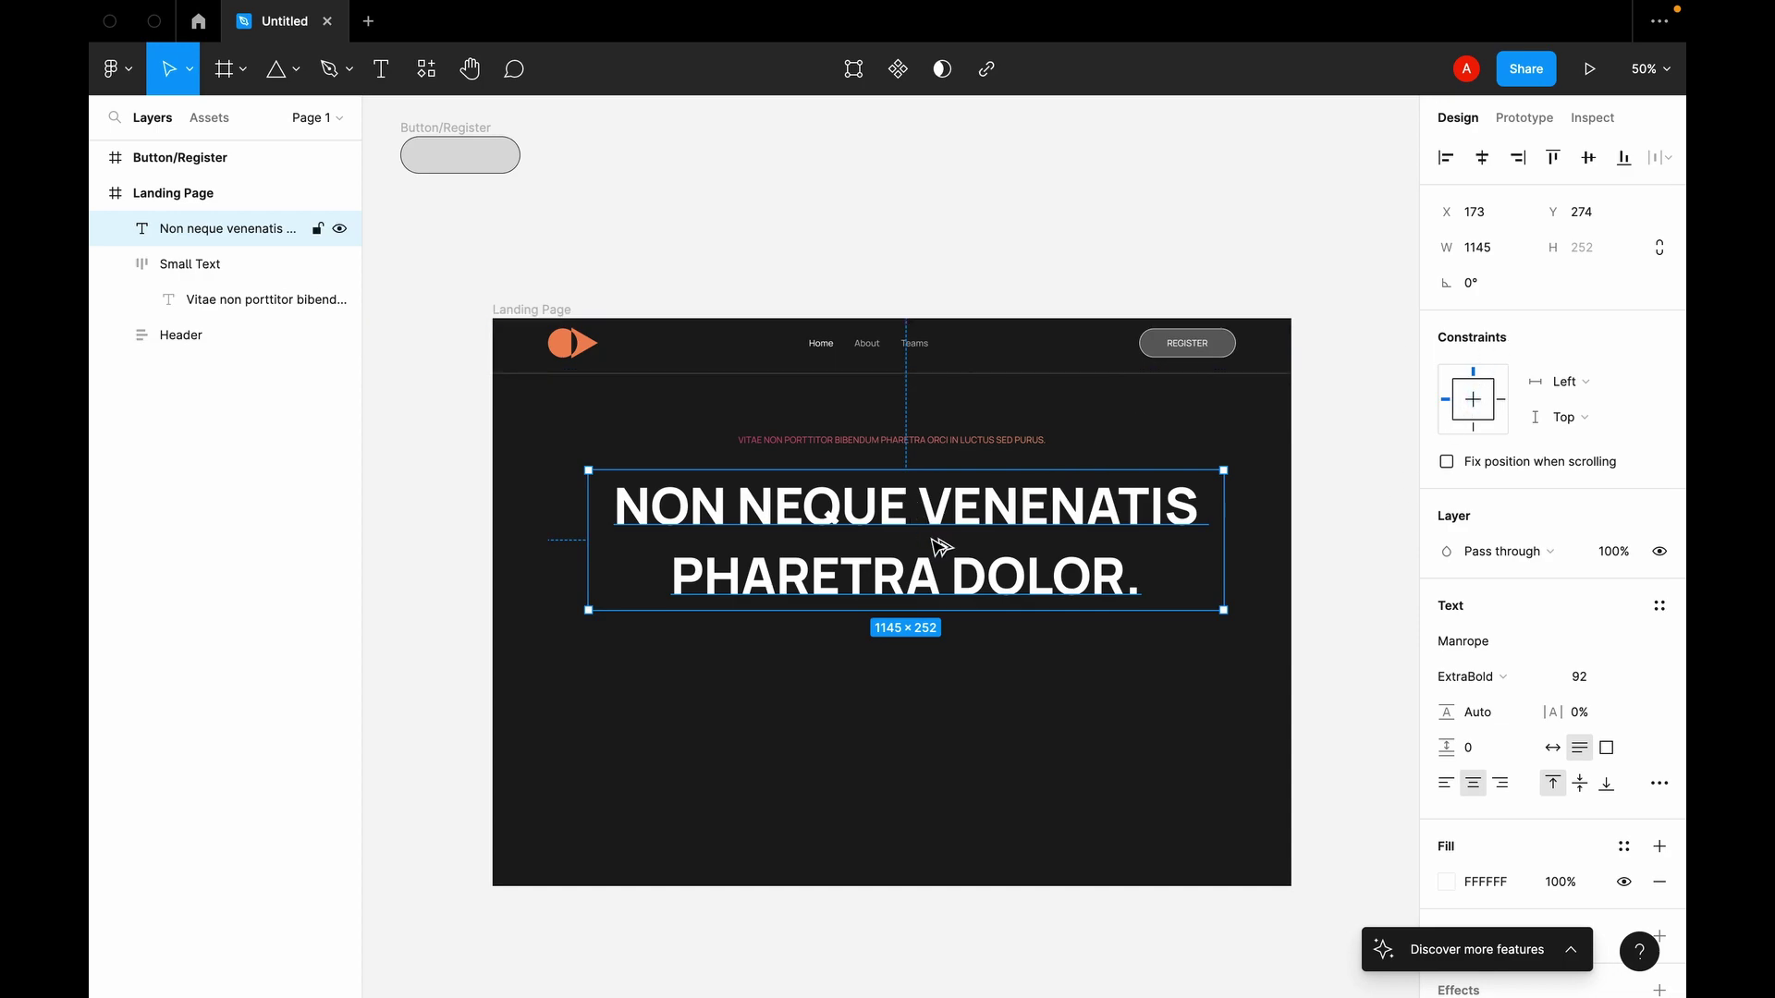
key("super+alt+g")
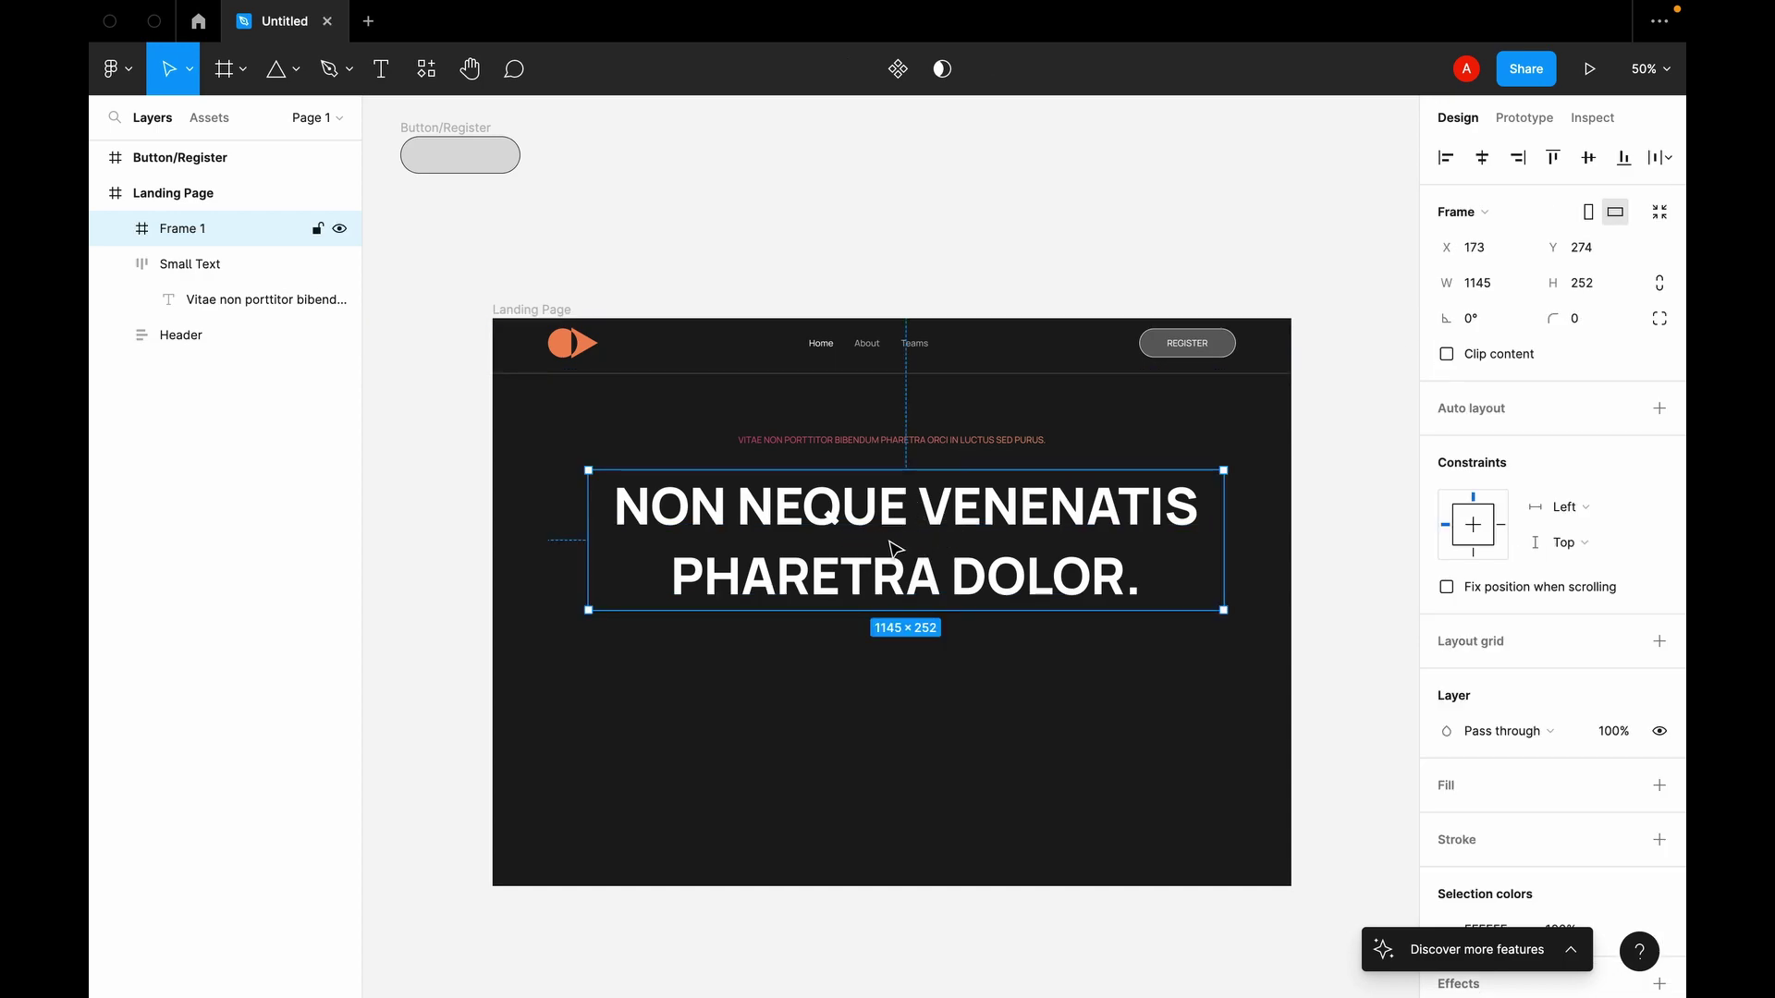
key("super+r")
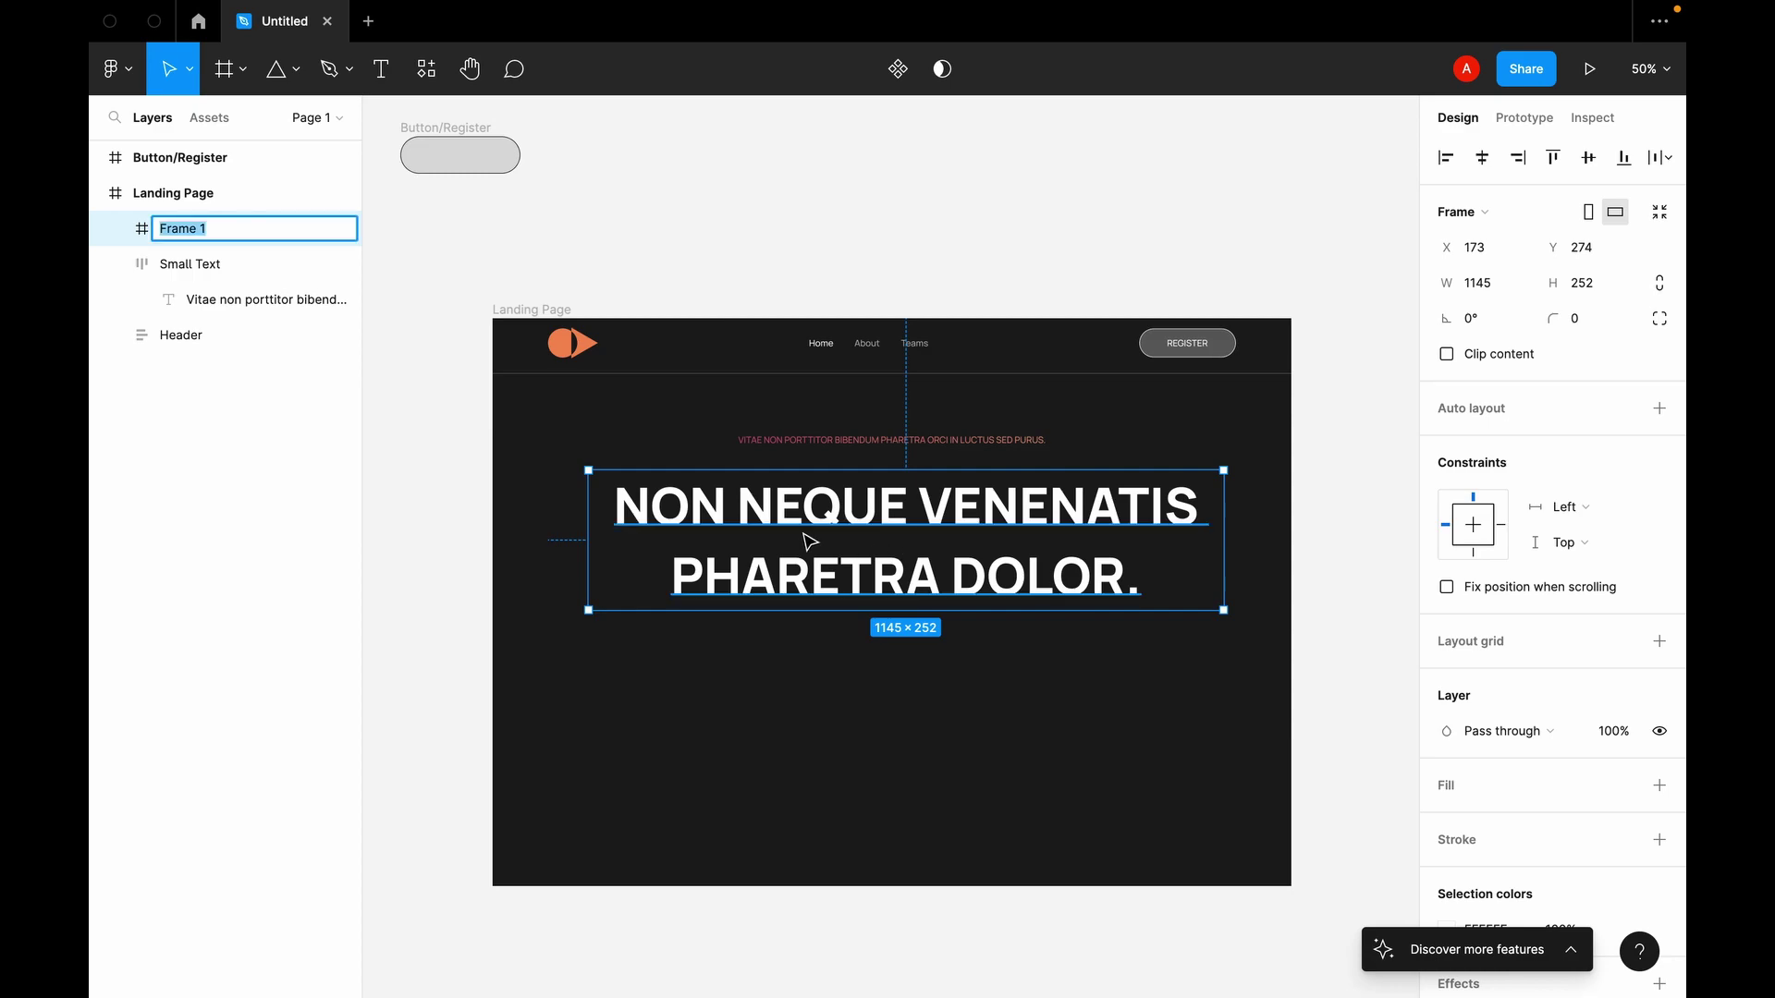
type("Big Text")
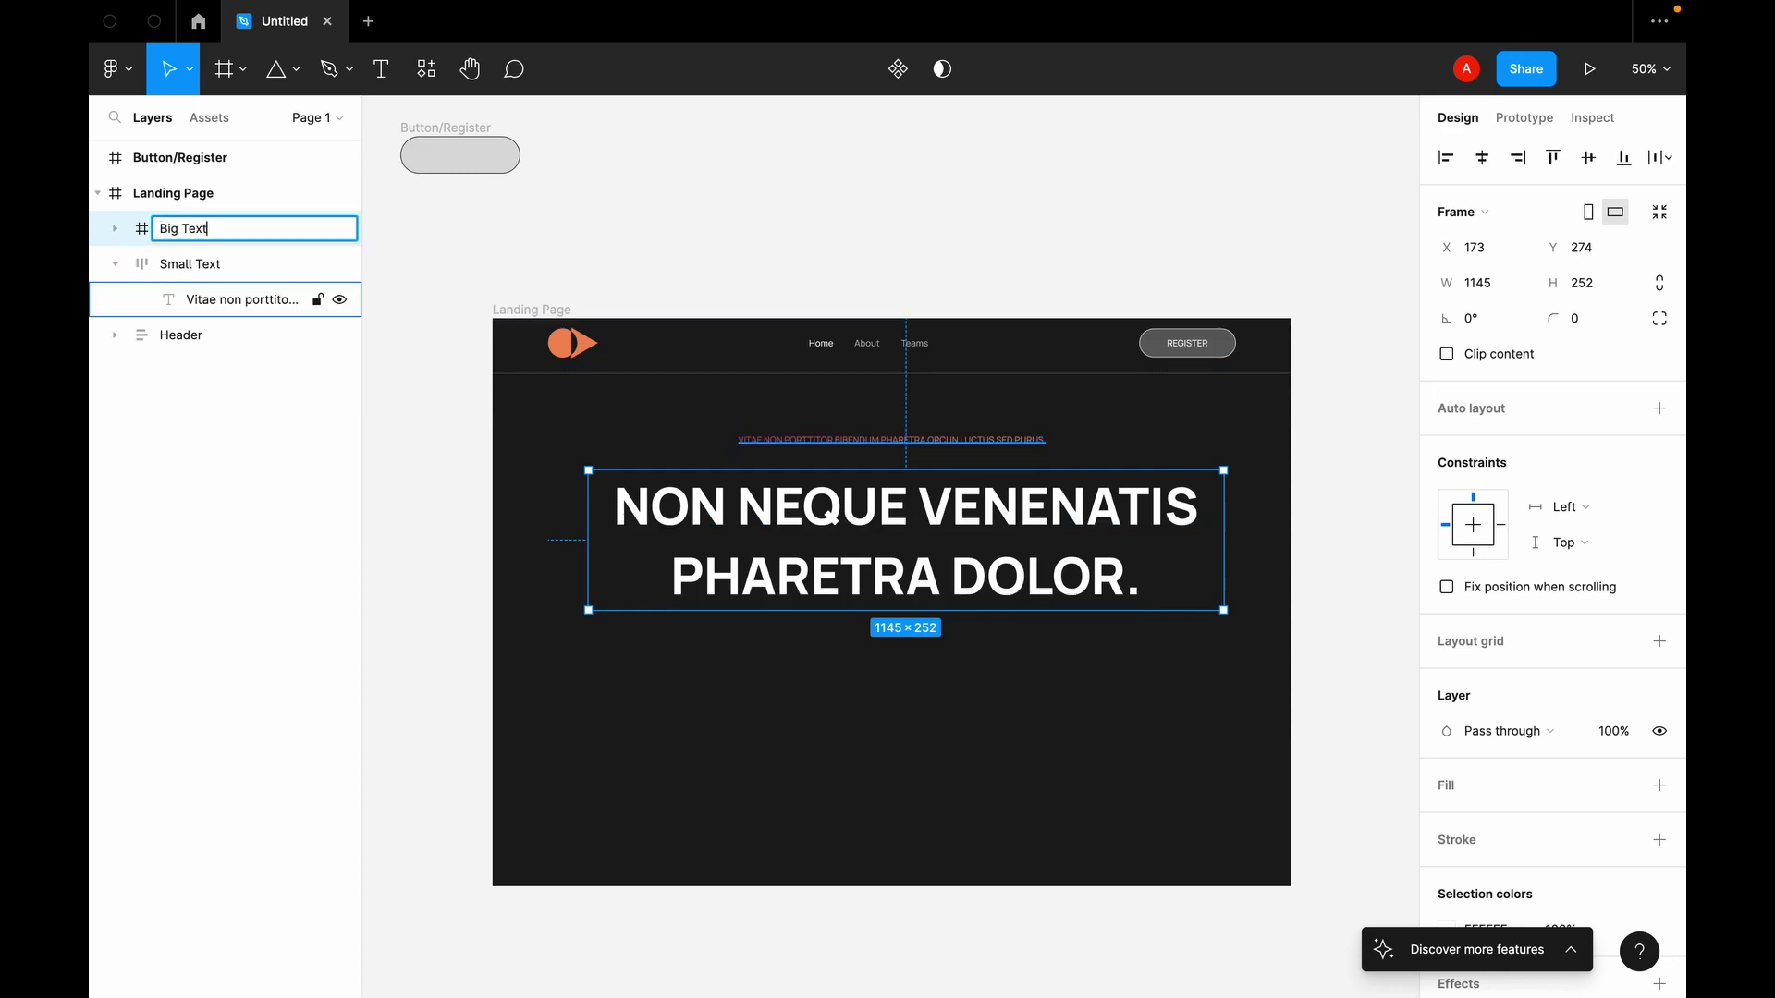
key("Return")
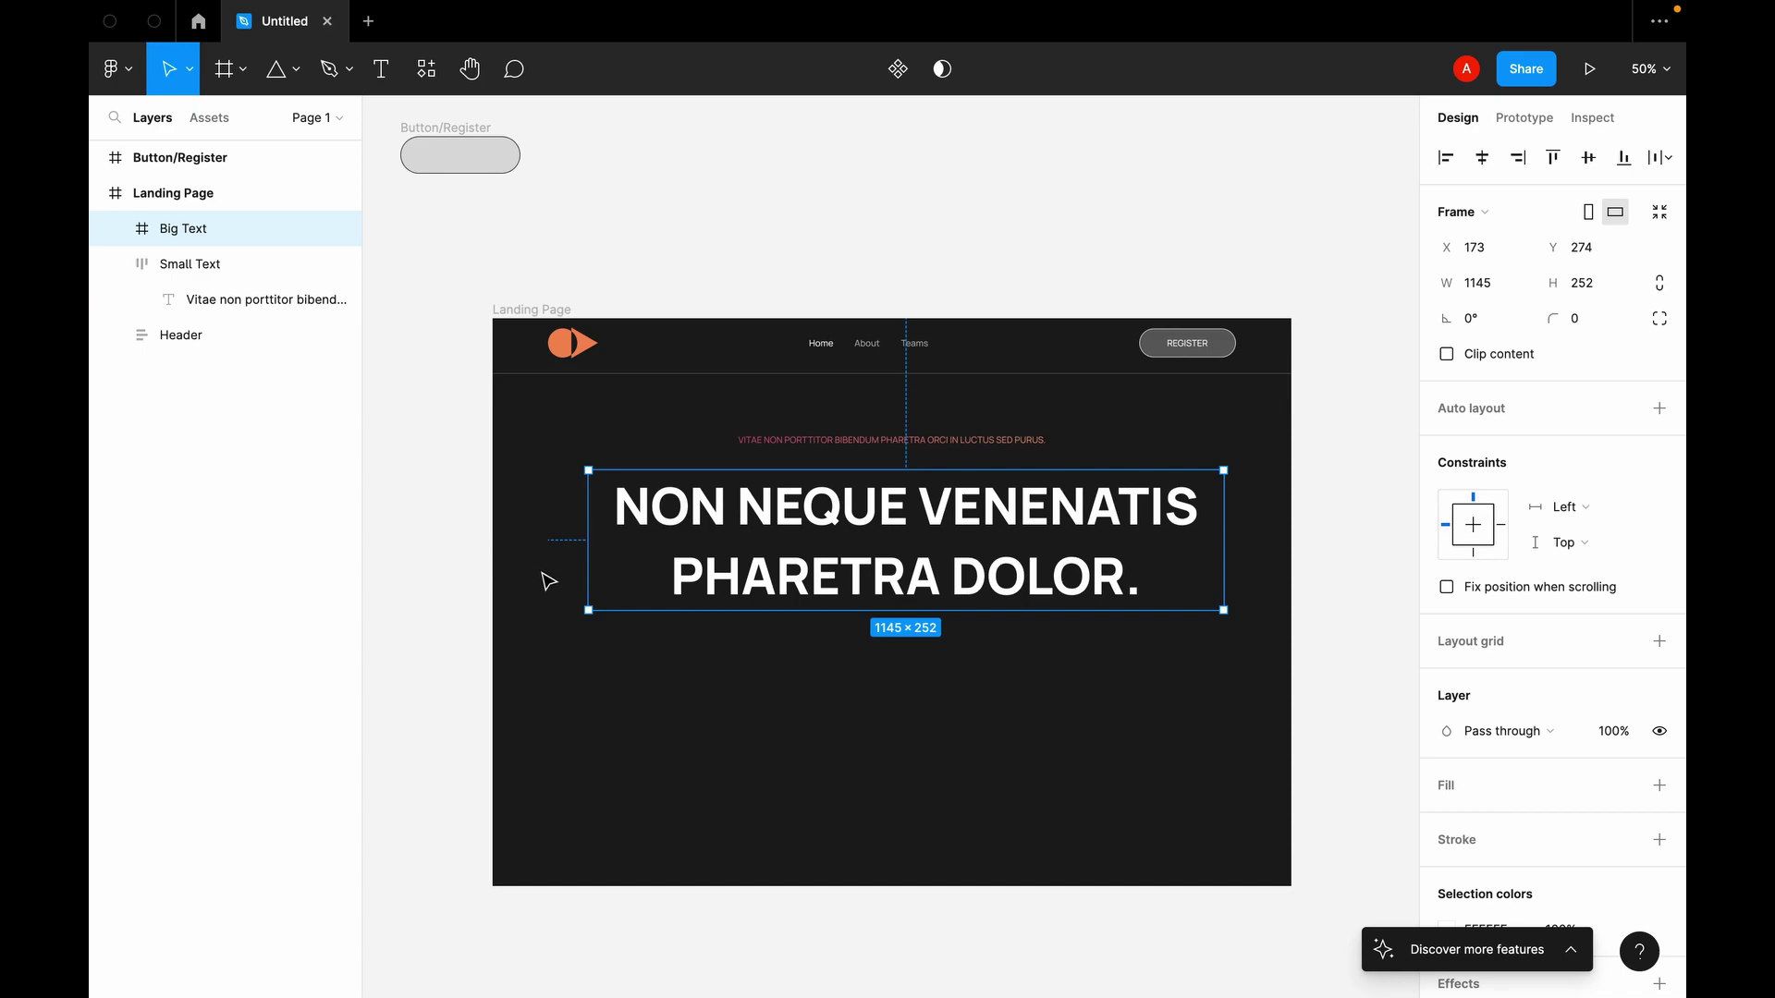
key("shift+a")
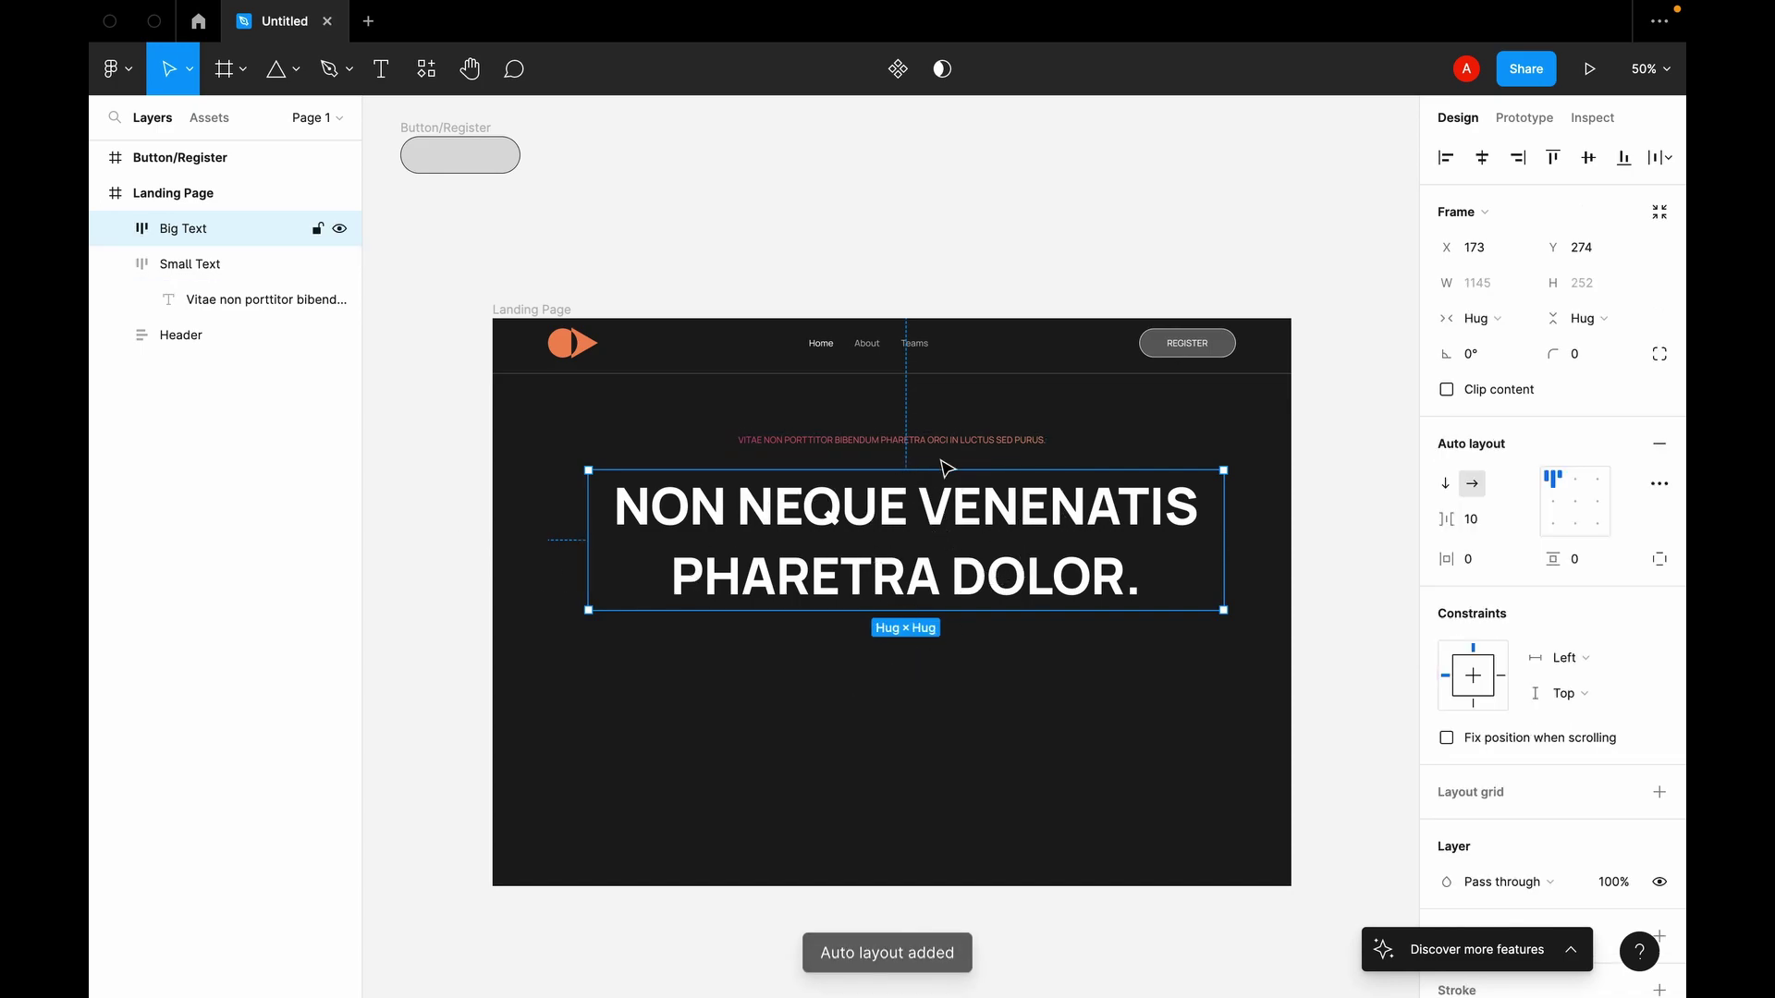
Step: Frame Small Text and Big Text together as a frame named Text, and place the Header layer above it in the layer order
left_click(874, 448)
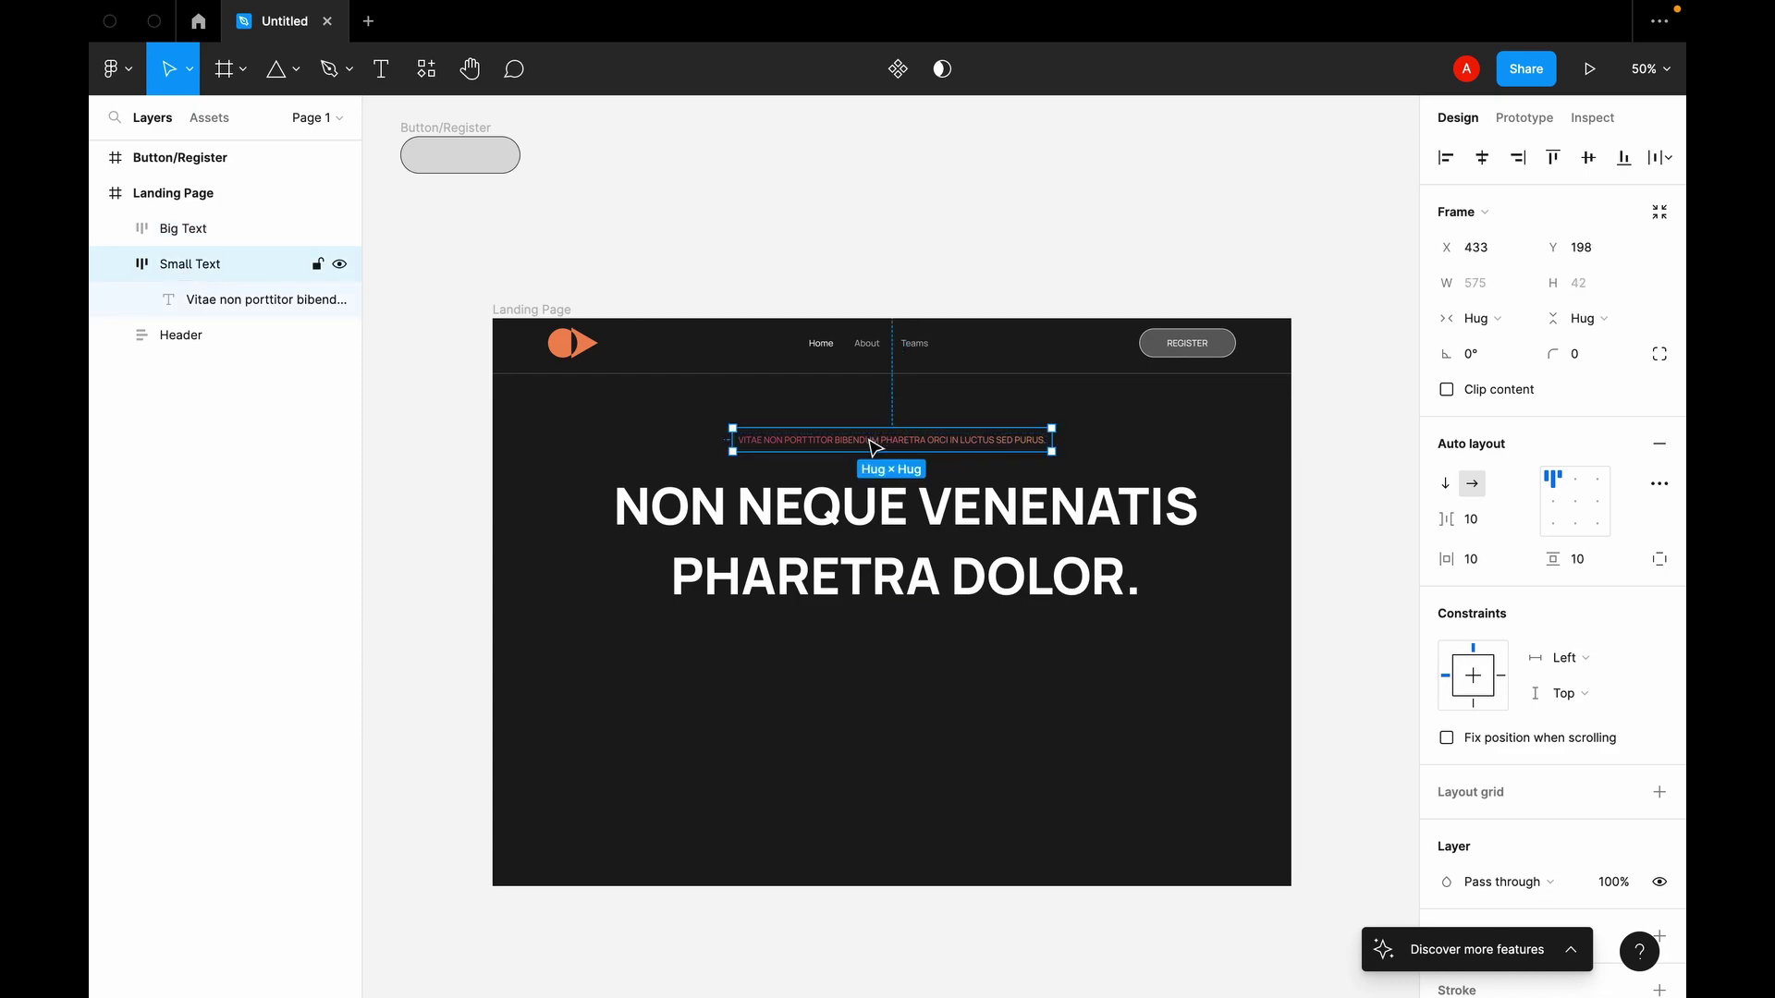
left_click(865, 555, "shift")
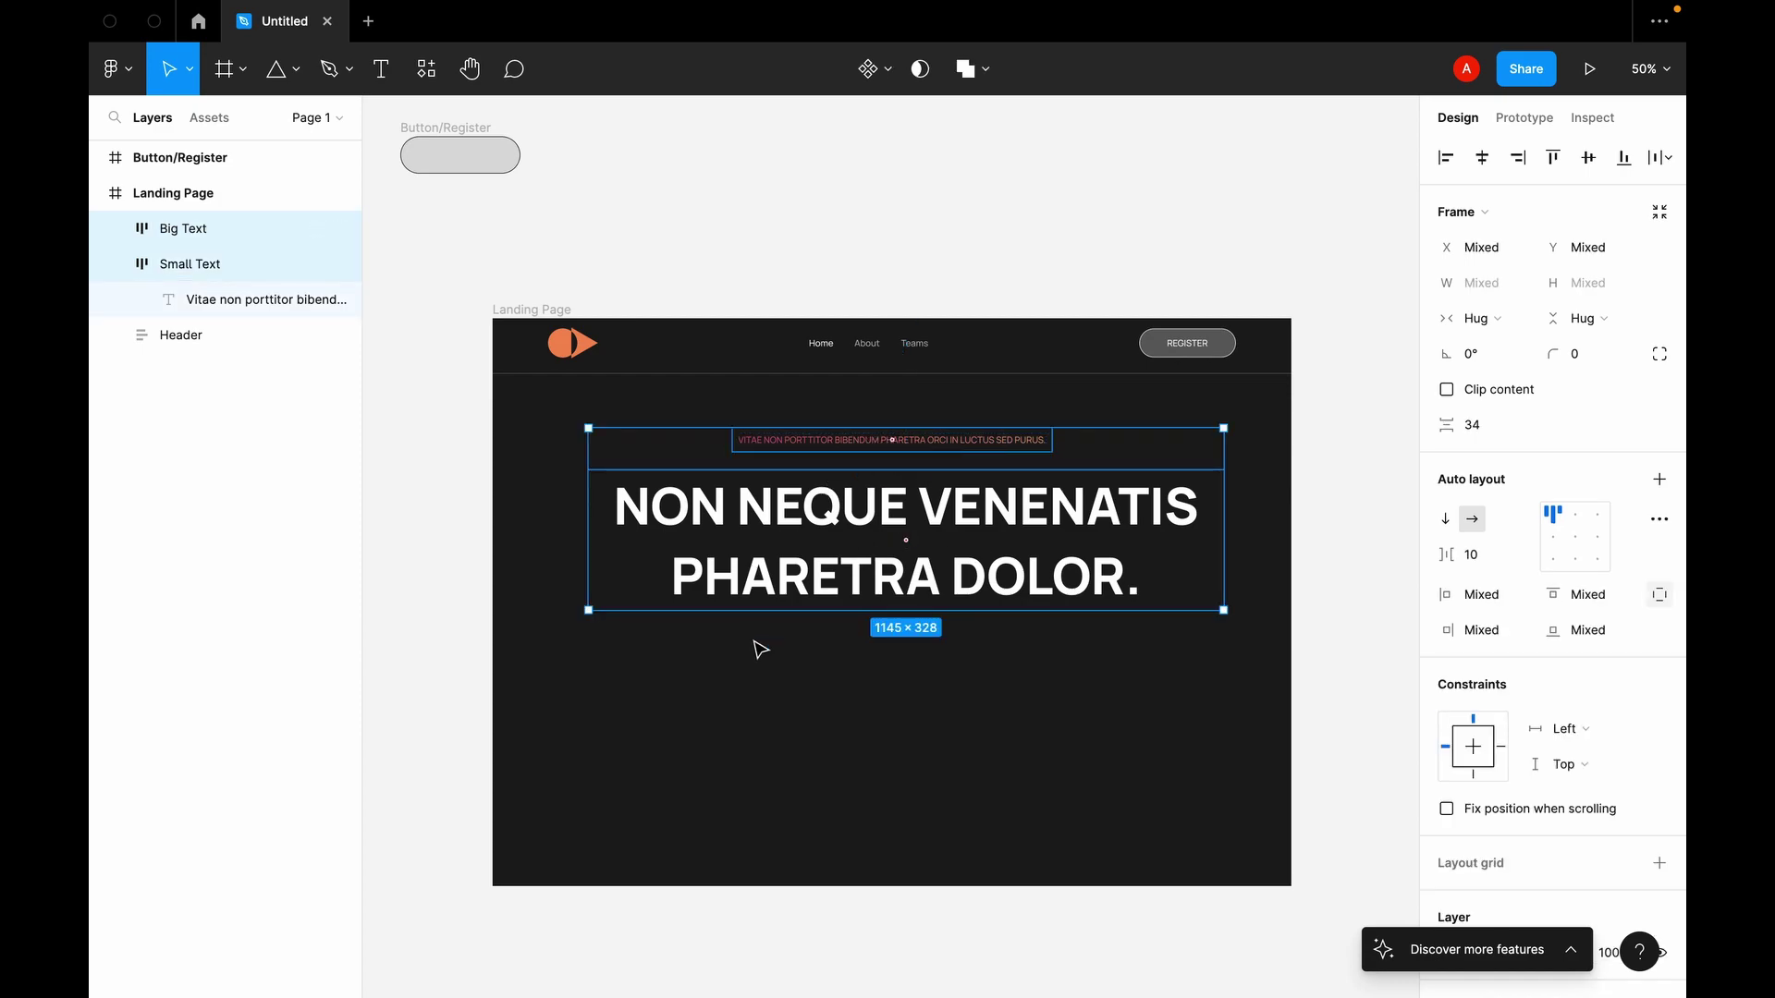
key("ctrl+shift+g")
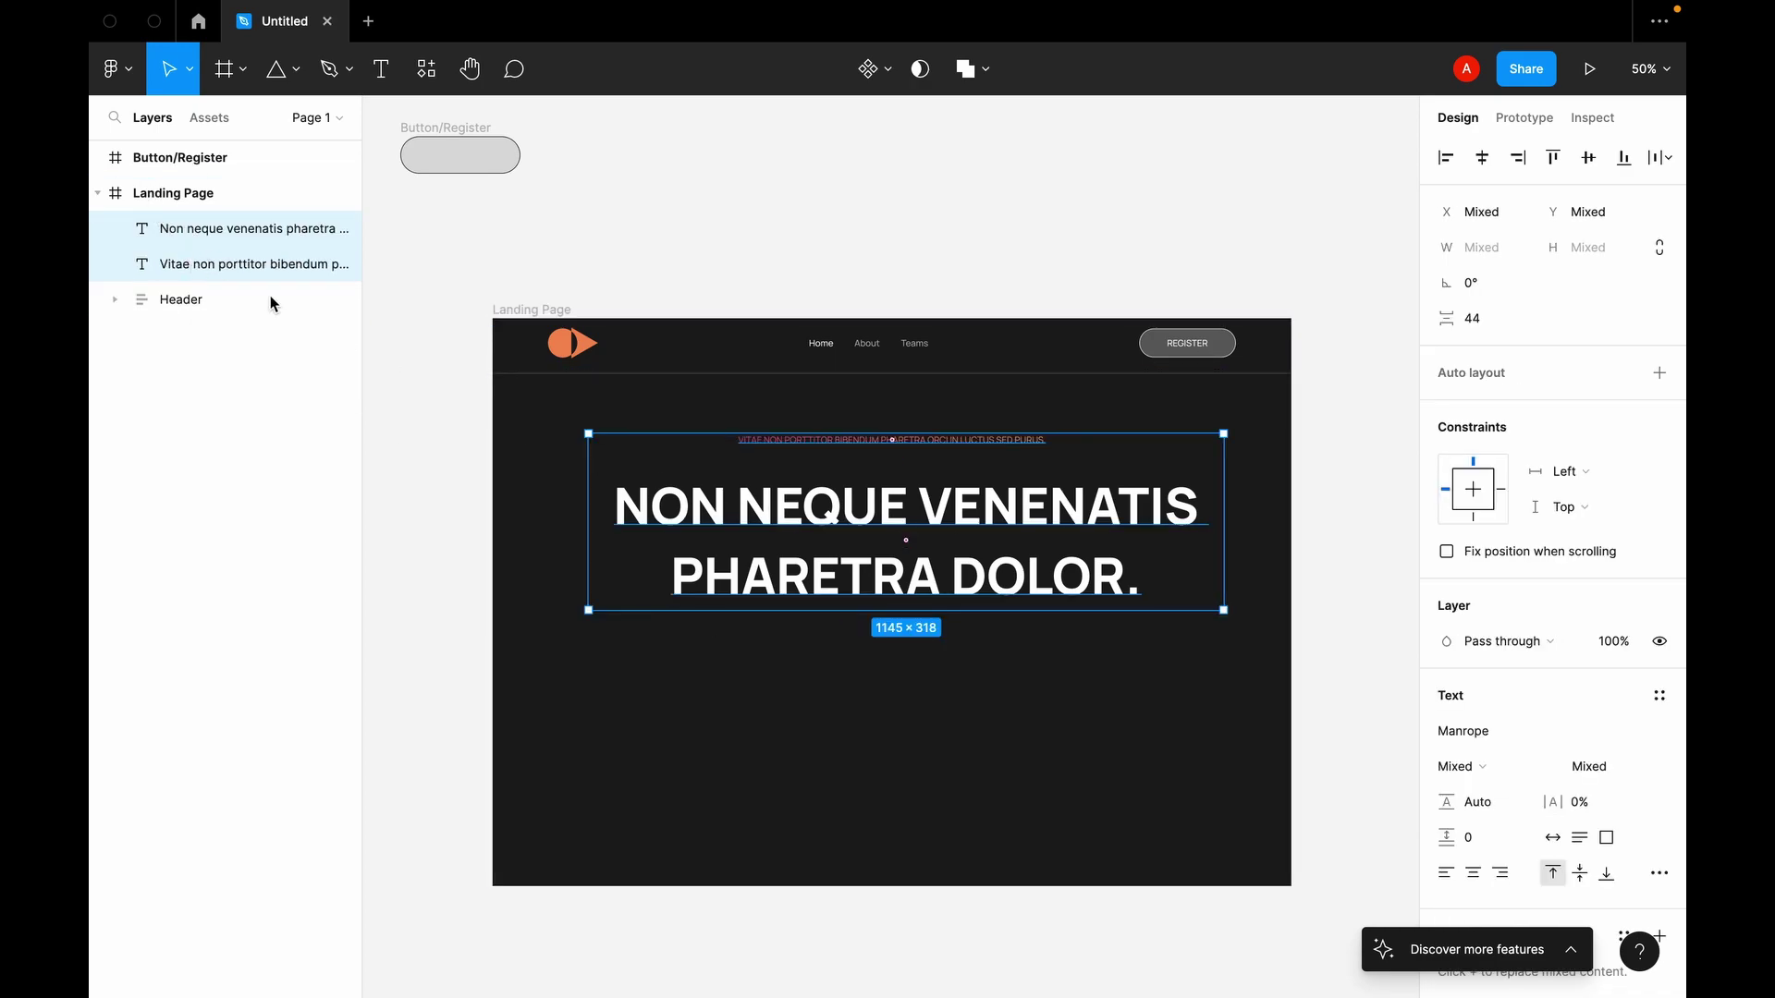
key("ctrl+z")
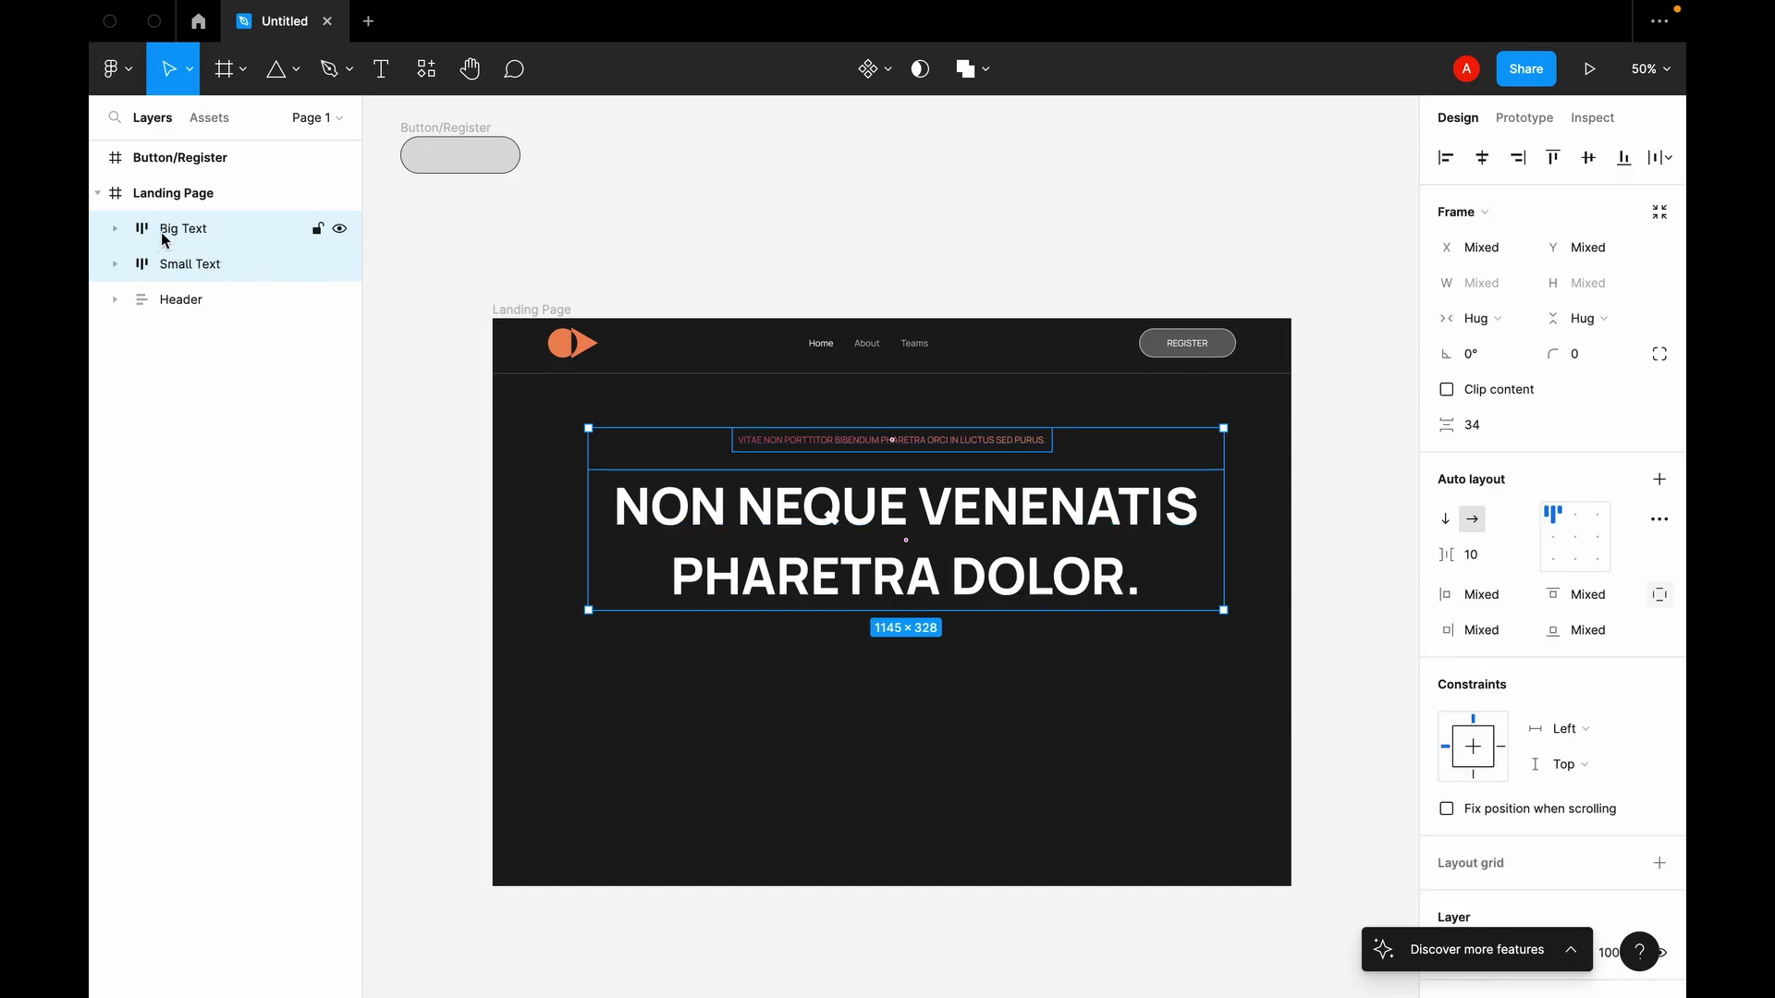
key("ctrl+alt+g")
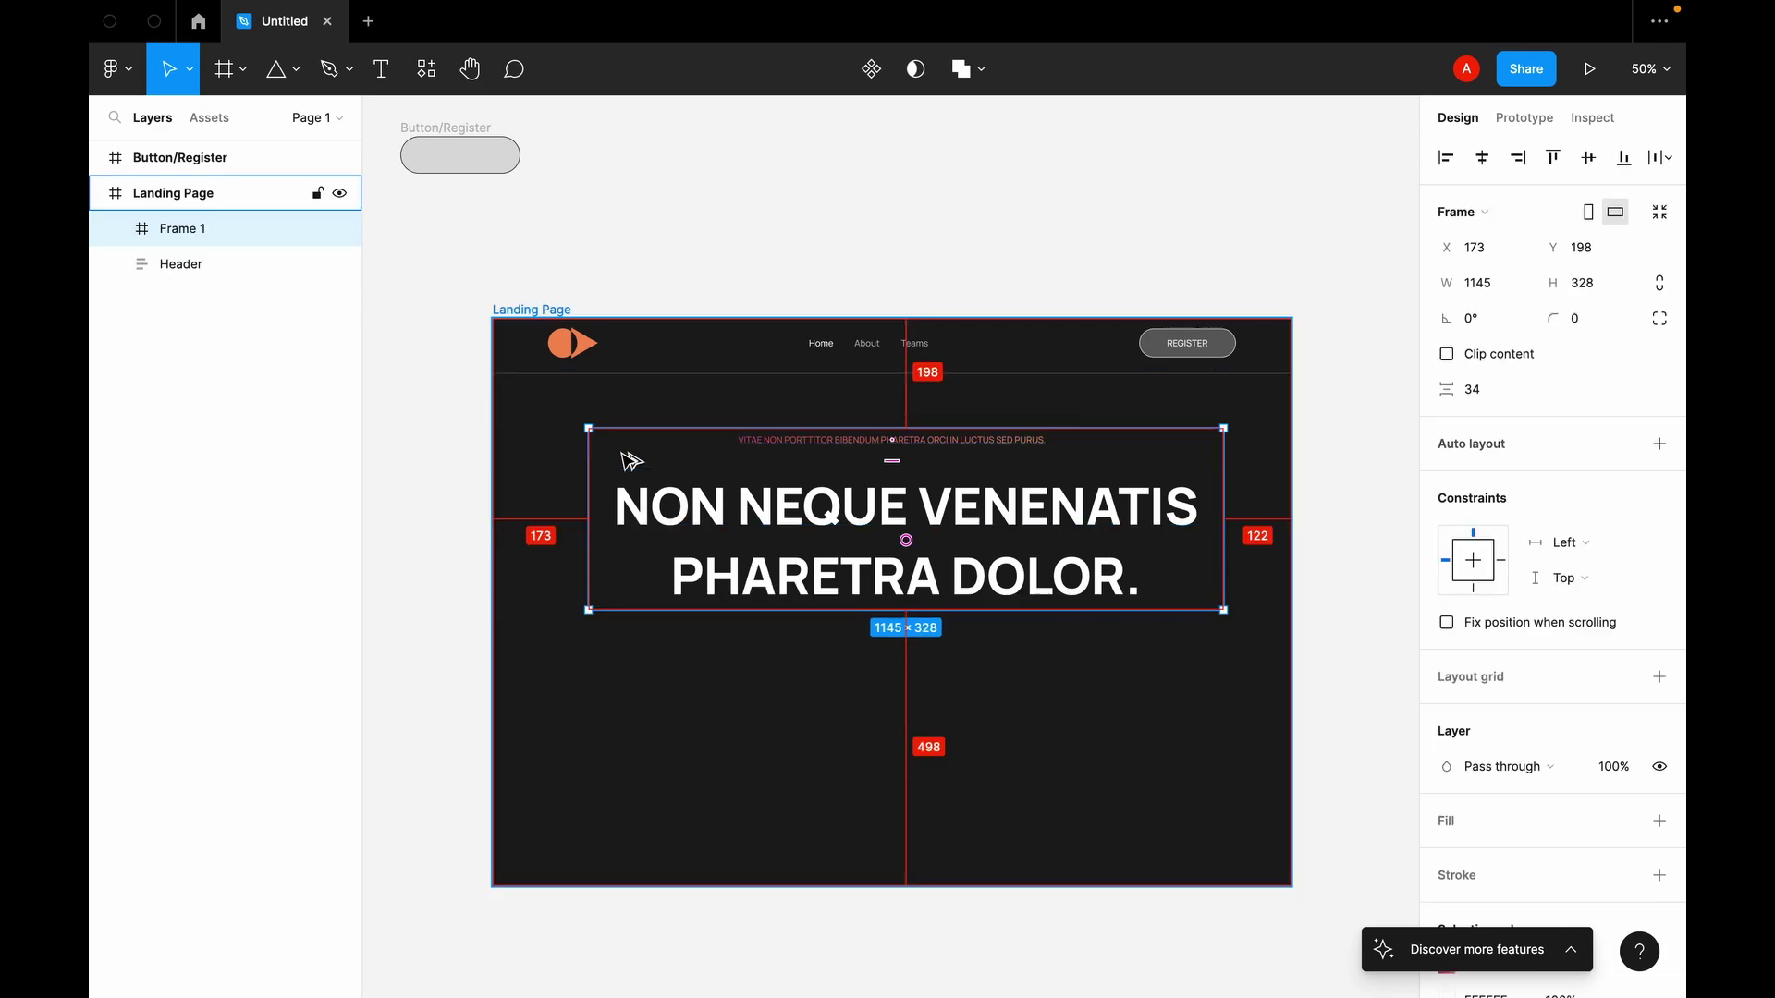
key("ctrl+r")
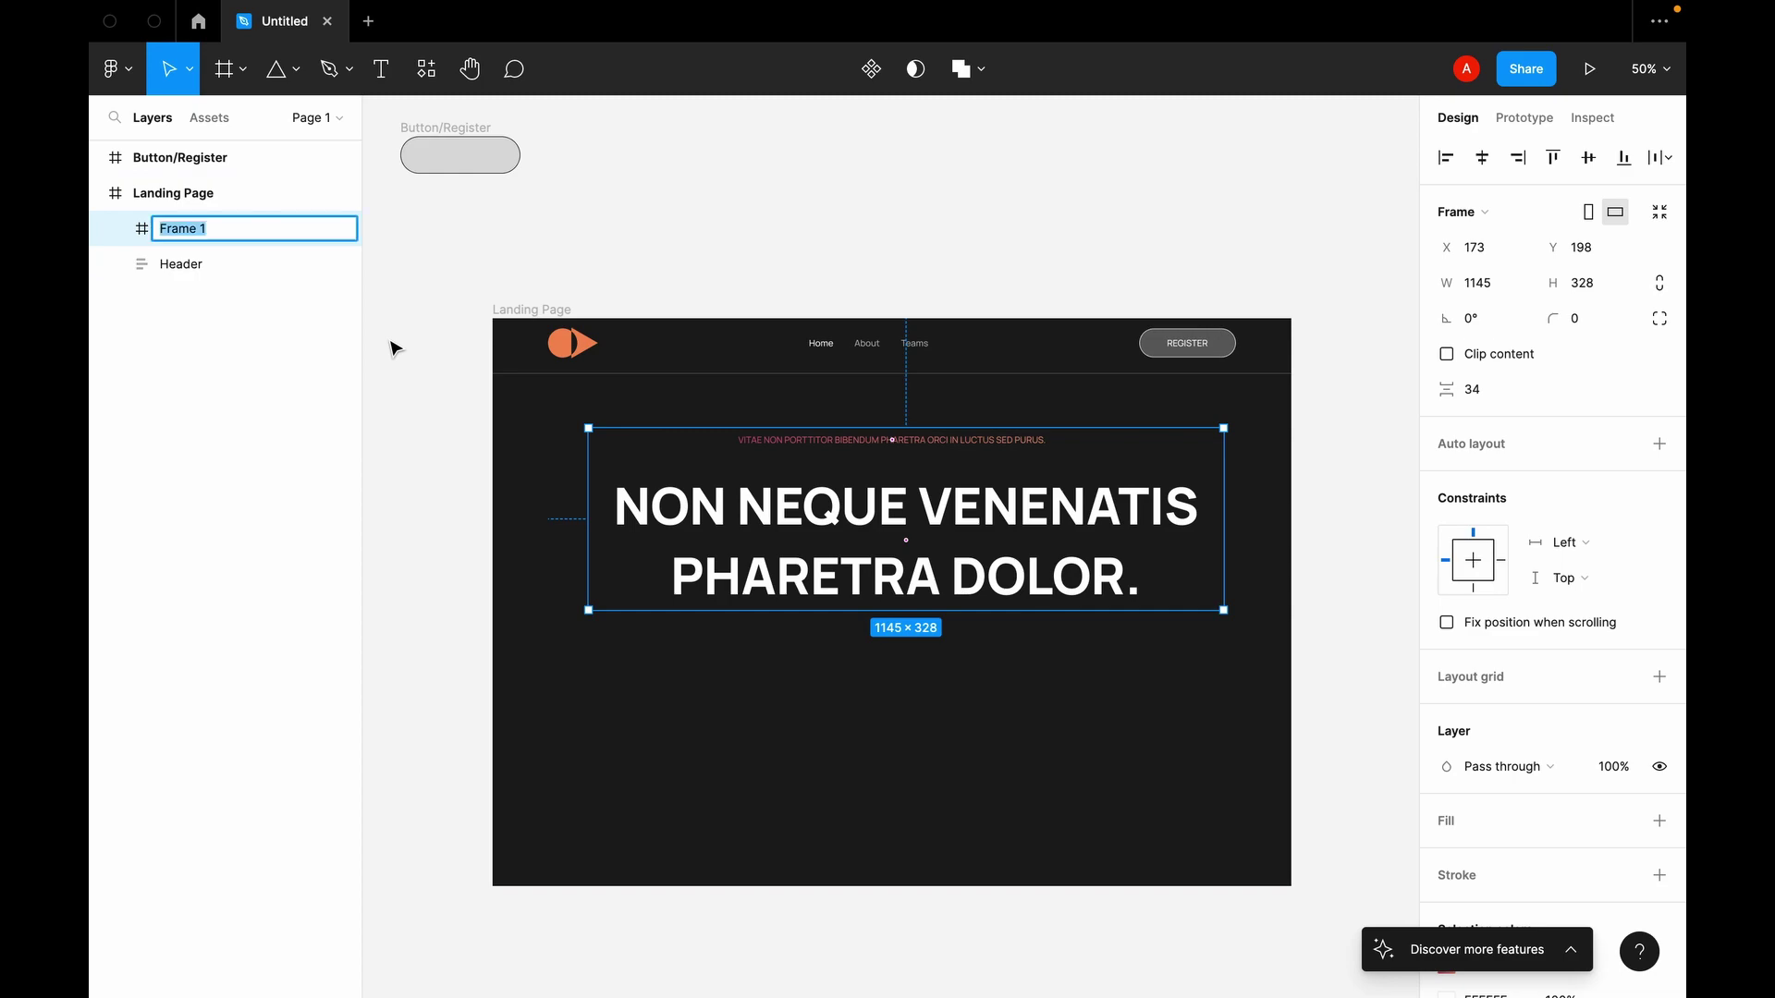
type("Text")
key("Return")
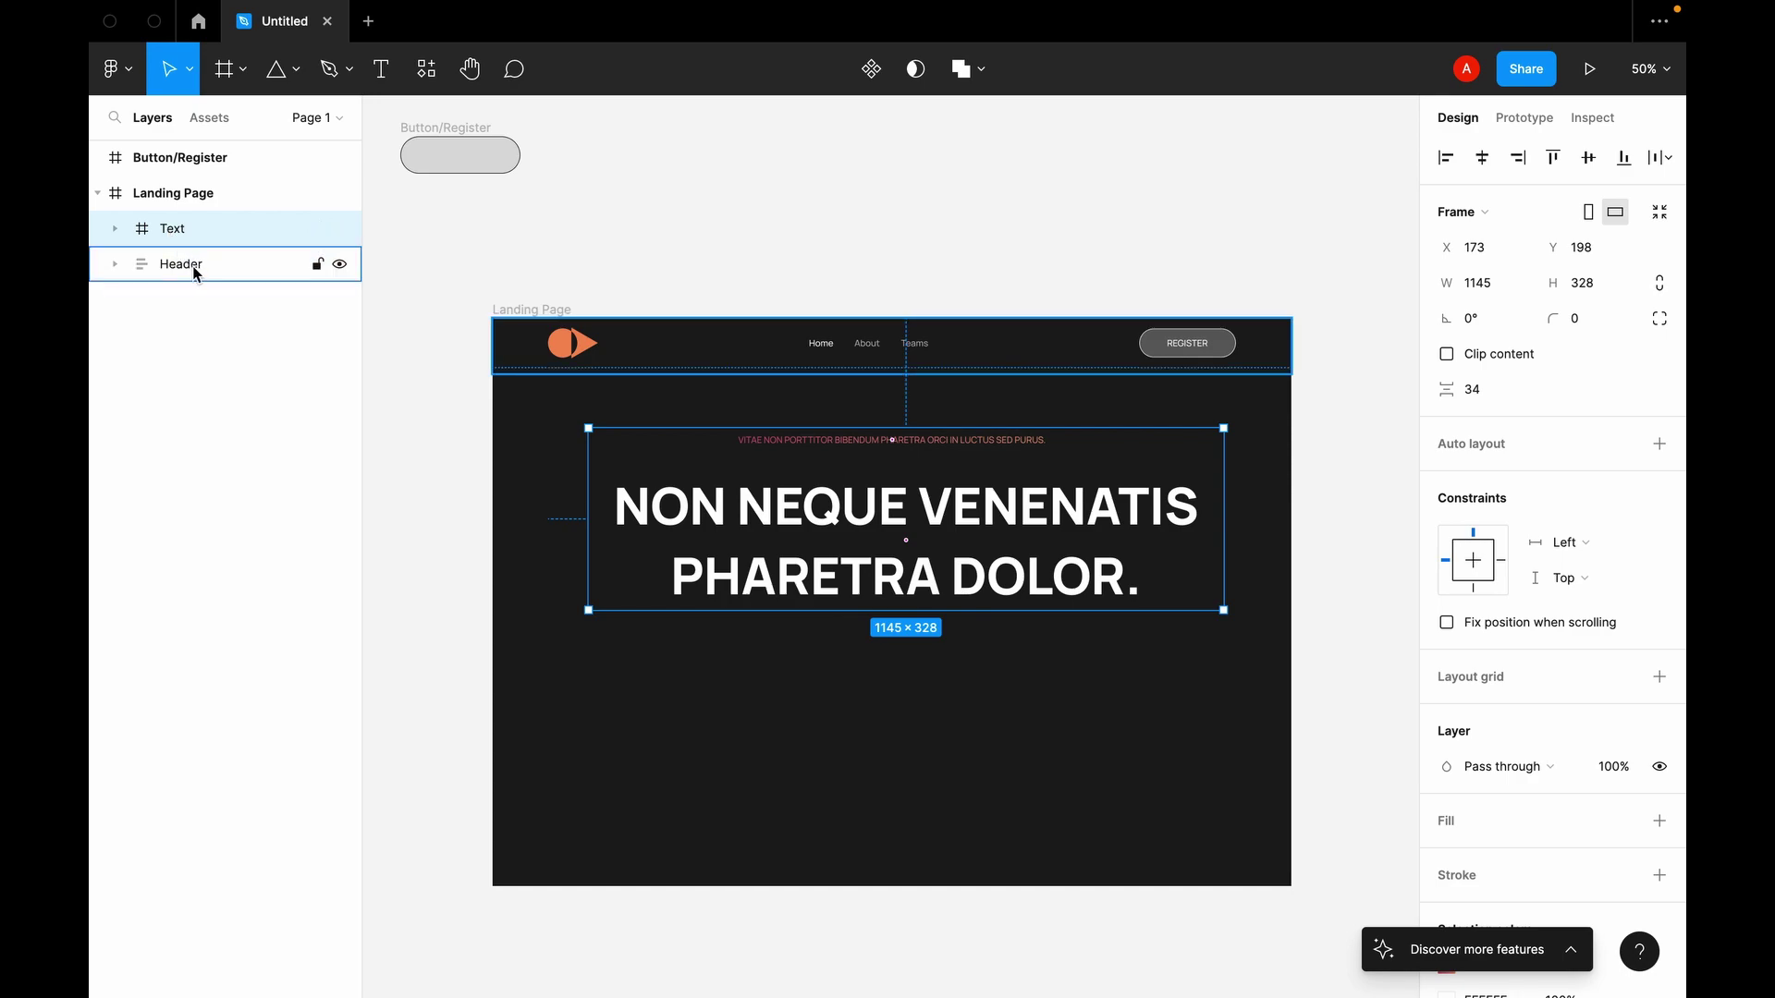
left_click_drag(193, 264, 148, 214)
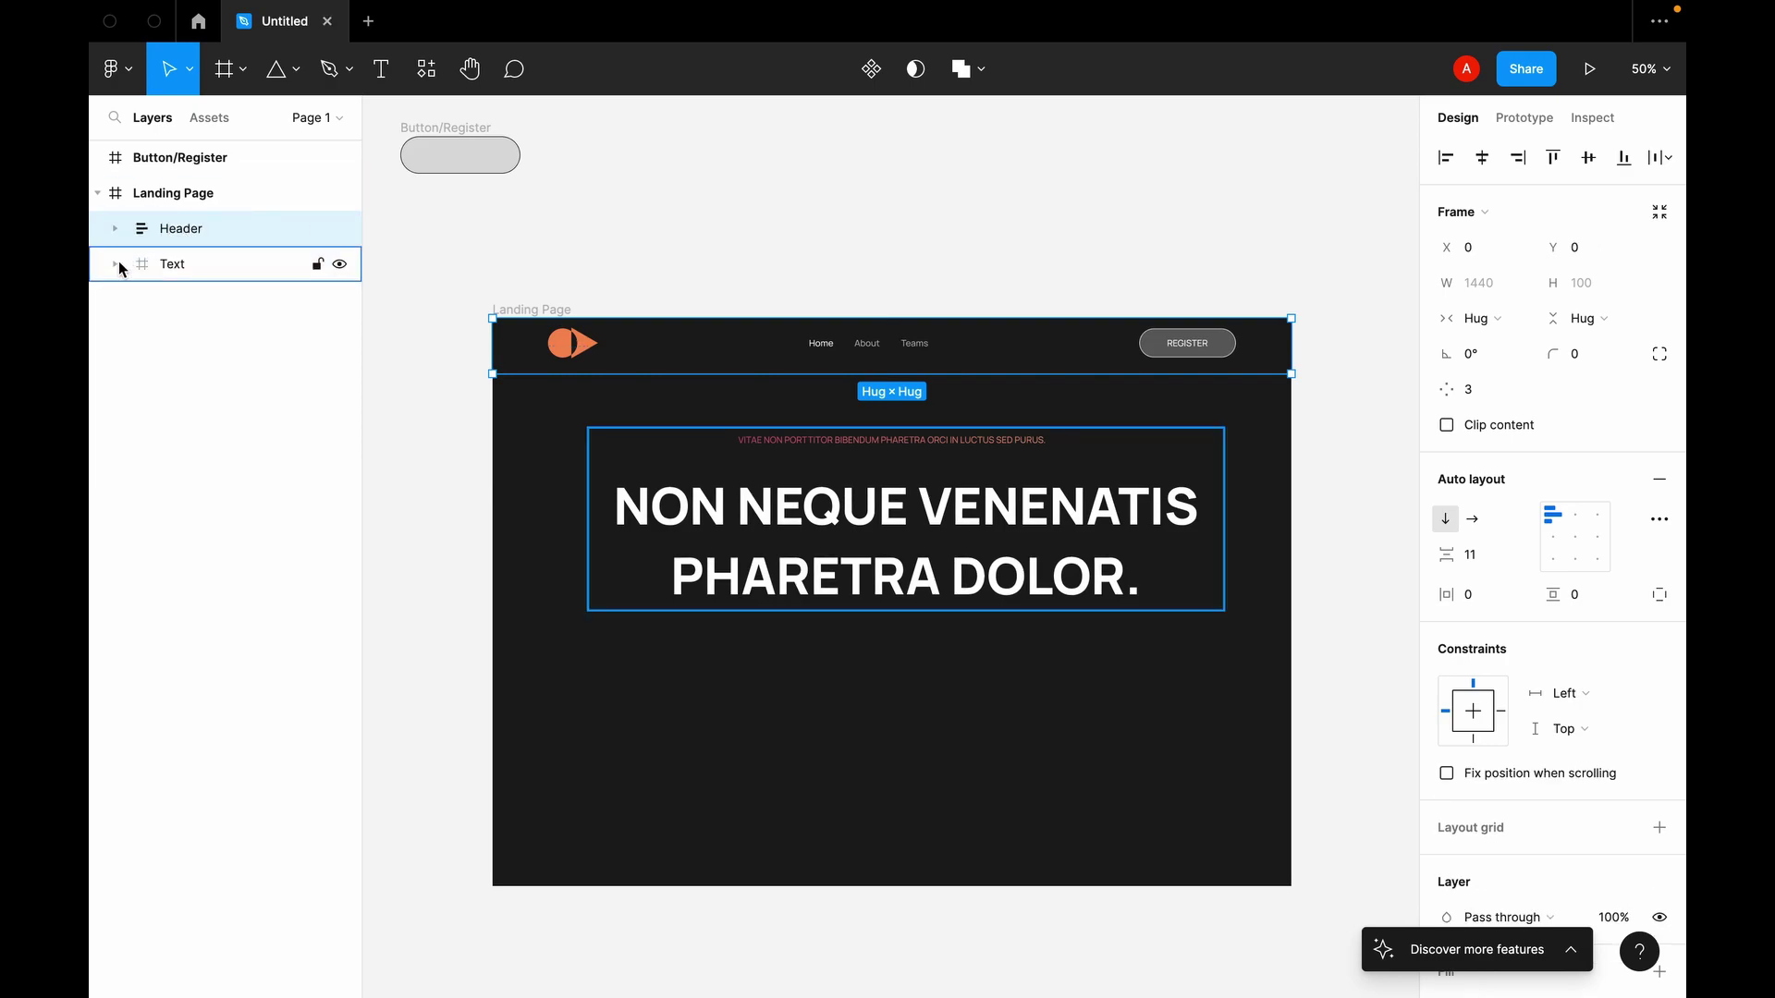
Step: Add vertical auto layout with centred alignment to the Text frame and shift the frame left to about X 126
left_click(739, 510)
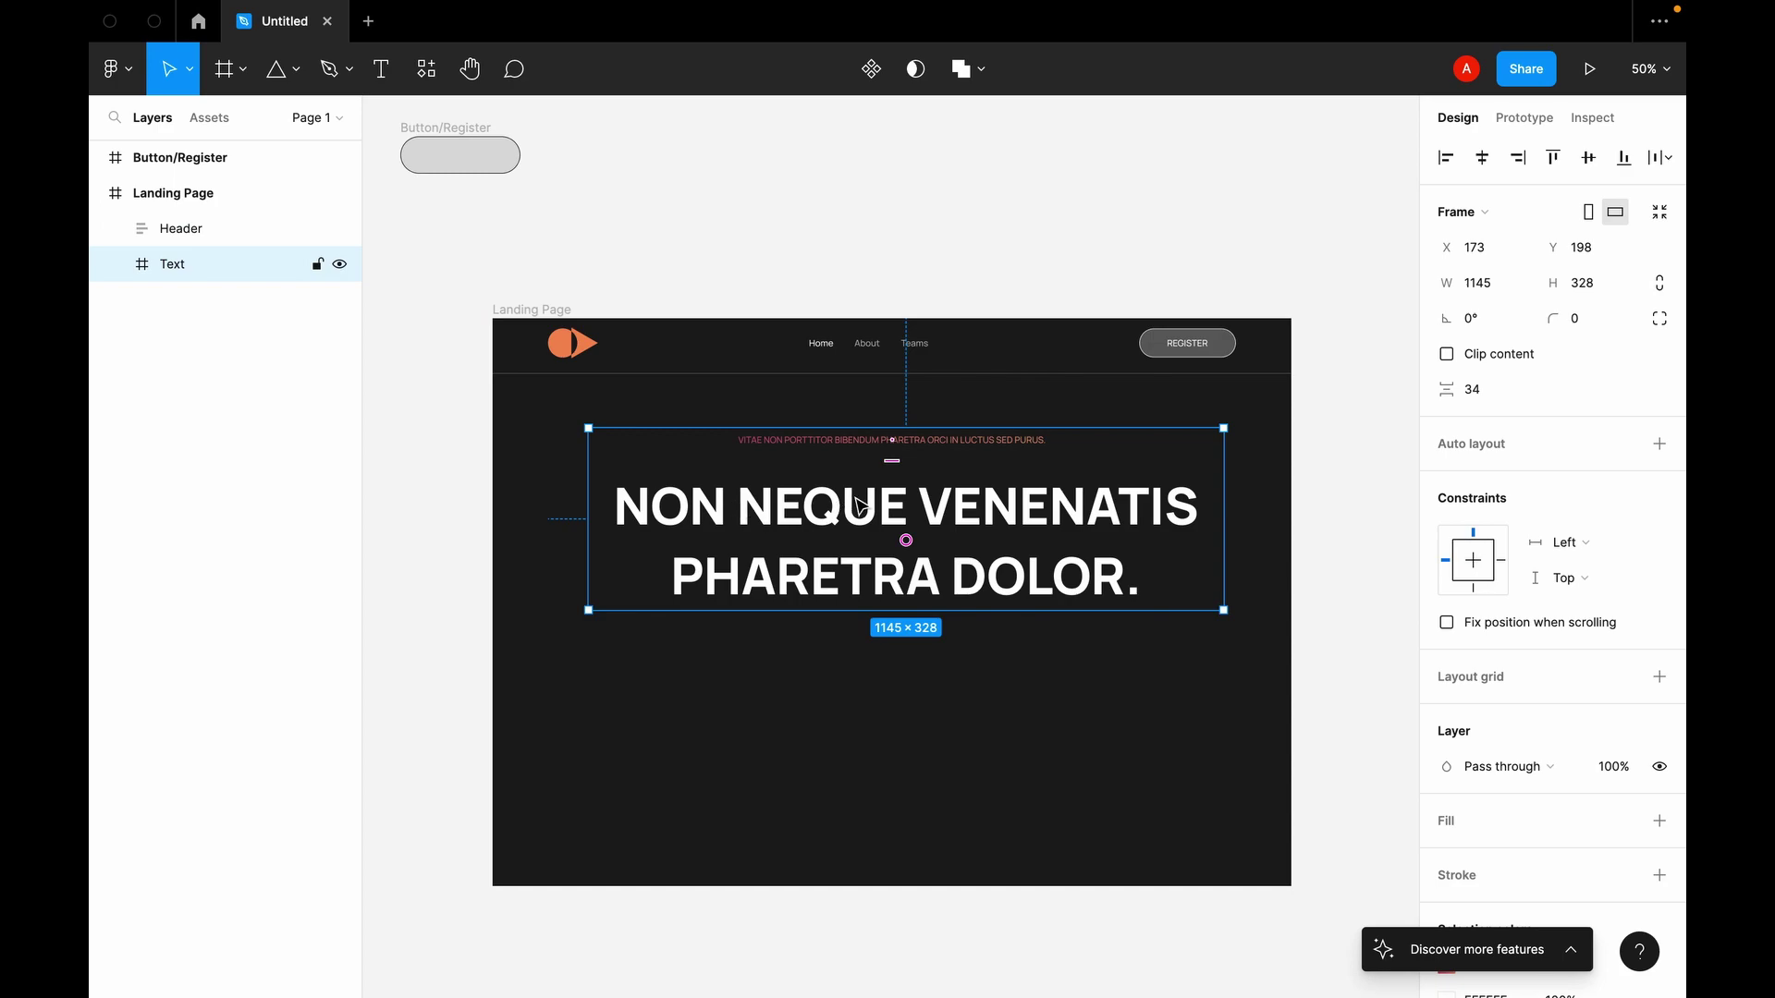
left_click(1659, 444)
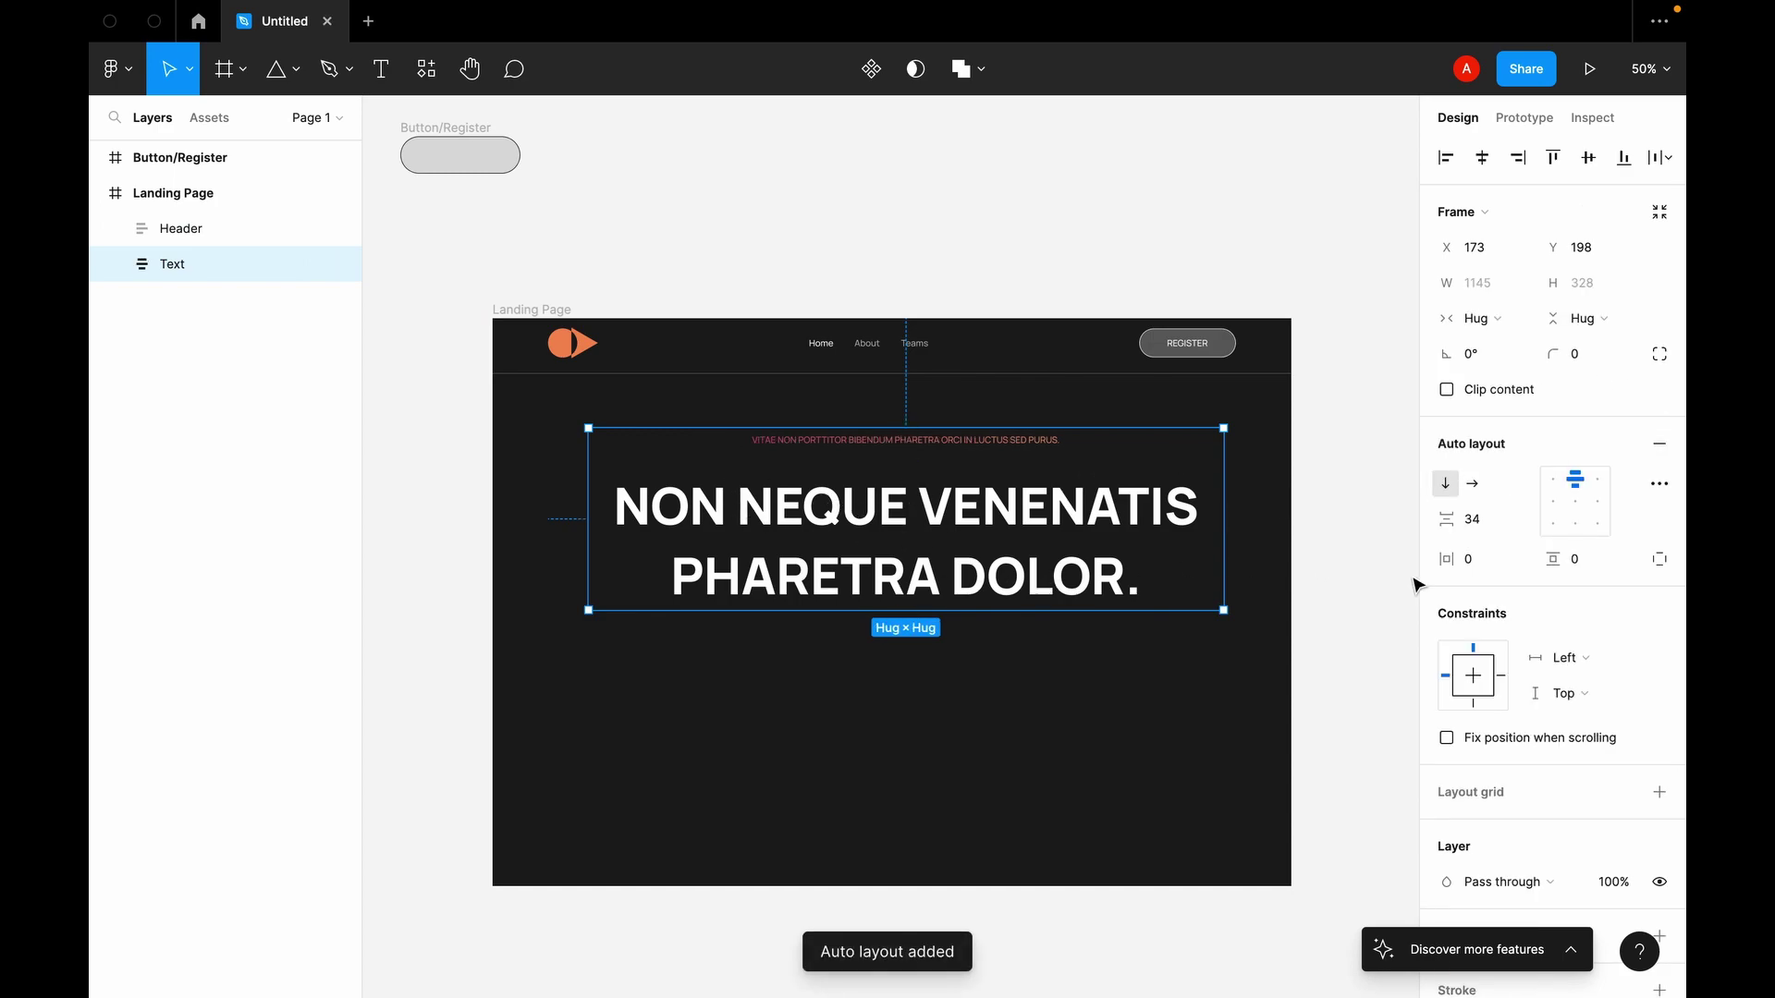
left_click(1575, 504)
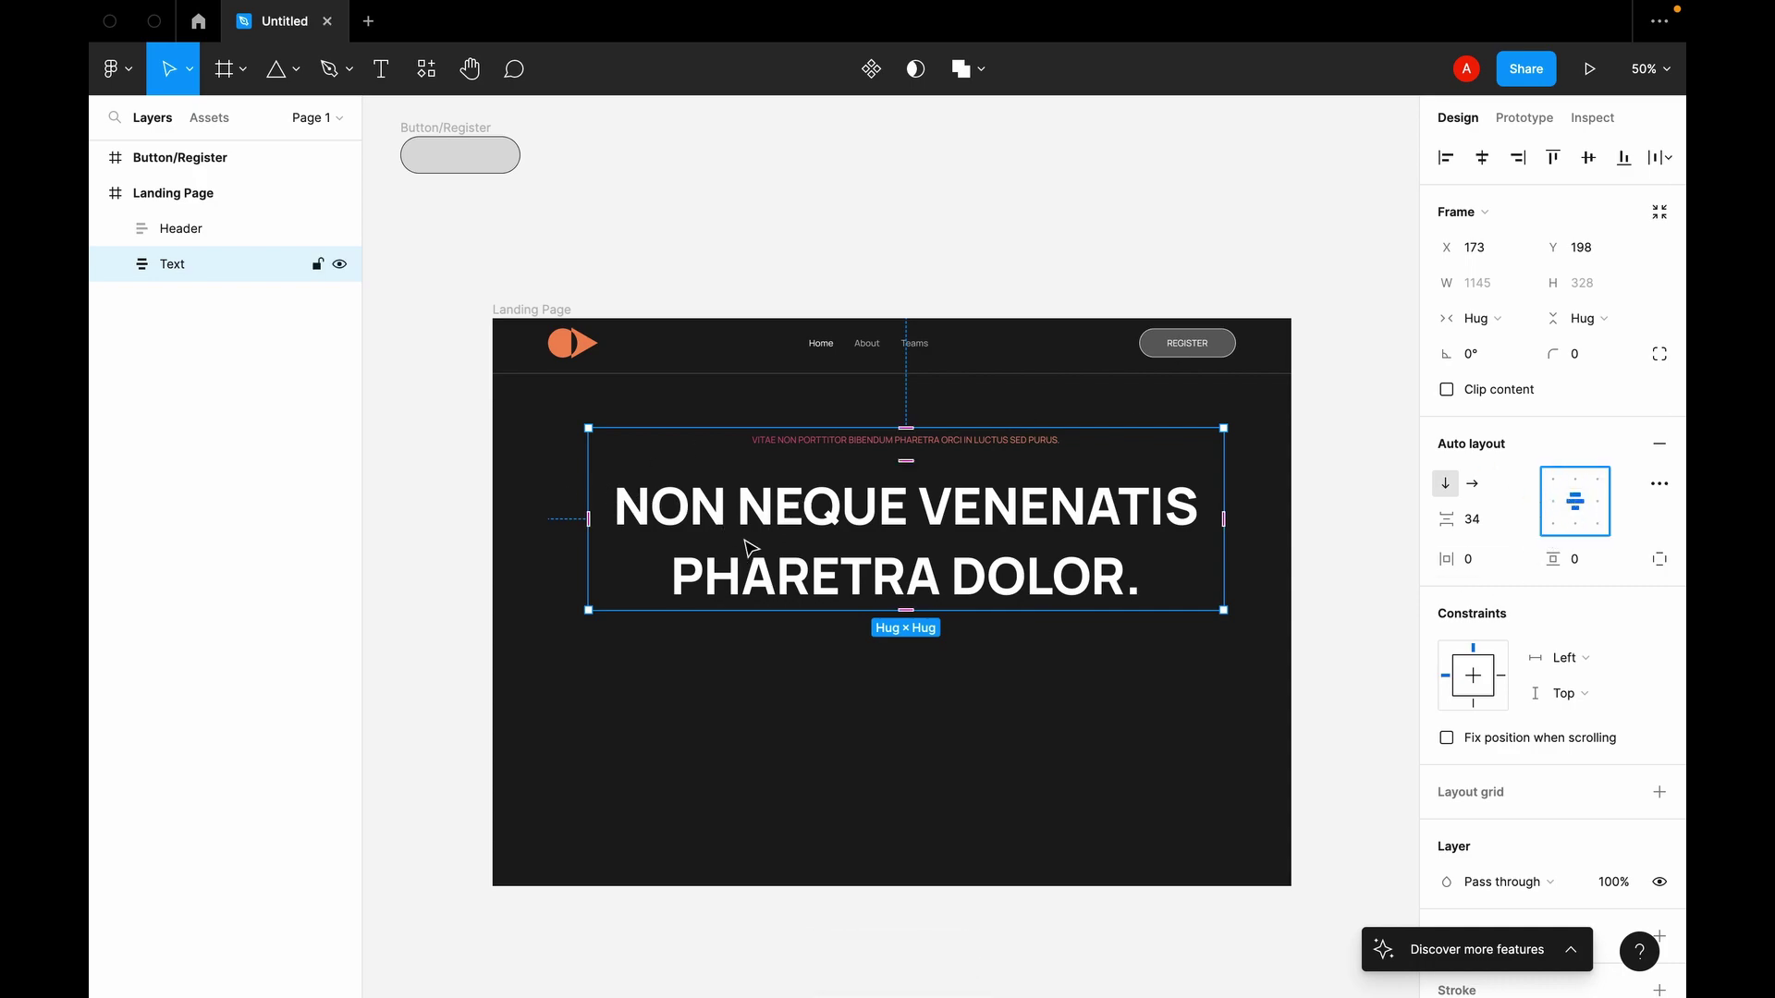
left_click_drag(879, 534, 852, 527)
Step: Show the Landing Page frame's 12-column layout grid and nudge the frame left to X -770
left_click(547, 310)
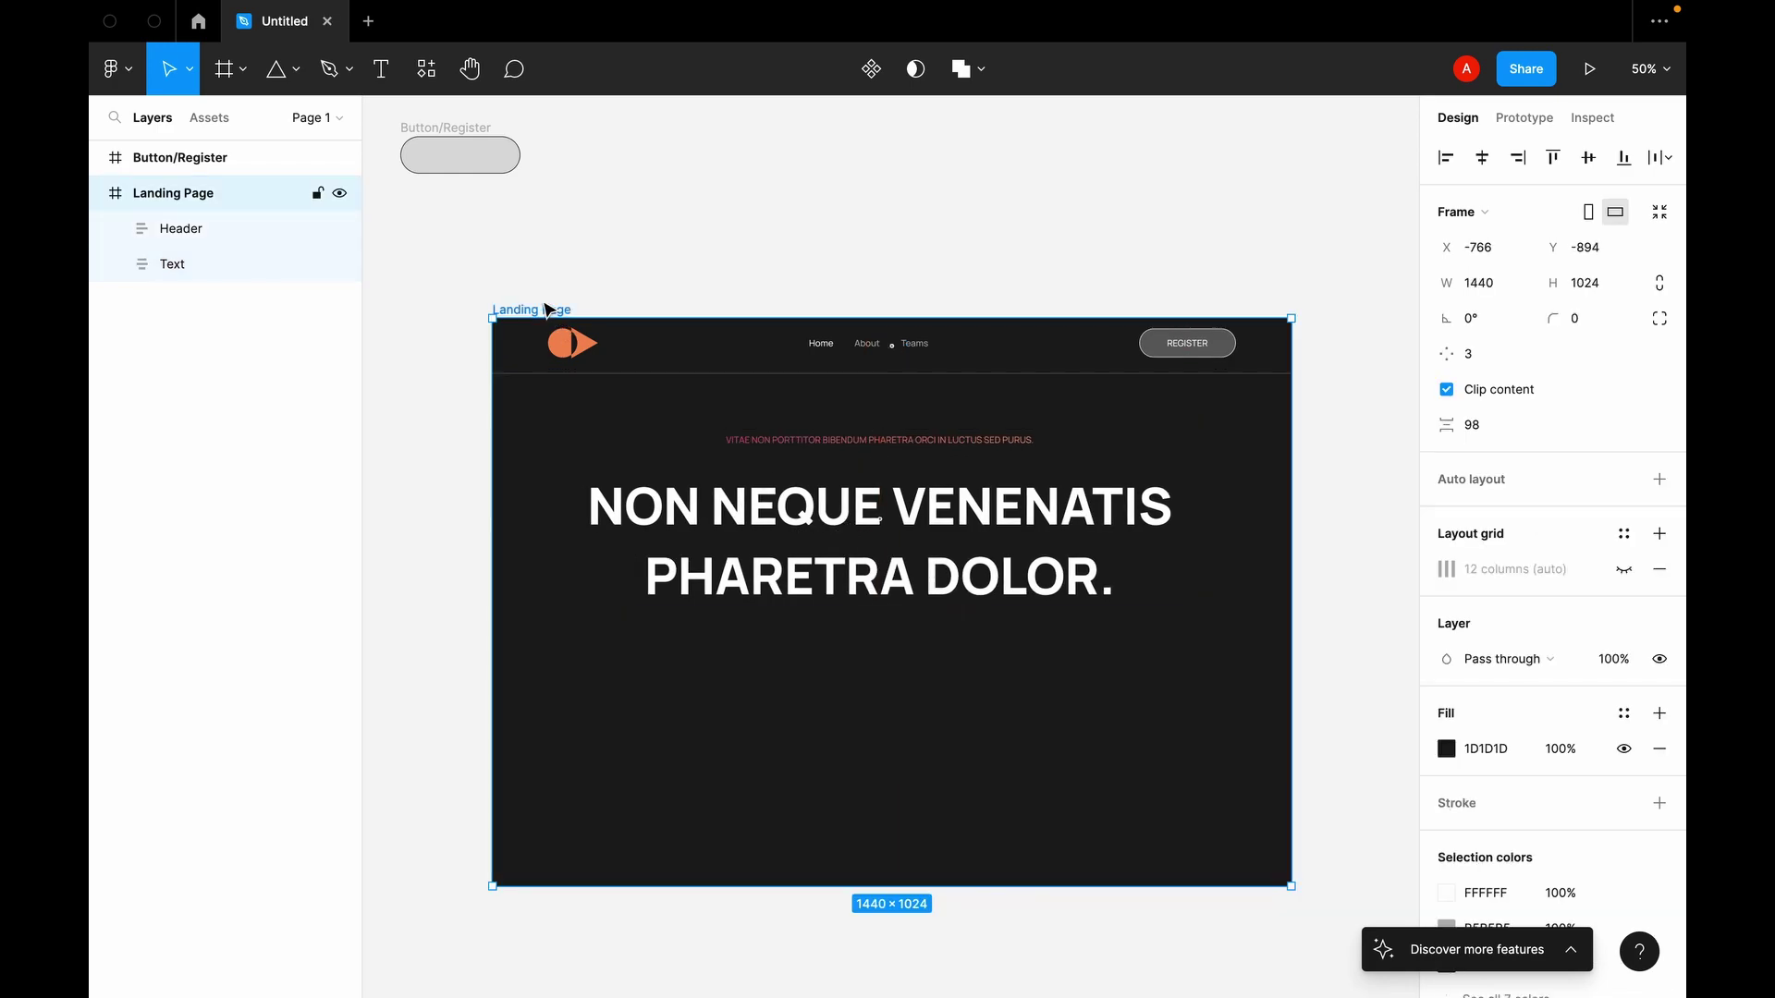
left_click(1625, 569)
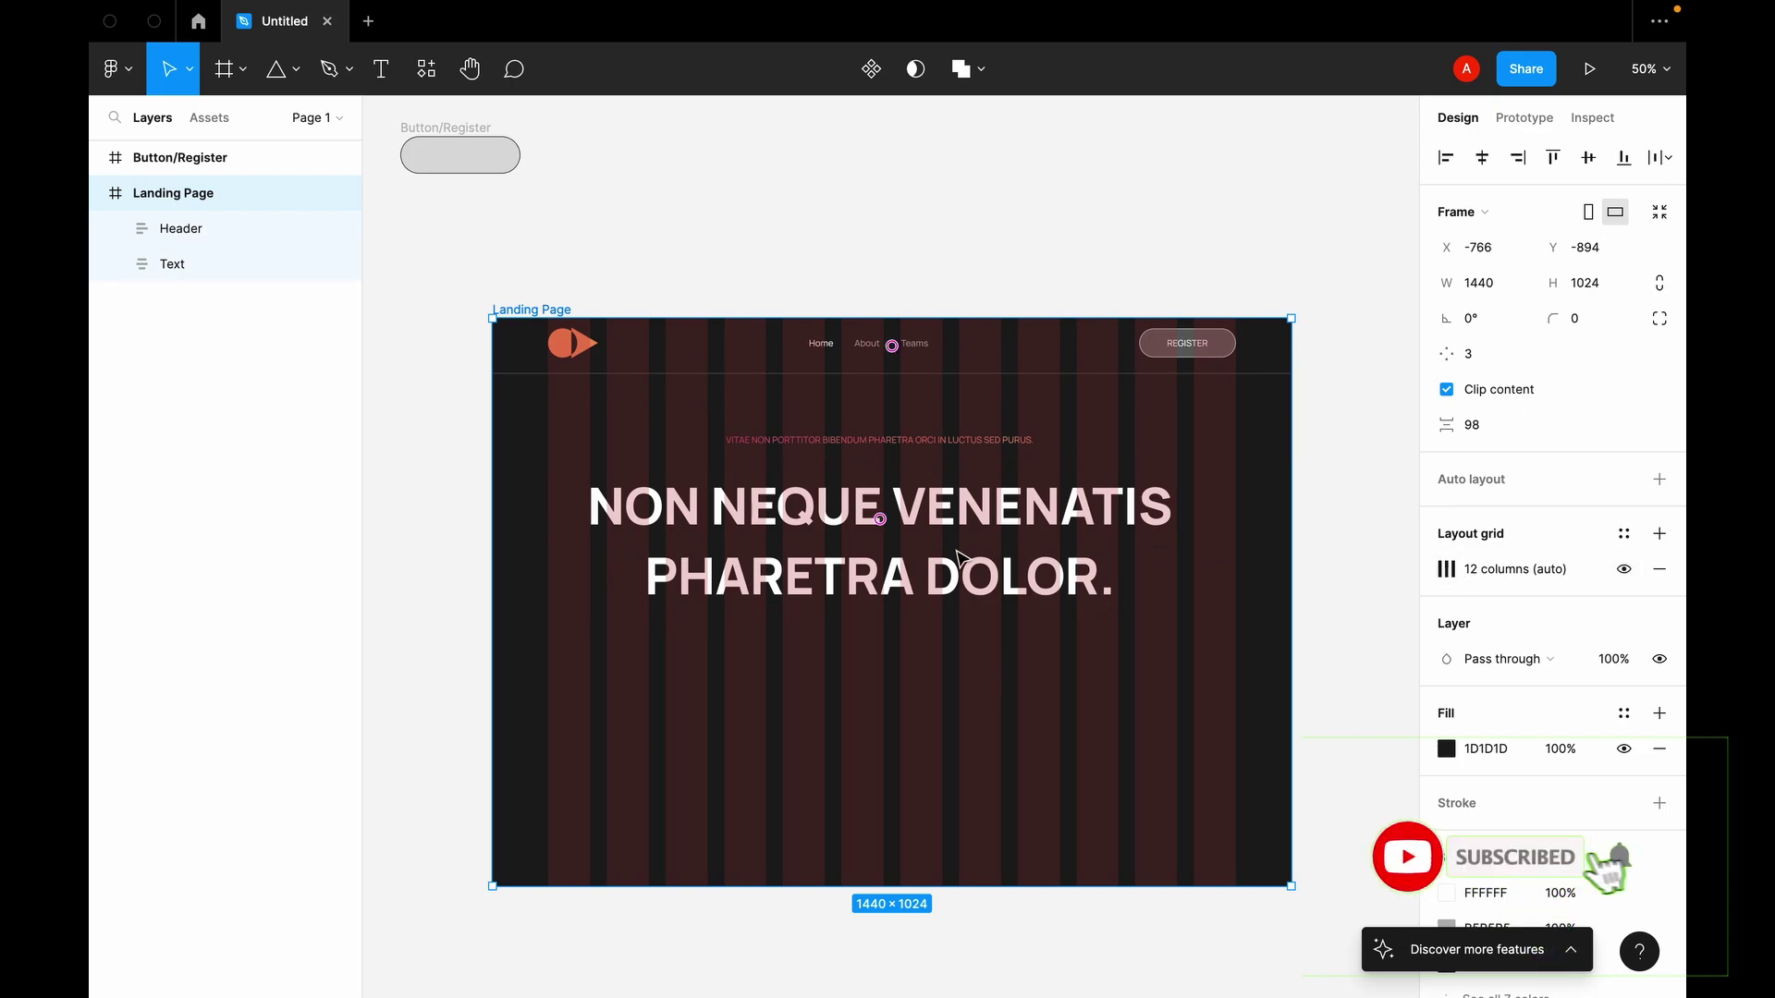
key("Left")
key("Left")
key("Left")
key("Left")
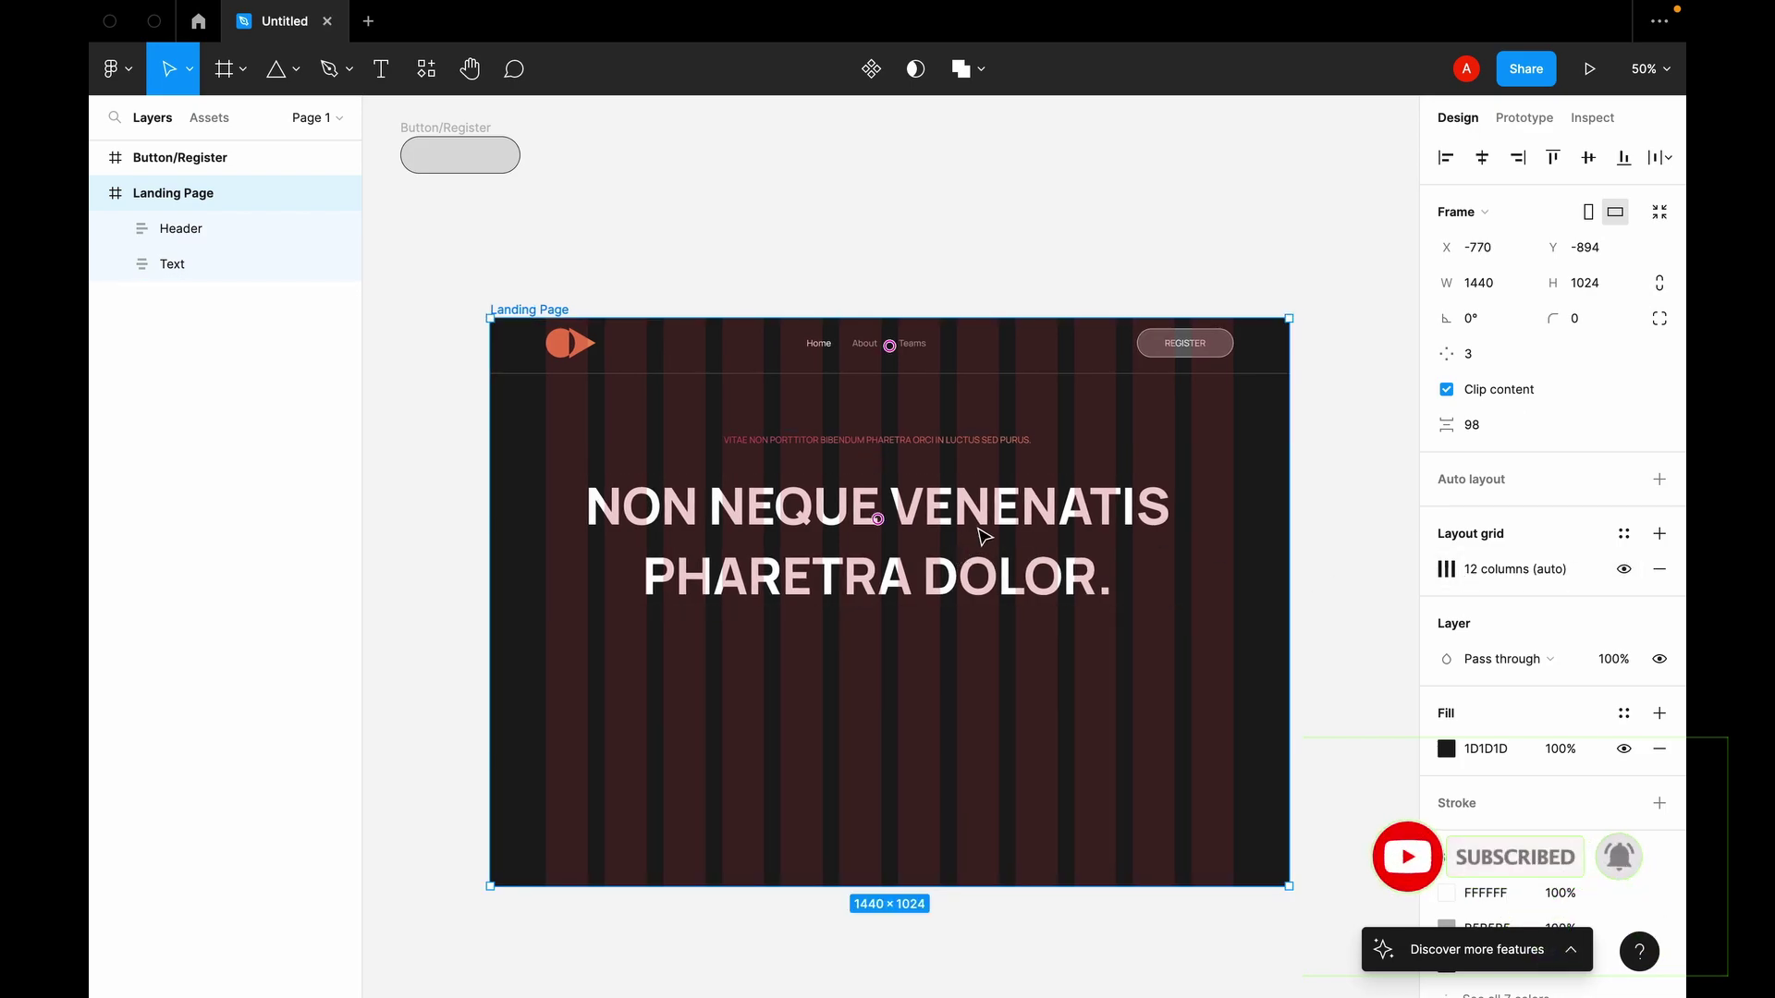
Step: Move the Text frame up to Y 184 and hide the Landing Page's layout grid
left_click(978, 532)
mouse_move(953, 515)
left_mouse_down()
mouse_move(972, 514)
mouse_move(950, 499)
left_mouse_up()
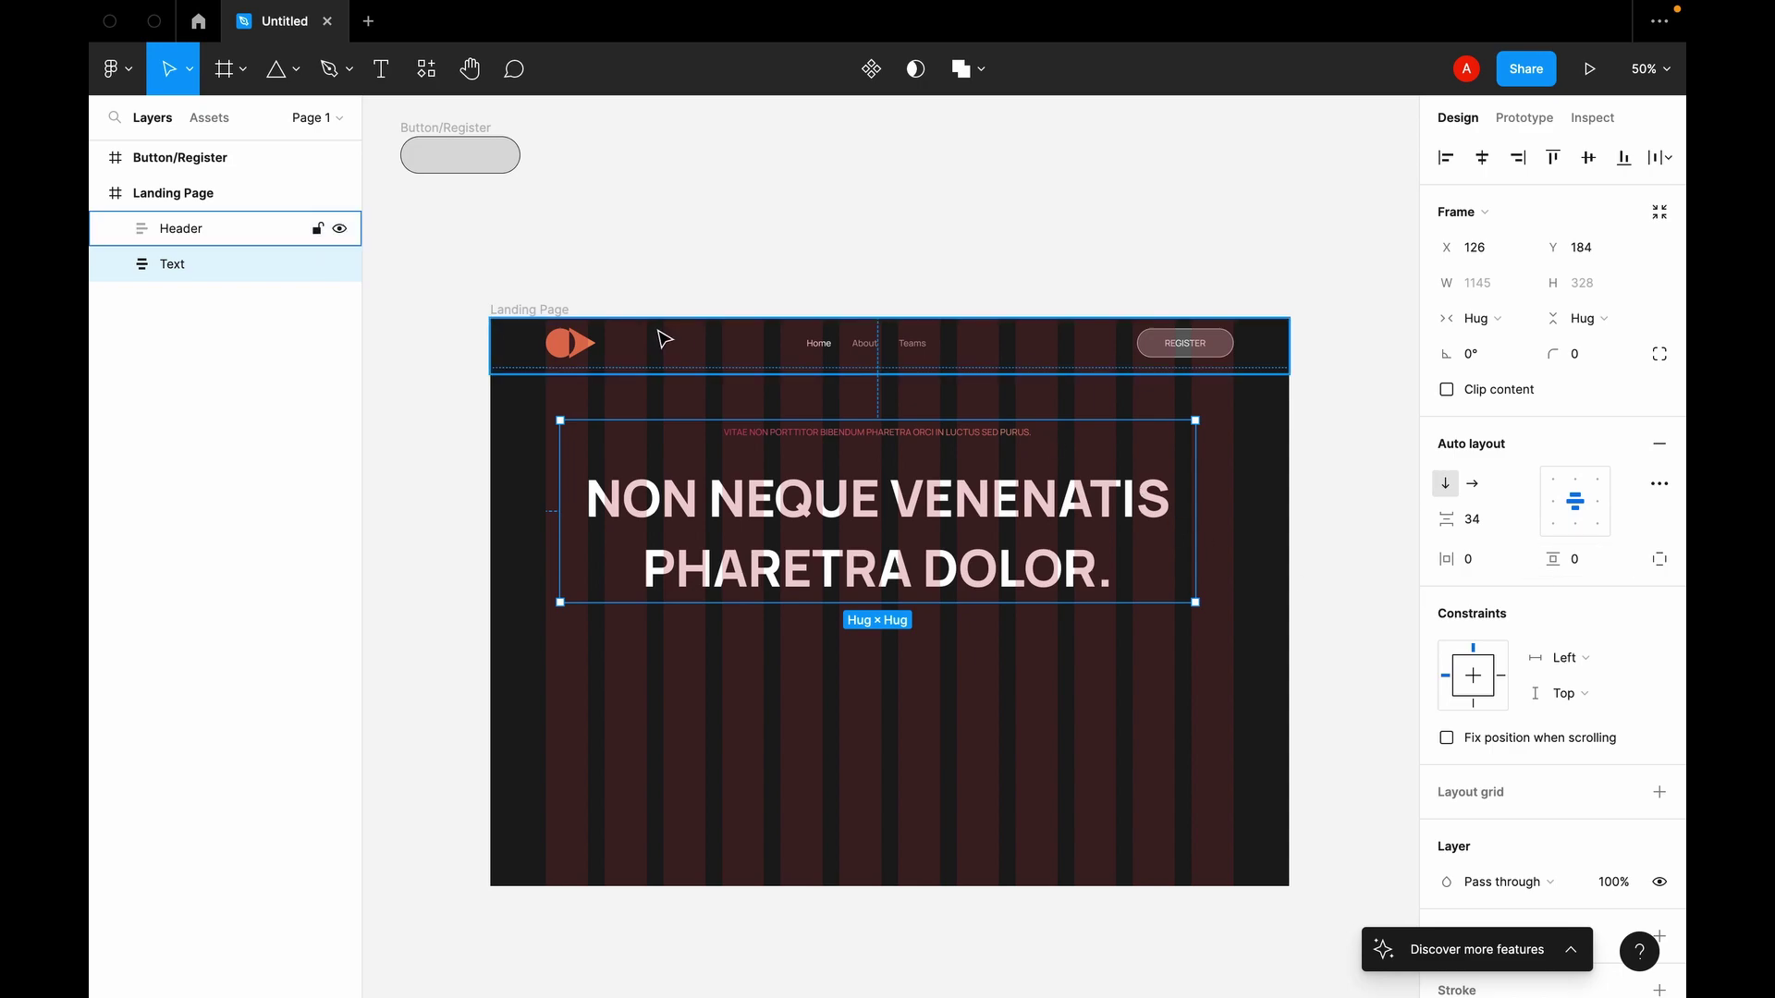
left_click(578, 319)
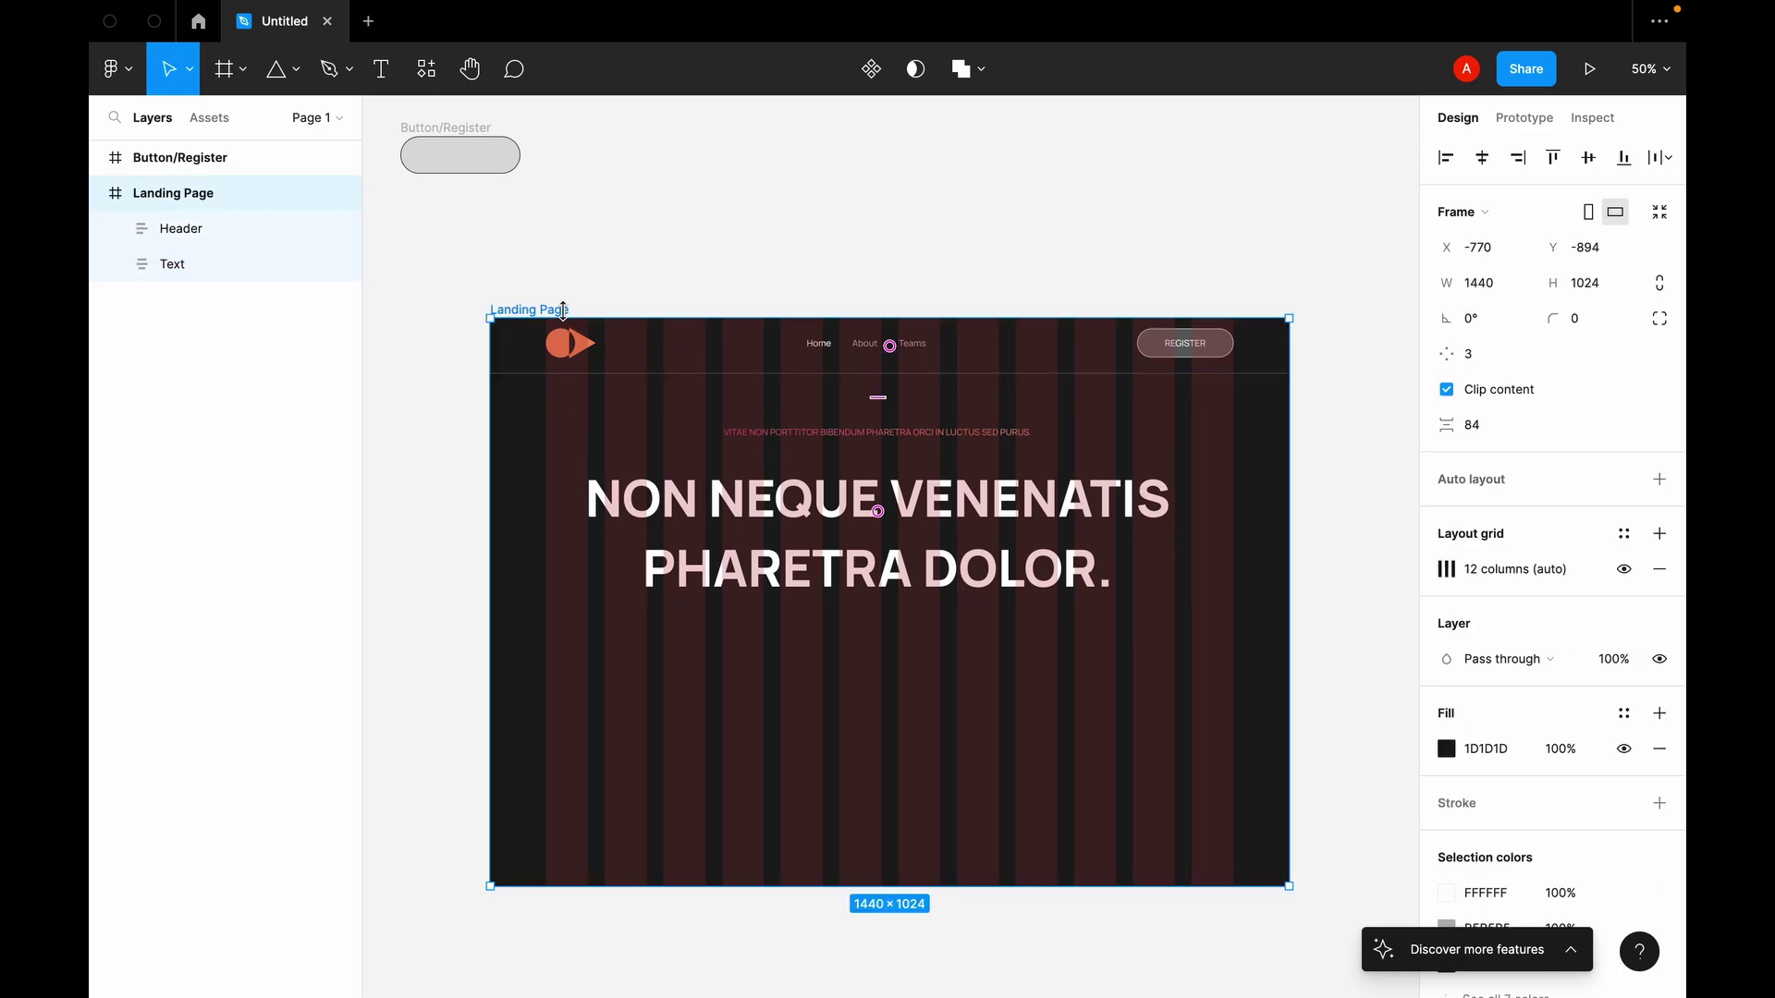
left_click(1623, 571)
scroll(1297, 504, "down", 3)
scroll(1296, 504, "right", 2)
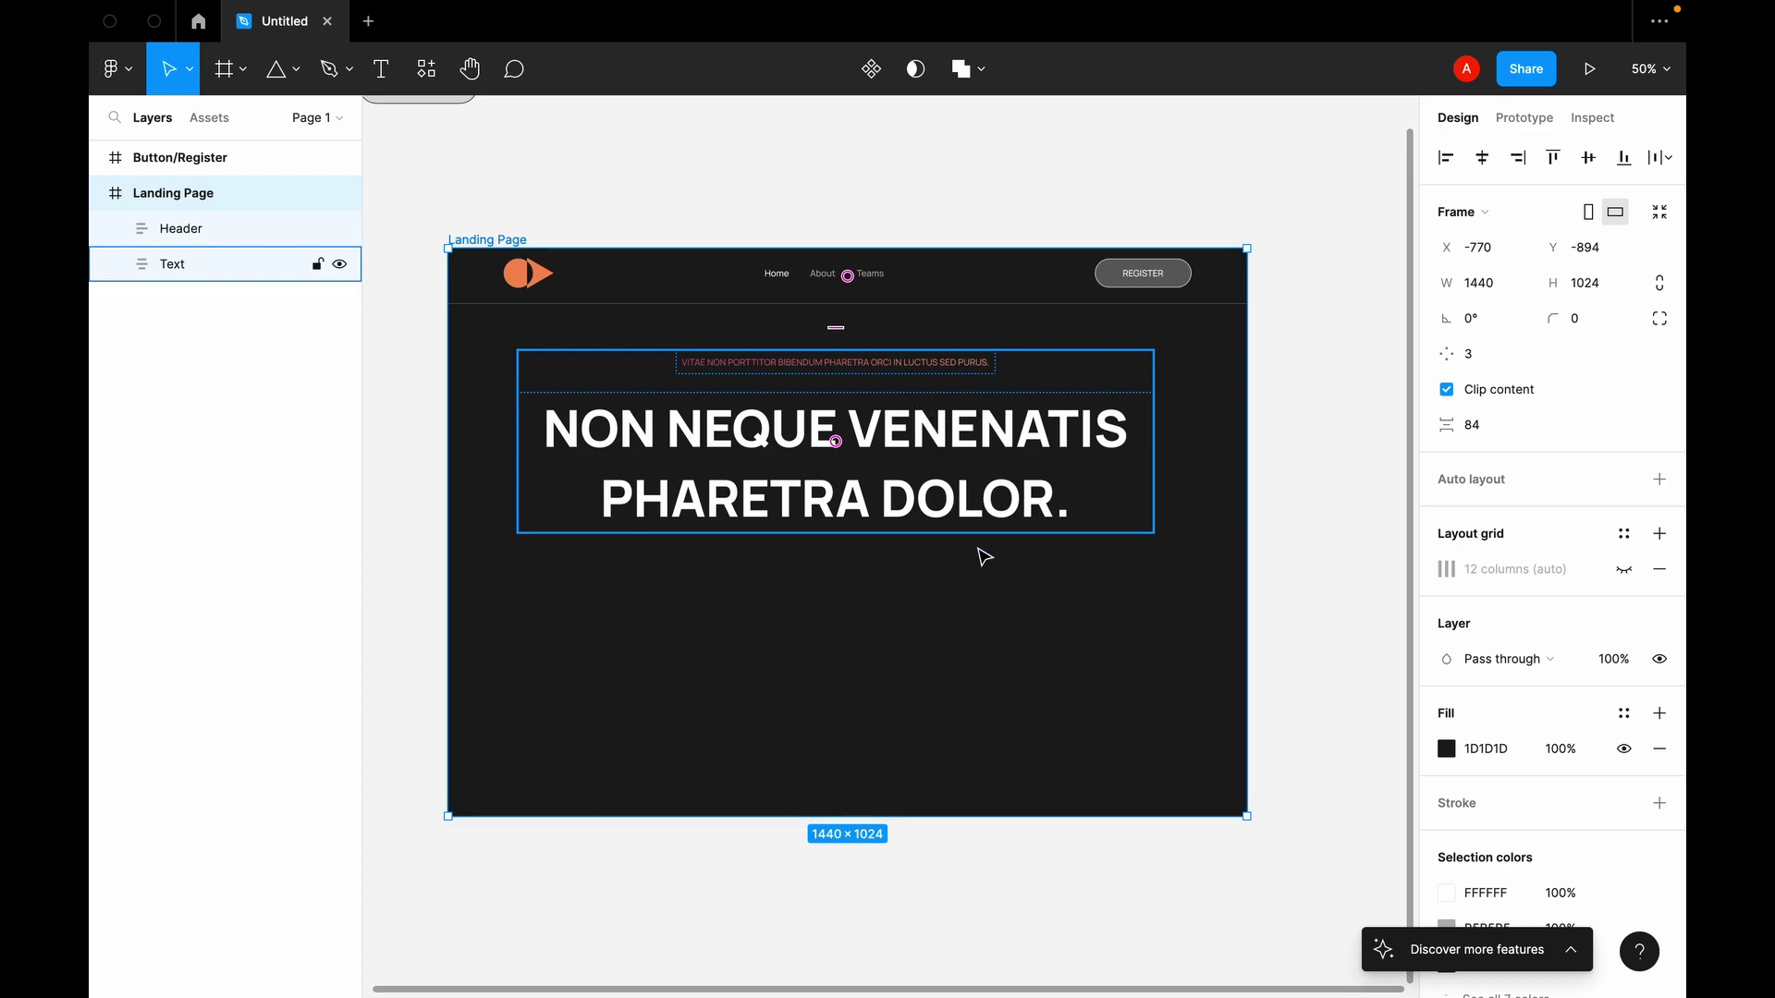
Step: Duplicate the Button/Register frame above the landing page, placing the copy beside the original at about X 134, Y -1168
scroll(818, 564, "up", 2)
scroll(818, 563, "left", 1)
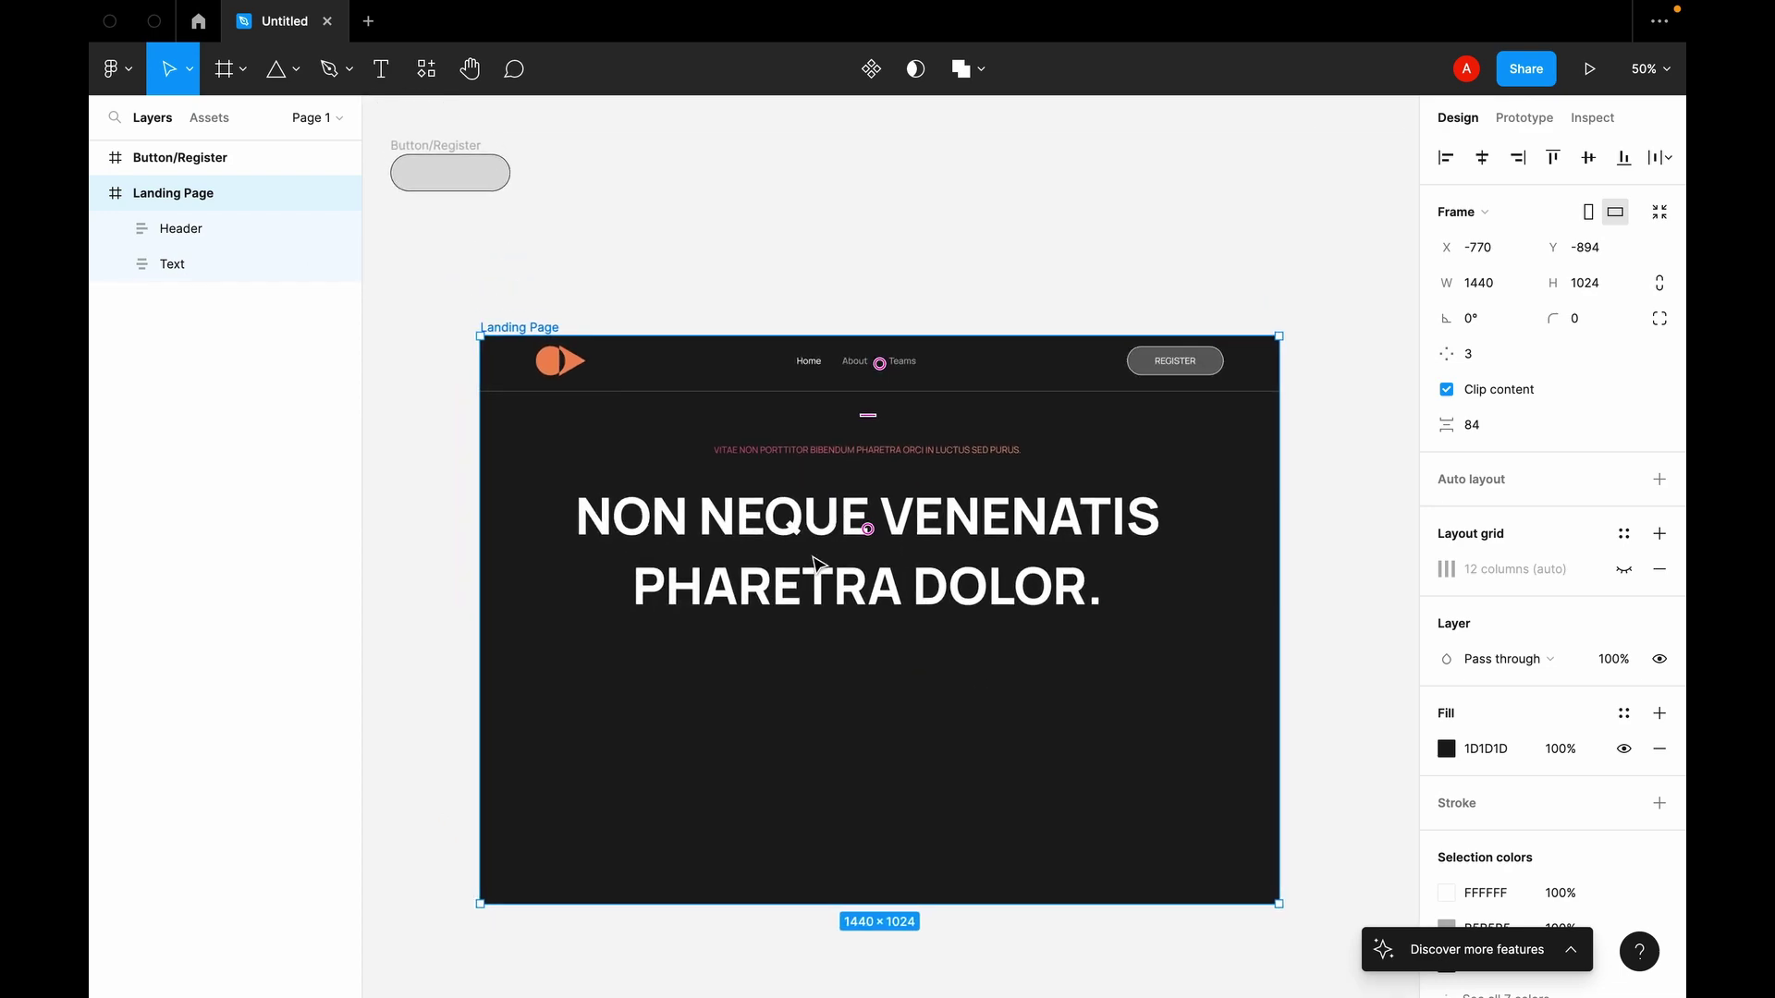
left_click(552, 189)
left_click_drag(450, 173, 1029, 224)
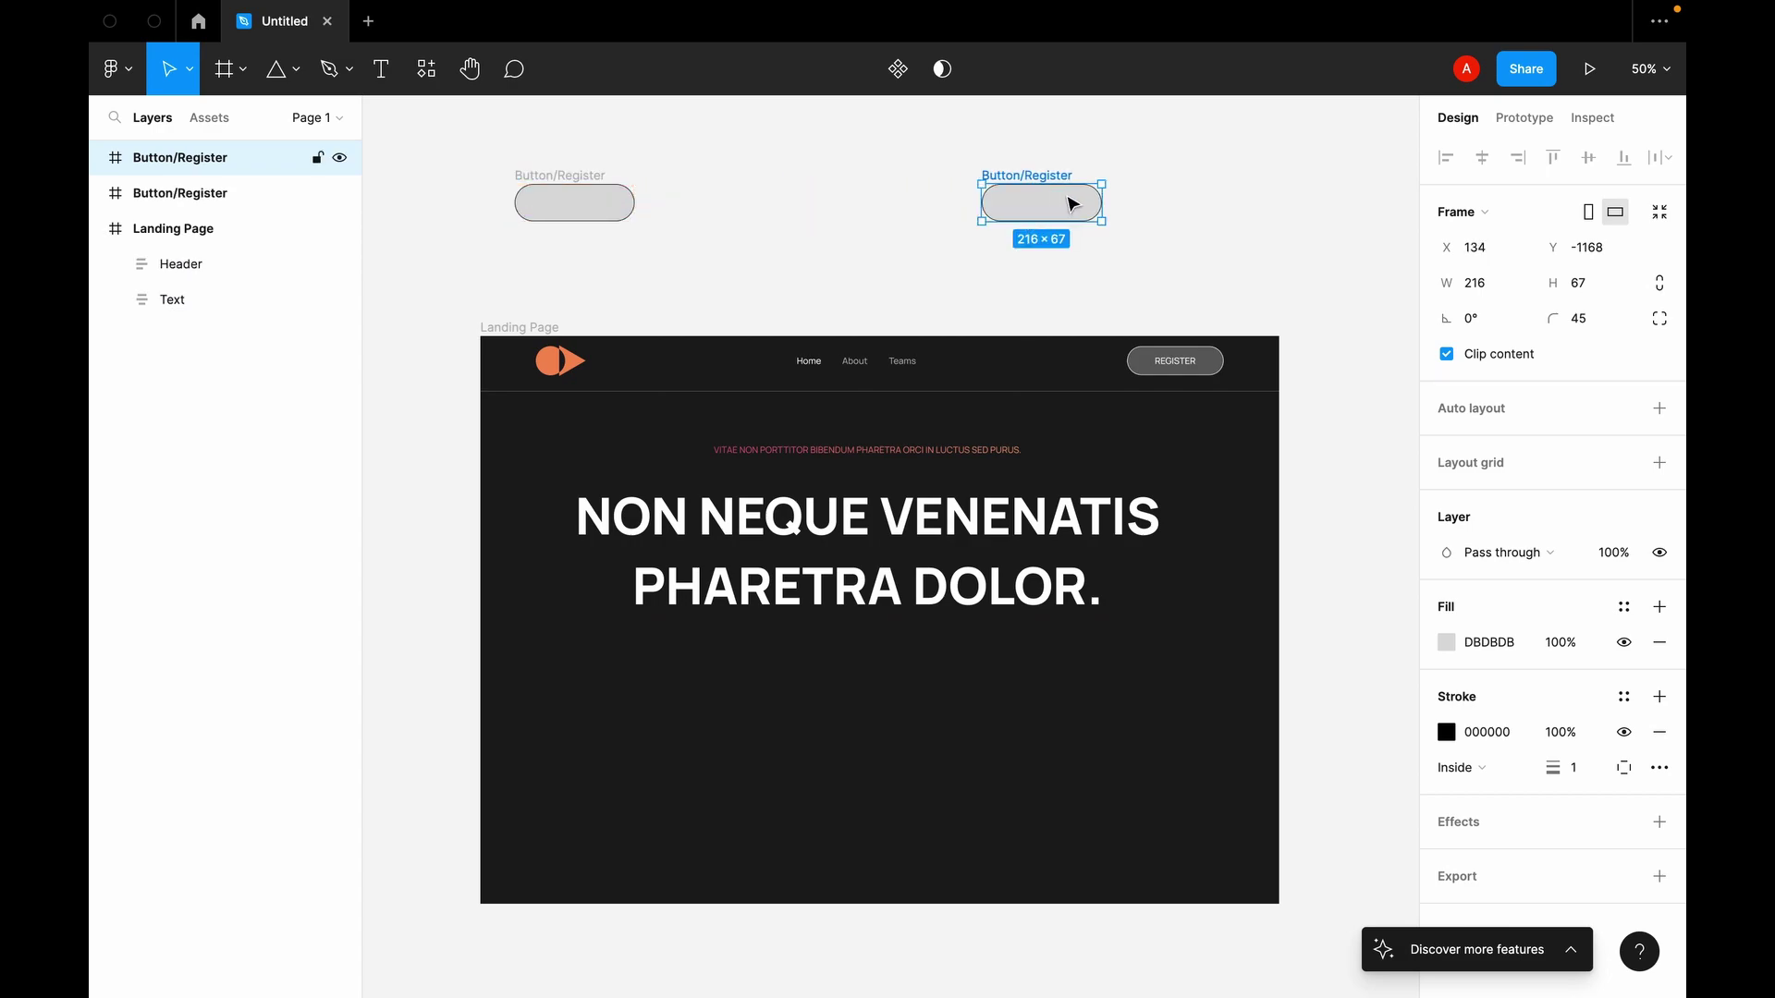
Step: Add auto layout to the duplicated button frame and rename it Button/Book-a-seat
left_click(1659, 408)
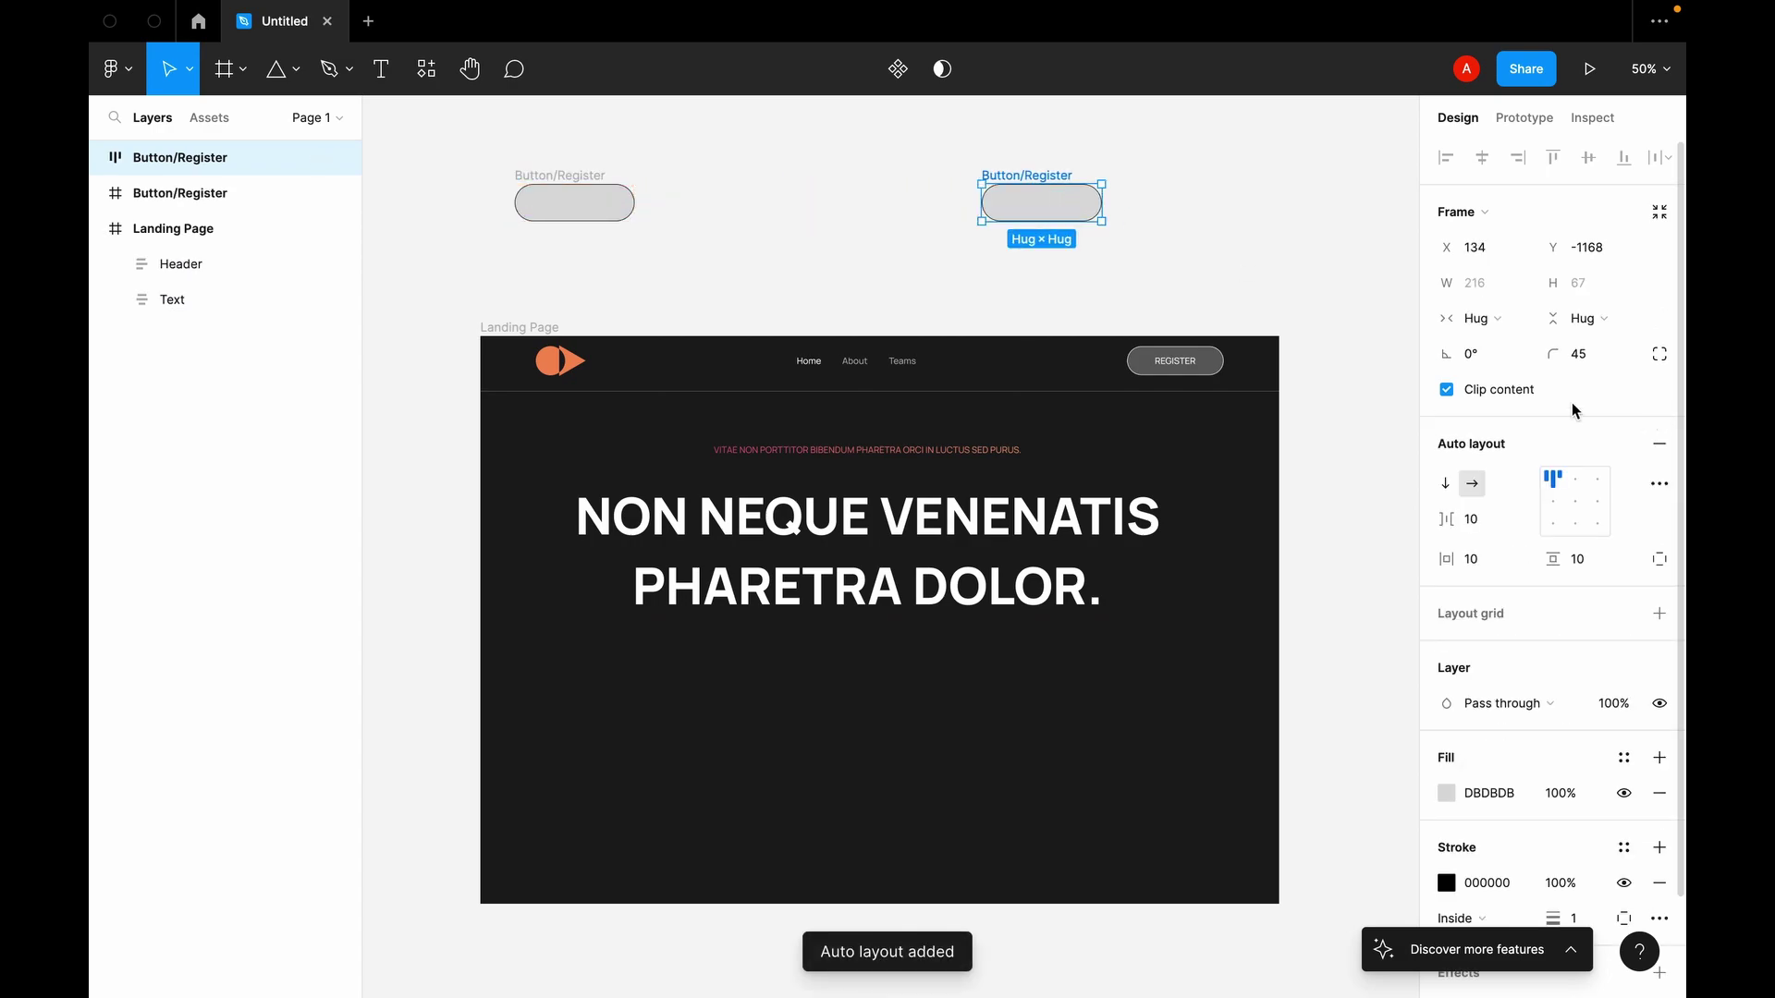
key("super+r")
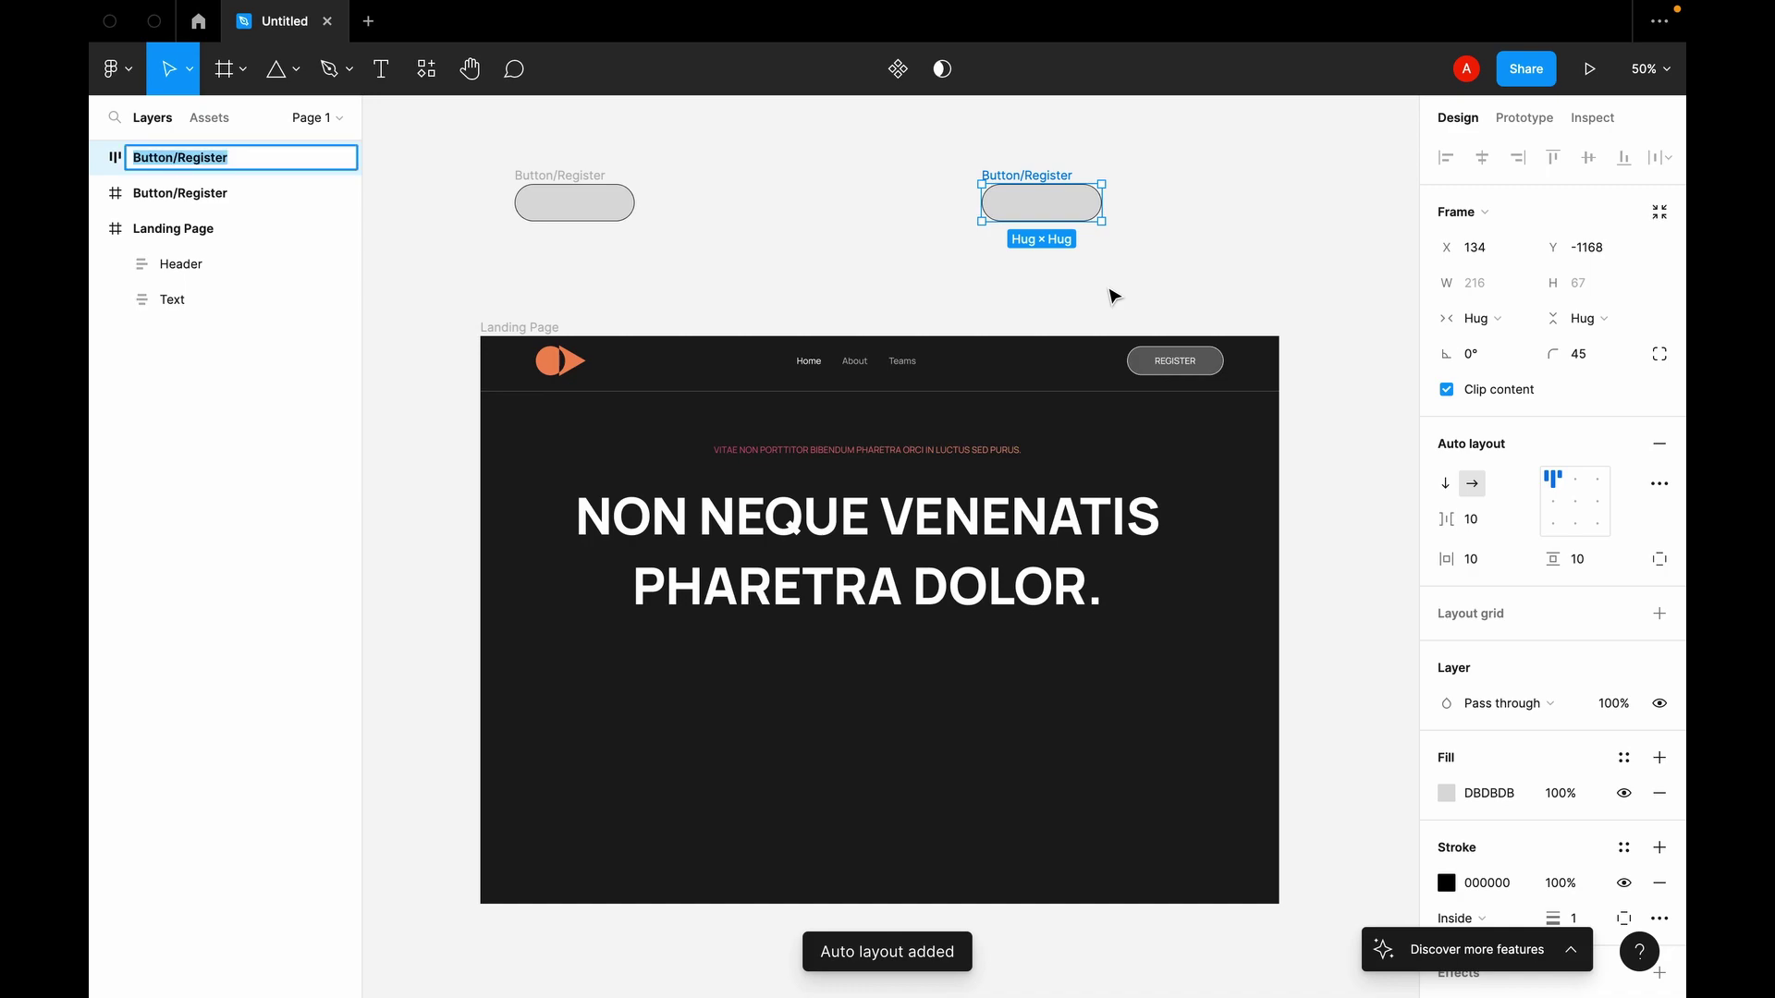
type("Button/Book-a0")
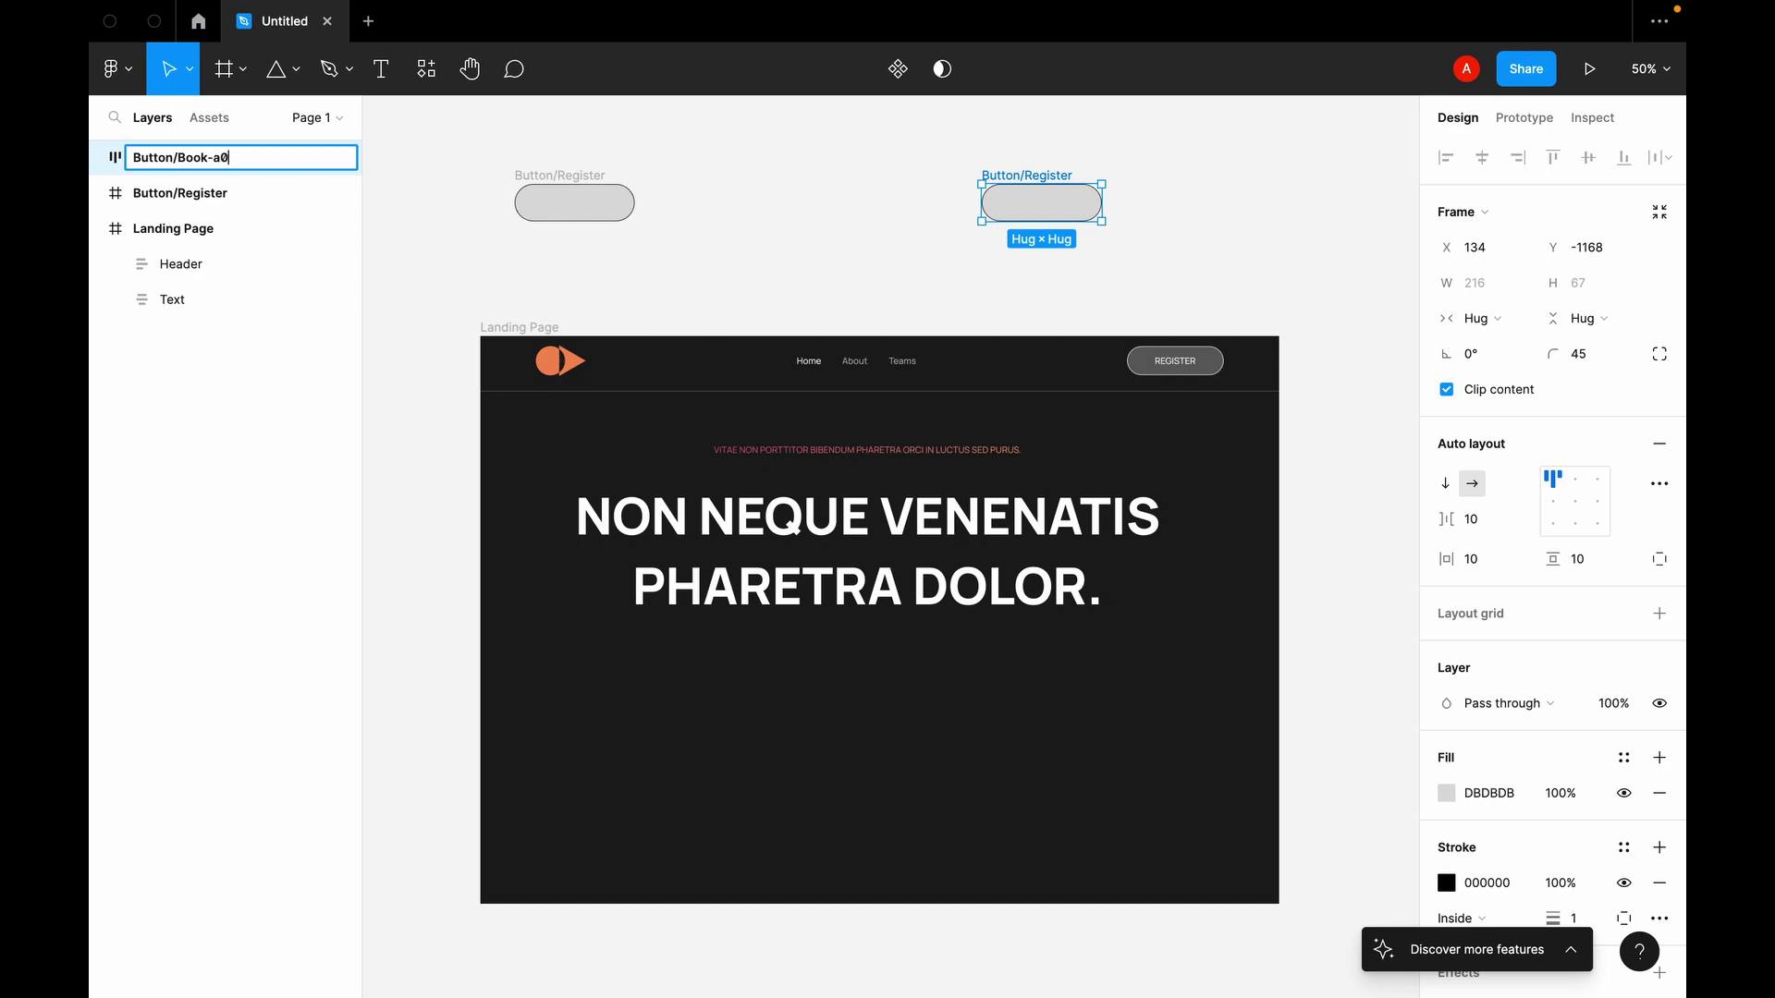
key("Return")
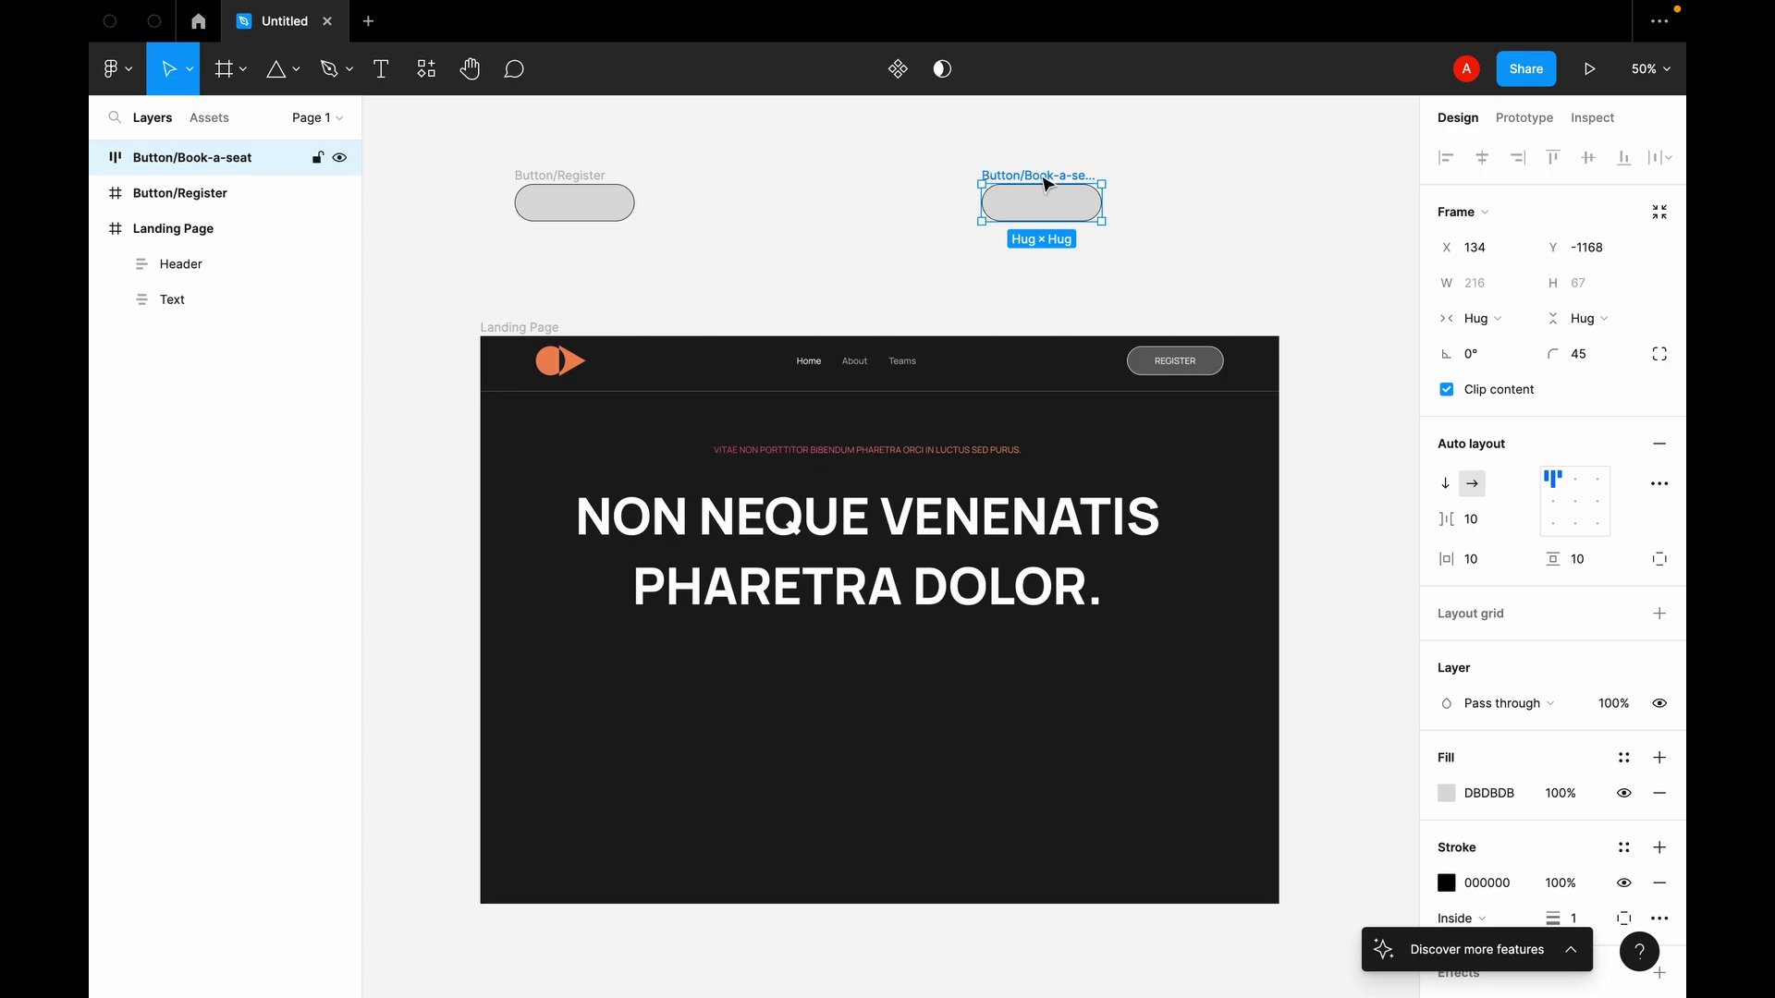
Step: Move the Button/Book-a-seat frame below the landing page headline and add the text "Book A Seat" inside it
left_click_drag(1058, 198, 879, 671)
key("t")
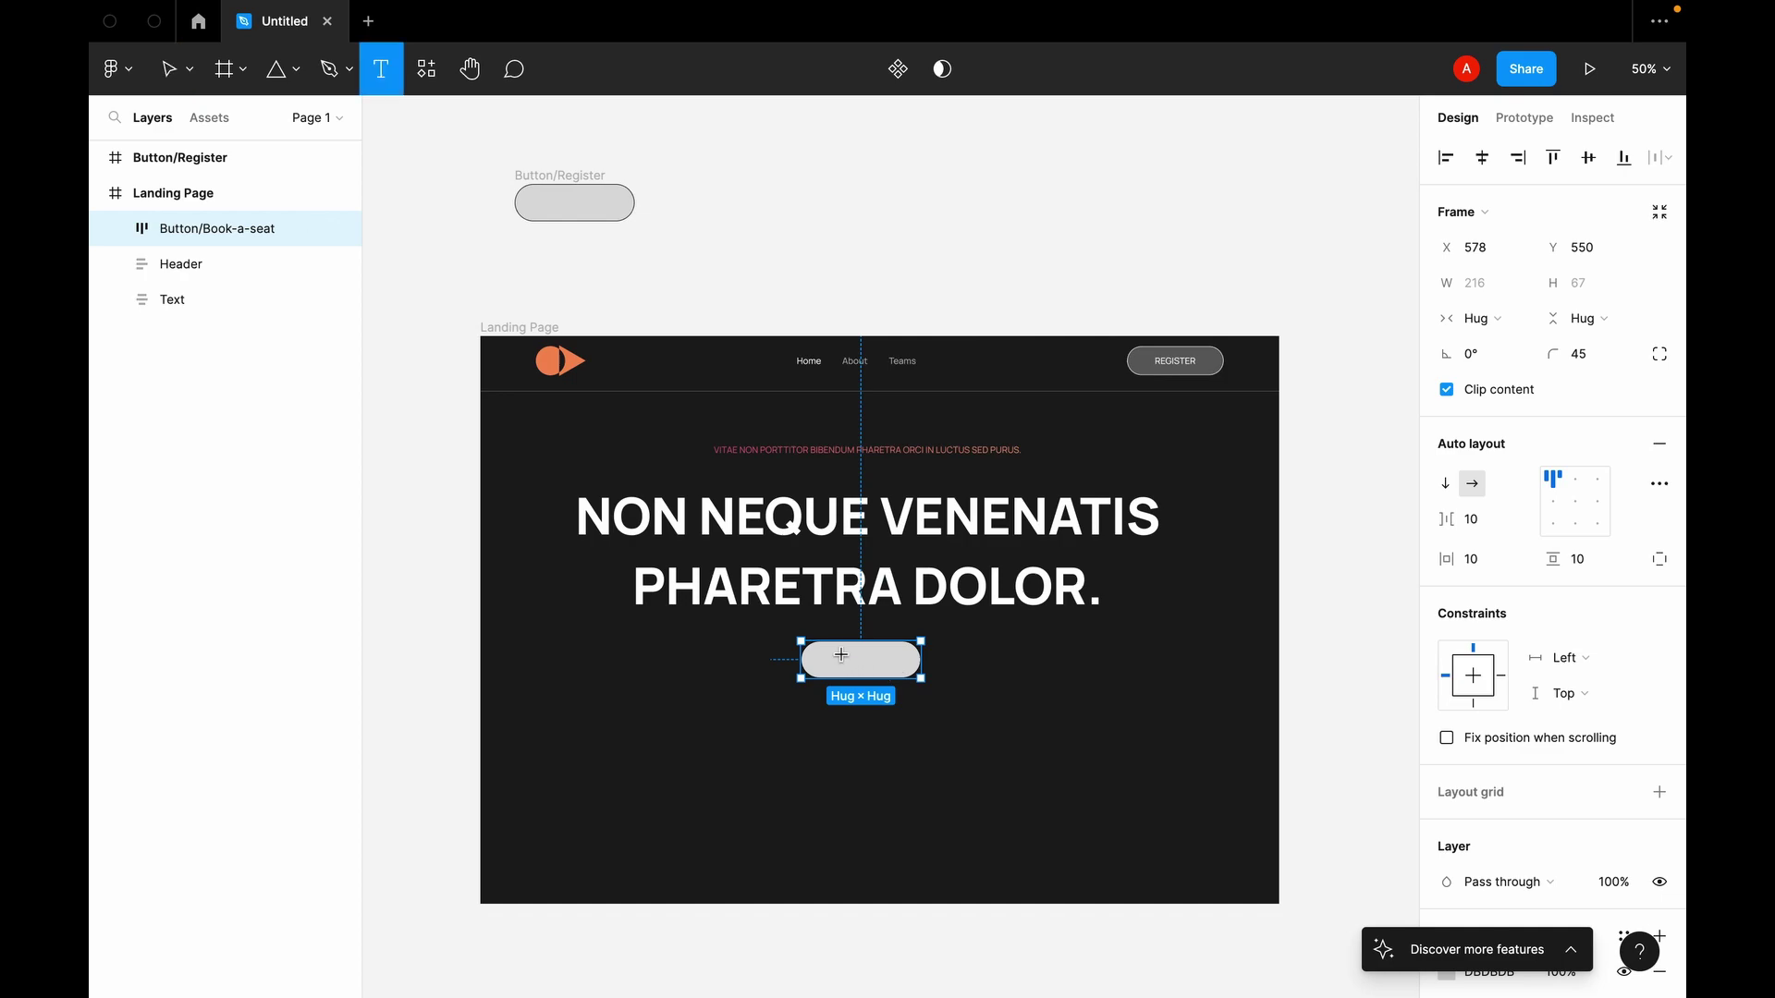
left_click(847, 664)
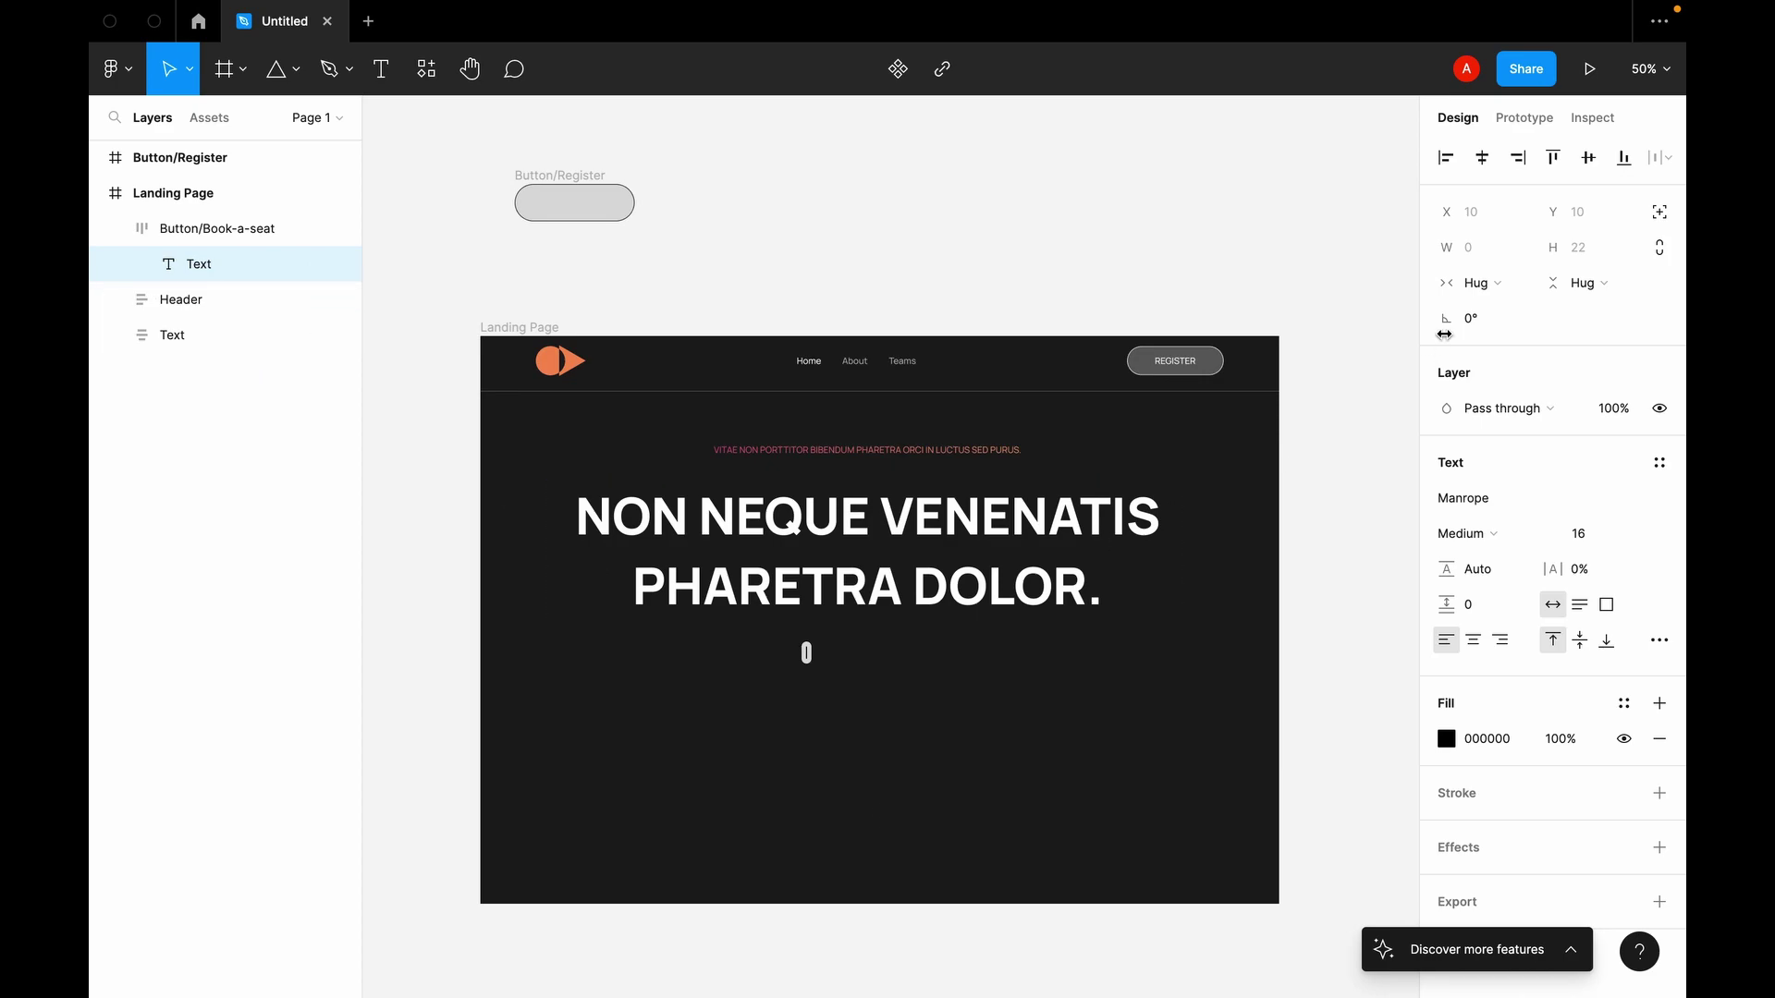
type("Book A Seat")
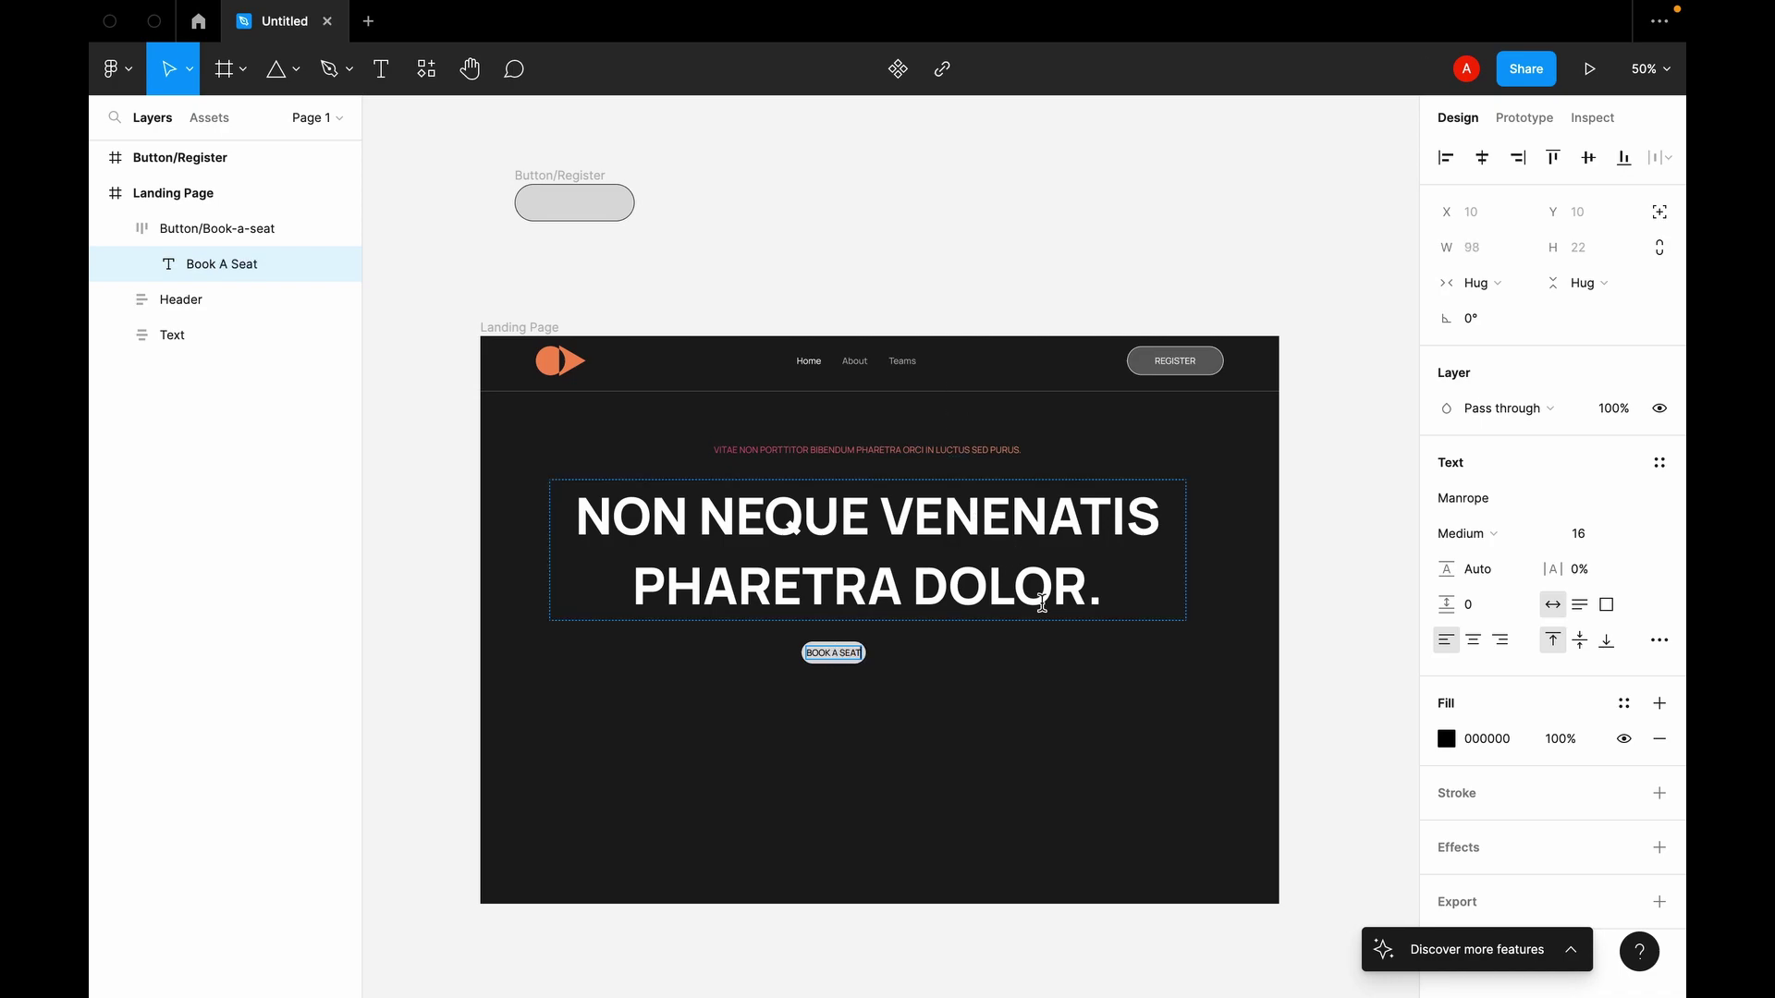
Step: Set the horizontal padding of the Button/Book-a-seat frame to 30
left_click(208, 226)
key("shift+2")
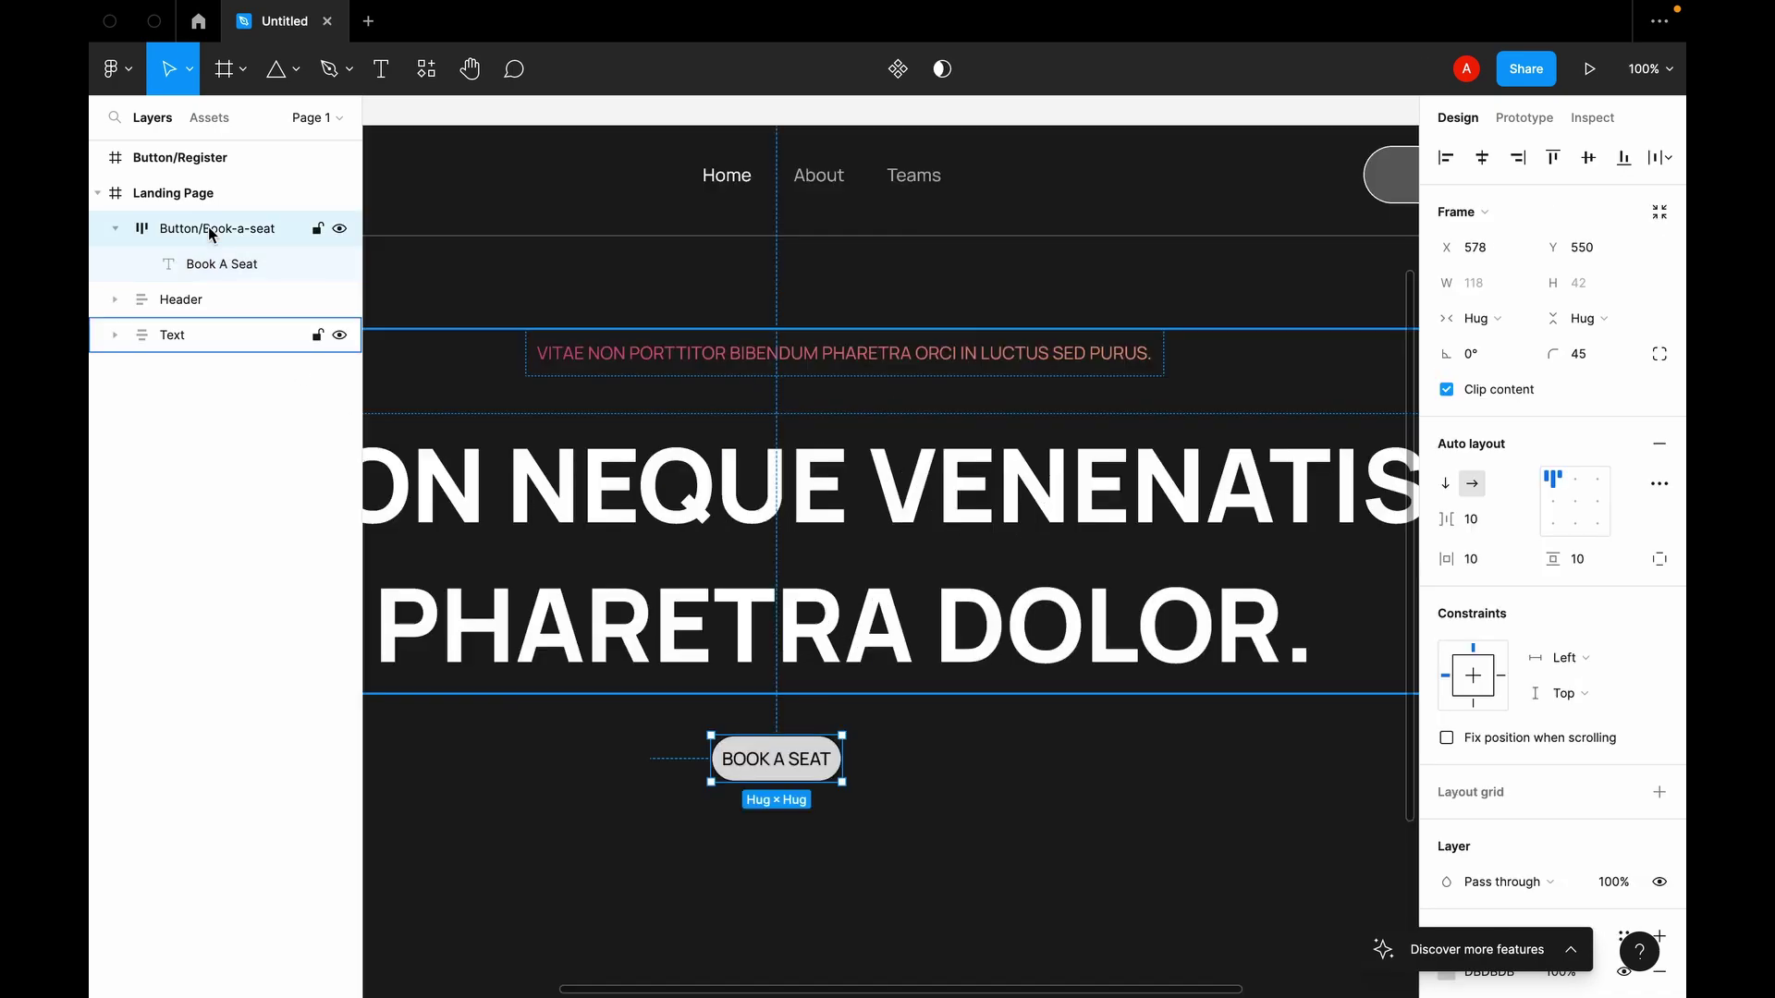
key("shift+2")
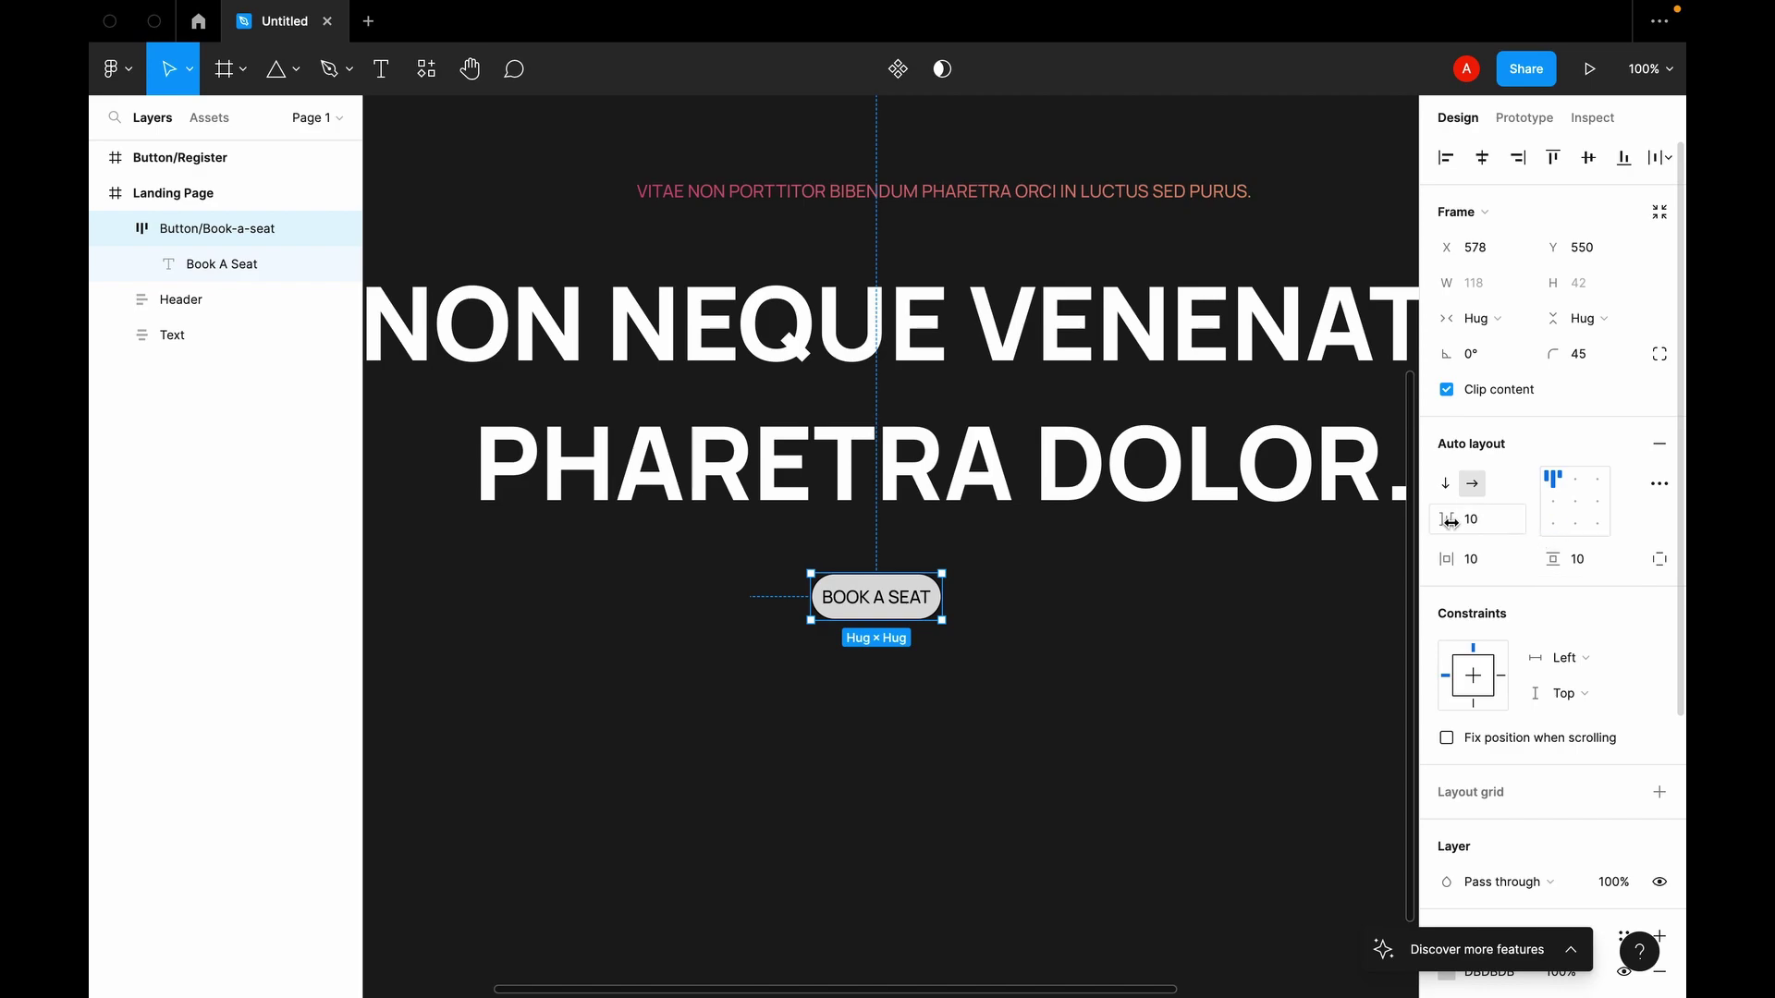
left_click(1479, 567)
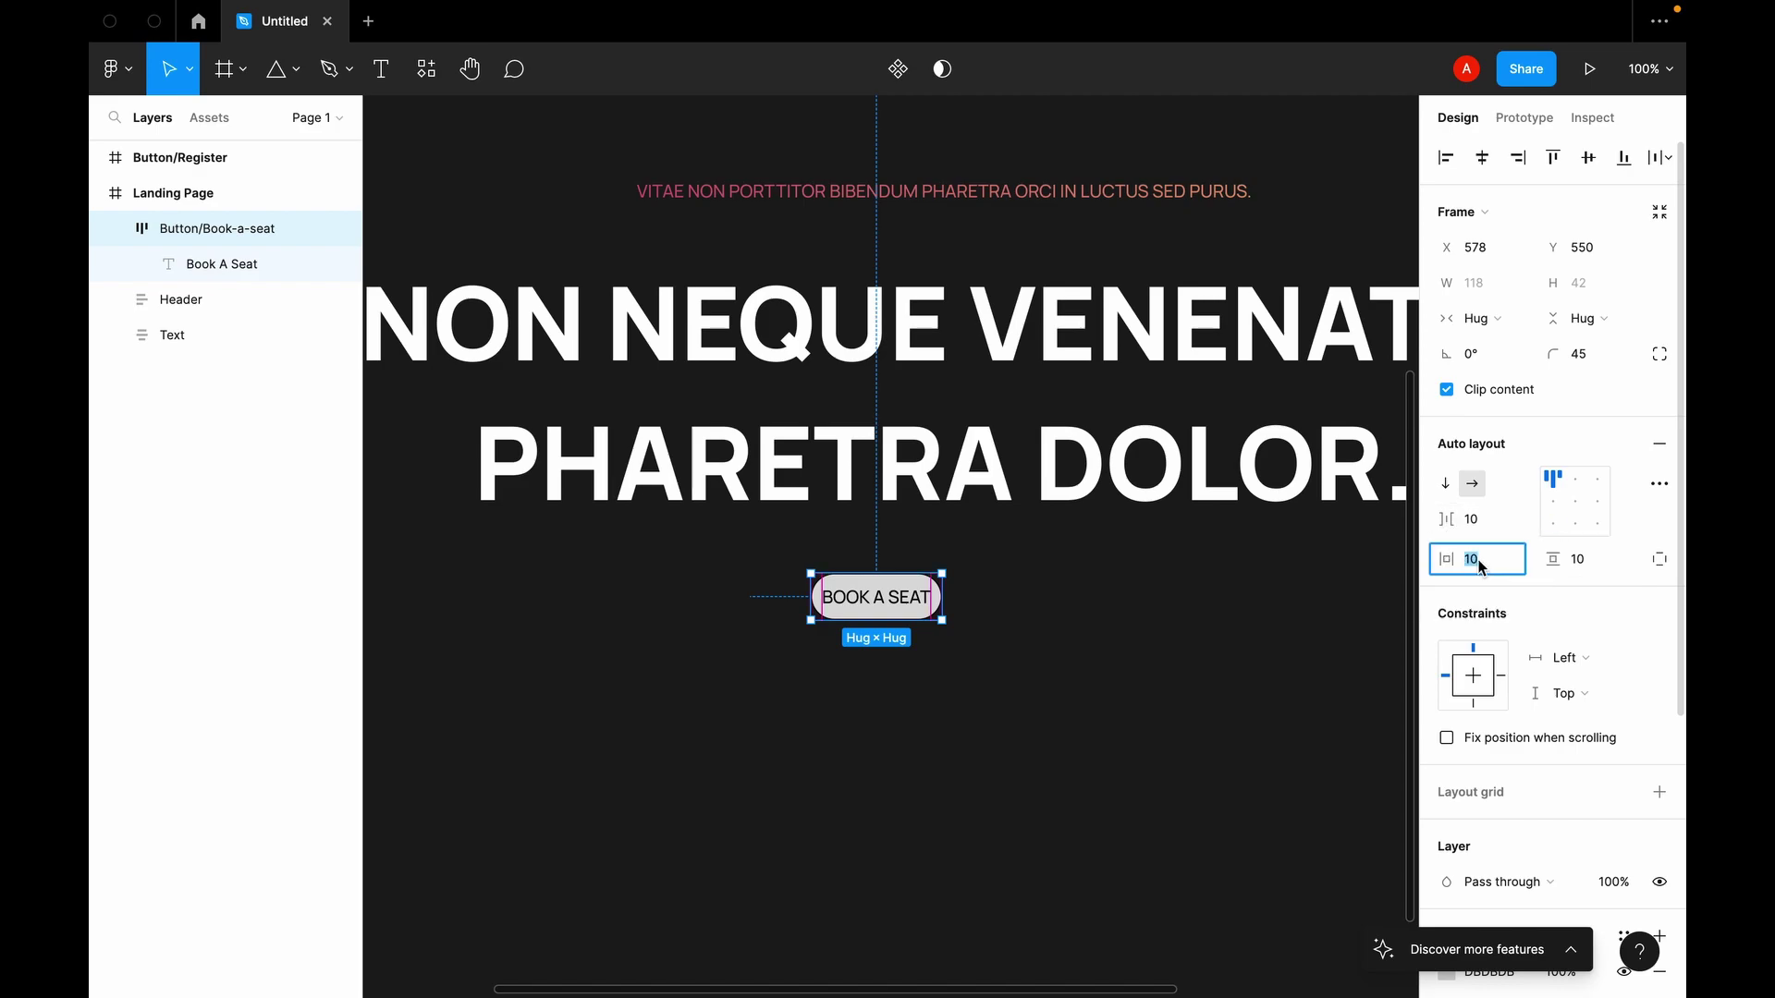
type("30")
key("Return")
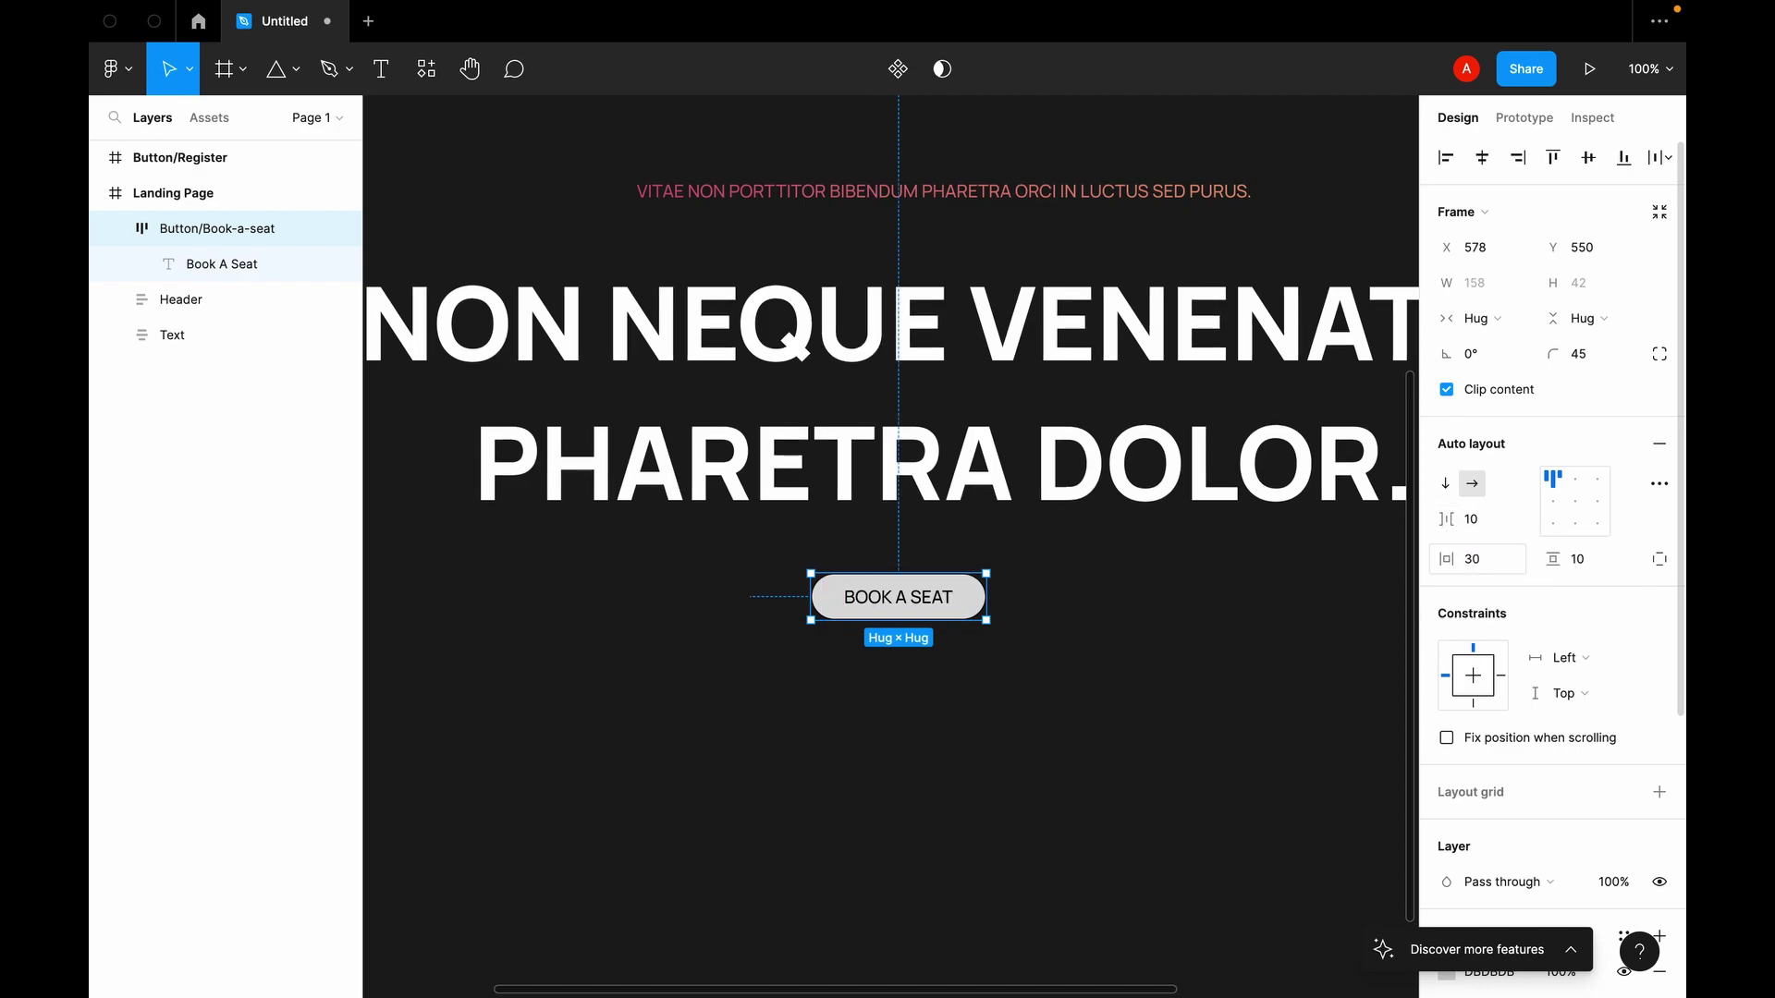
left_click(1579, 566)
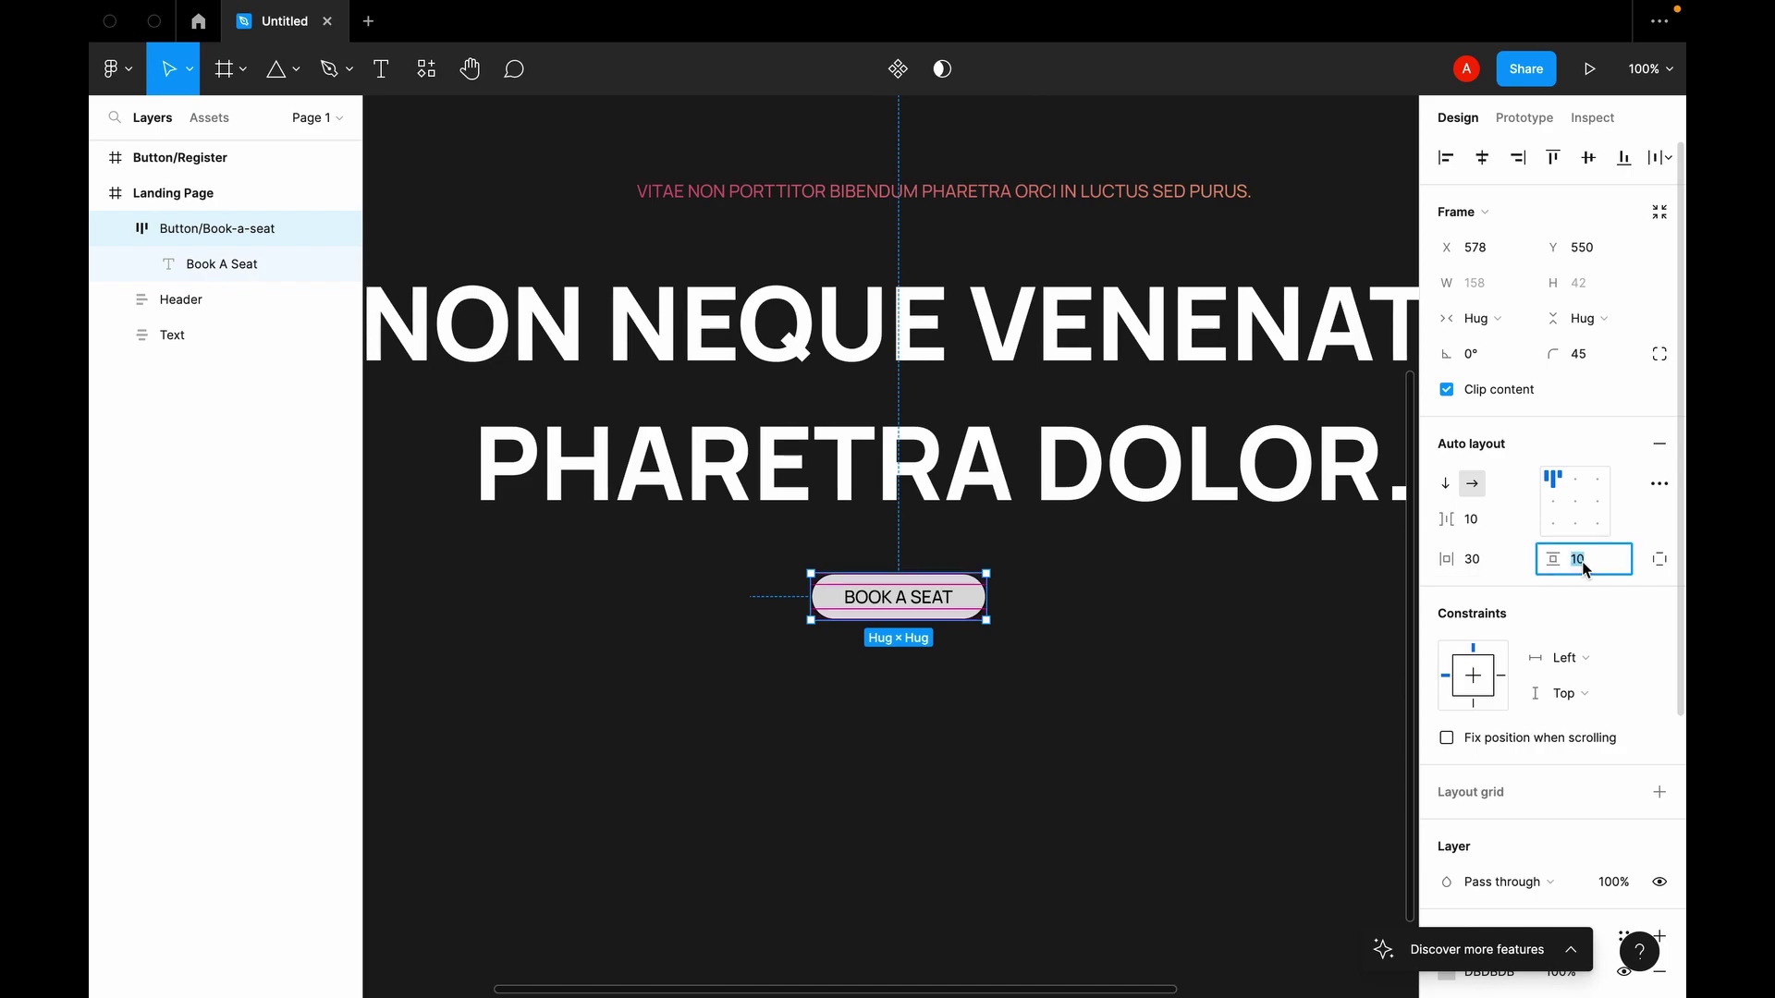
key("Return")
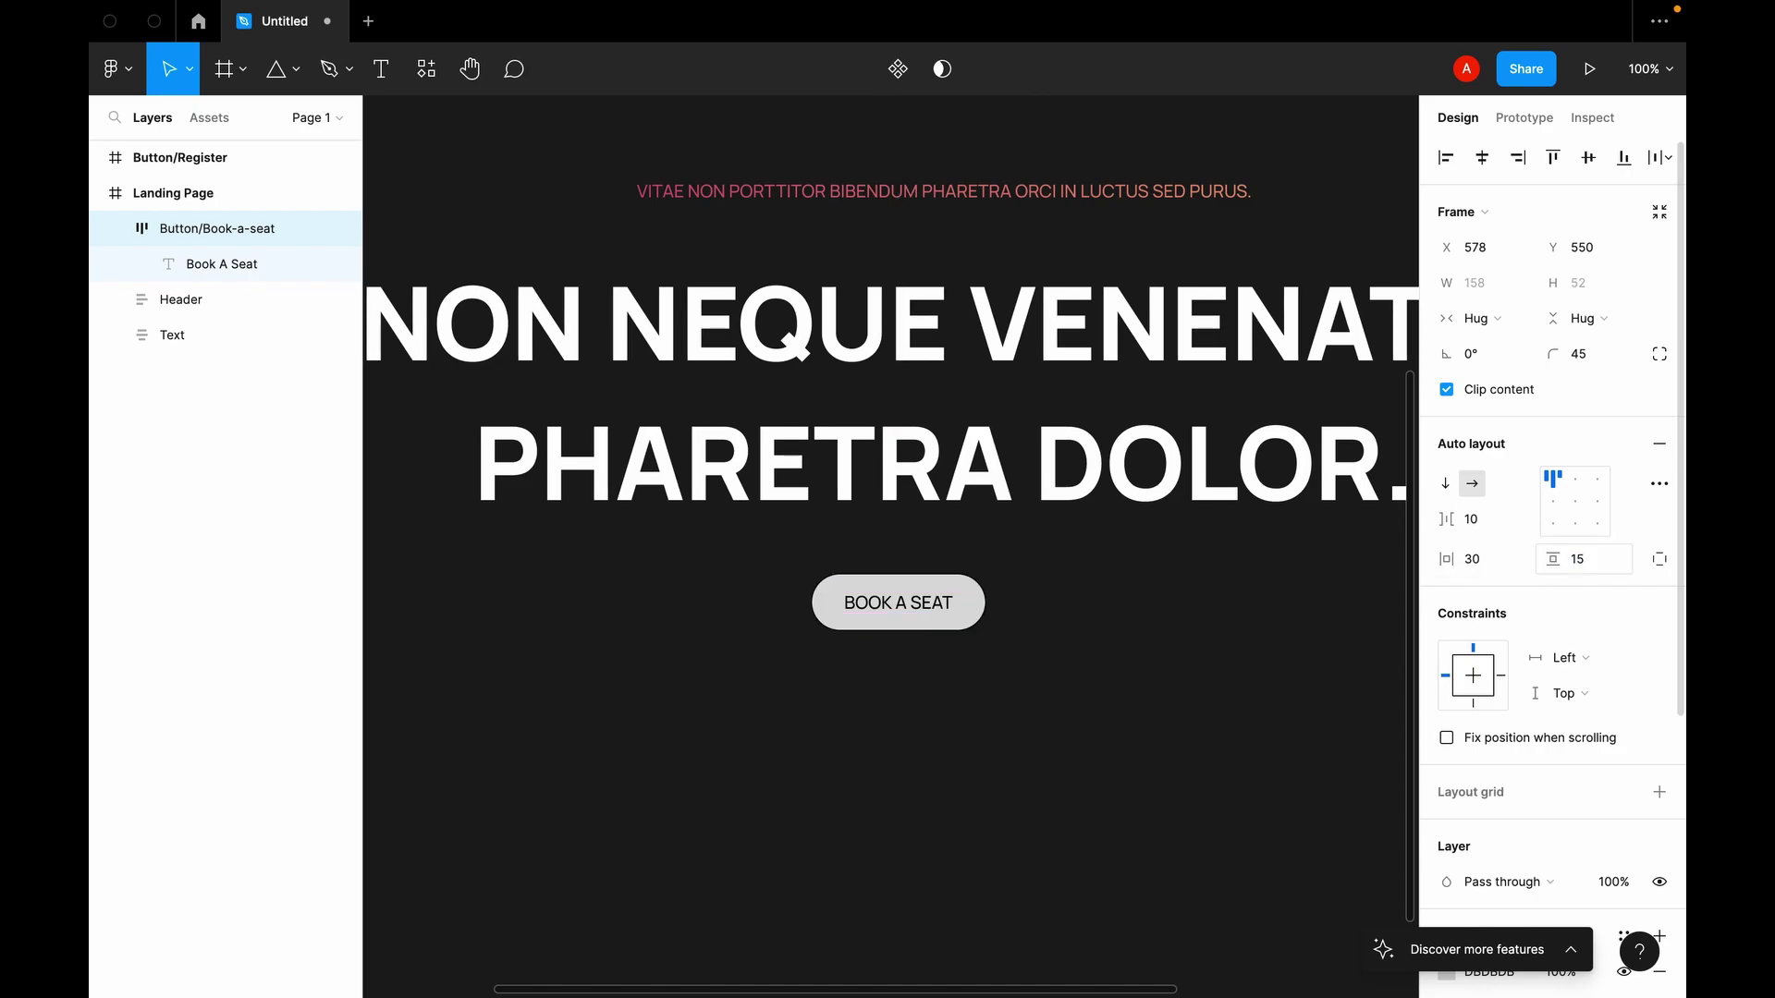
key("ctrl+z")
Step: Set the Book-a-seat button's vertical padding to 0 and stretch its height to about 51
left_click(1599, 569)
type("0")
key("Return")
left_click_drag(916, 599, 917, 630)
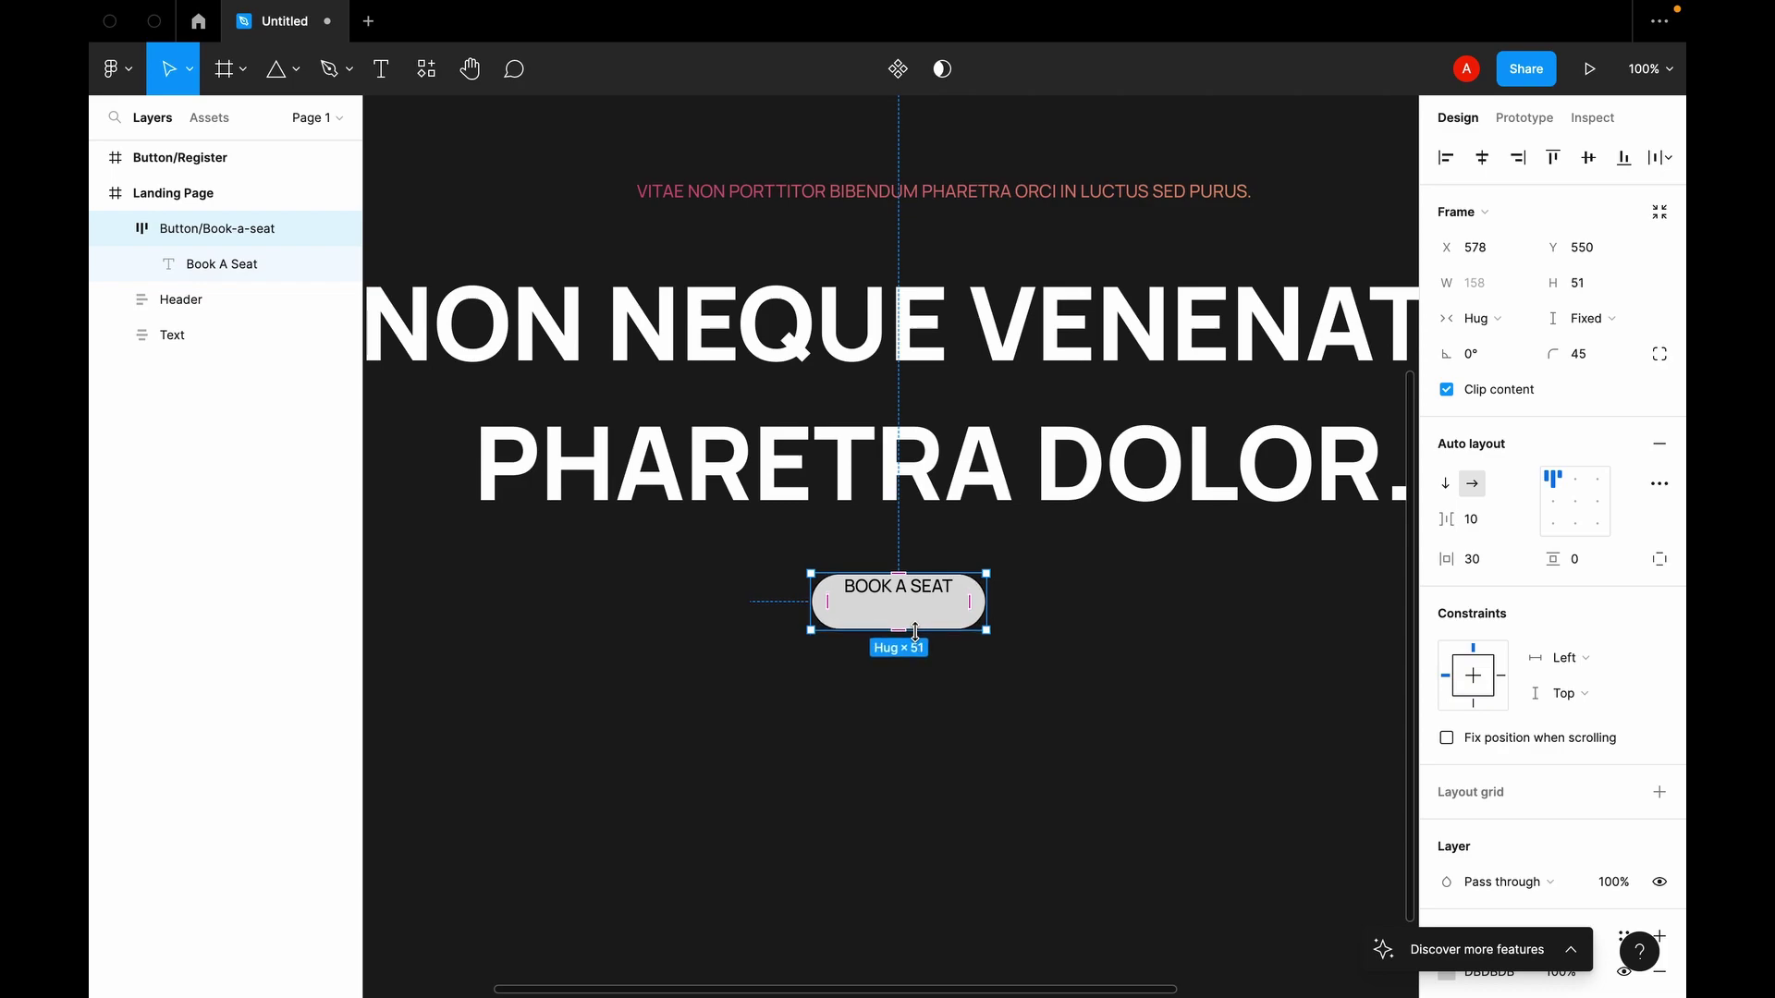
Step: Center the Book-a-seat button's content, and make its height hug contents with a vertical padding of 15
left_click(1577, 506)
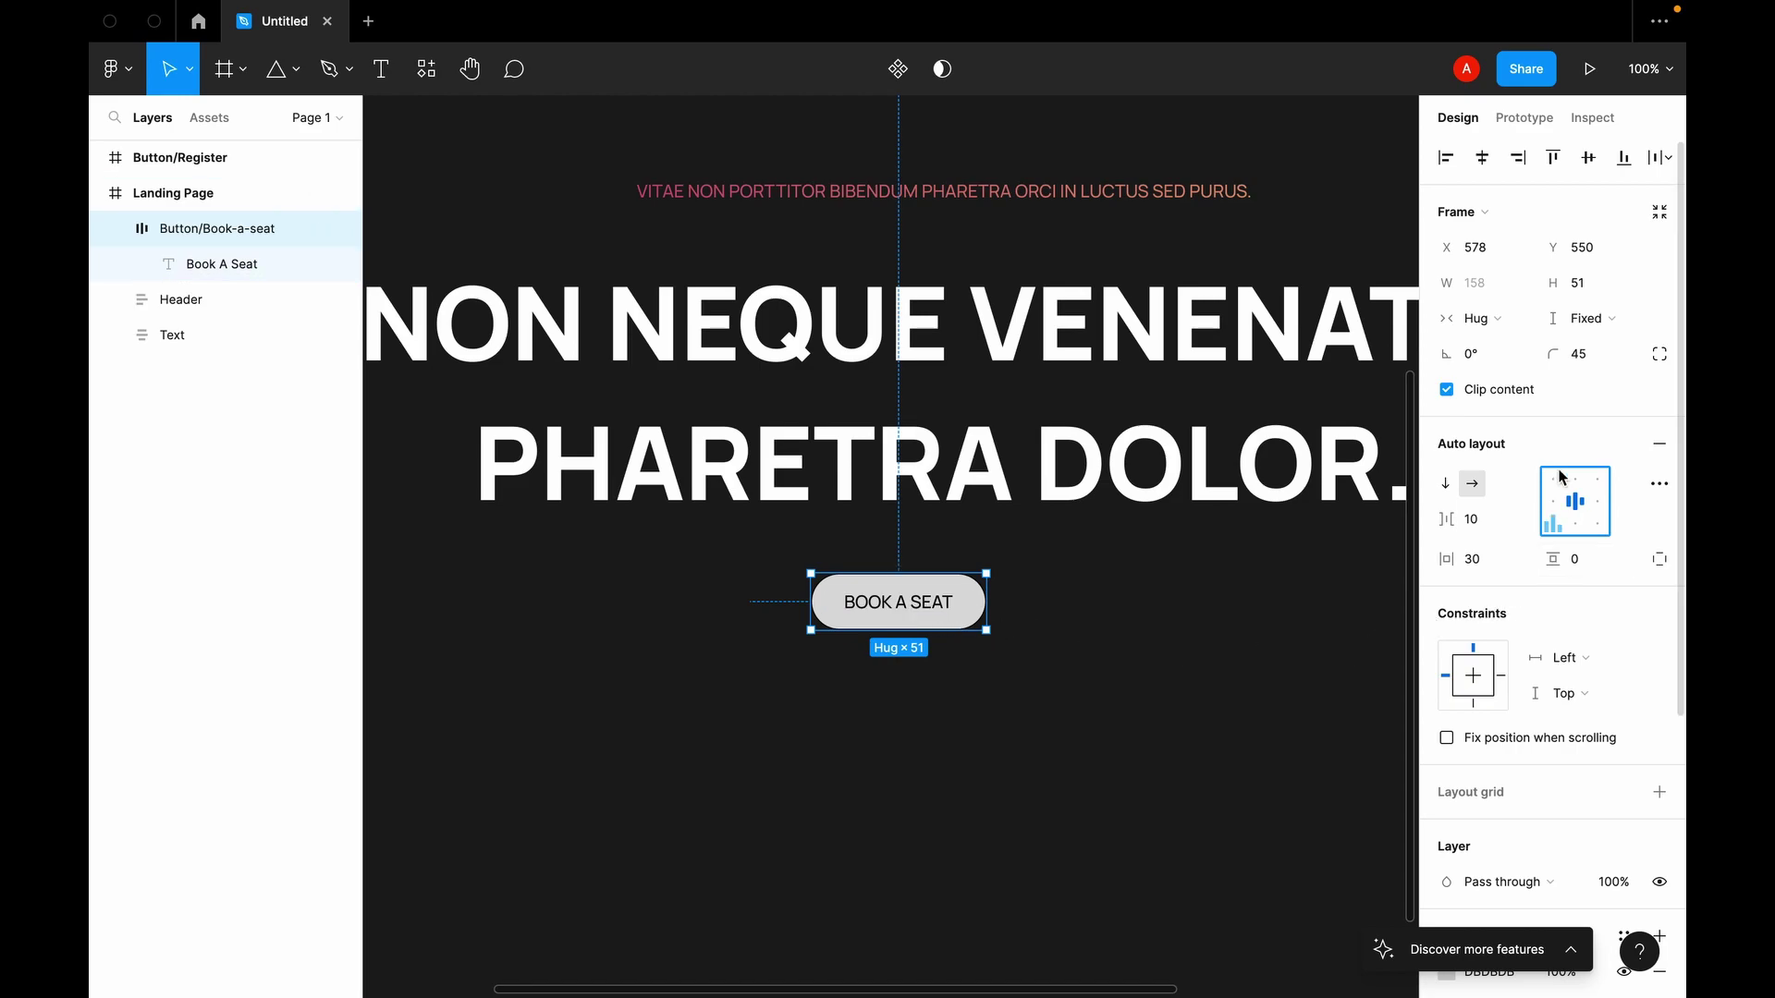
left_click(1594, 319)
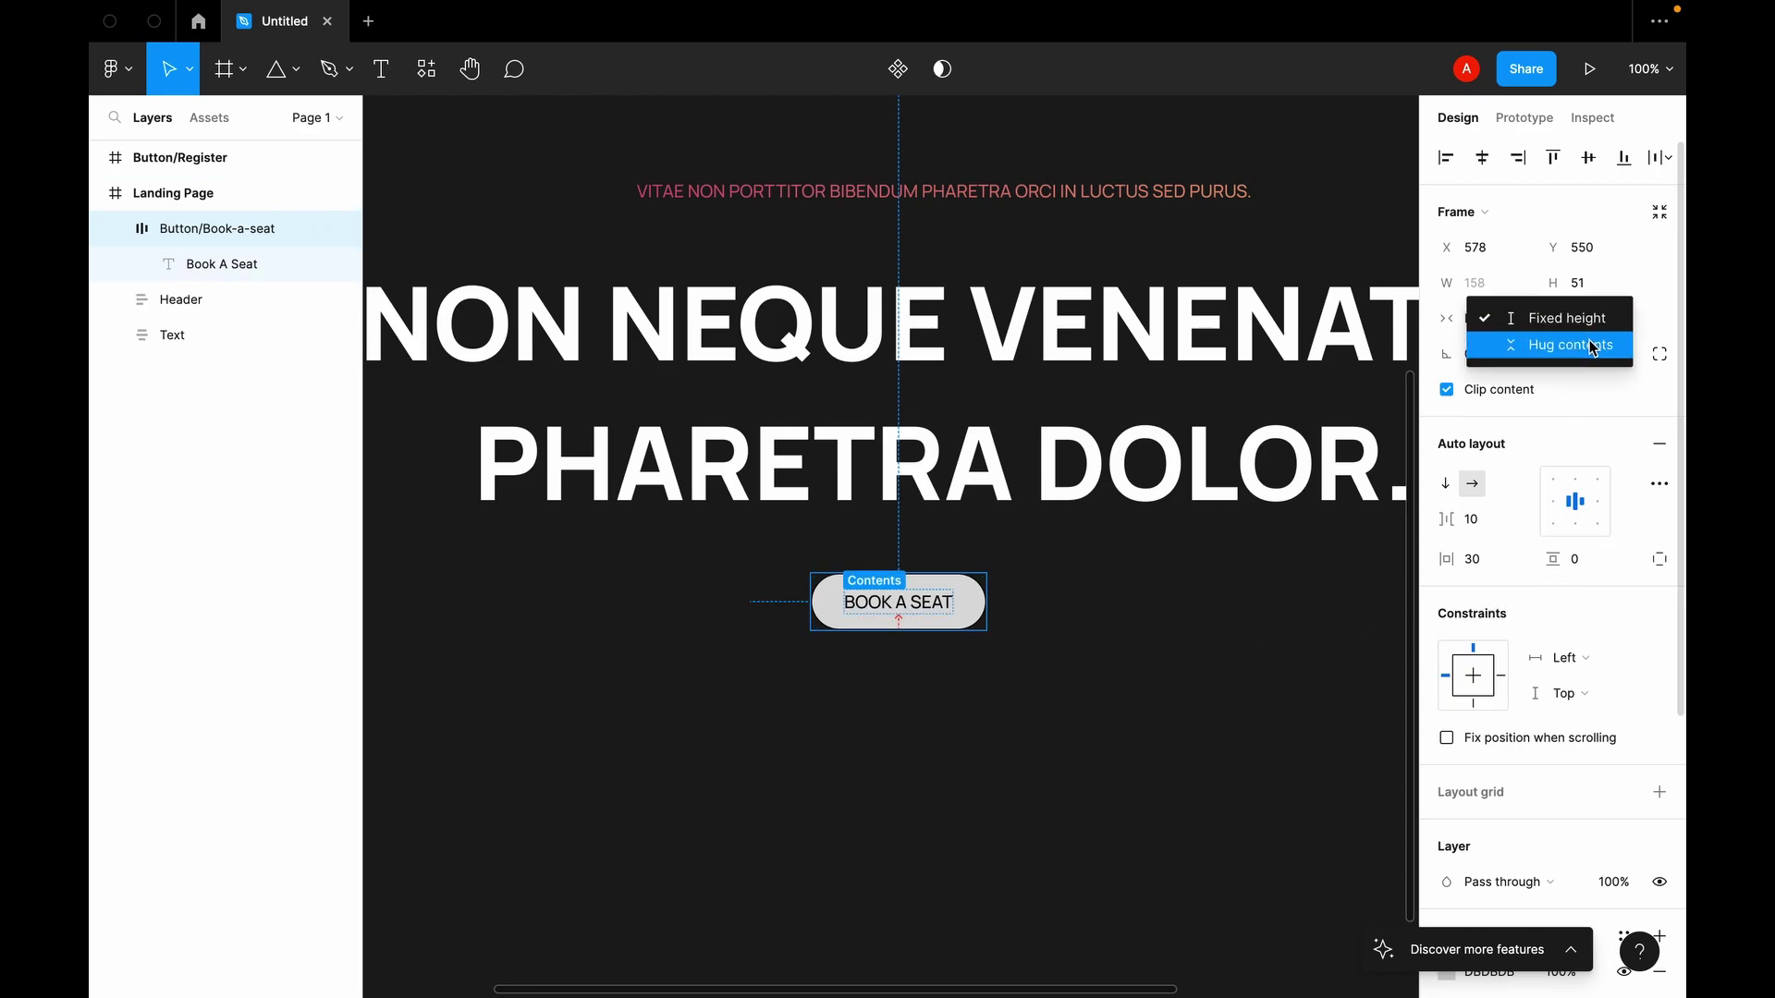
left_click(1588, 345)
left_click(1577, 560)
type("15")
key("Return")
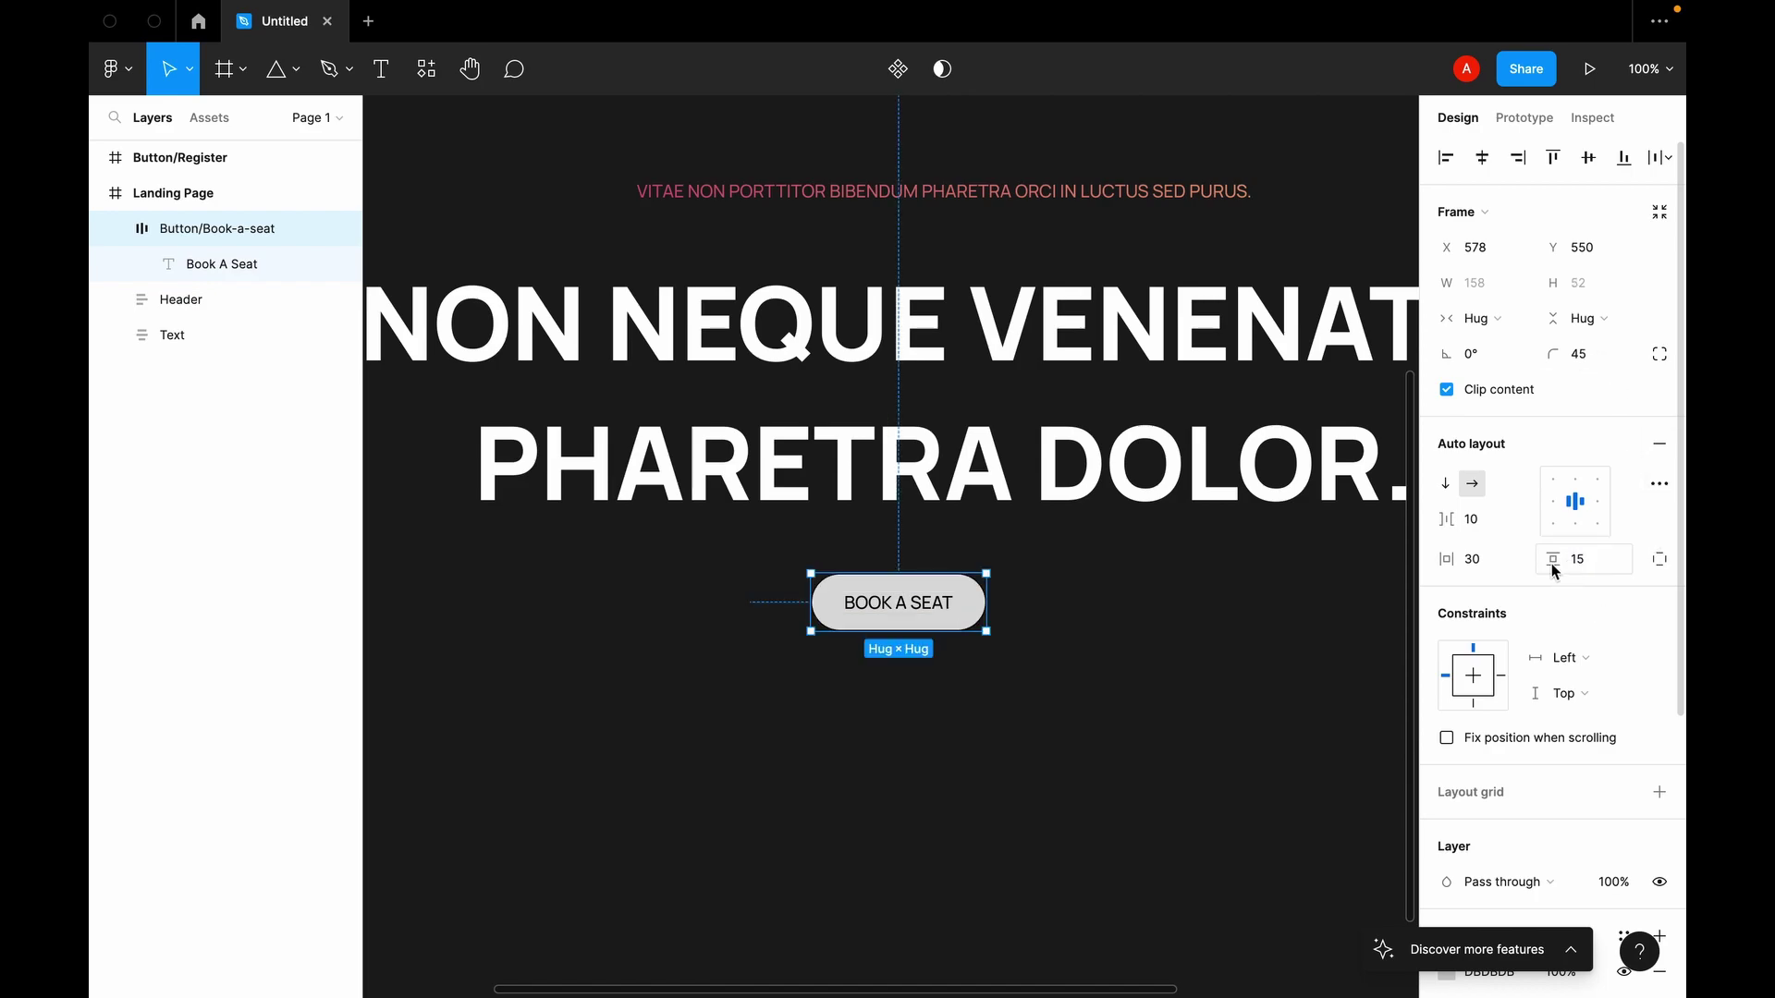
left_click(1239, 630)
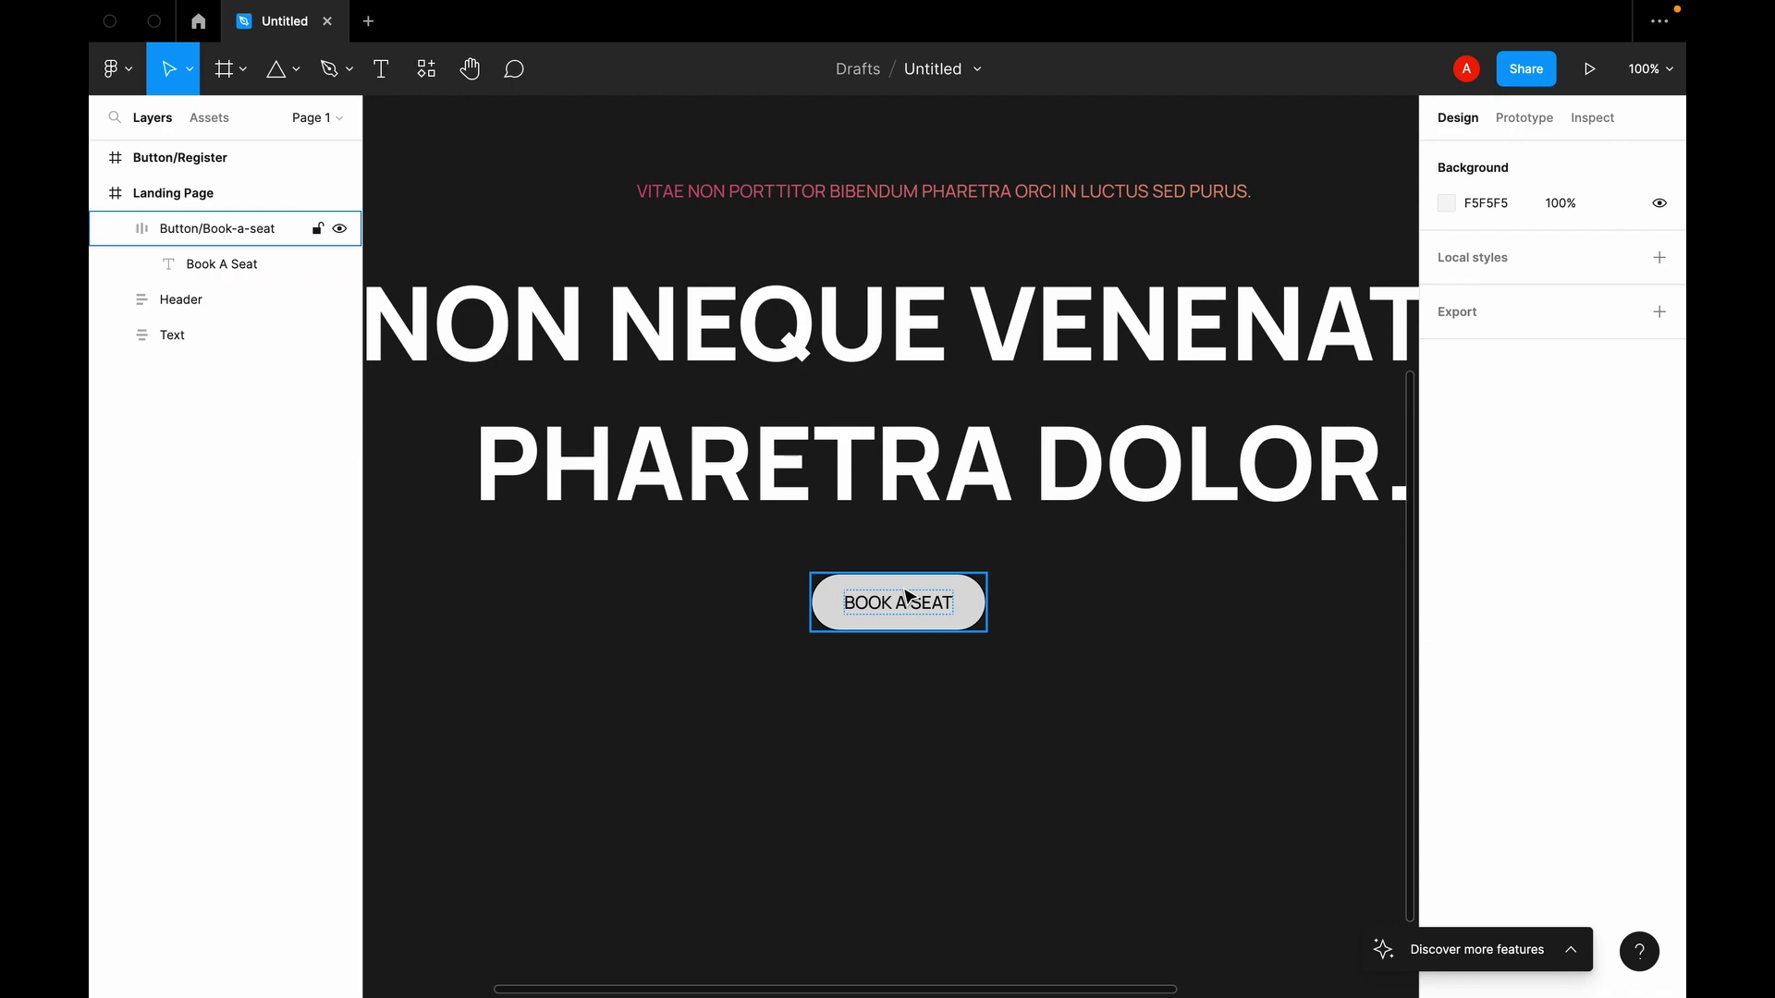
left_click(965, 597)
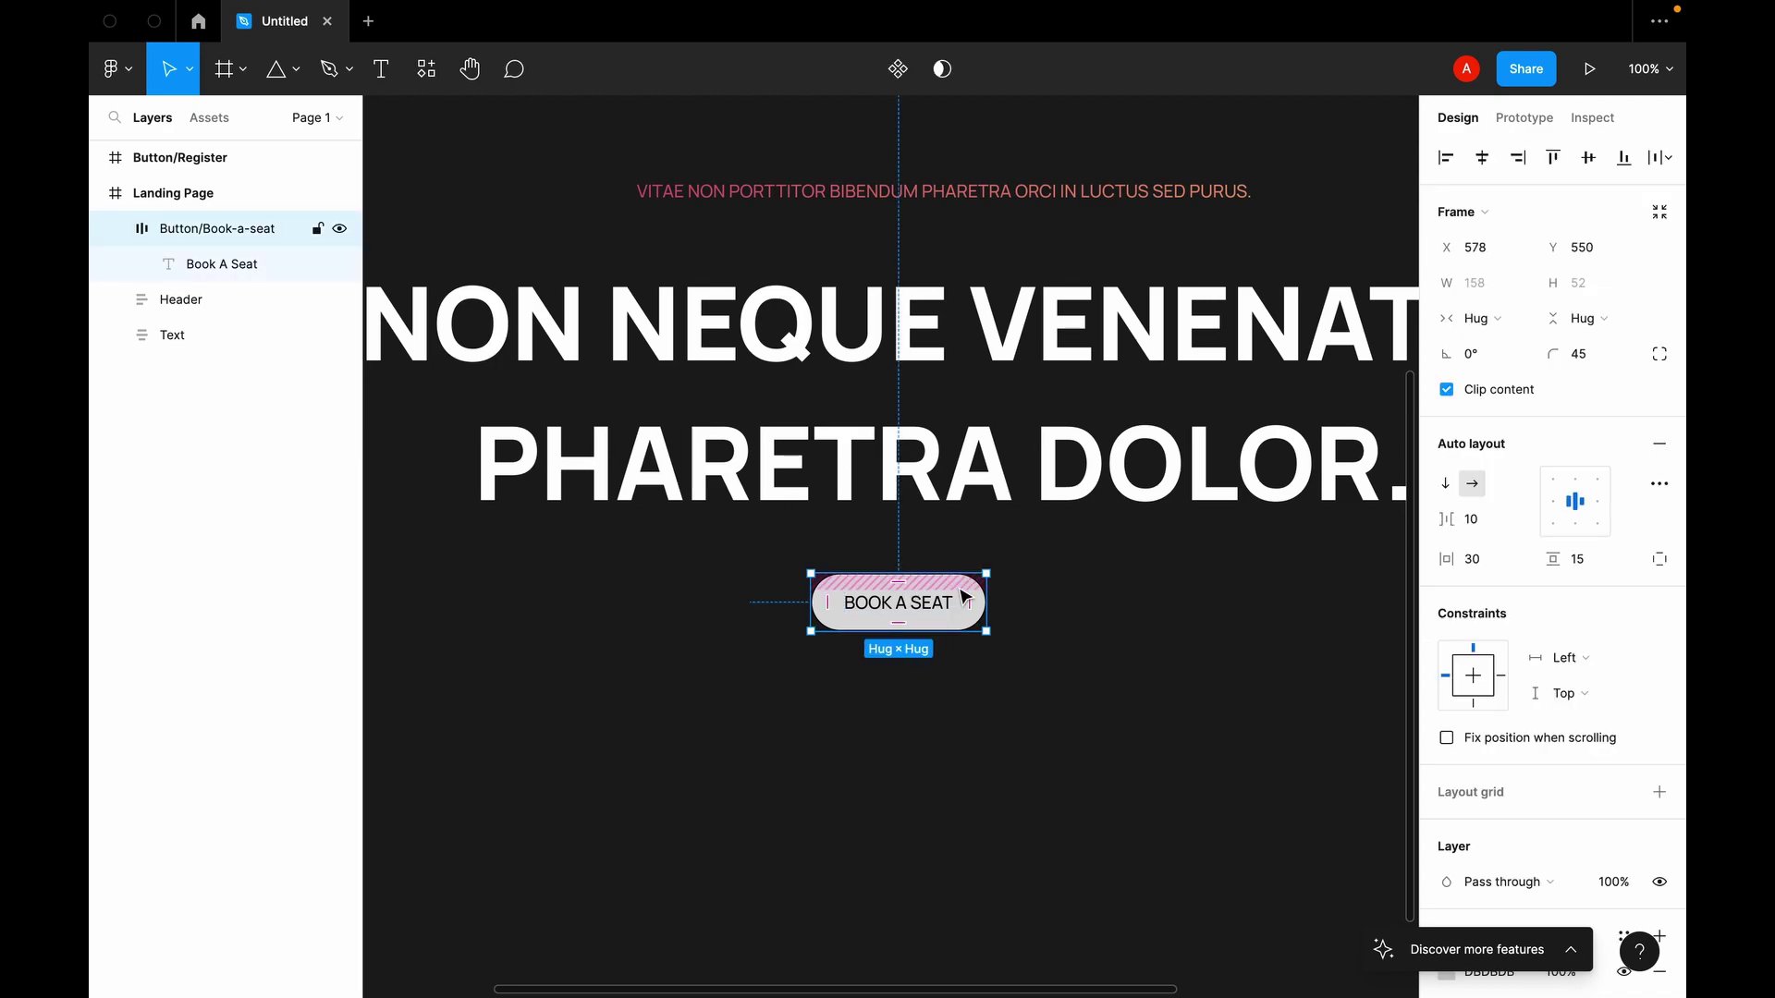
key("minus")
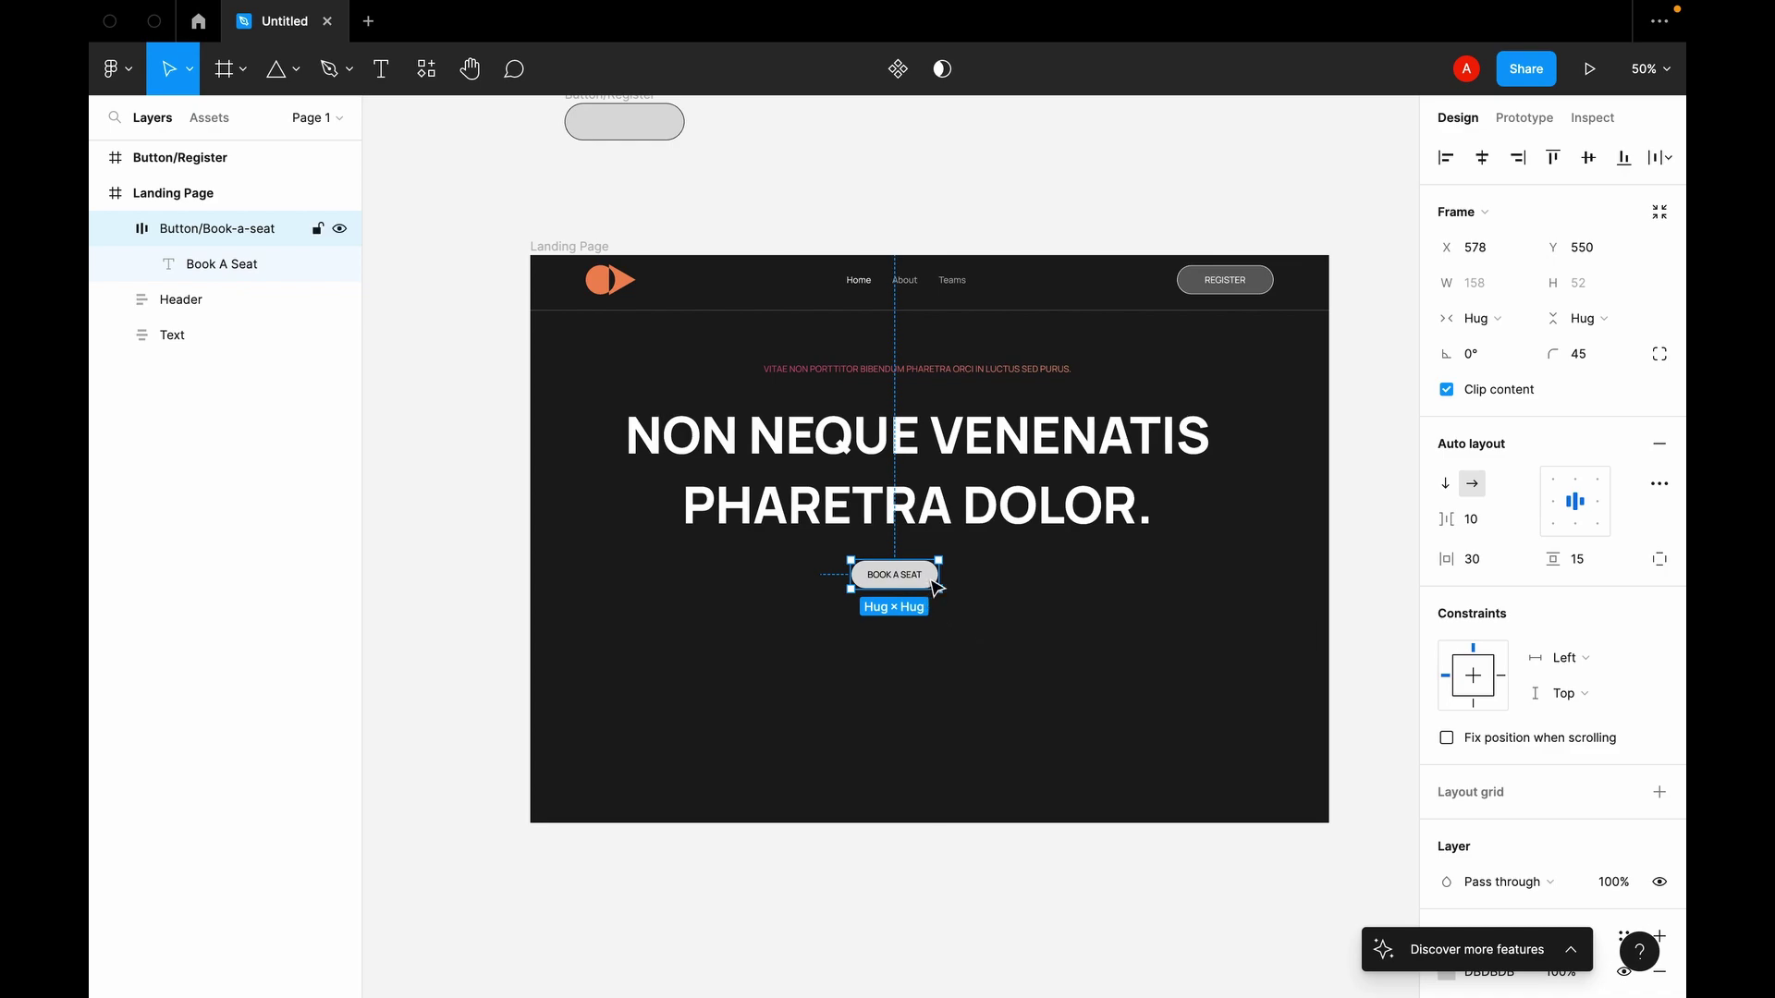
key("plus")
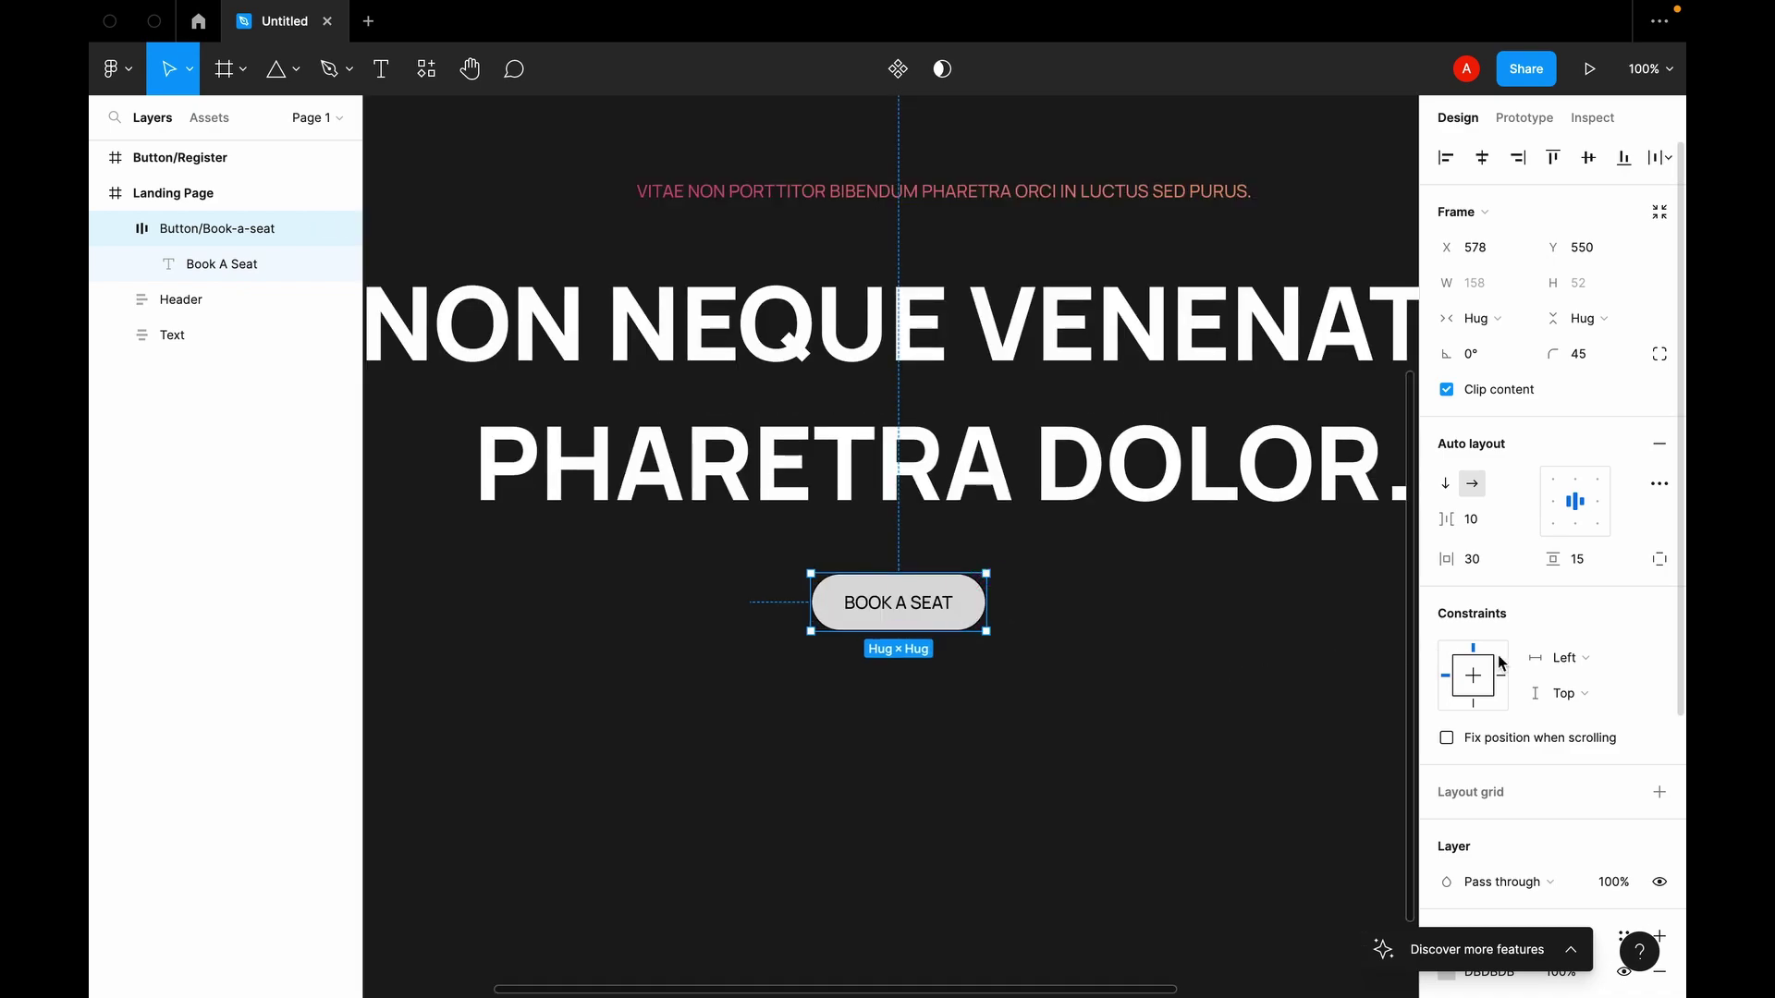
Step: Change the fill of the Button/Book-a-seat frame to a solid blue, 4366E4
scroll(1494, 704, "down", 3)
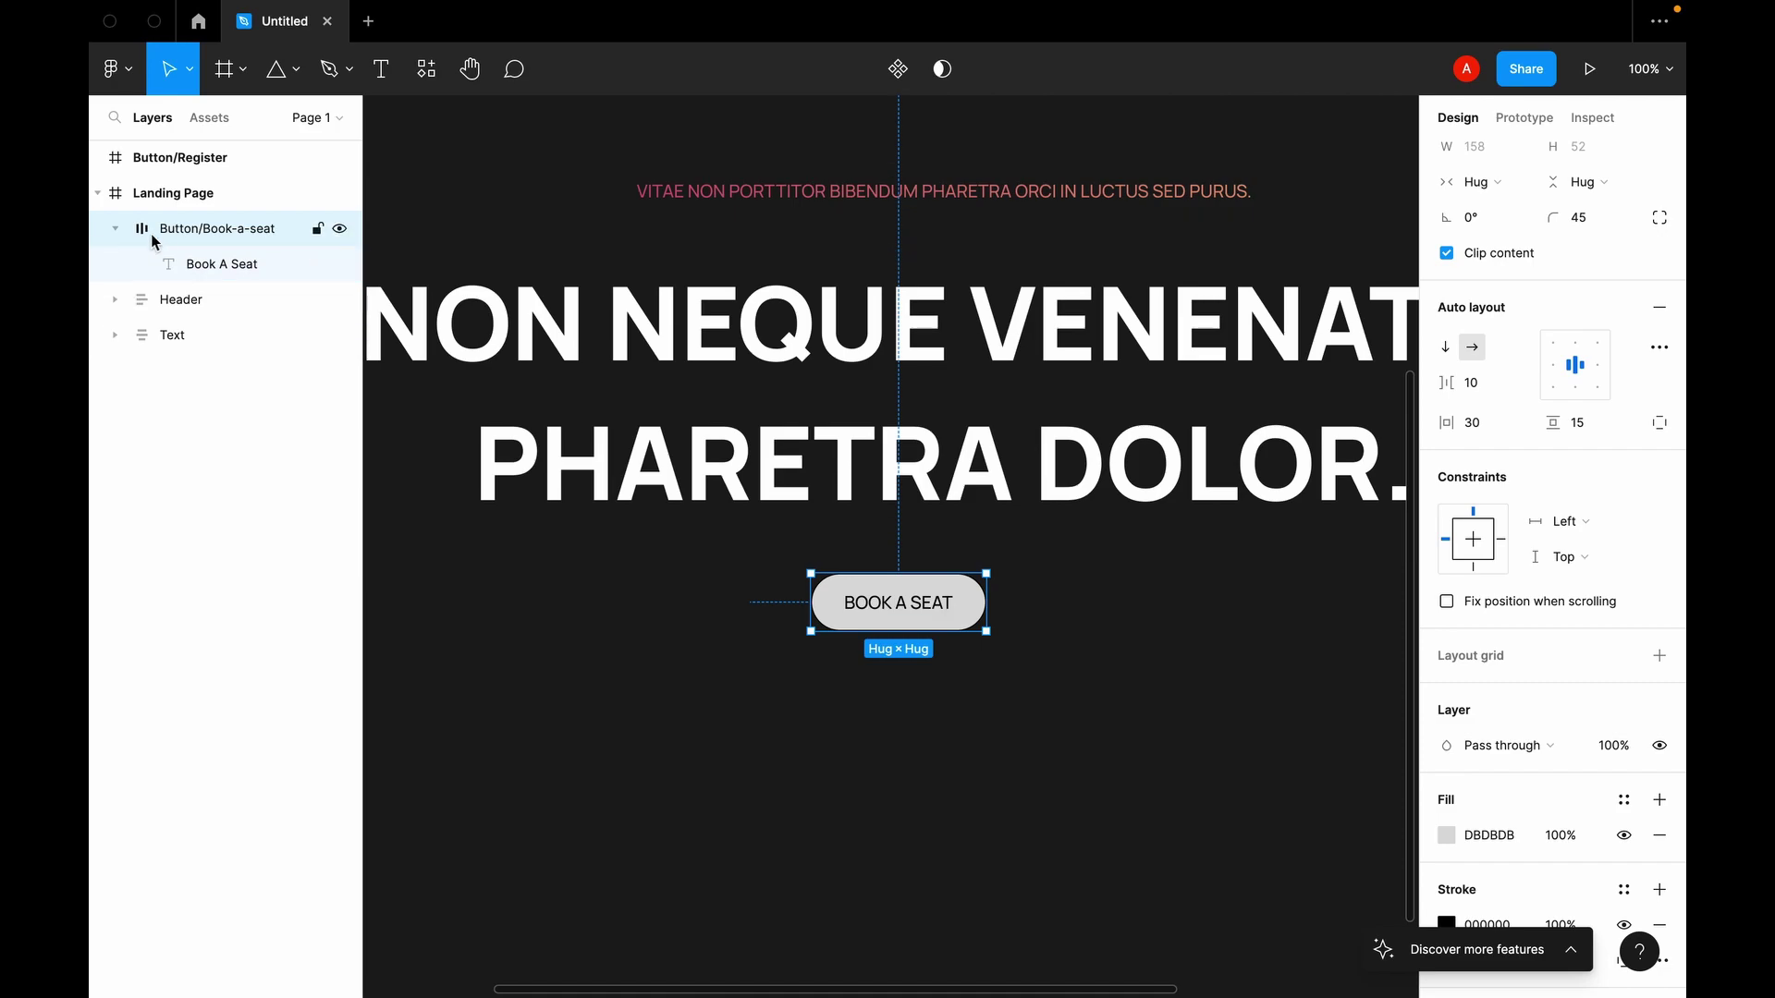
left_click(1447, 835)
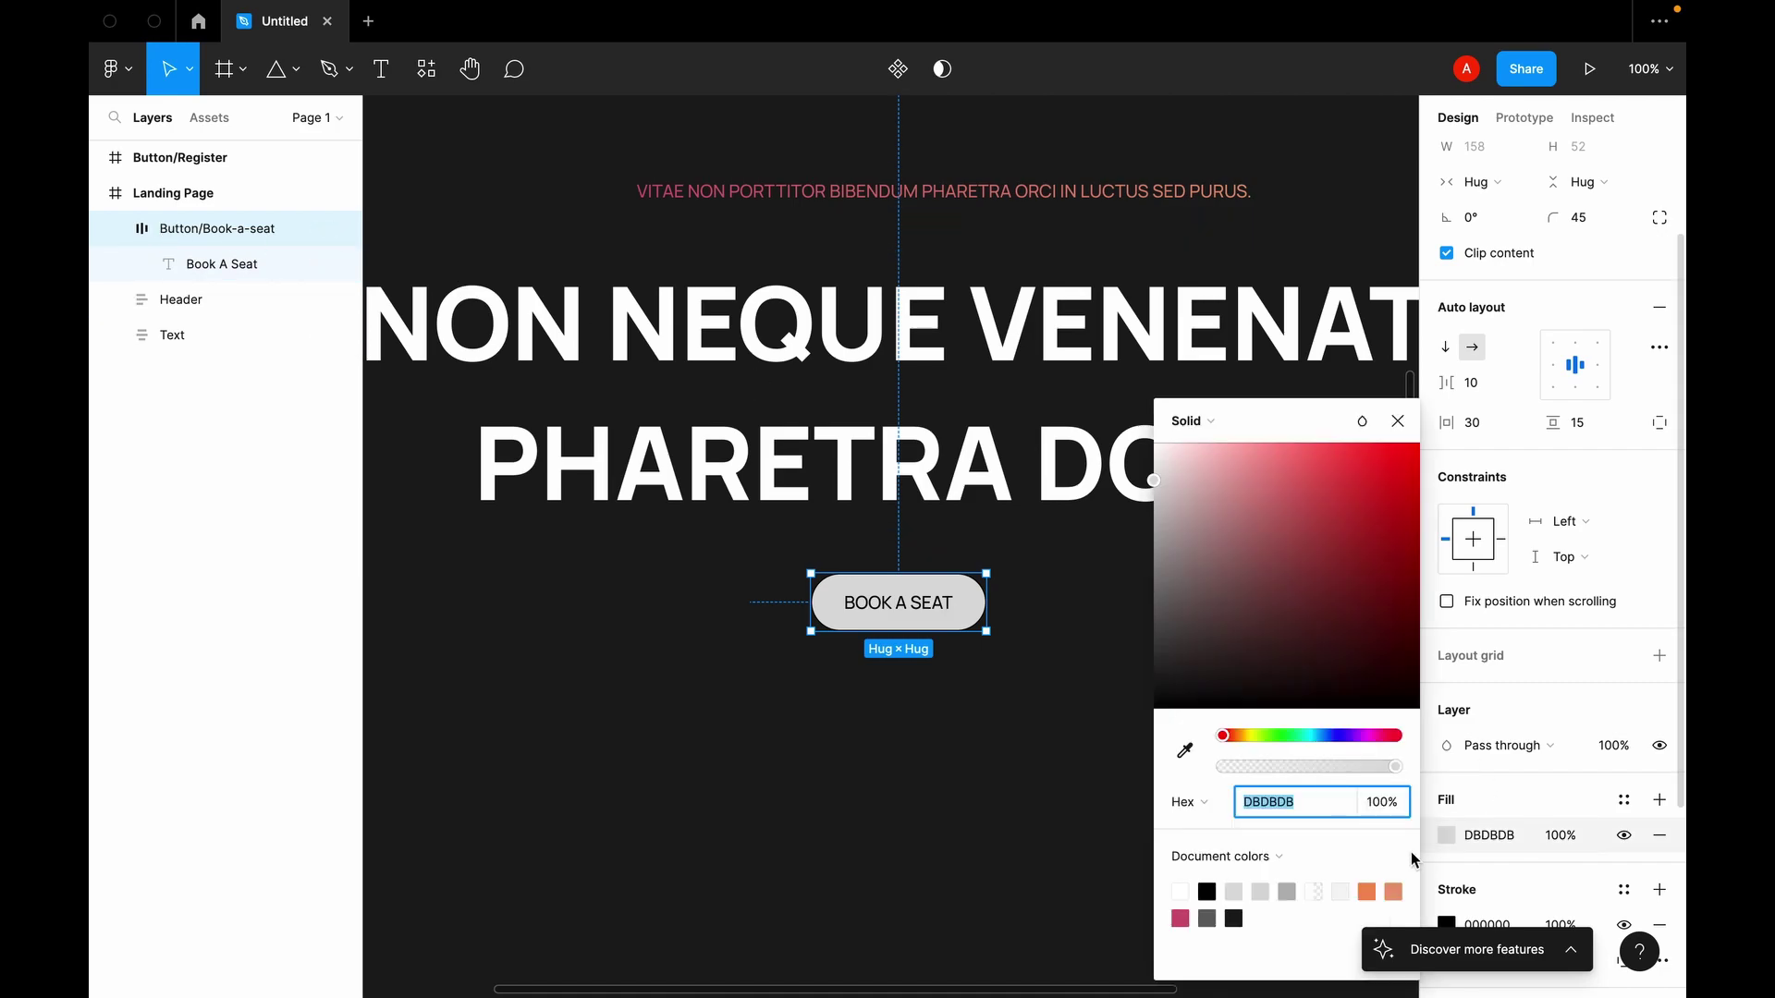
left_click(1366, 891)
left_click(1320, 736)
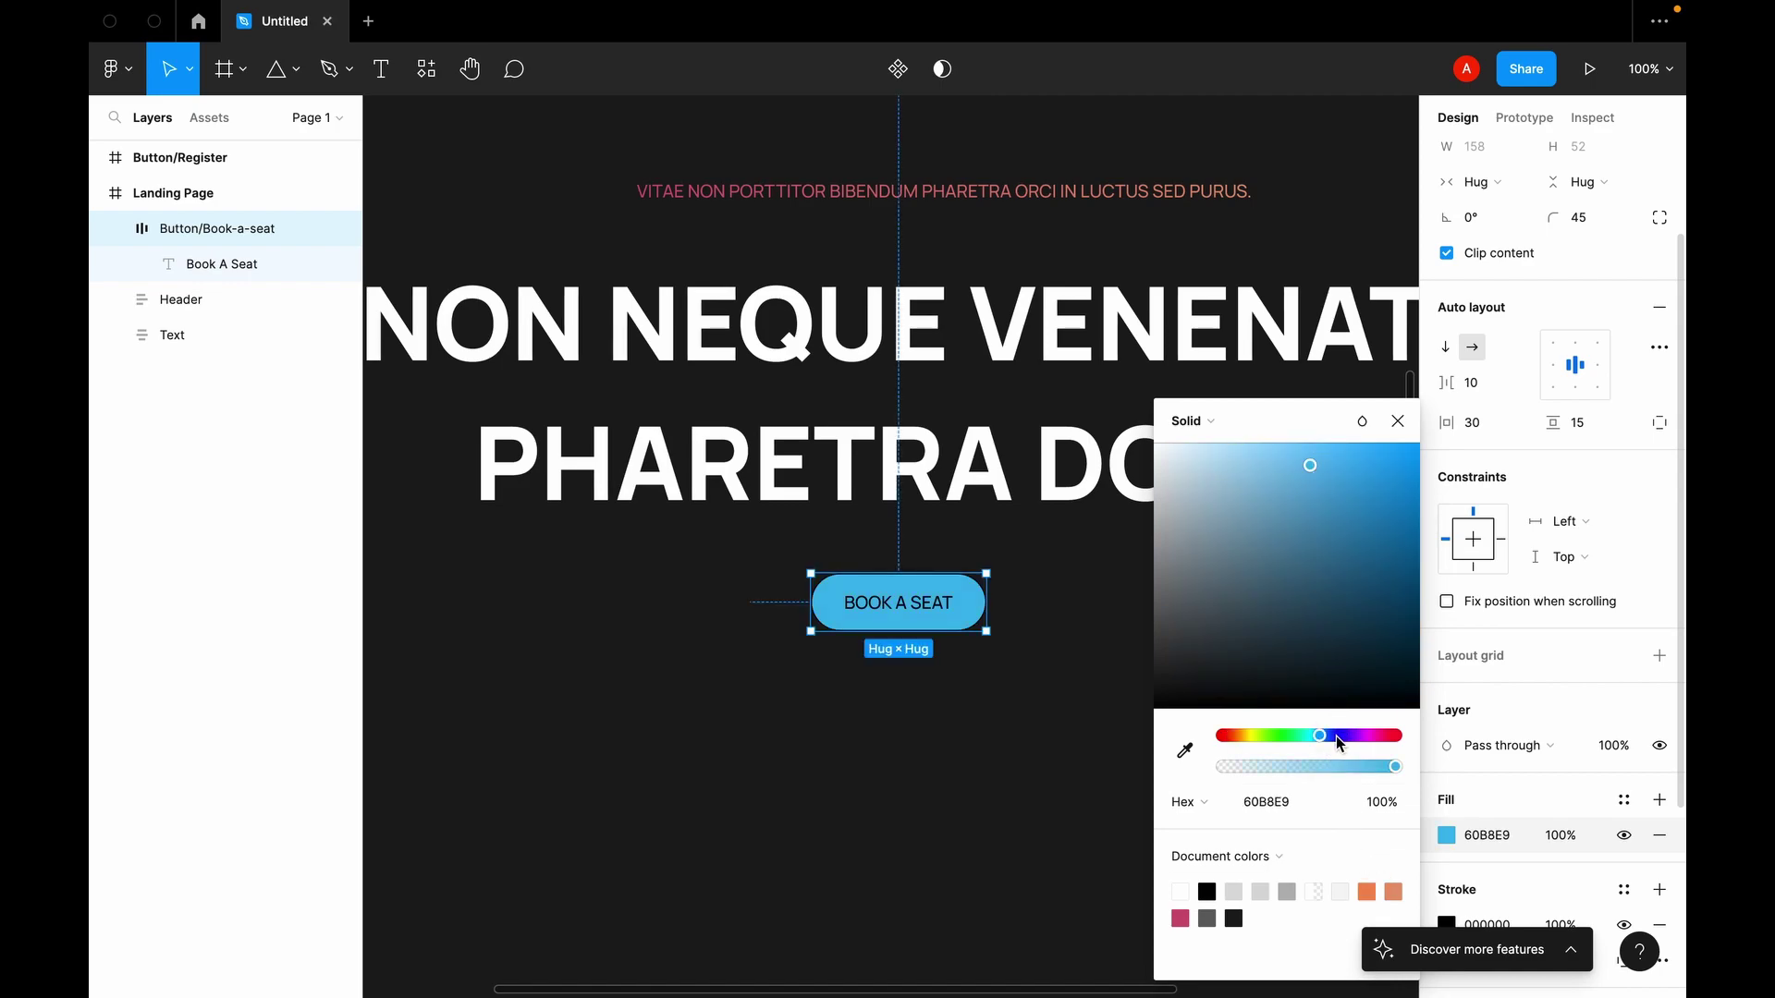
left_click(1333, 736)
mouse_move(1343, 498)
left_mouse_down()
mouse_move(1418, 551)
mouse_move(1331, 566)
mouse_move(1256, 626)
mouse_move(1307, 497)
mouse_move(1344, 478)
left_mouse_up()
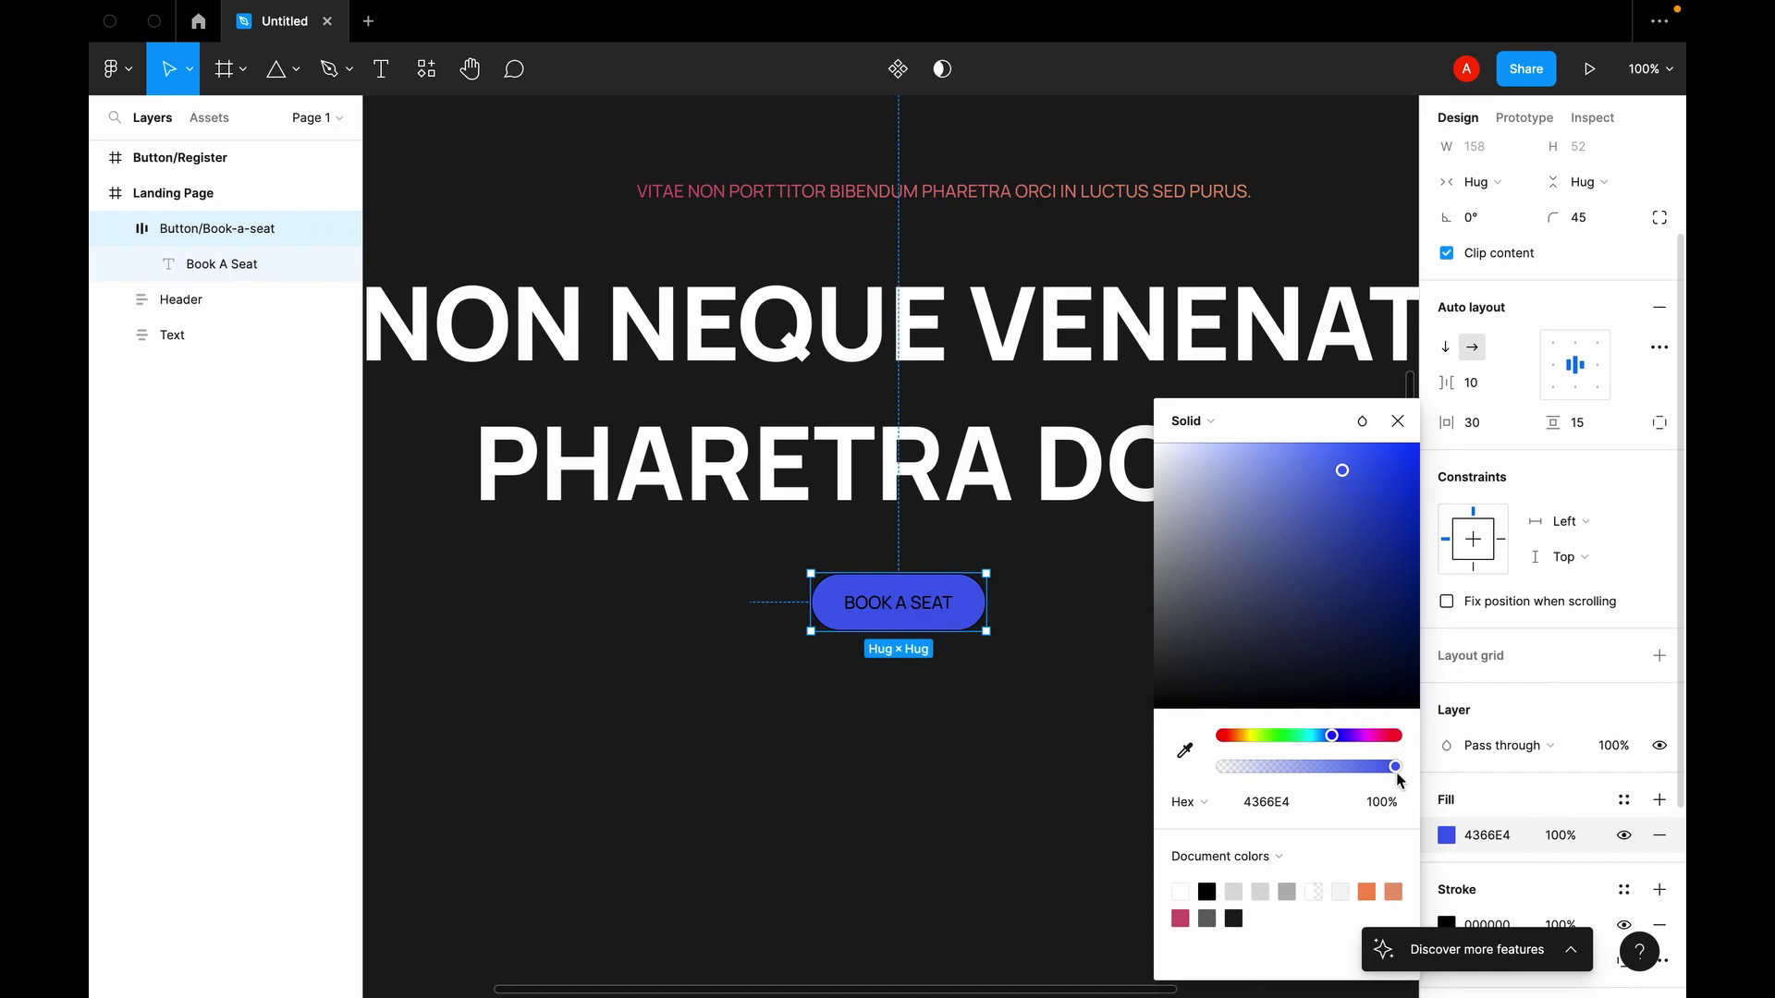
Step: Change the fill of the "Book A Seat" label to white, FFFFFF
left_click(200, 280)
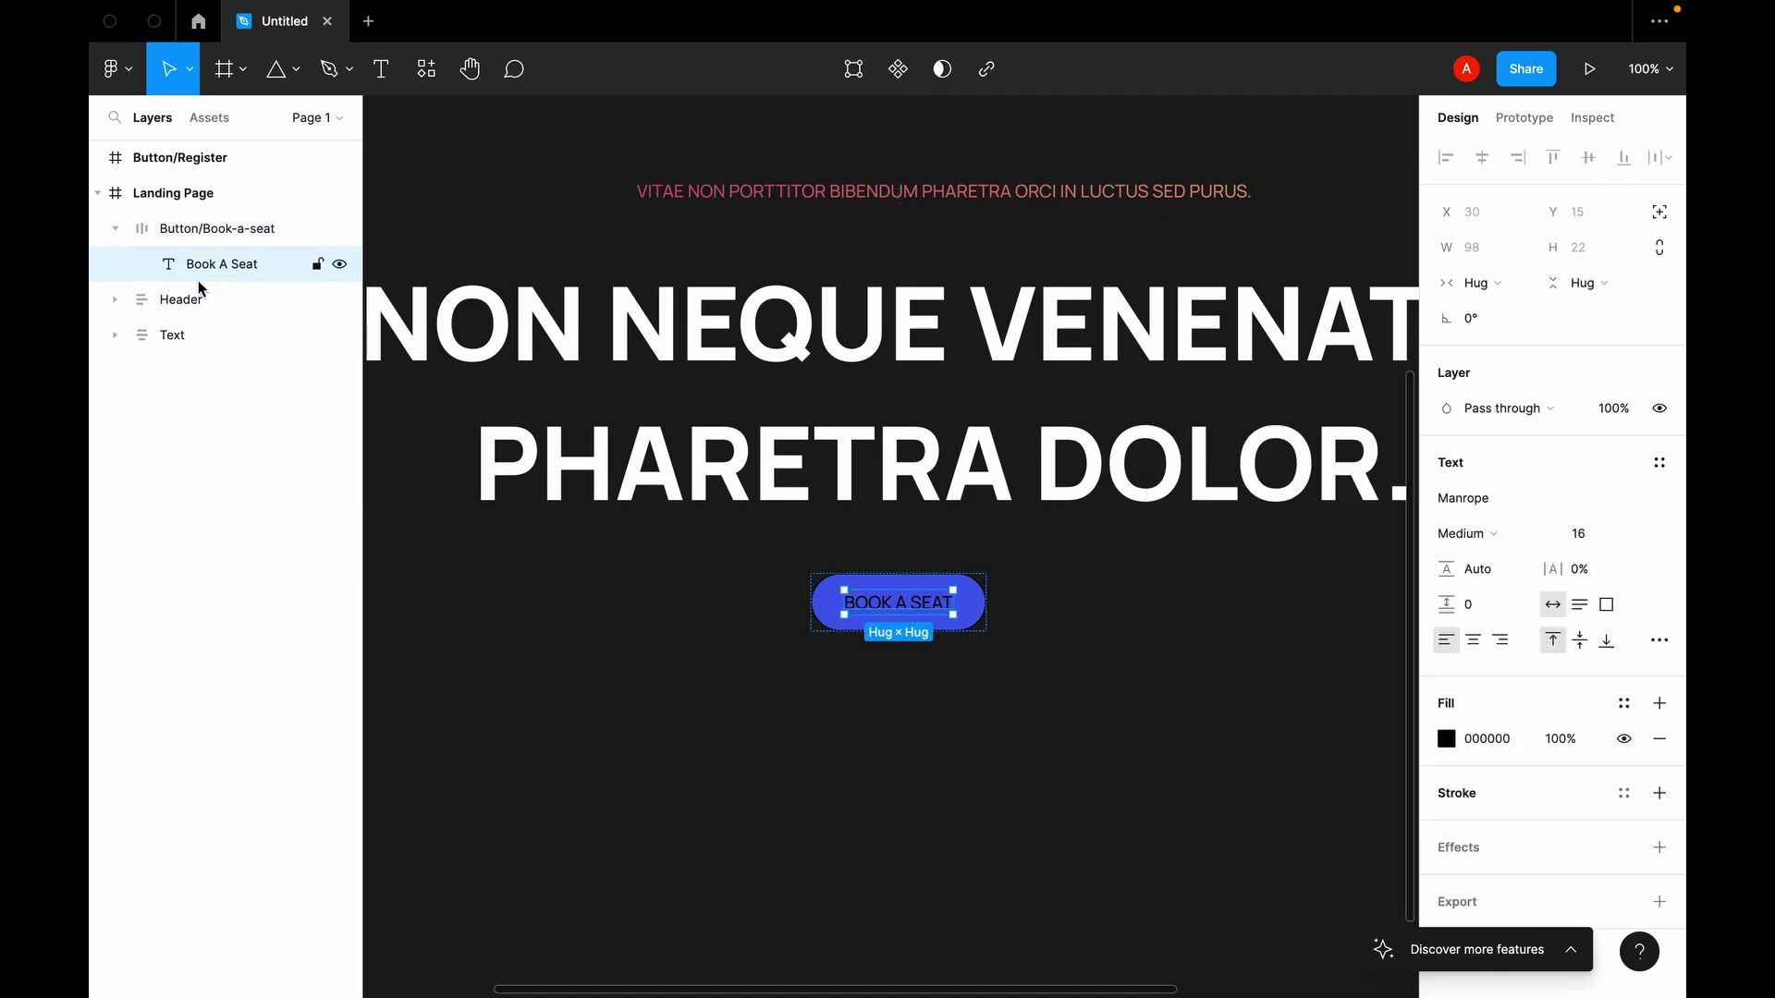
left_click(1446, 739)
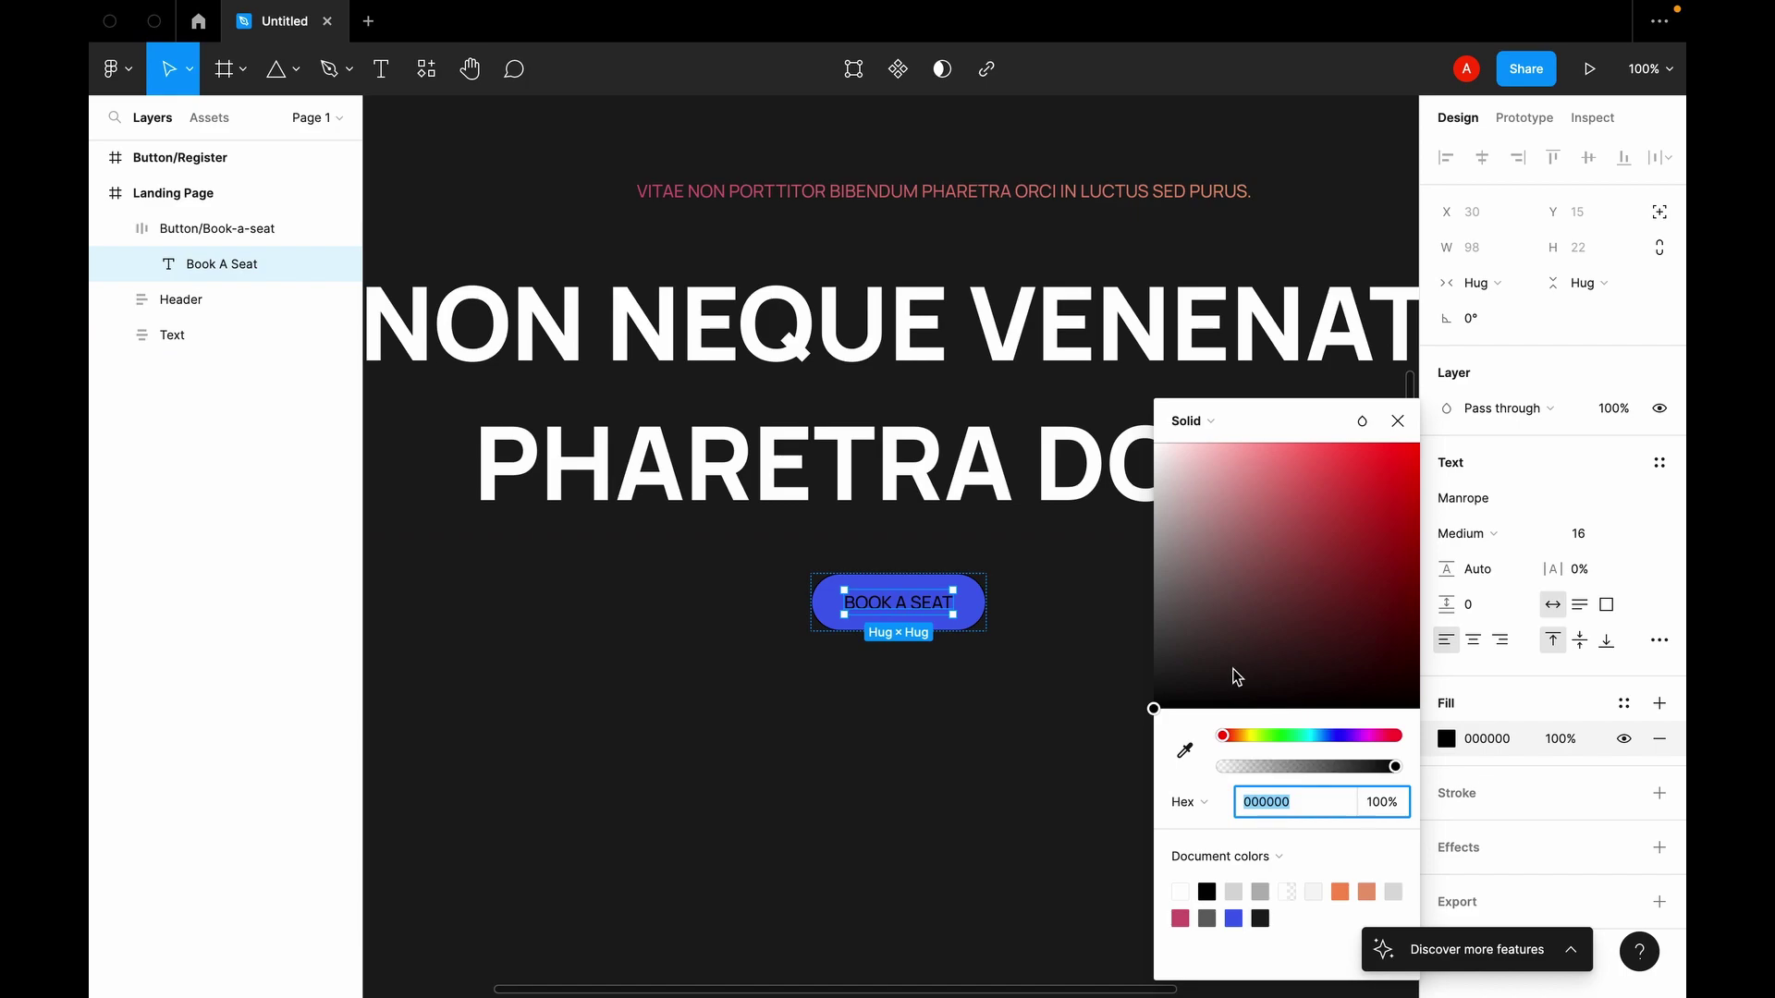
left_click(1158, 695)
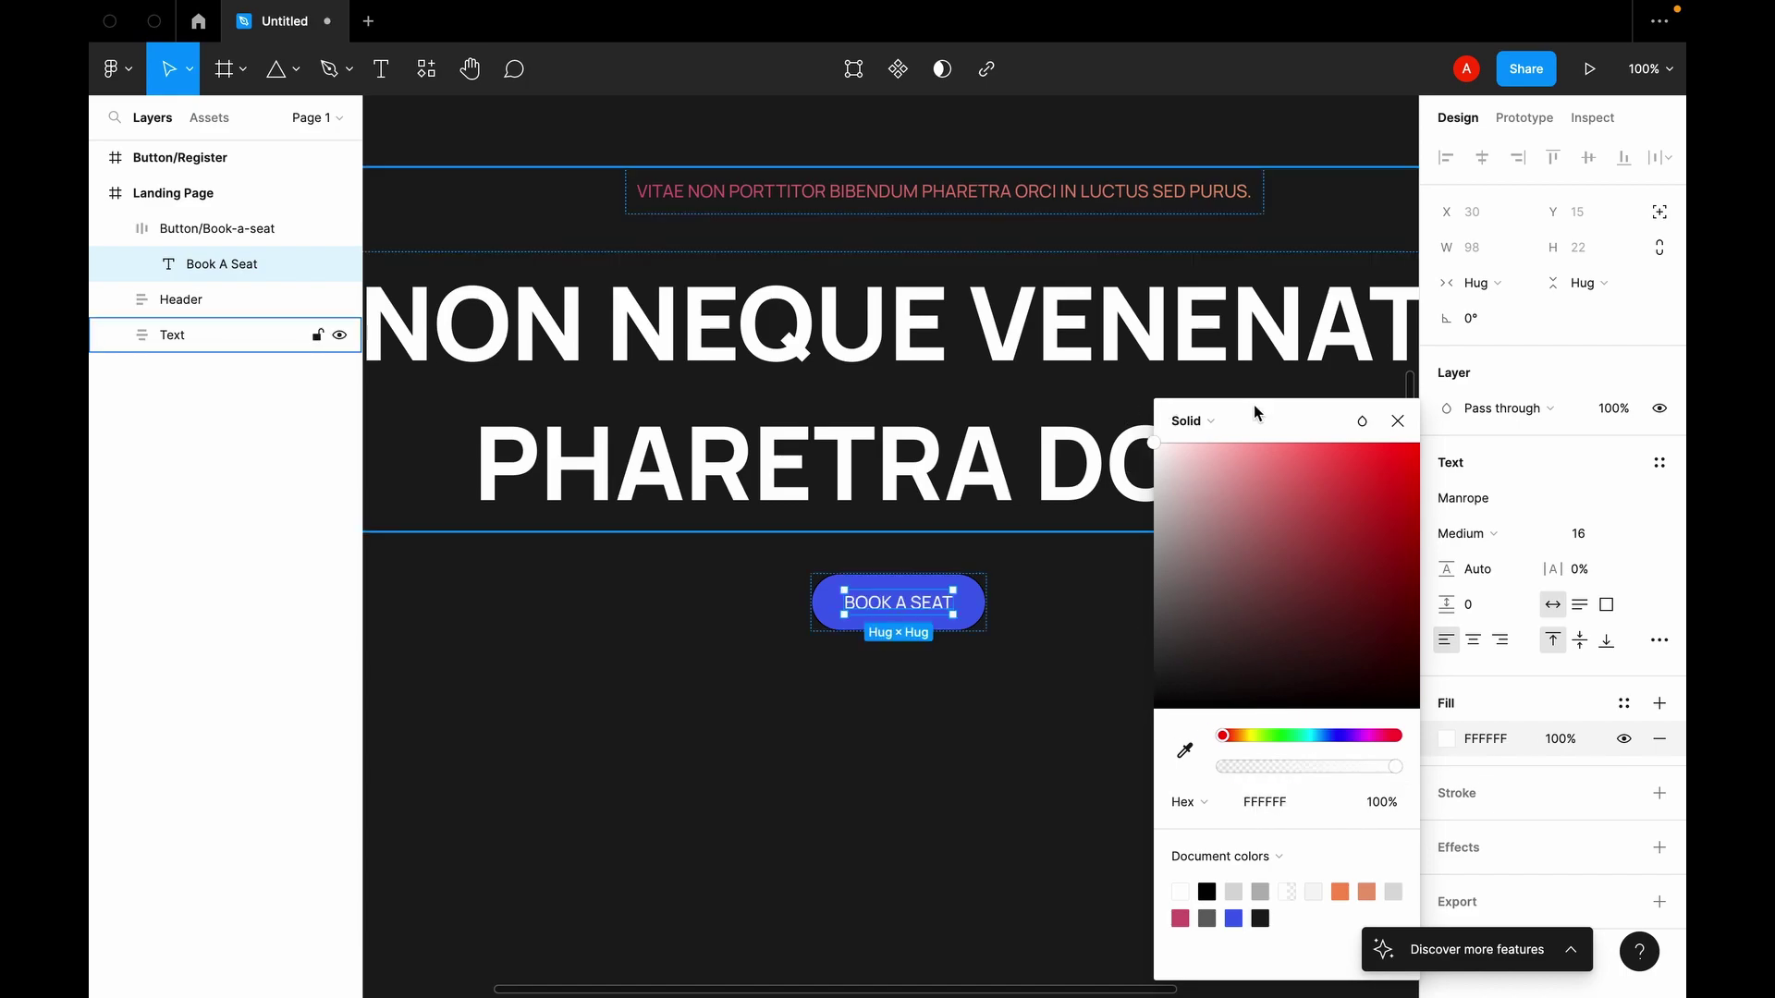
left_click(1396, 420)
key("Escape")
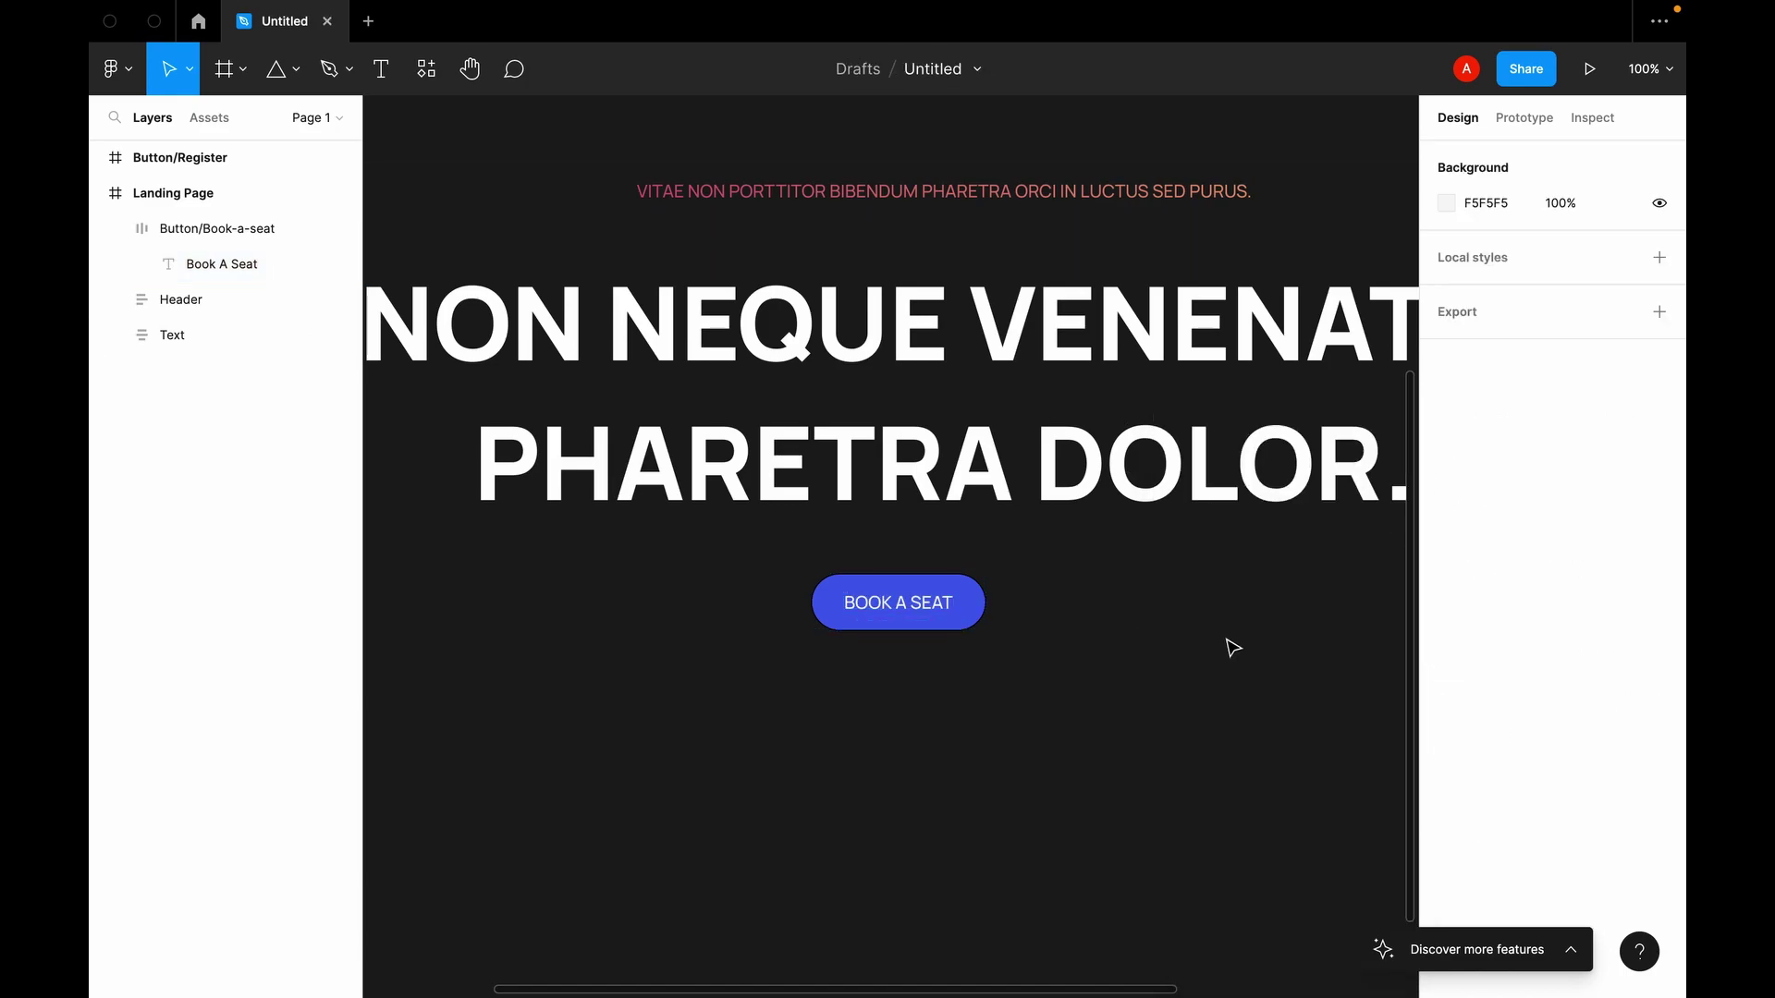
Step: Wrap the hero Text frame and the Book-a-seat button in a vertical auto layout with centered alignment
key("minus")
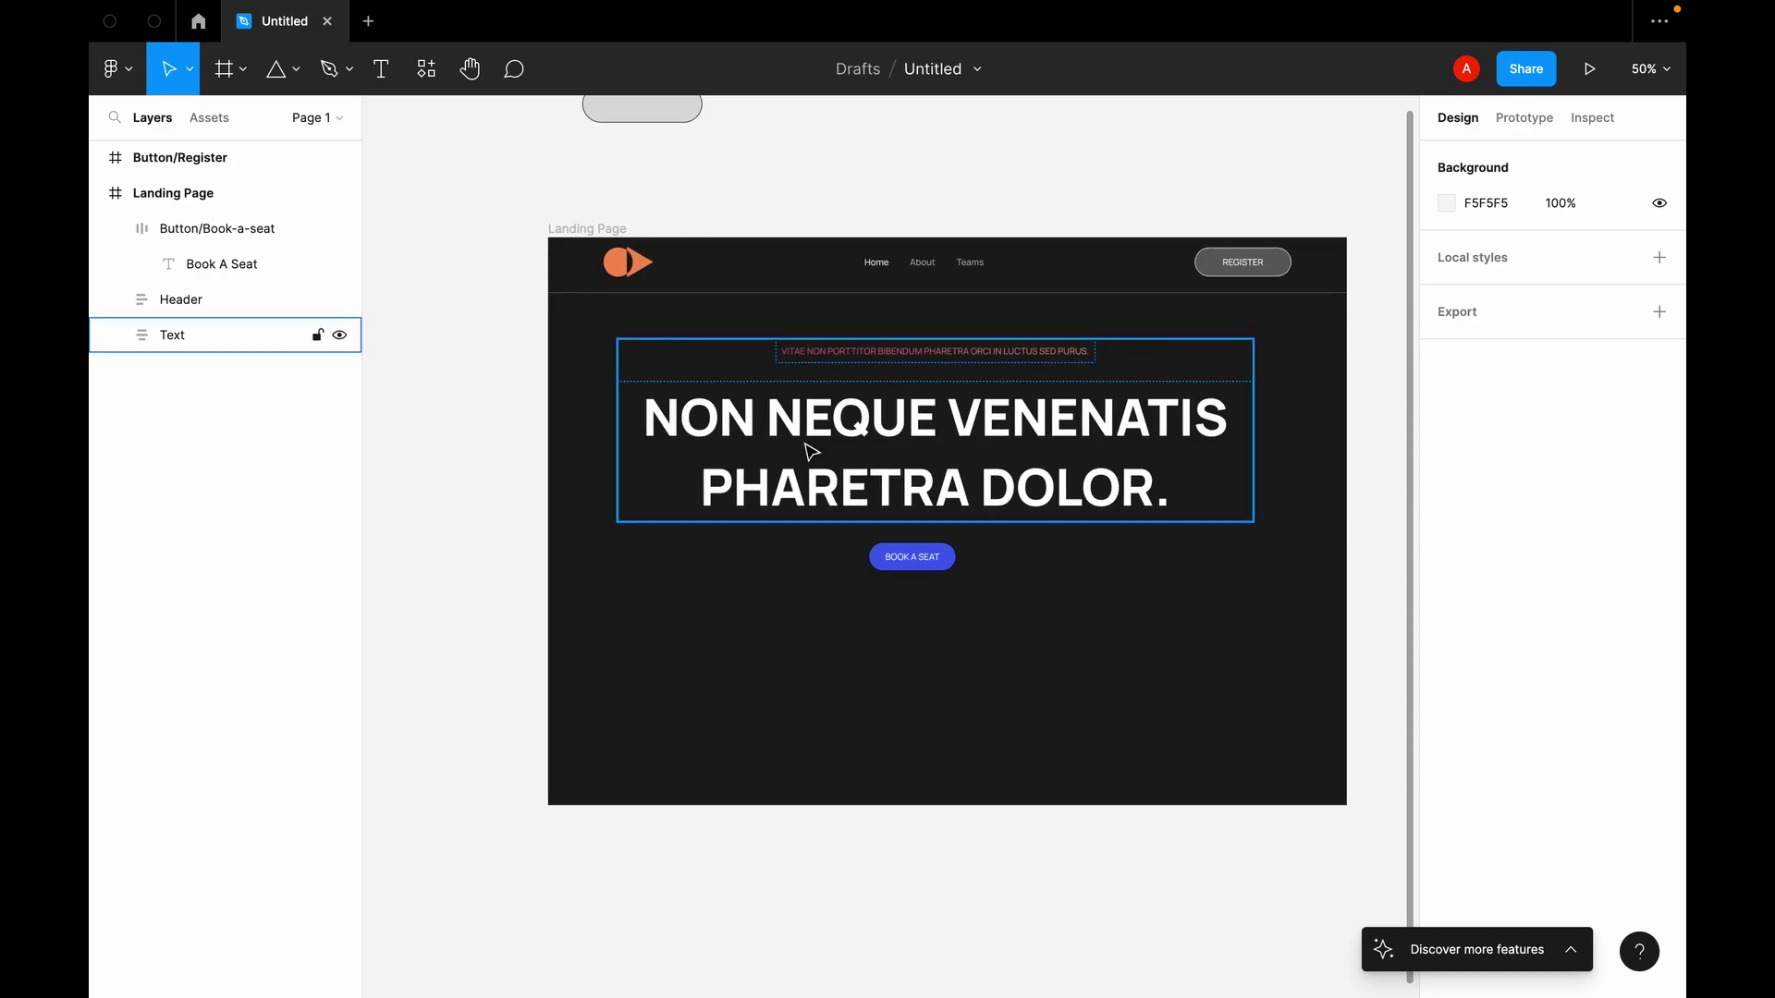
left_click(841, 476)
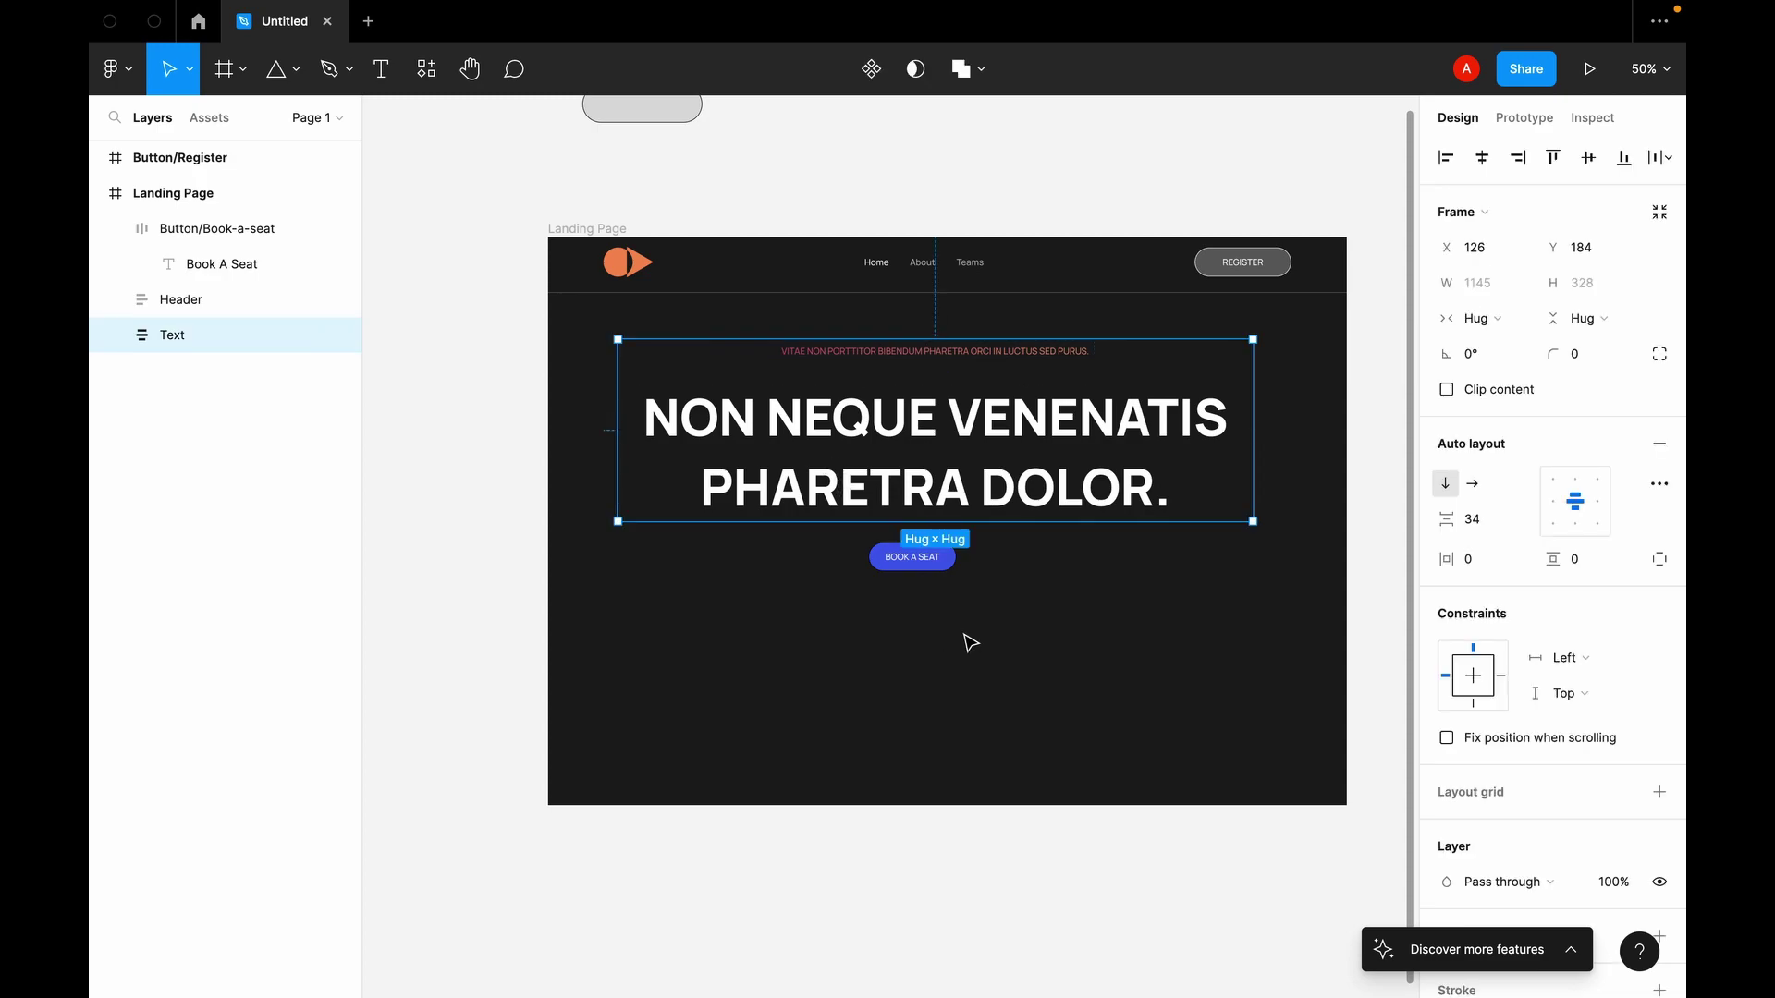
left_click(947, 578, "shift")
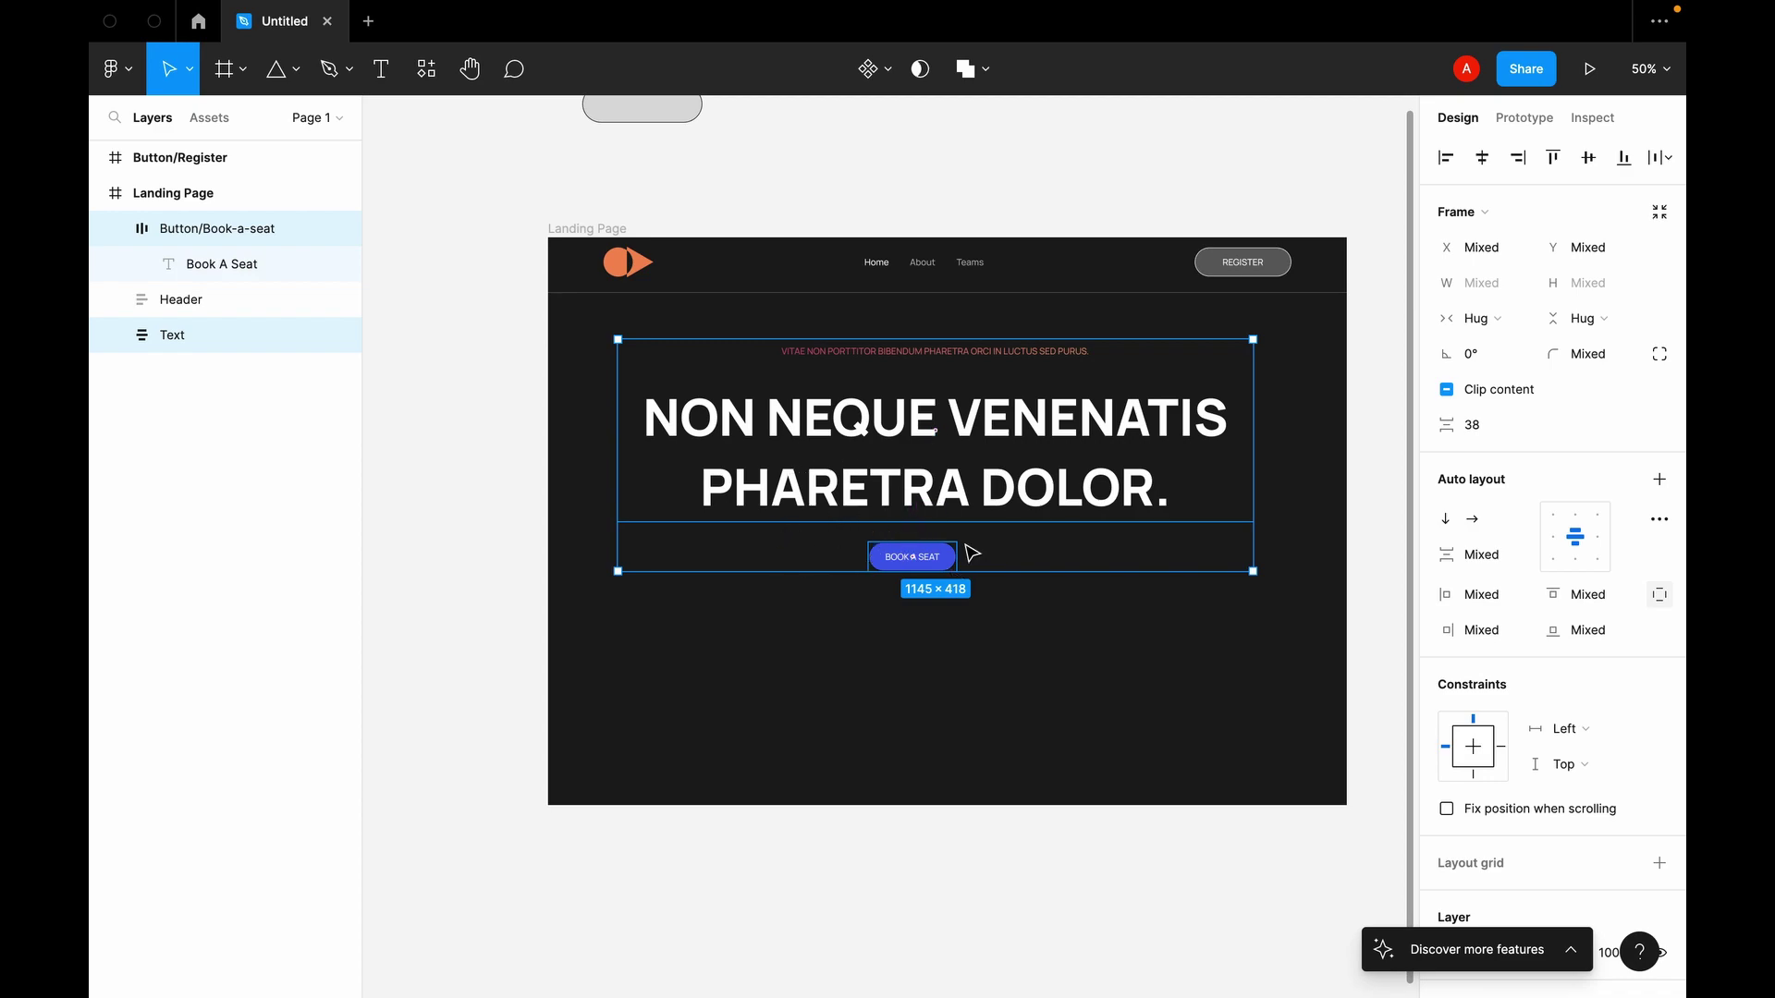
right_click(970, 465)
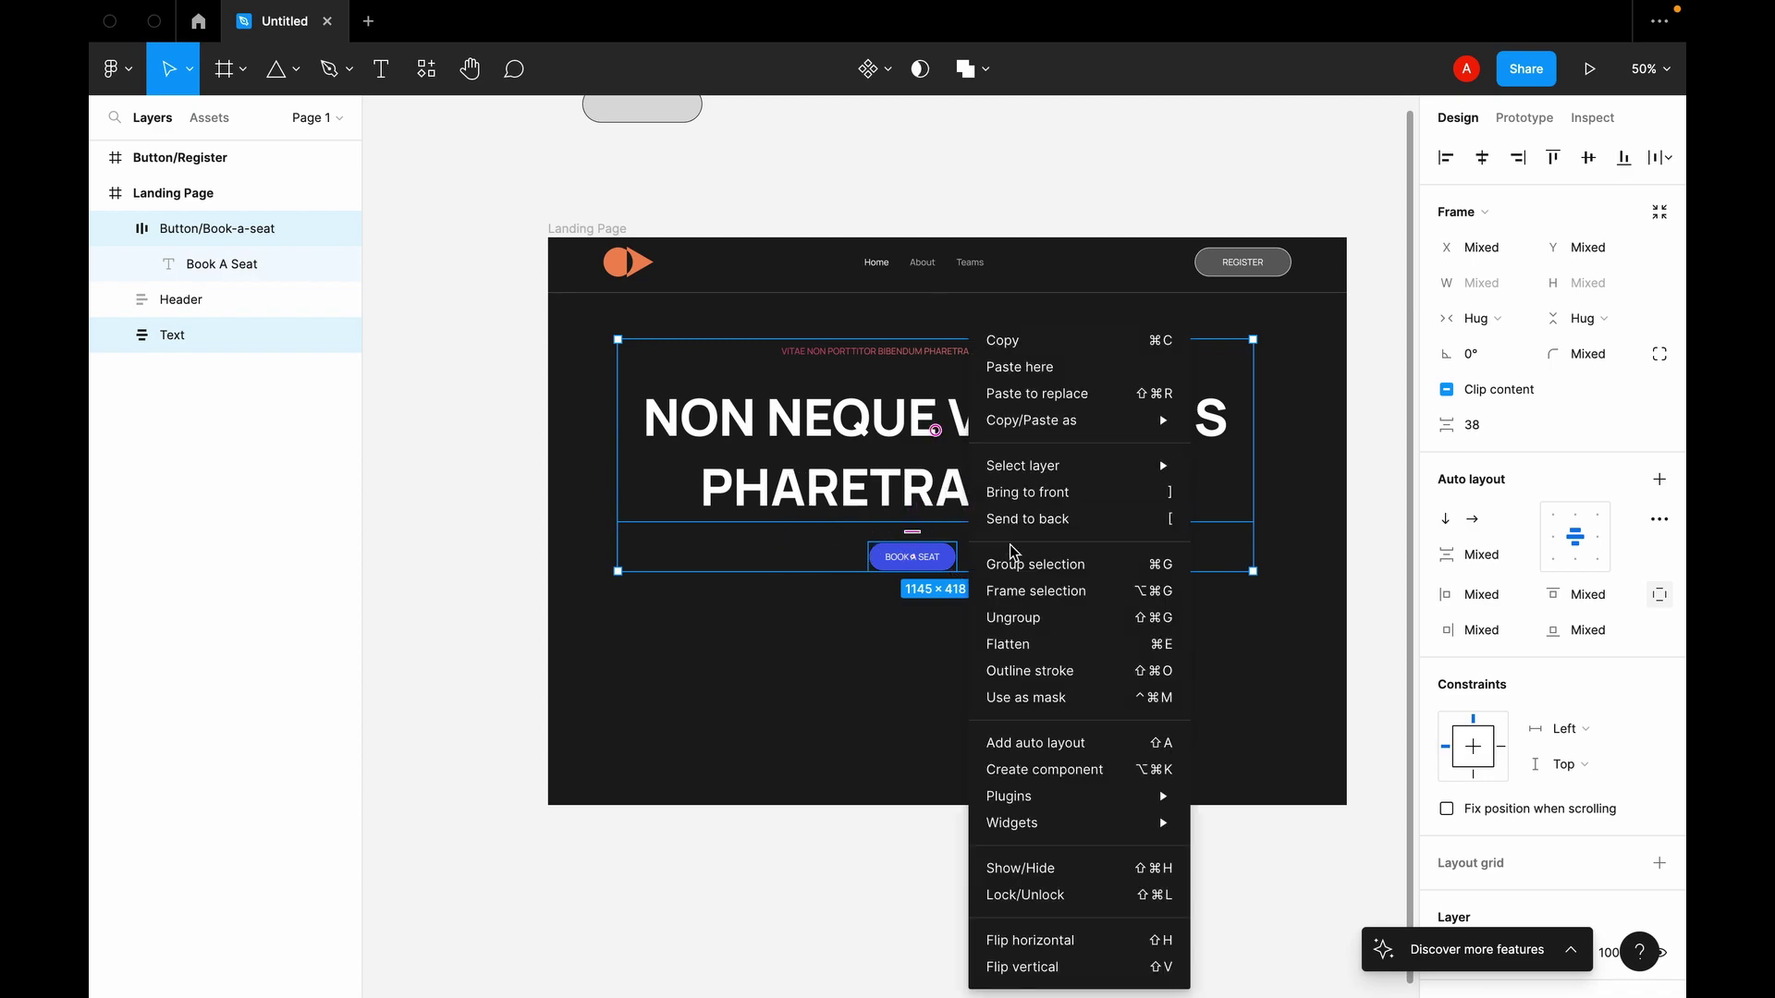
left_click(1067, 754)
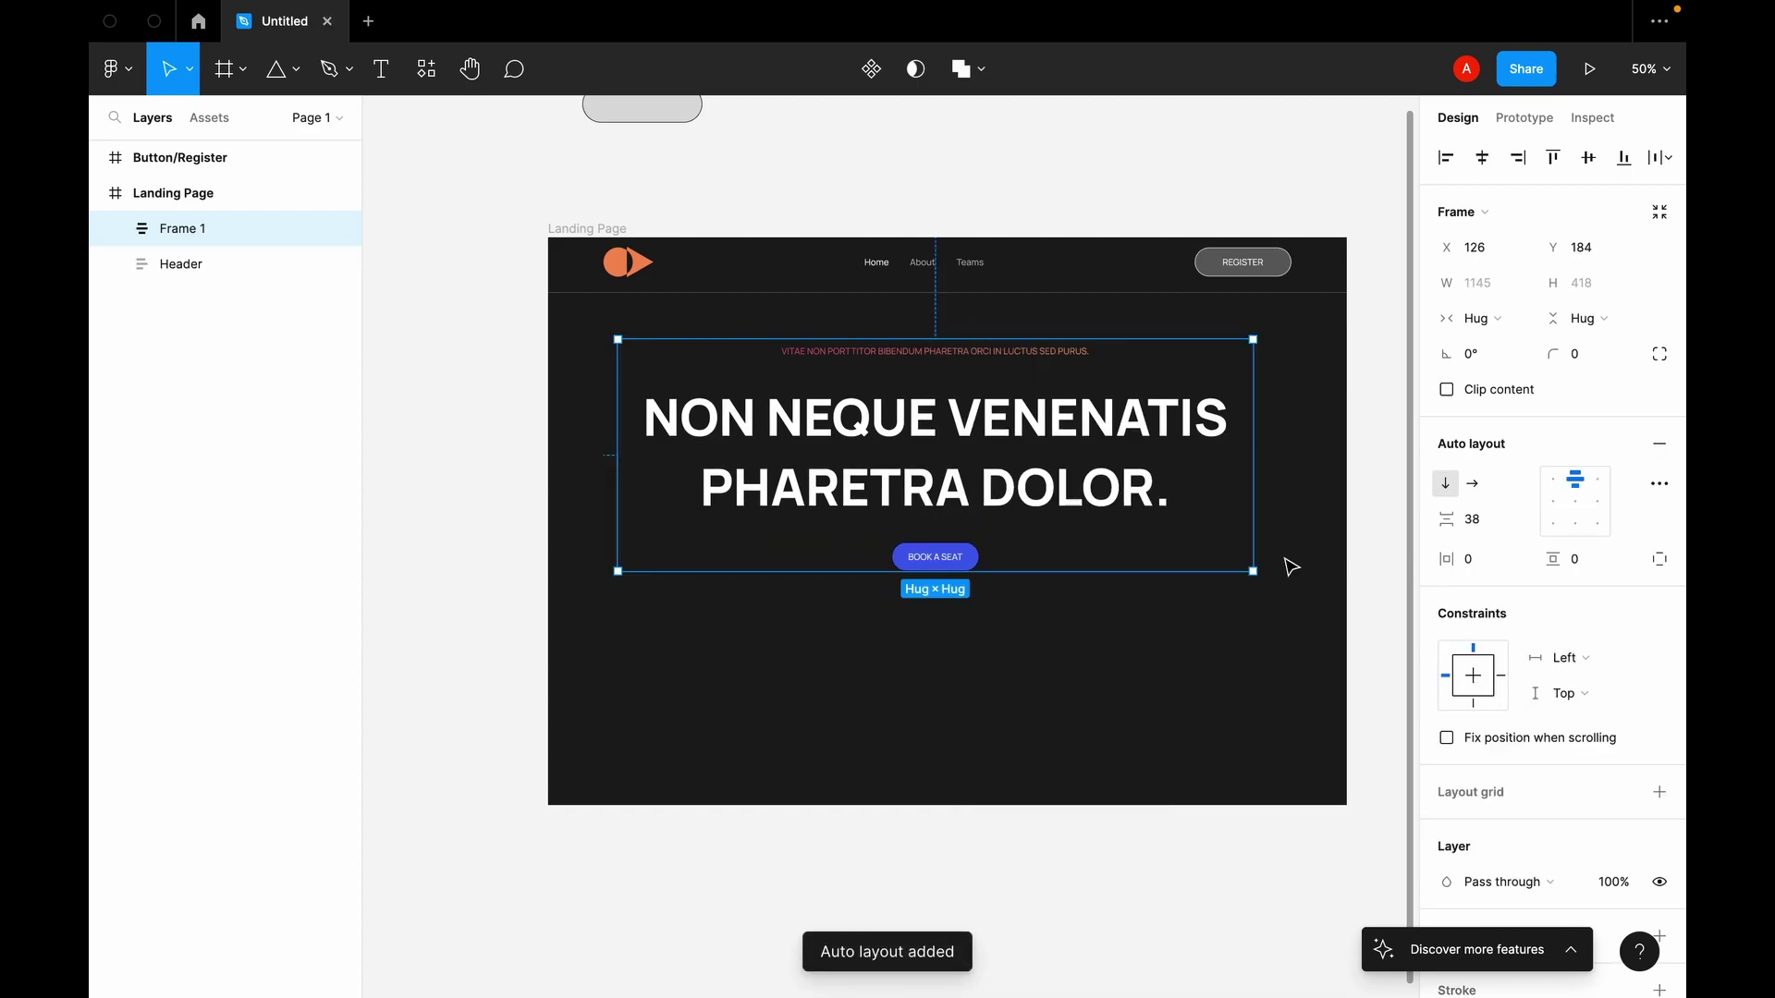
left_click(1575, 500)
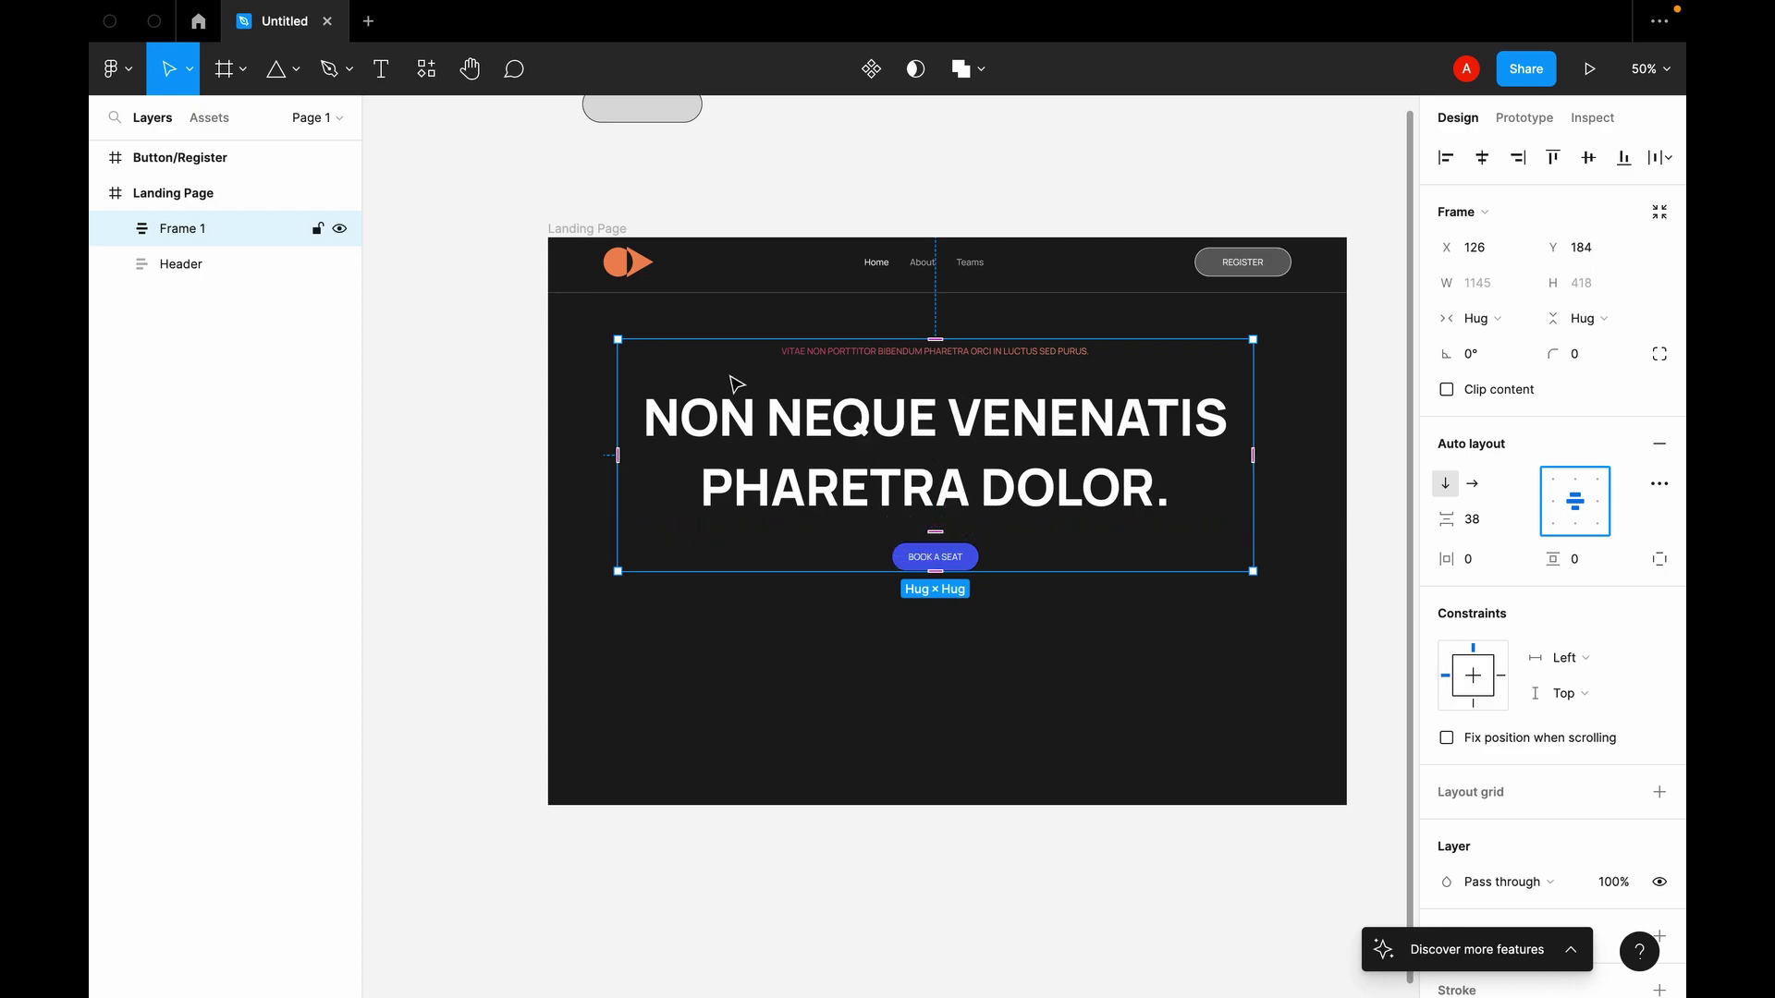
left_click(832, 212)
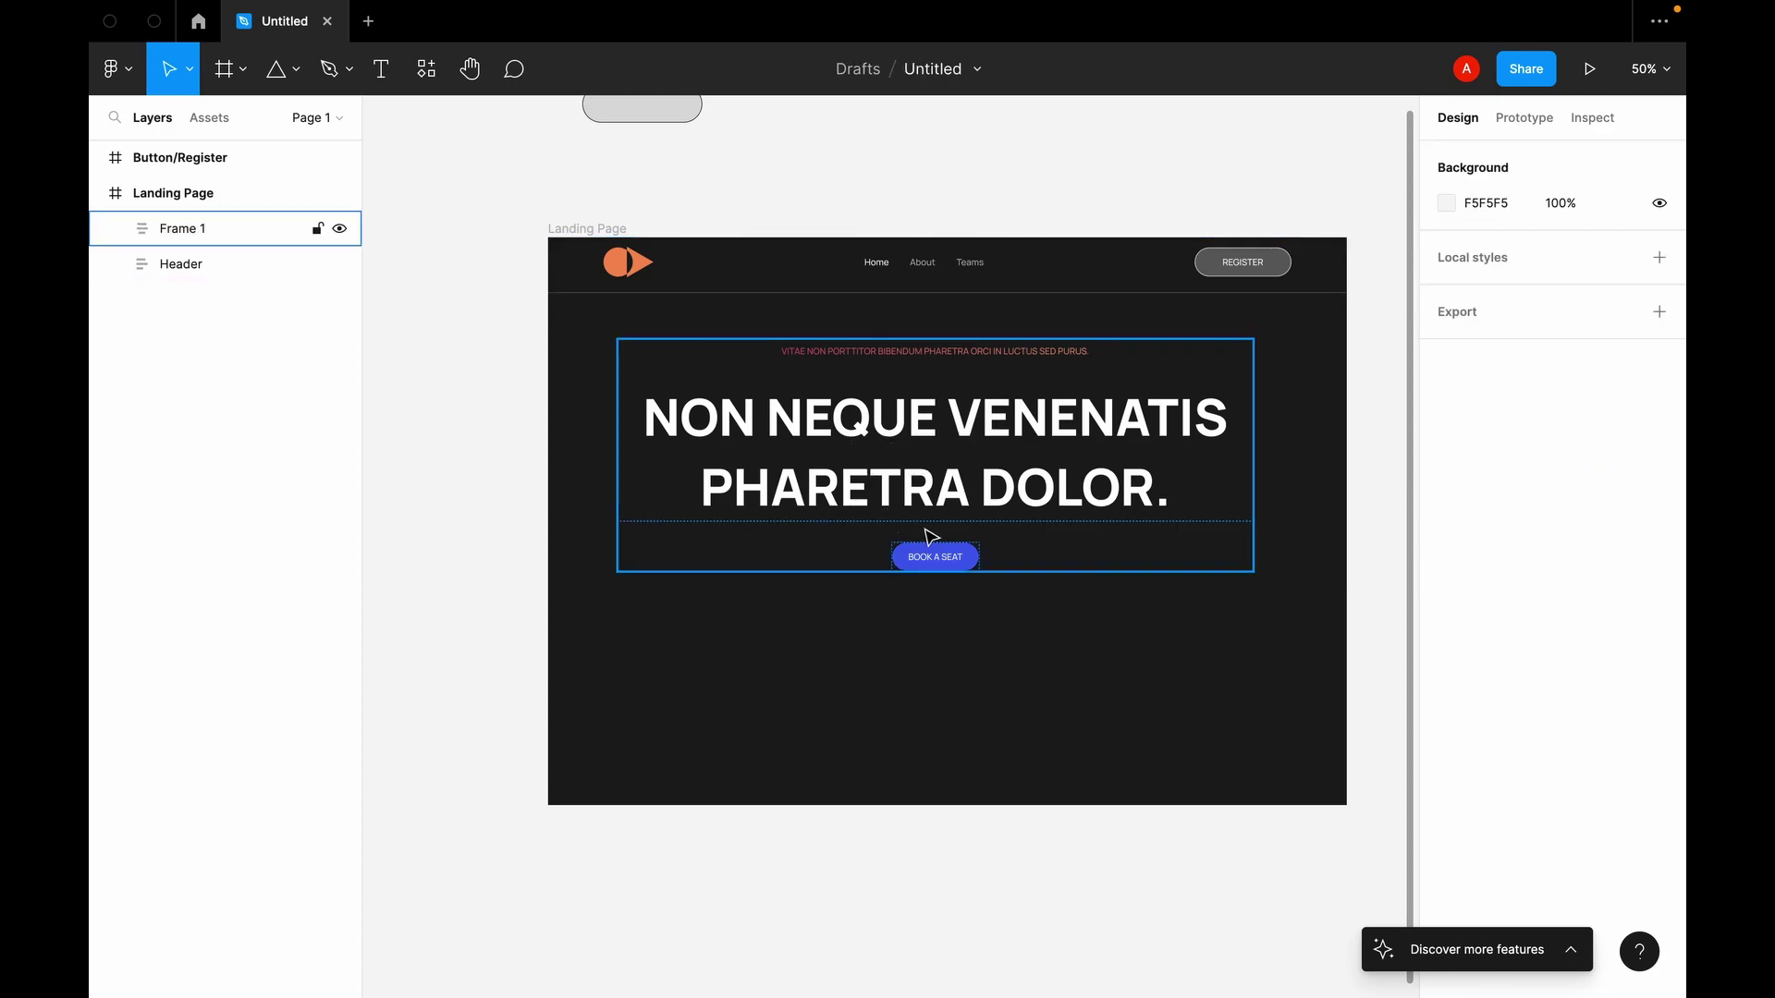
Step: Rename the auto layout frame holding the headline text and button to Hero Background
scroll(970, 556, "down", 2)
scroll(971, 556, "up", 2)
scroll(970, 555, "up", 3)
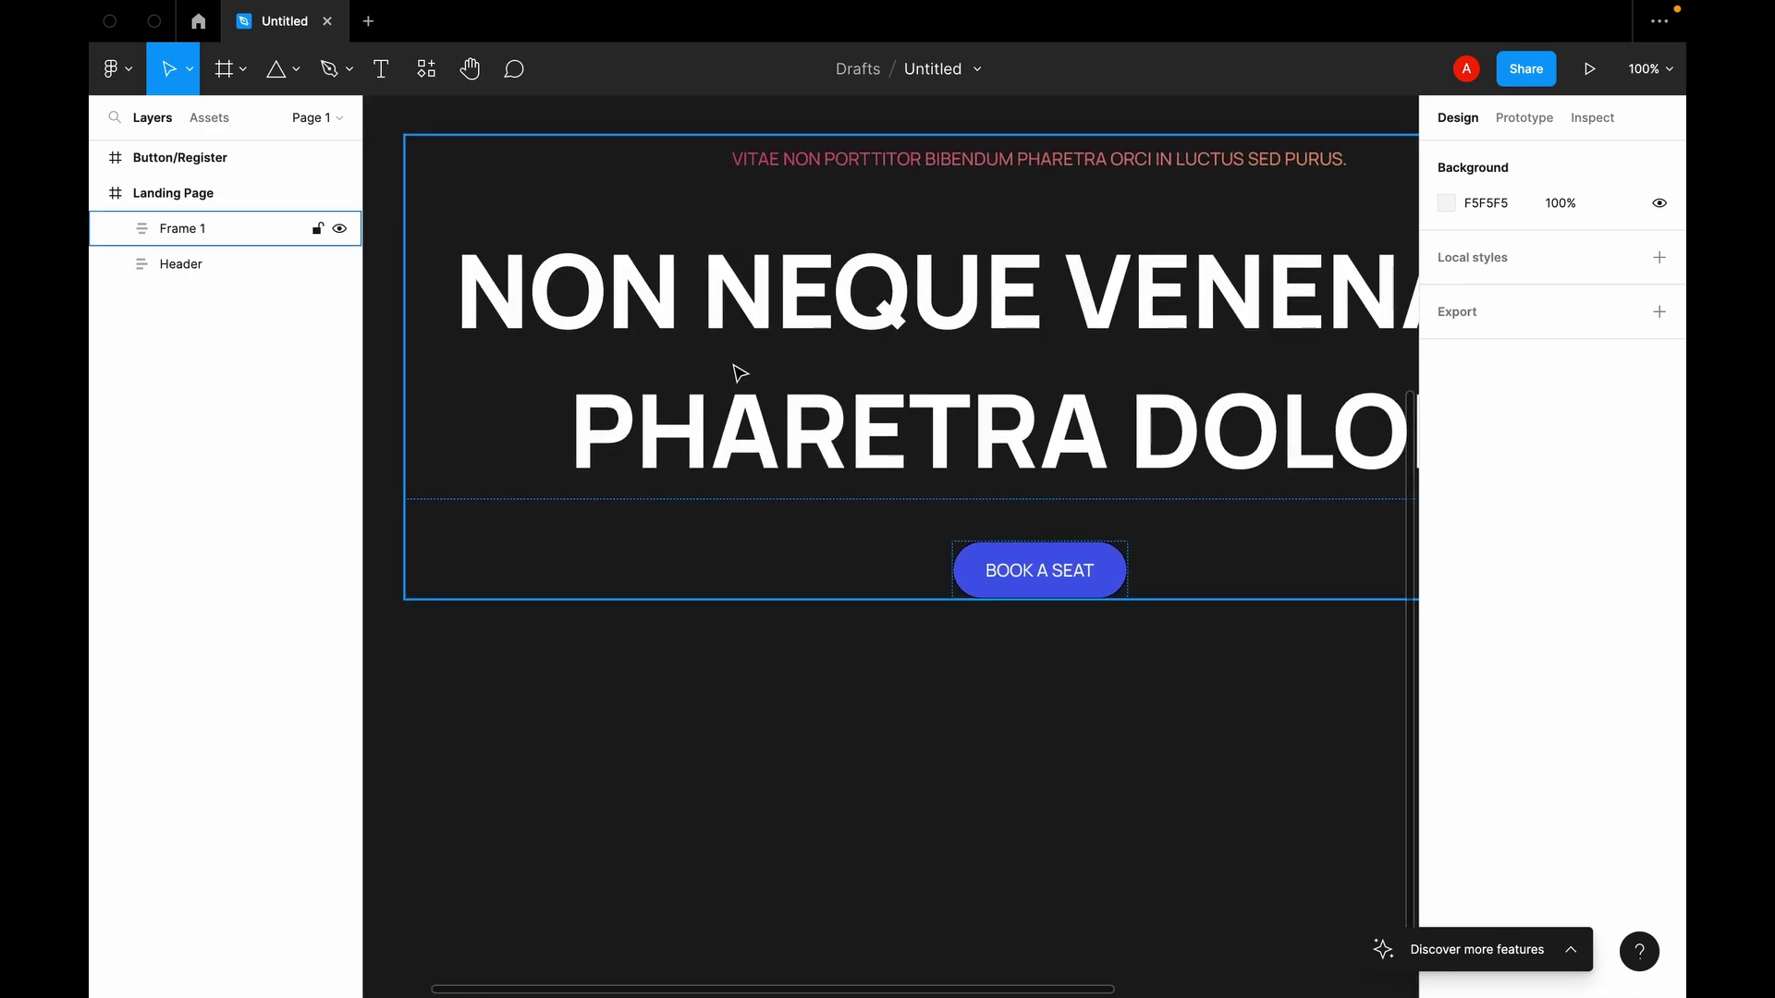
scroll(740, 374, "down", 3)
double_click(214, 228)
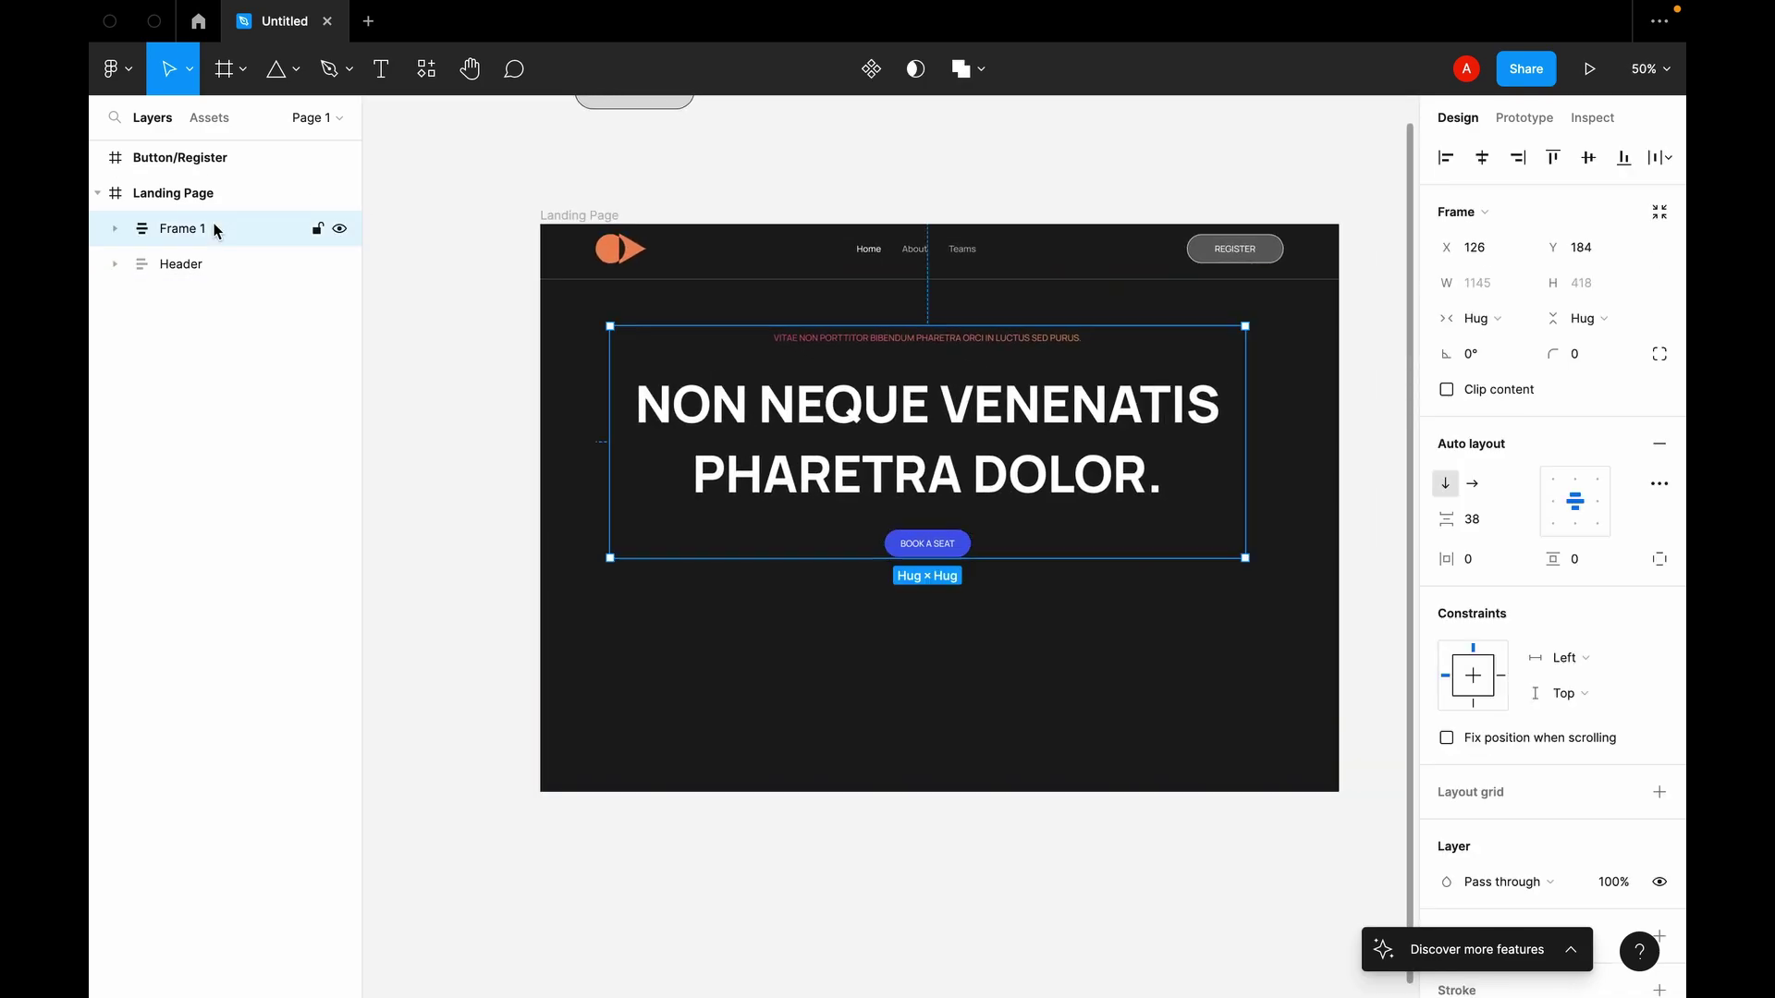
type("Hero Backgrou")
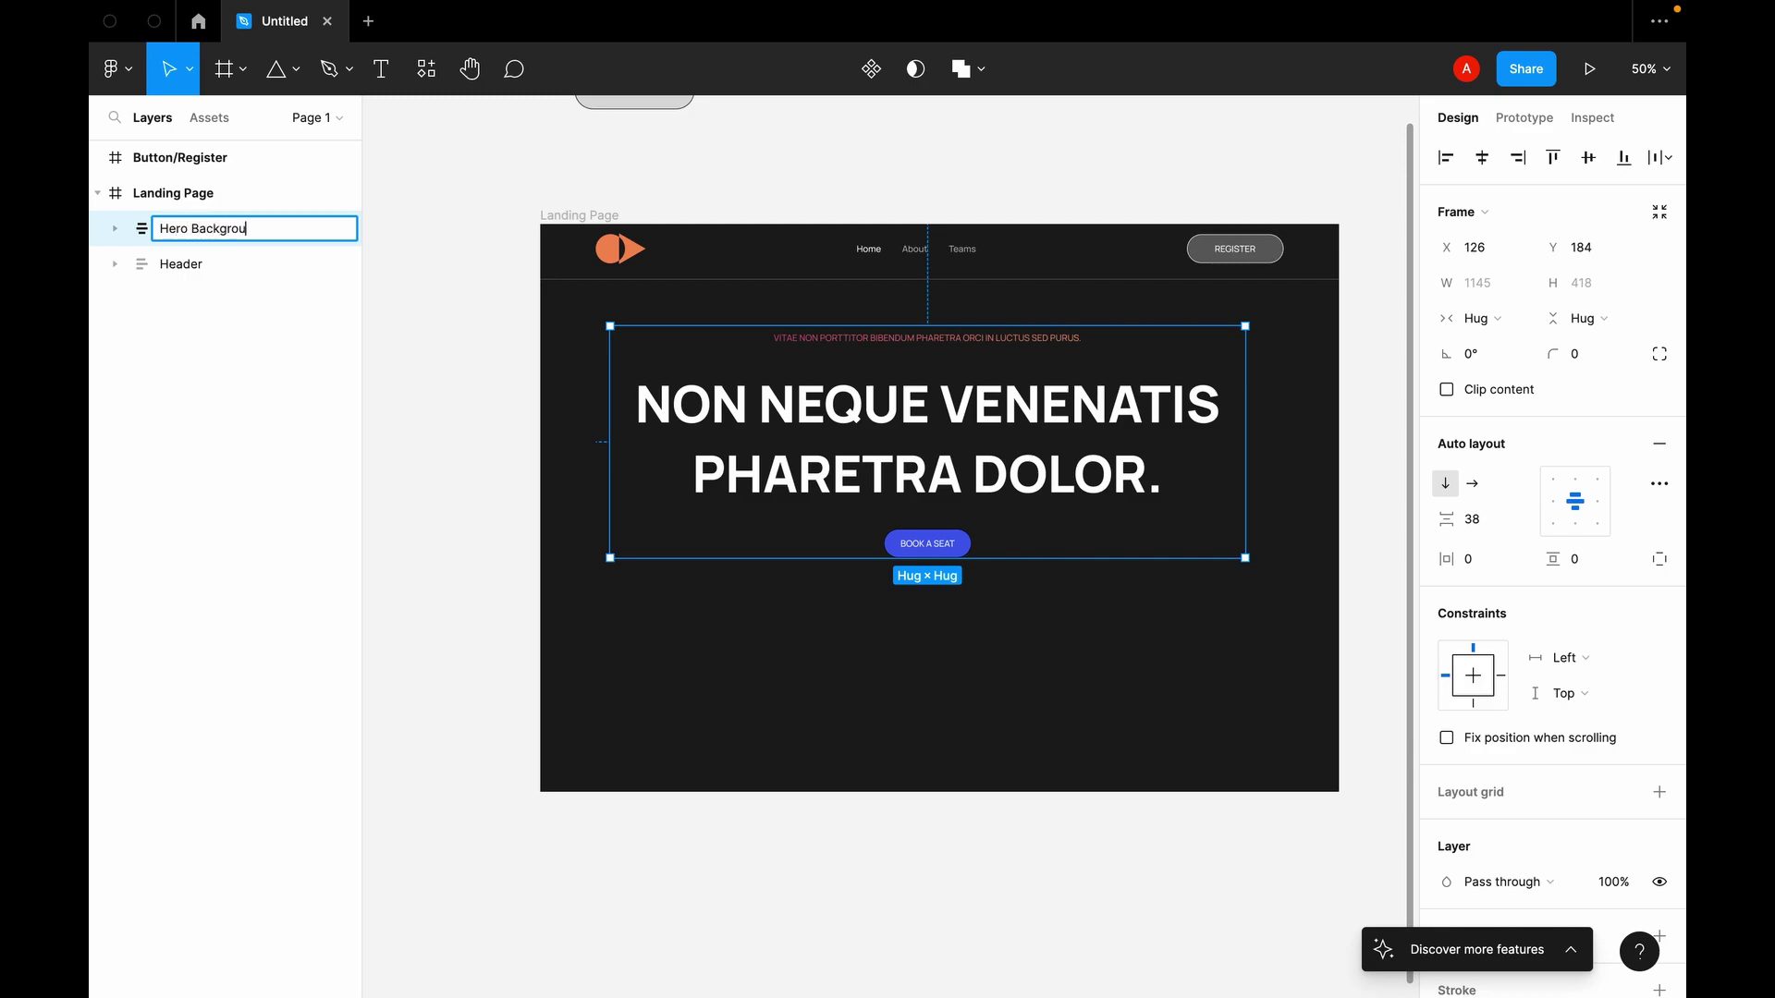
type("nd")
key("Return")
left_click(1059, 737)
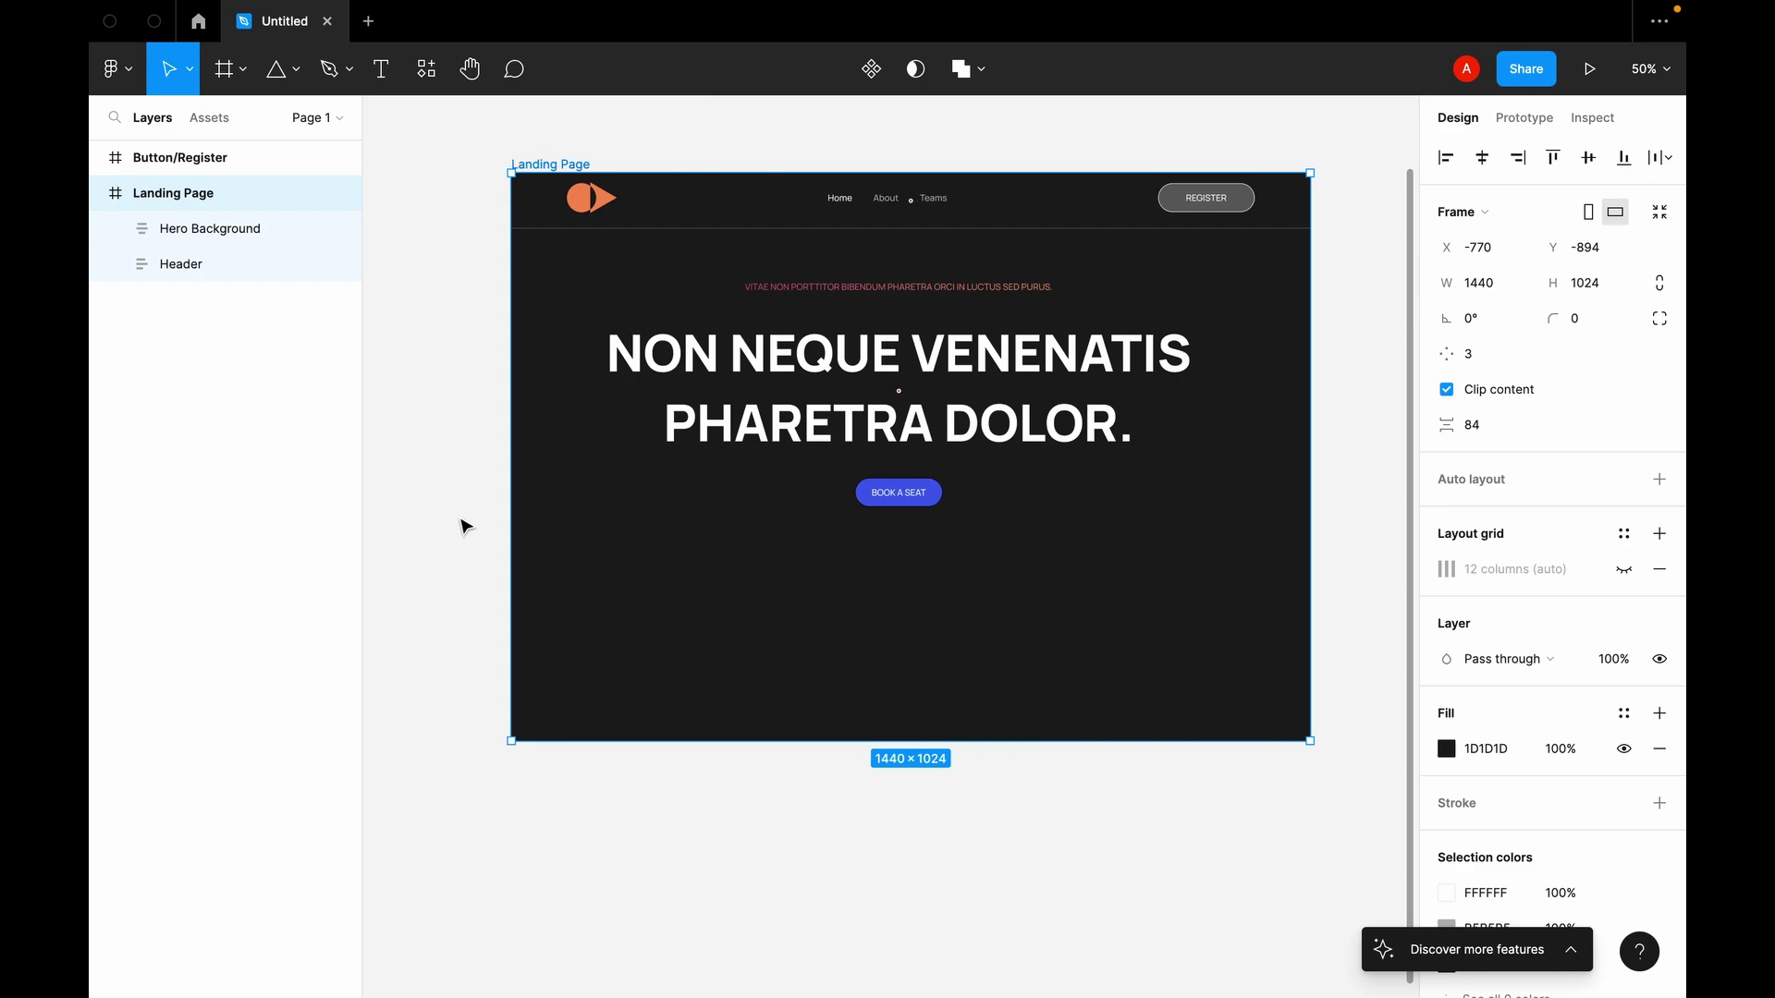
left_click(758, 428)
Step: Draw a rectangle on the canvas above the landing page and set its size to 370 by 470
scroll(757, 428, "up", 3)
scroll(758, 428, "down", 3)
key("Escape")
scroll(758, 428, "up", 5)
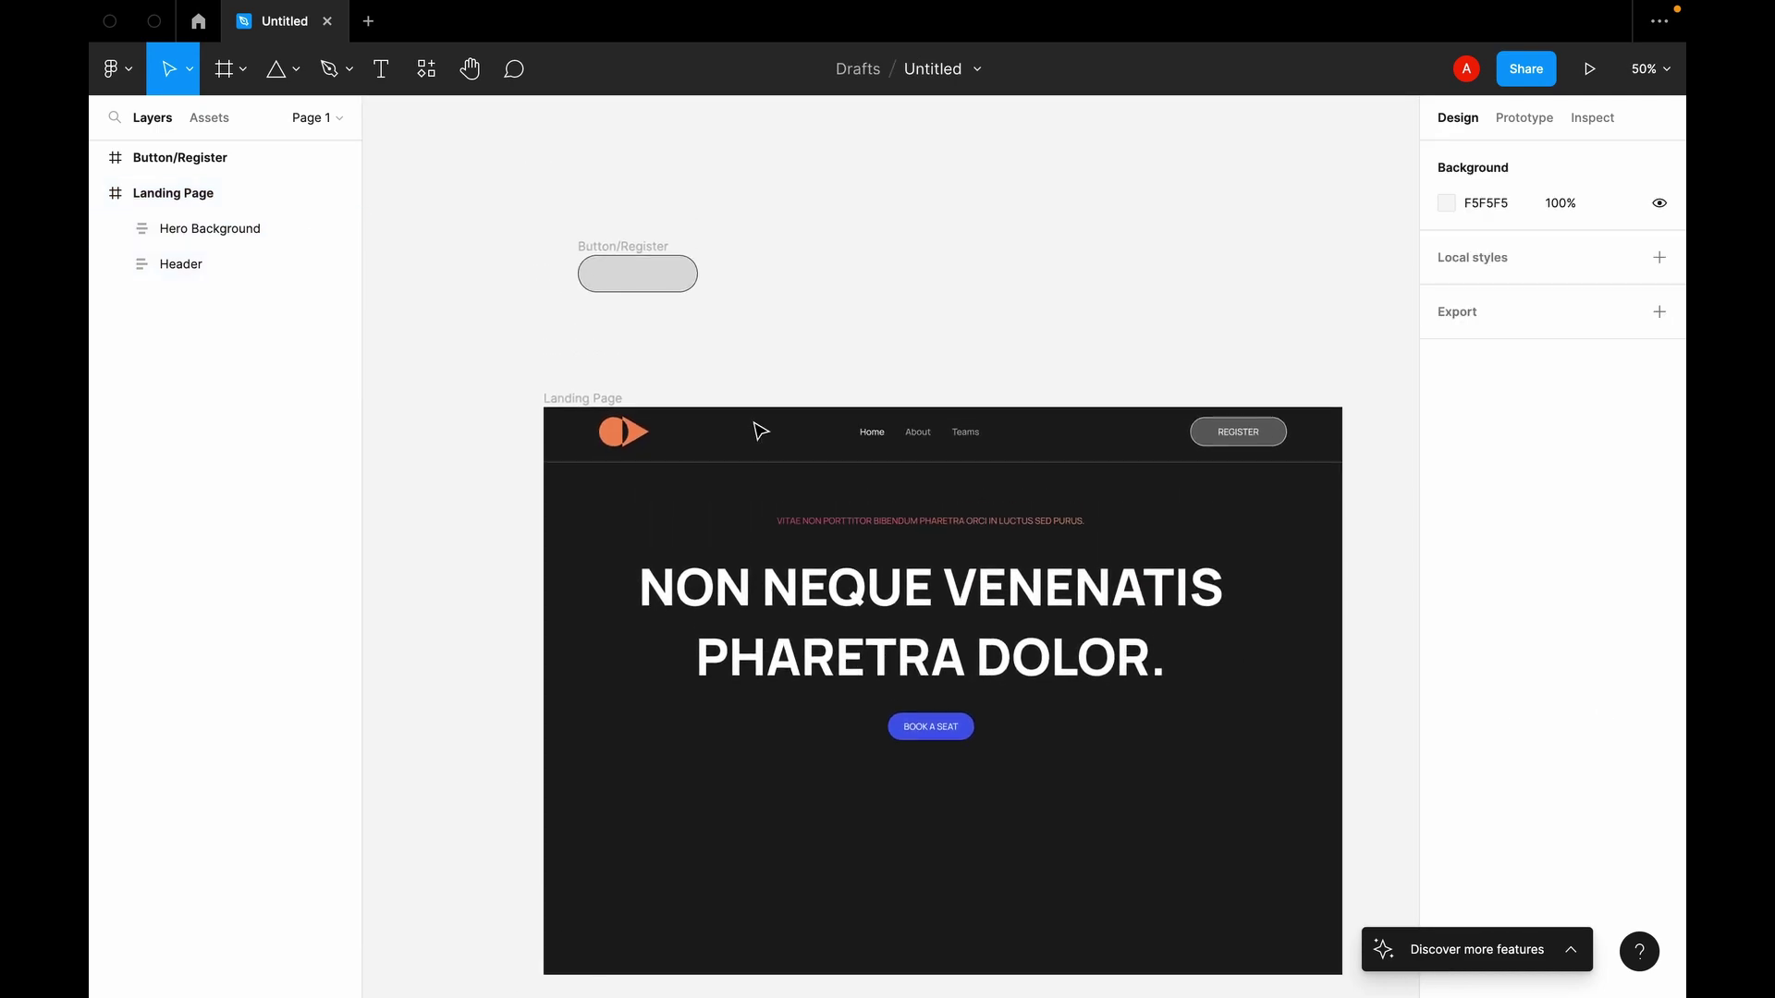
key("r")
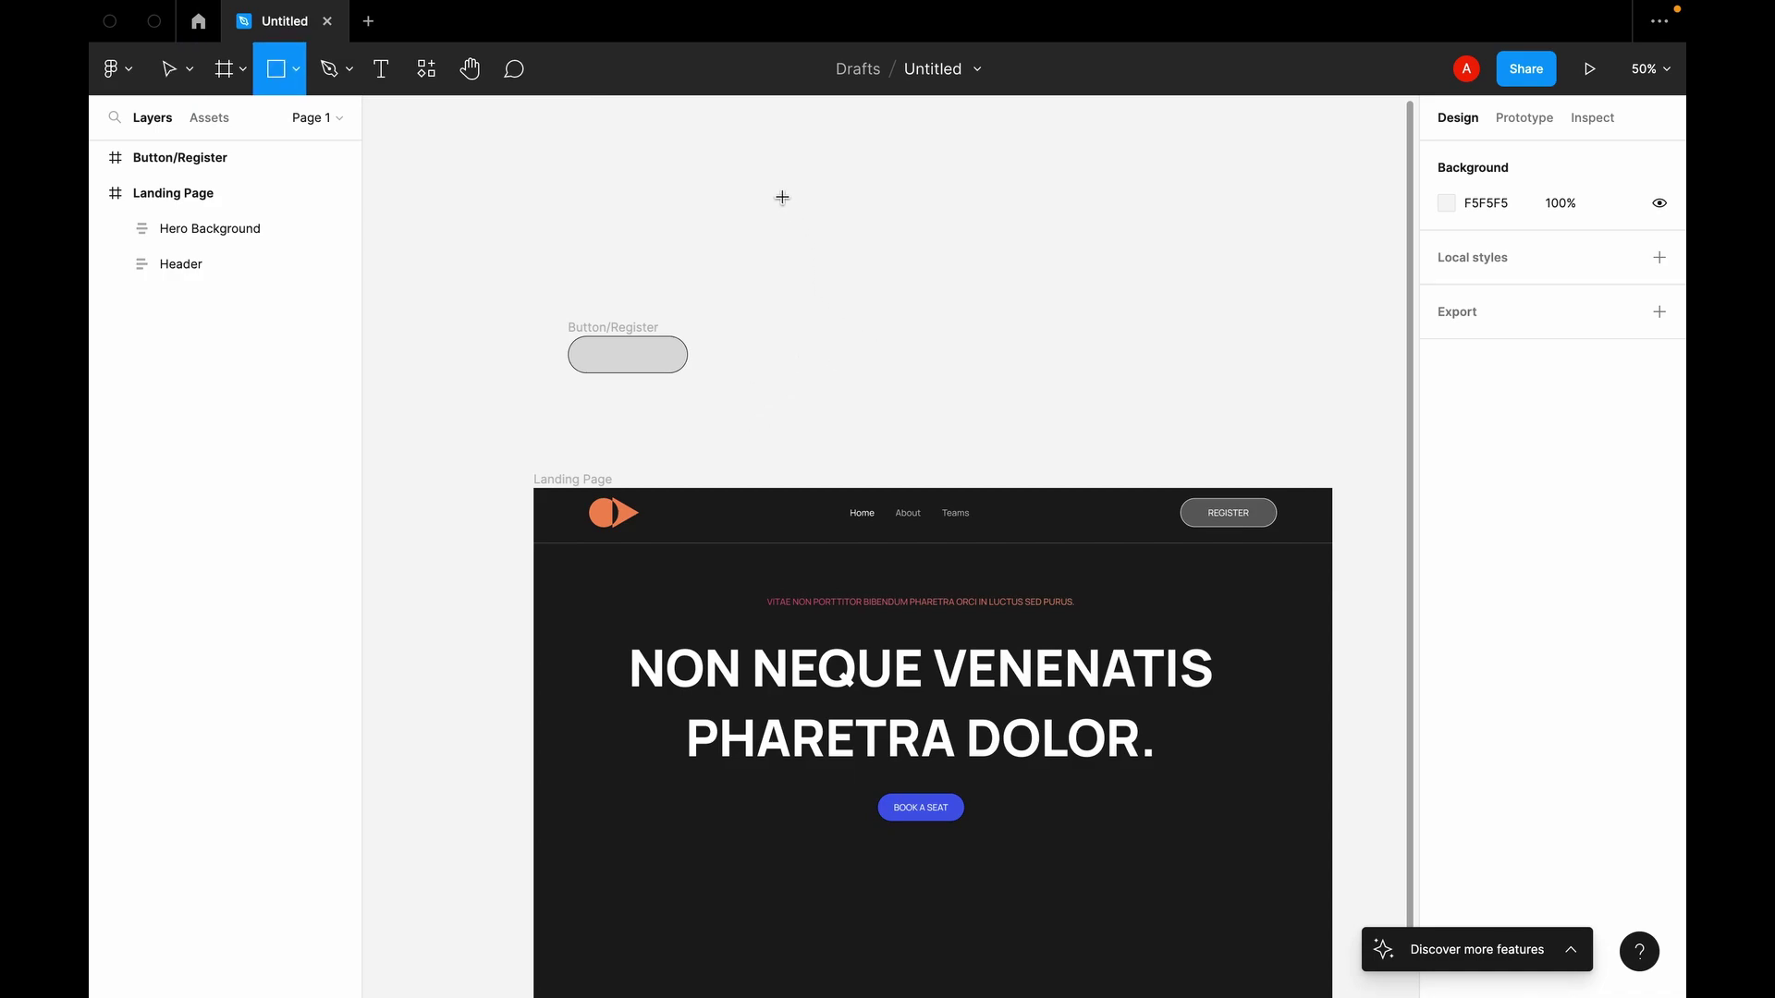
left_click_drag(782, 197, 994, 426)
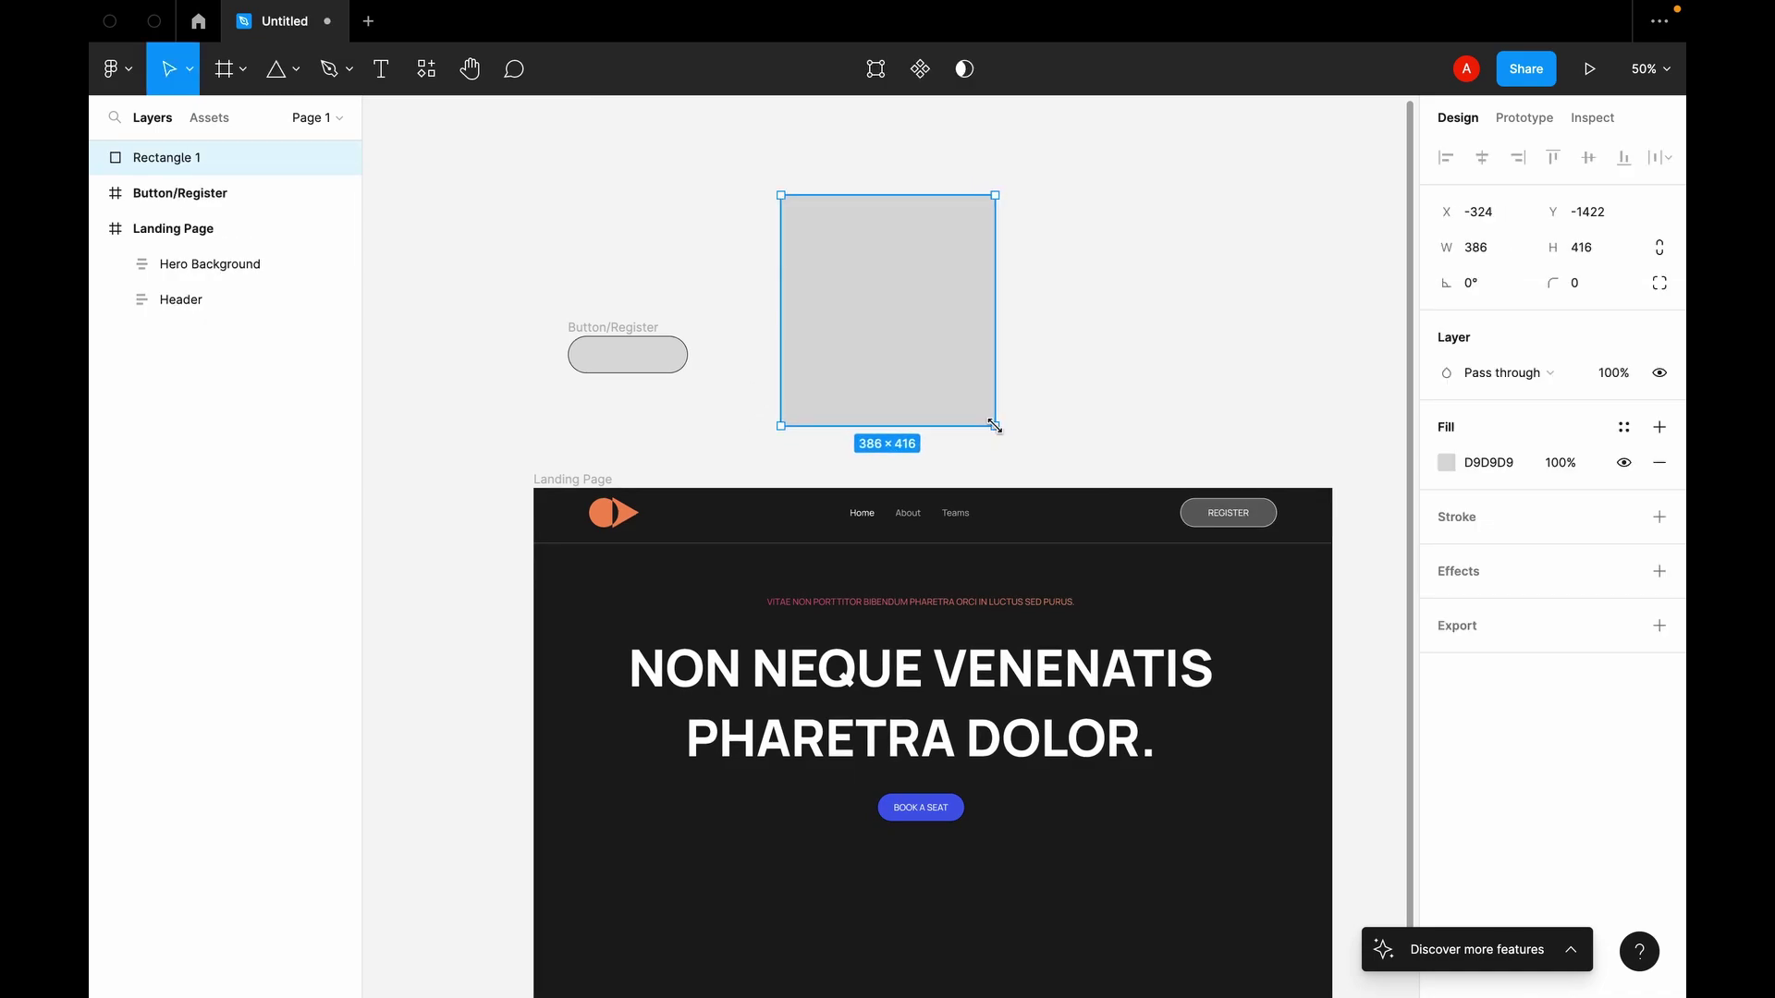
left_click(1484, 249)
type("2")
type("70")
key("Return")
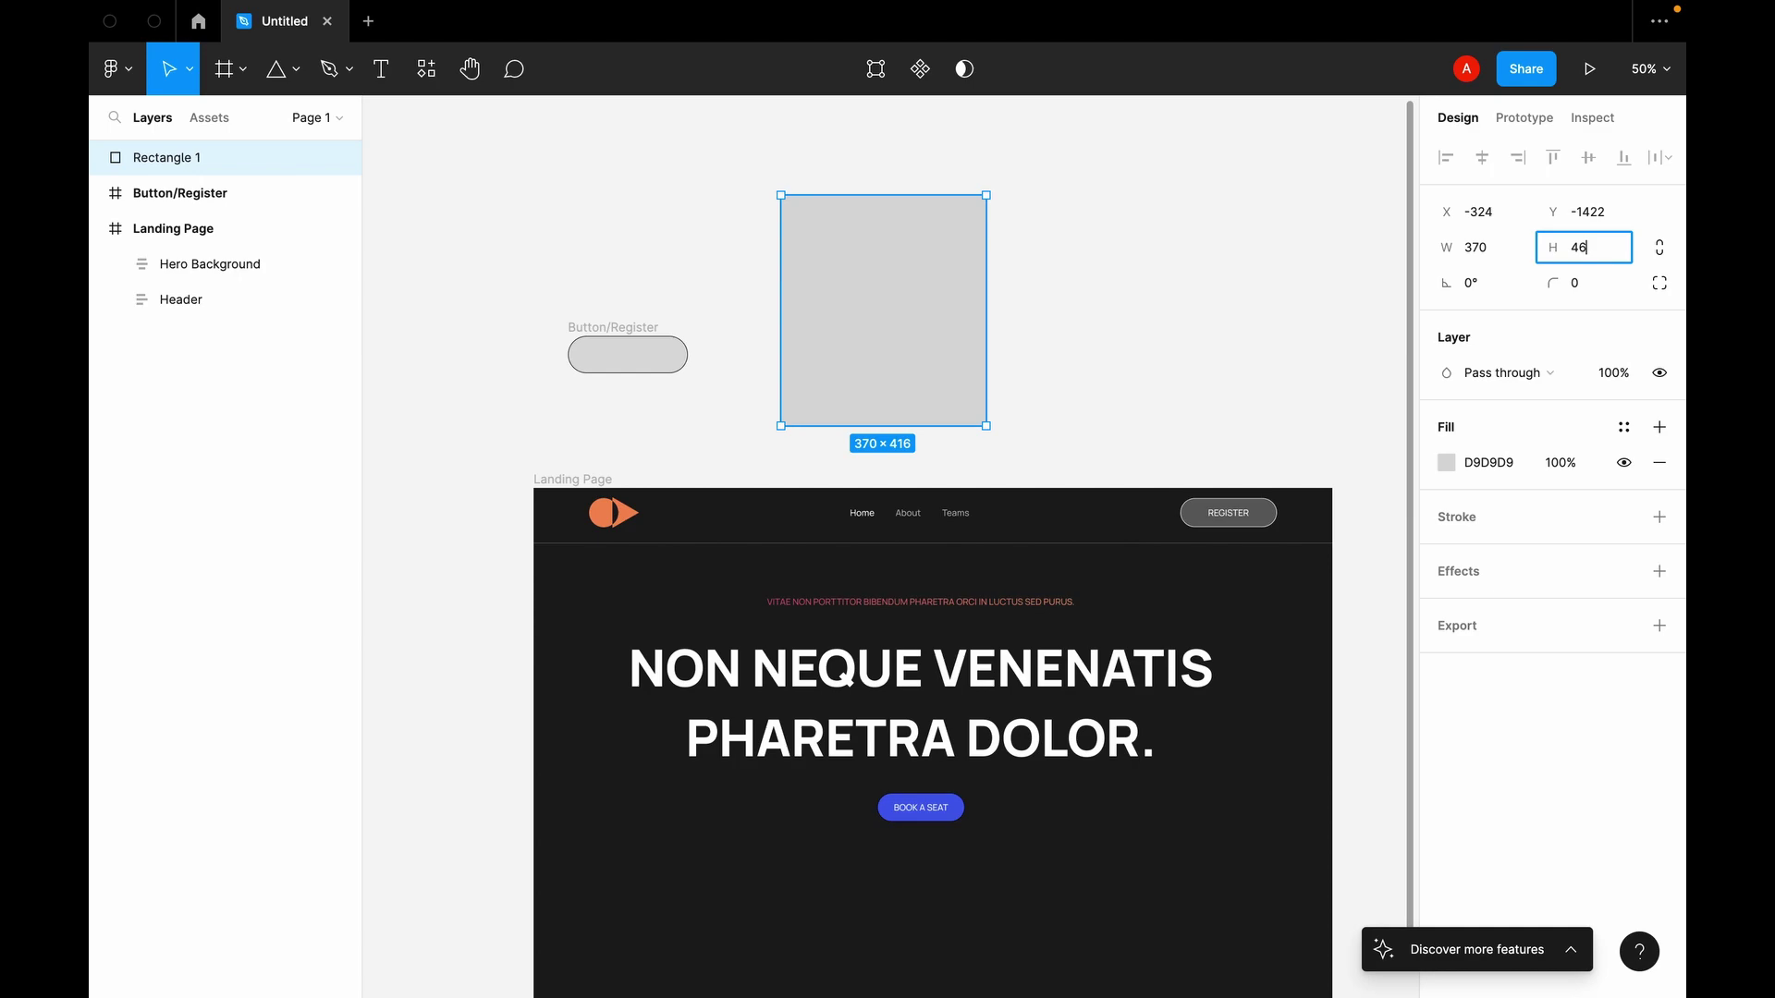
key("Return")
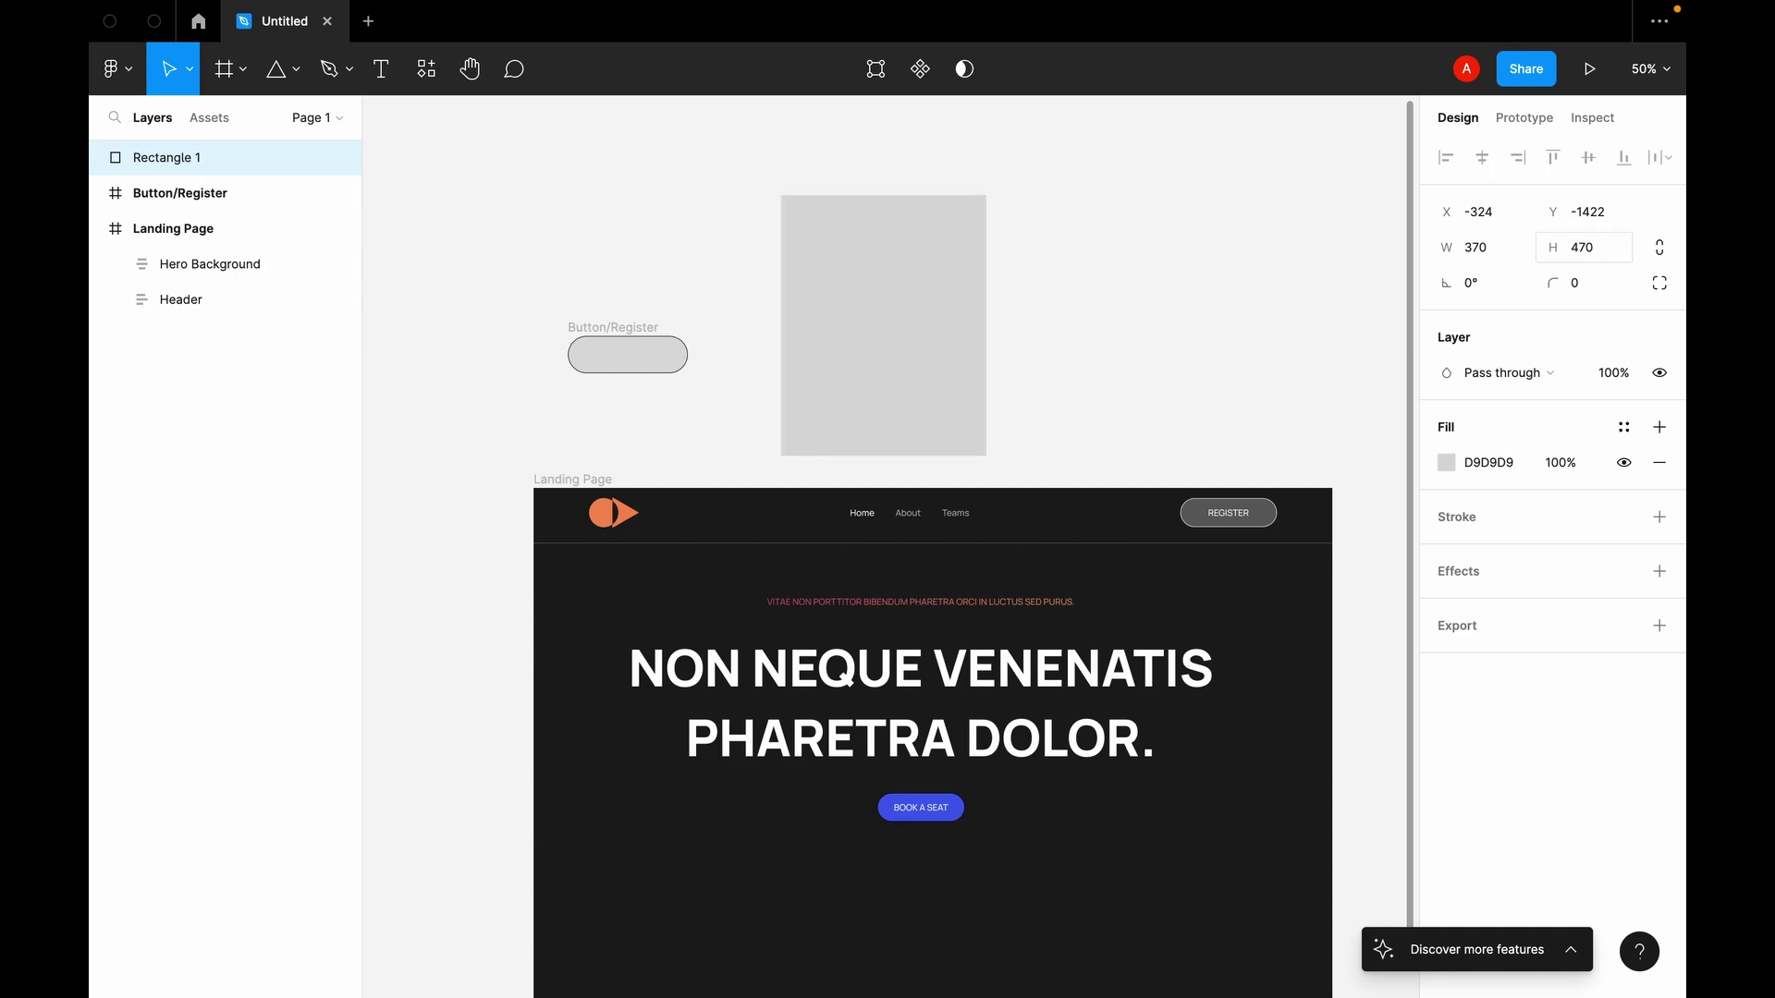
left_click(1018, 337)
Step: Draw a frame beside the gray rectangle above the landing page and set its size to 360 by 470
scroll(1018, 337, "right", 3)
key("f")
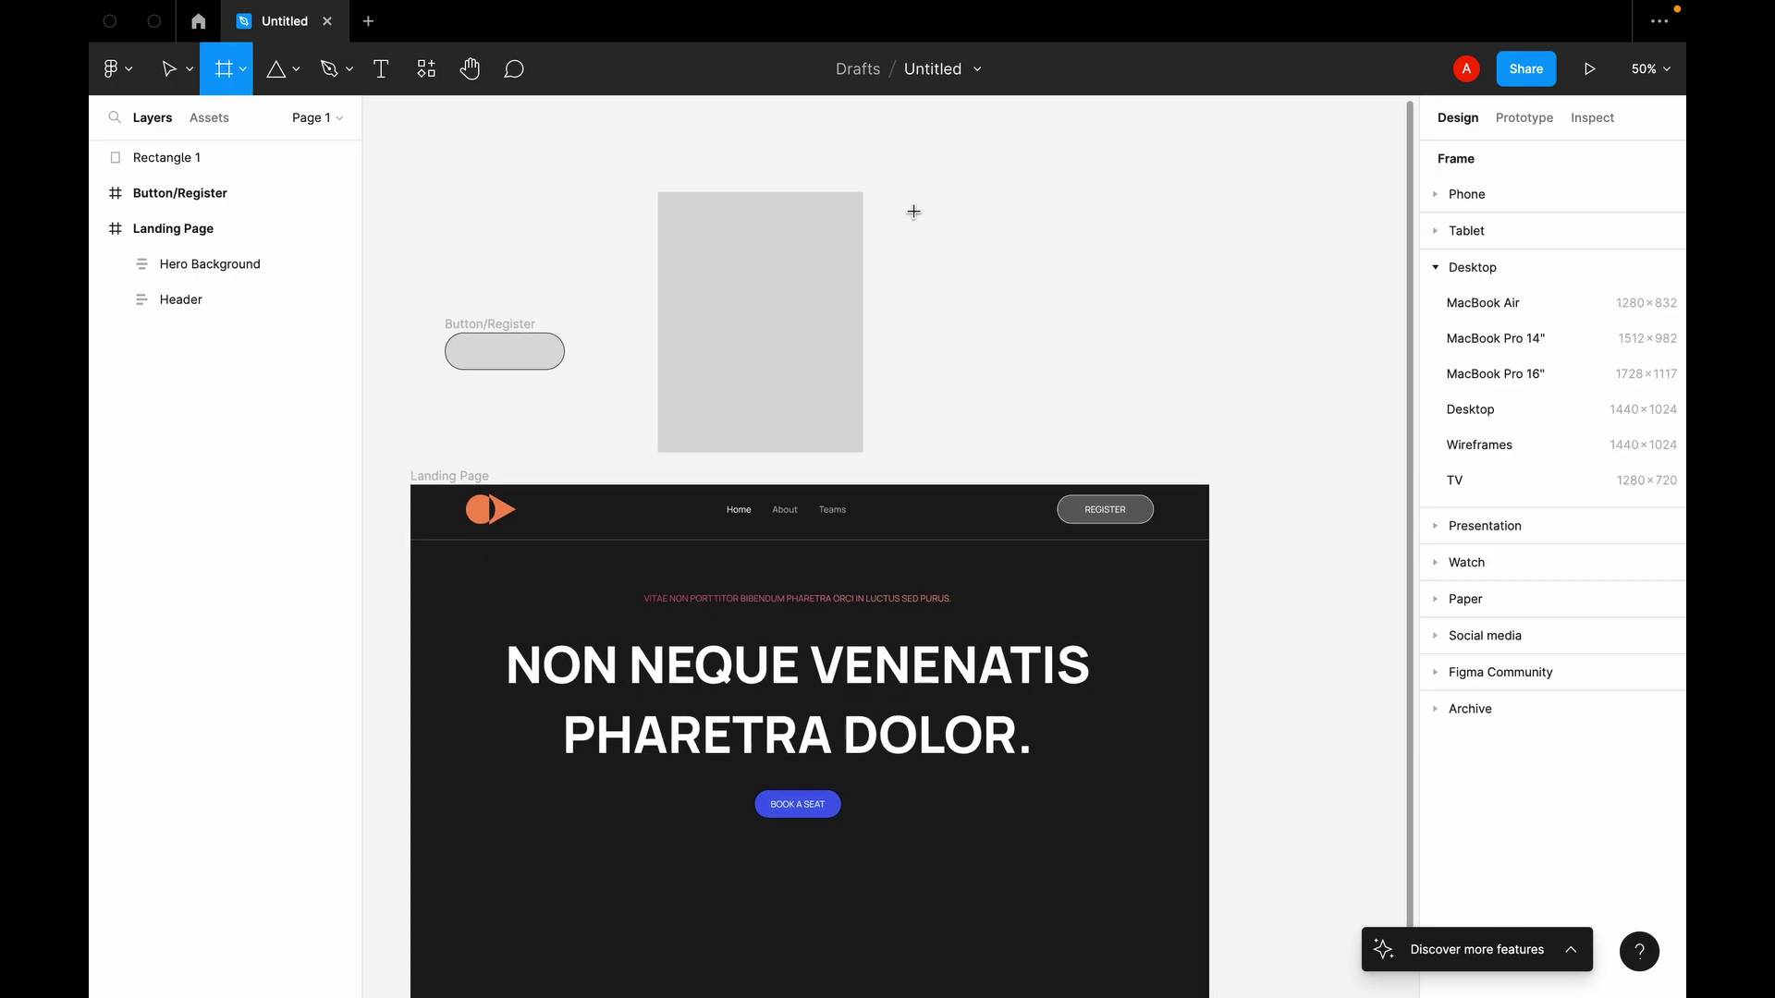
left_click_drag(922, 192, 1144, 397)
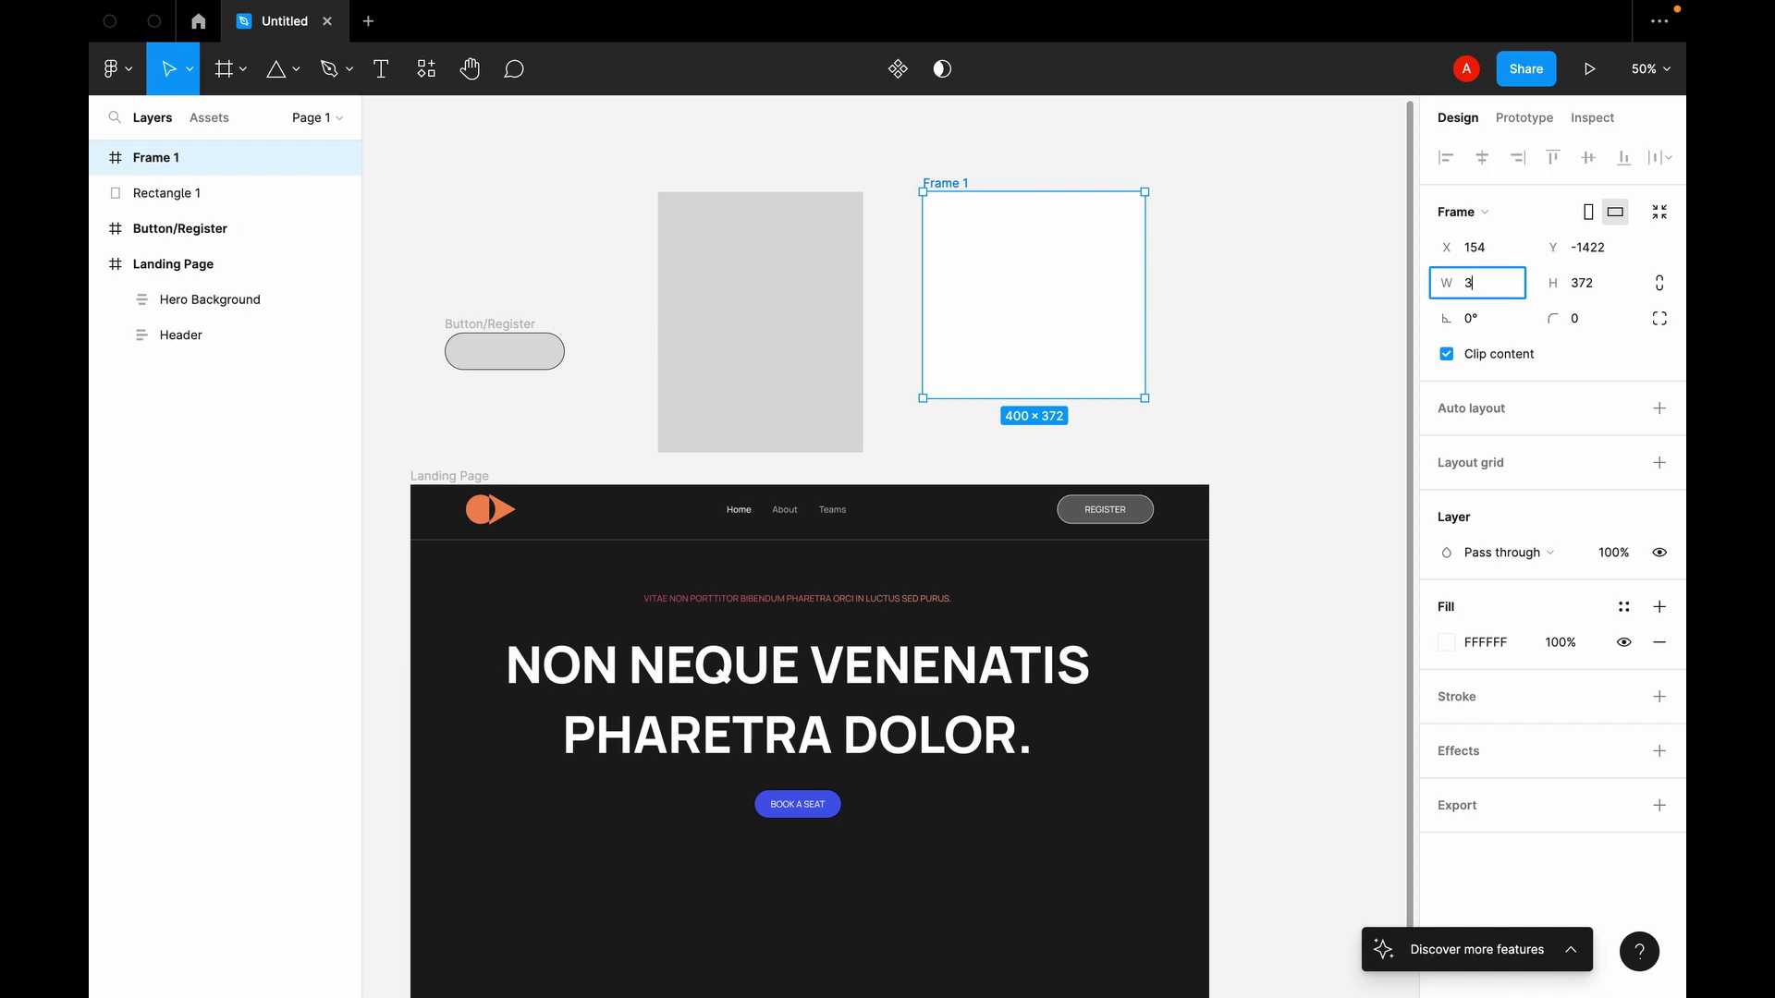
type("360")
key("Tab")
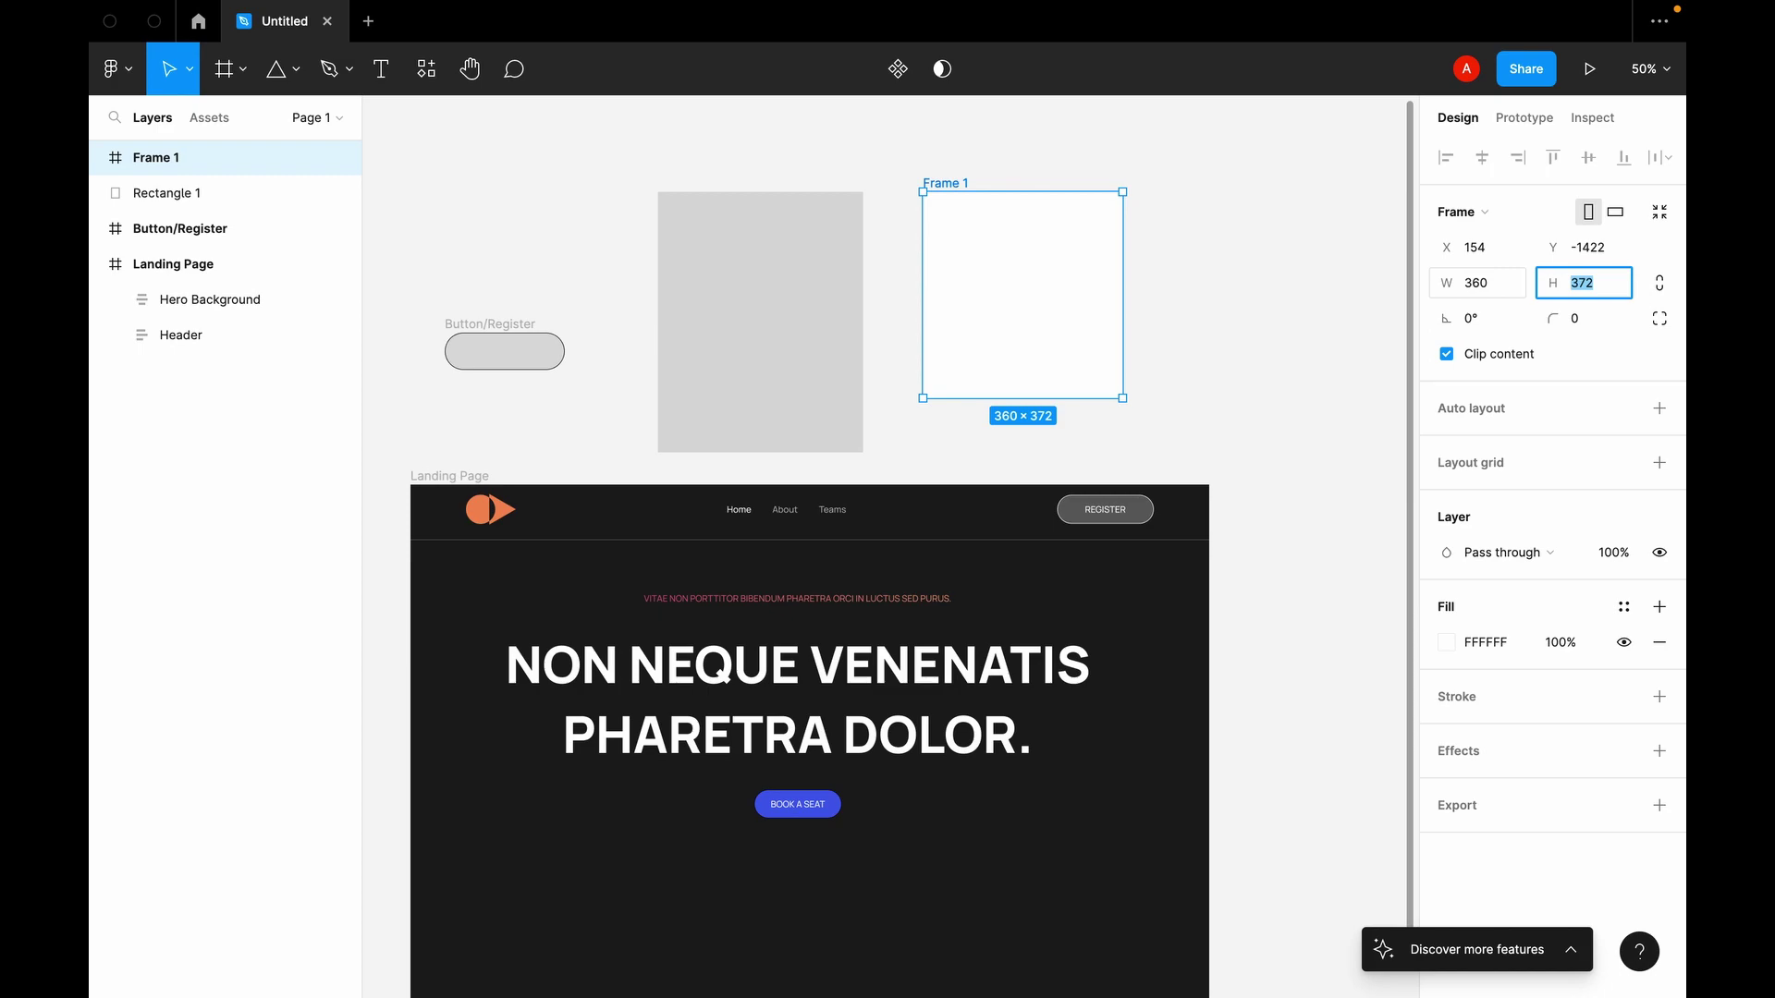
key("Return")
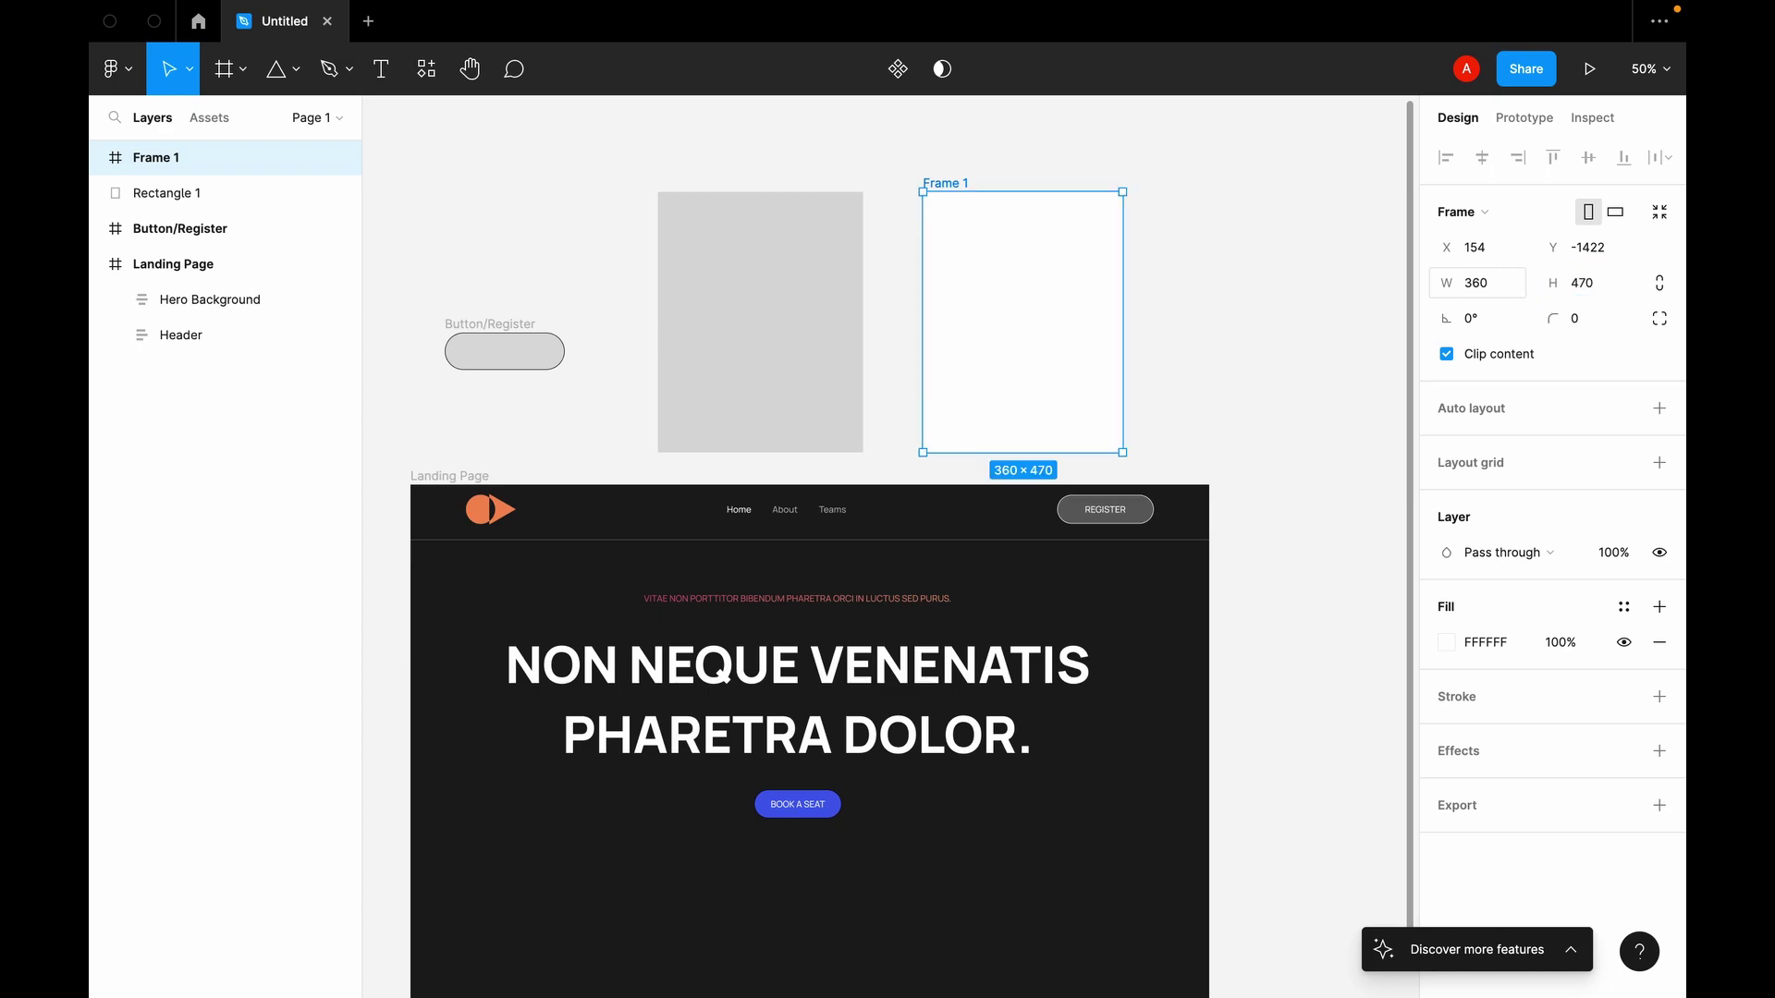
Step: Delete the gray rectangle and rename the new white frame to Person Card
left_click(698, 283)
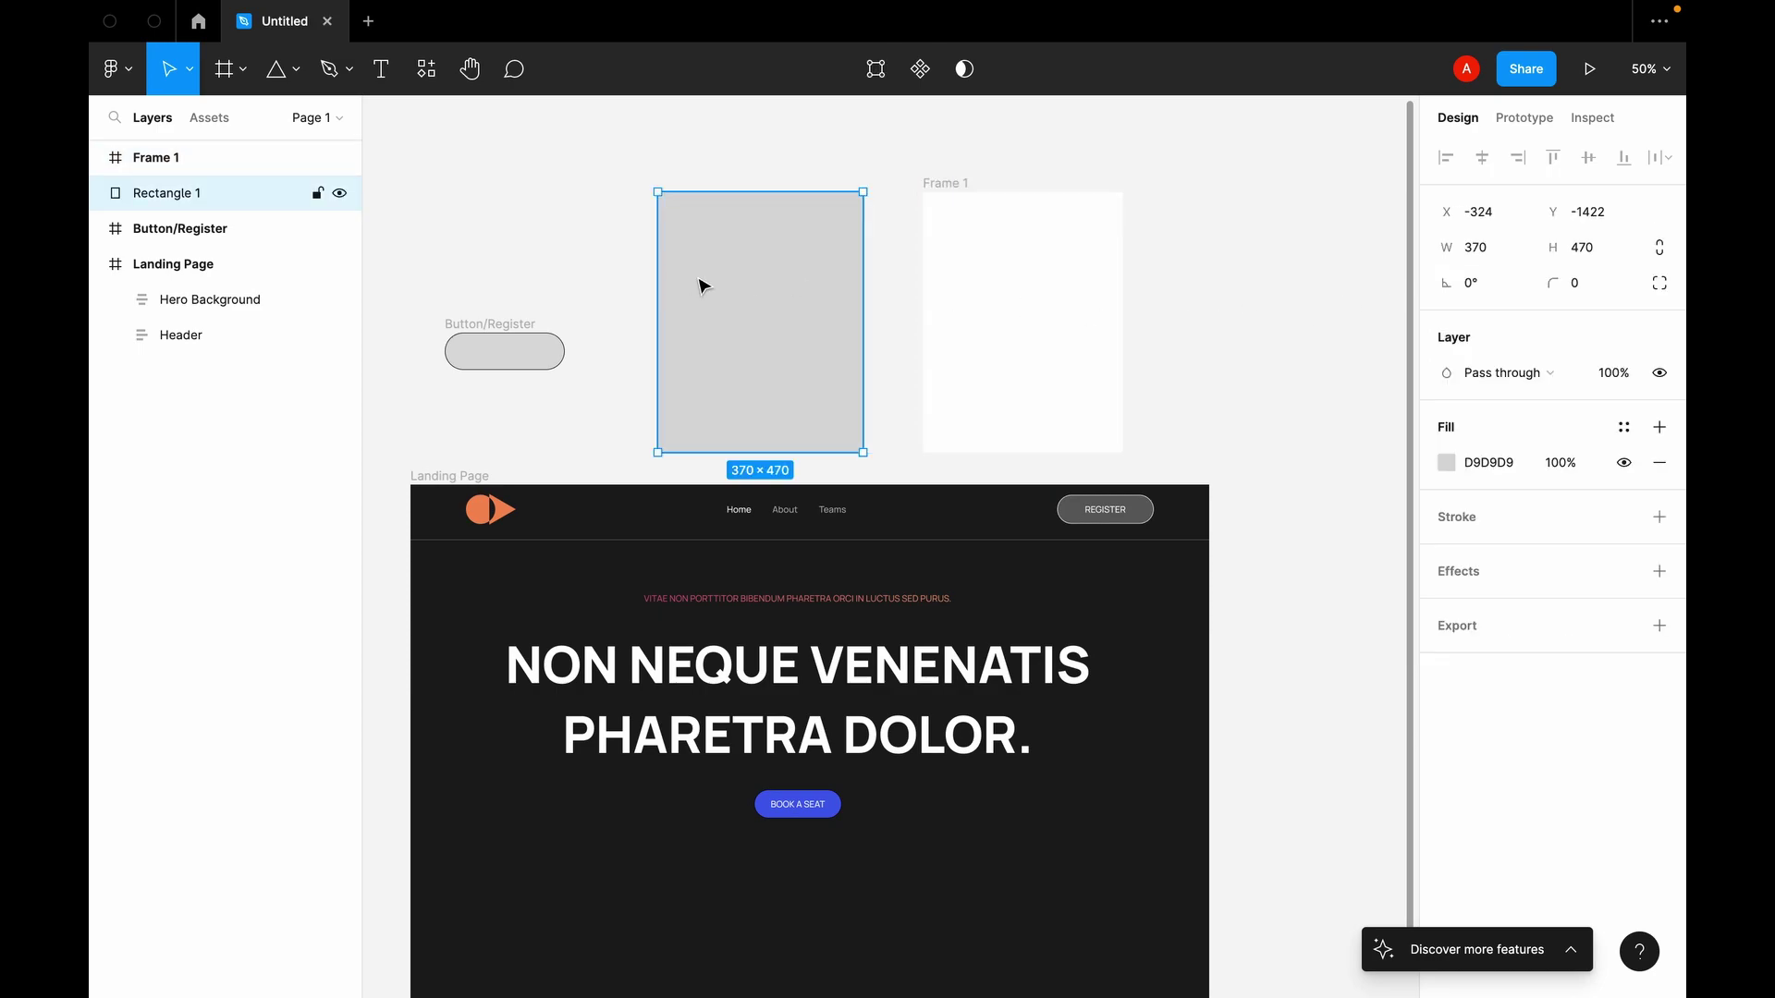
key("Delete")
left_click(994, 284)
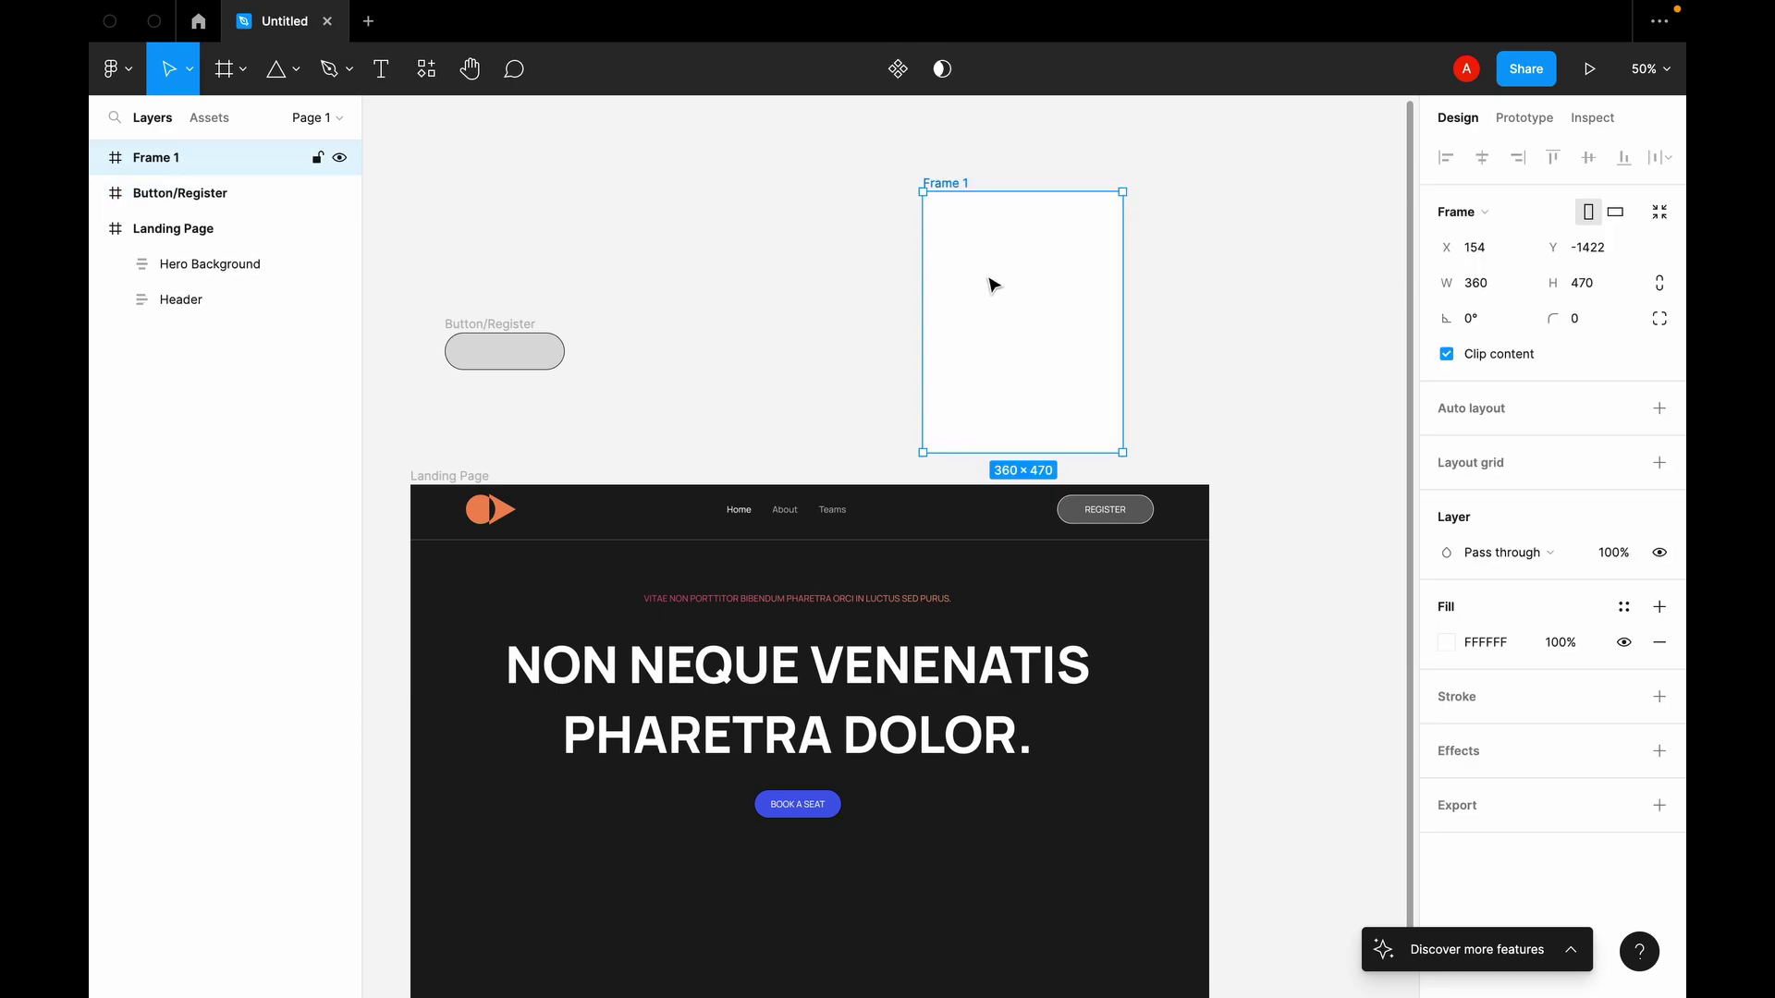
key("super+r")
type("P")
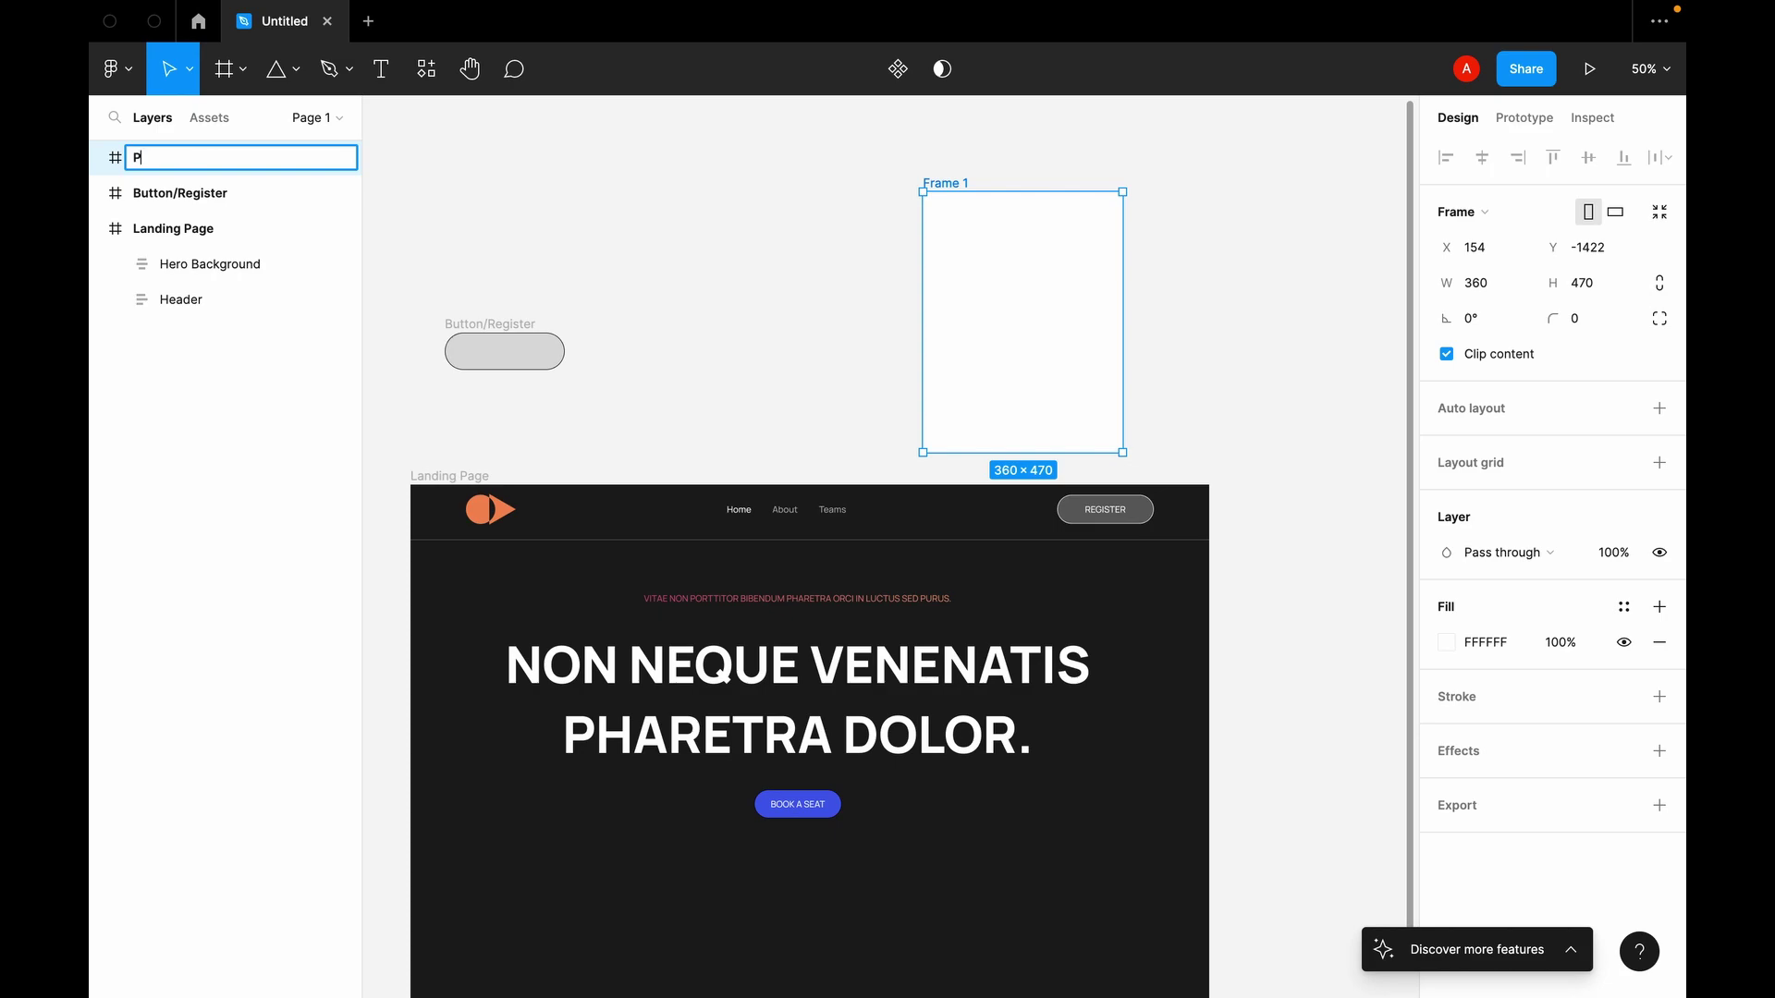
type("erson Card")
key("Return")
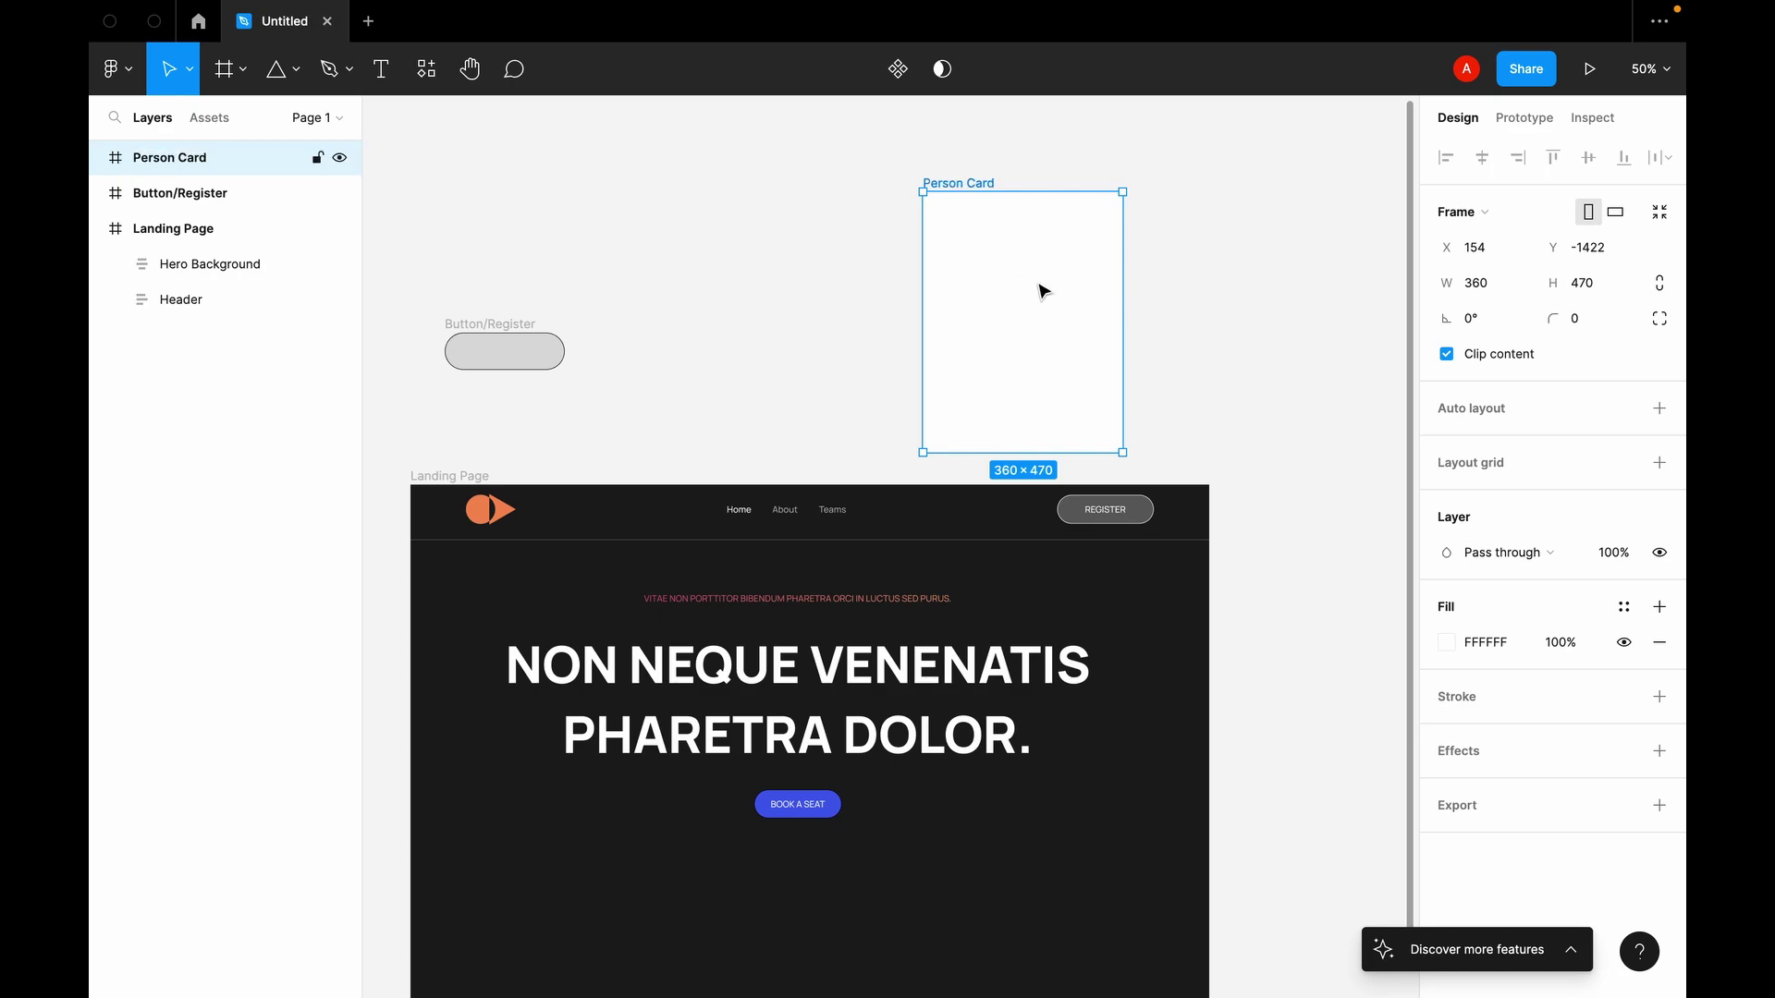
Step: Move the Person Card frame up and to the left, and add a black inside stroke 30 thick
left_click_drag(1043, 291, 930, 261)
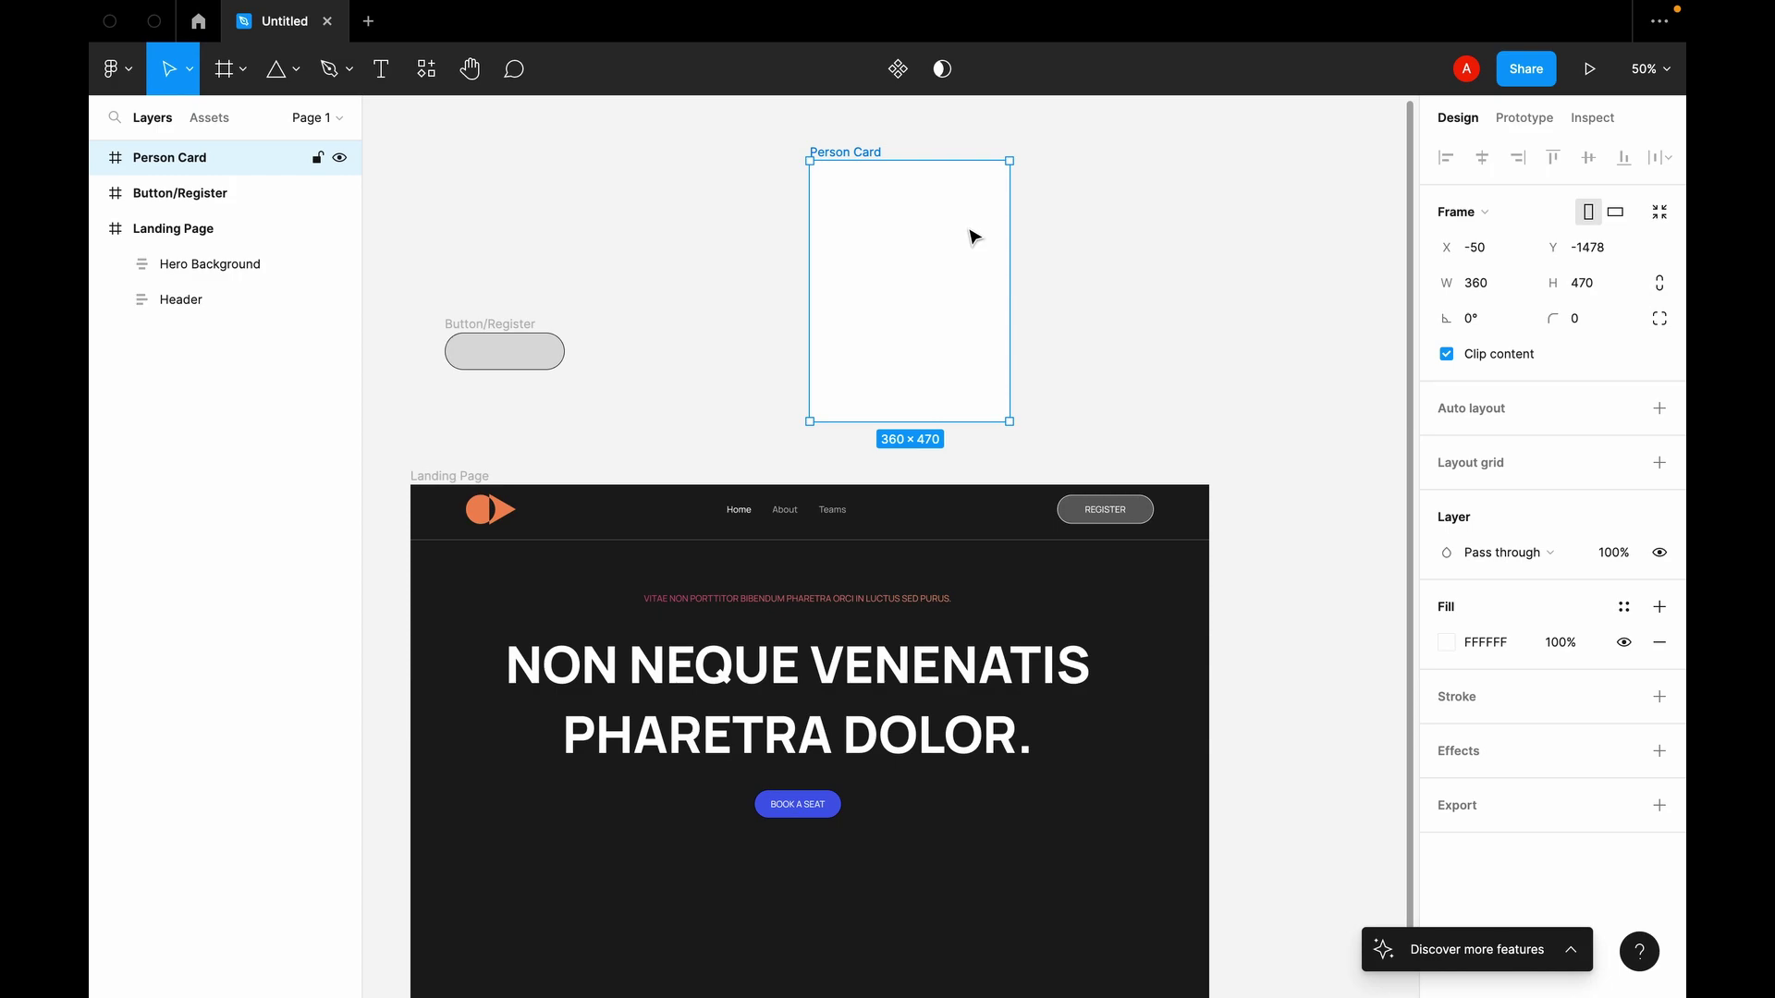
left_click(1661, 699)
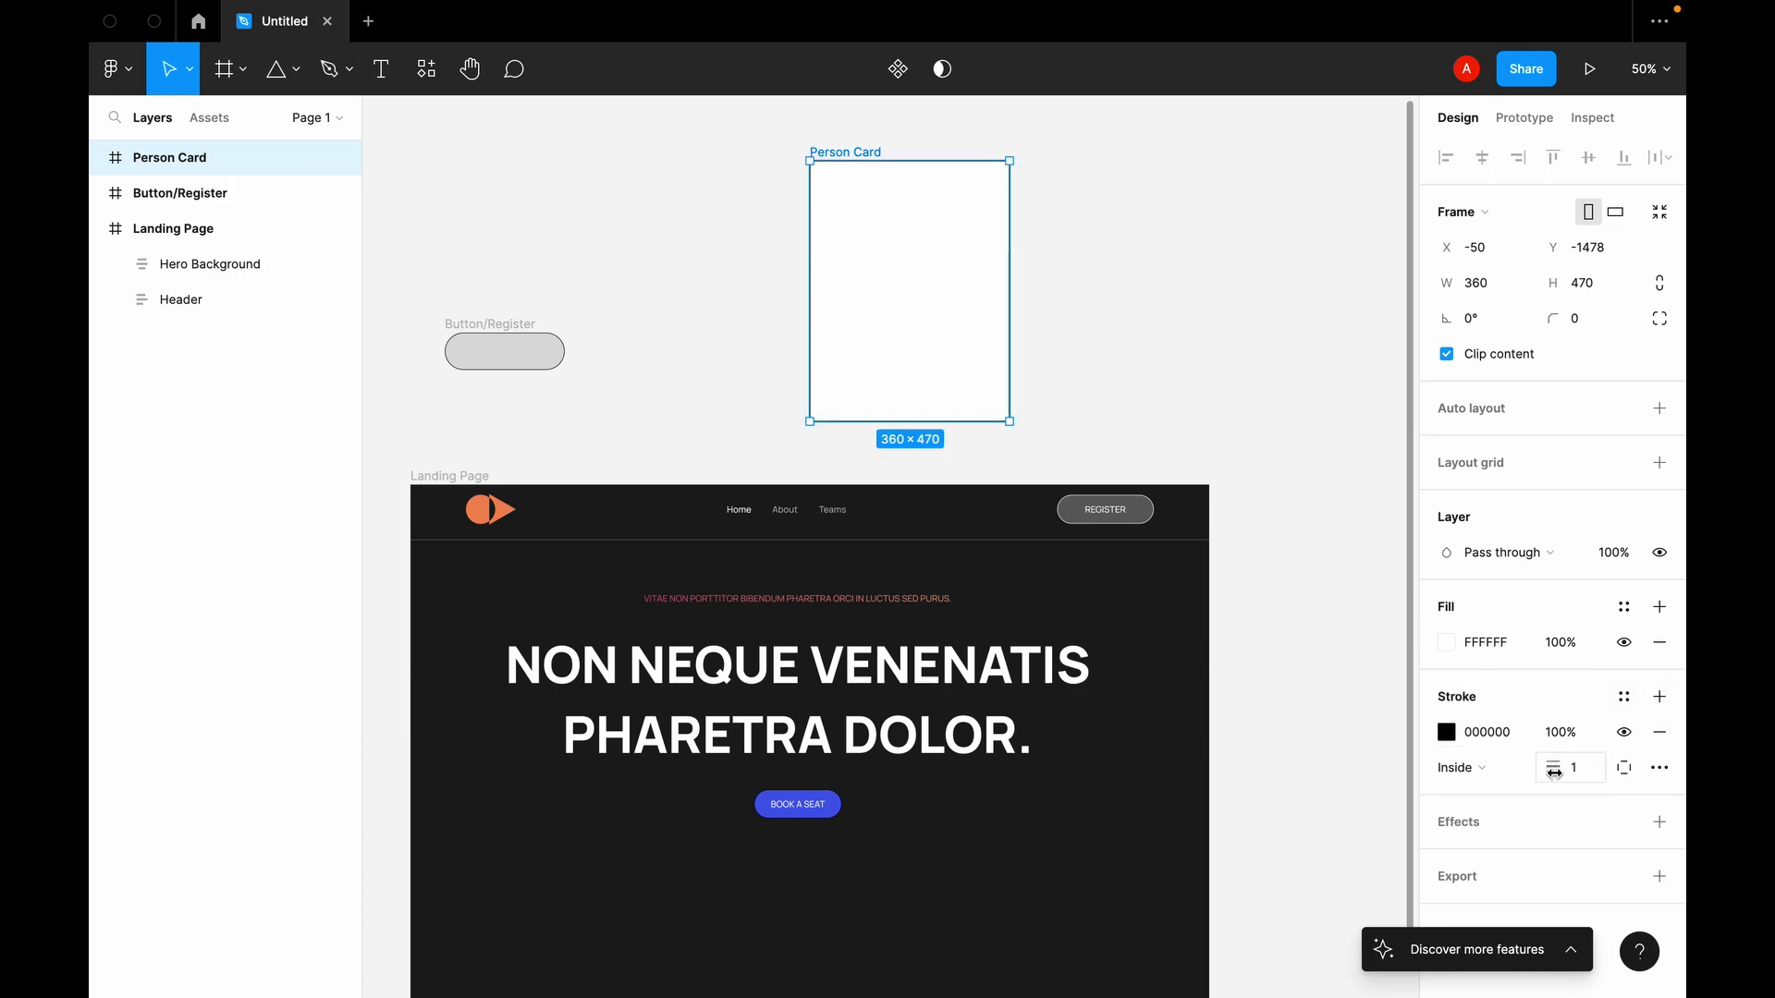
mouse_move(1554, 772)
left_mouse_down()
mouse_move(1641, 772)
mouse_move(1625, 770)
left_mouse_up()
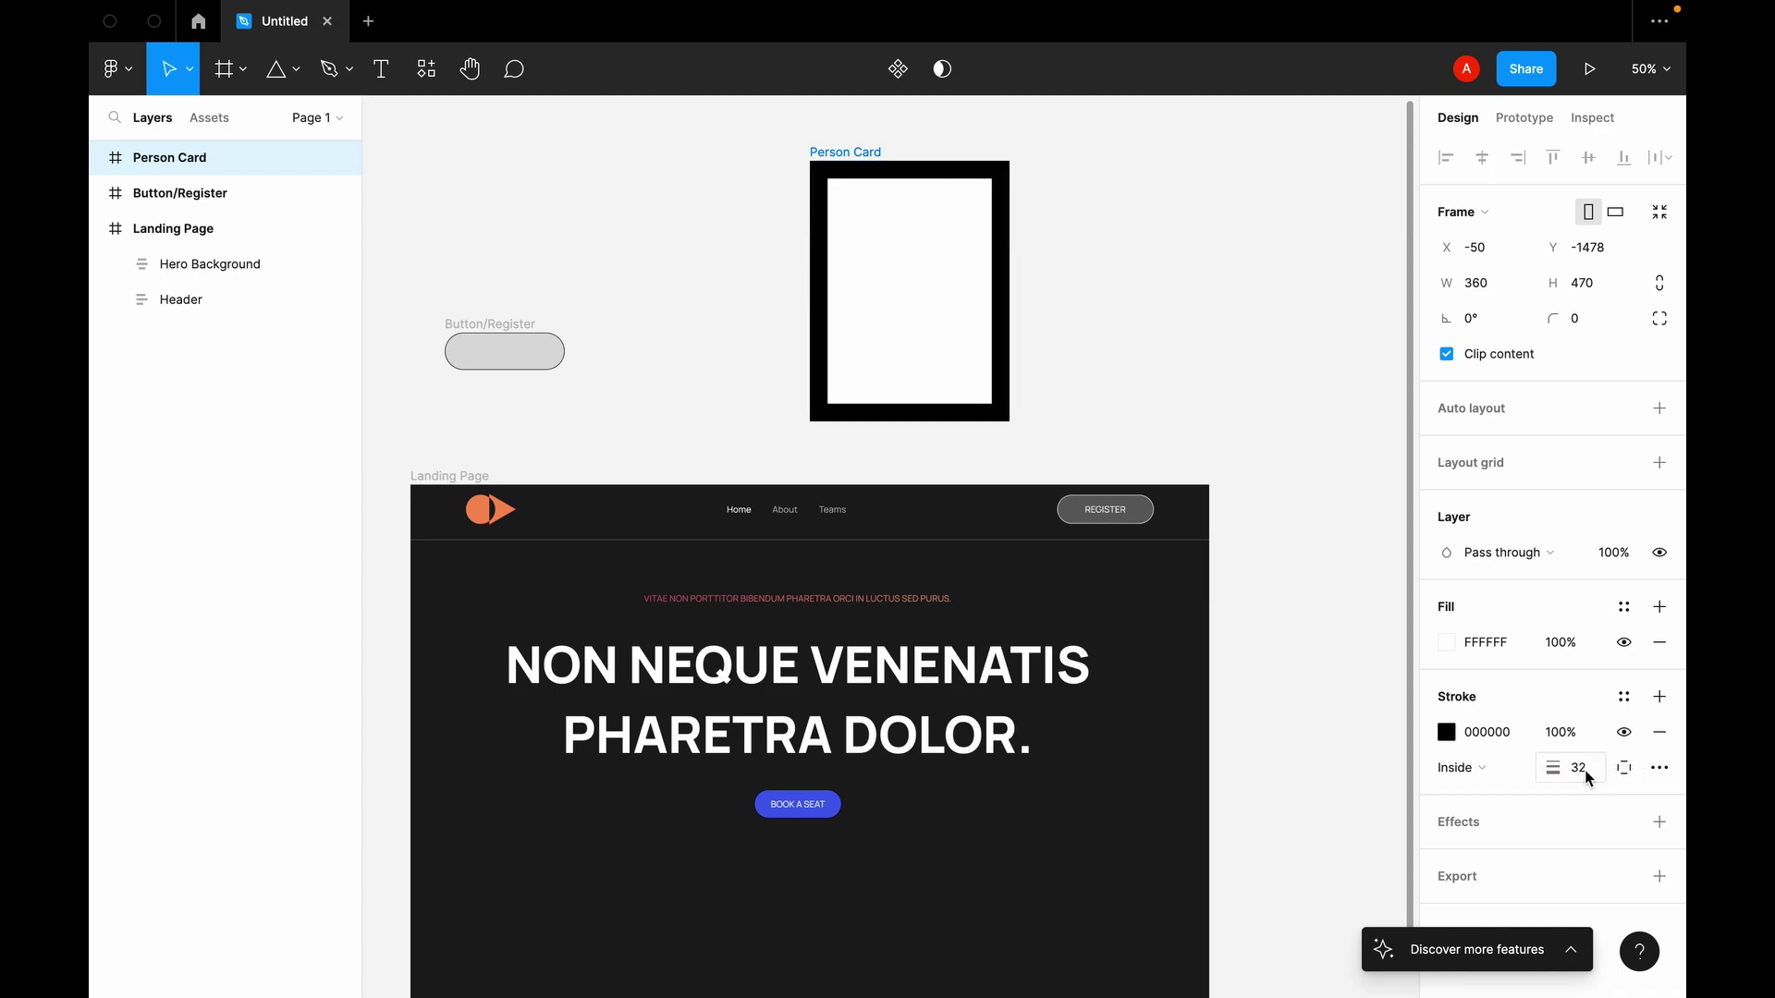
left_click(1586, 773)
type("30")
key("Return")
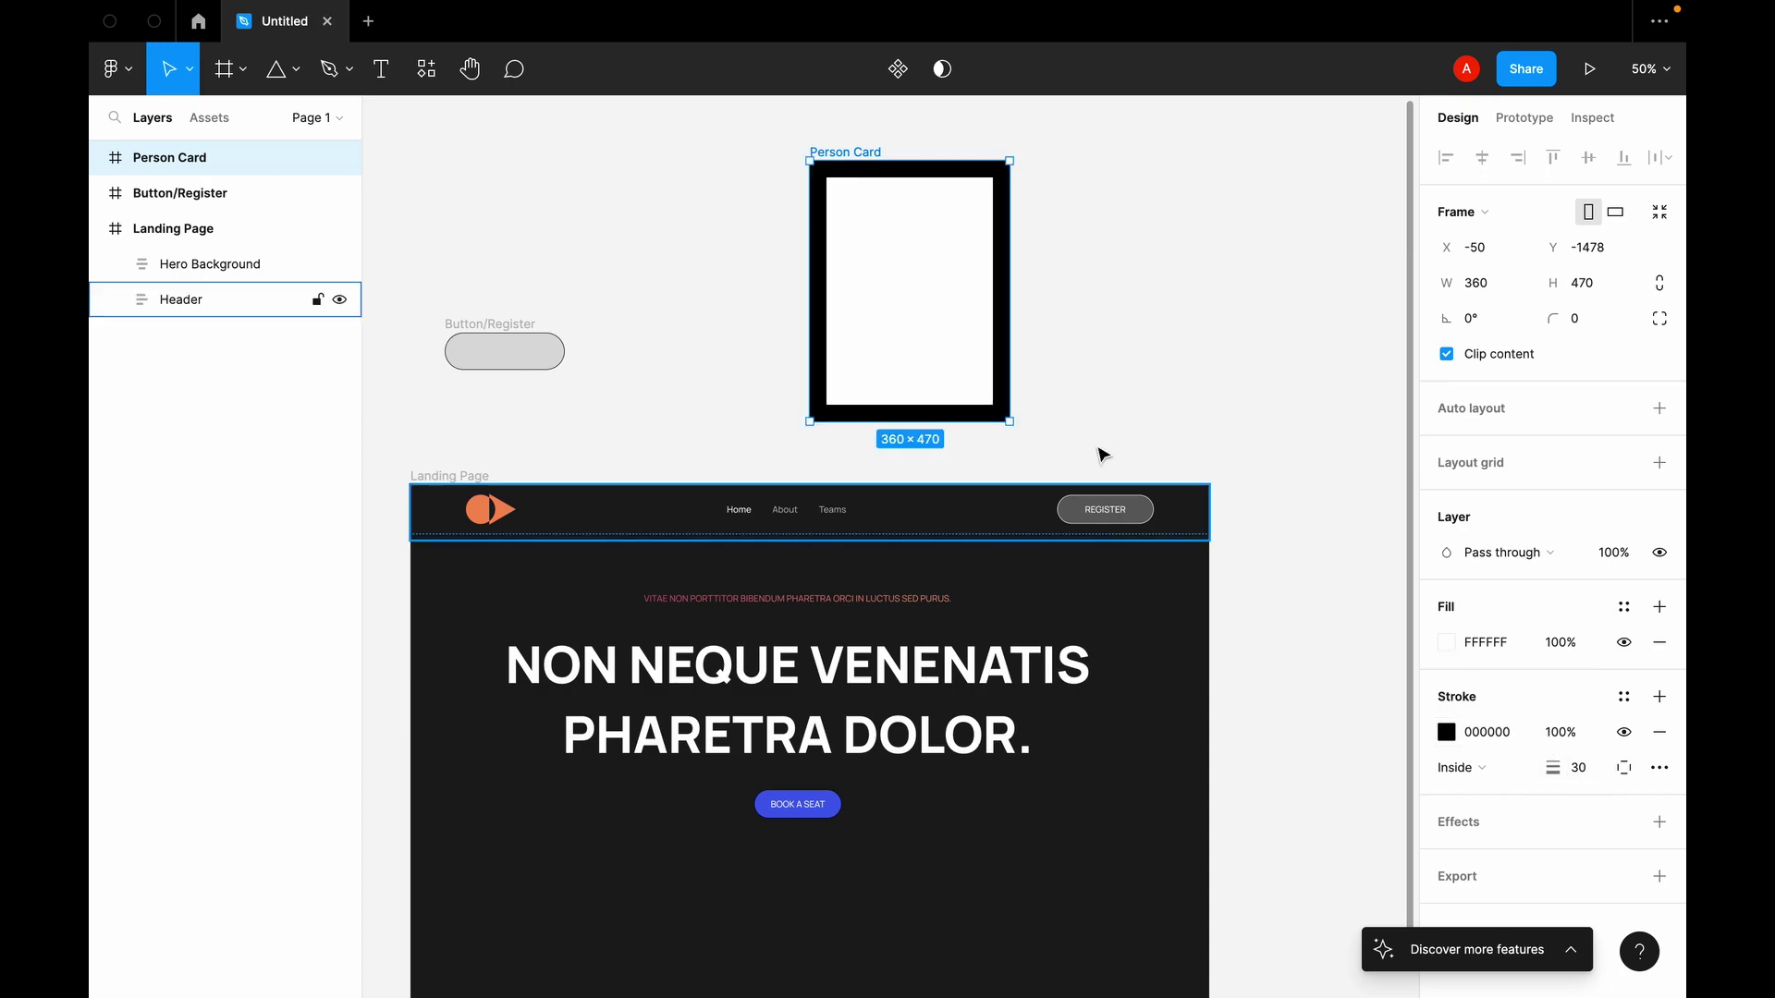
left_click(1079, 302)
scroll(1079, 302, "right", 3)
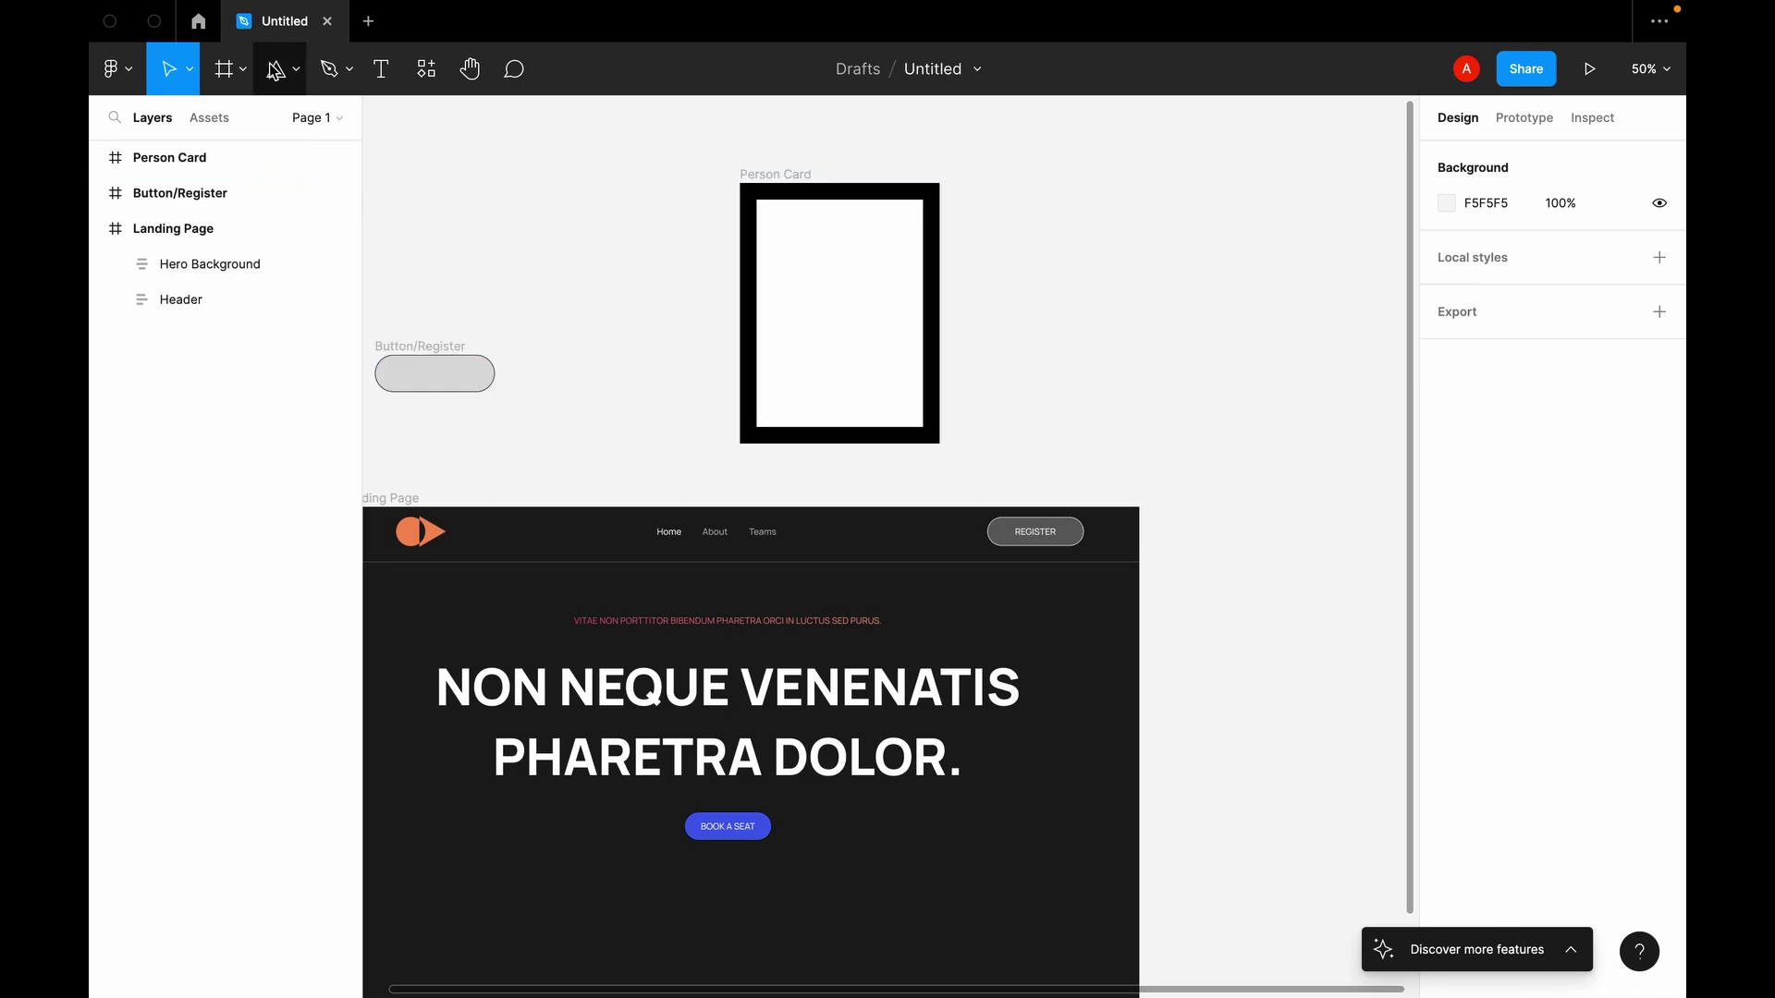
left_click(242, 70)
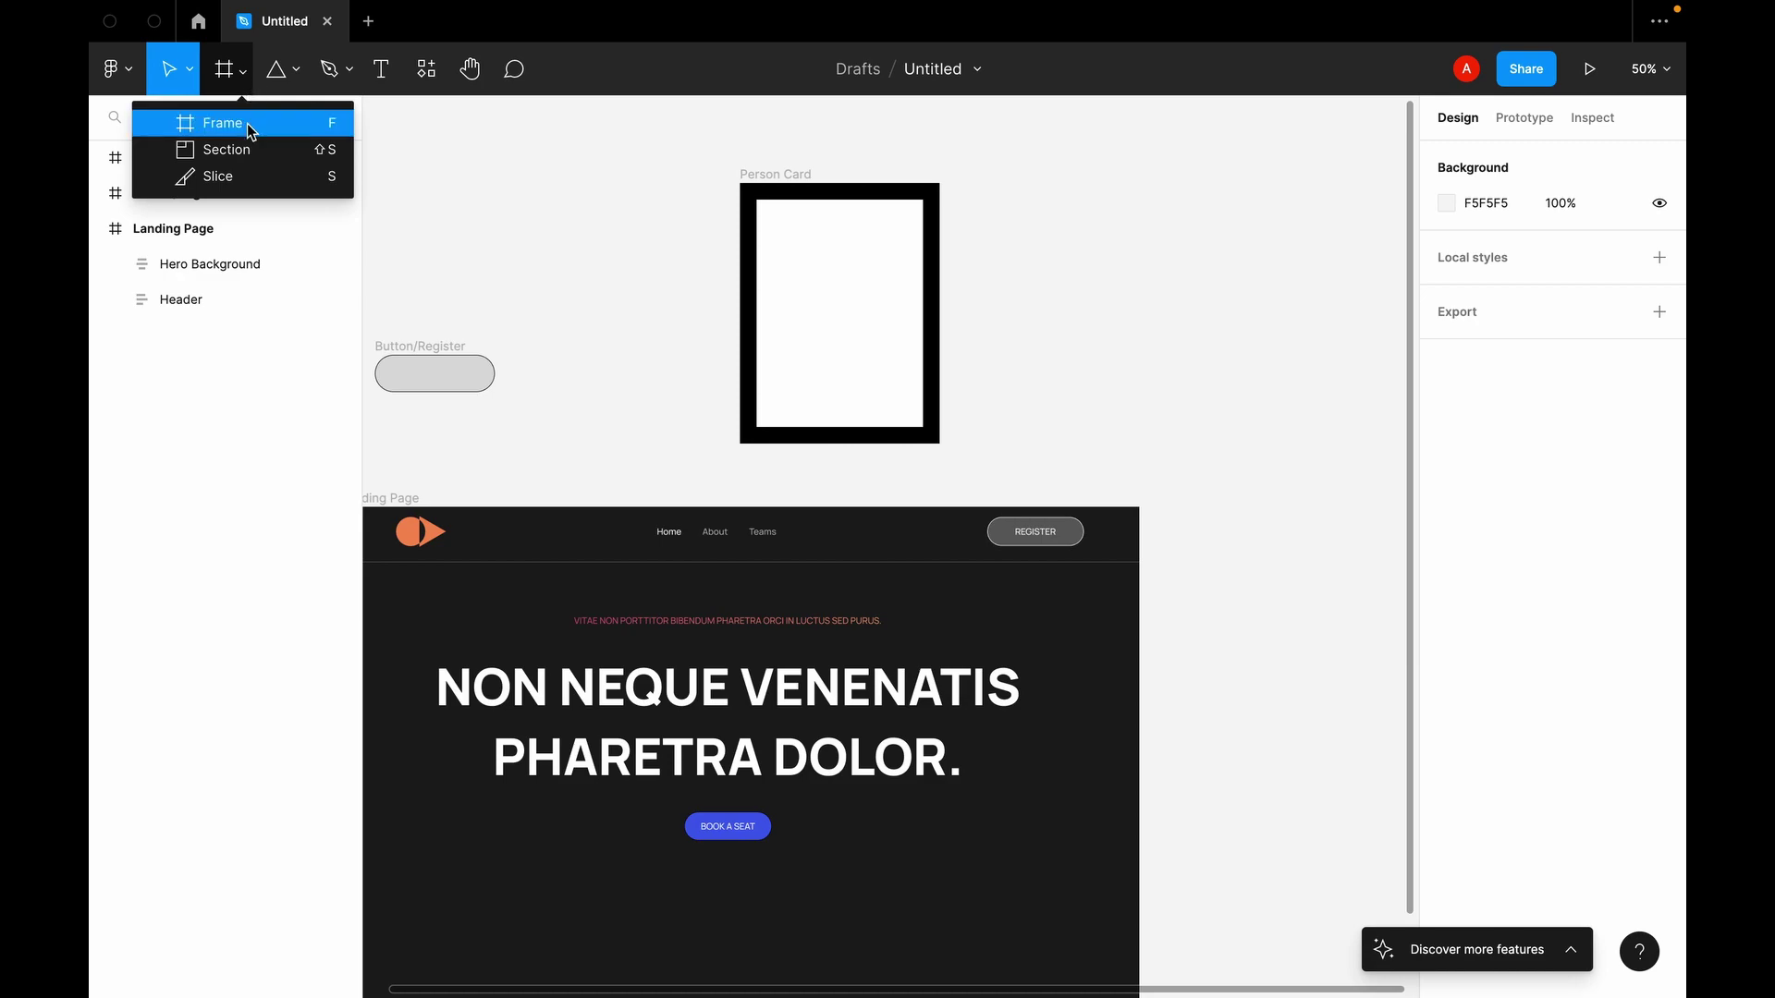
left_click(295, 71)
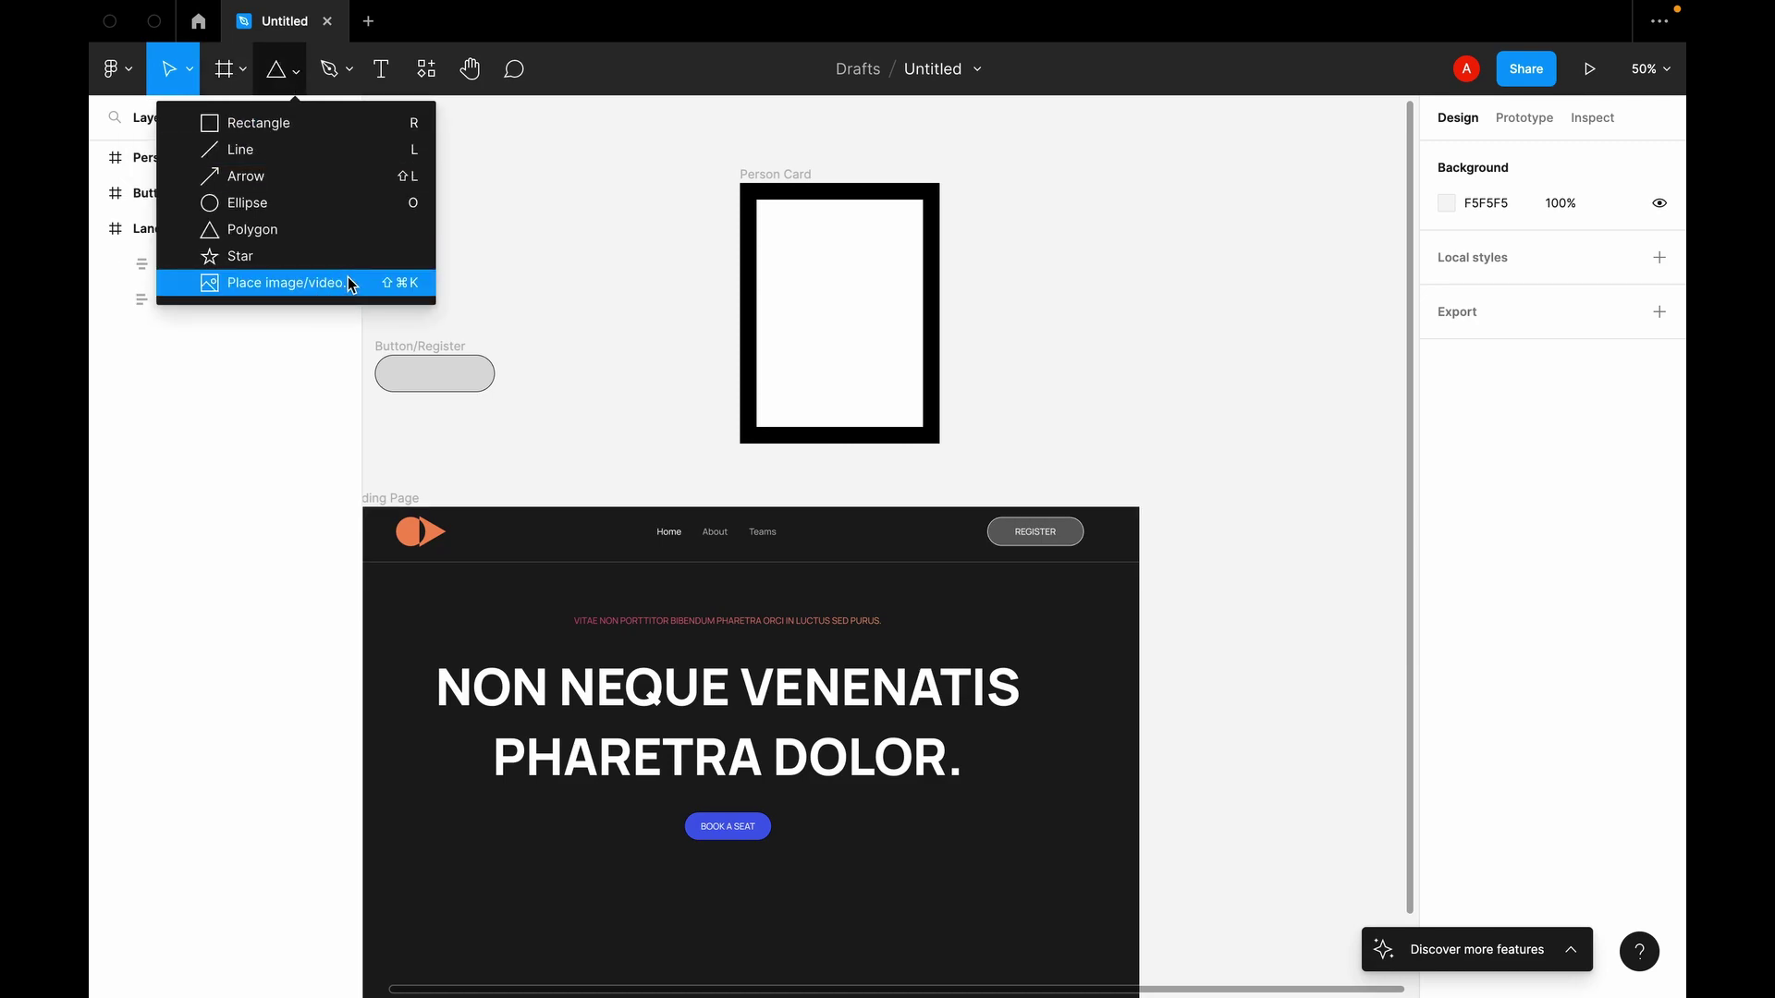
left_click(626, 312)
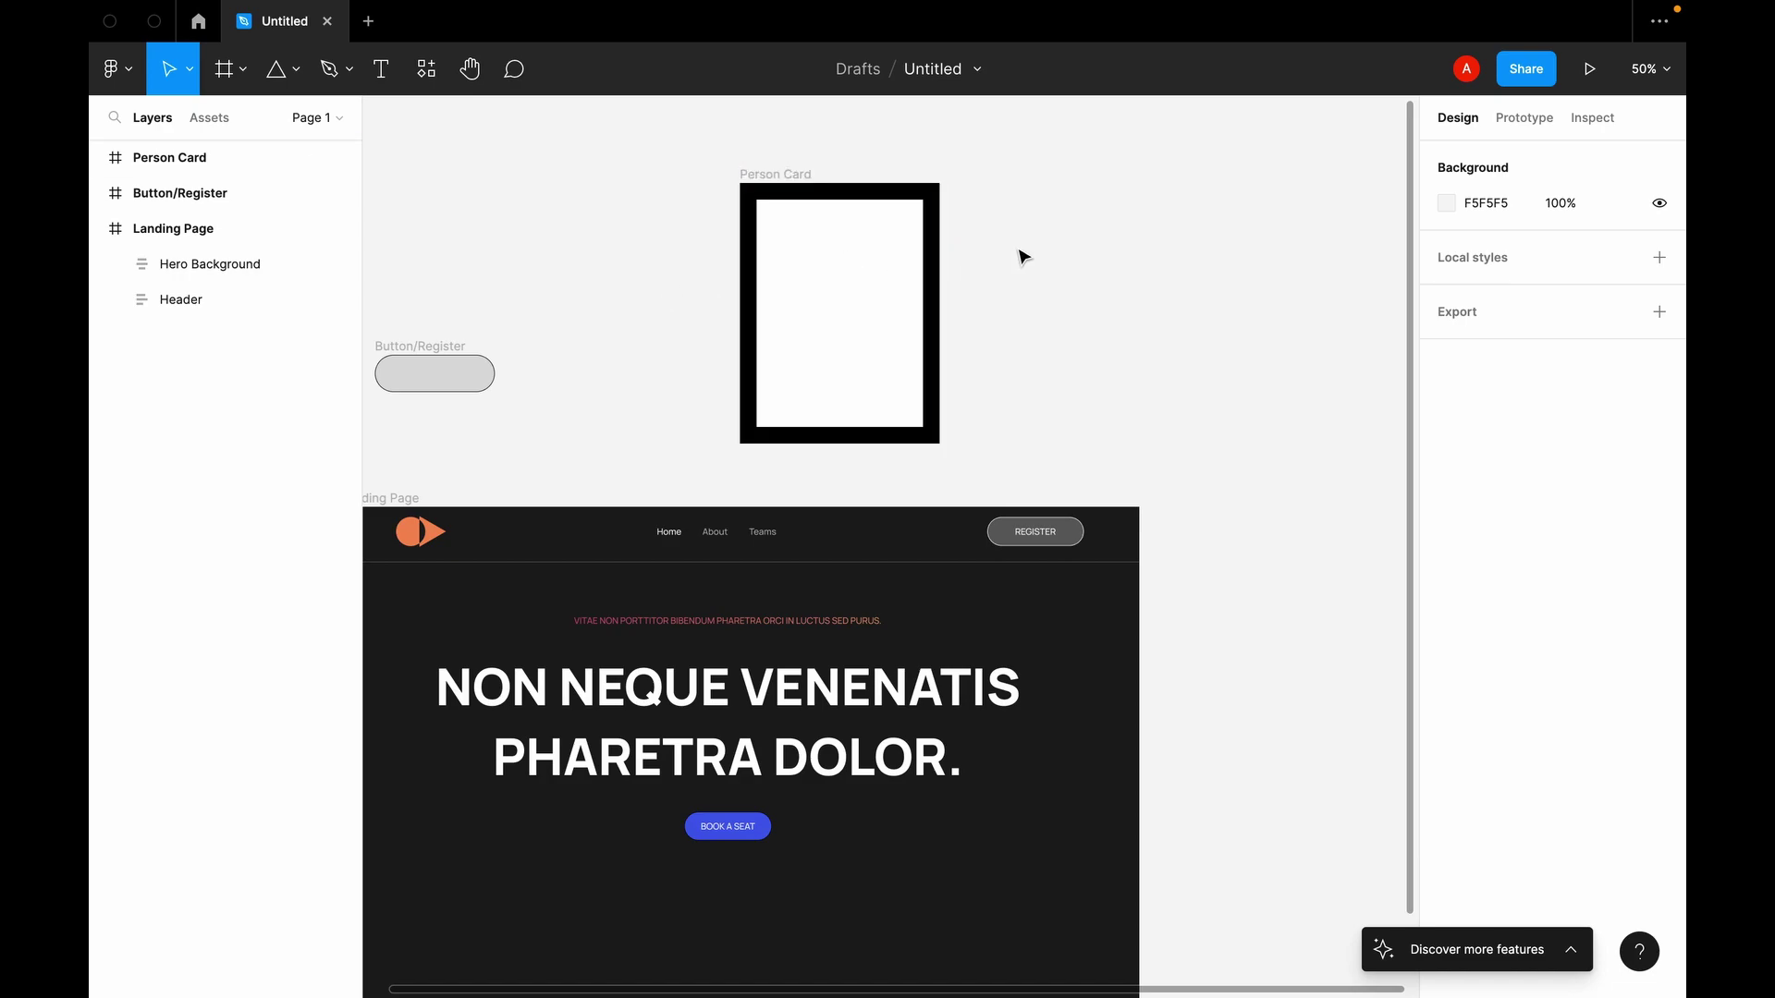
Step: Run the Unsplash plugin and search its photos for "person"
scroll(1020, 255, "up", 2)
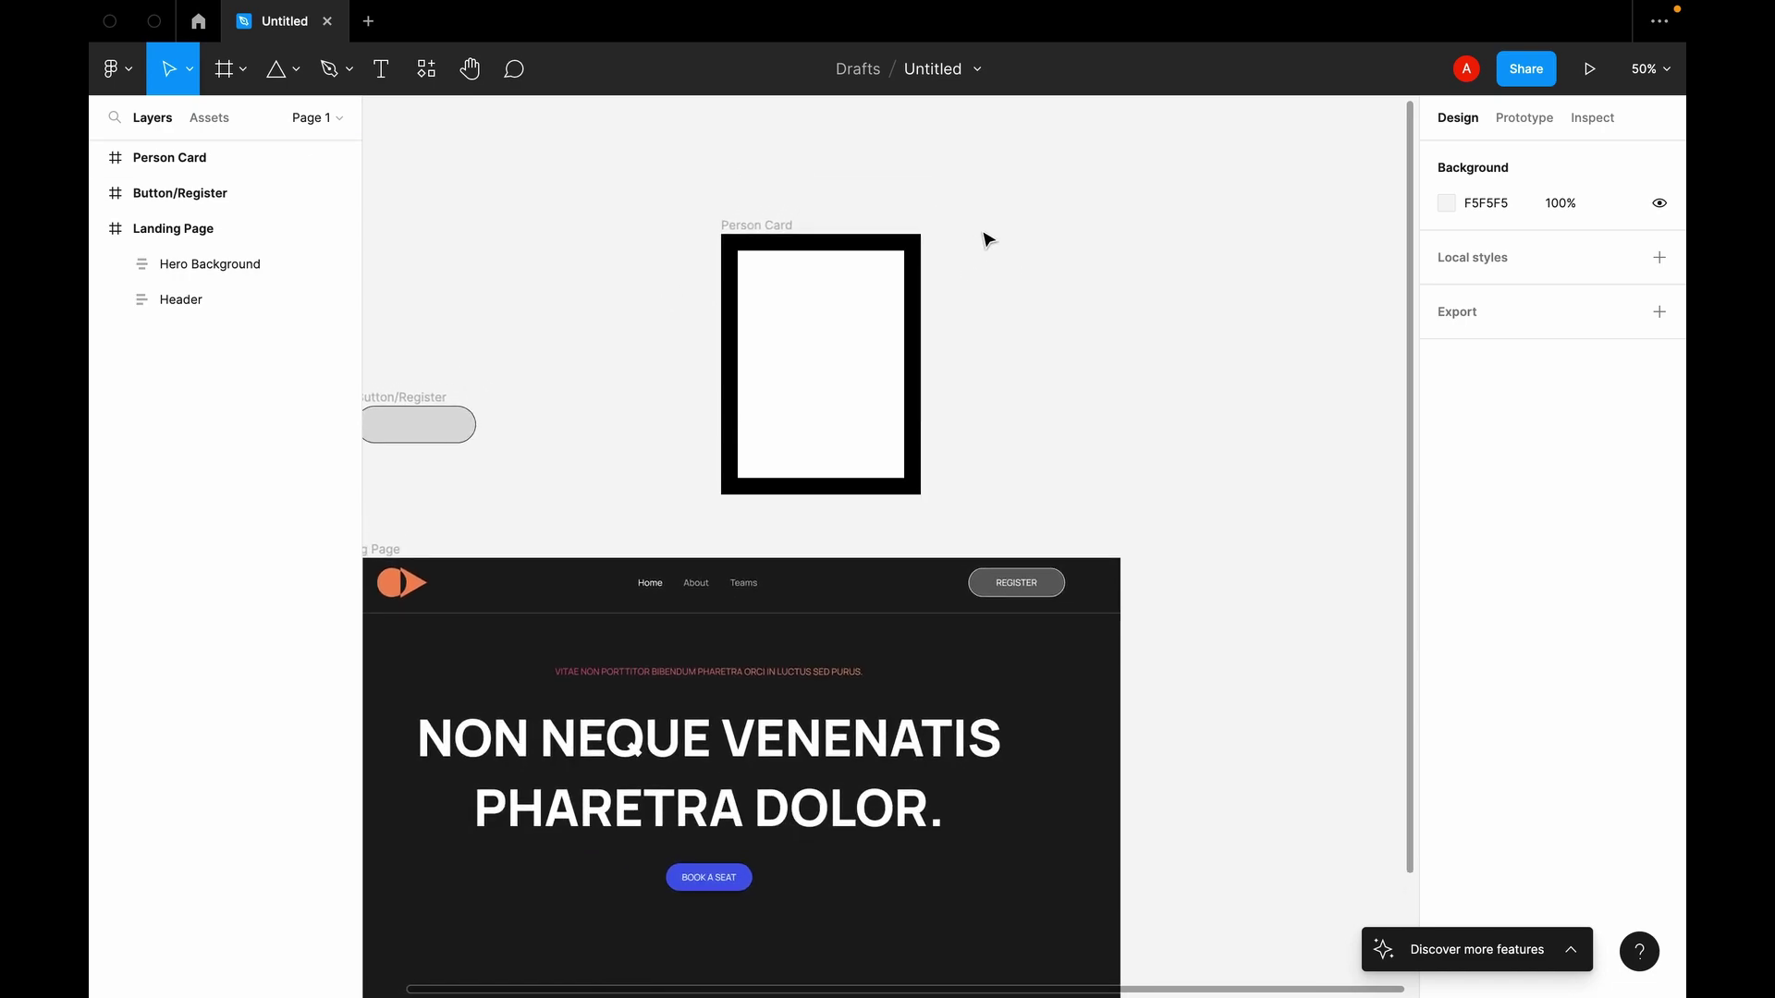
right_click(987, 239)
mouse_move(1025, 426)
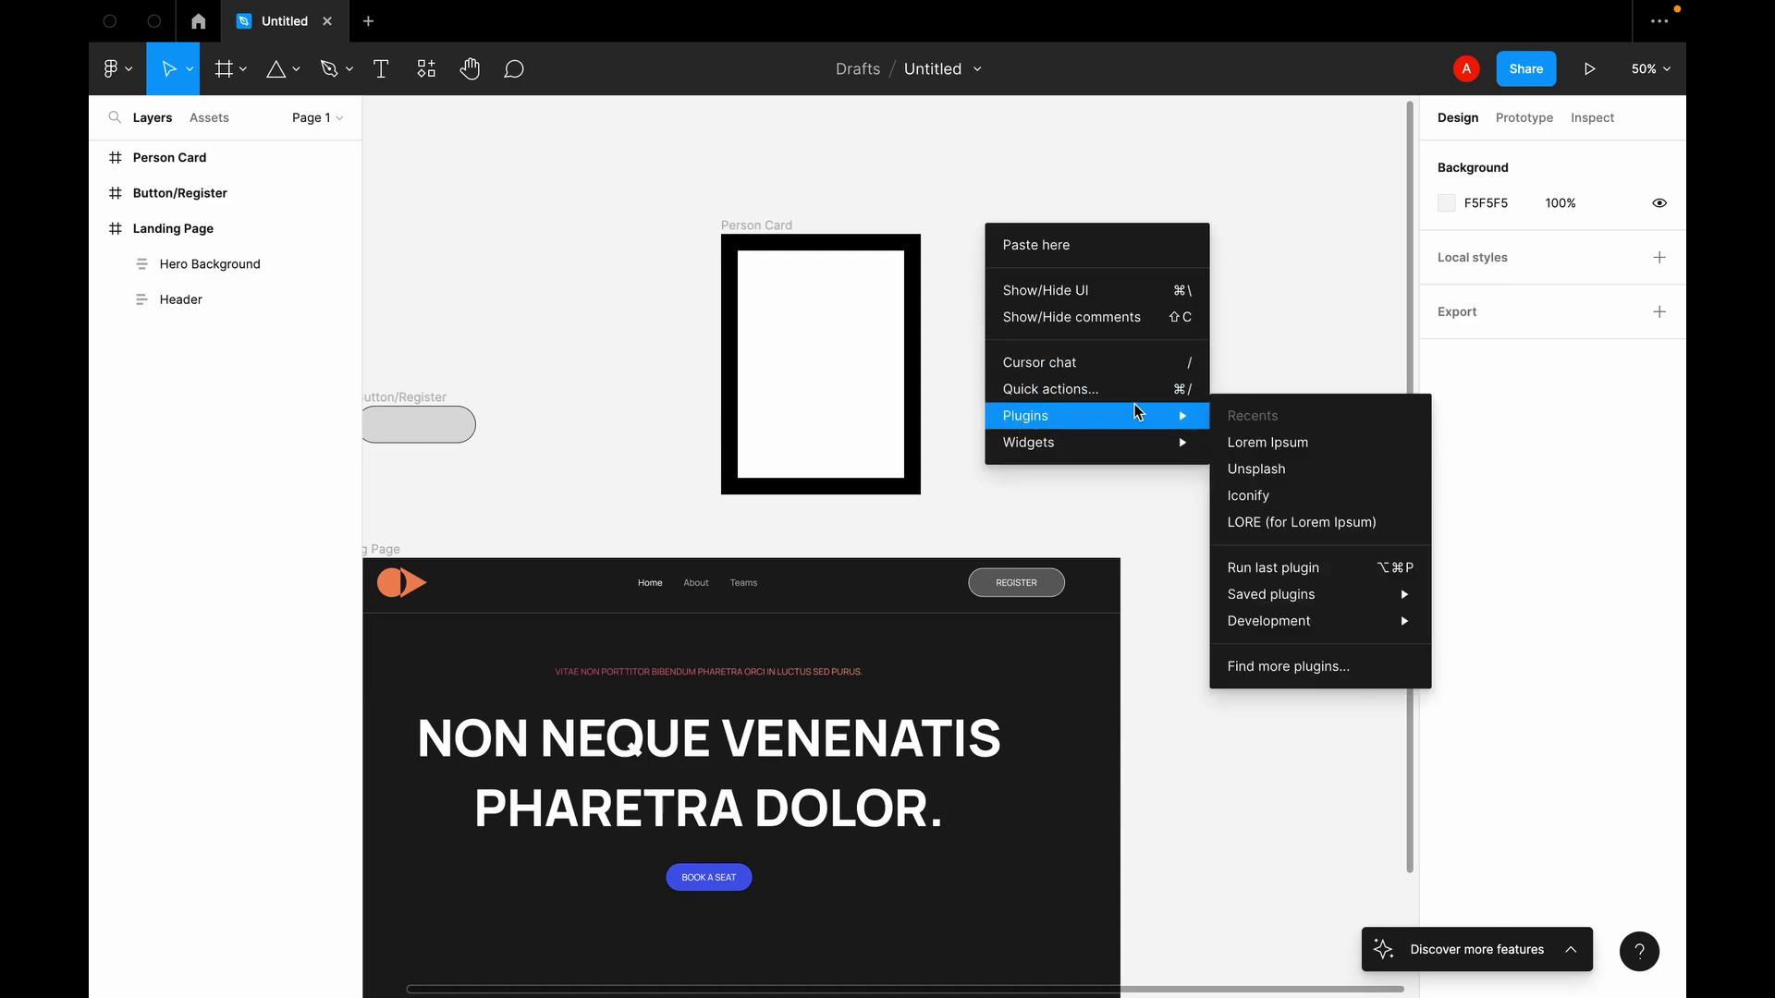
left_click(1295, 472)
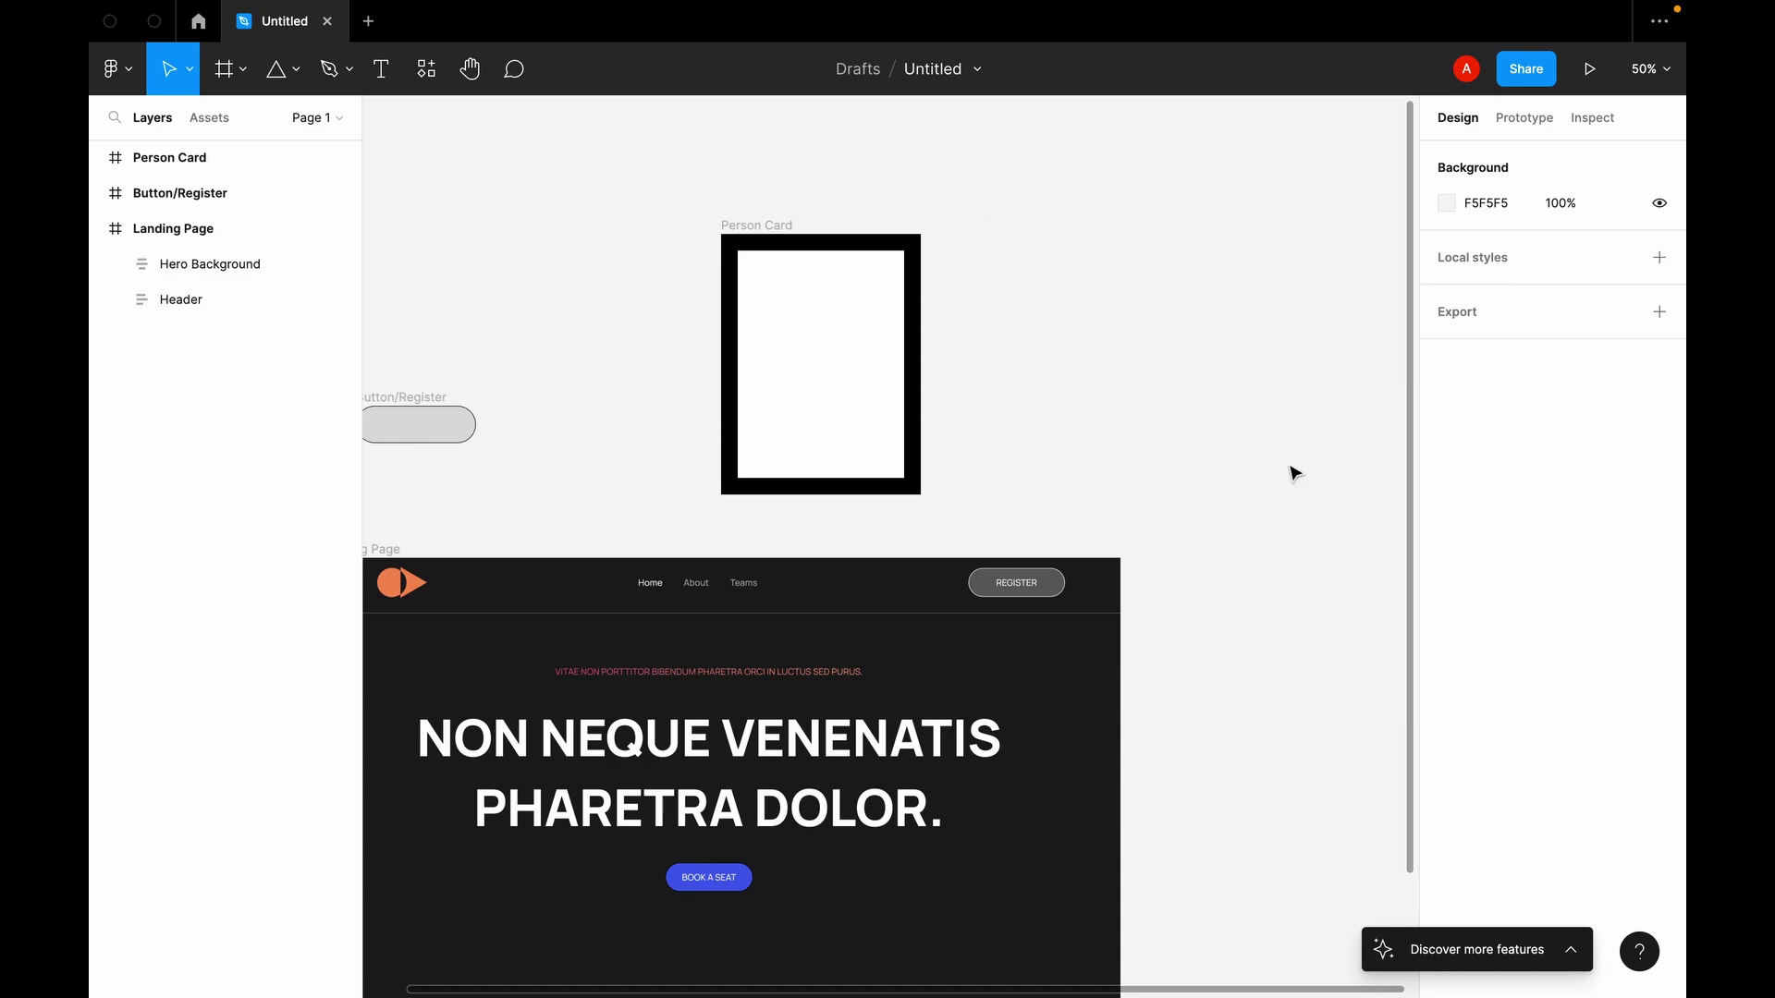
scroll(1165, 460, "up", 3)
scroll(1165, 460, "right", 2)
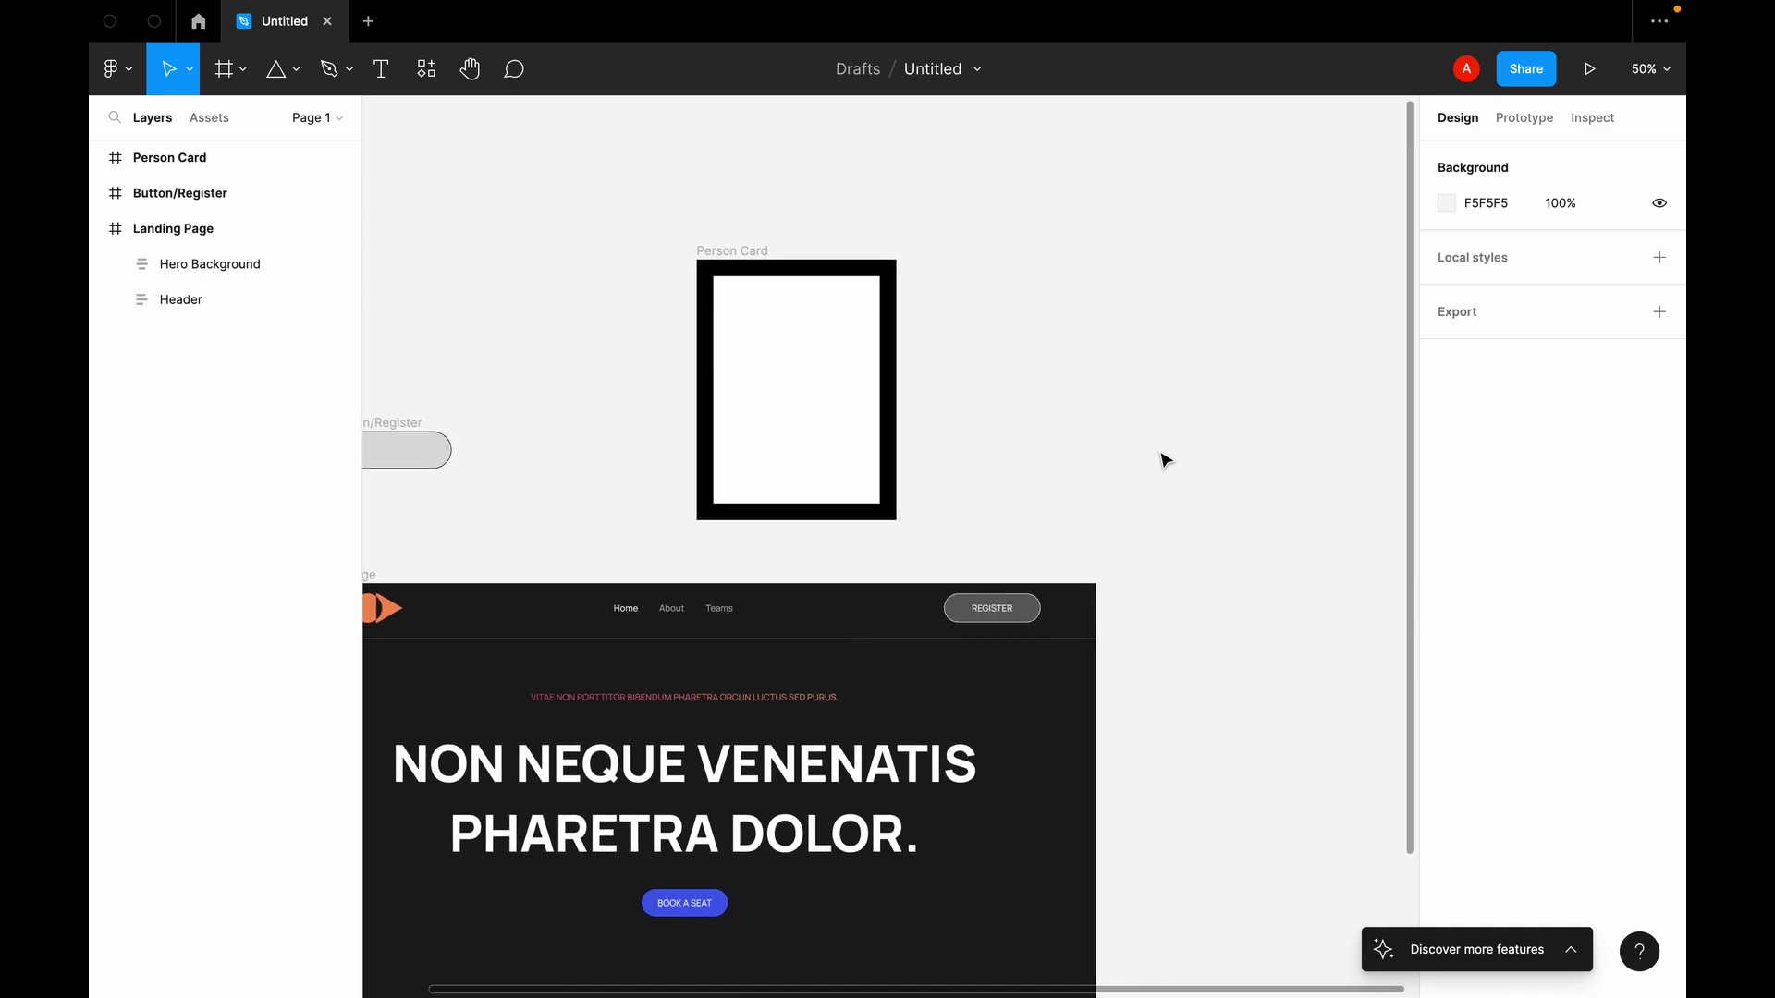
scroll(1163, 457, "down", 2)
scroll(1163, 457, "left", 2)
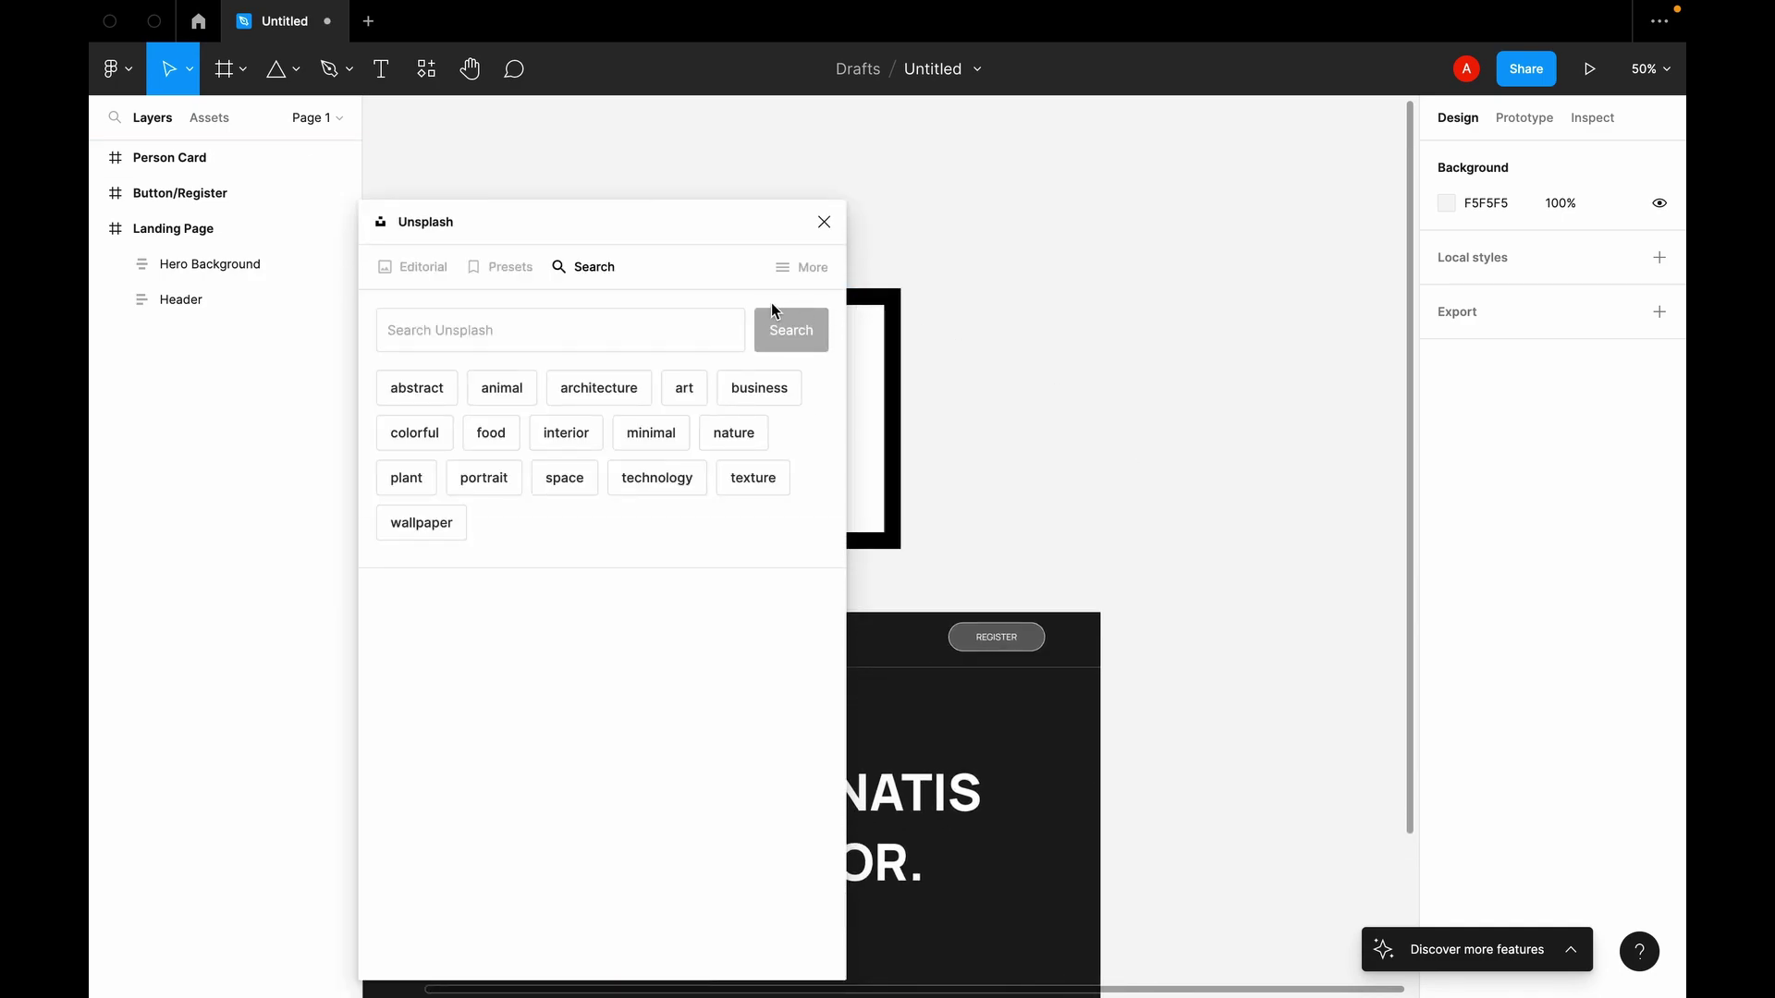
left_click(670, 327)
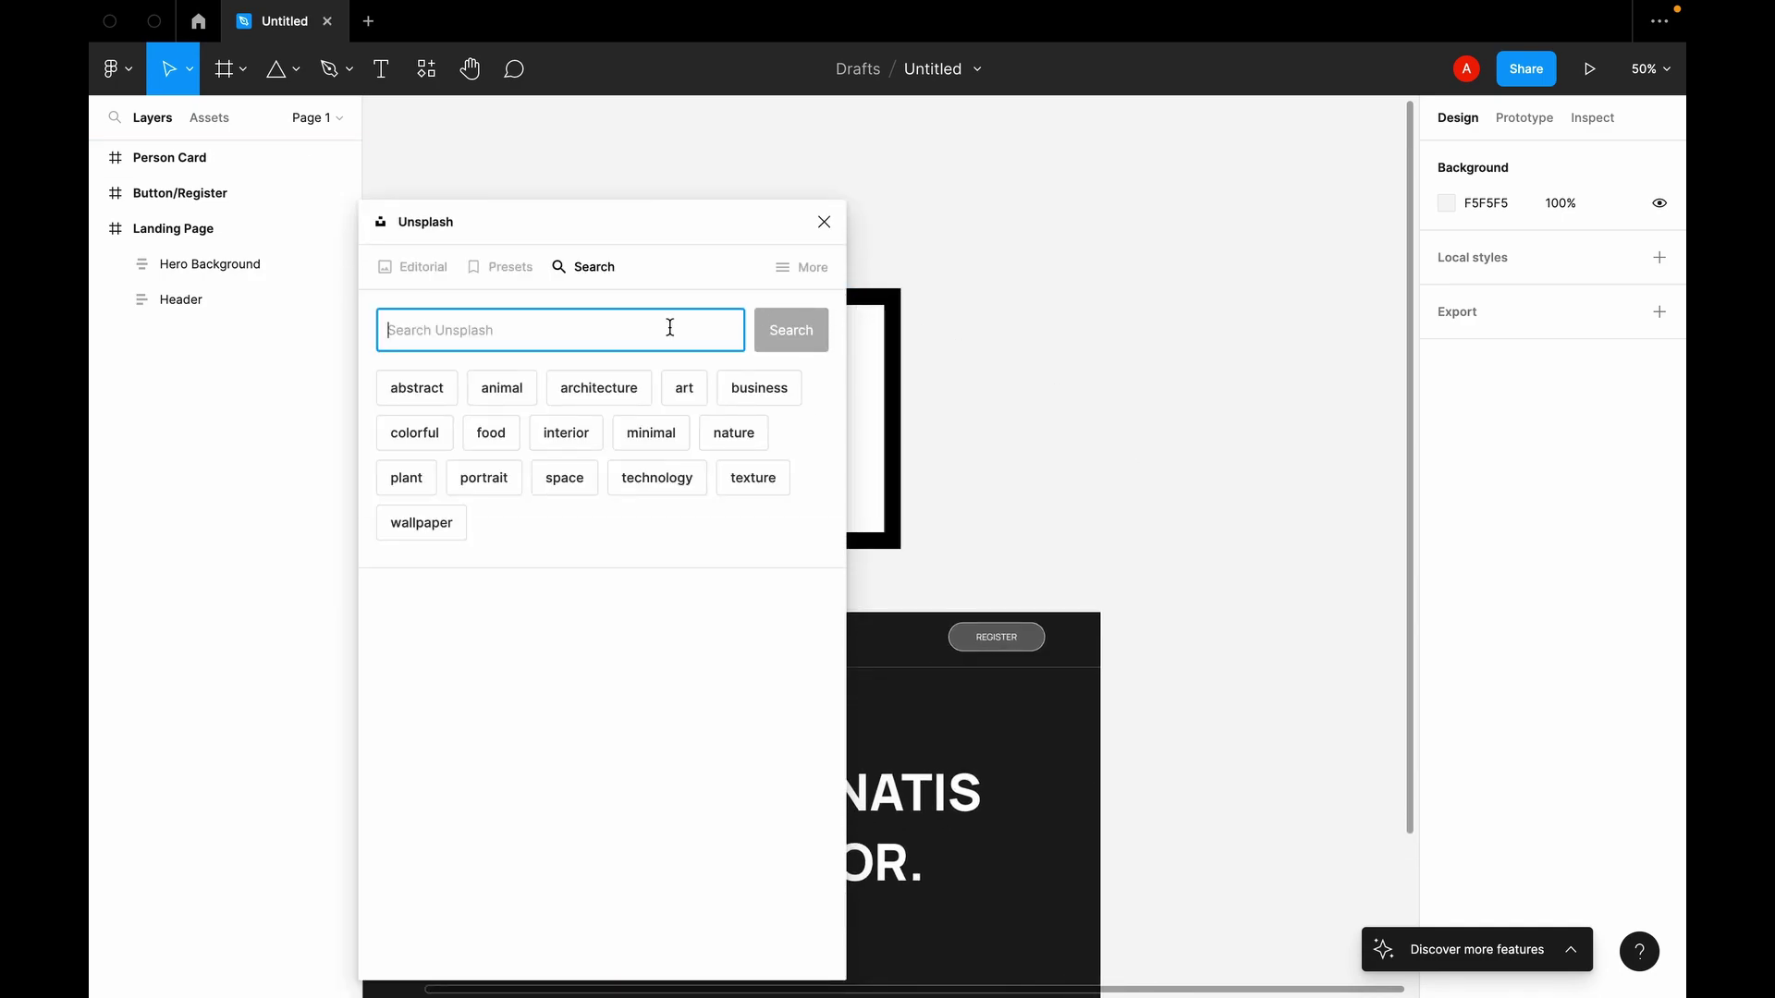
type("pers")
left_click(801, 332)
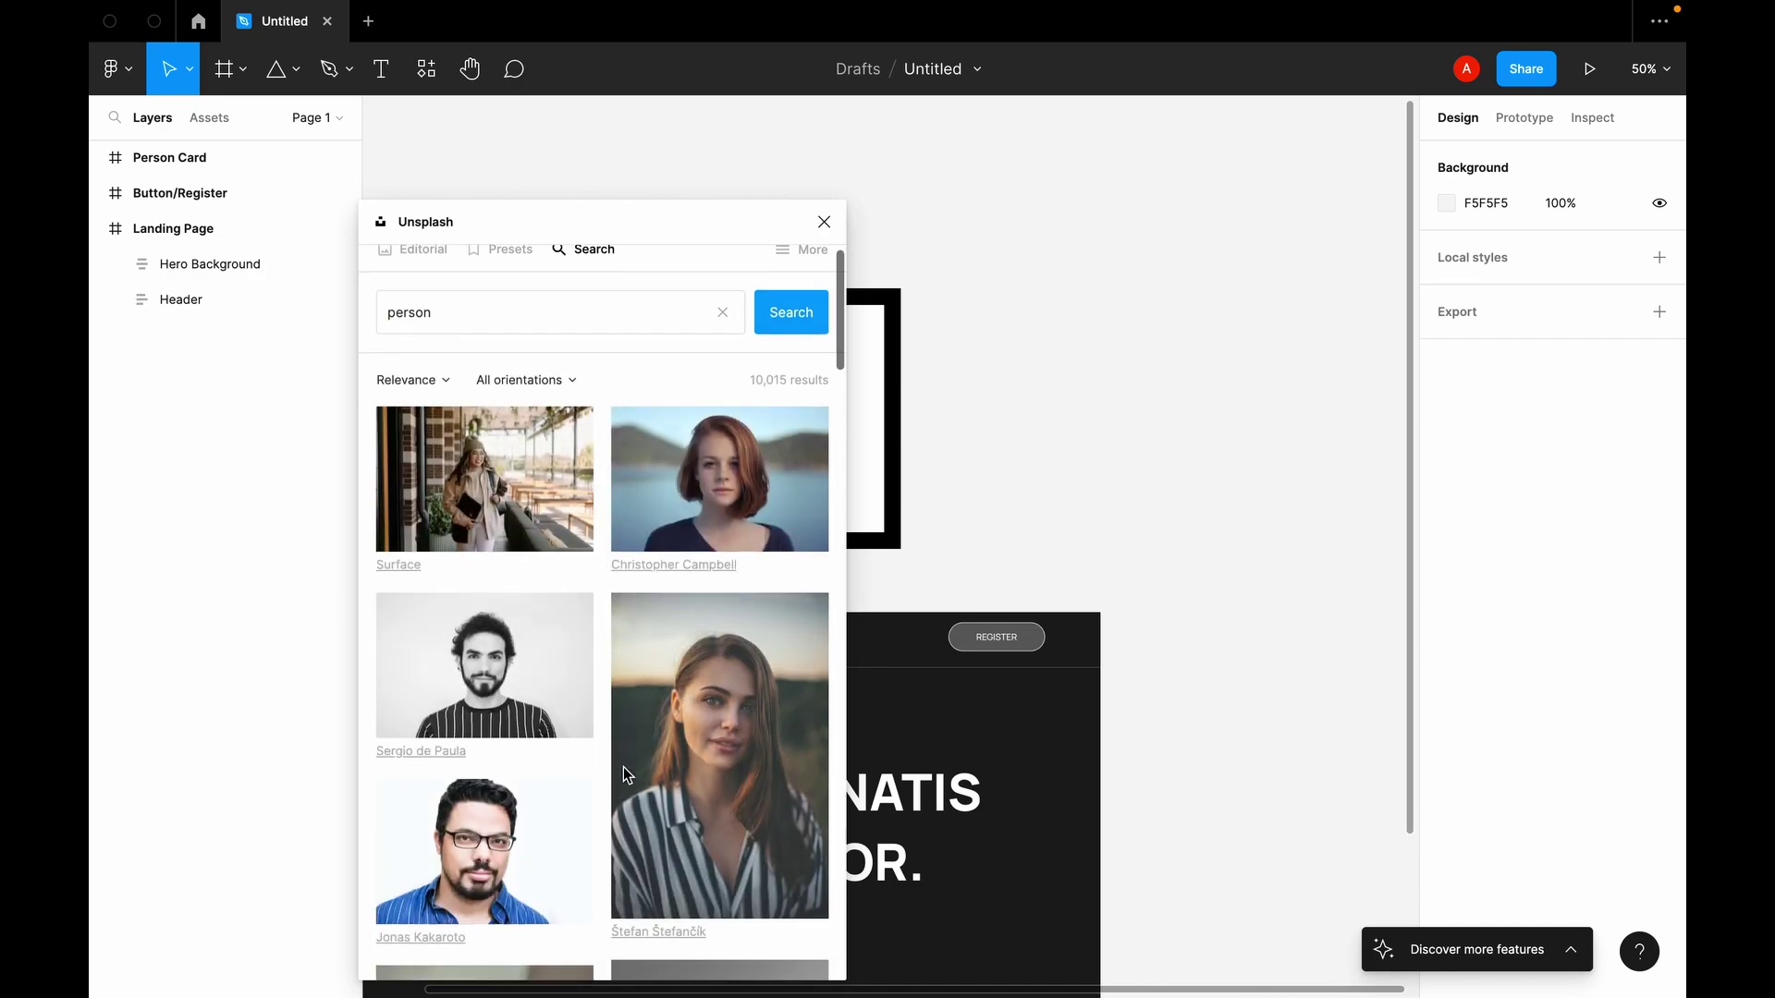
Step: Browse the results and insert the dark portrait of the man with blue face paint onto the canvas
scroll(623, 768, "down", 5)
scroll(623, 767, "down", 10)
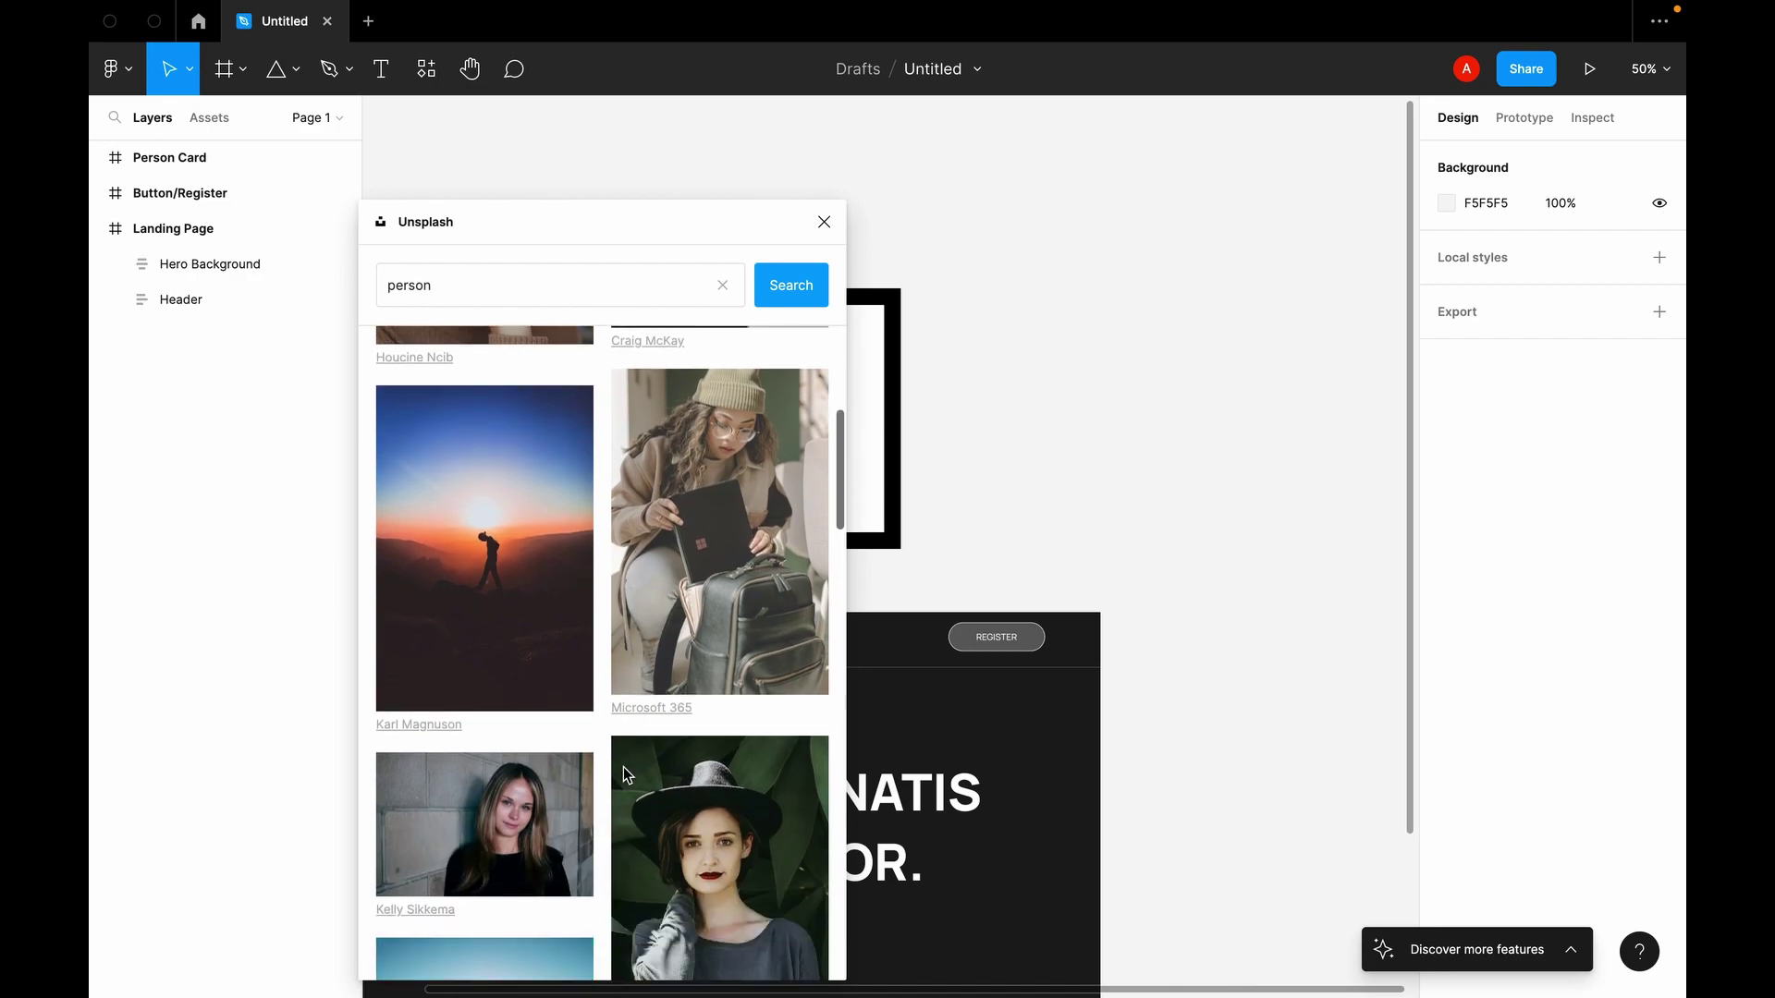
scroll(623, 768, "down", 10)
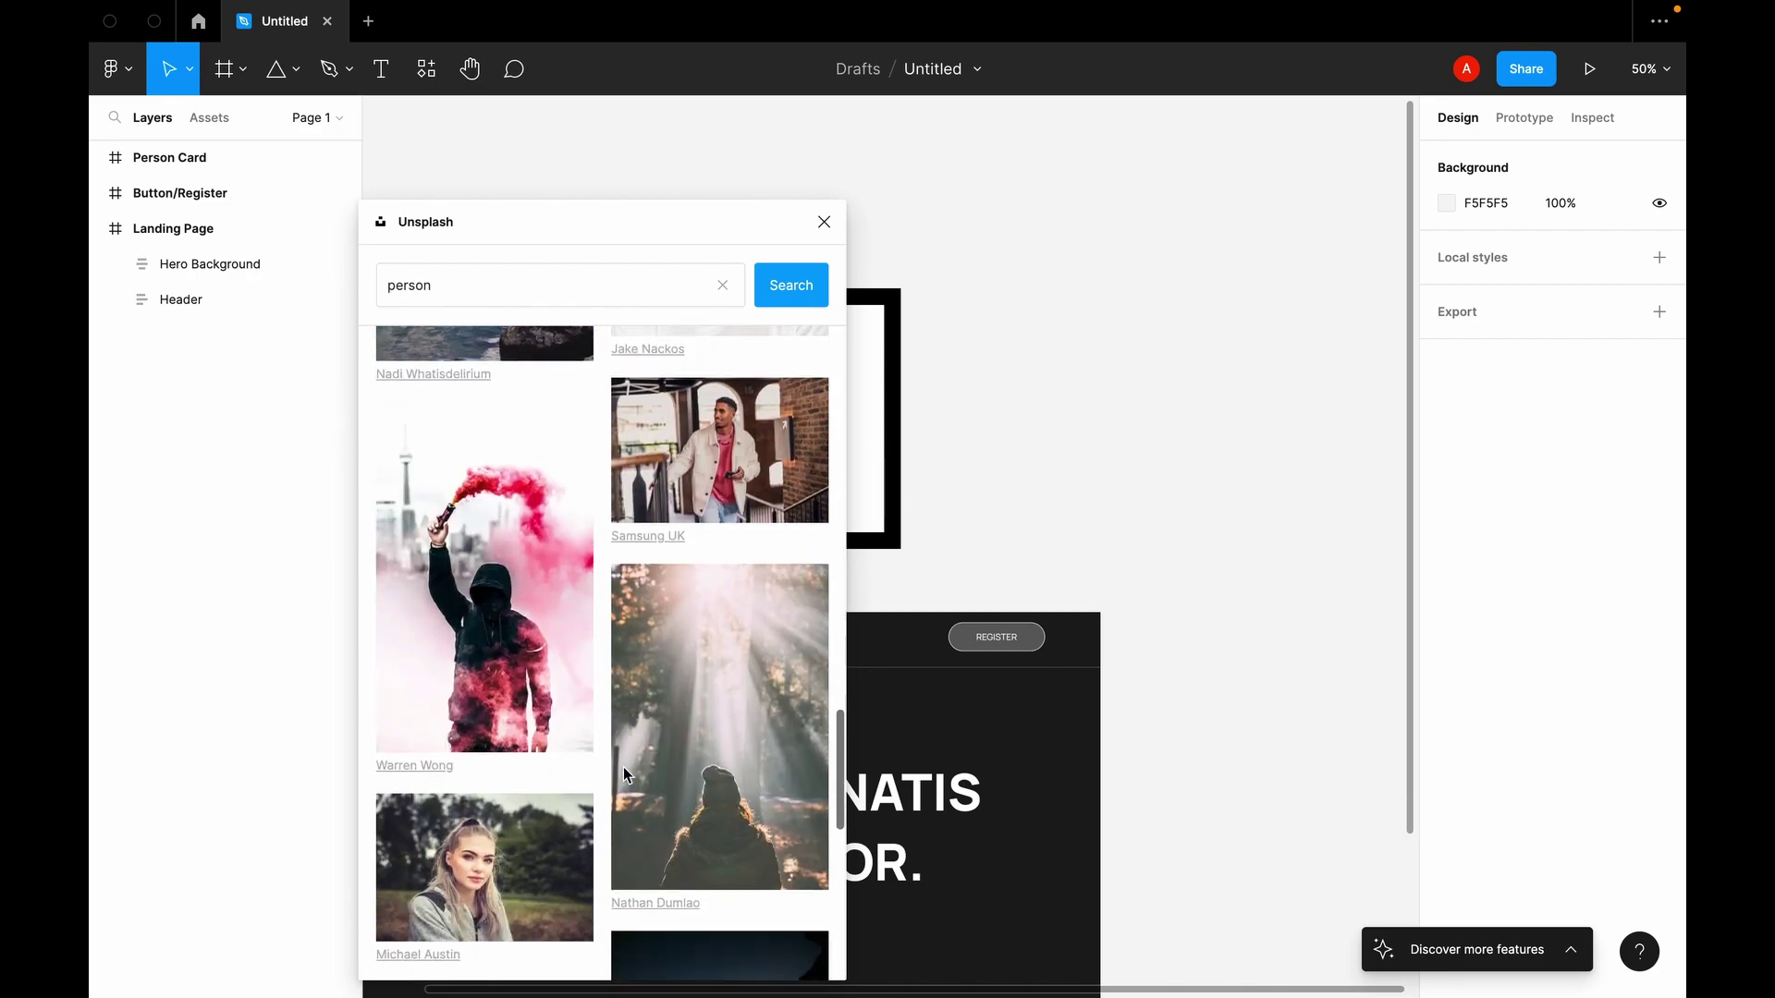
scroll(576, 590, "up", 1)
left_click_drag(673, 558, 1266, 261)
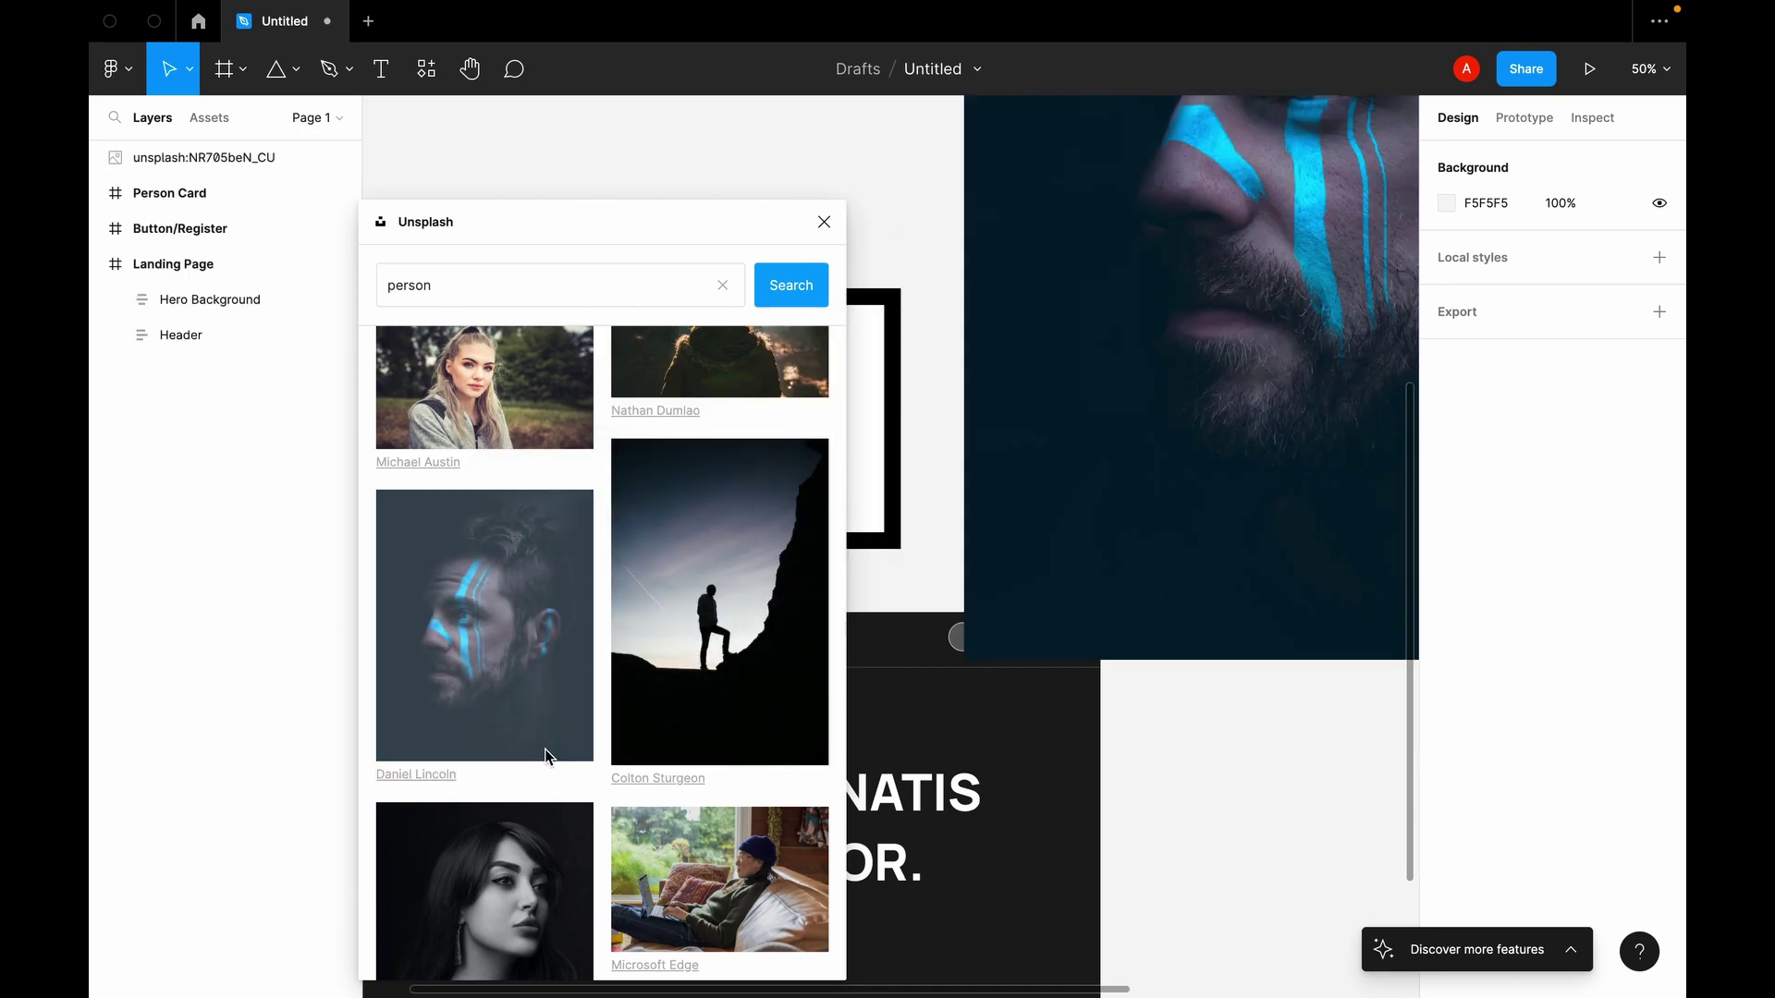
Step: Insert the black-and-white portrait of the long-haired woman from the Unsplash results onto the canvas
scroll(546, 749, "down", 3)
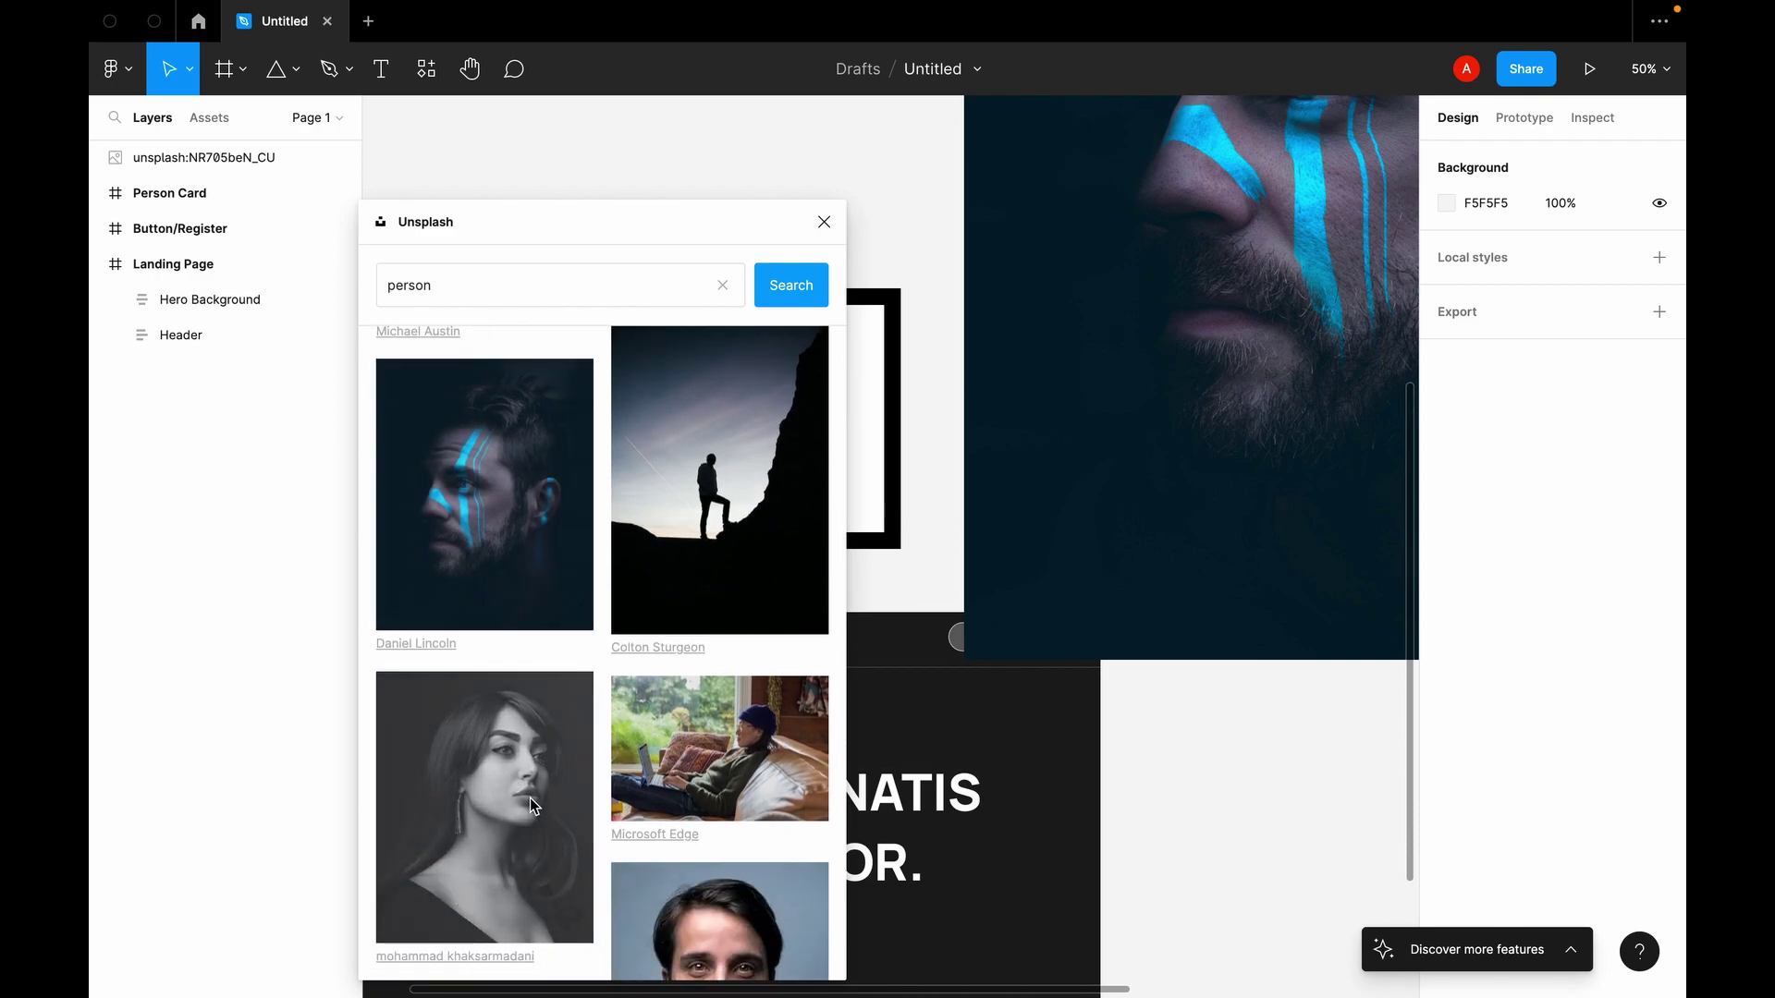
scroll(529, 797, "down", 1)
left_click_drag(501, 723, 1252, 285)
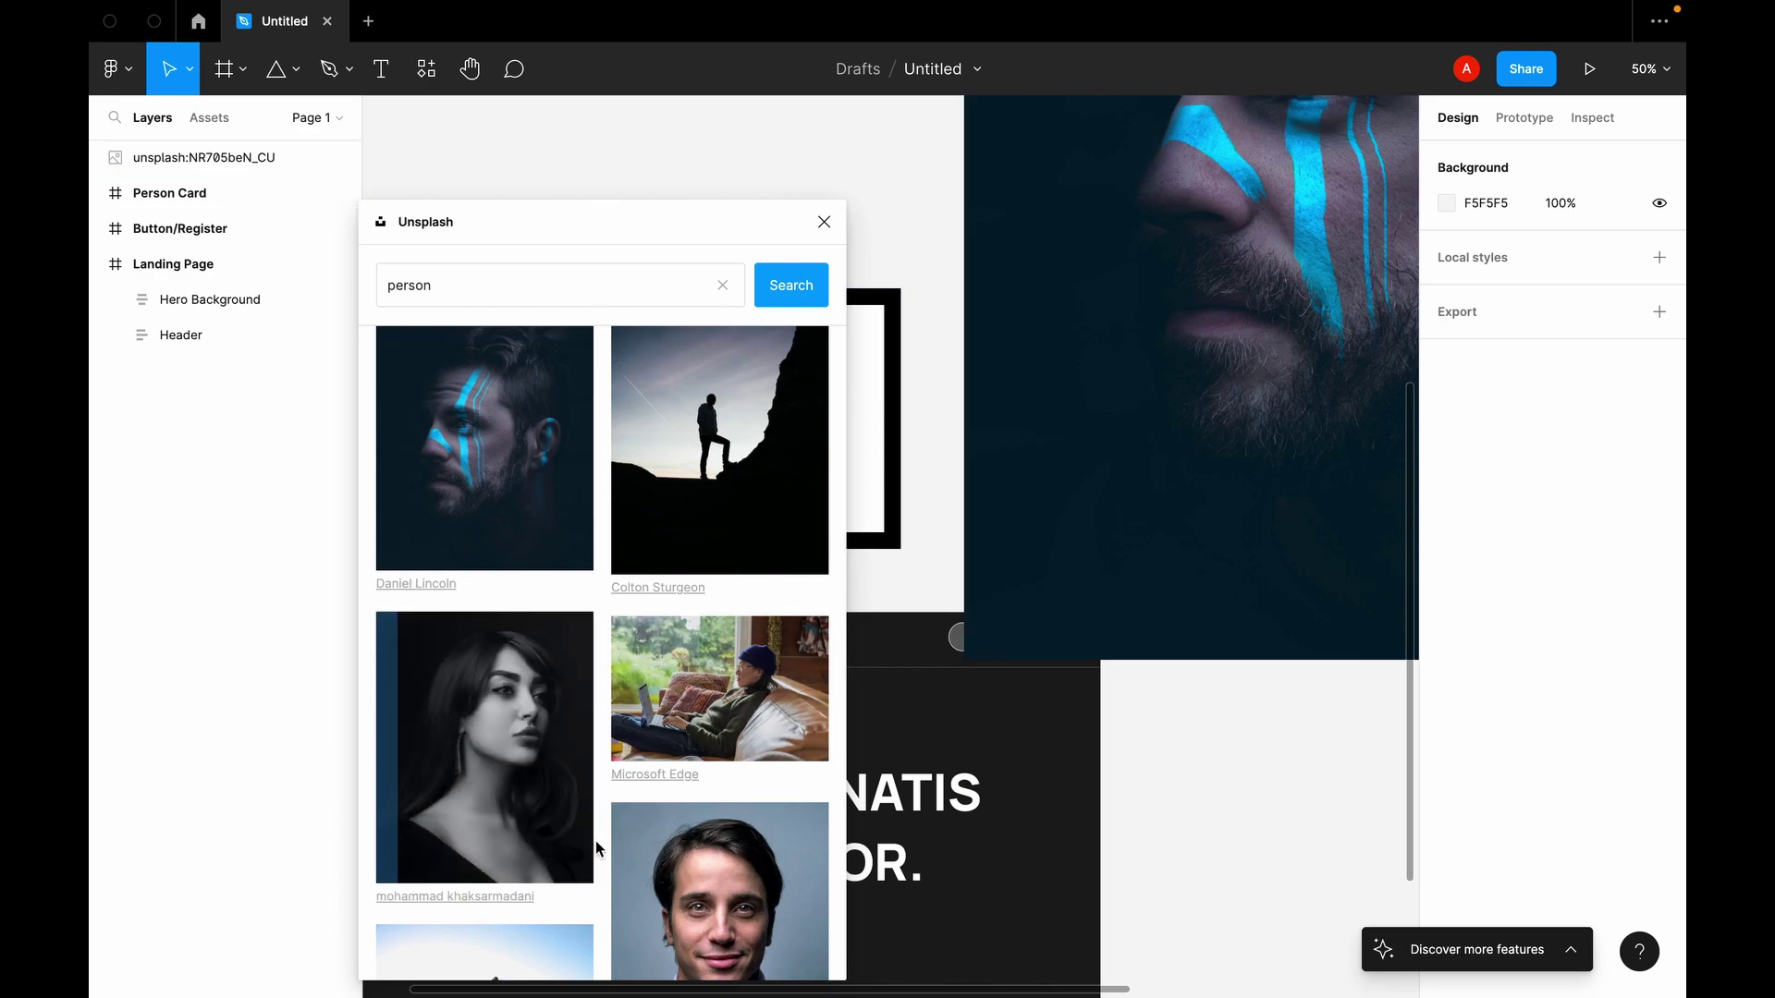
Step: Find the portrait of the bearded man in a gray knit sweater, insert it onto the canvas, and close the Unsplash plugin
scroll(595, 841, "down", 15)
scroll(595, 840, "down", 20)
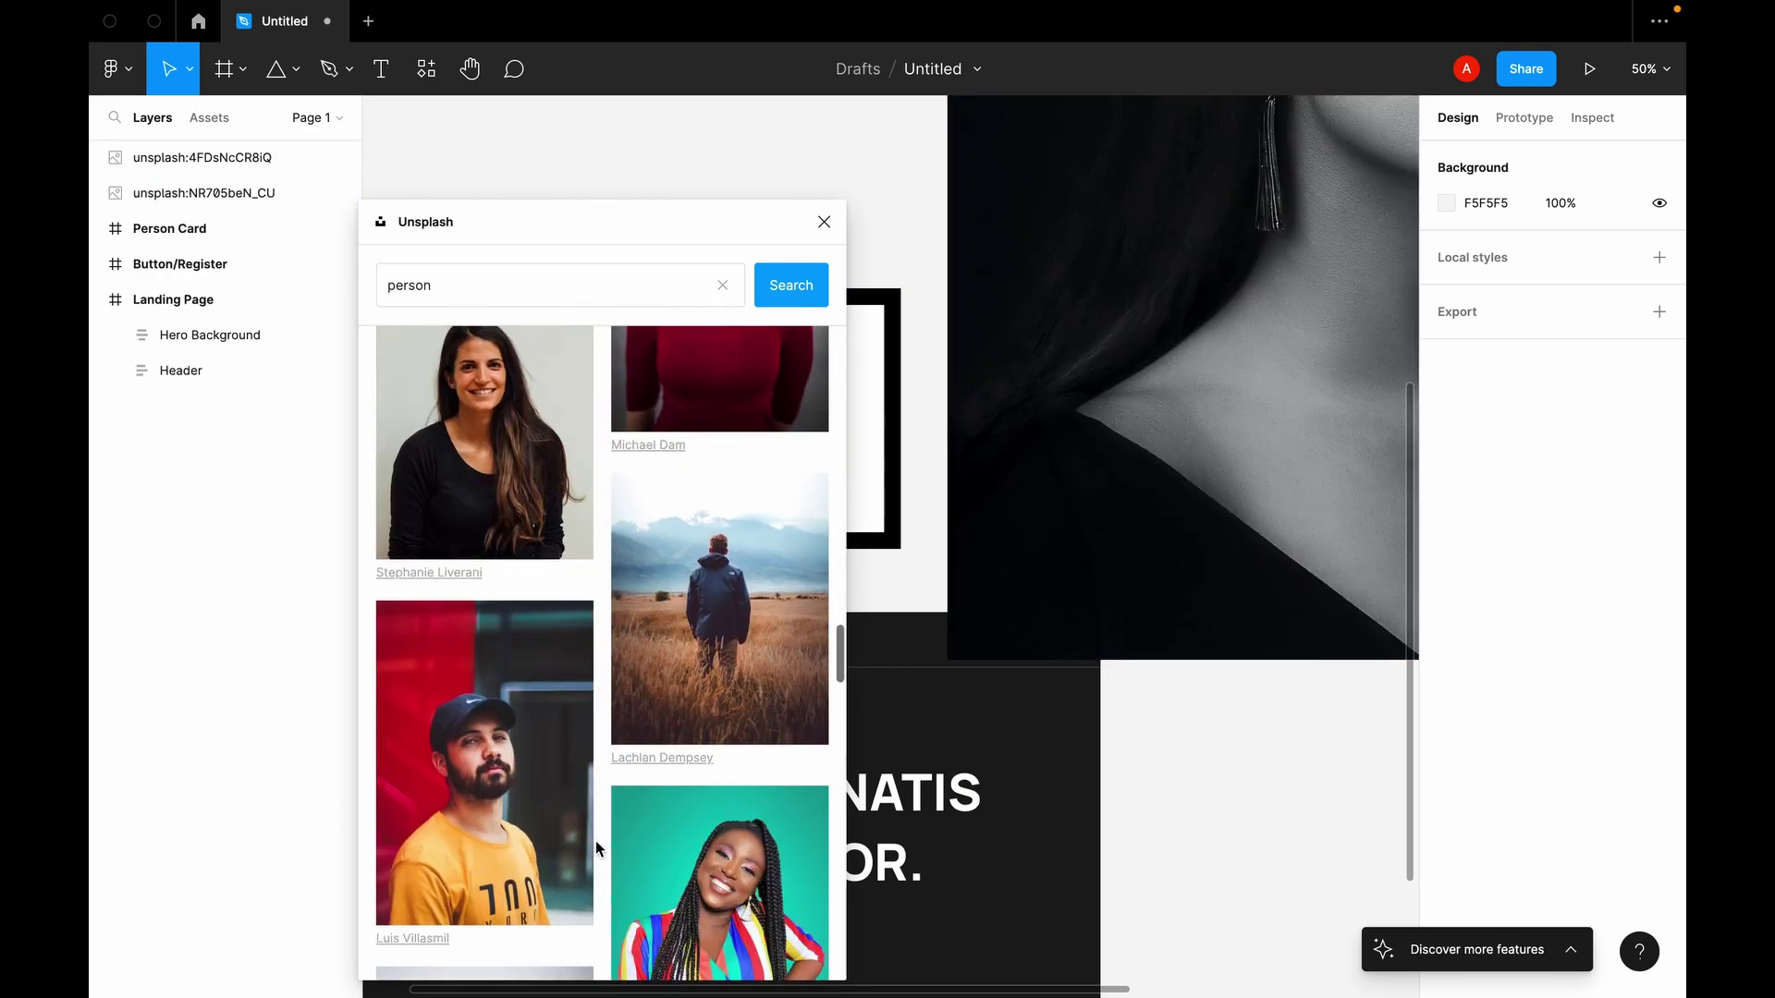
scroll(596, 841, "down", 15)
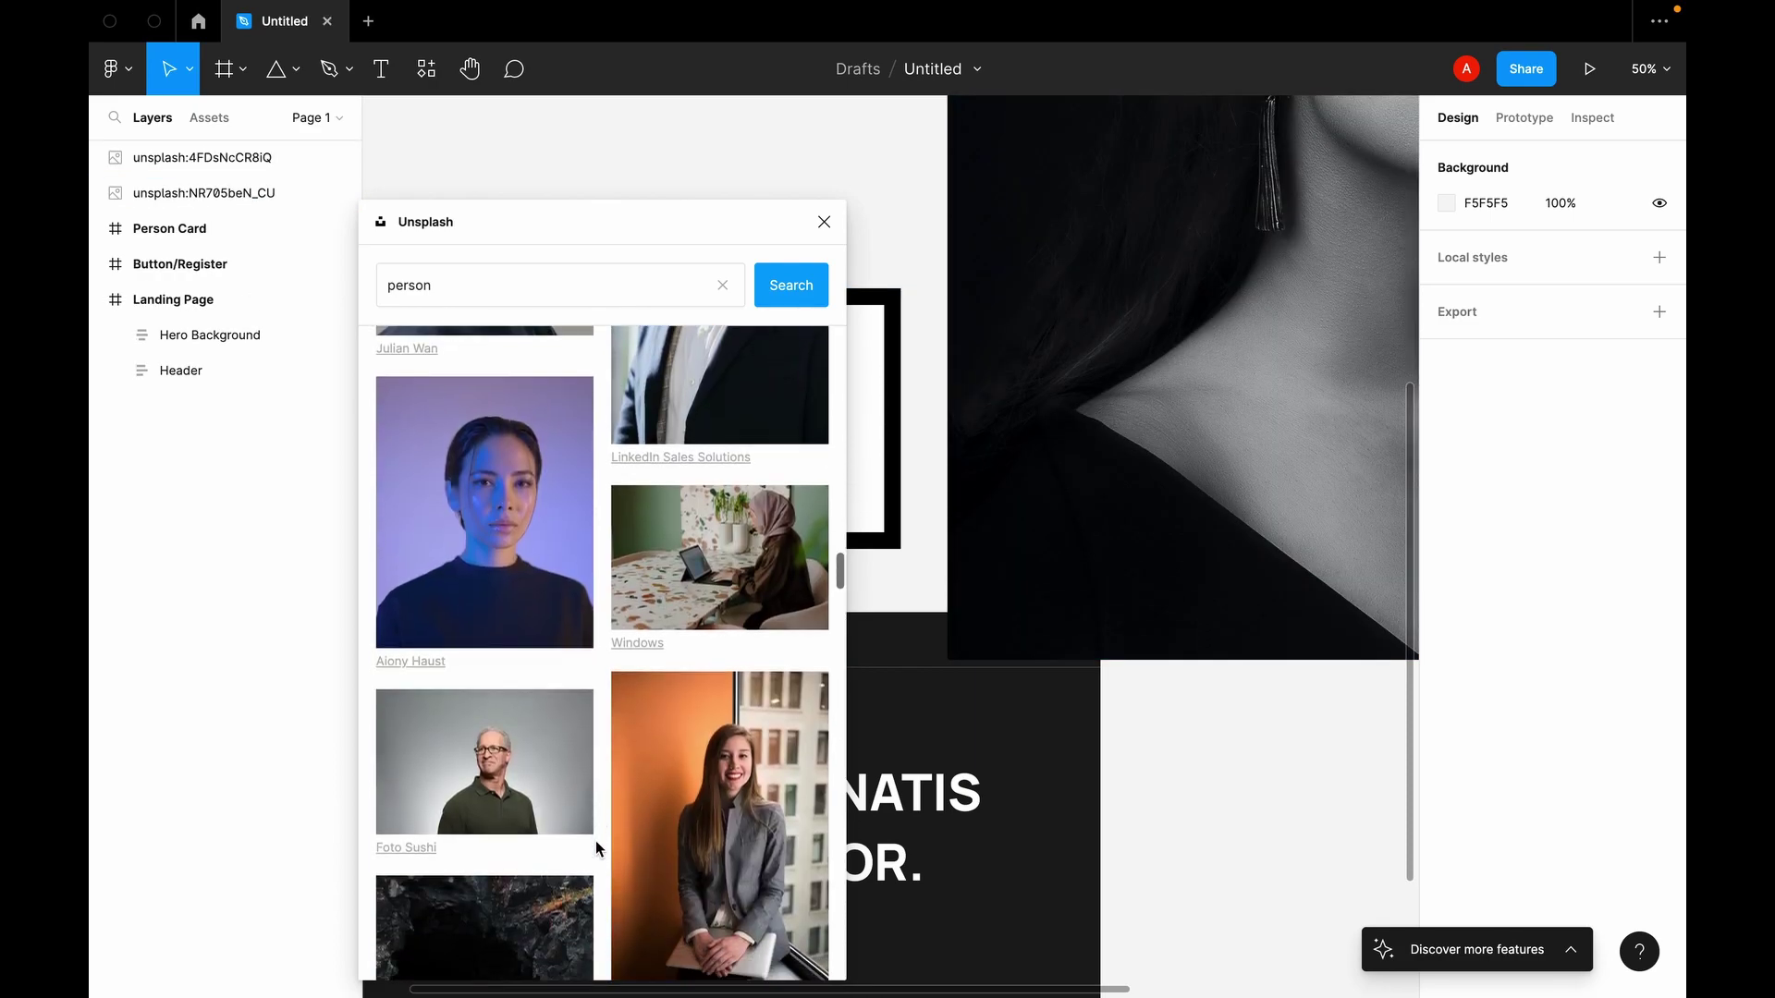
scroll(596, 840, "down", 15)
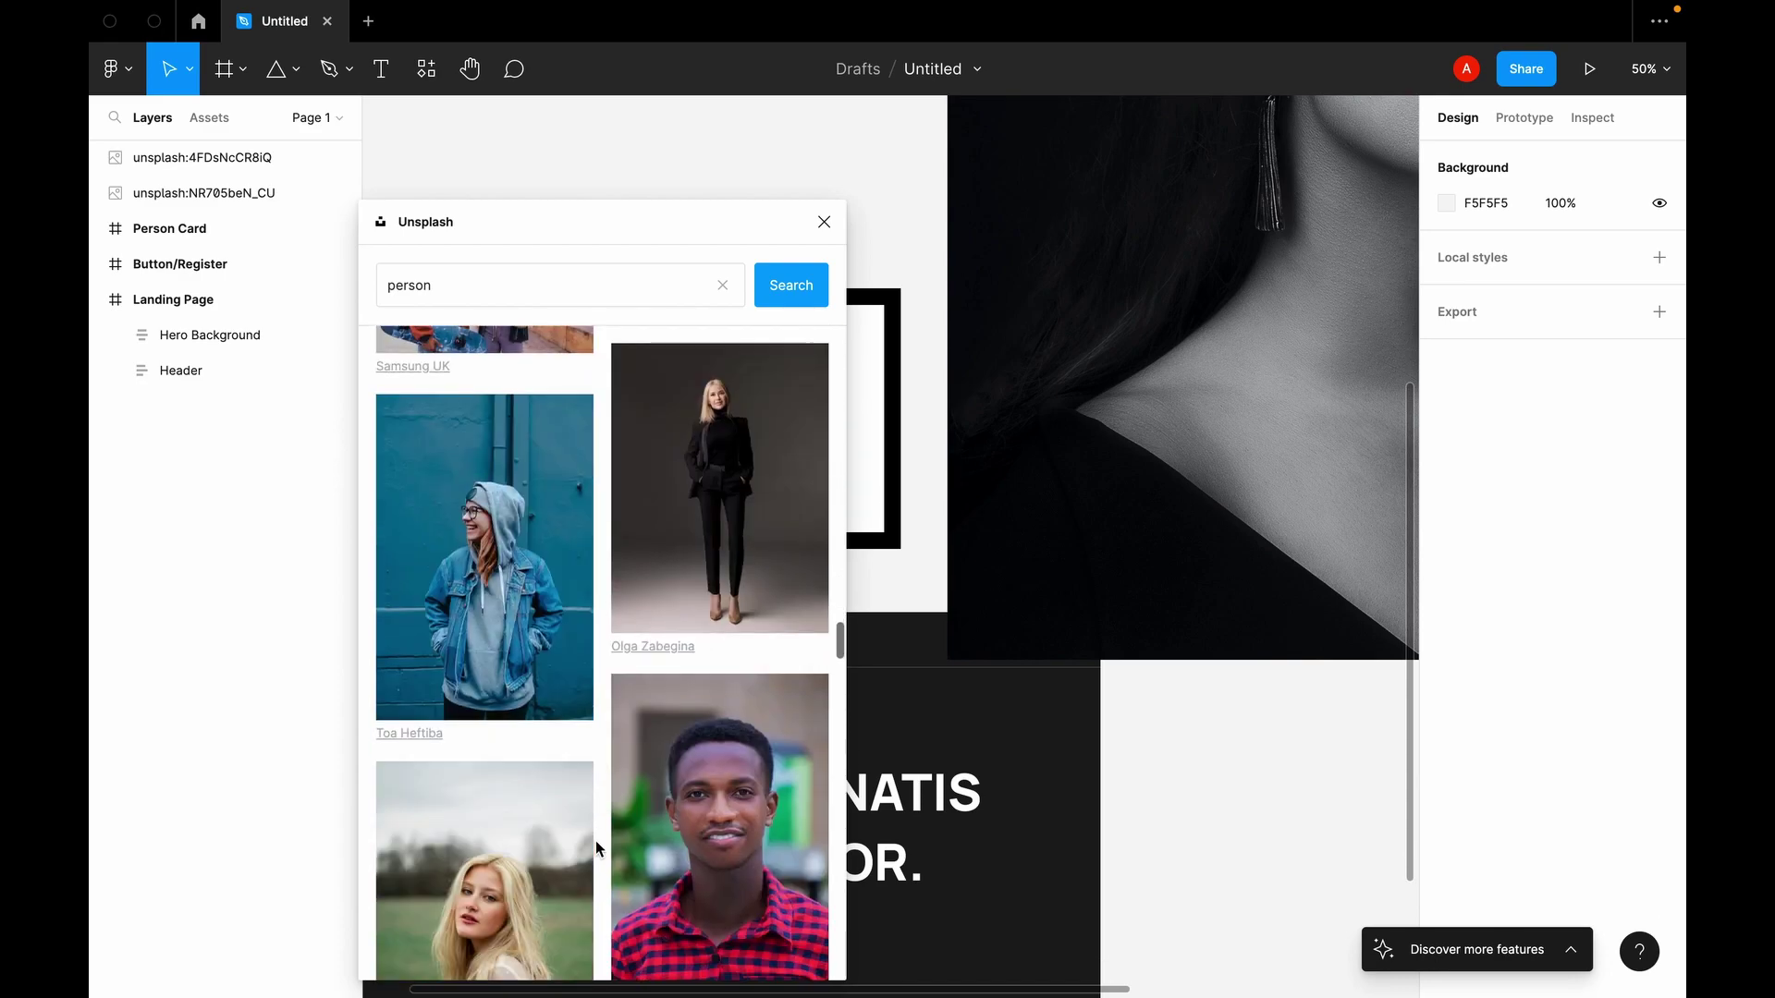
scroll(595, 840, "down", 15)
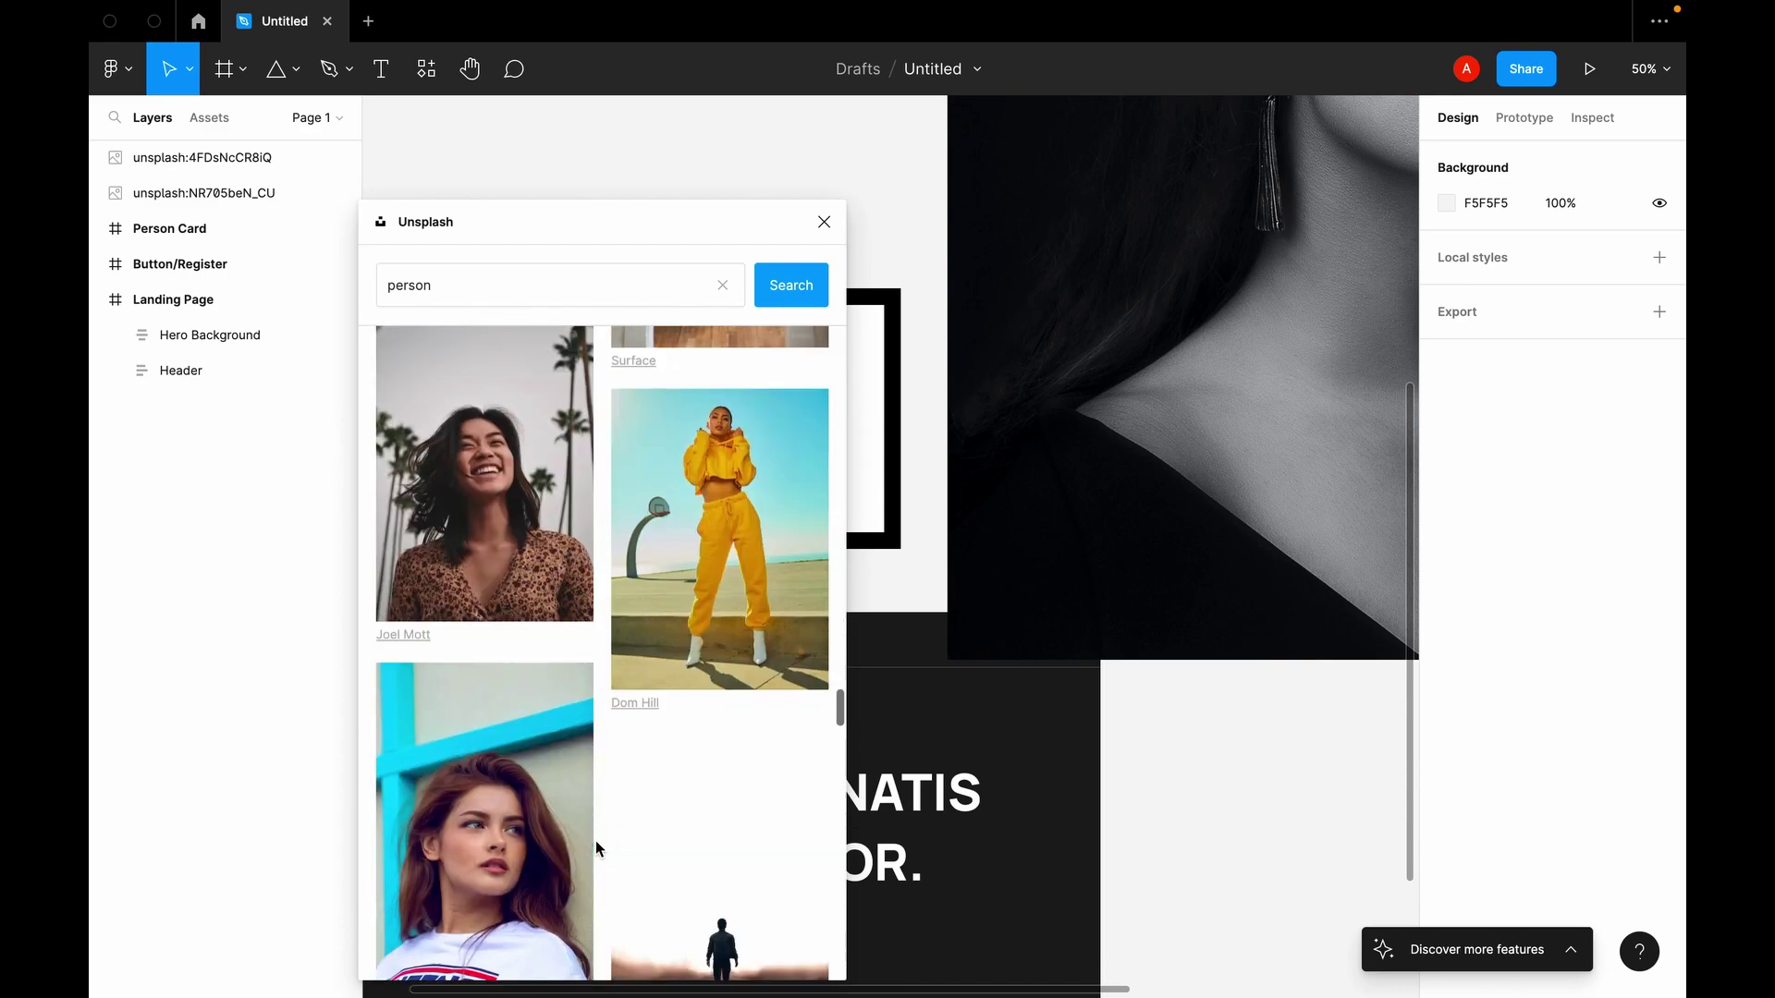
scroll(597, 857, "down", 10)
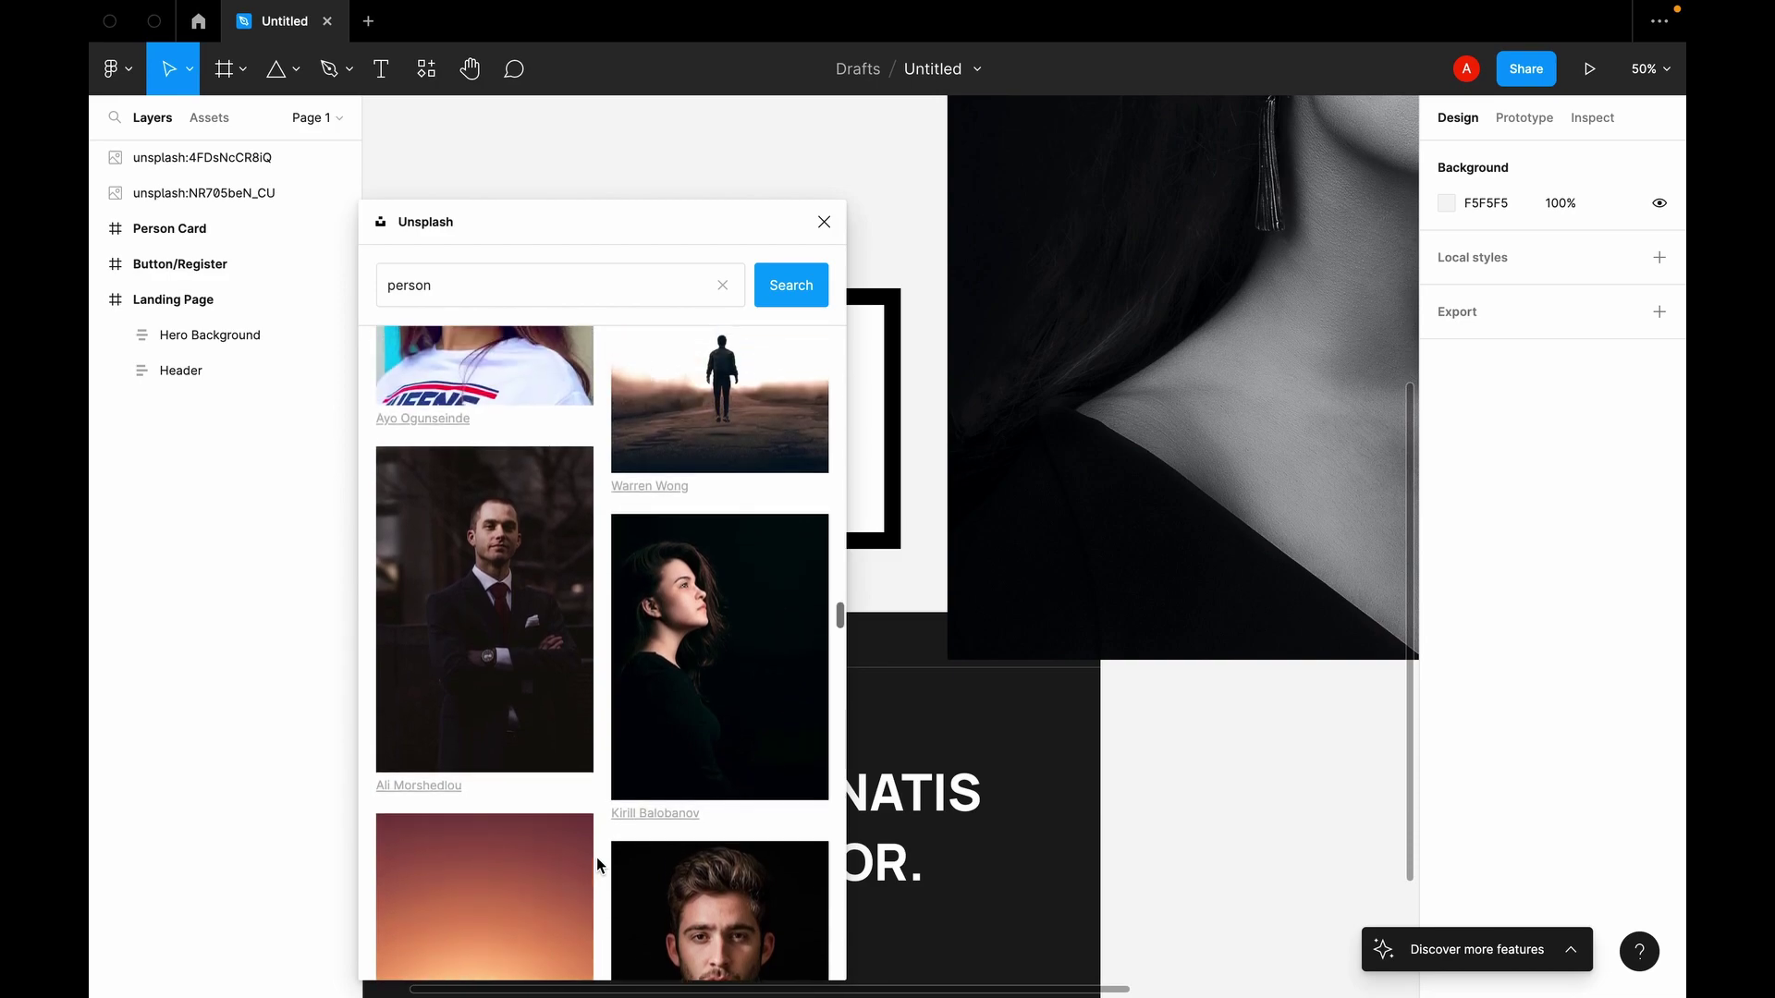
scroll(596, 857, "down", 5)
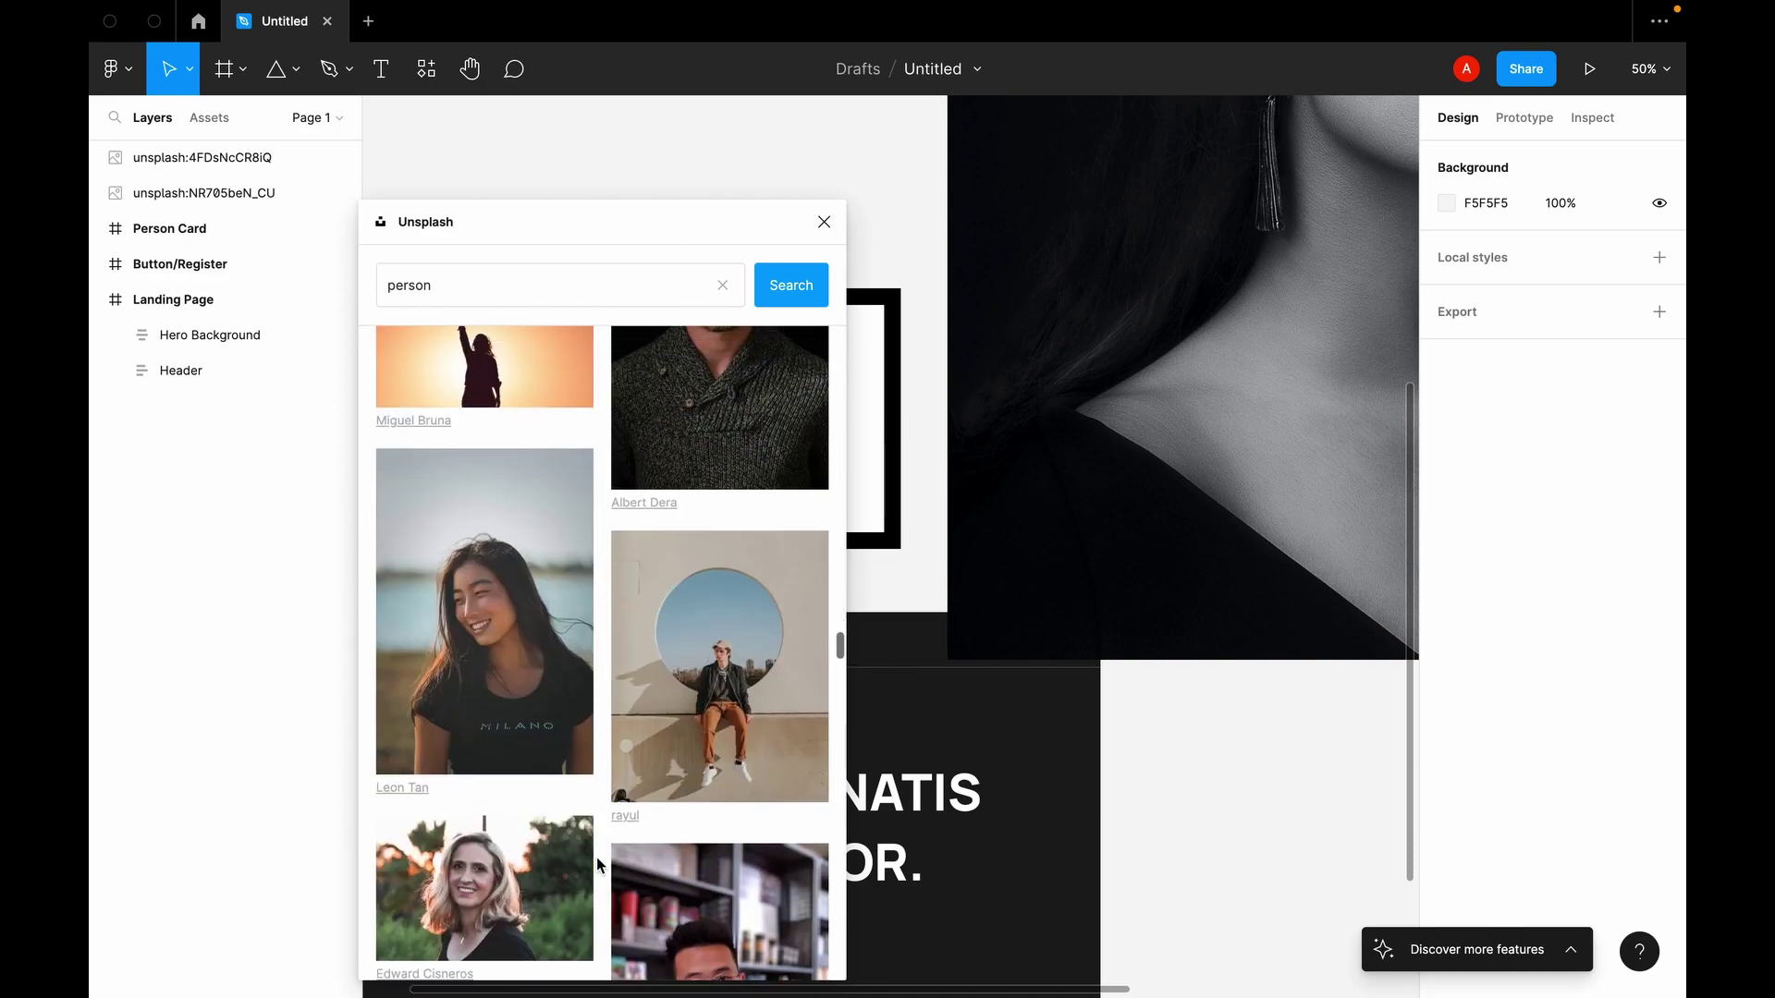
scroll(596, 857, "up", 7)
left_click_drag(700, 741, 1285, 364)
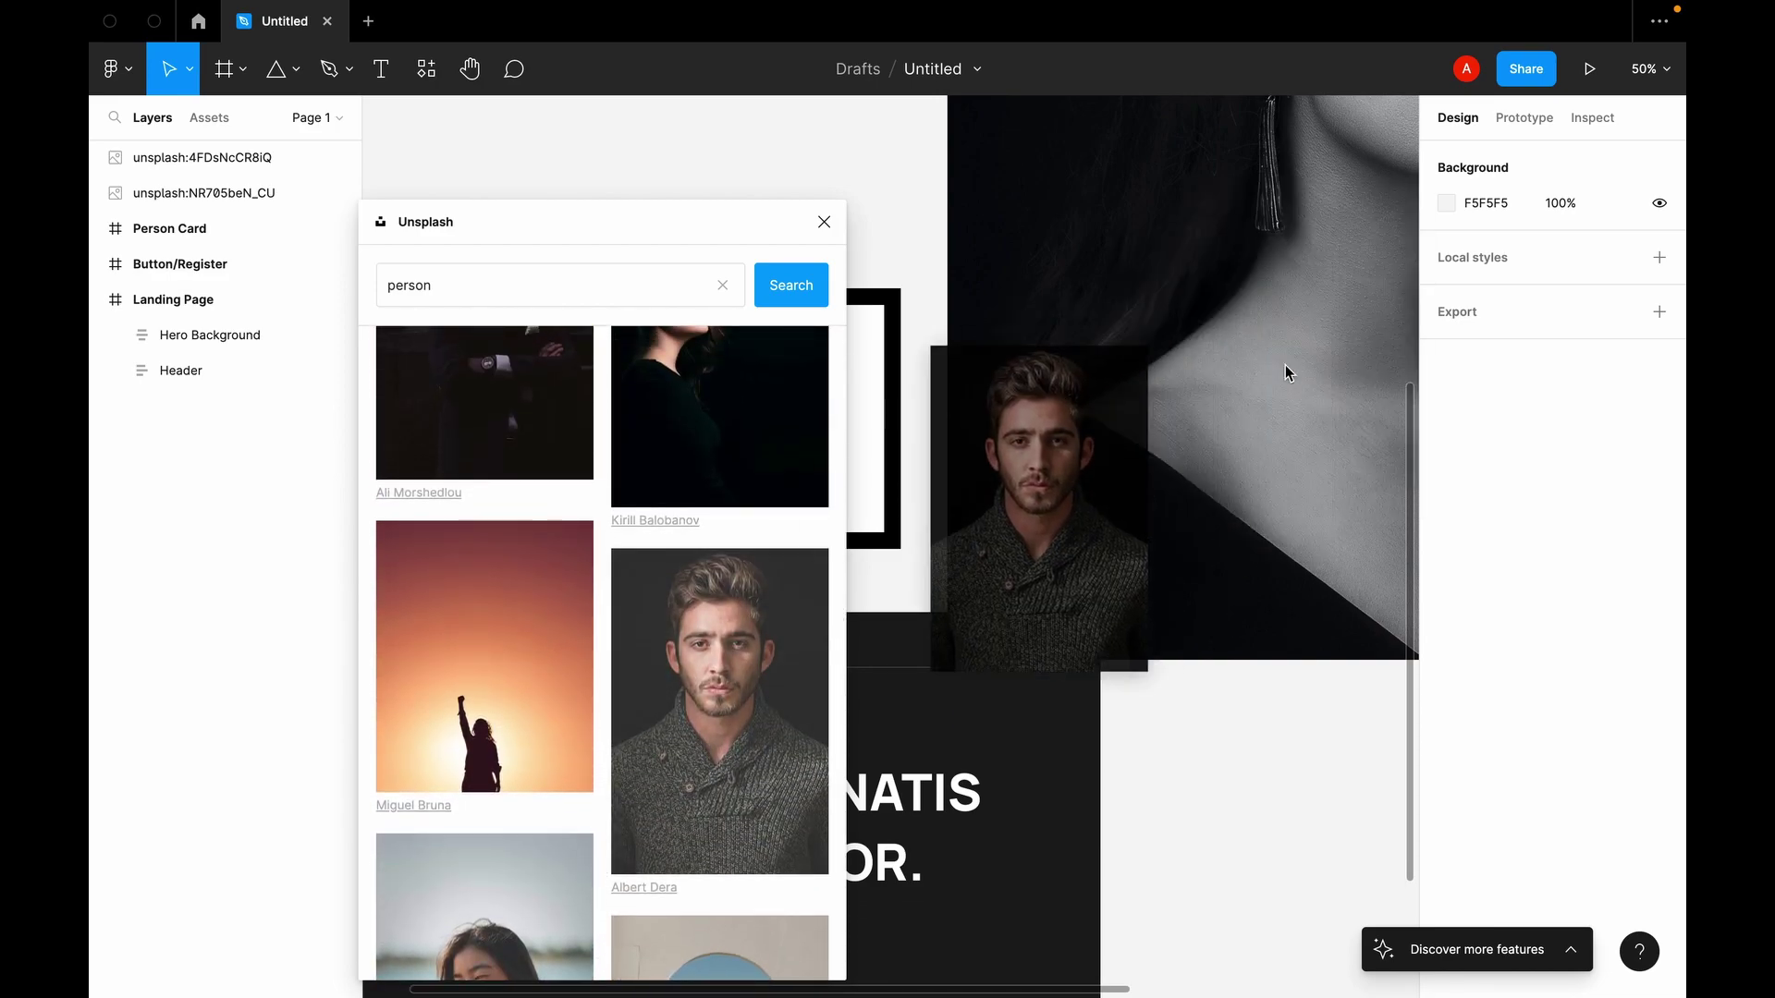
left_click(825, 220)
Step: Resize the bearded man's photo to 360 by 470 and place it inside the Person Card frame, filling it exactly
scroll(846, 303, "up", 3)
scroll(846, 303, "right", 2)
scroll(846, 305, "up", 3)
scroll(846, 305, "right", 3)
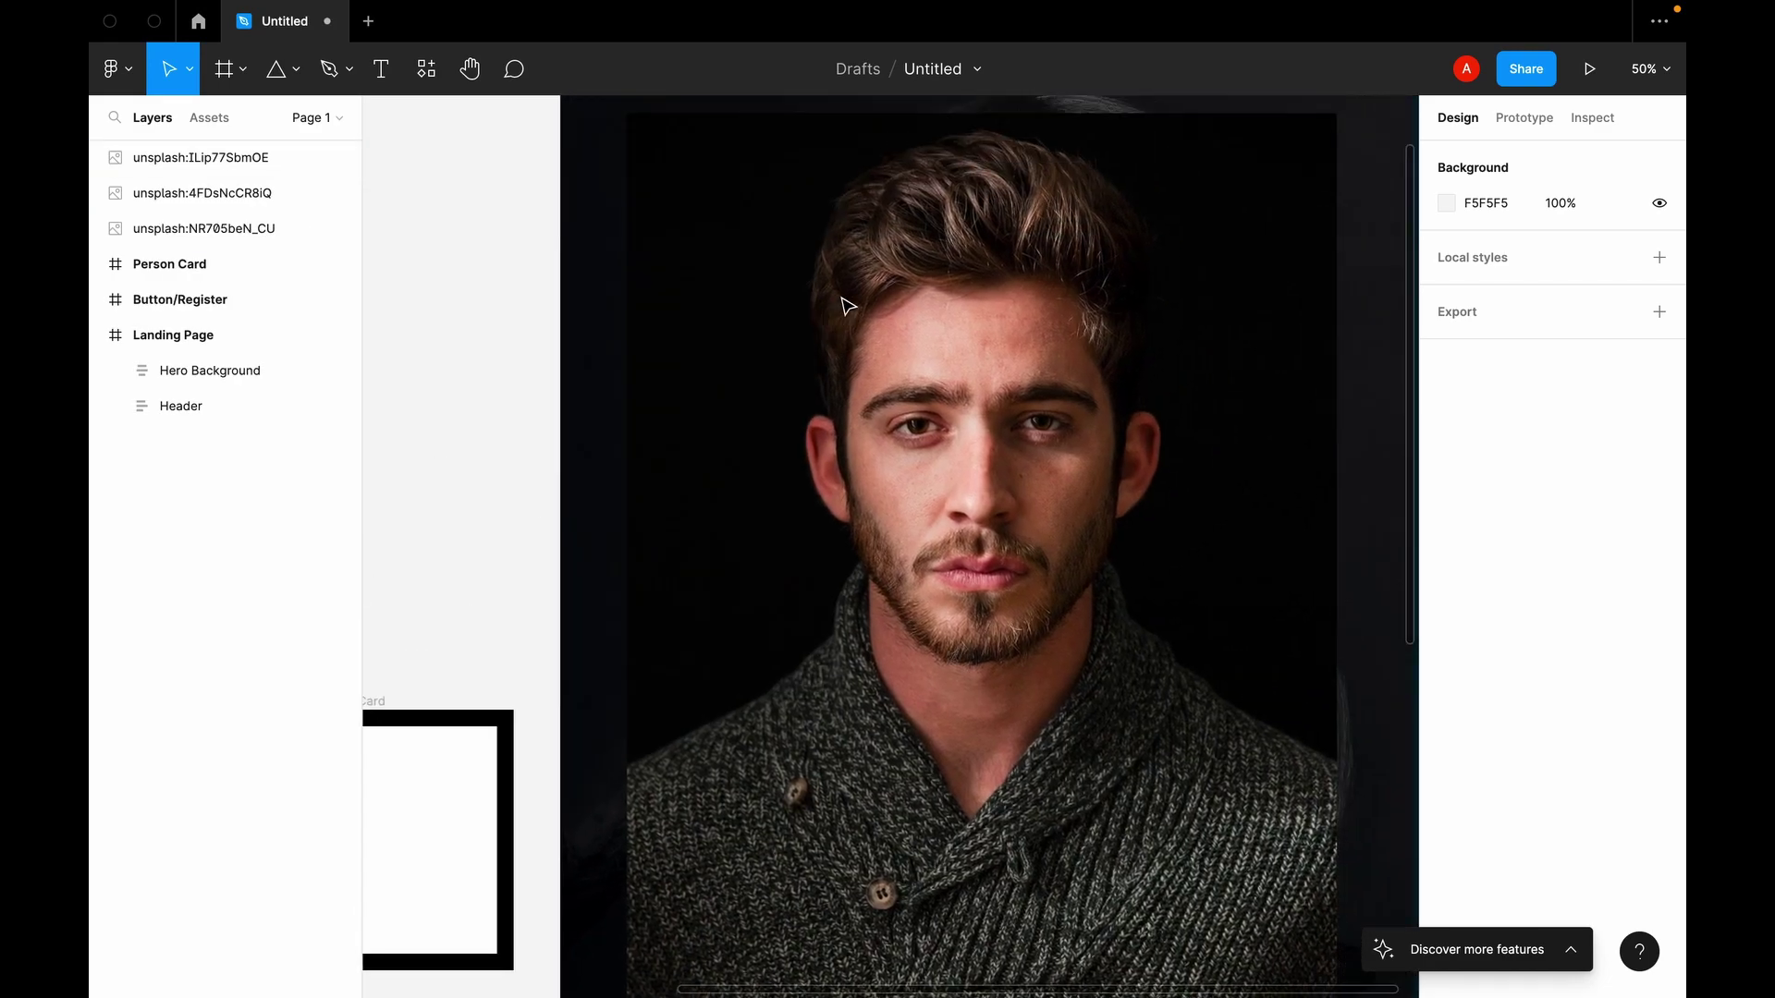
scroll(846, 305, "left", 10)
scroll(846, 305, "down", 5)
scroll(846, 305, "right", 5)
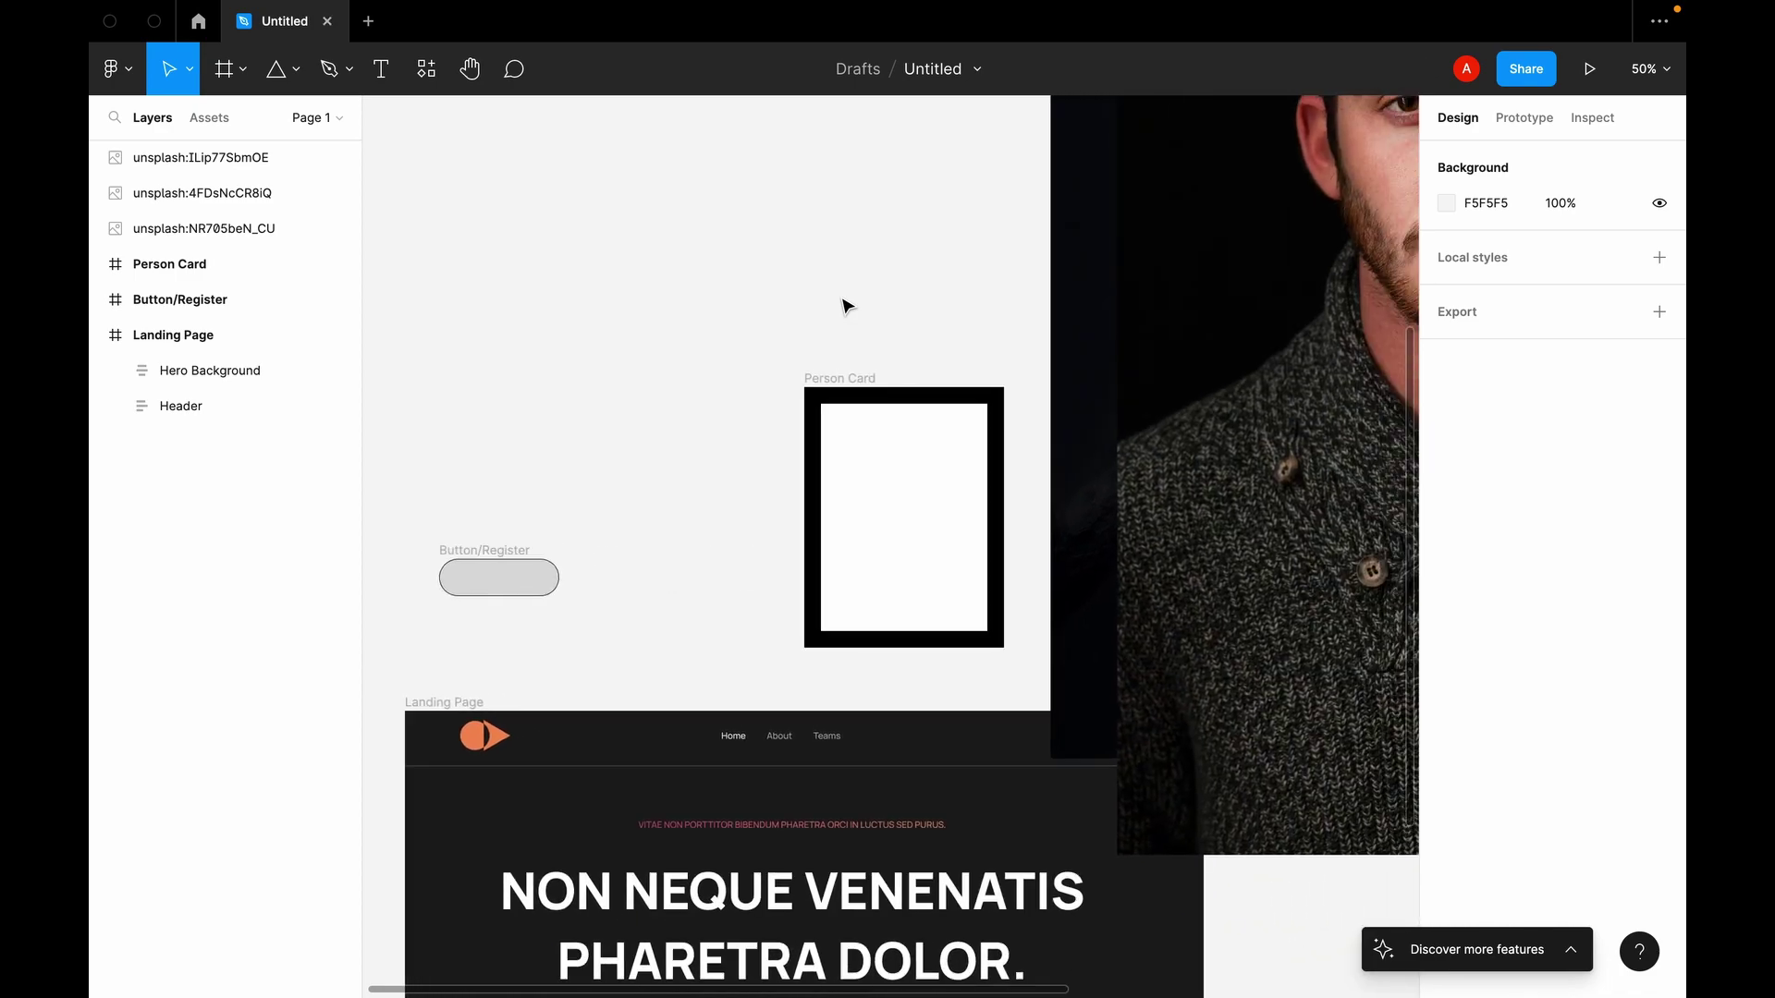
left_click(1096, 373)
left_click_drag(1082, 435, 1121, 622)
left_click(1489, 260)
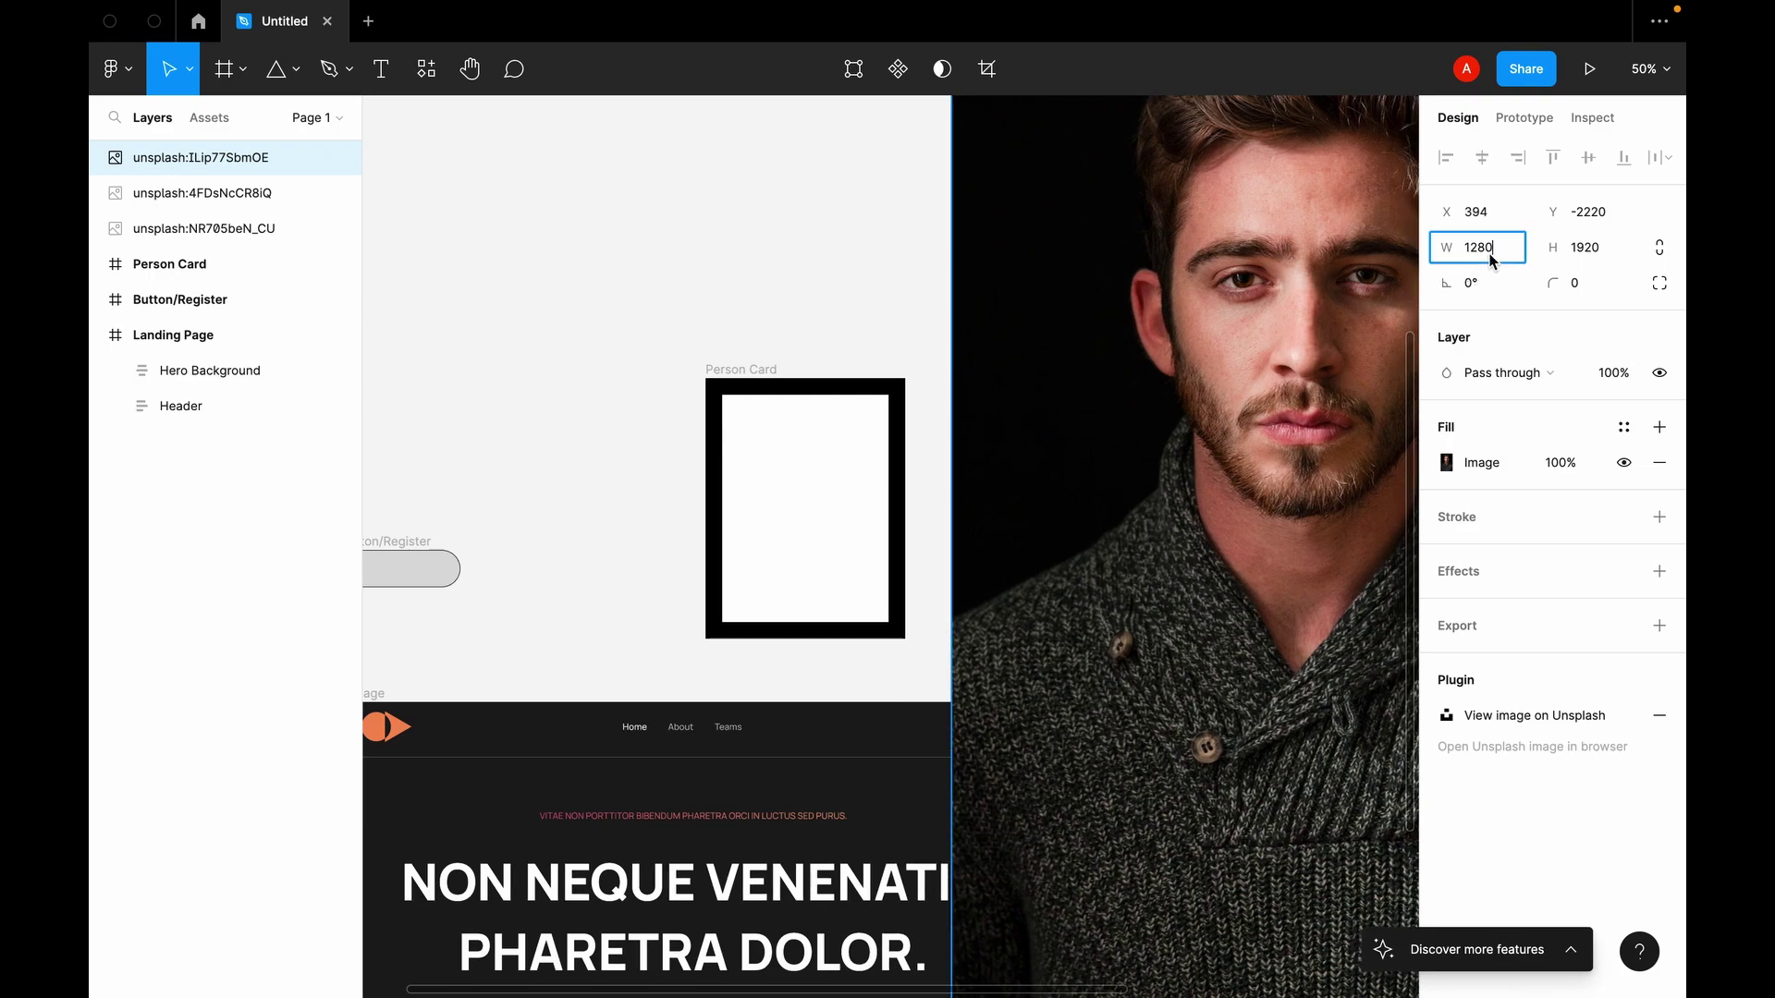
type("360")
key("Tab")
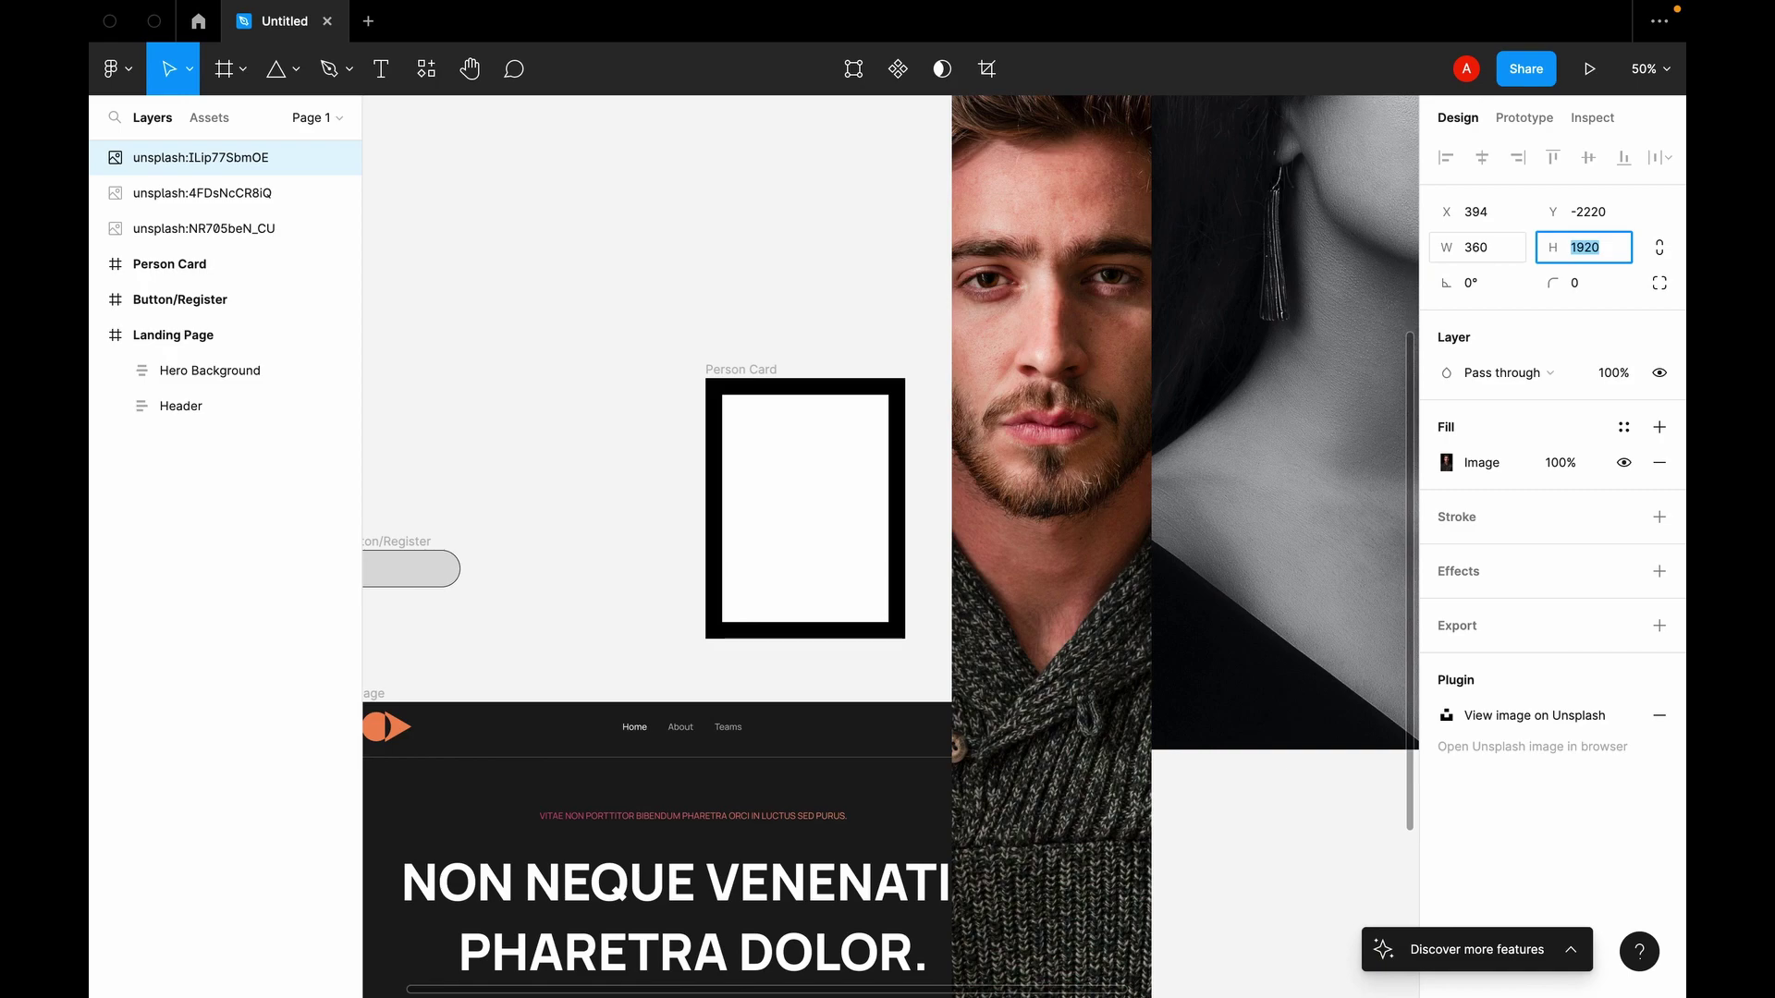
type("470")
key("Return")
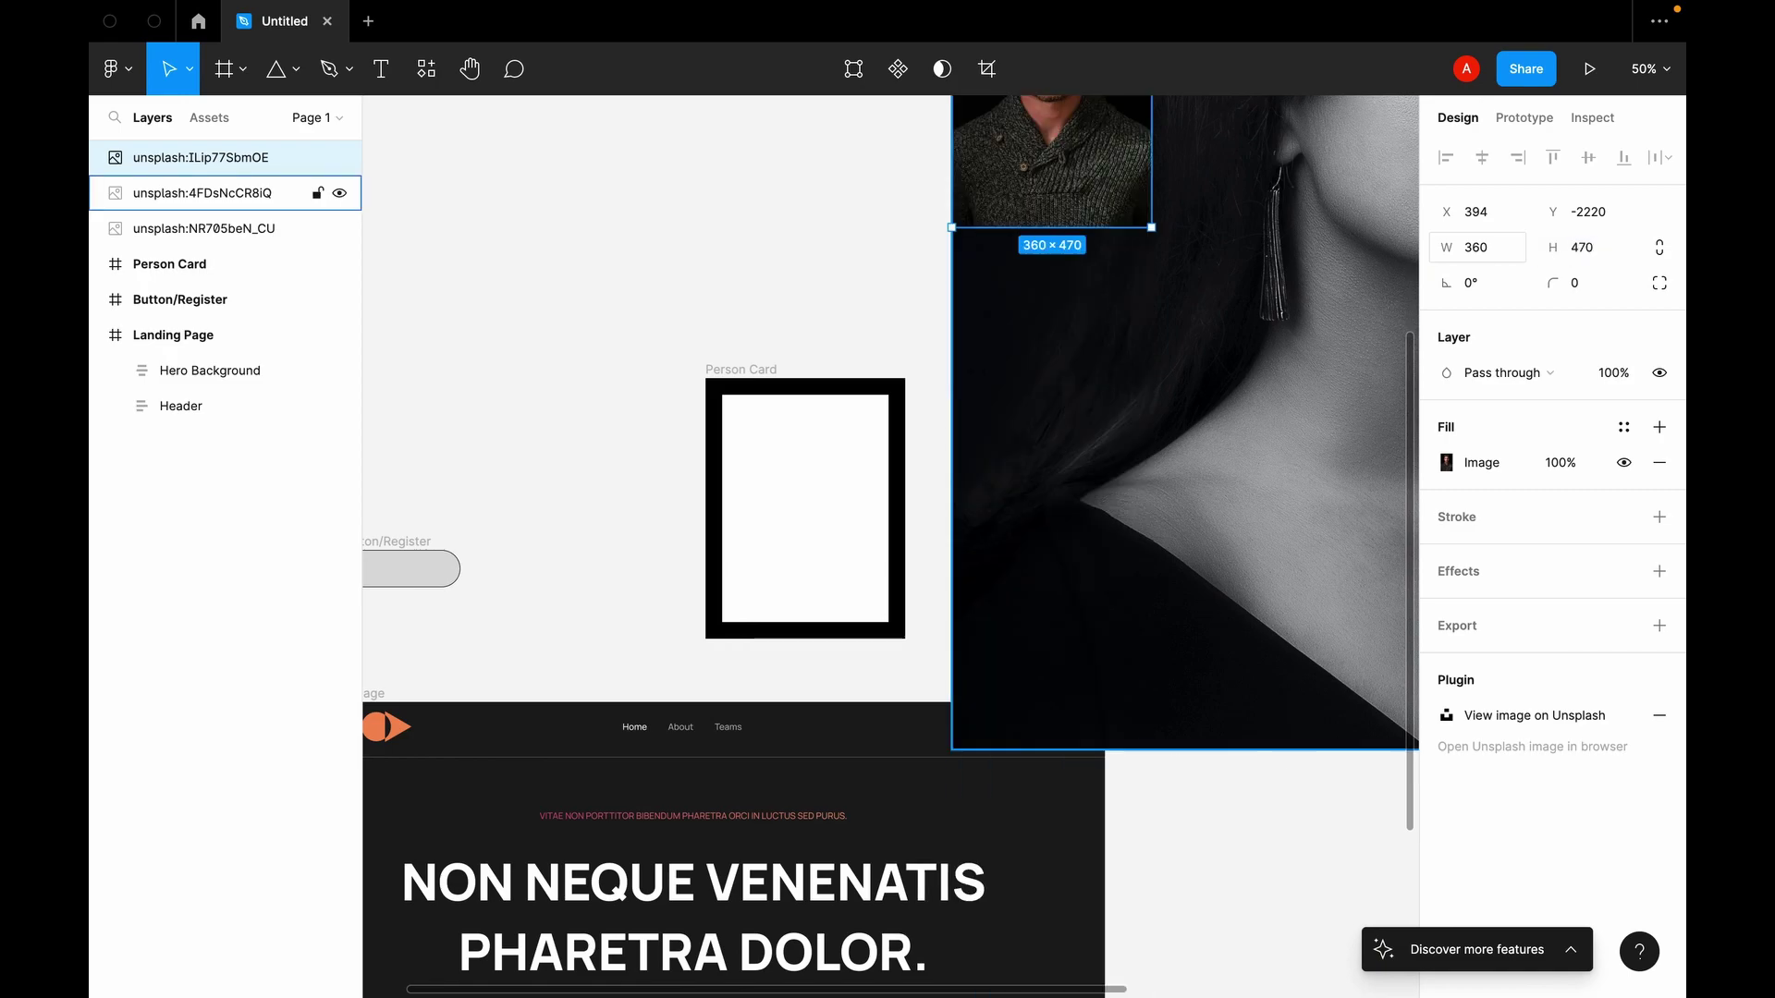
left_click_drag(811, 514, 777, 596)
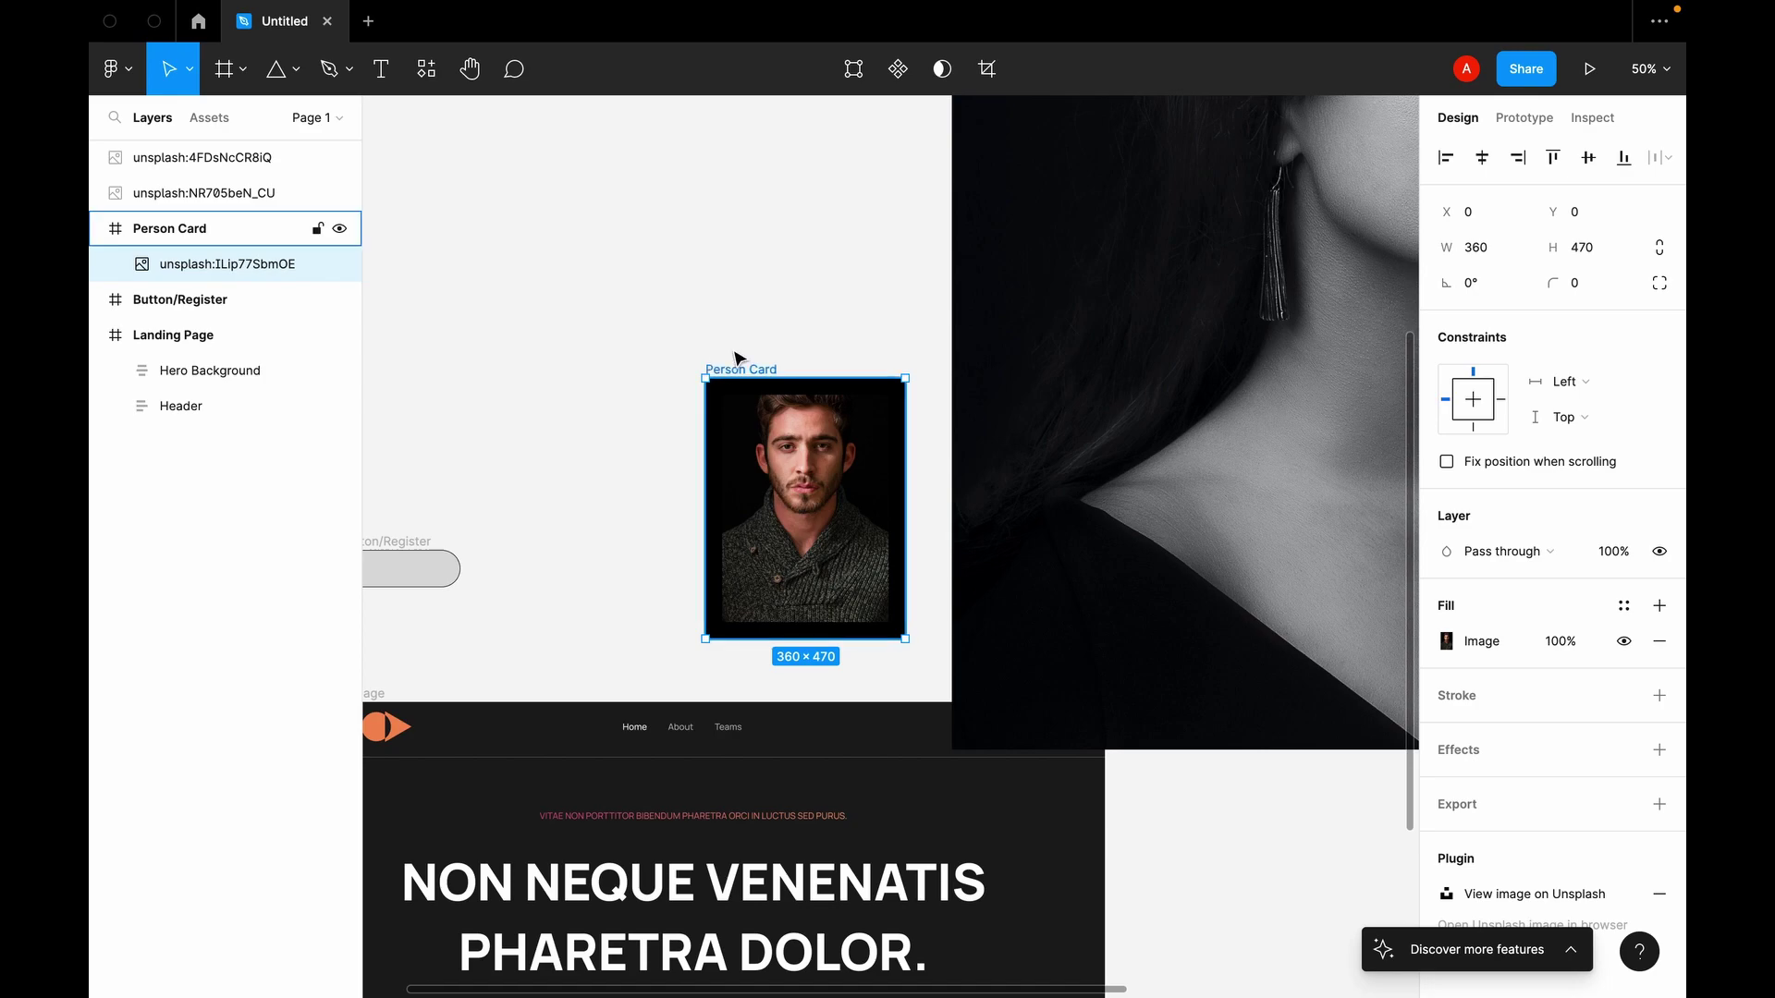
left_click(702, 350)
left_click(847, 554)
left_click_drag(848, 554, 690, 467)
key("ctrl+z")
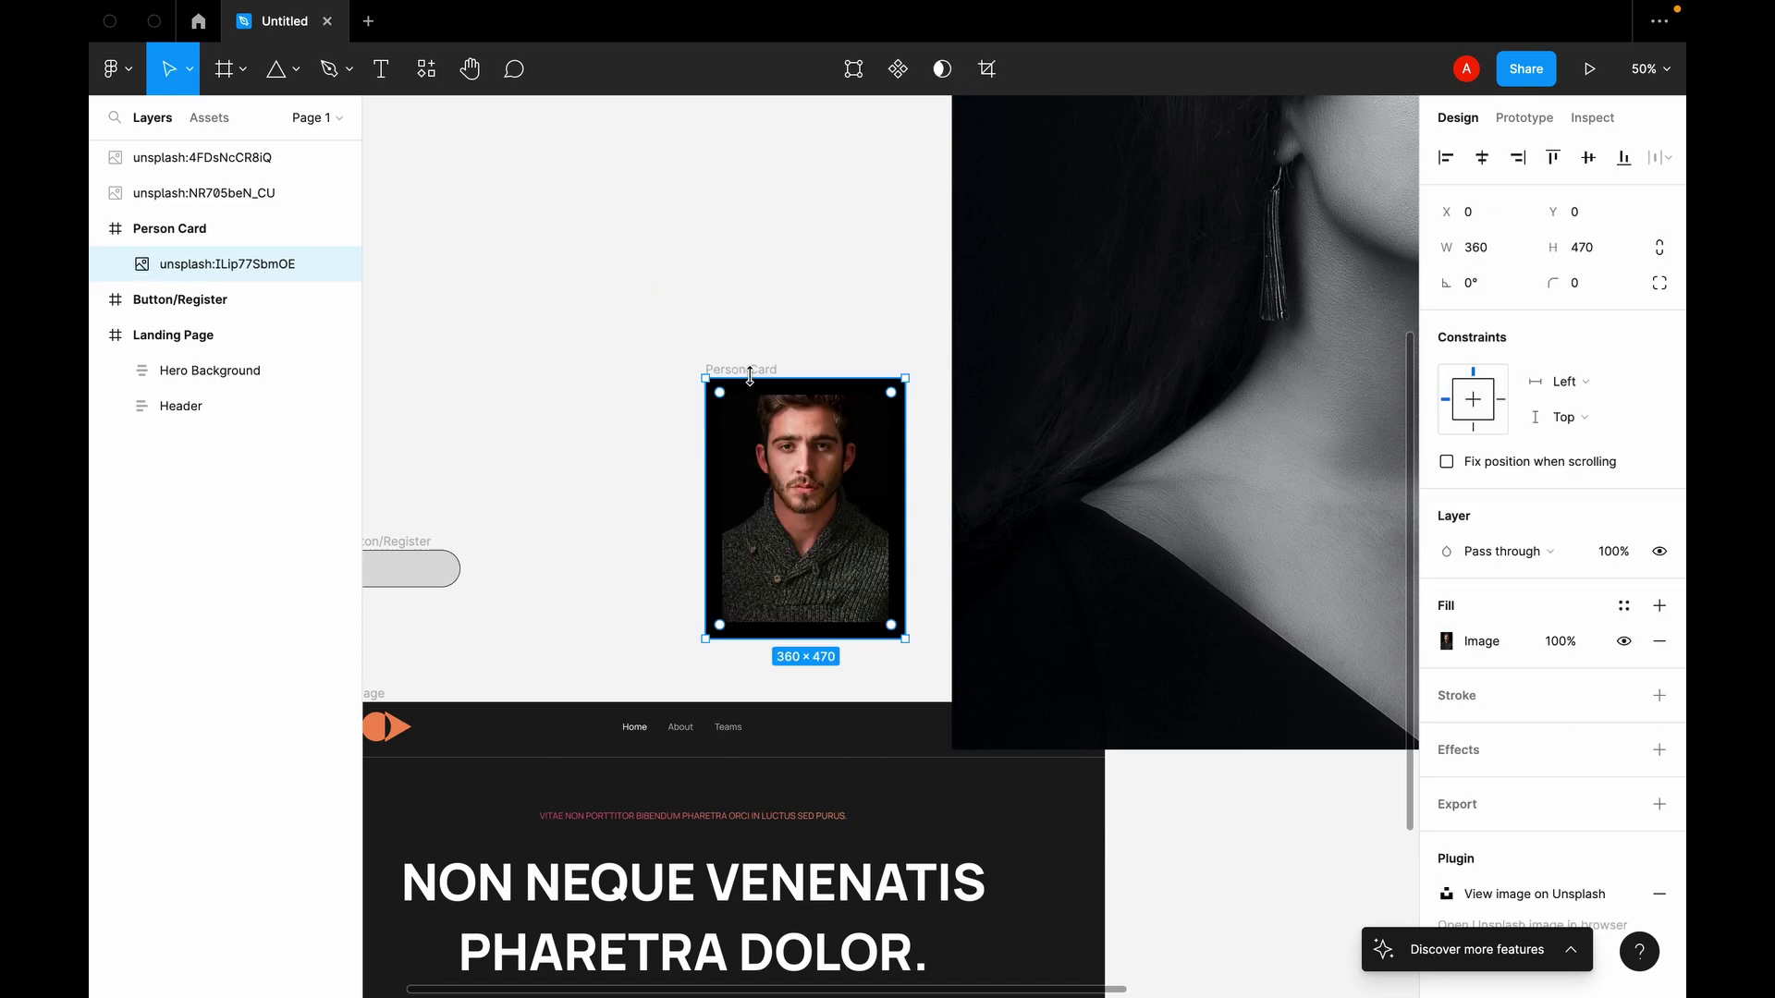
Step: Move the whole Person Card frame, including its photo, up and to the left, away from the large portraits
left_click(744, 369)
left_click_drag(807, 507, 652, 391)
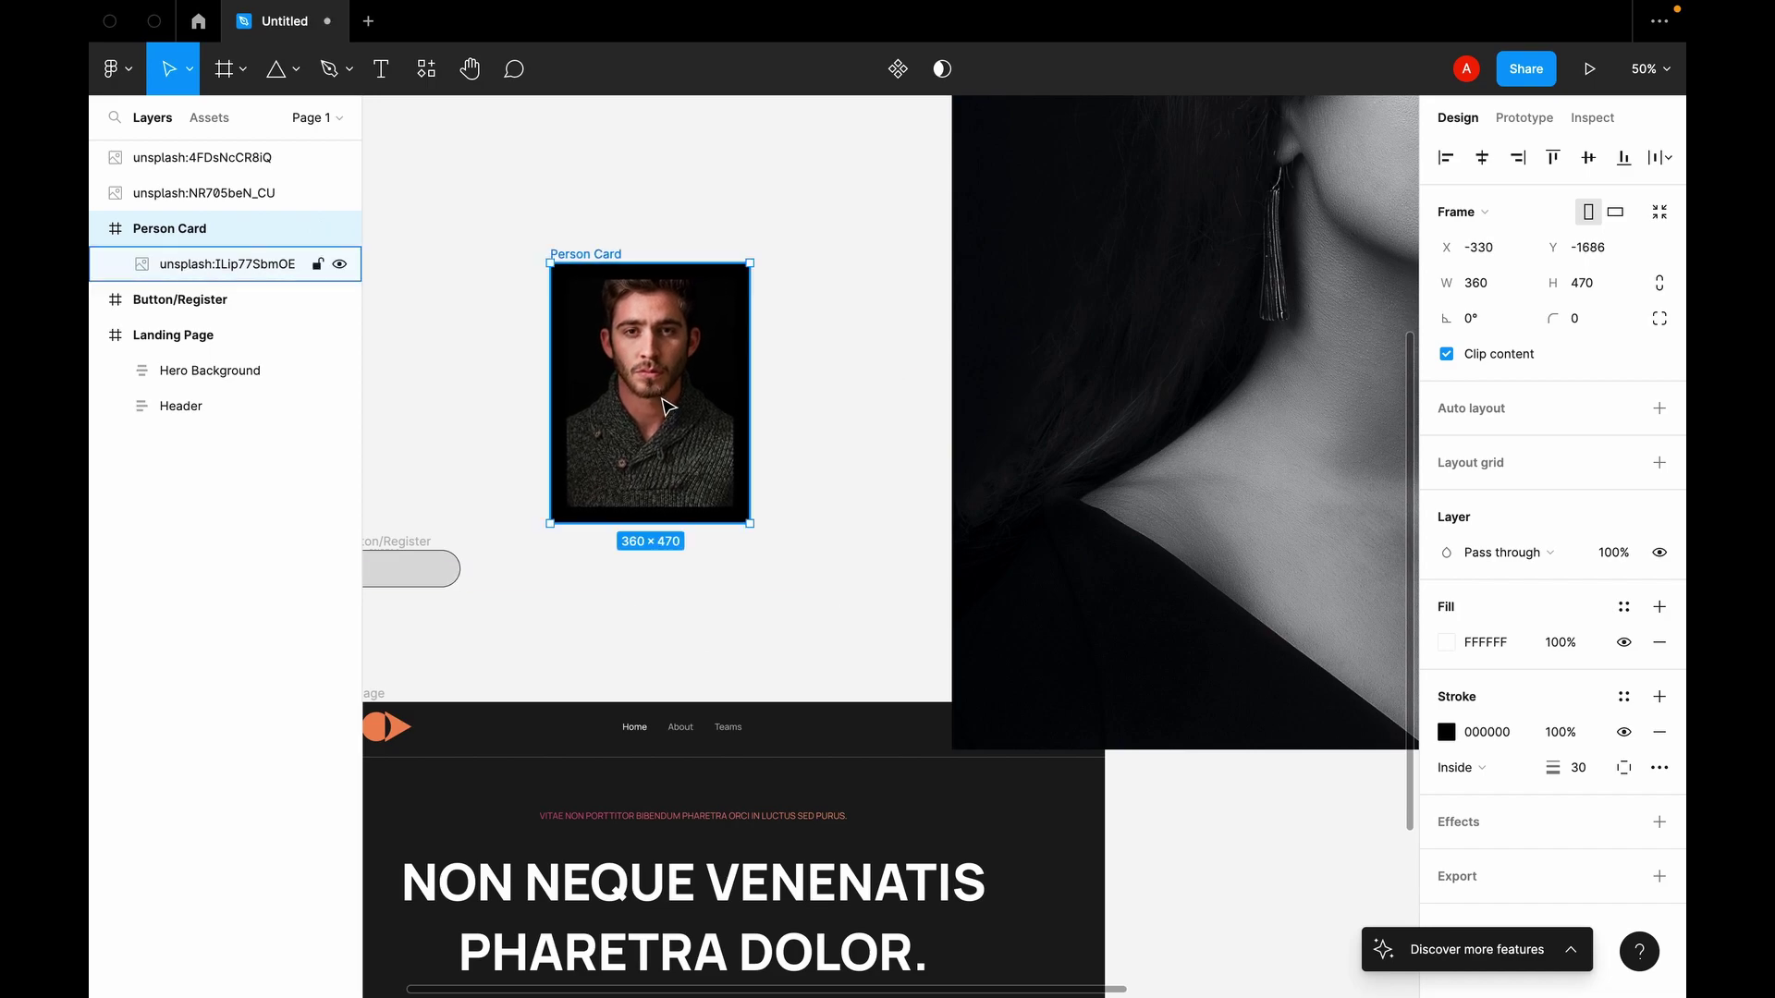
left_click(871, 407)
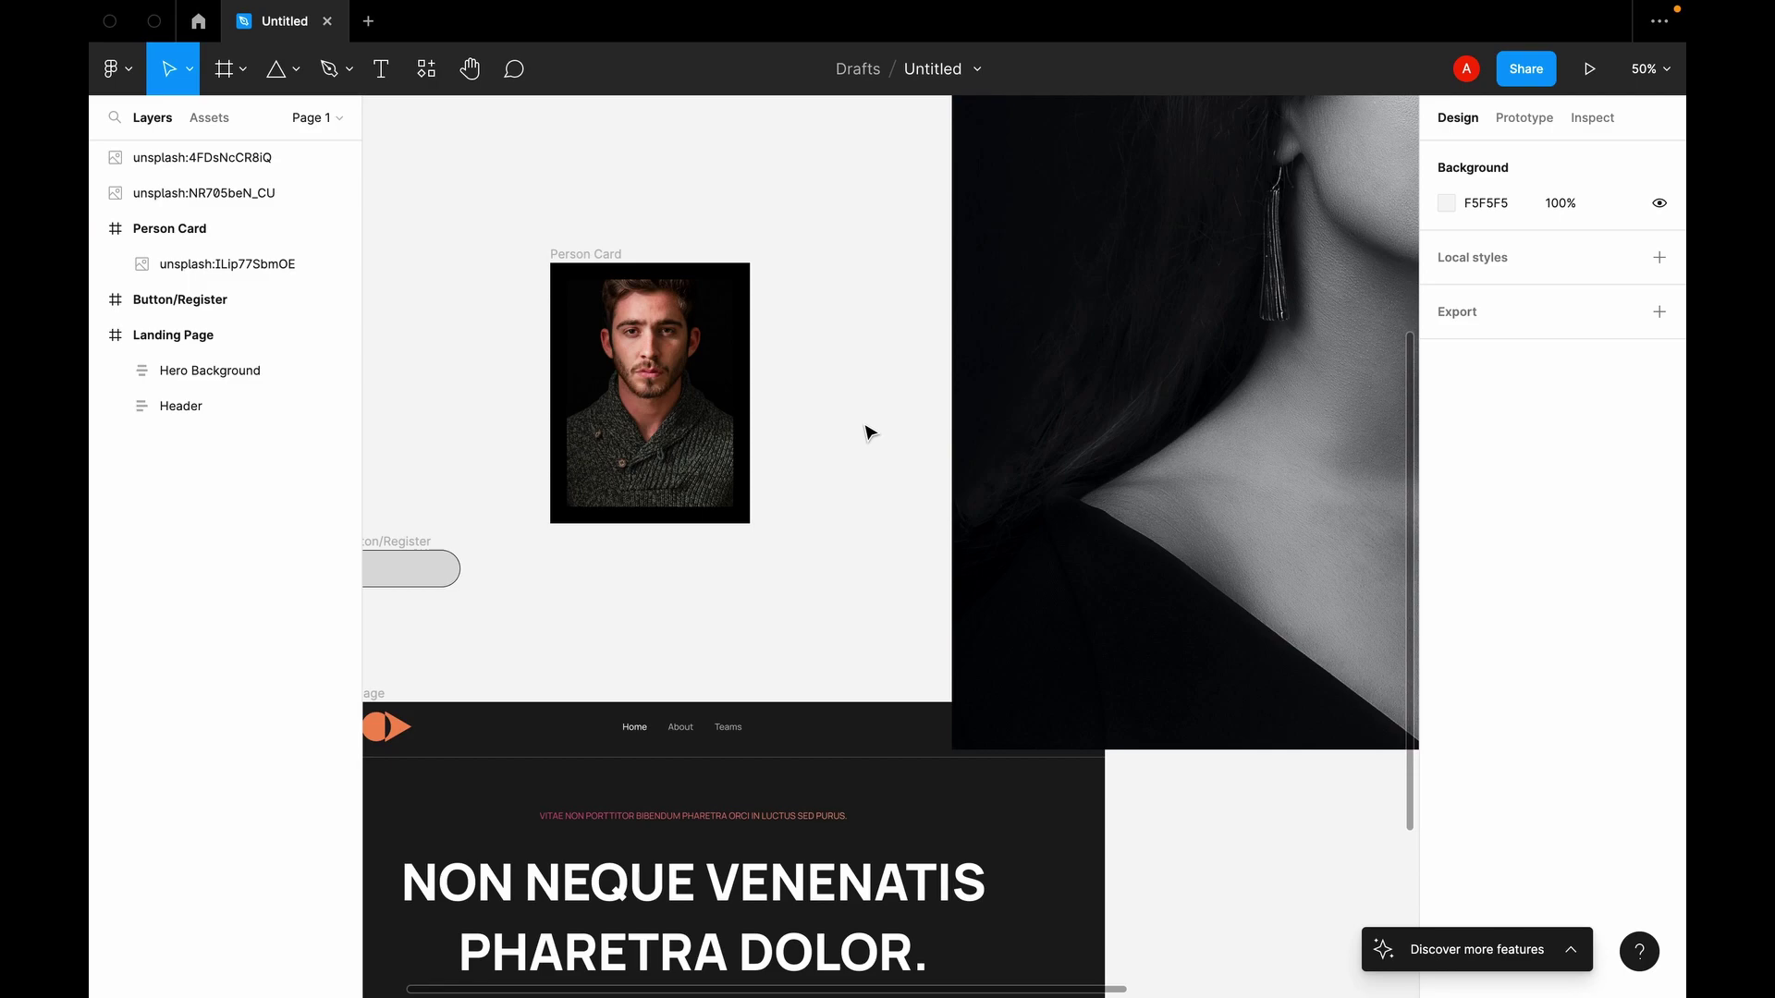
Step: Add a text layer above the Person Card and fill it with 2 words generated by the Lorem Ipsum plugin
right_click(814, 369)
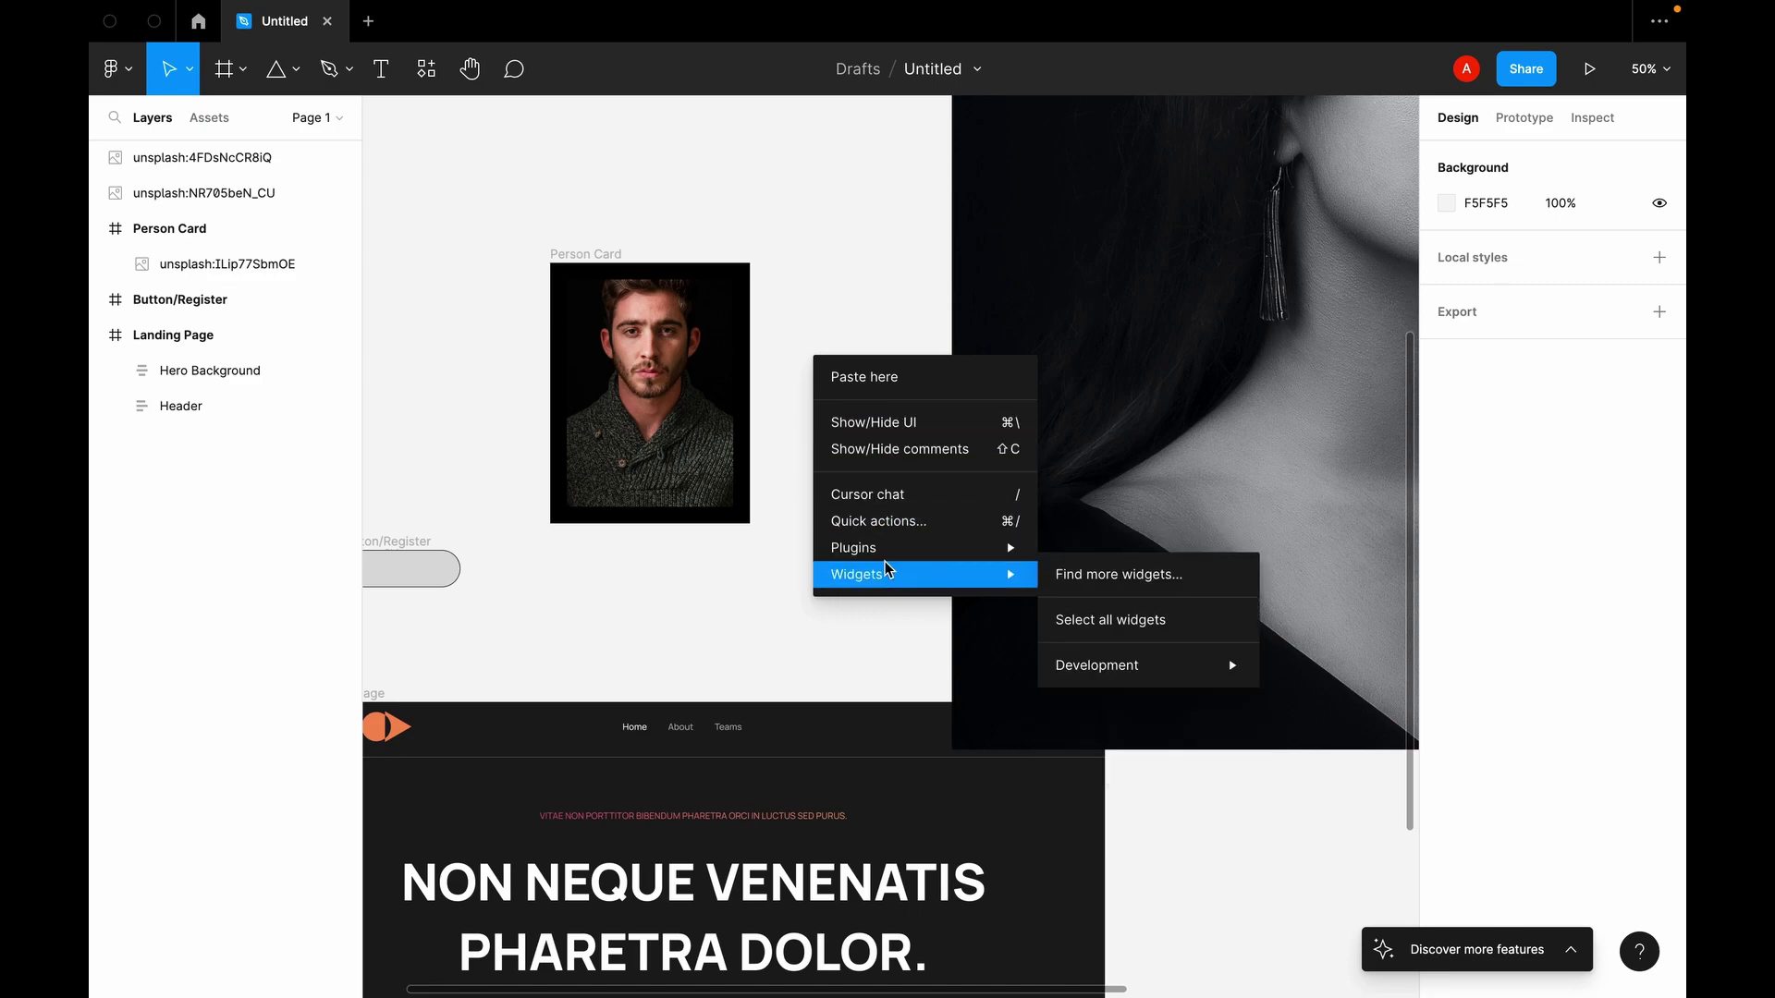
mouse_move(961, 543)
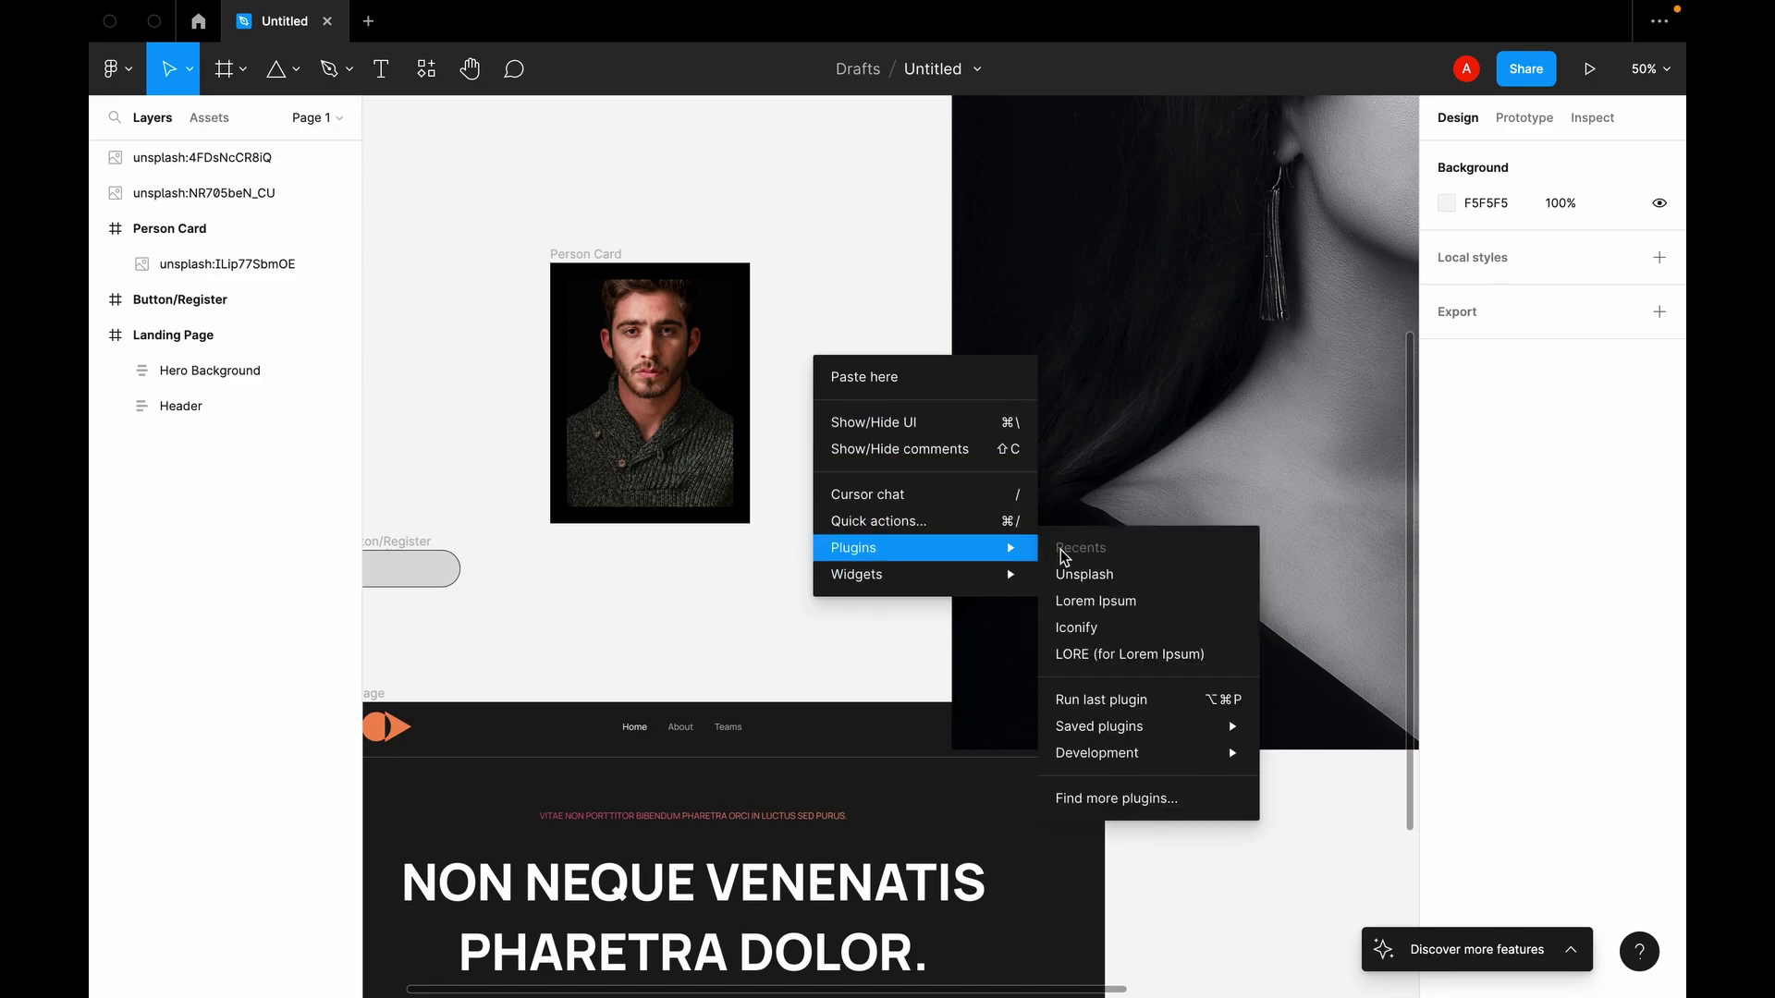
left_click(1063, 601)
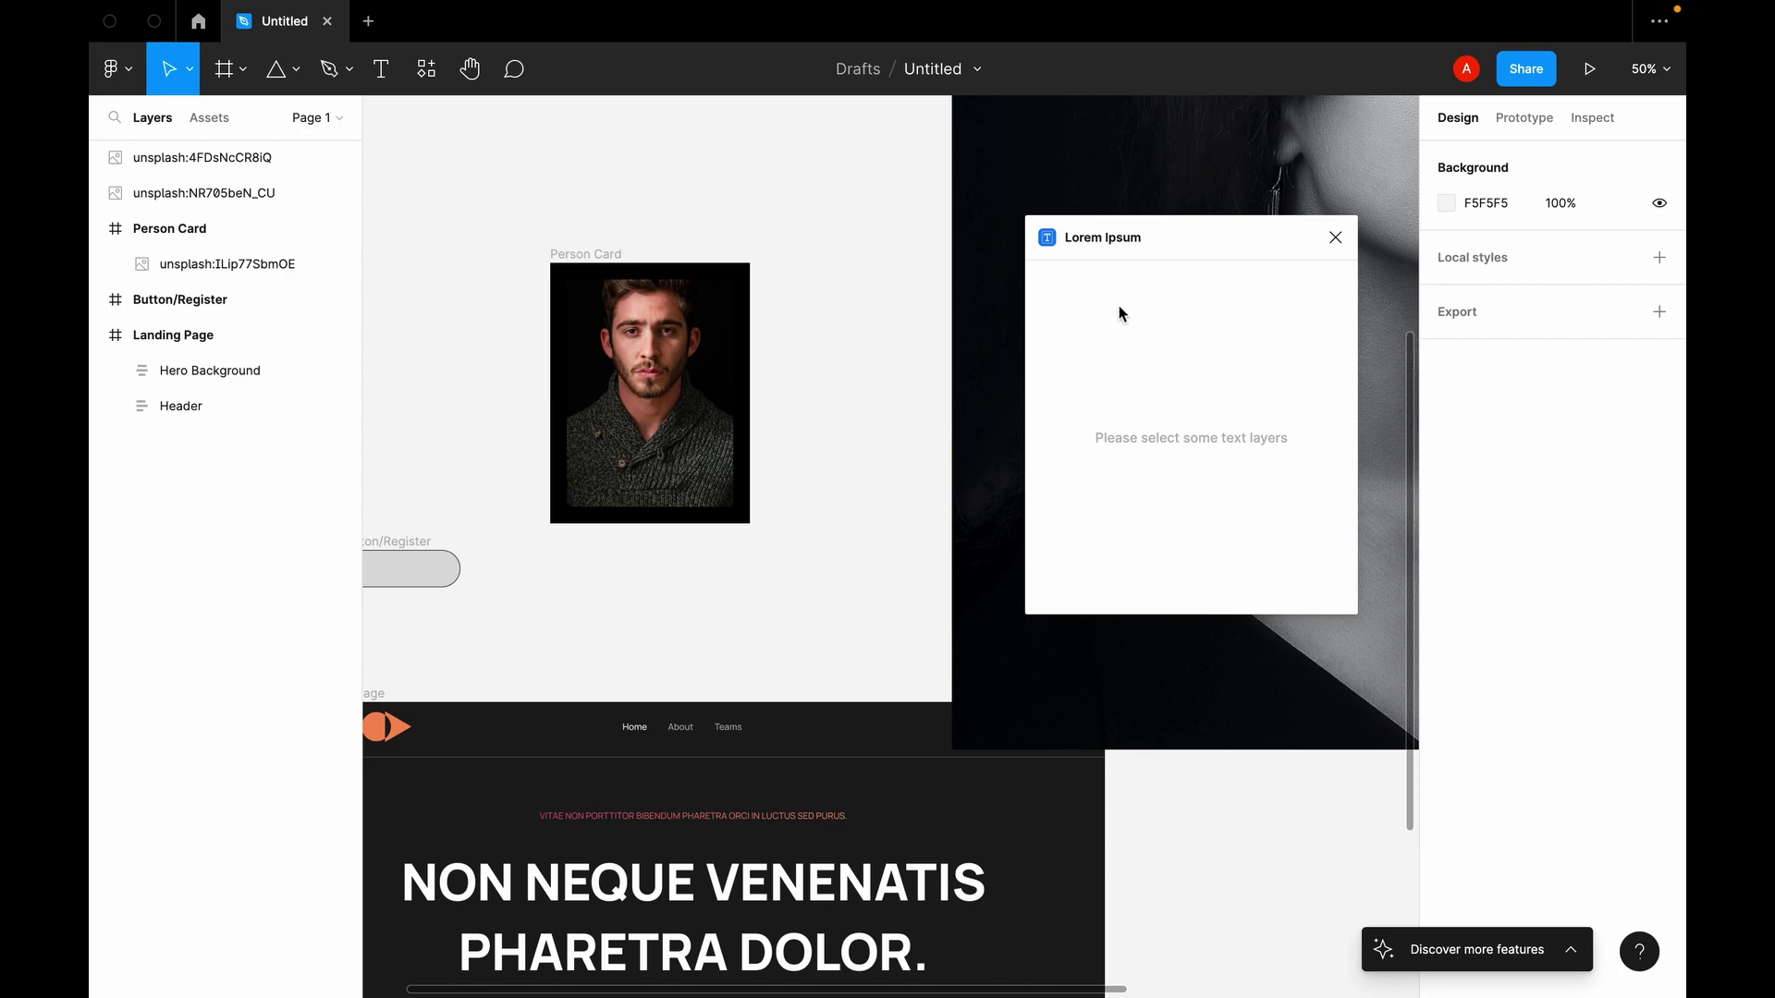
key("t")
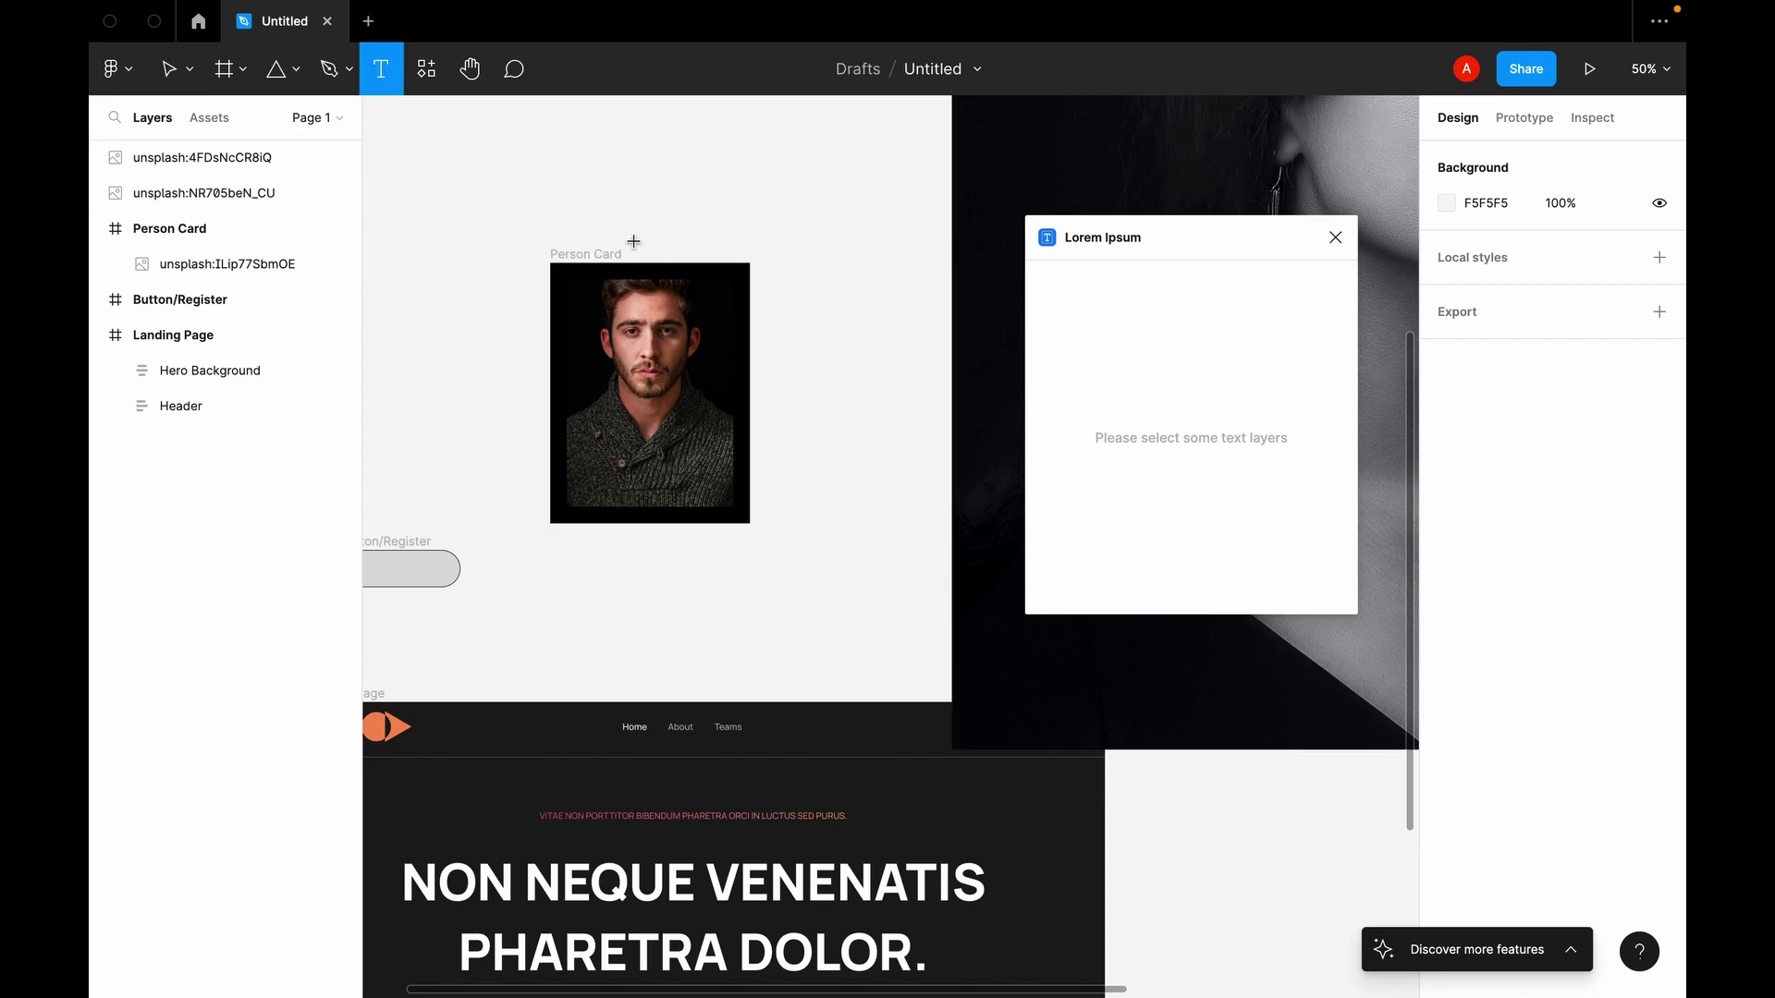
left_click(562, 181)
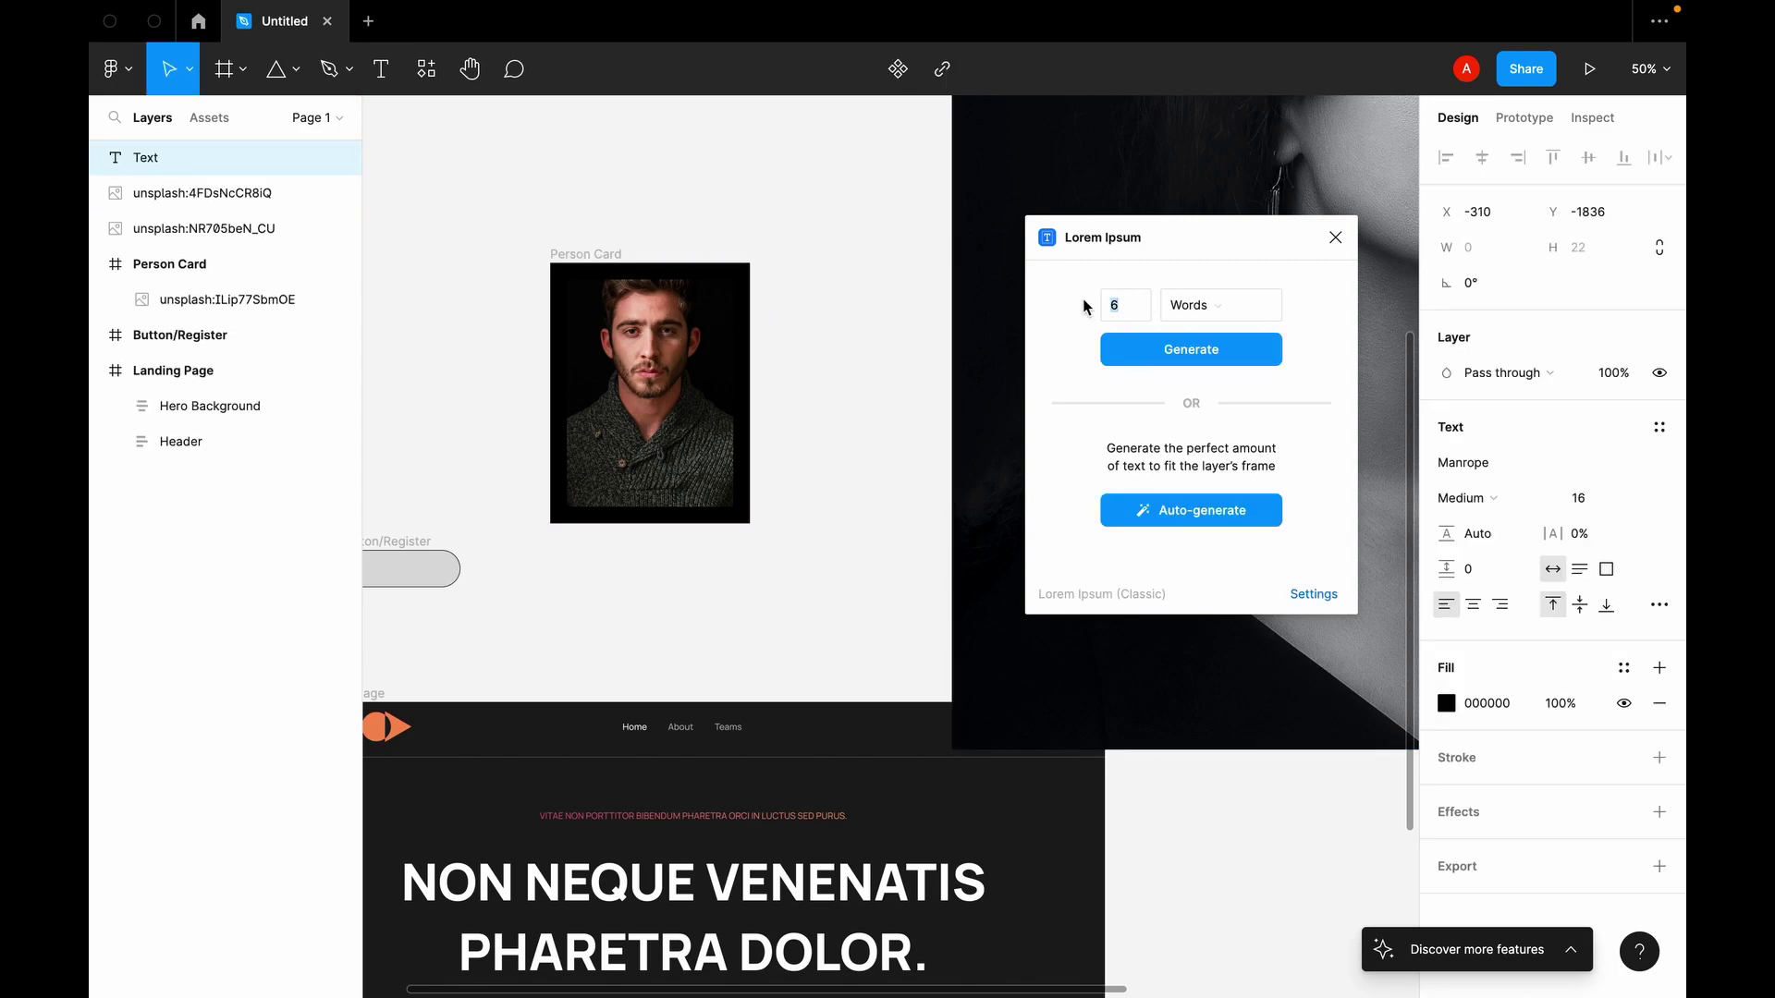
type("2")
left_click(1195, 355)
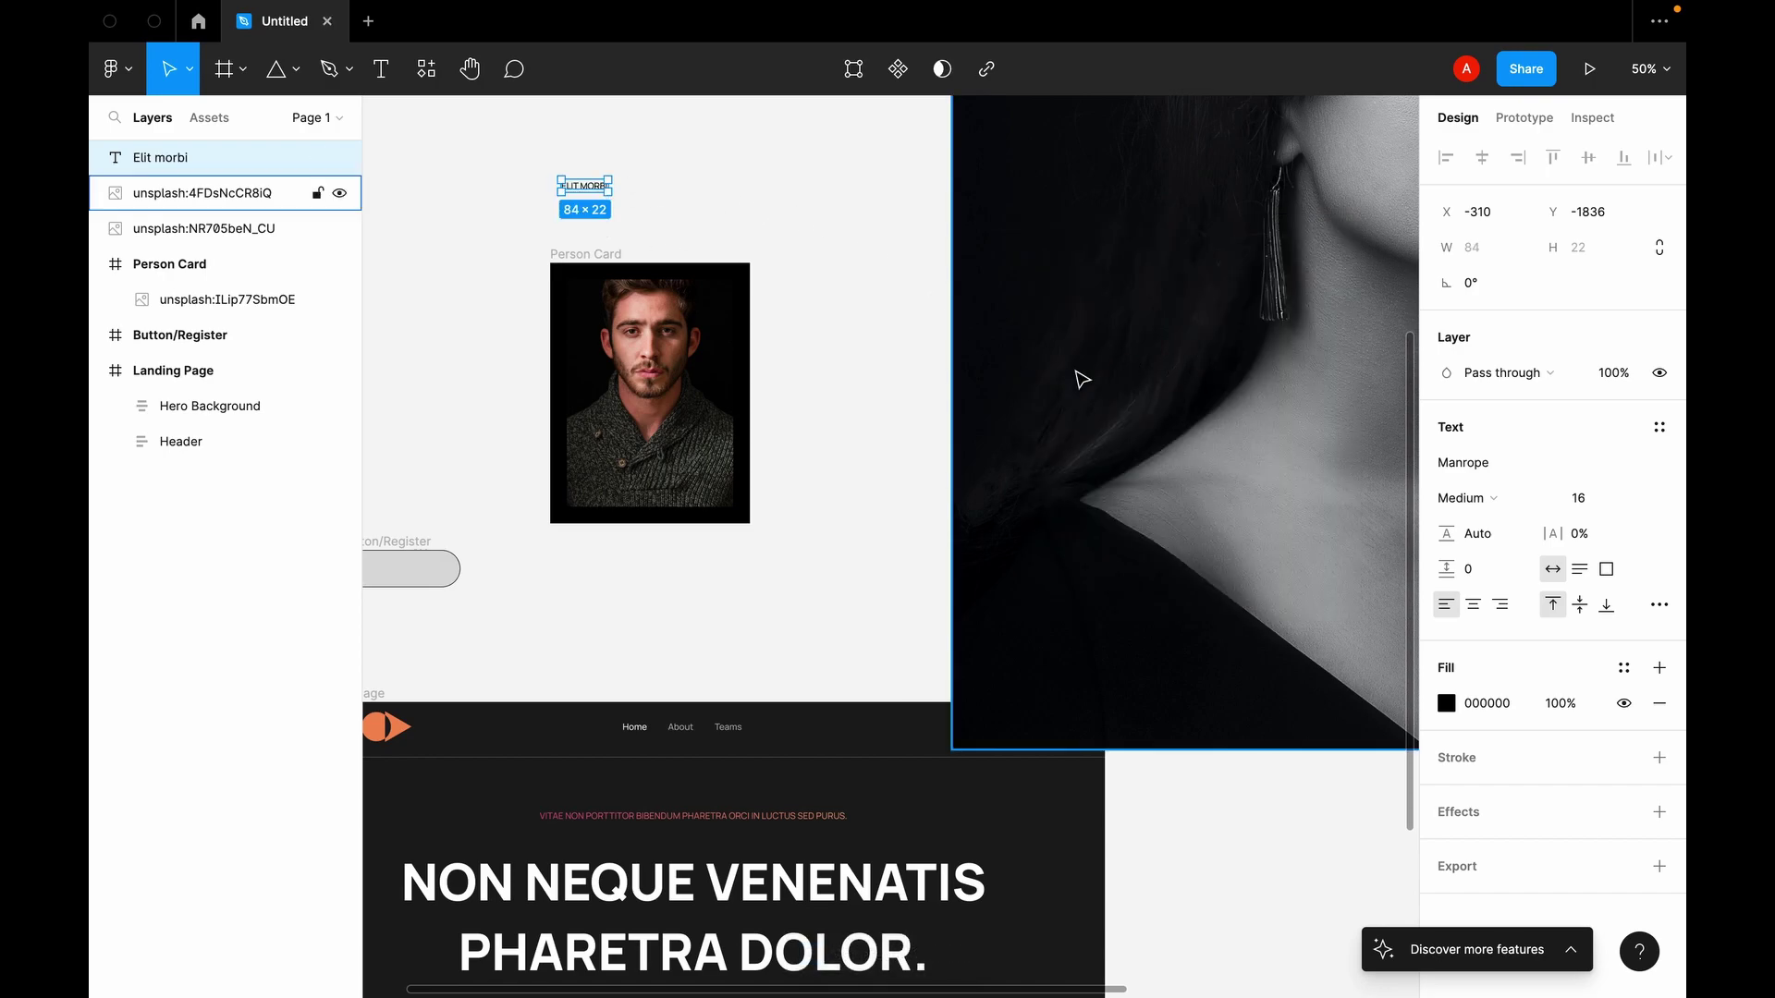
Step: Format the "Elit morbi" text in Poppins ExtraBold at size 52
left_click(1592, 504)
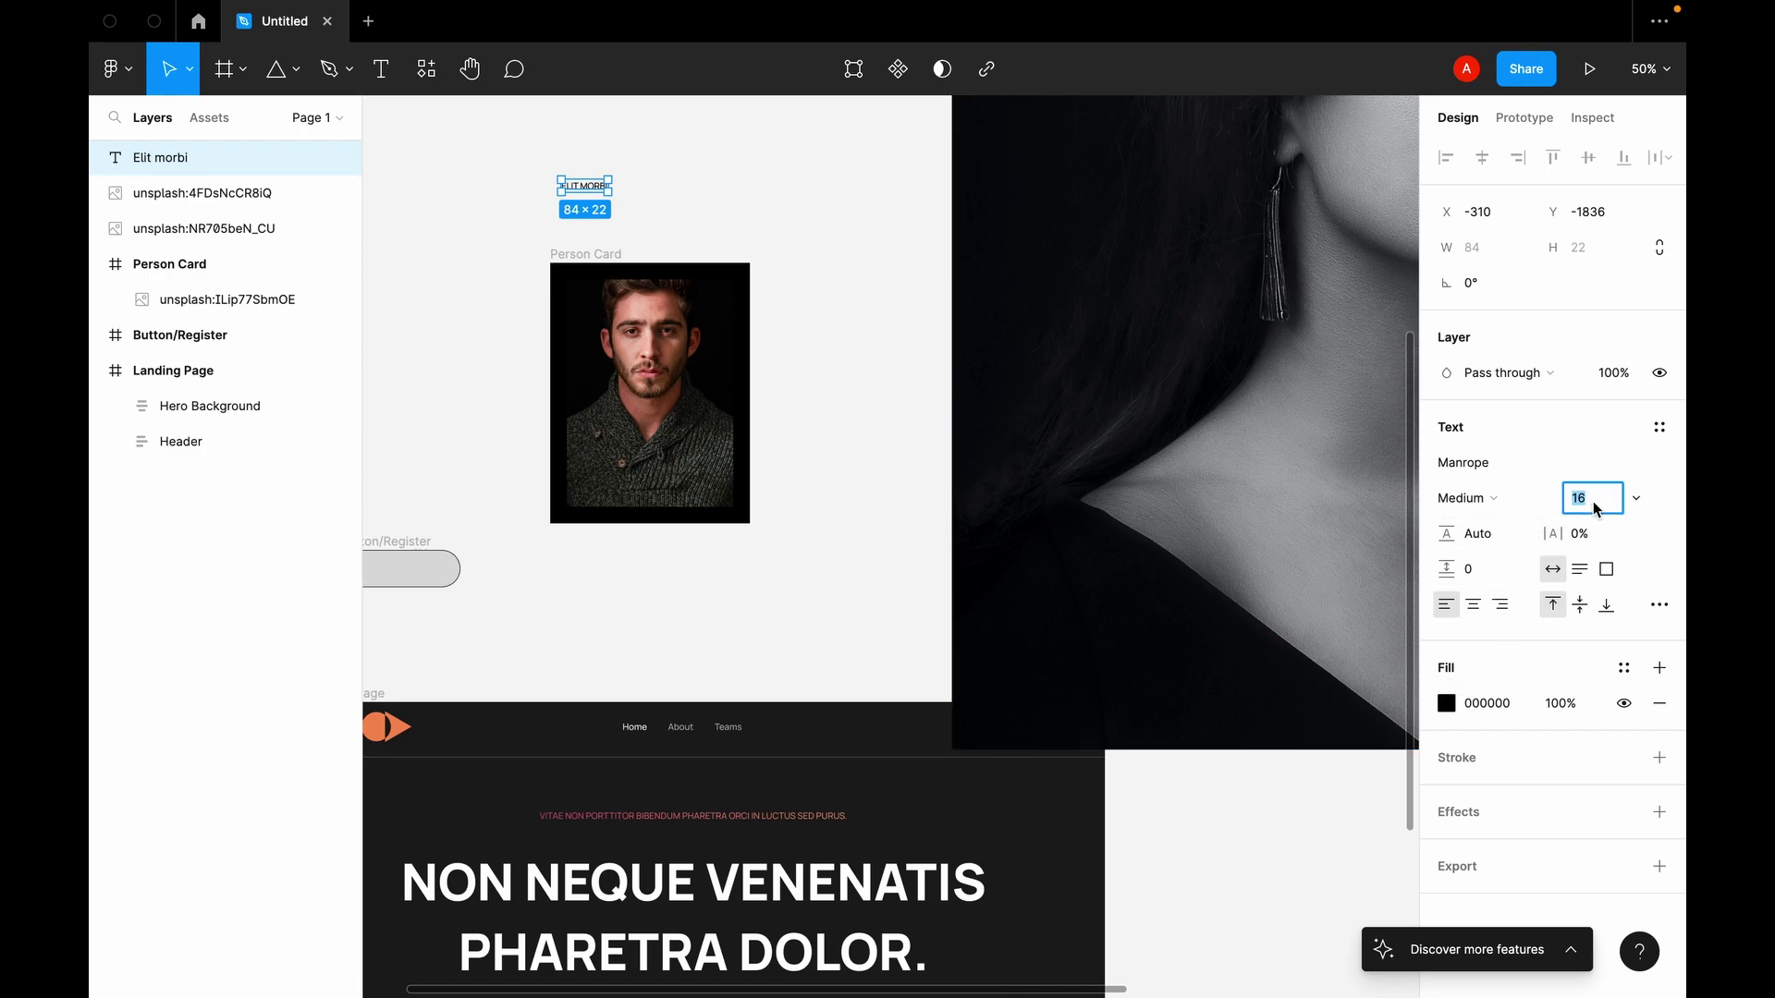
type("52")
key("Return")
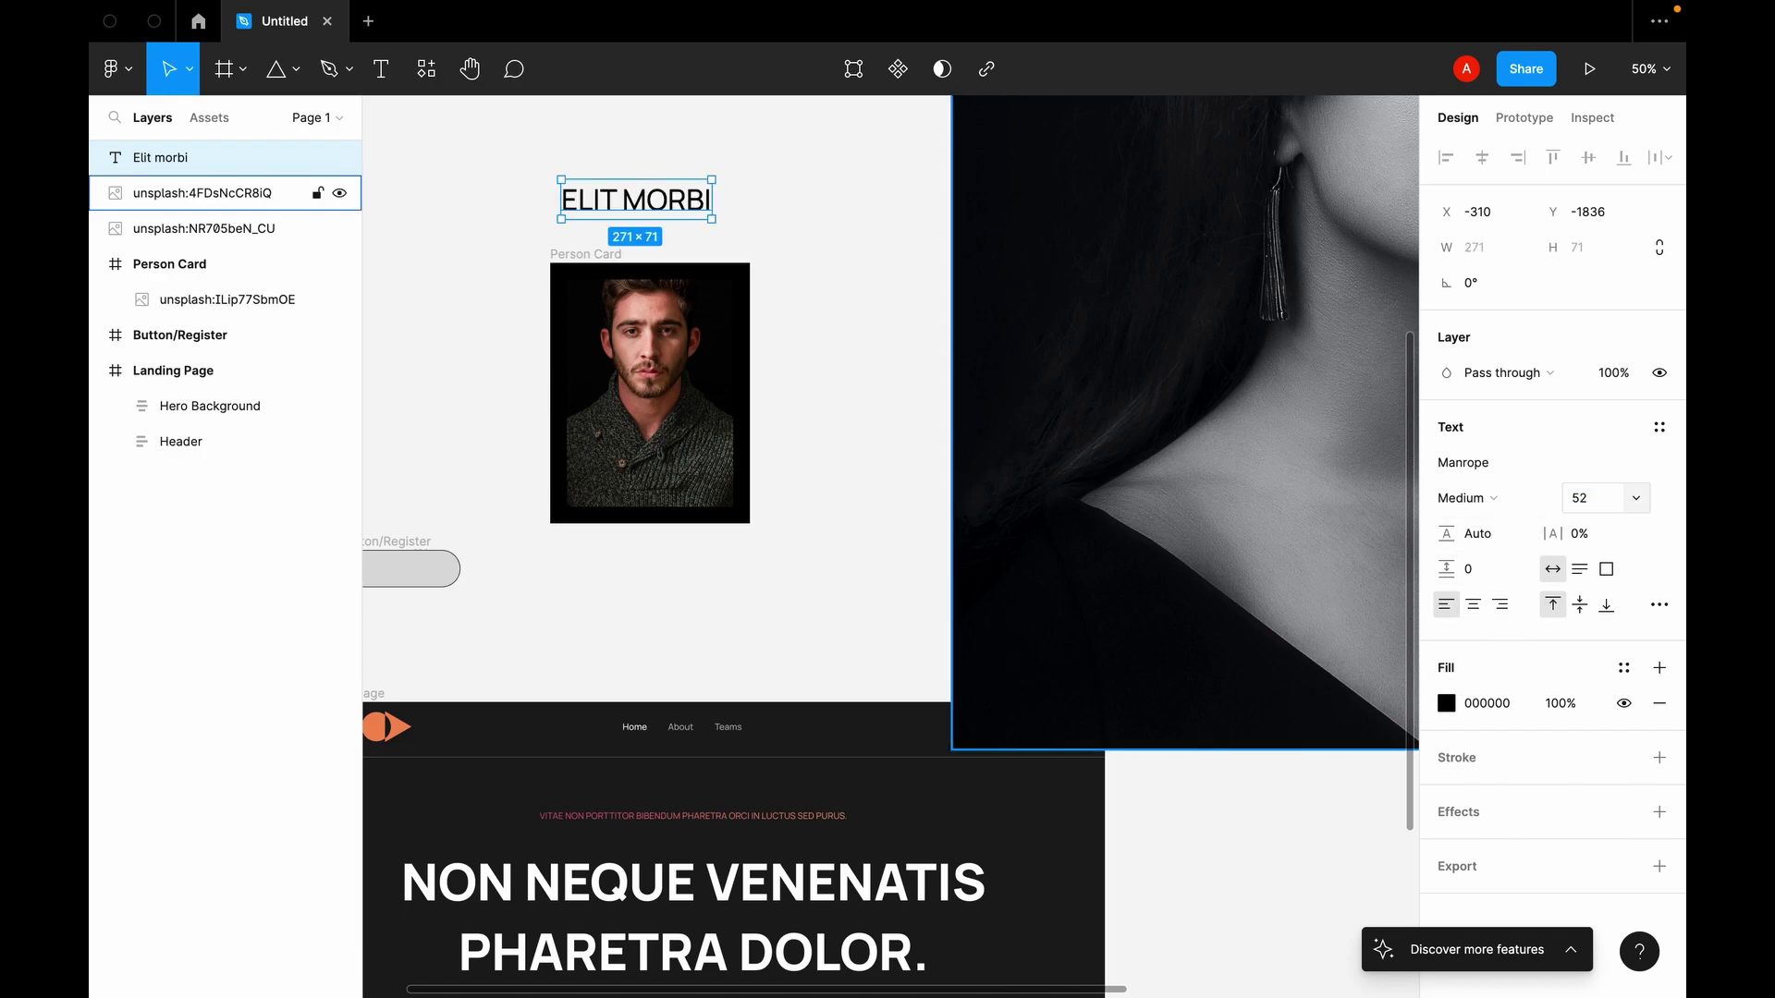
left_click(1514, 504)
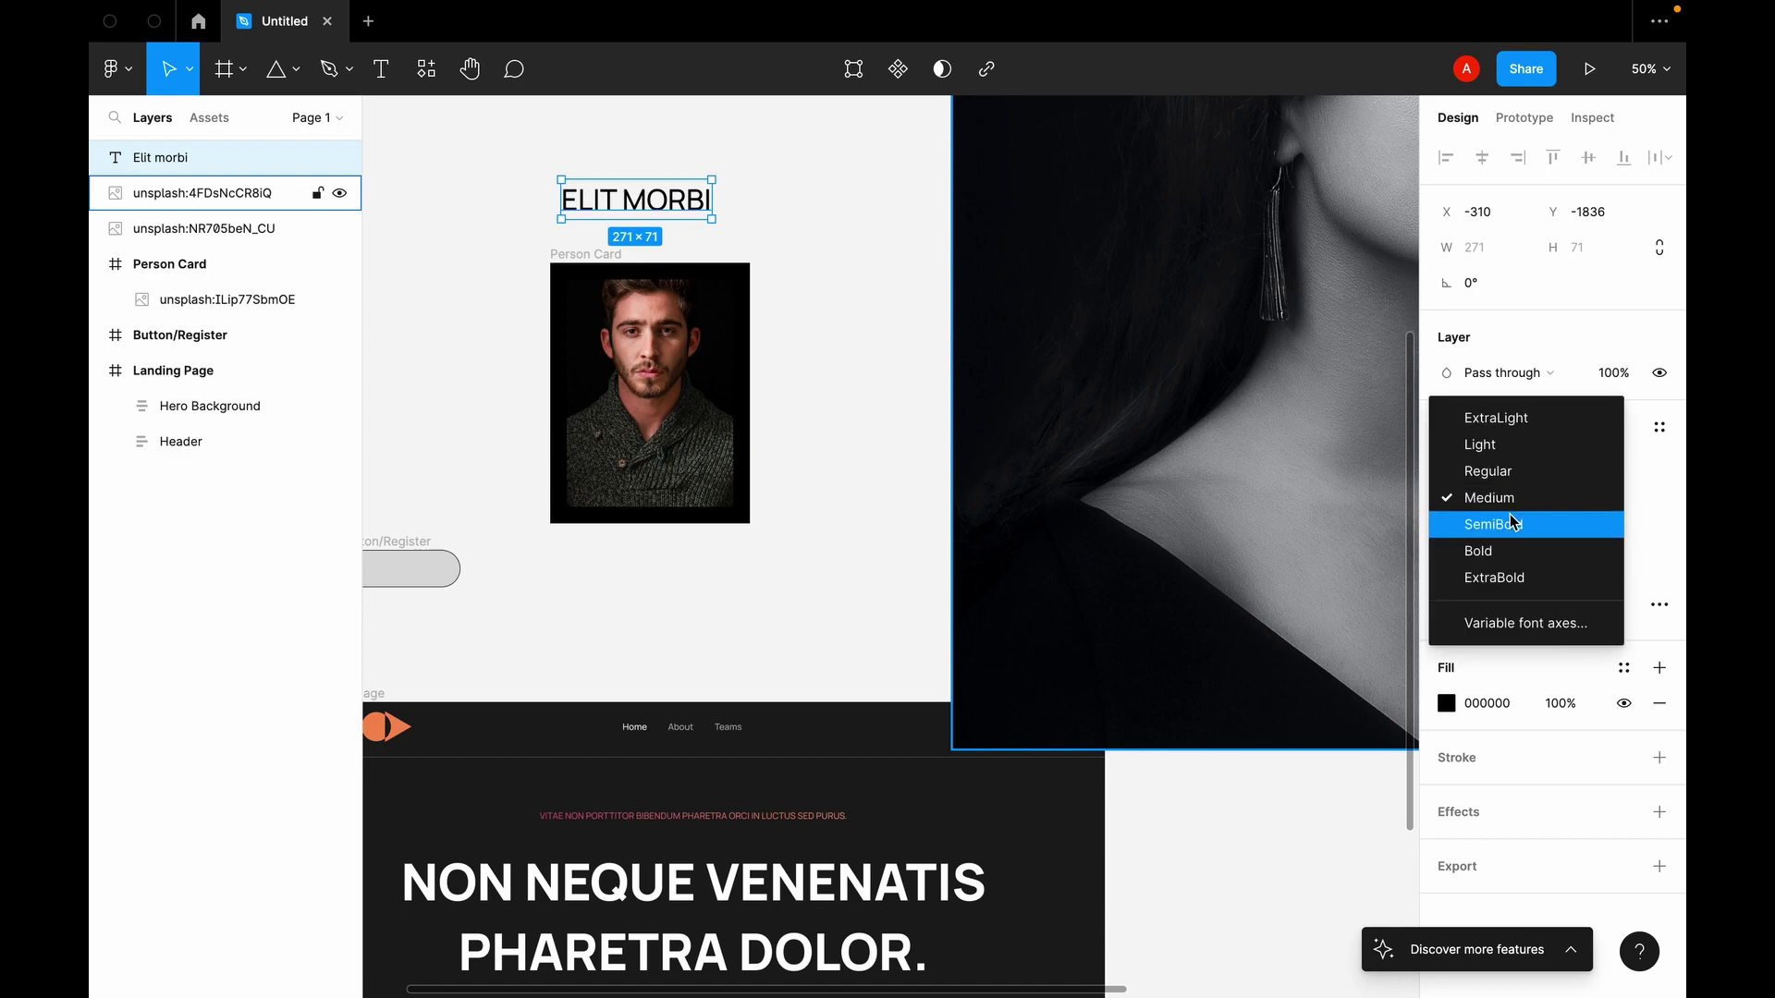
left_click(1506, 573)
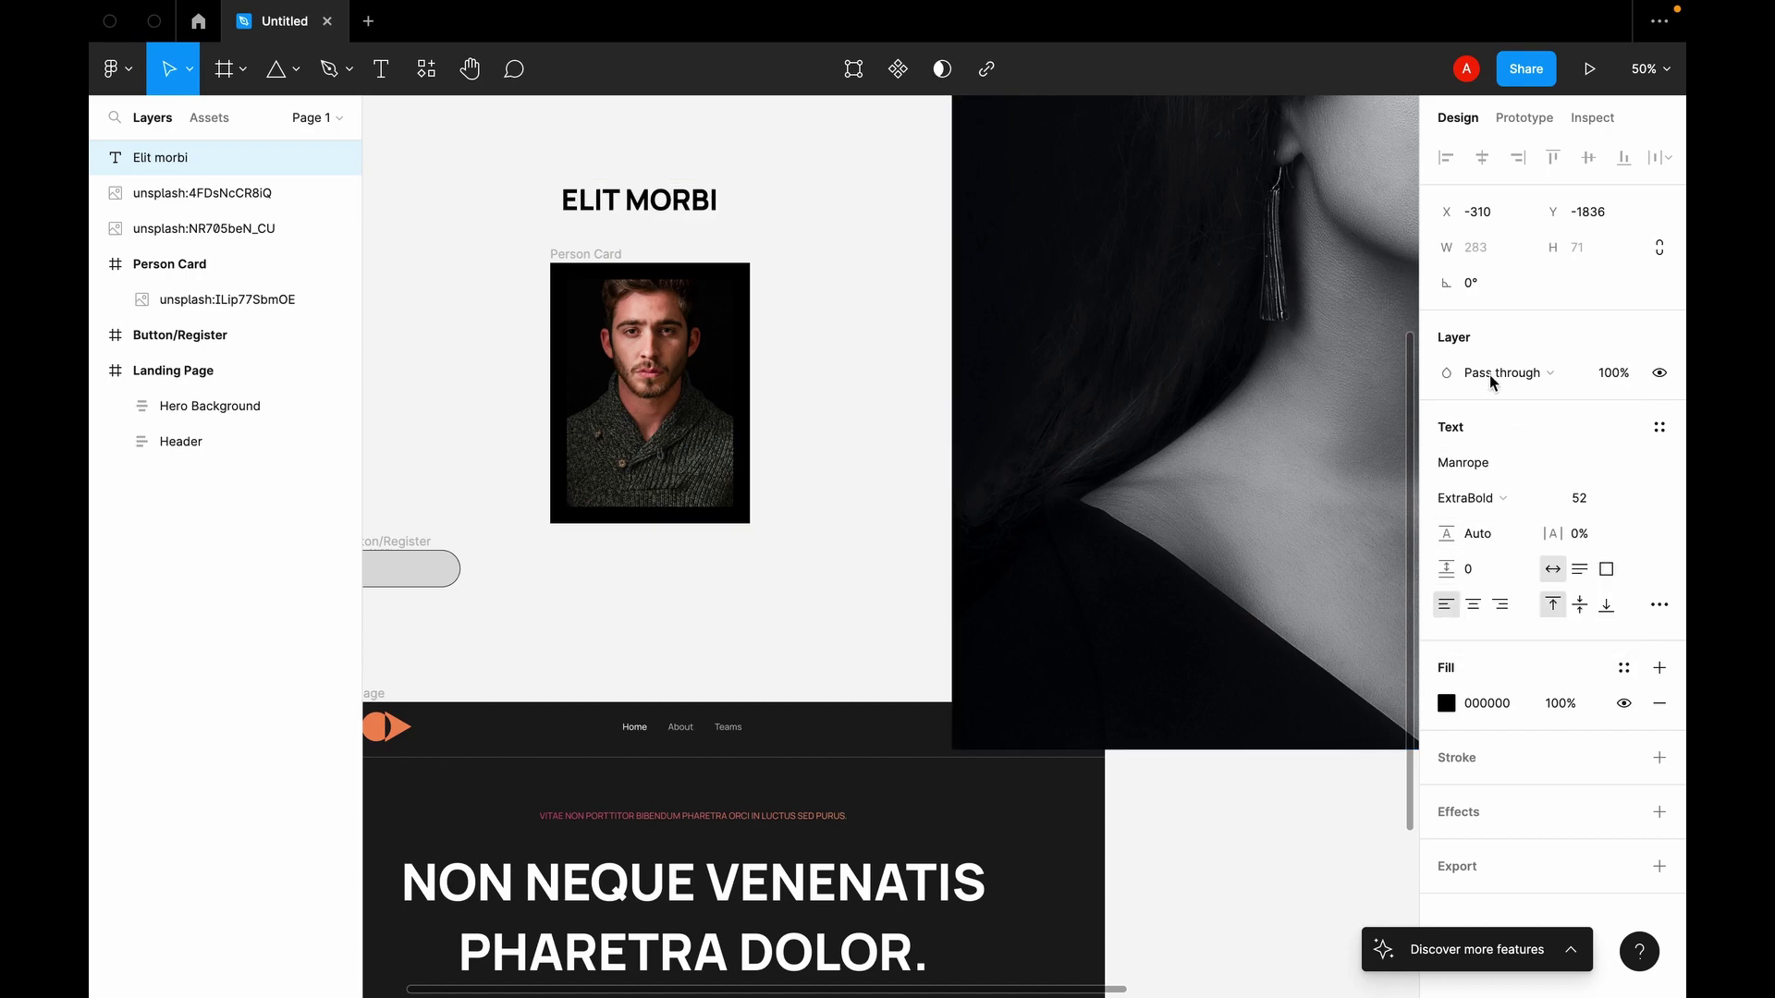
left_click(1467, 464)
type("Poppins")
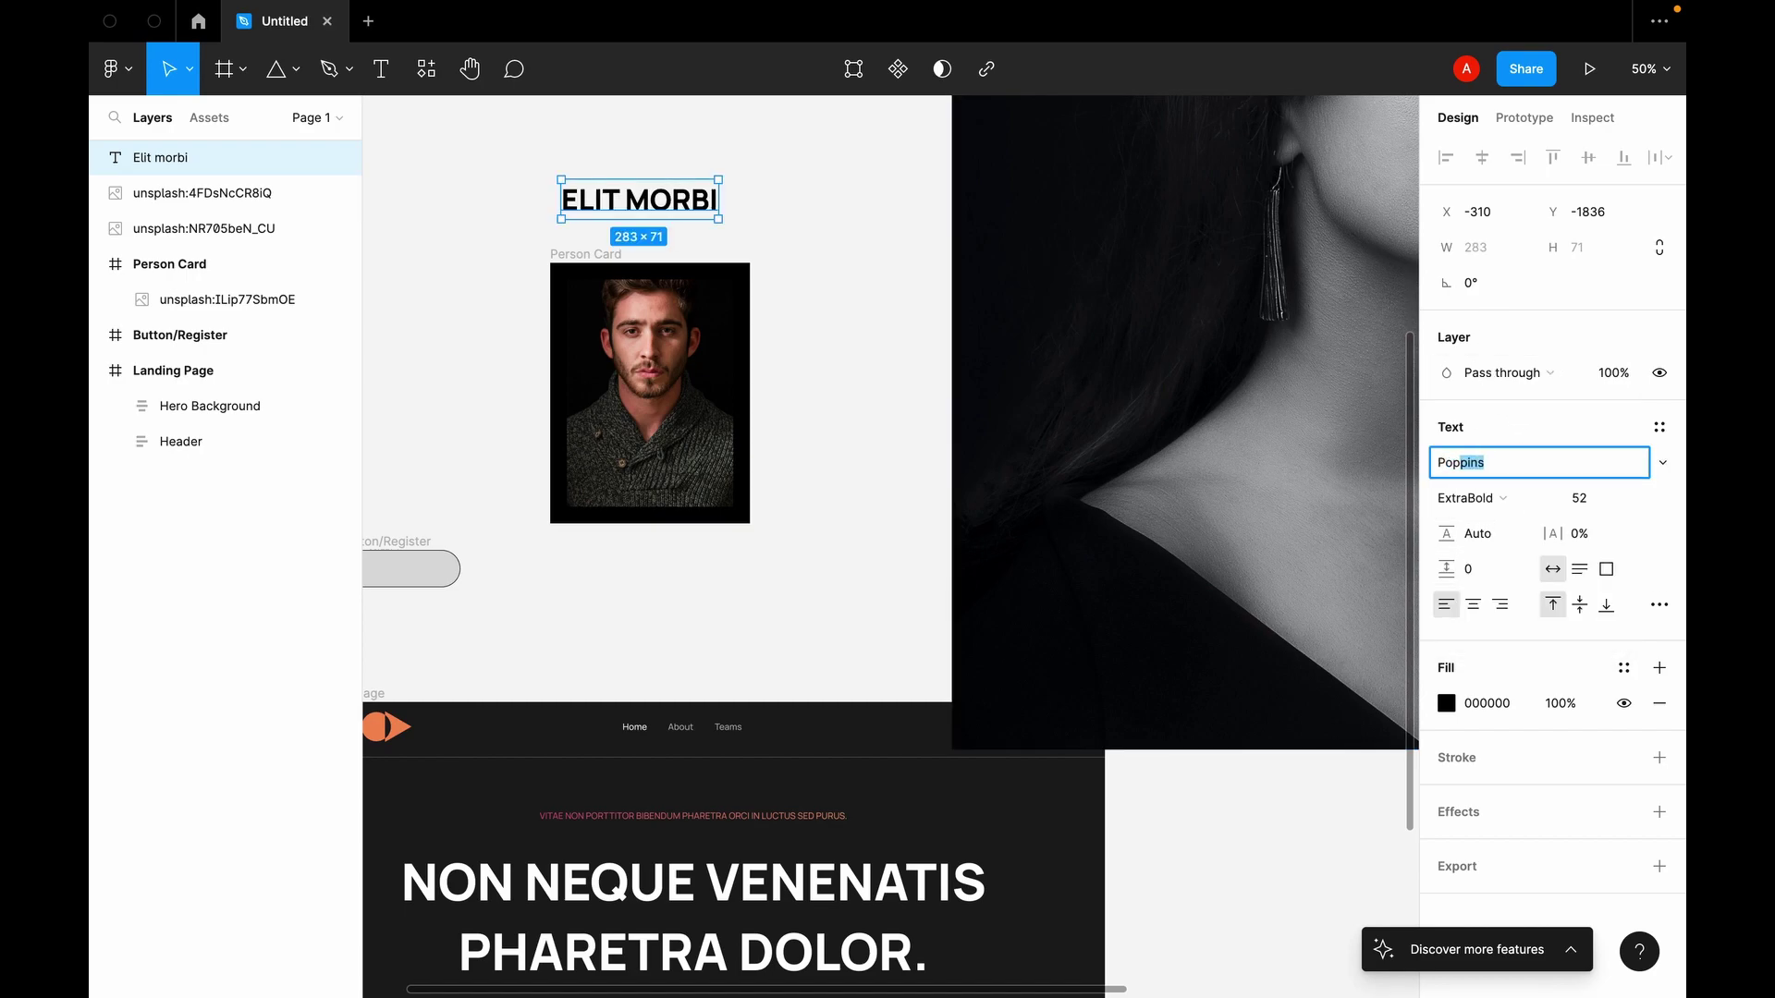
key("Return")
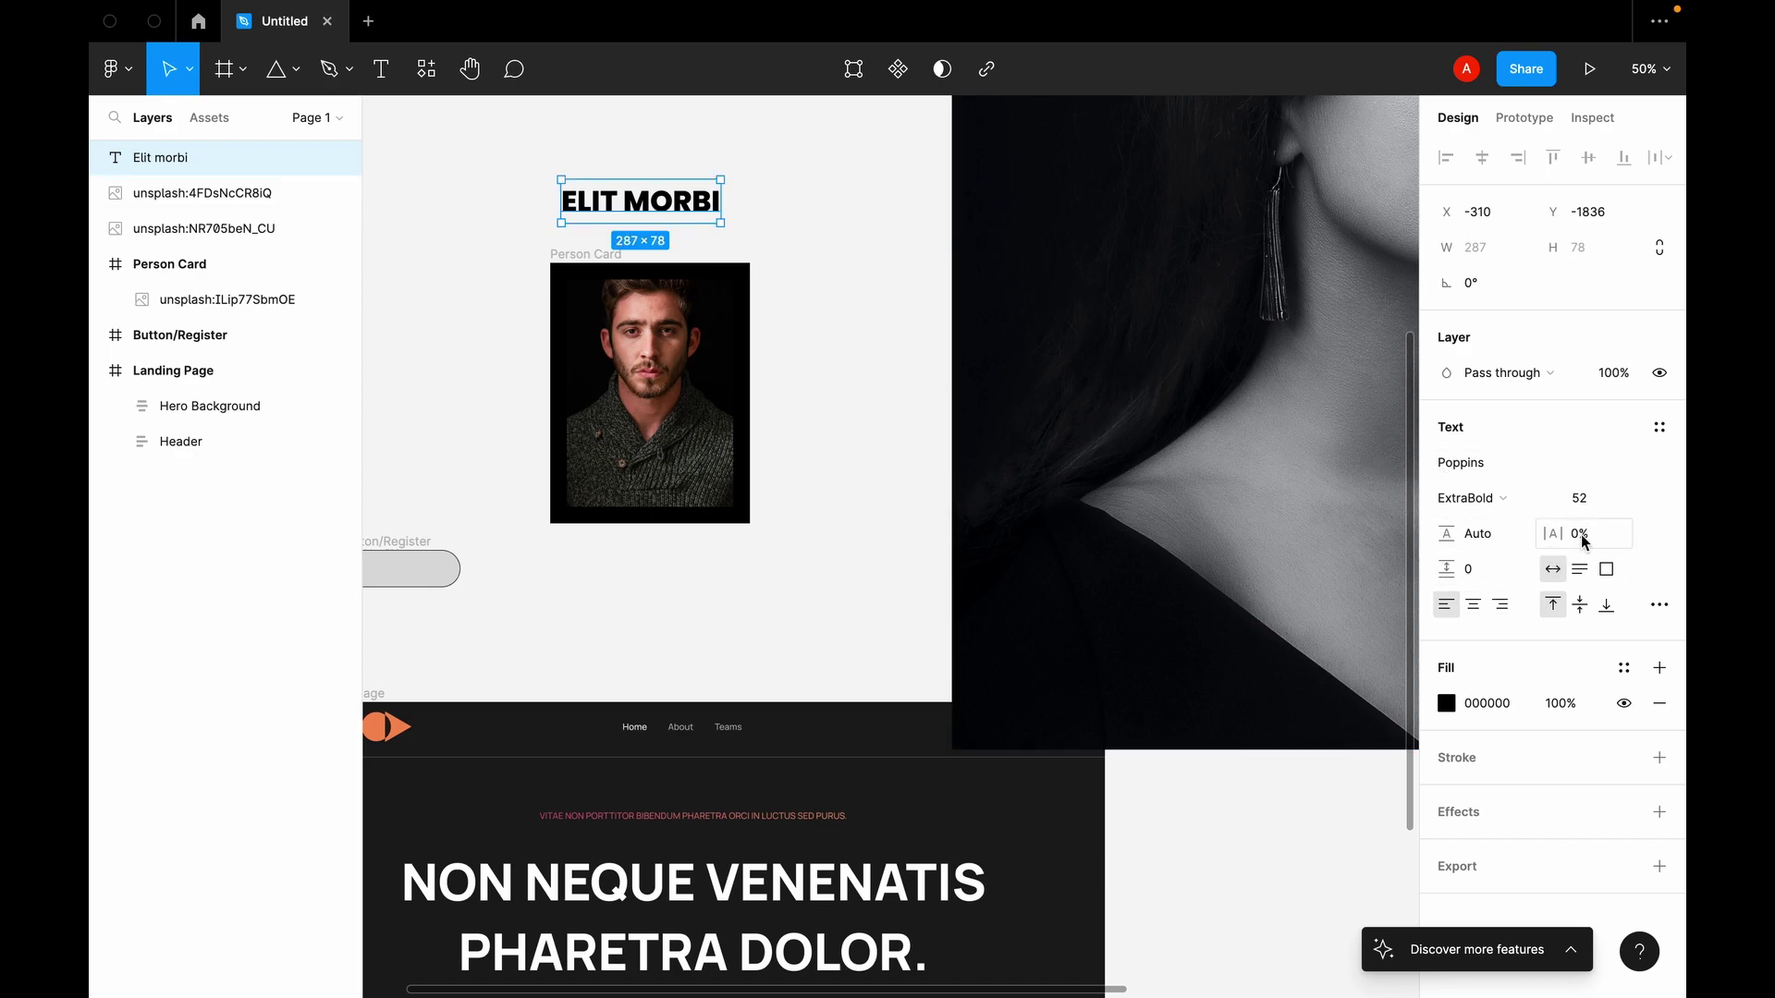
Step: Break the "Elit morbi" text into two lines, one word per line, and center-align it
double_click(619, 196)
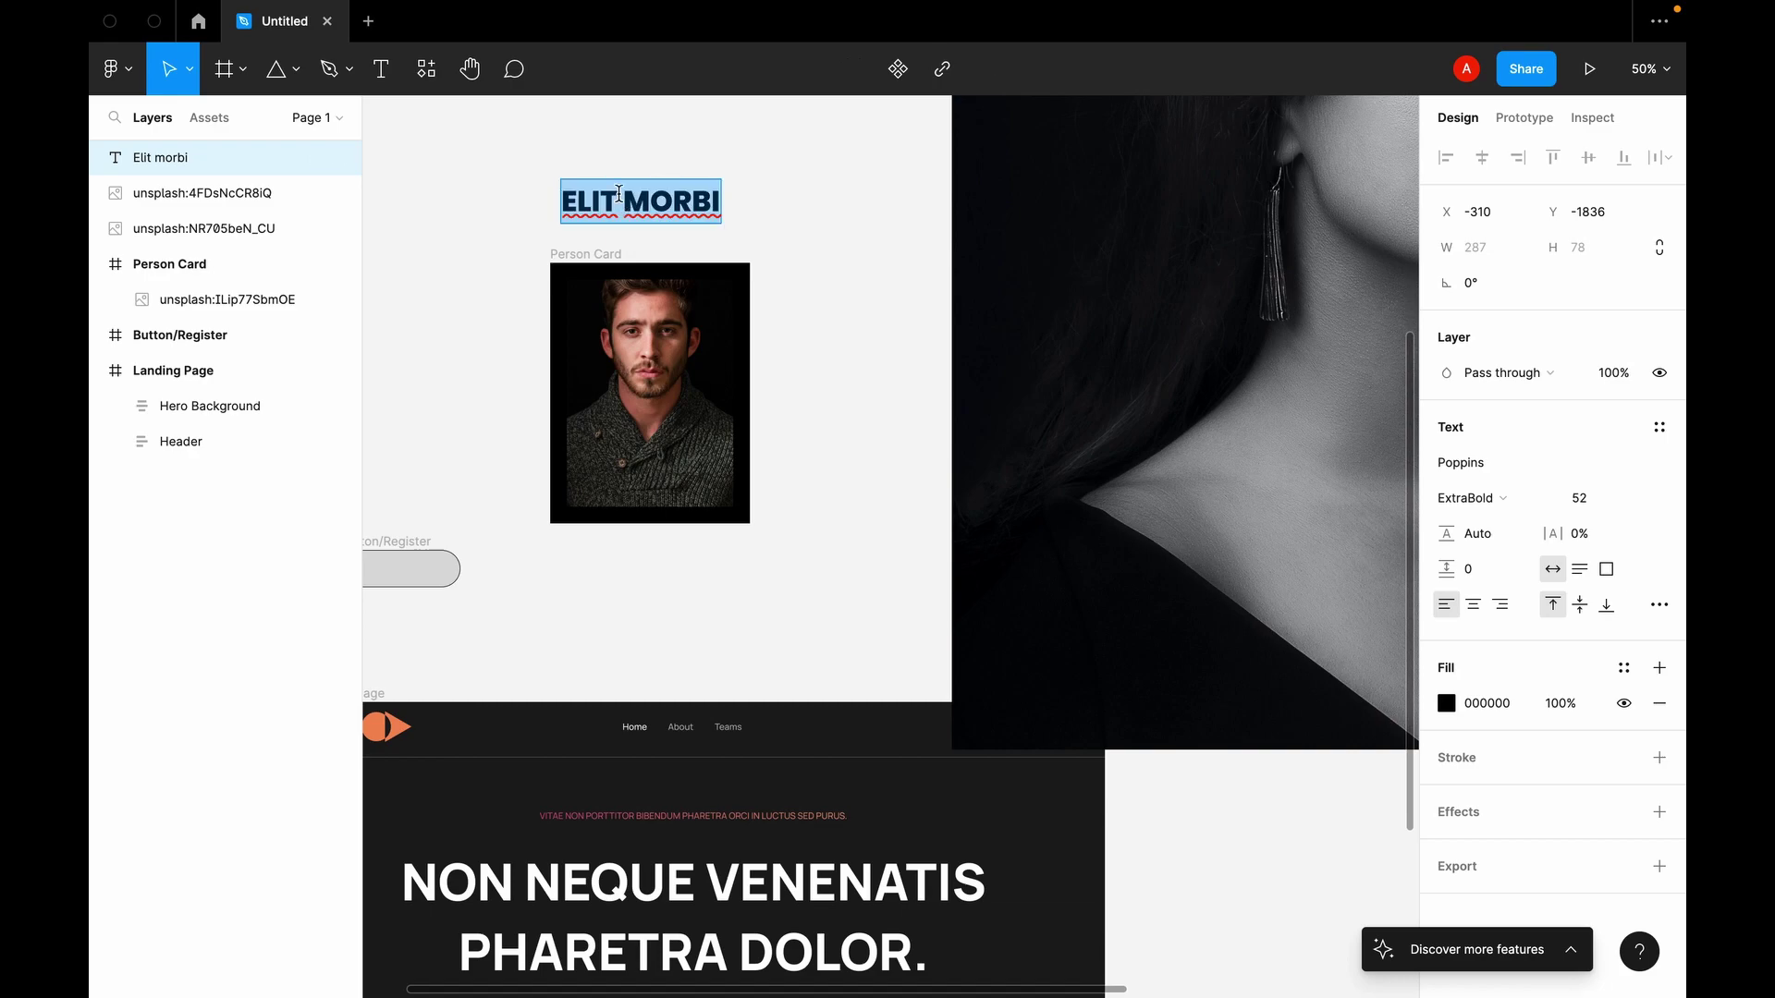
left_click(625, 209)
key("Return")
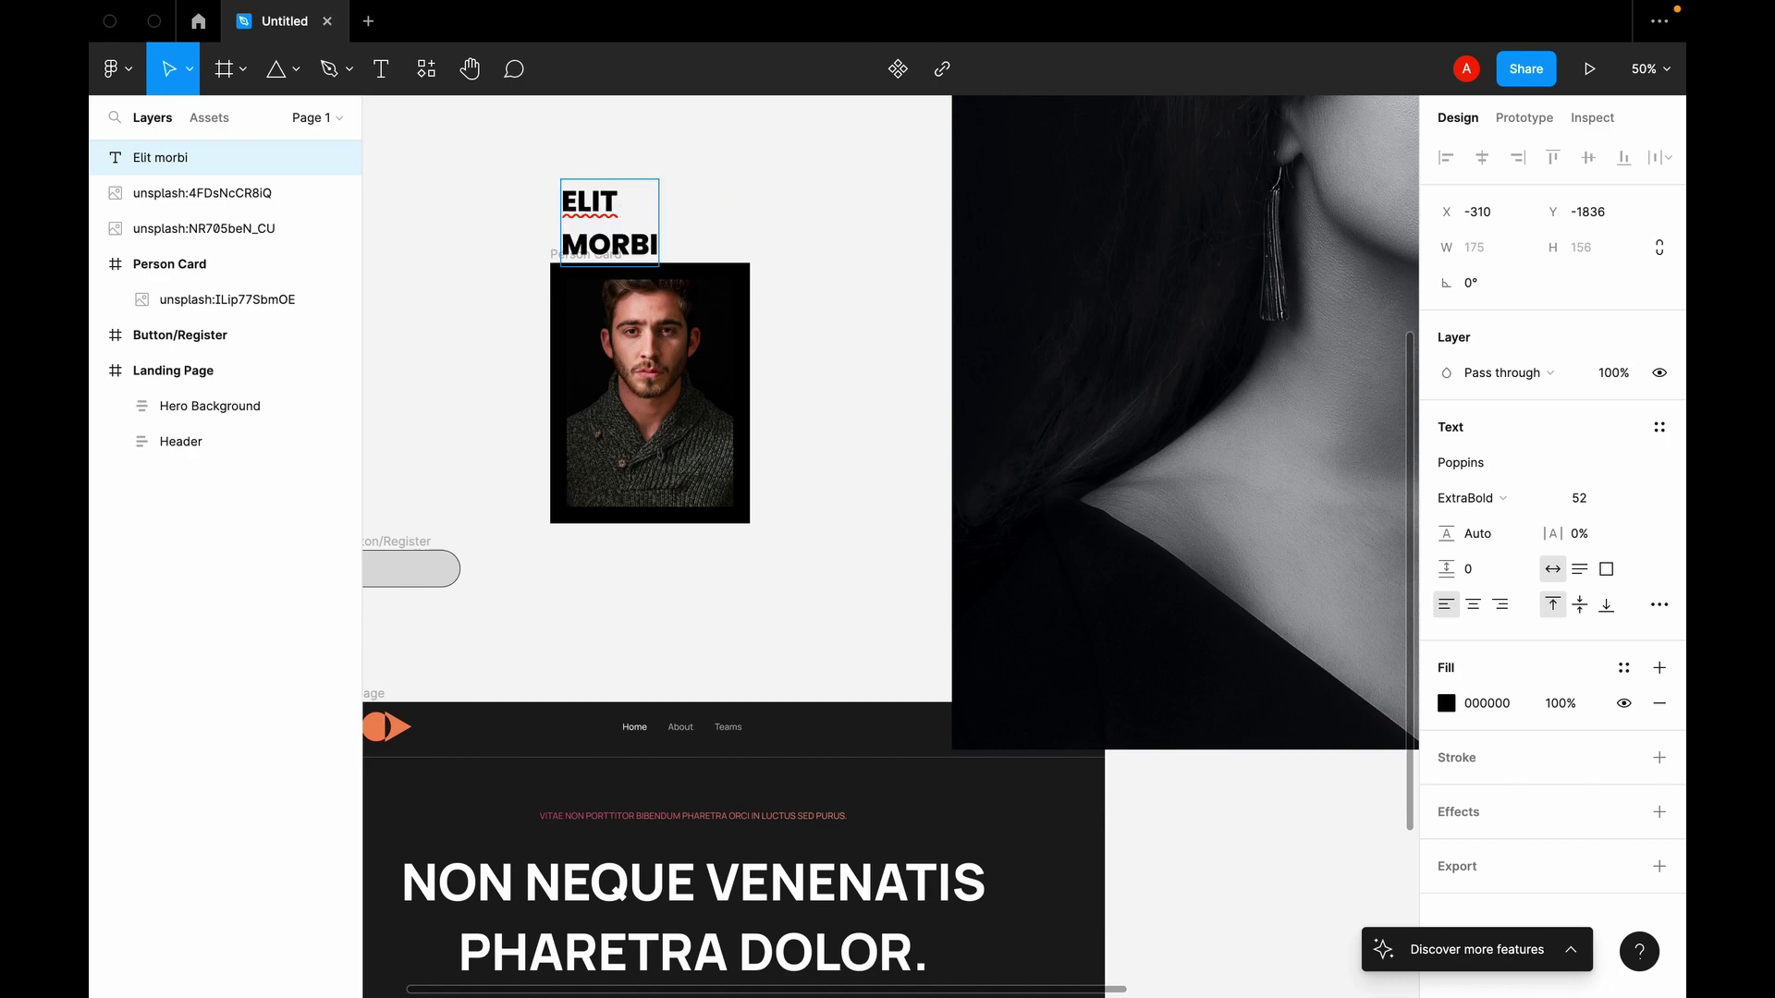
left_click(1473, 605)
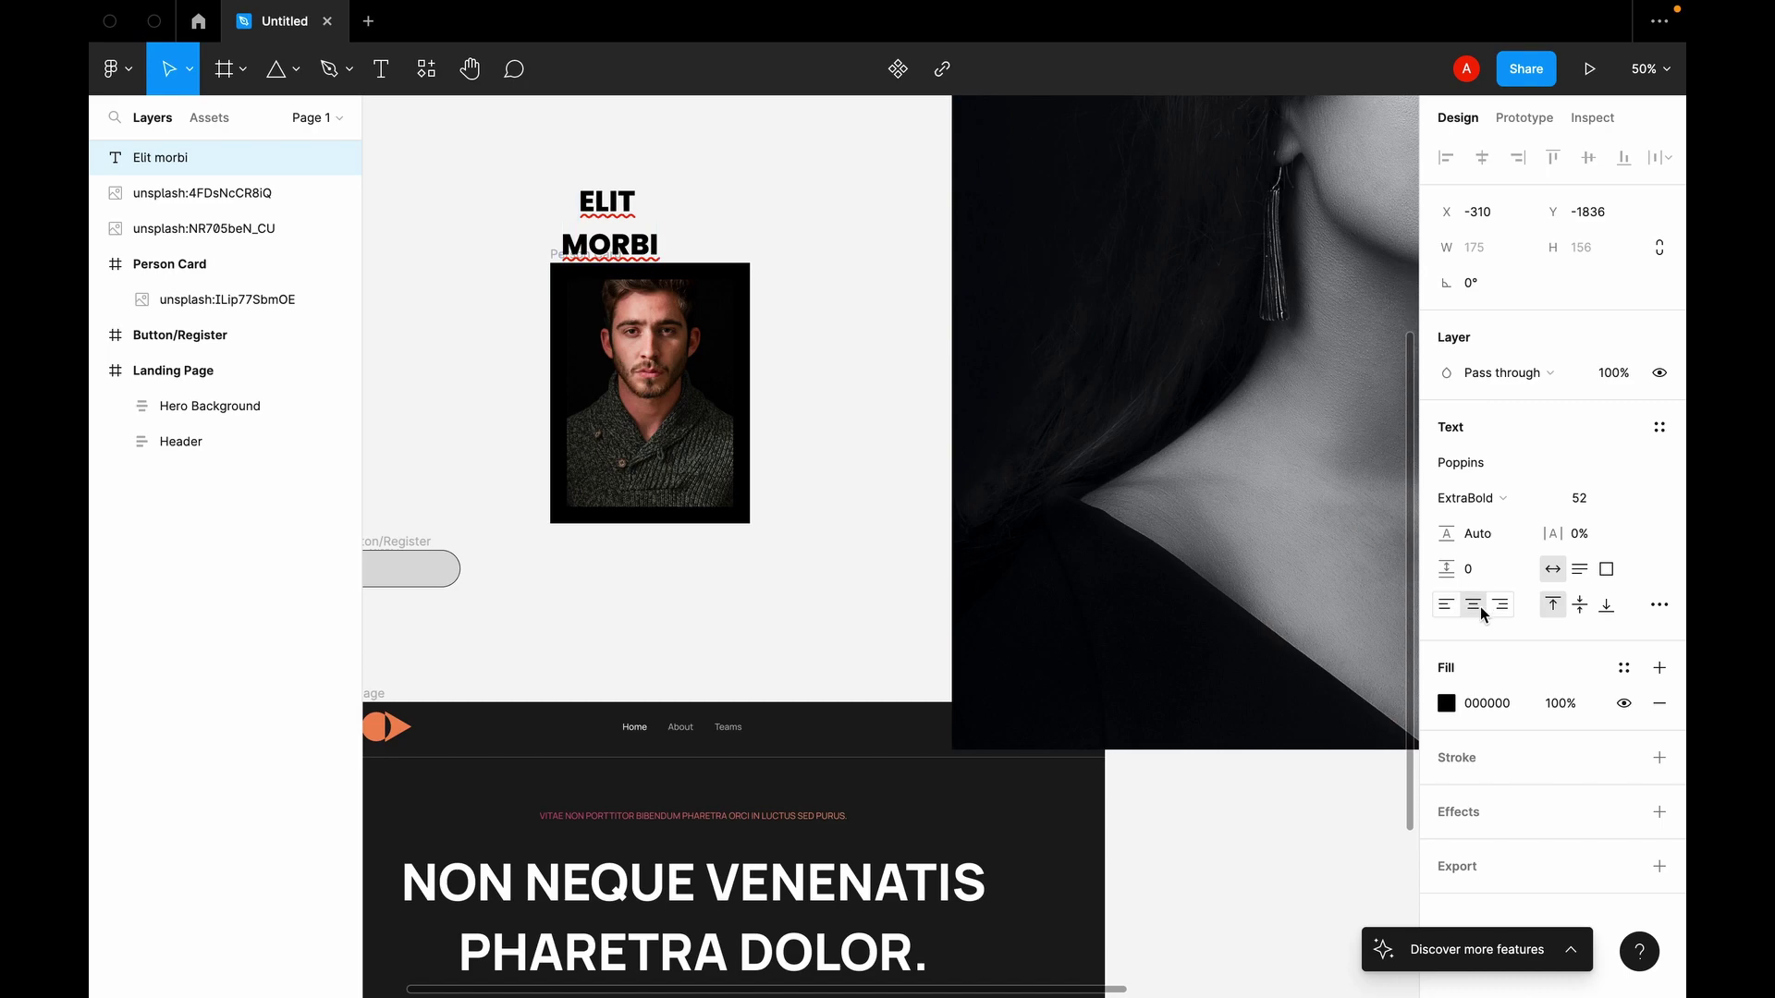
key("Escape")
Step: Move the "Elit morbi" text onto the lower part of the Person Card photo and color it white (FFFFFF)
left_click_drag(613, 222, 643, 448)
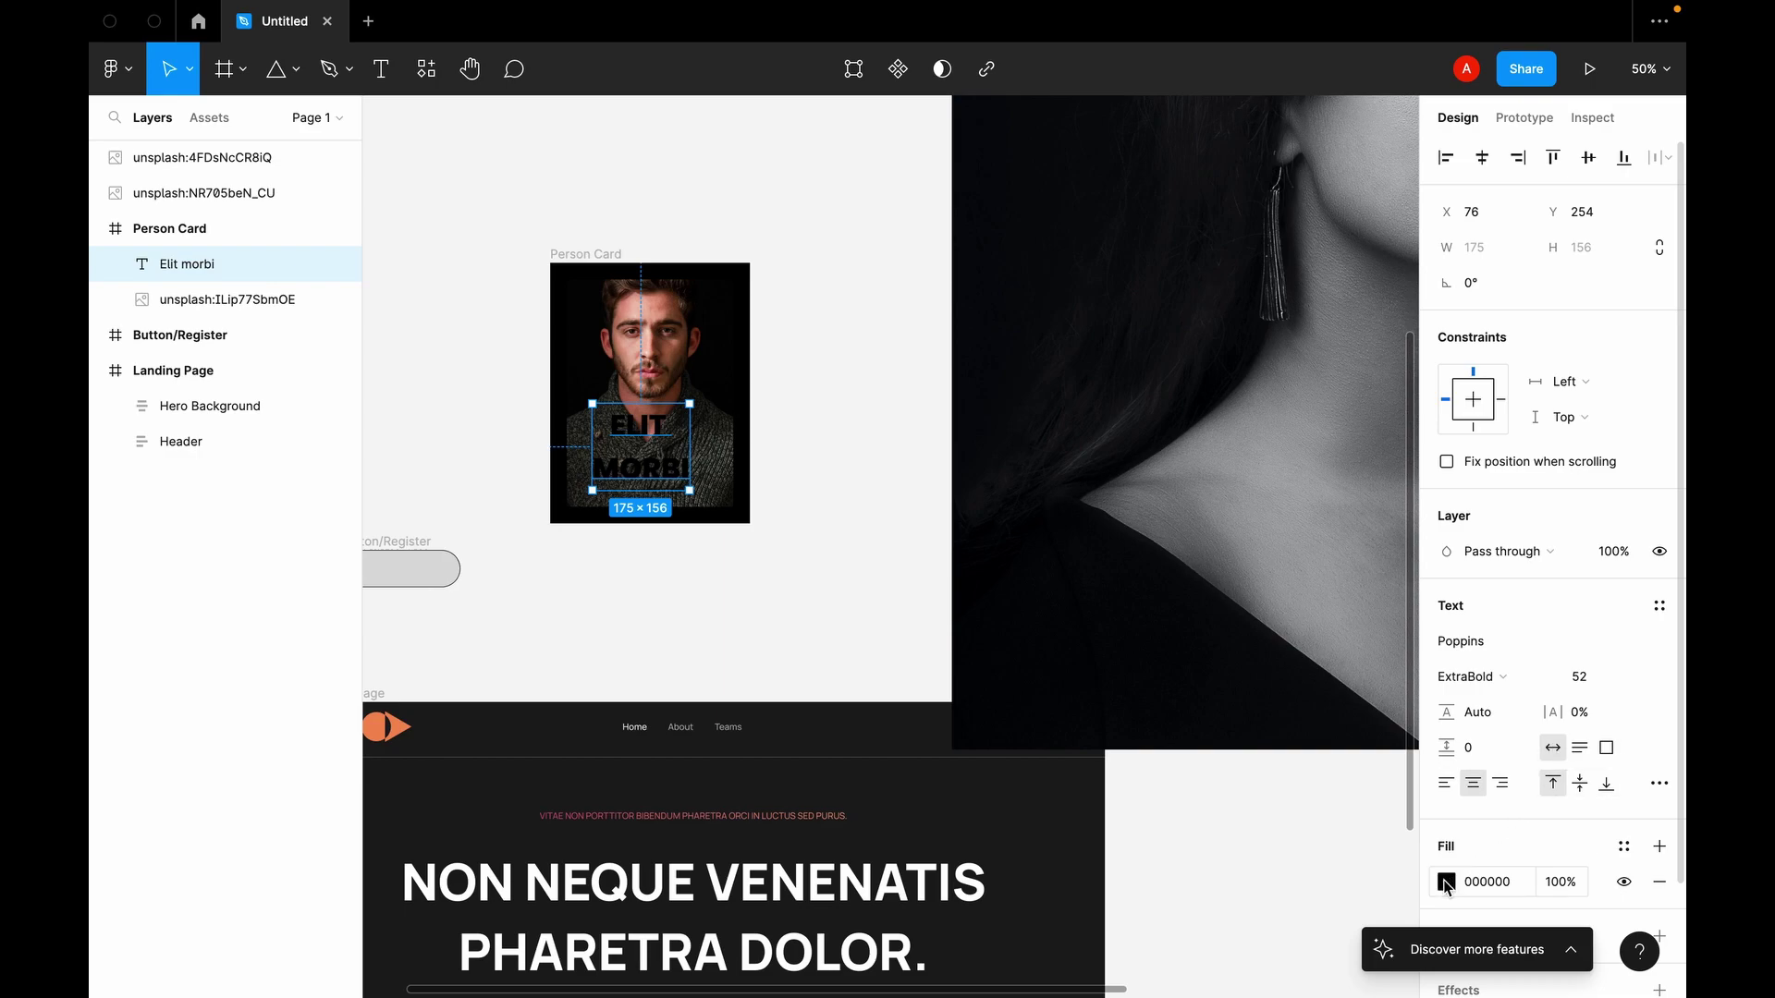
left_click(1447, 884)
left_click_drag(1162, 719, 1152, 434)
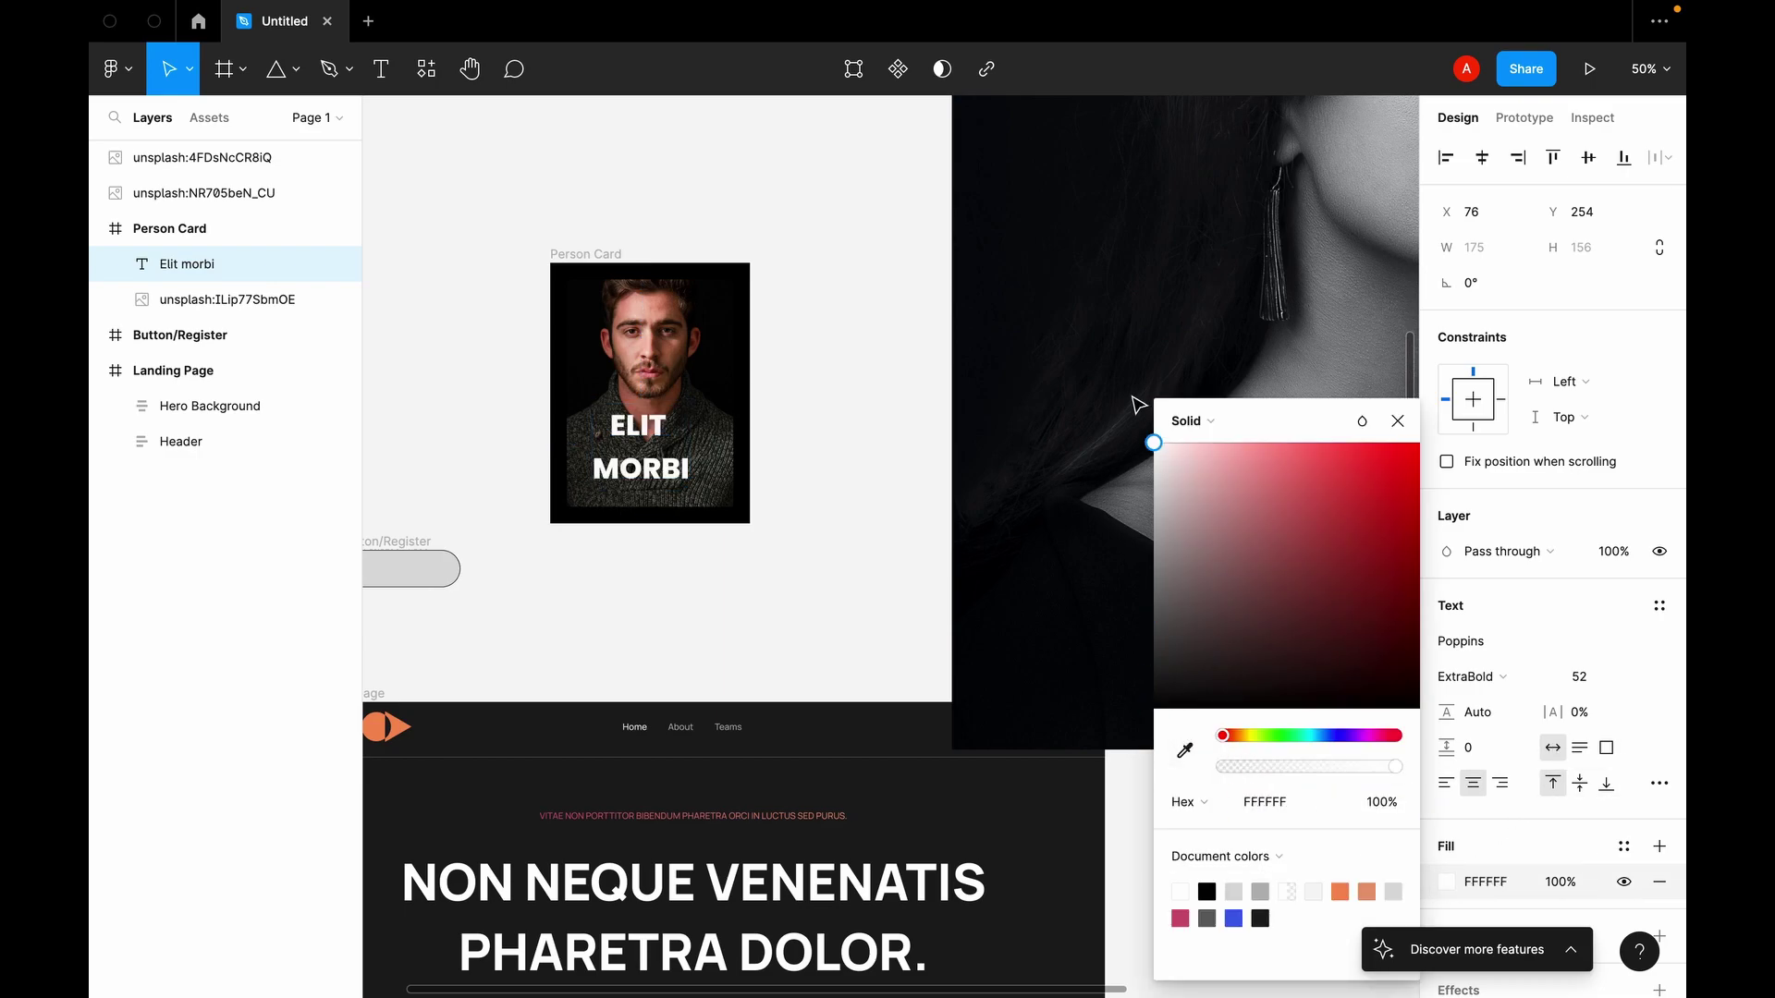
left_click(1409, 424)
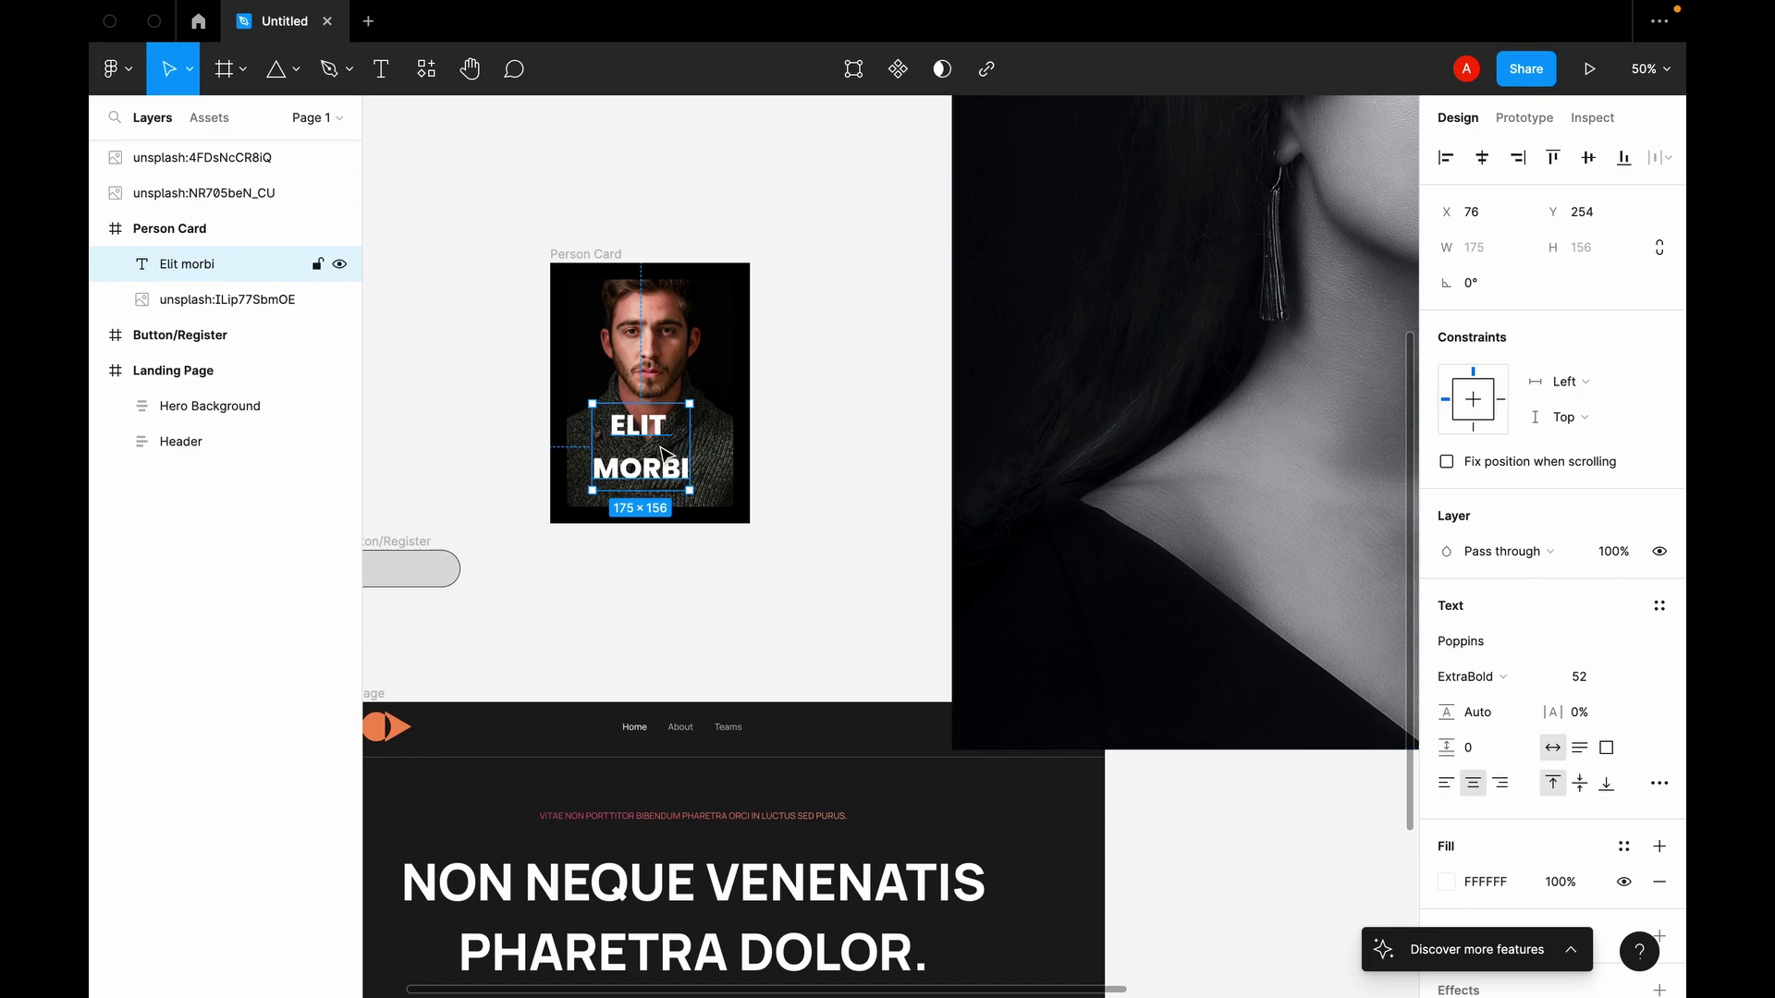
Step: Center the "Elit morbi" text horizontally in the Person Card at X 93, Y 216, leaving room beneath it
mouse_move(654, 451)
left_mouse_down()
mouse_move(681, 455)
mouse_move(619, 478)
mouse_move(665, 464)
left_mouse_up()
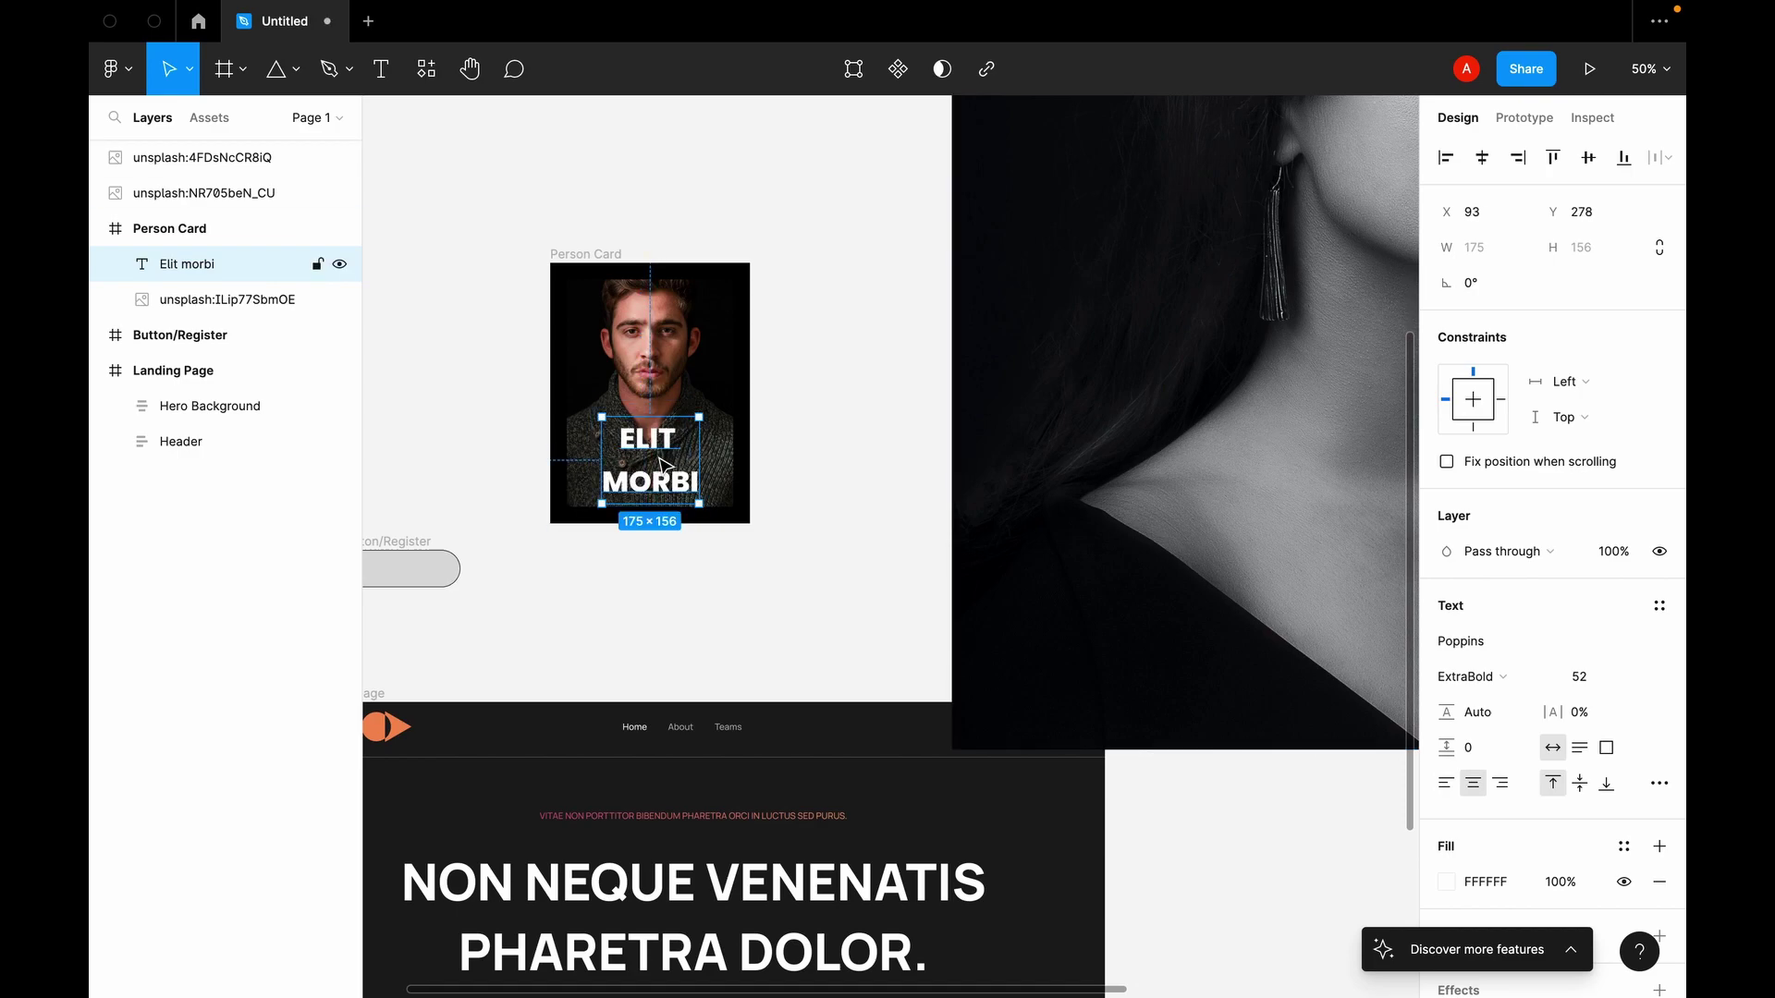
left_click(178, 228)
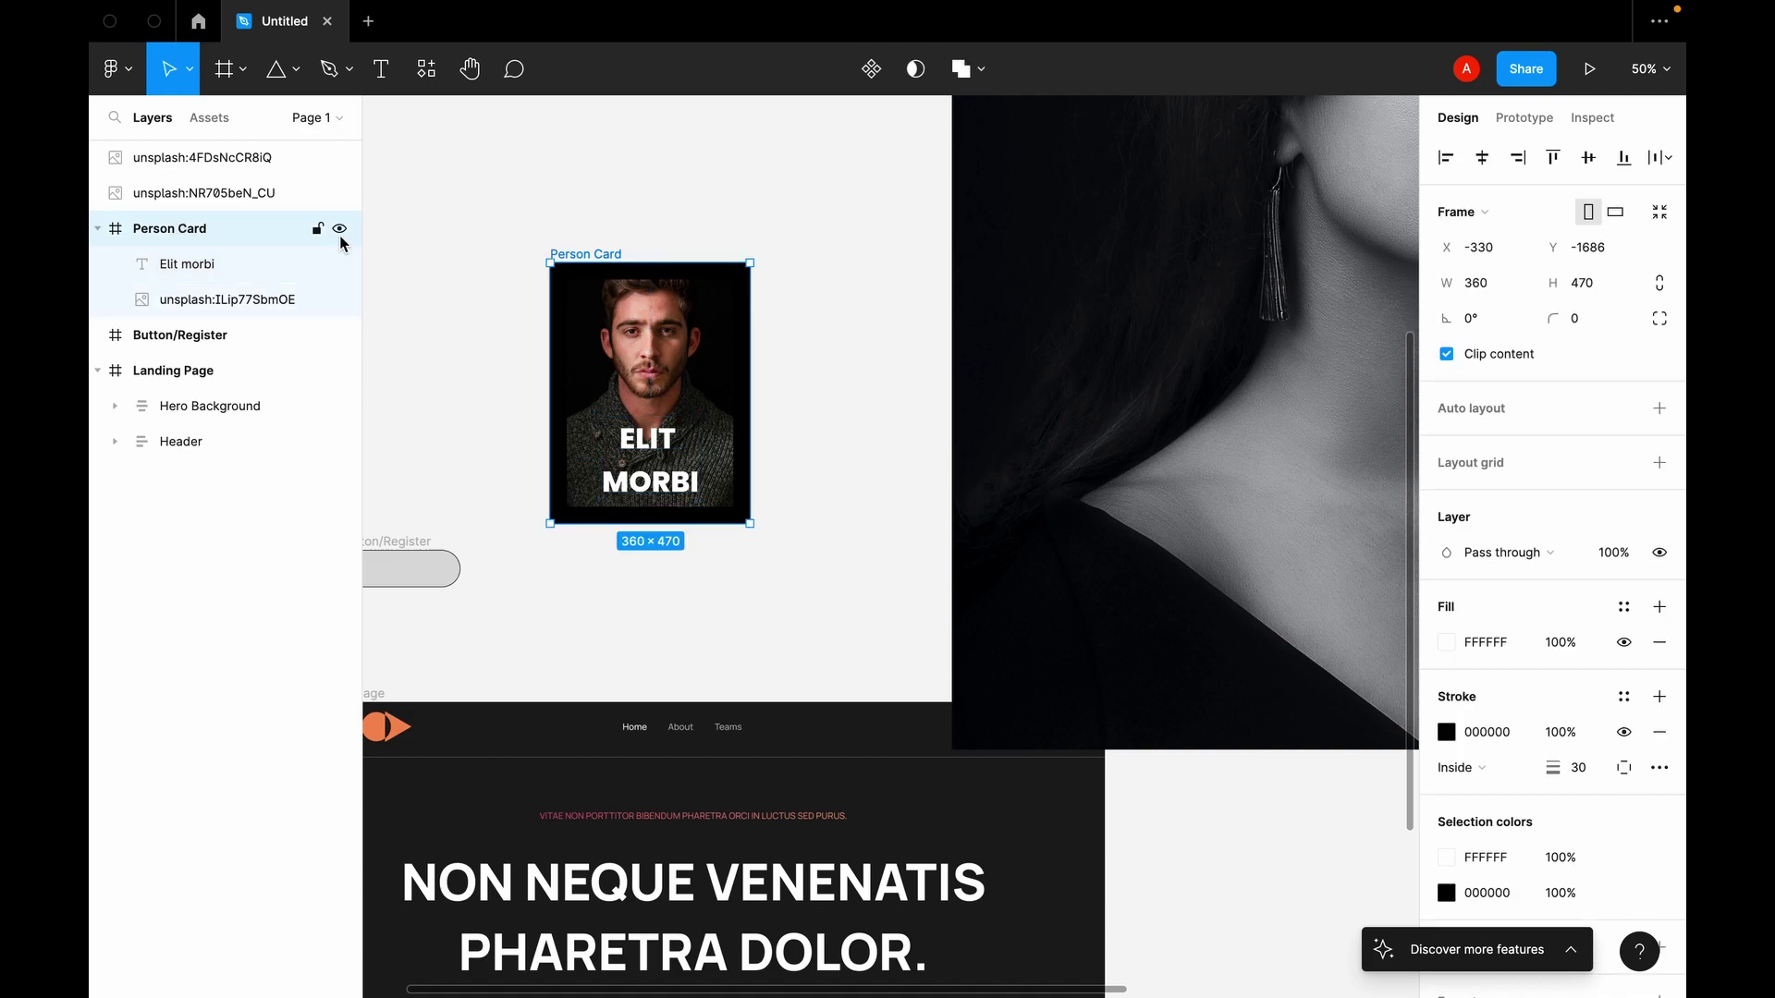
left_click(731, 218)
left_click(204, 263)
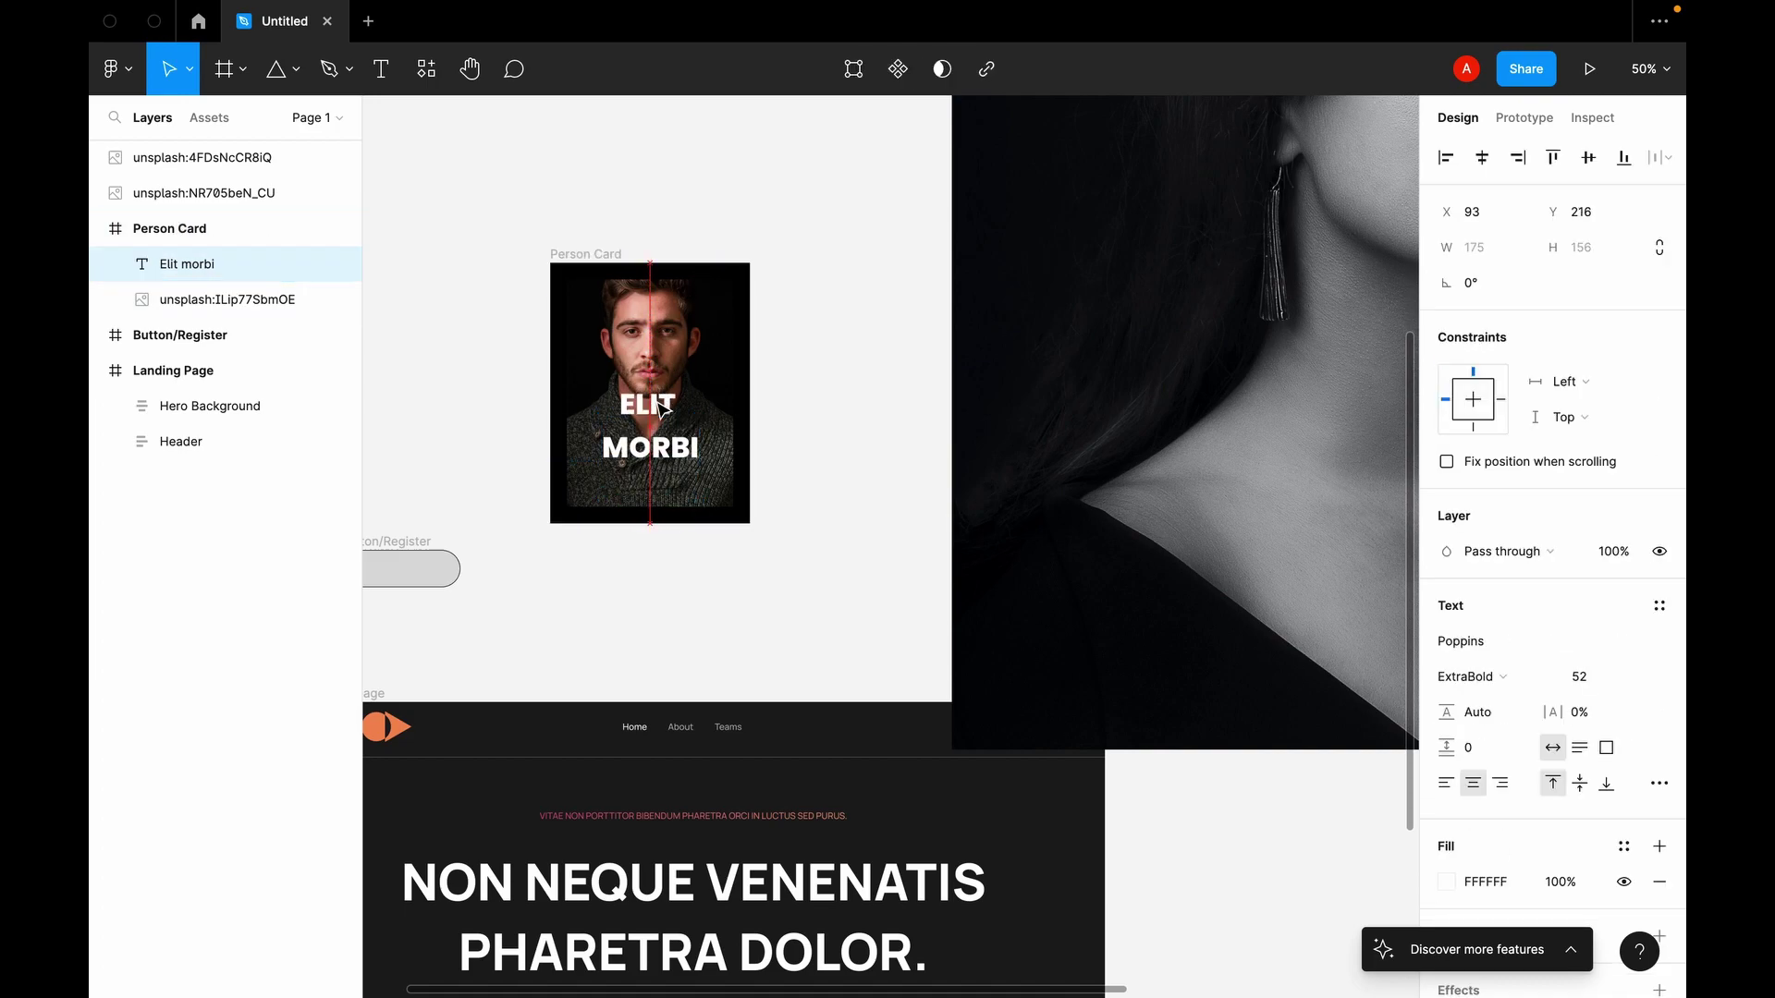
Step: Add an "App Designer" text layer above the Person Card and format it in Poppins Medium at size 20
key("t")
left_click(525, 184)
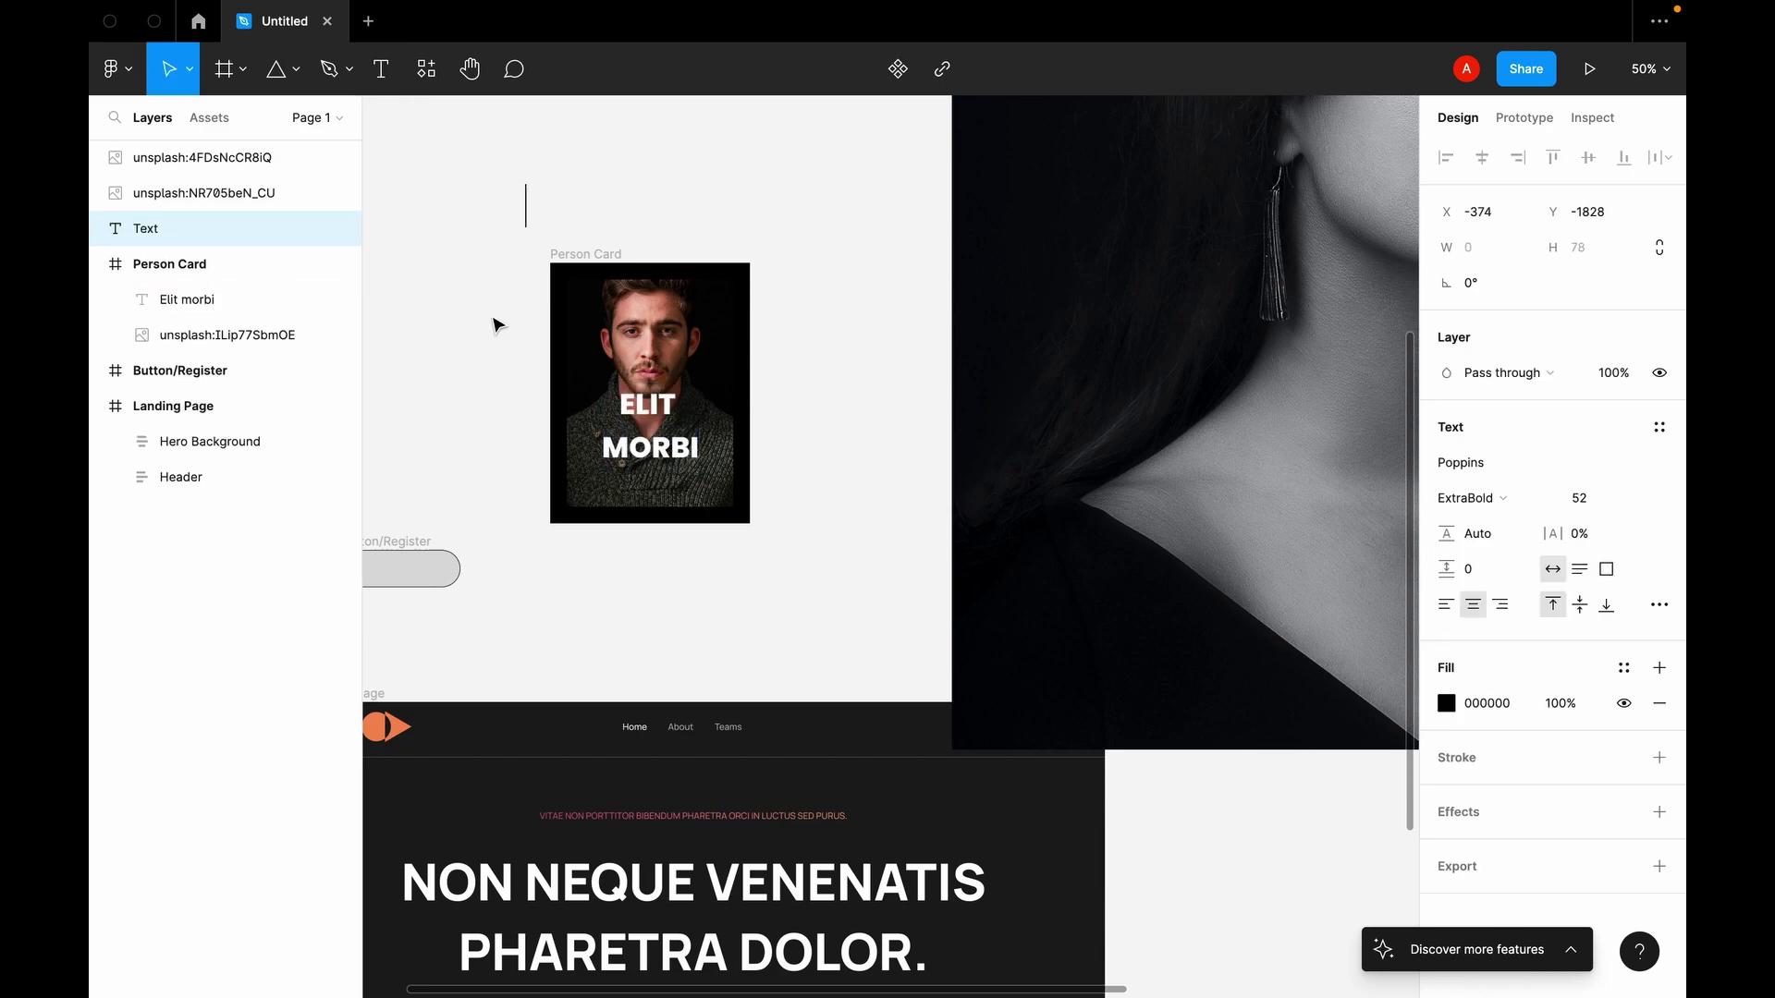
type("App Designer")
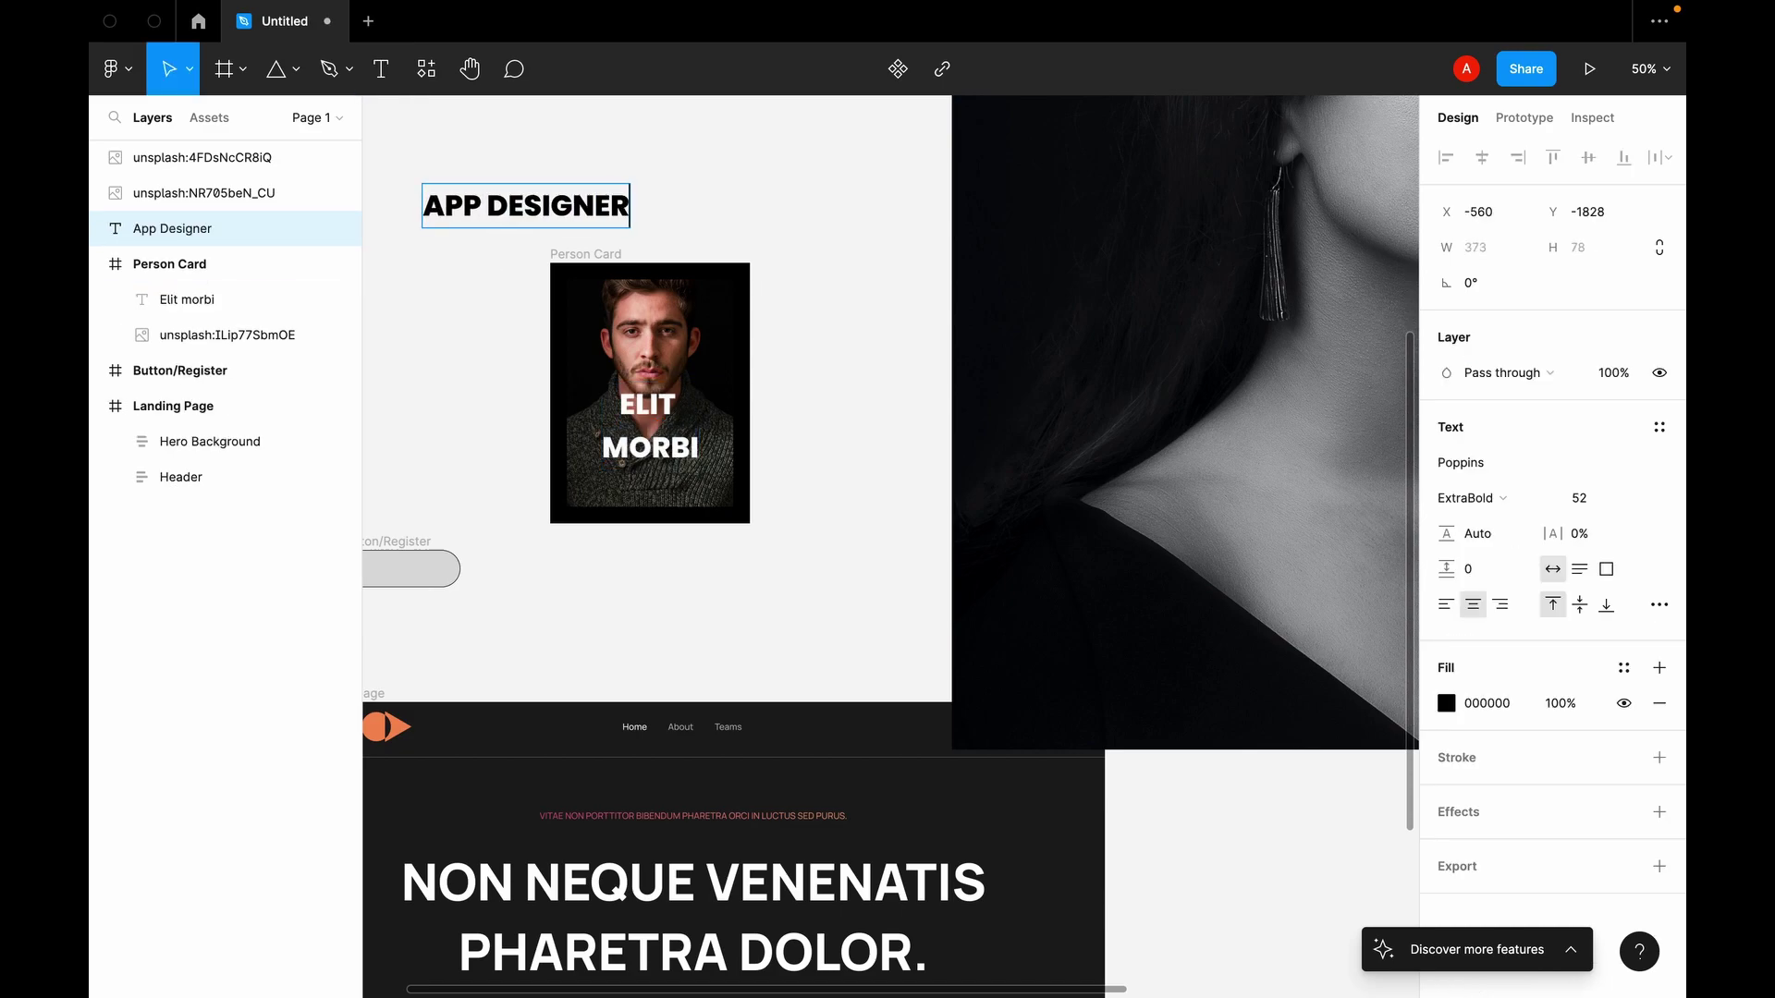
key("Escape")
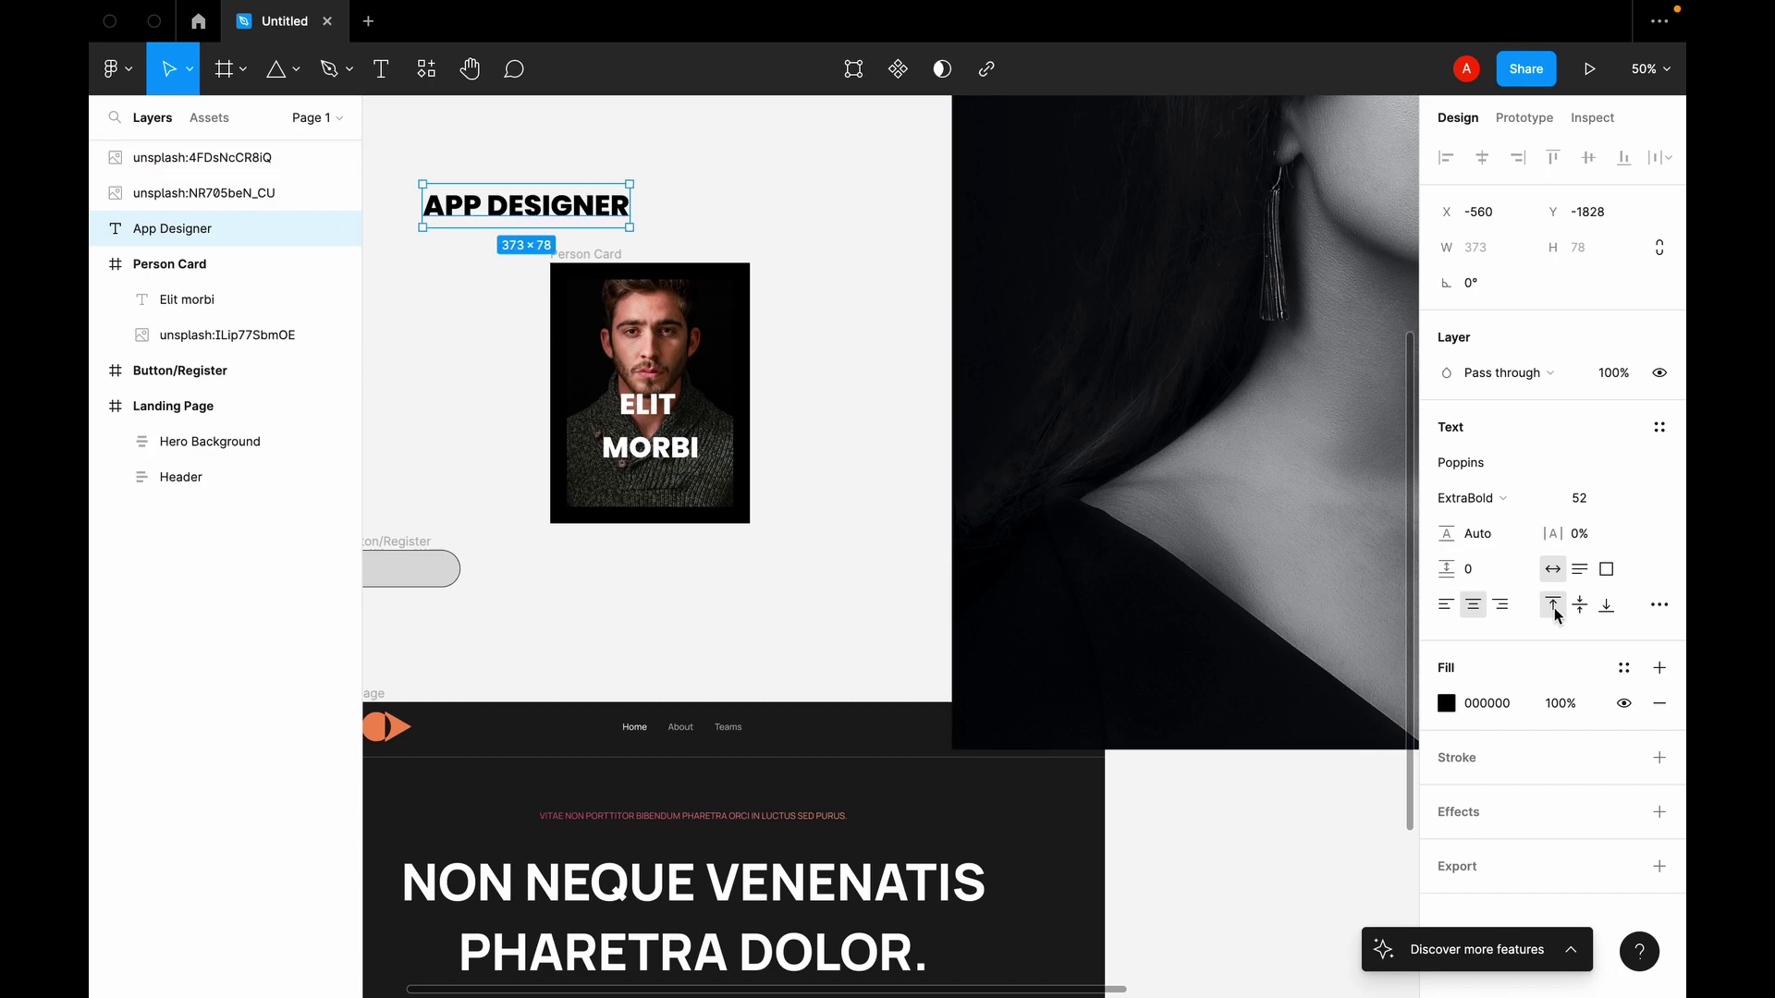
left_click(1602, 500)
type("20")
key("Return")
left_click(1506, 497)
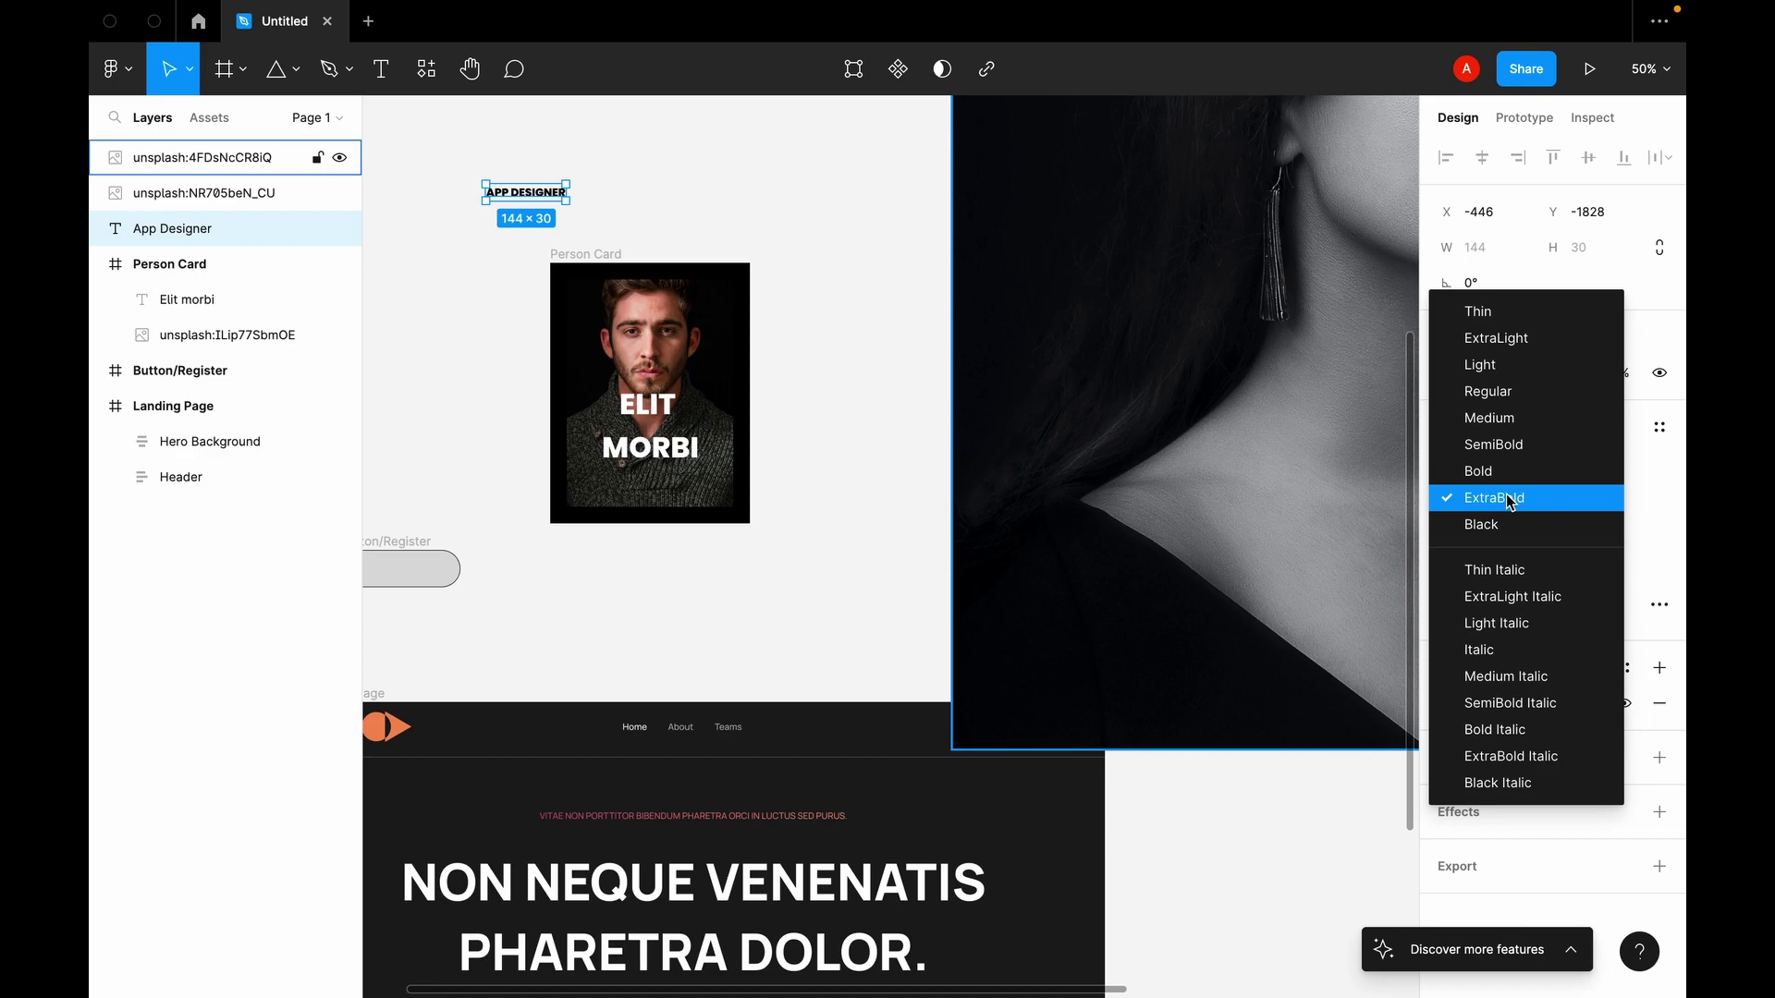
left_click(1511, 424)
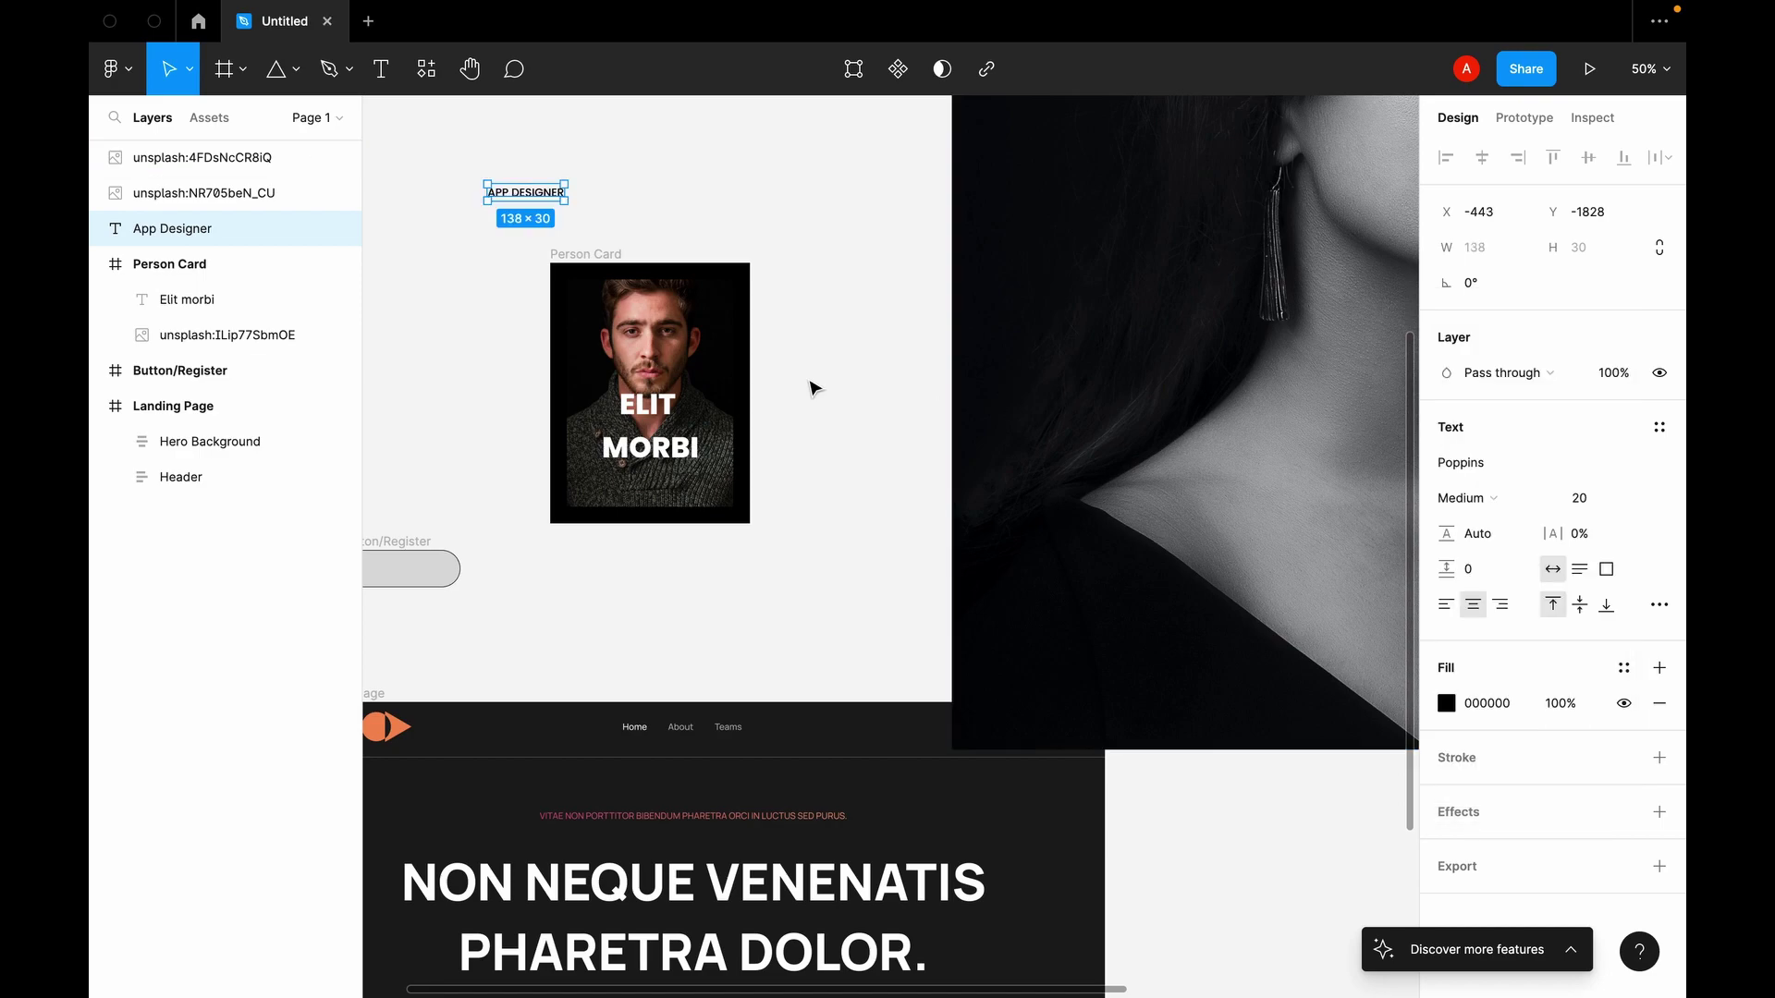
Step: Color the "App Designer" text white (FFFFFF) and place it below the name near the Person Card's lower edge
left_click(1445, 703)
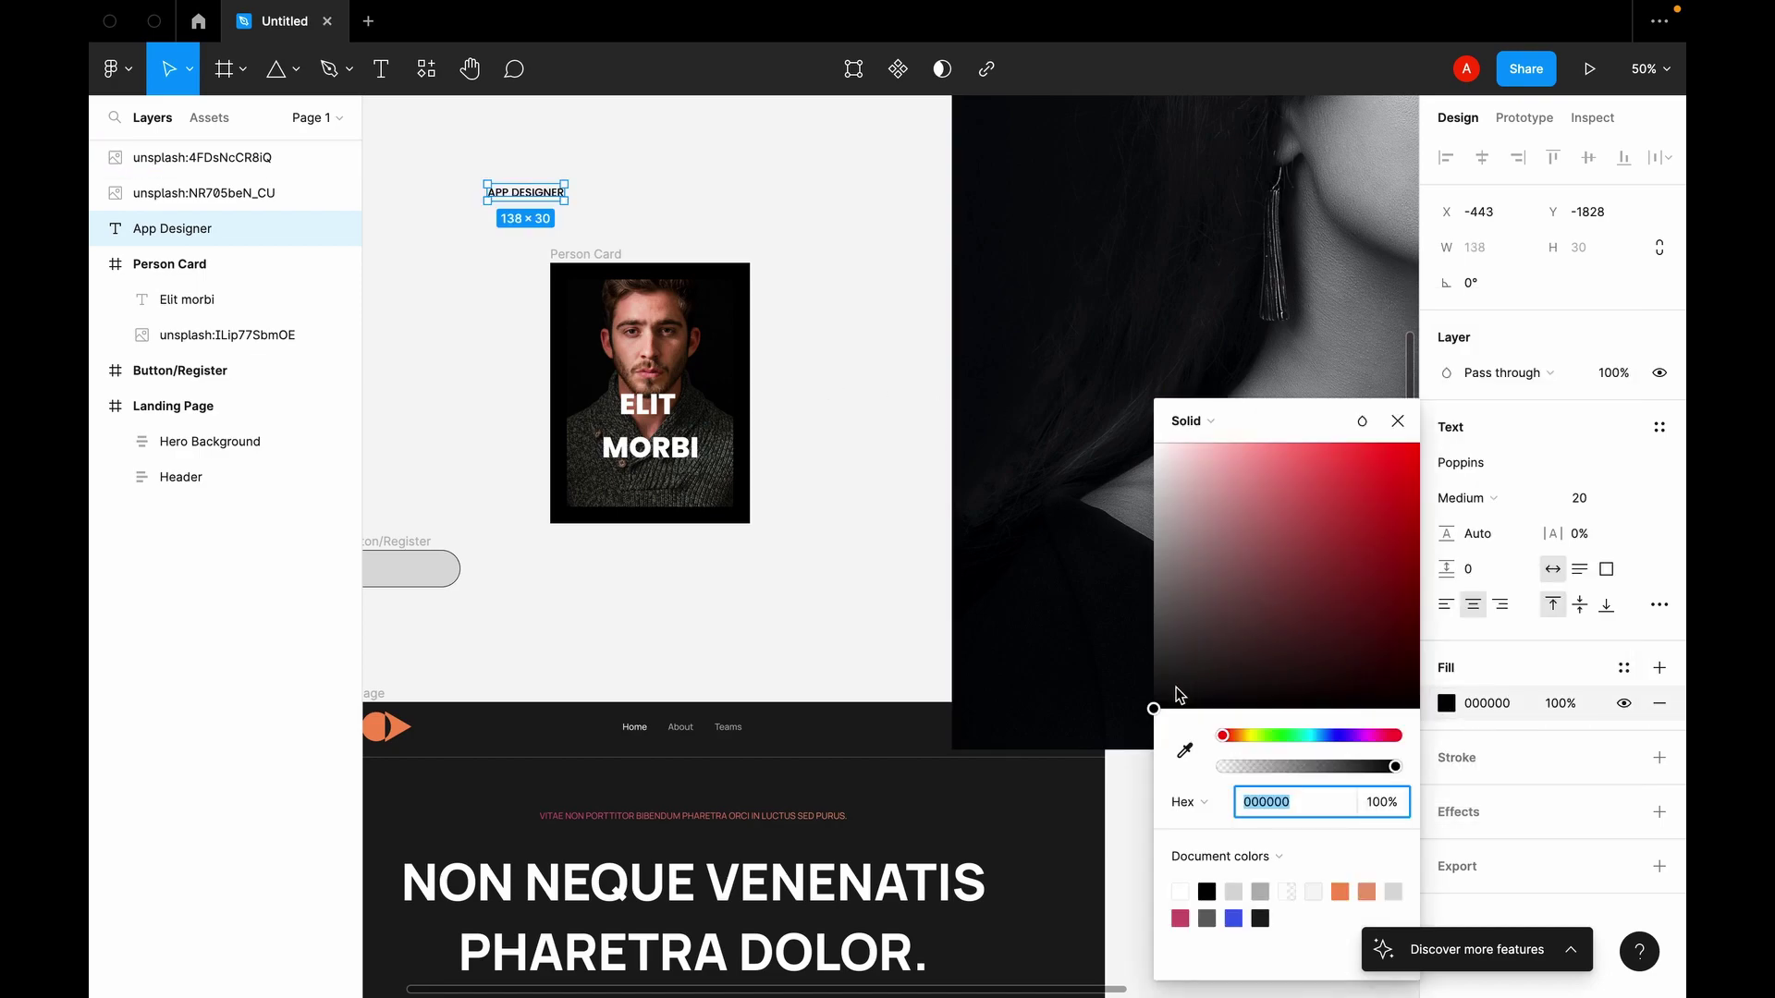
left_click_drag(1155, 708, 1121, 301)
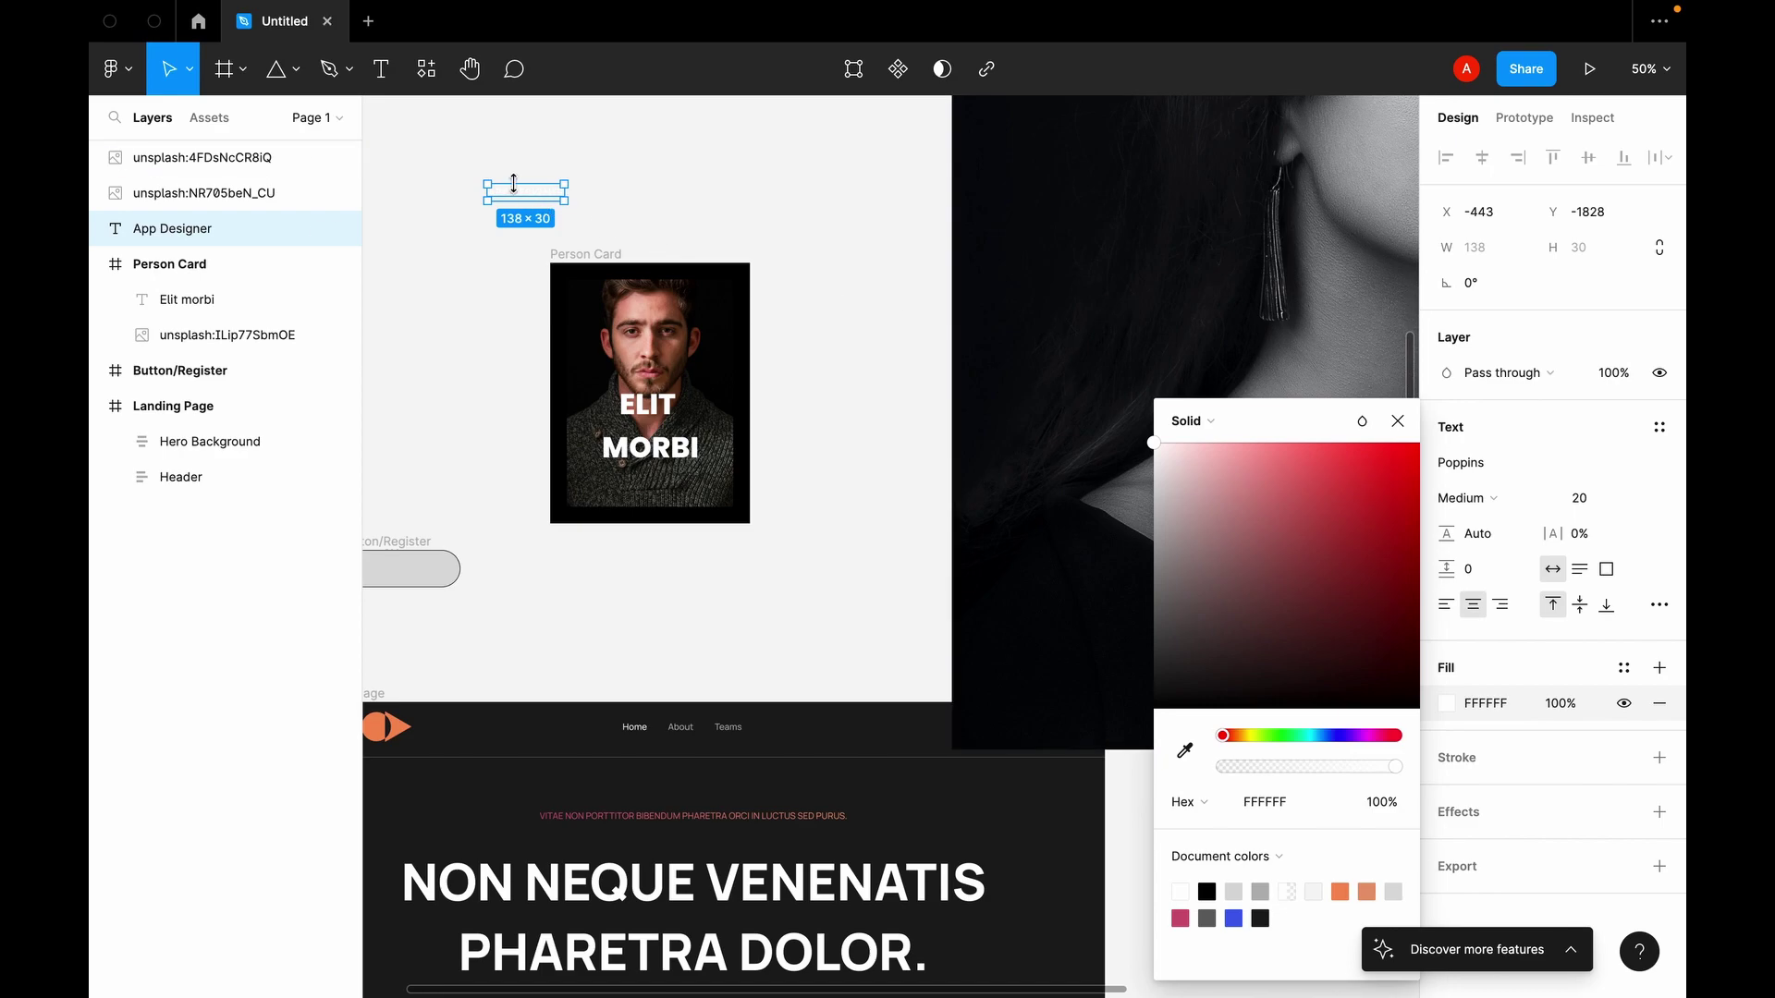
left_click_drag(514, 184, 647, 491)
Step: Move the "Elit morbi" text down slightly so it sits just above "App Designer"
left_click(855, 461)
left_click(671, 427)
left_click_drag(672, 427, 669, 447)
left_click(866, 455)
Step: Duplicate the finished Person Card twice, stacking the copies vertically above the original
scroll(865, 456, "up", 2)
scroll(865, 456, "right", 2)
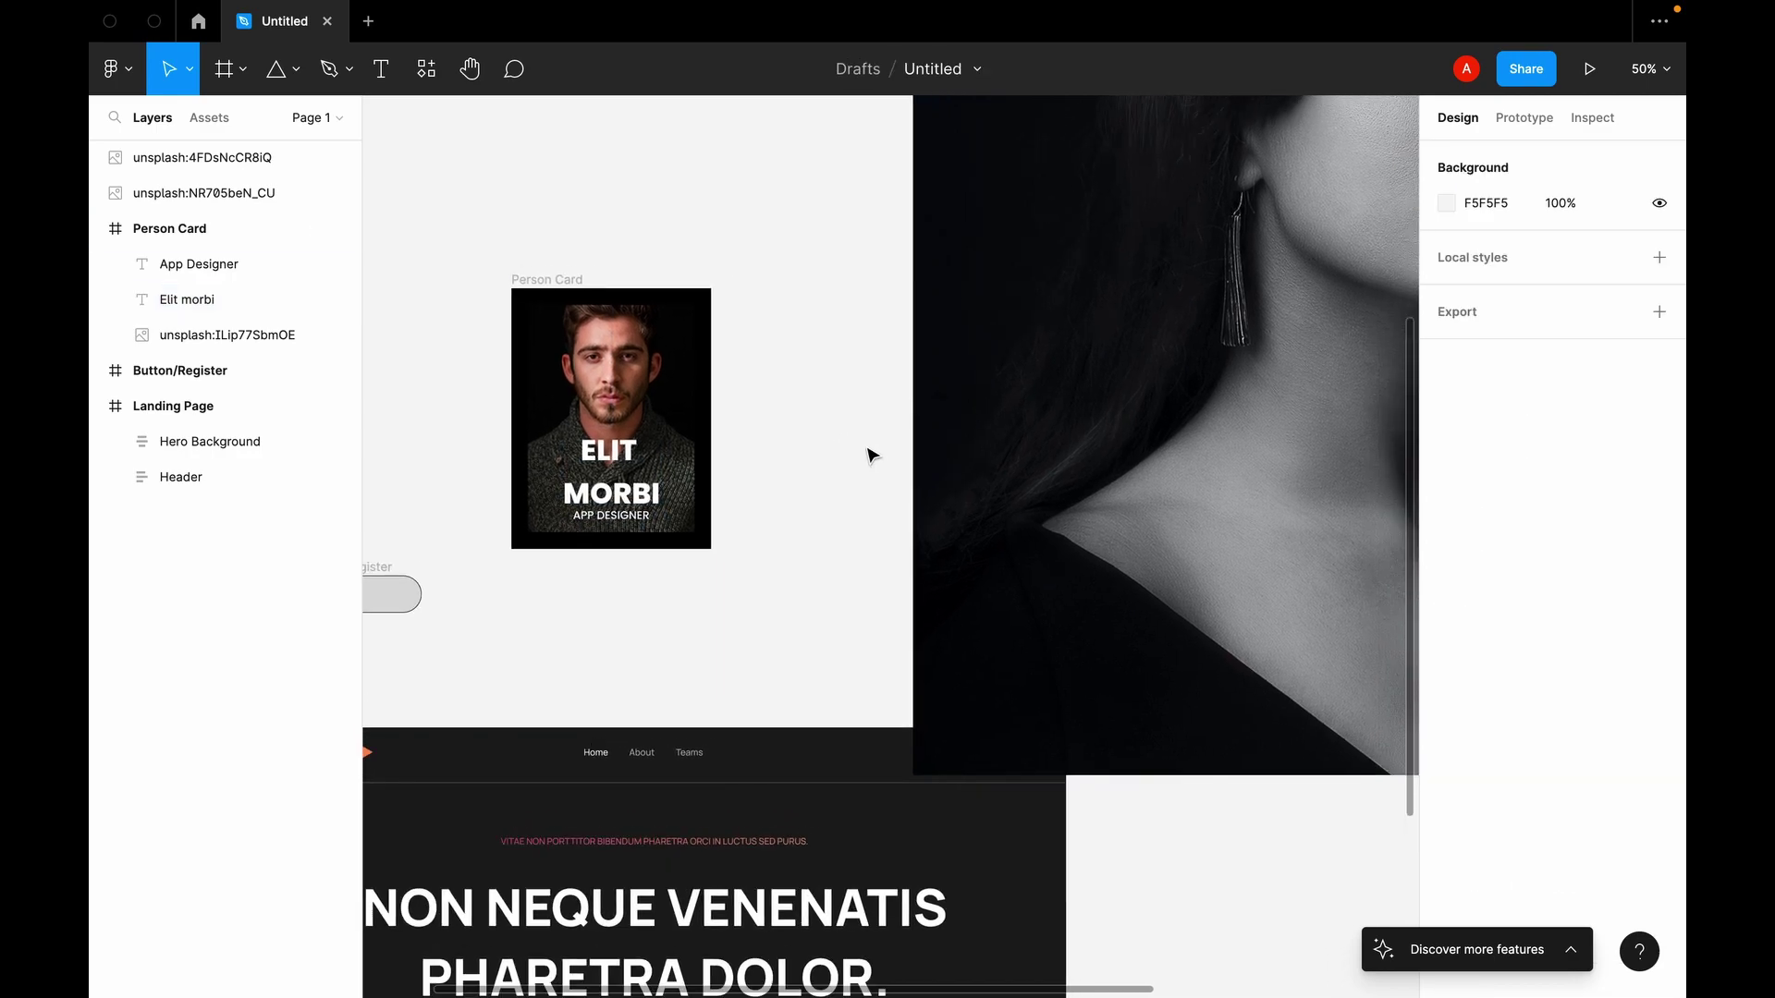
left_click_drag(499, 272, 840, 563)
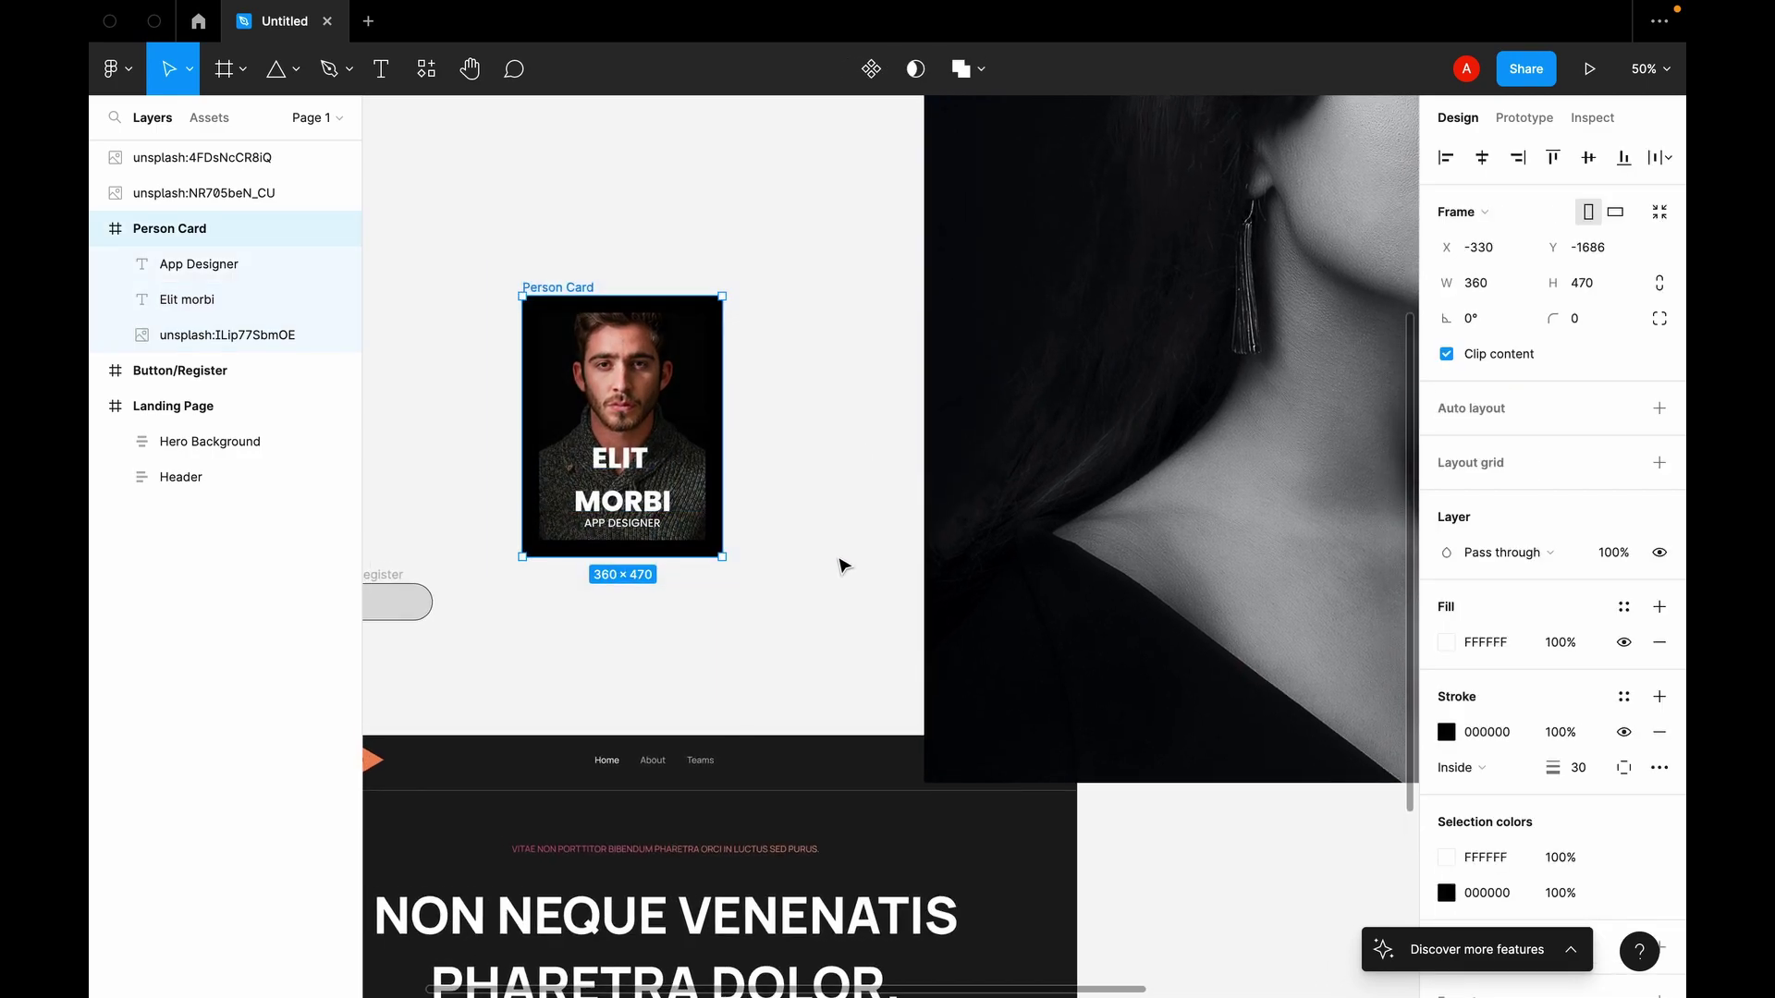
scroll(841, 563, "up", 5)
scroll(841, 563, "left", 1)
key("alt")
left_click_drag(675, 594, 675, 287)
scroll(664, 599, "up", 5)
key("alt")
left_click_drag(664, 598, 665, 314)
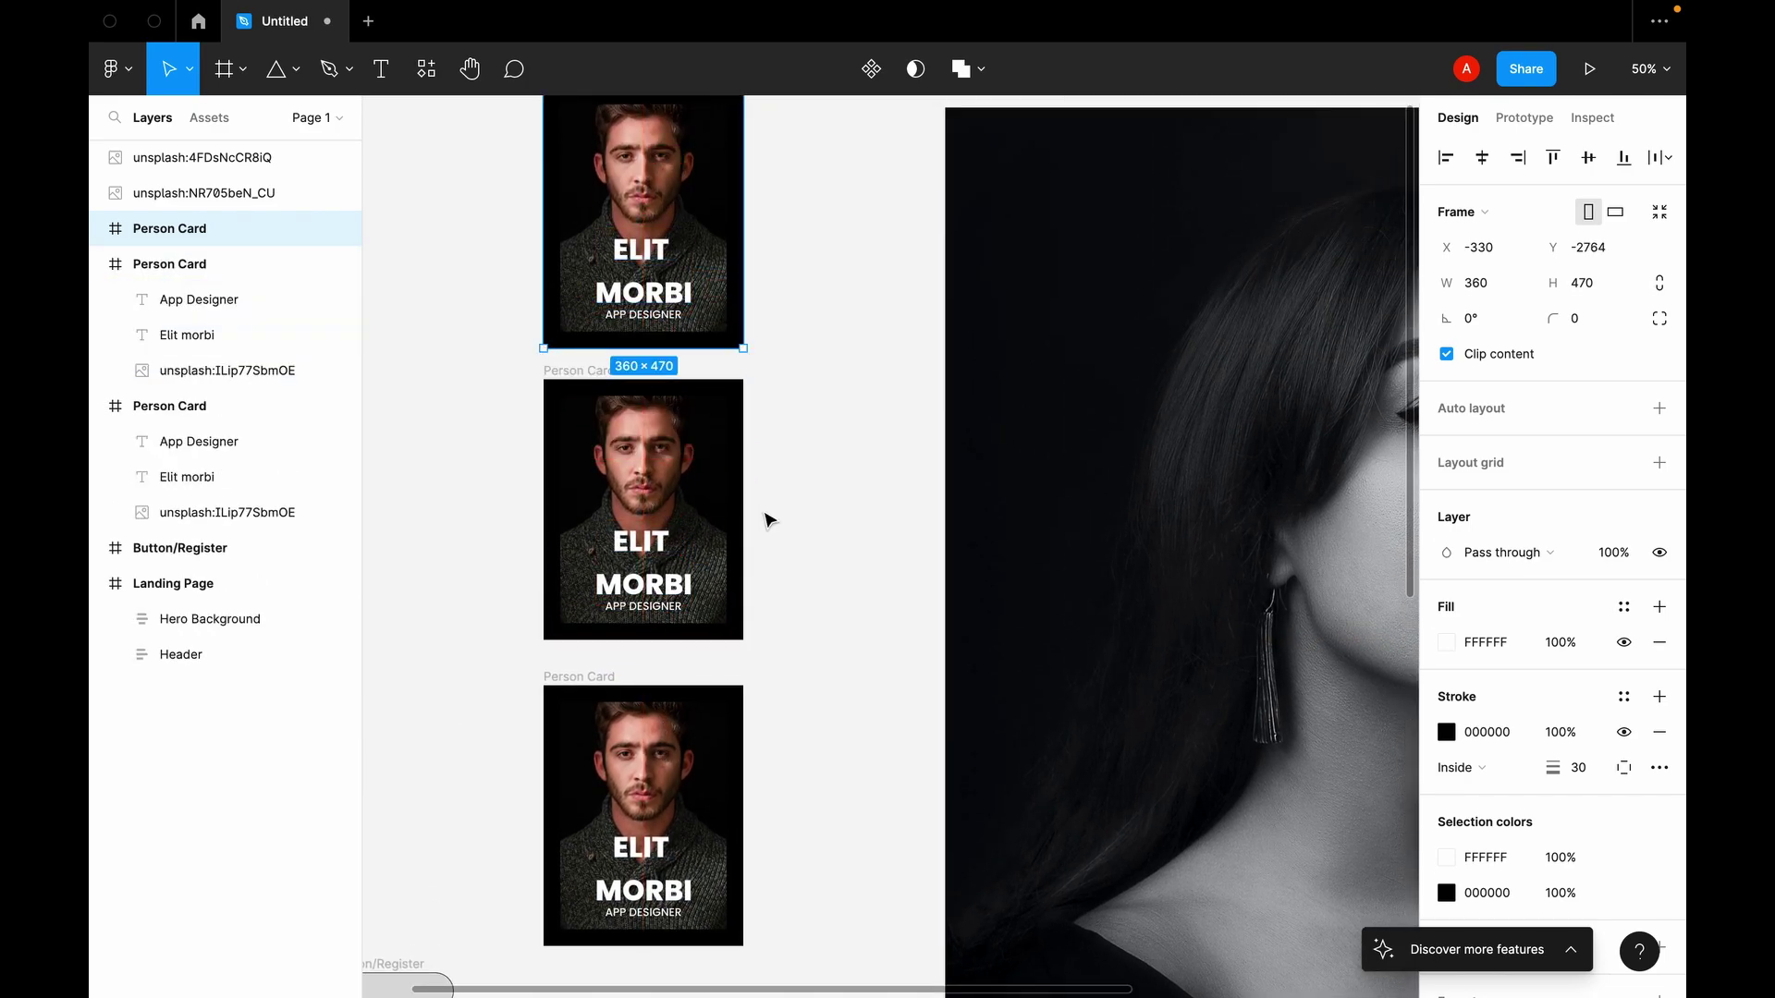
Step: Delete the bearded man's photo from the topmost Person Card
scroll(769, 515, "up", 4)
scroll(769, 515, "left", 2)
scroll(856, 567, "down", 3)
scroll(856, 566, "right", 1)
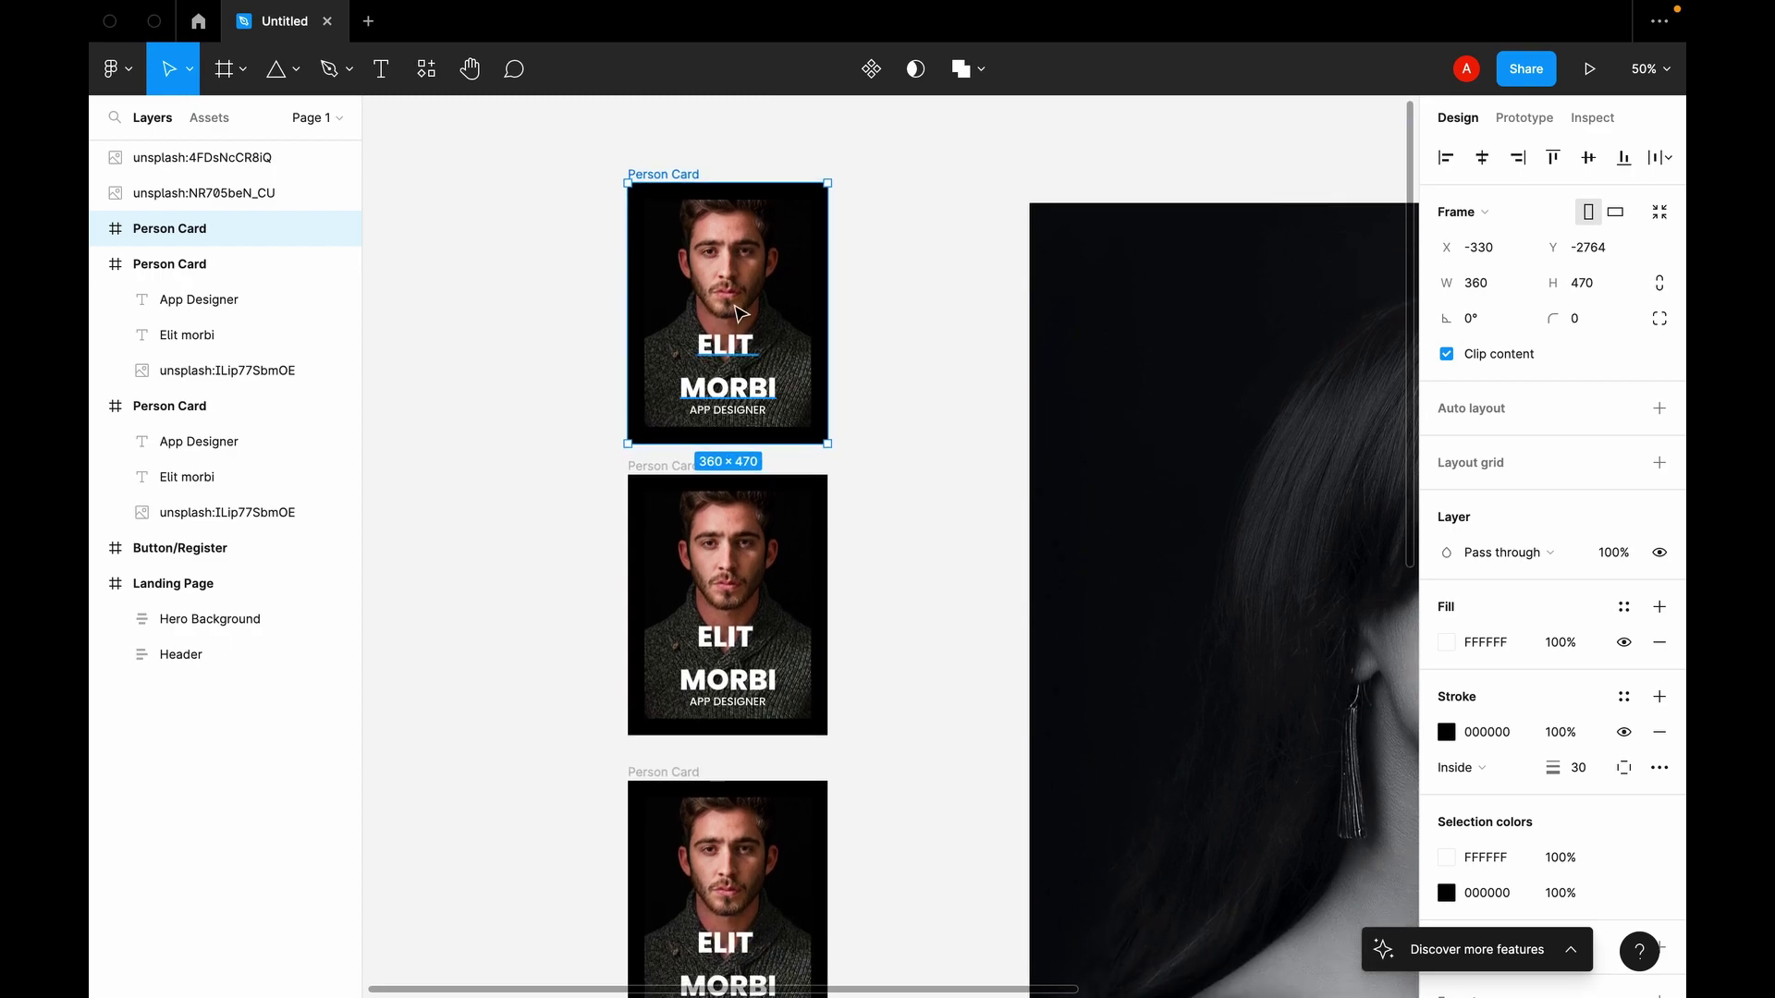
left_click(730, 239)
double_click(730, 239)
left_click(730, 238)
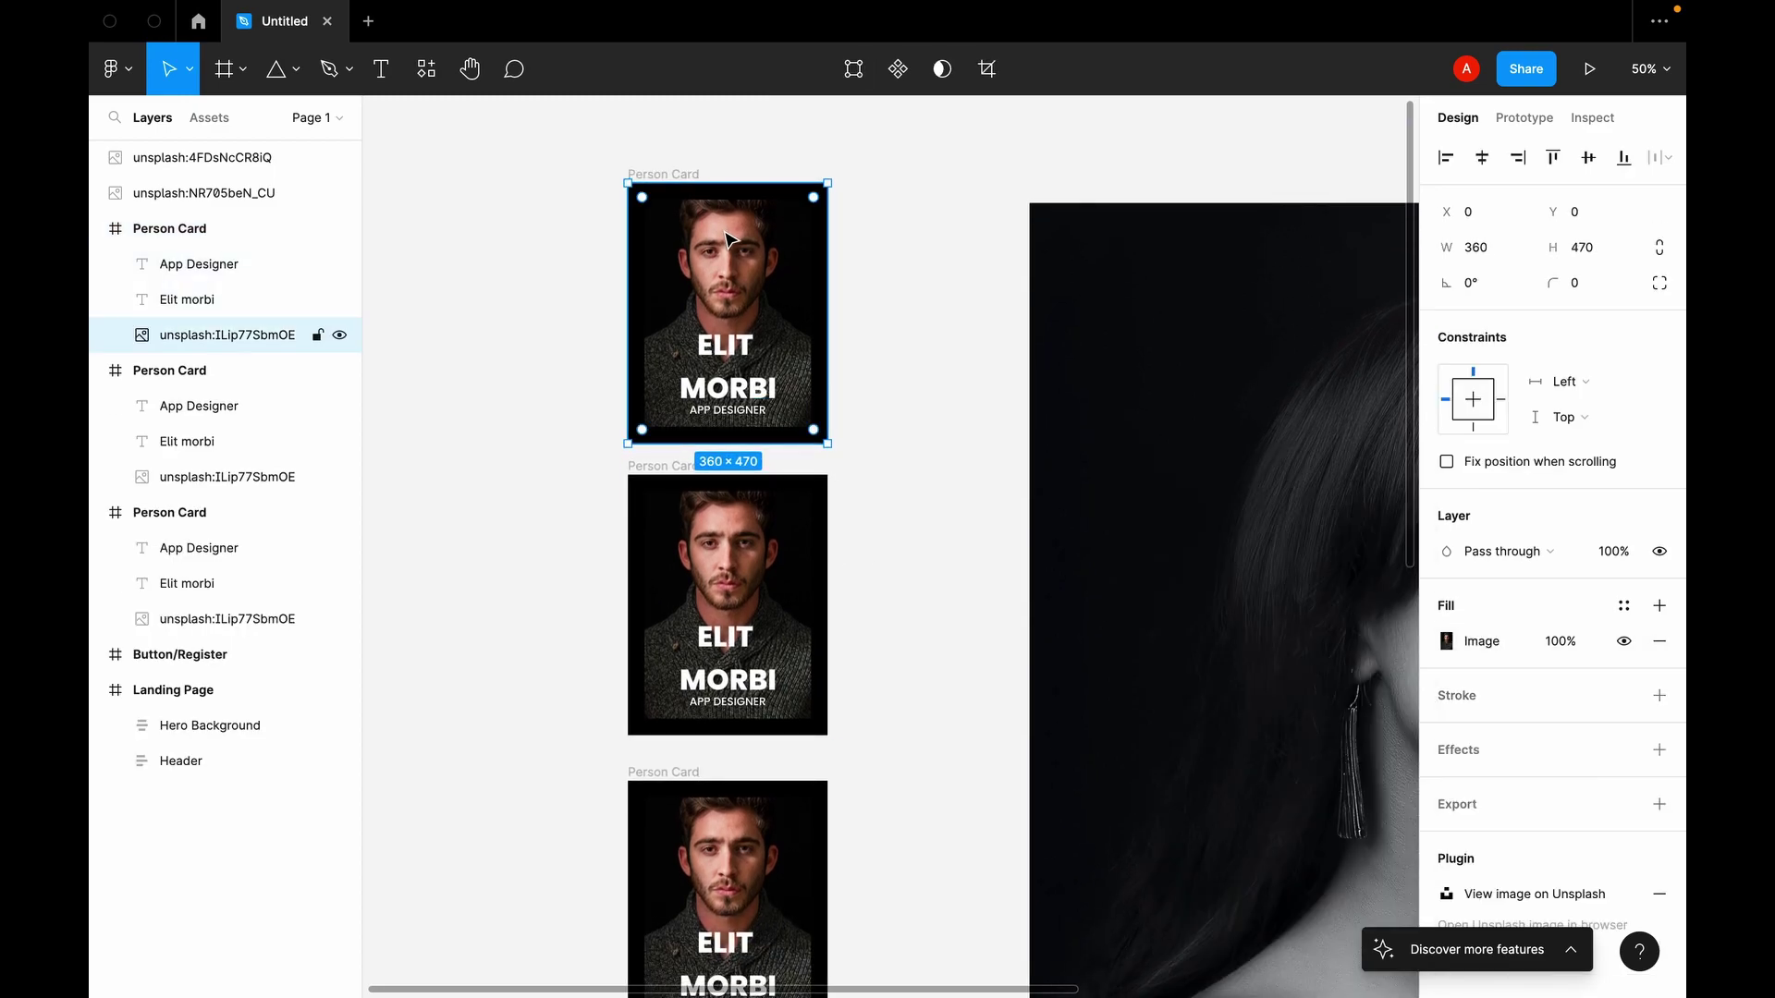
key("Delete")
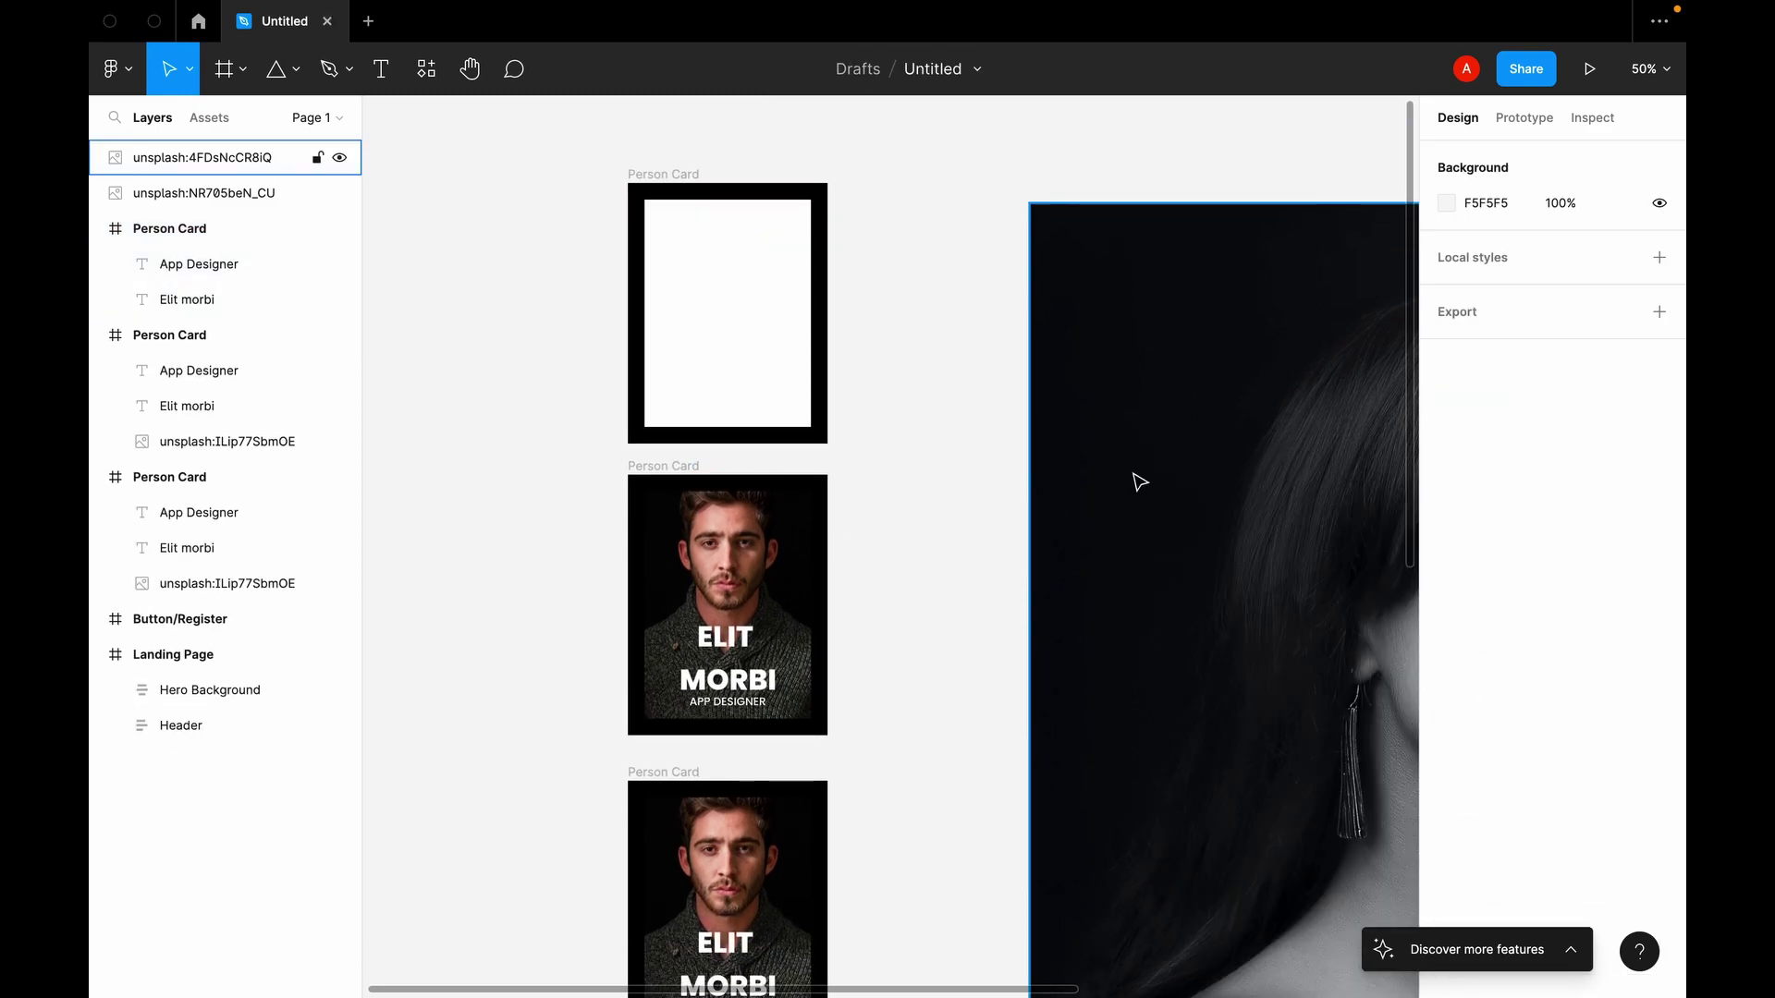
Step: Resize the black-and-white portrait of the woman to 360 by 470 and place it inside the topmost Person Card, filling it exactly
left_click(1138, 479)
scroll(1139, 480, "right", 3)
scroll(1139, 481, "down", 1)
left_click(1478, 212)
left_click(1498, 247)
type("360")
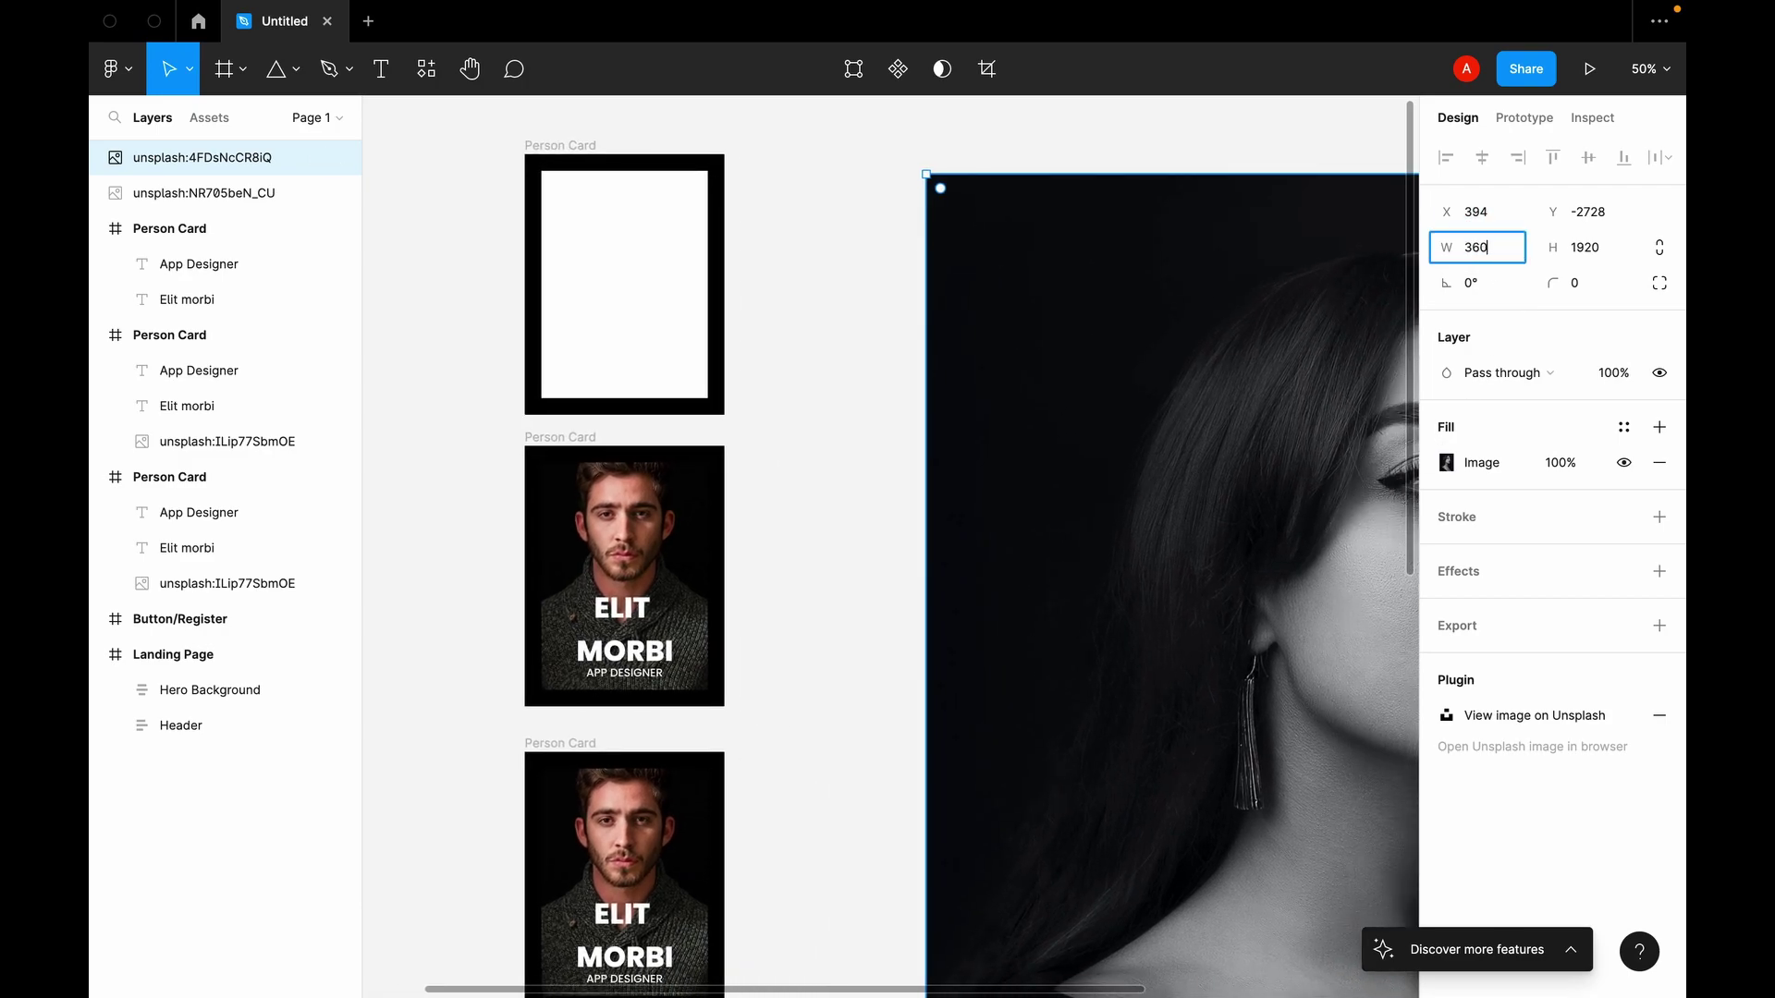
key("Tab")
type("470")
key("Return")
left_click_drag(986, 288, 588, 272)
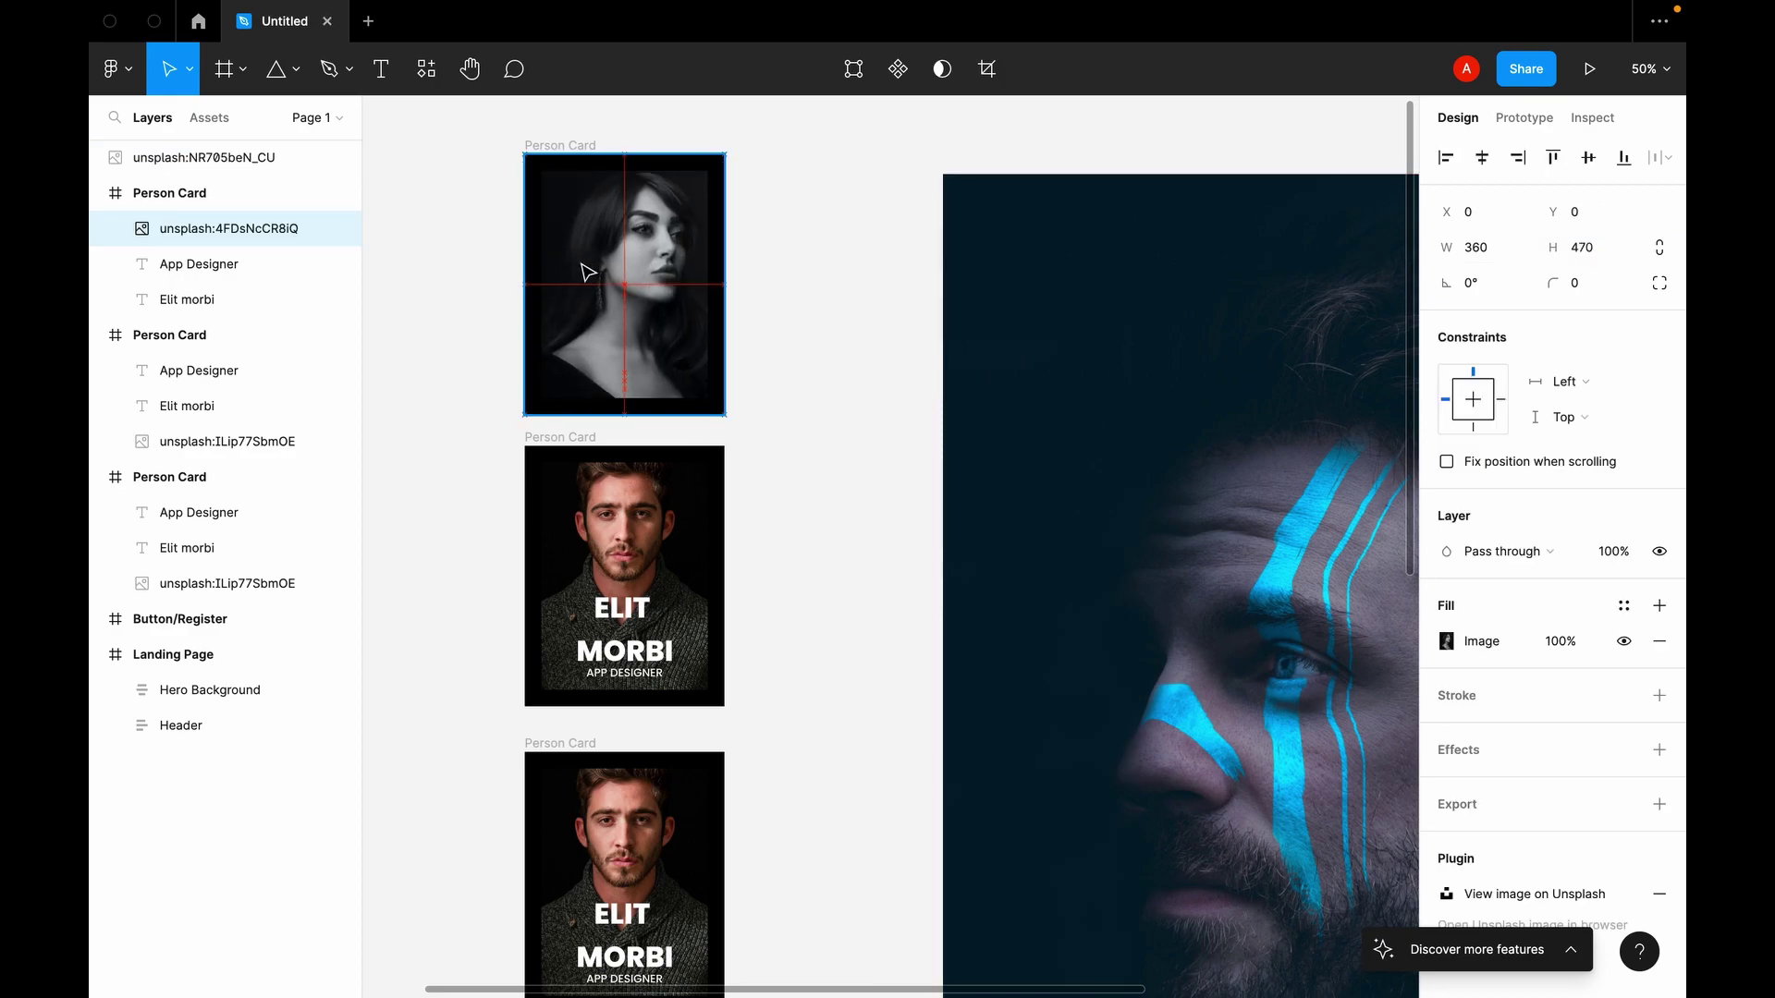
Step: Send the woman's portrait to the back of the topmost Person Card, behind its two text layers
left_click(841, 418)
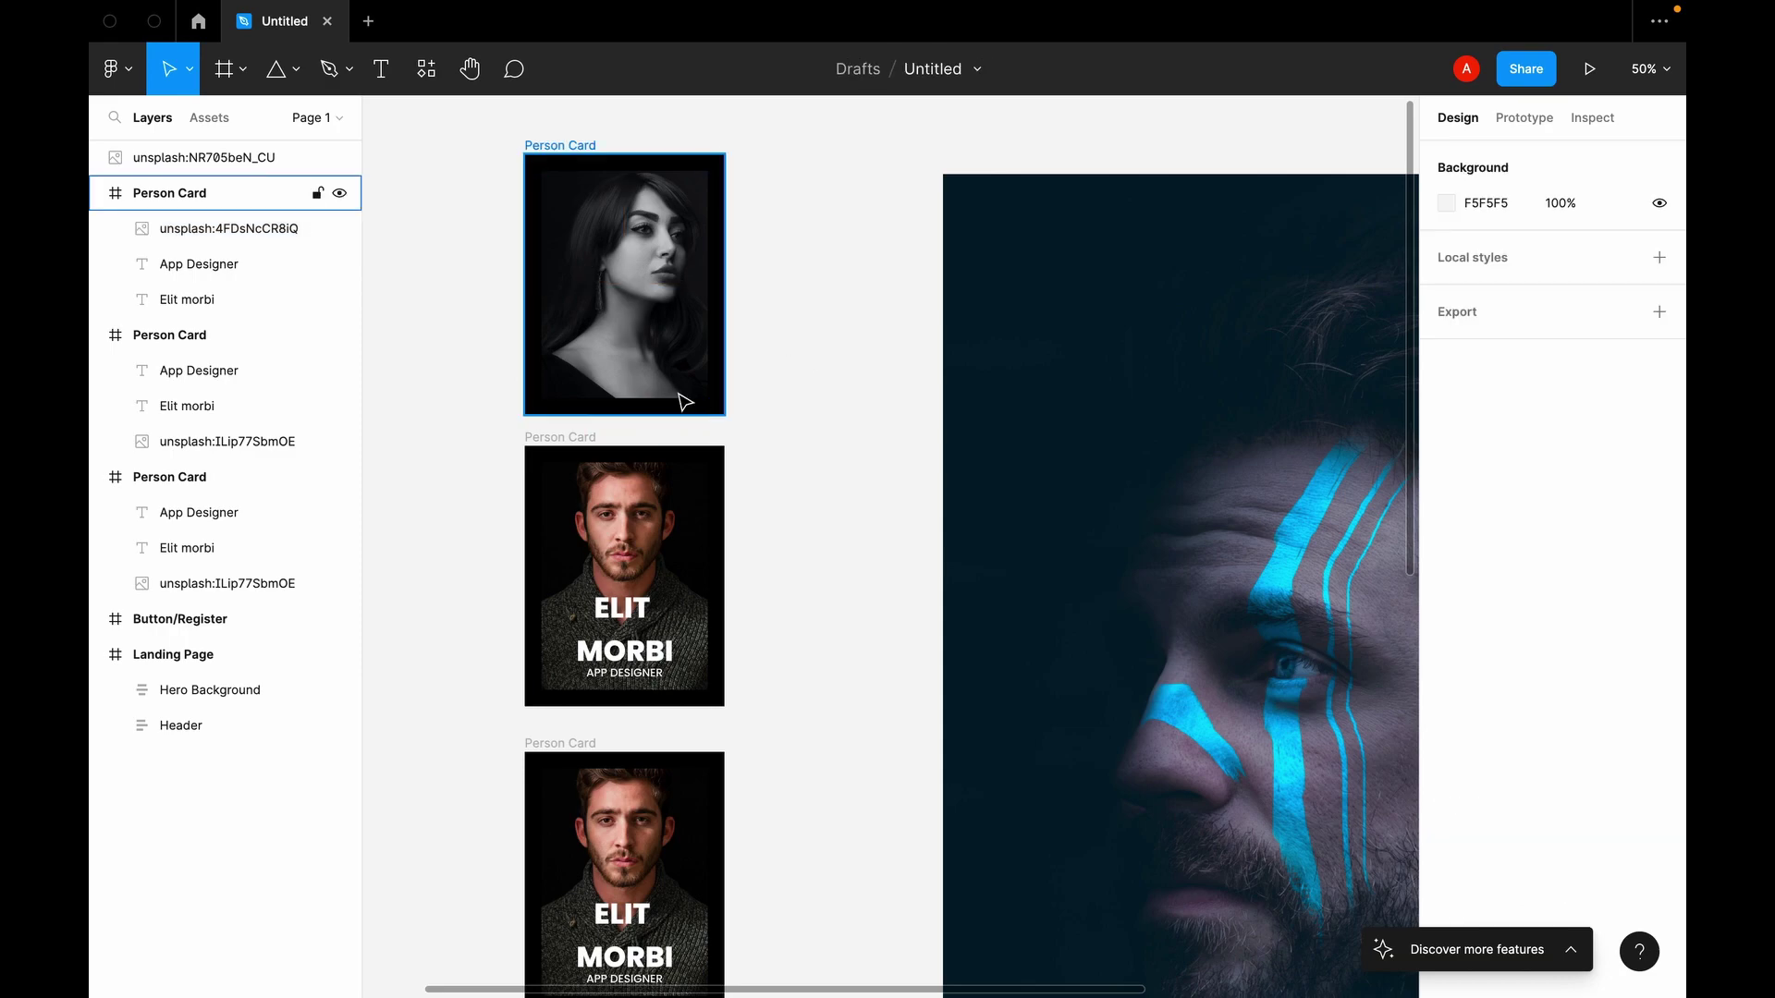
right_click(648, 291)
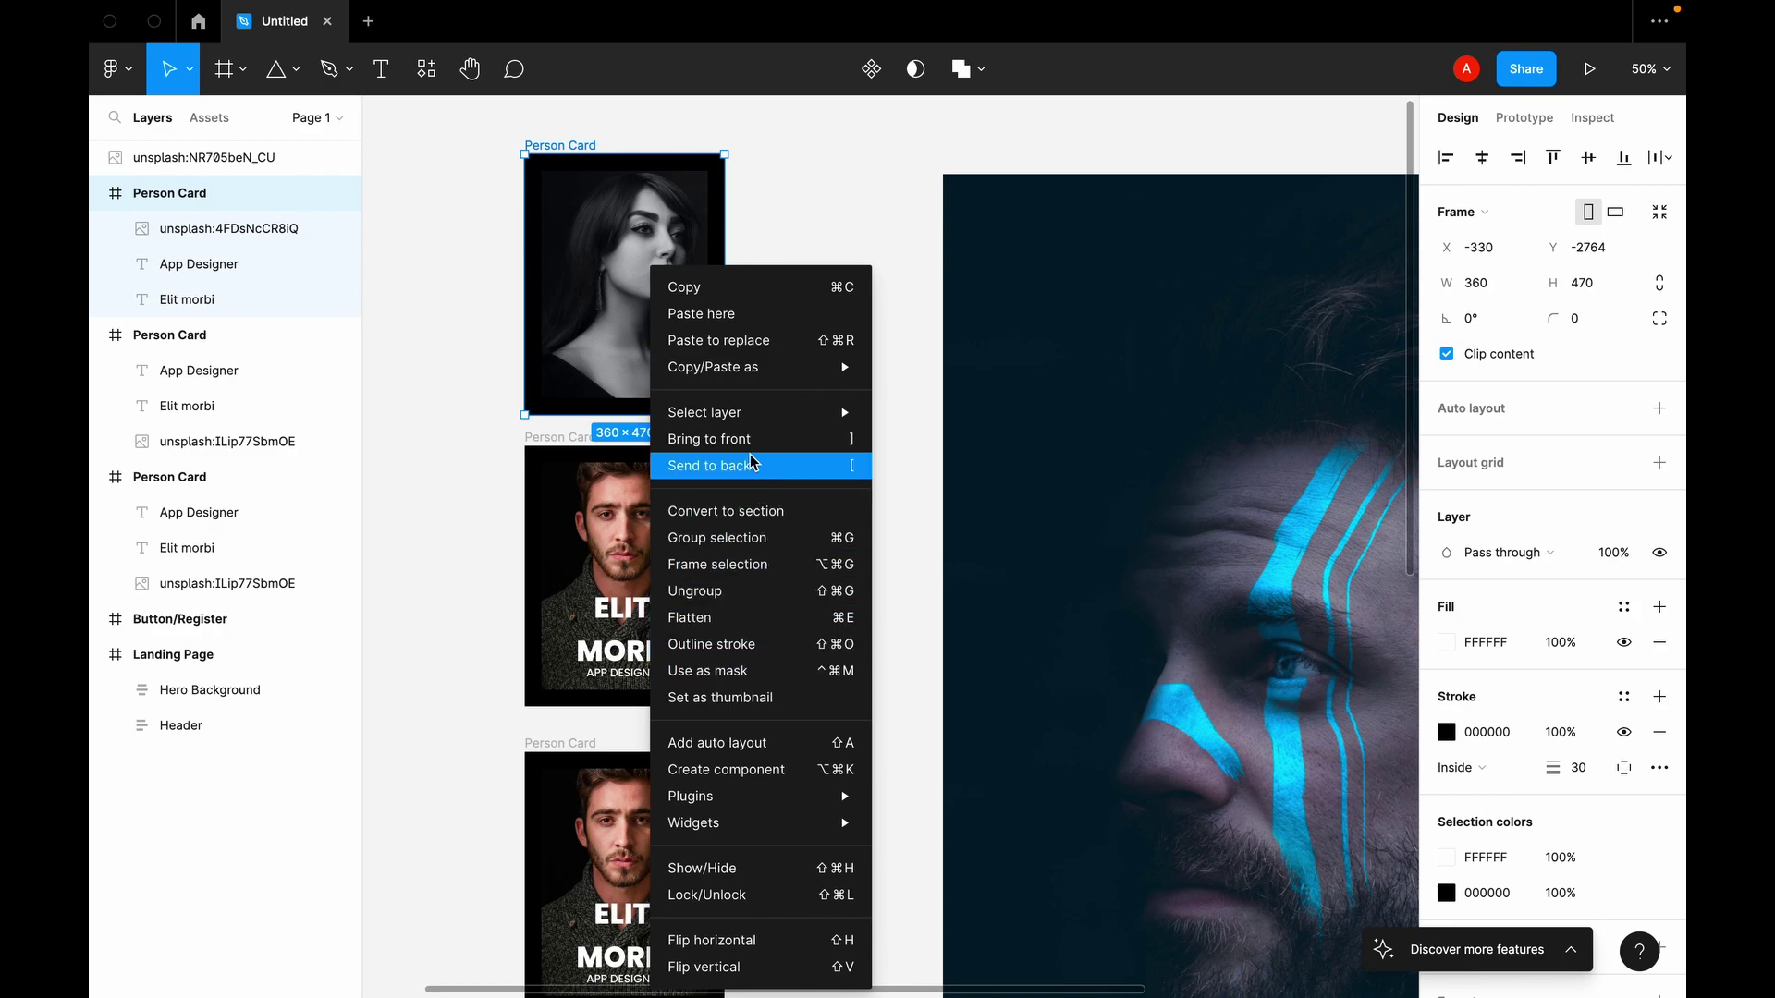
key("Escape")
left_click(240, 230)
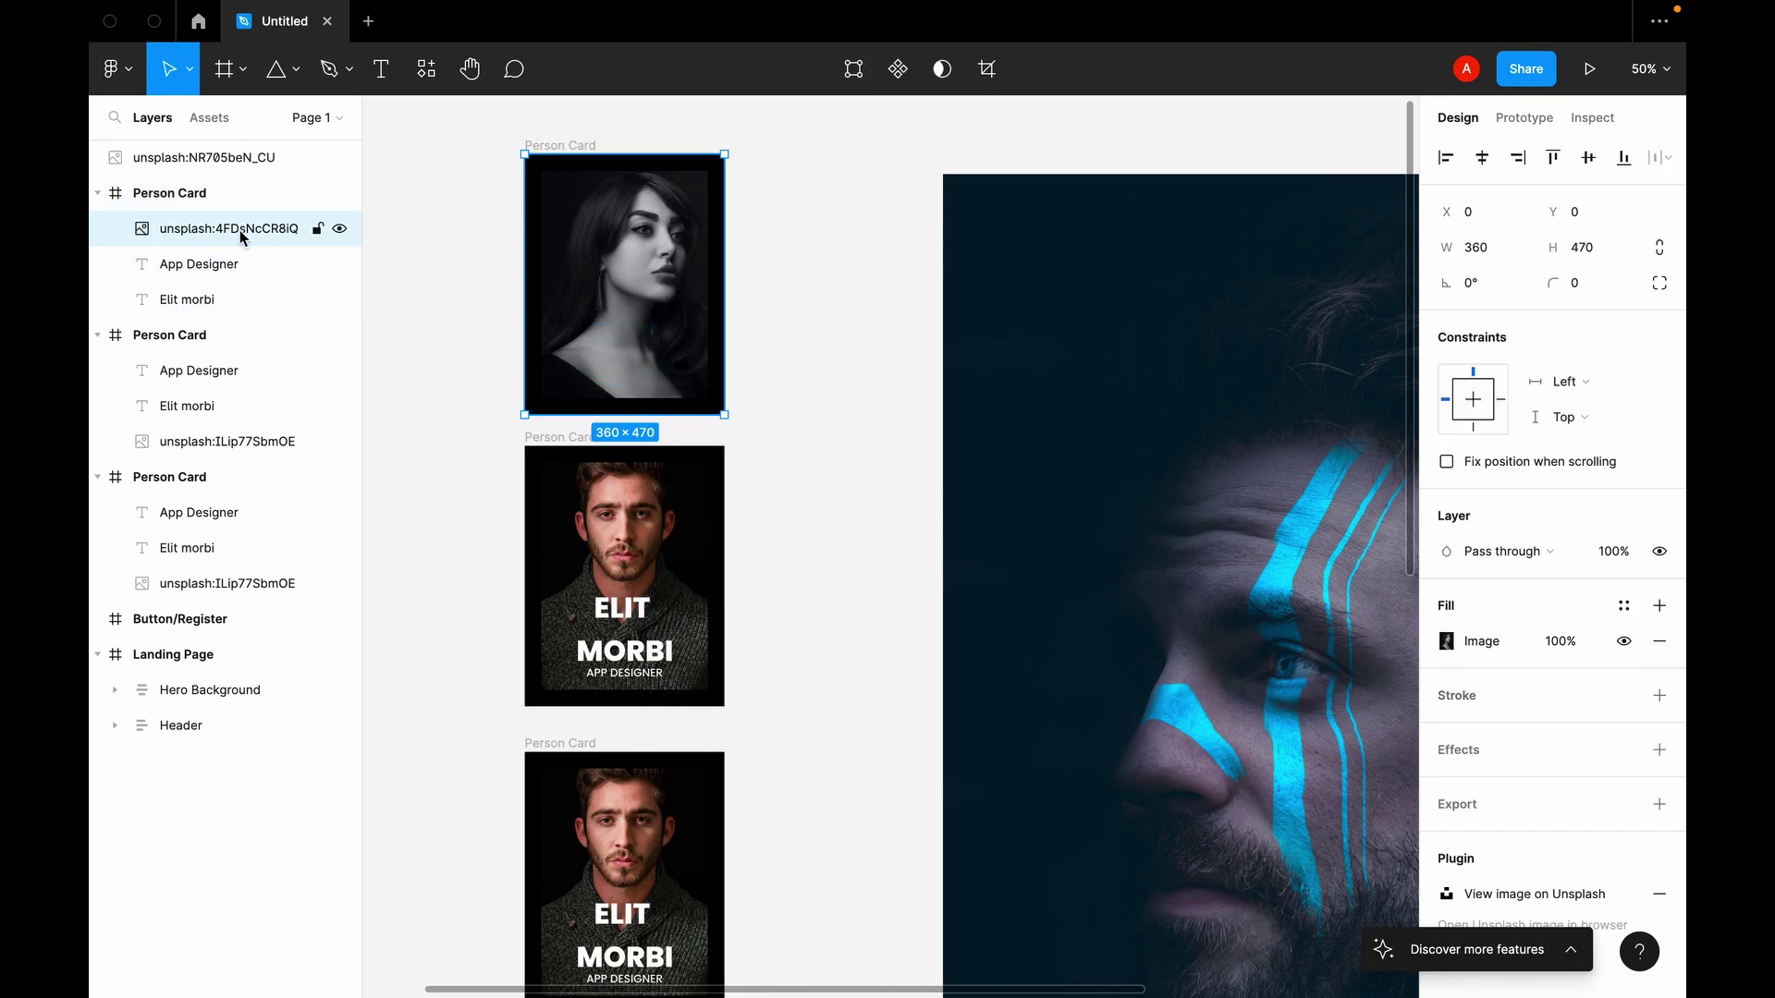
right_click(572, 276)
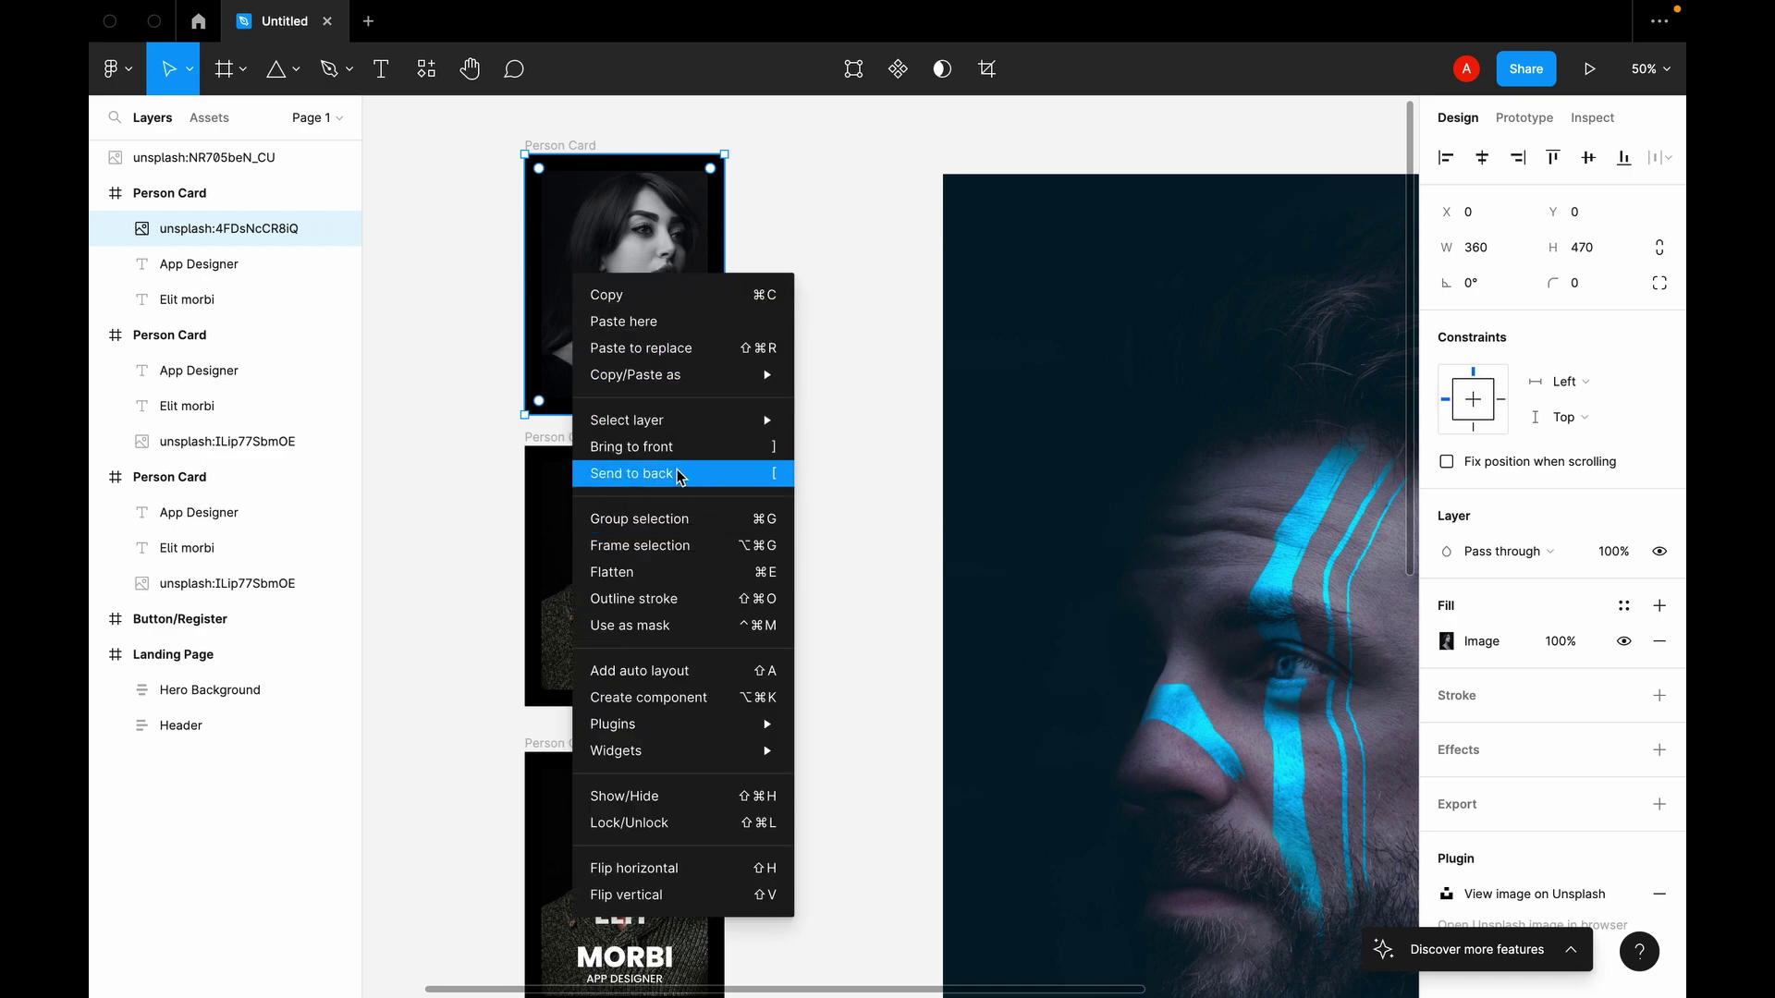
left_click(776, 478)
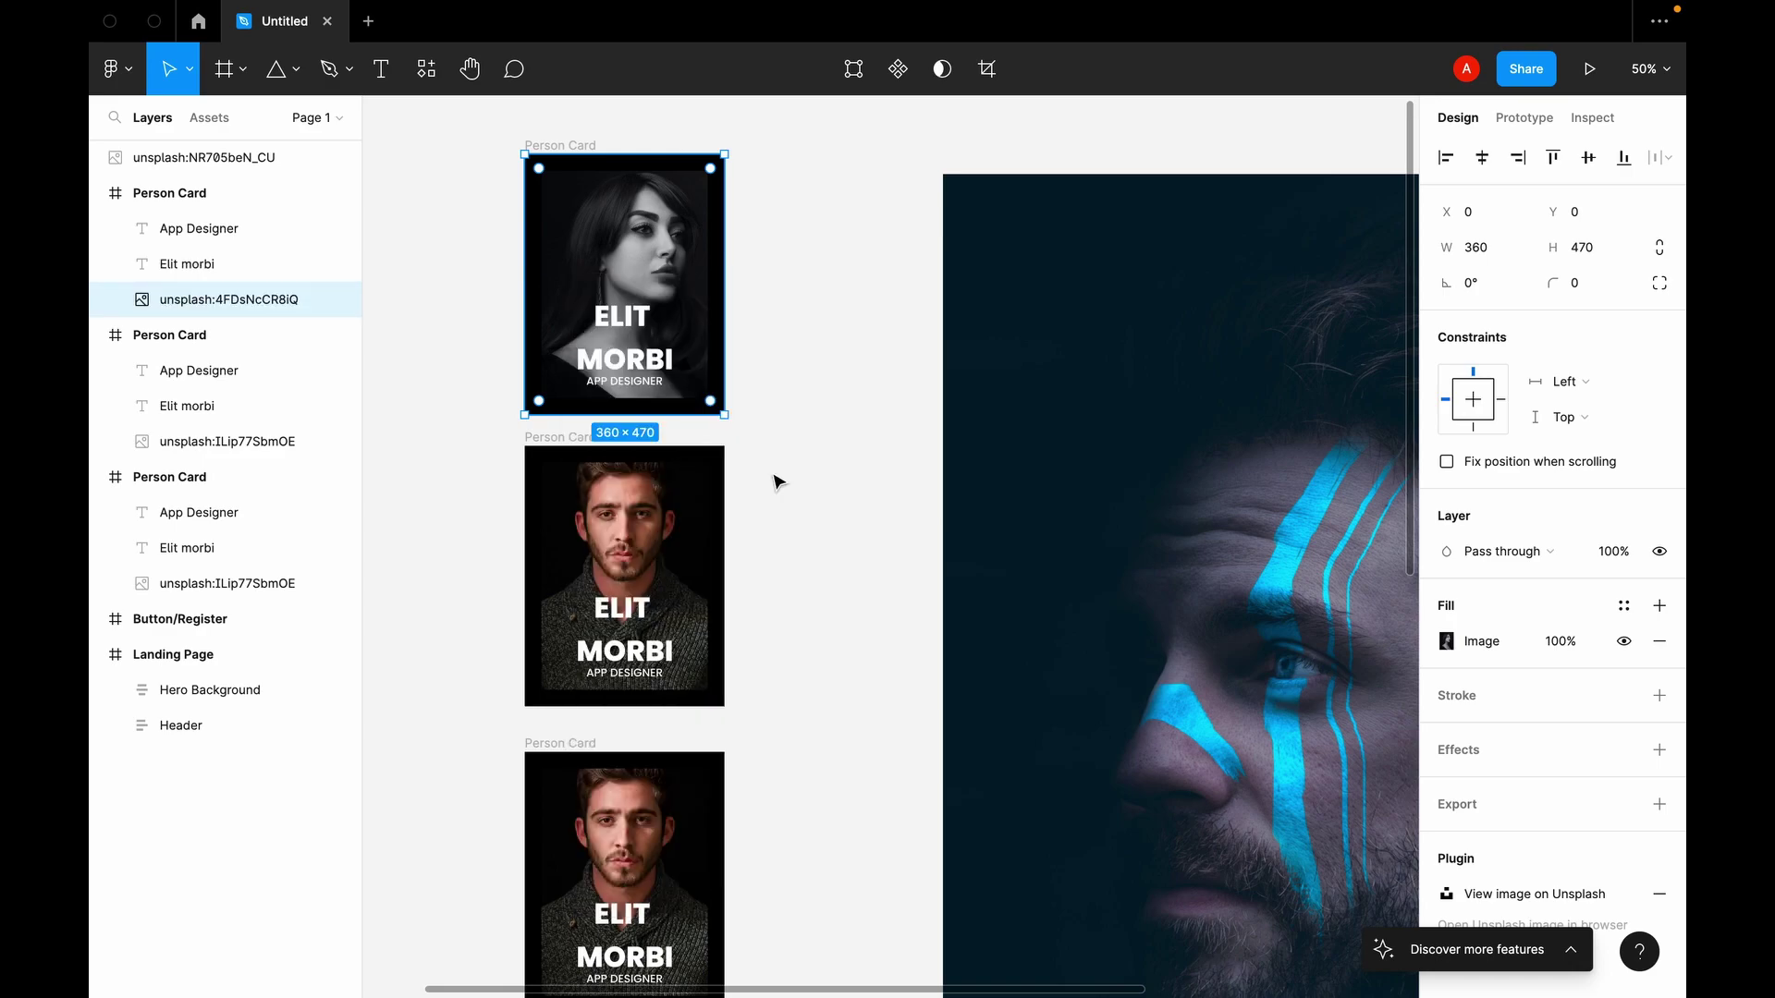
Step: Replace both words of the name on the topmost Person Card with a placeholder woman's full name
double_click(638, 325)
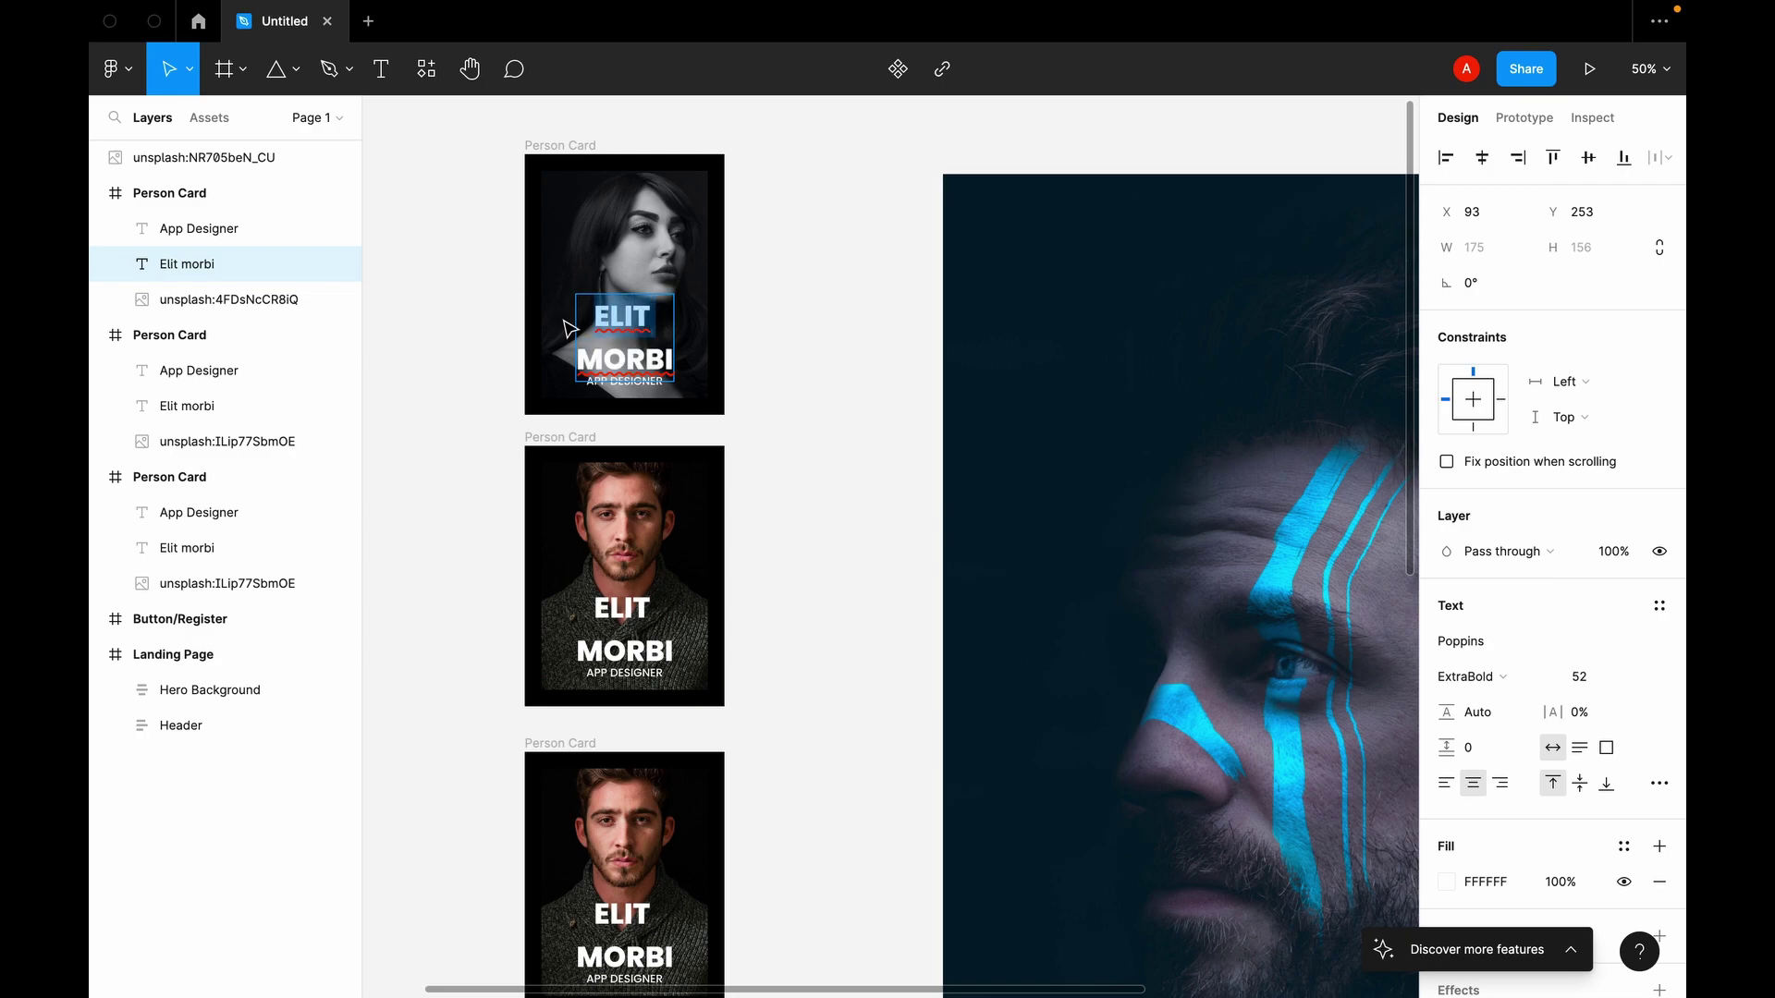
type("Jane")
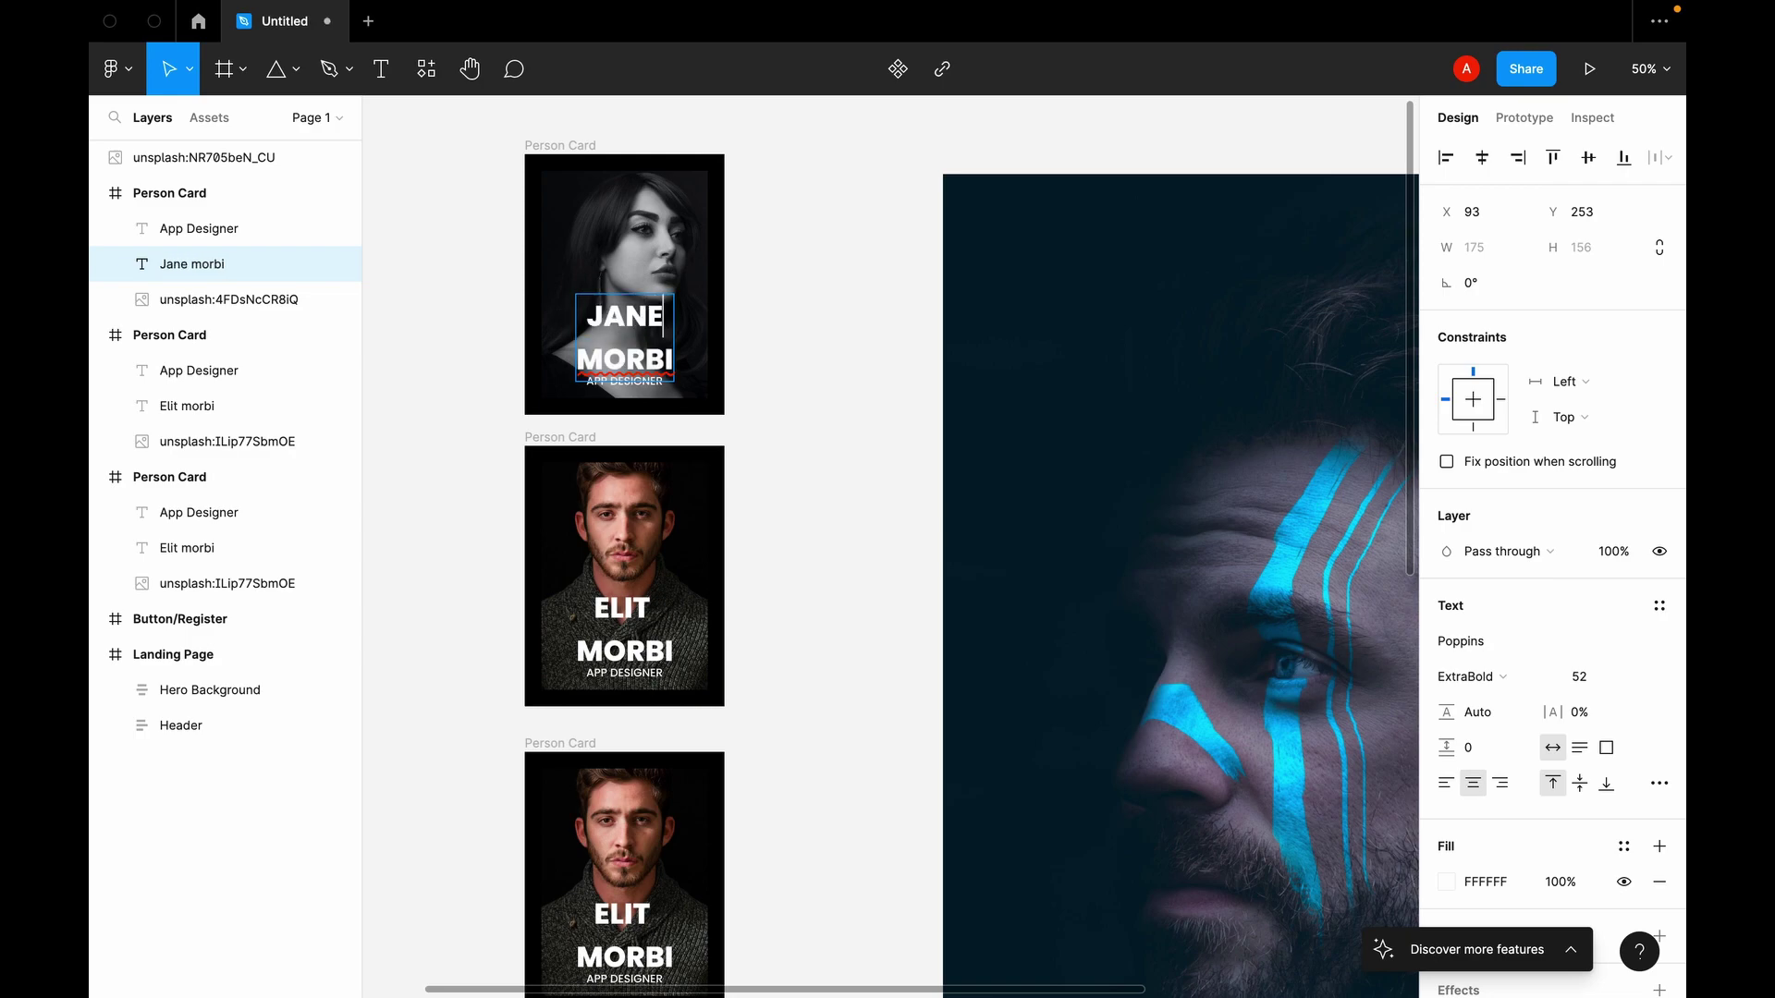
double_click(664, 359)
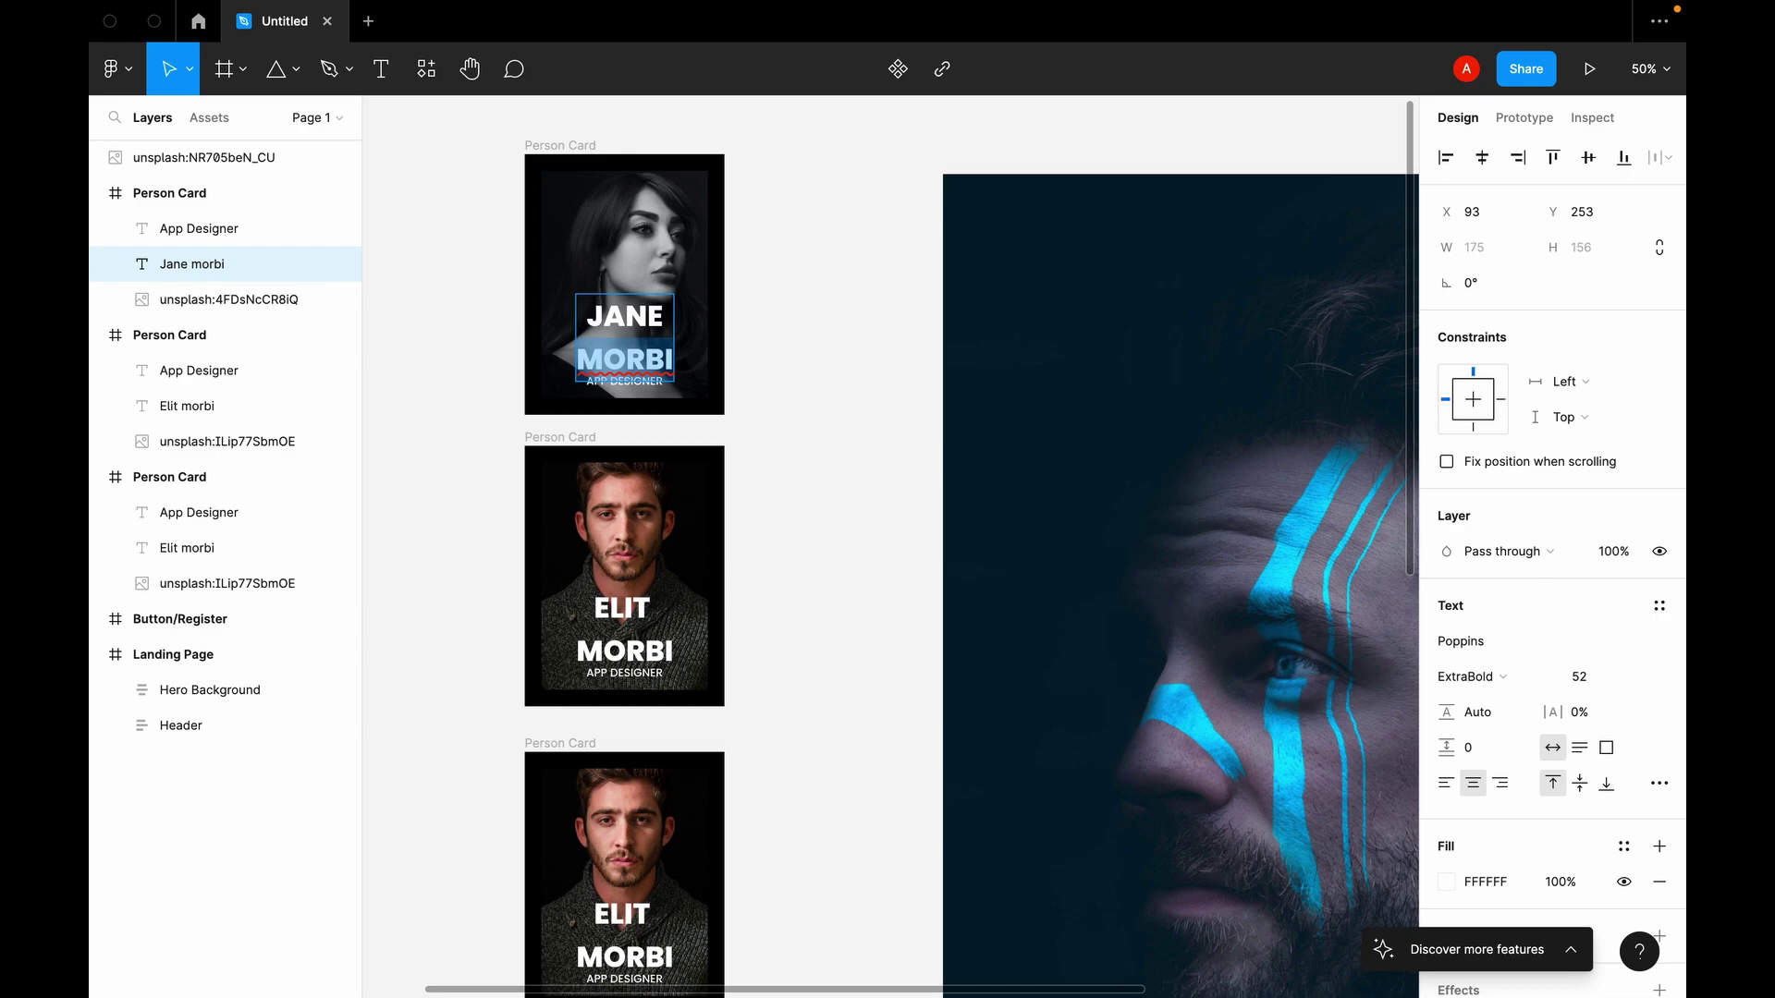
type("Doe")
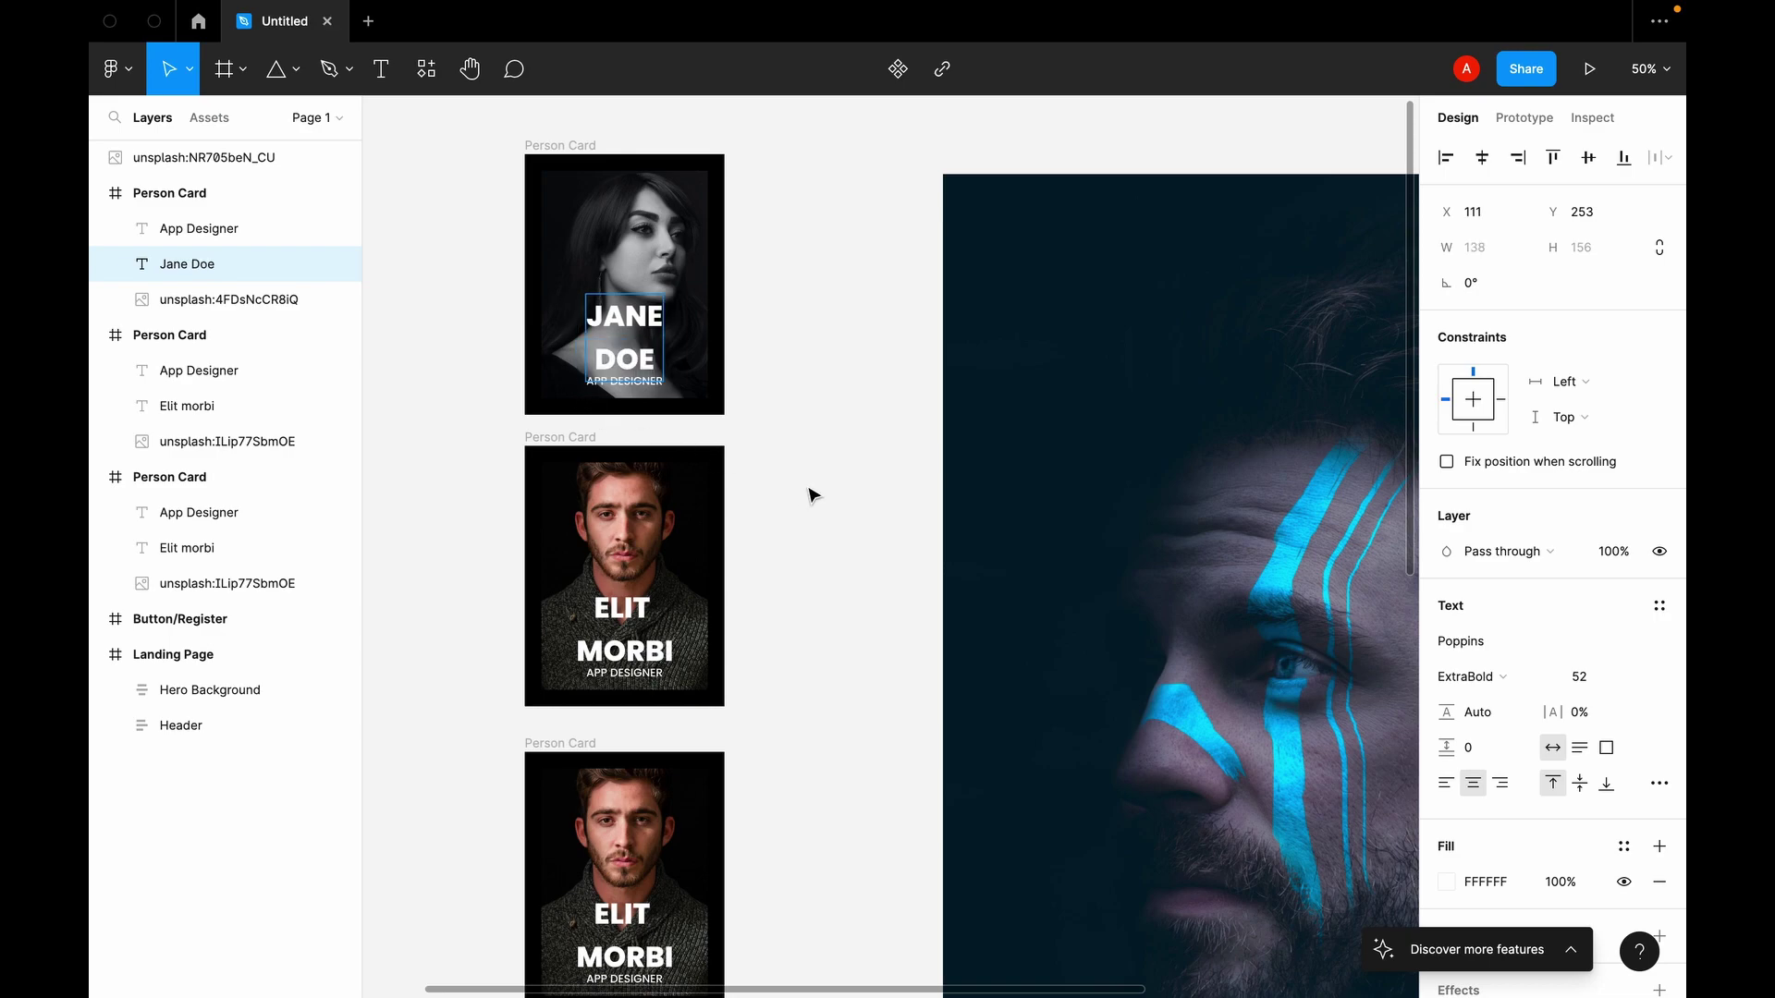
left_click(784, 415)
Step: Change the job title on the topmost Person Card to Web Designer
double_click(610, 385)
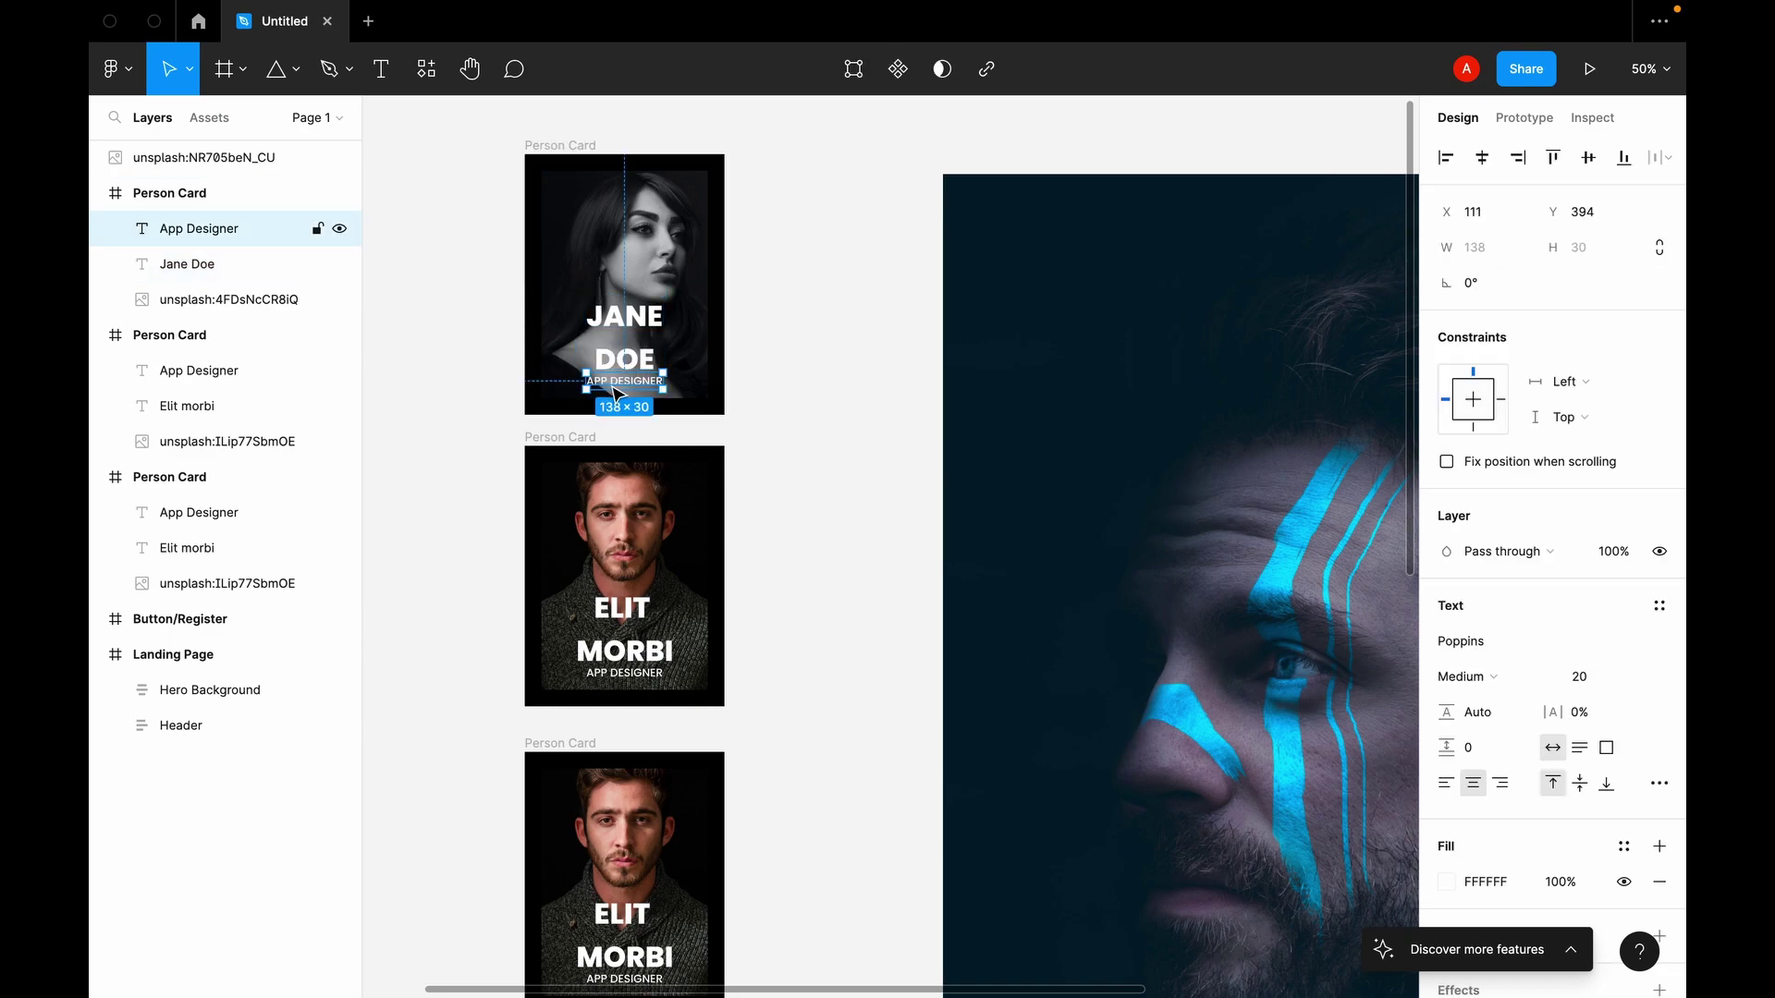
double_click(610, 384)
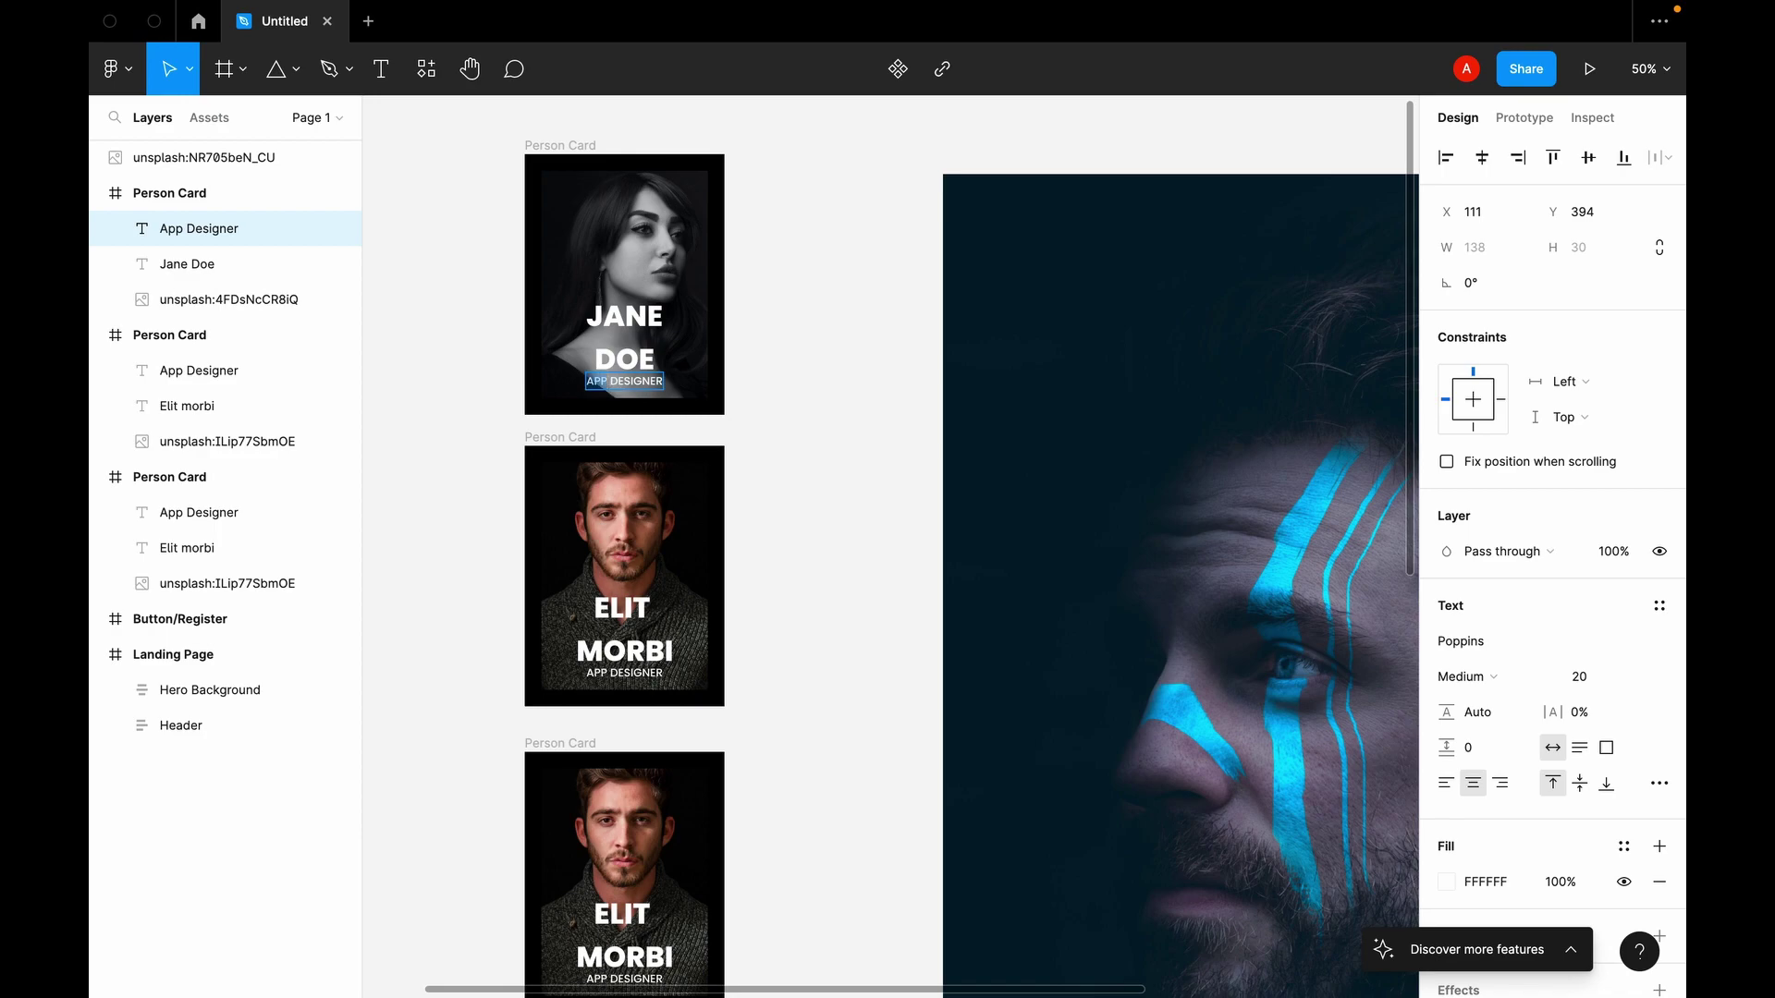
type("Web")
key("Escape")
key("Escape")
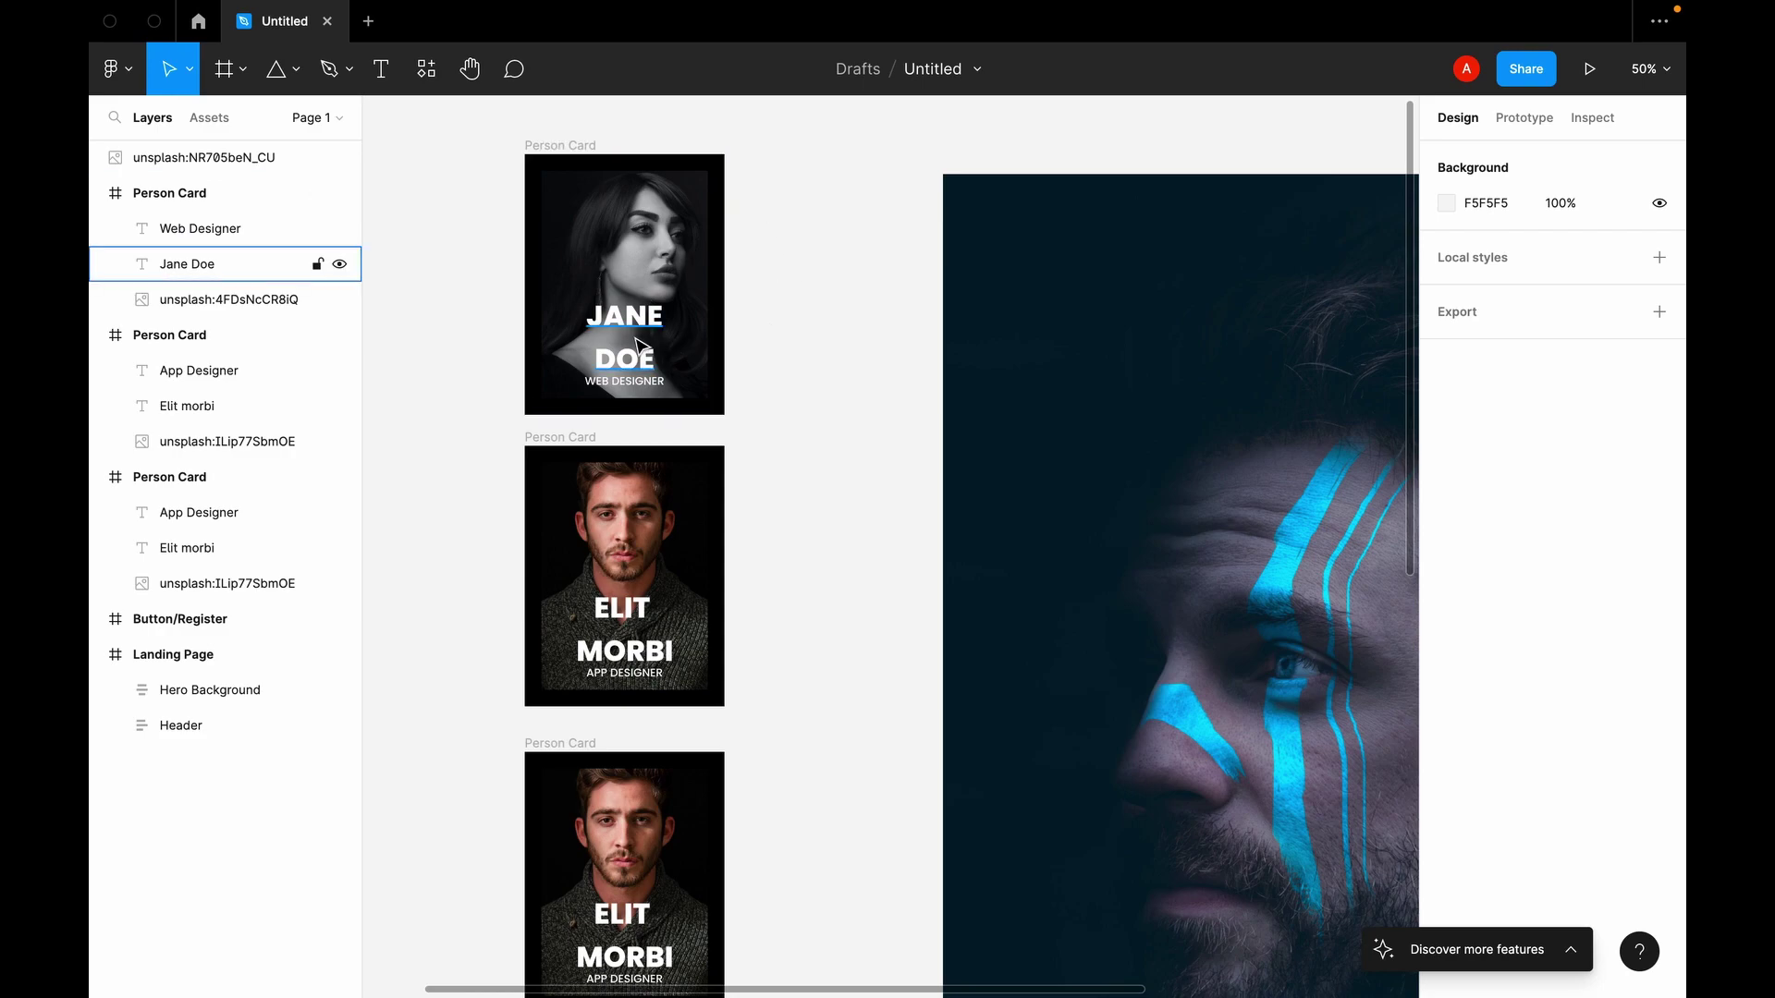
Step: Rename the frame of the woman's card to Person Card2 and the lowest card's frame to Person Card1
double_click(596, 146)
key("End")
type("2")
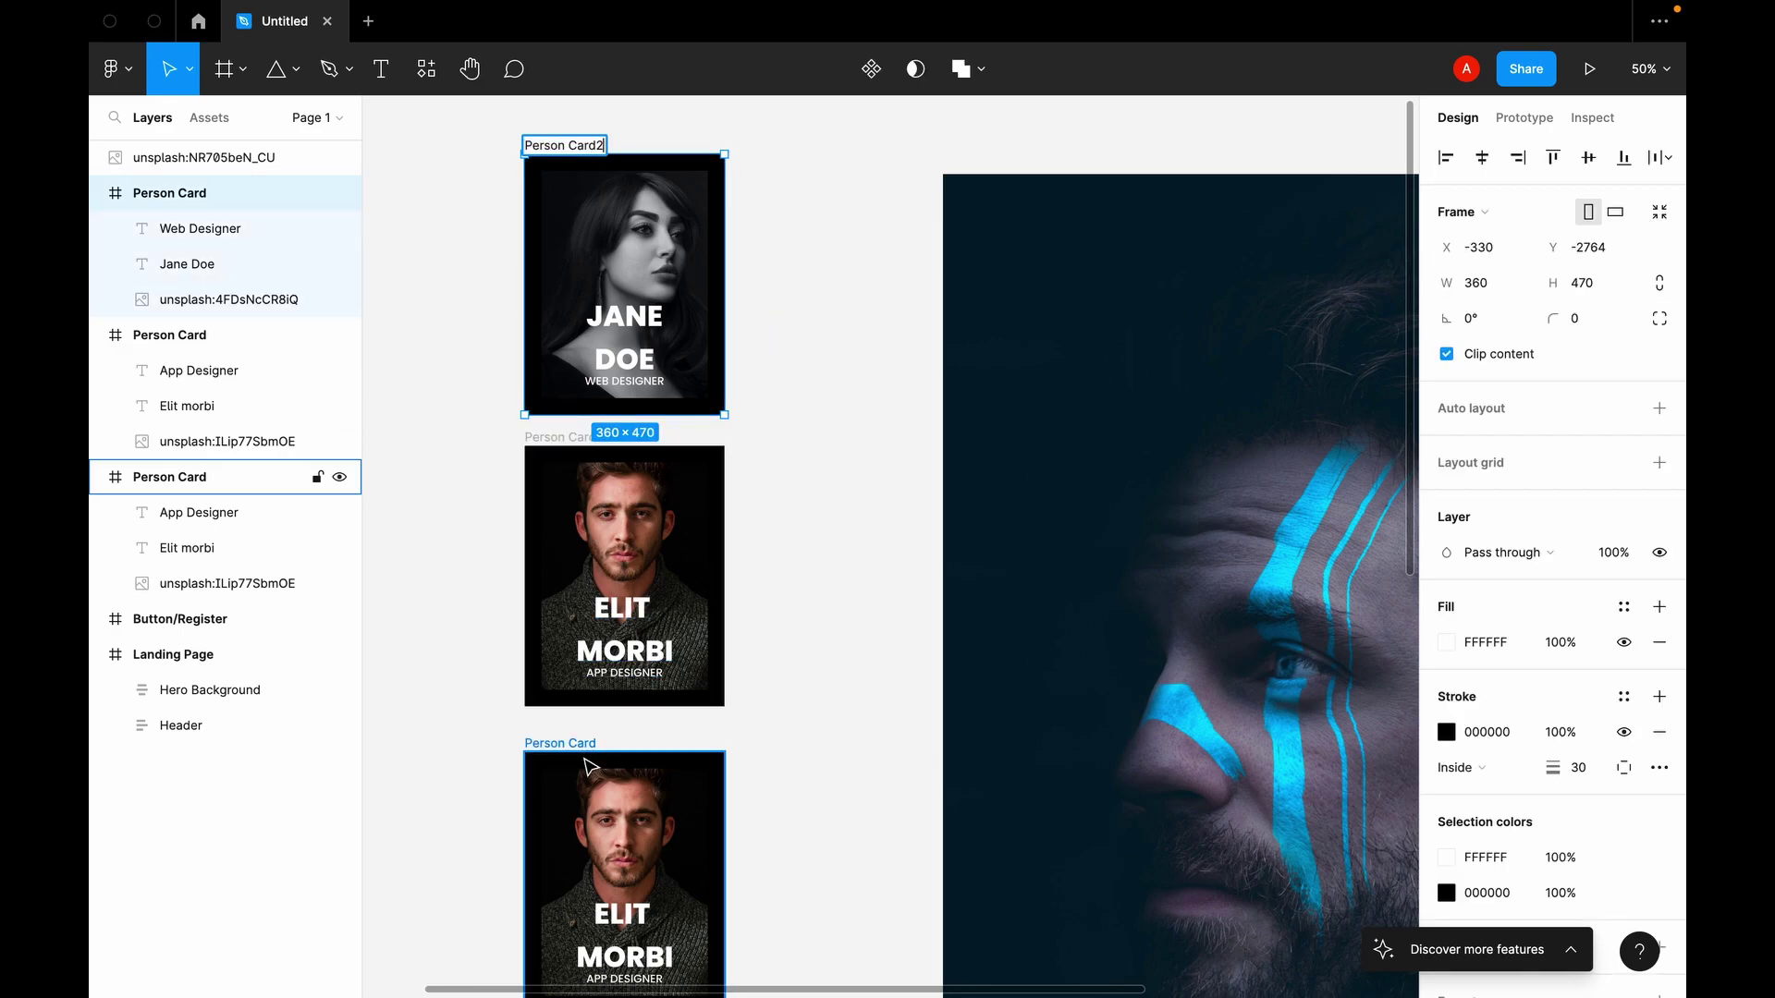
left_click(609, 749)
double_click(592, 744)
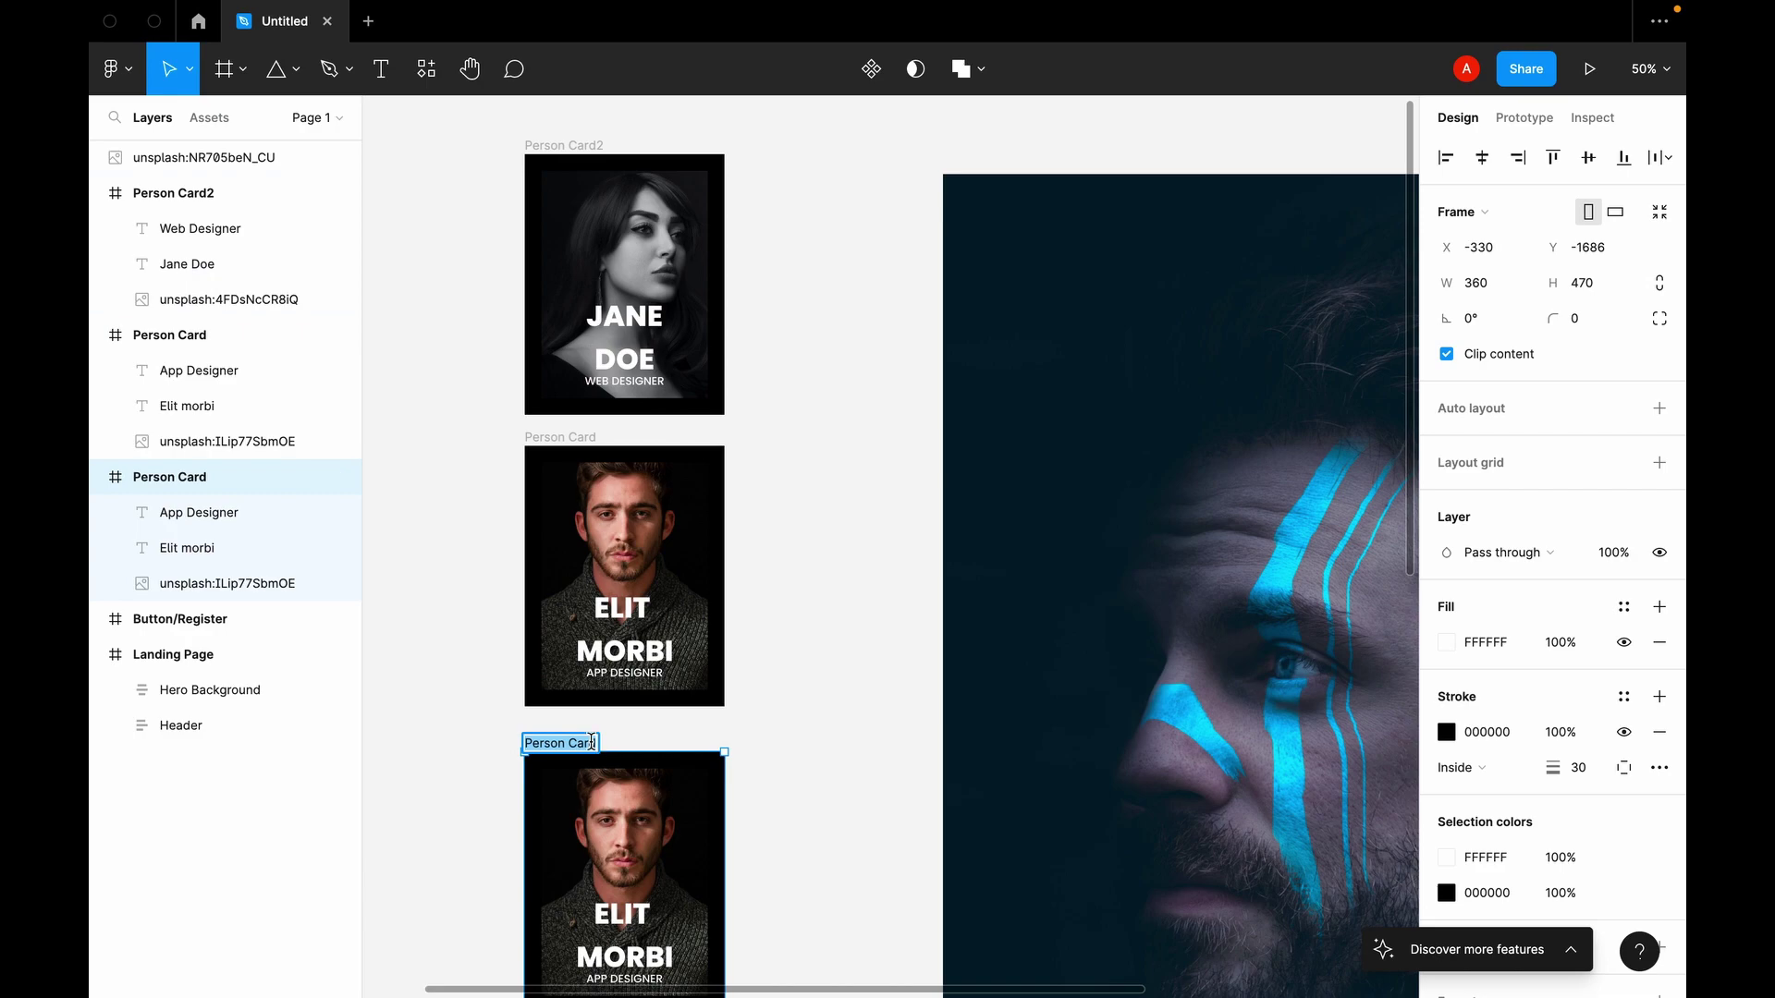
key("Escape")
double_click(588, 745)
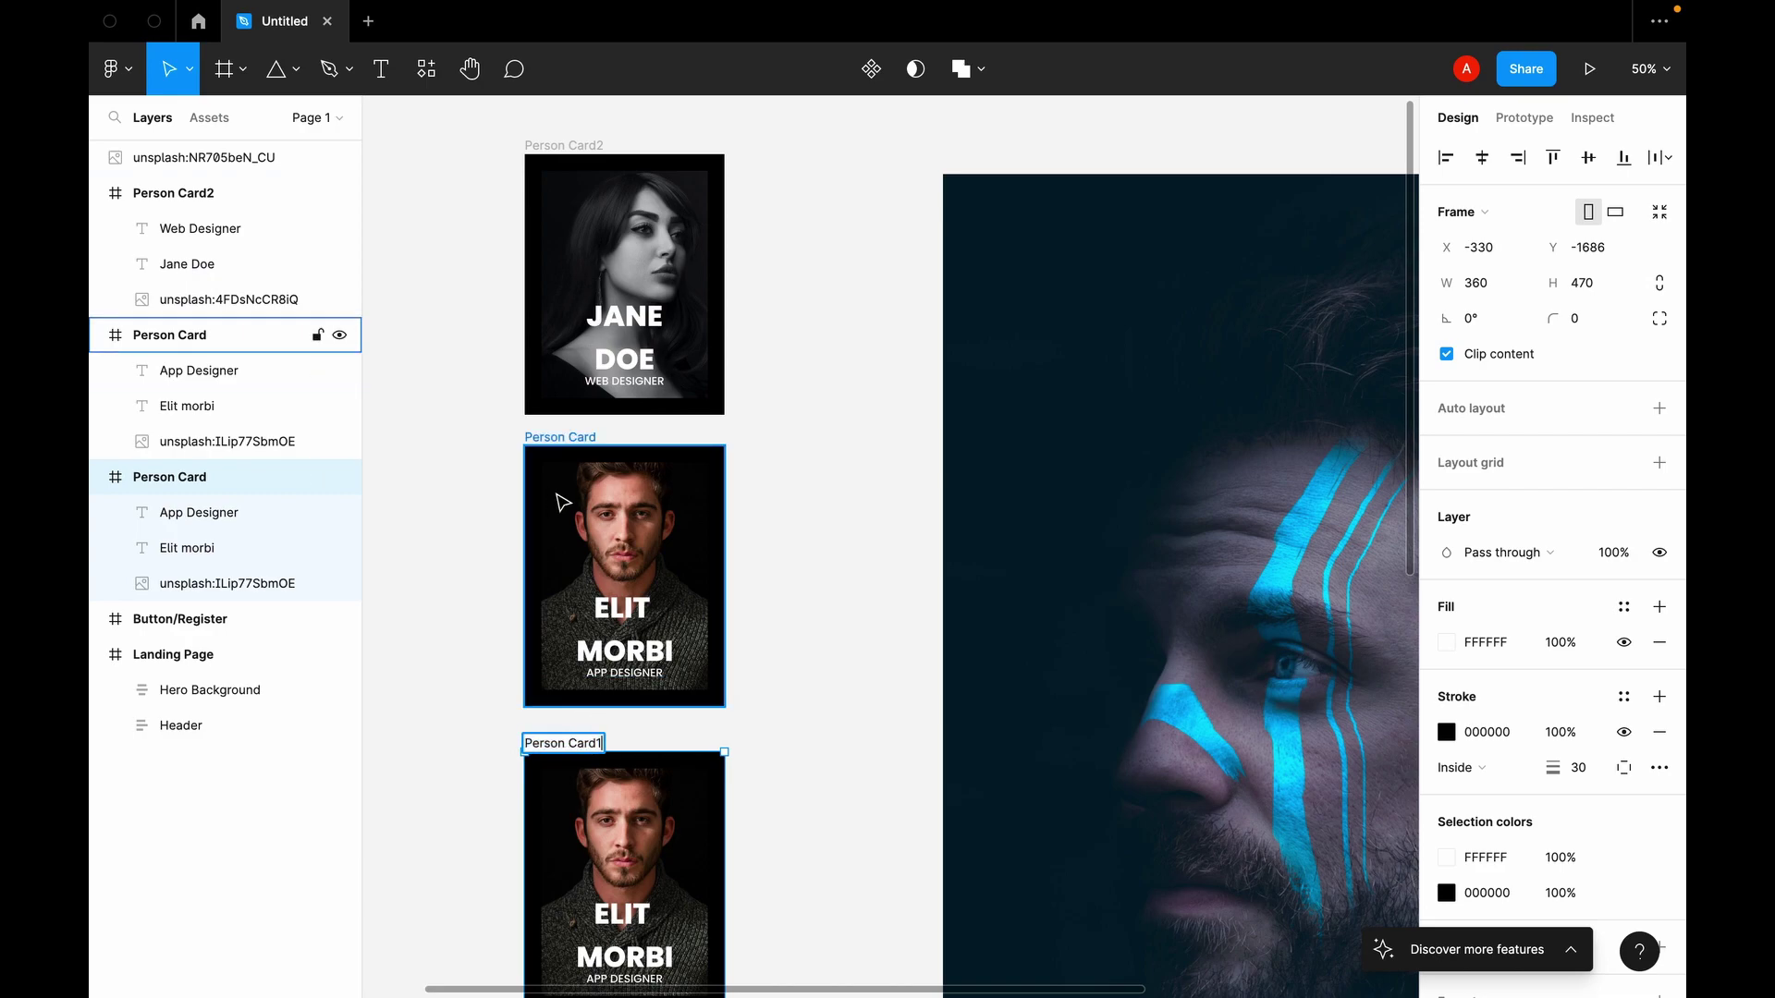
type("1")
Step: Rename the frame of the middle card to Person Card3
left_click(596, 452)
double_click(564, 436)
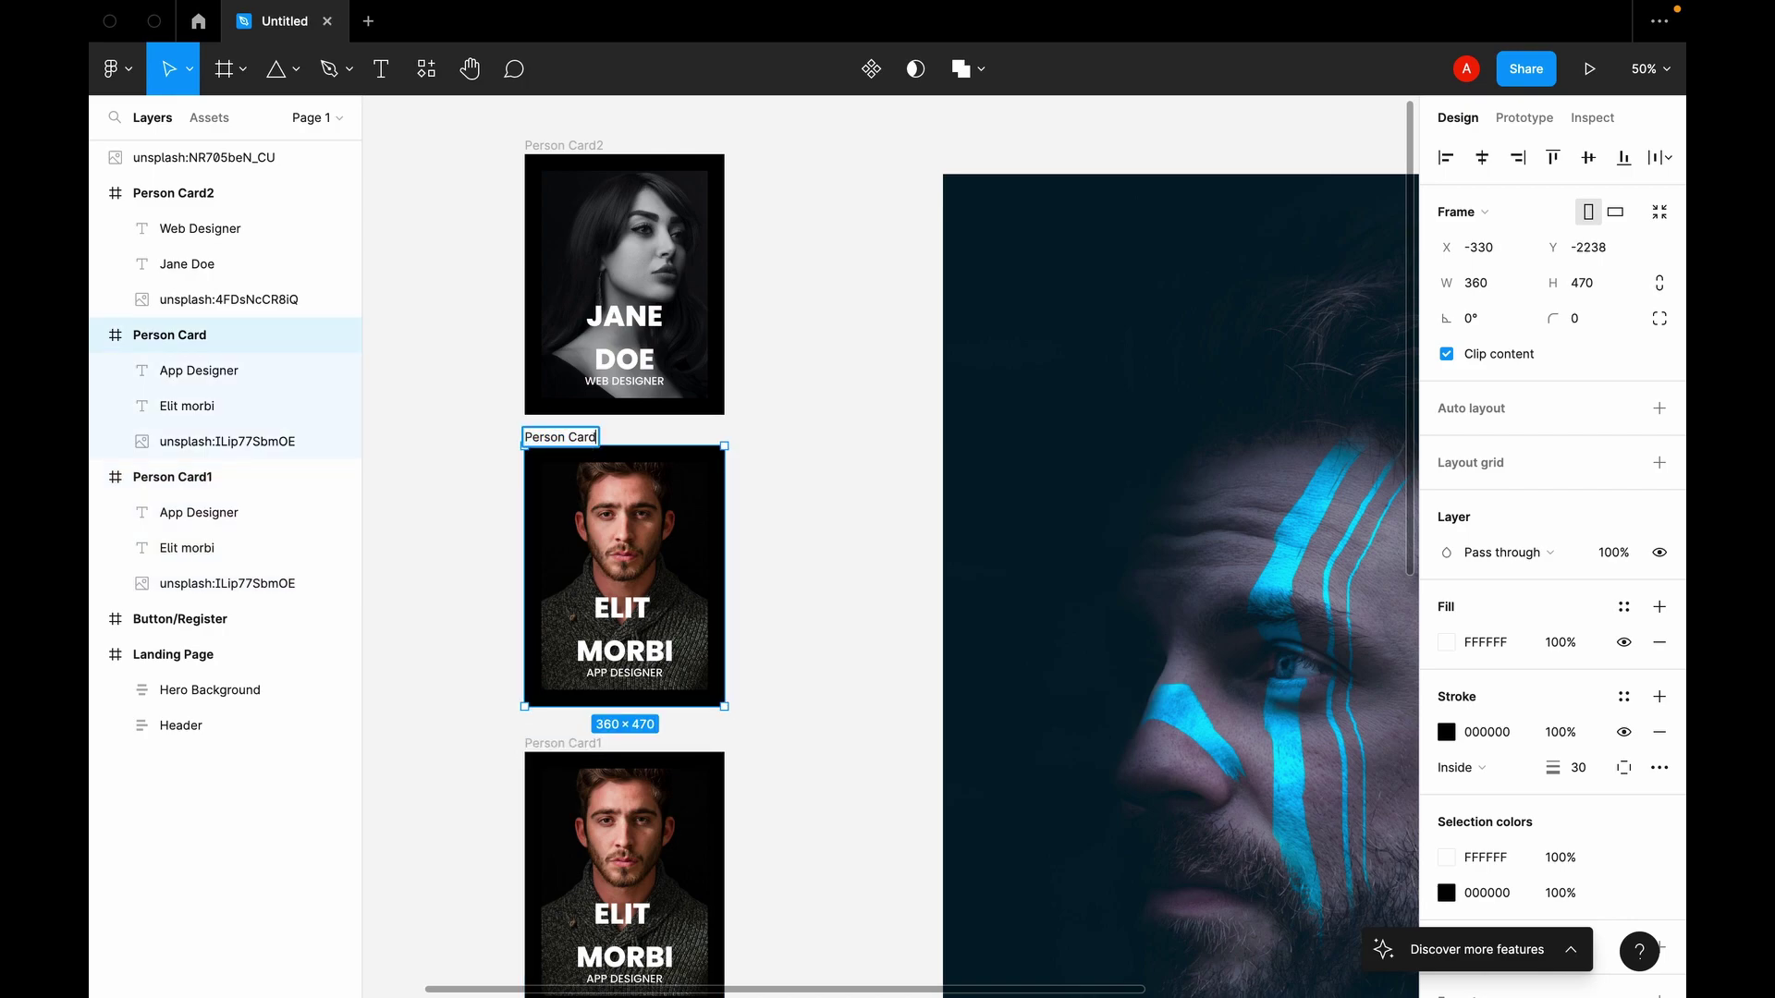
type("3")
key("Return")
left_click(826, 476)
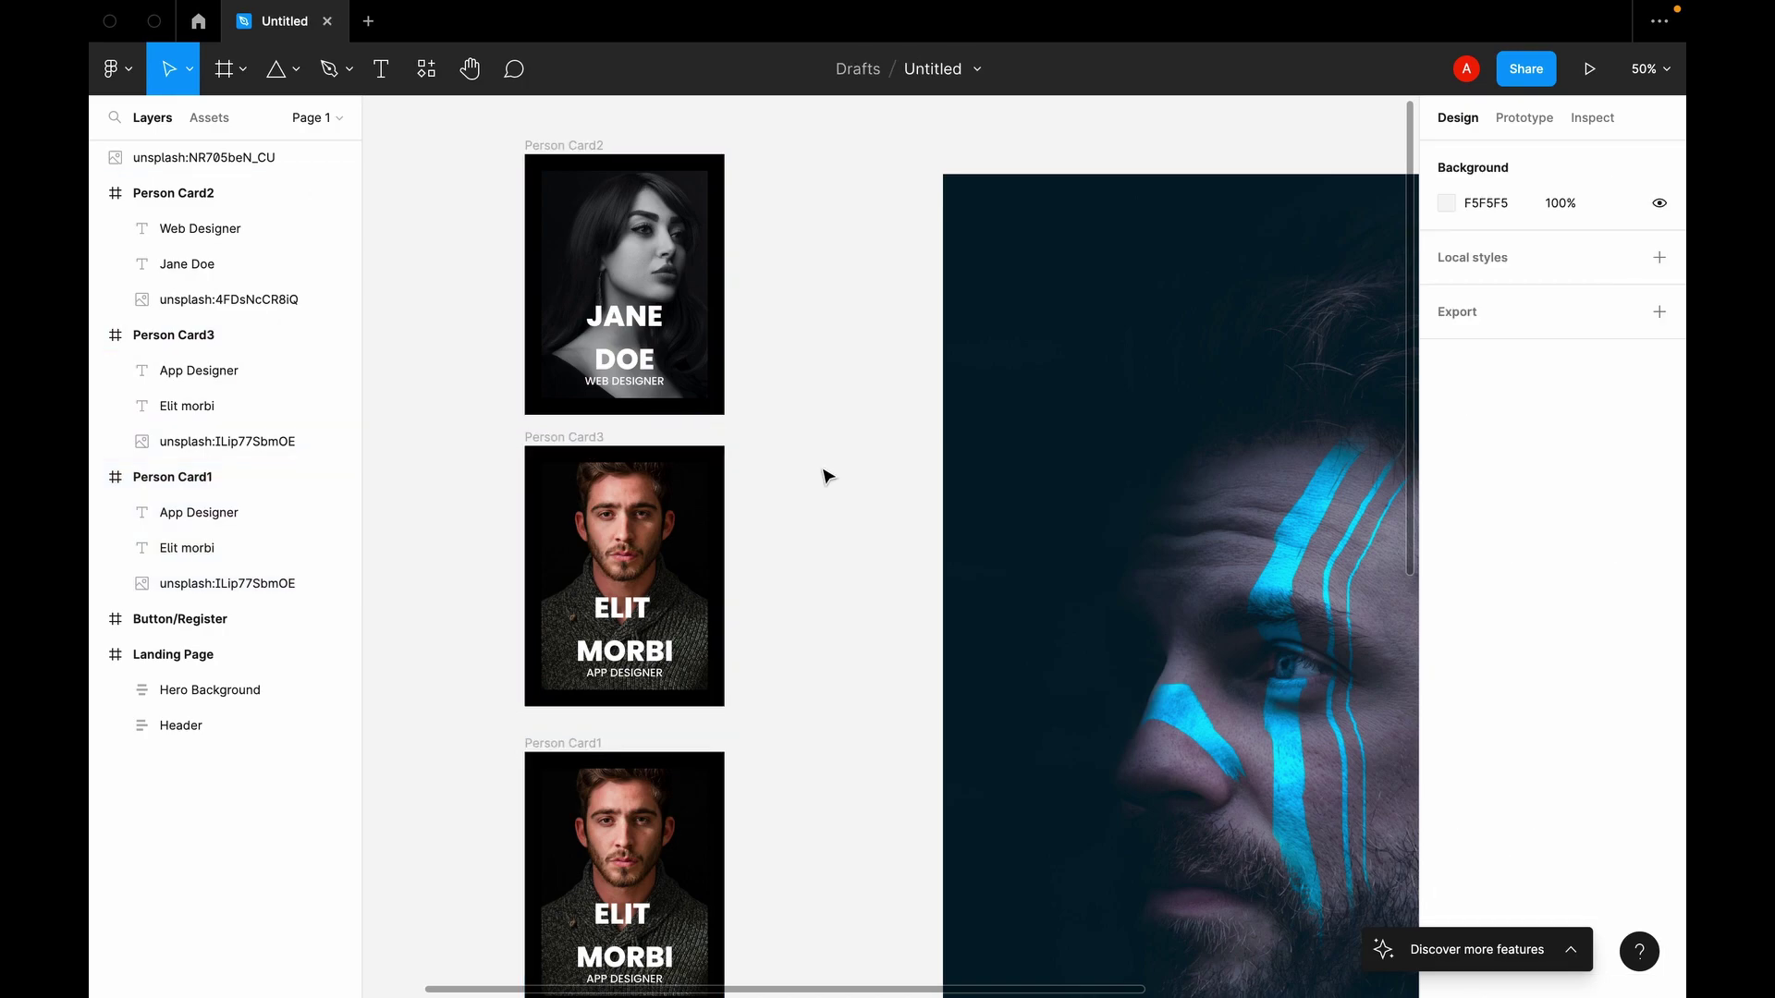
Step: Resize the portrait of the man with blue face paint to 360 by 470 and move it closer to the Person Cards
scroll(826, 477, "down", 2)
left_click(1301, 585)
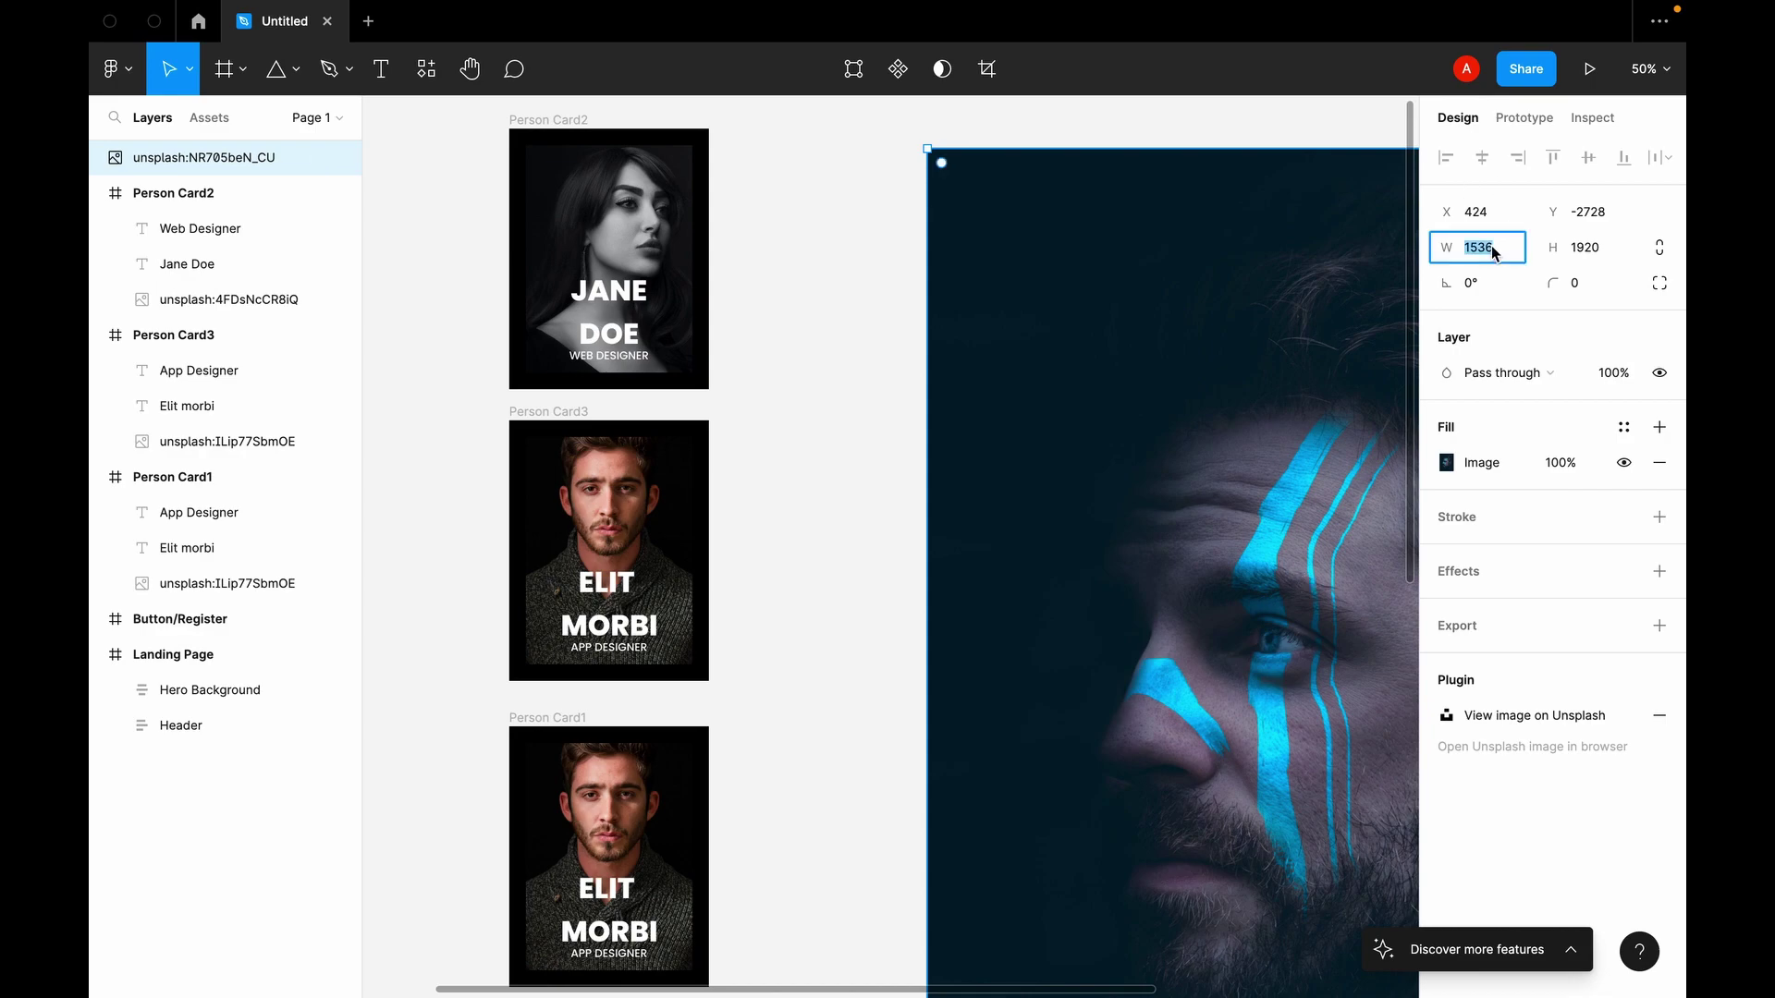
type("360")
key("Tab")
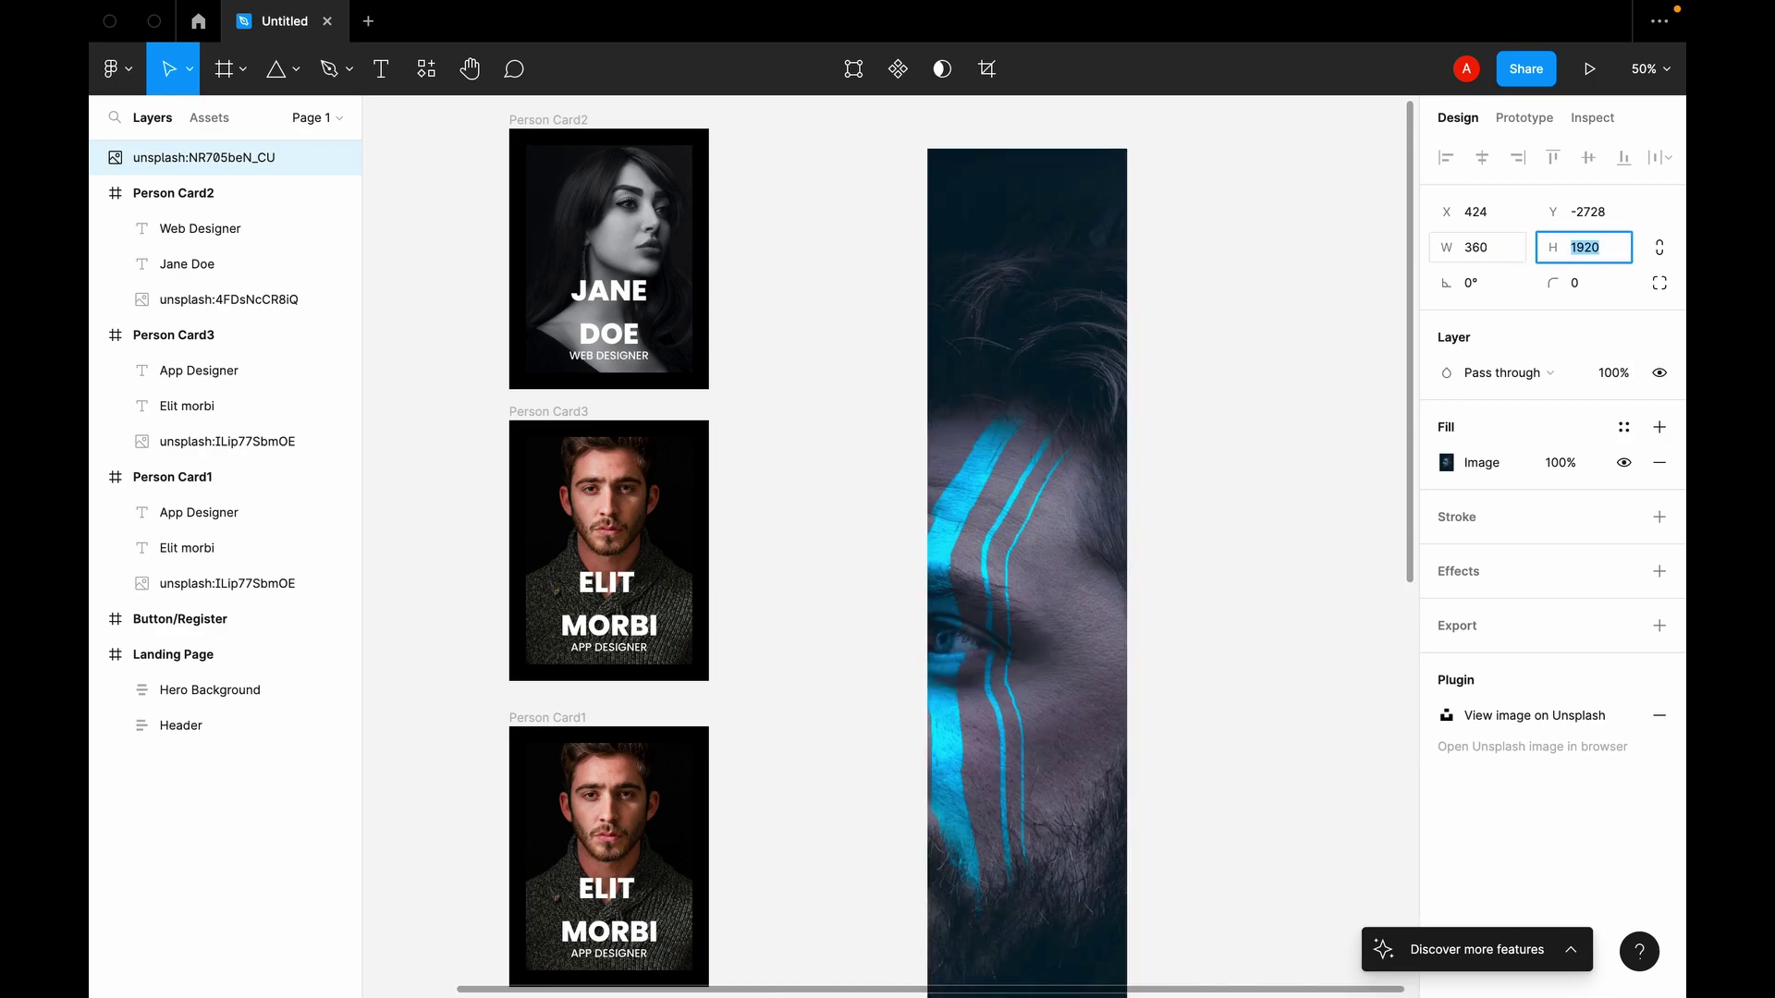
type("470")
key("Return")
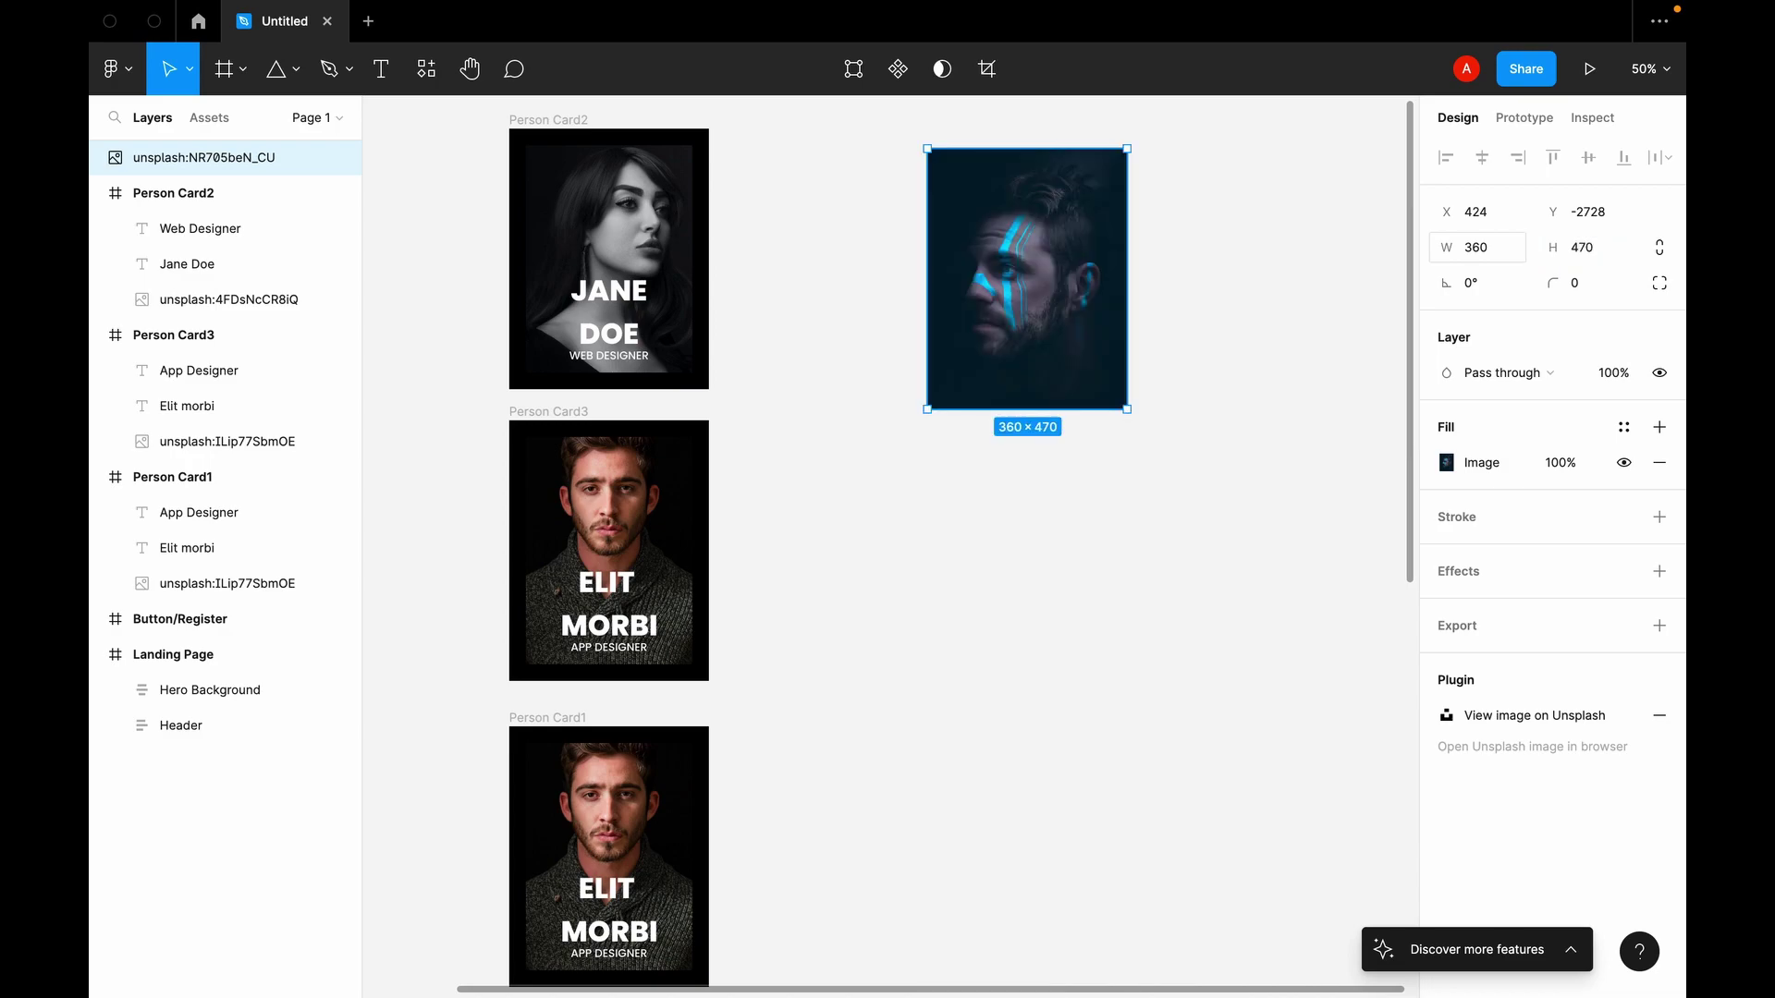
scroll(994, 292, "down", 1)
left_click_drag(1058, 320, 943, 447)
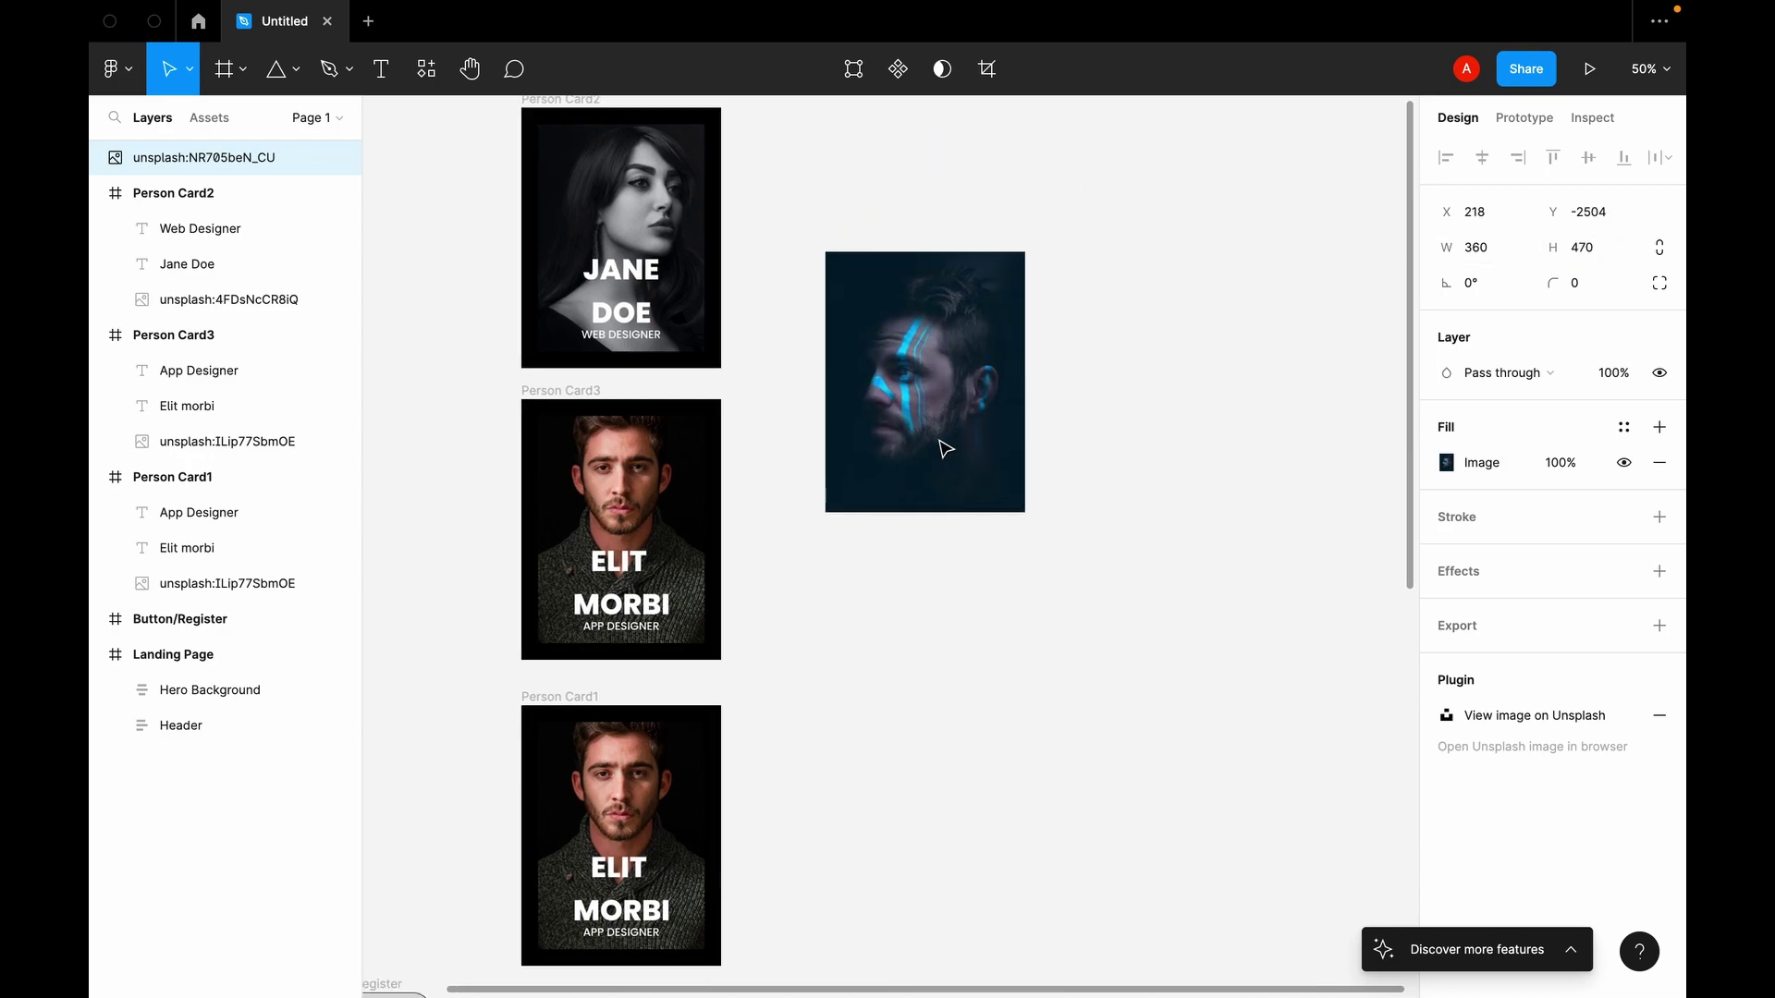
Step: Replace the bearded man's photo in Person Card3 with the blue face paint portrait, filling the card exactly behind its text layers
left_click(637, 588)
double_click(695, 475)
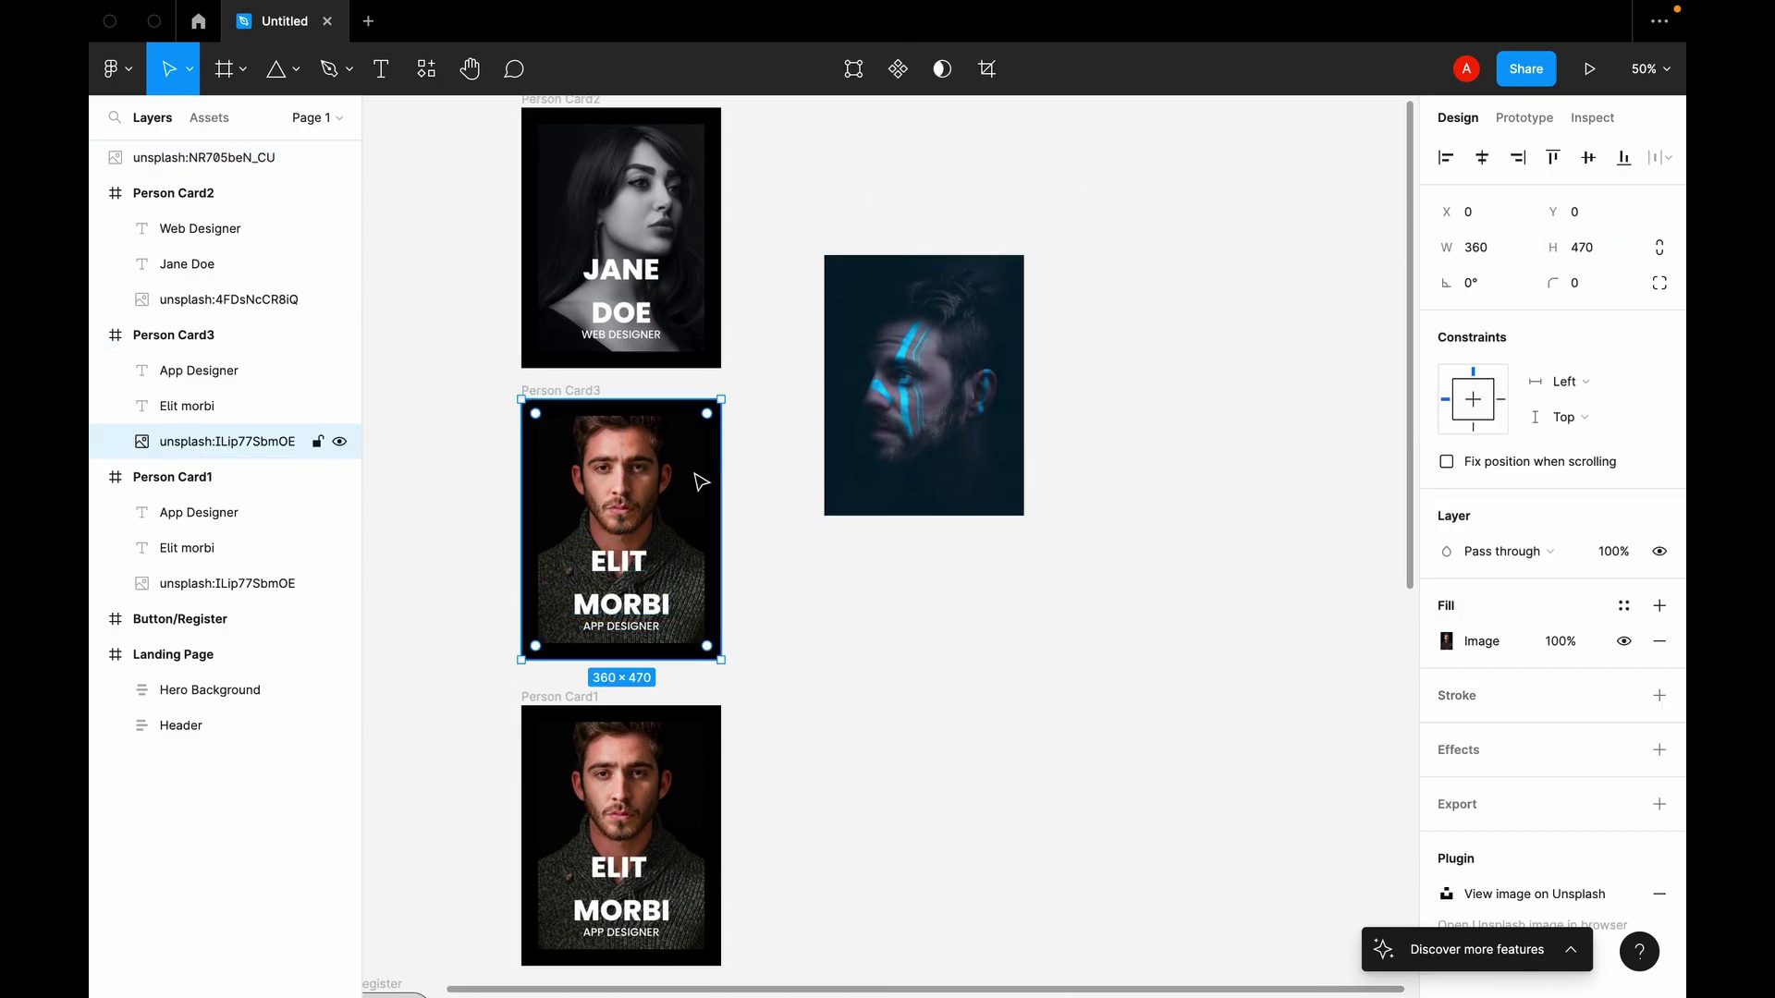
key("Delete")
left_click_drag(922, 416, 692, 540)
key("ctrl+shift+bracketleft")
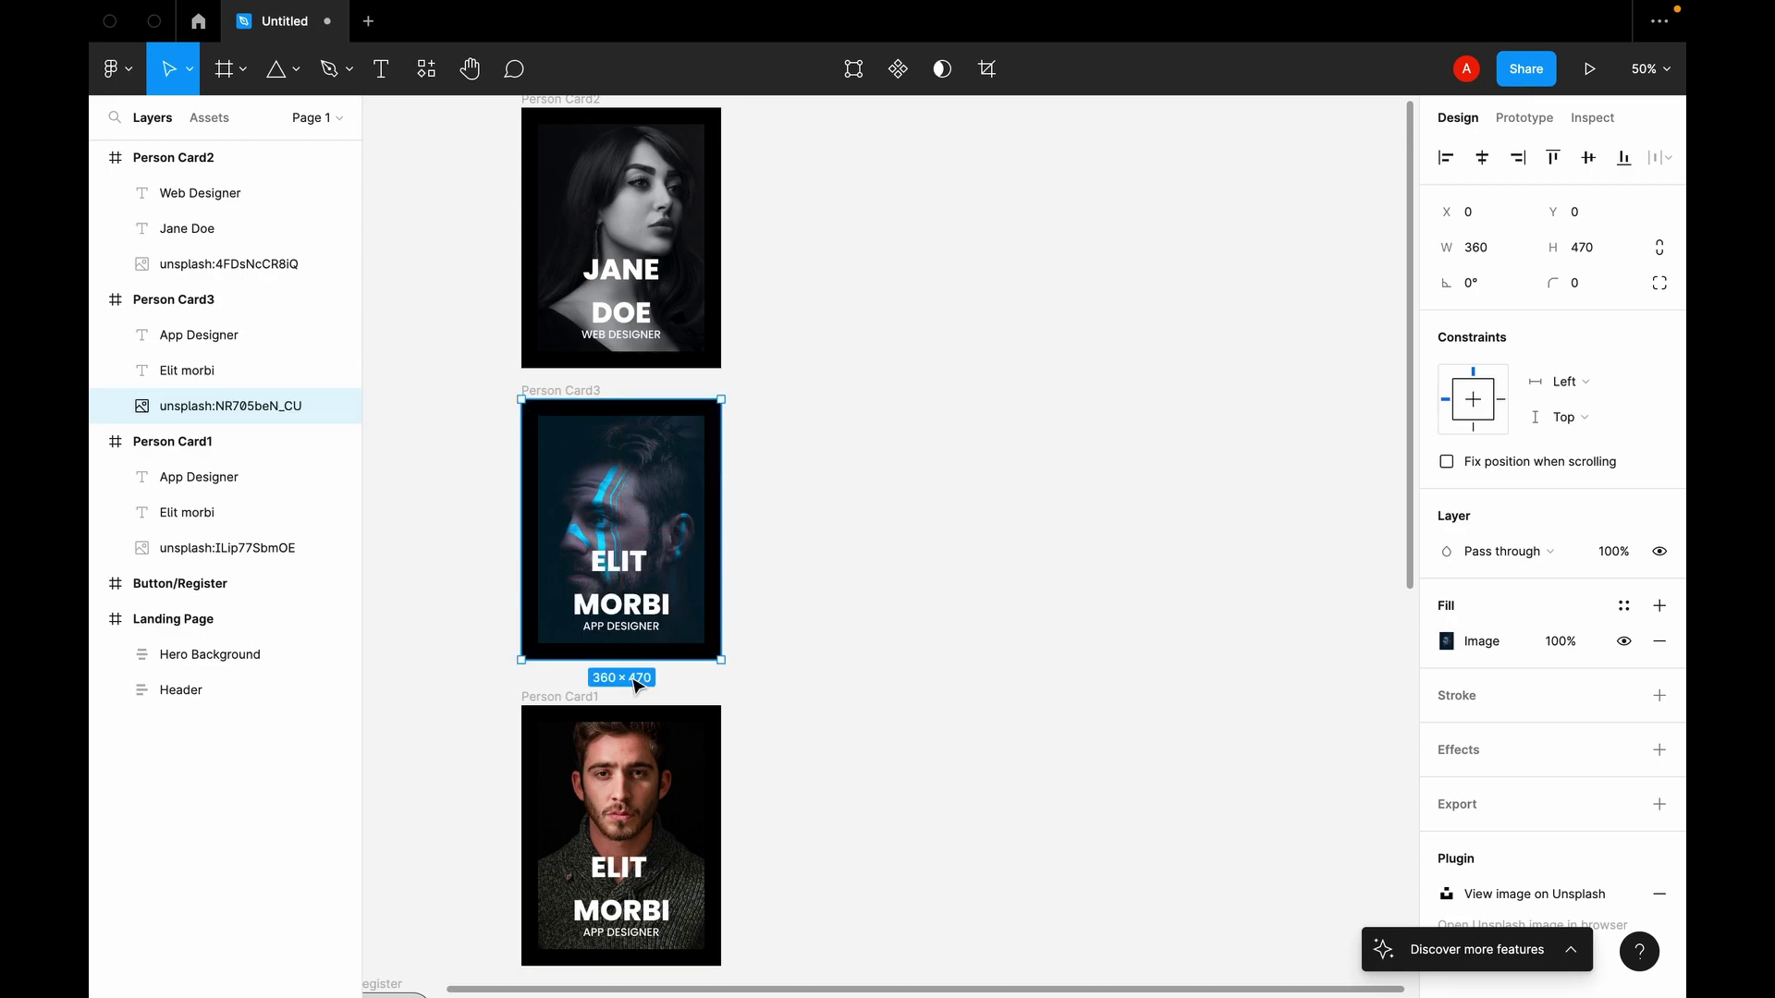
Step: Replace both words of the name on Person Card3 with a placeholder man's full name in capitals
double_click(635, 559)
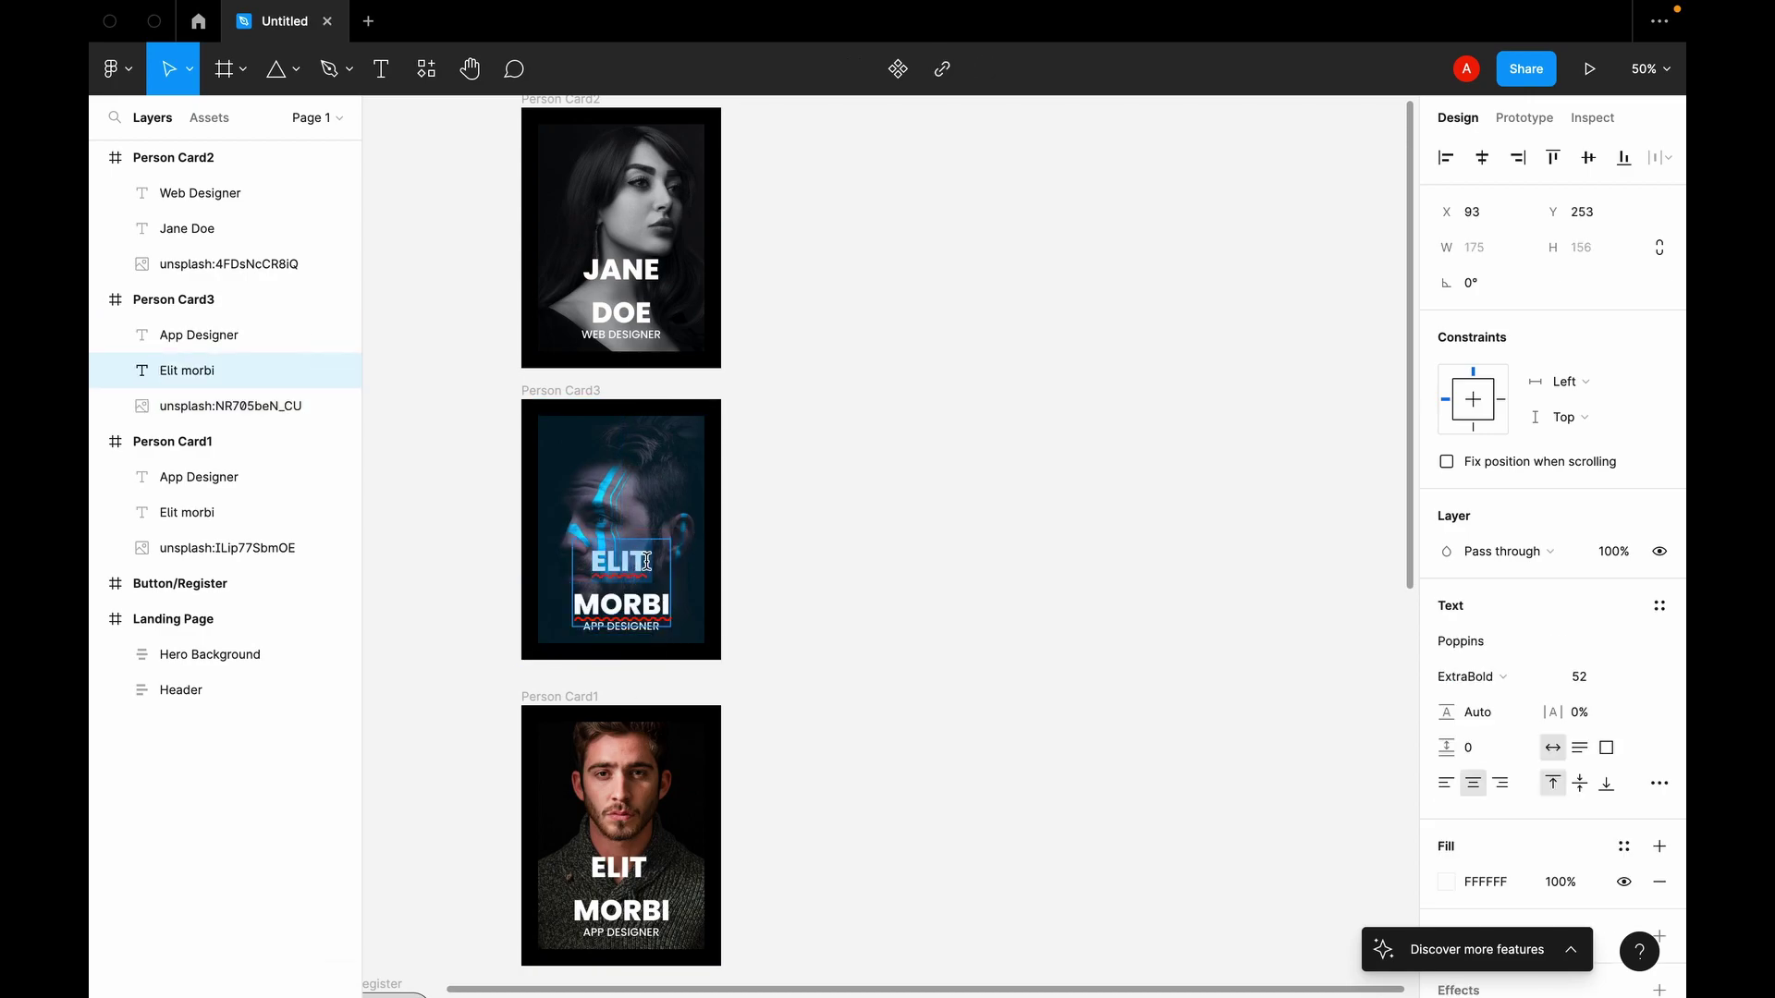
type("JONG")
key("BackSpace")
key("BackSpace")
type("HN")
key("ctrl+a")
left_click(669, 605)
key("shift+Left")
key("shift+Left")
key("shift+Left")
key("shift+Left")
key("shift+Left")
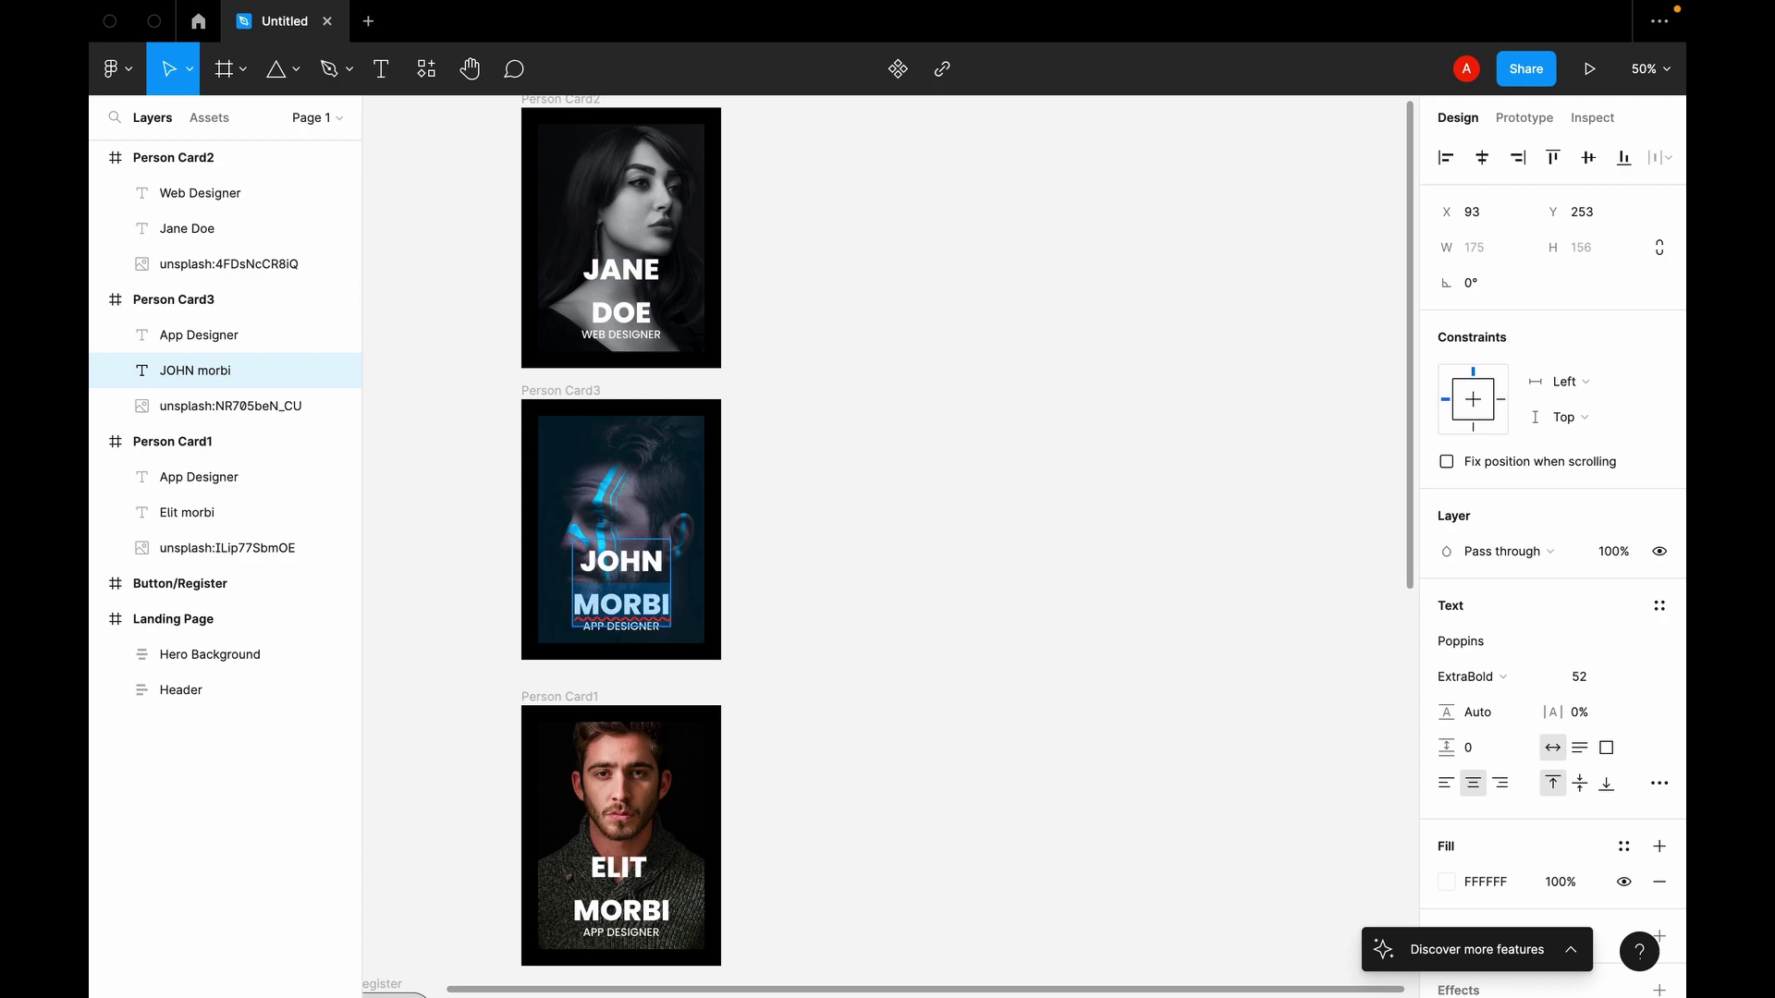
type("DOE")
key("Escape")
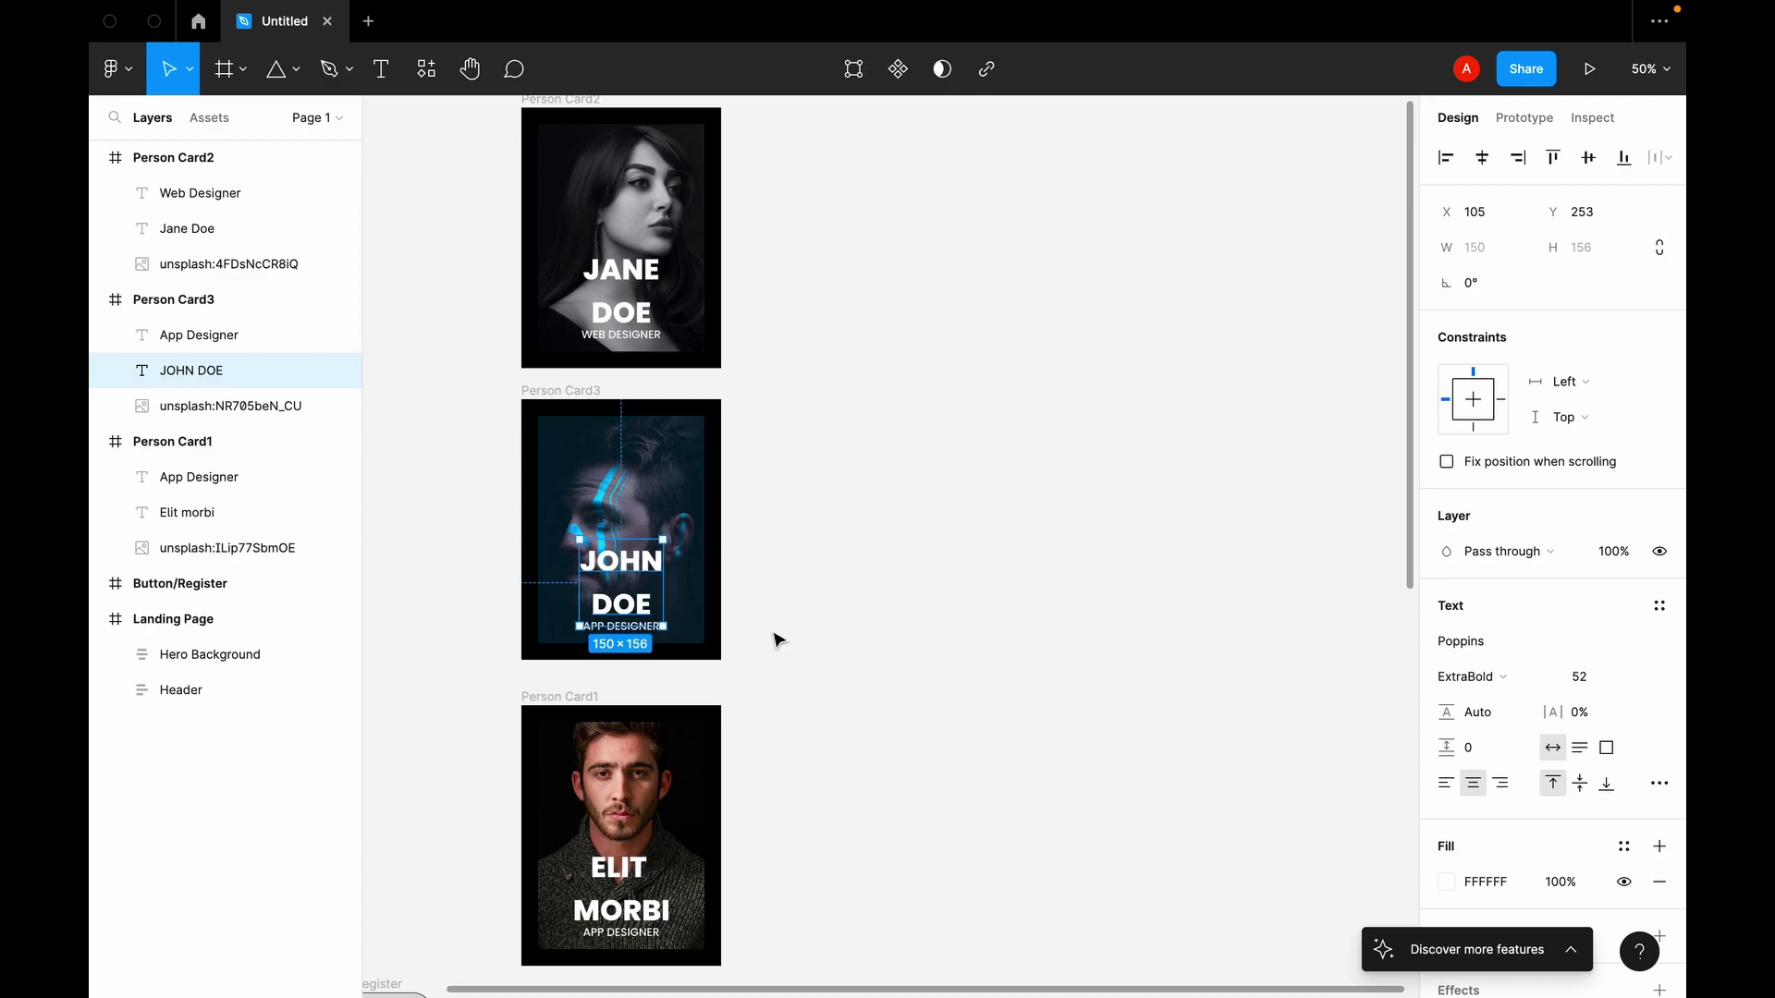
left_click(920, 654)
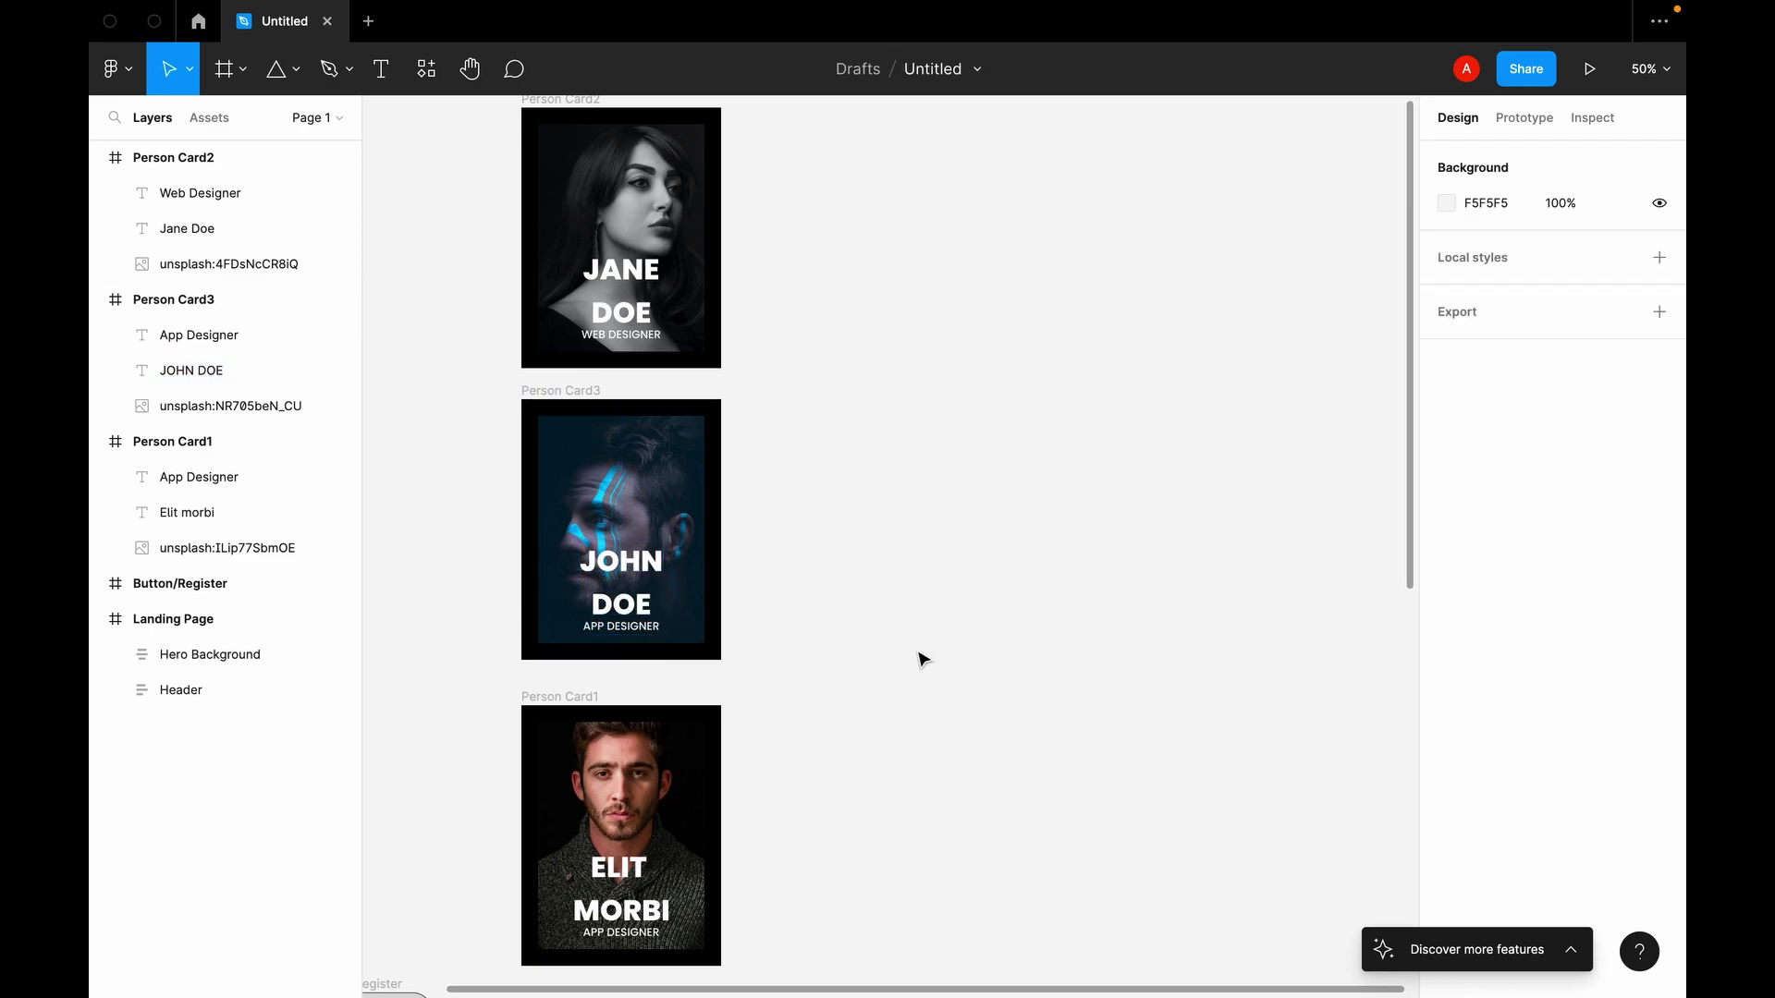
Step: Change the job title on Person Card3 to App DEVELOPER
left_click(626, 633)
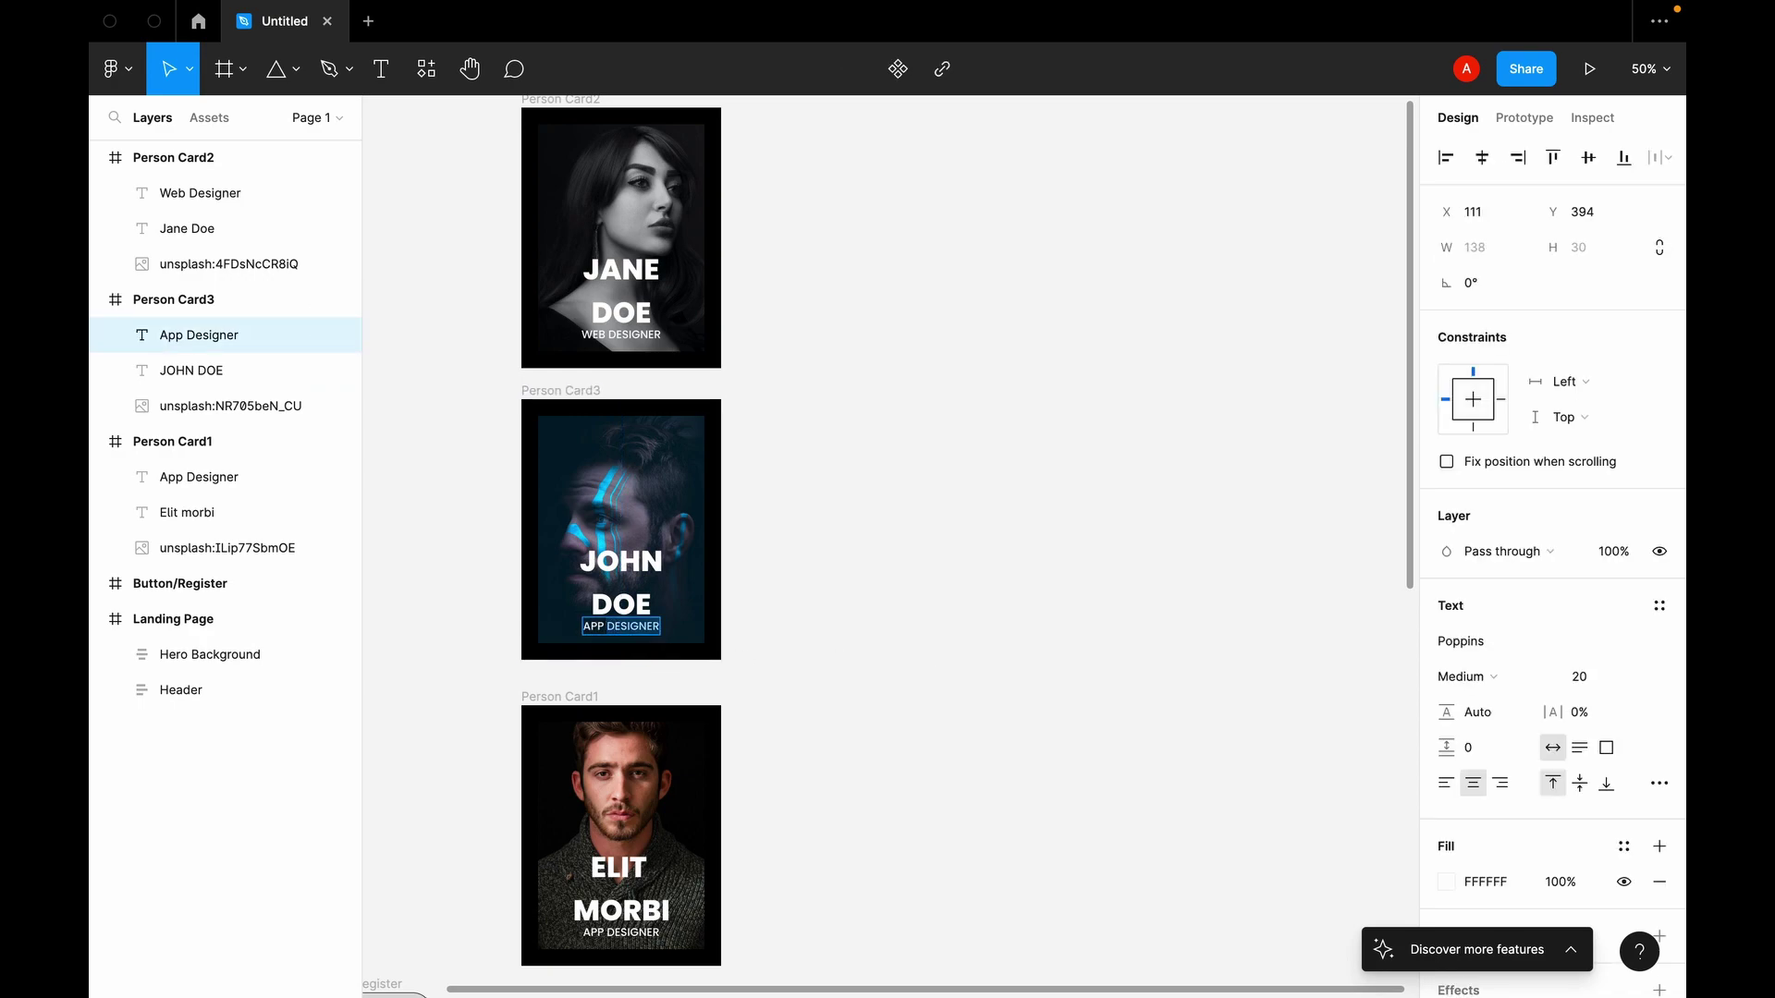
double_click(626, 629)
type("DEVELOPER")
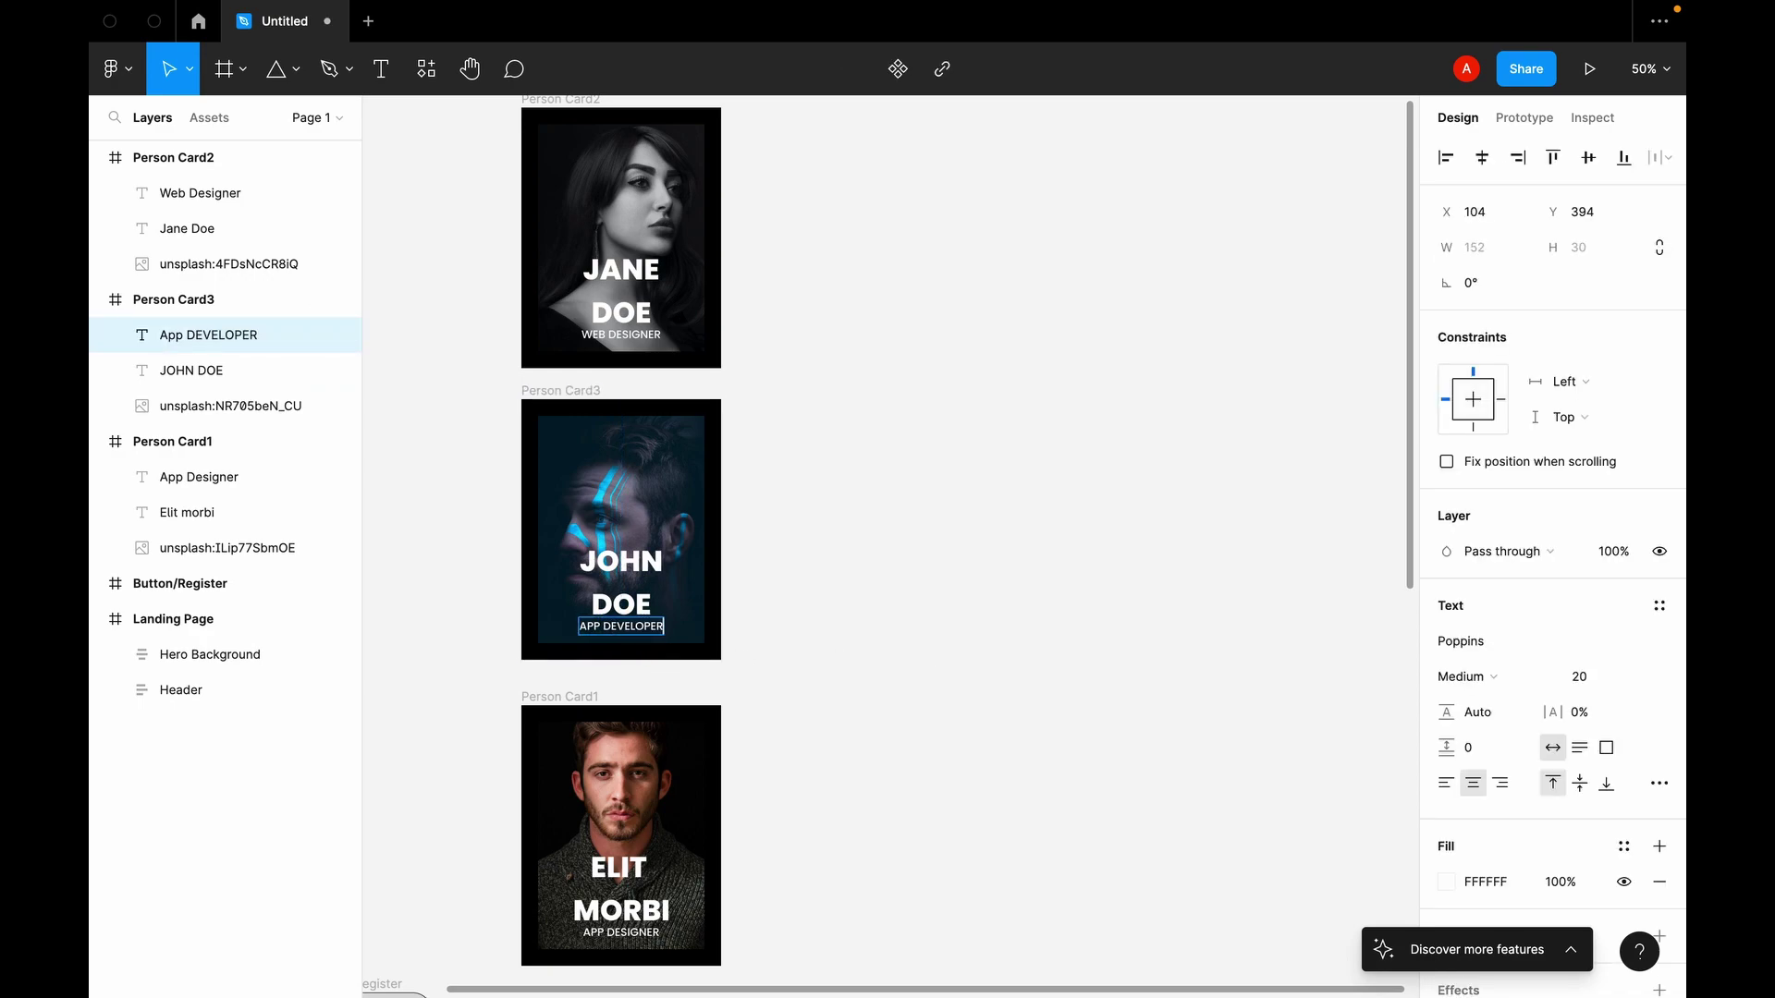
key("Escape")
left_click(841, 688)
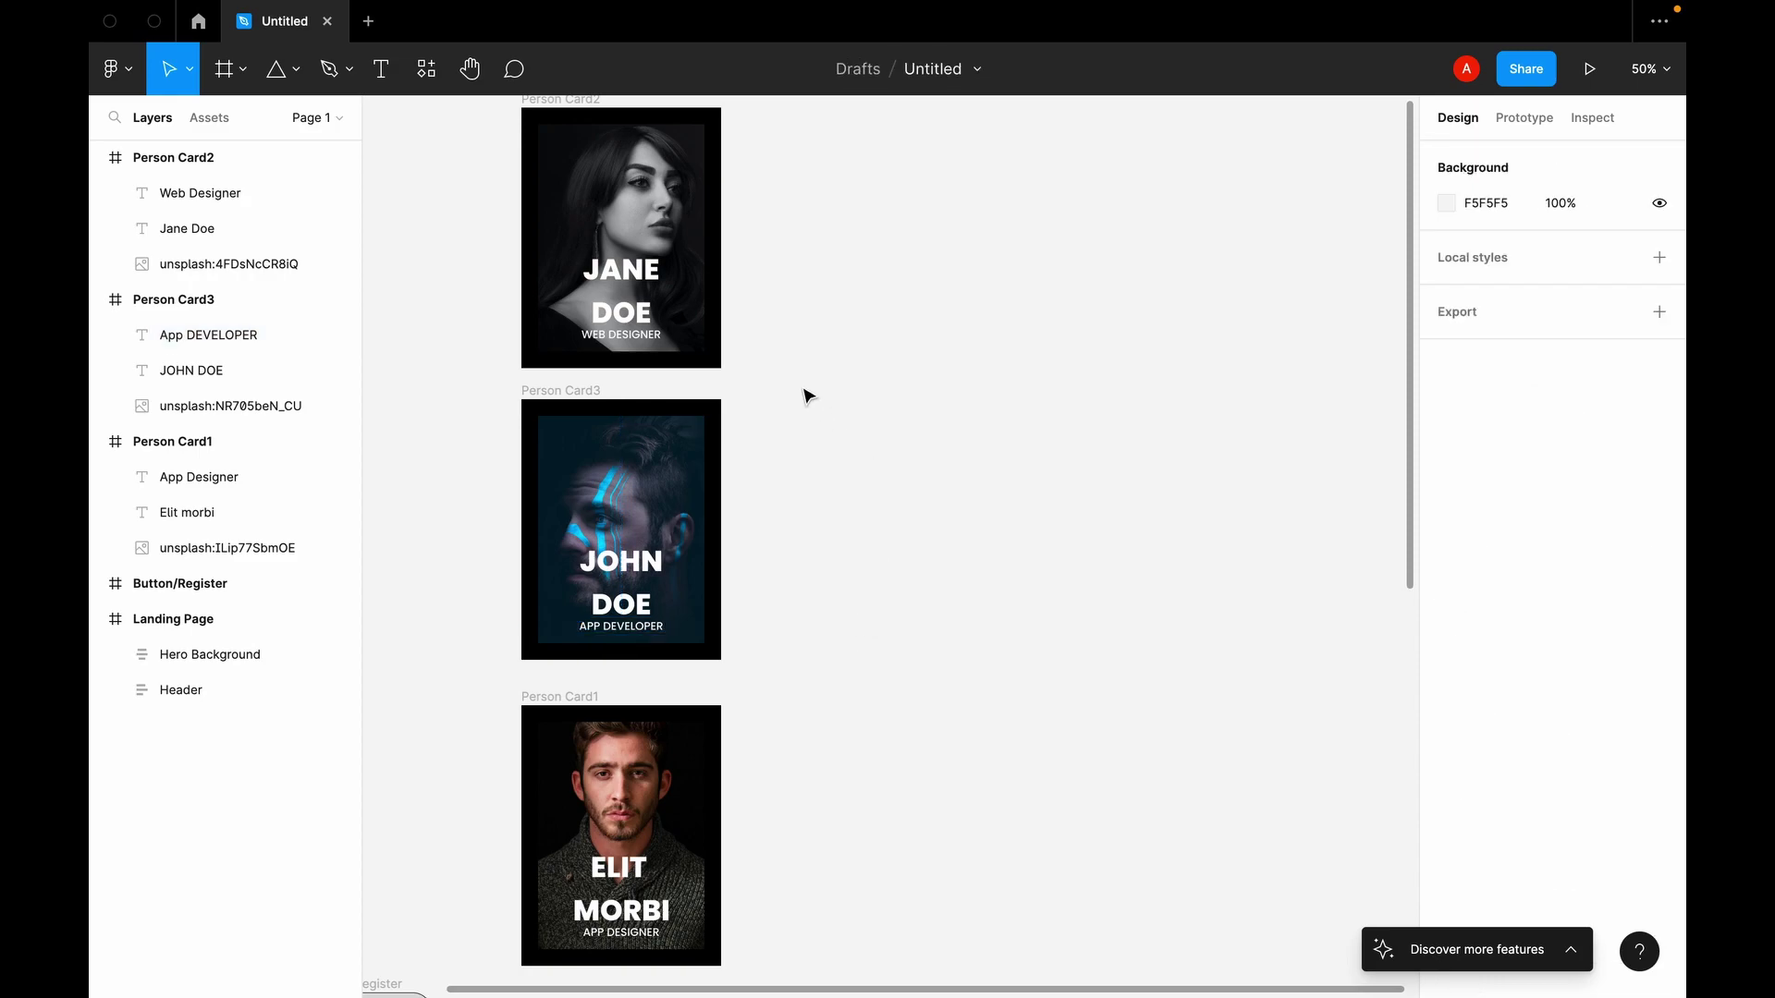
Step: Recolor the border stroke of Person Card2 to dark green, 075B00
left_click(720, 291)
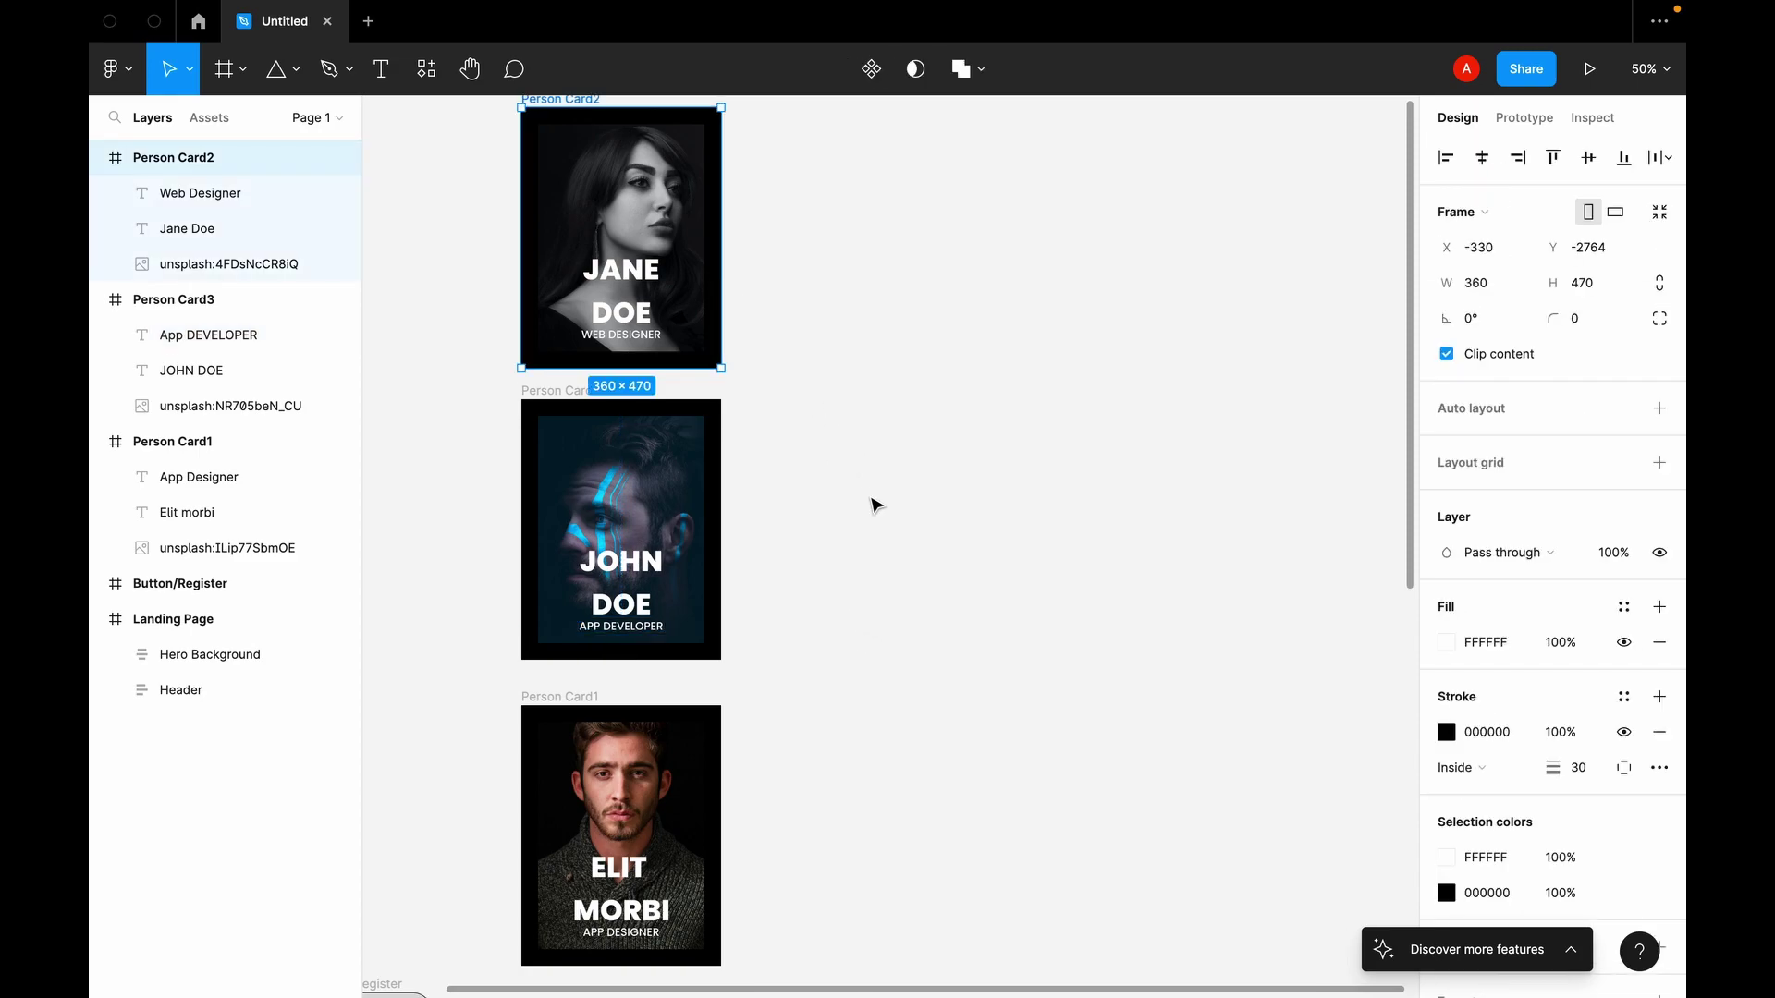
left_click(1446, 732)
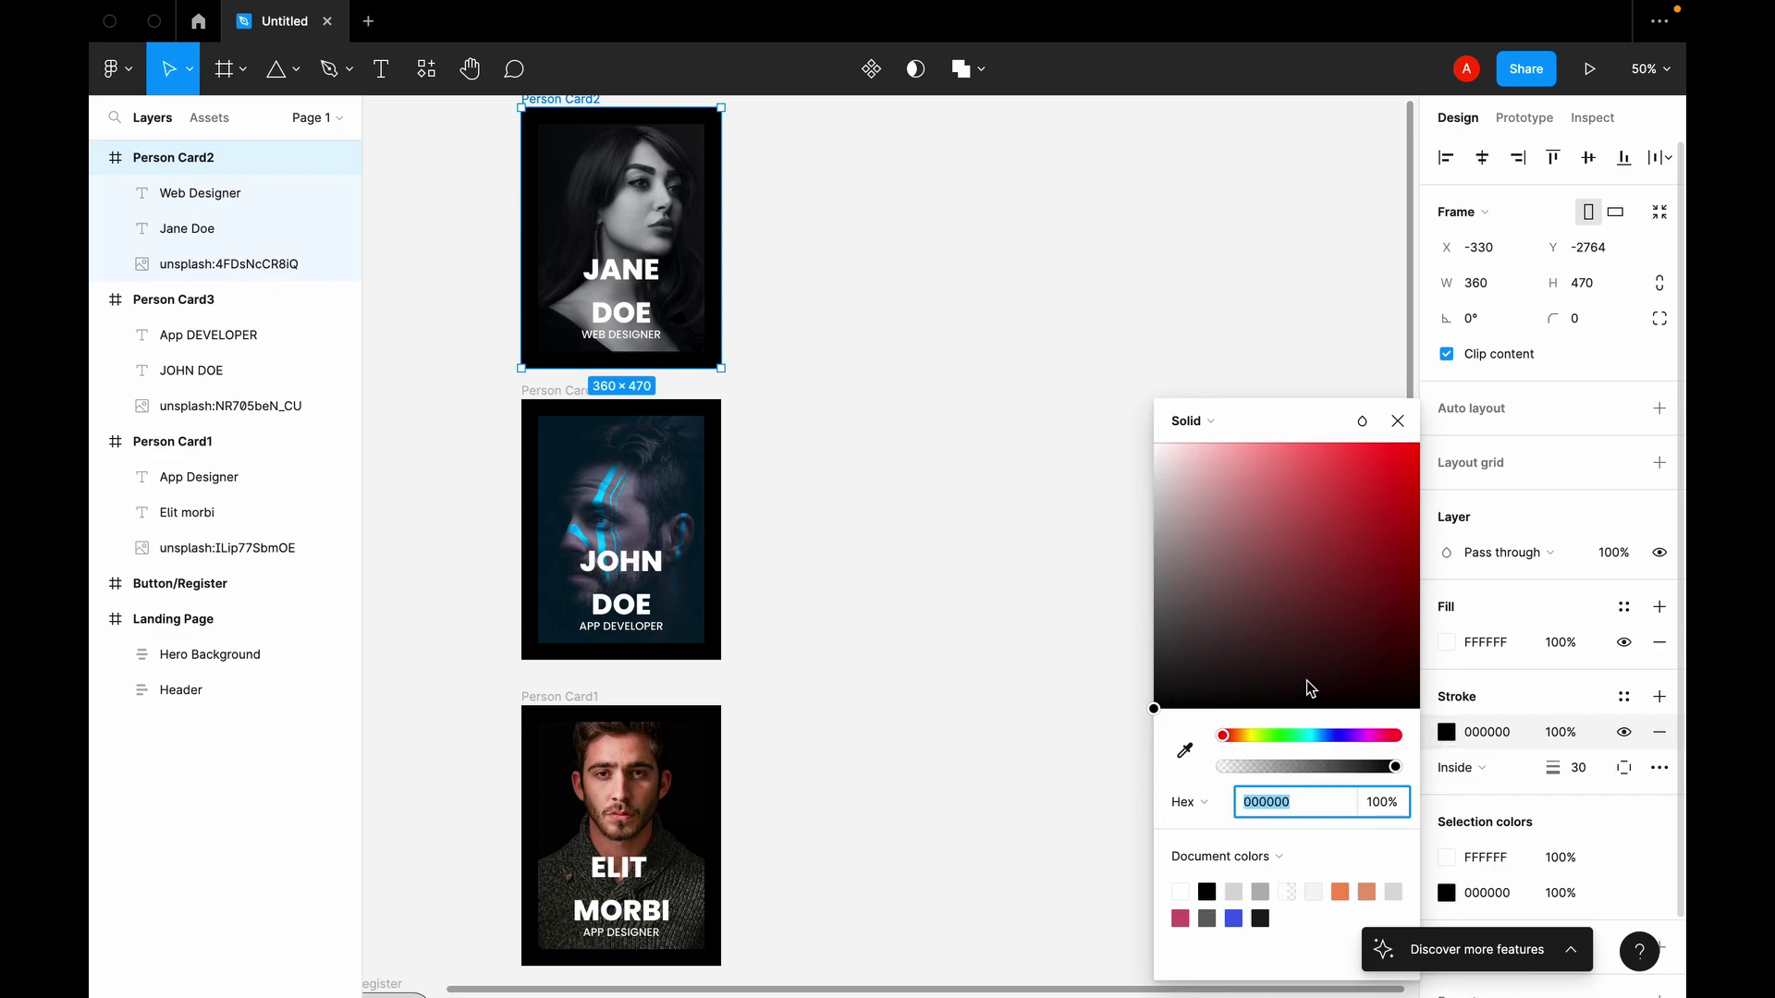
left_click(1277, 655)
mouse_move(1292, 646)
left_mouse_down()
mouse_move(1381, 575)
mouse_move(1411, 708)
left_mouse_up()
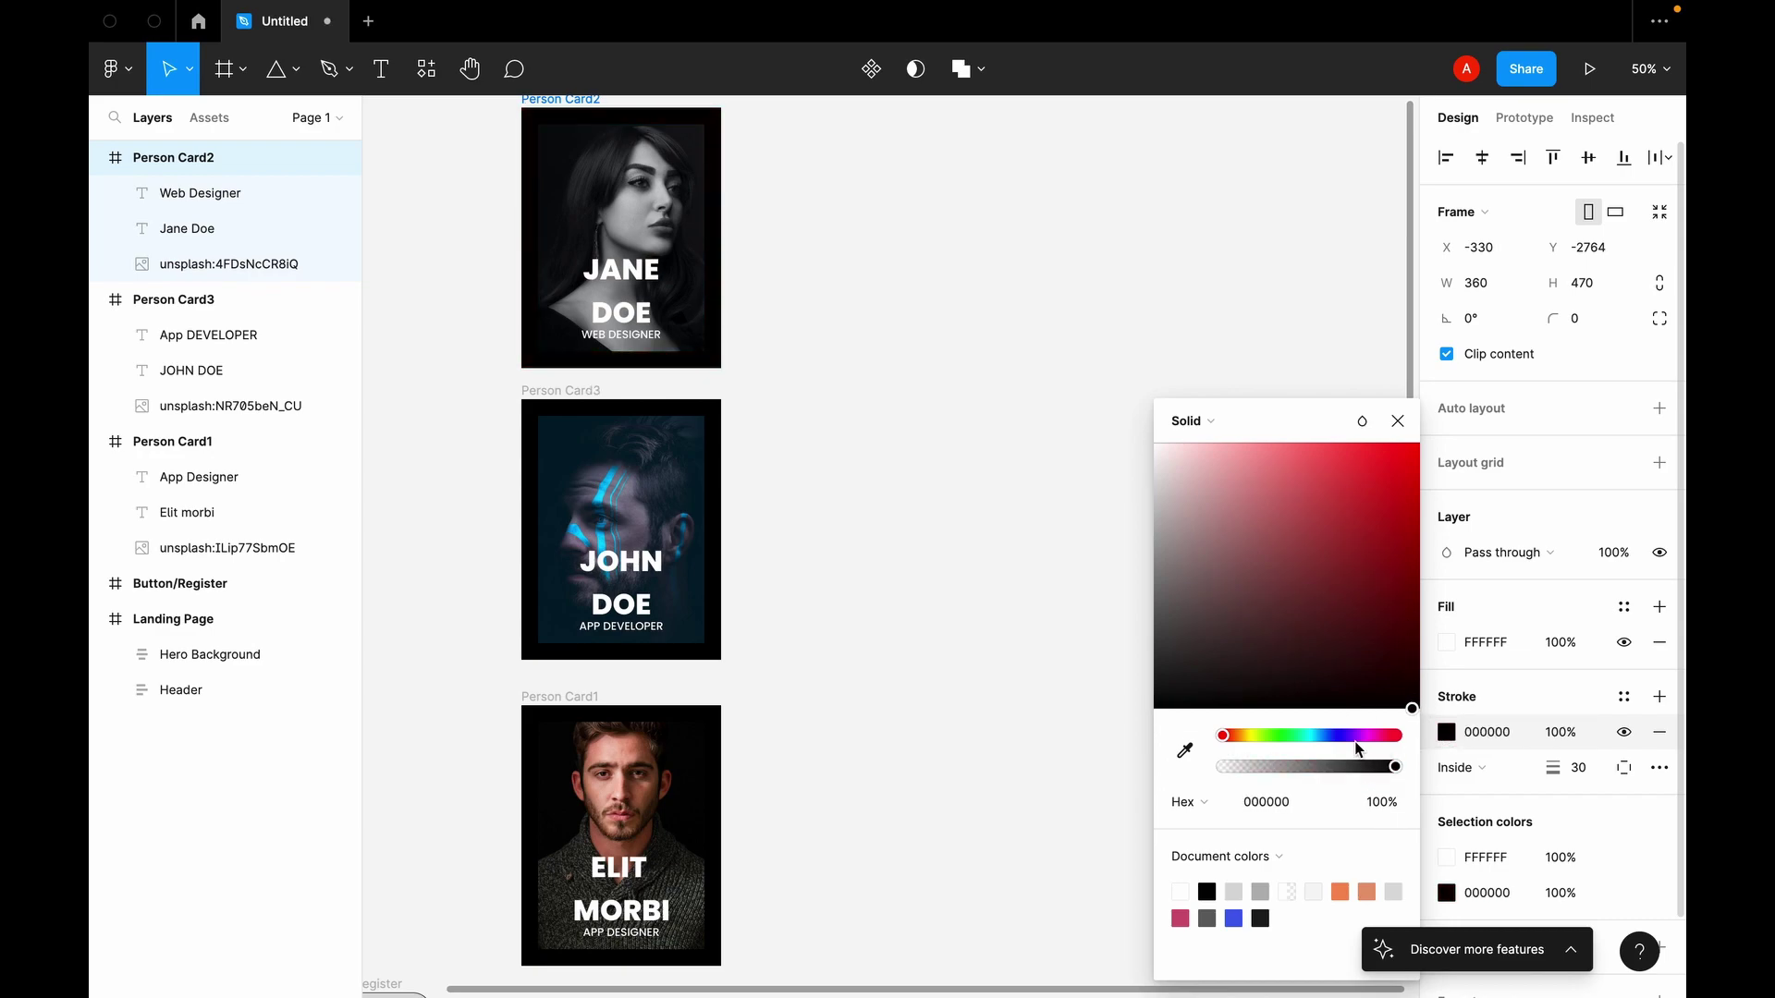
left_click(1294, 736)
left_click_drag(1283, 739, 1278, 739)
mouse_move(1413, 645)
left_mouse_down()
mouse_move(1402, 582)
mouse_move(1239, 674)
mouse_move(1406, 641)
mouse_move(1423, 620)
left_mouse_up()
Step: Recolor the border stroke of Person Card3 to a muted magenta purple, 8F4471
left_click(714, 521)
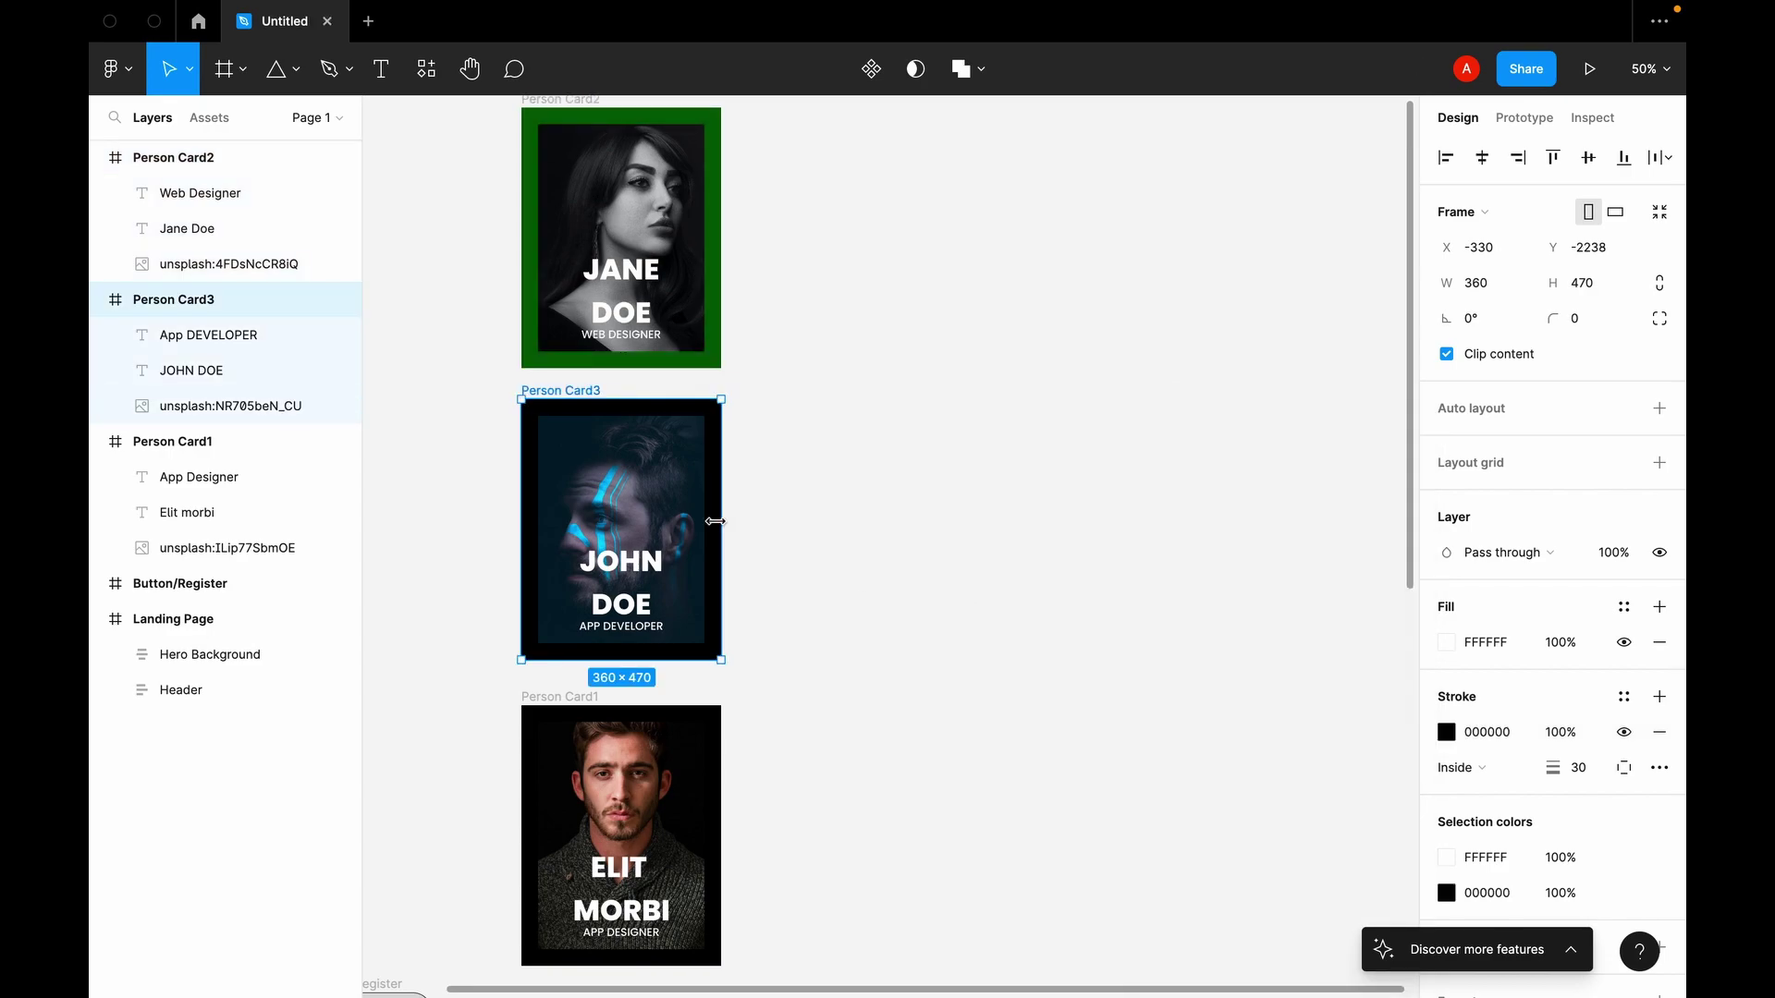
left_click(1447, 732)
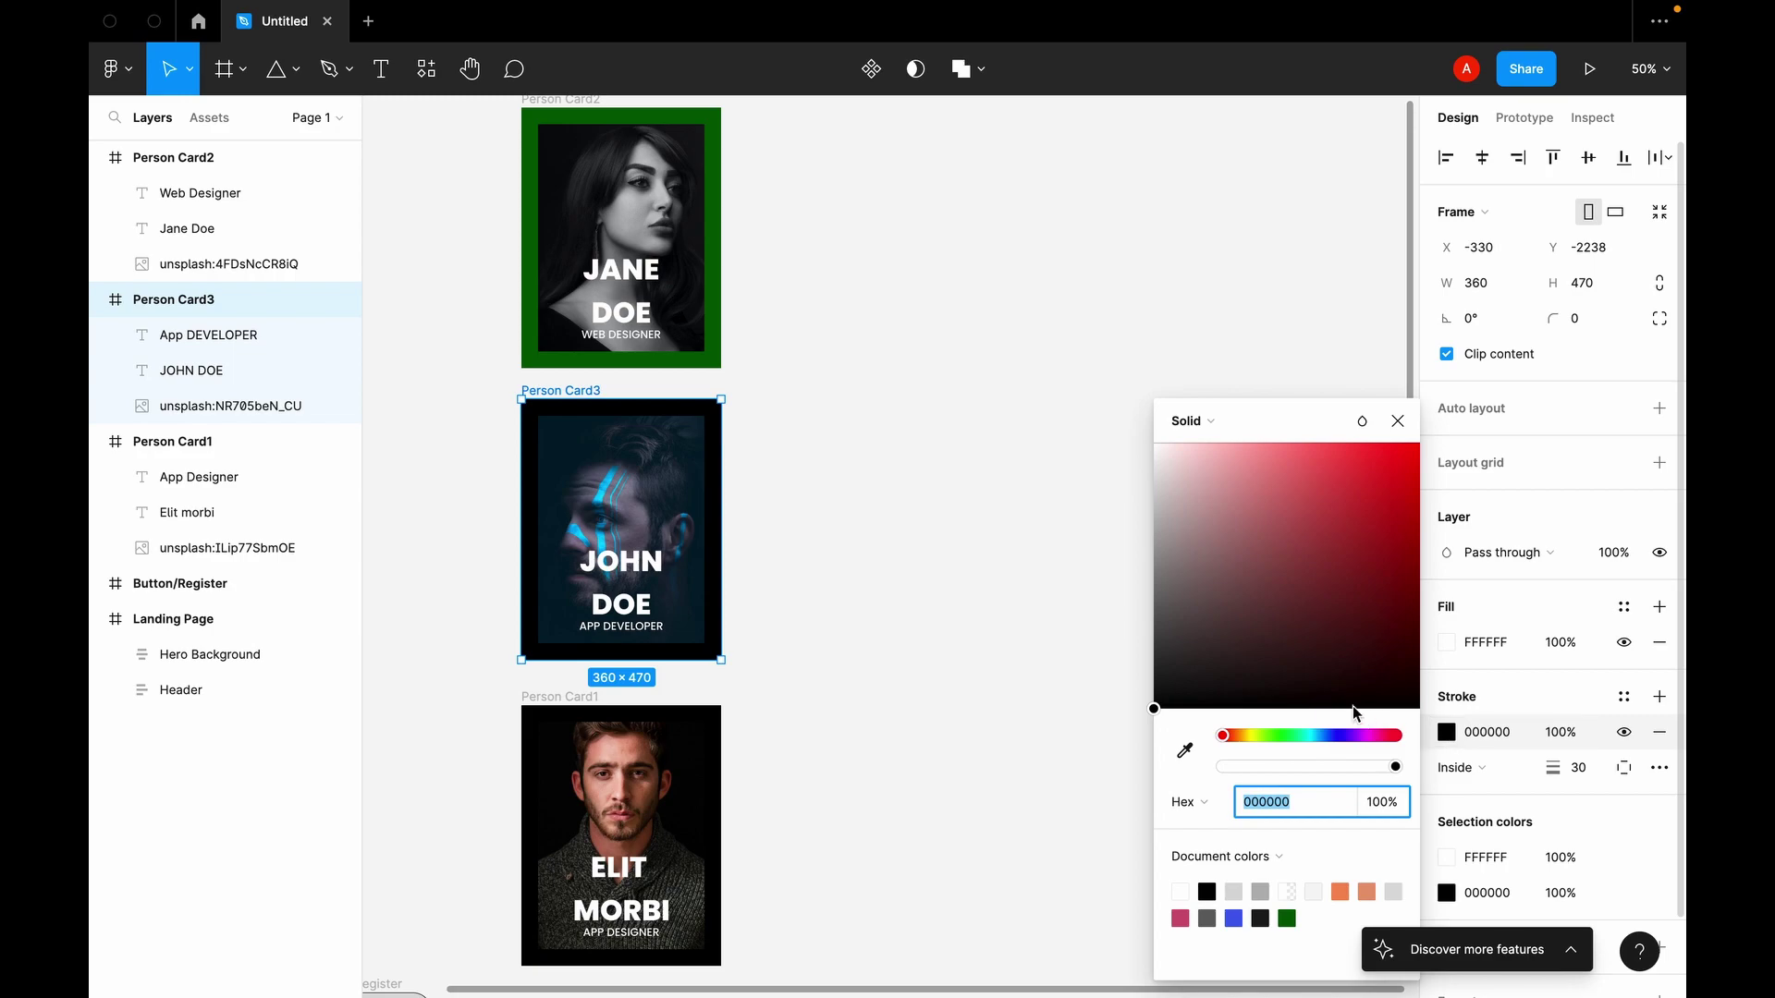
left_click_drag(1331, 737, 1378, 736)
mouse_move(1335, 633)
left_mouse_down()
mouse_move(1330, 538)
mouse_move(1344, 532)
mouse_move(1297, 566)
left_mouse_up()
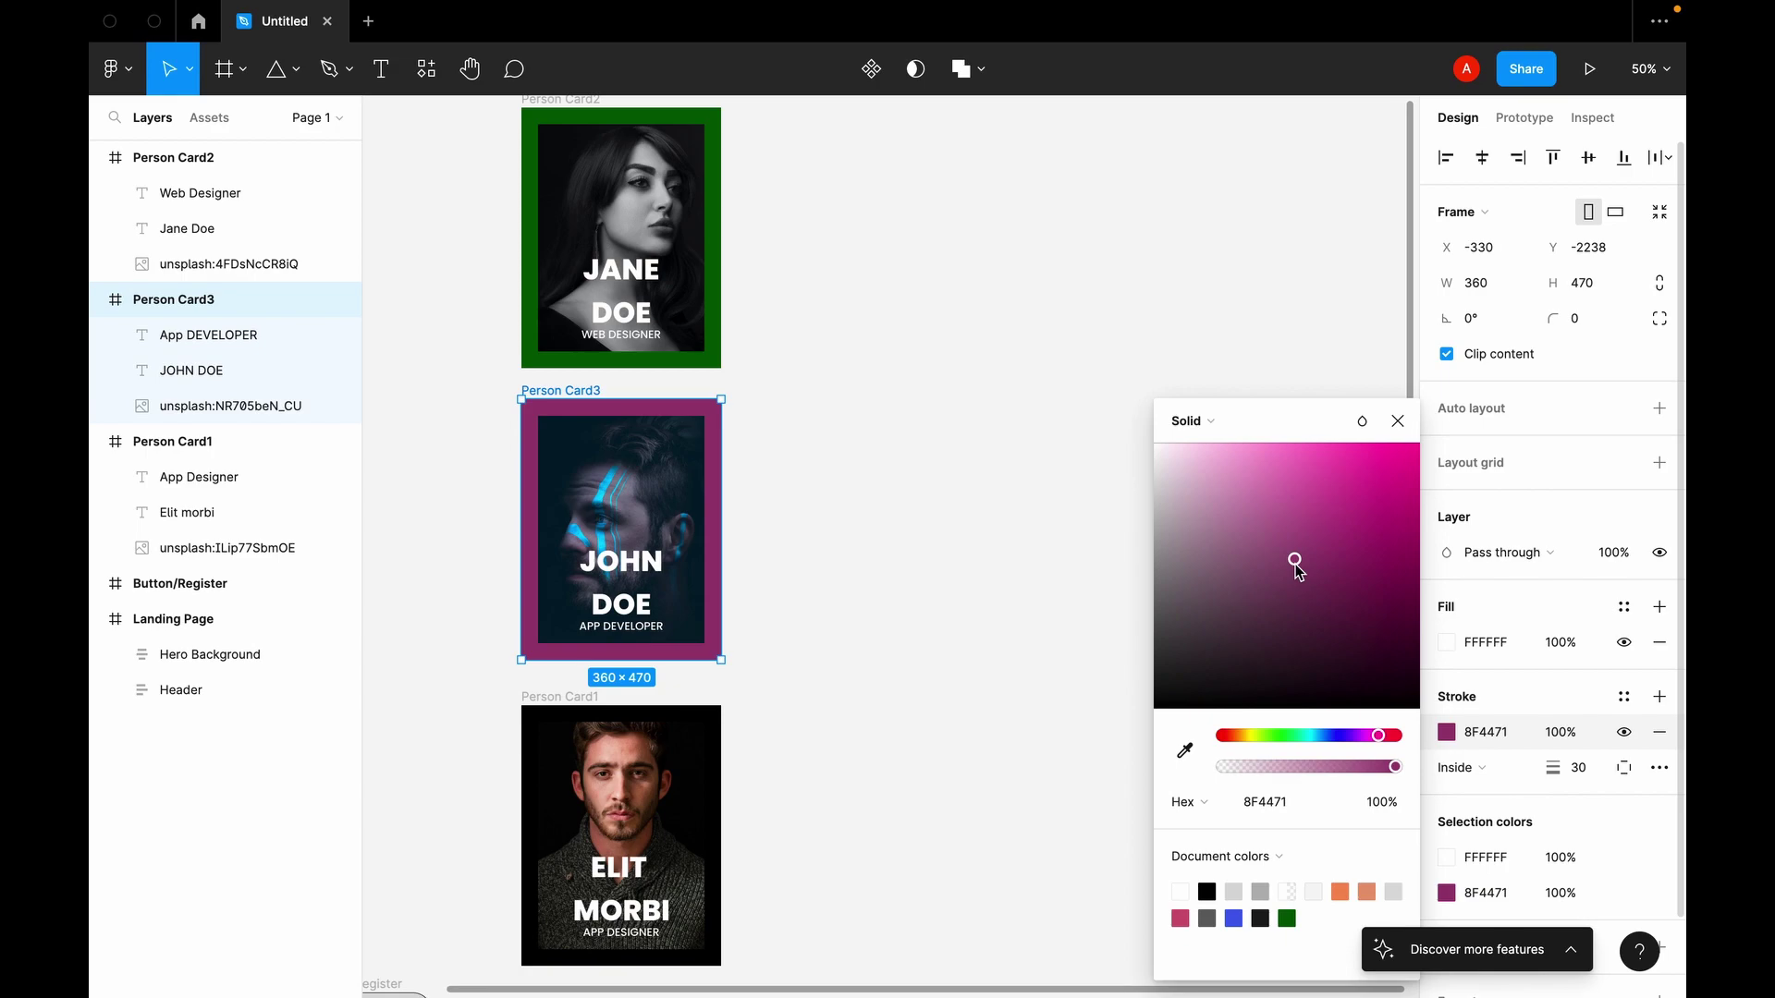
Step: Recolor the border stroke of Person Card1 to a solid salmon orange
left_click(718, 749)
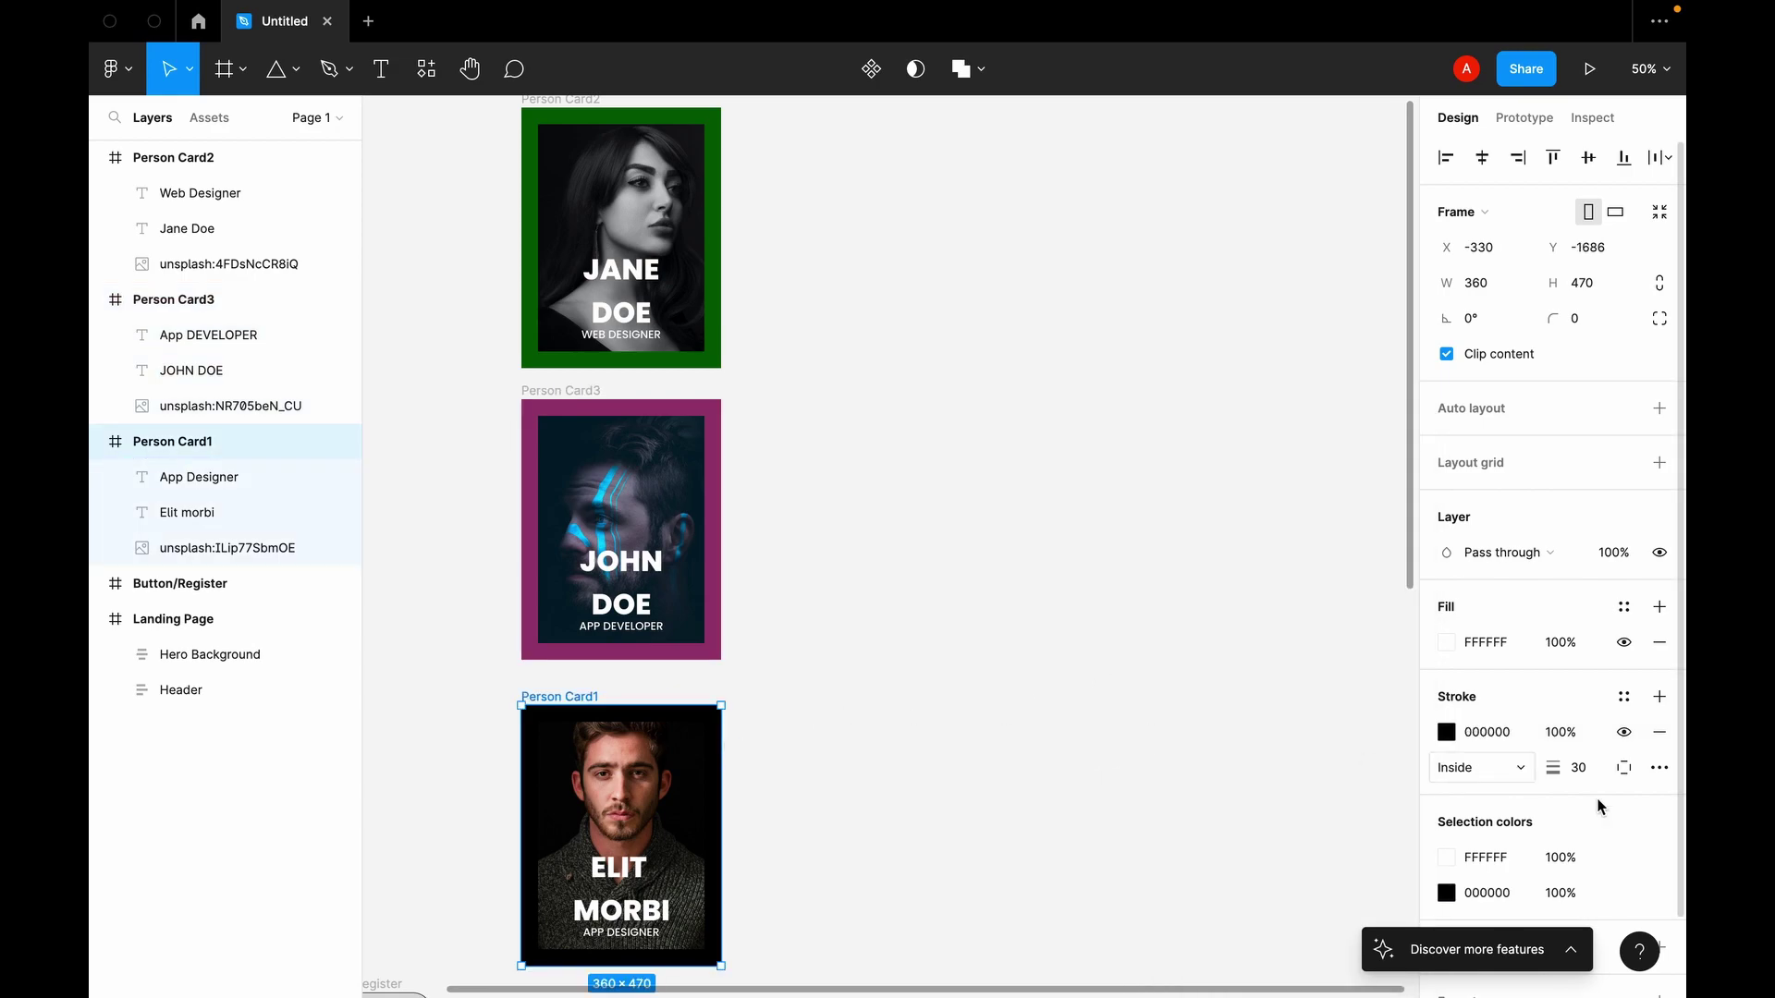
left_click(1447, 732)
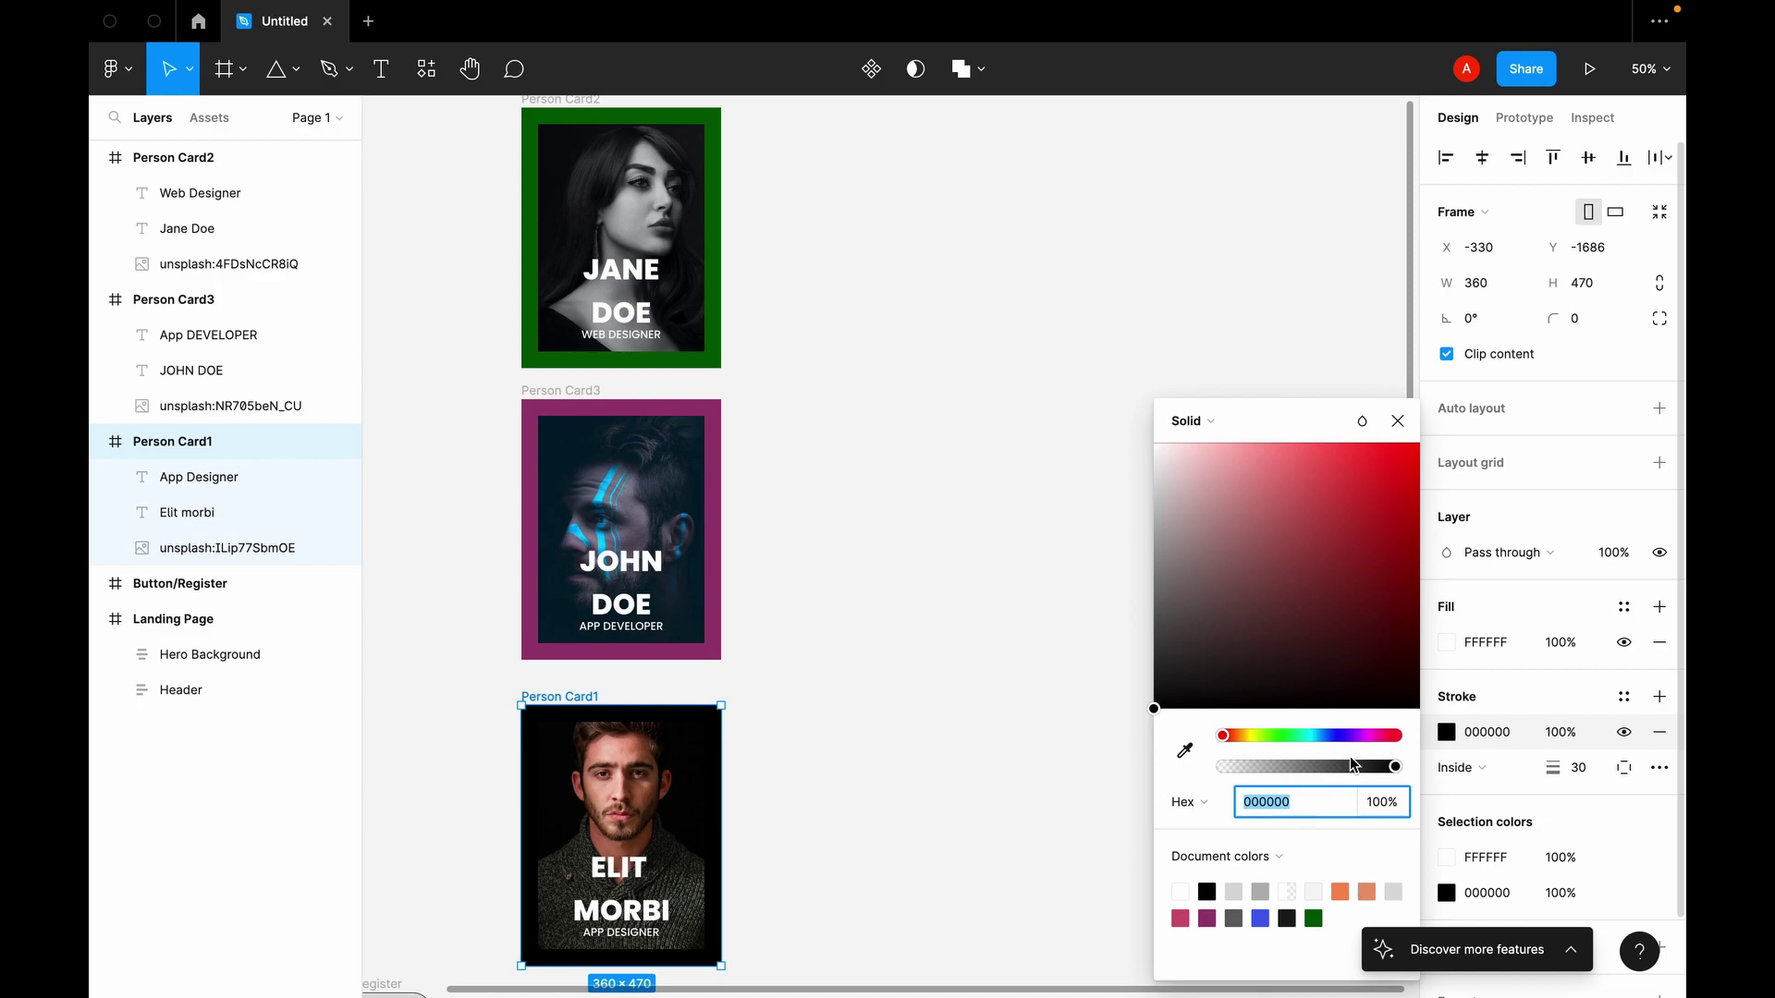
type("DE9dff")
key("Return")
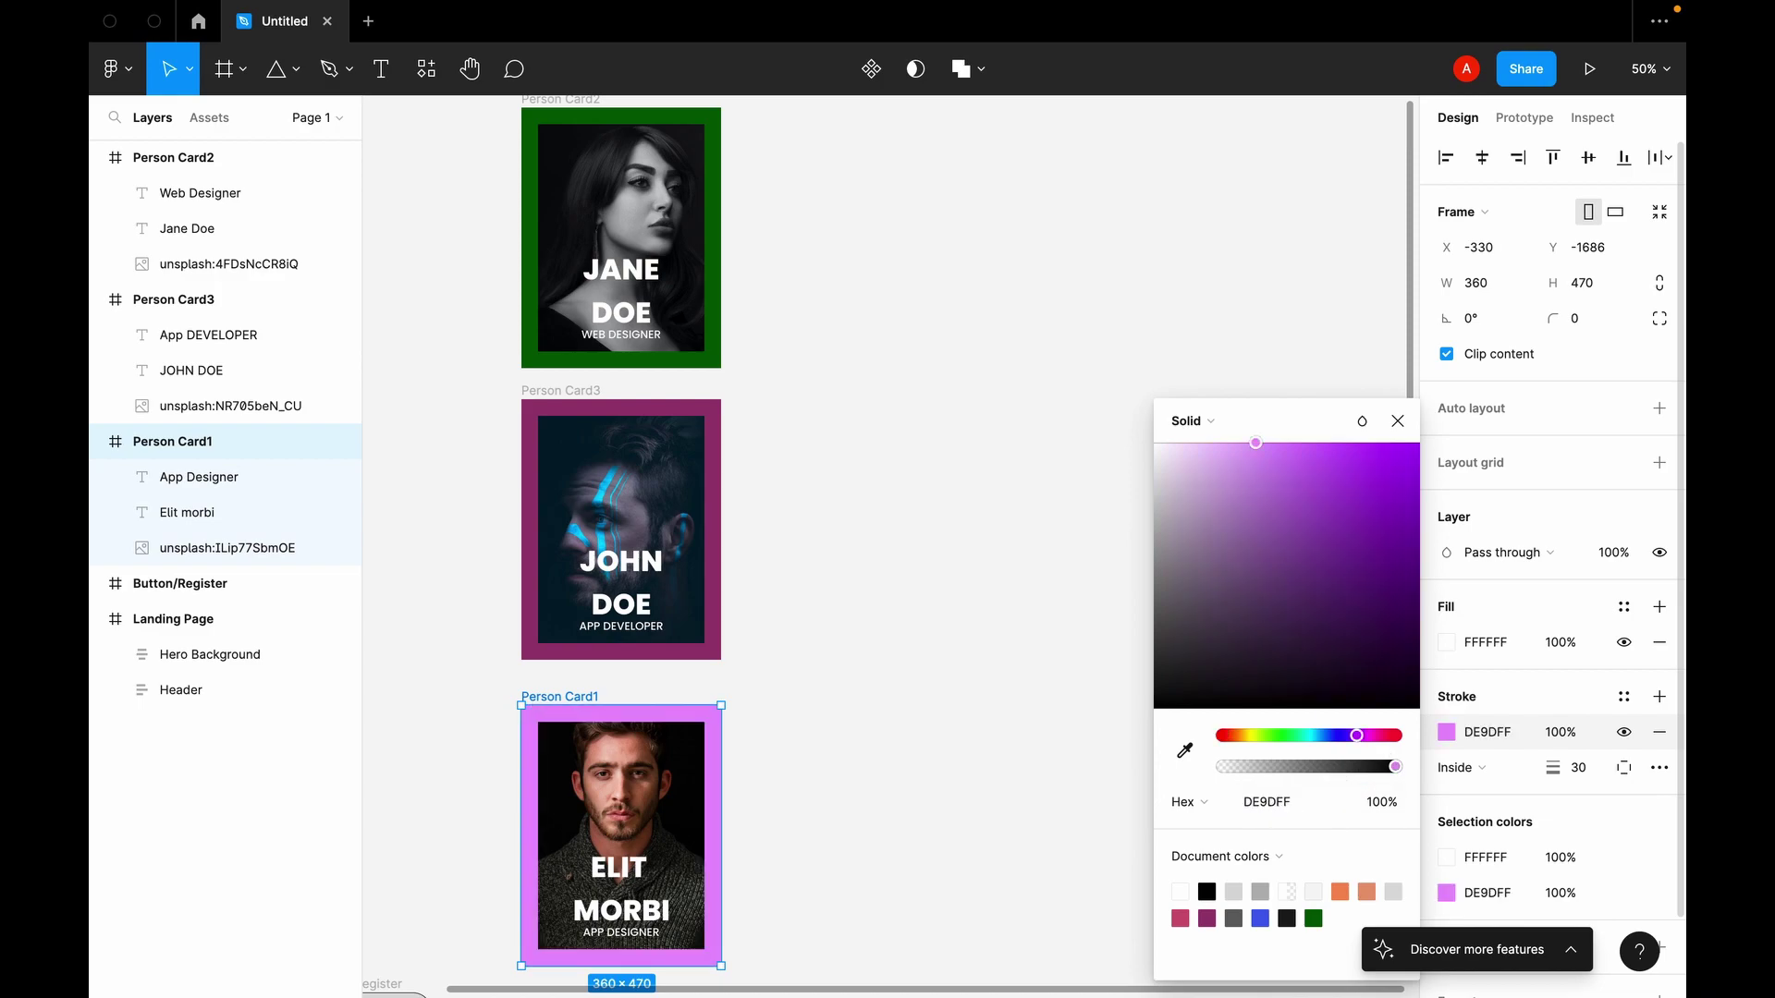
left_click(1306, 800)
key("Right")
key("BackSpace")
key("BackSpace")
Step: Recolor the border stroke of Person Card2 to light turquoise, 99DFD8
left_click(716, 339)
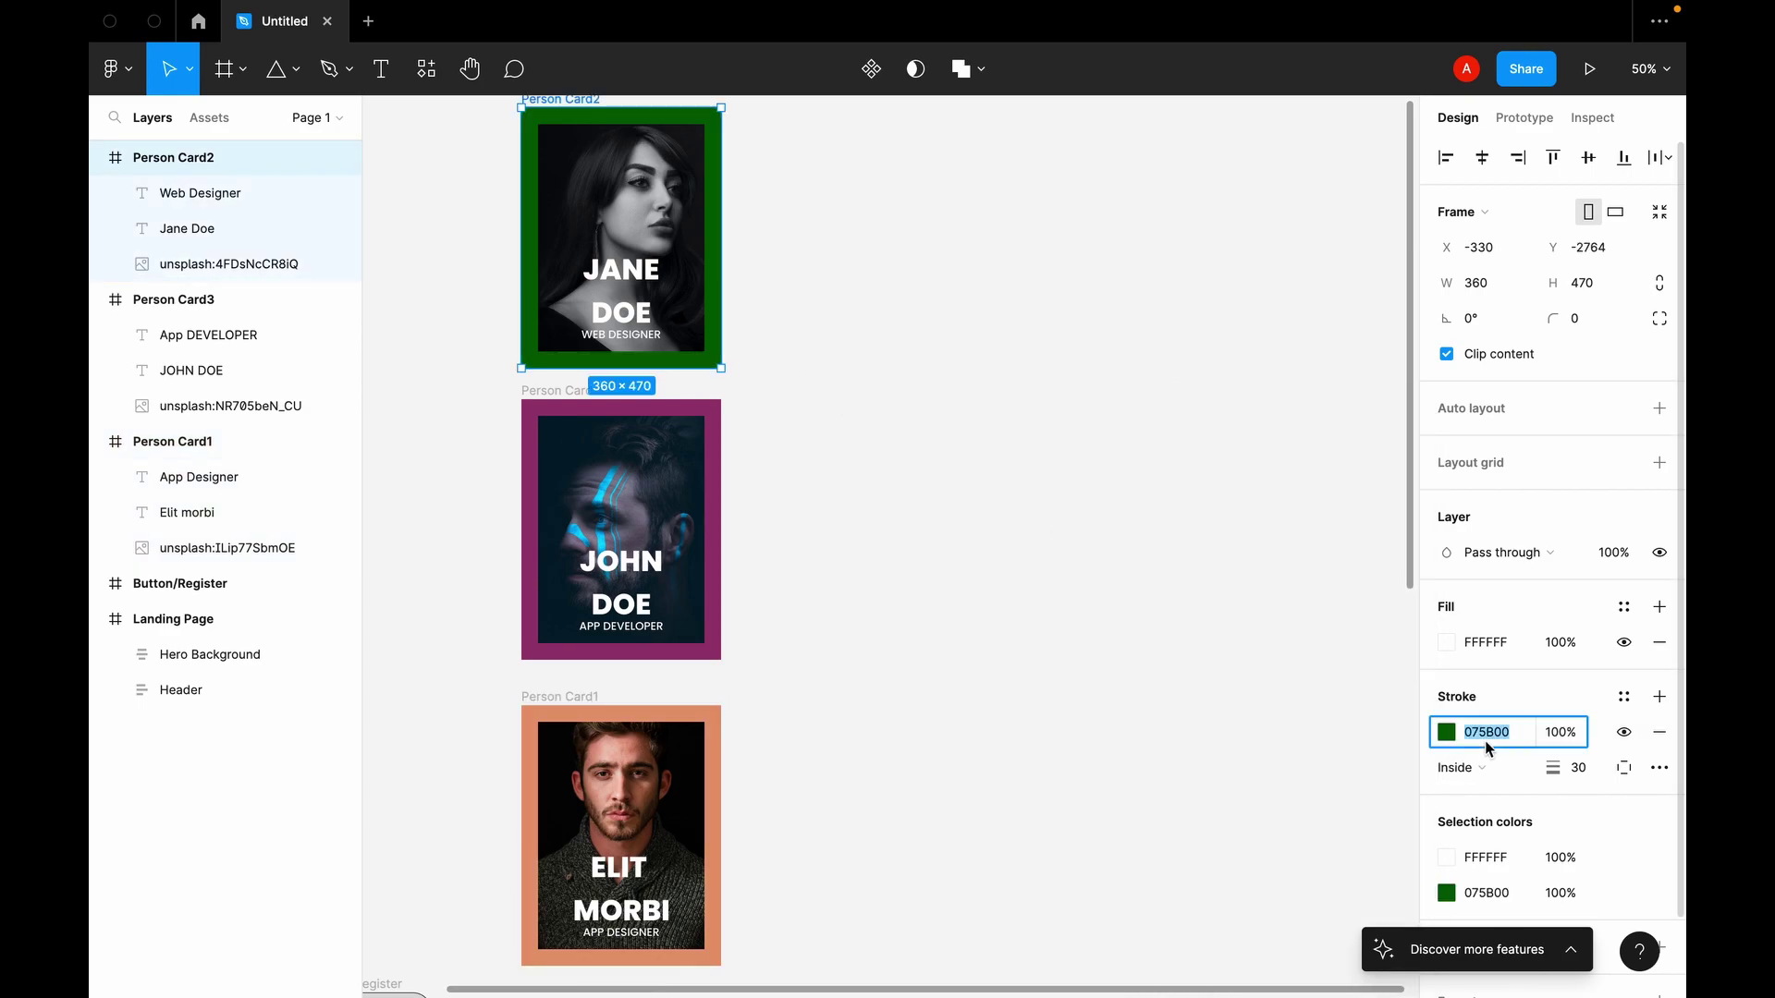
type("99dfd8")
key("Return")
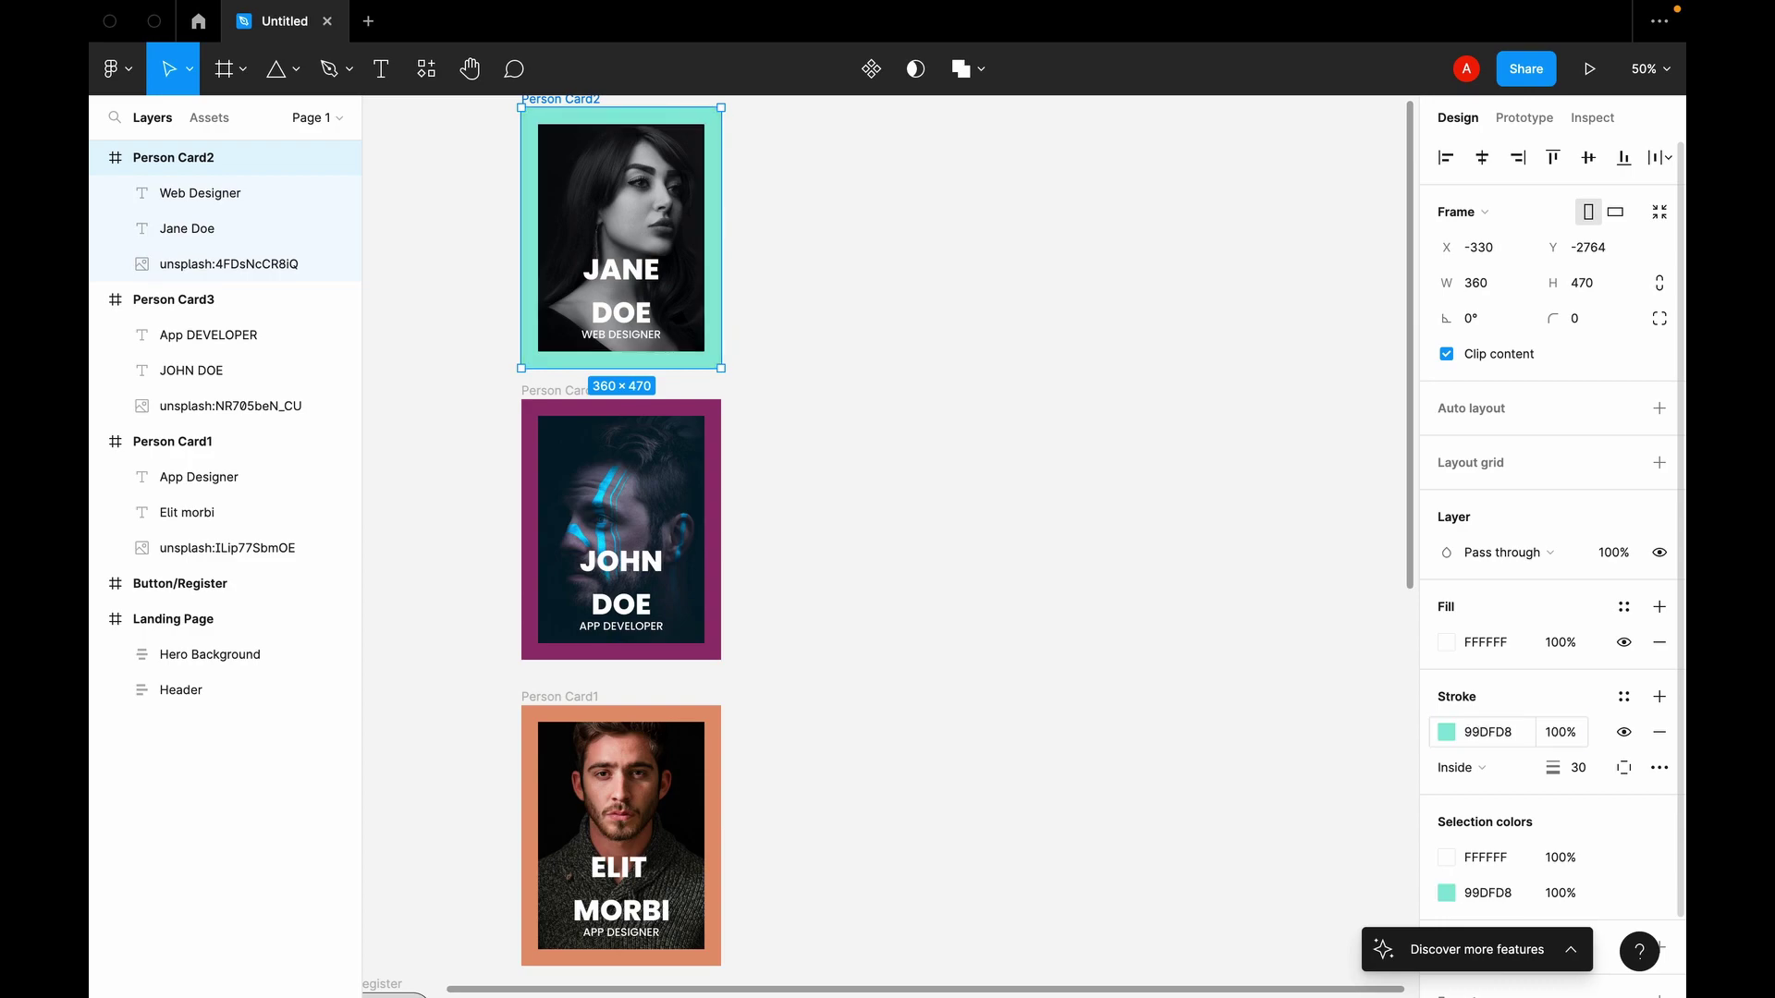
left_click(1343, 668)
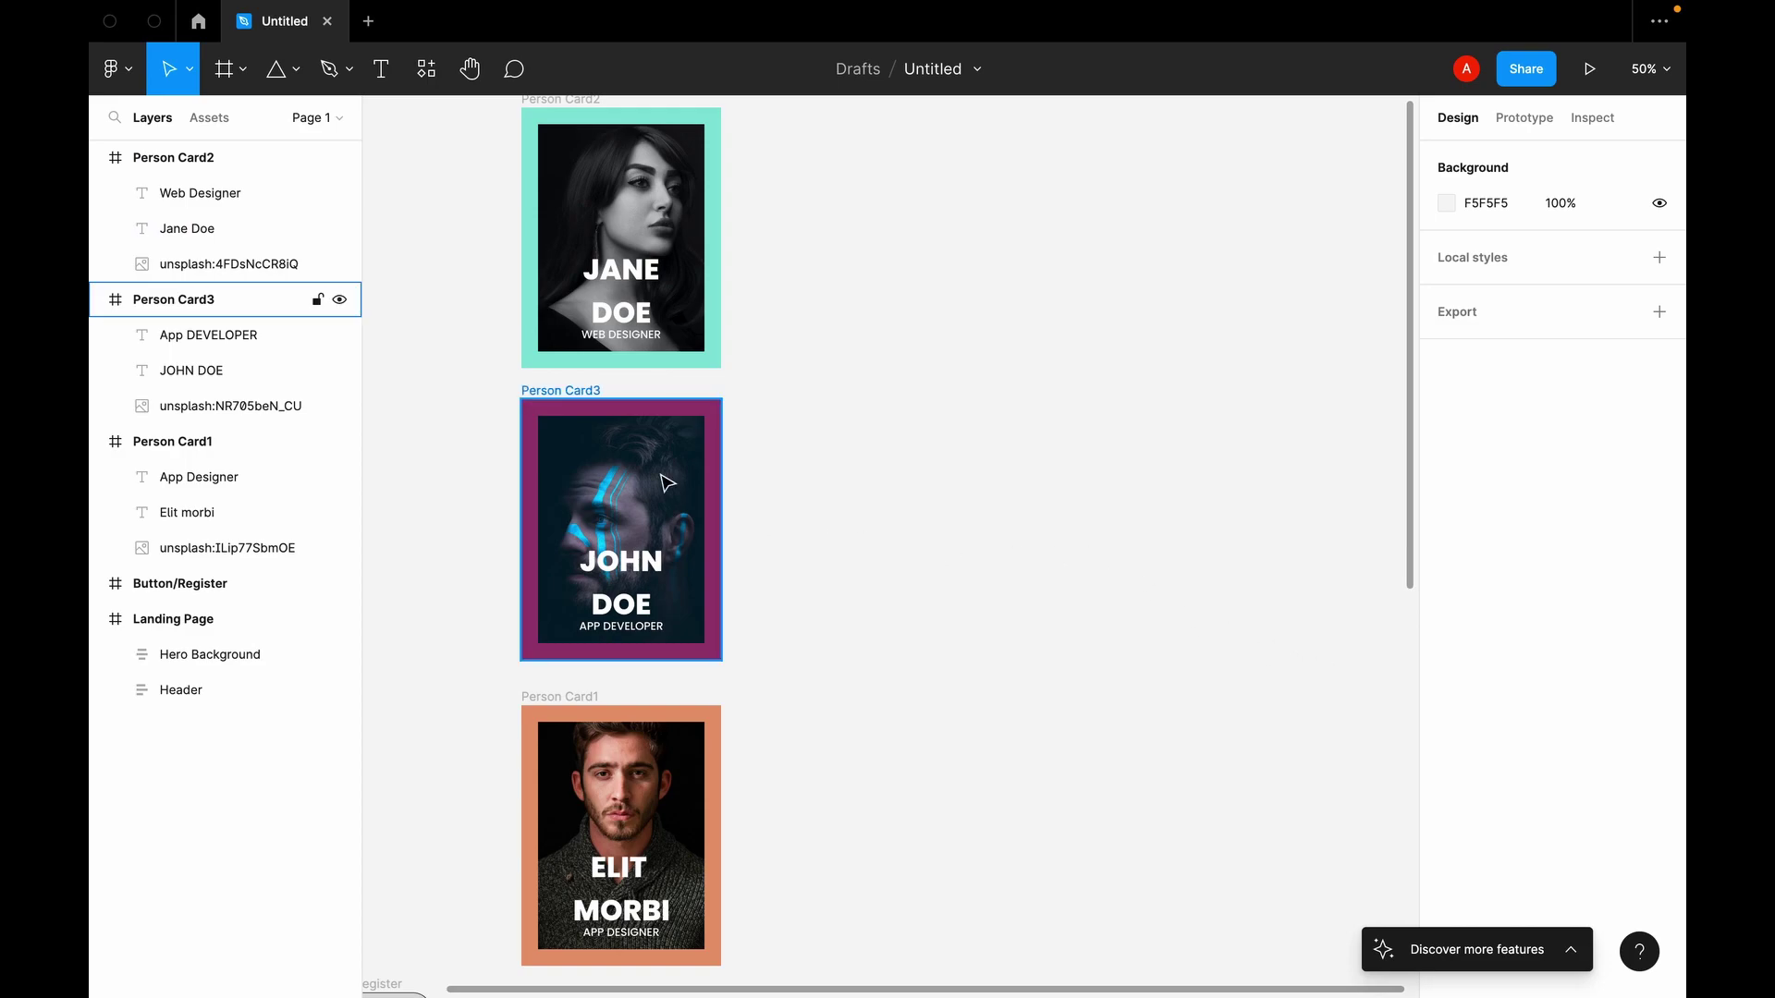
Step: Move Person Card1 into the Landing Page frame, below the hero section and left of center, at about X 170, Y 674
scroll(586, 363, "down", 10)
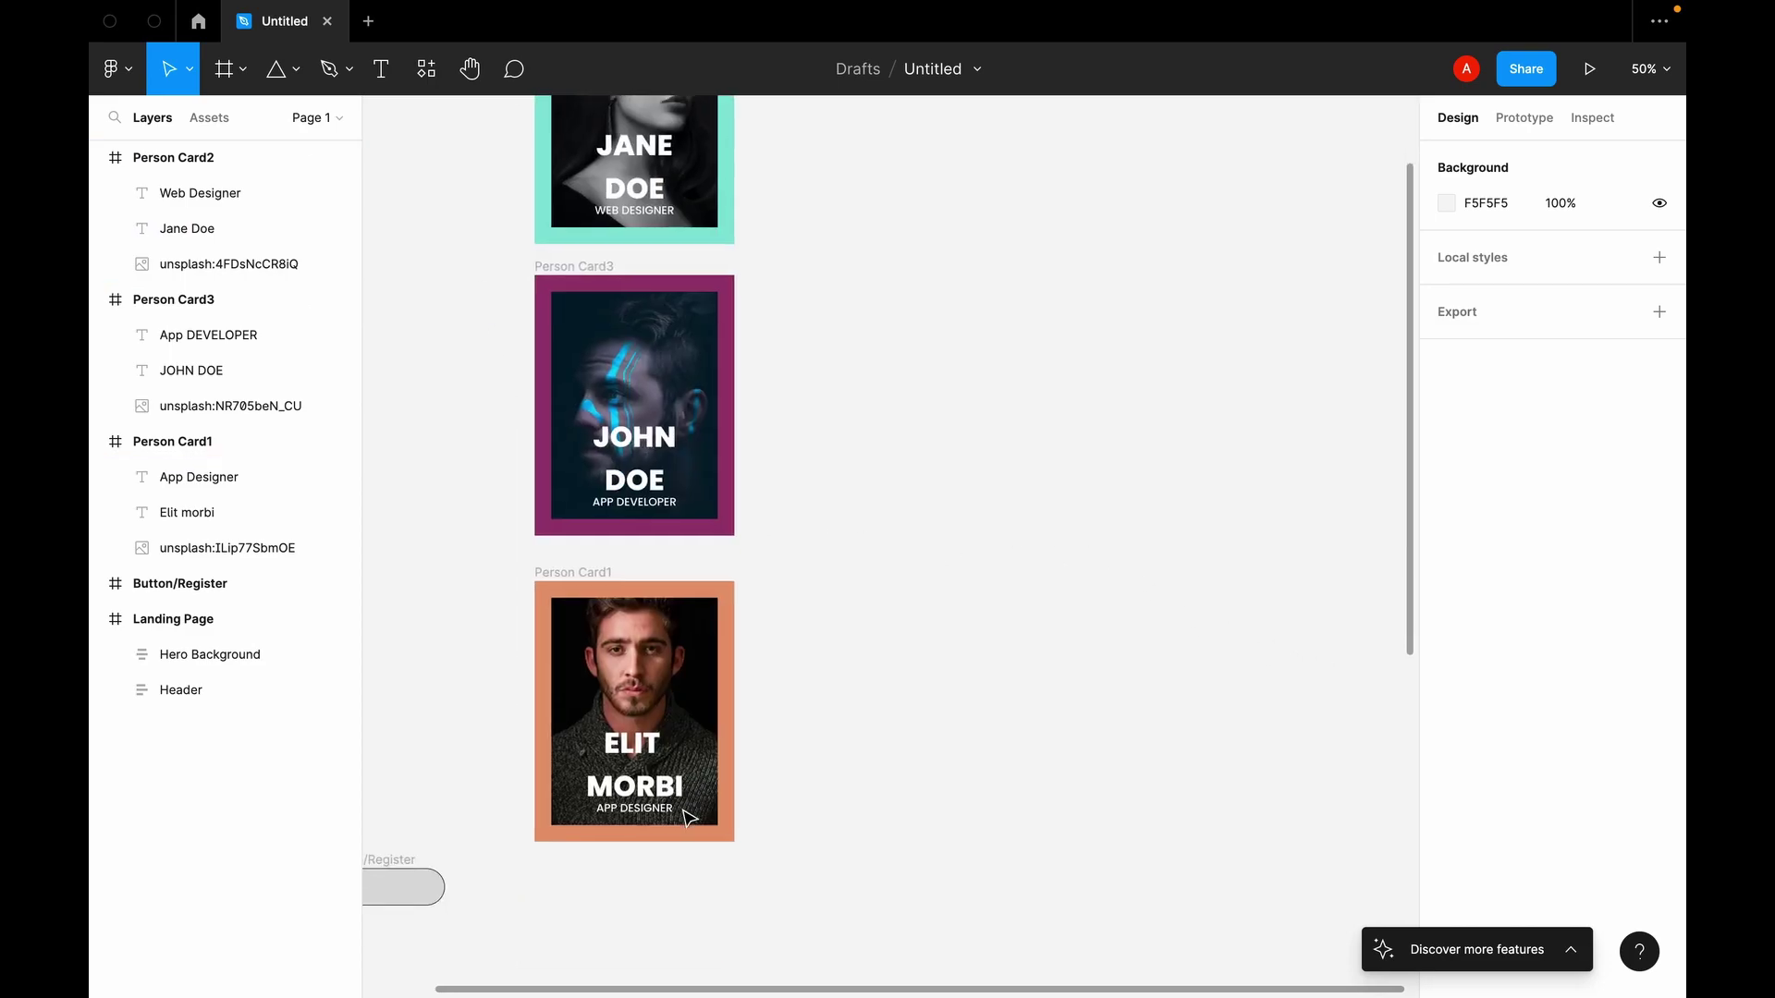
scroll(685, 818, "left", 3)
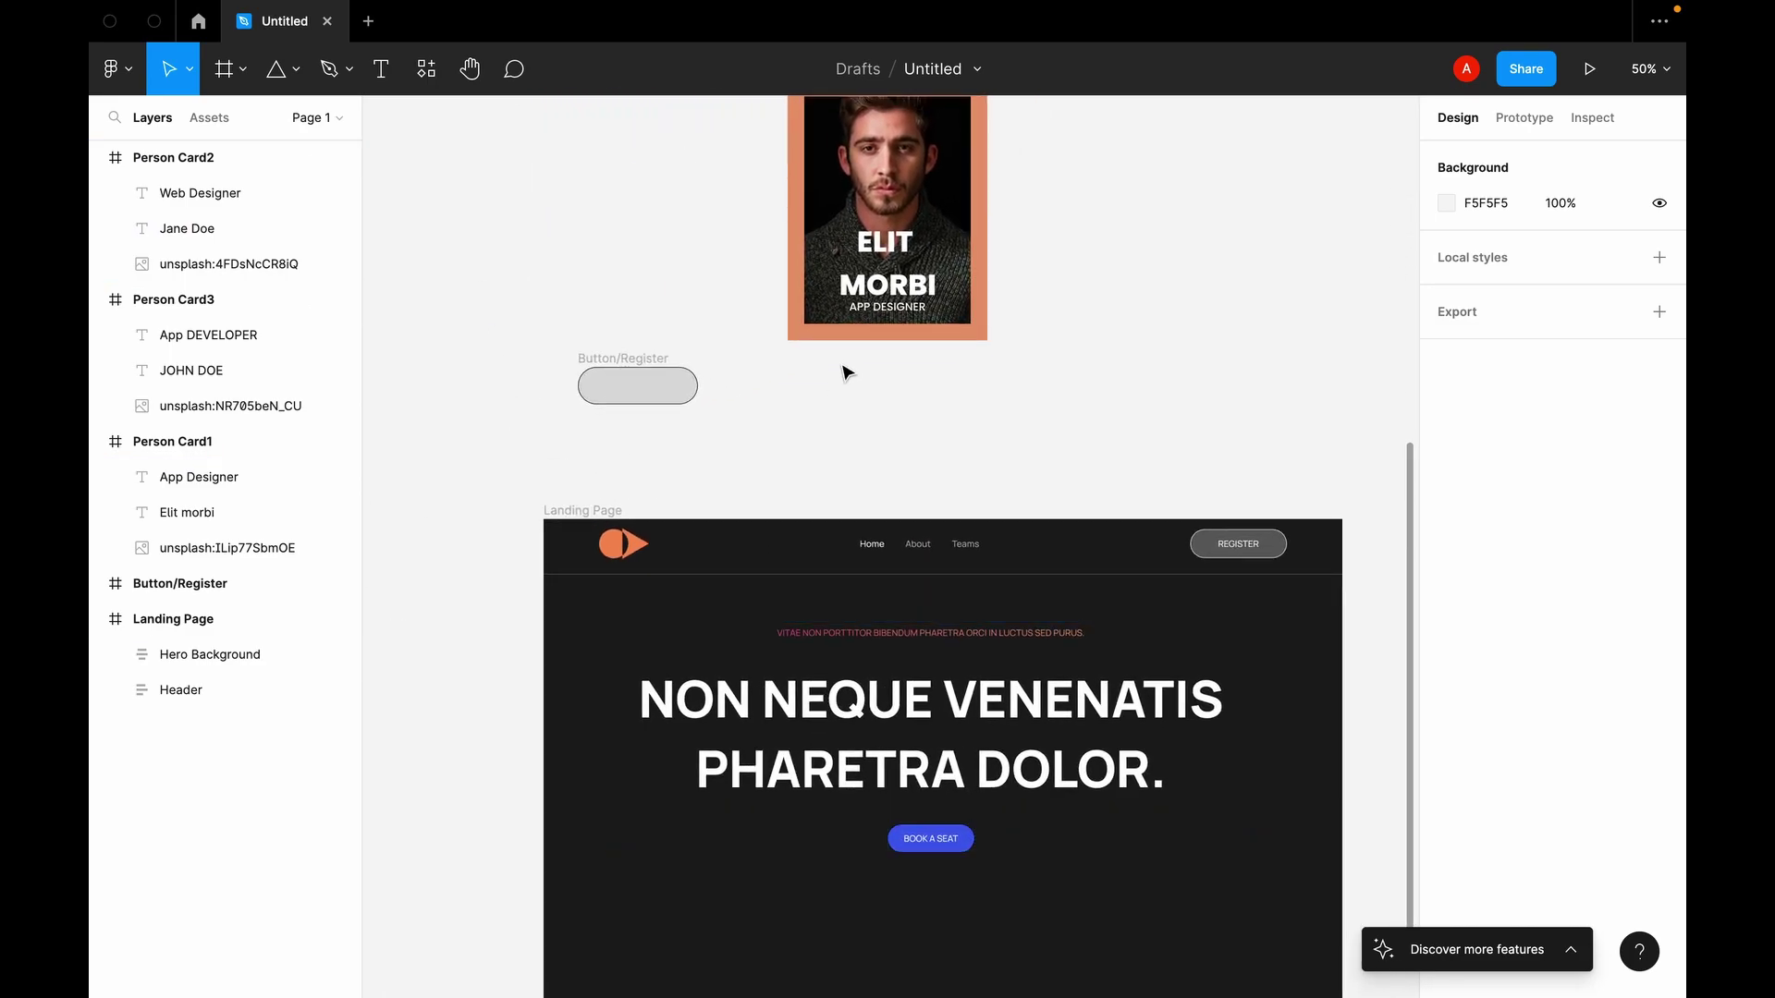
scroll(929, 268, "up", 3)
left_click(826, 175)
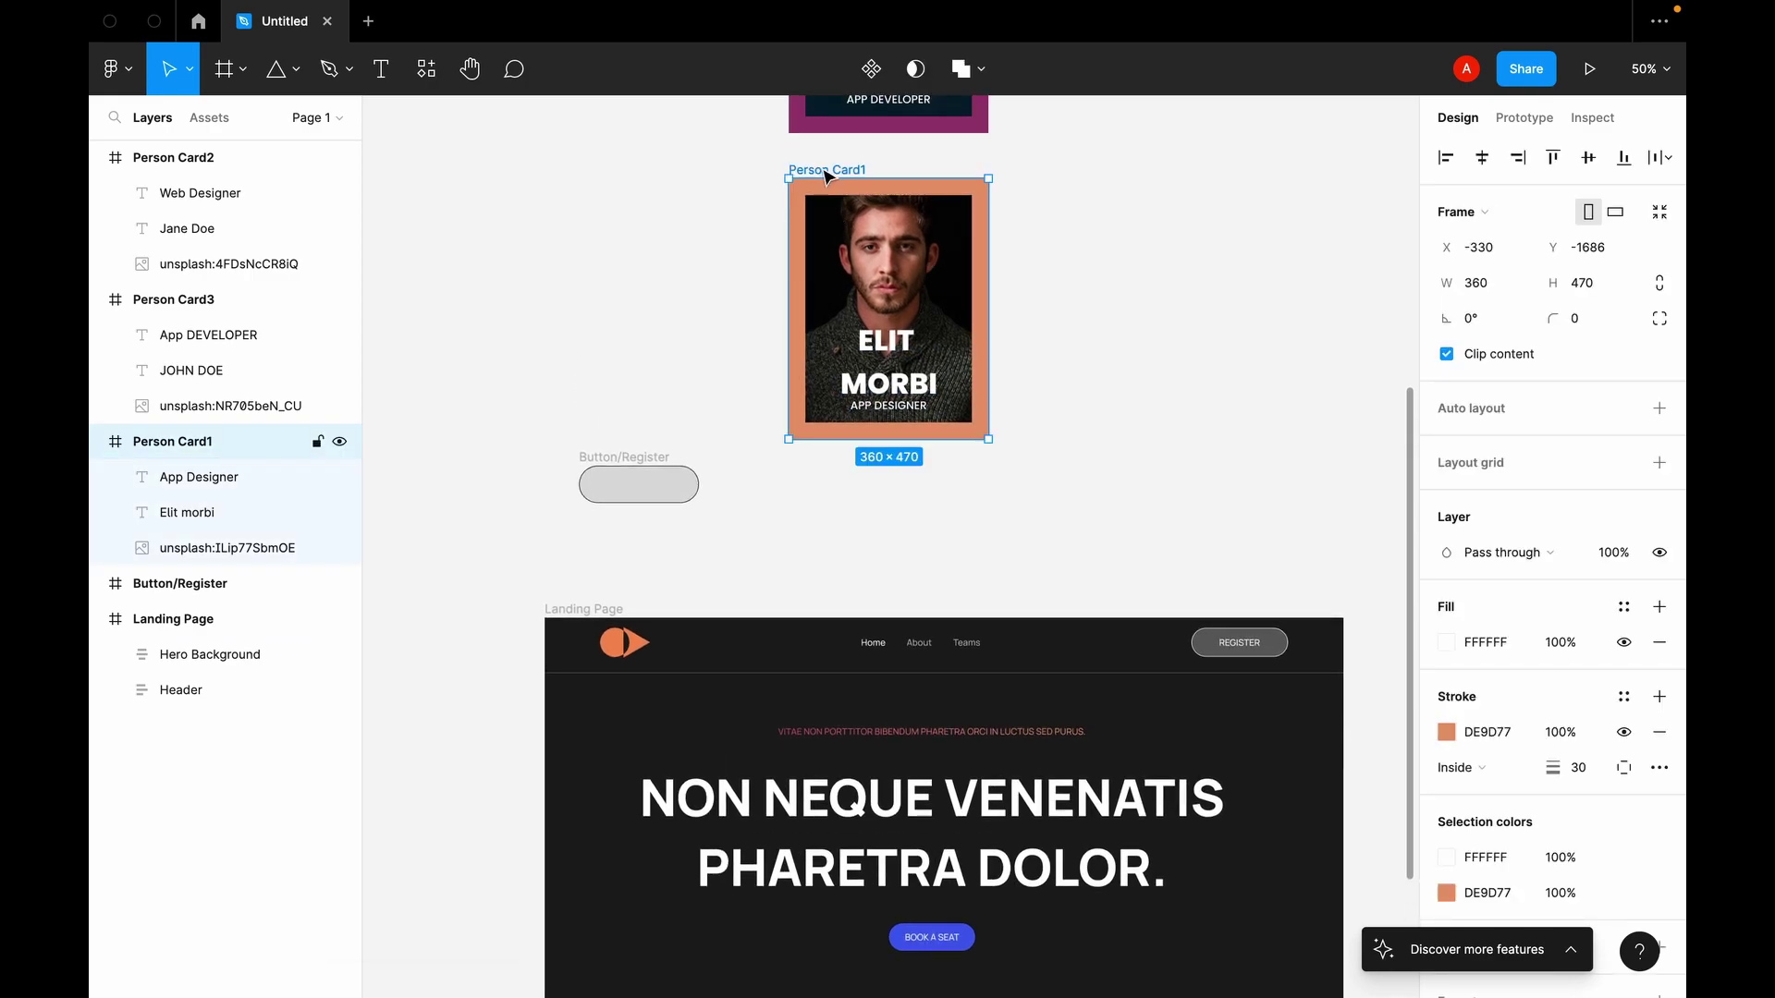
left_click_drag(819, 268, 680, 991)
scroll(835, 797, "down", 13)
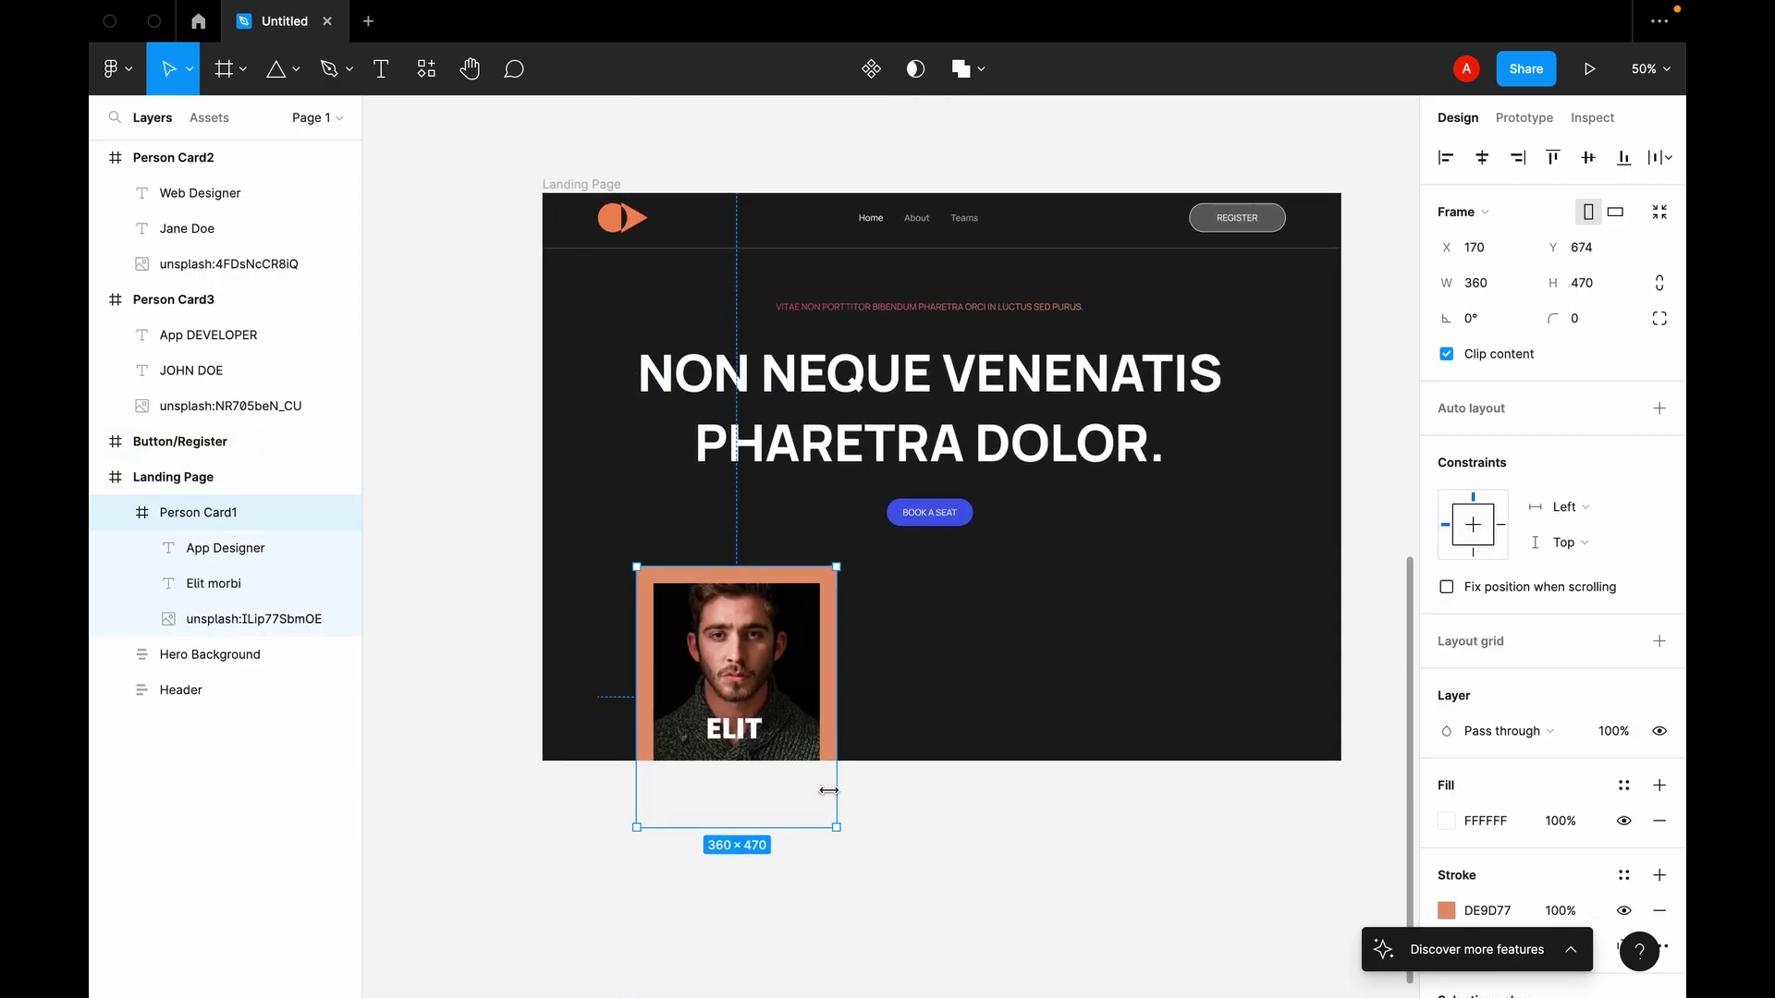
Step: Extend the Landing Page frame's height to about 1617 and move Person Card1 lower, to about X 153, Y 787
key("shift+0")
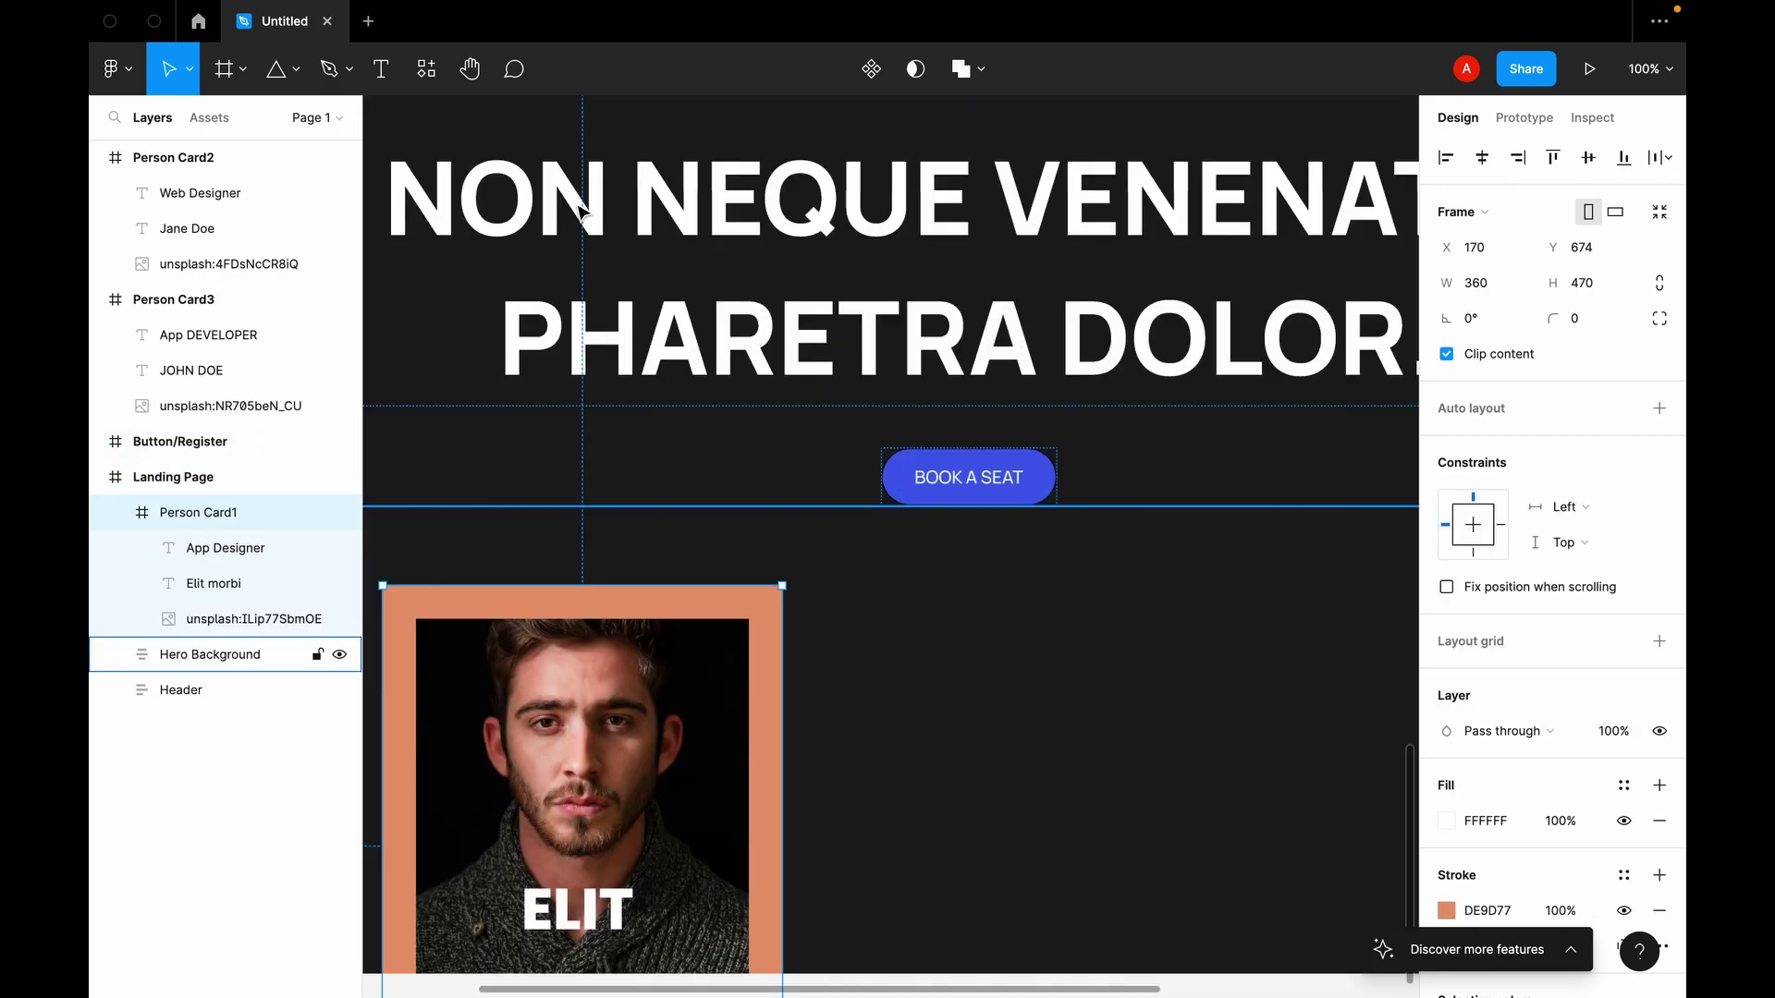
scroll(582, 210, "up", 5)
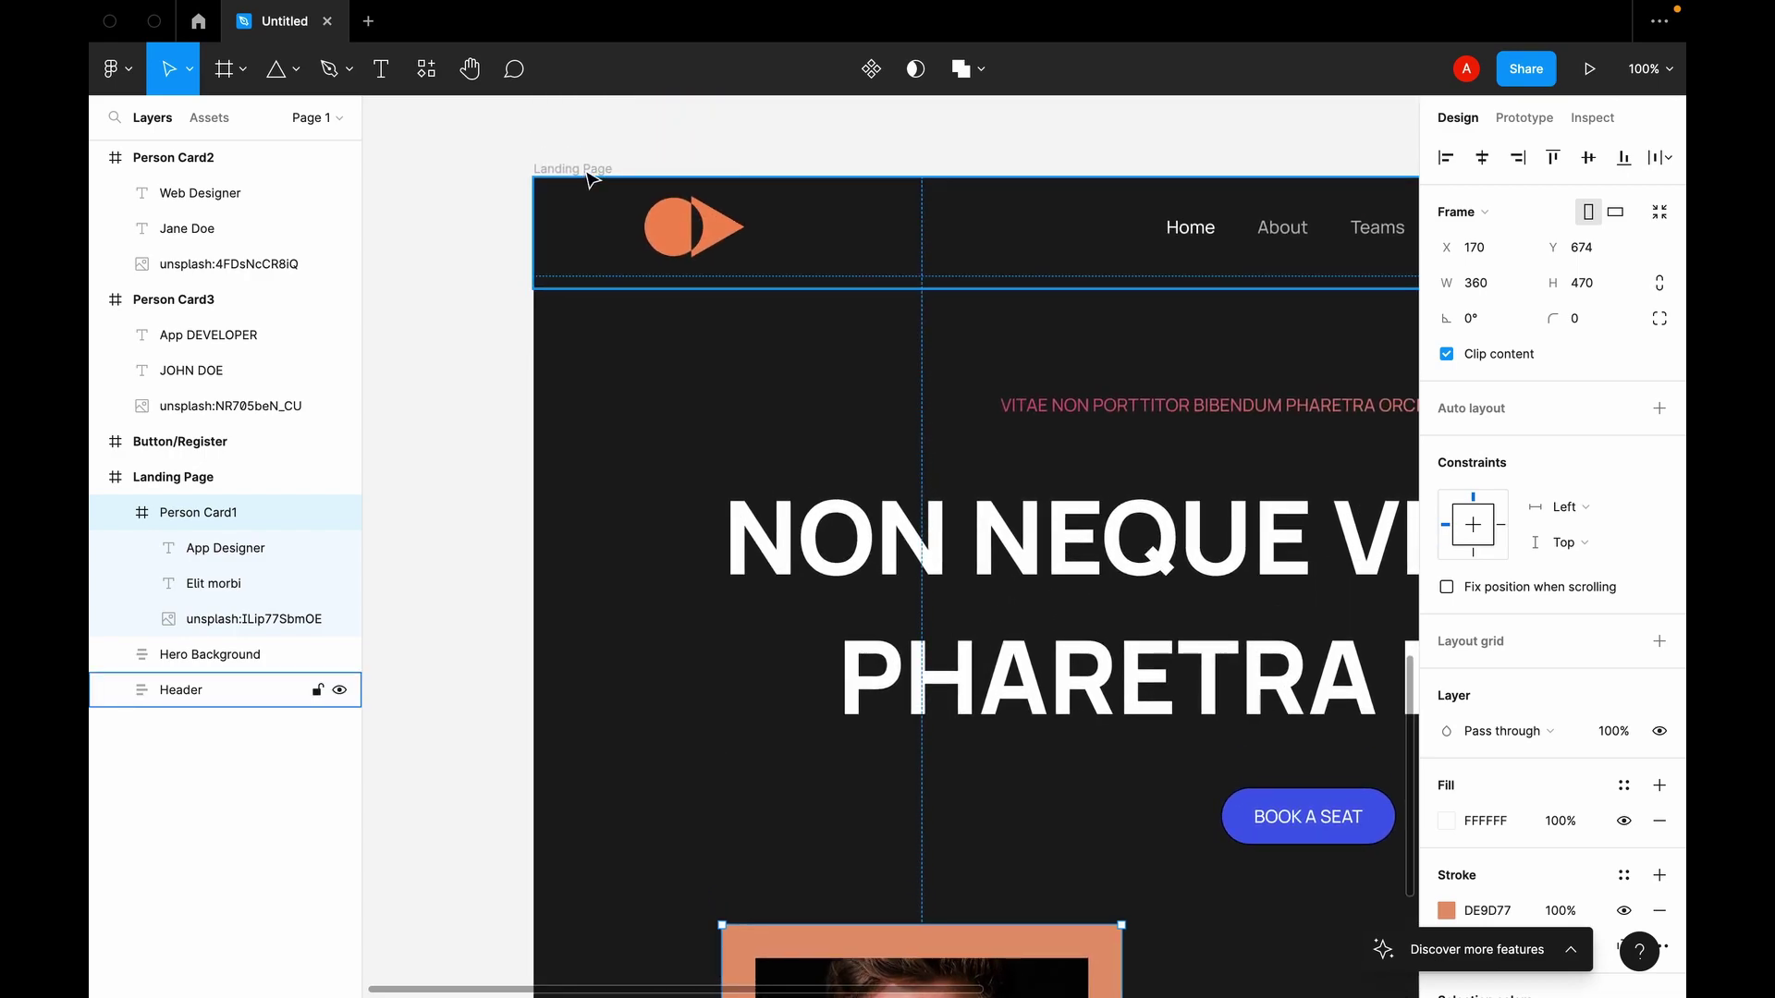
left_click(588, 176)
scroll(590, 176, "down", 20)
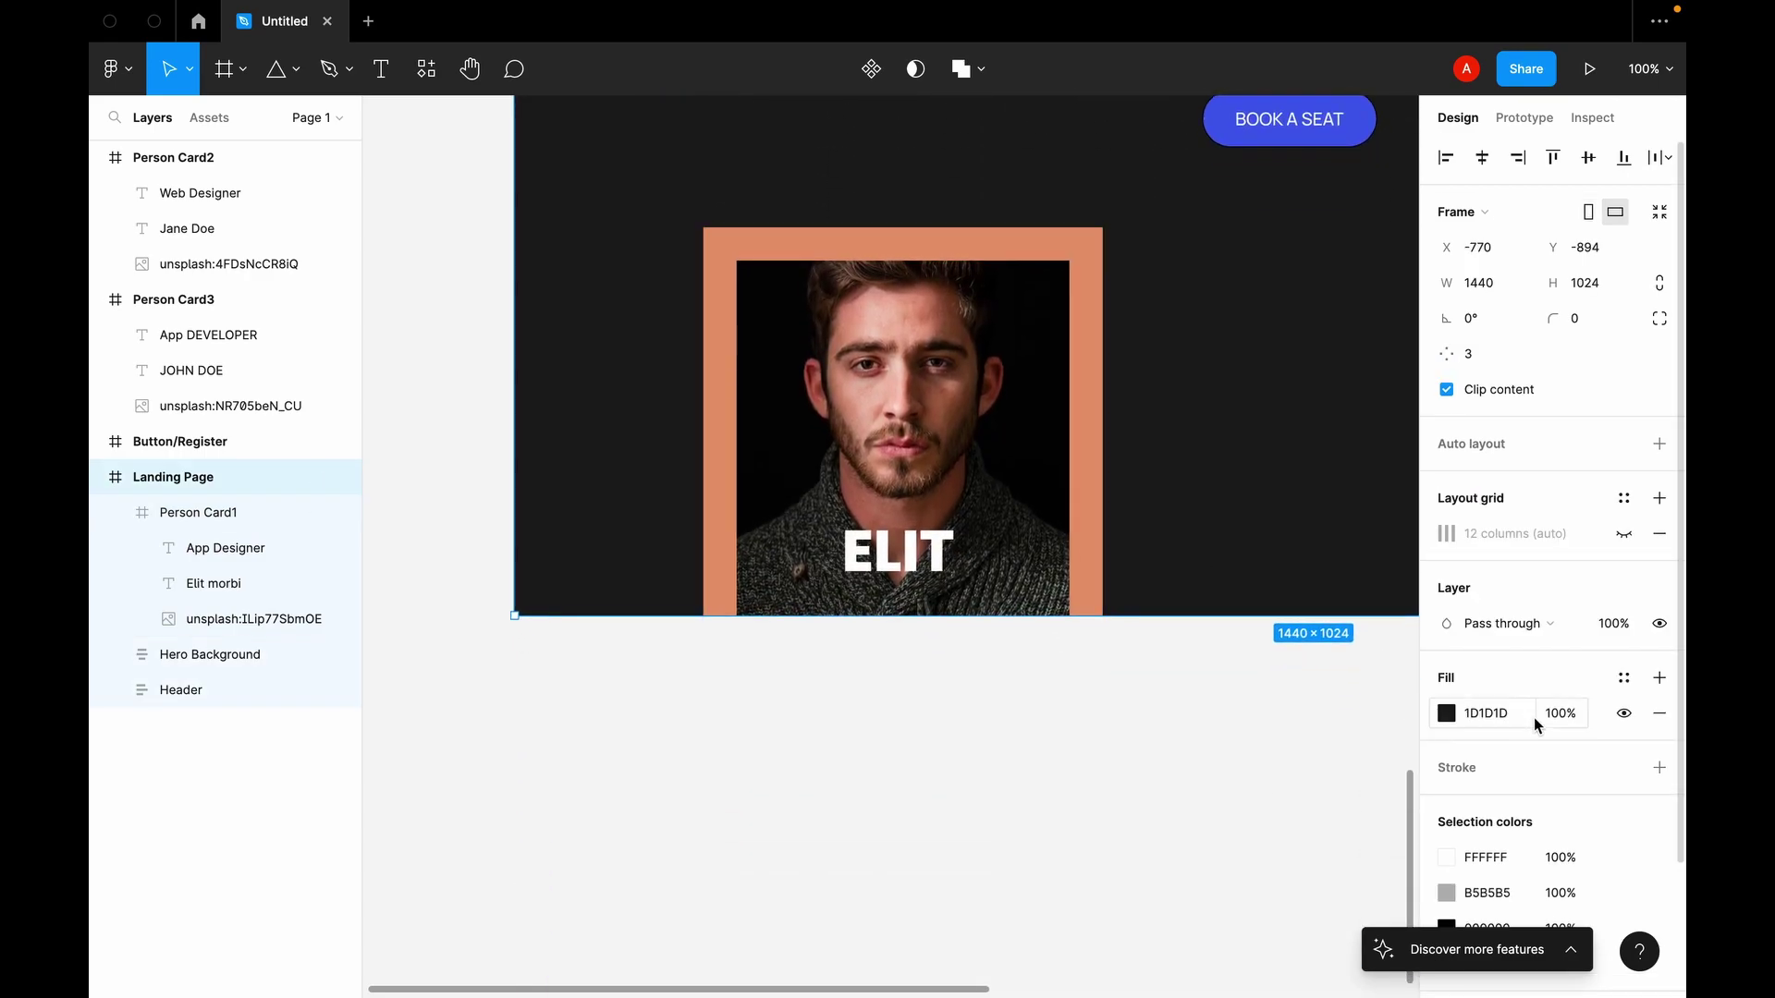
left_click_drag(1296, 618, 1290, 978)
scroll(1261, 508, "up", 5)
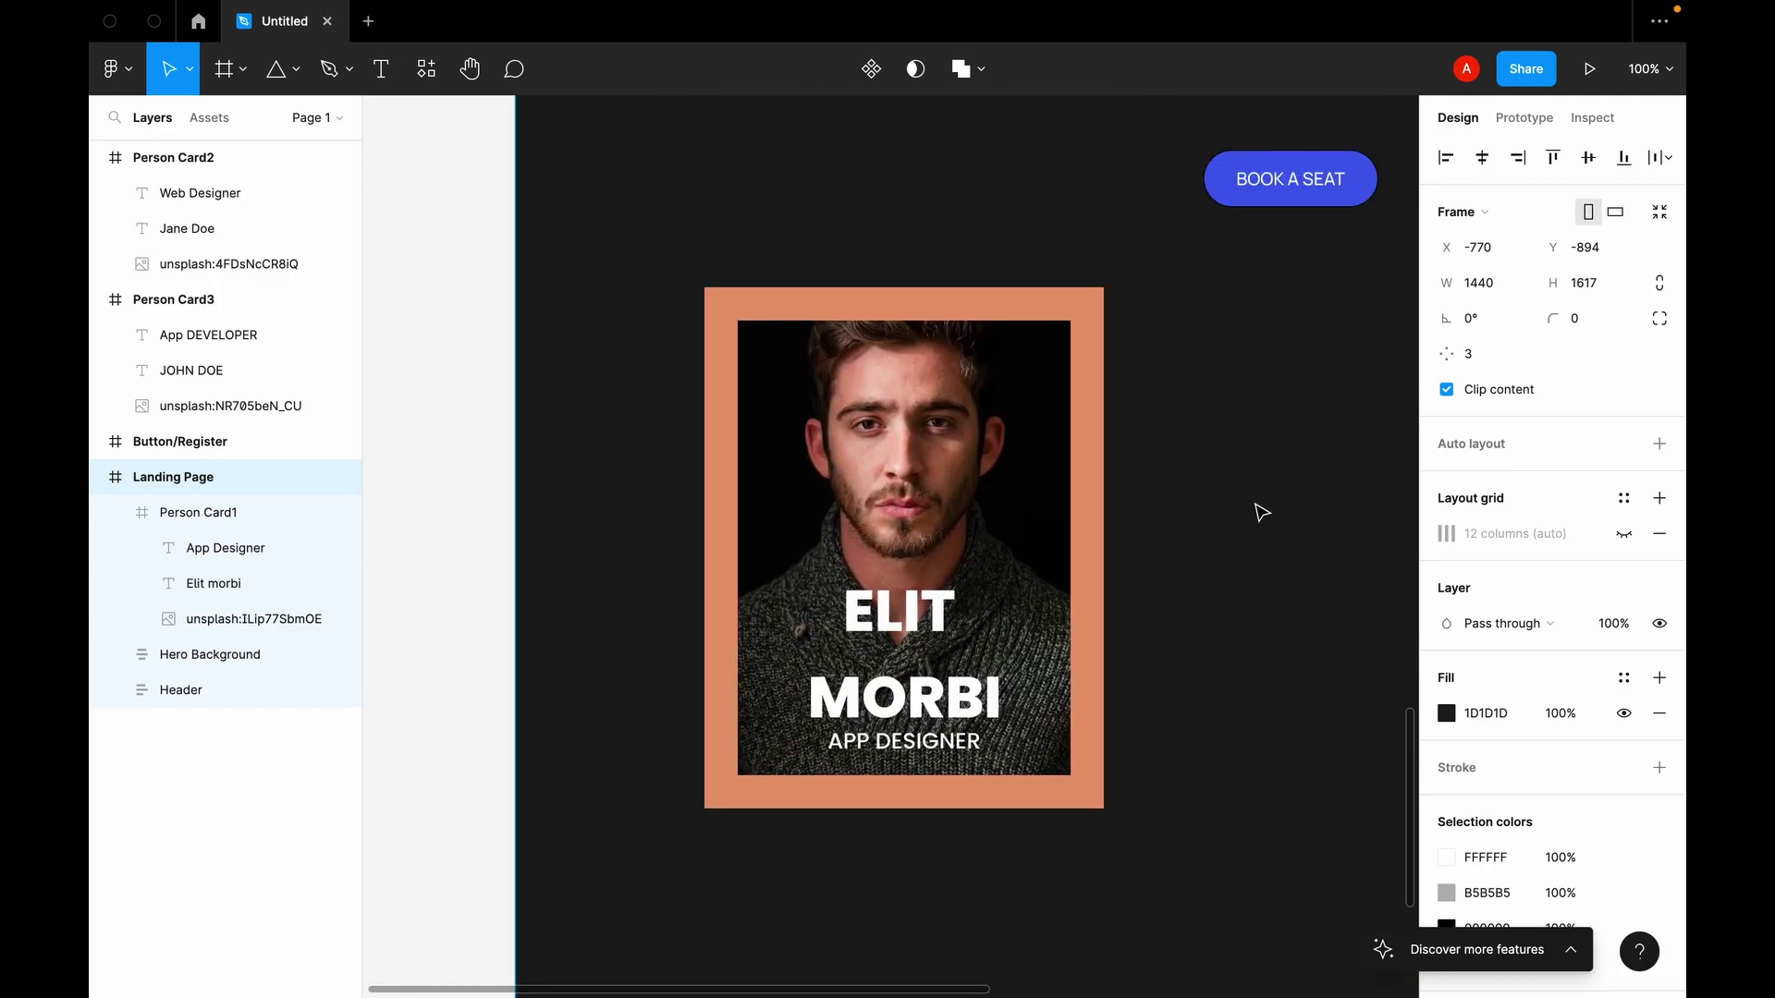
left_click_drag(902, 305, 858, 564)
left_click(871, 431)
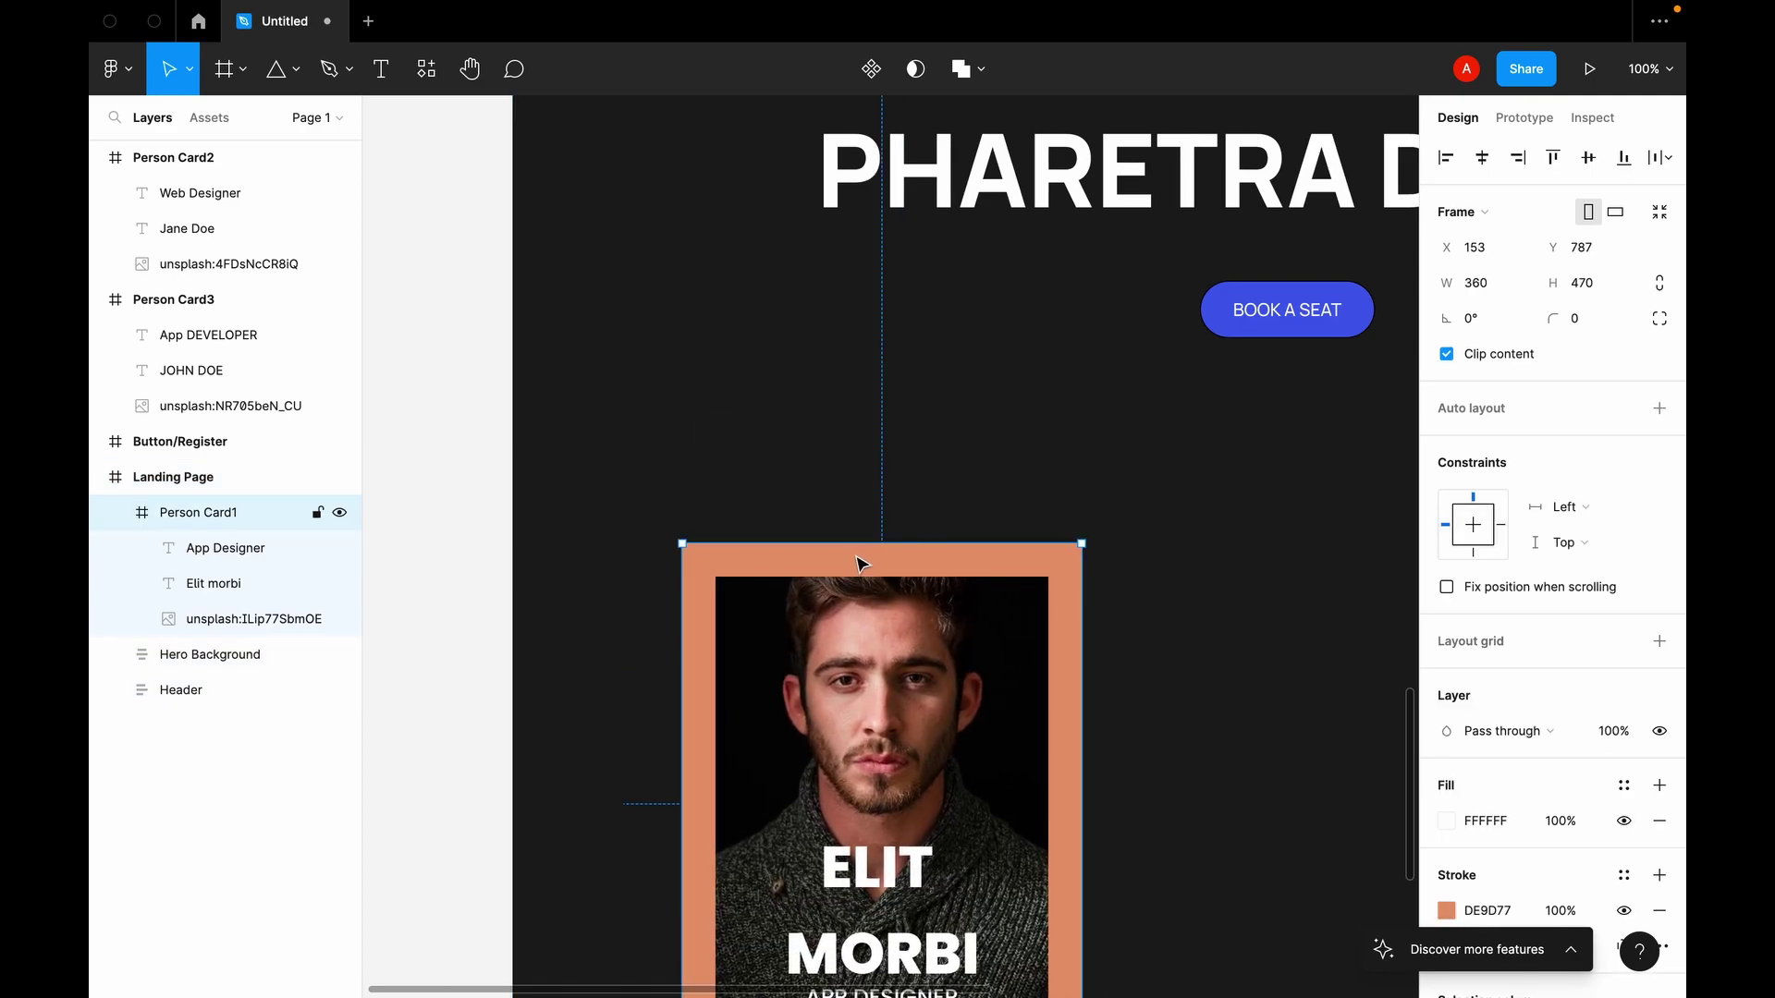
Step: Move Person Card2 to about X 599, Y 764 and Person Card3 to about X 963, Y 774 inside the Landing Page, beside Person Card1
key("minus")
key("minus")
scroll(855, 554, "up", 5)
scroll(856, 555, "right", 2)
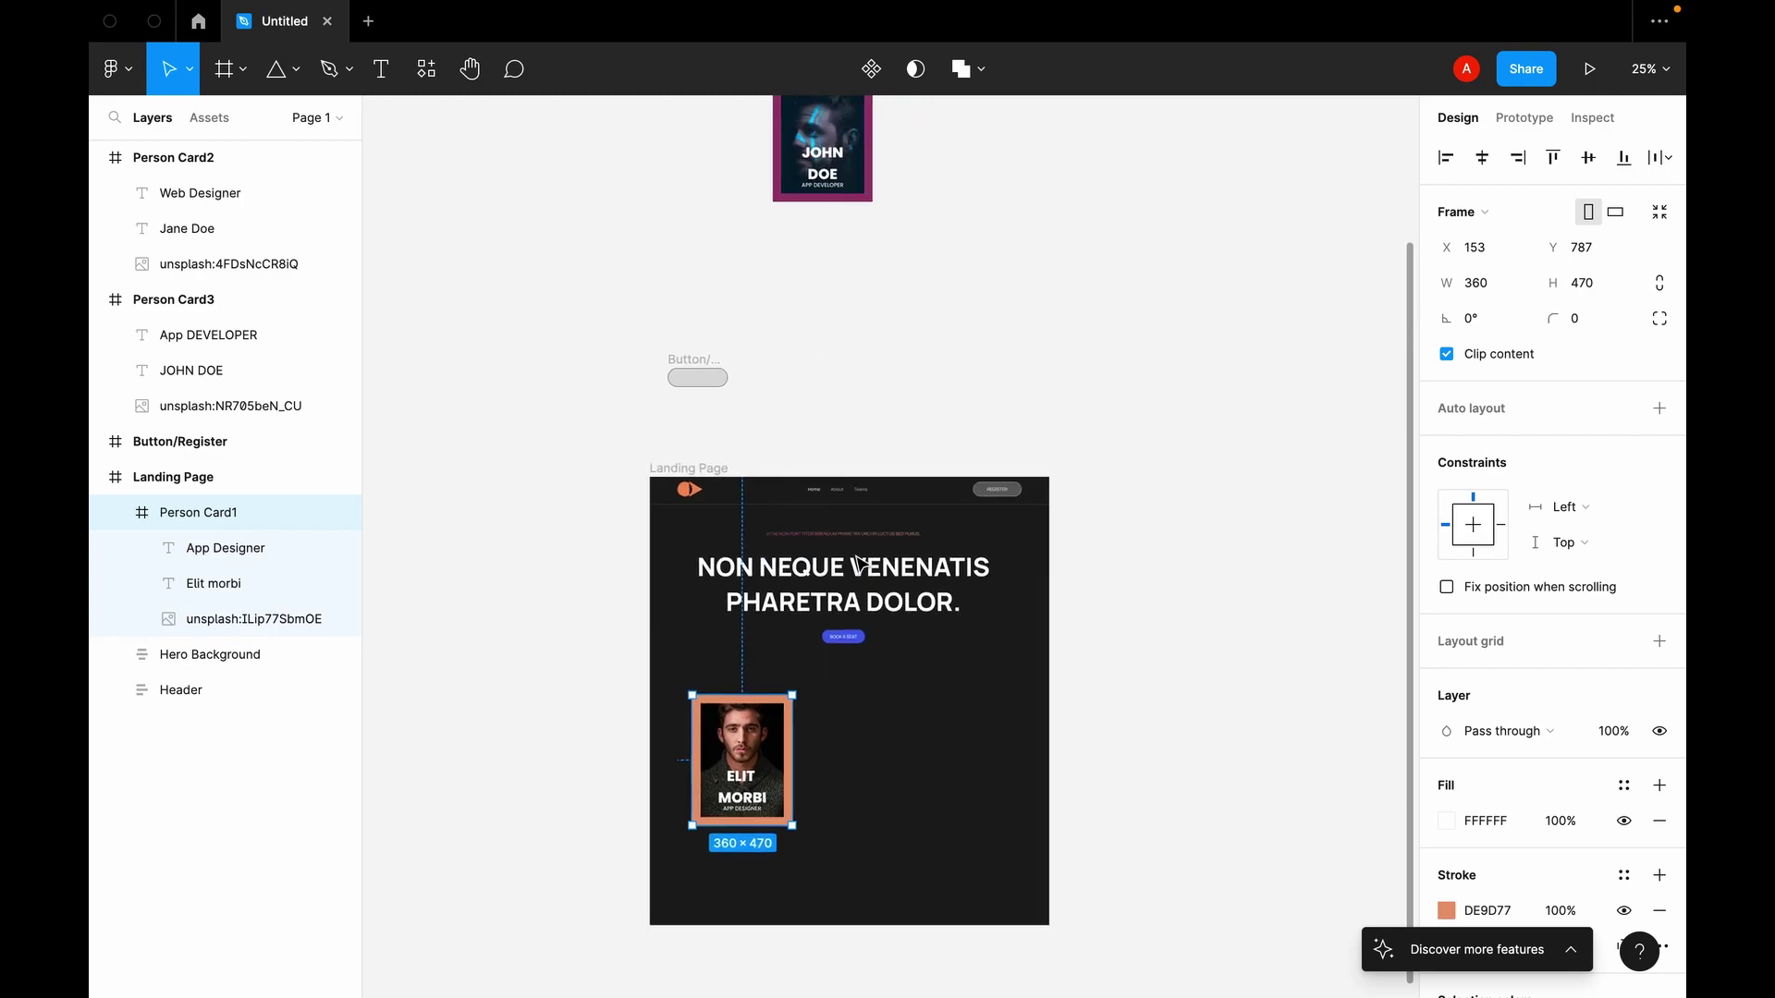
left_click_drag(811, 177, 855, 932)
scroll(854, 932, "down", 1)
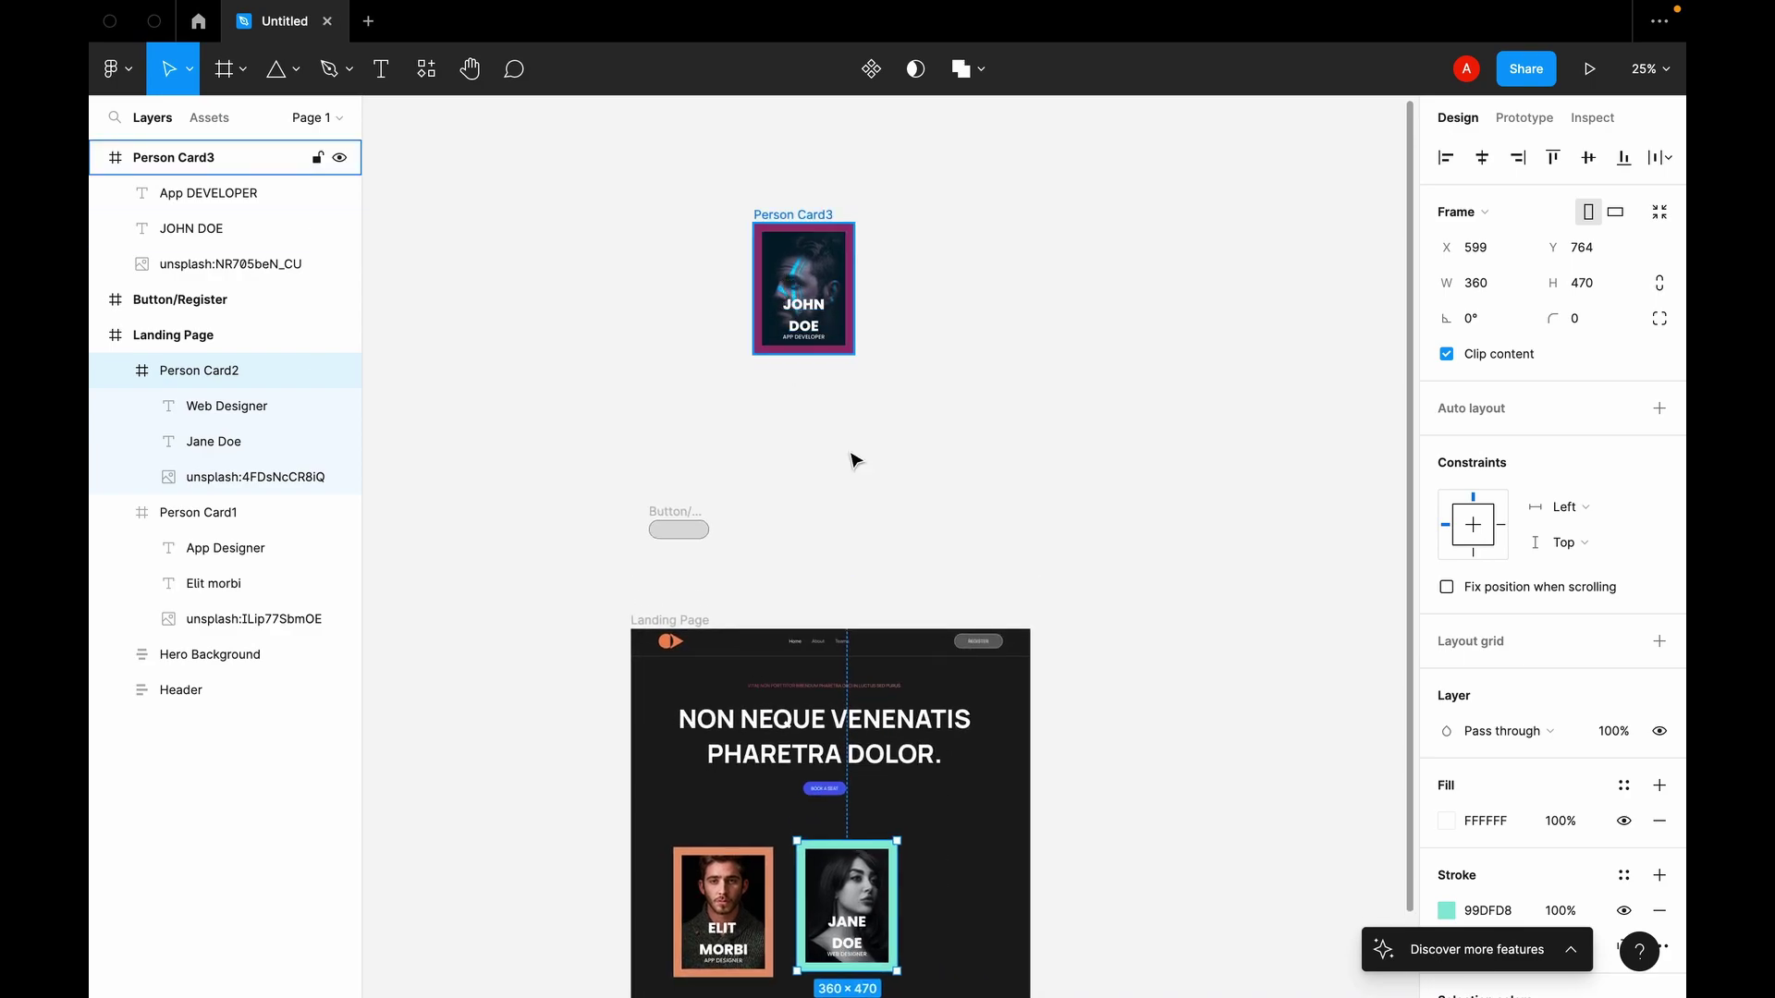
left_click(817, 232)
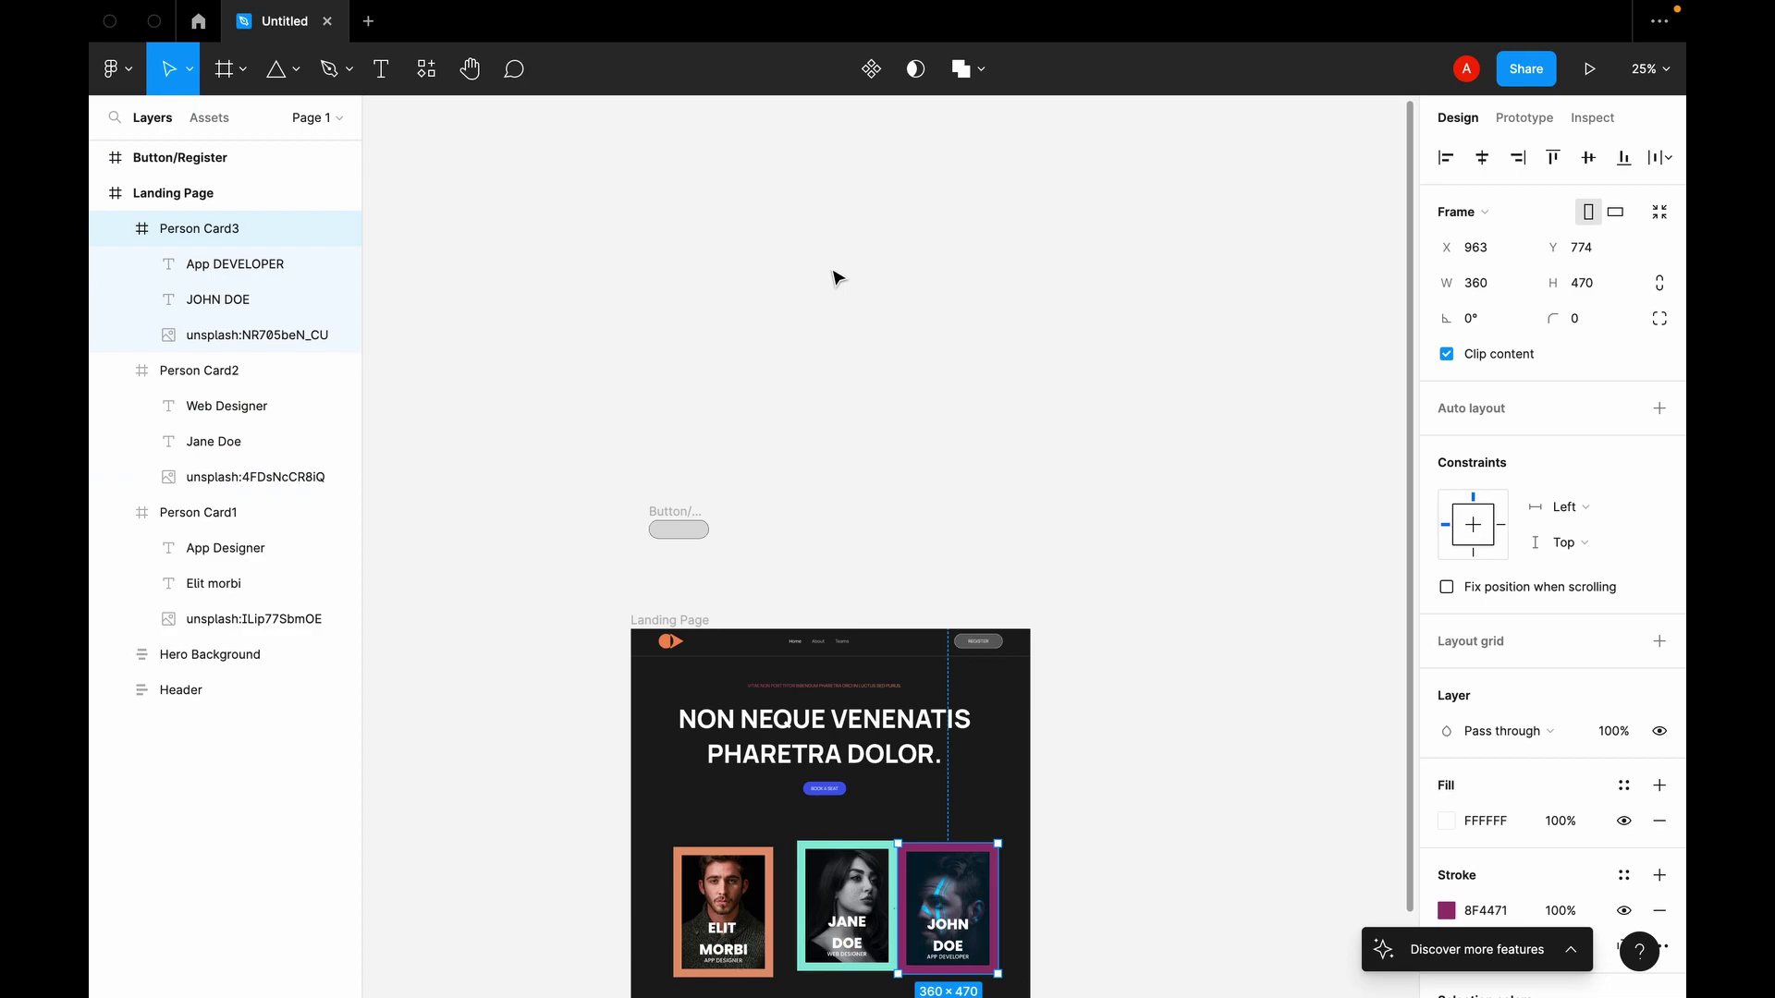
left_click(837, 278)
Step: Shift Person Card3 slightly right and Person Card2 left to separate them and bring both roughly level with Person Card1
scroll(832, 277, "down", 3)
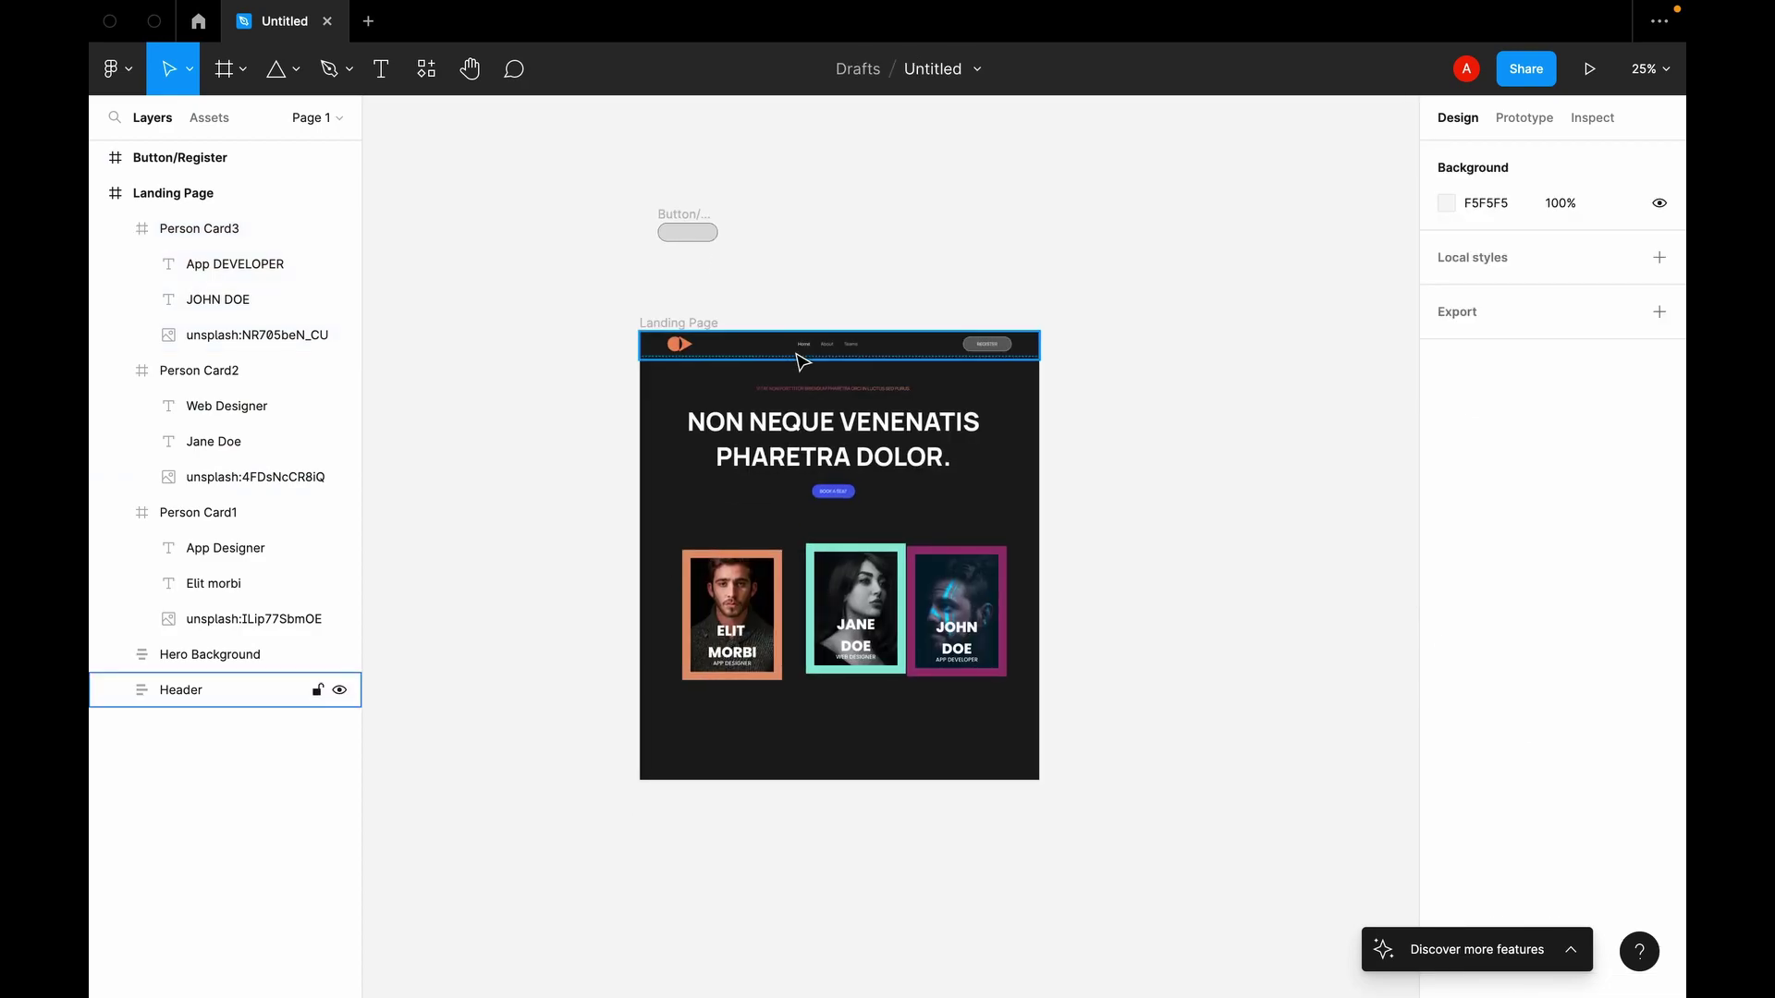
scroll(802, 361, "left", 1)
scroll(802, 361, "left", 1)
scroll(802, 361, "up", 5)
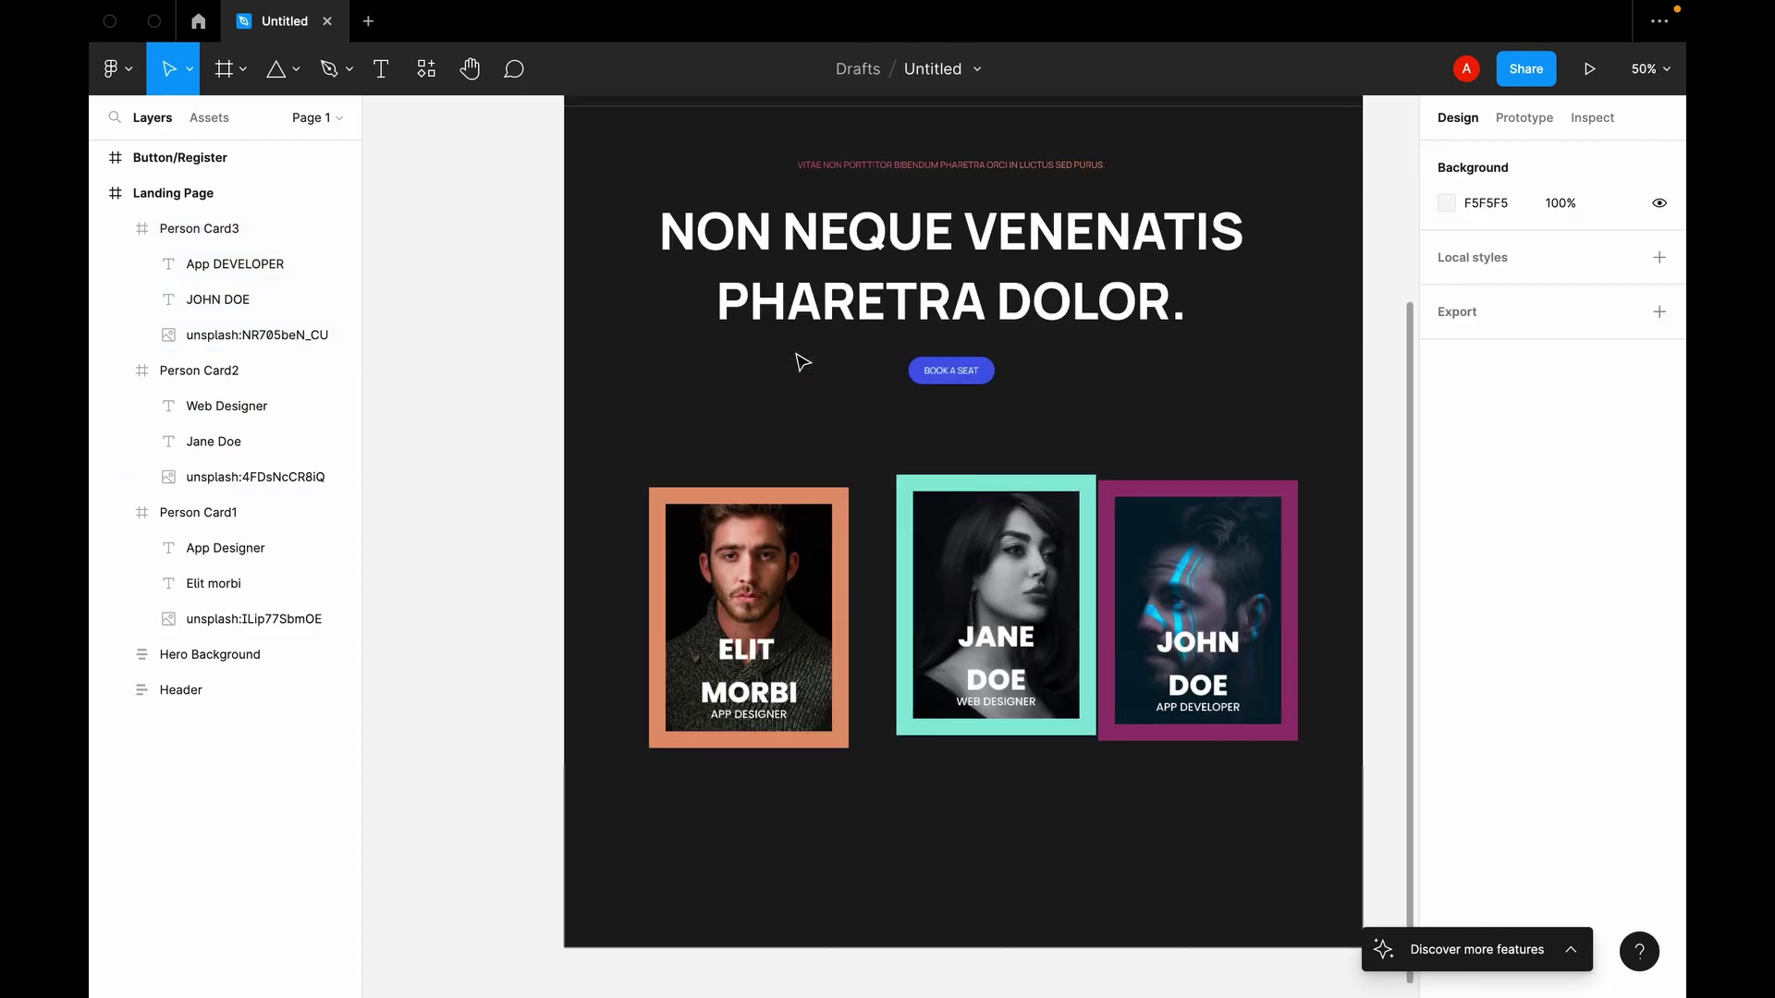
scroll(802, 361, "down", 5)
scroll(802, 362, "down", 1)
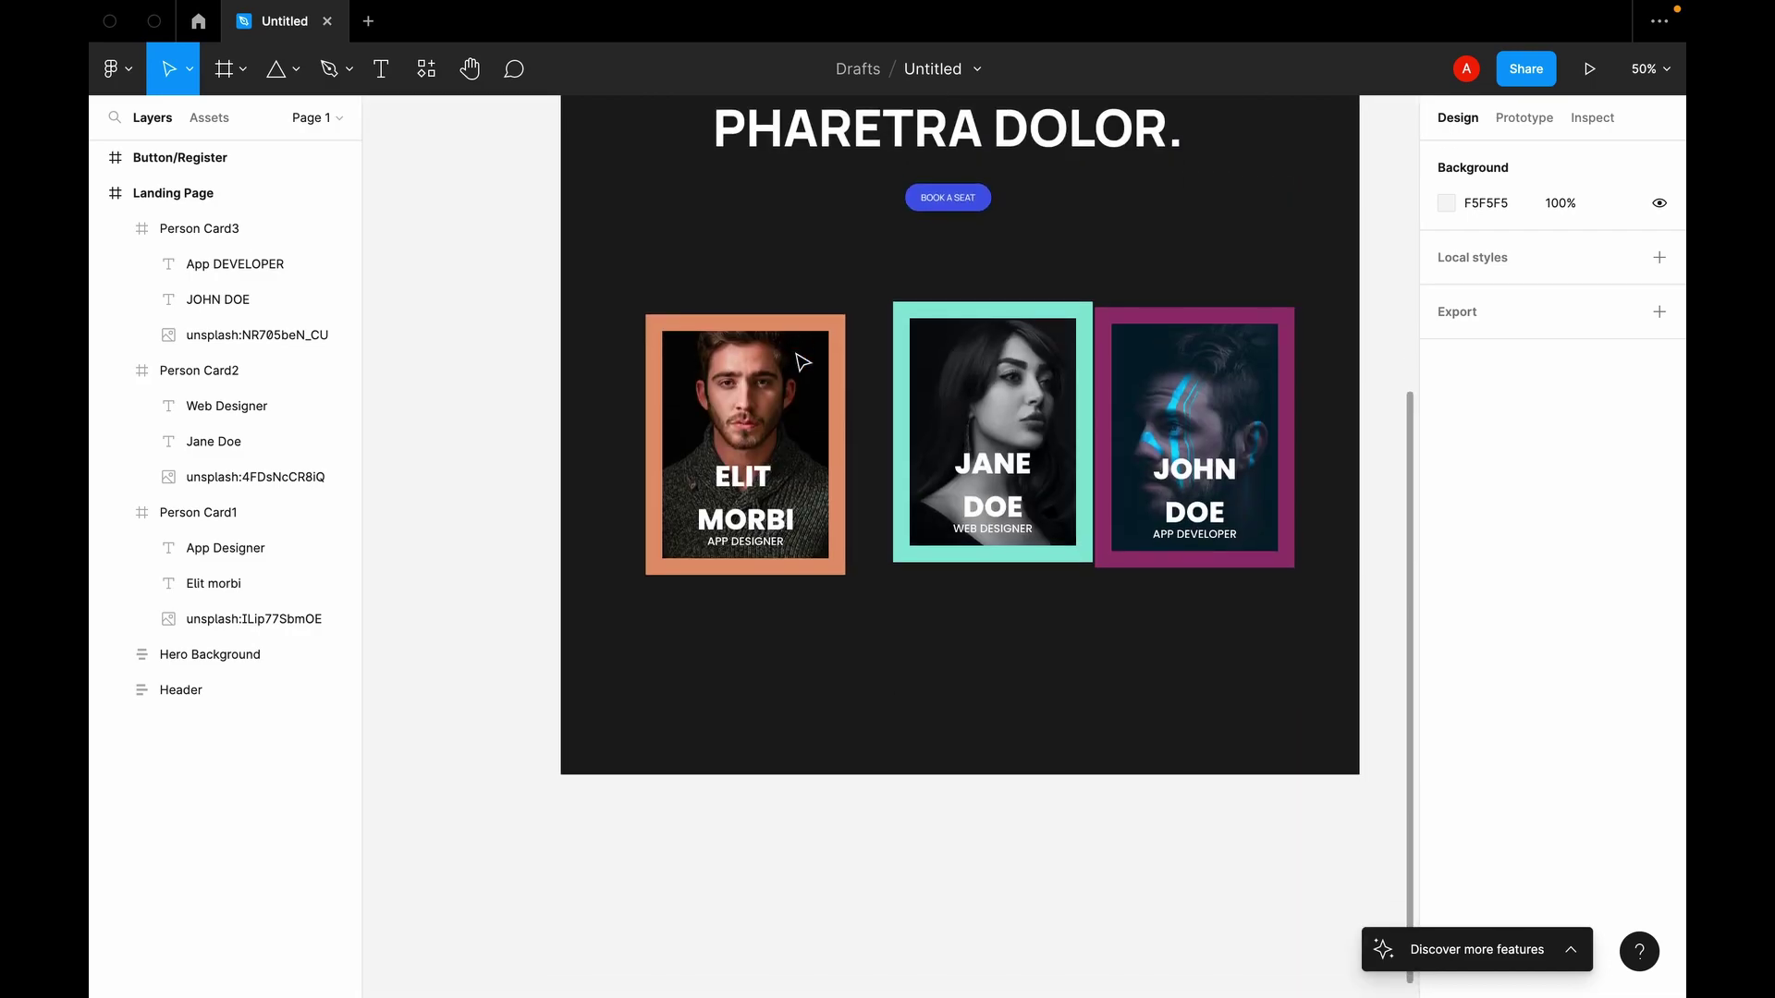
scroll(795, 363, "up", 1)
scroll(795, 362, "right", 1)
left_click(779, 369)
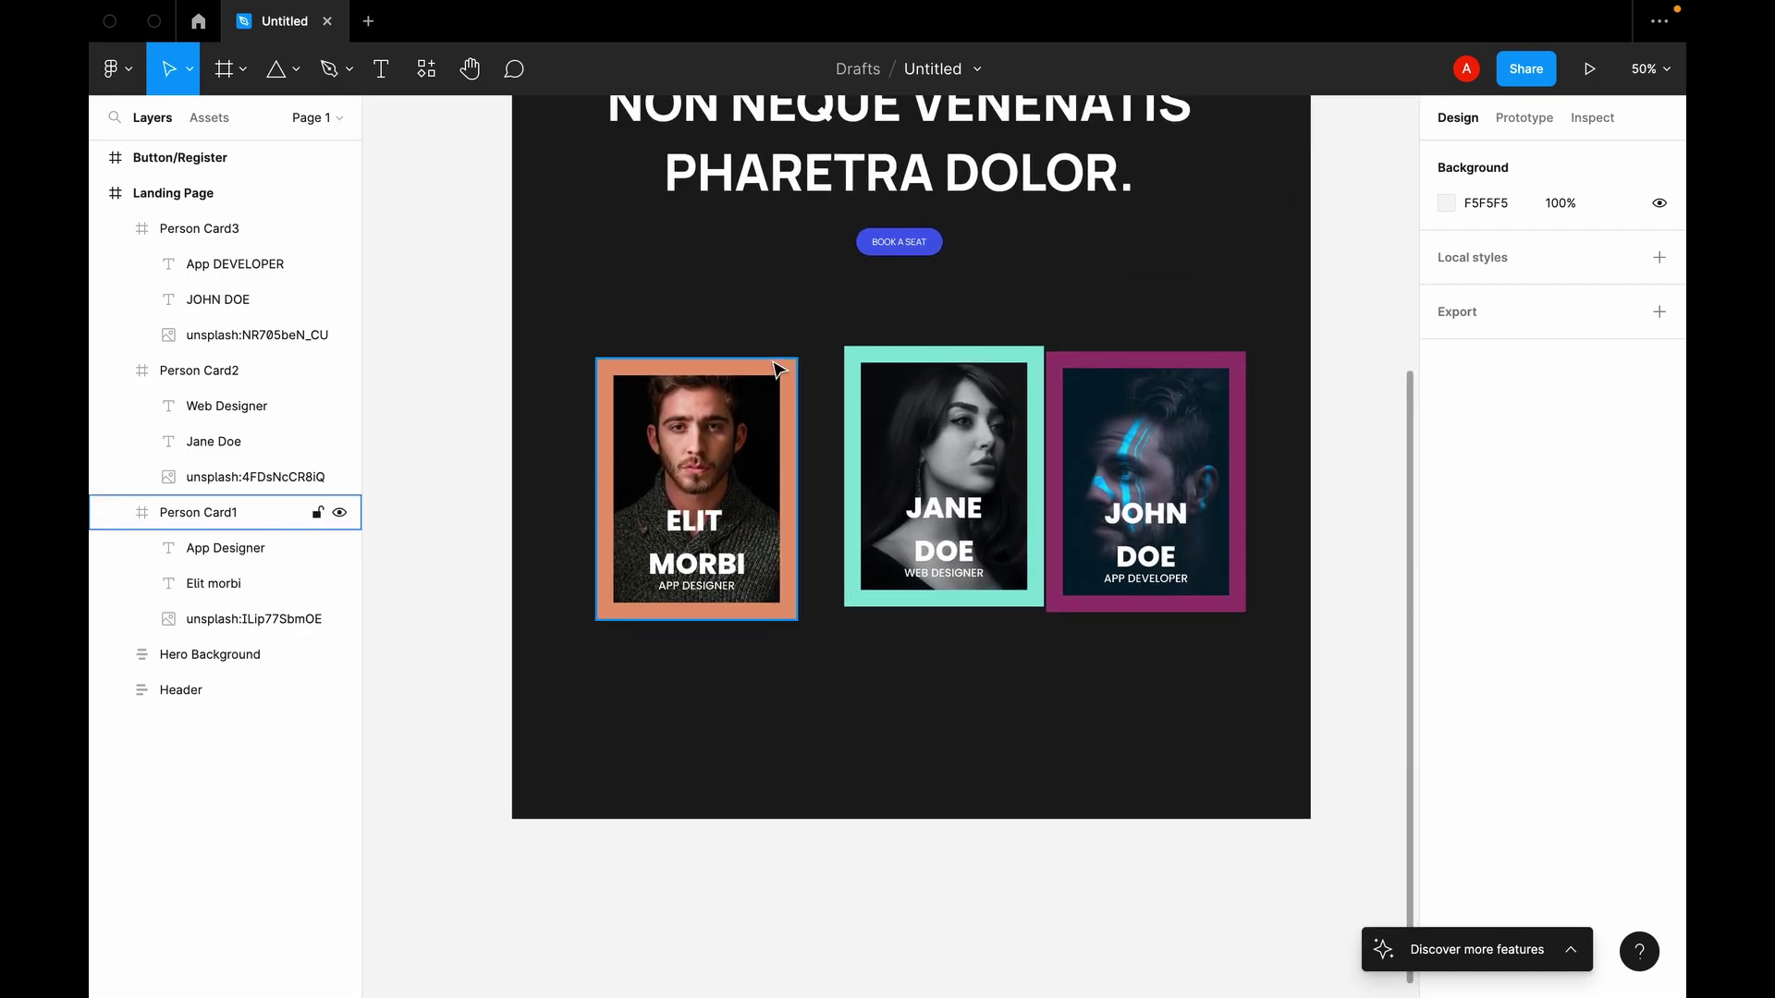
left_click(1167, 370)
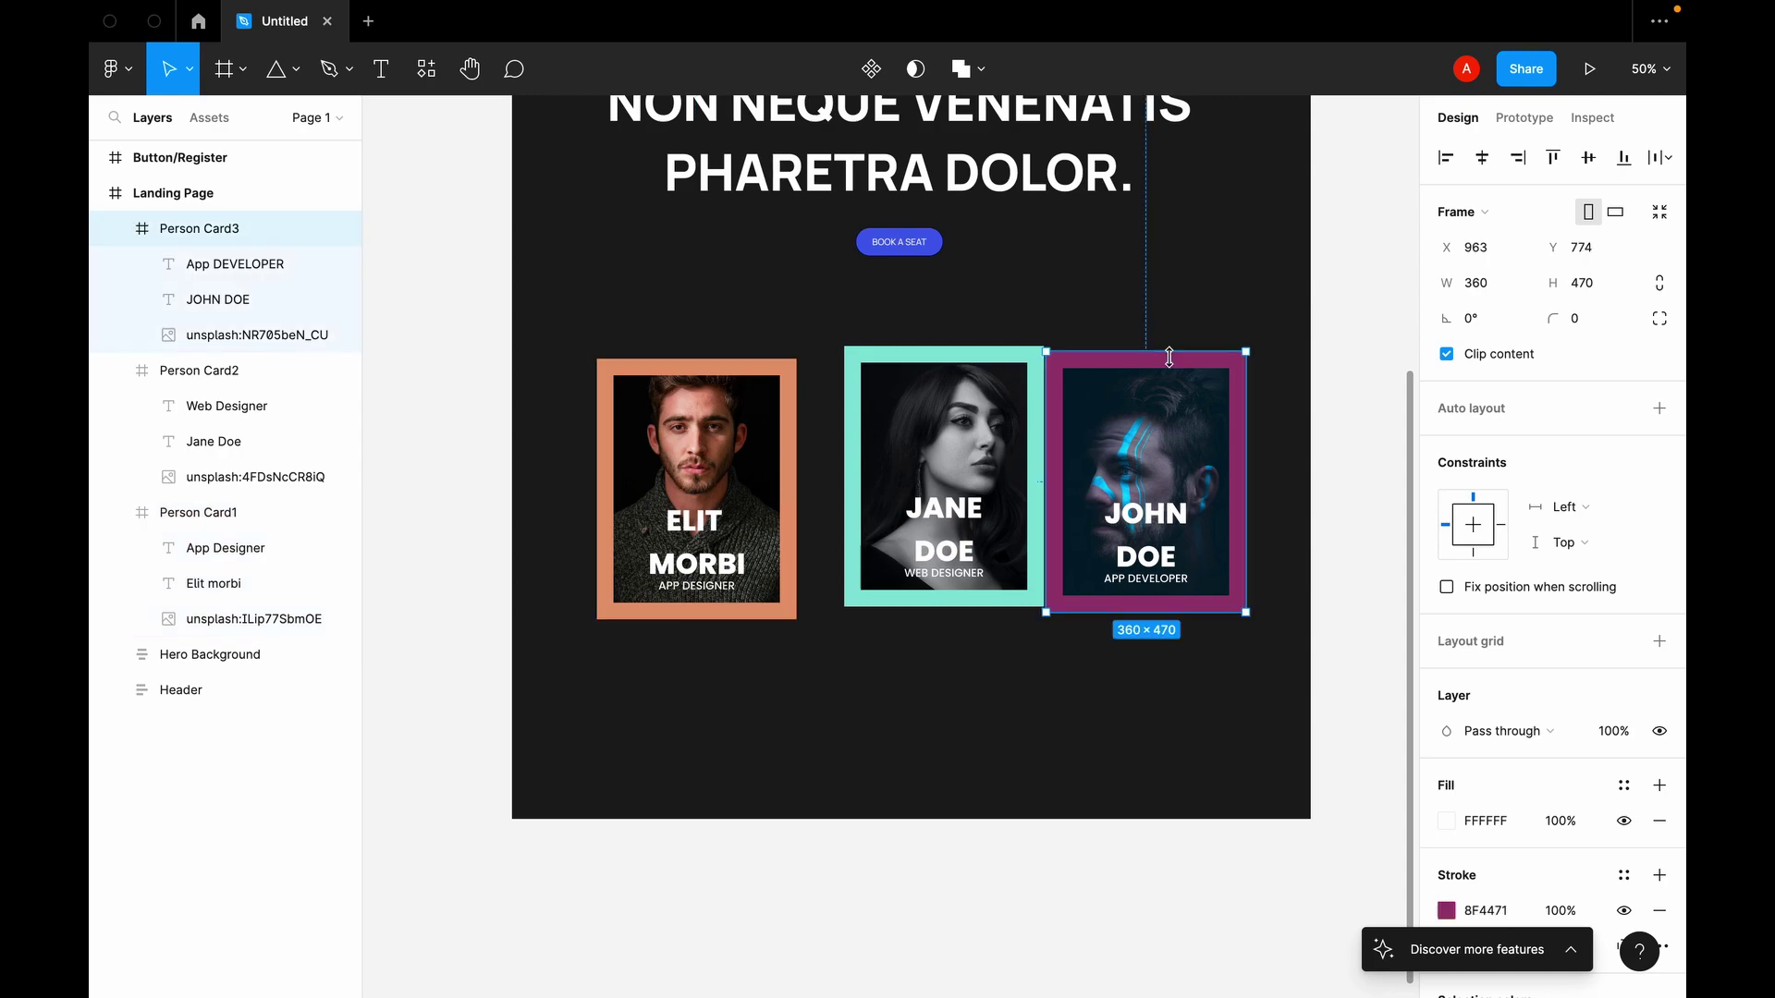
left_click_drag(1172, 372, 1180, 377)
left_click_drag(1012, 368, 978, 377)
Step: Wrap the three Person Cards in one frame and add horizontal auto layout to it
left_click(756, 373)
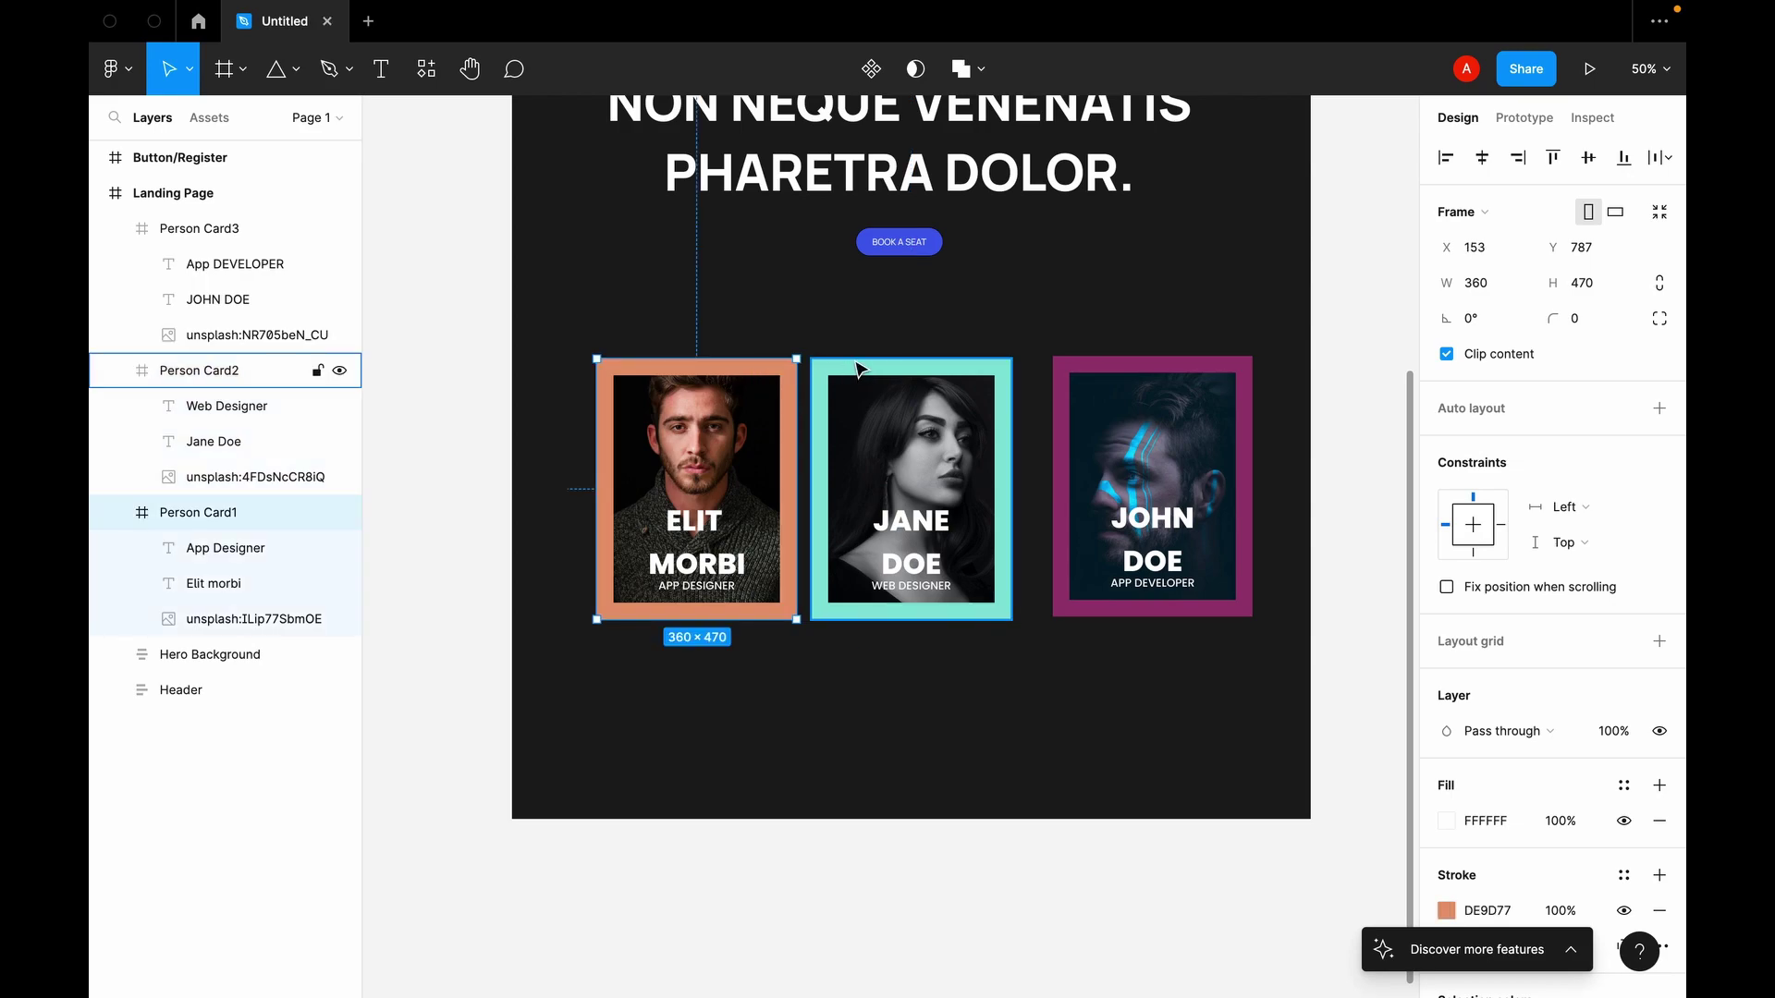
left_click(858, 368, "shift")
left_click(1113, 379, "shift")
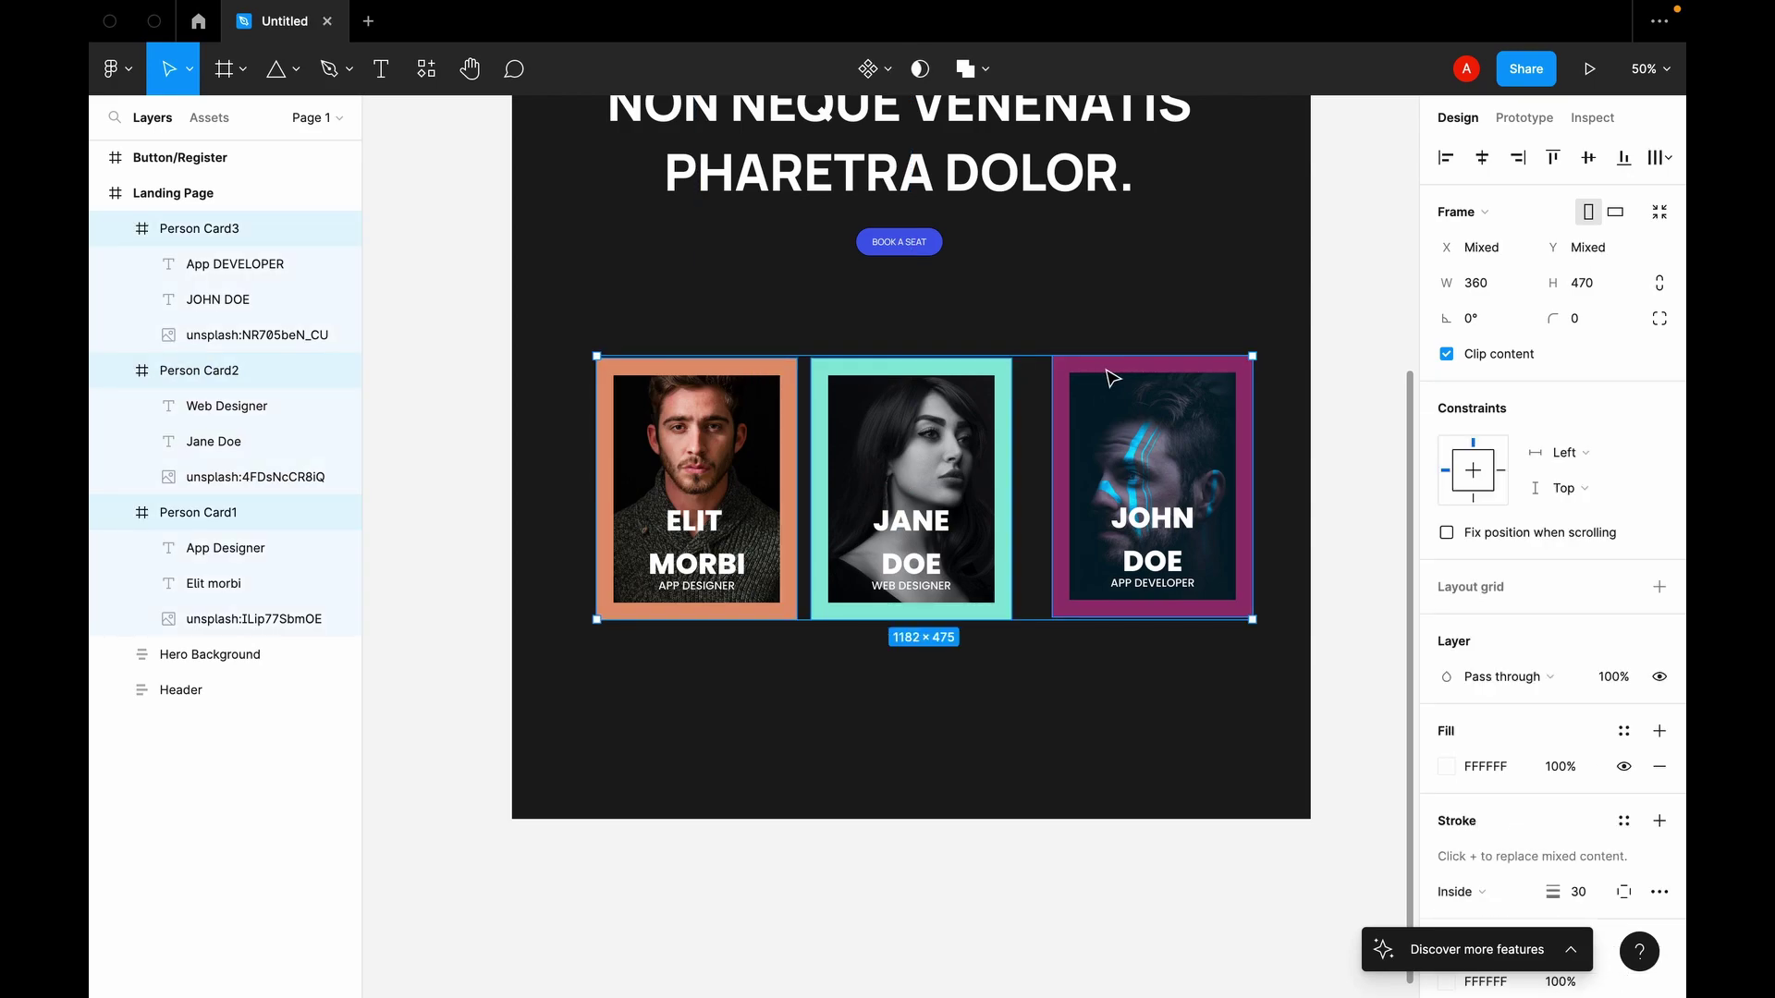
right_click(1113, 379)
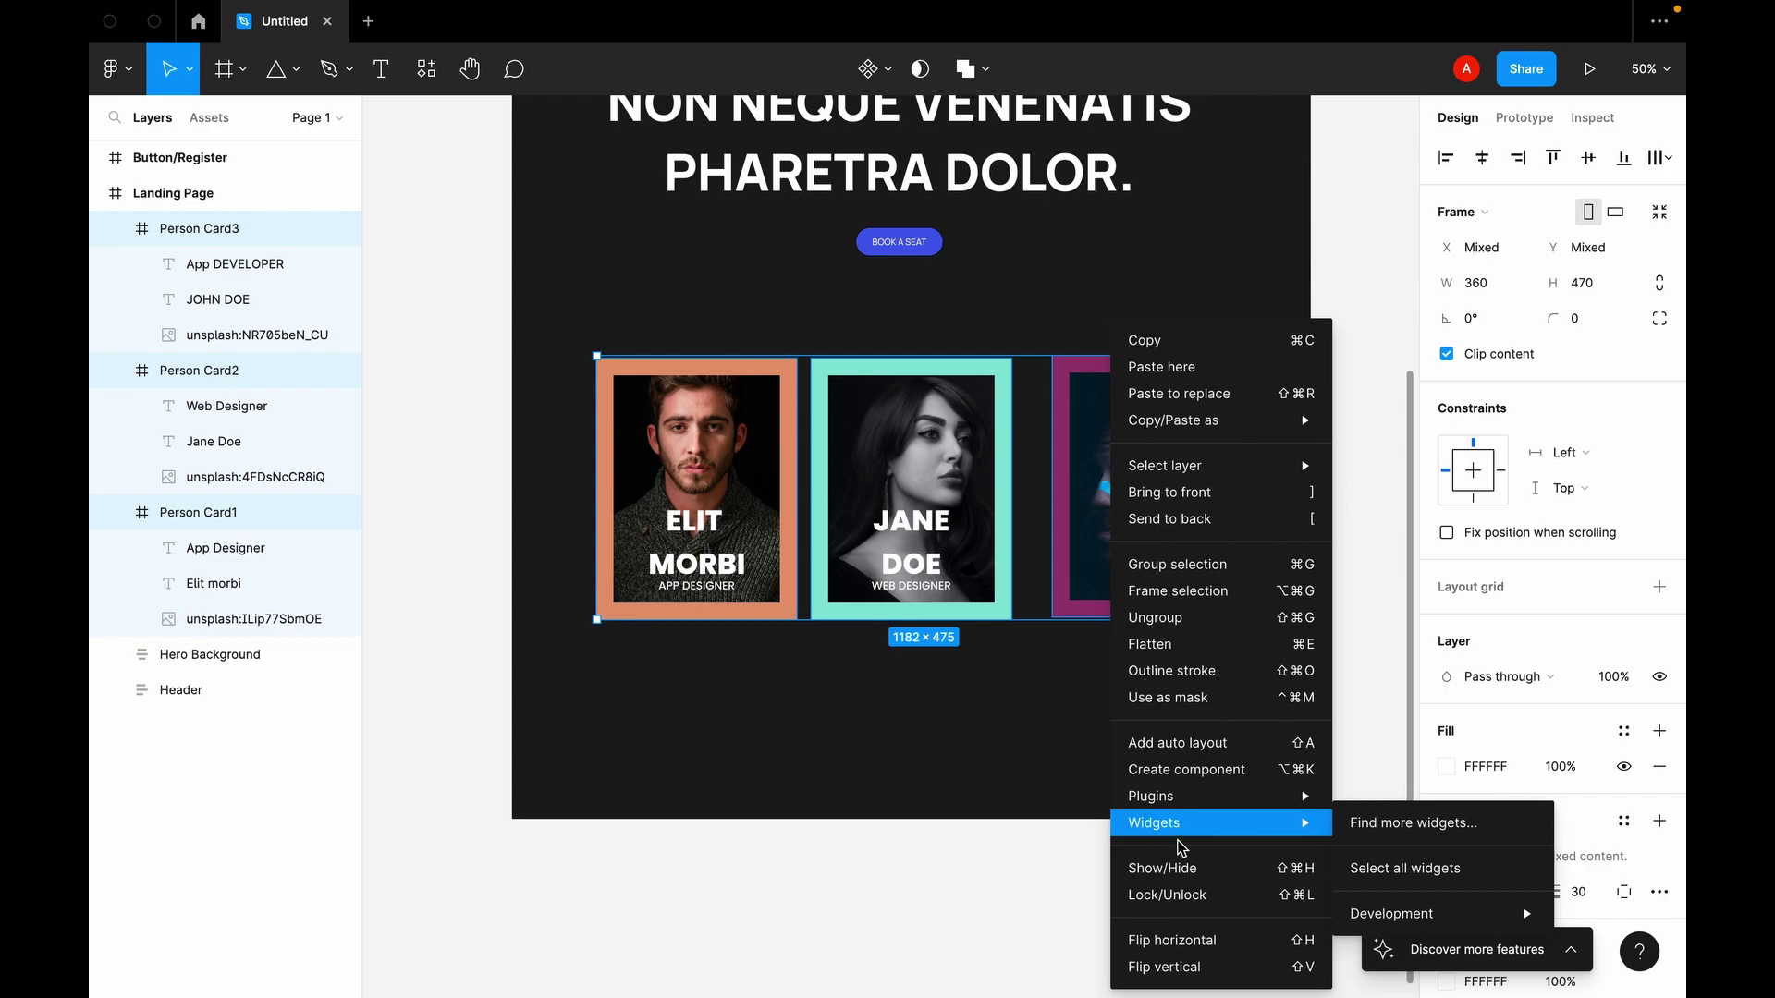
left_click(1216, 603)
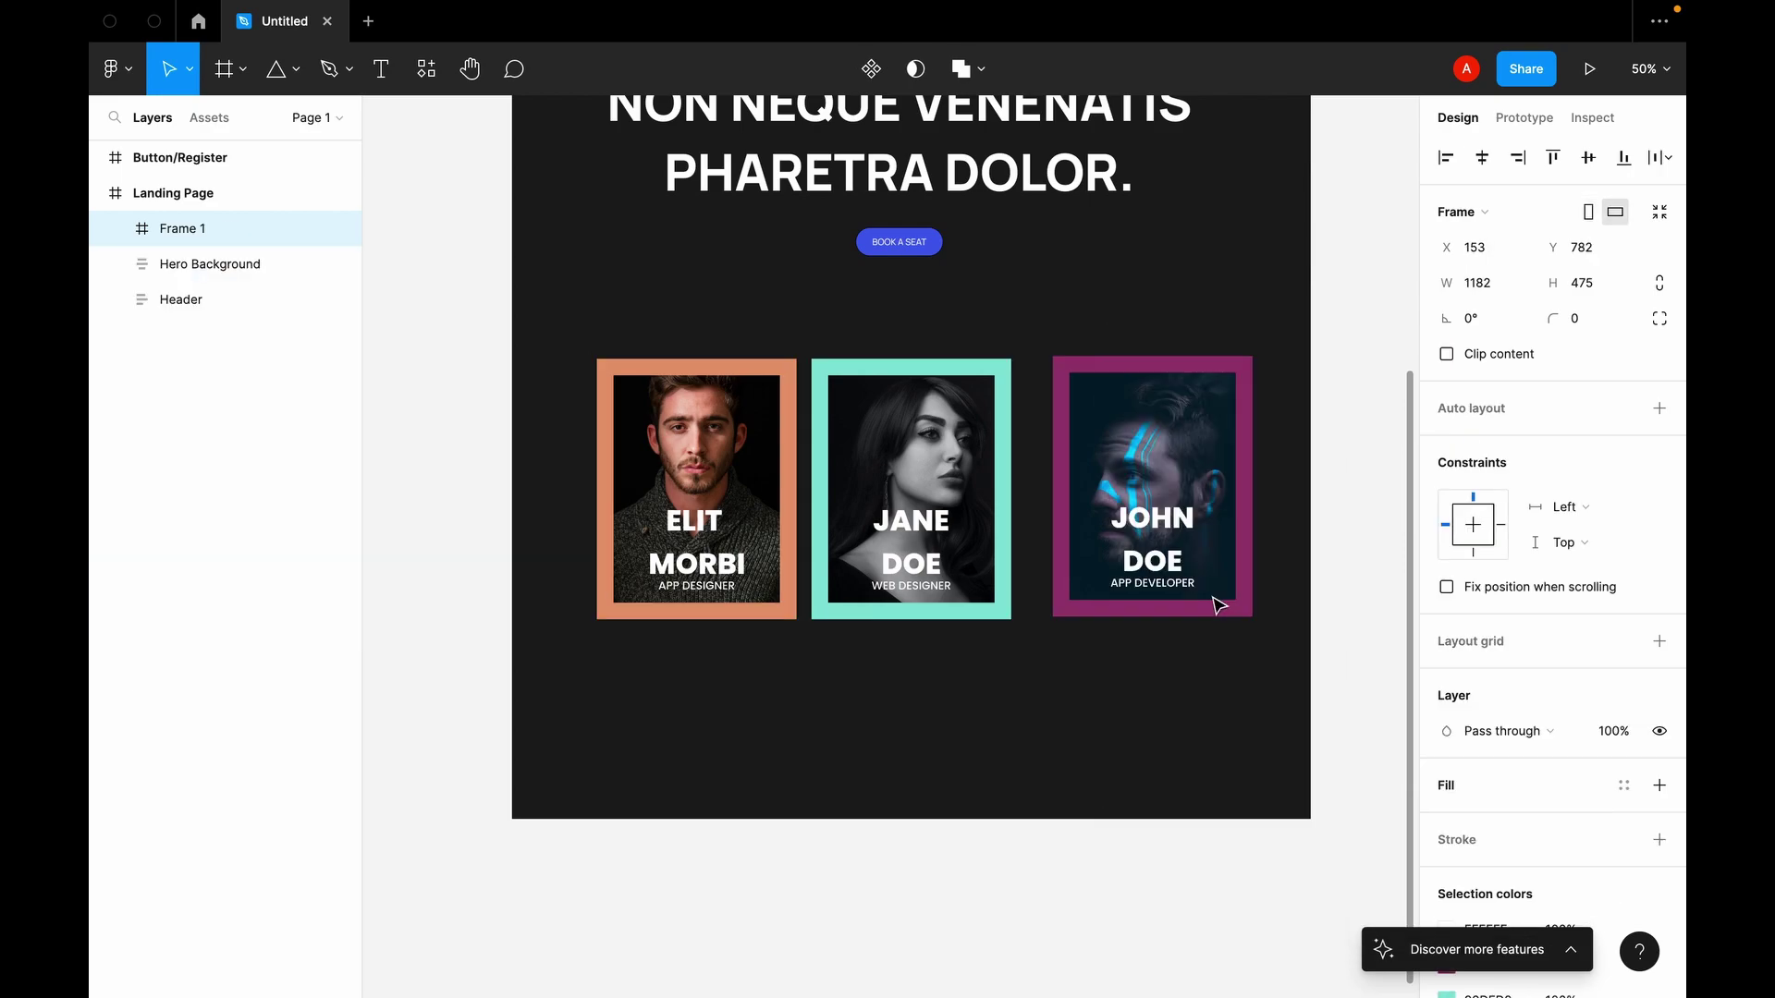
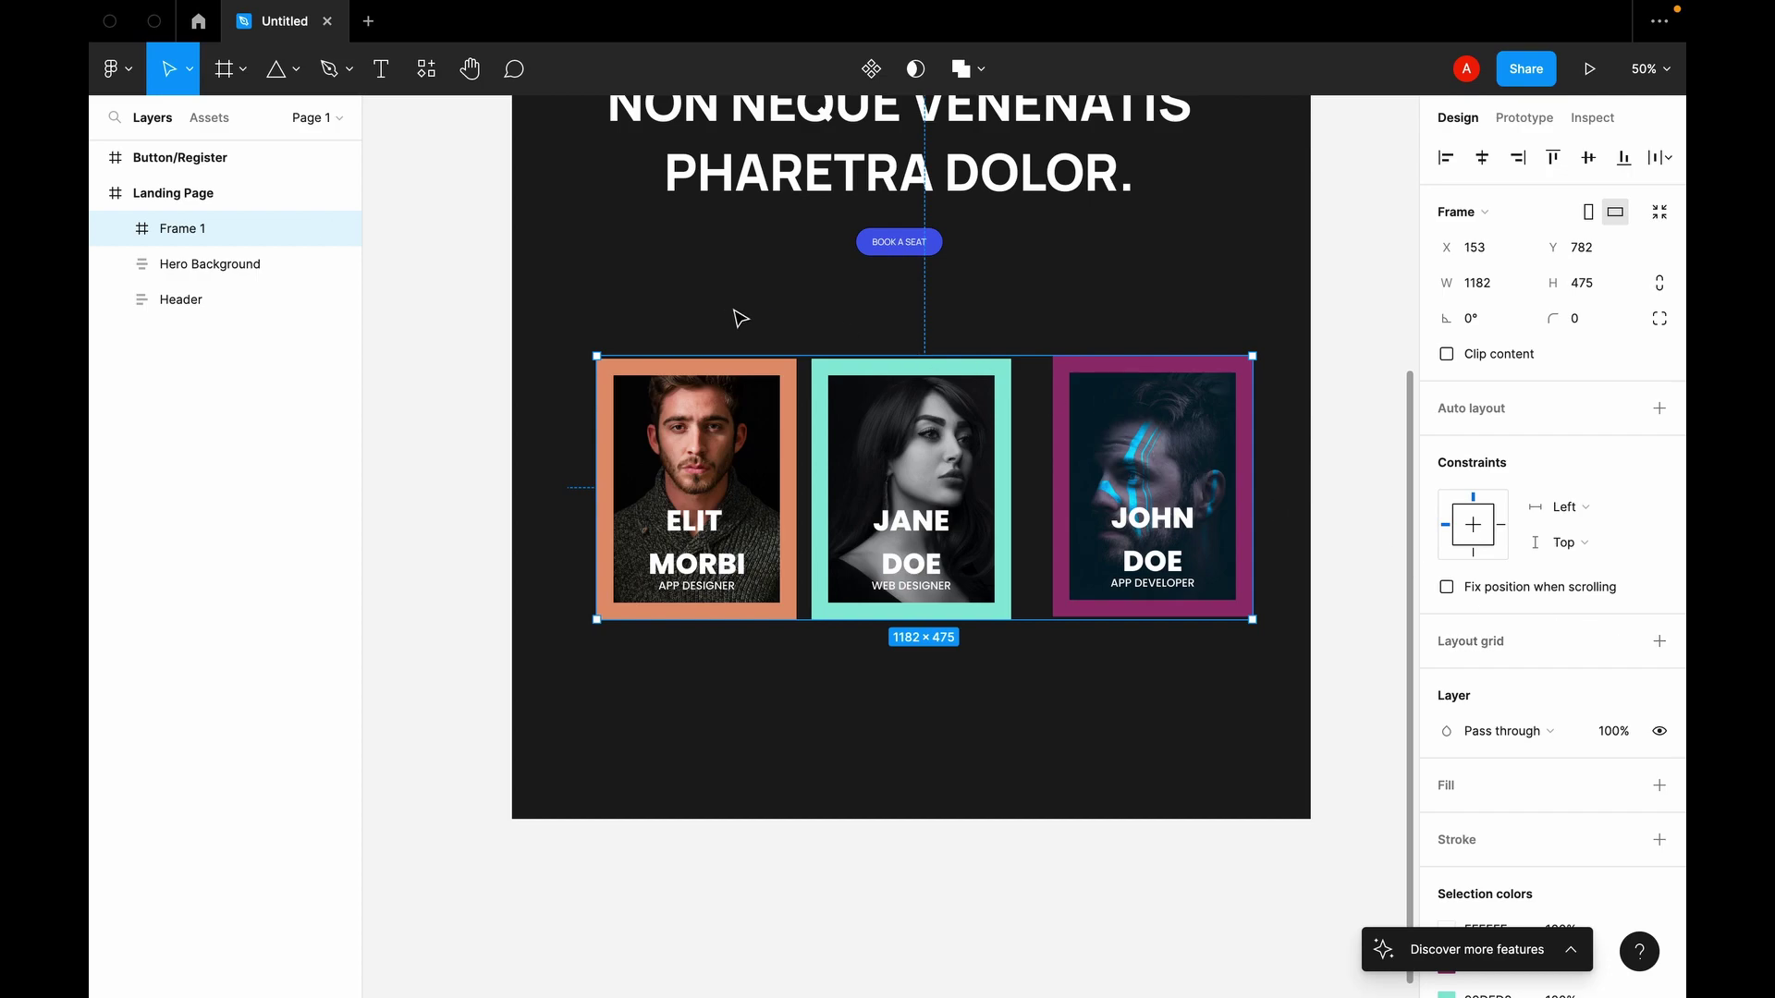
left_click(1659, 408)
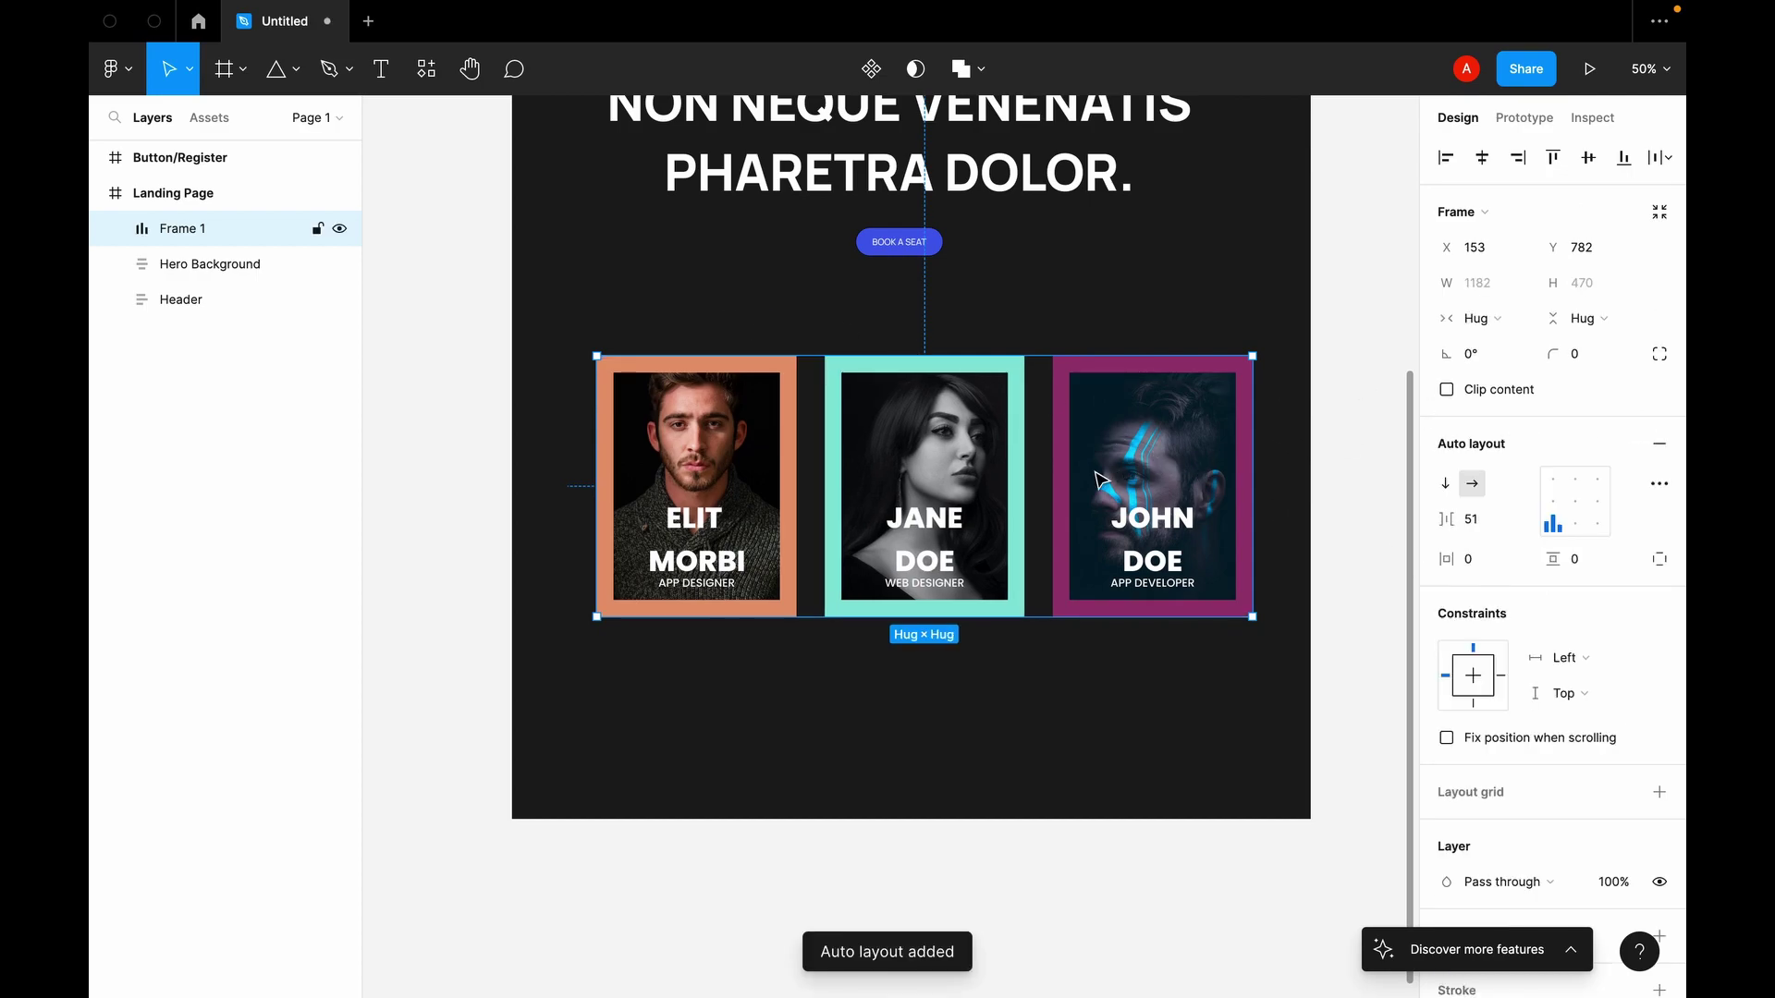
Step: Stretch the cards' frame to the Landing Page's full 1440 width and center-align its contents
scroll(749, 416, "up", 3)
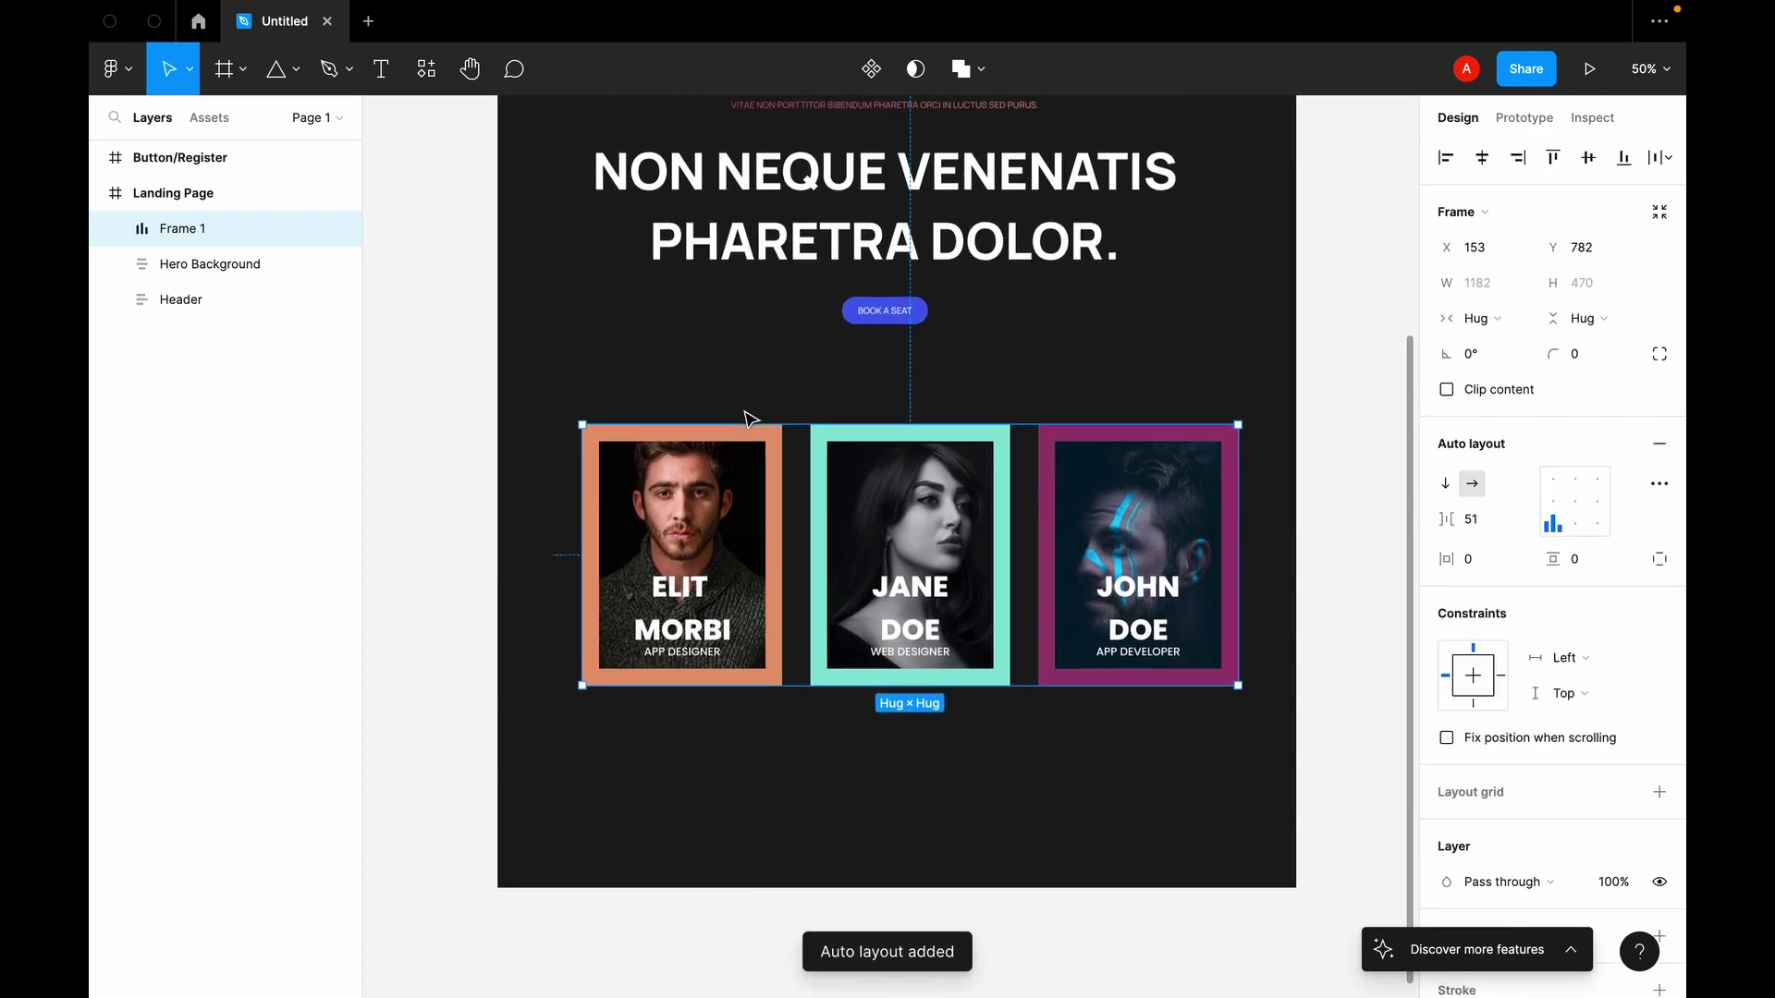
scroll(750, 420, "down", 1)
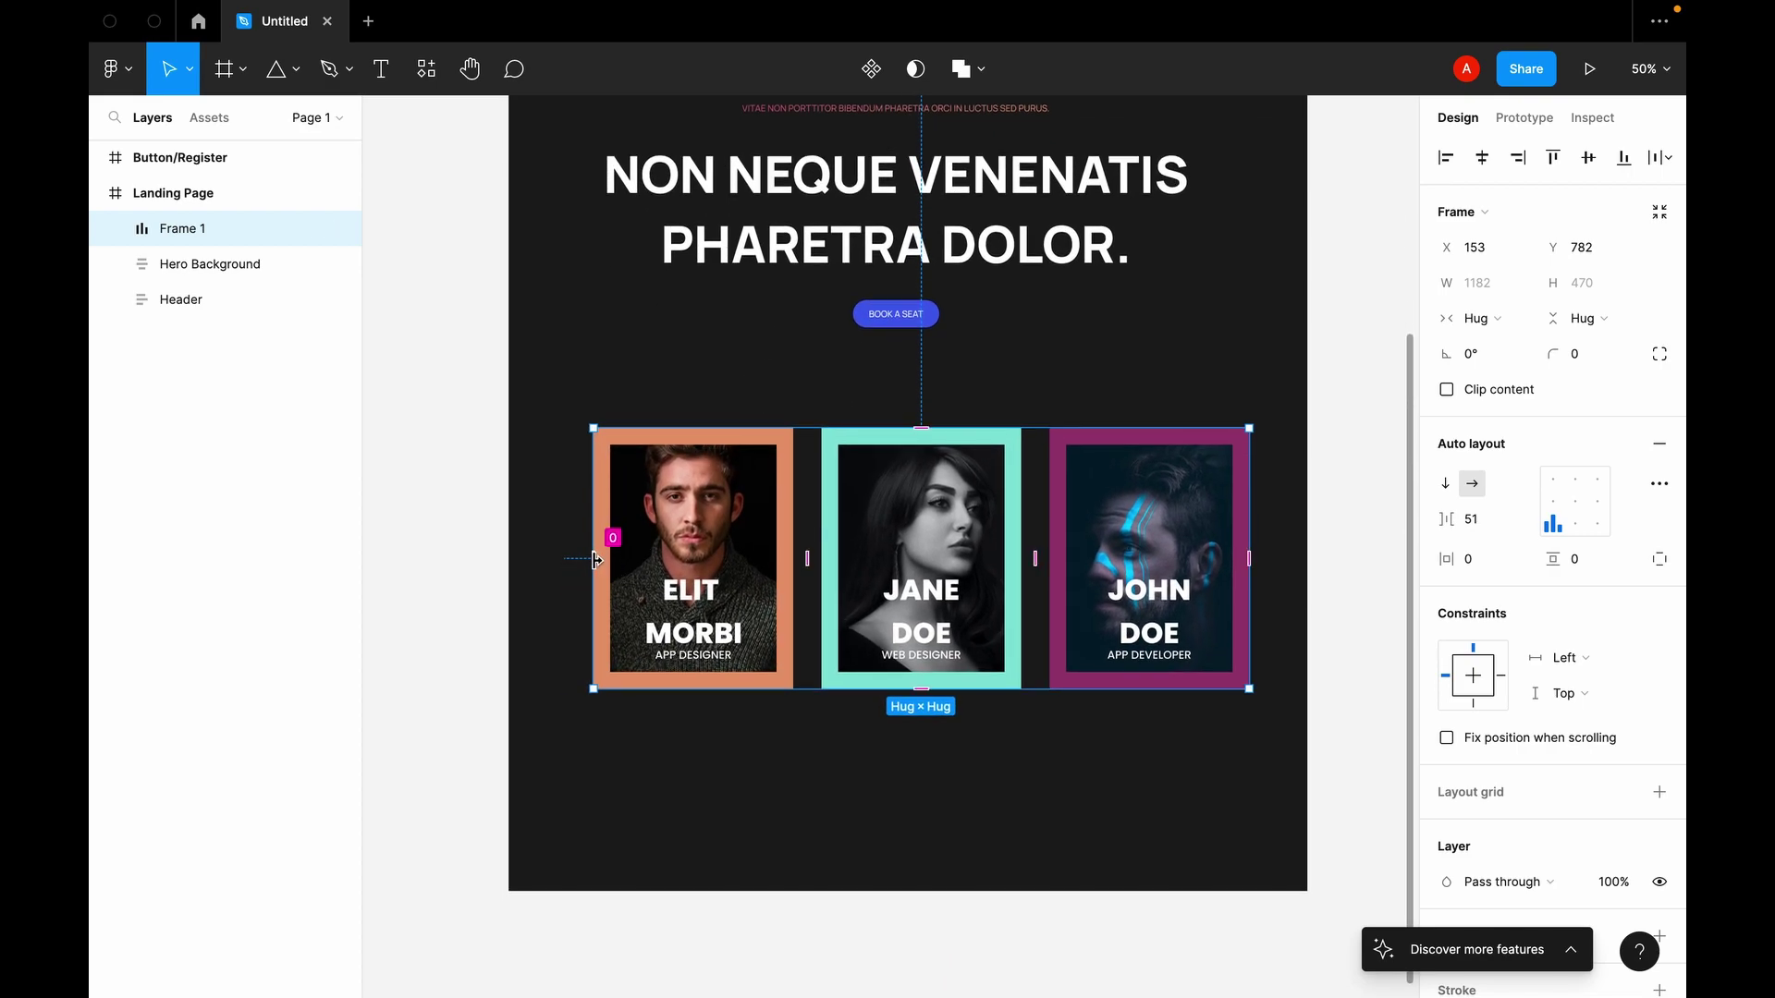
left_click_drag(588, 559, 508, 559)
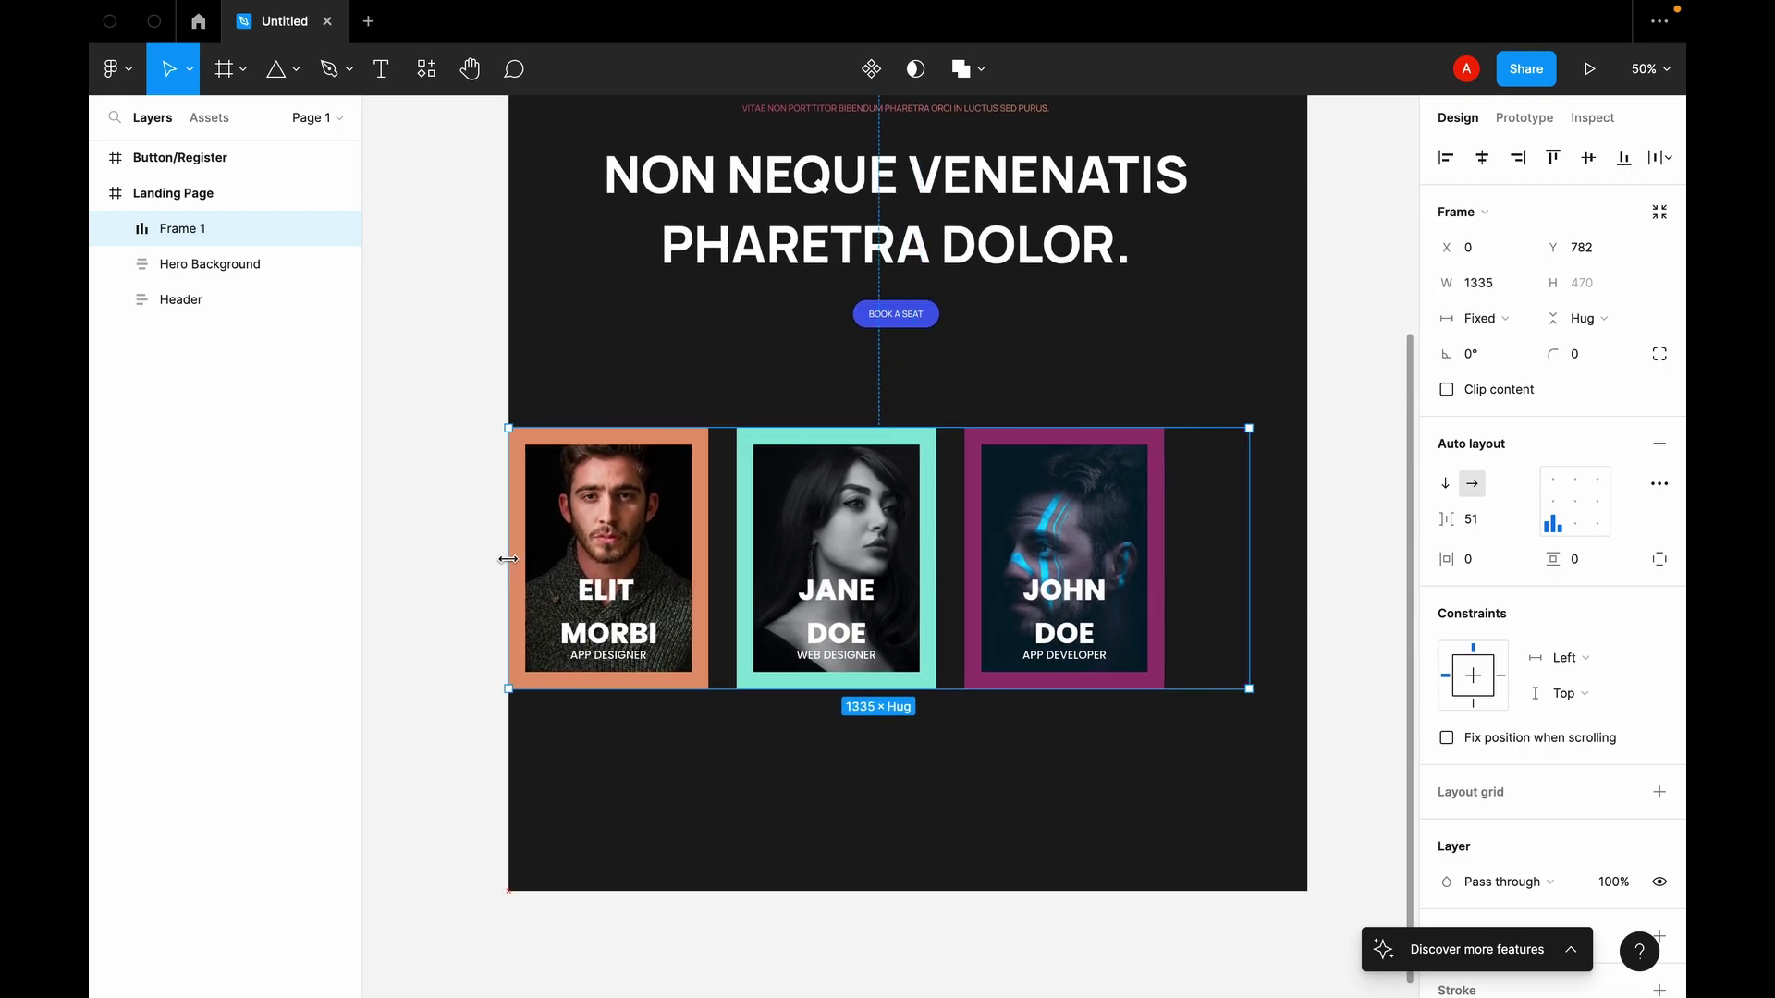
left_click(1575, 507)
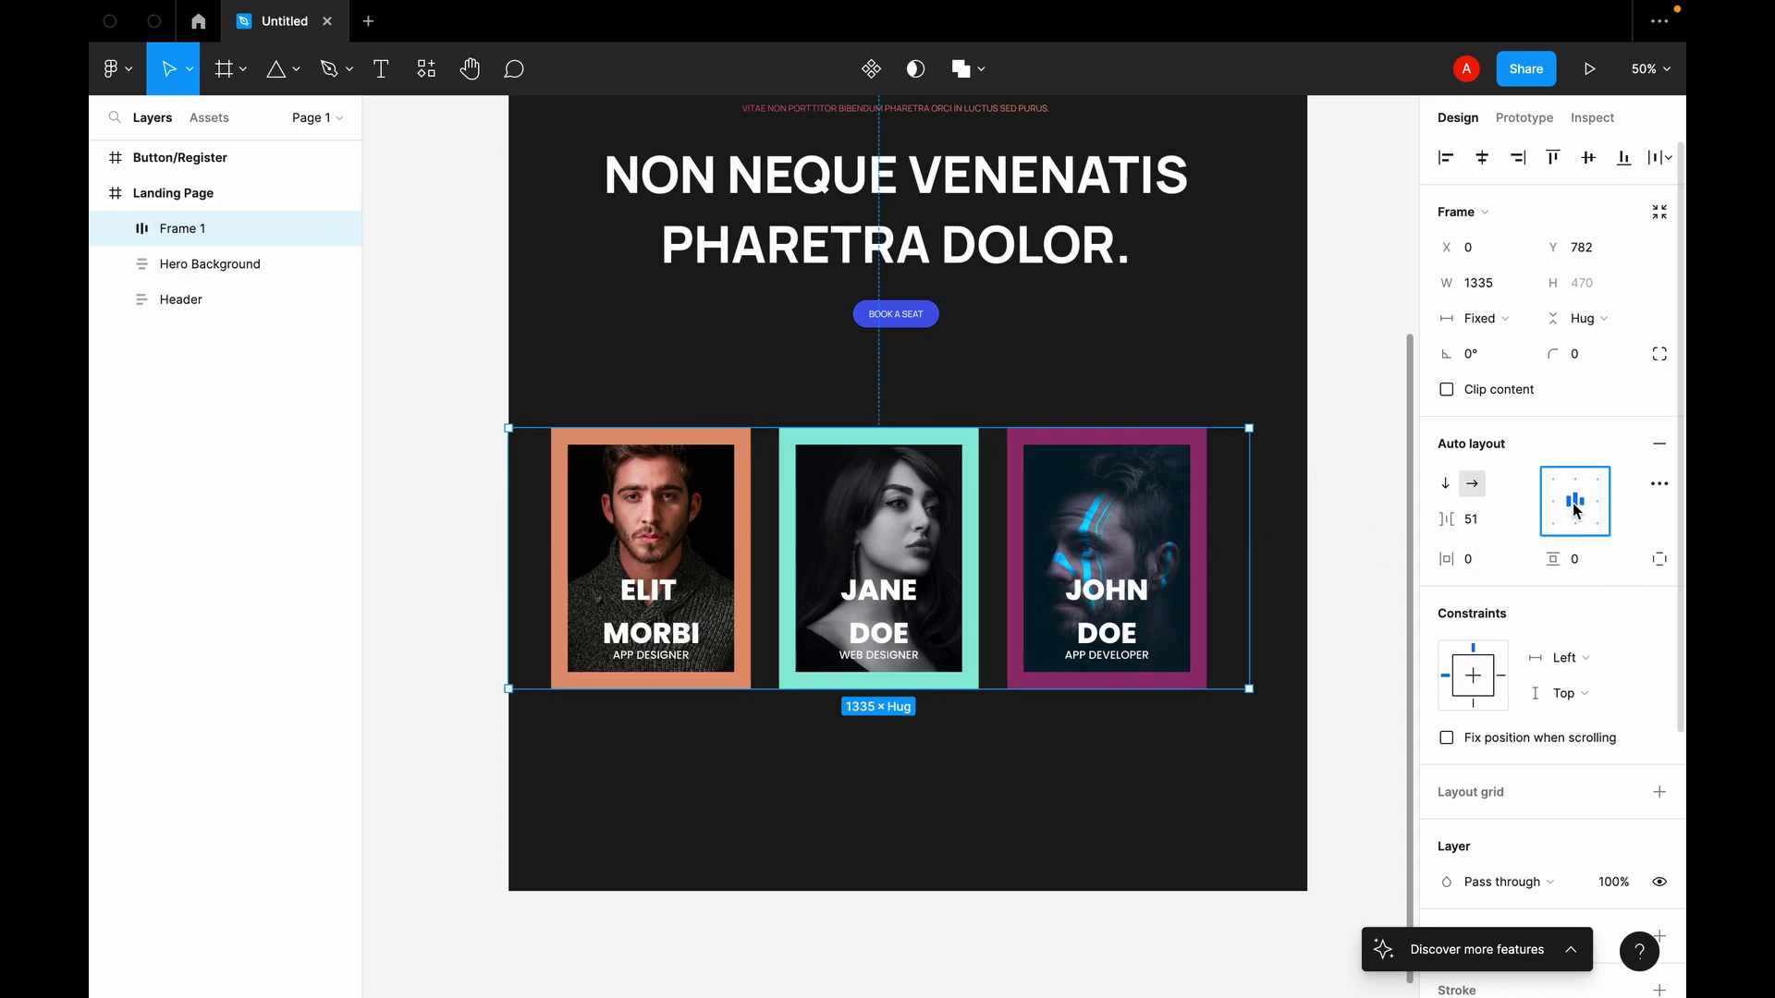
left_click_drag(1250, 580, 1306, 580)
Step: Show the Landing Page's 12-column layout grid and select the frame holding the Person Cards
scroll(1306, 582, "up", 5)
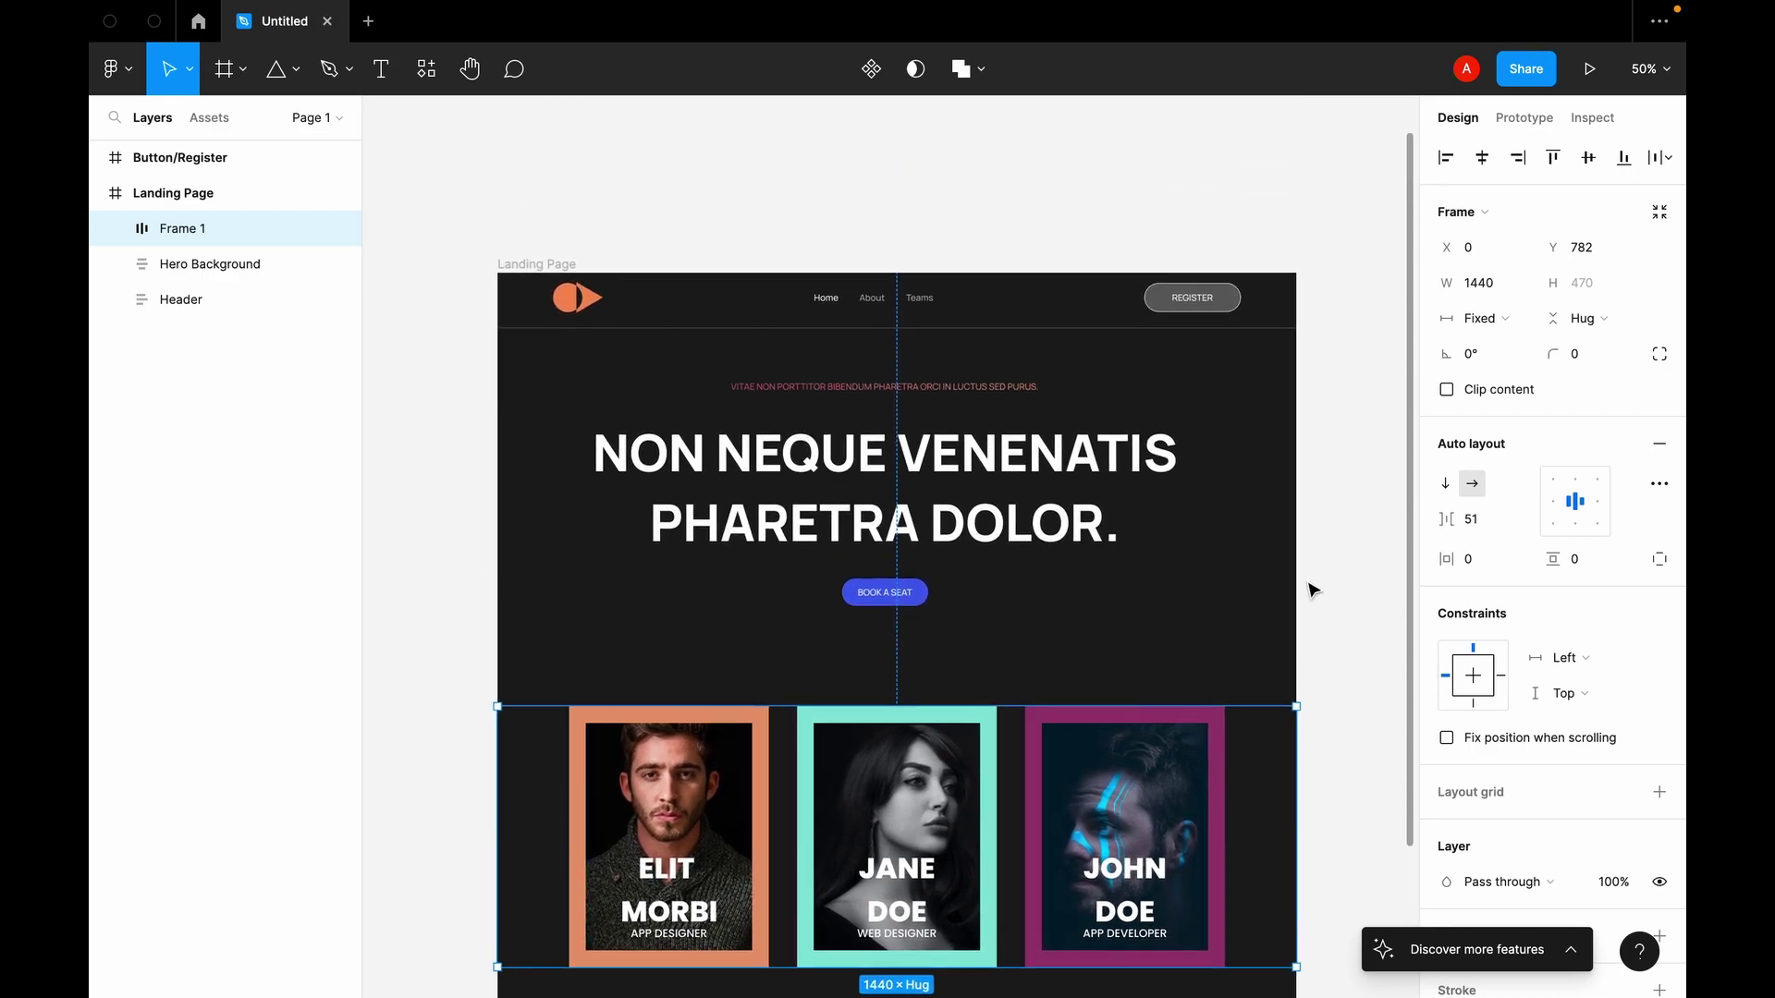
left_click(528, 206)
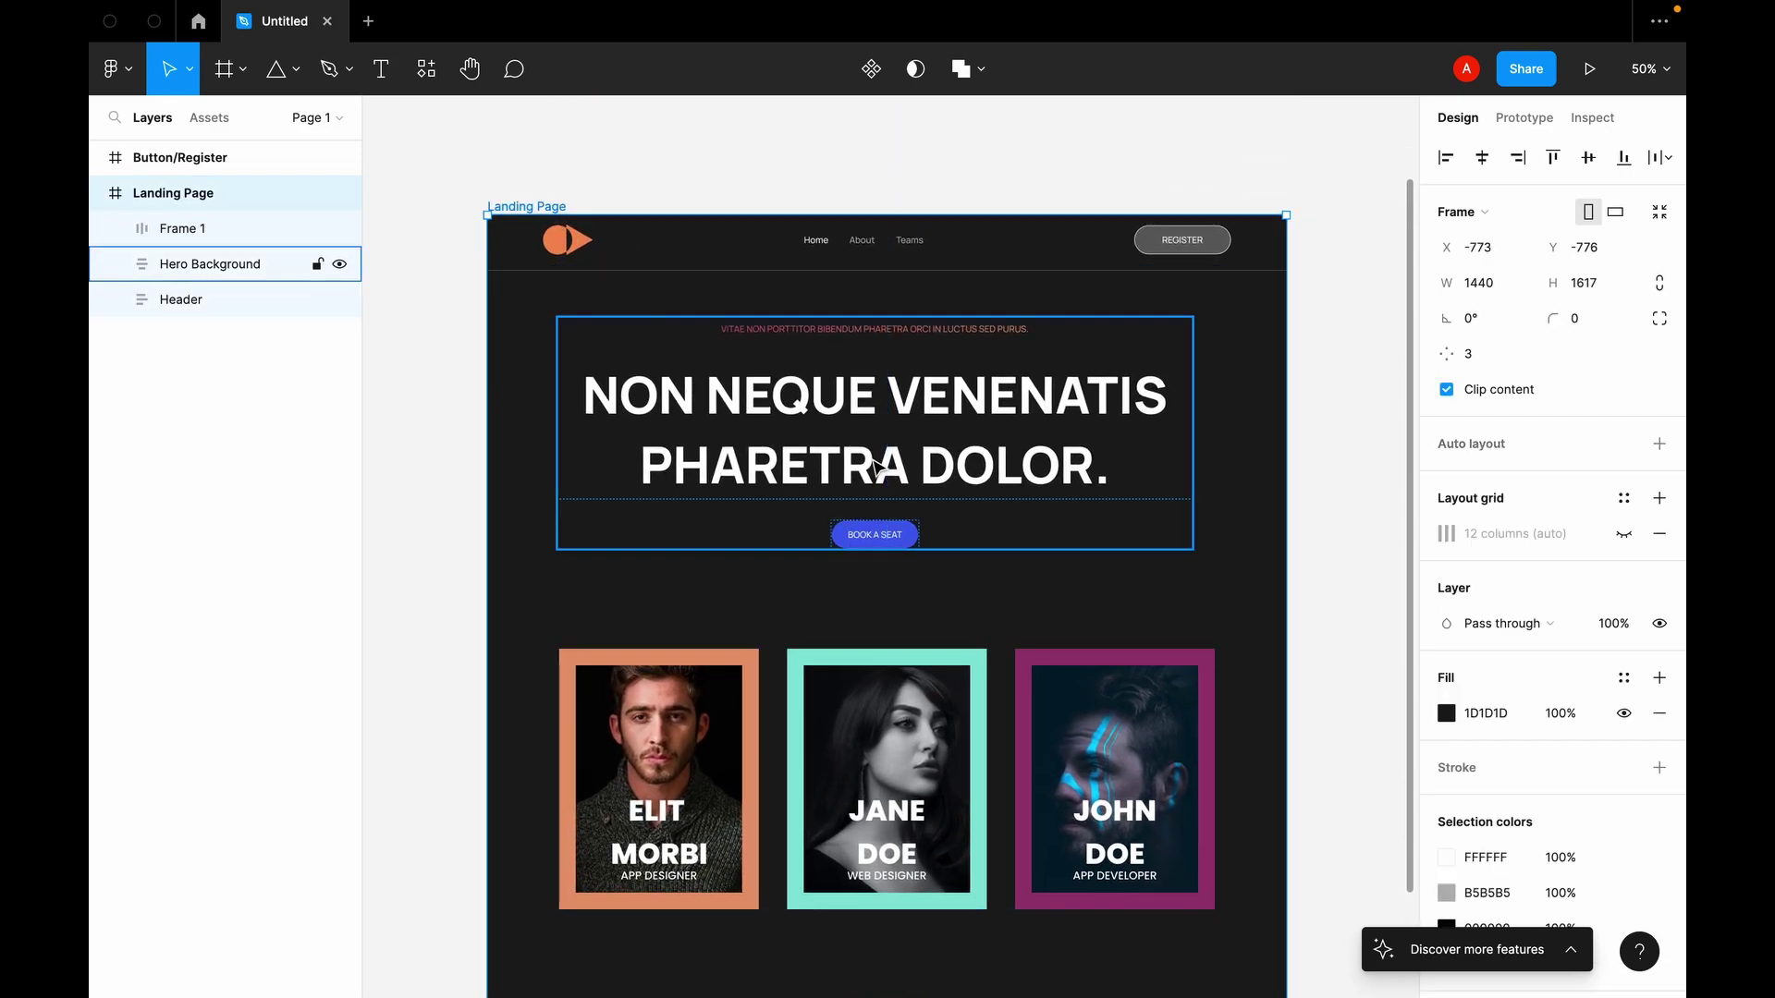
scroll(876, 468, "down", 3)
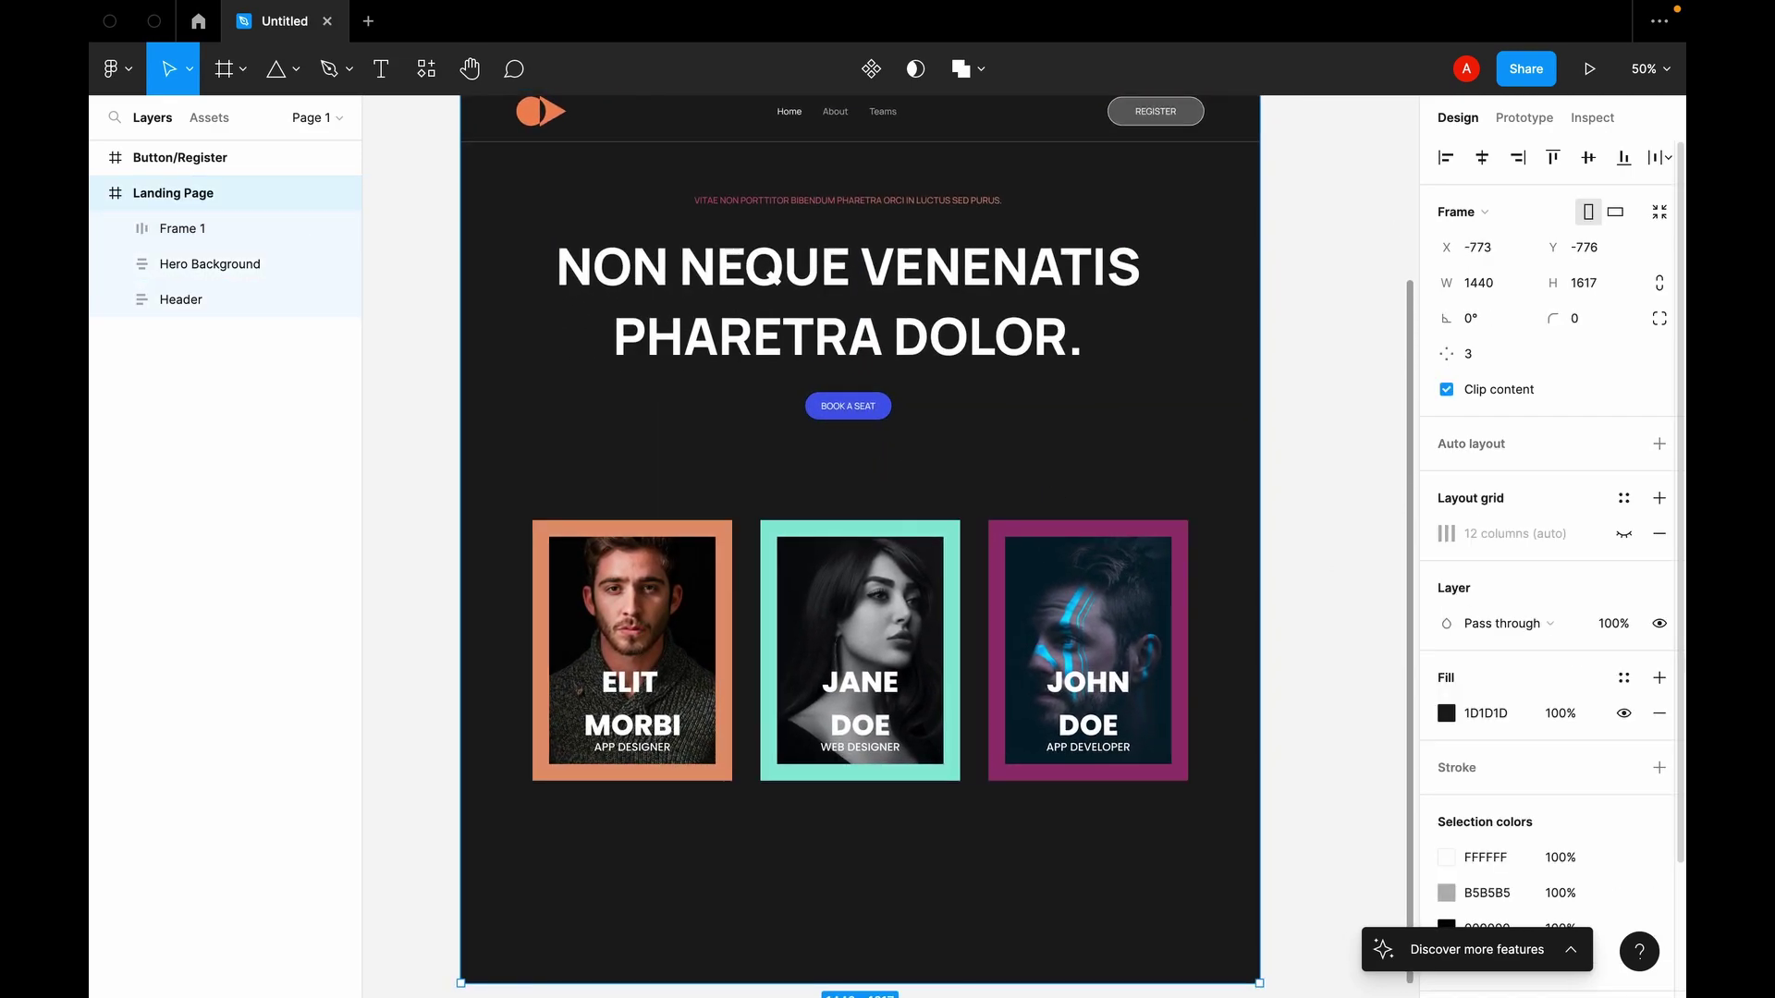
left_click(1623, 533)
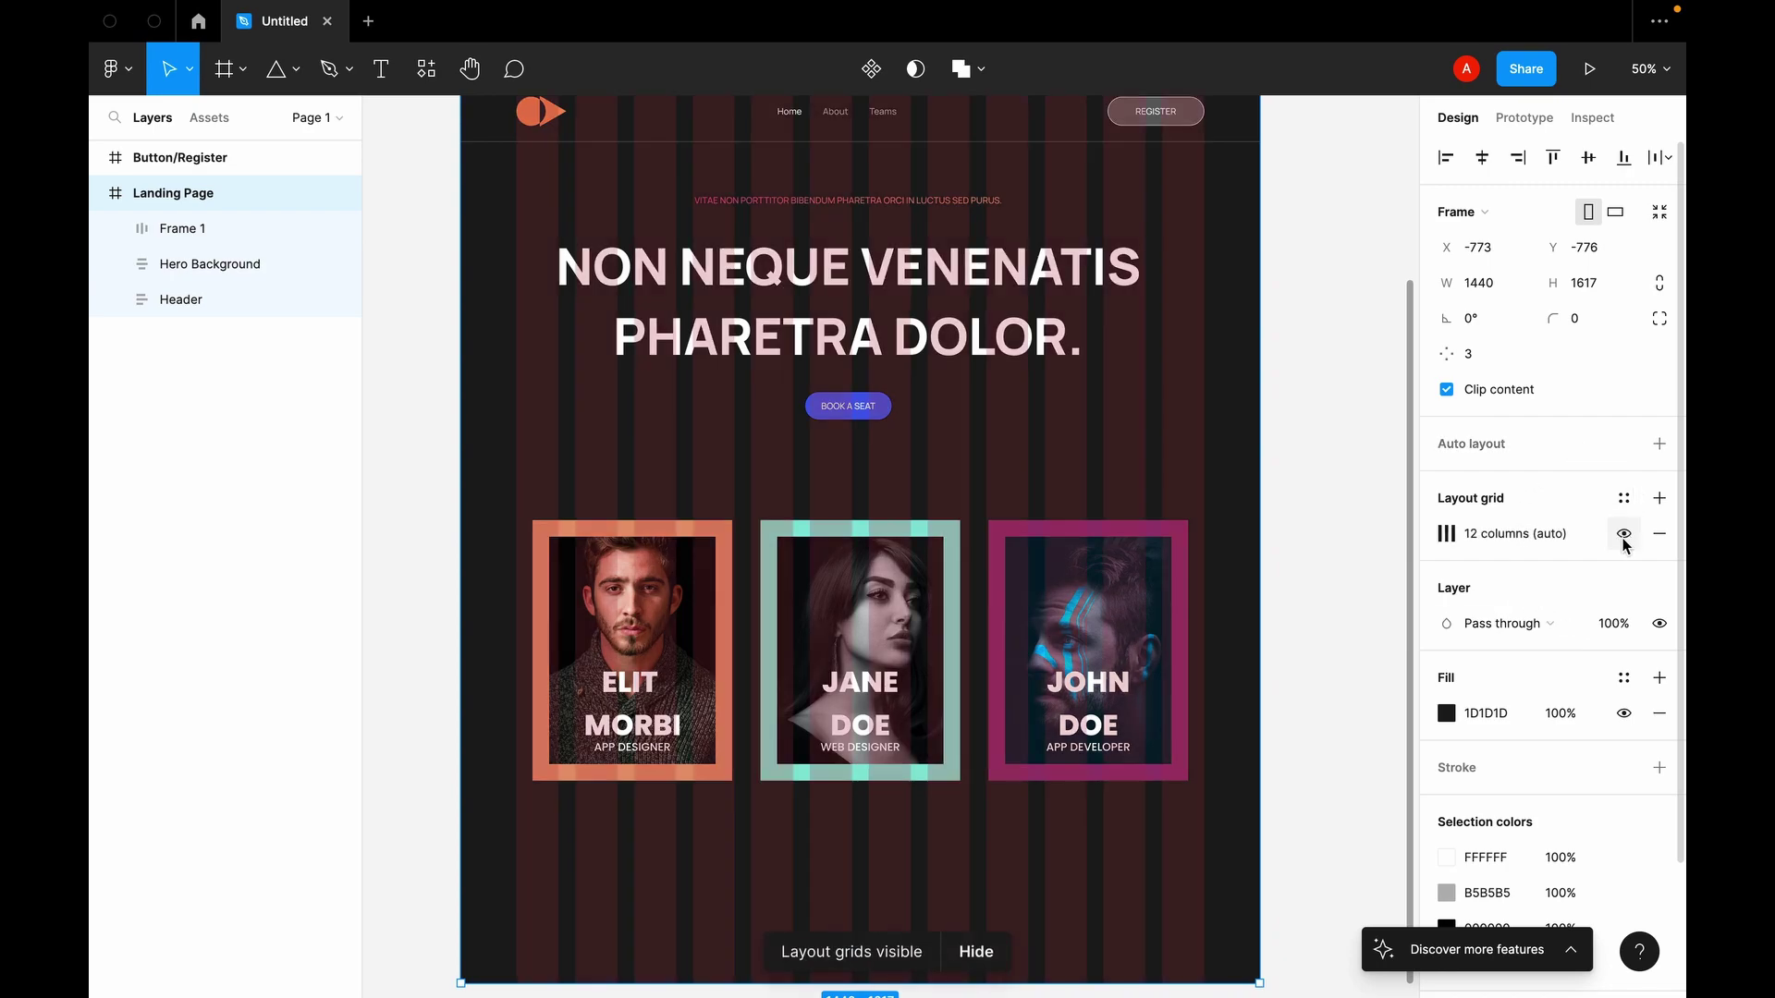
left_click(560, 628)
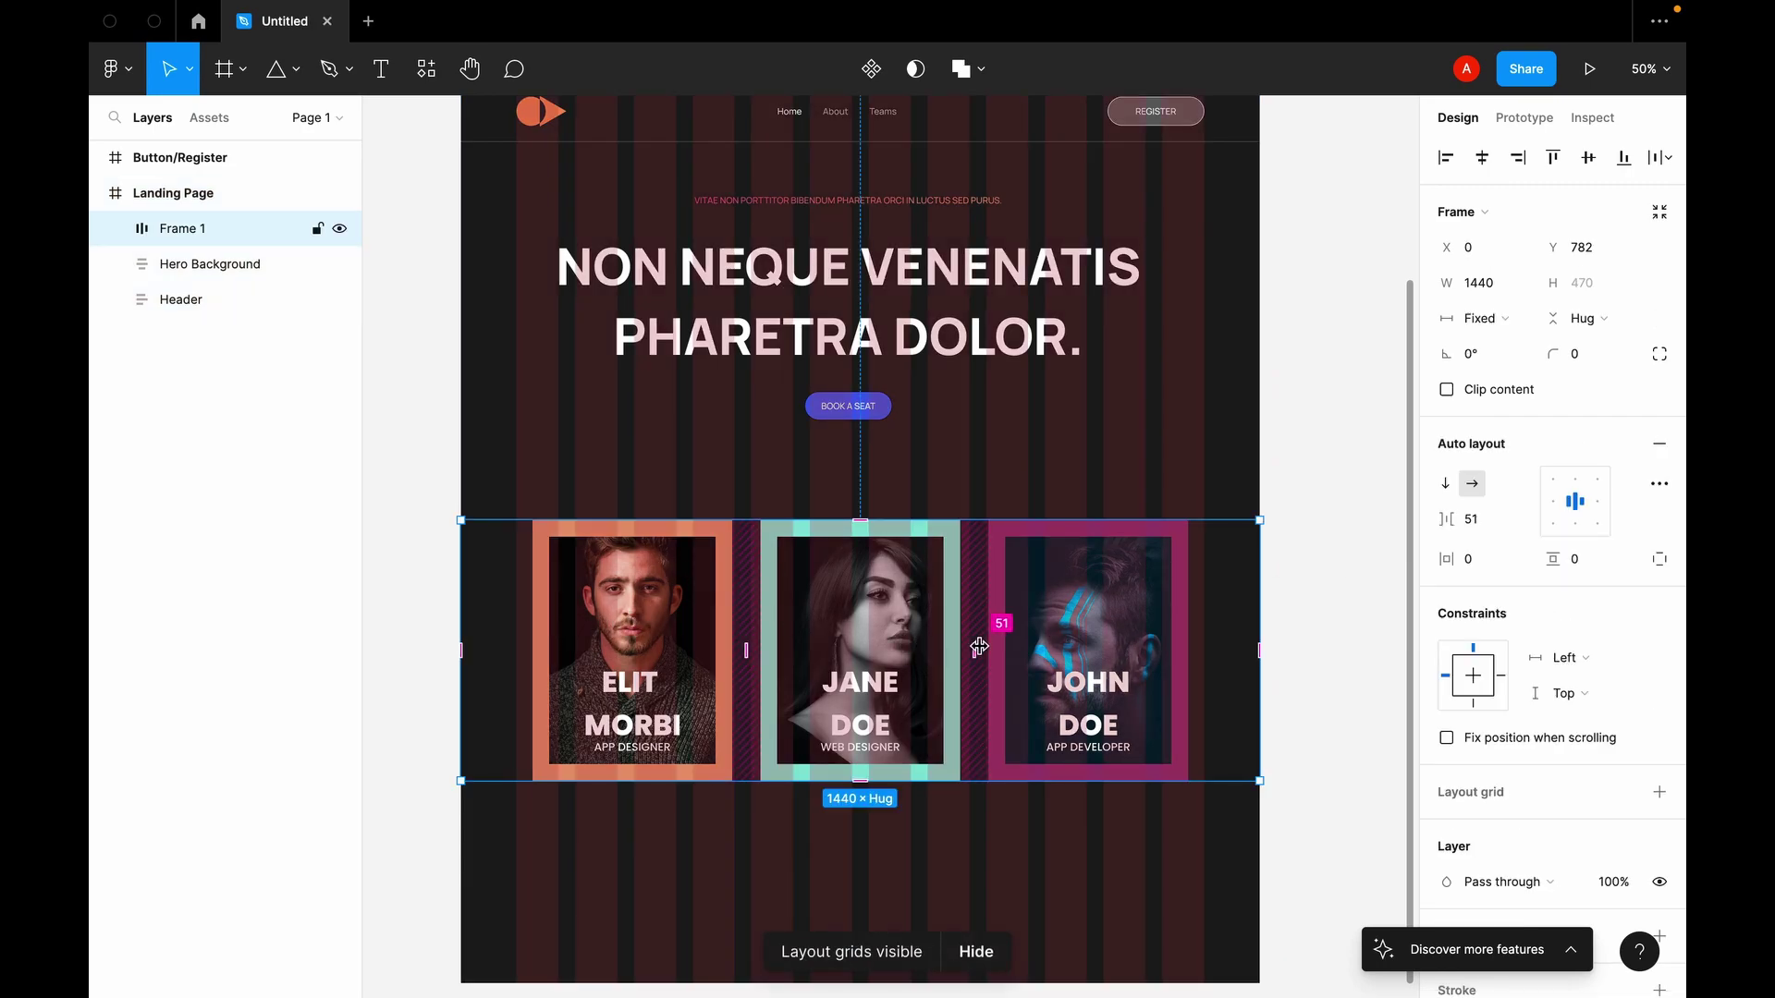
Step: Set the auto layout spacing between the three Person Cards to 80
left_click_drag(975, 649, 1003, 644)
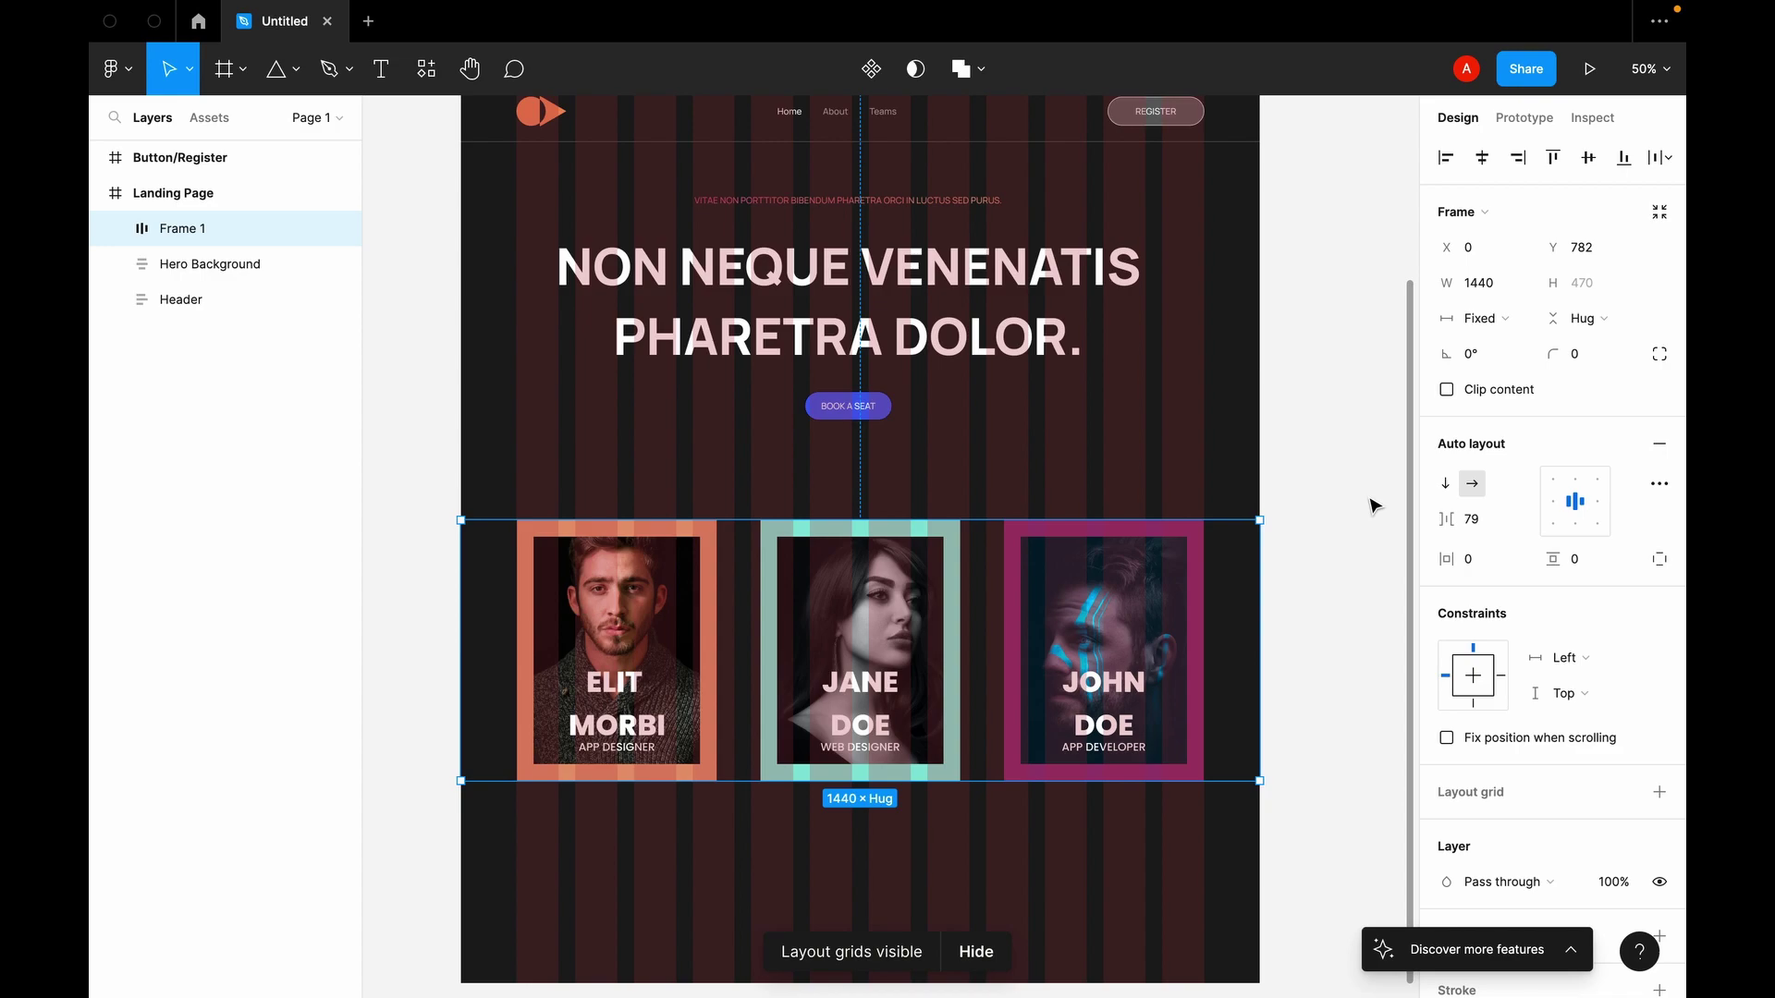
left_click(1481, 517)
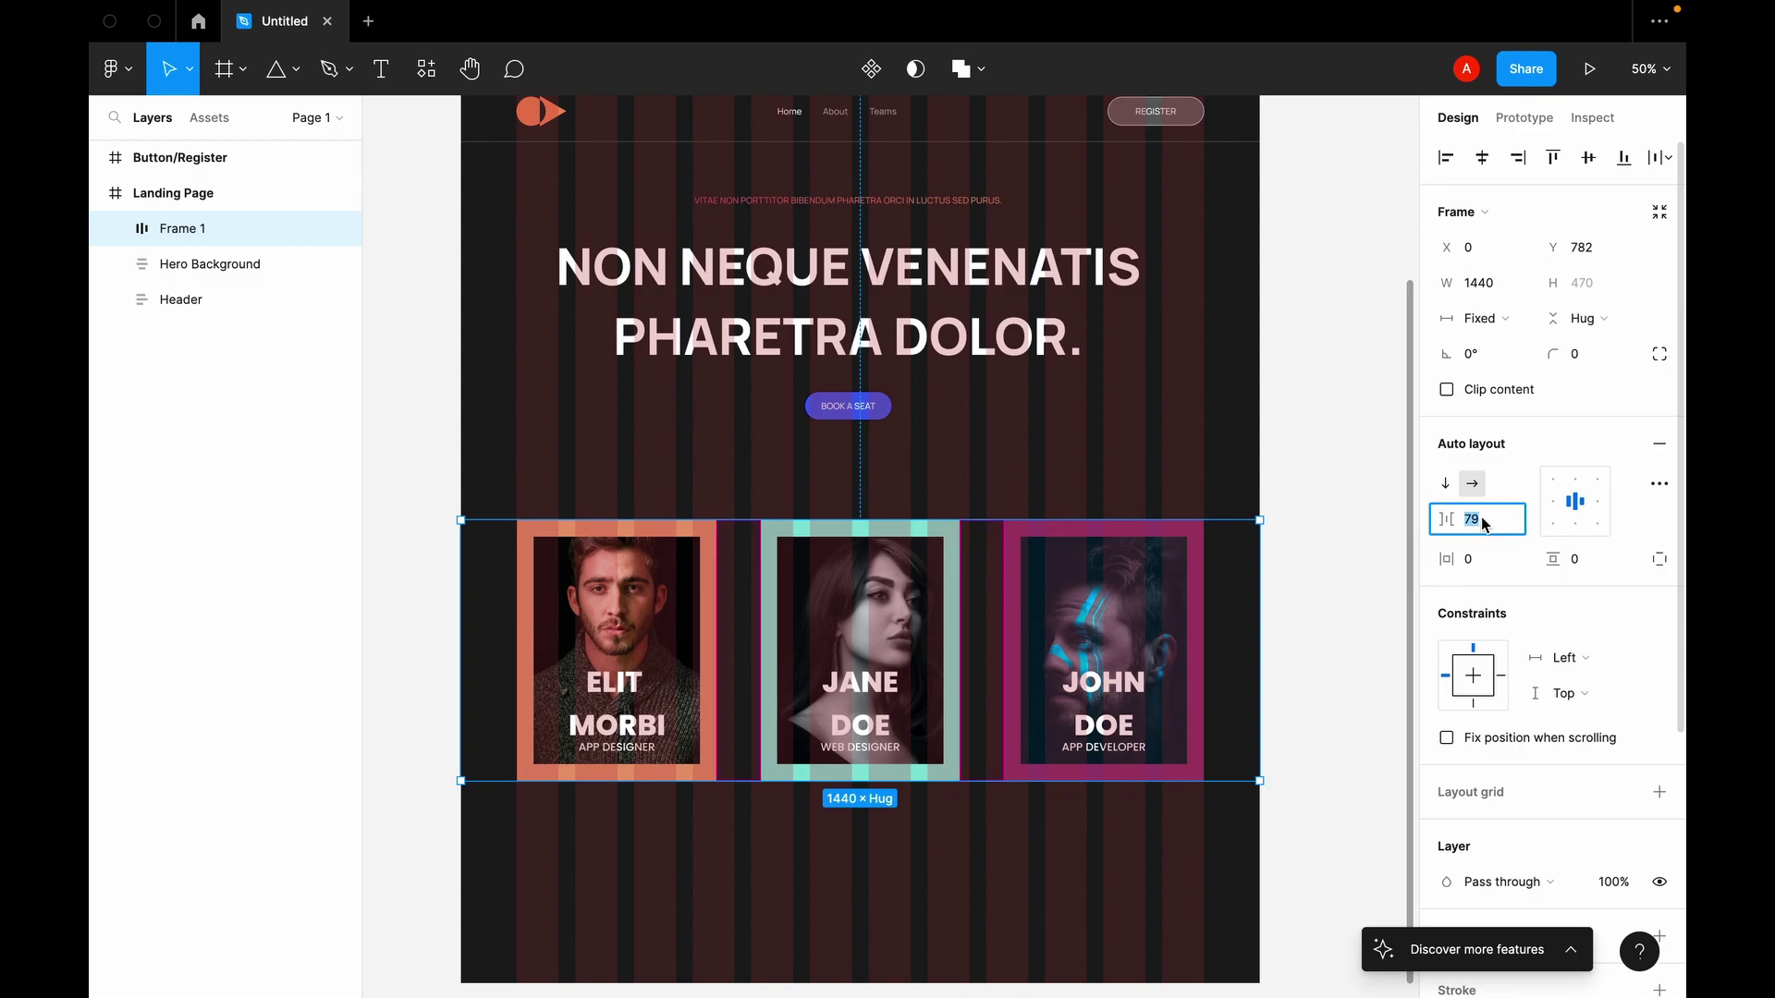
type("80")
key("Return")
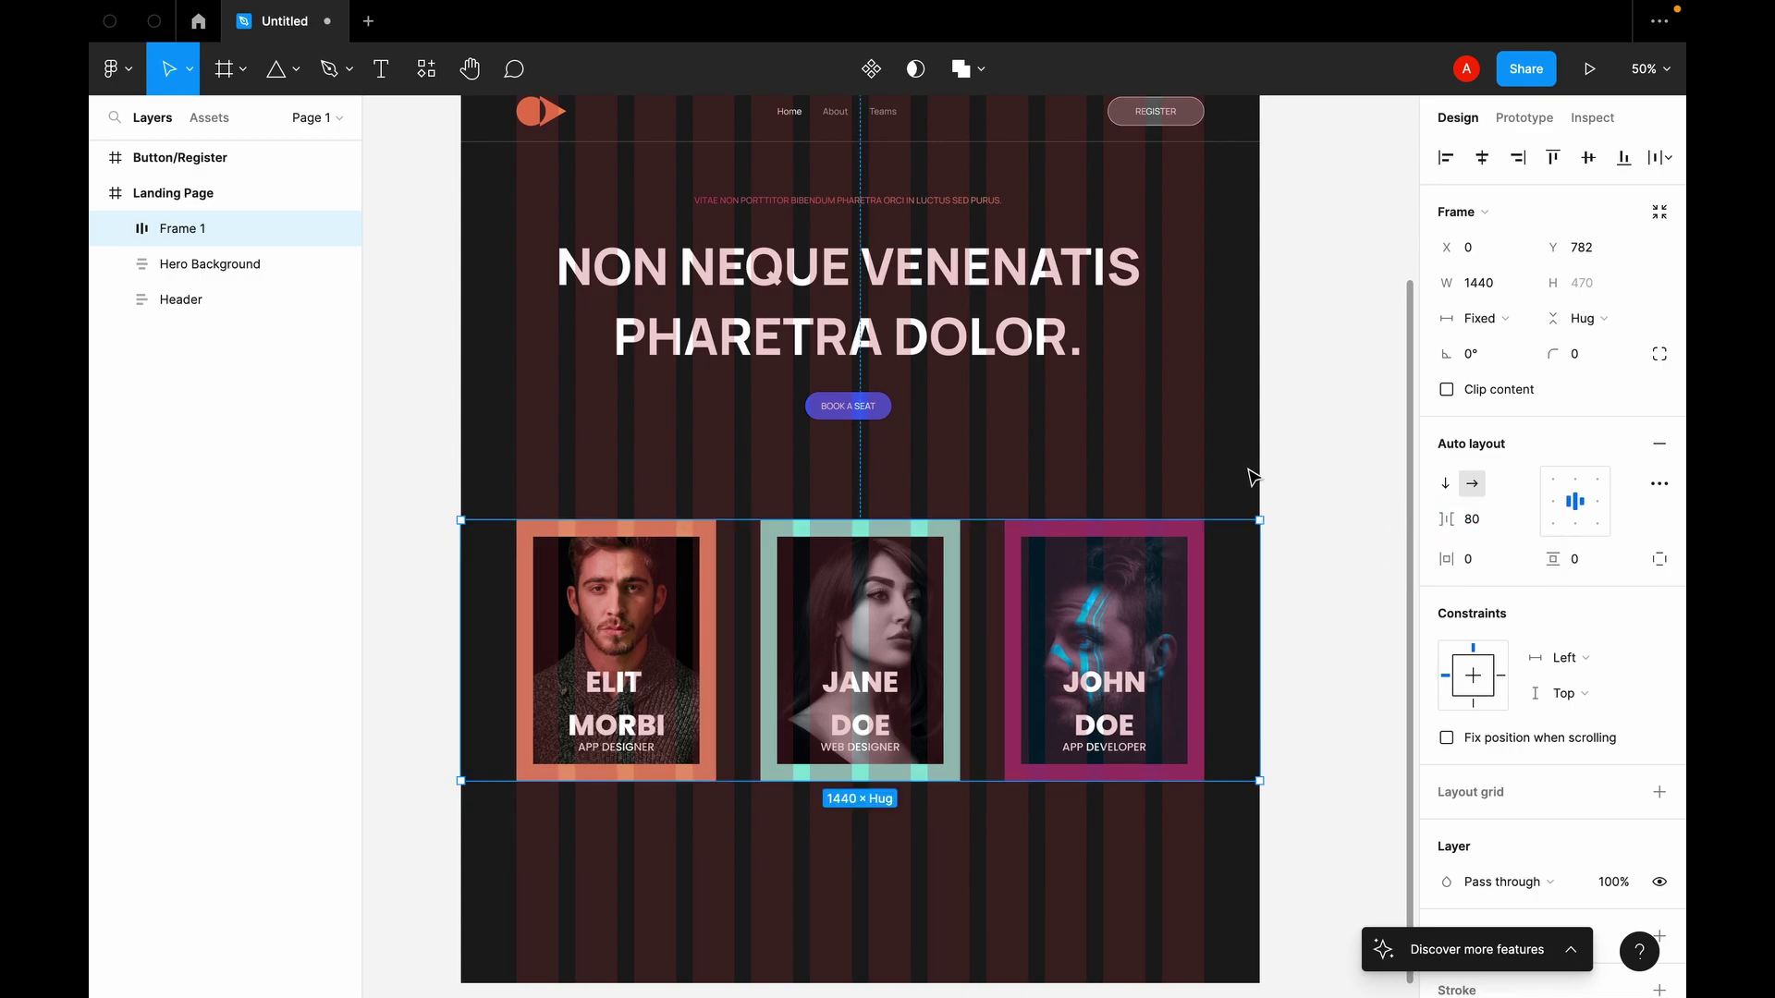
Step: Remove the 12-column layout grid from the Landing Page frame
left_click(1292, 461)
scroll(1292, 460, "up", 2)
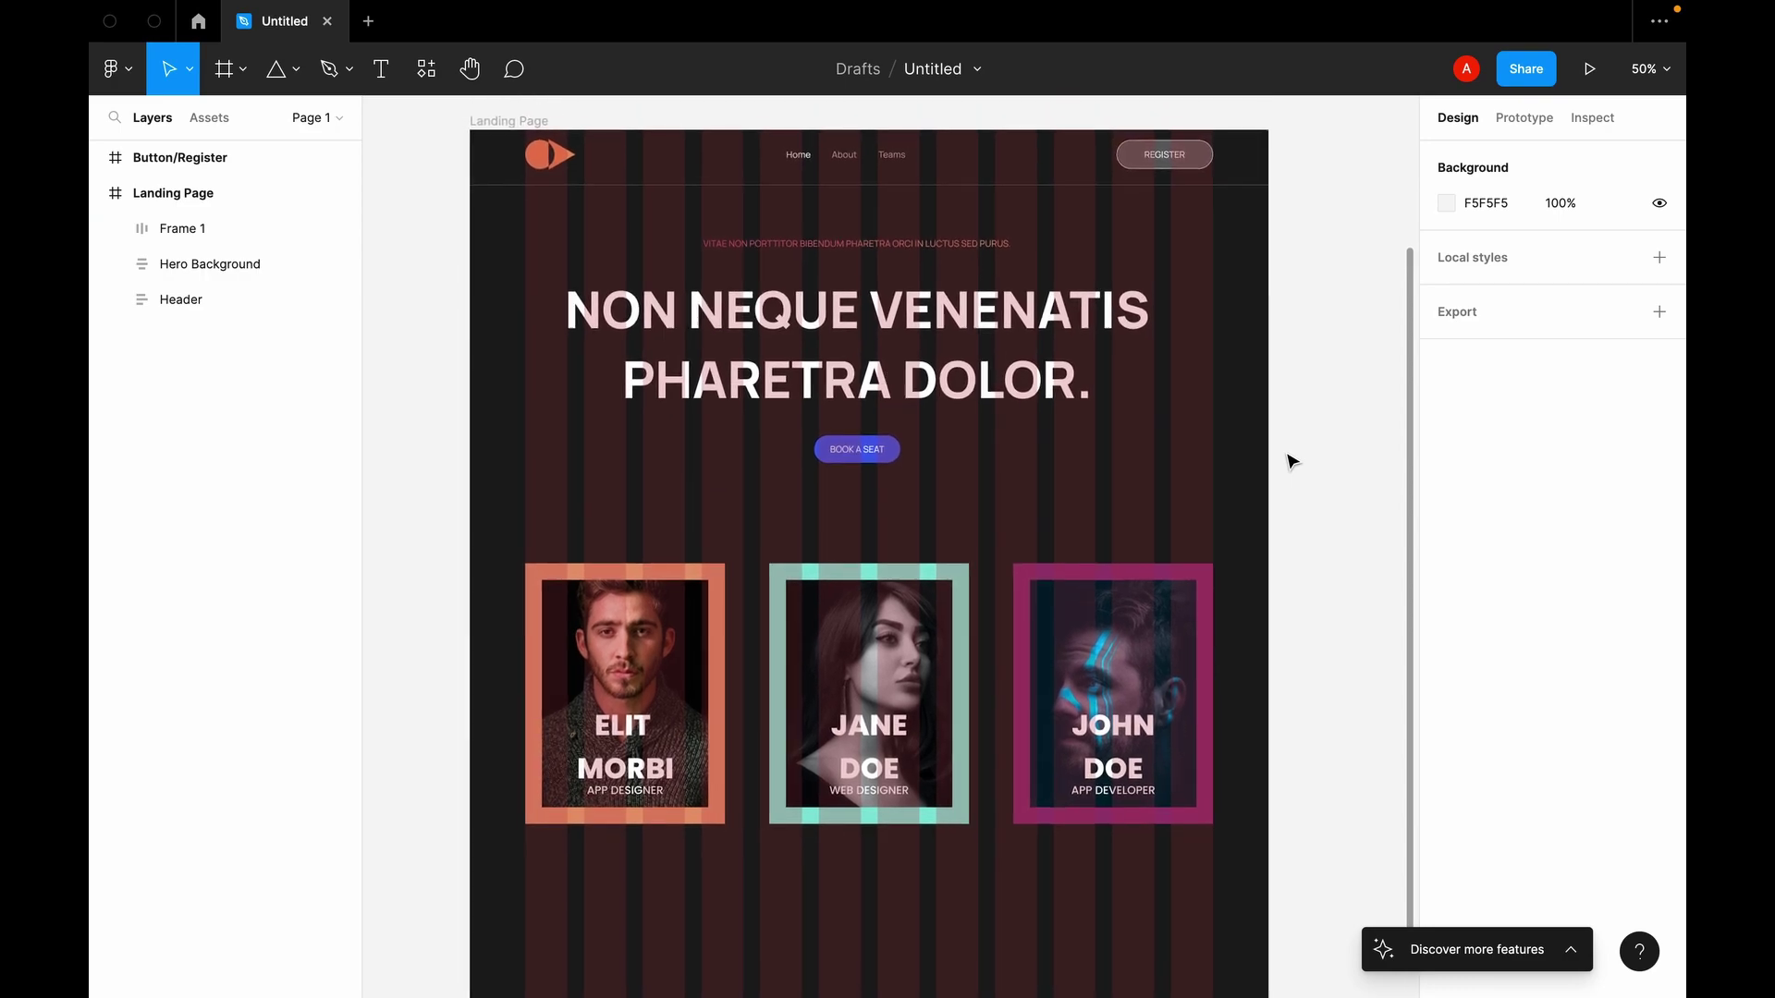
left_click(519, 113)
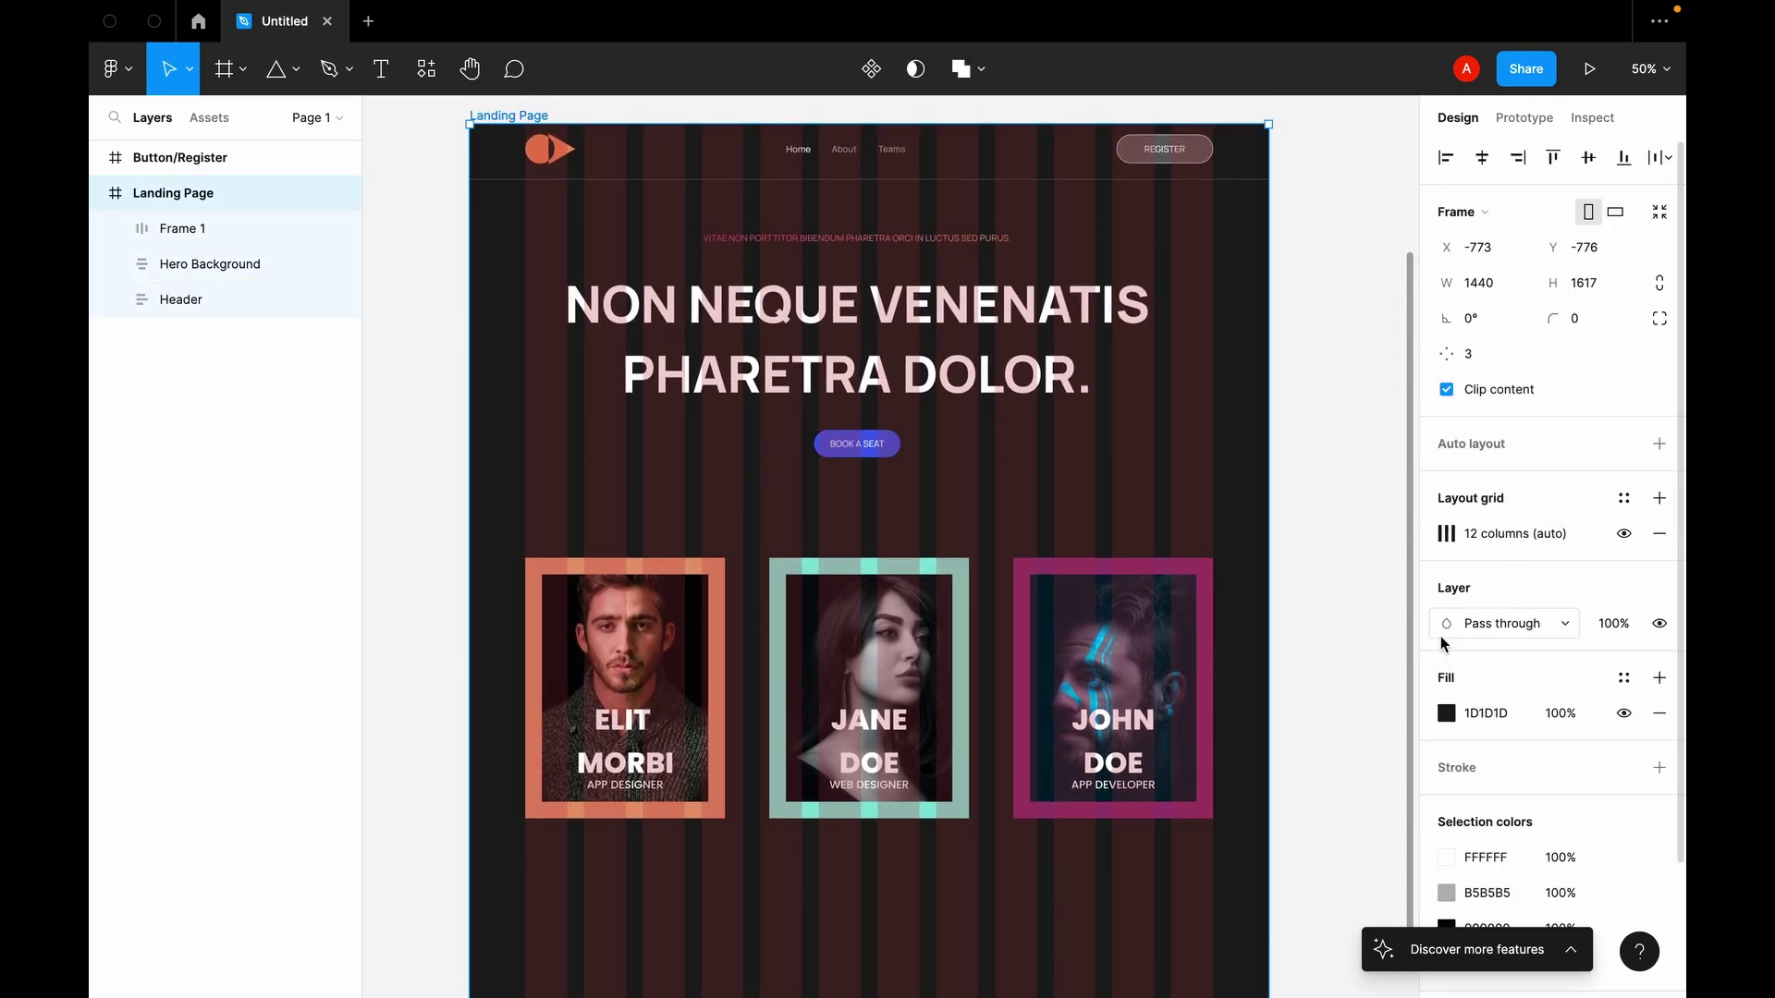
left_click(1659, 533)
scroll(1230, 736, "down", 1)
scroll(1233, 737, "up", 2)
scroll(1233, 737, "down", 3)
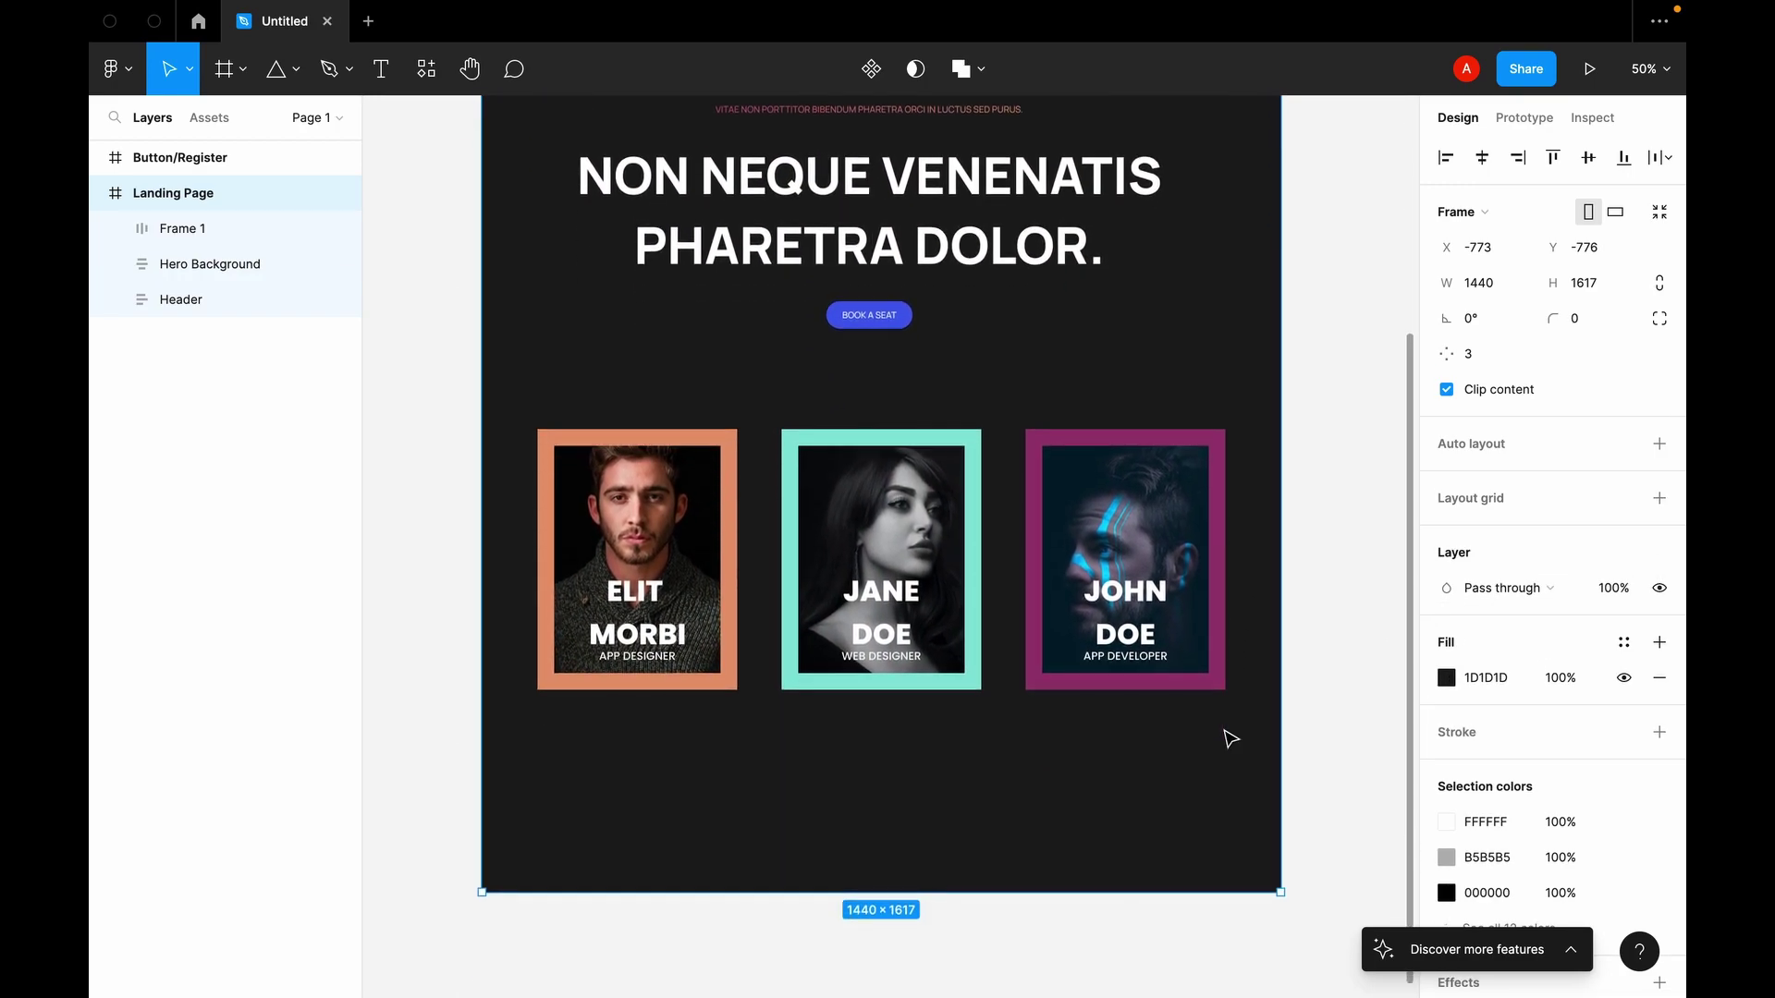
Step: Set the line height of the name text in Person Card1 to 90% and shift it slightly down toward the job title
left_click(631, 595)
double_click(638, 590)
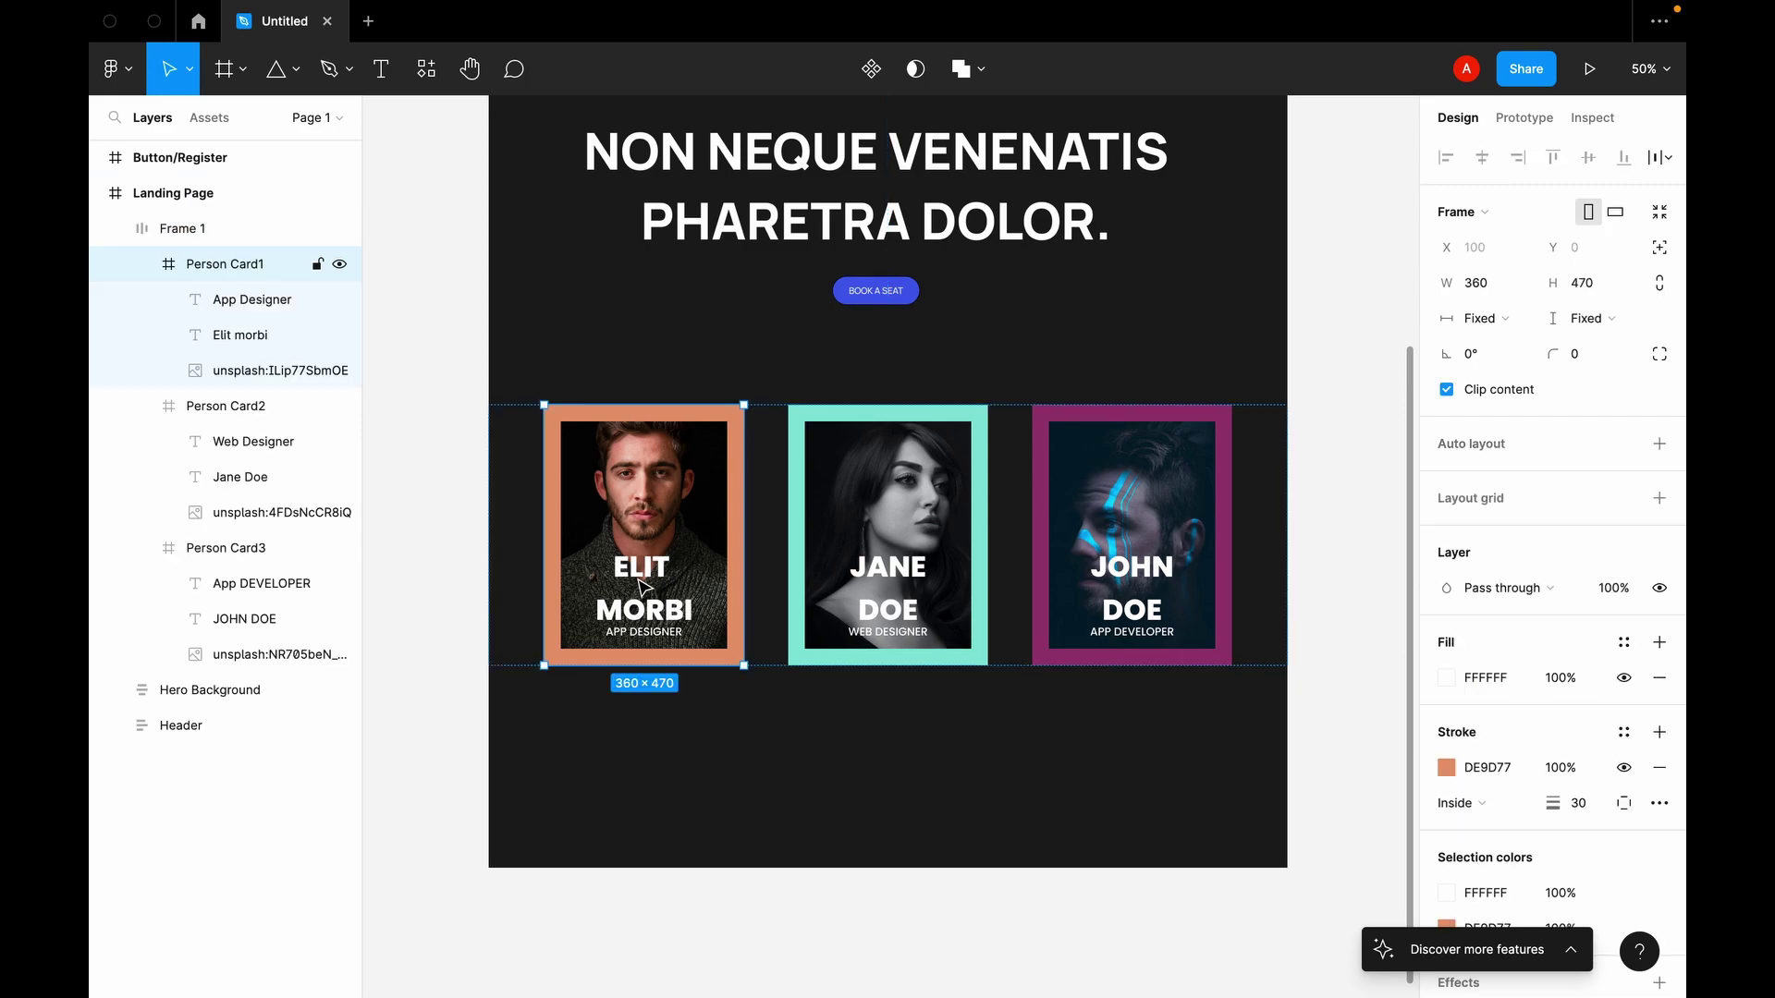
double_click(643, 586)
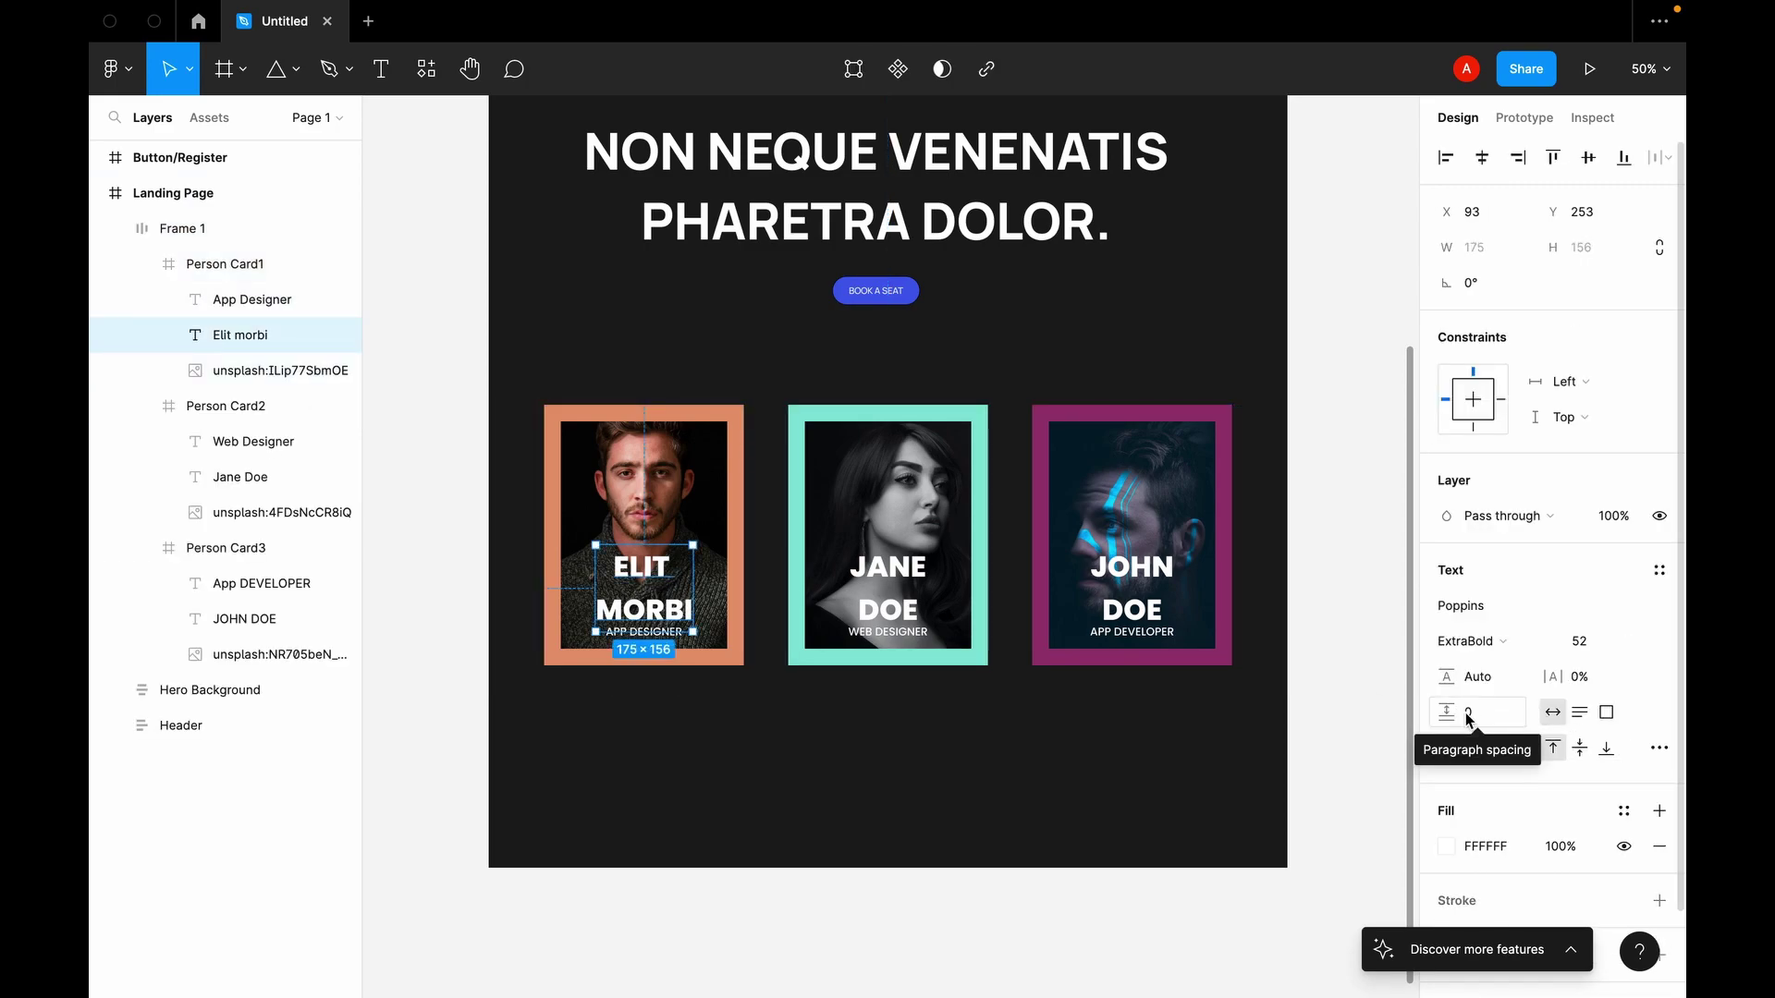
left_click(1487, 676)
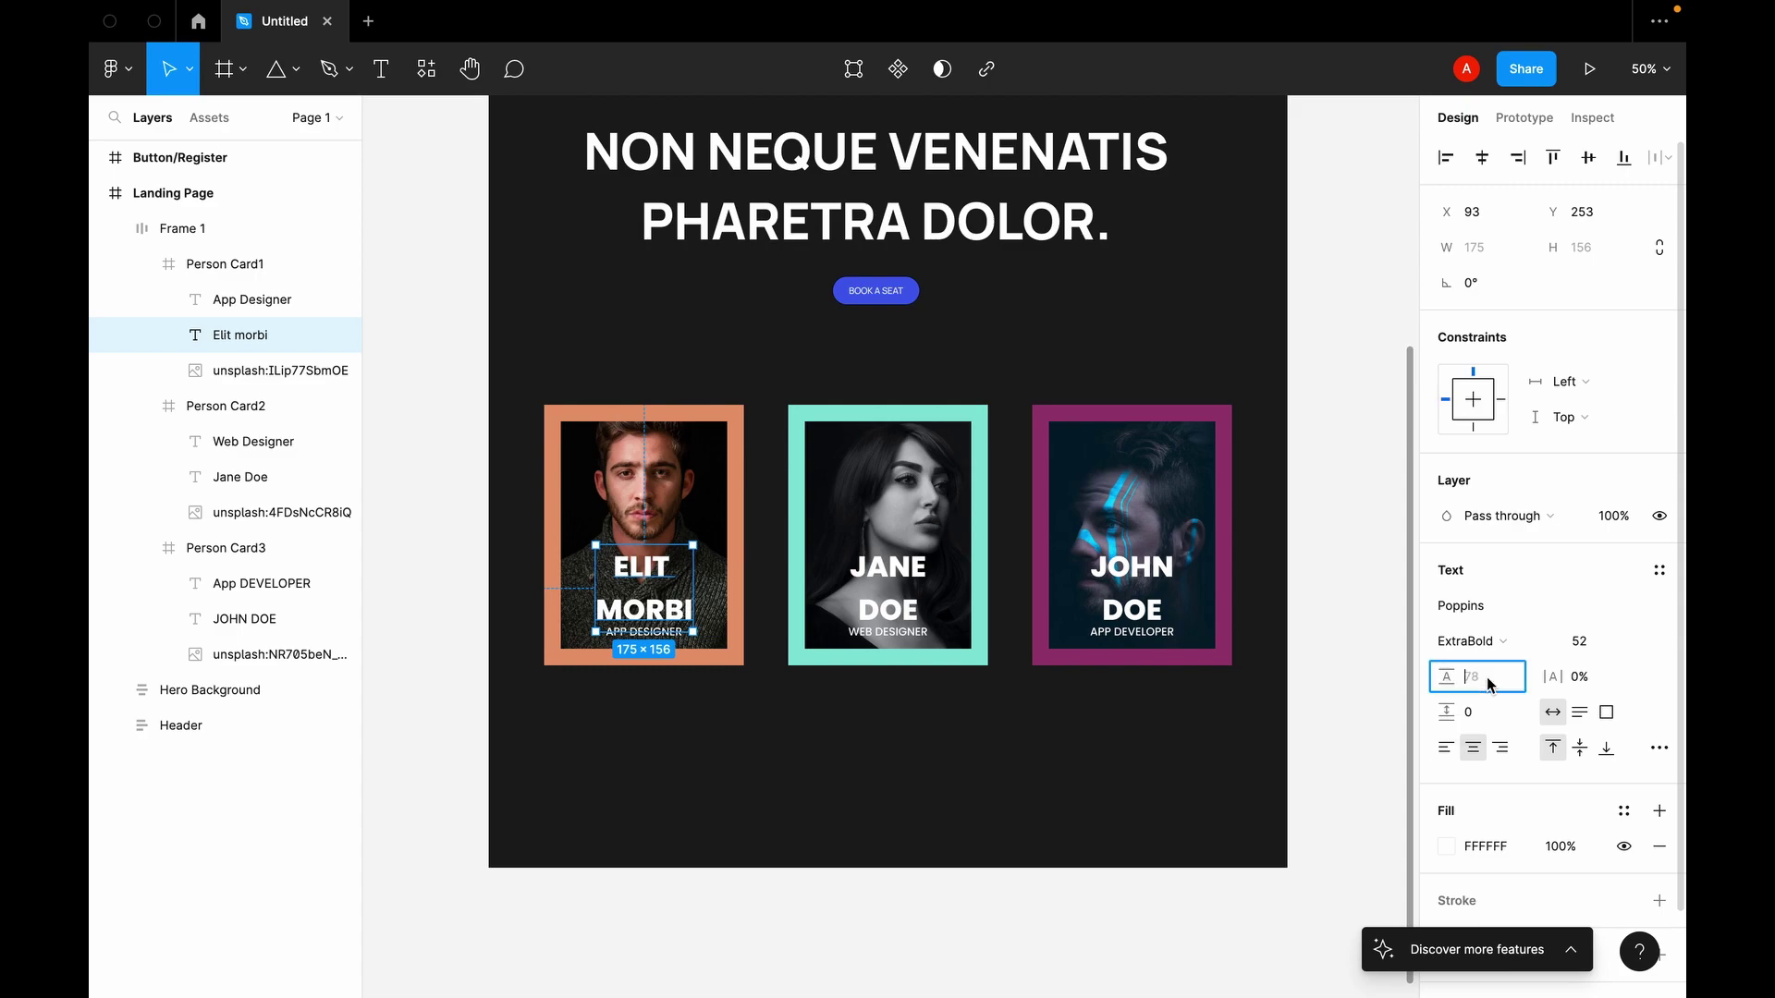
type("150%")
key("Return")
double_click(1483, 682)
key("Return")
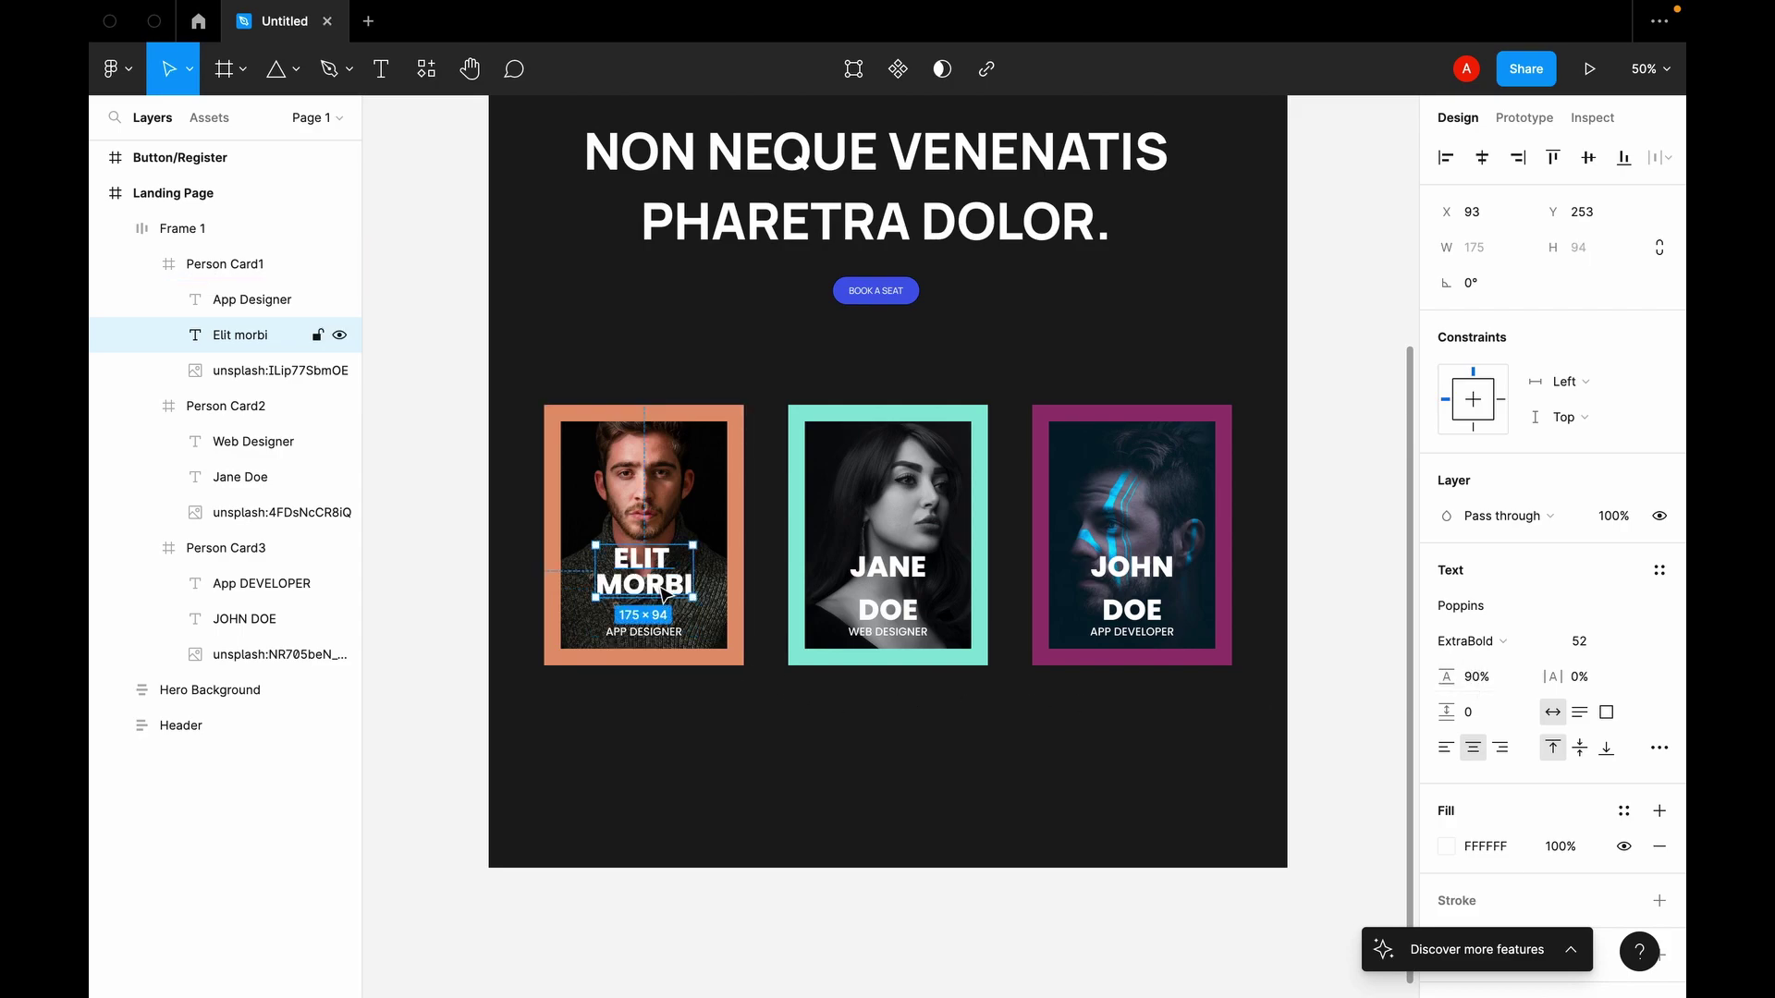
left_click_drag(664, 599, 665, 616)
Step: Set the line height of the name texts in Person Card2 and Person Card3 to 90%
left_click(892, 566)
left_click(894, 574)
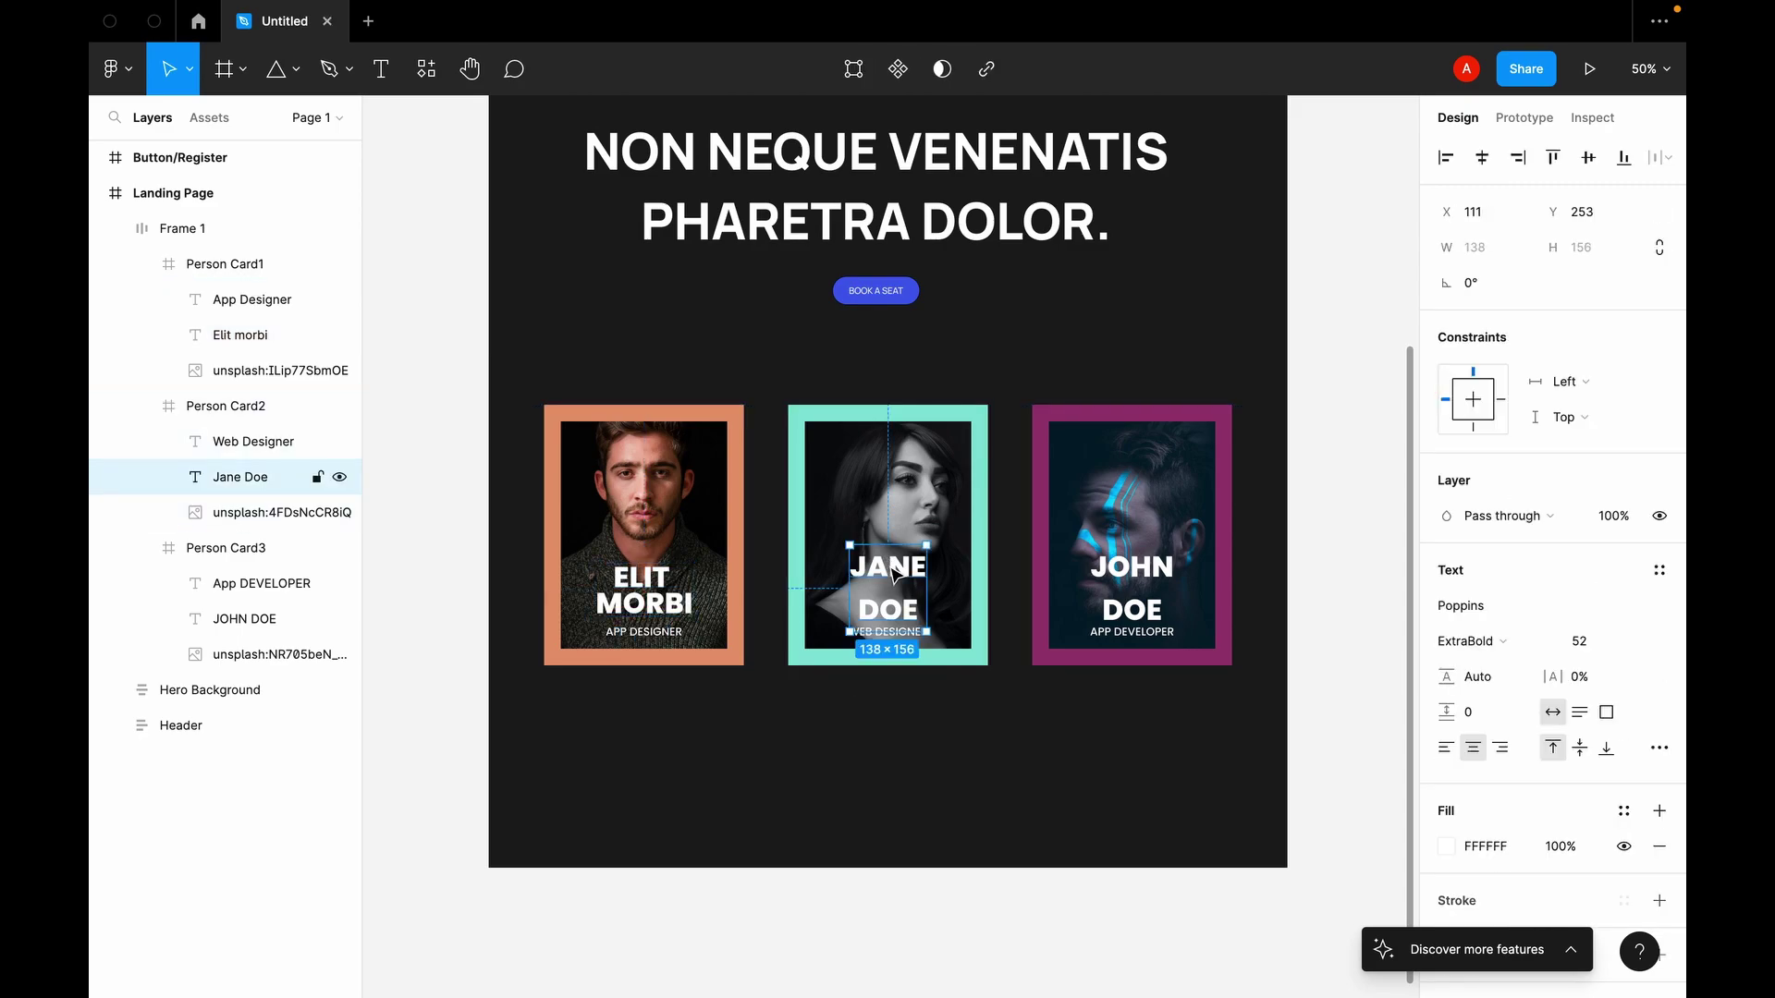
left_click(1133, 597, "shift")
left_click(1133, 597, "shift")
left_click(1134, 596, "shift")
double_click(1133, 596, "shift")
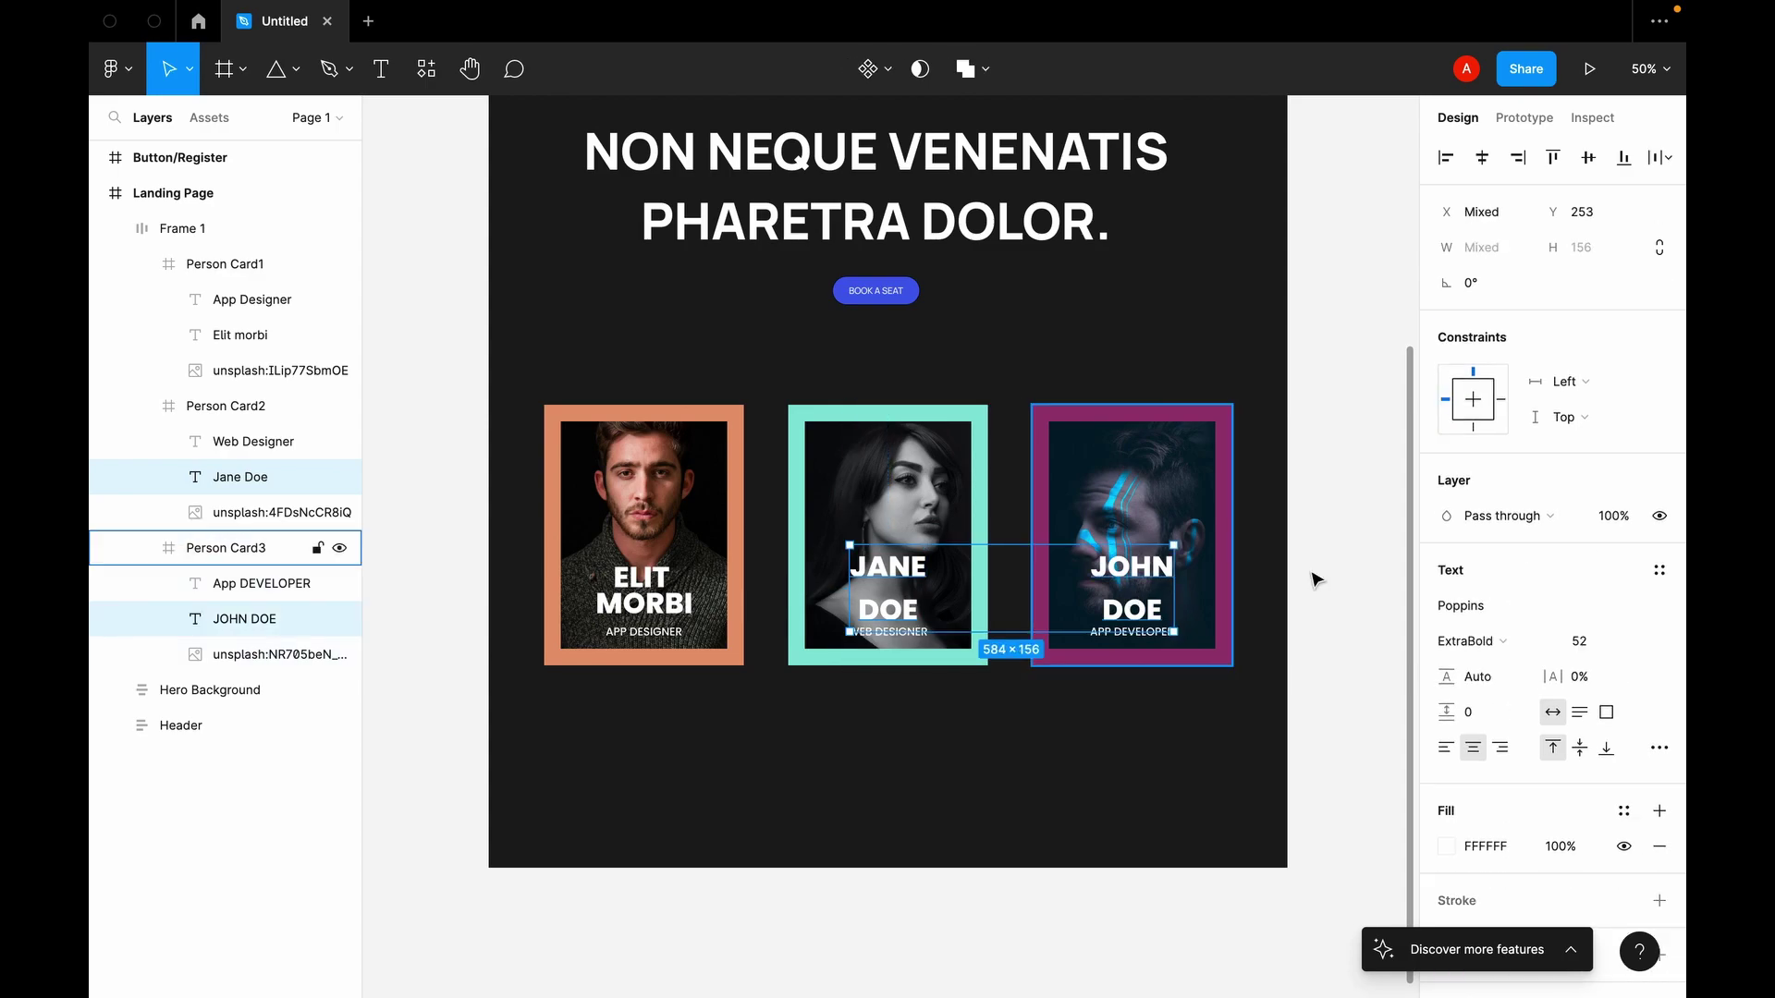
left_click(1519, 682)
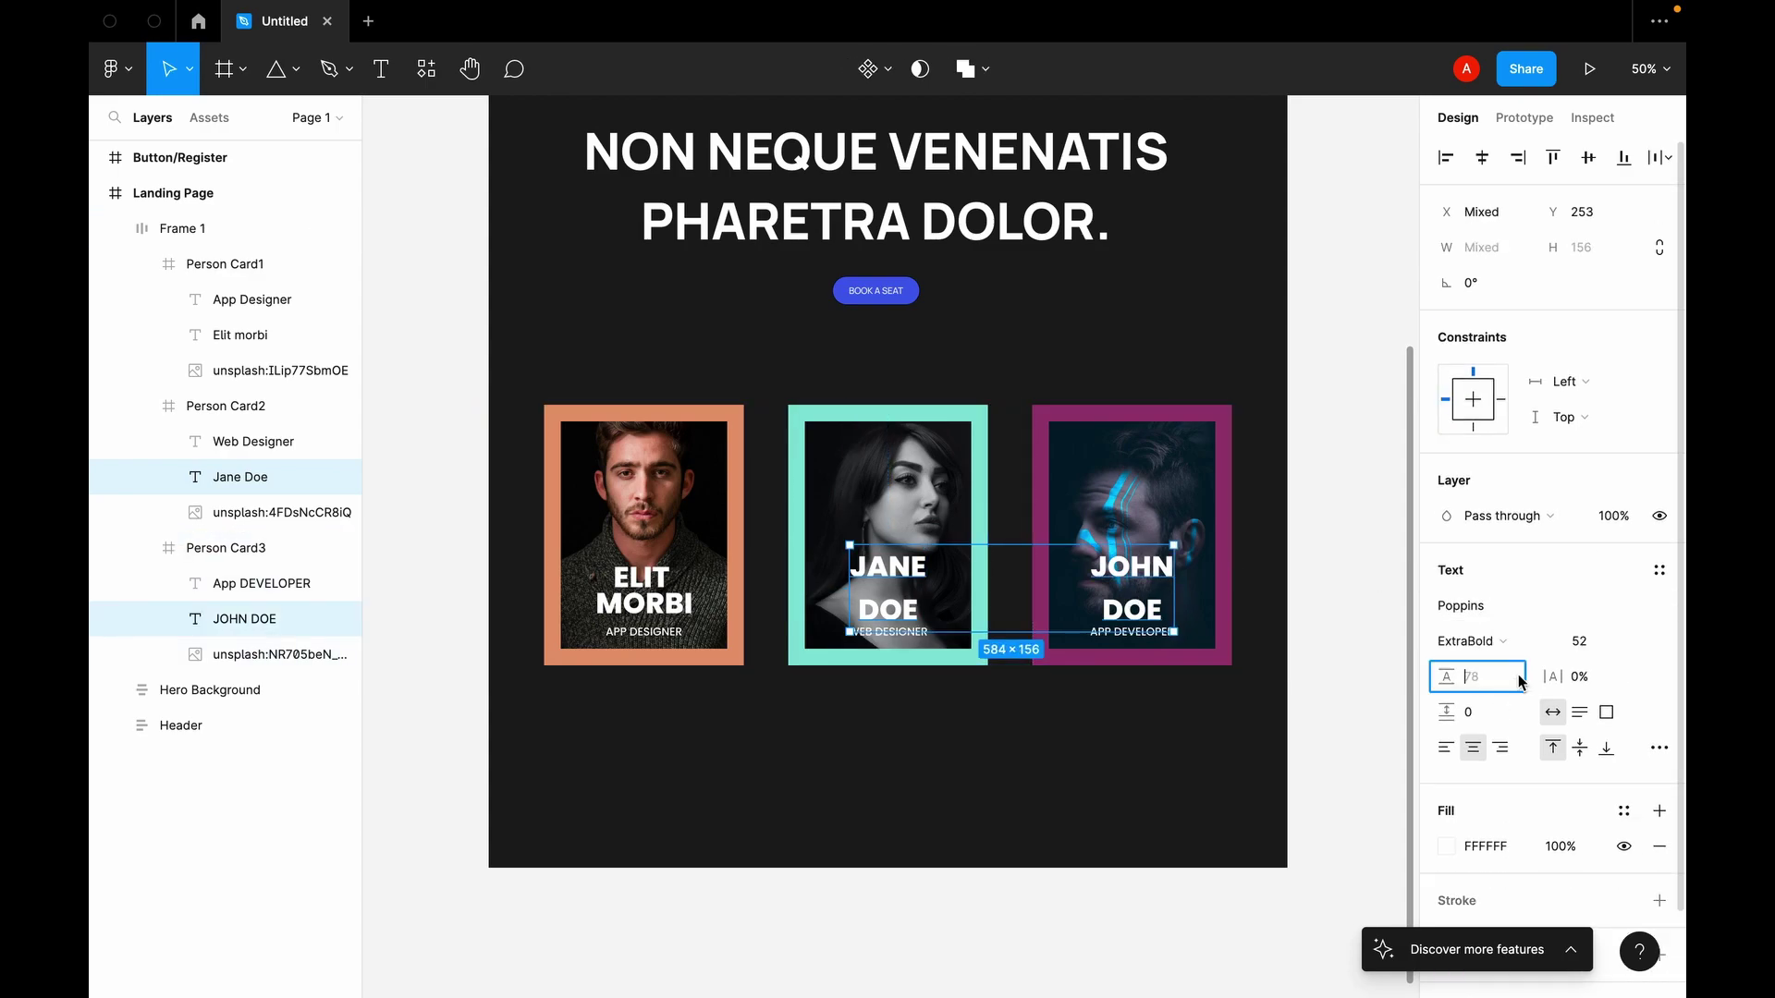
type("90")
key("Return")
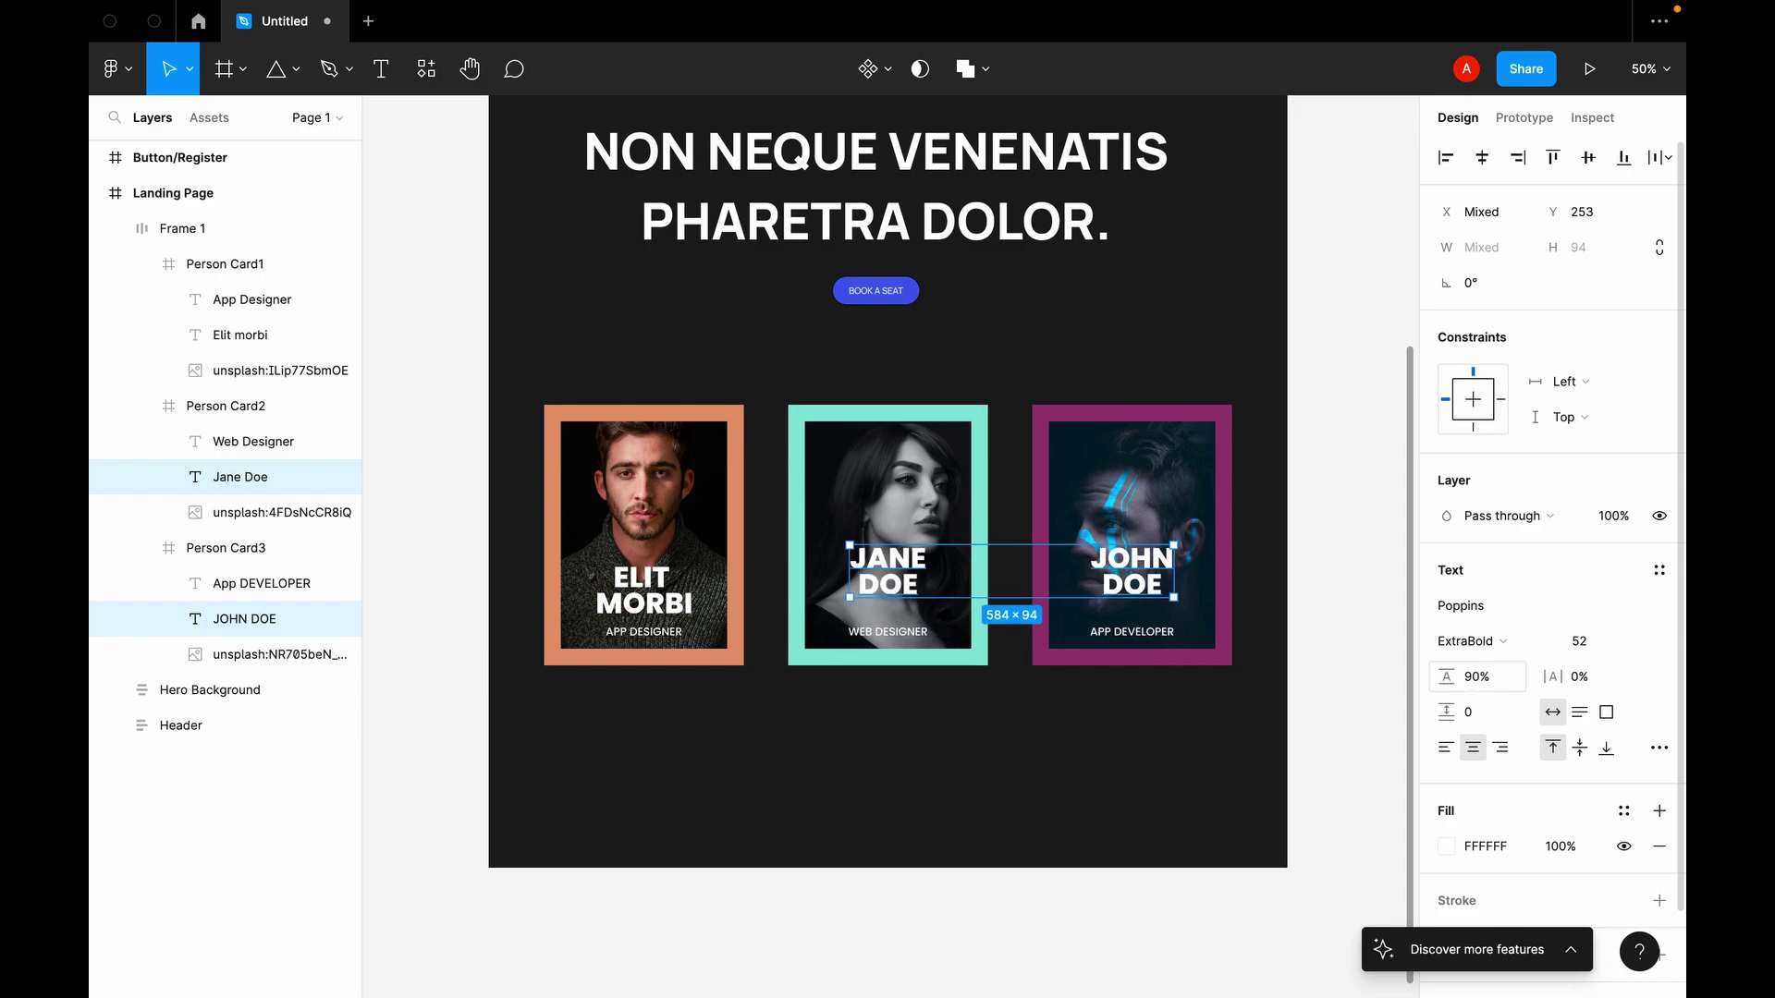
Step: Nudge the names in Person Card2 and Person Card3 down together until they are roughly level with the name in Person Card1
key("Down")
key("Down")
key("Down")
key("Down")
key("Down")
key("Down")
key("Down")
key("Down")
key("Down")
key("Down")
key("Down")
key("Down")
key("Down")
key("Down")
key("Down")
key("Down")
key("Down")
key("Down")
key("Down")
key("Down")
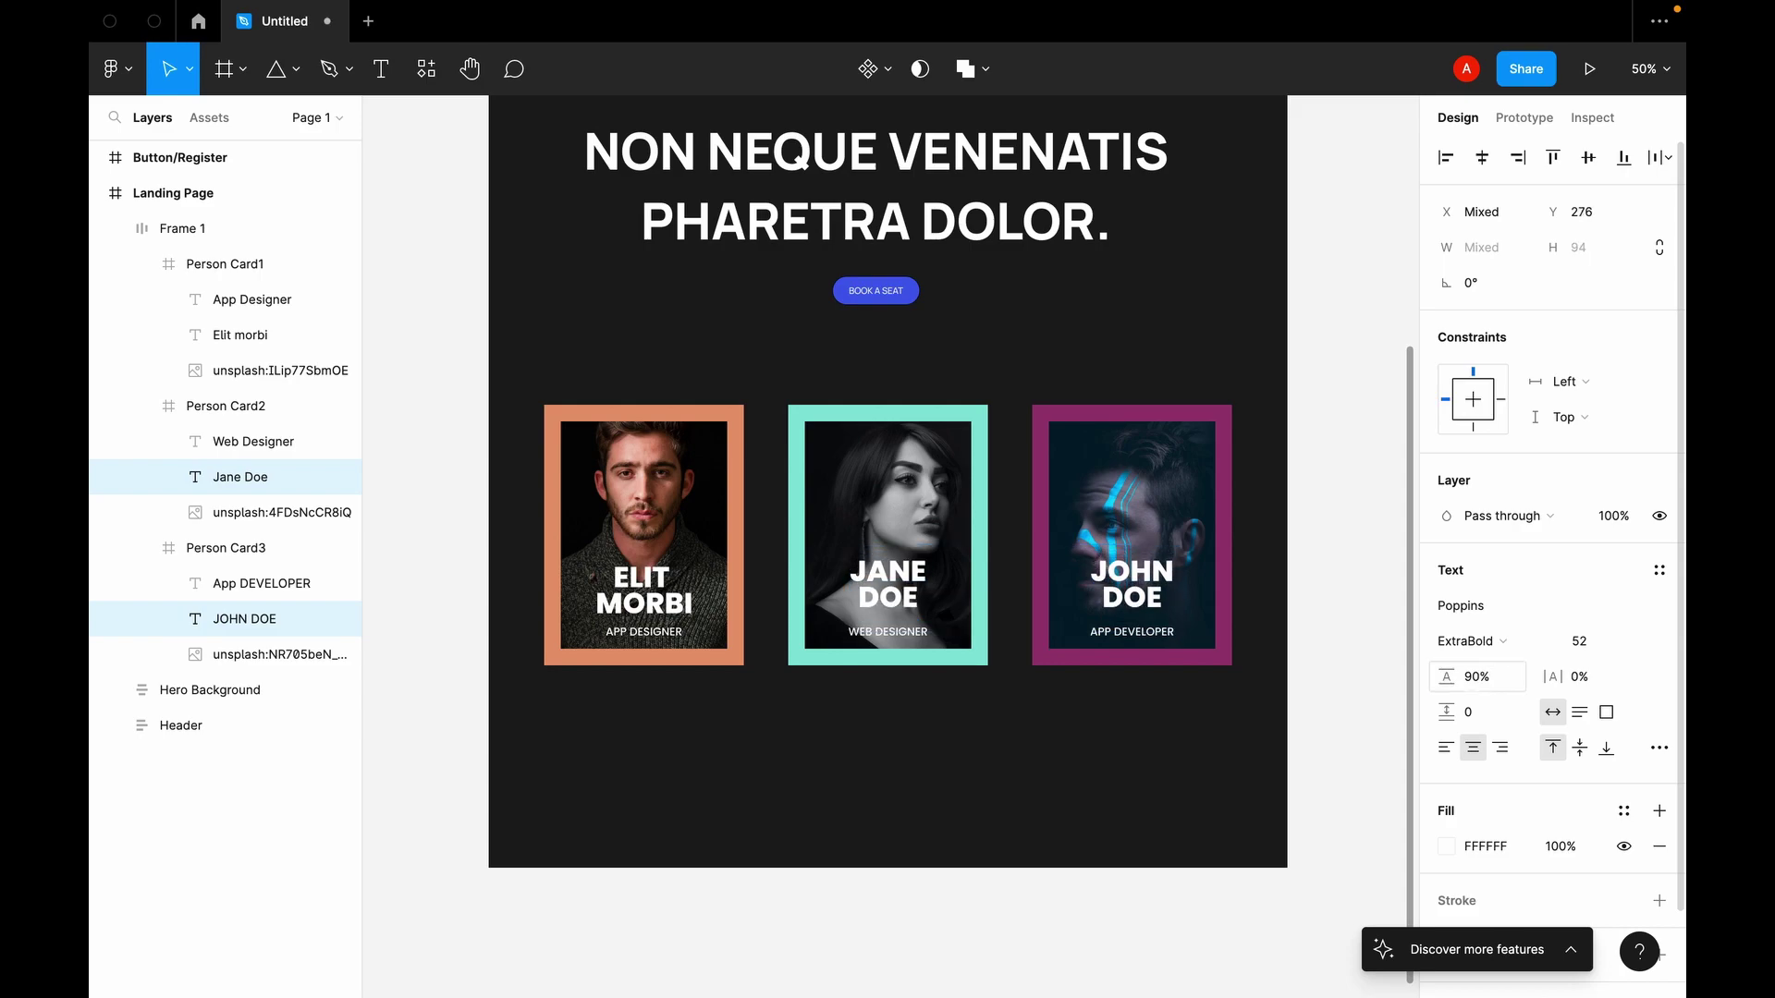
key("Up")
key("Up")
key("Up")
key("Up")
key("Up")
key("Up")
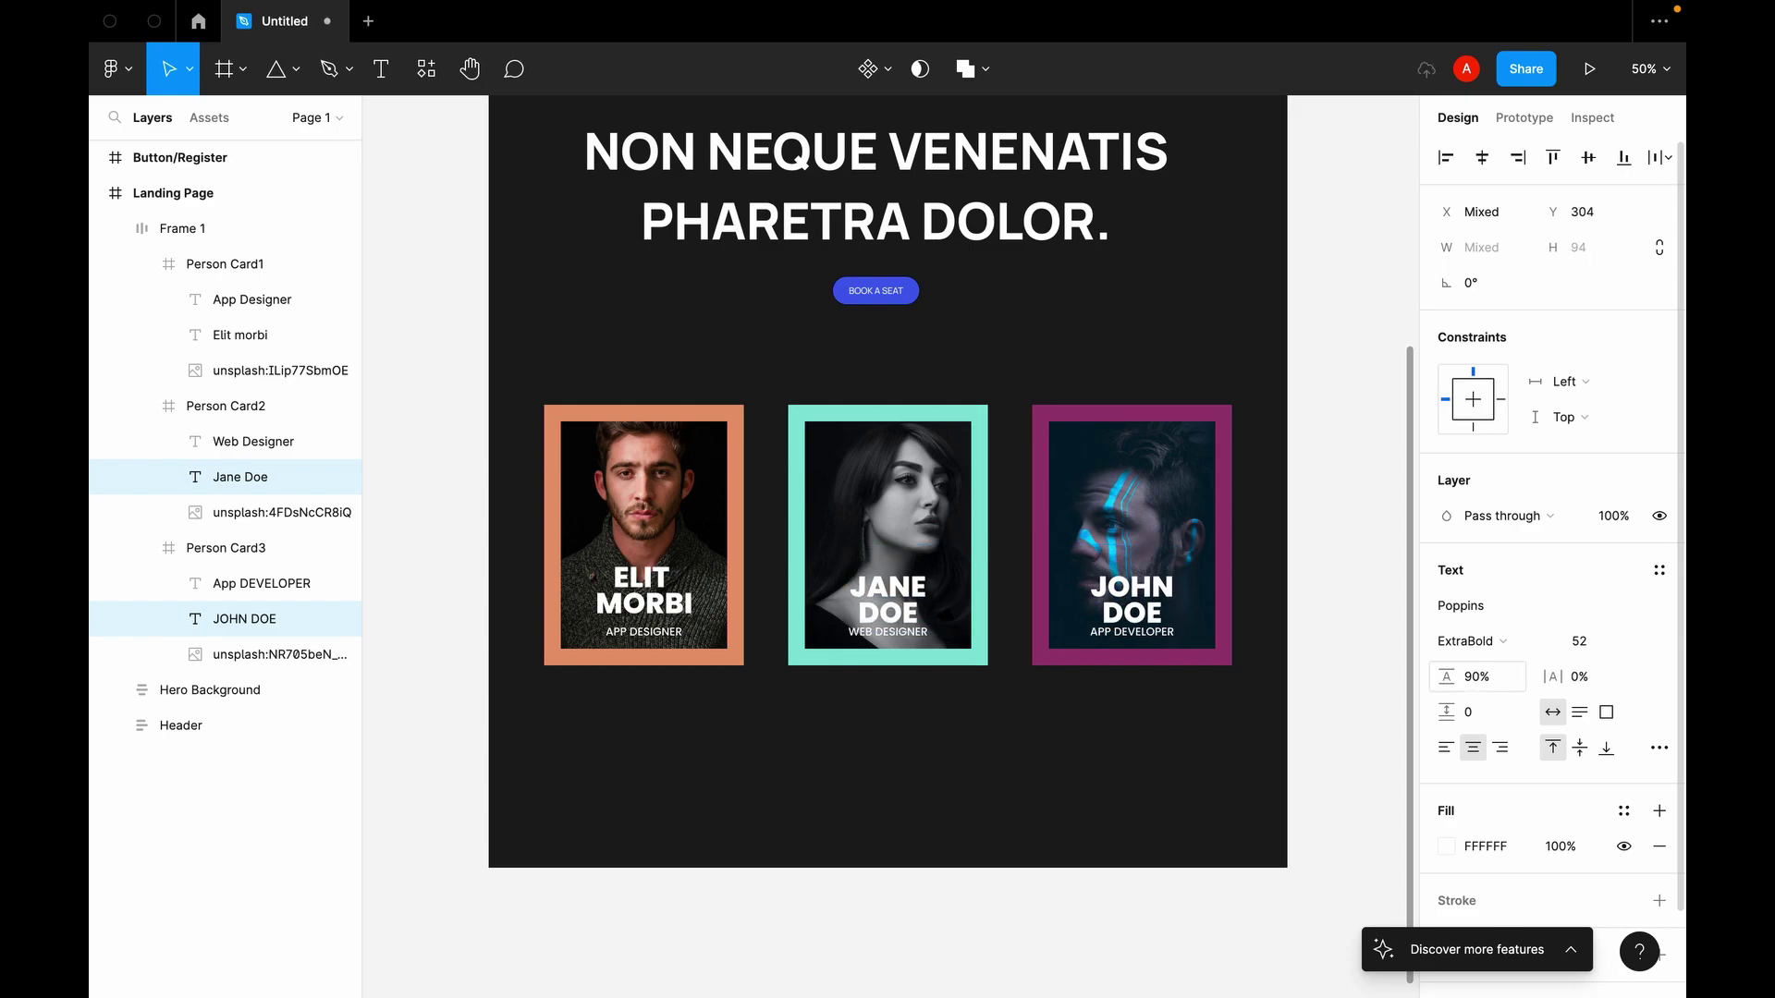
left_click(1311, 773)
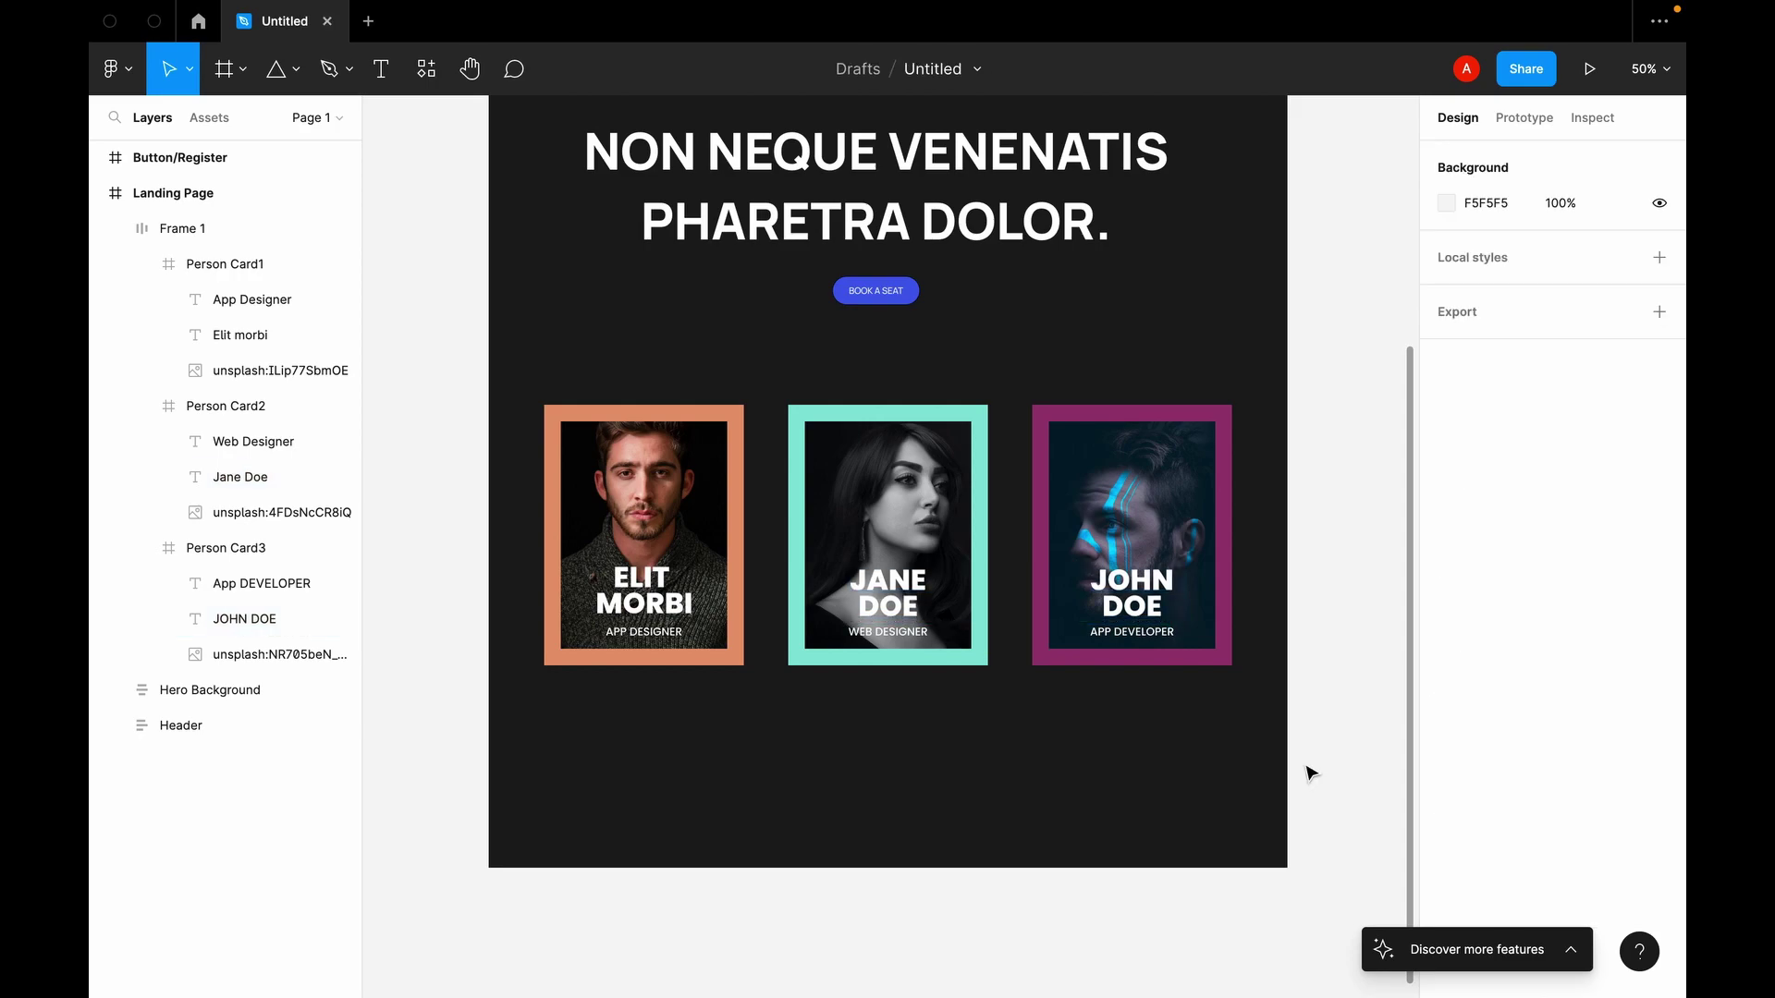
Step: Extend the Landing Page frame downward to a height of about 2528, leaving empty space below the Person Cards
scroll(1311, 772, "up", 3)
scroll(1311, 773, "down", 4)
scroll(1311, 773, "up", 1)
scroll(1311, 773, "up", 3)
left_click(558, 217)
scroll(851, 415, "down", 6)
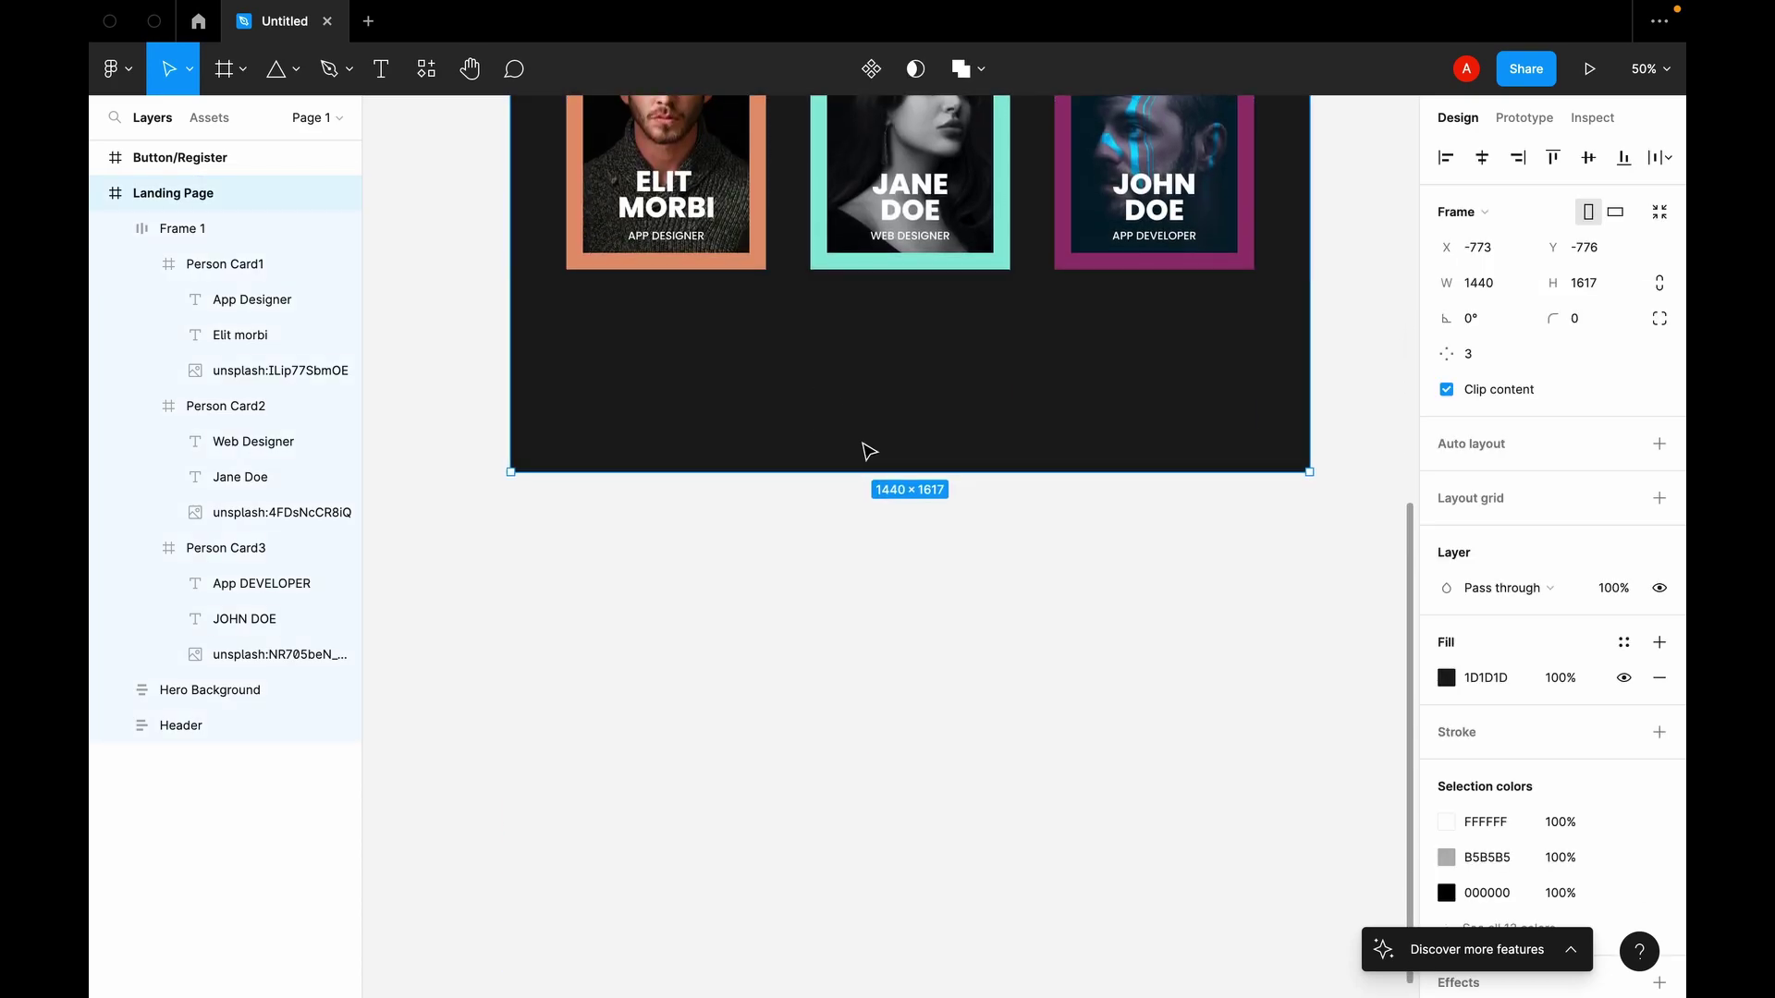
left_click_drag(873, 474, 874, 976)
scroll(952, 592, "up", 5)
scroll(952, 592, "down", 5)
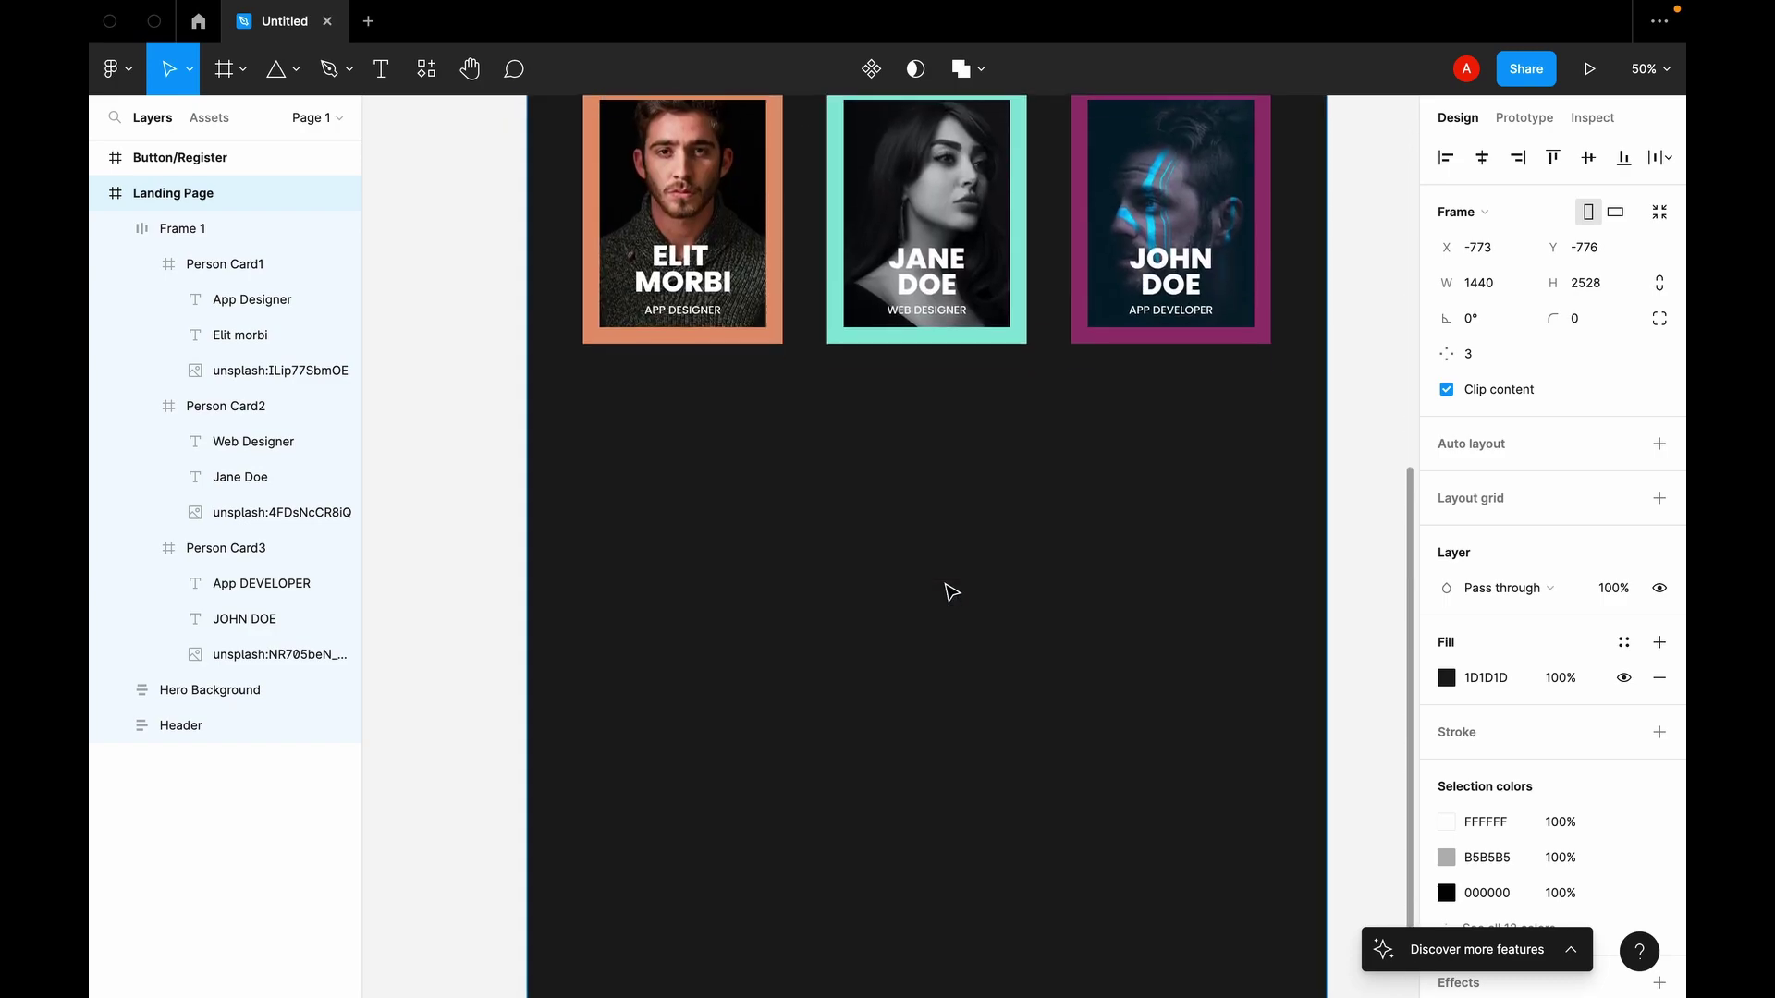
Step: Look over the Landing Page from the header and hero section to the empty area below the Person Cards
scroll(952, 591, "up", 4)
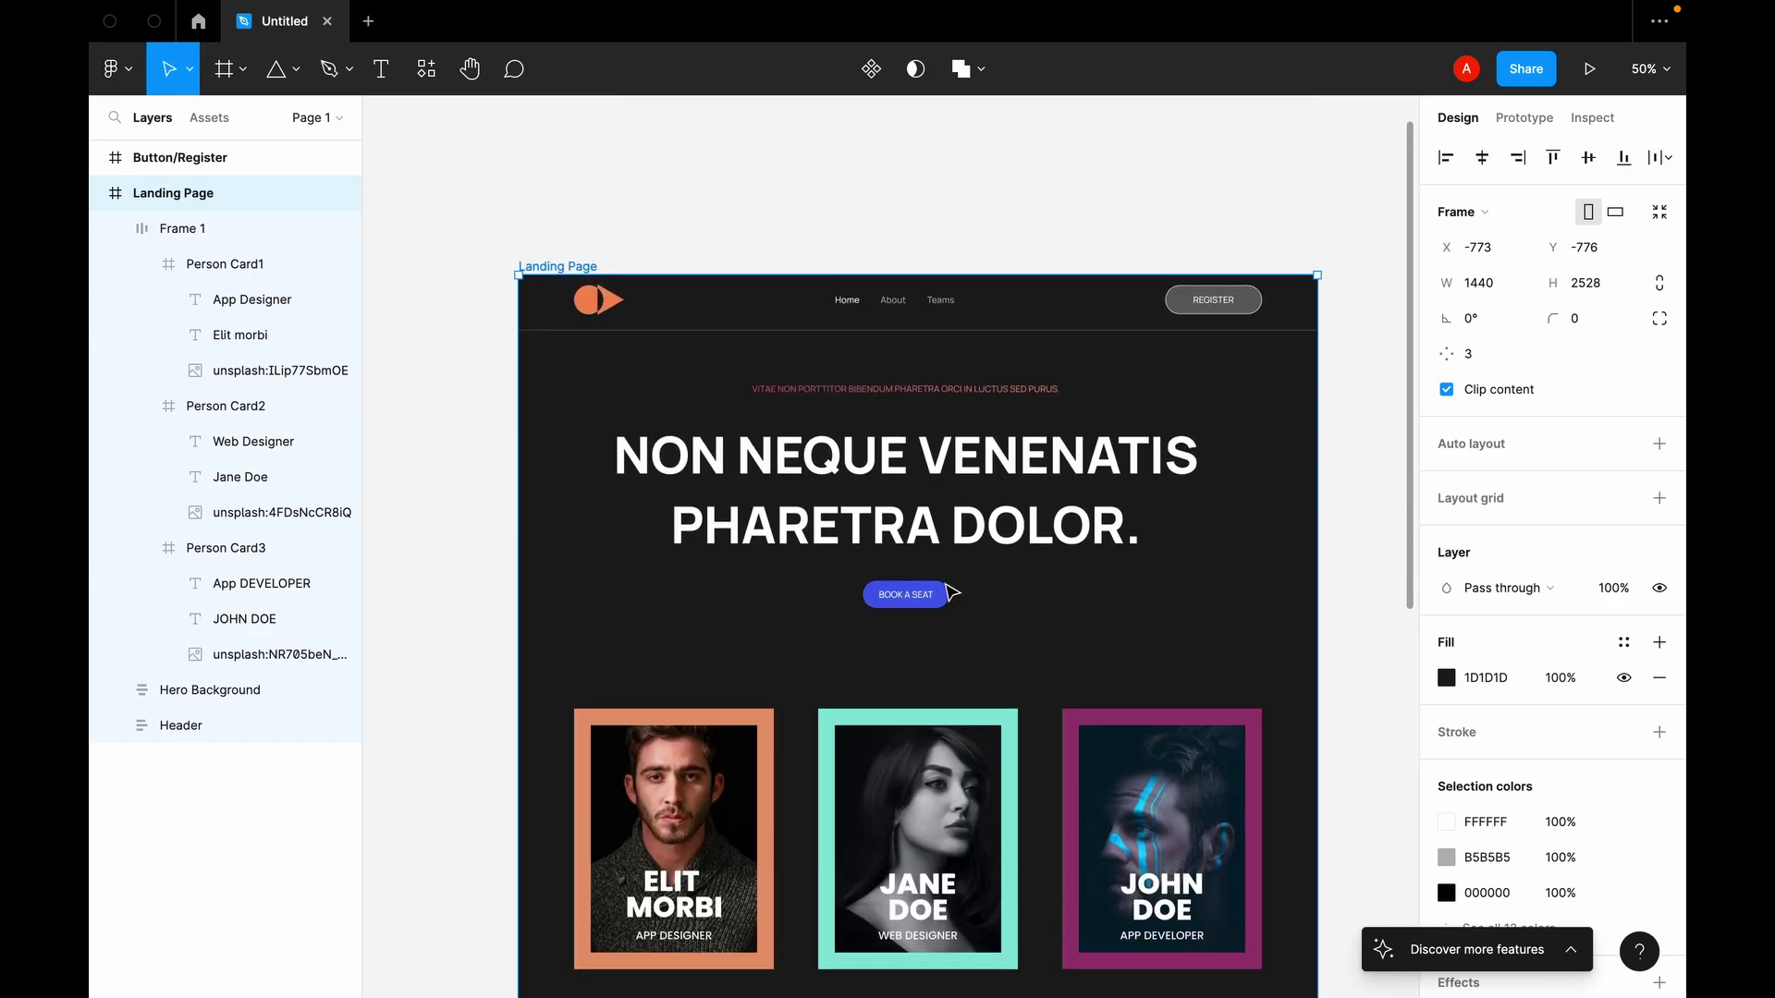
scroll(952, 592, "down", 2)
scroll(953, 592, "up", 4)
scroll(953, 591, "left", 1)
scroll(953, 592, "right", 2)
scroll(952, 591, "down", 1)
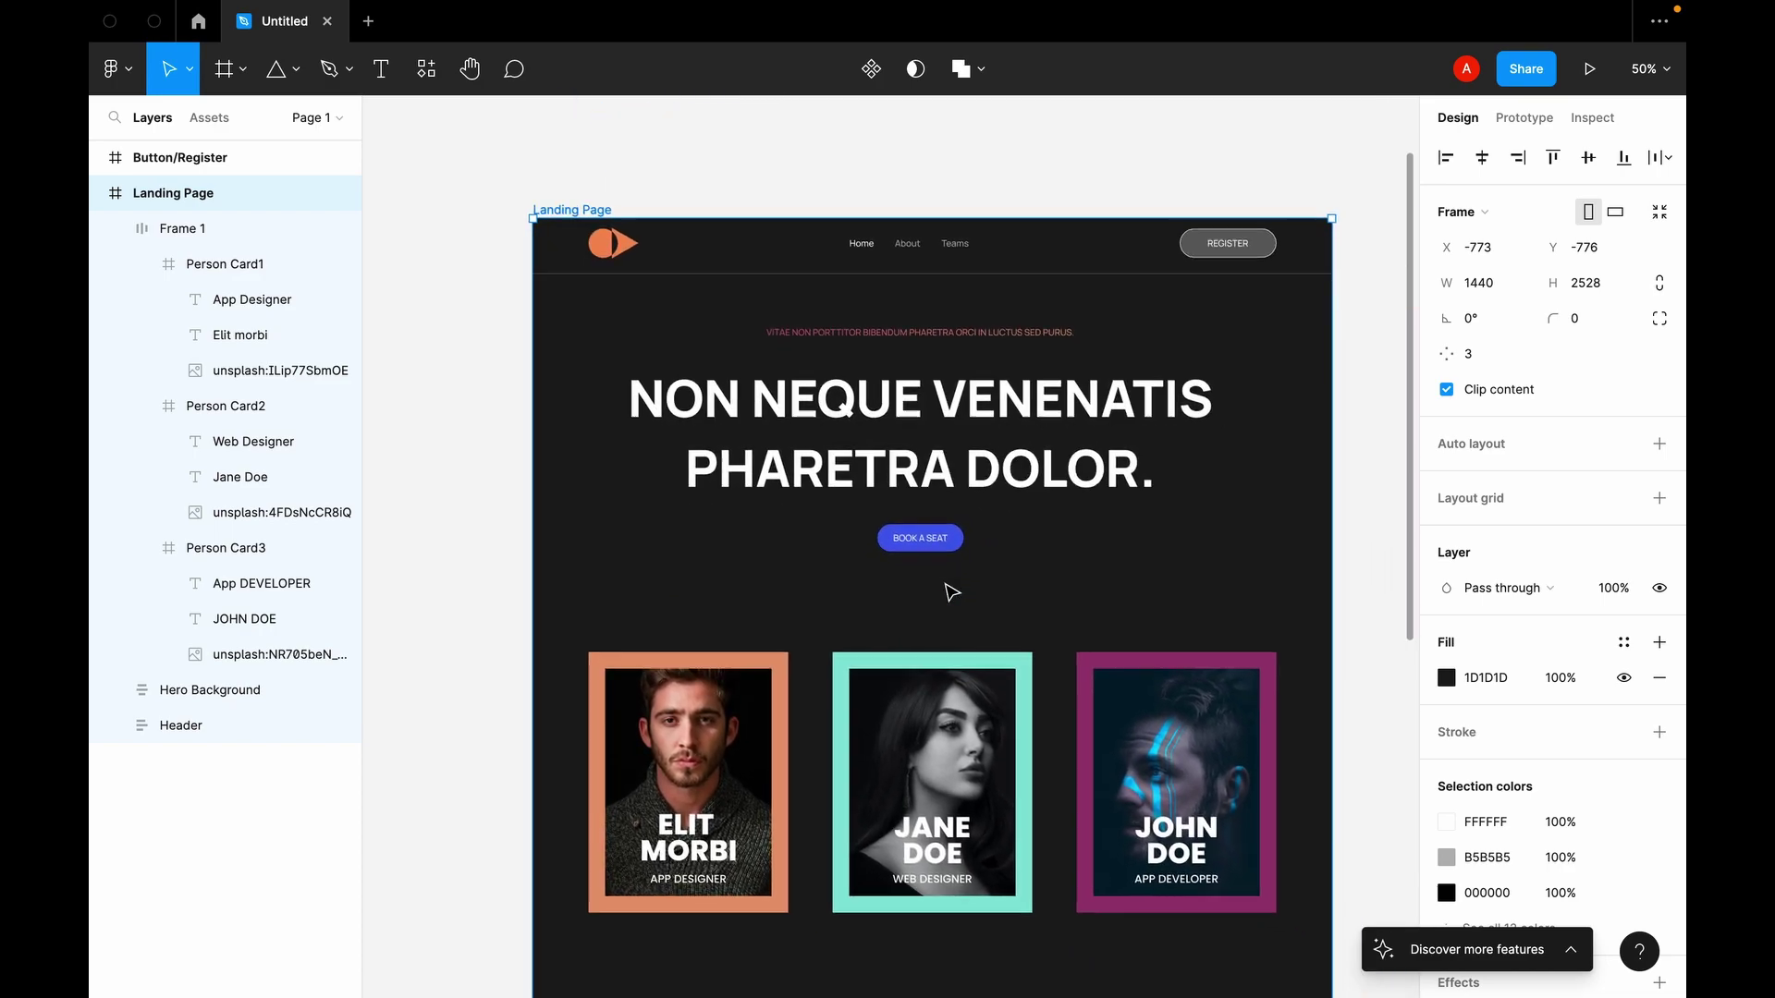
scroll(948, 590, "down", 1)
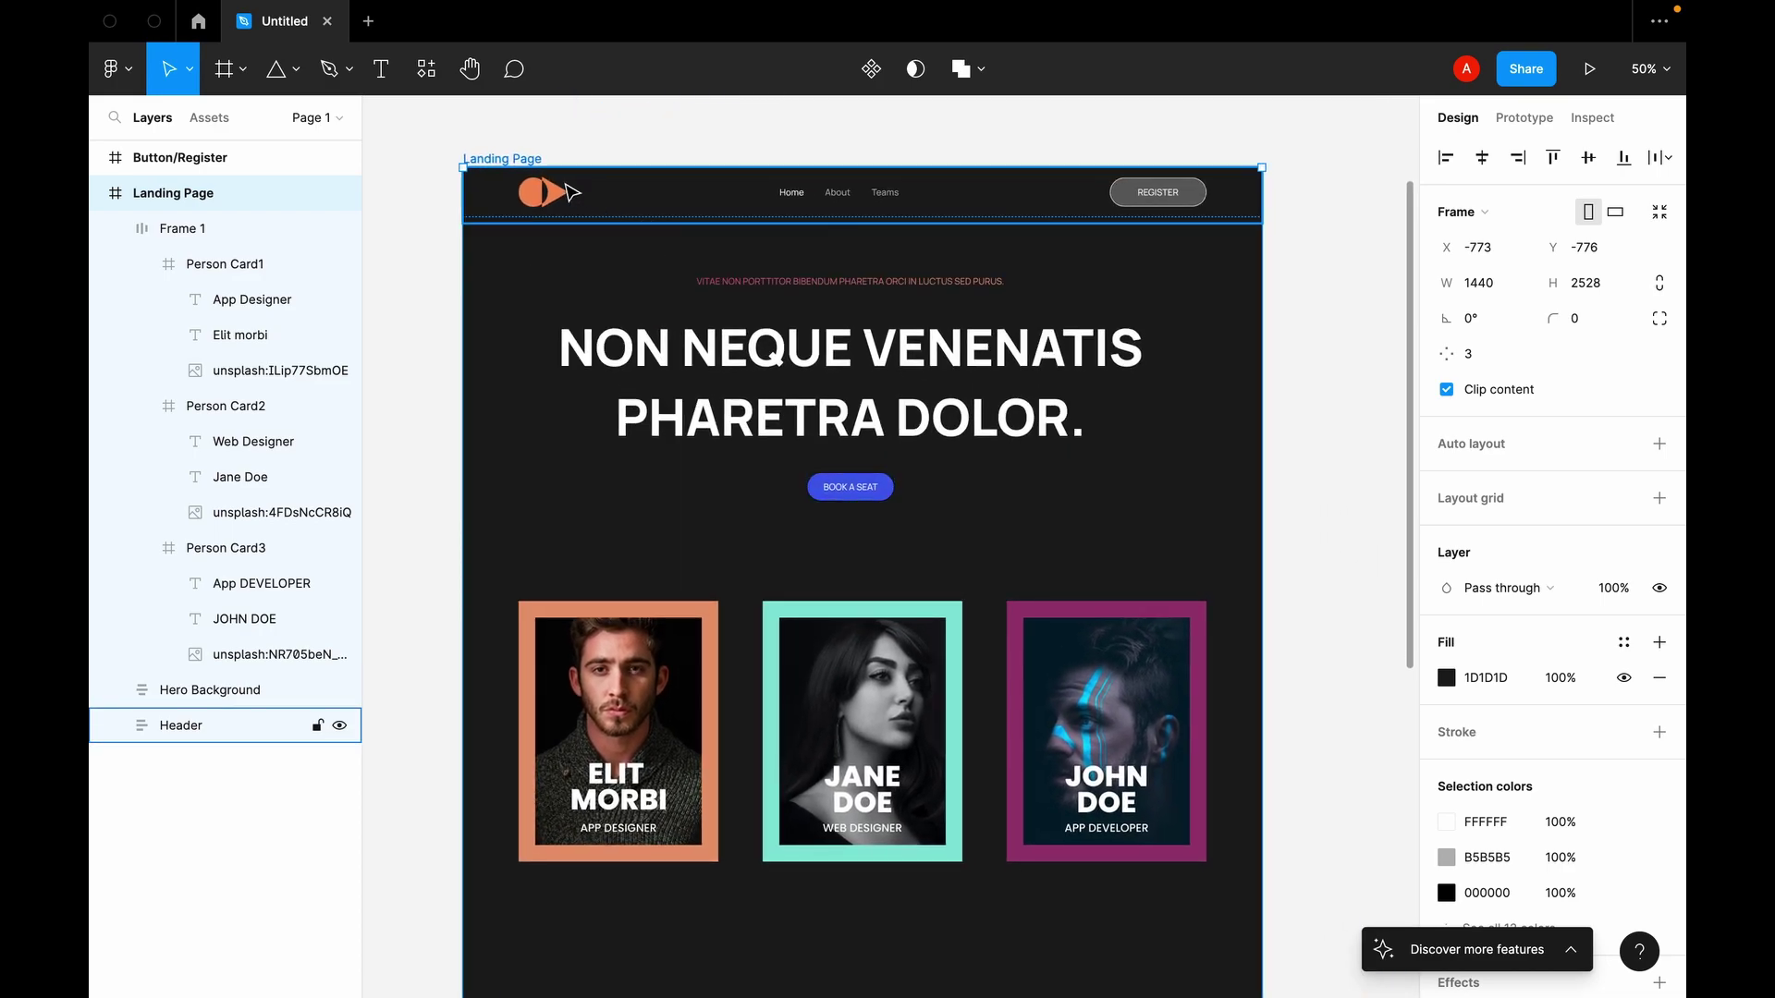
scroll(698, 587, "down", 4)
scroll(693, 594, "left", 1)
scroll(694, 593, "down", 2)
scroll(694, 593, "left", 1)
scroll(695, 593, "right", 1)
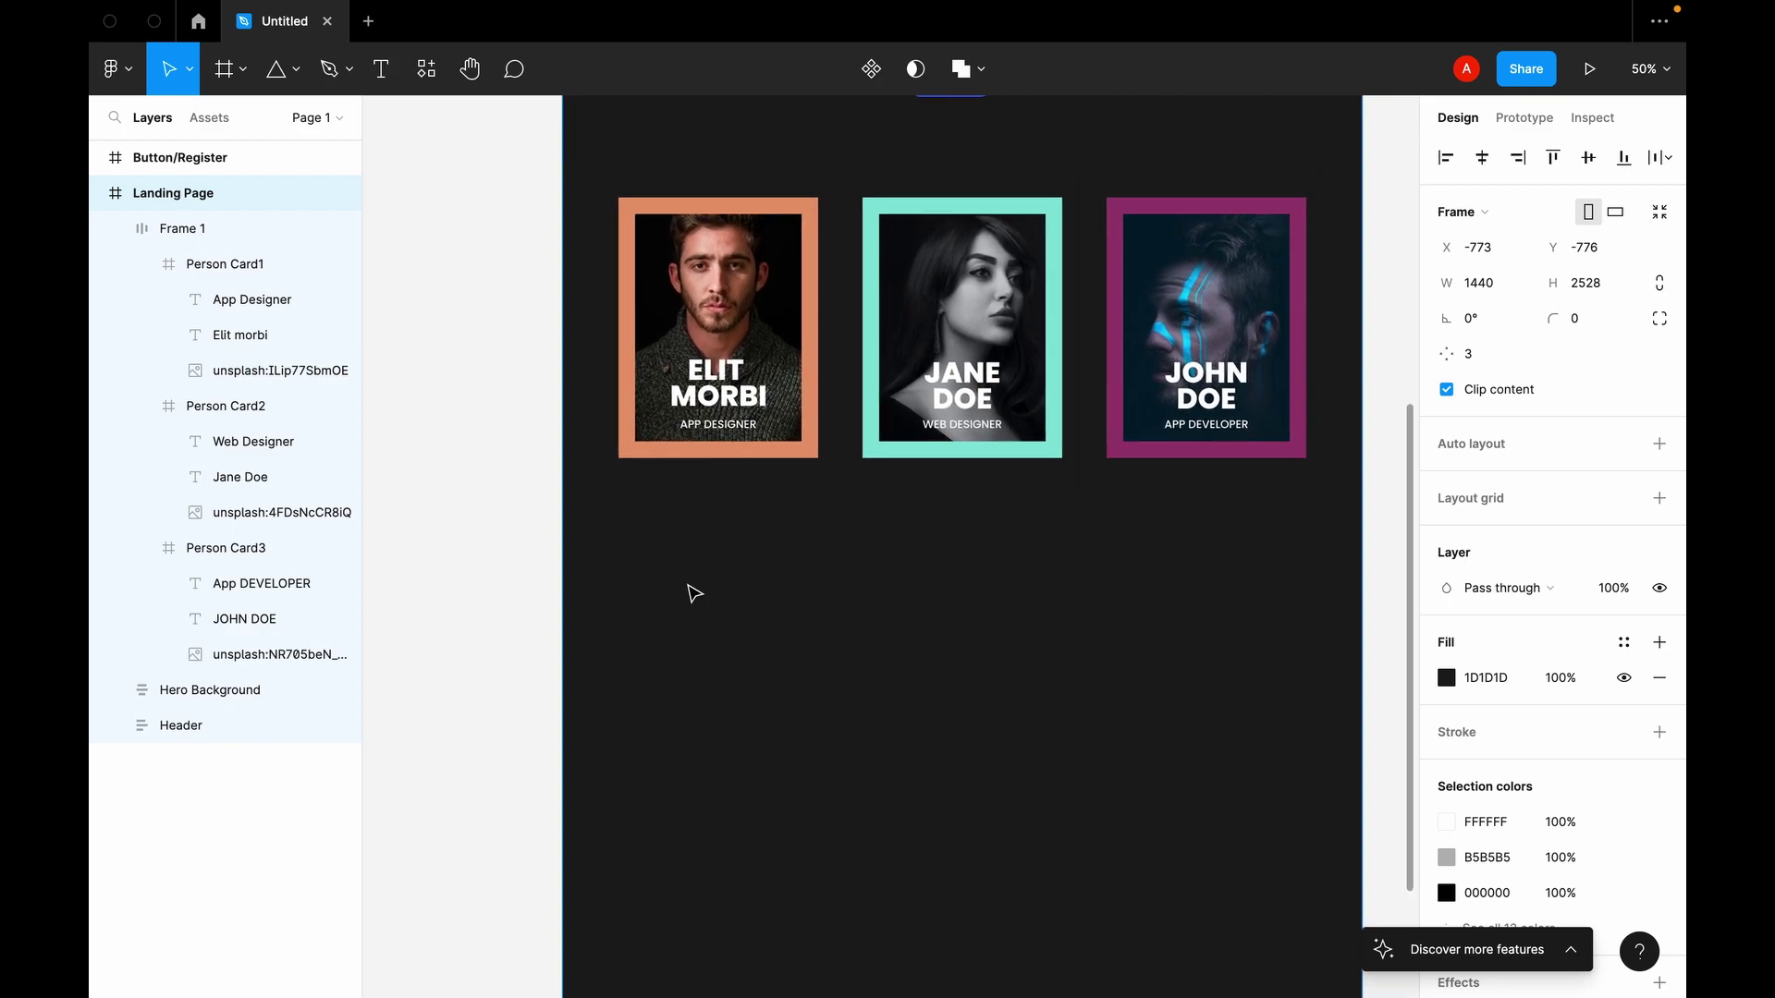
Step: Add a text layer reading "EVENTS" on the empty canvas beside the Landing Page
scroll(694, 592, "up", 5)
scroll(694, 593, "left", 2)
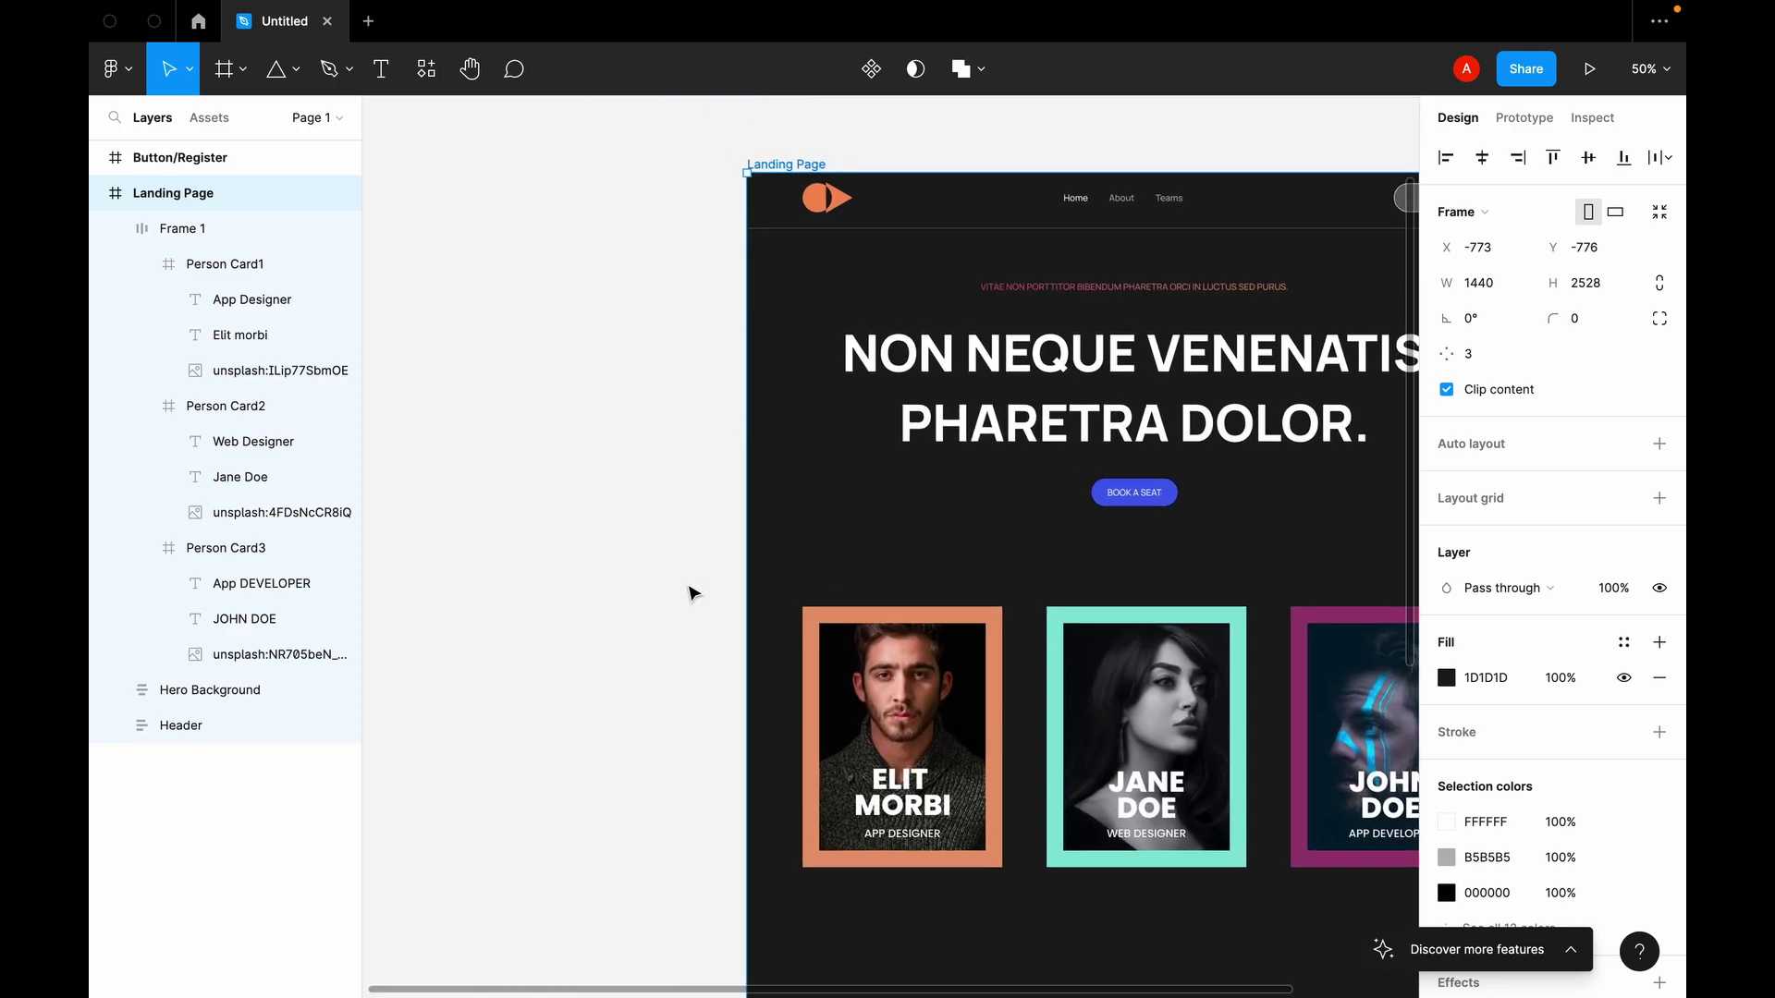
scroll(694, 592, "up", 2)
scroll(694, 593, "down", 2)
scroll(694, 593, "left", 2)
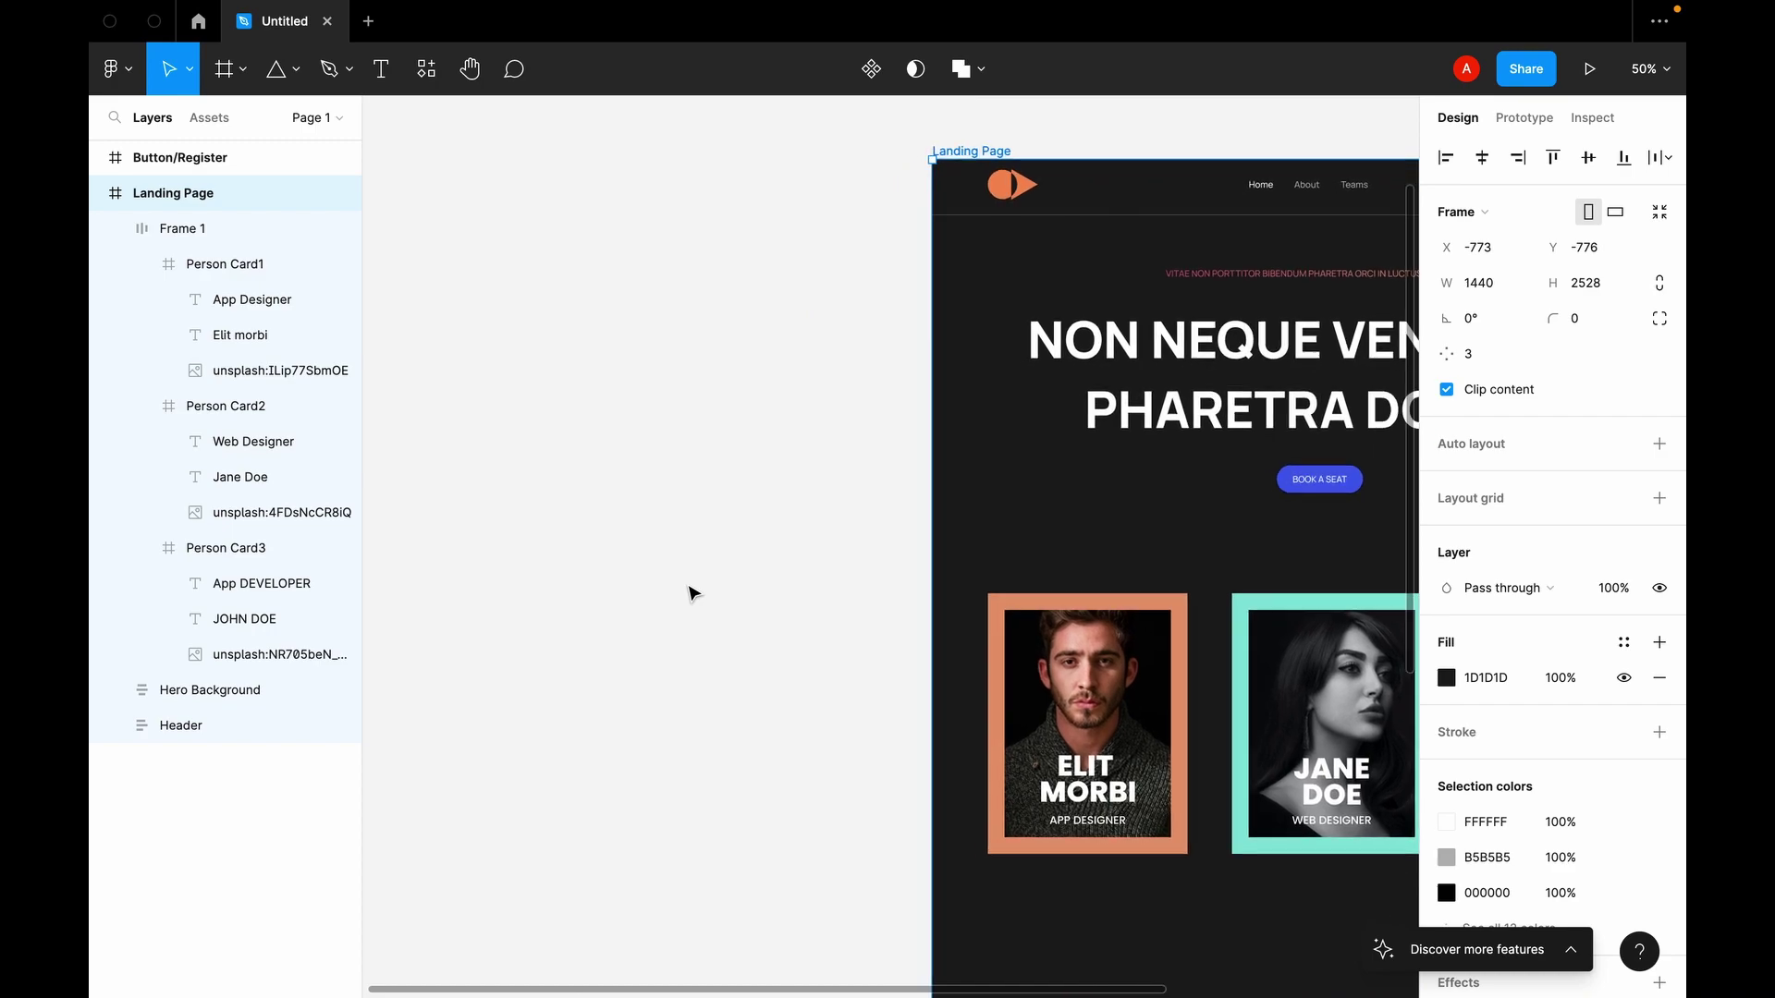
scroll(695, 592, "up", 1)
scroll(694, 593, "left", 1)
scroll(607, 610, "up", 2)
scroll(606, 610, "left", 3)
scroll(607, 611, "up", 2)
key("t")
left_click(746, 244)
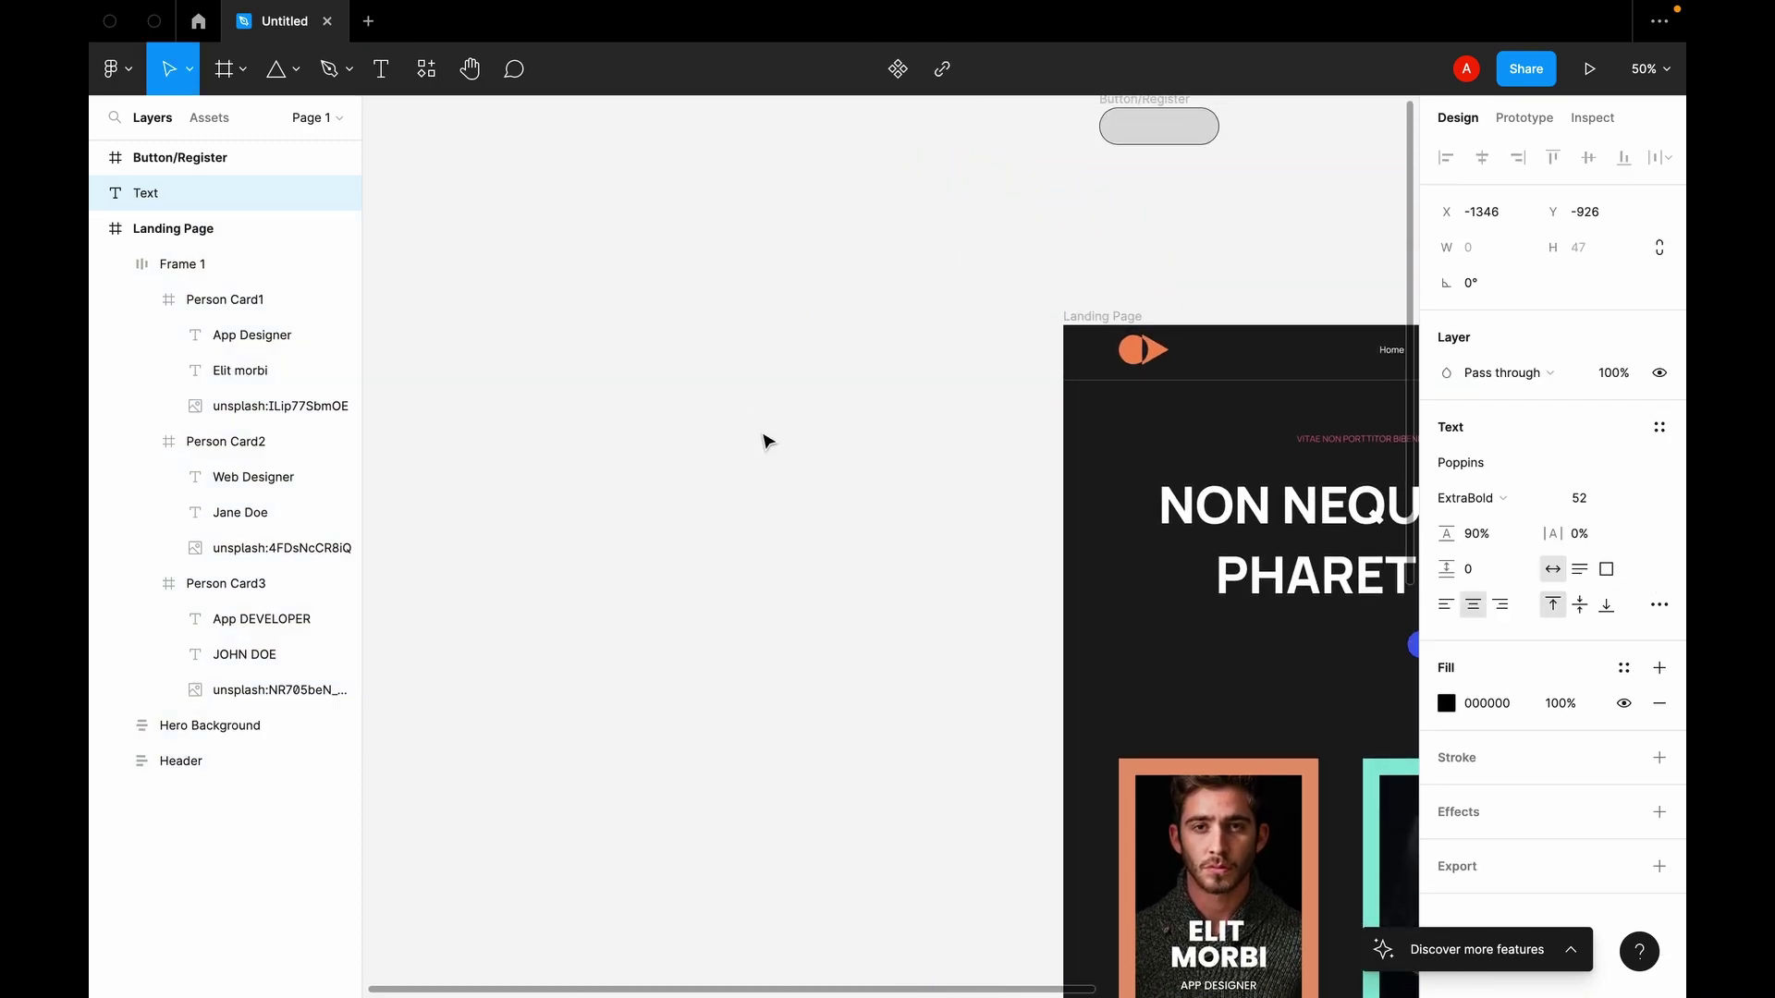
type("EVENTS")
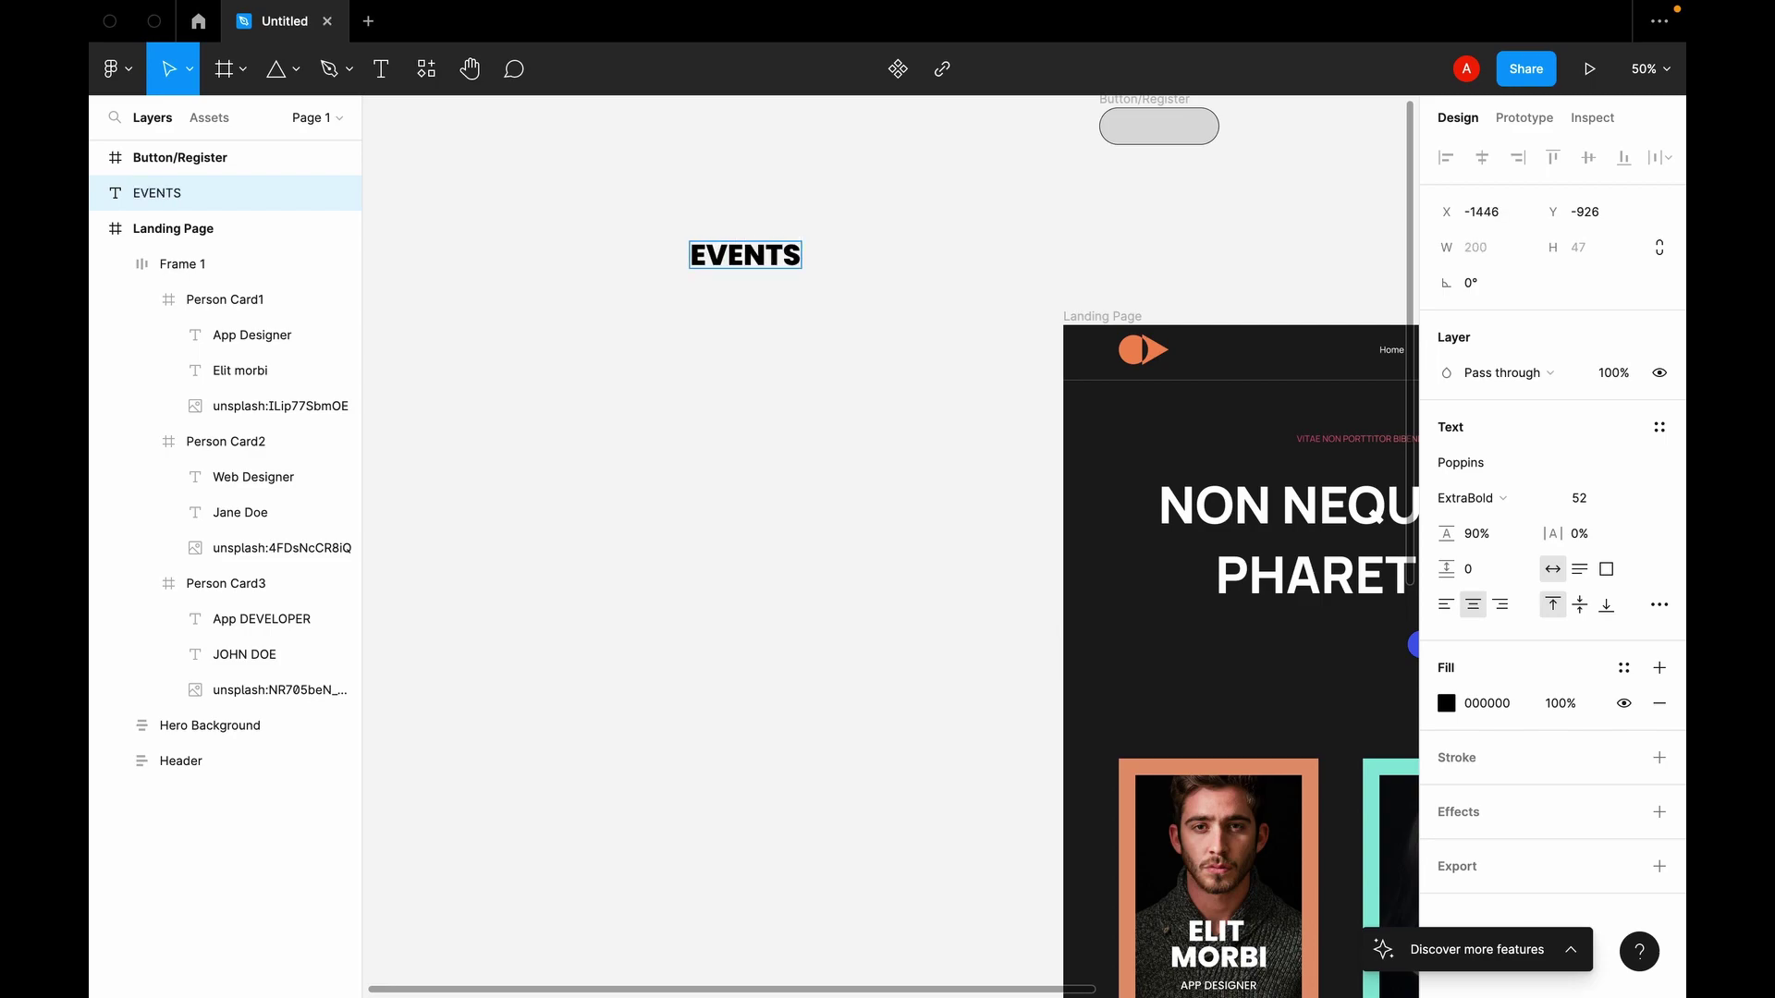
right_click(776, 259)
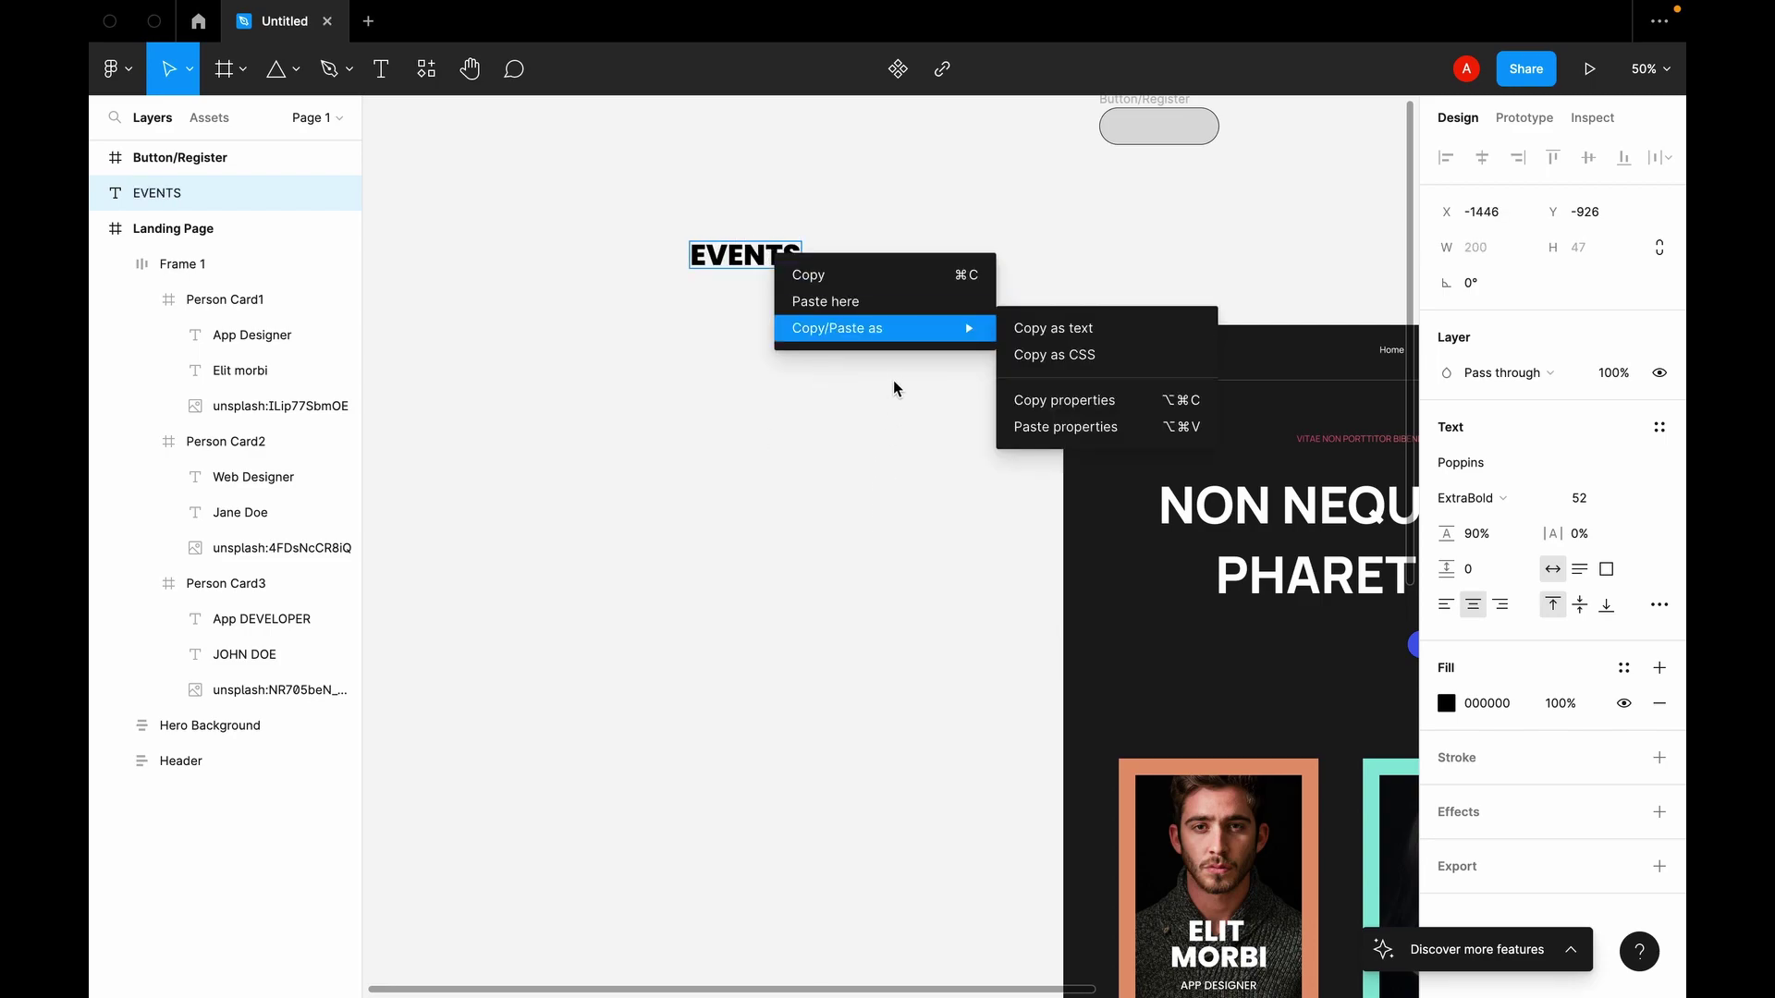
key("Escape")
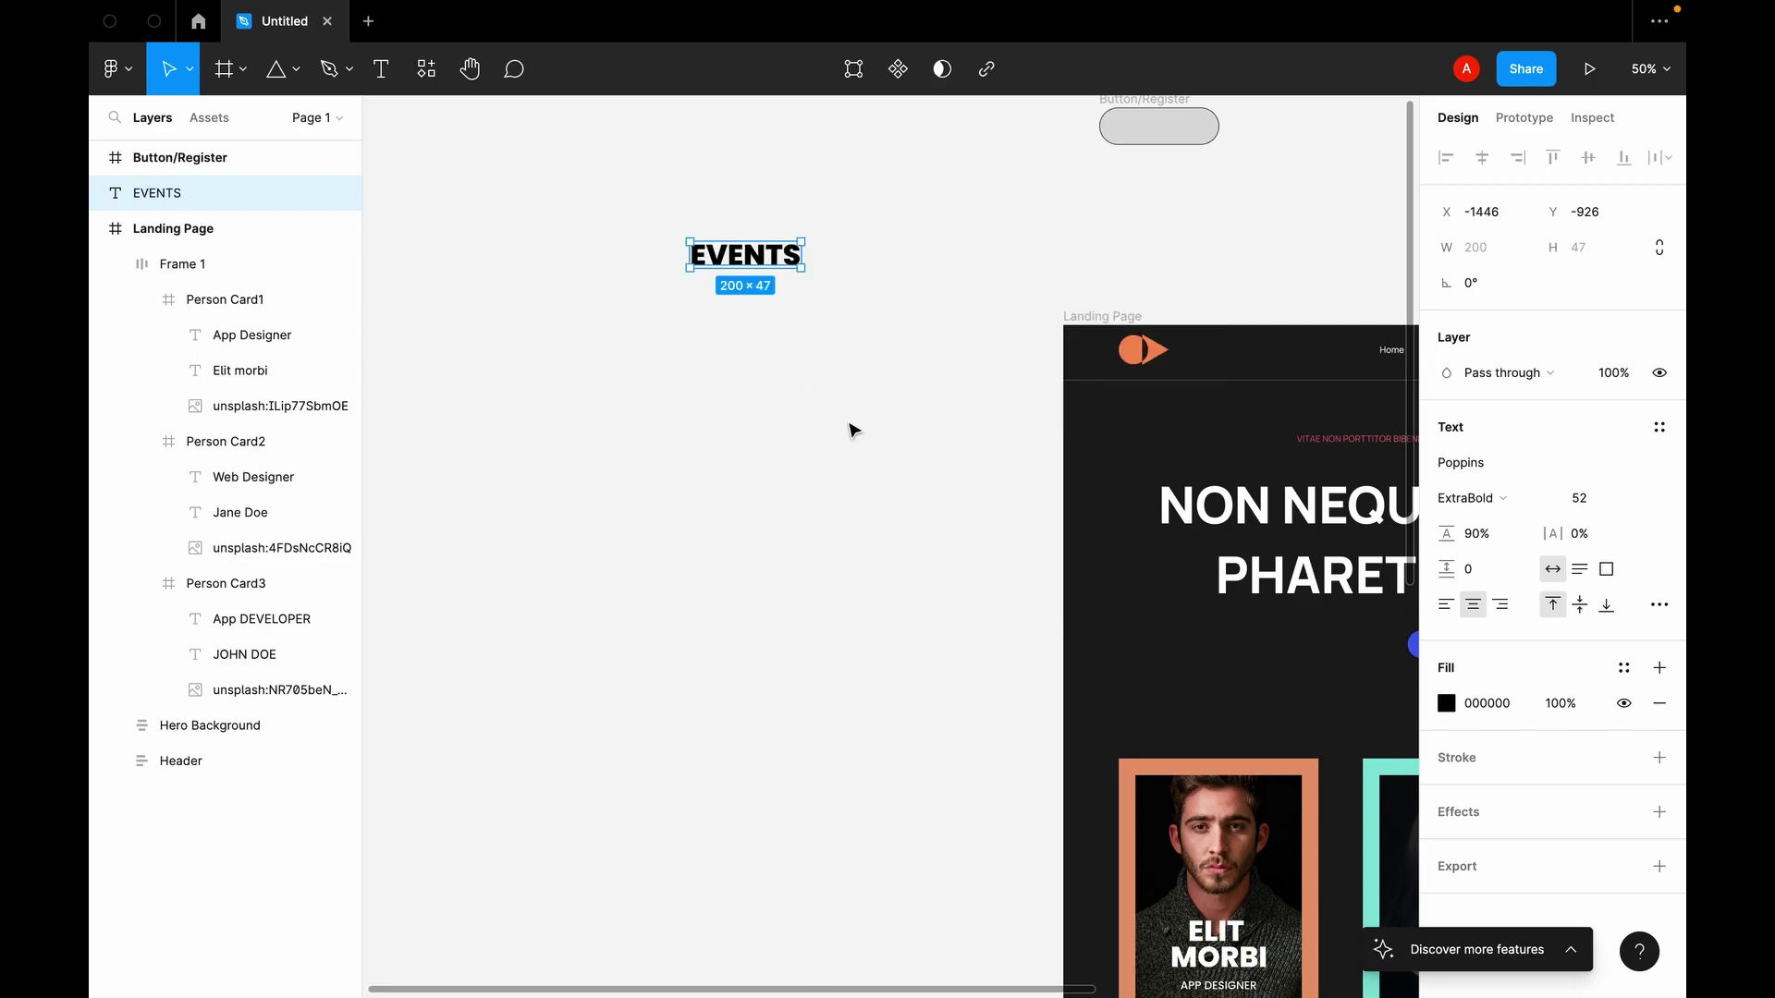
Step: Replace the EVENTS text with three placeholder words generated by the Lorem Ipsum plugin
right_click(774, 274)
mouse_move(869, 684)
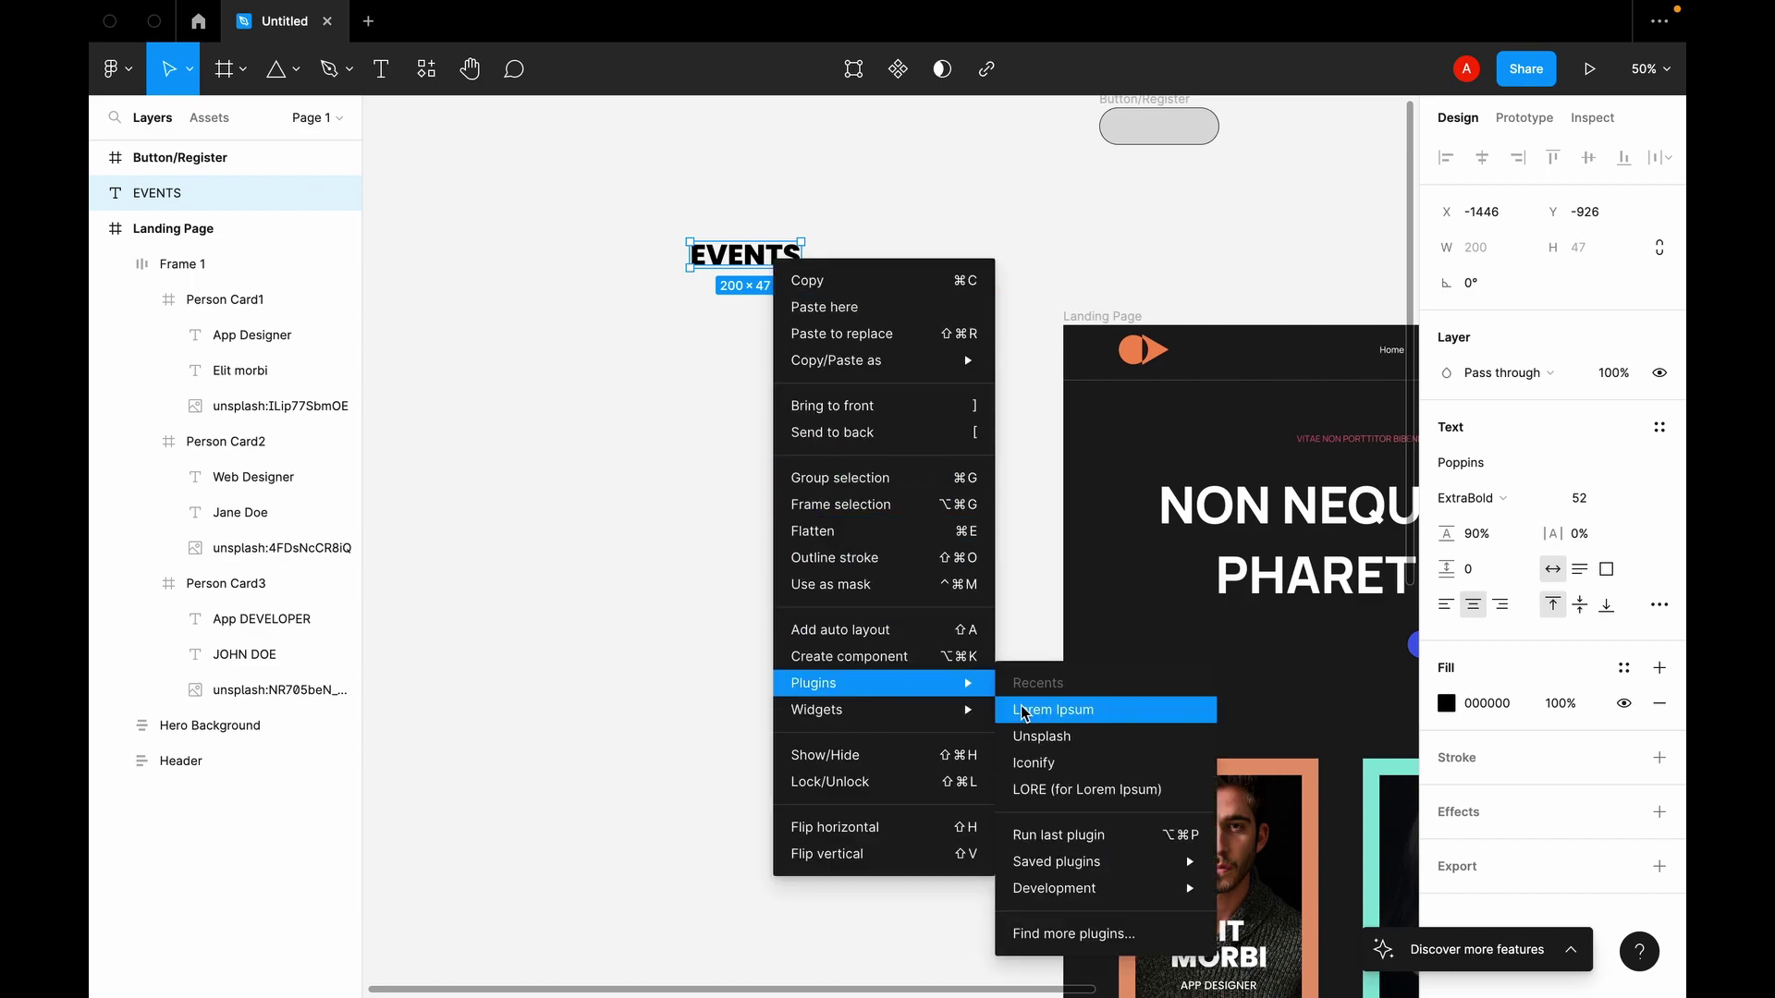
left_click(1095, 724)
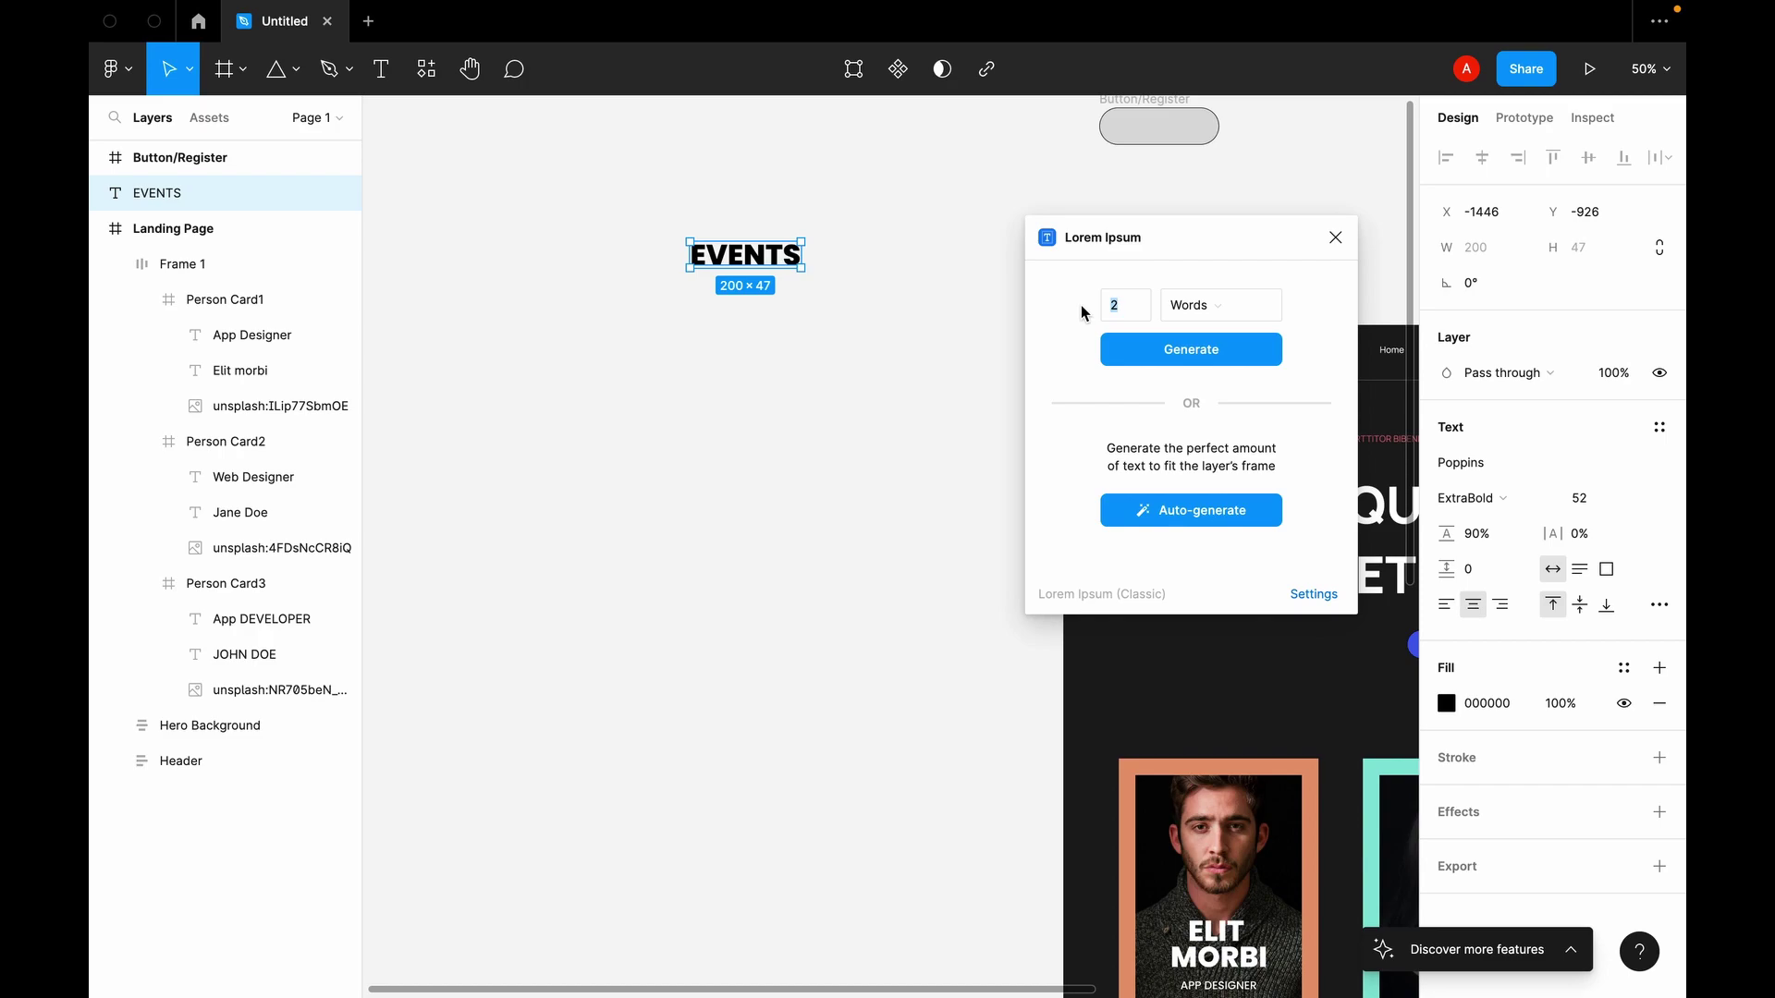
left_click(1191, 349)
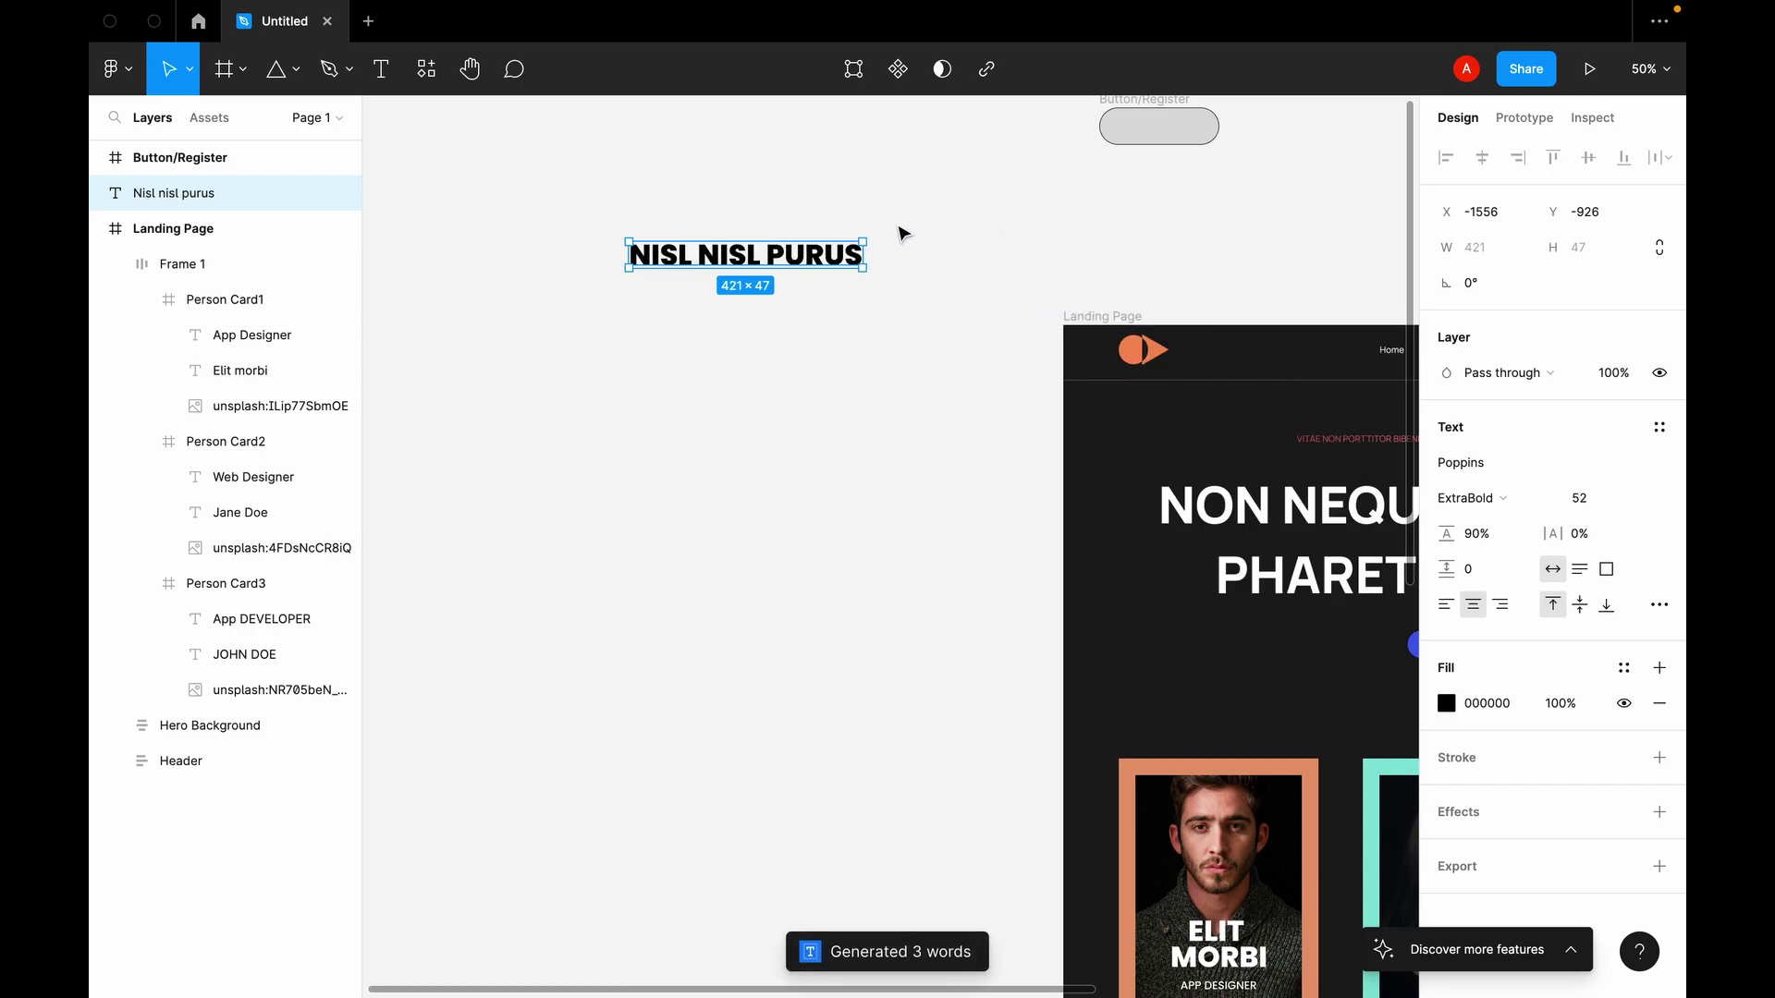
Step: Duplicate the generated placeholder text and place the copy about 196 px straight below the original
key("ctrl+d")
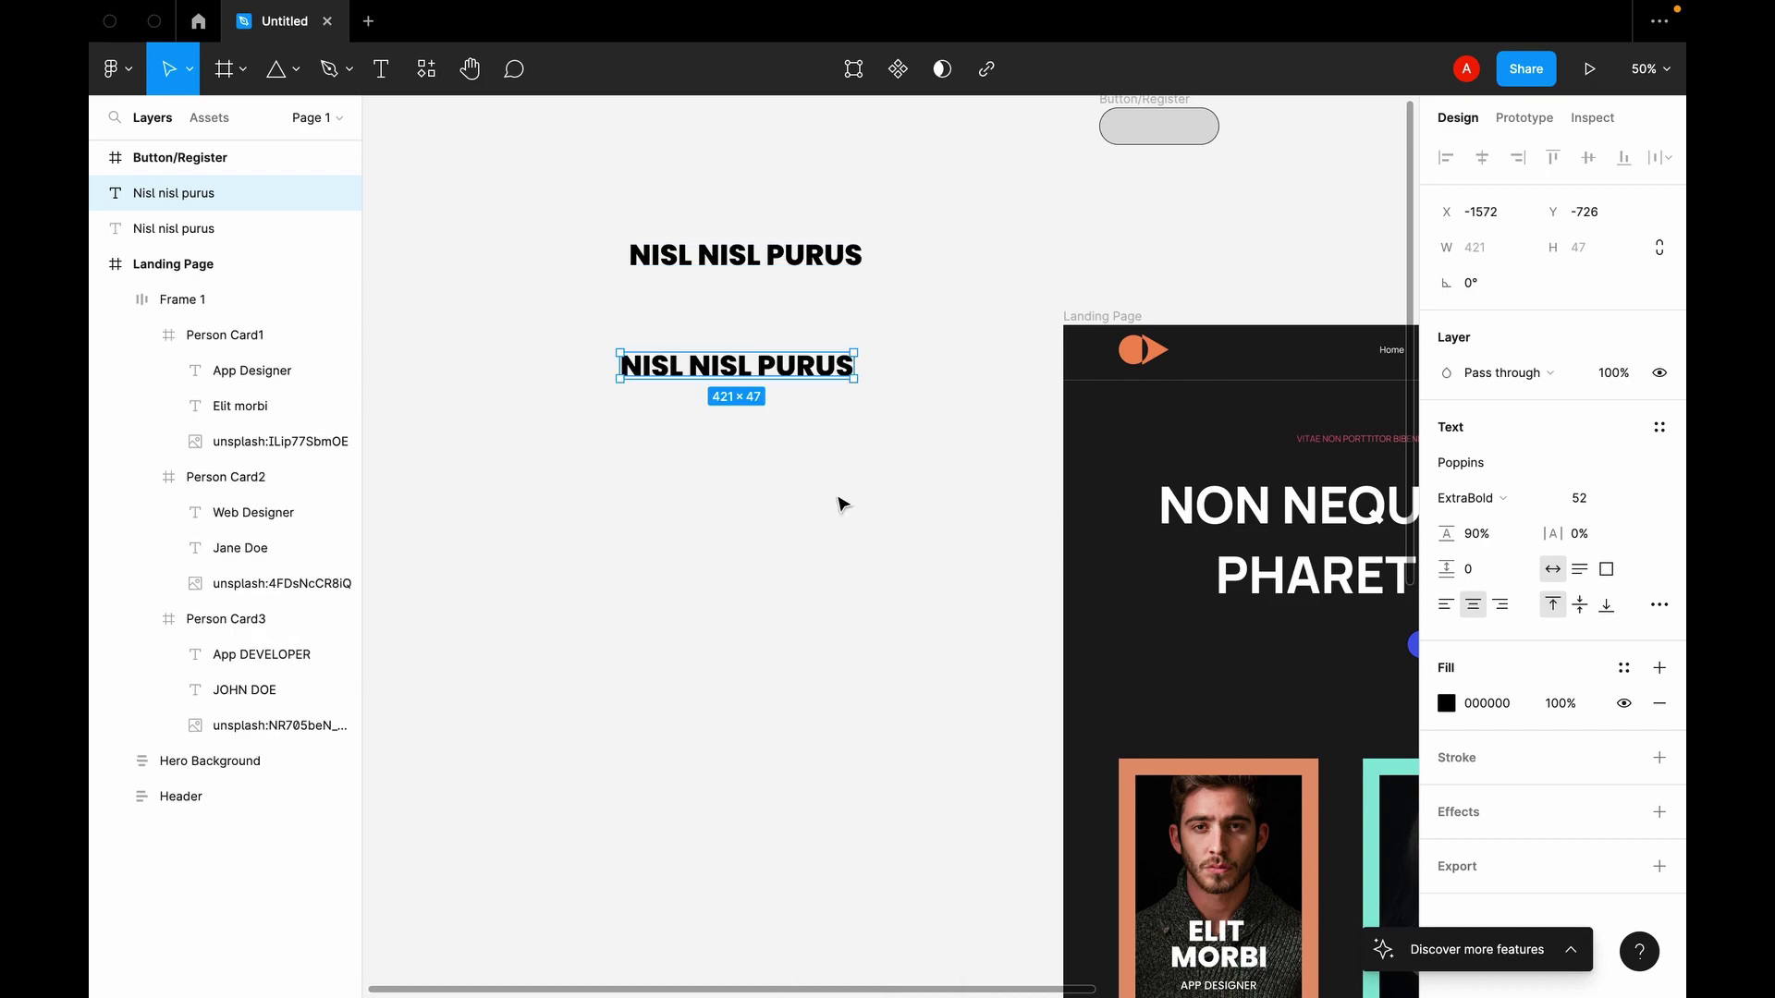
key("Delete")
left_click(793, 265)
left_click_drag(793, 265, 793, 370)
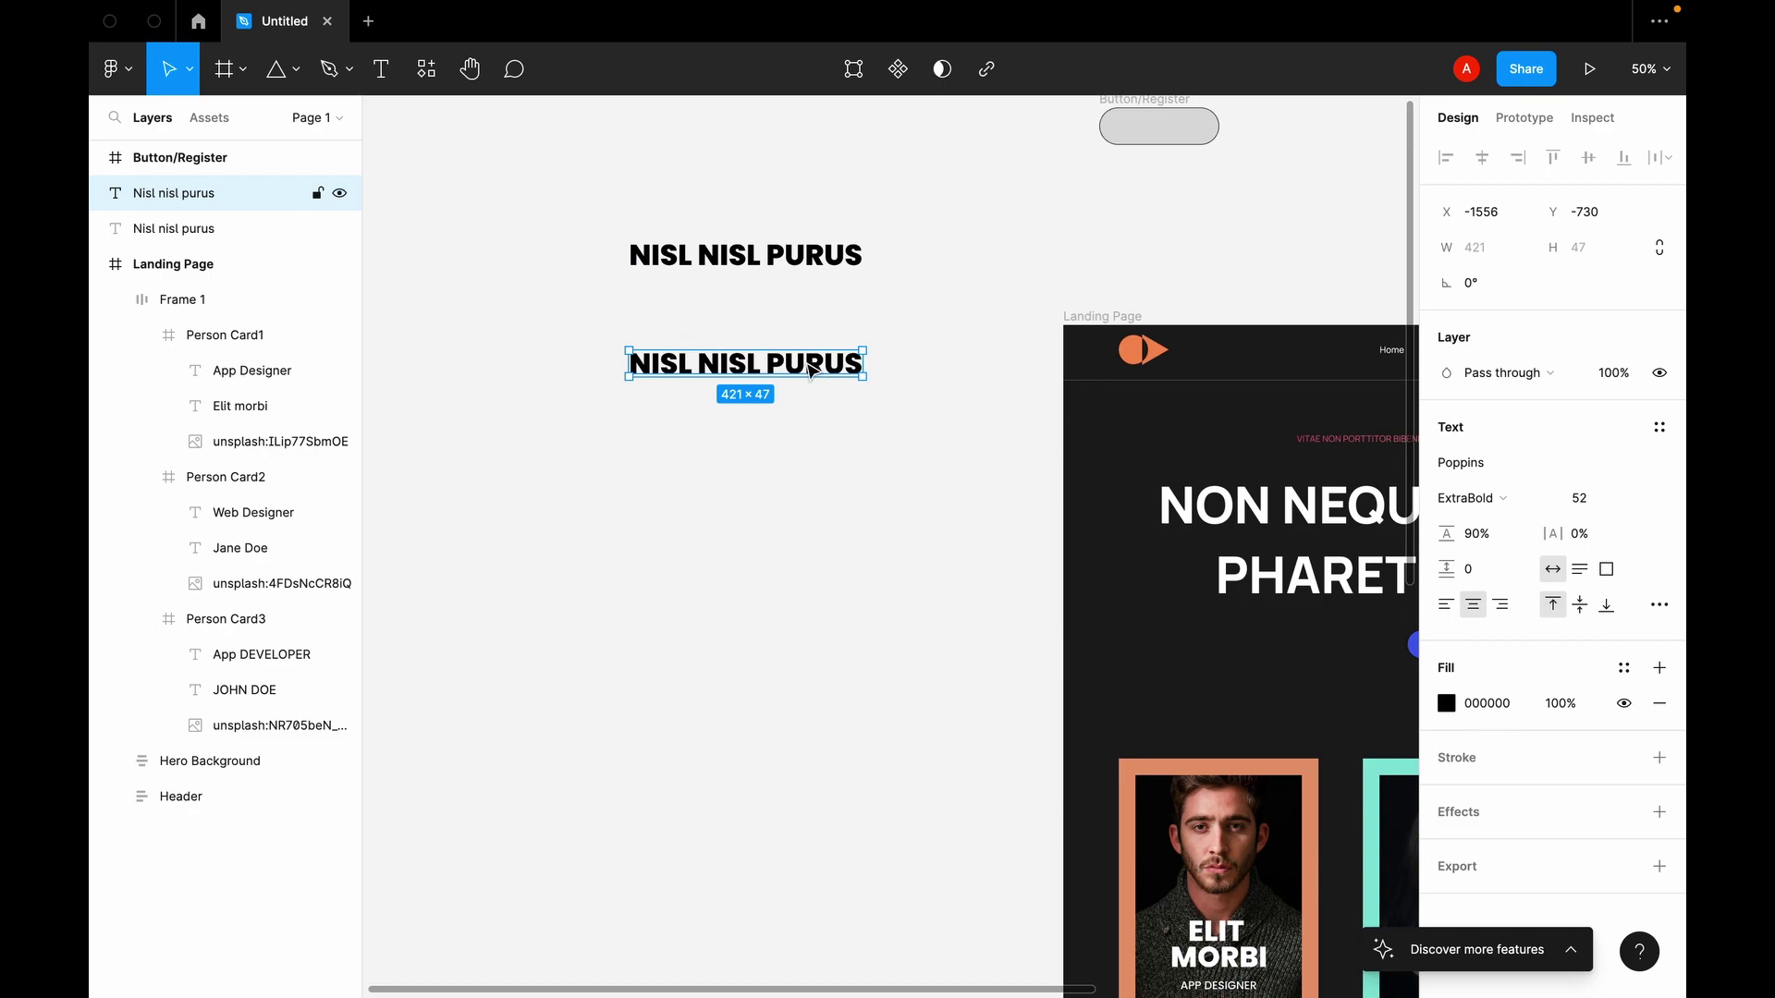
Step: Replace the lower copy of NISL NISL PURUS with ten placeholder words generated by the Lorem Ipsum plugin
right_click(810, 369)
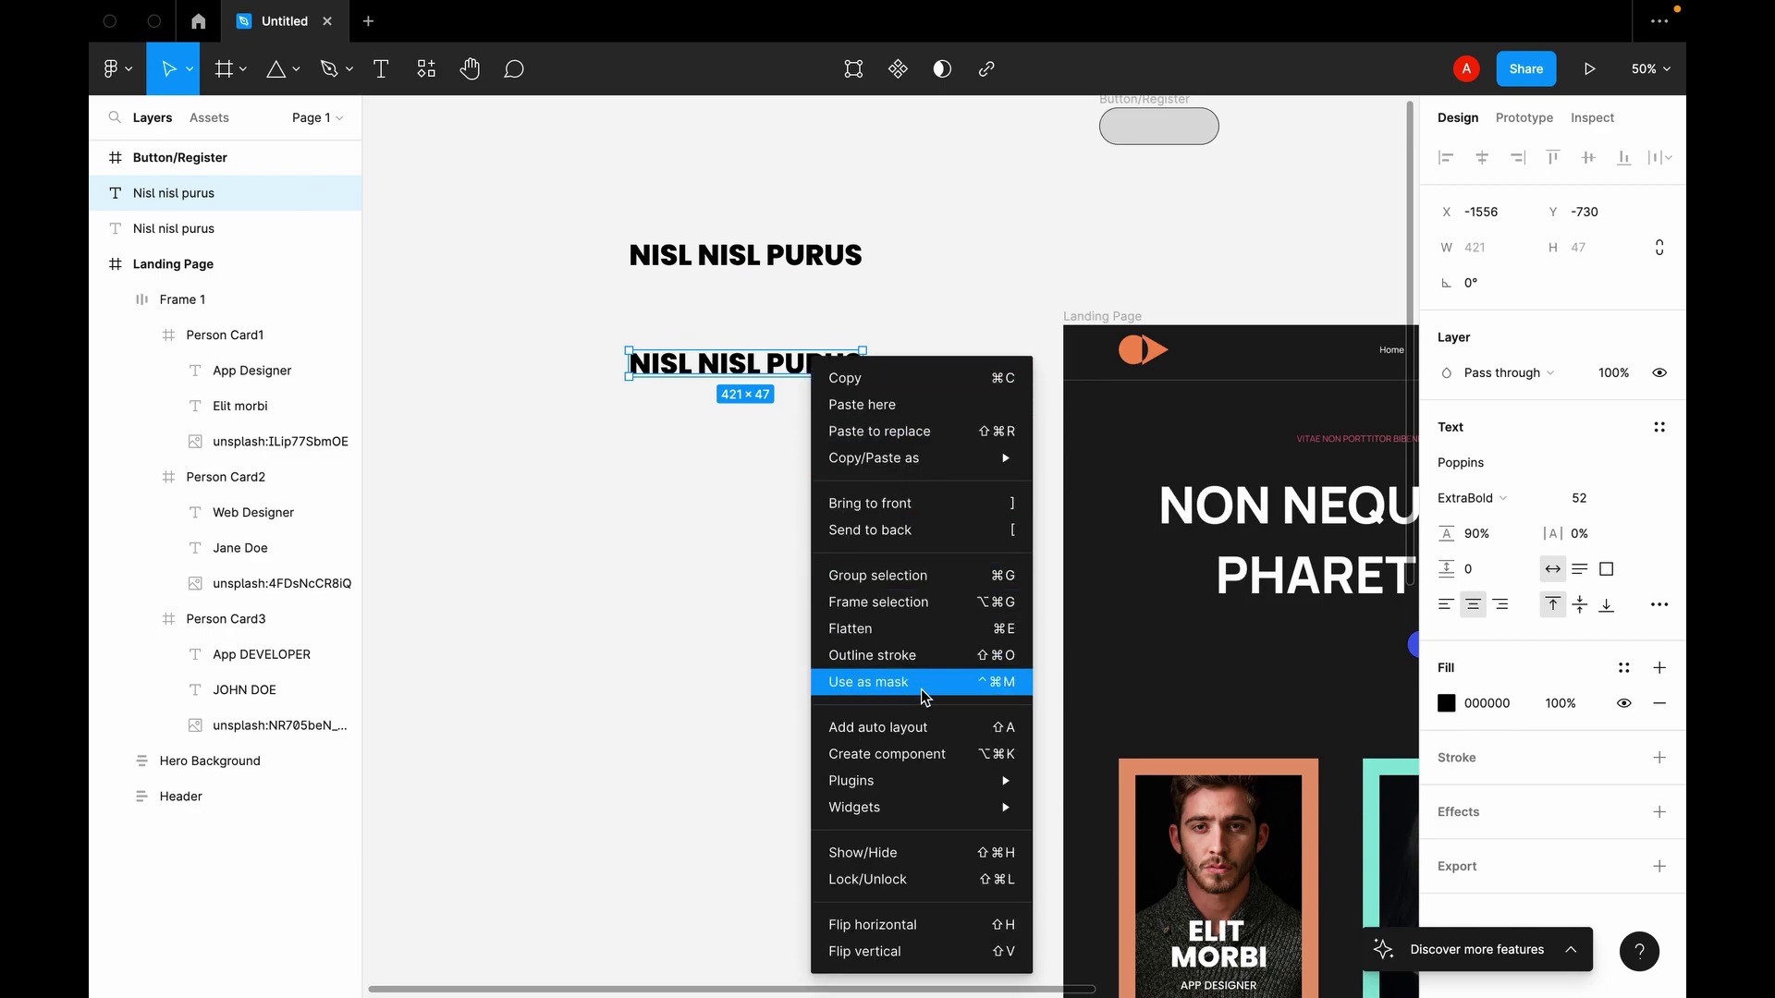
mouse_move(888, 791)
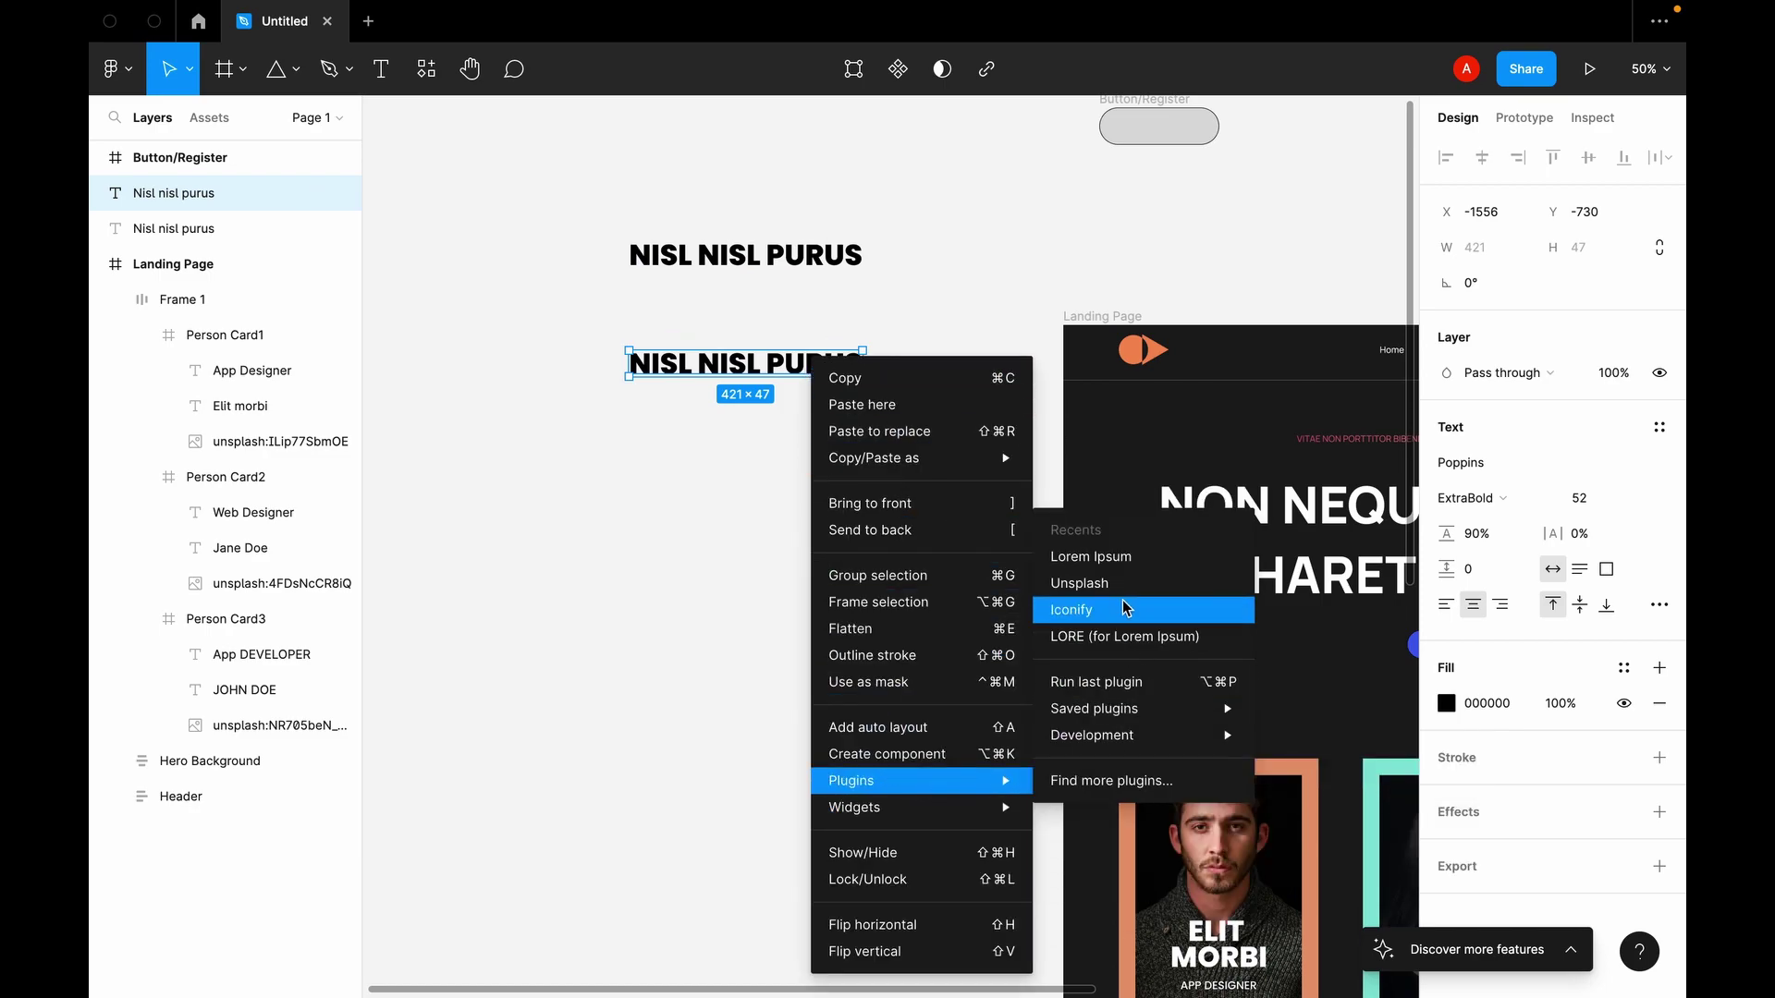
left_click(1120, 564)
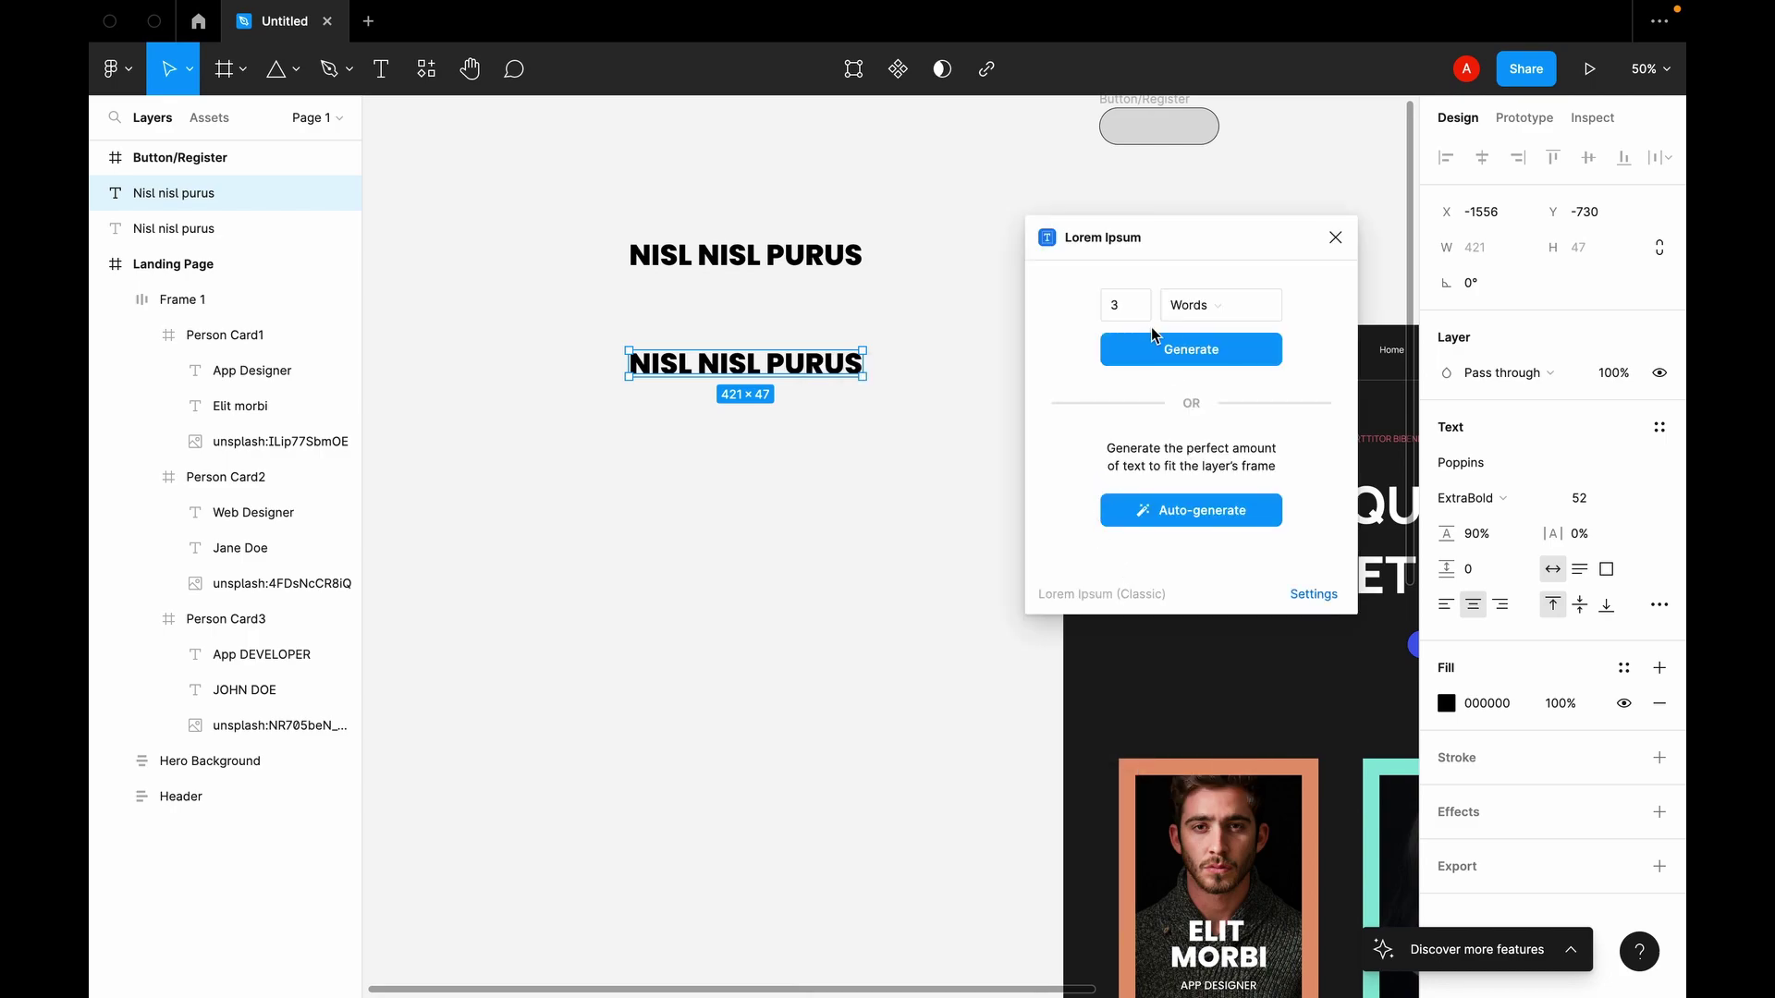
left_click_drag(1129, 305, 1093, 312)
type("10")
left_click(1179, 352)
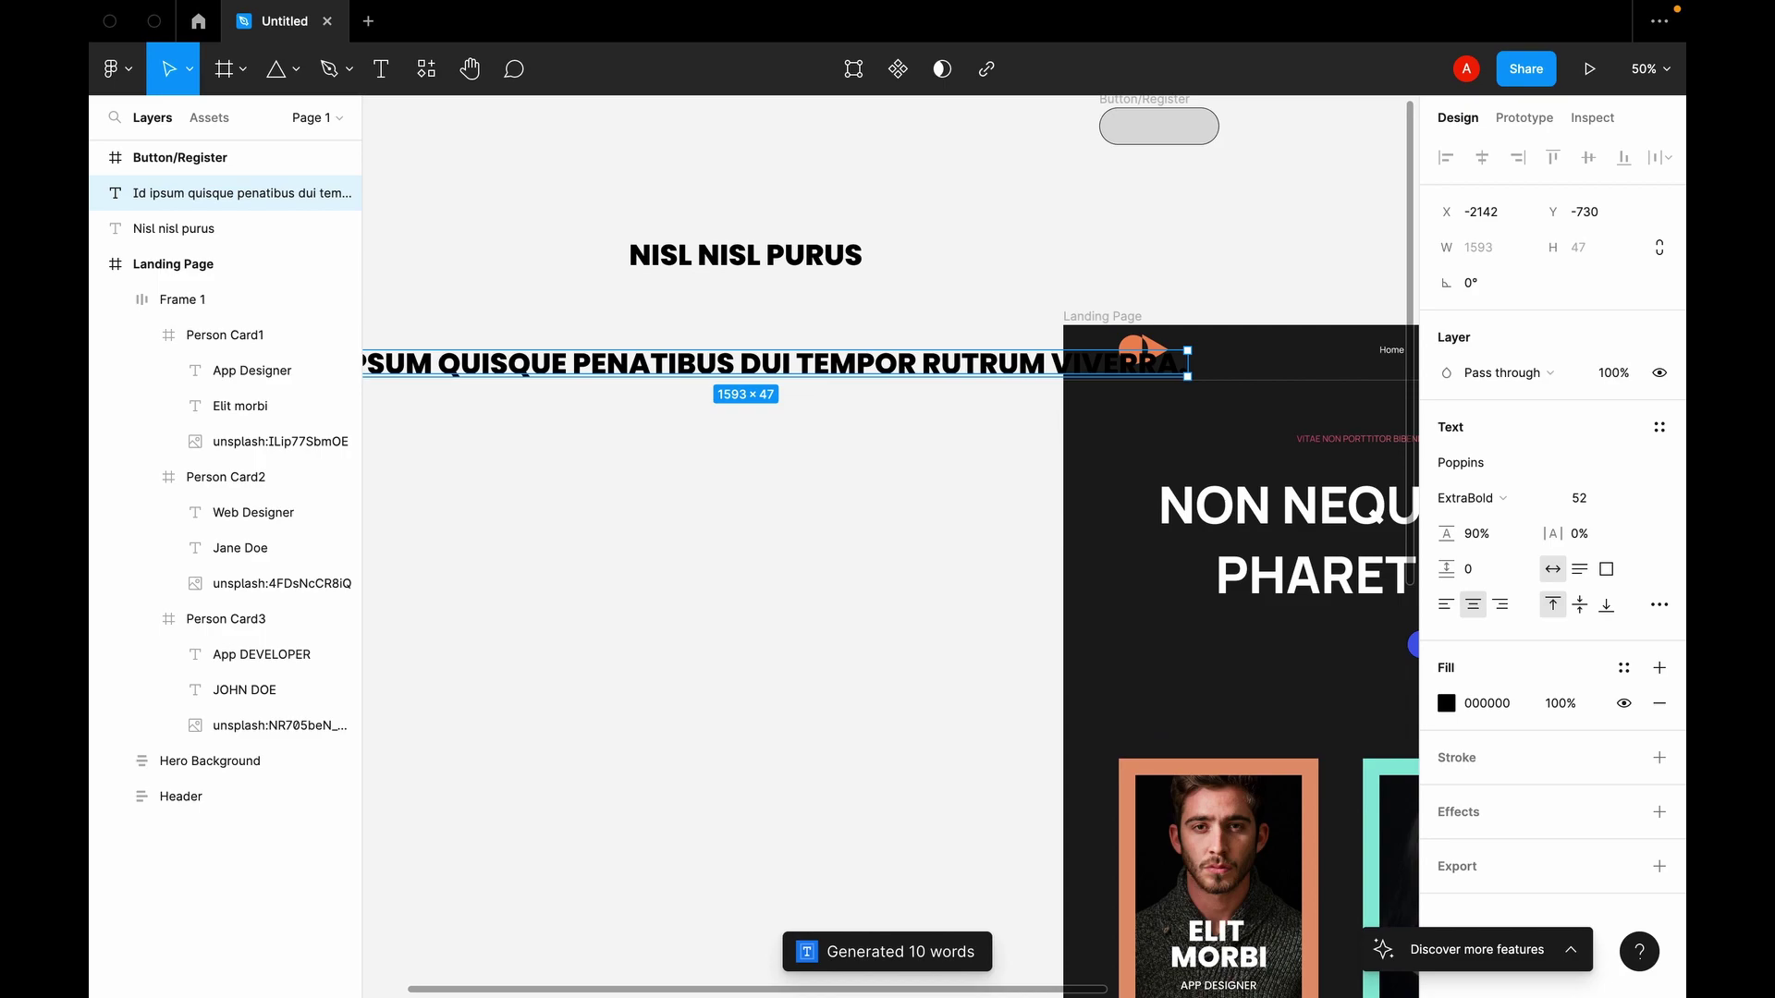
Step: Move the ten-word line clear of the Landing Page and duplicate it about 210 px straight below
left_click_drag(1178, 386, 952, 383)
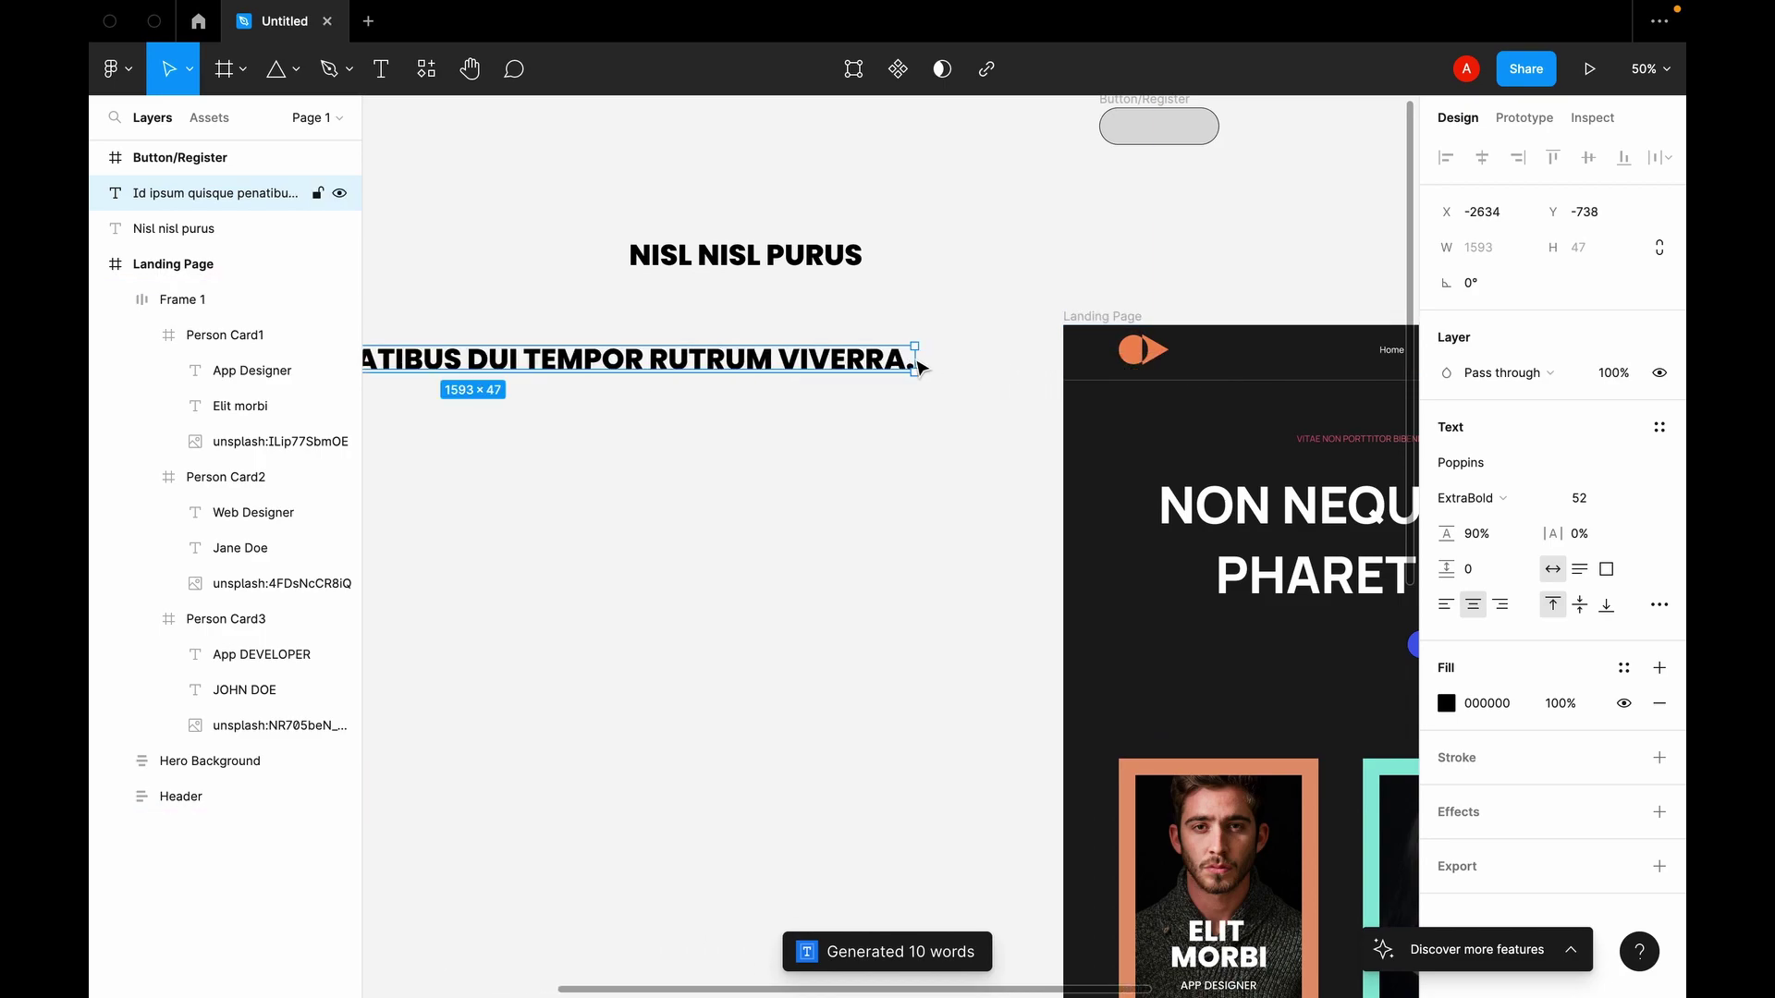
scroll(919, 368, "left", 5)
scroll(920, 368, "left", 5)
scroll(919, 368, "right", 4)
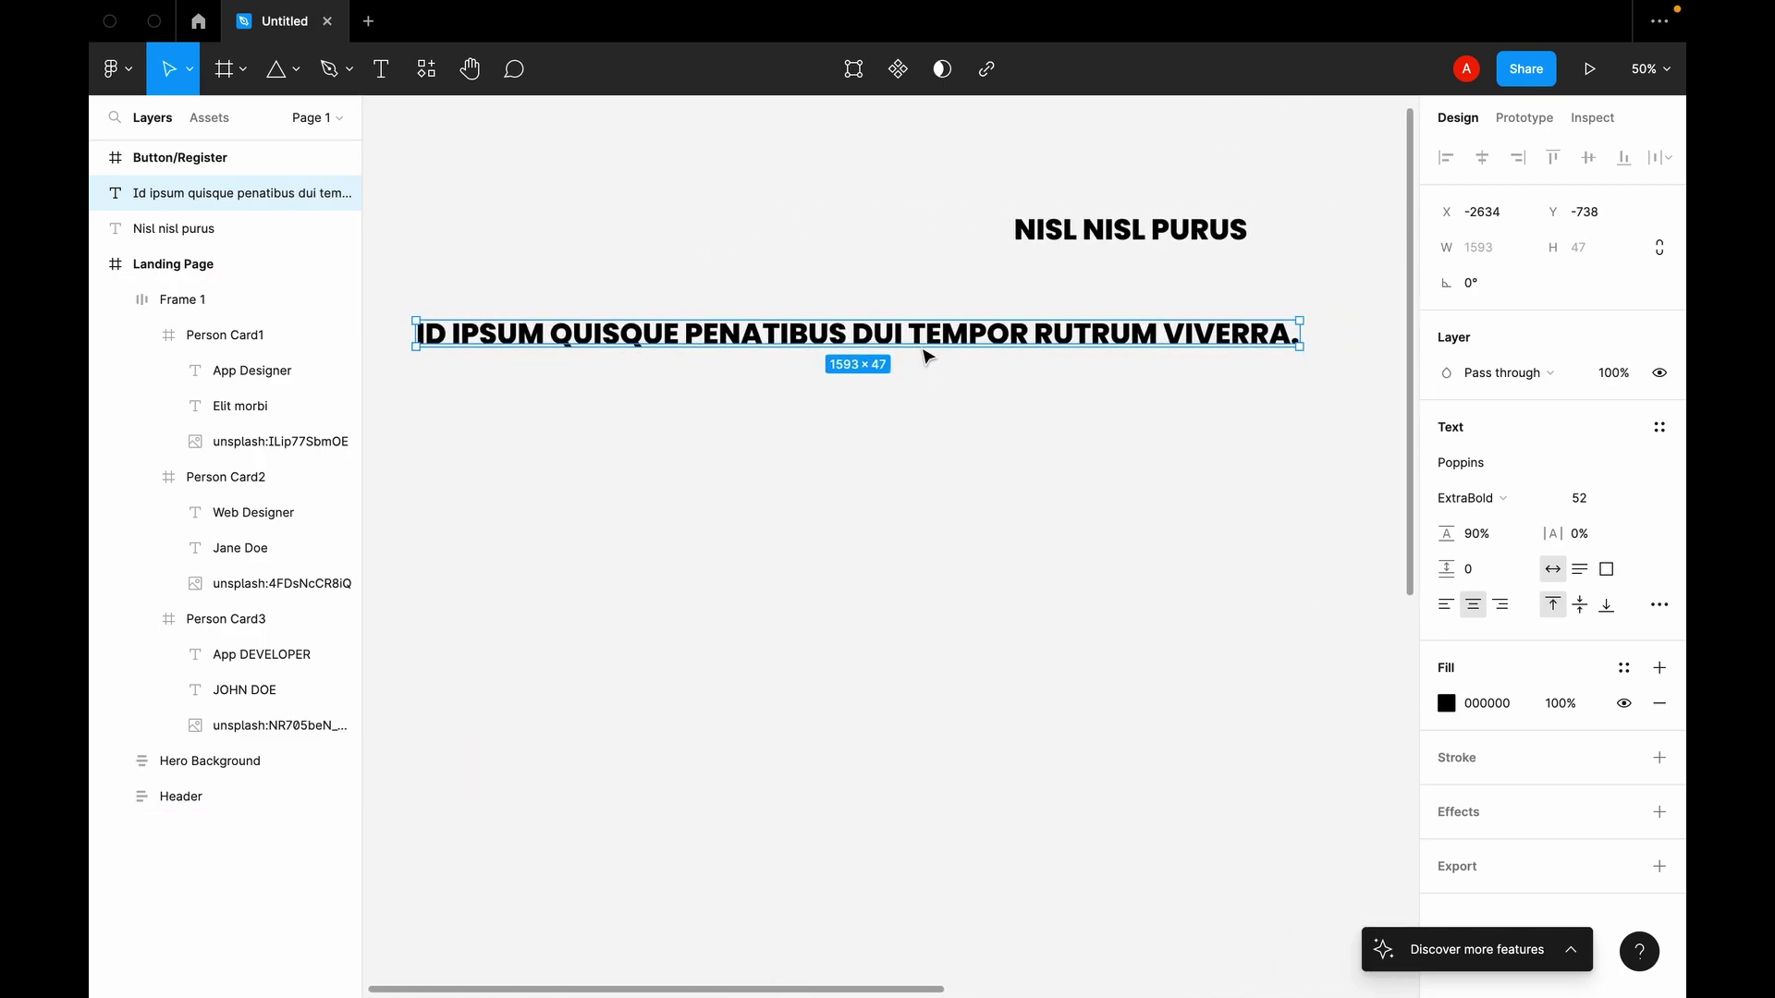
left_click_drag(947, 331, 950, 448, "alt")
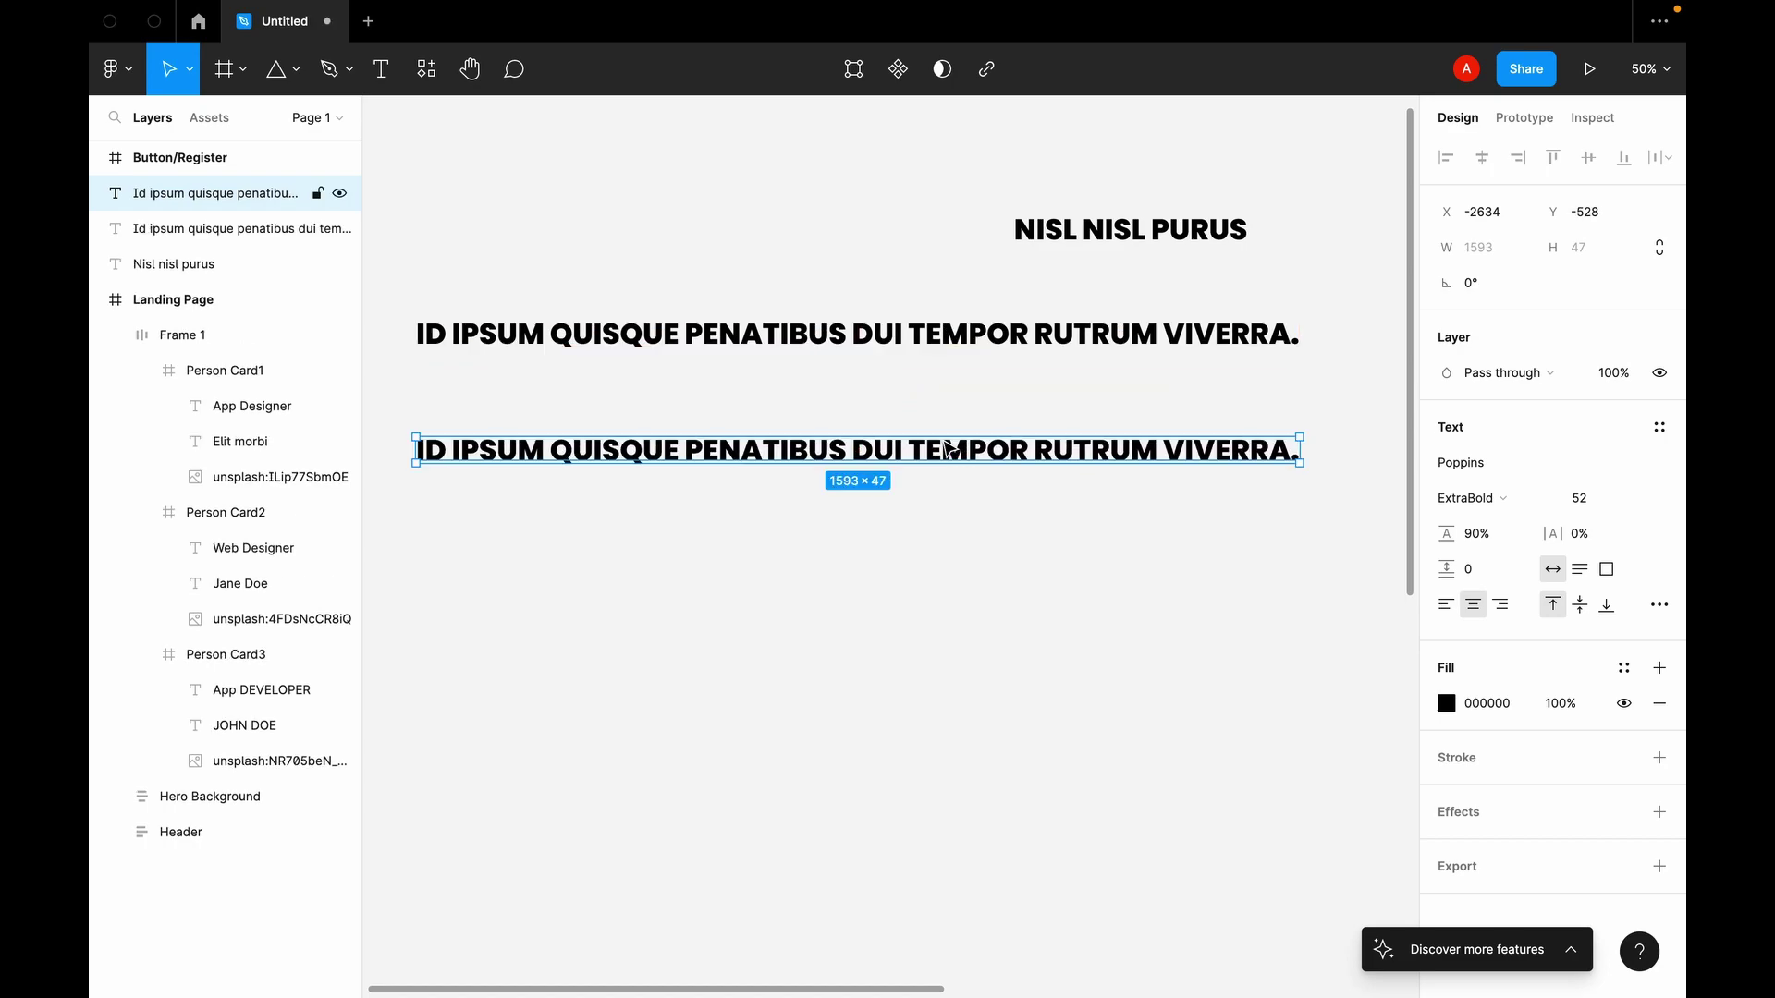
Step: Replace the lower ten-word copy with two placeholder paragraphs generated by the Lorem Ipsum plugin
right_click(949, 449)
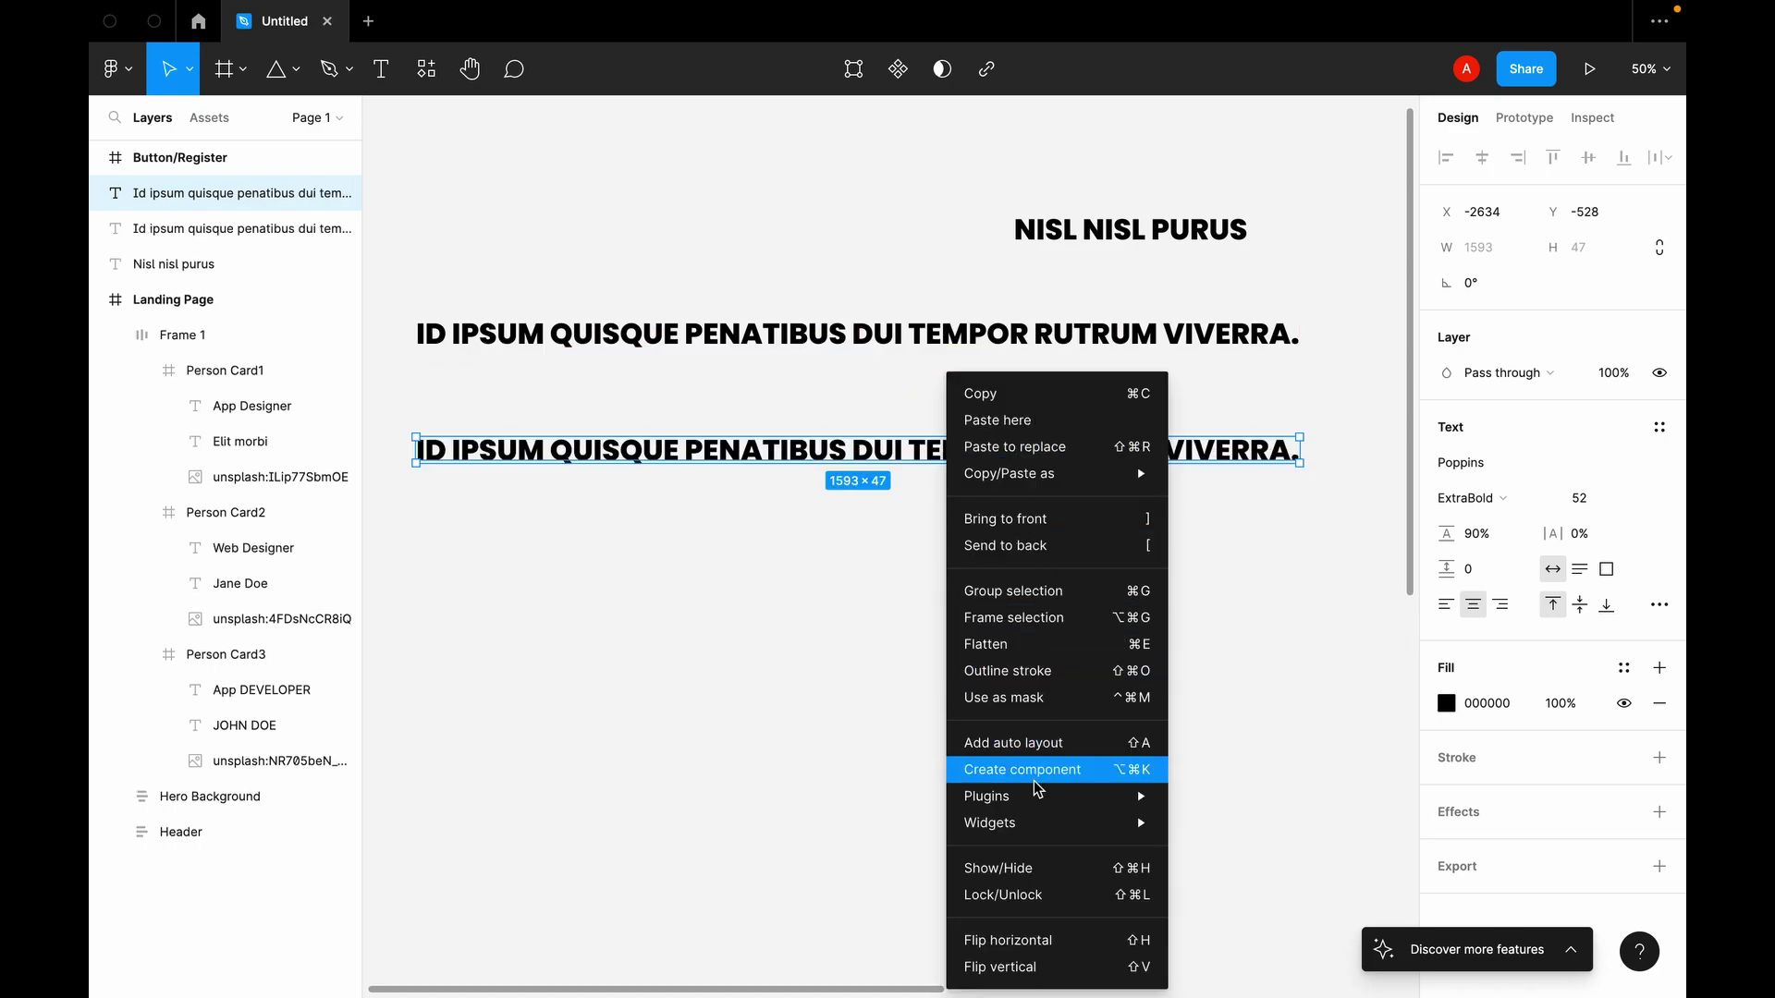
mouse_move(1022, 837)
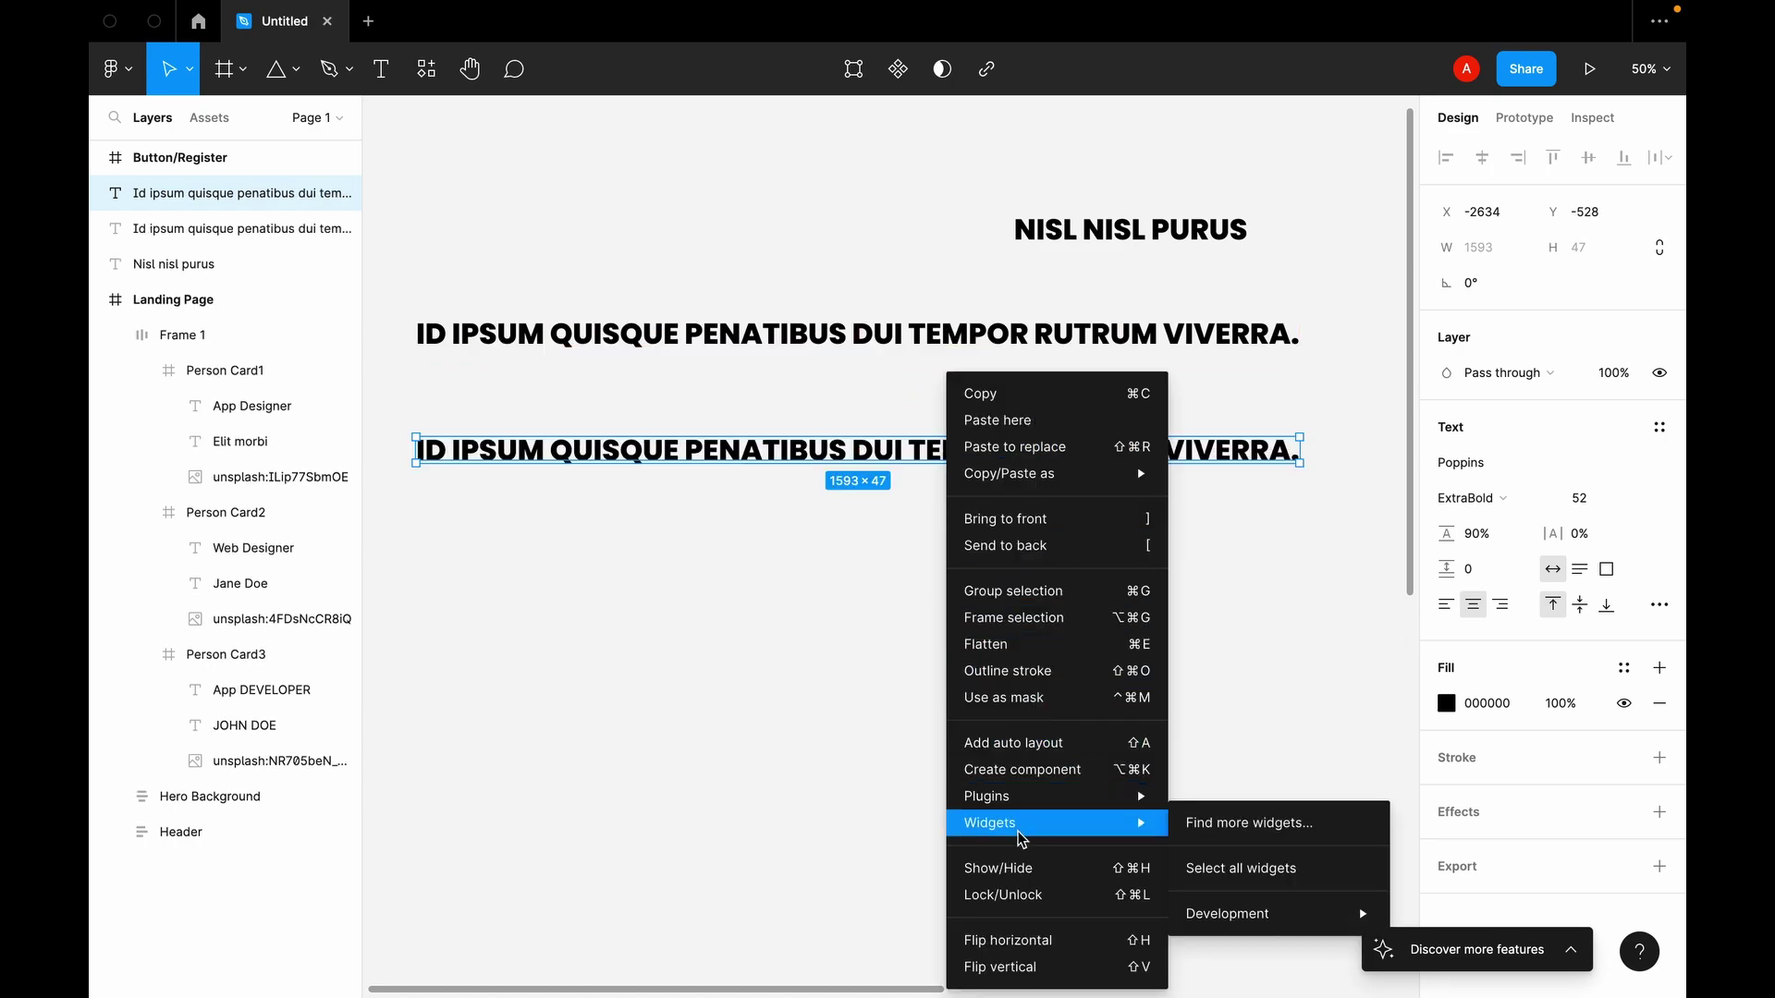
mouse_move(1062, 801)
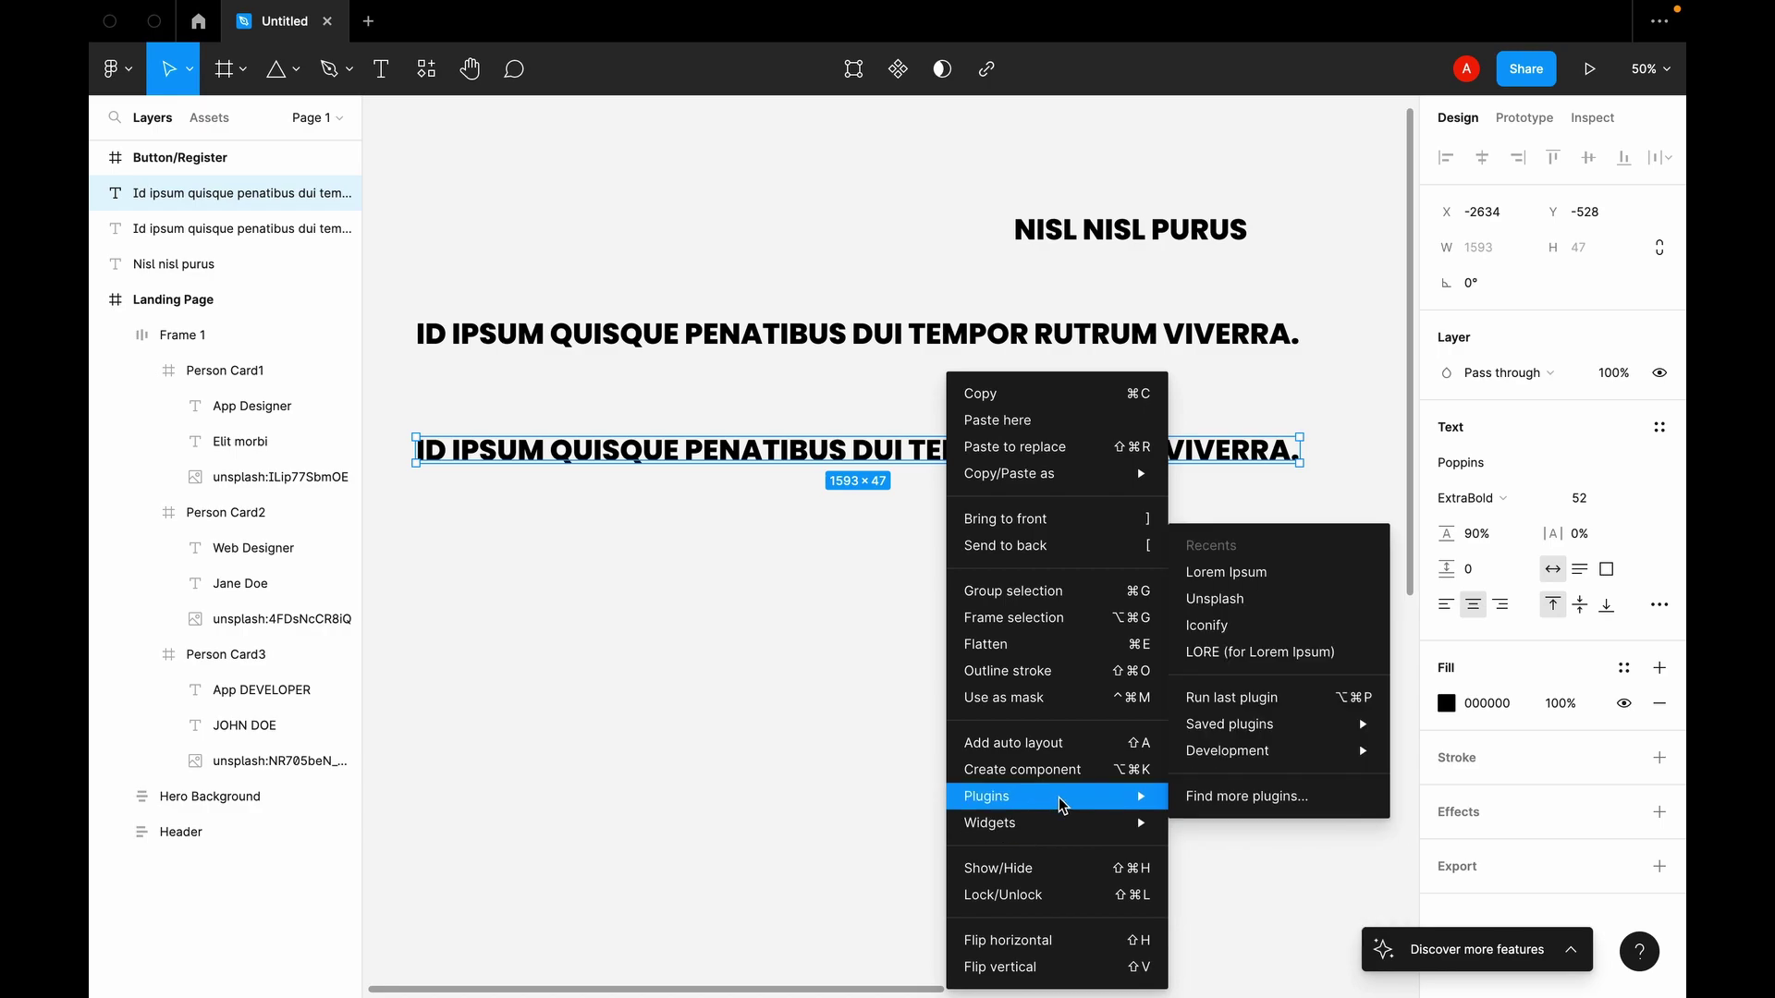
left_click(1238, 573)
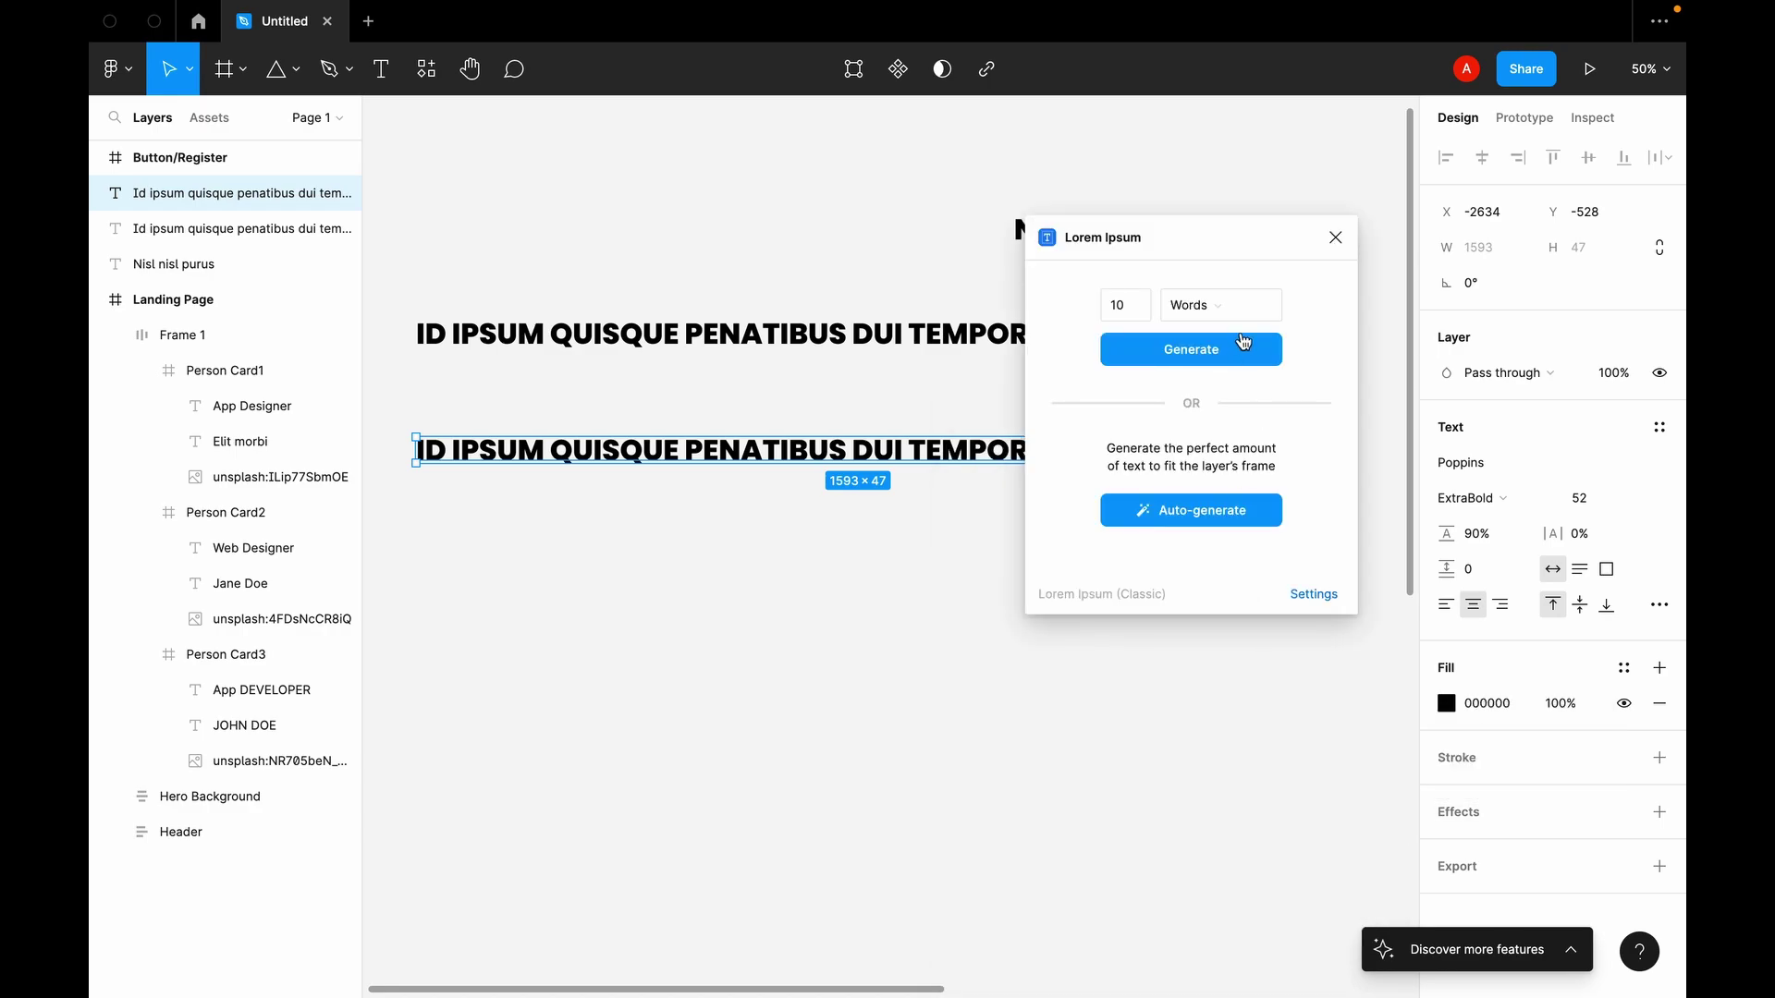
left_click(1266, 311)
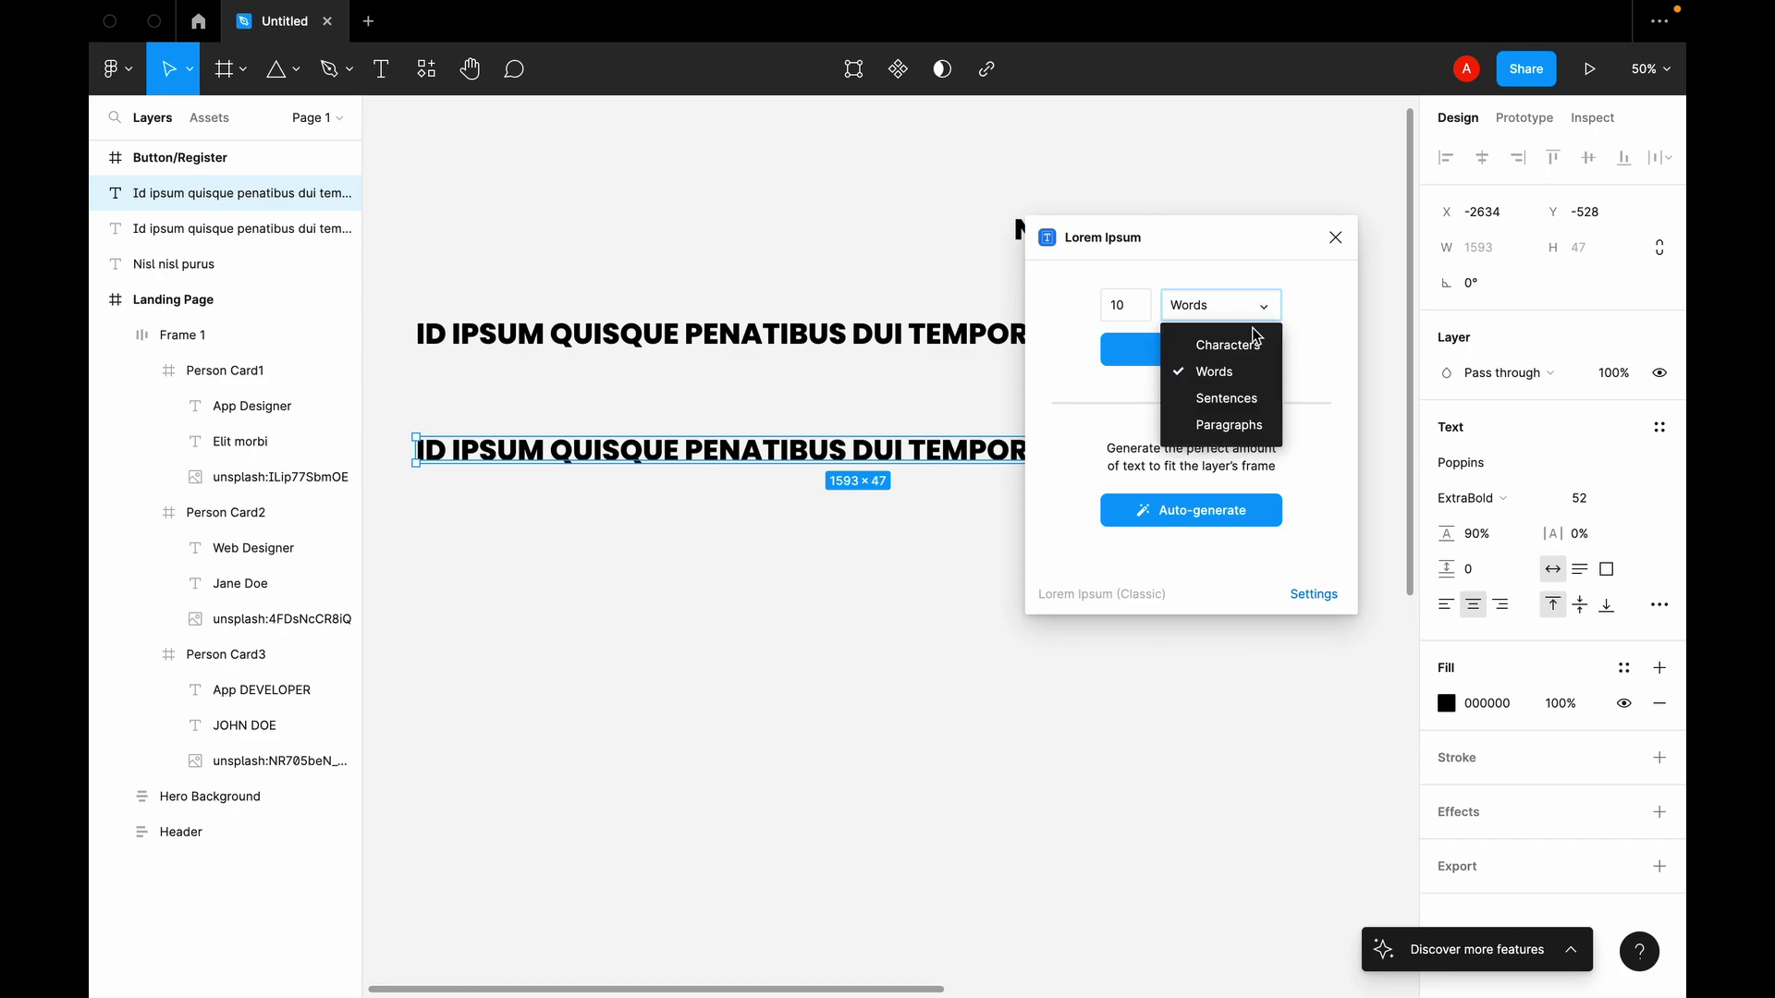
left_click(1222, 425)
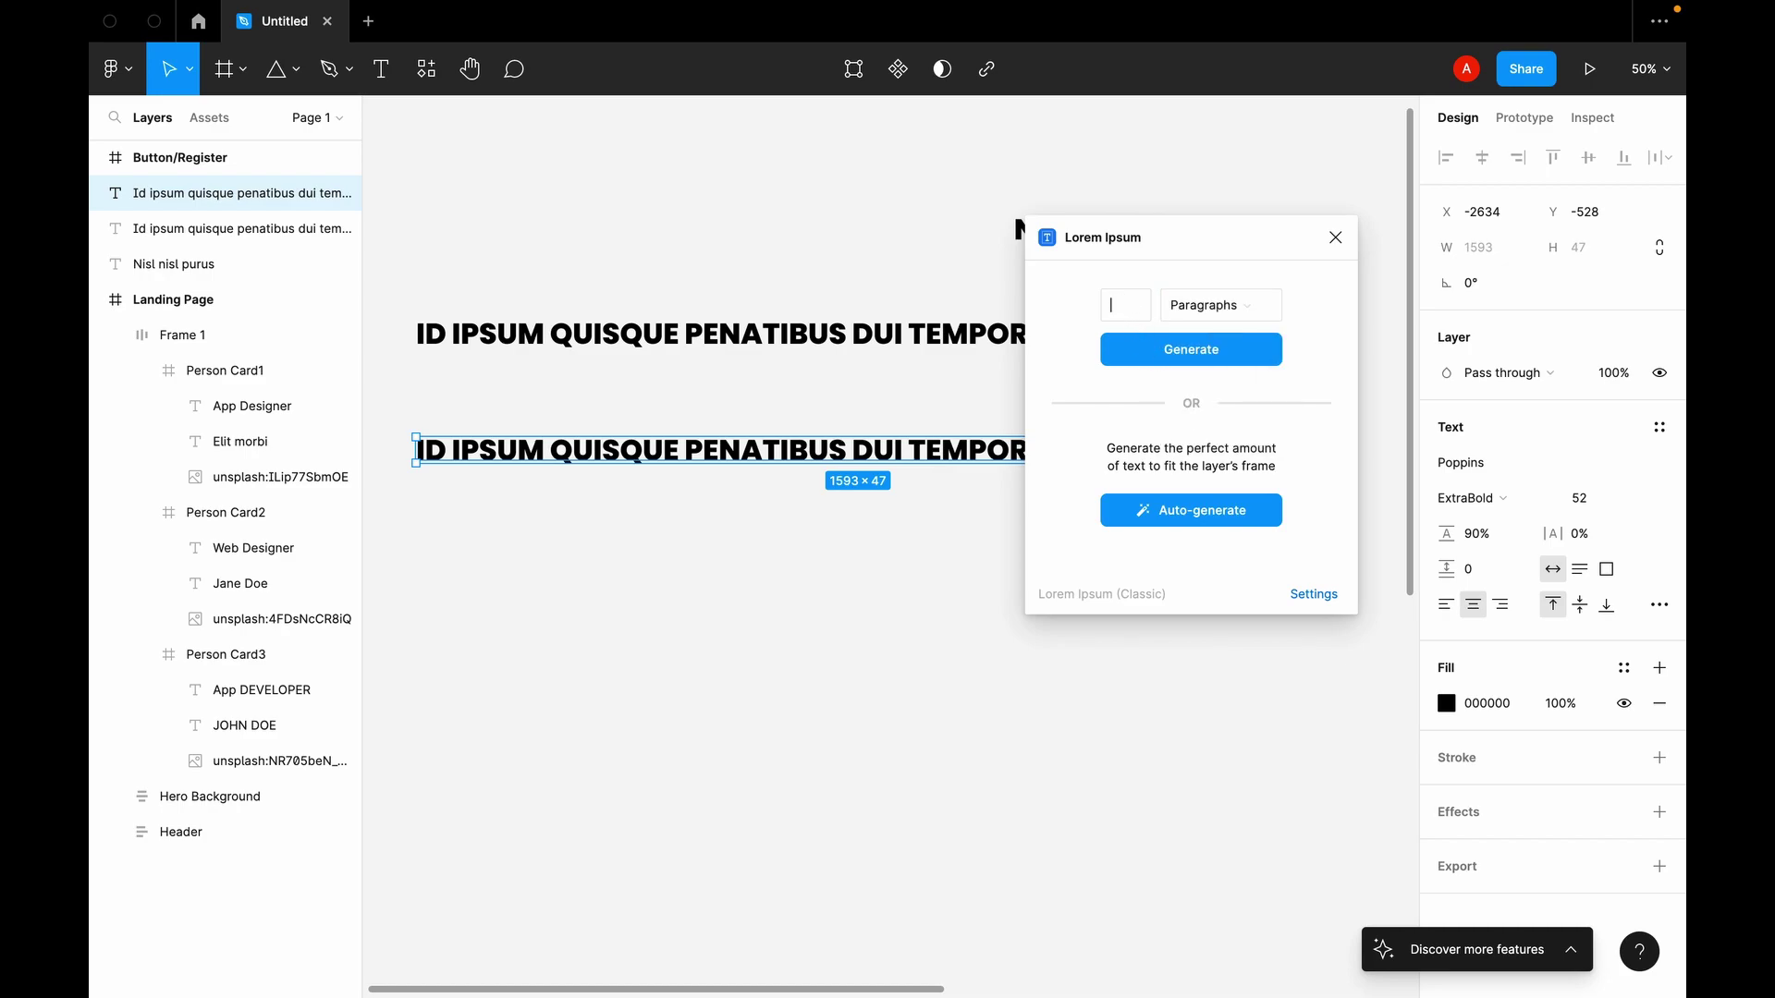
left_click(1134, 304)
type("2")
left_click(1295, 597)
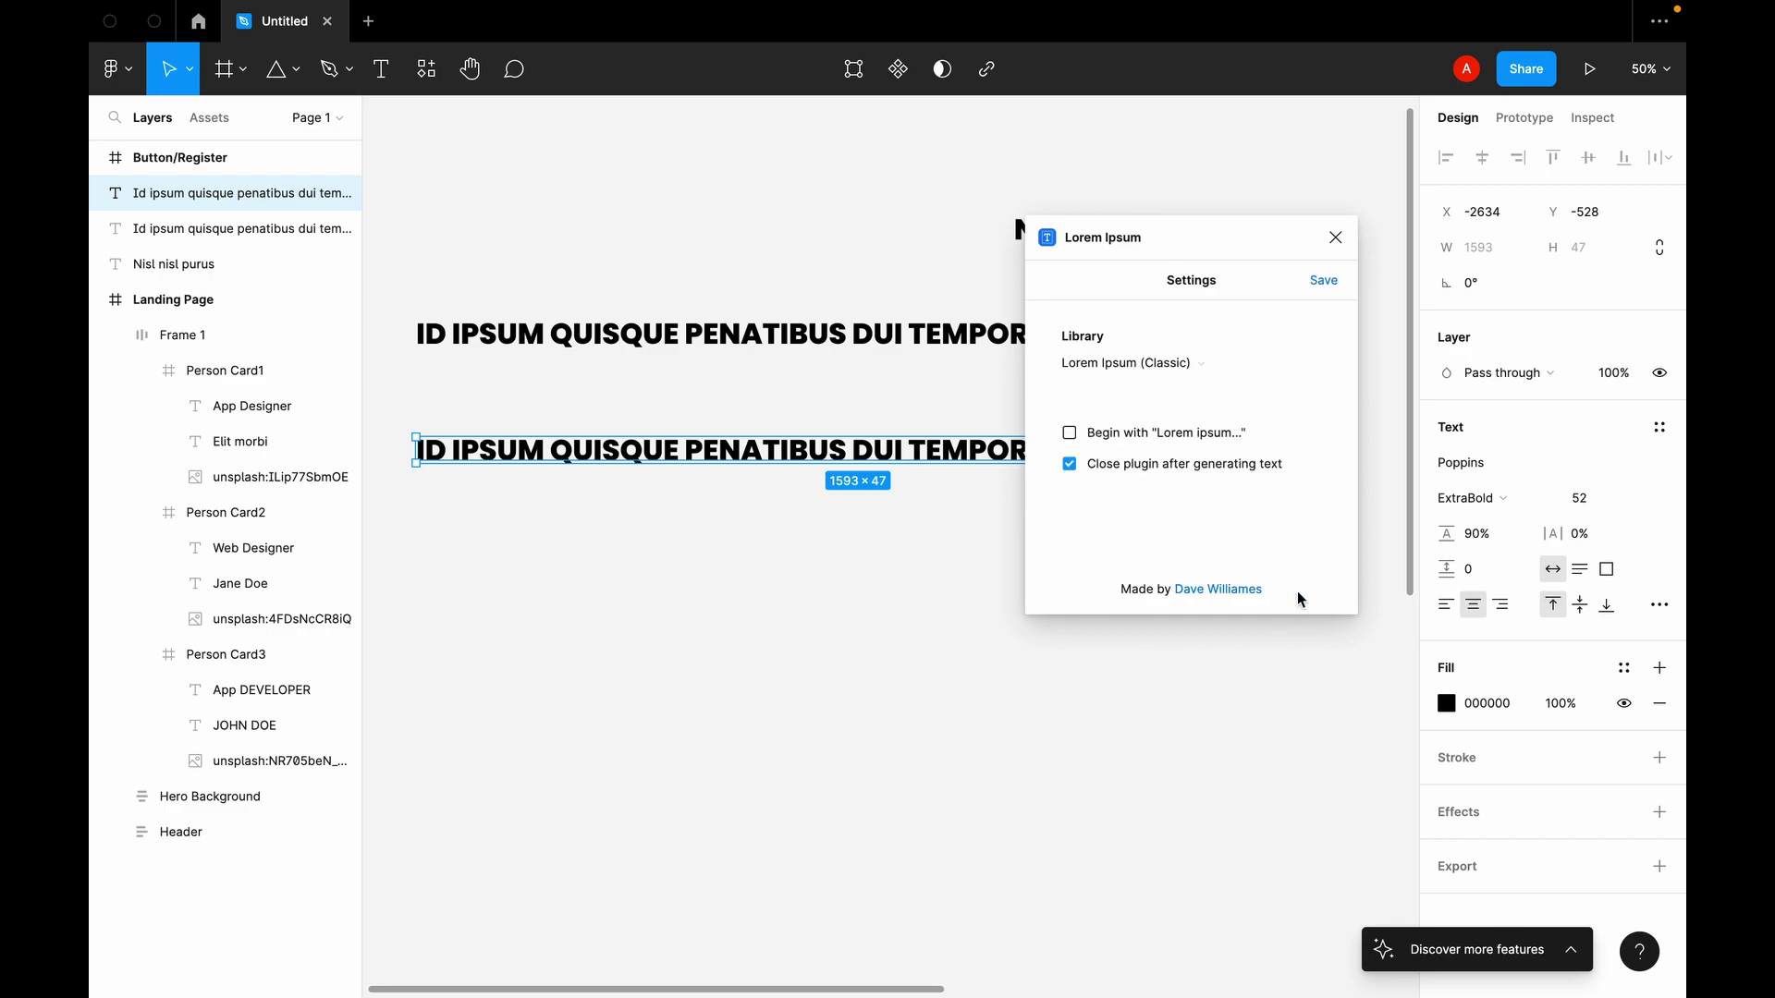
left_click(1071, 433)
left_click(1324, 281)
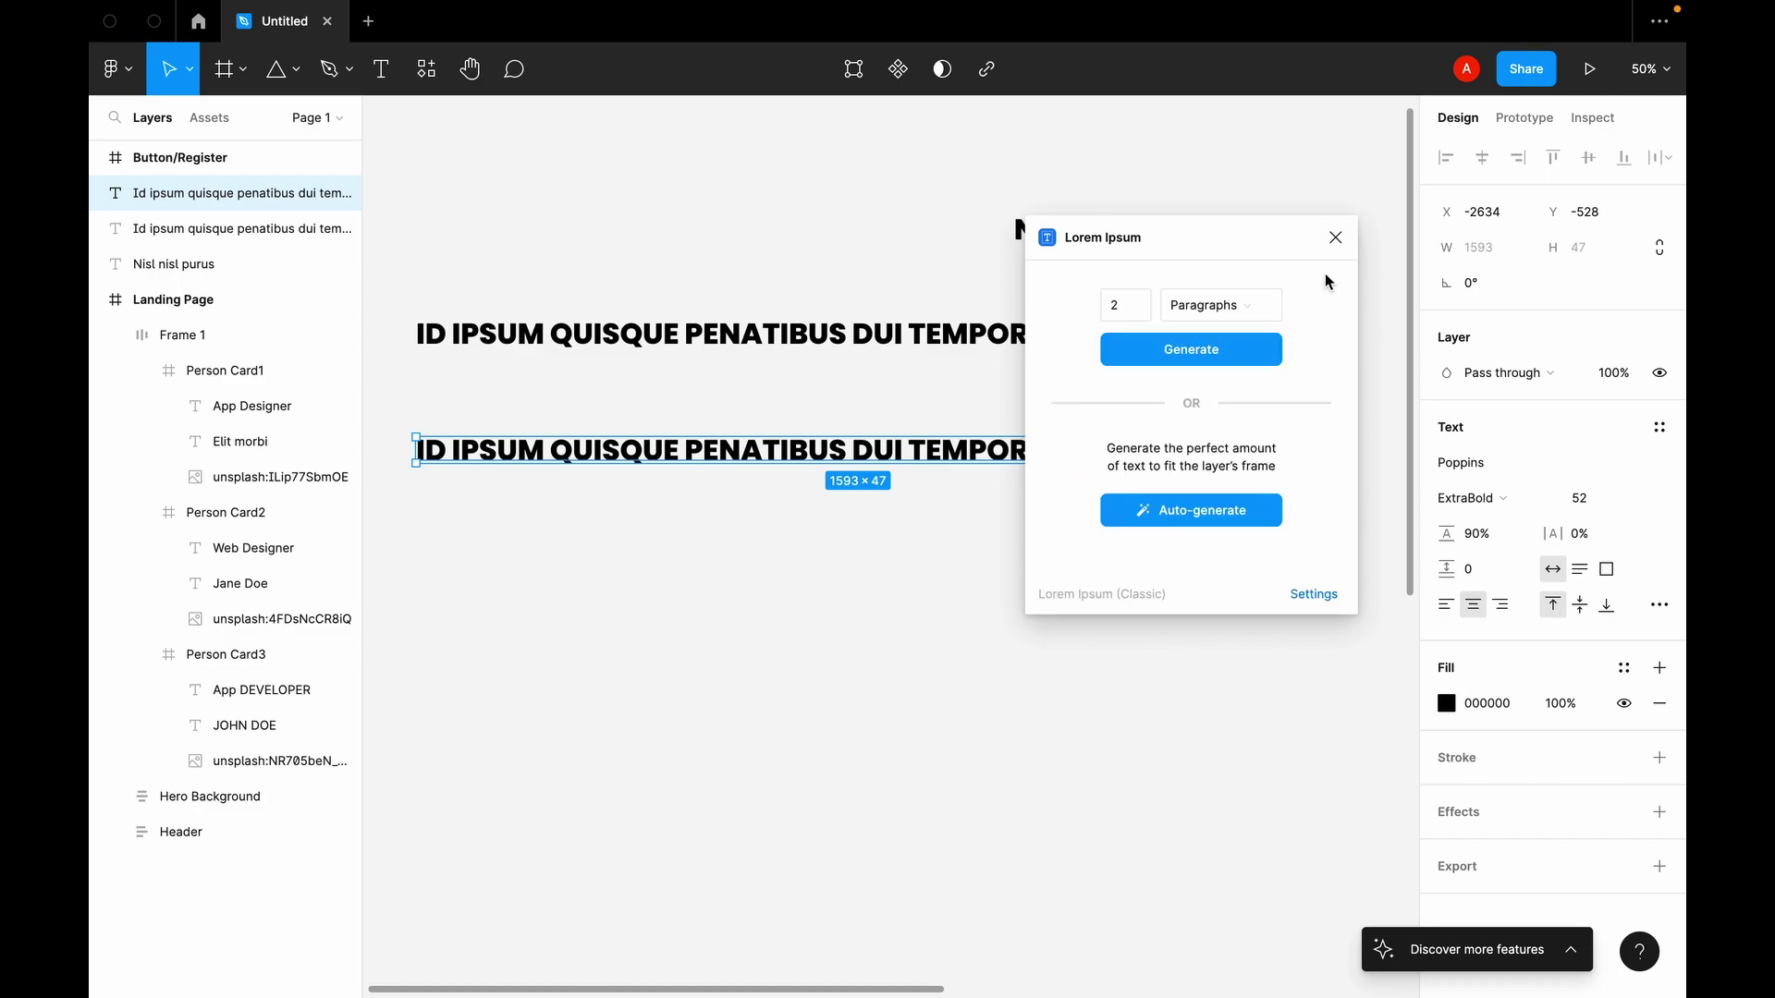
left_click(1214, 351)
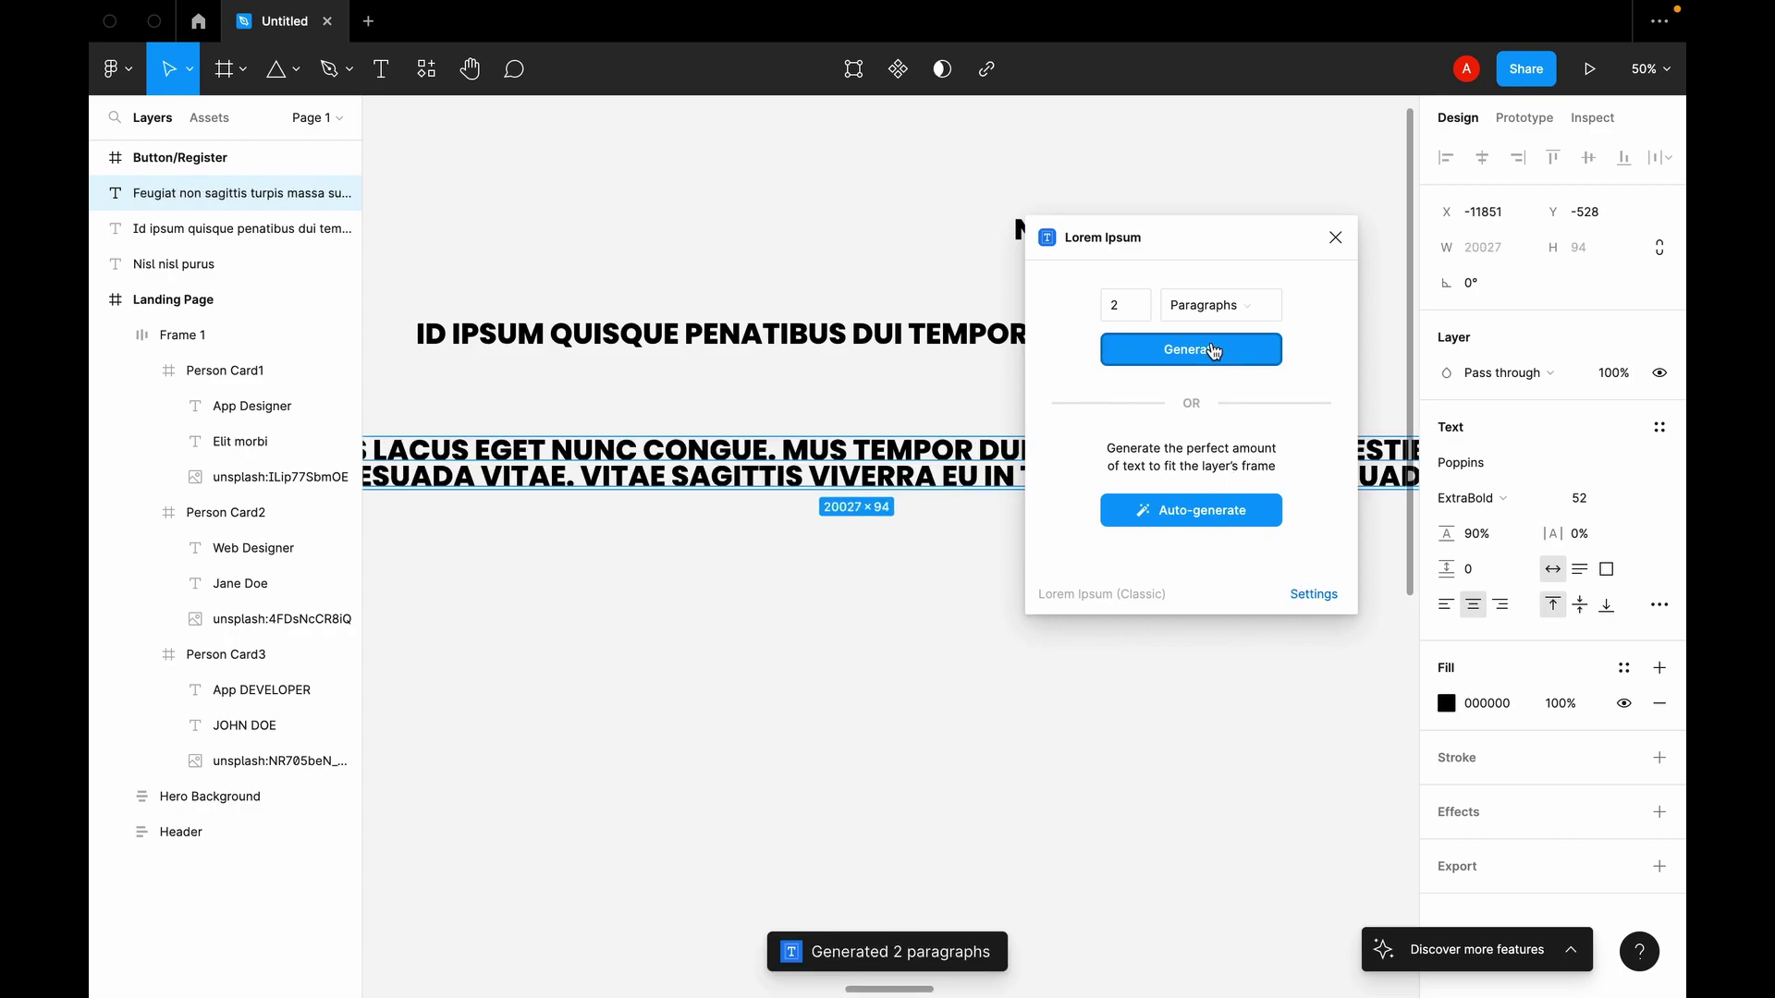
Step: Narrow the two-paragraph text block to about 2648 px wide and place it around X -5123, Y -320
scroll(1188, 490, "right", 3)
scroll(1193, 495, "right", 5)
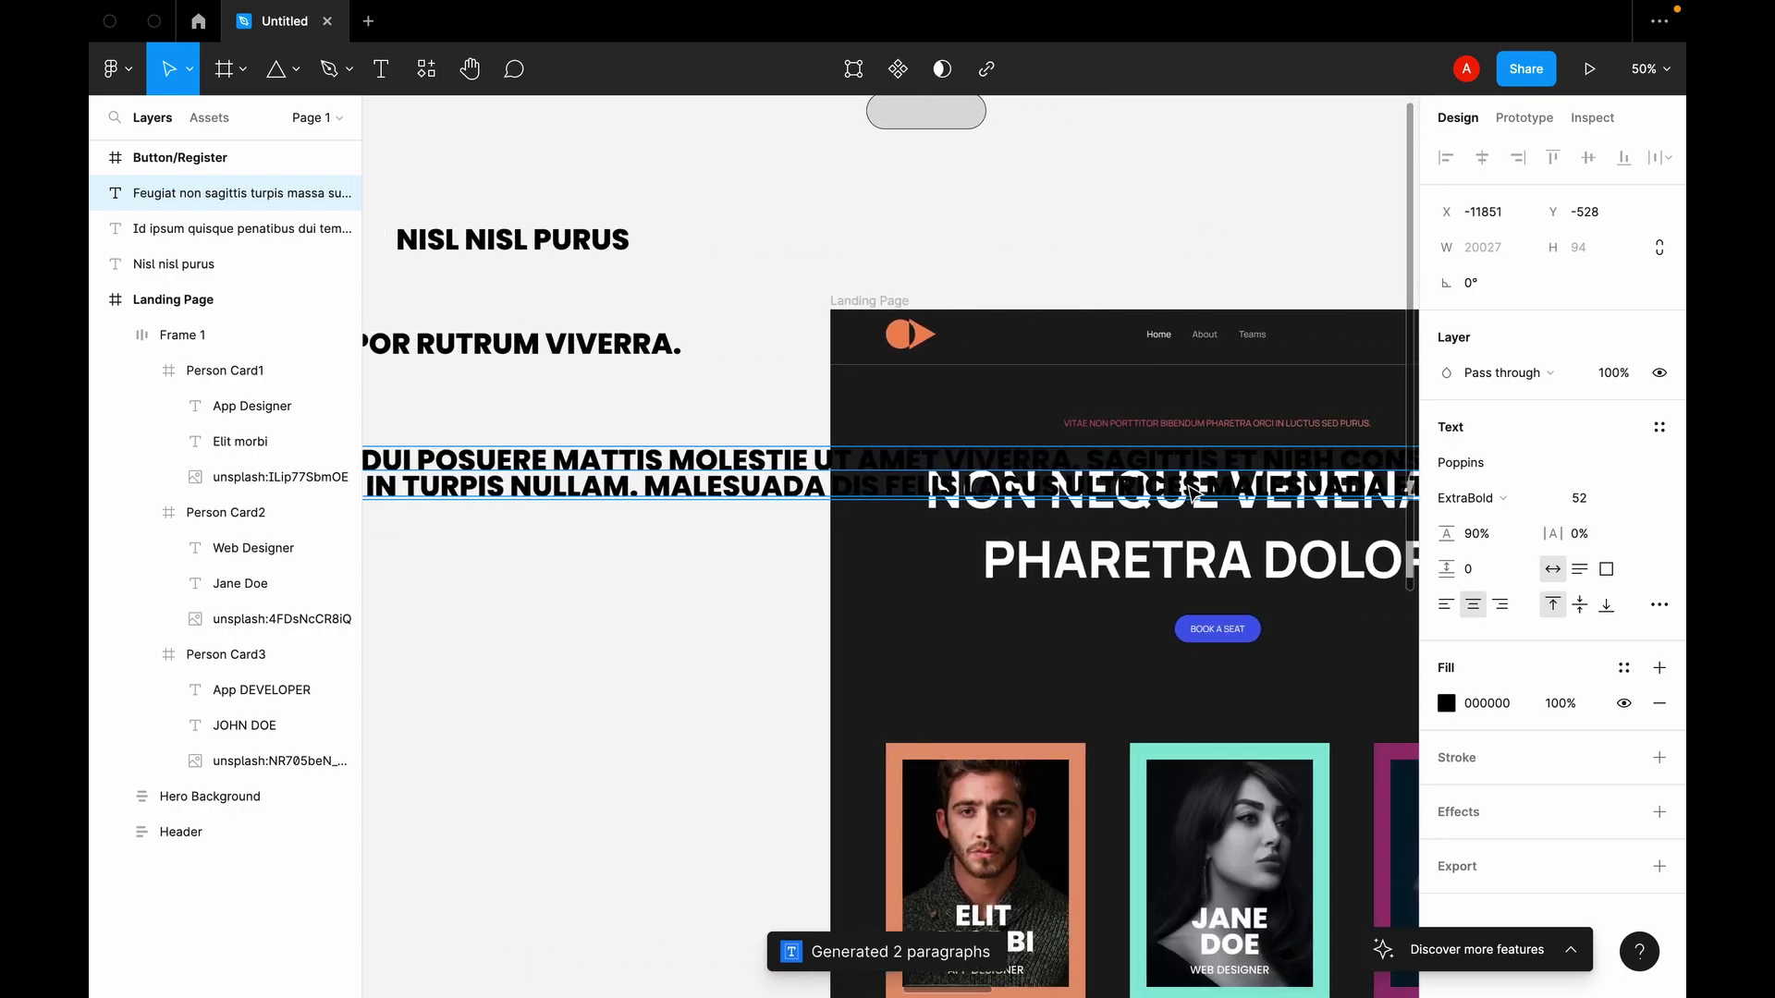
scroll(1192, 495, "down", 3)
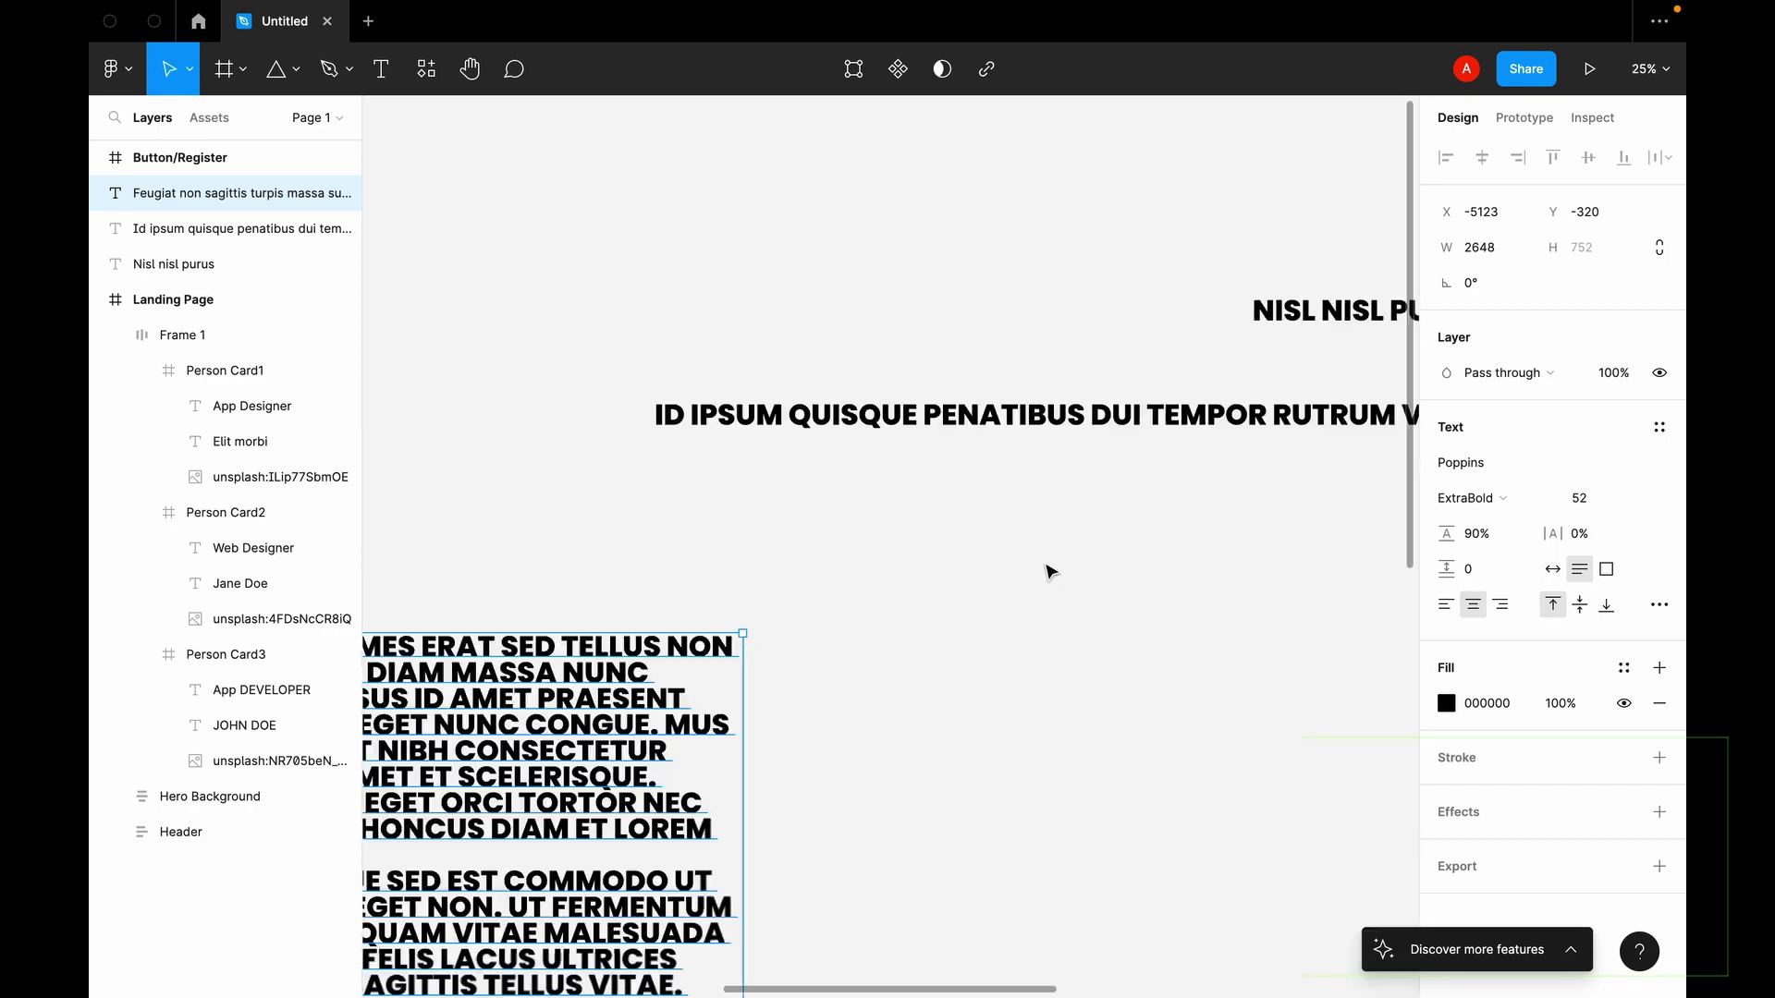
Step: Move the NISL NISL PURUS text down beside the Landing Page, to about X -1462, Y 642
scroll(1050, 574, "down", 3)
scroll(1050, 574, "right", 5)
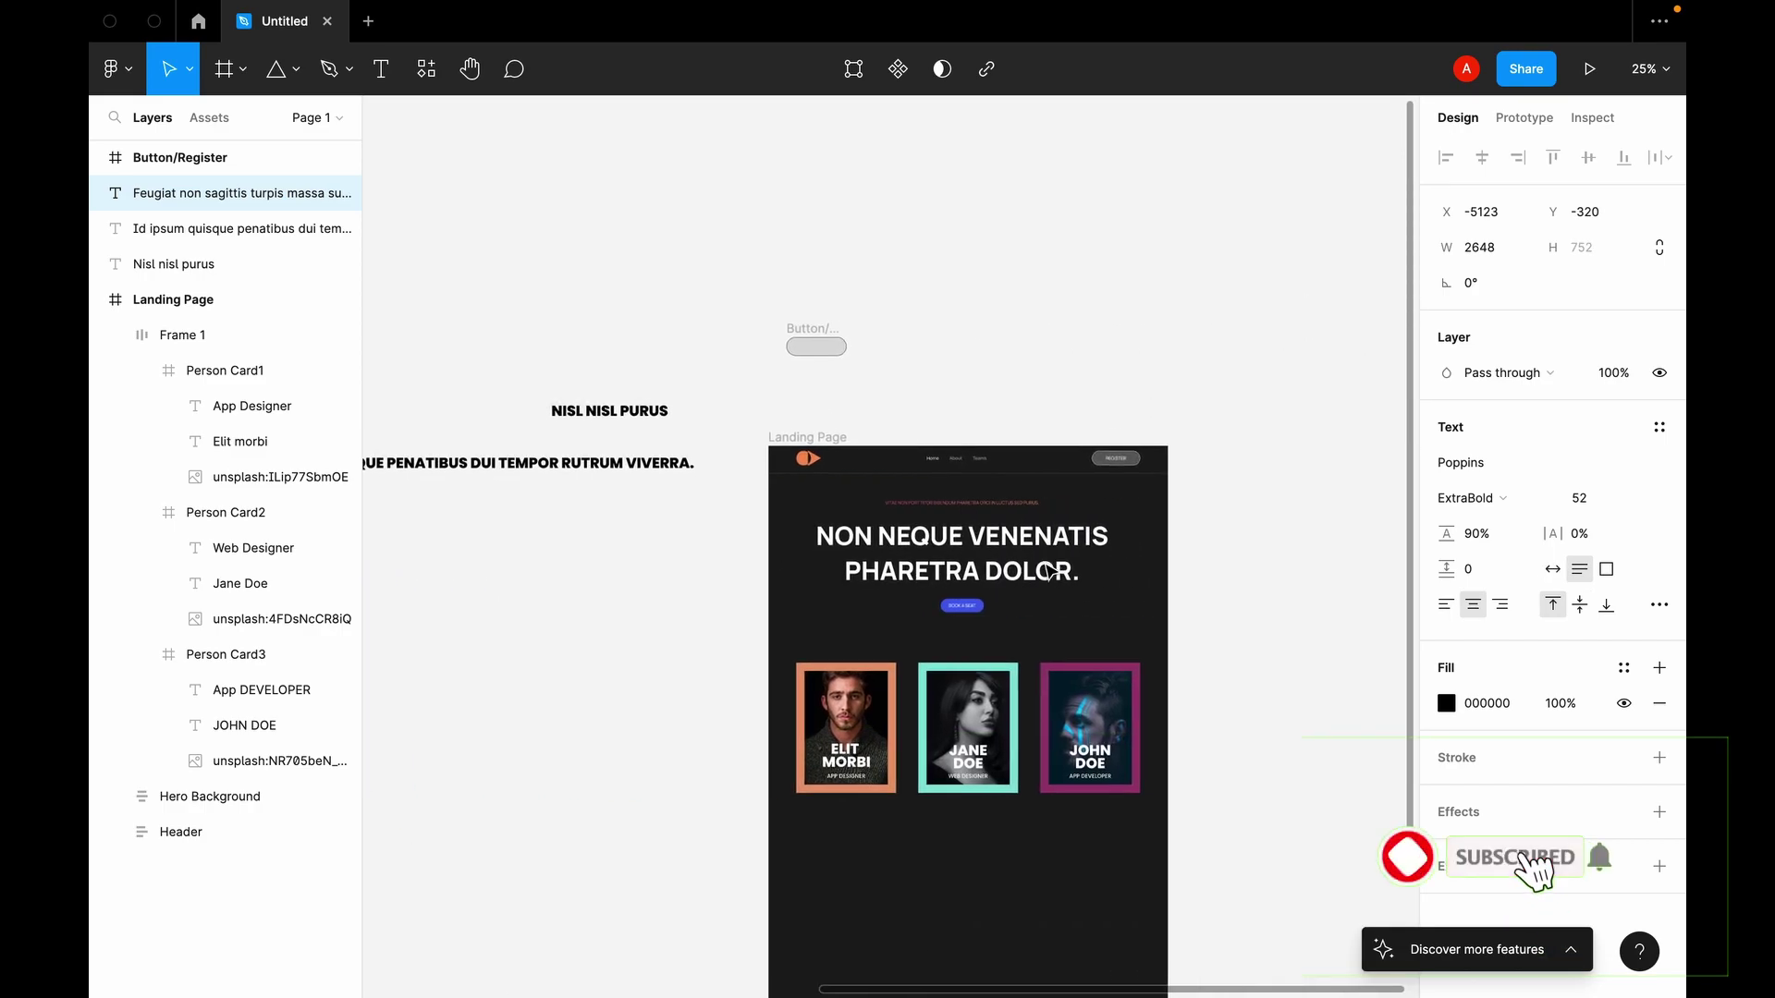
scroll(1050, 574, "down", 3)
key("Escape")
left_click_drag(637, 242, 662, 694)
scroll(663, 684, "up", 3)
scroll(668, 678, "down", 2)
scroll(668, 677, "left", 2)
scroll(665, 678, "down", 1)
scroll(666, 678, "left", 1)
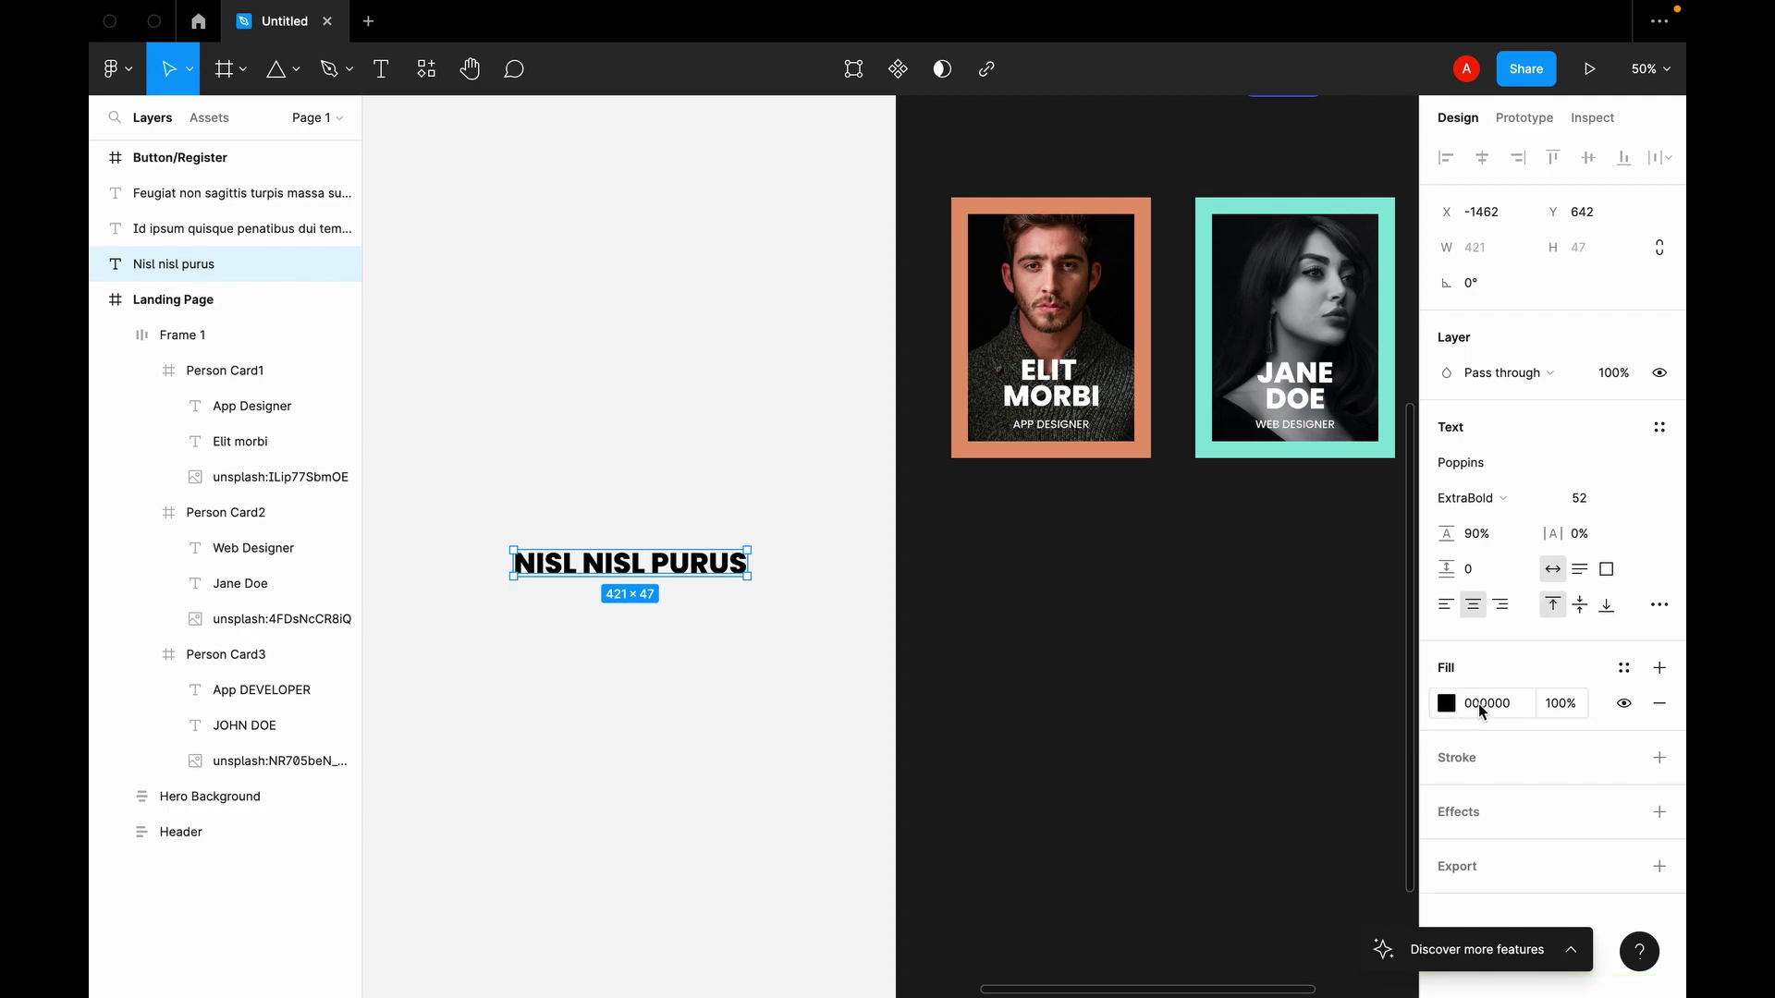
Step: Style the NISL NISL PURUS text as Manrope Bold at size 72
left_click(1594, 497)
key("Return")
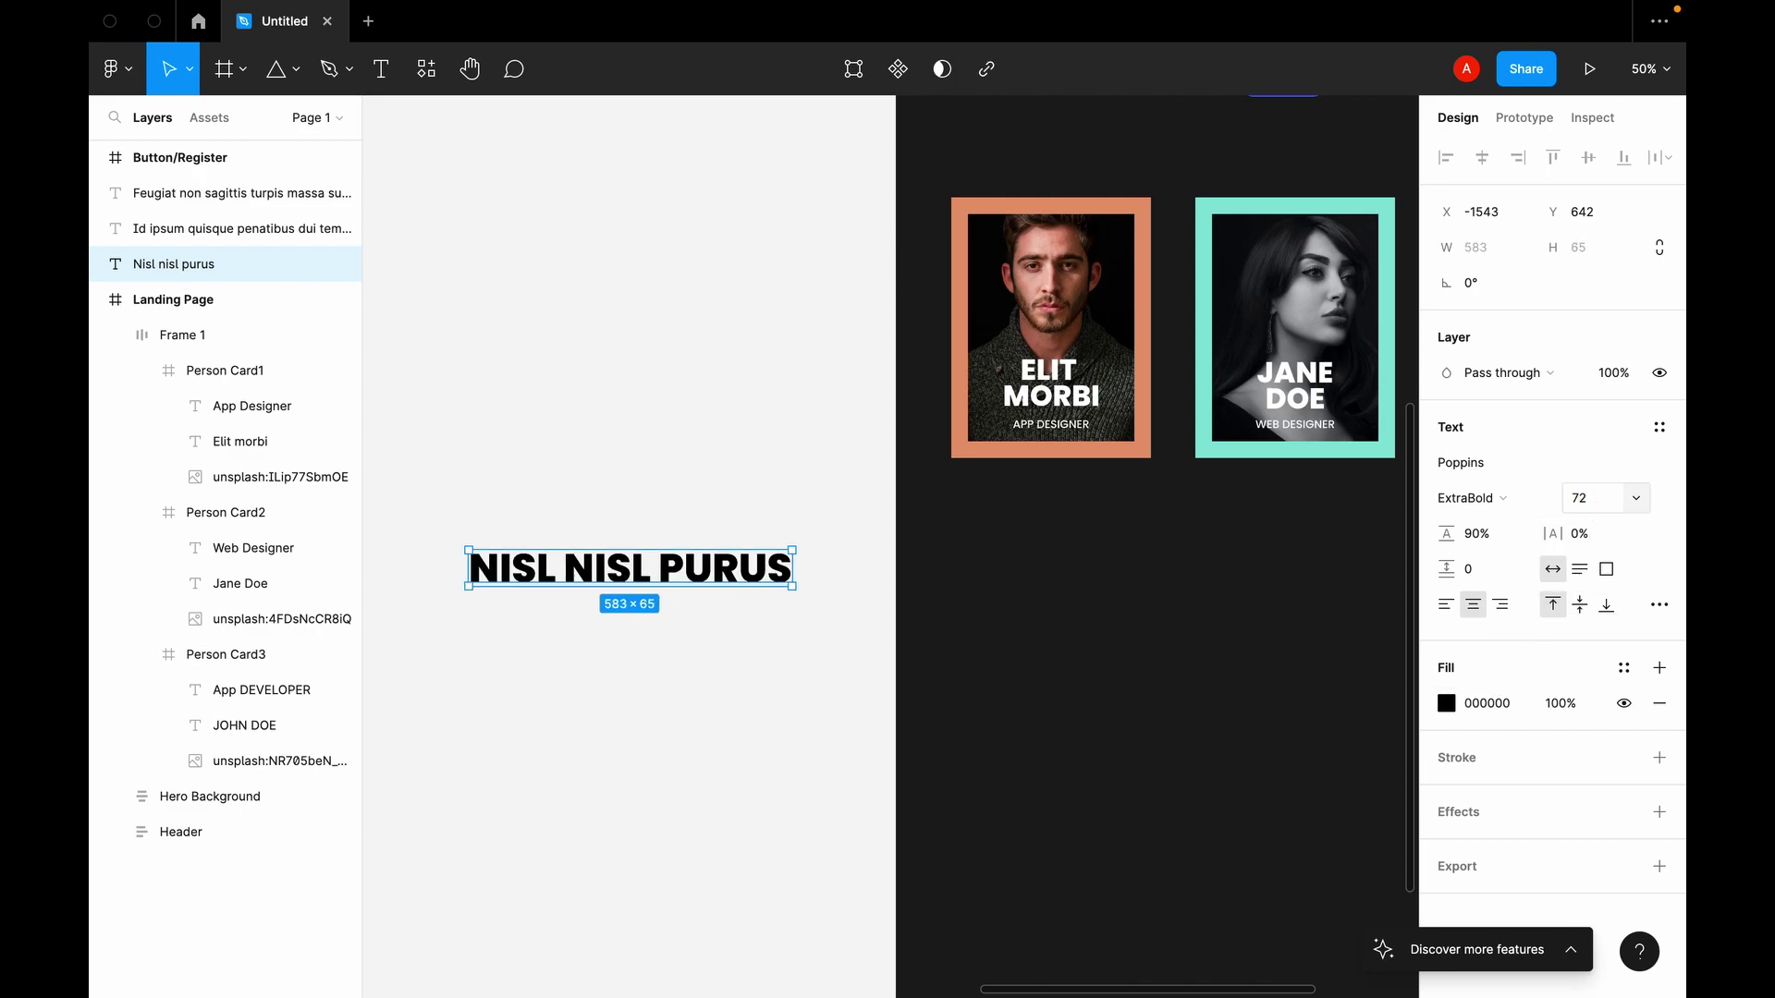
left_click(1507, 509)
left_click(1507, 477)
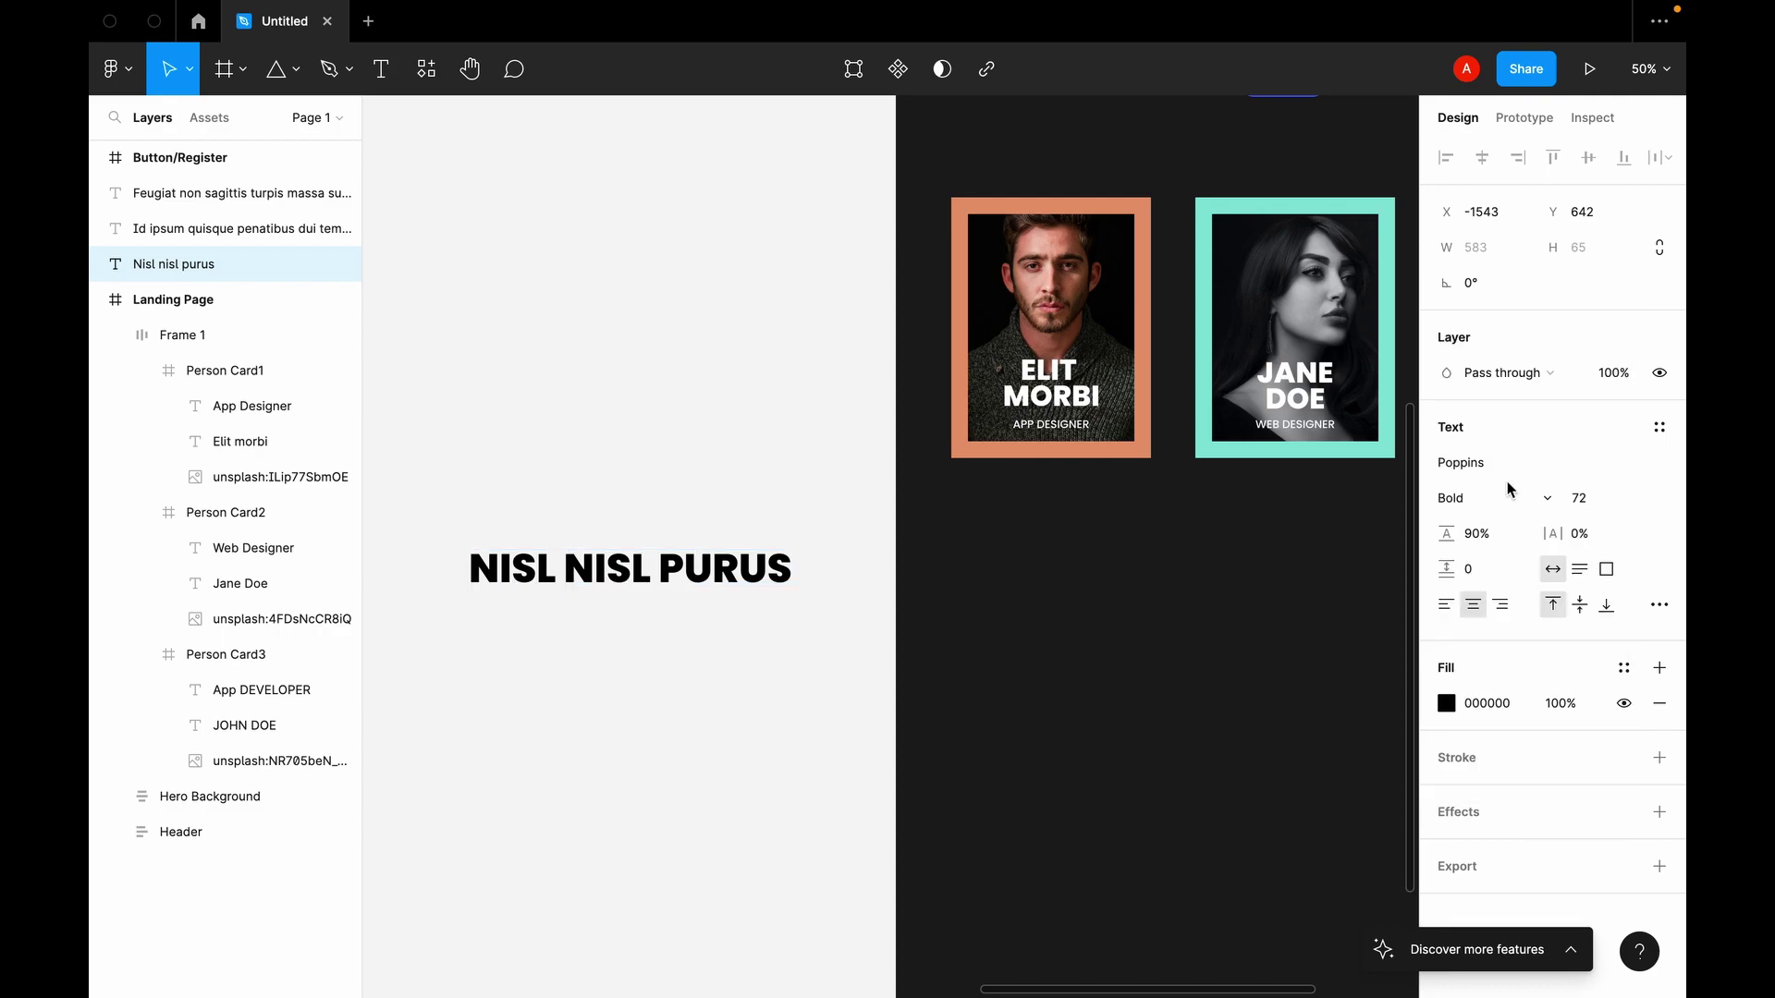
left_click(1504, 467)
type("Man")
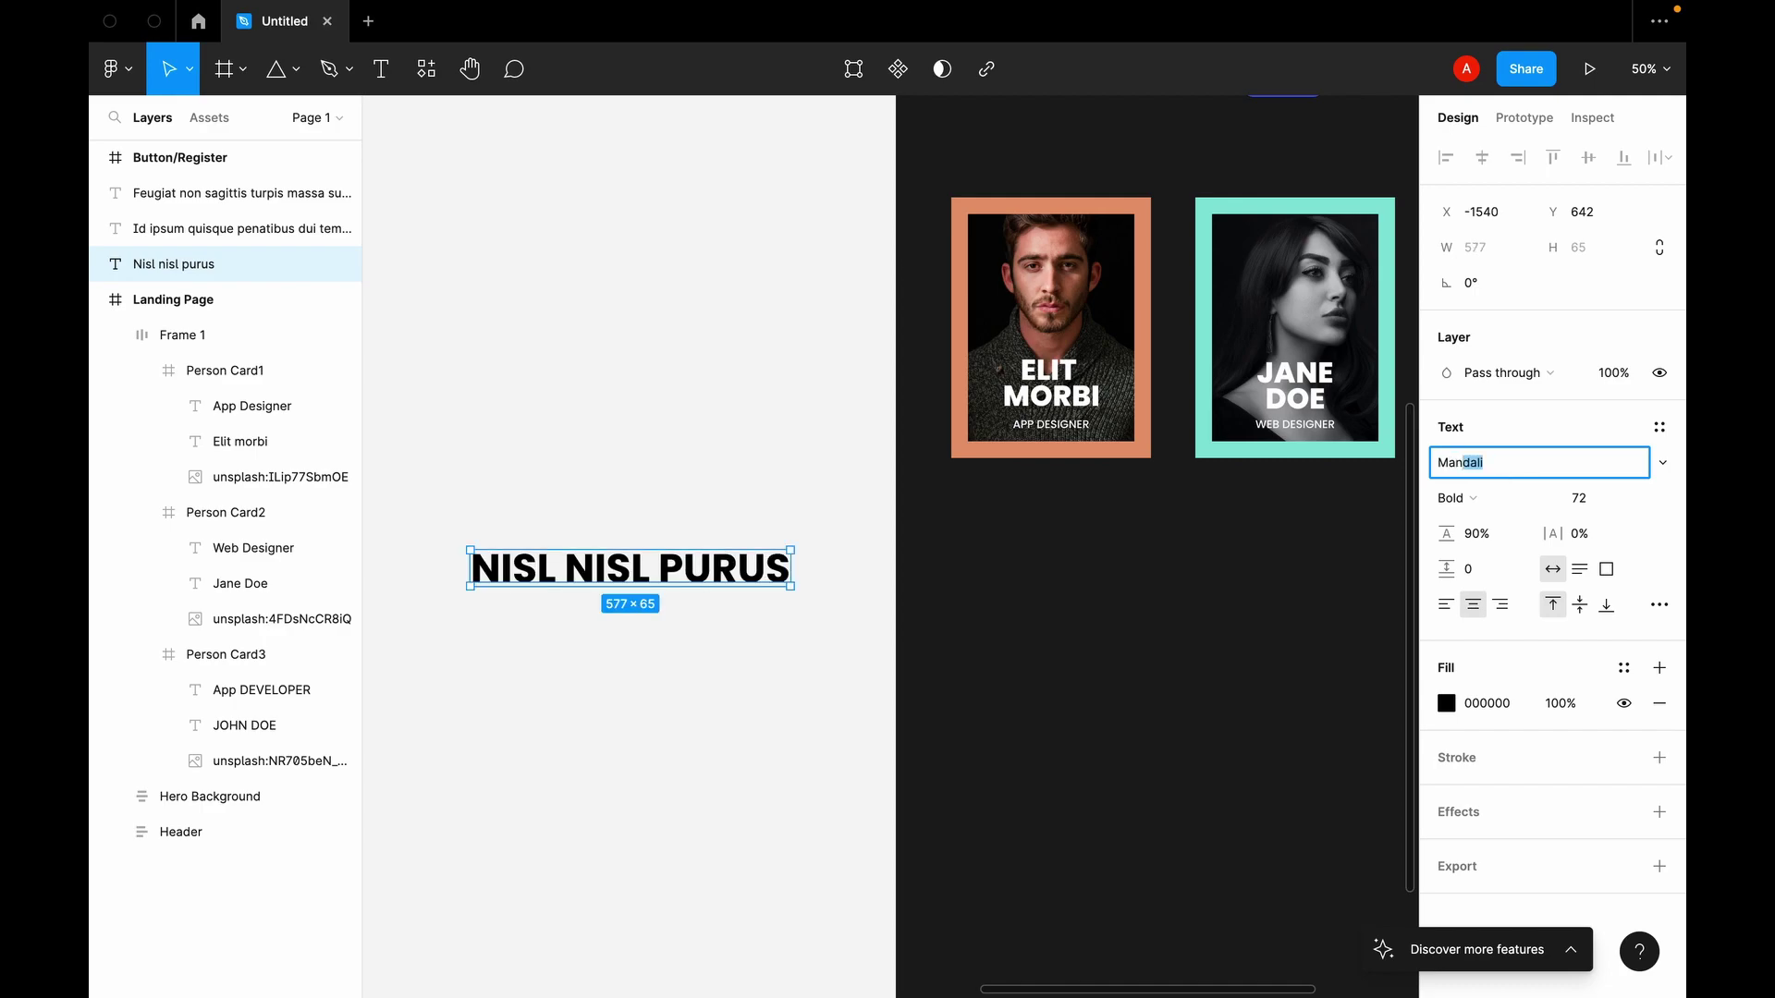
type("rope")
key("Return")
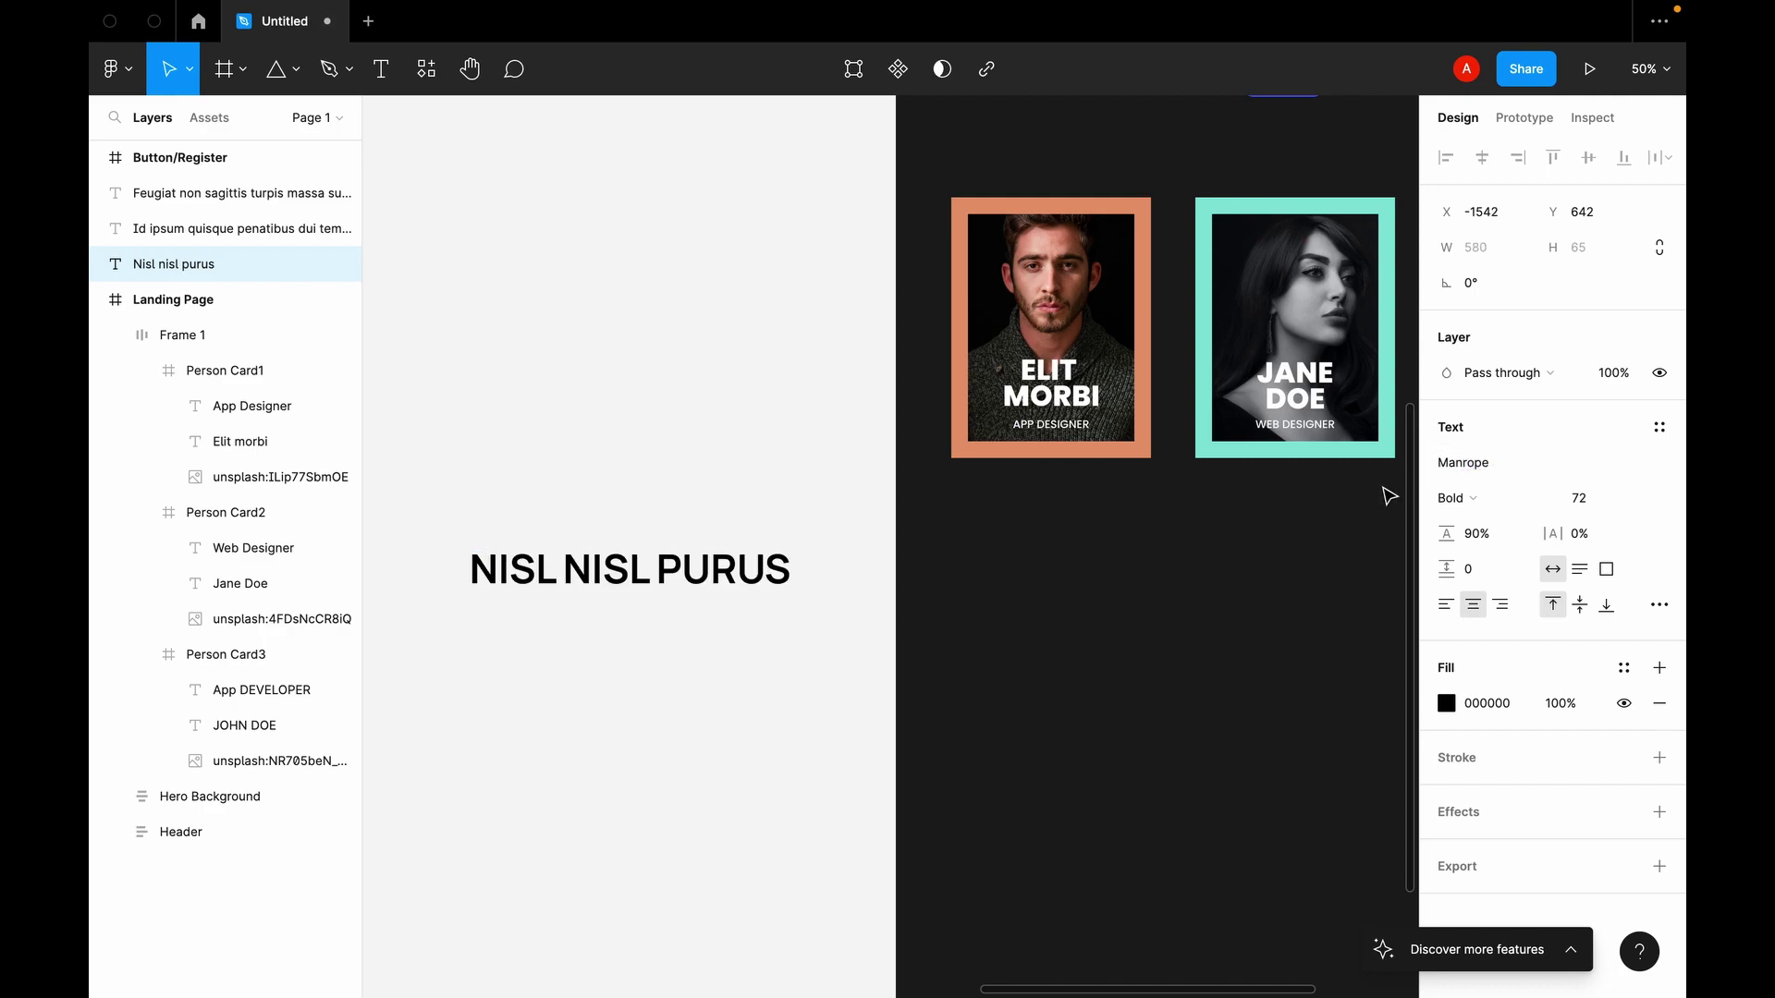
Step: Place NISL NISL PURUS inside the Landing Page below the Person Cards at about X 170, Y 1622, and set its fill to FFFFFF
scroll(1010, 701, "right", 3)
scroll(1011, 701, "down", 3)
scroll(693, 535, "left", 2)
left_click_drag(601, 390, 1113, 433)
left_click(1447, 882)
left_click(1398, 422)
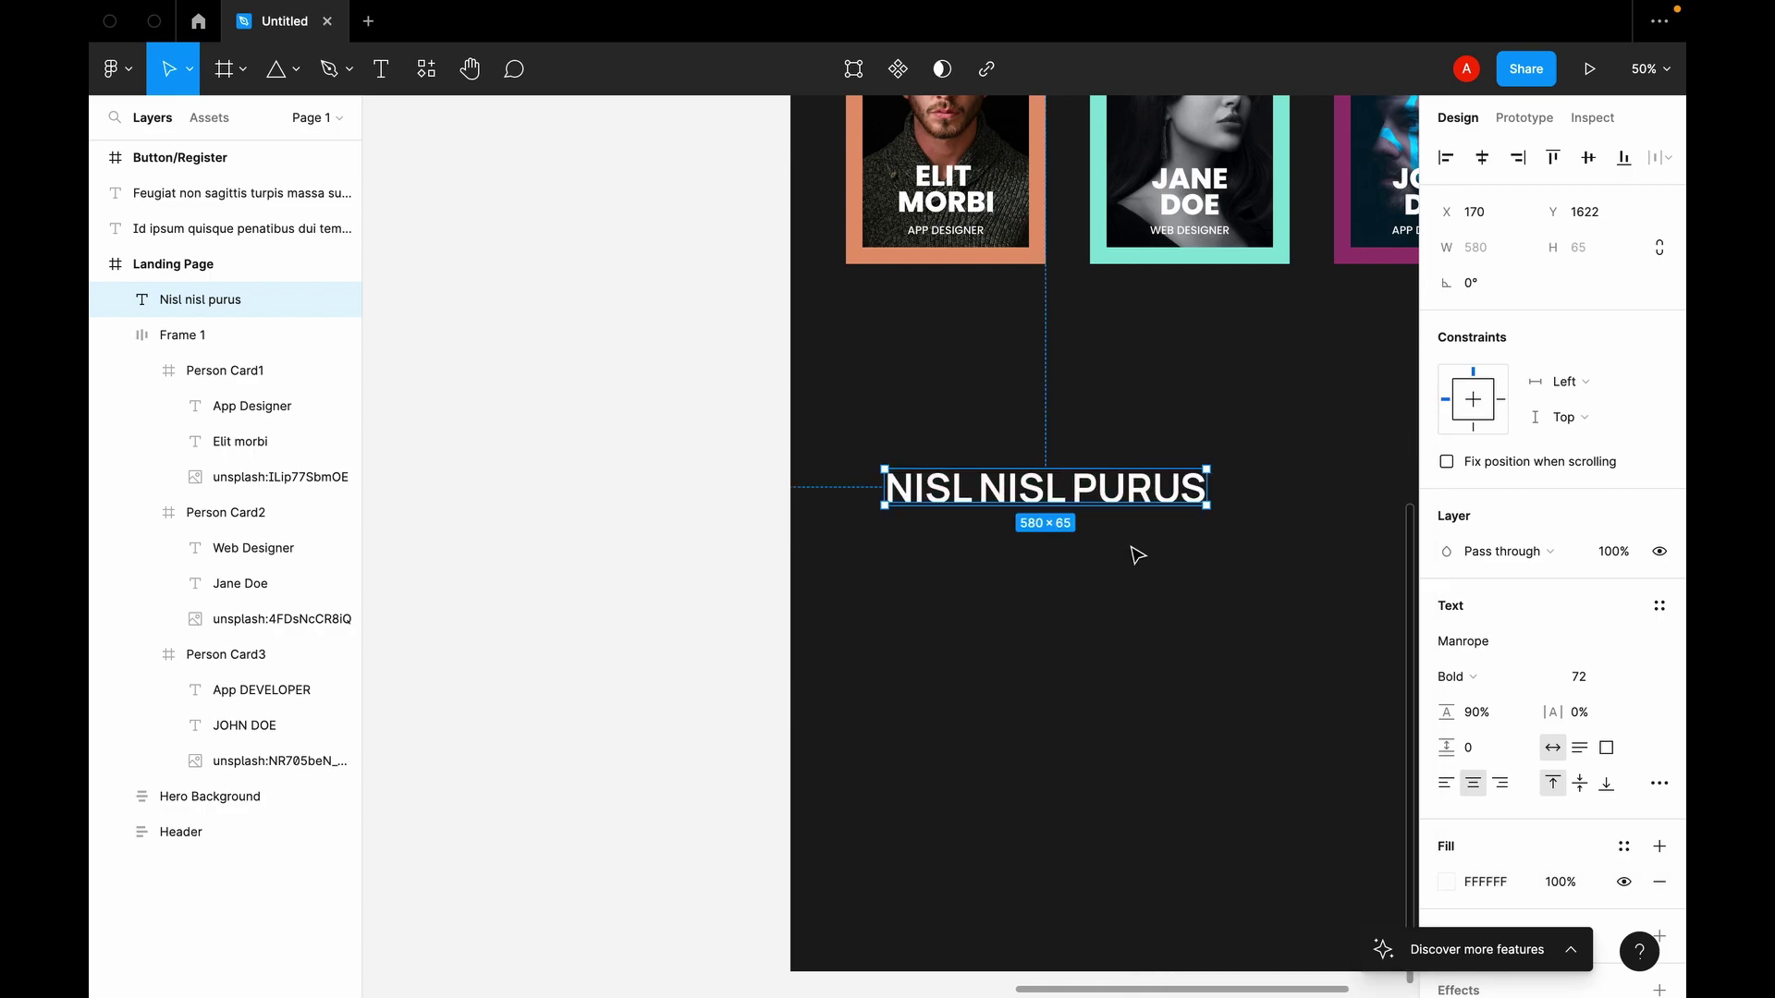
Step: Extend the Landing Page frame downward to make more room below the NISL NISL PURUS heading
key("minus")
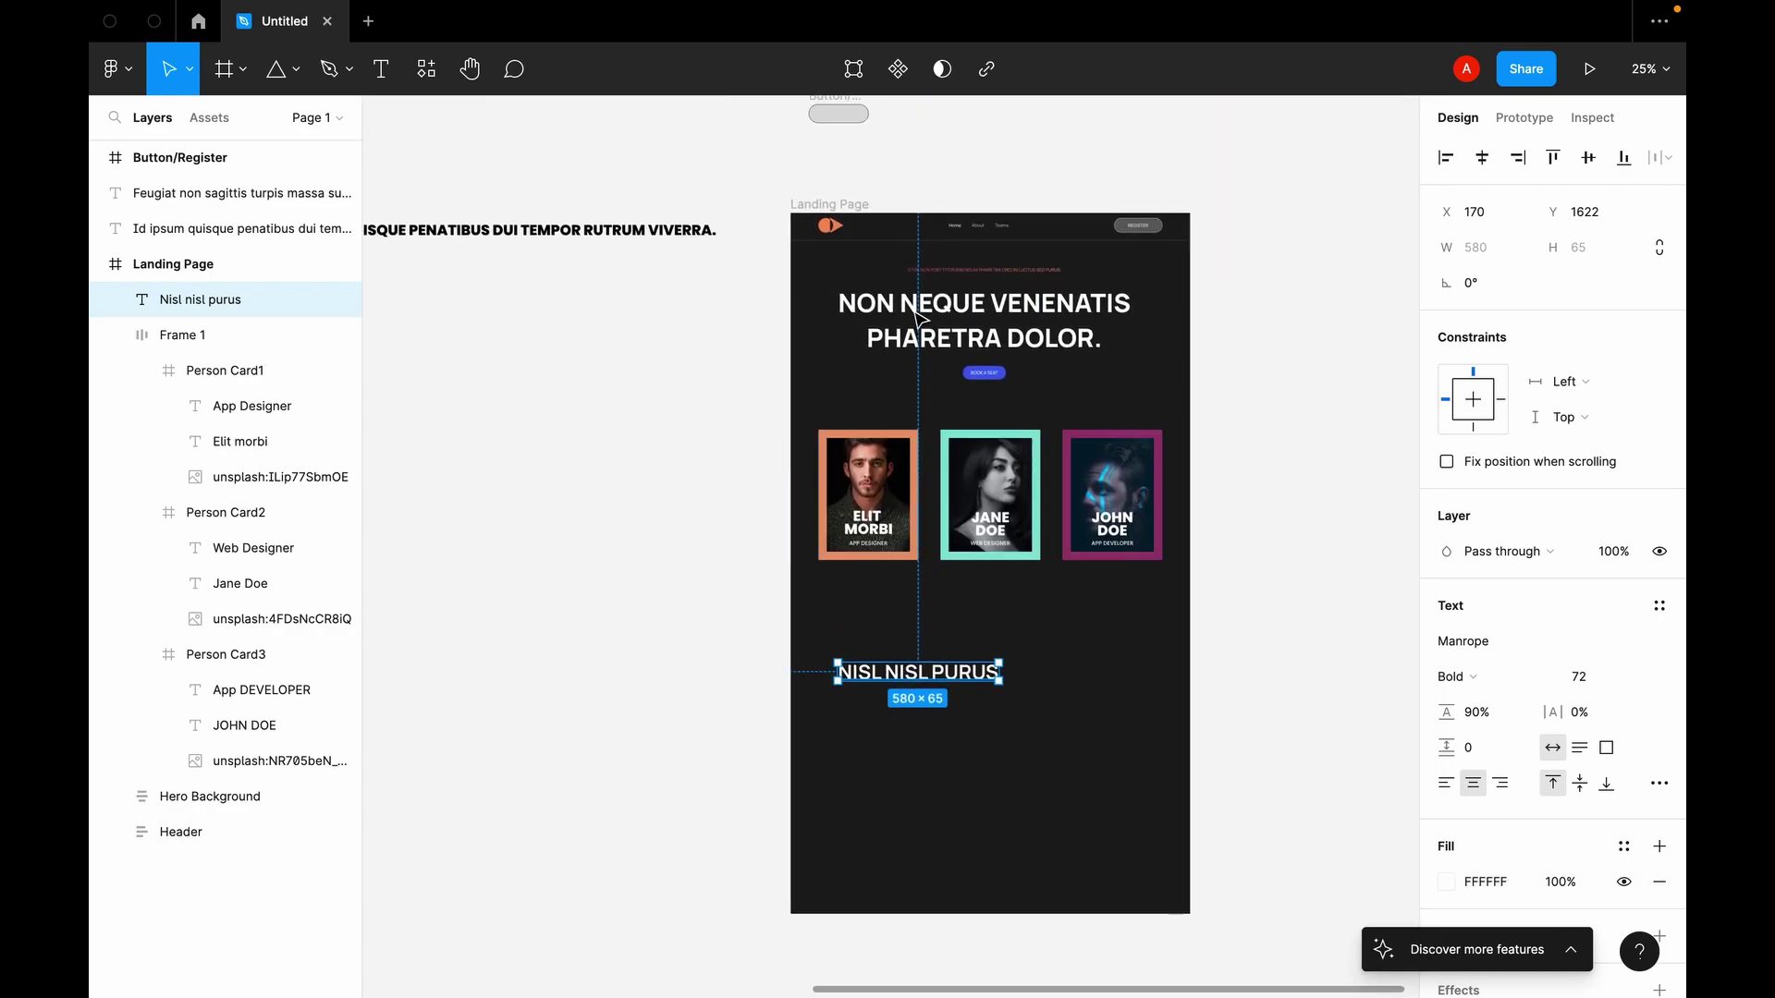
left_click(829, 204)
scroll(1066, 718, "down", 2)
left_click_drag(1017, 827, 1017, 978)
double_click(968, 607)
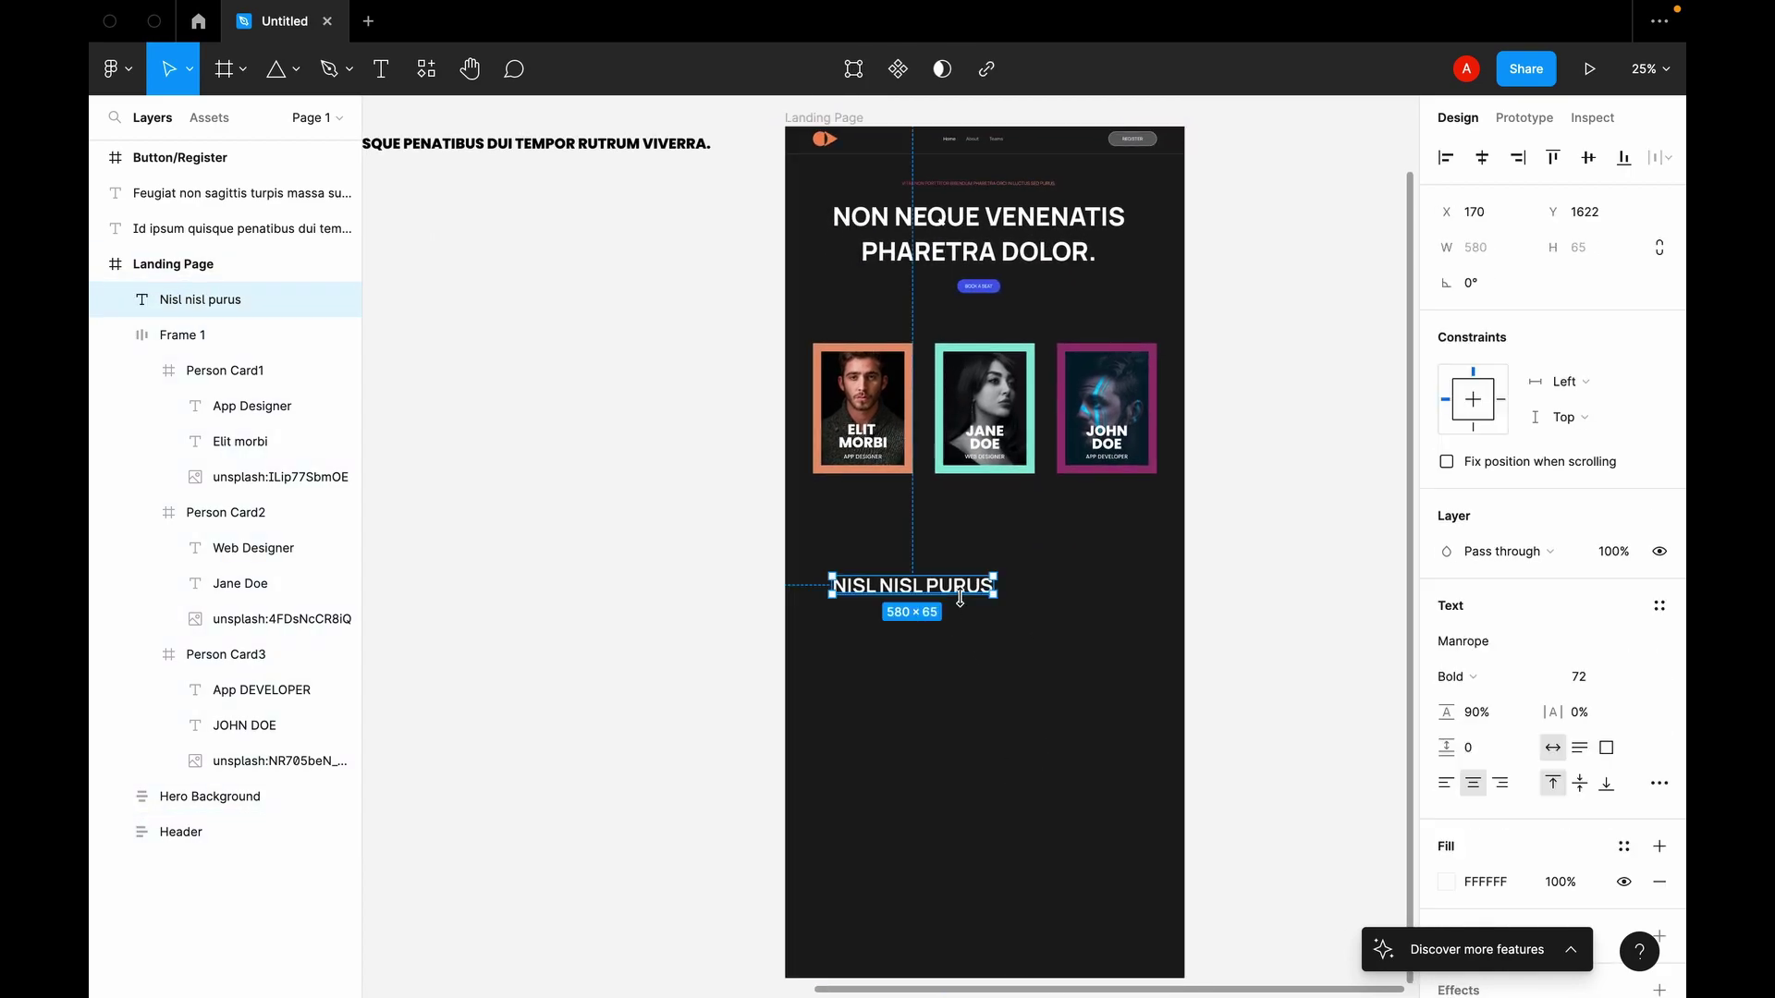
key("Escape")
Step: Move the ten-word line down beside the Landing Page, just below the heading's level, to about X -2410, Y 1266
scroll(715, 506, "left", 4)
left_click_drag(784, 192, 855, 811)
scroll(804, 740, "right", 4)
scroll(804, 740, "down", 1)
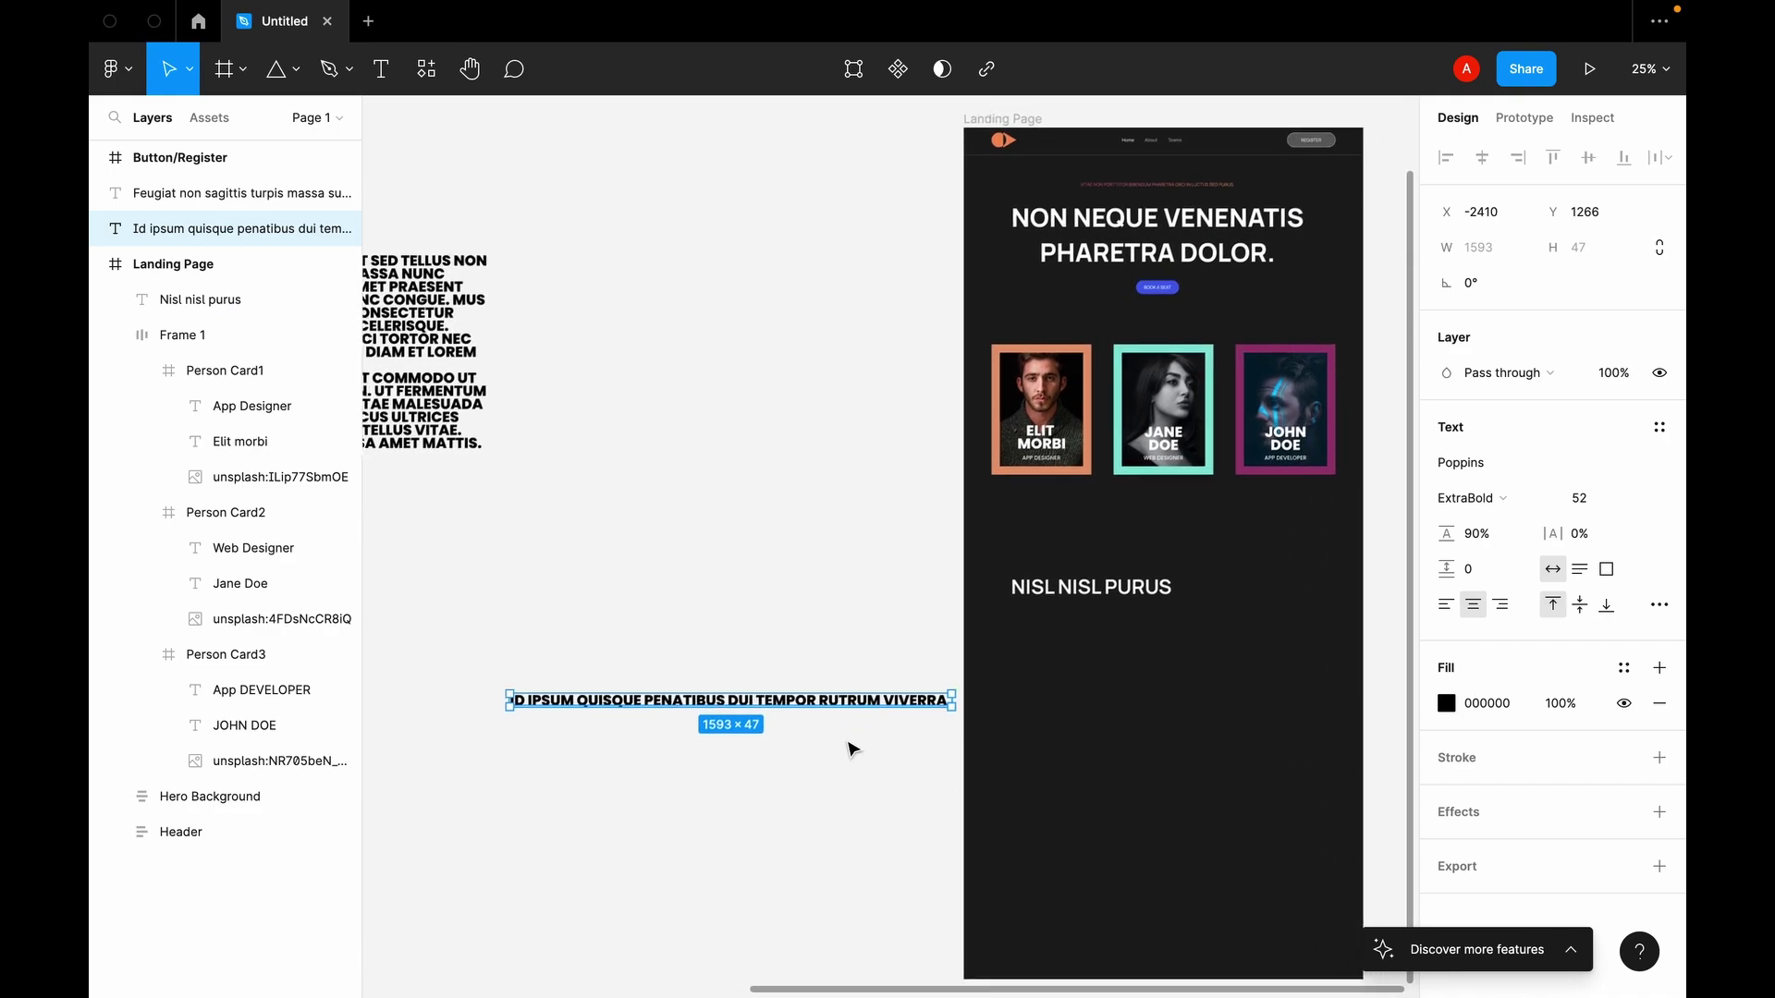
double_click(698, 695)
key("Escape")
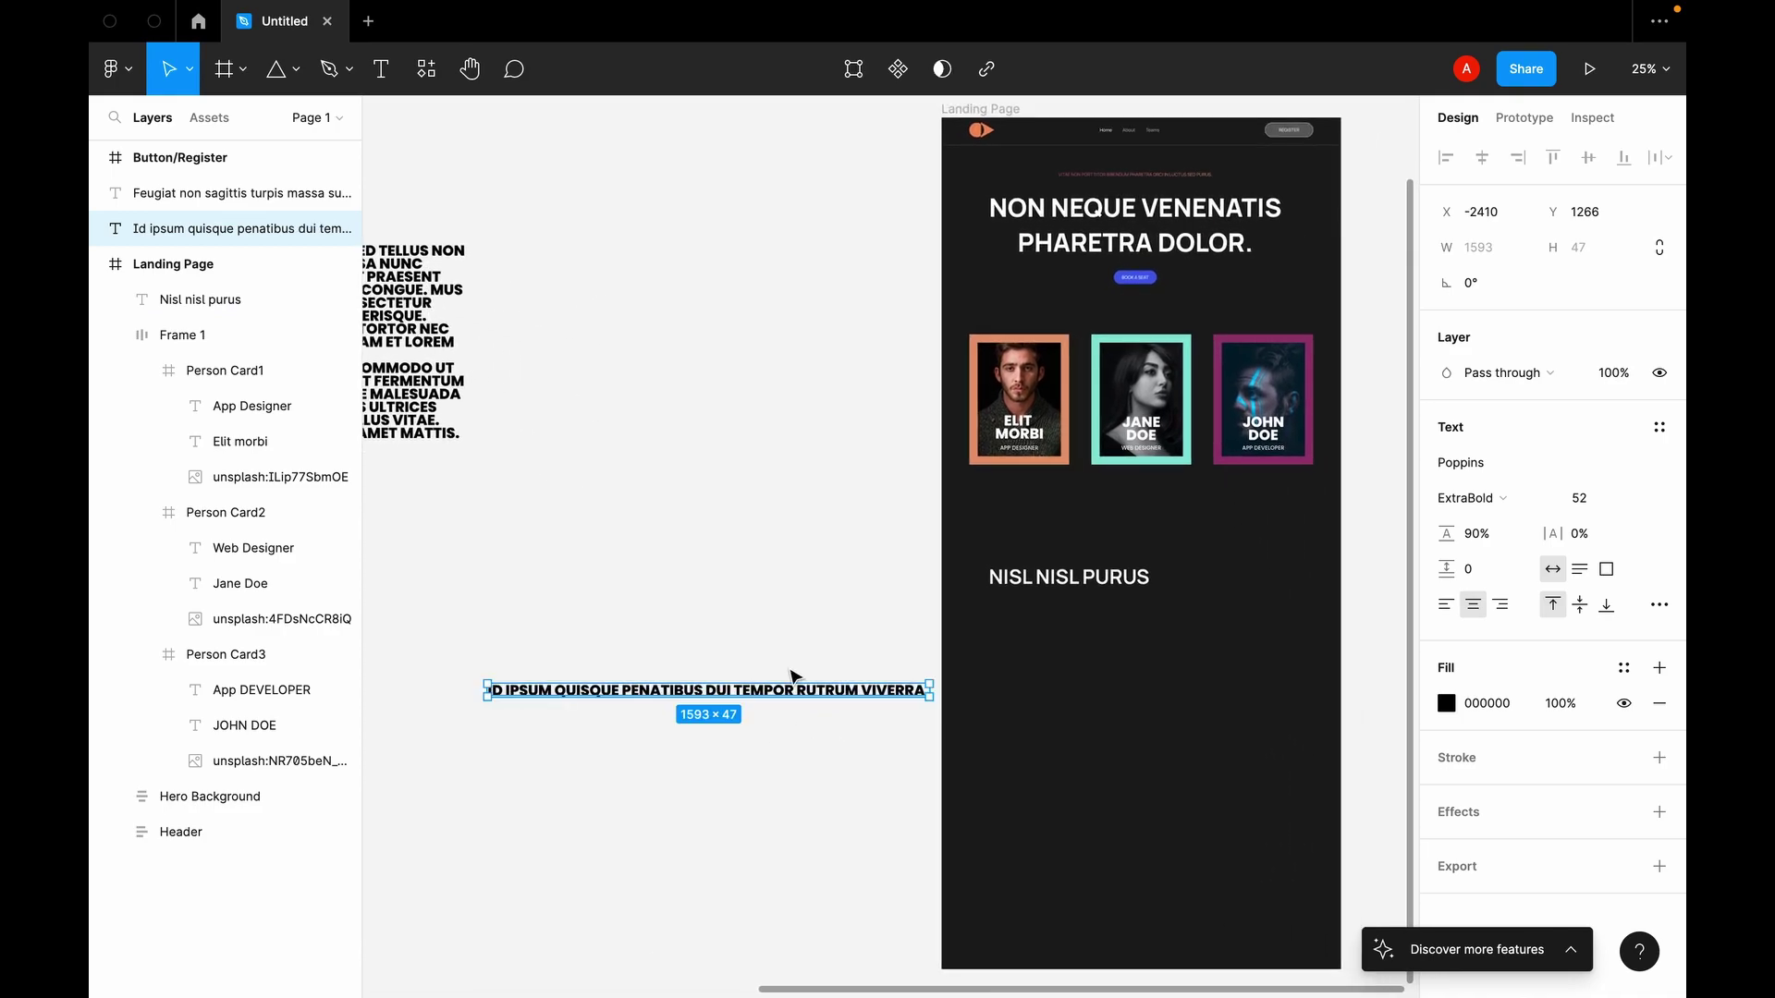
Step: Place the ten-word line inside the Landing Page under NISL NISL PURUS and set its font size to 20
left_click(792, 662)
left_click_drag(793, 690, 1221, 626)
scroll(1216, 626, "right", 5)
left_click(1609, 678)
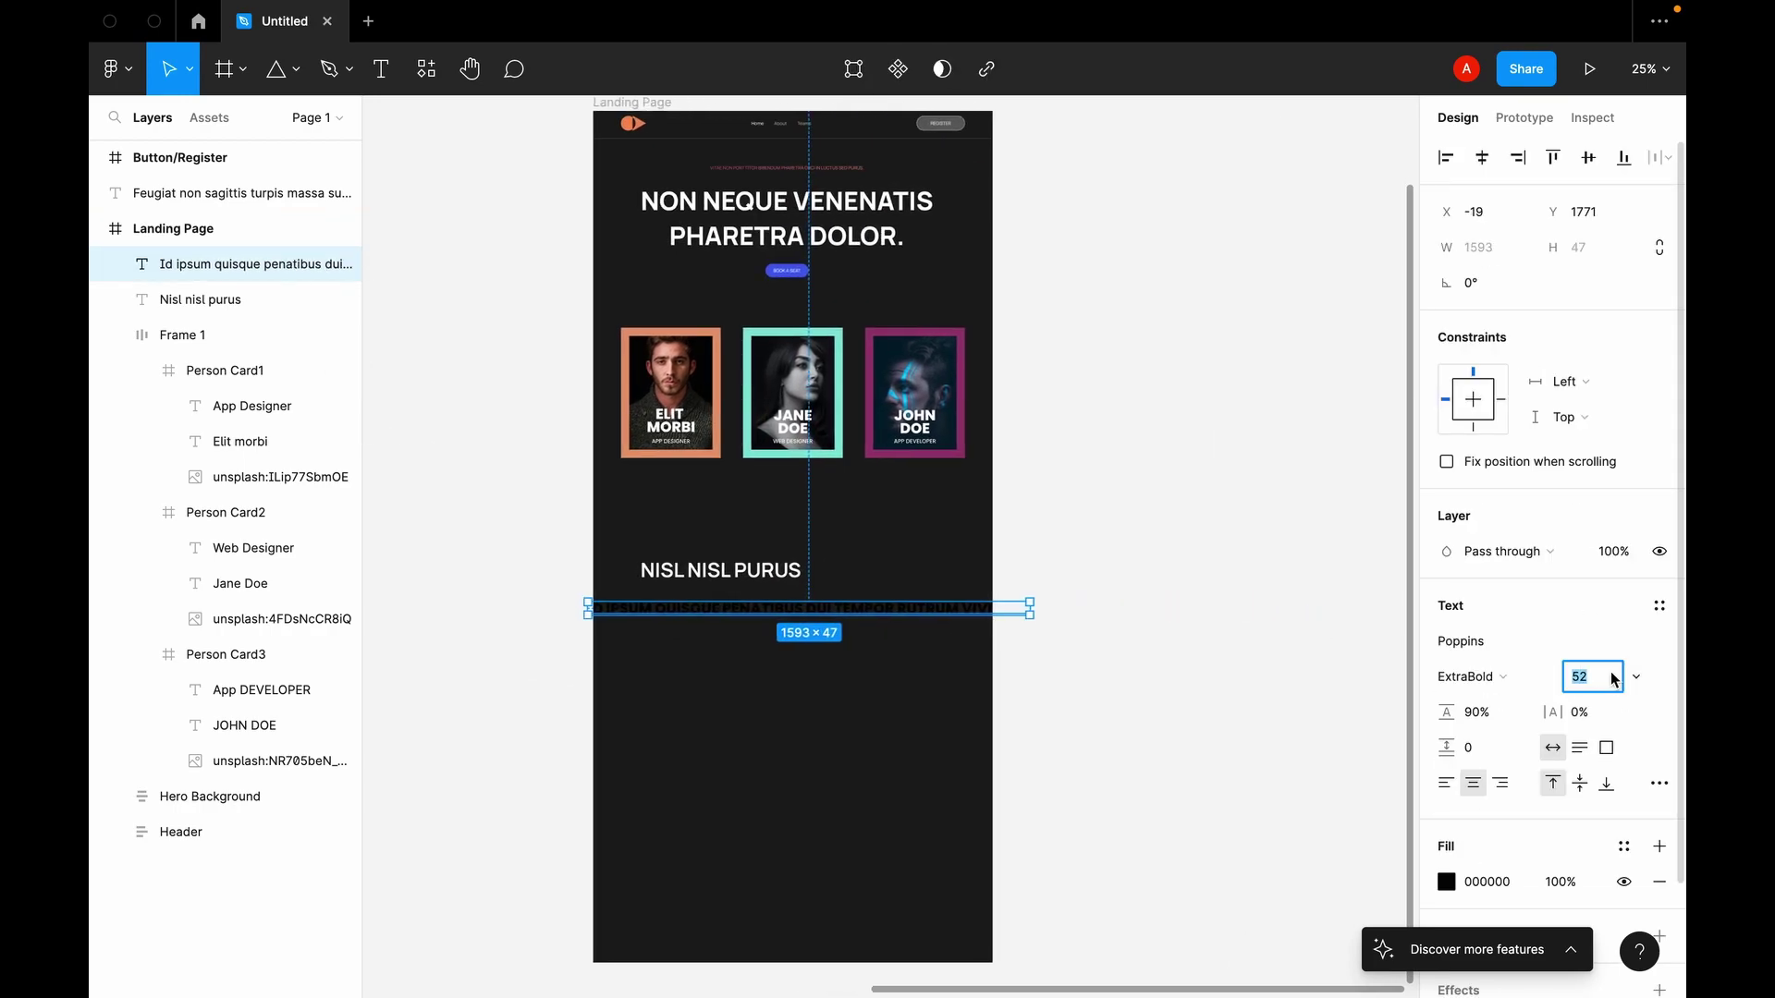
key("Return")
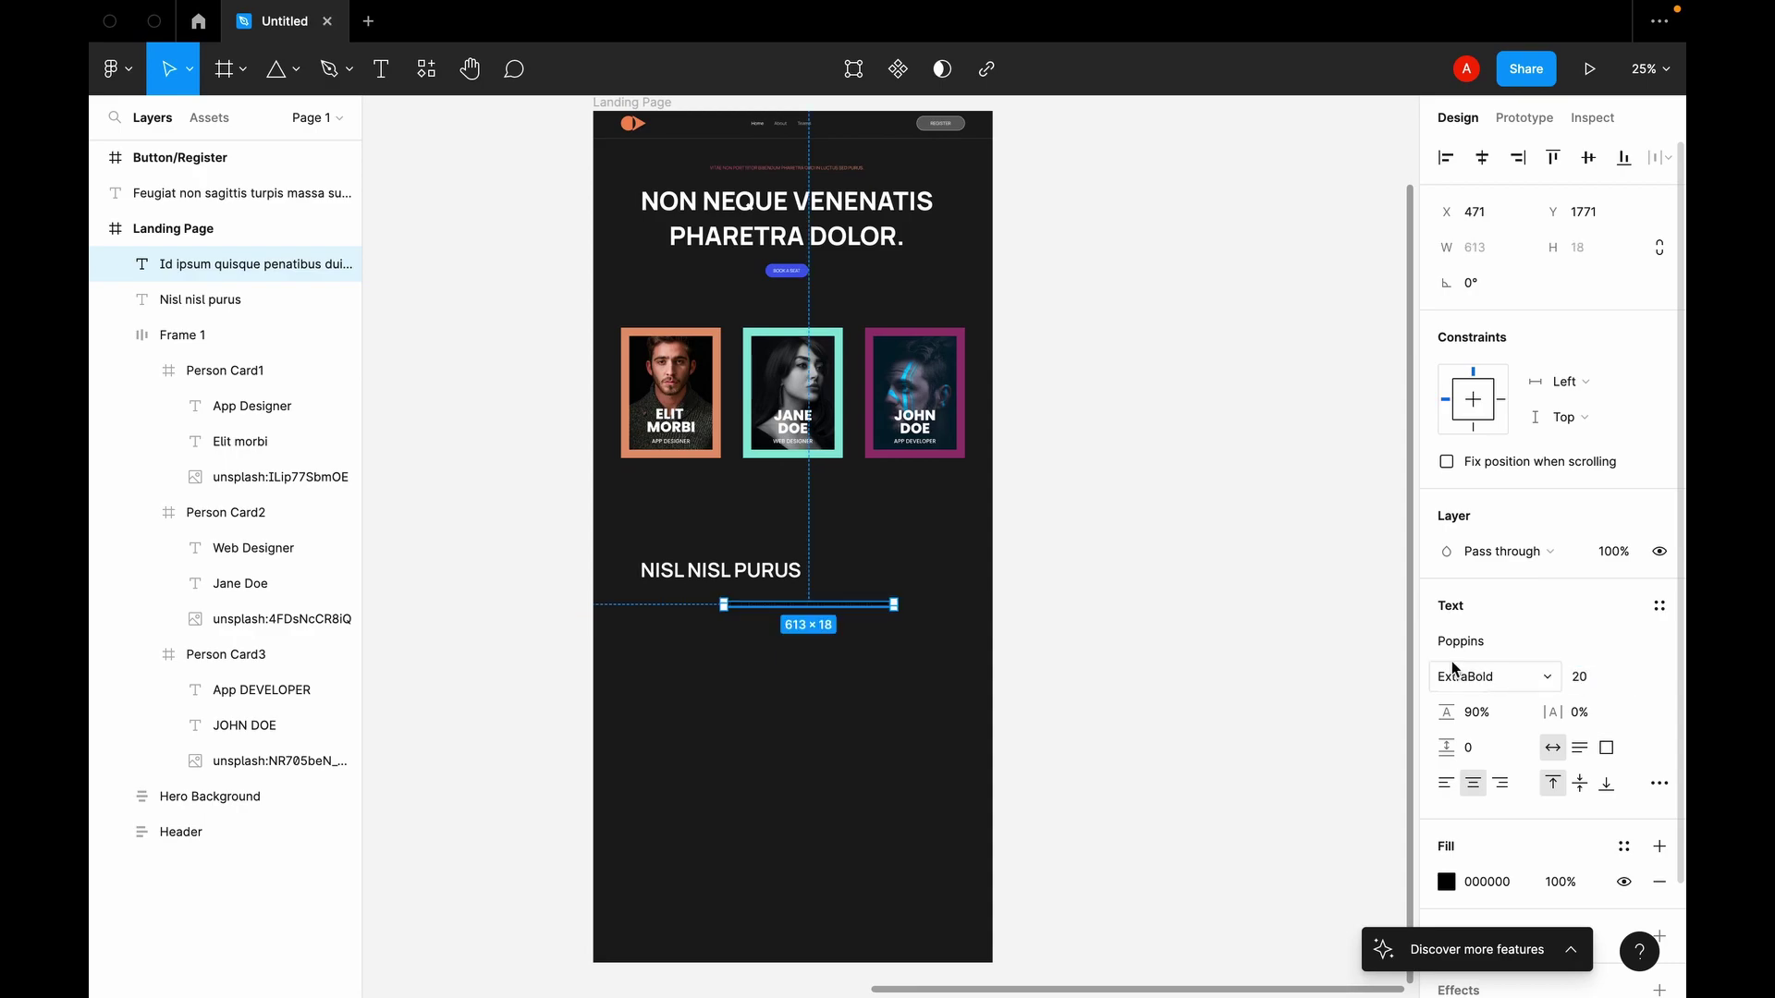
Step: Set the ten-word line's fill to FFFFFF and its font weight to SemiBold
left_click(1446, 885)
left_click_drag(1163, 551, 1128, 358)
left_click(1397, 421)
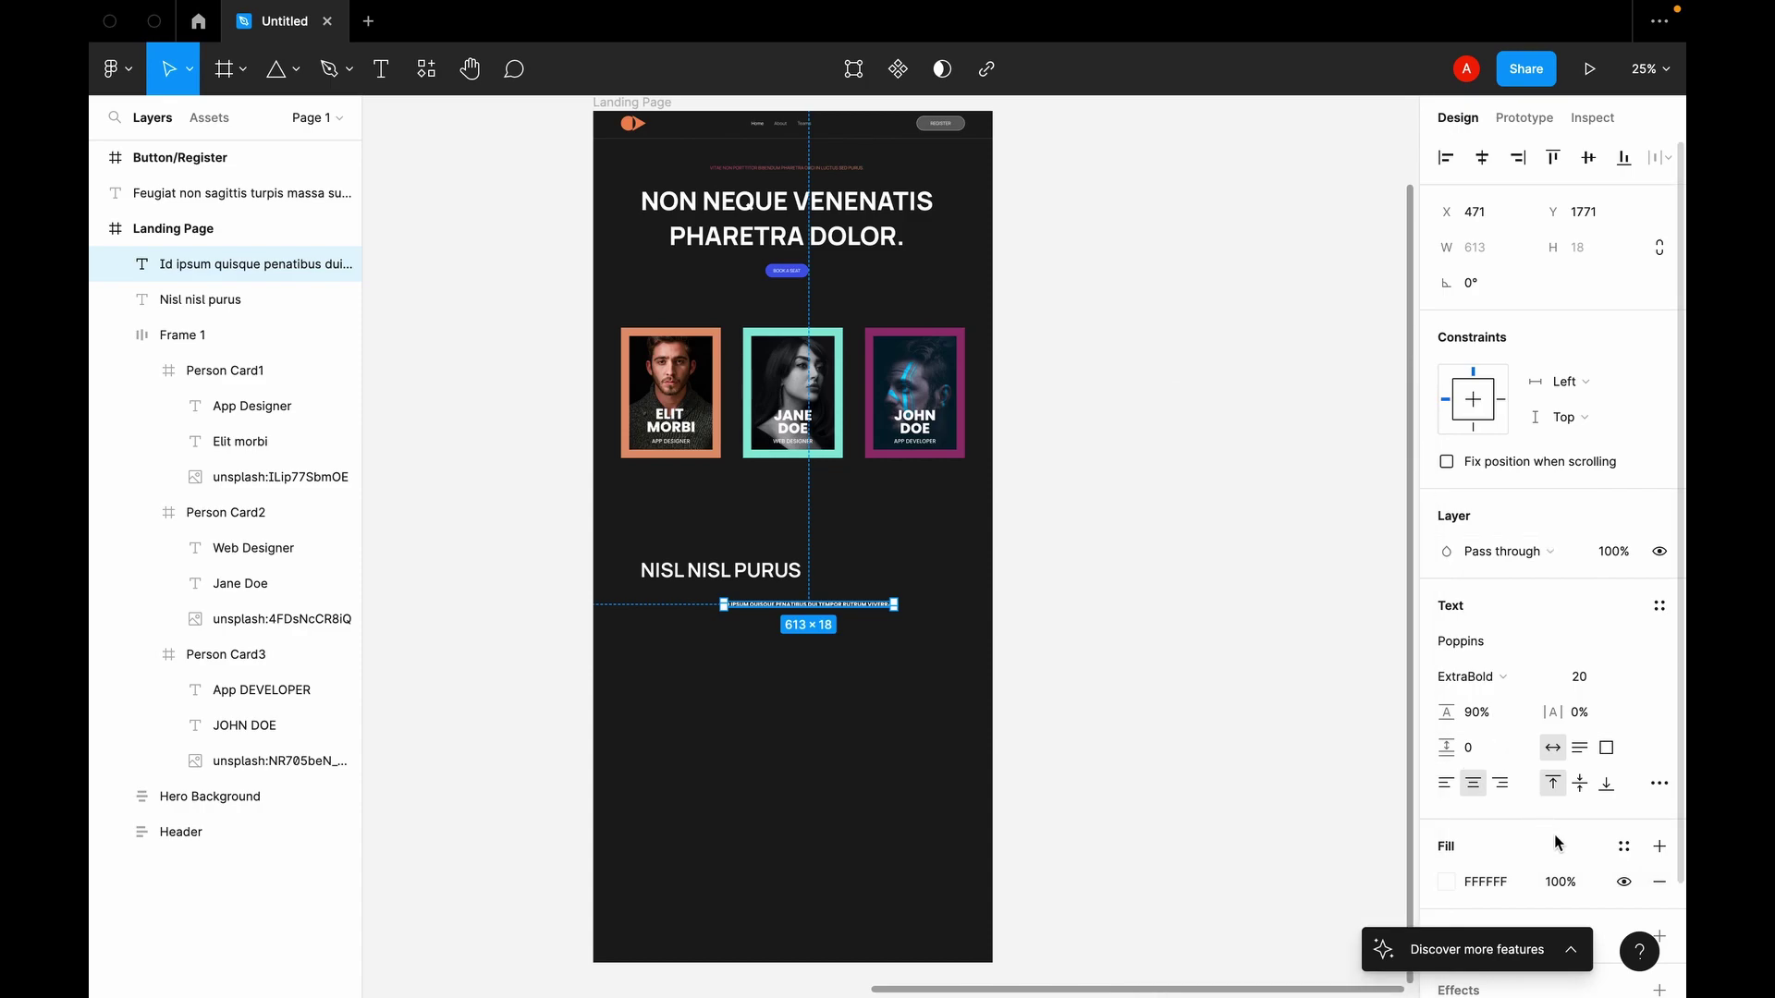
left_click(1488, 678)
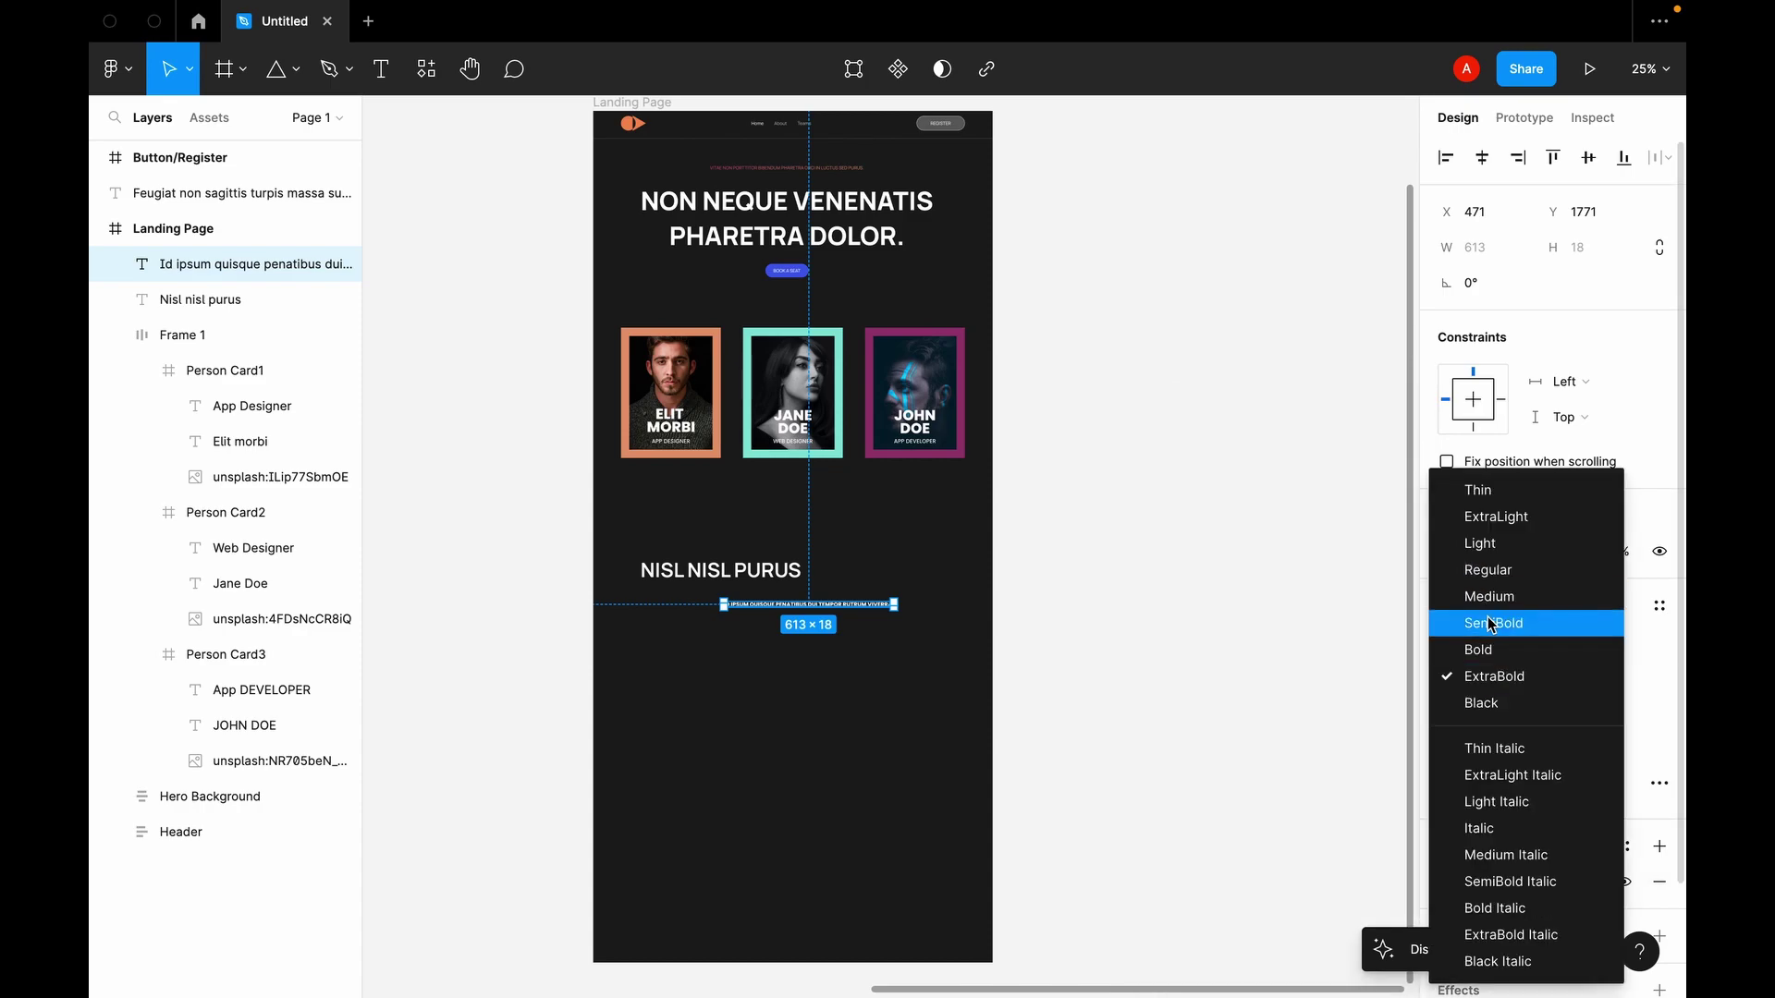
left_click(1494, 615)
Step: Move the ten-word line to X 151, Y 1732 under NISL NISL PURUS and set its letter case to Title case
scroll(848, 593, "up", 5)
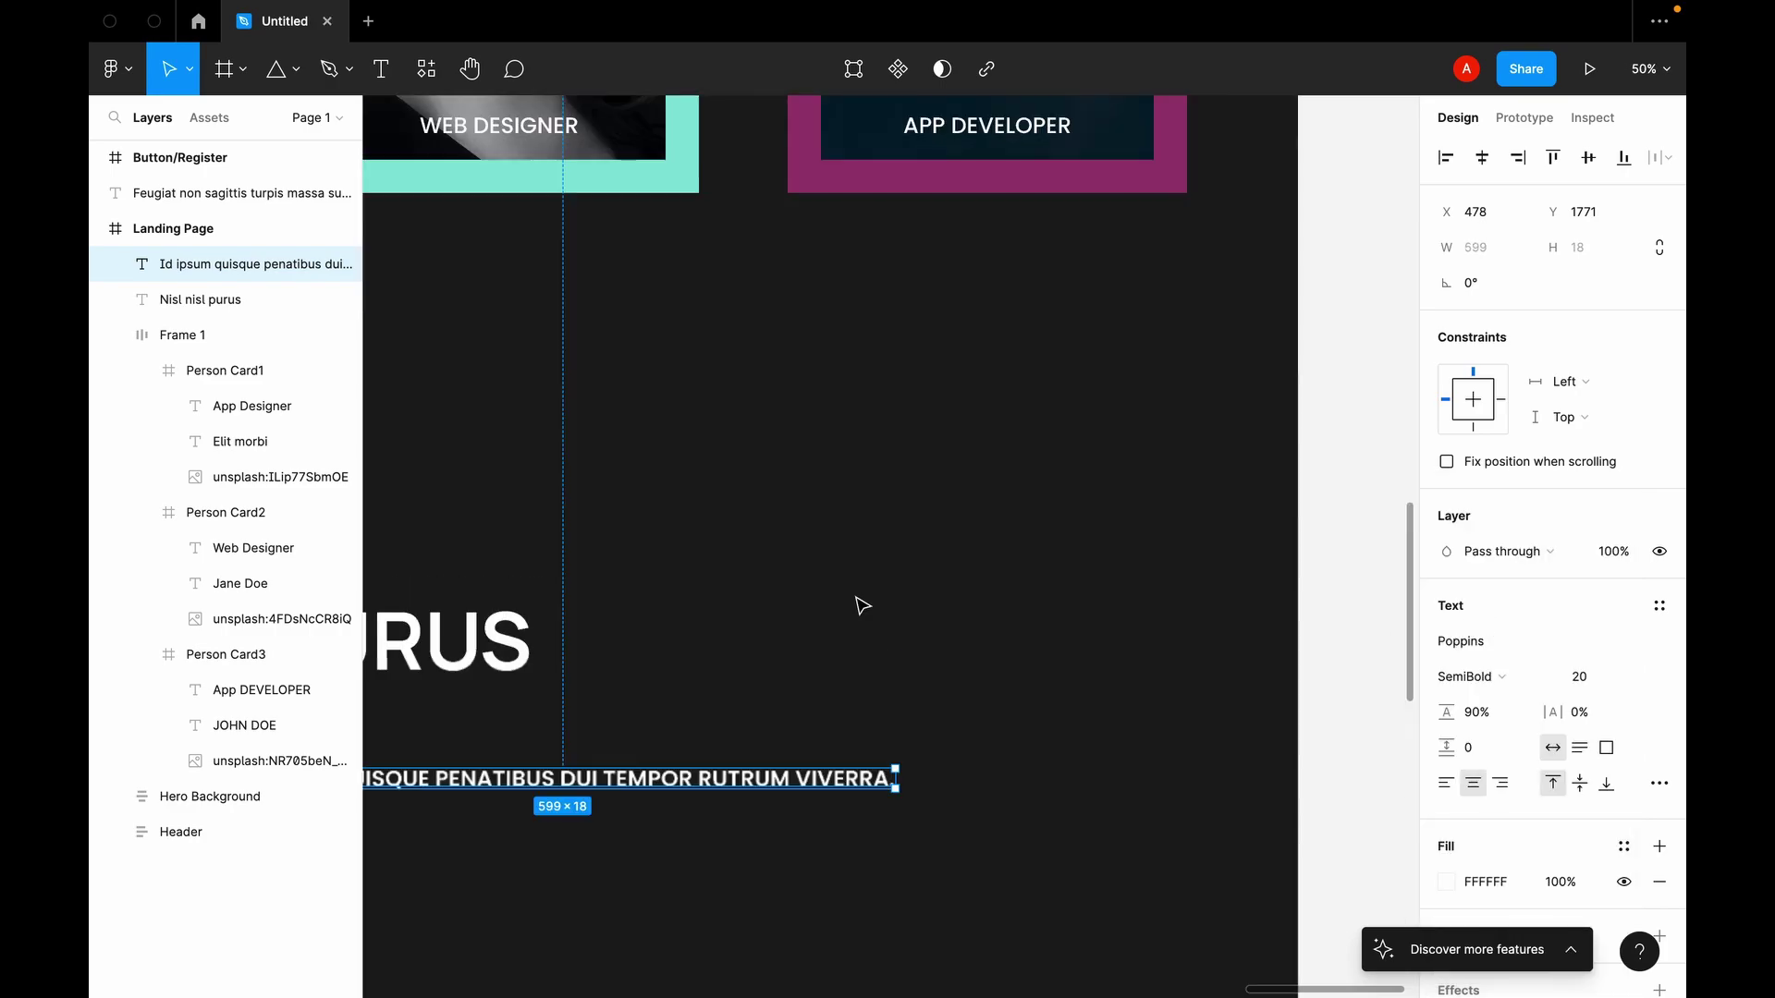
left_click_drag(961, 599, 599, 557)
left_click(1659, 783)
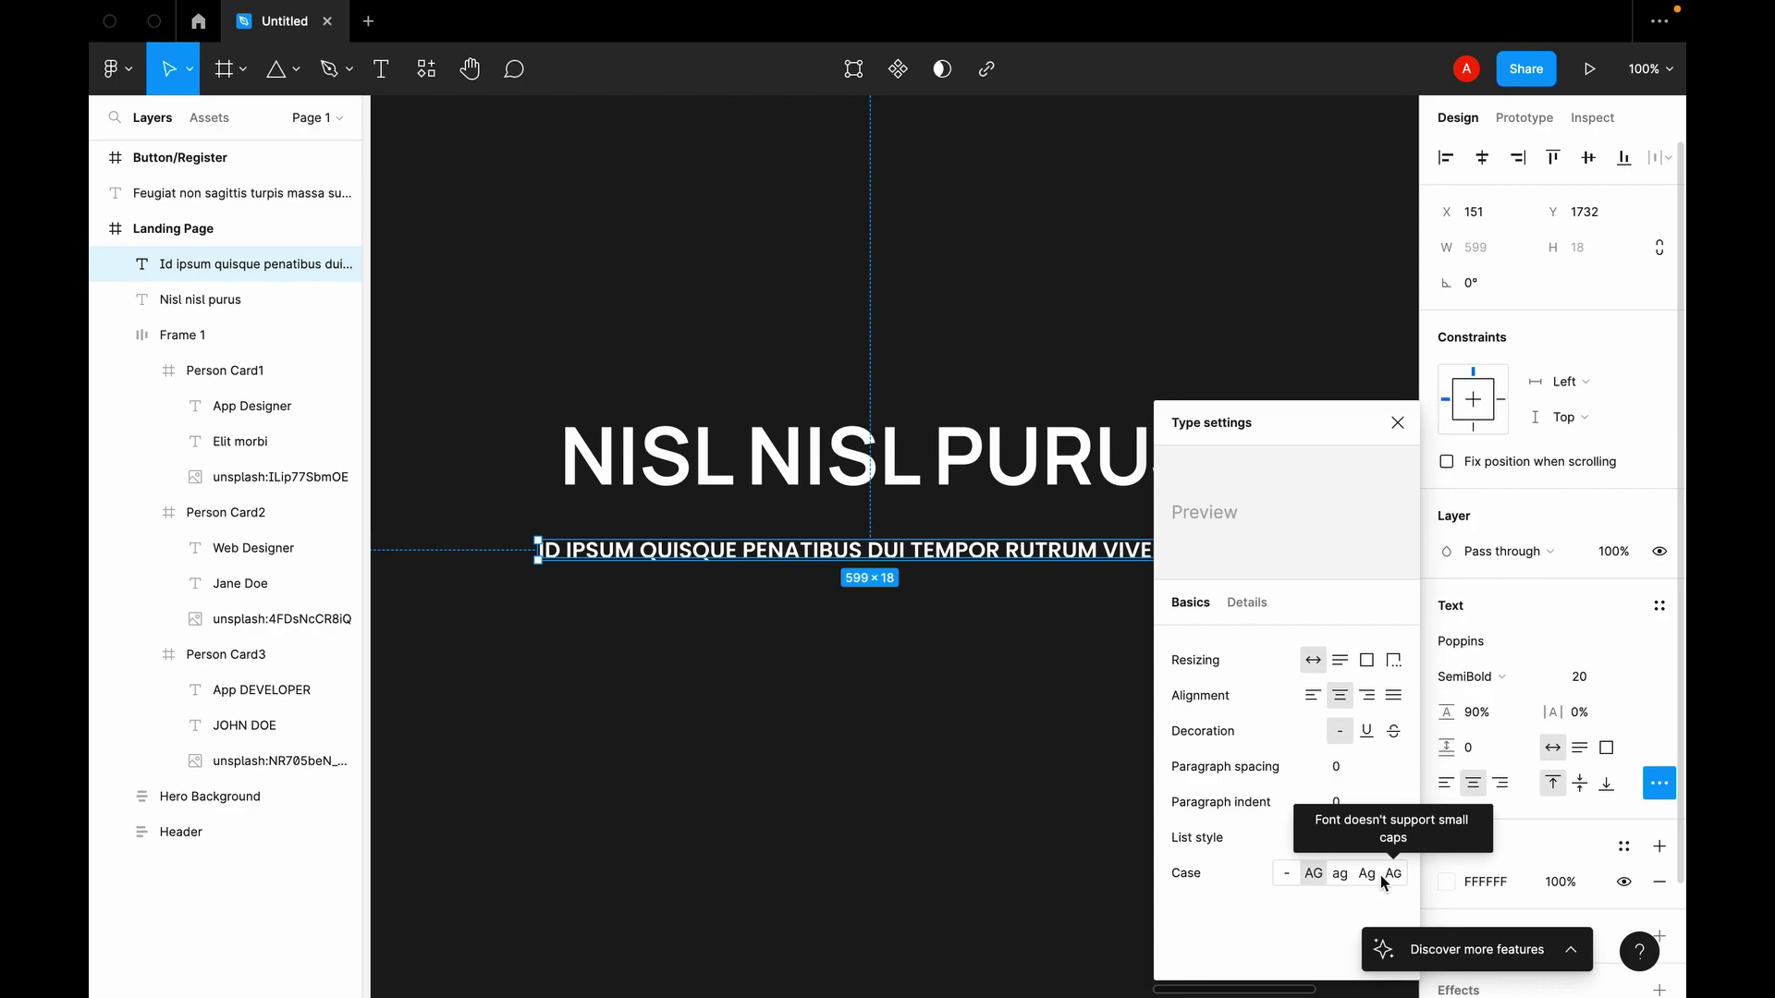
left_click(1372, 882)
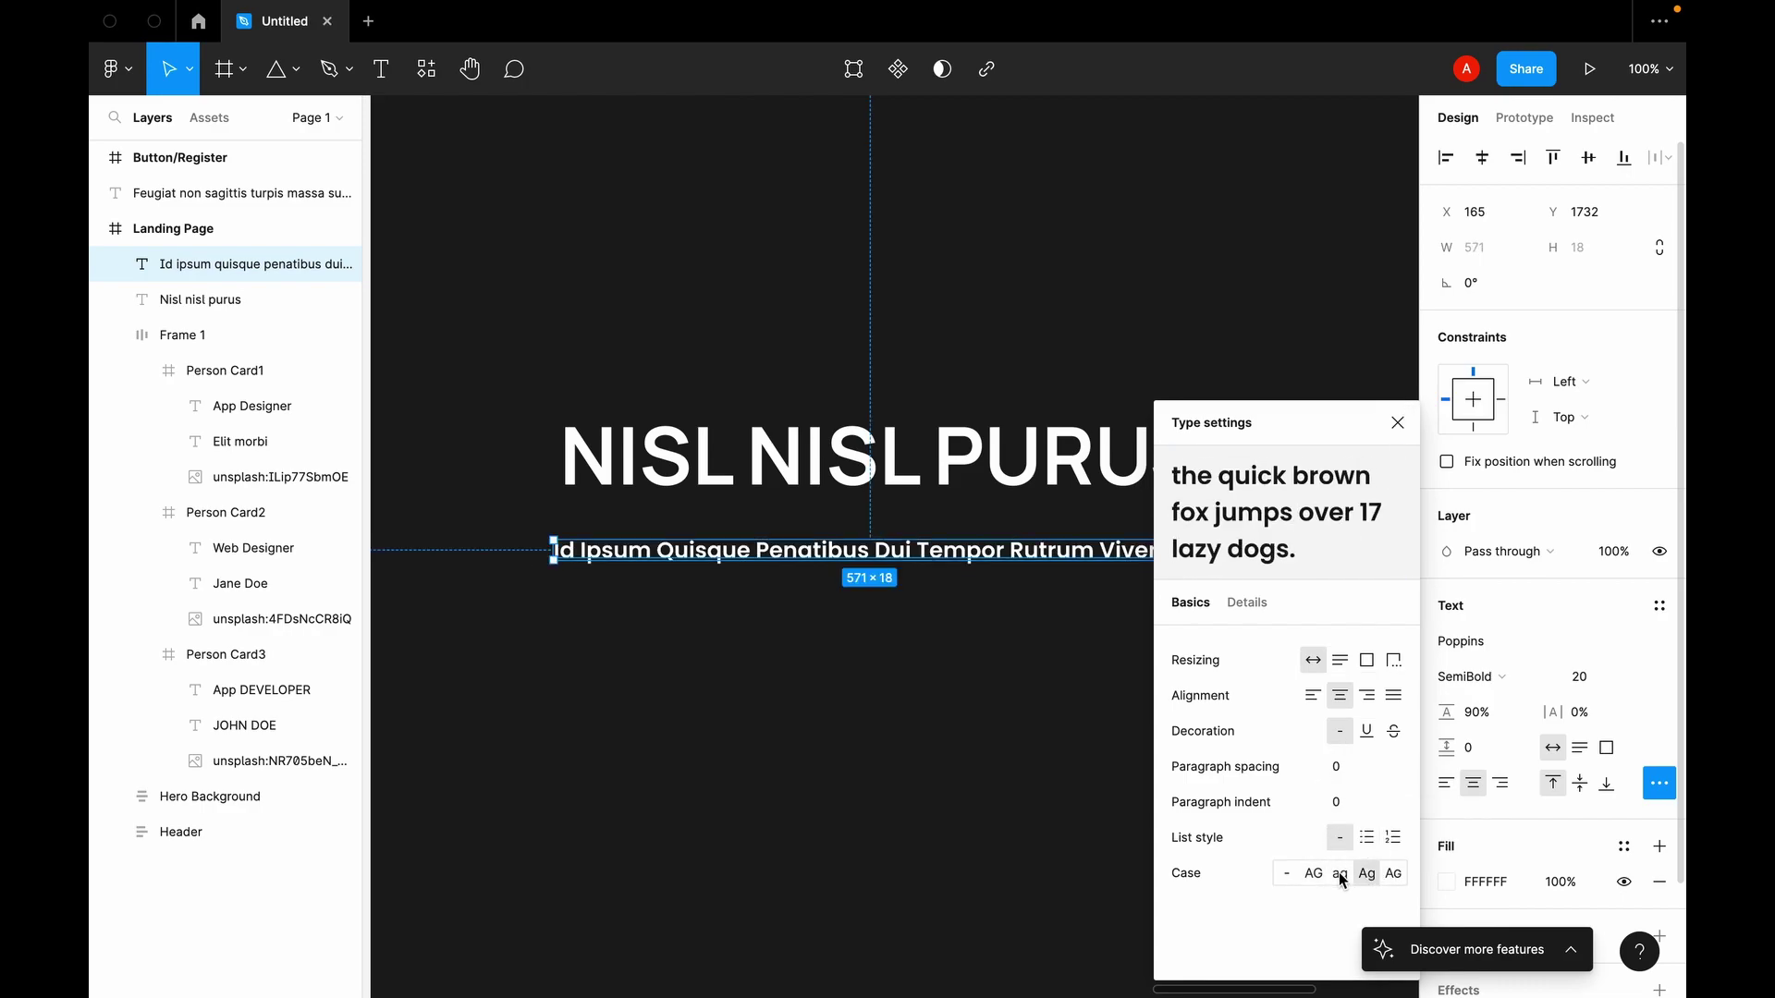
left_click(1286, 876)
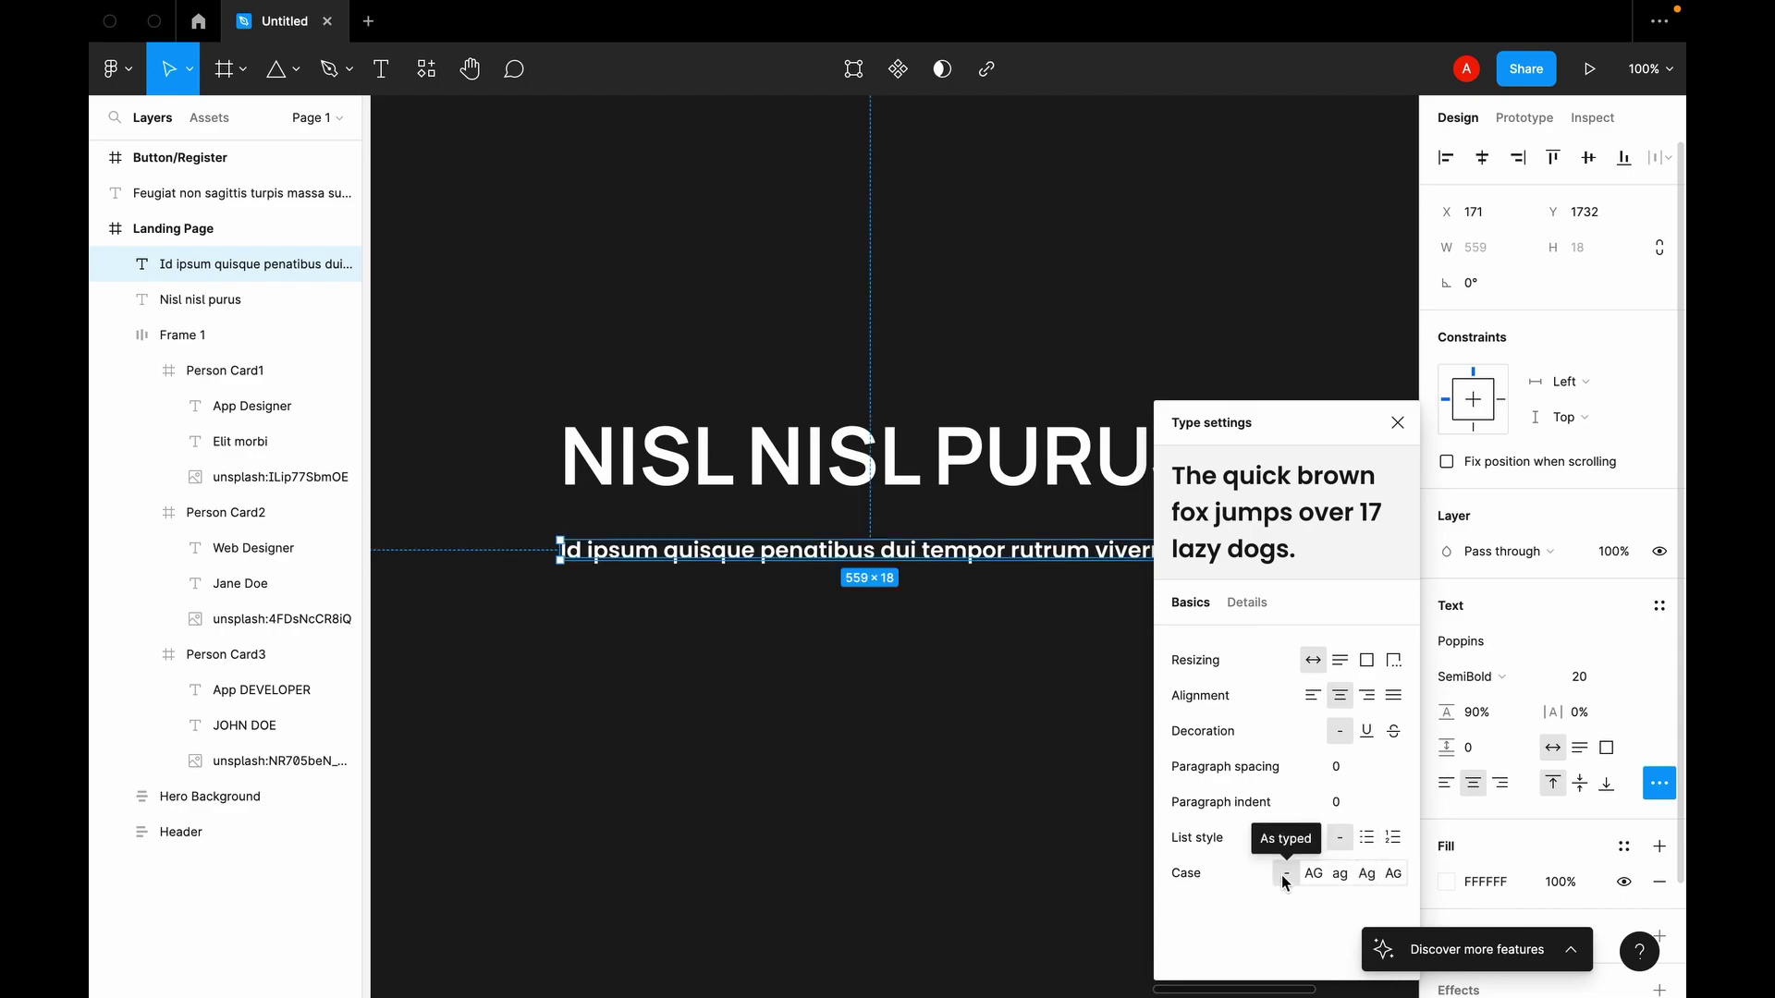
left_click(1376, 876)
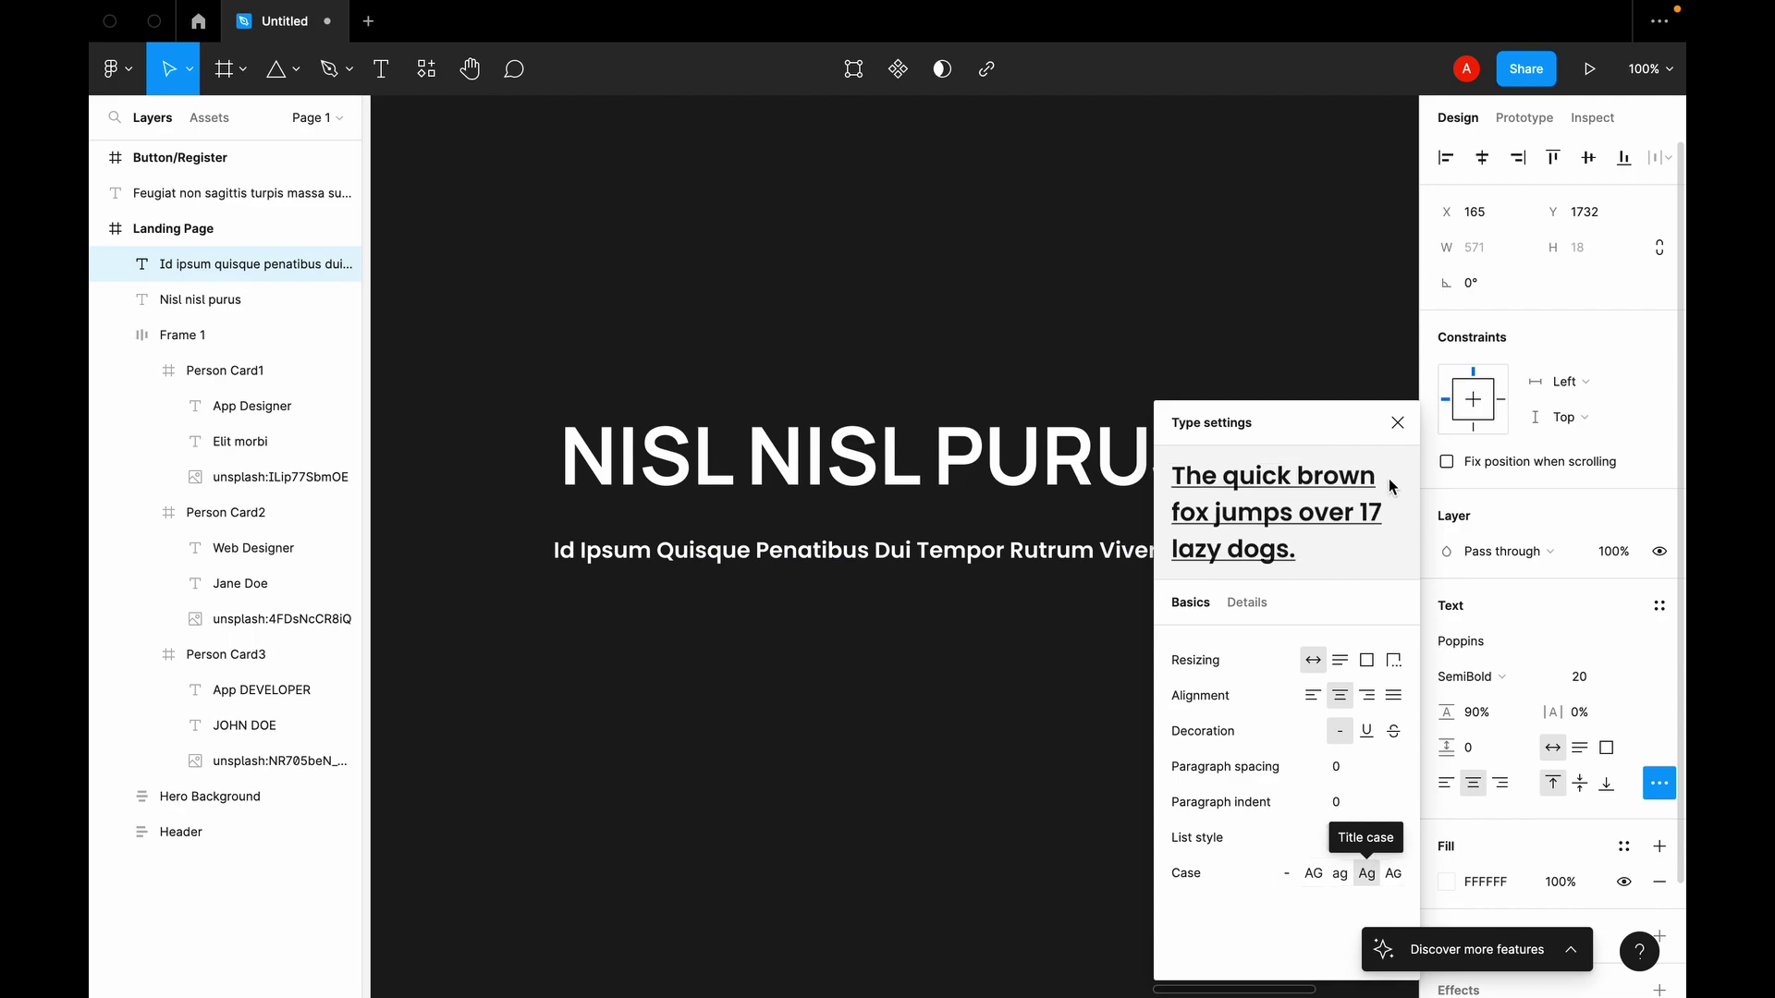
left_click(1397, 422)
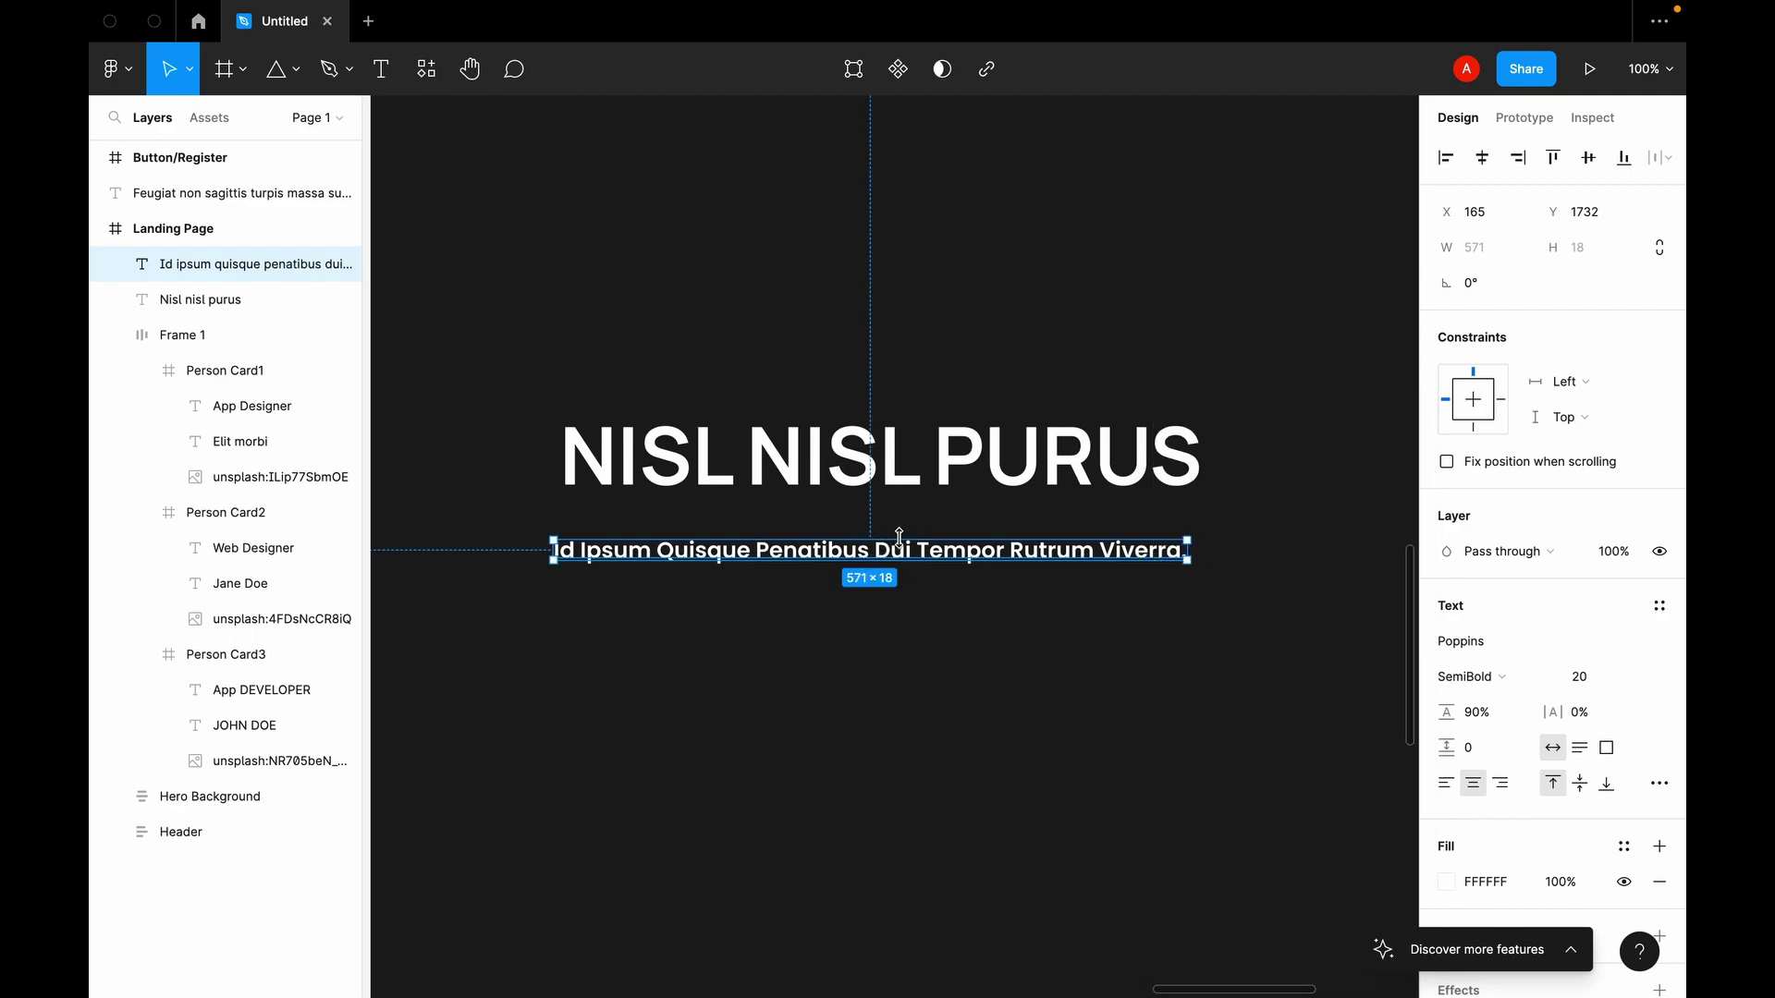
Step: Set the Feugiat non sagittis paragraph block's font size to 16 and its width to 500
scroll(903, 642, "down", 5)
scroll(903, 641, "right", 3)
scroll(901, 645, "left", 15)
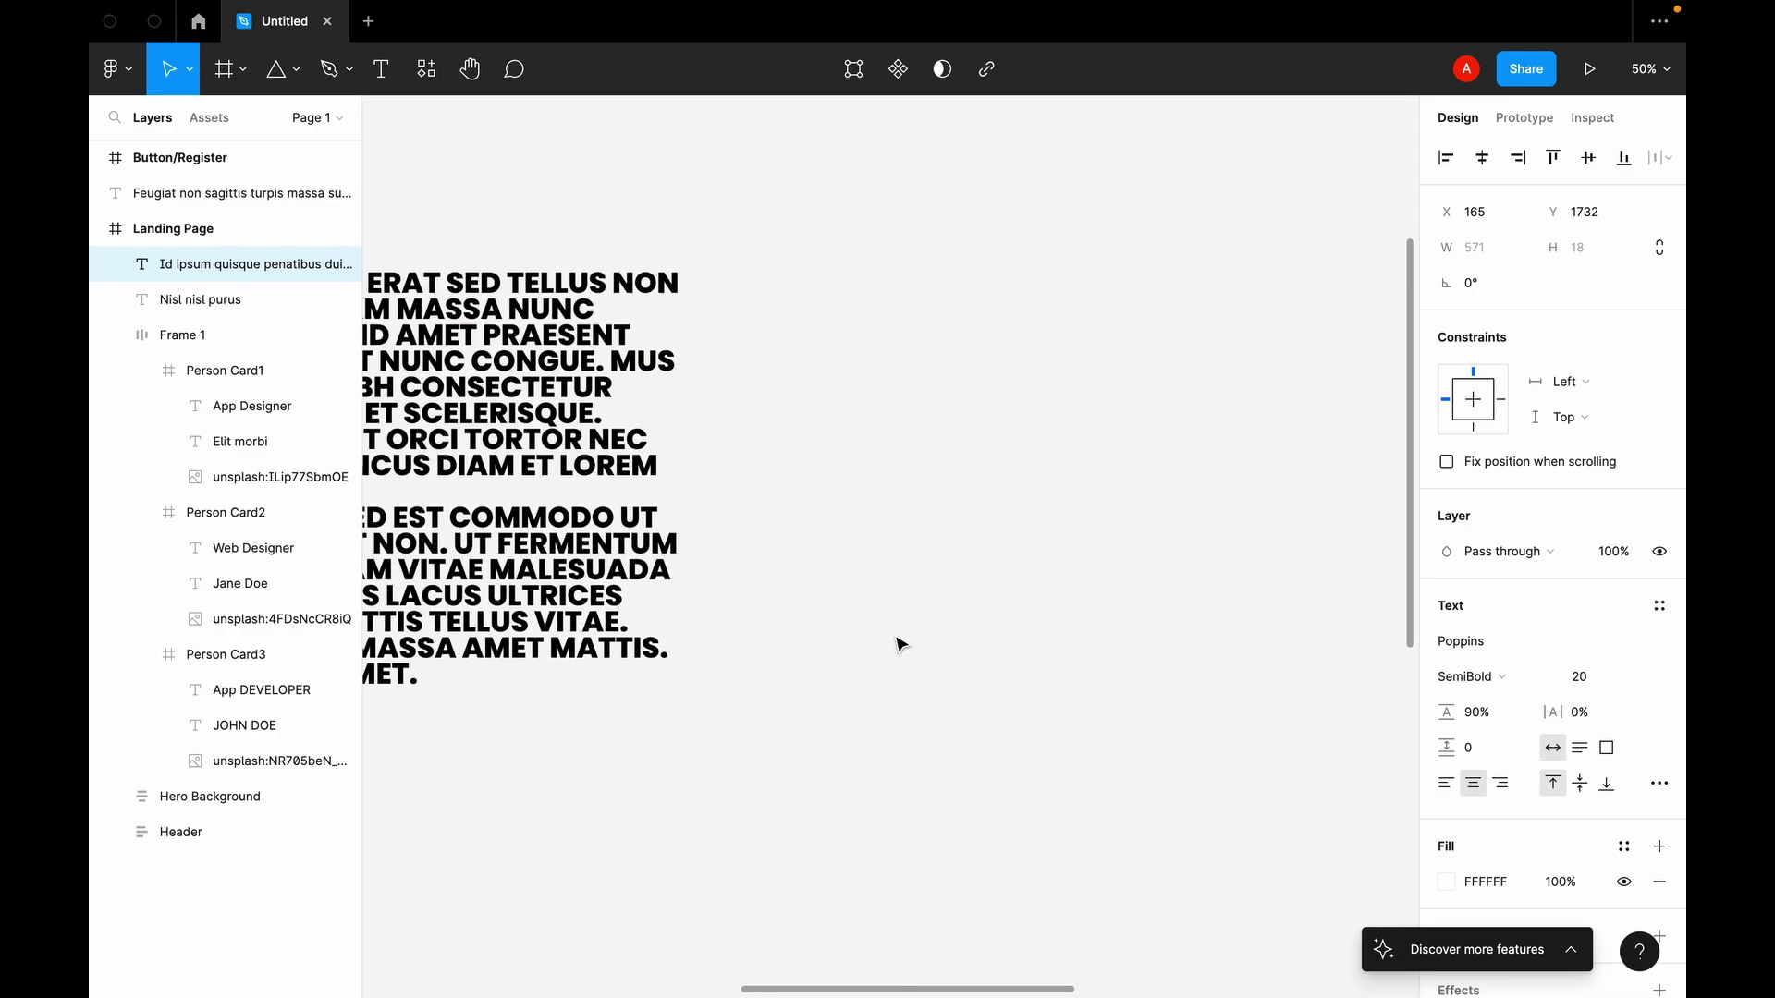
scroll(901, 644, "left", 10)
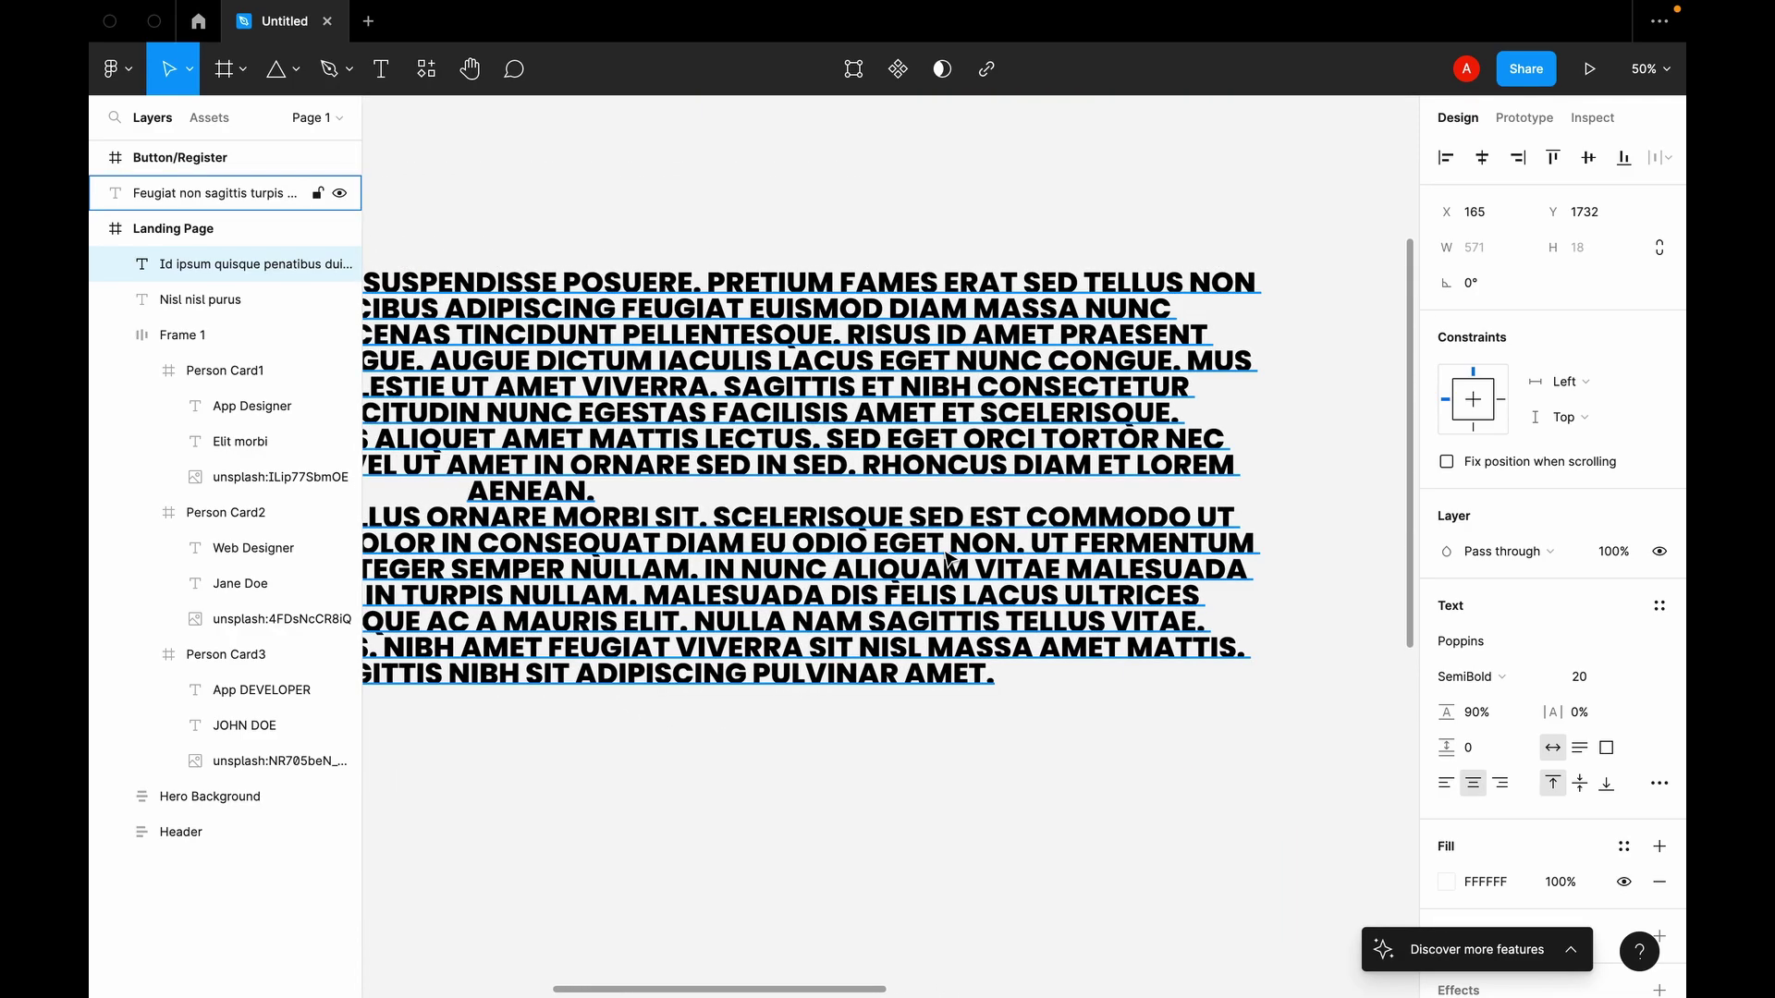
left_click(950, 557)
scroll(950, 558, "left", 3)
scroll(950, 558, "up", 1)
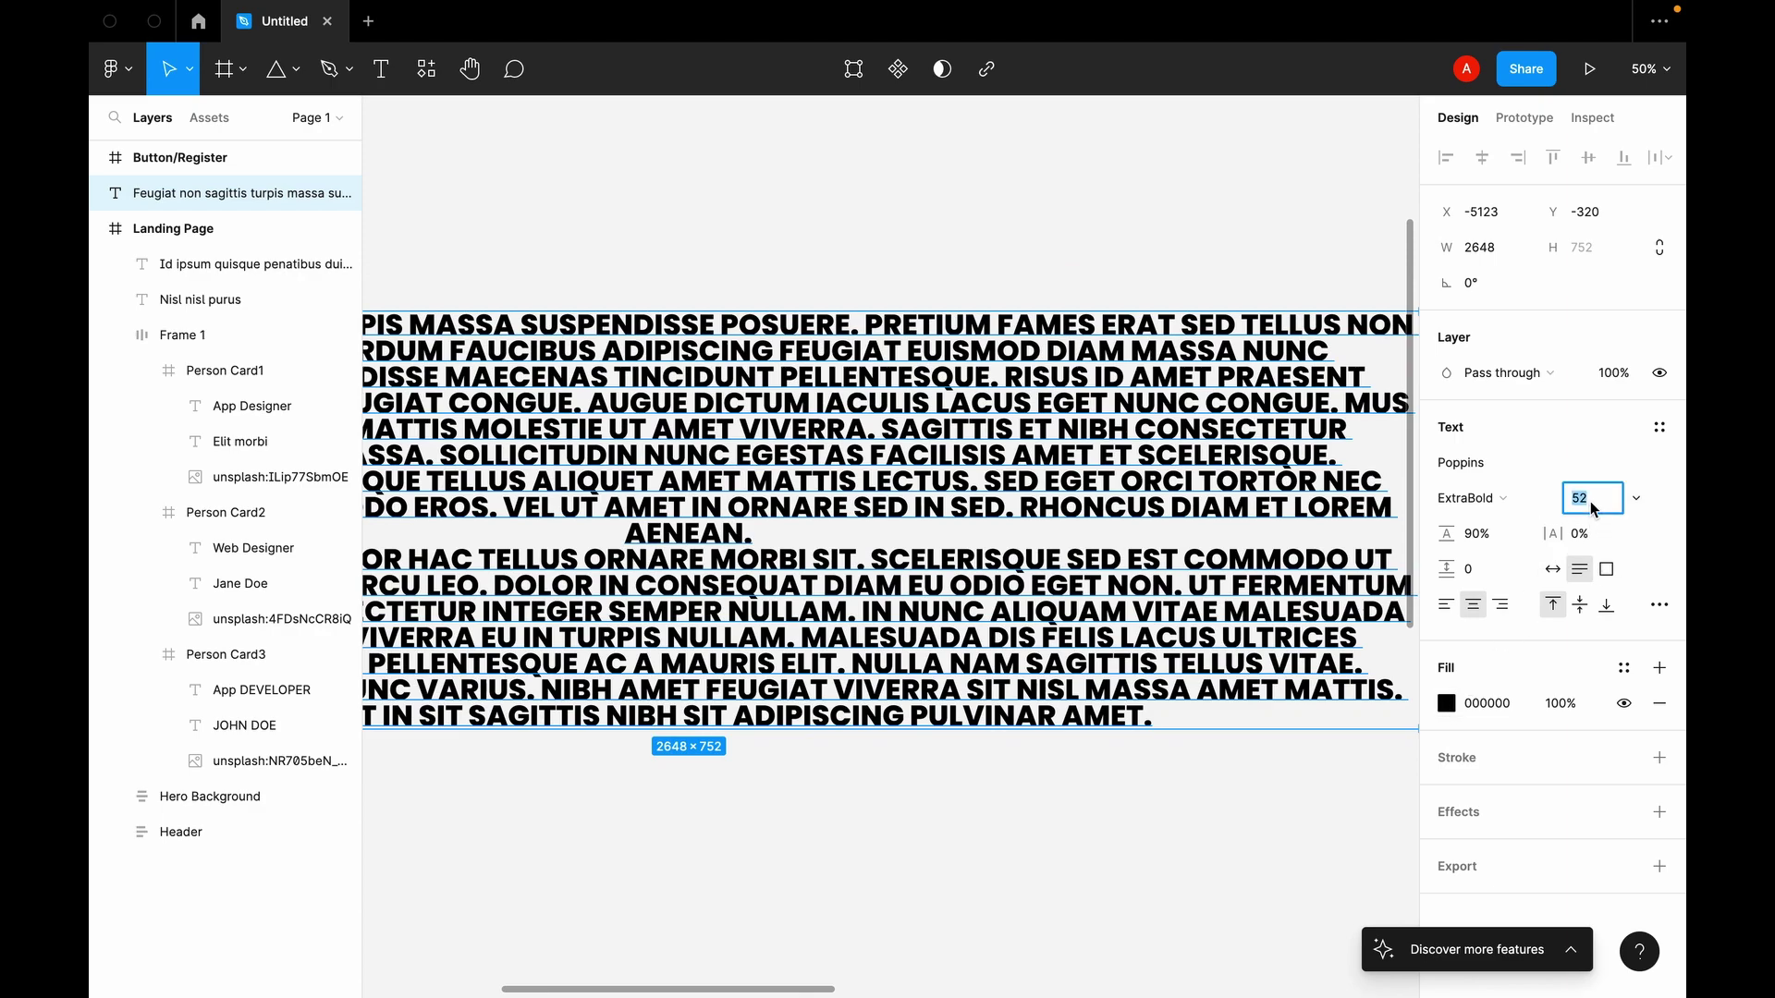
type("16")
key("Return")
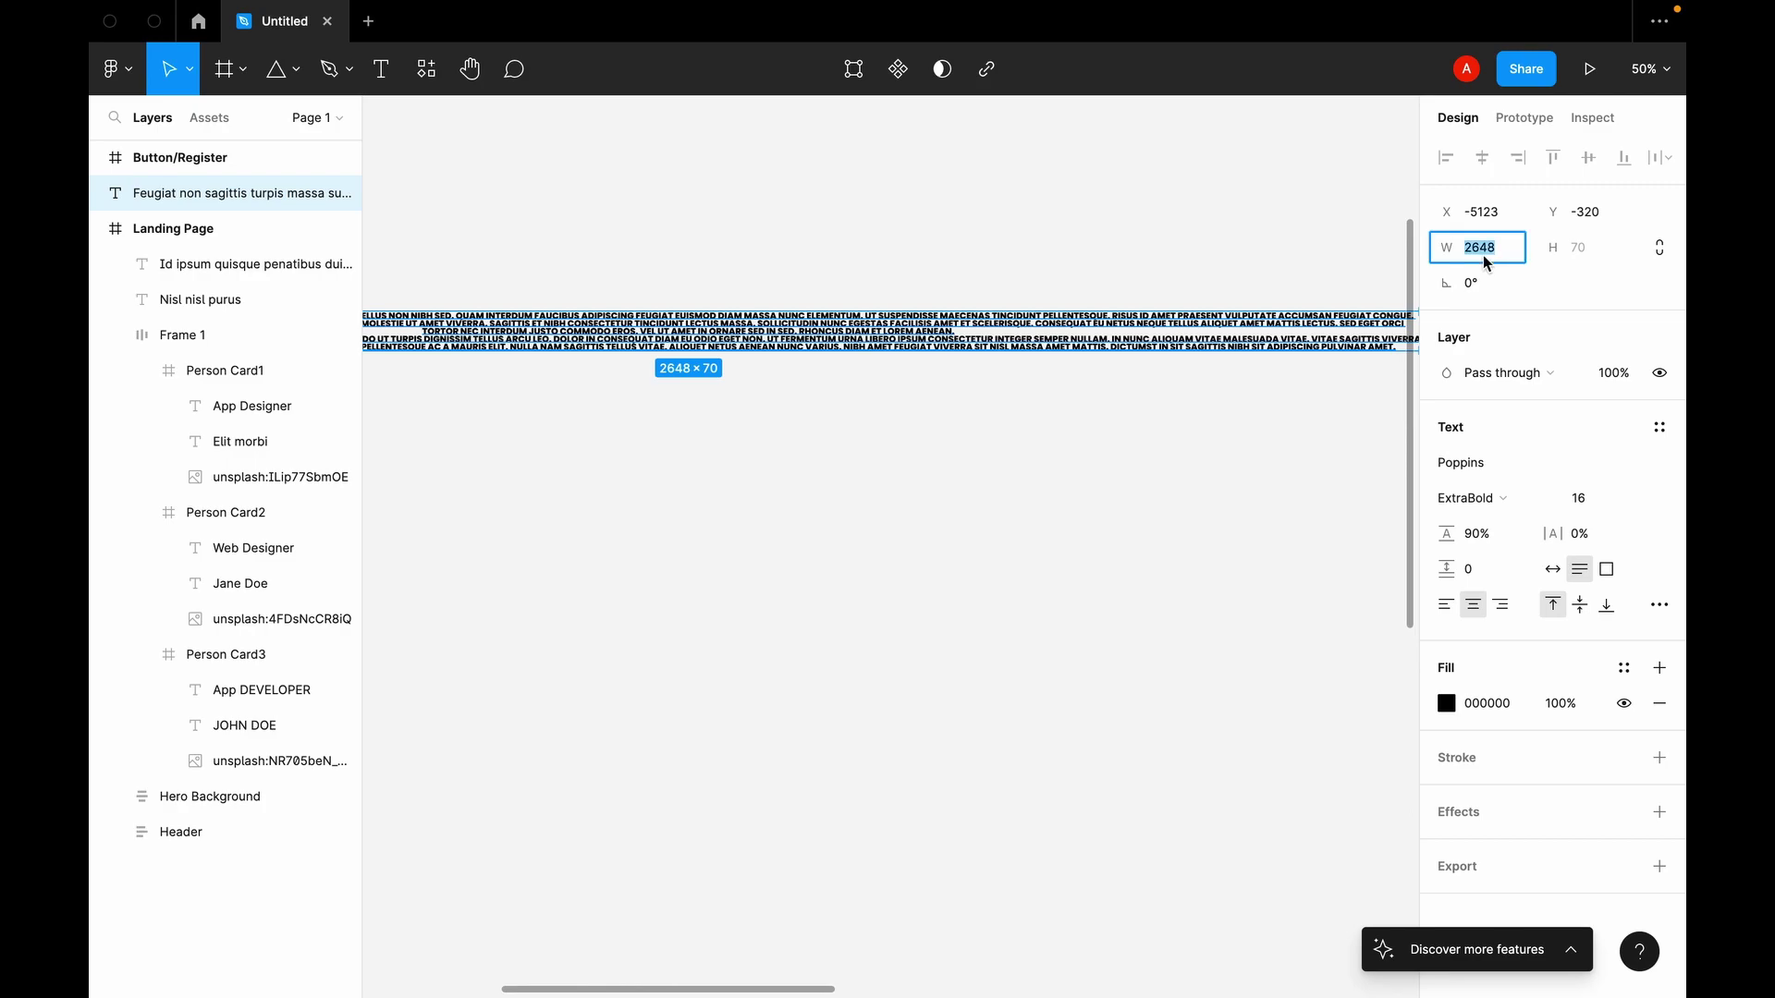
type("500")
key("Return")
Step: Move the paragraph block beside the Landing Page, just below the ten-word line's level, to about X -1341, Y 1034
scroll(932, 283, "left", 10)
scroll(932, 283, "right", 6)
left_click_drag(720, 438, 1149, 571)
scroll(1149, 571, "down", 3)
scroll(1149, 567, "right", 4)
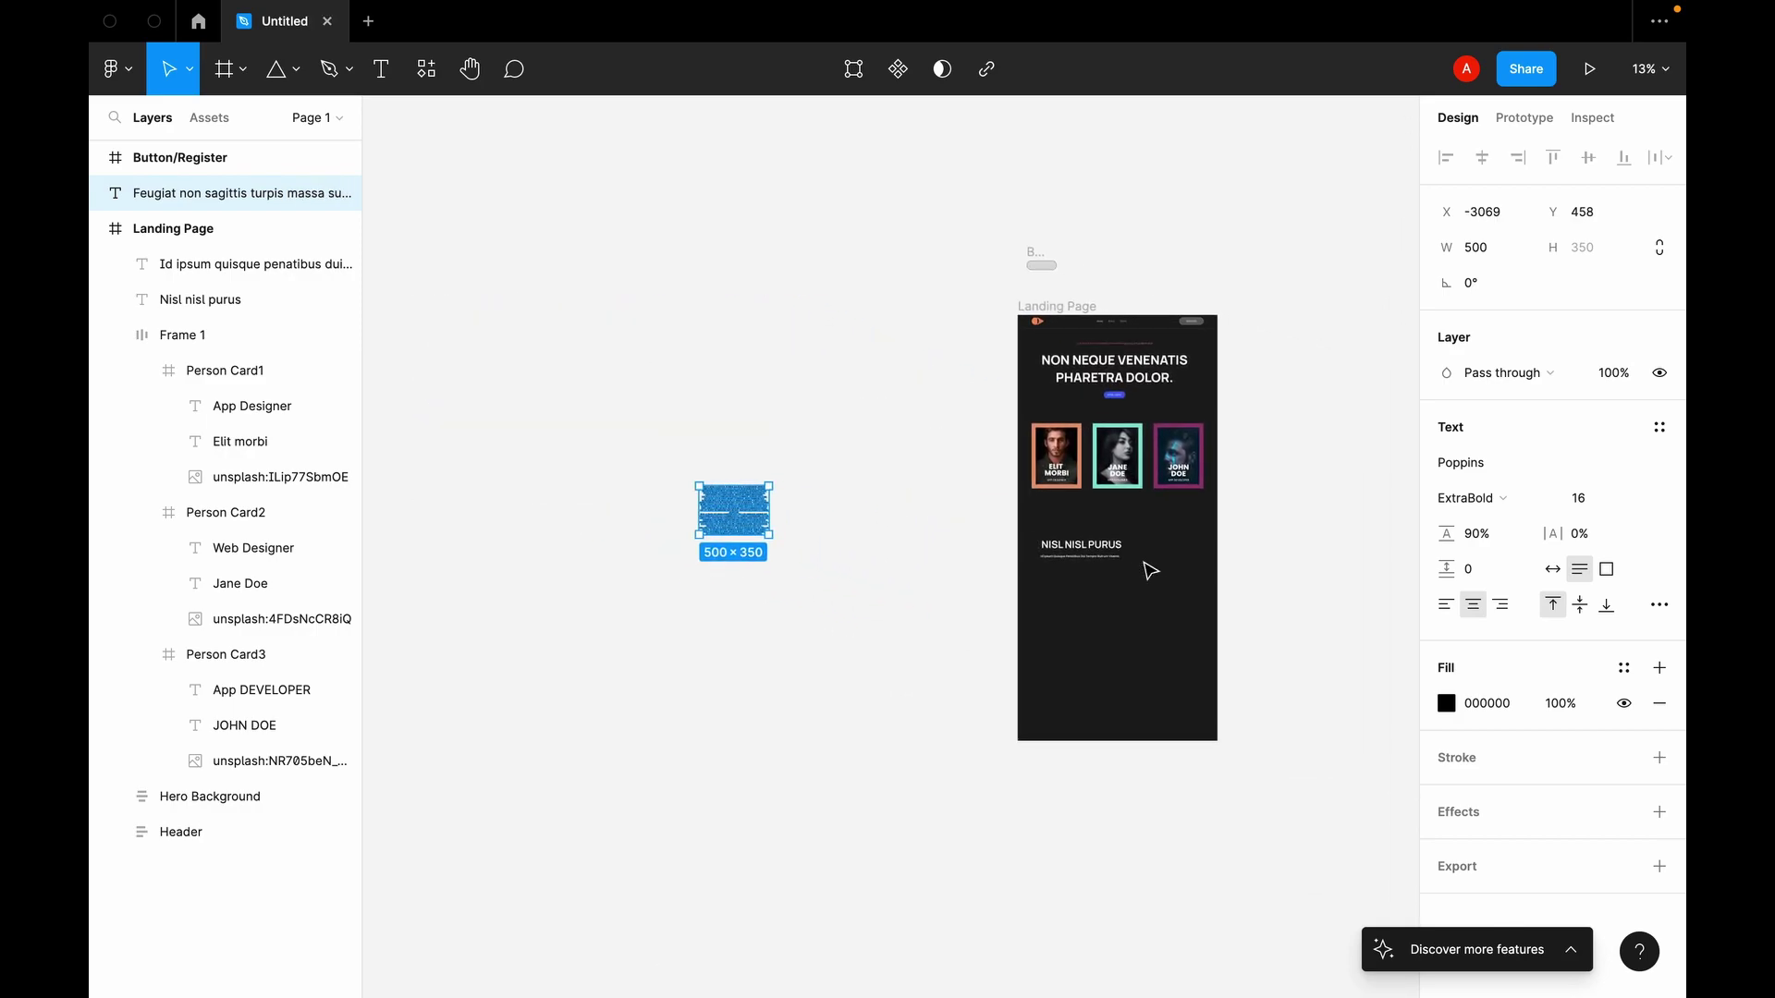
left_click(685, 536)
left_click_drag(722, 516, 962, 595)
key("super+plus")
key("super+plus")
scroll(966, 597, "right", 7)
scroll(966, 598, "down", 4)
scroll(966, 597, "up", 2)
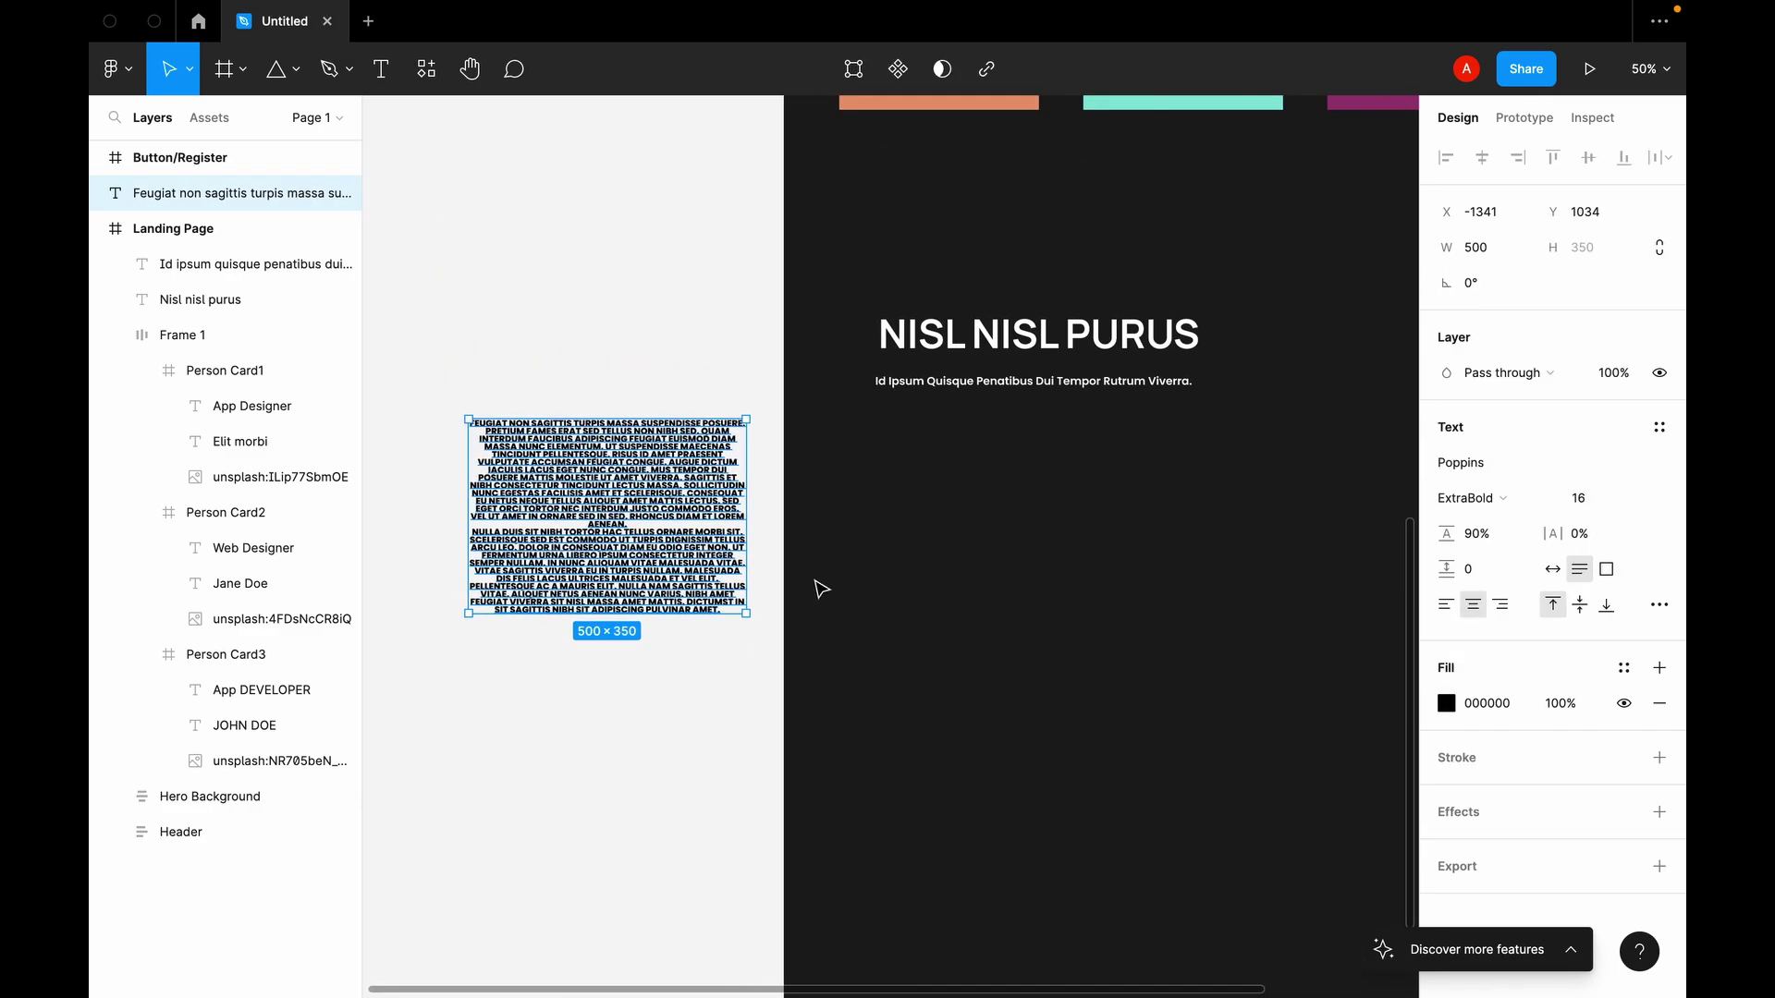
Step: Shorten the first paragraph to end at "risus id ame." and the second at "eu odio eget non.", with a blank line between them
triple_click(661, 520)
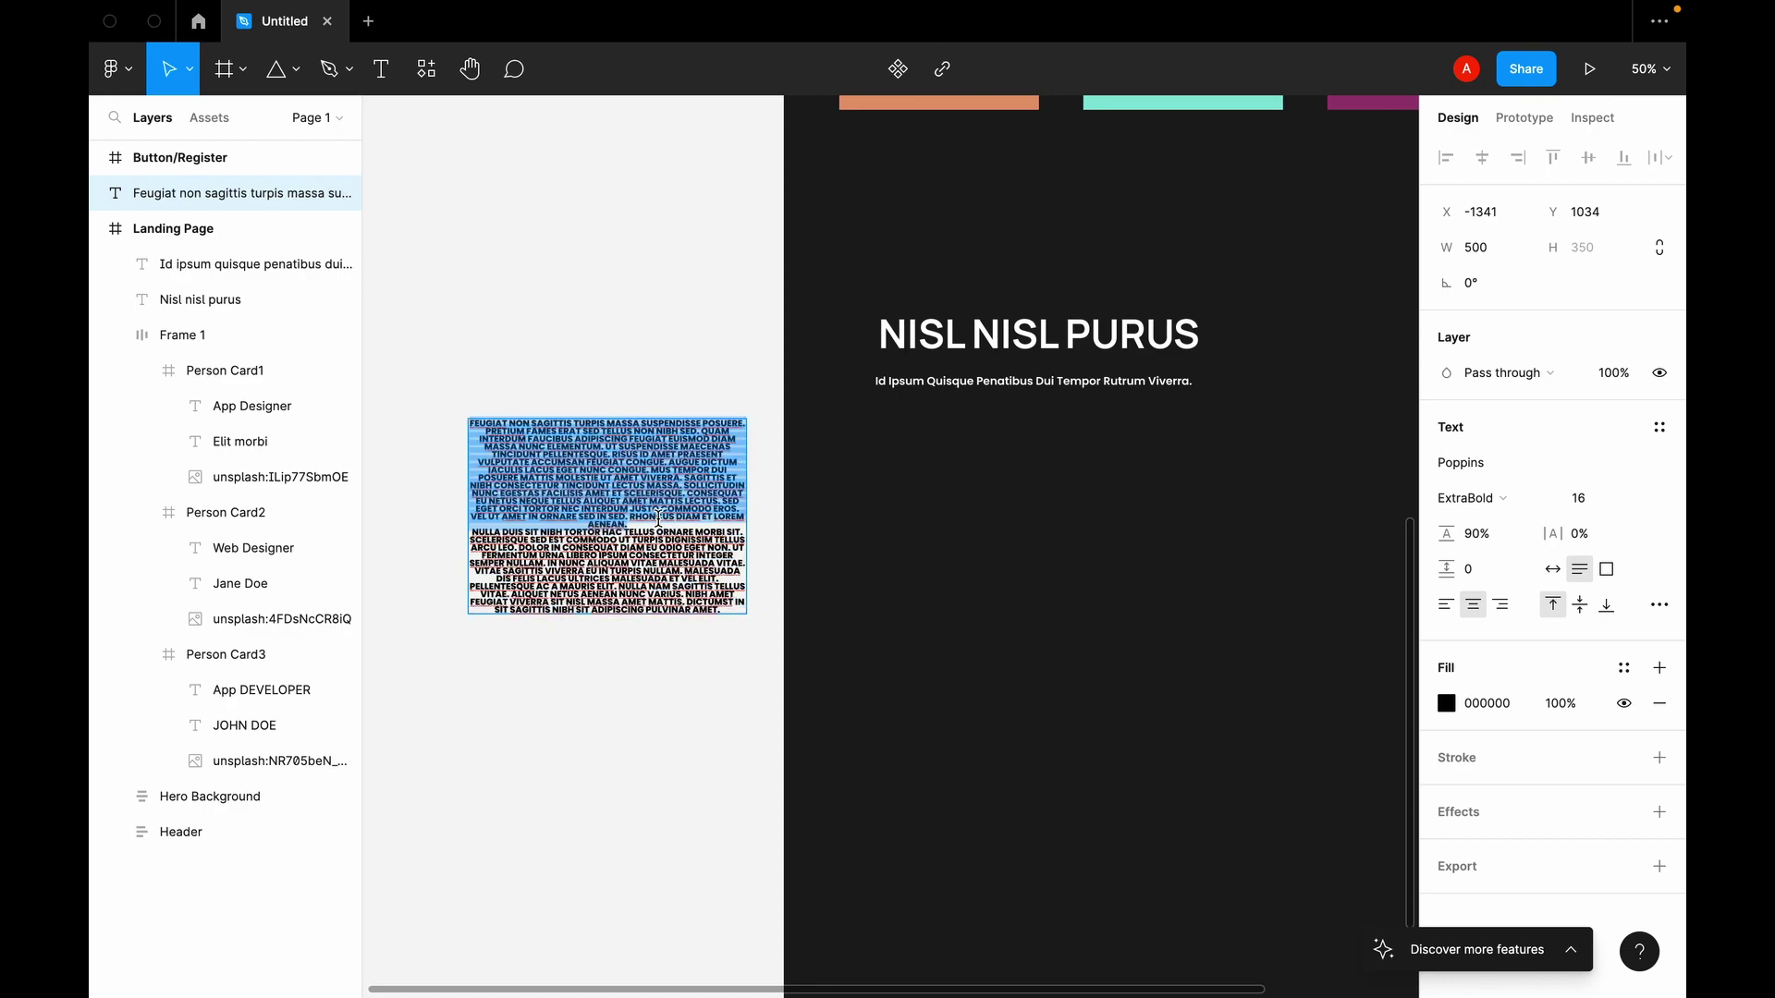
key("Right")
key("Return")
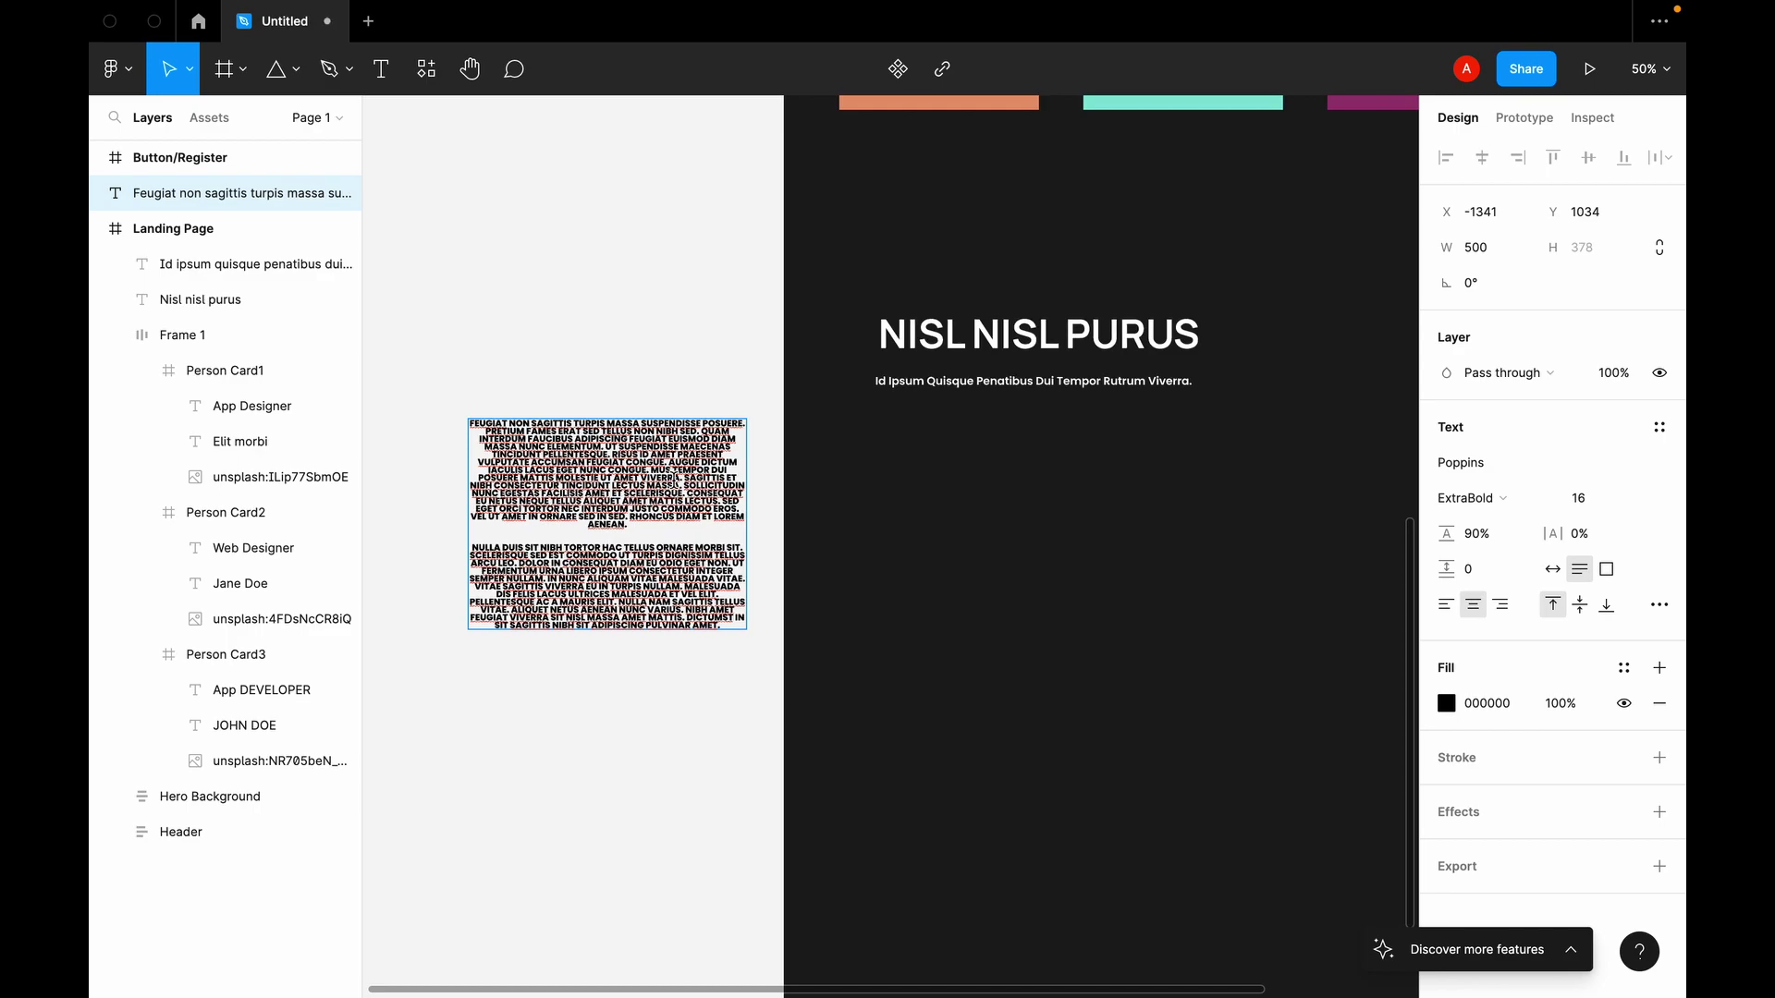
left_click(674, 448, "shift")
key("BackSpace")
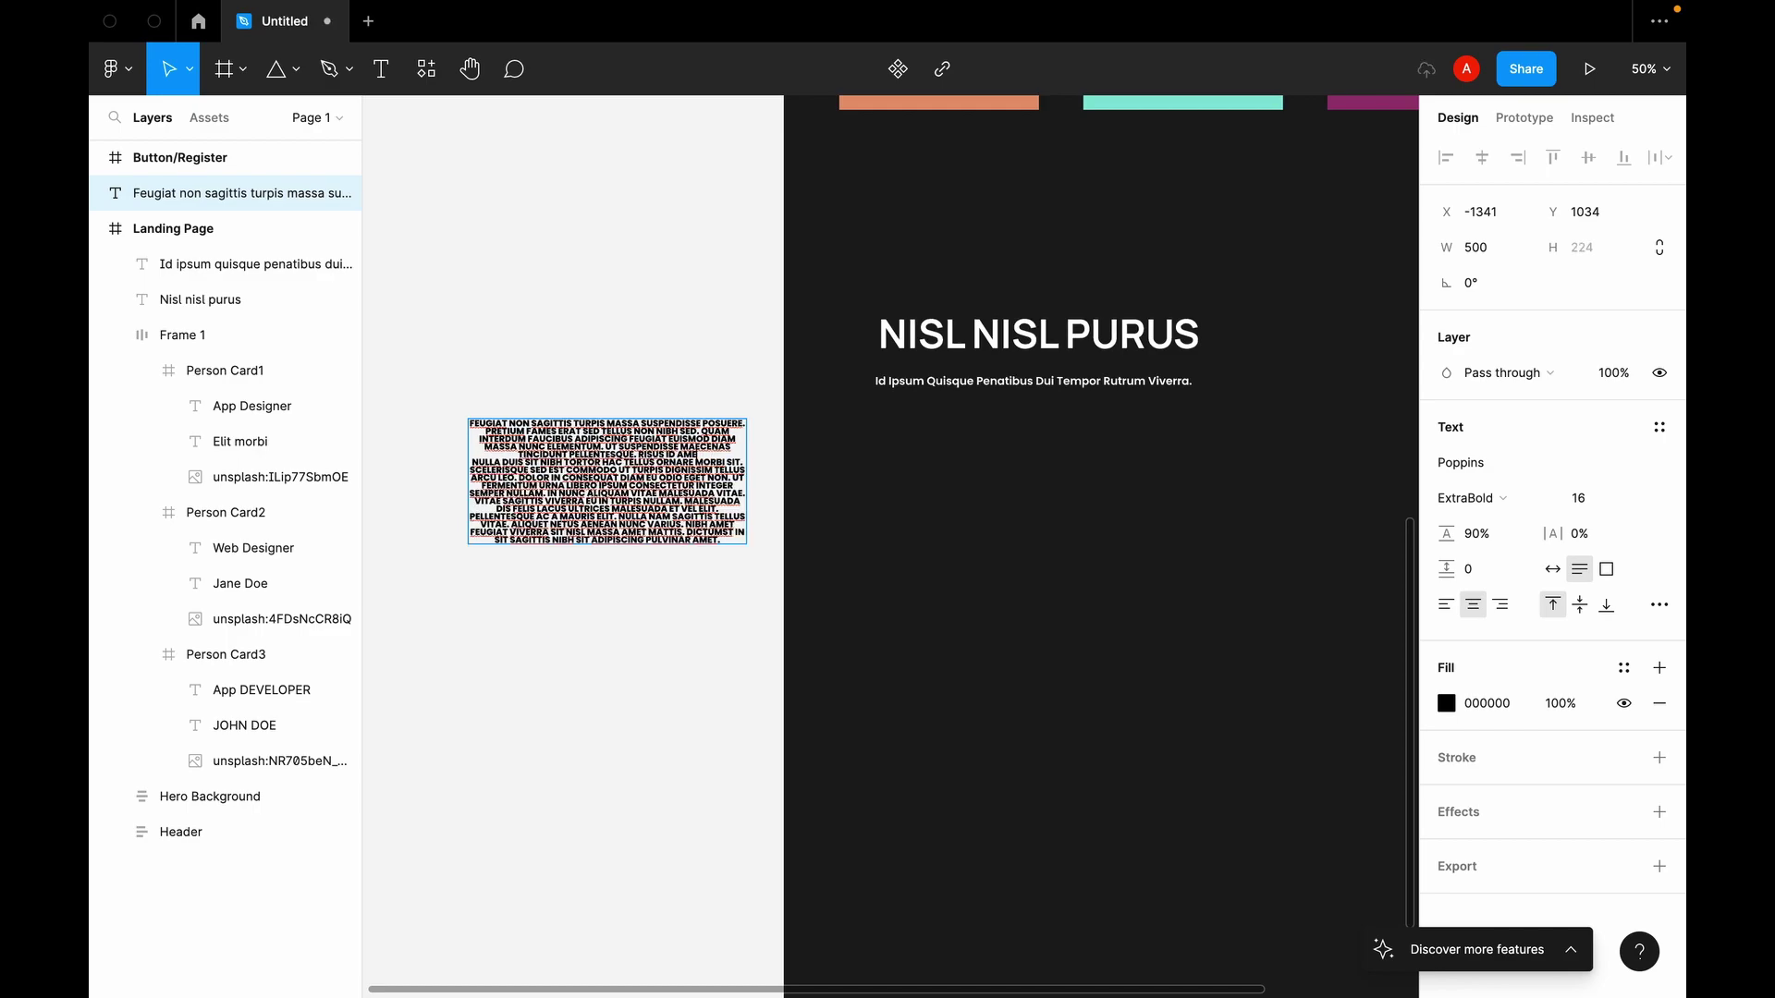
type(".")
key("Return")
key("Return")
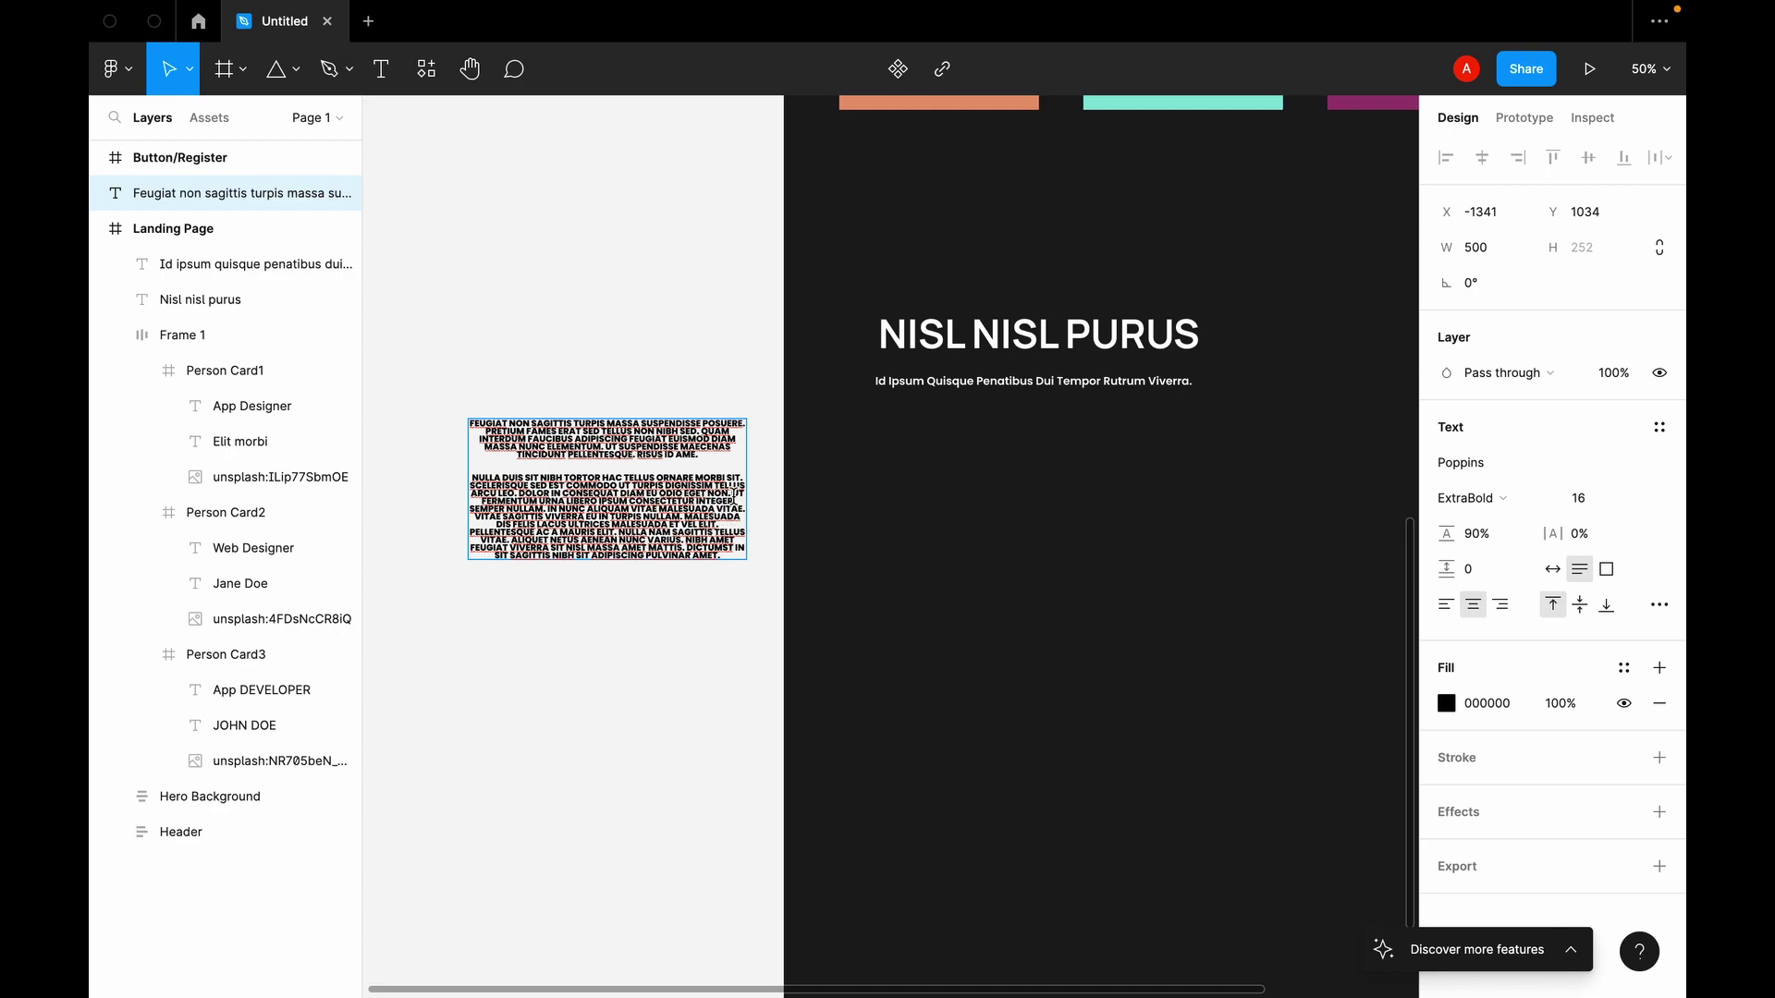
left_click(746, 571, "shift")
key("BackSpace")
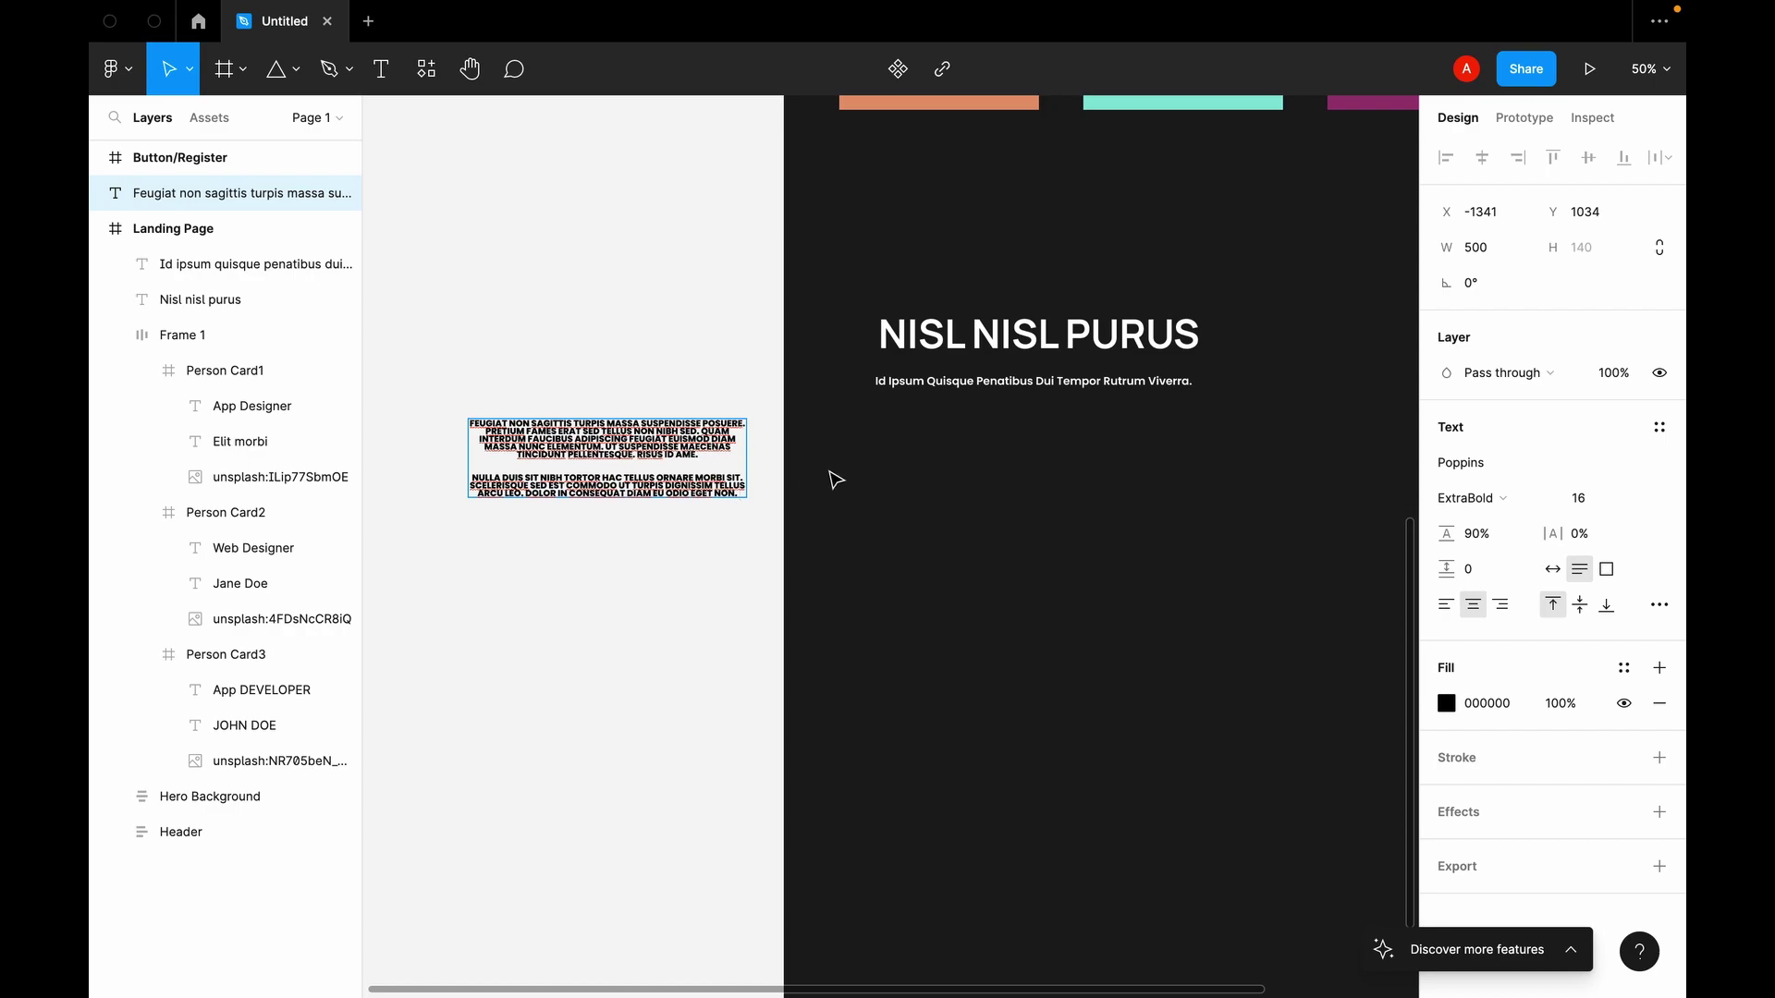
Step: Left-align the paragraph block and set its letter case to As typed
left_click(1440, 612)
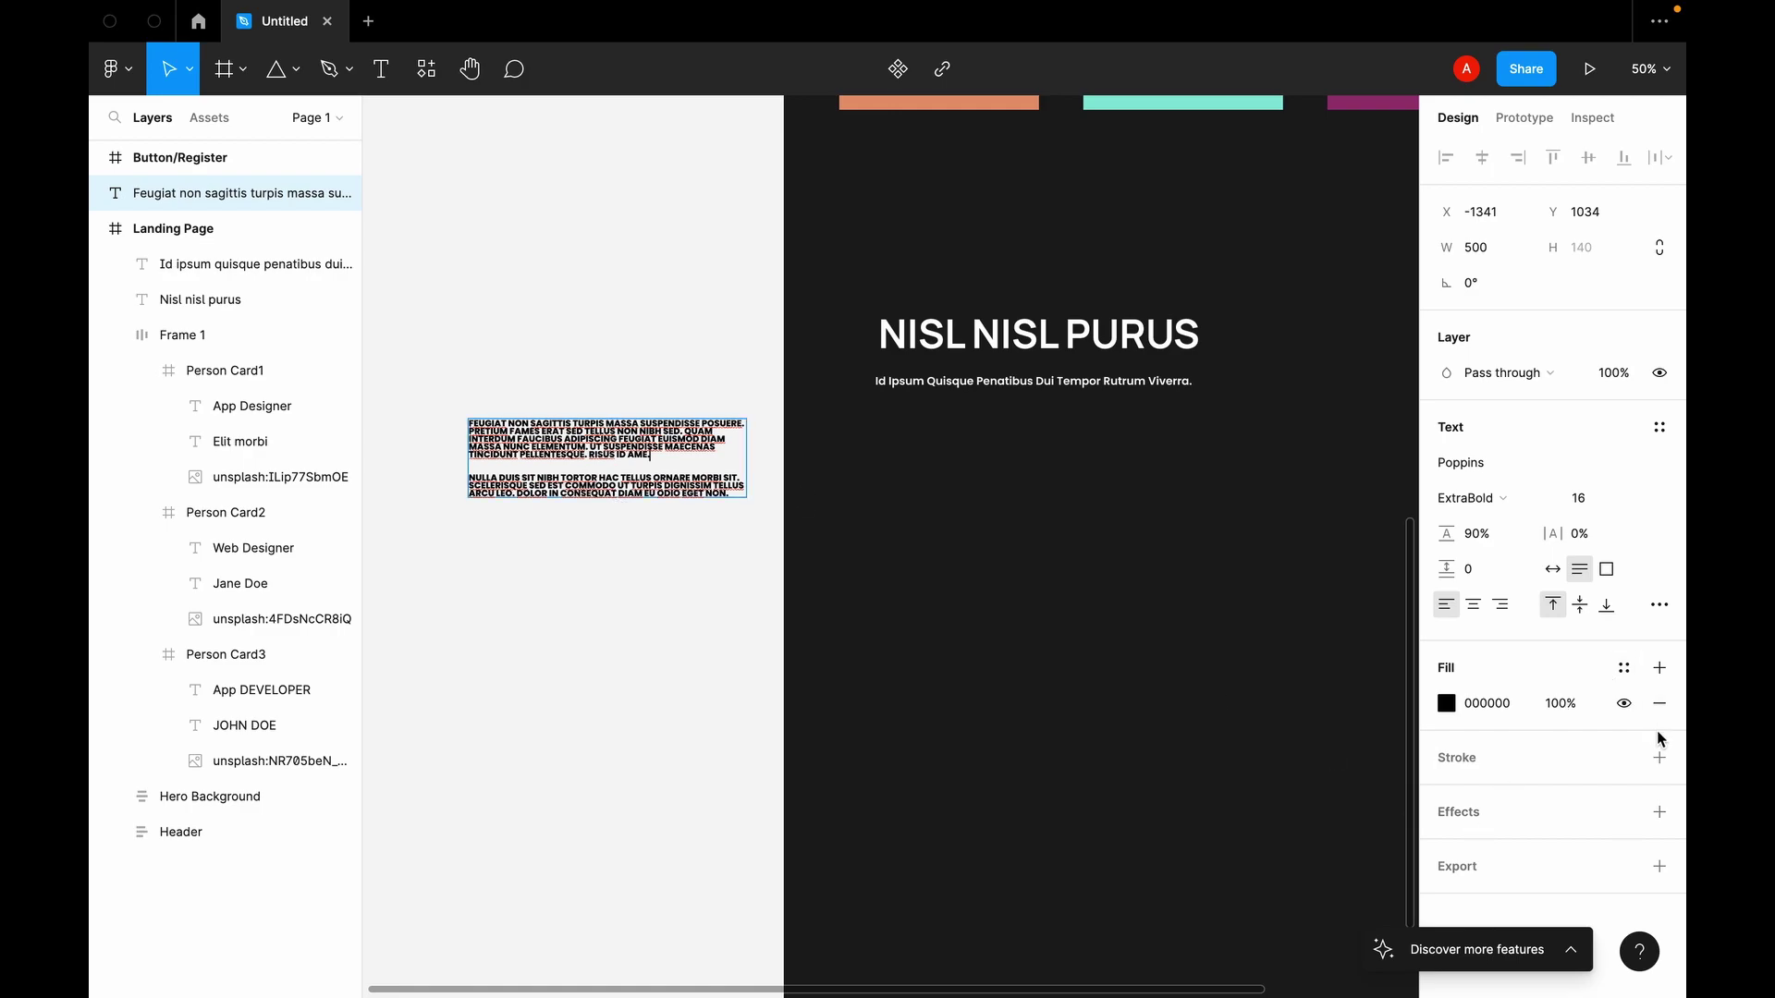
left_click(1659, 606)
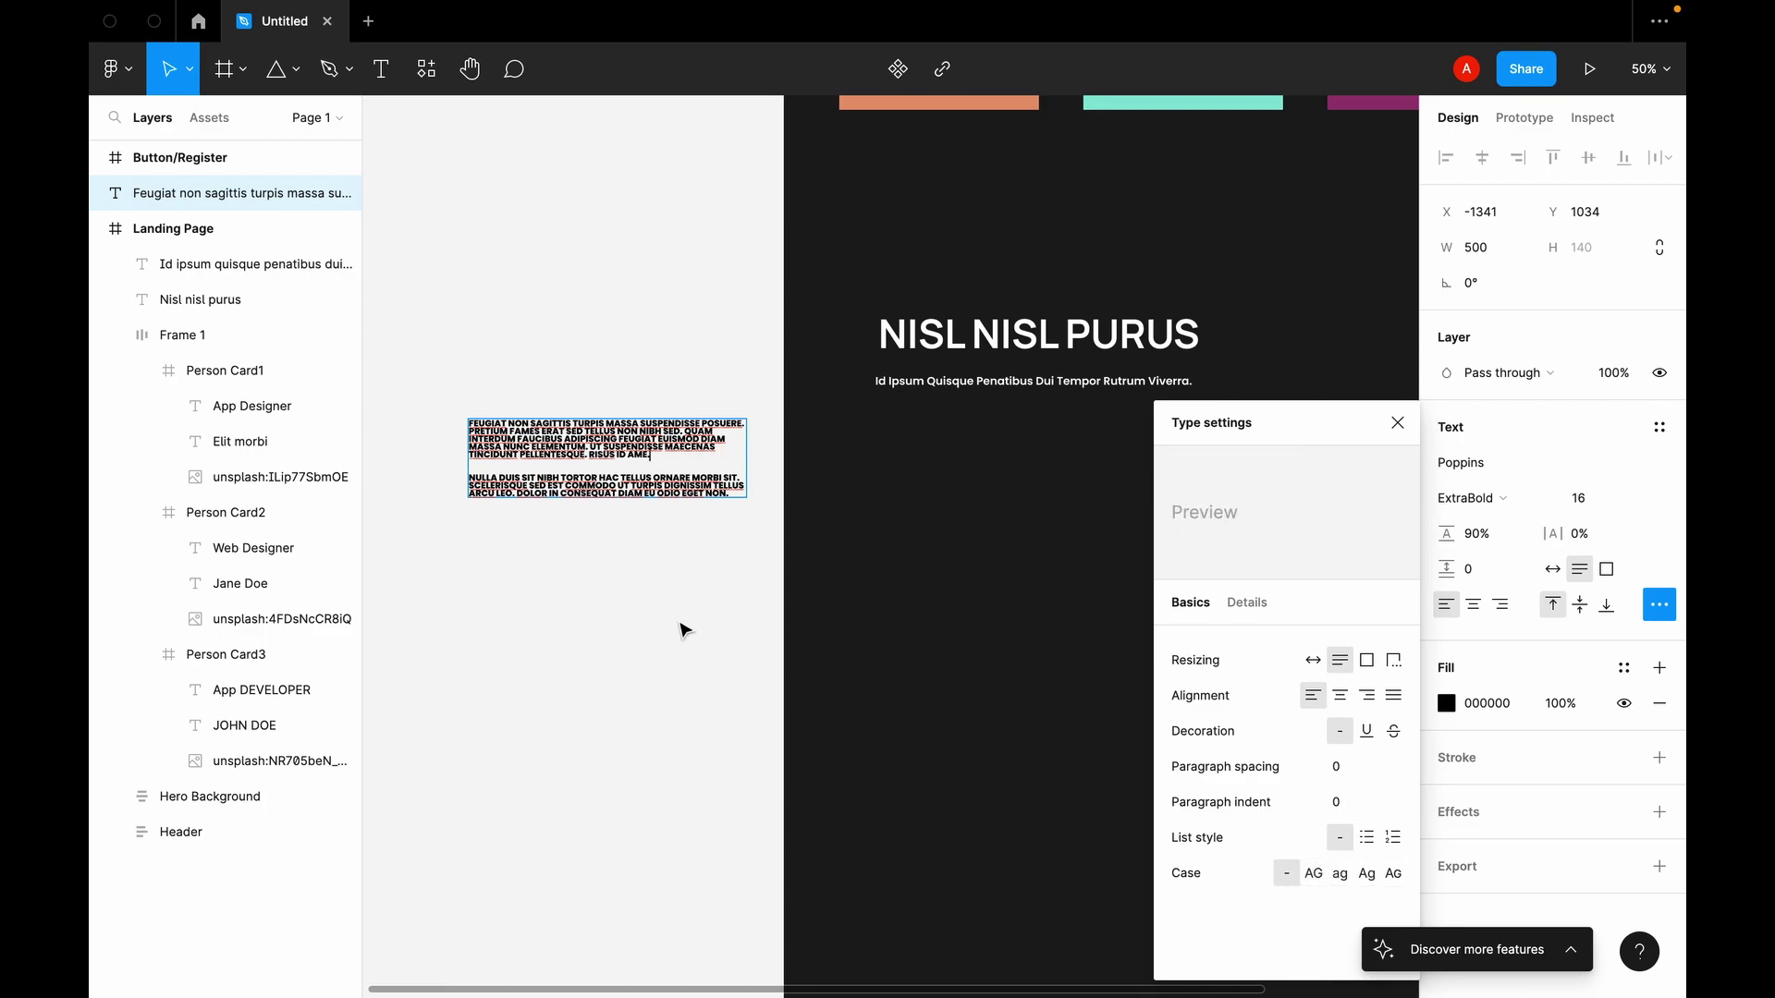
left_click(1288, 873)
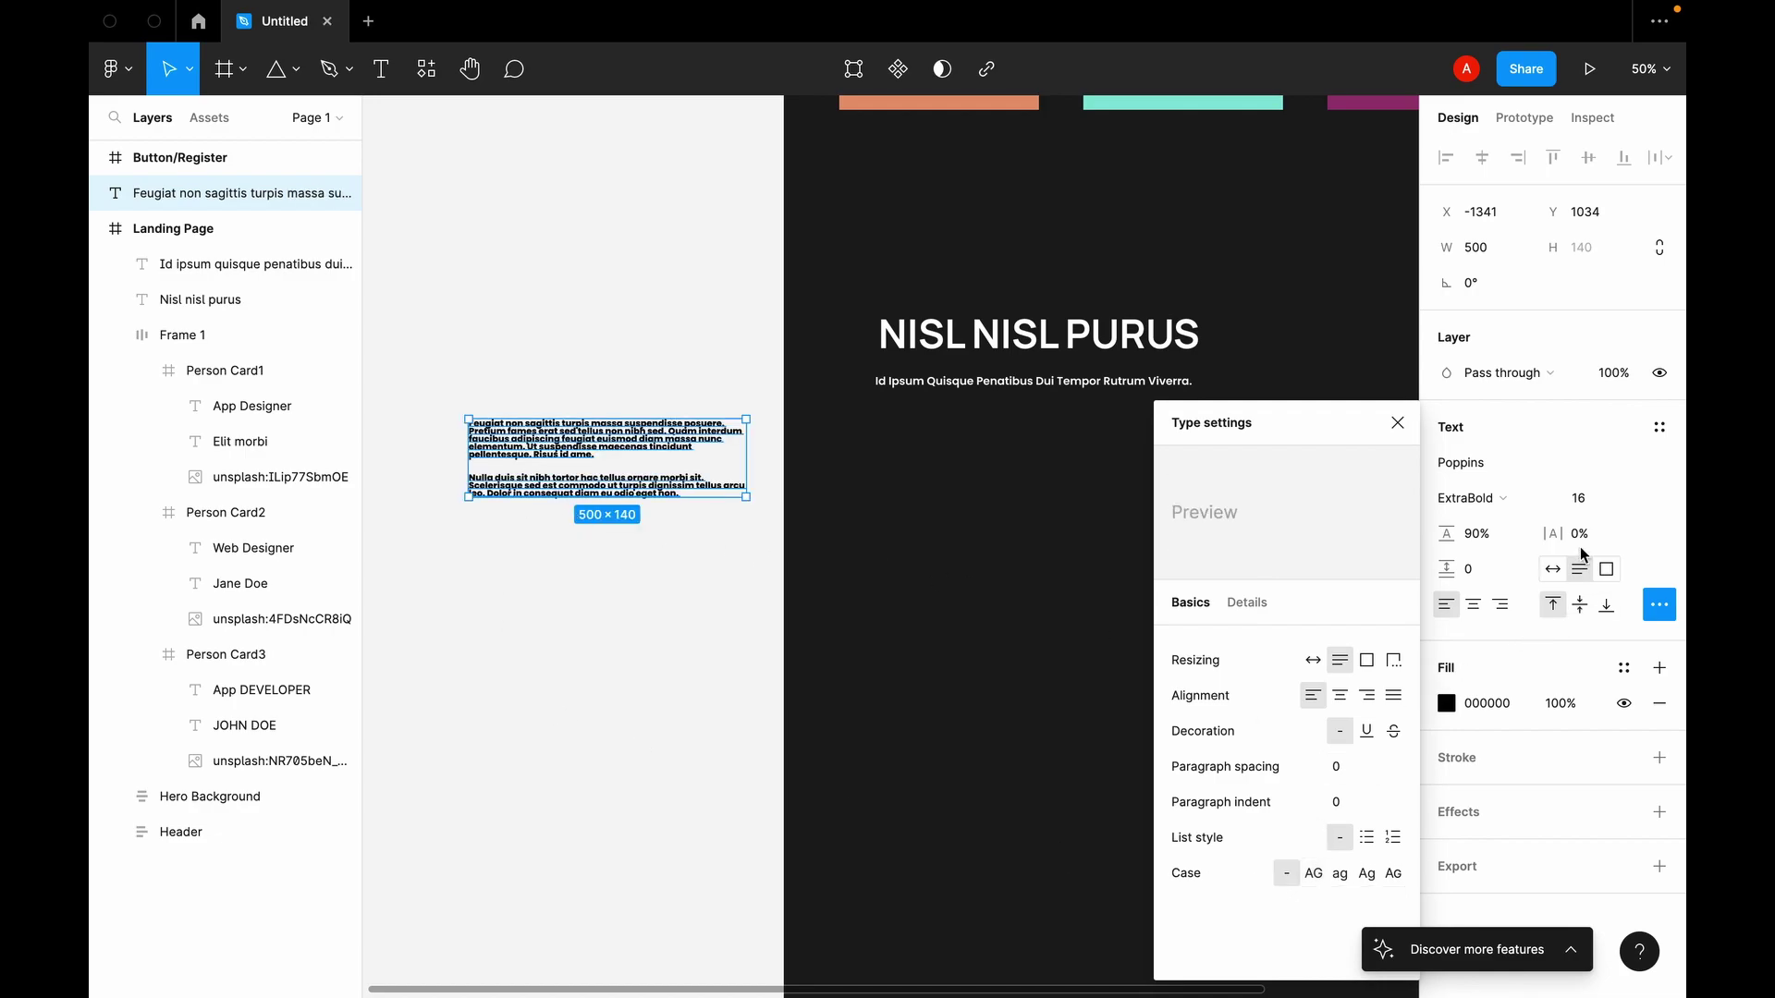
Step: Set the paragraph block's font weight to Regular and its font family to Manrope
left_click(1514, 500)
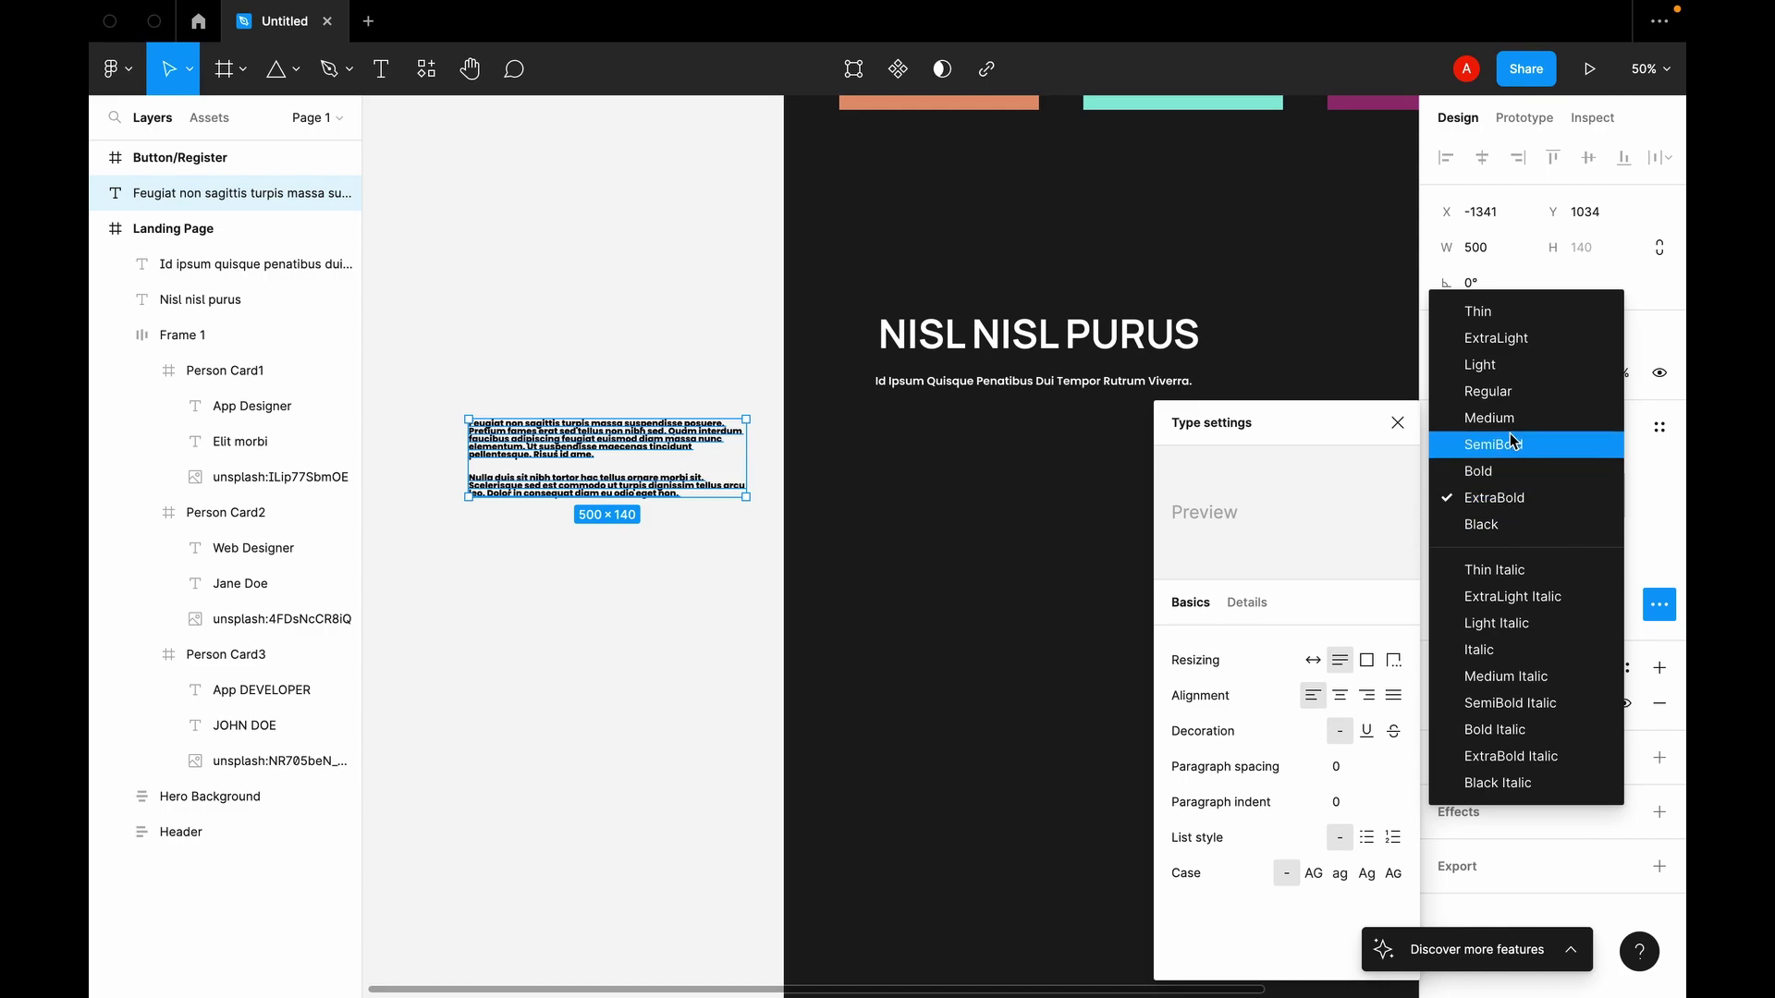
left_click(1503, 397)
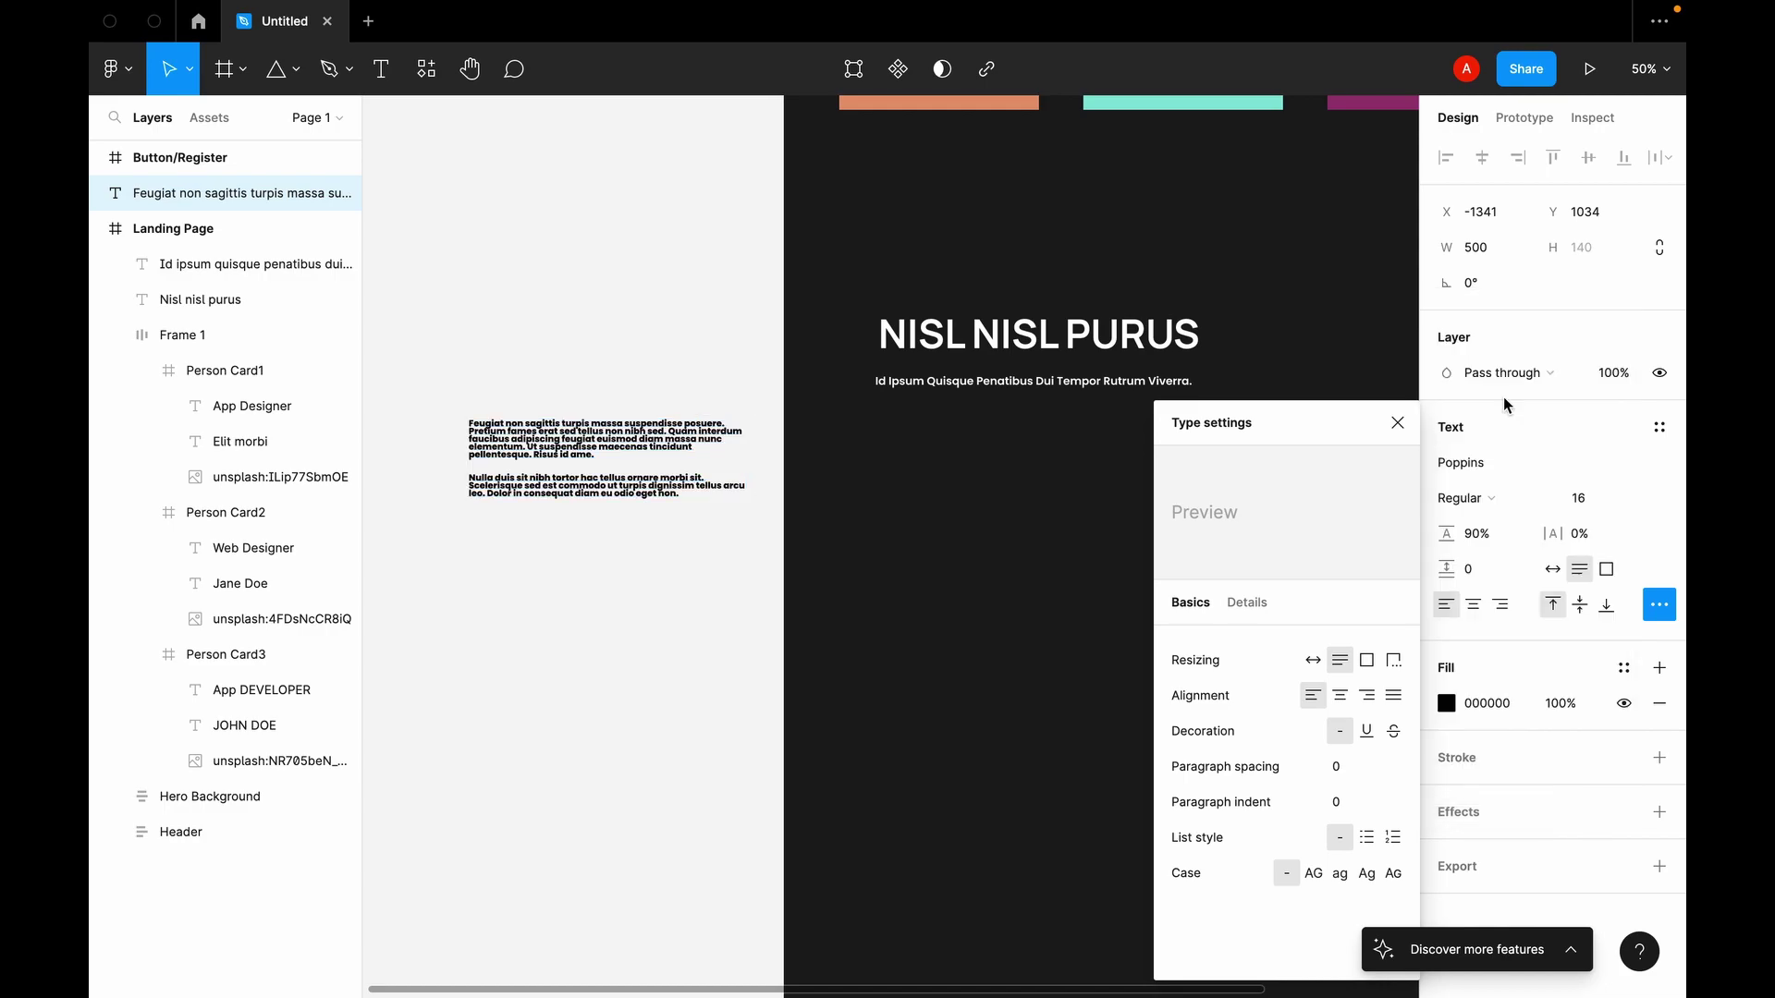
left_click(608, 602)
left_click(594, 491)
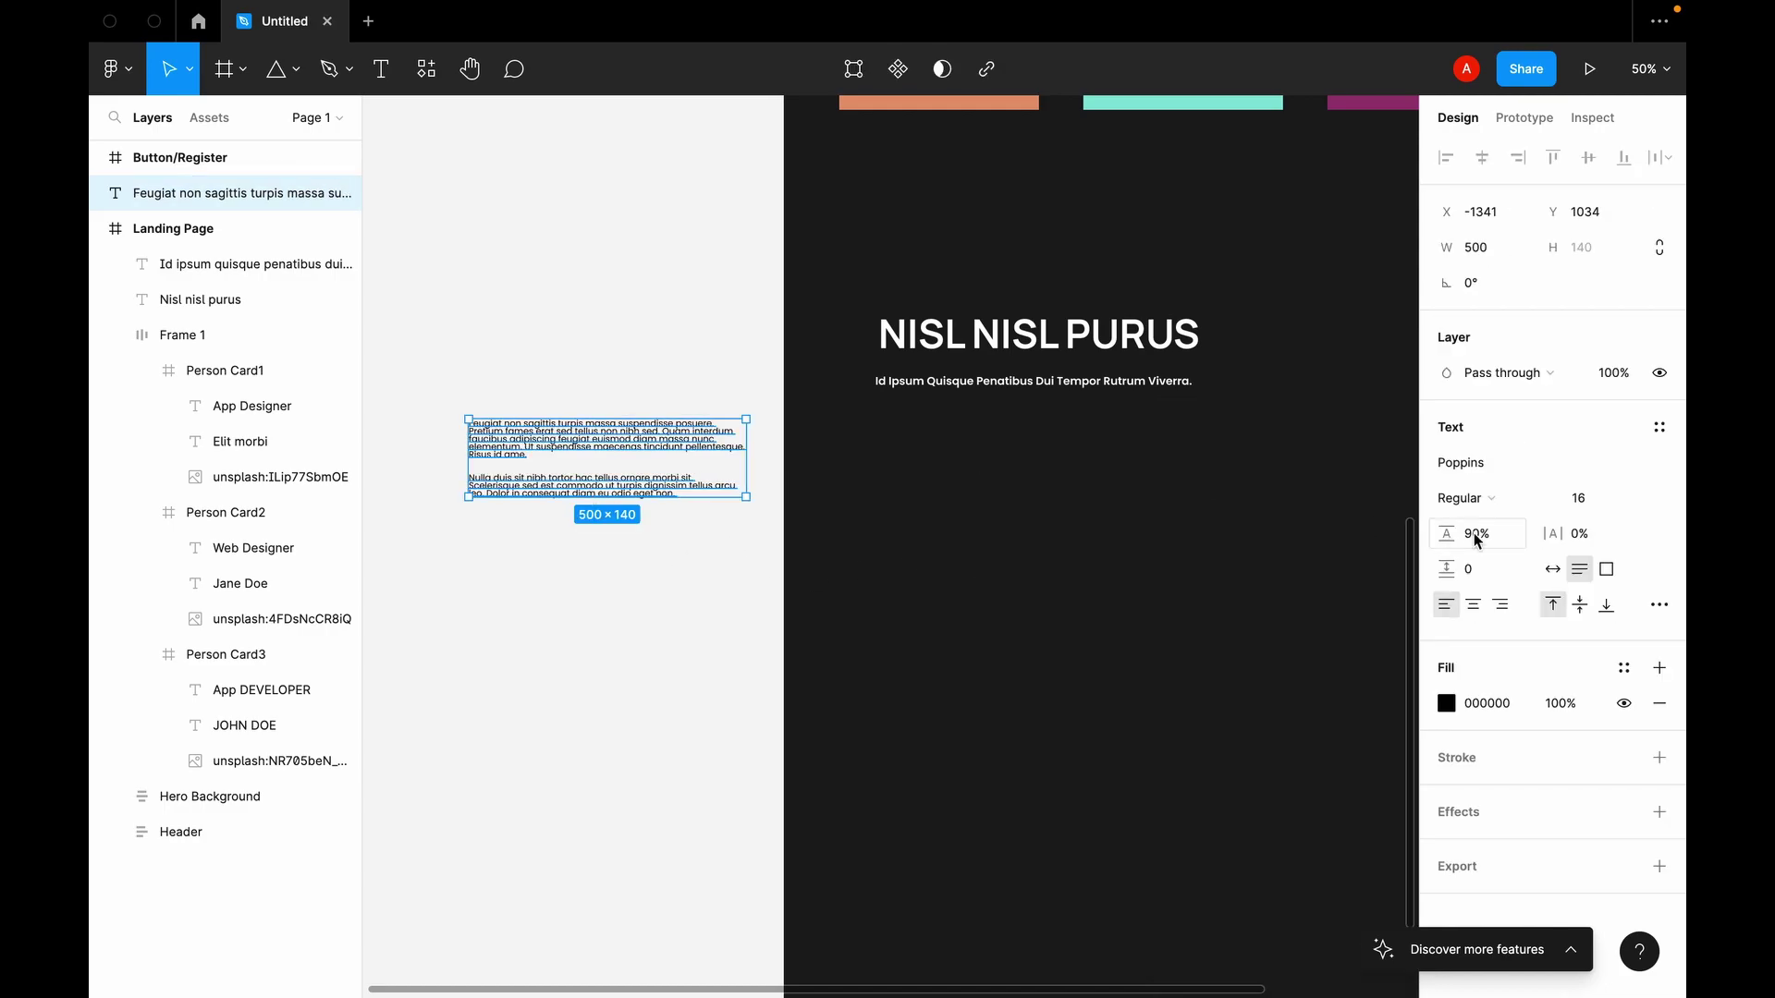
left_click(1486, 472)
type("Man")
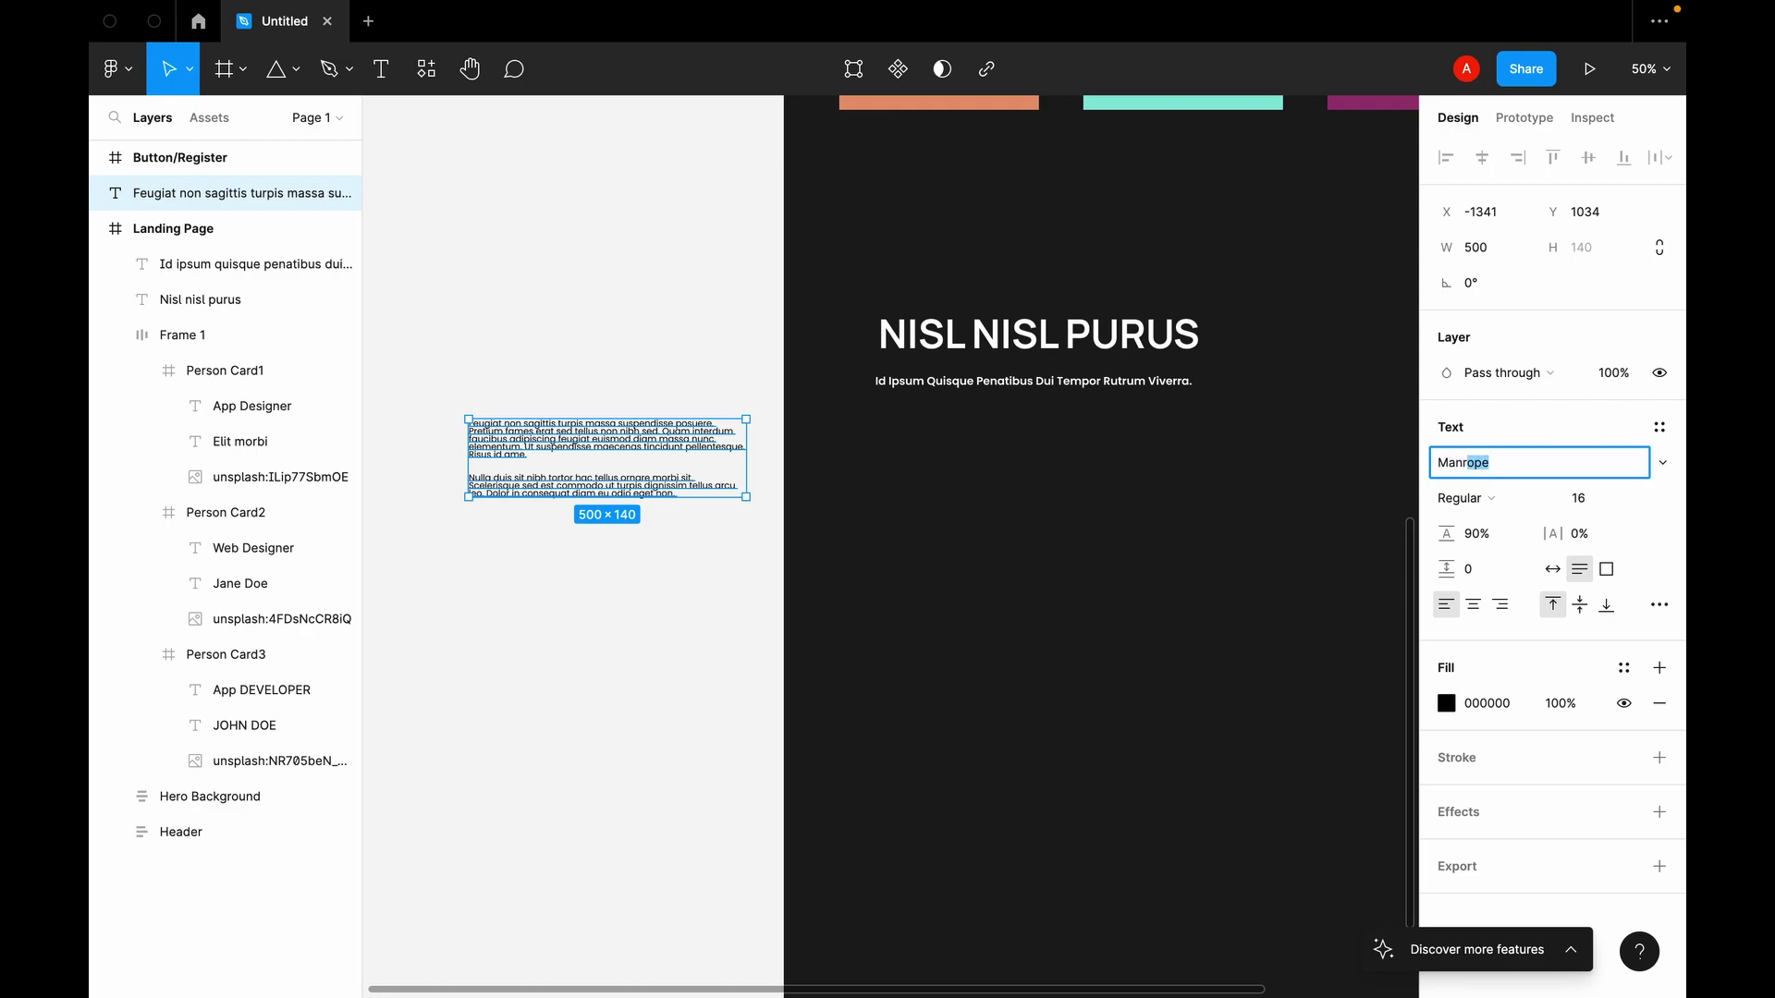
type("r")
key("Return")
Step: Place the paragraph block inside the Landing Page under the ten-word line and set its fill to FFFFFF
left_click_drag(664, 474, 1020, 461)
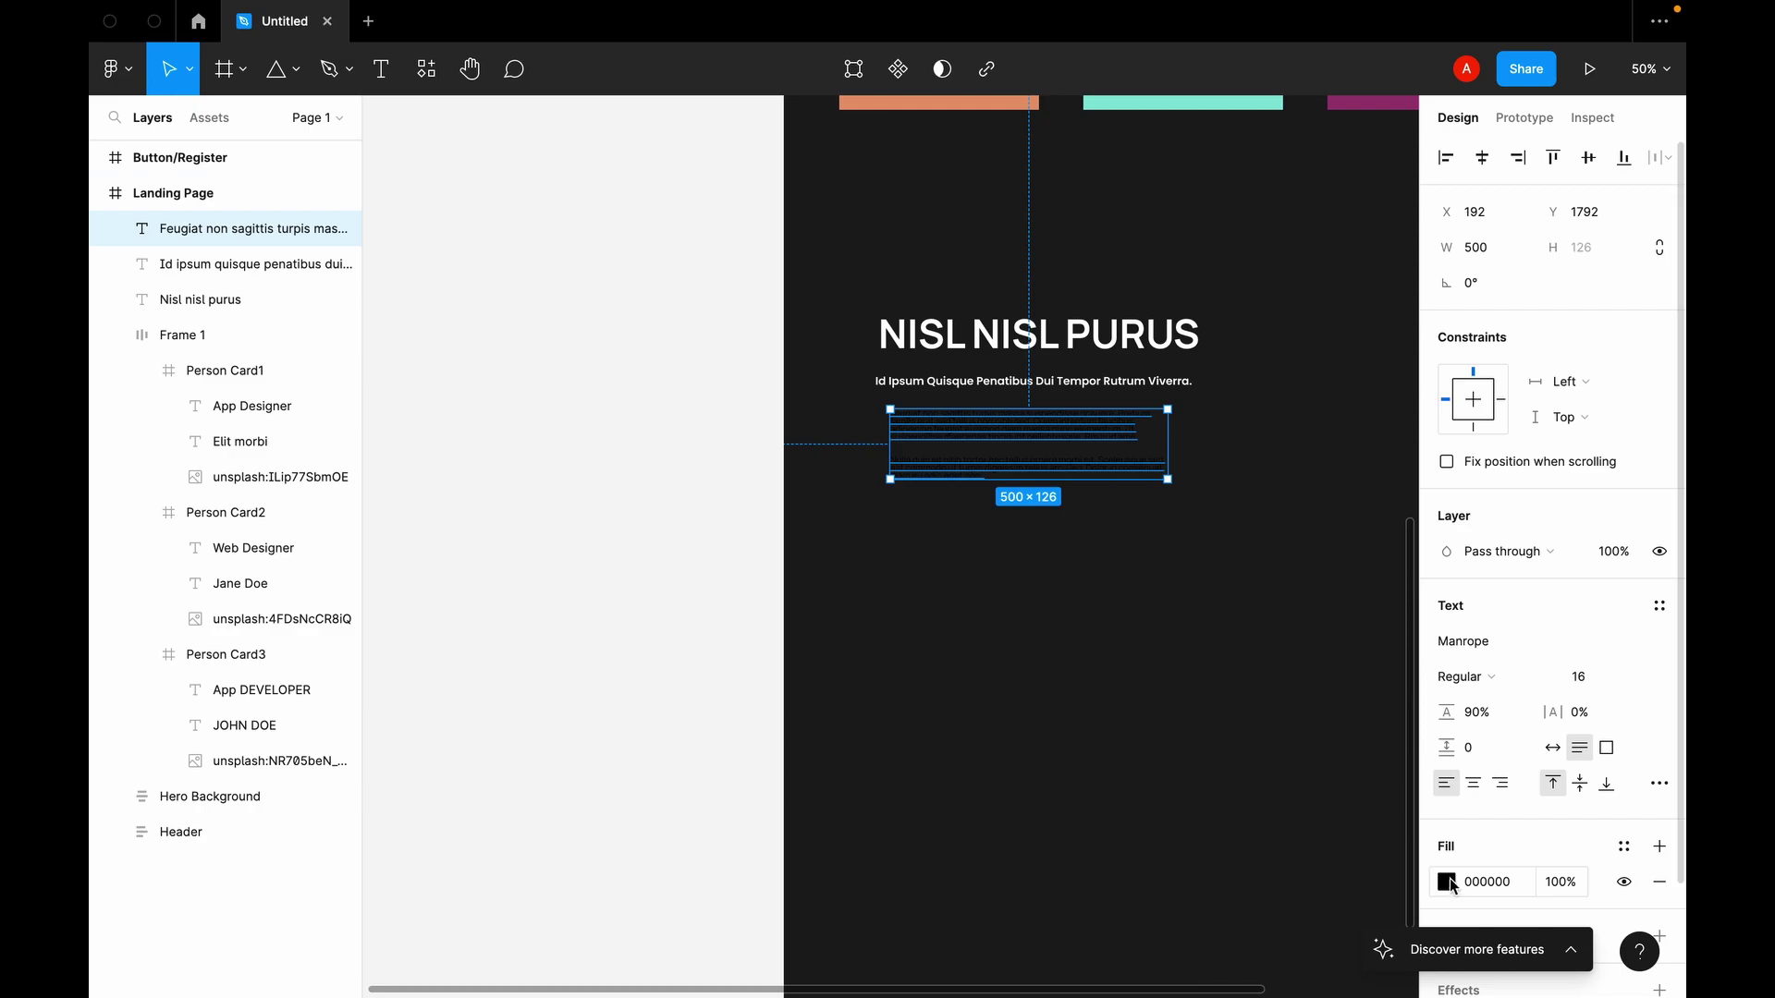
left_click(1450, 883)
type("ffffff")
key("Return")
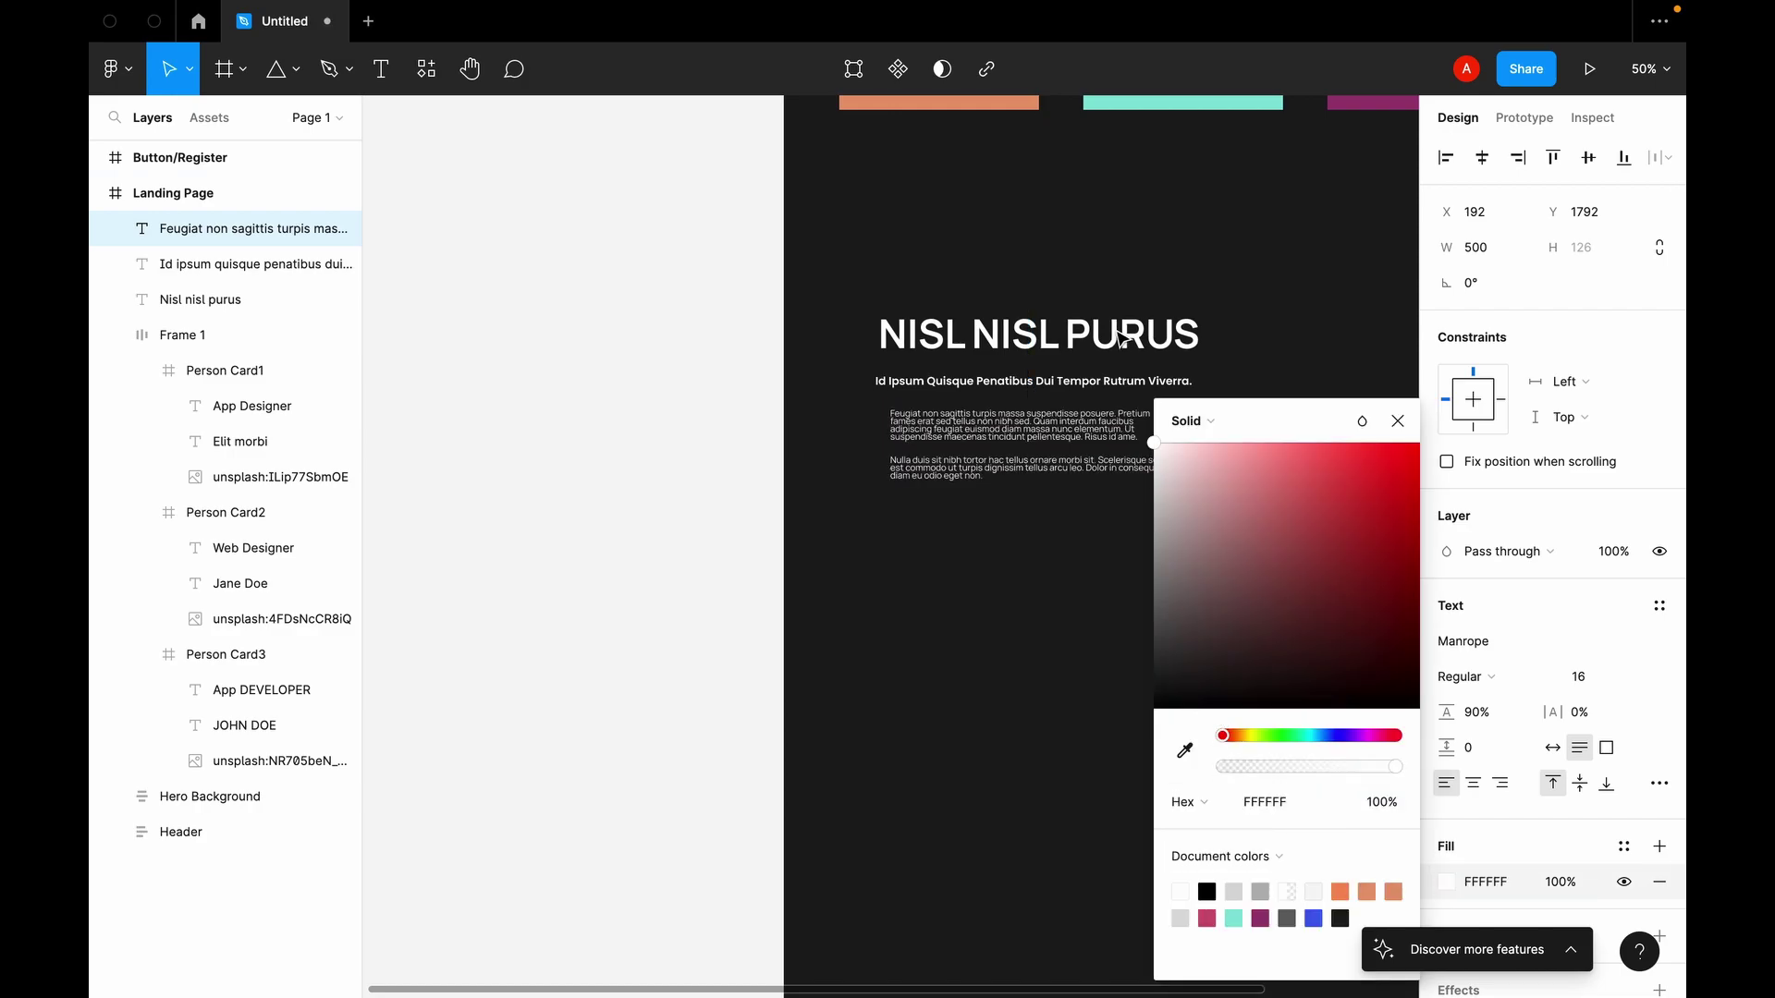
left_click(1398, 422)
Step: Align NISL NISL PURUS with the first card's left edge at X 100, Y 1536 and move the ten-word line directly beneath it
scroll(1294, 513, "right", 3)
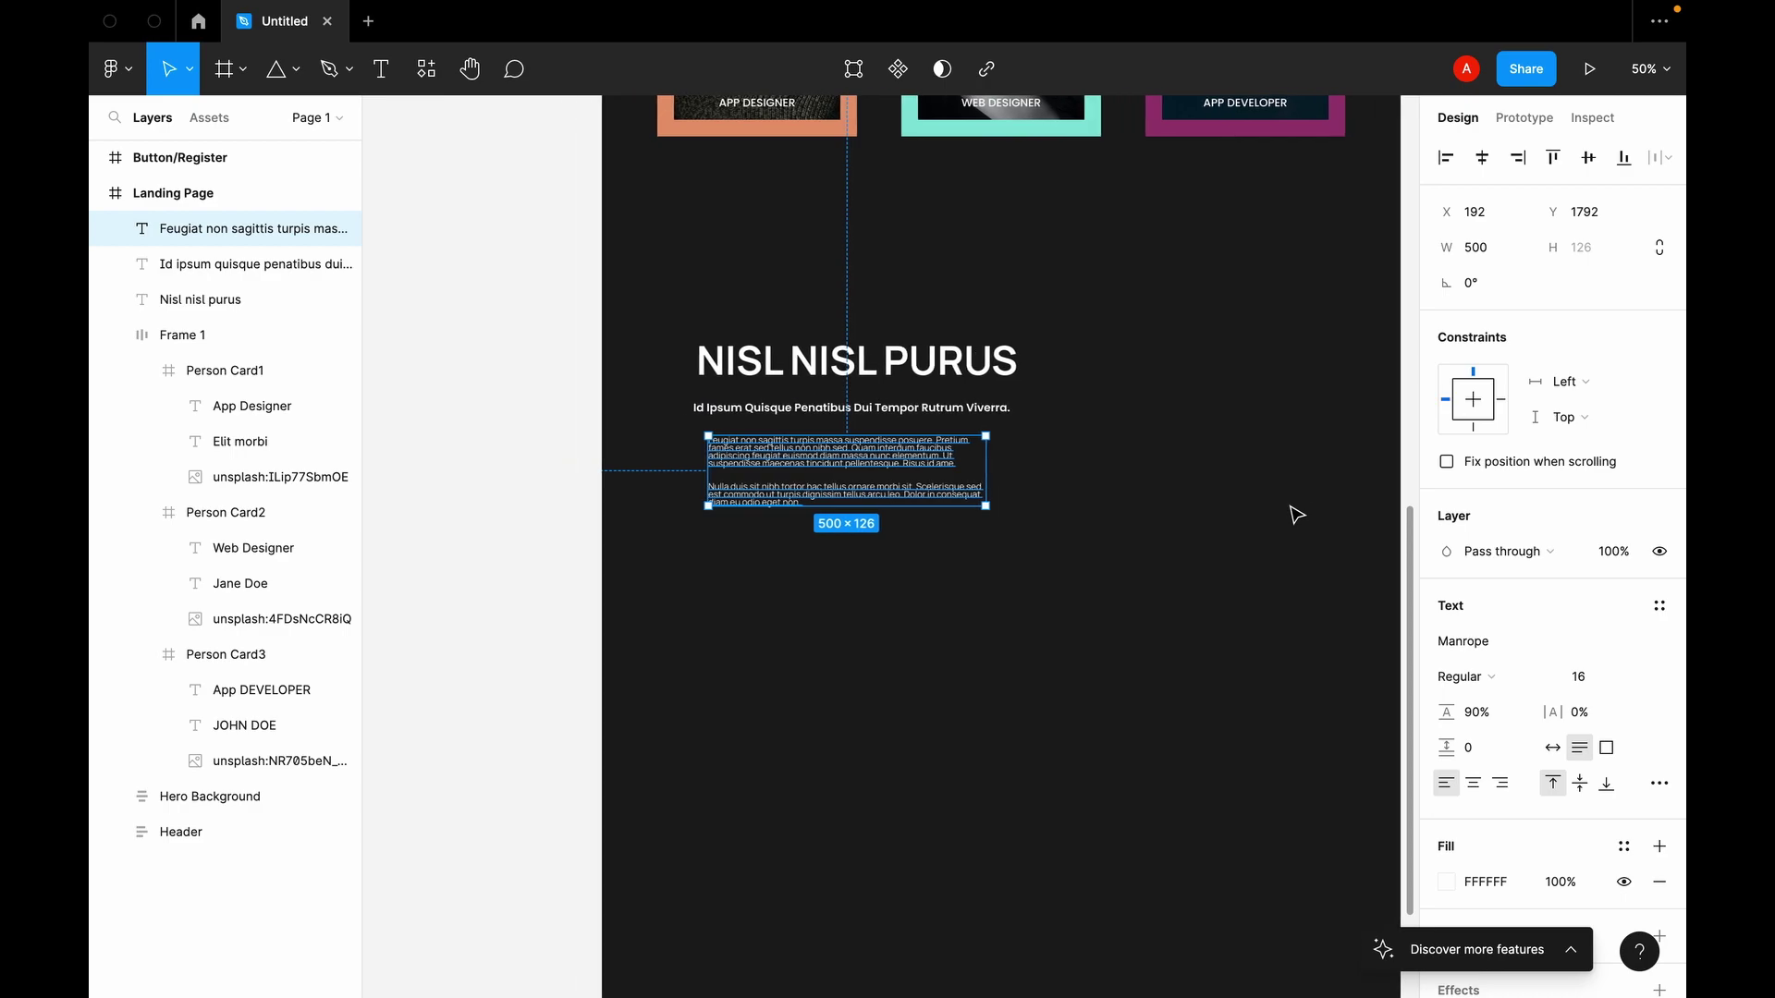
scroll(1297, 515, "right", 2)
scroll(1297, 515, "up", 3)
scroll(1297, 515, "up", 2)
left_click(200, 300)
left_click_drag(885, 533, 844, 491)
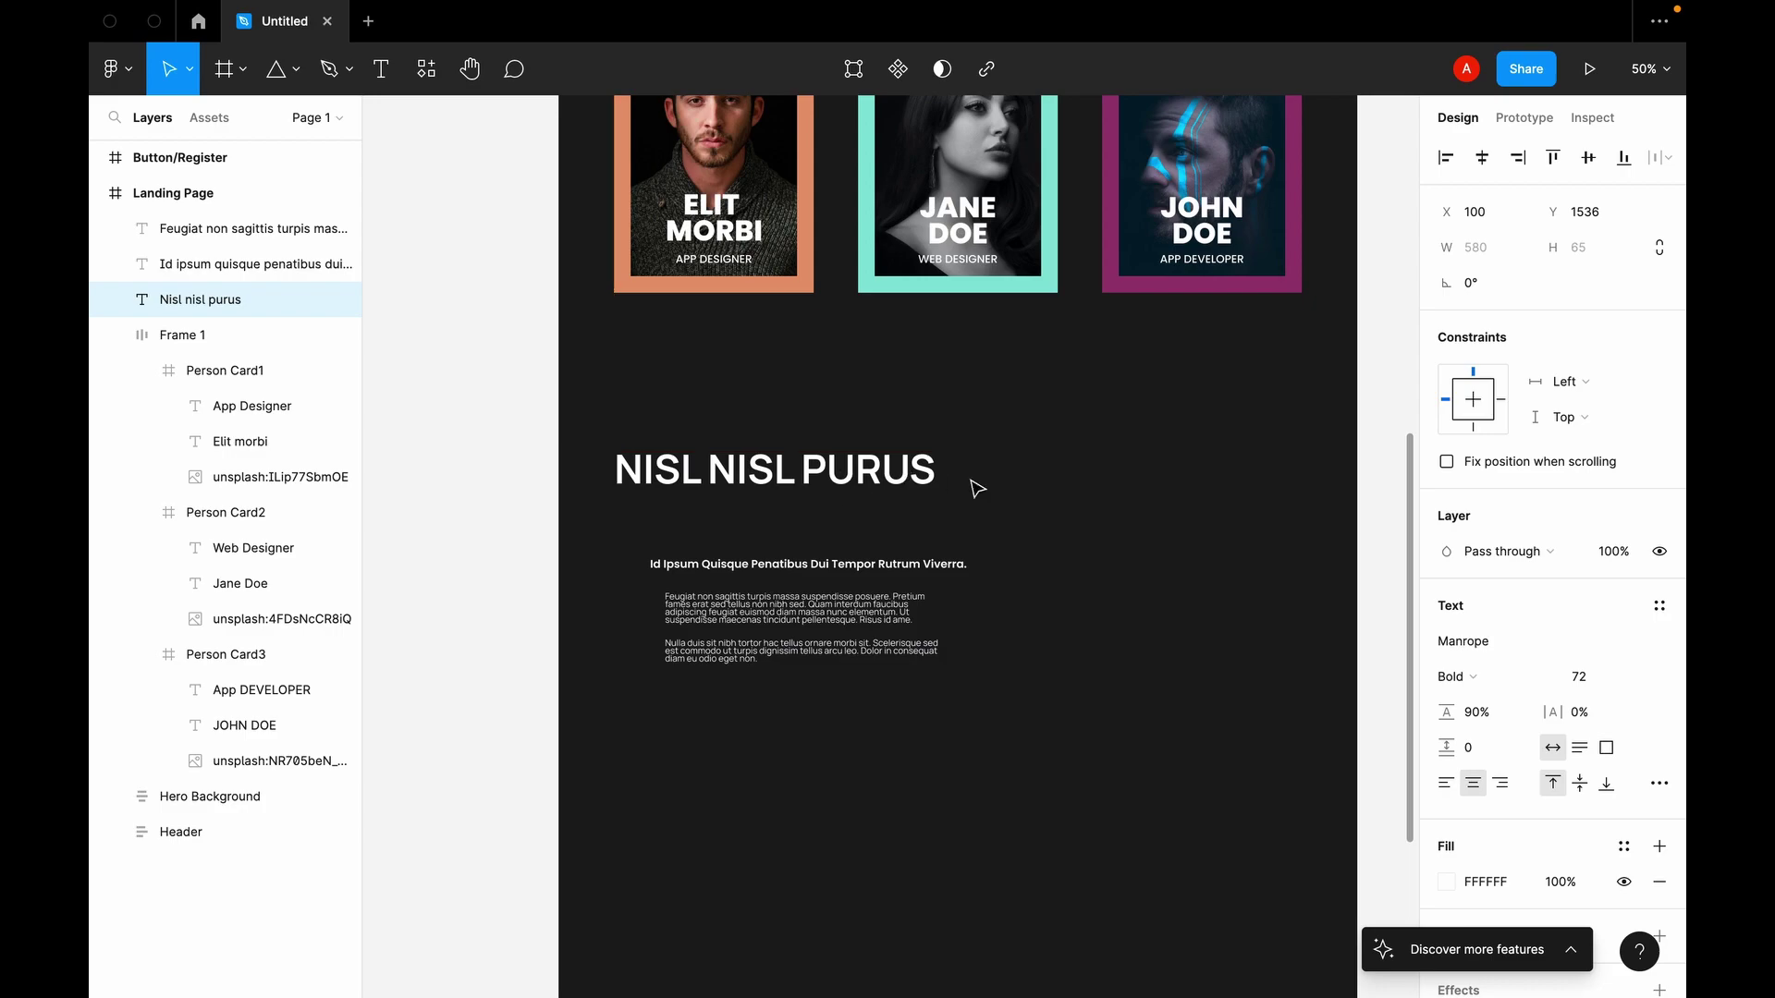
left_click(818, 566)
left_click_drag(817, 566, 784, 515)
Step: Narrow the NISL NISL PURUS heading to a width of 523 so it wraps, and left-align its text
left_click(780, 474)
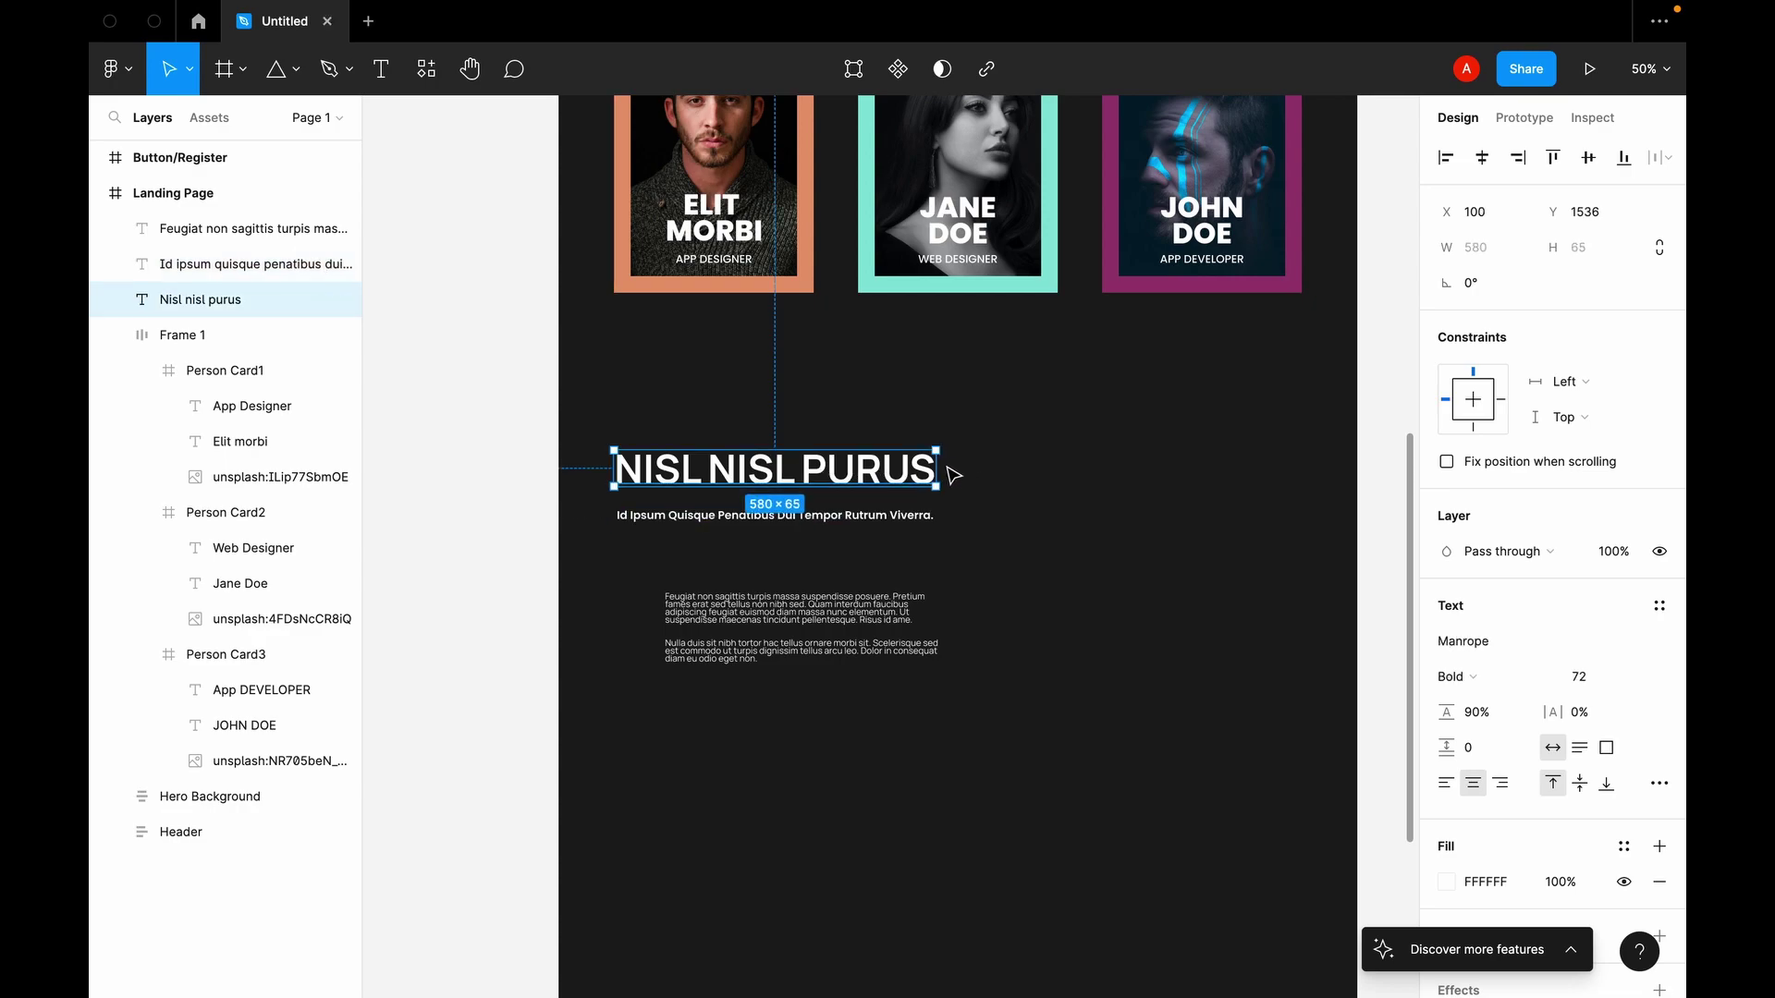
left_click_drag(941, 466, 906, 466)
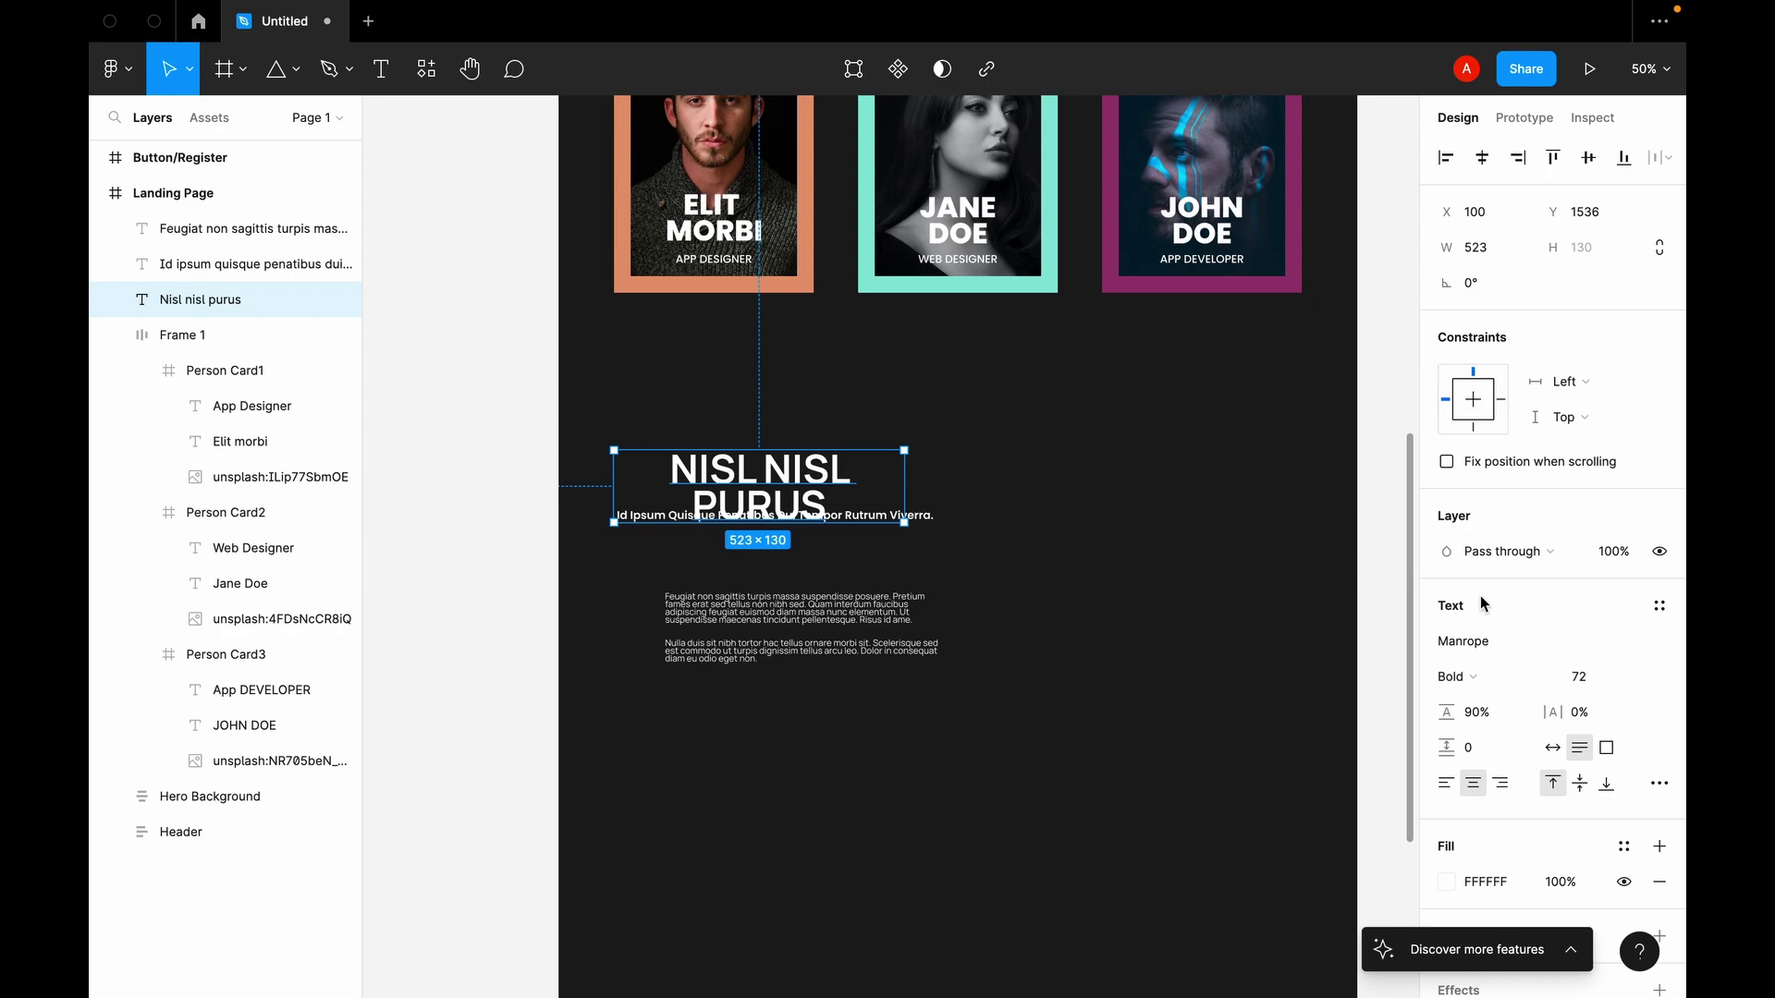
left_click(1444, 785)
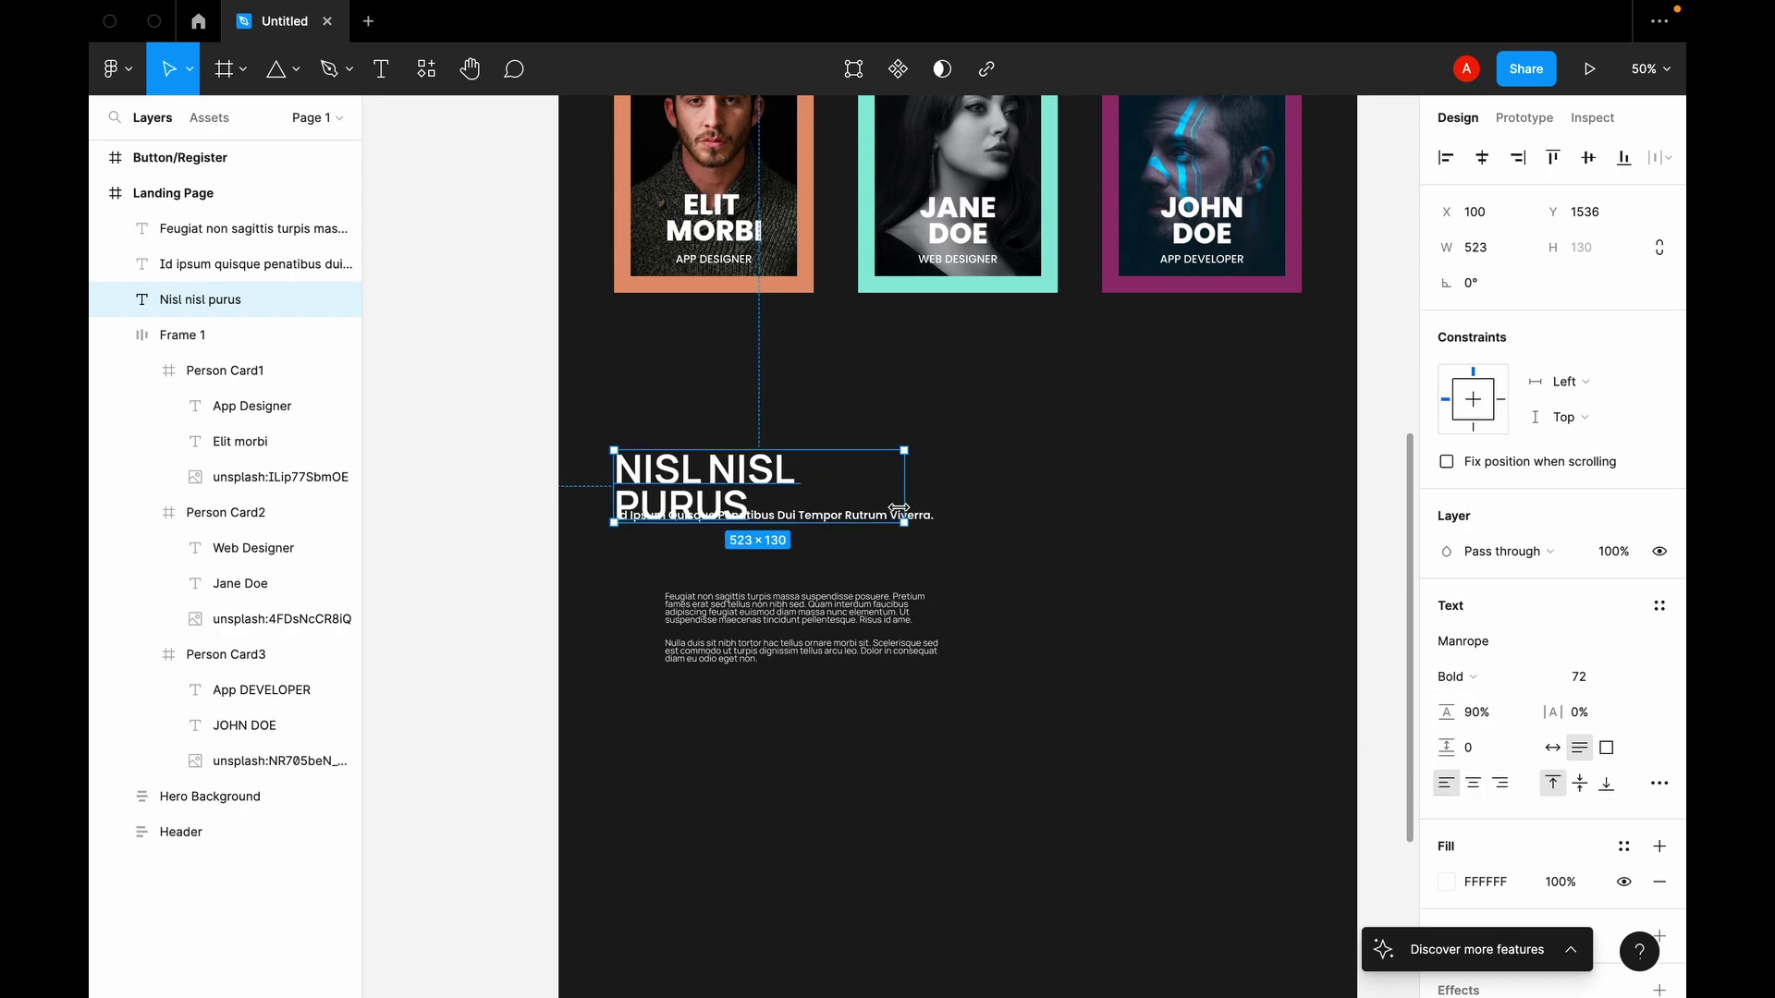
Step: Extend the heading to read NISL NISL NISL PURUS and move the ten-word line below it to about X 100, Y 1700
double_click(768, 479)
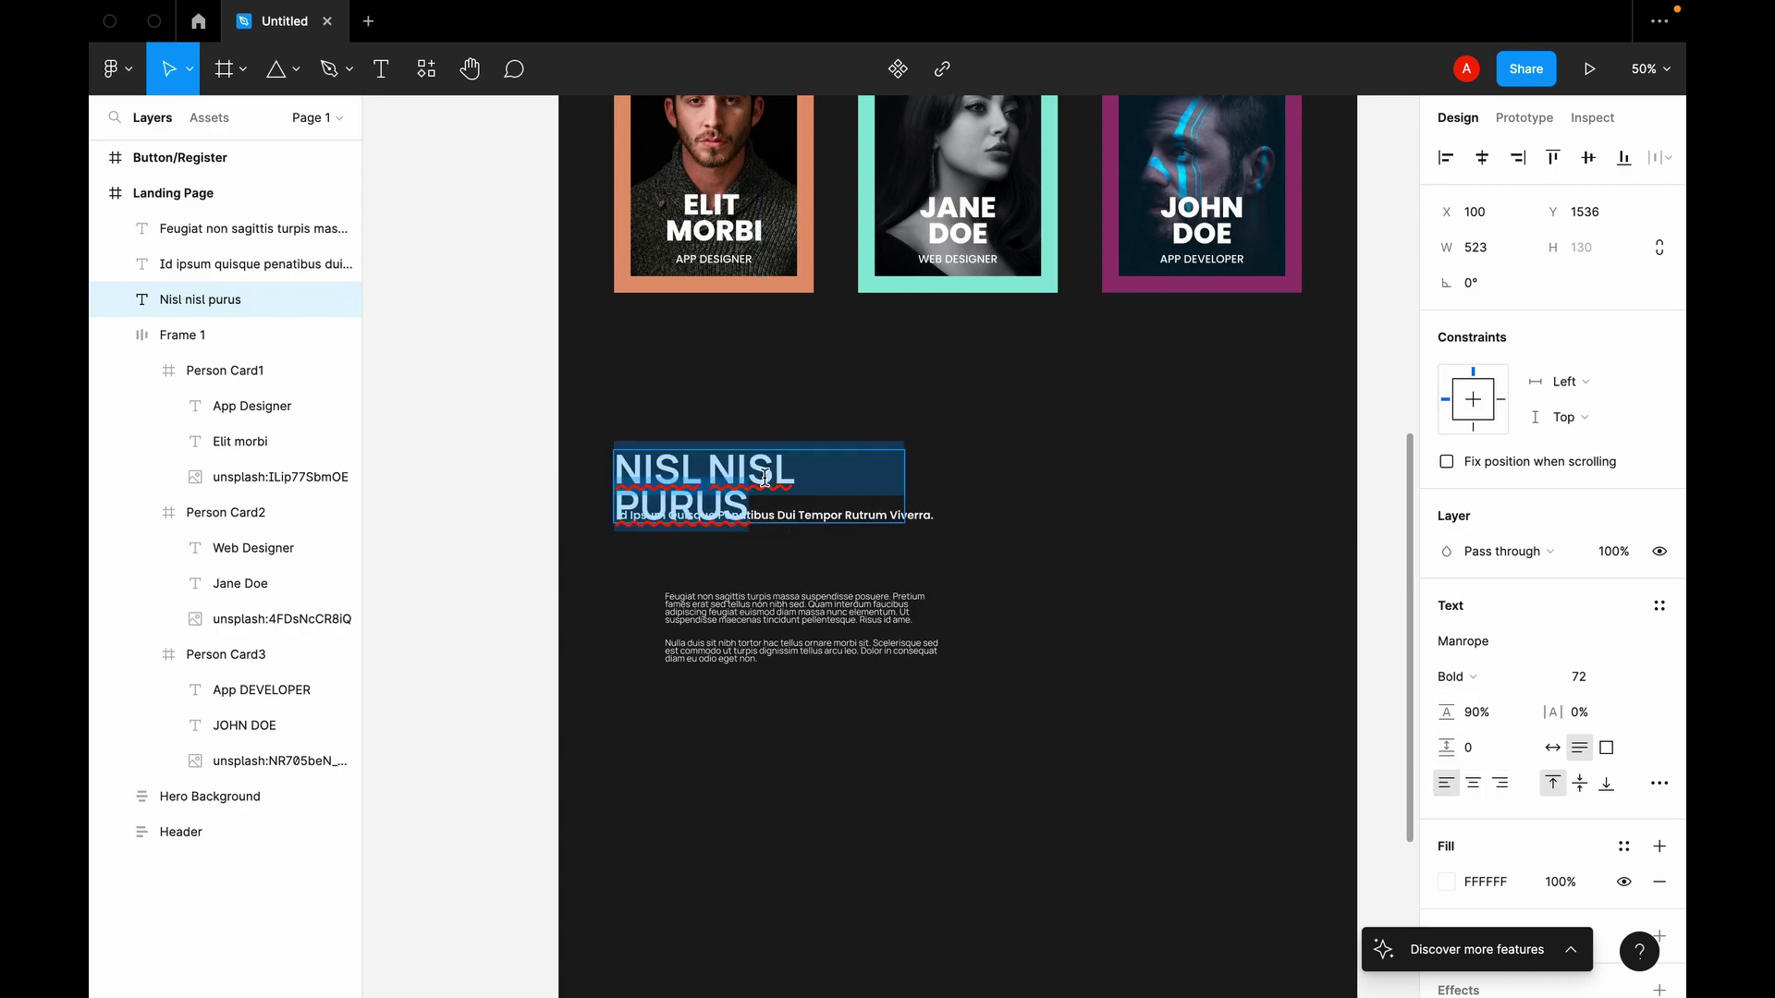
double_click(764, 477)
key("ctrl+c")
key("ctrl+v")
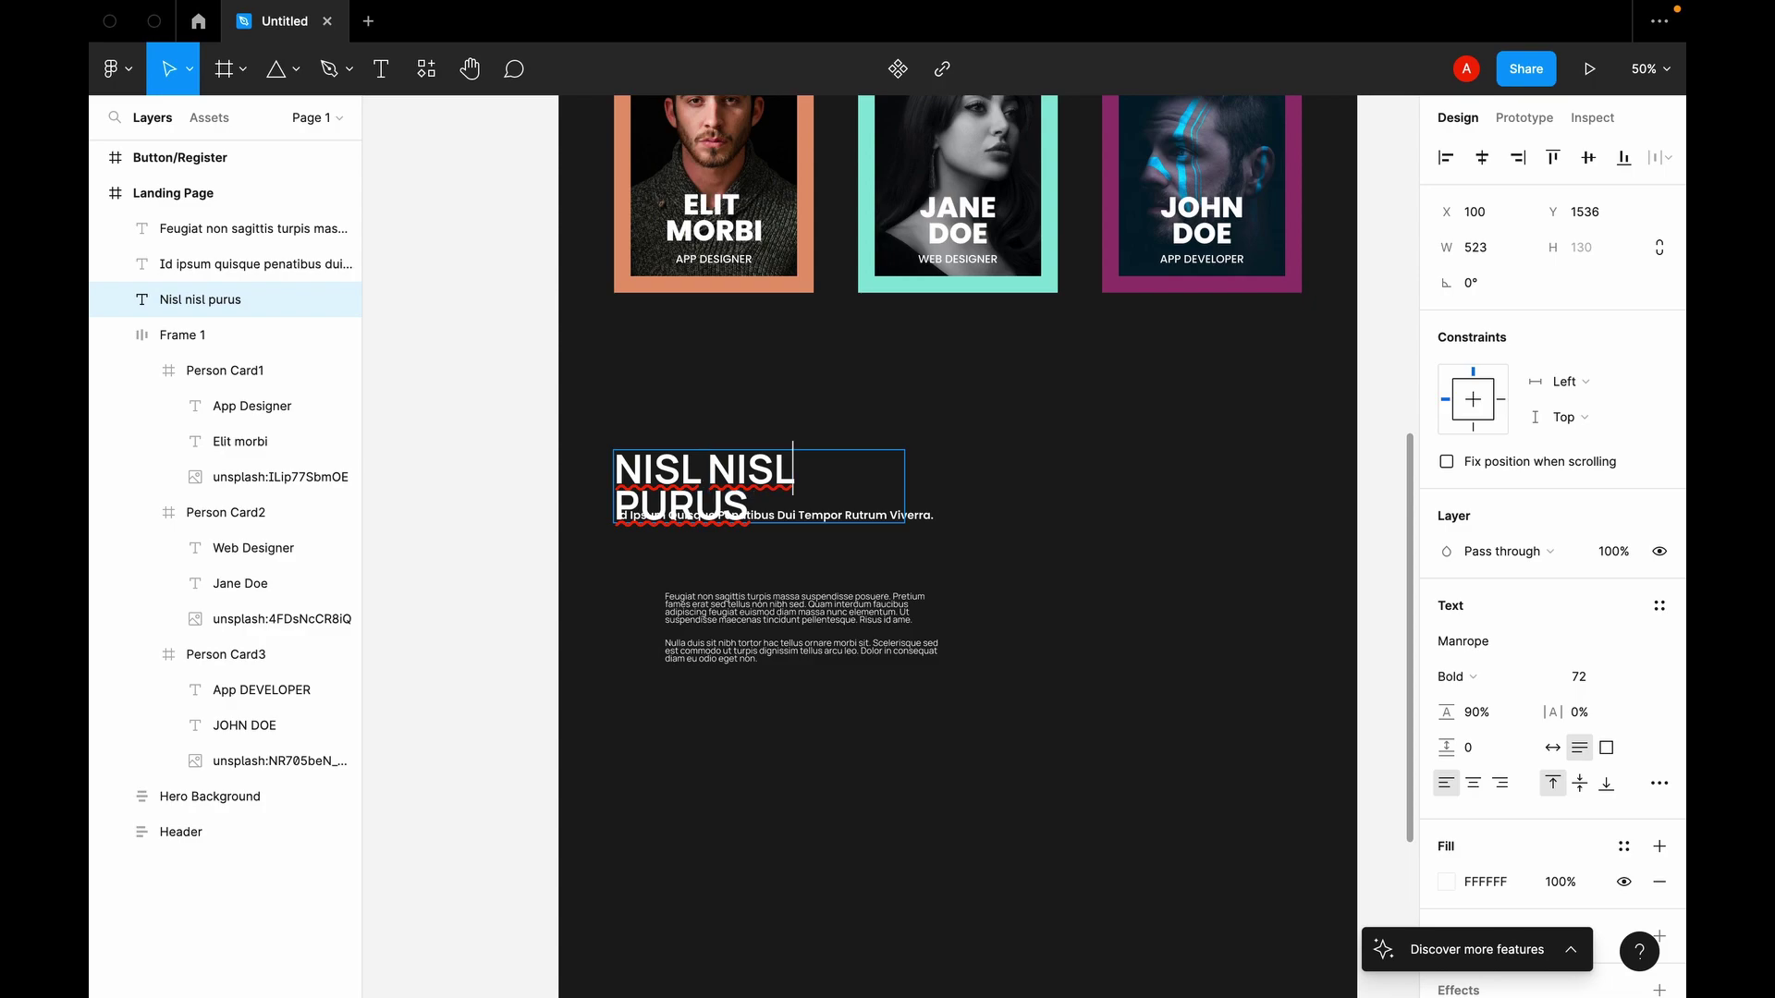
key("ctrl+v")
key("Escape")
left_click_drag(929, 518, 924, 558)
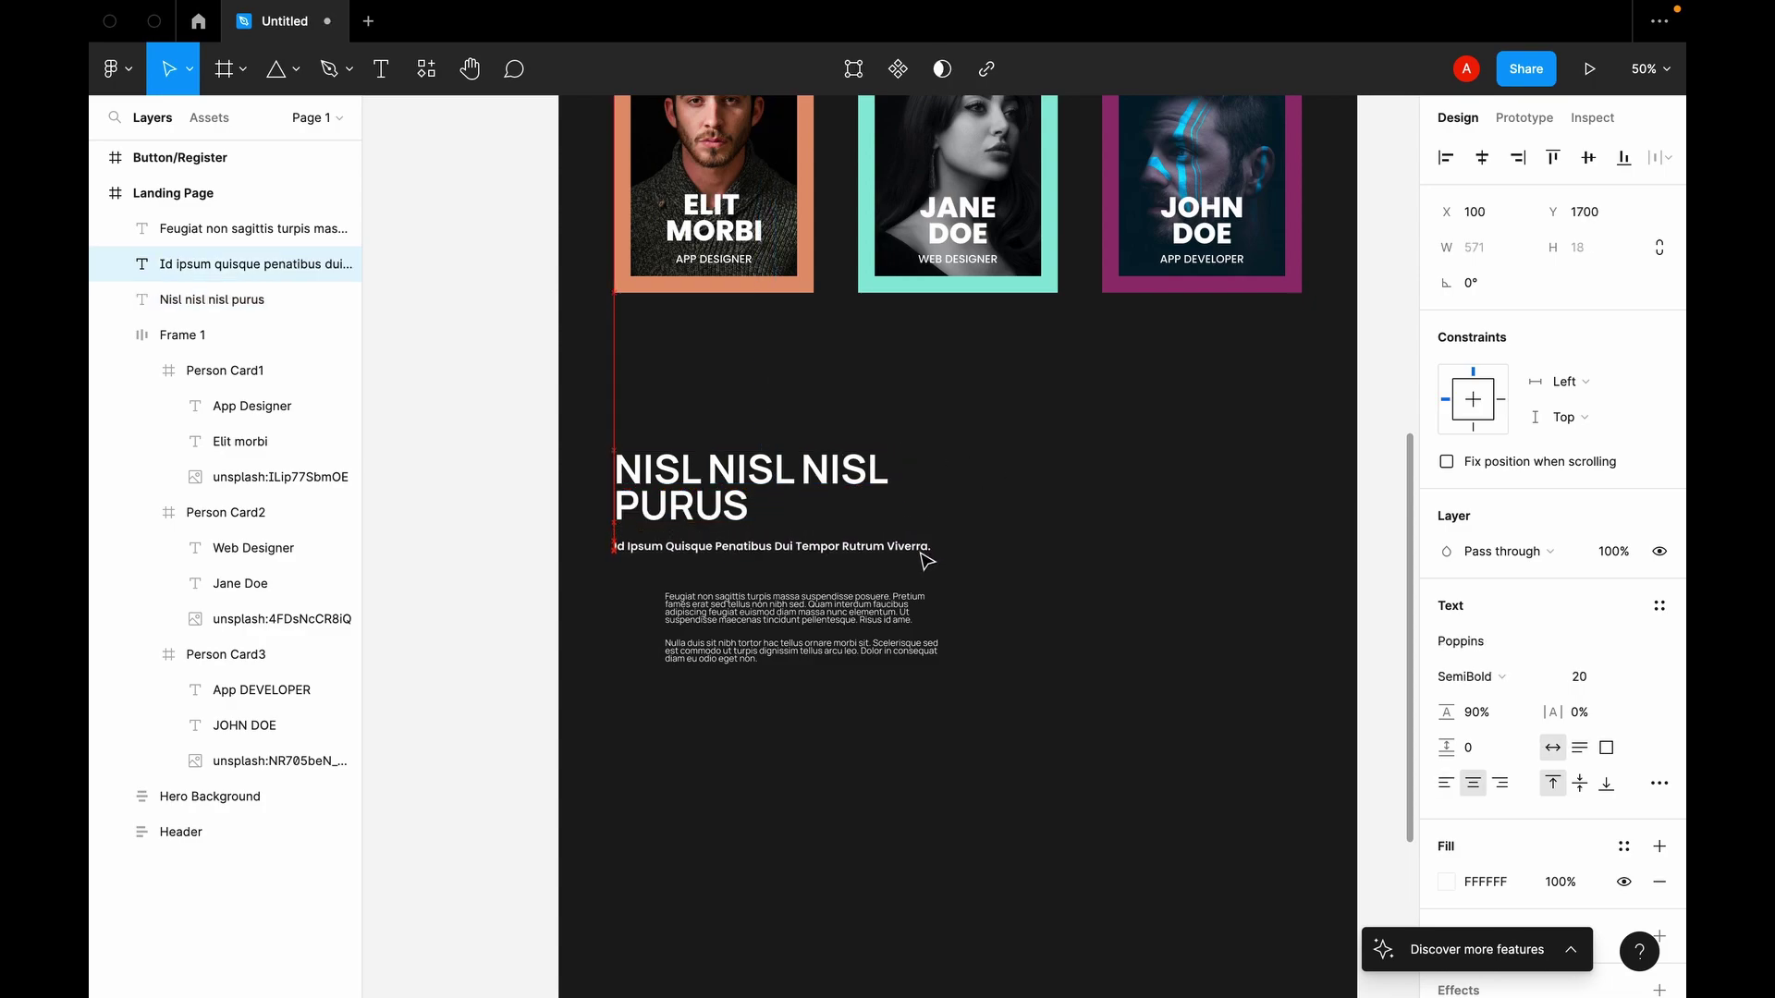
Step: Align the body paragraph beneath the subheading at X 100, Y 1766 and set its font weight to Medium
left_click_drag(873, 625, 829, 609)
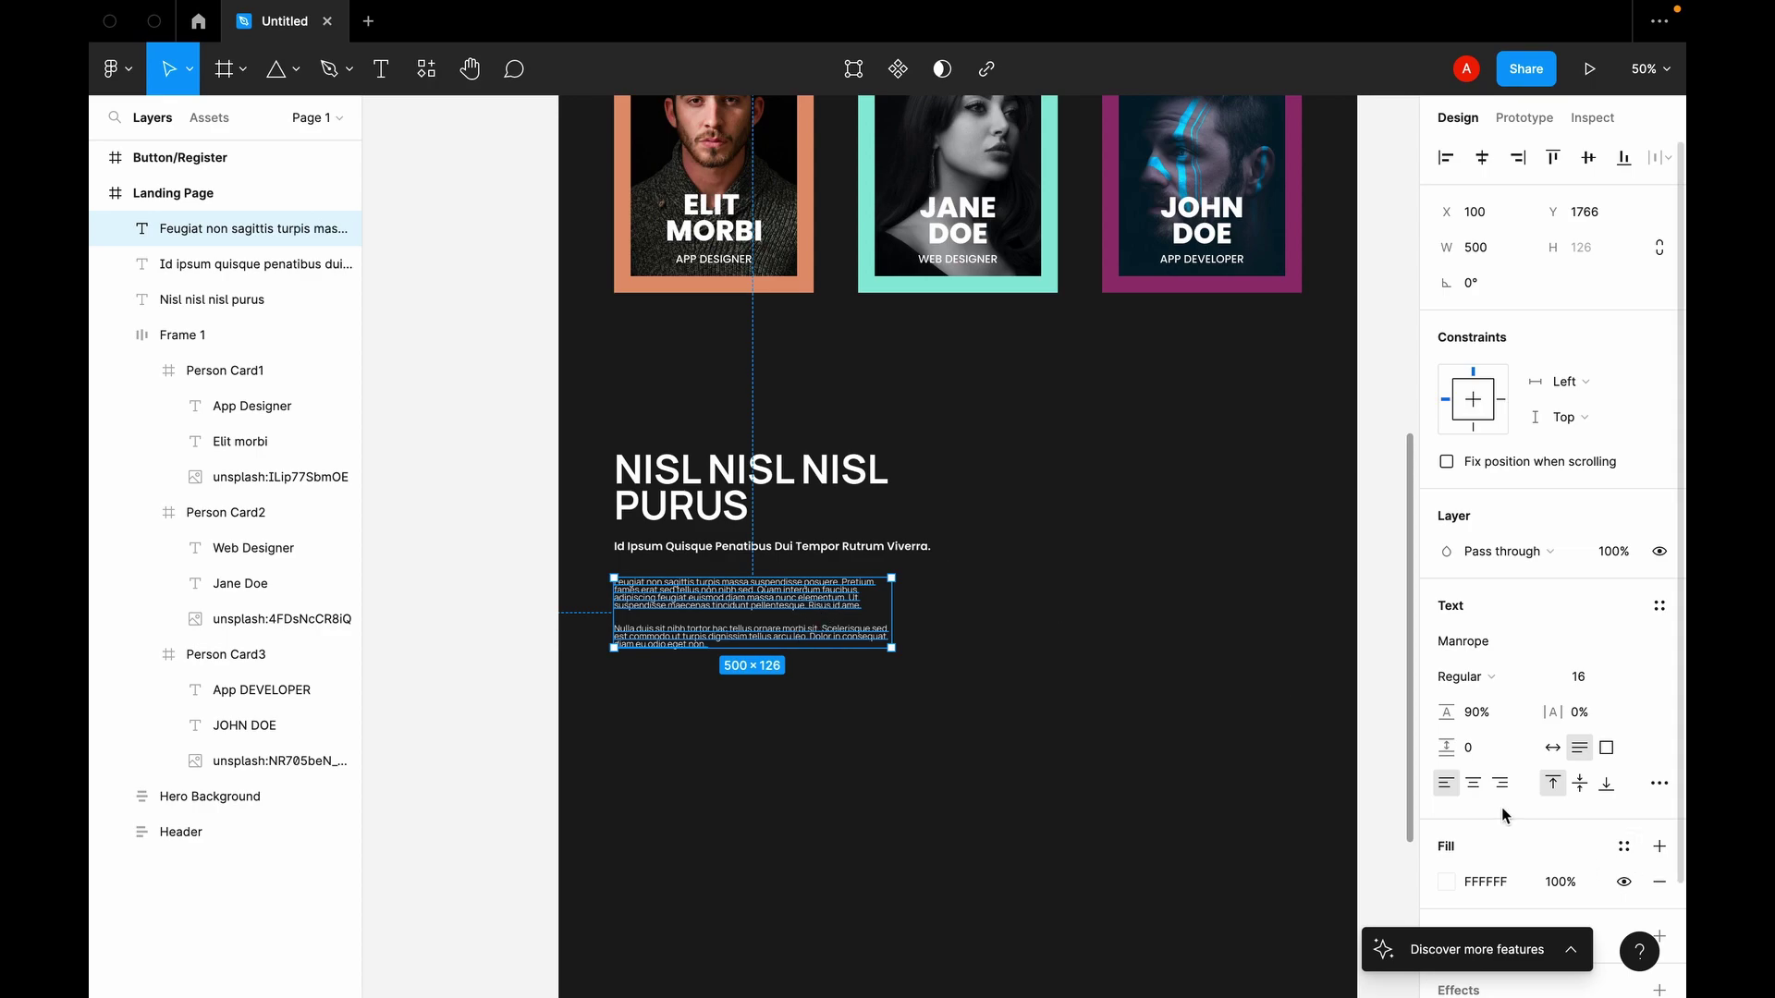
scroll(1498, 754, "down", 3)
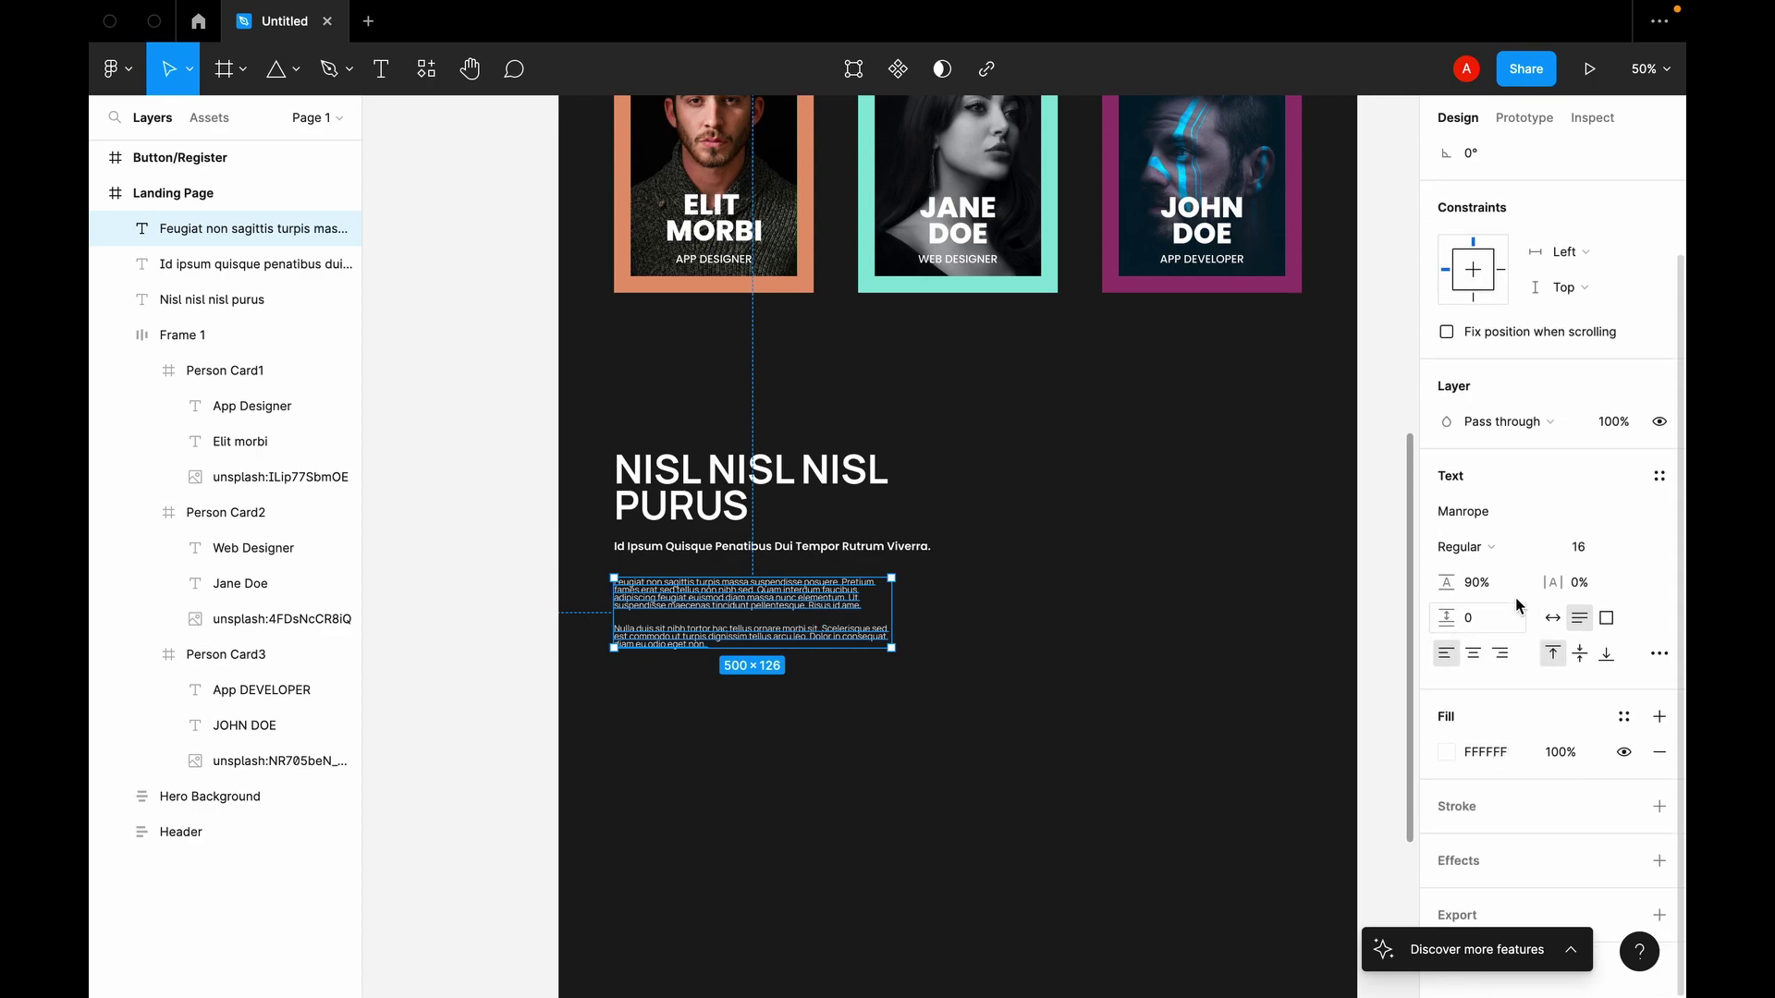
left_click(1470, 547)
left_click(1509, 568)
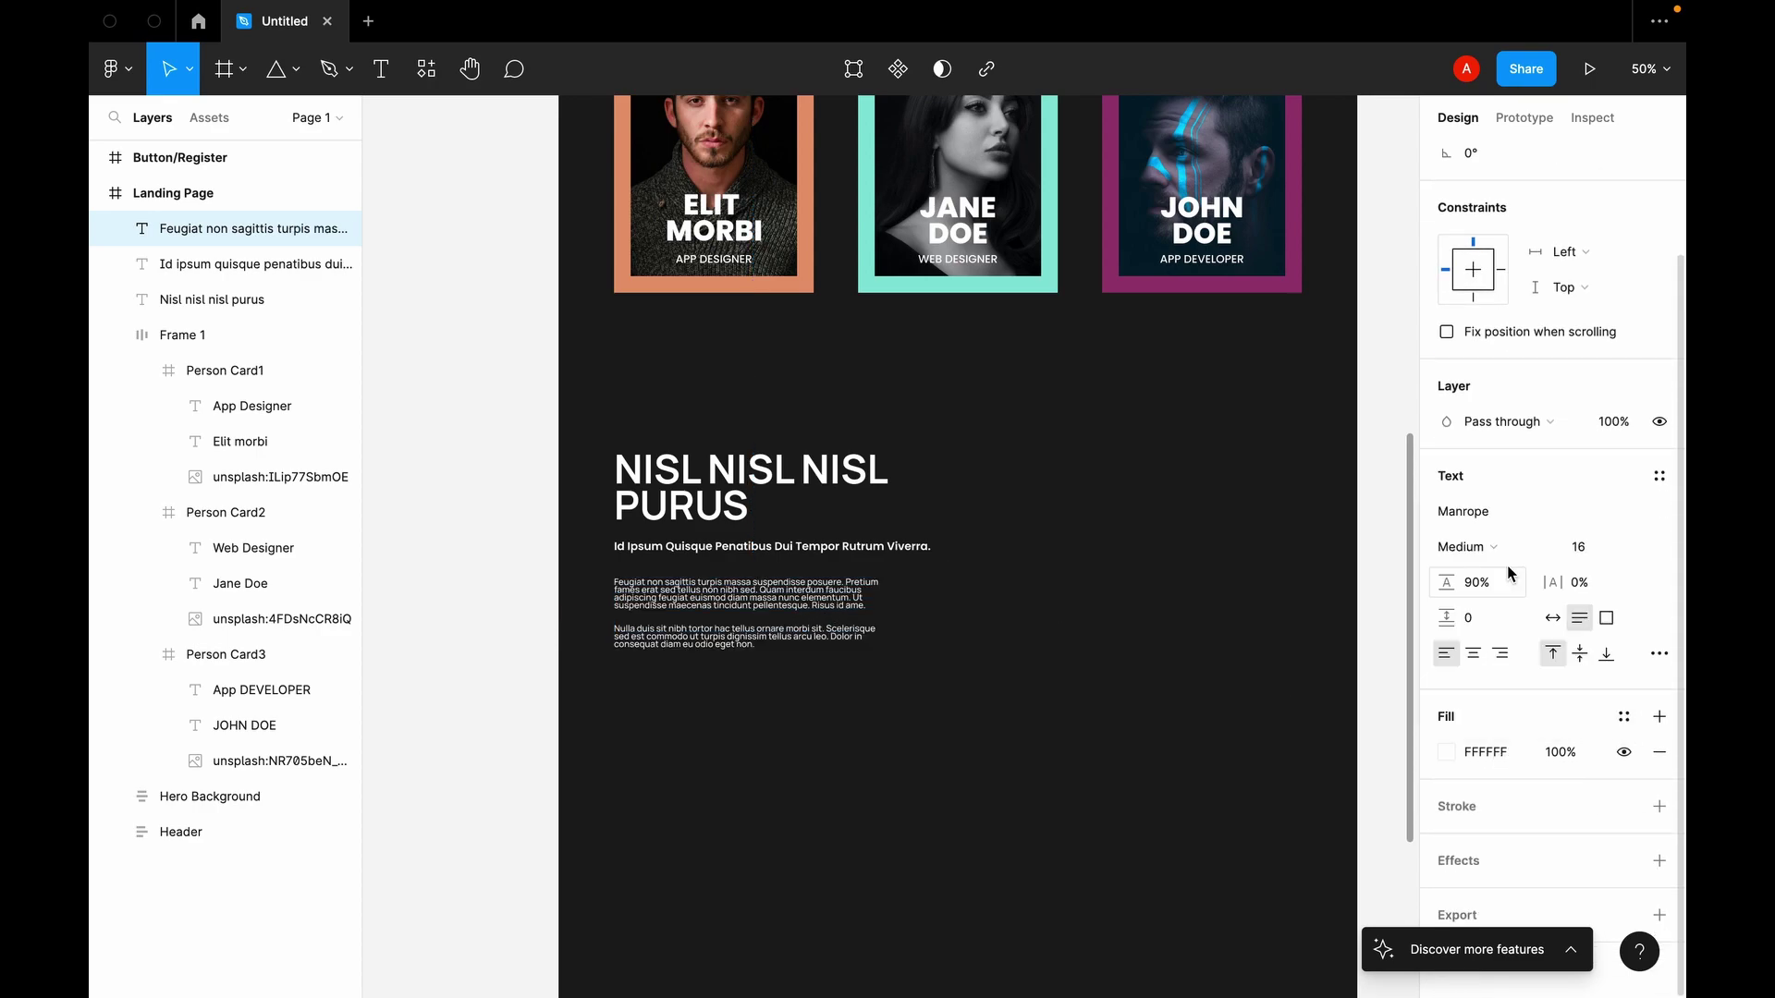
left_click(1578, 621)
Step: Remove the blank lines between the two paragraphs of the body text
double_click(767, 615)
left_click(767, 614)
key("BackSpace")
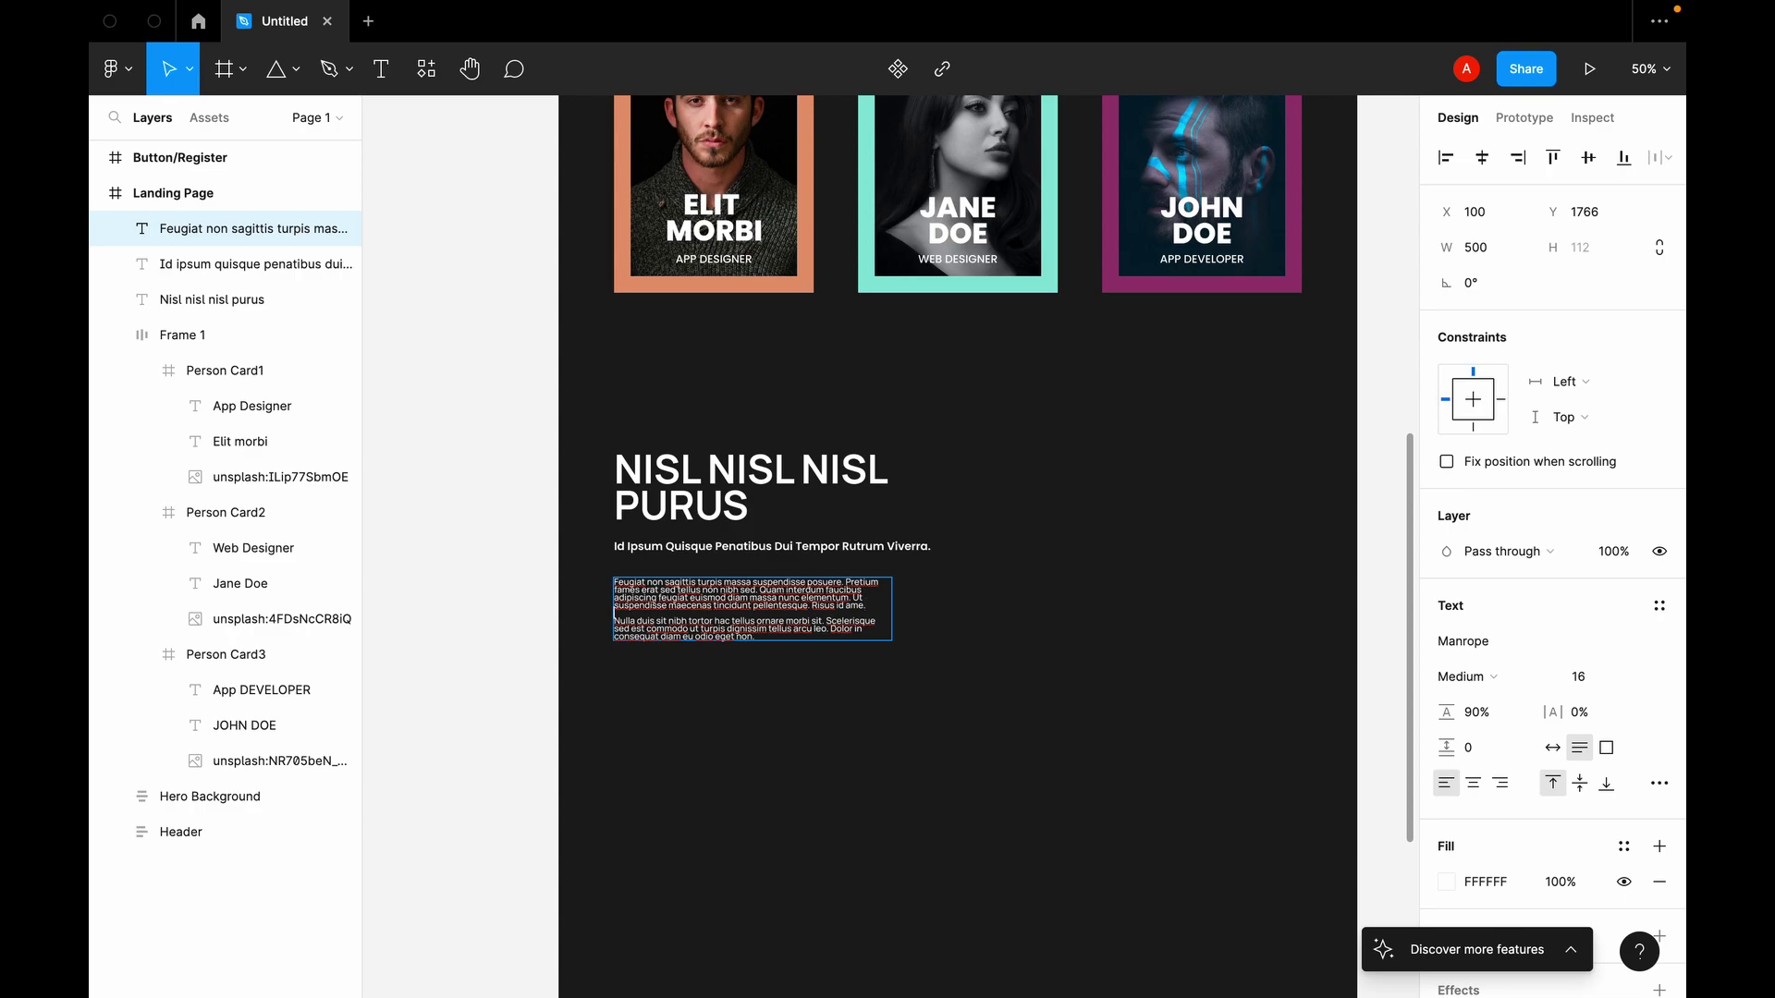
key("BackSpace")
key("Escape")
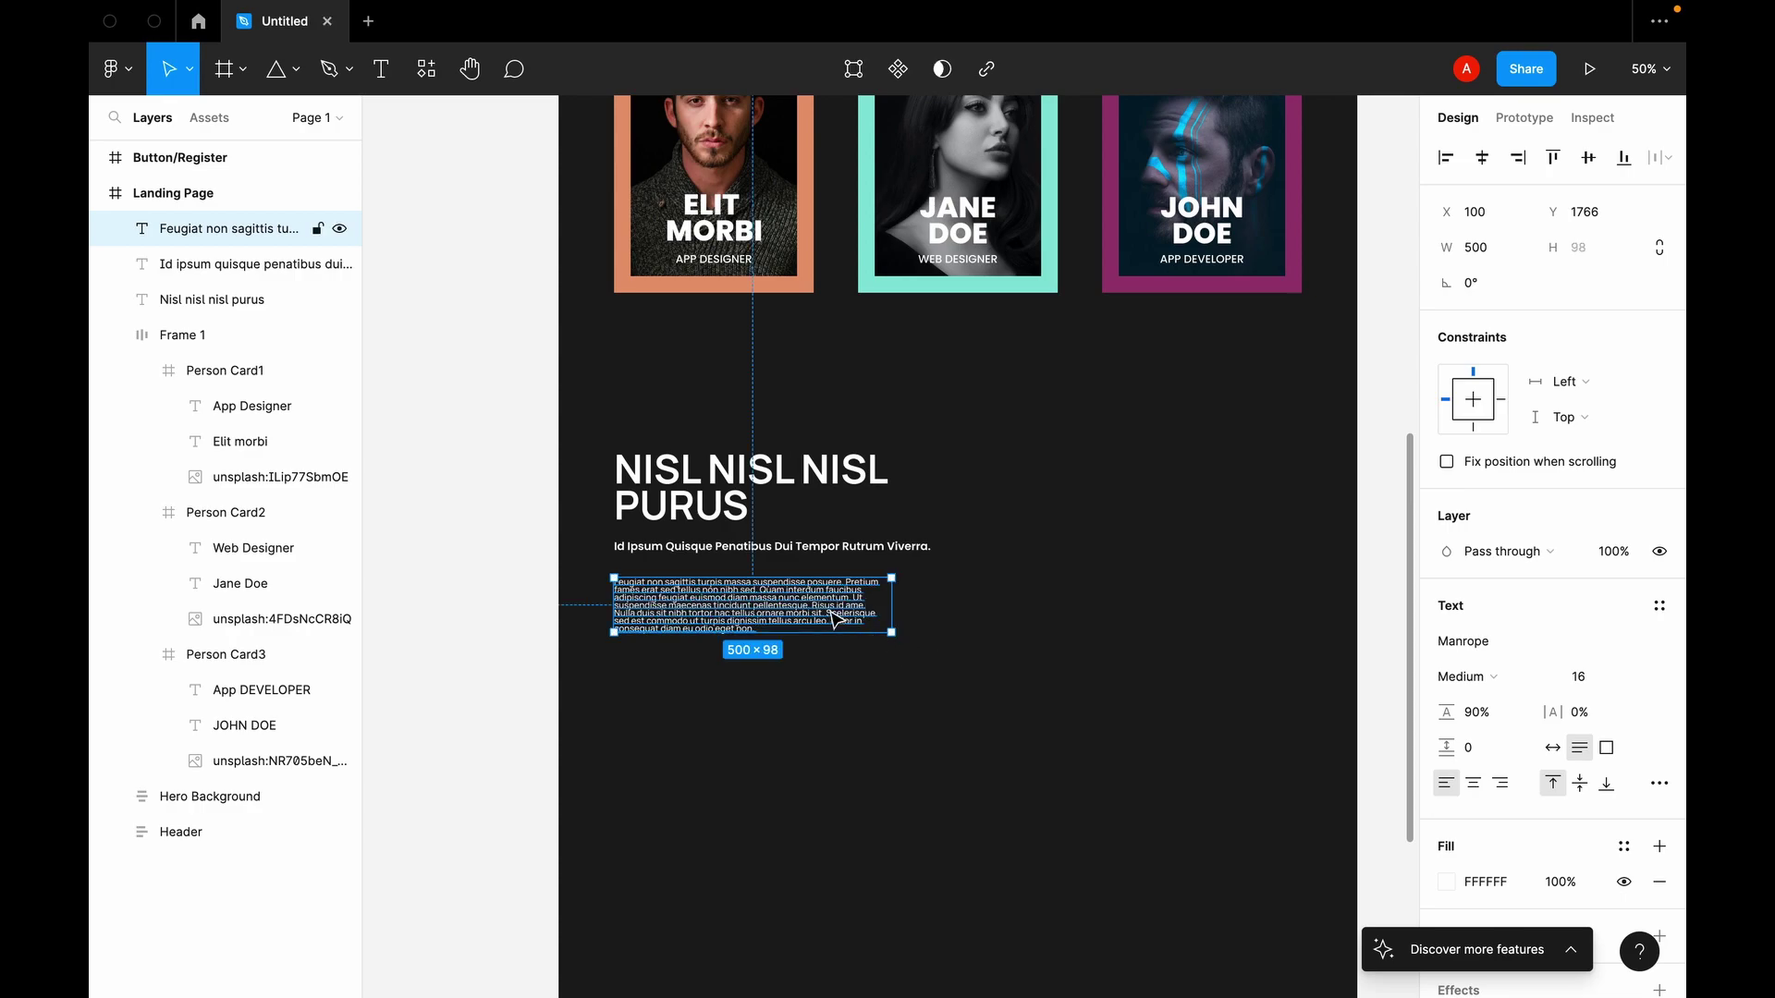
Step: Set the body text's line height to 150%
left_click(1485, 713)
type("150")
key("Return")
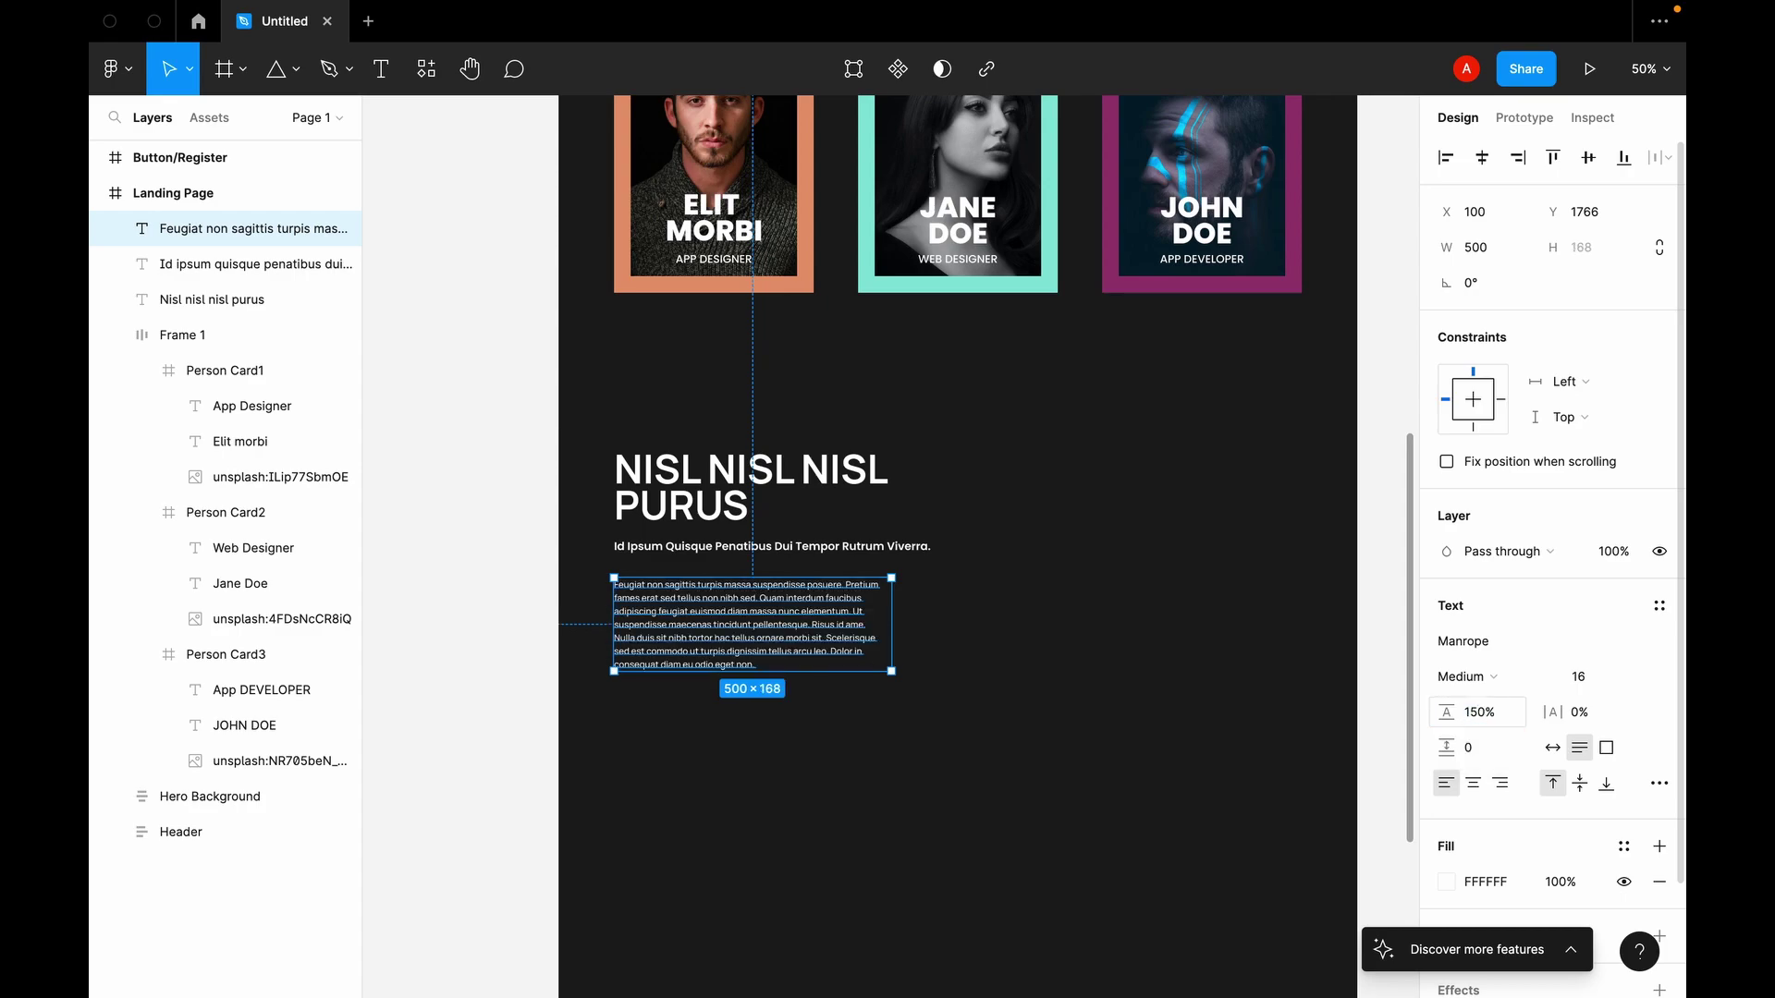
Step: Insert two line breaks before "Nulla duis" to separate the body text's two paragraphs again
left_click(948, 638)
double_click(806, 620)
left_click(807, 624)
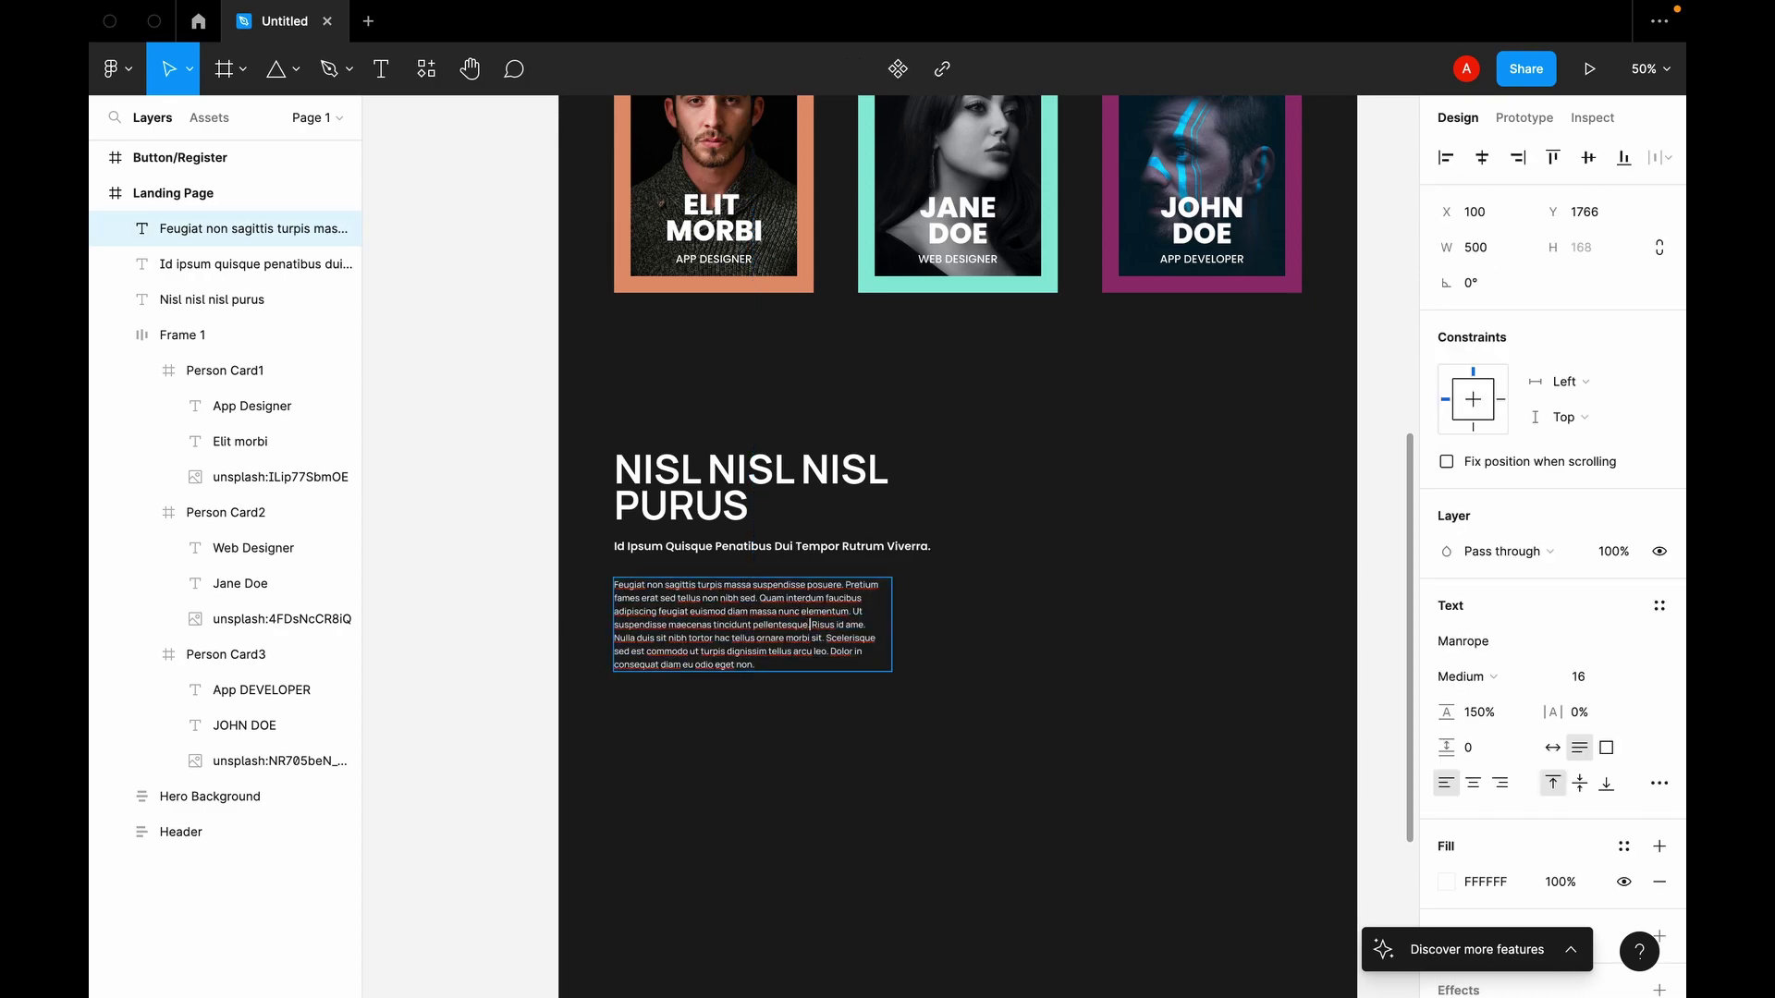
key("Return")
key("Return")
Step: Wrap the NISL NISL NISL PURUS heading, the subheading and the body text each in its own auto layout frame
scroll(735, 608, "up", 1)
scroll(735, 607, "right", 1)
left_click(721, 531)
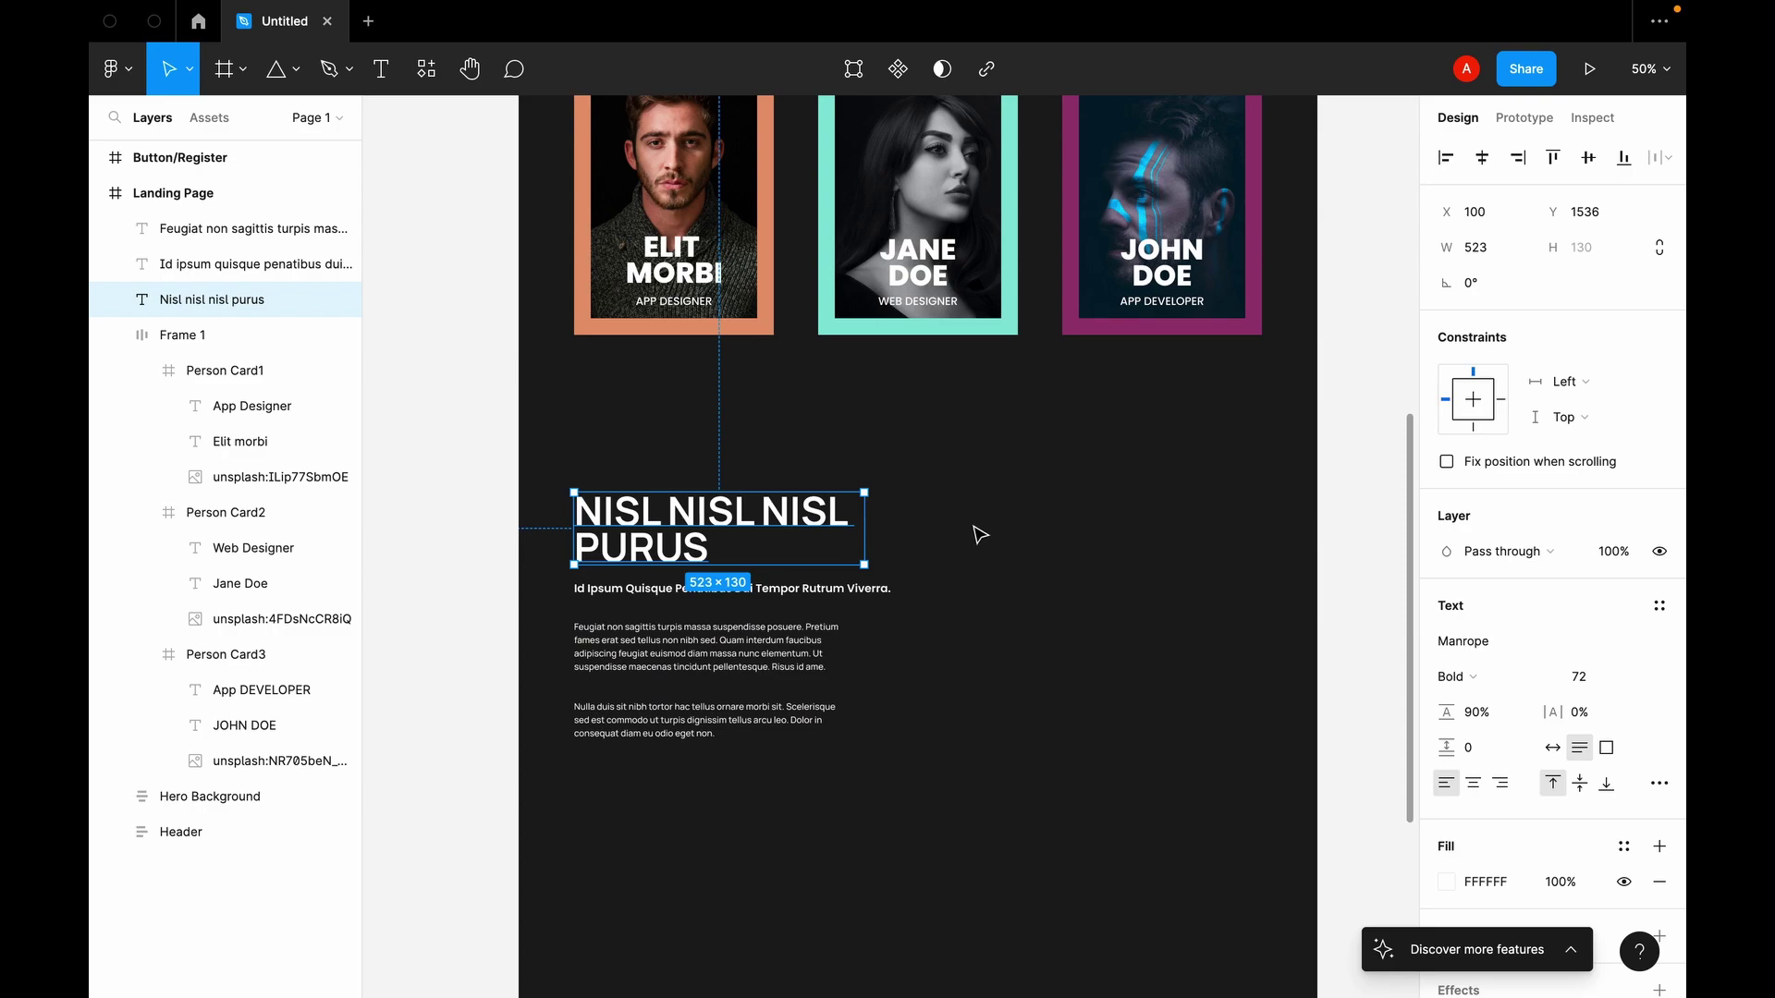
right_click(664, 529)
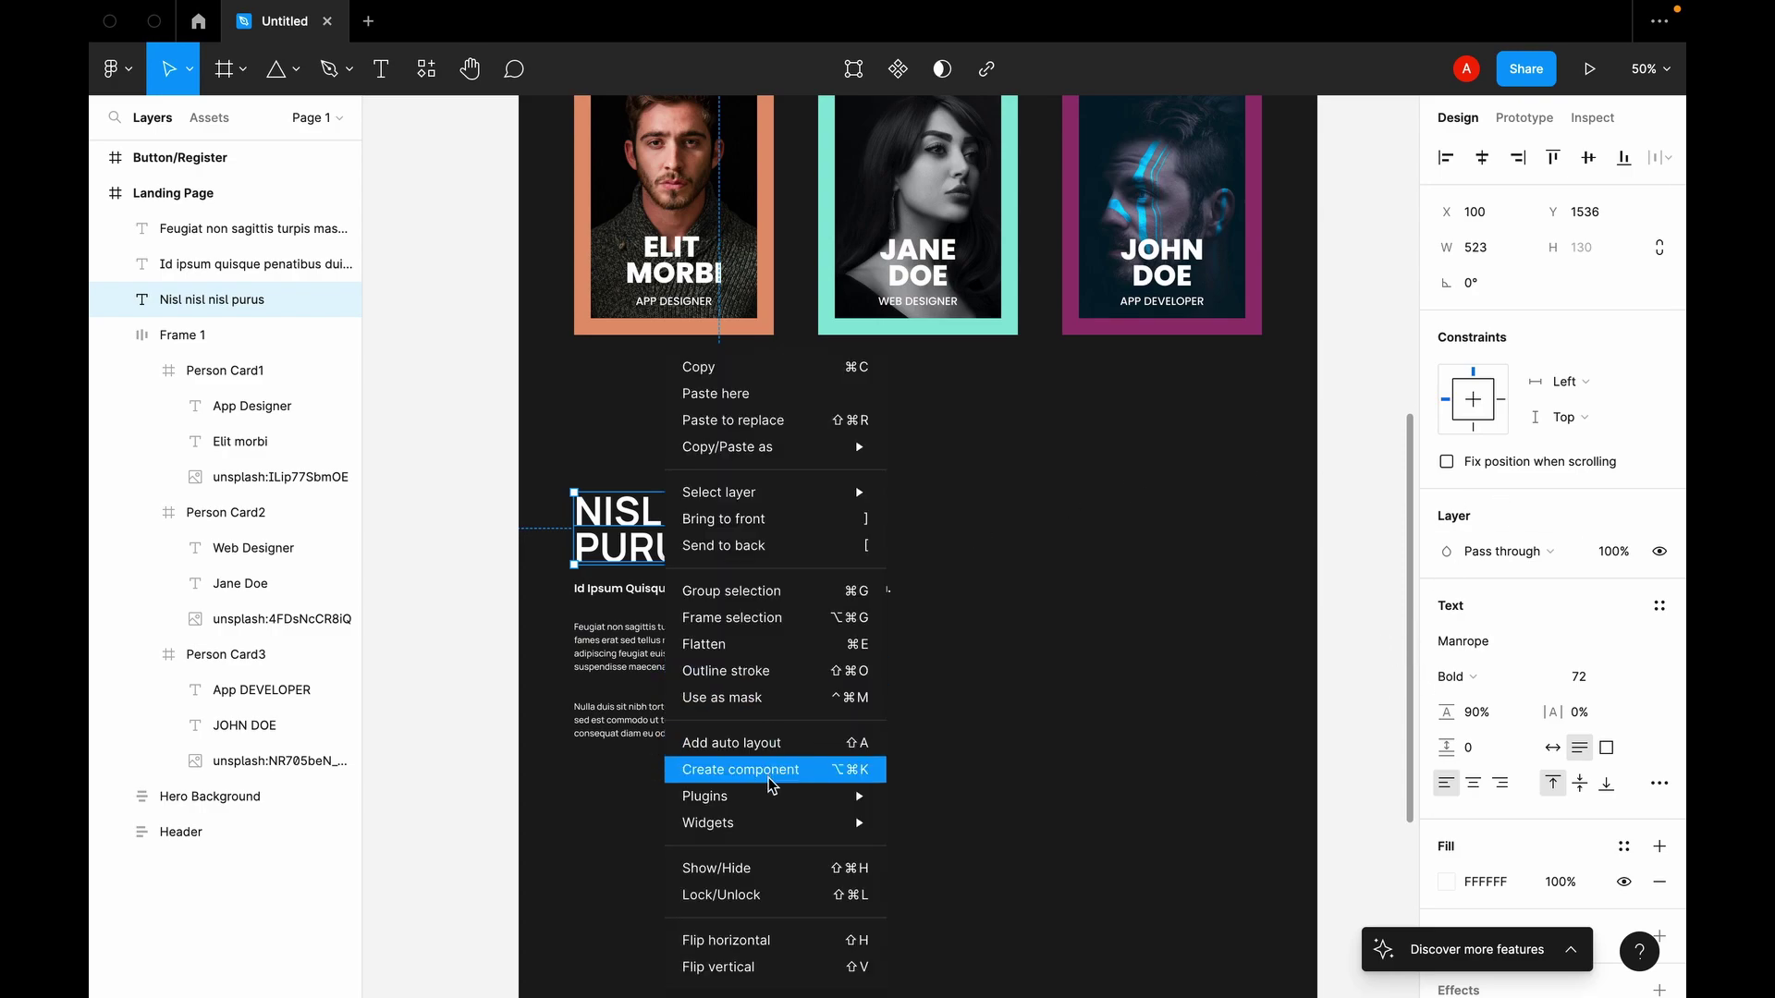
mouse_move(771, 793)
key("Escape")
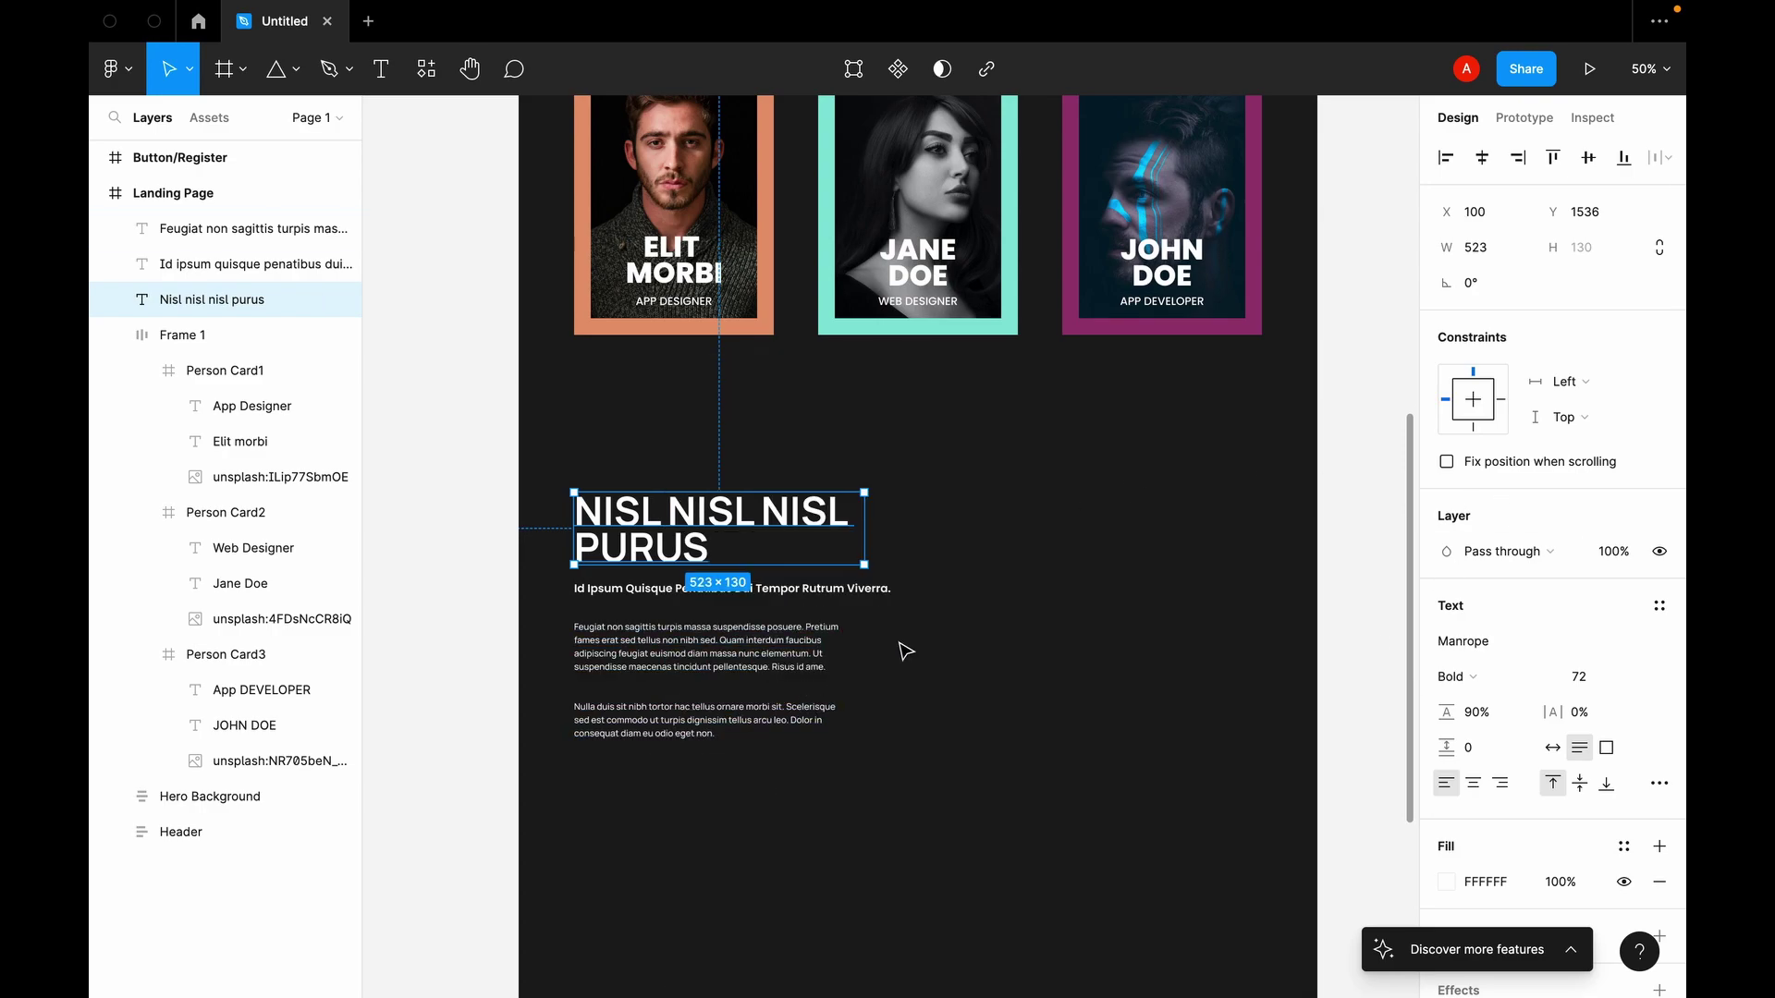
key("shift+a")
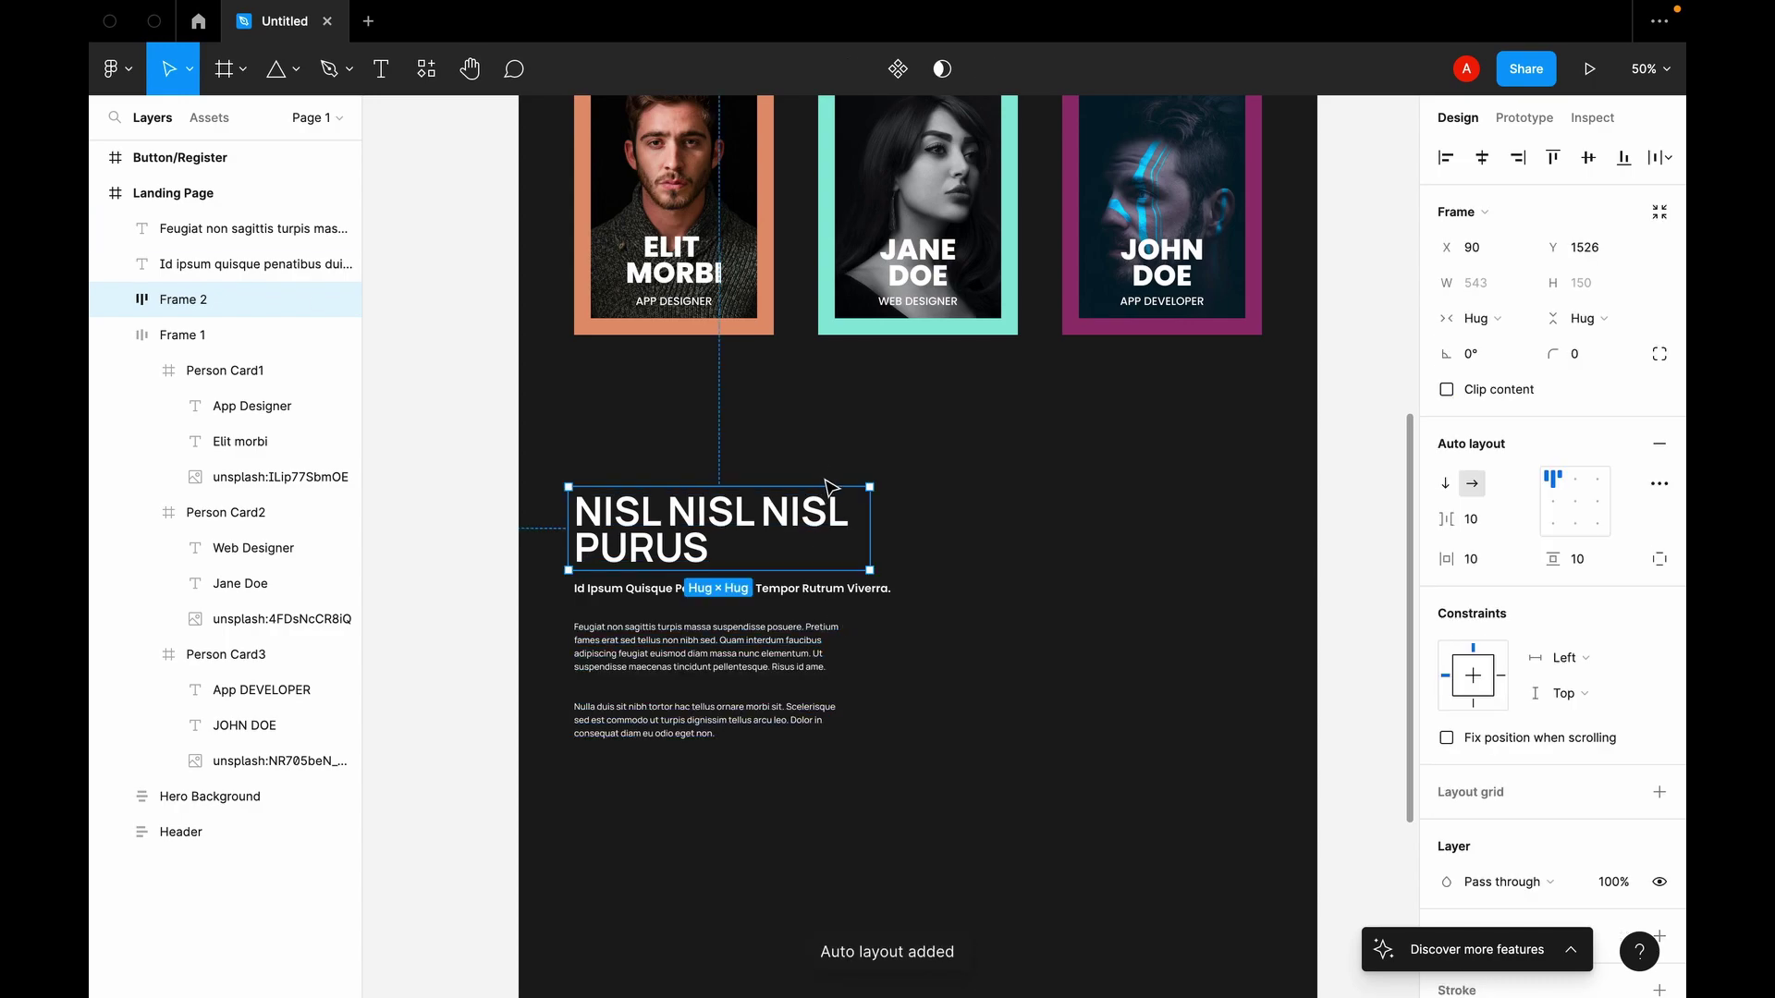
left_click(847, 602)
key("shift+a")
left_click(801, 670)
key("shift+a")
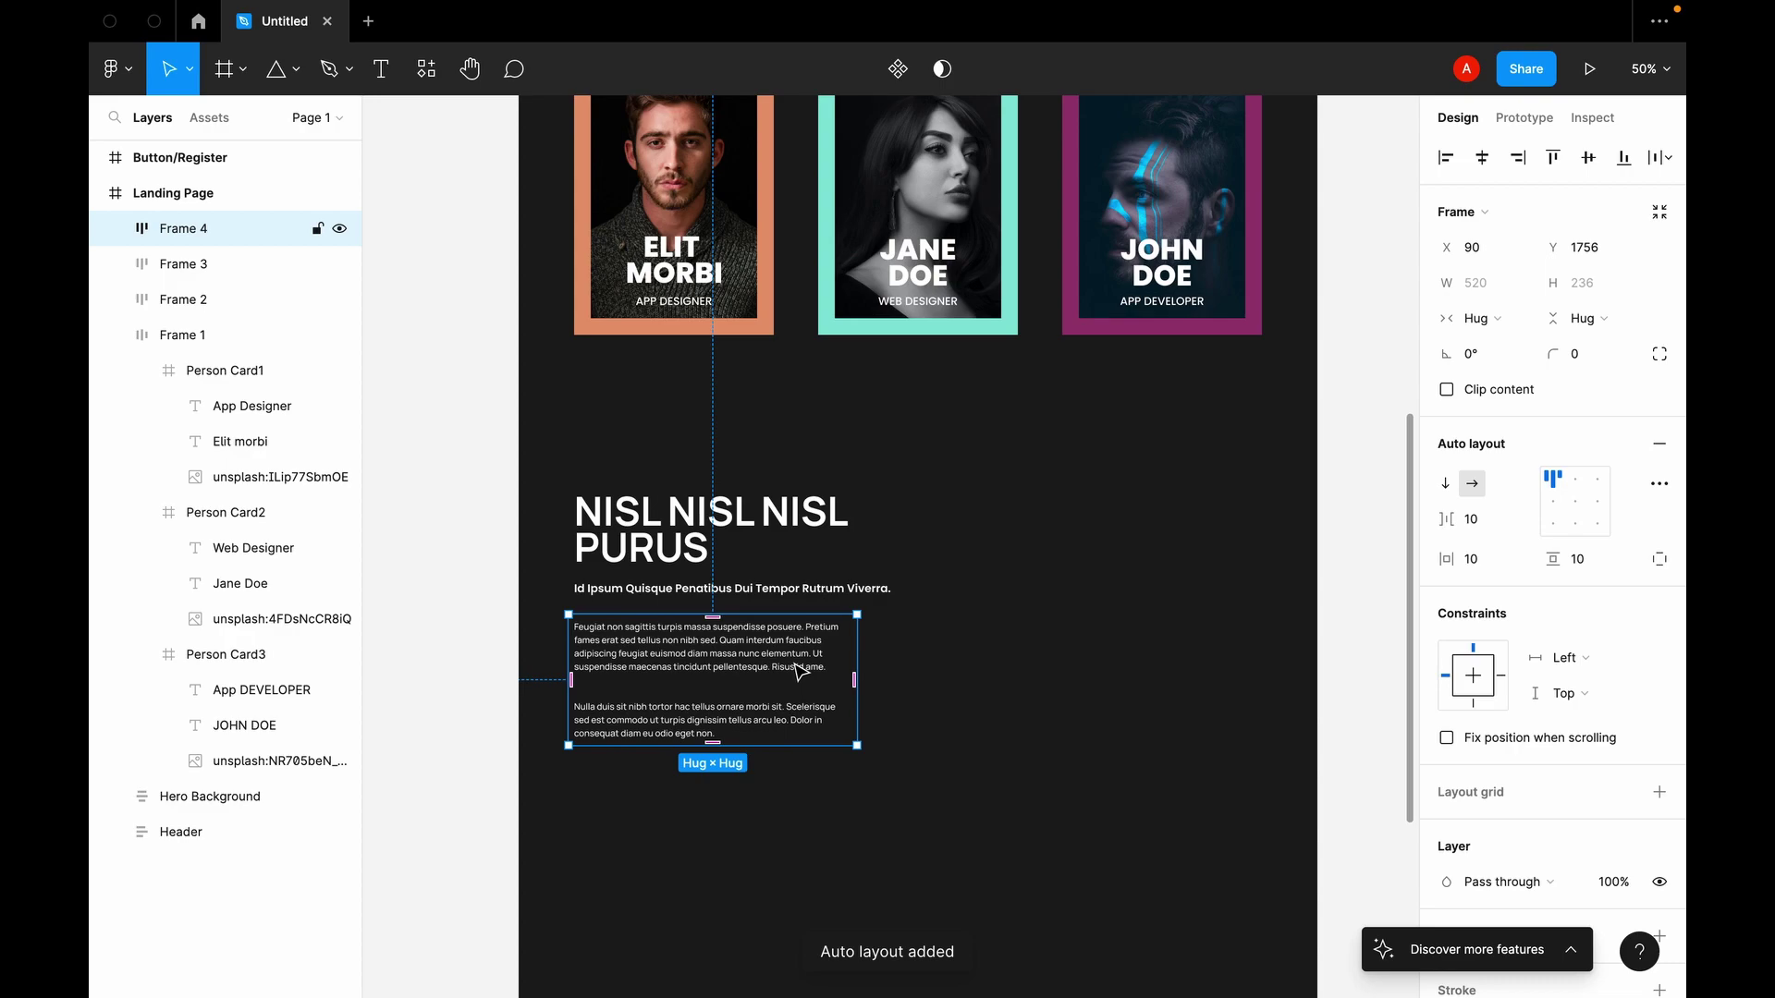
left_click(793, 543)
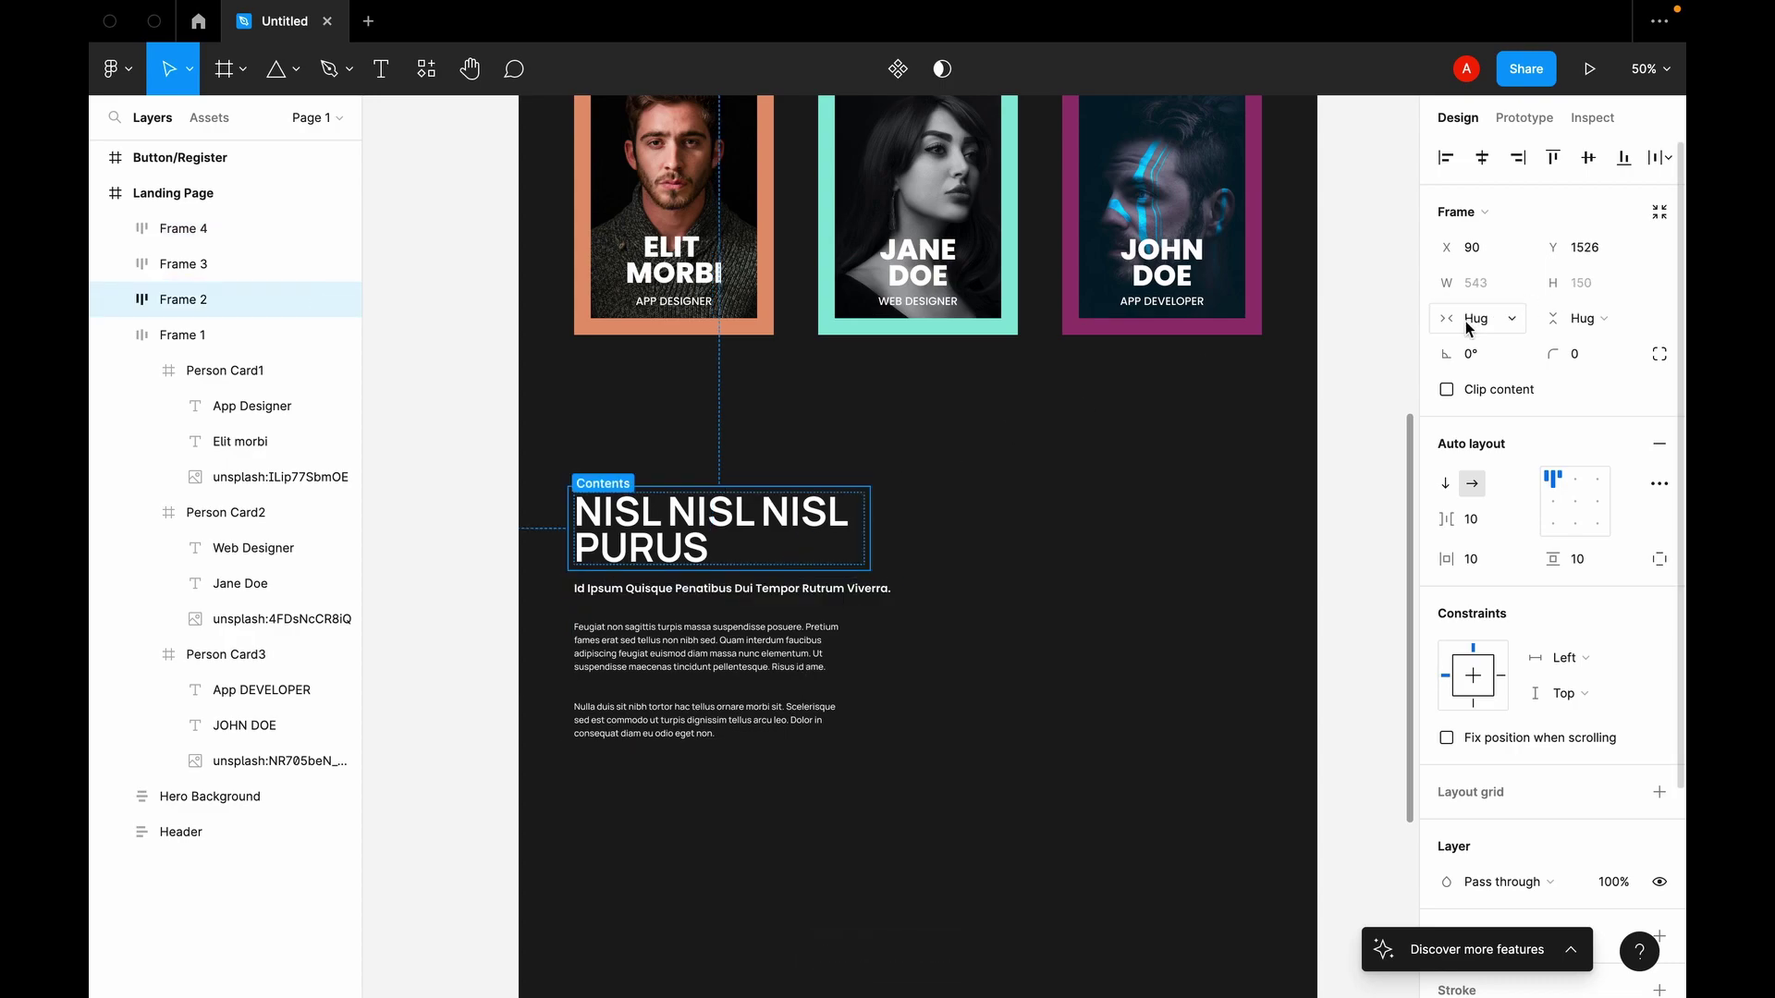
left_click(800, 593)
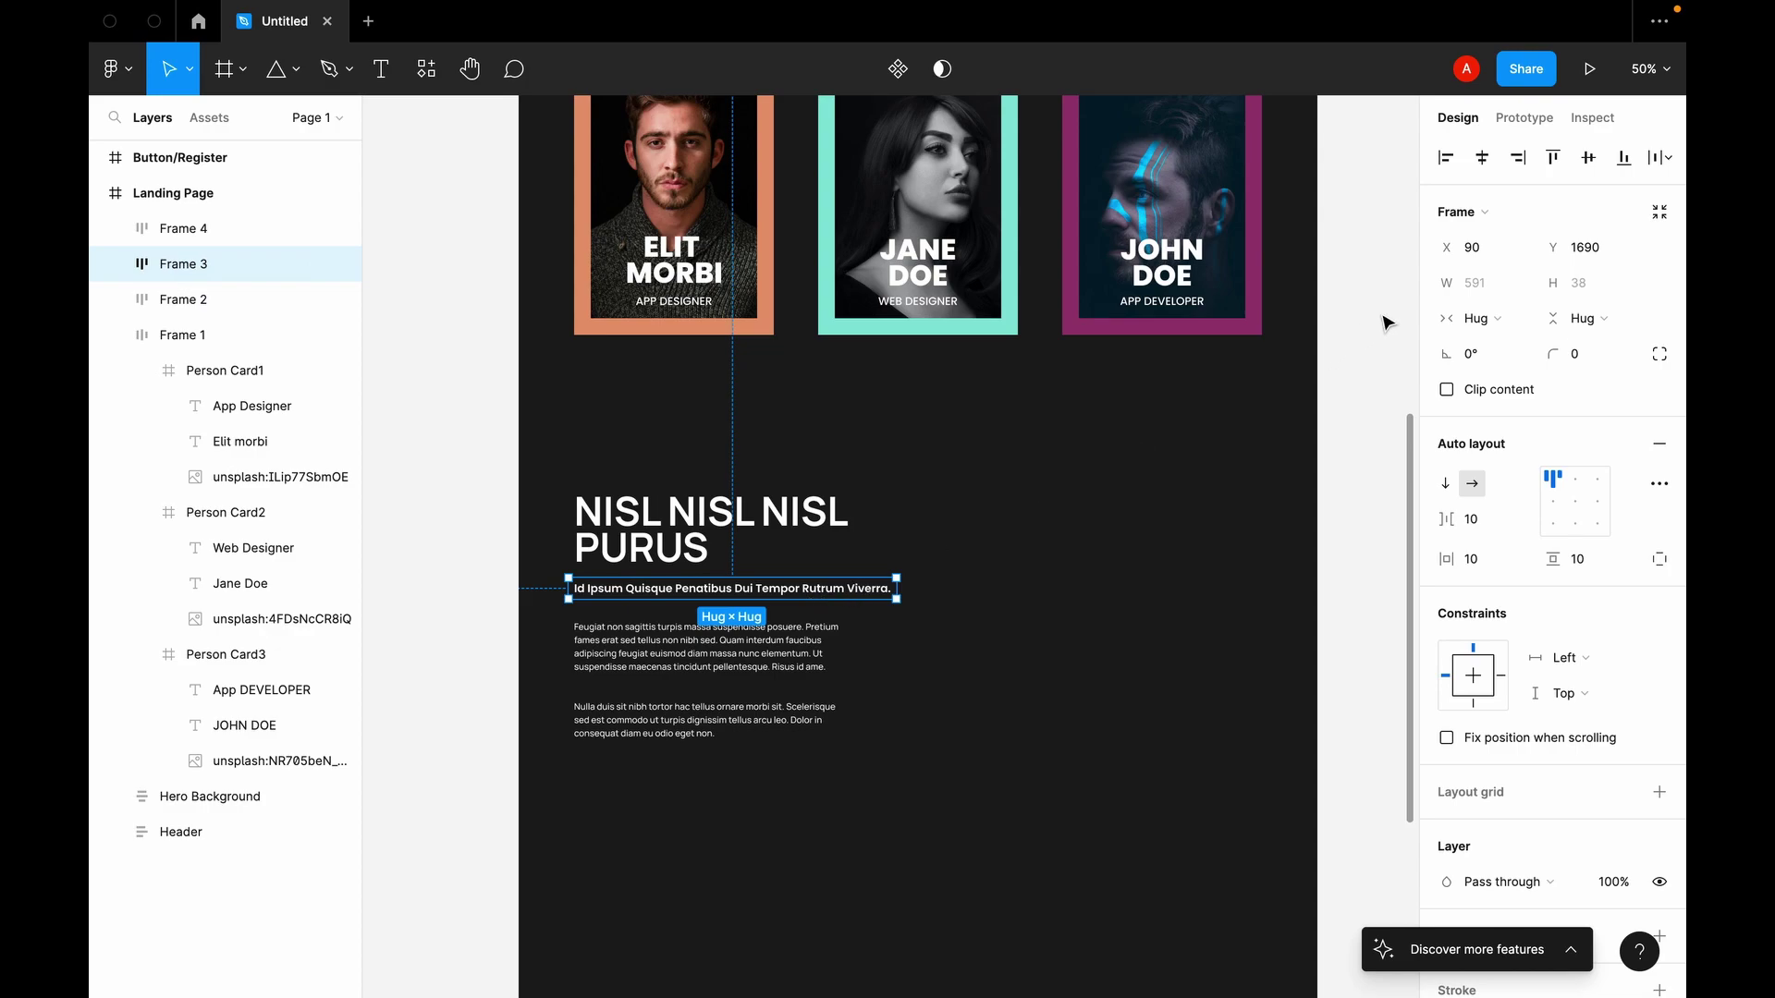
left_click(718, 638)
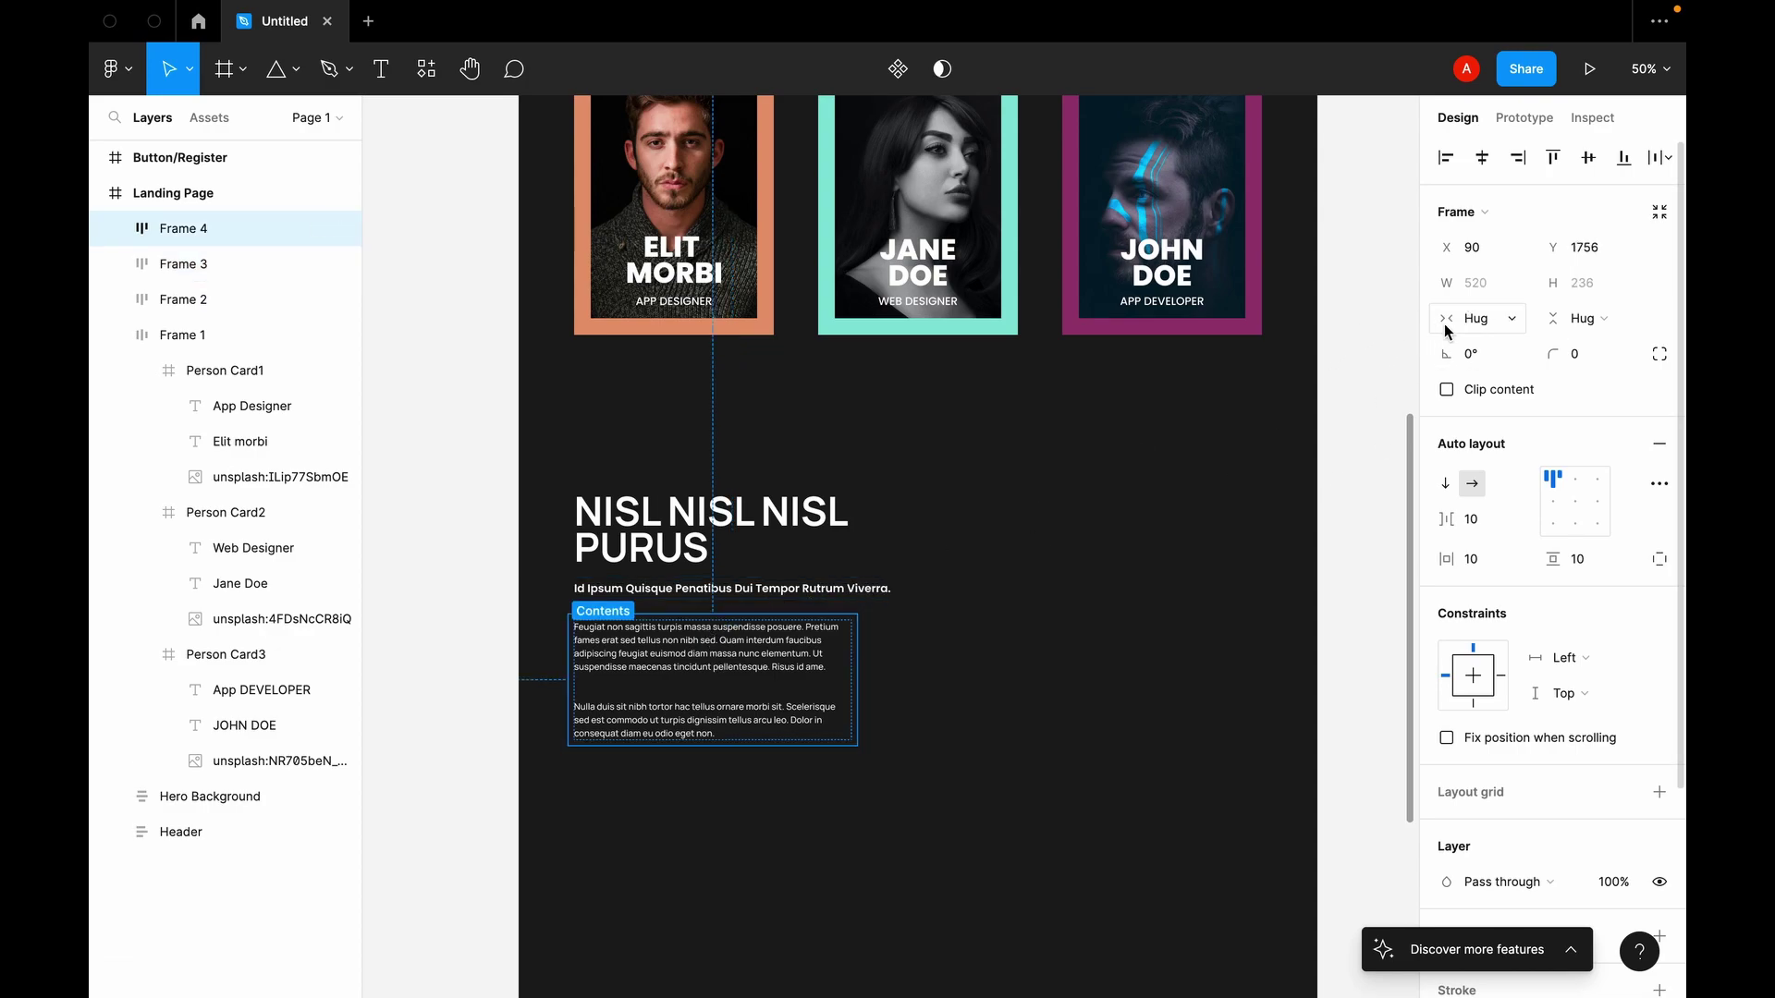
Step: Rename the heading's auto layout frame as "Text Big"
left_click(763, 513)
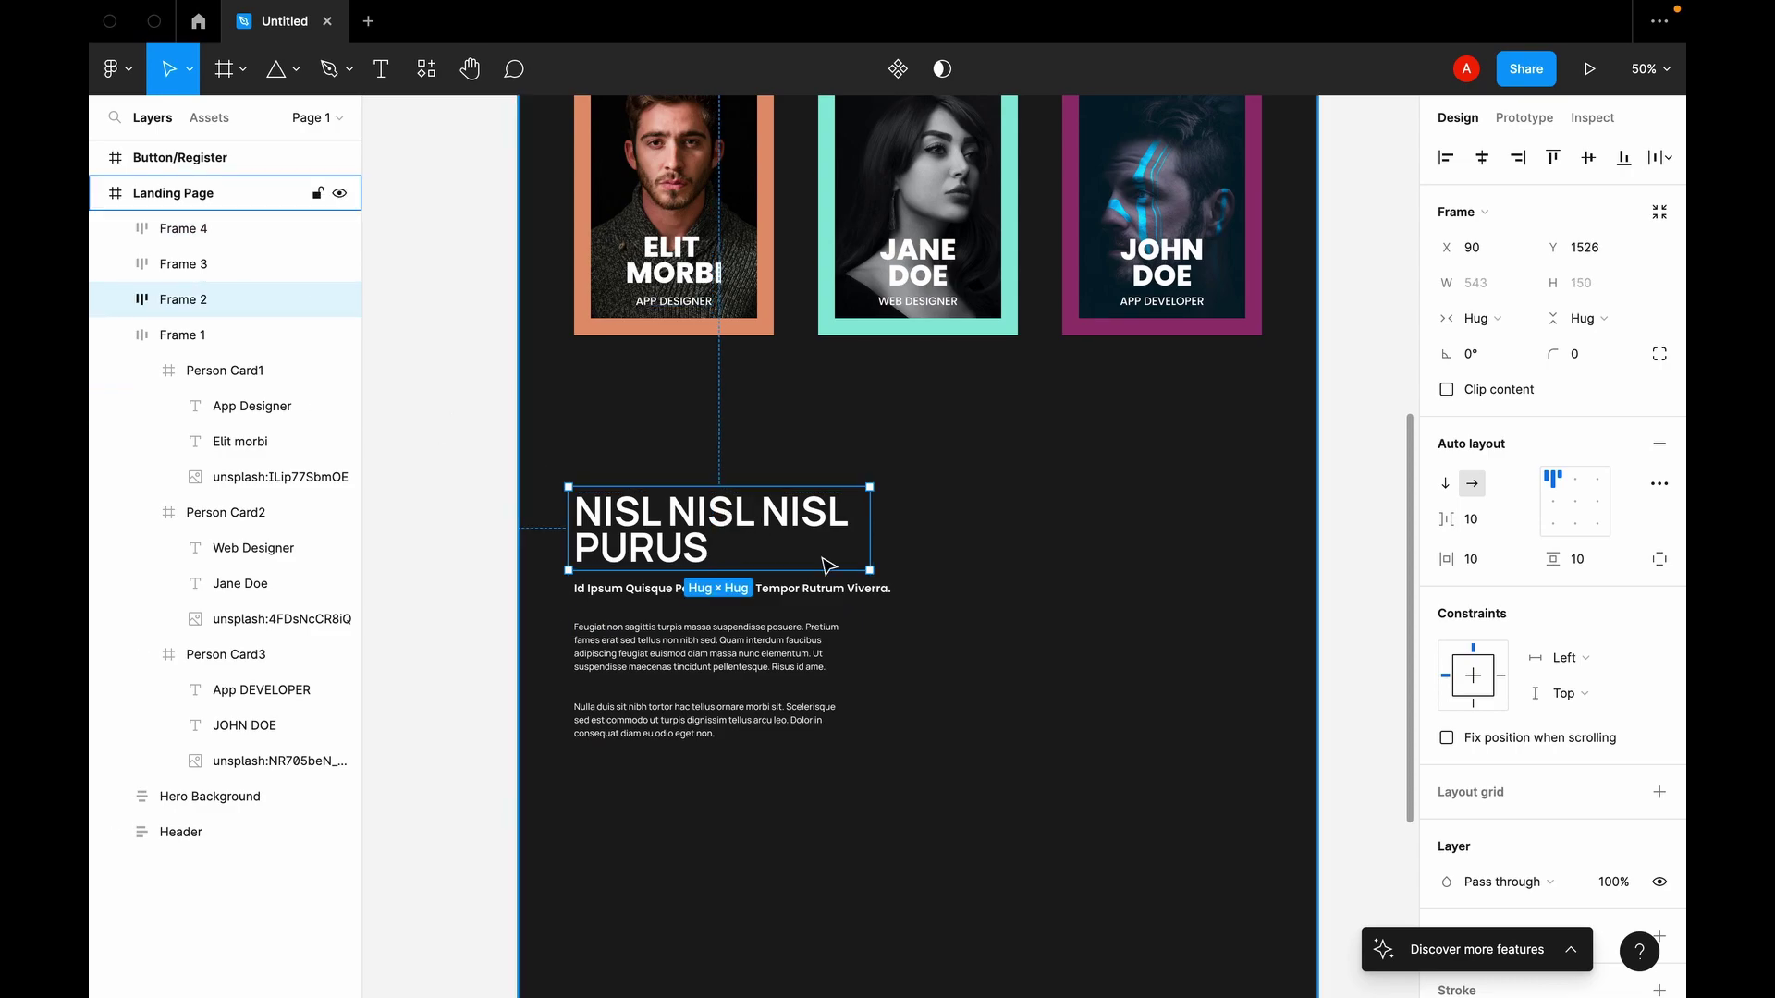
key("ctrl+r")
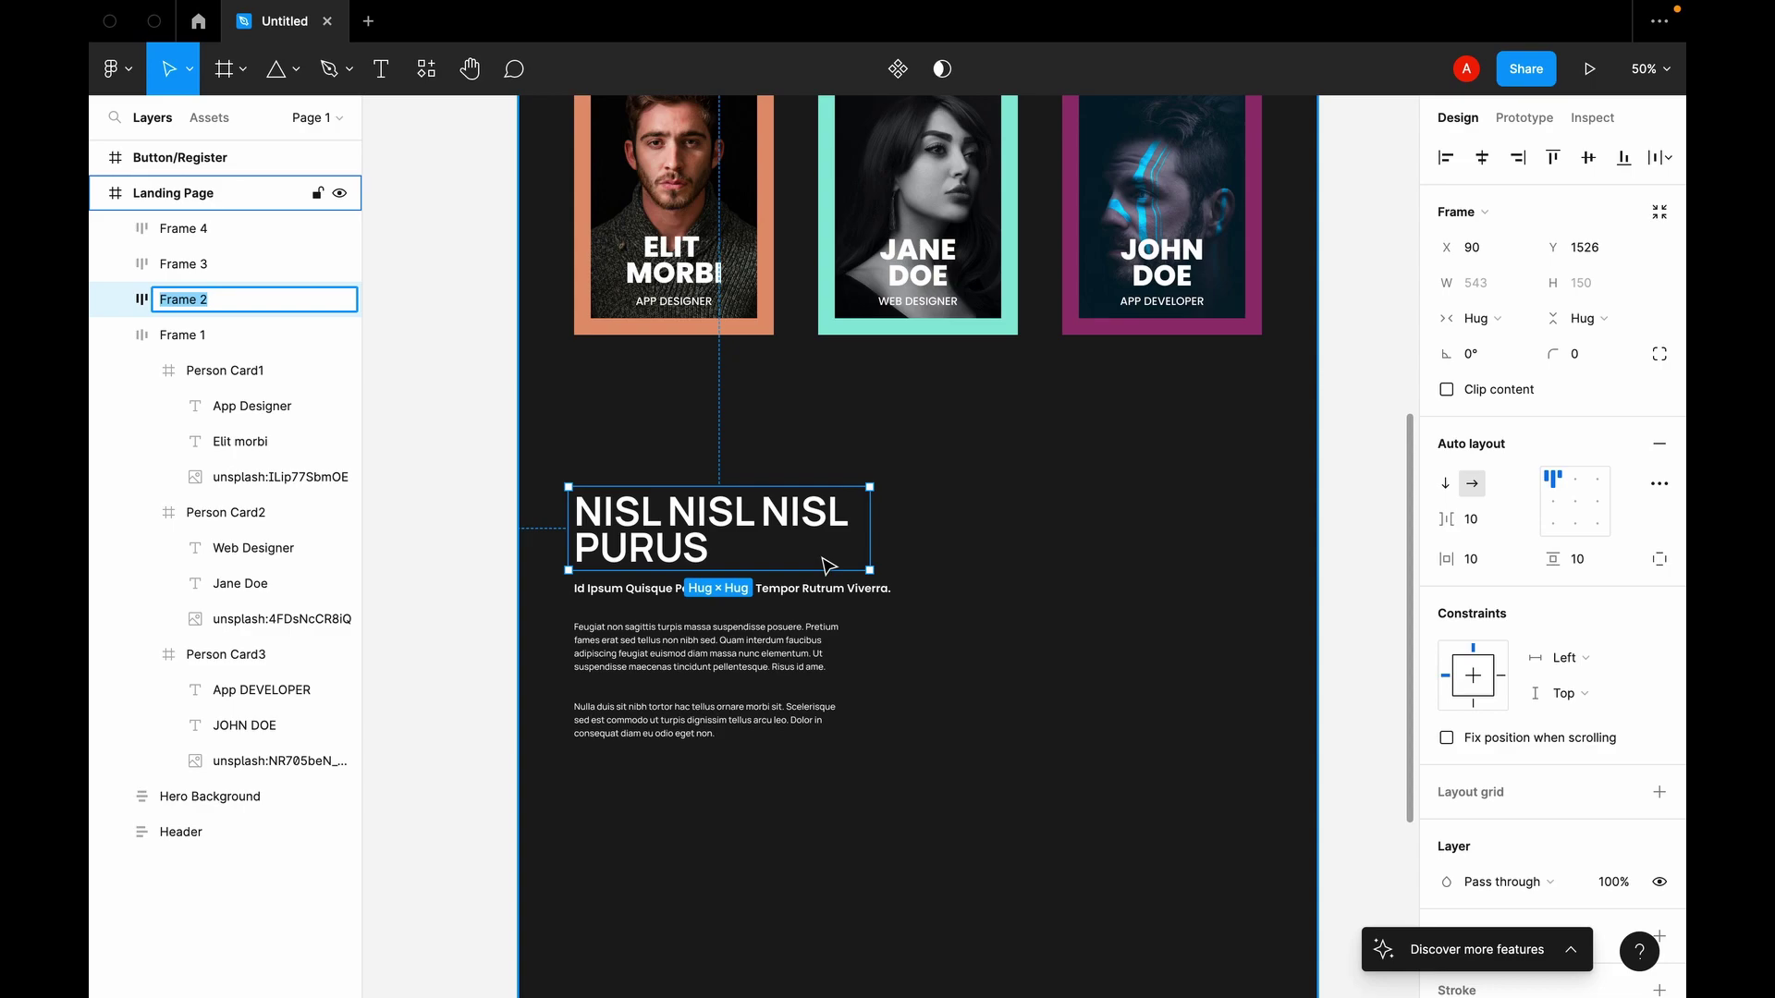
type("Text Big")
key("Return")
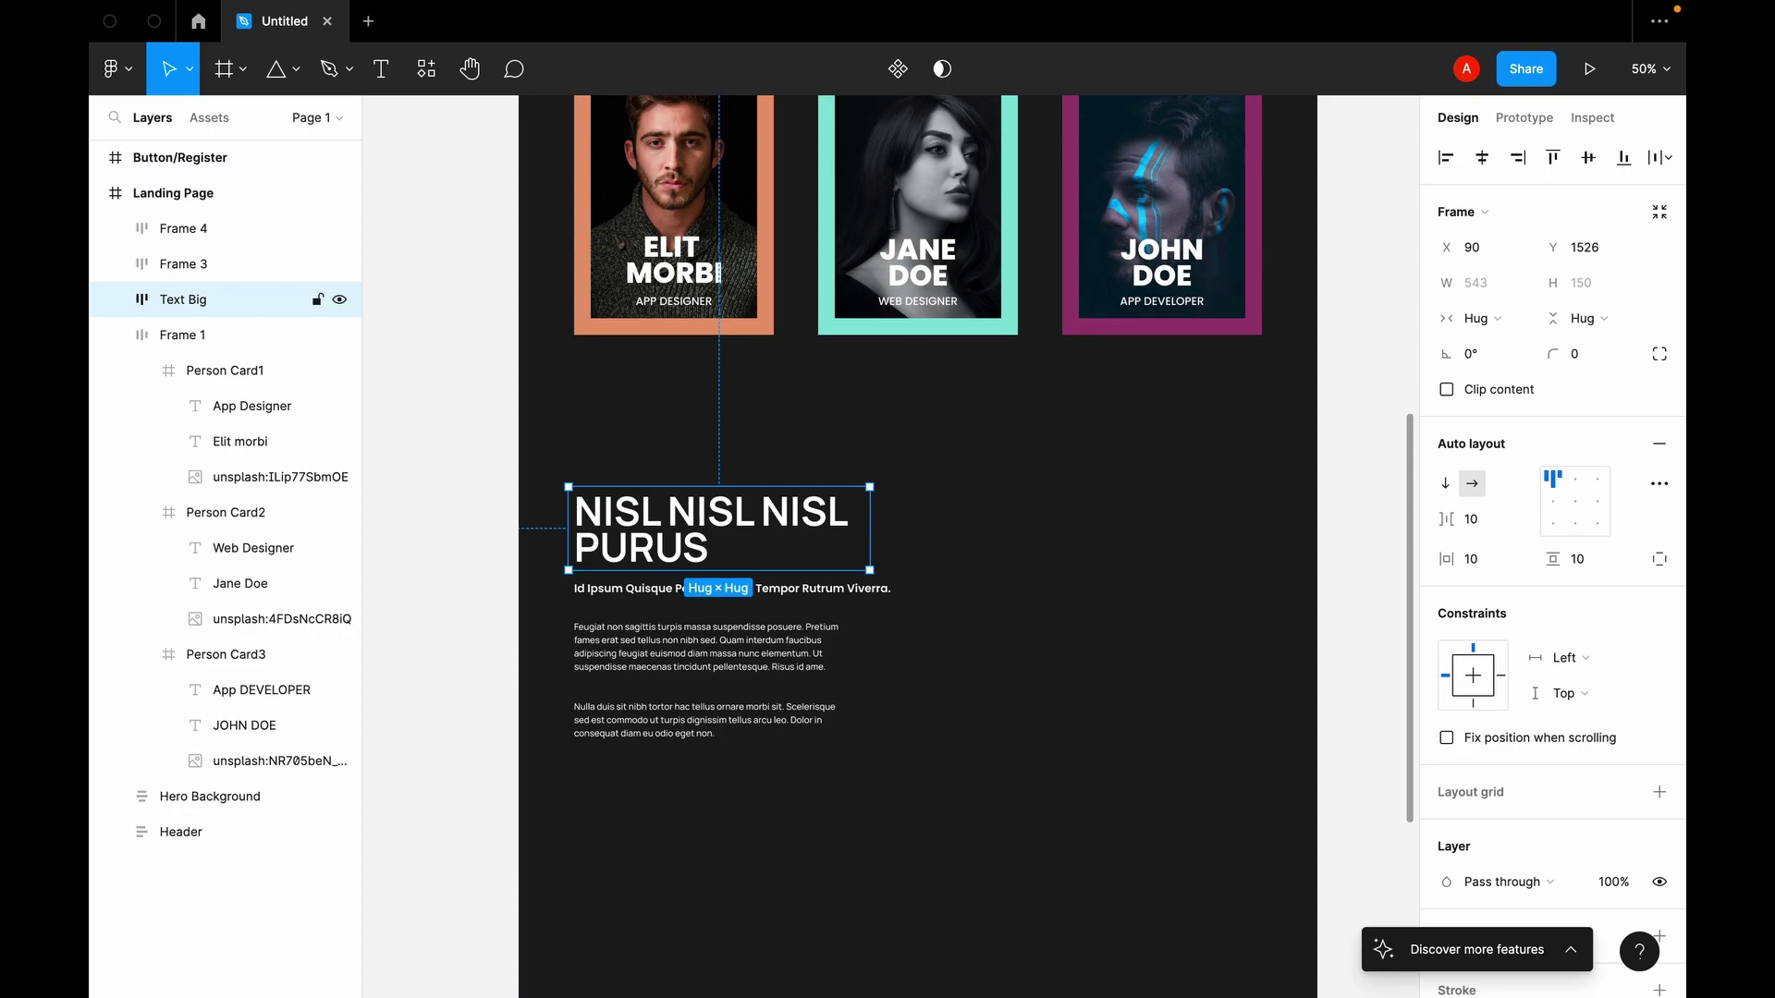
Step: Rename the subheading's auto layout frame as "Text Small"
left_click(859, 597)
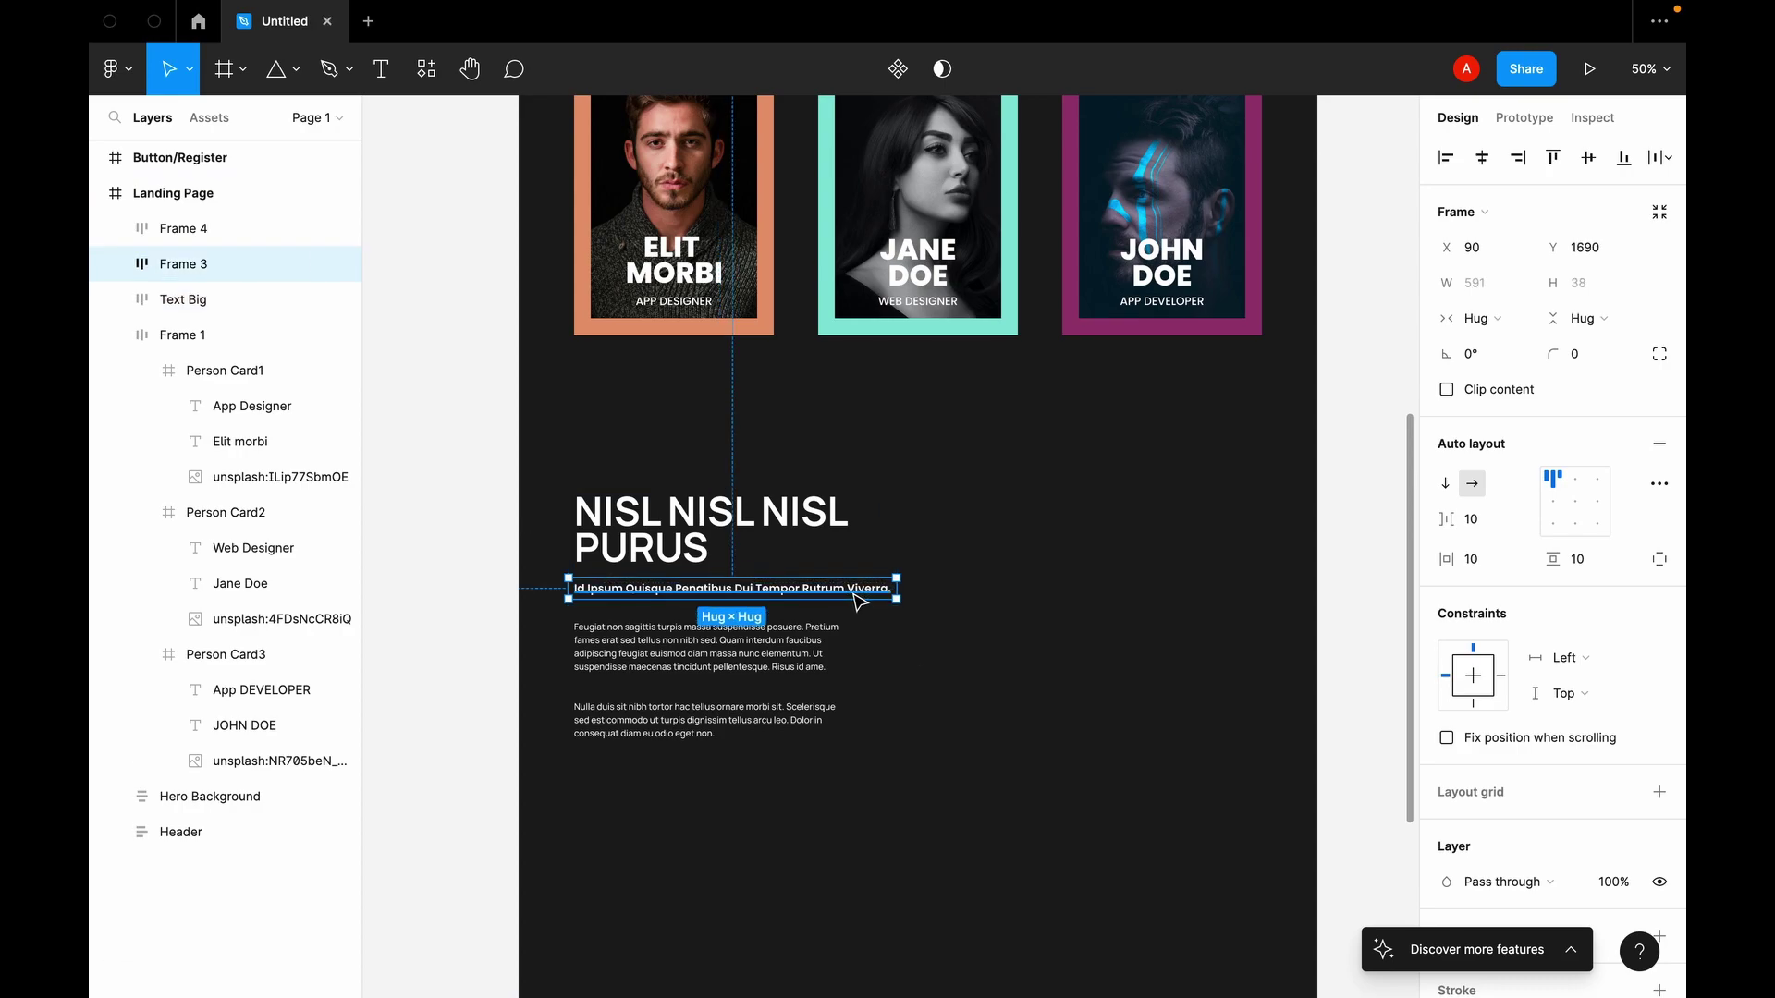
key("ctrl+r")
type("Te")
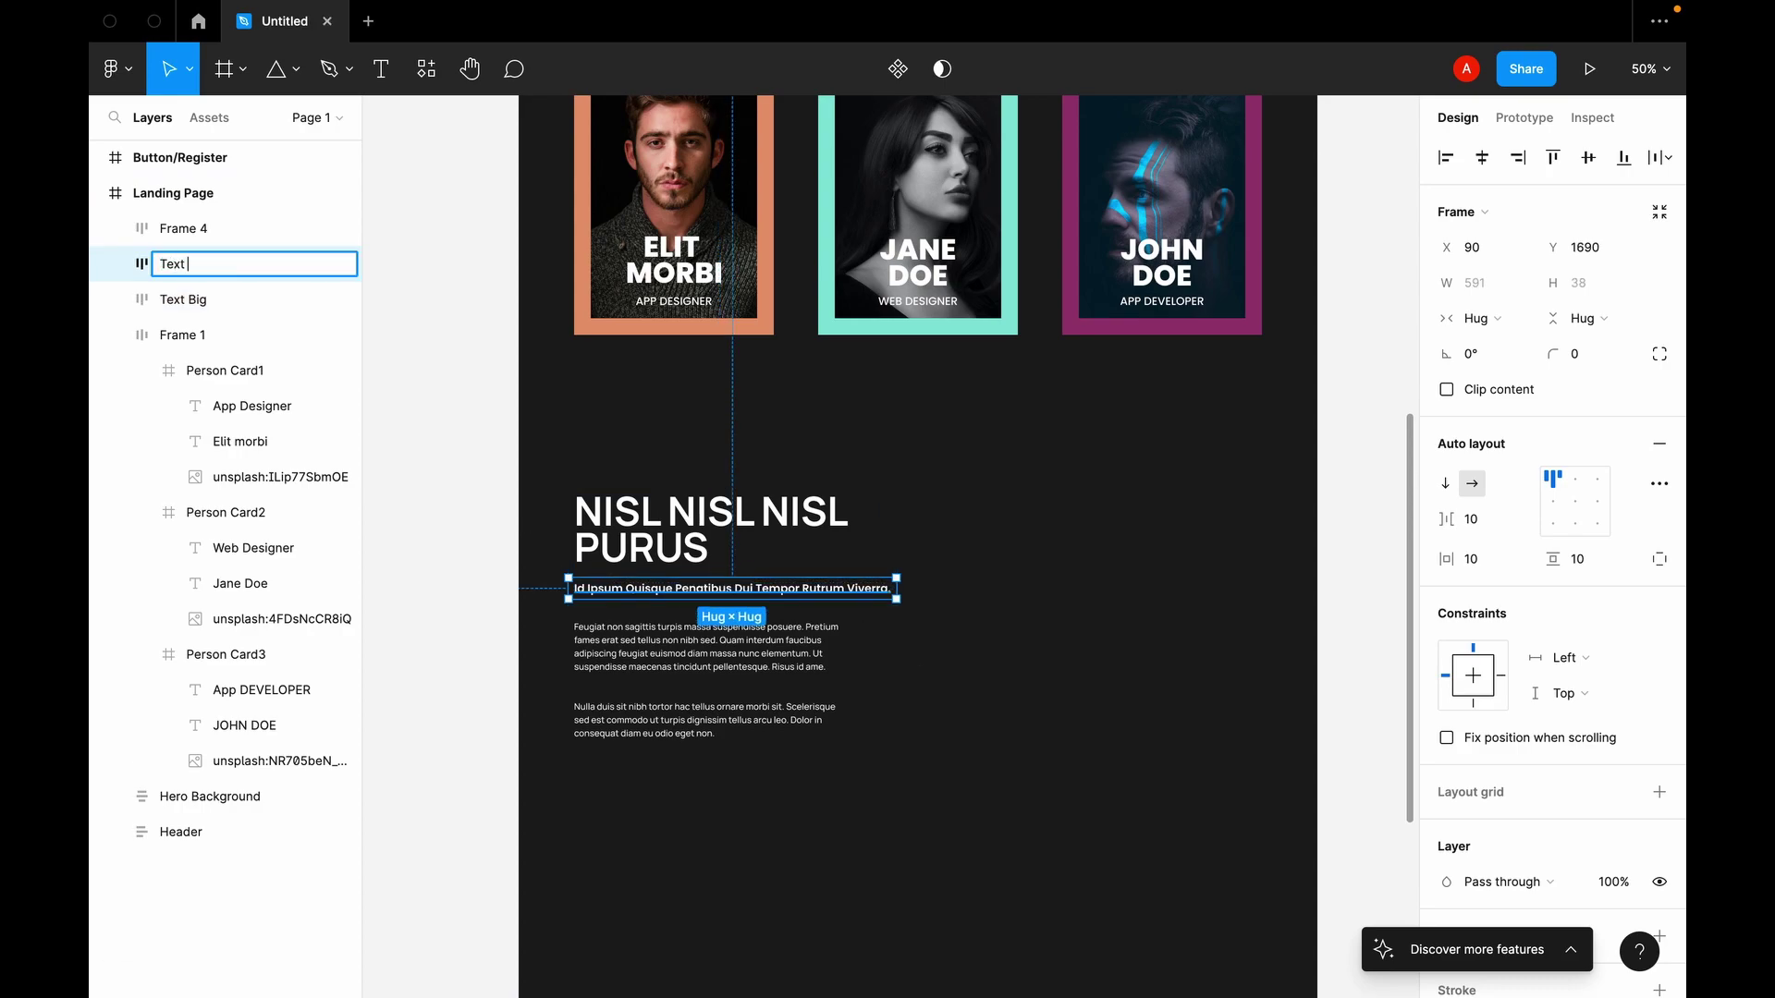
key("Return")
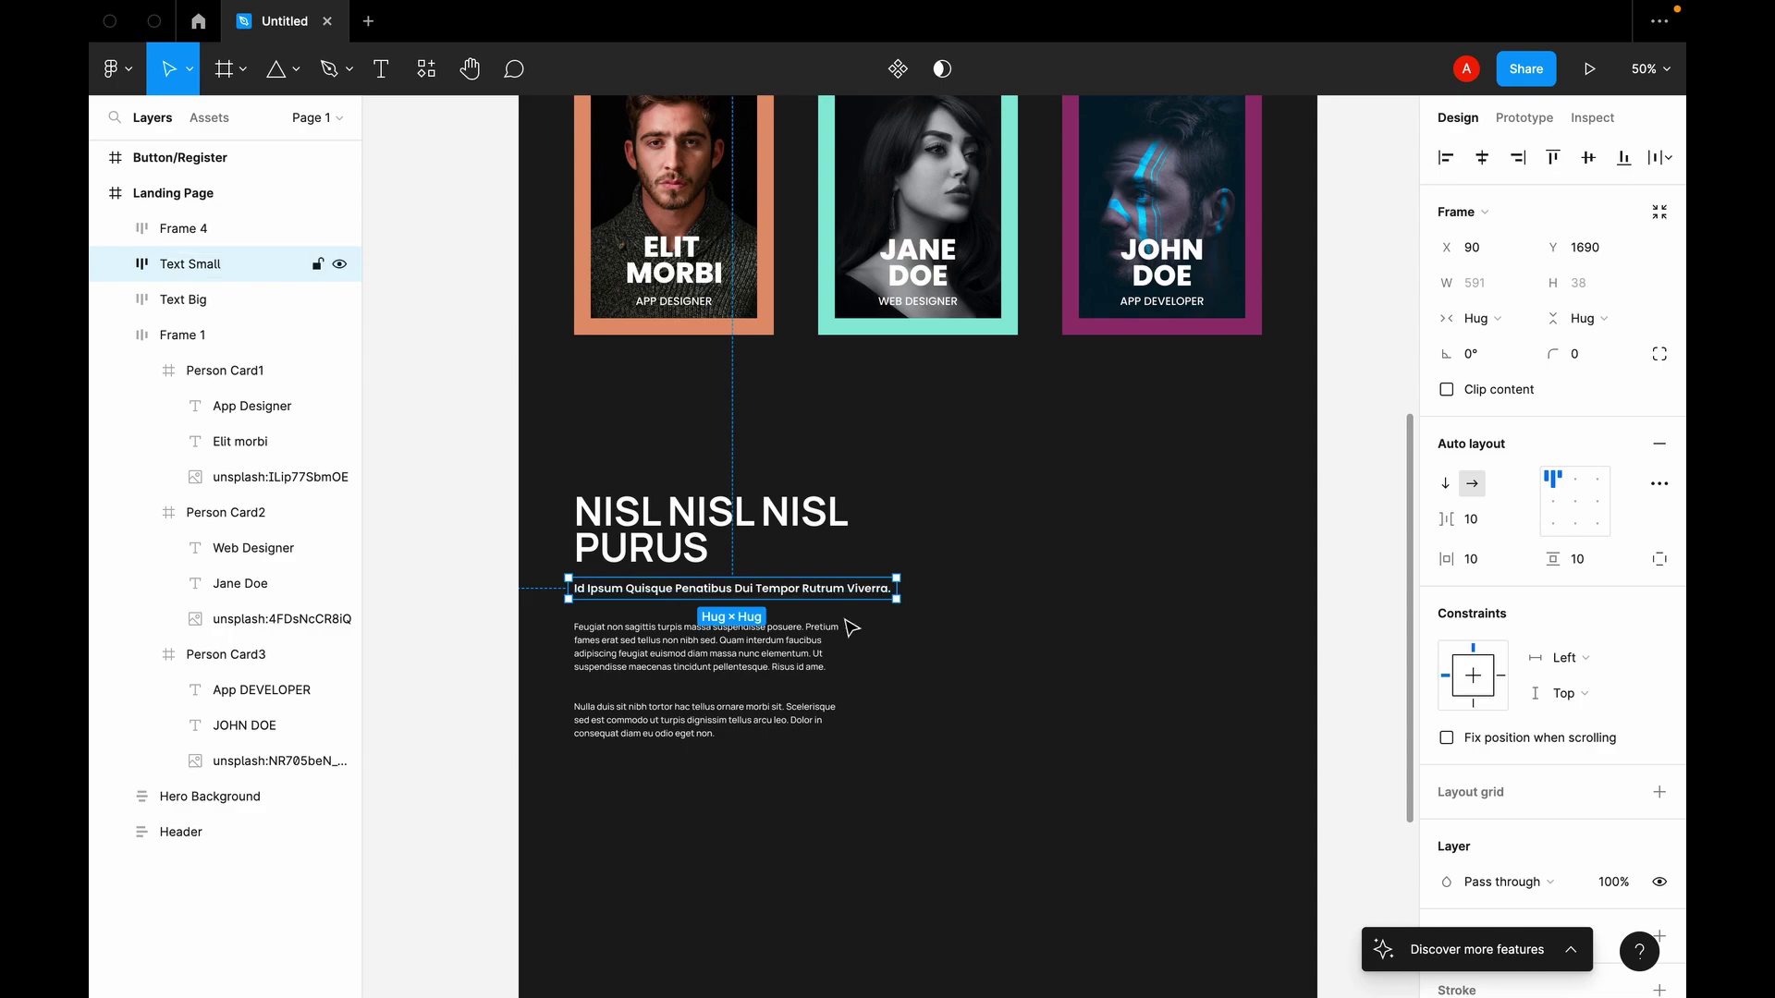
Step: Rename the body text's auto layout frame as "Text Paragraph"
left_click(805, 735)
key("ctrl+r")
type("te")
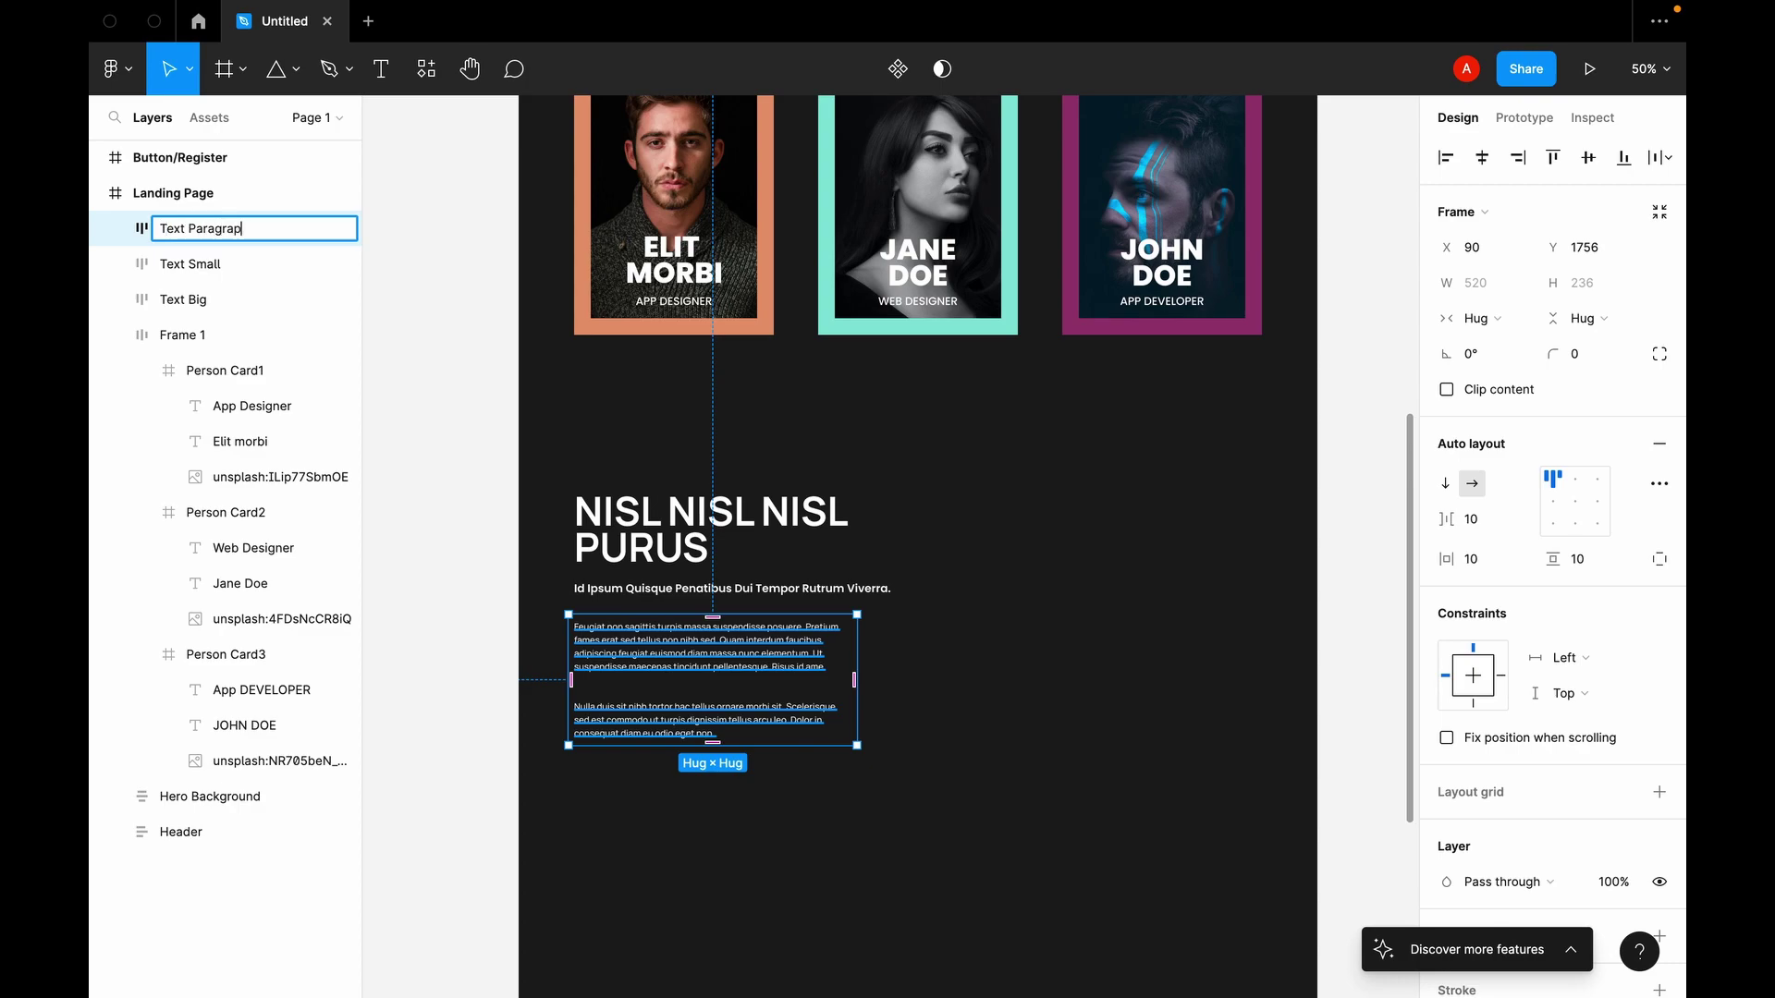
key("Return")
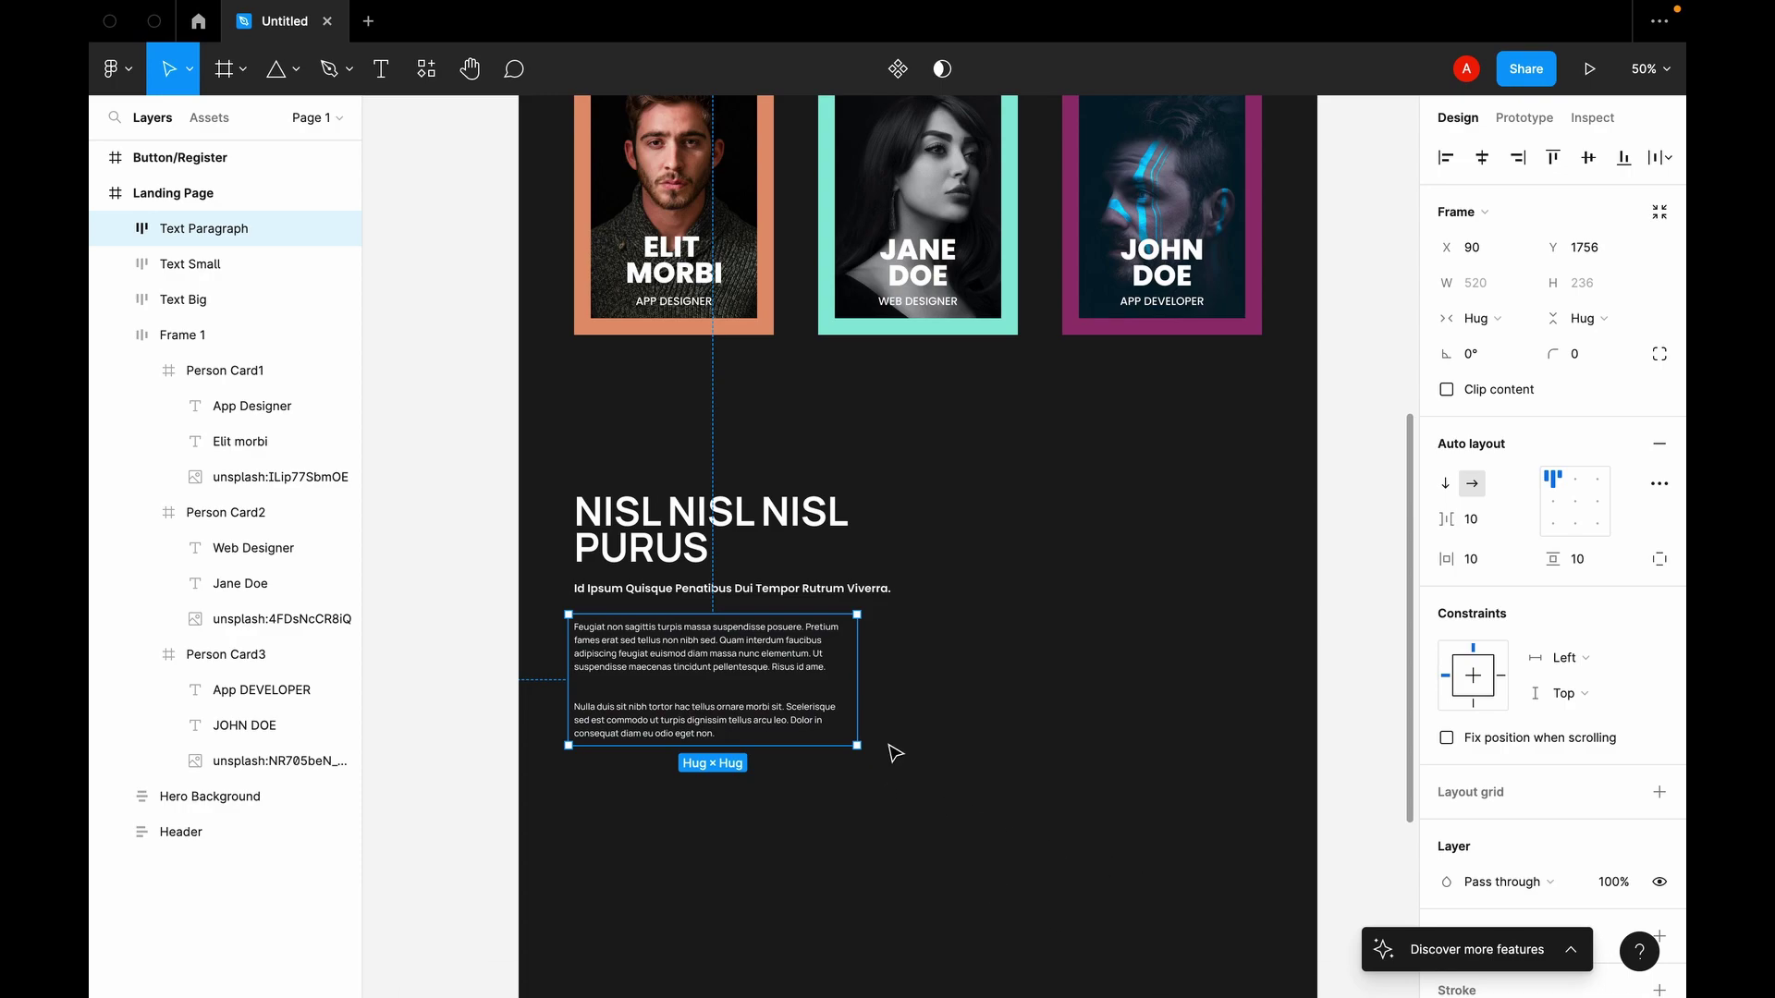
Step: Combine the Text Big and Text Small frames in one auto layout frame and name it "Section Text"
left_click(805, 754)
left_click(679, 559)
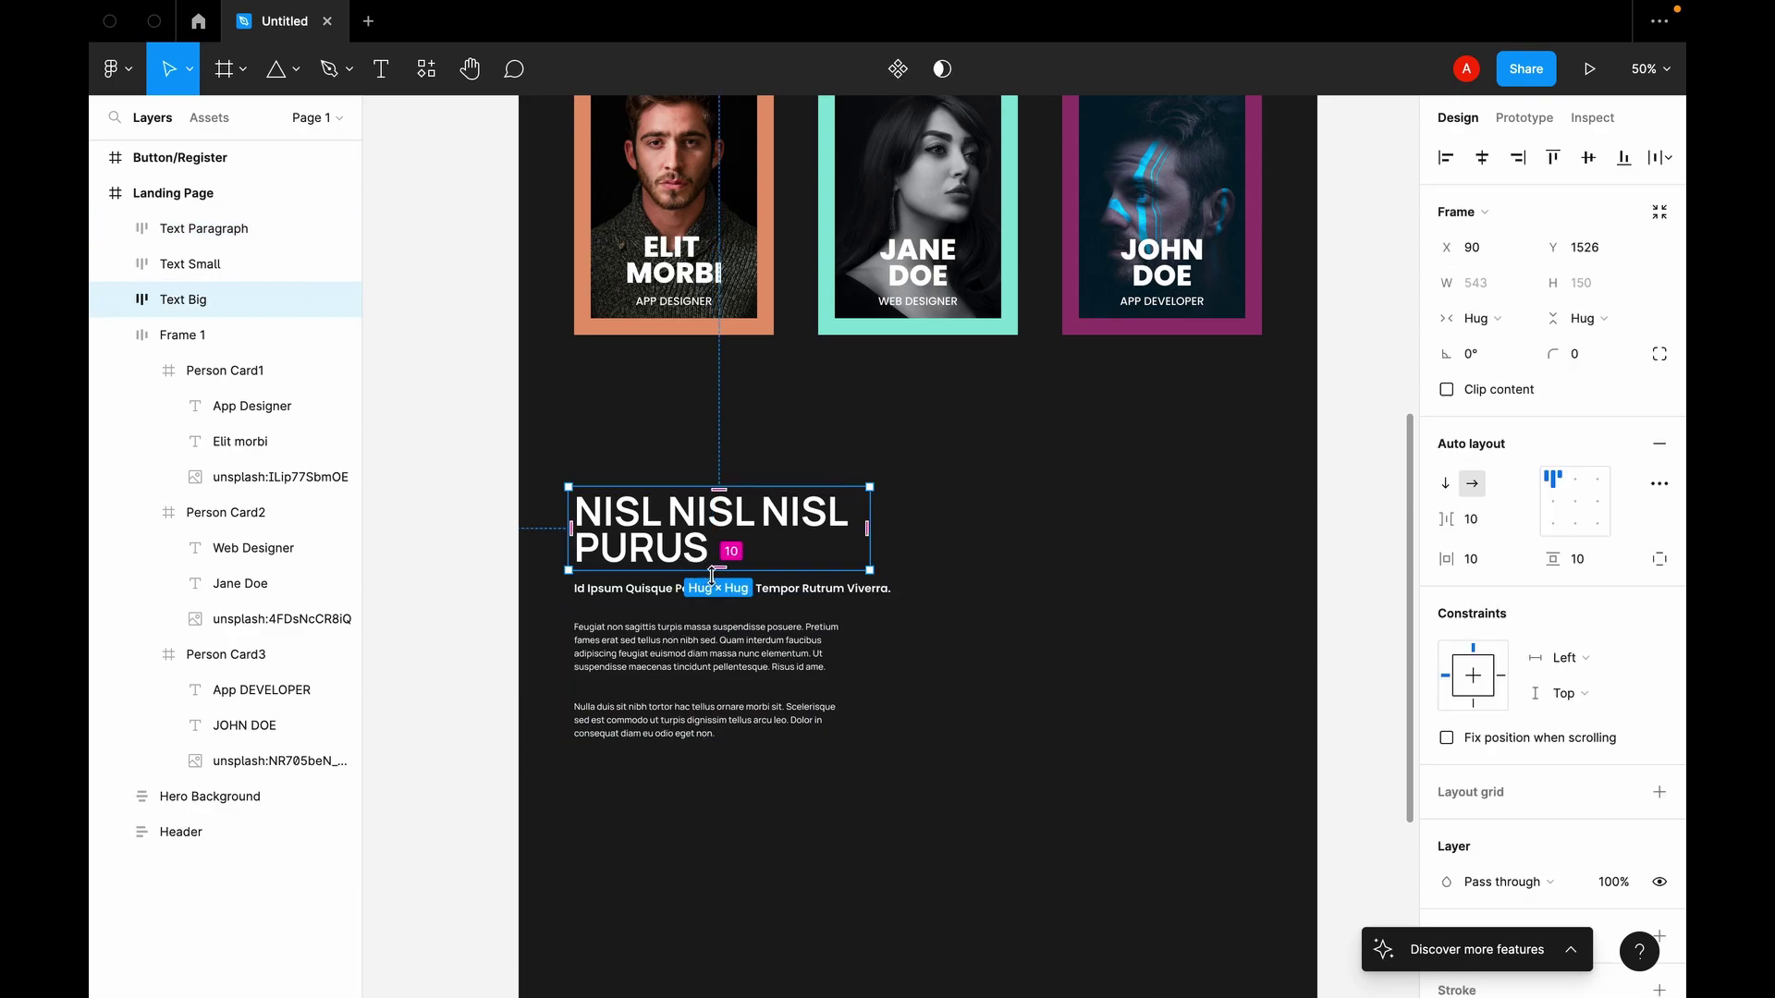
left_click(744, 589, "shift")
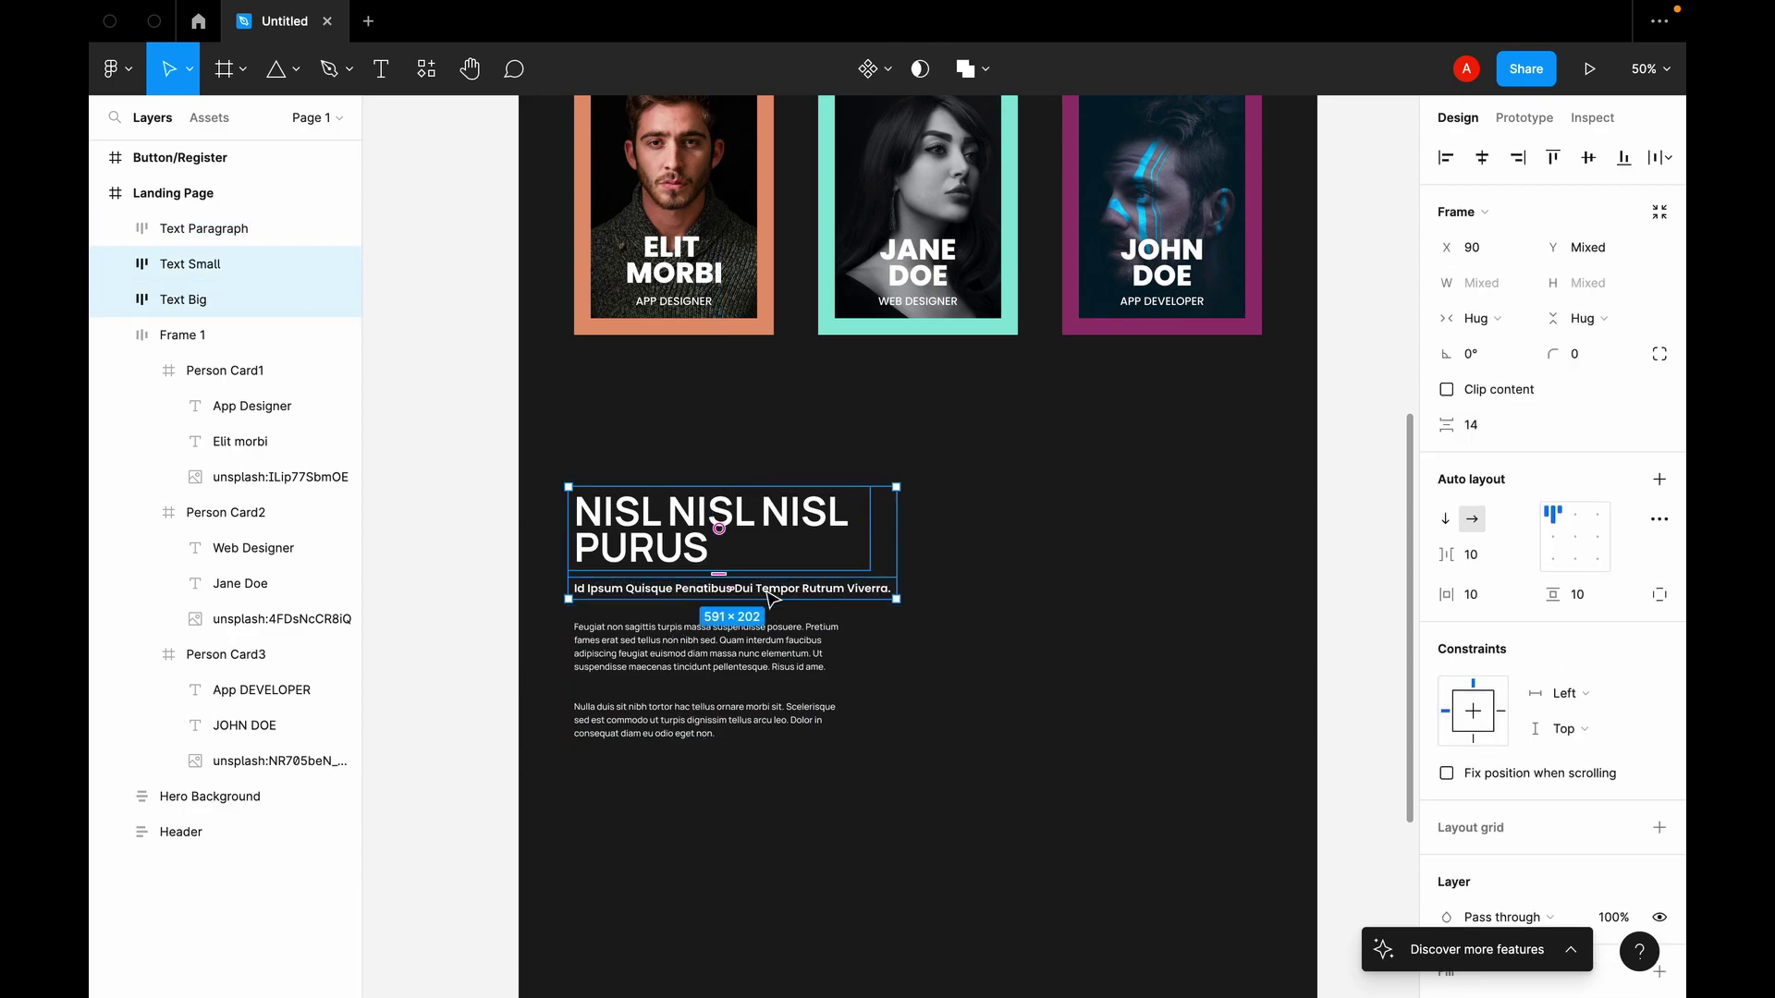
key("shift+a")
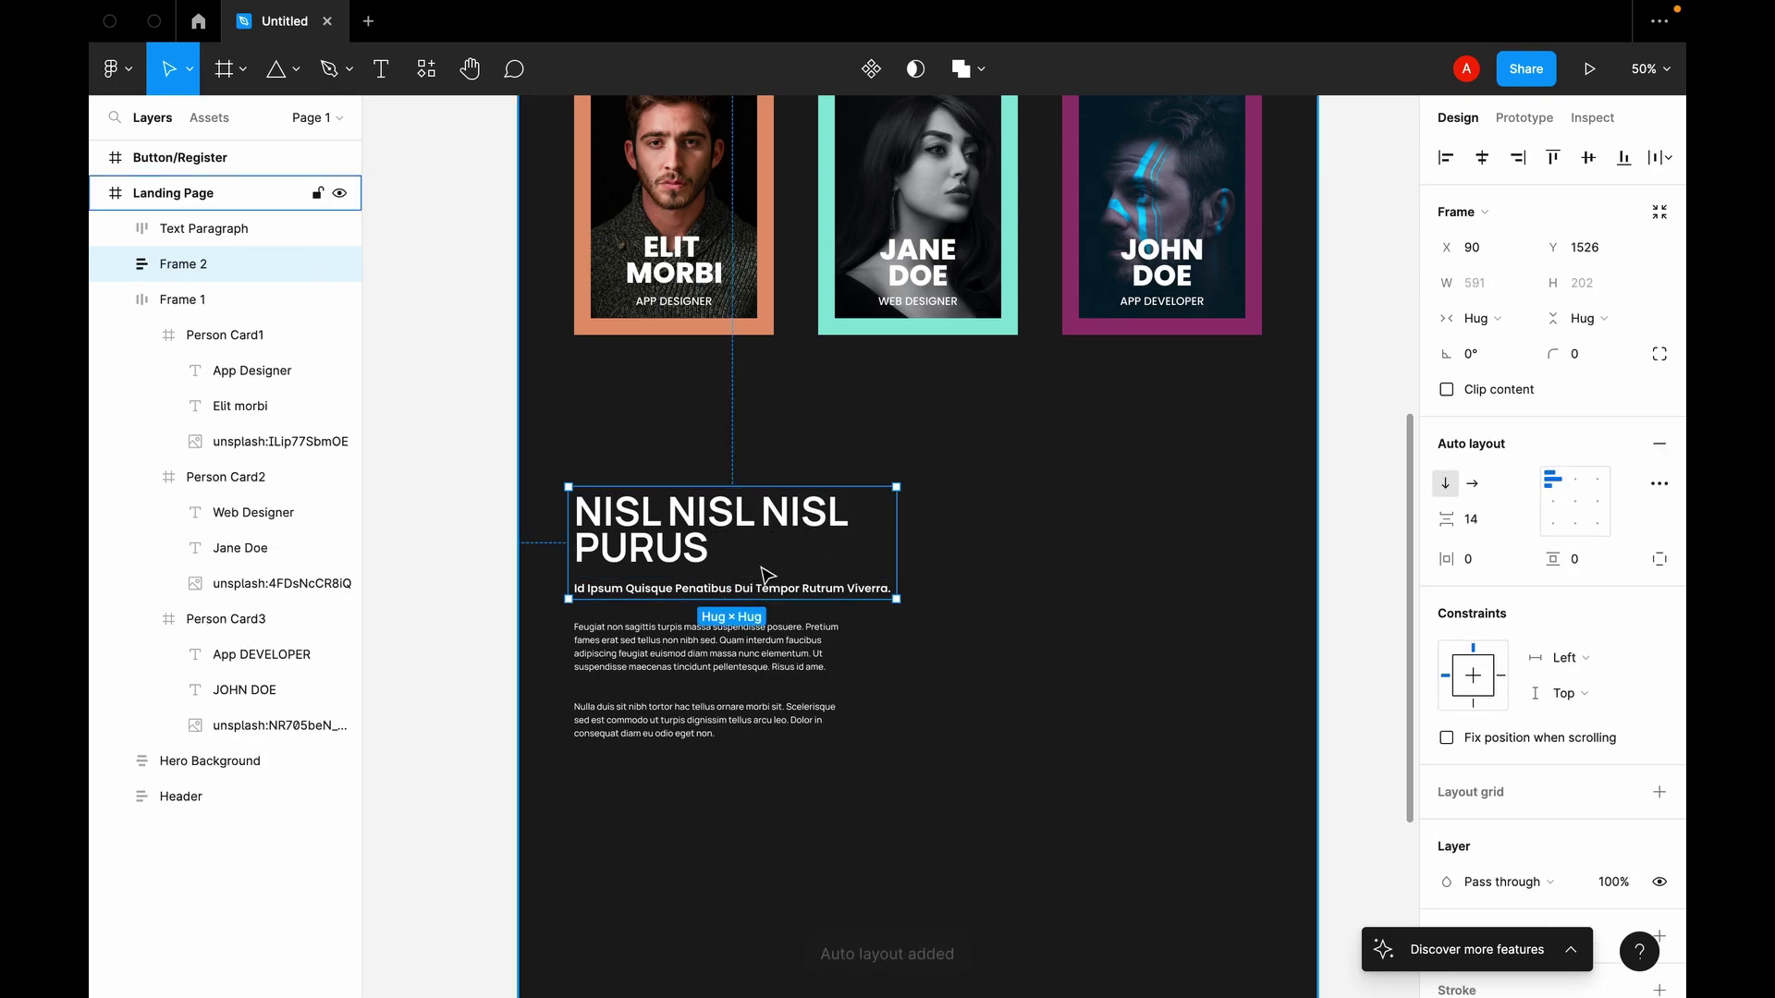
key("ctrl+r")
type("t")
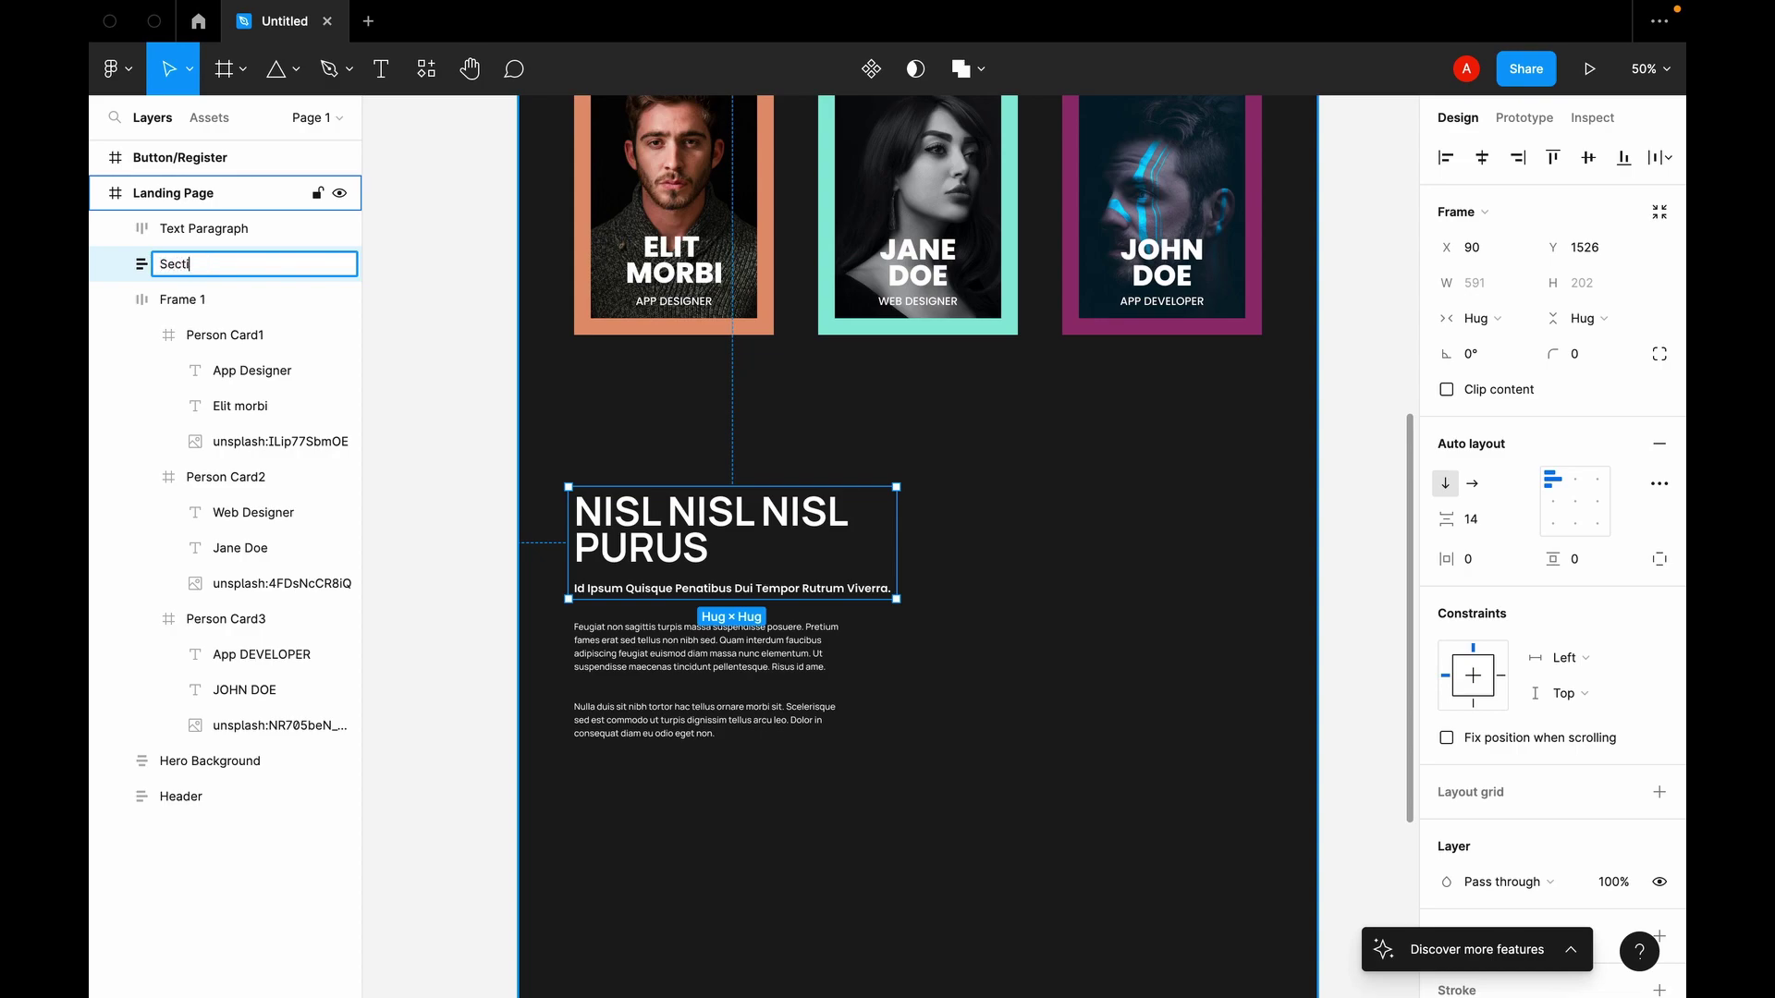
key("Return")
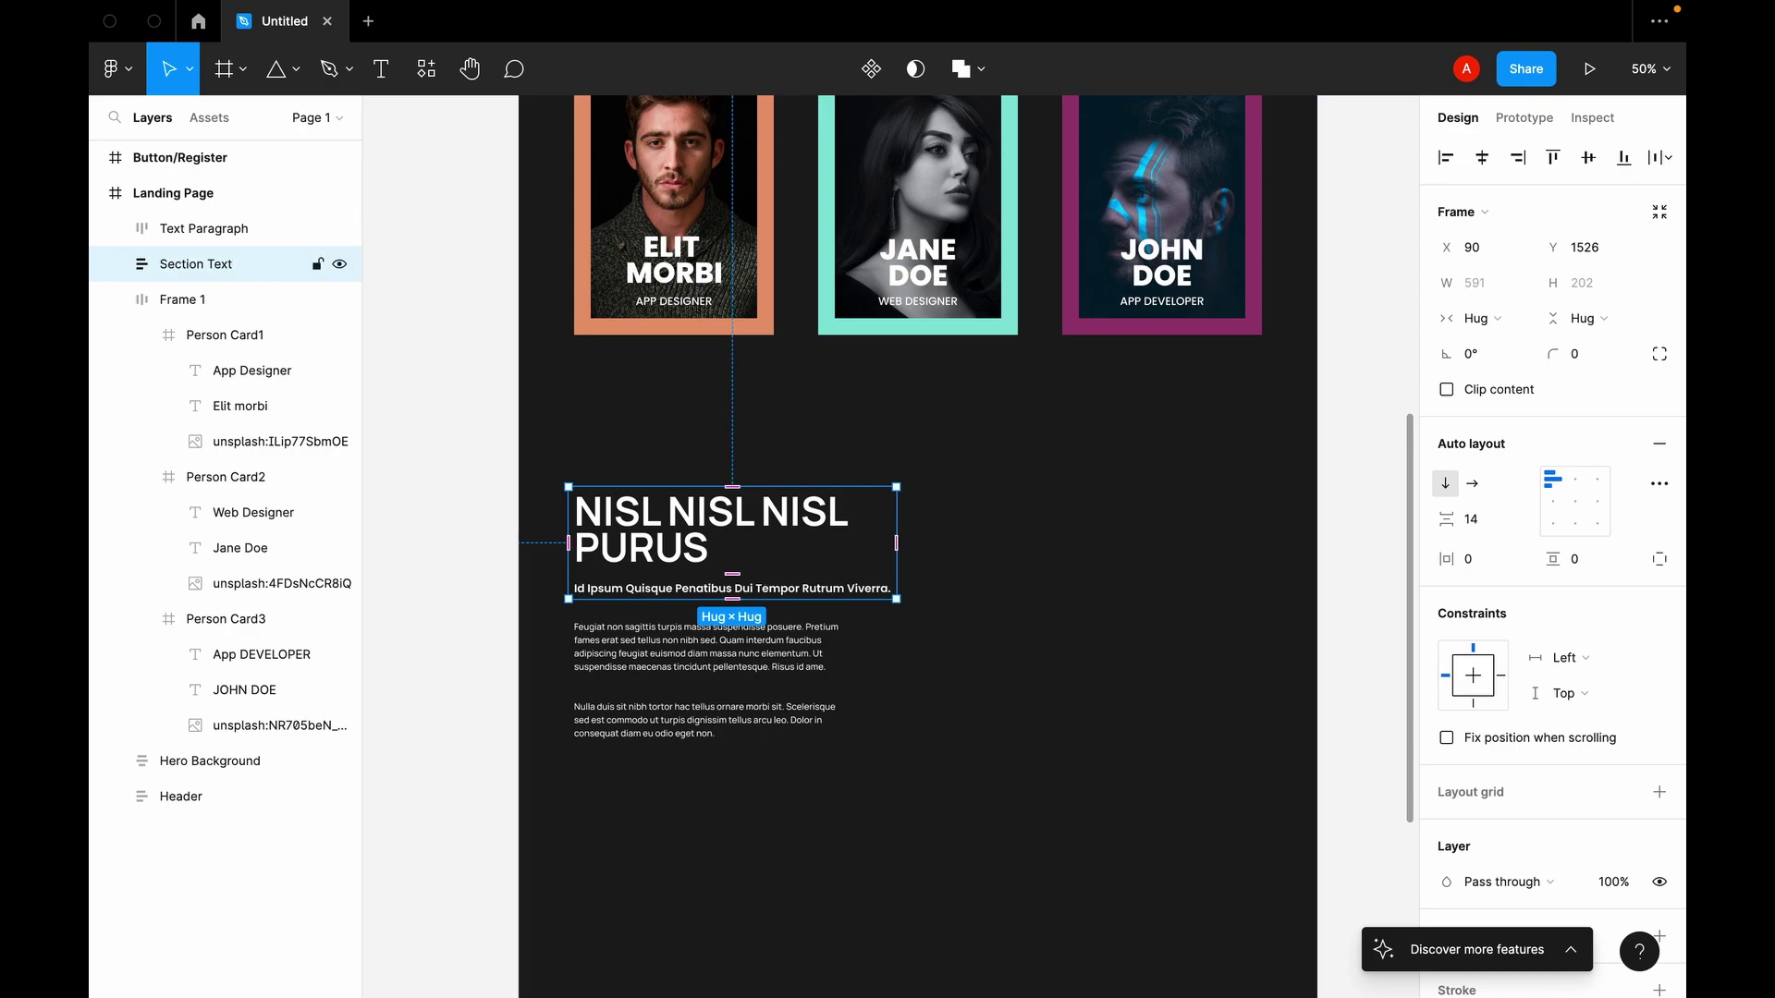
Step: Select the Section Text and Text Paragraph frames together and rename both layers as "Section Text"
left_click(791, 638)
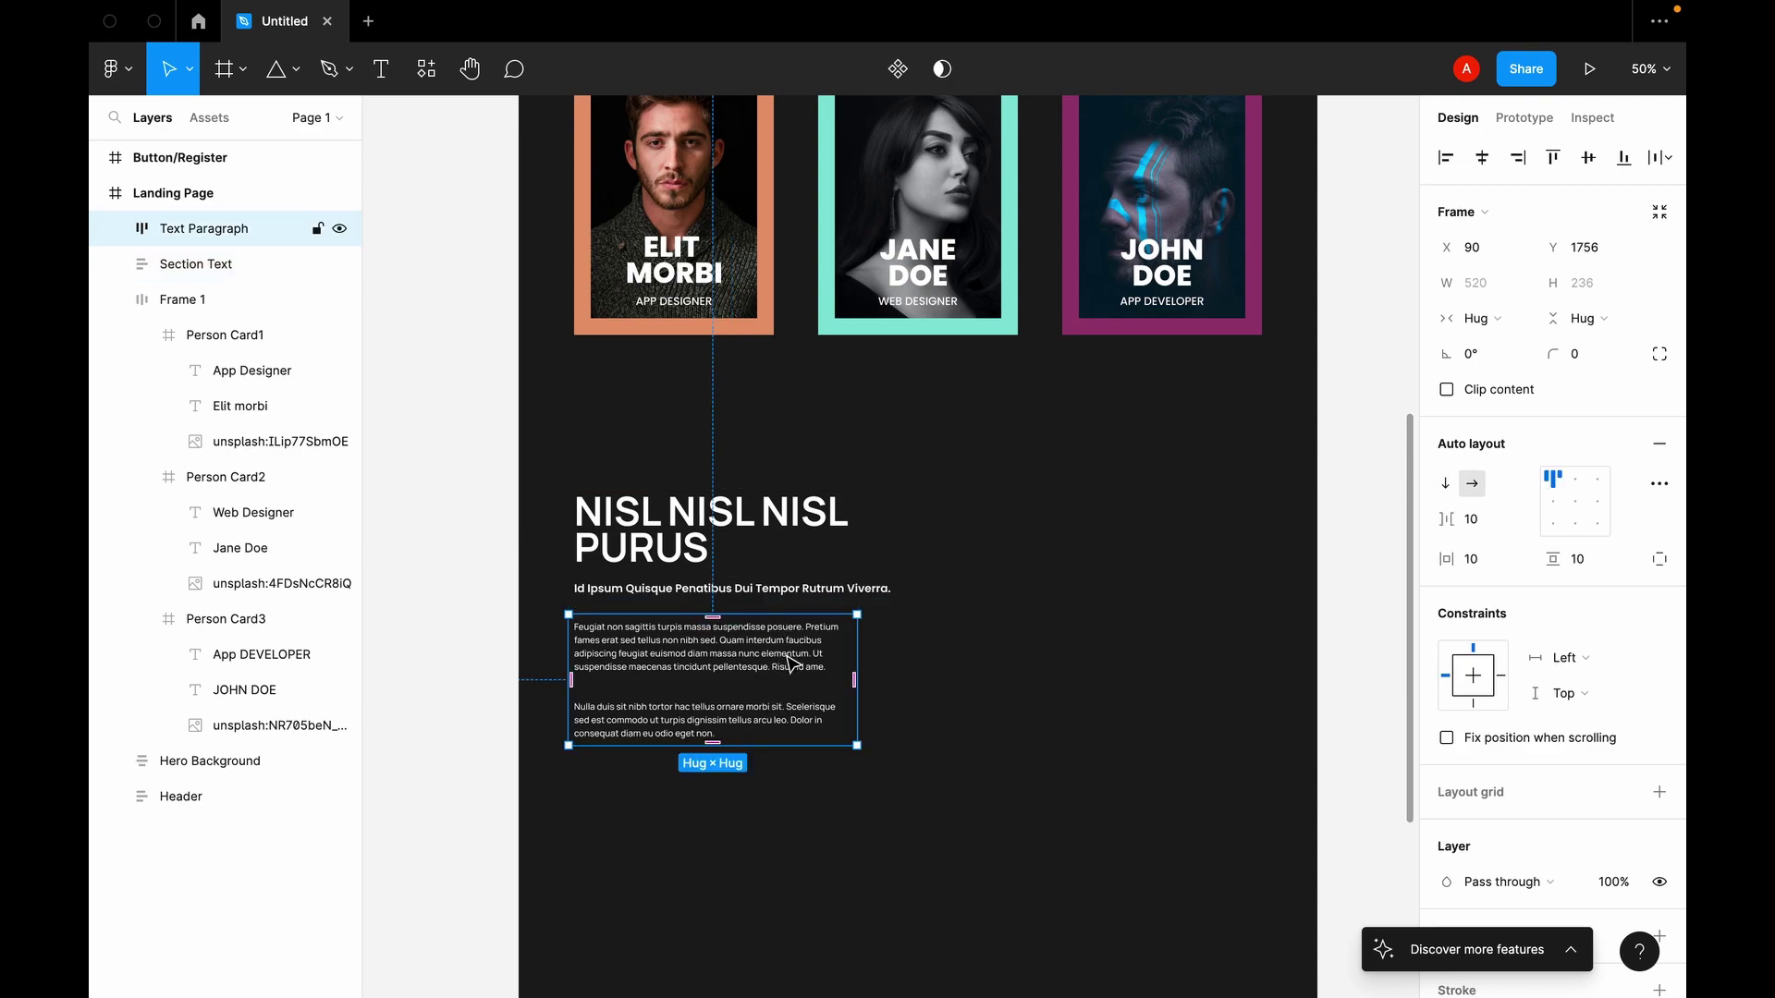
left_click(769, 592)
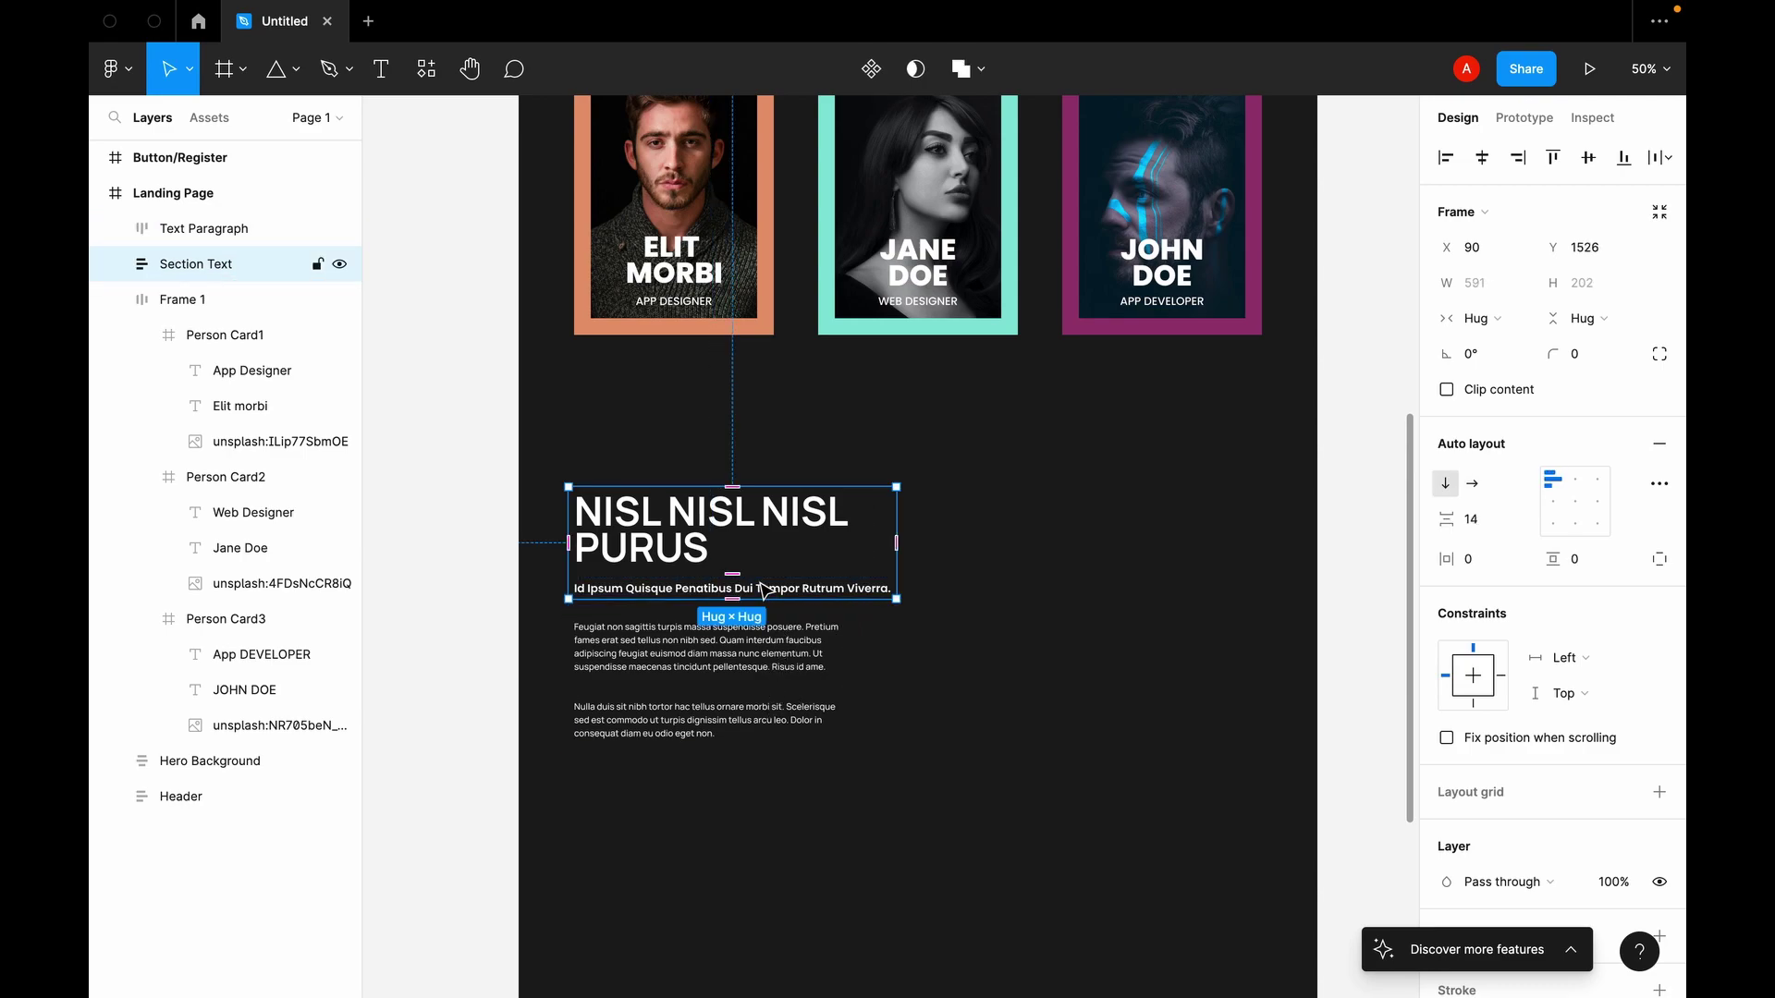
left_click(772, 688, "shift")
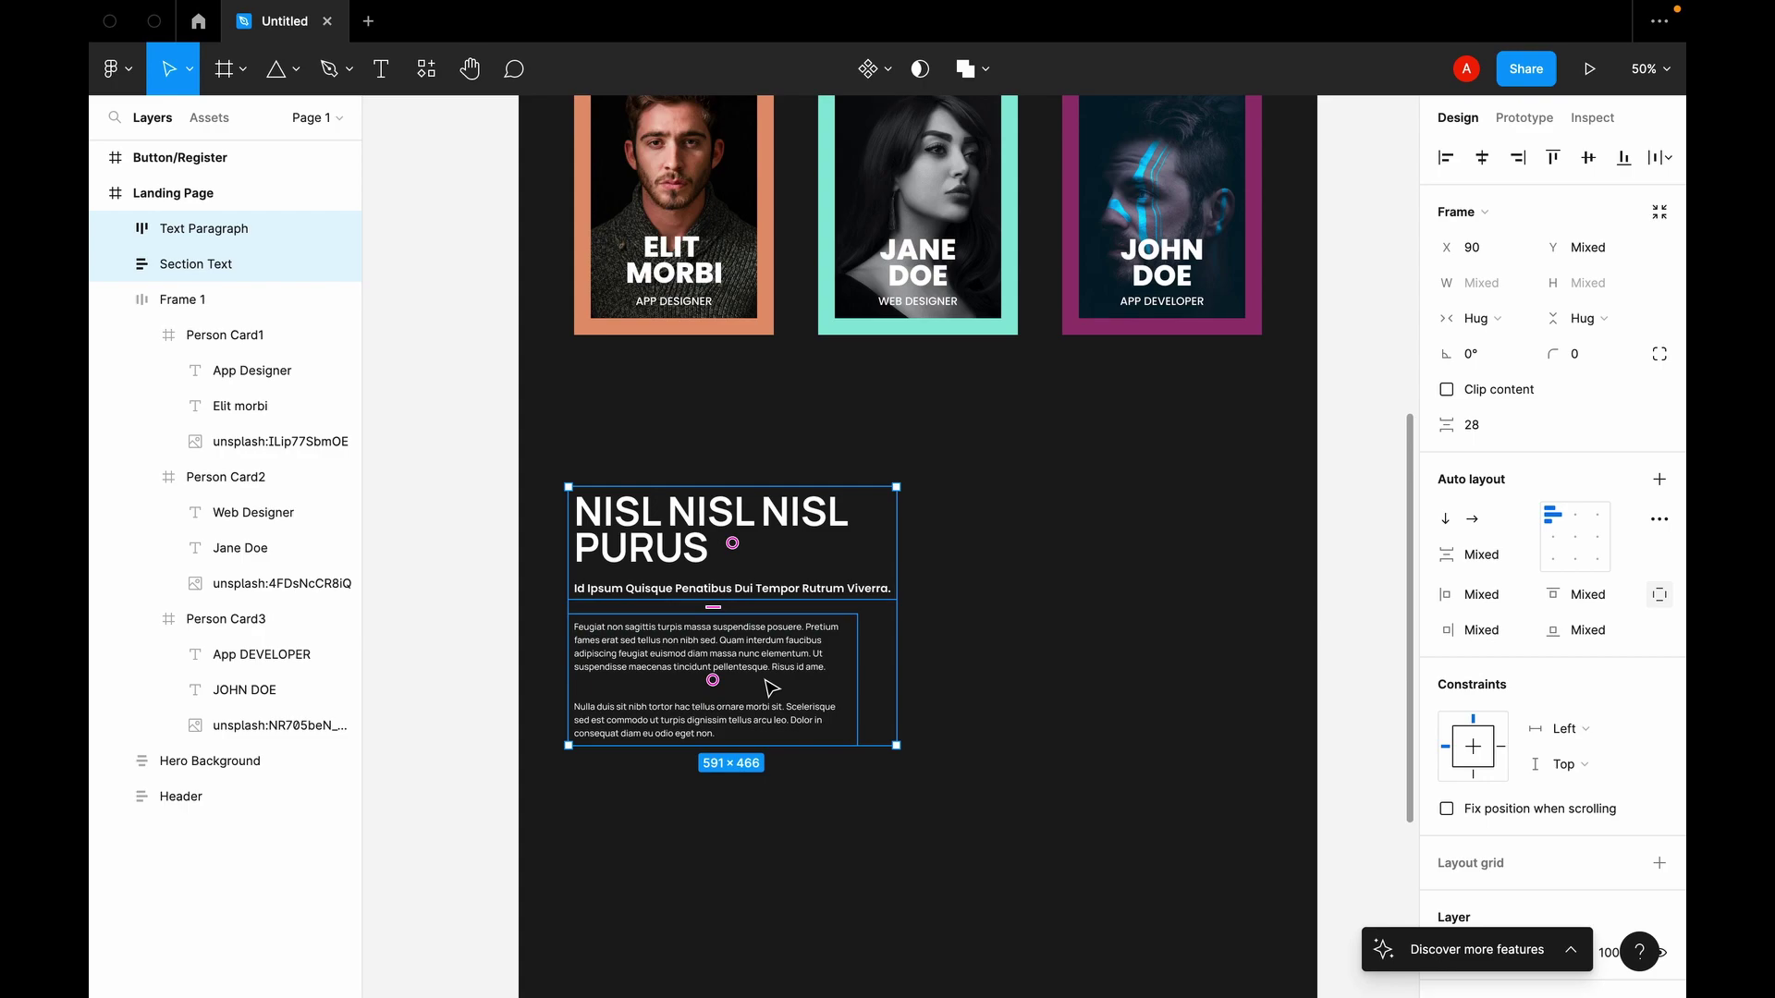
key("super+r")
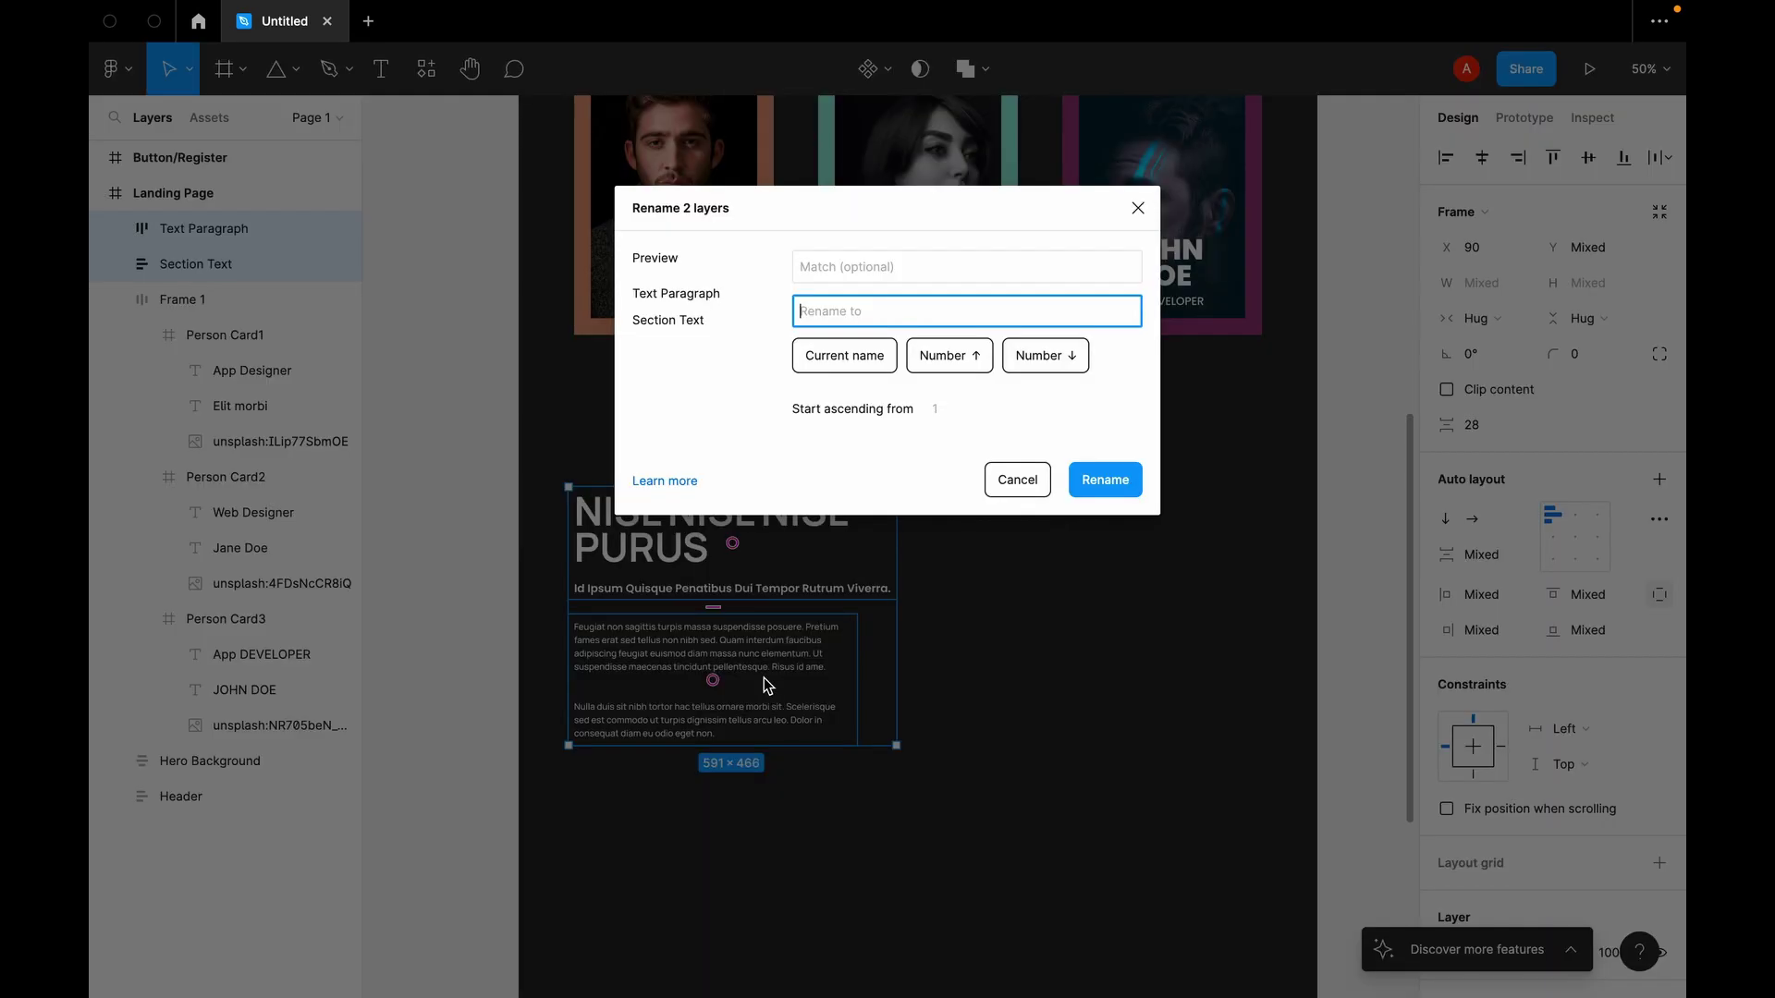
key("Escape")
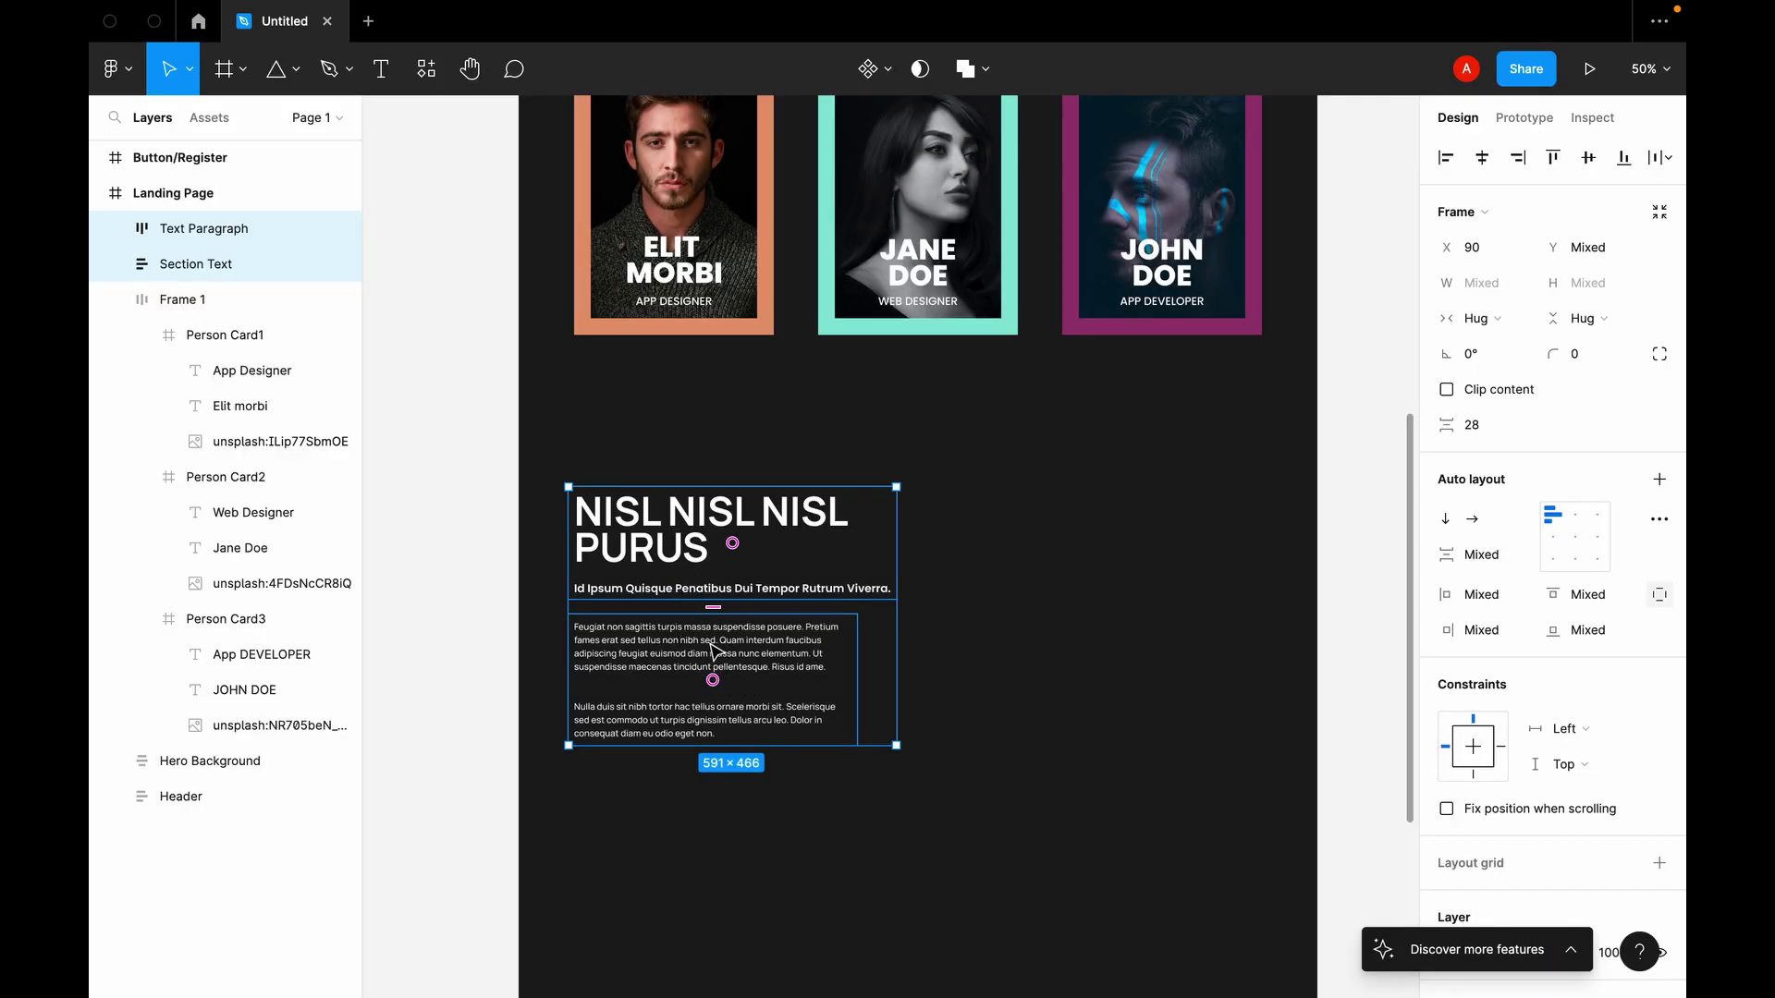
key("super+r")
type("S")
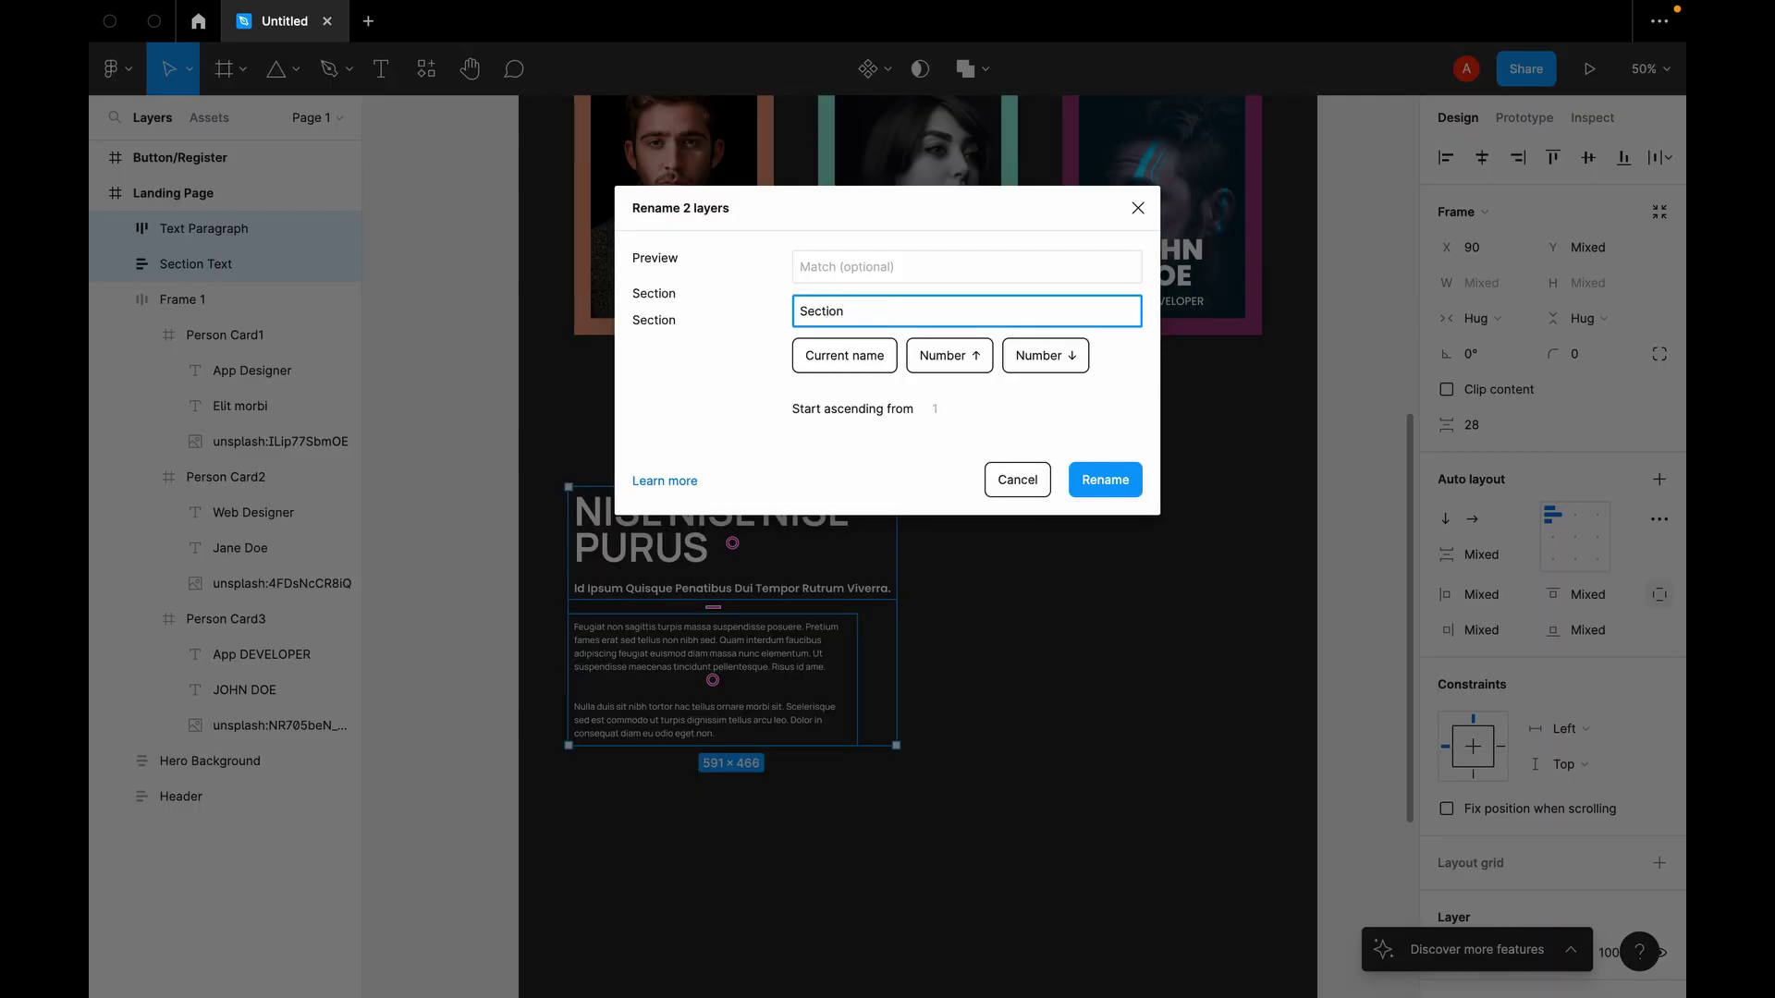
key("Return")
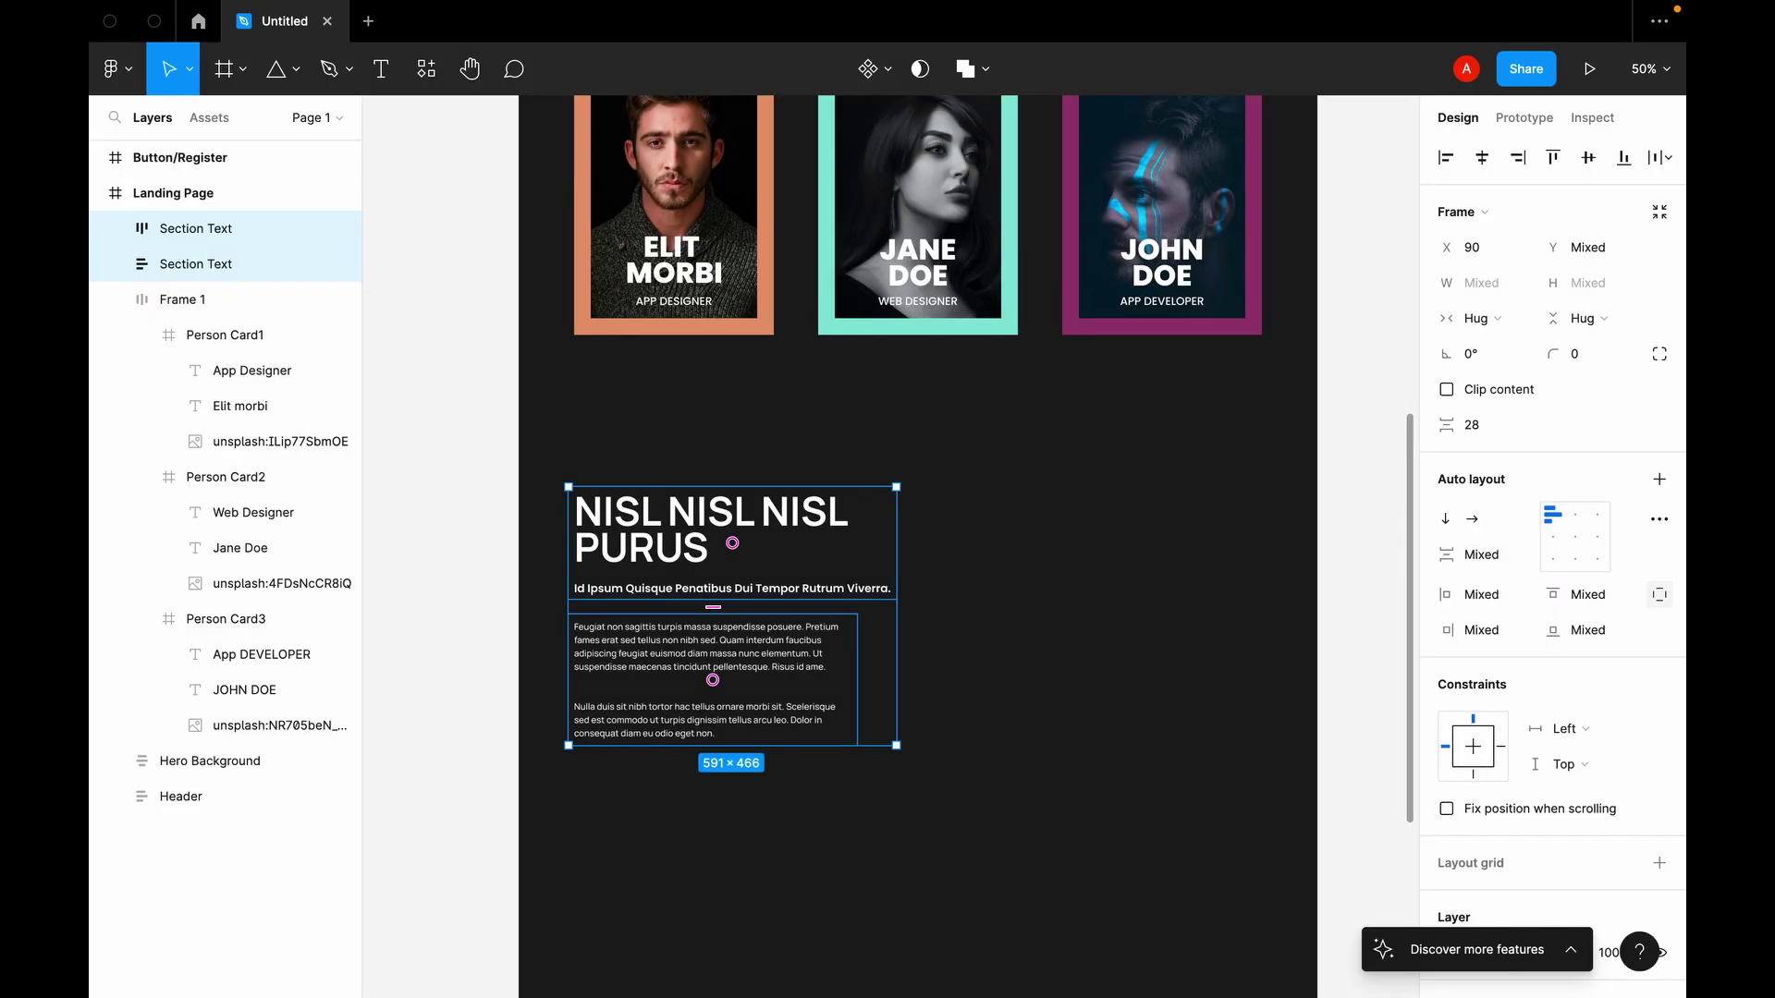
Step: Rename the auto layout frame holding the heading and subheading as "Section Heading Text"
left_click(200, 231)
left_click(210, 265)
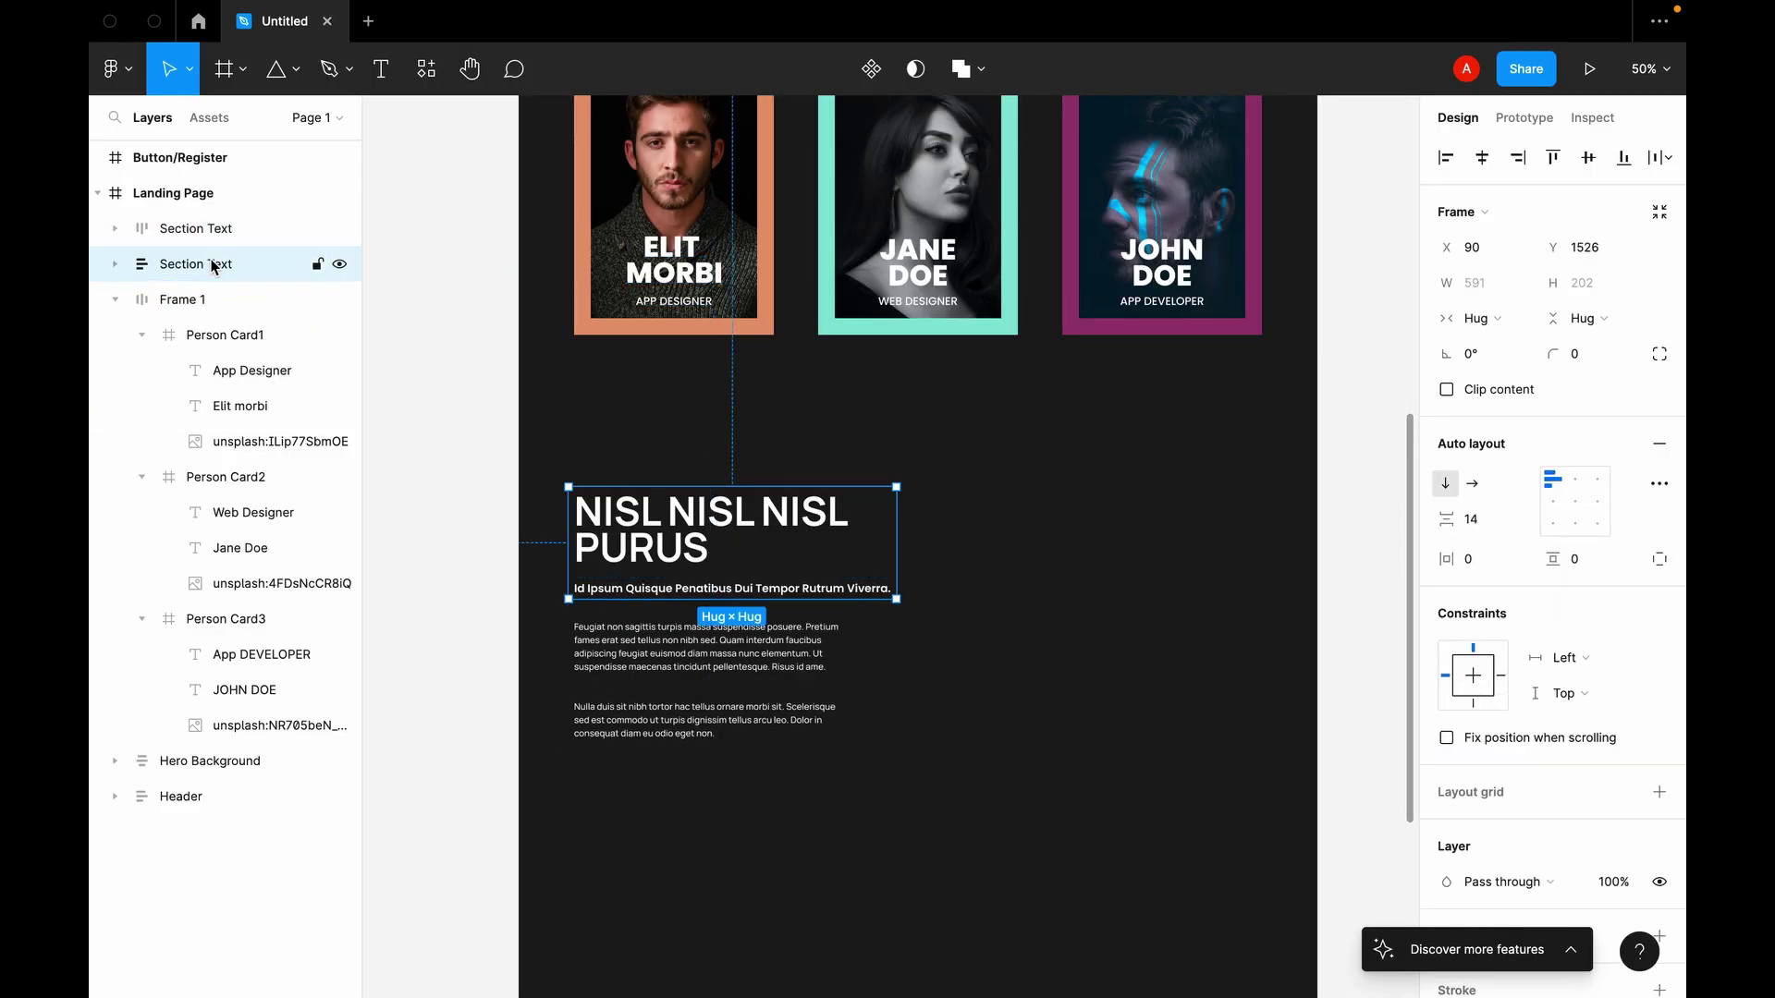
double_click(214, 266)
left_click(205, 265)
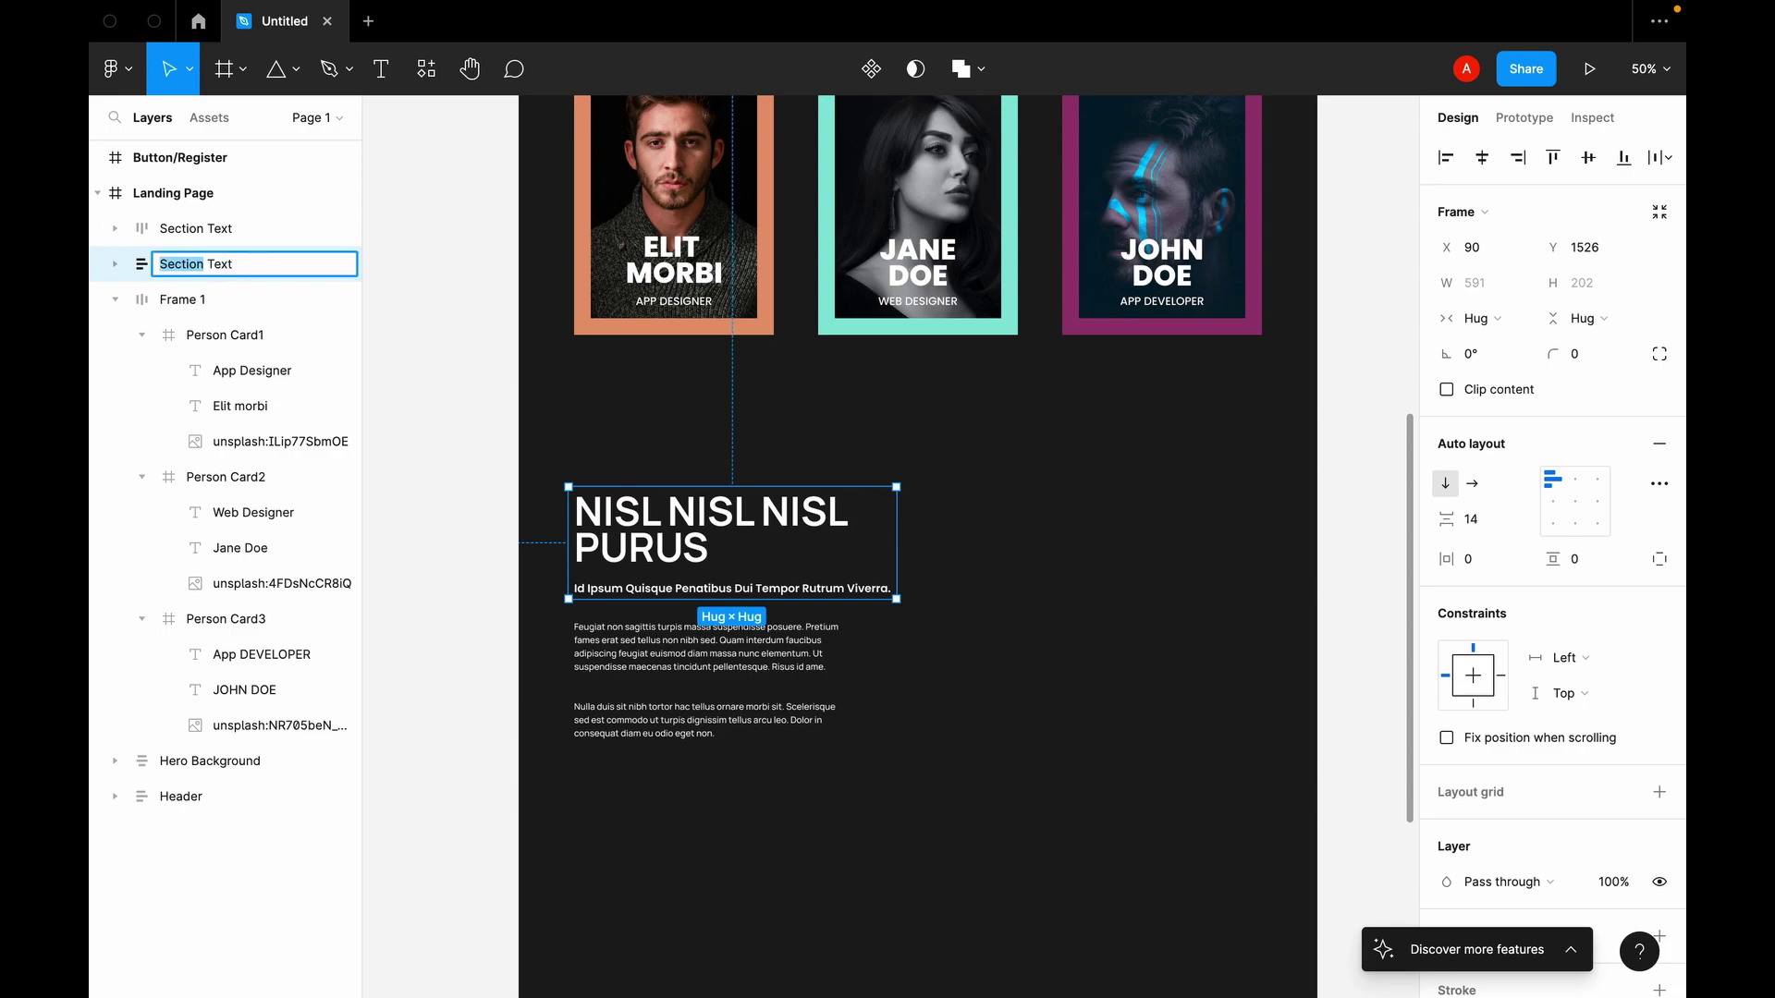
type("Heading")
key("Return")
left_click(868, 769)
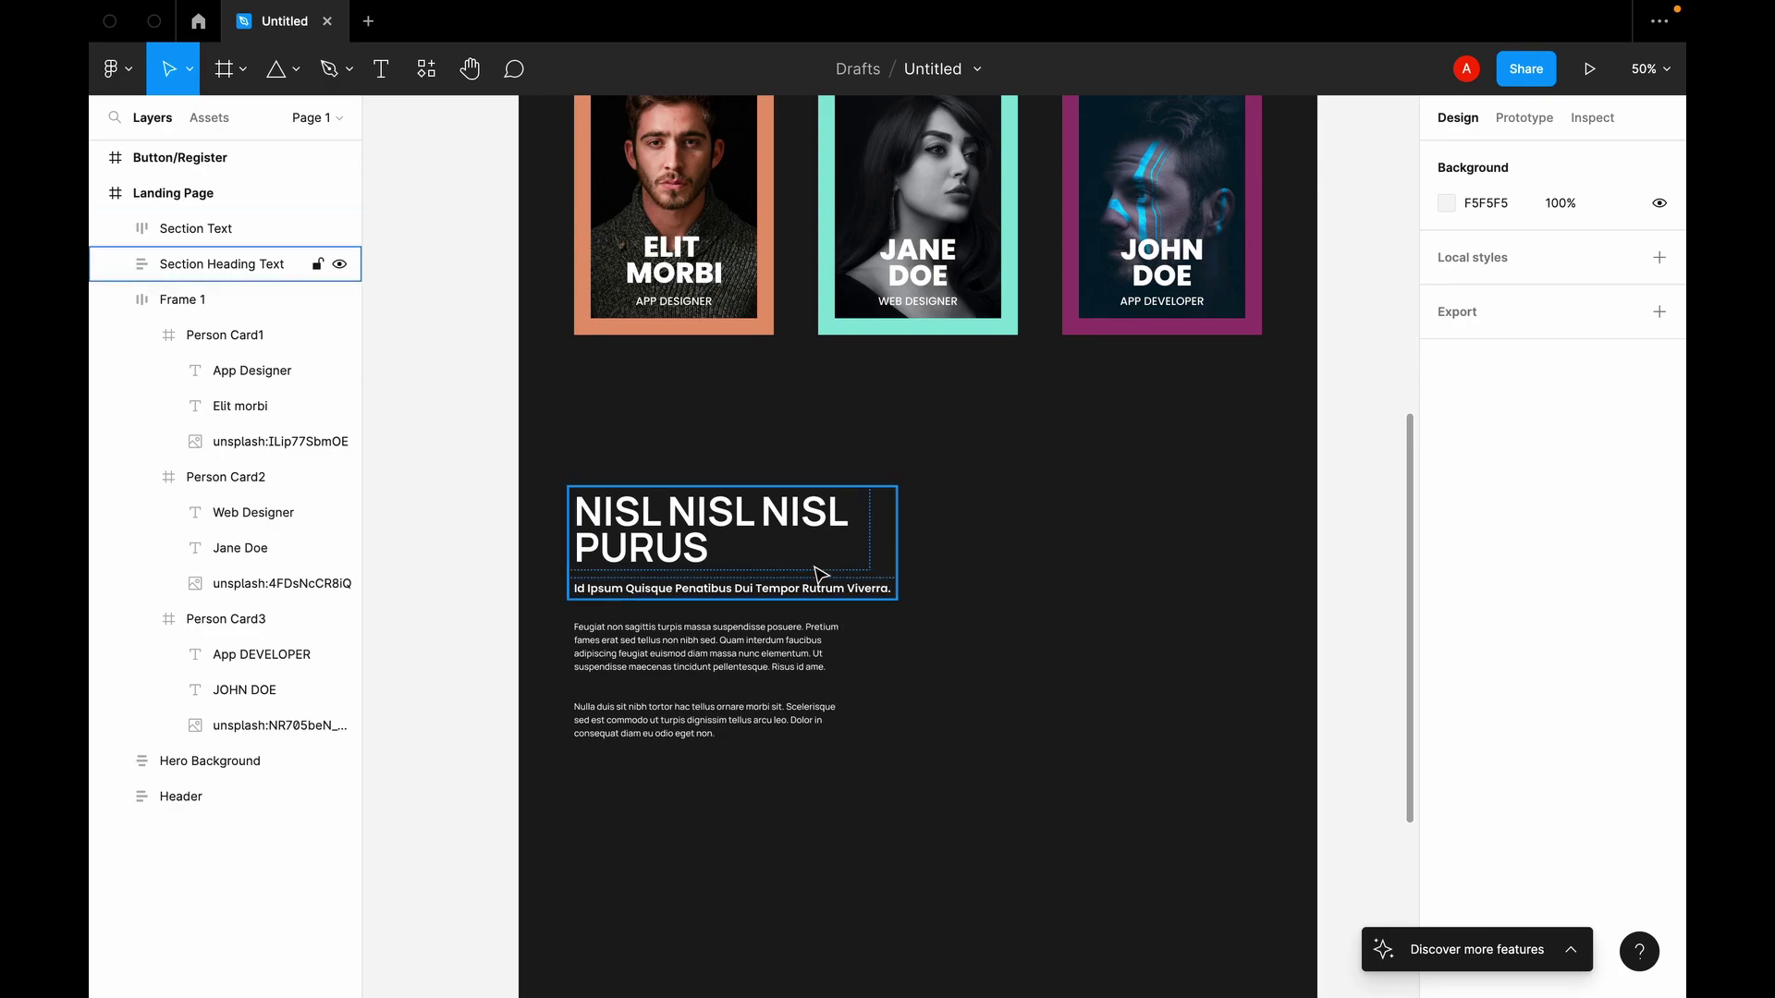
Step: Combine the Section Heading Text frame and the paragraph's Section Text frame in one auto layout frame
scroll(820, 558, "up", 5)
scroll(821, 562, "down", 5)
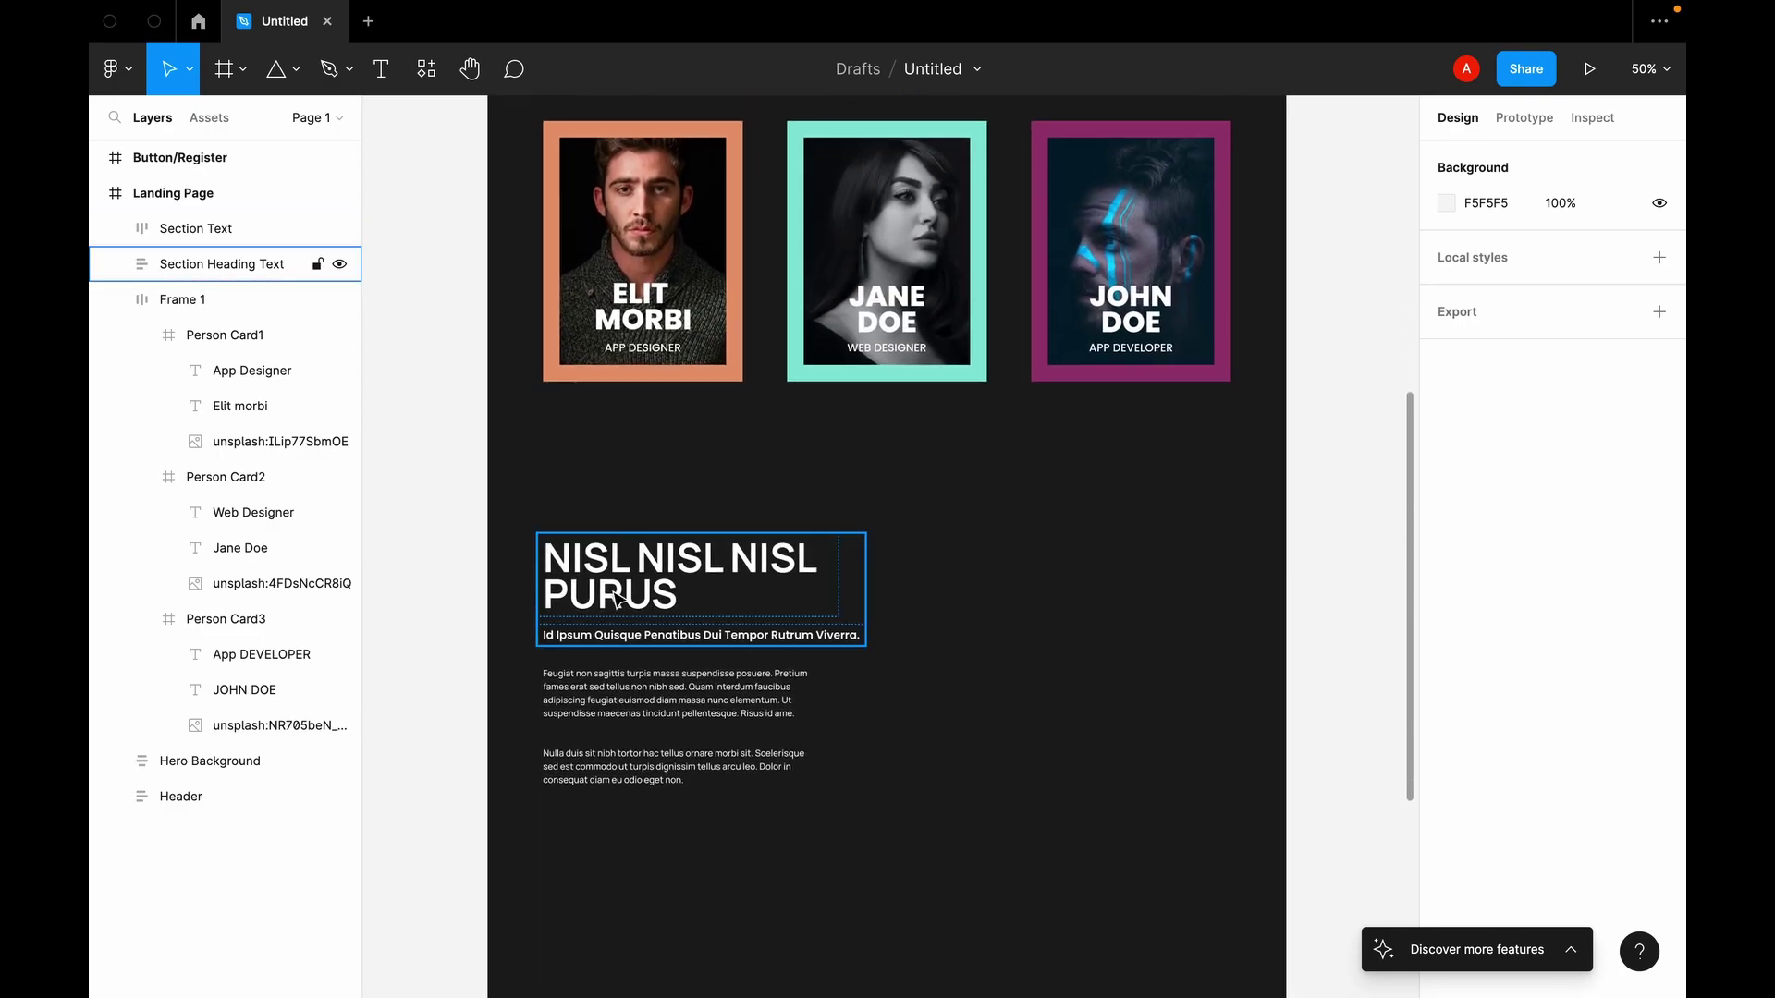
left_click(664, 571)
left_click(654, 710, "shift")
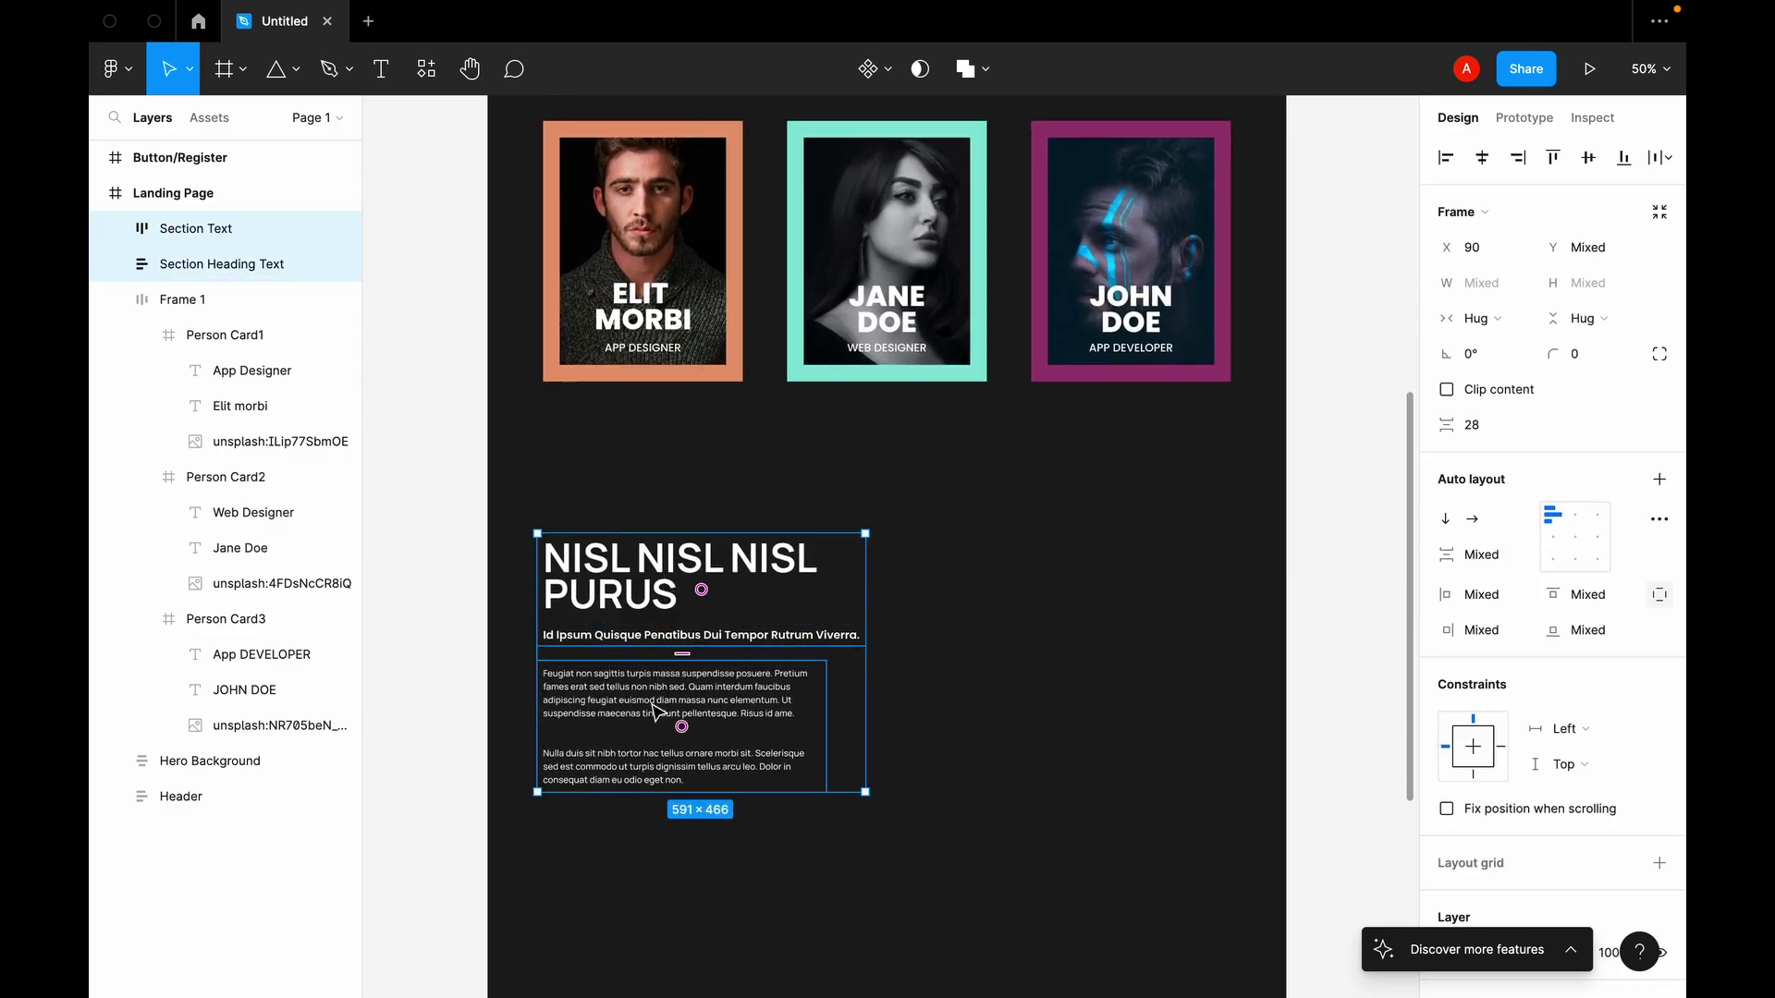
left_click(971, 752)
left_click(821, 727)
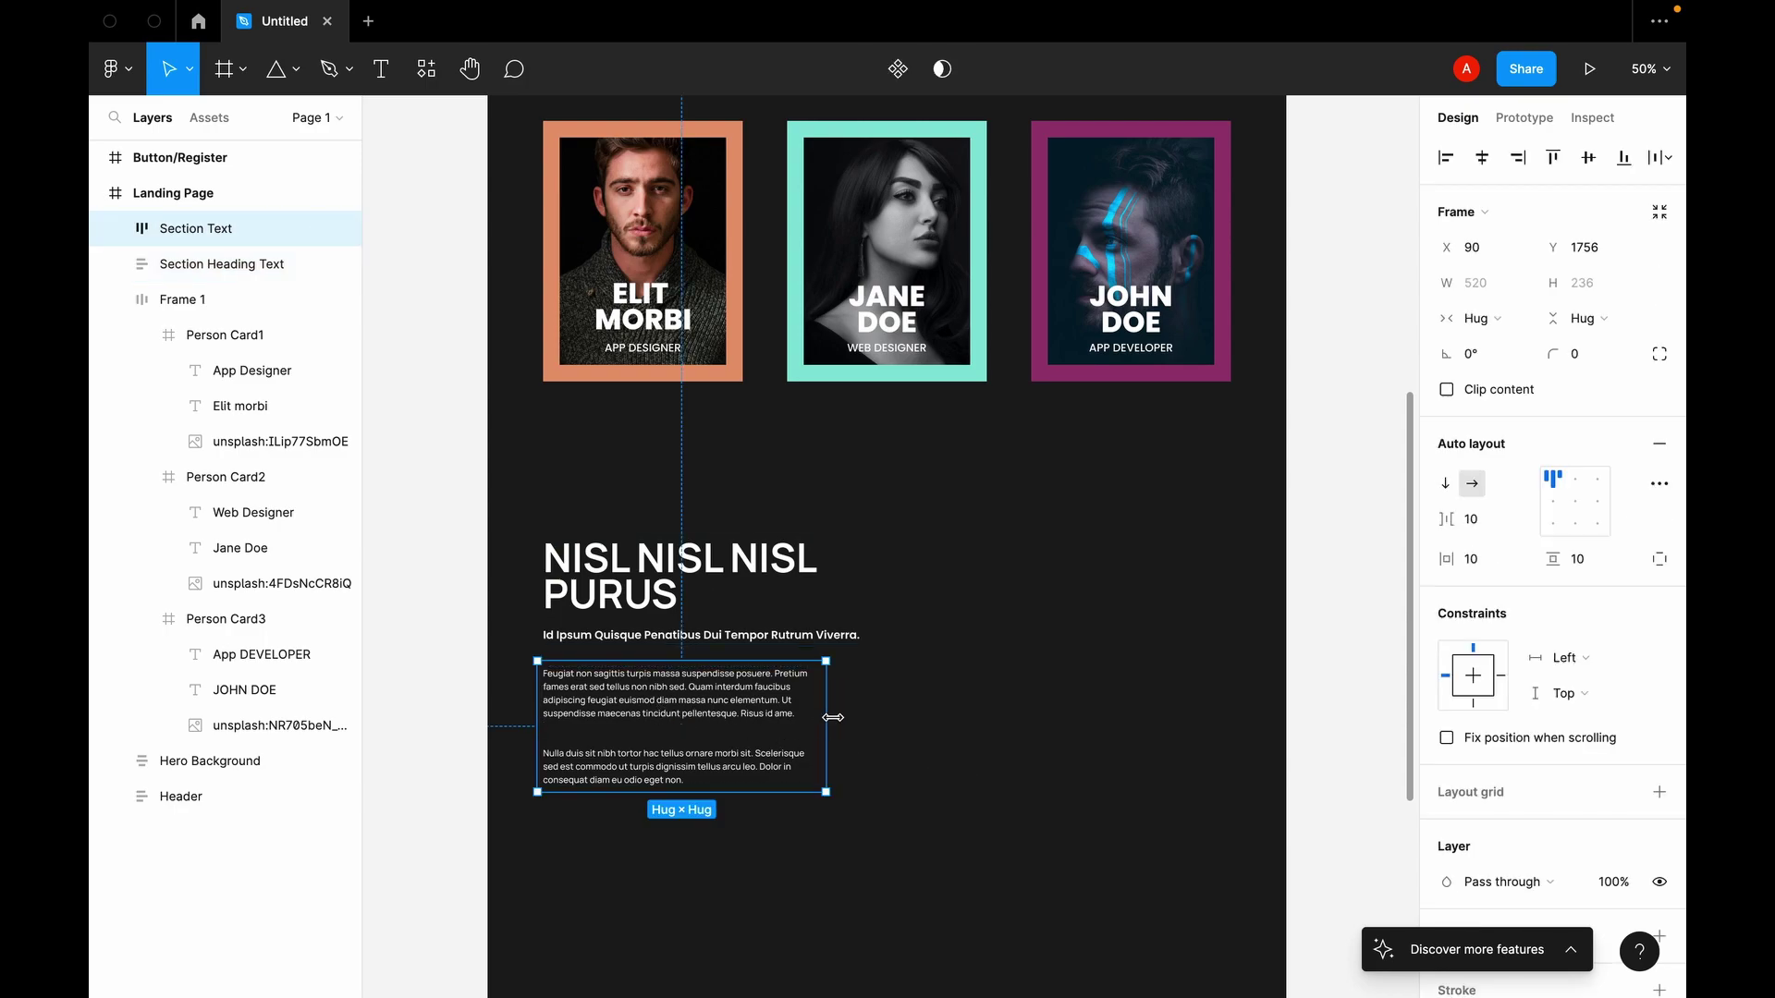
left_click(684, 574)
left_click(700, 699, "shift")
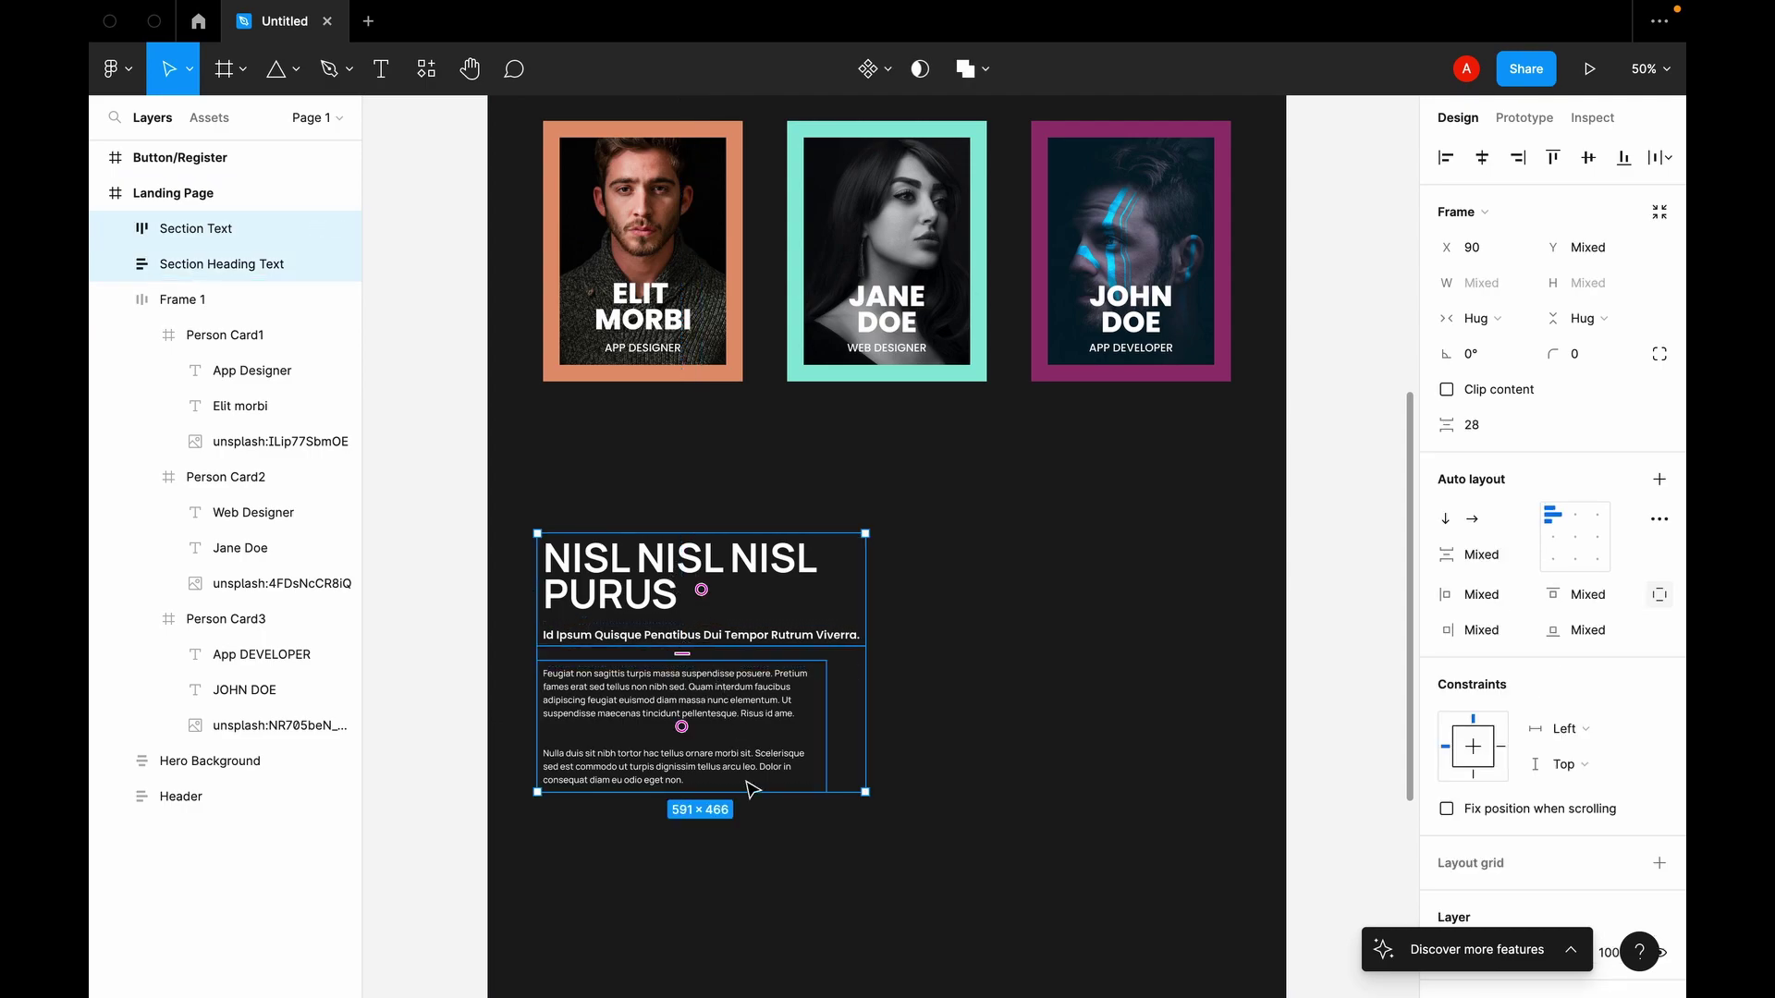
key("shift+a")
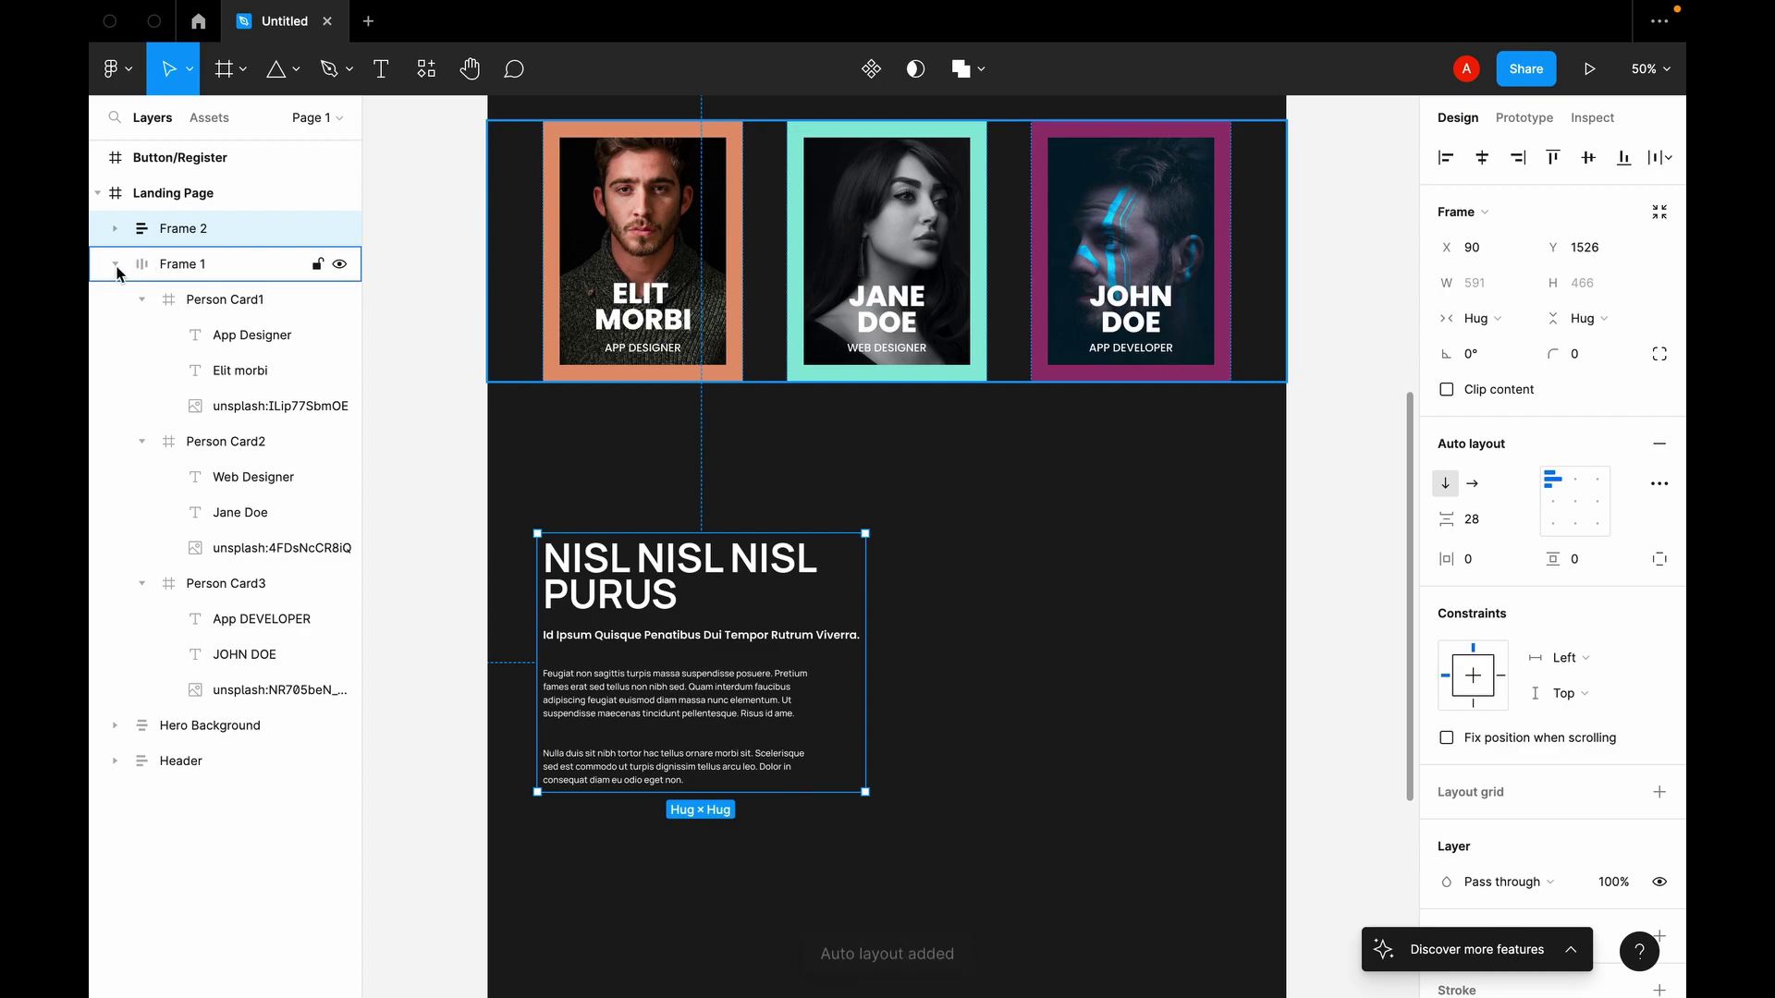
Step: Rename the new combined auto layout frame as "Section Text"
left_click(118, 265)
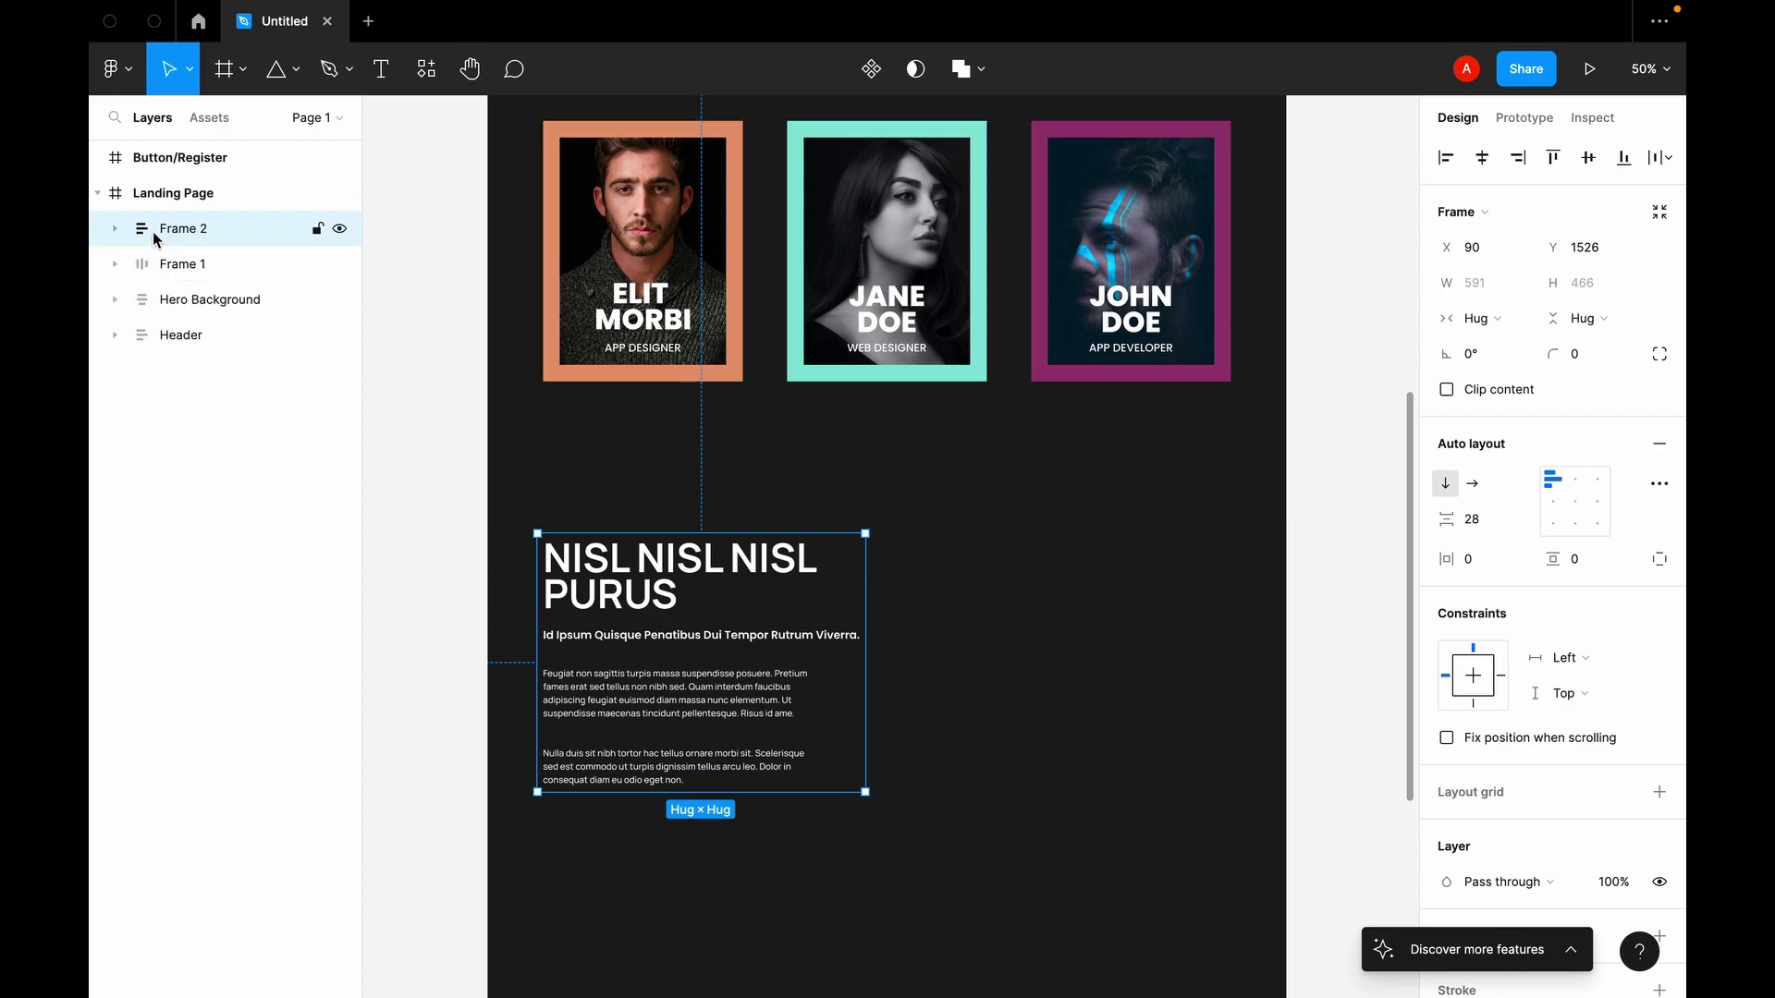
left_click(117, 231)
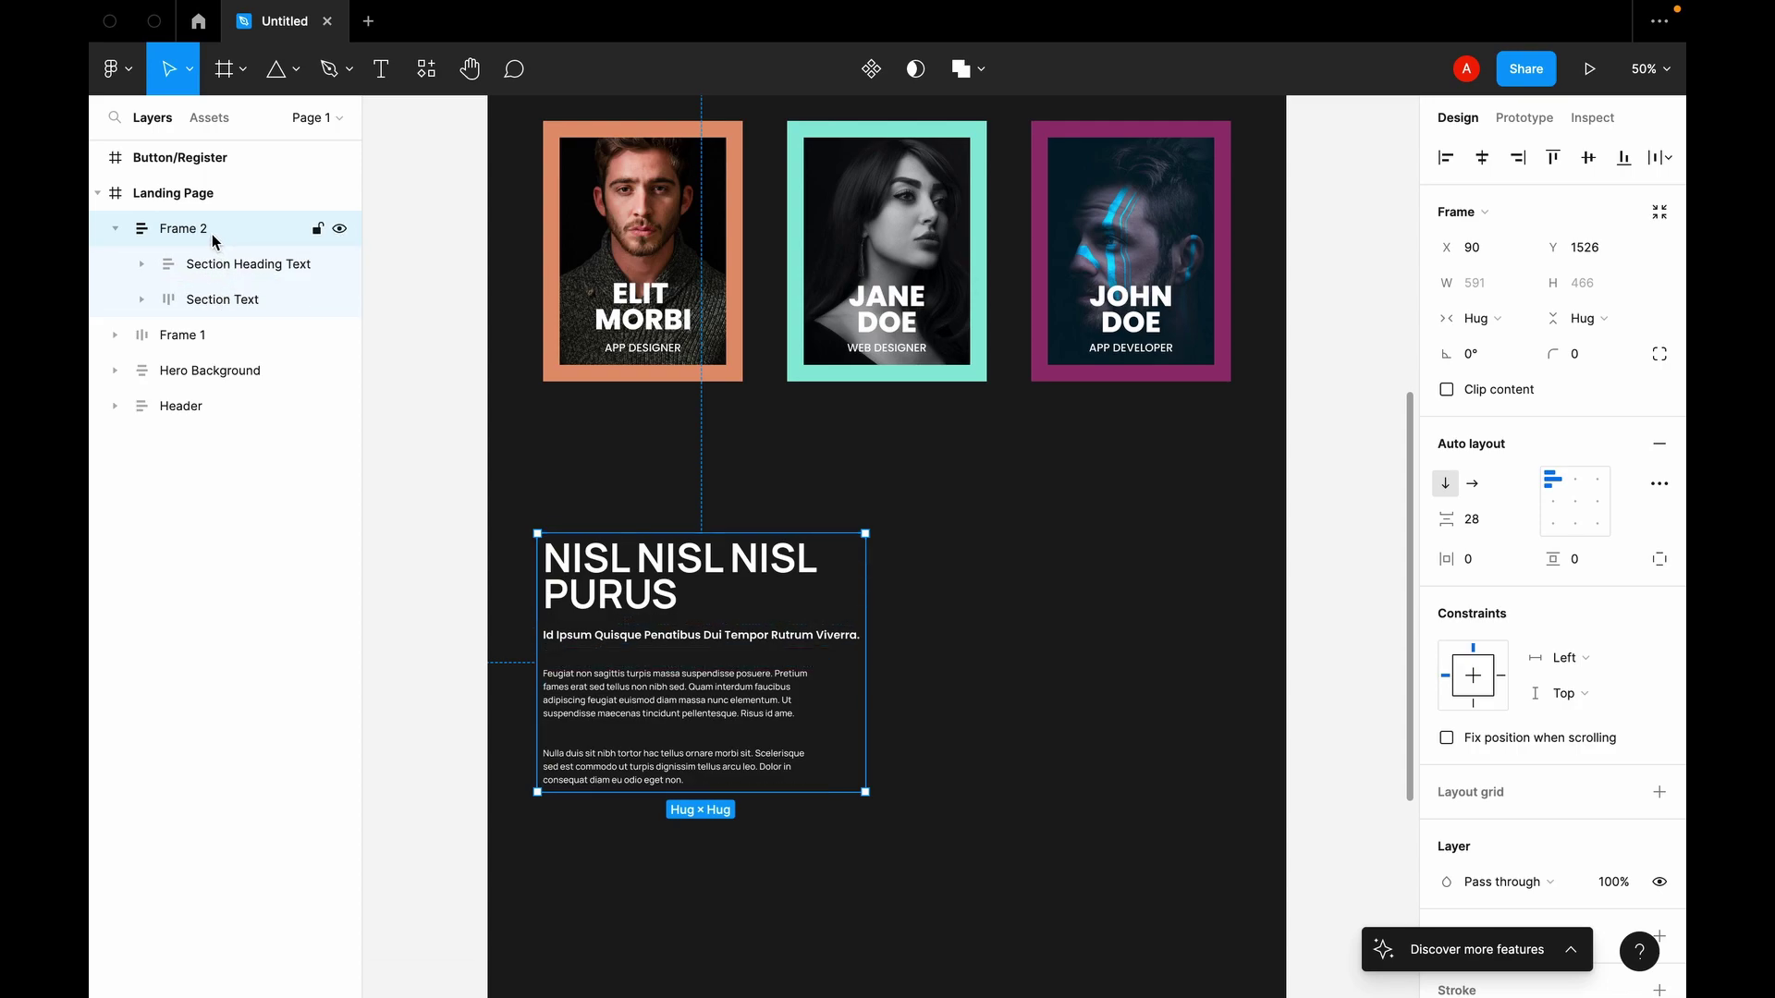
double_click(212, 231)
type("Secti")
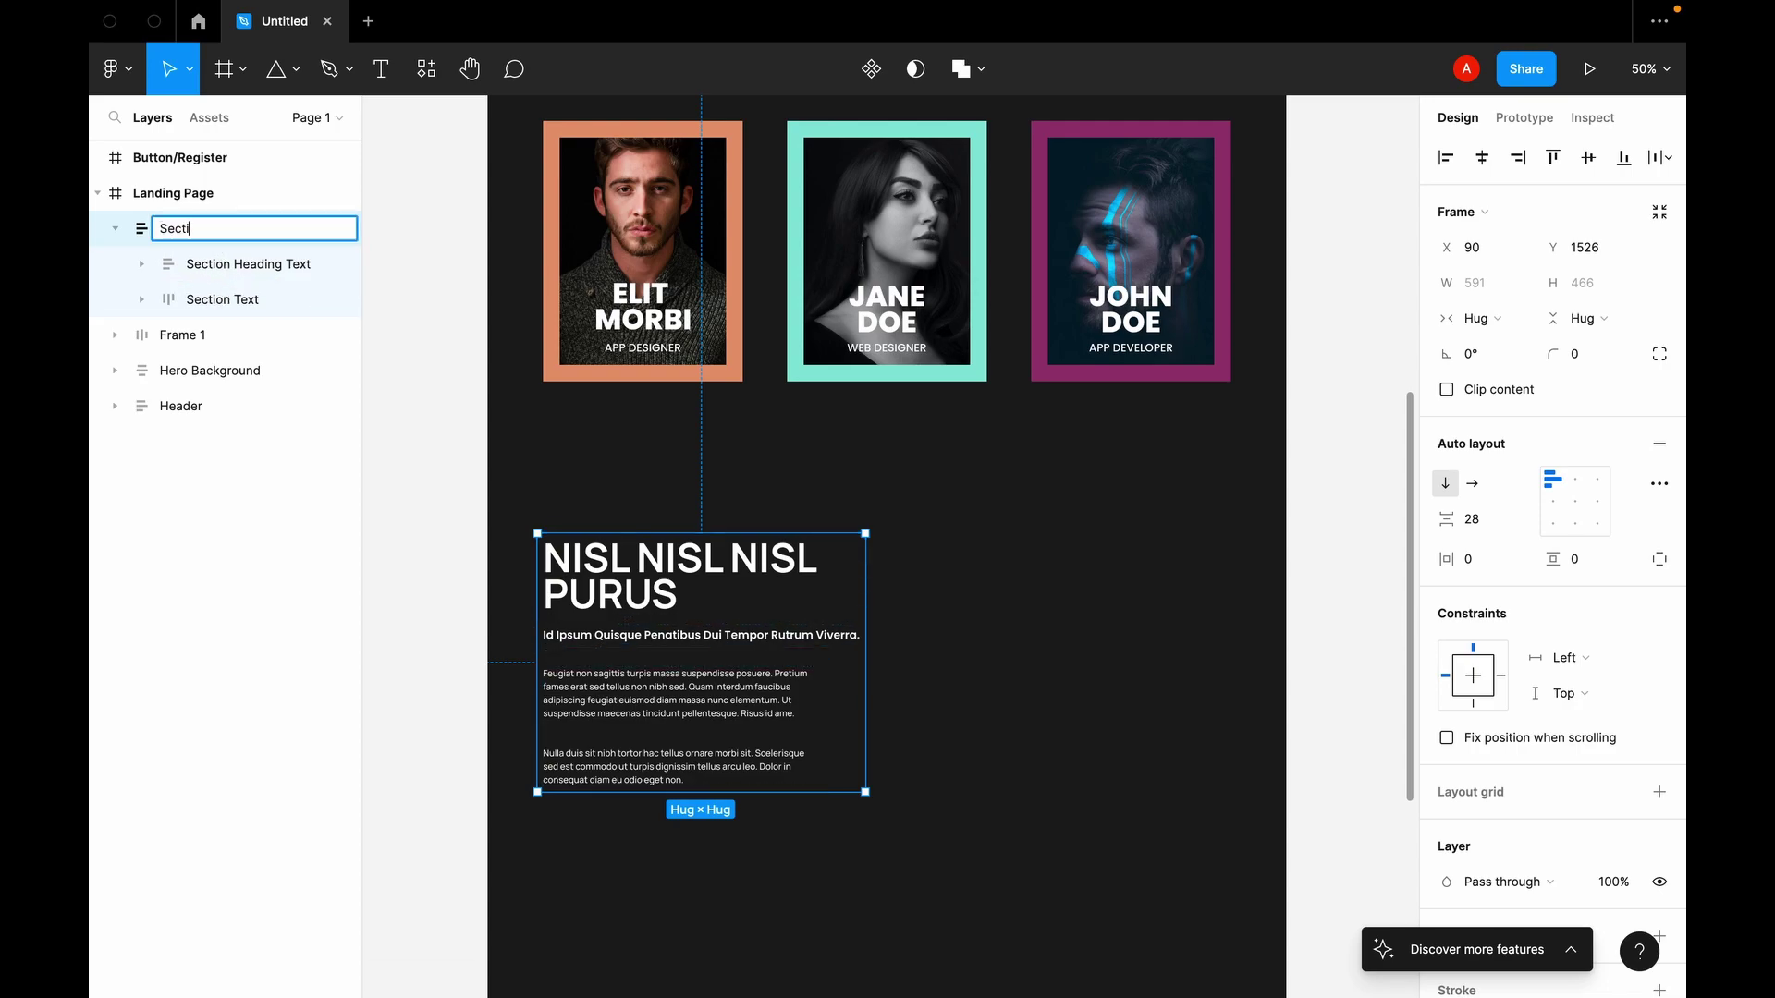
type("on Text")
key("Return")
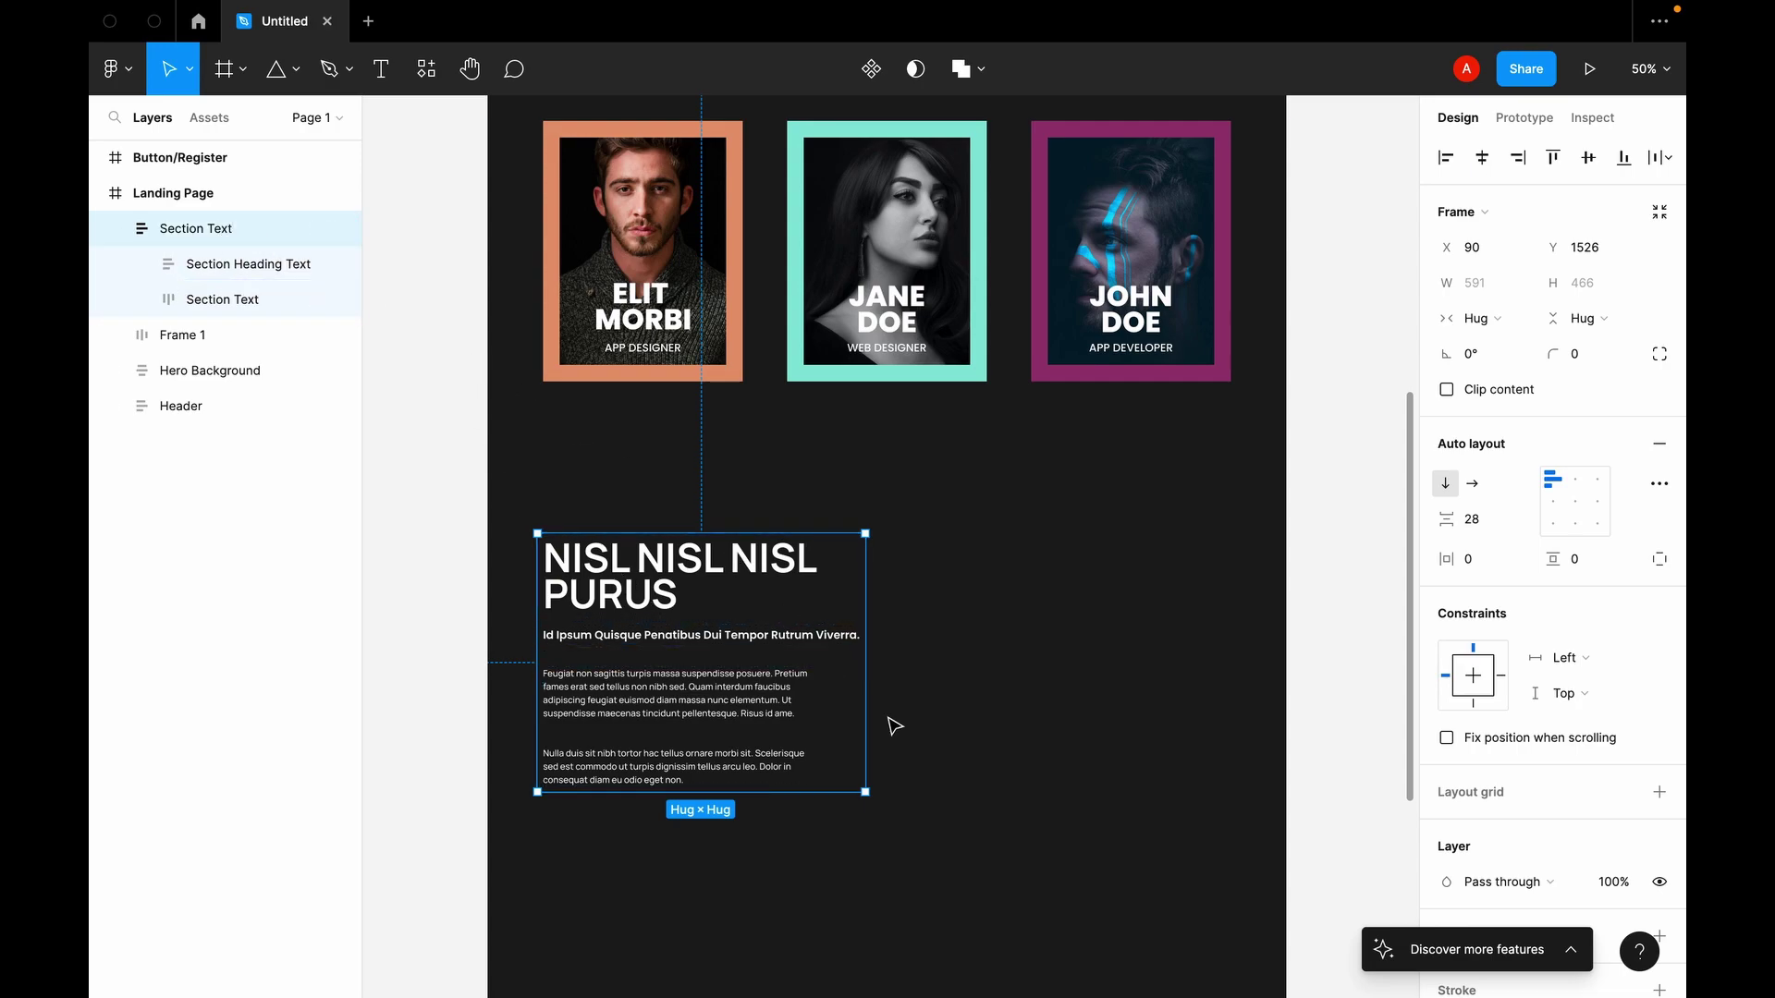
Step: Widen the outer Section Text frame to about 637 and set the nested Section Text frame's width to Fill container
mouse_move(867, 699)
left_mouse_down()
mouse_move(948, 698)
mouse_move(892, 697)
left_mouse_up()
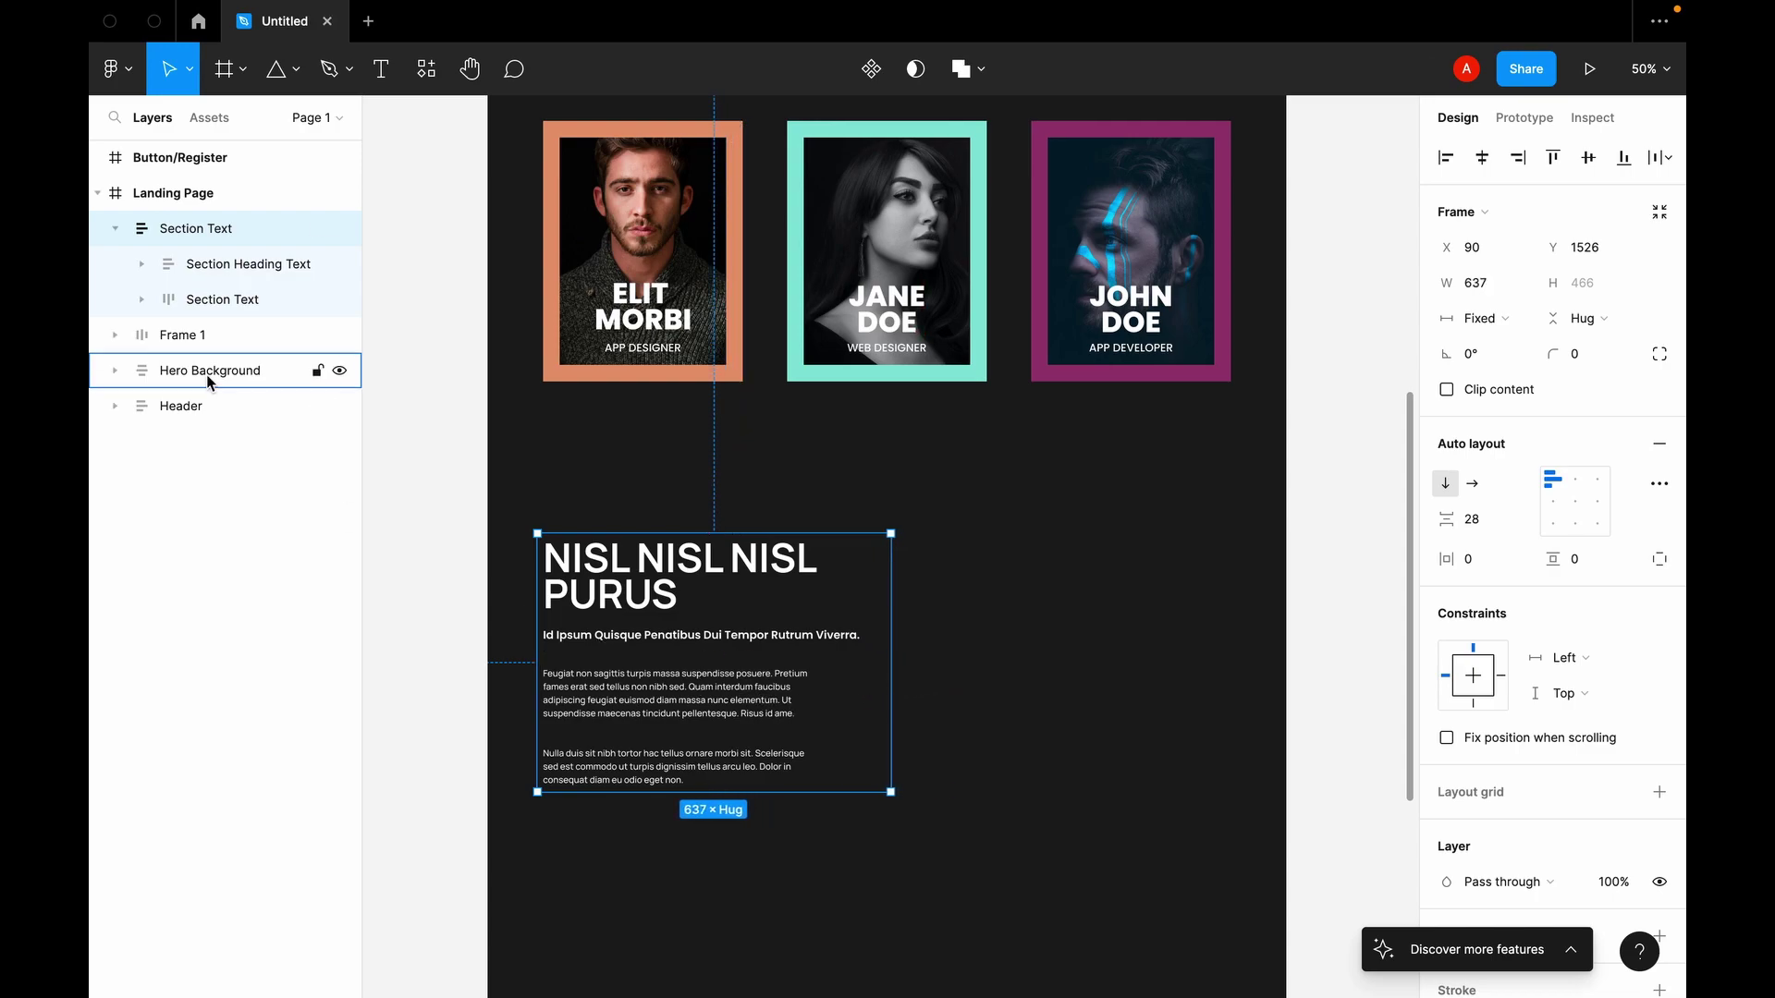
left_click(172, 301)
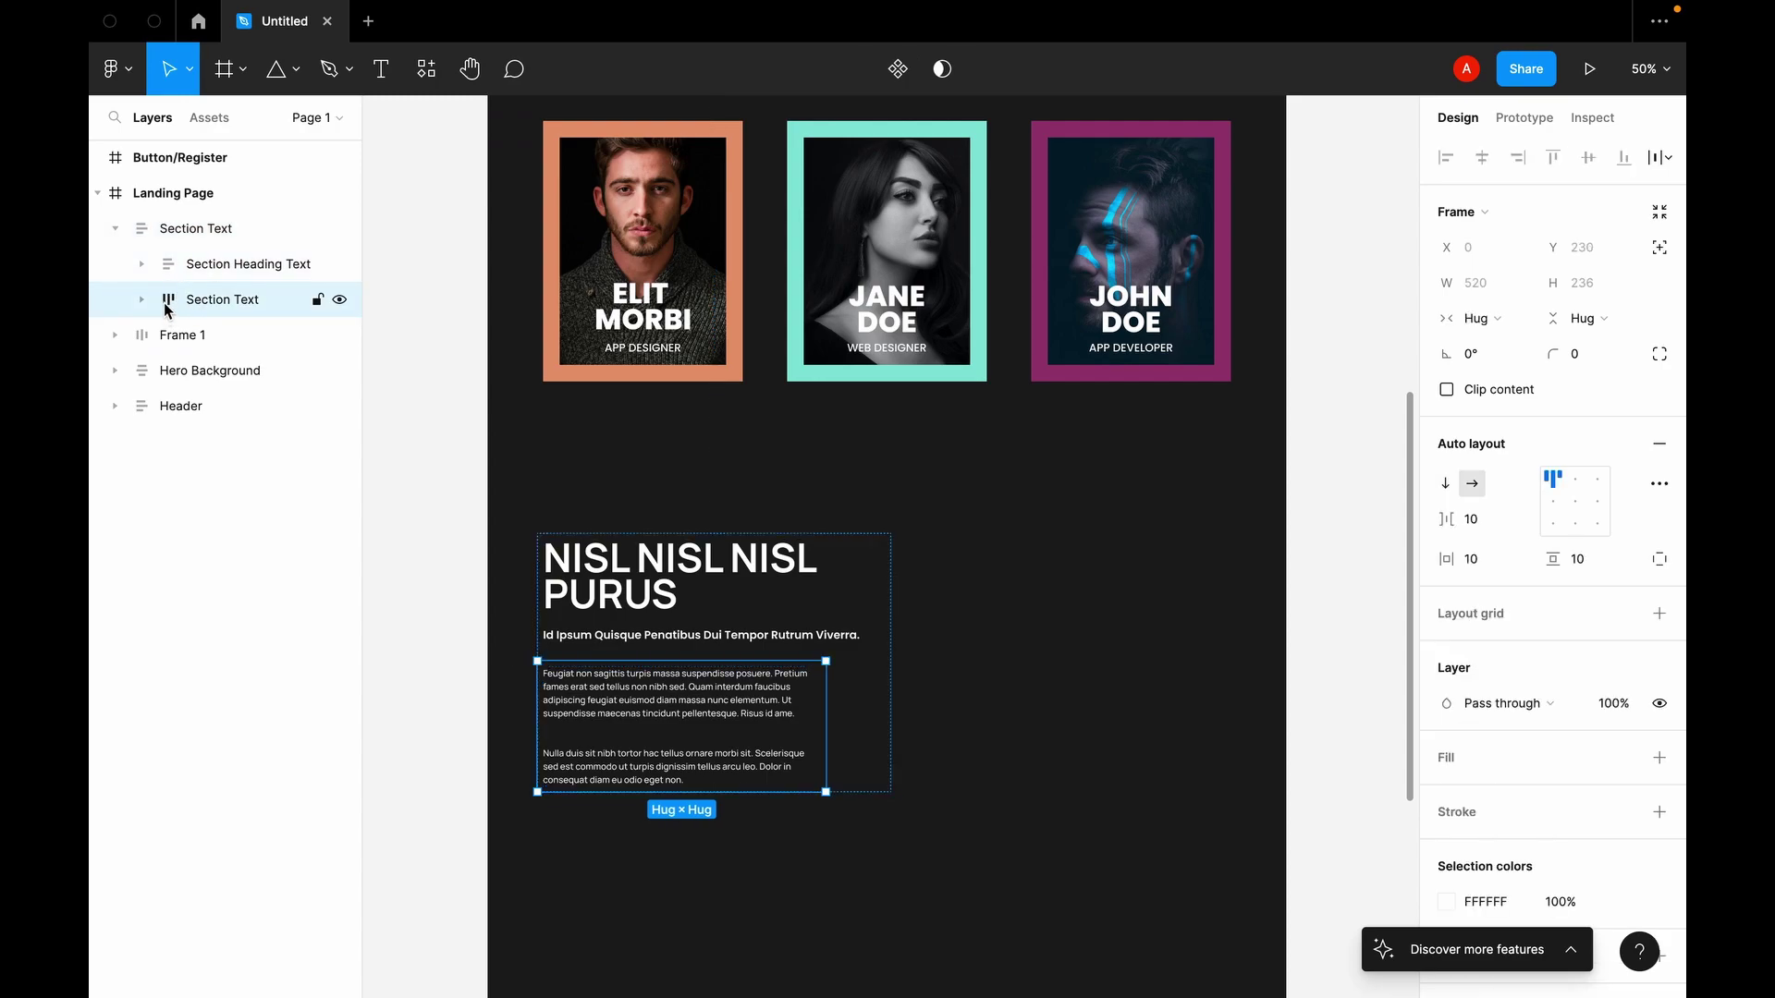
left_click(142, 300)
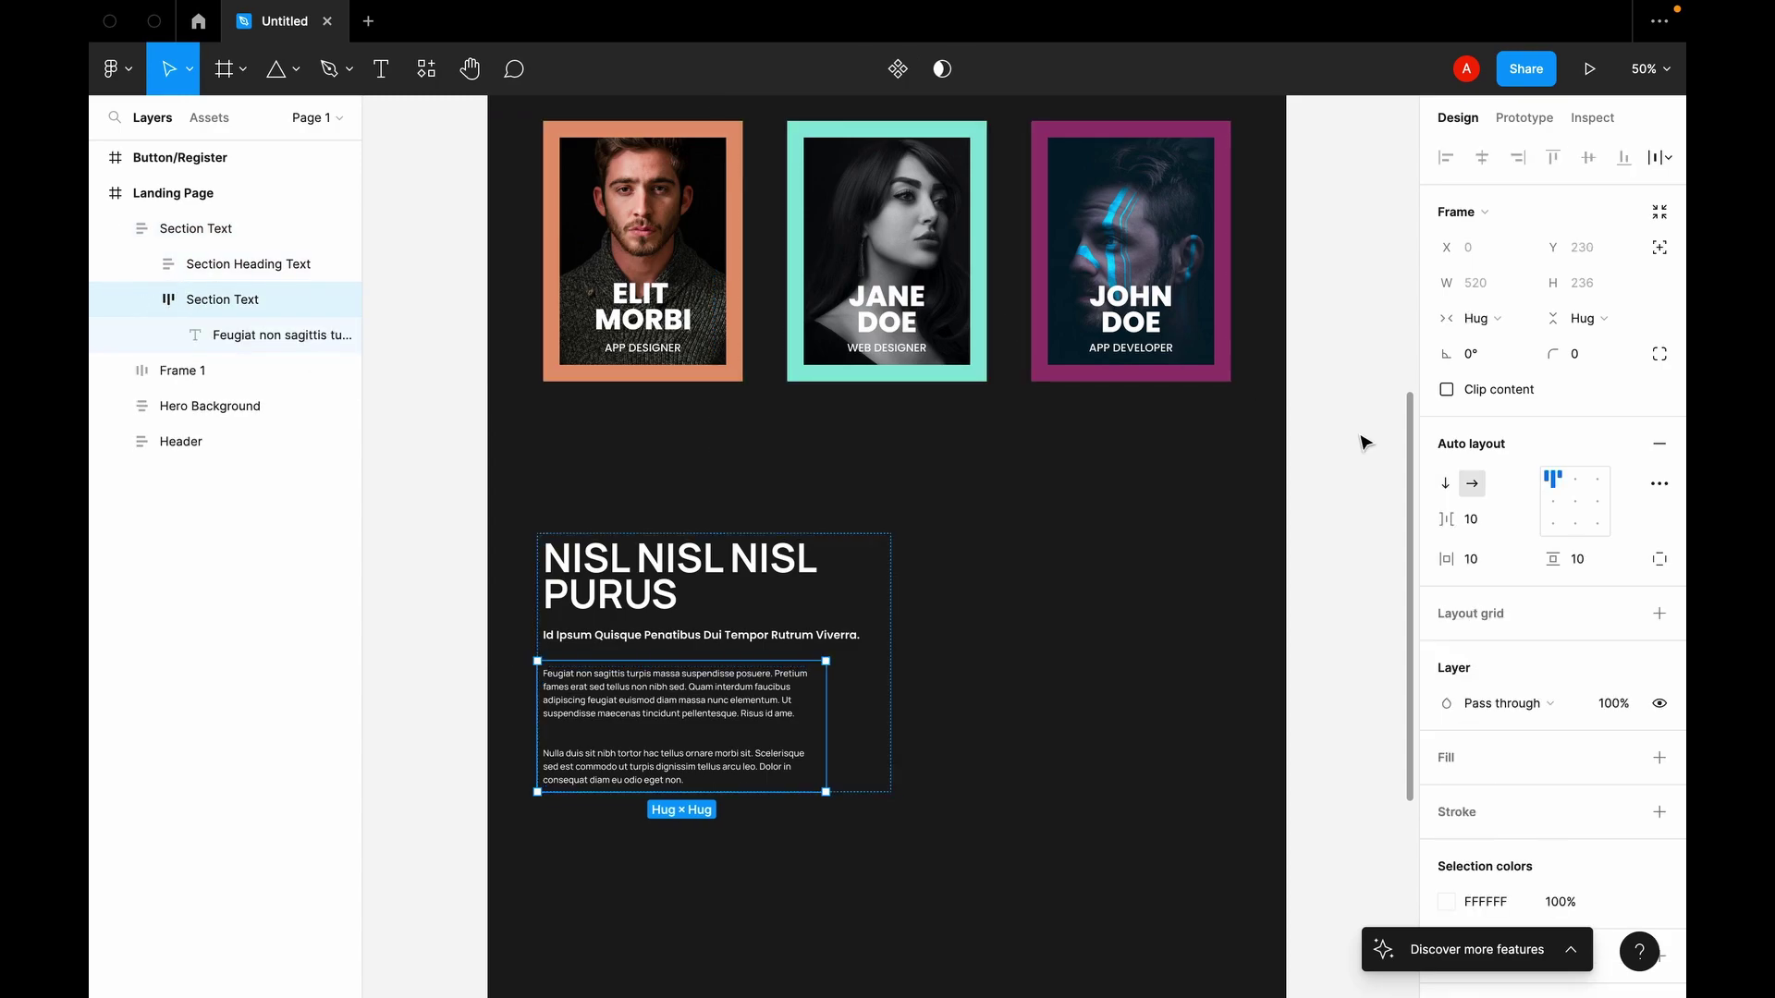
left_click(1499, 331)
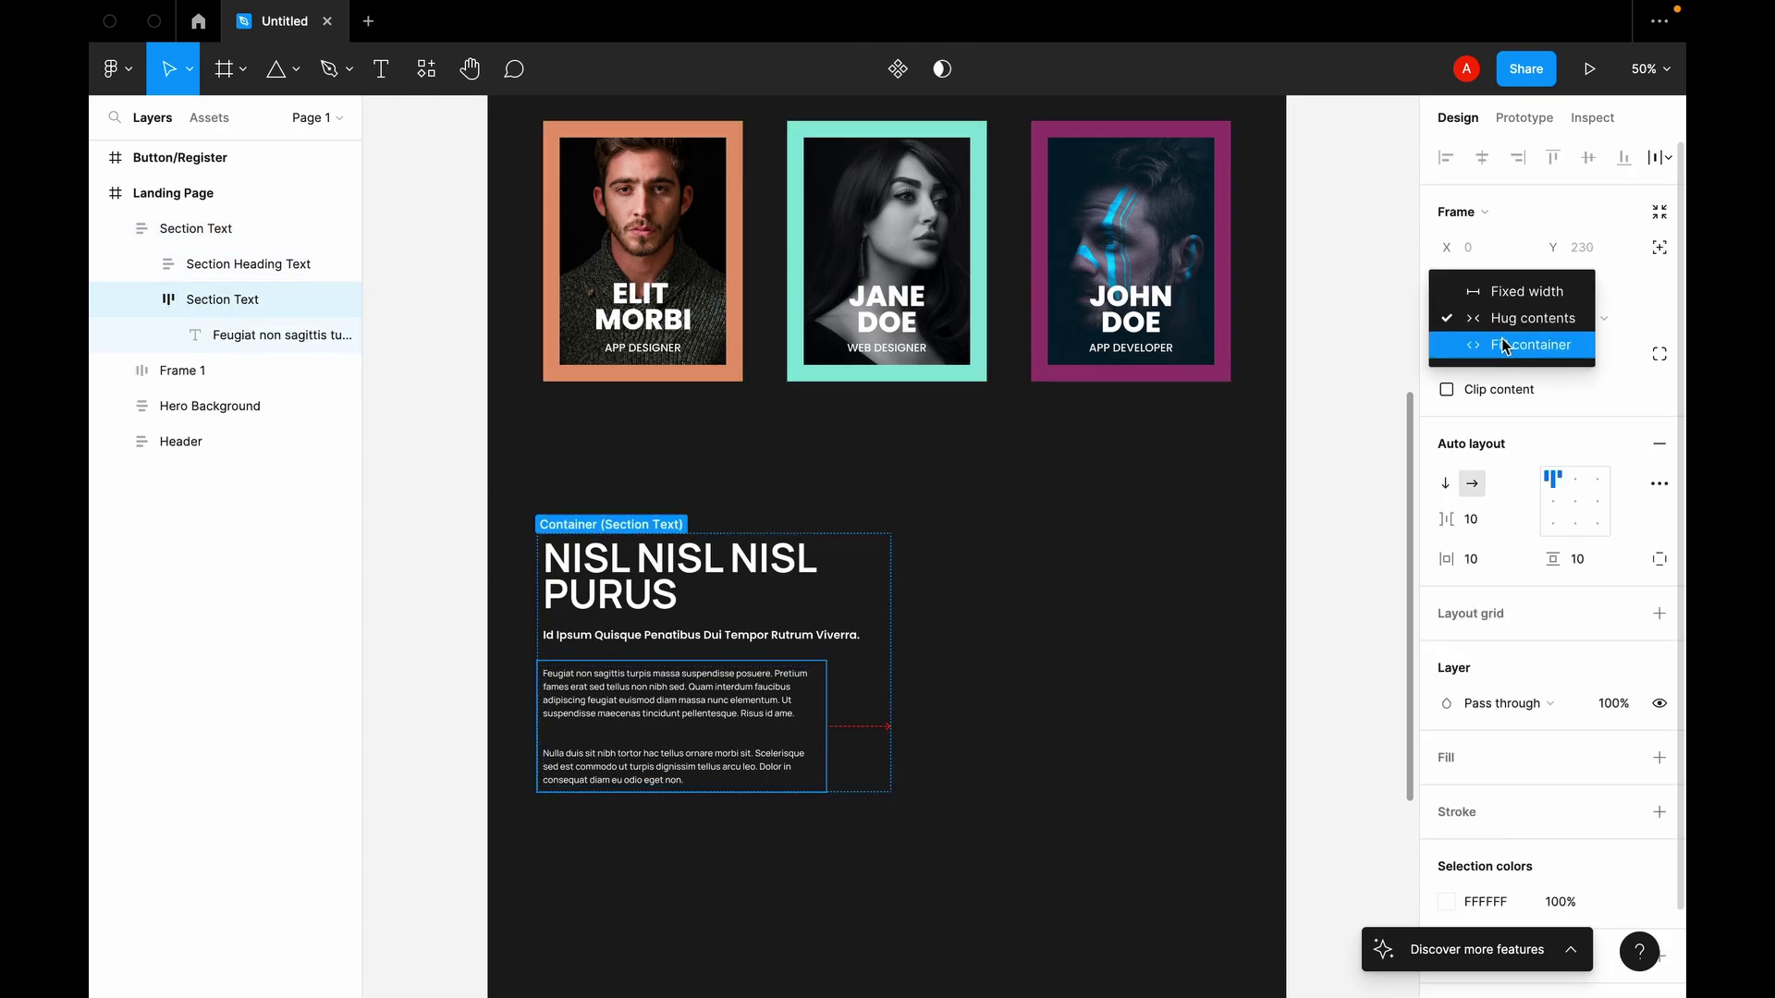
left_click(1515, 352)
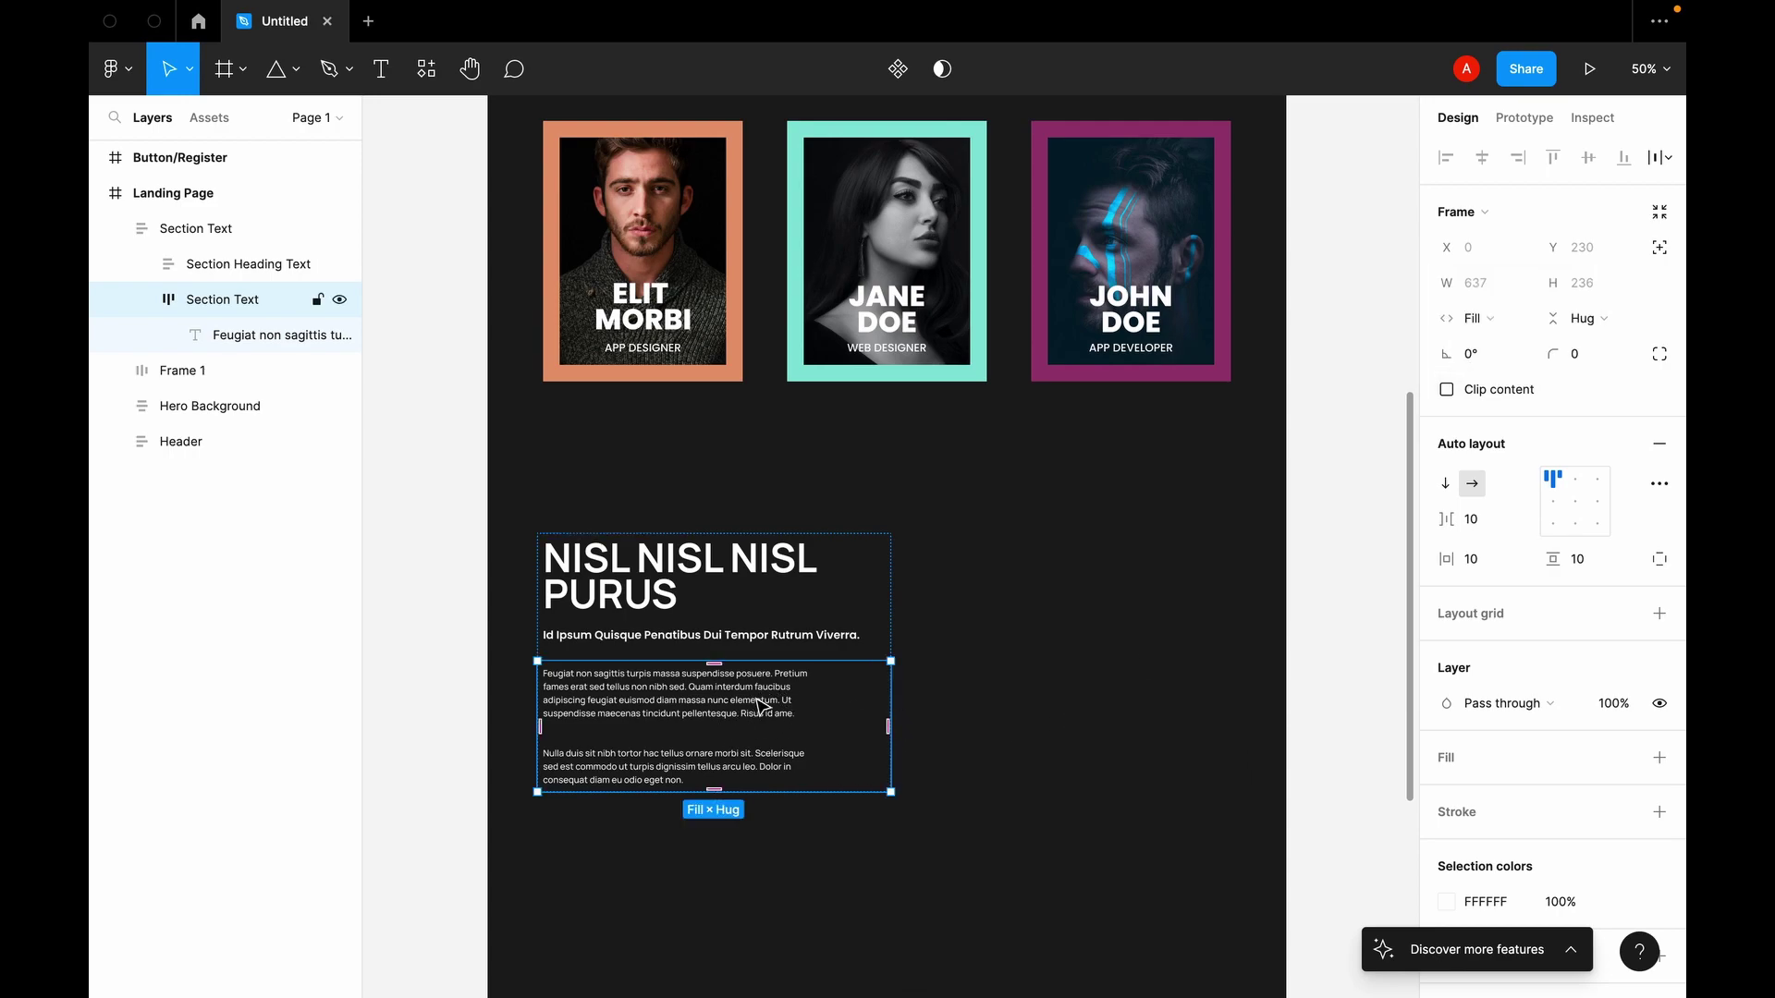
Step: Set the paragraph text layer's width to Fill container inside the nested Section Text frame
left_click(284, 342)
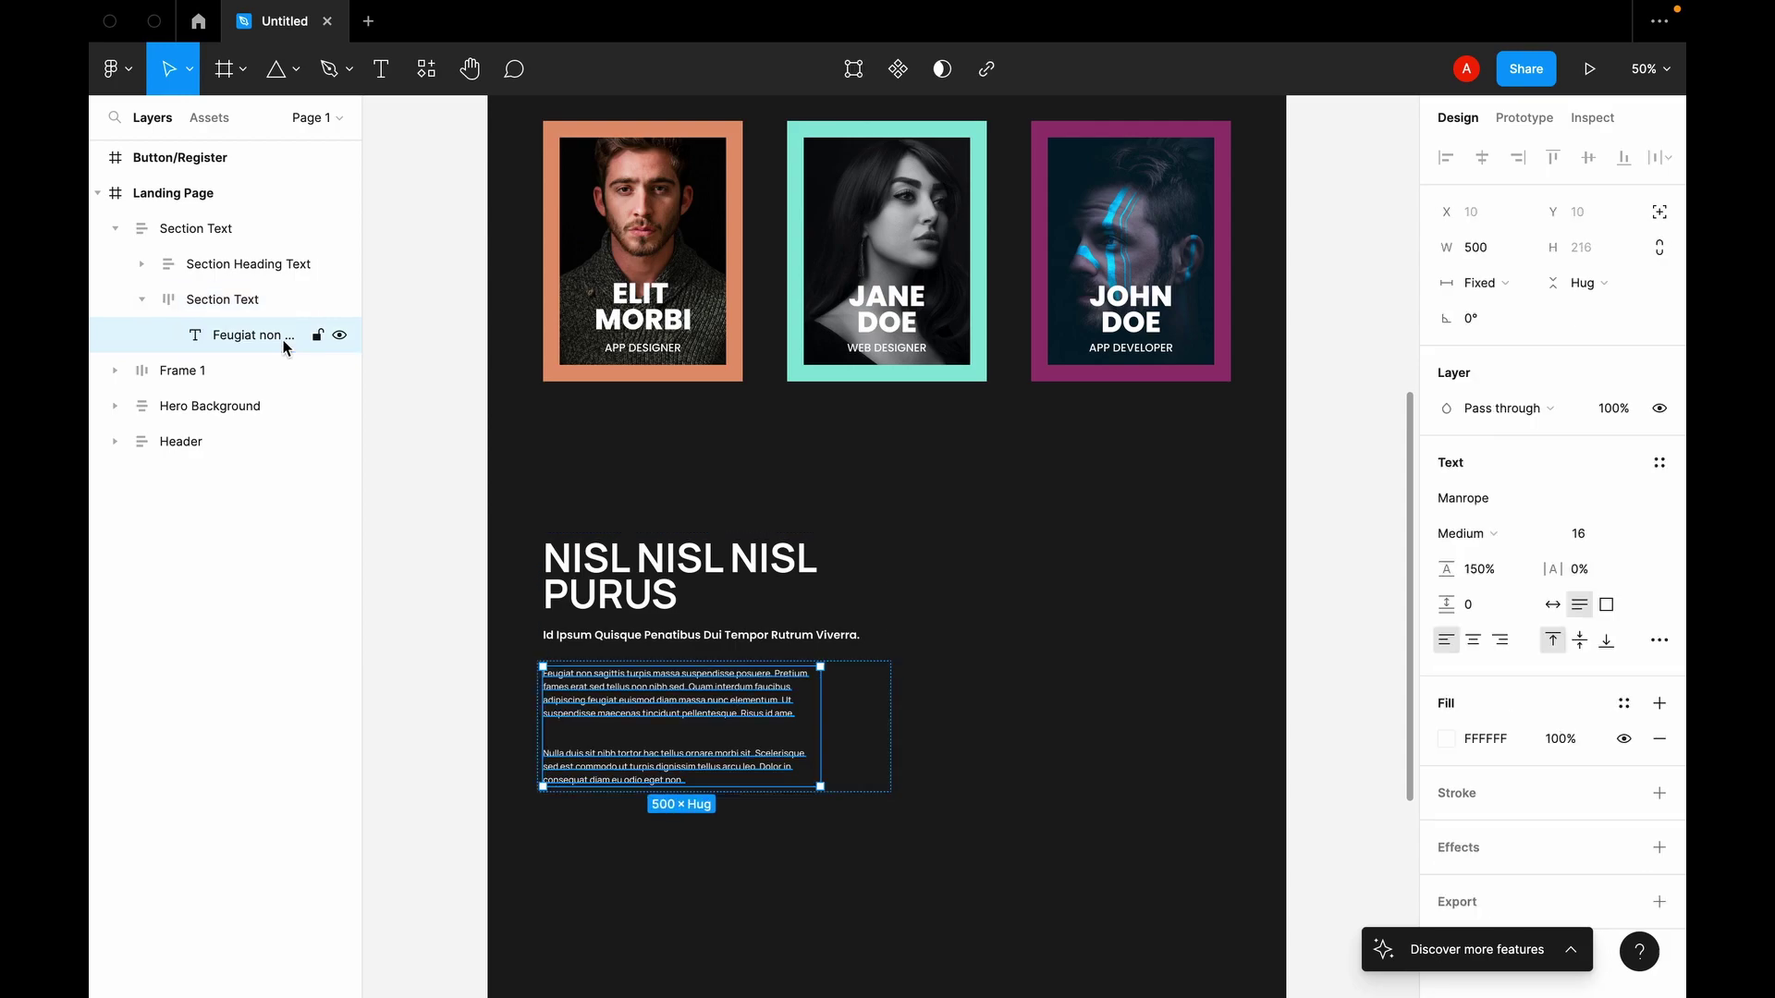
left_click(1505, 282)
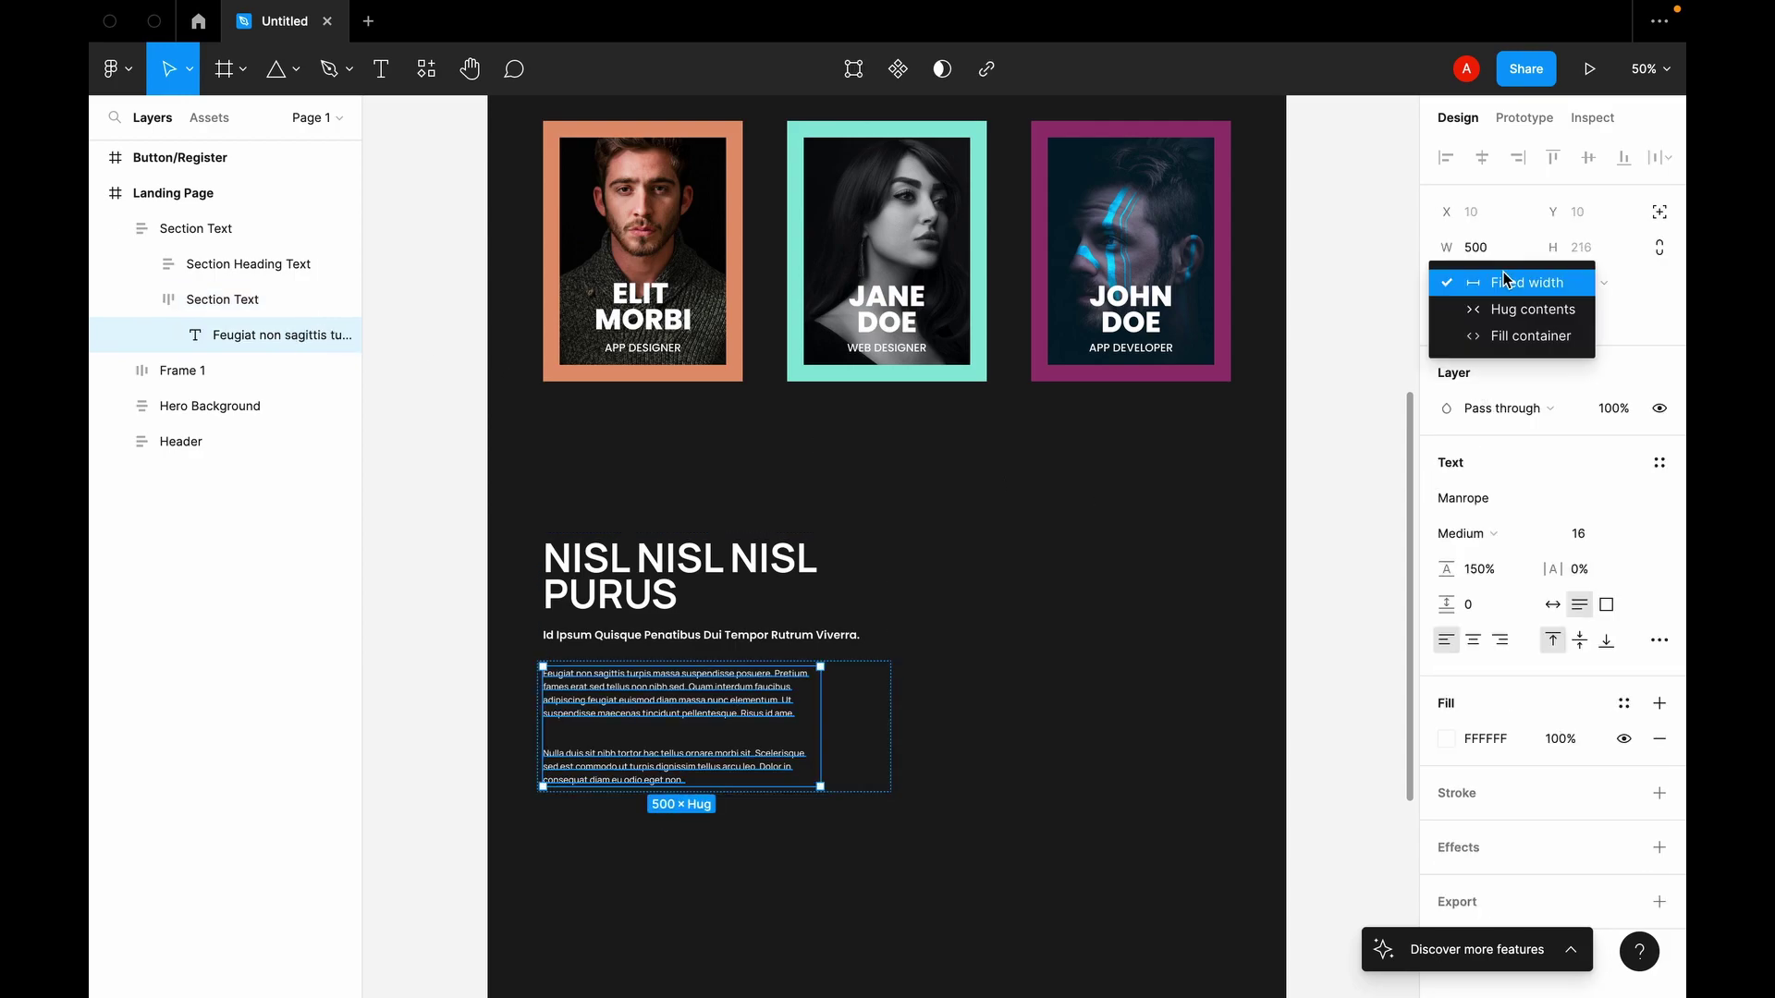
left_click(1519, 338)
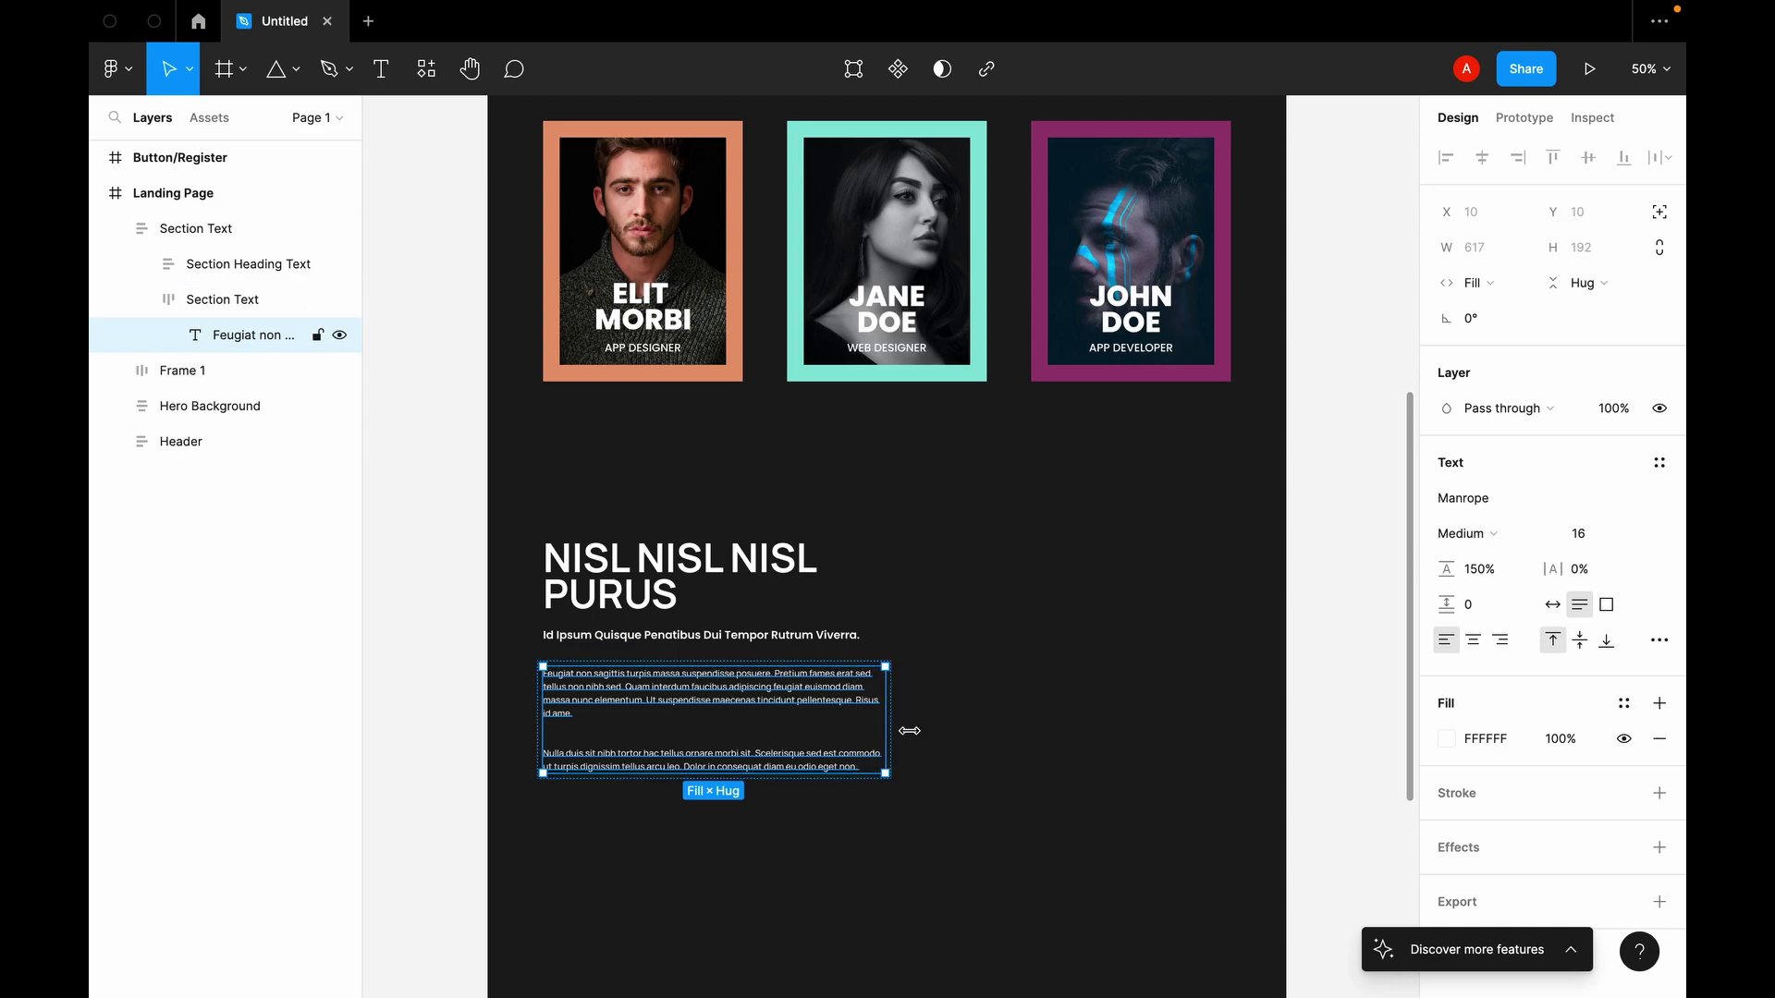
left_click(951, 863)
scroll(953, 865, "up", 3)
scroll(953, 865, "right", 2)
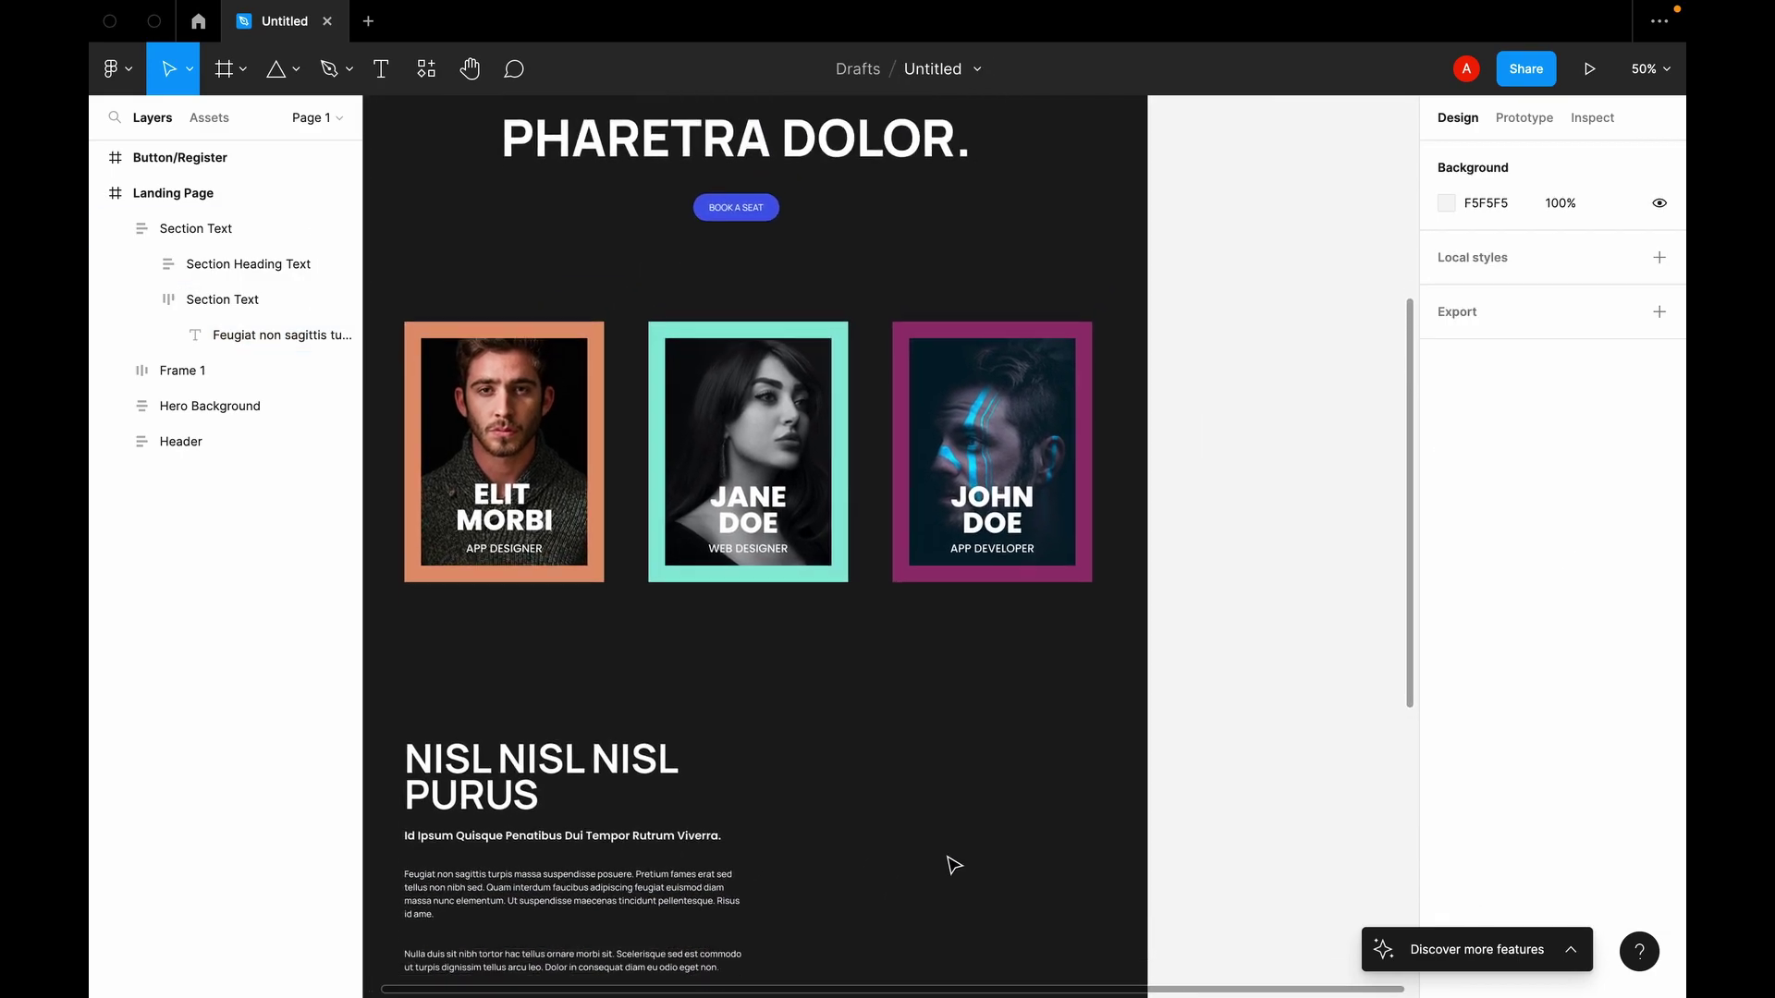
scroll(954, 866, "down", 2)
scroll(904, 848, "up", 10)
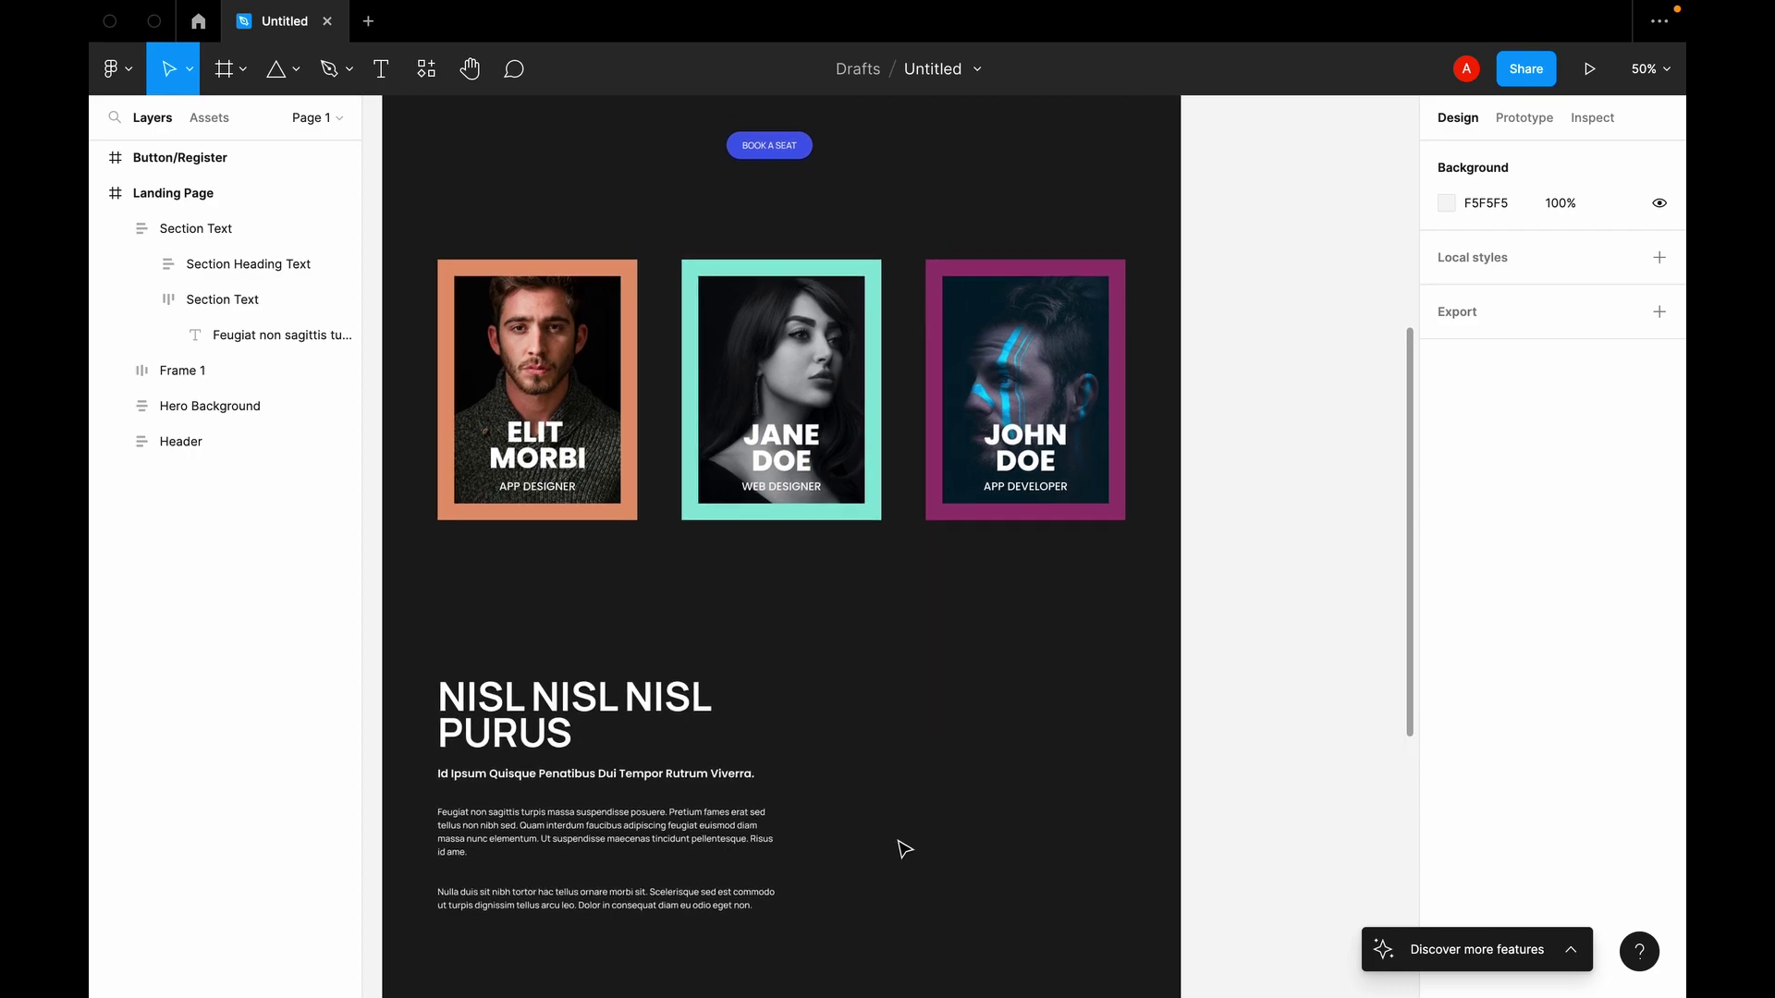
scroll(904, 848, "down", 15)
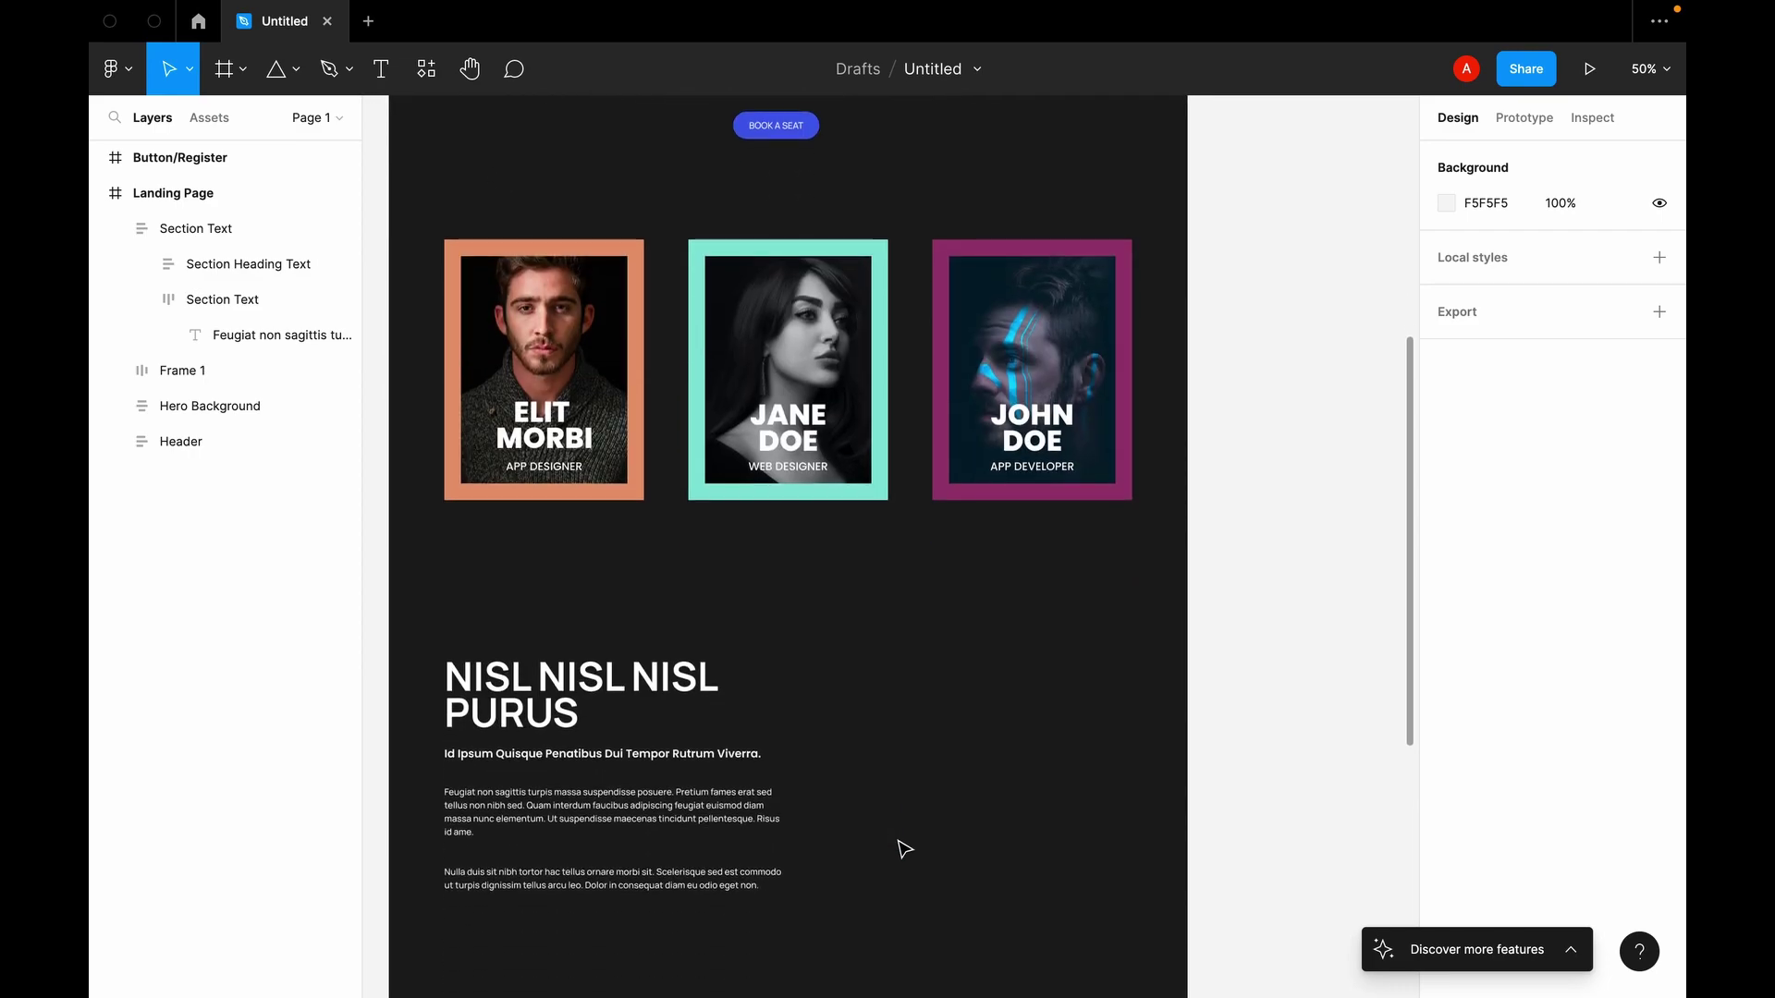
scroll(904, 848, "up", 4)
left_click(804, 628)
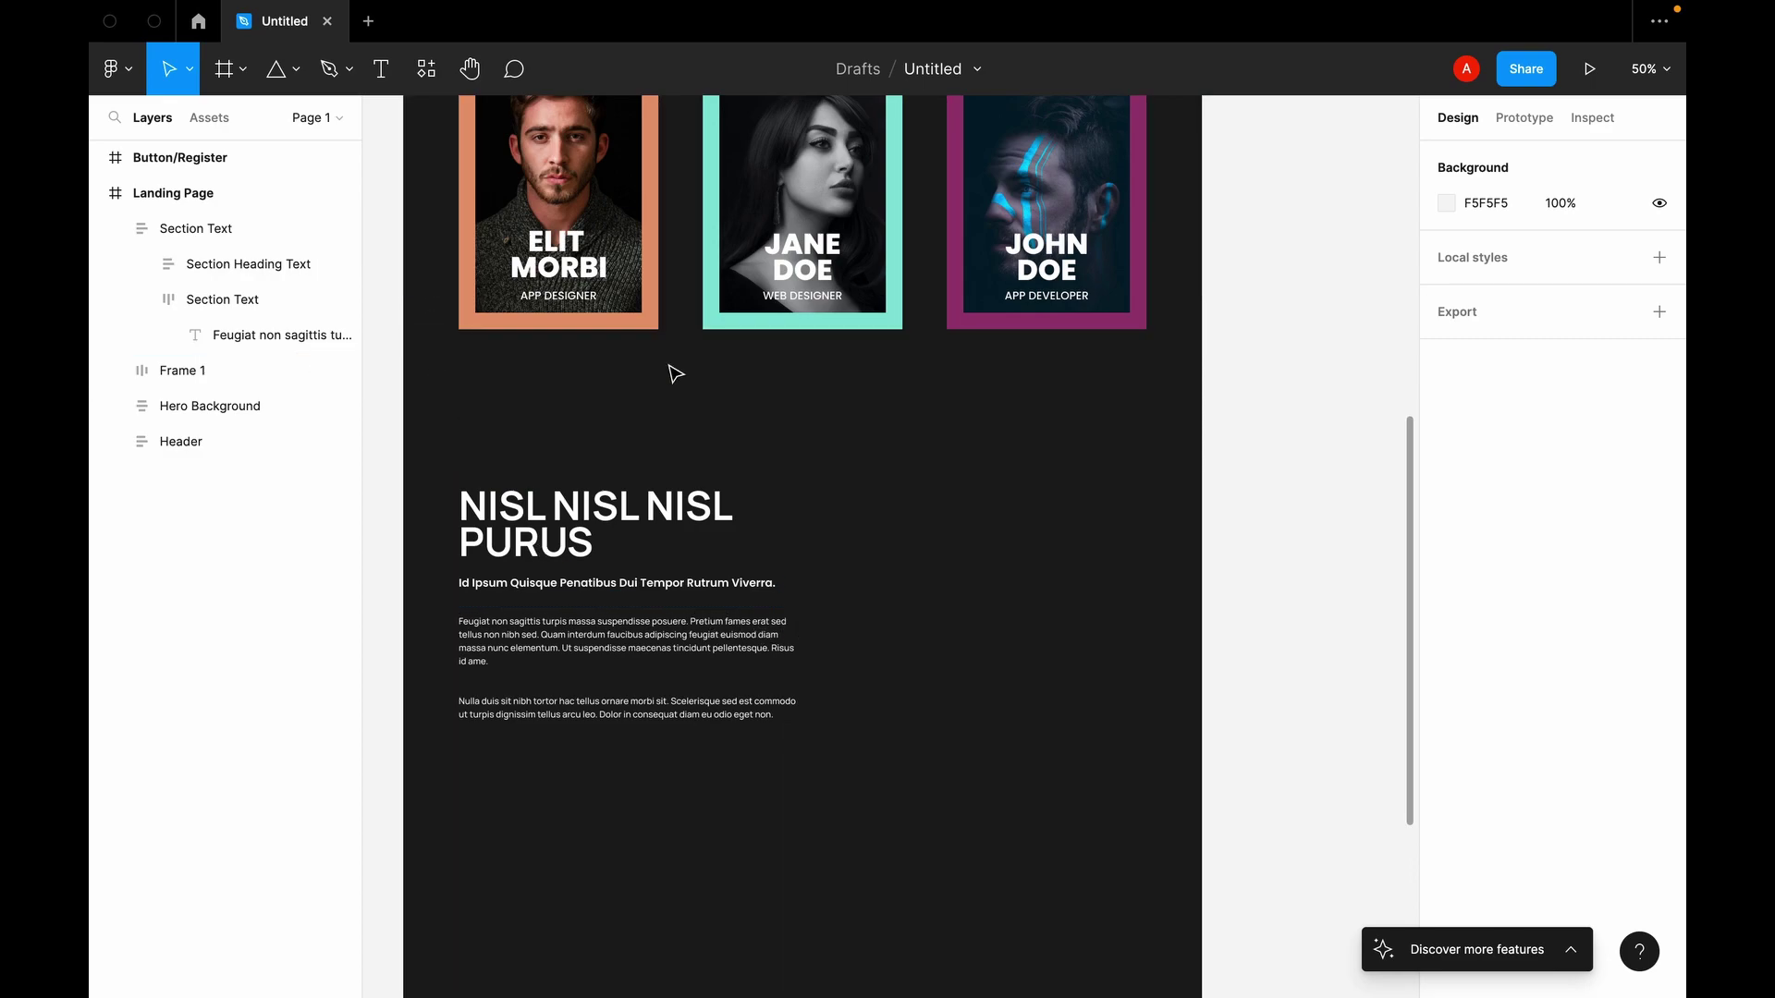
Step: Draw a frame of about 600 × 554 on the empty canvas beside the landing page's text section
scroll(1041, 504, "right", 2)
scroll(1041, 505, "right", 4)
scroll(1041, 505, "down", 2)
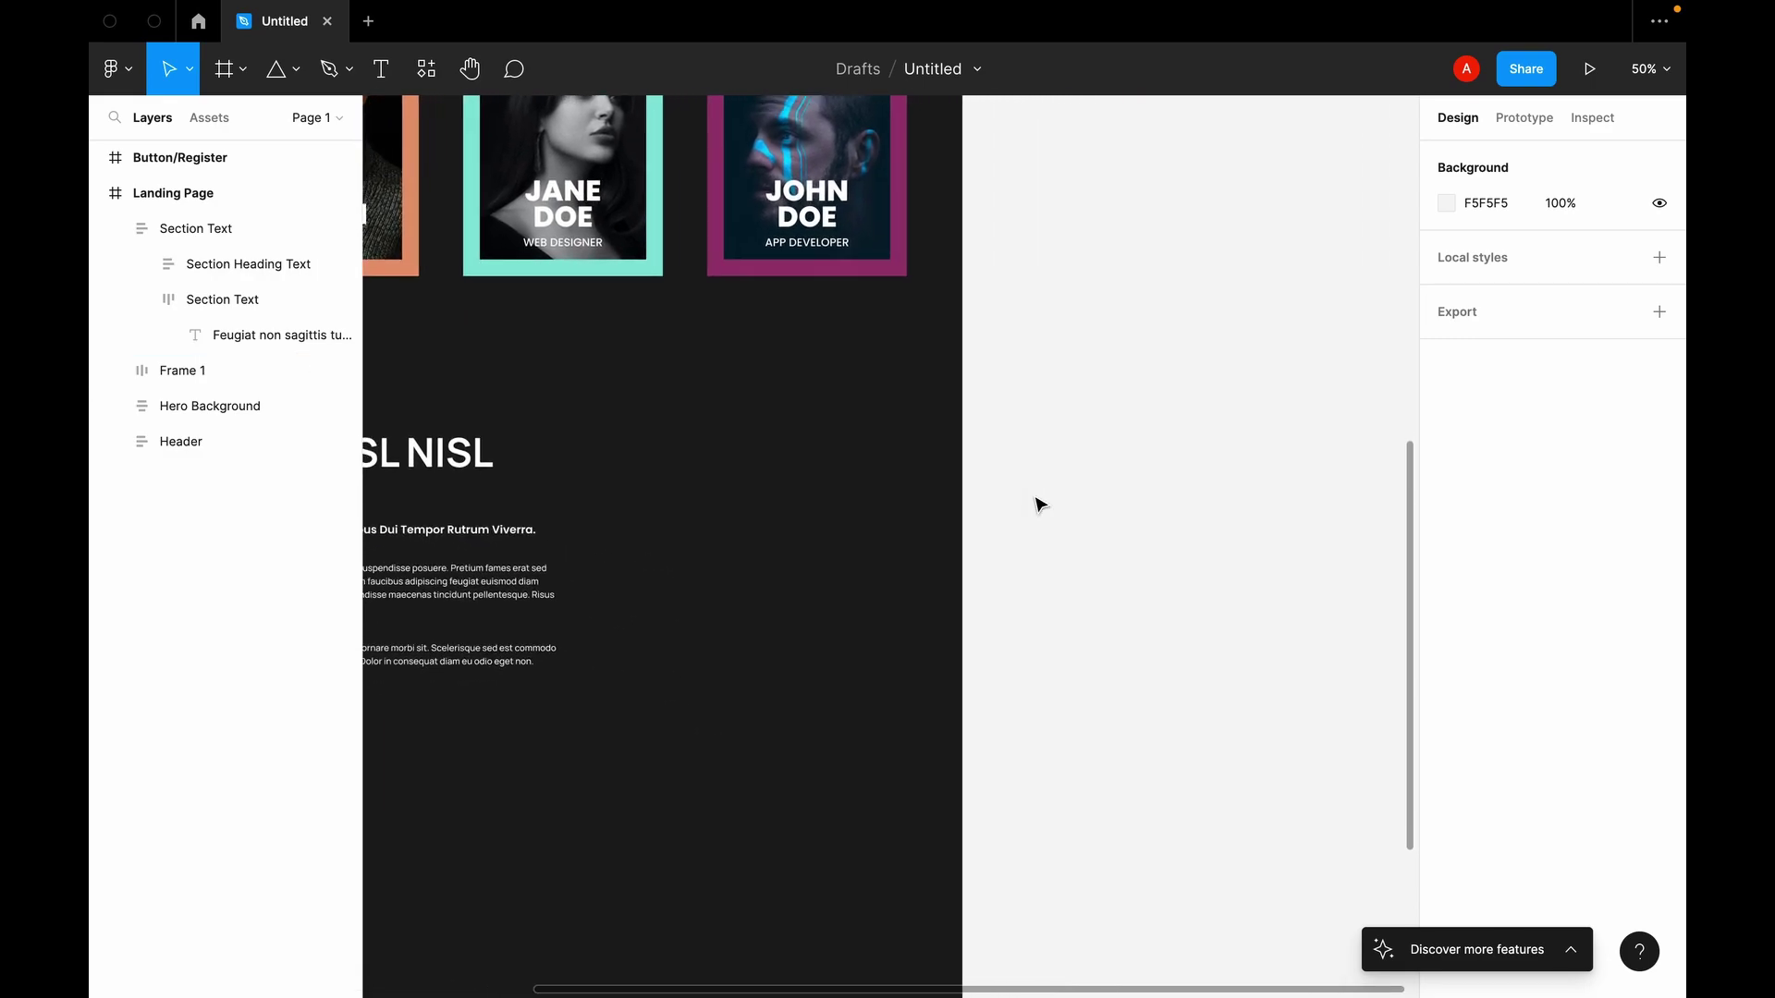
key("f")
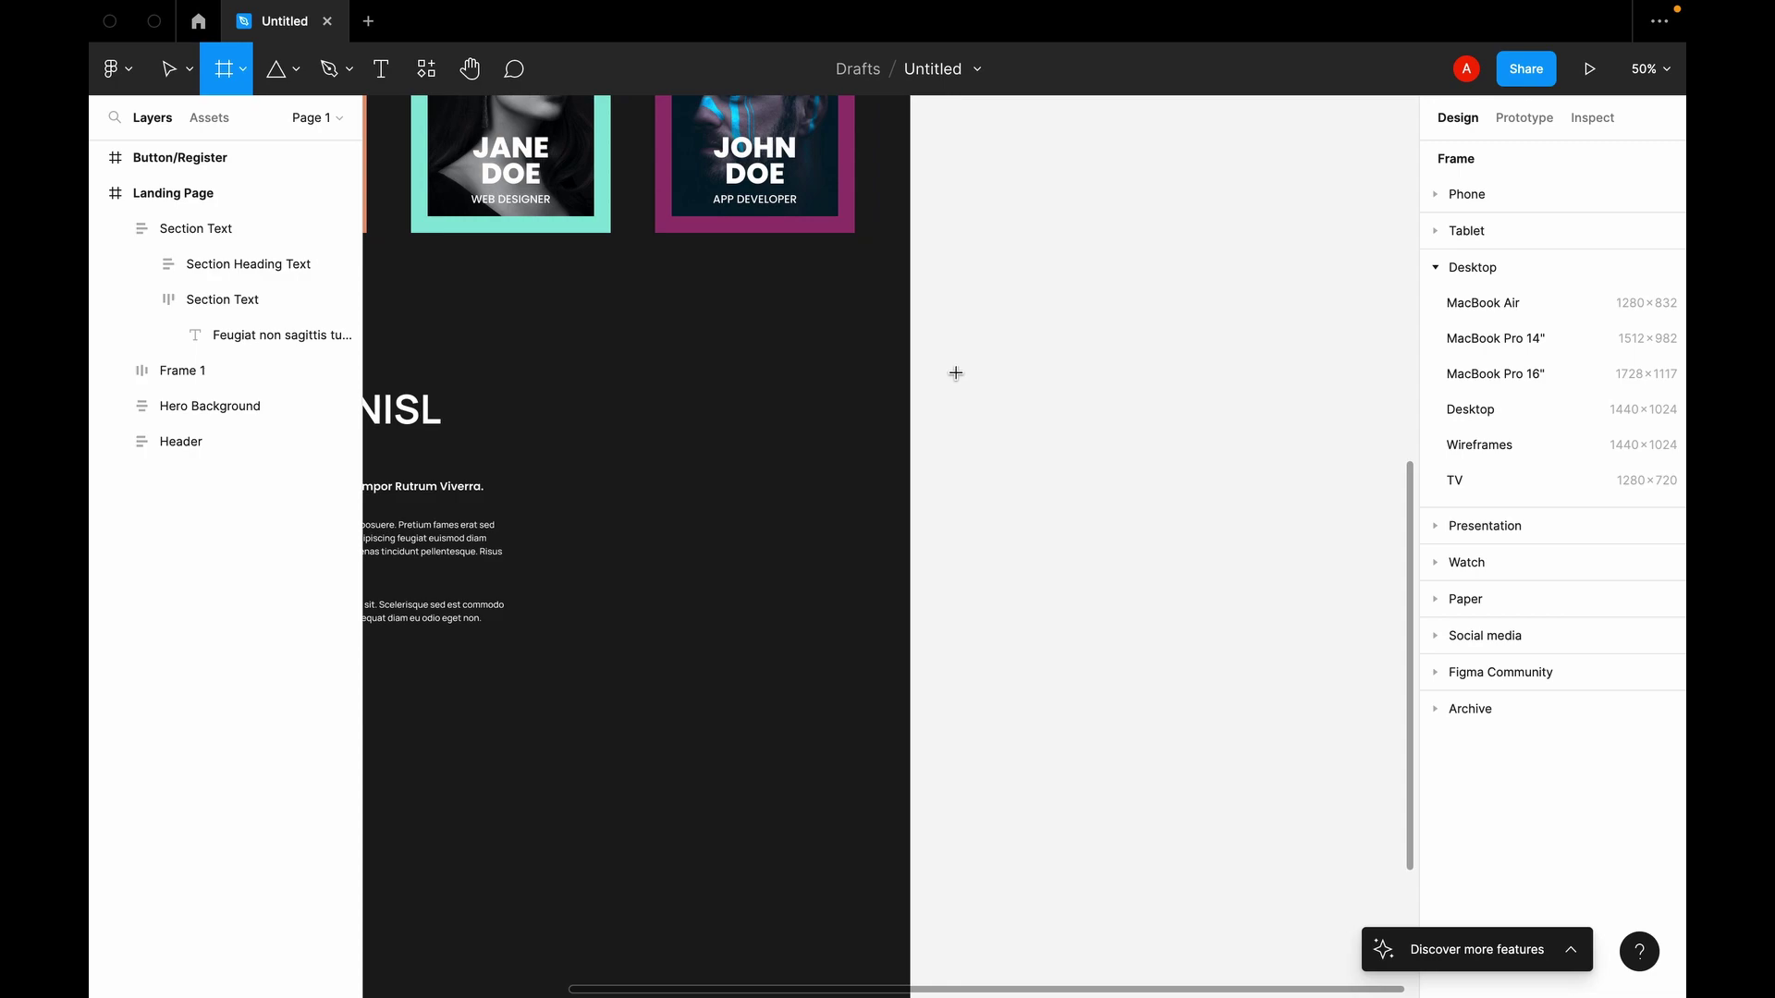
left_click_drag(956, 373, 1288, 679)
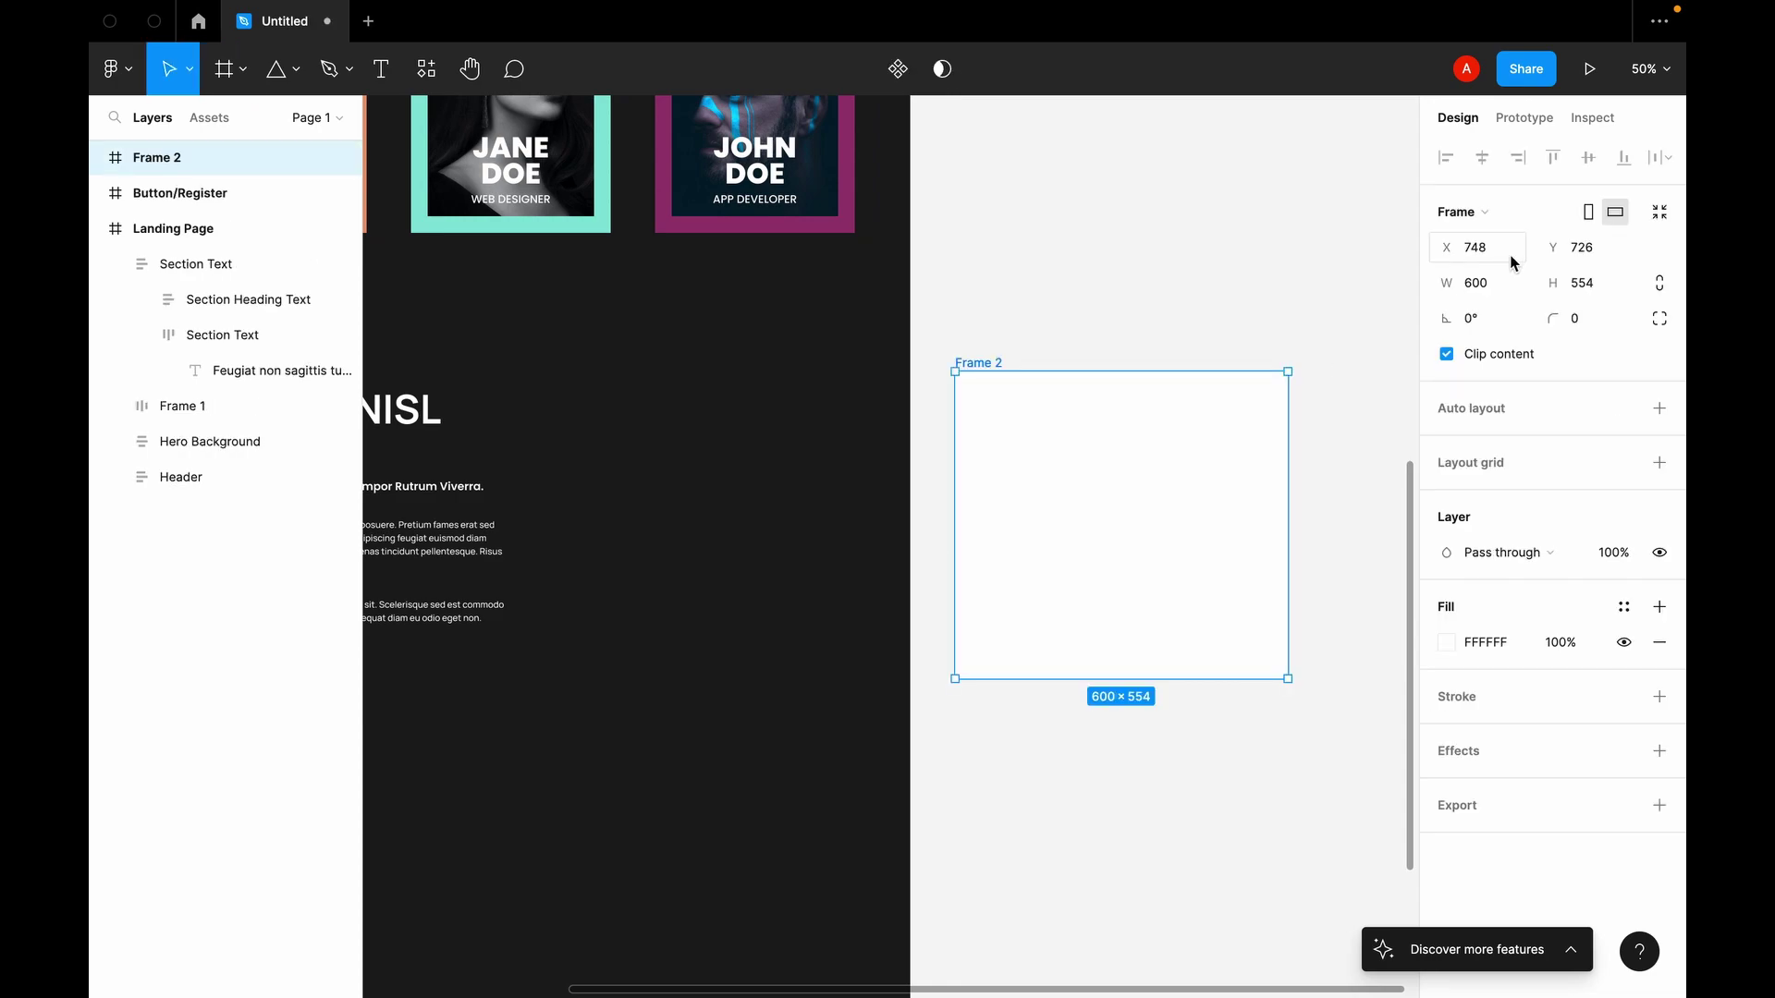
Step: Resize the new frame to 570 × 505 and set its corner radius to 10
left_click(1477, 292)
type("570")
key("Tab")
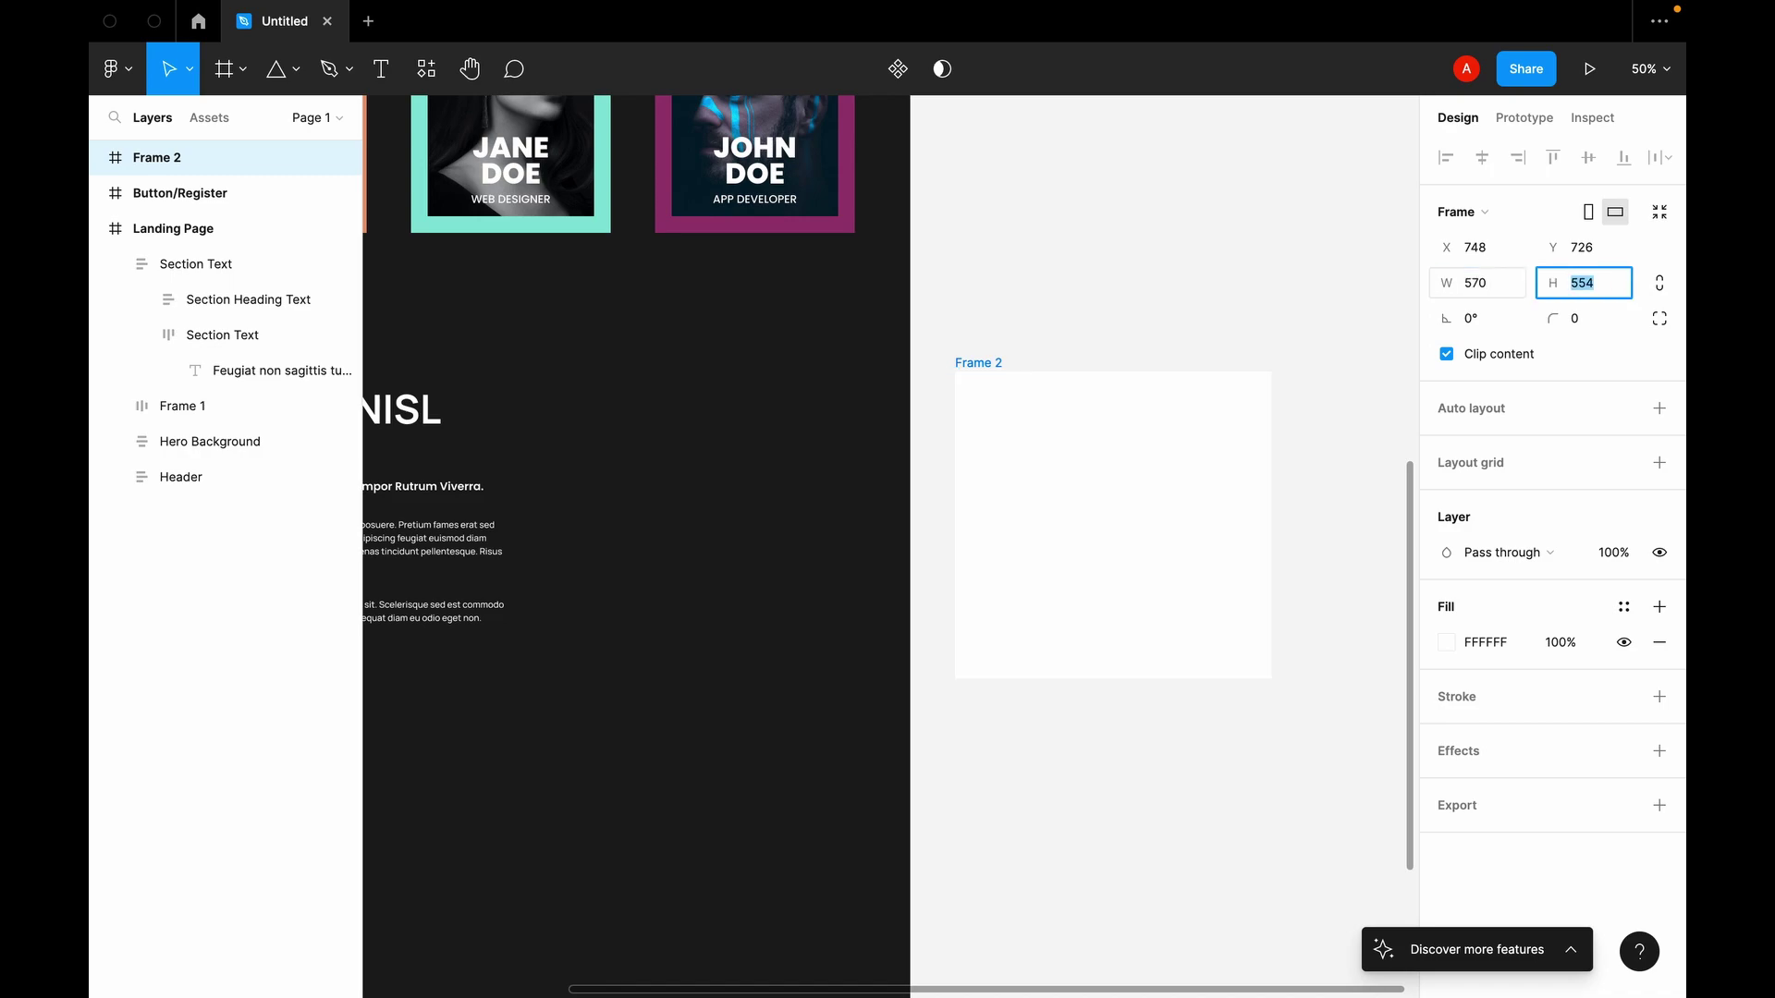
type("505")
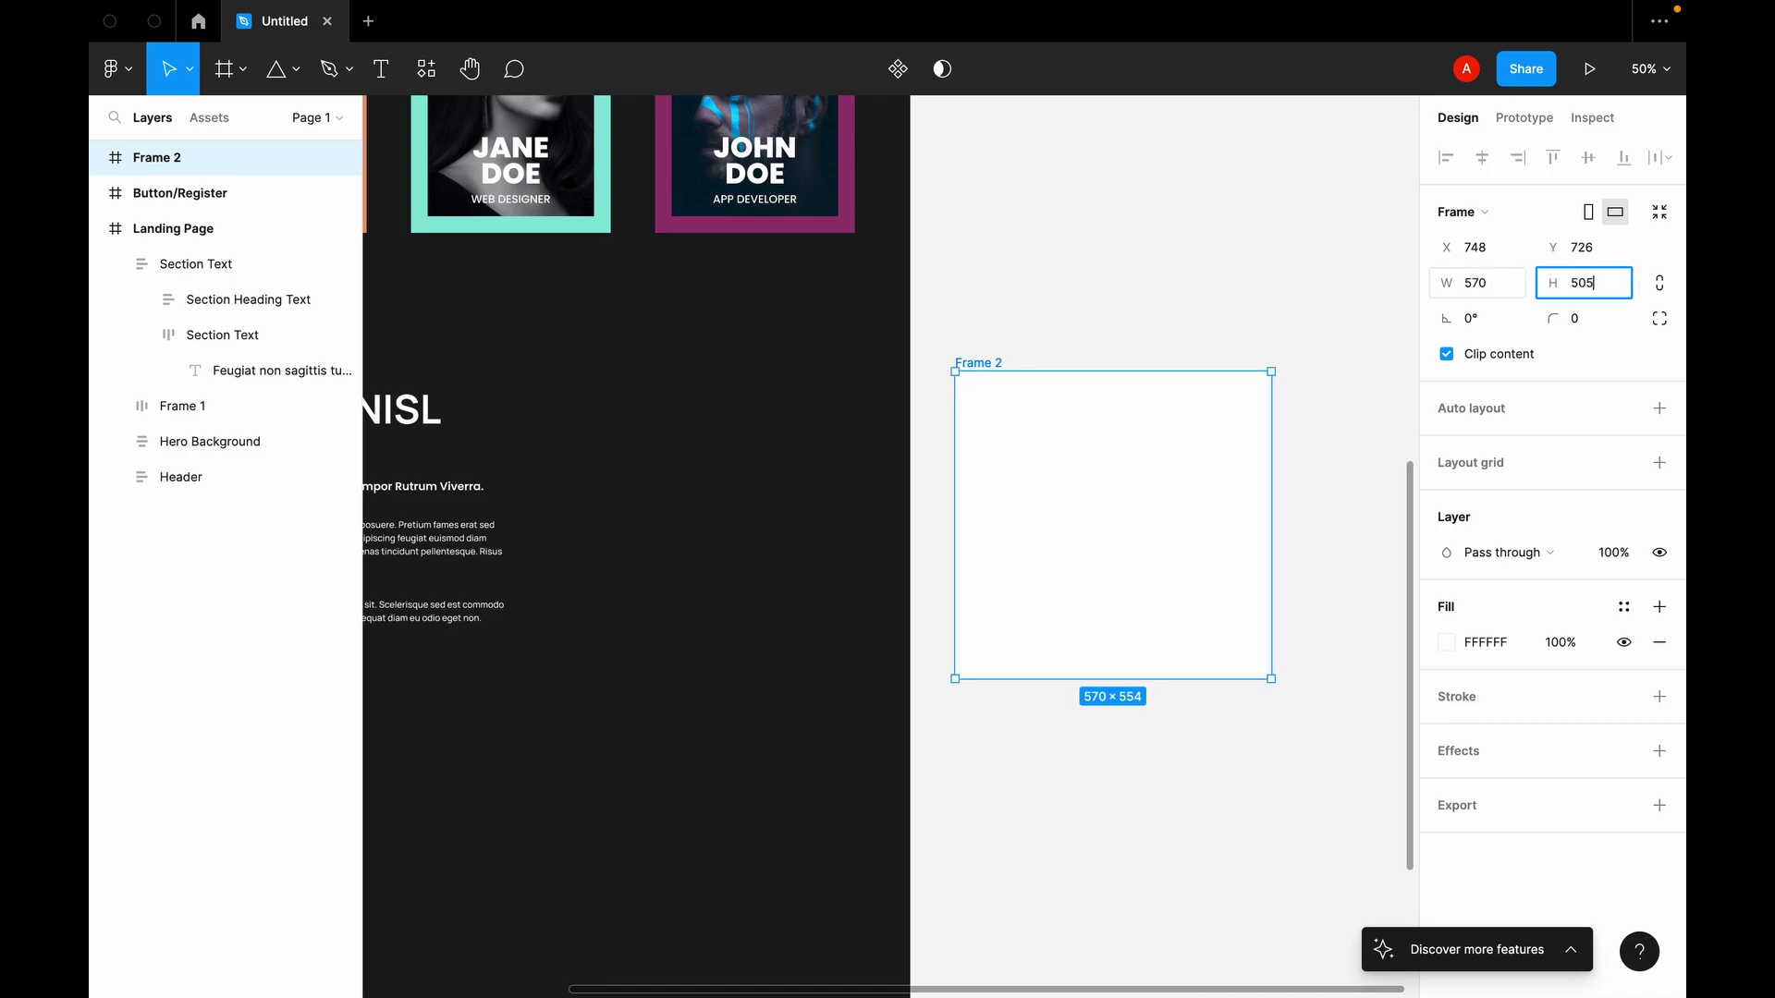
key("Return")
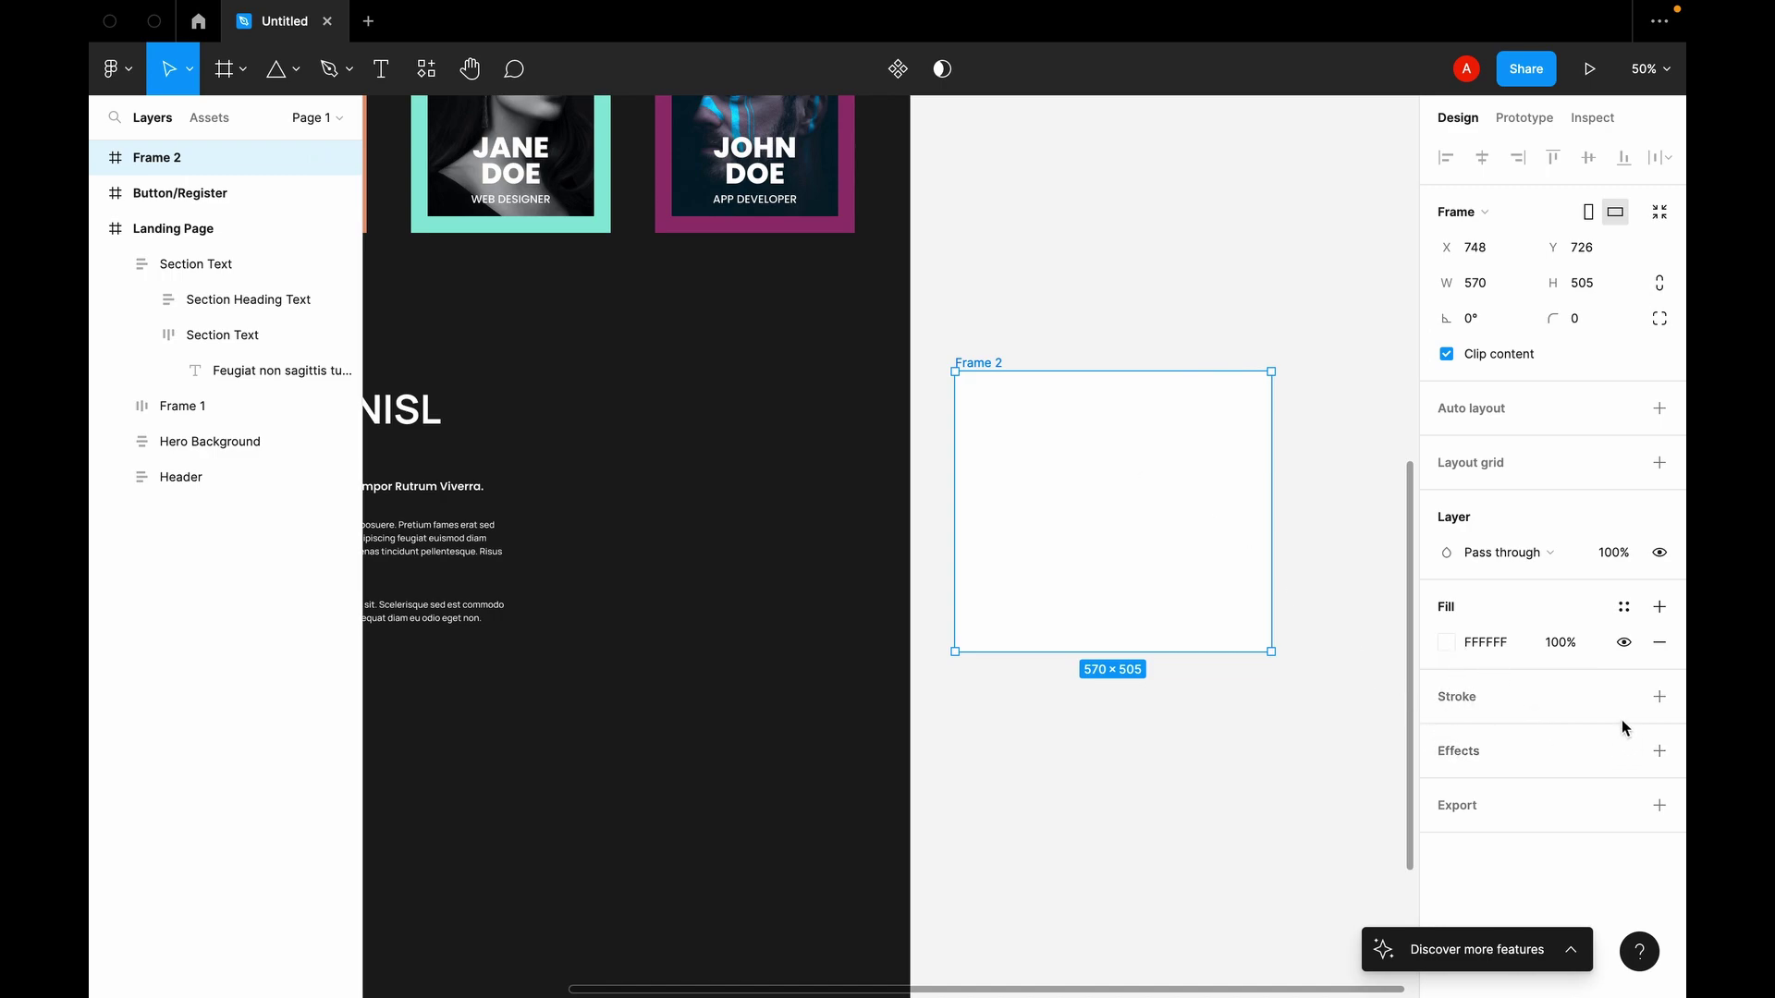
type("10")
key("Return")
left_click(1337, 337)
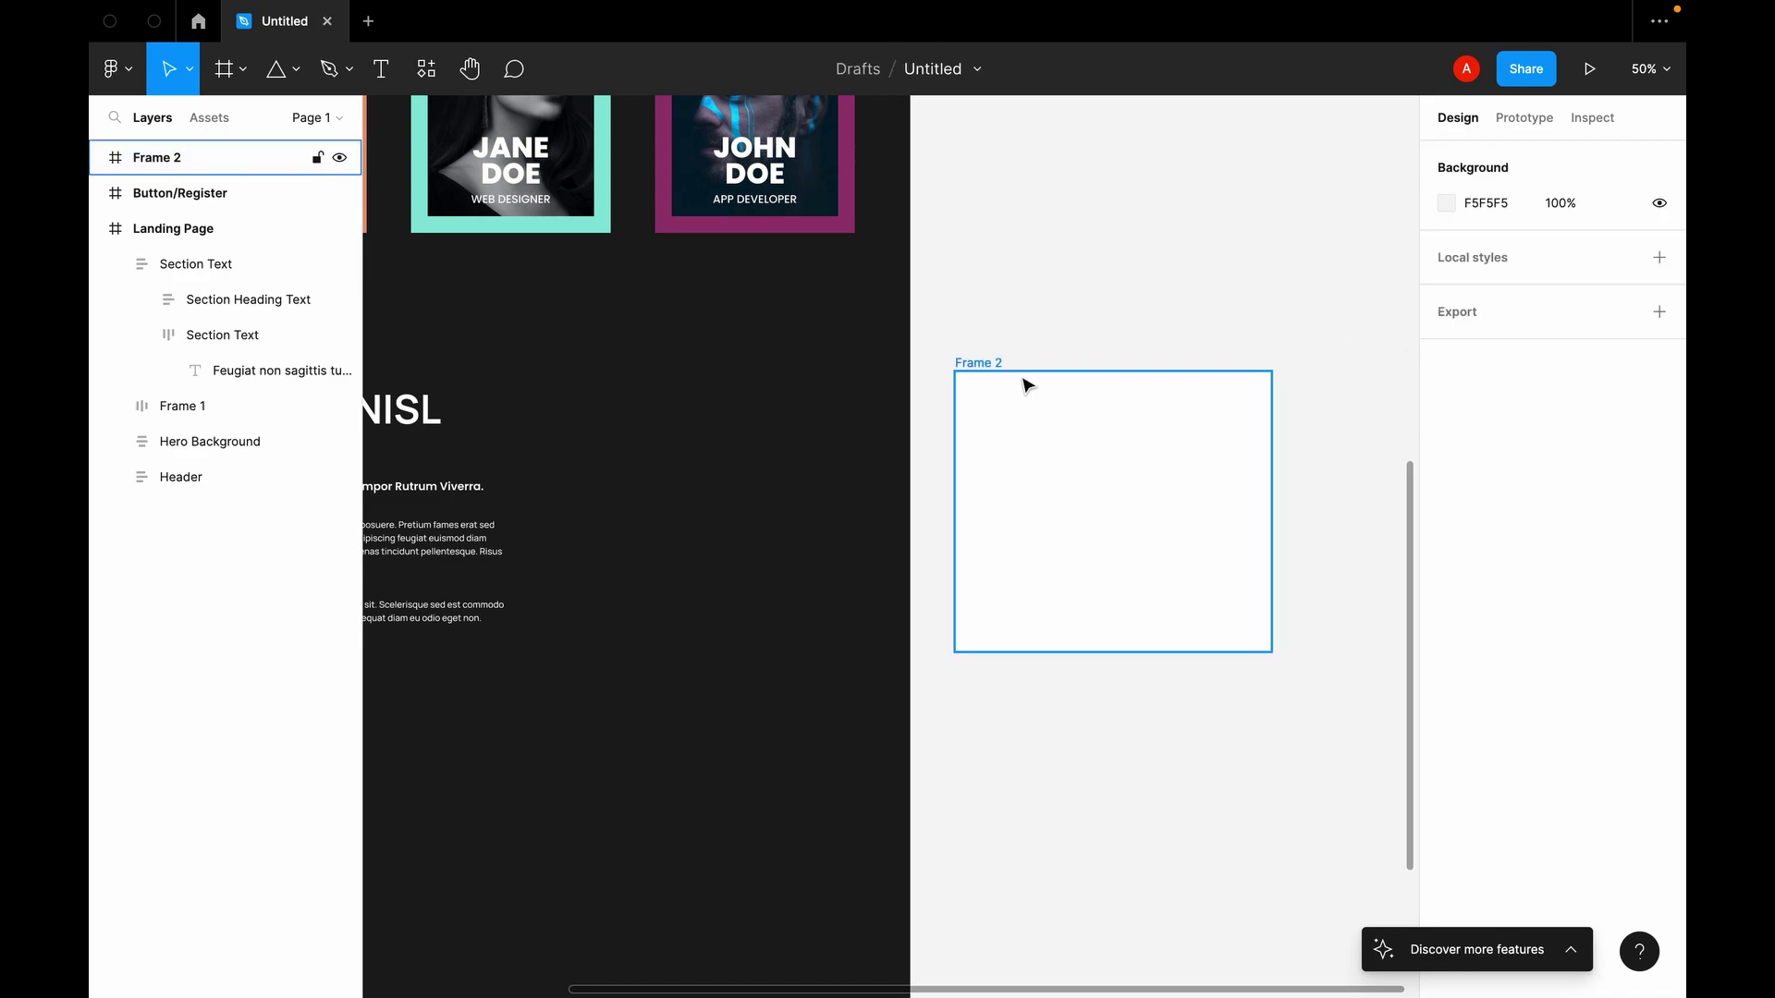
Step: Rename the rounded frame beside the landing page as "Section Image"
left_click(996, 365)
double_click(993, 362)
type("Ima")
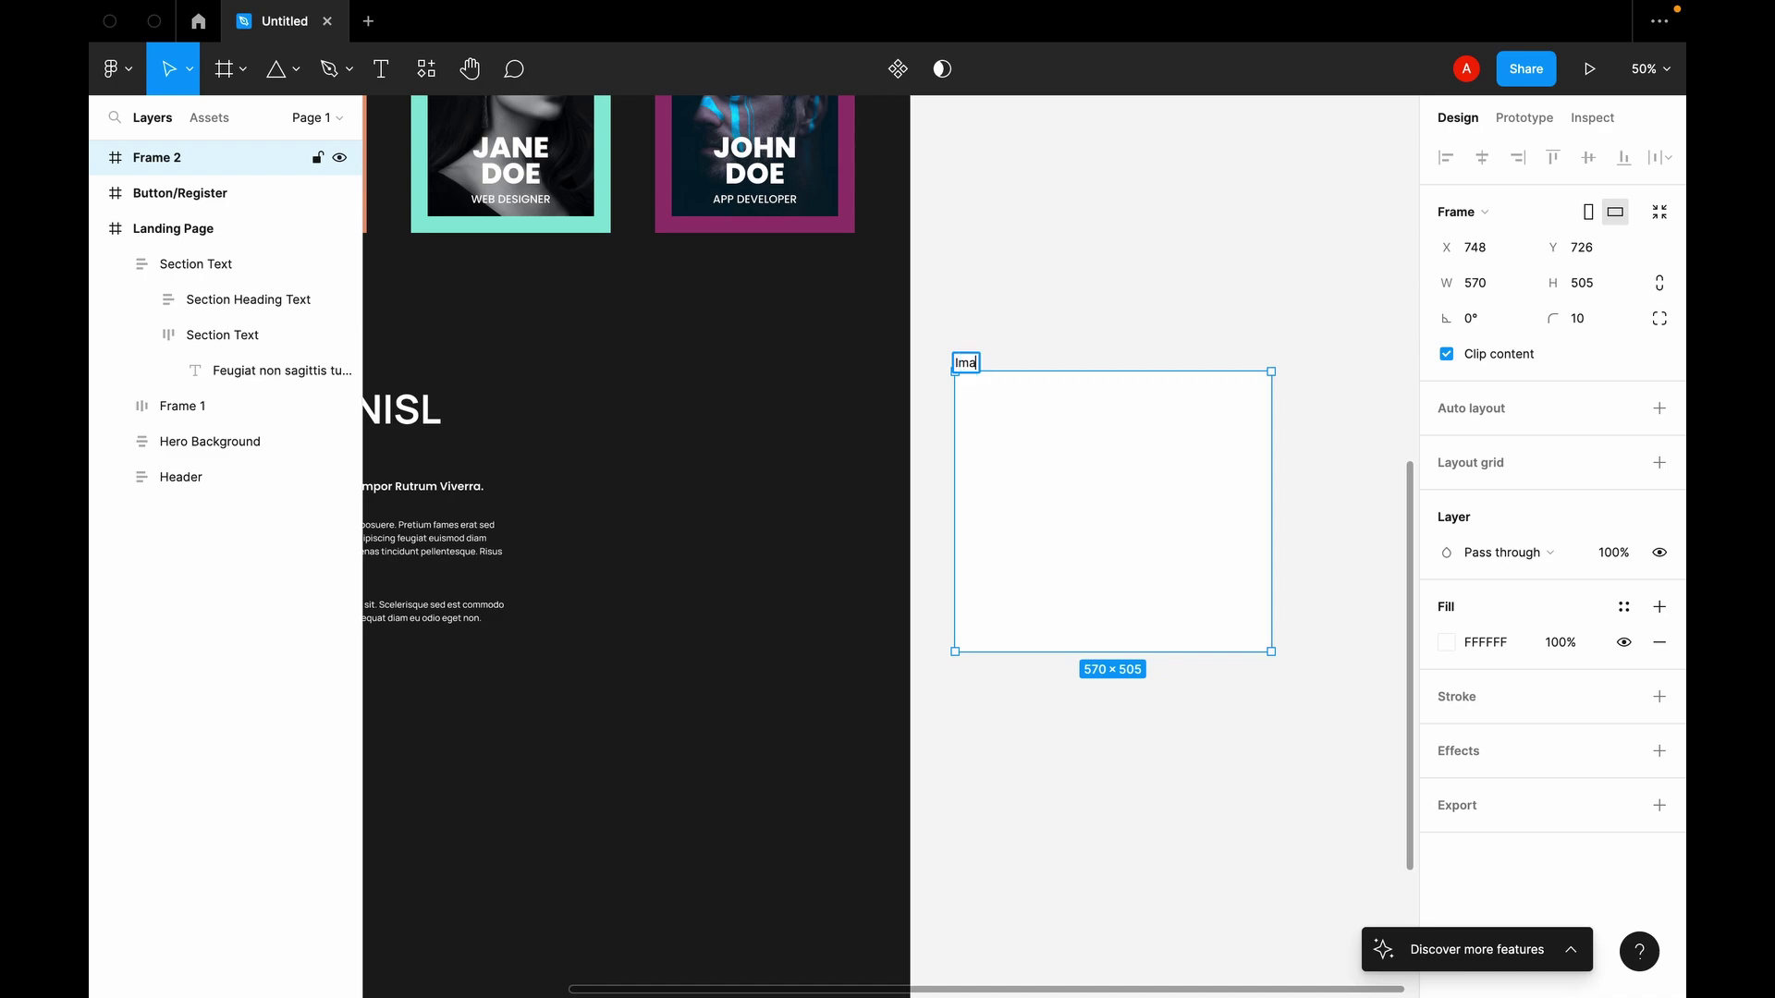
type("geSection")
key("Return")
left_click(1141, 333)
Step: Search Unsplash for "Team Party" photos to fill the Section Image frame
left_click(1109, 548)
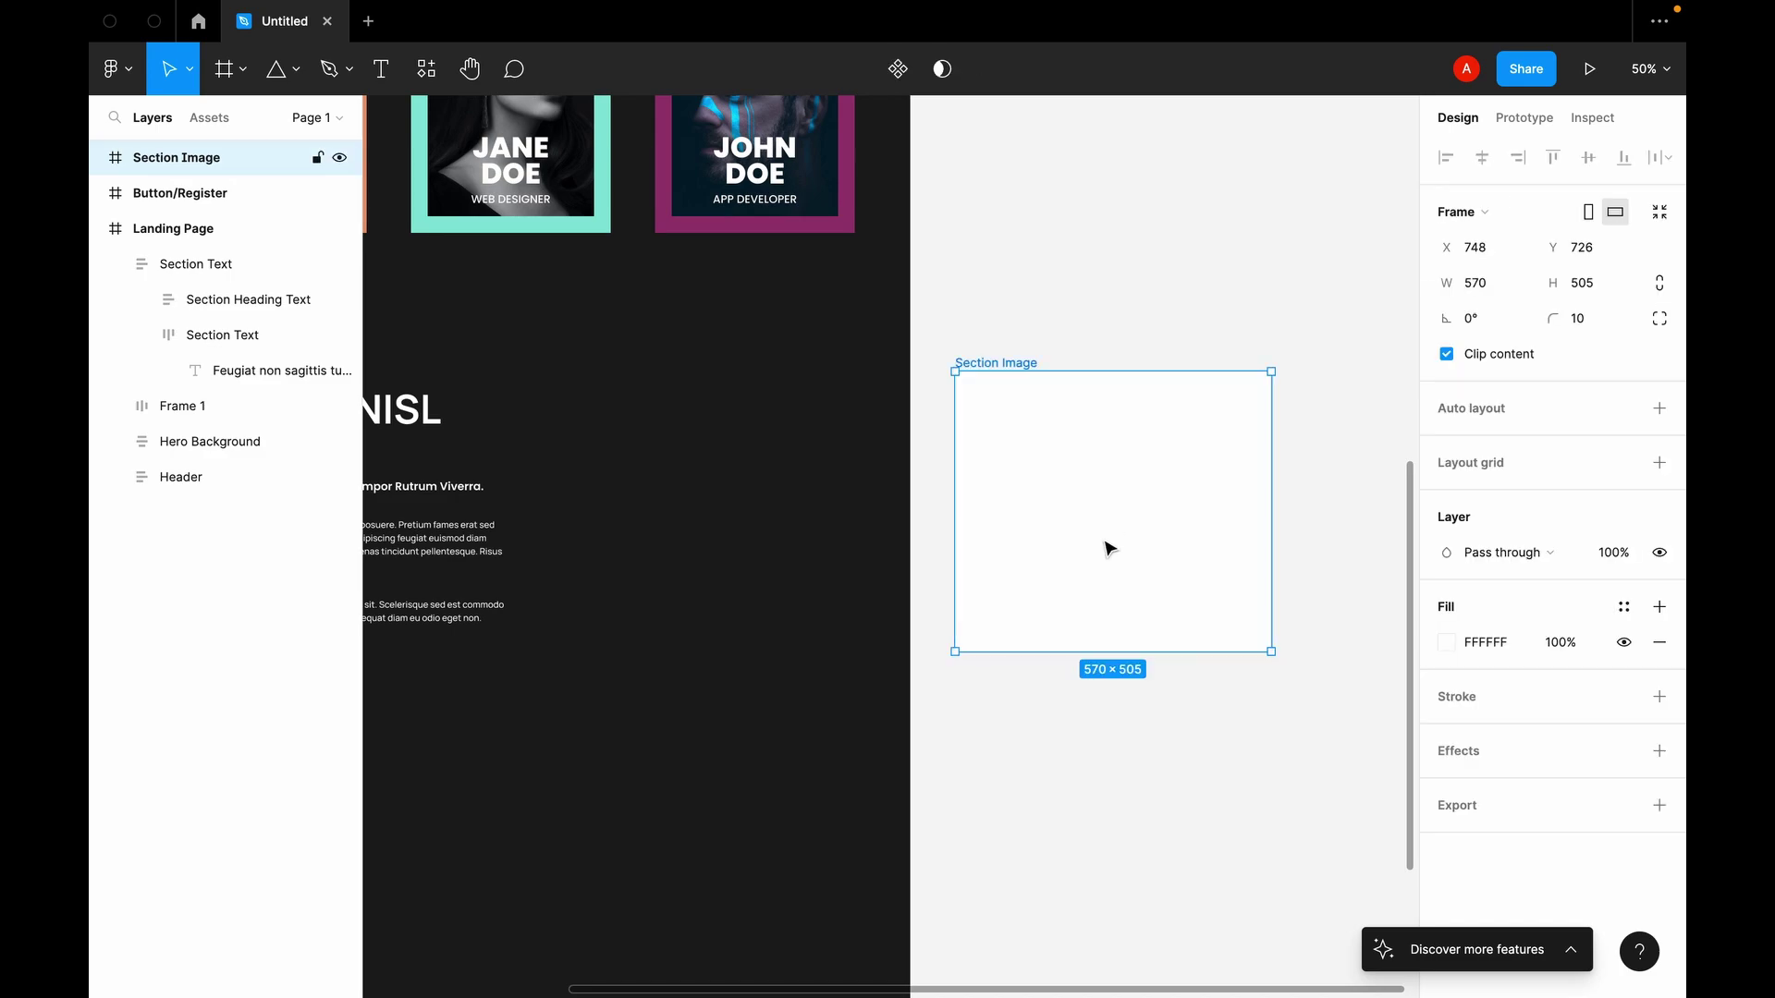
right_click(1126, 288)
mouse_move(1190, 475)
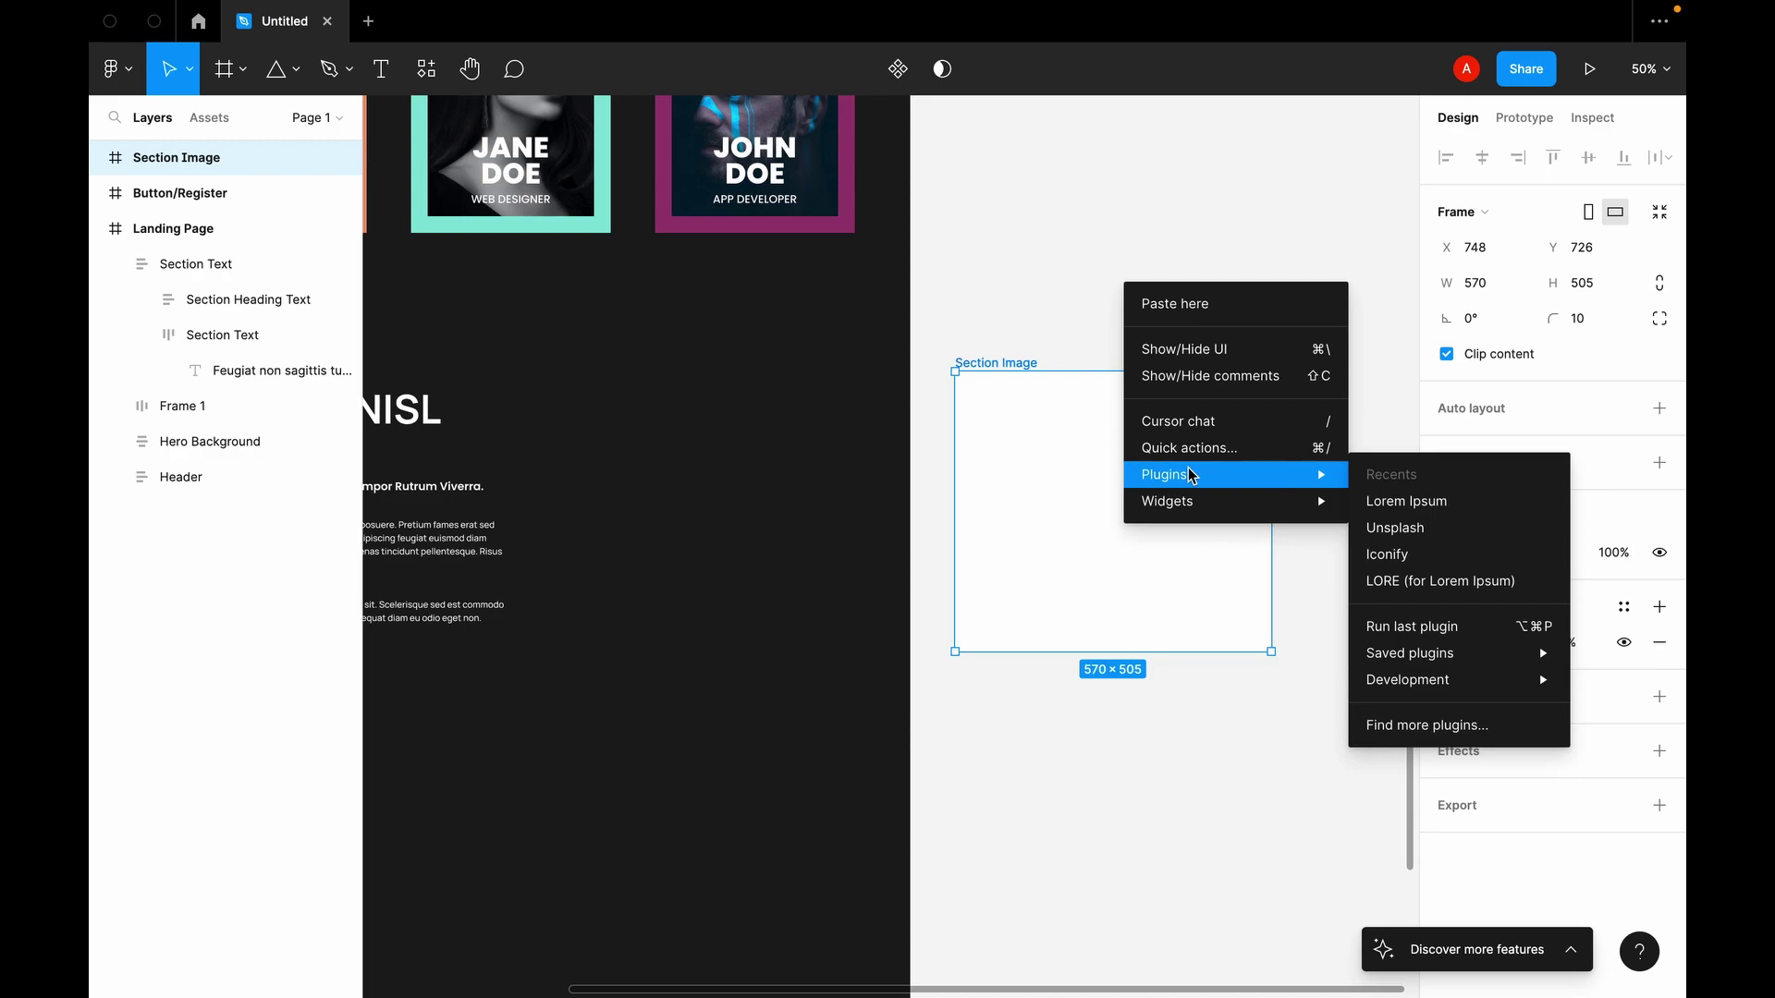
left_click(1409, 530)
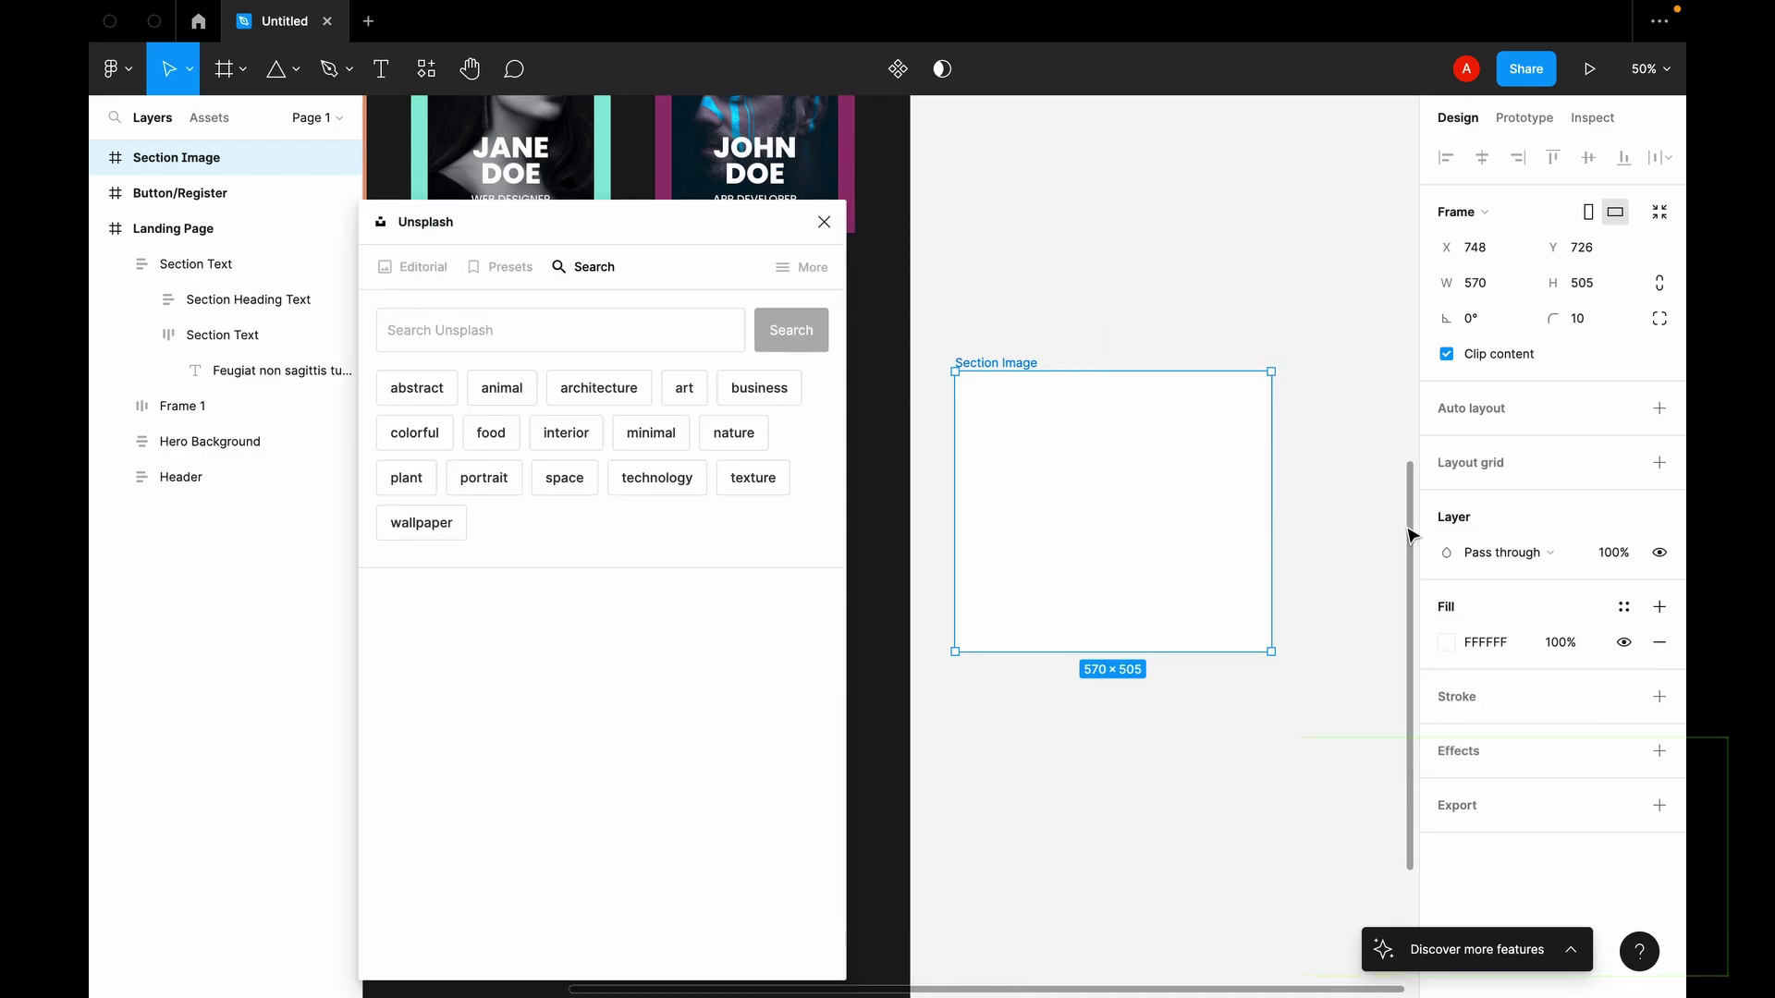
left_click(567, 340)
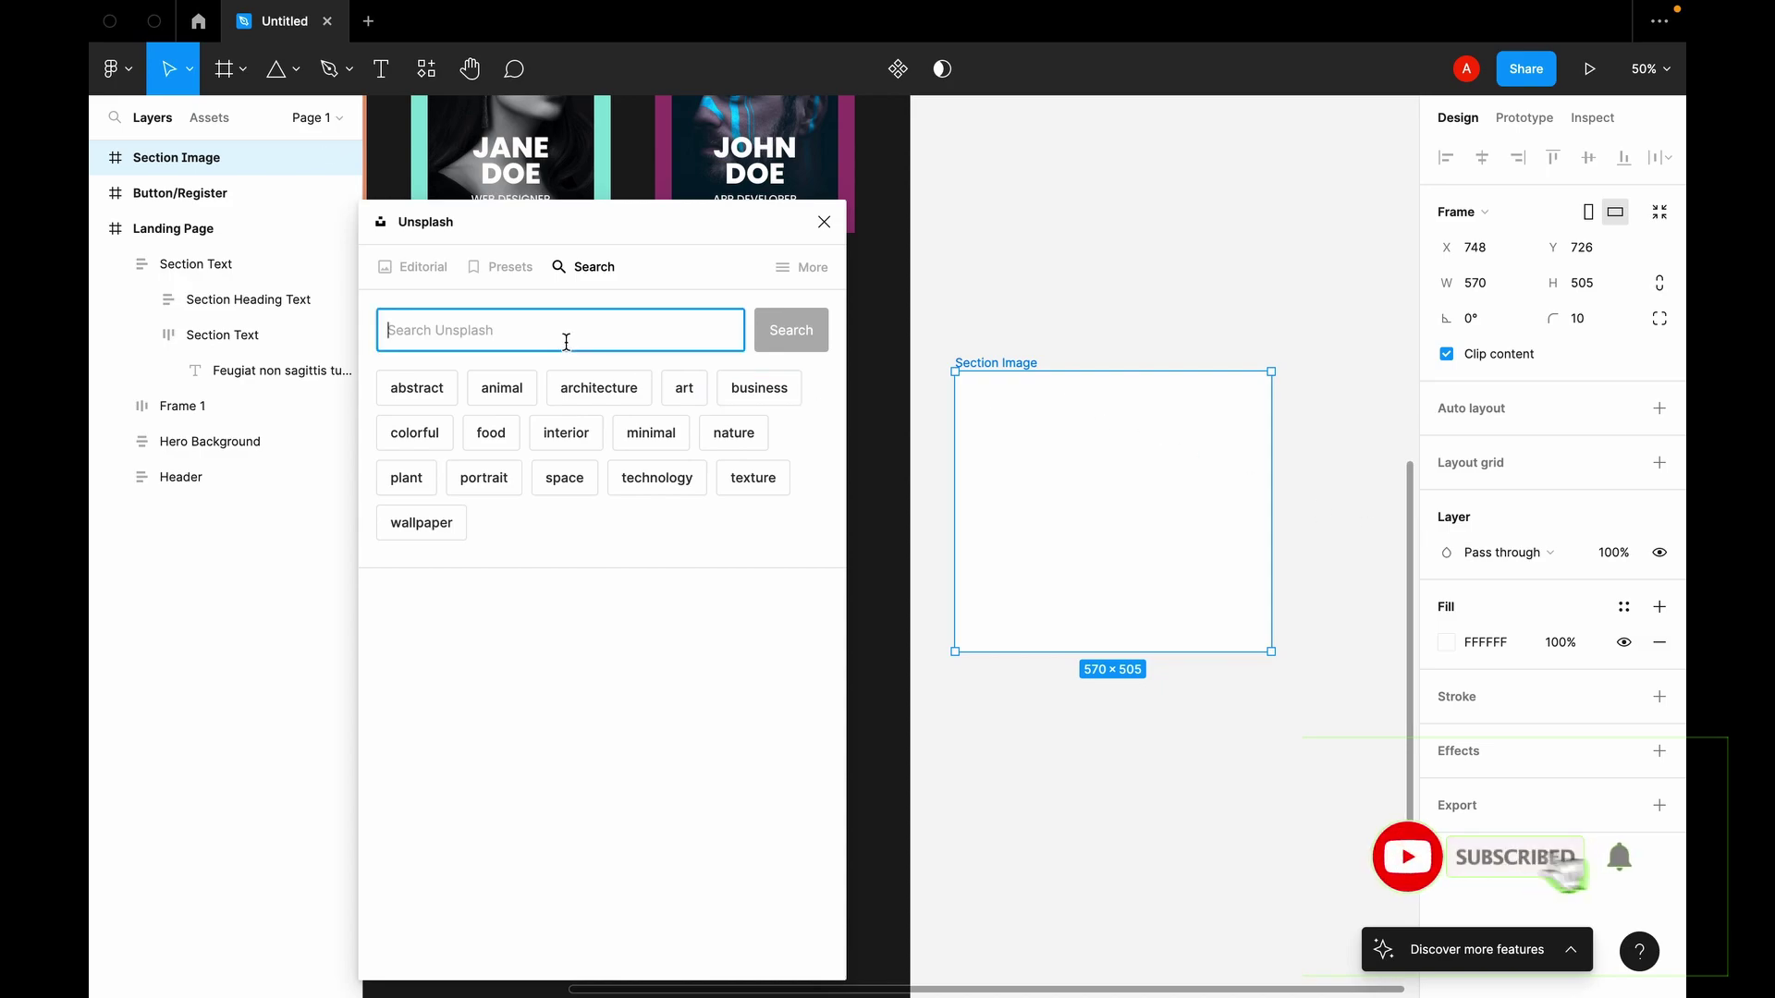
type("Team ")
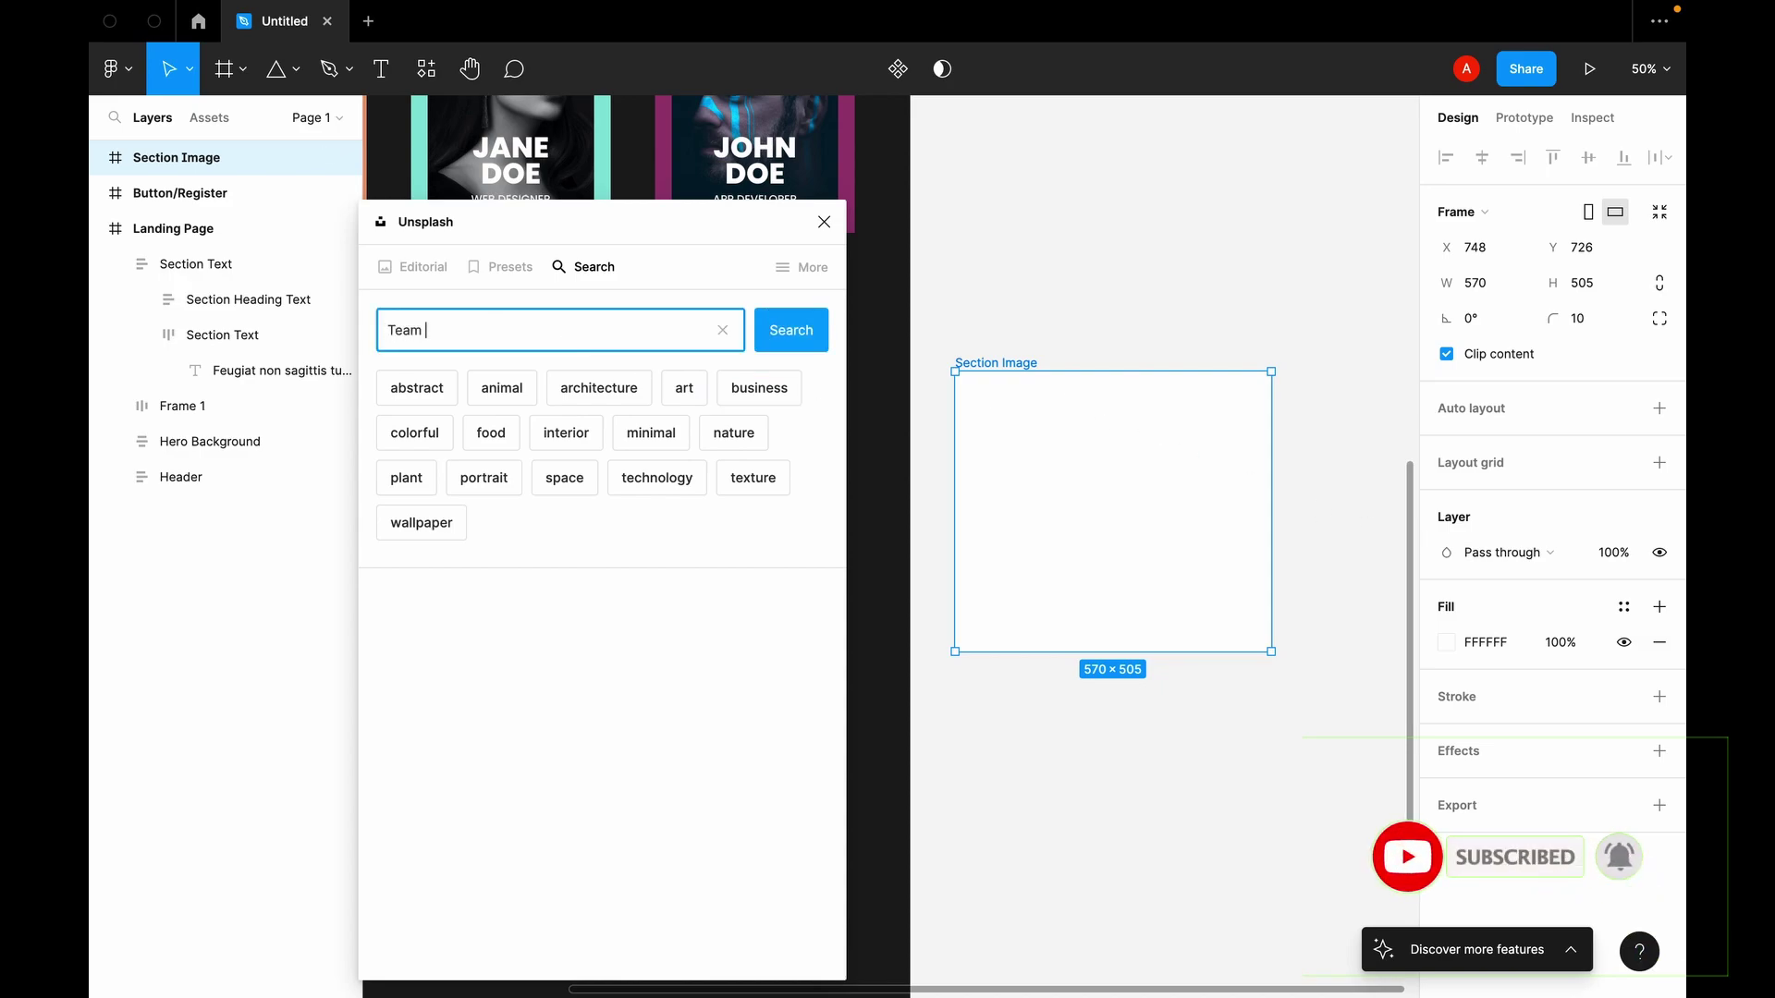
type("Party")
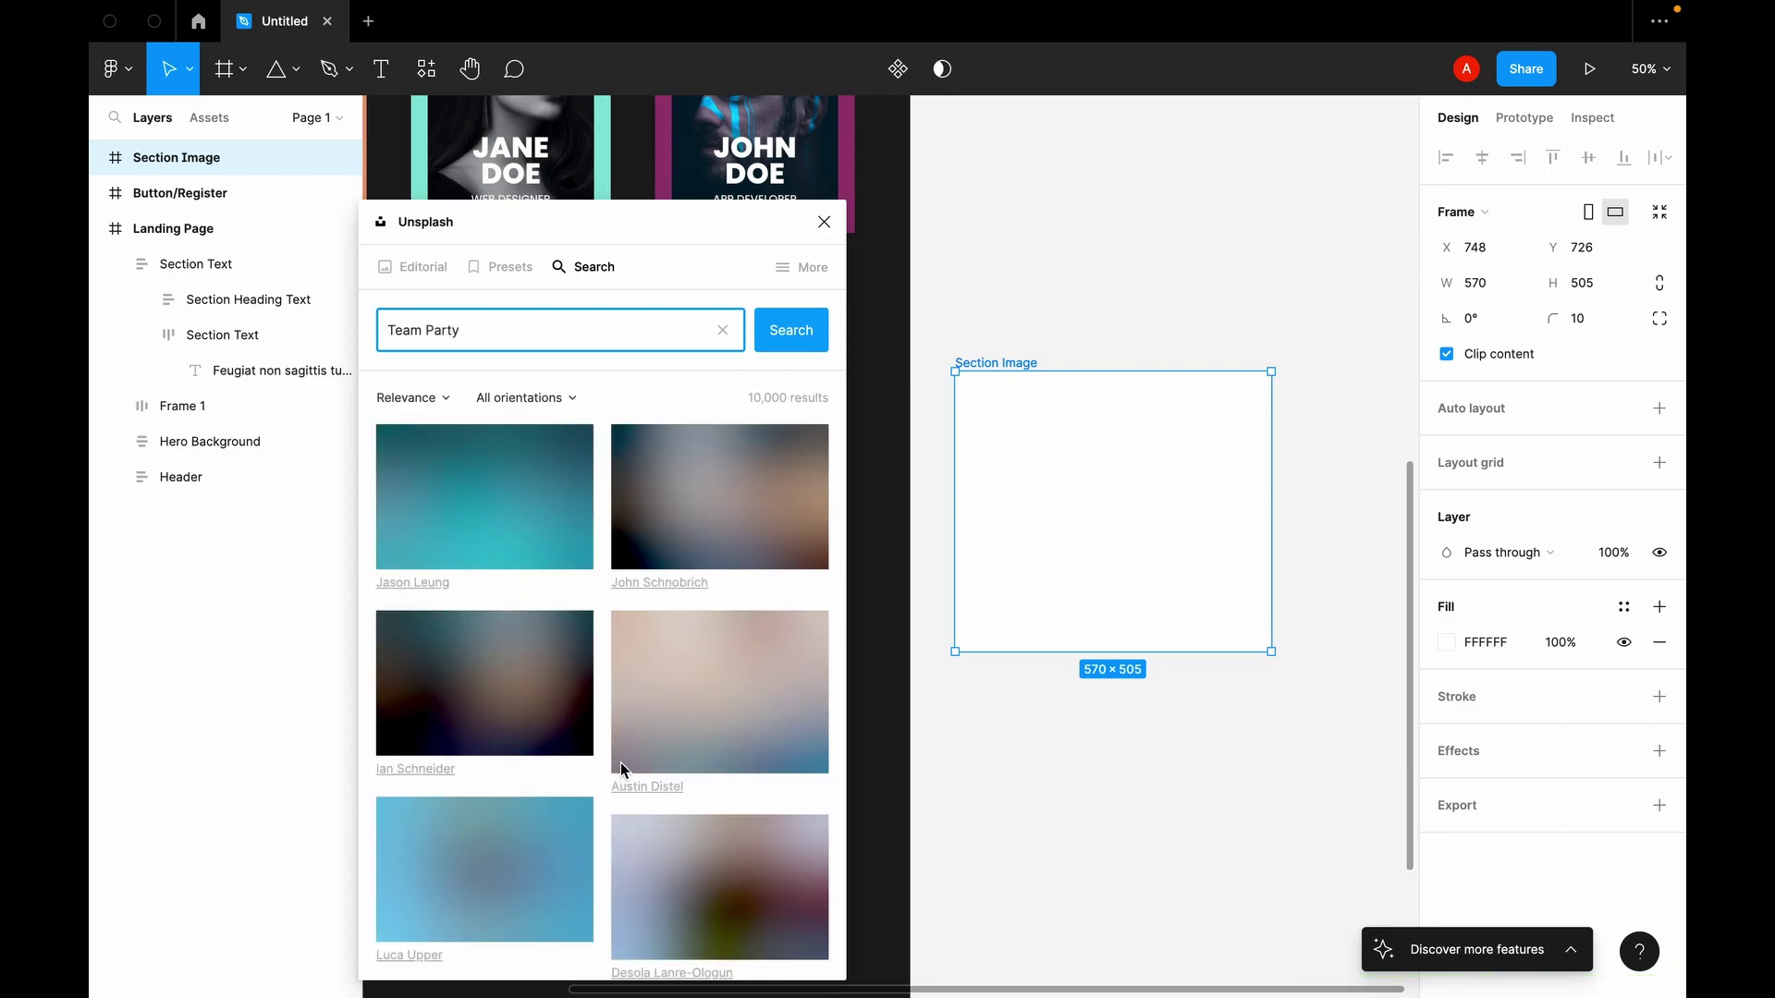
Step: Try to place the Unsplash photo of people standing behind a candlelit table onto the Section Image frame
scroll(601, 788, "down", 6)
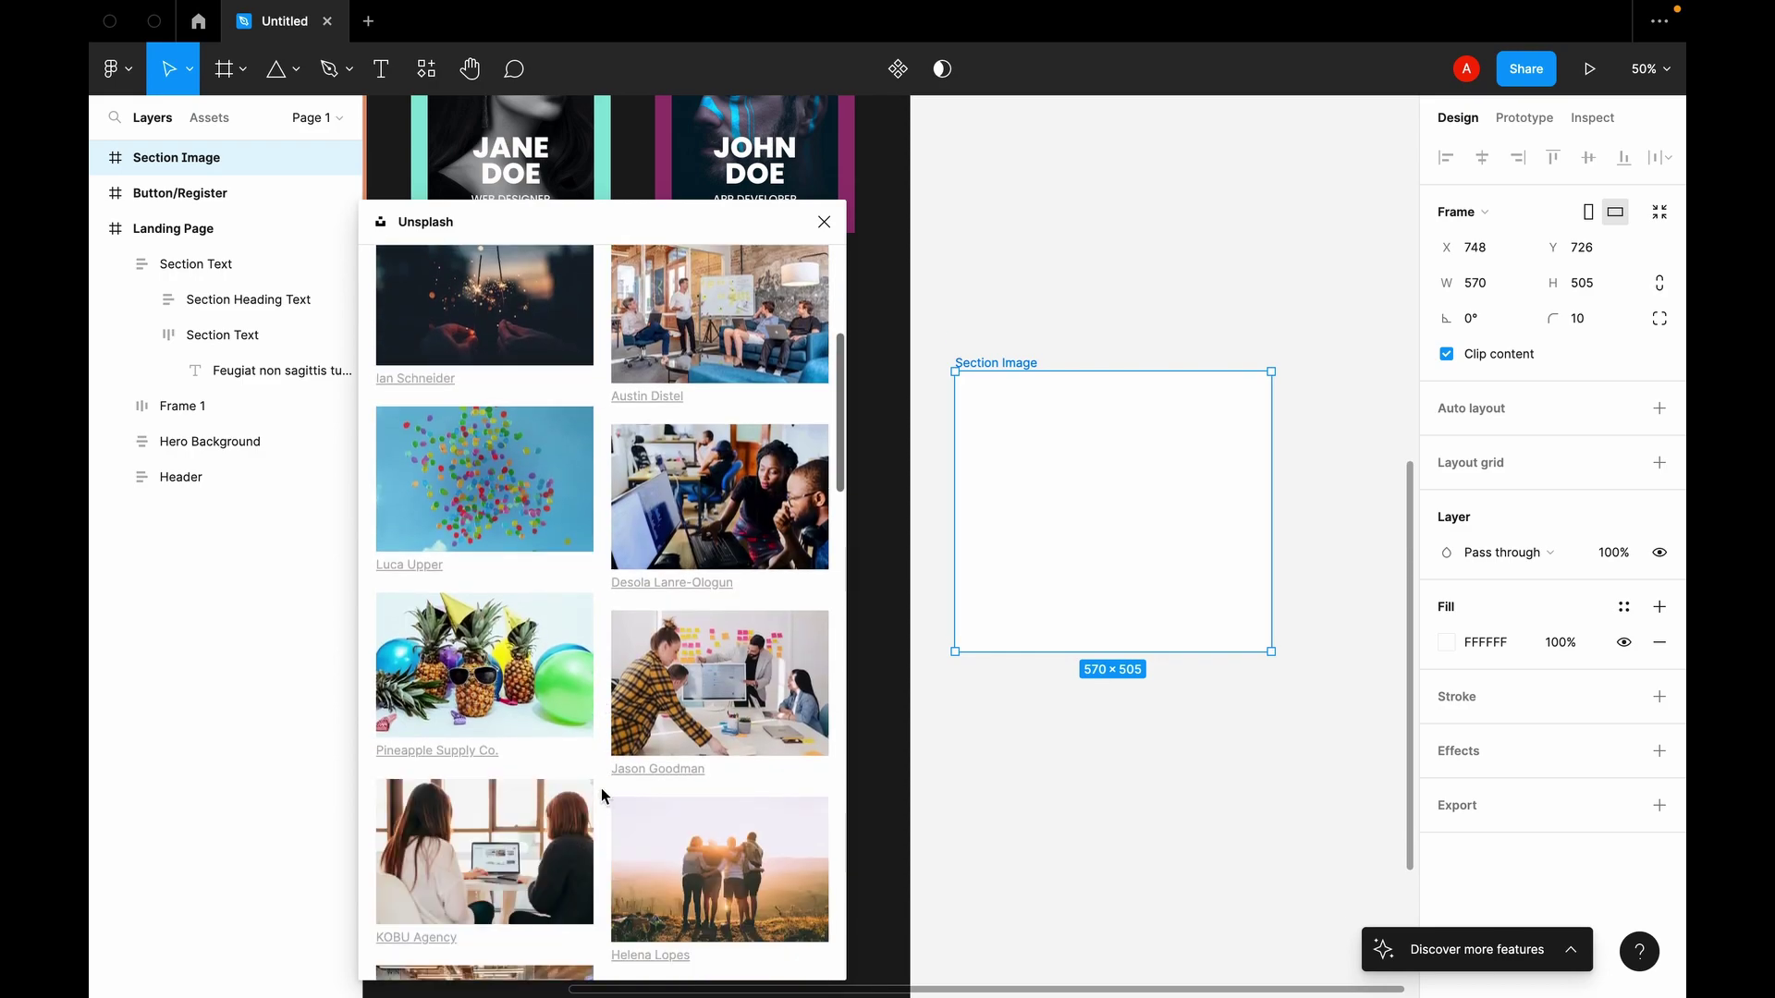
scroll(601, 788, "down", 5)
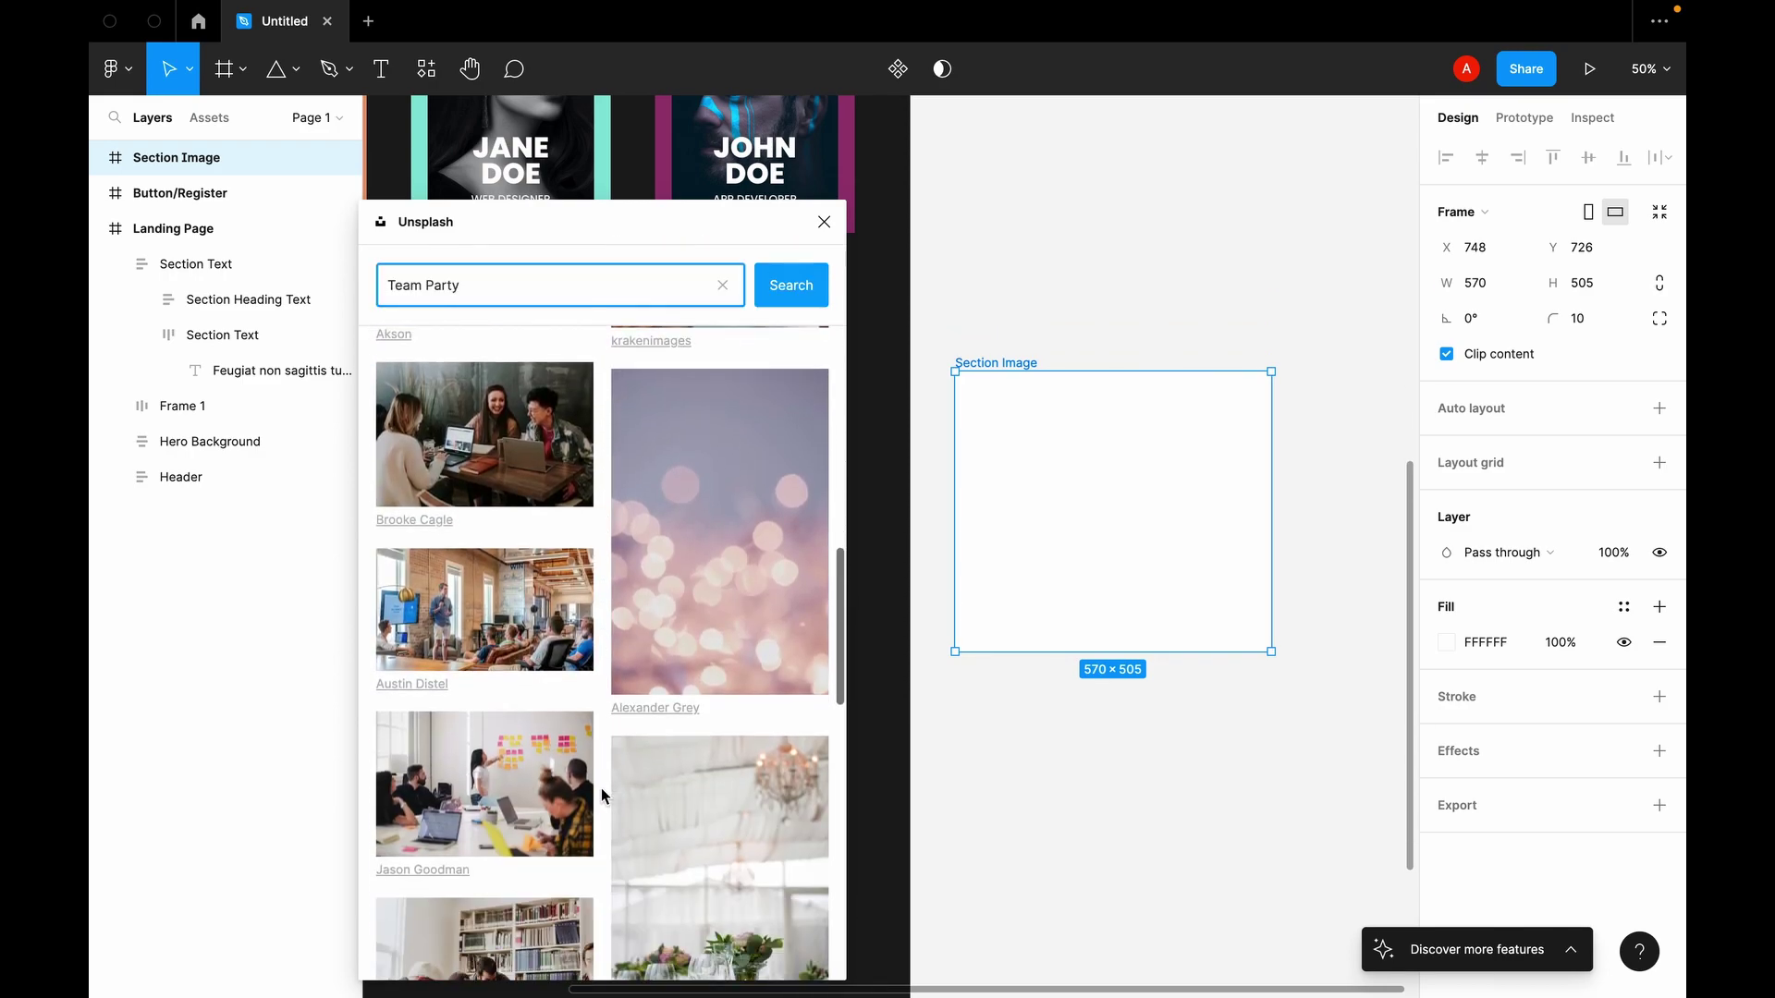
scroll(600, 788, "down", 8)
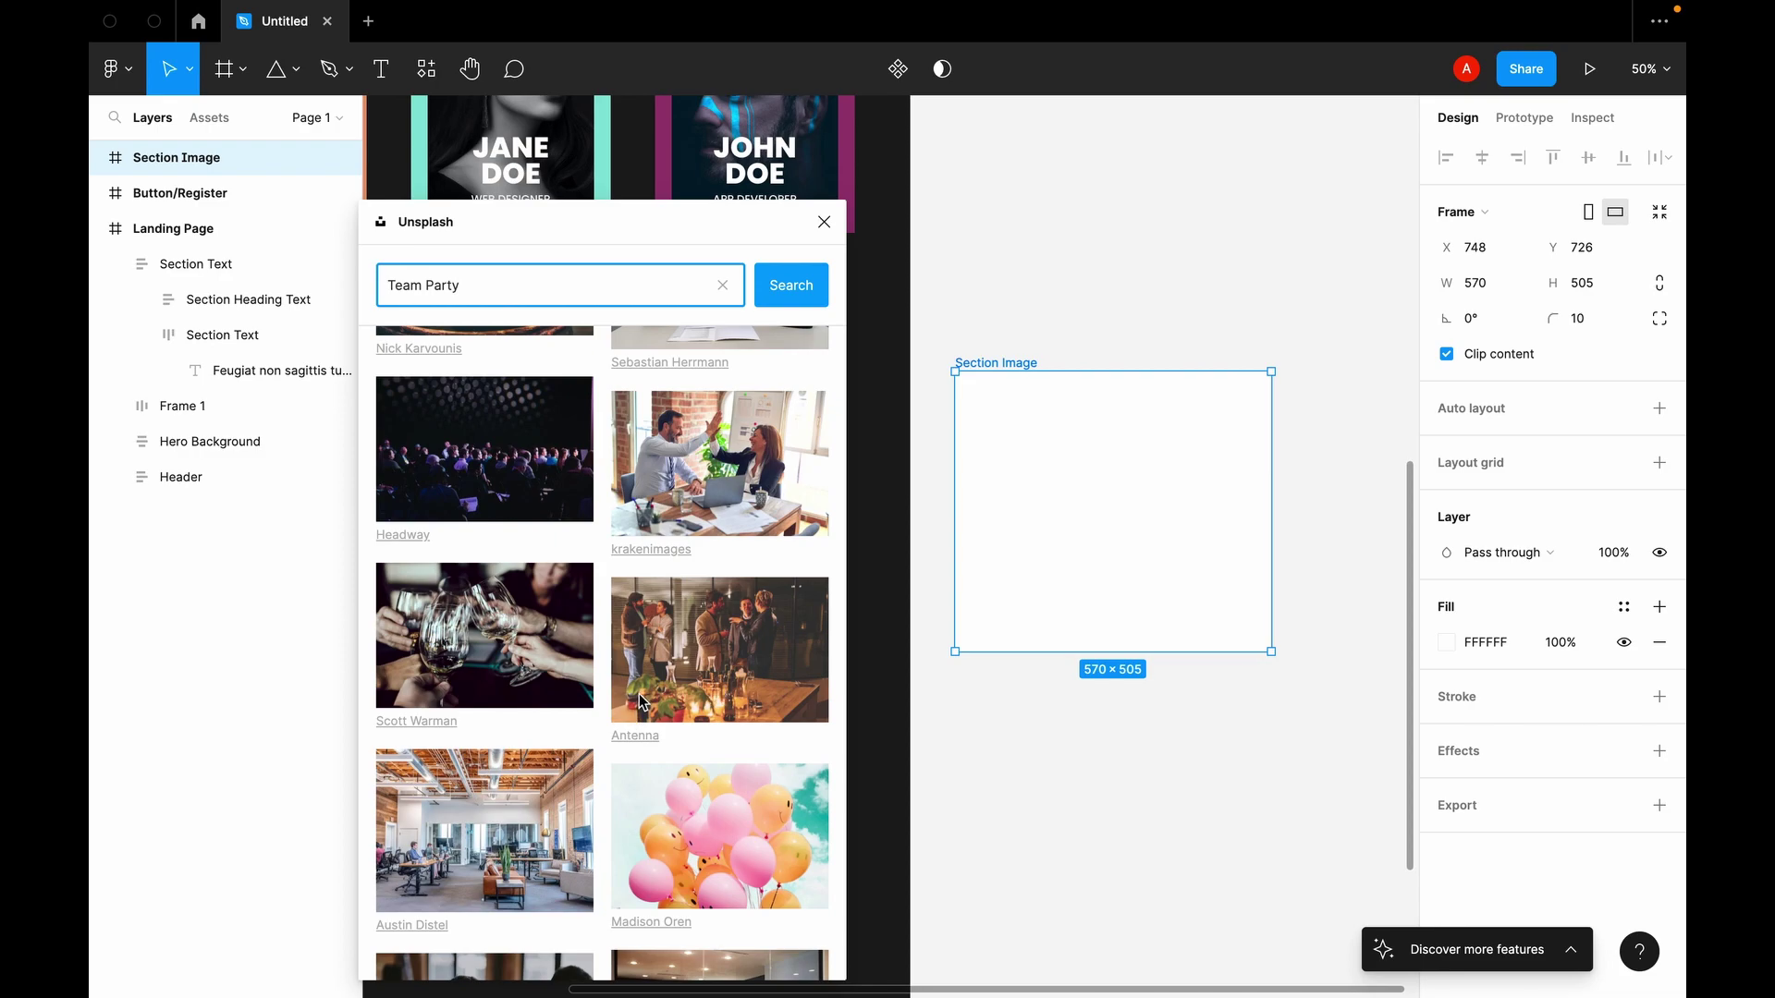
left_click_drag(643, 703, 1037, 525)
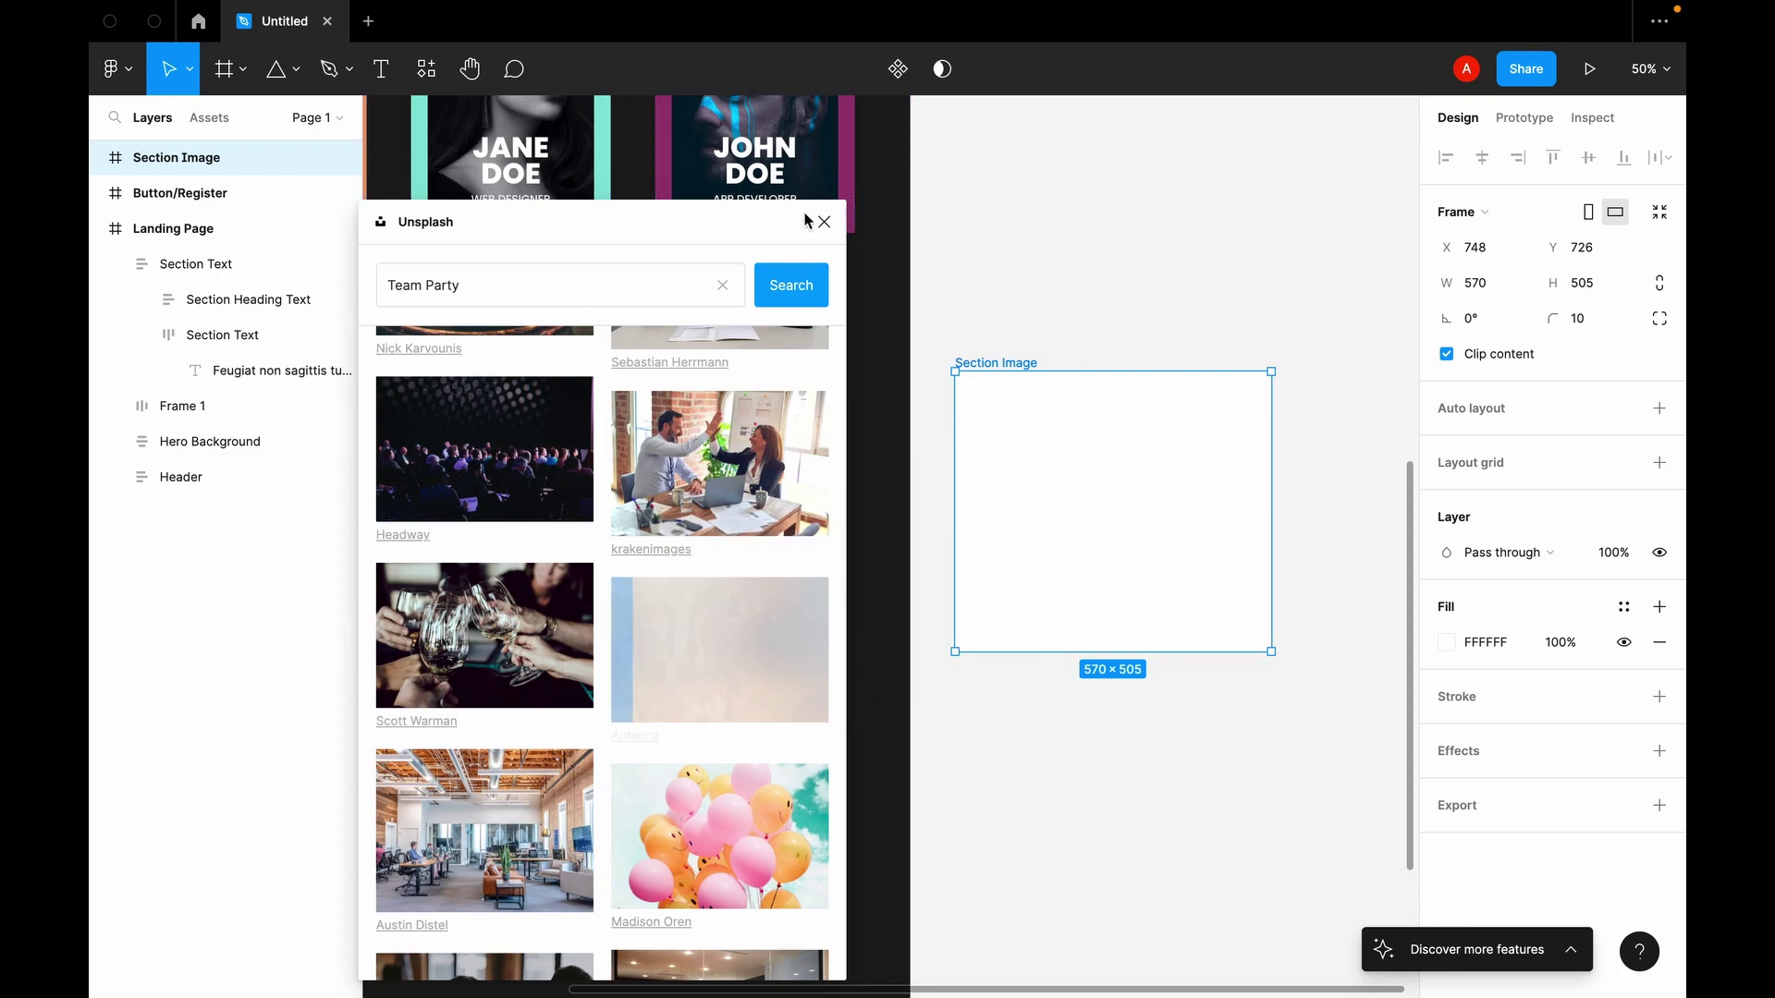
left_click(824, 222)
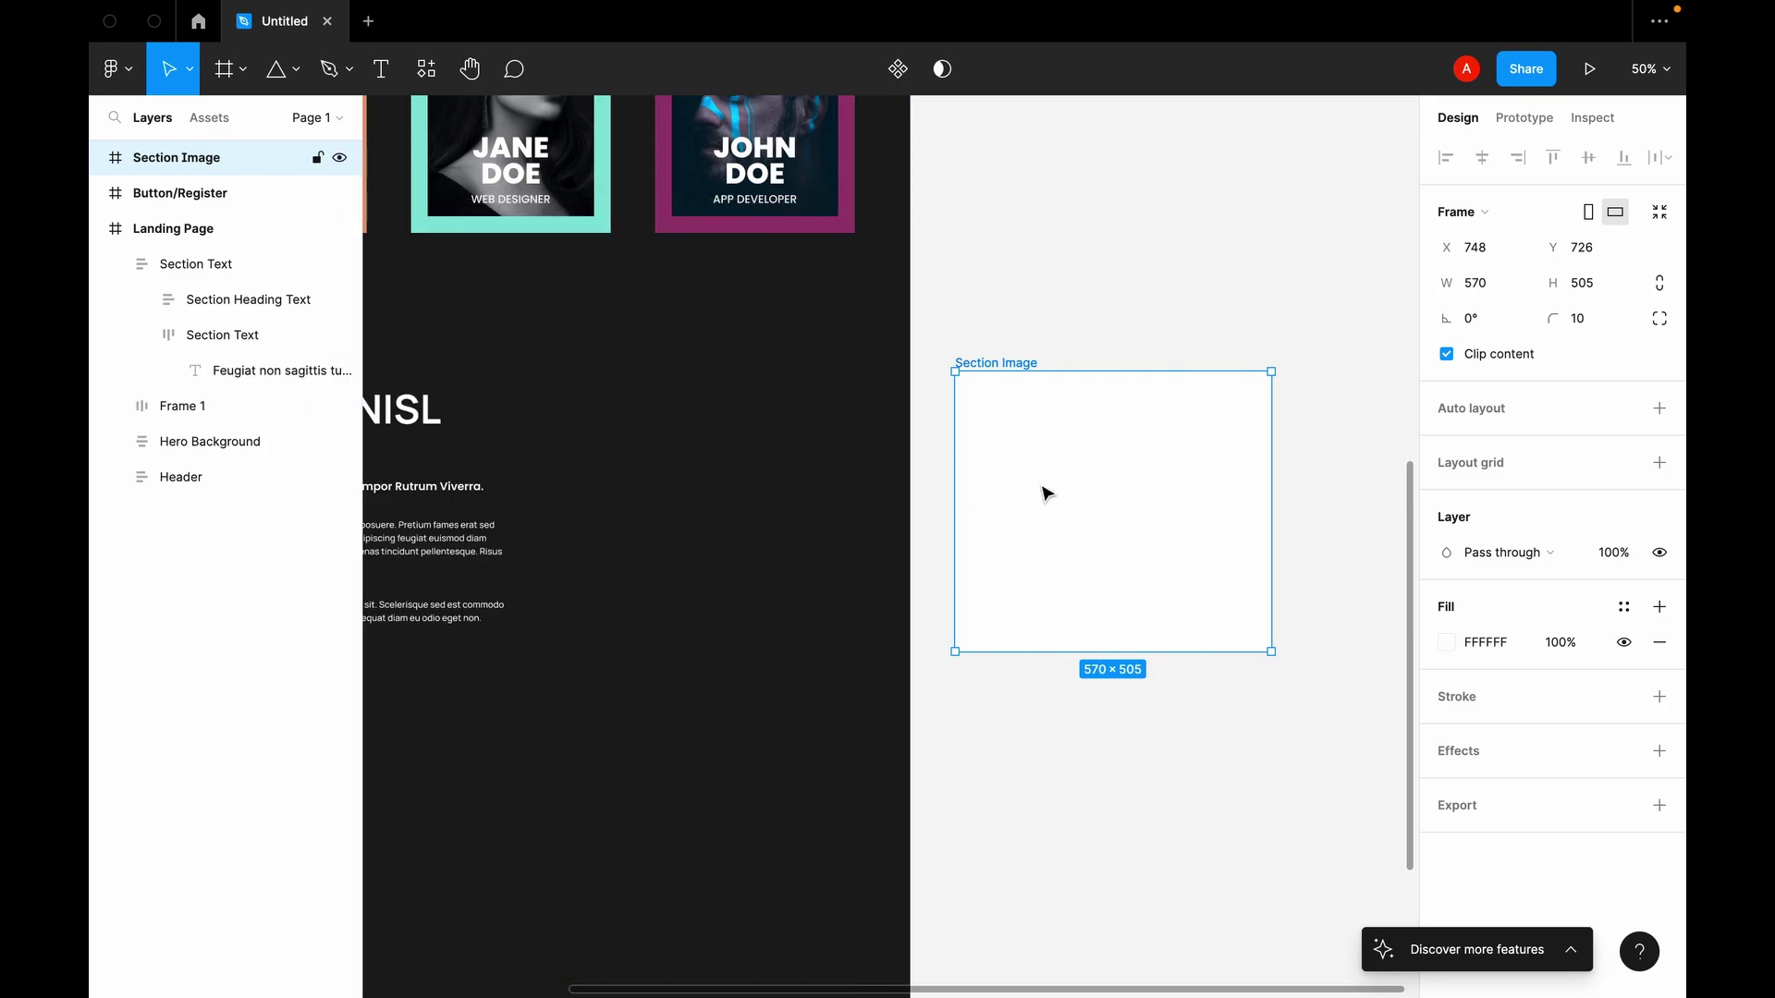
key("minus")
key("minus")
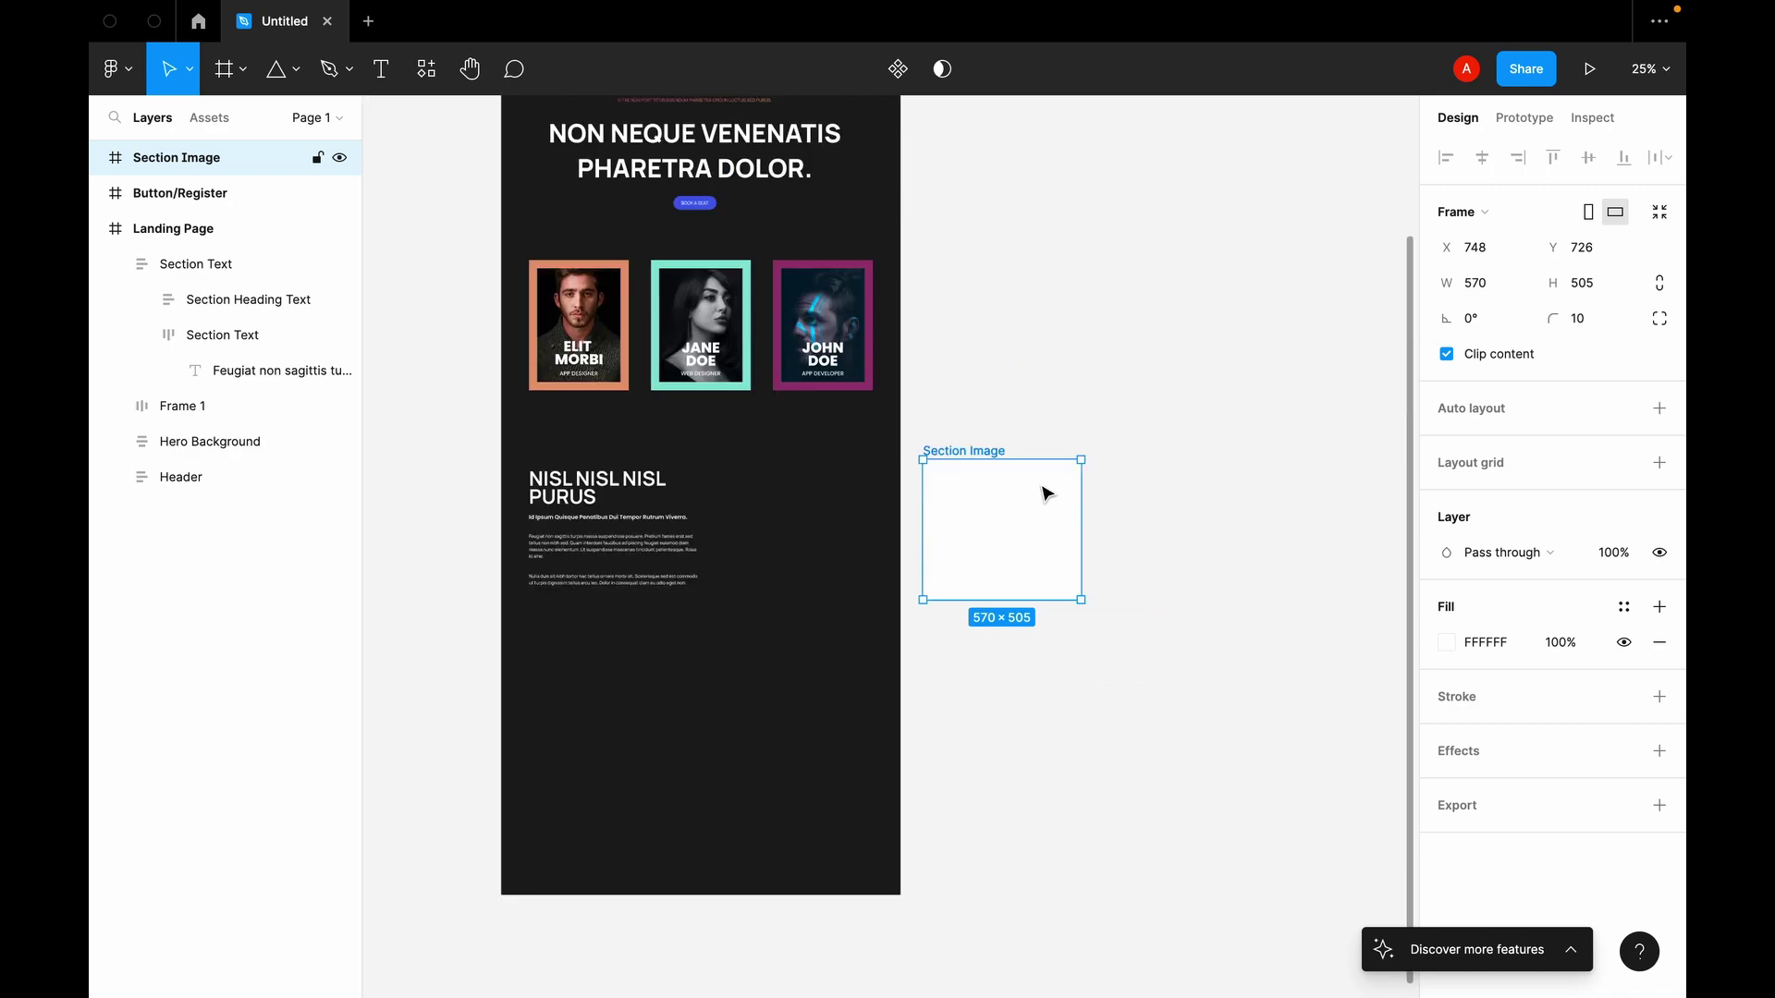
key("shift+0")
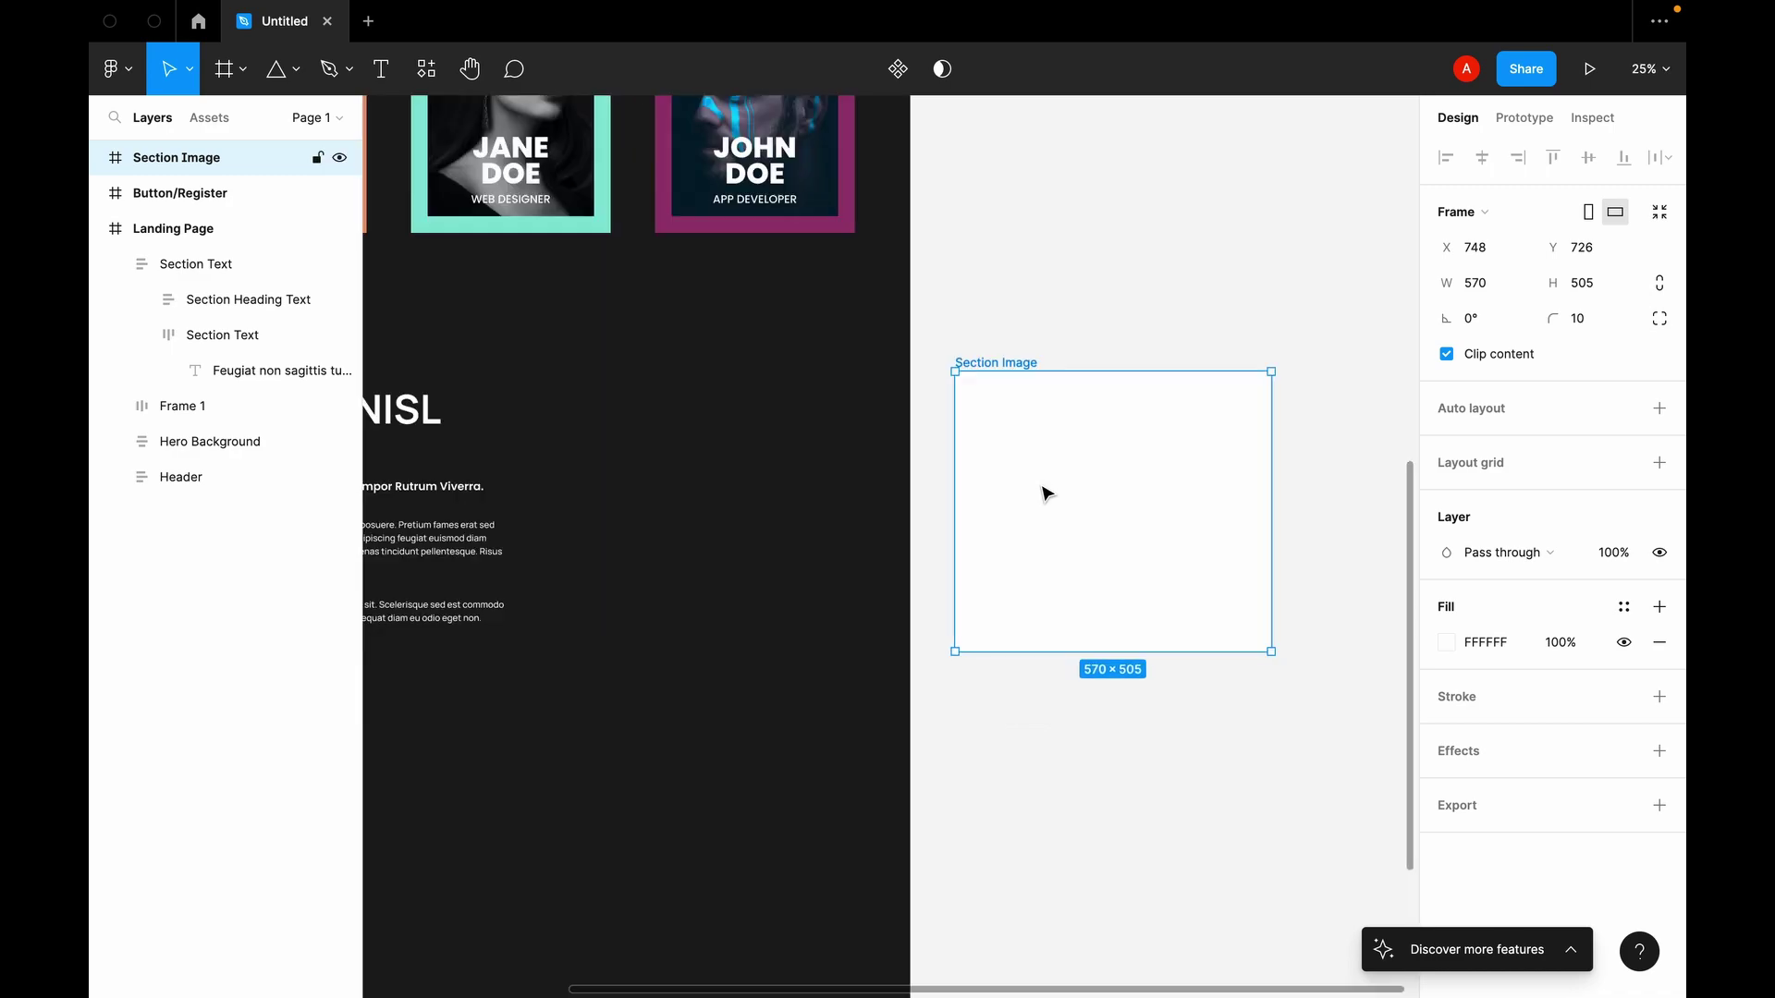
key("minus")
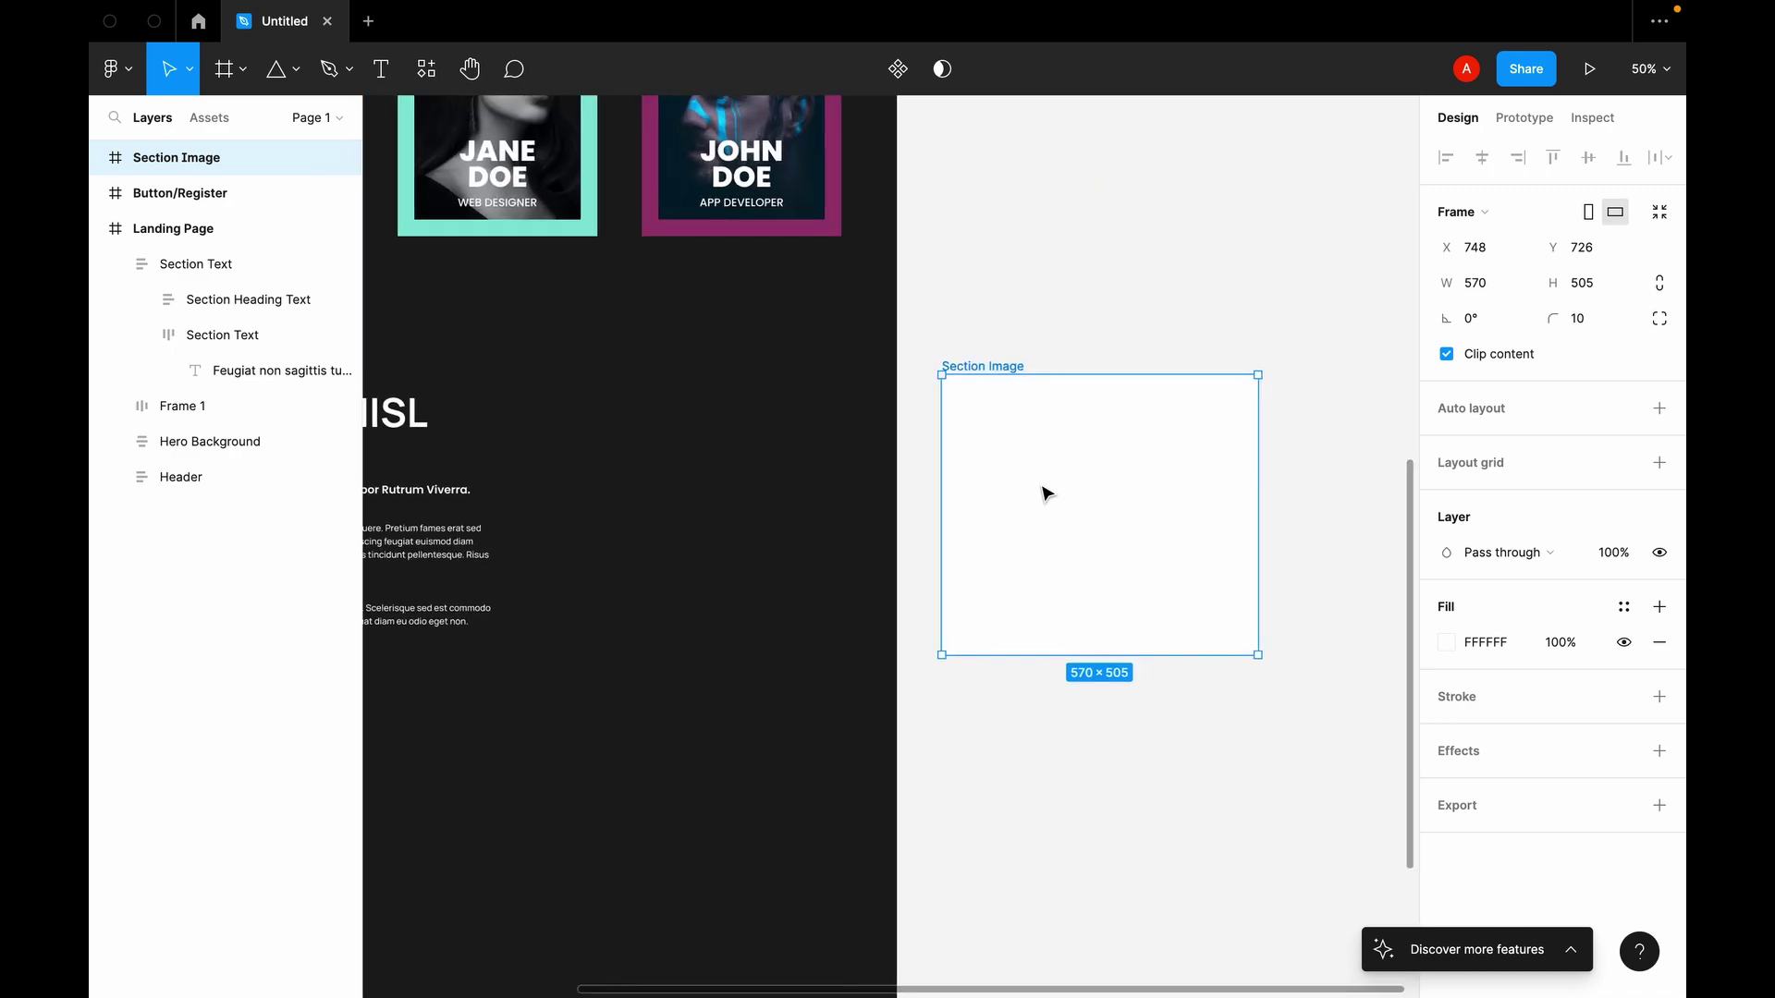
Step: Run the Unsplash plugin again and search for "Team party"
right_click(917, 410)
mouse_move(960, 603)
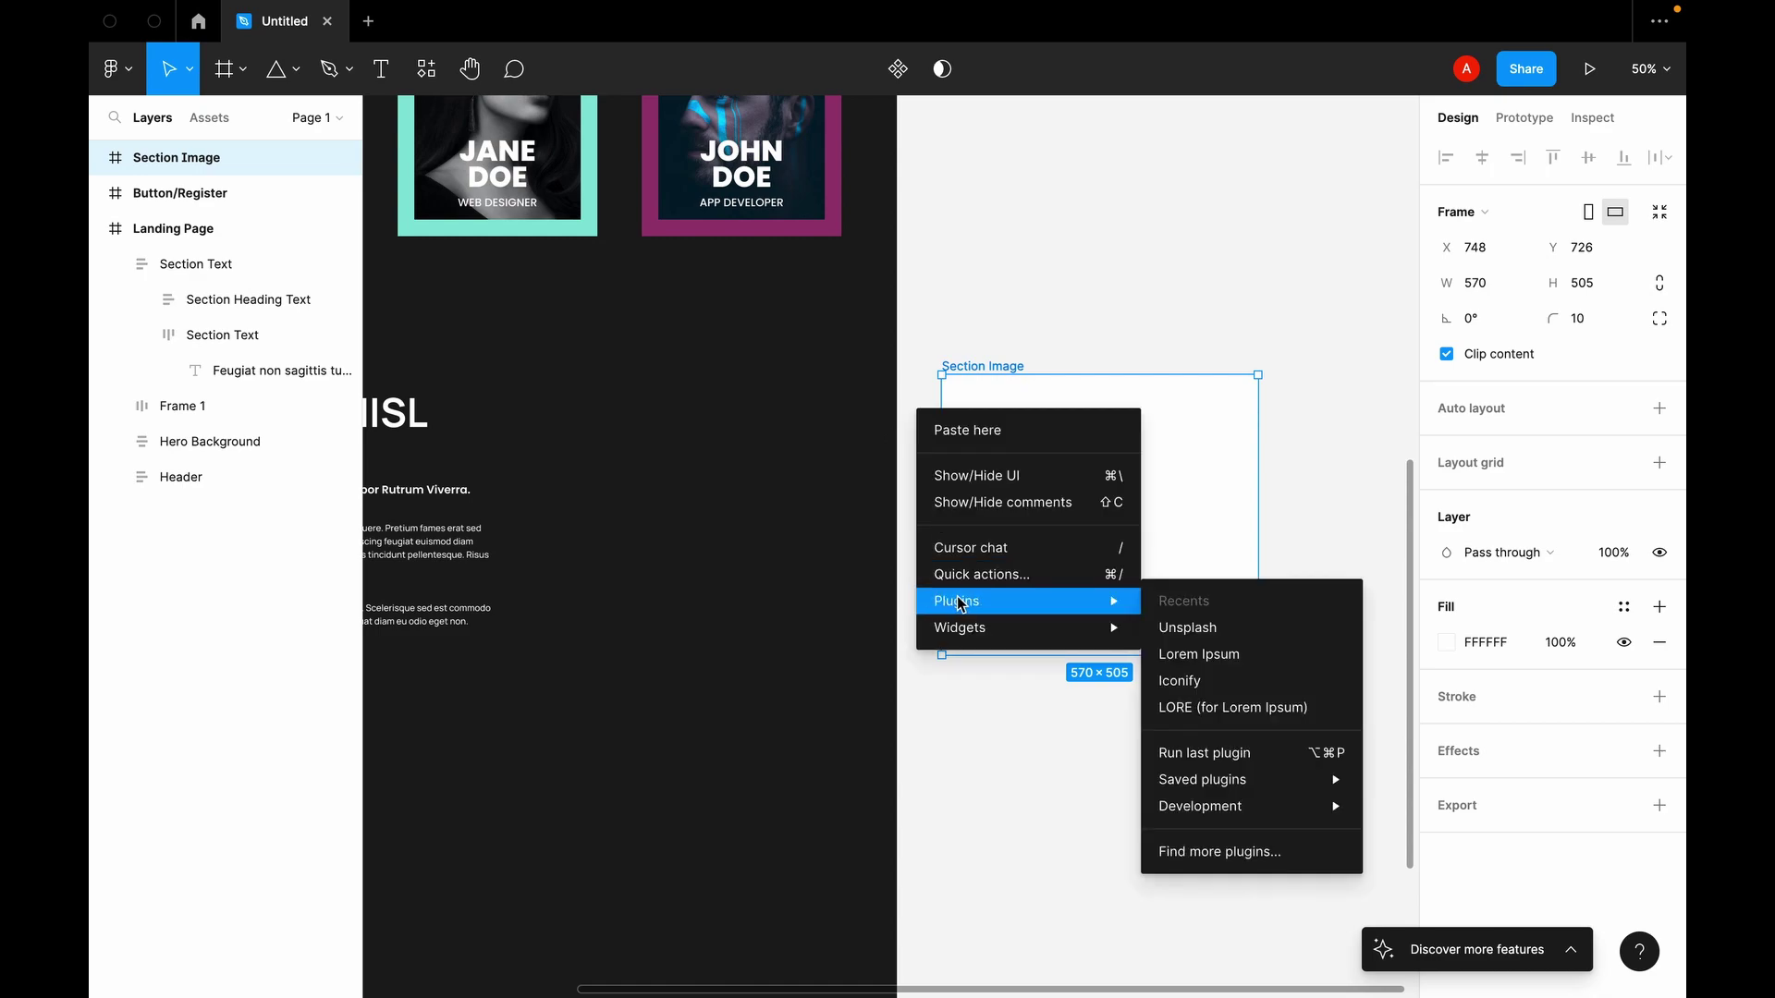
left_click(1195, 628)
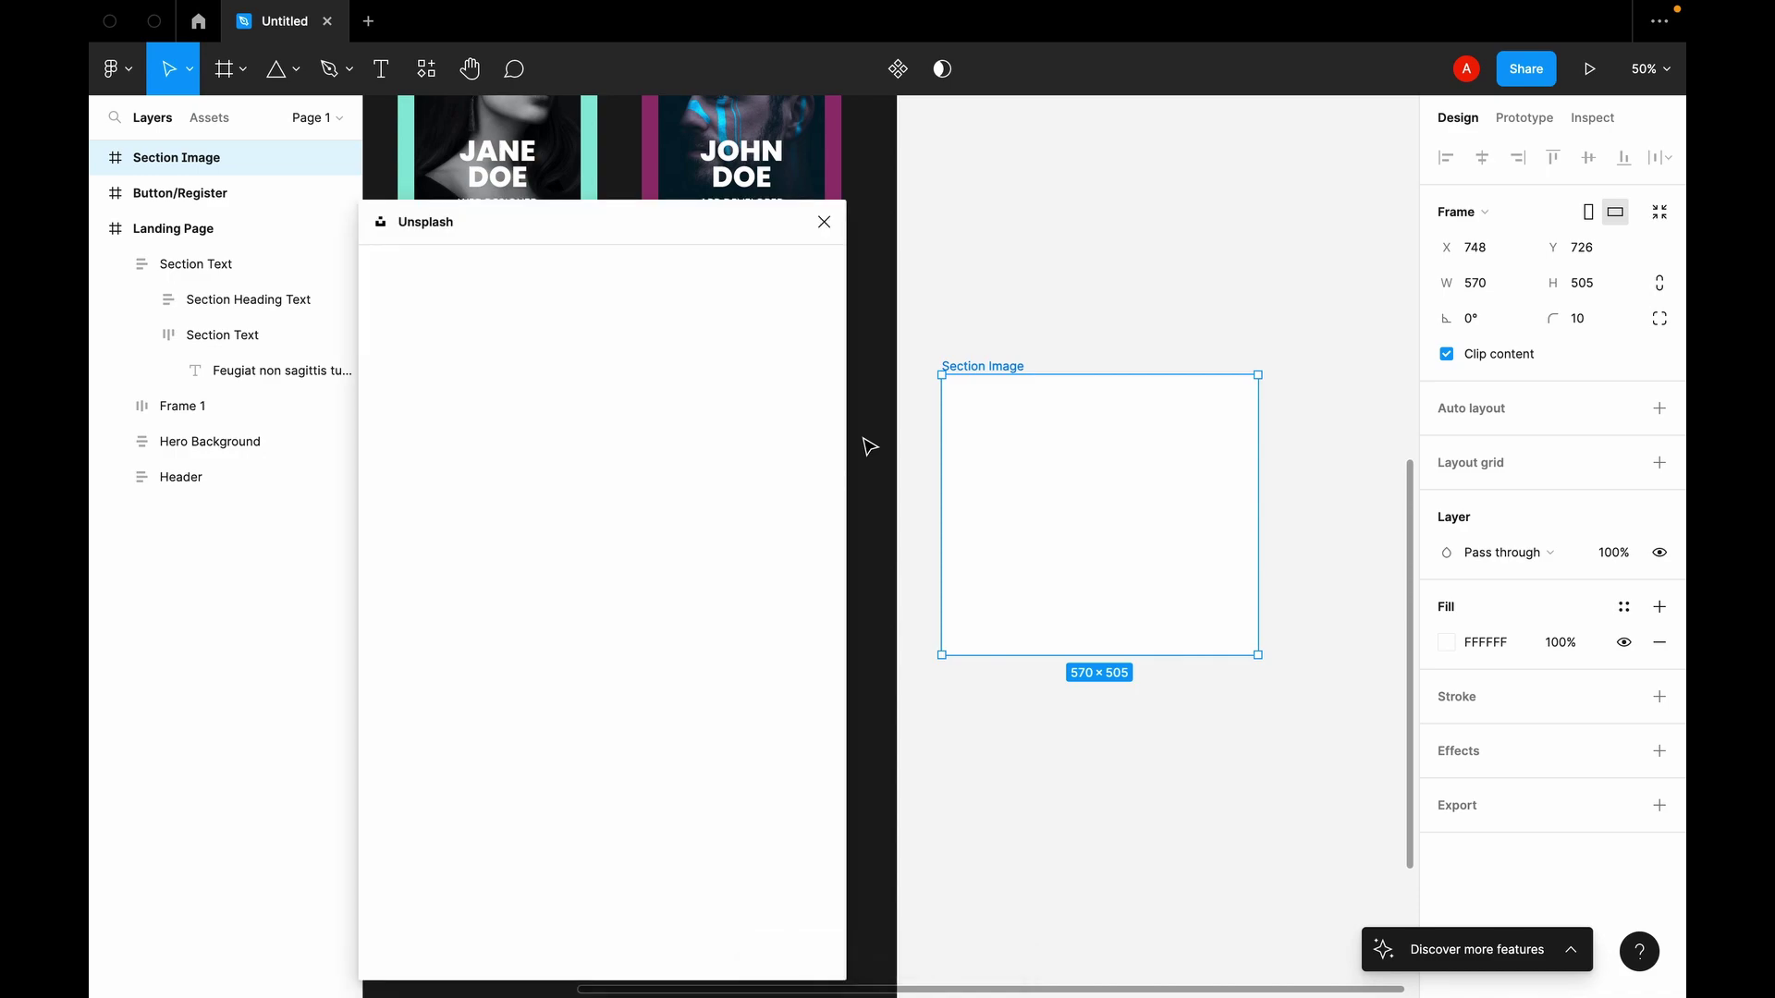
left_click(583, 333)
type("T")
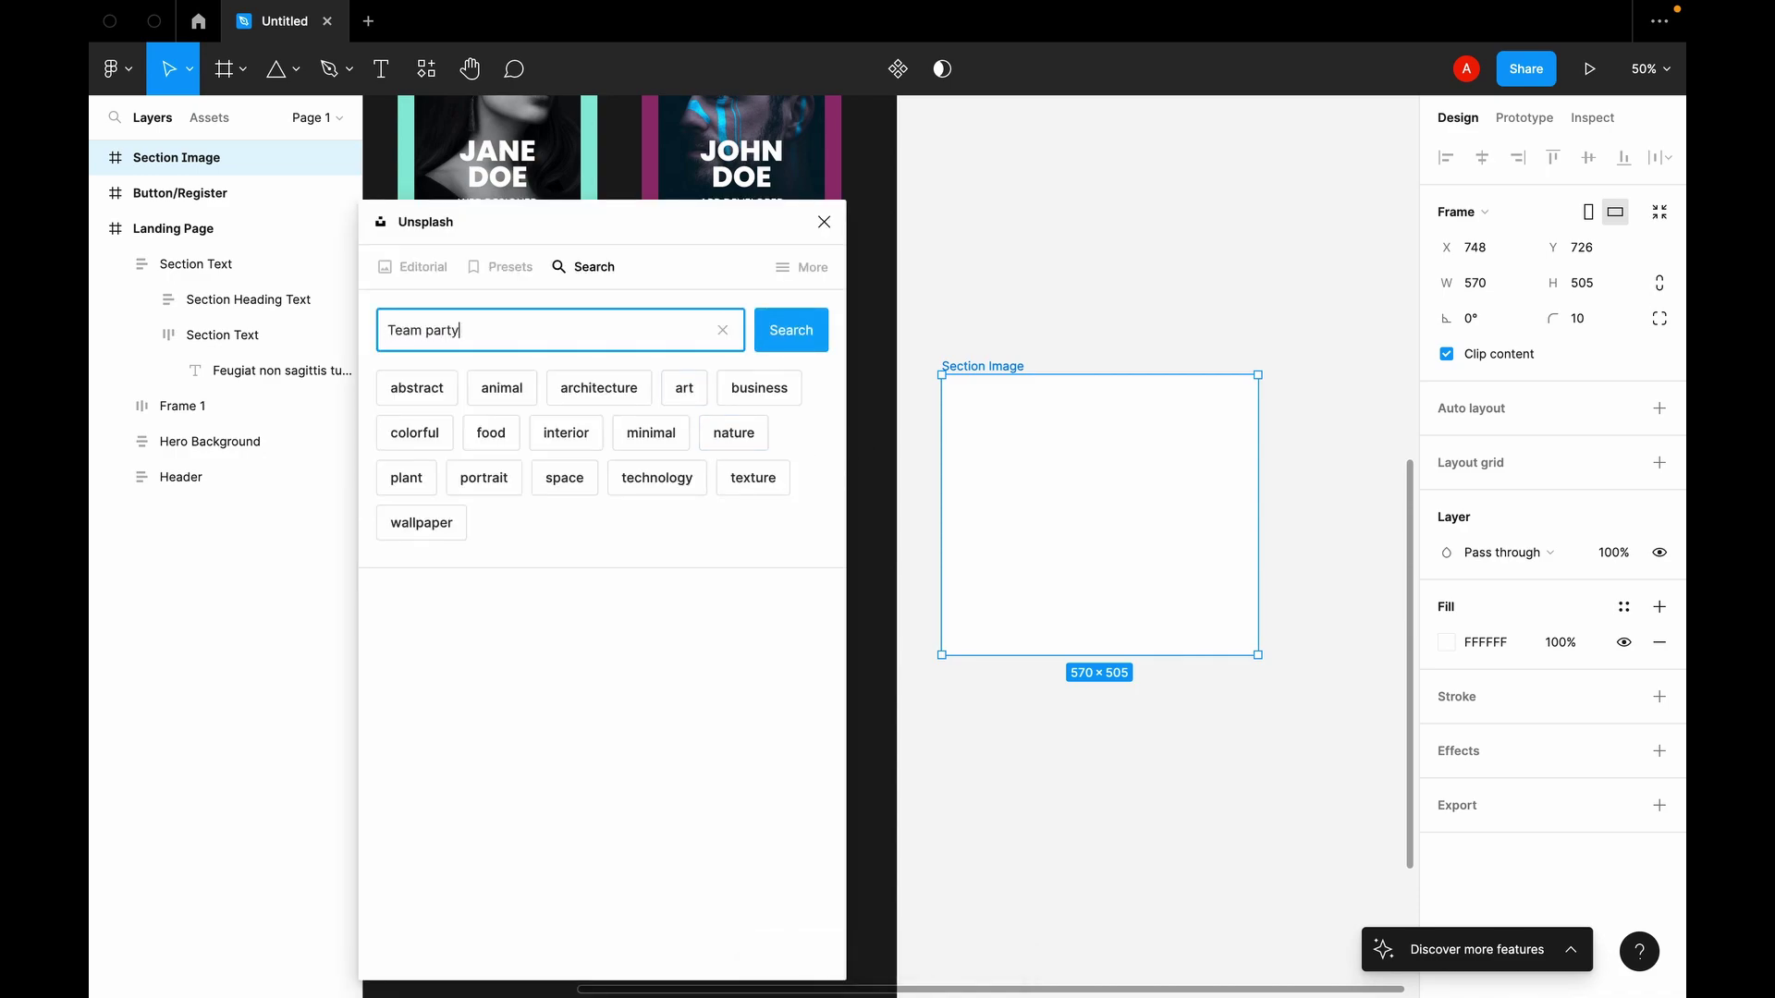
type("eam party")
key("Return")
Step: Insert the Unsplash photo of people standing behind a candlelit table onto the canvas and close the plugin
scroll(691, 751, "down", 5)
scroll(690, 756, "down", 10)
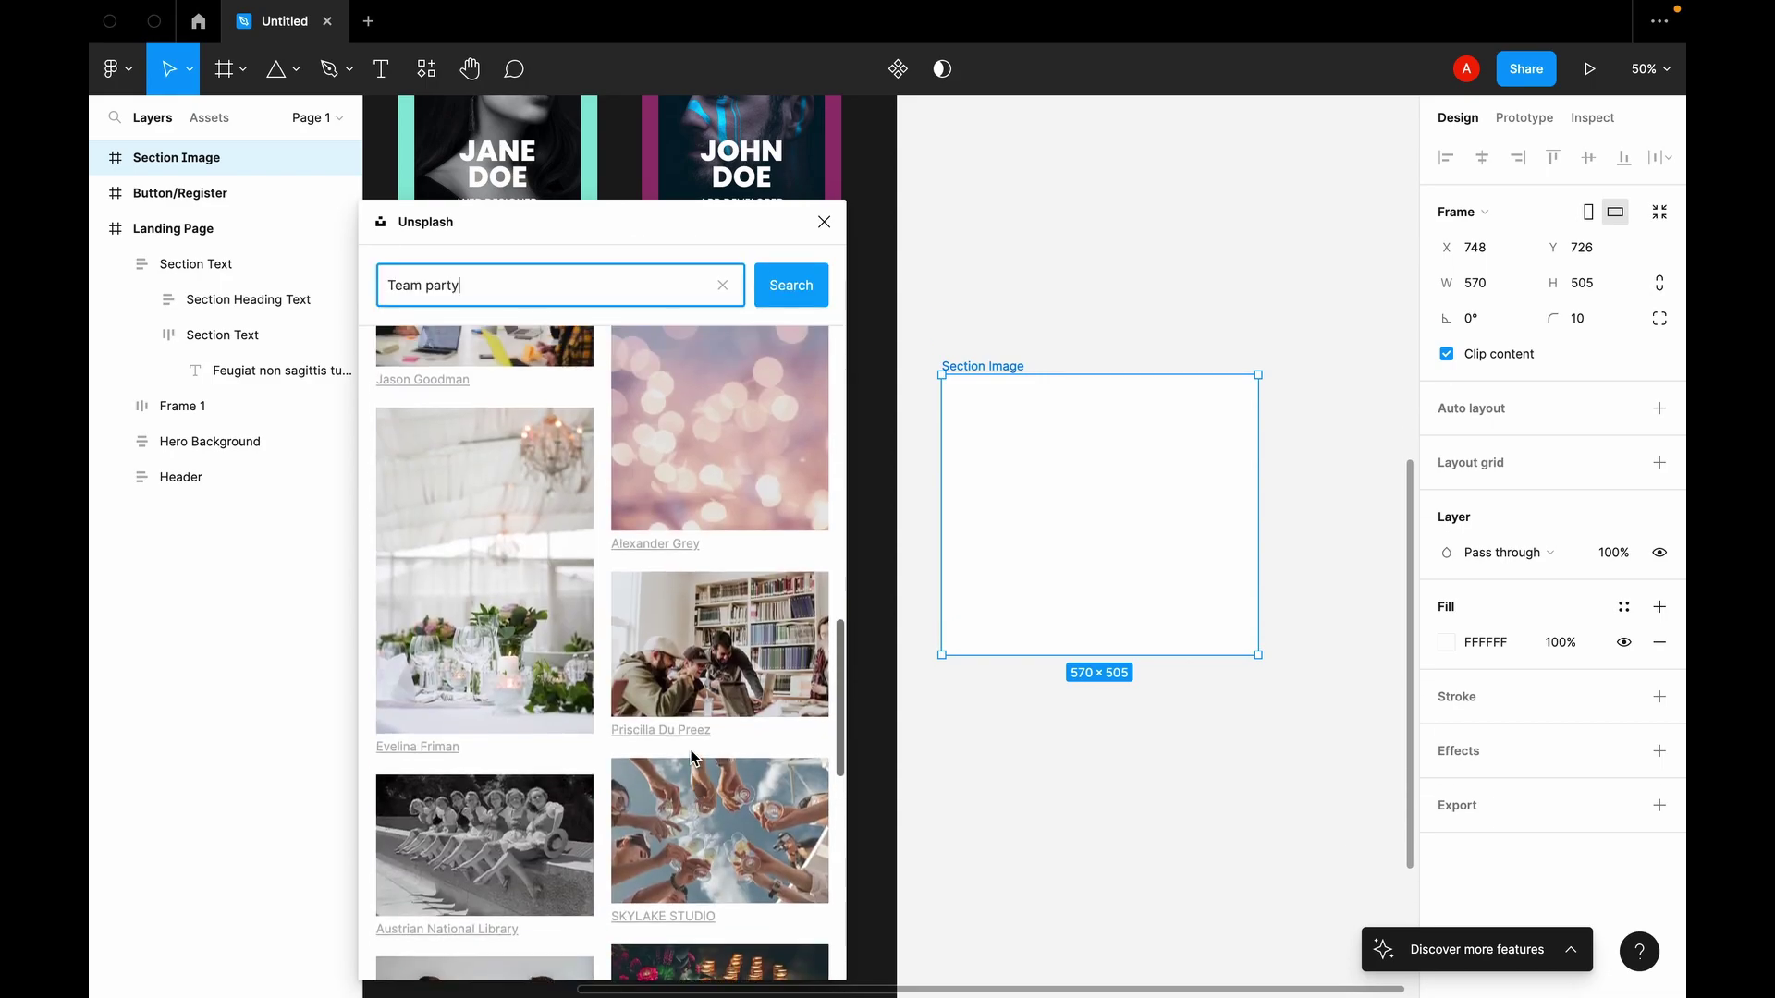
scroll(693, 756, "down", 5)
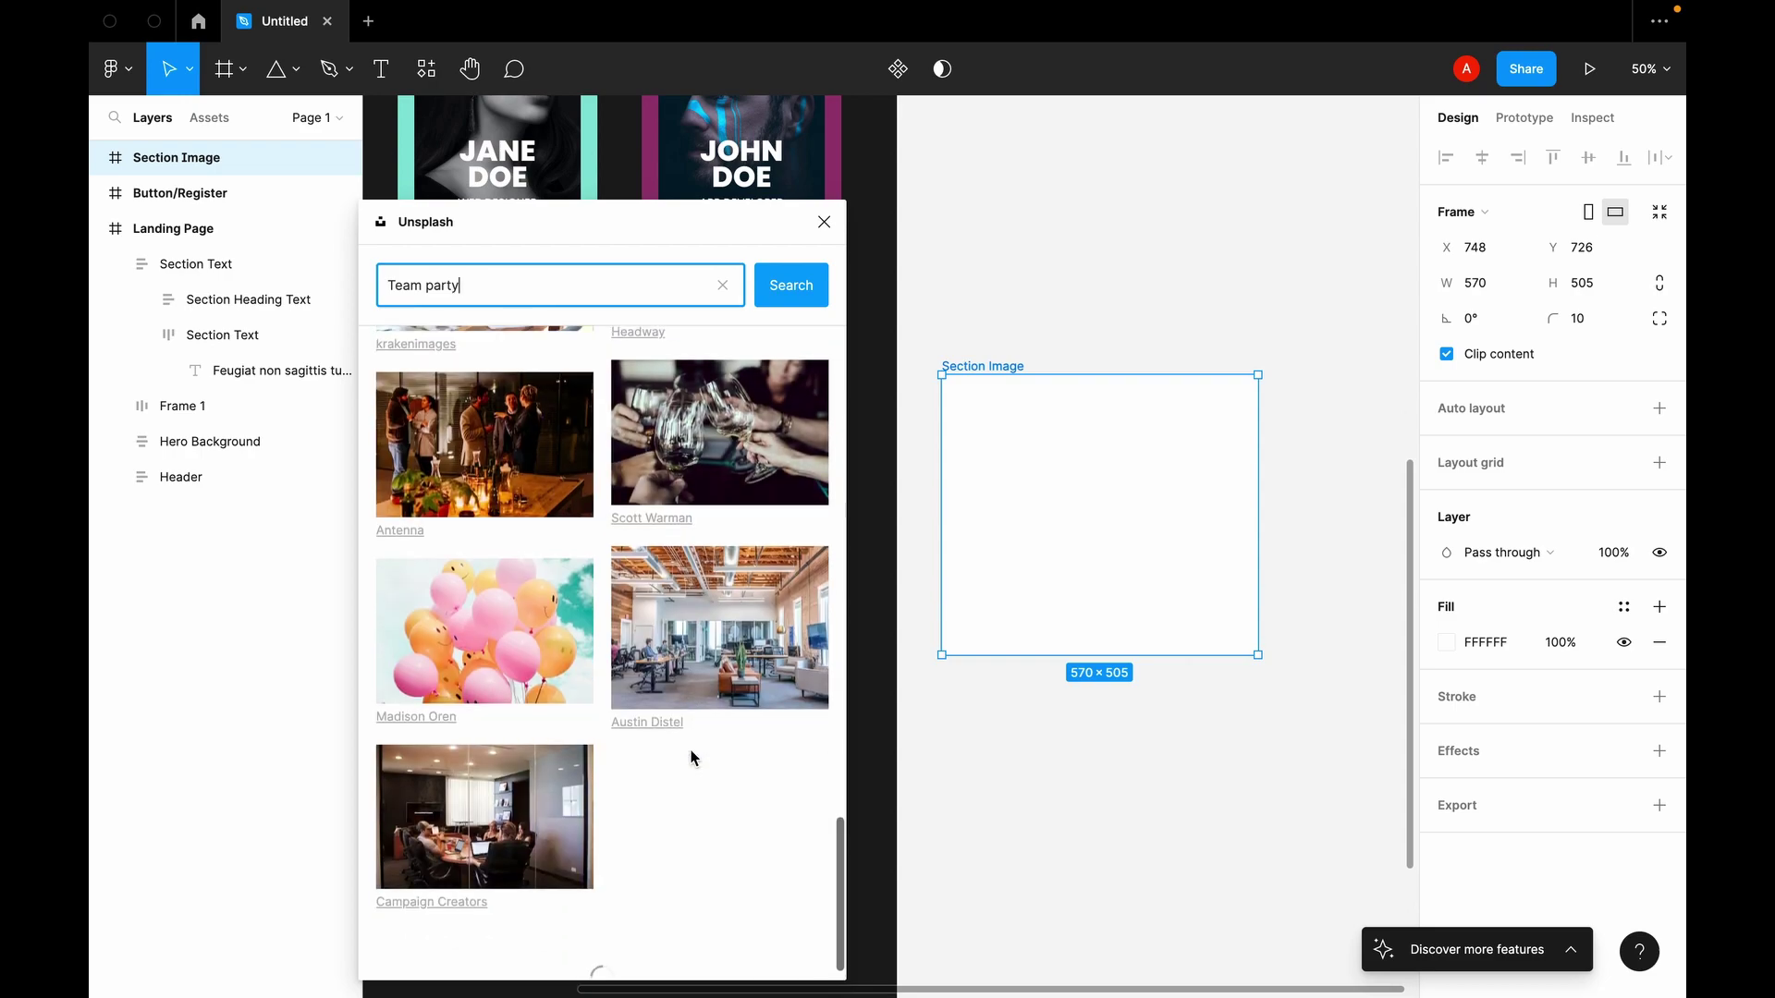
left_click_drag(418, 500, 1018, 515)
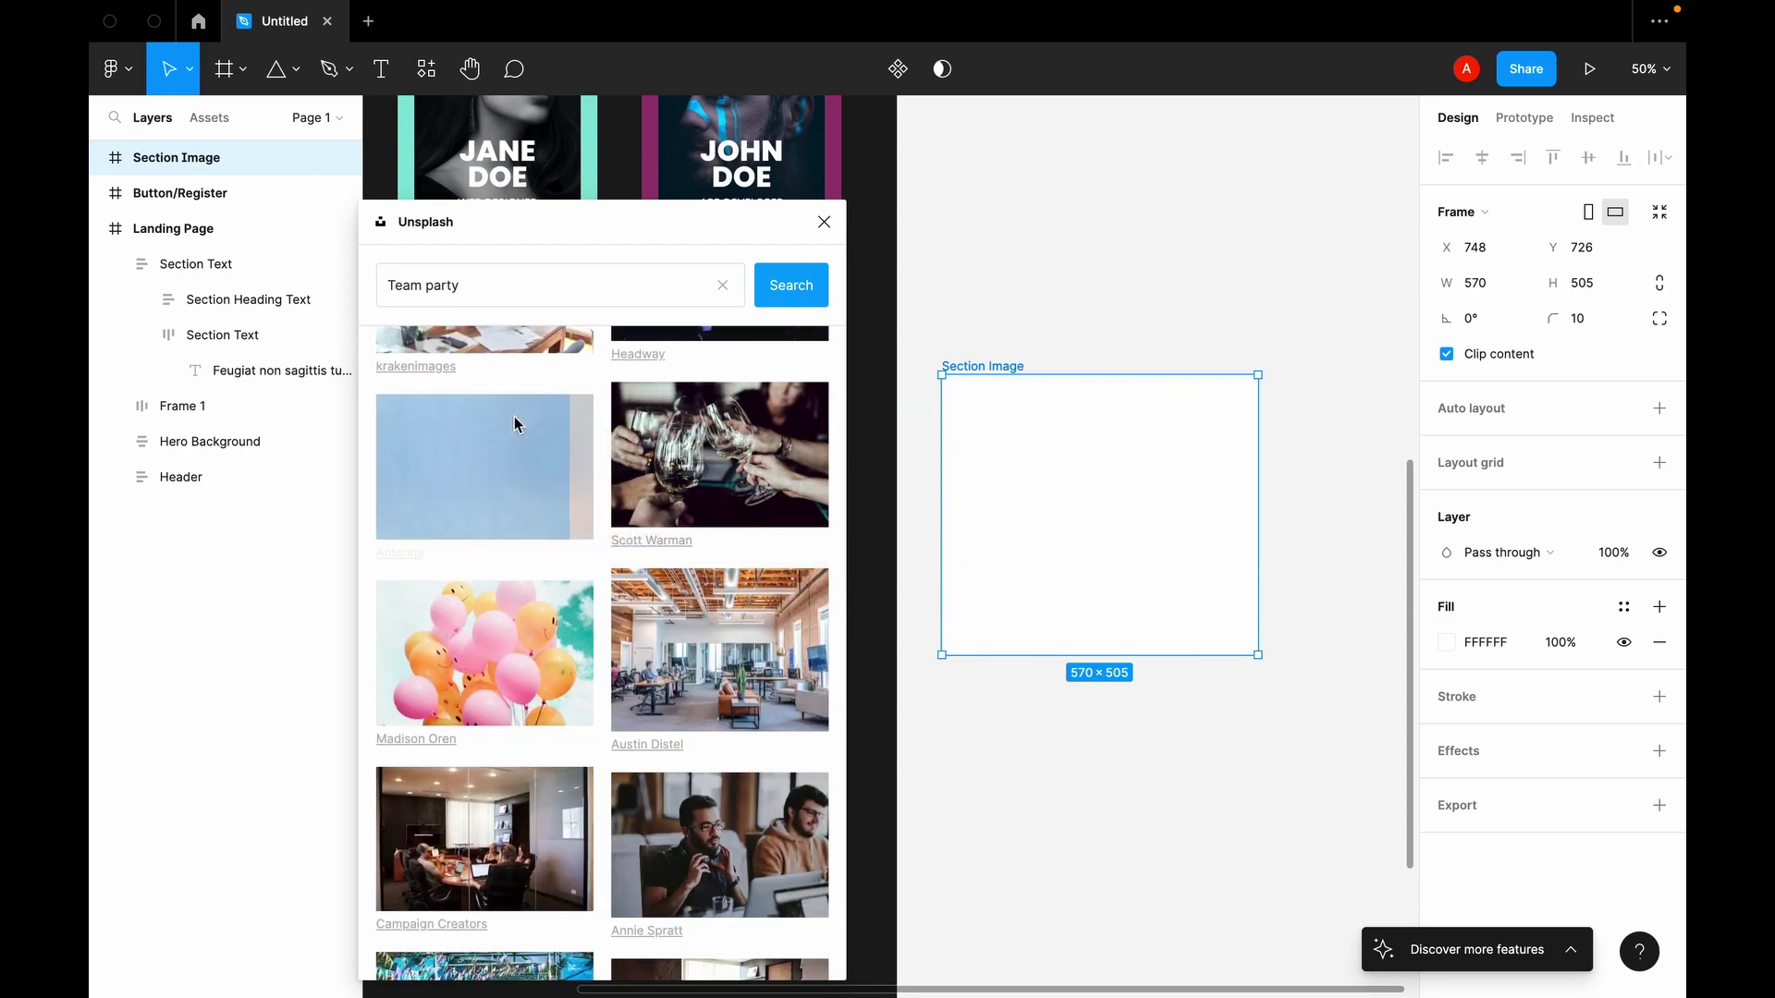
left_click(822, 222)
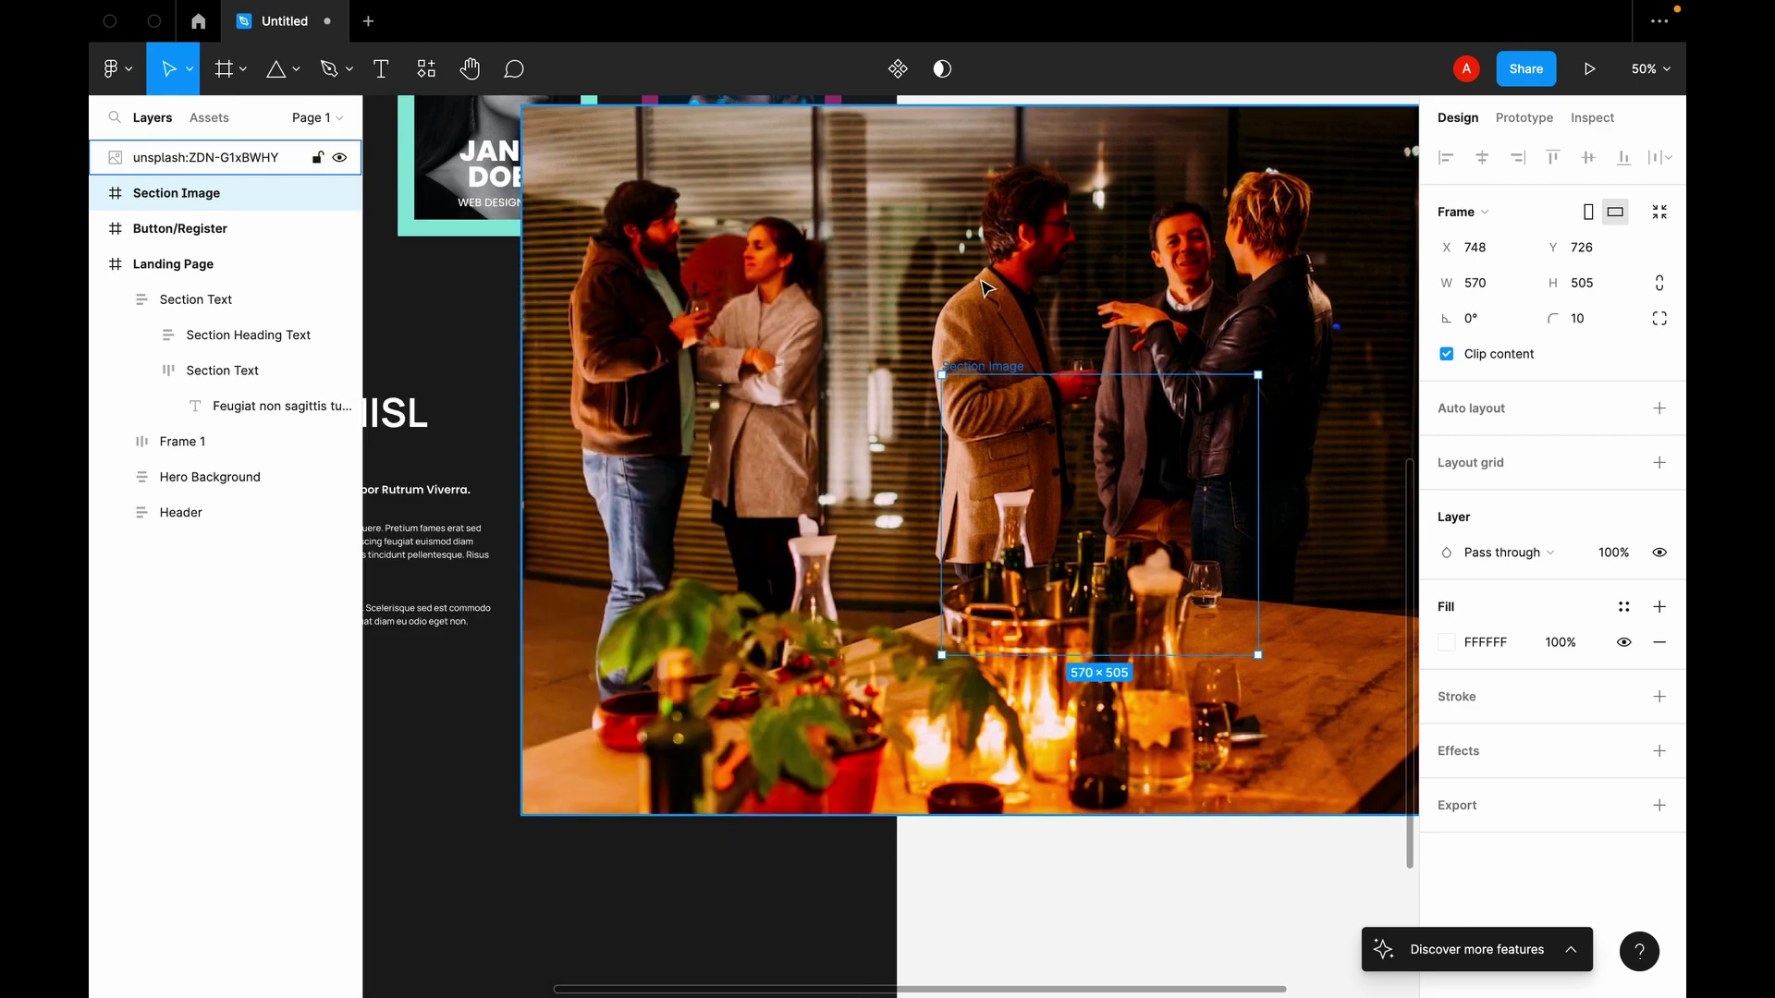
Step: Resize the inserted Unsplash photo to 570 × 505
left_click(1487, 250)
type("570")
key("Tab")
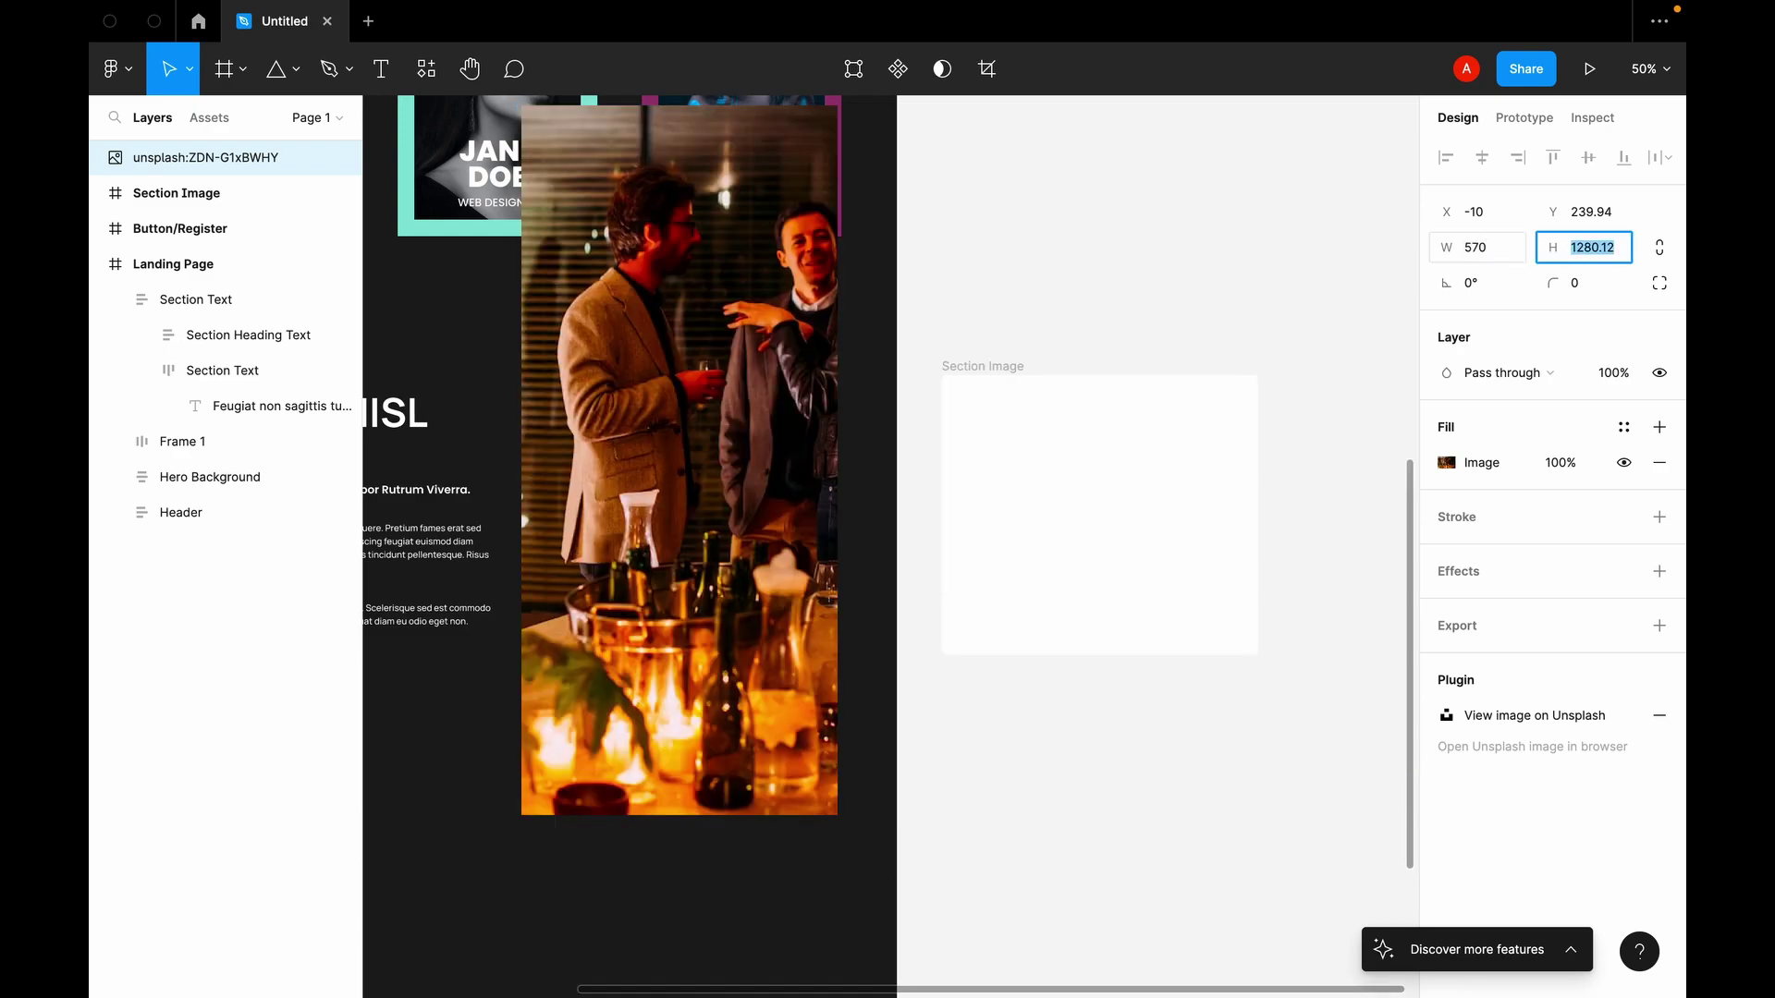
type("505")
key("Return")
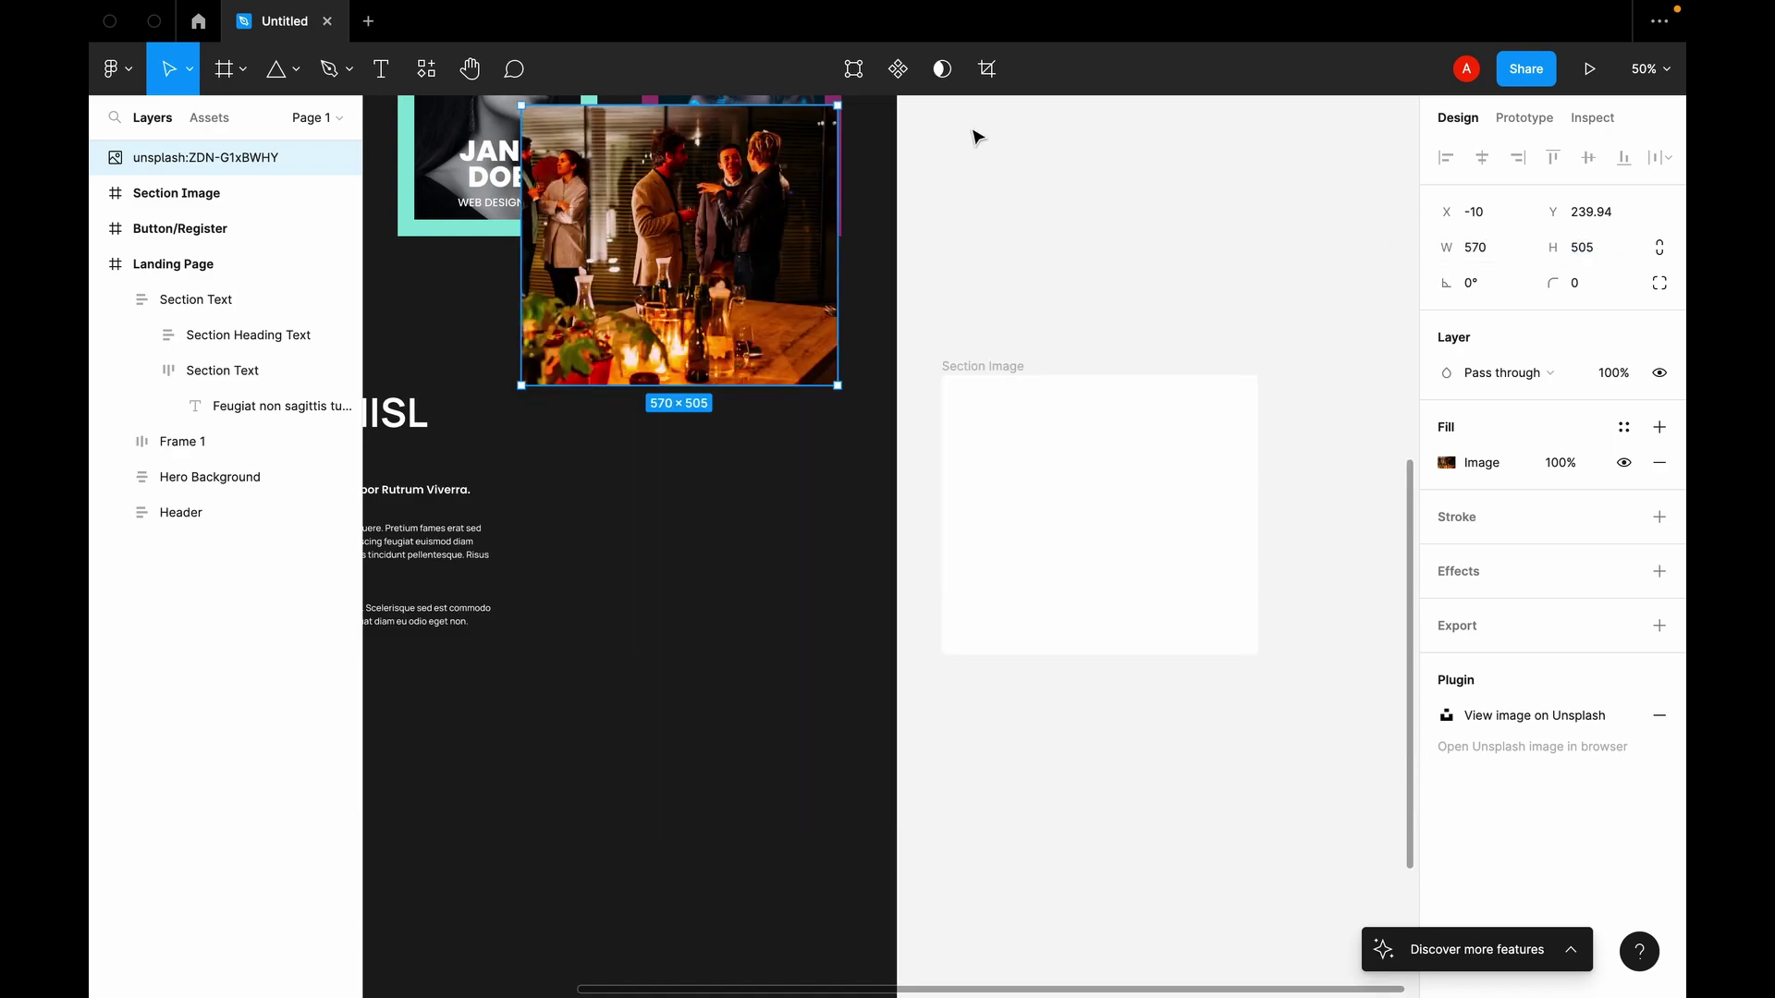
Step: Move the resized photo into the Section Image frame so that it fills the frame exactly
left_click_drag(797, 185, 1218, 455)
double_click(1017, 362)
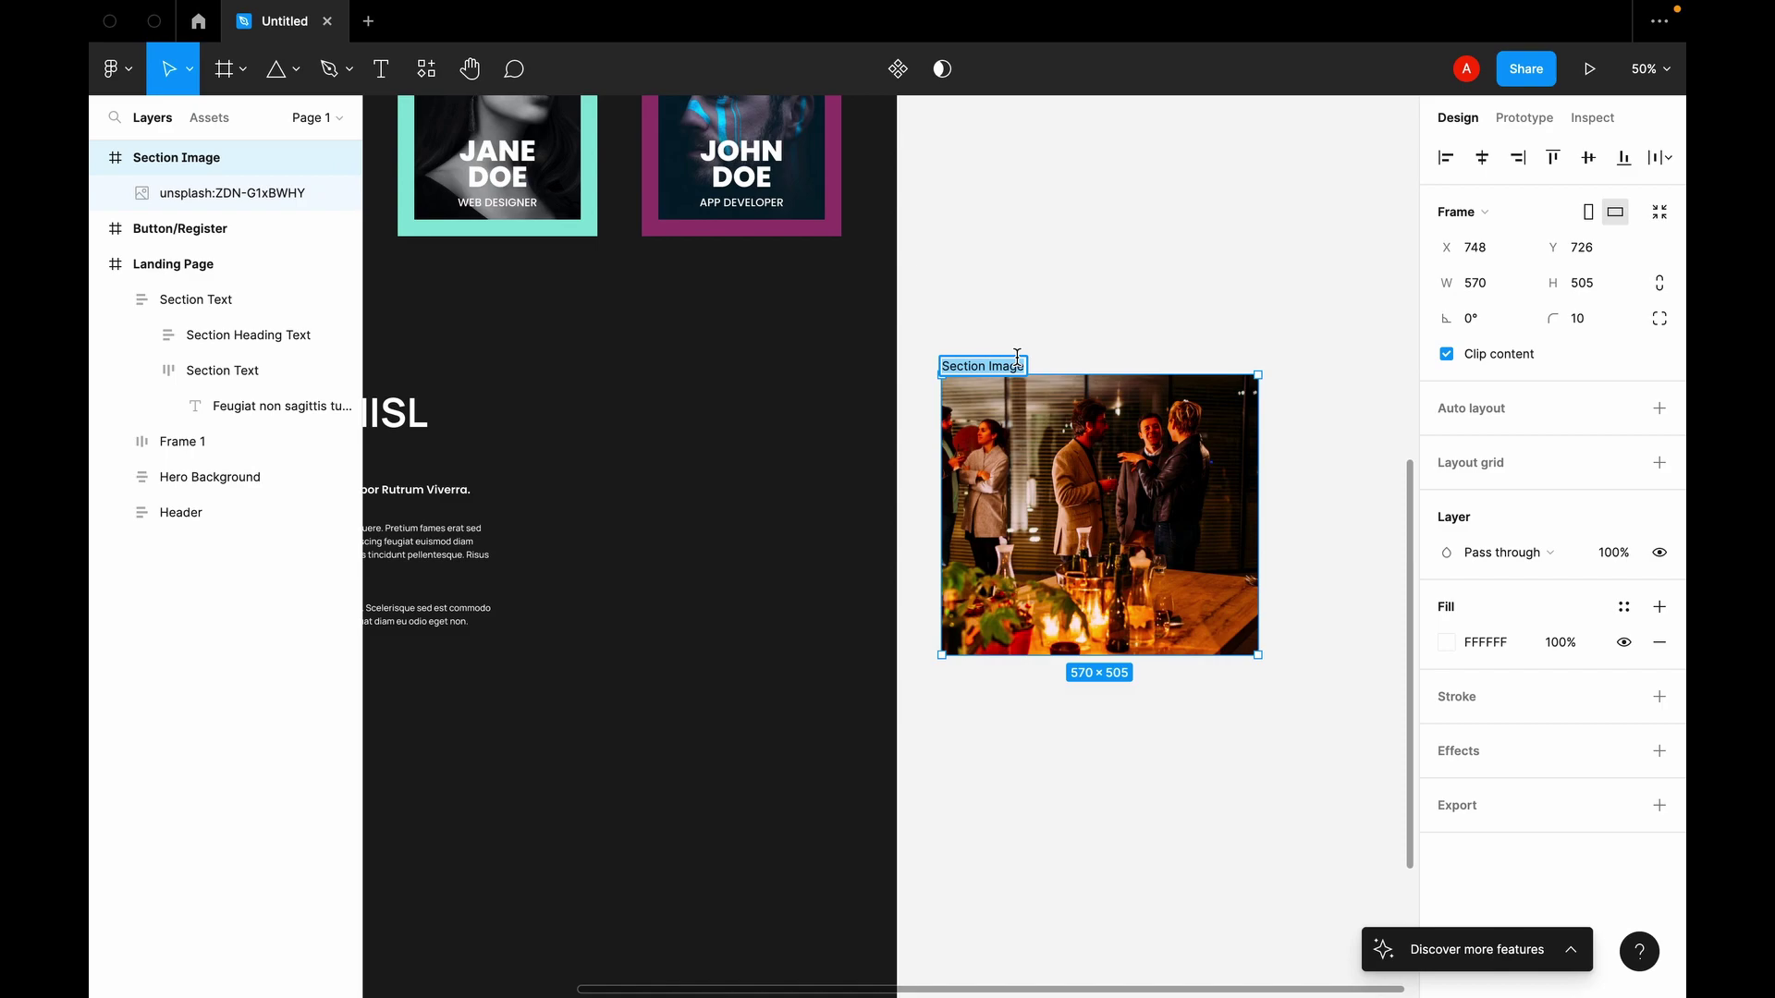
left_click(1070, 289)
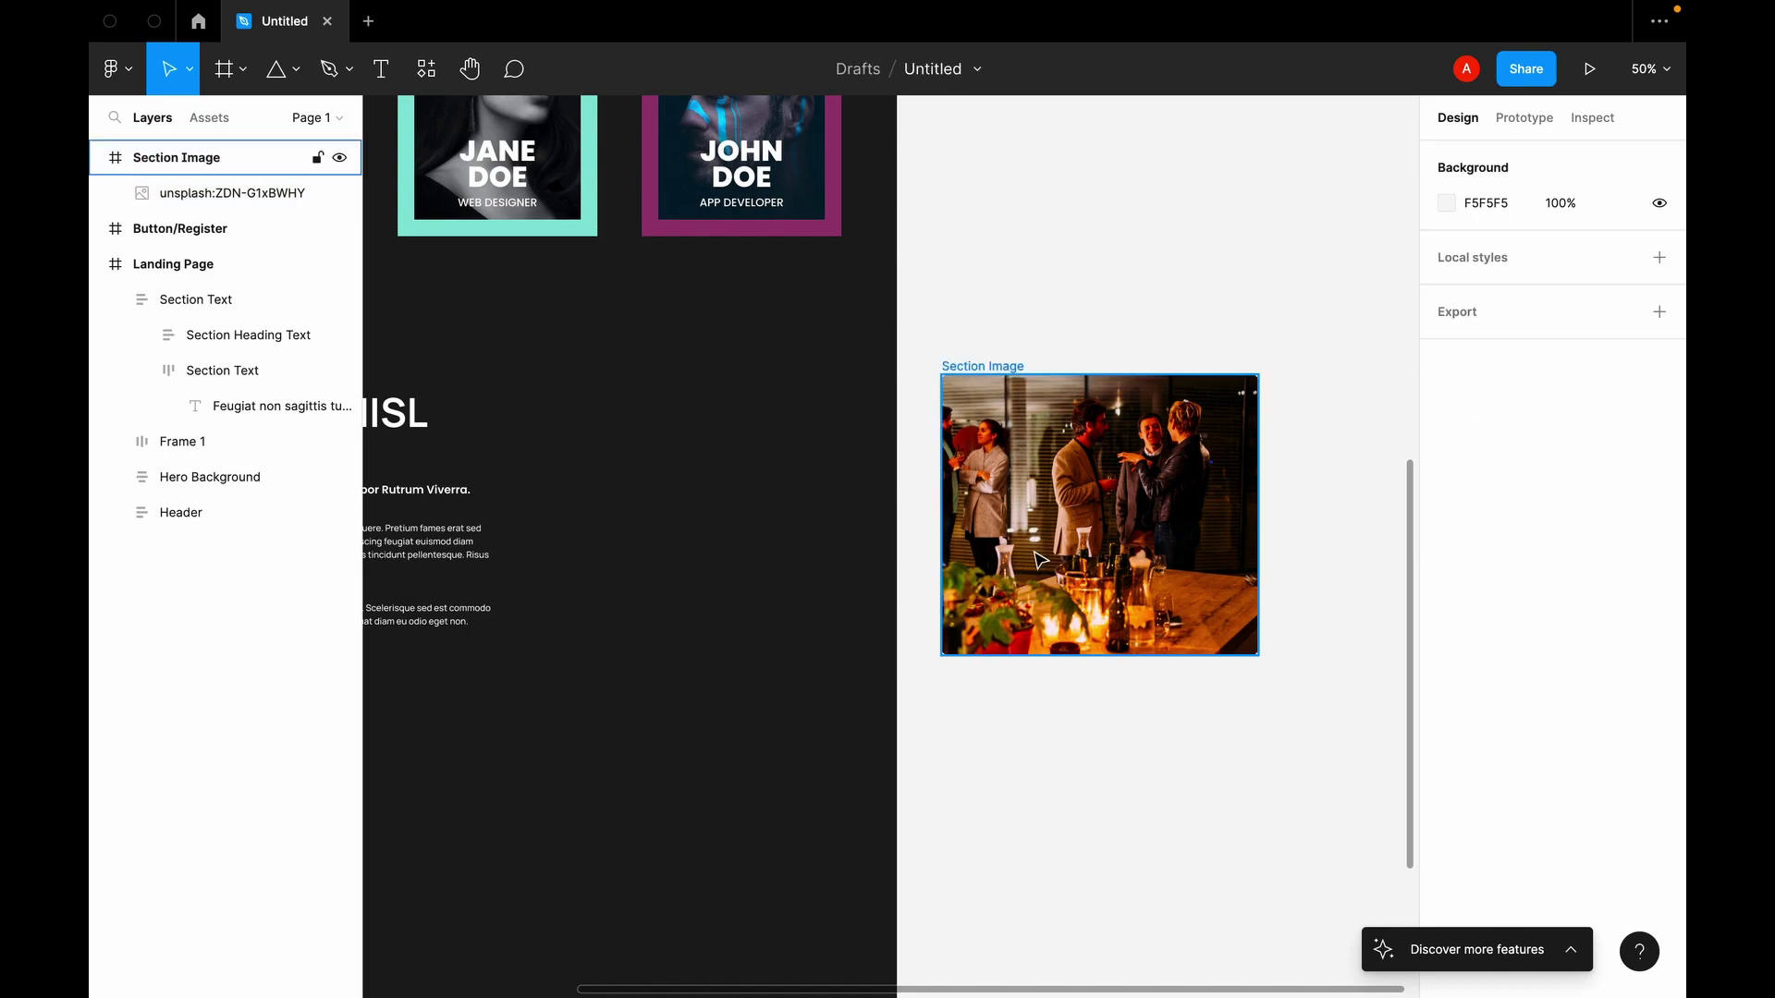
Step: Rename the Section Image frame as "Party" and undo that rename
left_click(1091, 568)
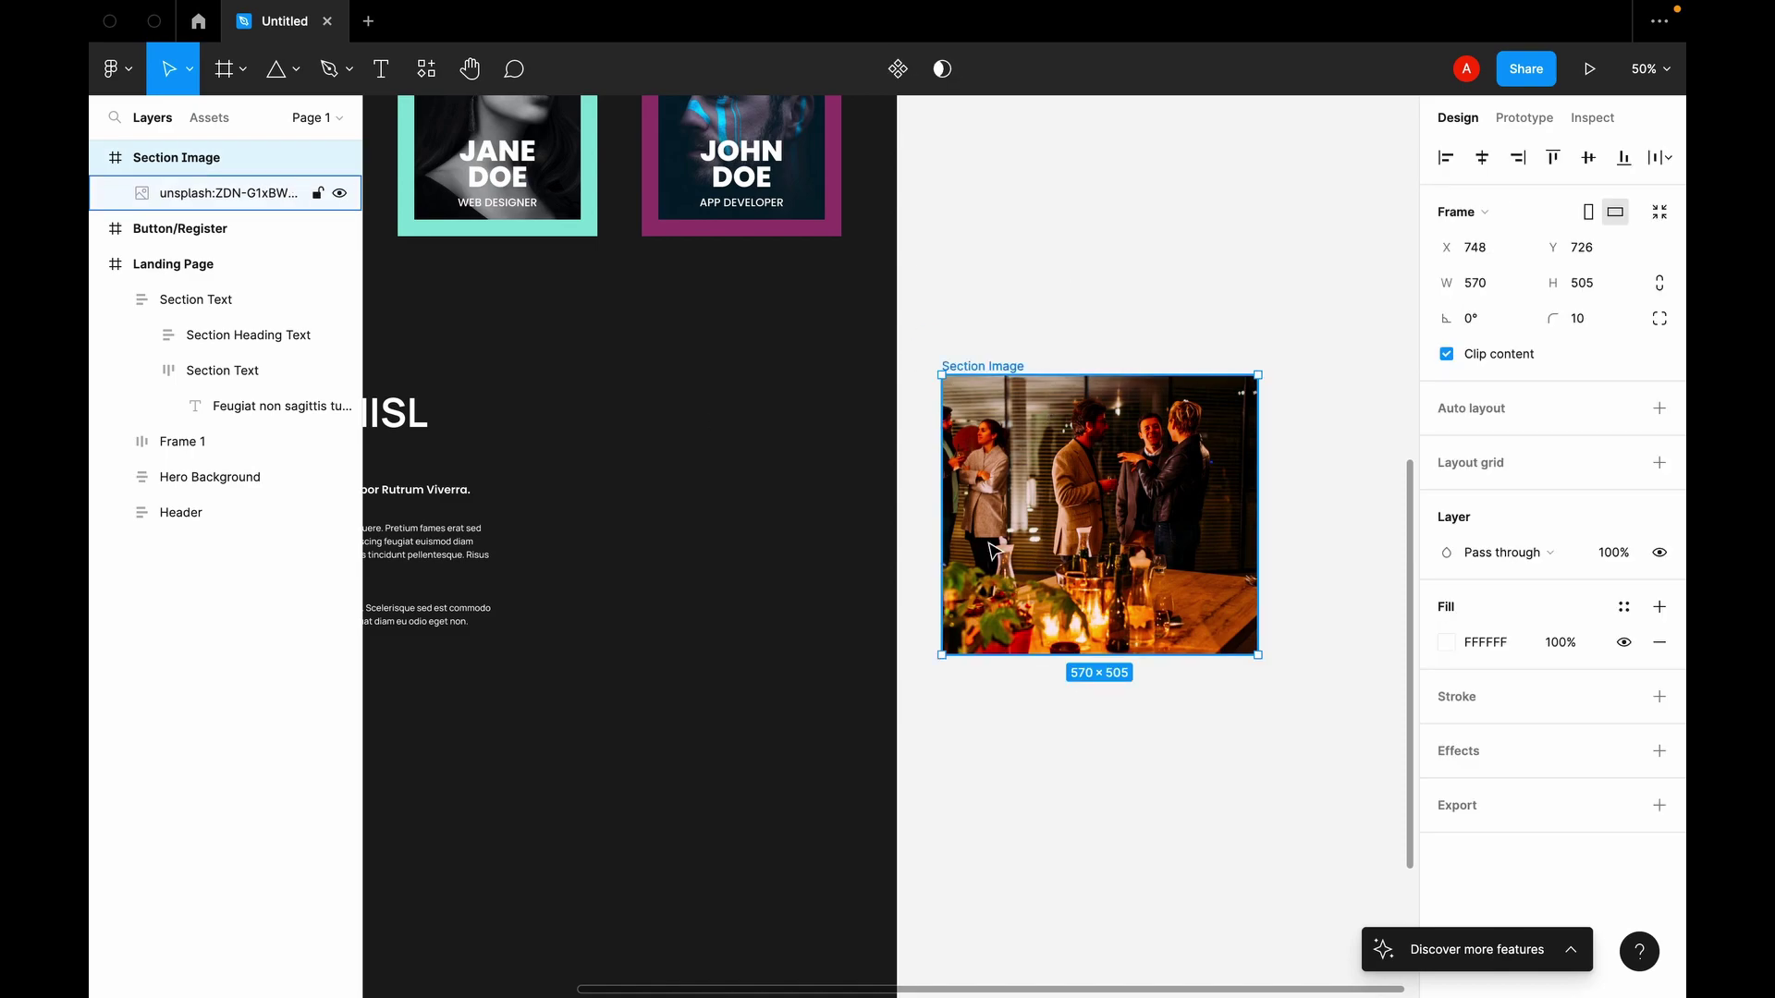
right_click(237, 200)
mouse_move(305, 693)
left_click(366, 488)
type("Party")
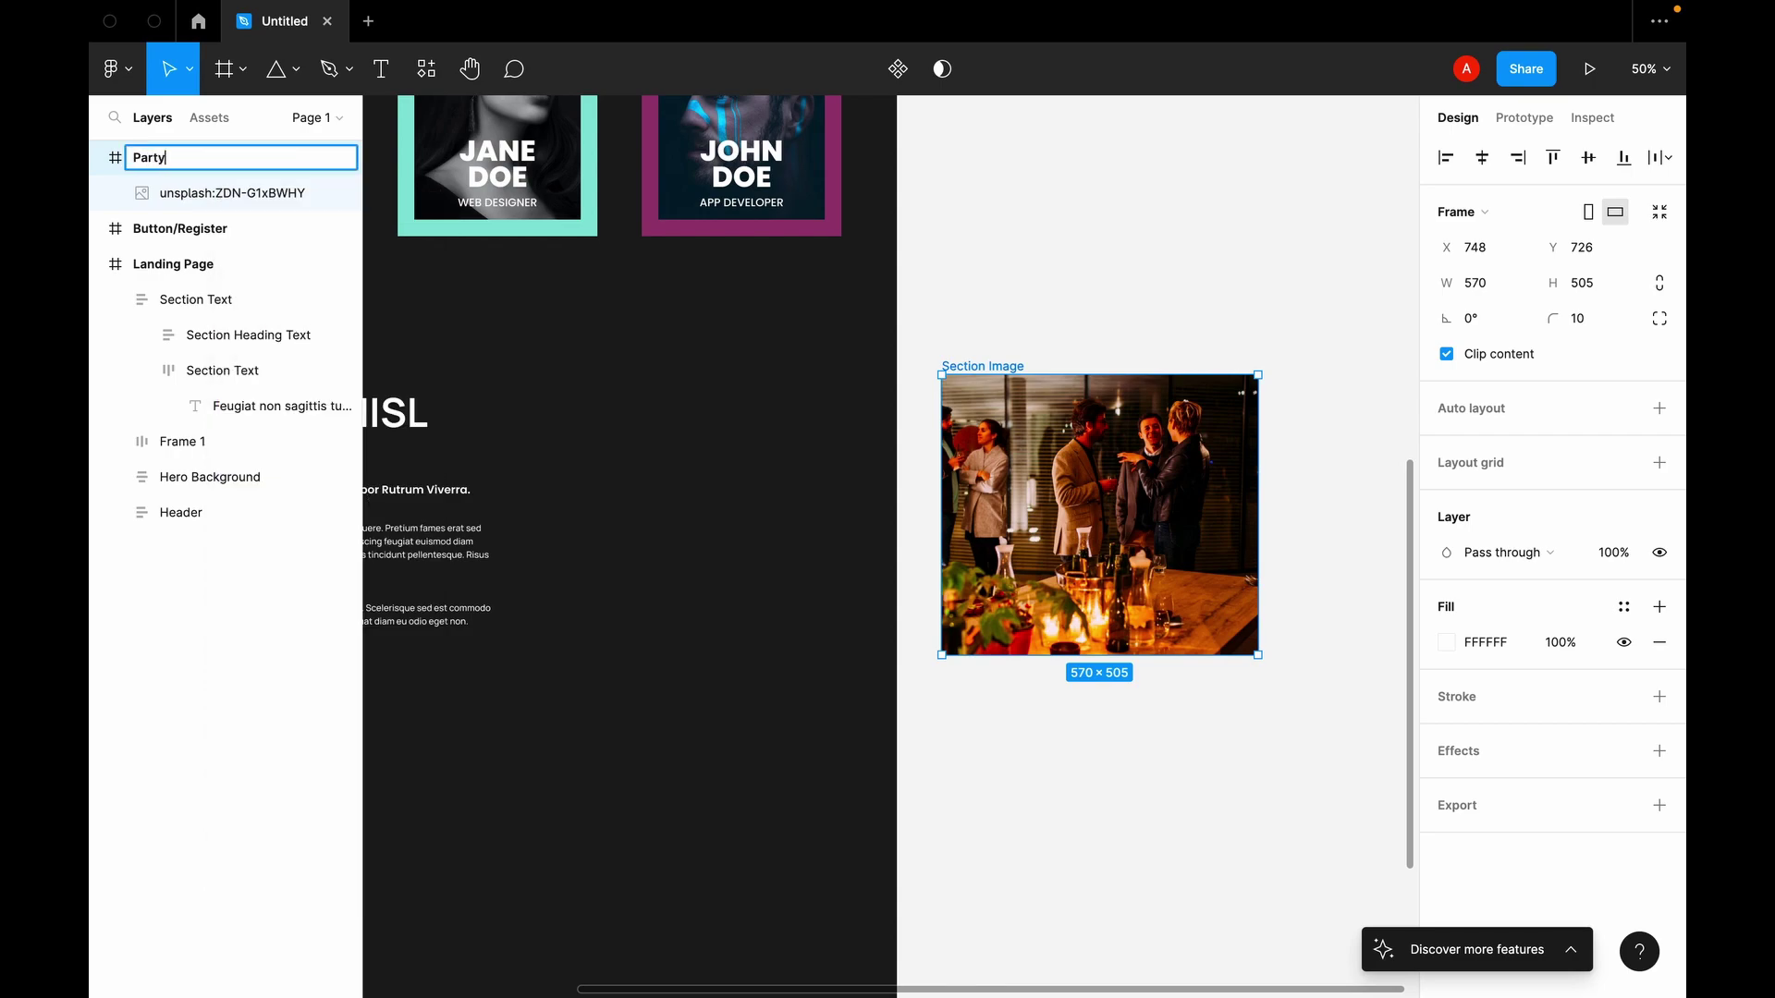
key("Return")
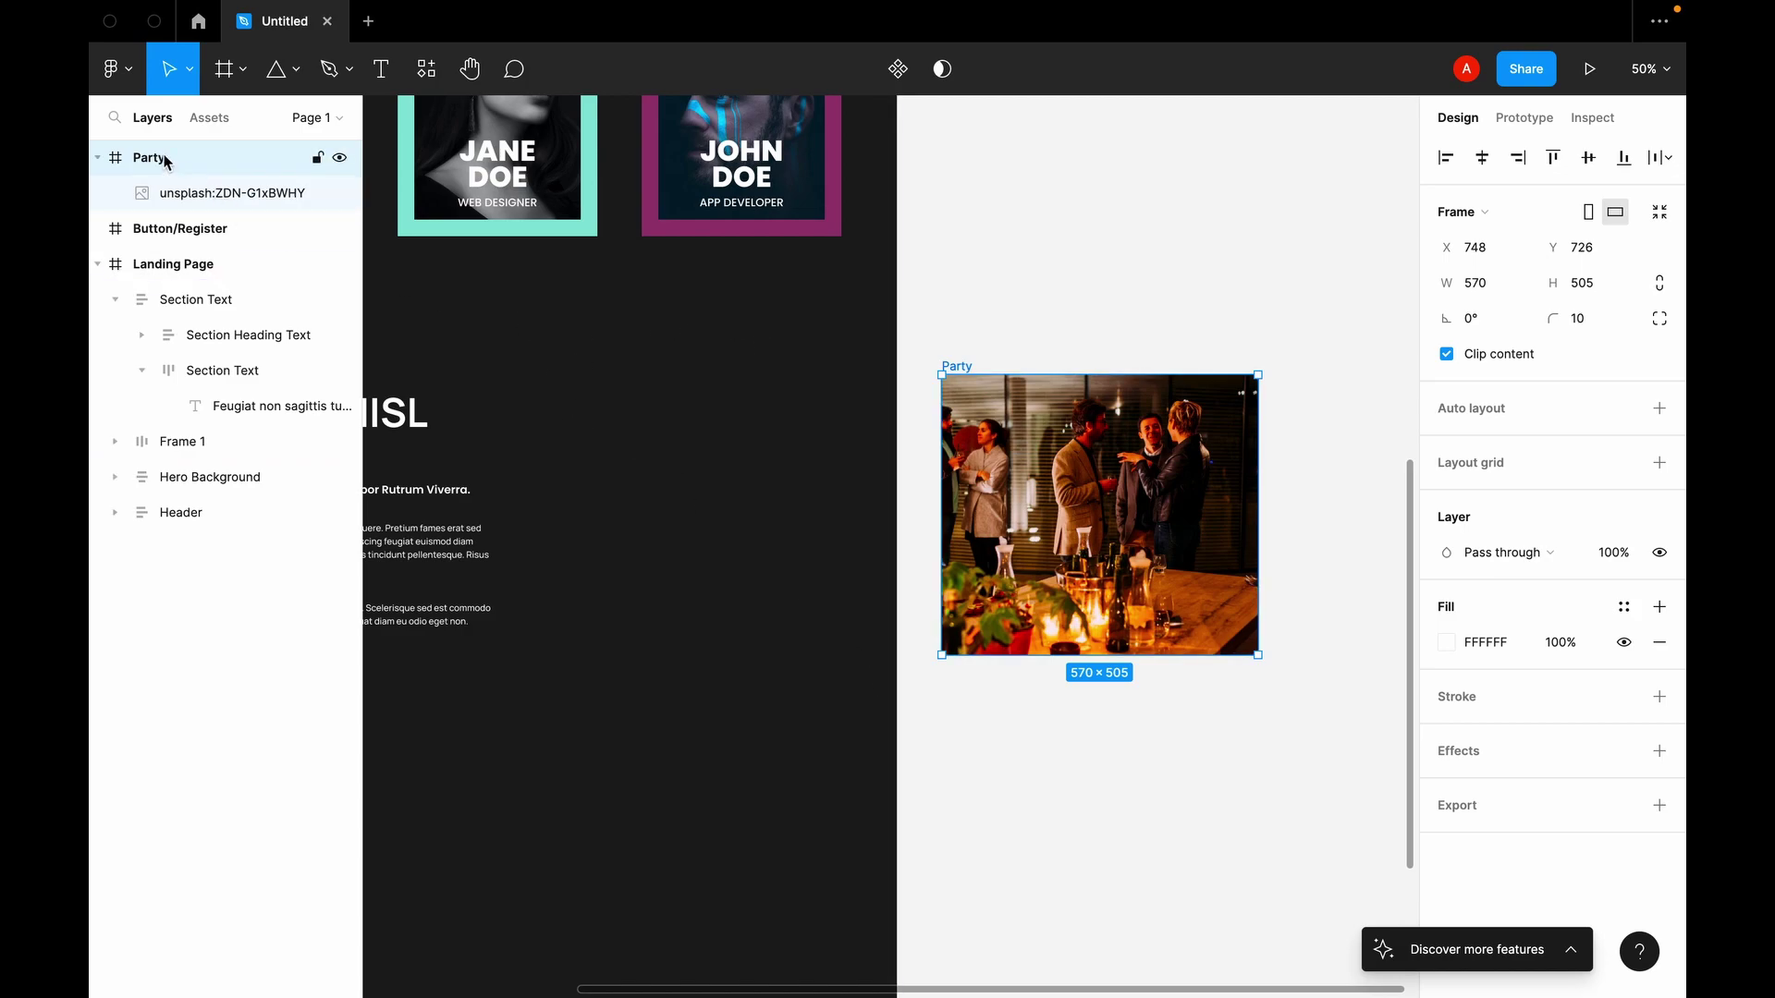
key("ctrl+z")
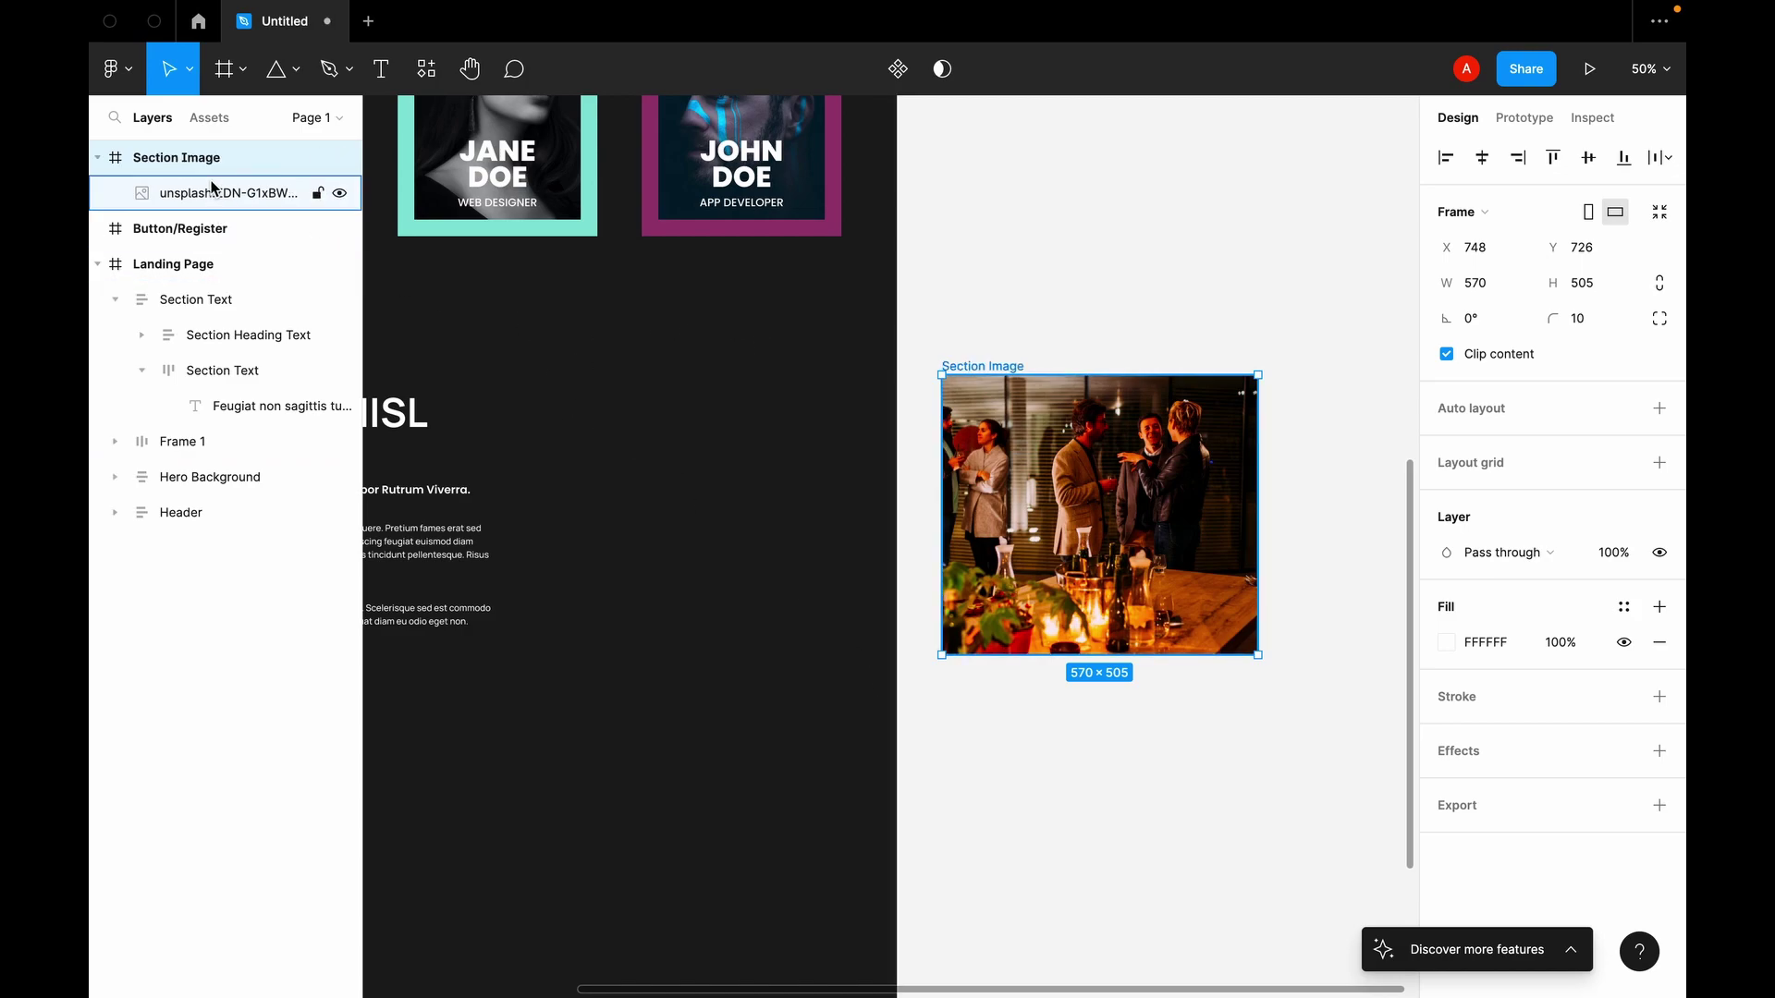
Step: Rename the photo layer inside the Section Image frame as "Party"
left_click(213, 192)
double_click(248, 203)
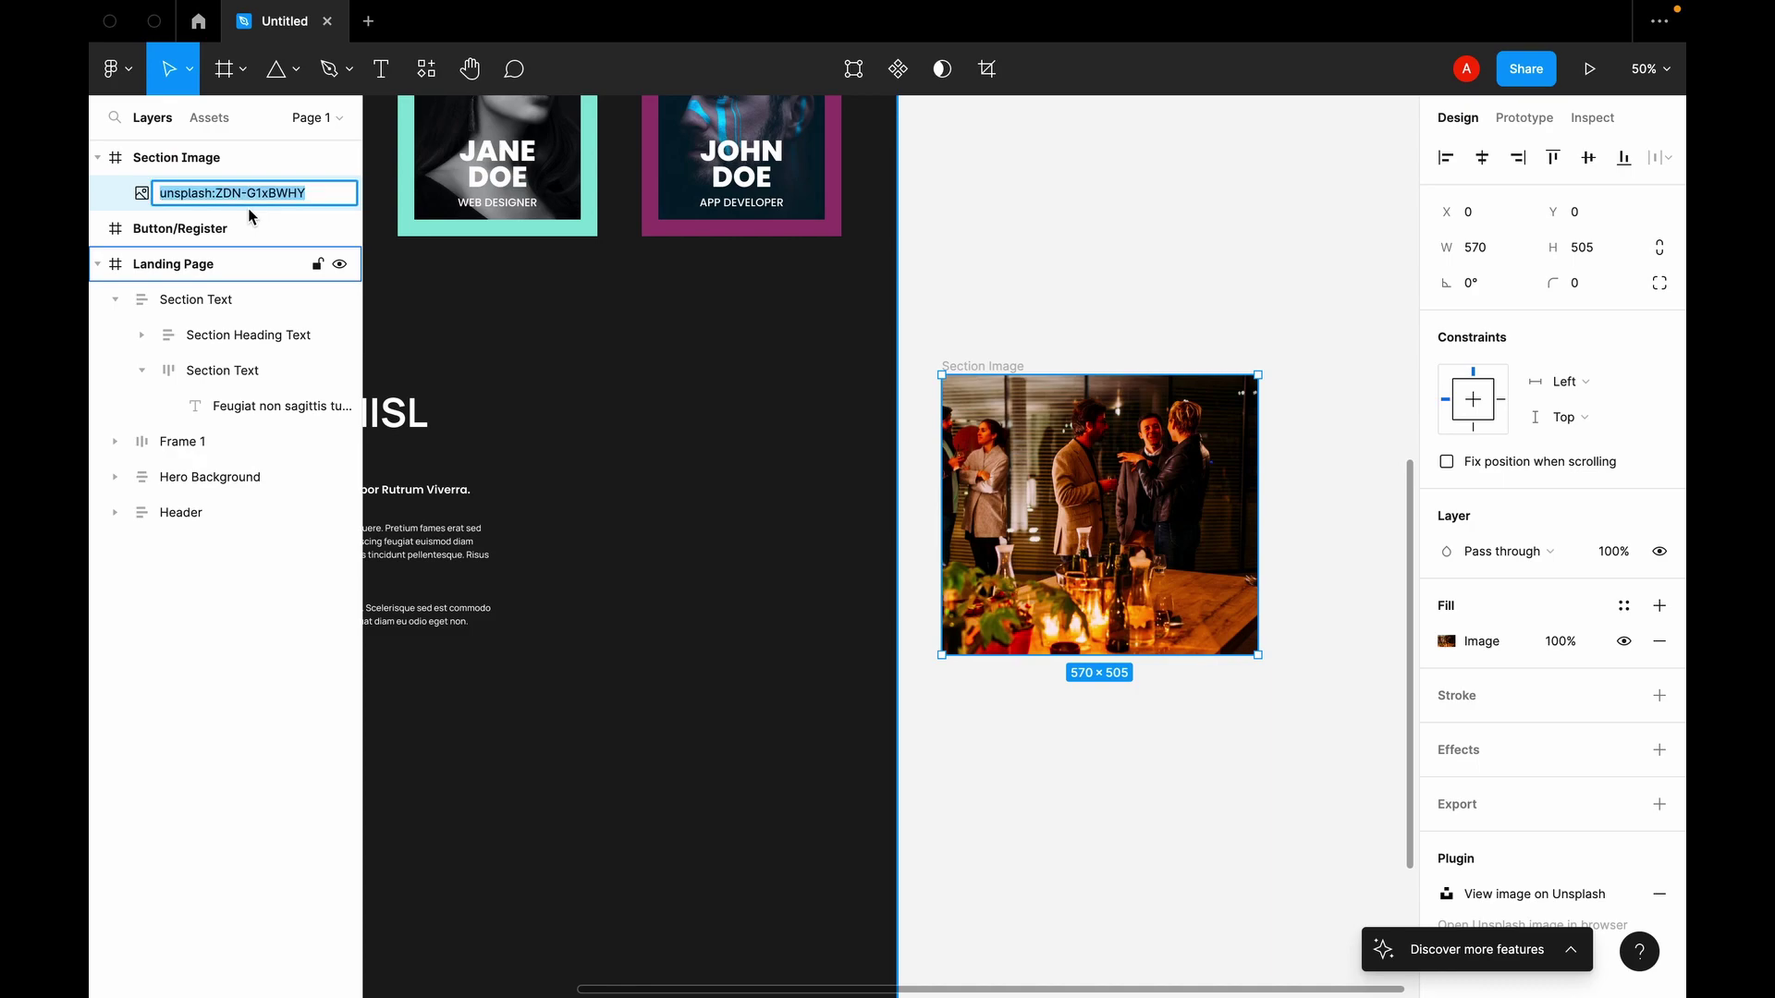
type("Party")
key("Return")
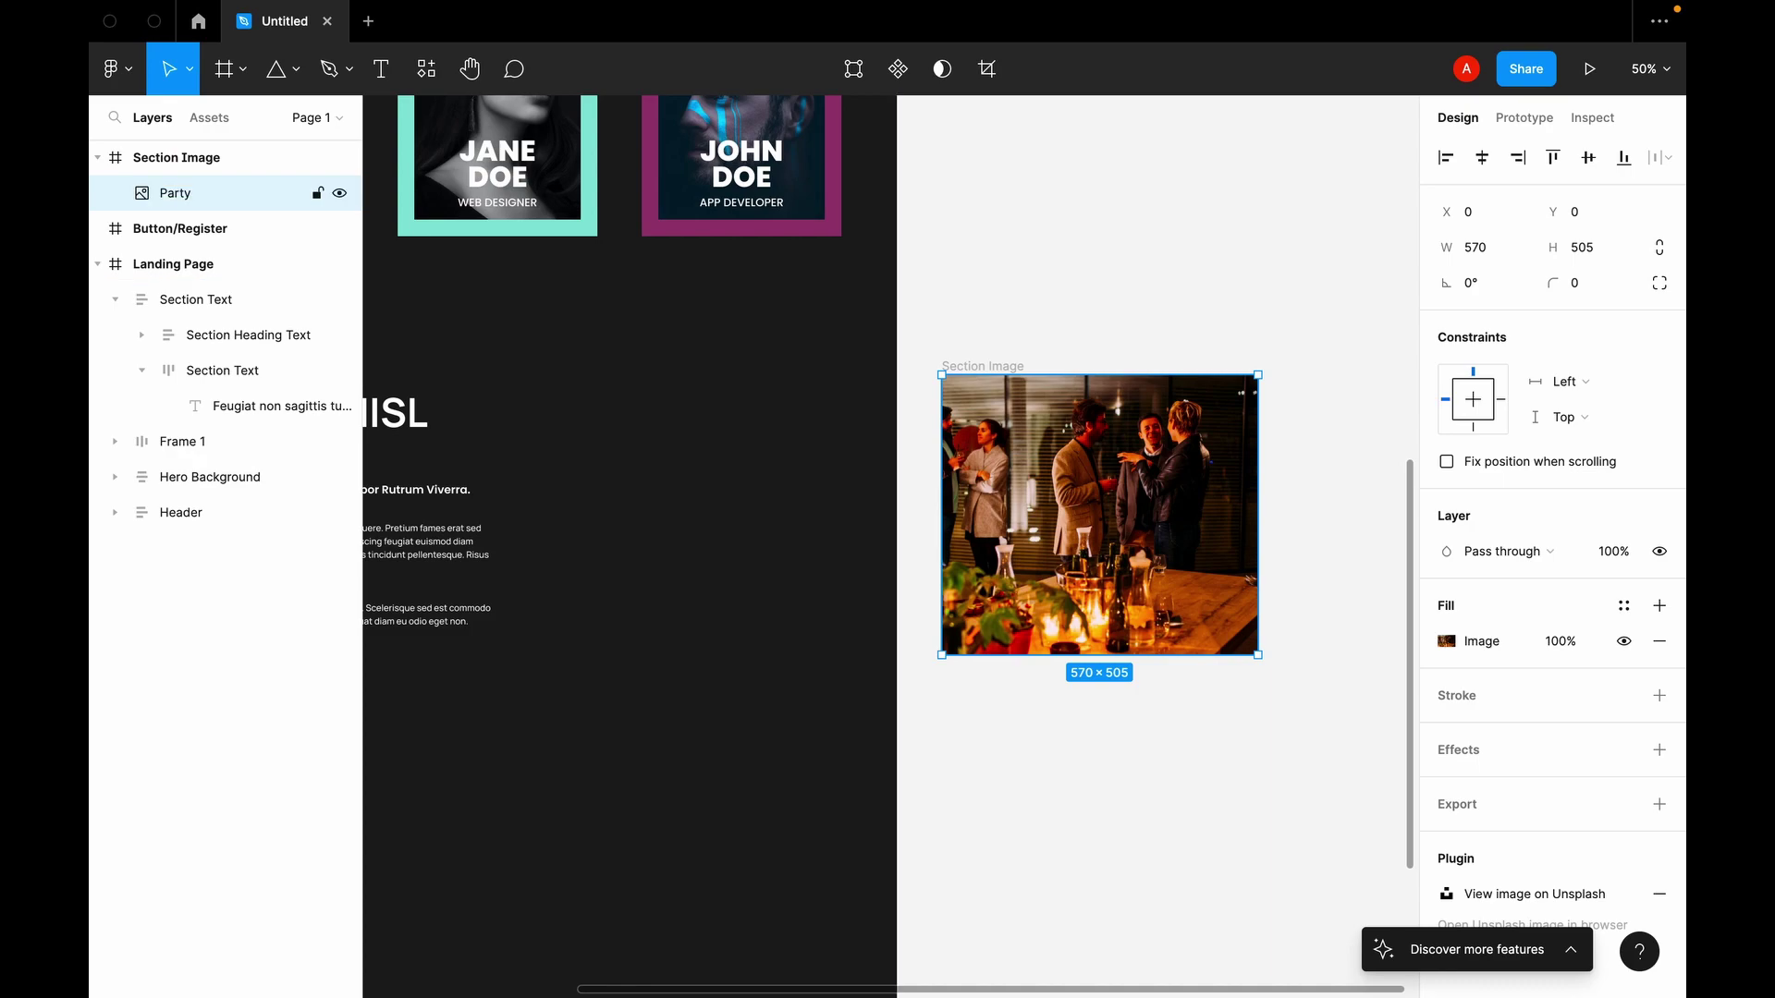
left_click(1116, 763)
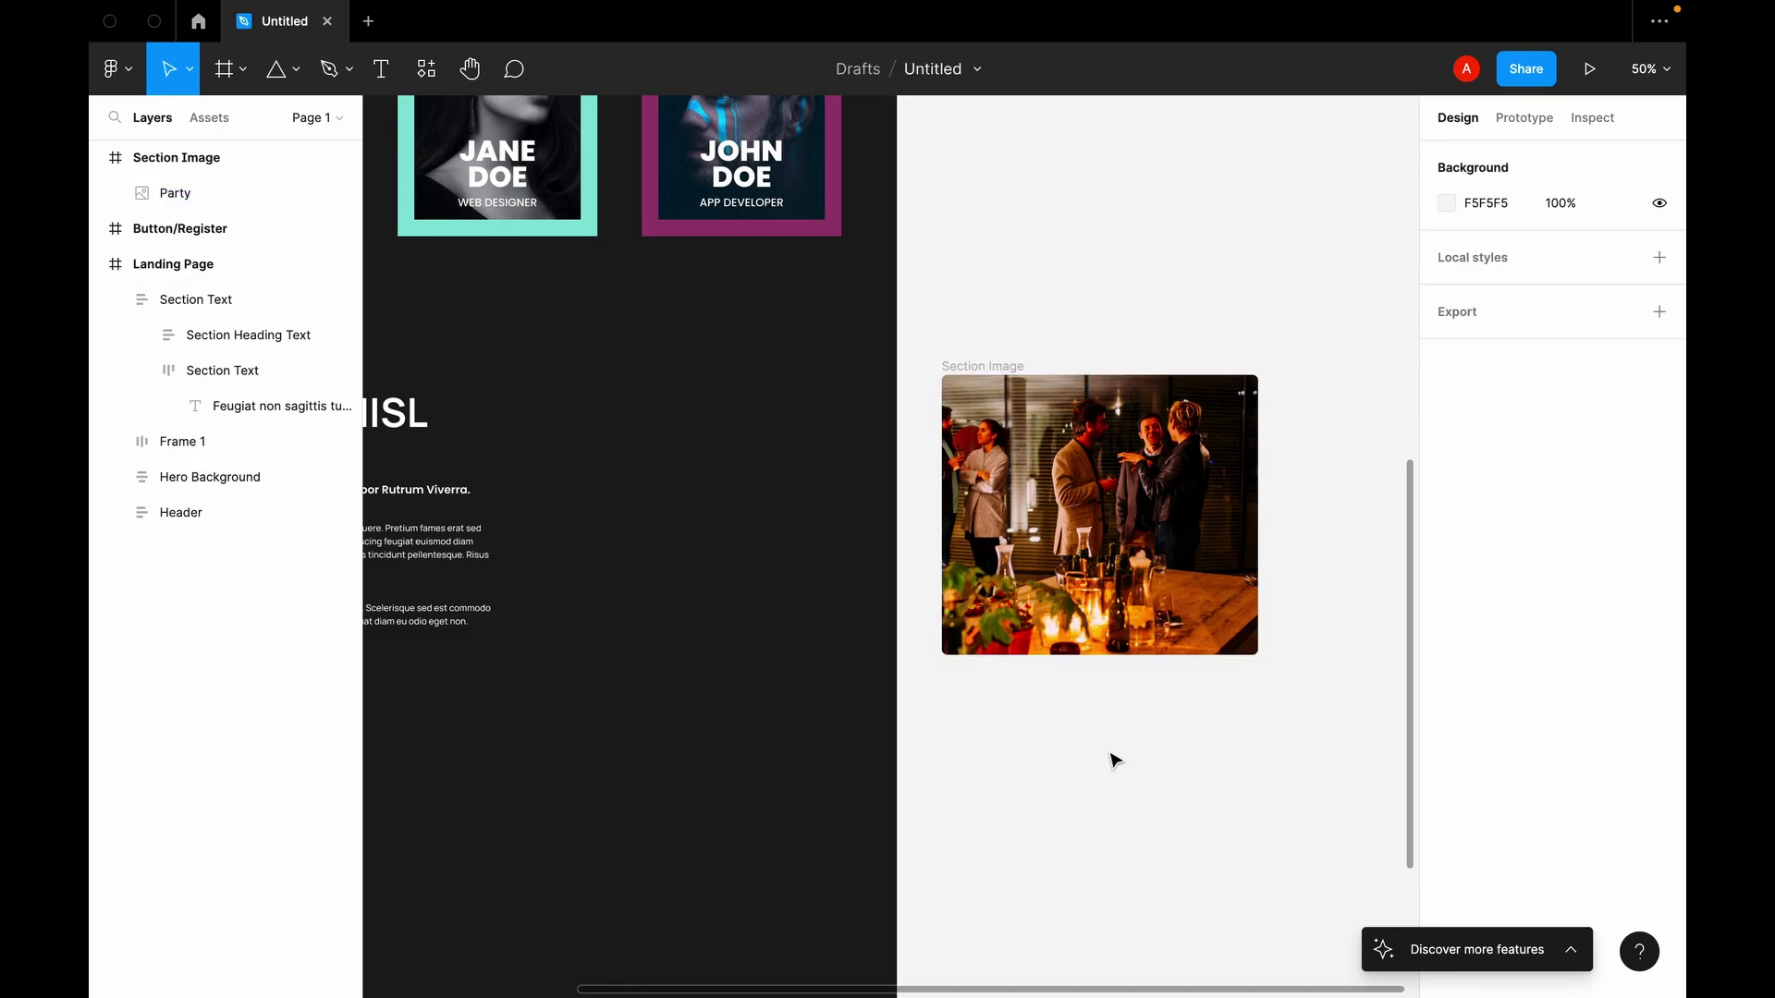
Step: Move the Section Image frame into the Landing Page beside the section text, at about X 770, Y 1531
left_click(1068, 465)
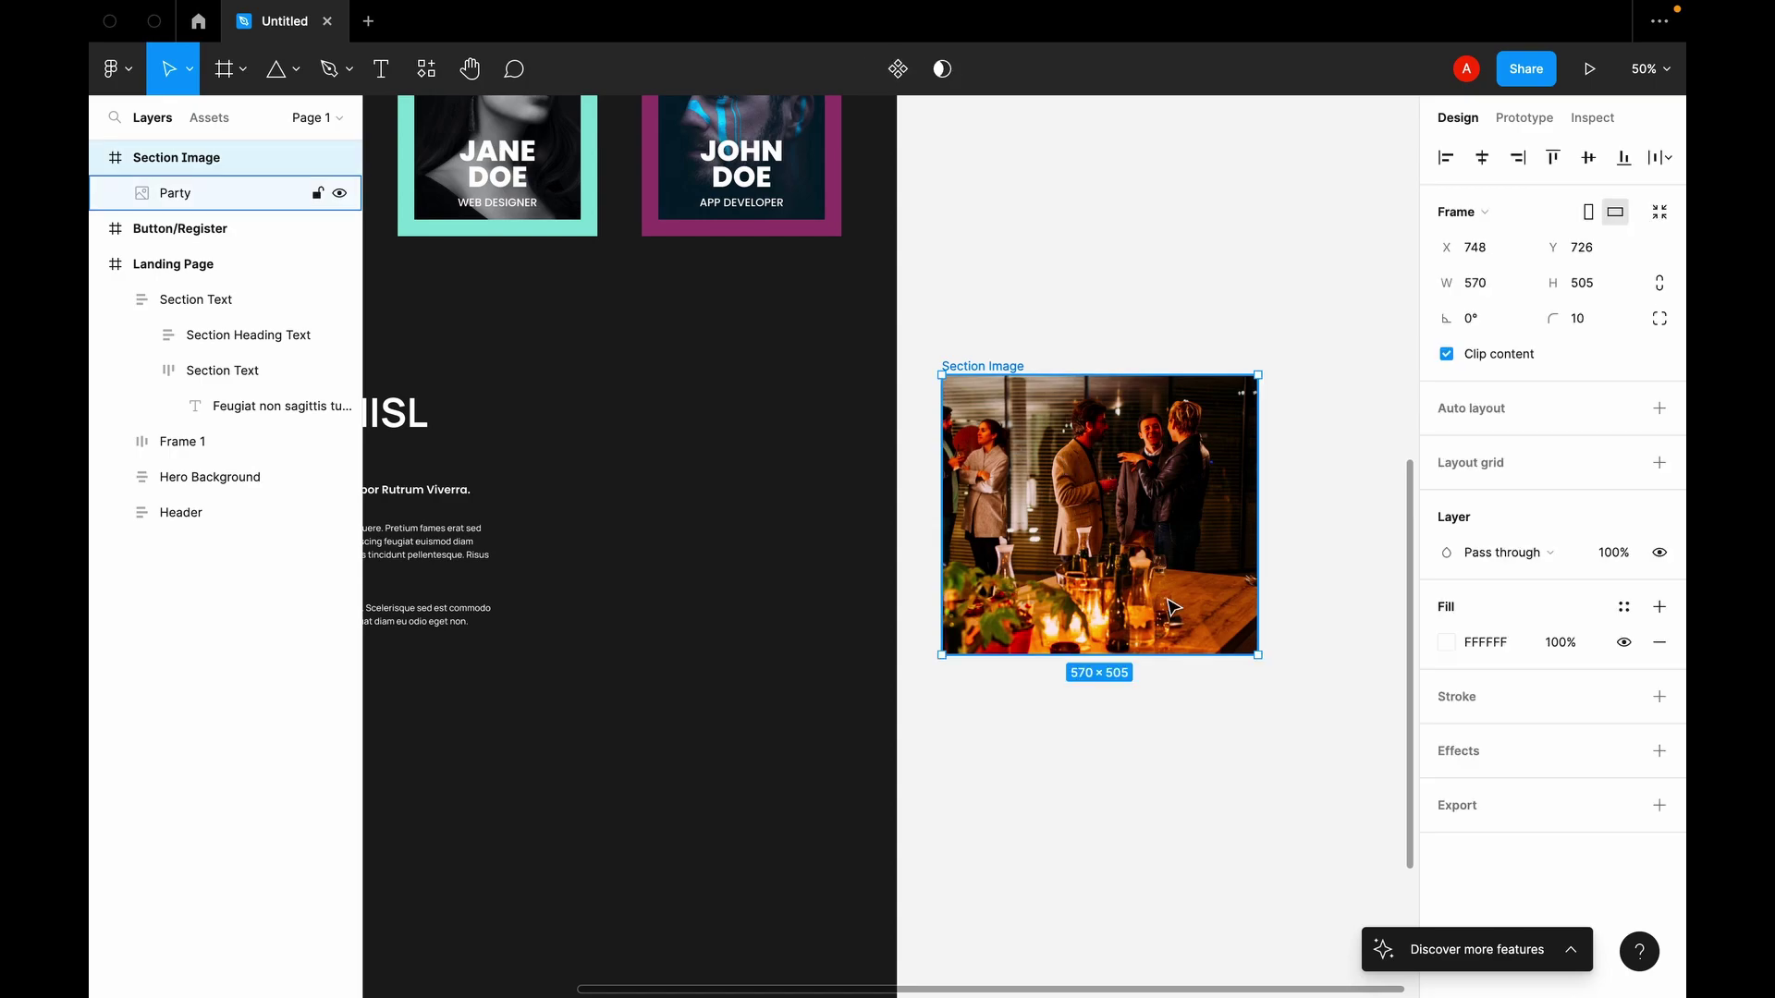
scroll(1017, 370, "left", 2)
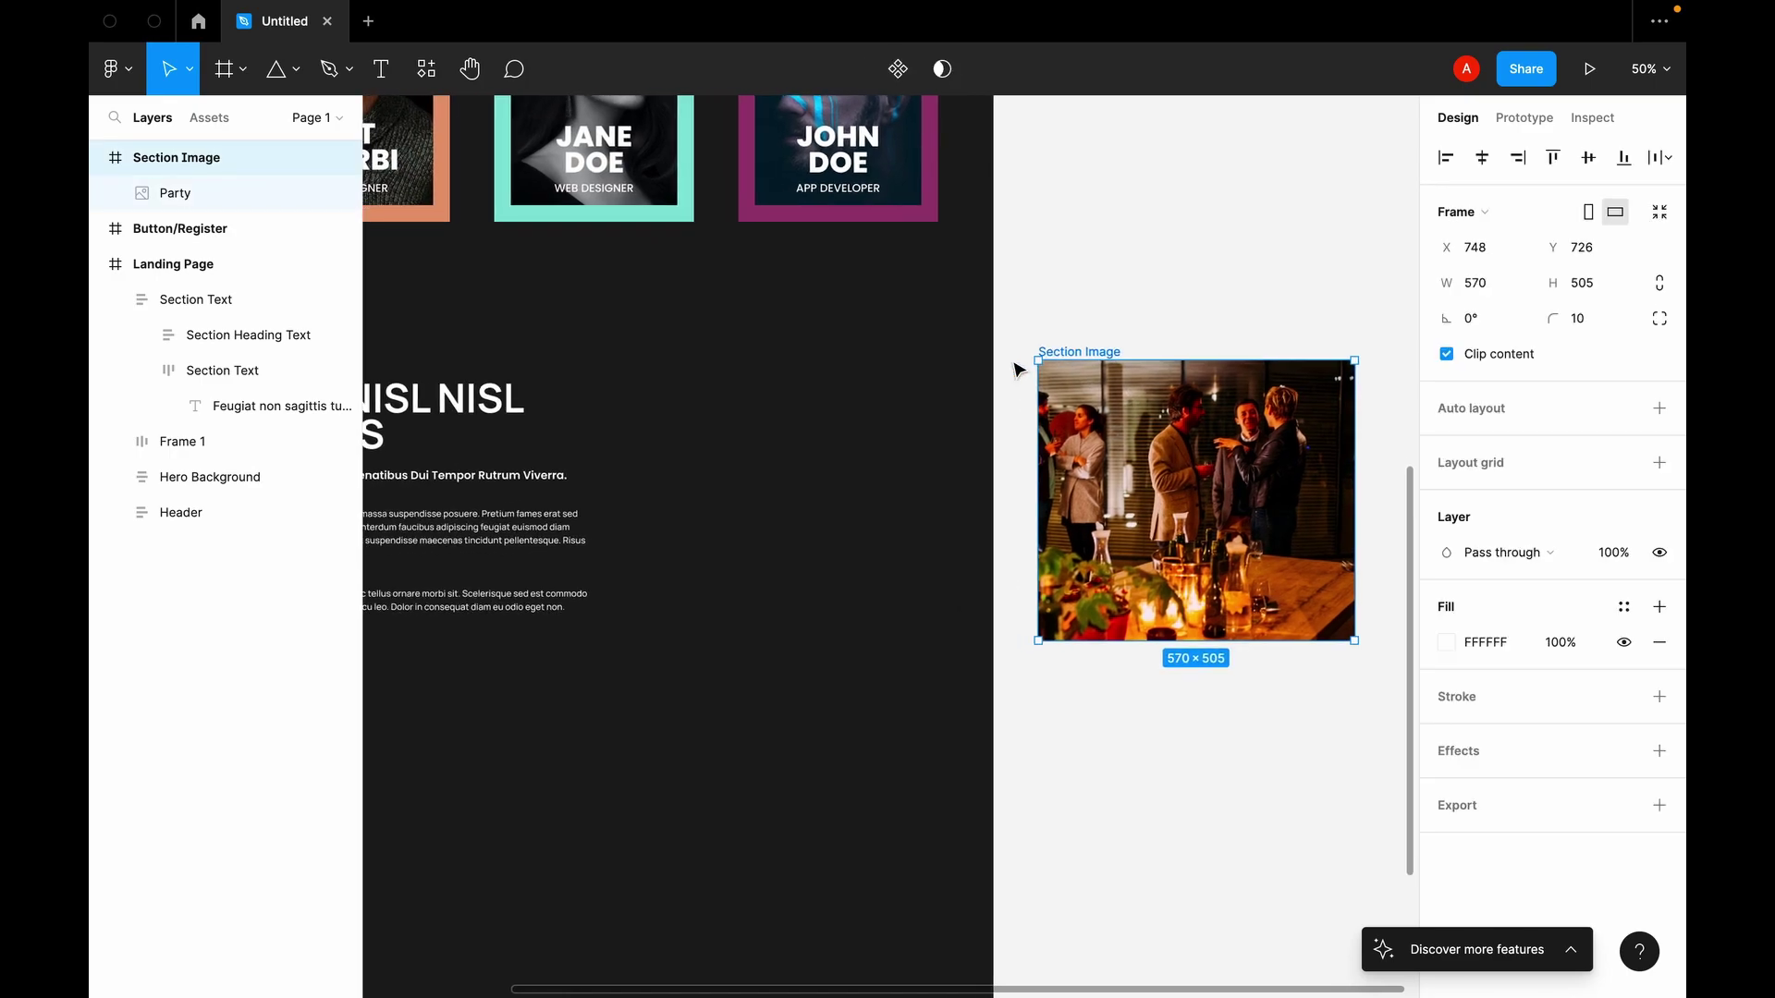
left_click_drag(1107, 361, 689, 377)
scroll(690, 377, "left", 5)
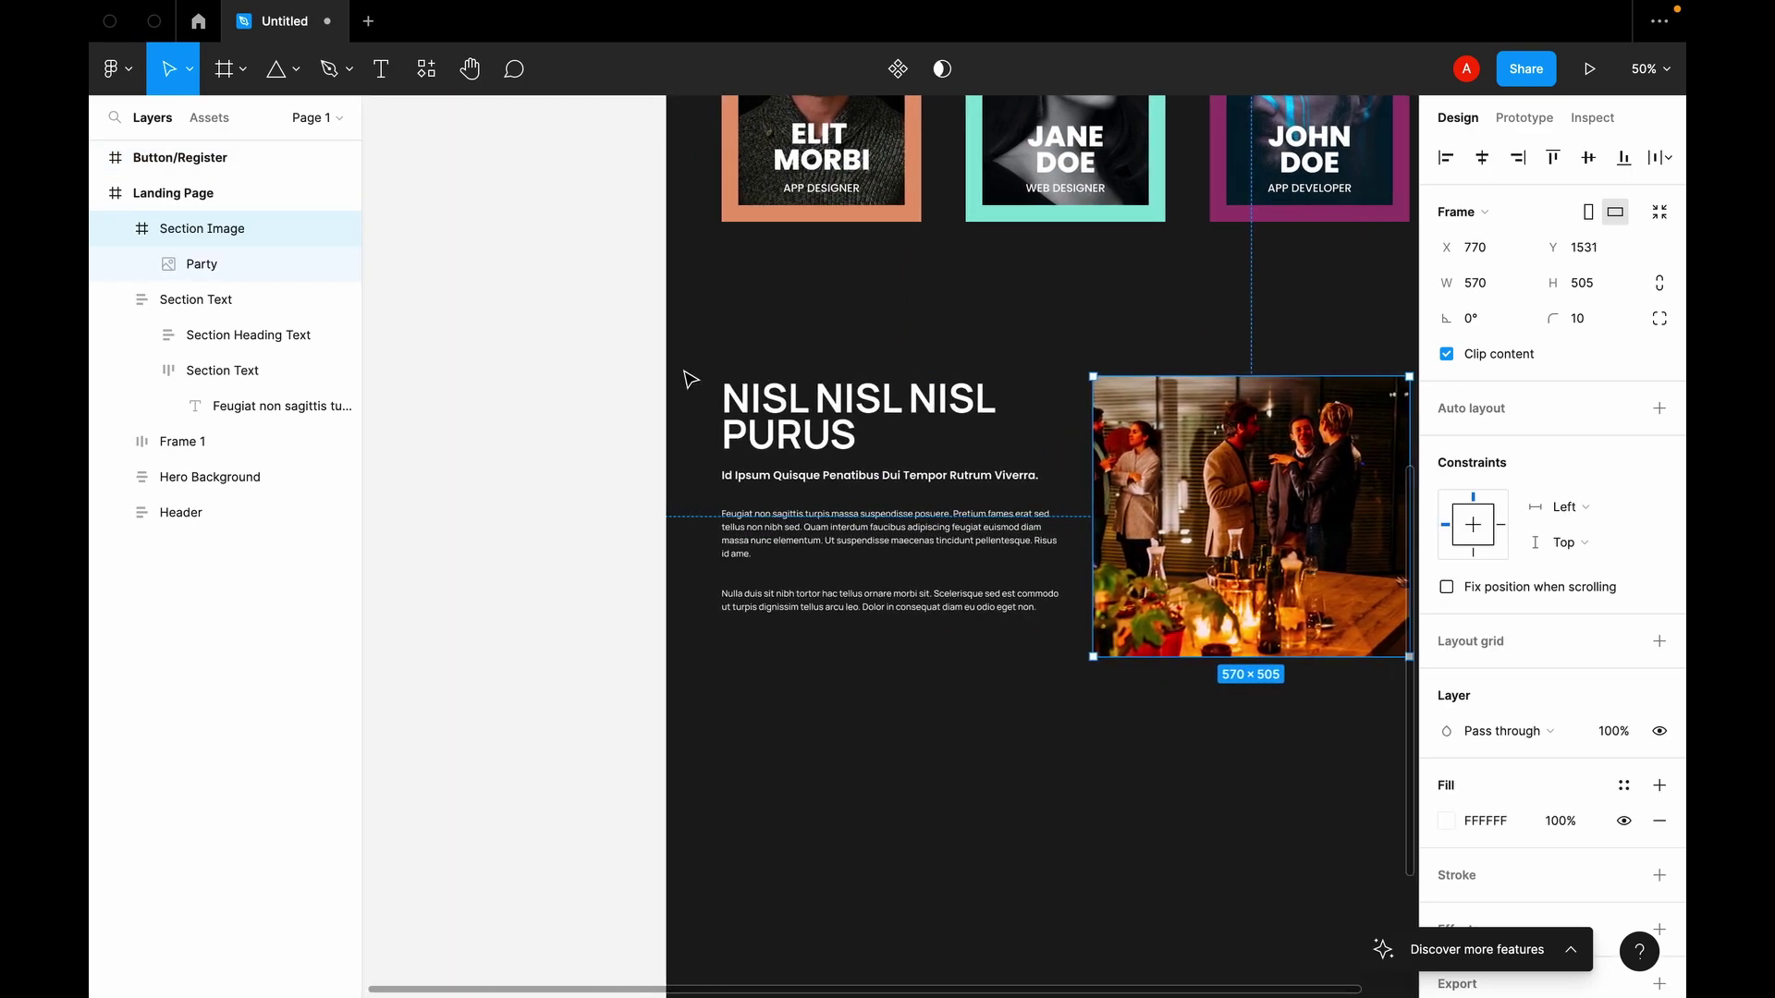
Step: Move the Section Image frame up to Y 1513, keeping it at X 770
scroll(682, 380, "right", 4)
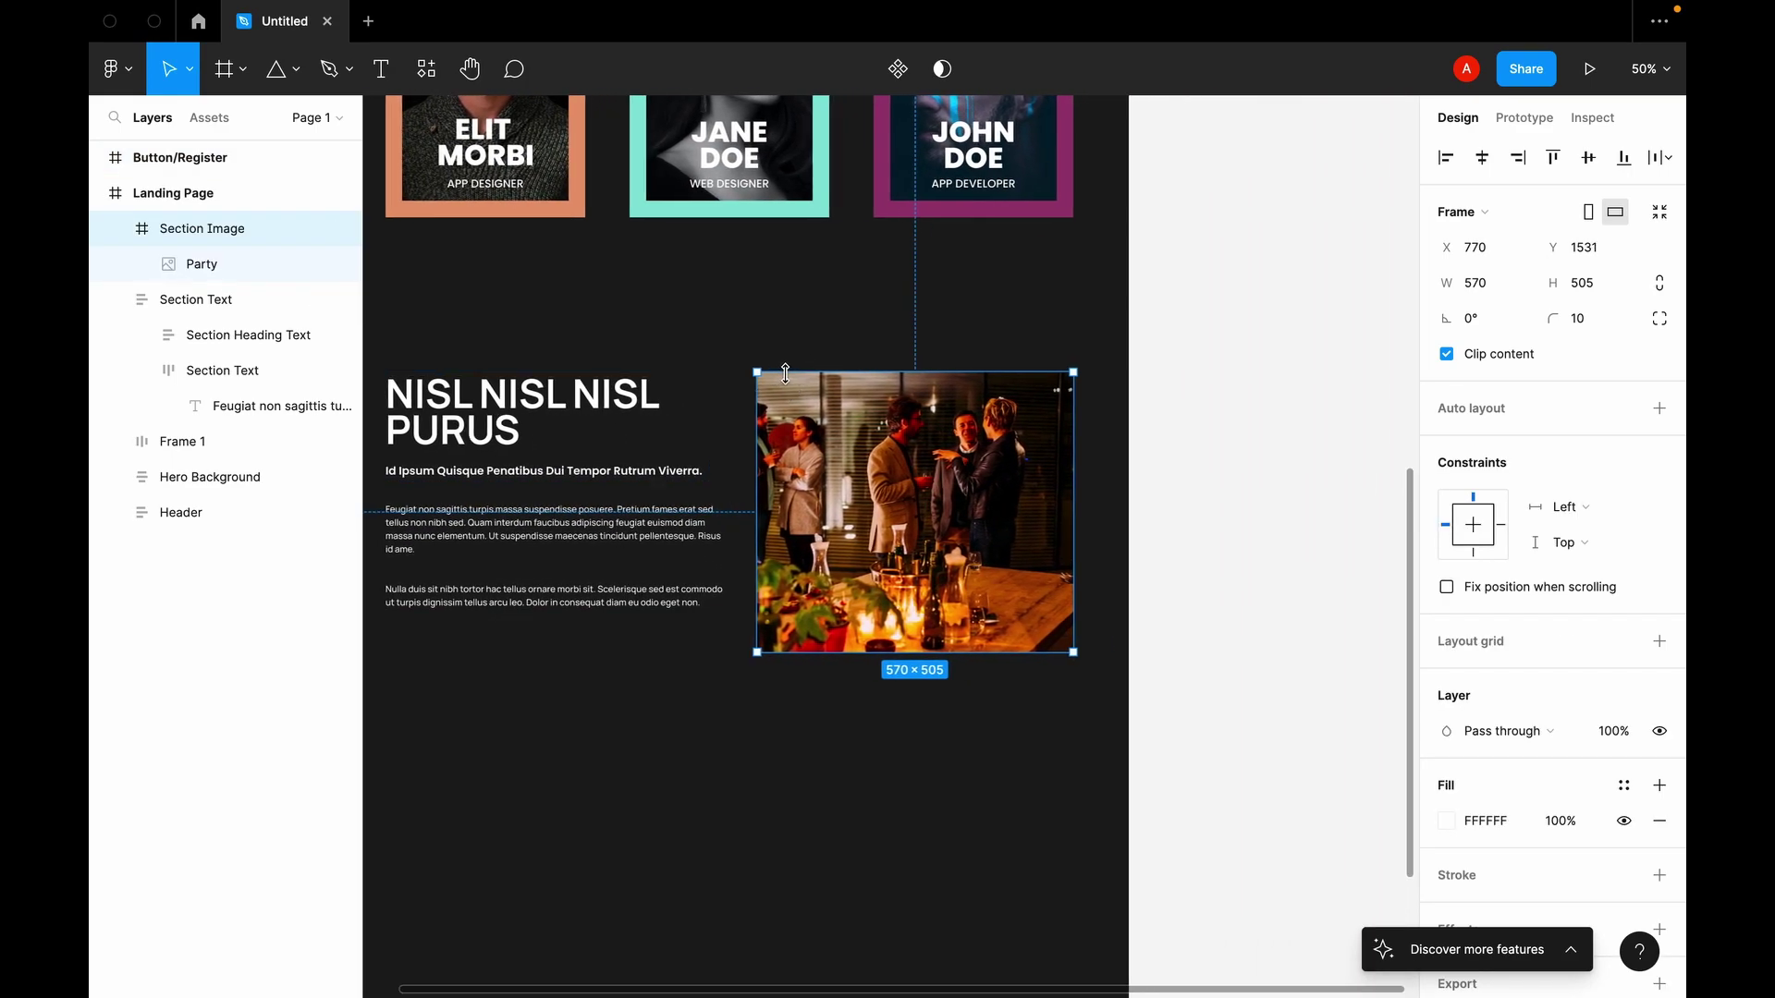
mouse_move(841, 407)
left_mouse_down()
mouse_move(825, 408)
mouse_move(844, 397)
left_mouse_up()
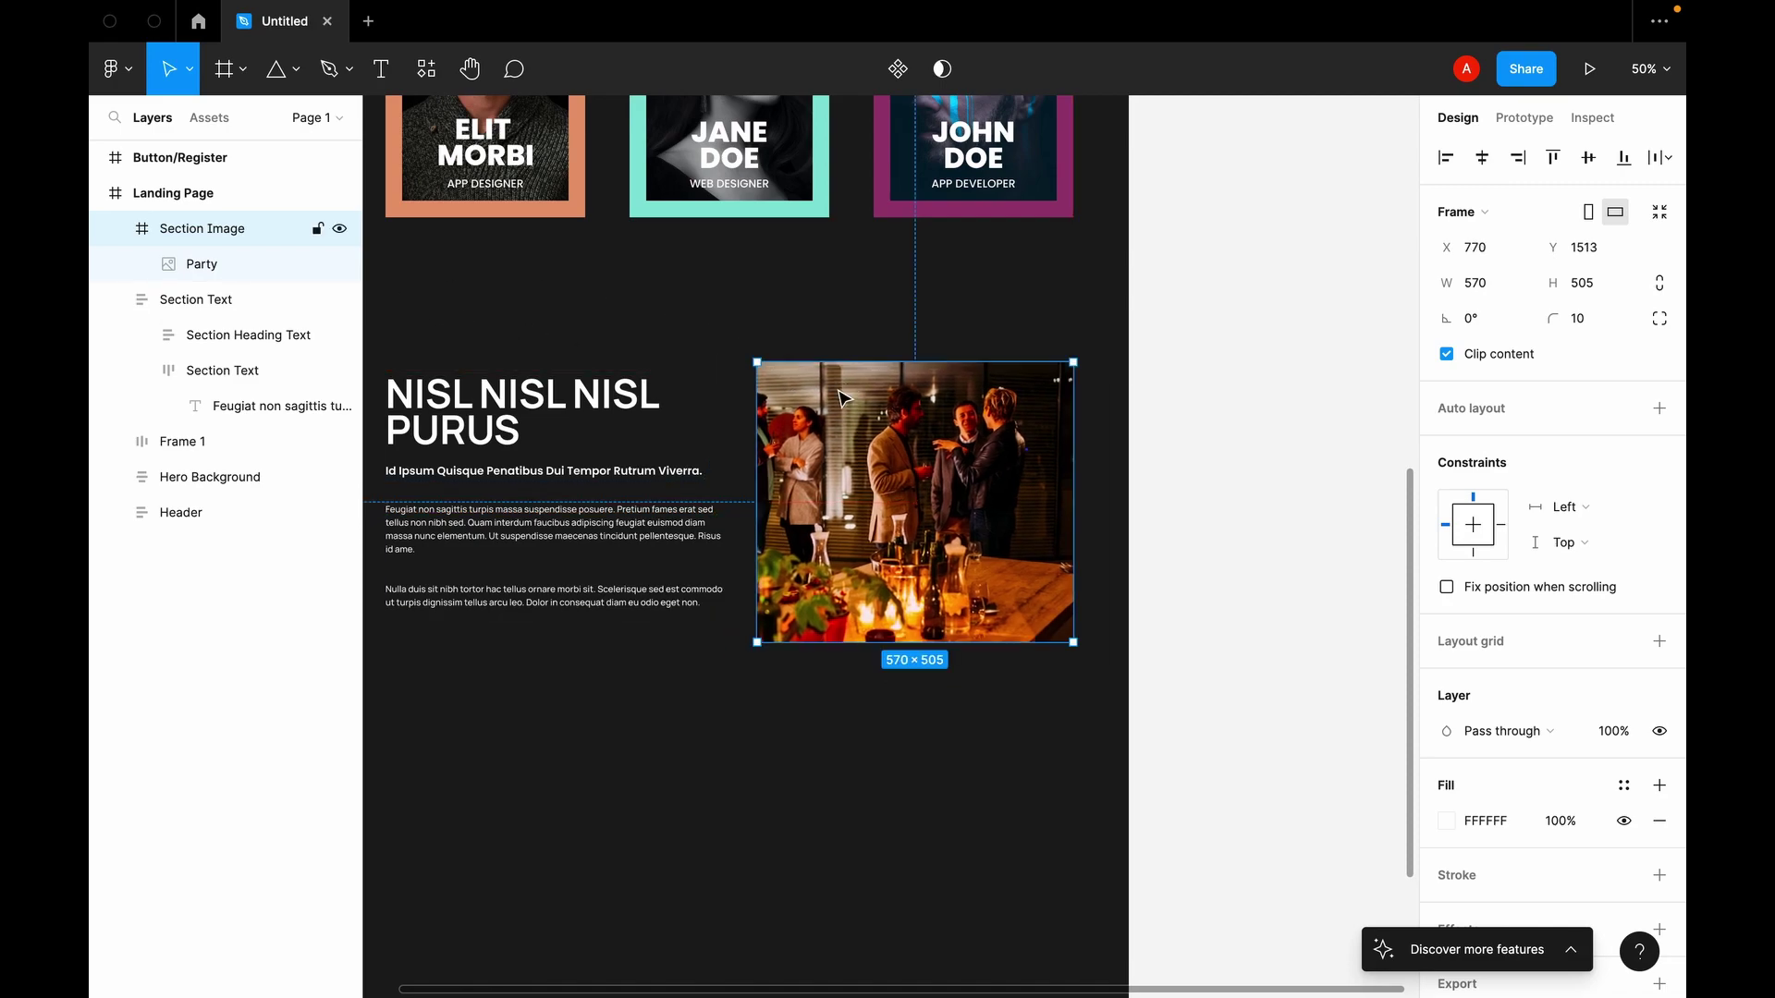
scroll(1002, 332, "up", 5)
scroll(1002, 333, "left", 2)
scroll(1002, 332, "down", 4)
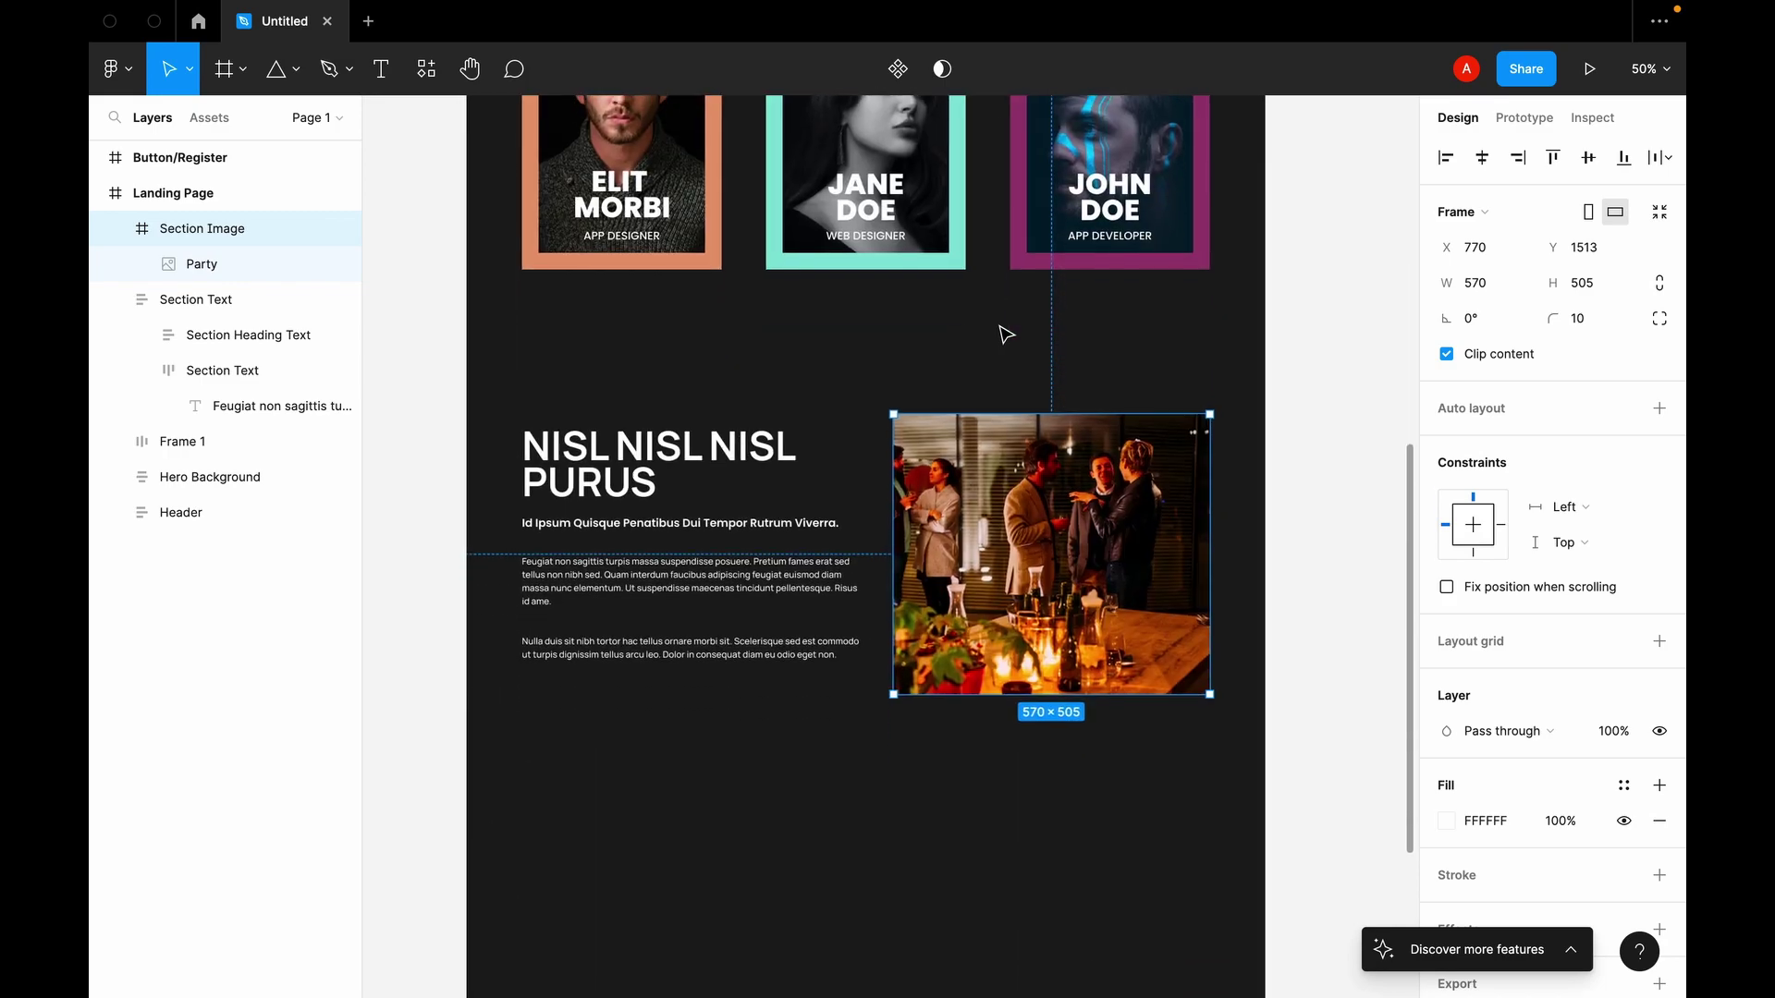
Step: Select the Section Text and Section Image frames together and wrap them in a new frame
left_click(763, 606)
left_click(977, 496)
key("Tab")
left_click(1065, 514)
left_click(776, 529)
left_click(1063, 514)
left_click(777, 529)
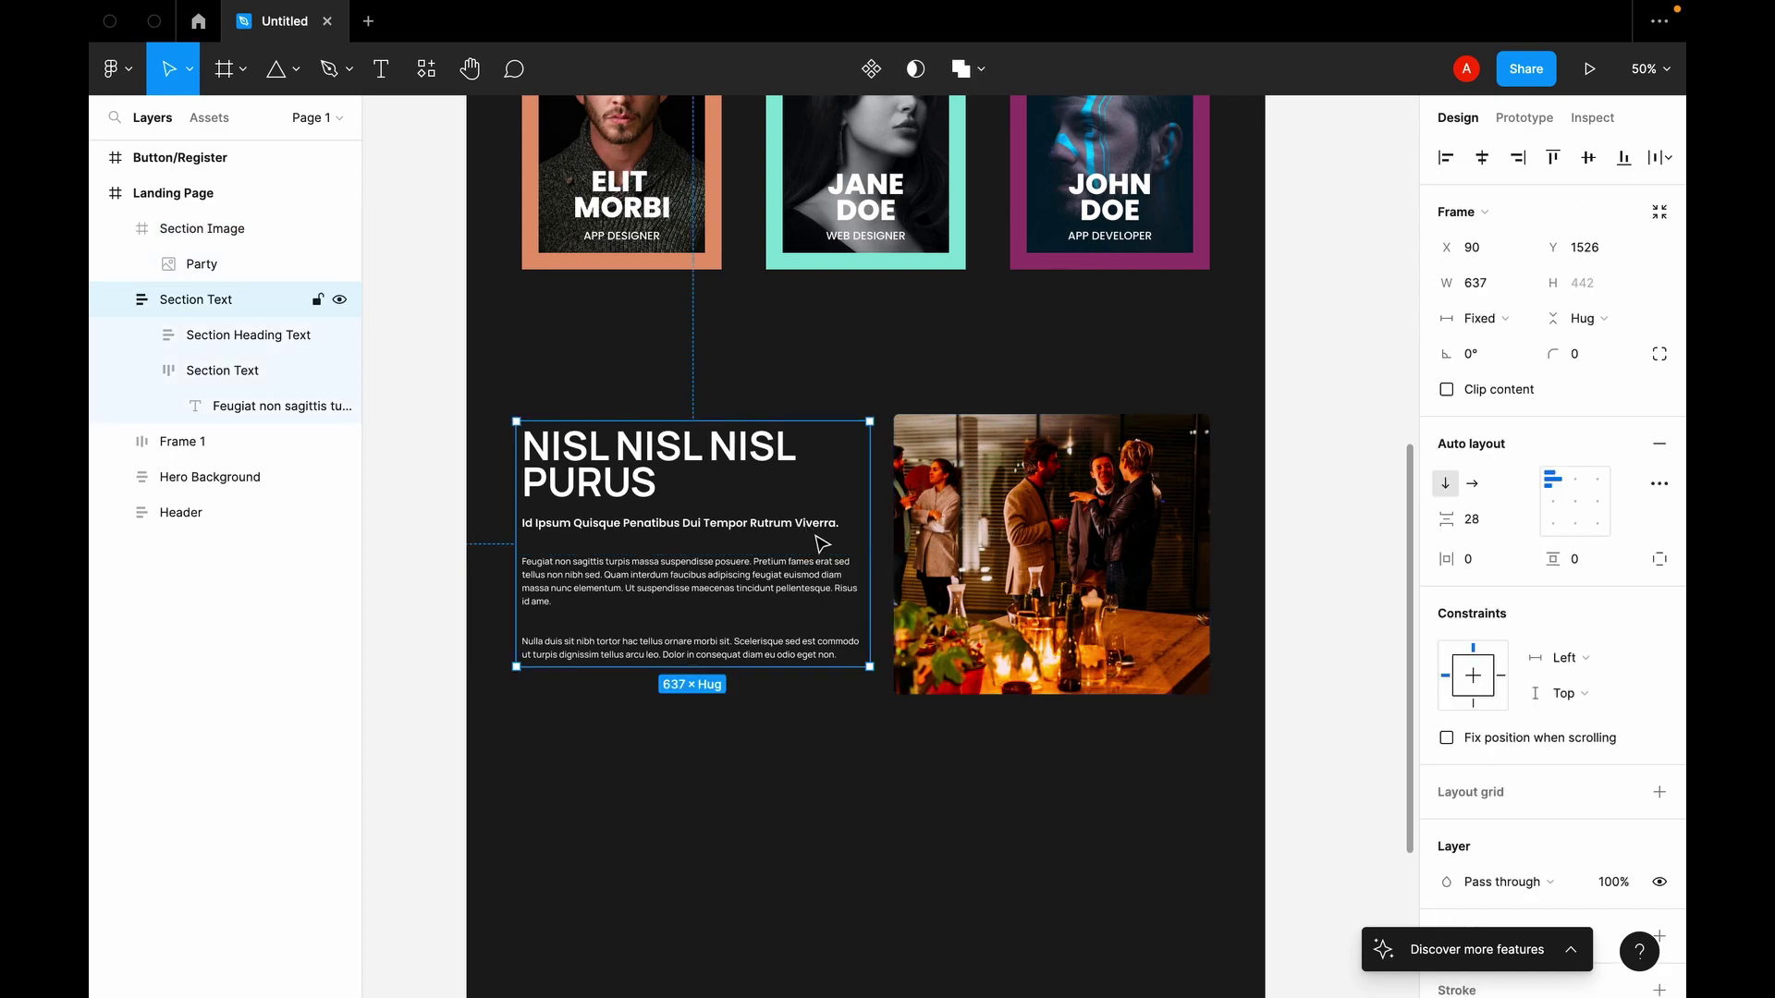
left_click(970, 529, "shift")
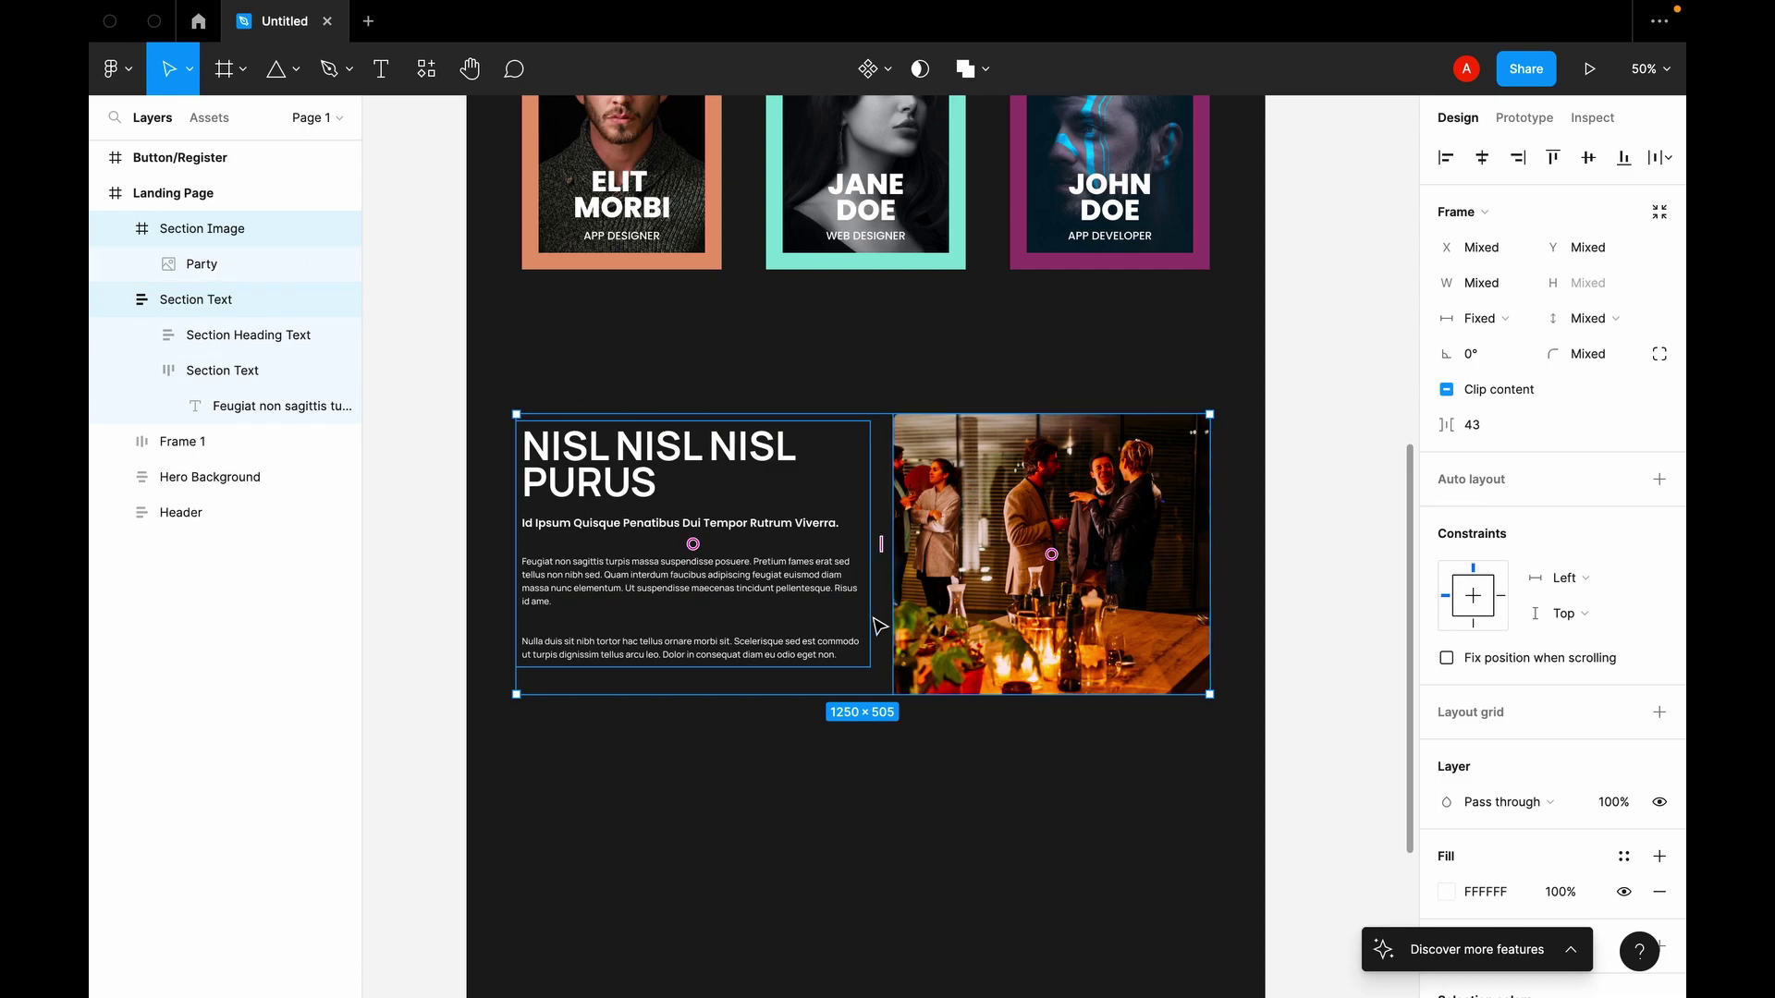
key("super+r")
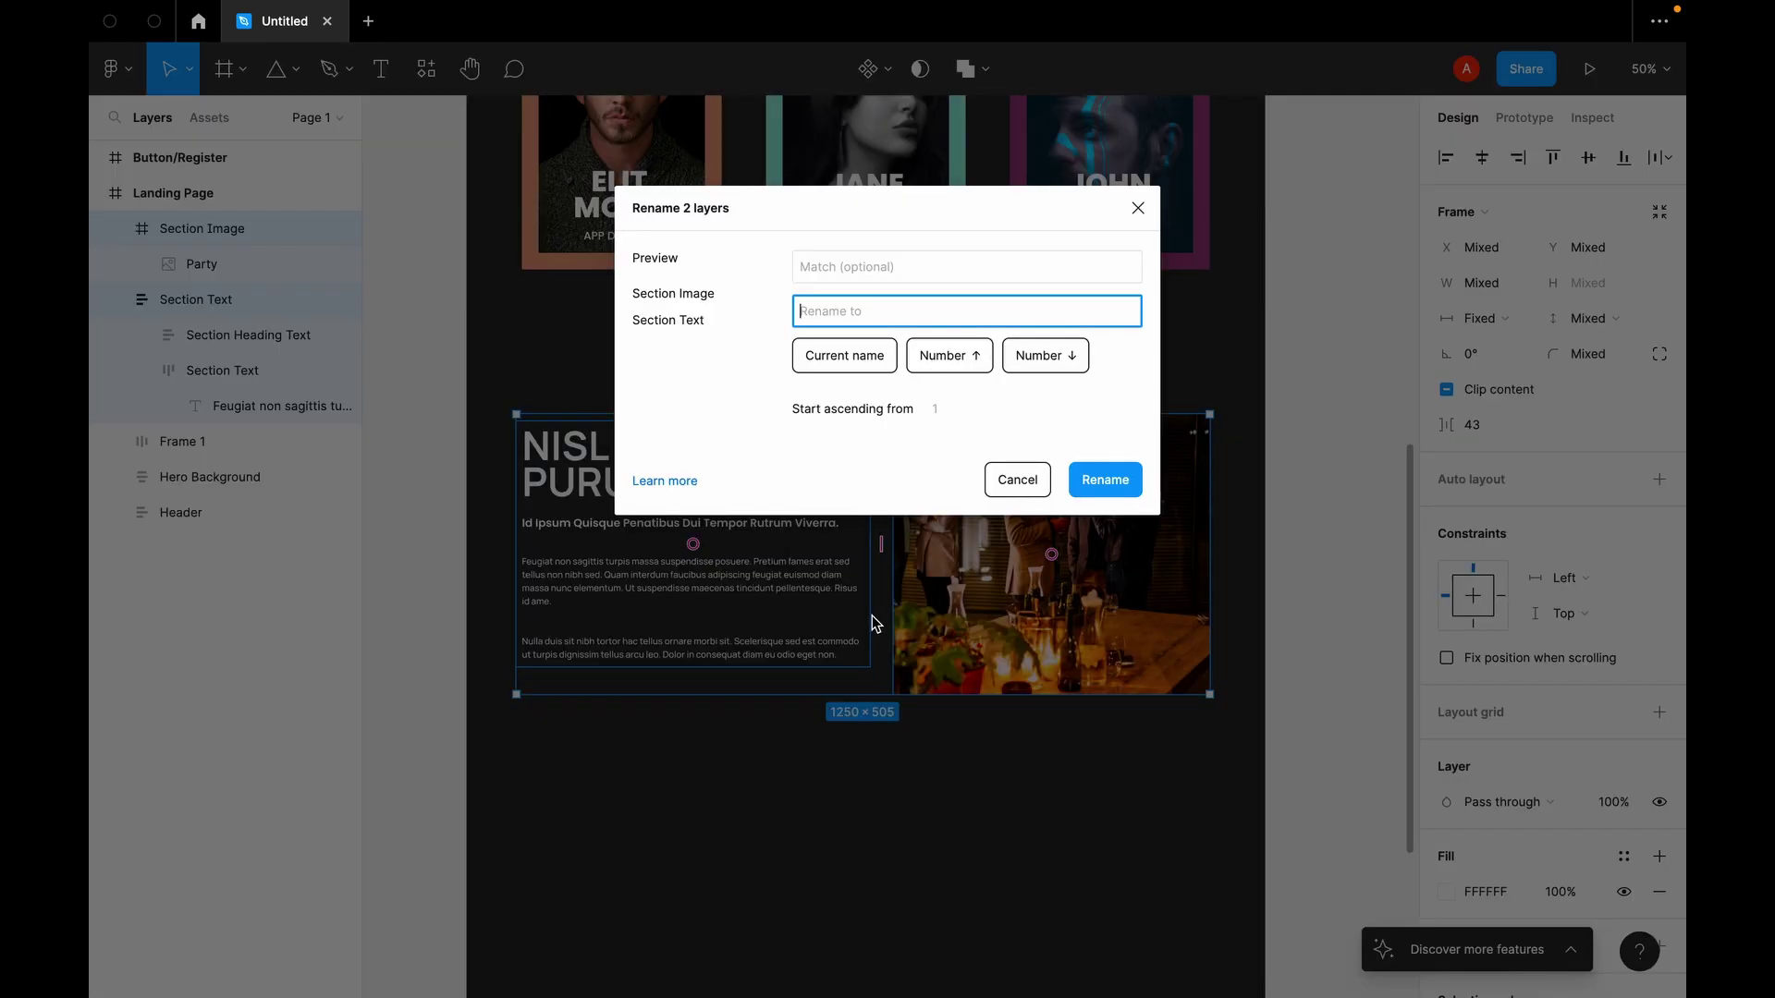
key("Escape")
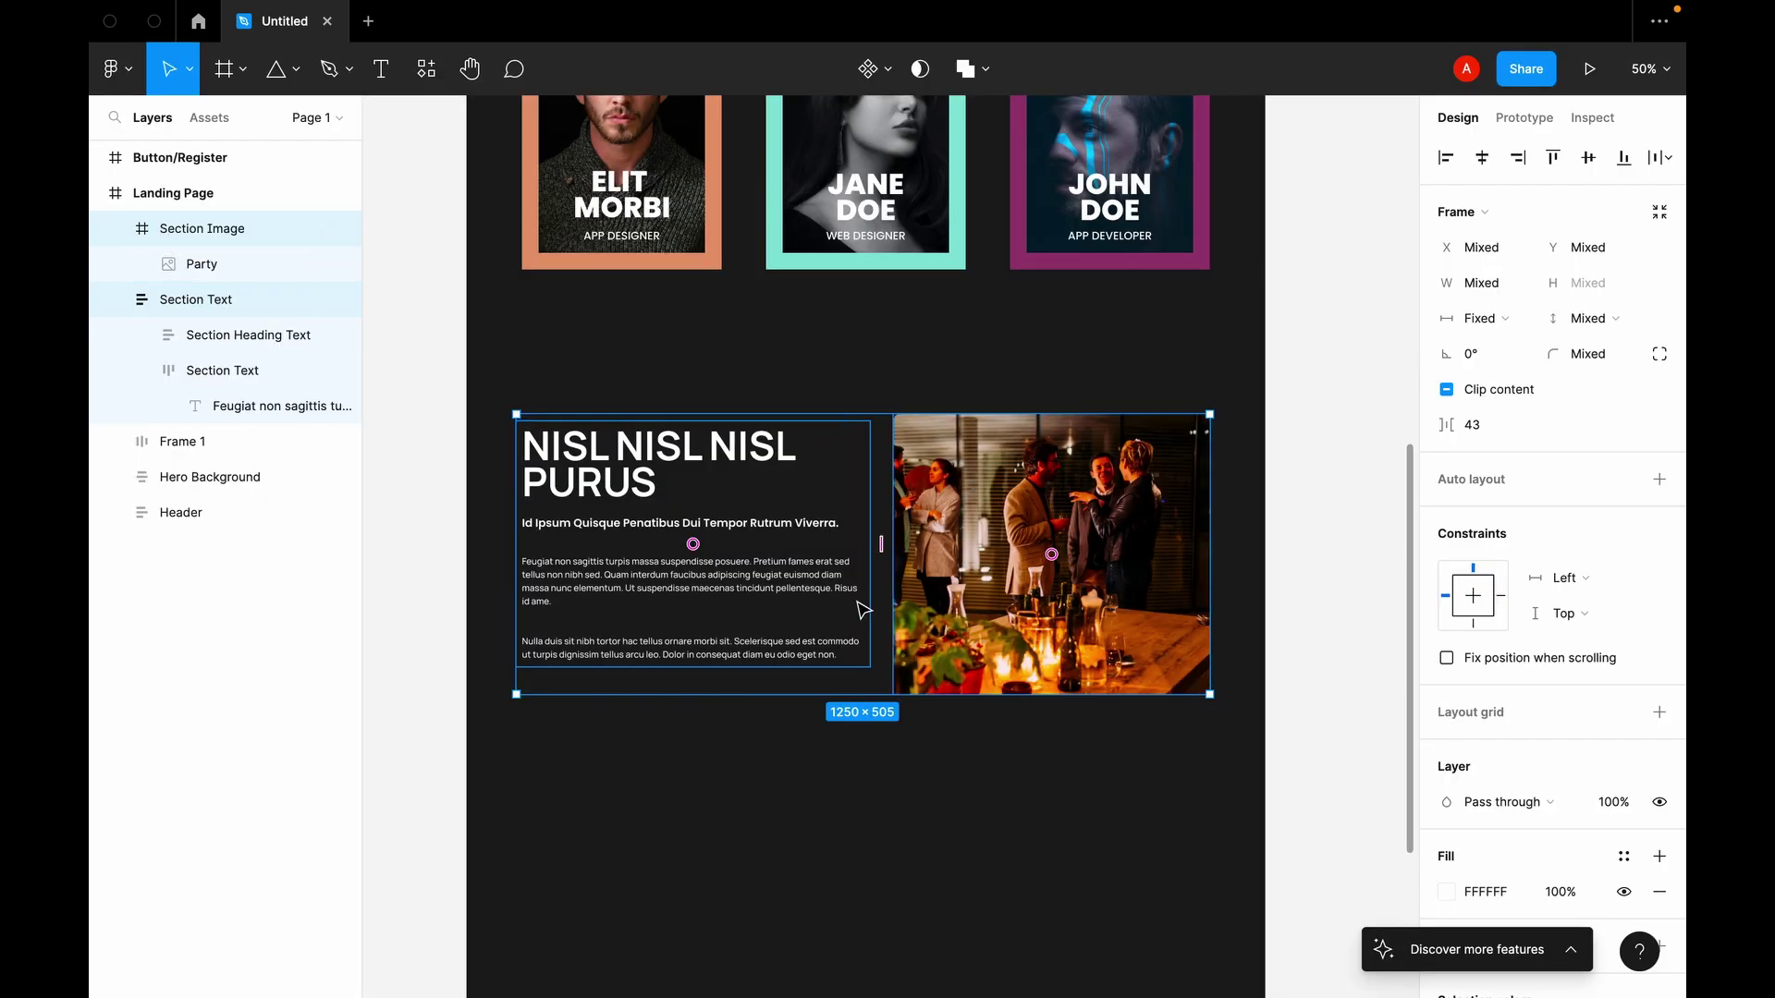
right_click(772, 554)
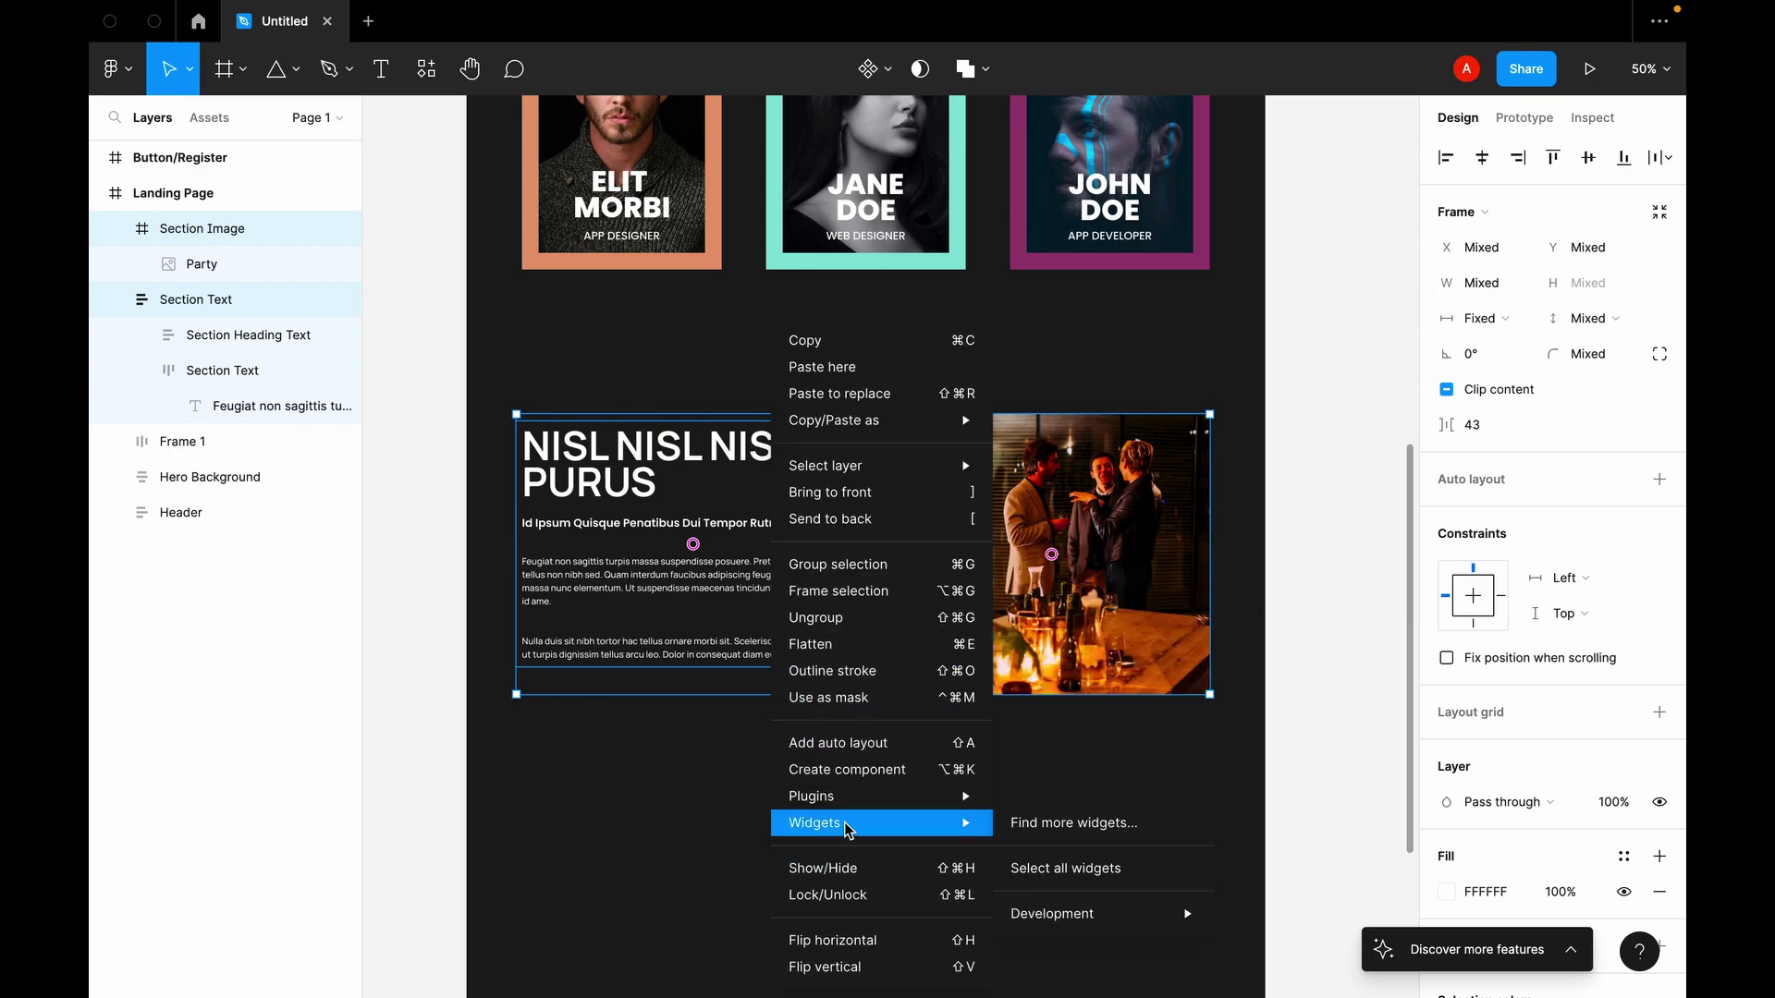
left_click(837, 591)
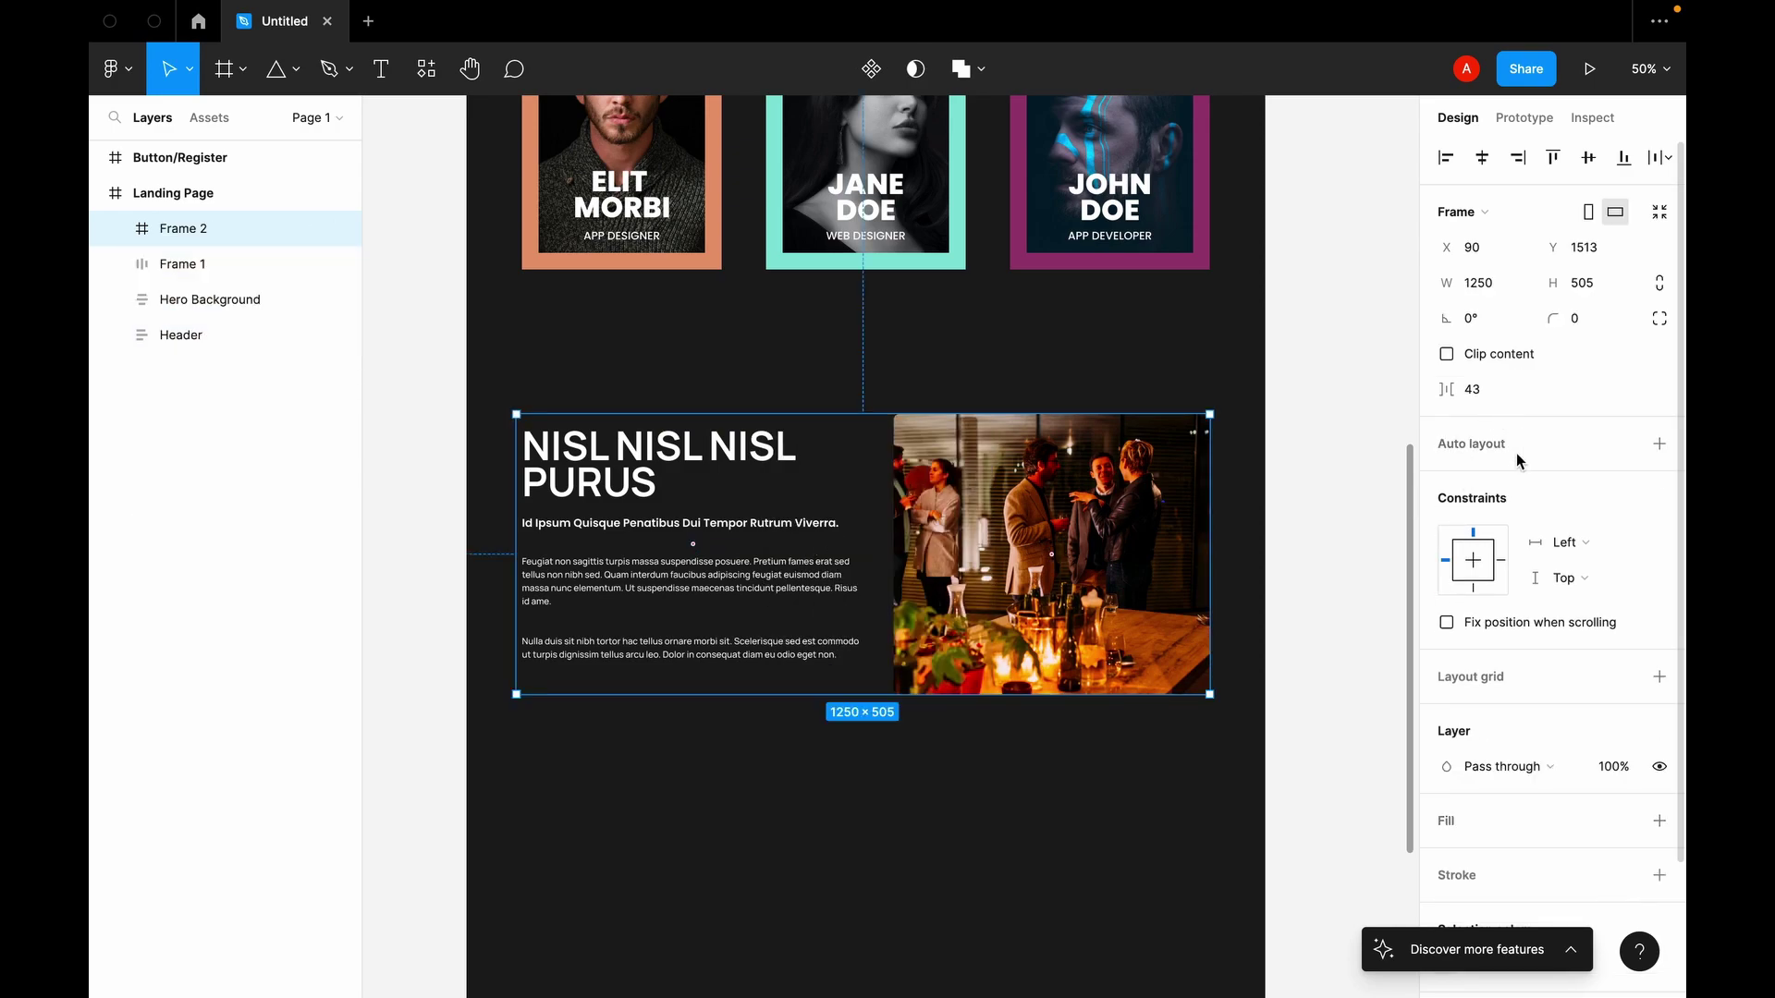
Step: Add horizontal auto layout to the new frame and set the spacing between its items to 100
left_click(1658, 447)
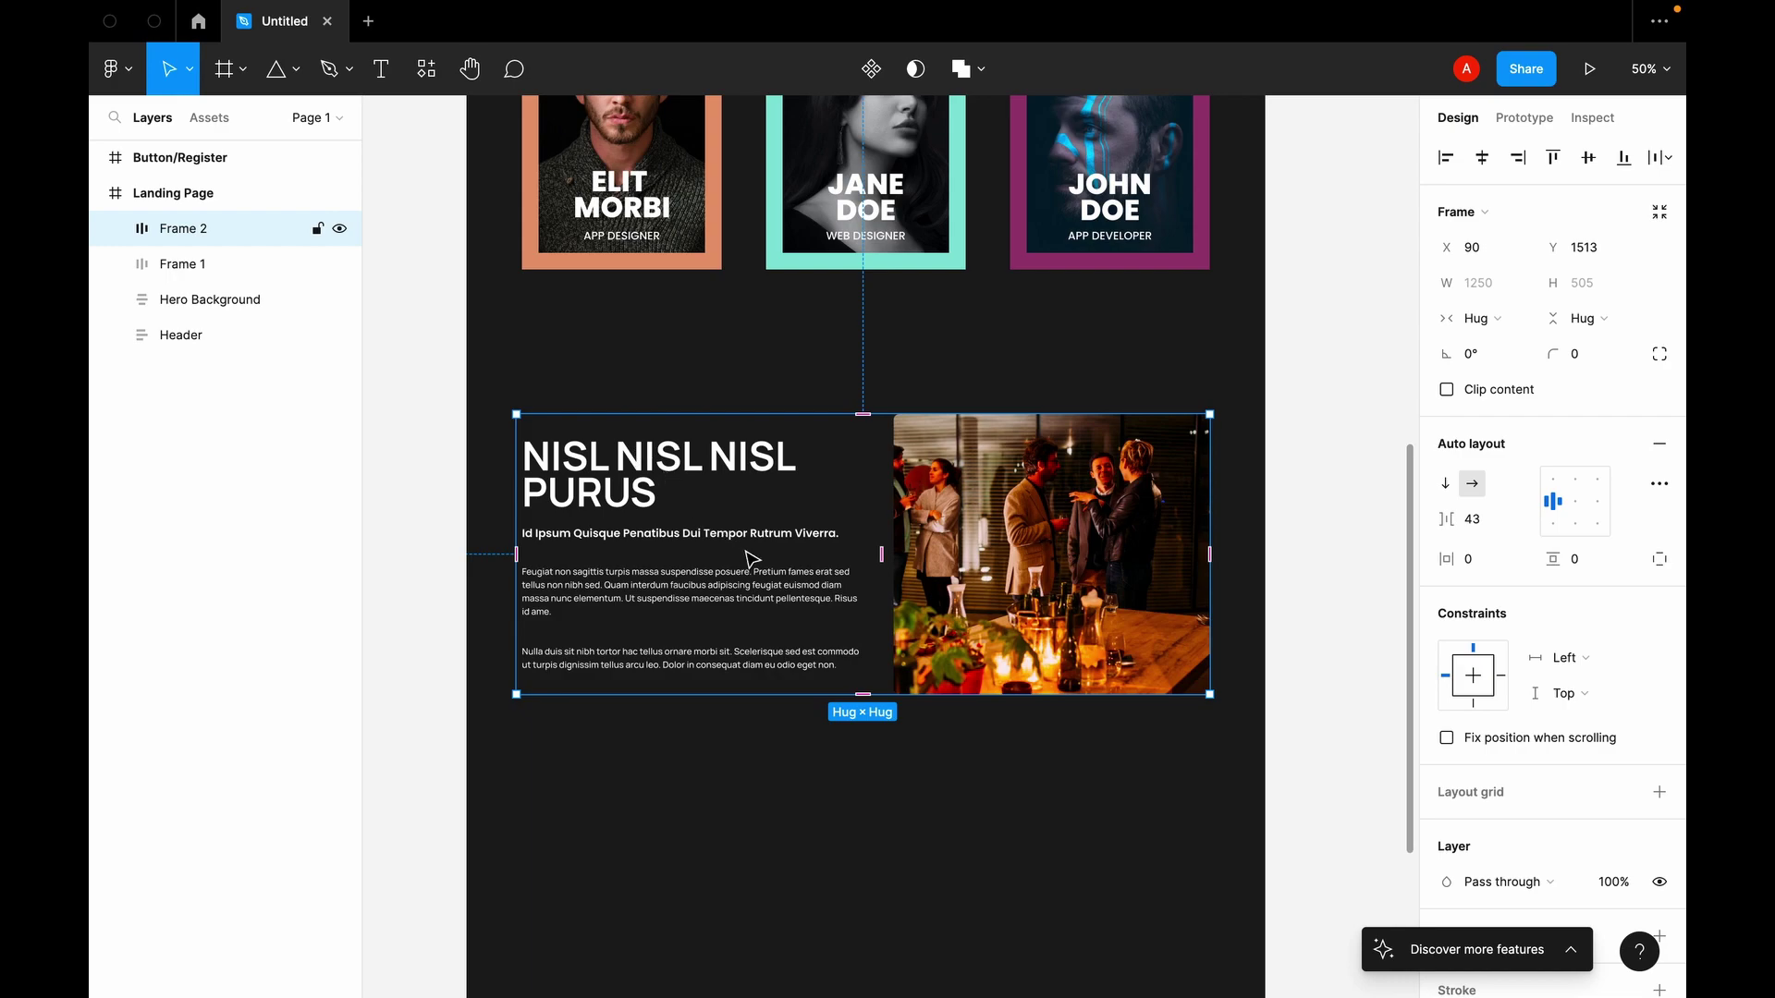
left_click(1478, 530)
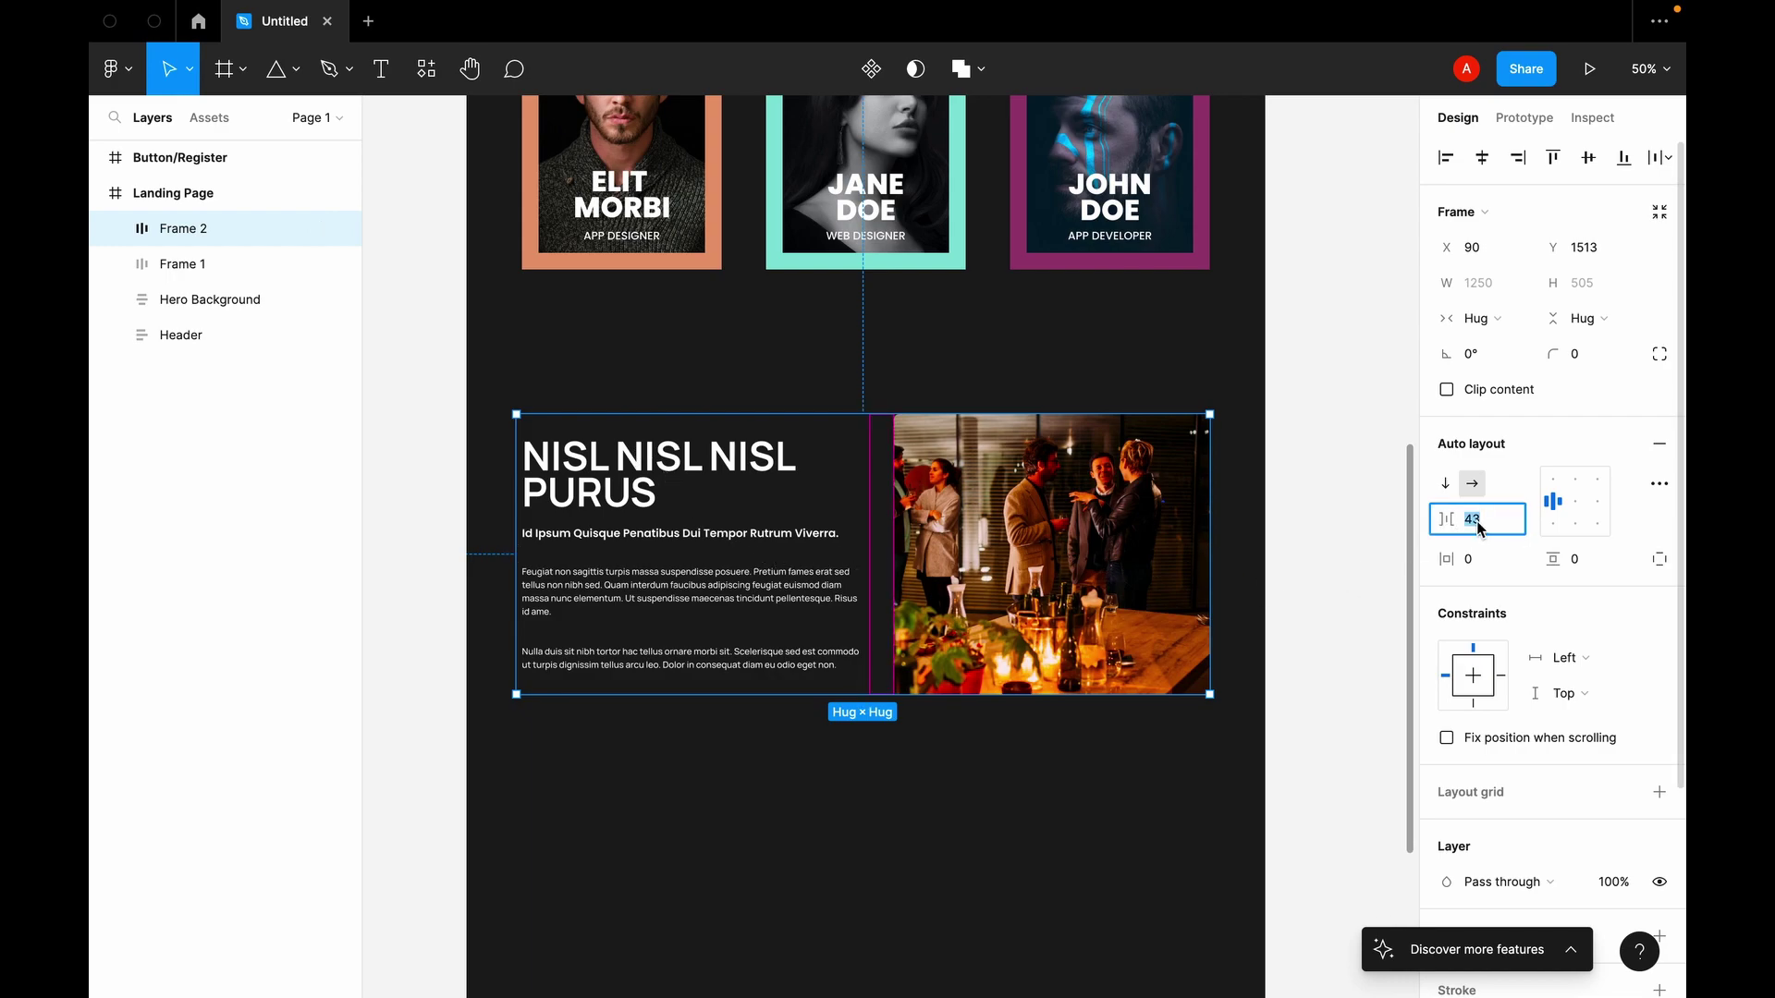
type("50")
key("Return")
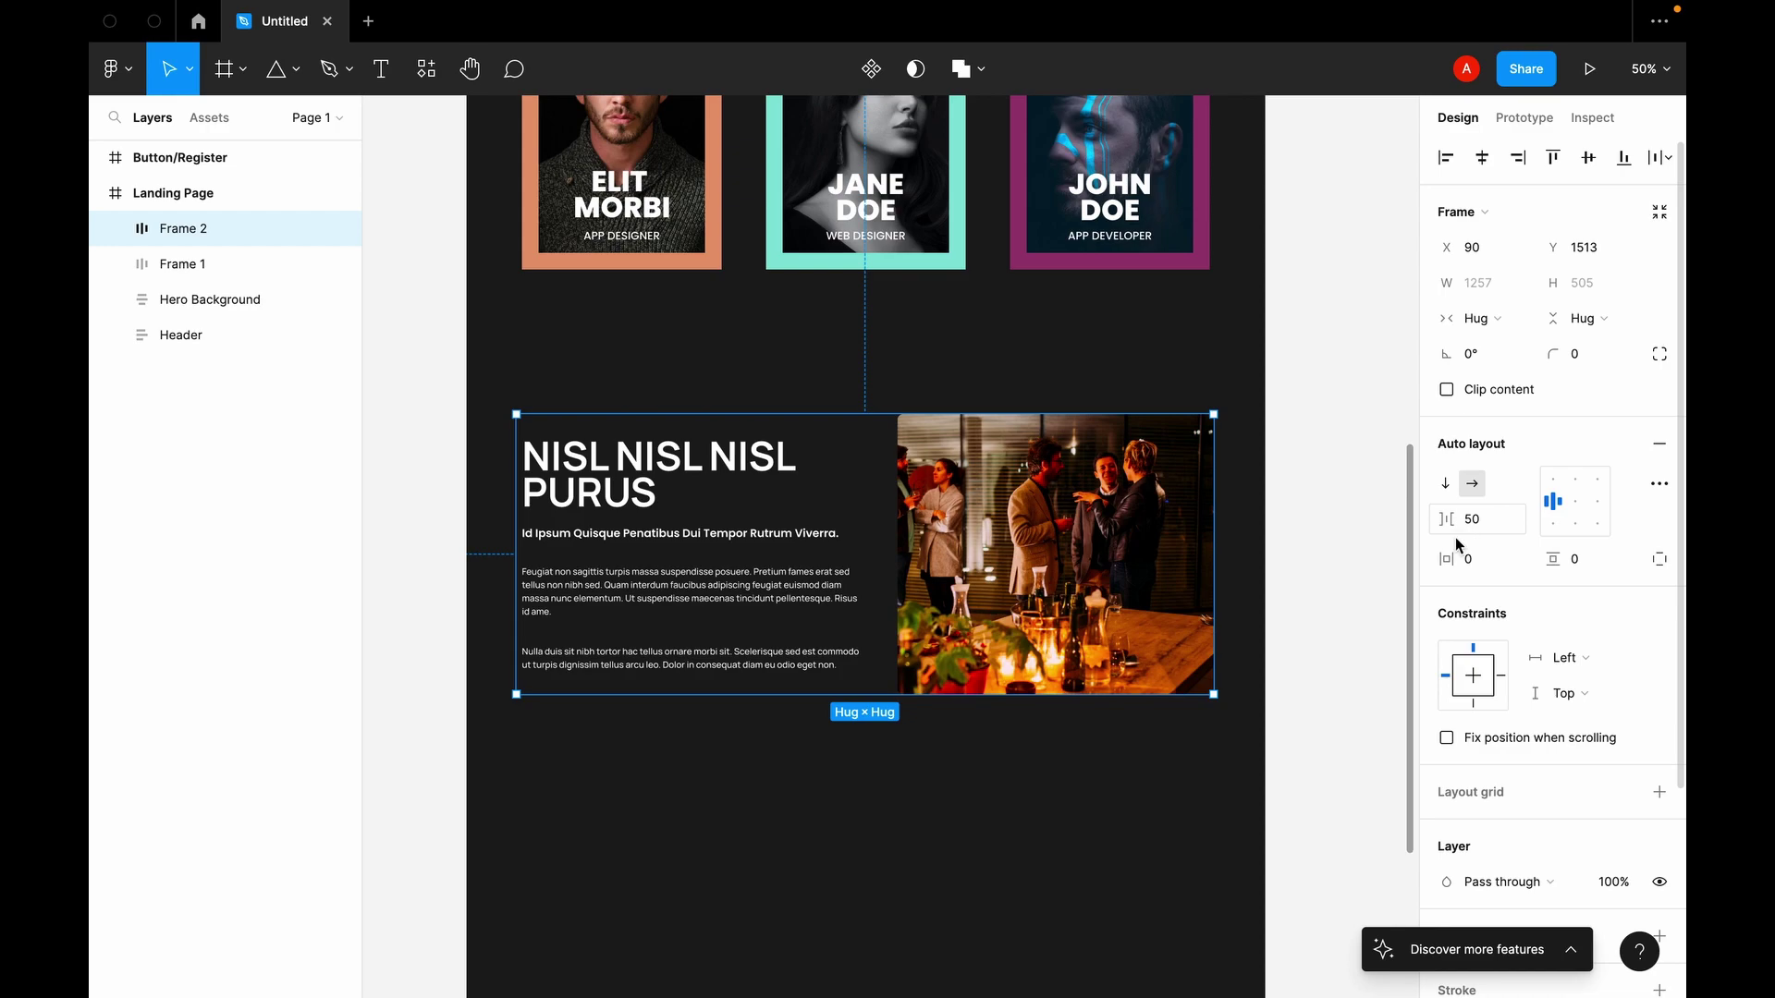
left_click(1480, 519)
type("100")
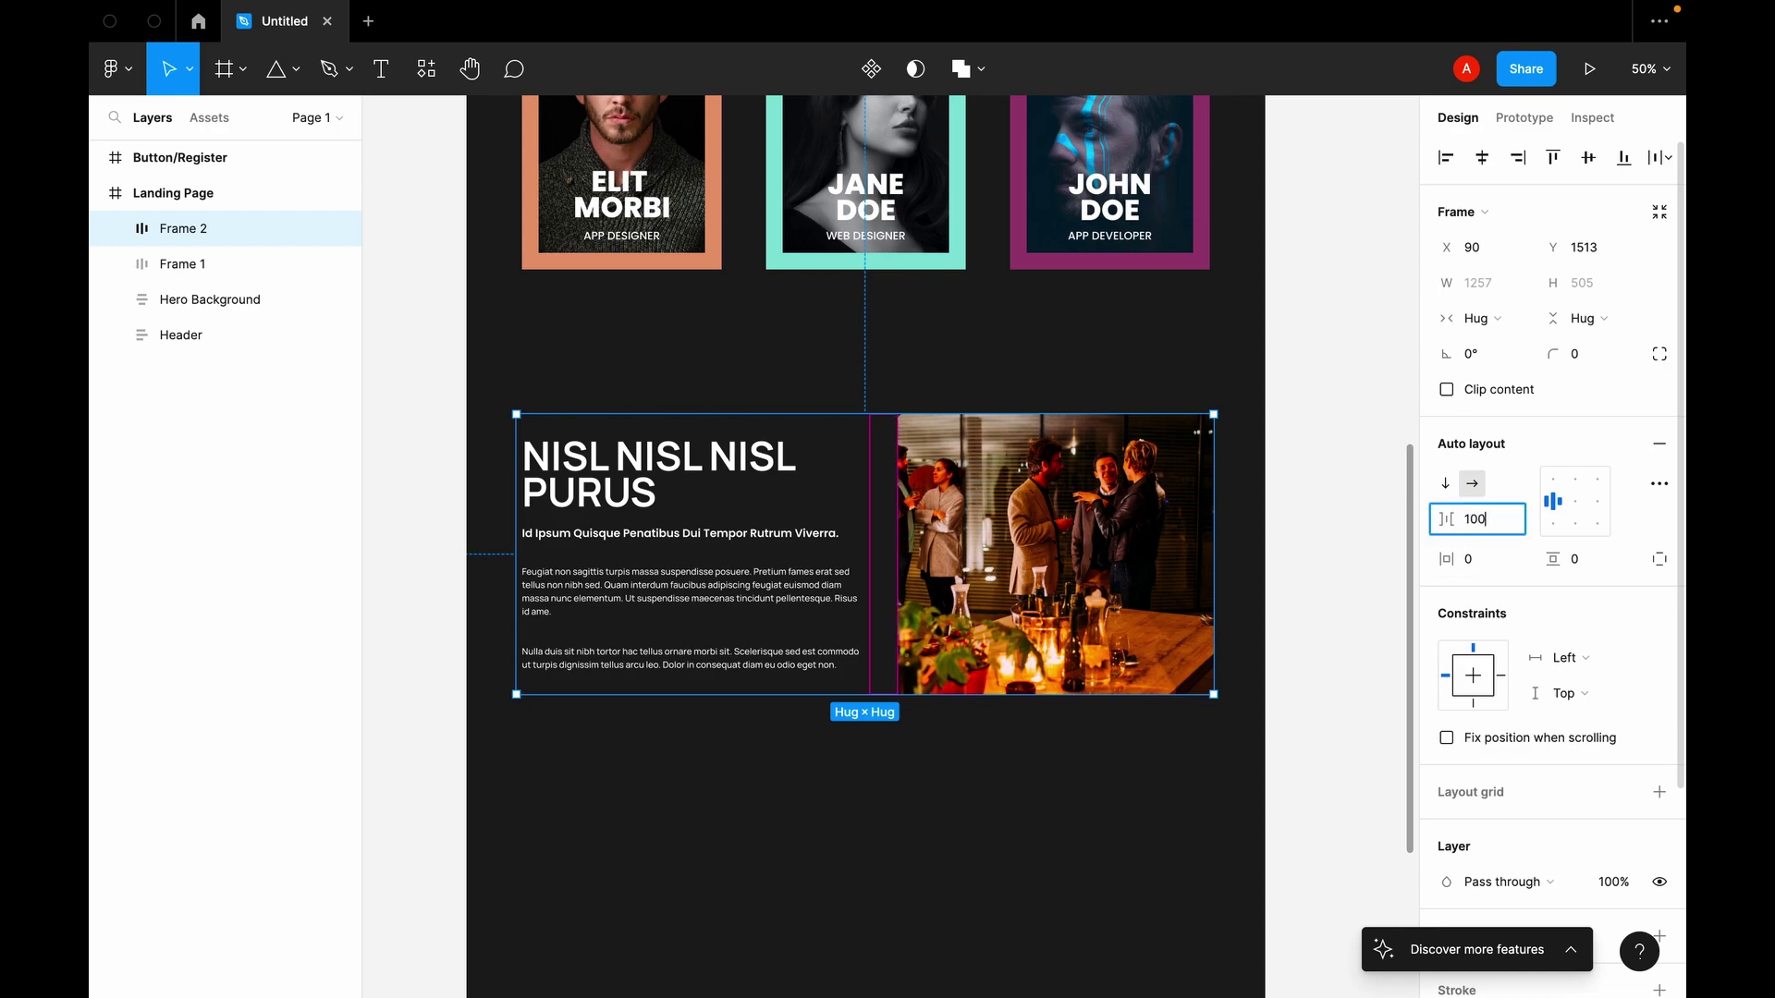
key("Return")
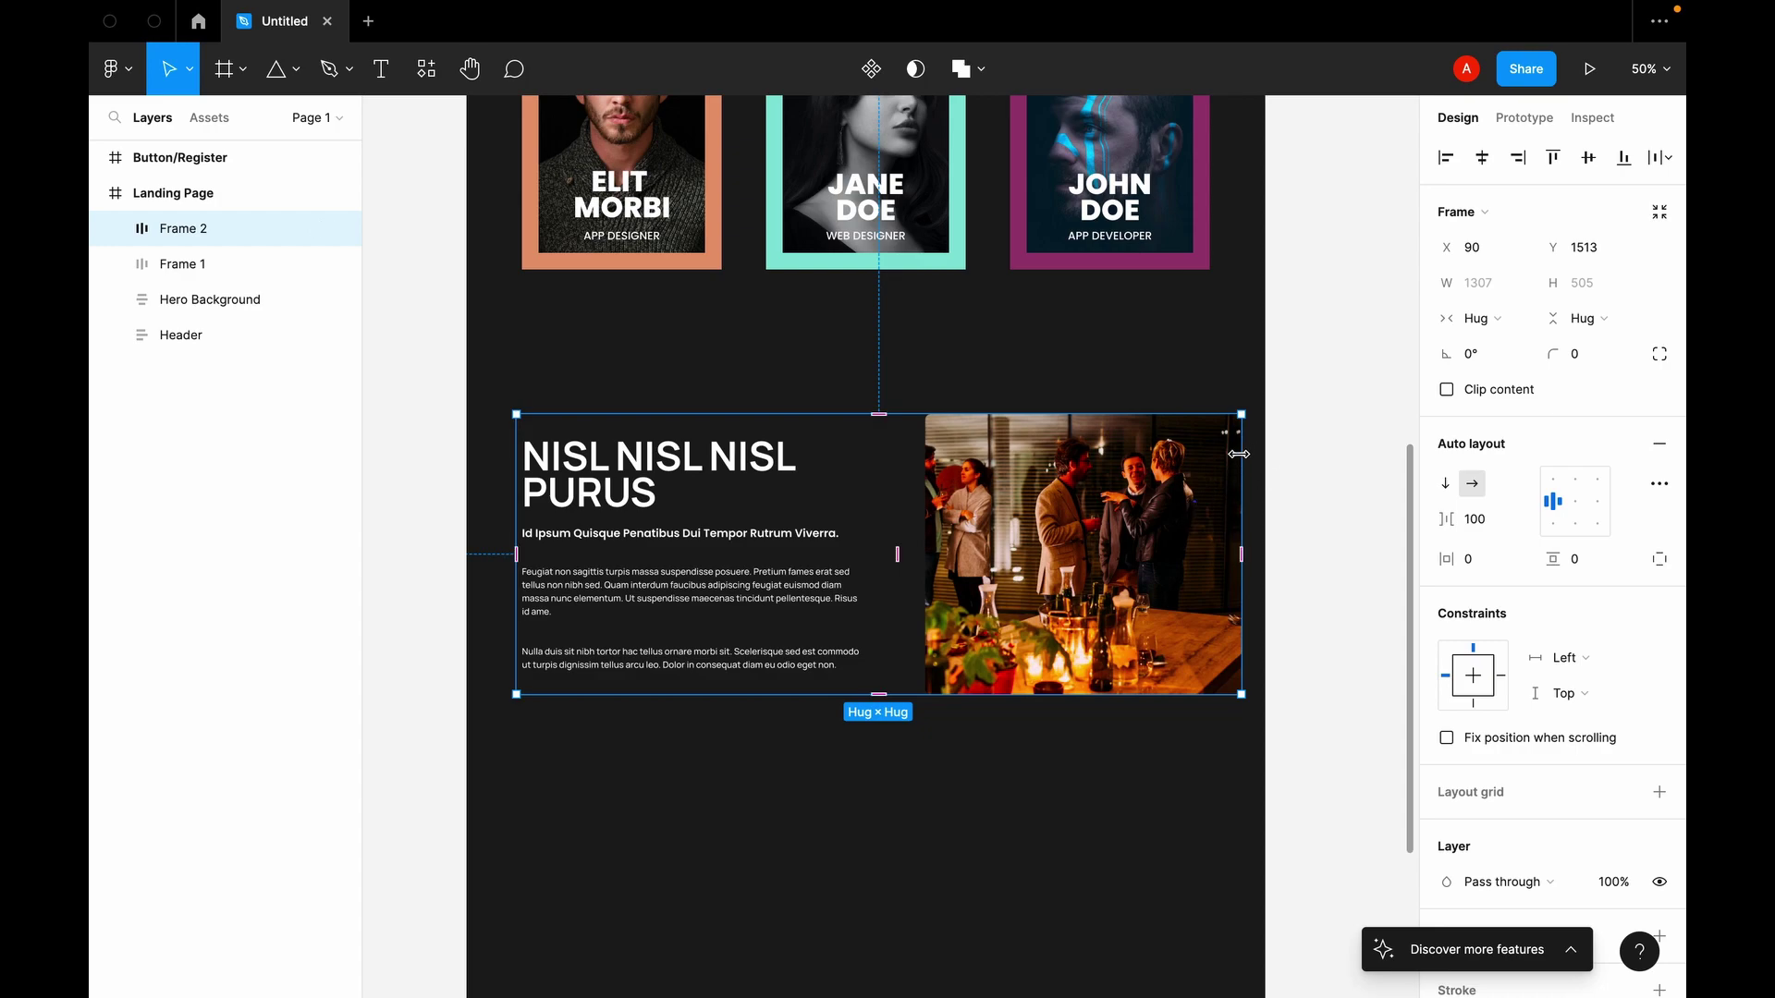
Step: Fix the wrapping frame's width at 1250 and narrow the Section Image frame to 513 so it ends at the same edge
left_click_drag(1239, 453, 1214, 454)
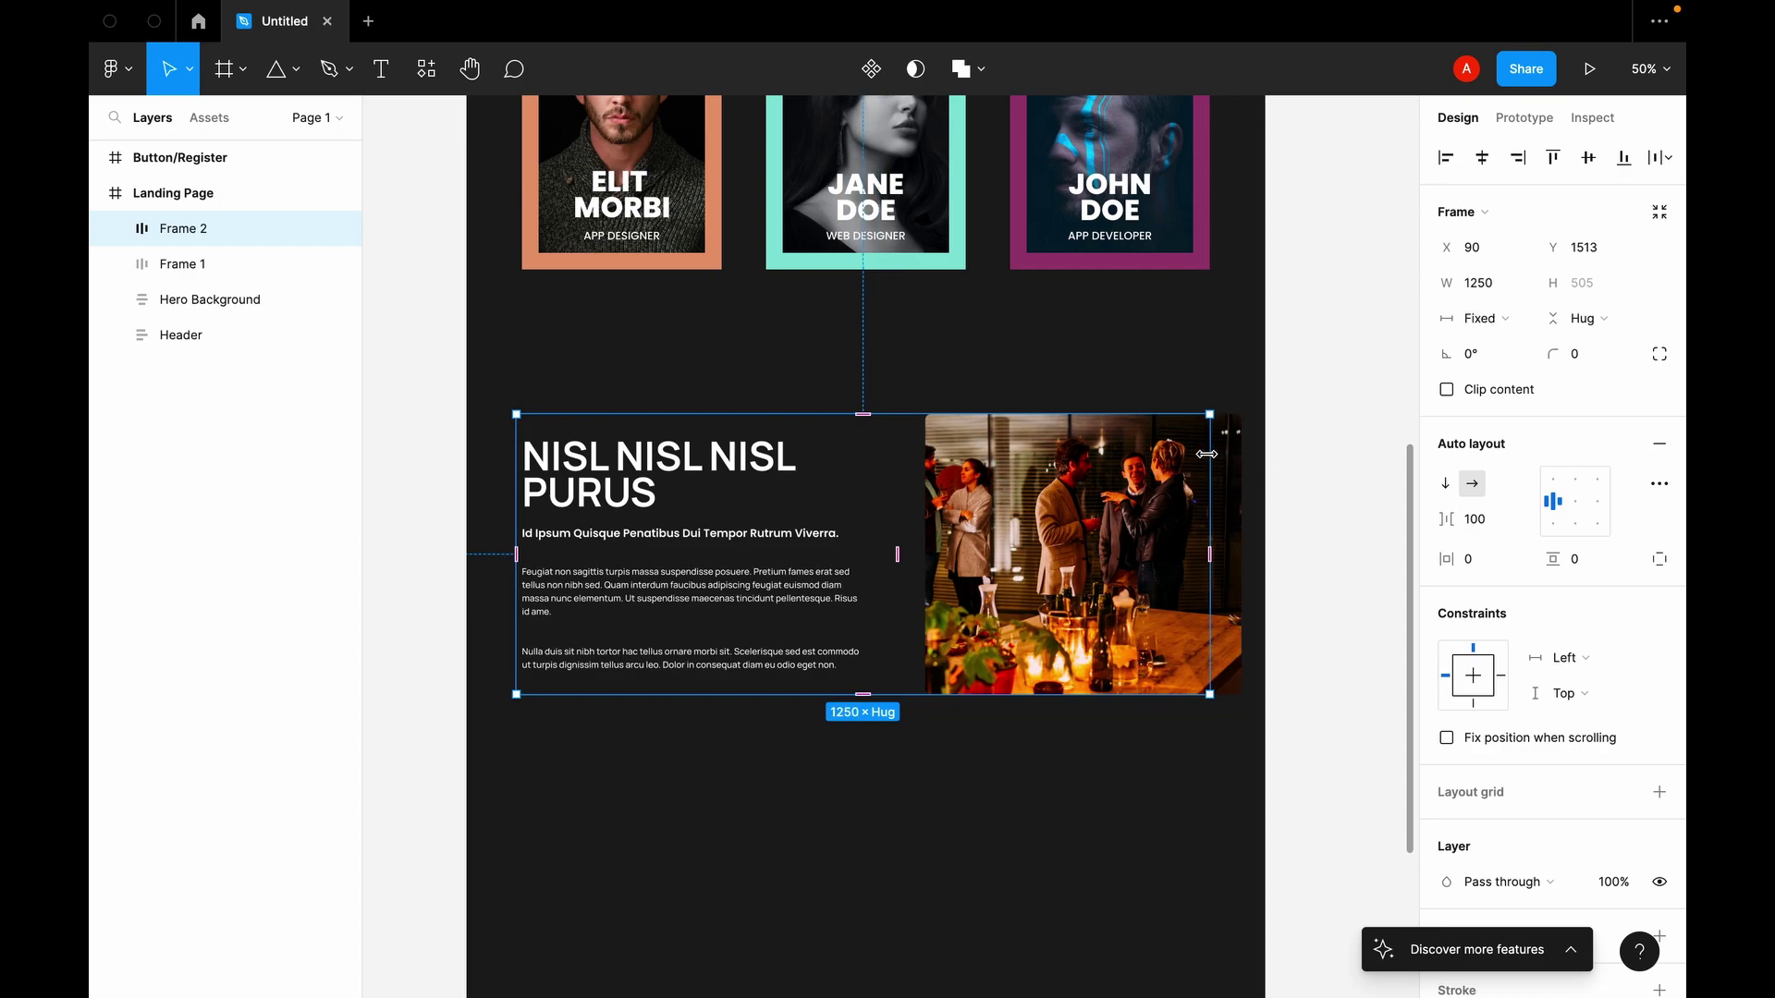
double_click(1207, 454)
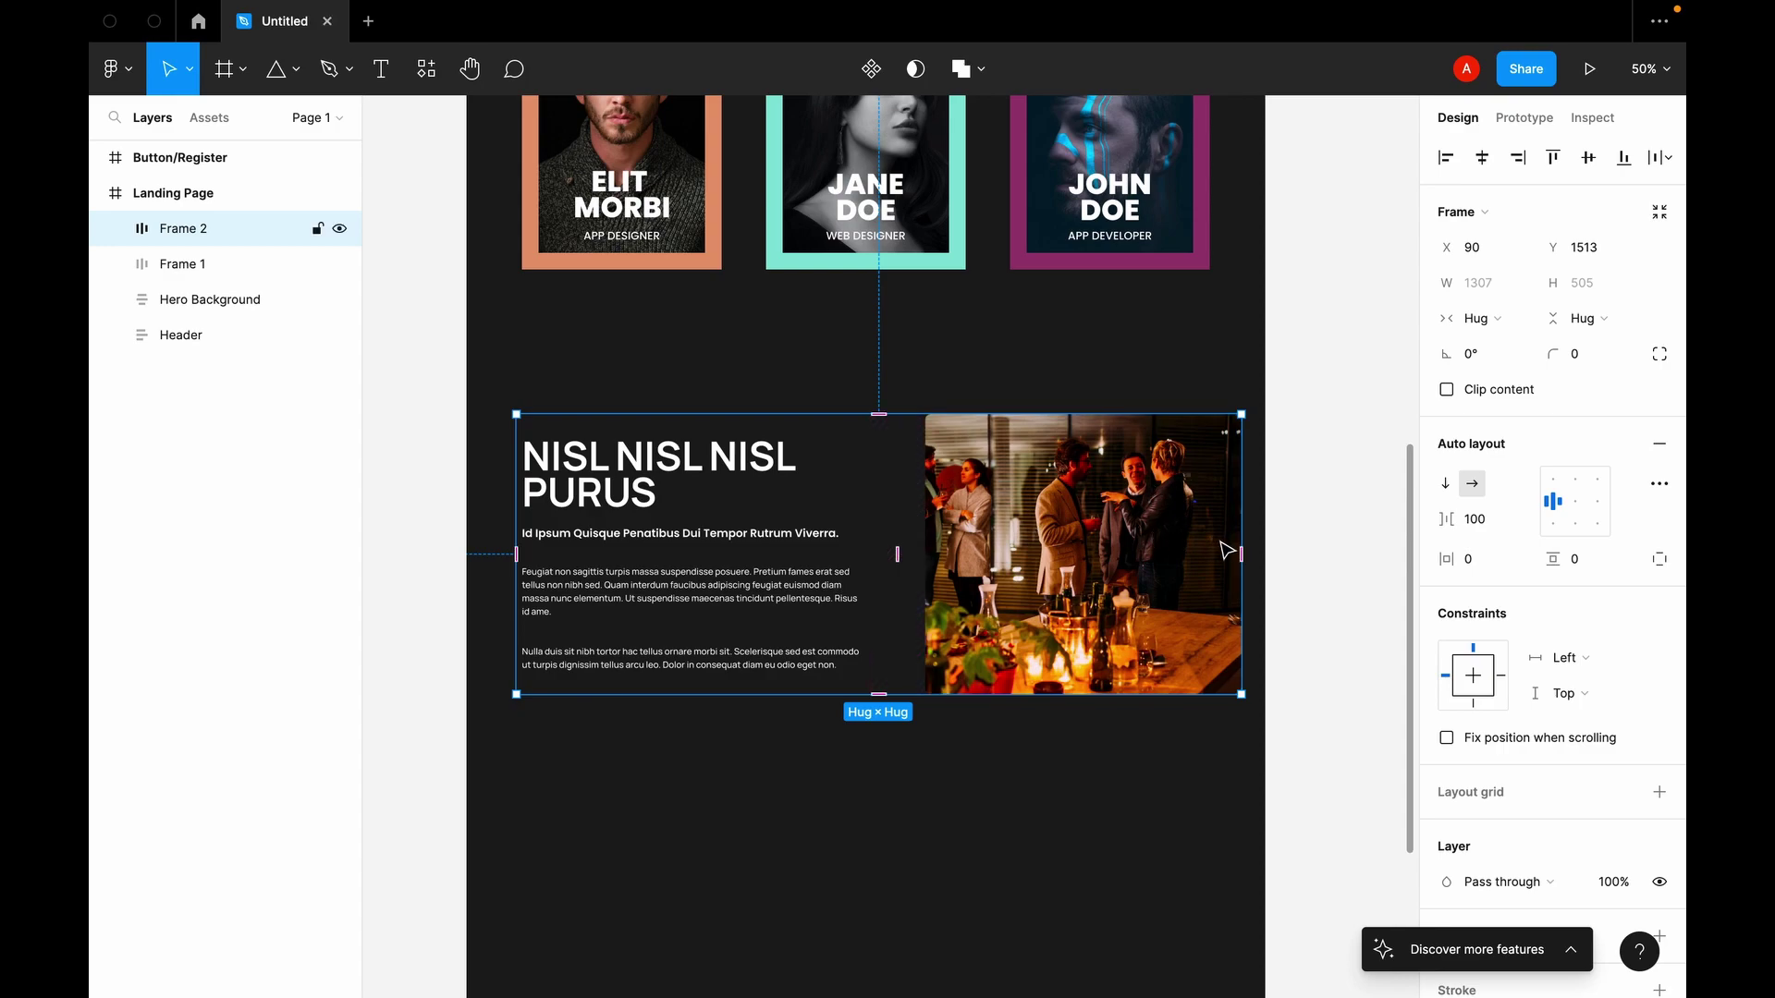
left_click_drag(1241, 553, 1208, 550)
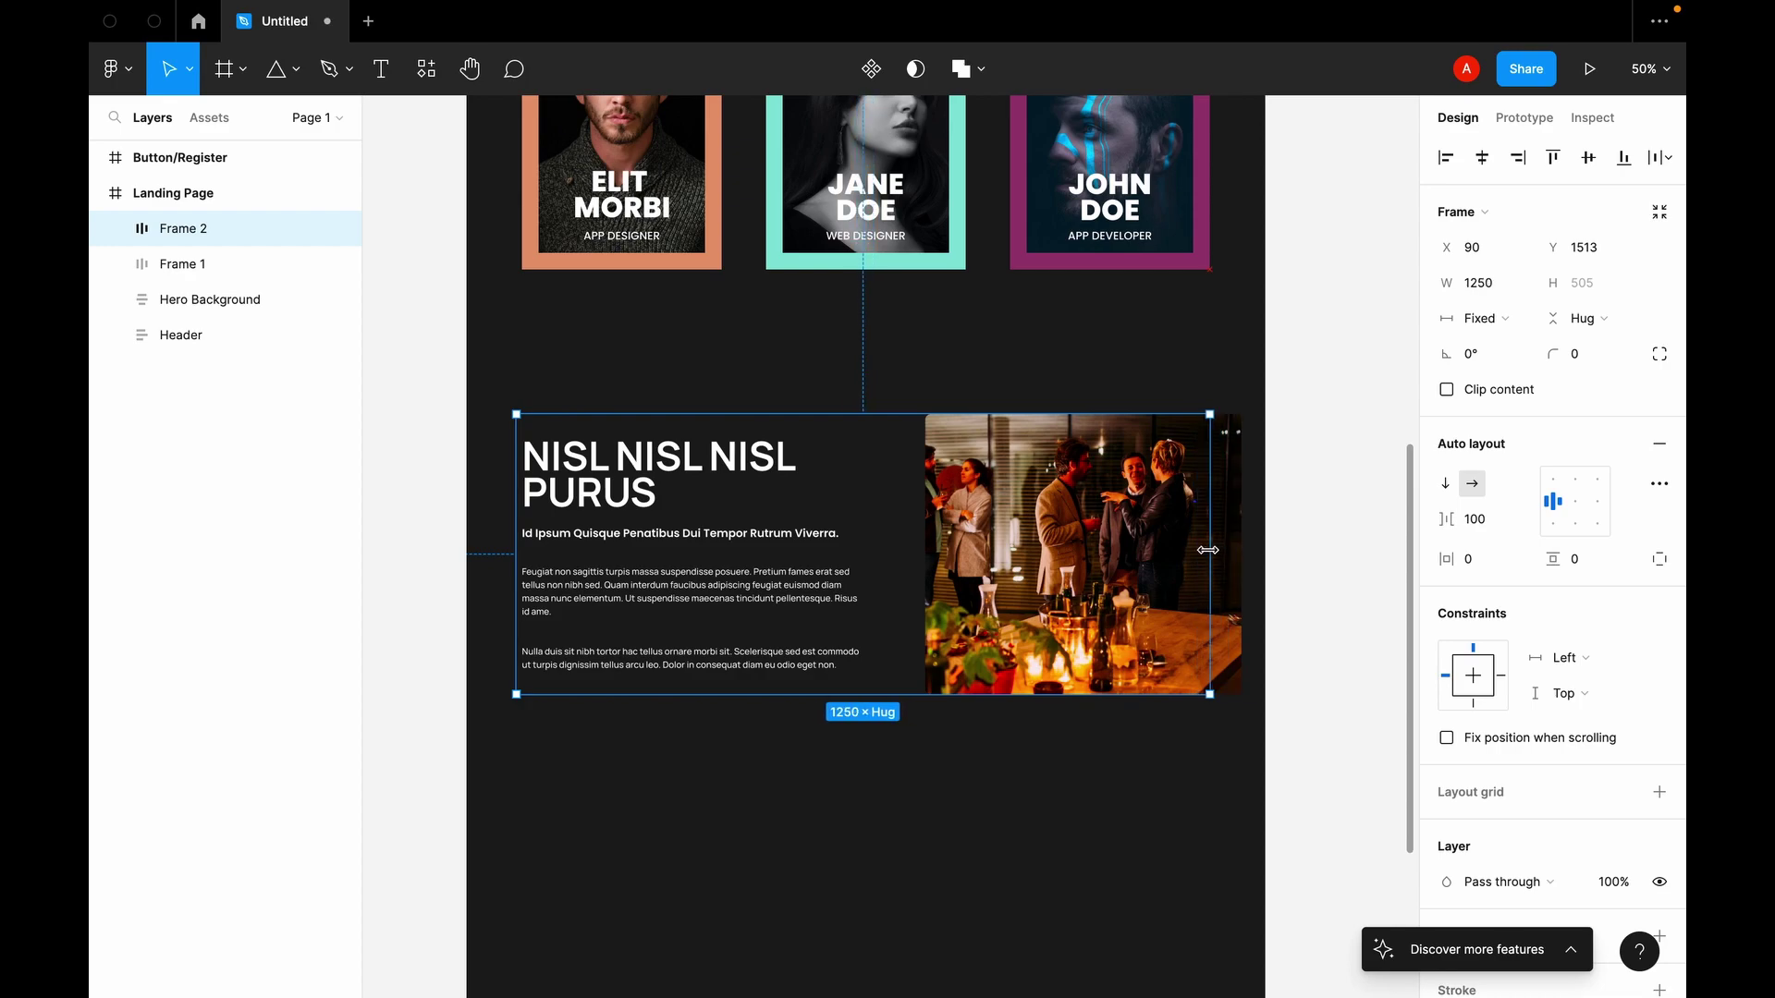
left_click(1237, 552)
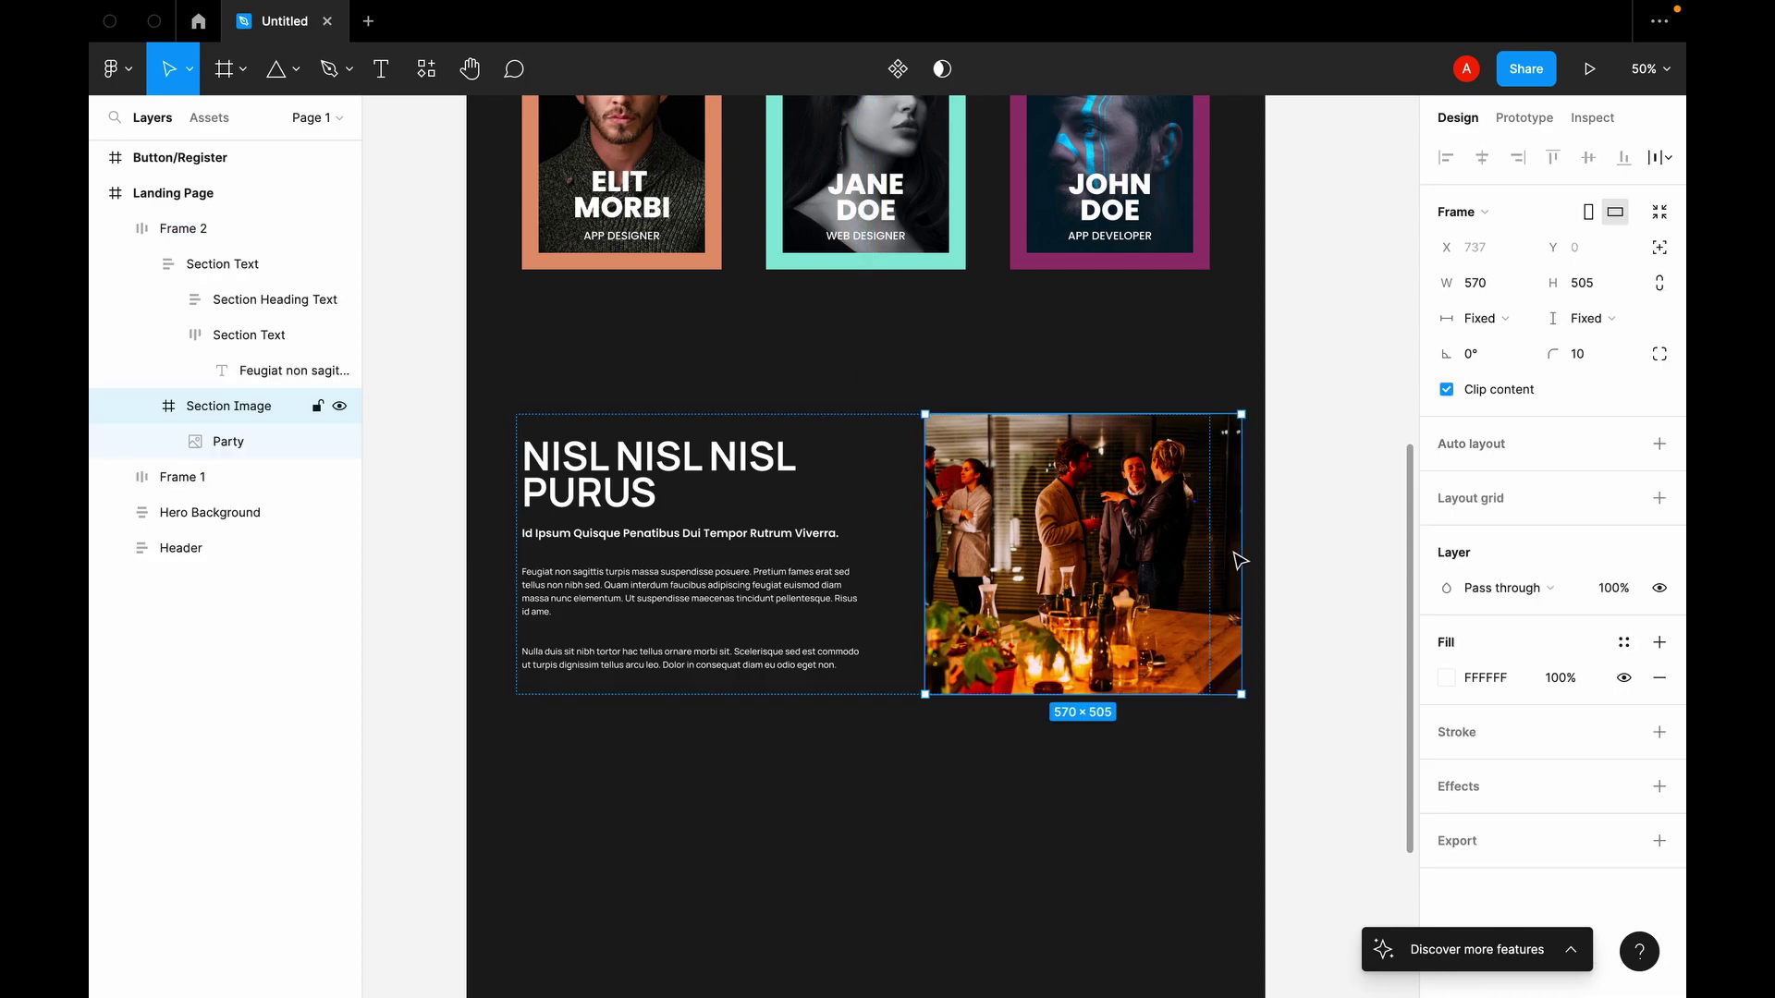
left_click_drag(1242, 552, 1208, 552)
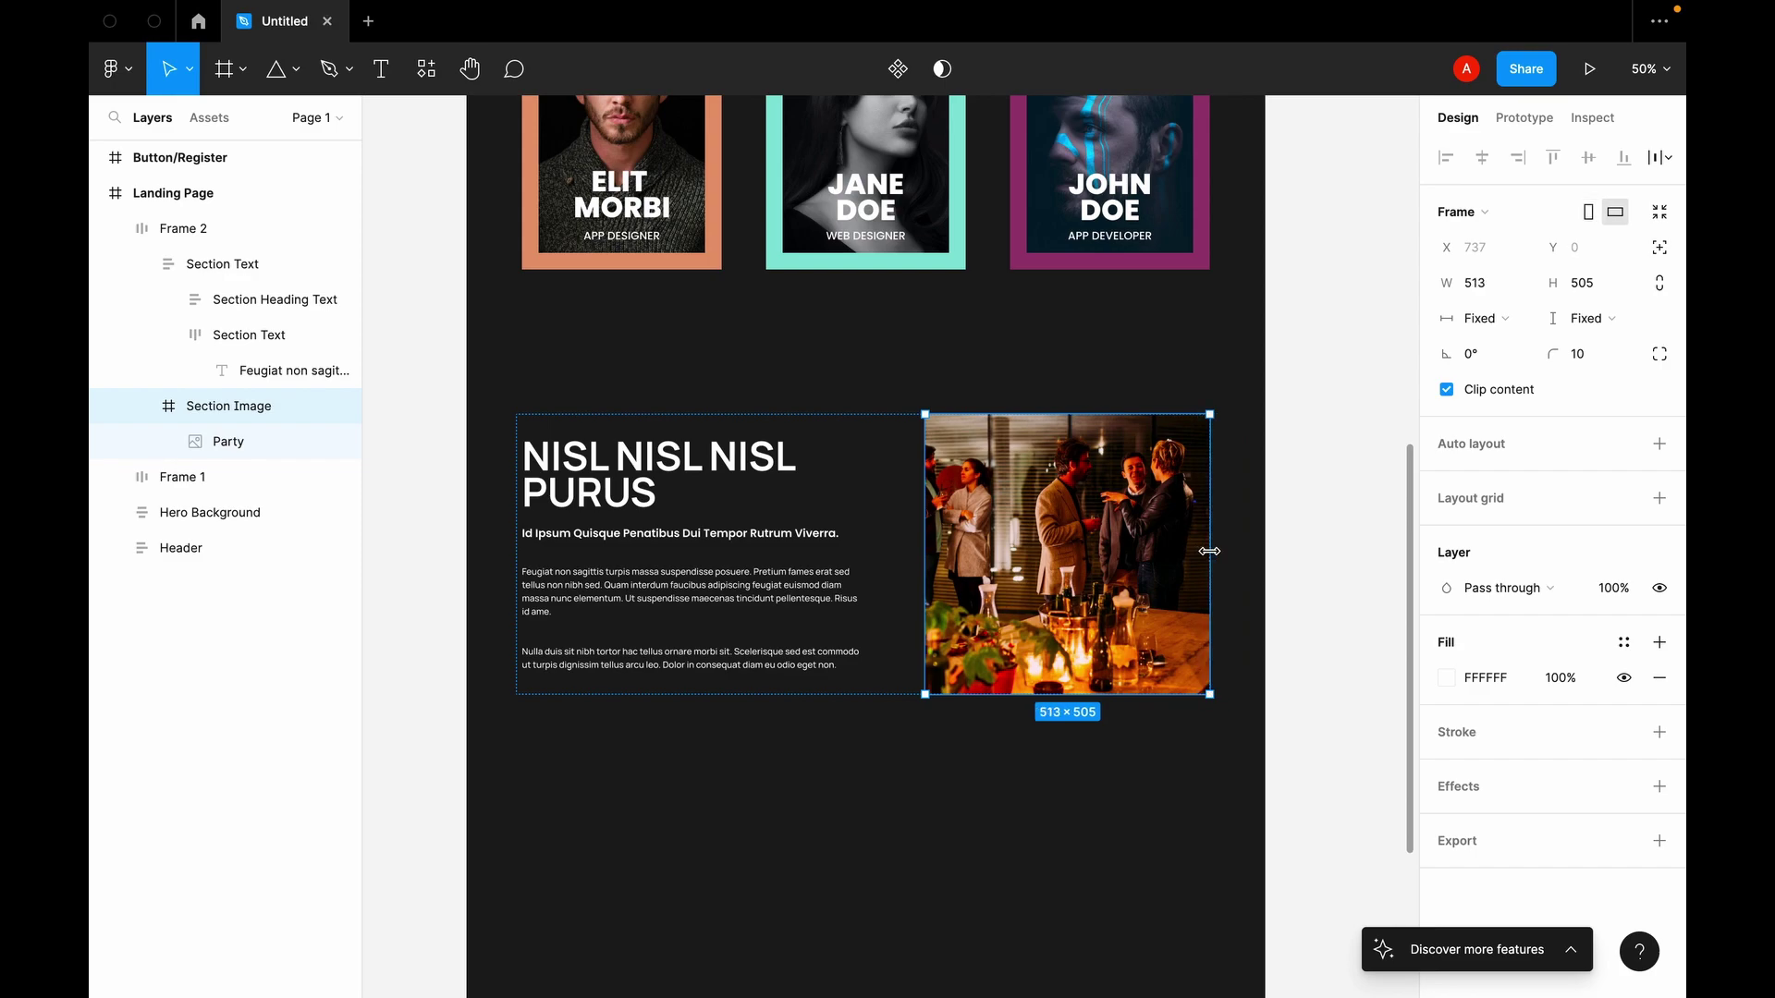
left_click(1306, 546)
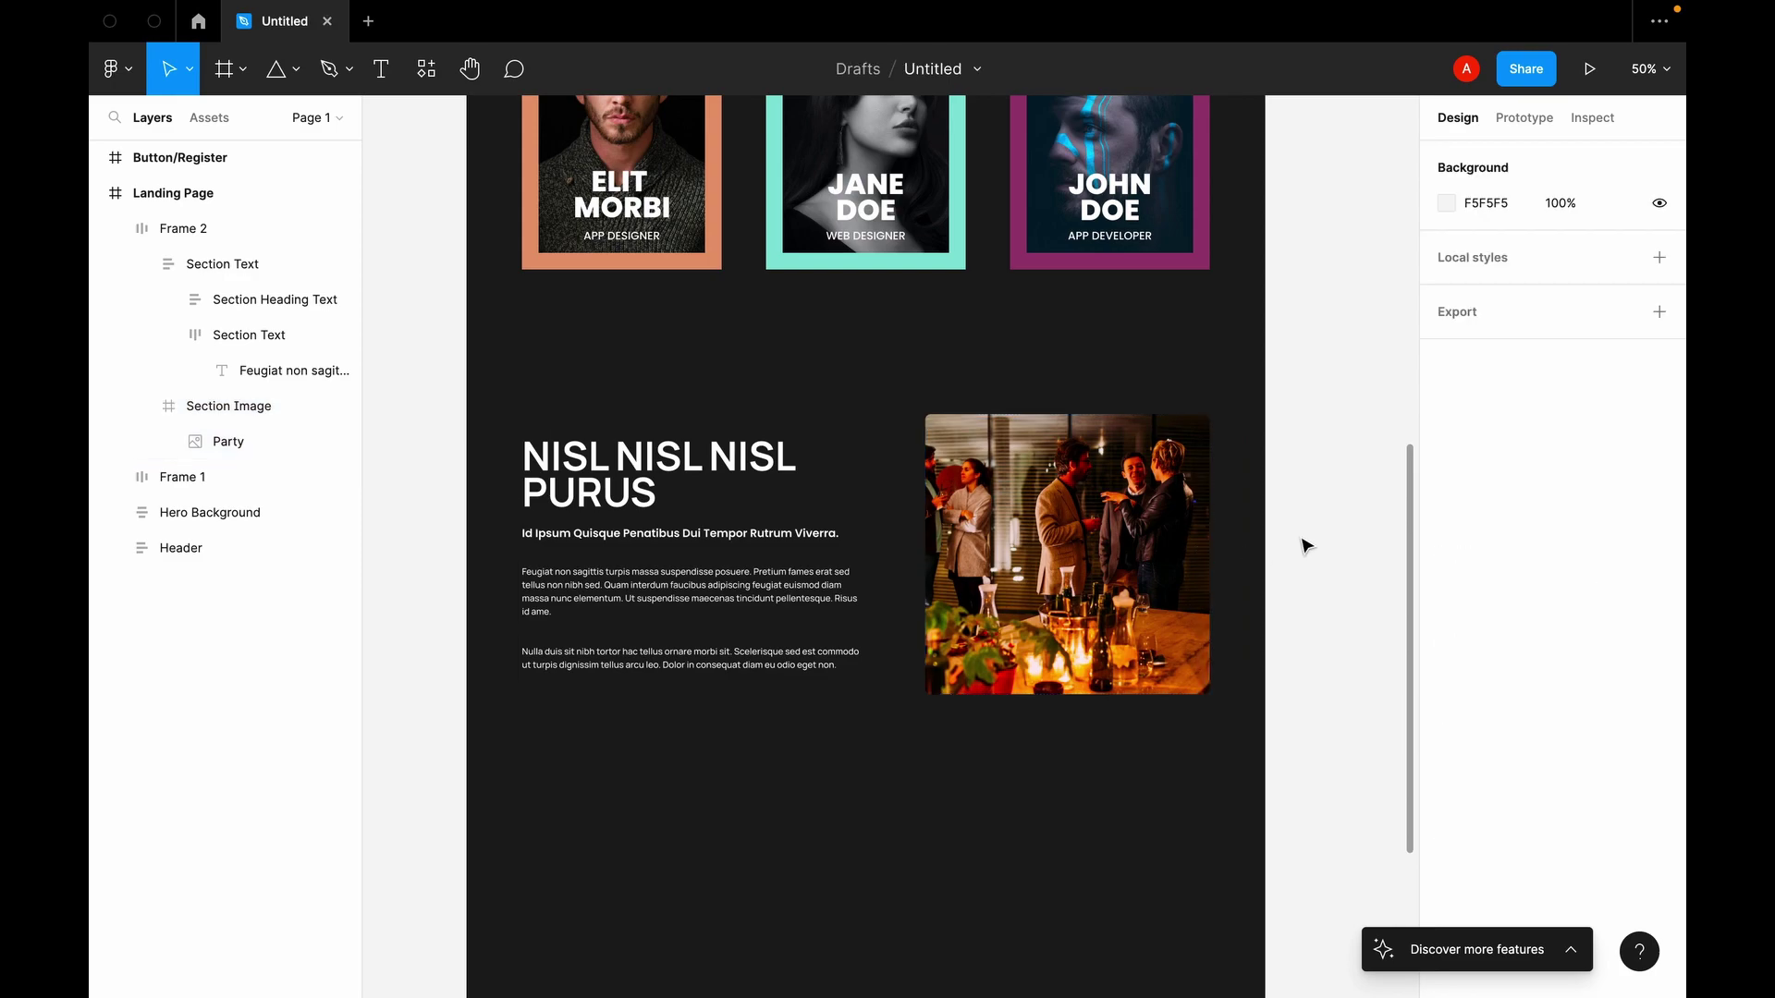
Step: Add a layout grid to the Landing Page frame and change its type to columns
scroll(1306, 545, "up", 8)
scroll(925, 517, "down", 1)
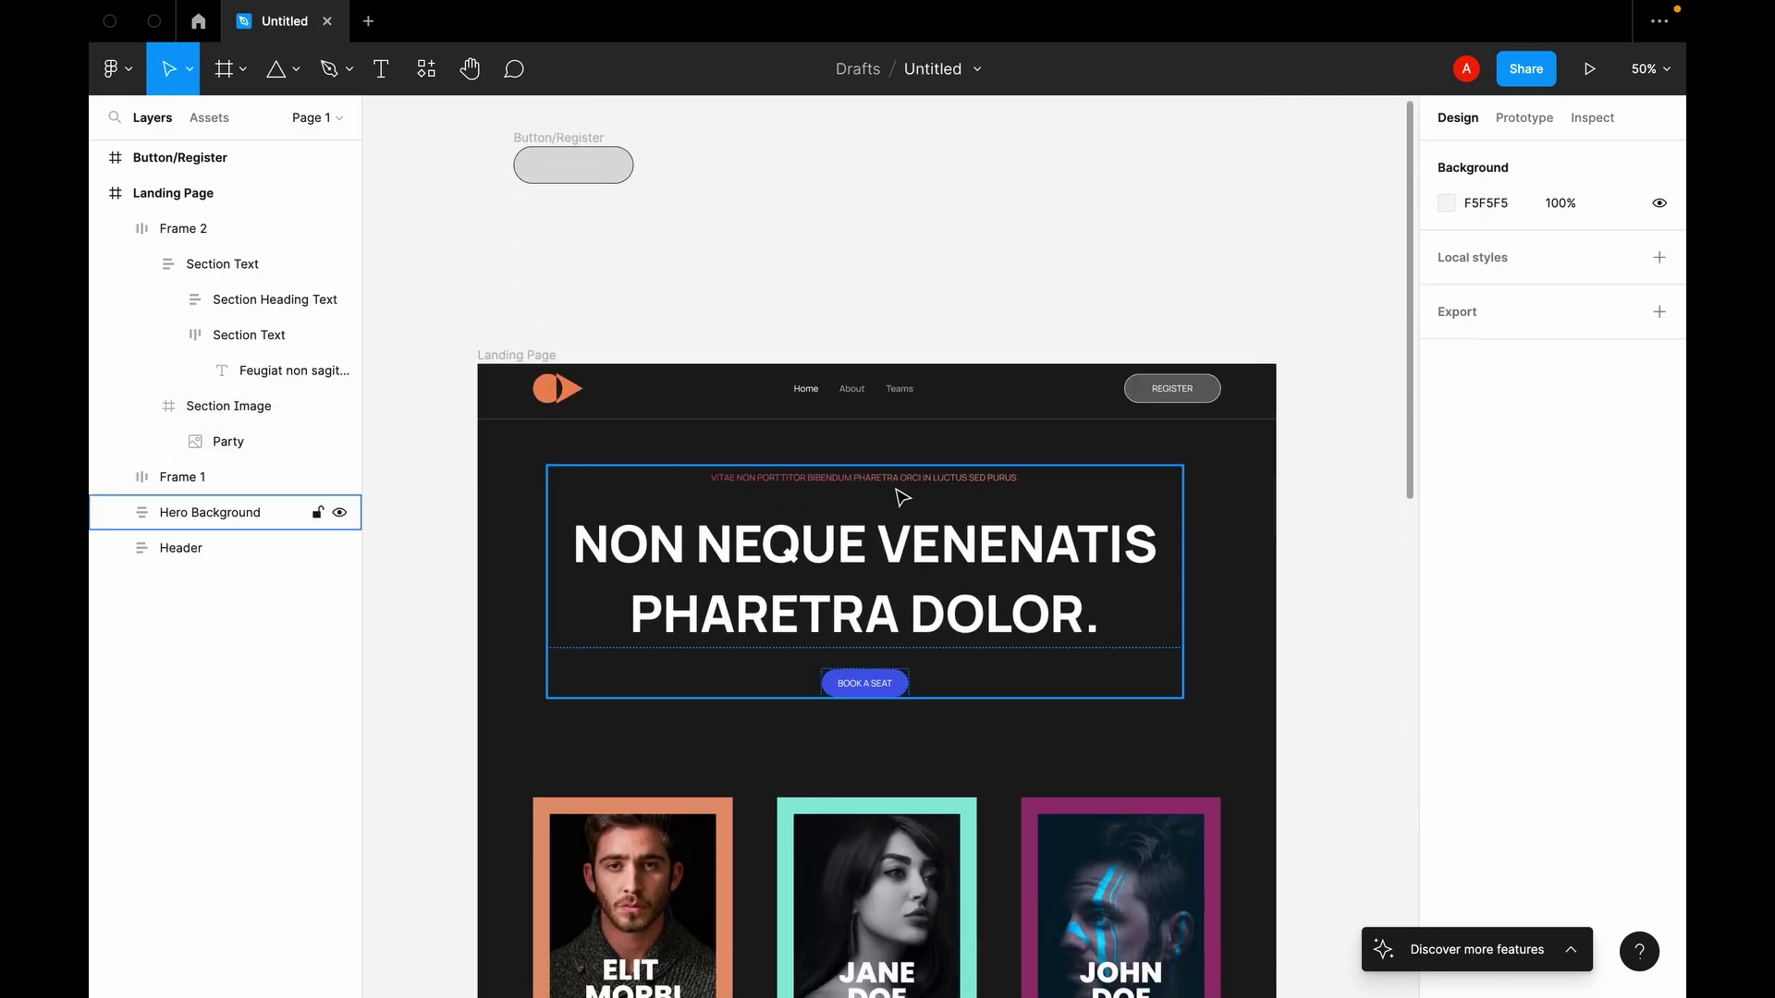
left_click(550, 358)
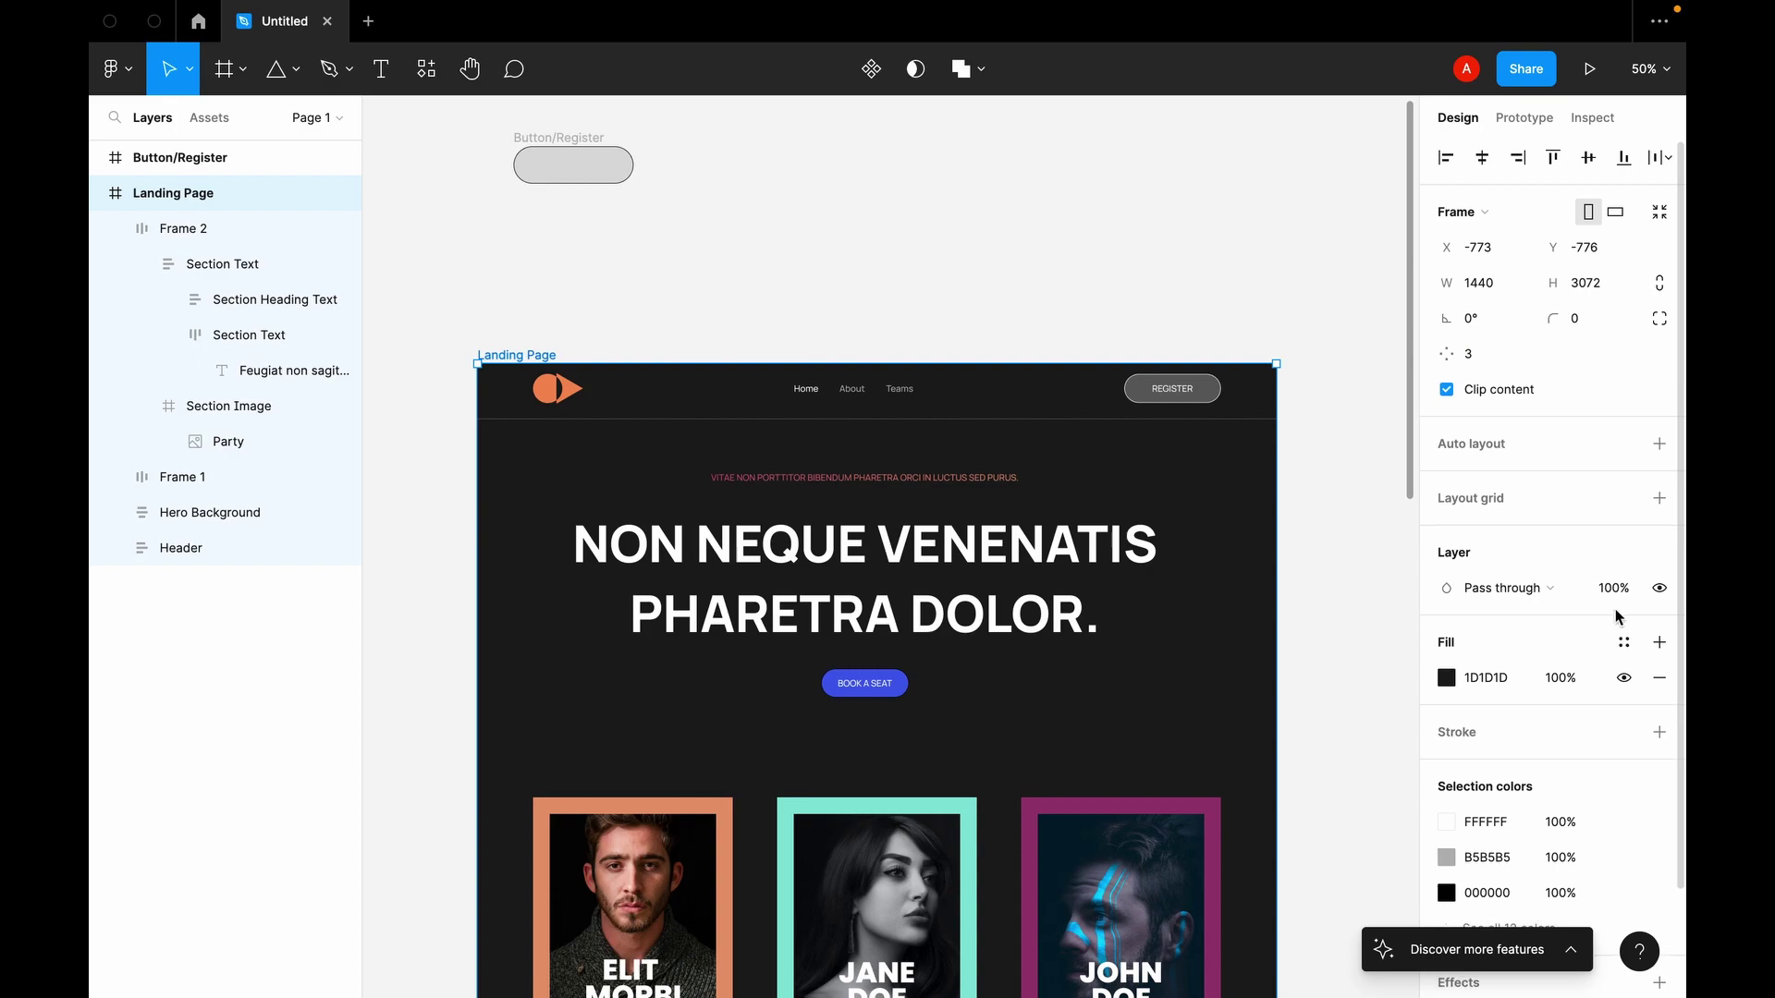
left_click(1660, 500)
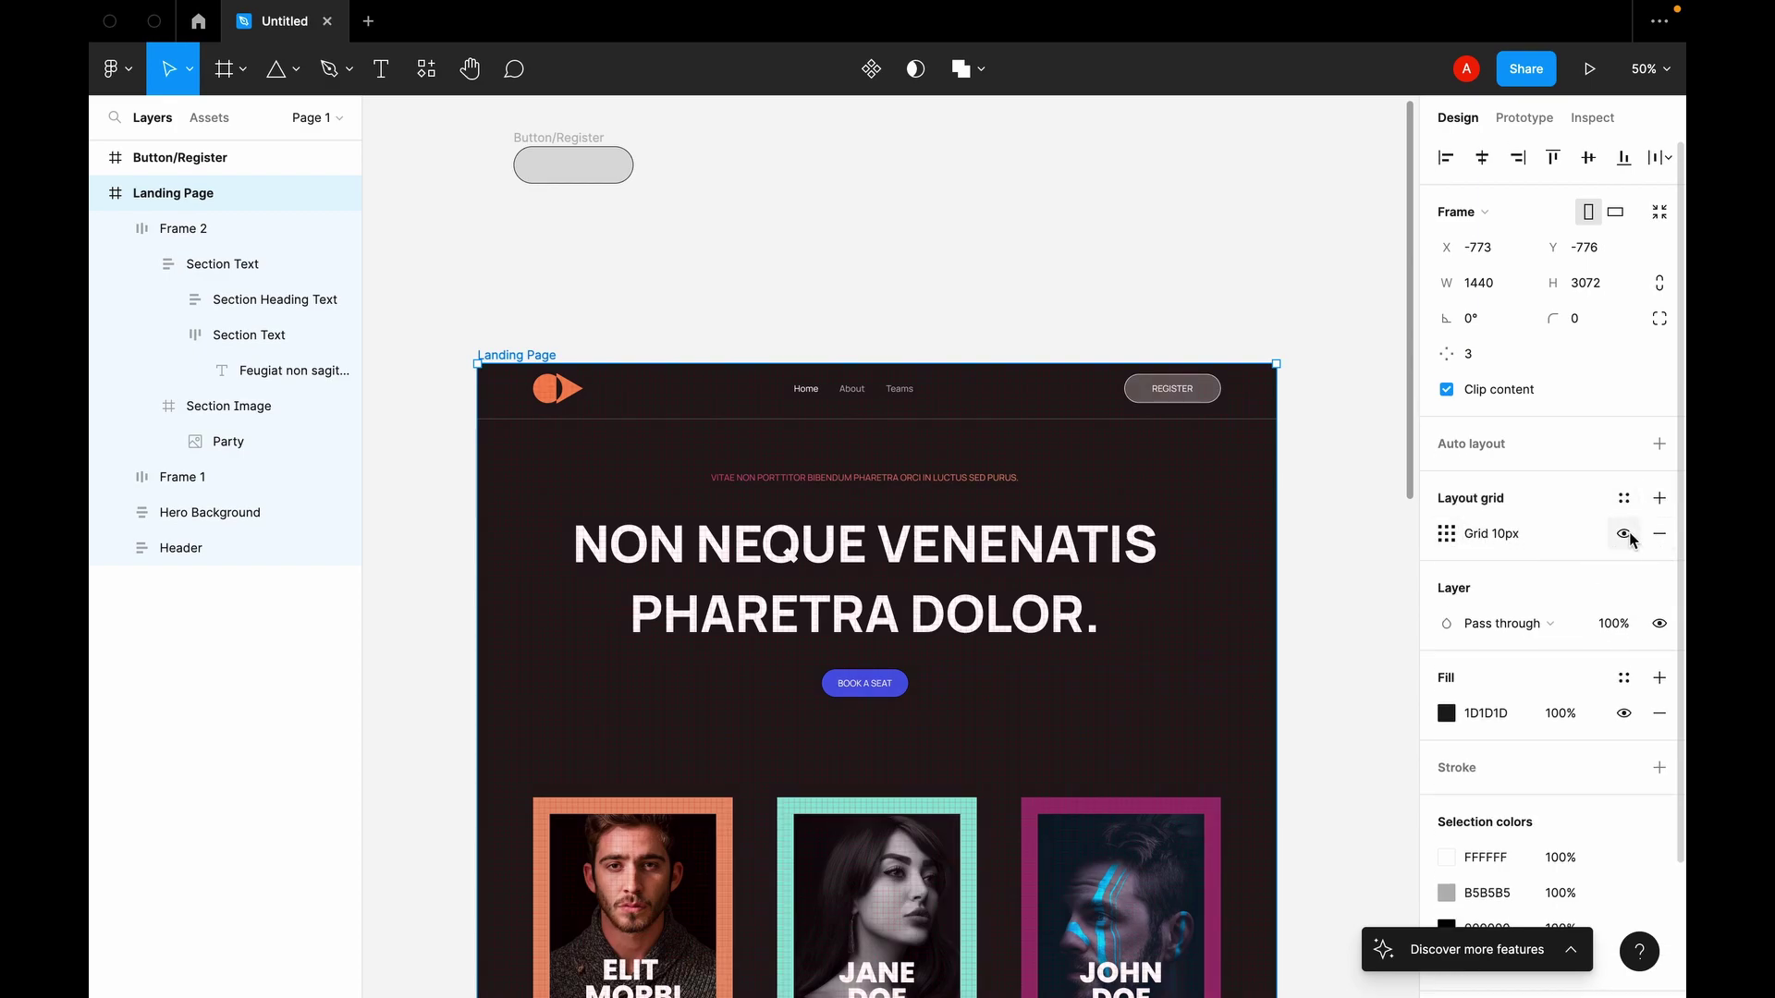
left_click(1446, 536)
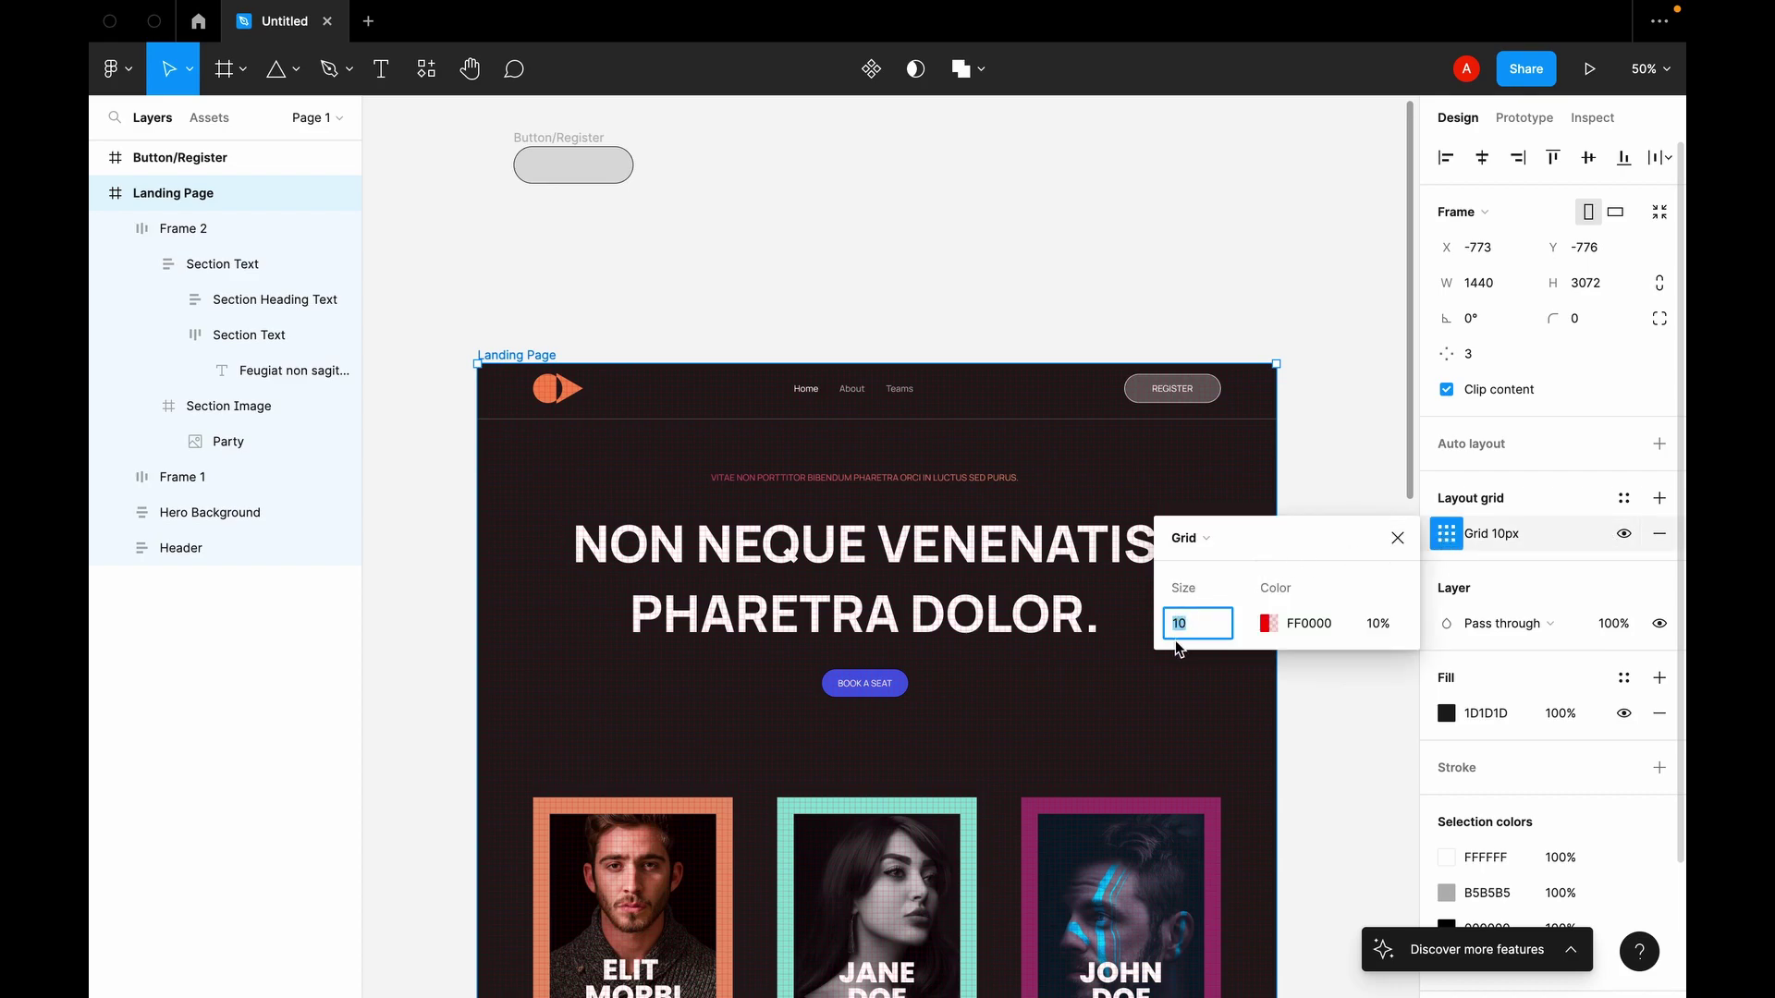
left_click(1227, 539)
left_click(1226, 564)
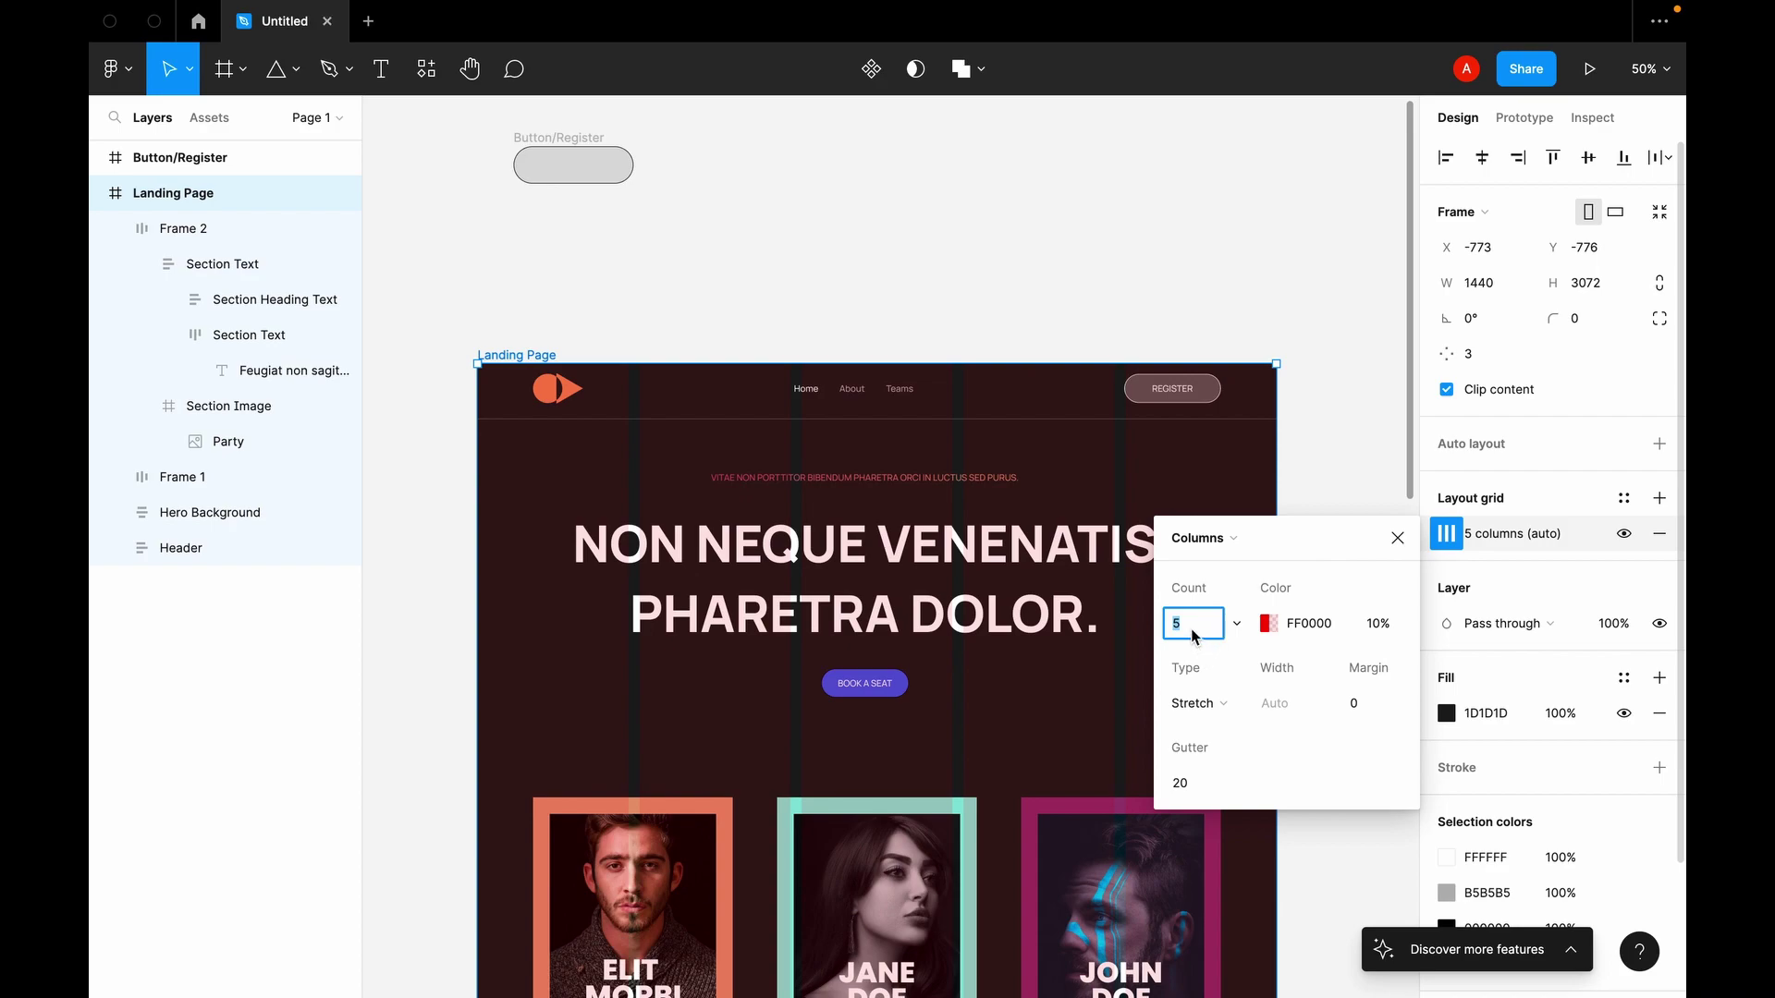
Step: Set the column grid to 12 columns with a gutter of 30 and a margin of 100
type("12")
key("Tab")
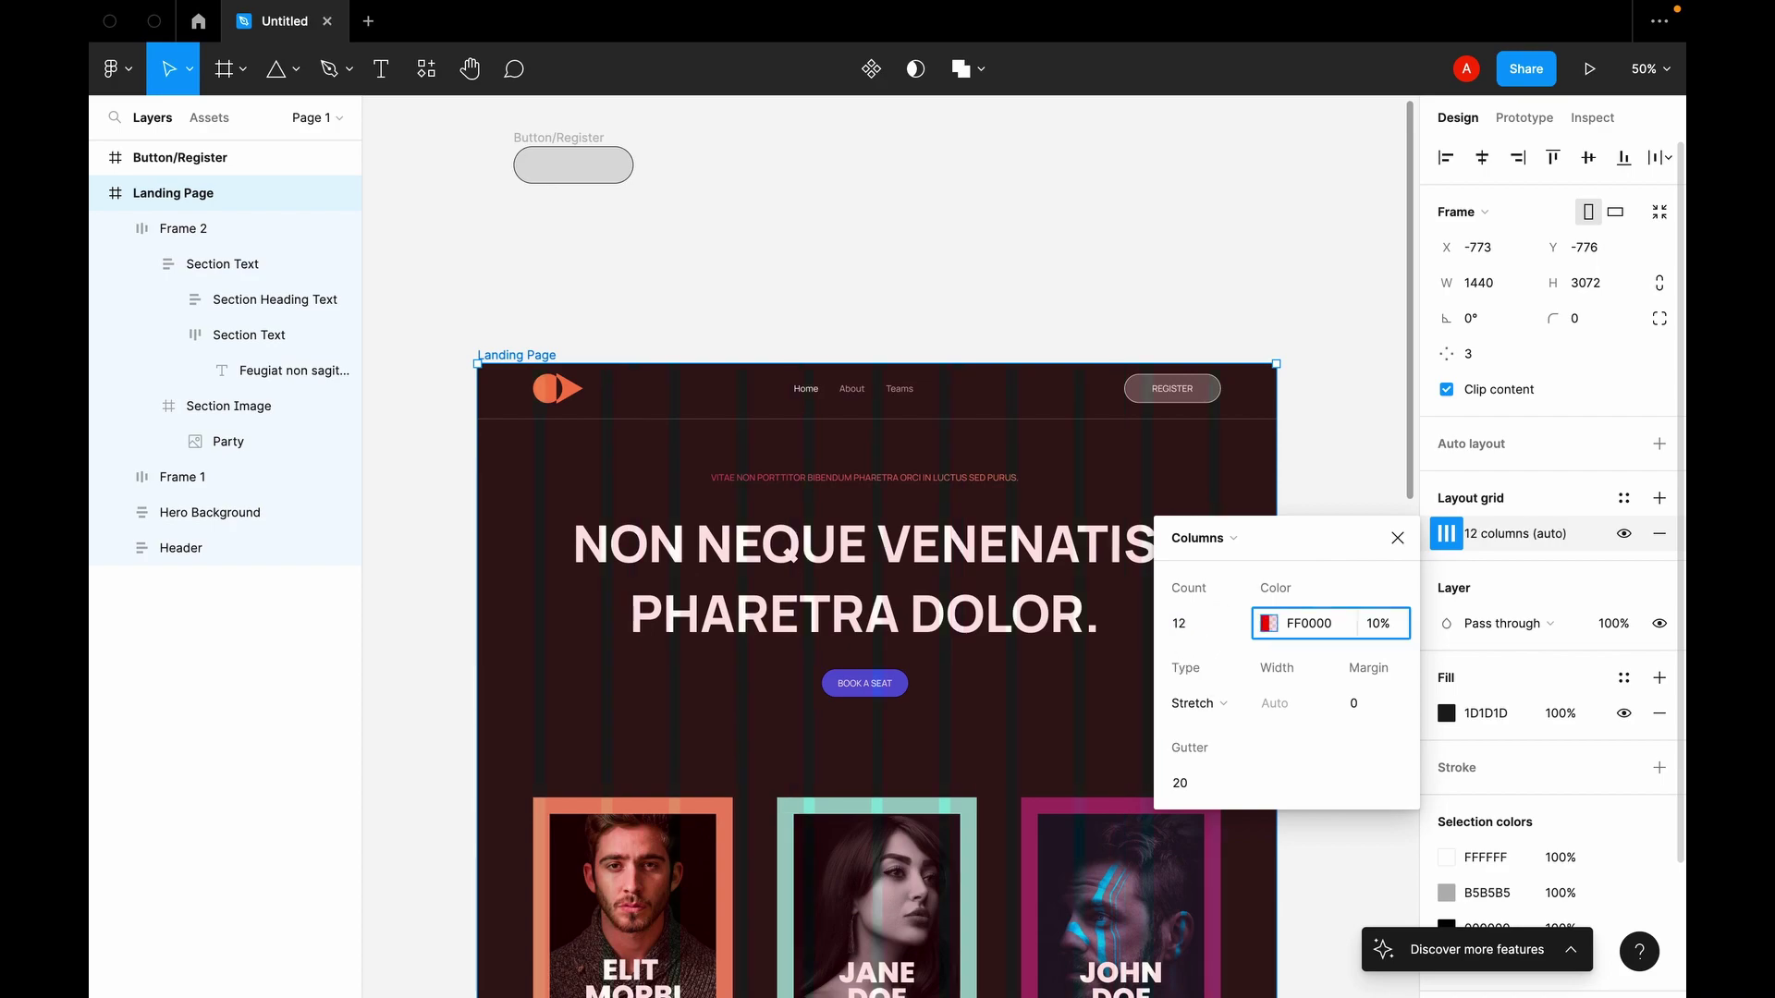
left_click(1186, 778)
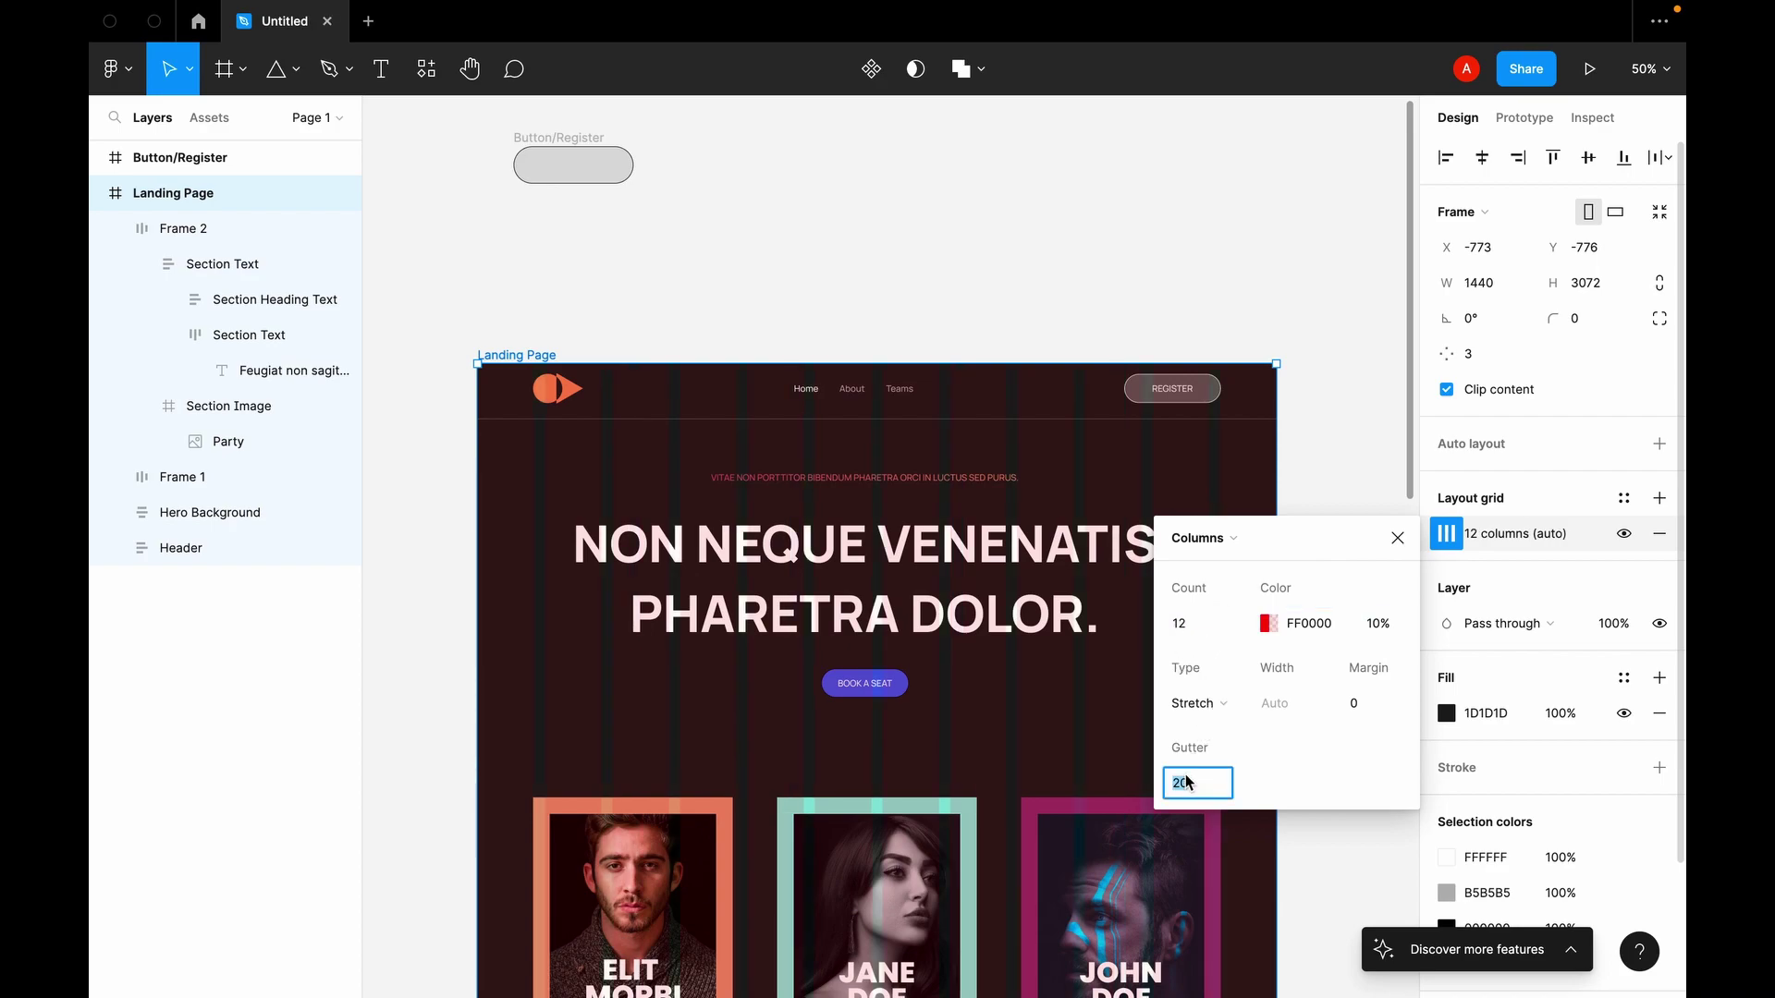
key("shift+Tab")
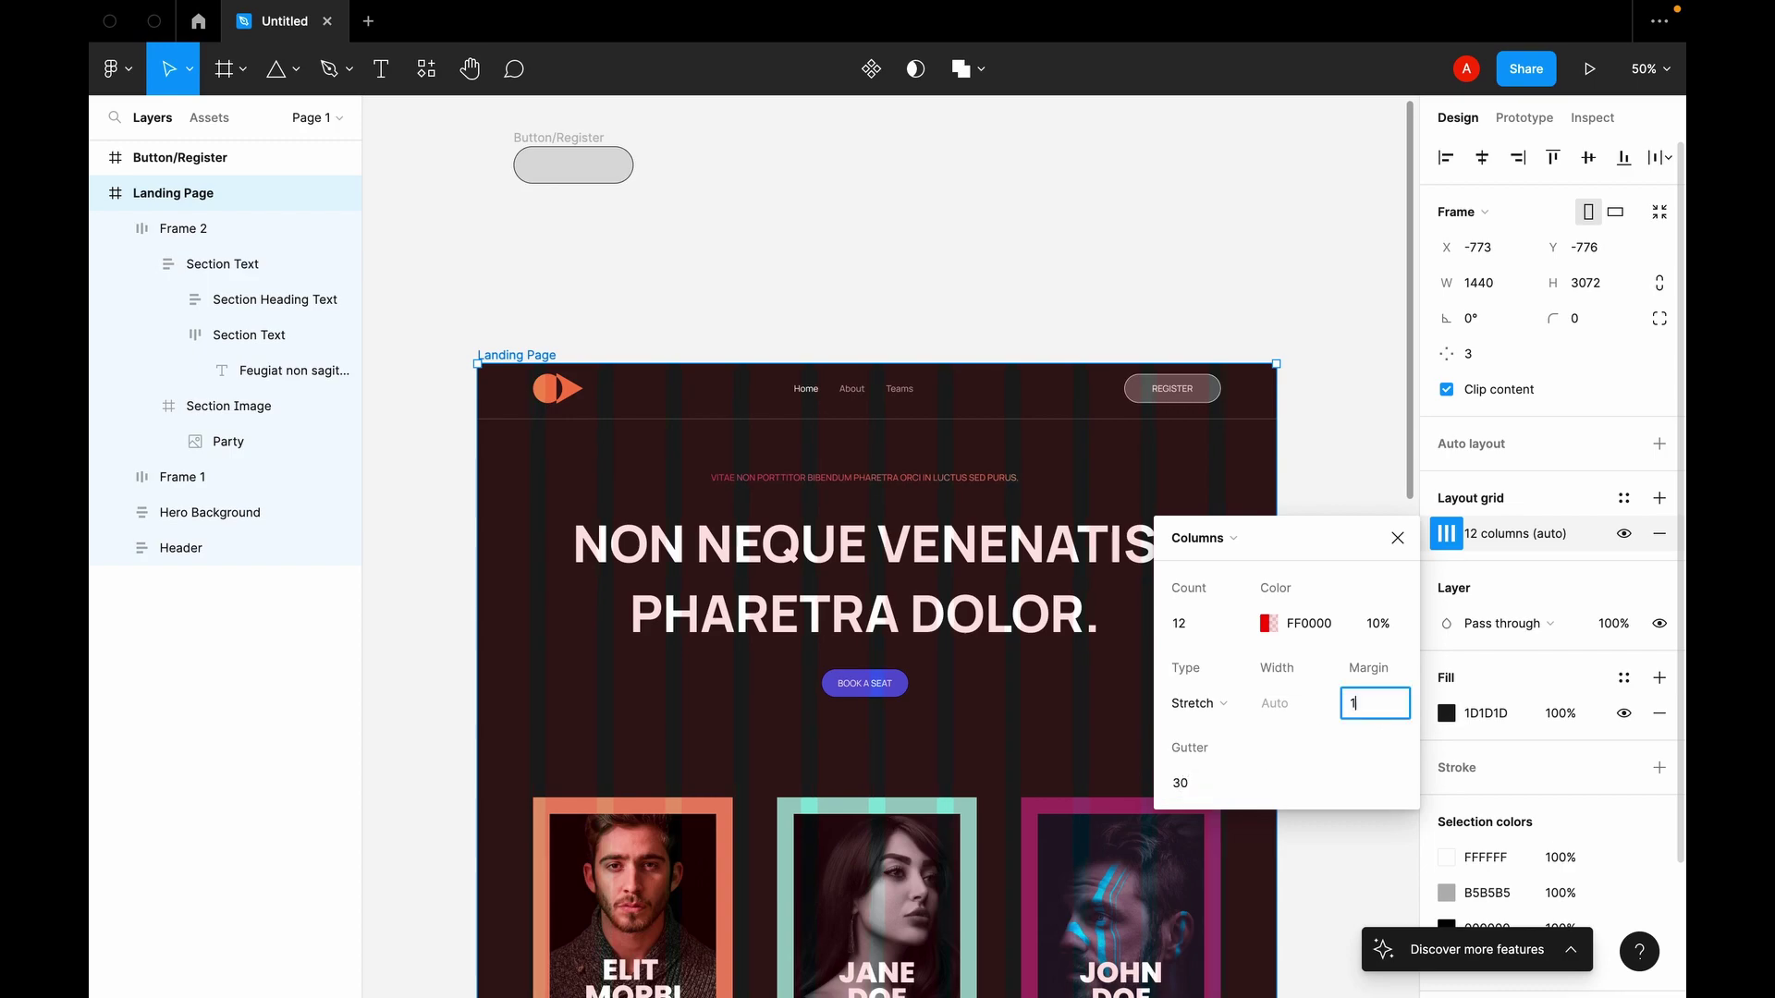
key("Return")
Step: Check the cards and the text-and-image section against the column grid, and hide the grid
scroll(971, 792, "down", 8)
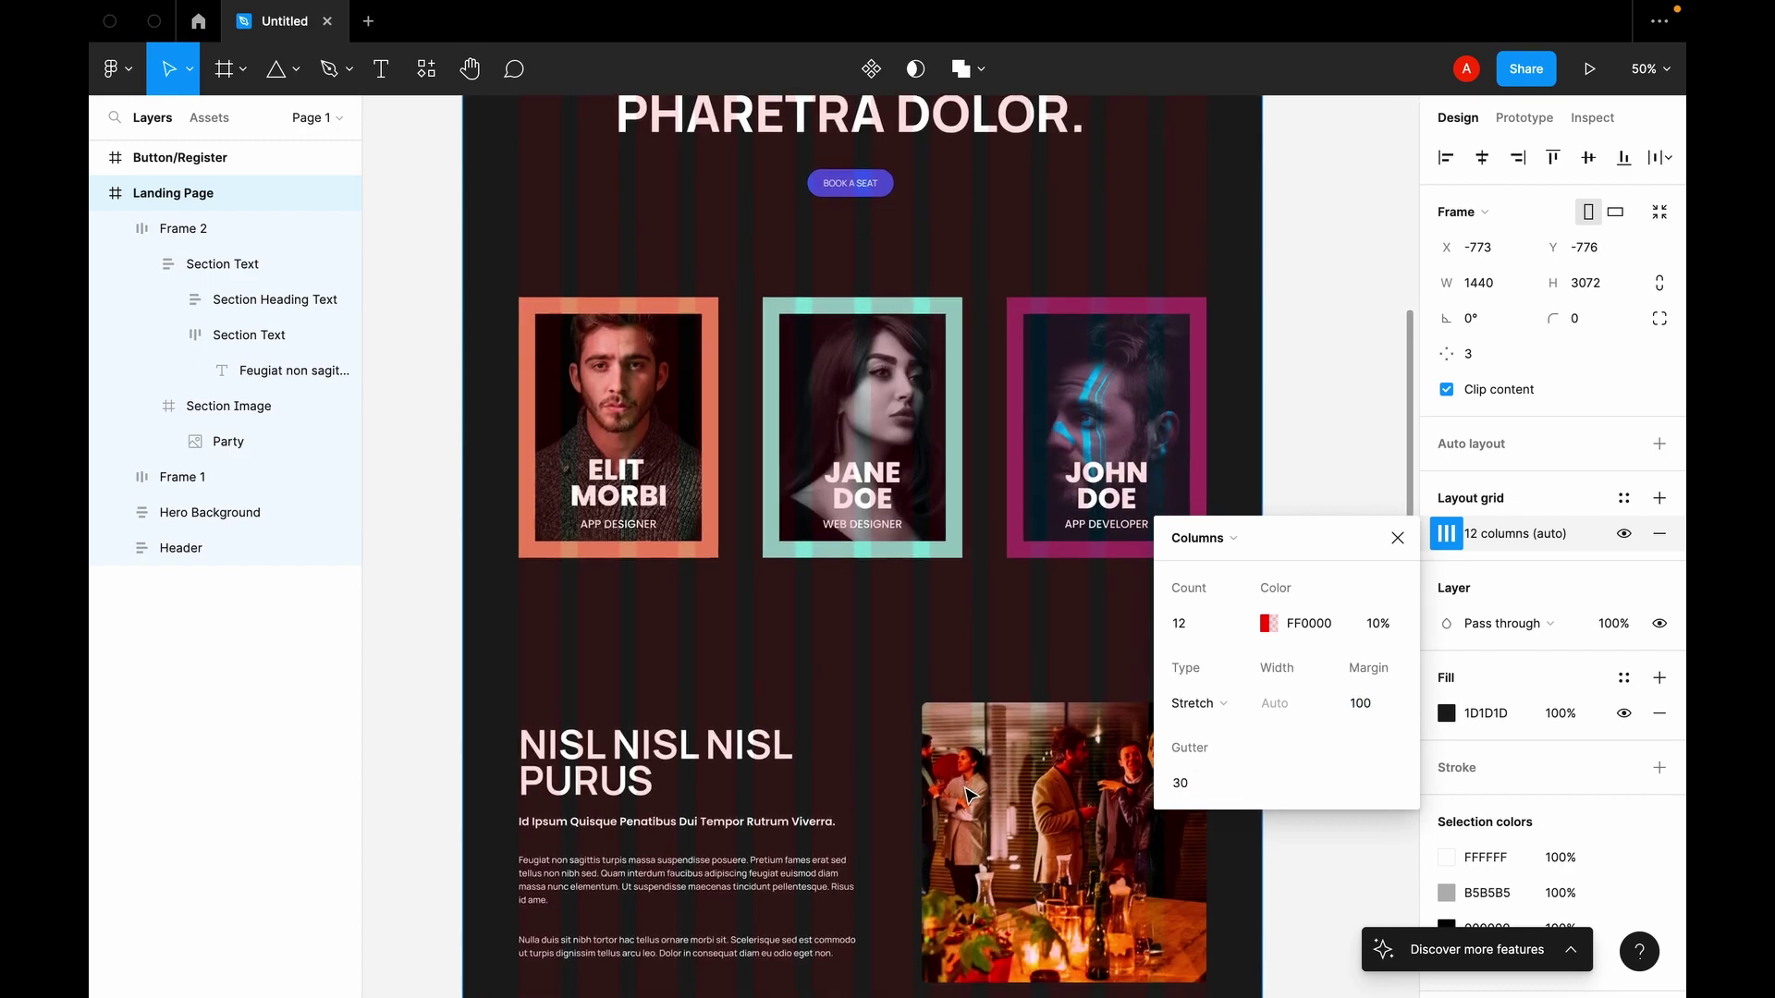
scroll(969, 795, "down", 3)
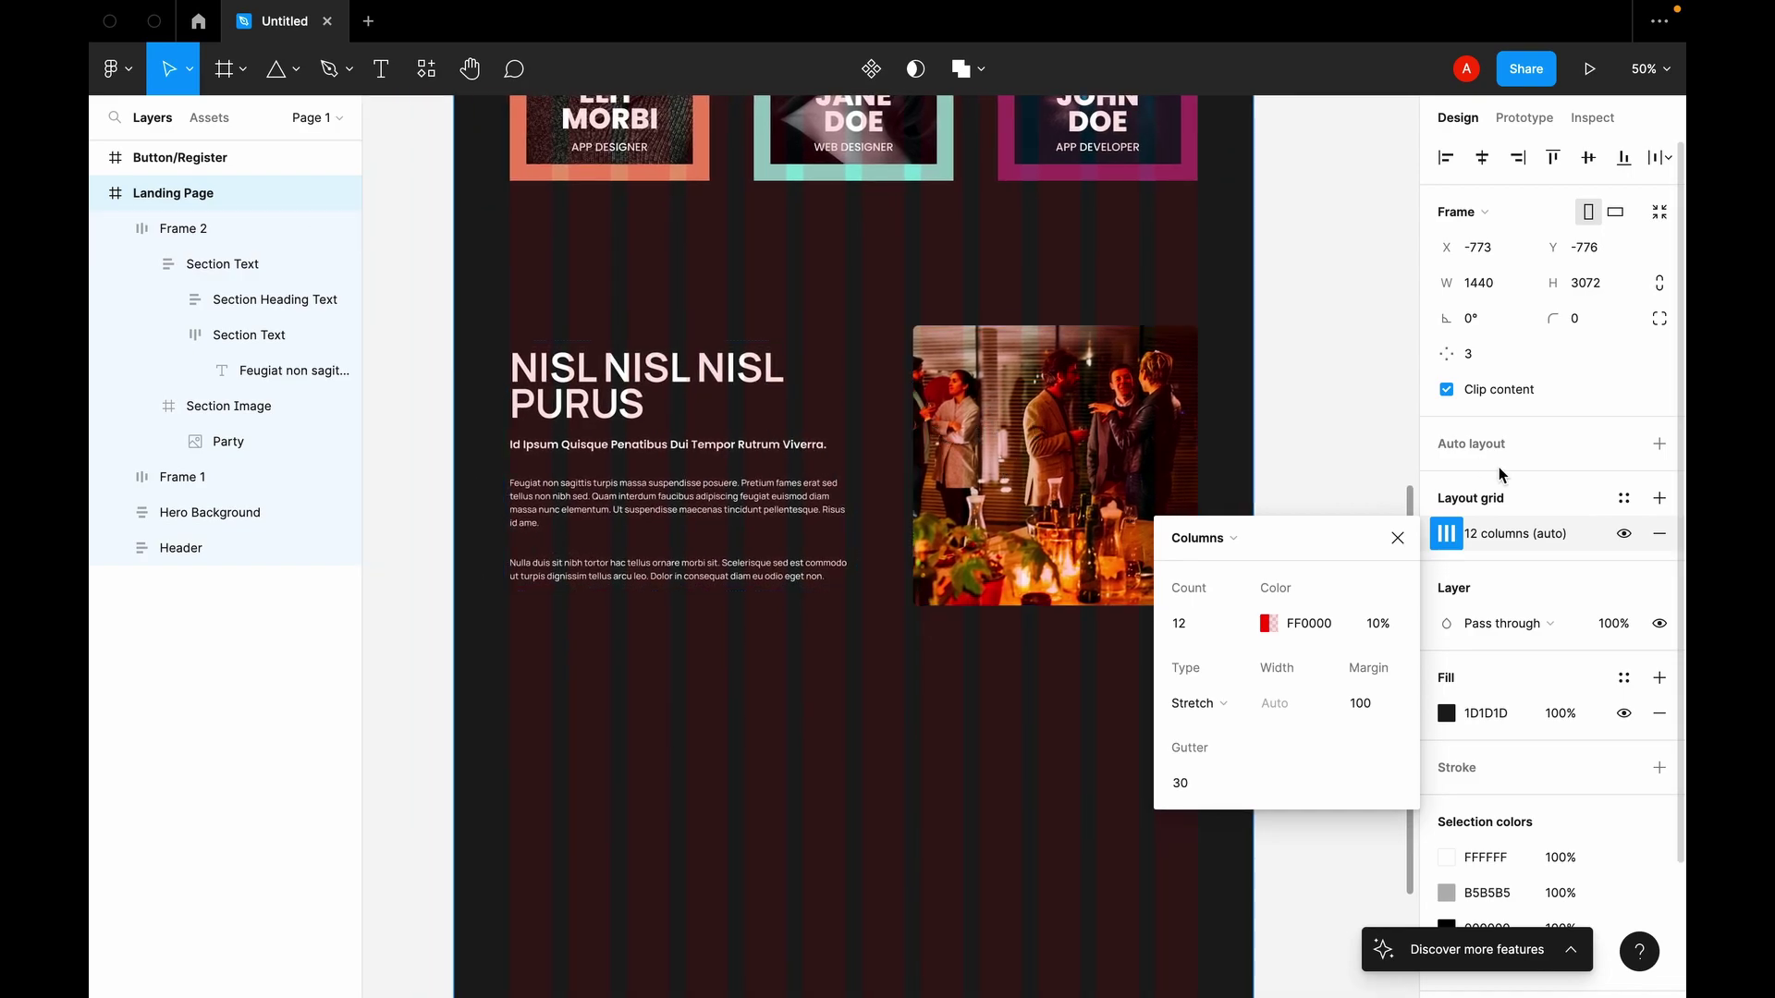
left_click(1395, 536)
scroll(1249, 472, "up", 5)
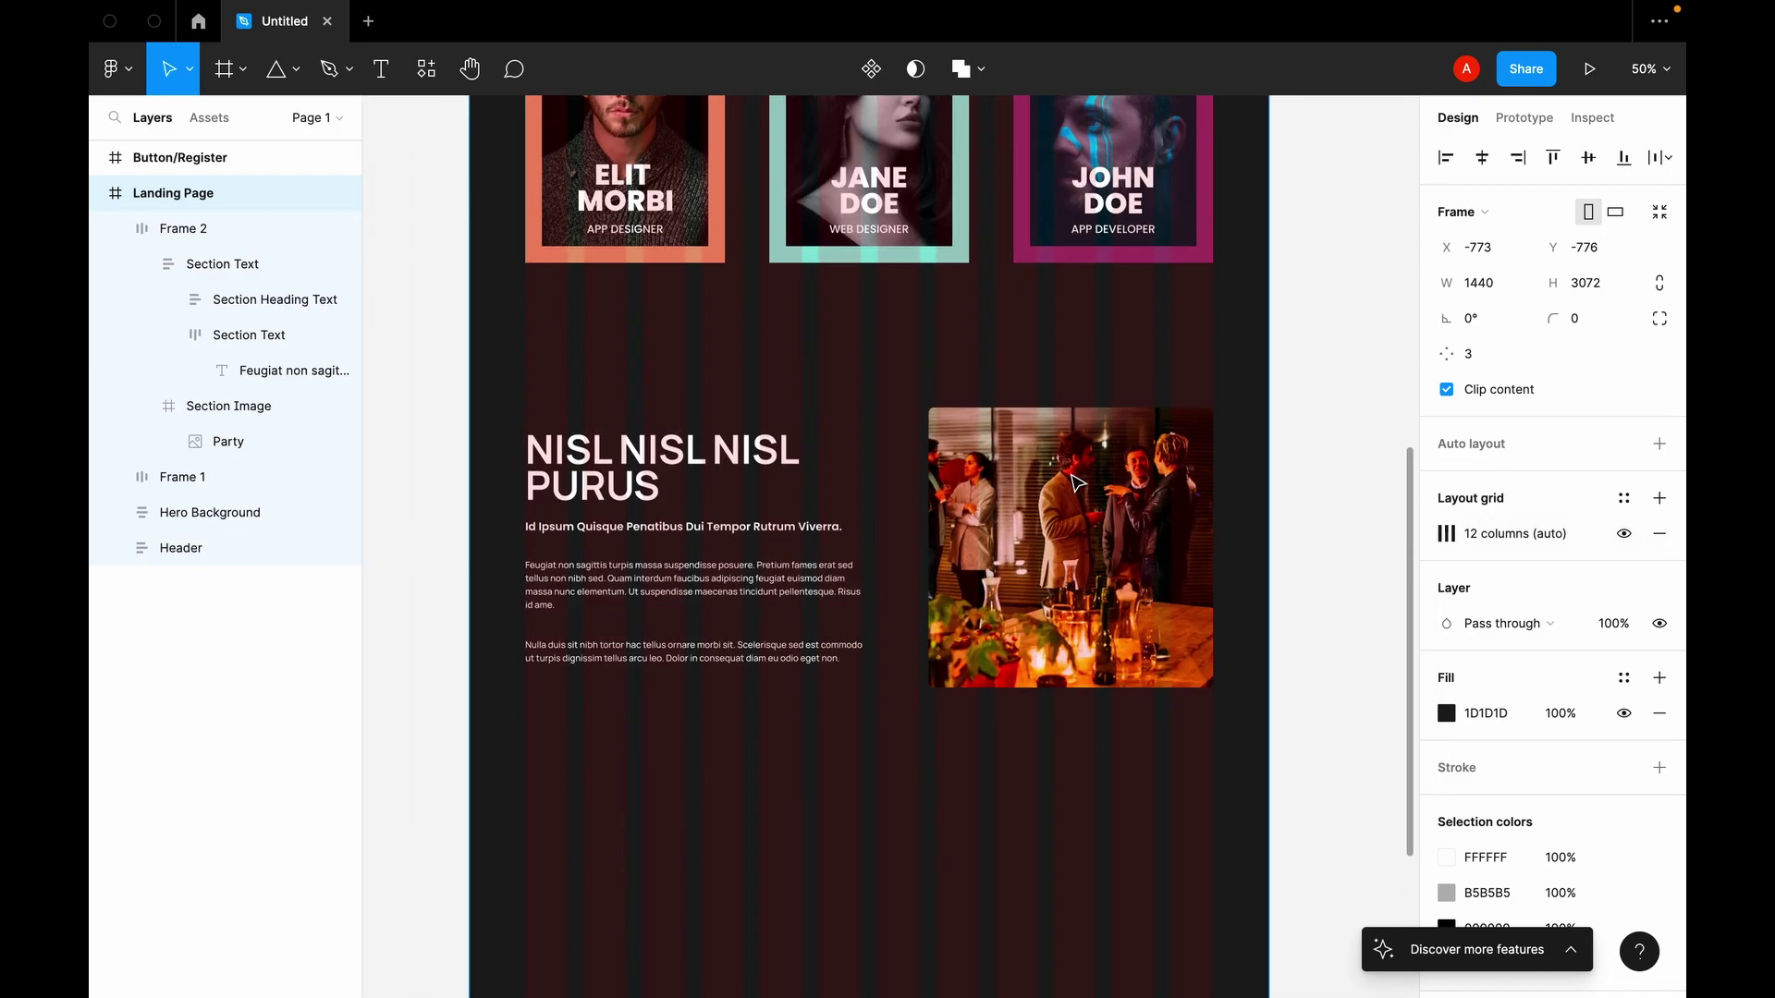
scroll(1479, 535, "down", 1)
left_click(1624, 518)
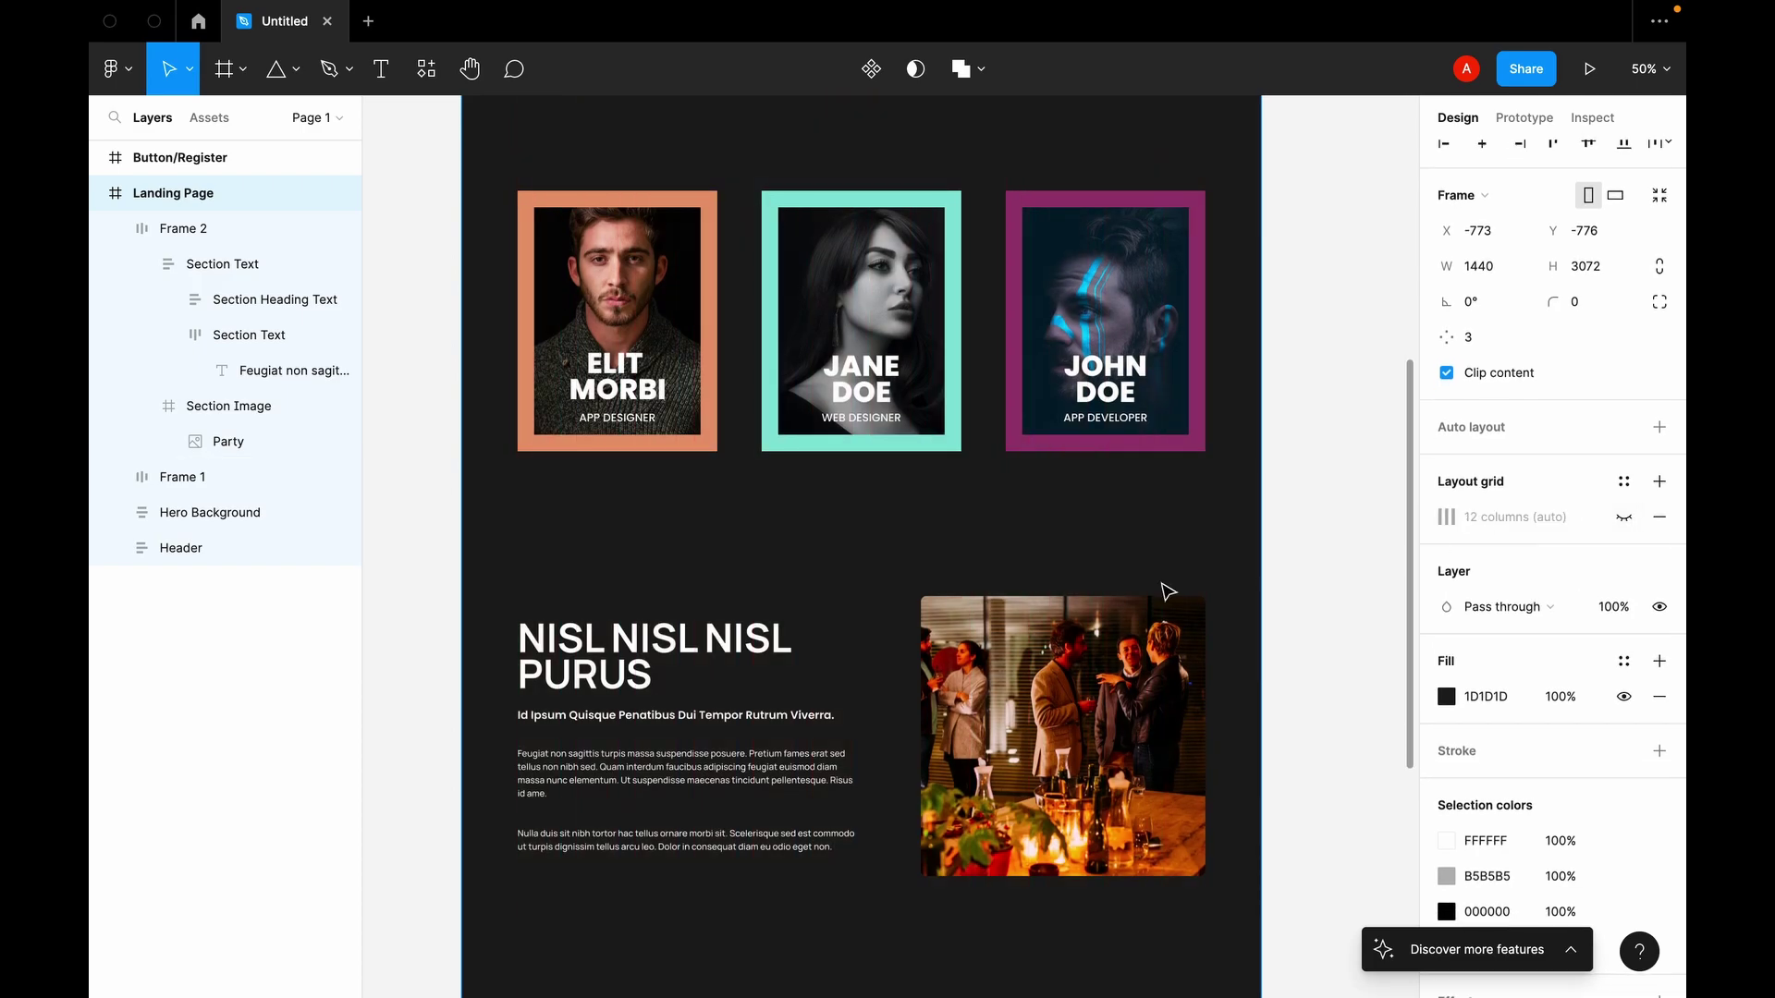
Step: Examine the spacing and alignment of the profile cards and the text-and-image section without the grid
scroll(1167, 592, "down", 3)
scroll(1167, 591, "up", 2)
scroll(1166, 591, "down", 1)
scroll(1167, 591, "up", 6)
scroll(1166, 591, "down", 6)
scroll(1166, 591, "down", 3)
scroll(1167, 592, "left", 1)
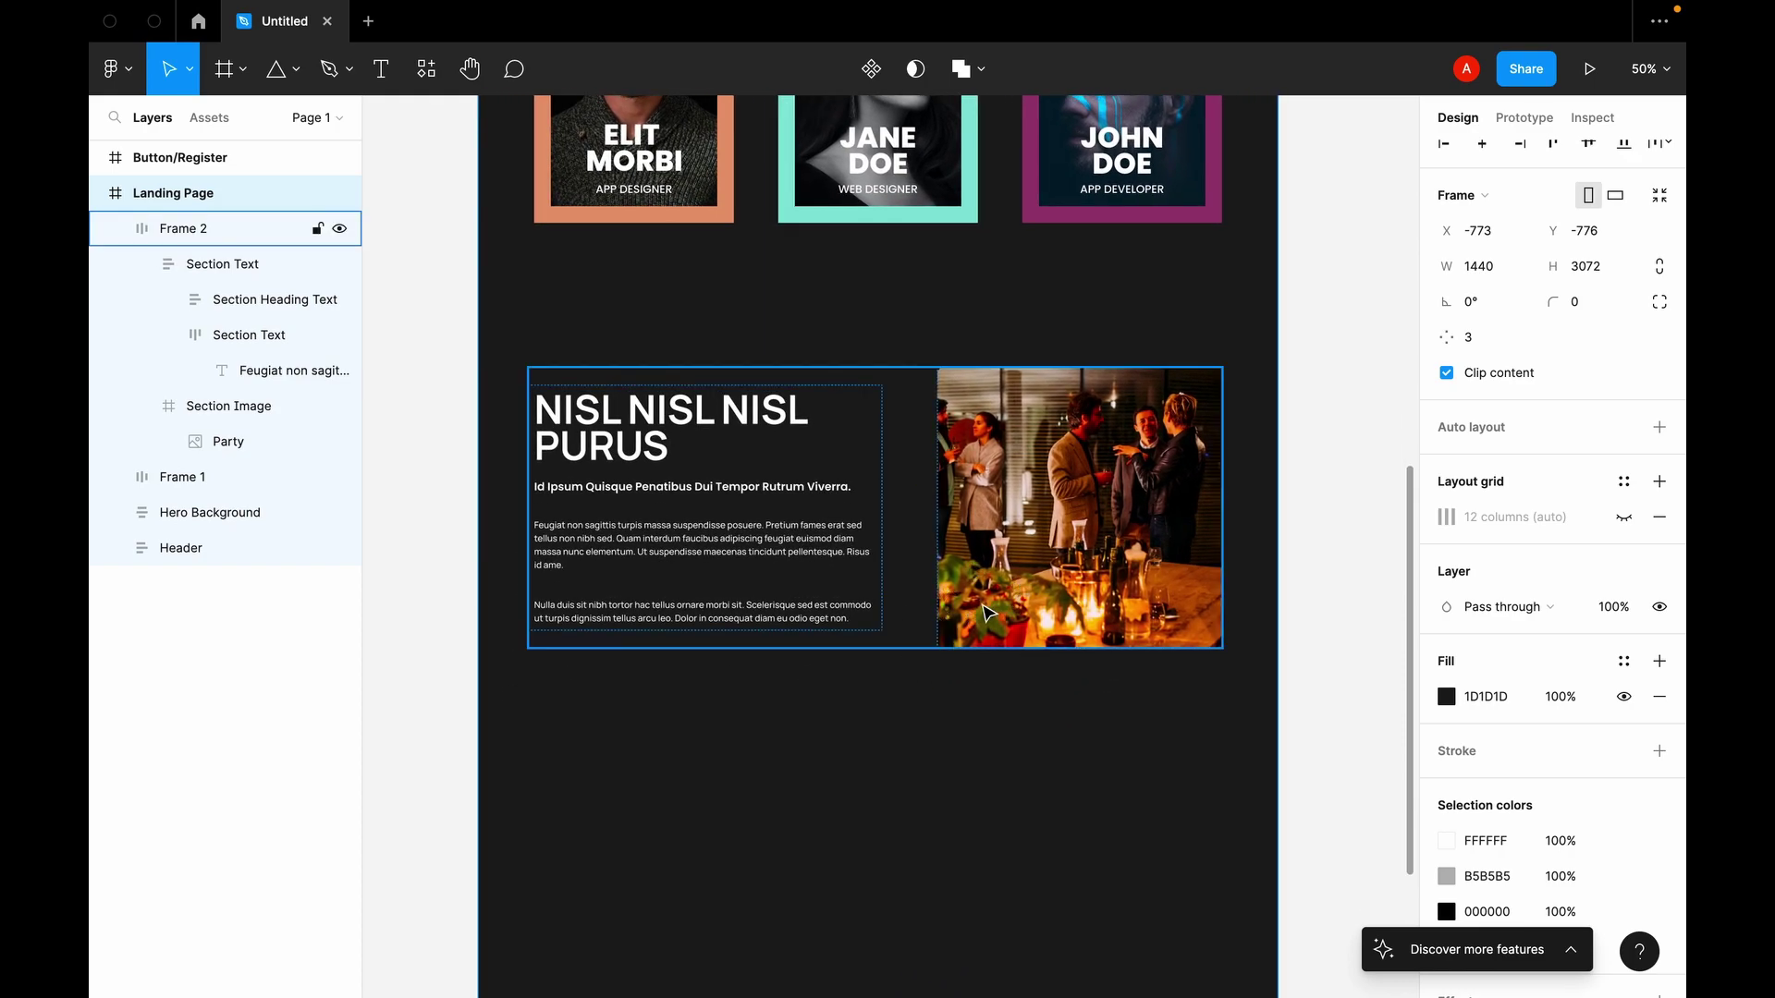
scroll(988, 612, "down", 3)
scroll(988, 612, "right", 3)
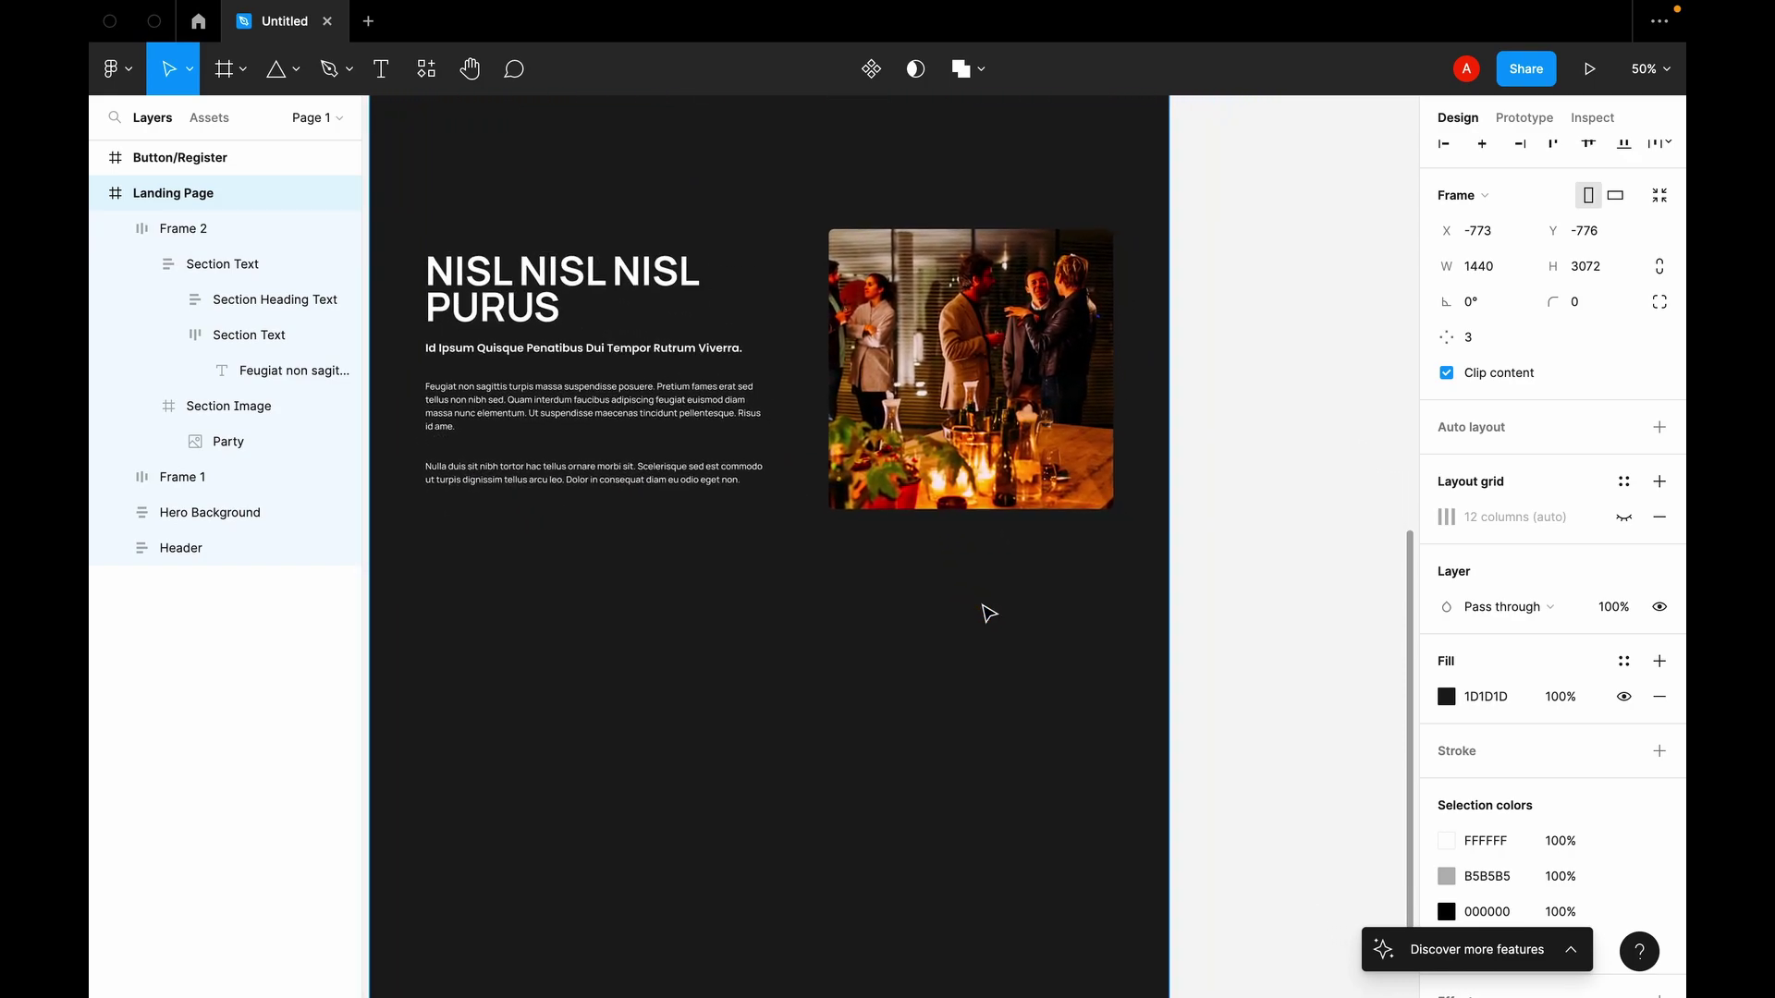
Step: Rename the Frame 2 layer to "Events CountDown Section" and collapse its contents in the layer list
left_click(165, 231)
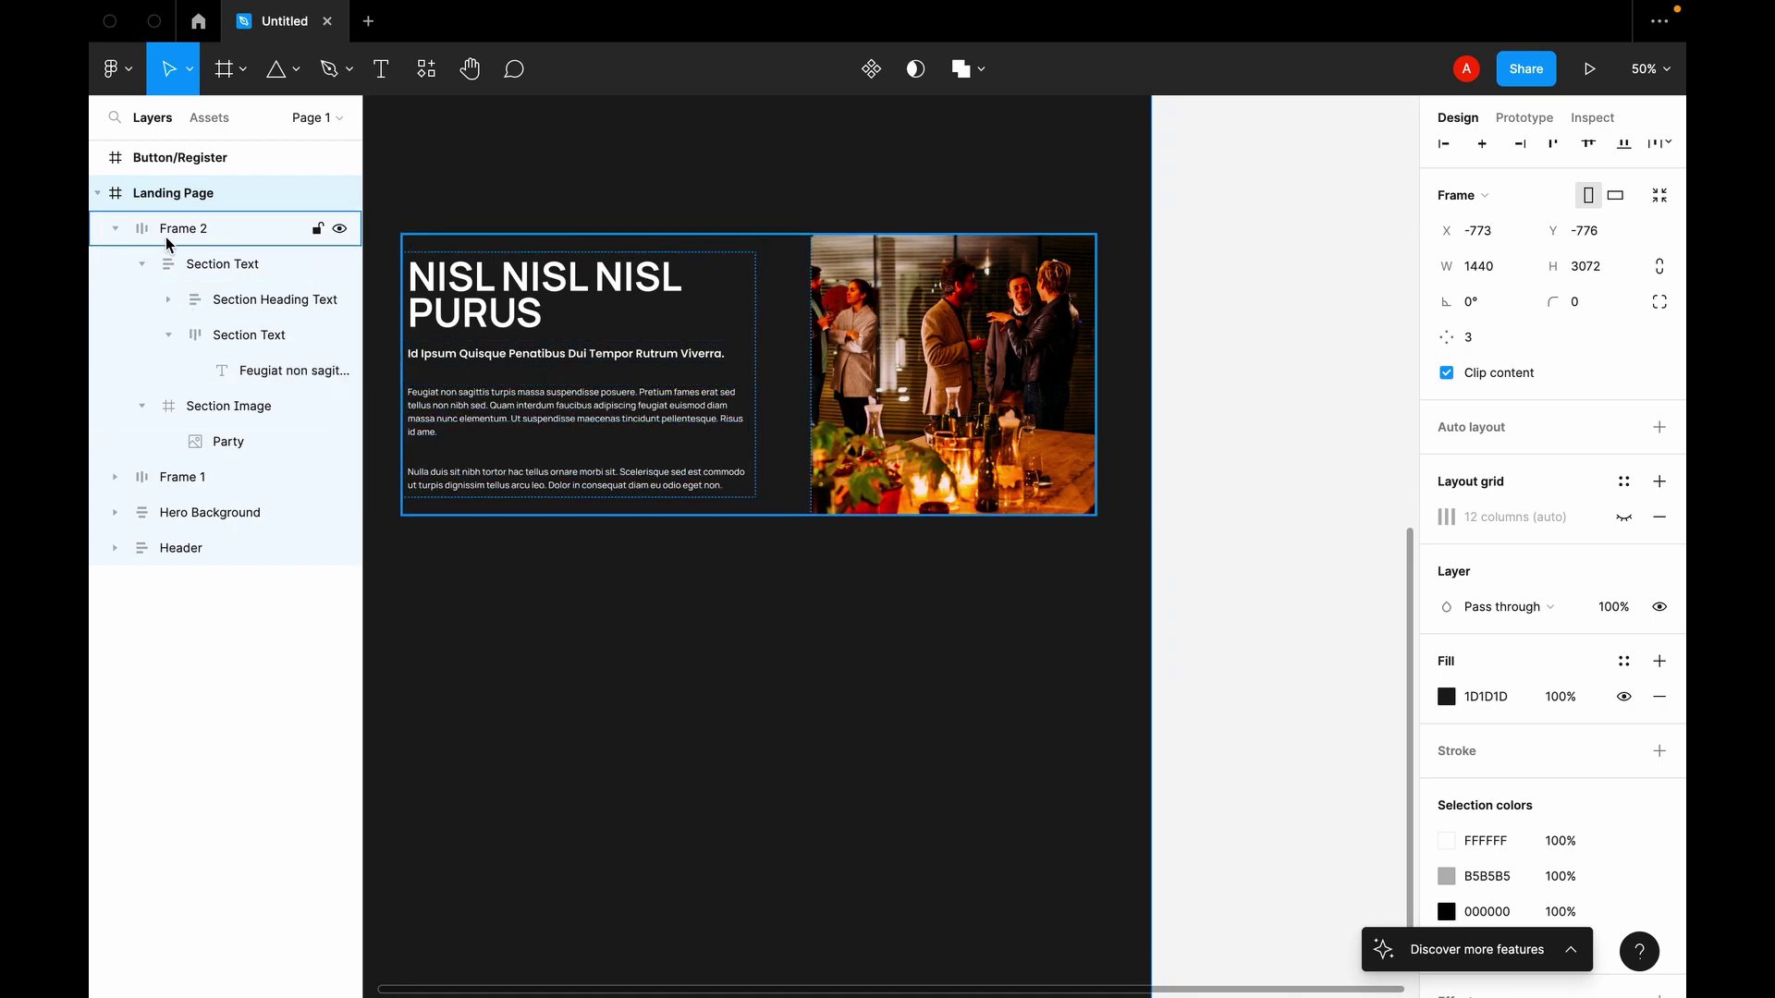
double_click(174, 232)
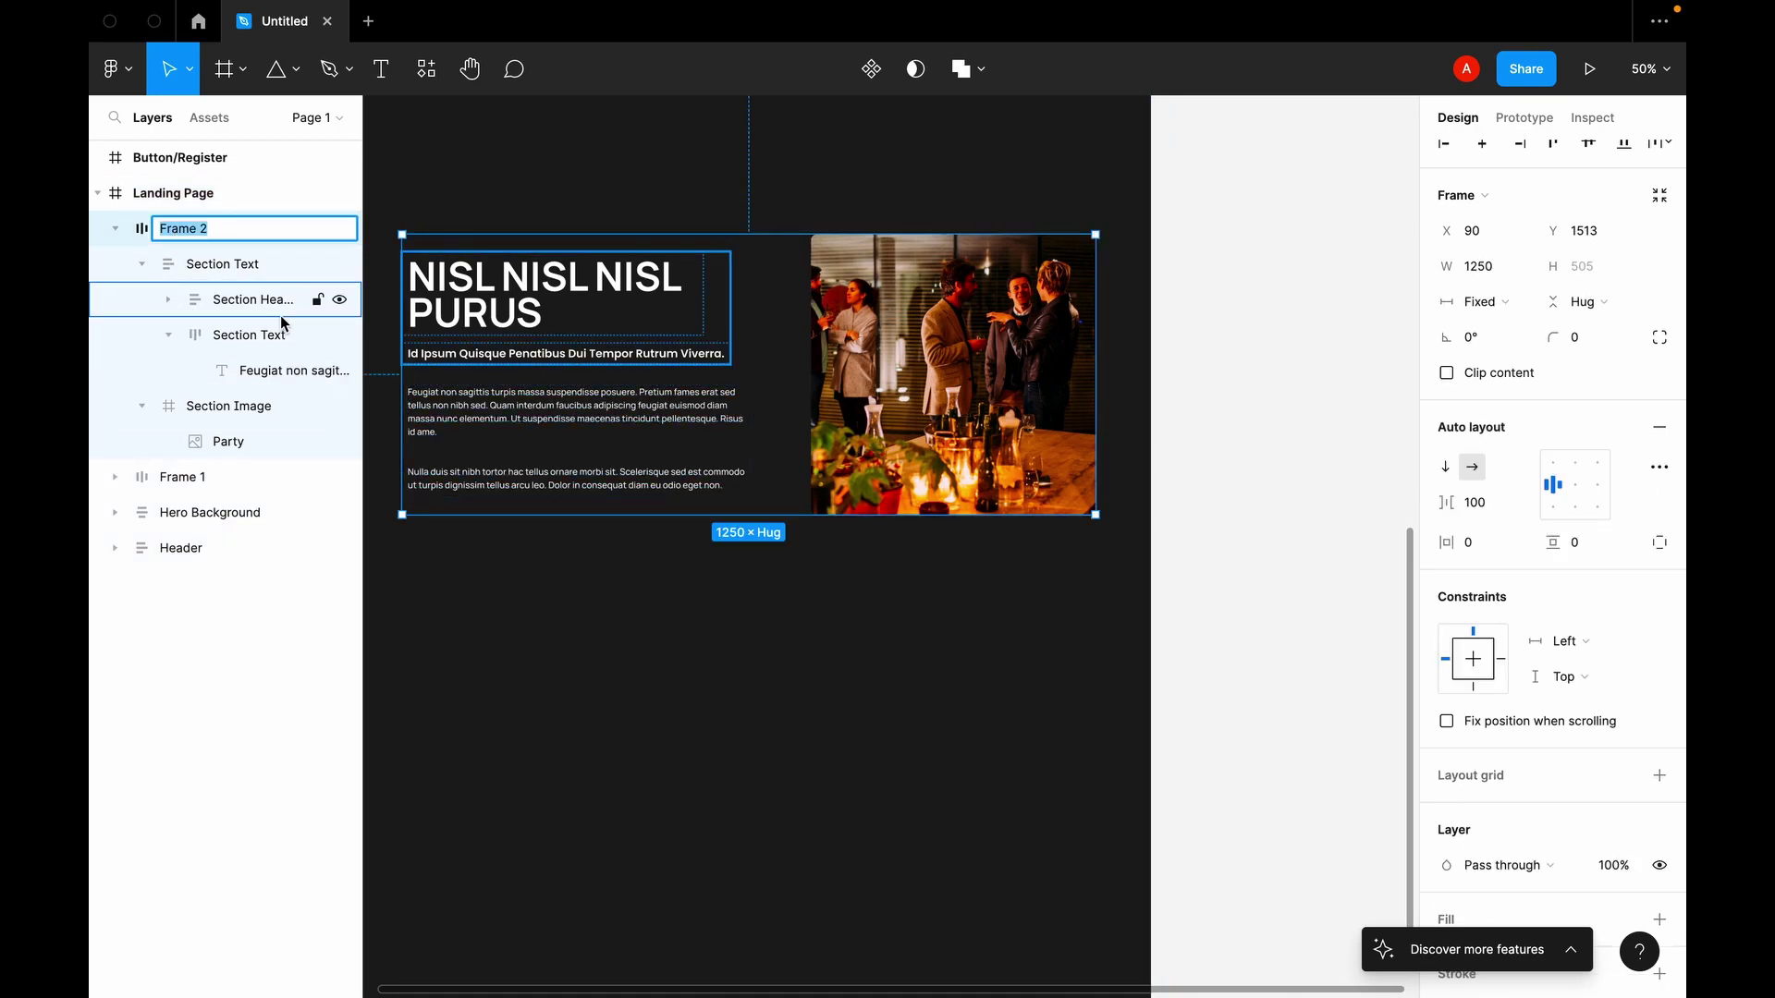
type("Een")
type("CountDown Section")
key("Return")
left_click(114, 228)
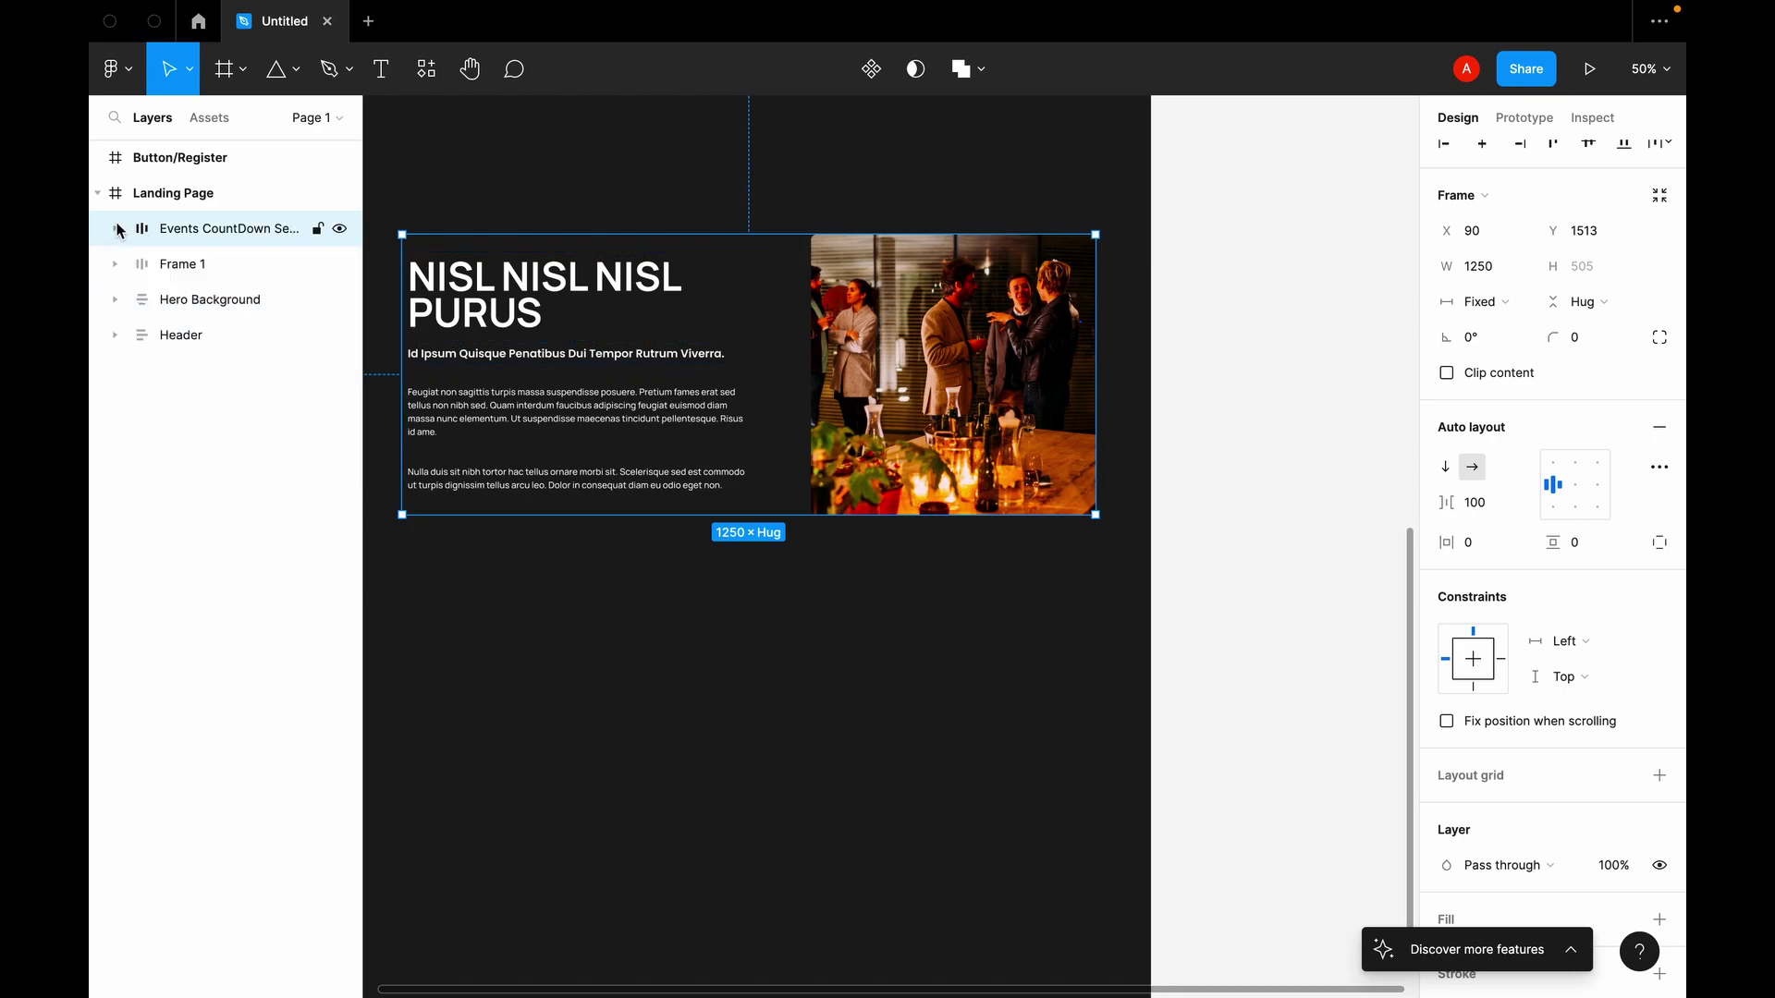
Step: Rename the Frame 1 layer holding the three profile cards to "Hosts Section"
left_click(161, 268)
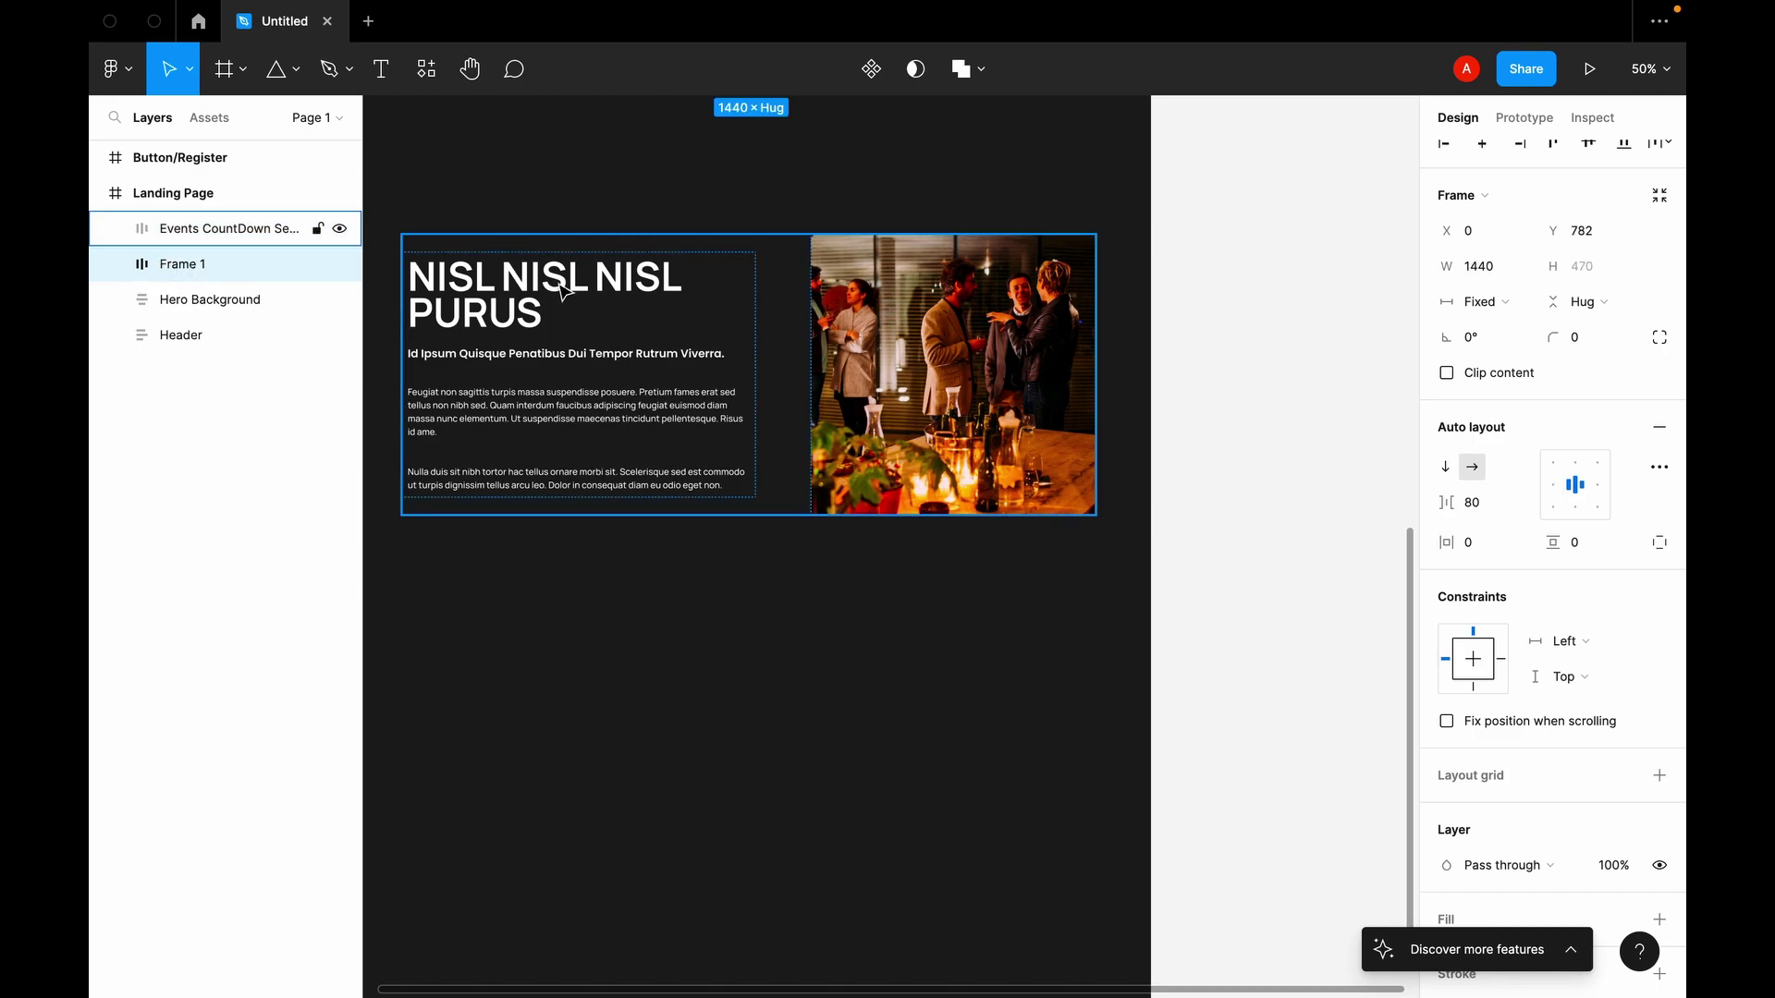
double_click(211, 268)
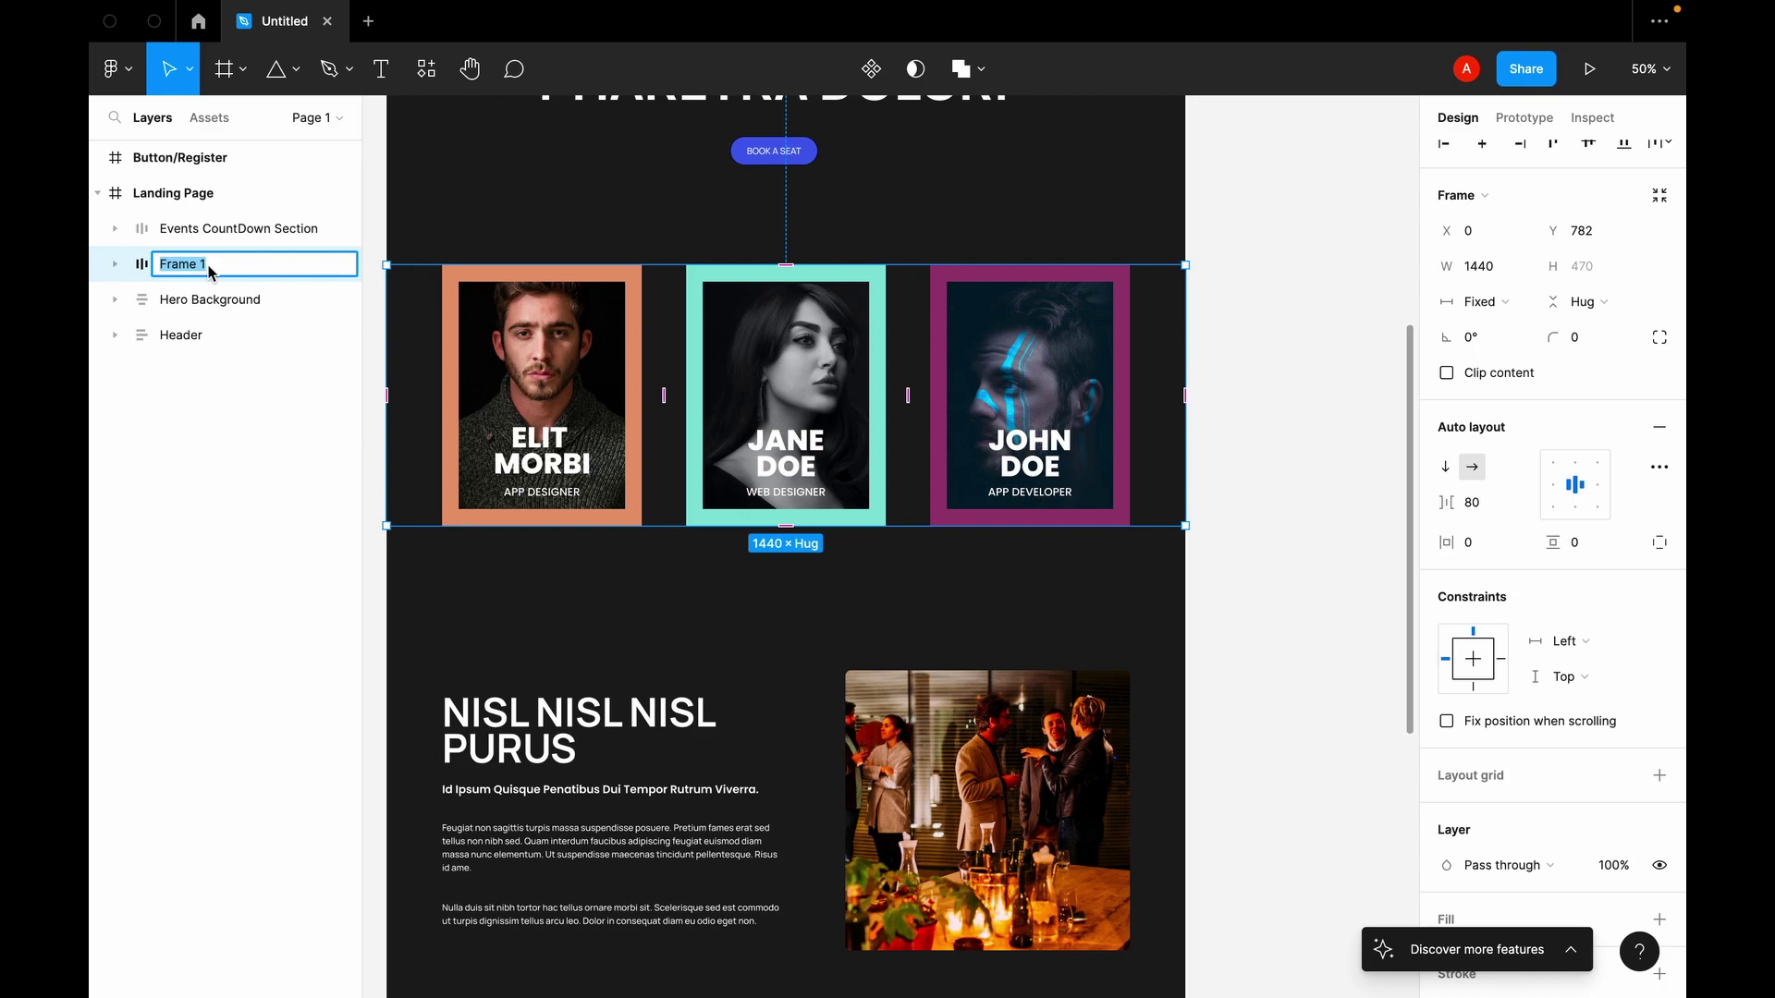
type("H")
key("Return")
double_click(205, 257)
key("Right")
key("Return")
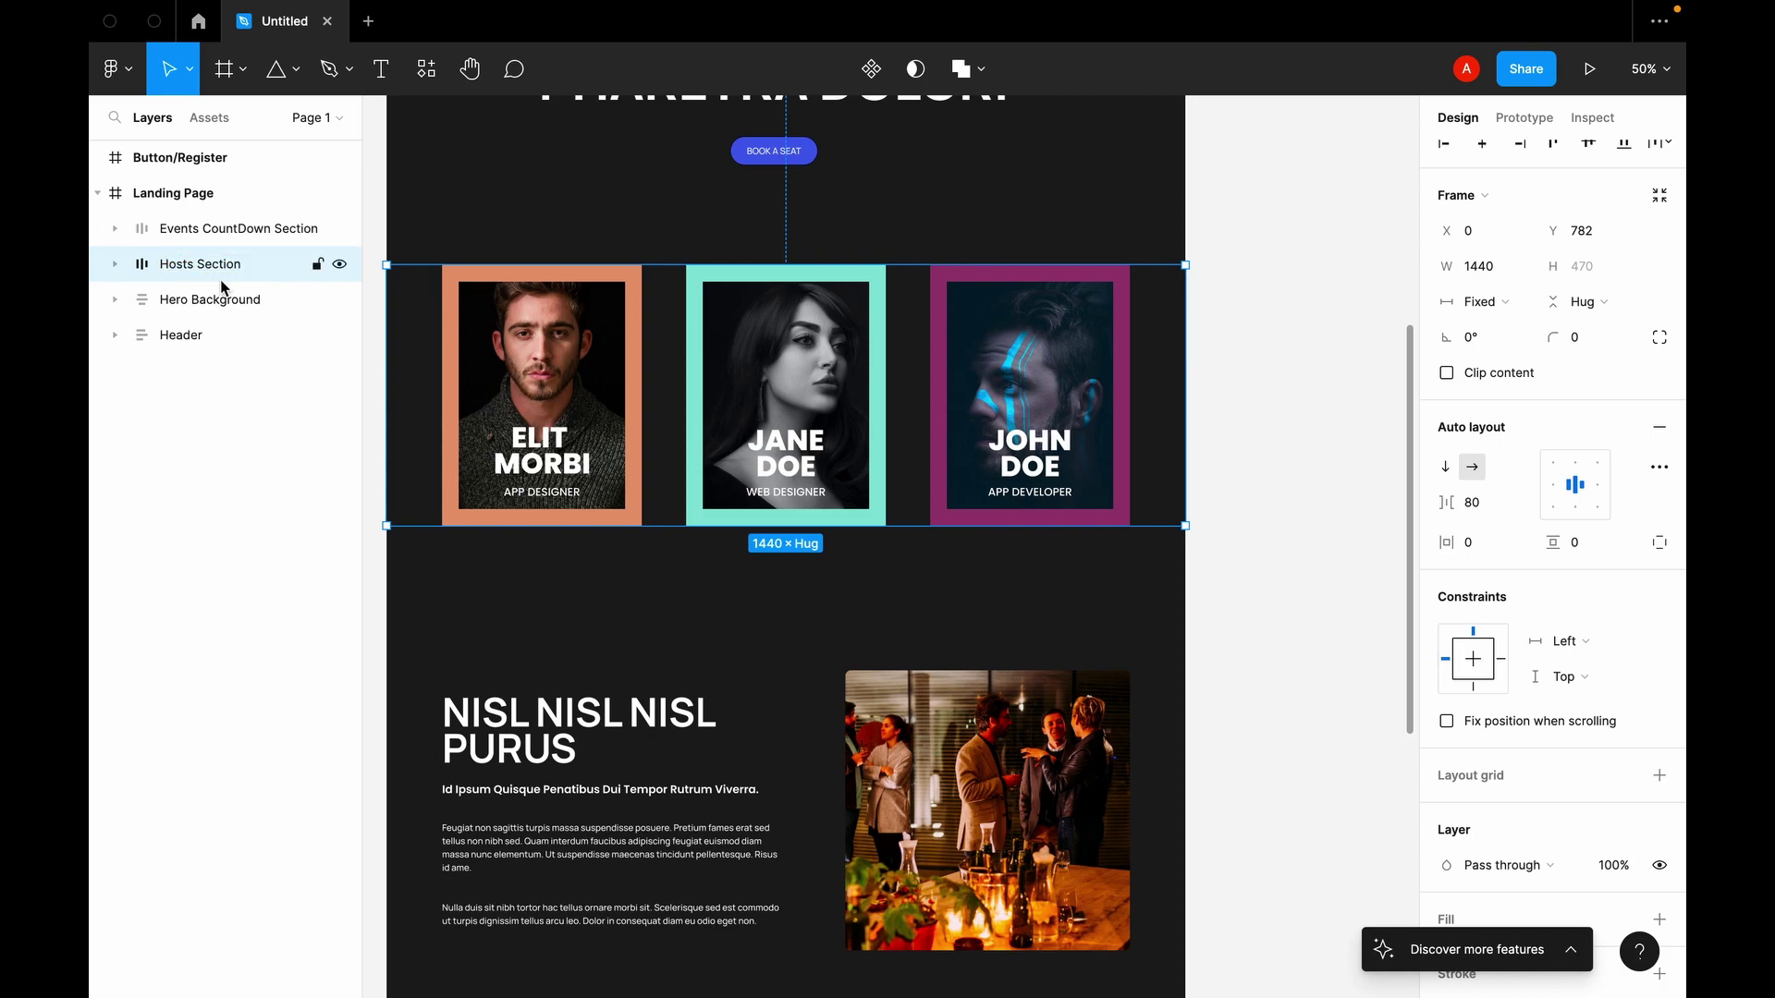
Step: Reorder the Landing Page layers so that Header comes first and Hero Background directly below it
left_click(185, 335)
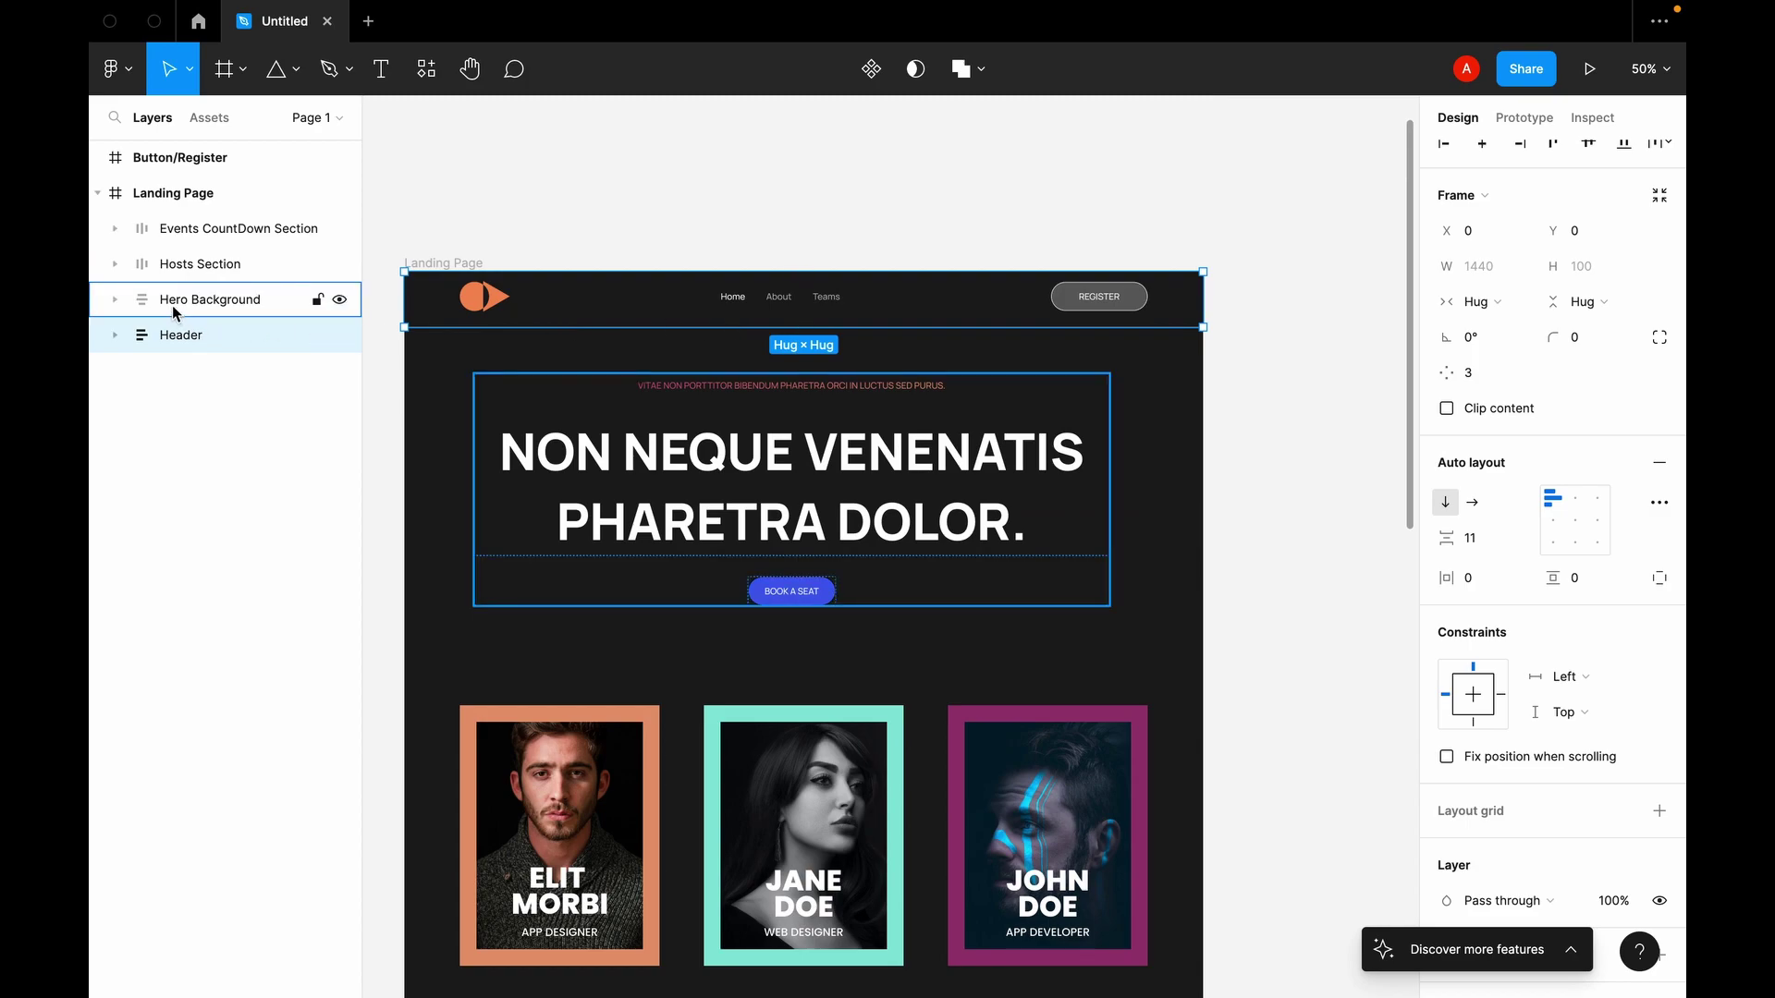
left_click(174, 303)
left_click_drag(208, 335, 203, 205)
left_click_drag(183, 342, 194, 265)
left_click(215, 300)
Step: Move the Hosts Section layer between Hero Background and Events CountDown Section, keeping it outside both frames
left_click_drag(207, 335, 213, 308)
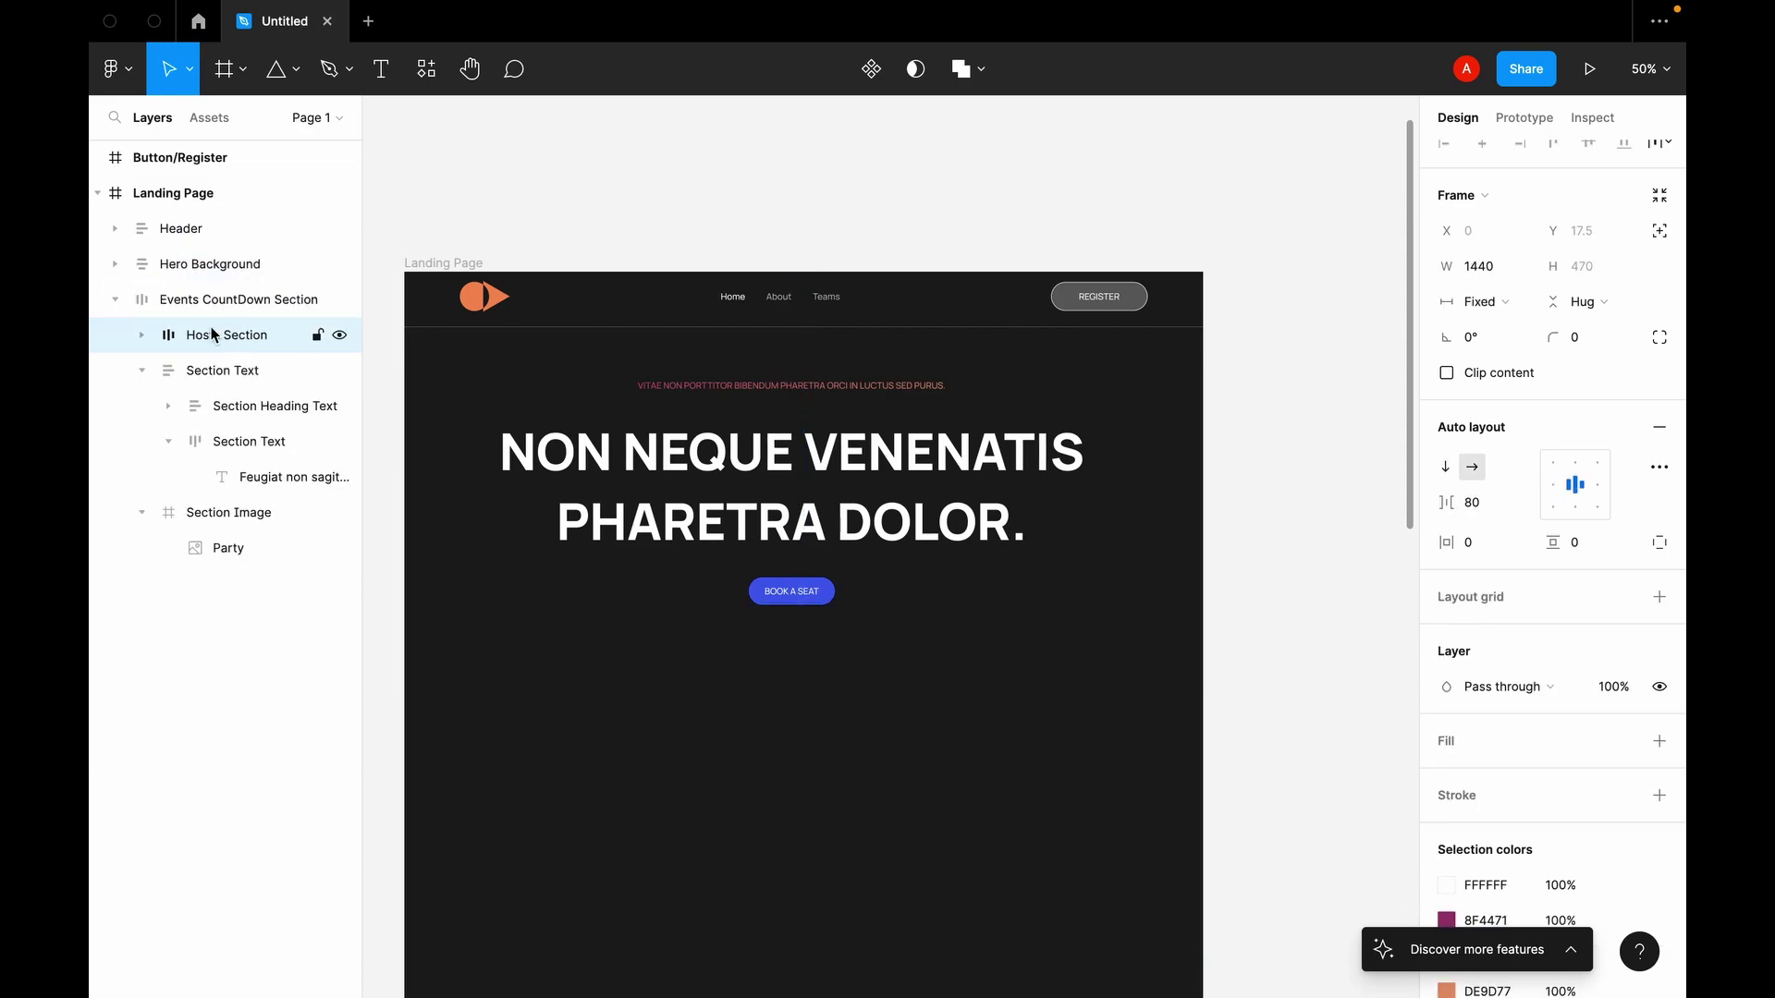
key("ctrl+z")
left_click(144, 338)
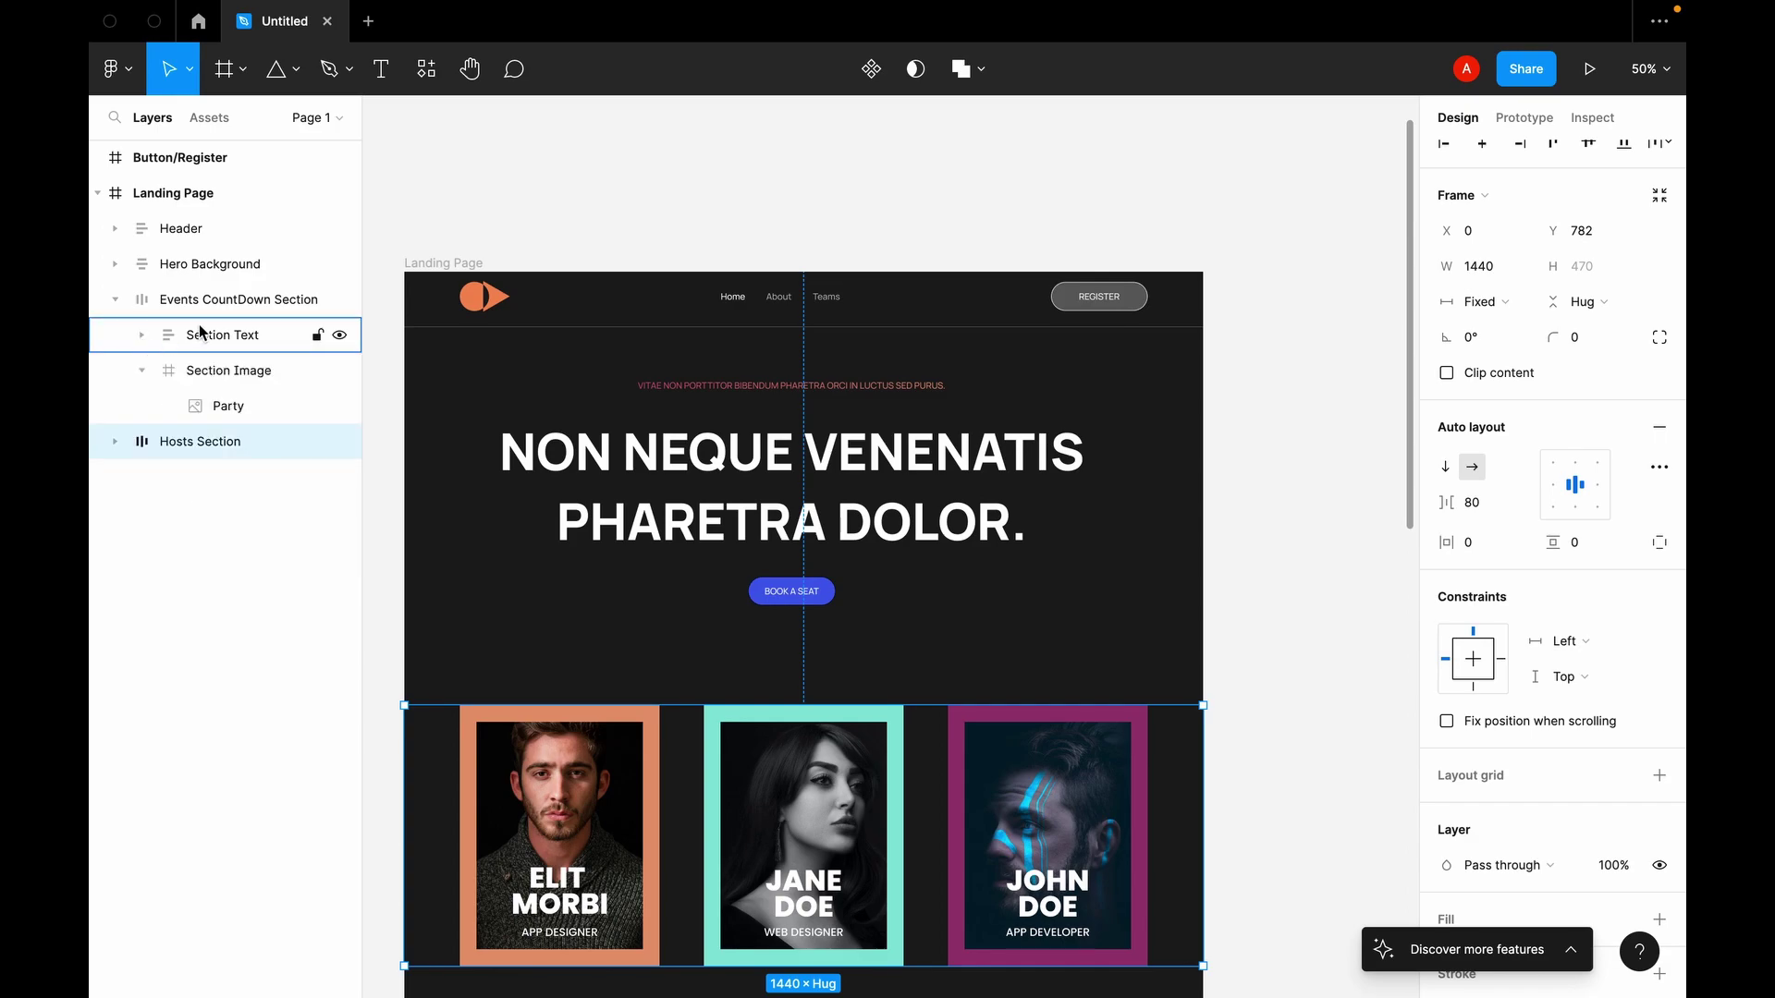
left_click(115, 300)
left_click_drag(186, 339, 181, 299)
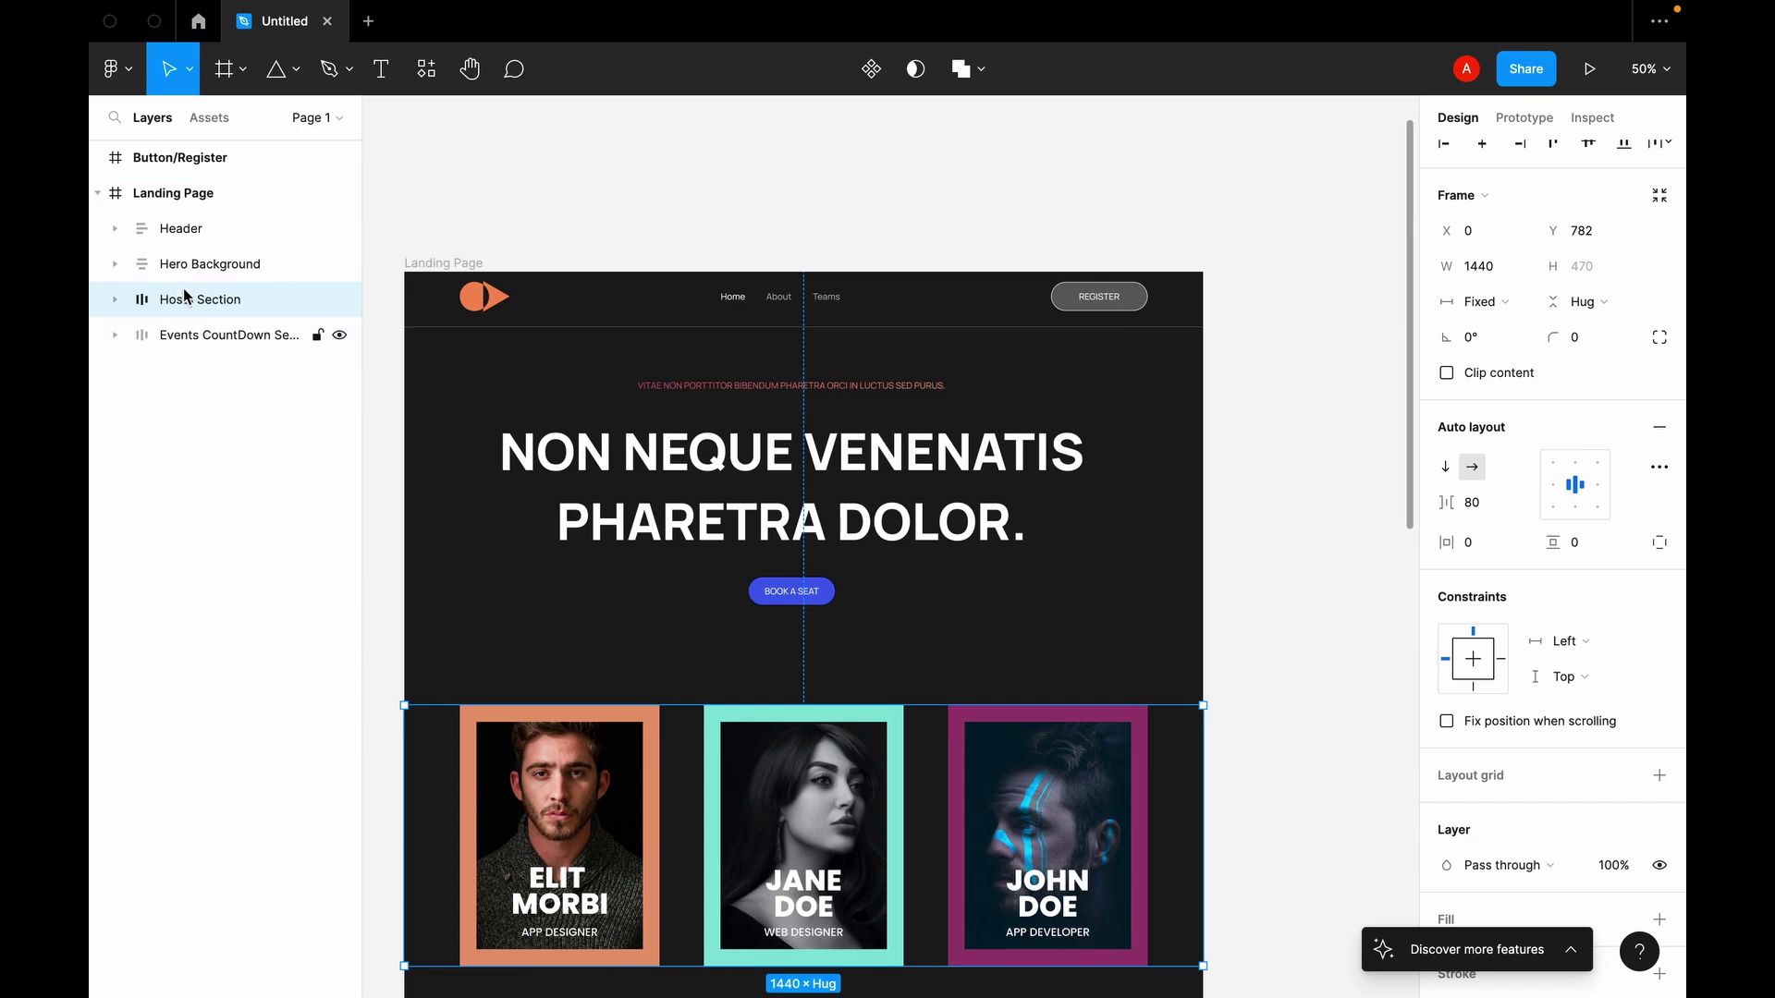
Step: Examine the Events CountDown Section and the profile cards above it on the landing page
left_click(212, 349)
scroll(685, 653, "down", 8)
scroll(784, 520, "up", 3)
scroll(784, 520, "down", 3)
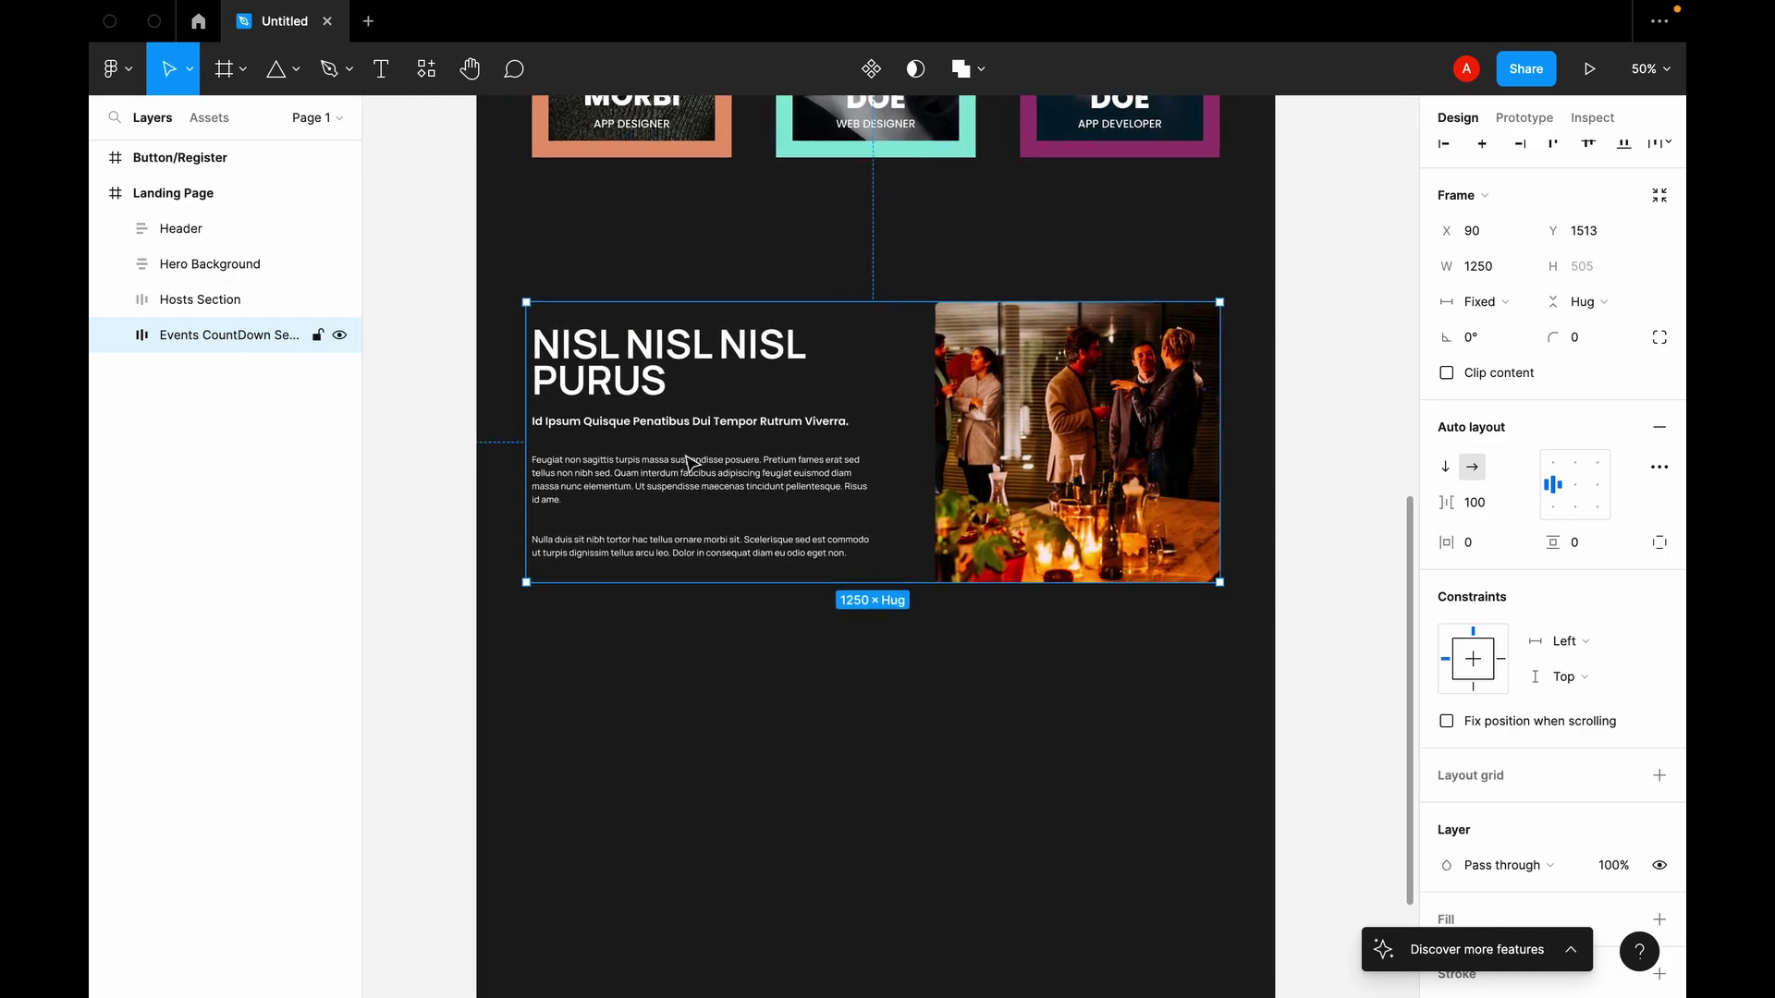
left_click(1121, 626)
scroll(1121, 626, "up", 5)
scroll(1127, 636, "right", 2)
scroll(1125, 636, "down", 3)
scroll(1125, 636, "right", 1)
left_click(1058, 618)
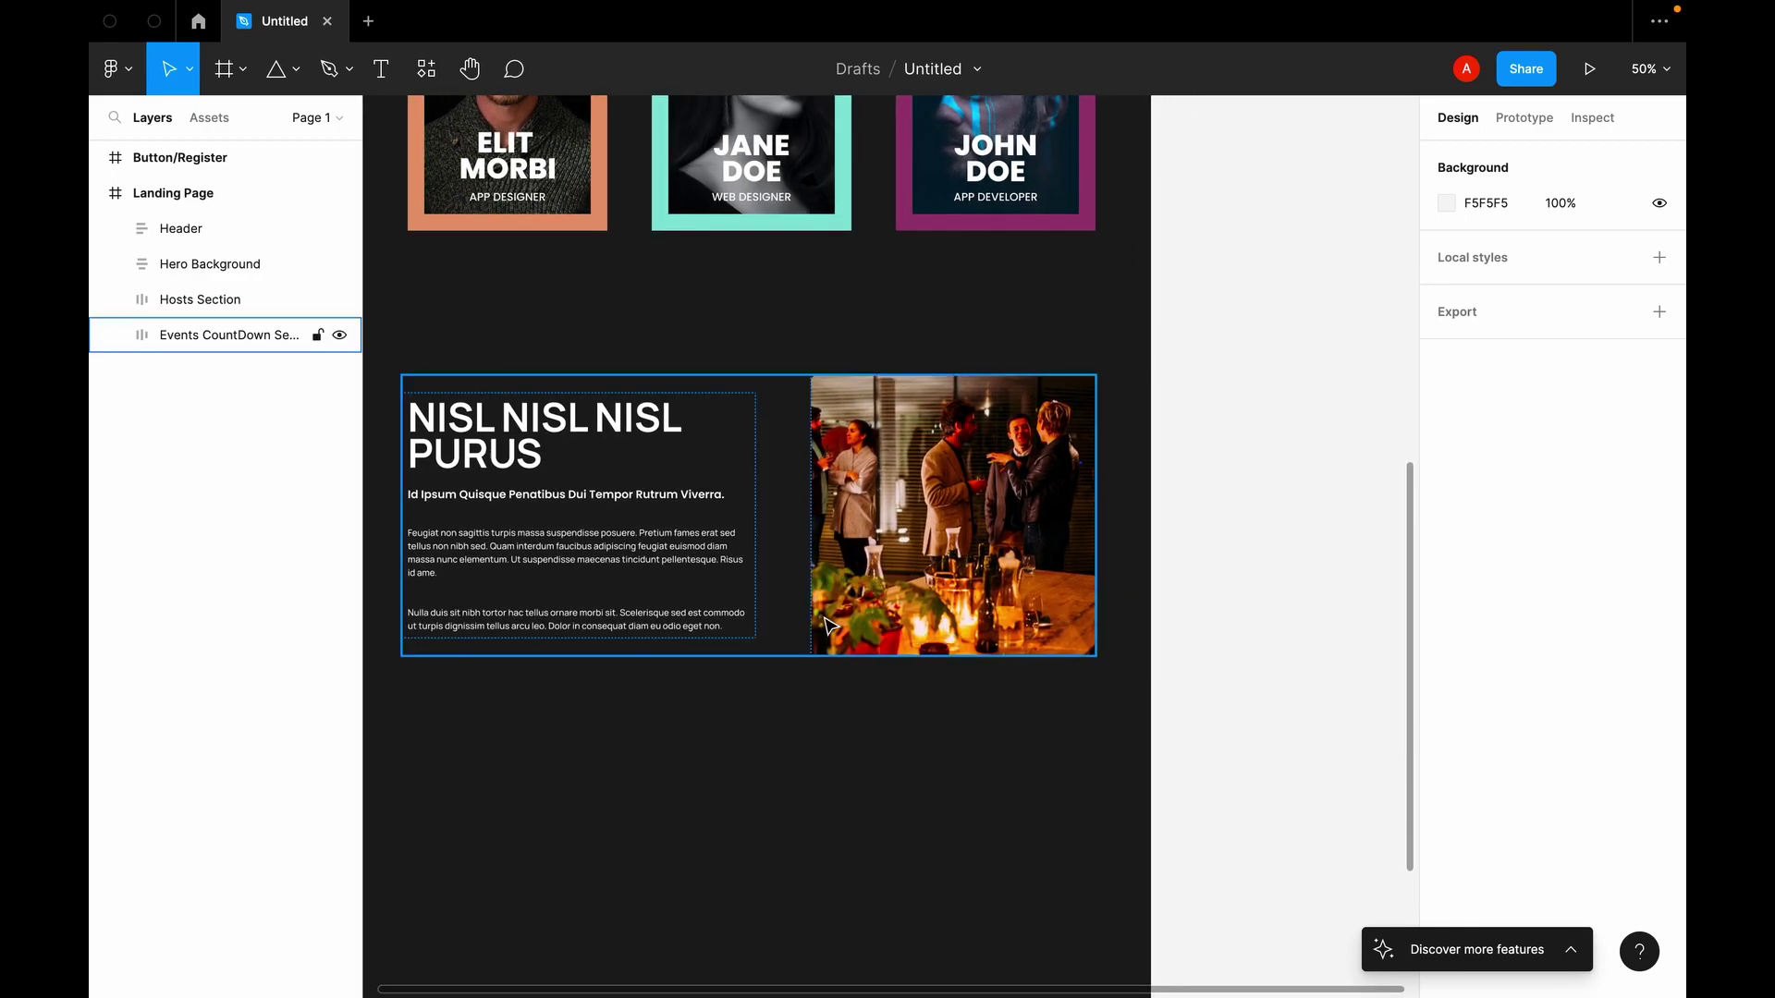
left_click(1177, 606)
scroll(1177, 606, "down", 1)
scroll(1177, 606, "right", 3)
scroll(1174, 606, "left", 1)
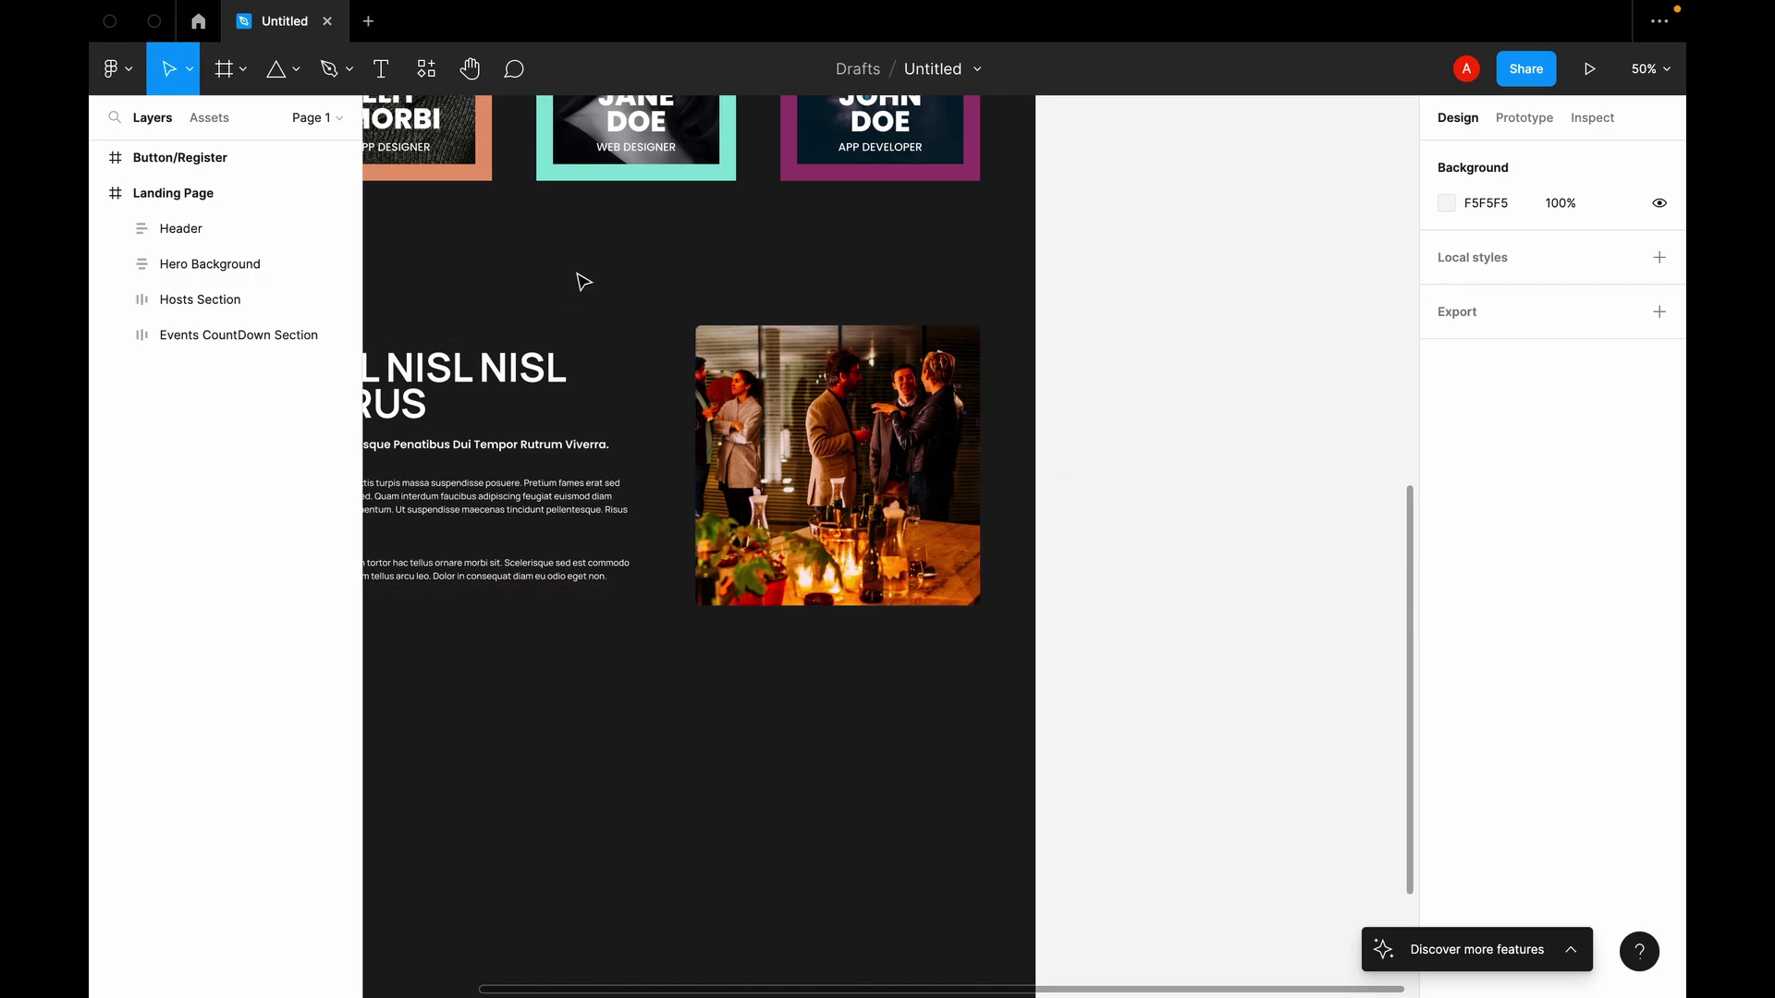
Step: Draw a frame about 132 × 128 on the empty canvas beside the landing page and apply auto layout
key("f")
left_click_drag(1078, 454, 1151, 524)
left_click(1659, 412)
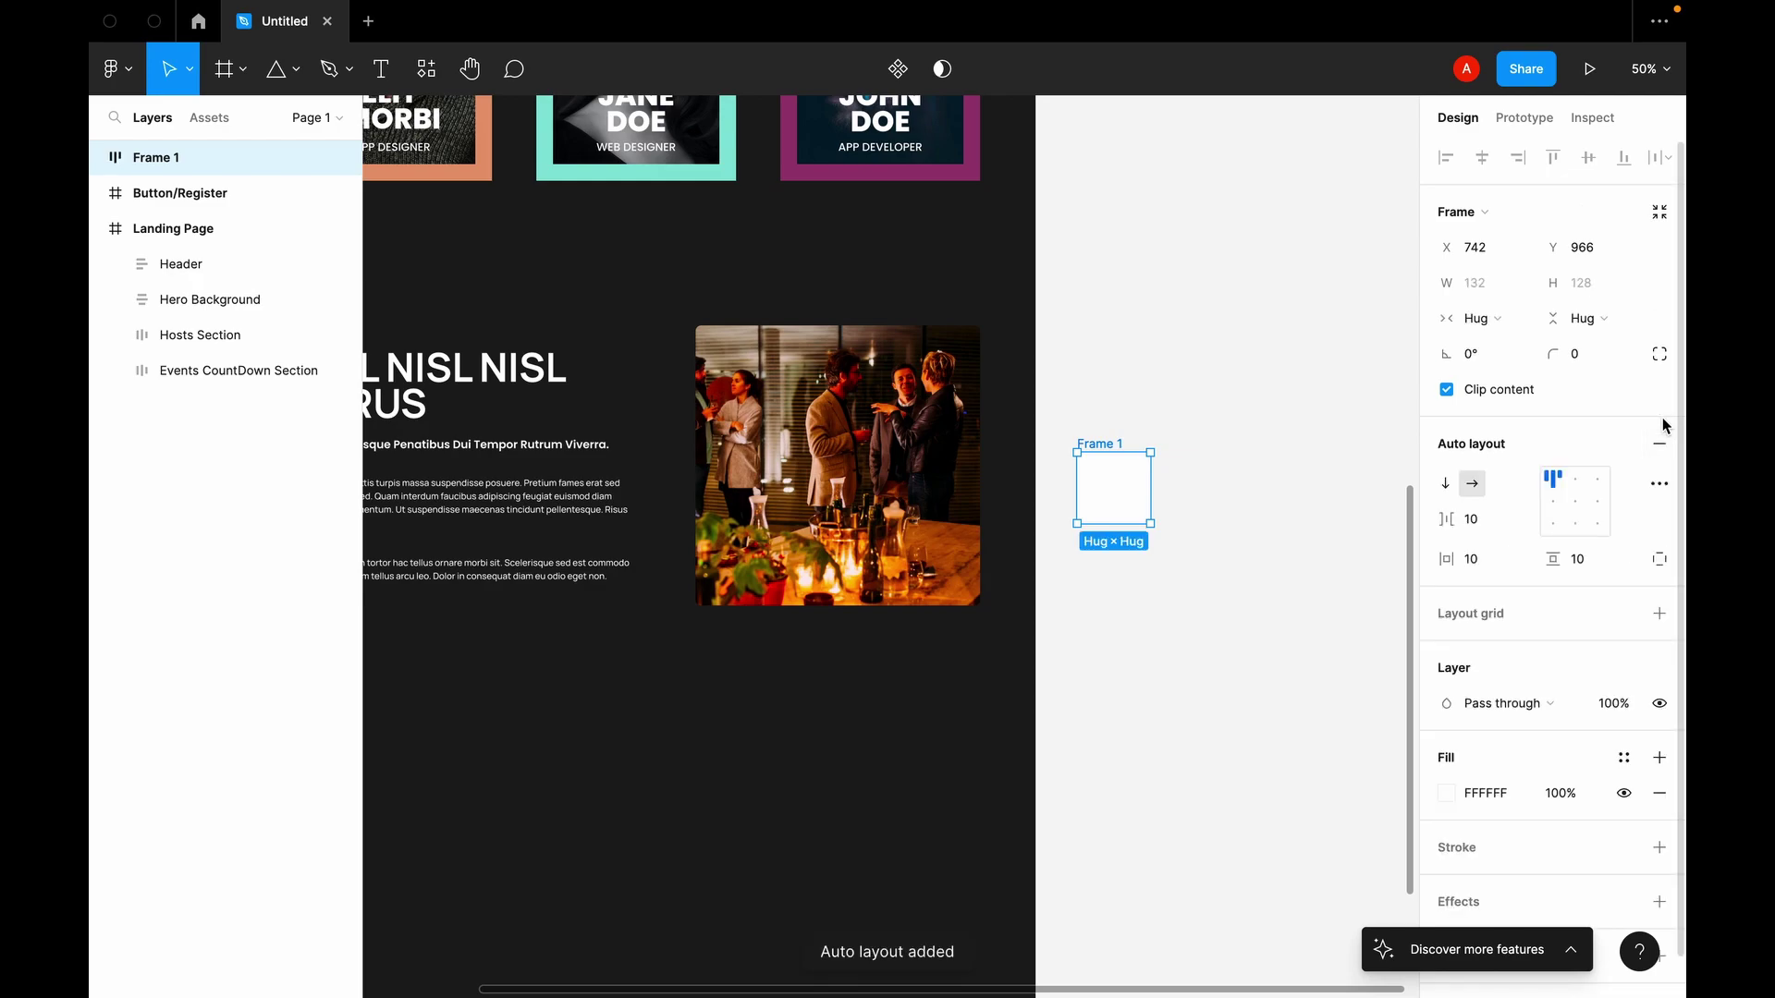
Step: Add a text layer inside the new frame reading "7" with "Days" on the line below
key("t")
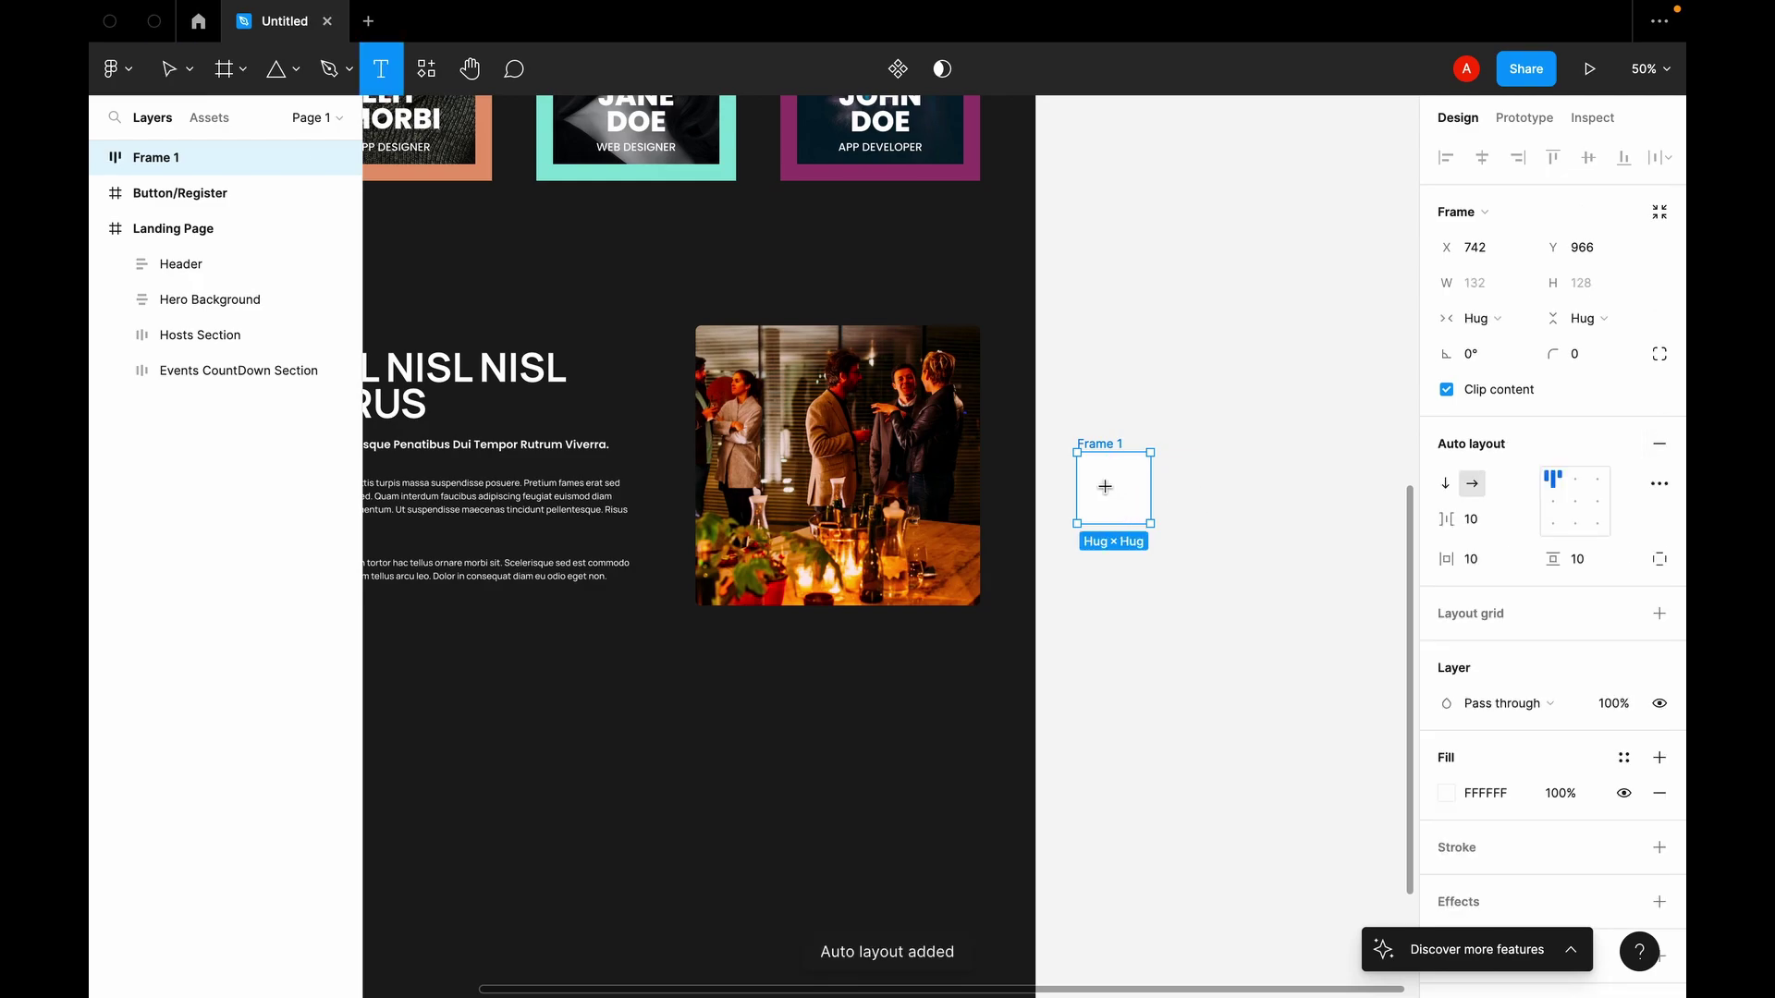
left_click(1105, 484)
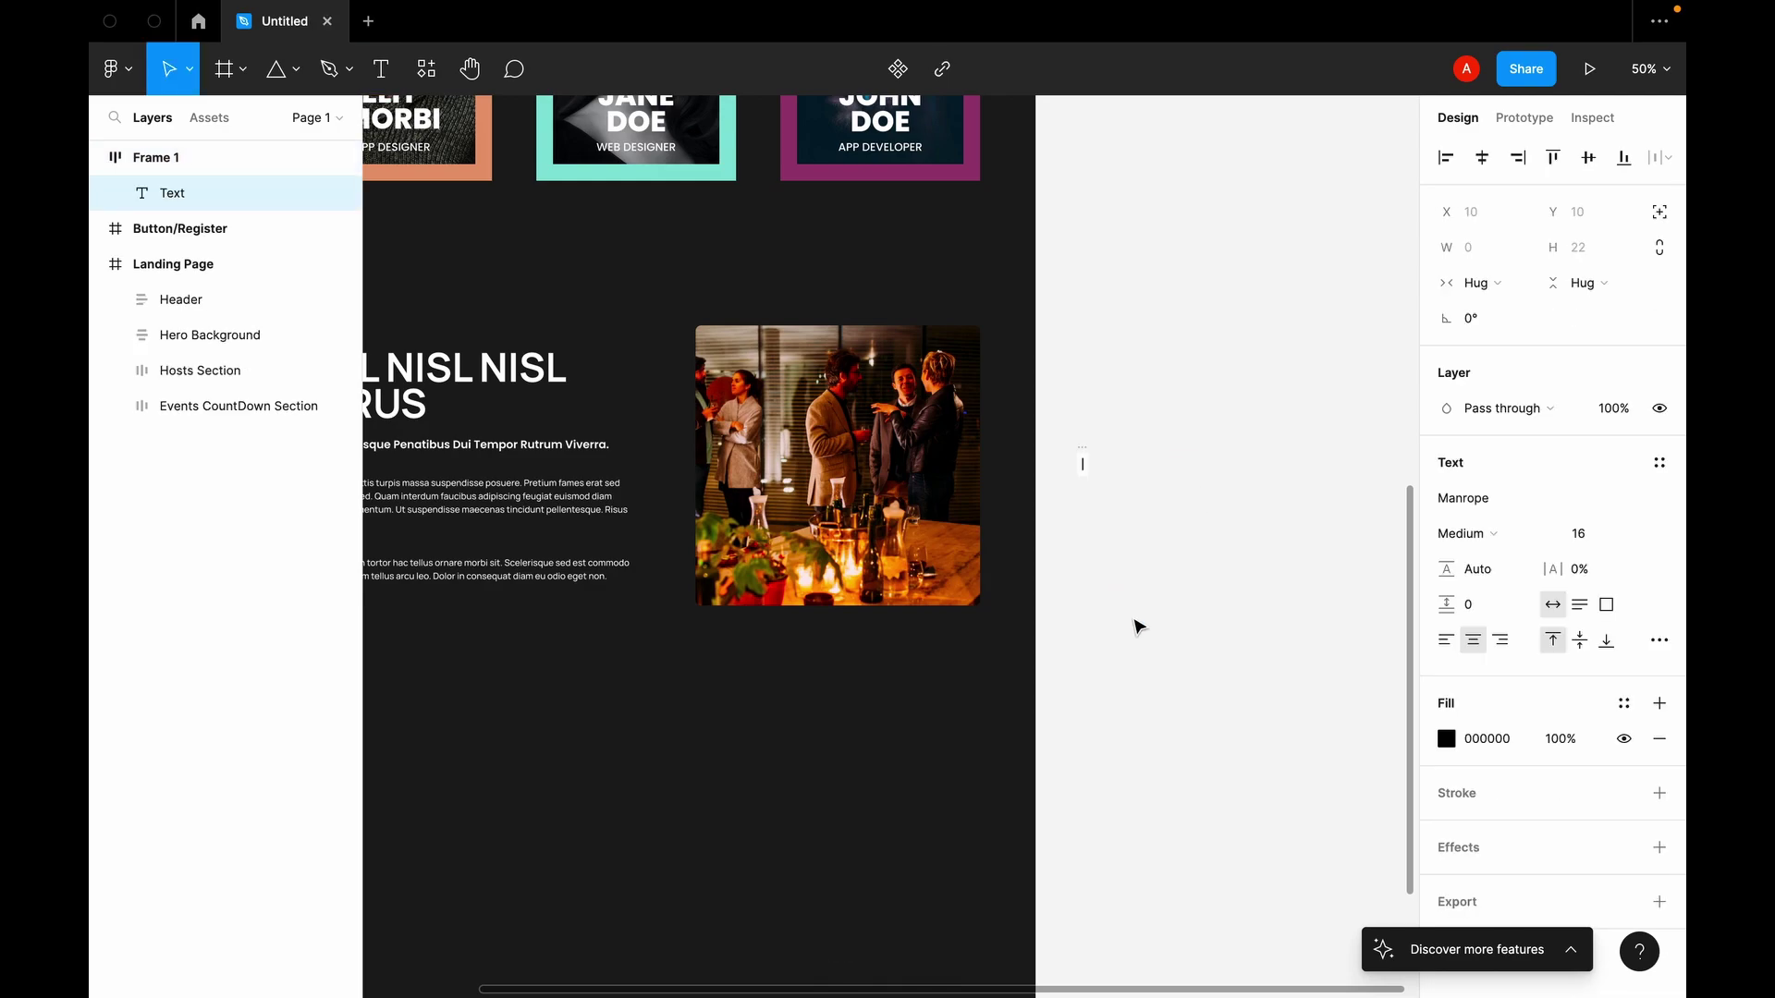
type("&")
key("BackSpace")
type("7")
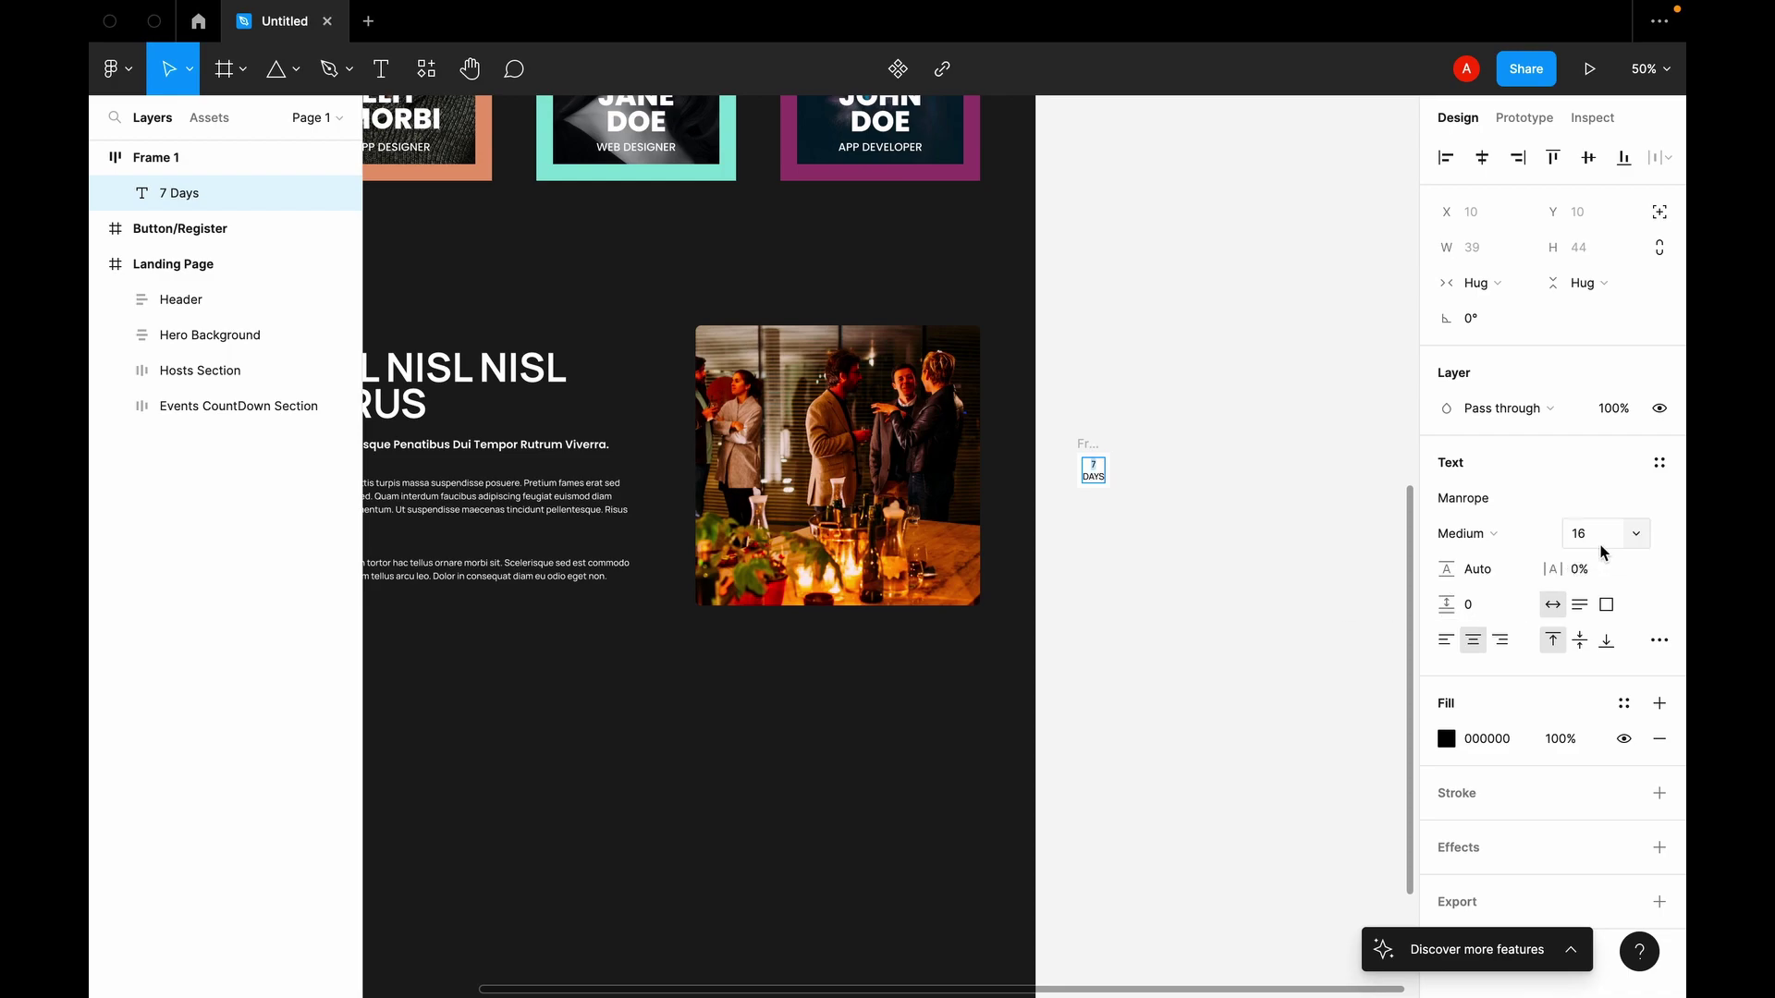
Step: Set the number 7 in the countdown text to font size 36 and Bold weight
left_click(1636, 545)
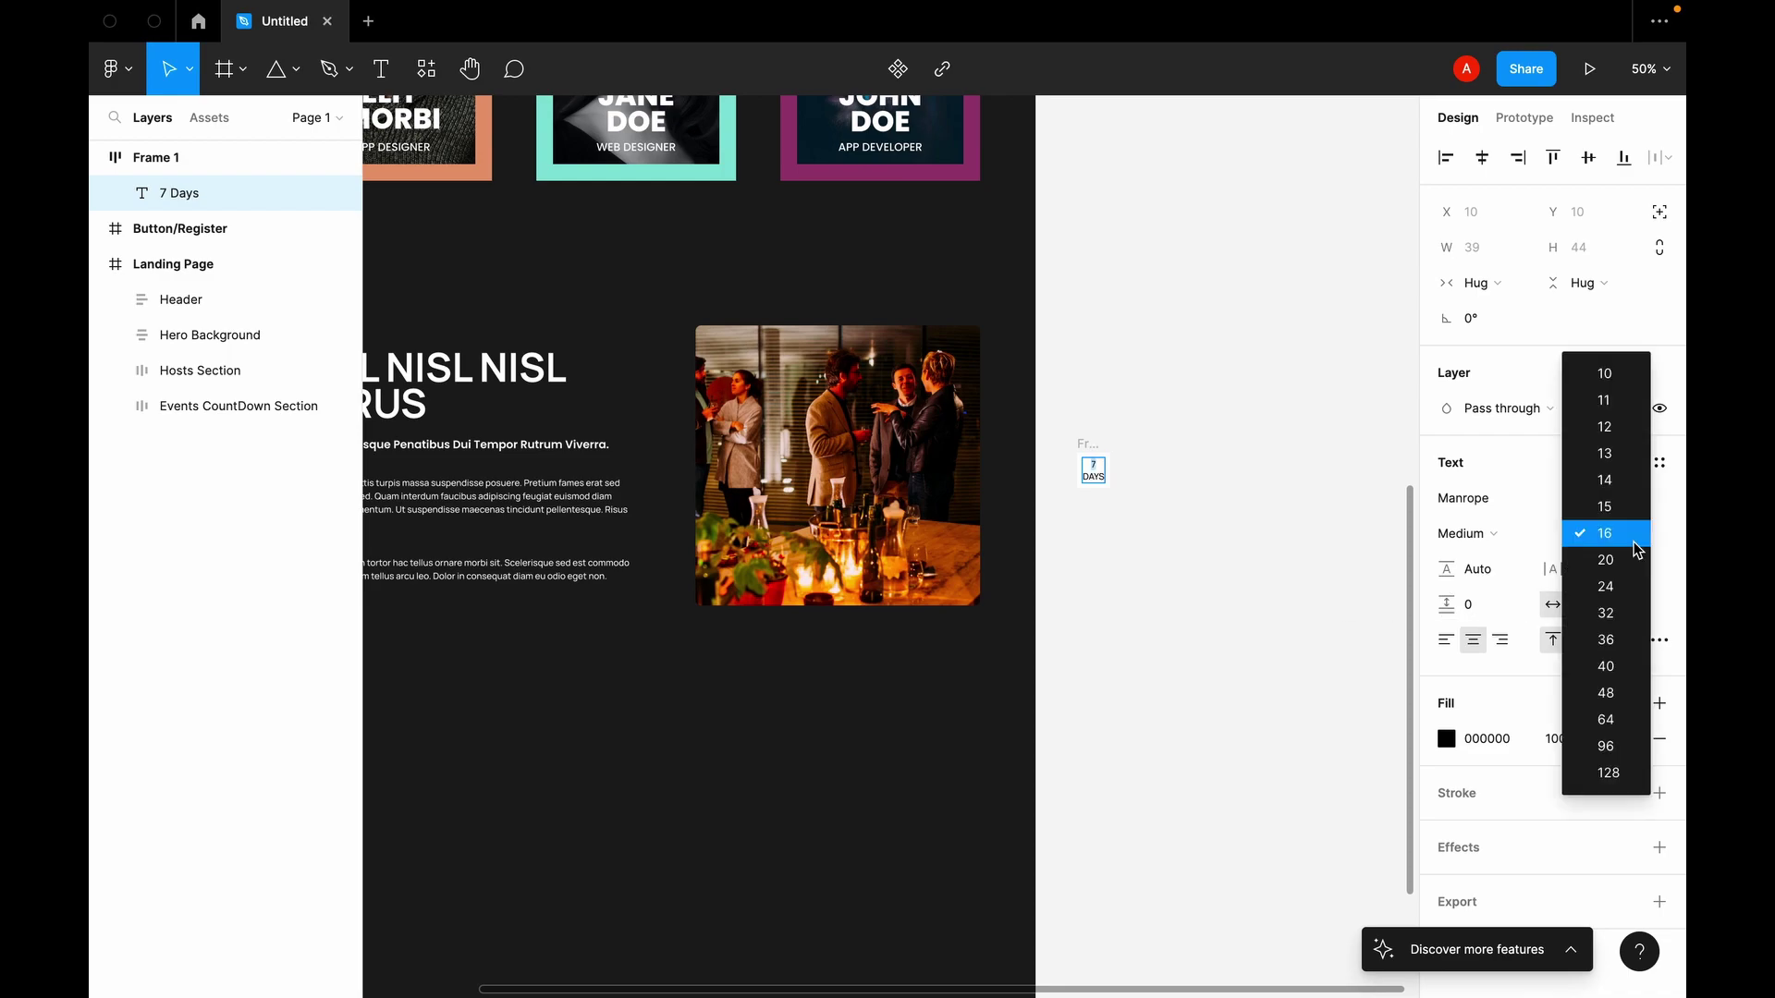
left_click(1606, 639)
left_click(1504, 543)
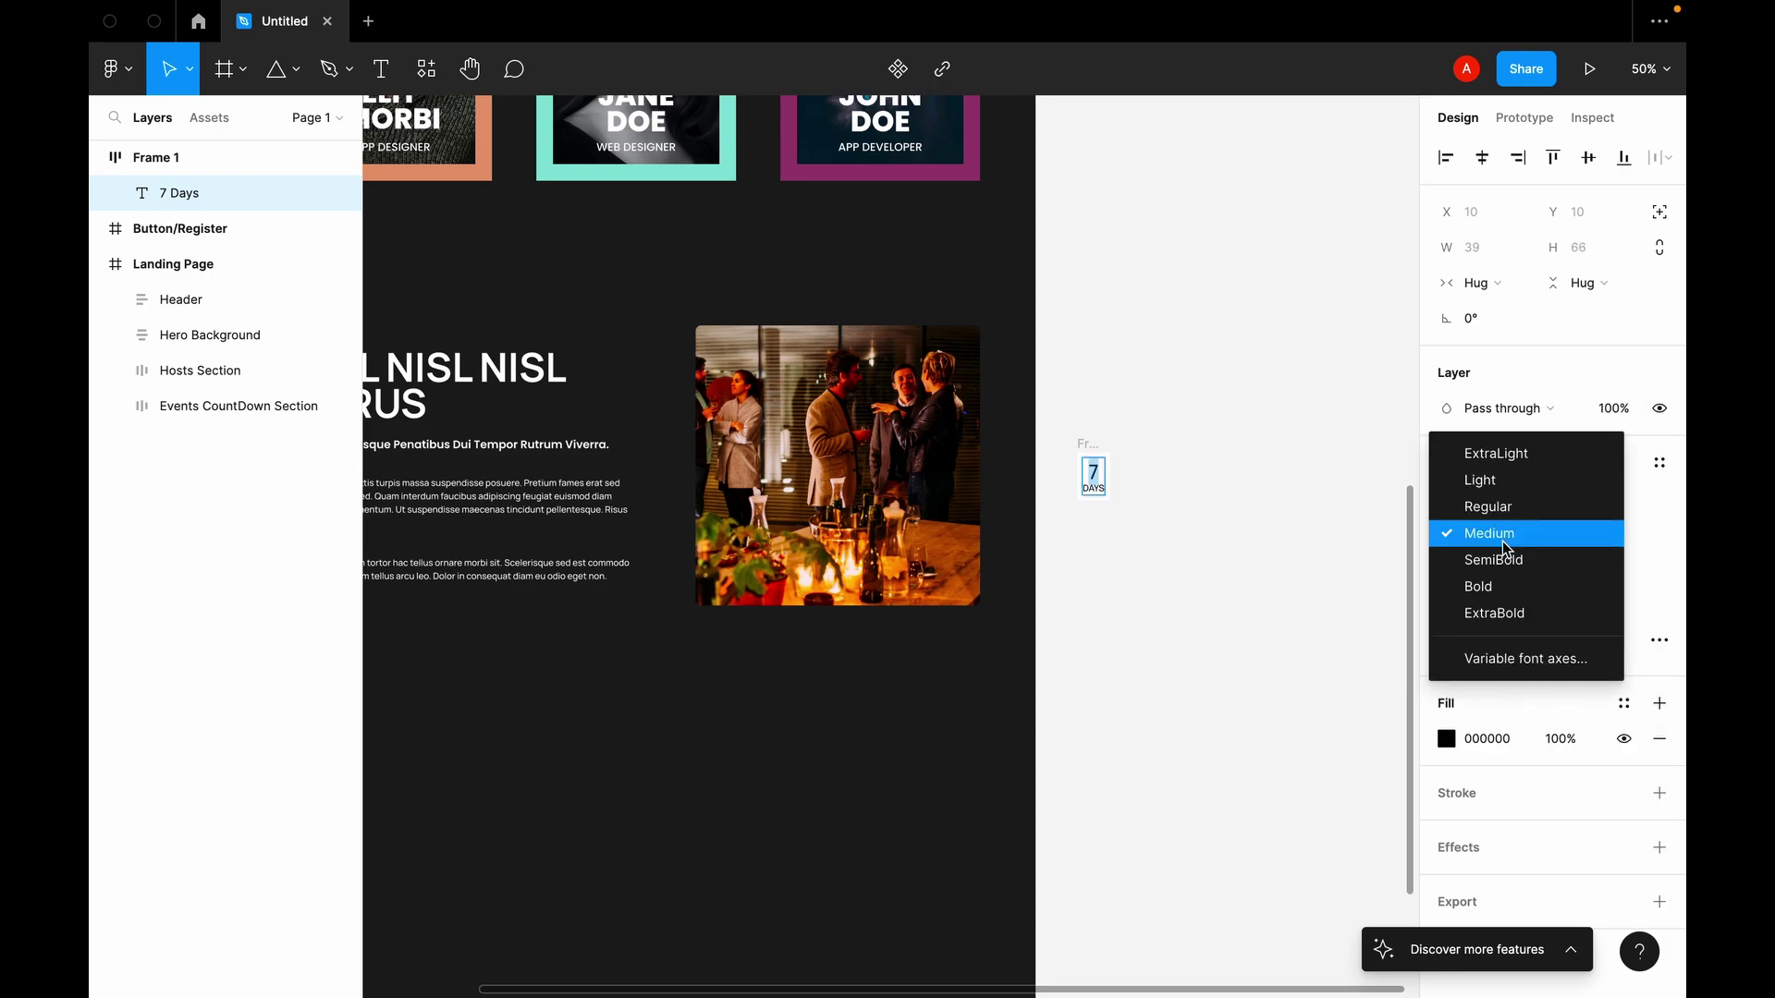
left_click(1494, 585)
double_click(1093, 485)
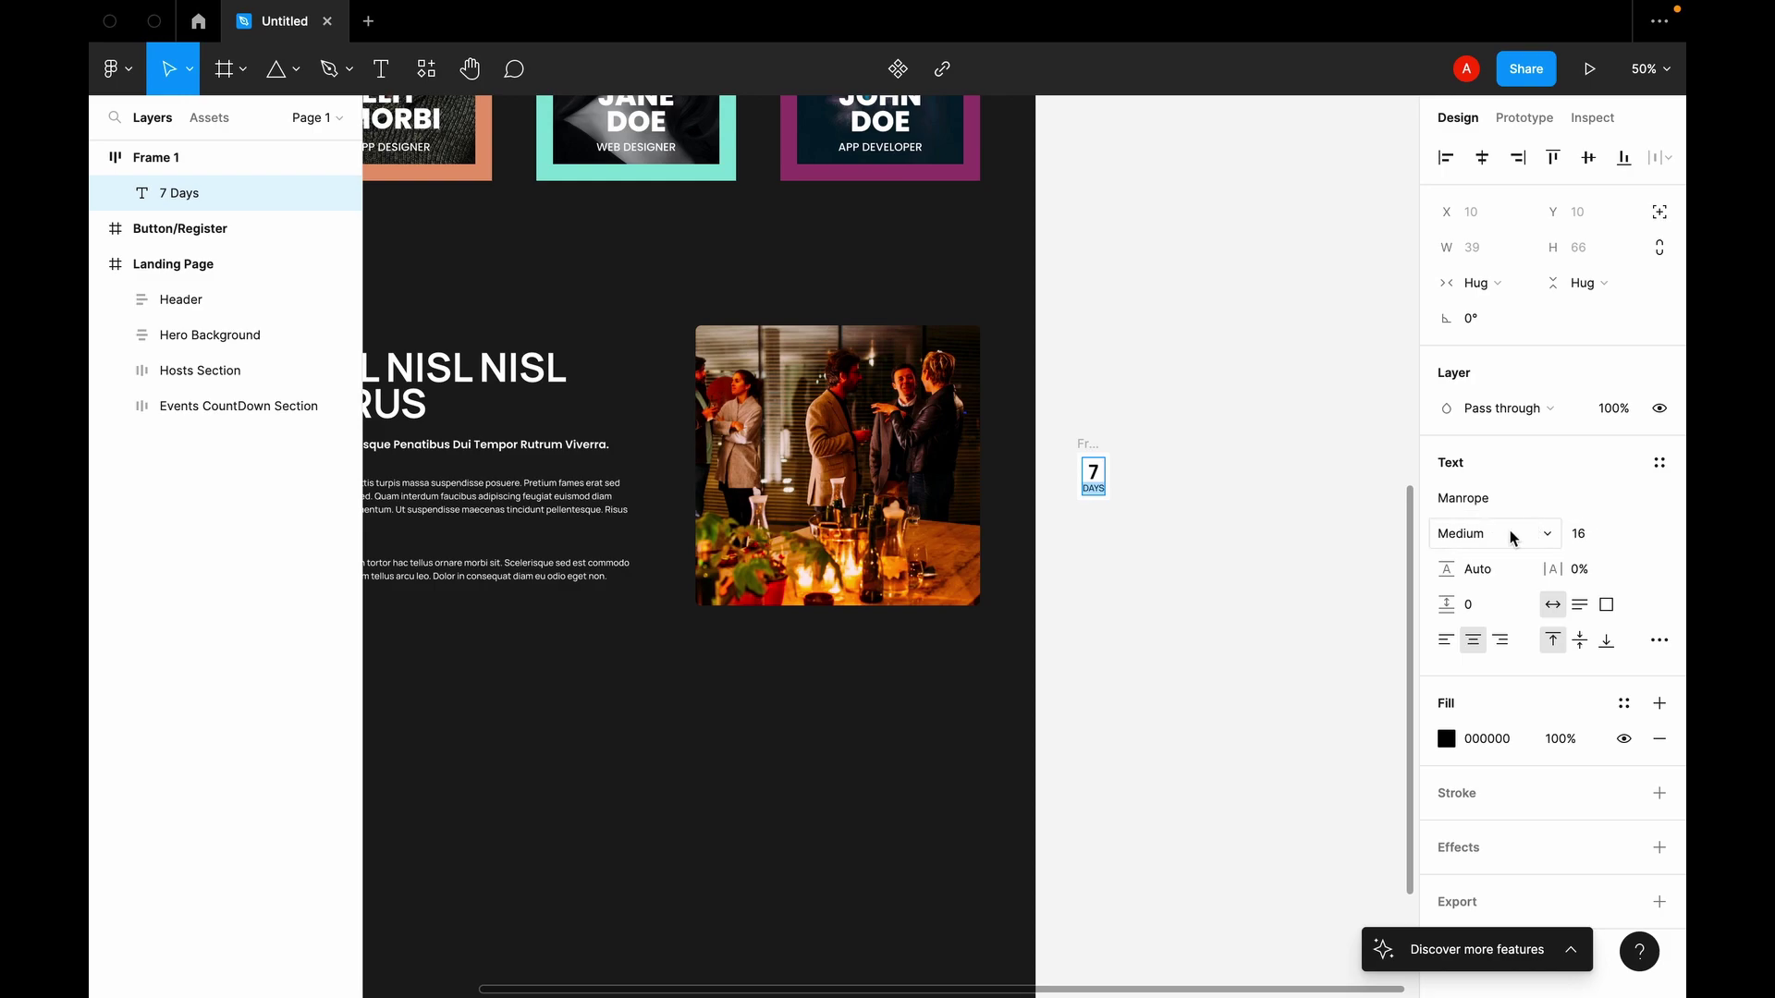
key("Escape")
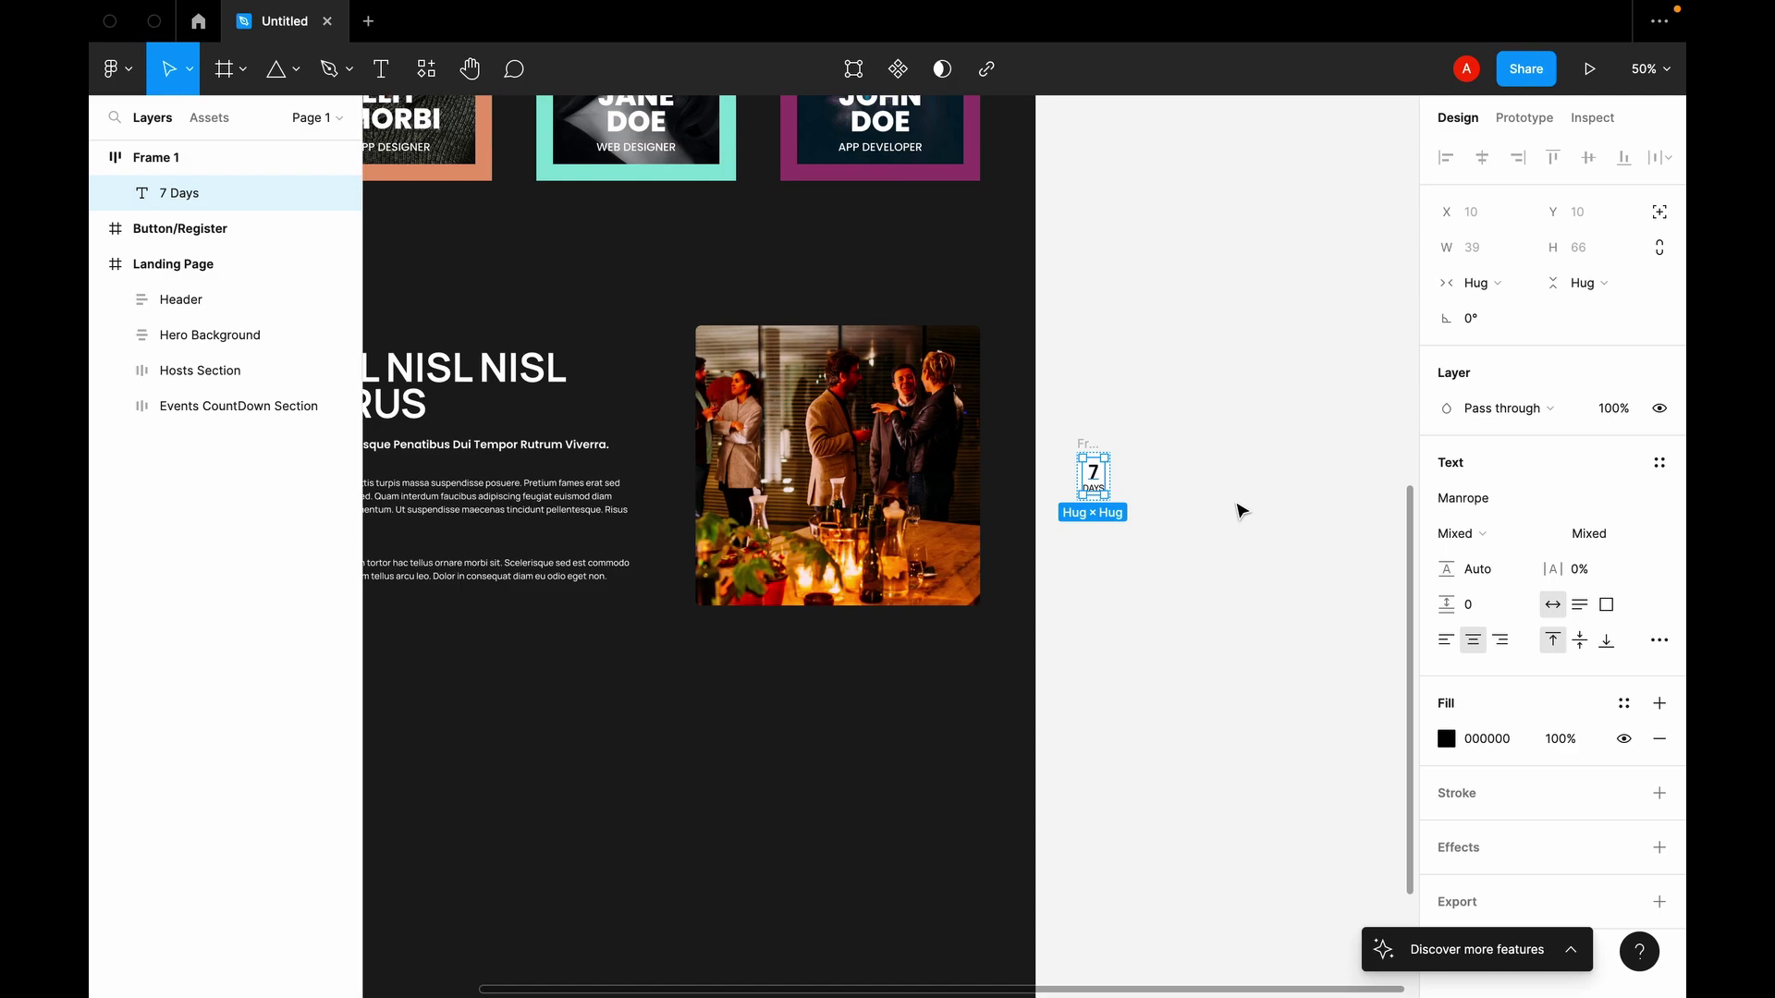
Step: Rename the frame containing the "7 Days" text to "CountDown"
key("shift+0")
scroll(1240, 511, "right", 3)
left_click(1239, 508)
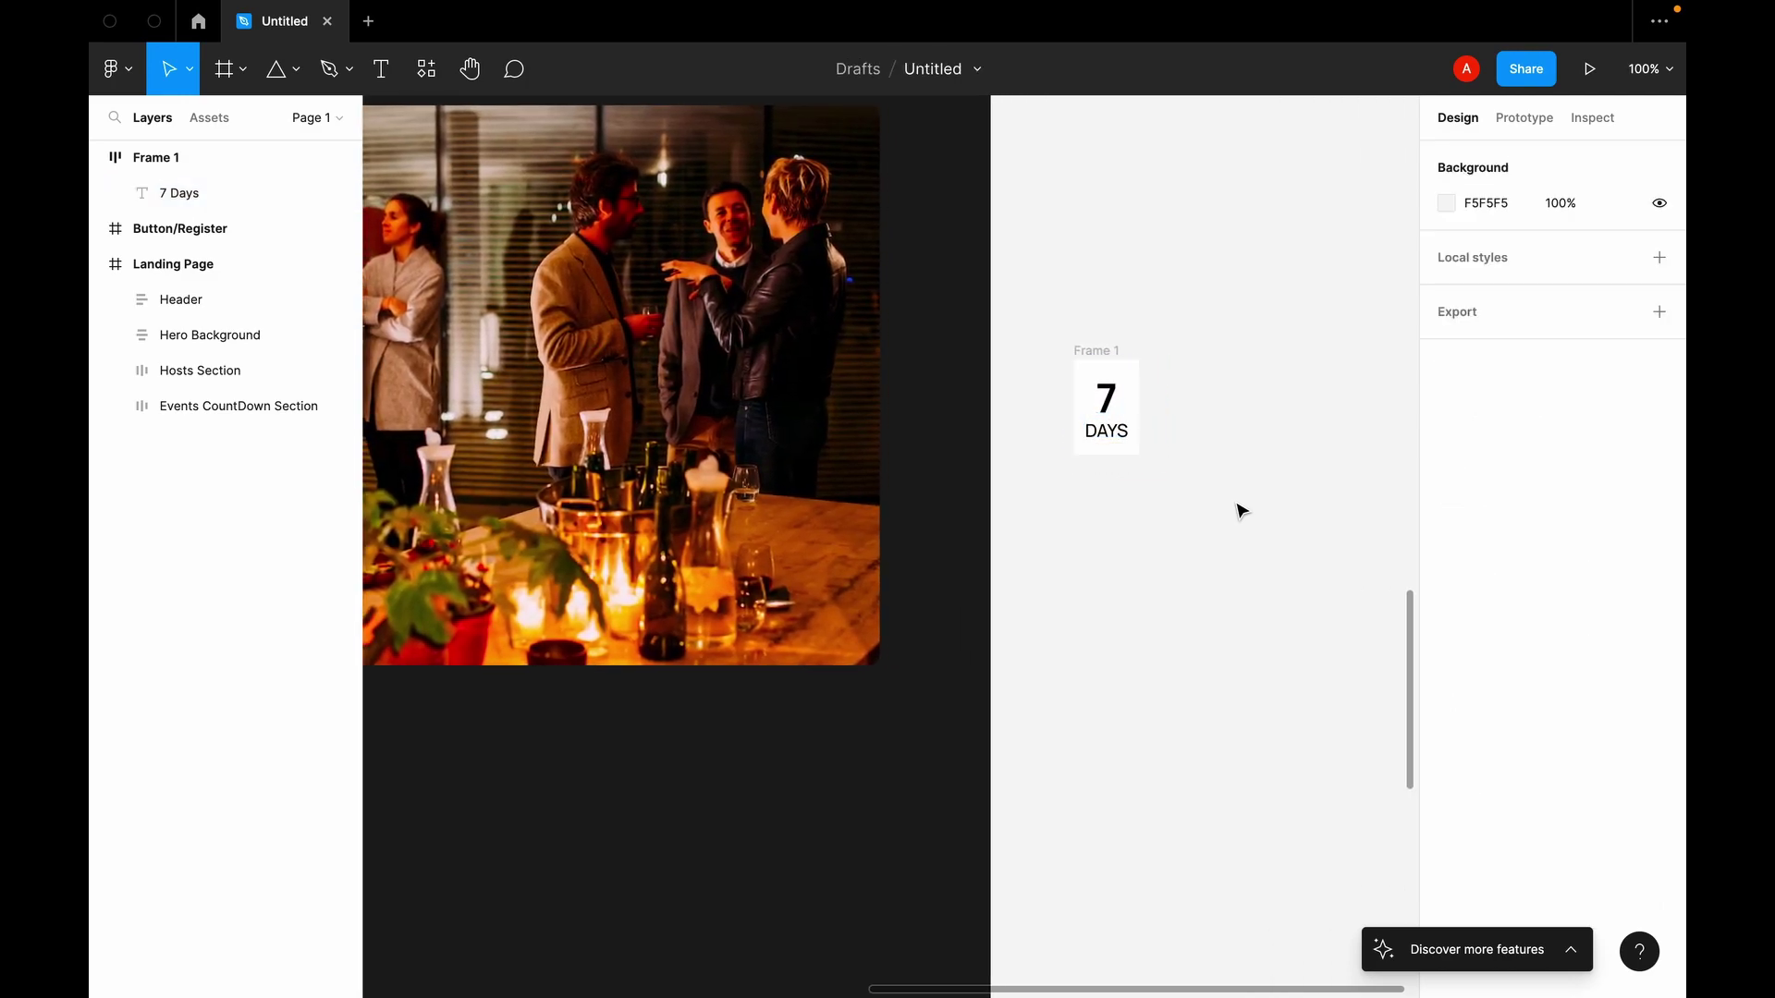
left_click(1097, 350)
double_click(1094, 350)
type("CO")
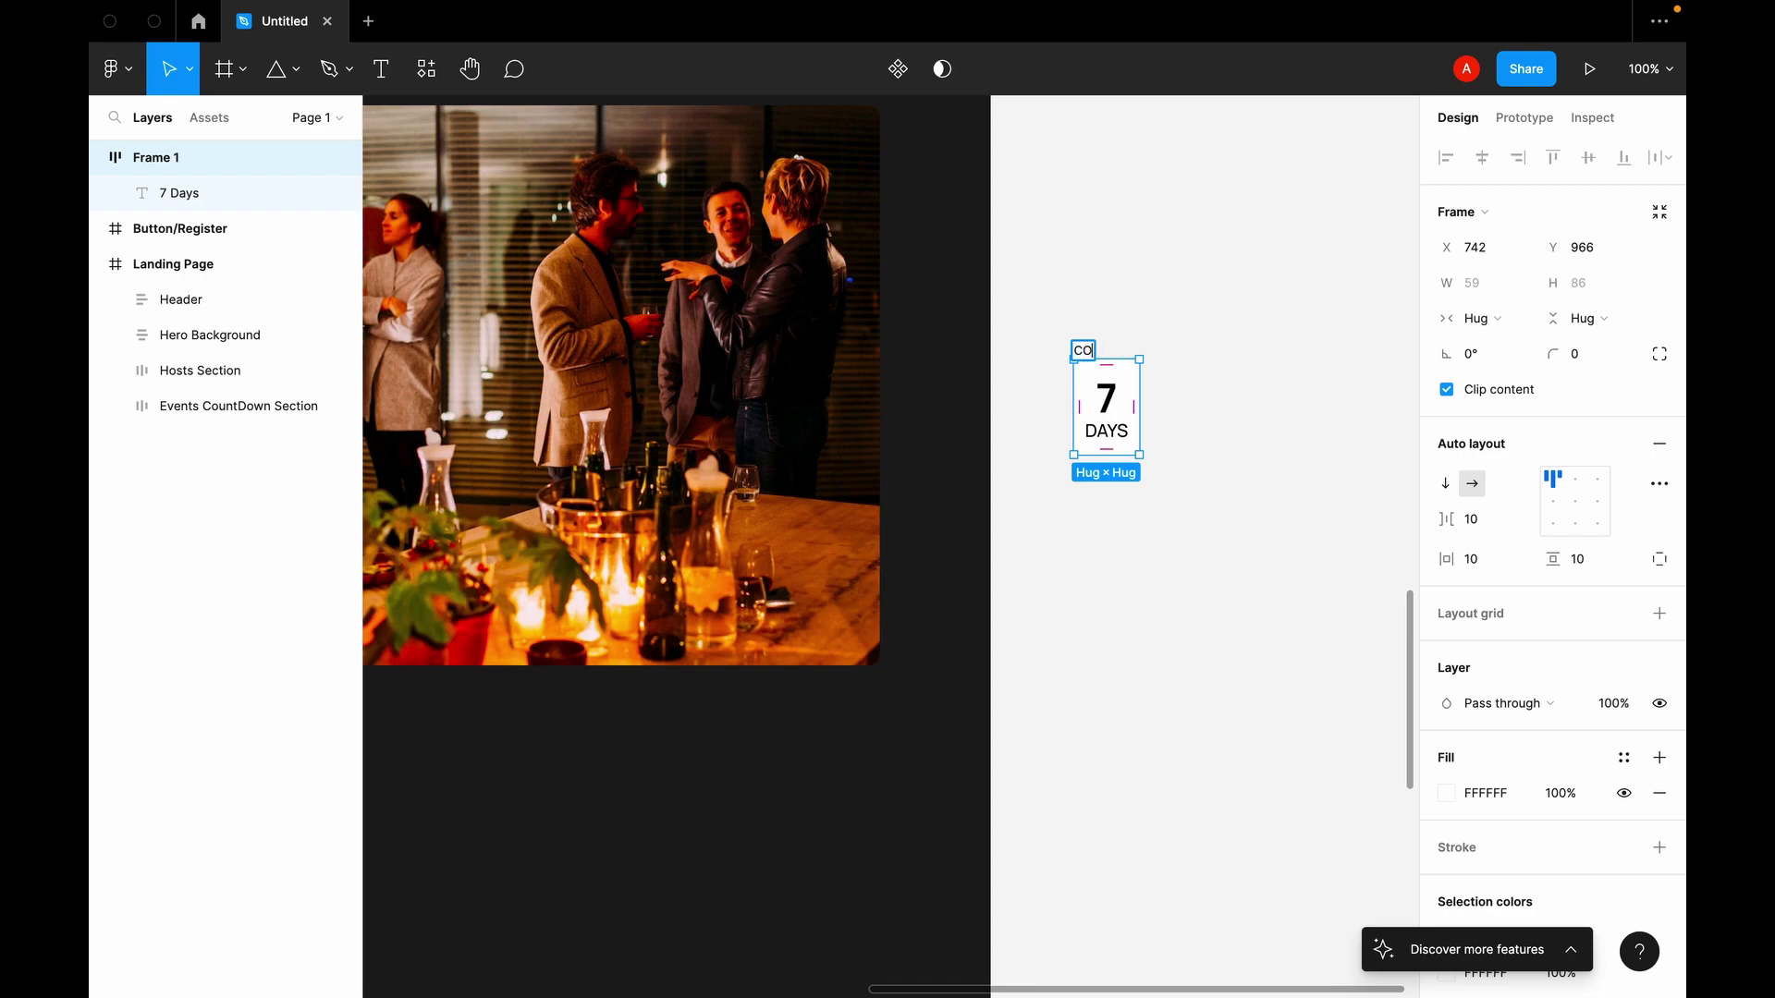
type("untDown")
left_click(1201, 506)
Step: Place the CountDown frame inside the Section Image frame at the party photo's lower-left corner
scroll(1151, 429, "left", 5)
left_click(1317, 369)
left_click_drag(1318, 360, 552, 570)
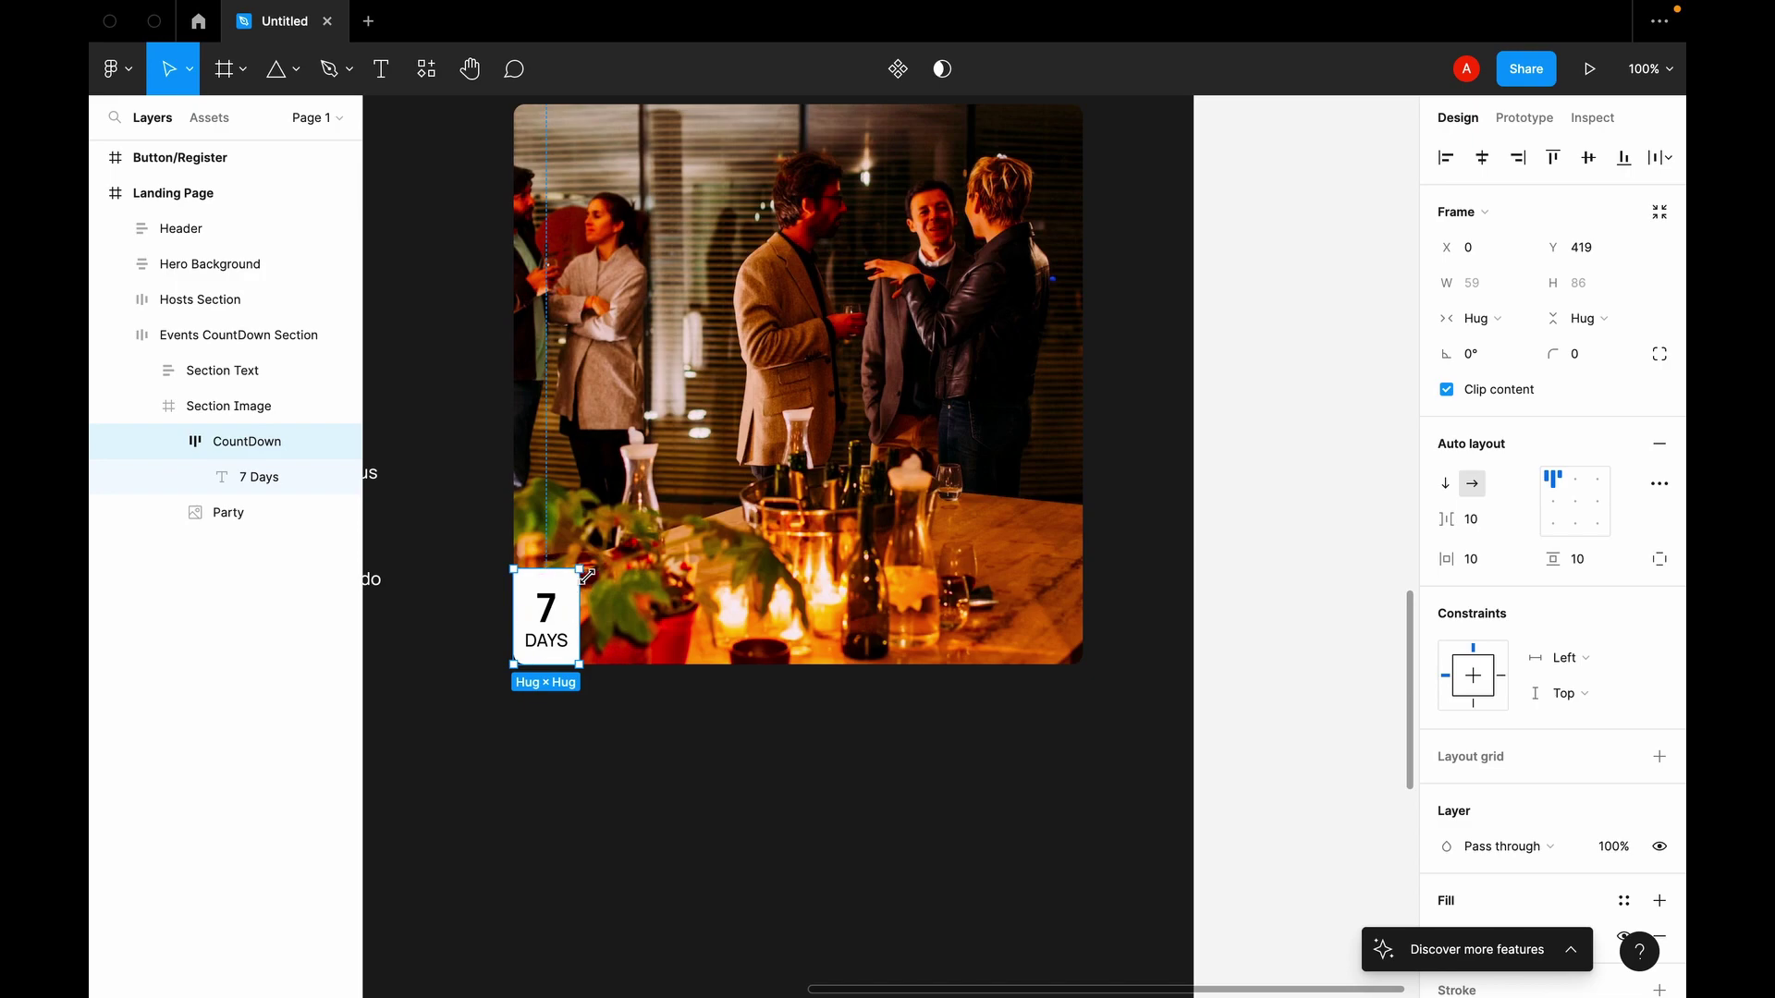
Step: Try placing the Party image above the CountDown frame in the layer order, and send it back below
left_click(168, 445)
left_click(170, 444)
left_click(170, 444)
left_click(207, 481)
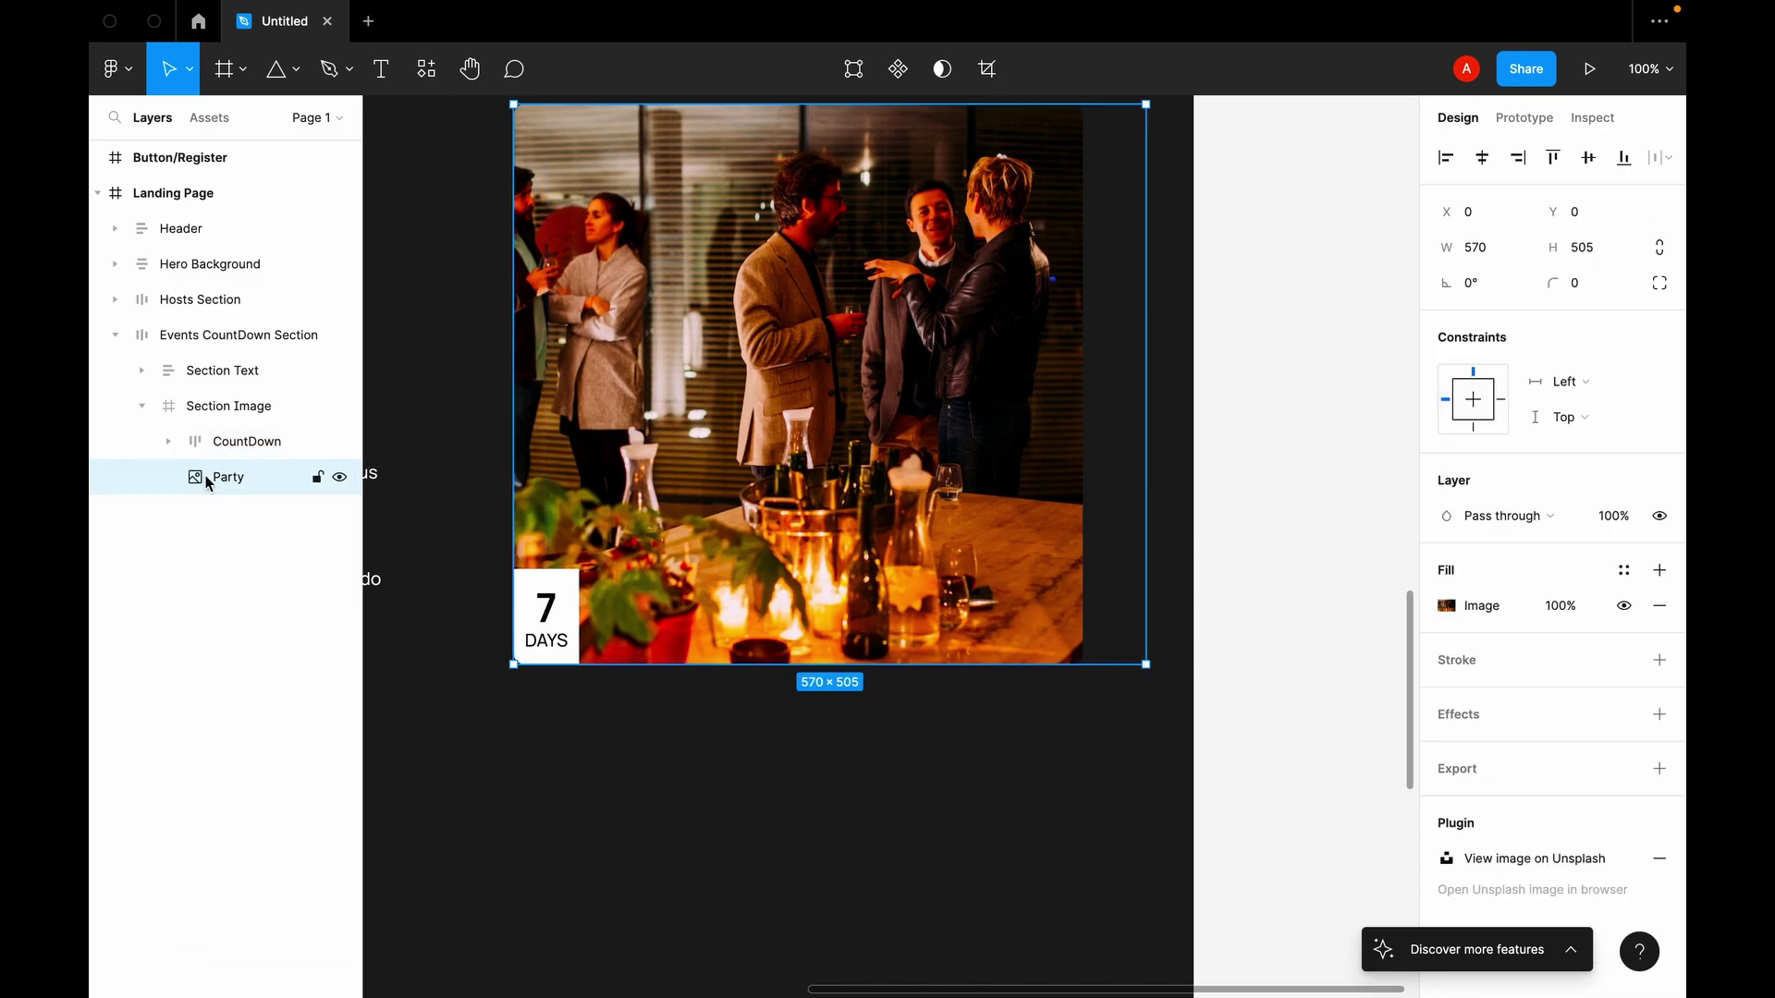
left_click_drag(227, 474, 231, 440)
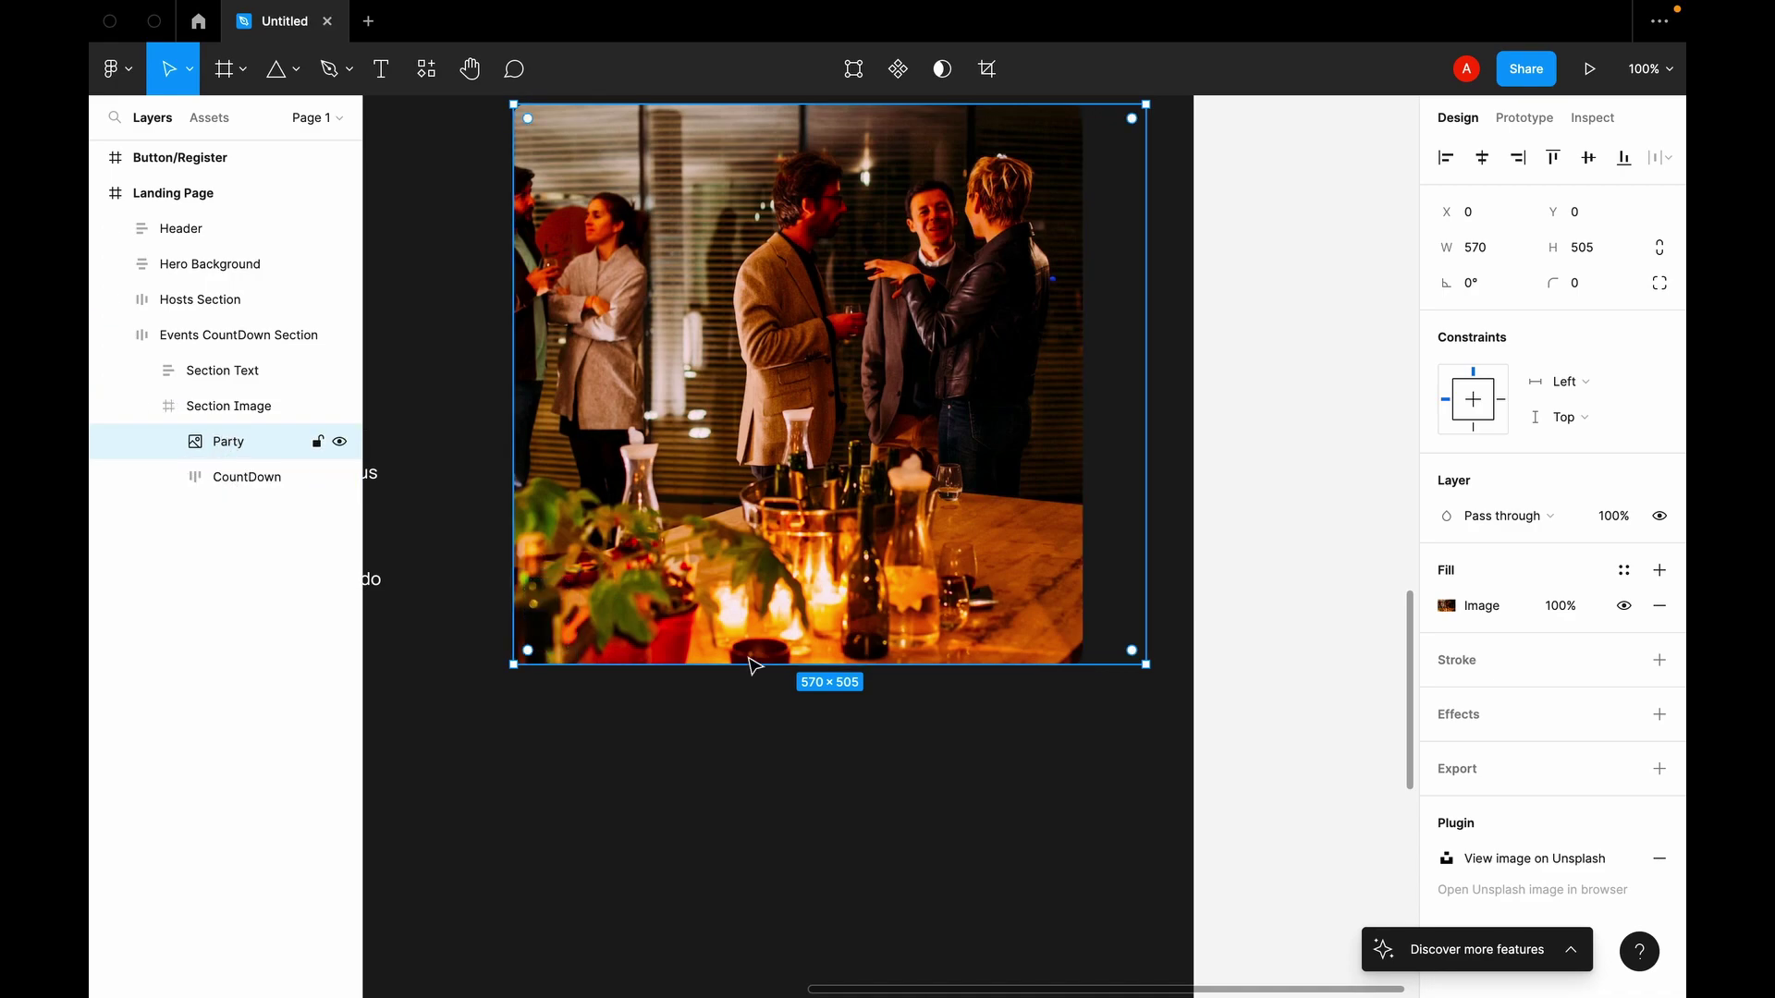
key("minus")
scroll(753, 665, "left", 3)
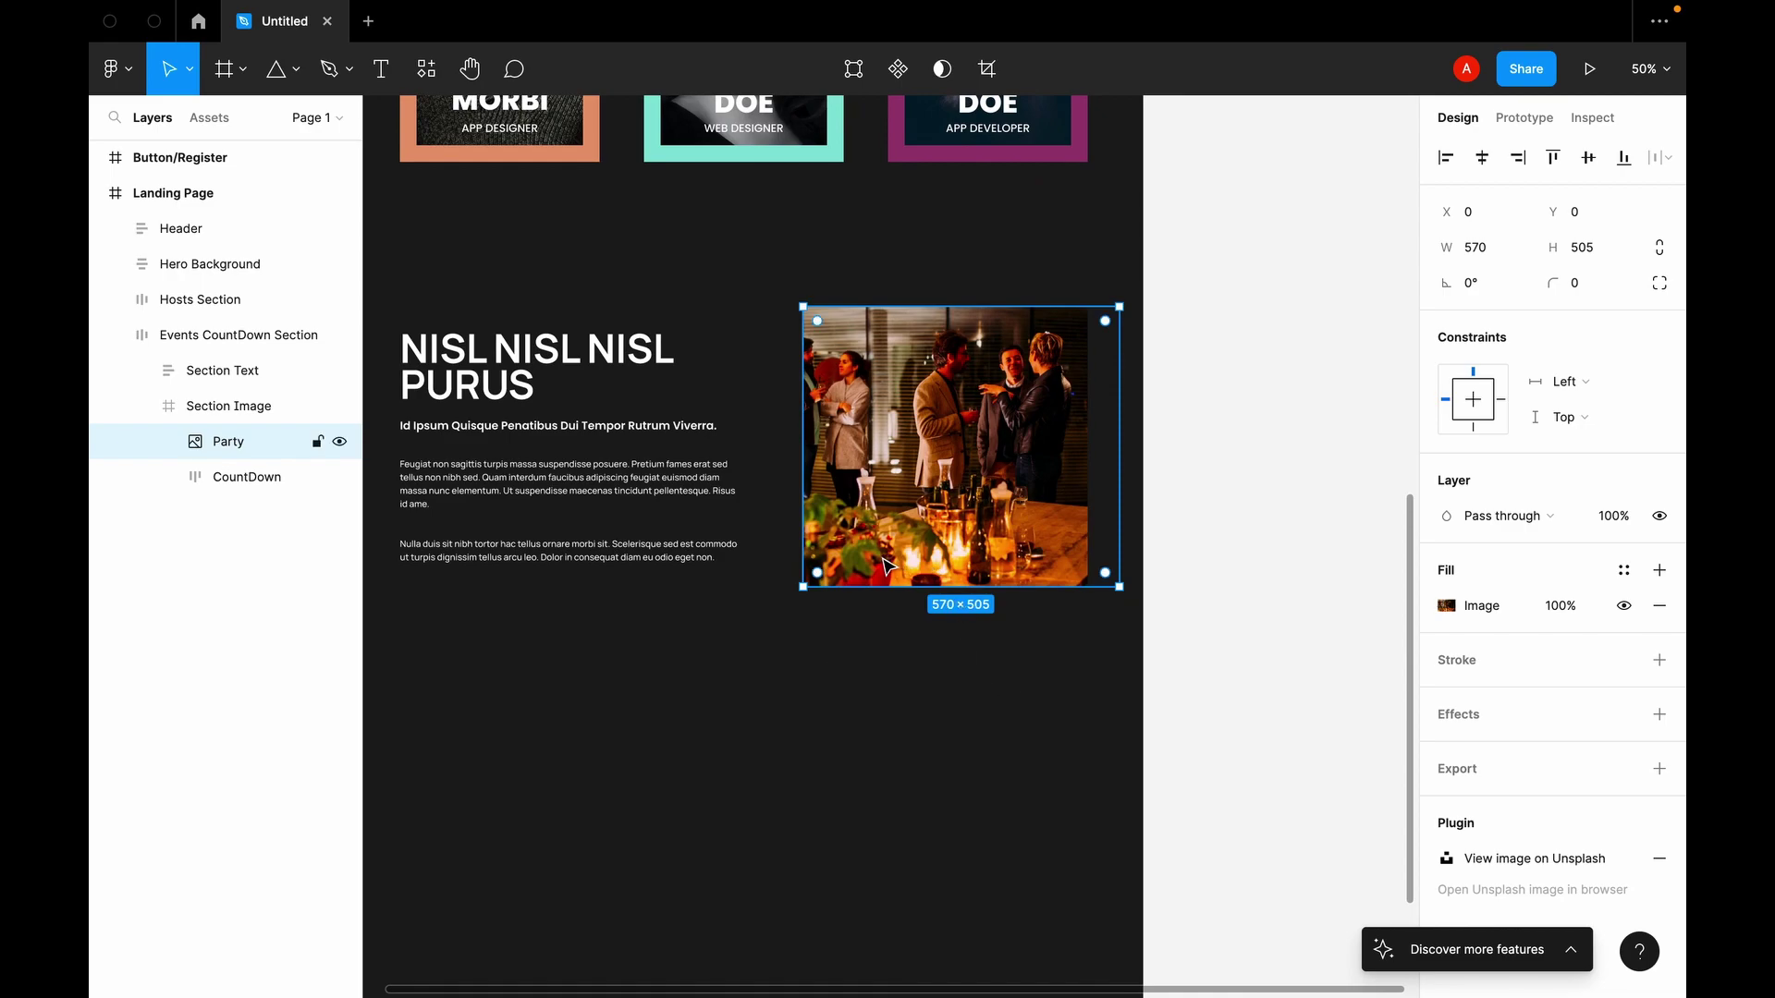
key("super+bracketleft")
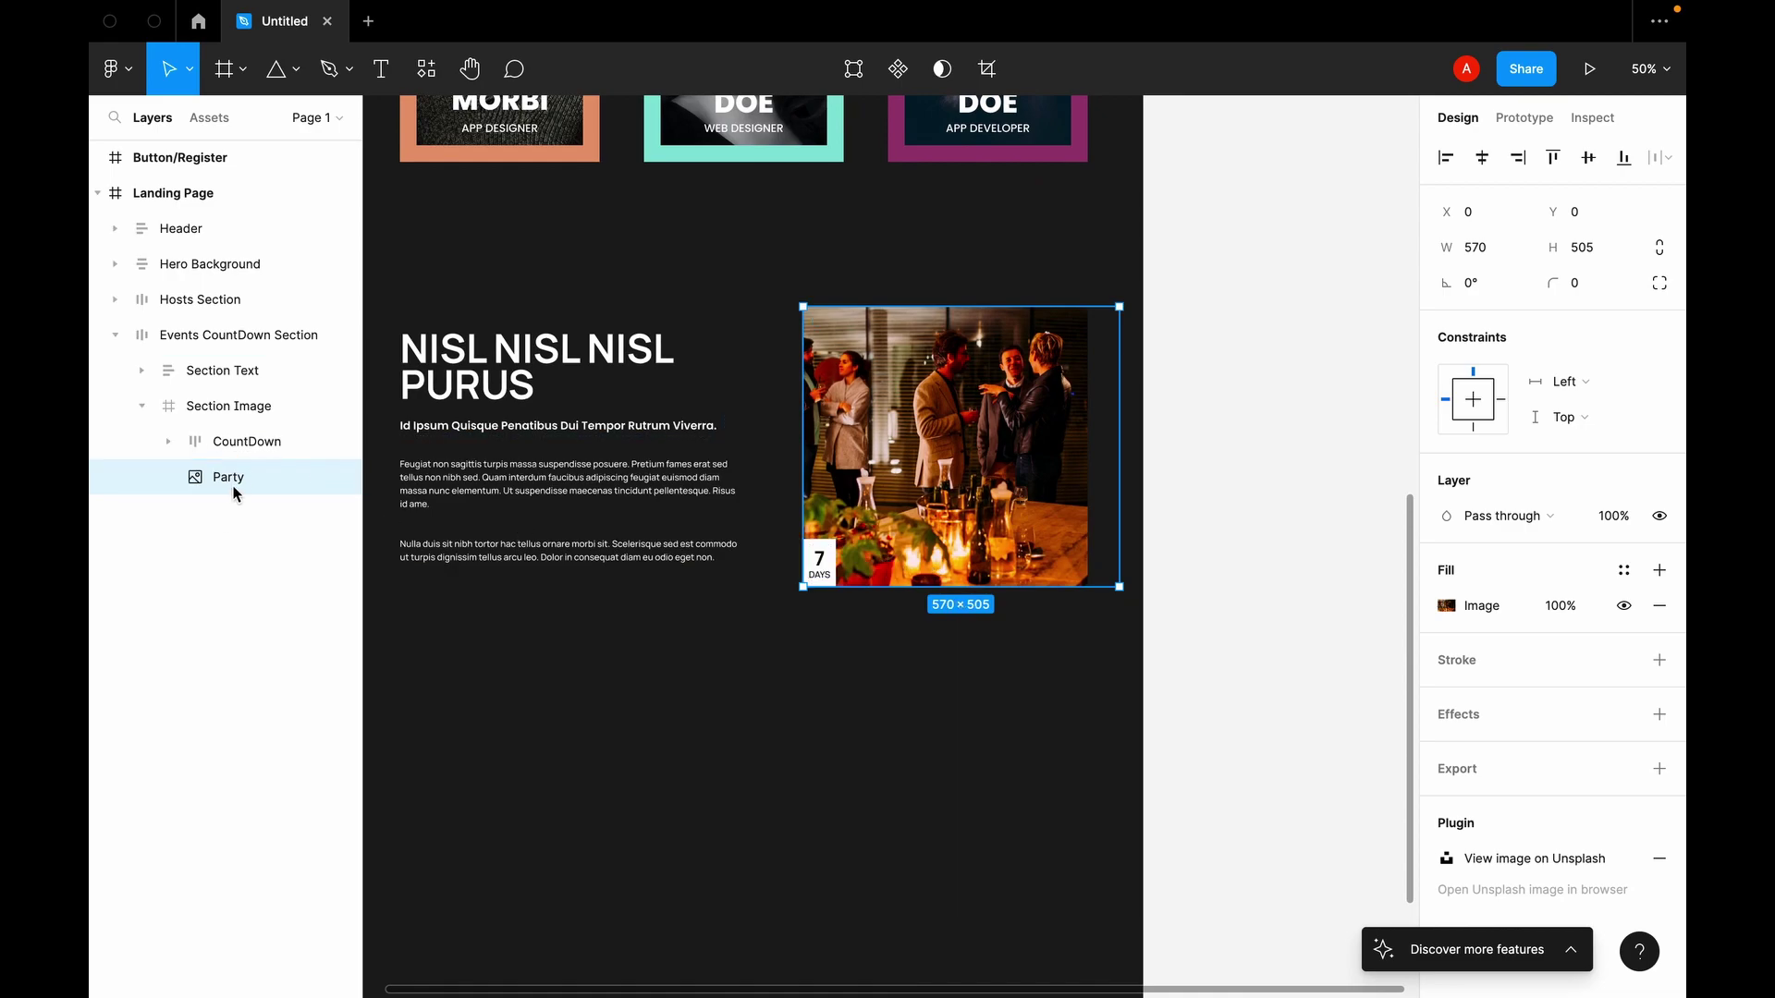
Step: Move the CountDown frame out of the photo onto the empty canvas and place a duplicate directly beside it
left_click(204, 444)
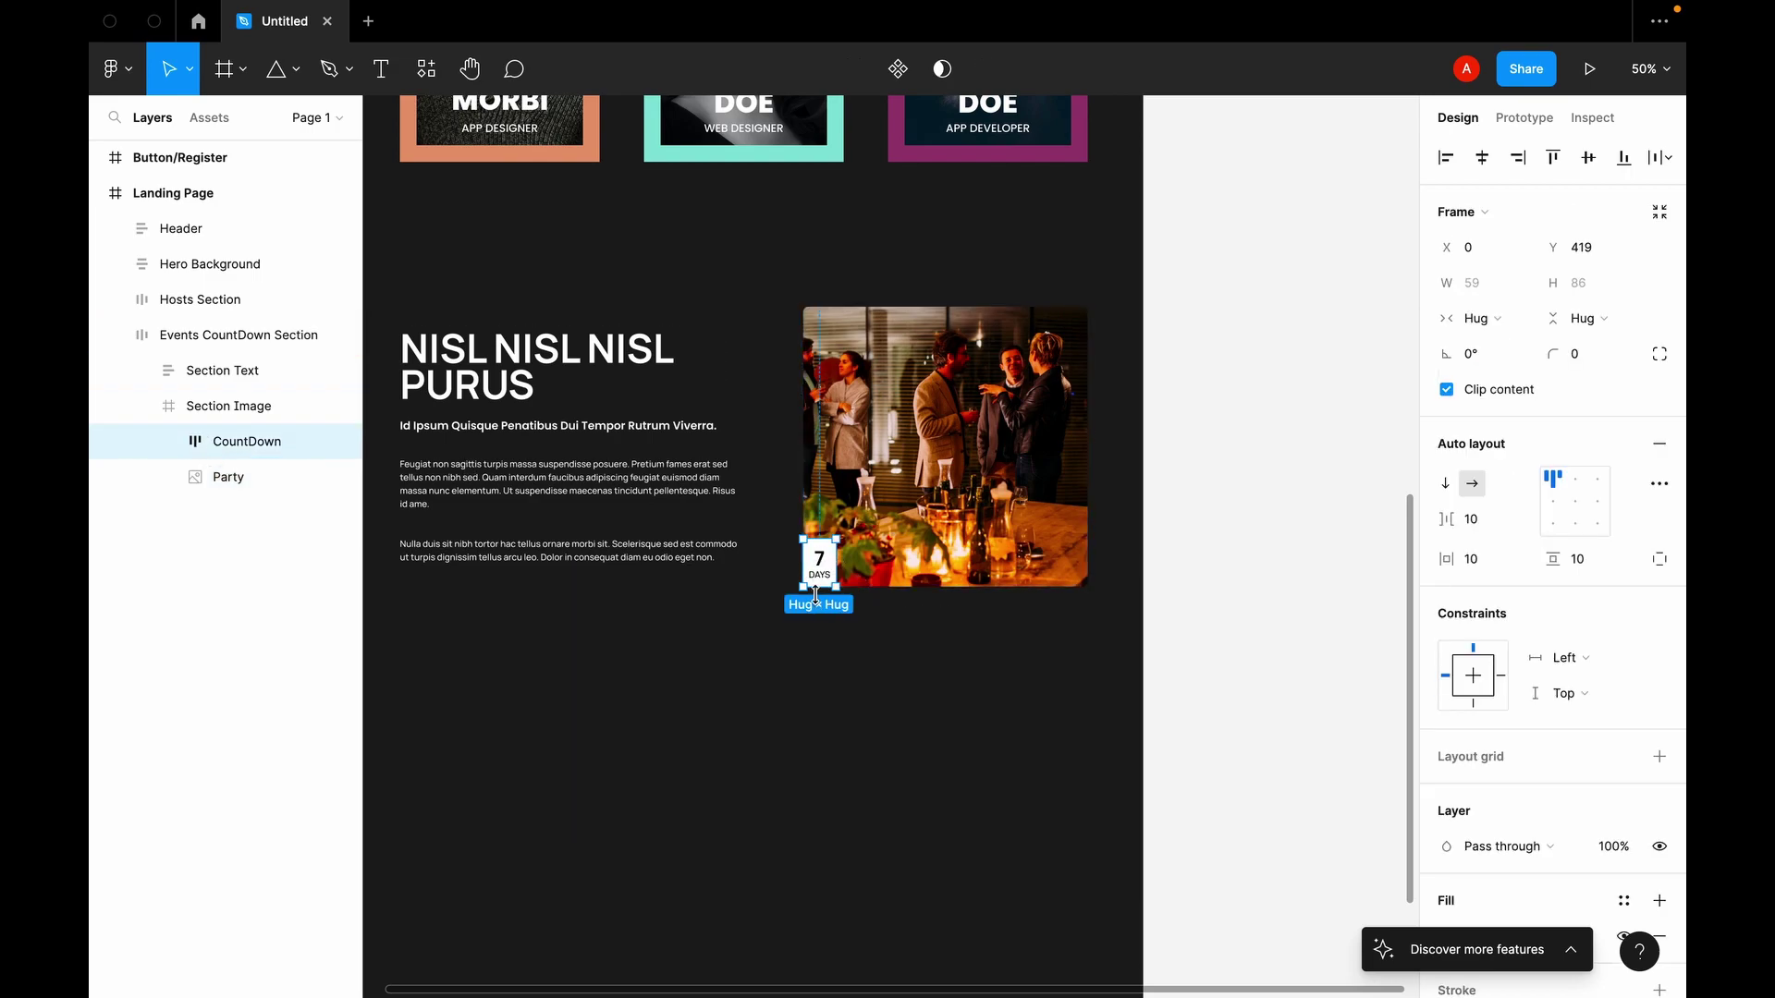
left_click_drag(833, 569, 1274, 556)
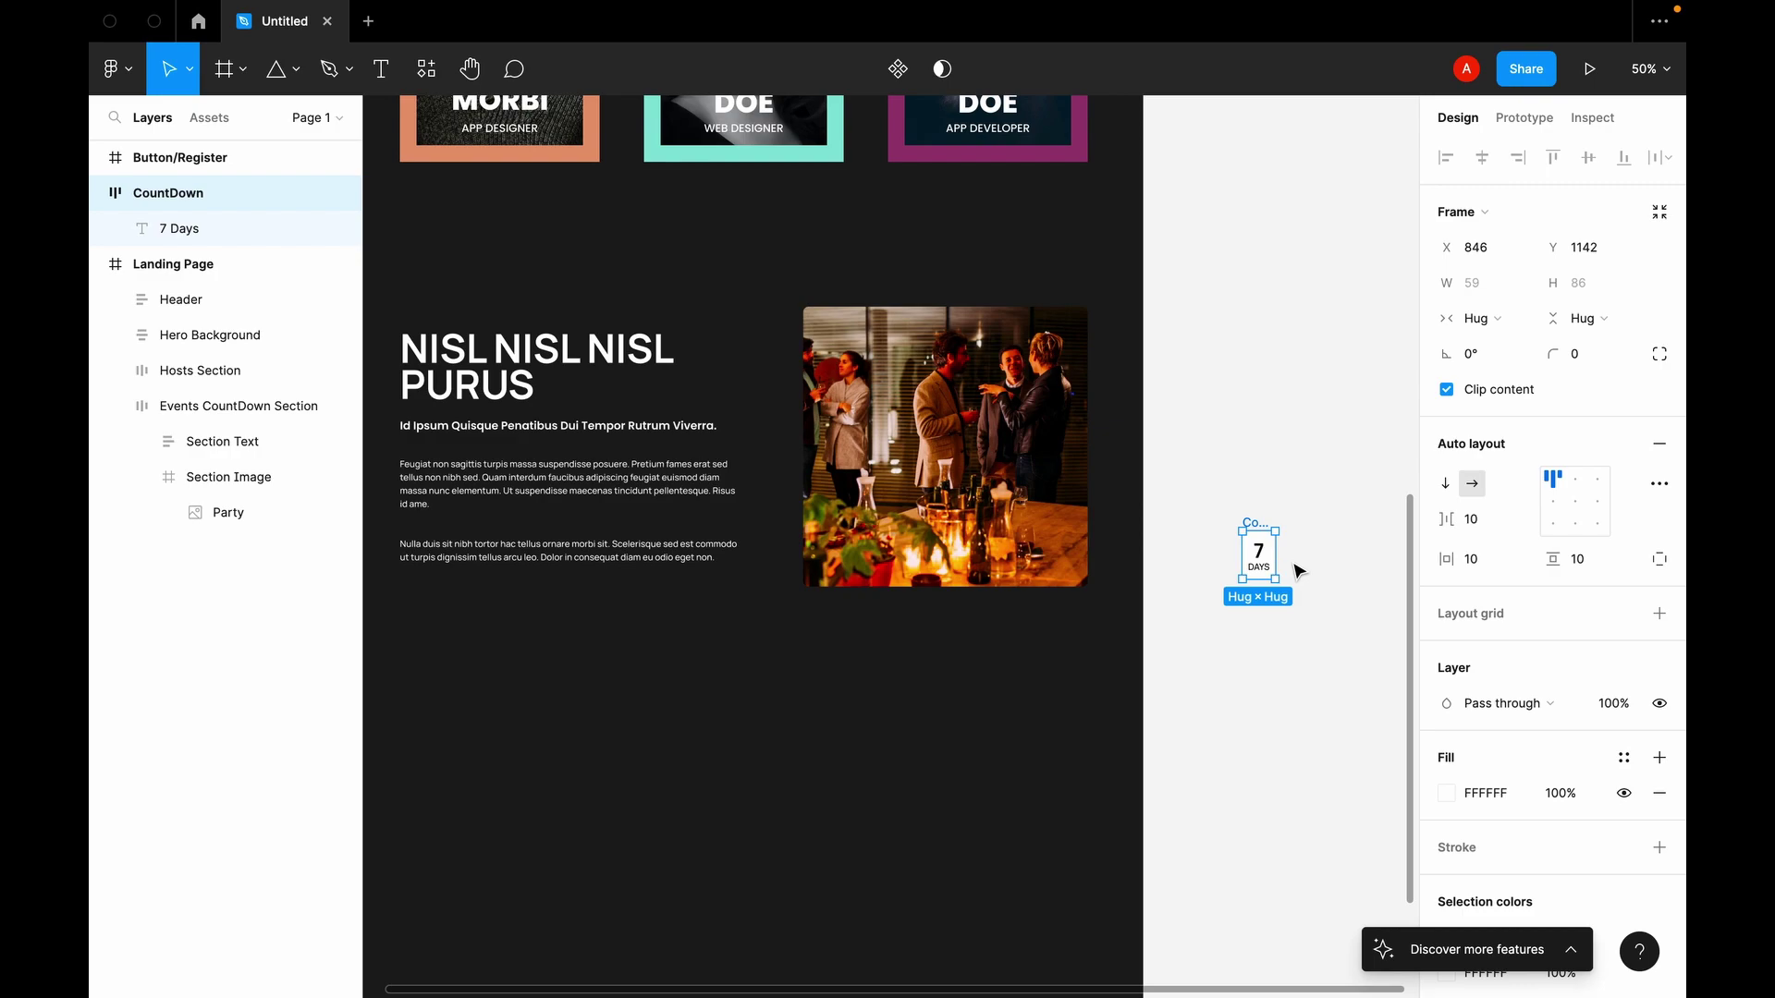
key("ctrl+v")
left_click_drag(1327, 565, 1304, 564)
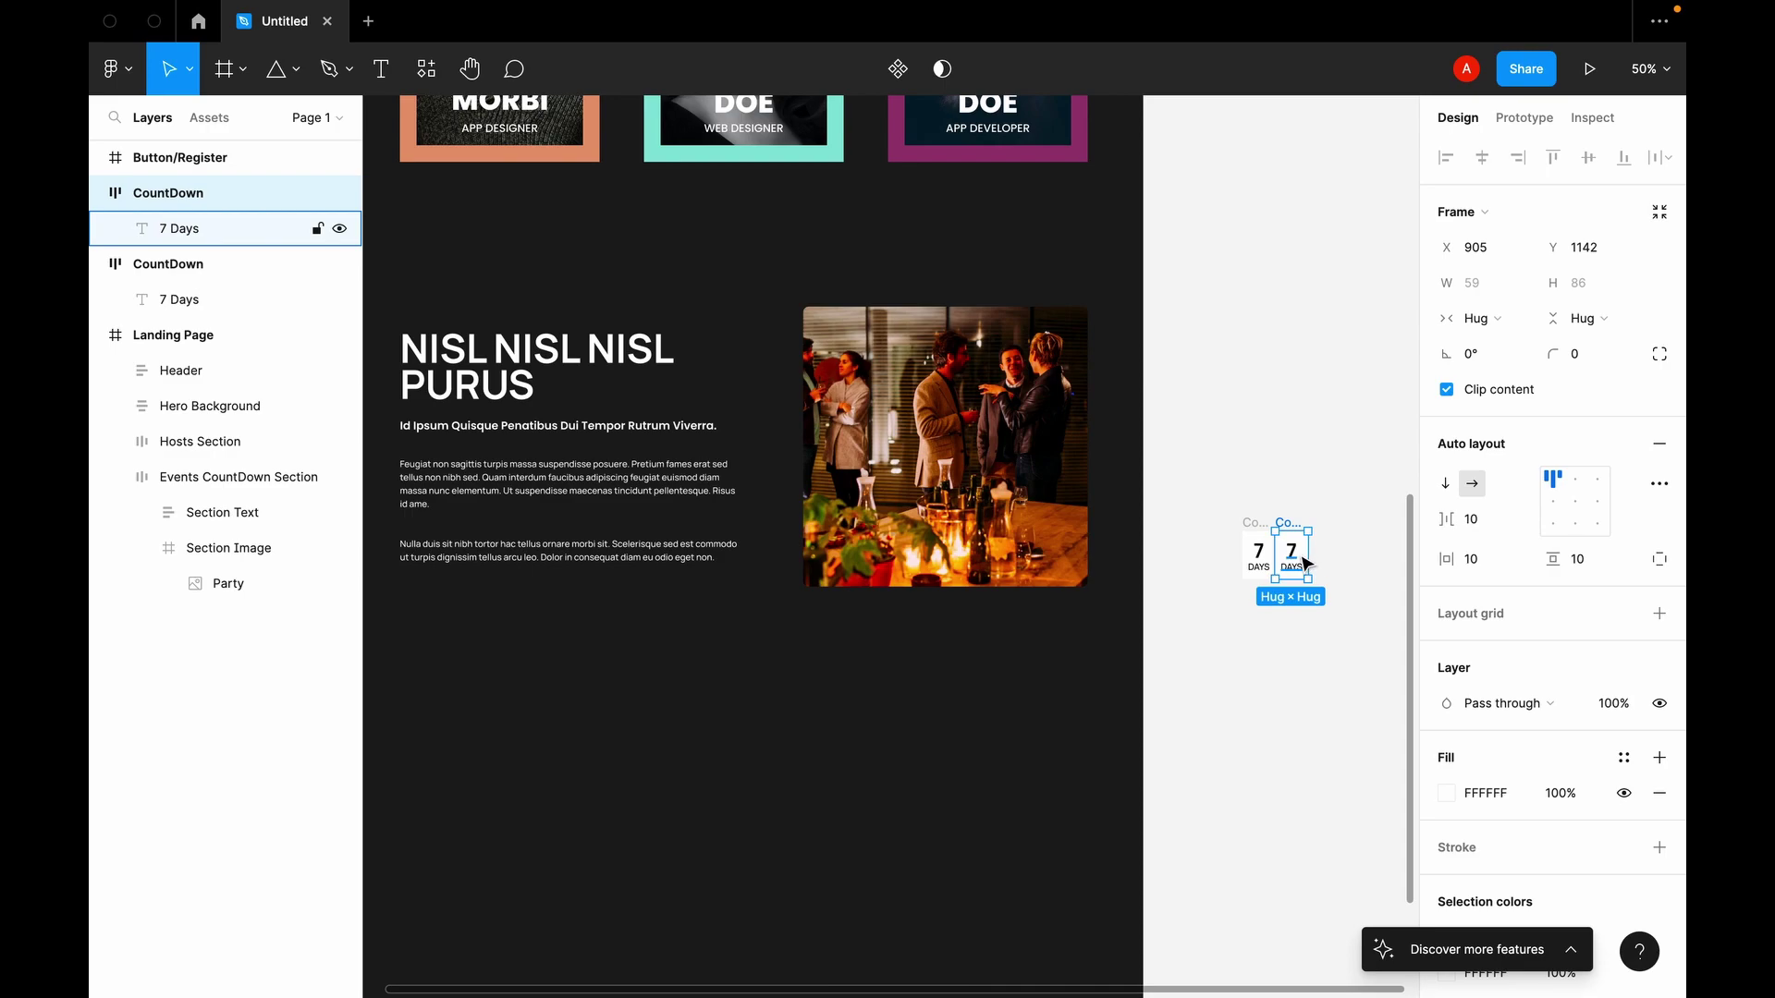
Step: Change the duplicated CountDown frame's text to "10" with "Hours" on the line below
double_click(1299, 555)
left_click(1299, 553)
key("BackSpace")
type("12")
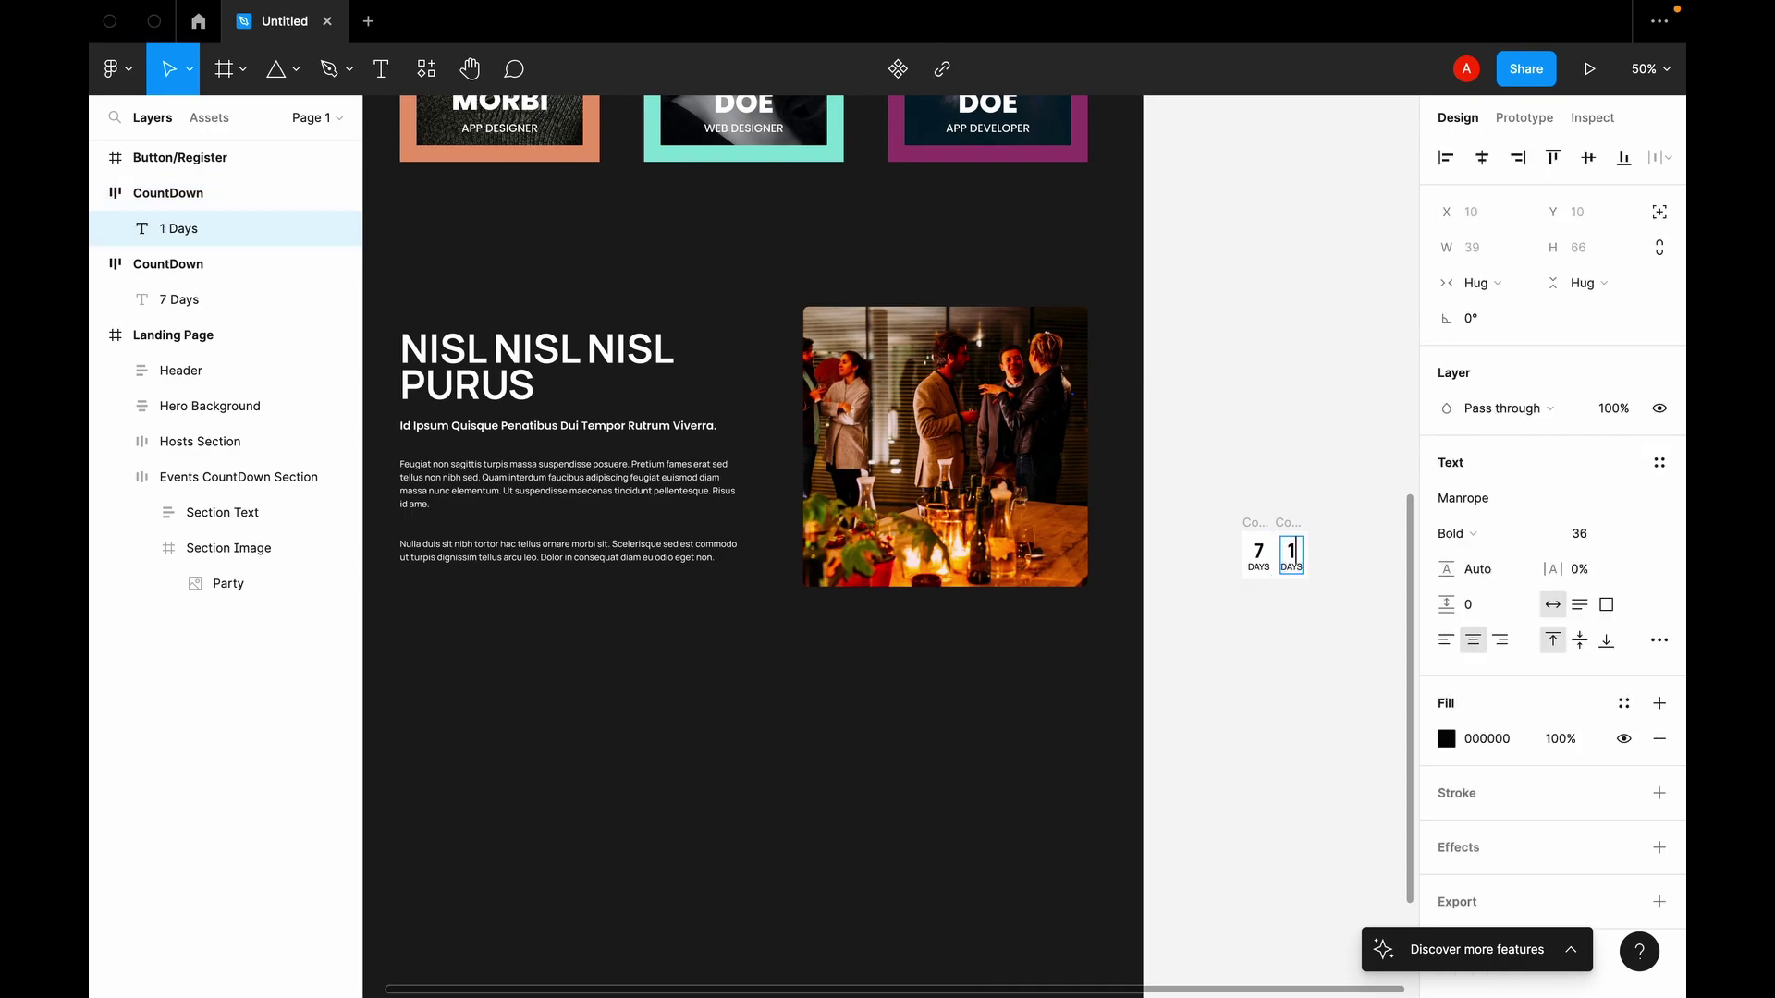
left_click(1303, 566)
key("BackSpace")
type("H")
key("BackSpace")
type("J")
key("BackSpace")
key("Escape")
left_click(1300, 640)
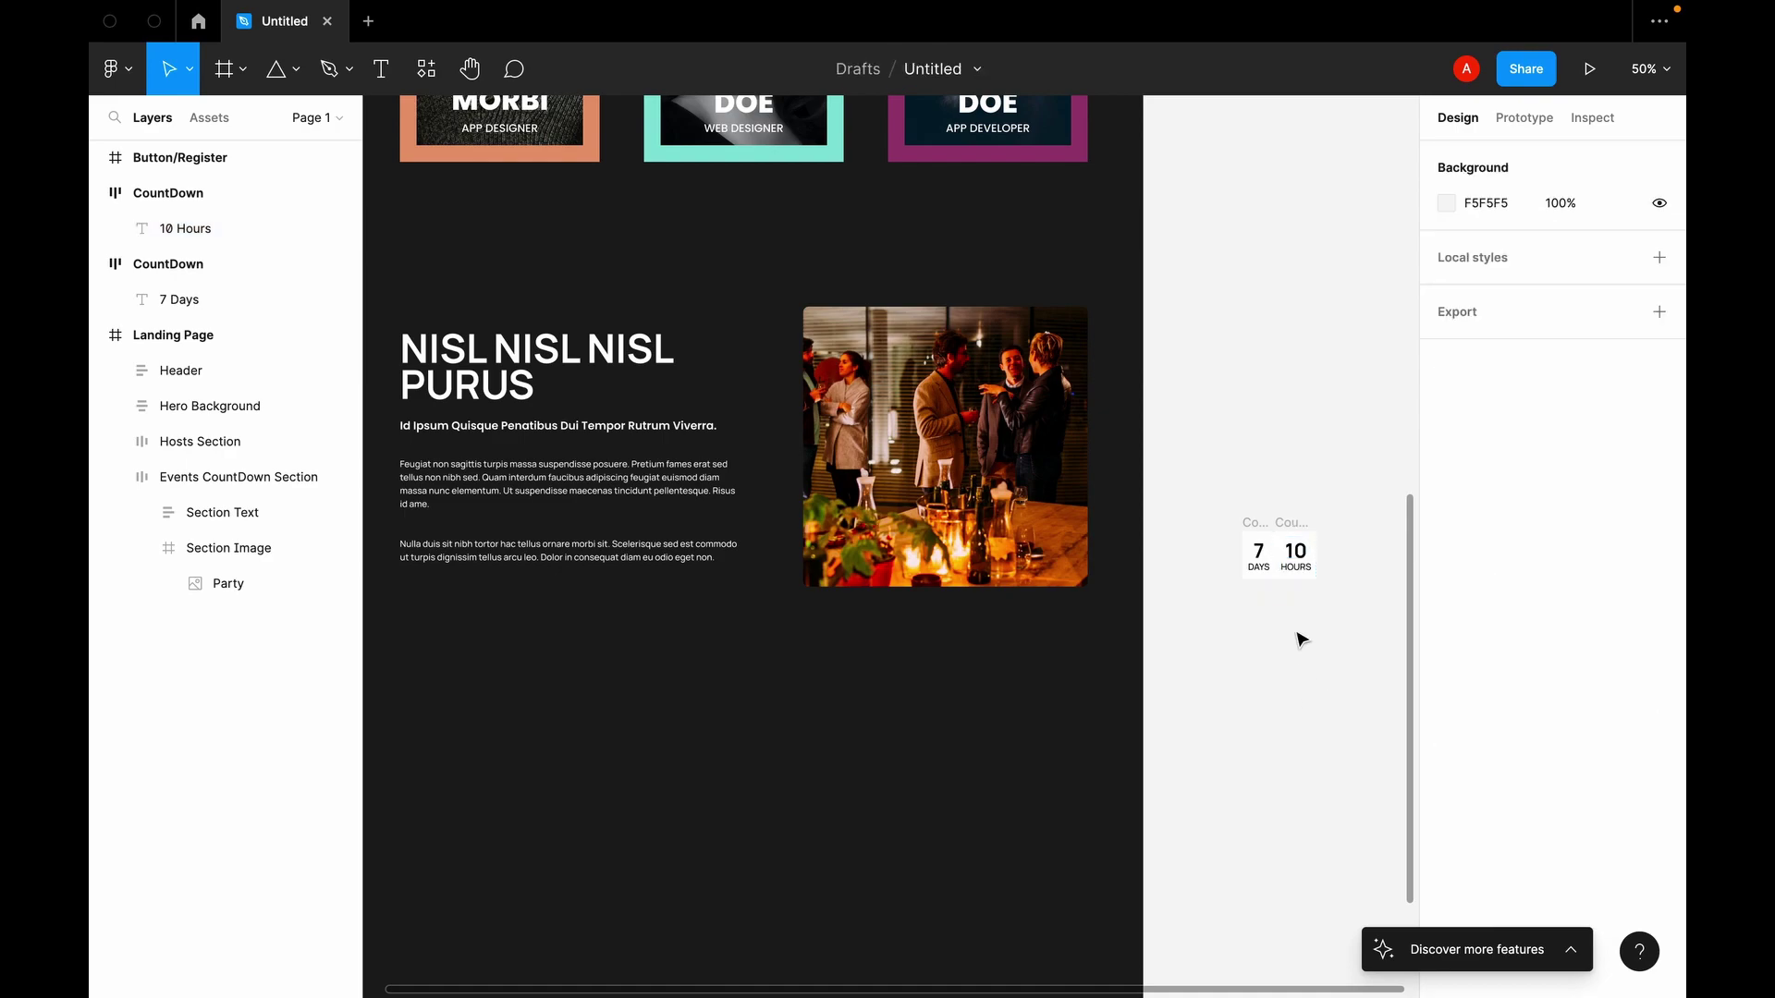
Step: Combine the 7 Days and 10 Hours CountDown frames into one horizontal auto layout frame
left_click(1256, 543)
left_click(1293, 523, "shift")
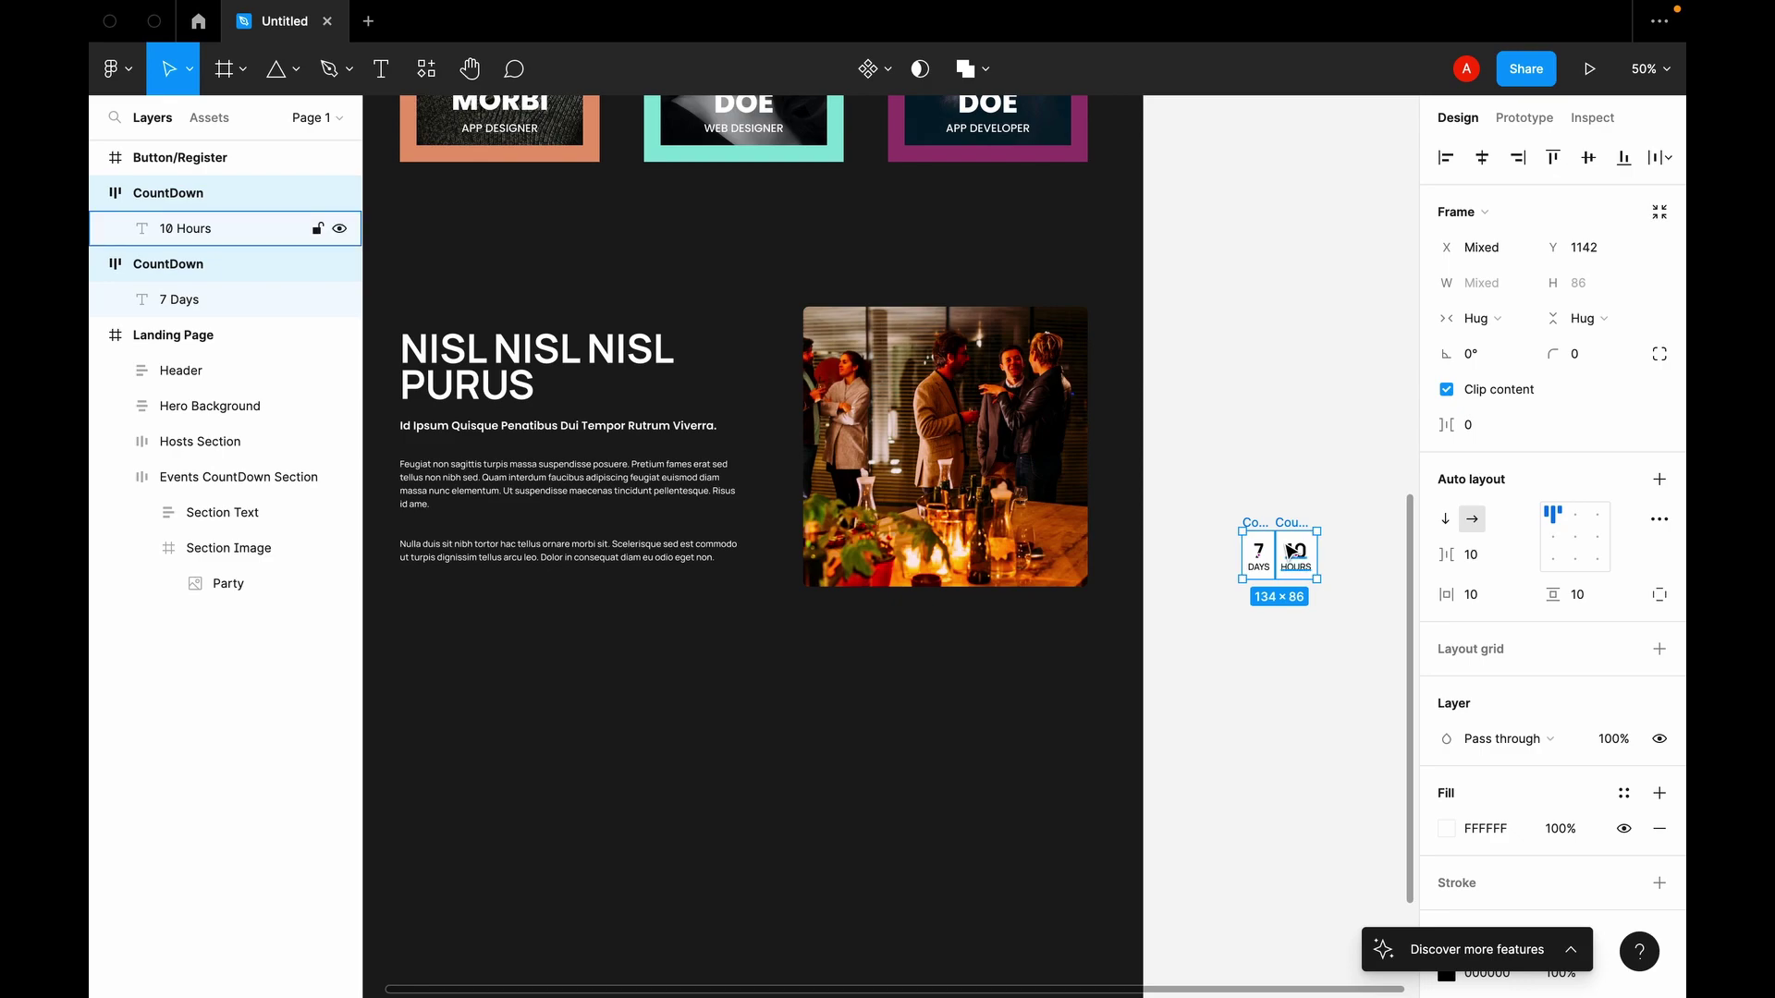
key("ctrl+g")
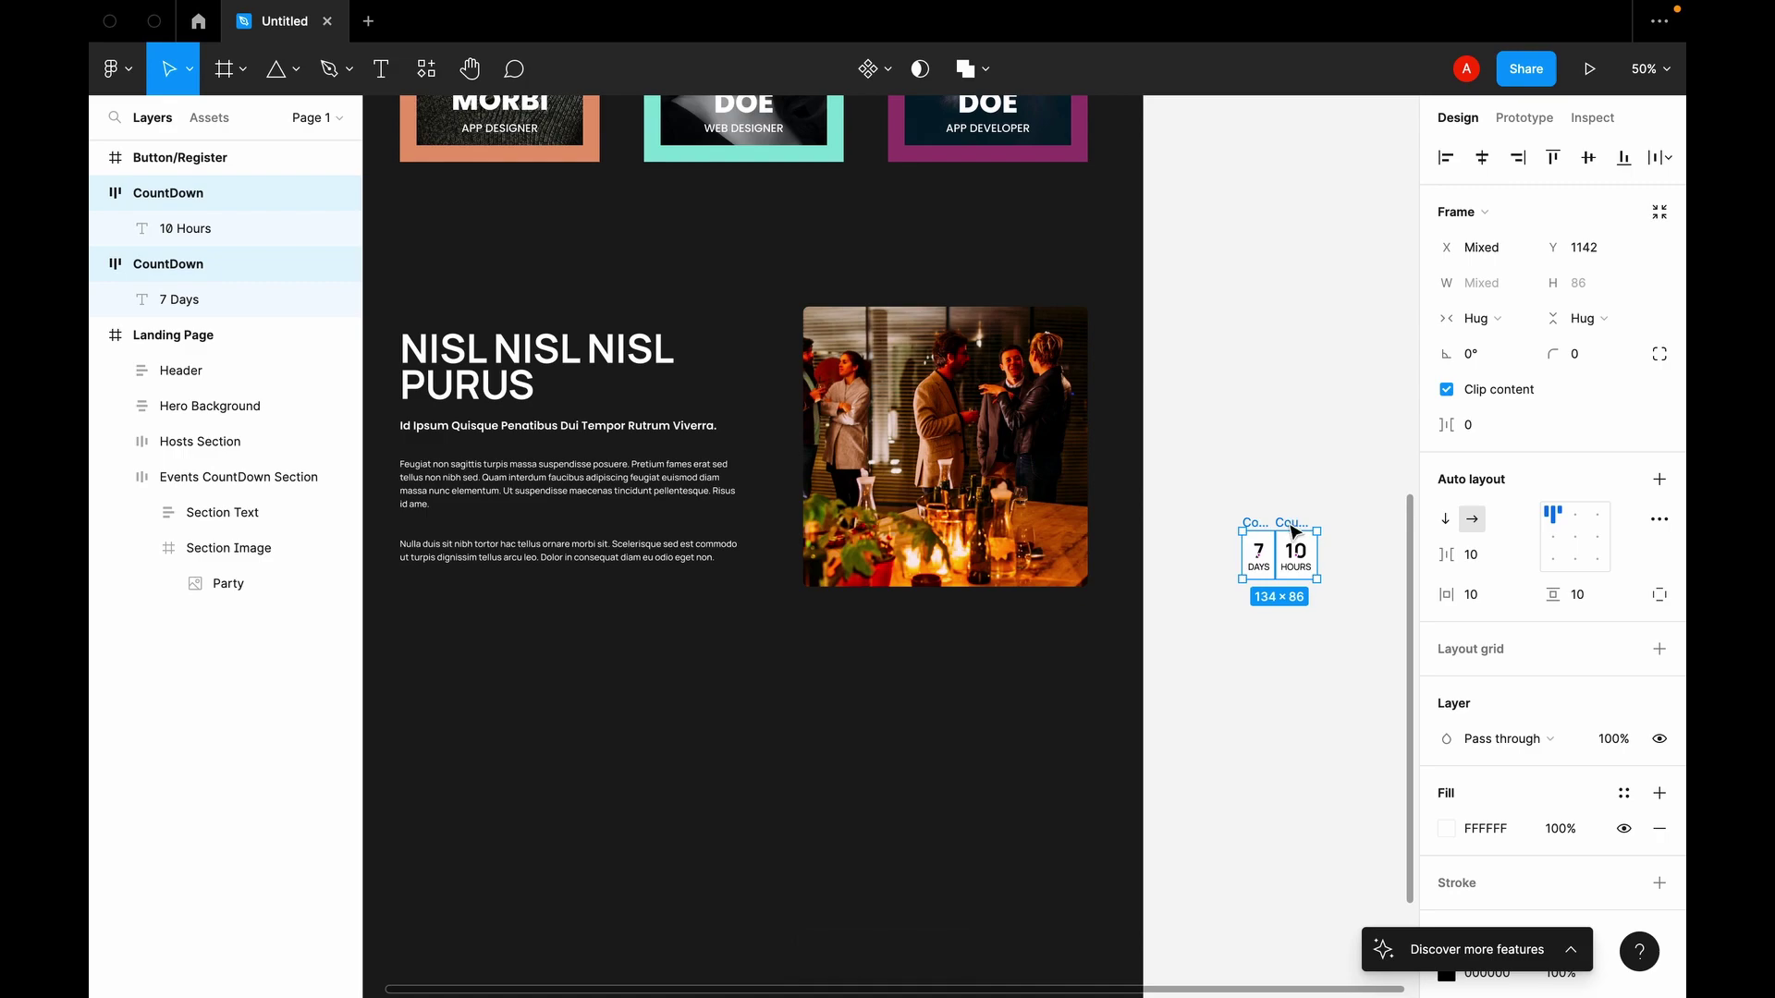
right_click(1295, 530)
mouse_move(1338, 830)
left_click(1359, 742)
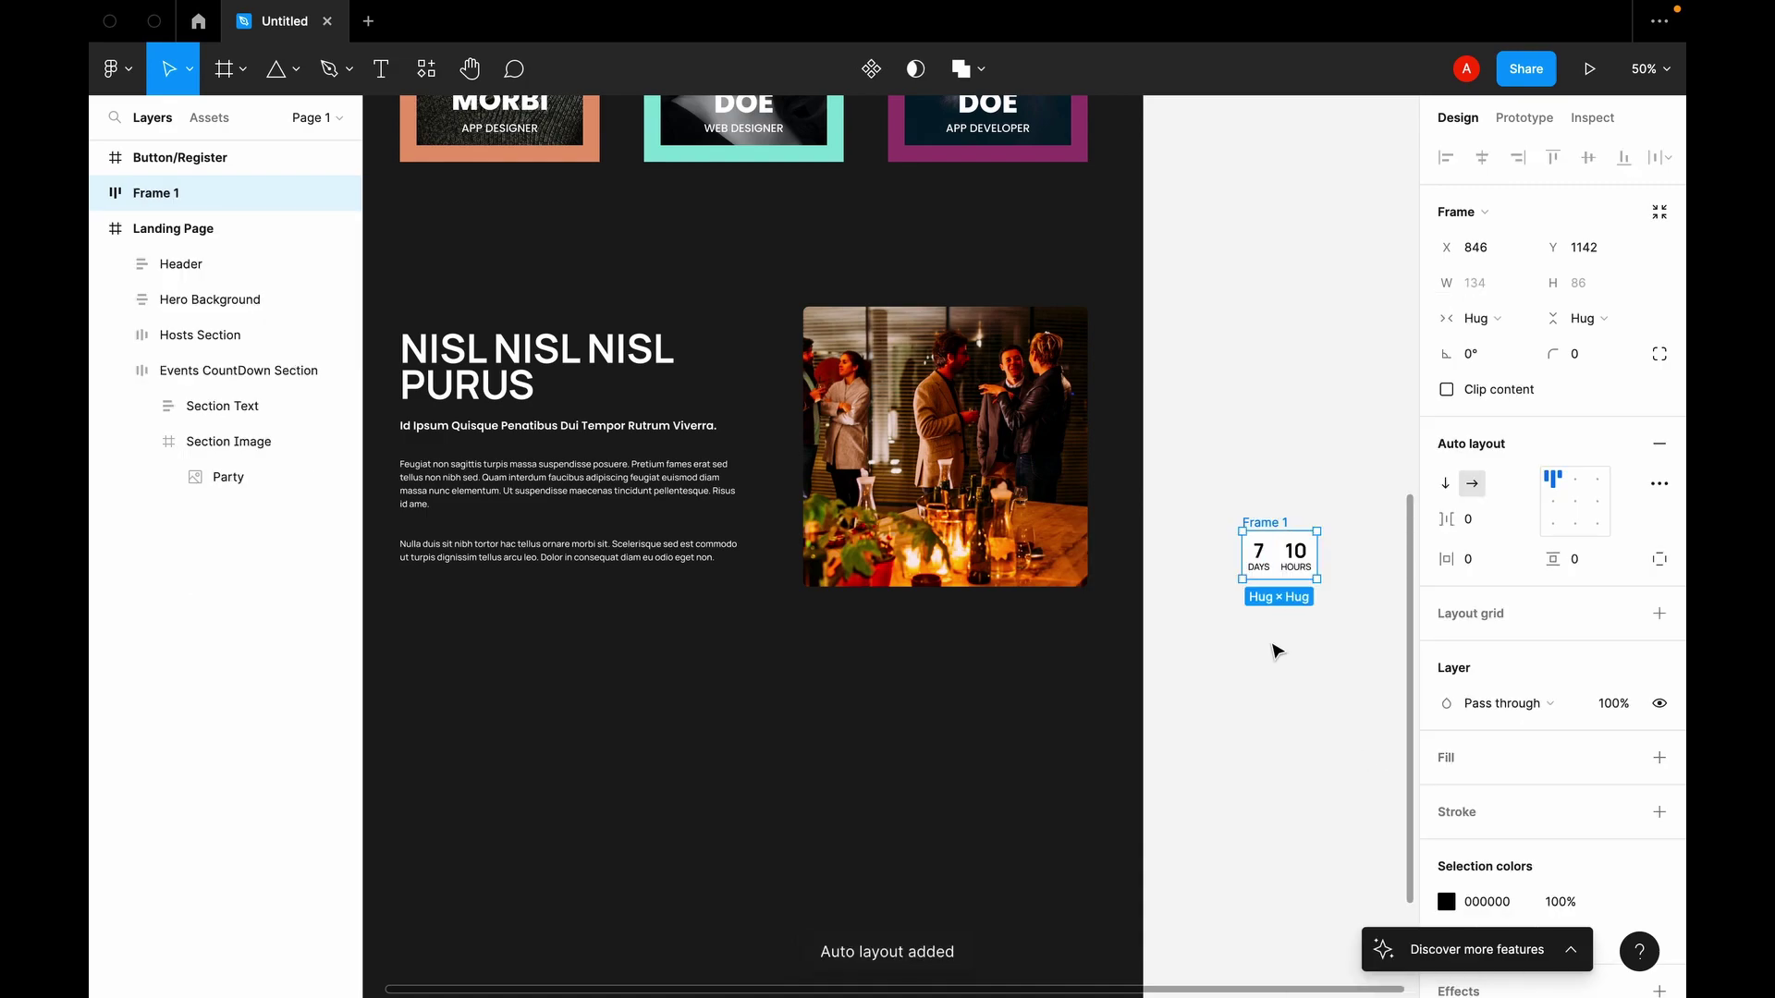
Step: Rename the new auto layout frame that holds both countdown boxes to "Countdown"
scroll(1277, 640, "right", 1)
scroll(1277, 640, "right", 2)
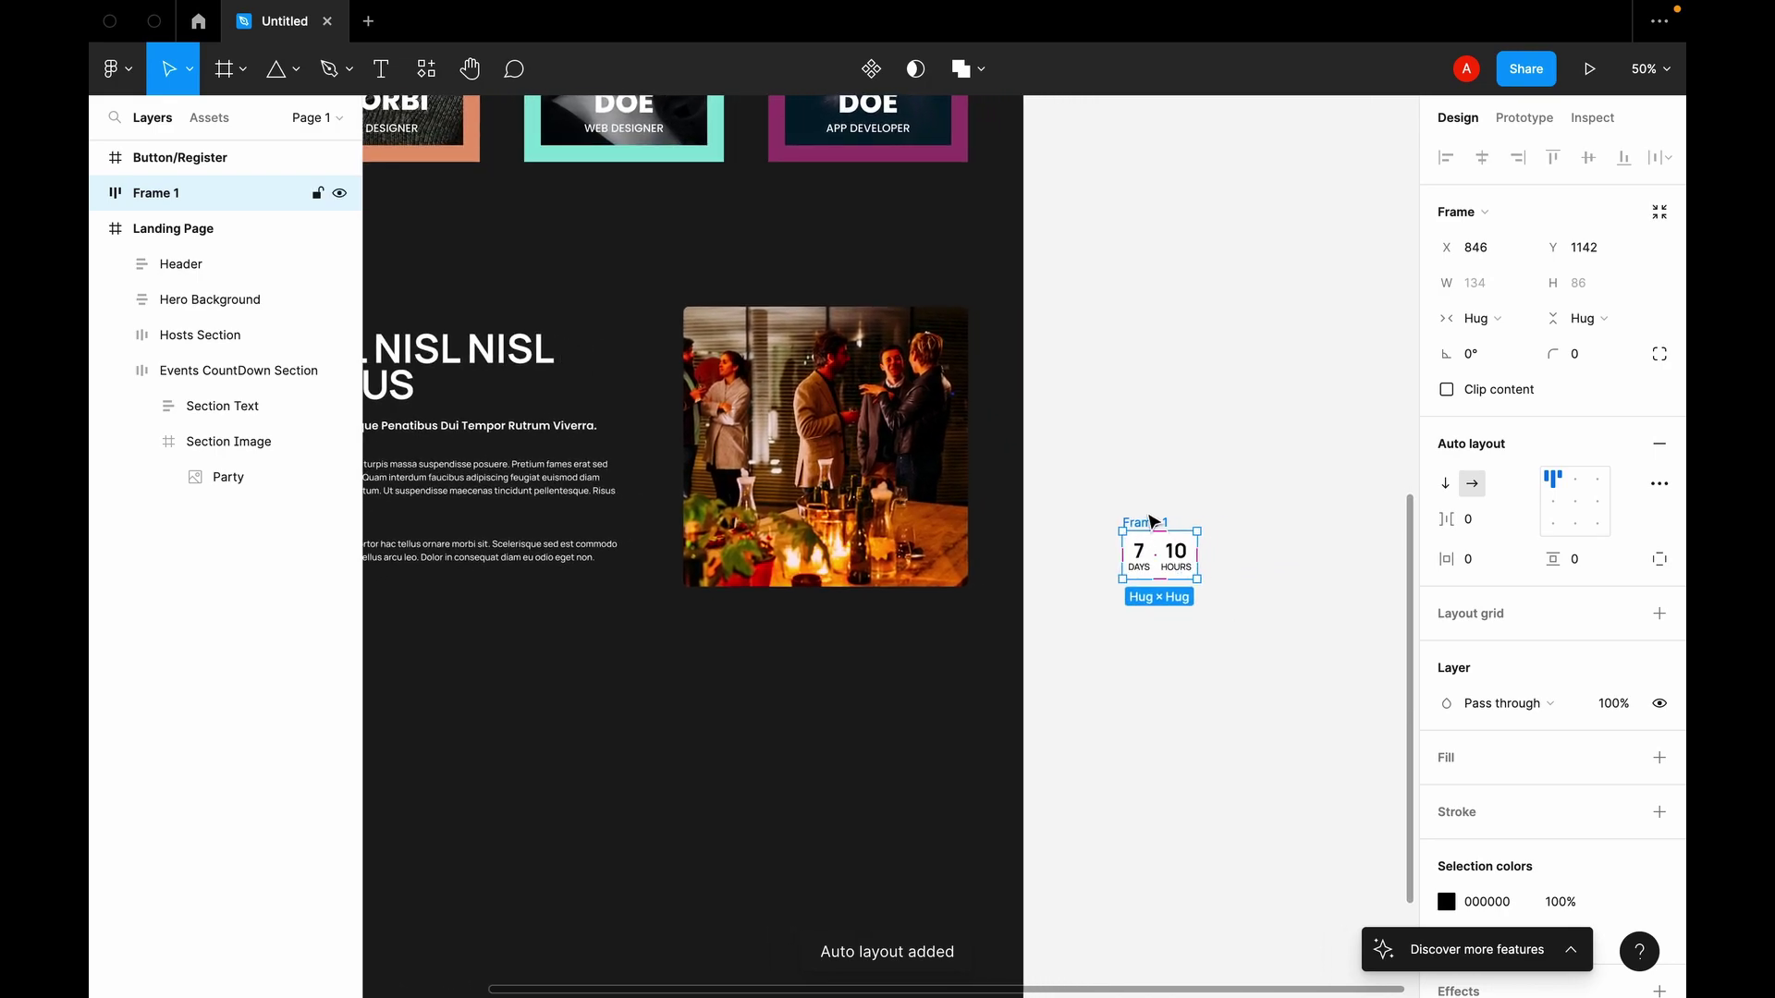
double_click(1144, 523)
type("Count")
type("Do")
type("down")
key("Return")
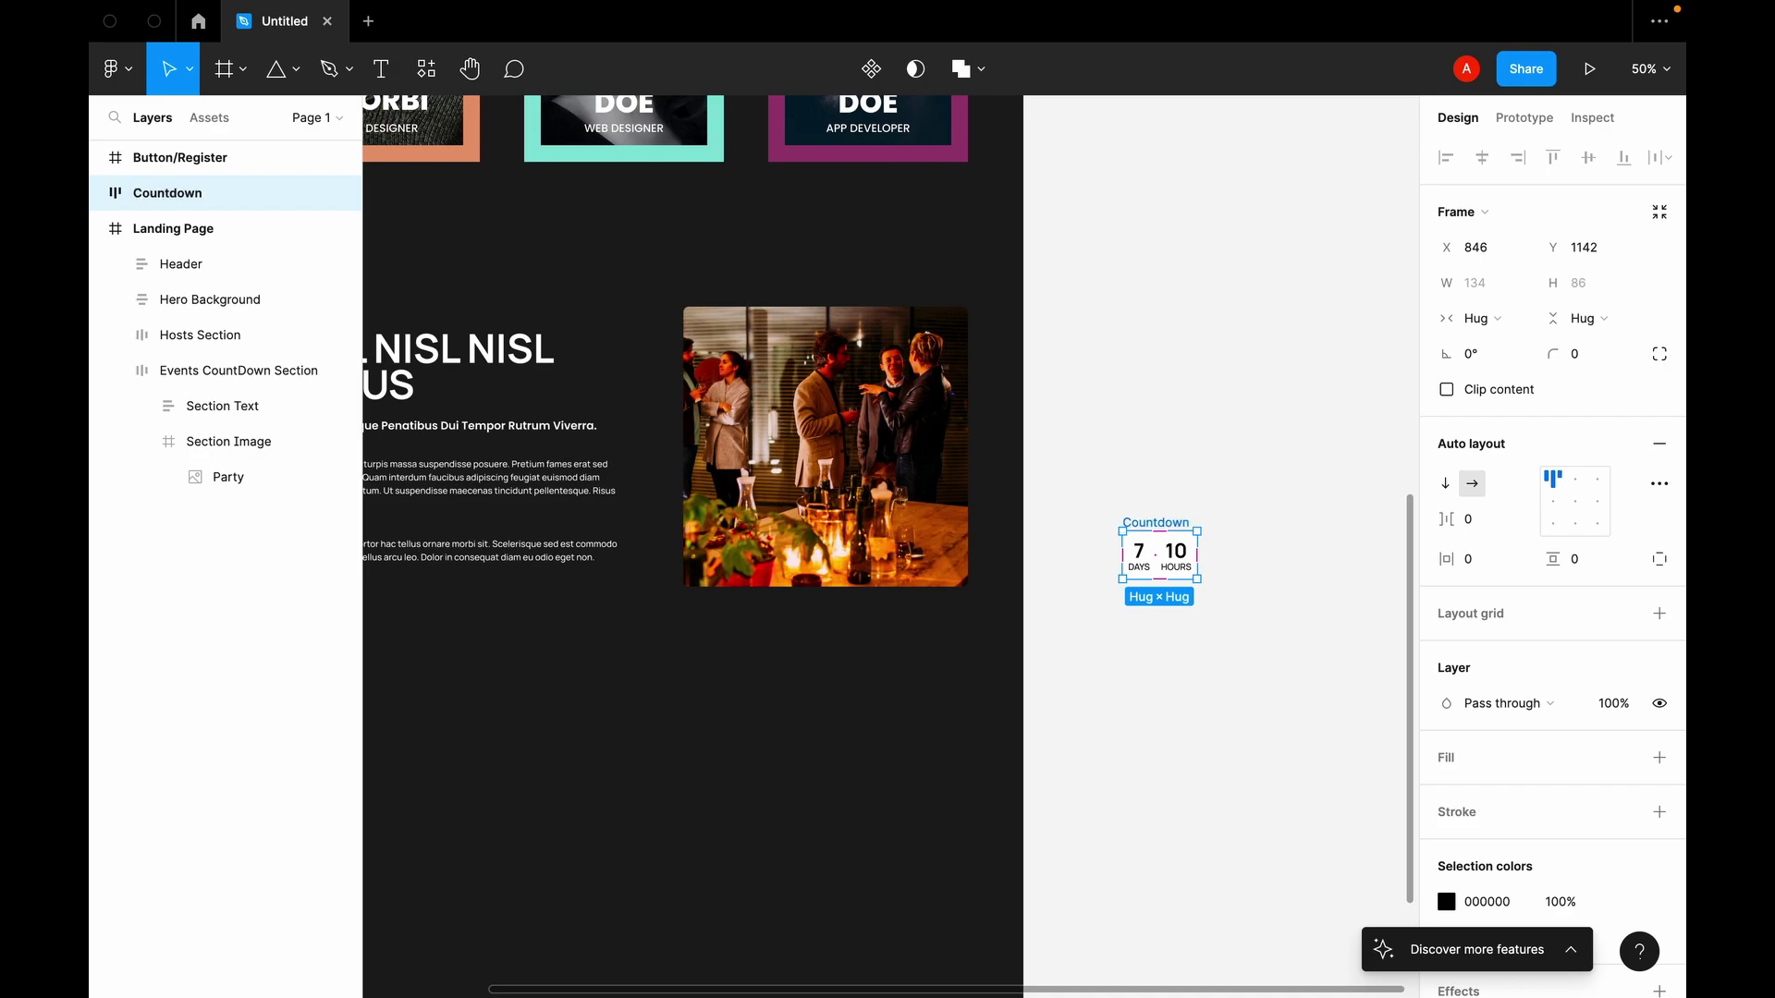
Step: Duplicate the 10 Hours box three times inside the Countdown frame
left_click(1188, 559)
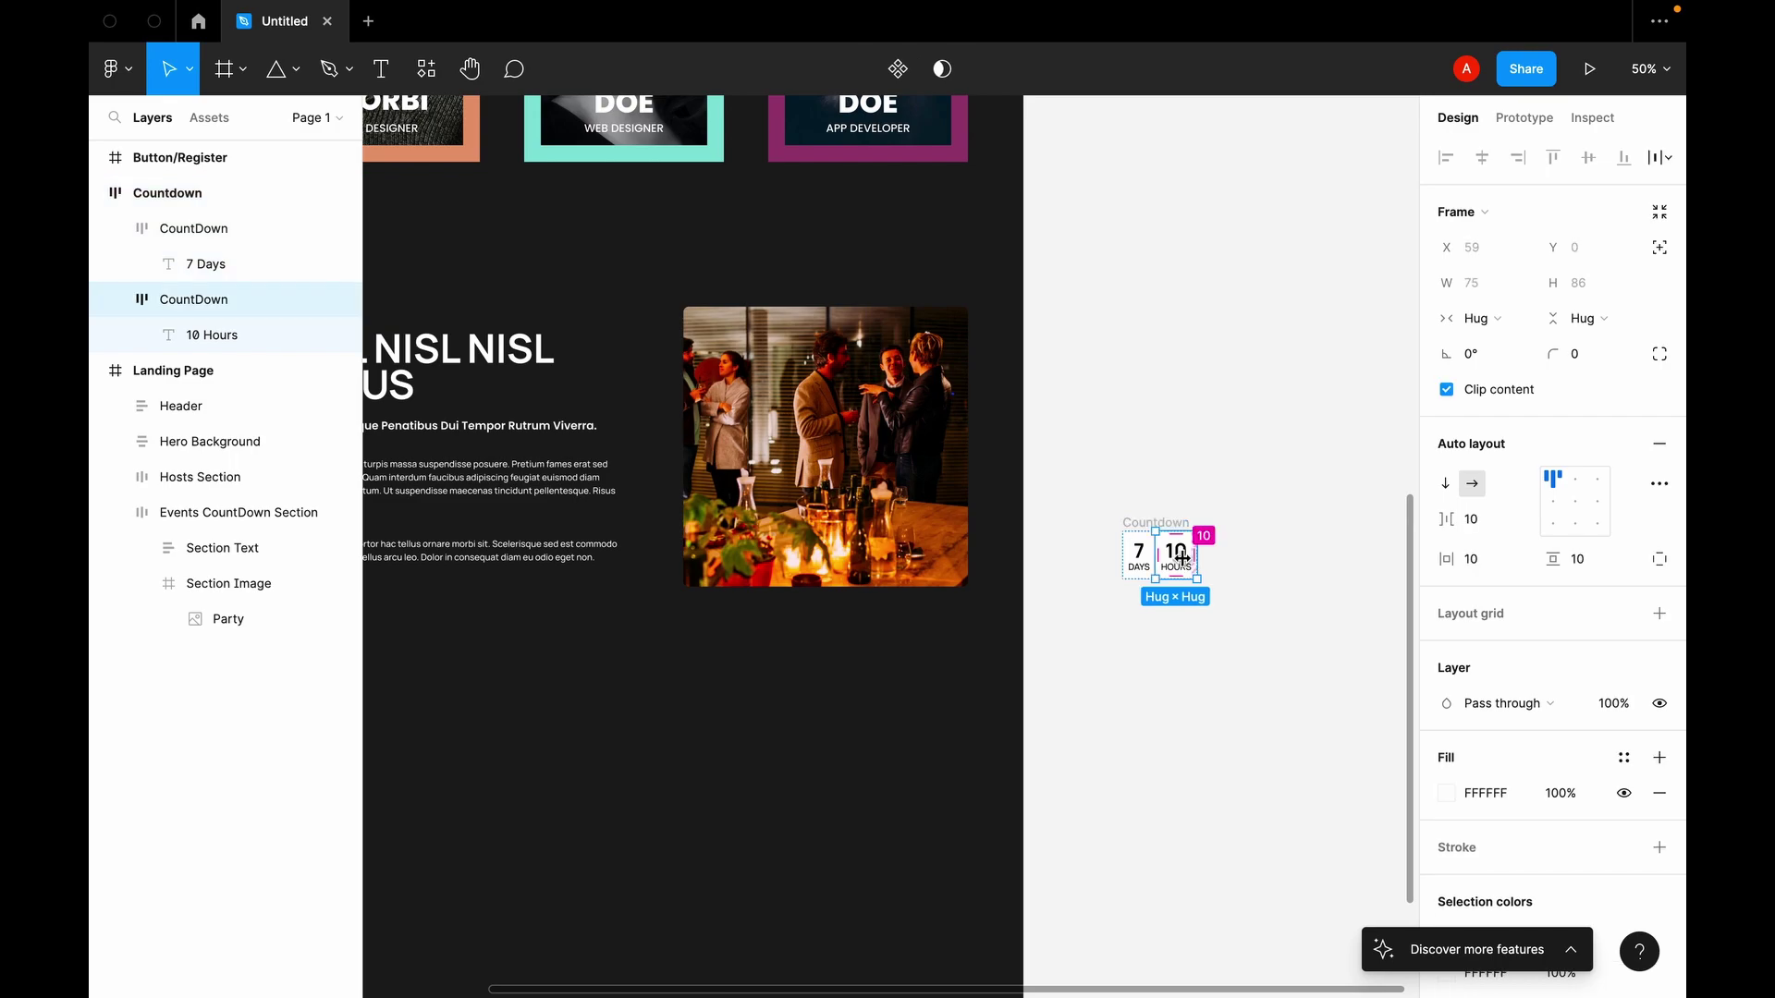
left_click(1478, 488)
key("ctrl+v")
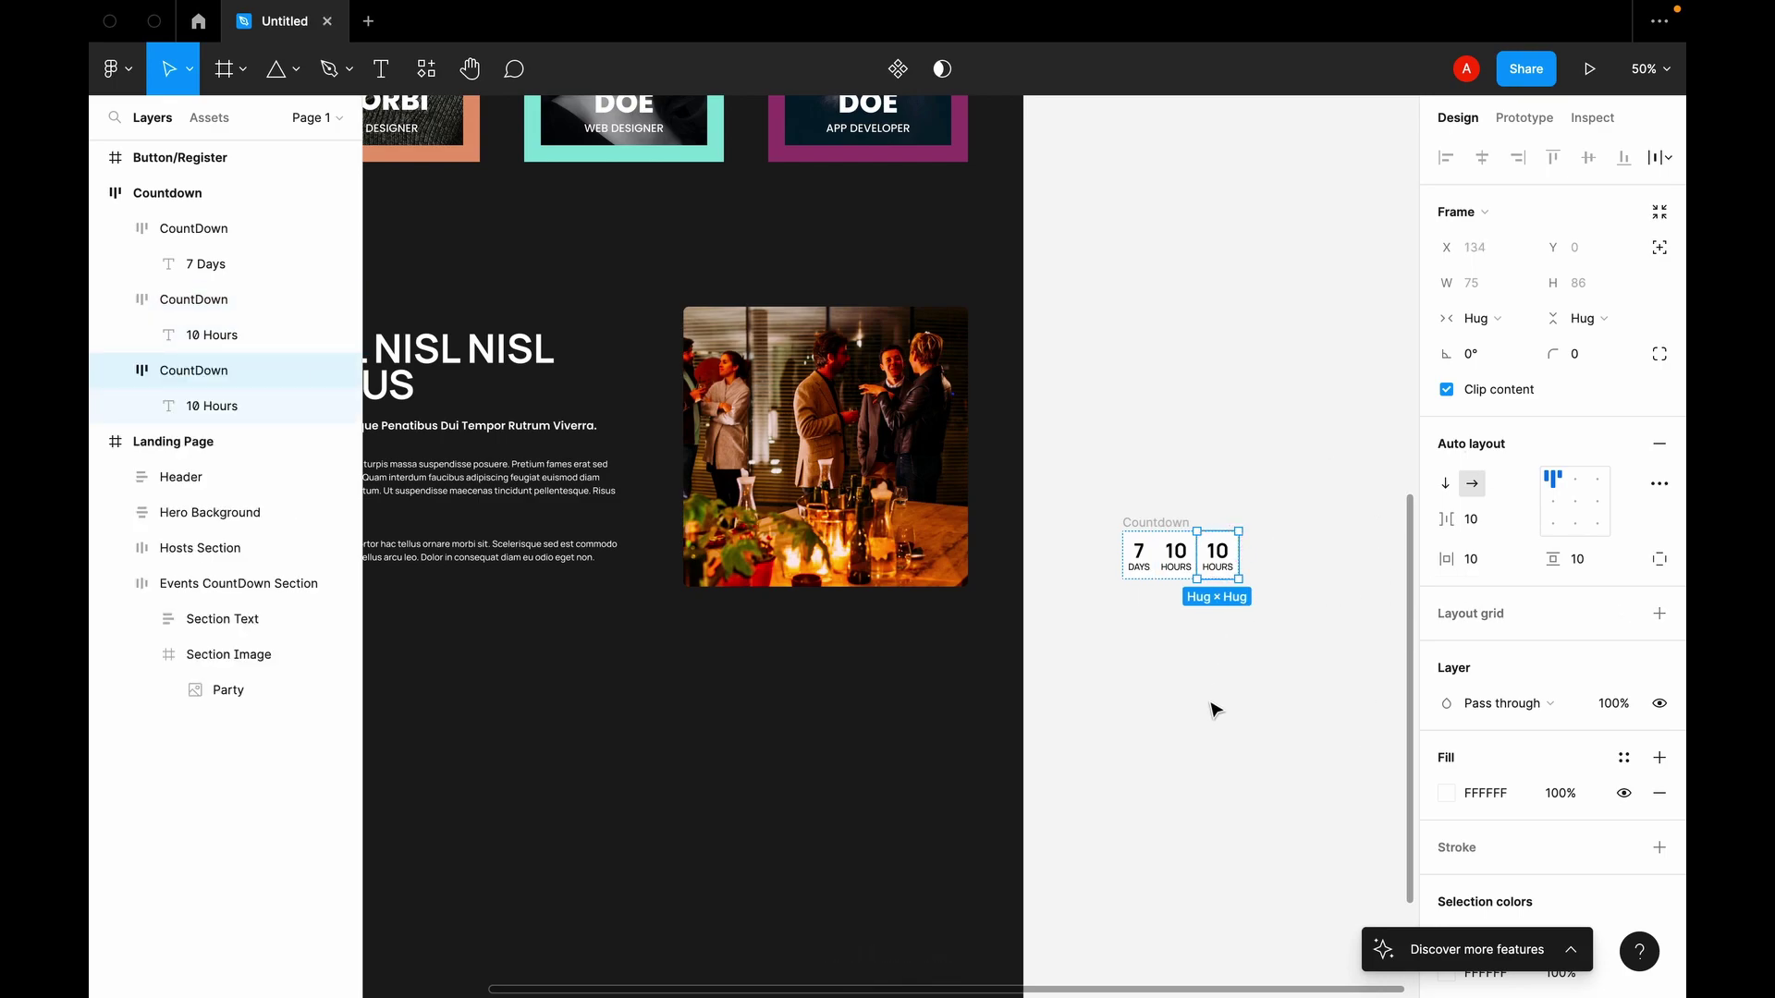
key("ctrl+d")
key("ctrl+d")
Step: Change the third countdown box's text to "14" with "Minutes" on the line below
mouse_move(1209, 571)
left_mouse_down()
mouse_move(1146, 555)
mouse_move(1216, 552)
left_mouse_up()
left_click(1218, 553)
double_click(1225, 555)
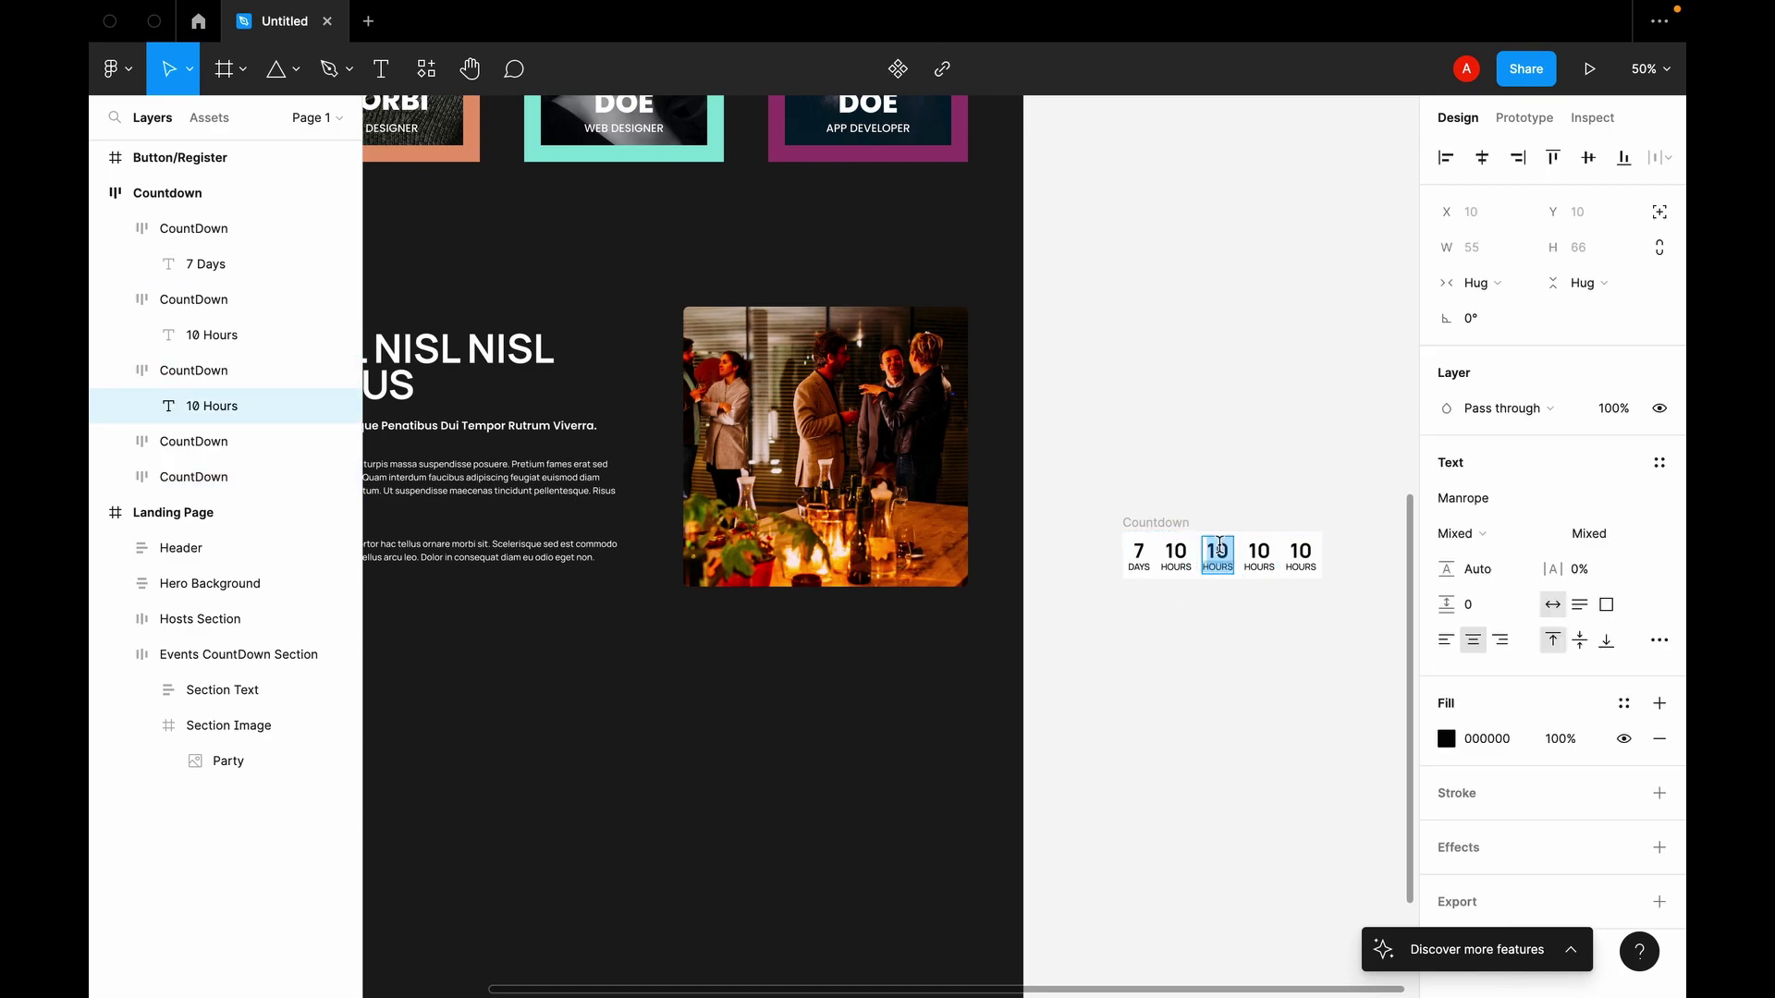
key("Right")
key("Up")
key("BackSpace")
type("4")
double_click(1227, 567)
type("Minutes")
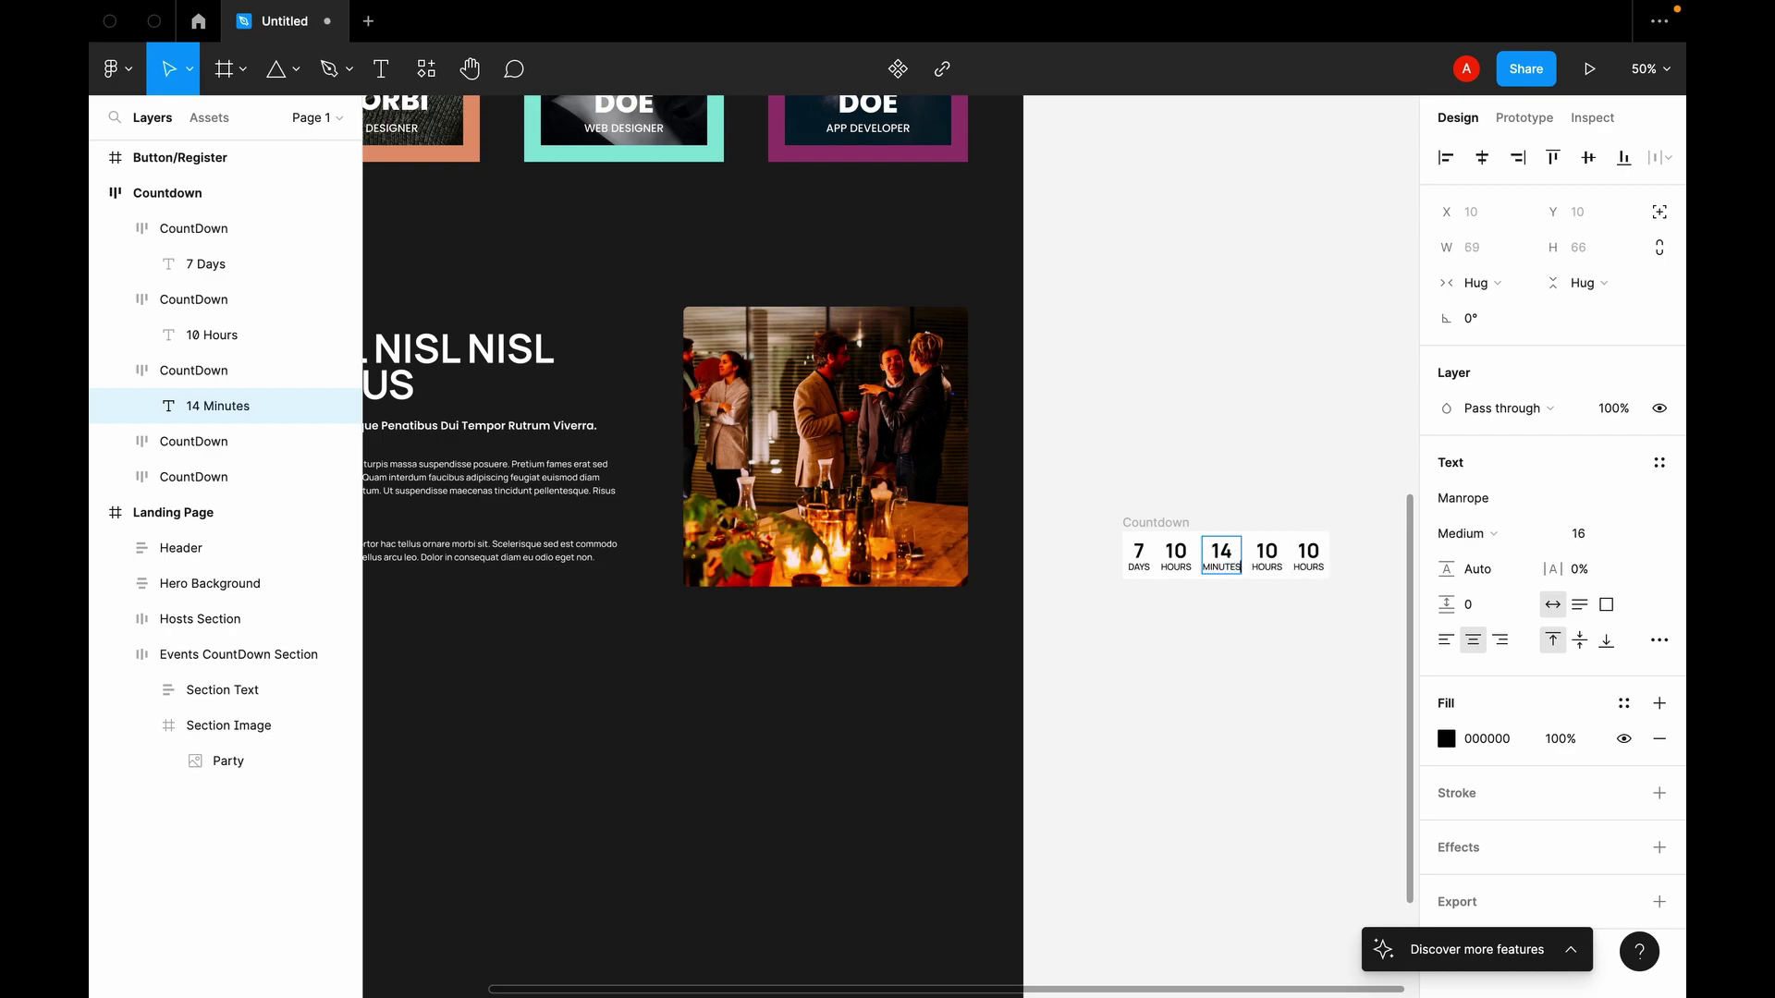
Step: Change the fourth countdown box's text to "5" with "Seconds" below it, and delete the surplus fifth box
left_click(1269, 551)
double_click(1279, 553)
key("BackSpace")
key("BackSpace")
type("5")
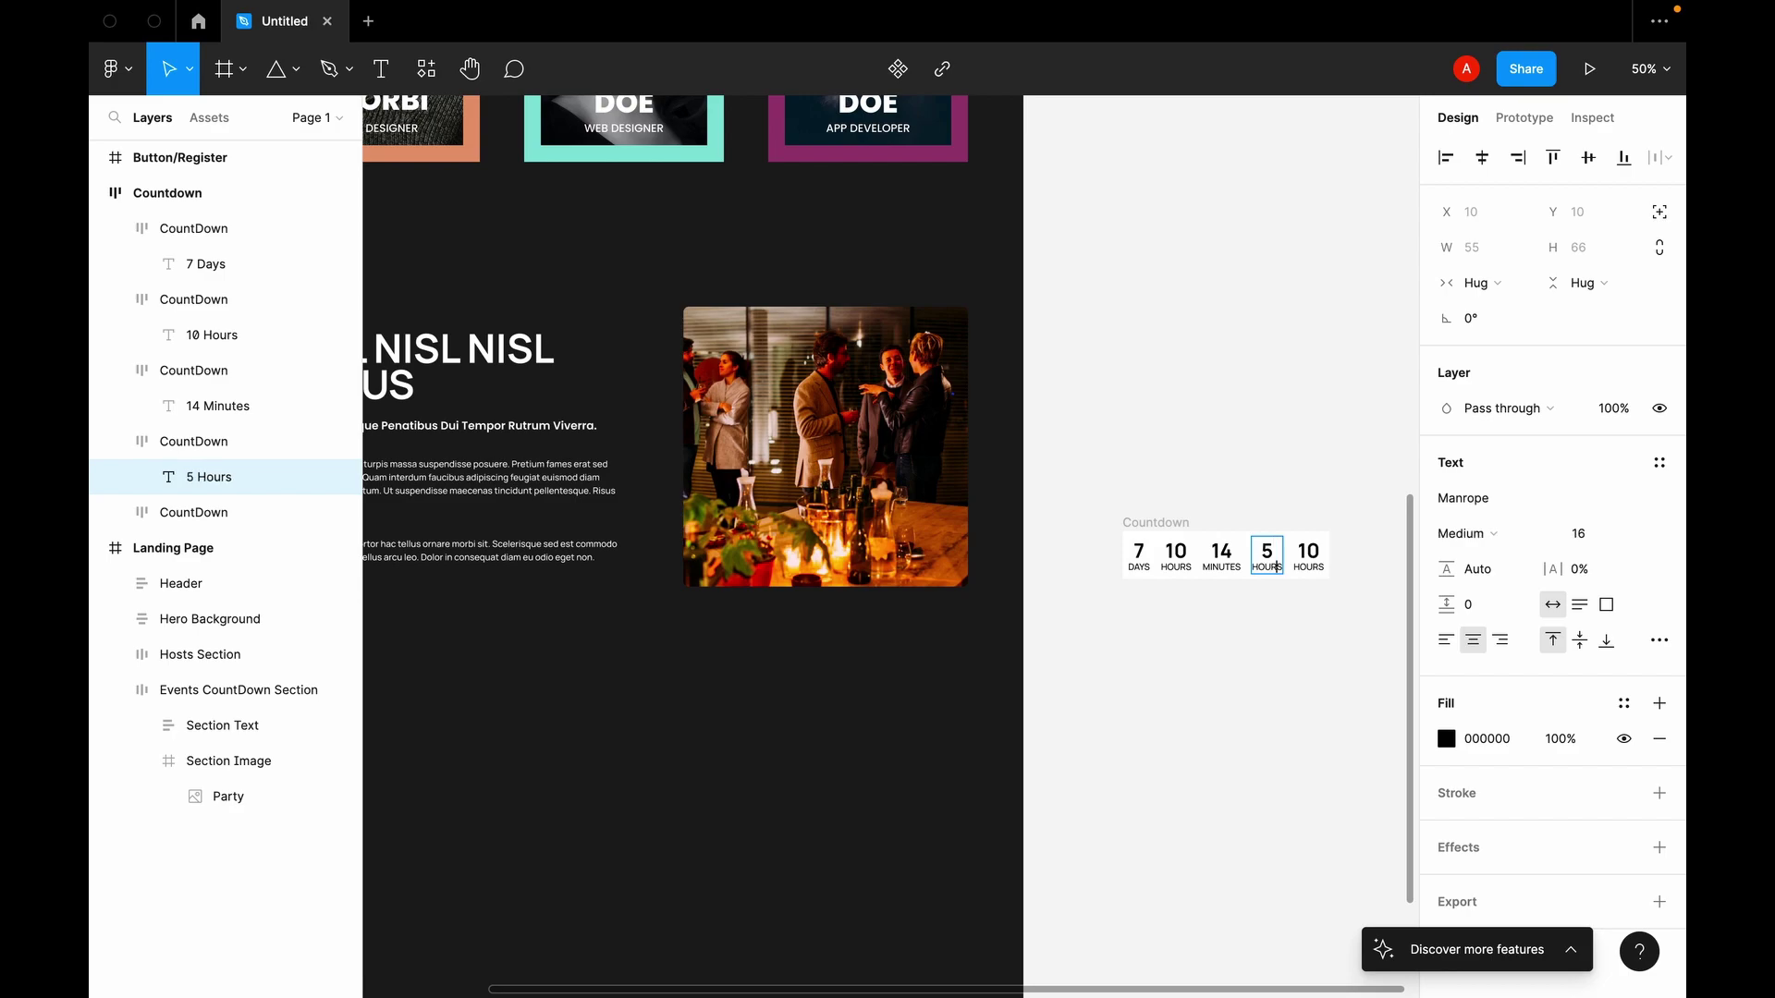
key("ctrl+a")
type("Seconds")
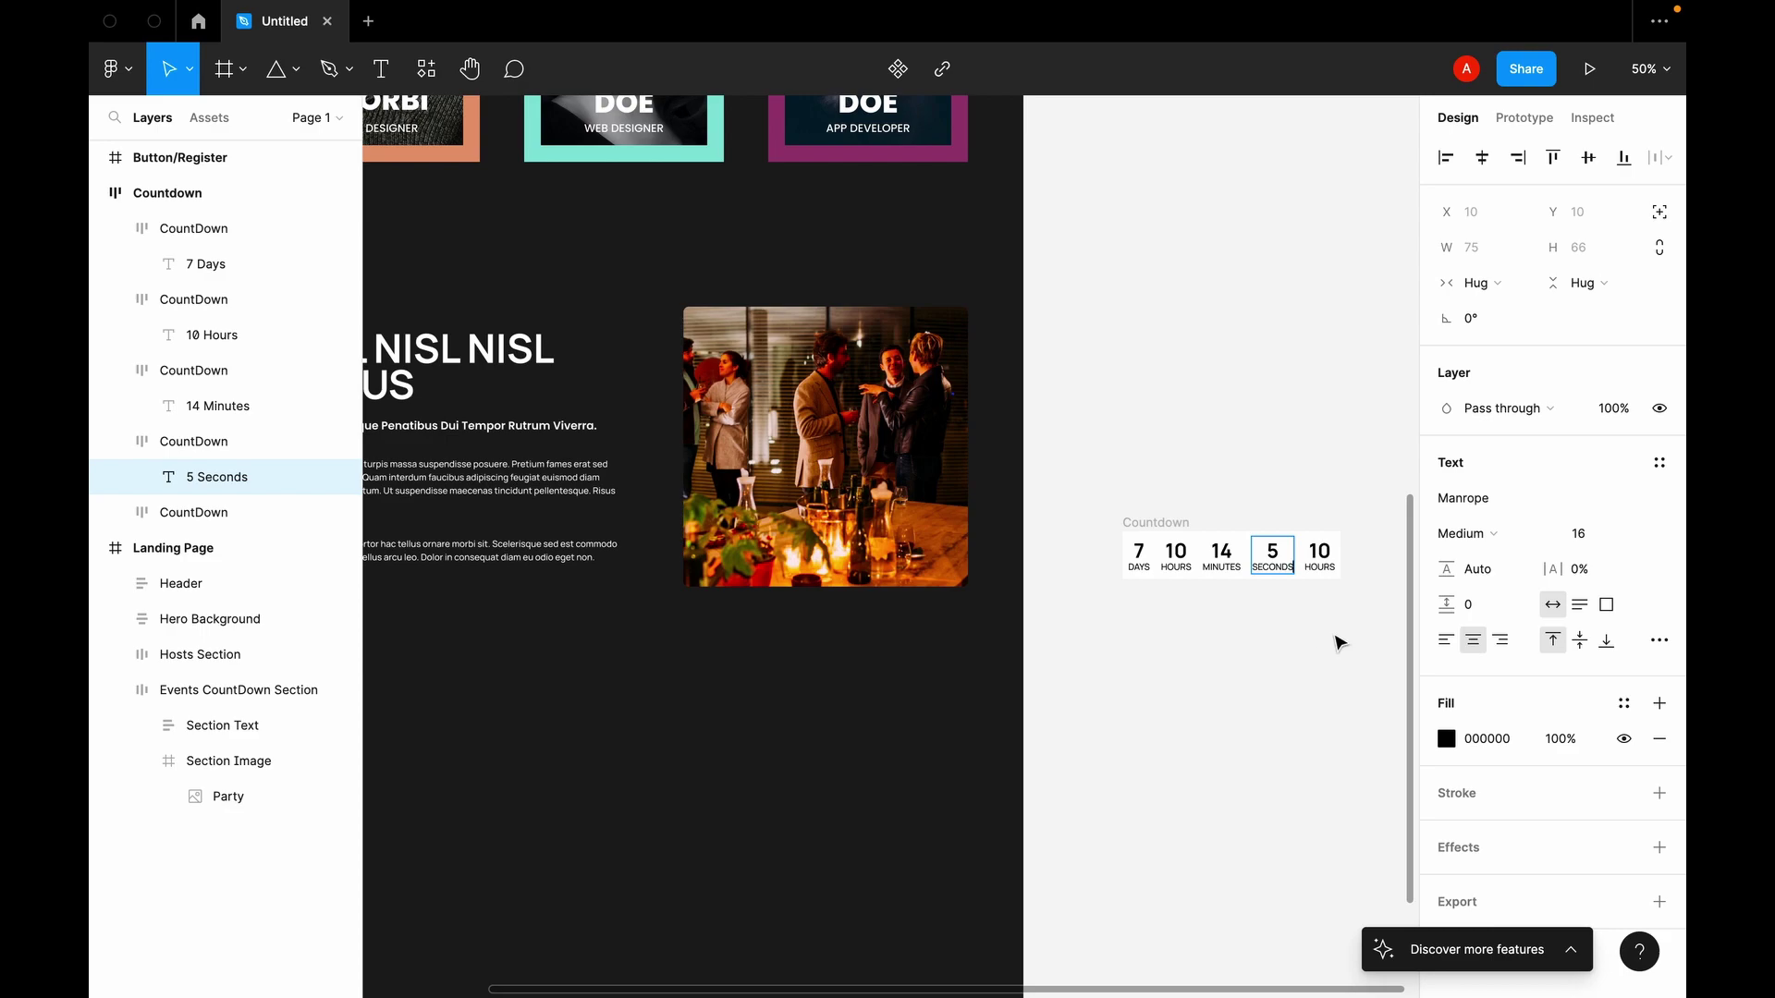
left_click(1328, 567)
key("Delete")
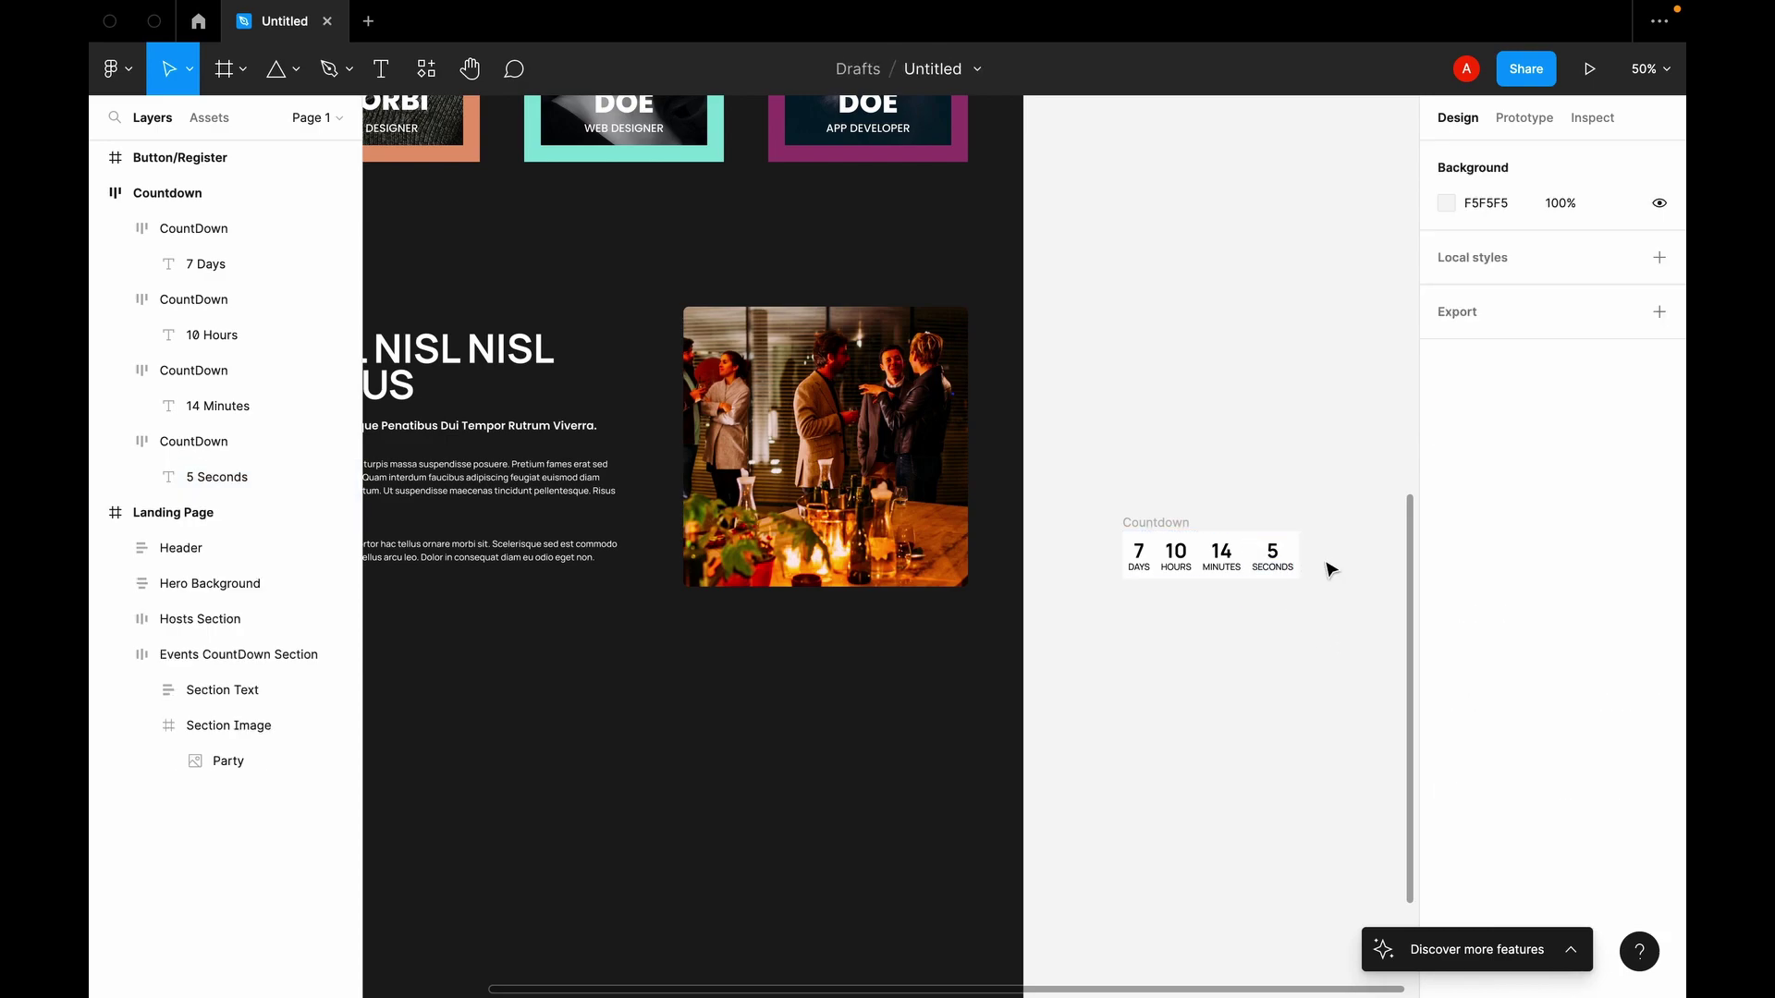
Step: Place the Countdown frame inside Section Image at the party photo's lower-left corner
left_click(1155, 523)
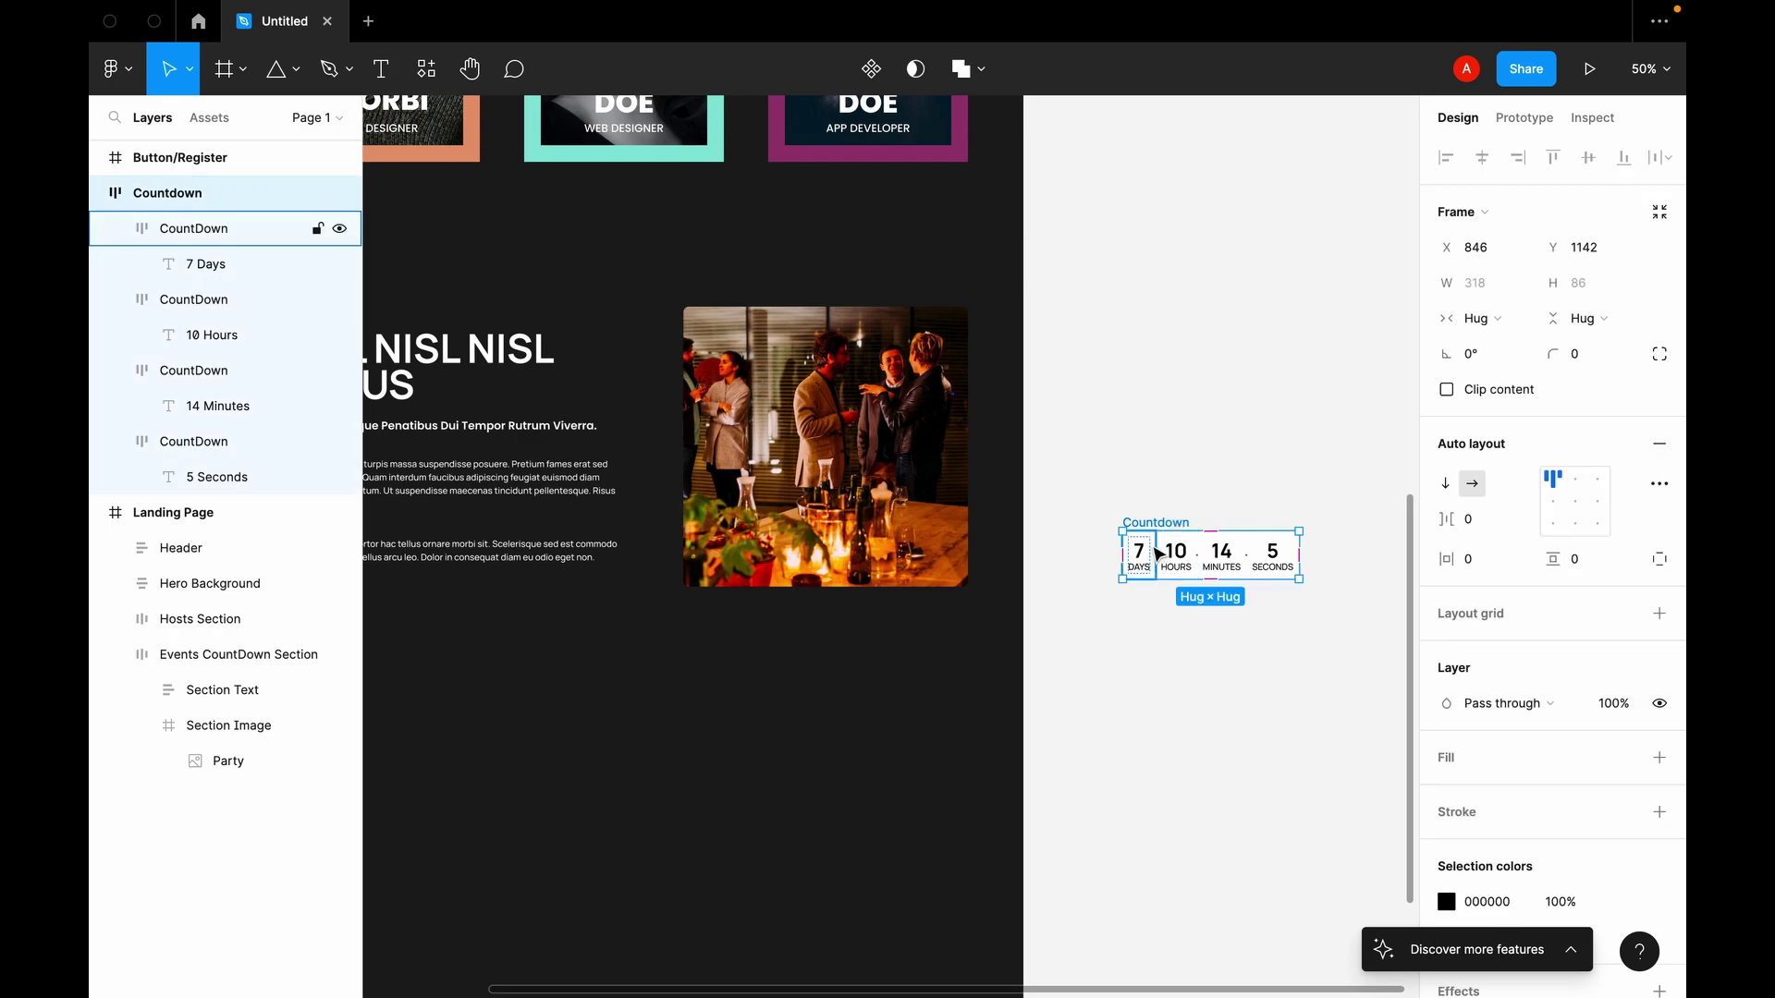
left_click_drag(1173, 523, 726, 533)
key("super+plus")
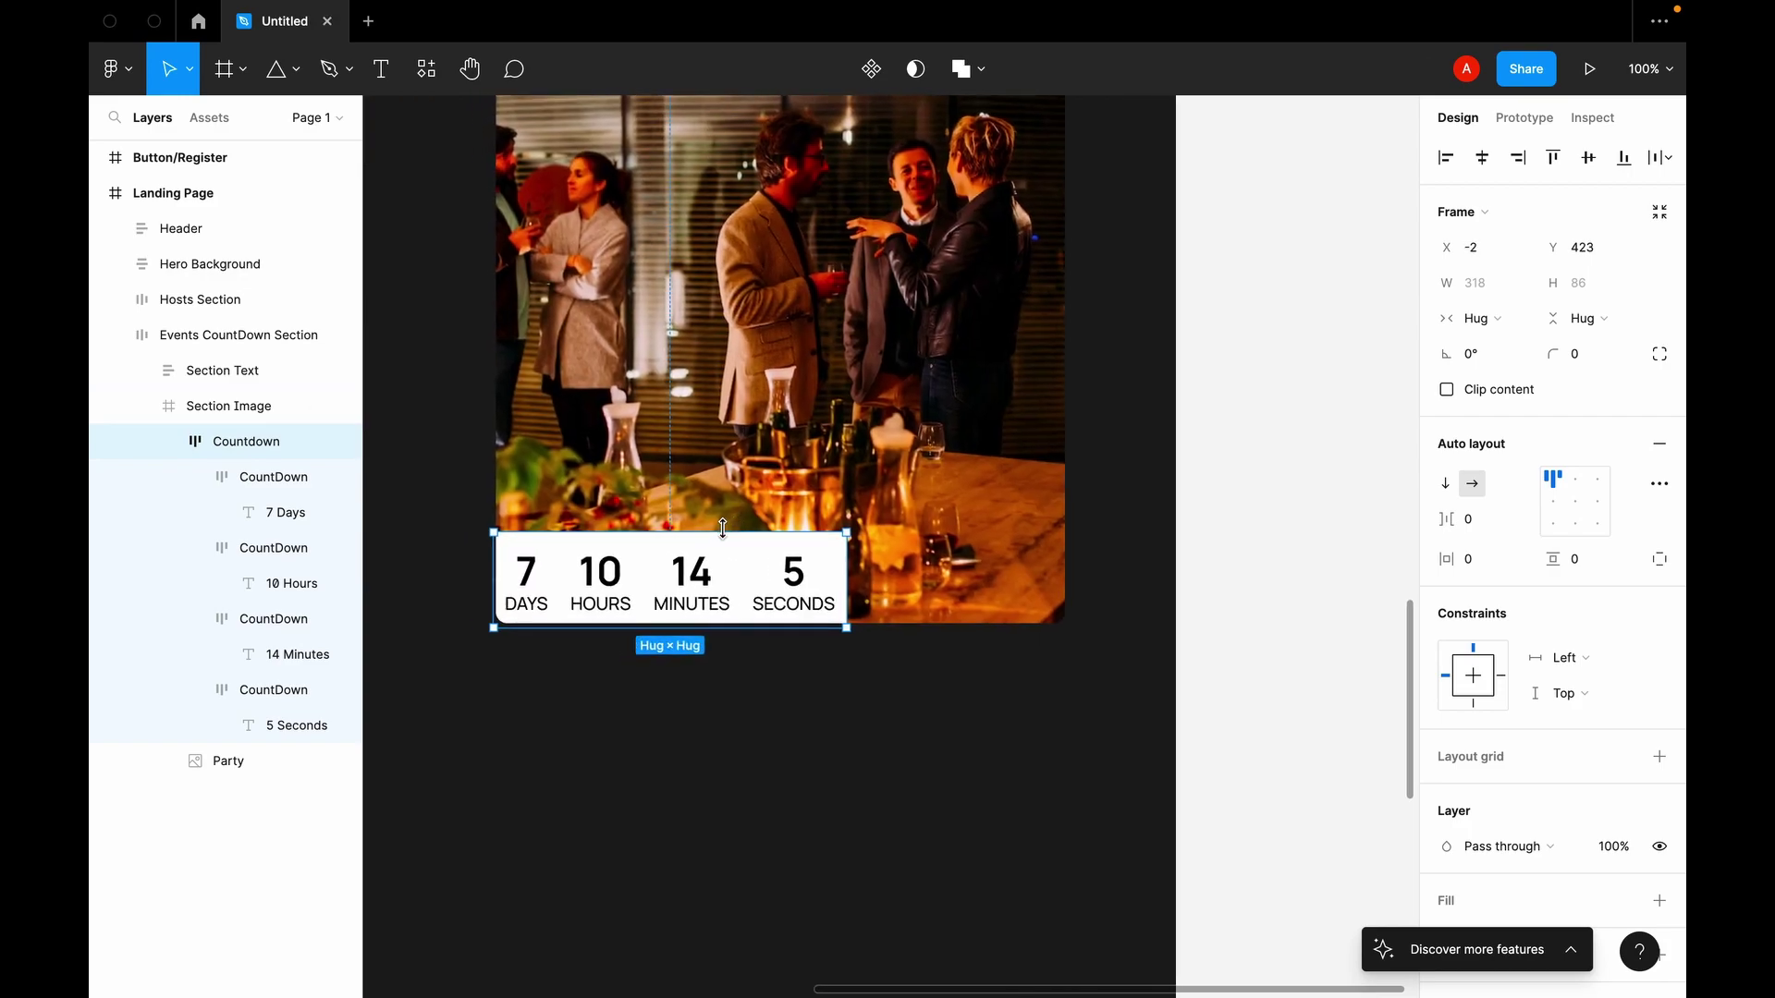
scroll(759, 647, "left", 2)
scroll(758, 647, "up", 1)
left_click(804, 795)
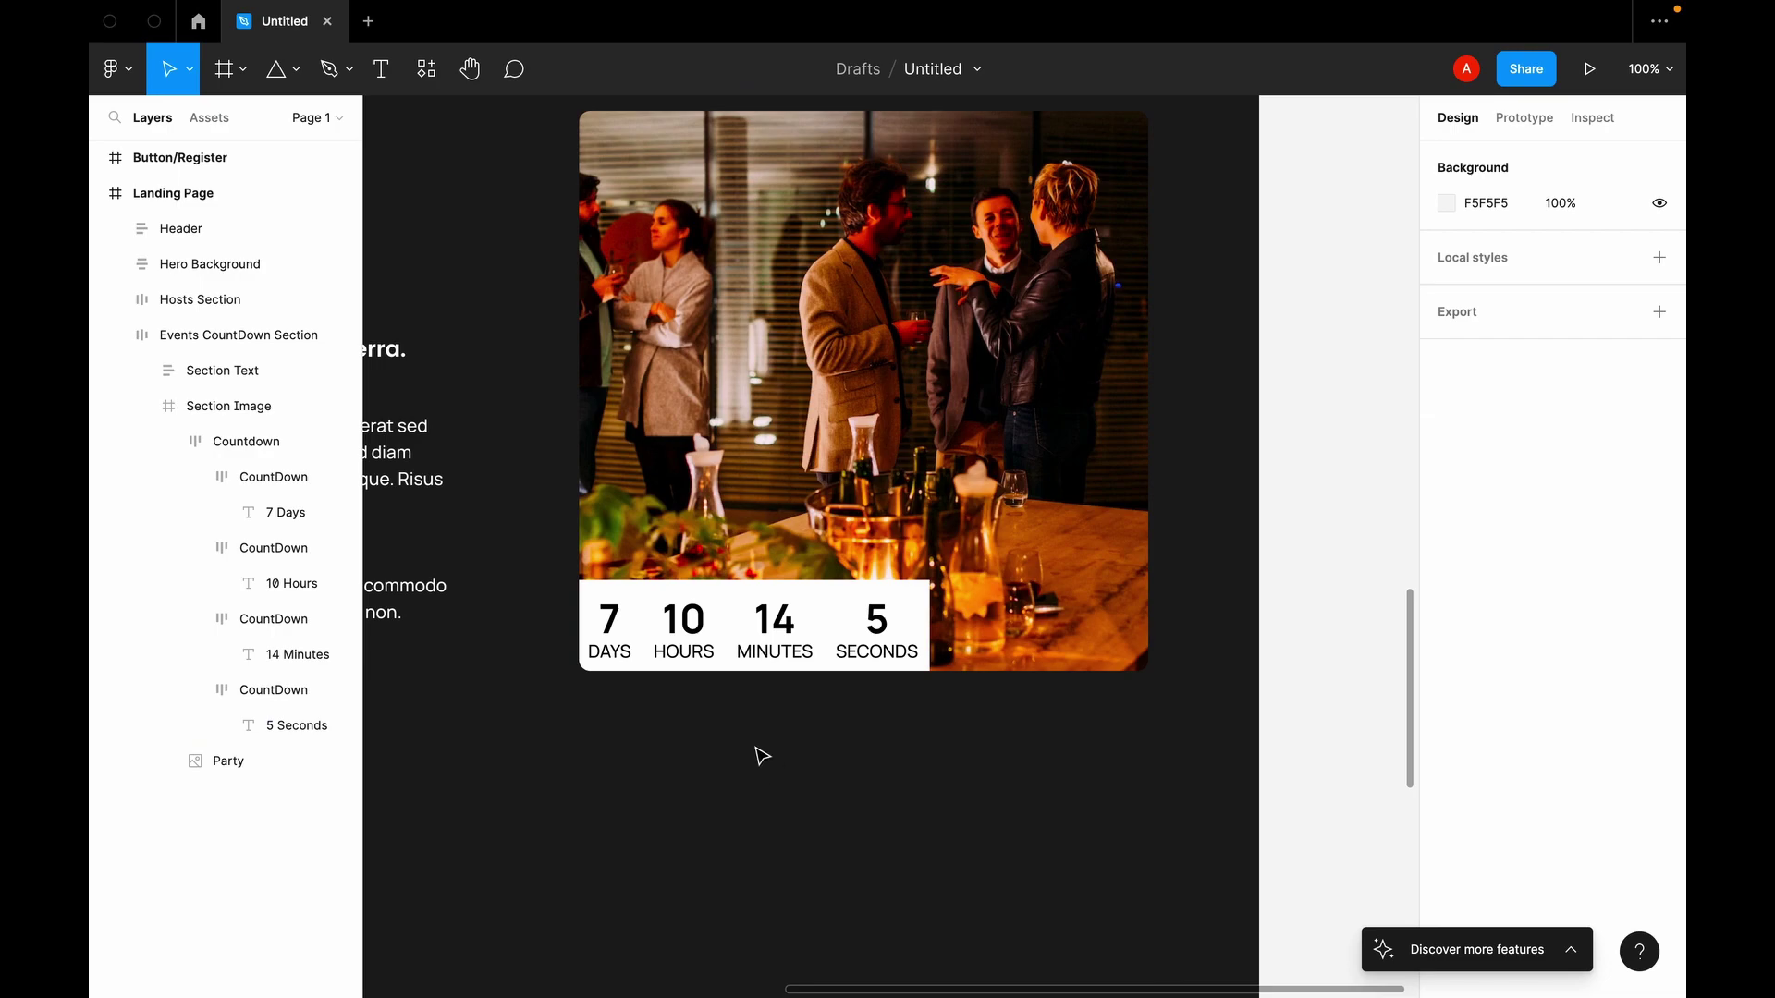
Step: Collapse the Countdown frame's nested layers within Section Image in the layer list
left_click(624, 592)
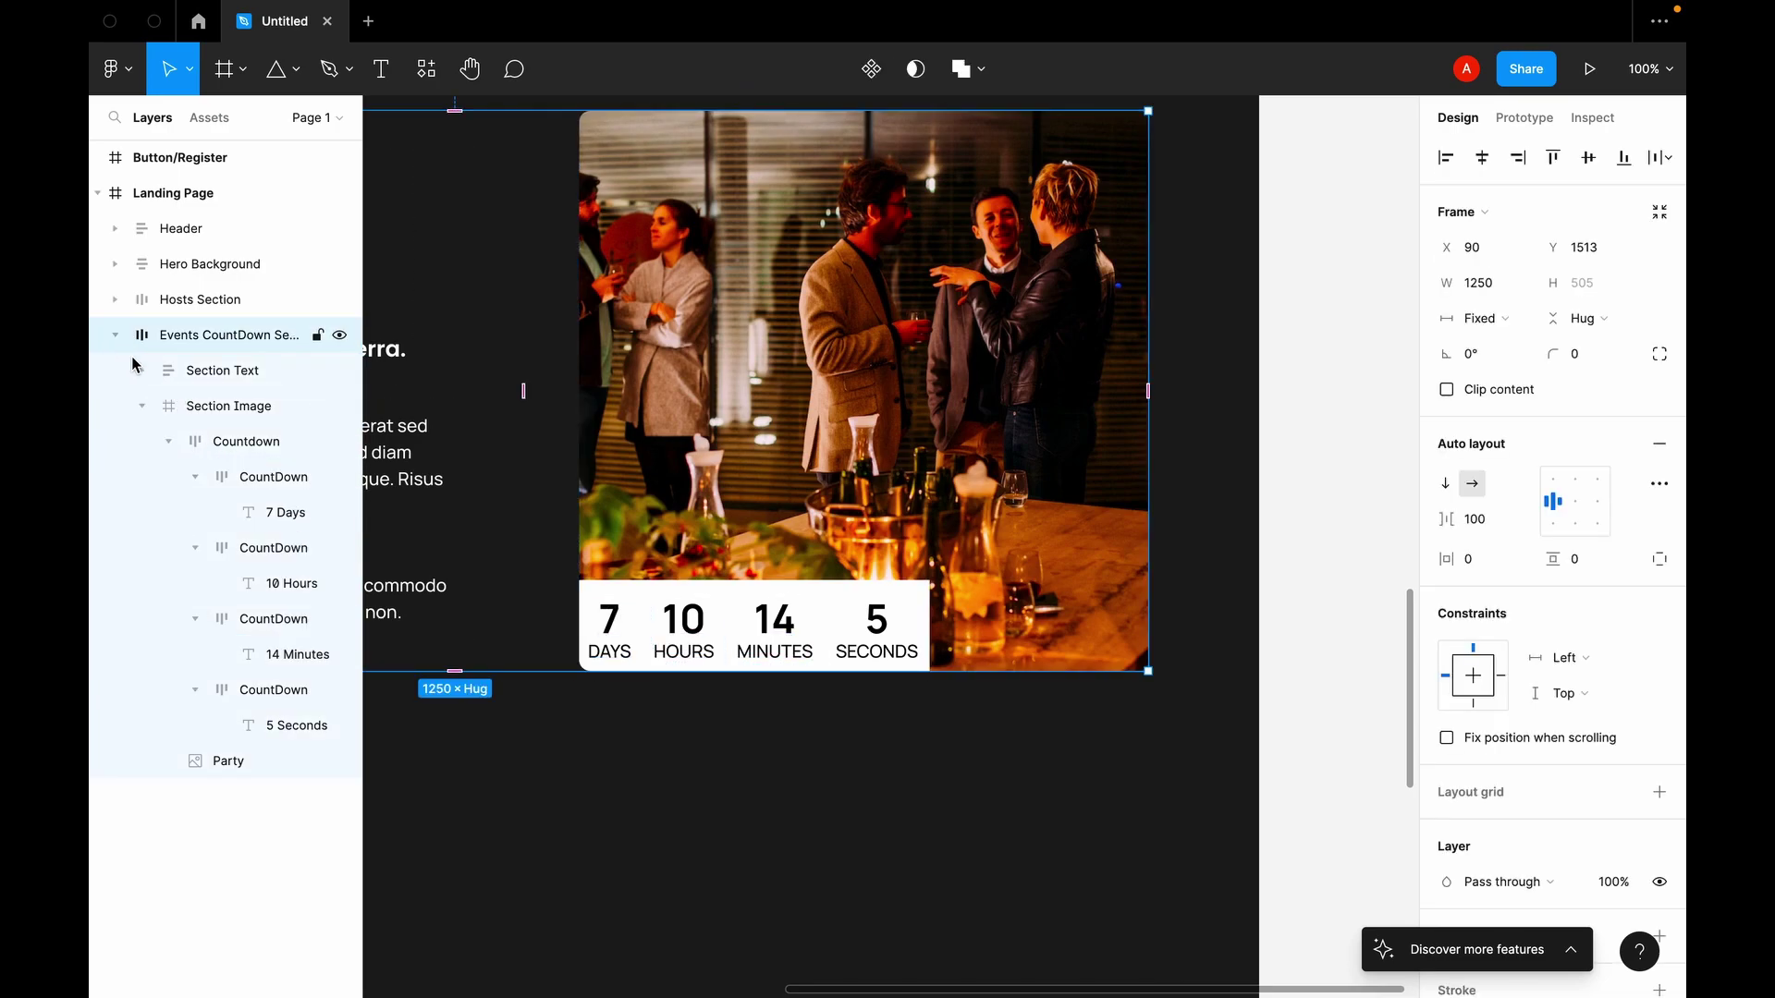
left_click(177, 446)
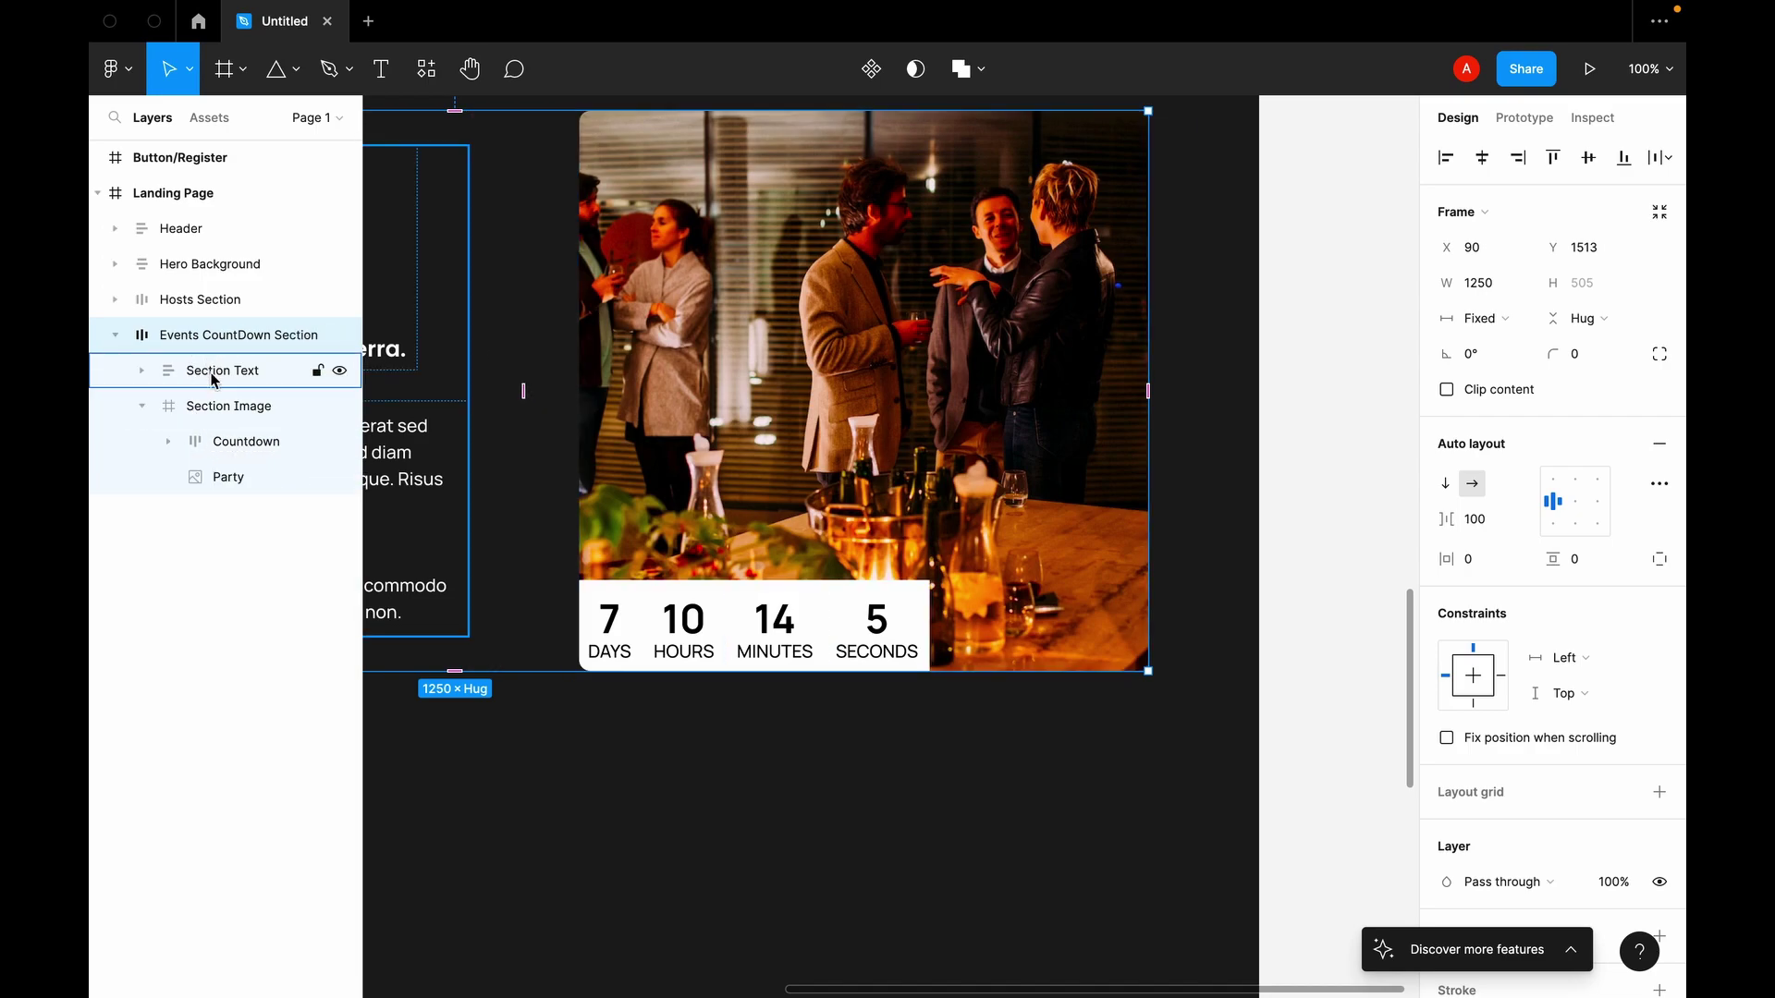
left_click(143, 371)
left_click(145, 373)
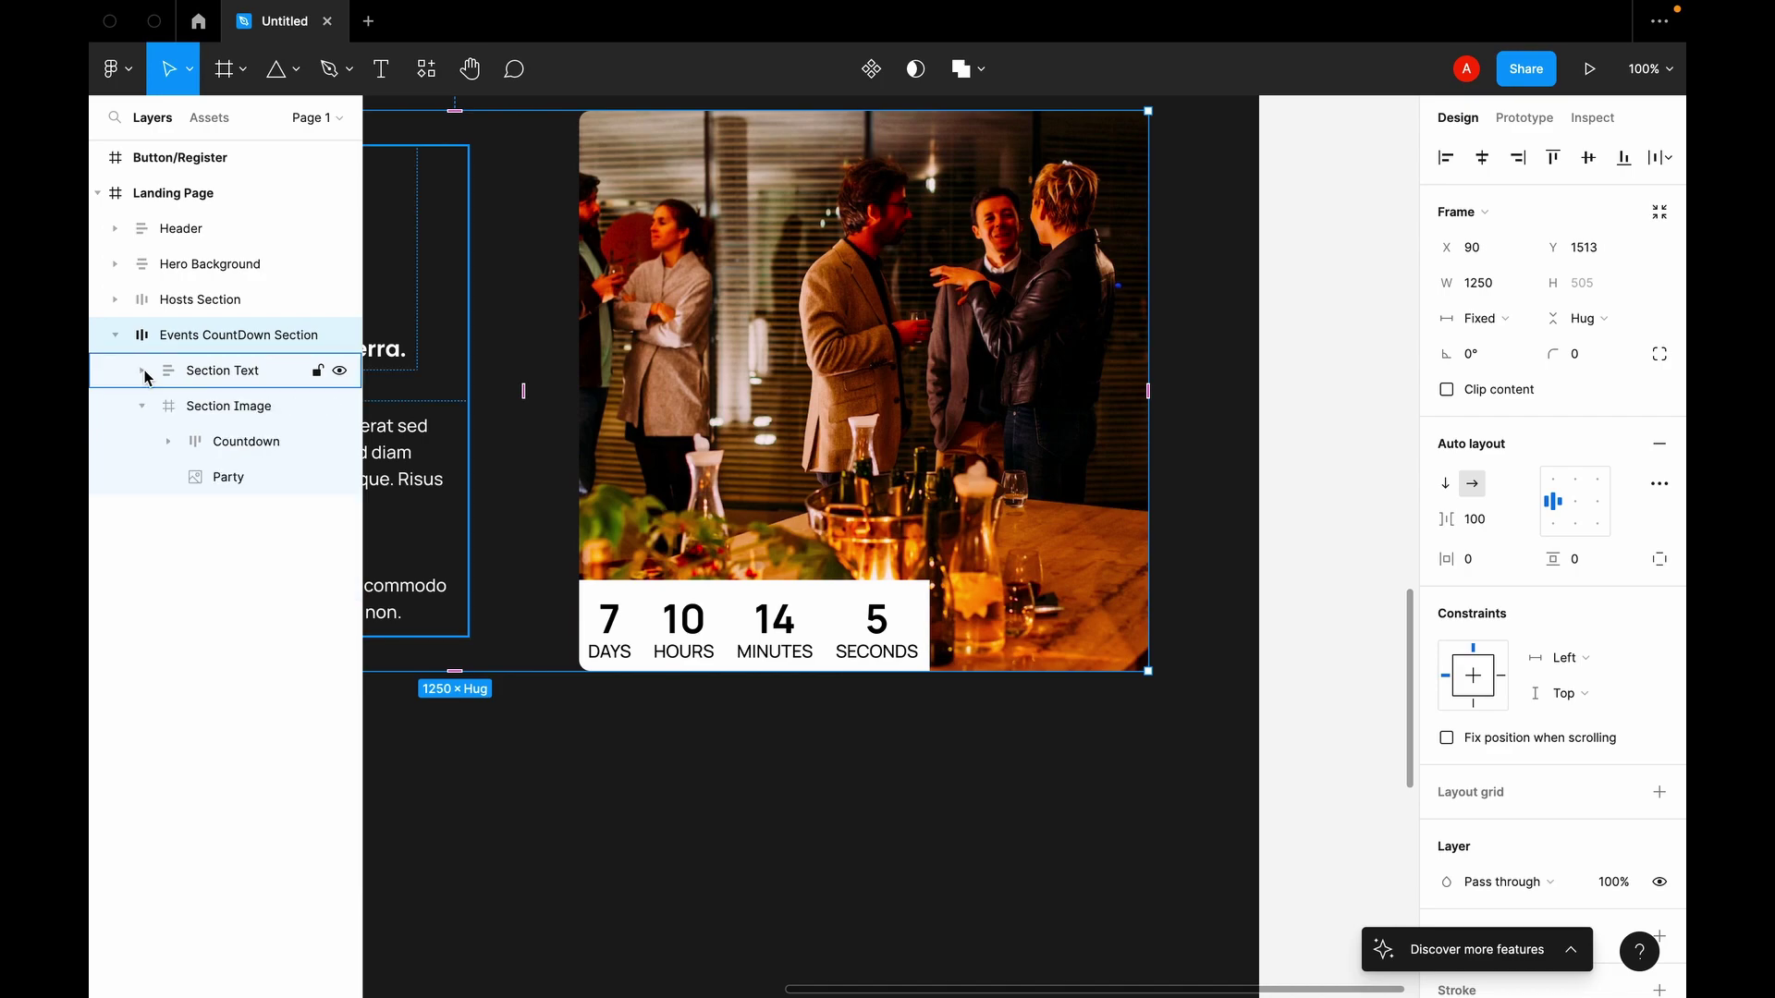
Step: Try a horizontal padding of 50 on the Countdown frame and undo it
left_click(217, 443)
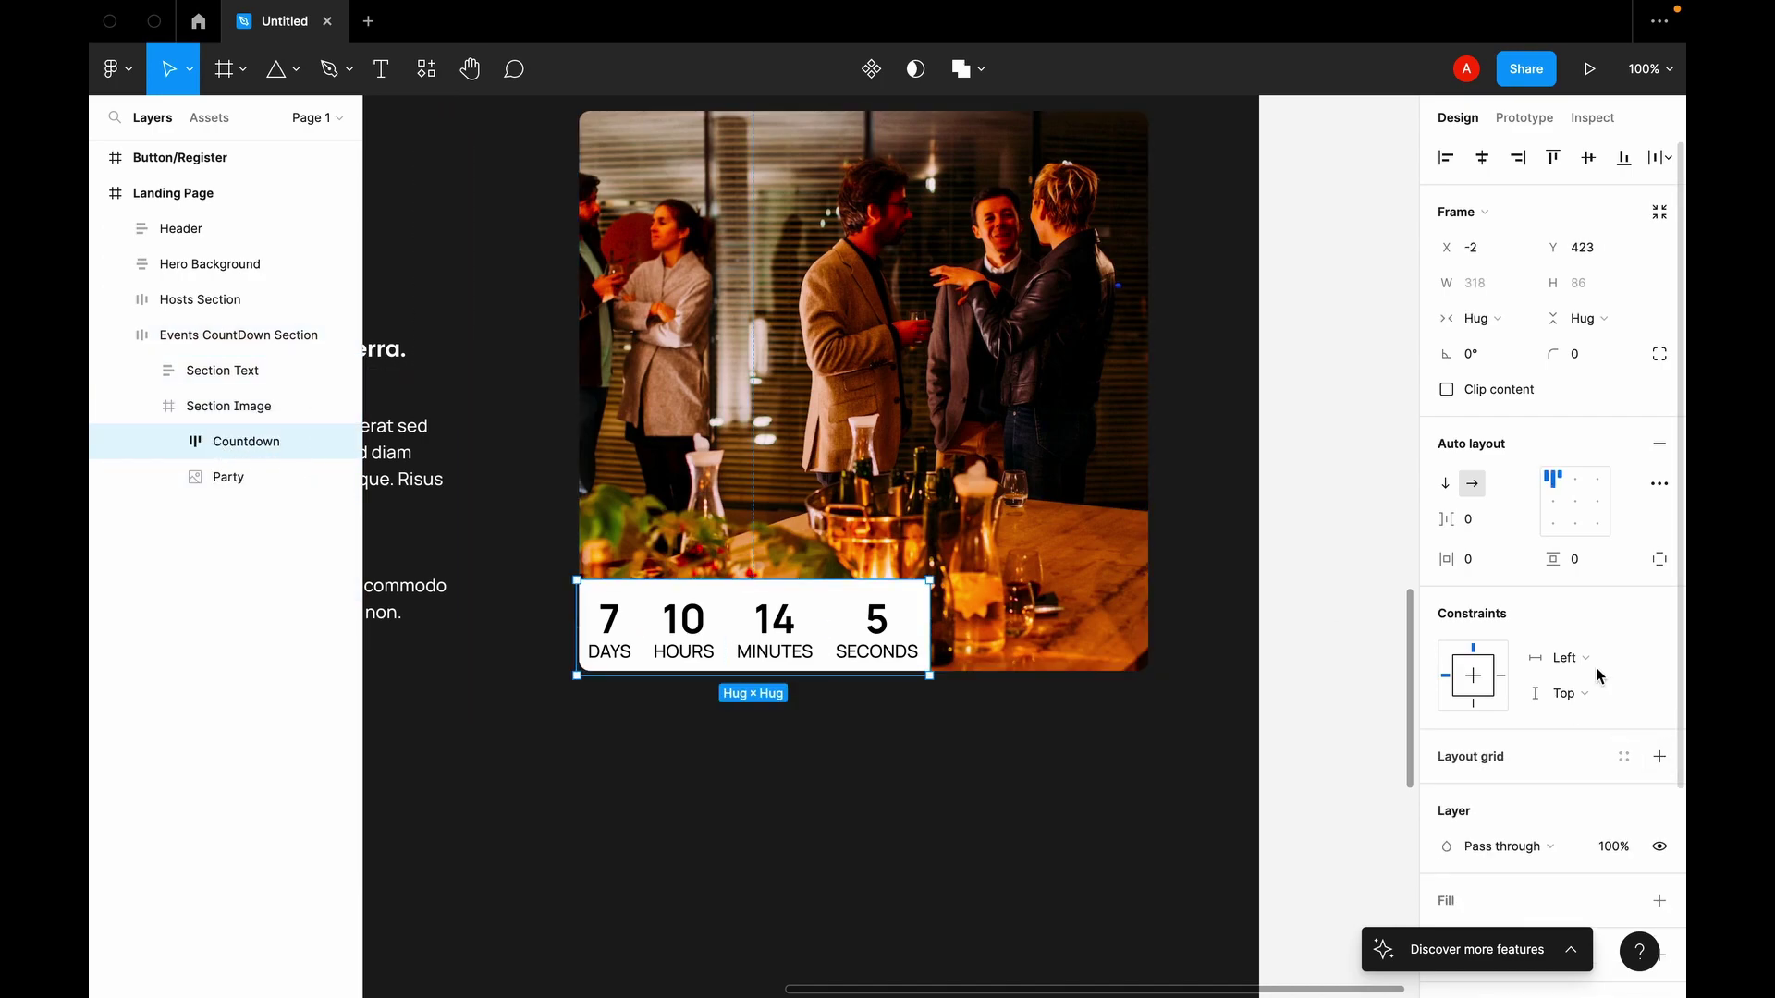
left_click(1478, 557)
type("50")
key("Return")
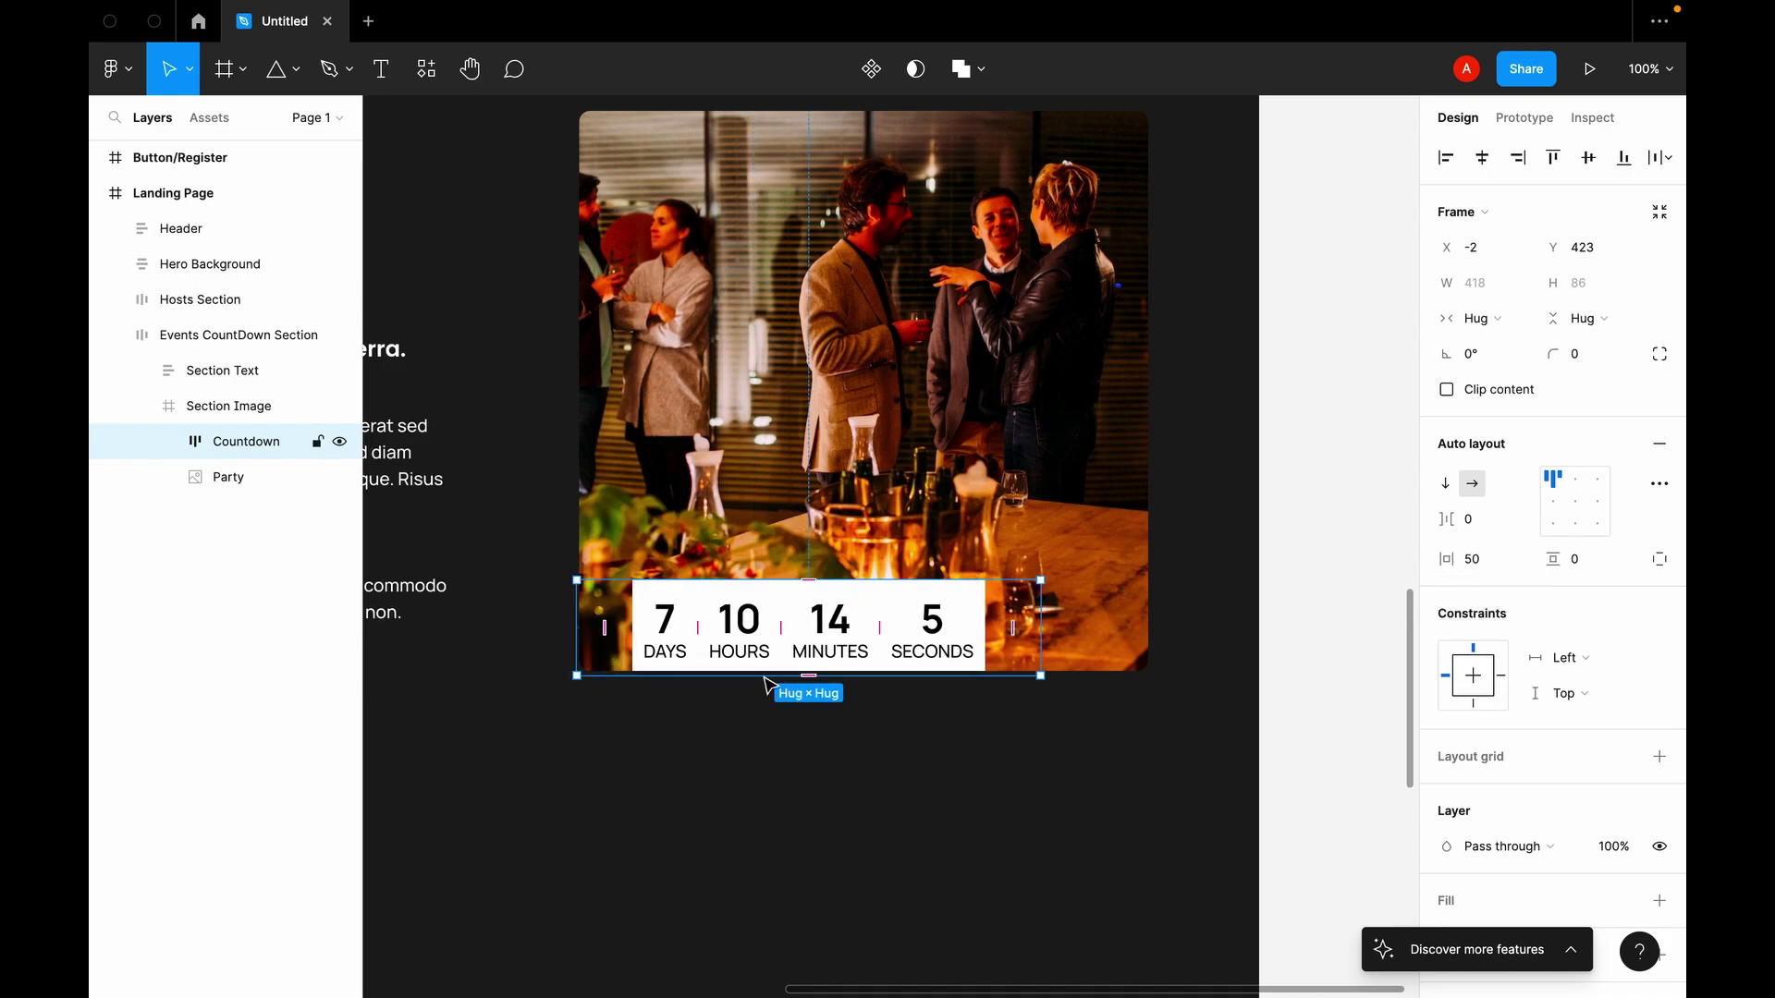
key("super+z")
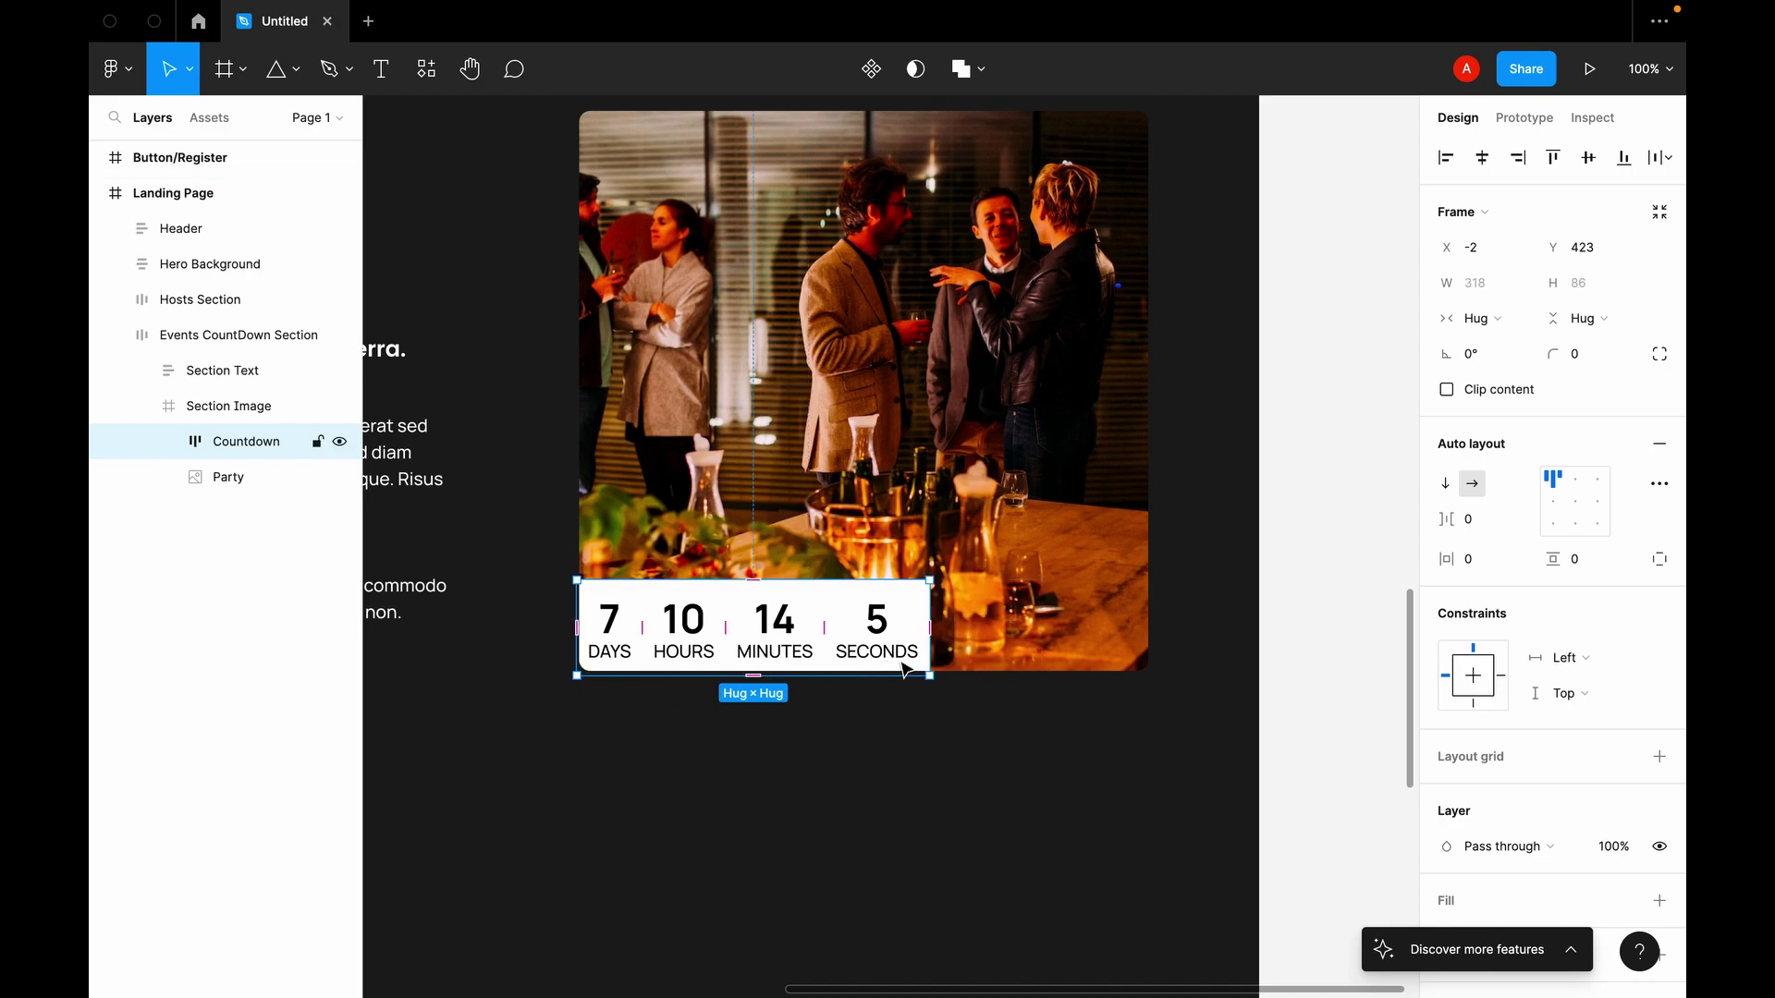
left_click(1032, 718)
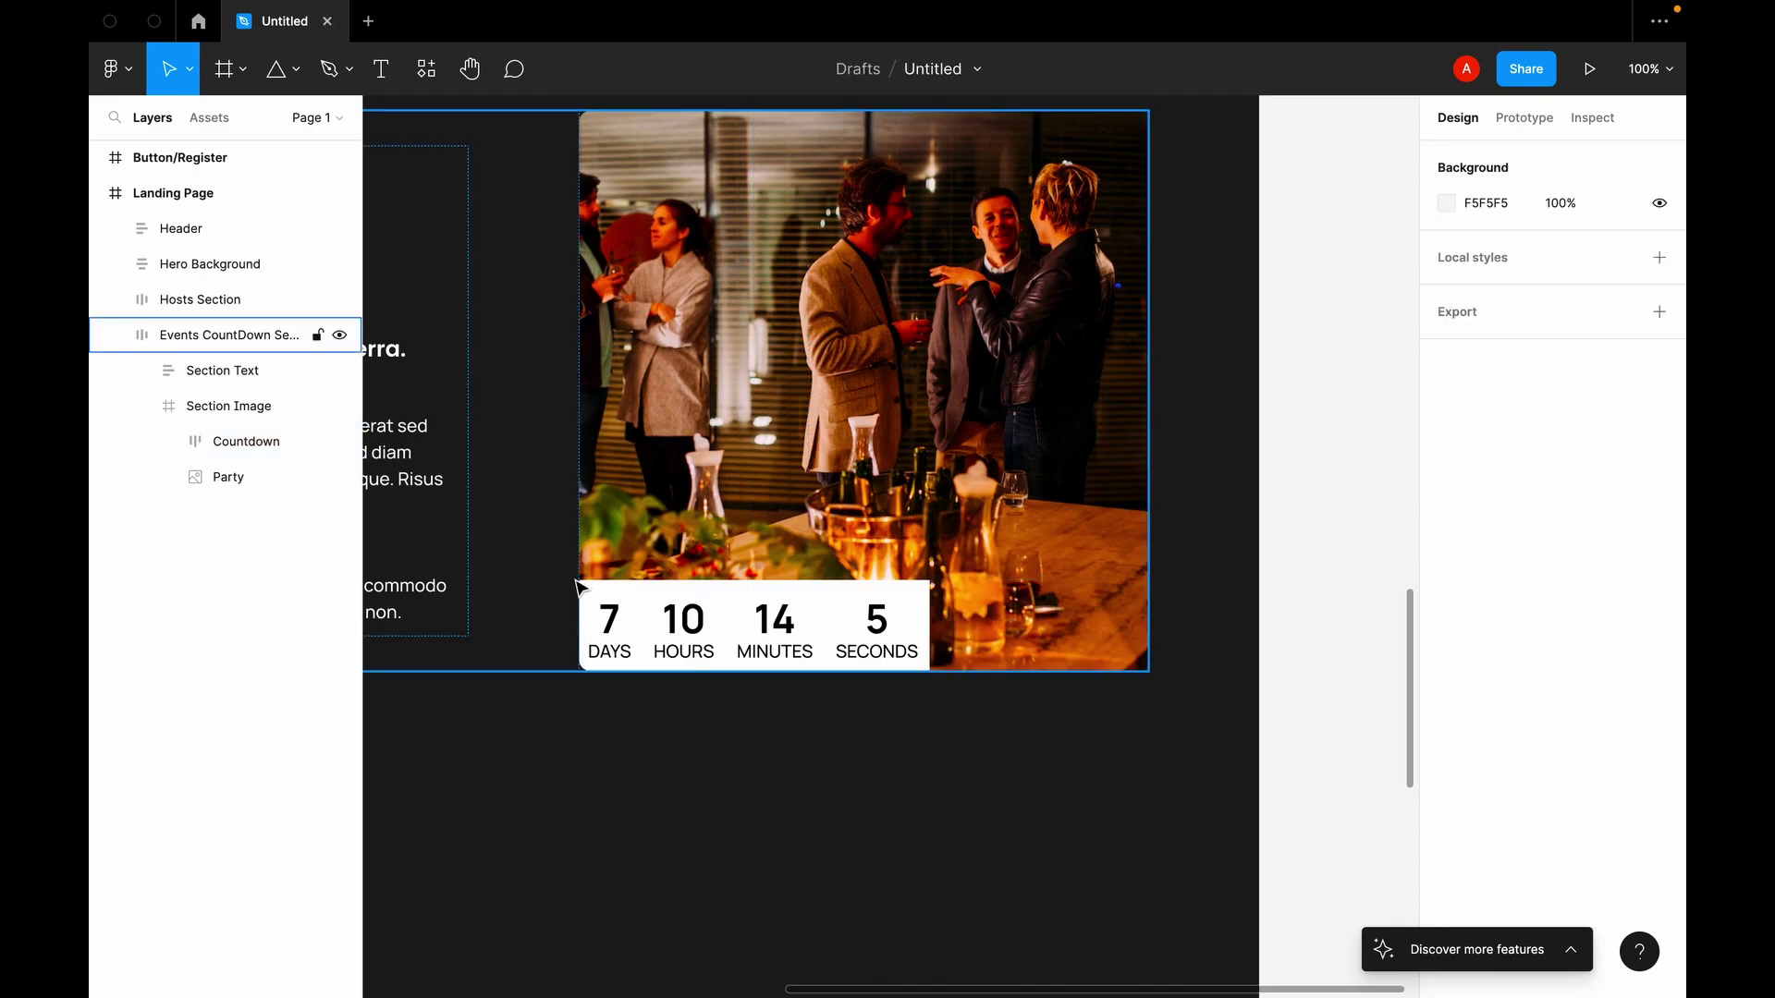
Step: Set the fill of all four countdown boxes to black 000000 at 44% opacity
left_click(258, 444)
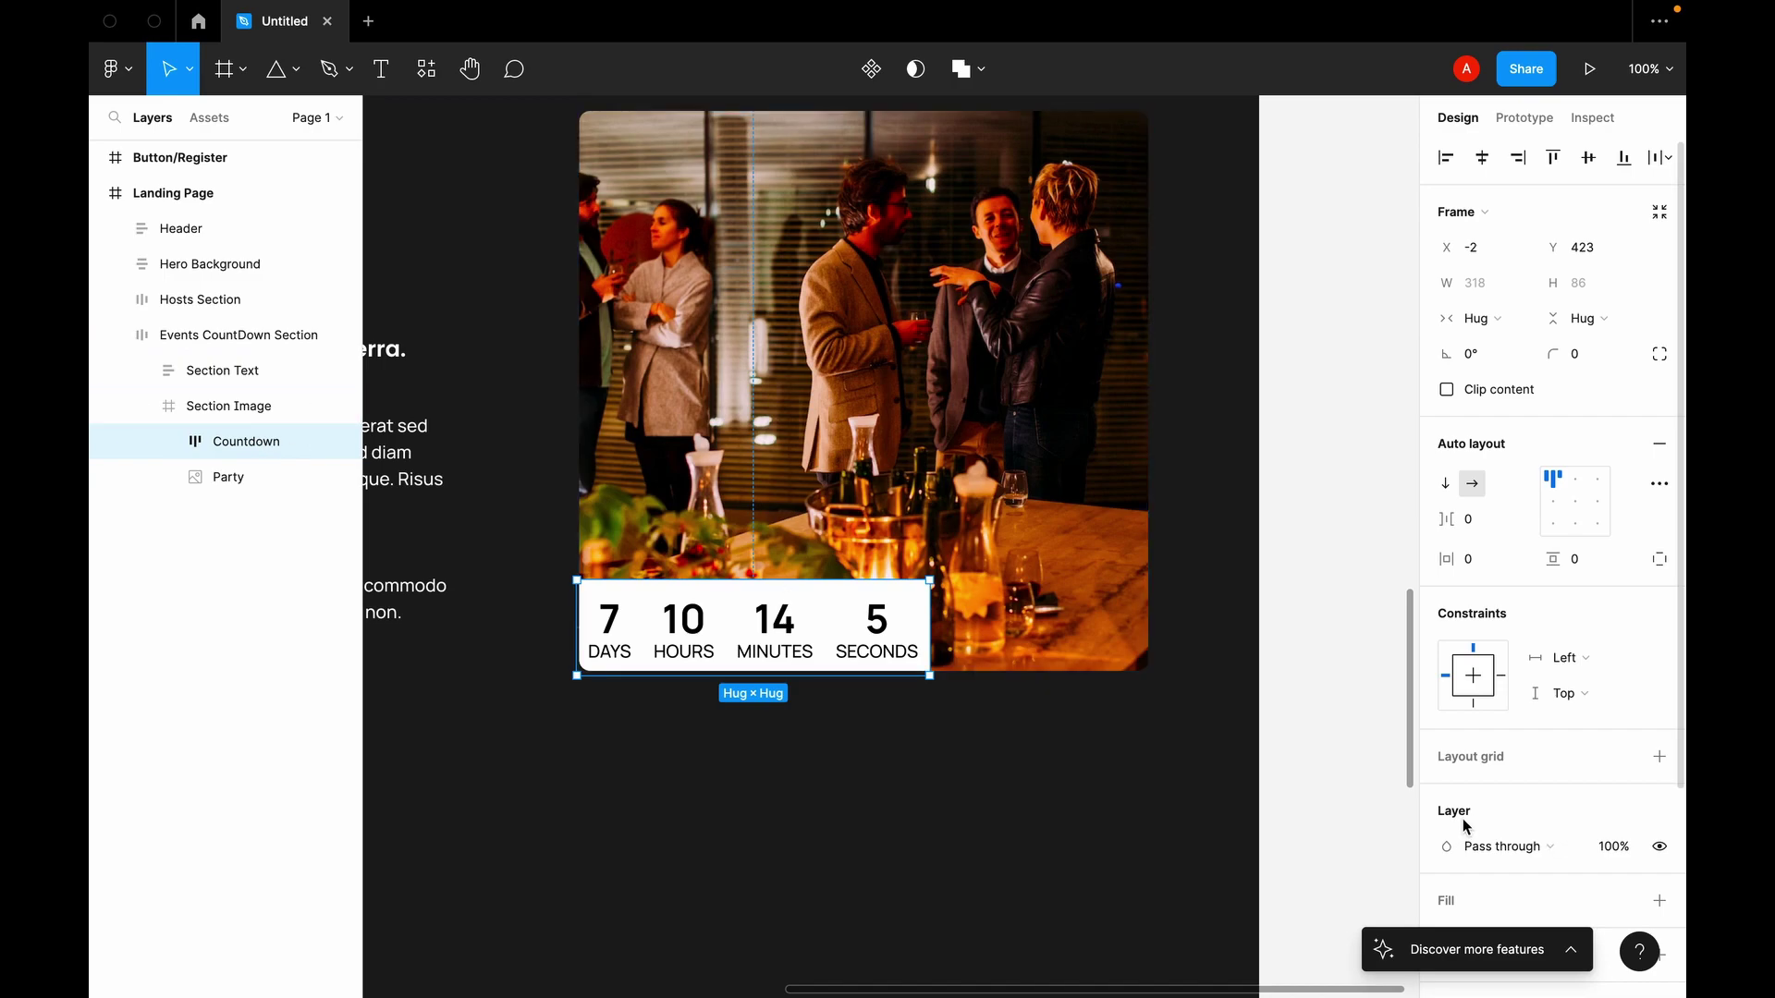
scroll(1464, 825, "down", 3)
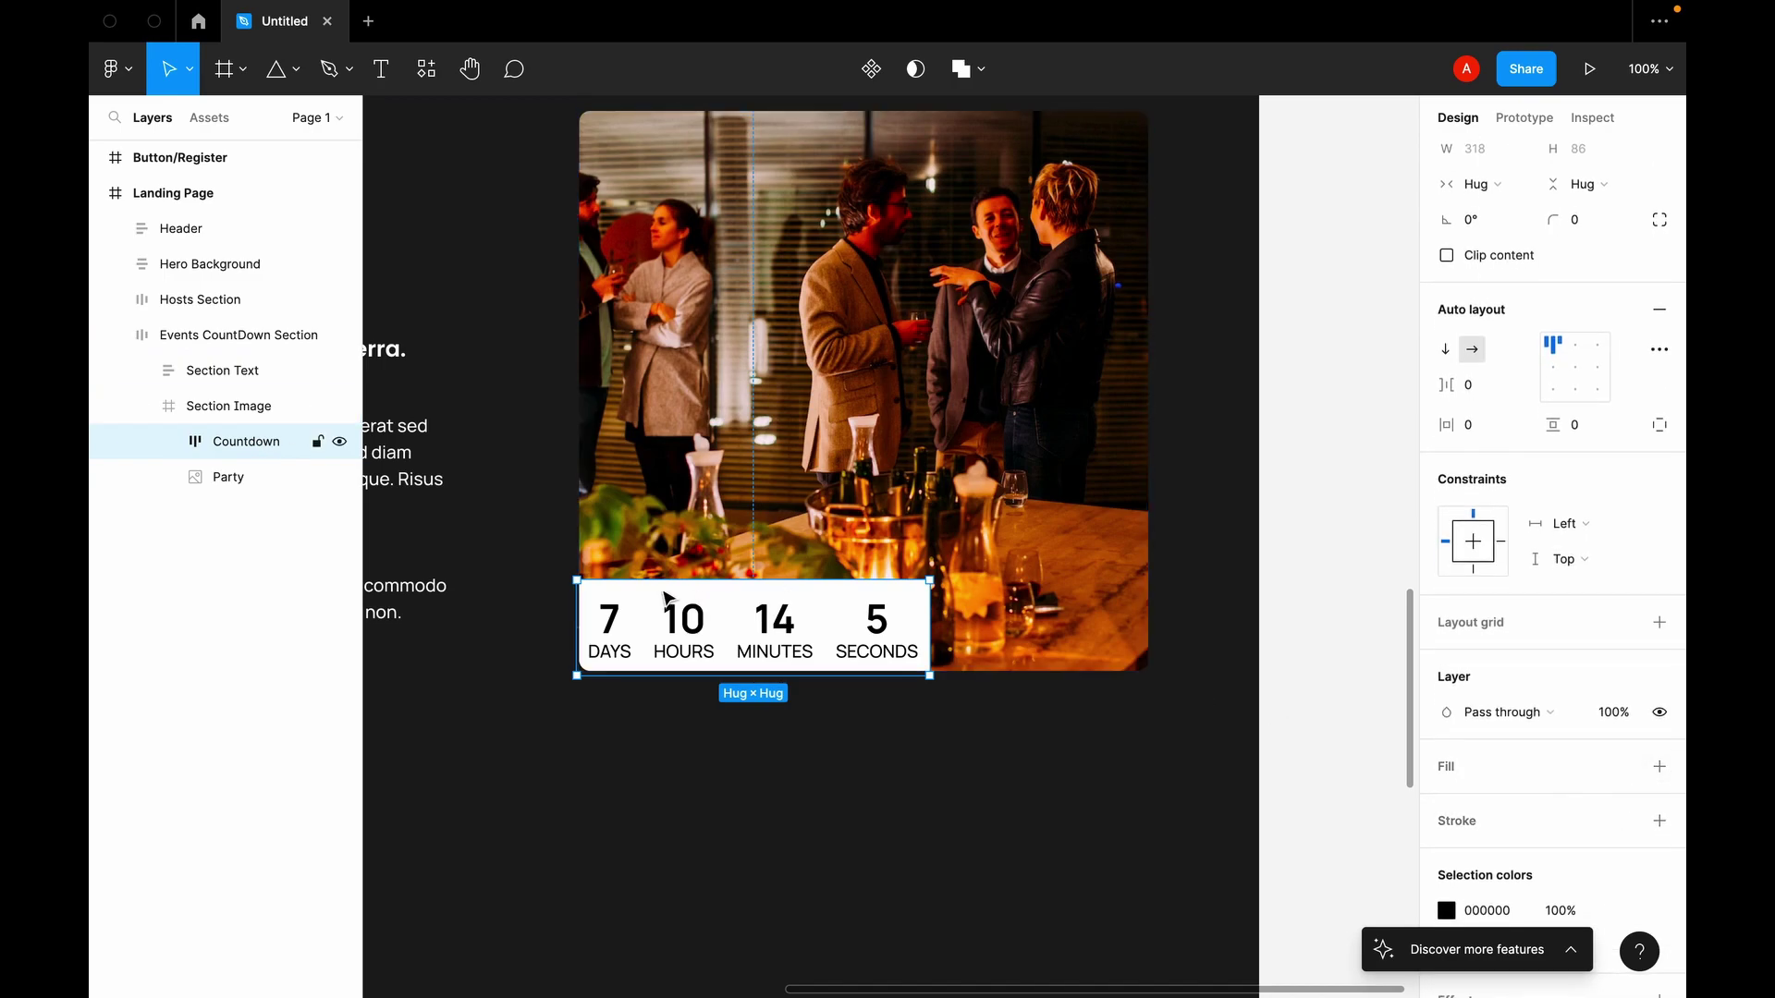
double_click(635, 619)
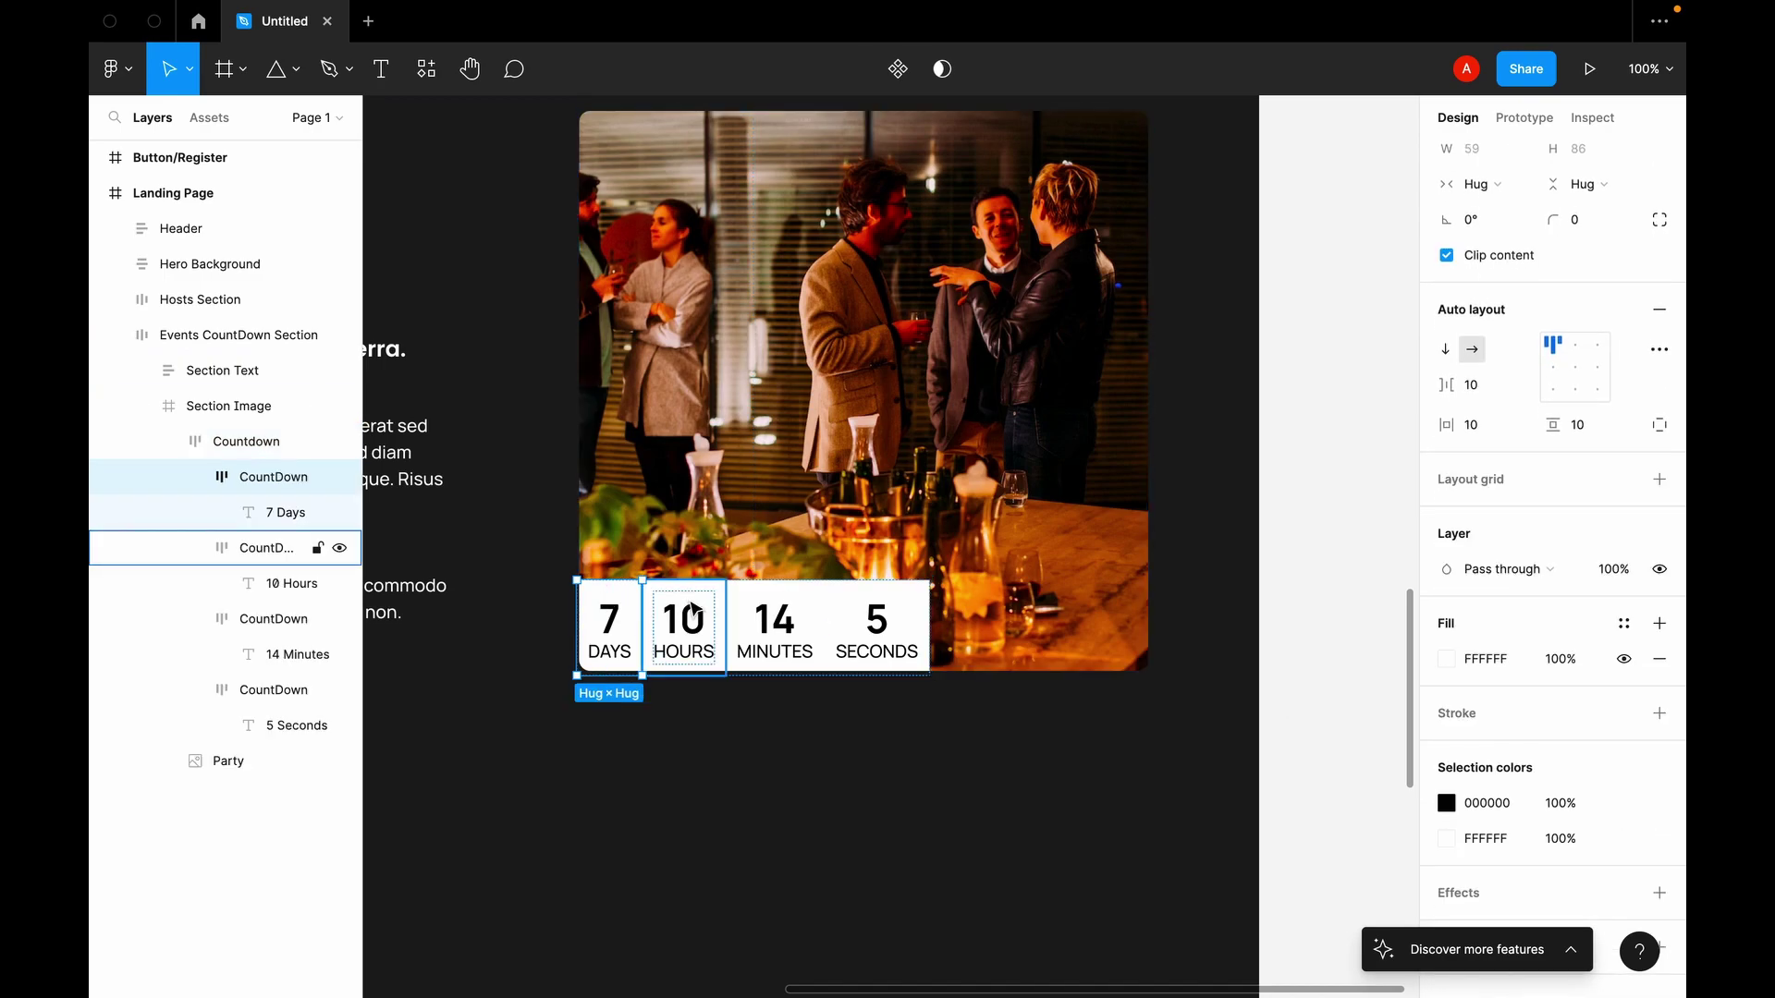
left_click(722, 611, "shift")
left_click(762, 612, "shift")
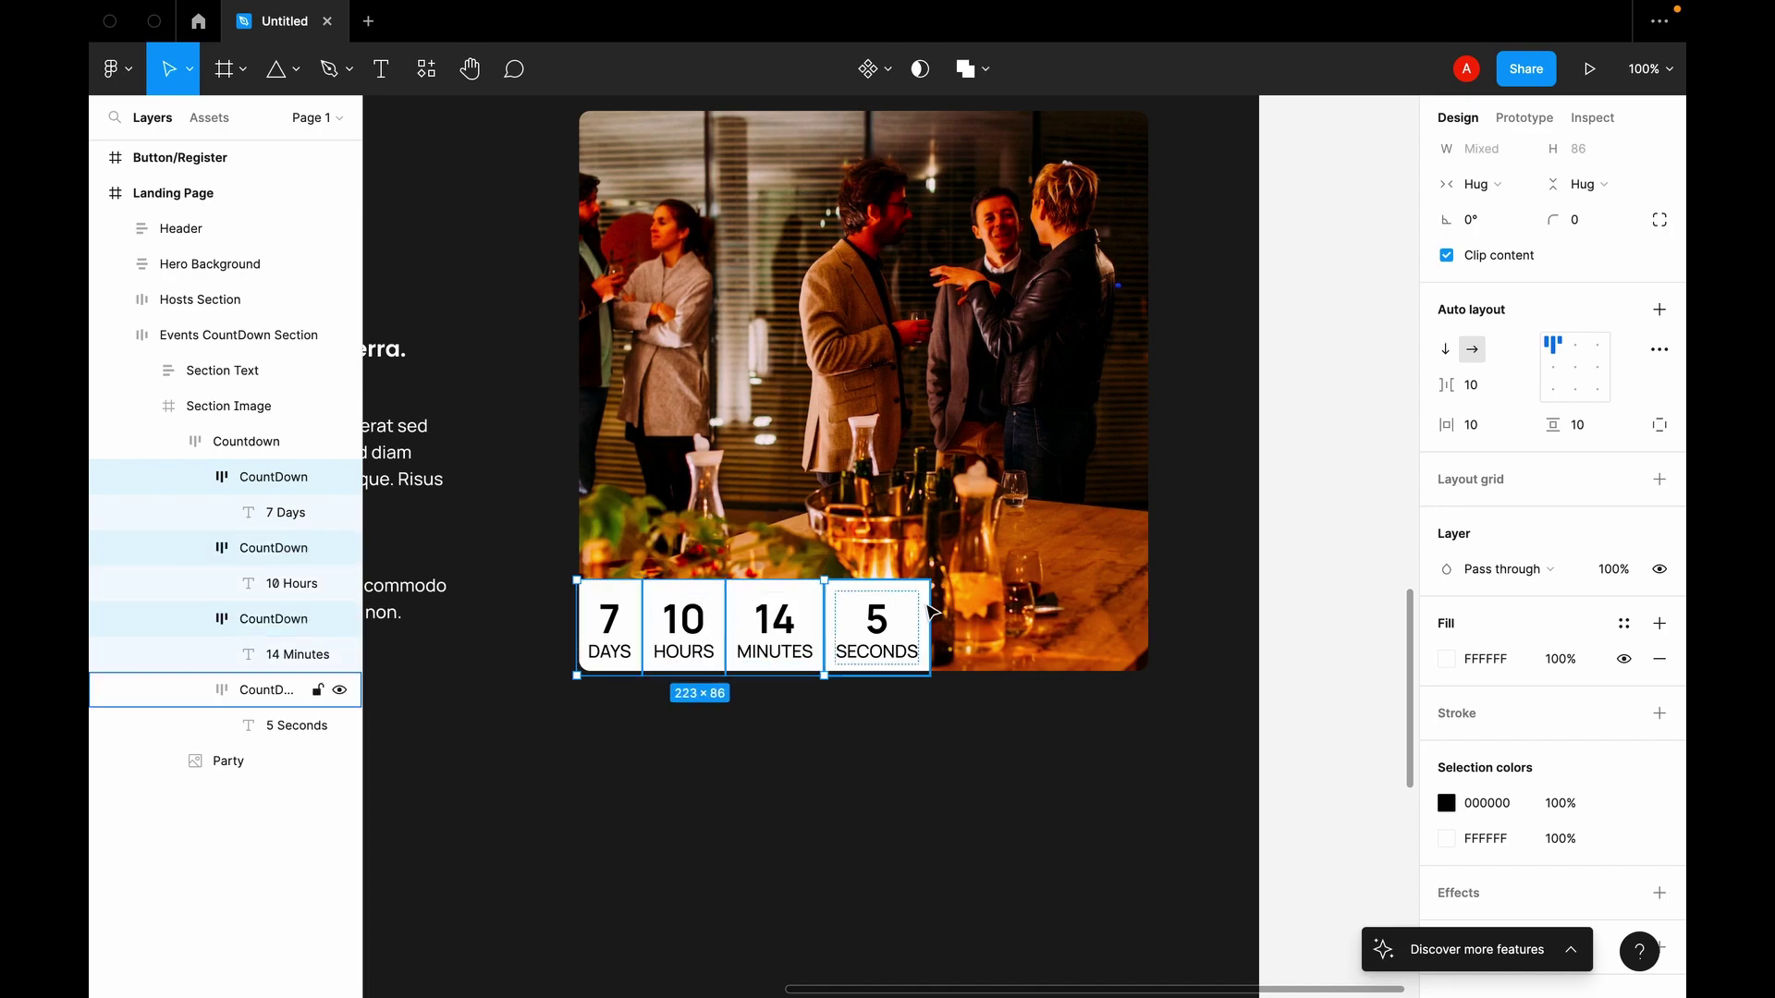
left_click(925, 613, "shift")
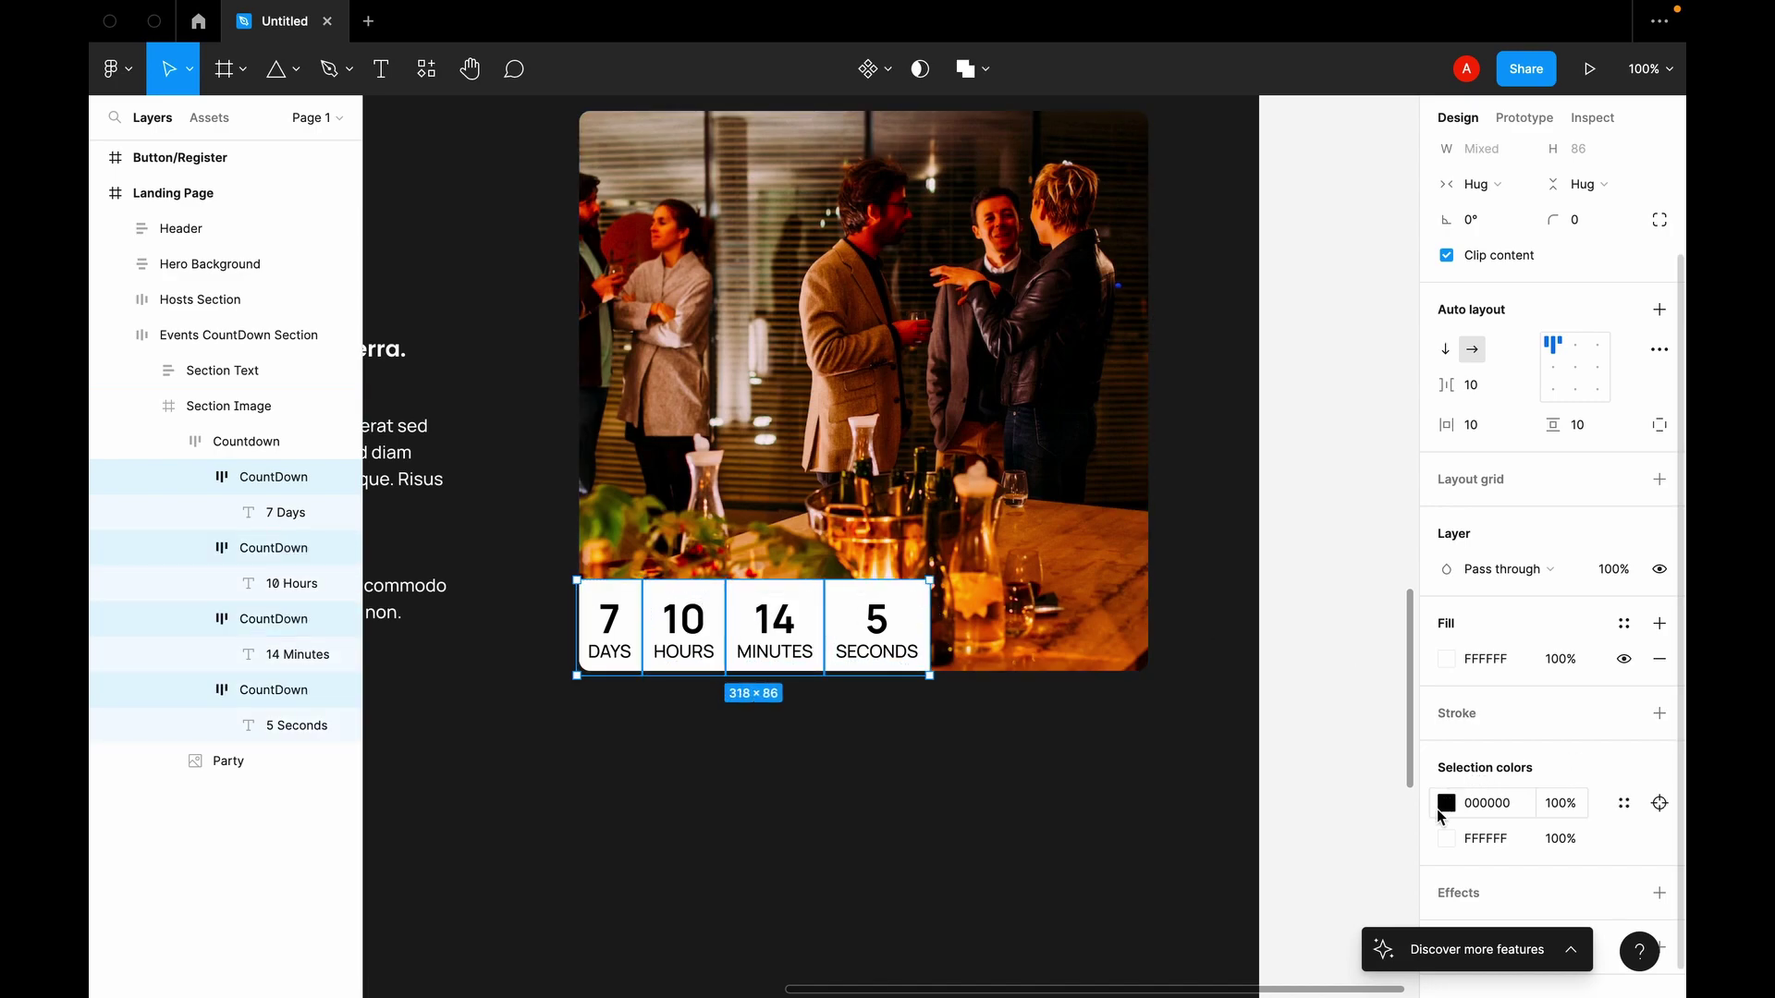
left_click(1443, 663)
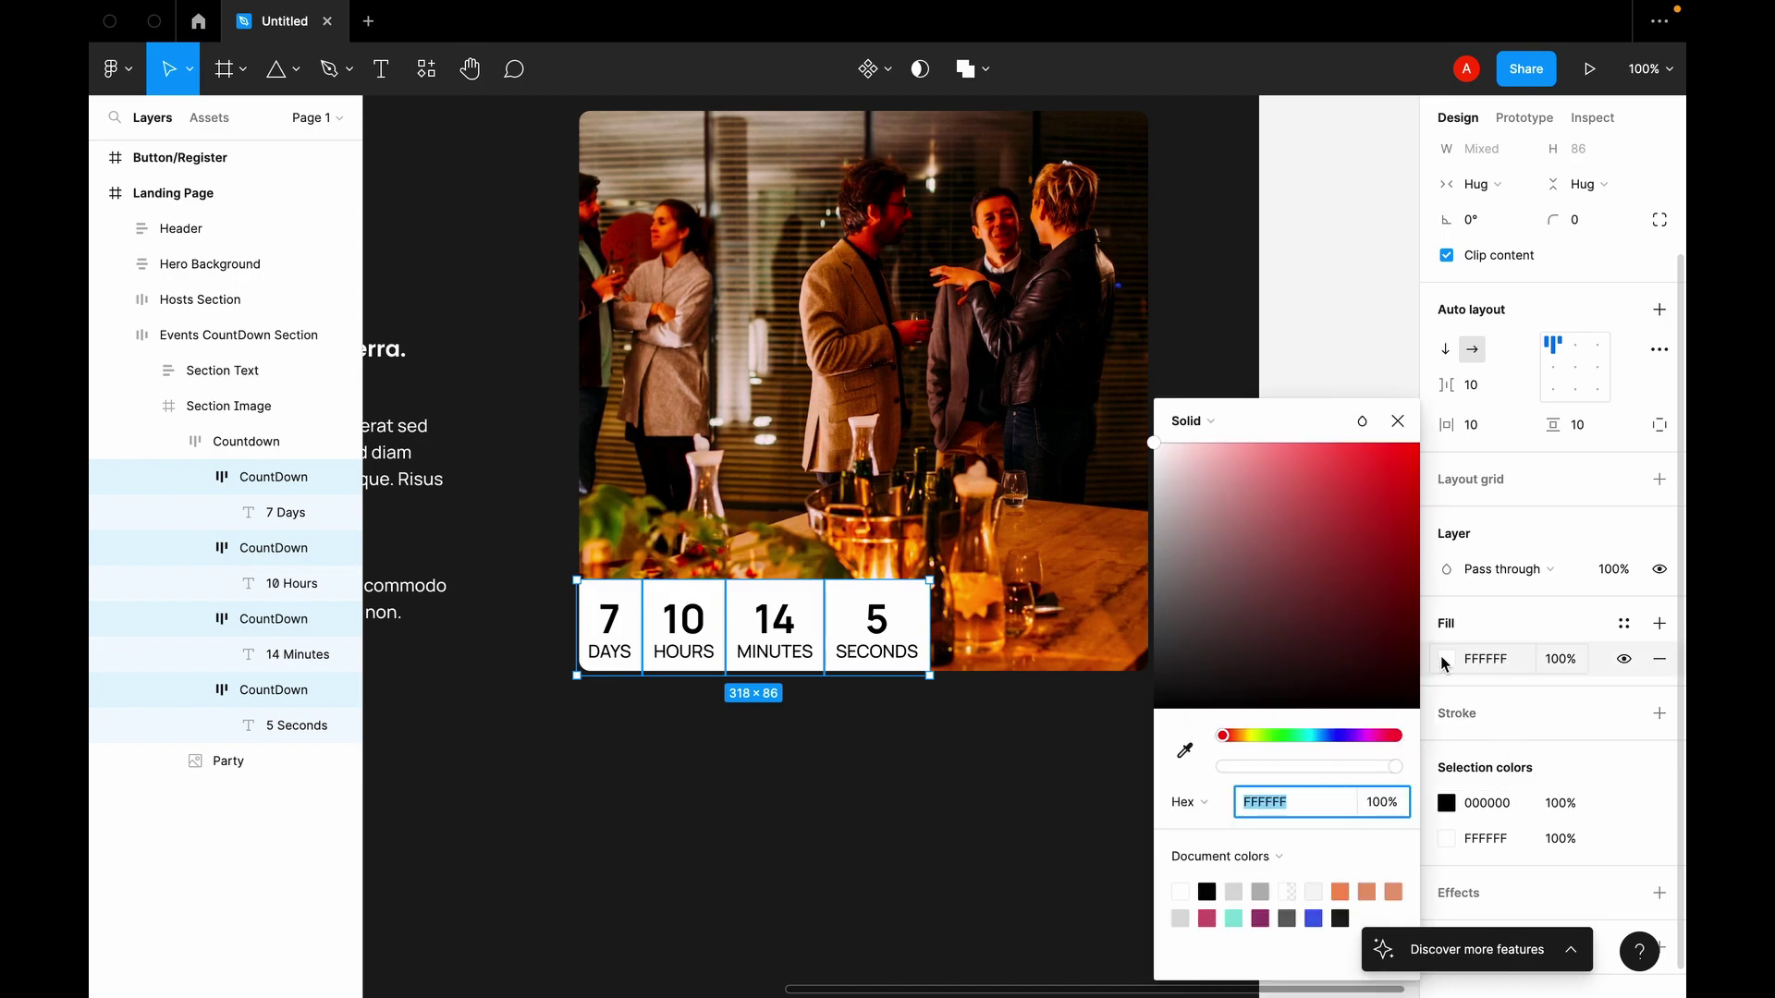
left_click_drag(1188, 648, 1132, 729)
left_click(1373, 770)
left_click_drag(1372, 769, 1300, 768)
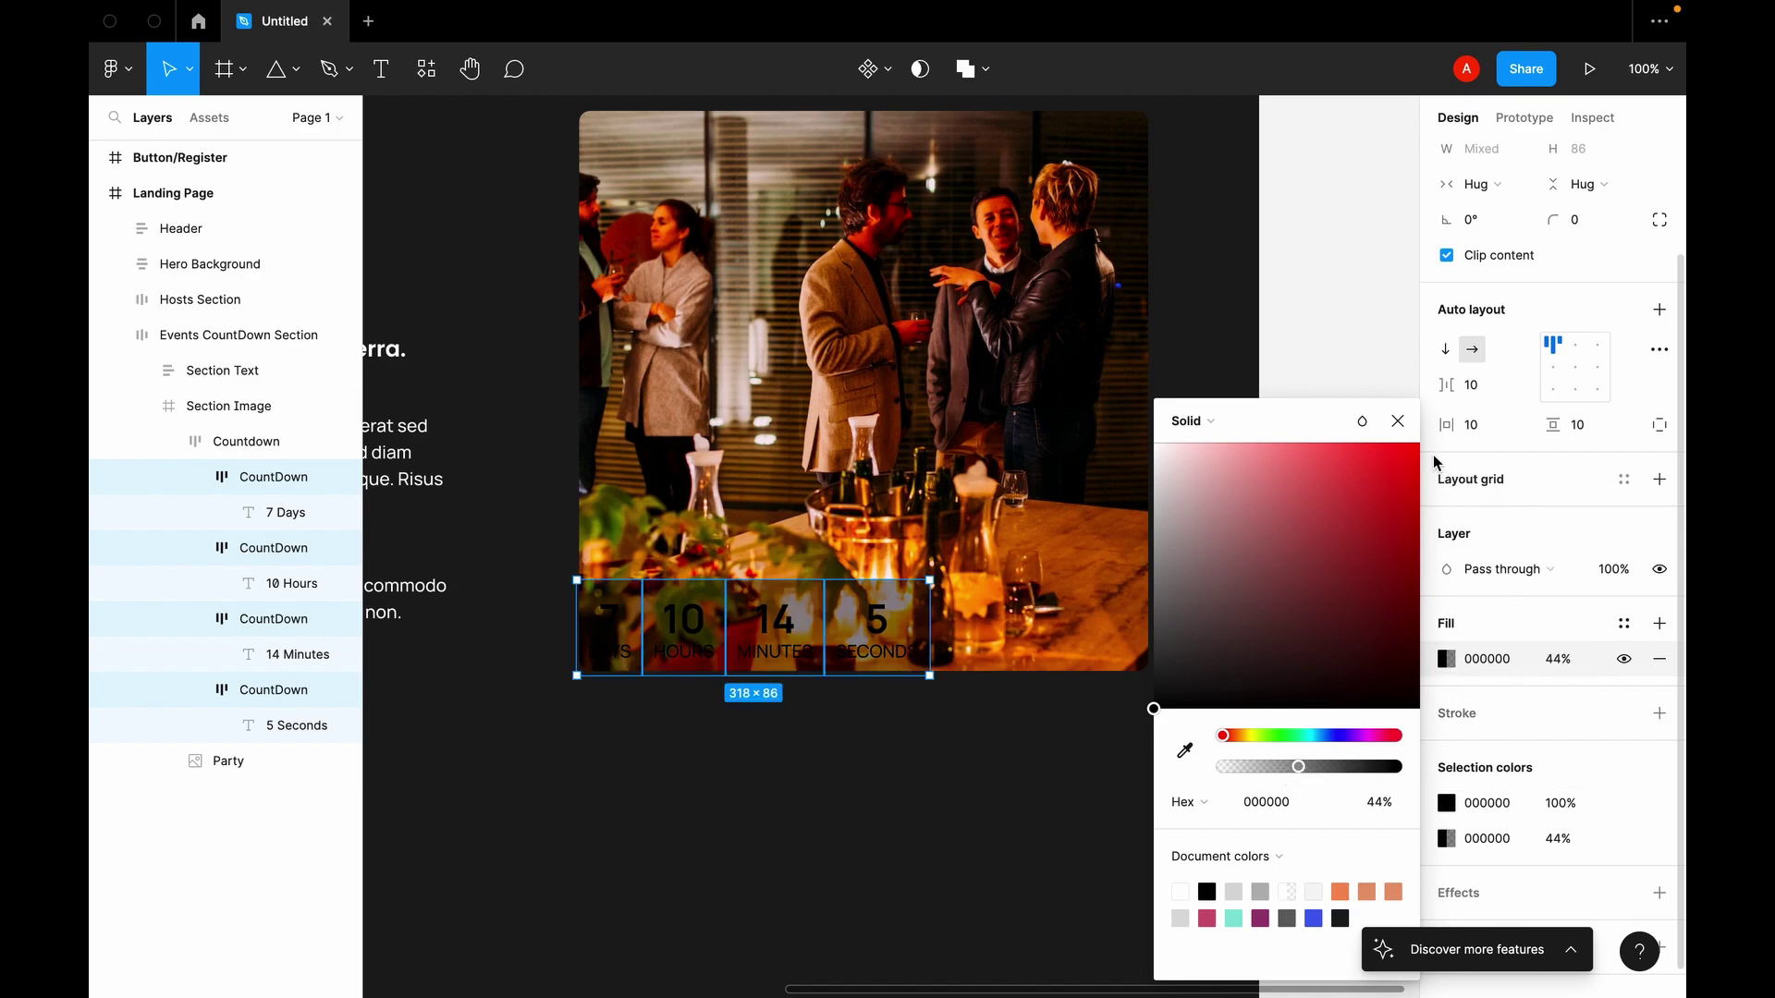
left_click(1396, 420)
Step: Set the text of all four countdown boxes to white FFFFFF
scroll(1538, 760, "down", 1)
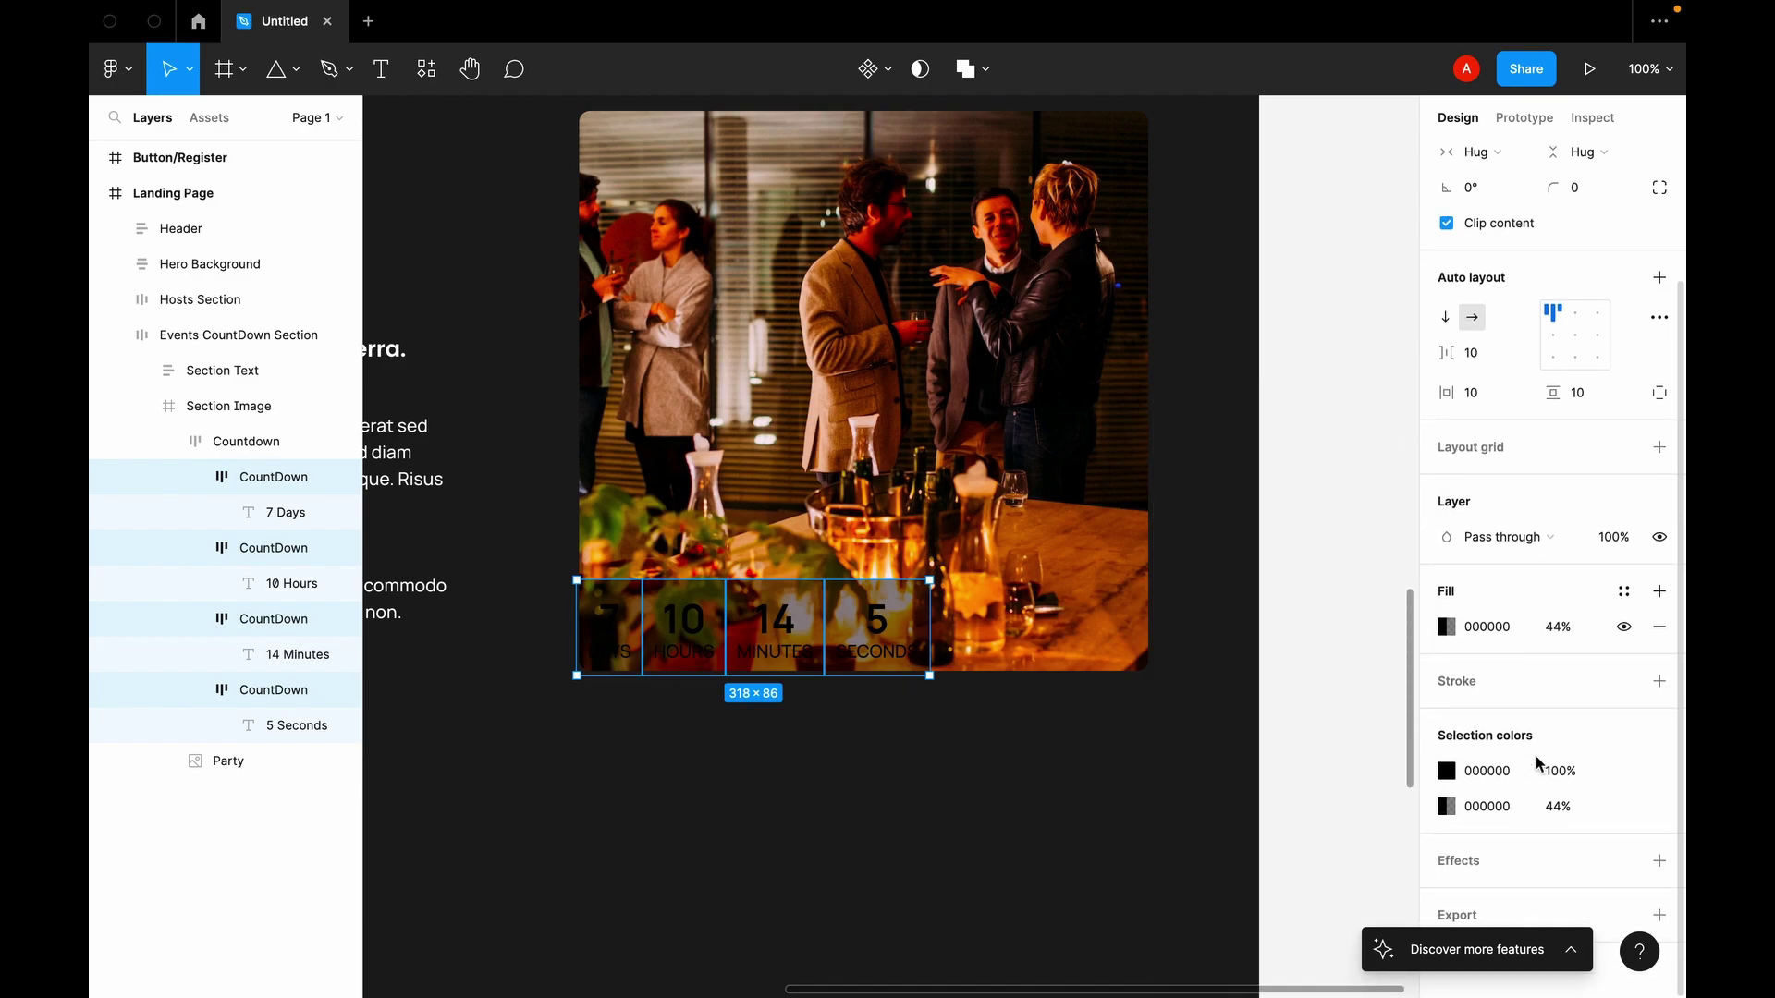
scroll(1538, 760, "up", 2)
left_click(629, 629)
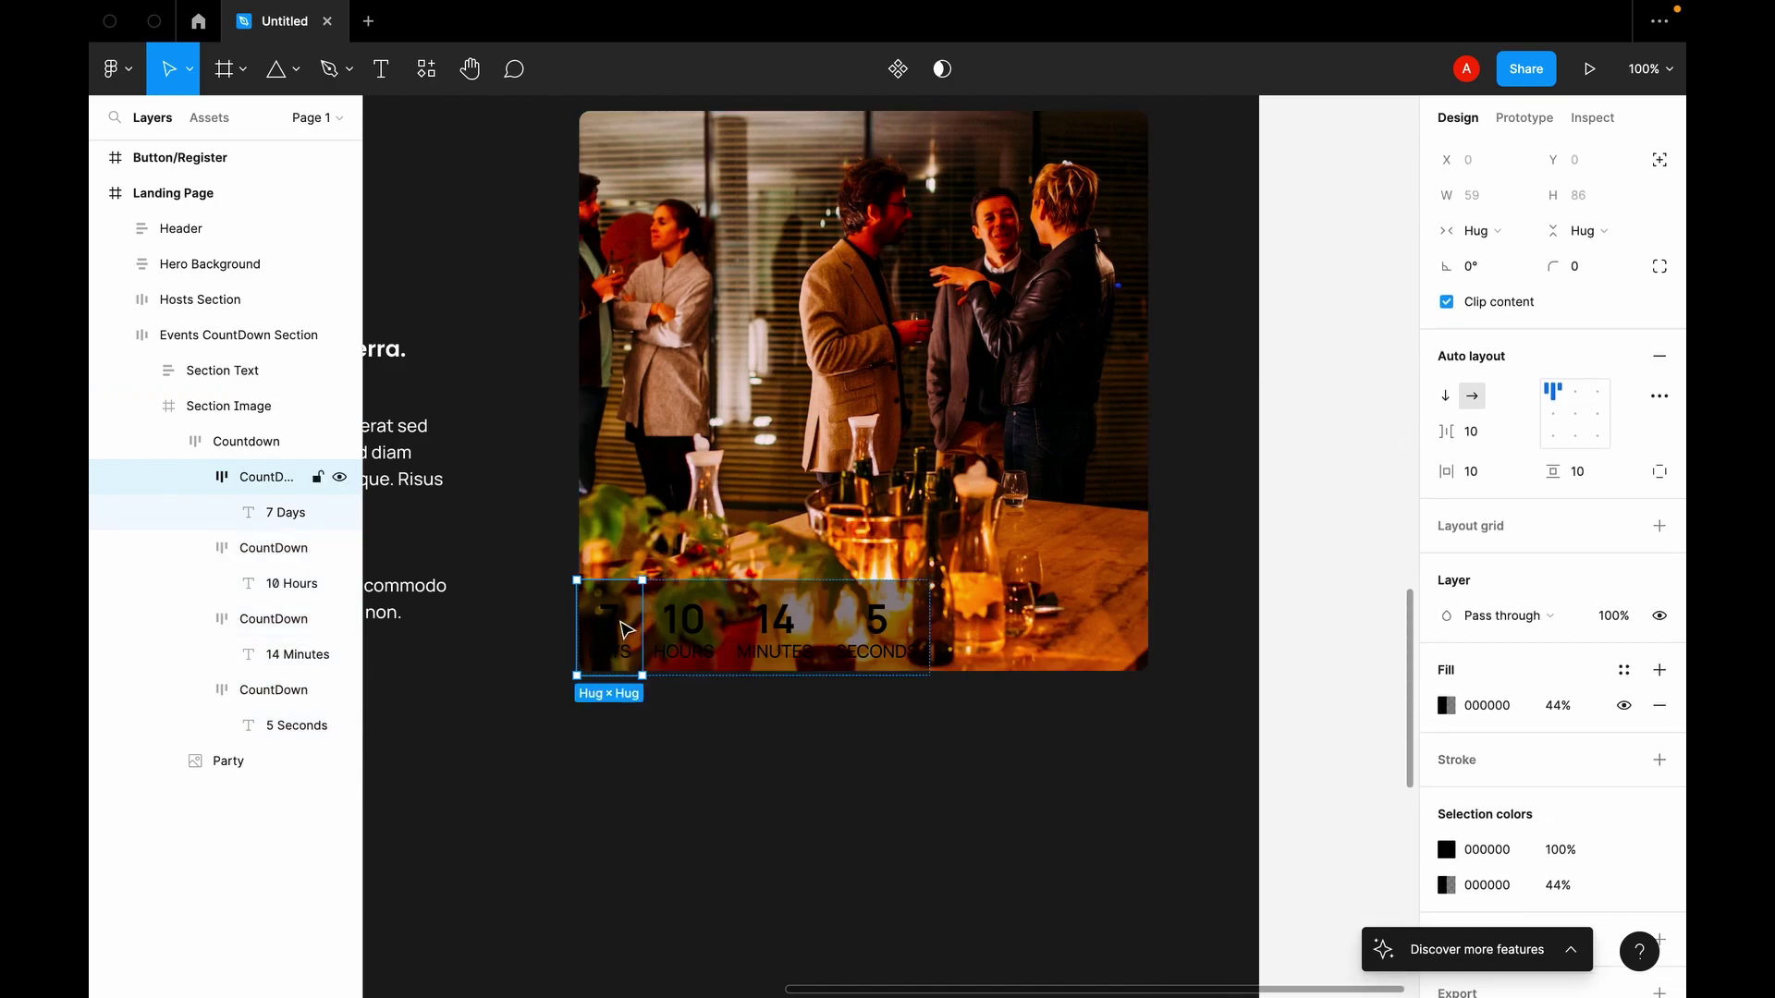
left_click(629, 629)
left_click(692, 621, "shift")
left_click(691, 621, "shift")
left_click(691, 621, "shift")
left_click(692, 621, "shift")
left_click(772, 630, "shift")
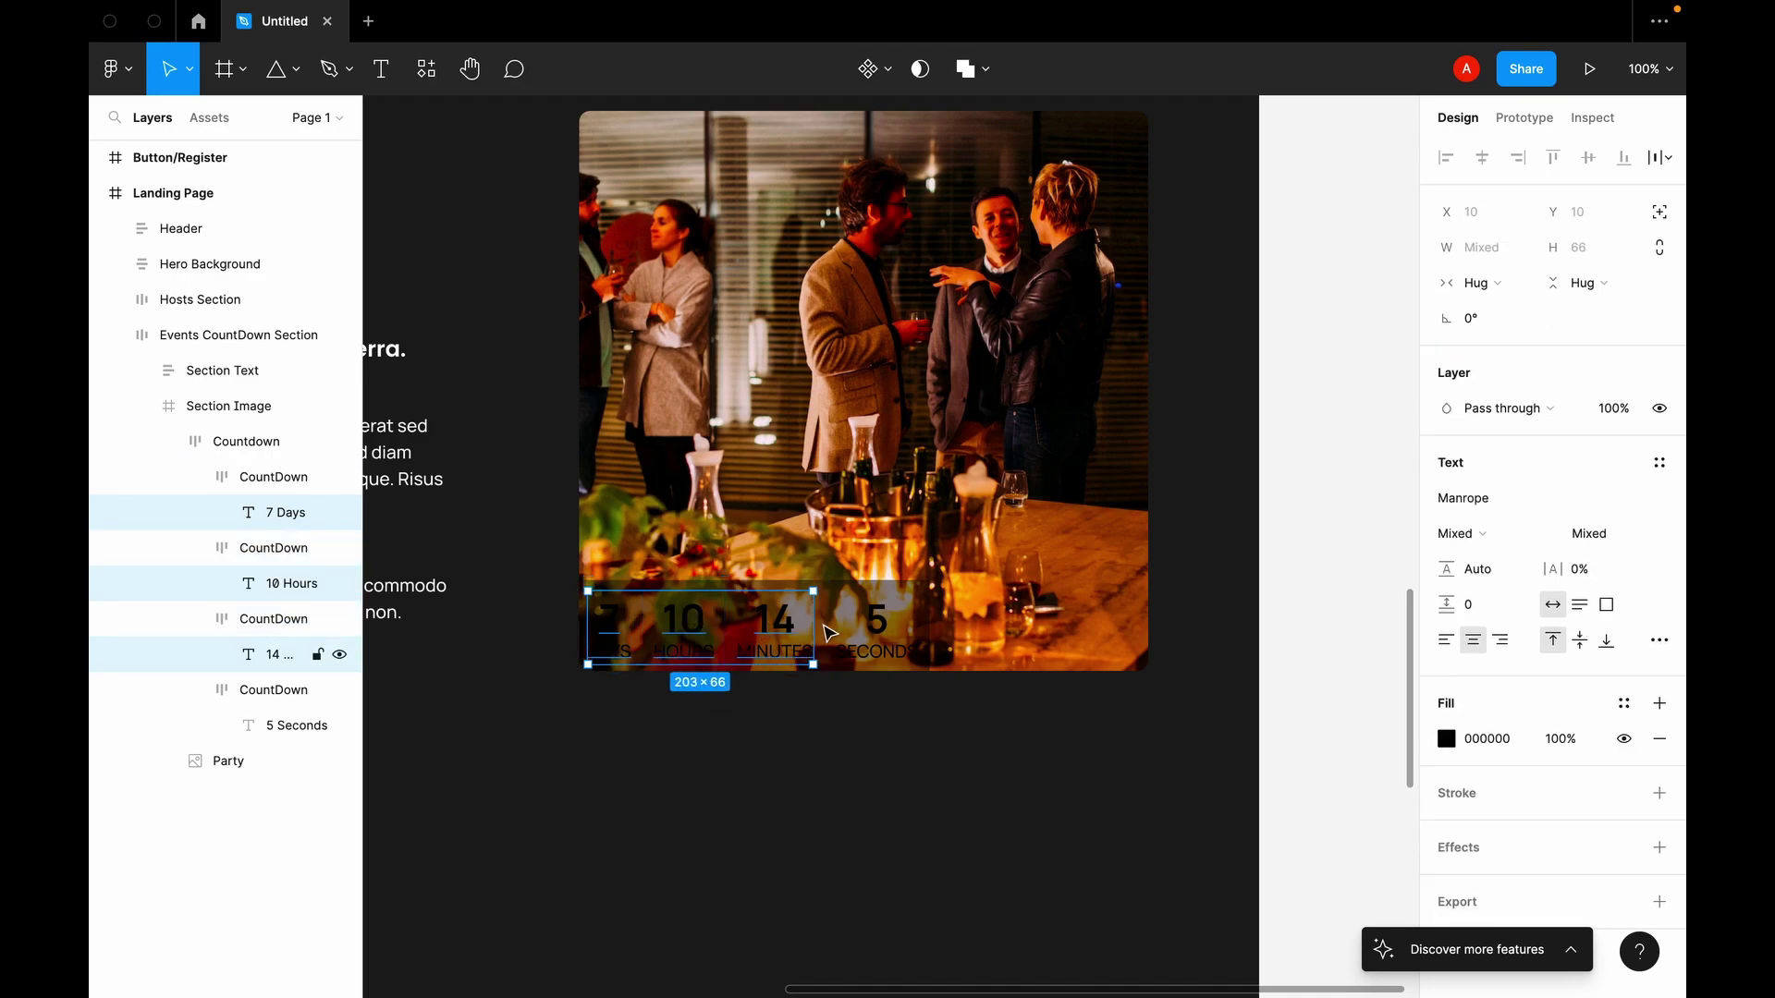
left_click(877, 629, "shift")
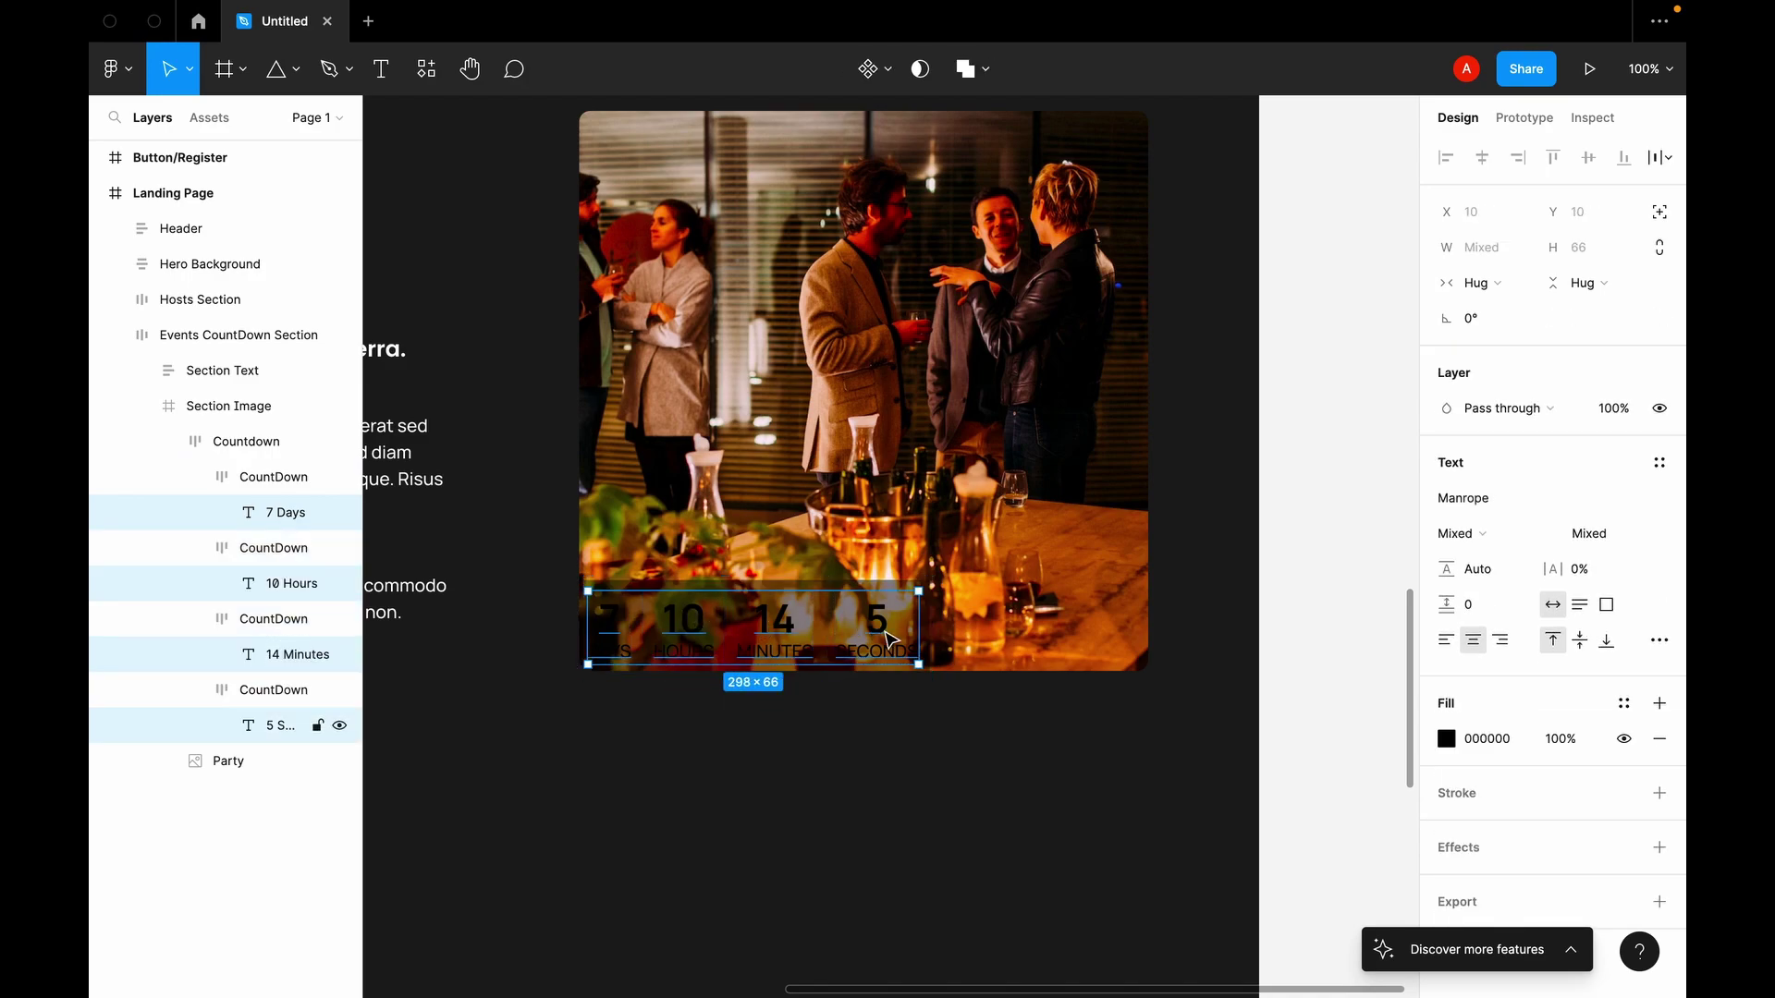
left_click(1445, 740)
type("FFFFFF")
key("Return")
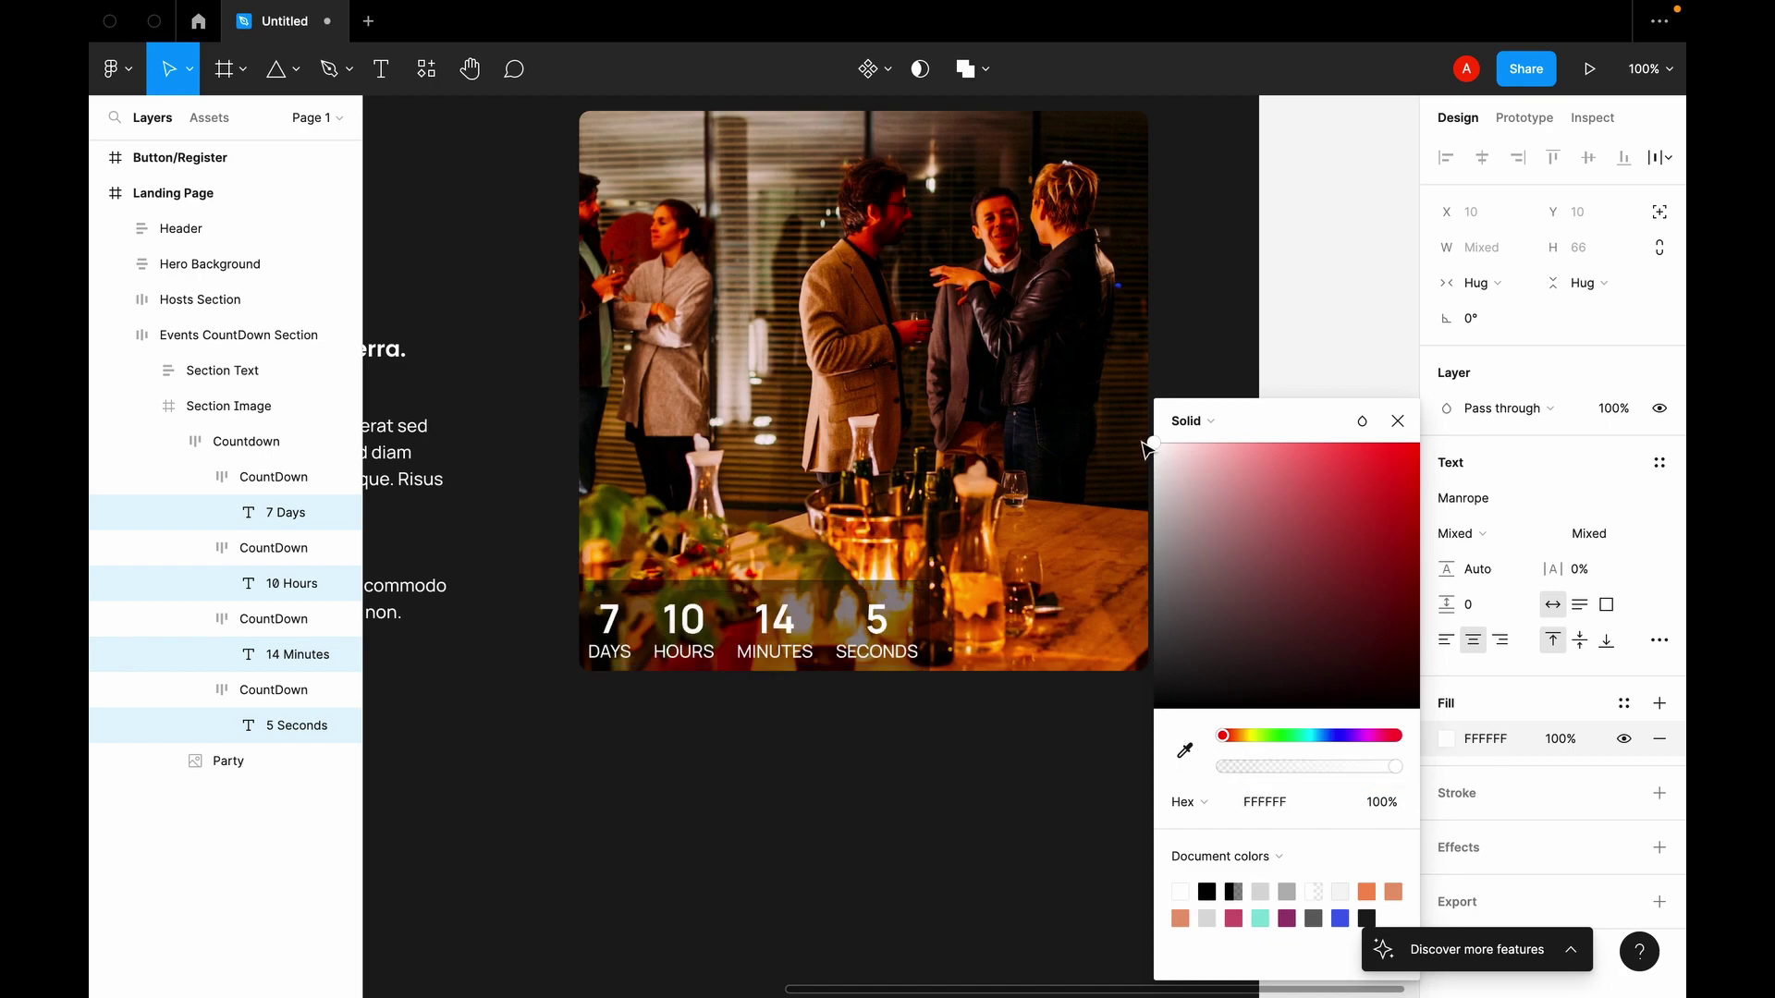
left_click(1398, 420)
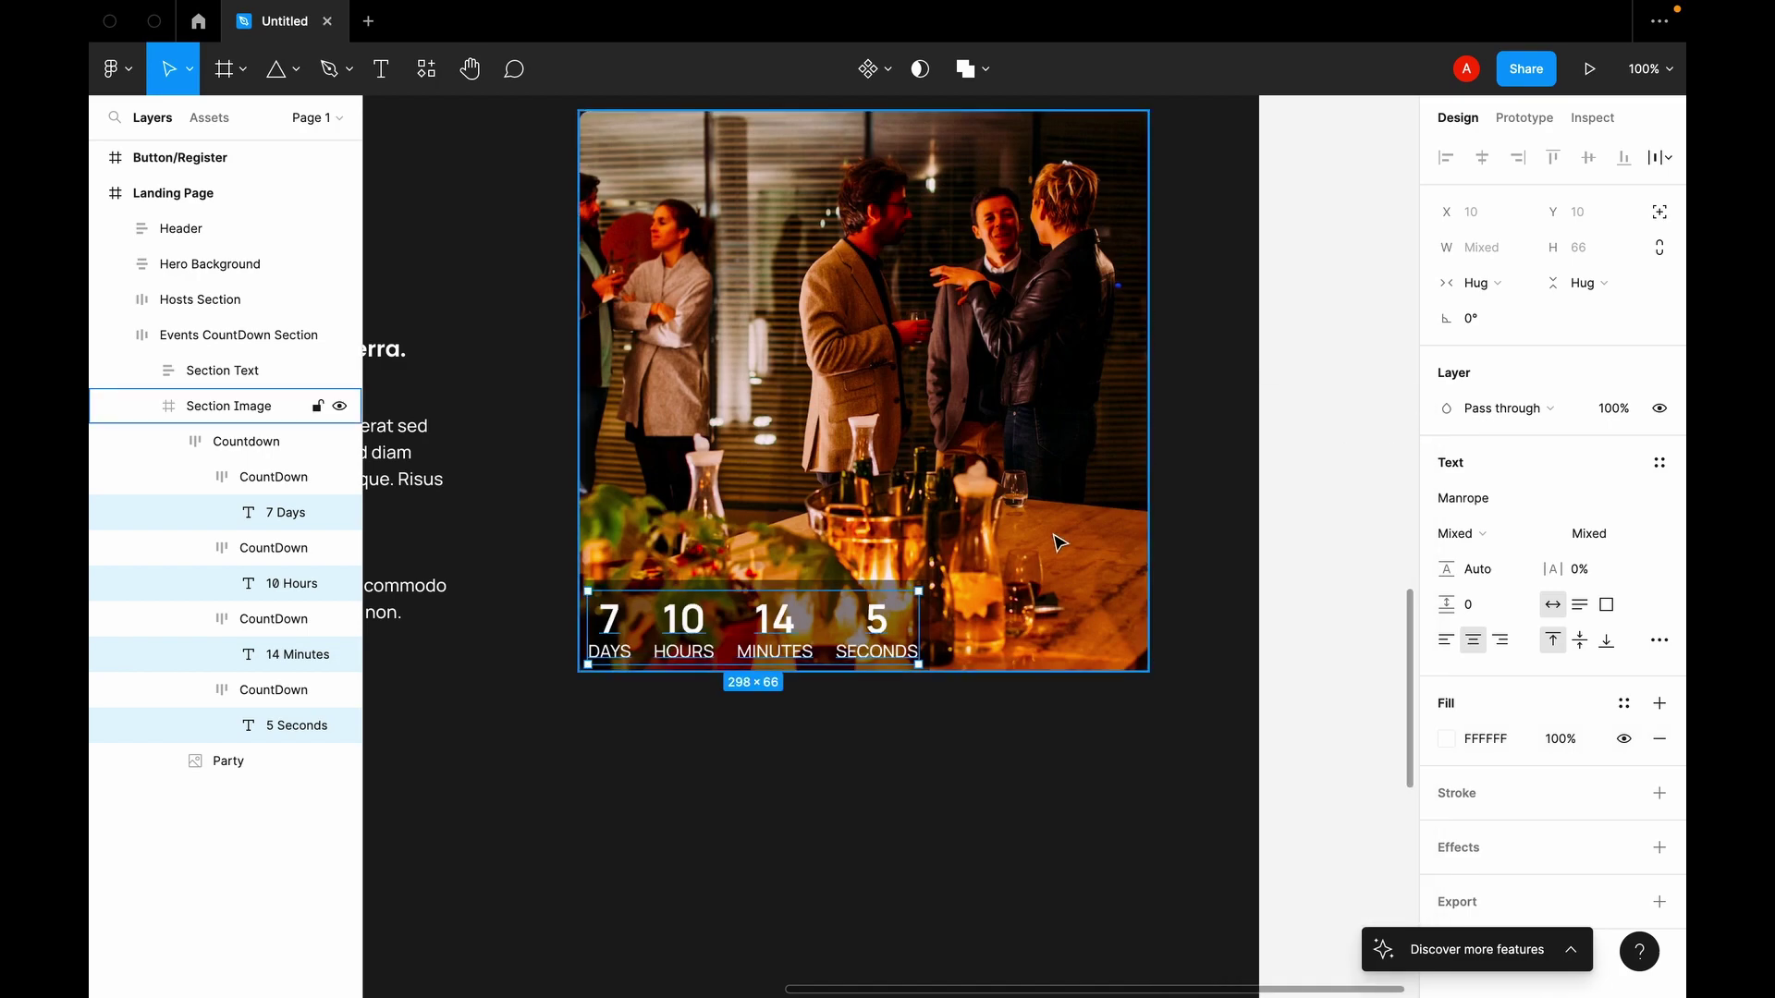
Step: Examine the Events CountDown section and the empty space beneath it on the landing page
left_click(1138, 641)
key("ctrl+minus")
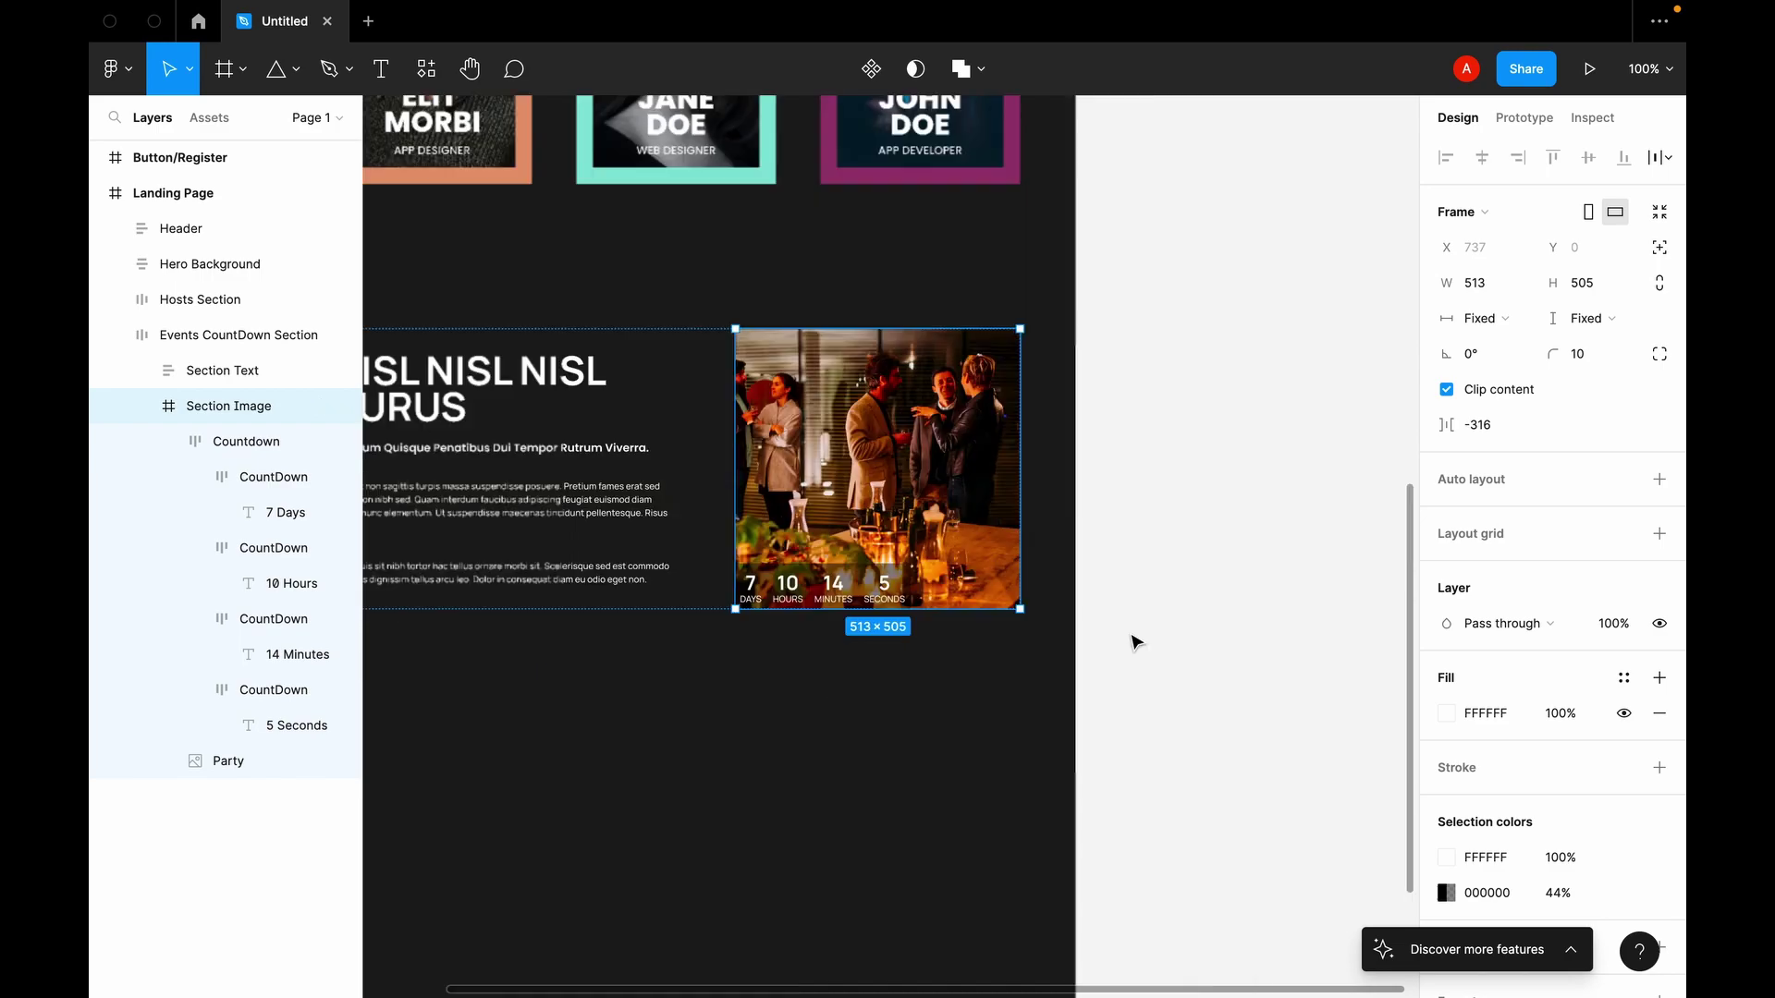
scroll(1202, 638, "up", 1)
left_click(1216, 636)
scroll(1217, 638, "up", 5)
scroll(1217, 638, "left", 2)
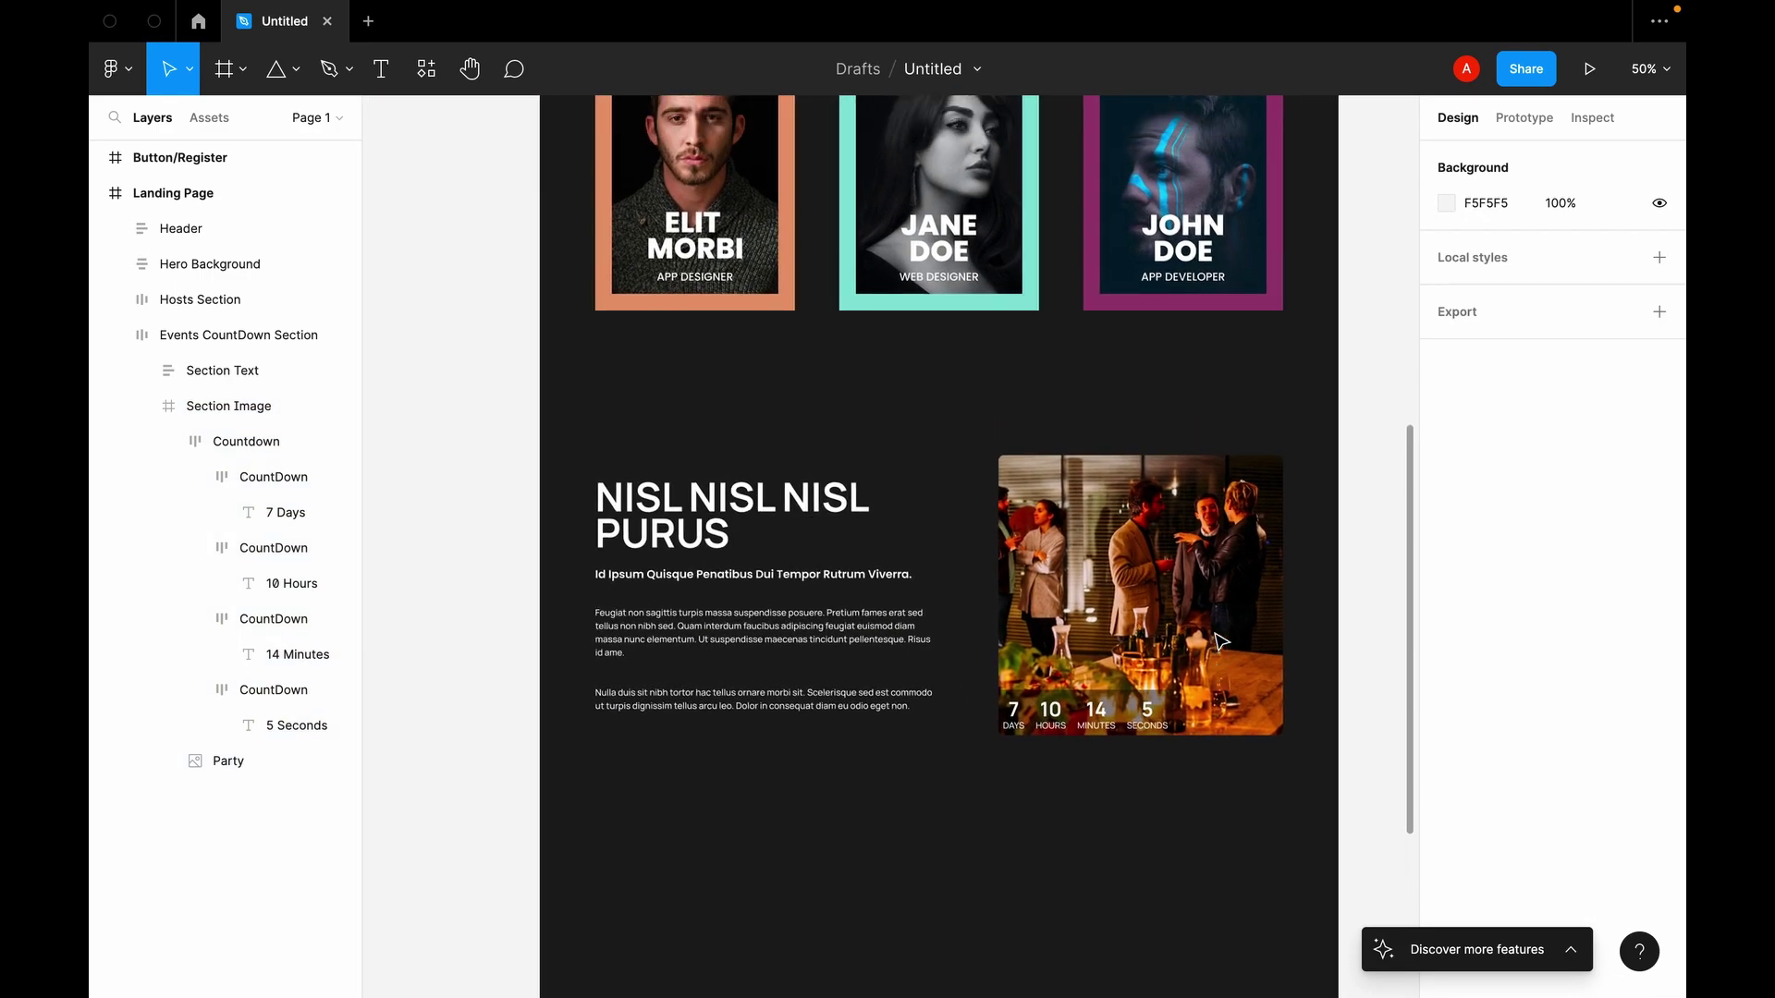
scroll(1220, 641, "up", 4)
scroll(1017, 619, "down", 8)
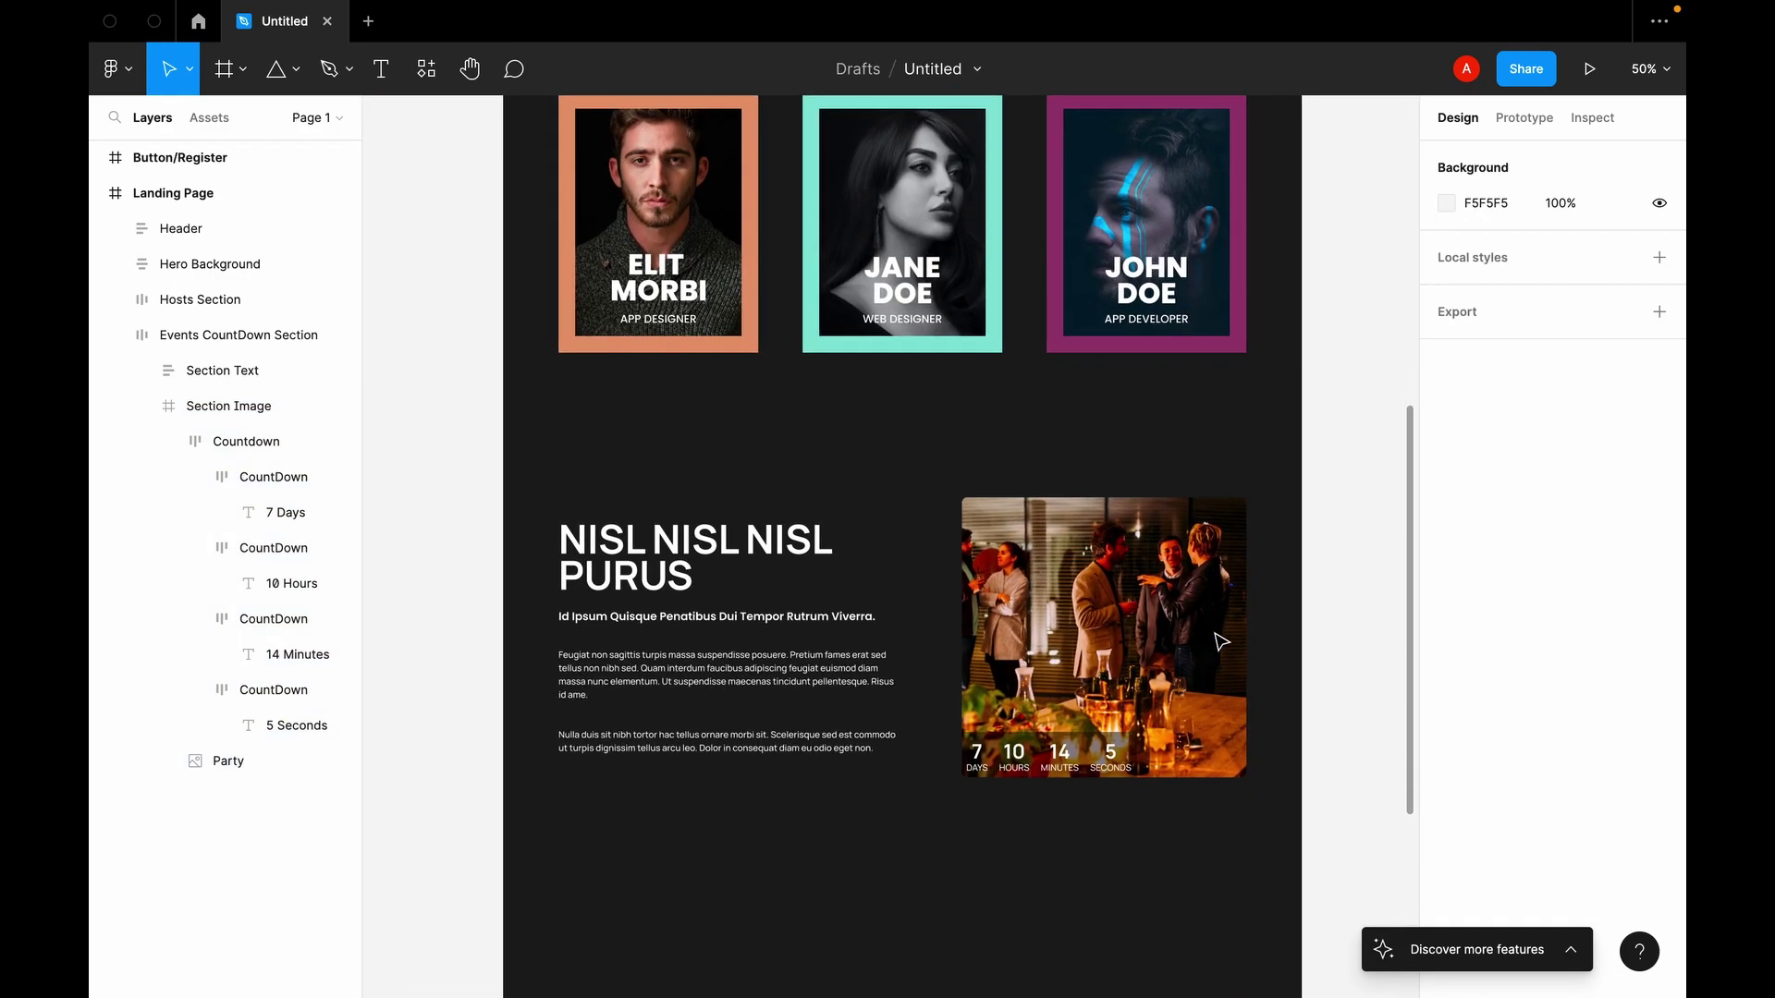
scroll(864, 622, "down", 3)
scroll(875, 697, "up", 2)
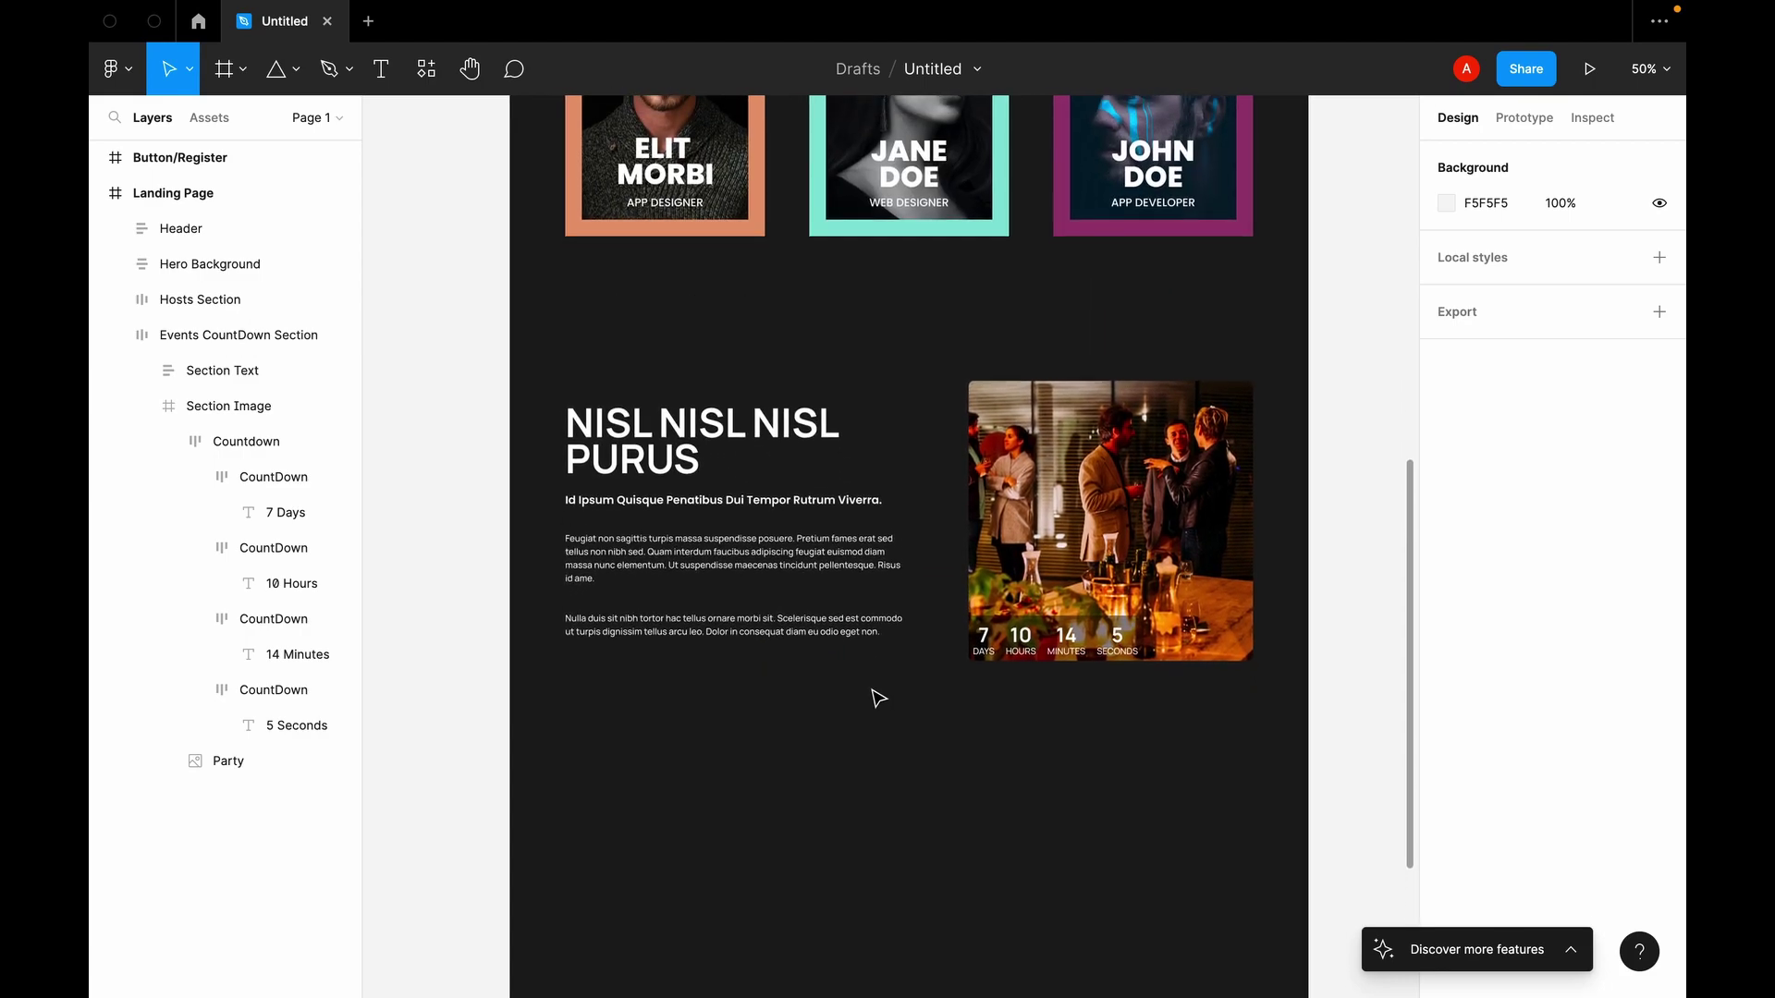
scroll(880, 698, "down", 5)
scroll(877, 698, "up", 2)
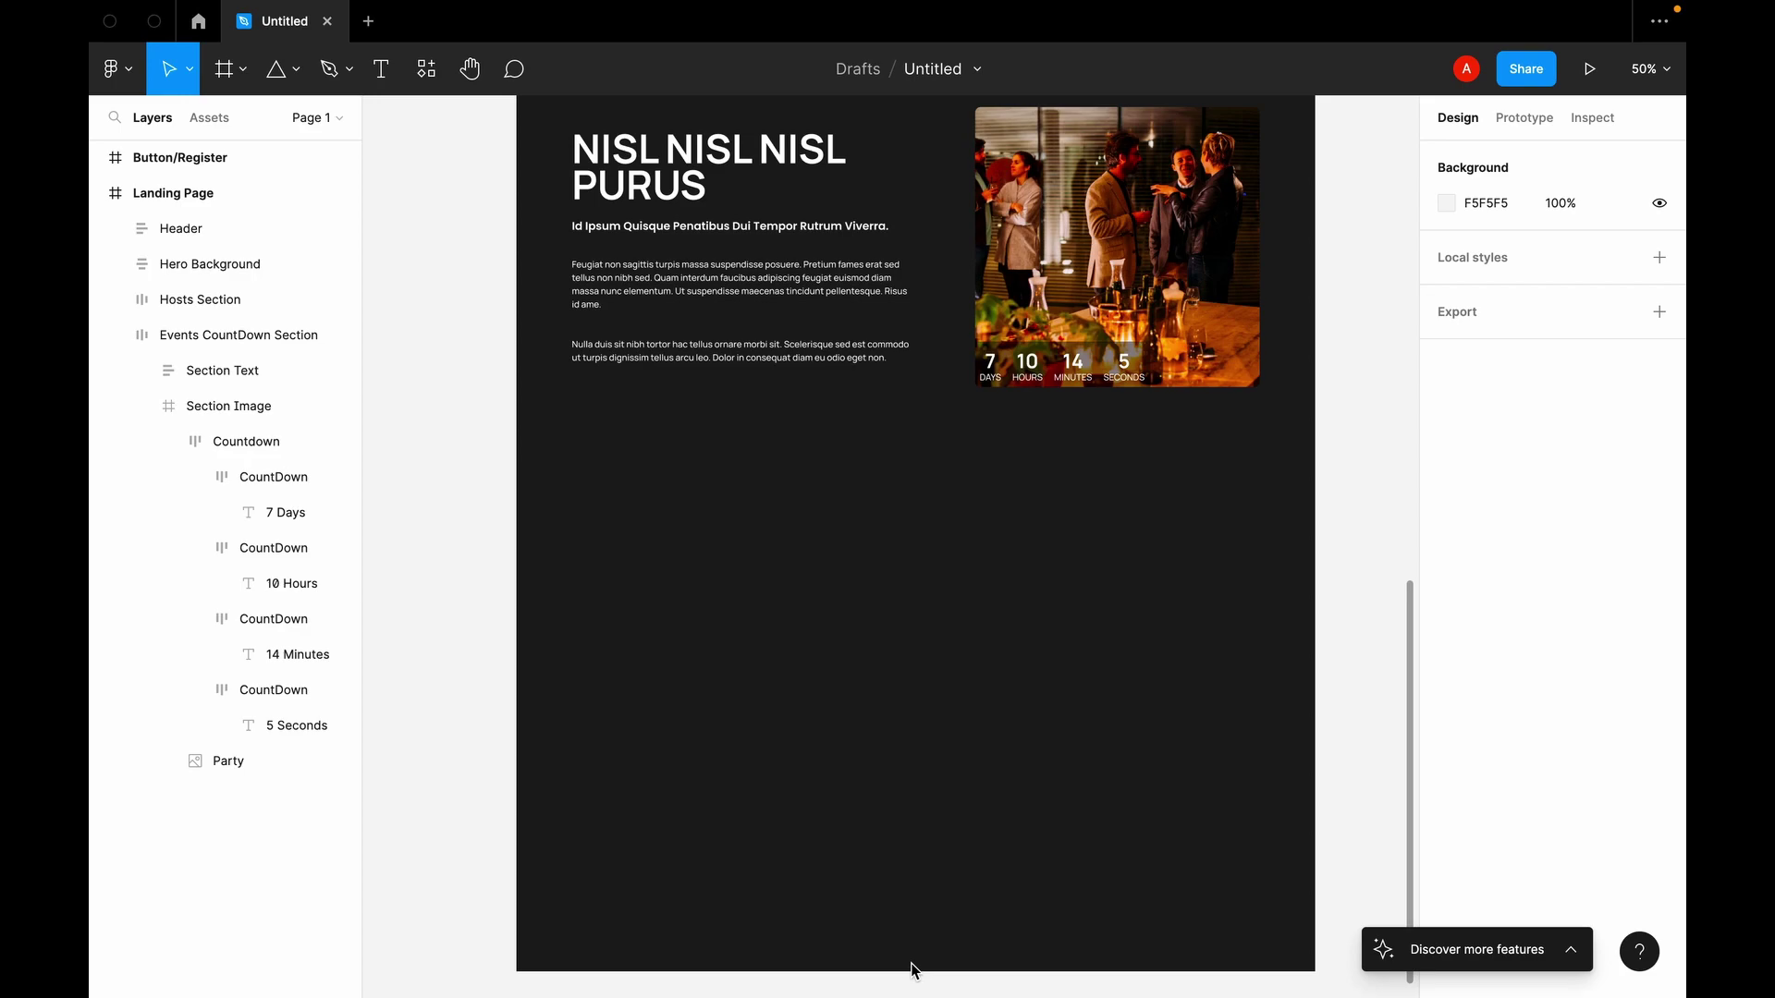
Step: Shorten the Landing Page frame from its lower edge to a height of 2274
scroll(912, 974, "up", 10)
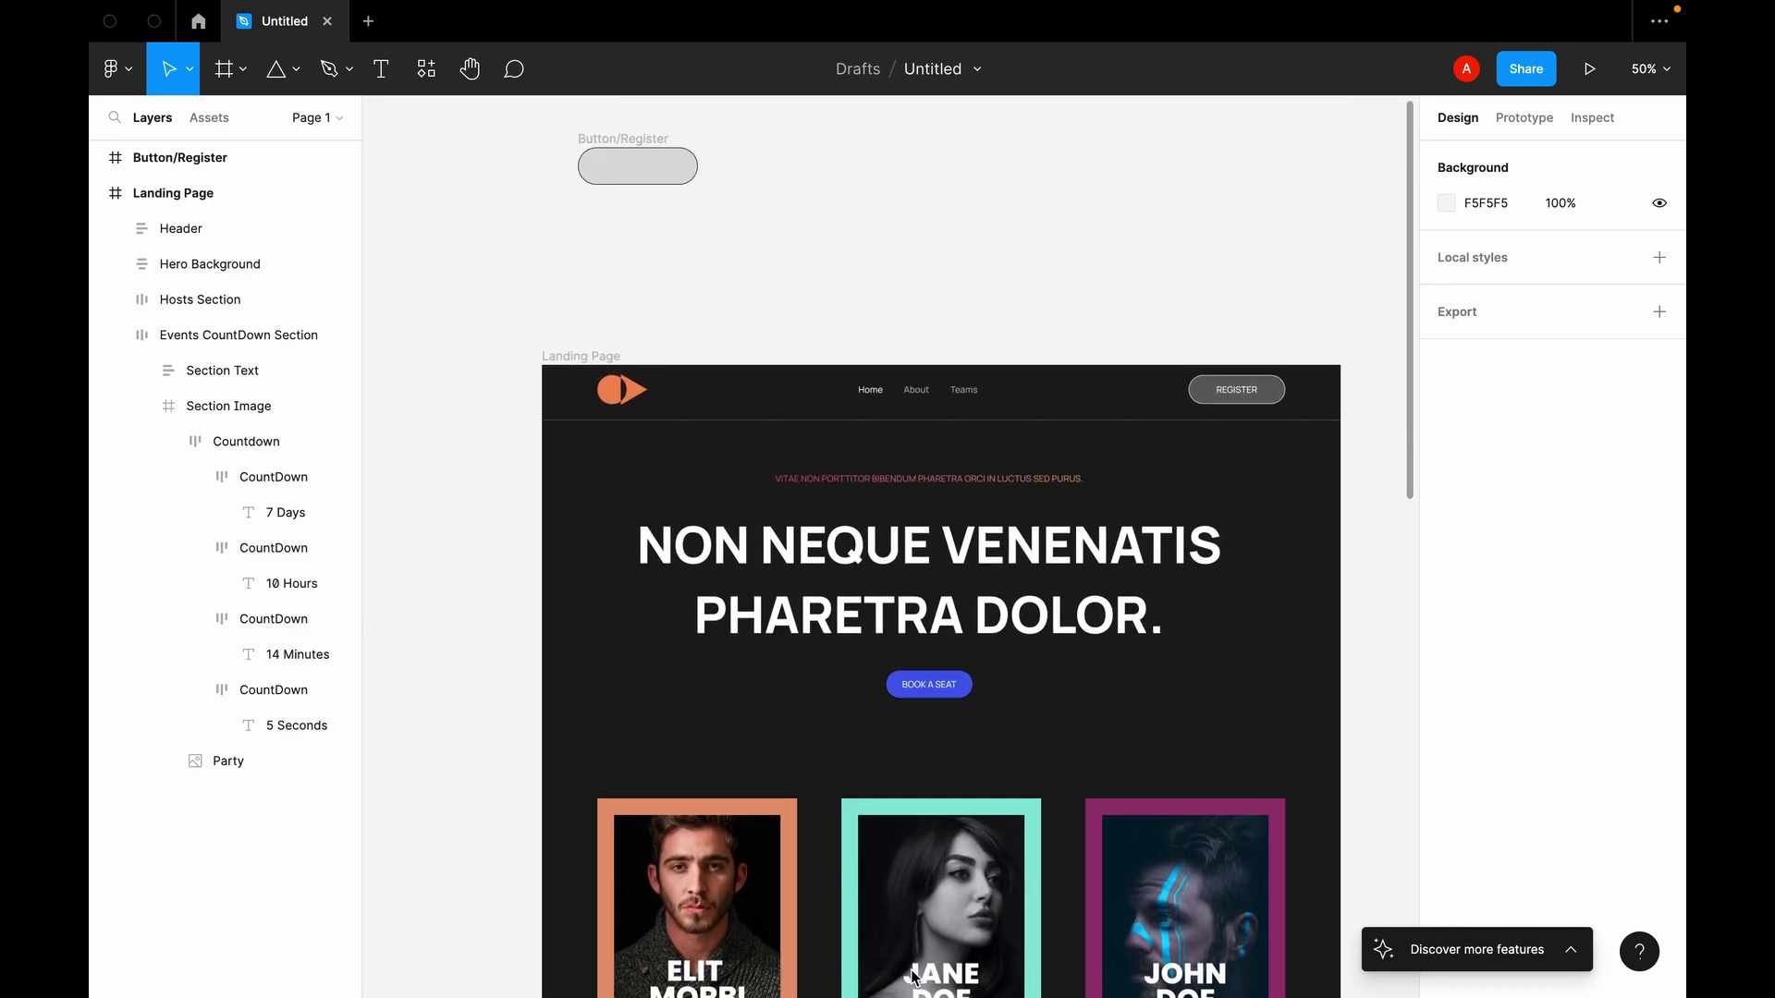
left_click(587, 376)
scroll(753, 713, "down", 15)
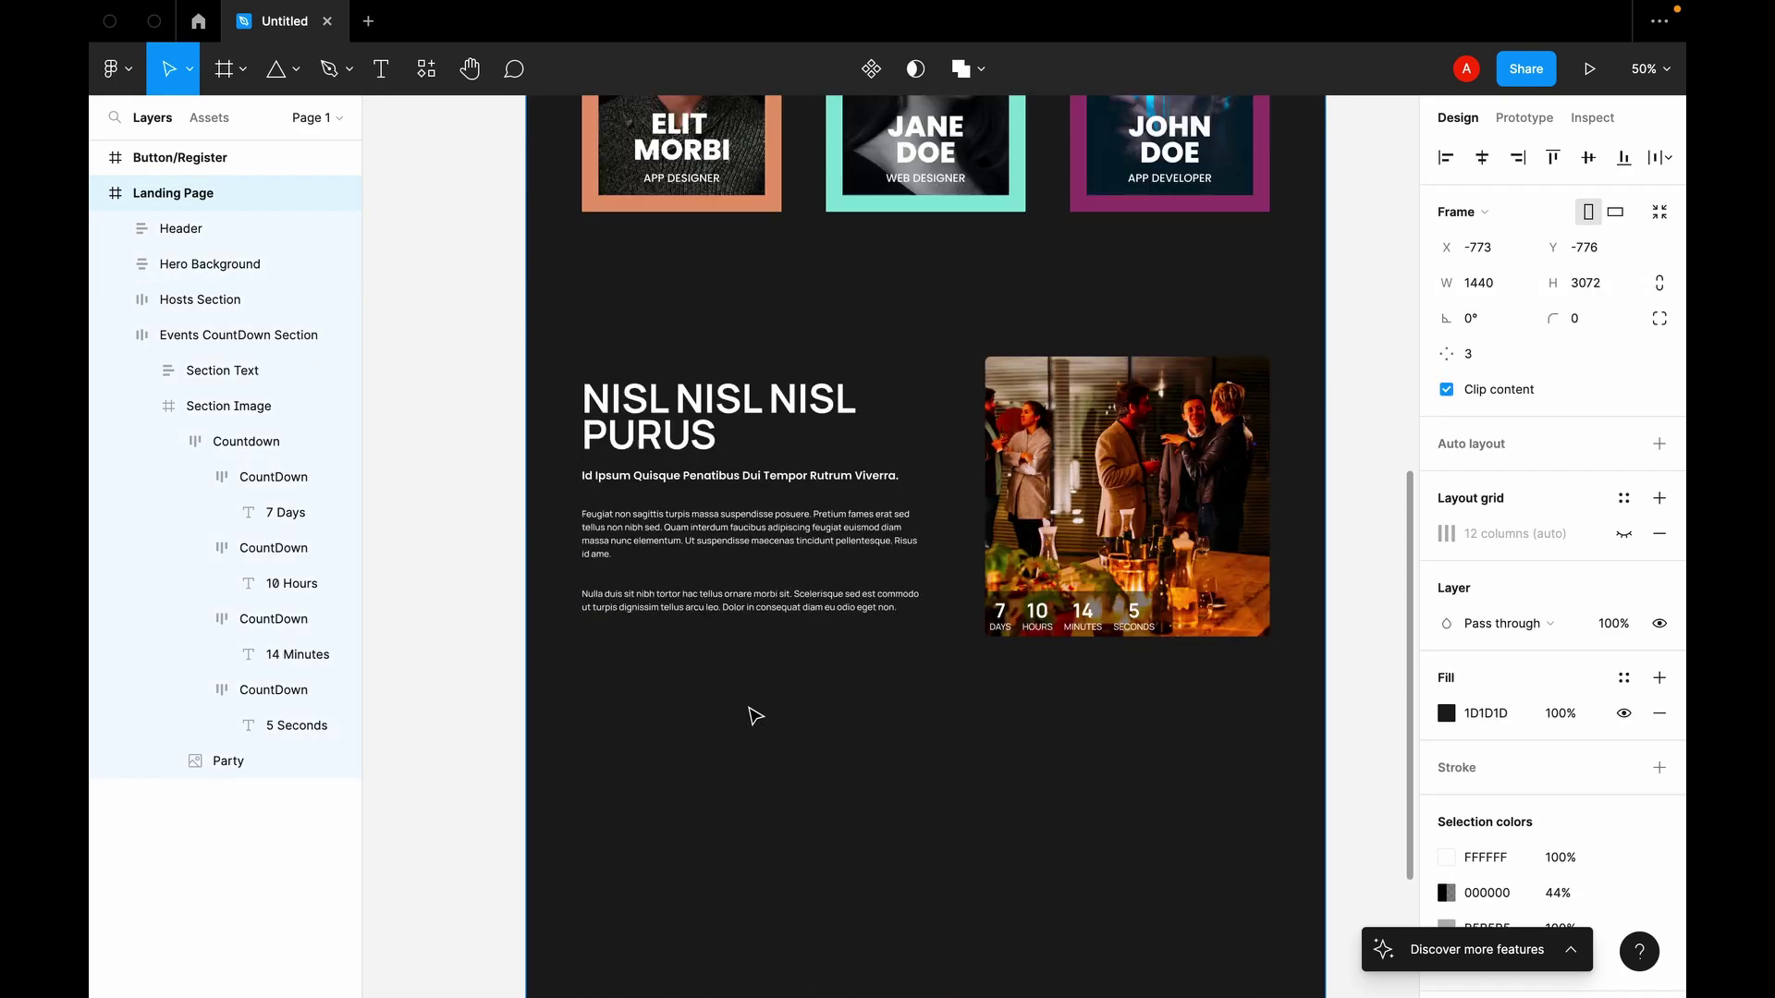
left_click_drag(824, 835, 823, 397)
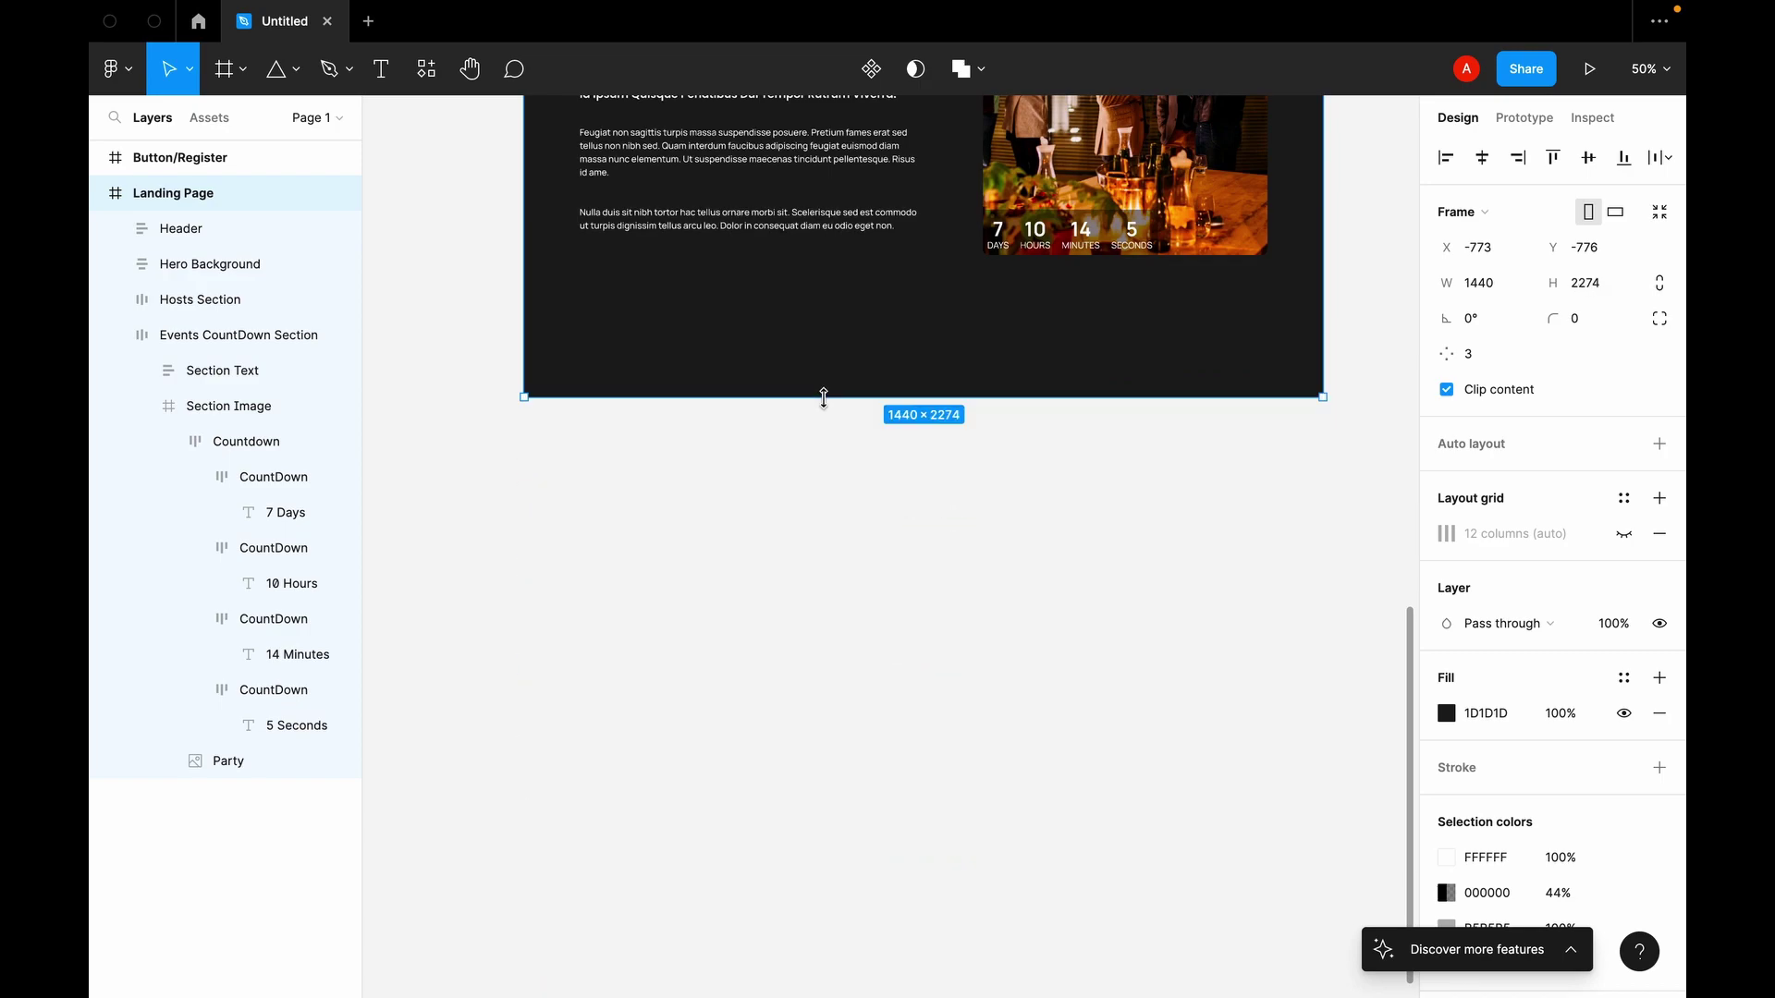
scroll(826, 402, "up", 5)
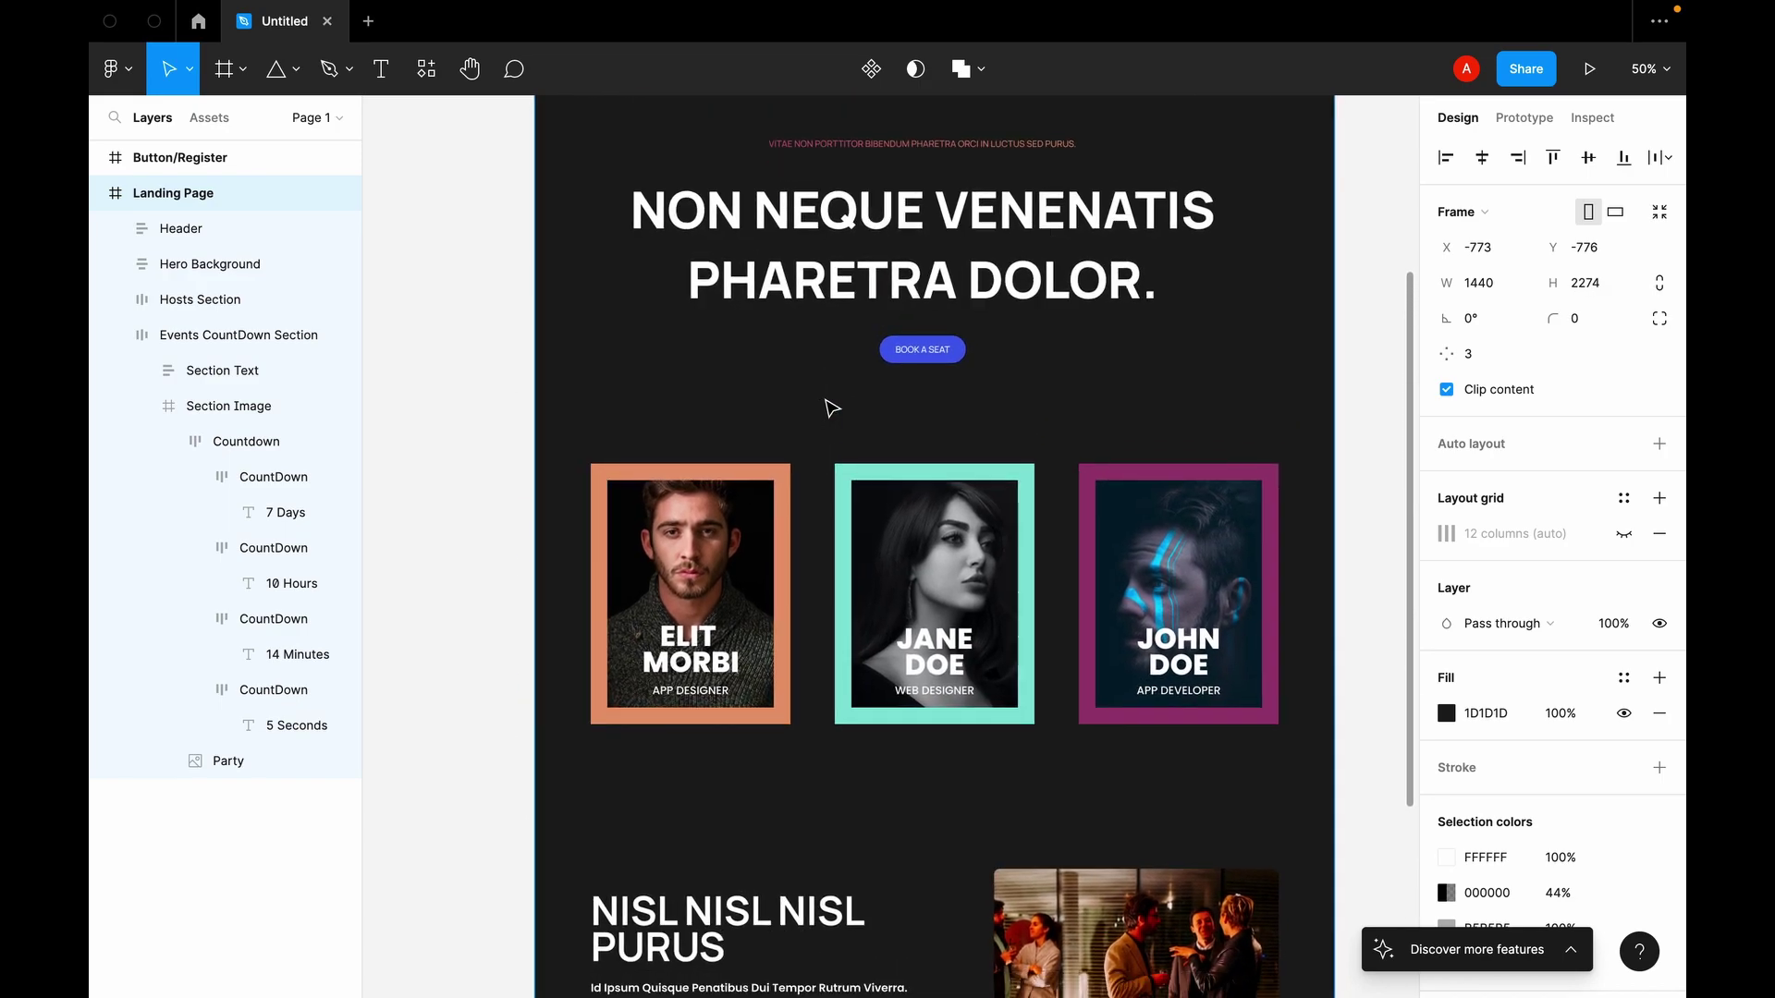
Step: Create a 1440 by 100 frame spanning the full width along the lower edge of the Landing Page frame
scroll(829, 453, "down", 3)
left_click(766, 924)
scroll(766, 925, "down", 2)
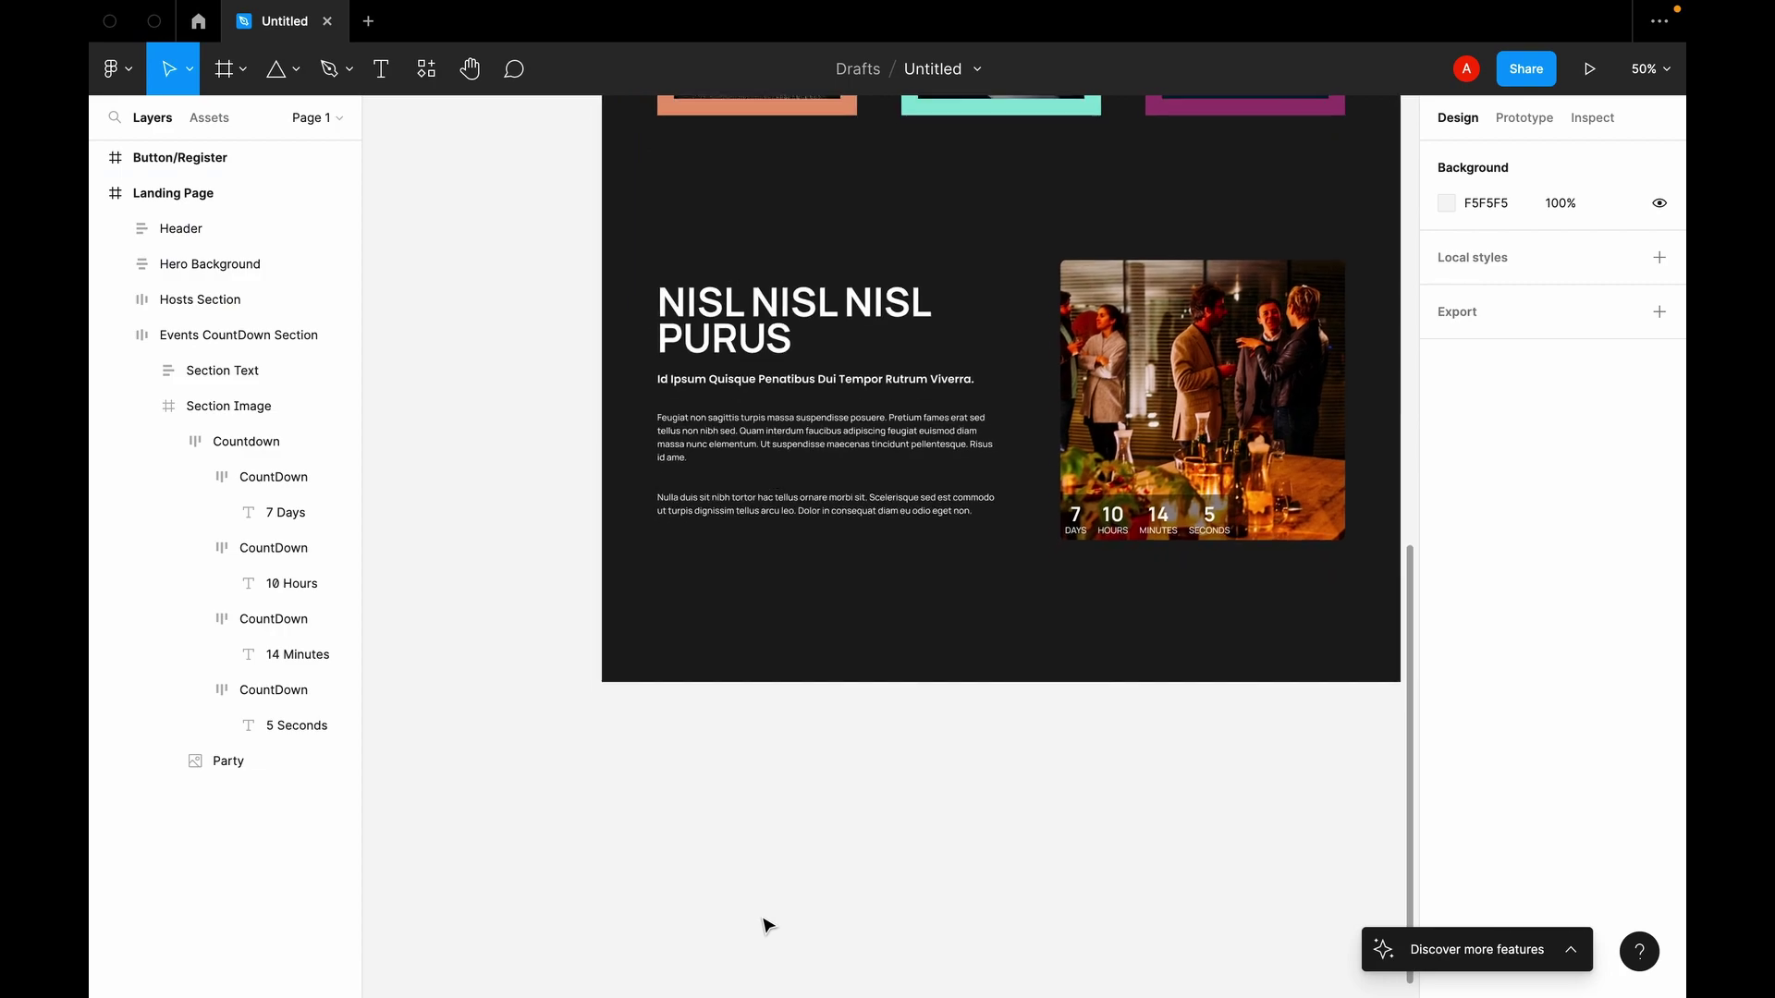
key("f")
left_click(642, 745)
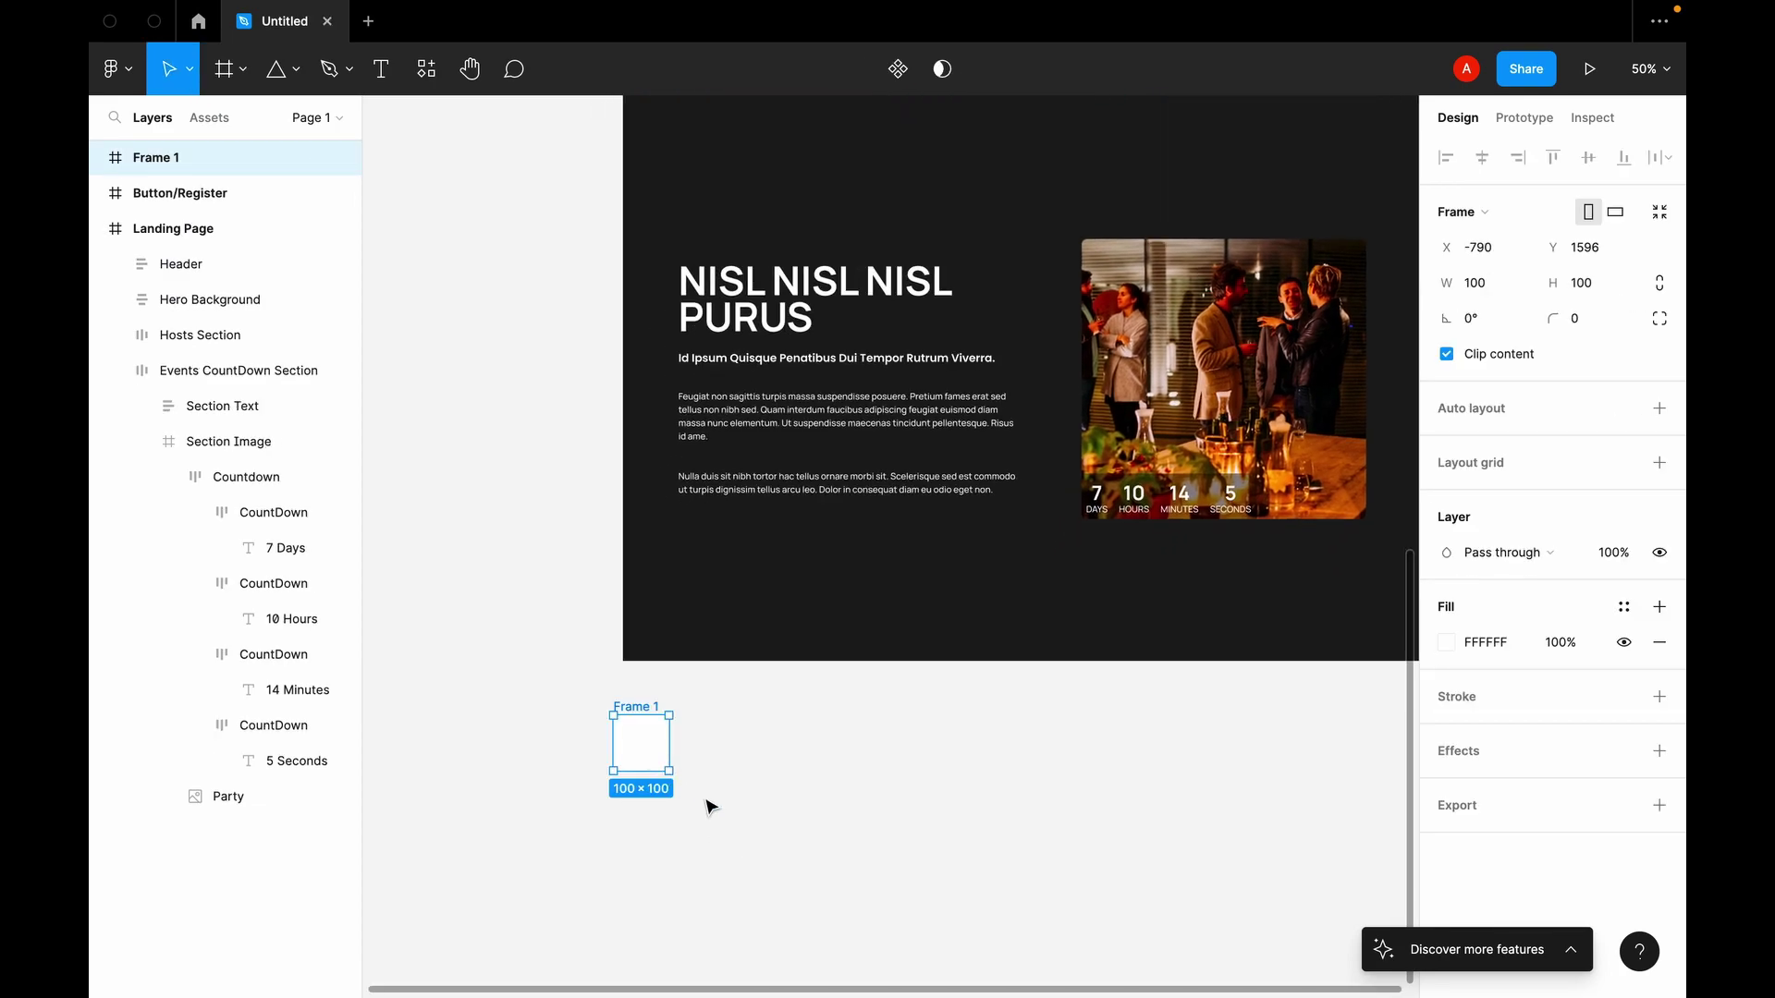
left_click_drag(672, 743, 1322, 745)
scroll(1169, 769, "right", 2)
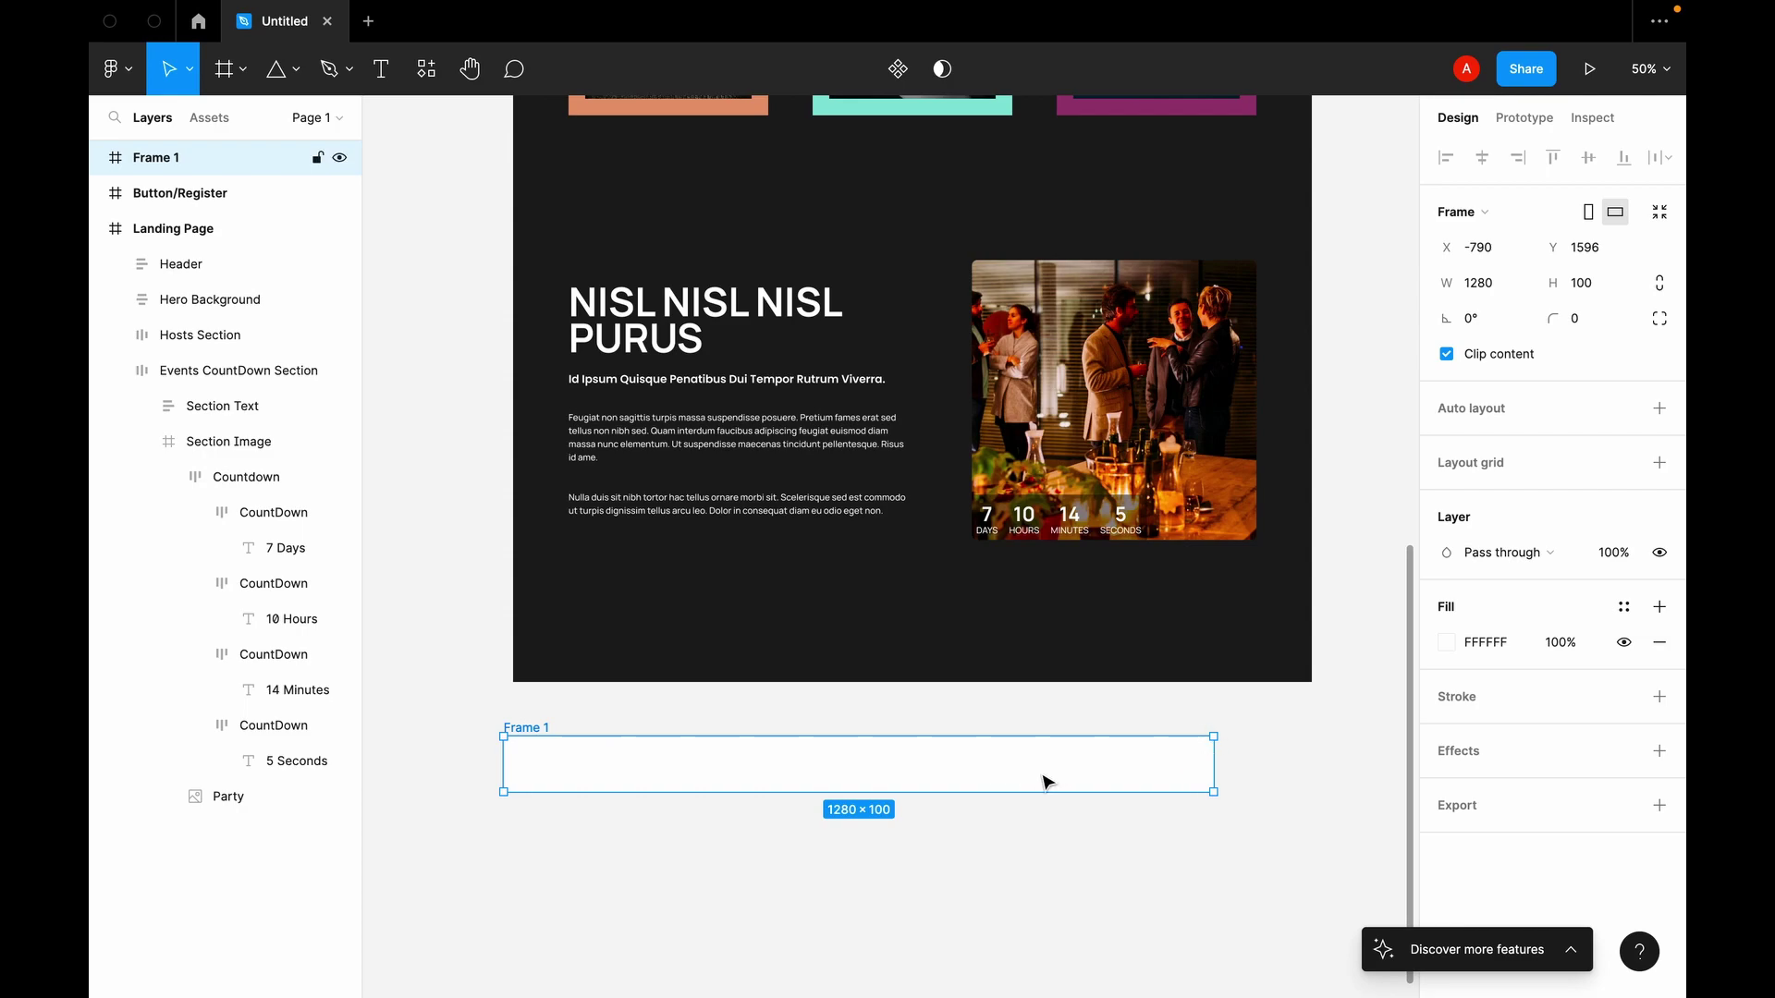
left_click_drag(1045, 782, 1058, 667)
left_click_drag(1224, 659, 1310, 658)
left_click(1146, 822)
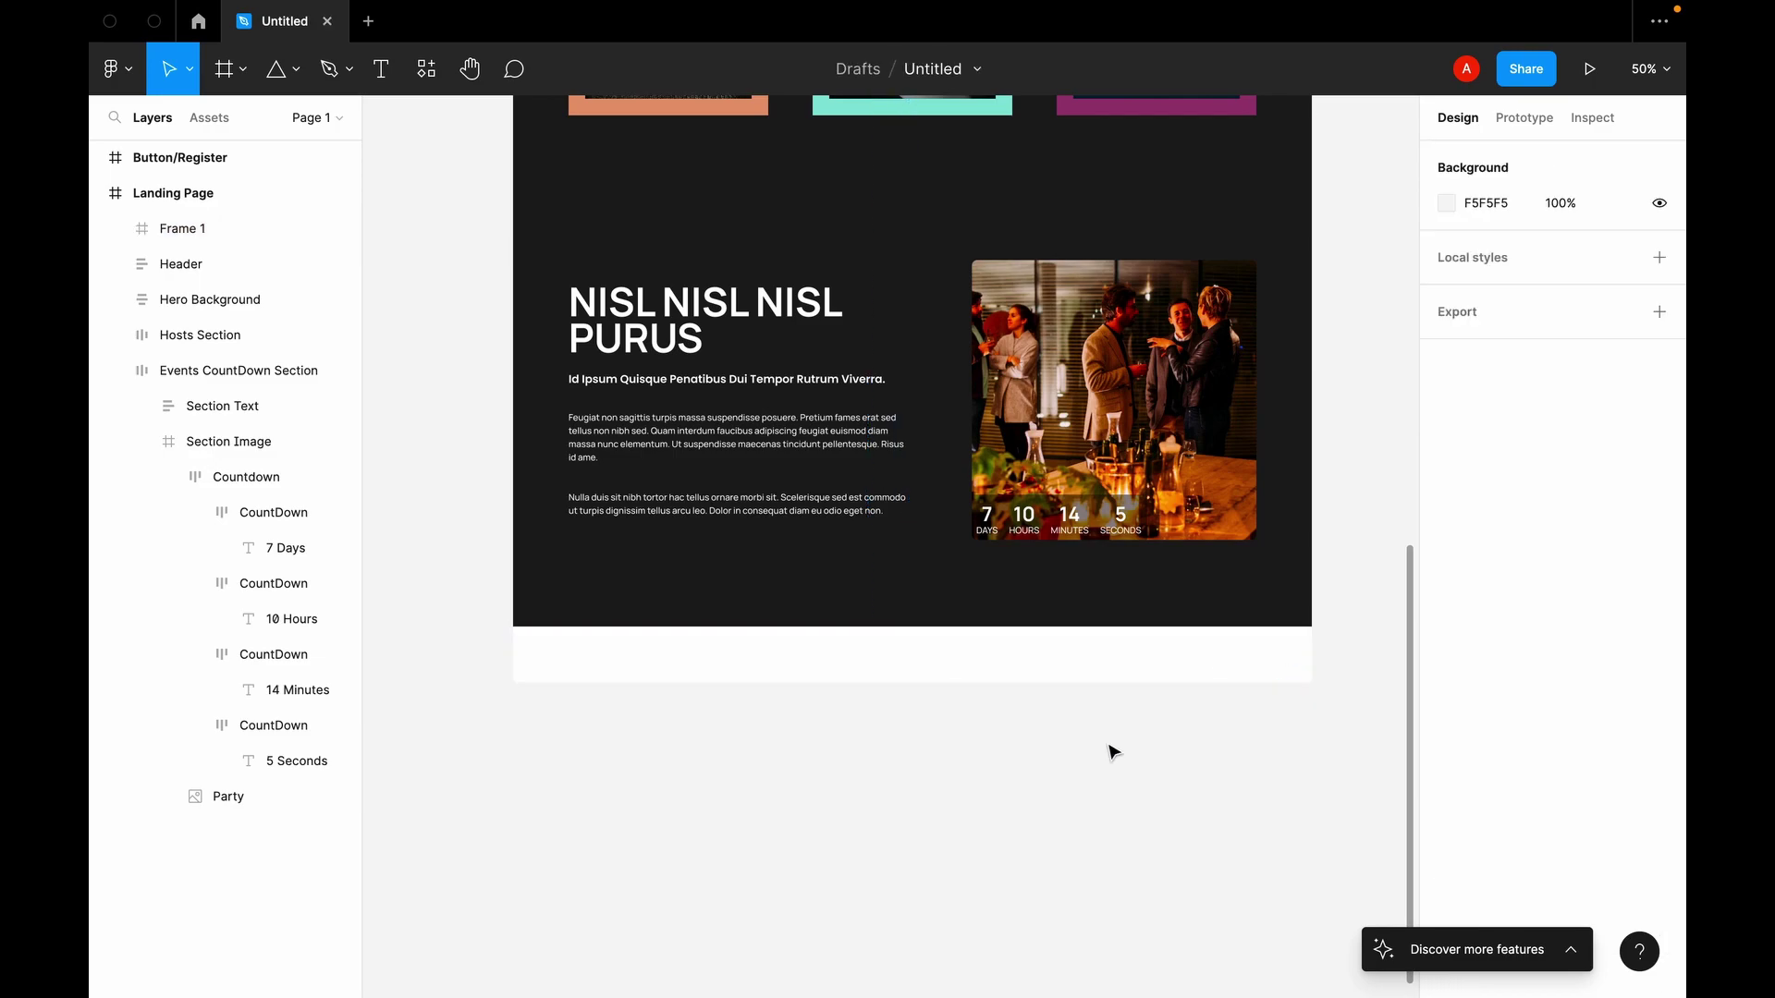
Step: Rename the new frame along the landing page's lower edge as Footer
left_click(1099, 658)
key("super+r")
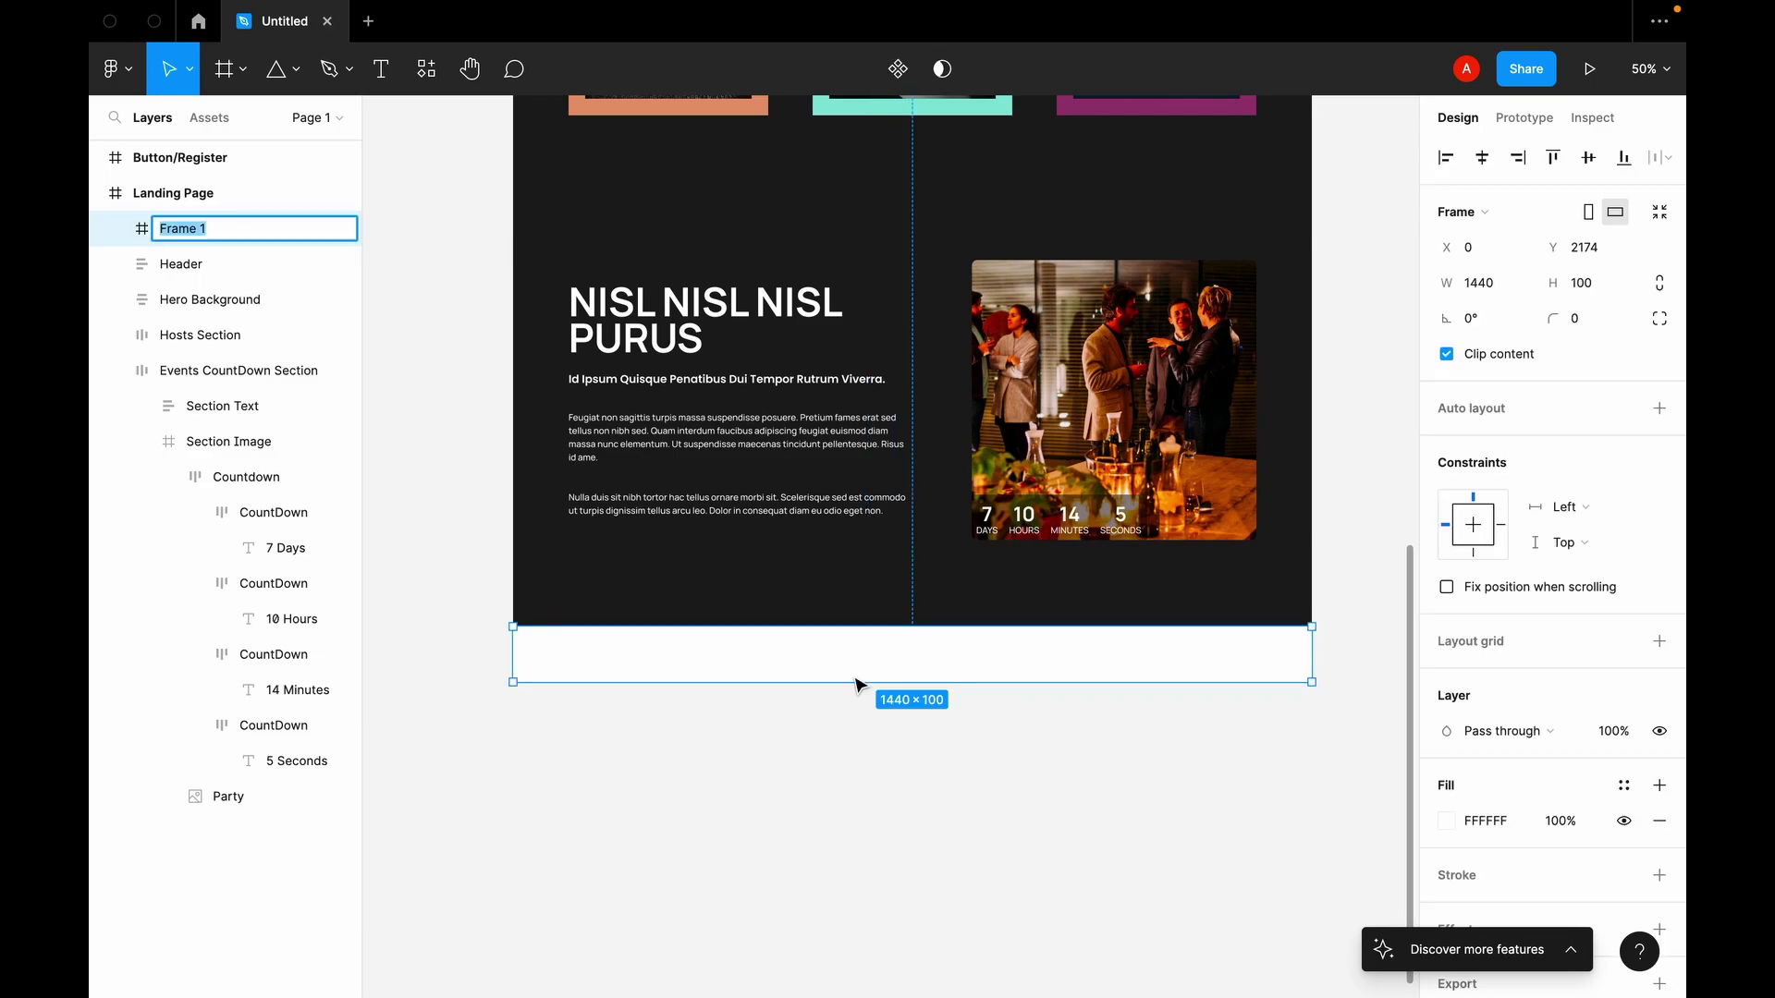
type("FOOTer")
key("Return")
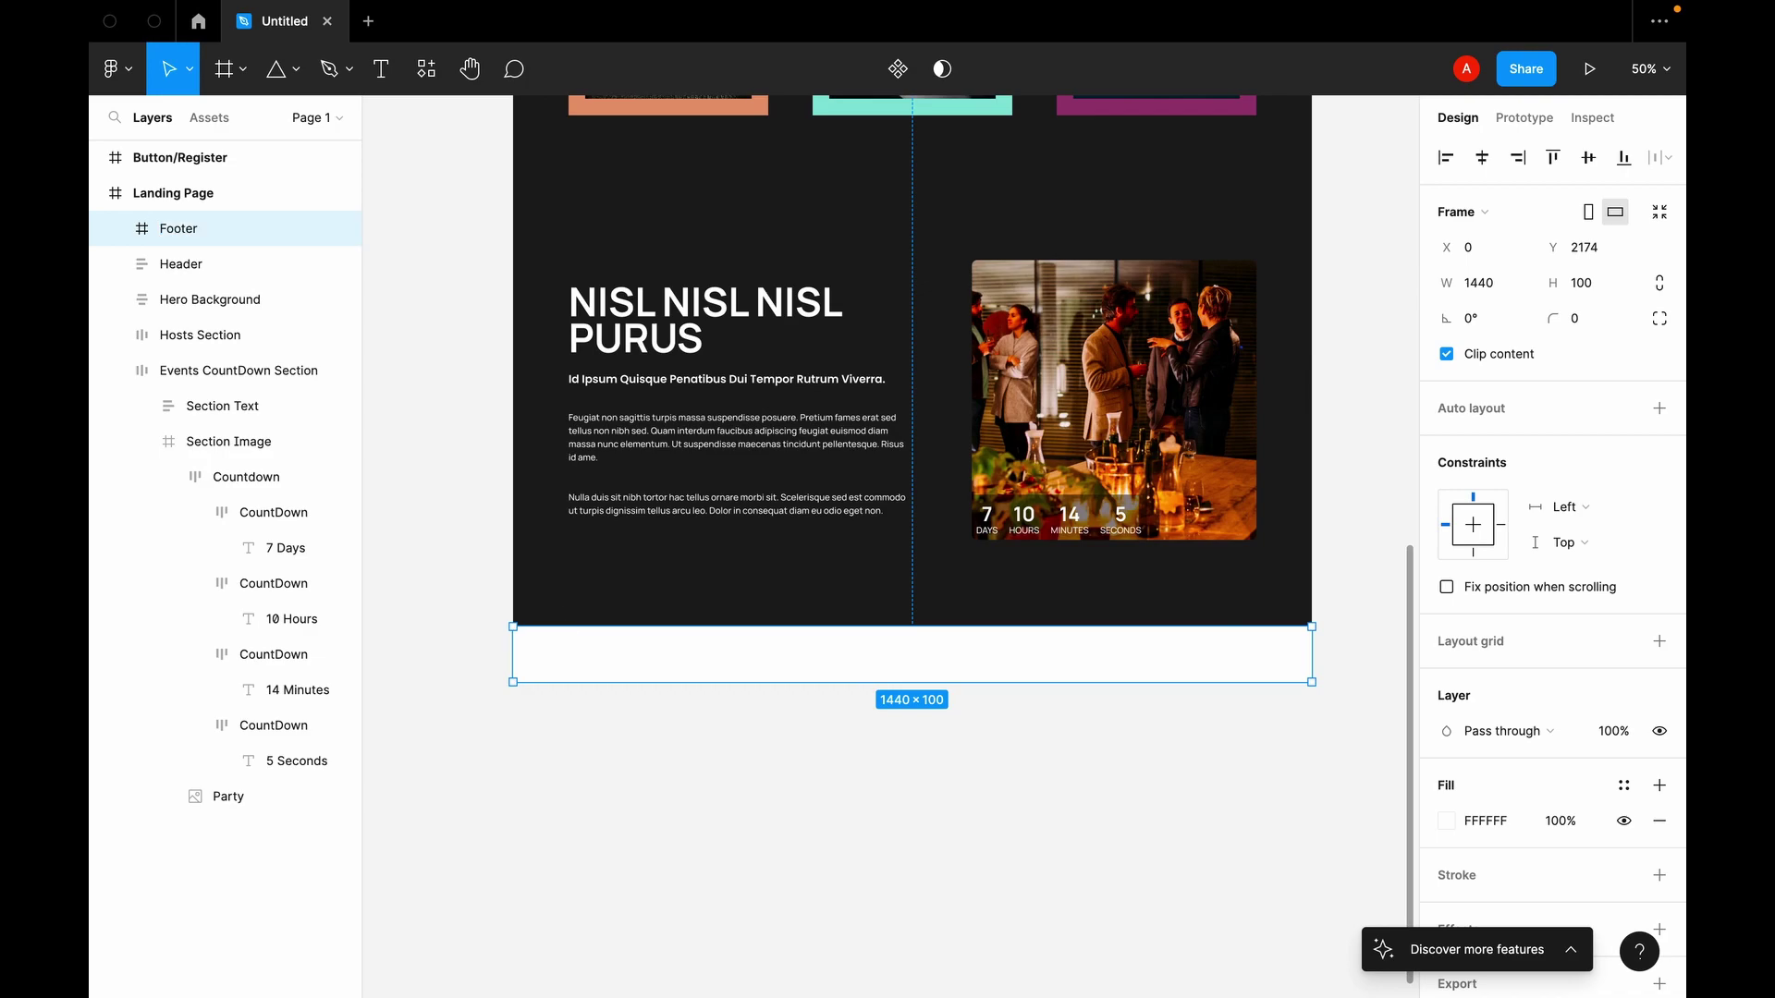
Step: Remove the Footer frame's fill and add an inside stroke of weight 1 on its top side only
left_click(1449, 820)
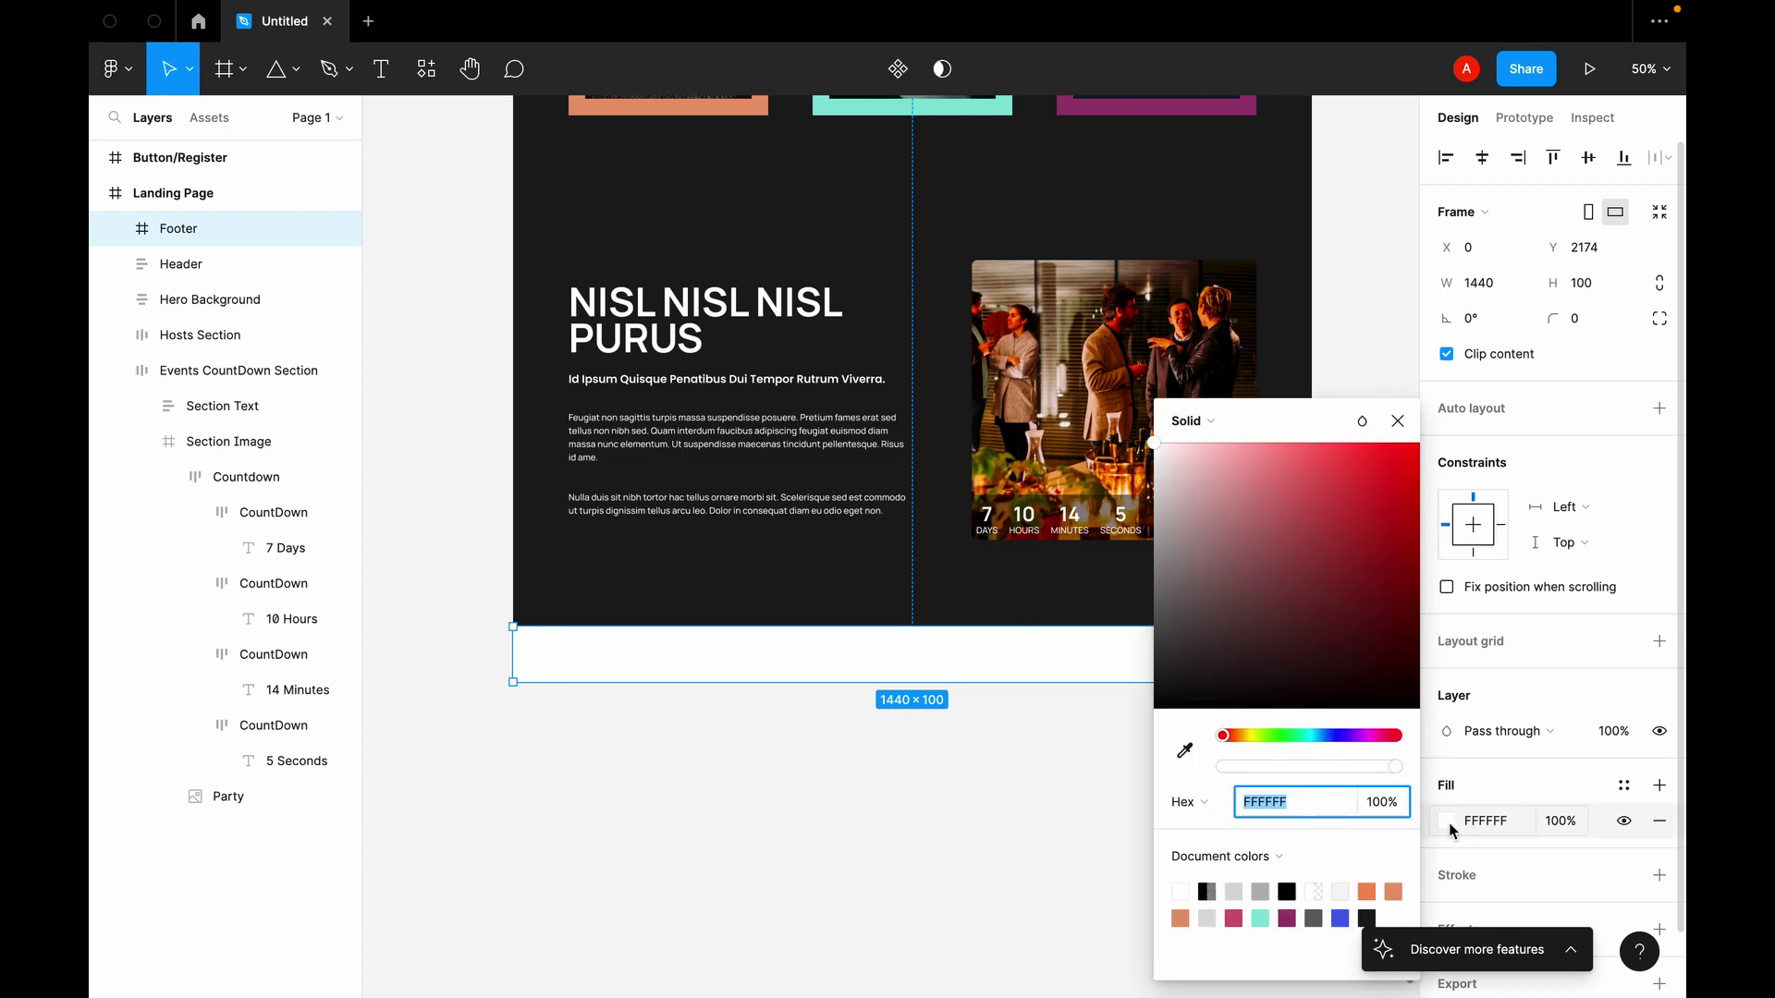
left_click(1659, 823)
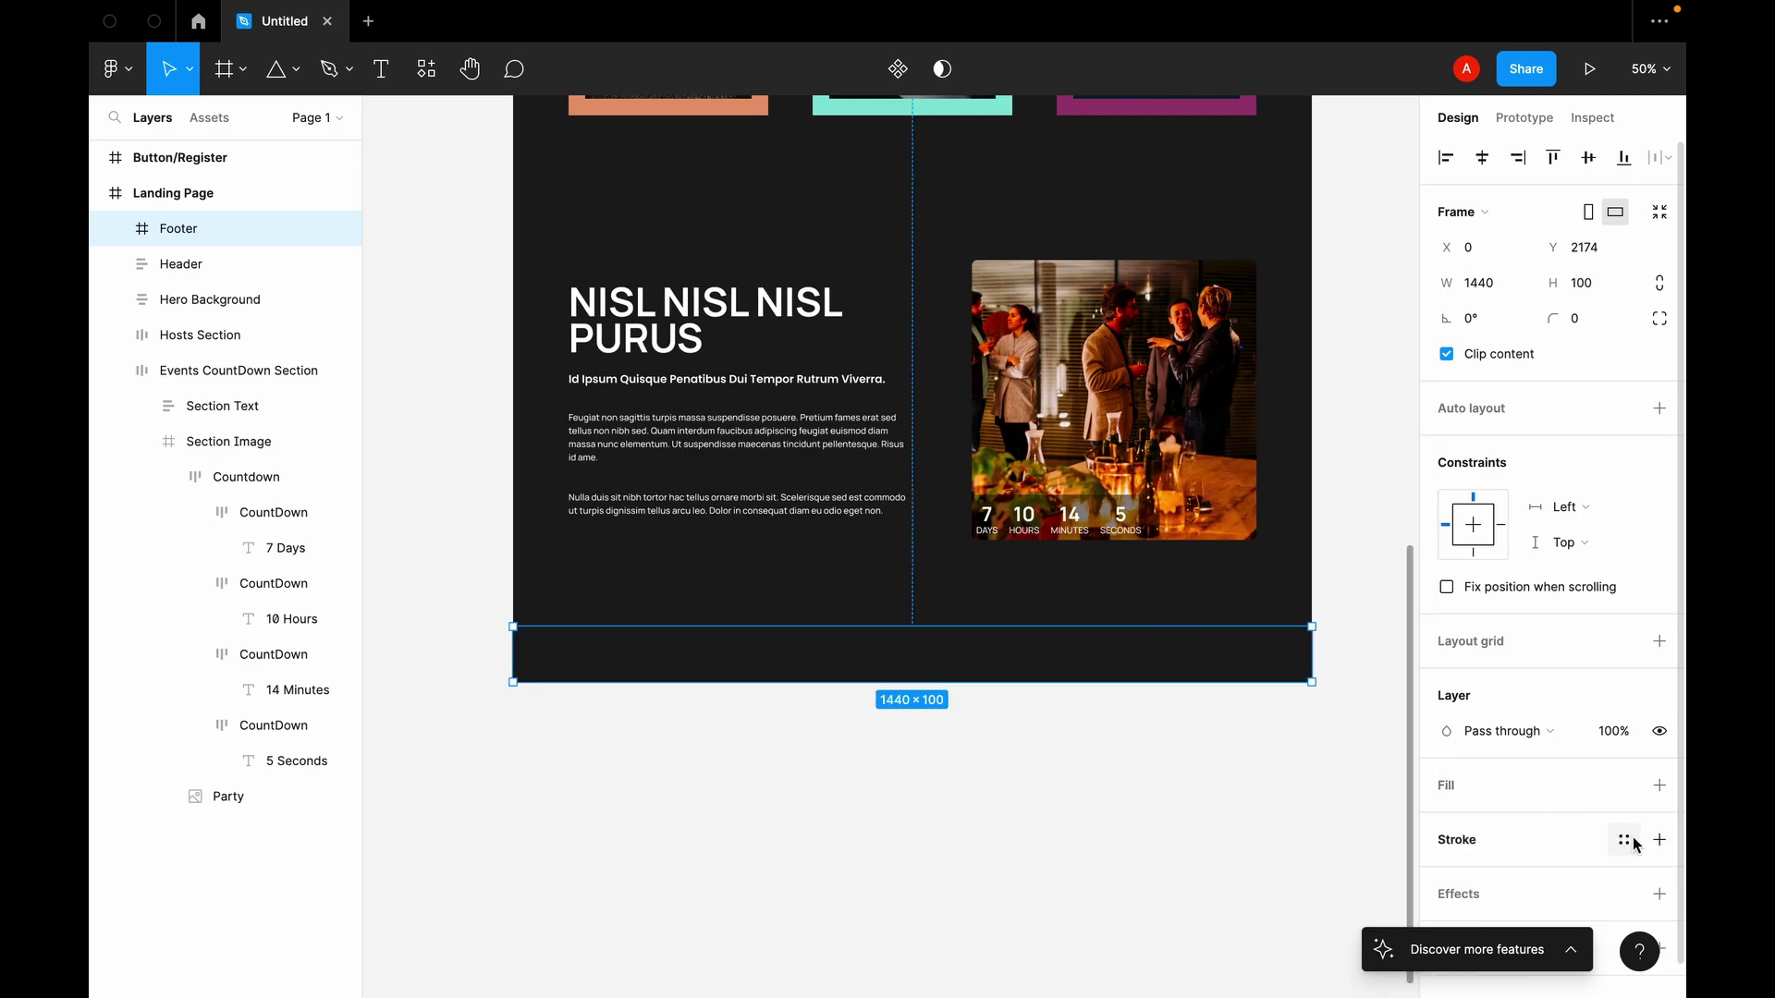
left_click(1654, 843)
scroll(1654, 844, "down", 2)
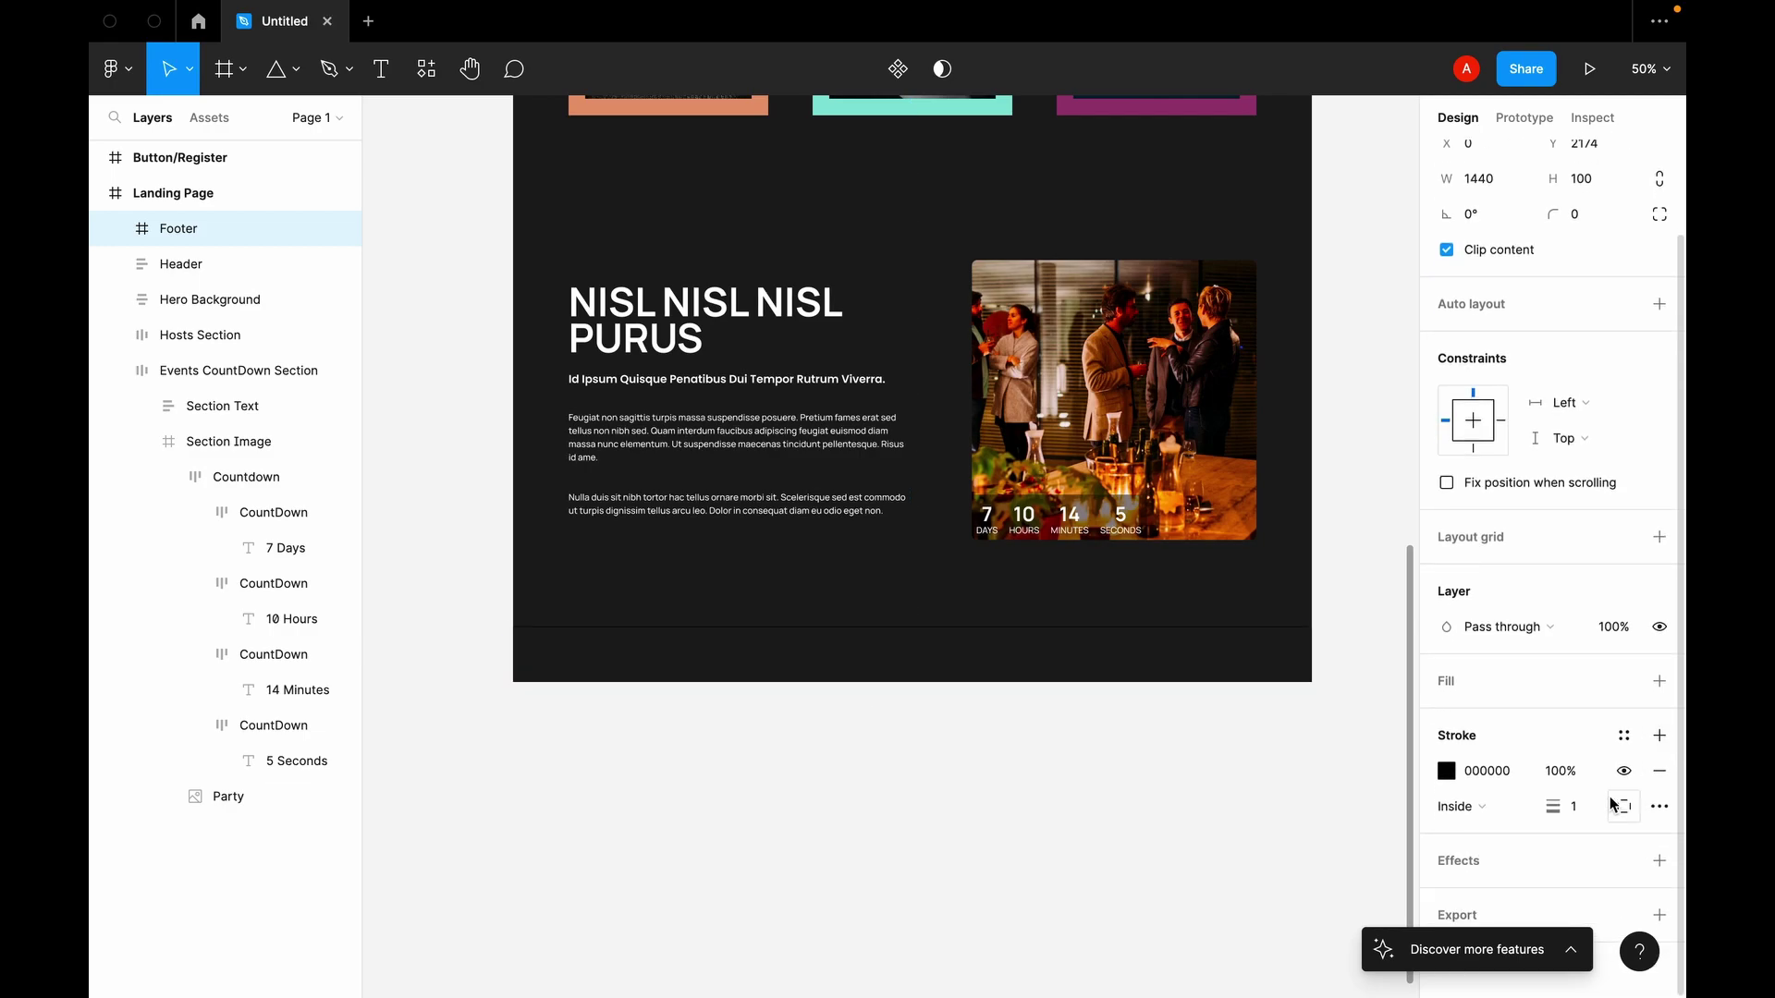
left_click(1623, 808)
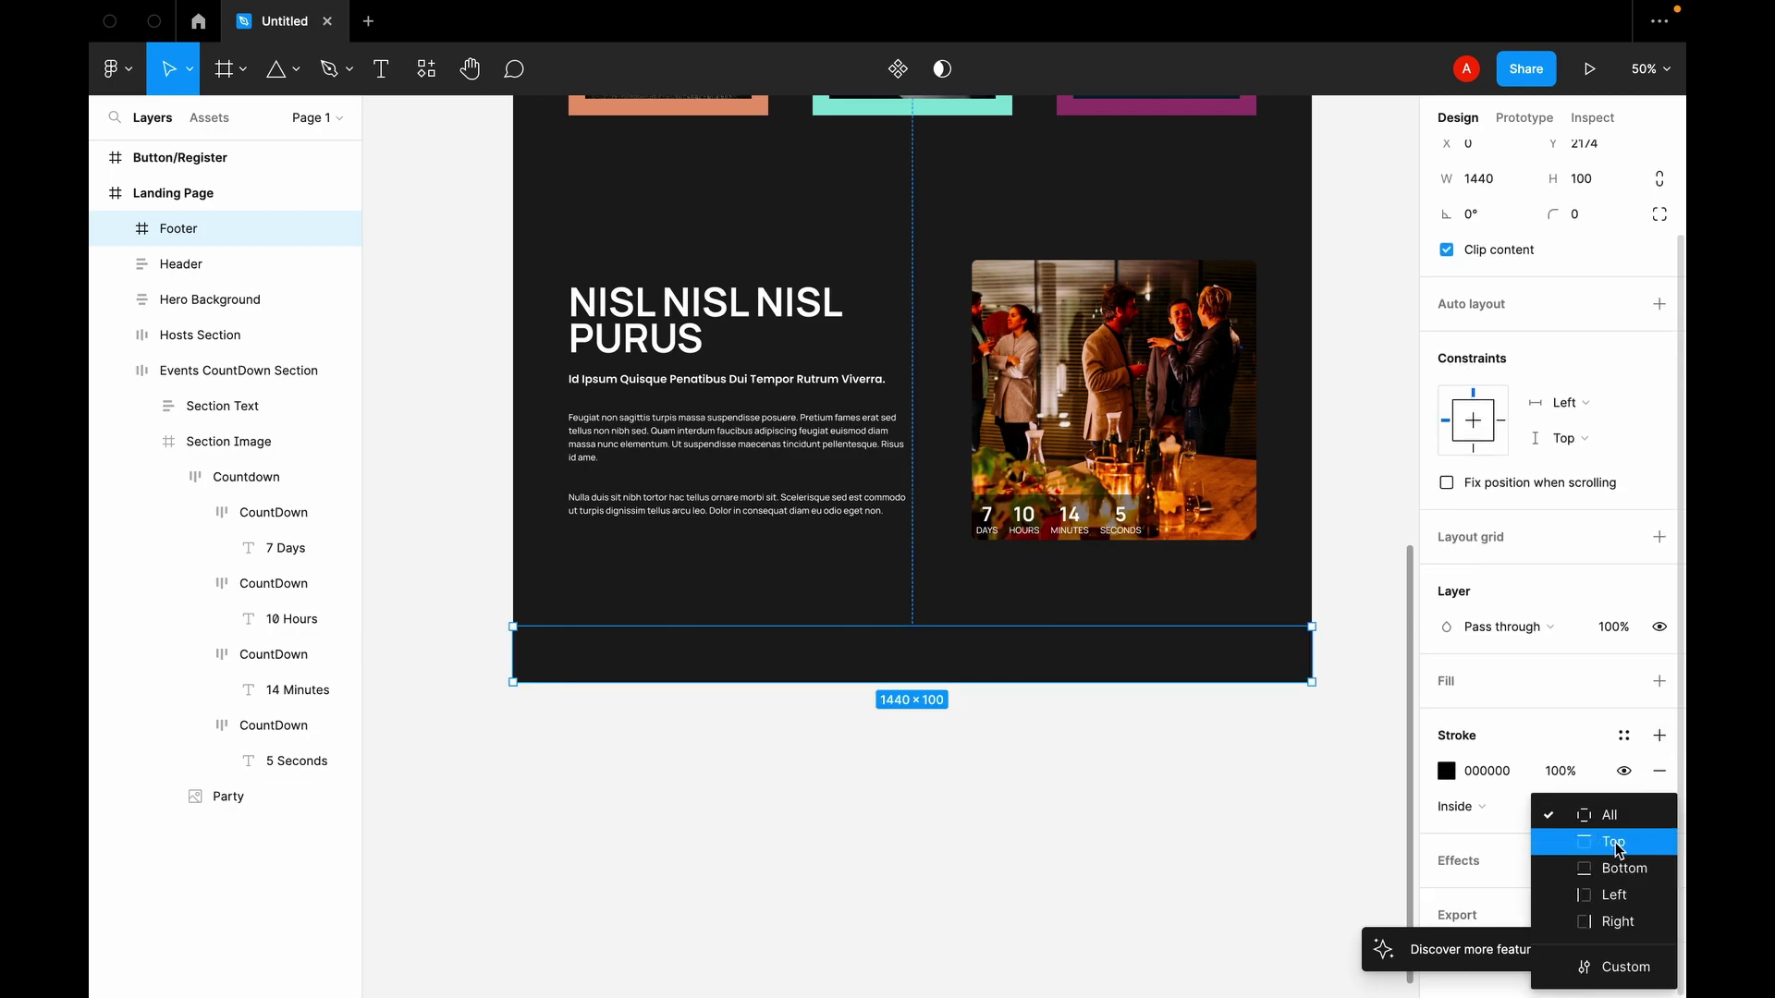
left_click(1614, 843)
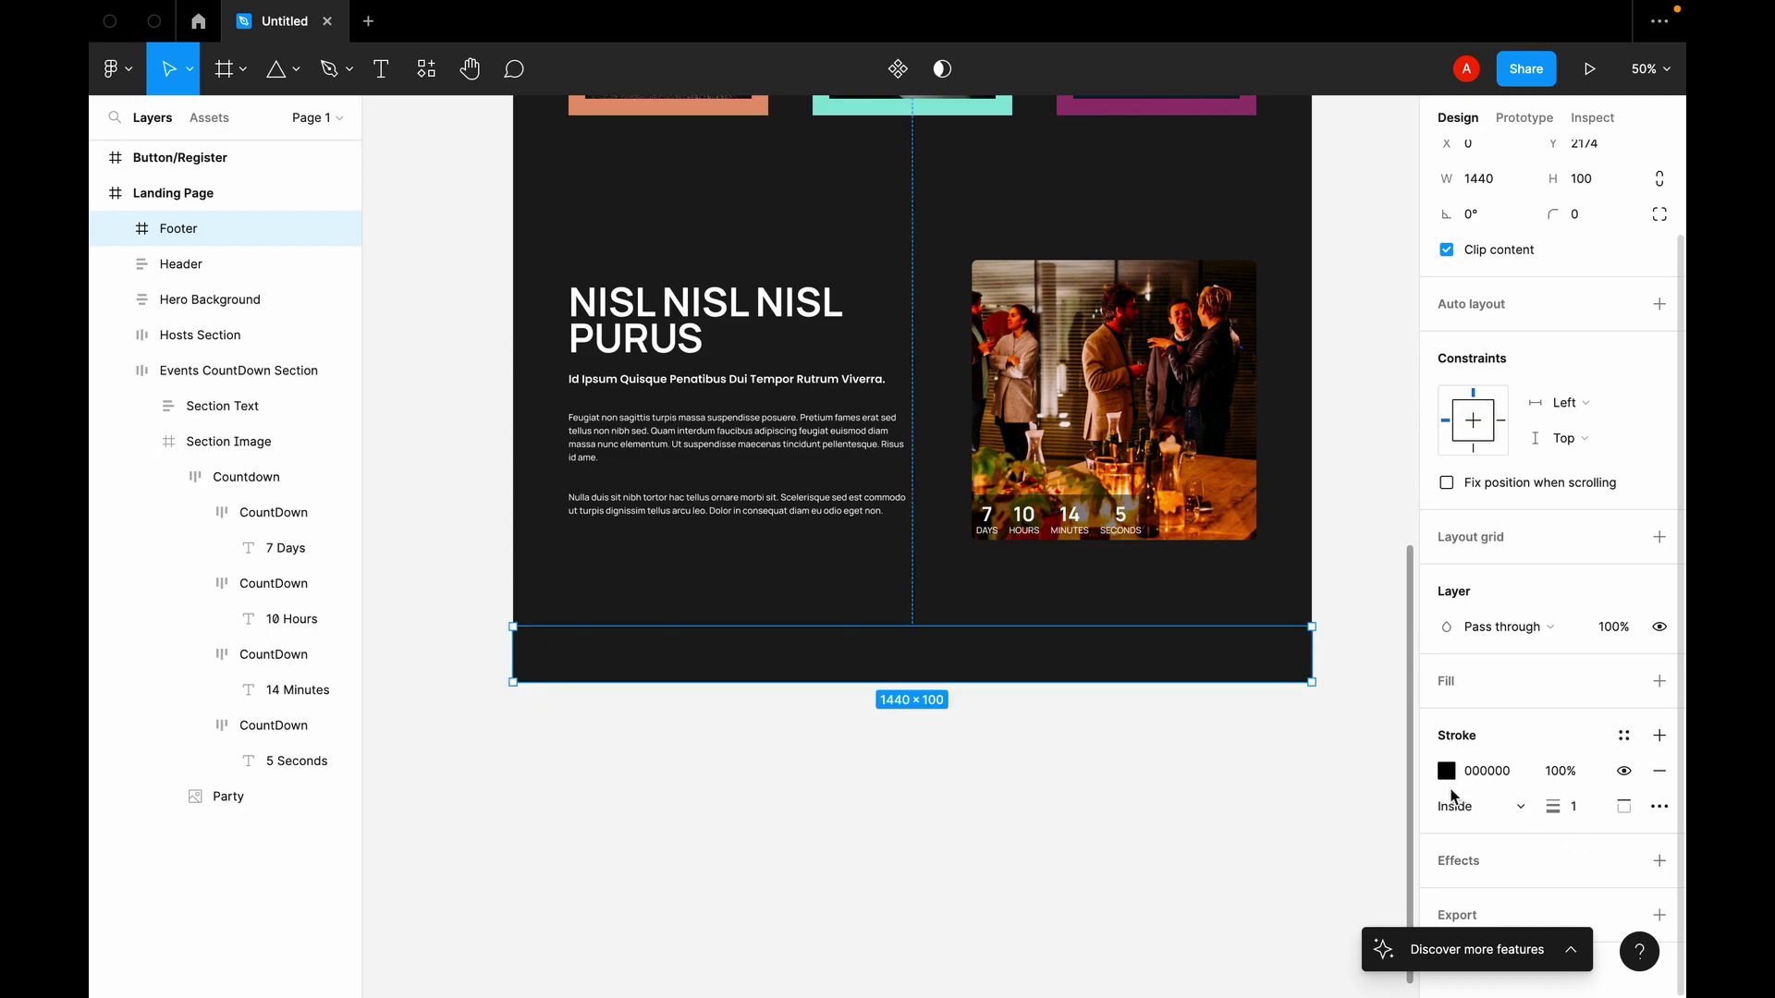
Step: Set the Footer frame's stroke color to grey 646464
left_click(1447, 773)
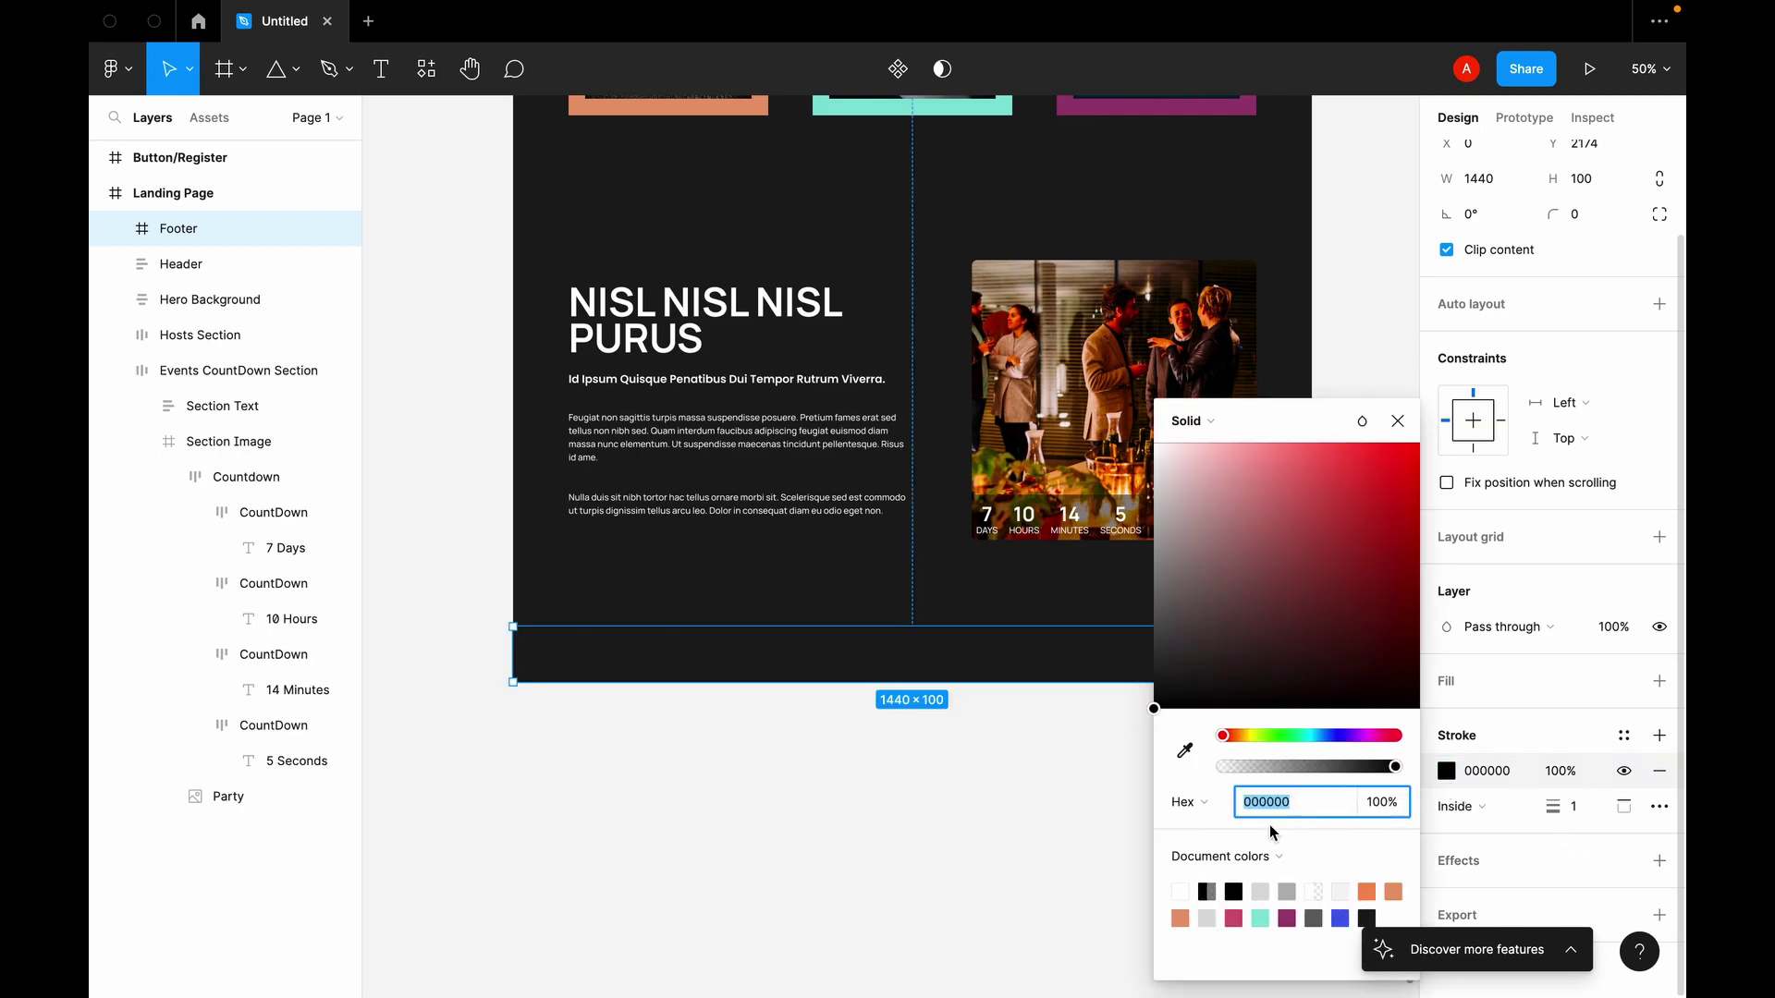
mouse_move(1155, 634)
left_mouse_down()
mouse_move(1154, 503)
mouse_move(1113, 621)
left_mouse_up()
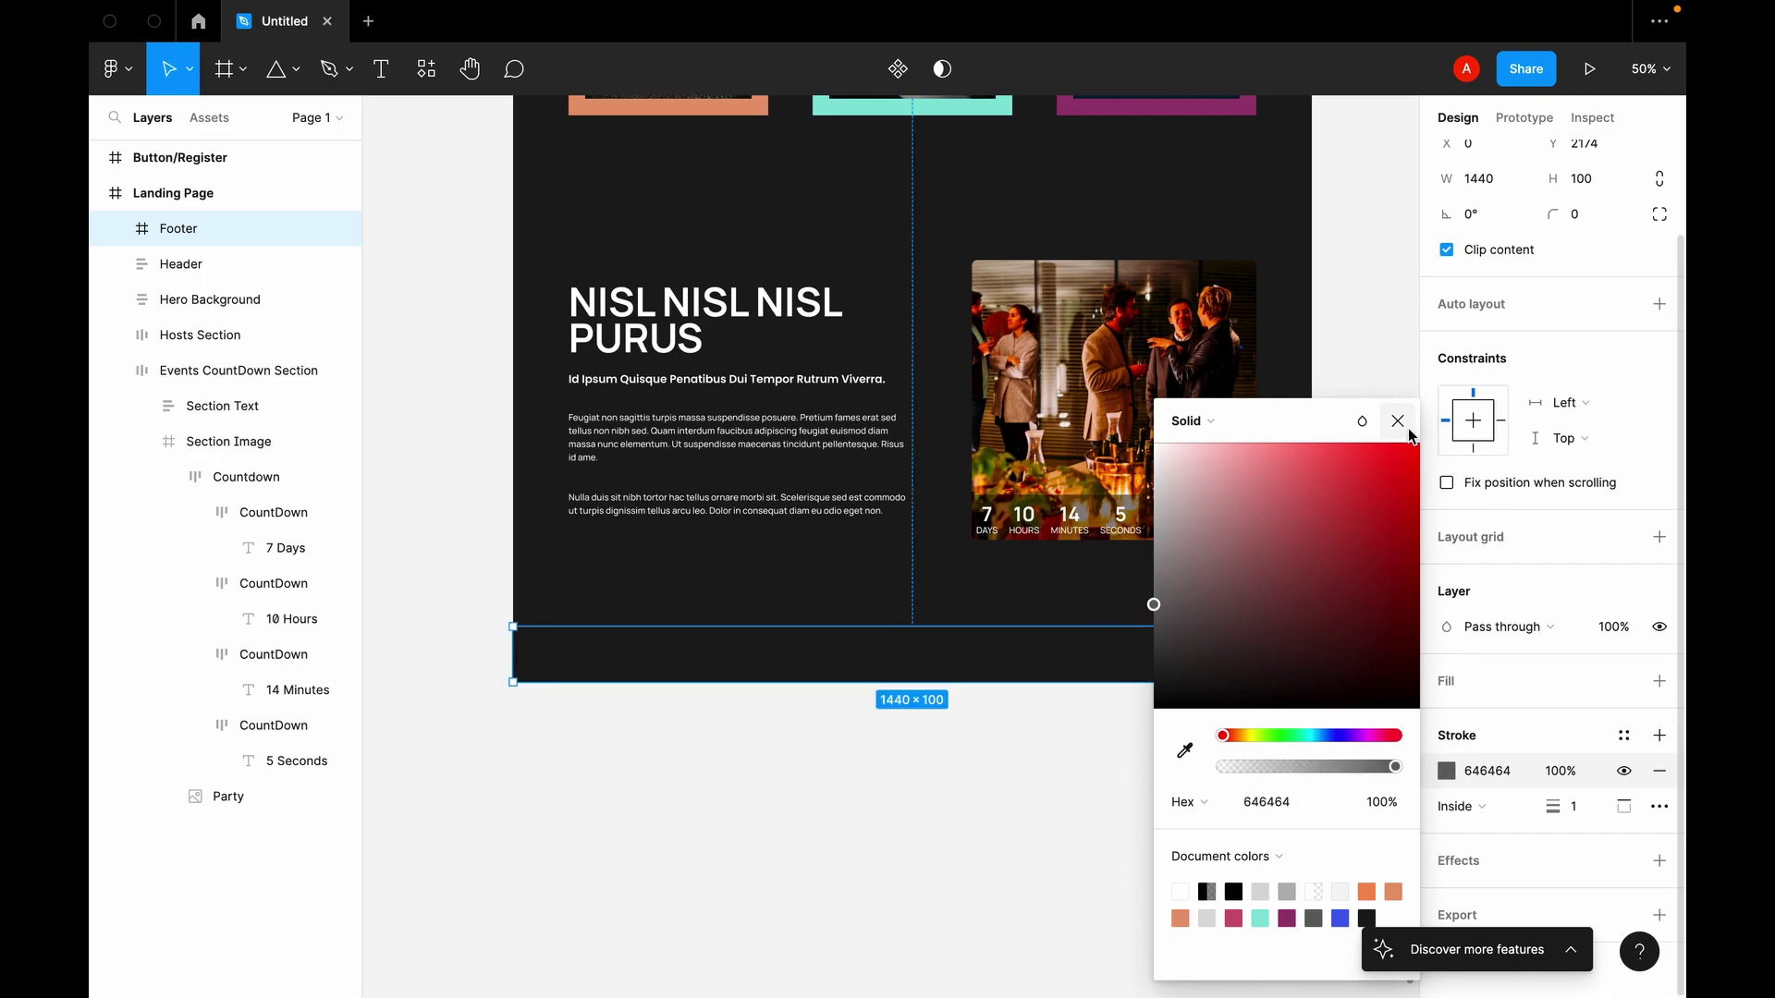
left_click(1401, 425)
left_click(1363, 438)
Step: Collapse the Events CountDown Section's layers and move the Footer layer to the end of the Landing Page's layer list
scroll(1363, 438, "up", 8)
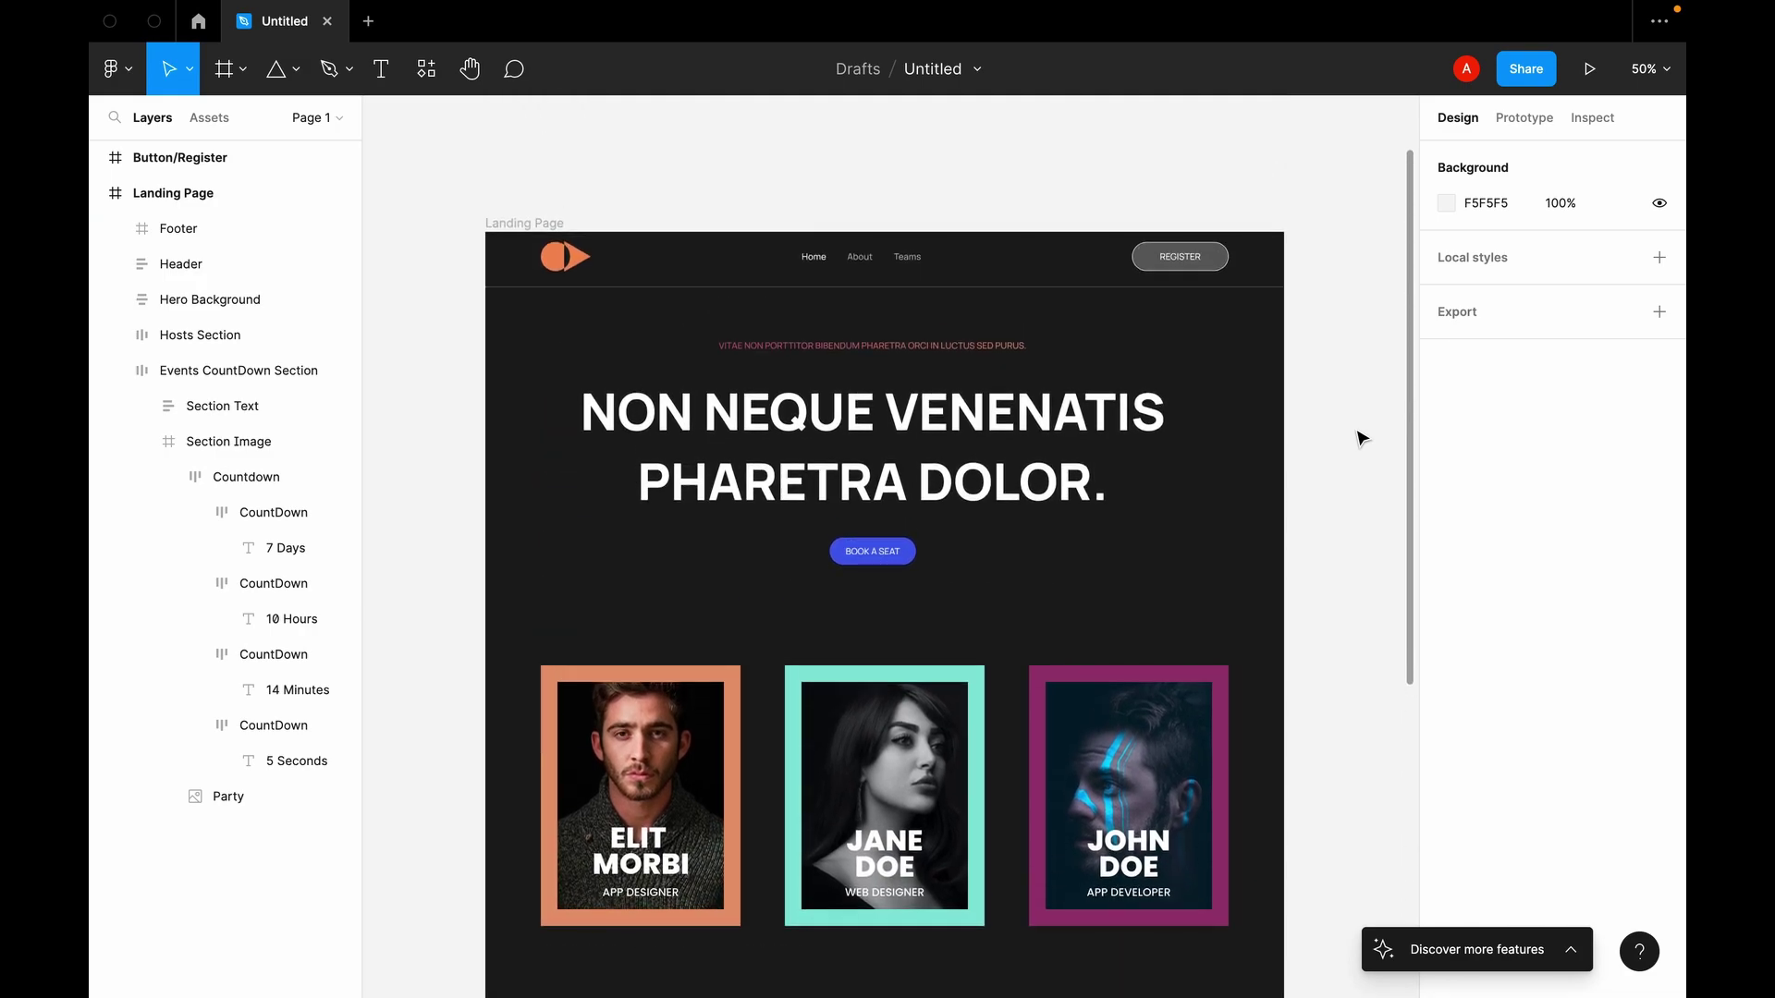
scroll(1362, 439, "down", 8)
scroll(1363, 438, "down", 1)
scroll(591, 471, "up", 9)
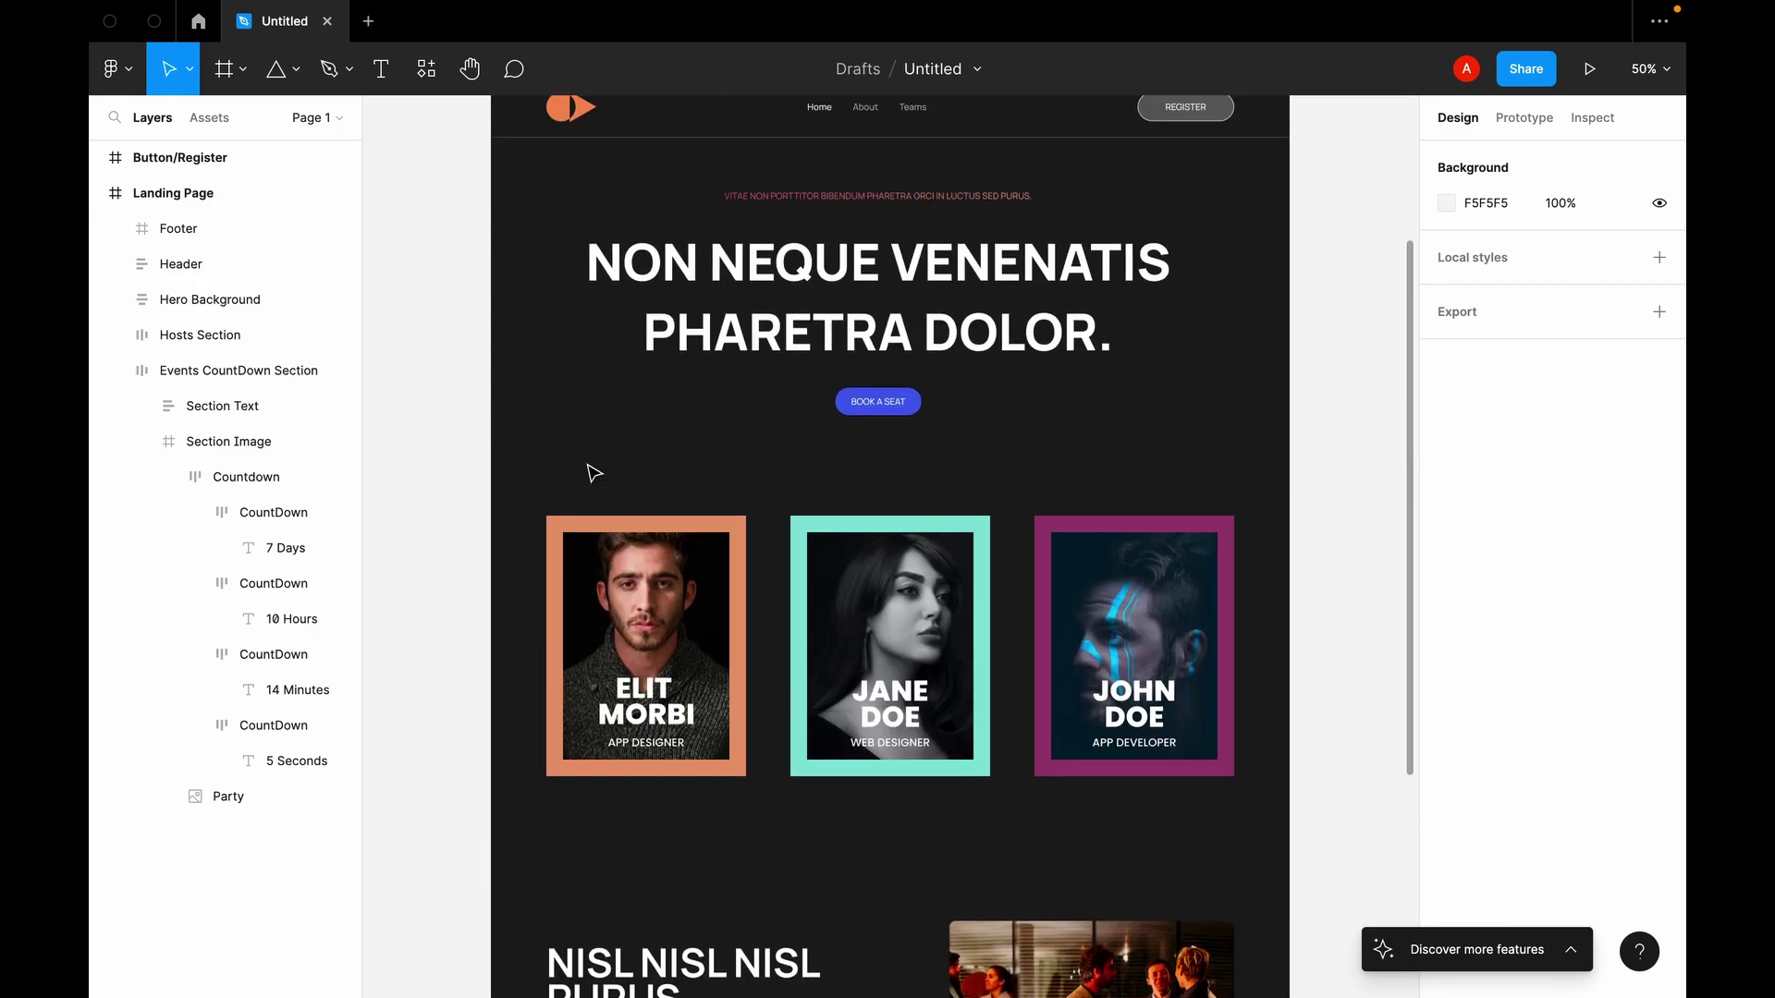
left_click(212, 266)
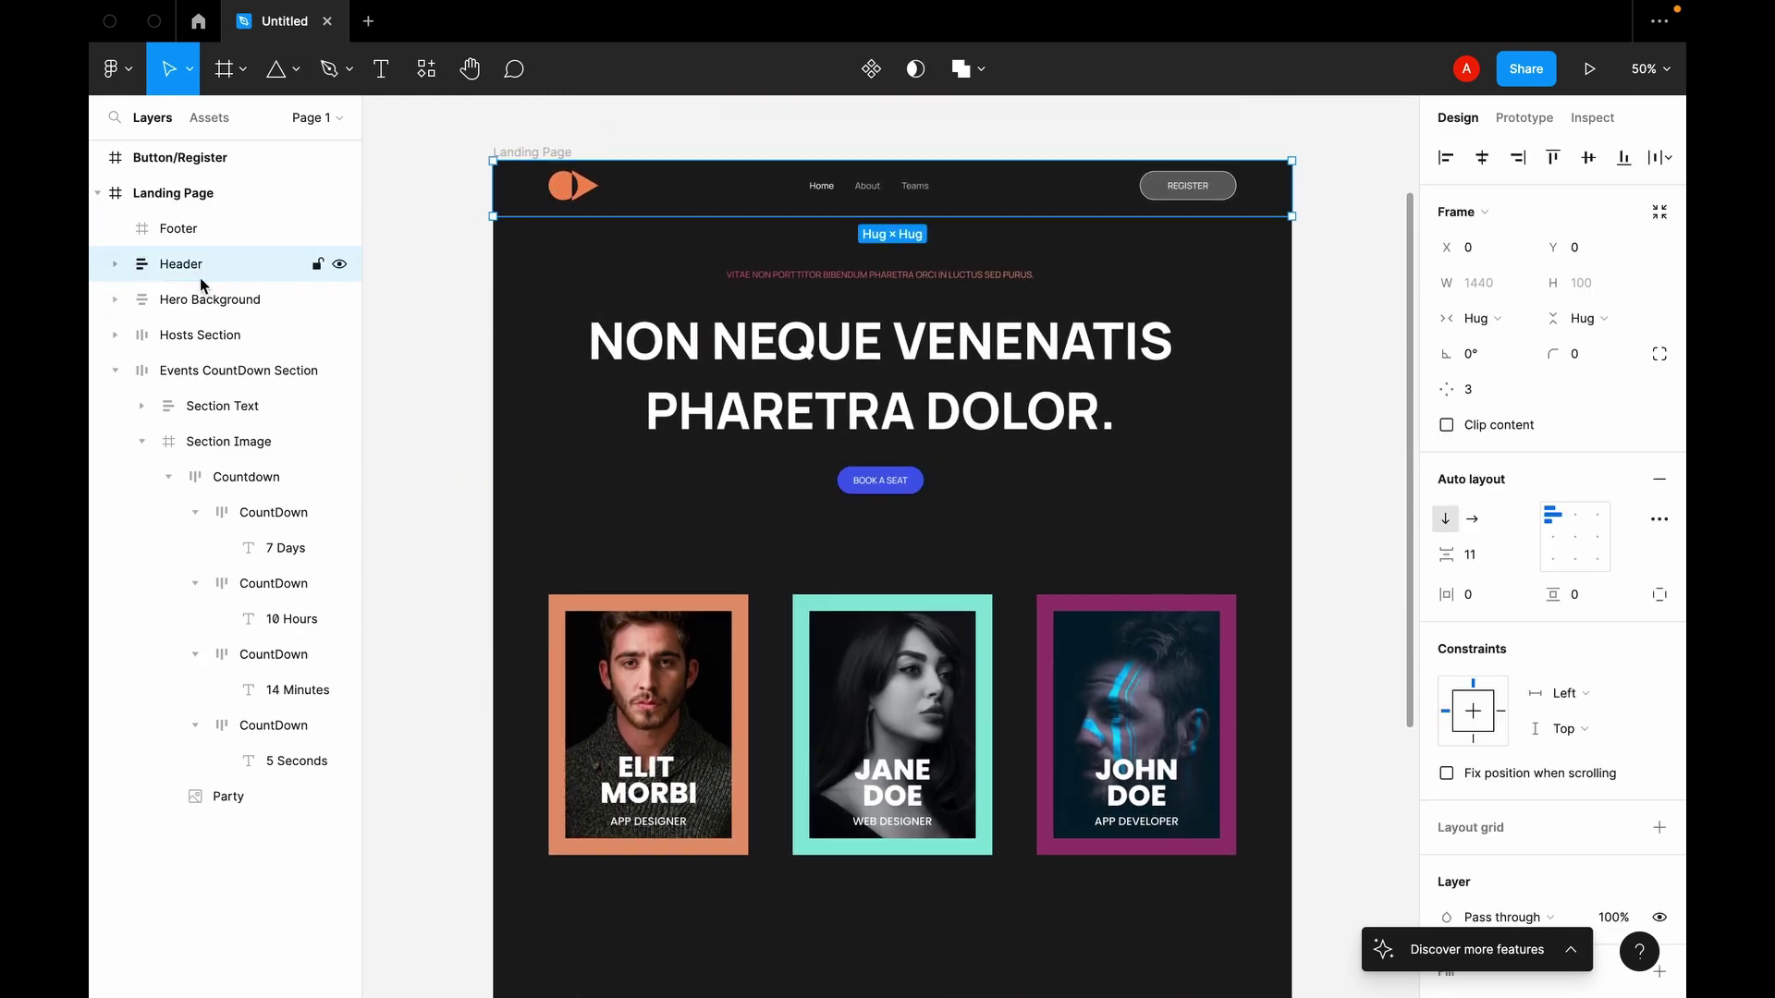
left_click(115, 370)
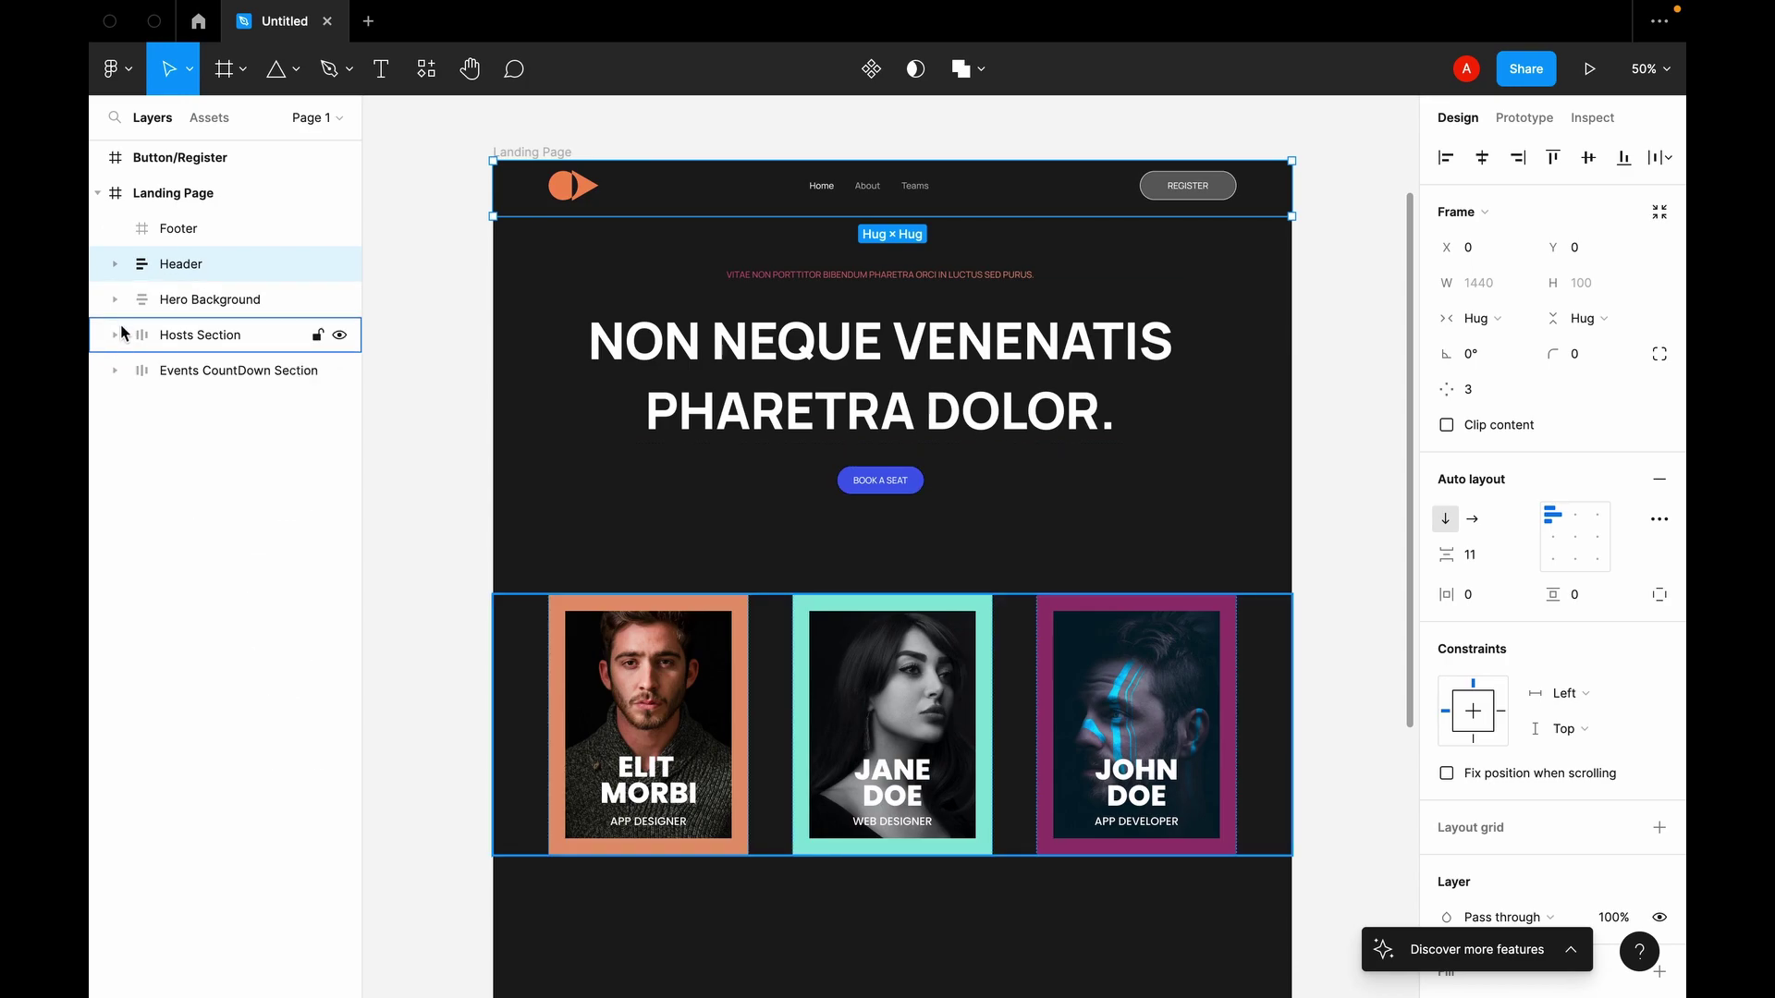
left_click(115, 371)
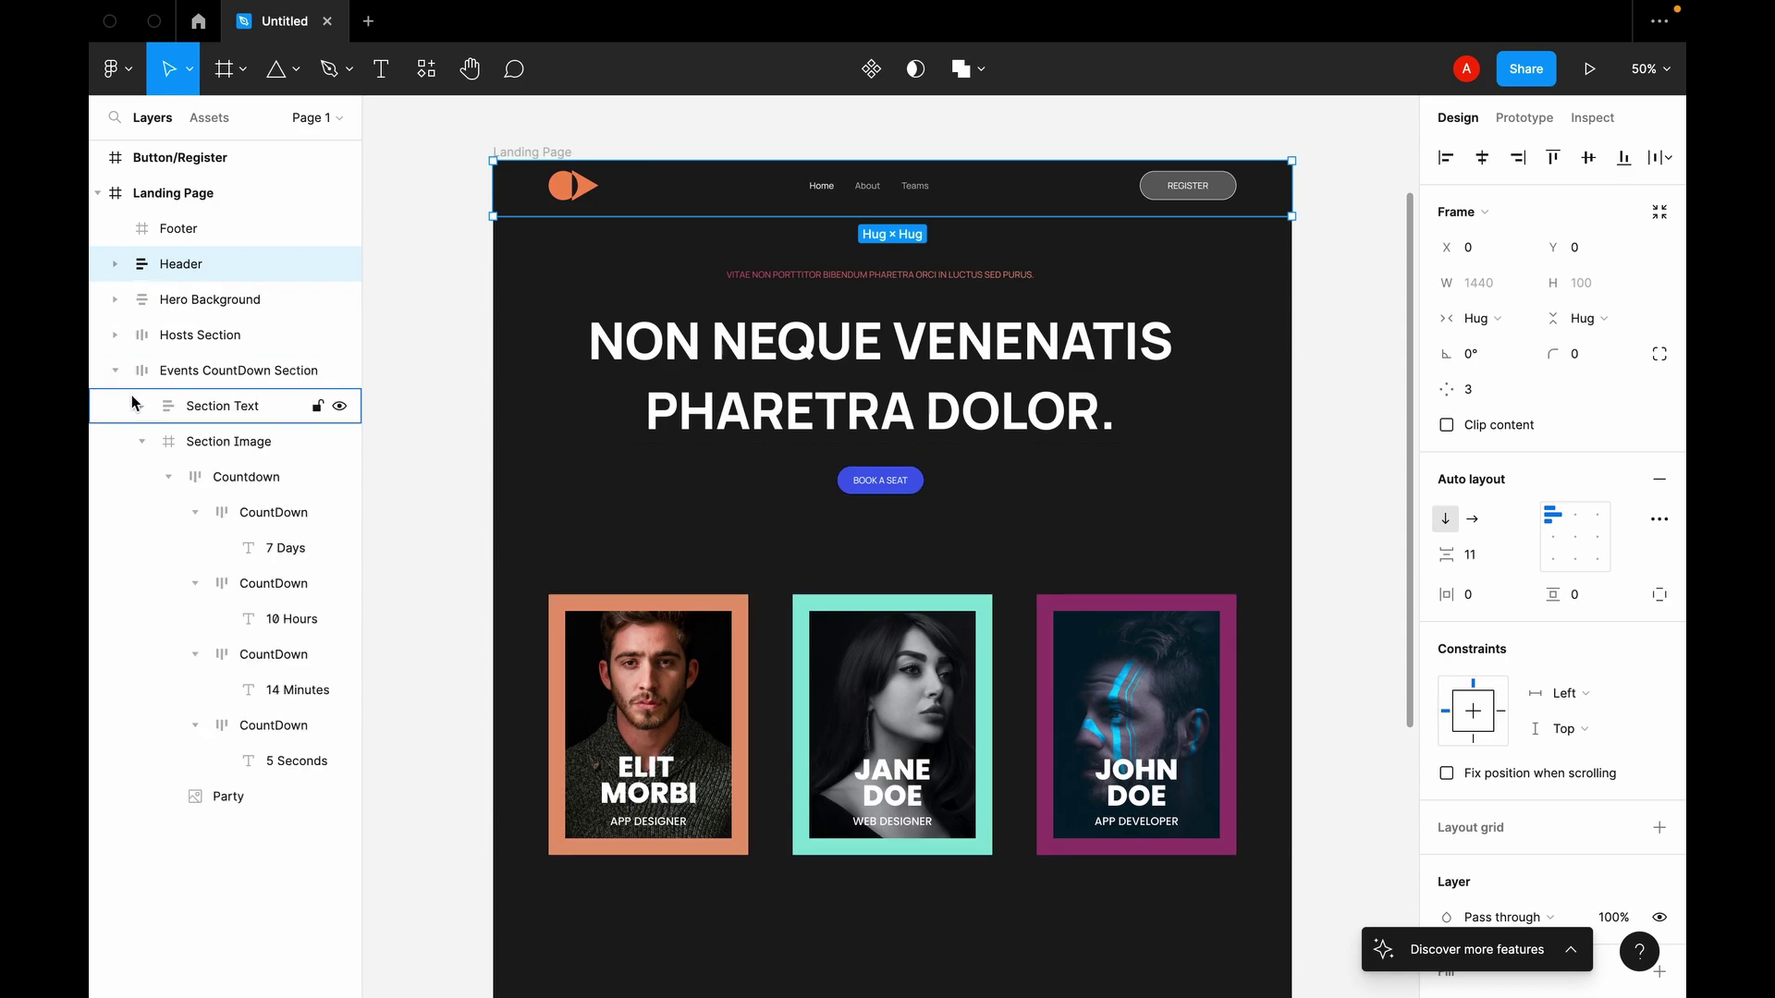
left_click(133, 405)
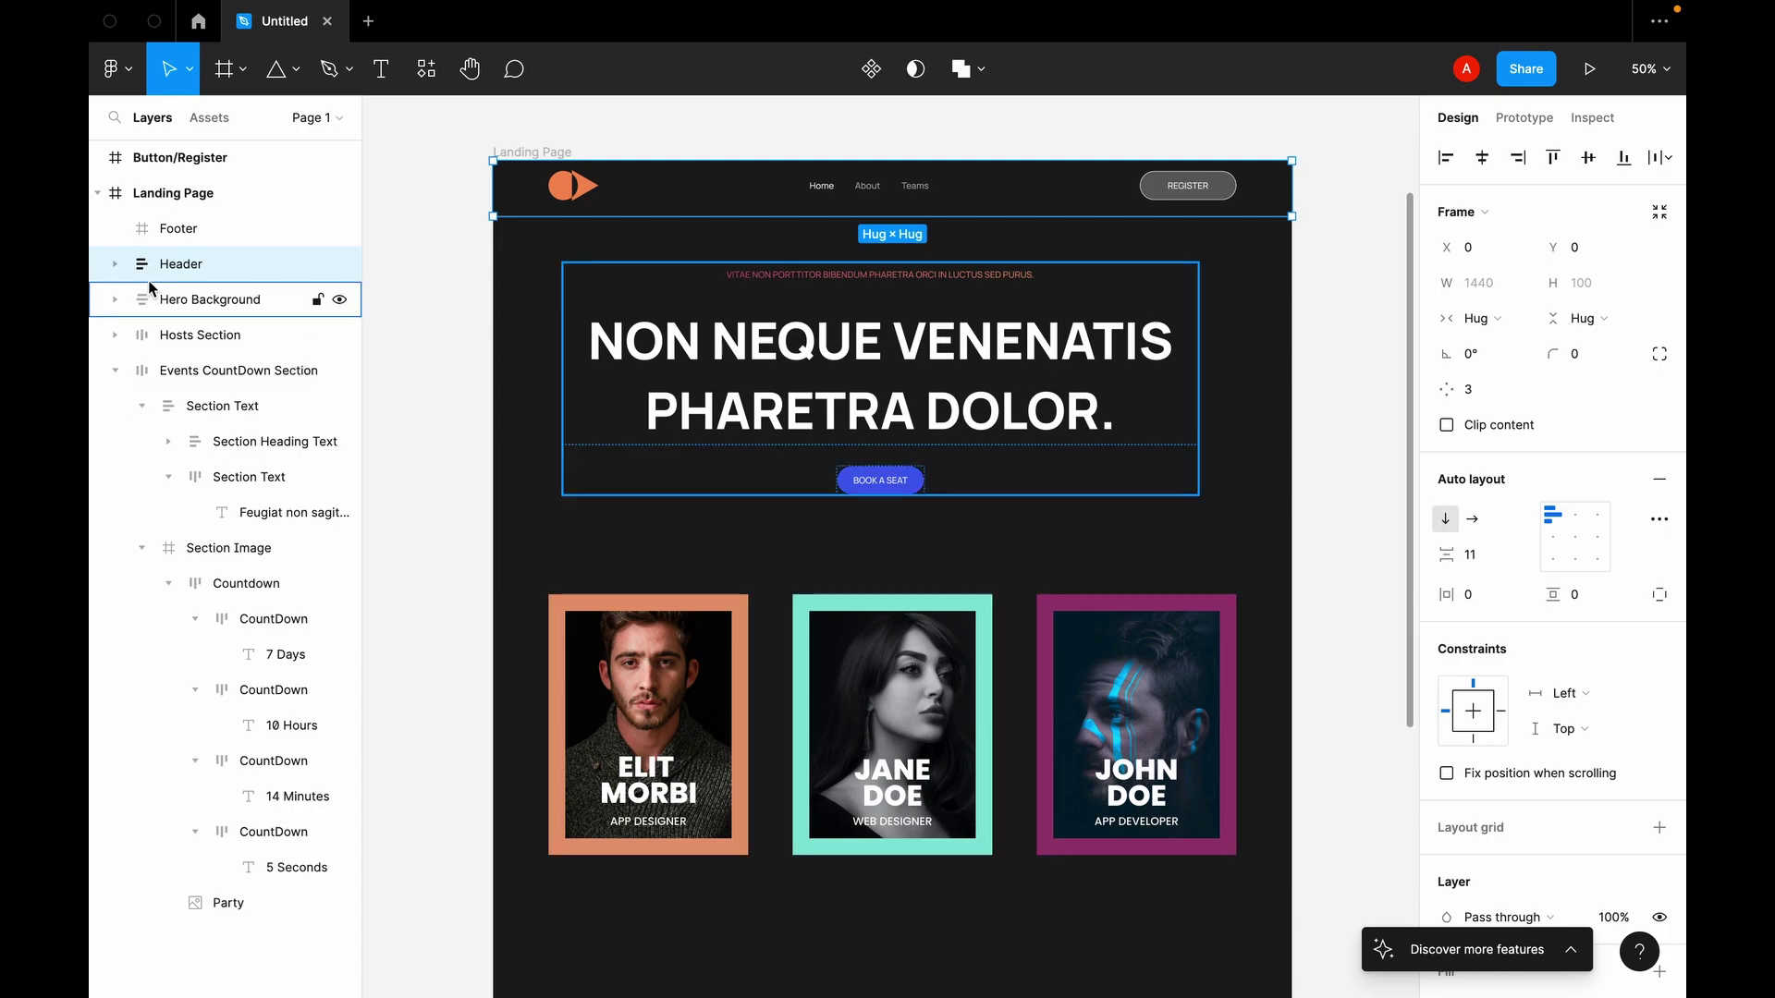
left_click(115, 371)
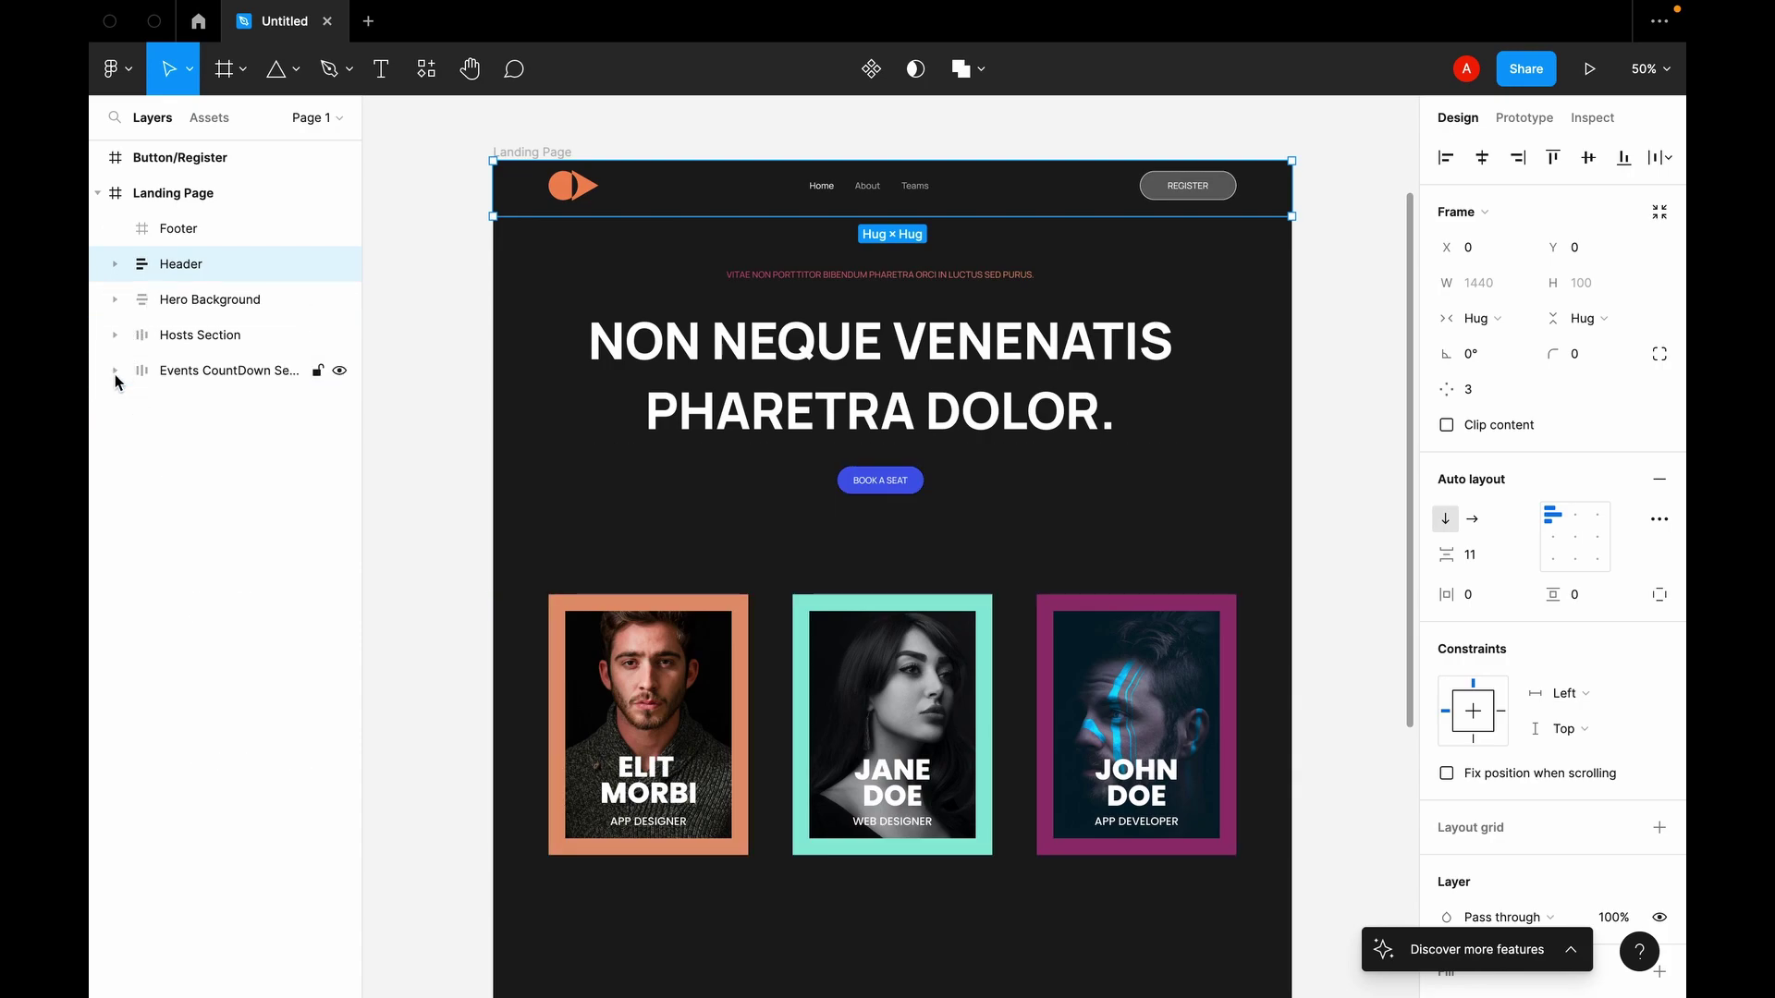
left_click(175, 229)
key("bracketleft")
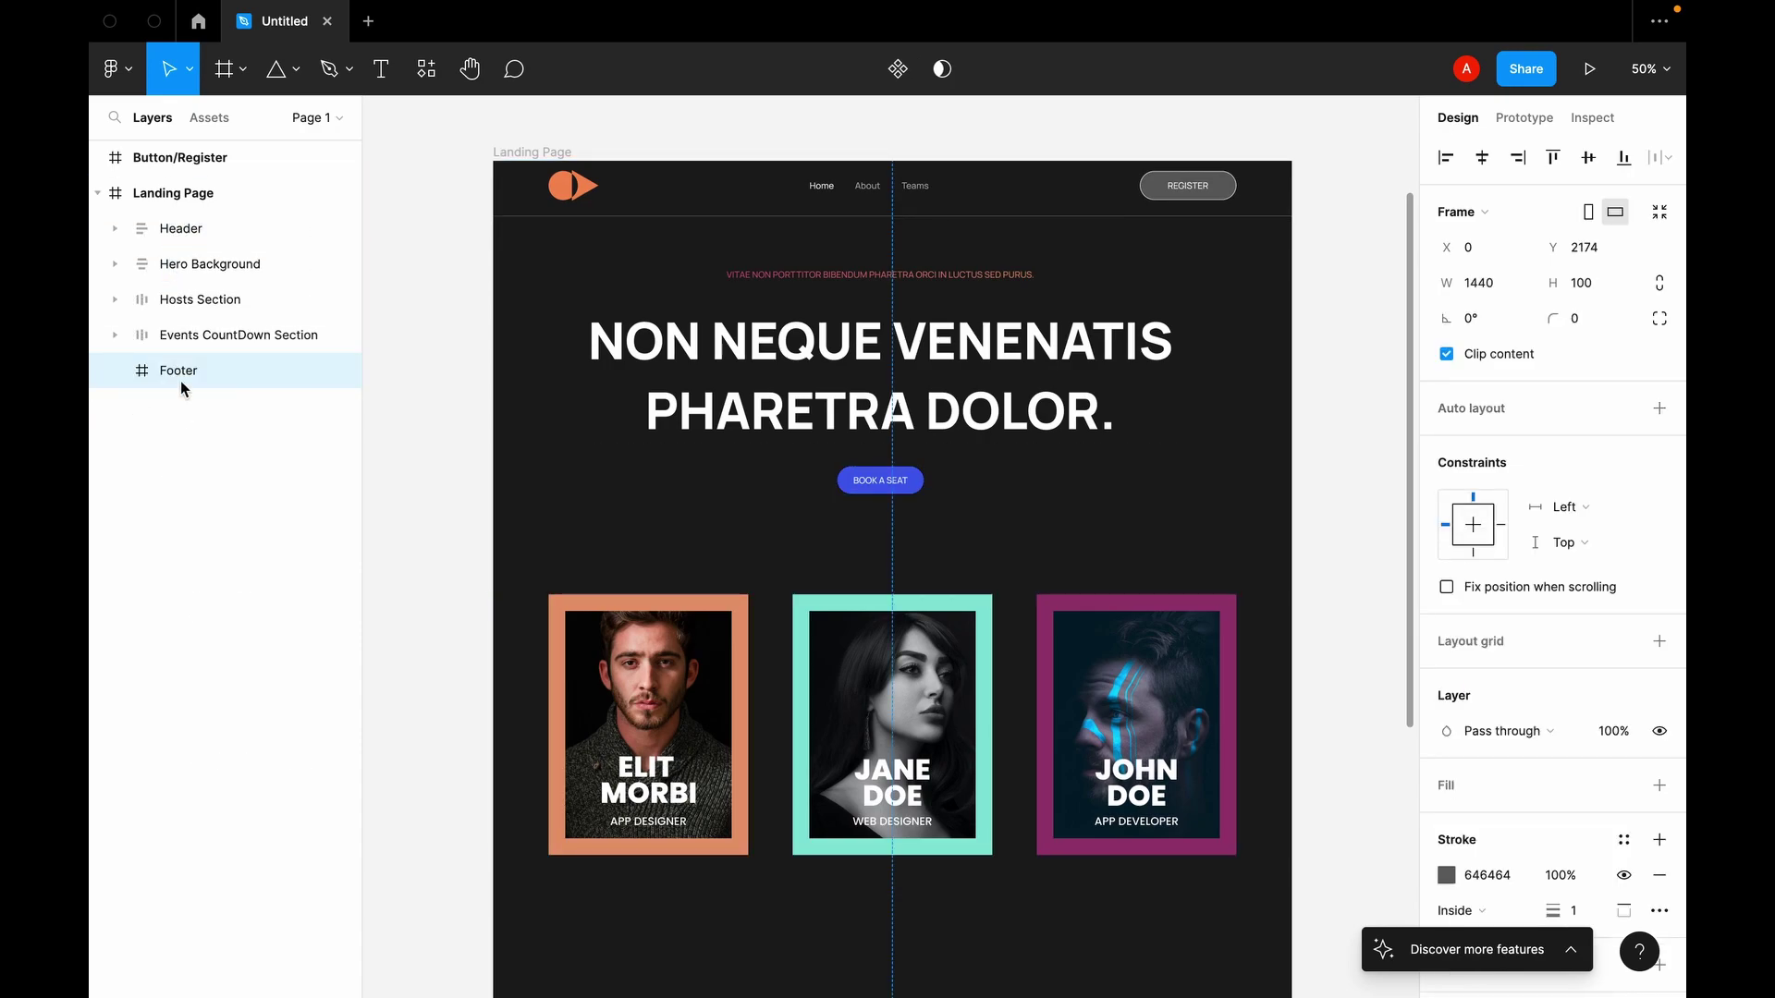
Step: Copy the orange logo from the header navigation and place the copy inside the Footer at about X 112, Y 22
left_click(574, 185)
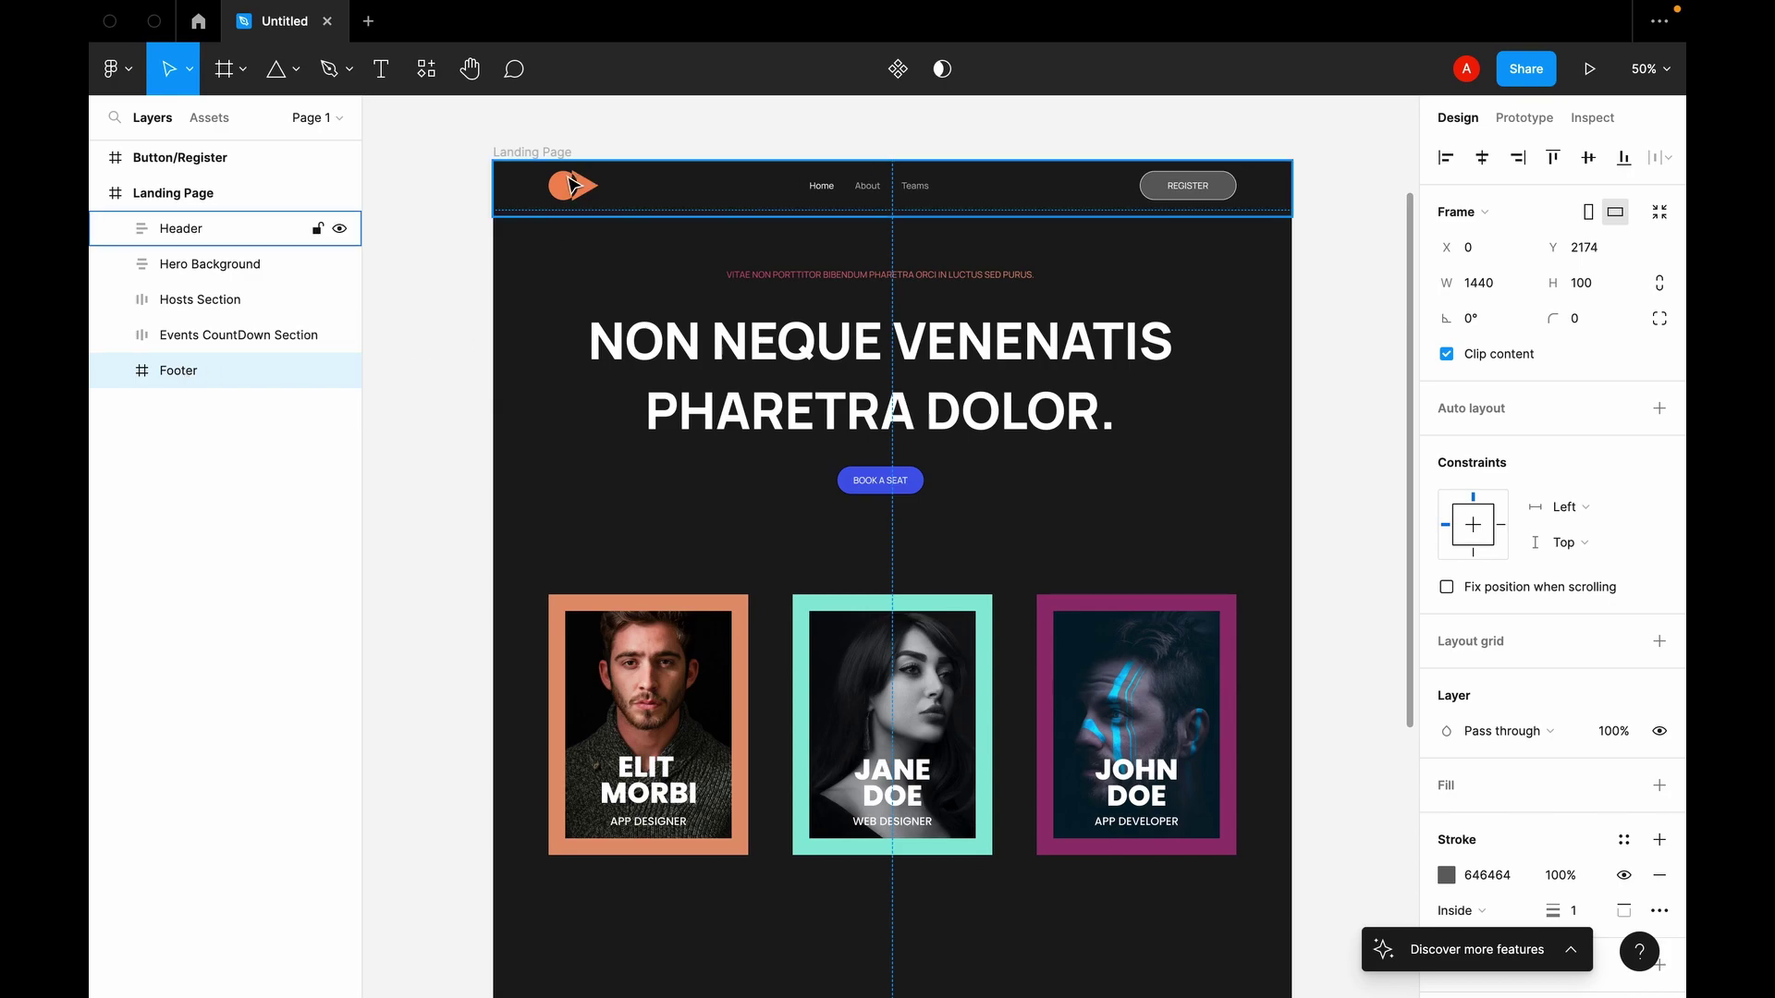
double_click(574, 185)
double_click(573, 185)
scroll(573, 185, "left", 5)
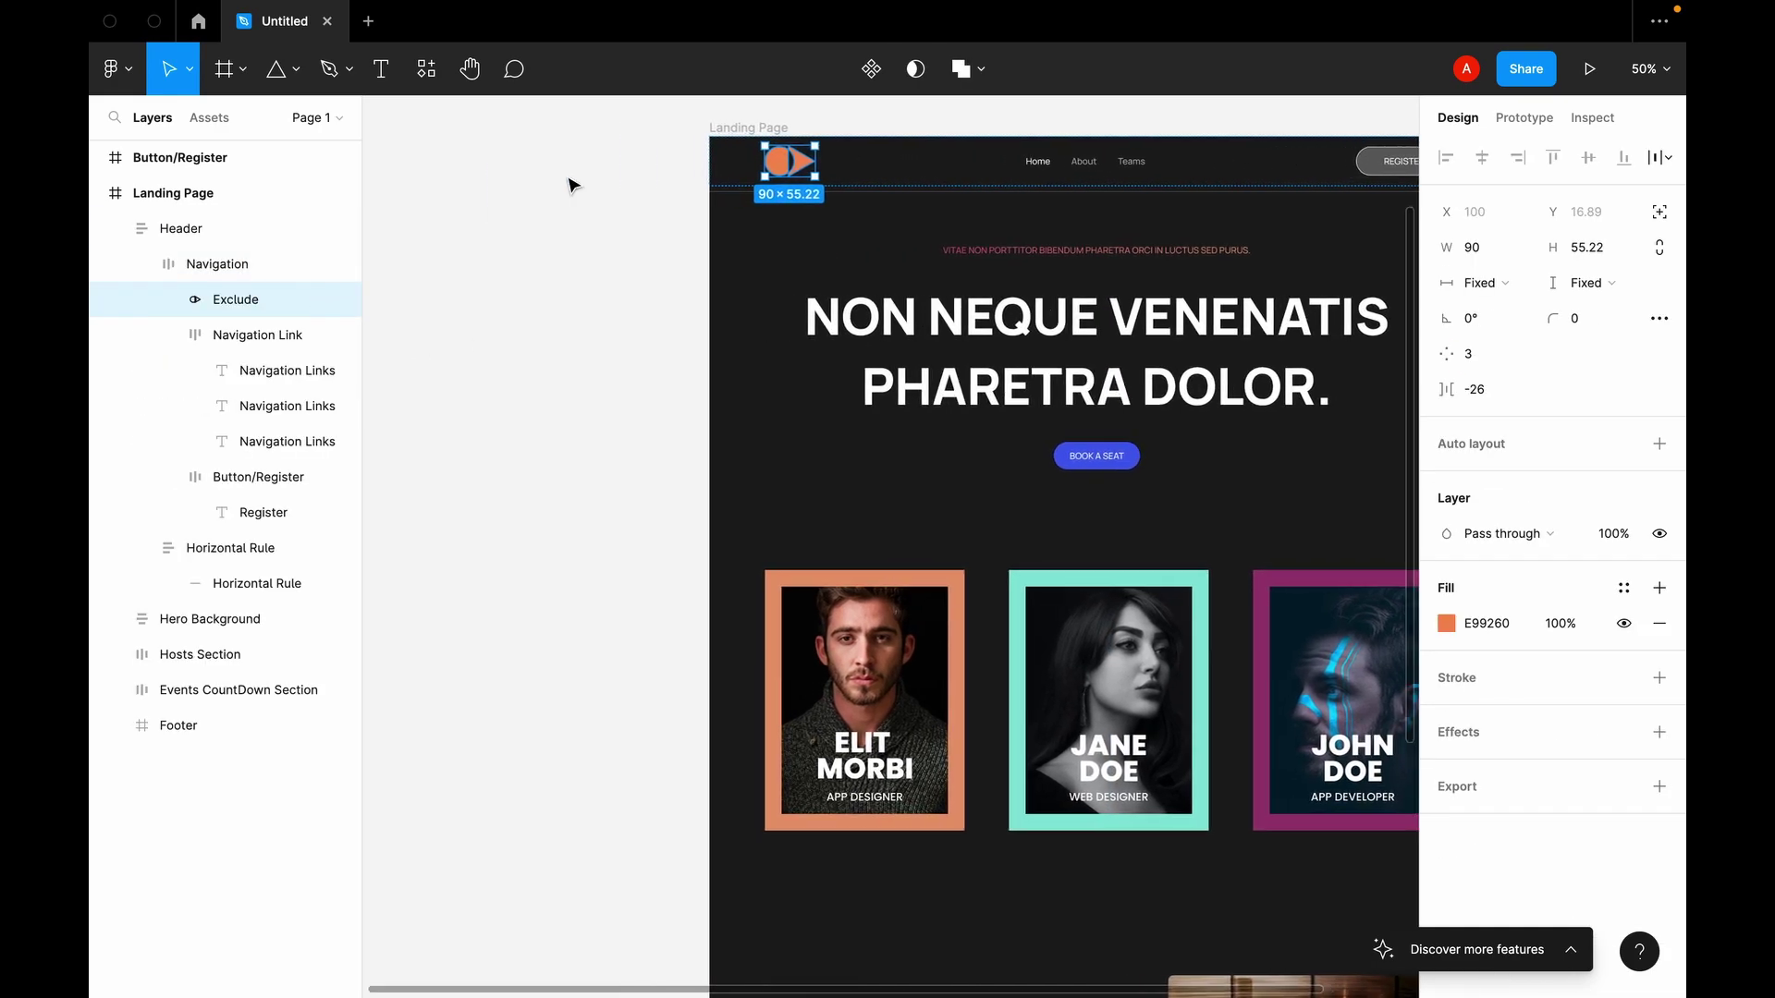
left_click_drag(790, 166, 542, 909)
scroll(543, 909, "down", 5)
key("minus")
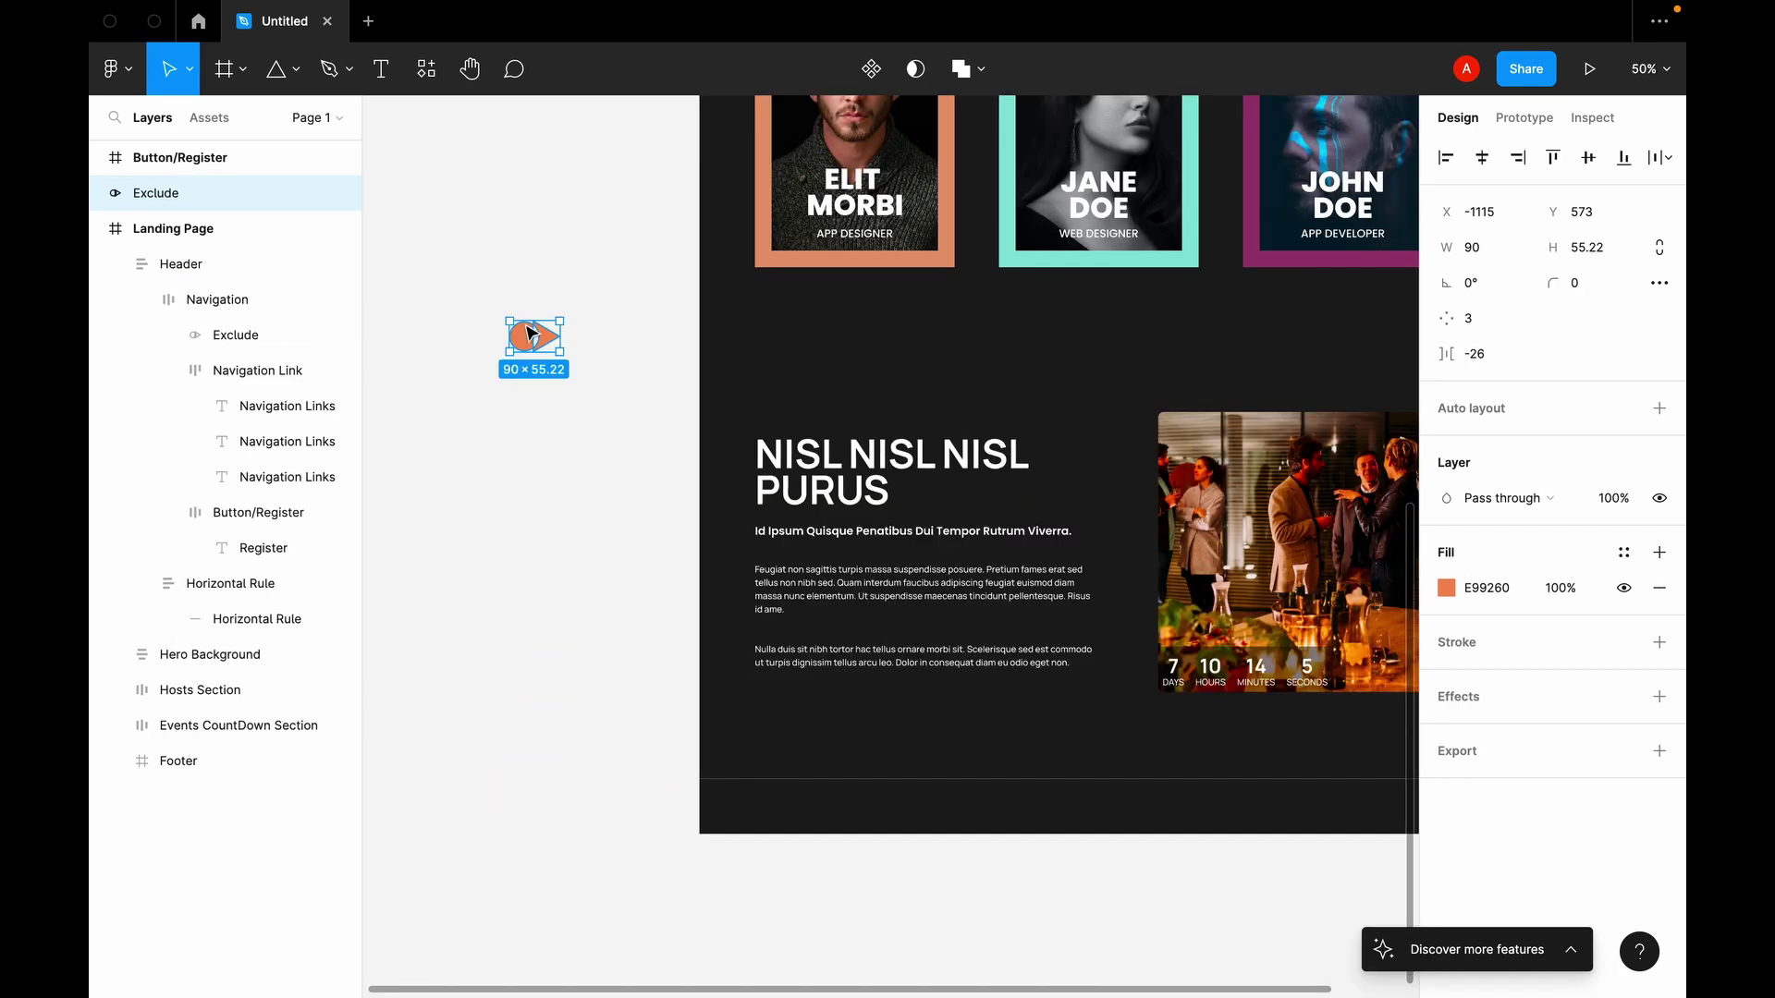
left_click_drag(675, 561, 783, 809)
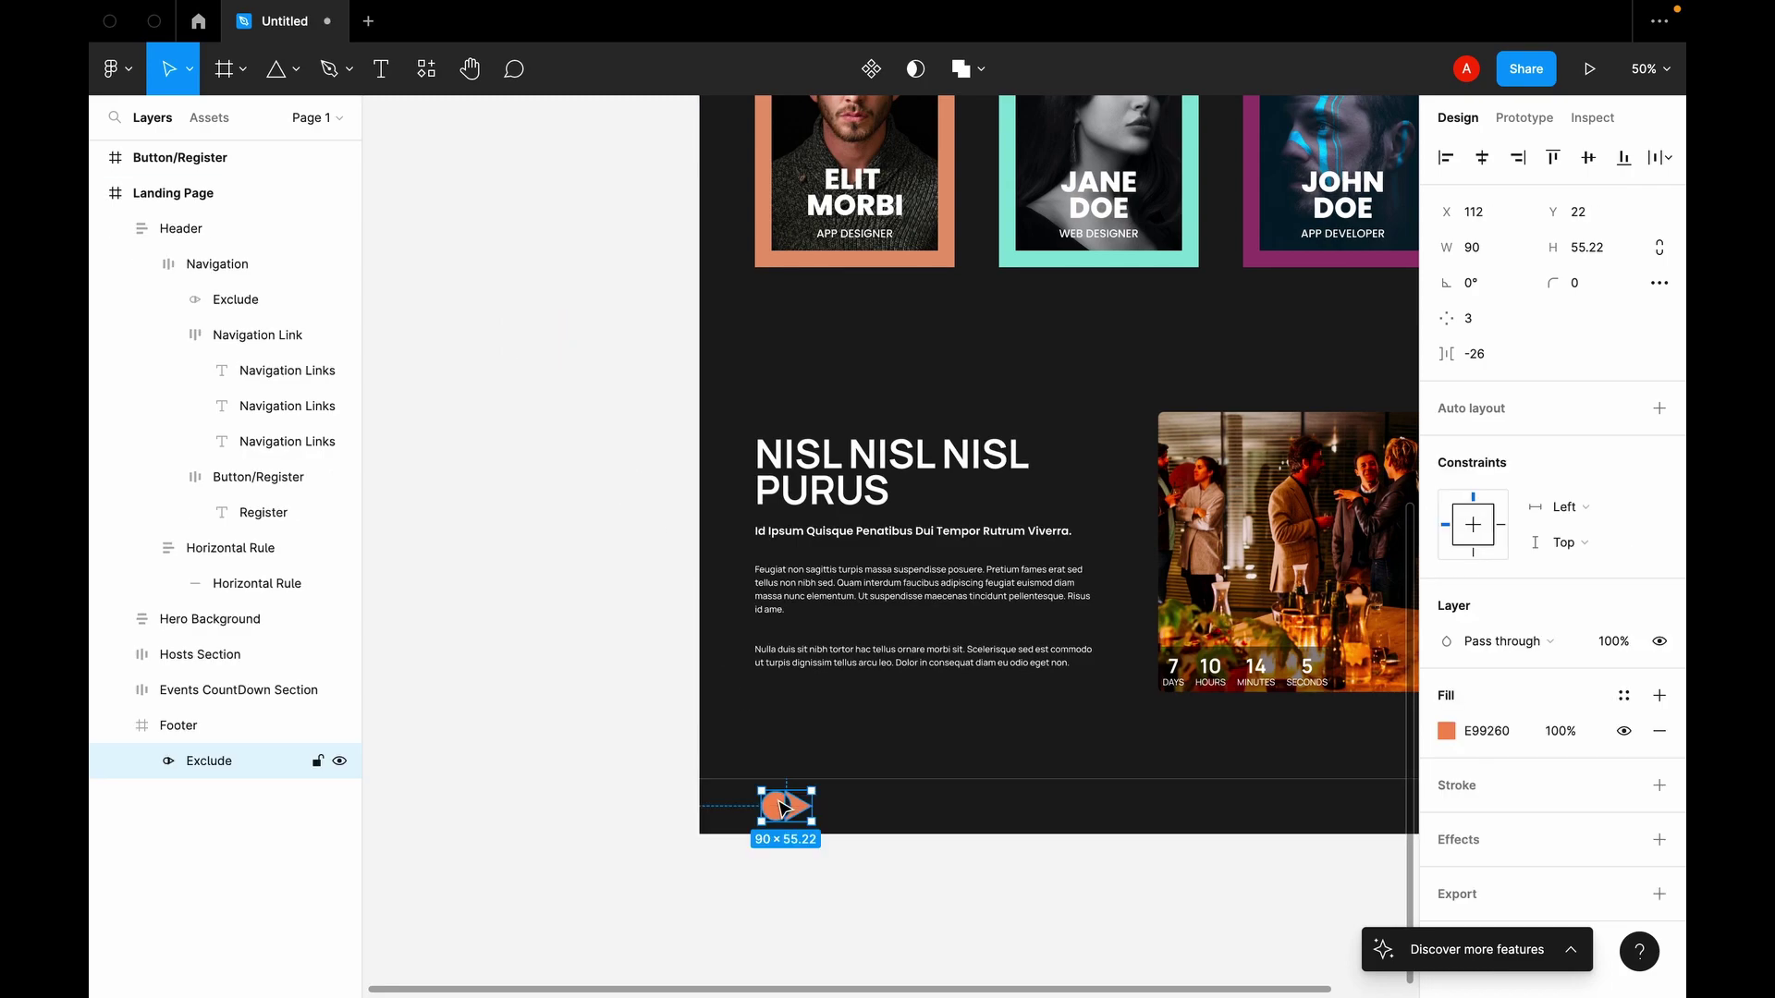
key("minus")
scroll(784, 809, "up", 5)
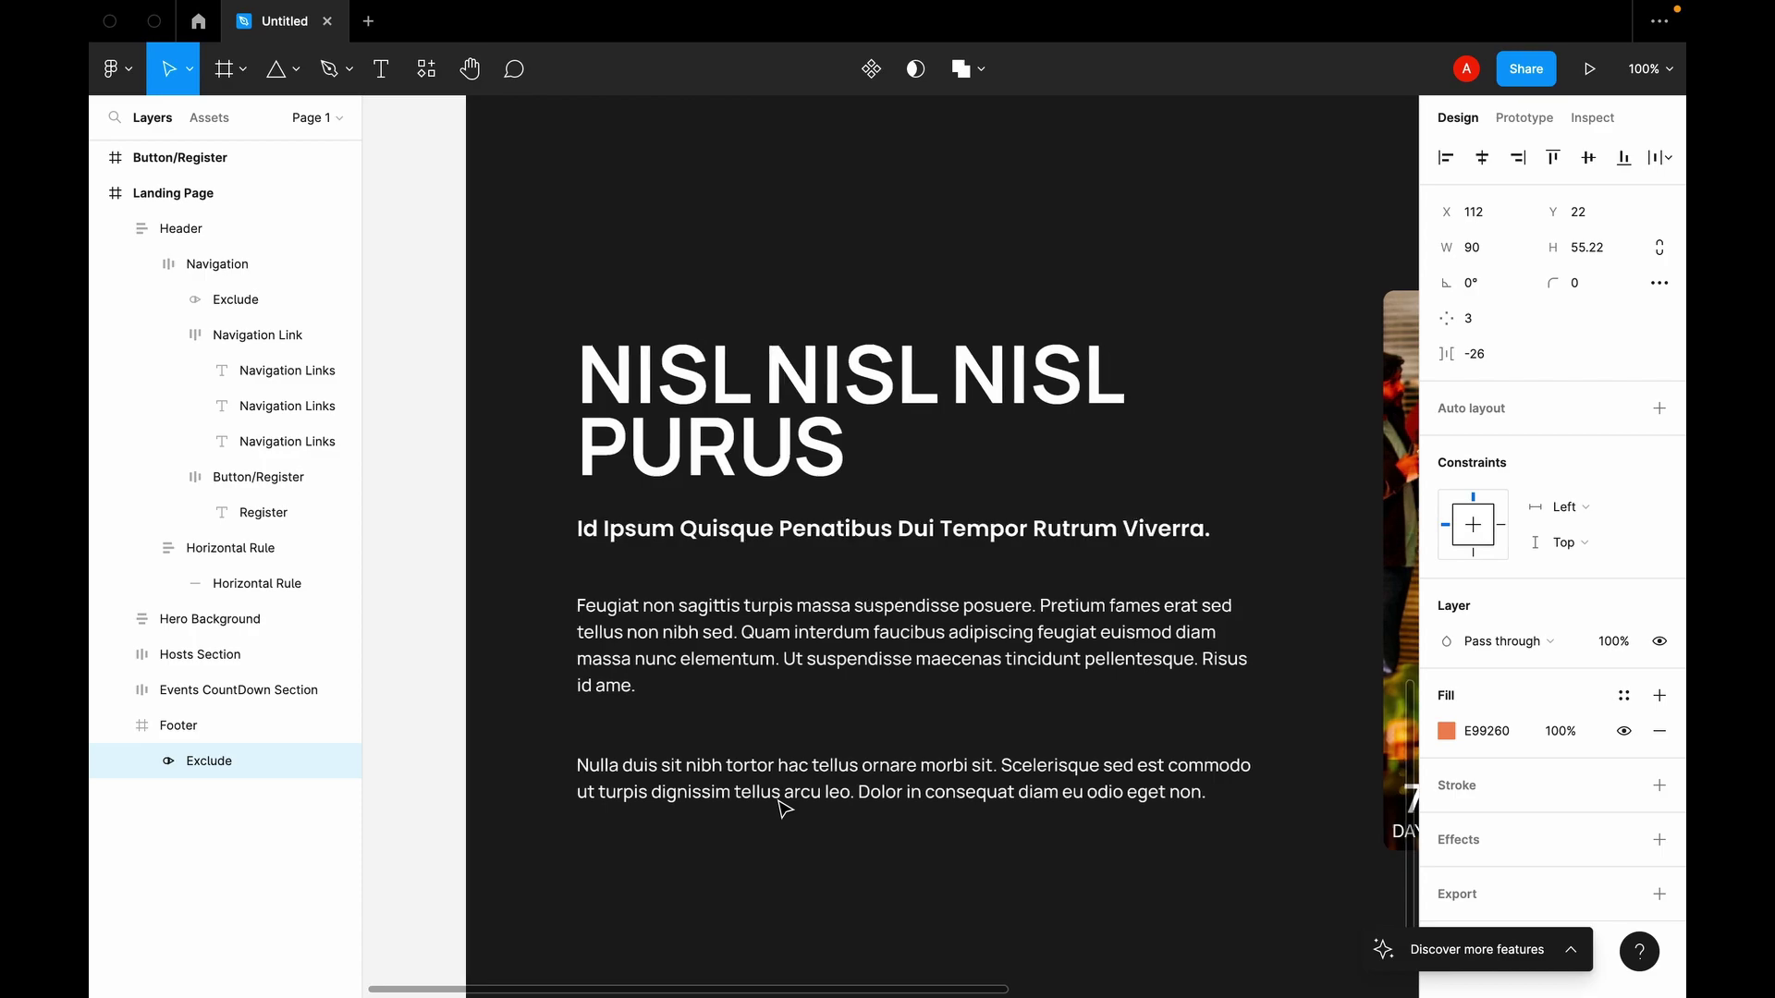
Step: Search the plugins for iconify and run the Iconify plugin with nothing on the canvas selected
scroll(784, 809, "down", 3)
scroll(783, 809, "right", 5)
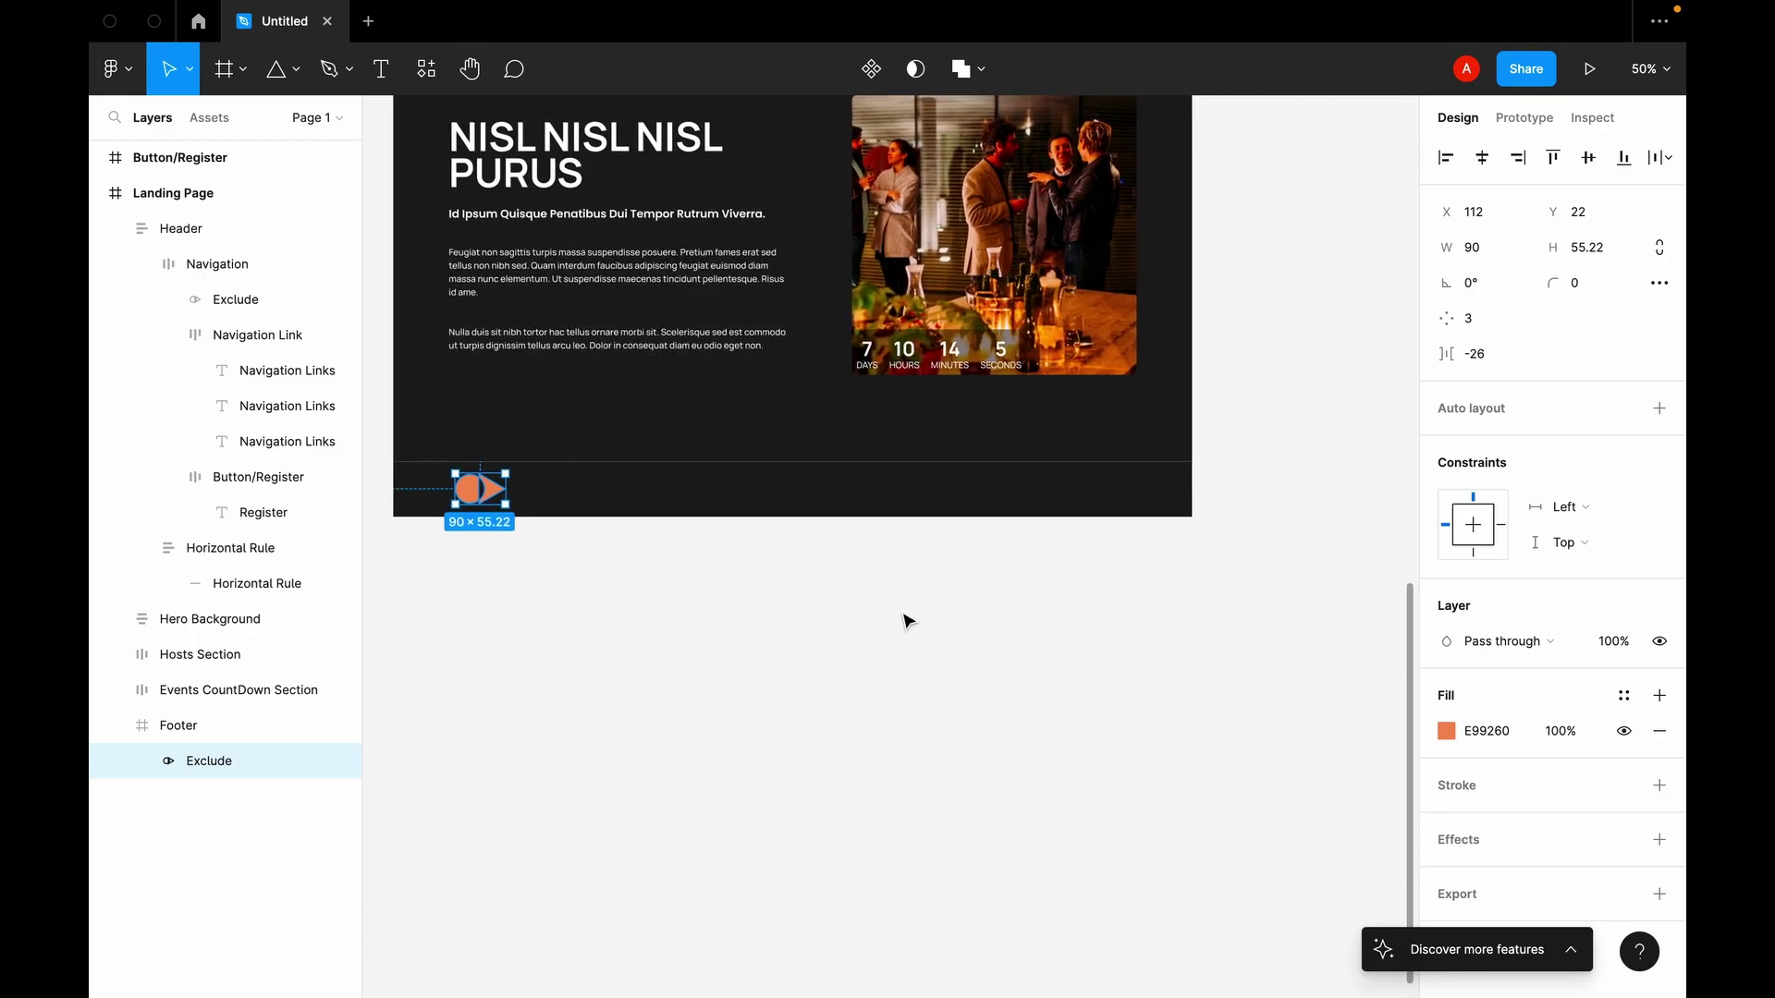
left_click(937, 584)
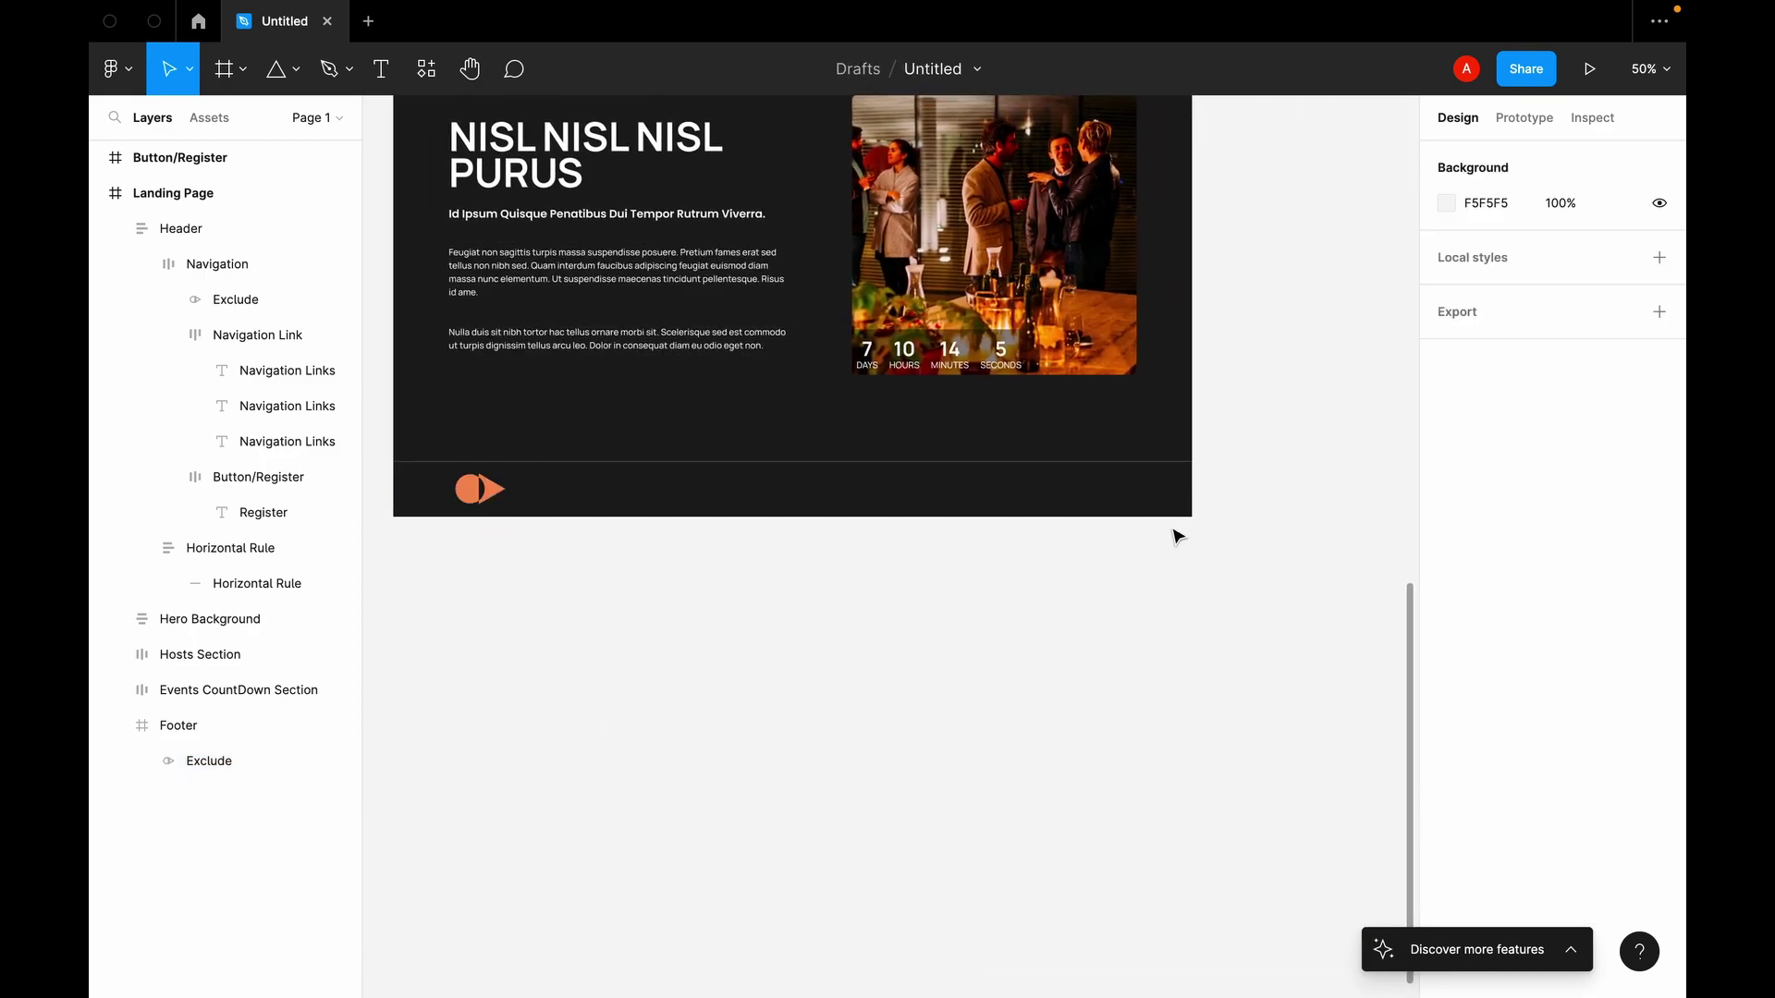
left_click(122, 79)
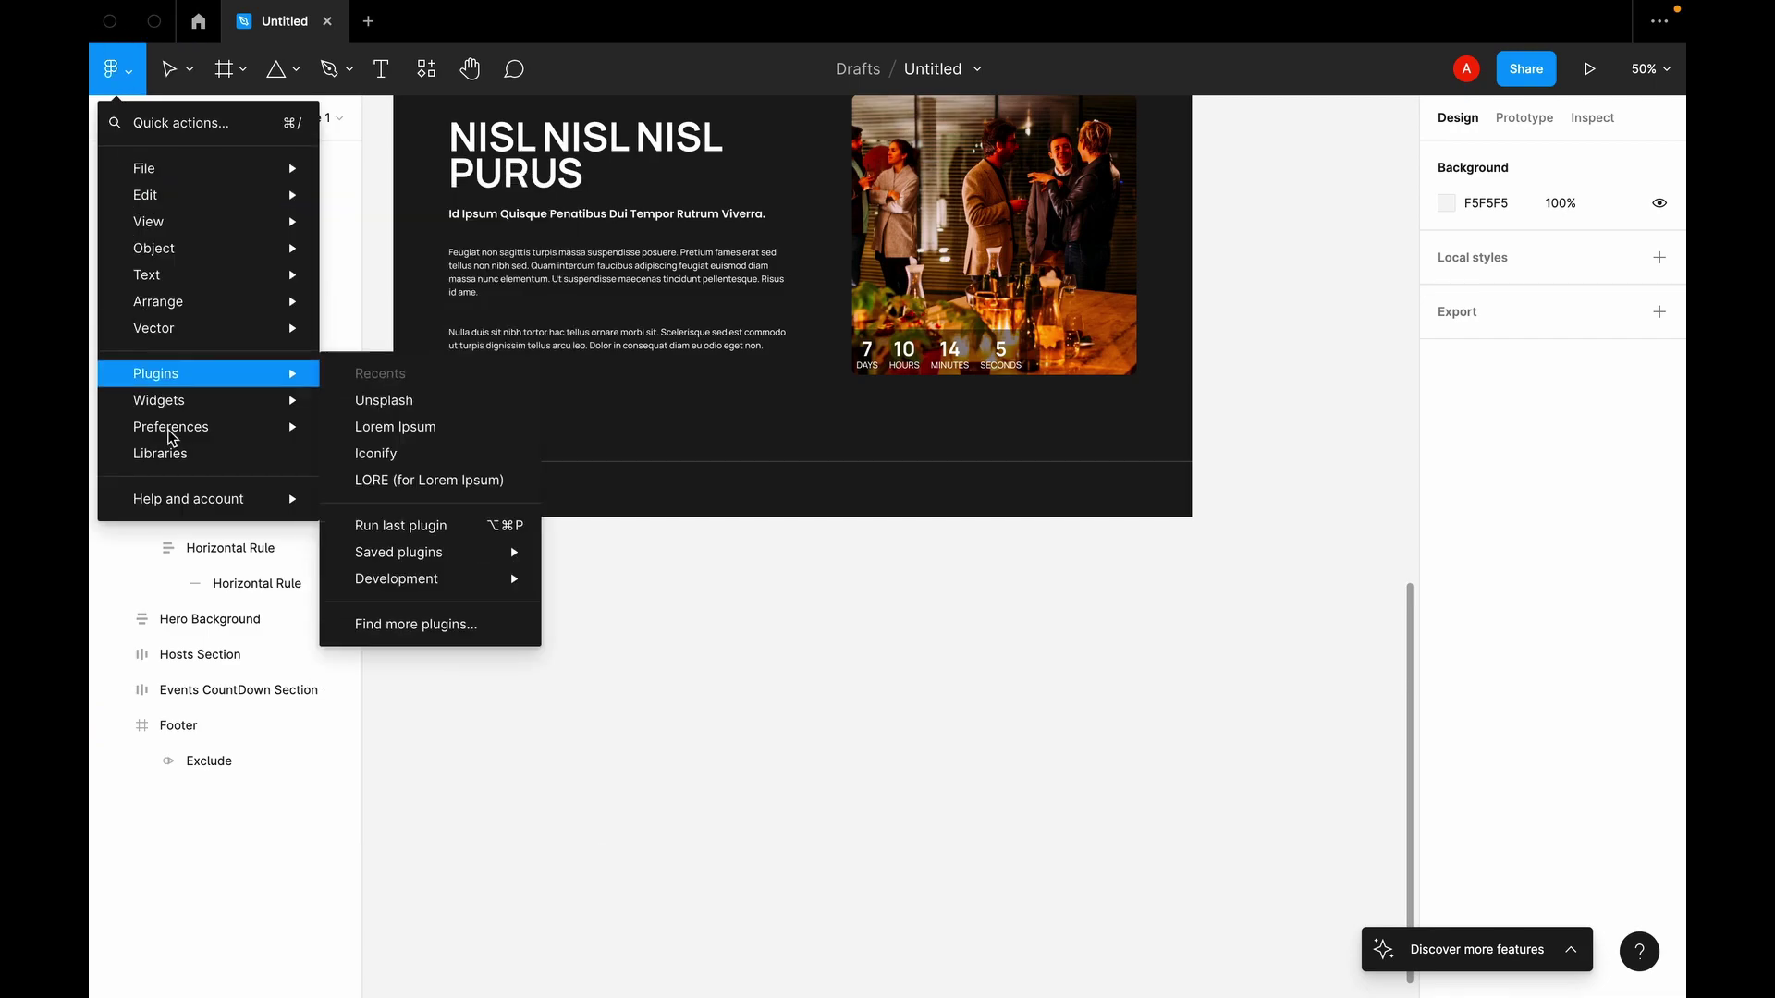
mouse_move(201, 373)
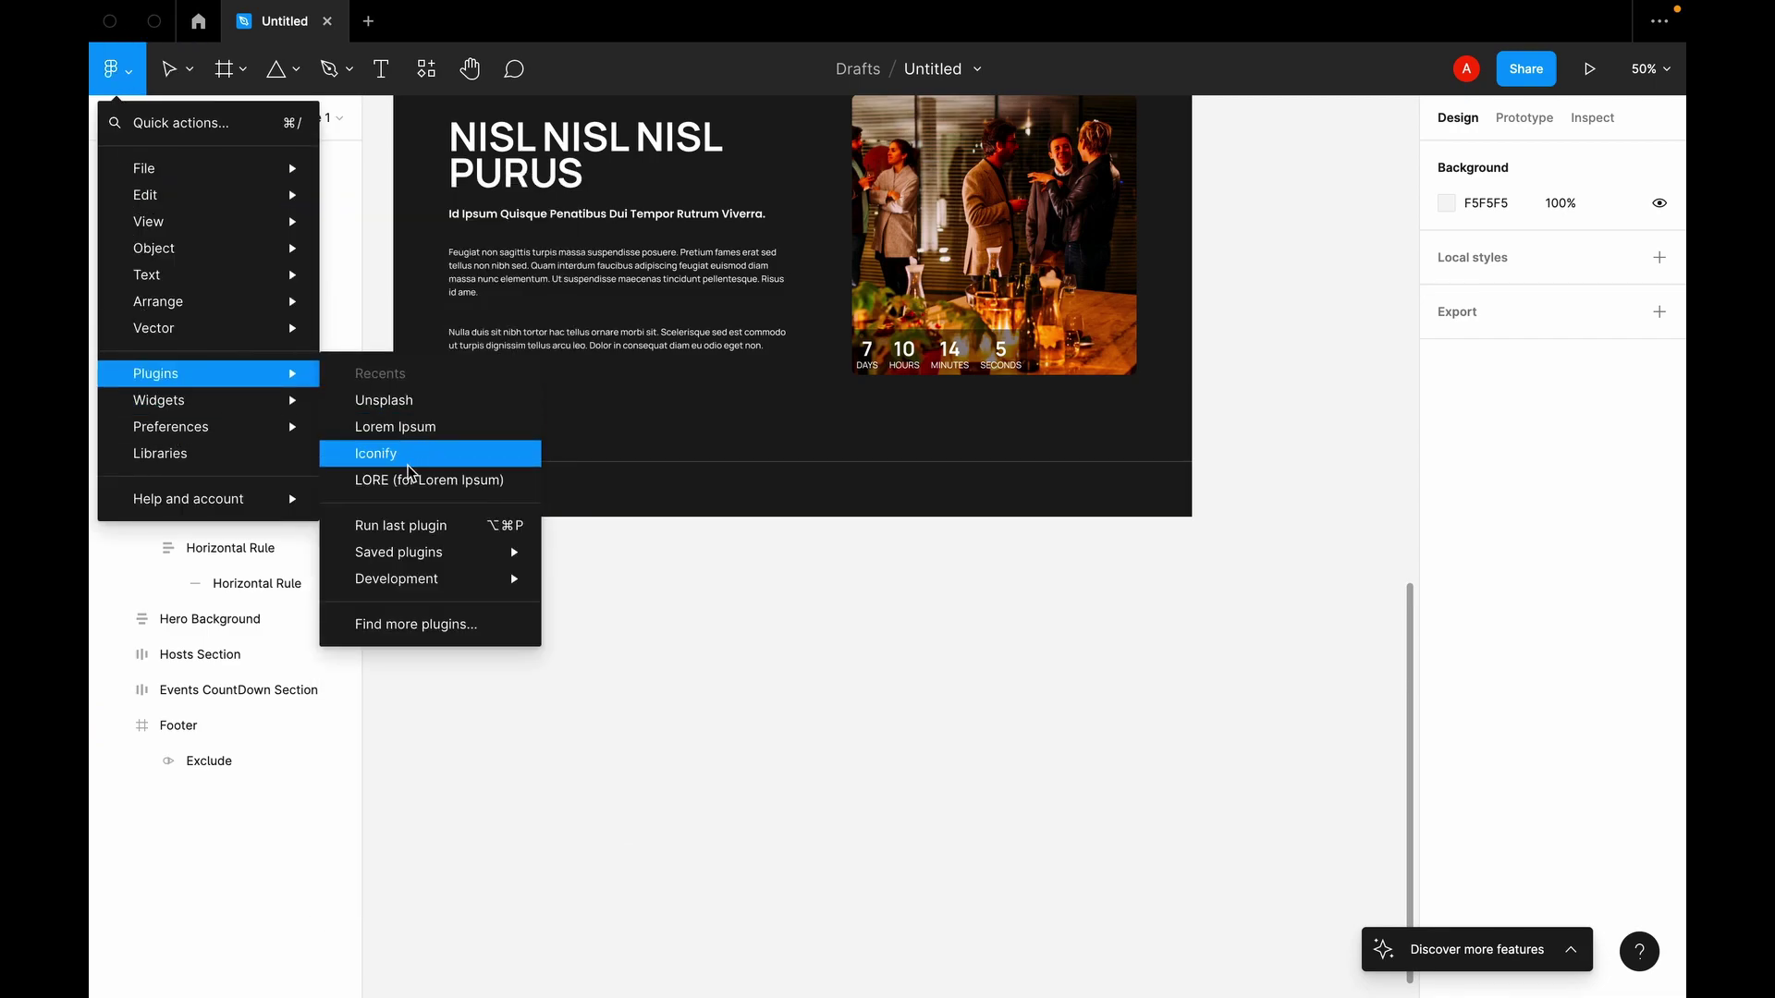
left_click(405, 629)
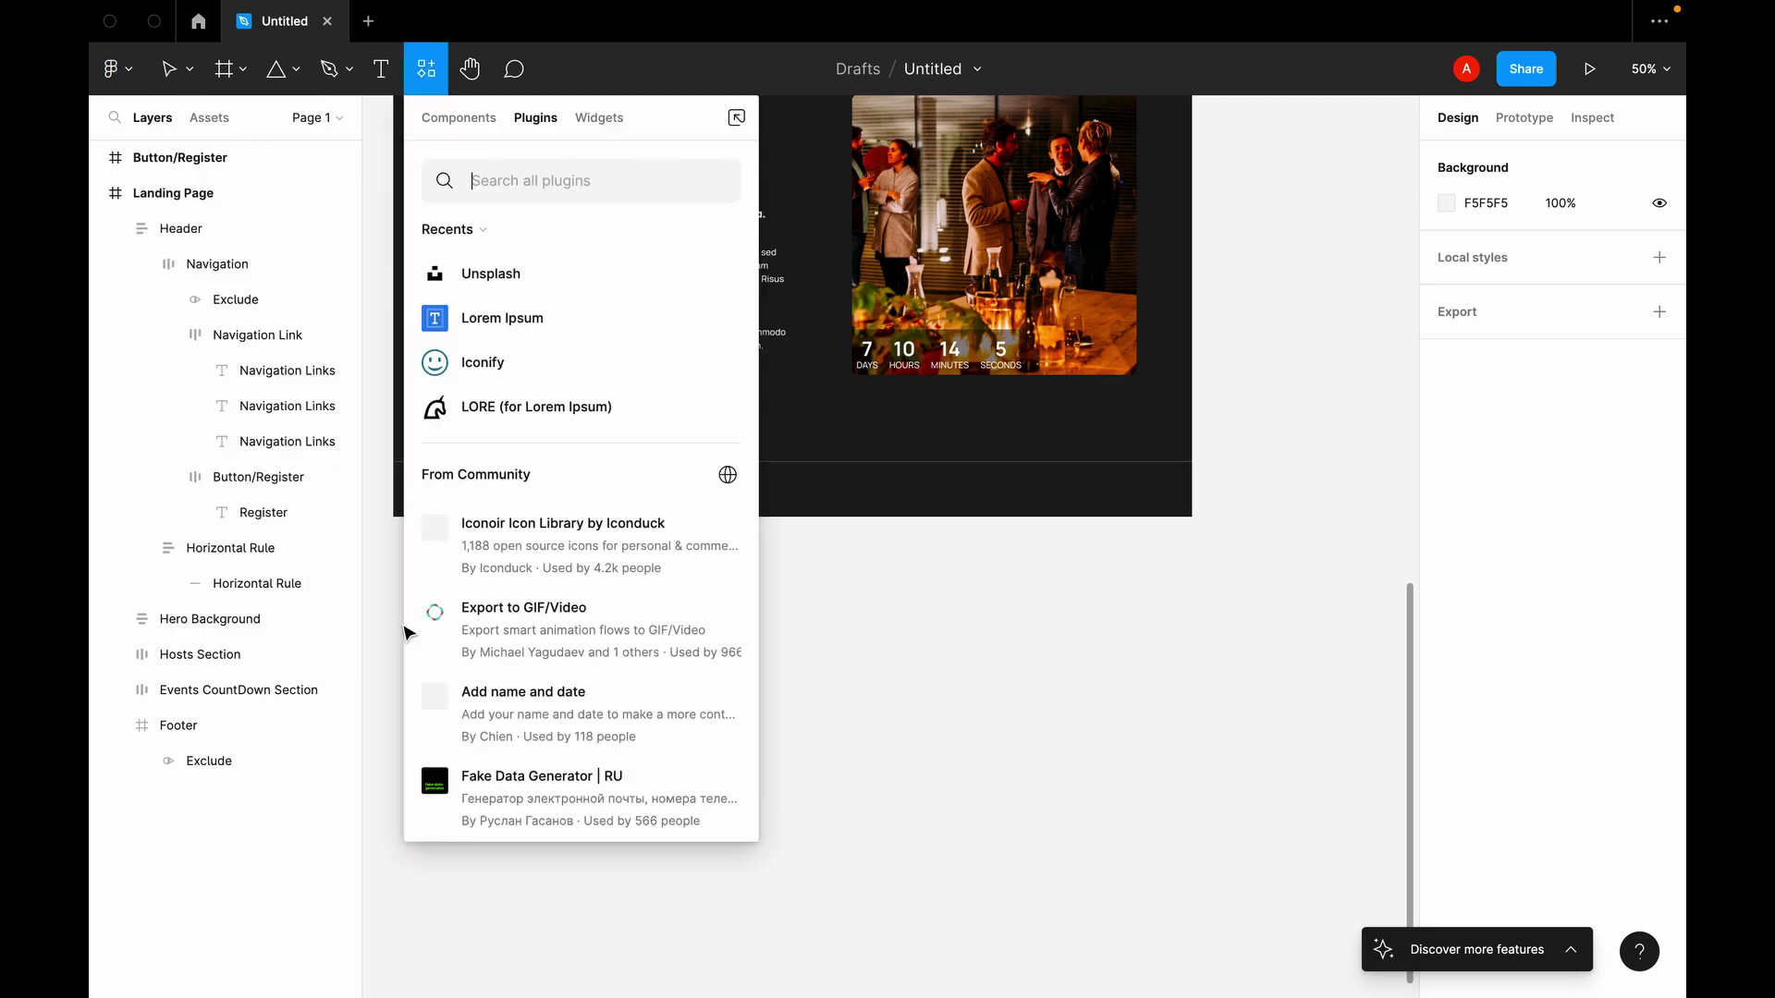
type("ic")
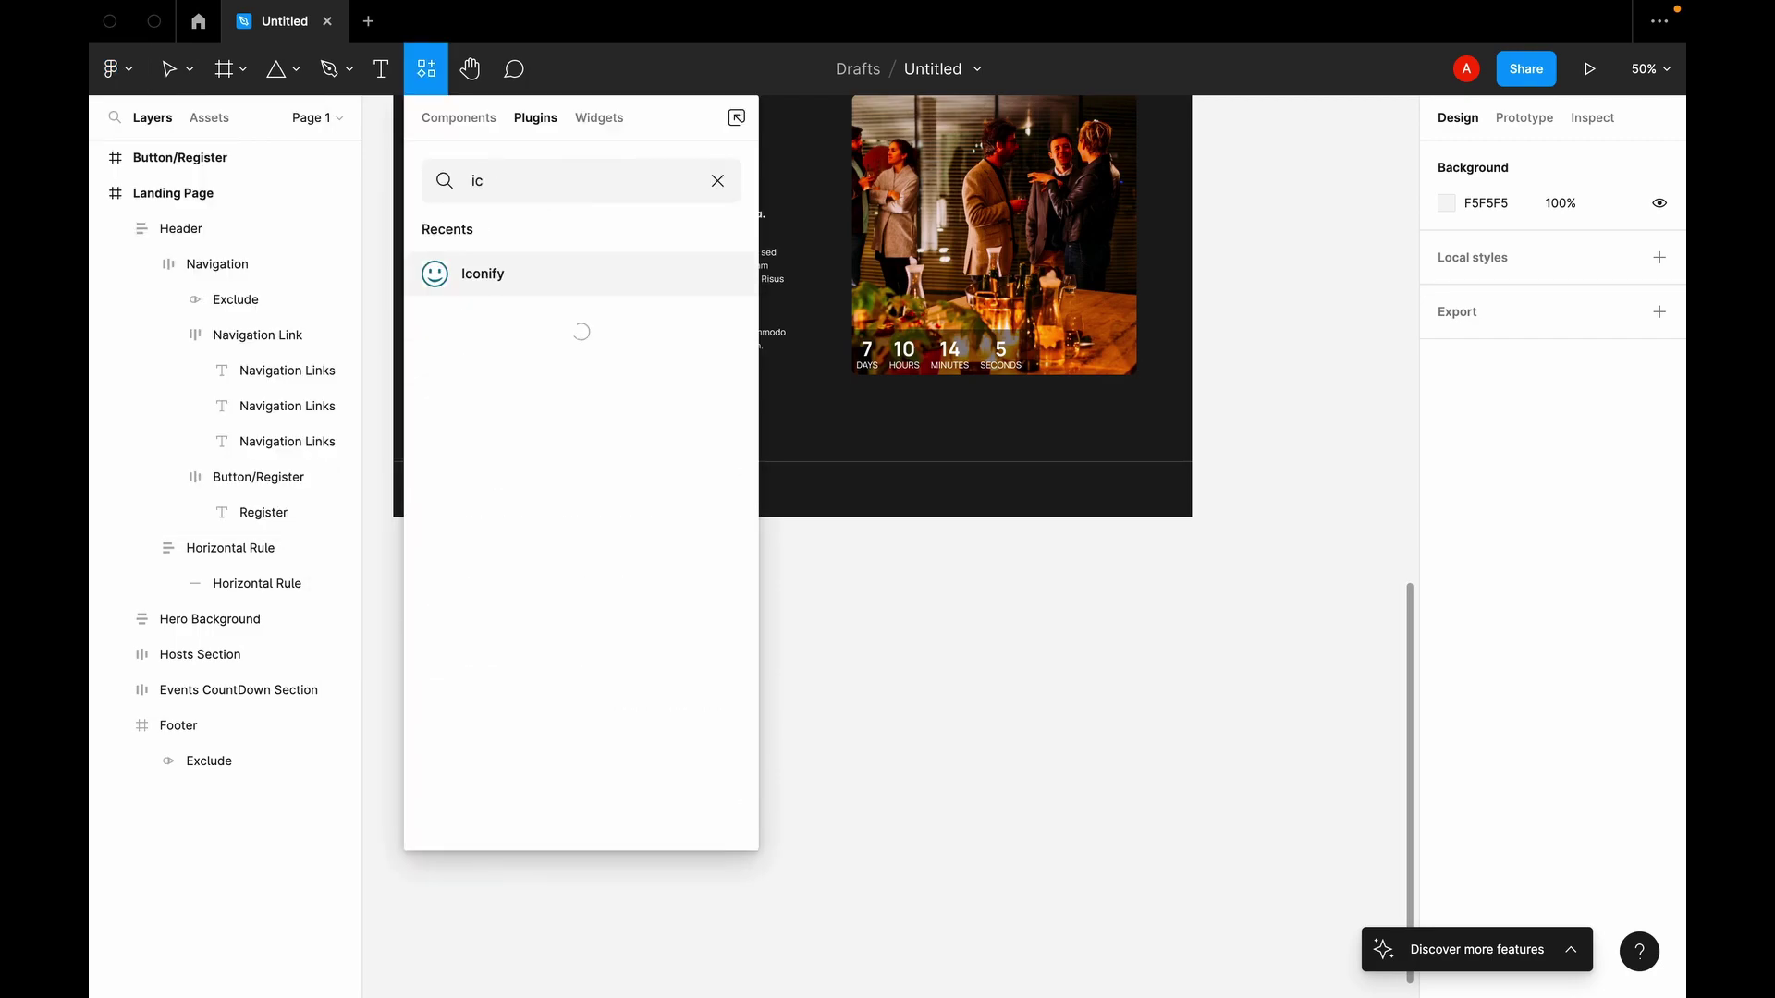
type("onify")
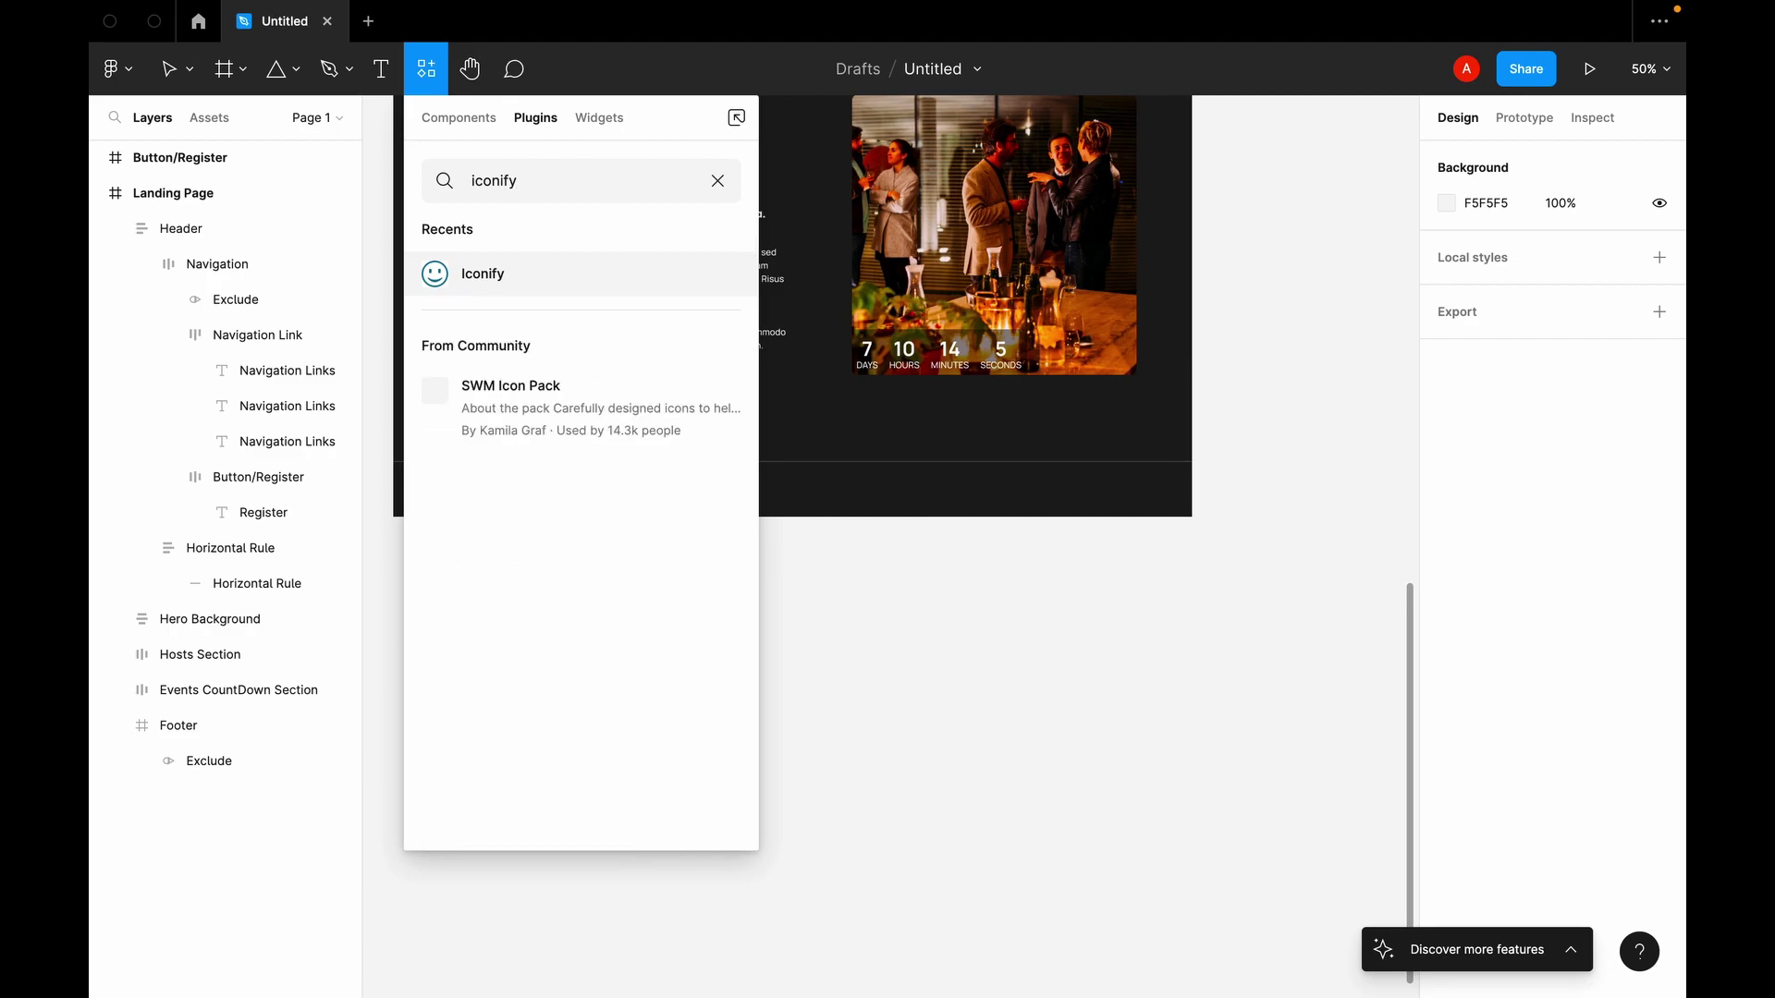
key("Escape")
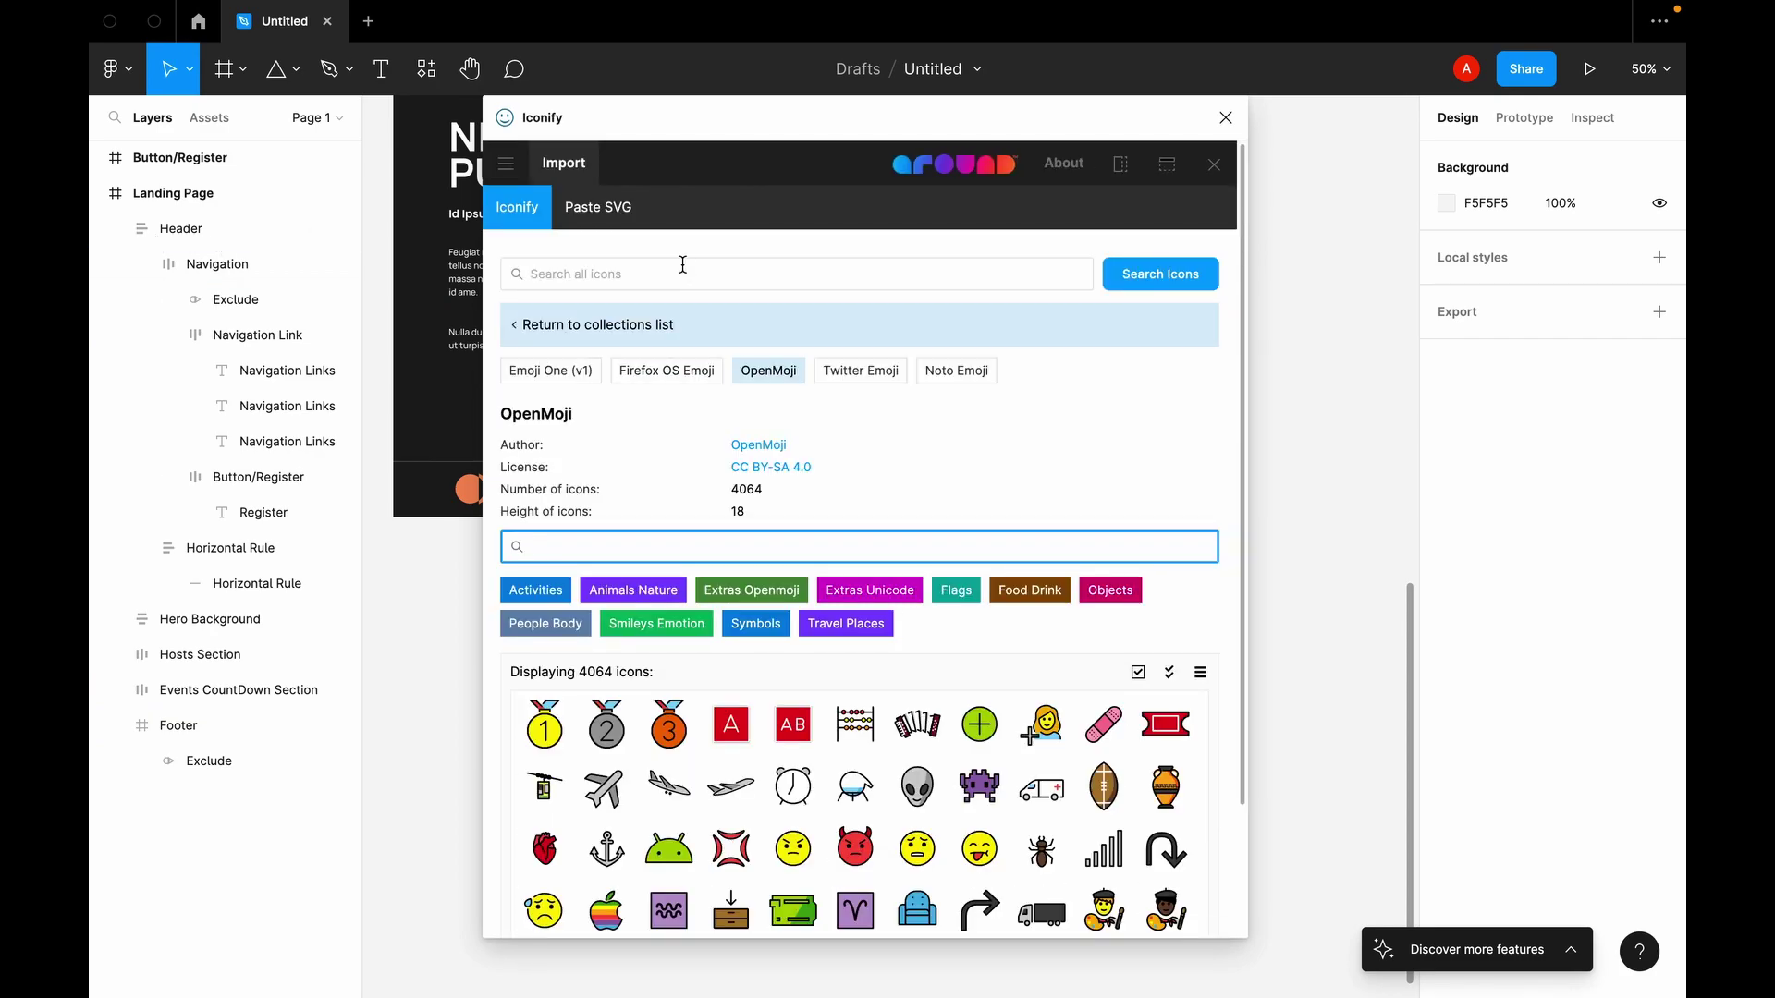
Step: Search all Iconify icons for facebook and import the ic:baseline-facebook icon onto the canvas beside the Landing Page
left_click(678, 270)
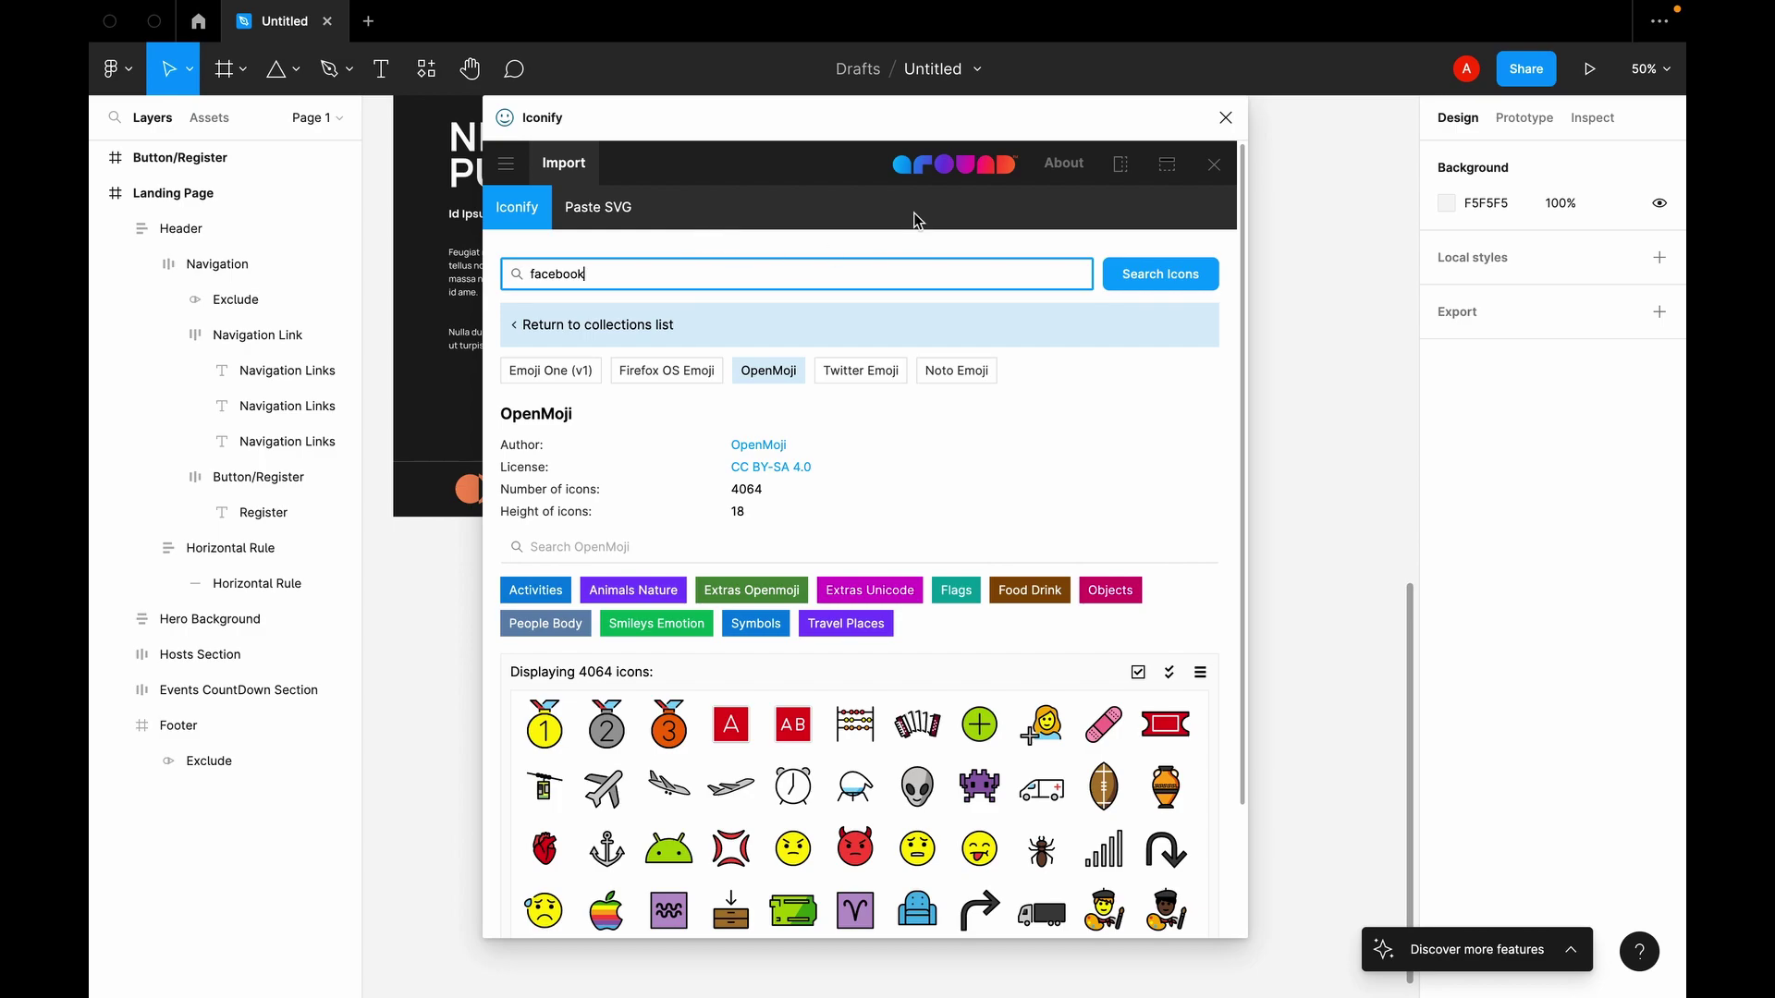
type("facebook")
key("Return")
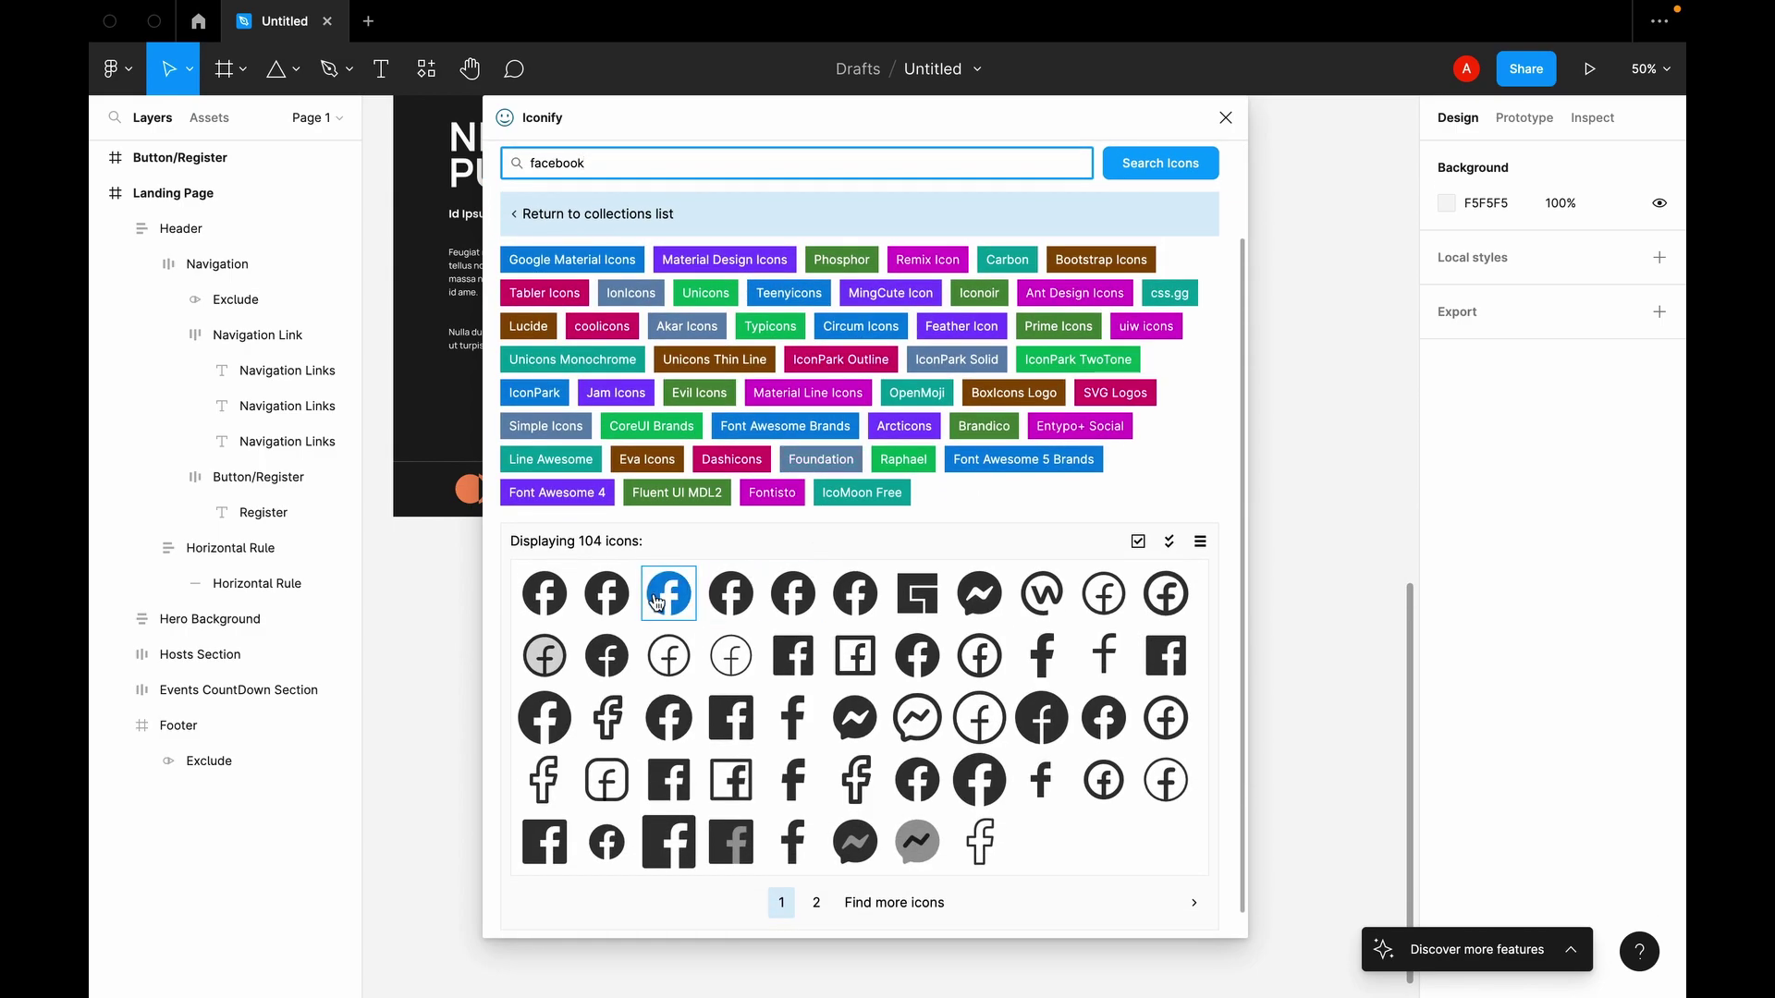
left_click_drag(549, 594, 1359, 555)
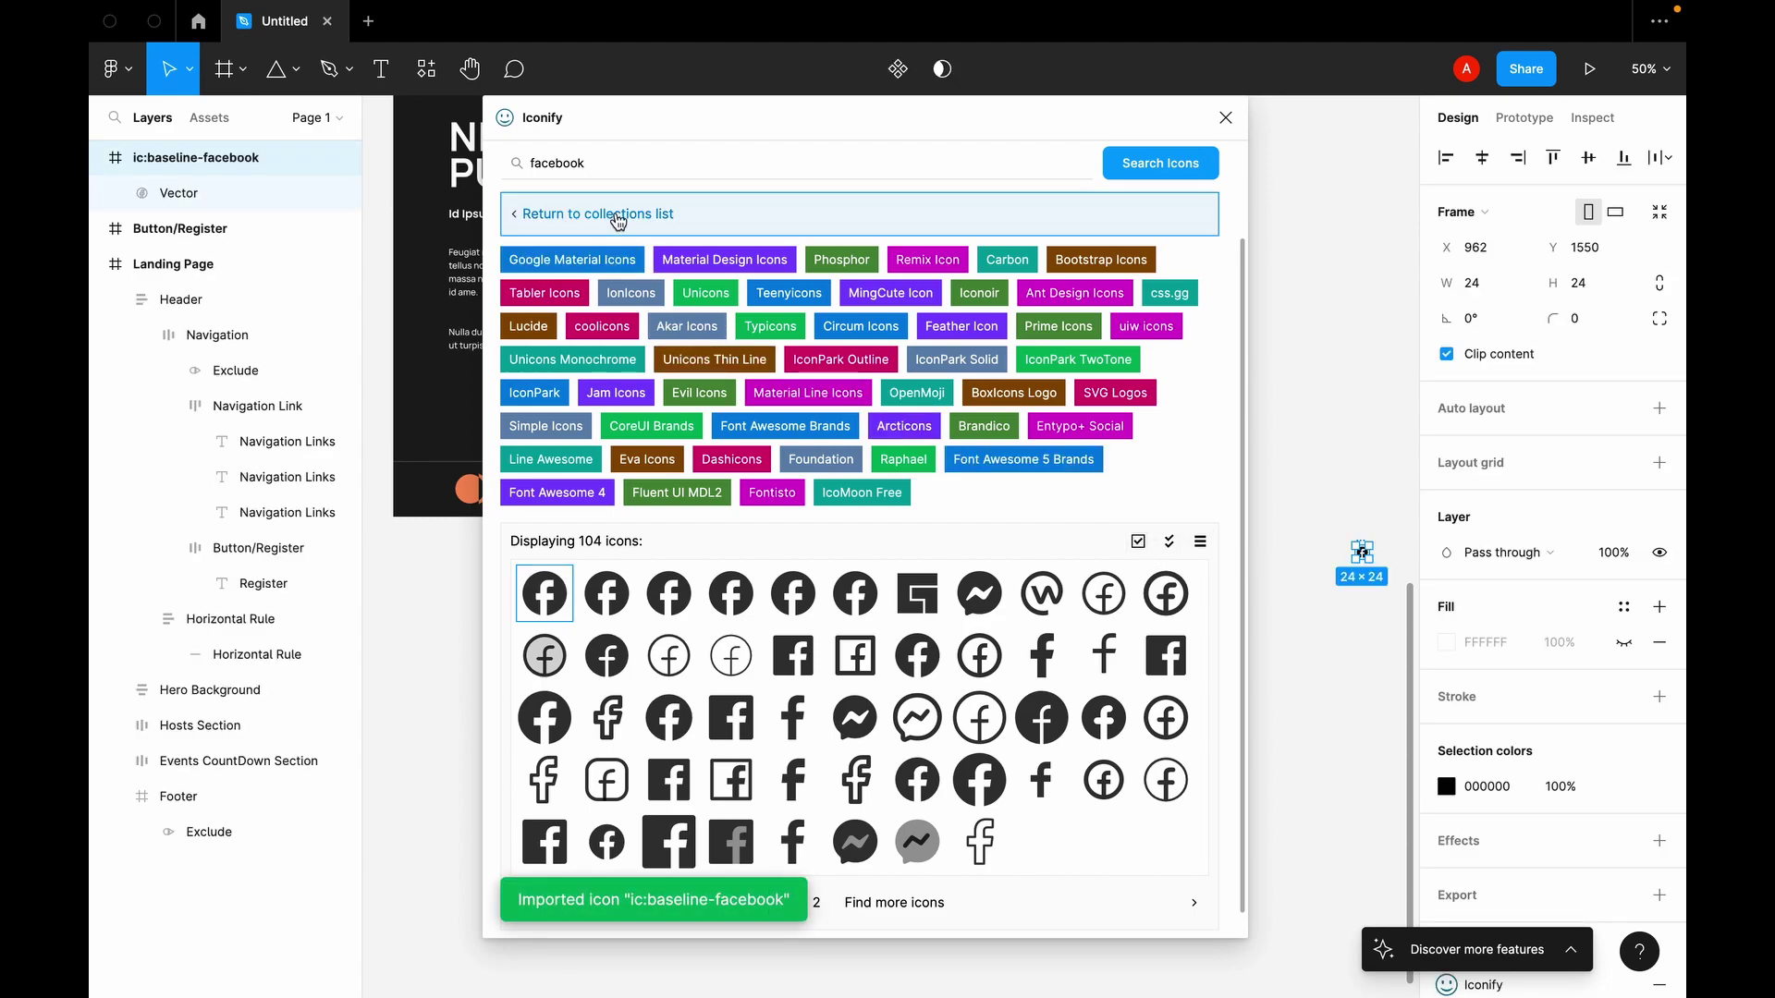
Step: Search Iconify for linkedin, import the mdi:linkedin icon onto the canvas below the Facebook icon, and close the plugin
left_click(594, 167)
double_click(594, 168)
type("linkedin")
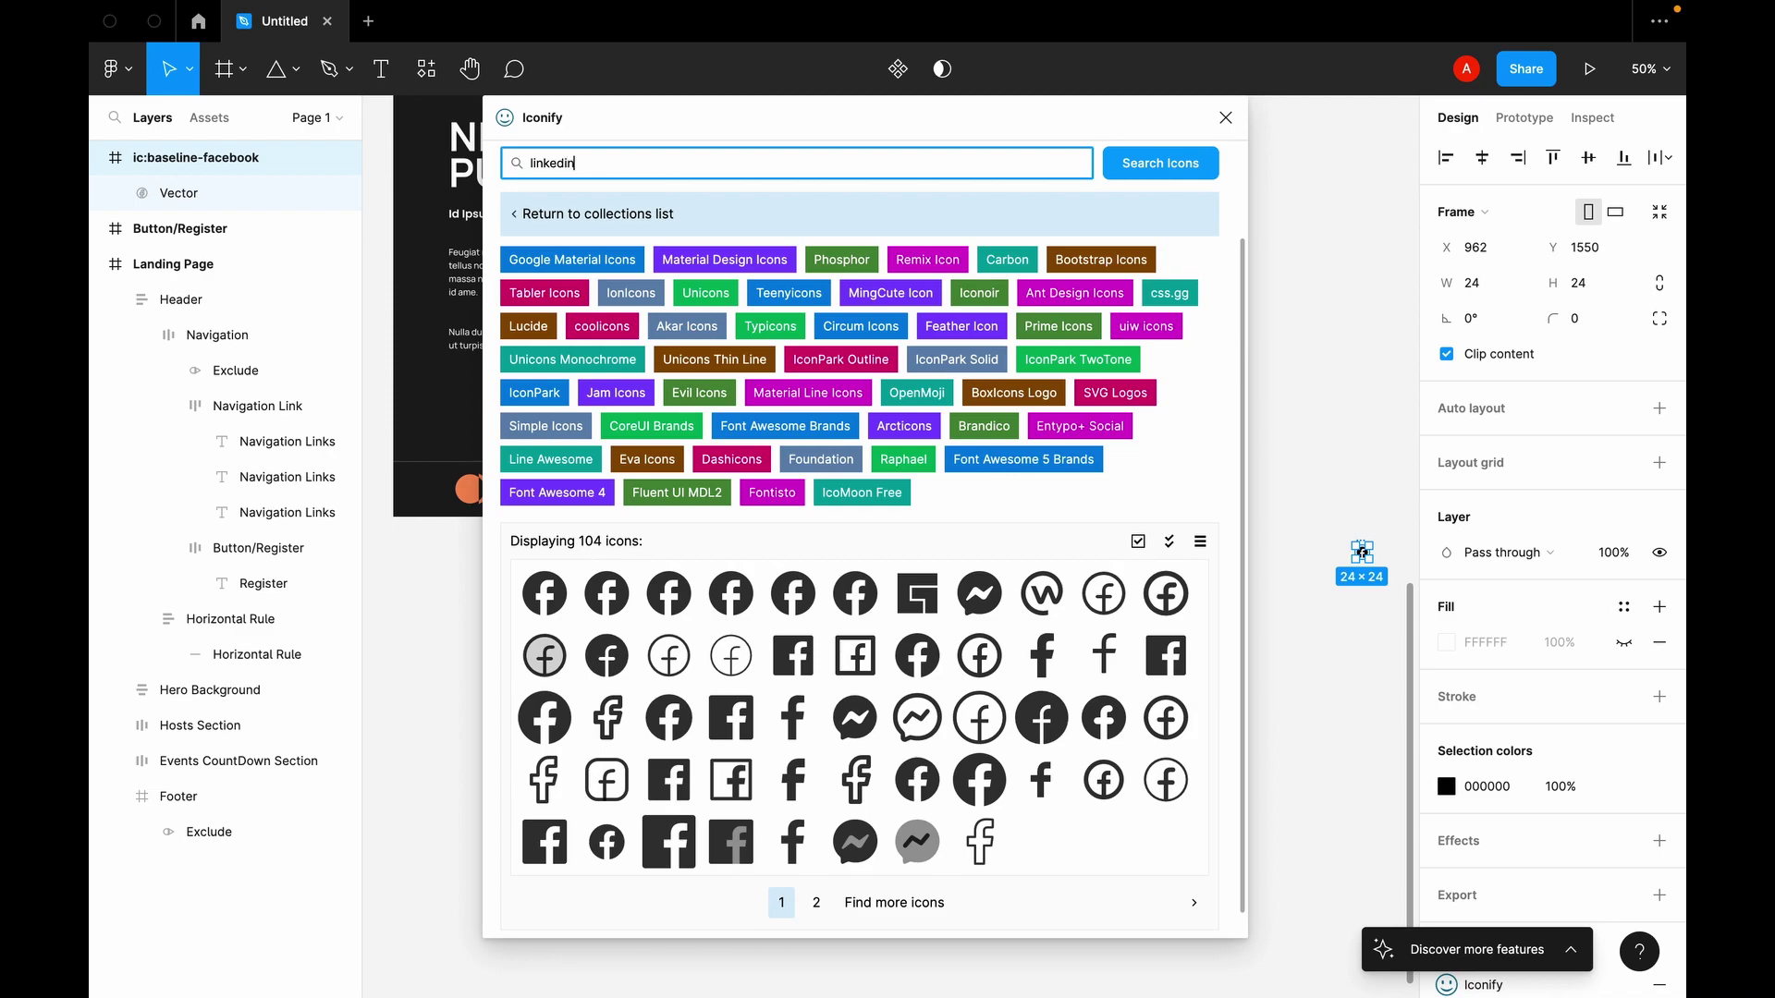
key("Return")
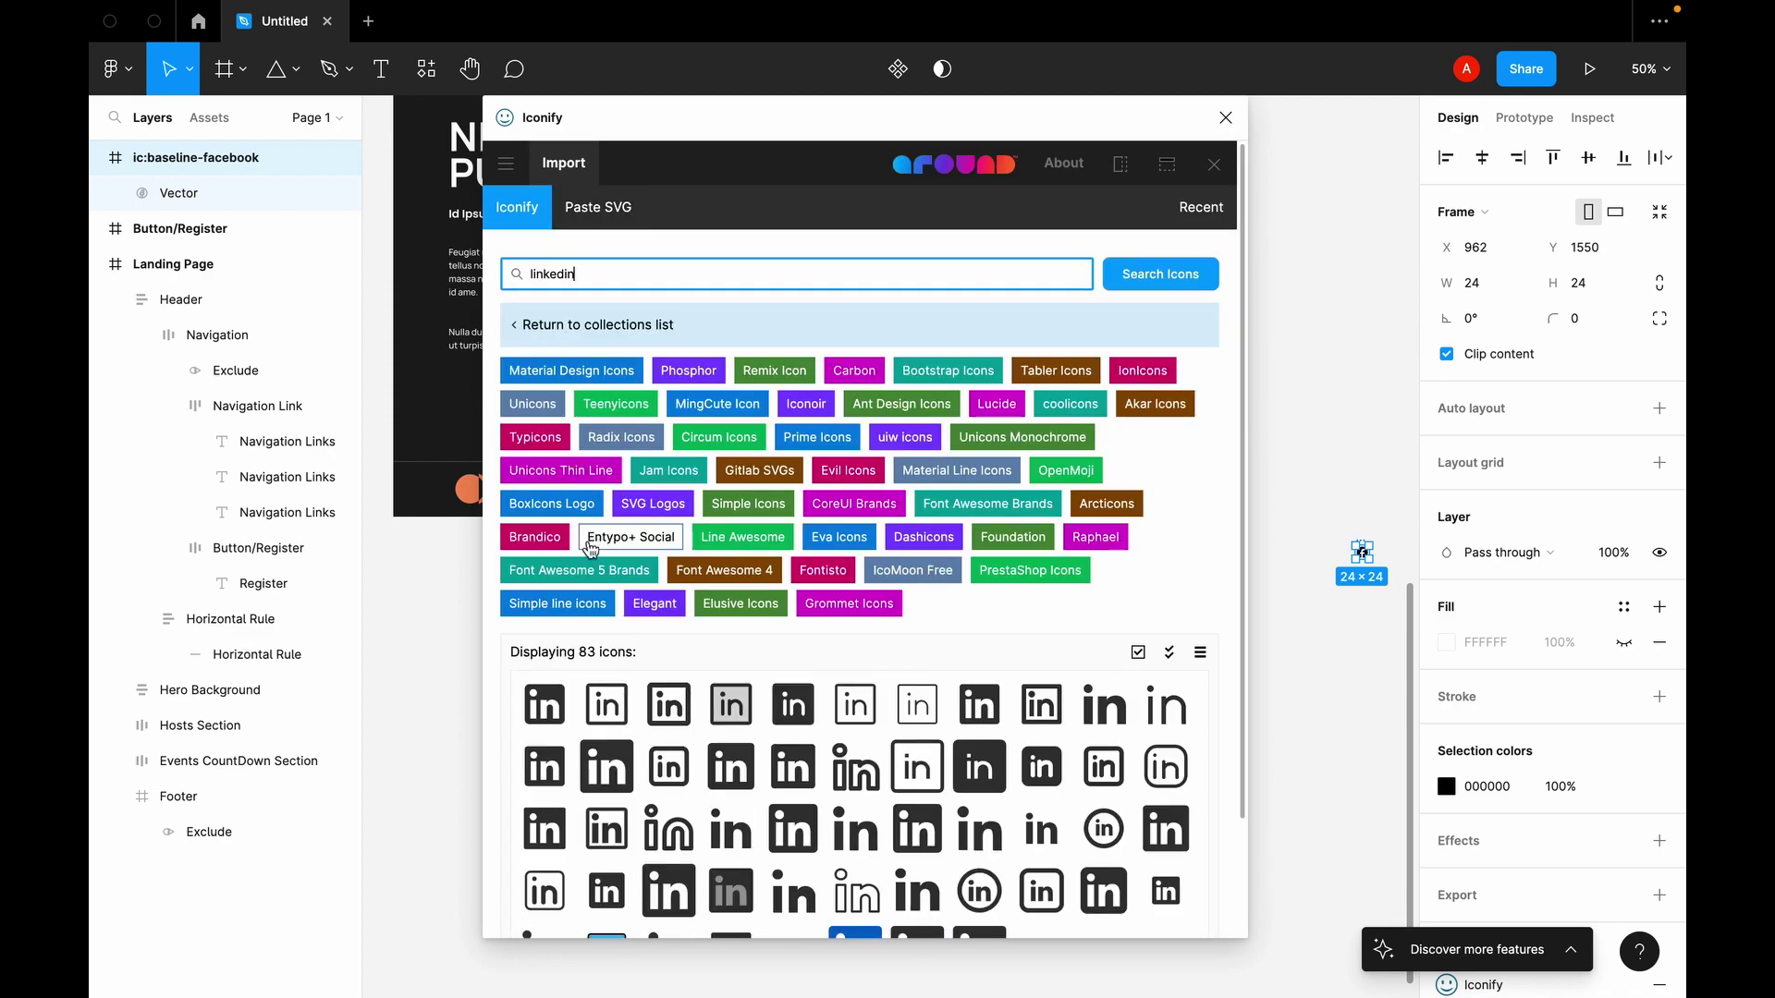
left_click_drag(544, 705, 1342, 660)
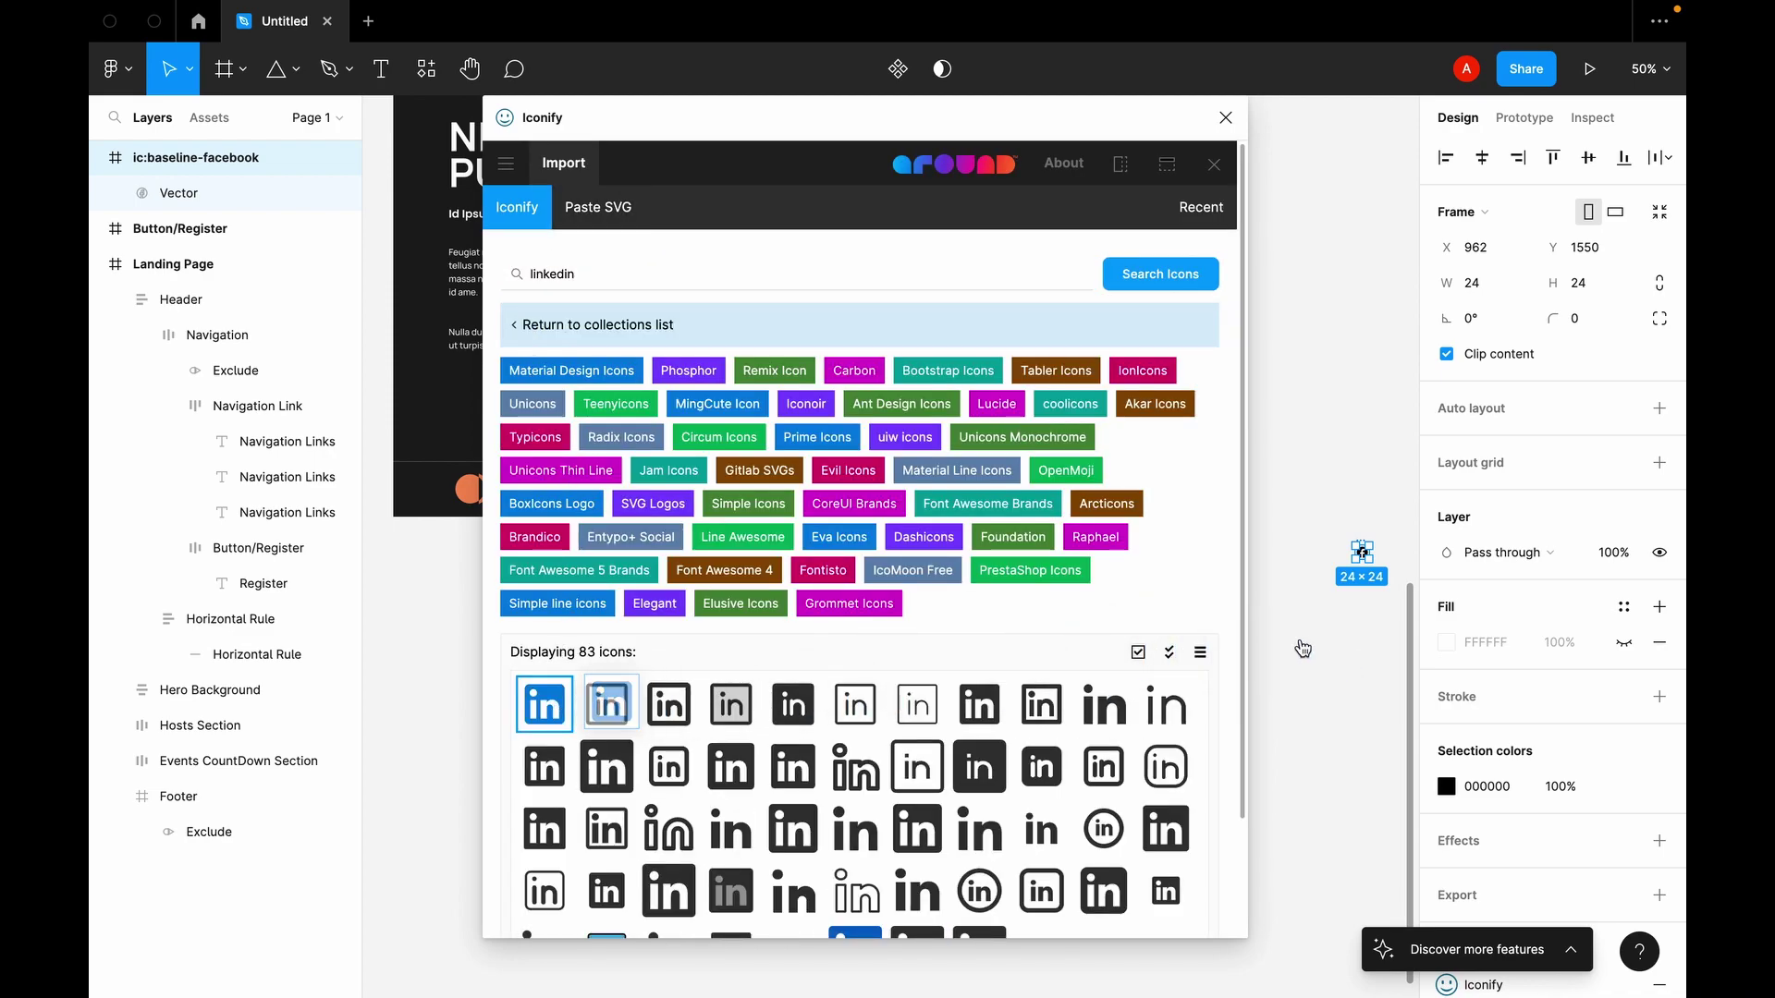
left_click(1225, 118)
Step: Move the LinkedIn icon frame up near the Facebook icon, to about X 847, Y 1569
key("shift+0")
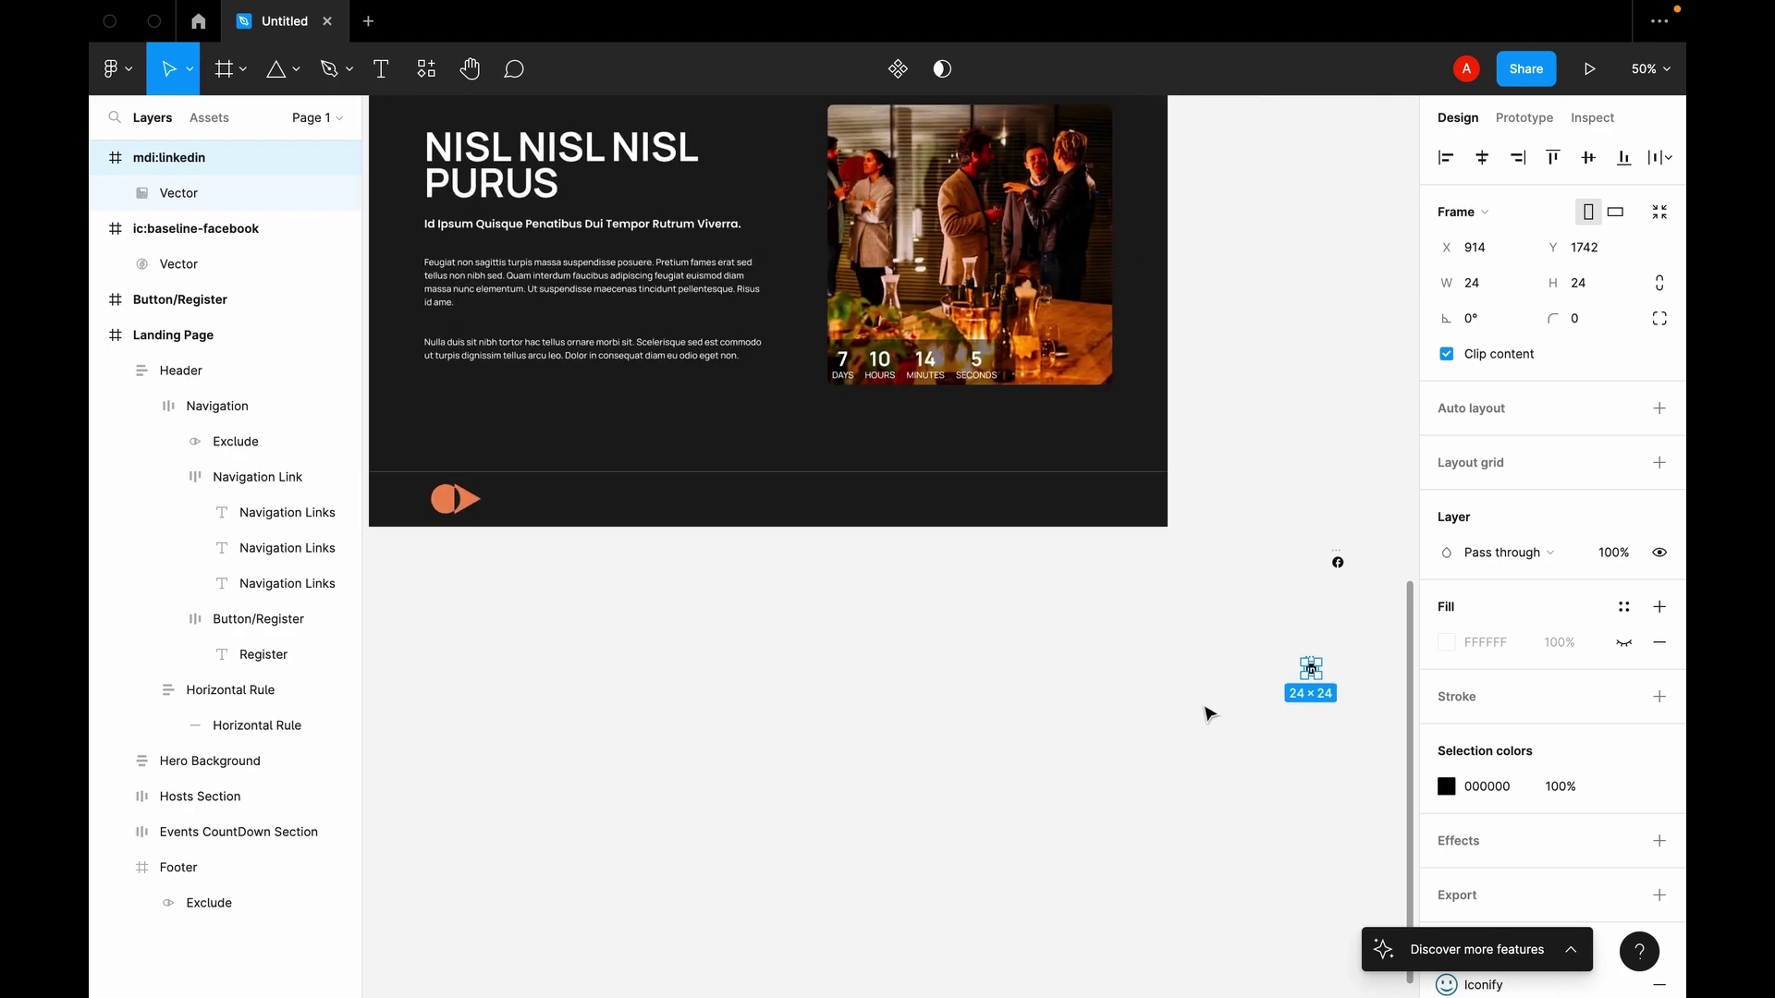
scroll(1207, 711, "right", 10)
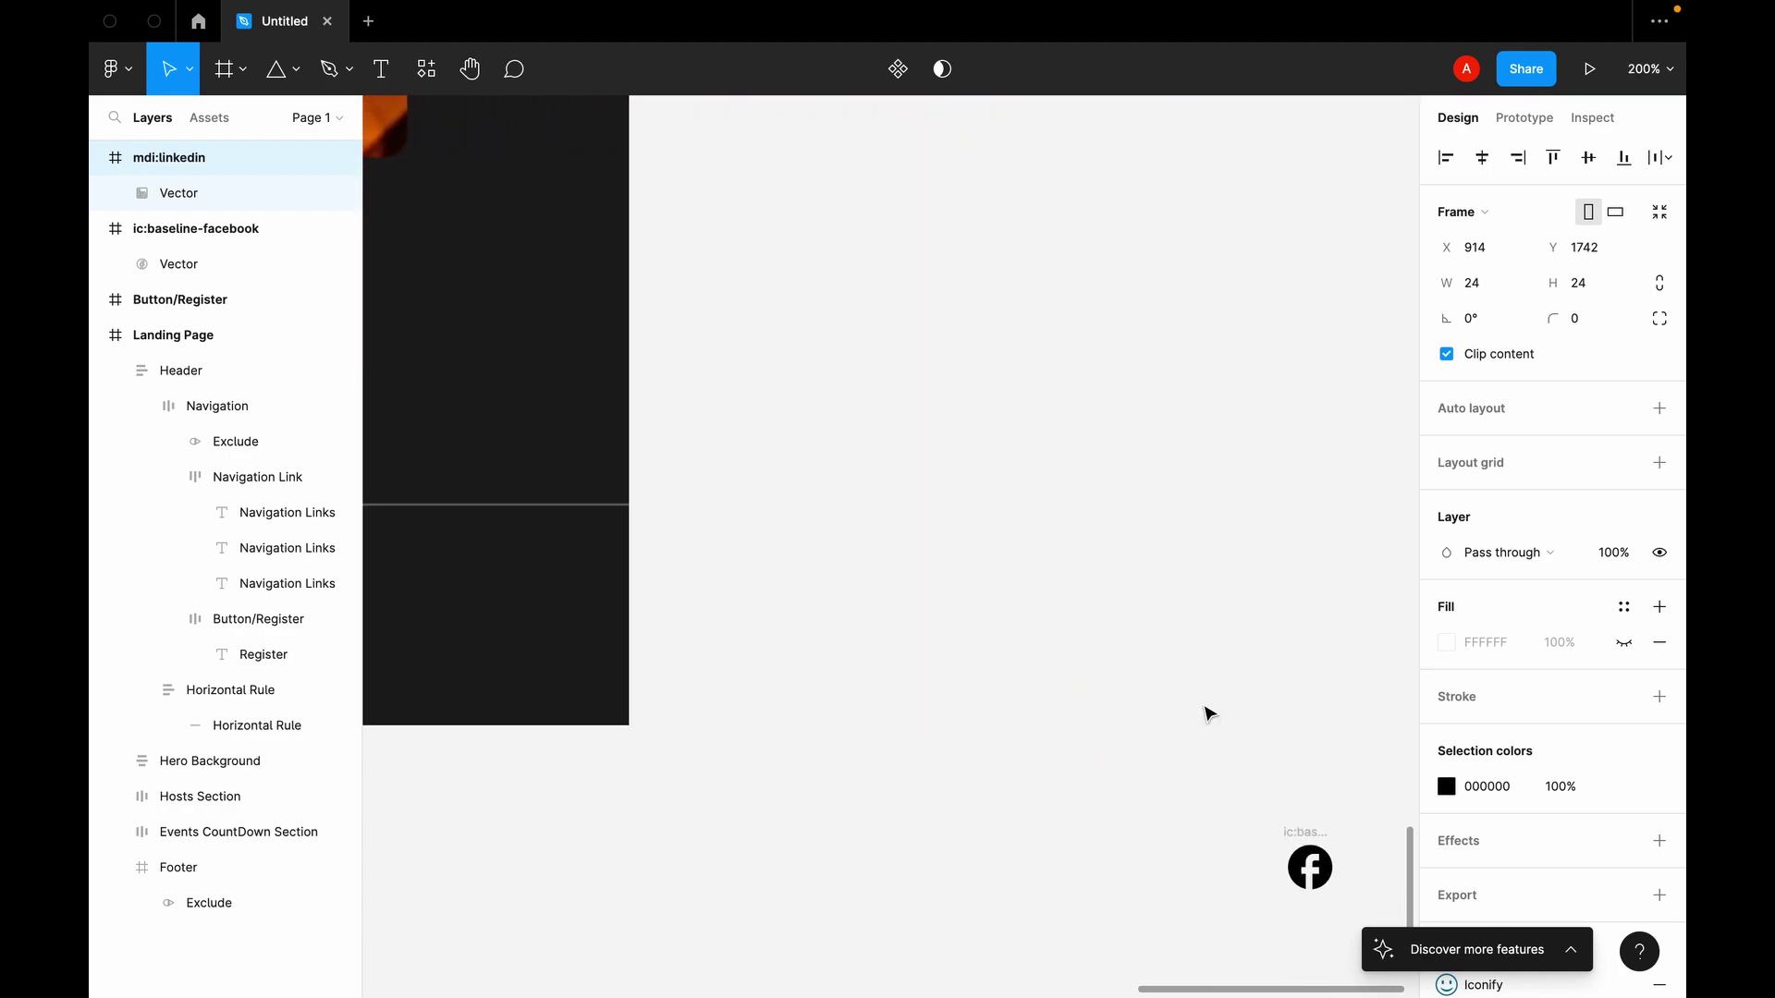
scroll(1206, 712, "right", 6)
scroll(1207, 712, "down", 2)
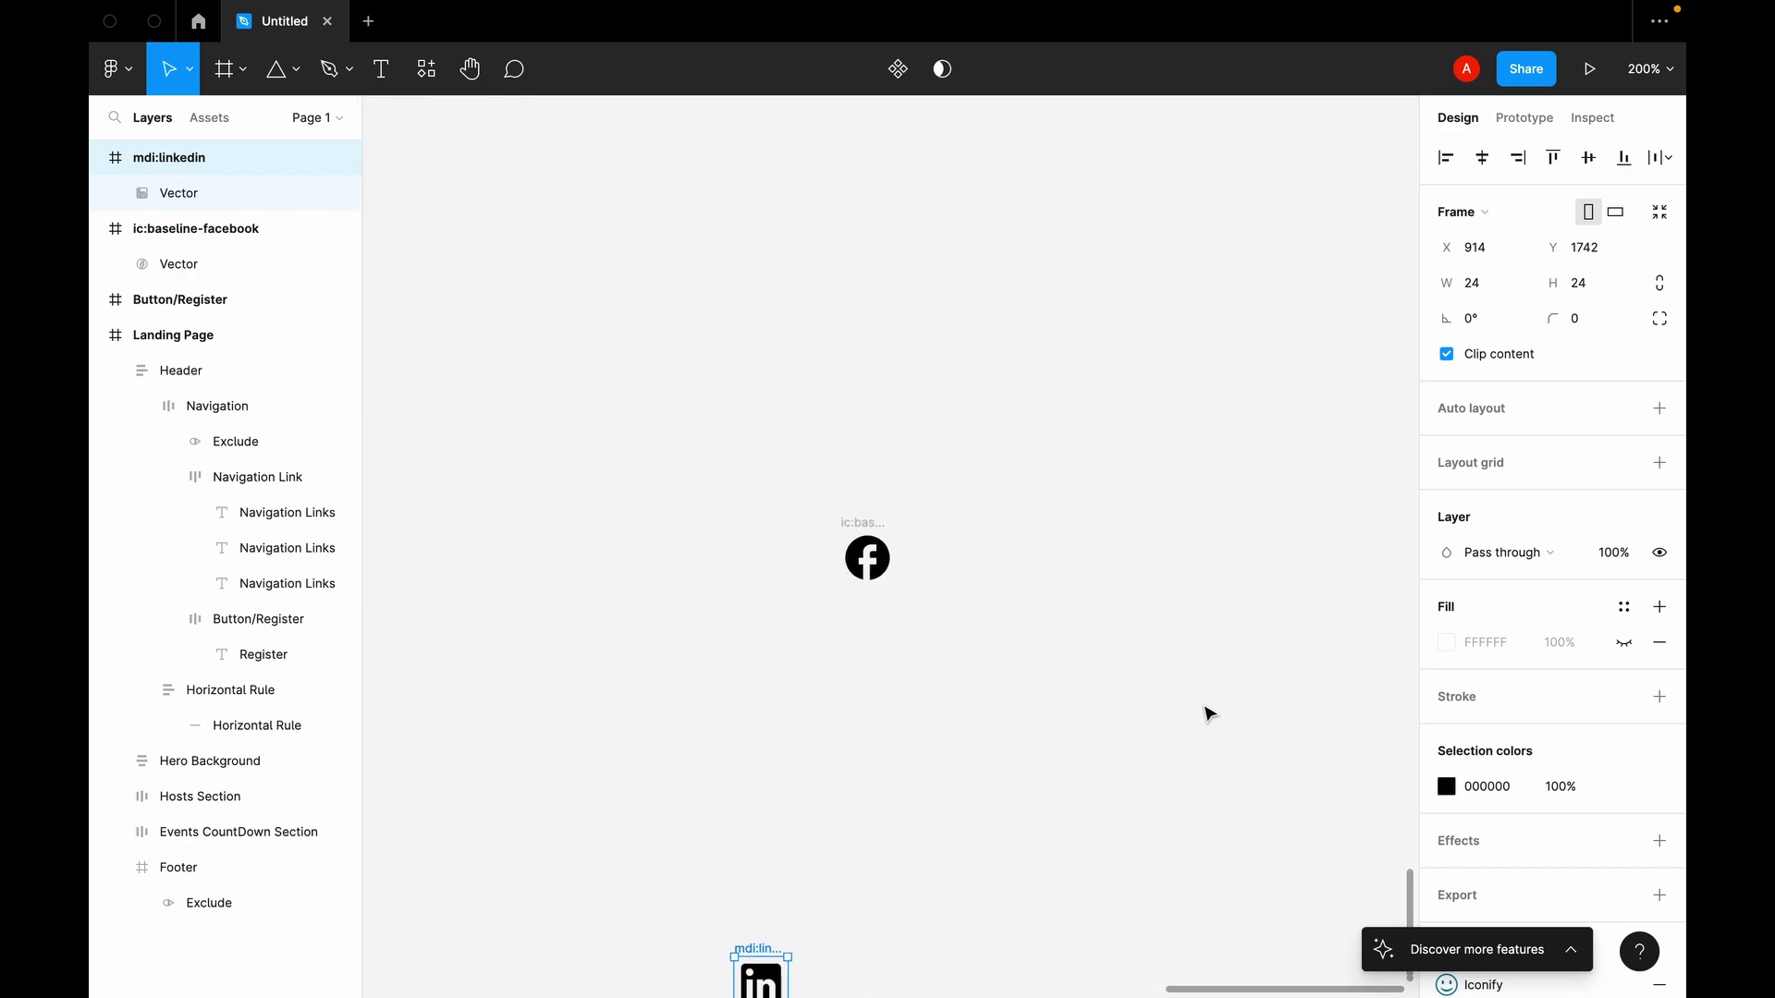
left_click_drag(668, 784, 583, 588)
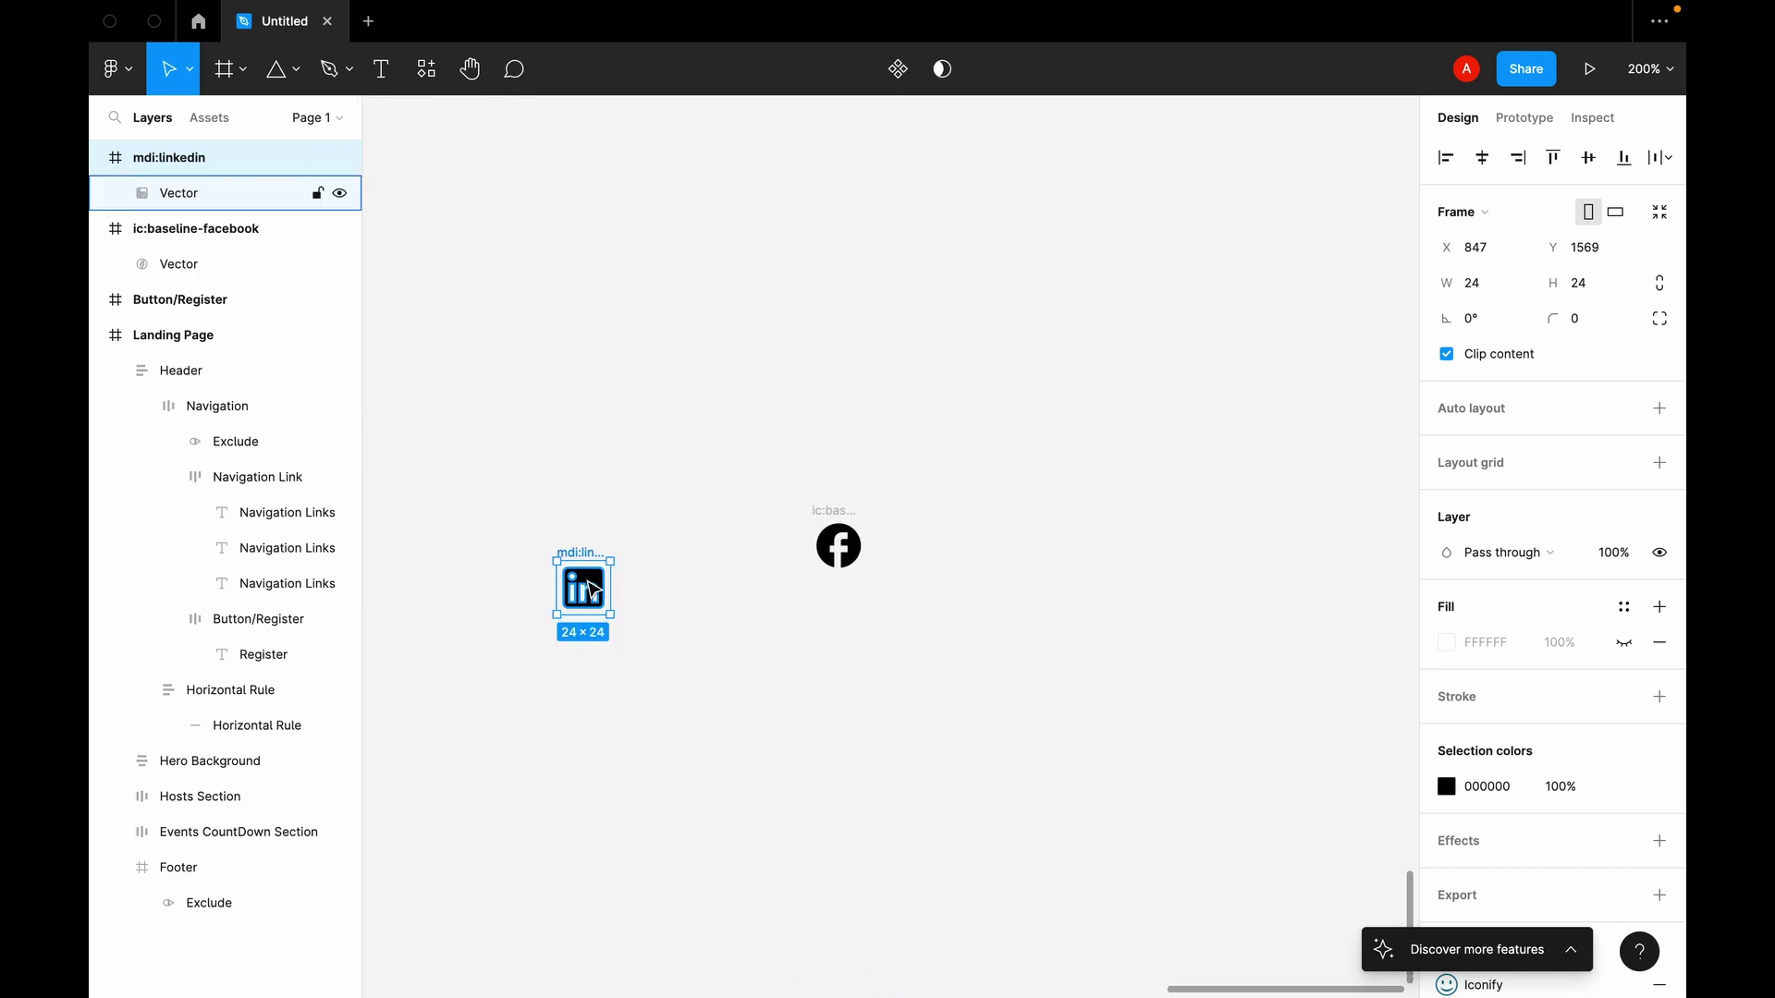
Step: Pull the Facebook vector out of its ic:baseline-facebook frame and delete the empty frame
left_click_drag(832, 547, 504, 393)
scroll(647, 444, "left", 2)
left_click(886, 534)
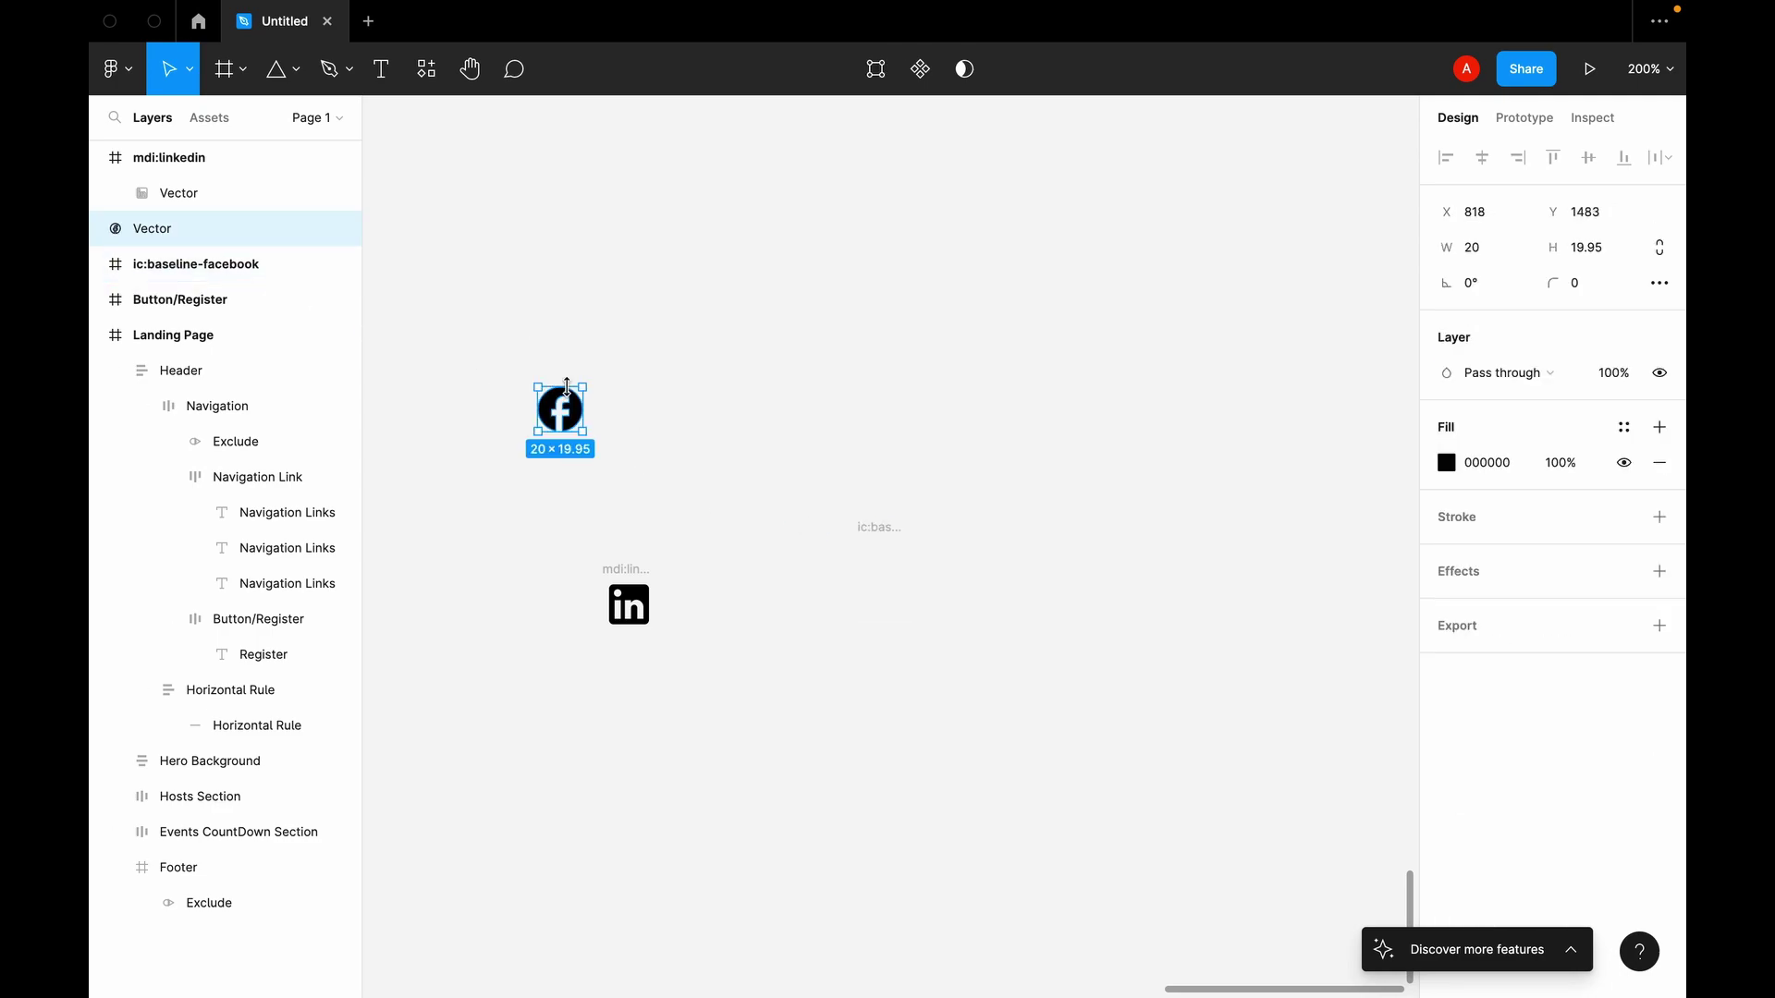
left_click(196, 263)
key("Delete")
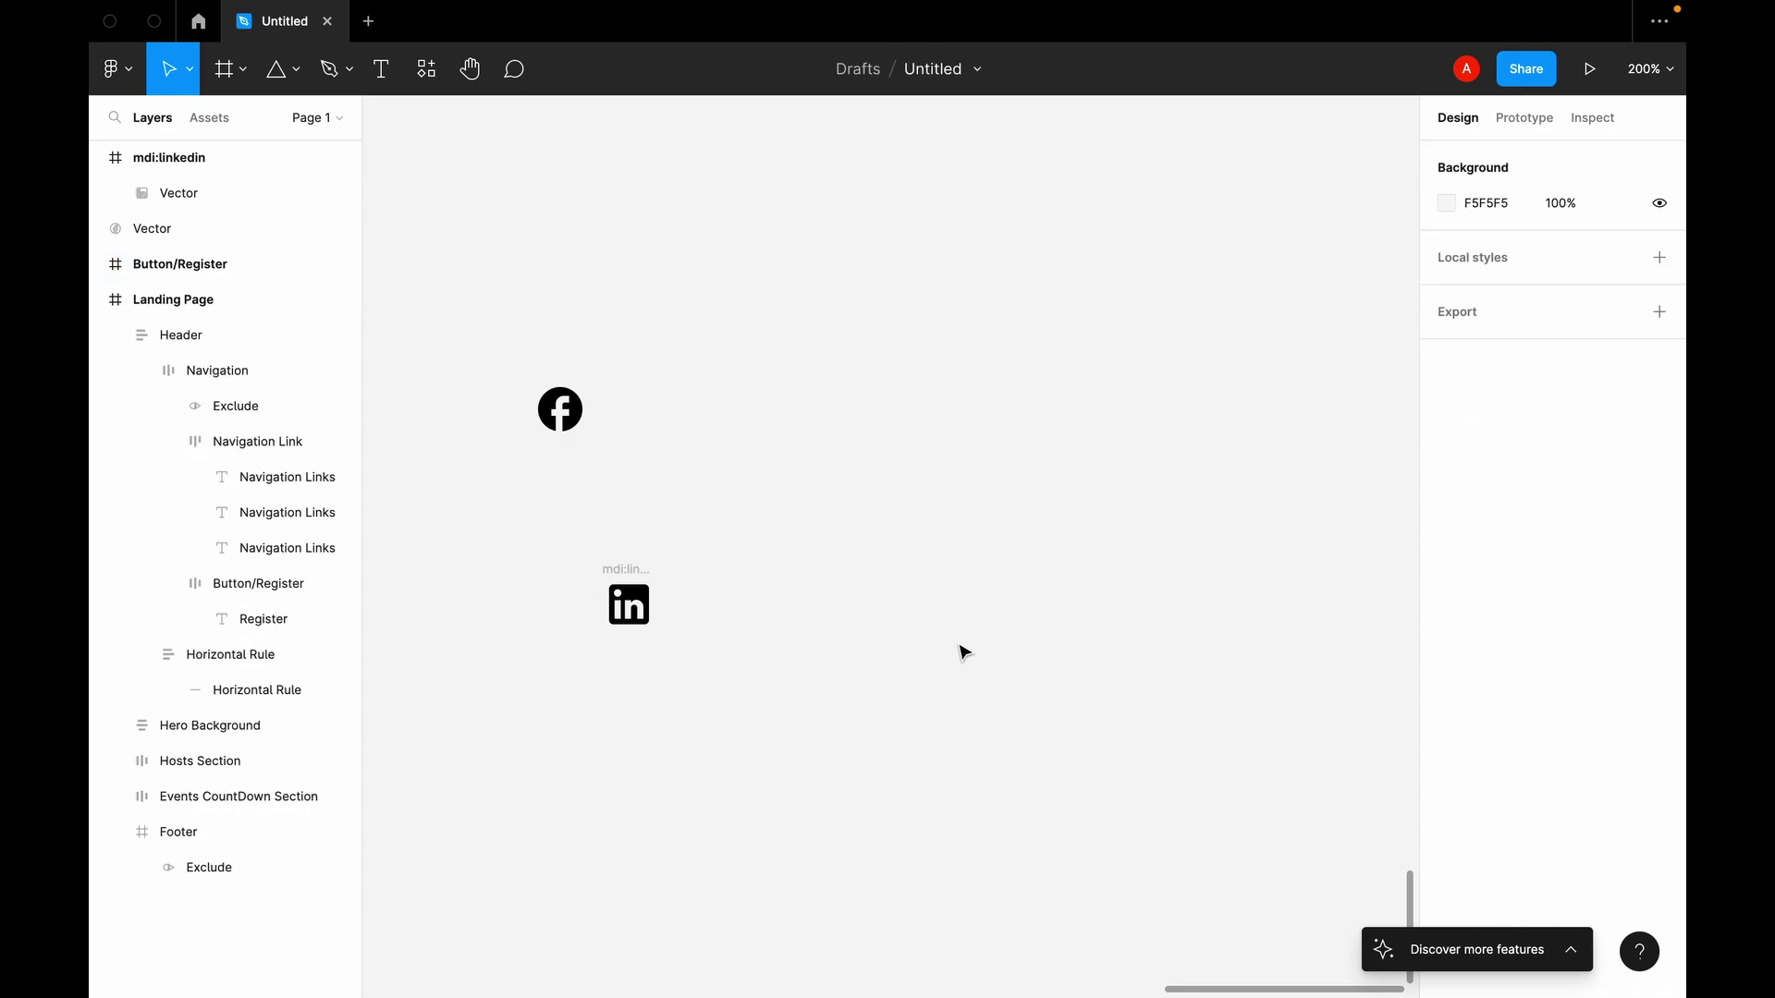
Step: Pull the LinkedIn vector out of its mdi:linkedin frame and delete the empty frame
left_click_drag(634, 619, 478, 486)
left_click(621, 586)
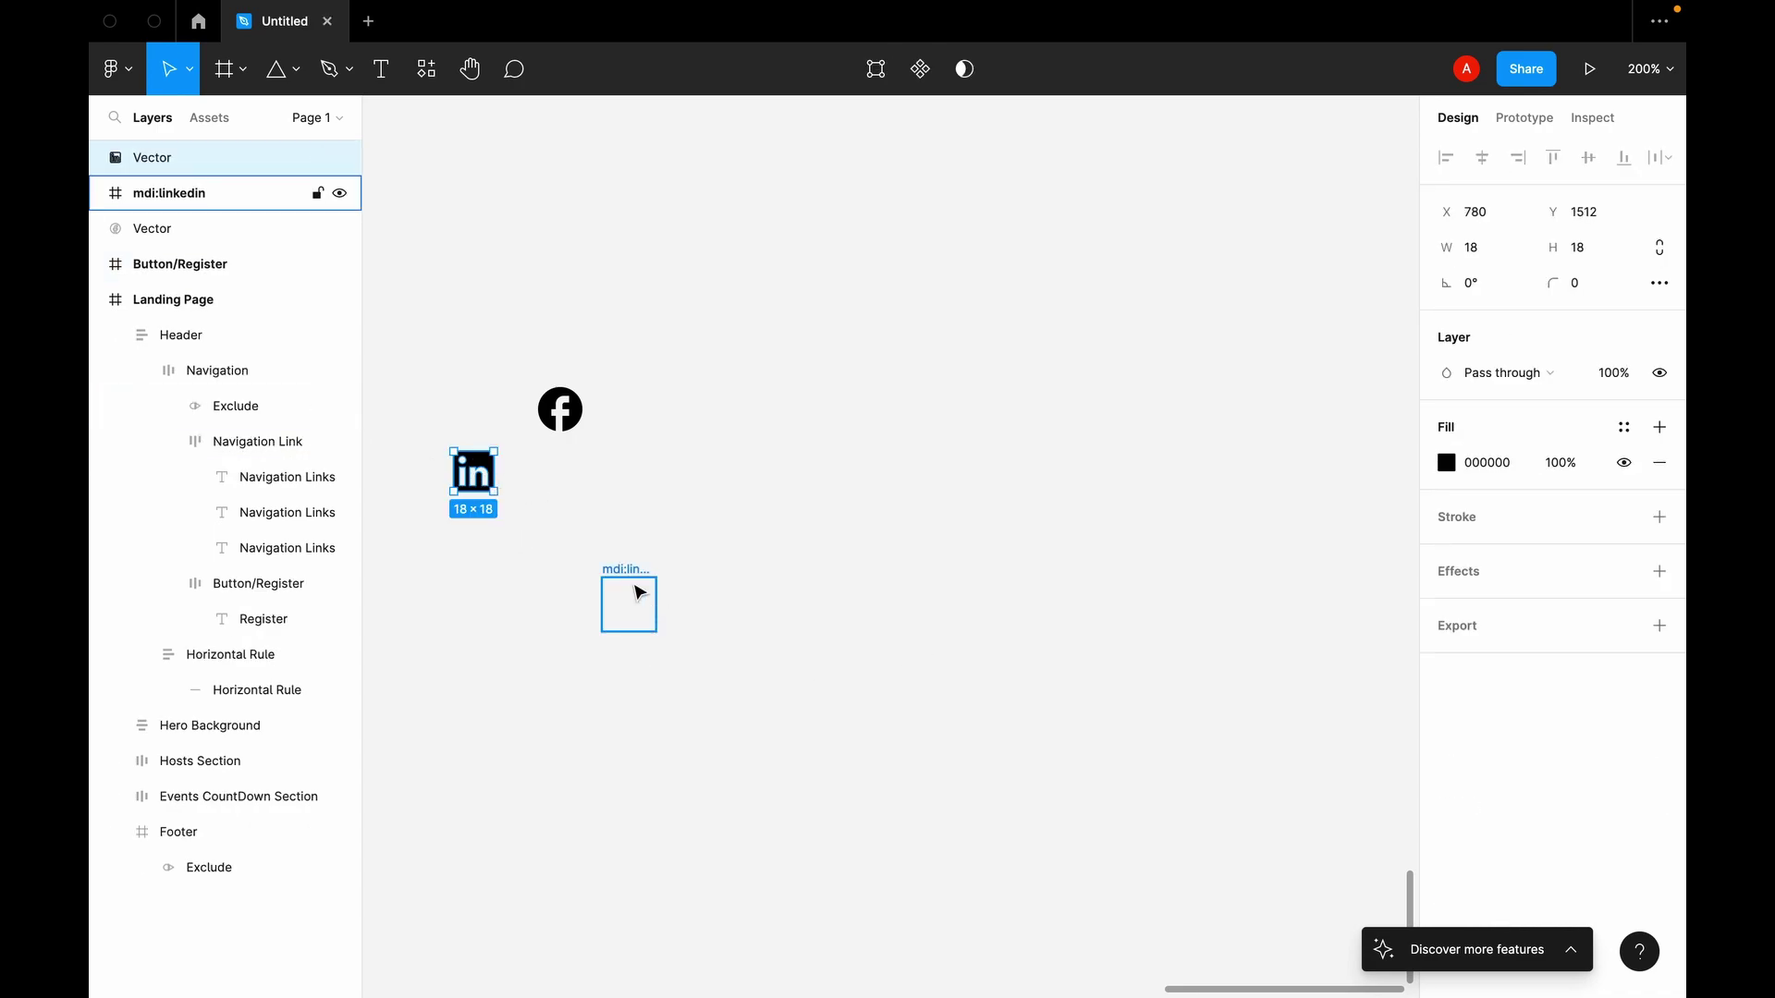
key("Delete")
Step: Move the LinkedIn vector into the right end of the Footer at about X 1332, Y 36
scroll(735, 612, "left", 10)
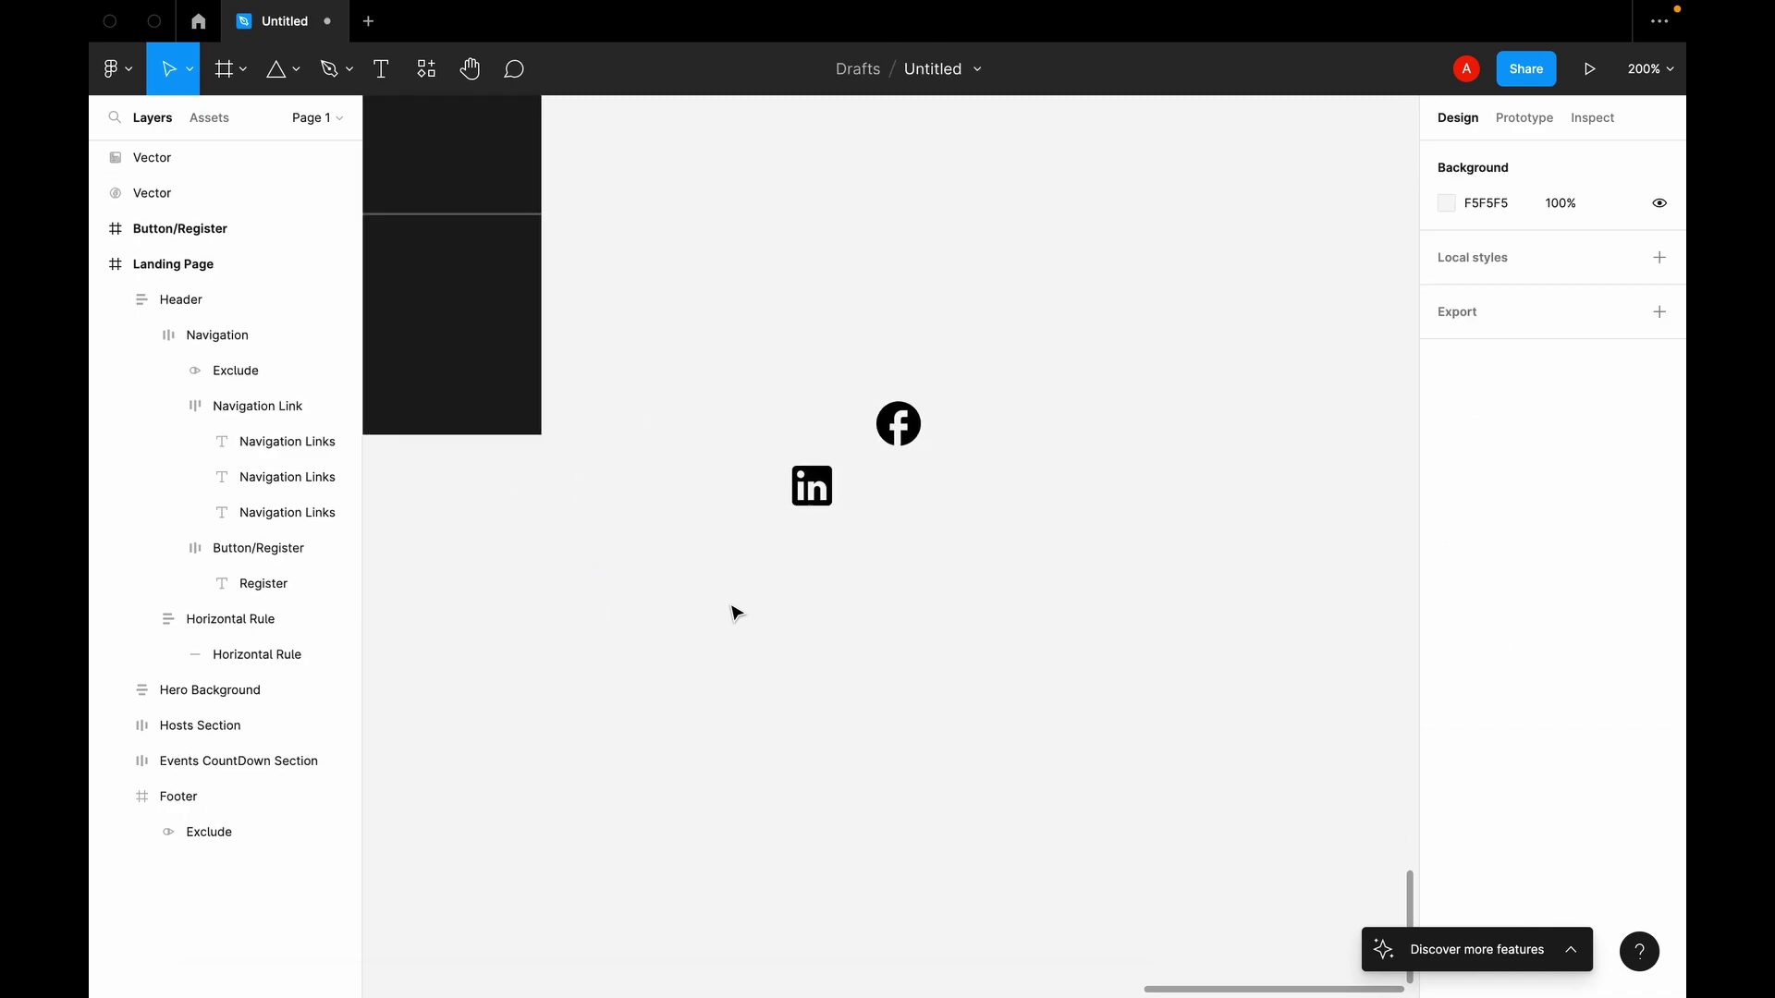
scroll(1201, 551, "down", 5)
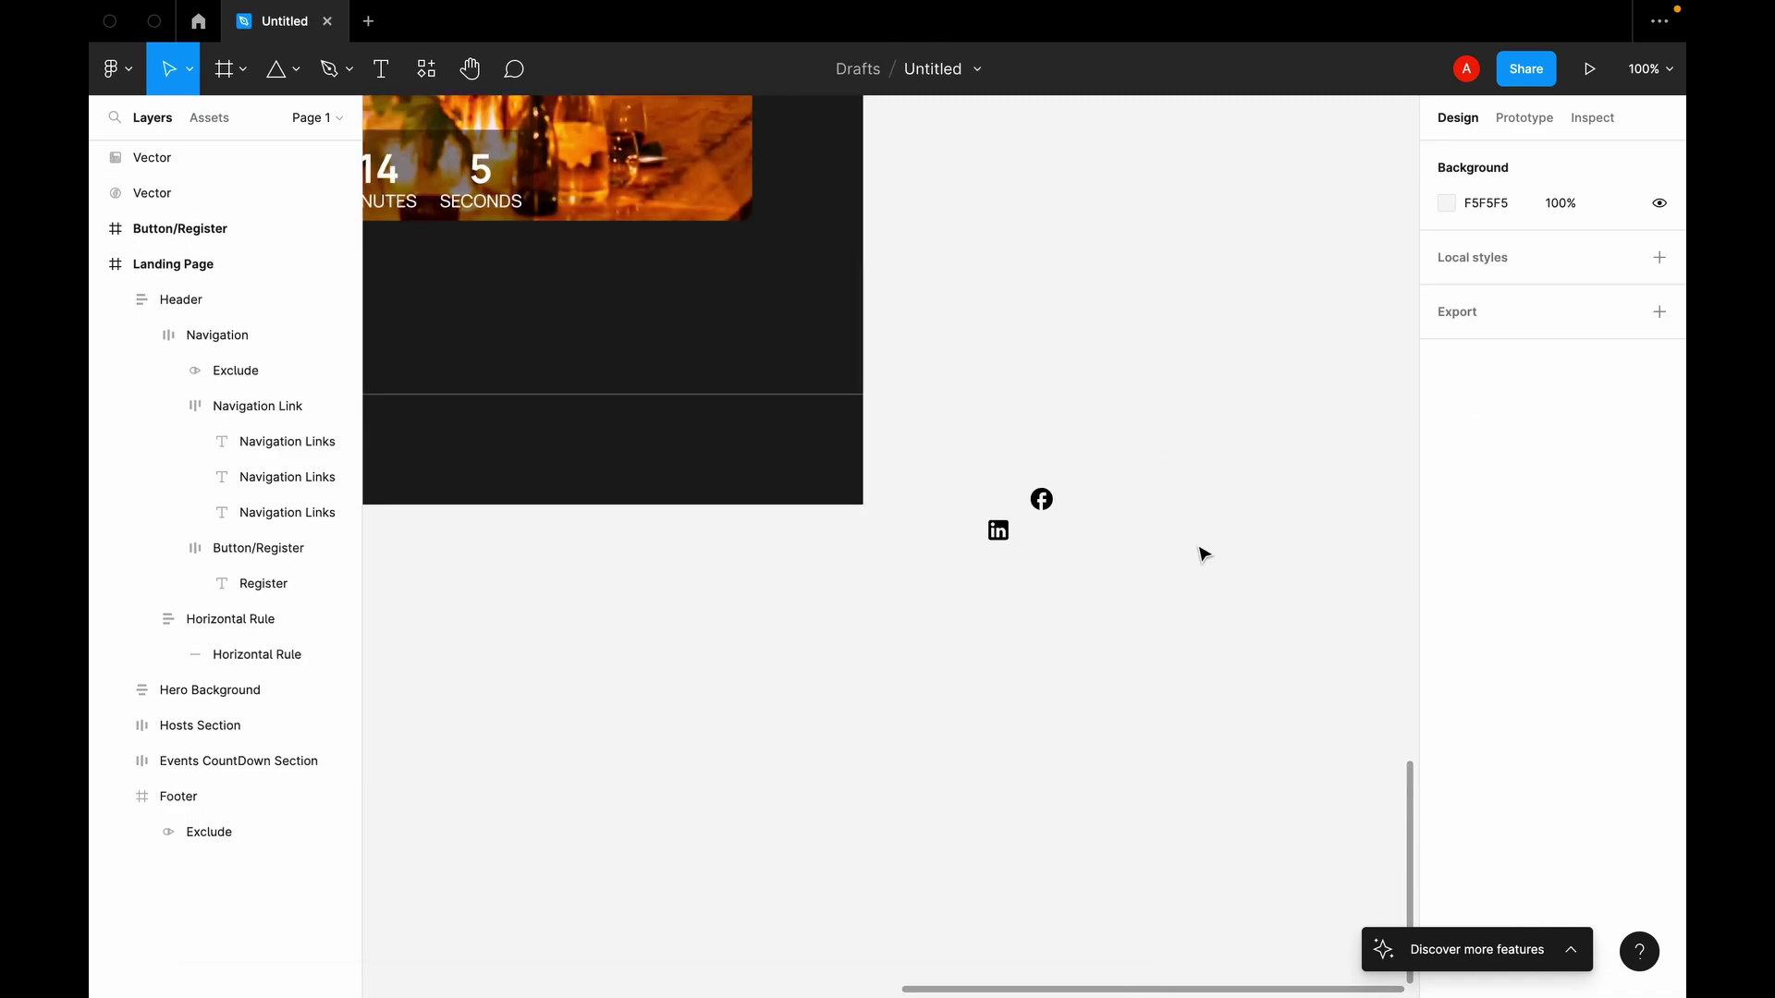
scroll(1202, 553, "down", 5)
scroll(1193, 546, "left", 3)
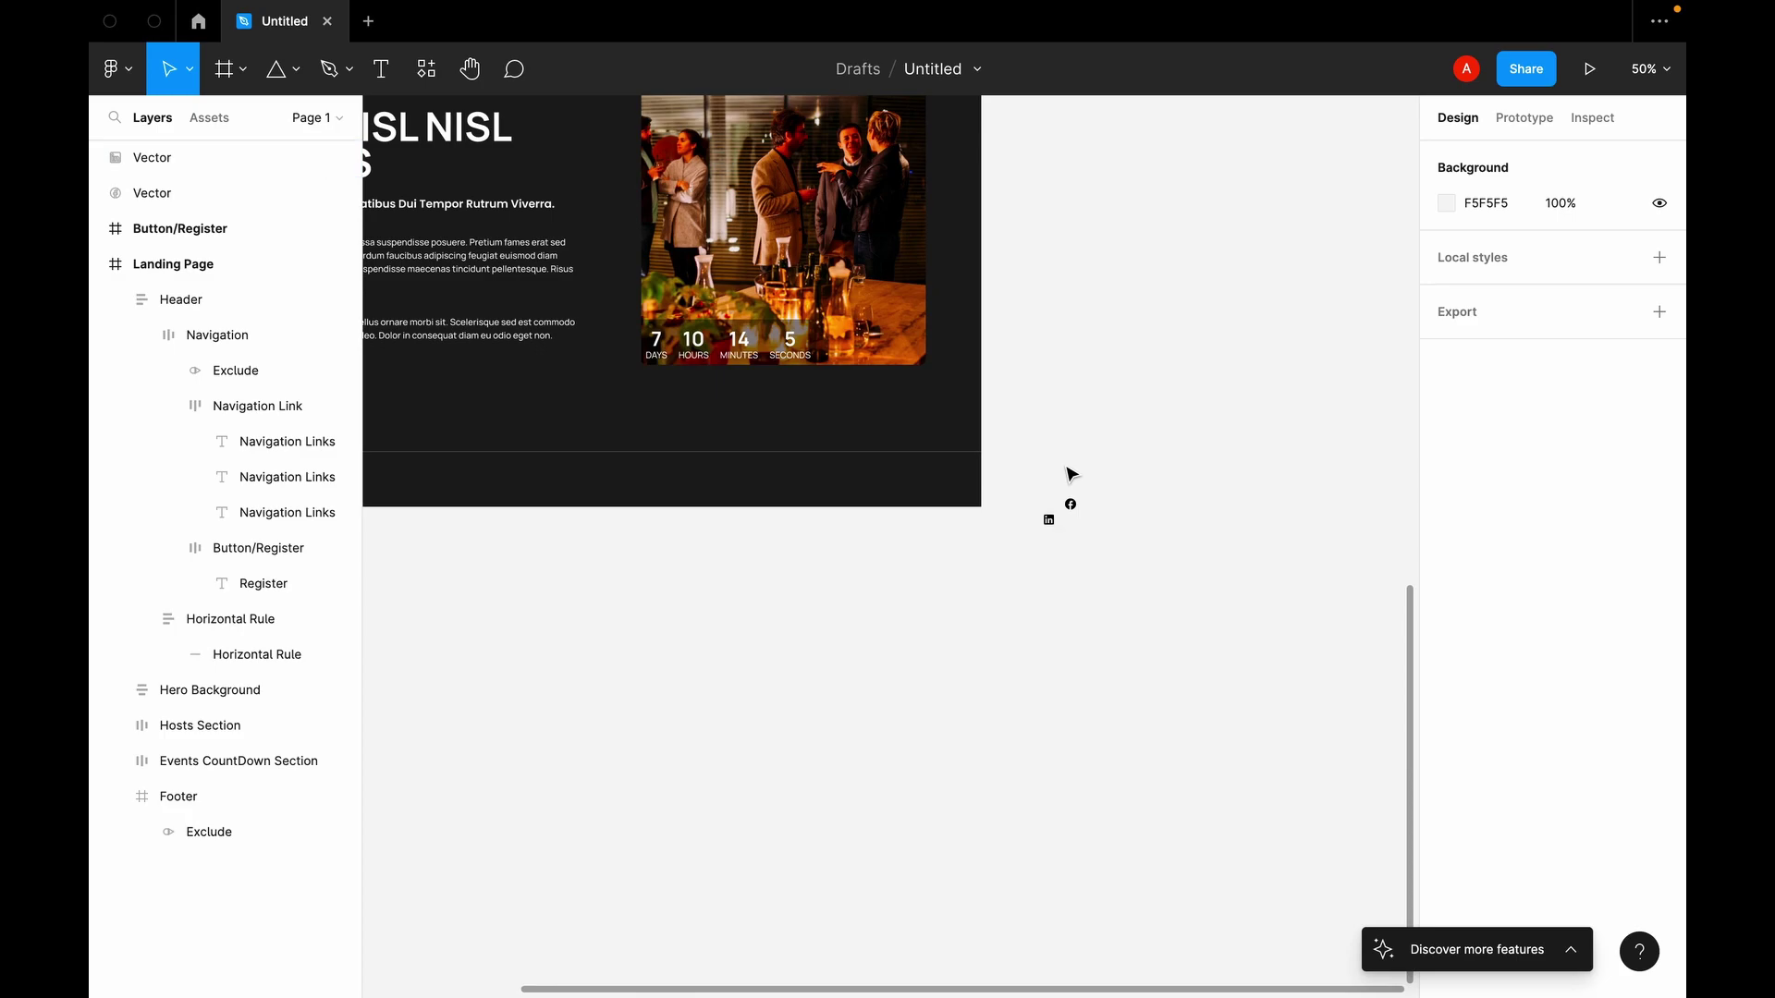
scroll(1070, 472, "up", 5)
scroll(1070, 474, "right", 5)
left_click_drag(1072, 465, 602, 298)
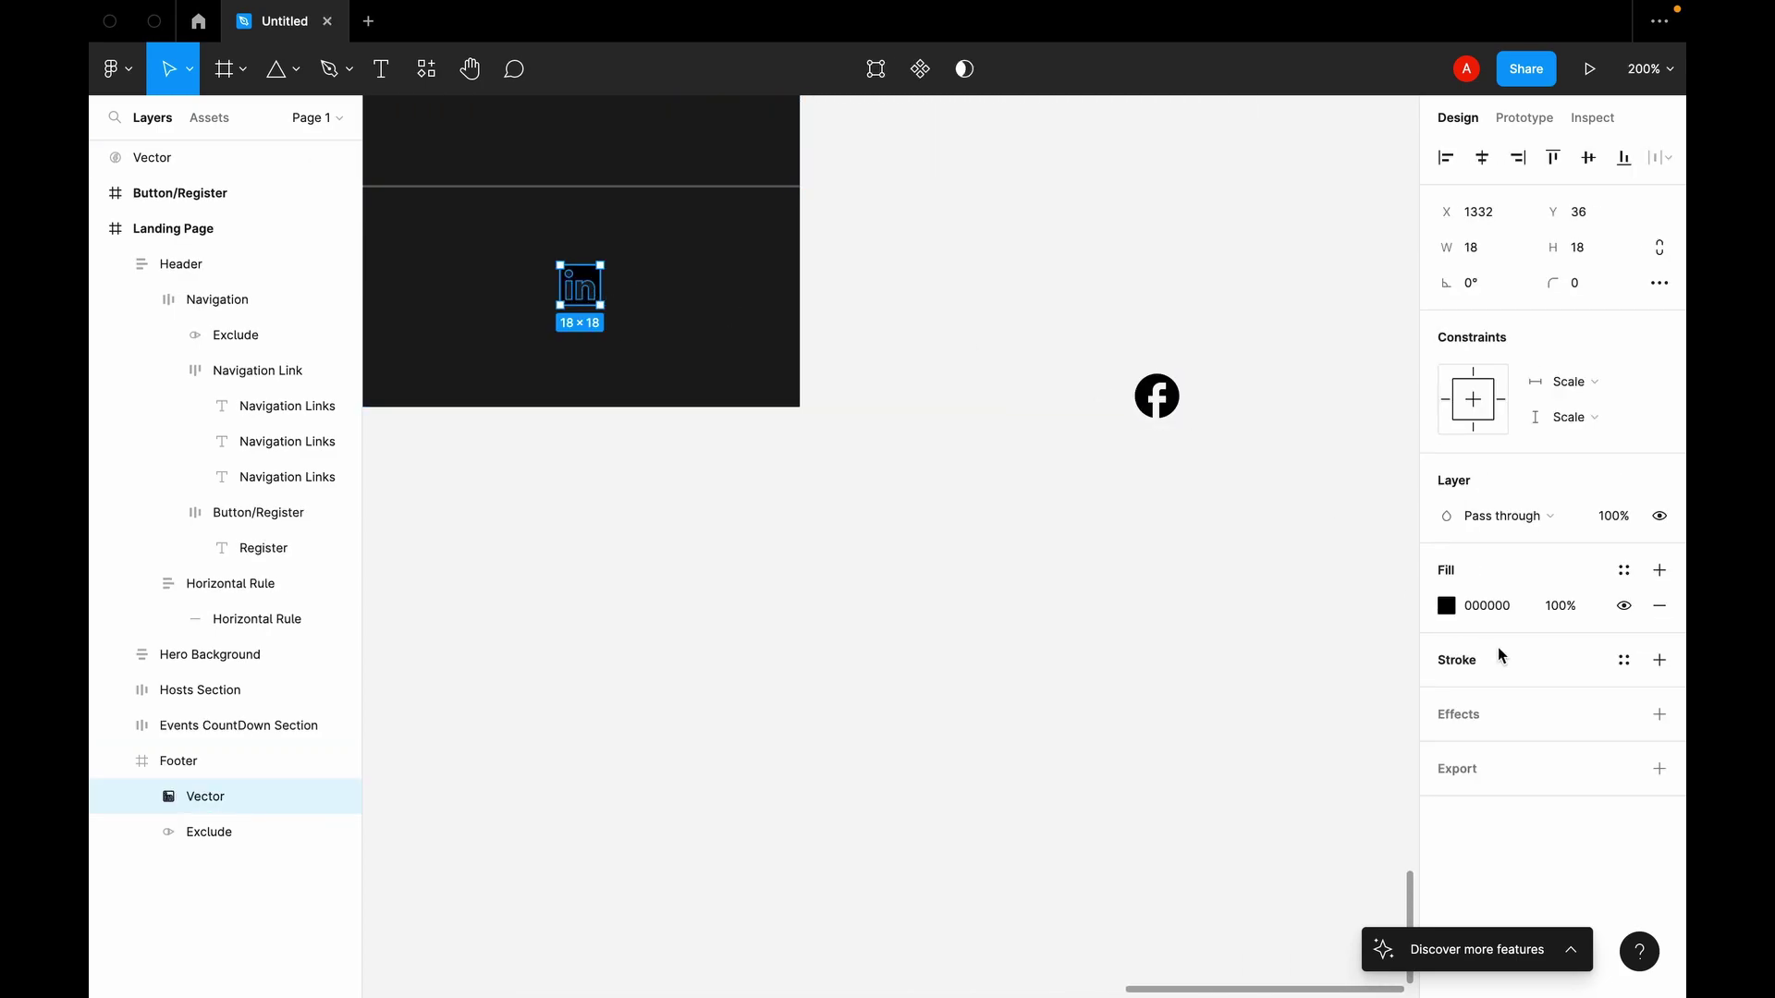
Step: Set the LinkedIn icon's fill to F4F4F4 and move the Facebook vector beside it in the Footer at about X 1373, Y 36
left_click(1447, 608)
left_click_drag(1156, 704, 700, 298)
left_click(1398, 420)
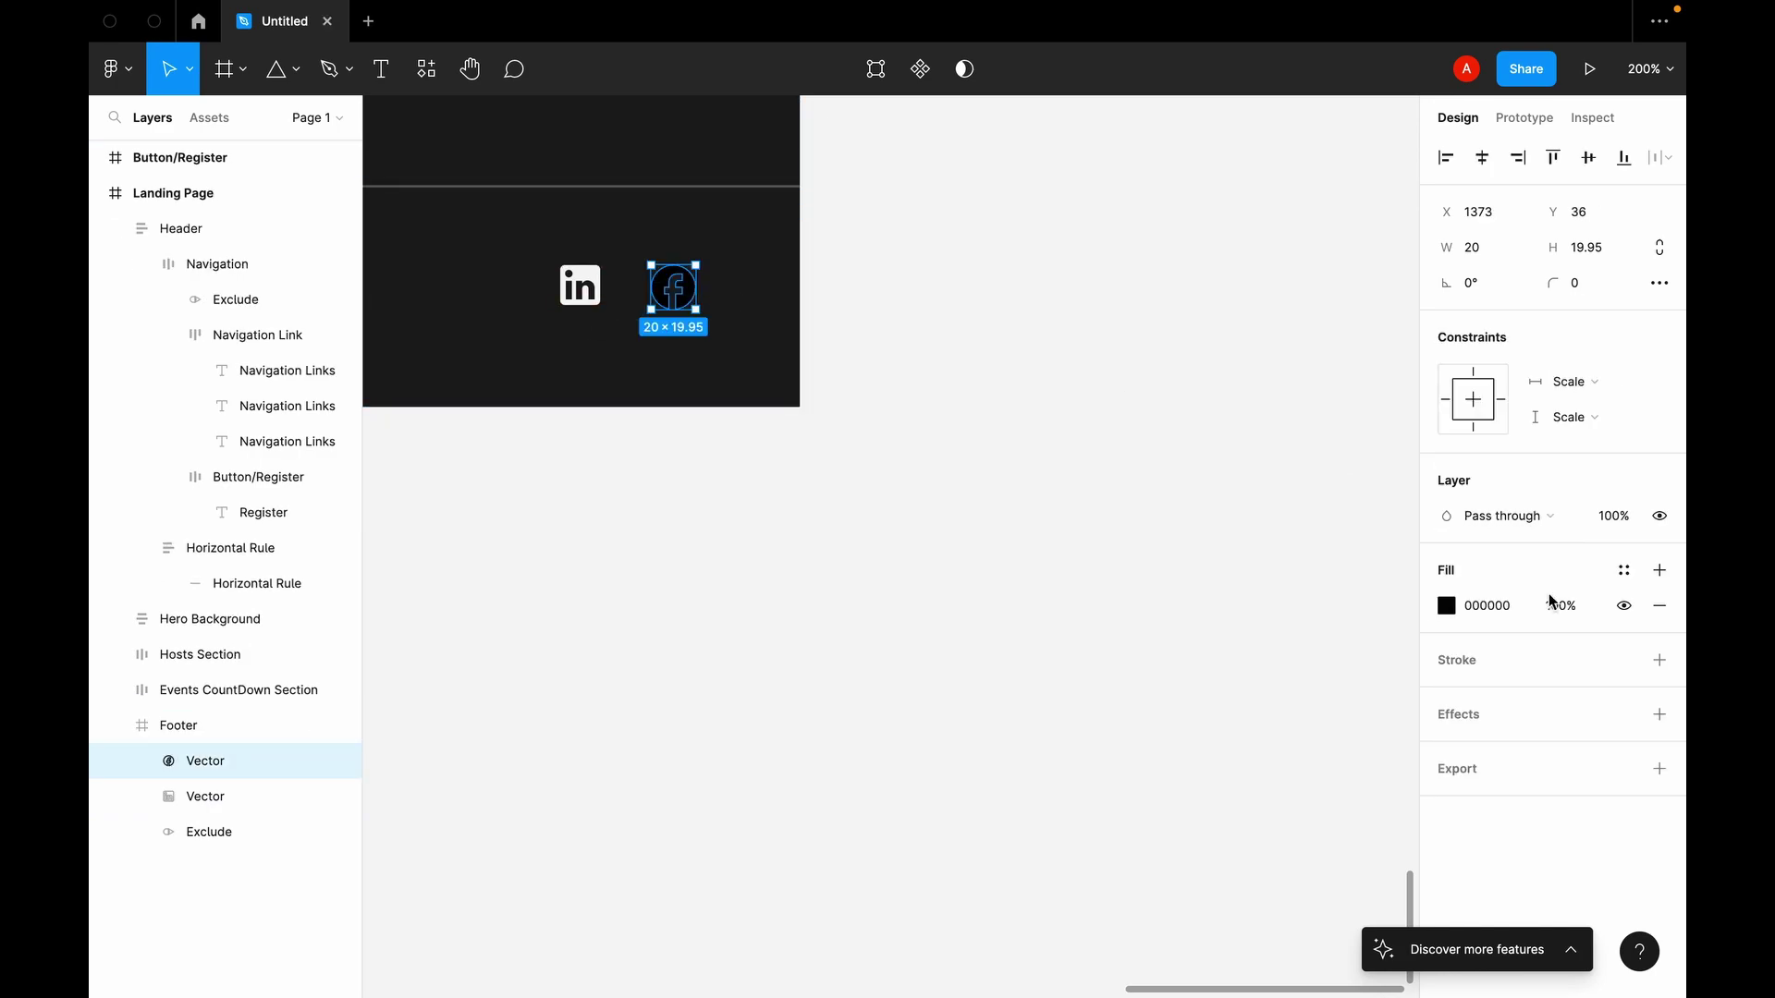
Step: Set the Facebook icon's fill to white FFFFFF
left_click(1447, 605)
left_click_drag(1252, 622, 1143, 435)
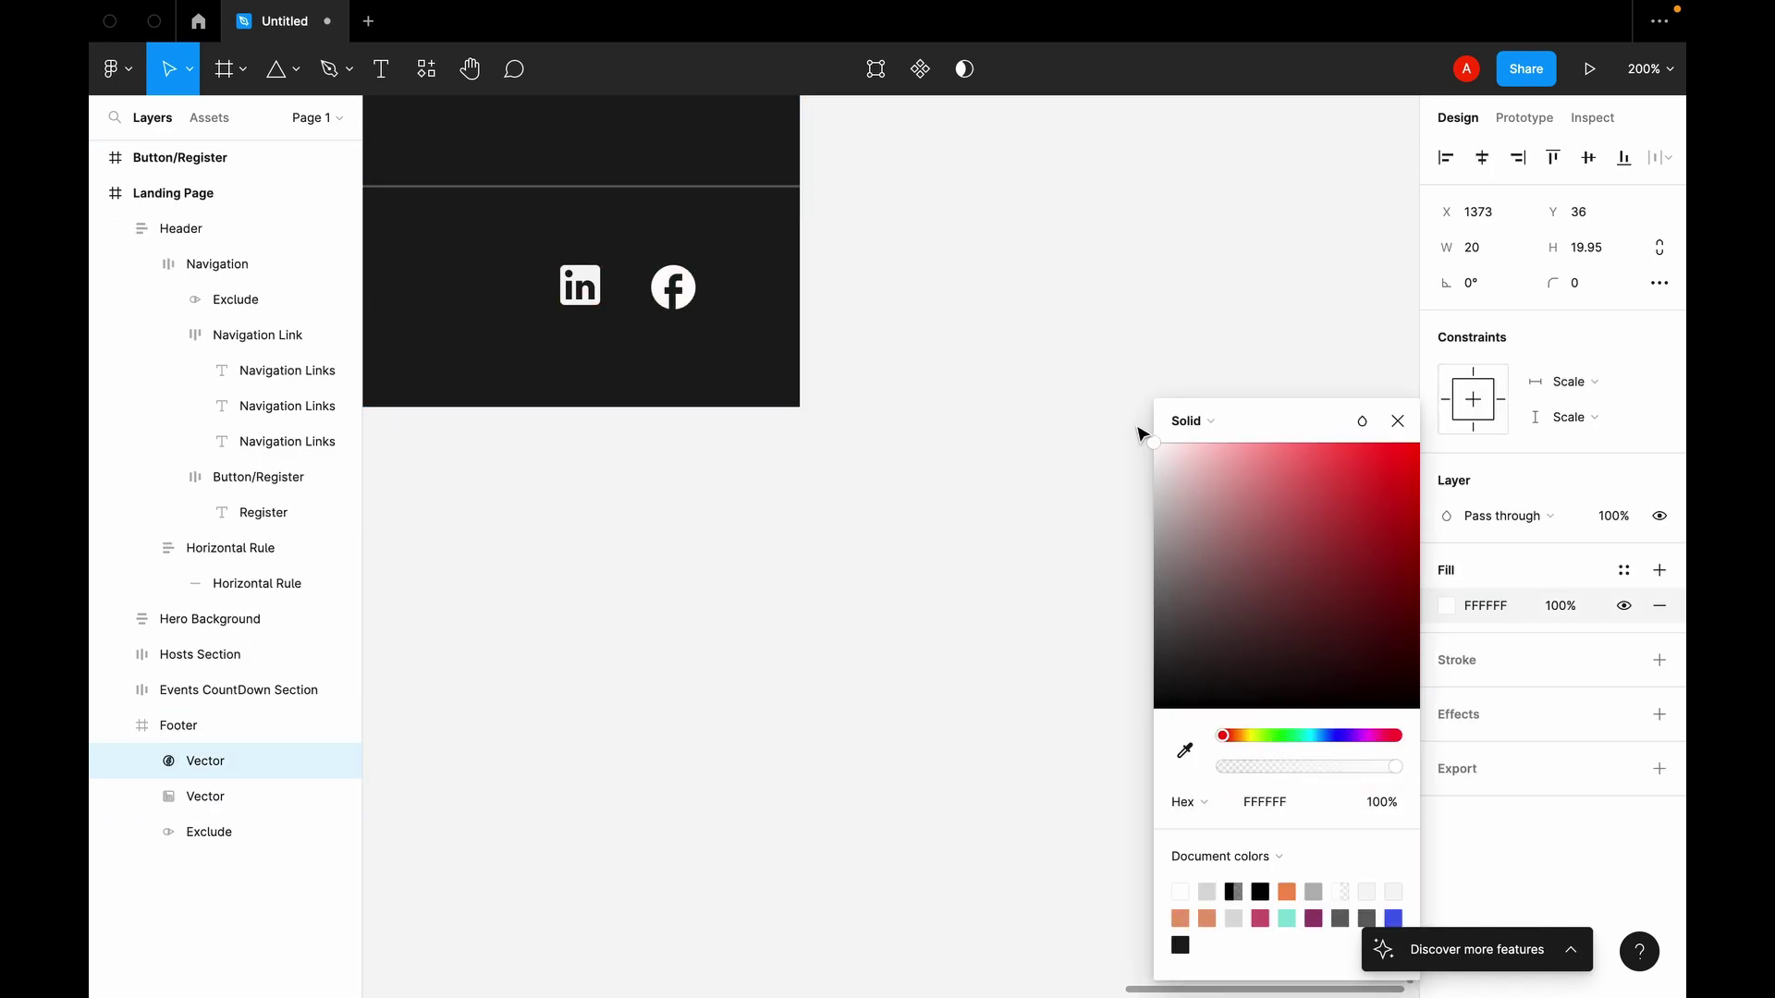
left_click(1397, 421)
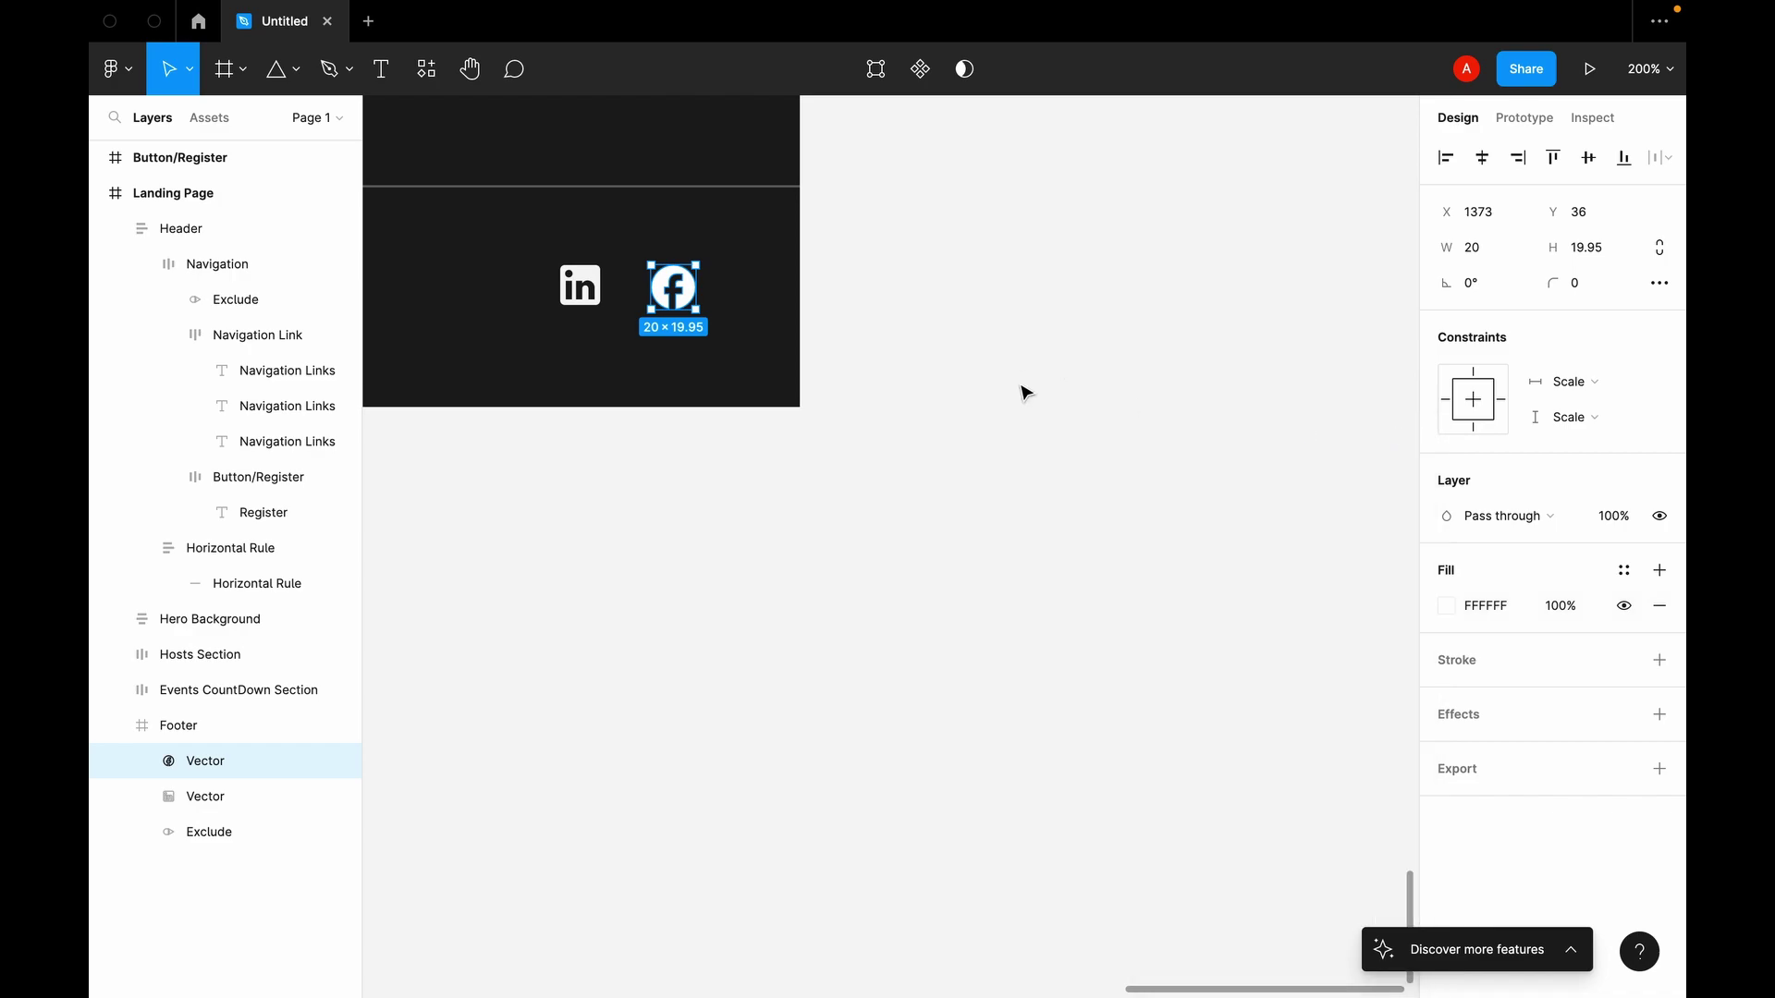
Step: Select the LinkedIn and Facebook icons together in the Footer and wrap them in a frame
scroll(990, 393, "up", 3)
scroll(989, 392, "left", 3)
left_click(731, 421, "shift")
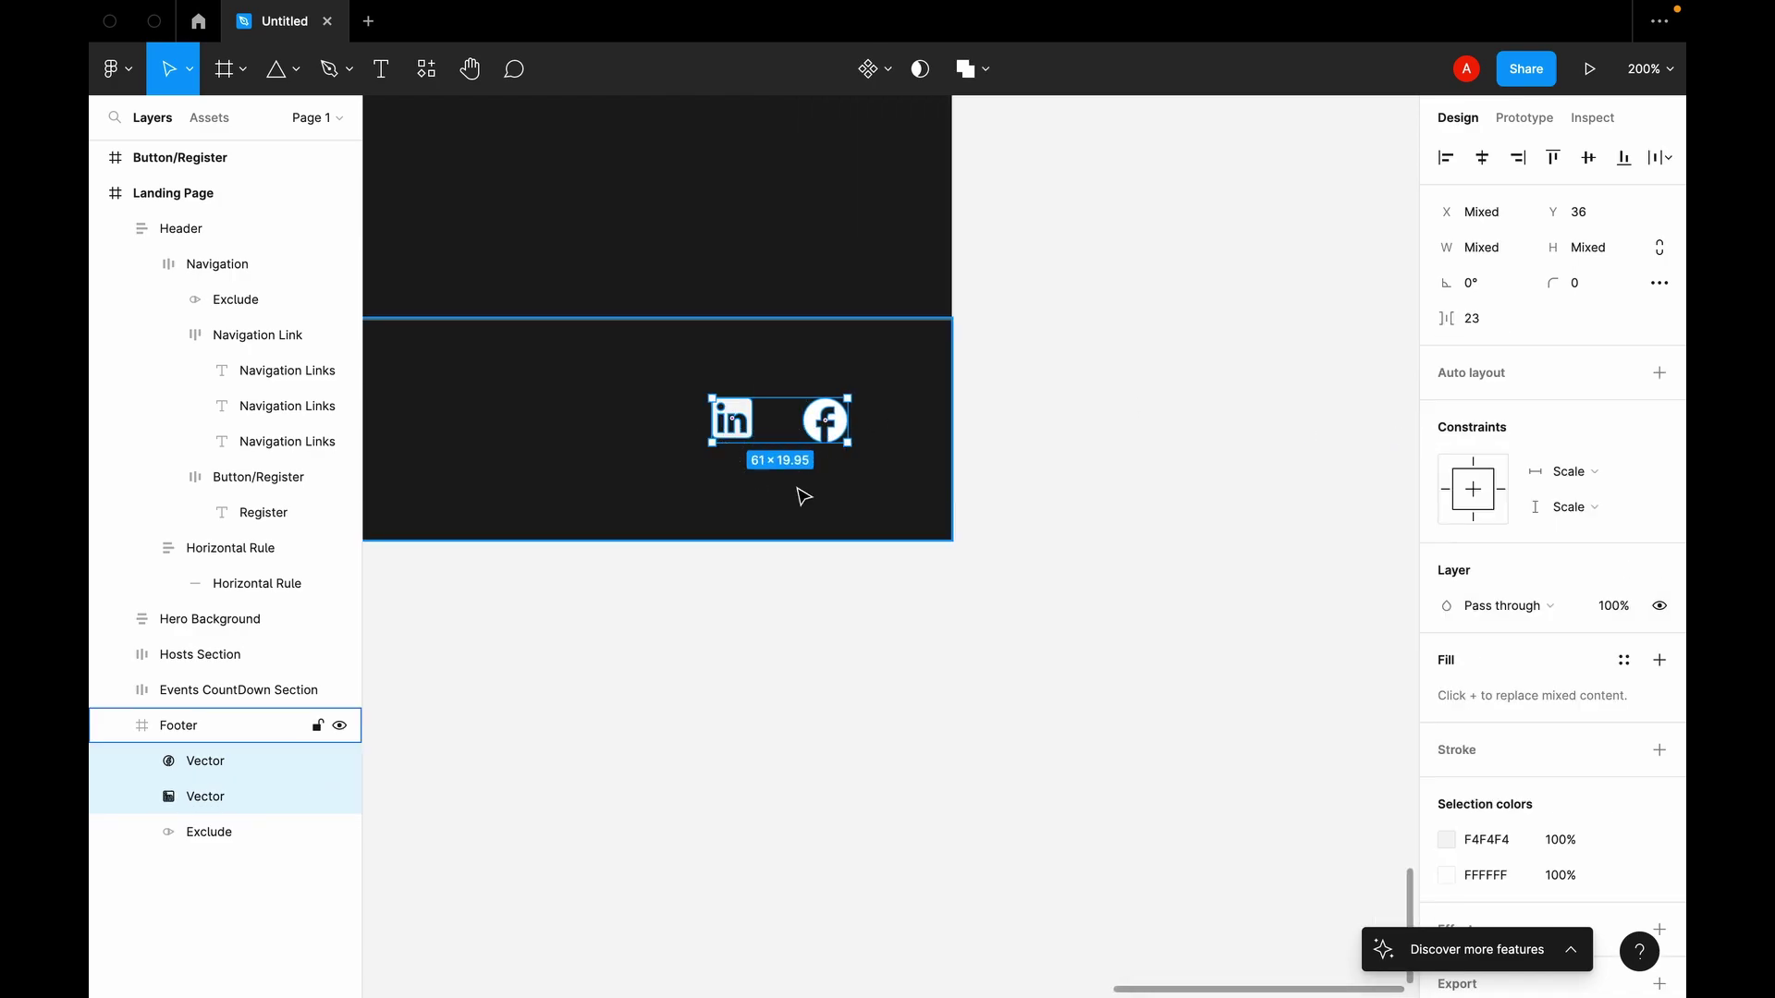
right_click(805, 432)
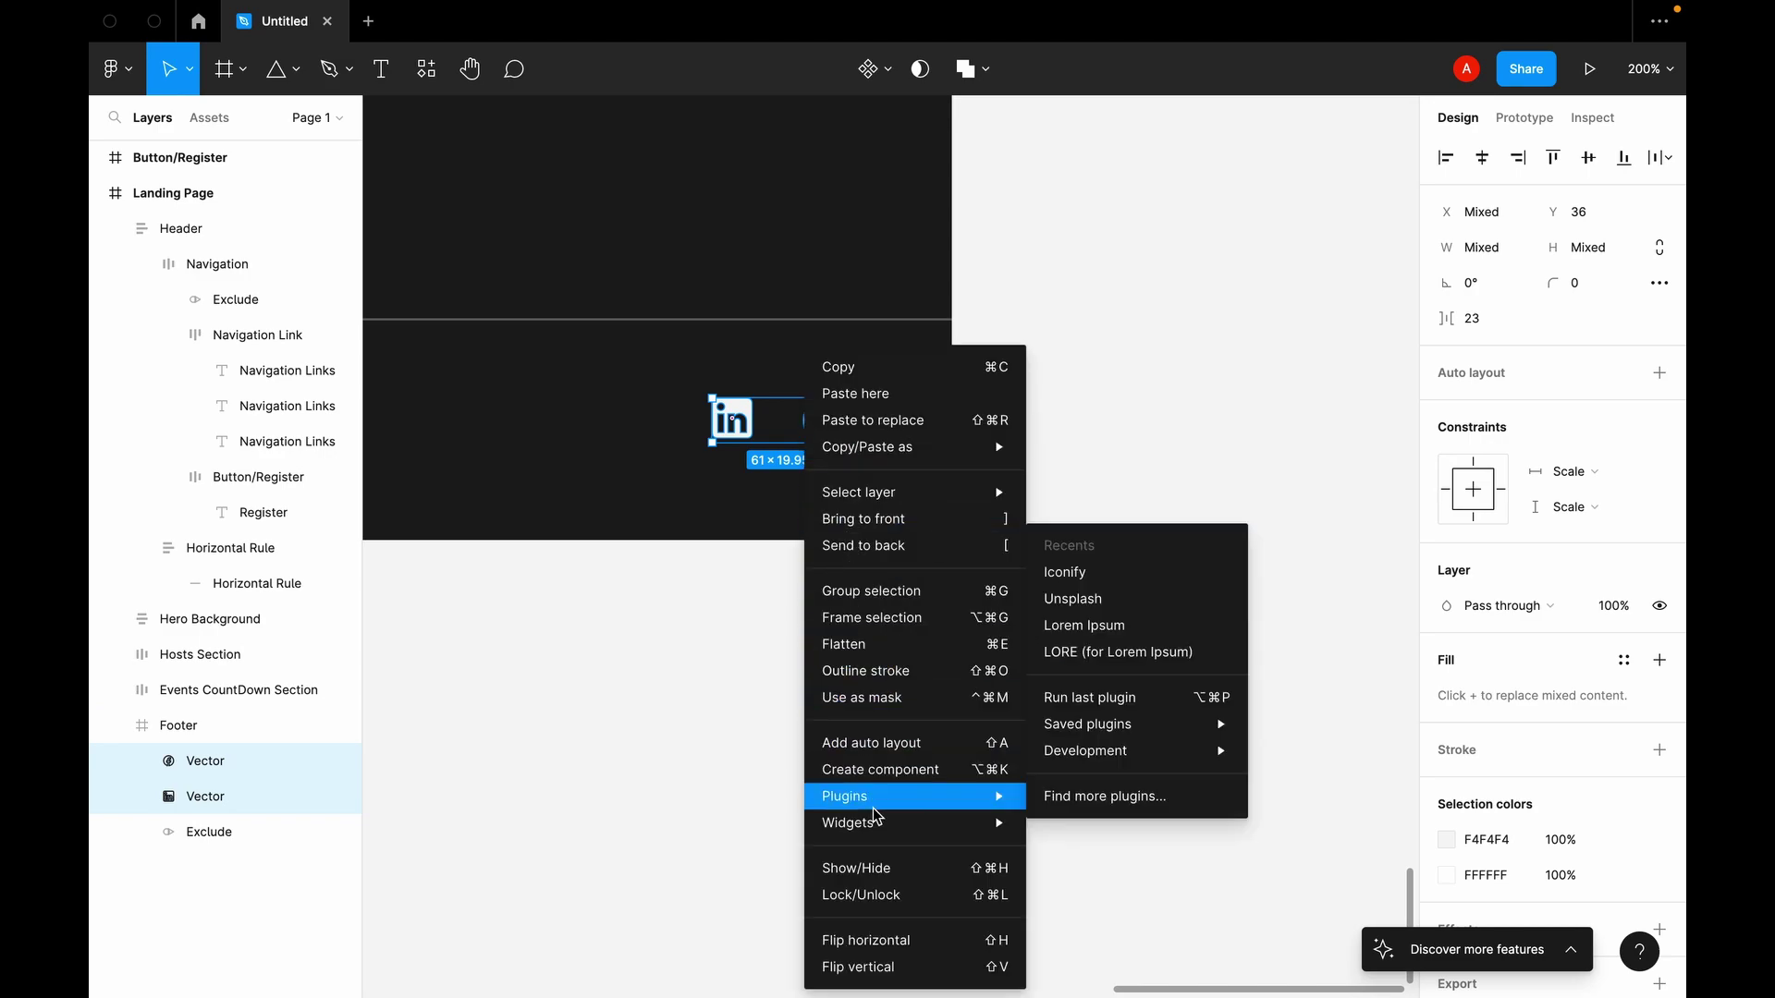
left_click(939, 619)
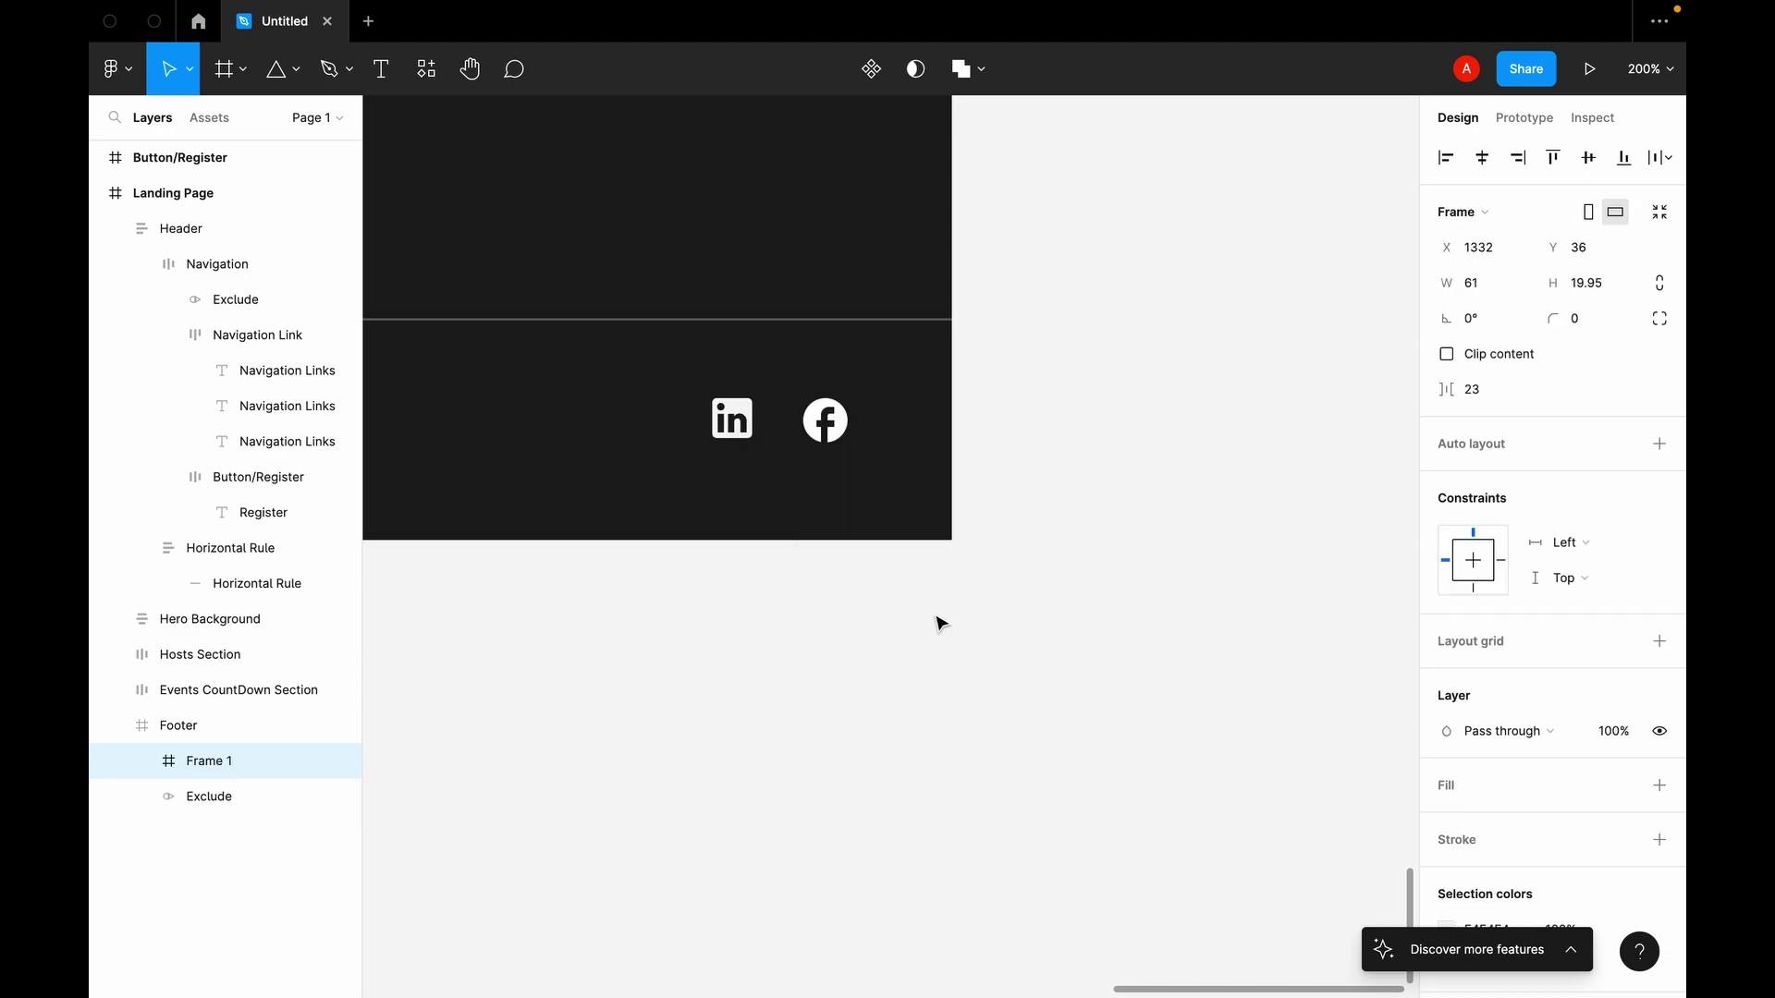
Step: Add auto layout to the social icons frame and move it to about X 1313, Y 30 in the Footer
left_click(1658, 448)
scroll(850, 425, "left", 3)
left_click_drag(901, 430, 859, 416)
key("super+minus")
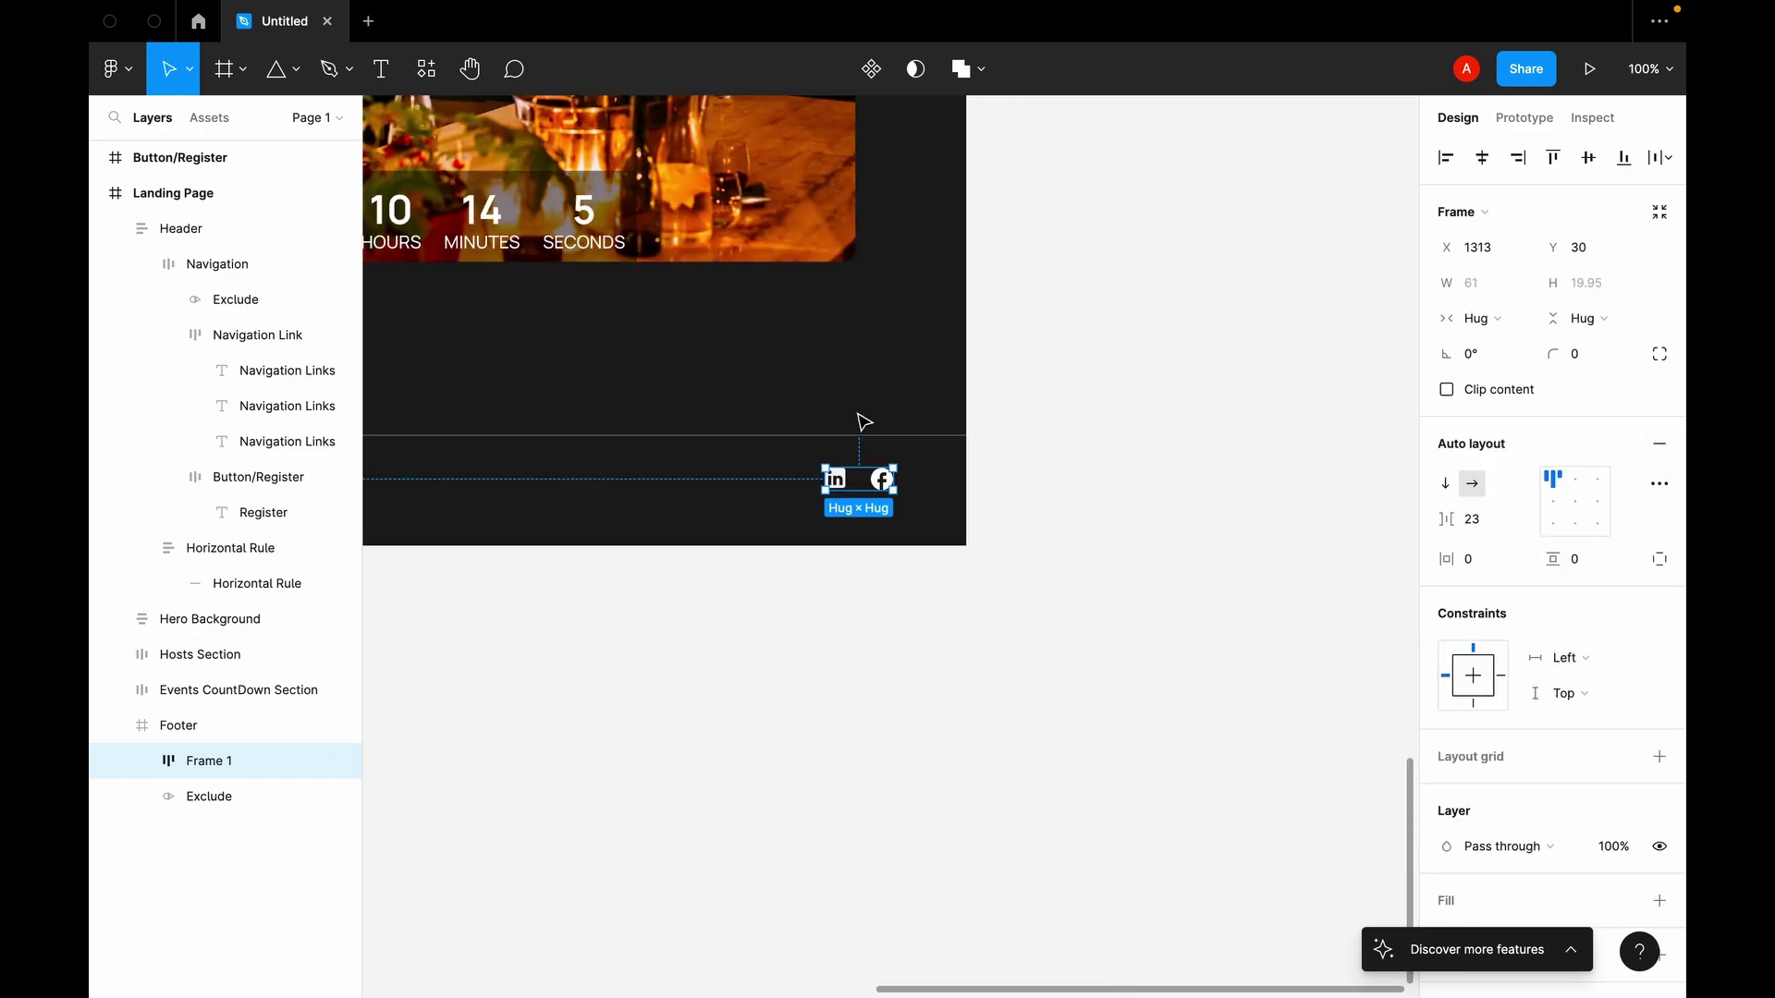
Step: Select the logo together with the social icons frame in the Footer and wrap them in a frame
scroll(860, 417, "left", 6)
scroll(860, 417, "down", 2)
scroll(862, 423, "left", 3)
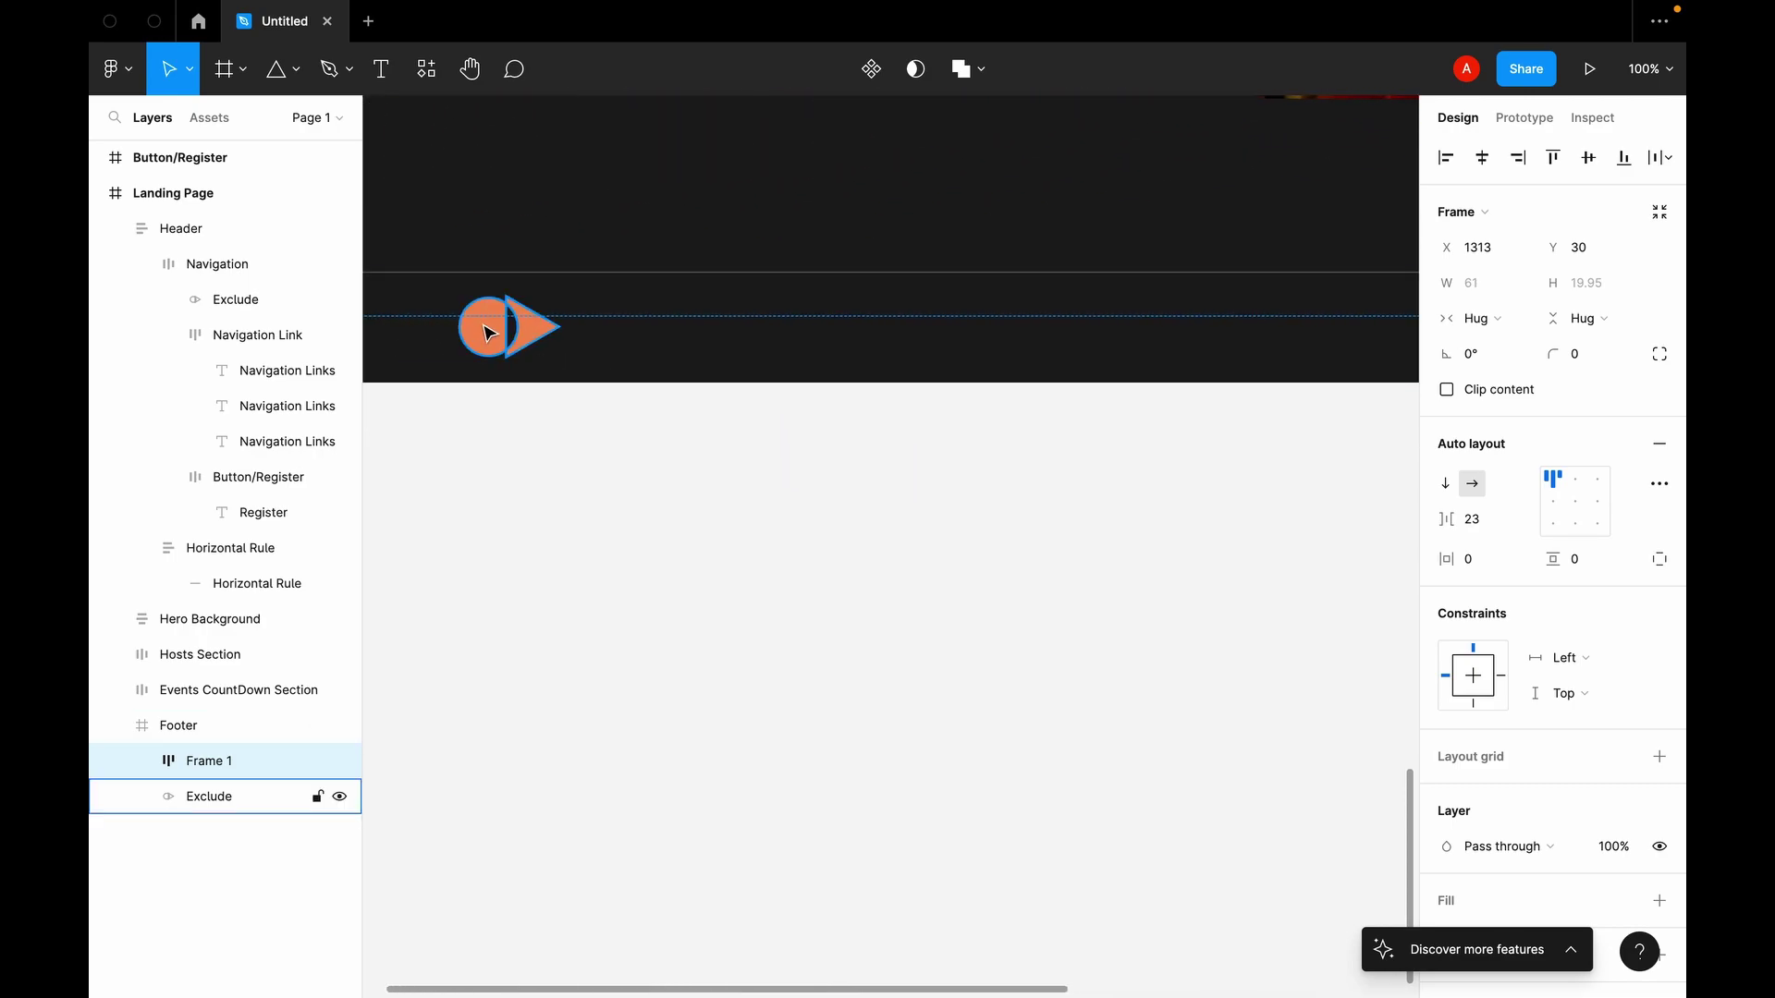
left_click(490, 332, "shift")
key("super+minus")
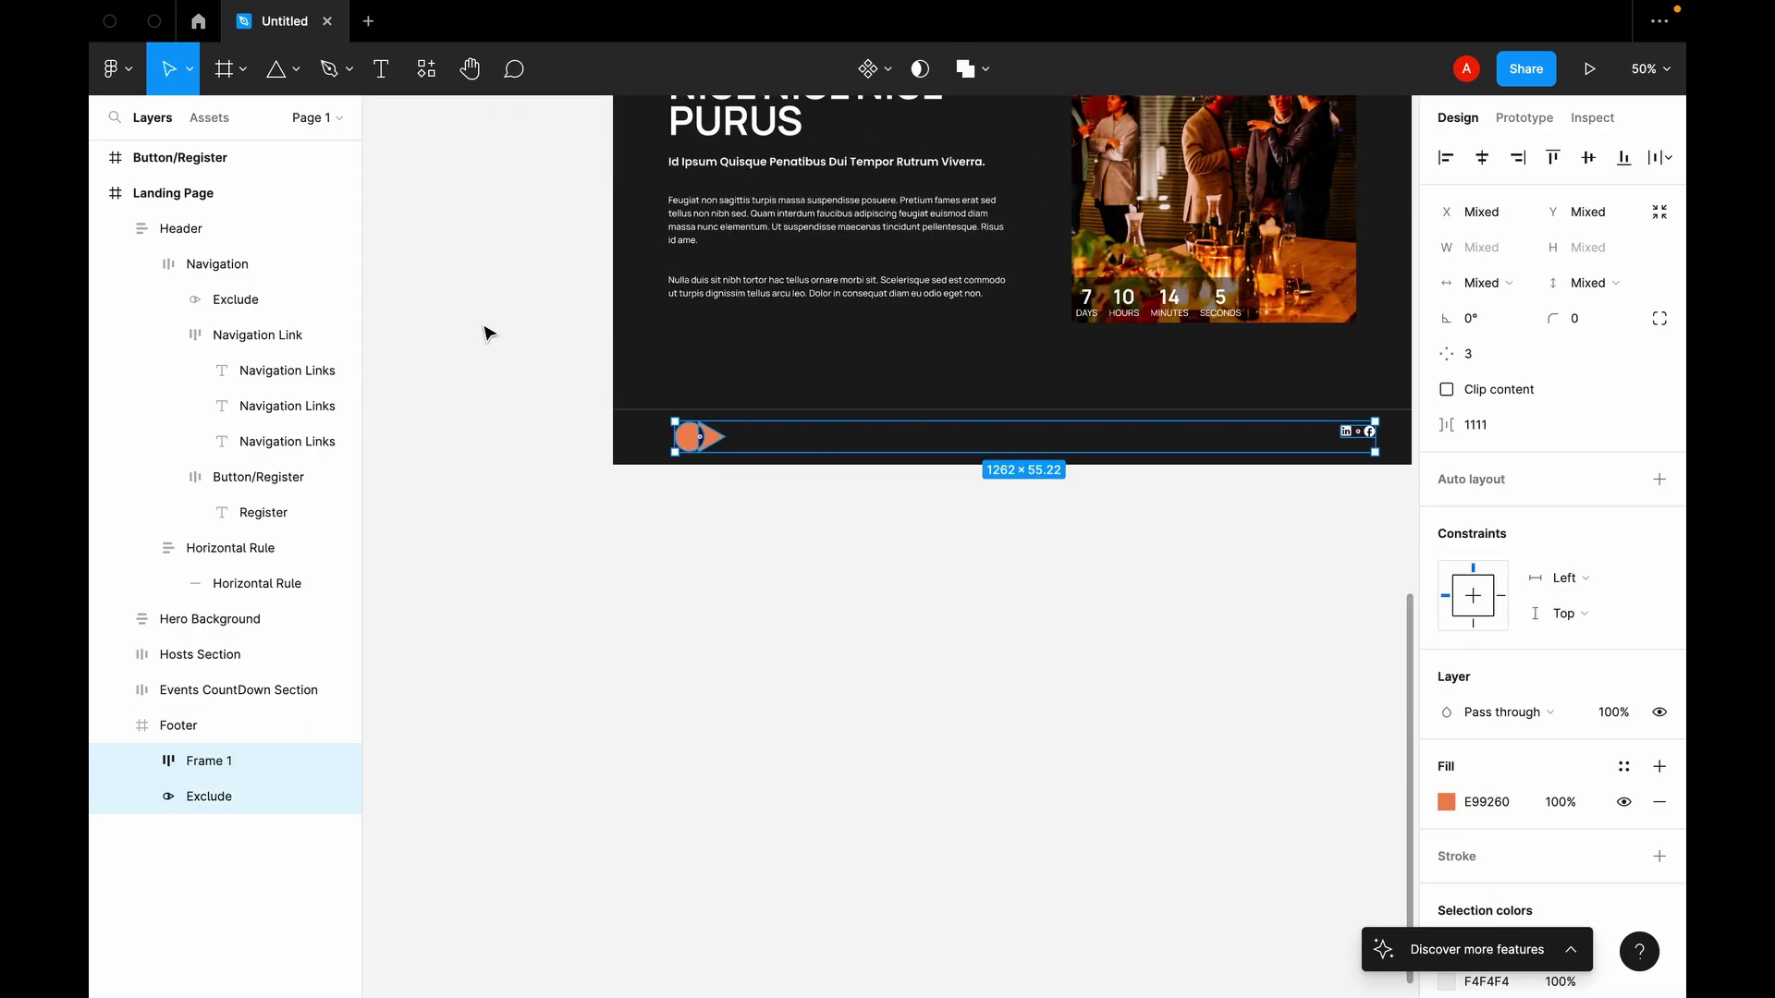
scroll(484, 332, "right", 3)
scroll(483, 332, "down", 1)
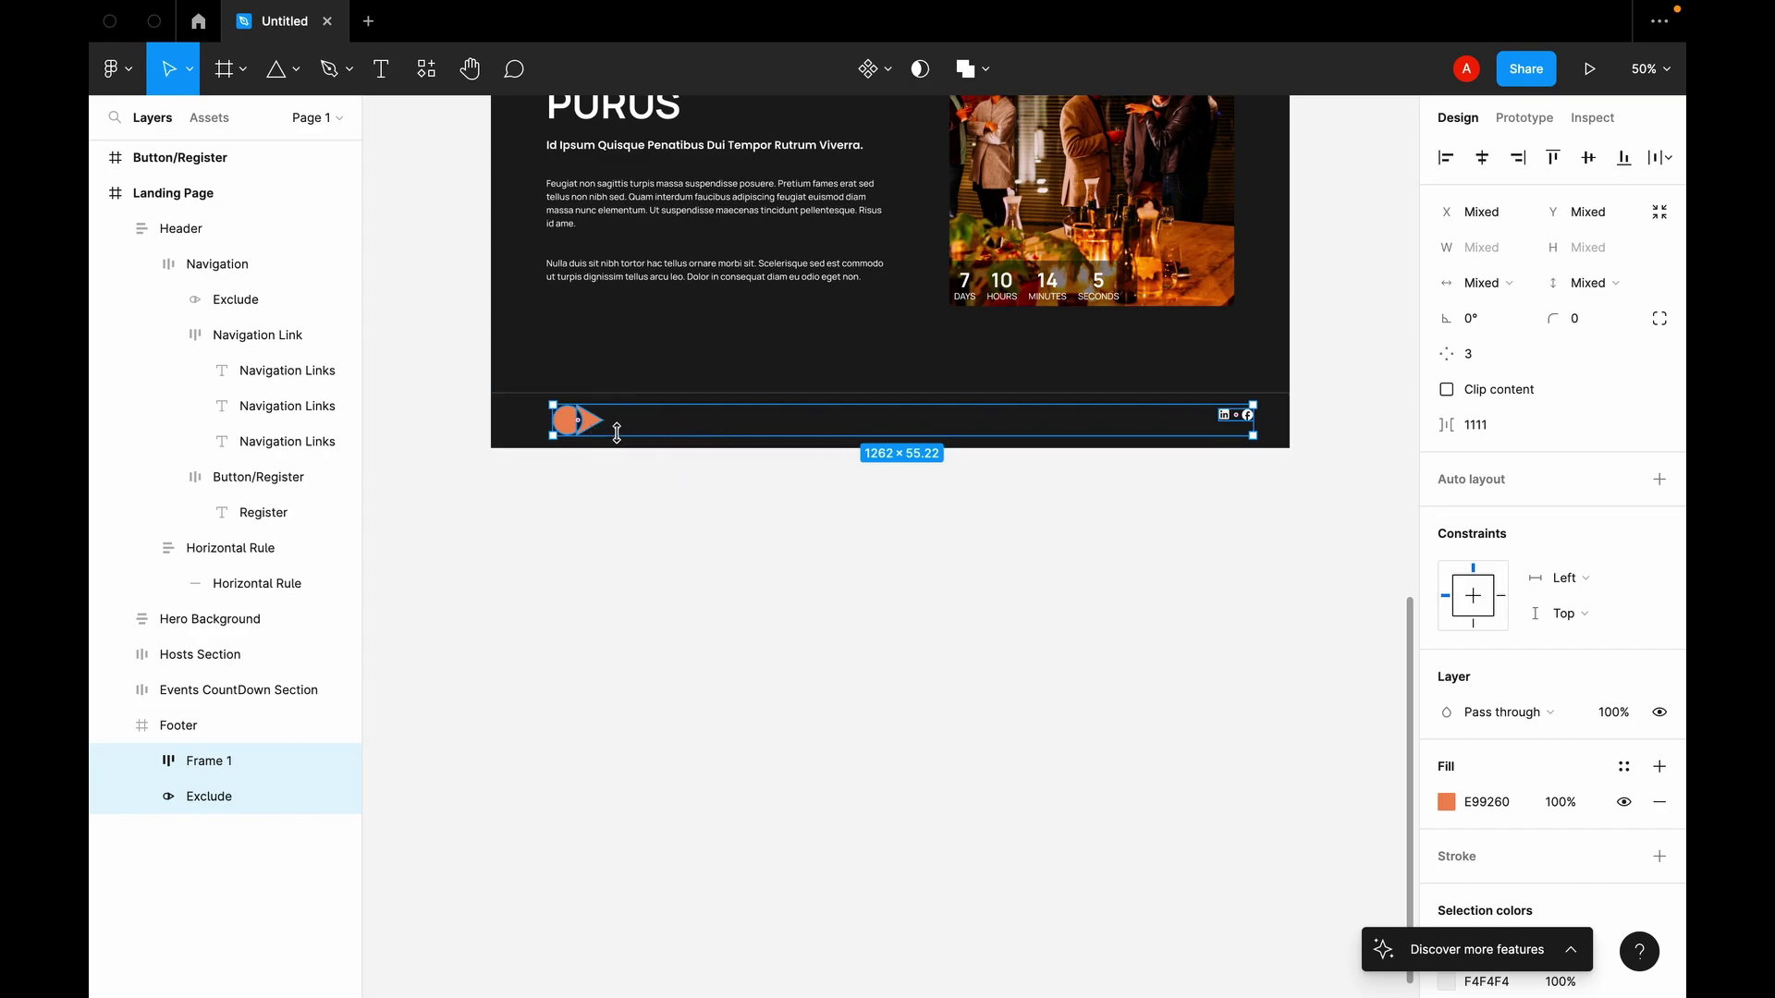
key("ctrl+alt+g")
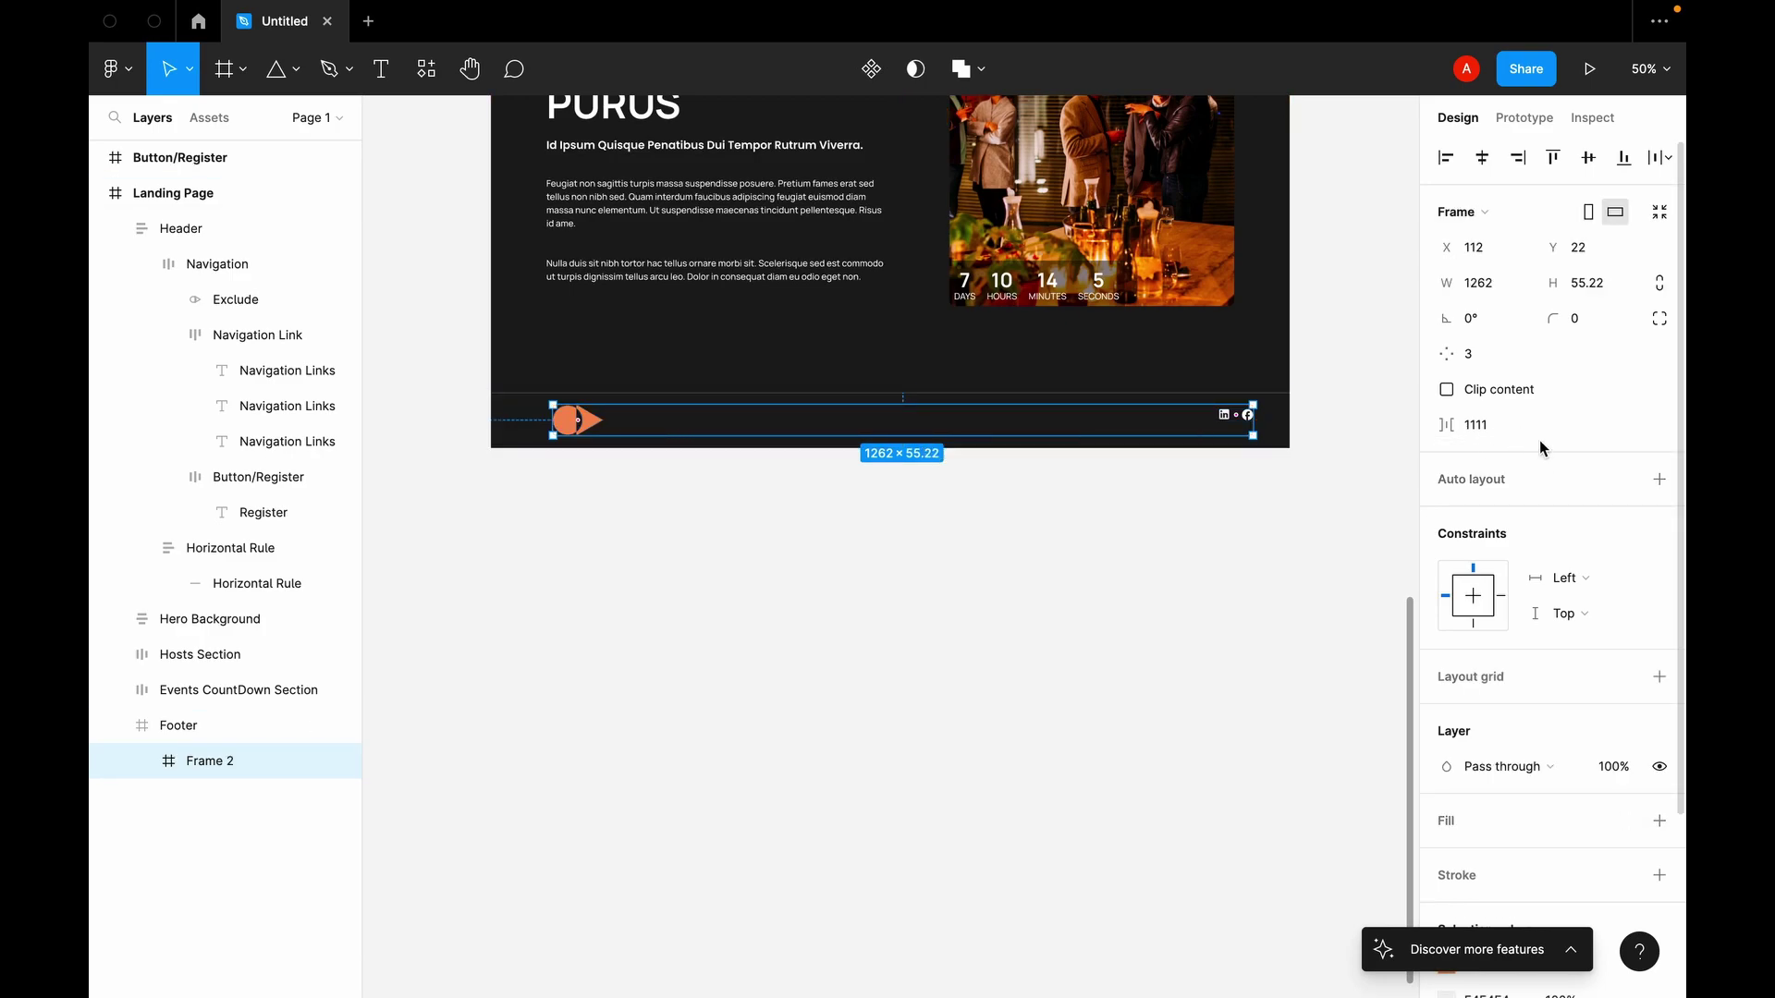
Step: Add auto layout to the new Footer content frame with centred alignment, keeping its width on Hug contents
left_click(1661, 479)
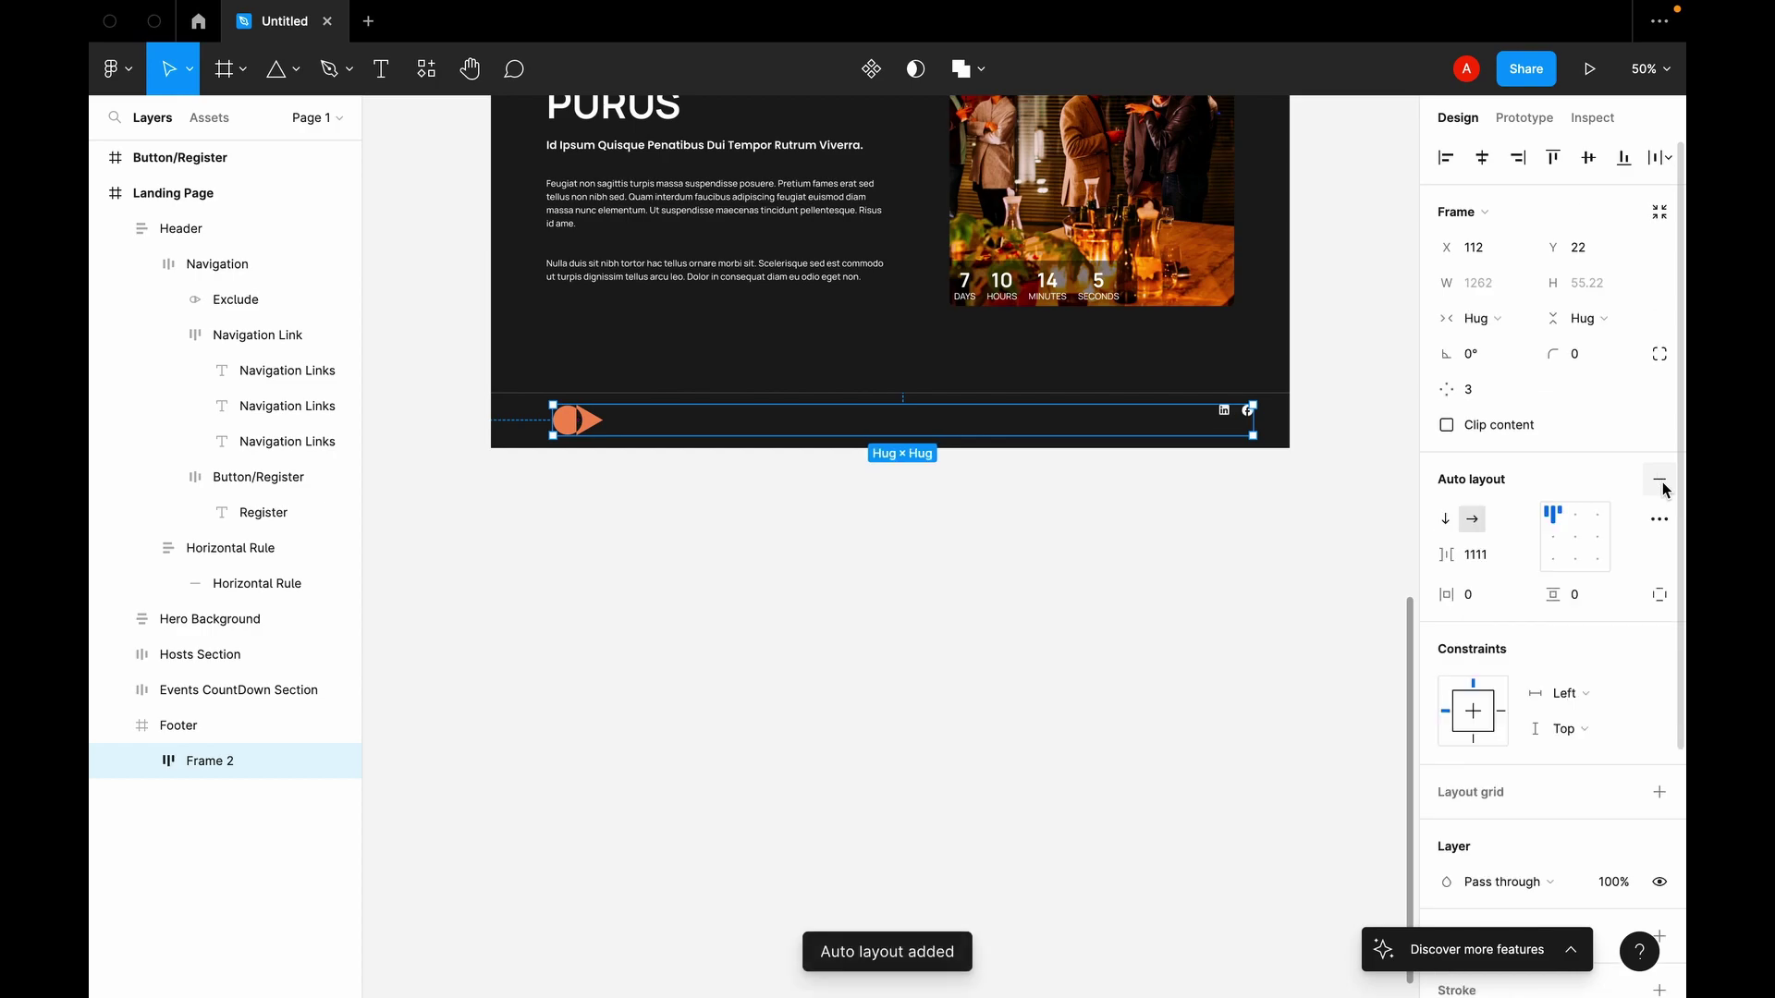
left_click(1575, 537)
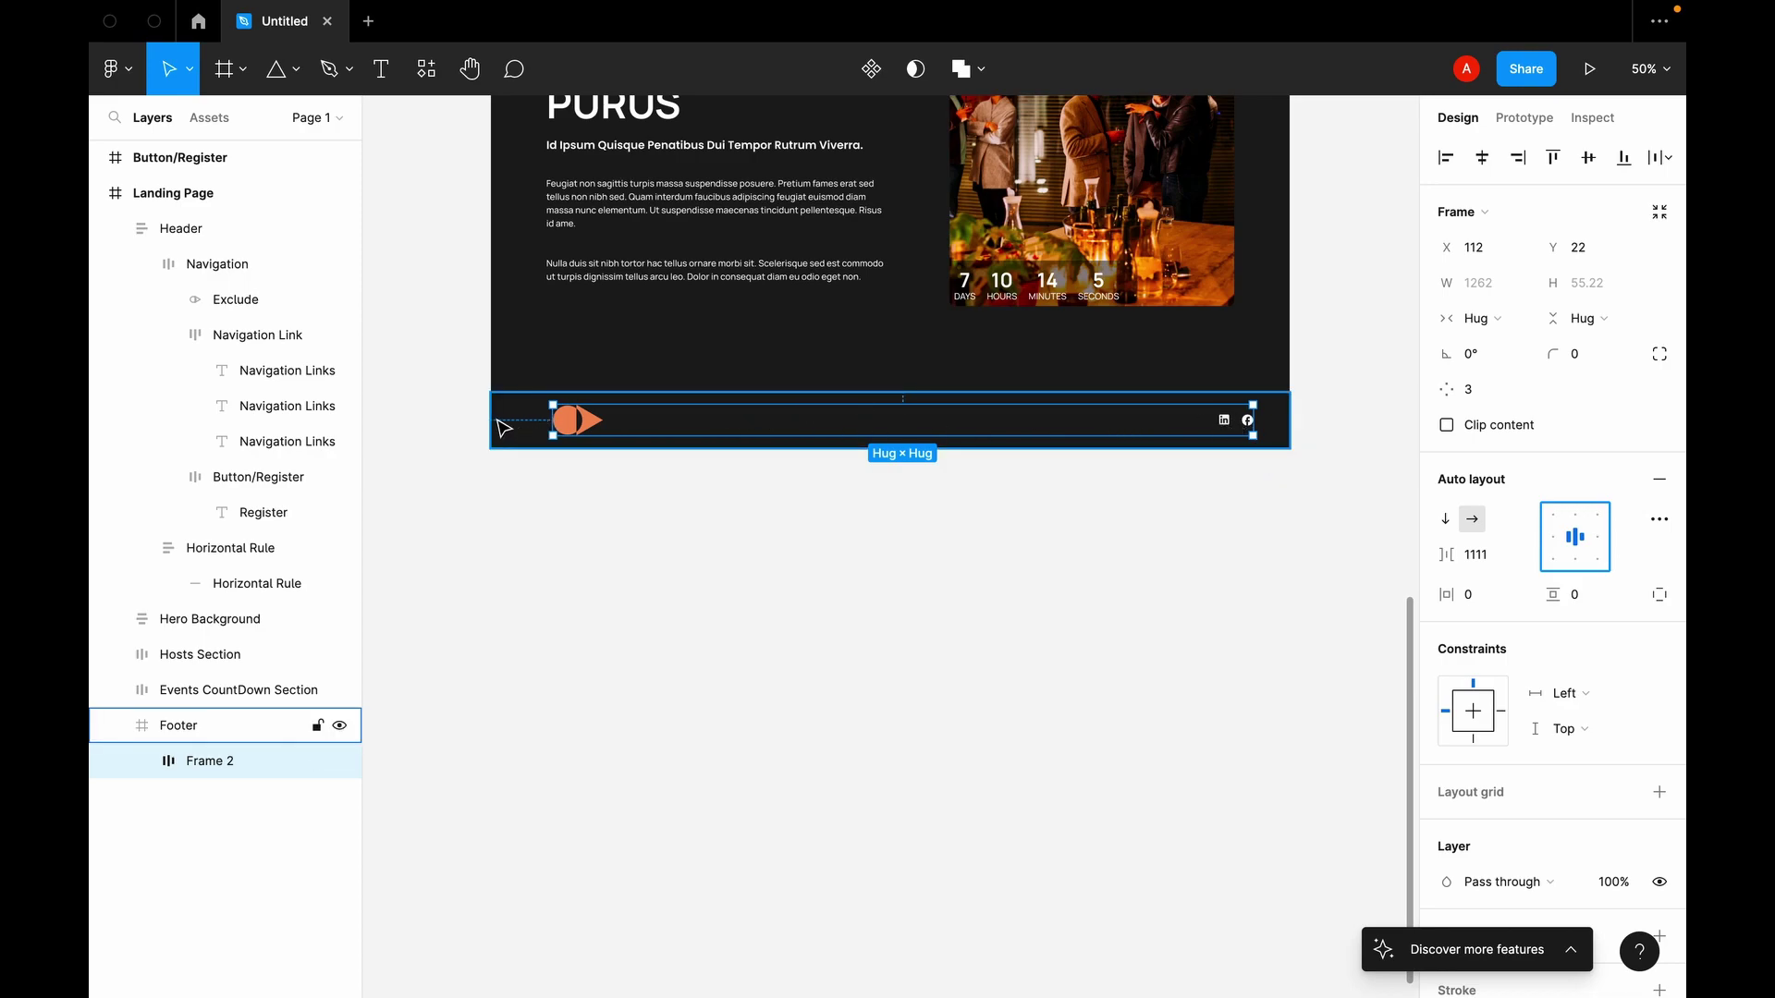
left_click(1478, 318)
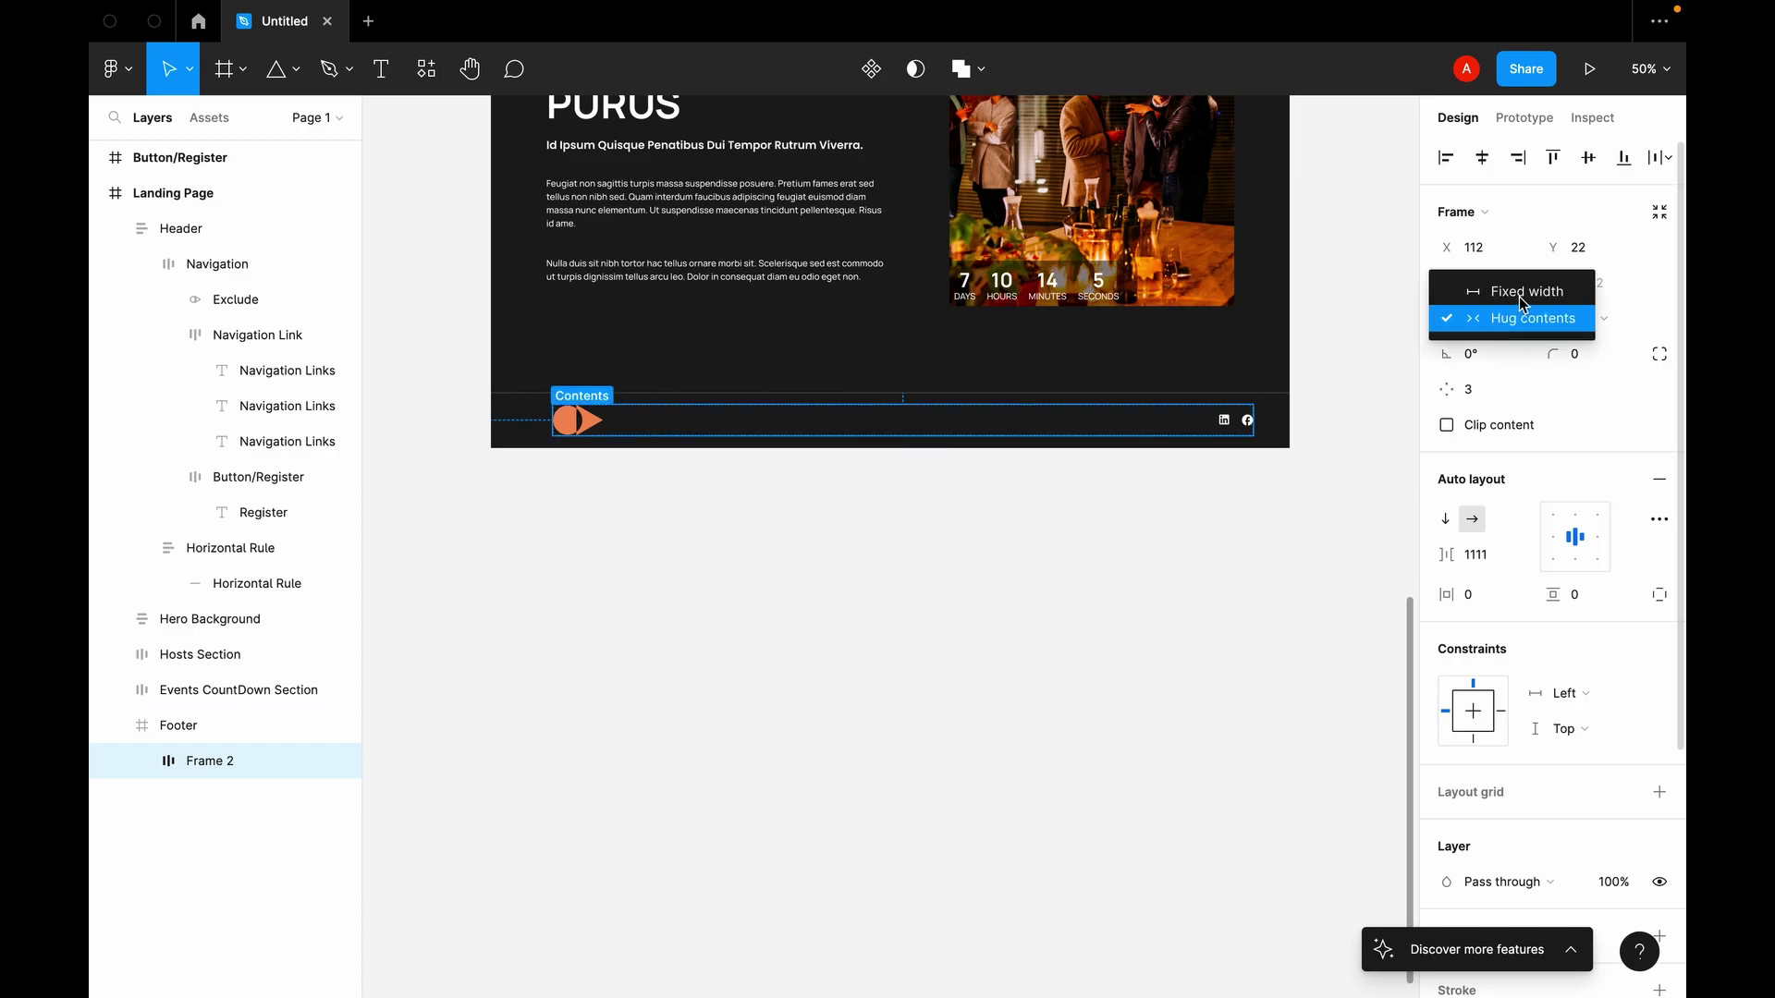
left_click(1522, 318)
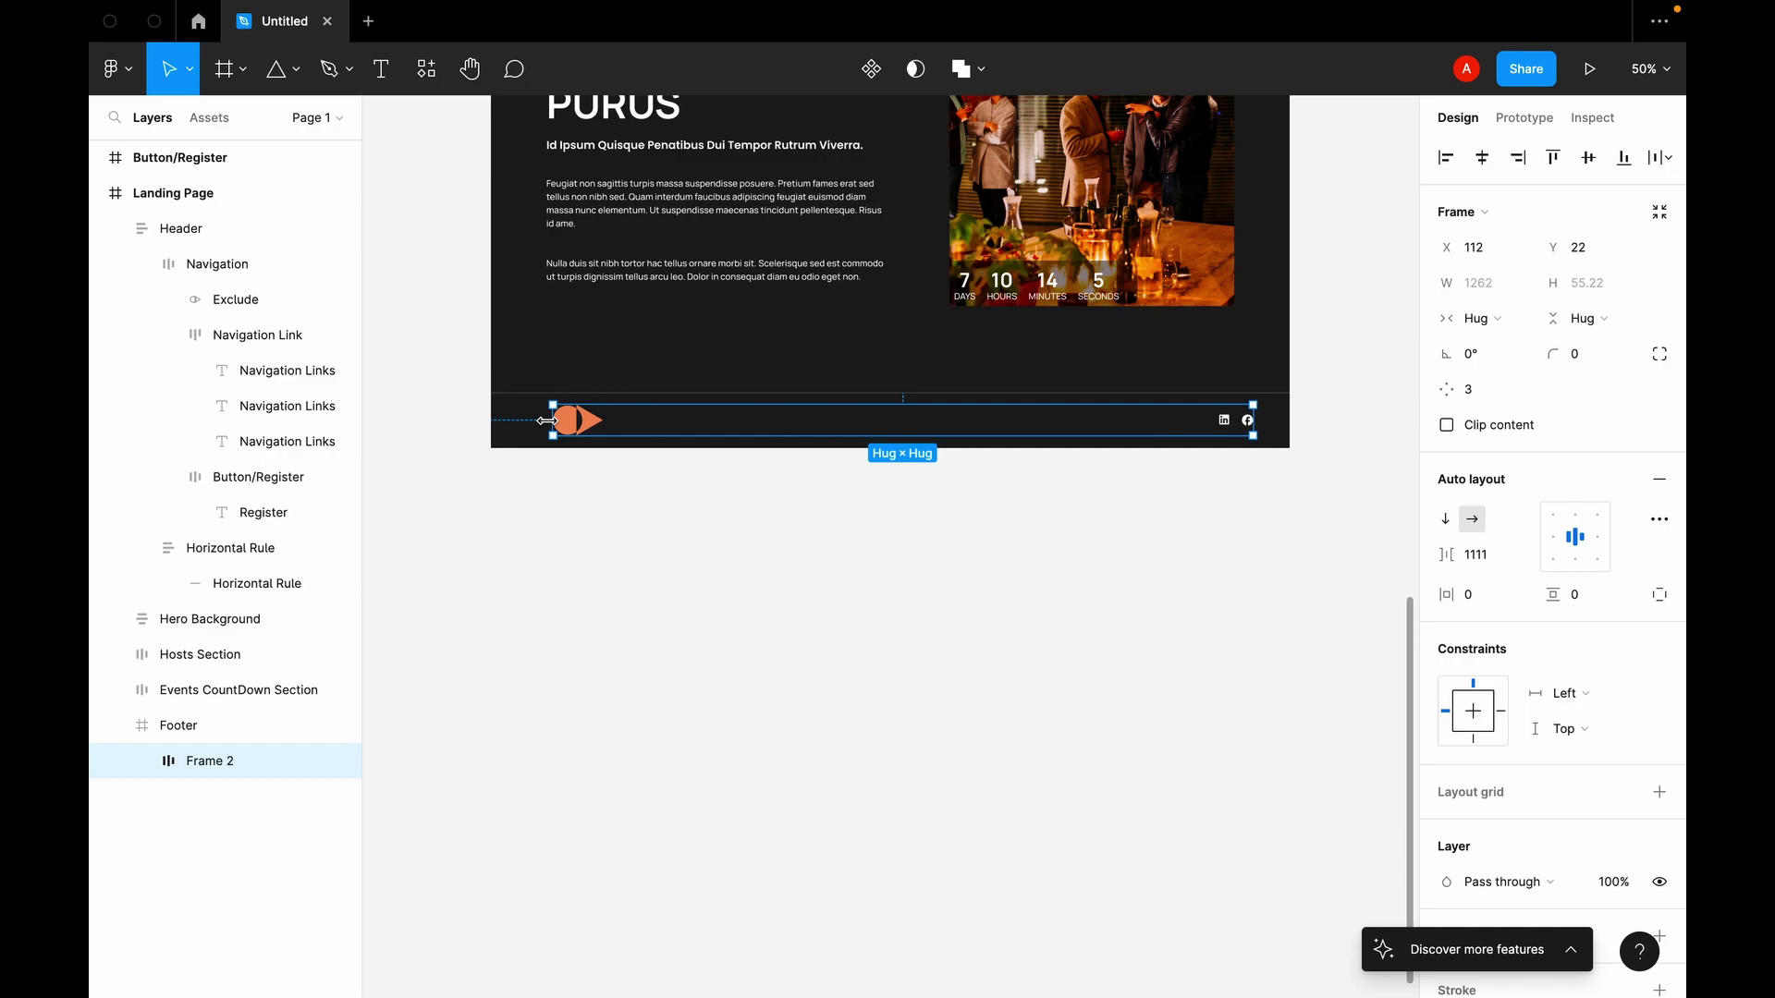
Step: Stretch the Footer content frame to fill the whole Footer at 1440 × 100, starting at X 0, Y 0
left_click_drag(548, 421, 488, 421)
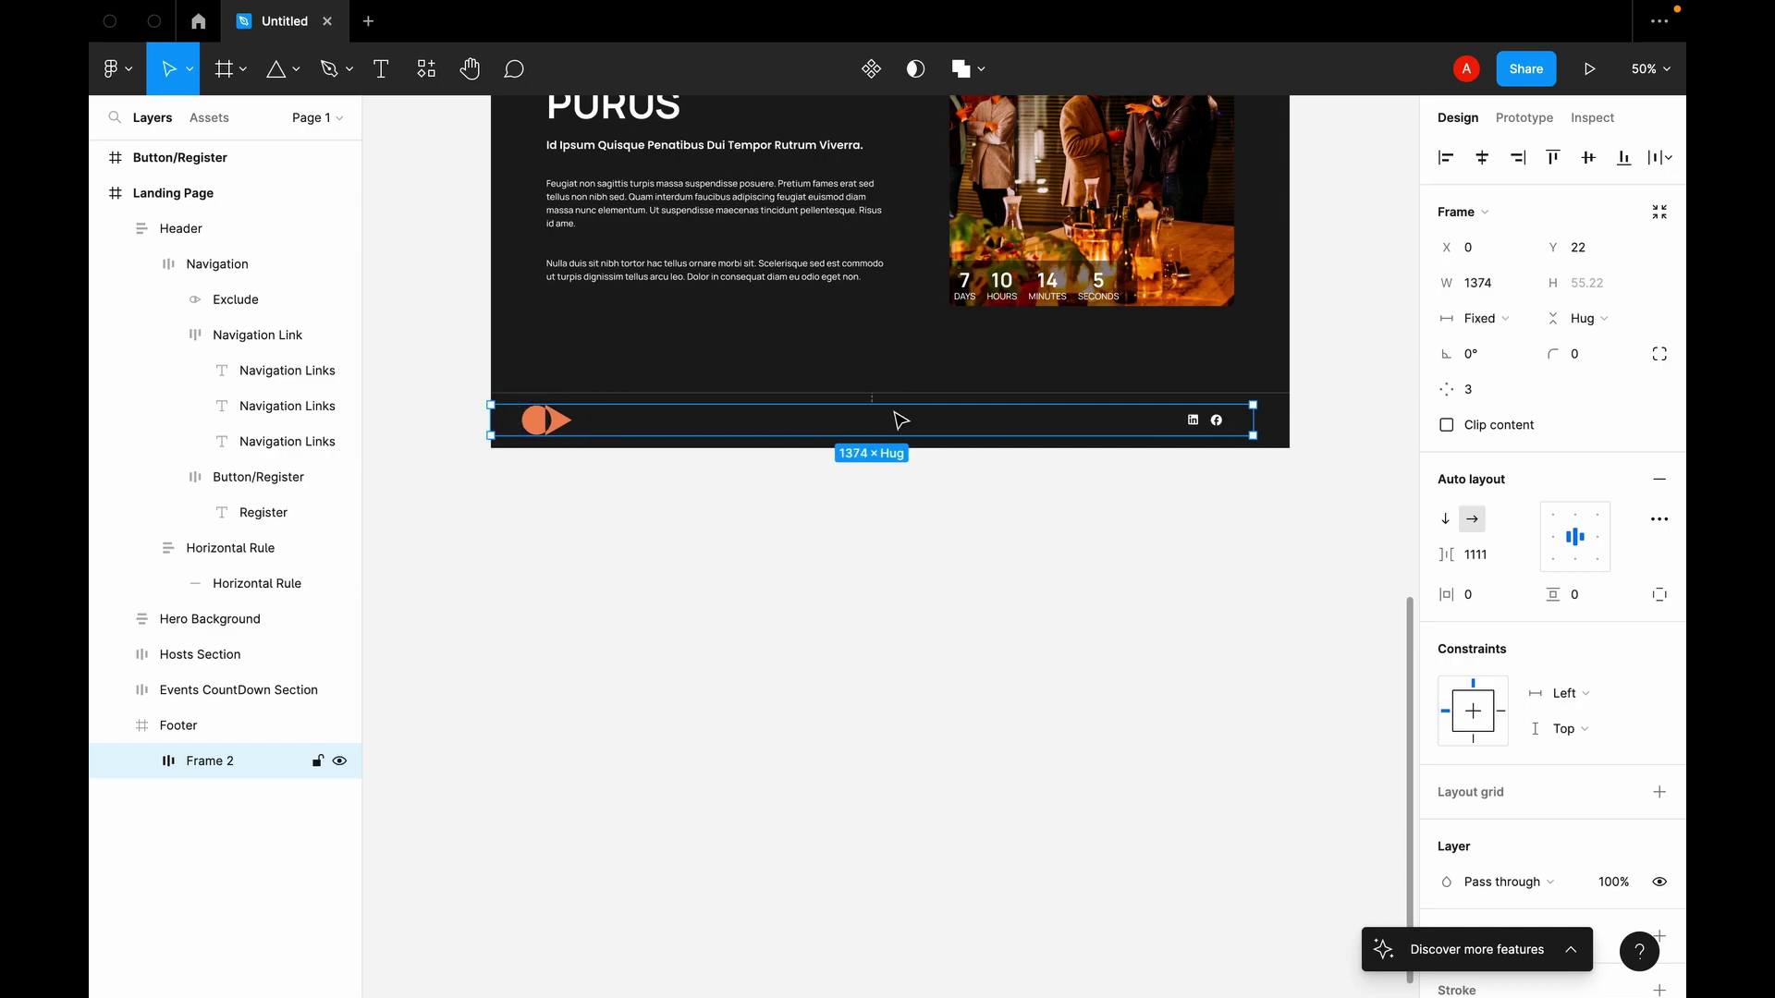
left_click_drag(1268, 417, 1292, 416)
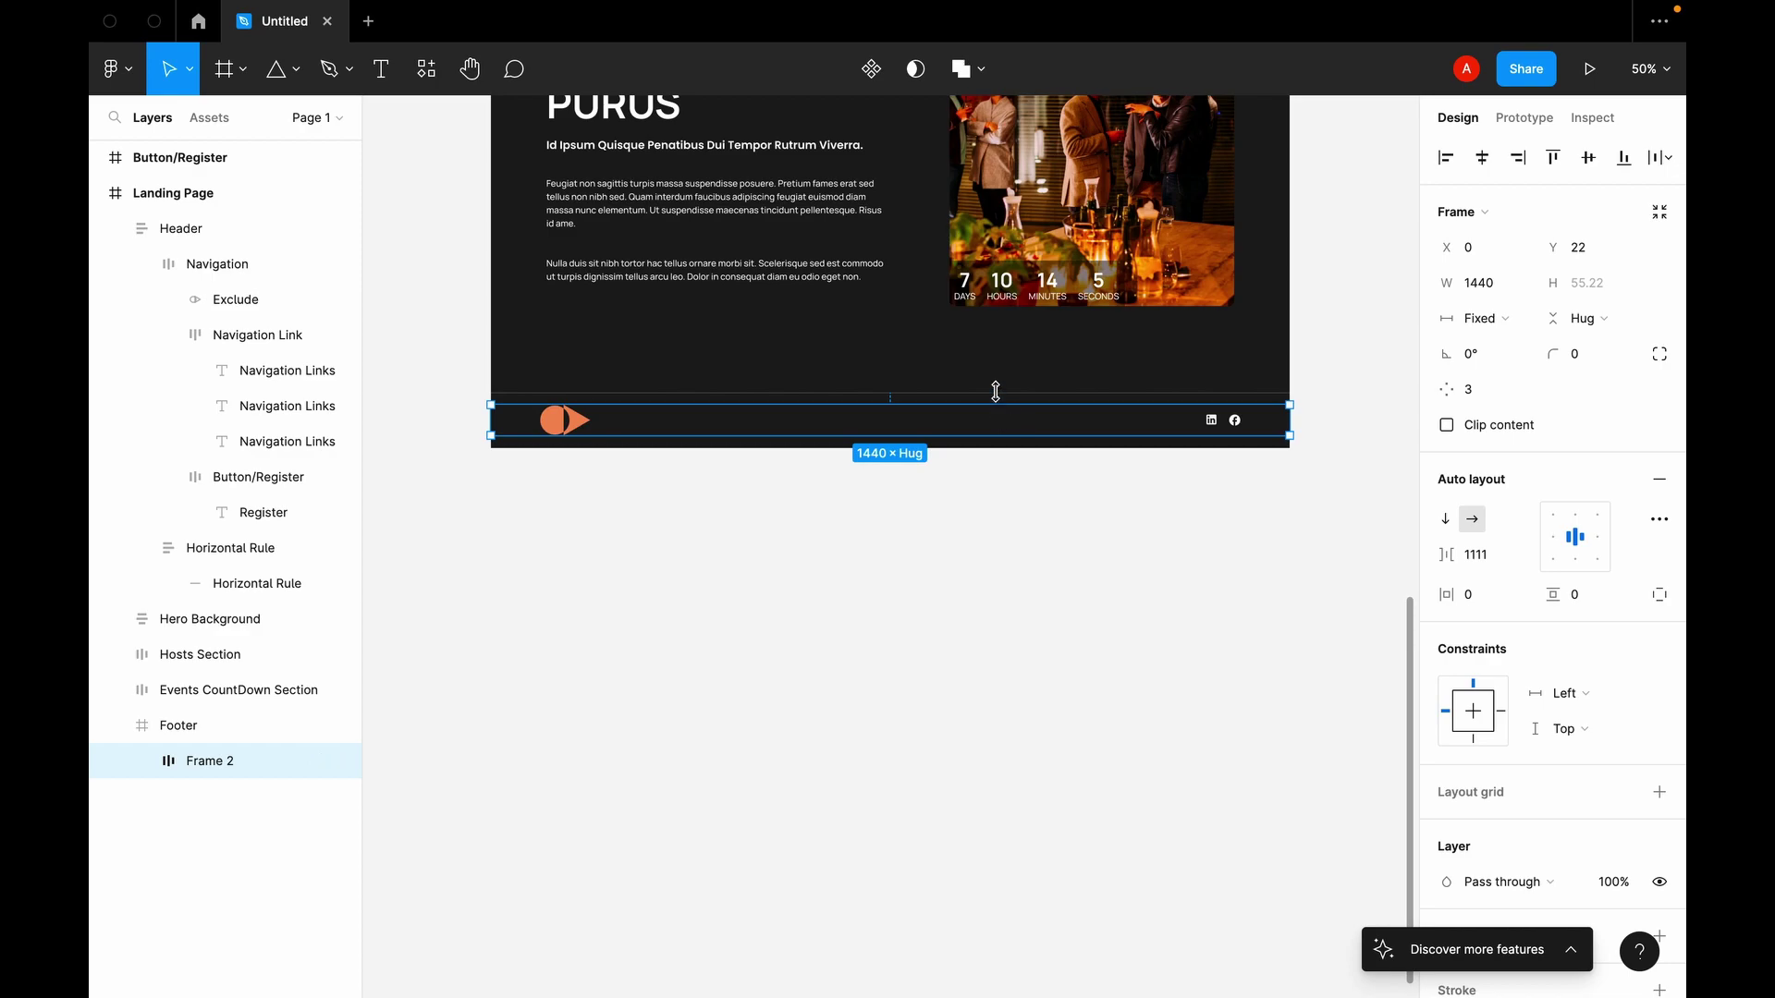
left_click_drag(996, 391, 996, 379)
left_click_drag(982, 446, 970, 449)
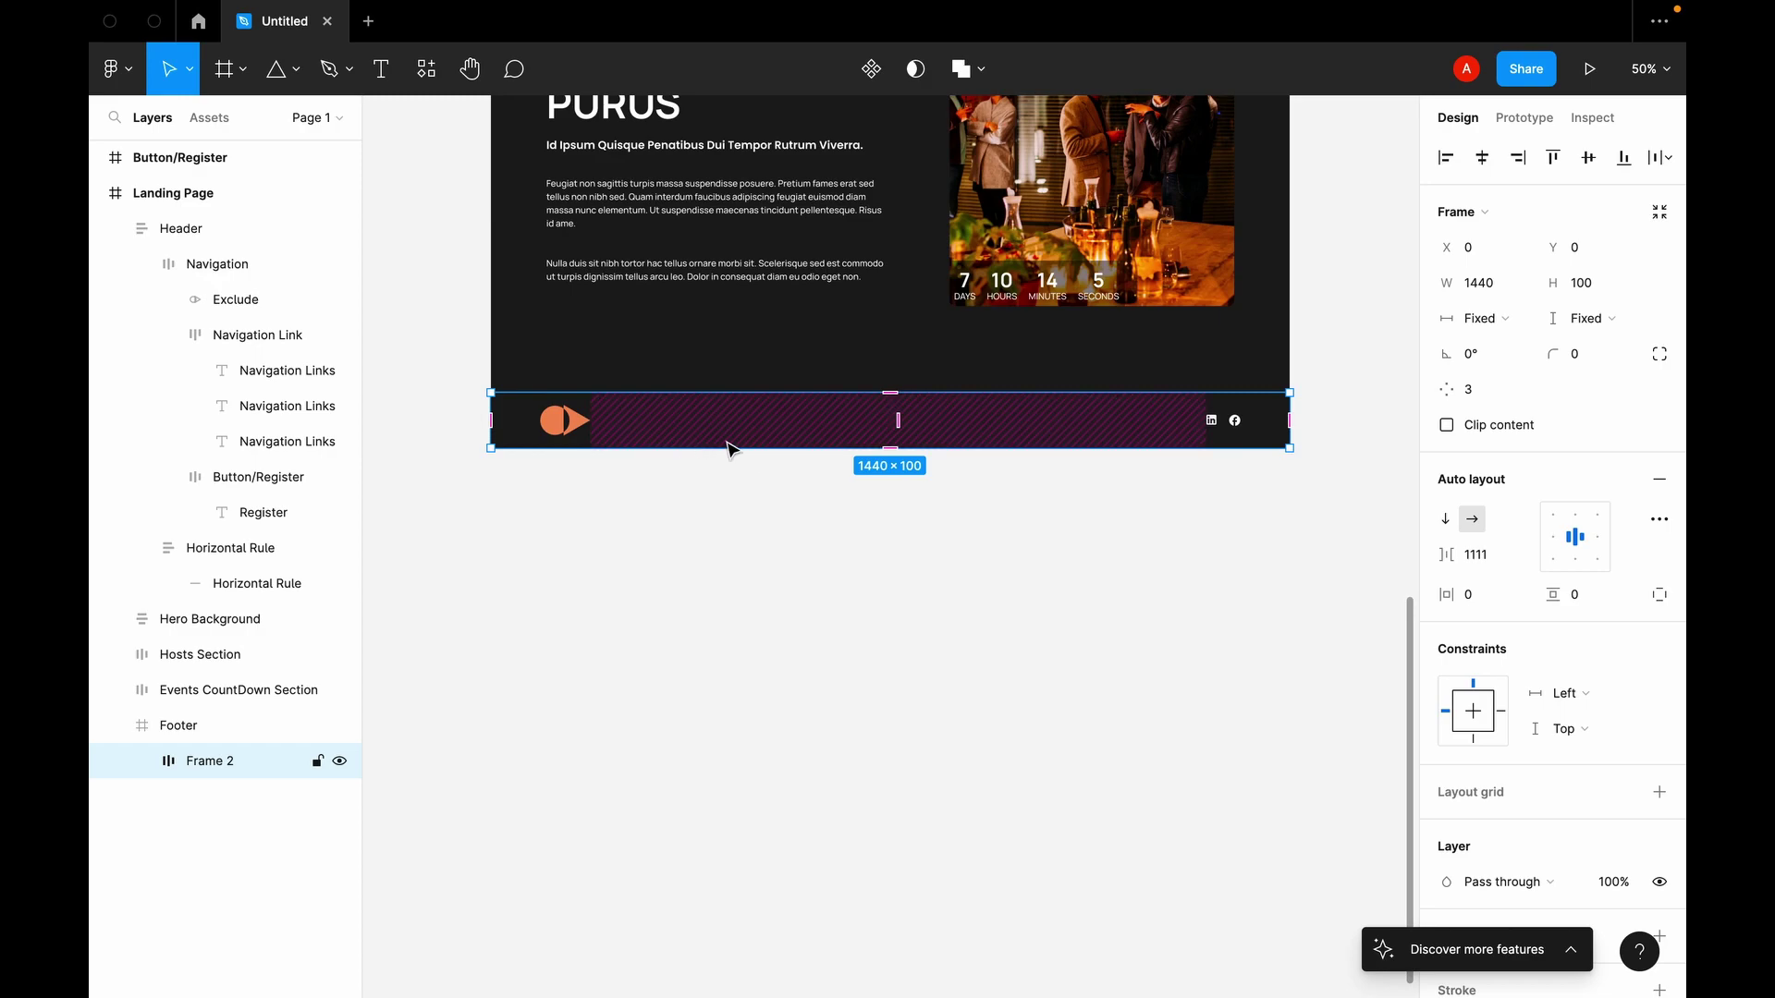
Step: Enlarge the Facebook icon vector in the Footer to 37 × 37
key("shift+0")
scroll(994, 519, "right", 8)
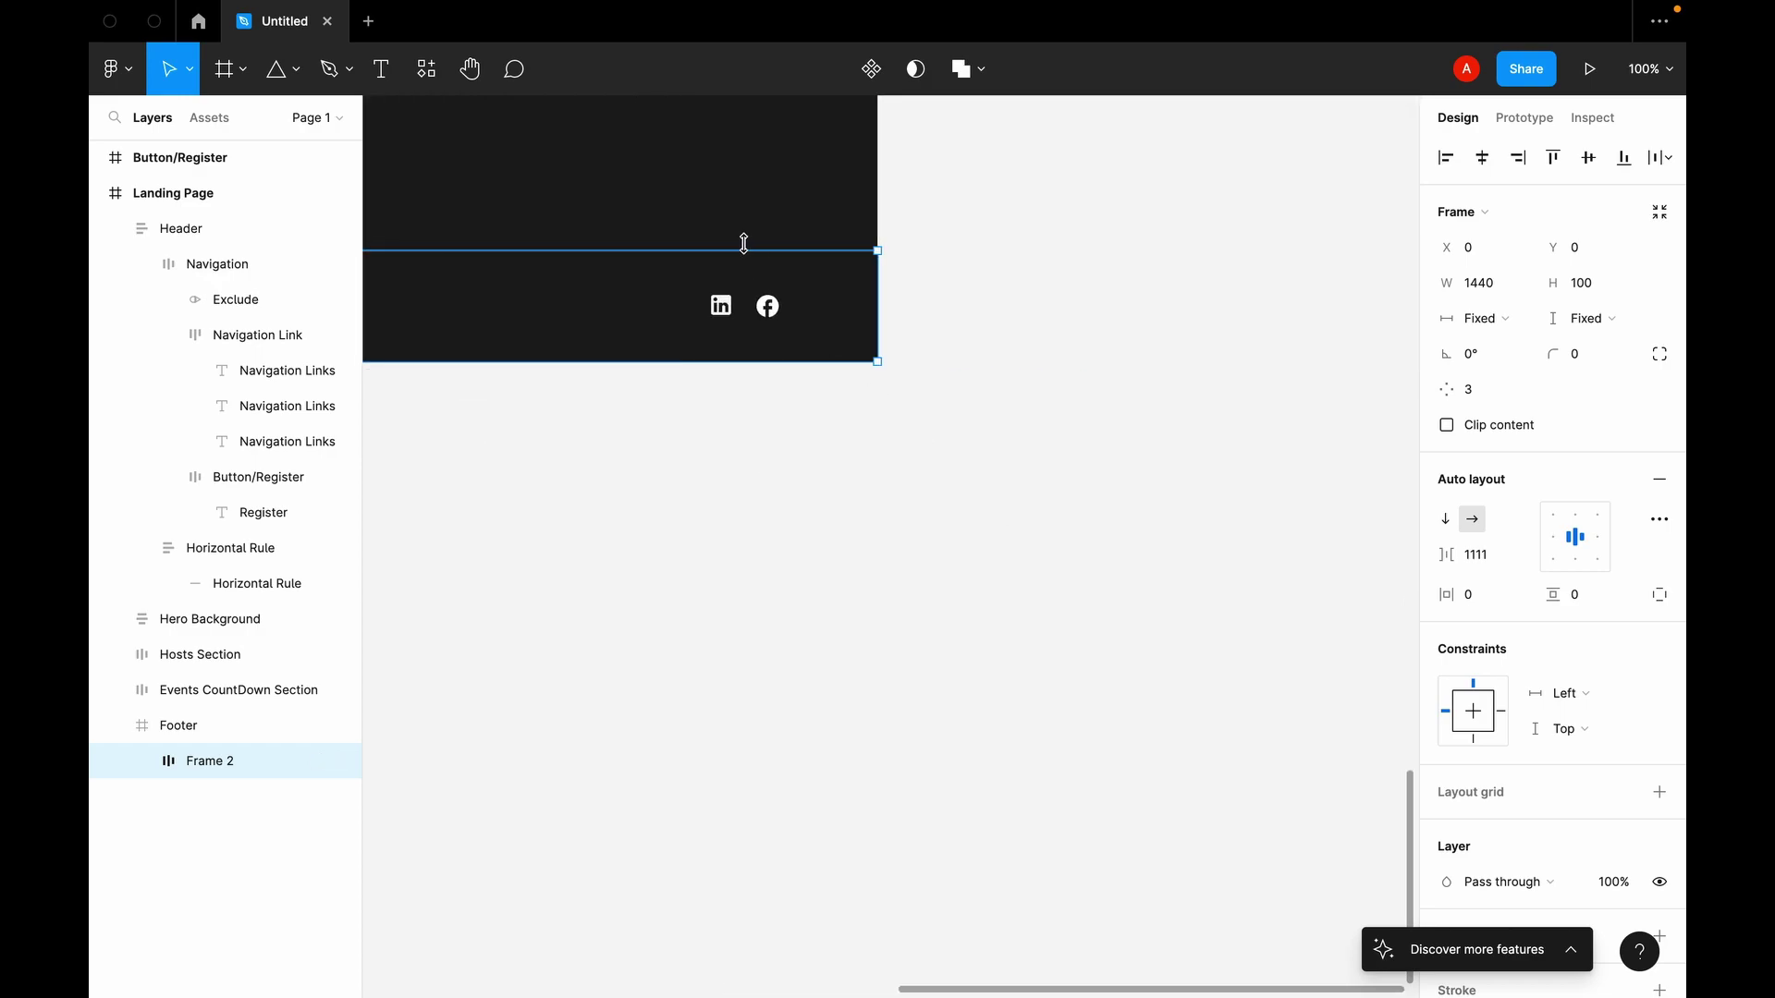
left_click(768, 306)
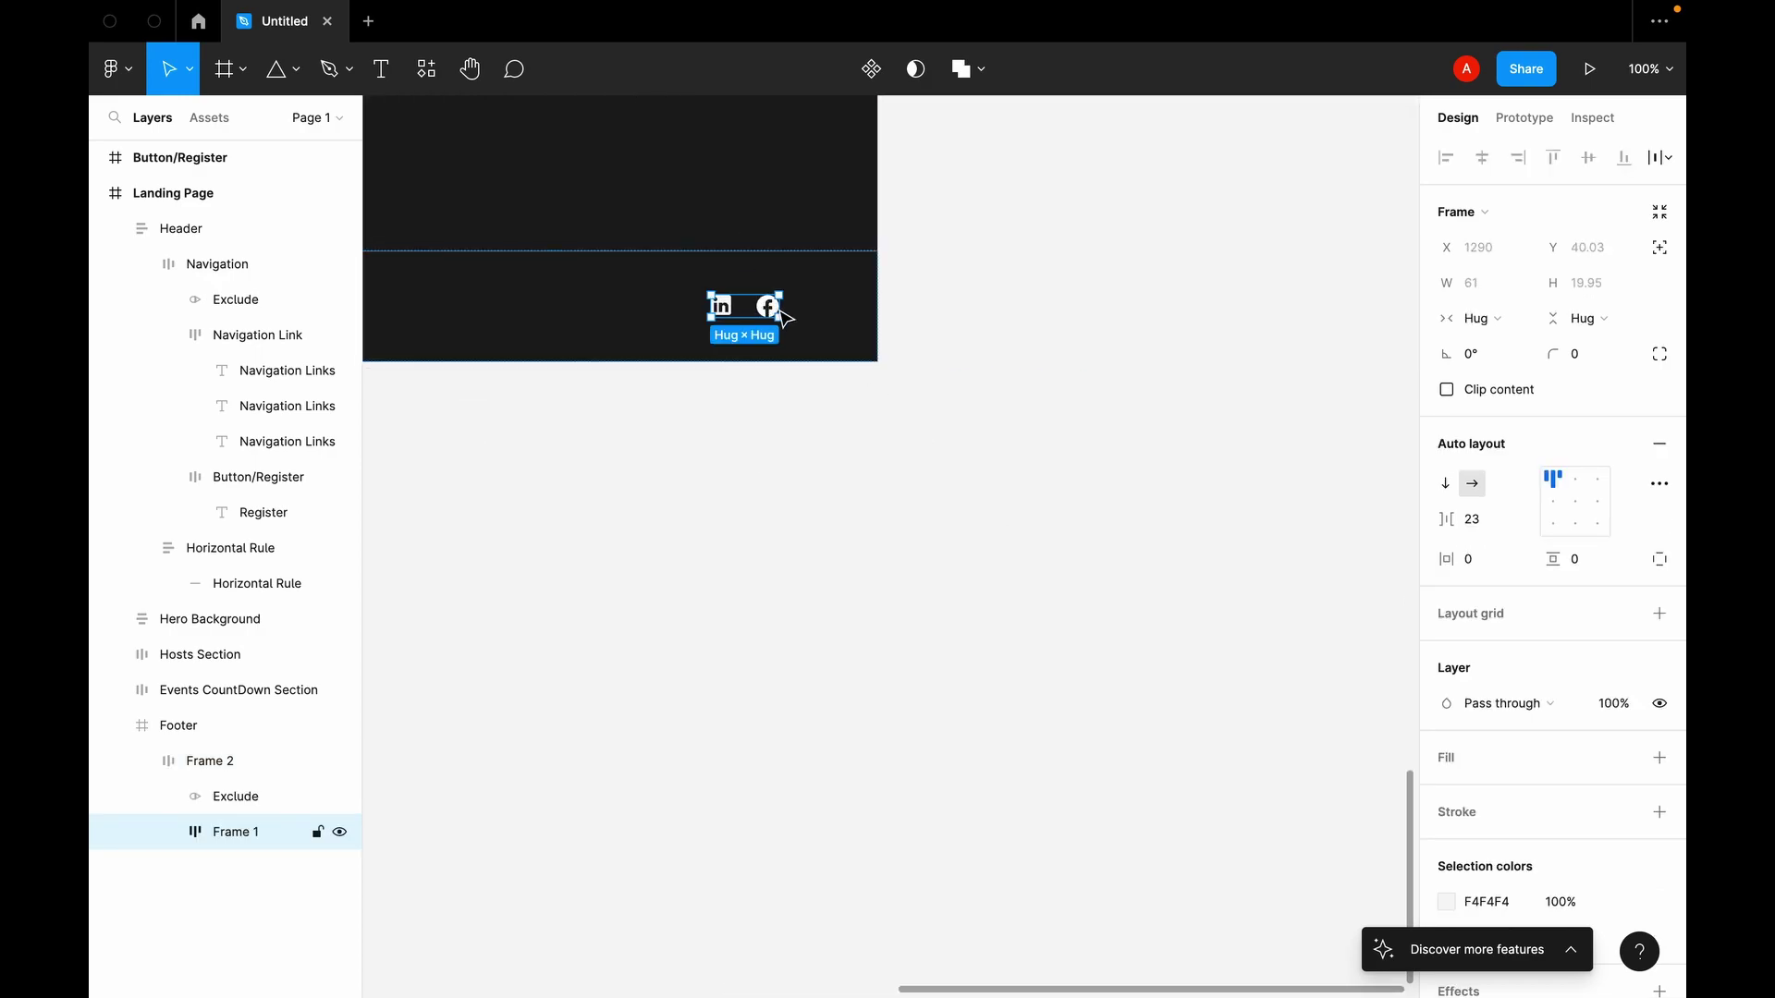
left_click_drag(780, 319, 800, 325)
key("ctrl+z")
left_click(775, 318)
mouse_move(782, 320)
left_mouse_down()
mouse_move(832, 341)
mouse_move(799, 329)
left_mouse_up()
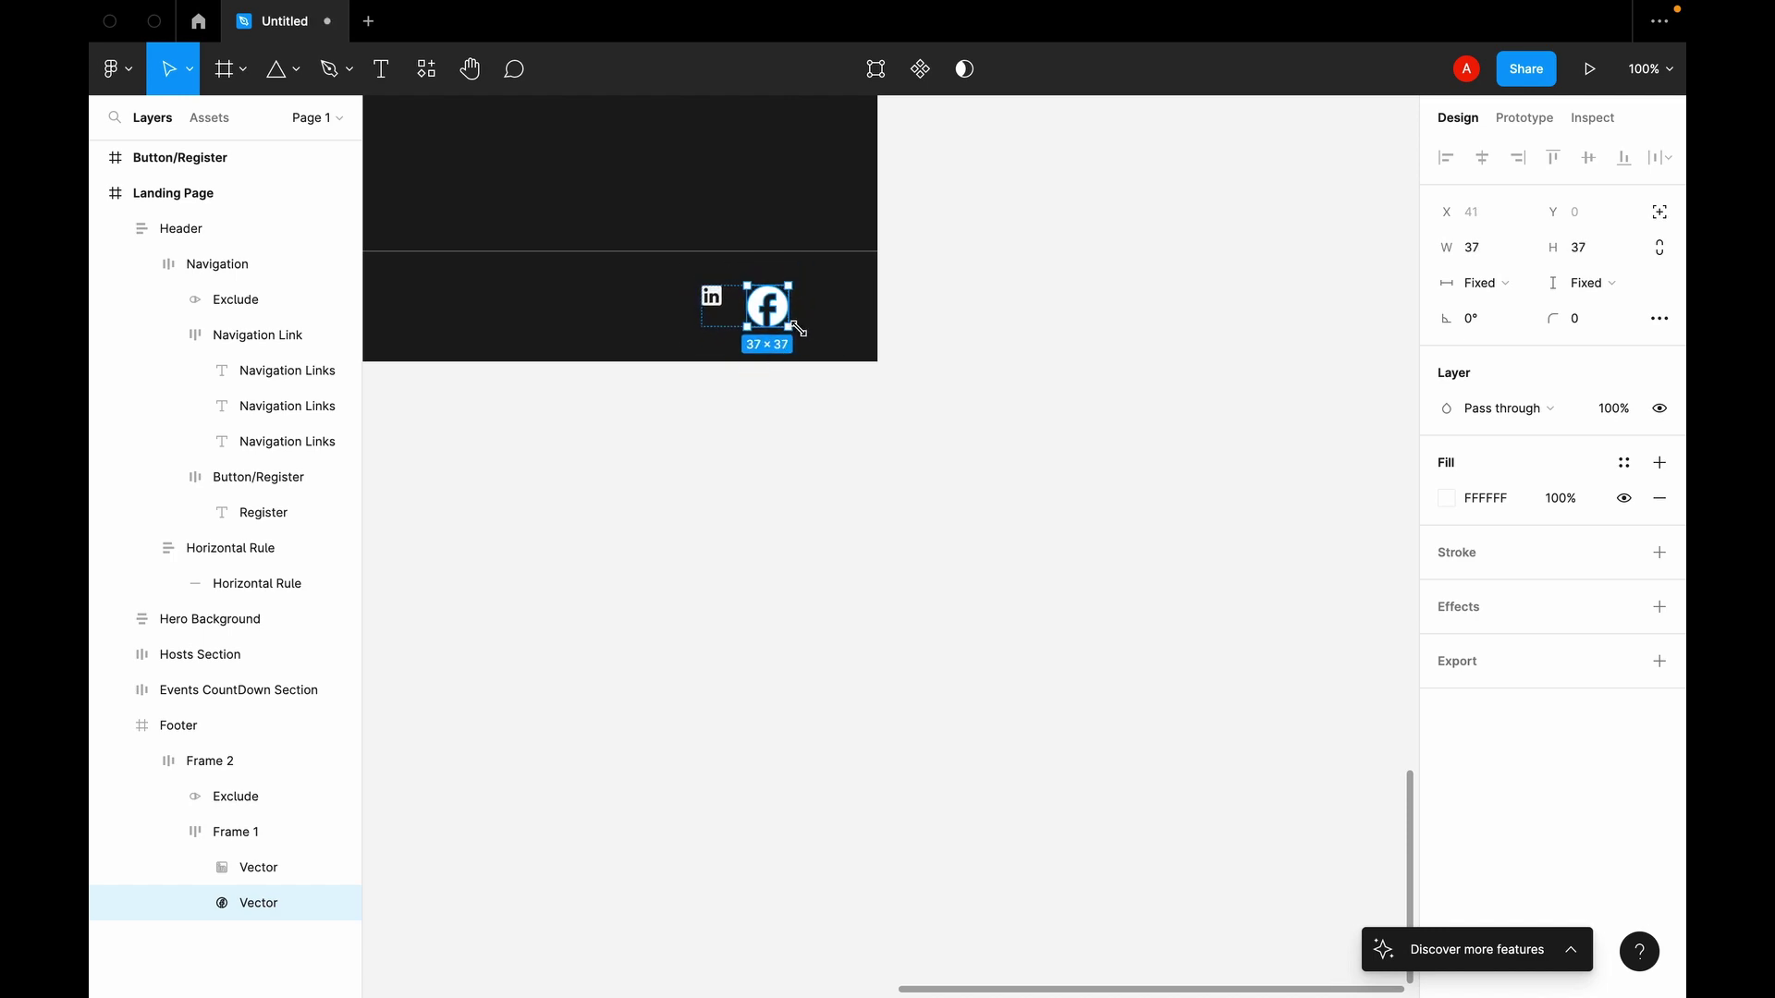
Step: Enlarge the LinkedIn icon vector in the Footer to 38 × 37
left_click(719, 310)
scroll(723, 314, "down", 3)
scroll(722, 313, "up", 3)
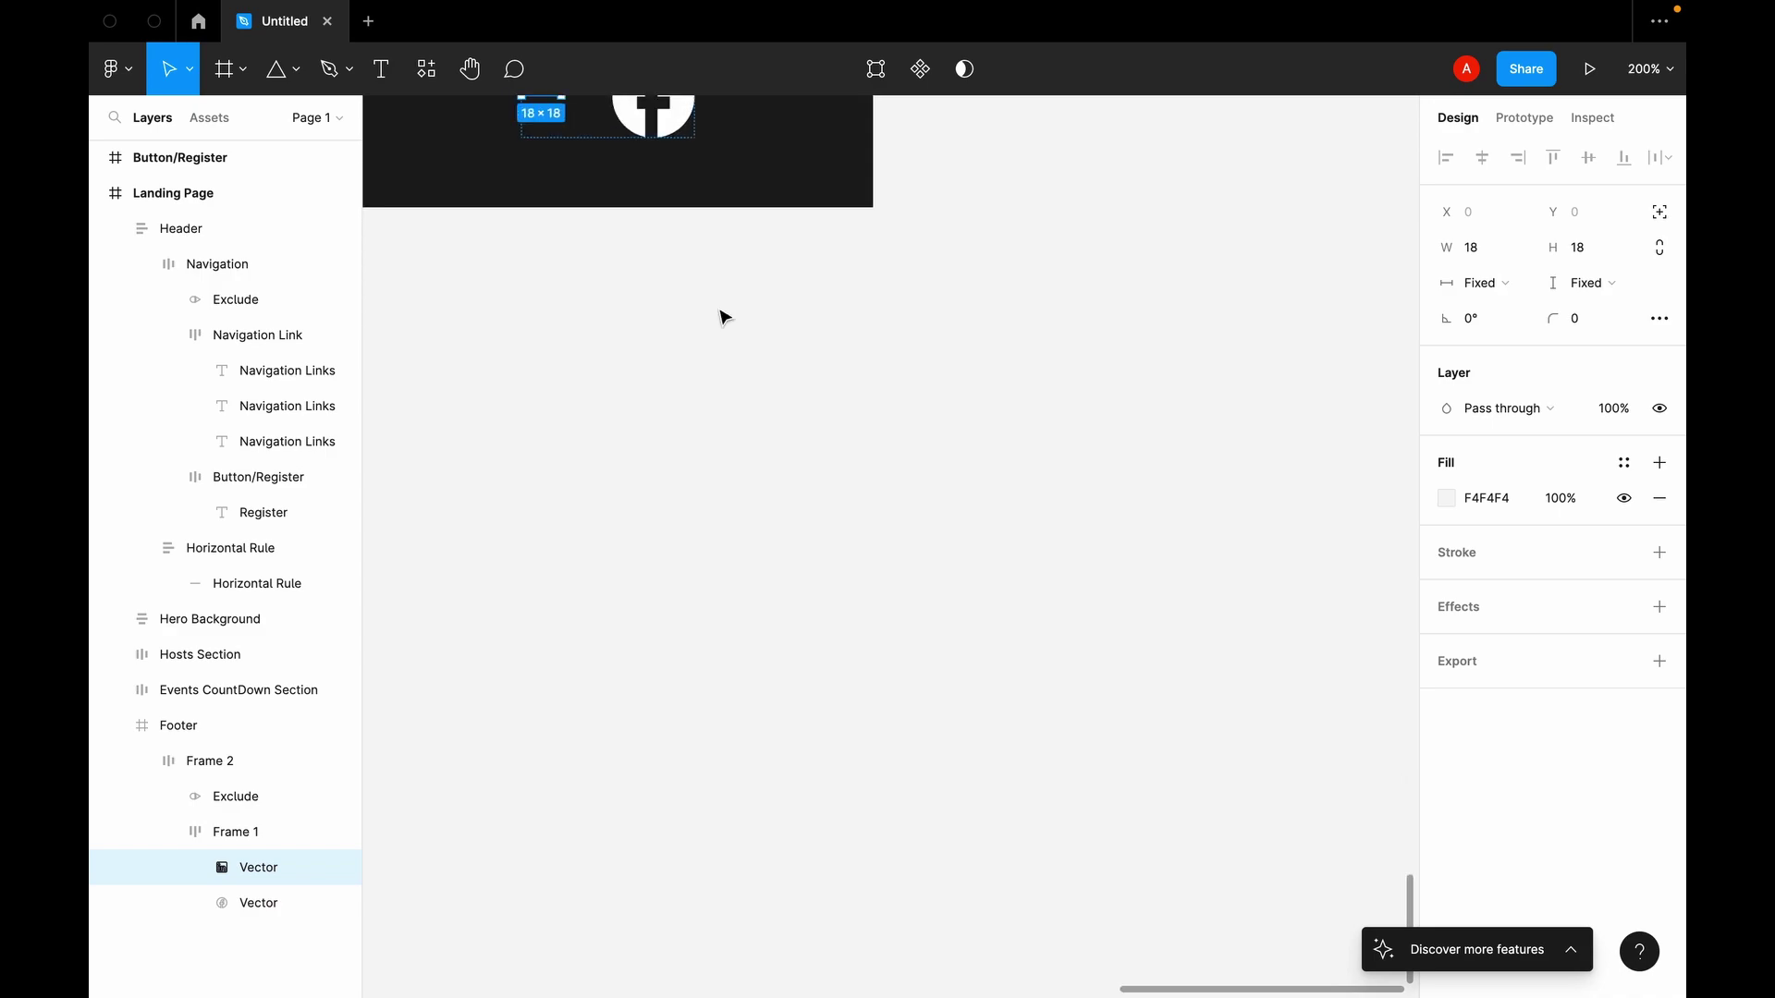
scroll(724, 317, "up", 3)
left_click_drag(723, 447, 756, 486)
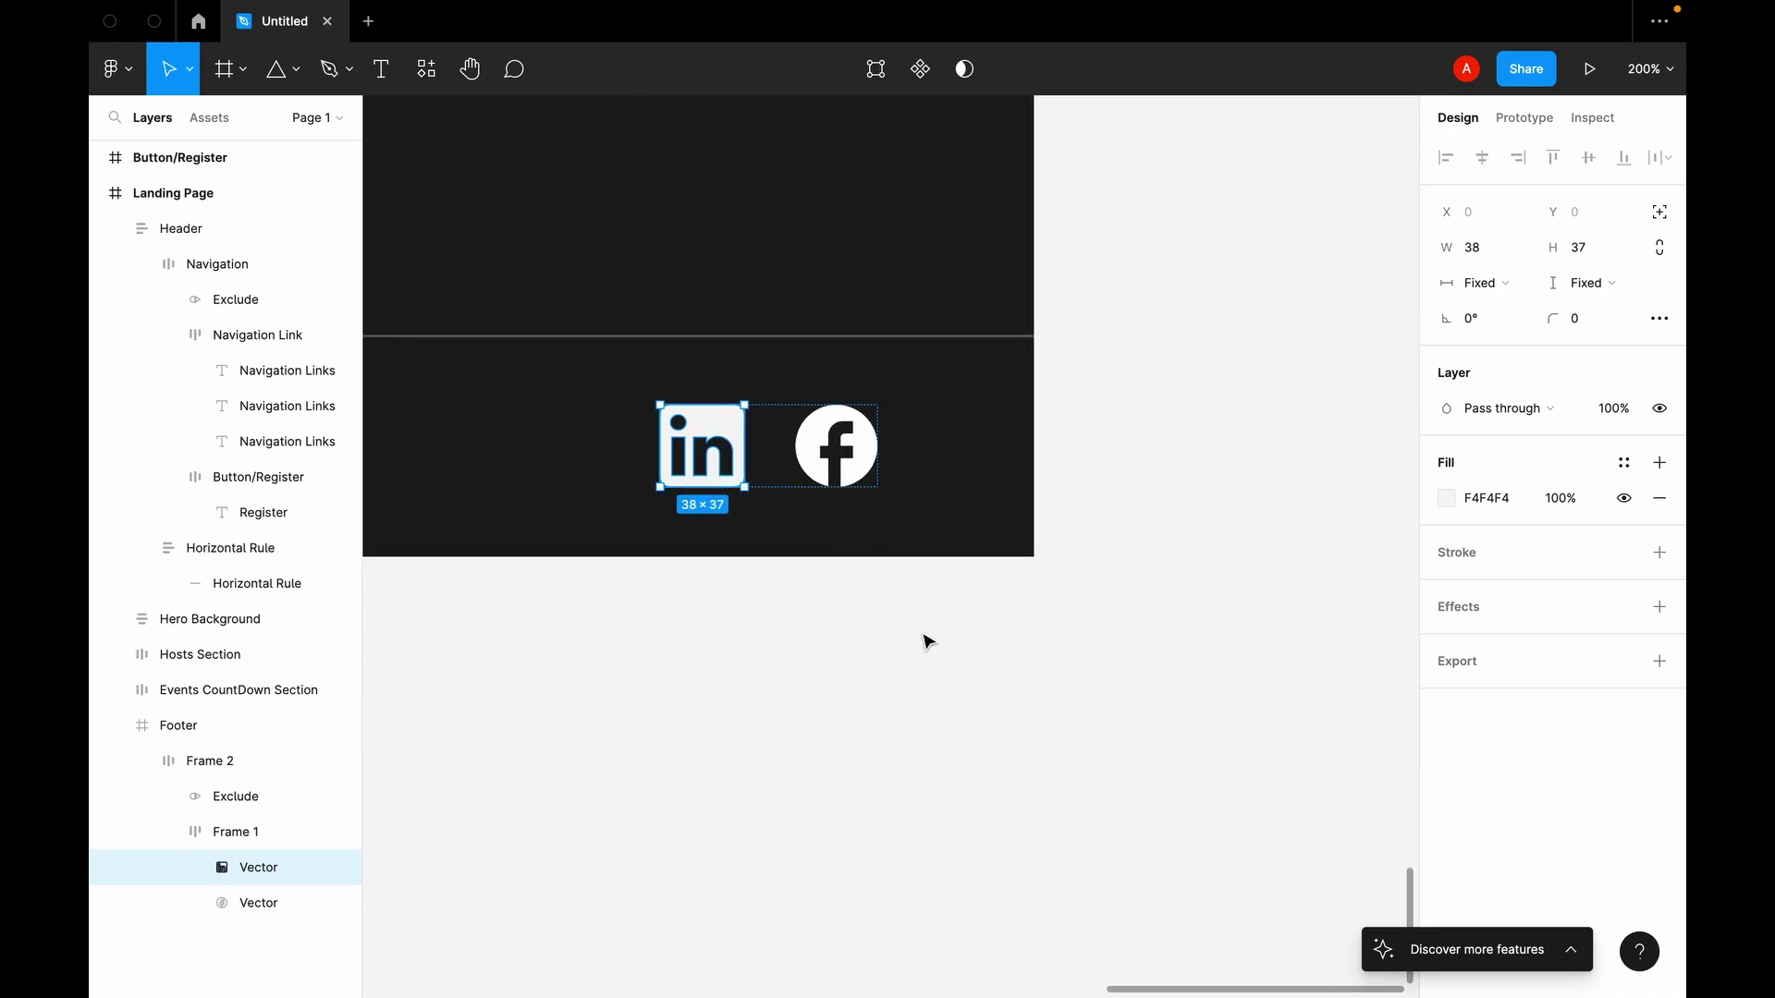
key("minus")
key("minus")
scroll(929, 641, "left", 5)
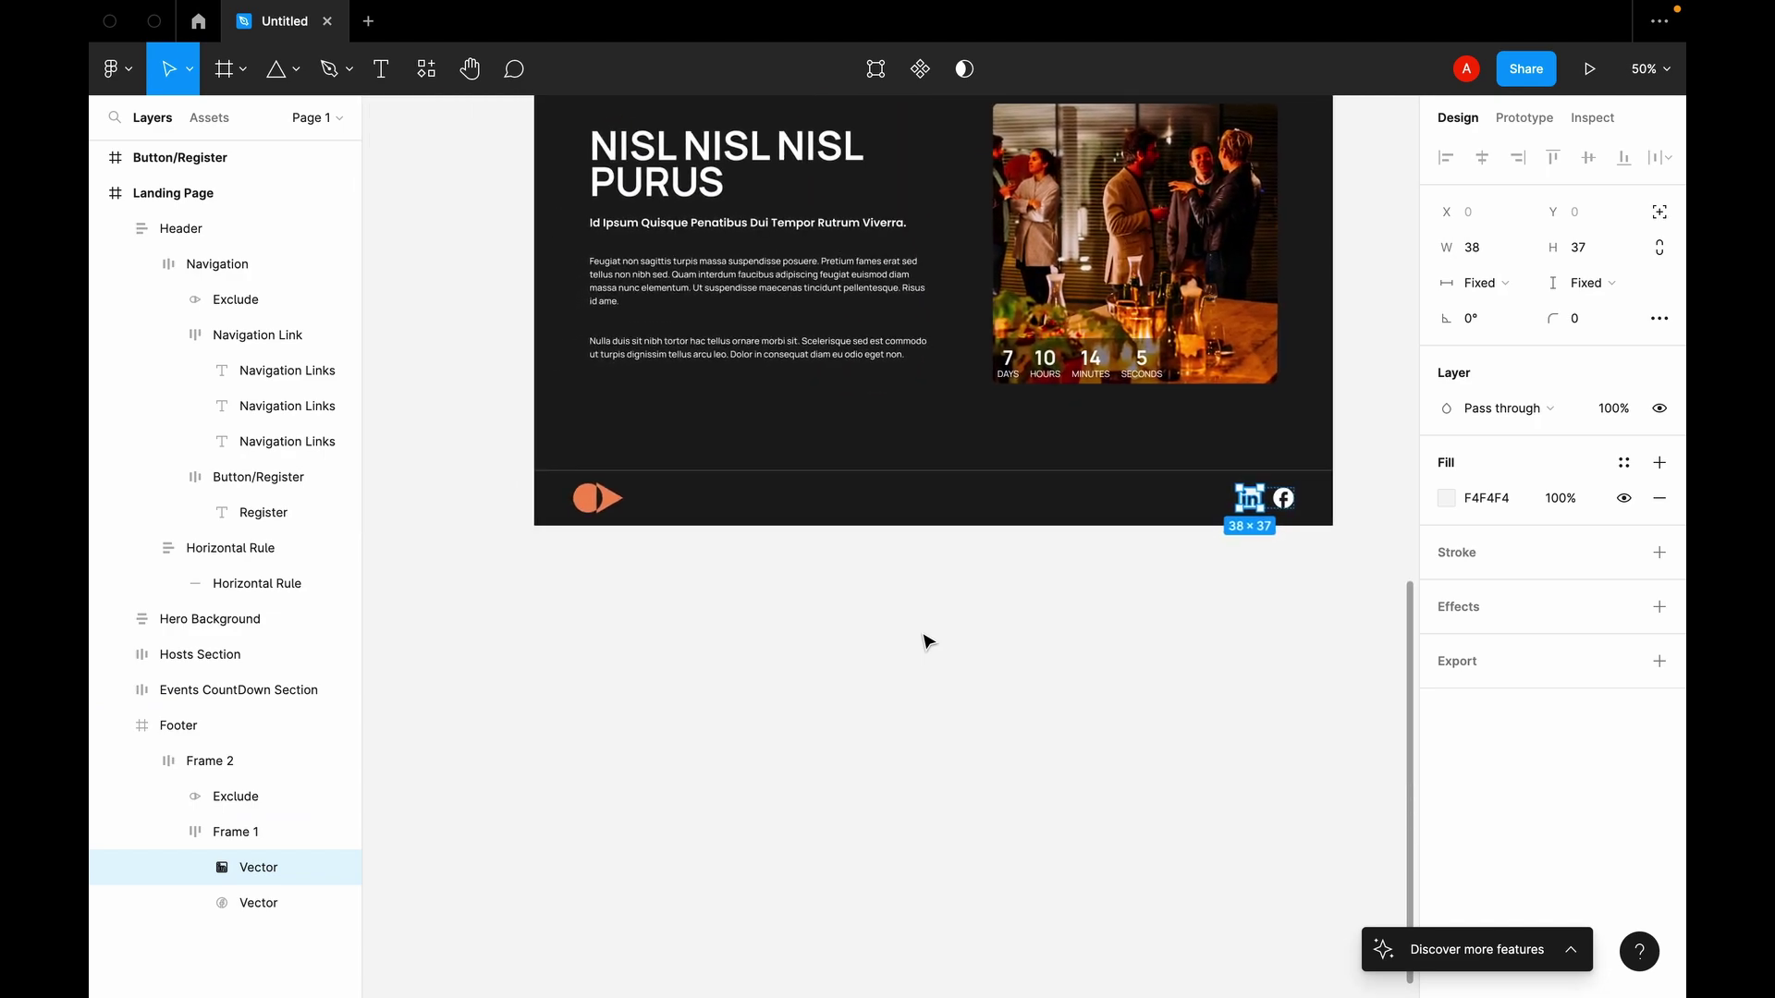
left_click(927, 638)
left_click(1262, 515)
double_click(1257, 504)
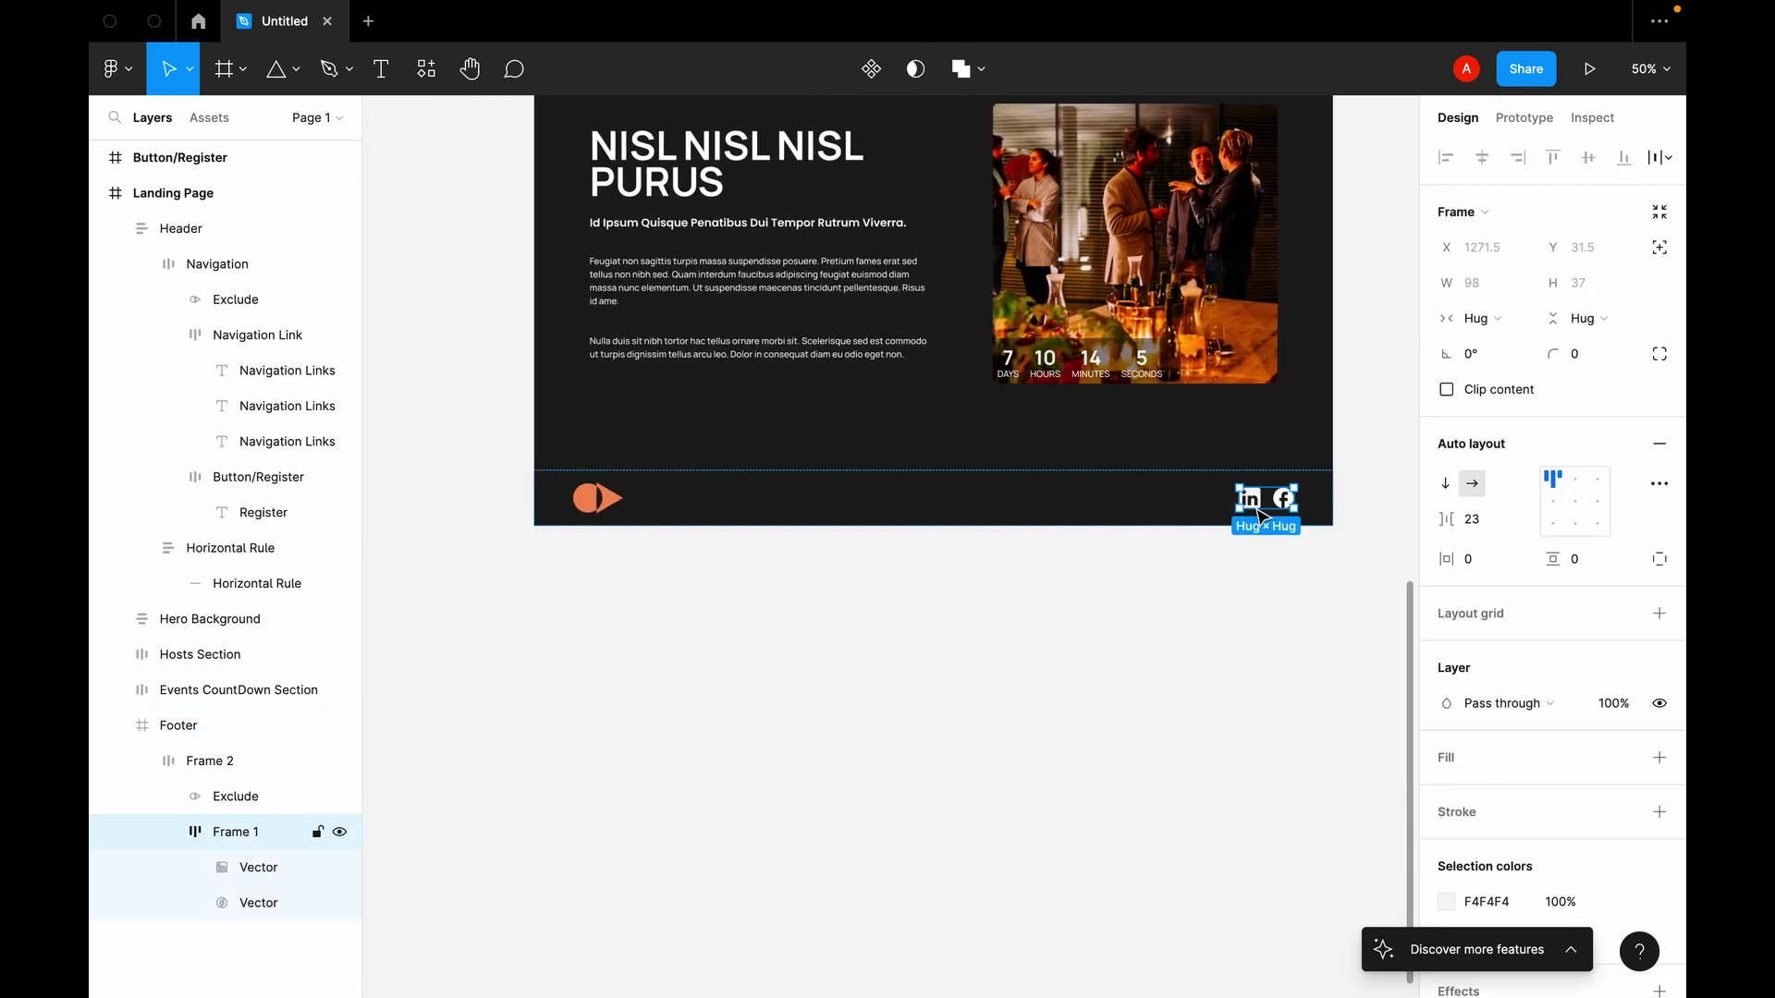
left_click(596, 502, "shift")
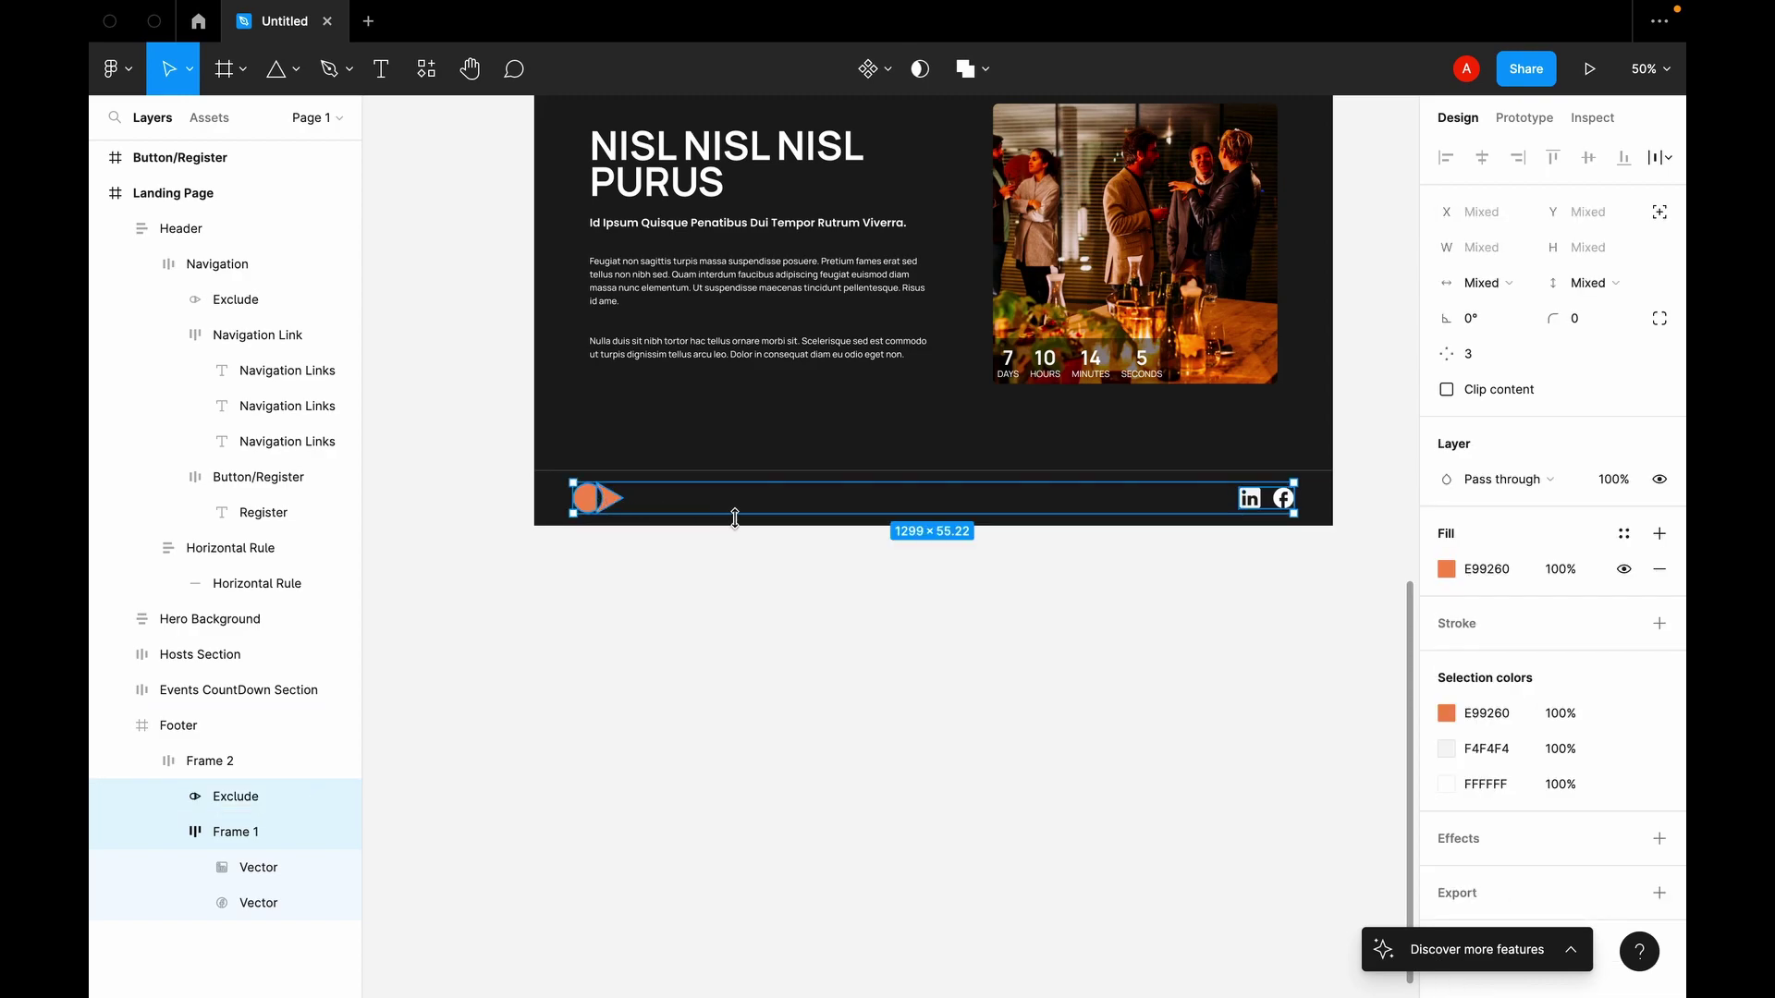
key("Escape")
Step: Review the landing page layout from the Footer up to the Header
scroll(1058, 508, "up", 3)
scroll(1059, 508, "down", 3)
scroll(1060, 509, "left", 1)
scroll(1113, 634, "up", 2)
scroll(1113, 634, "right", 3)
scroll(1116, 638, "up", 10)
scroll(1116, 637, "left", 3)
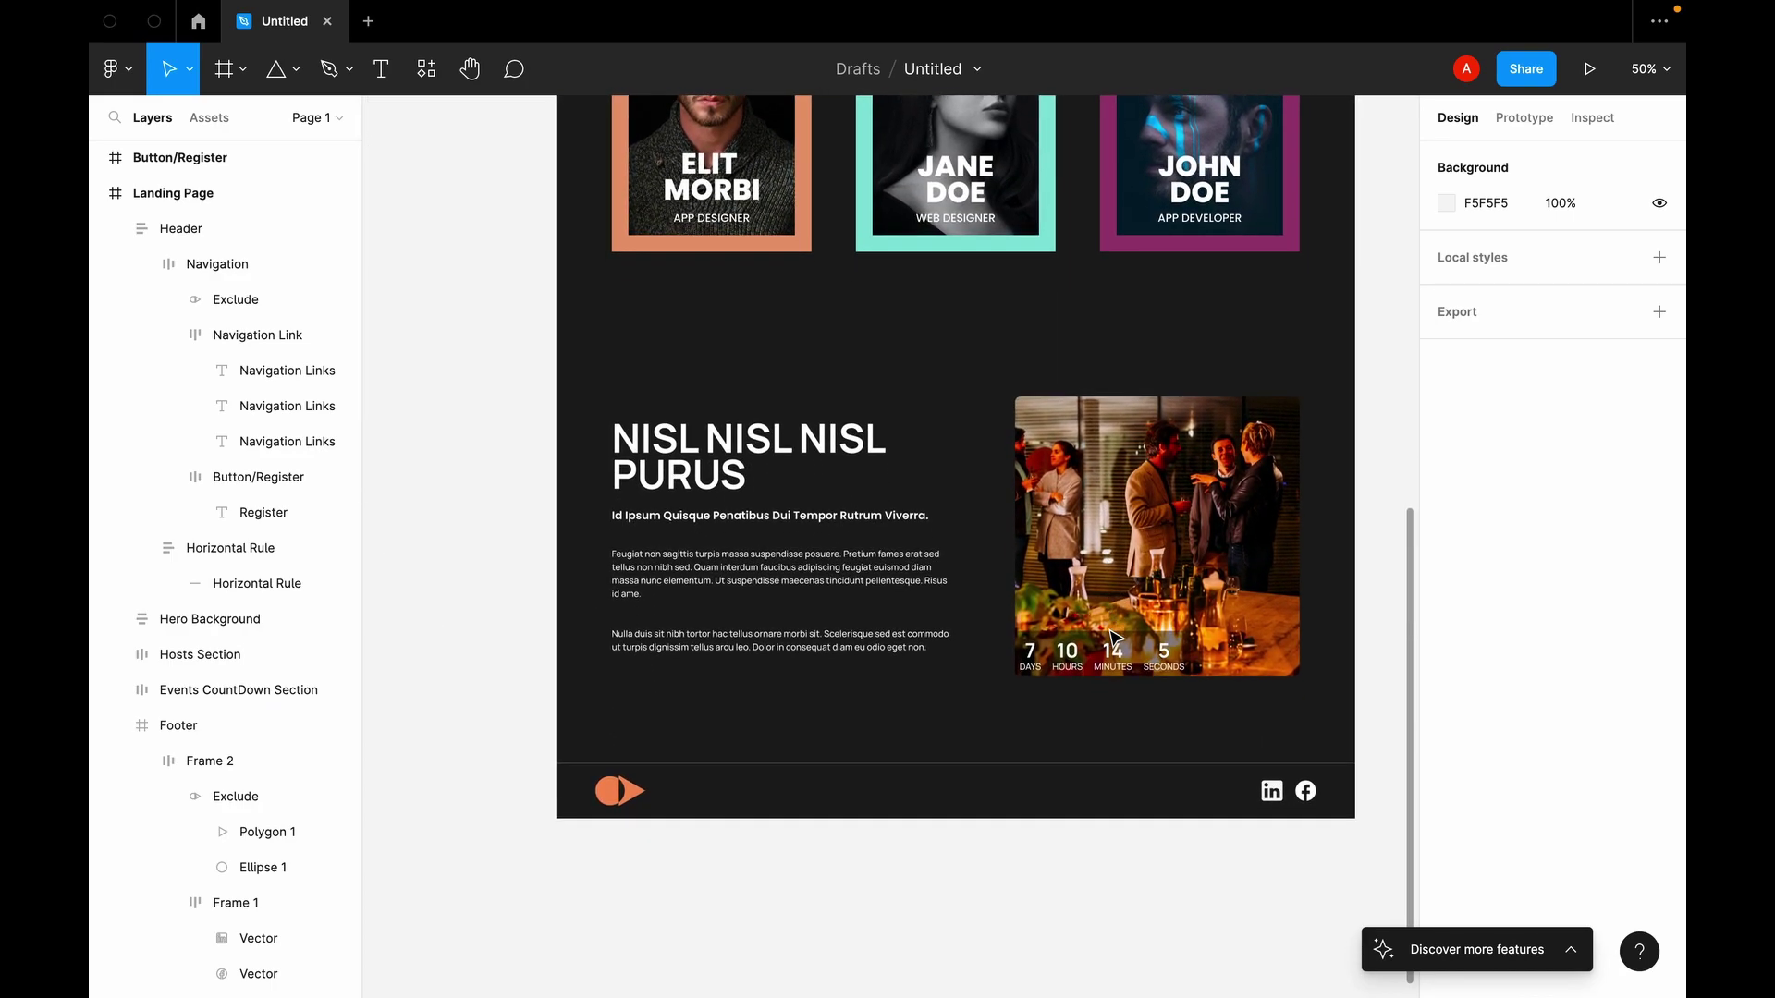
scroll(1115, 638, "up", 4)
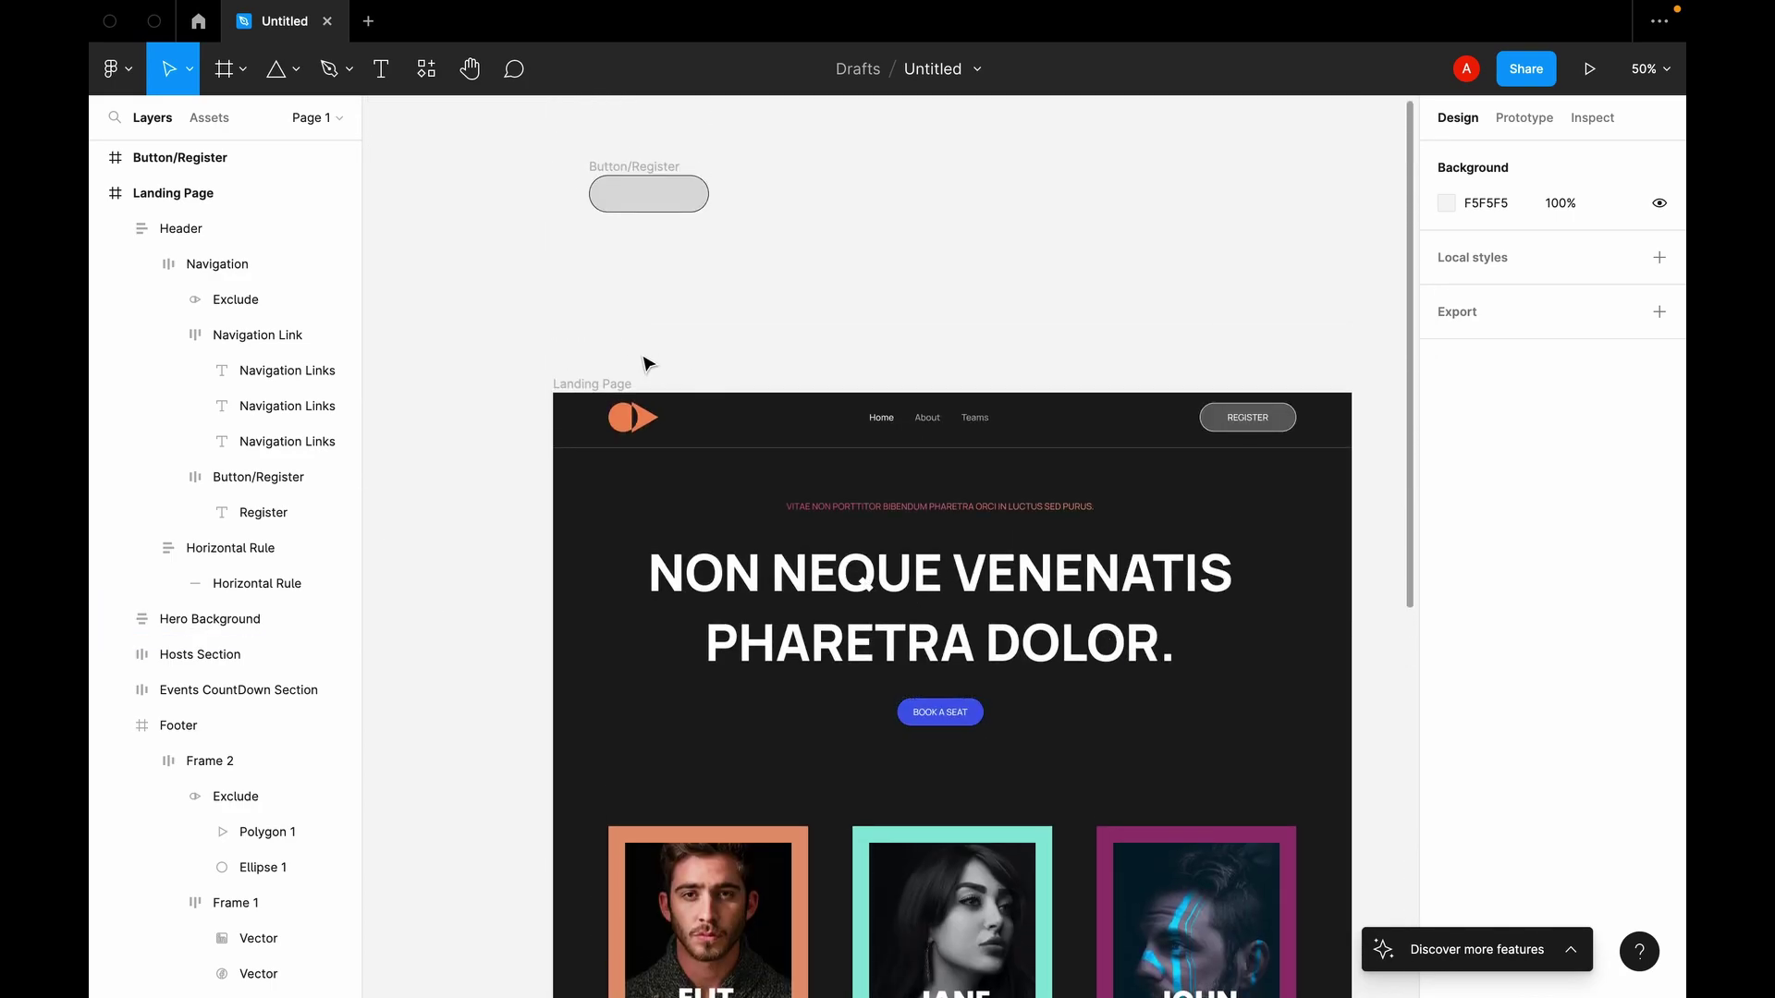
Step: Select the Landing Page frame and open it in presentation view
left_click(615, 383)
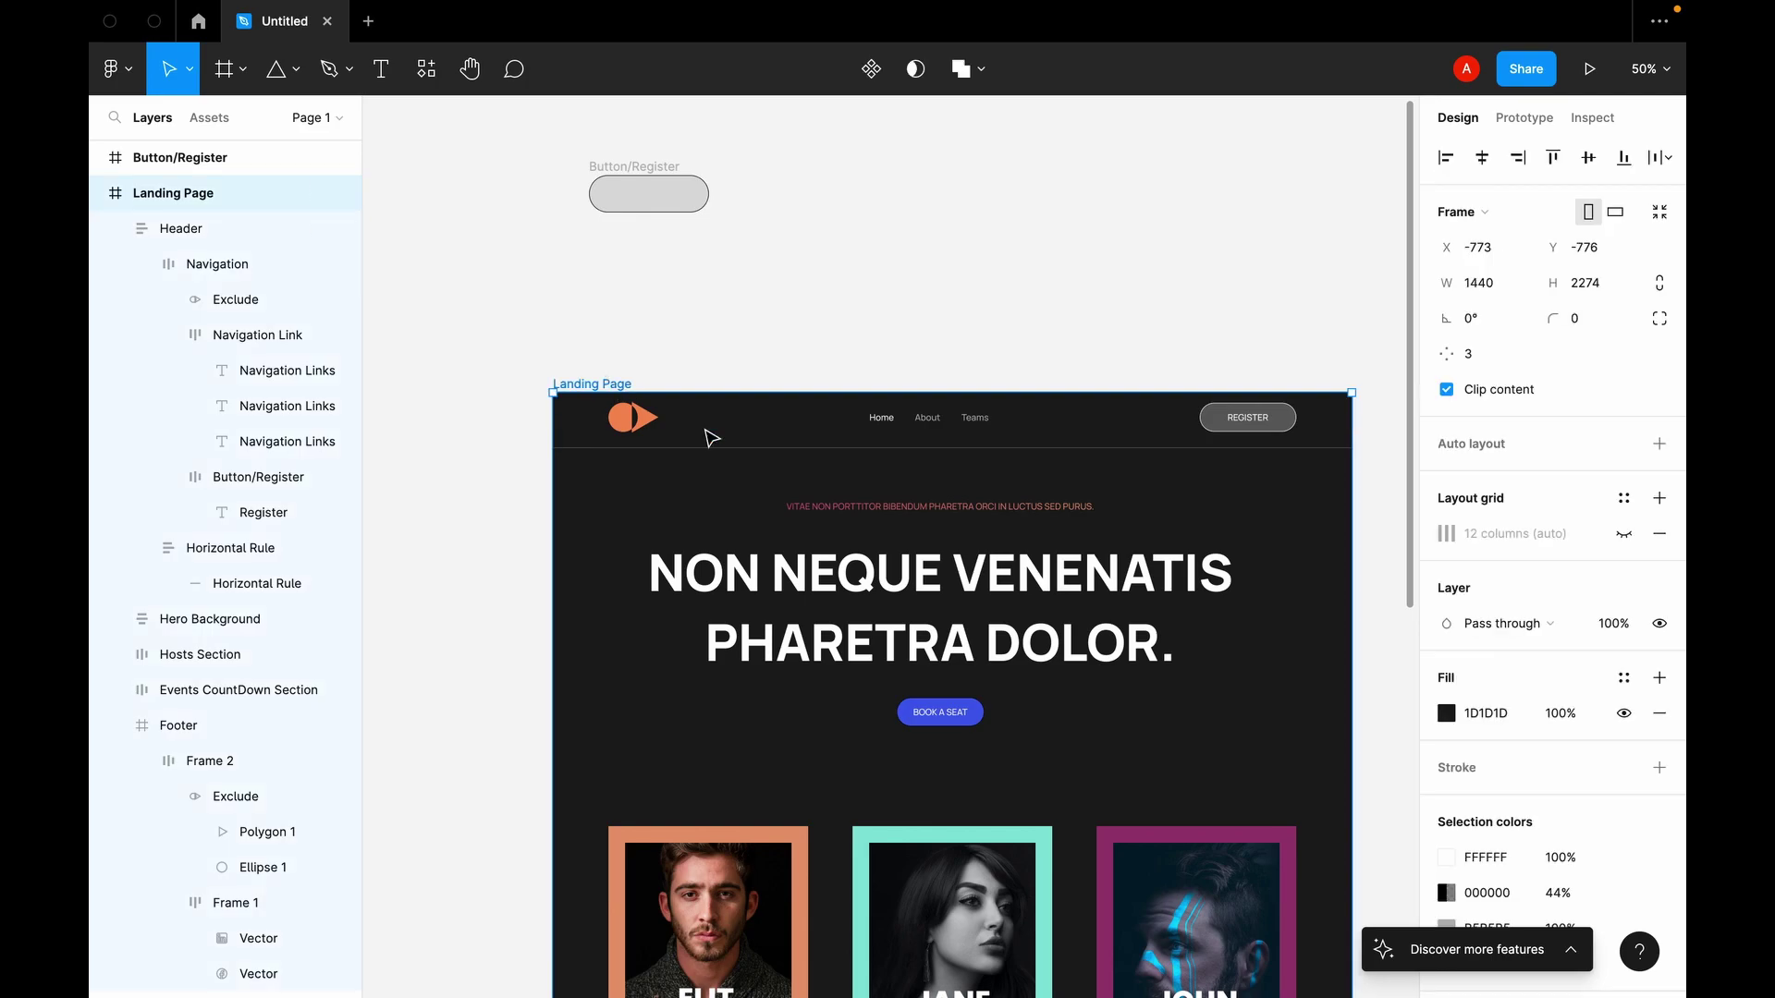
scroll(666, 536, "down", 15)
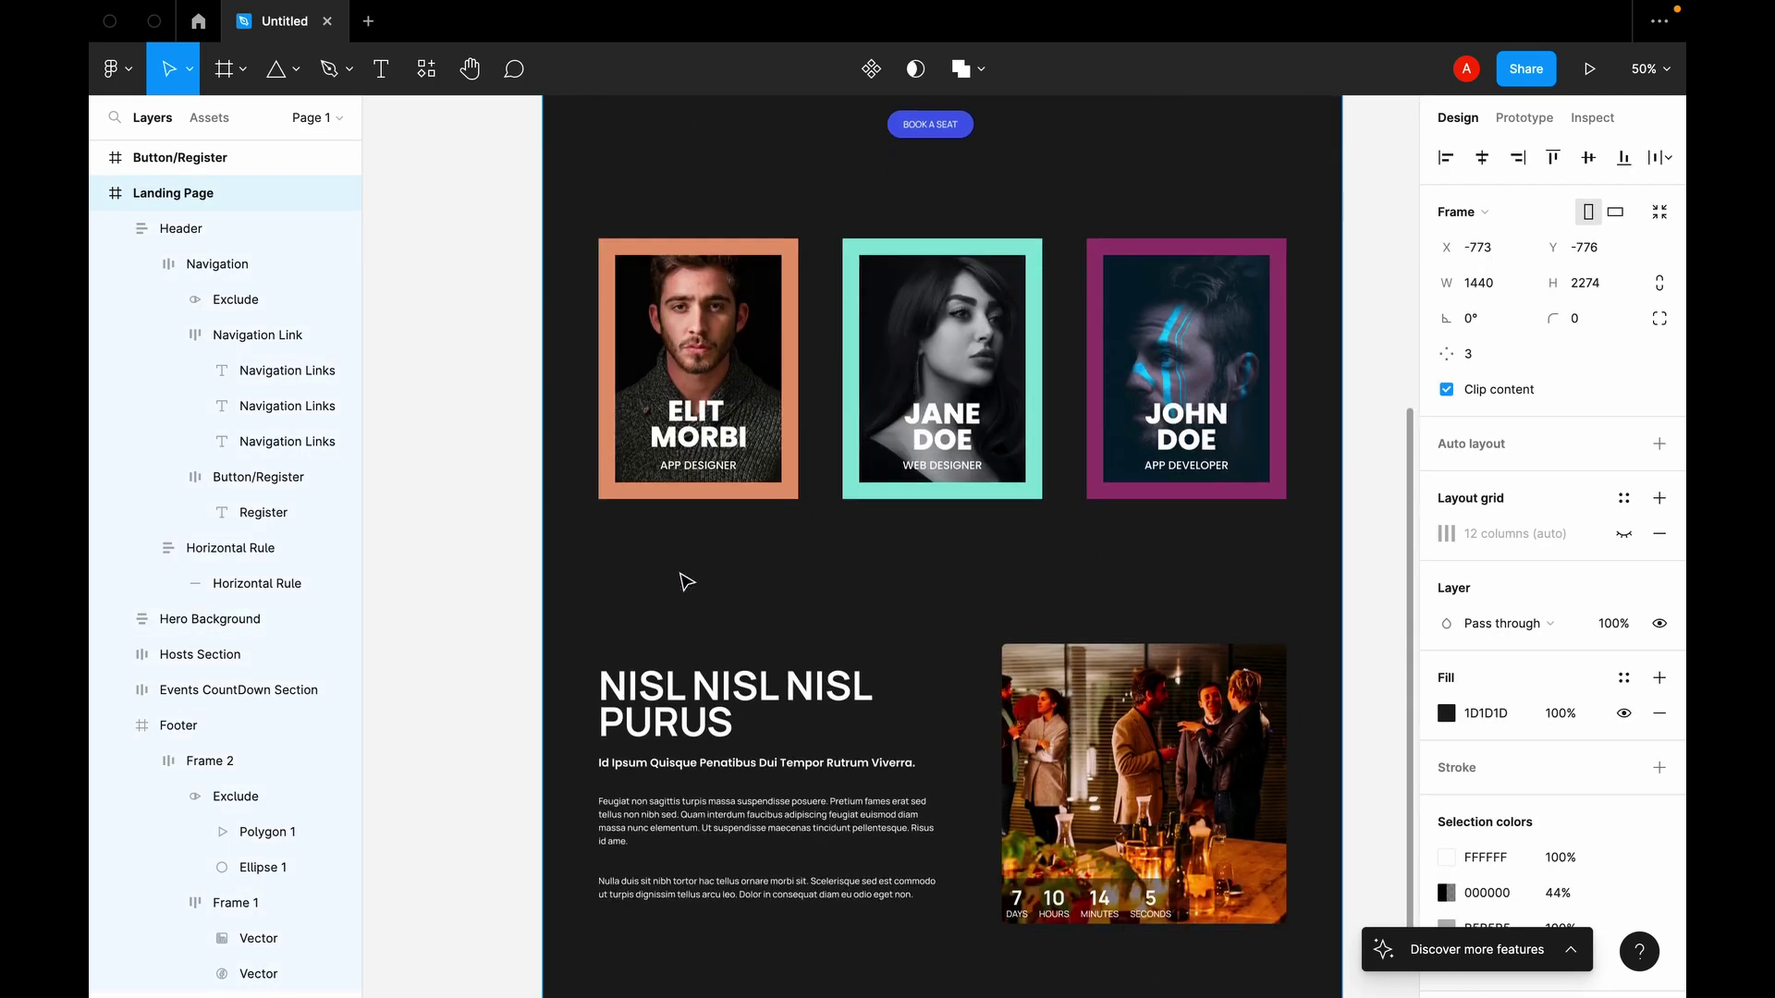
scroll(684, 580, "up", 12)
scroll(686, 581, "up", 1)
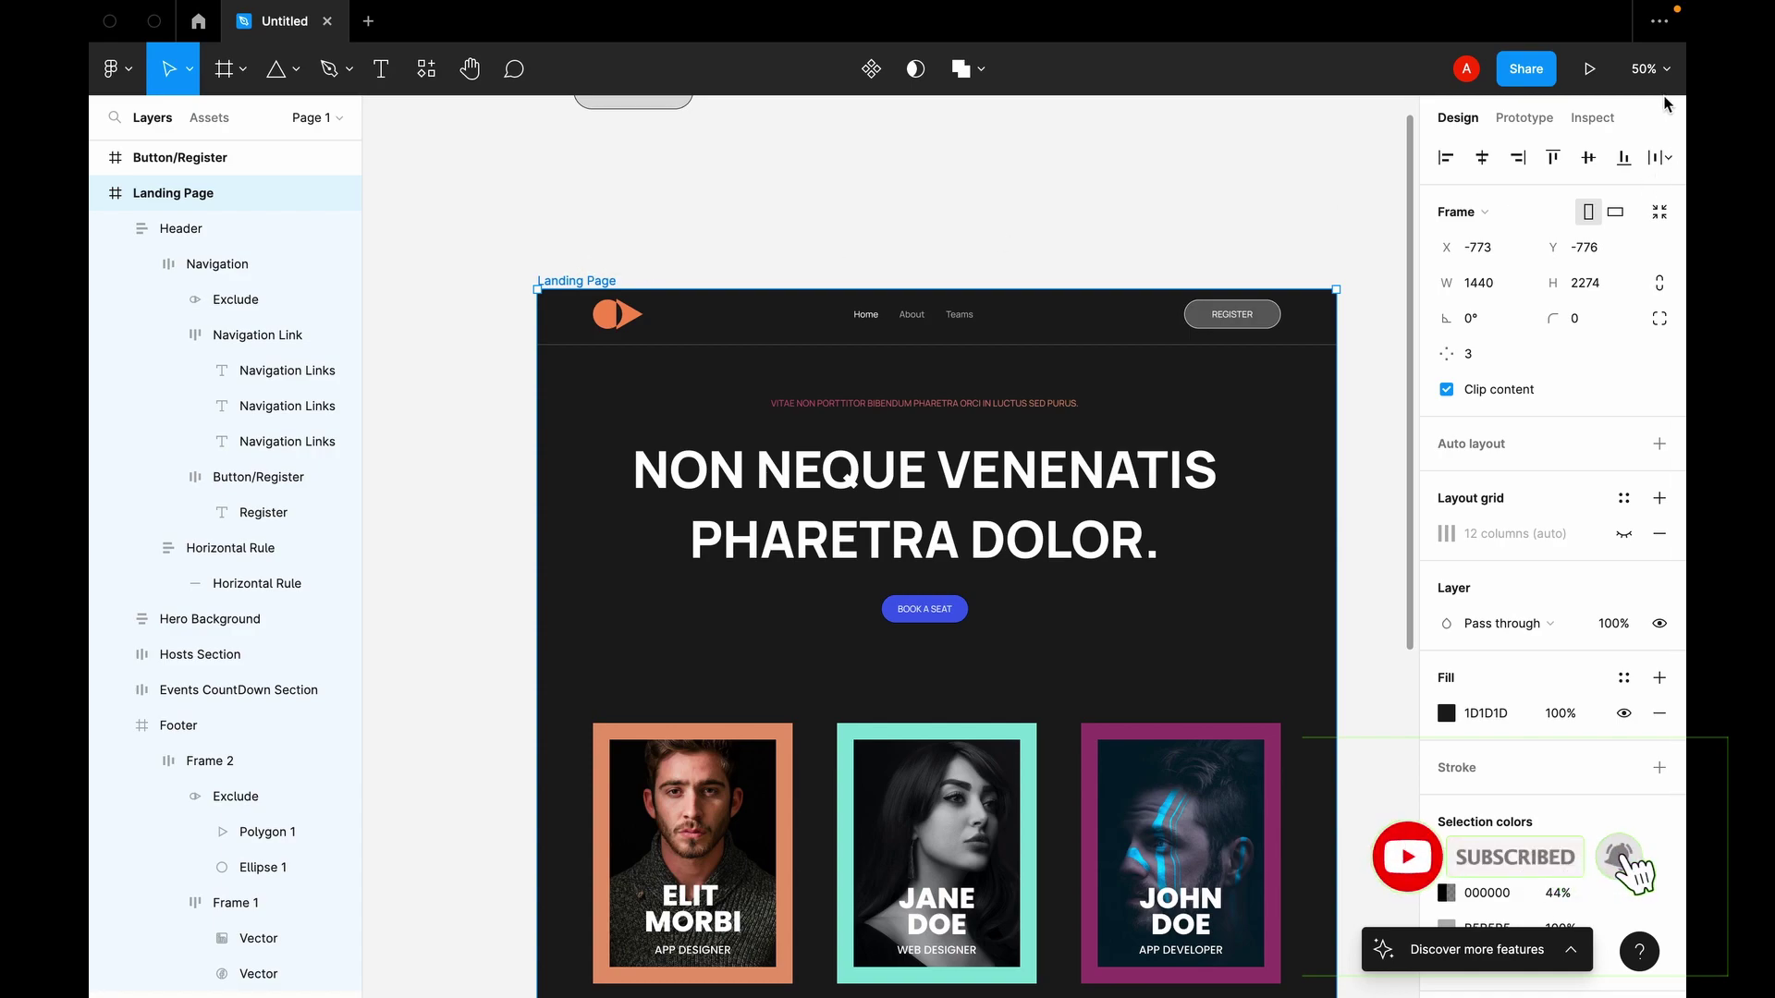
left_click(1597, 69)
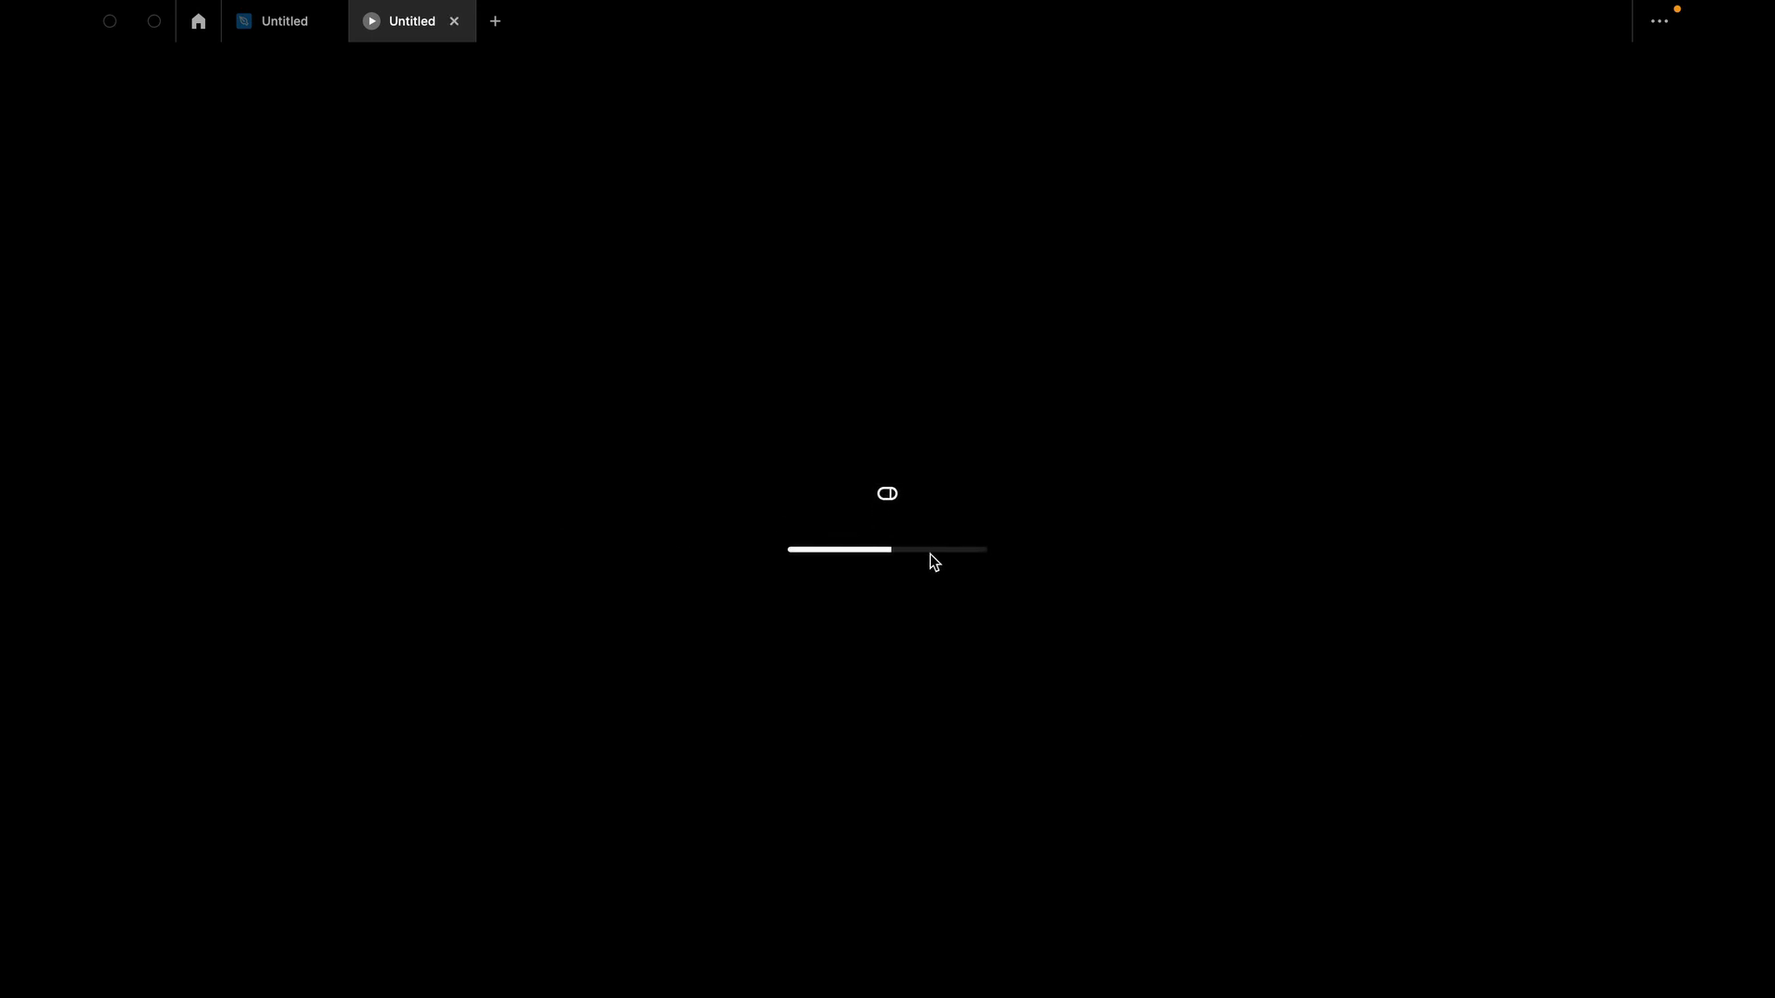
Step: Return to the design file and view its sharing options, closing them without inviting anyone
left_click(275, 28)
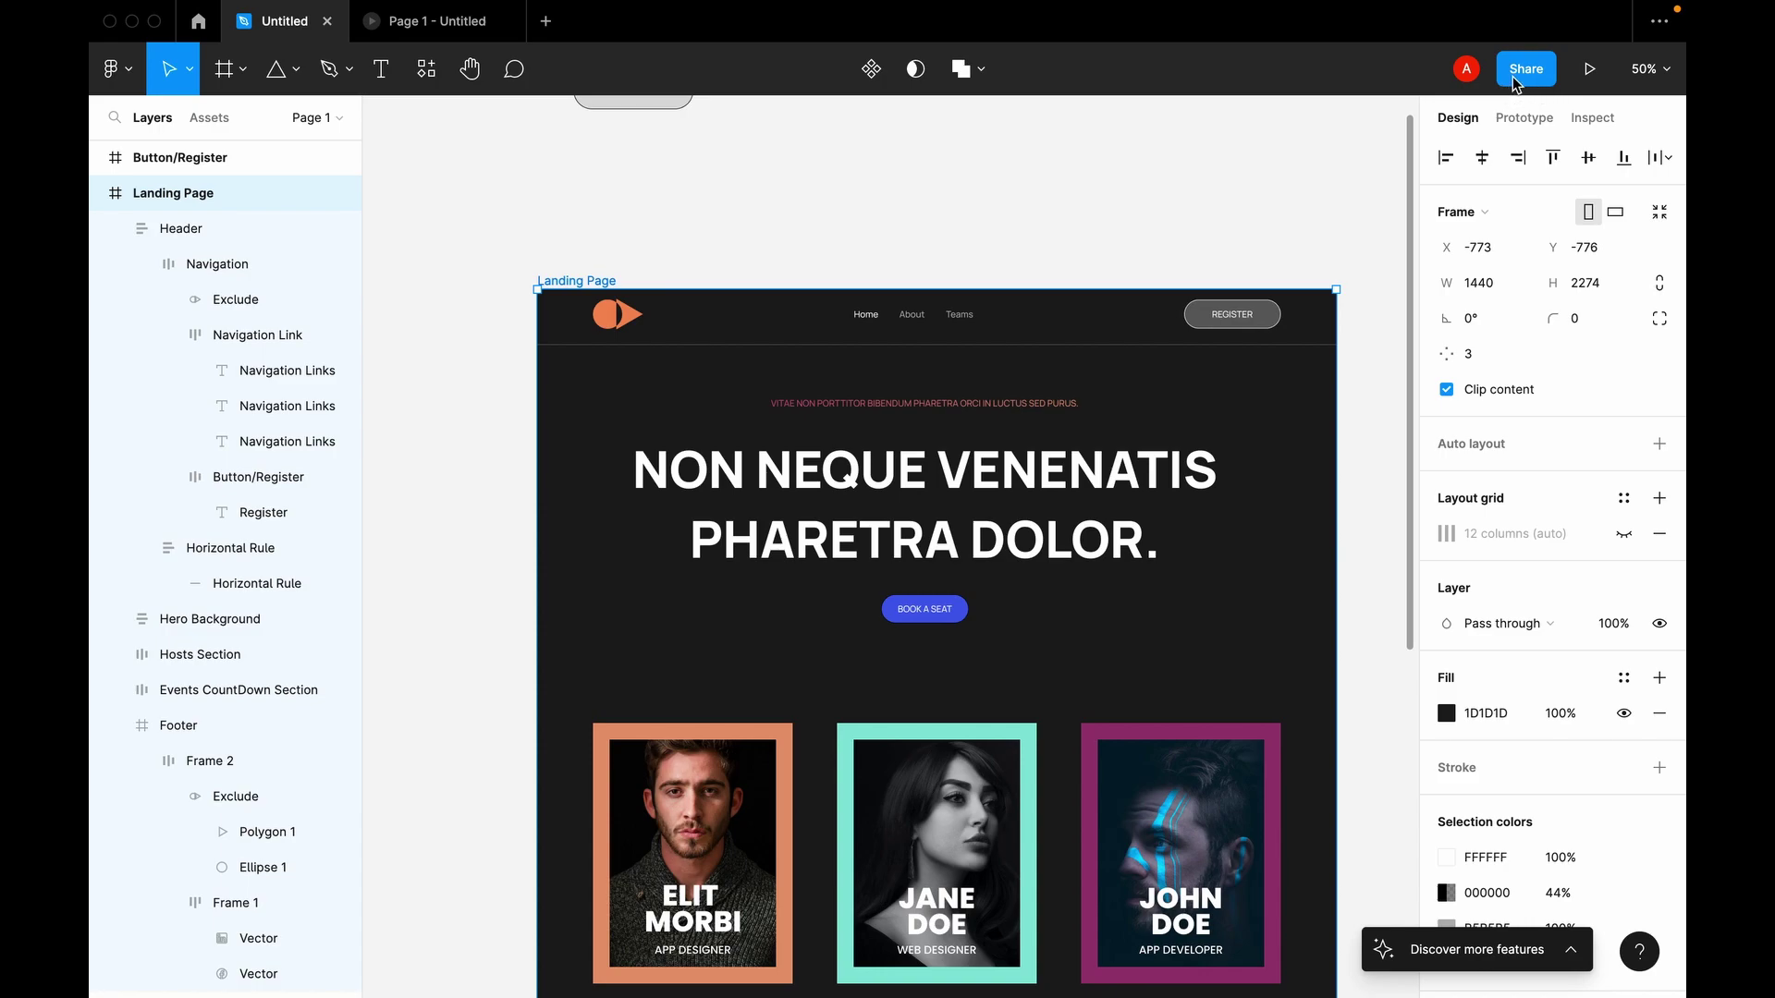
left_click(1510, 82)
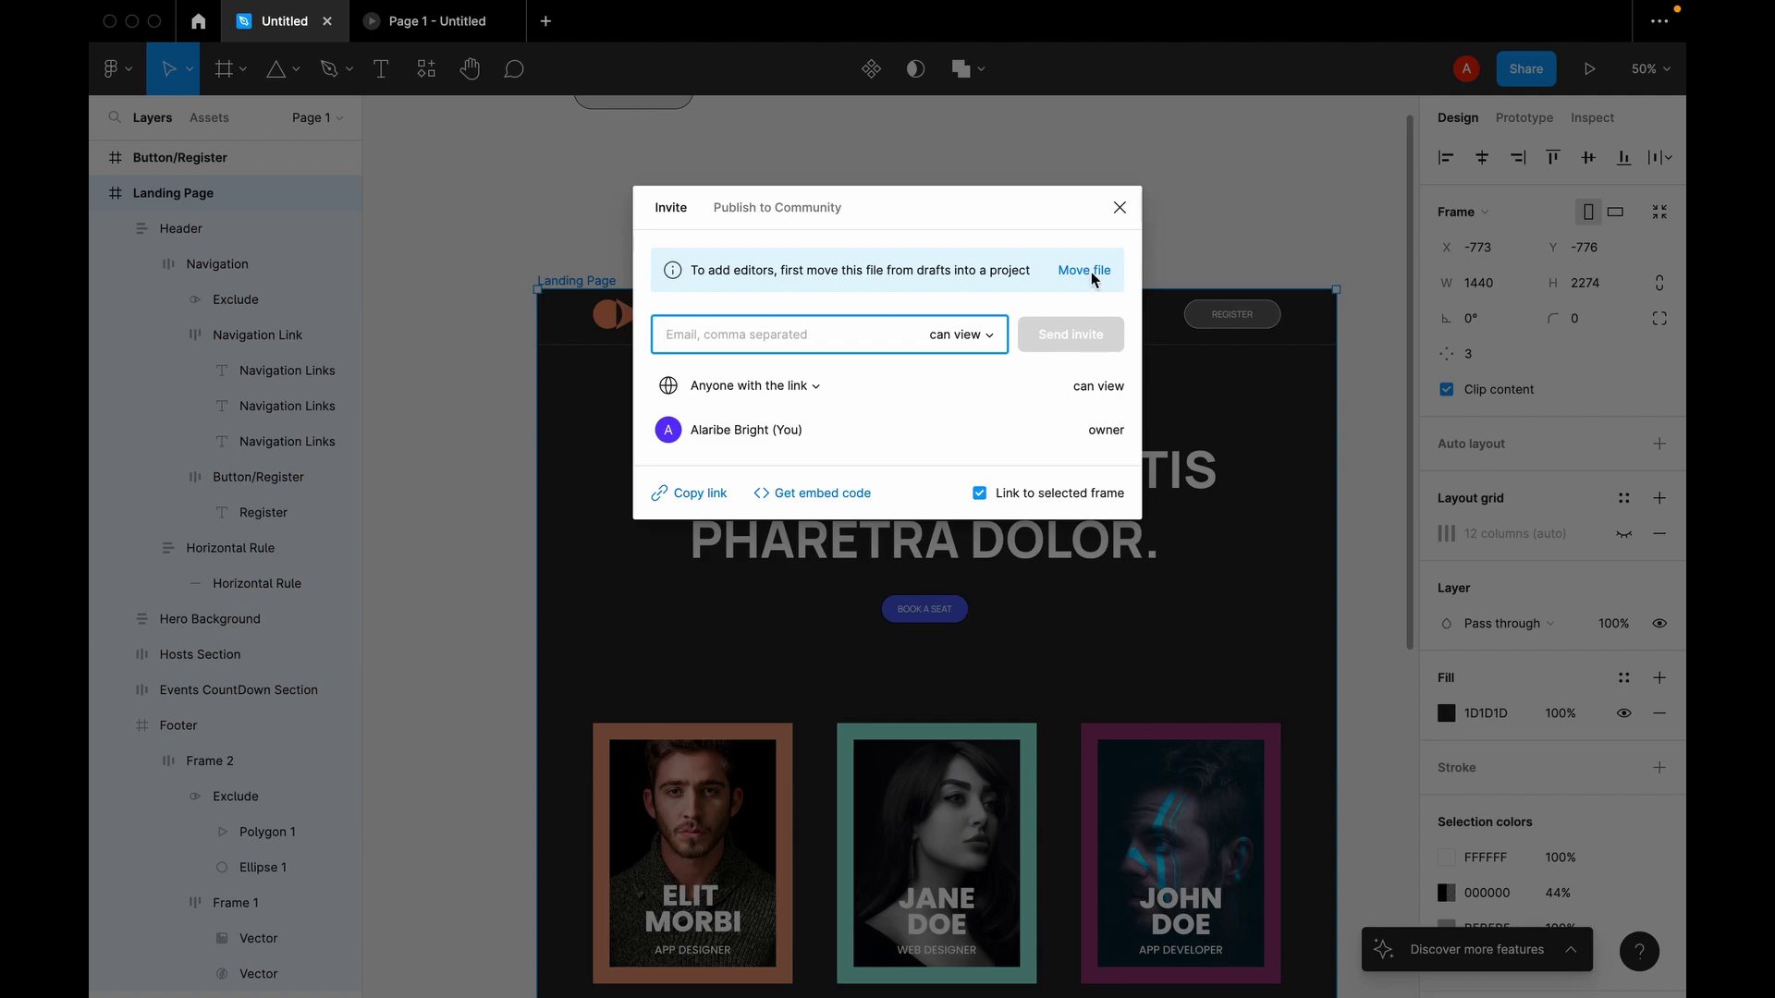
left_click(1118, 209)
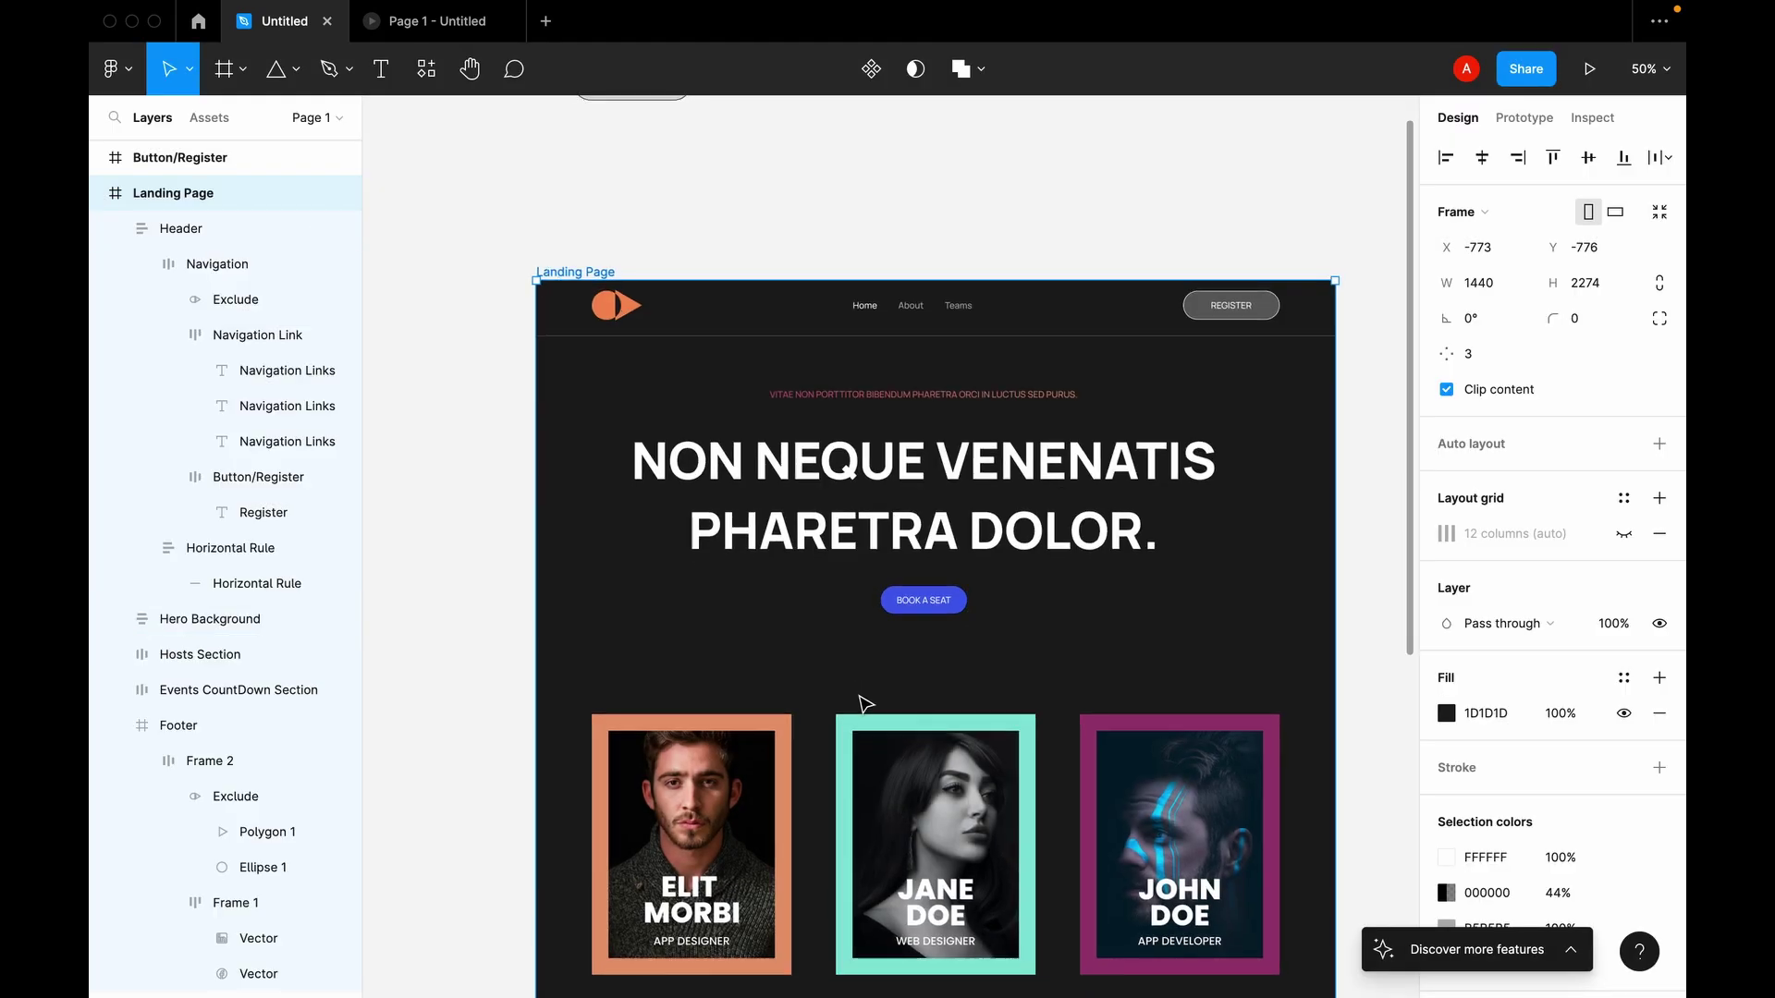
Step: Switch to the presentation view and examine the whole landing page from the Header to the Footer and back
scroll(866, 705, "down", 8)
scroll(865, 704, "up", 7)
left_click(421, 34)
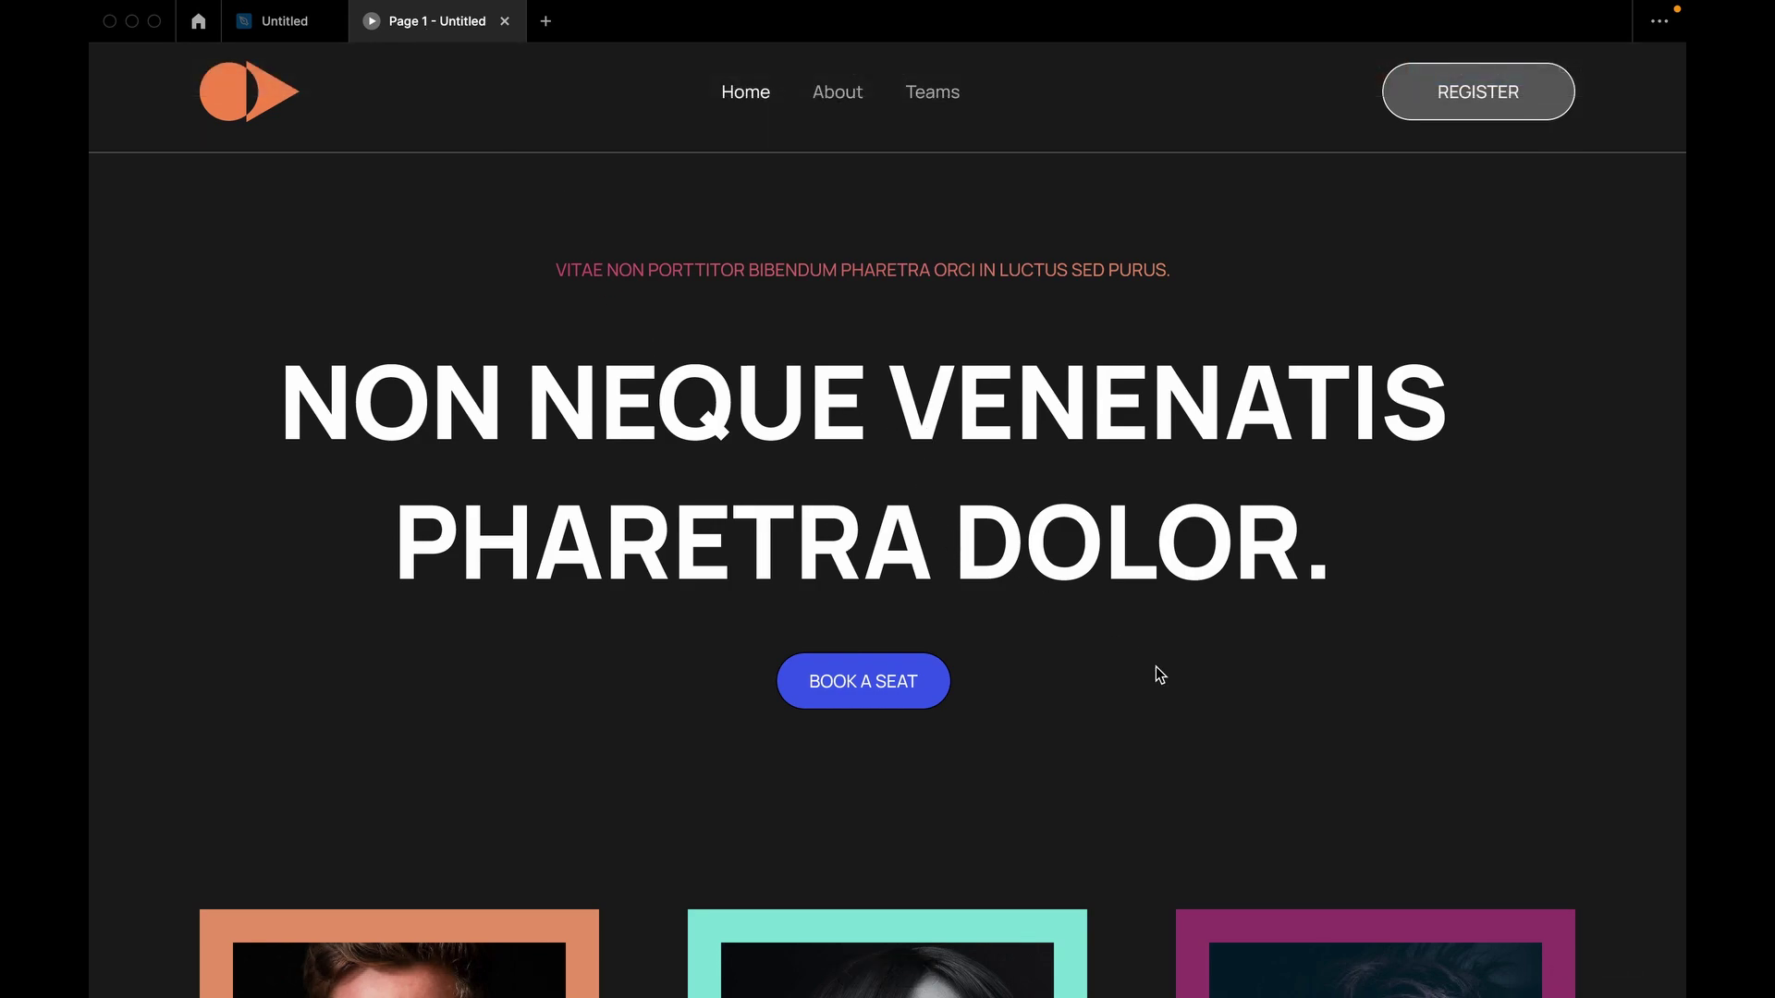
scroll(1155, 667, "down", 5)
scroll(1156, 667, "down", 8)
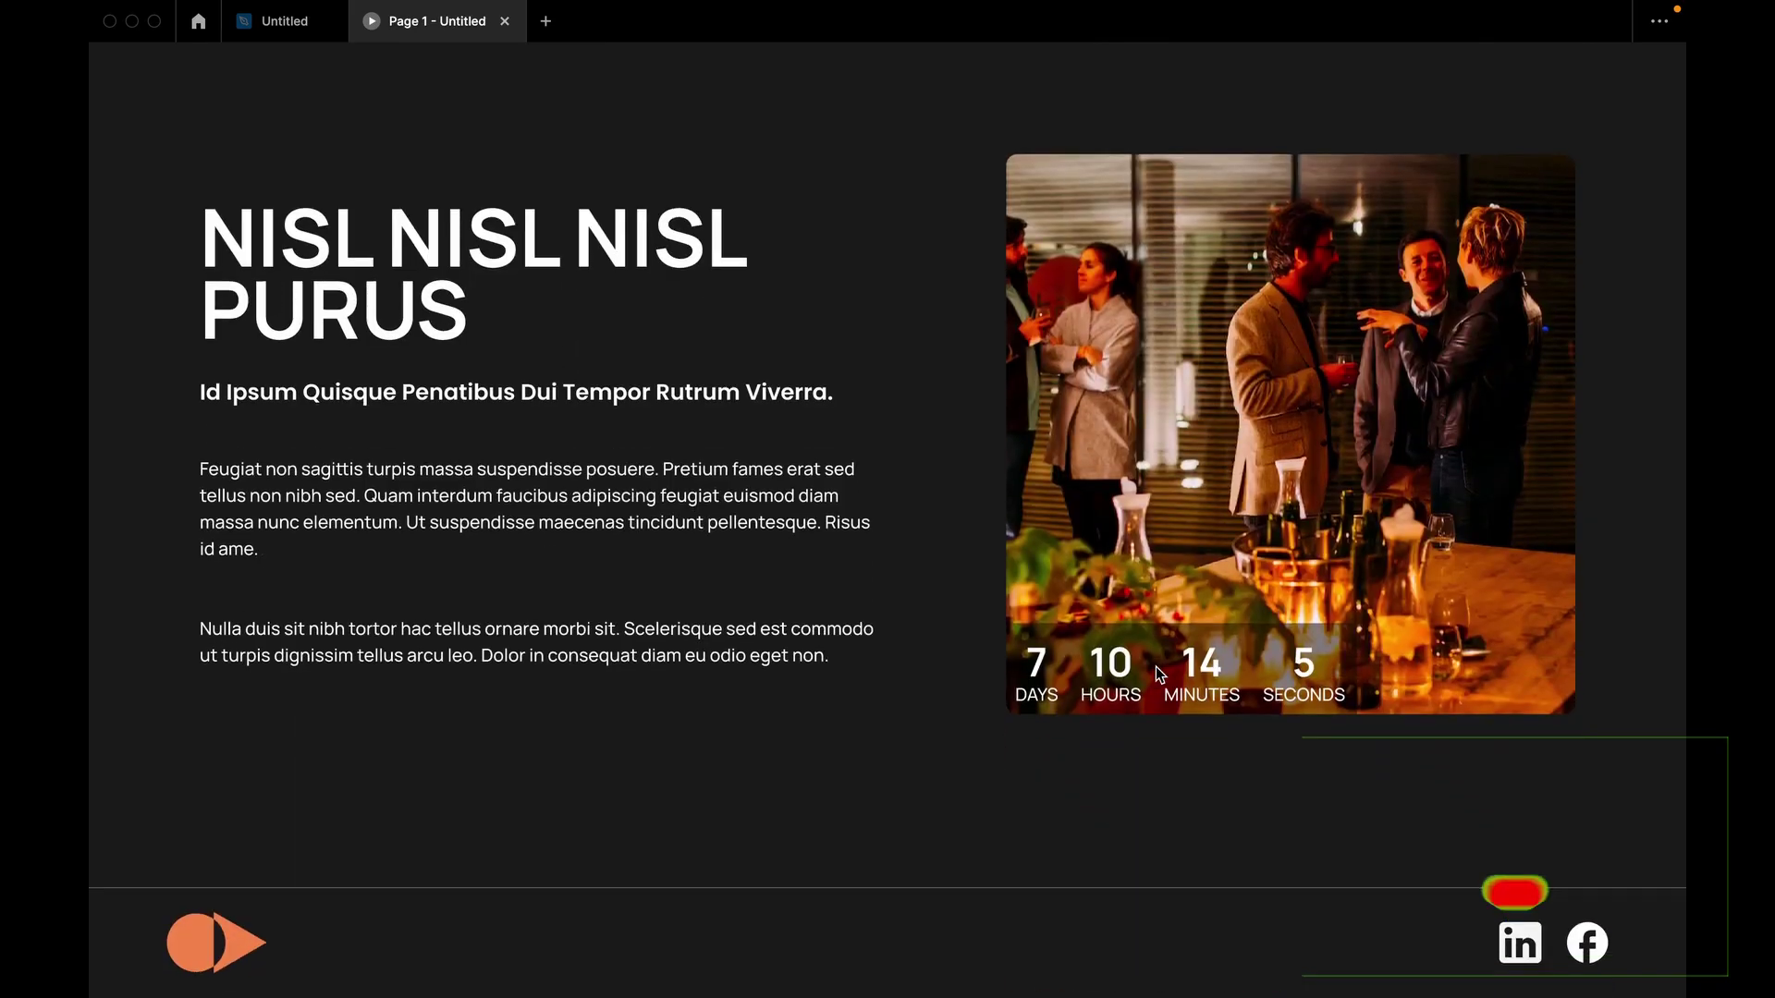
scroll(1156, 668, "up", 11)
scroll(1155, 667, "up", 5)
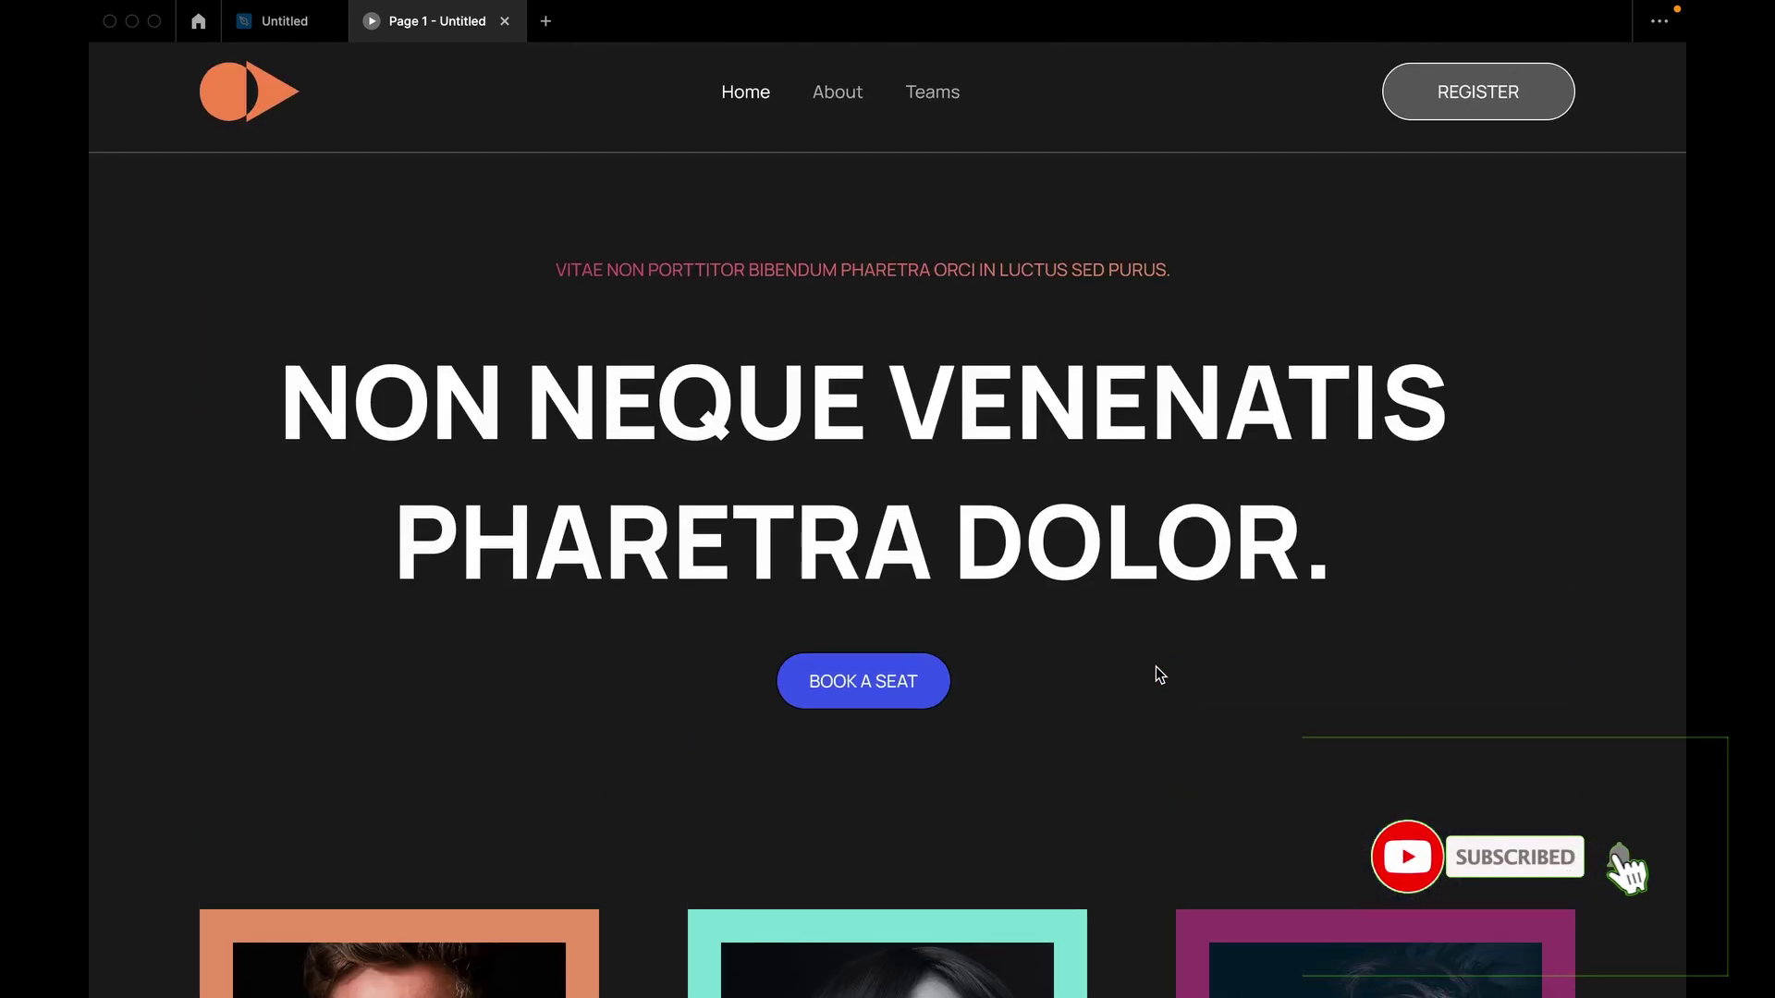